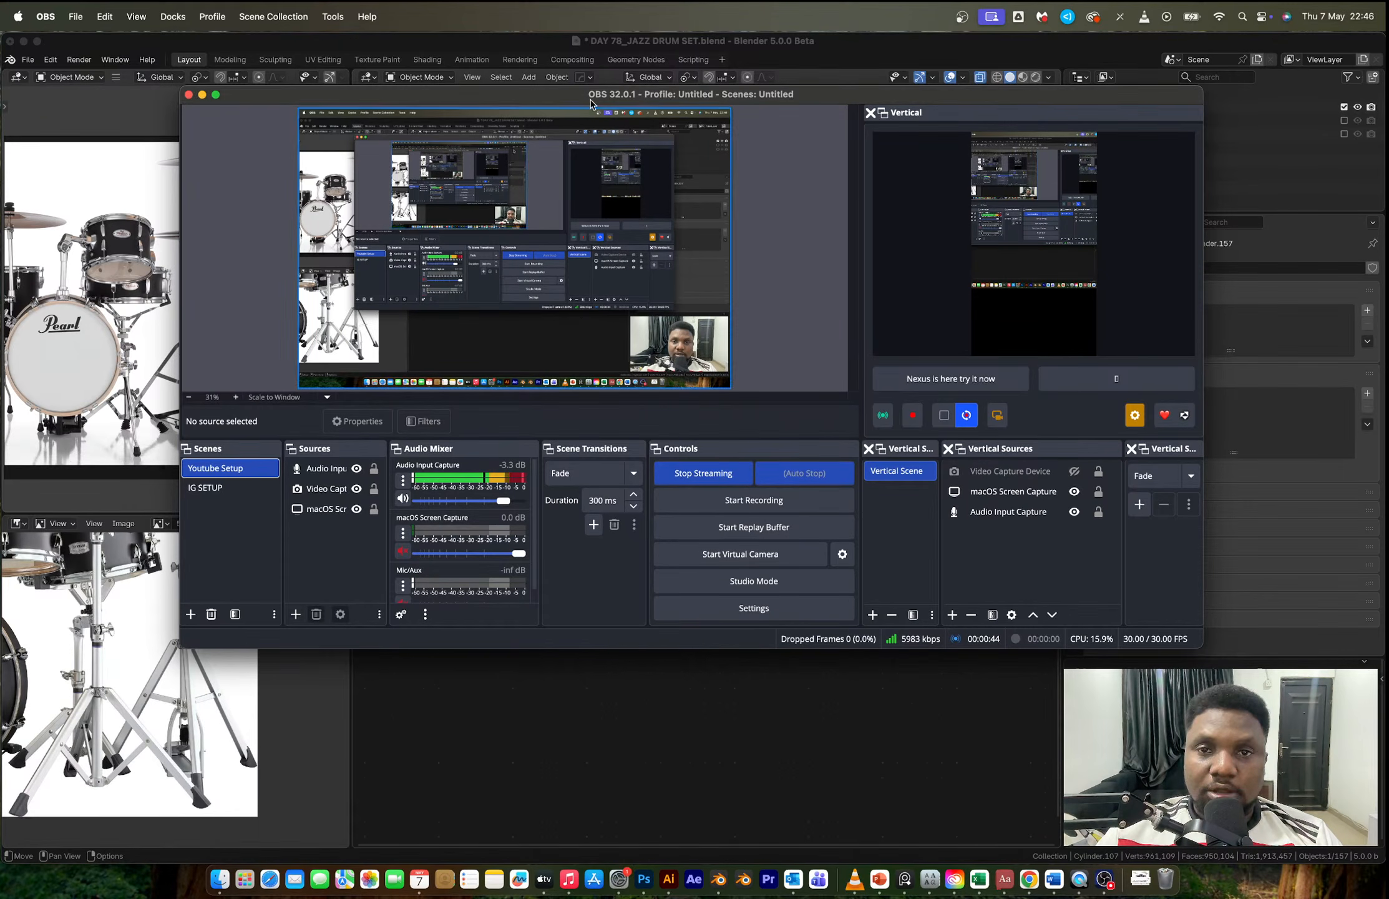
# Step: Switch to Blender and add a cylinder at the top of the upright stand tube, scaled down to about 0.157
pyautogui.click(878, 47)
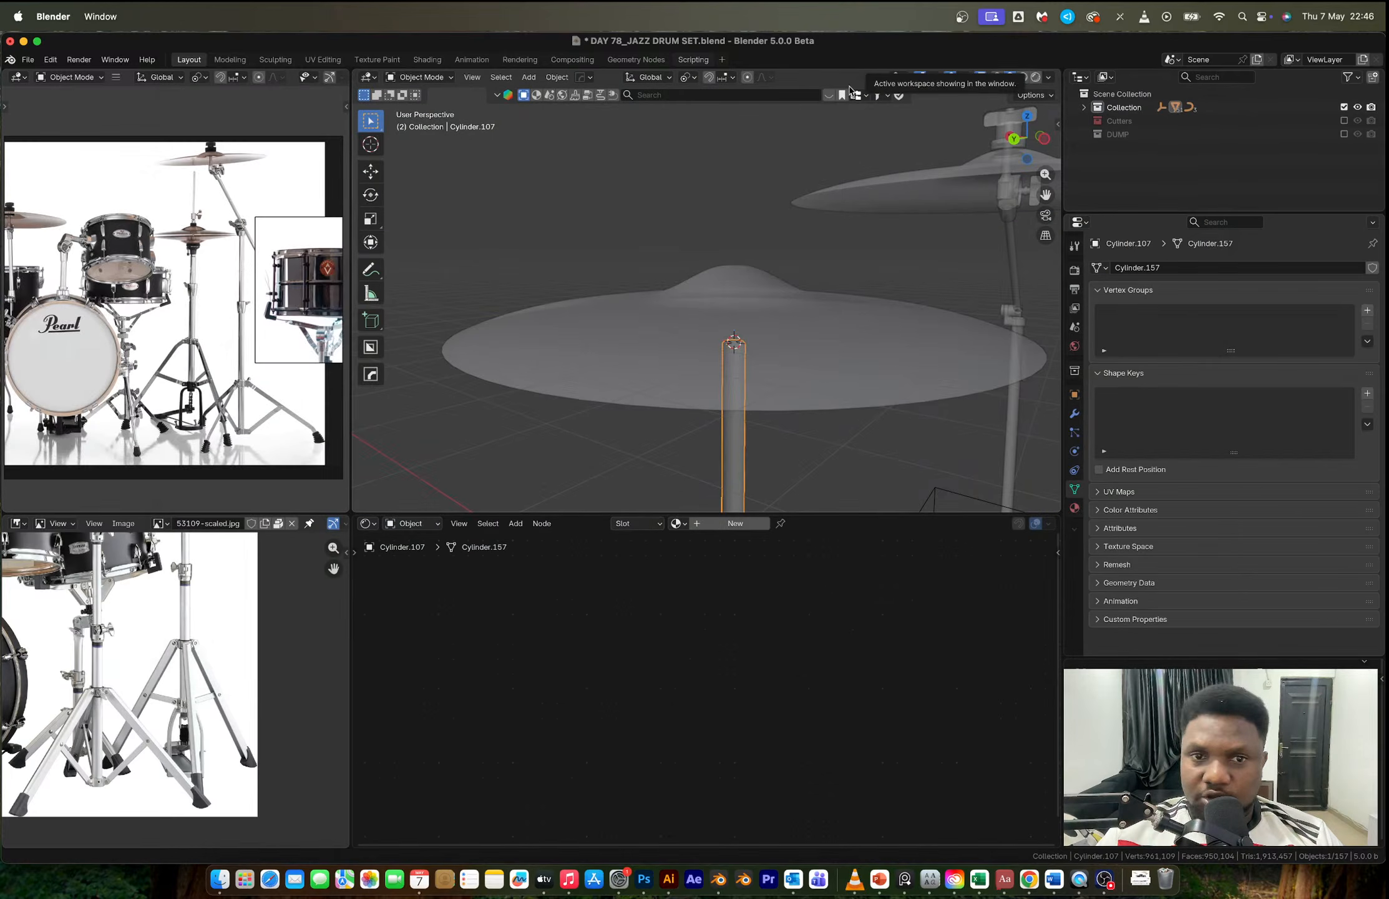
pyautogui.moveTo(825, 378); pyautogui.dragTo(733, 287, button='middle')
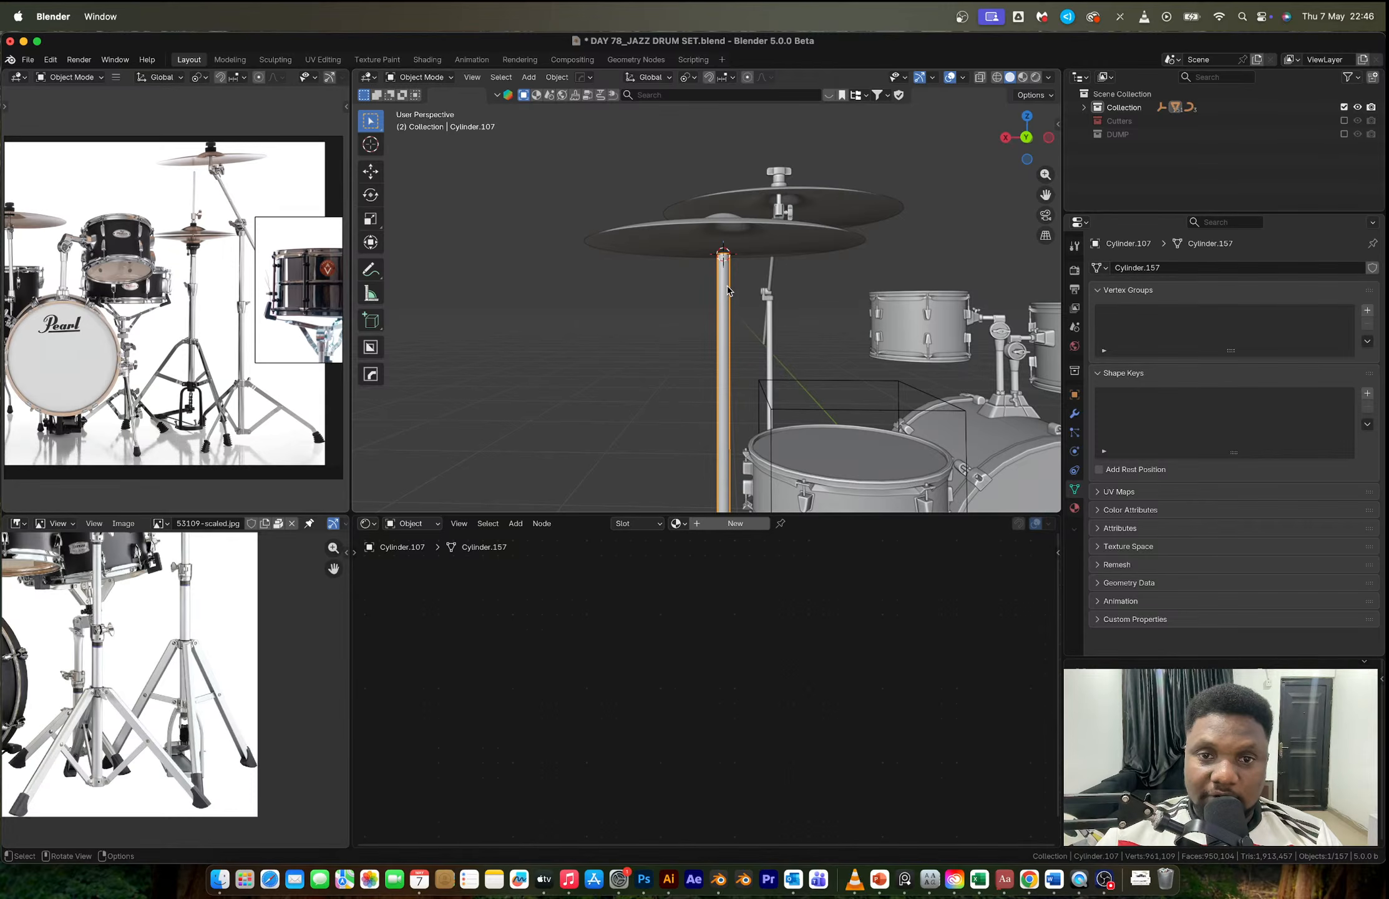
pyautogui.hotkey('shift', 's')
pyautogui.hotkey('shift', 'a')
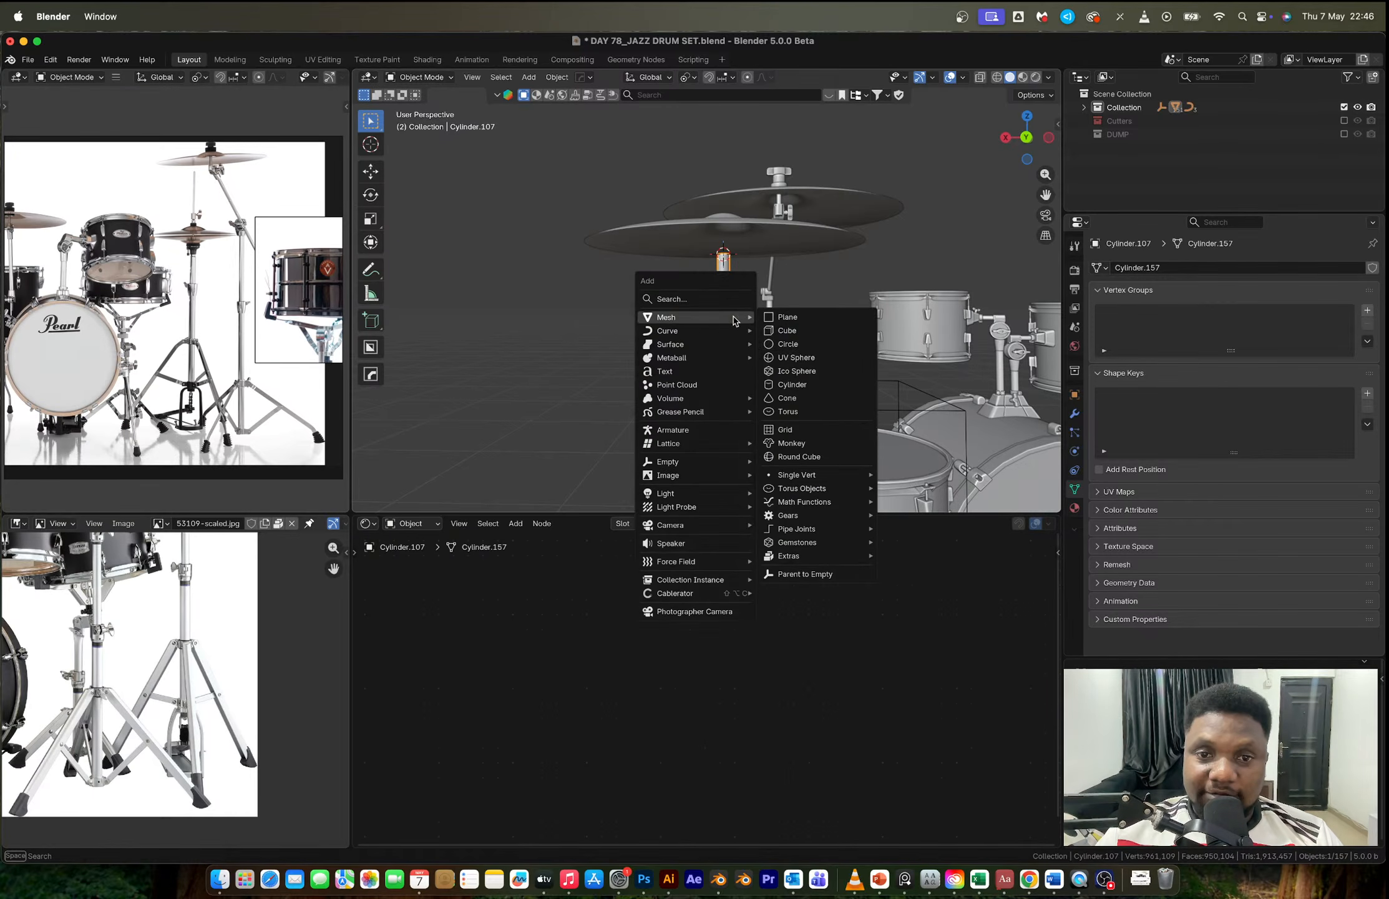
pyautogui.click(792, 384)
pyautogui.press('s')
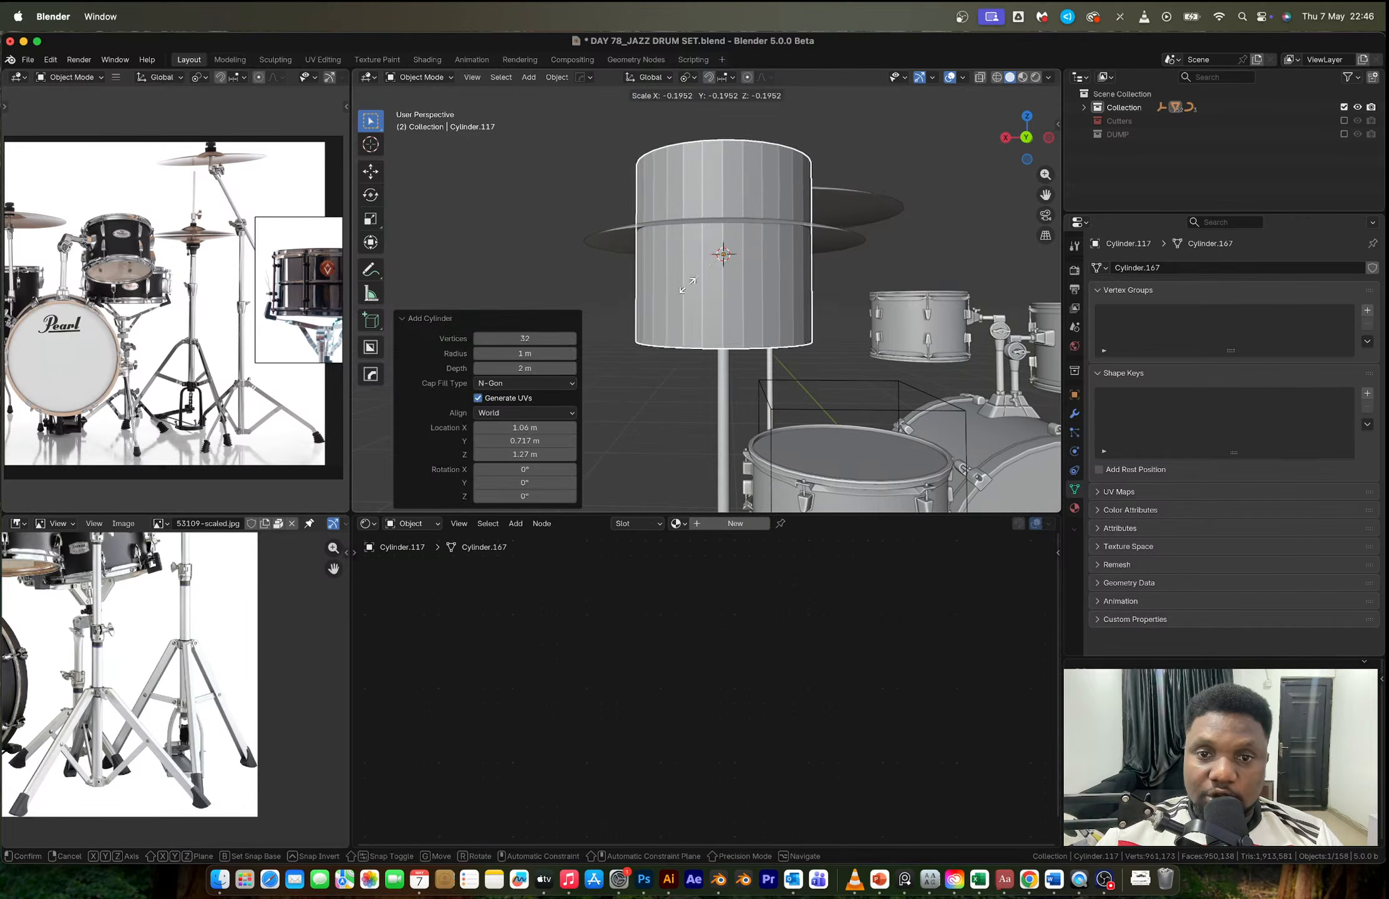
pyautogui.click(730, 285)
# Step: Shape the cylinder into a tall thin rod, stretching it by 48.193 along Z and scaling X and Y by 0.558
pyautogui.press('s')
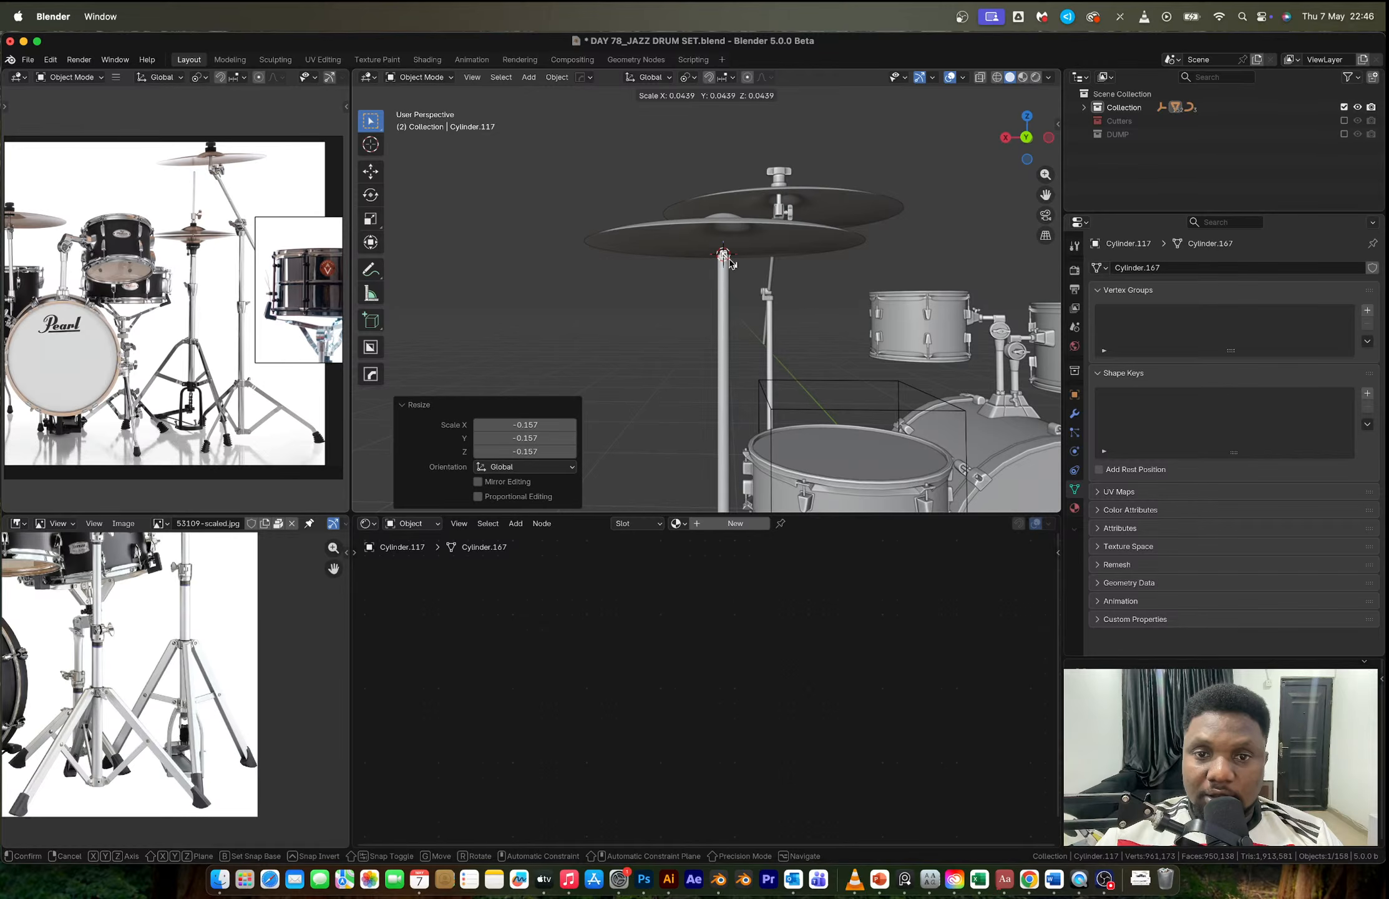
pyautogui.press('z')
pyautogui.click(805, 151)
pyautogui.press('s')
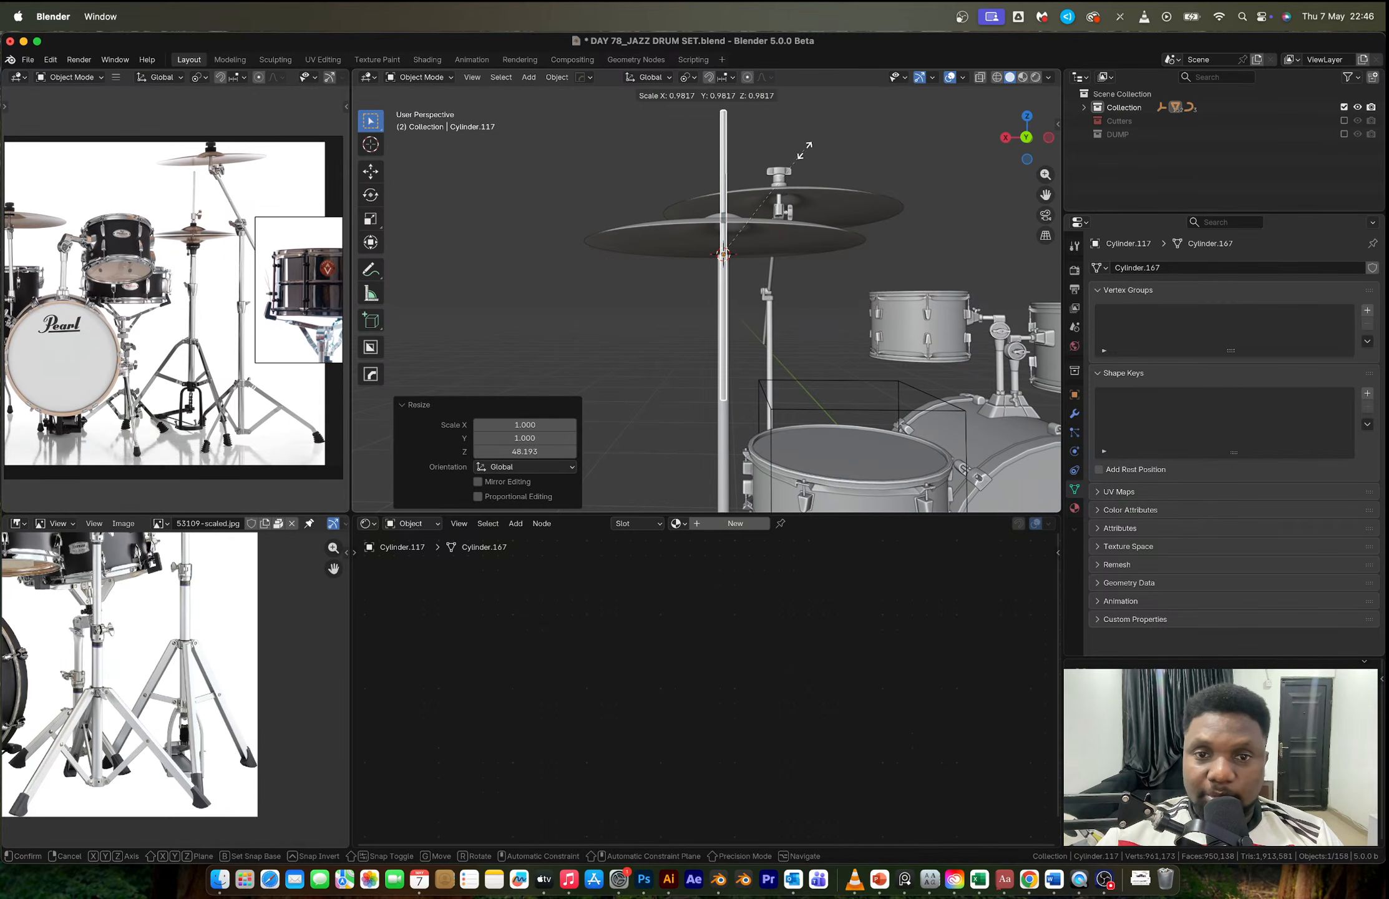
pyautogui.hotkey('shift', 'z')
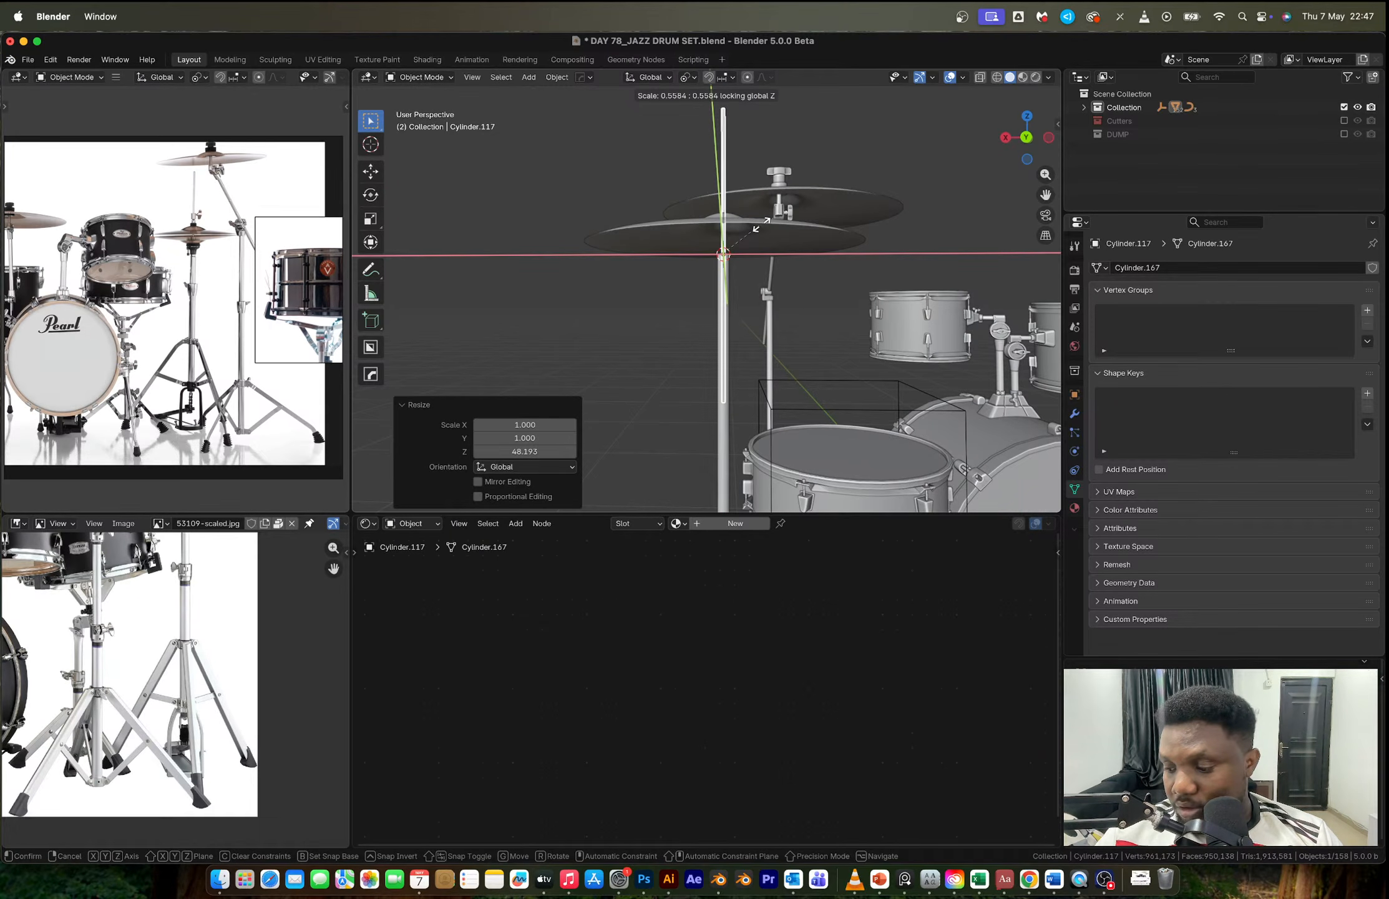
pyautogui.click(761, 228)
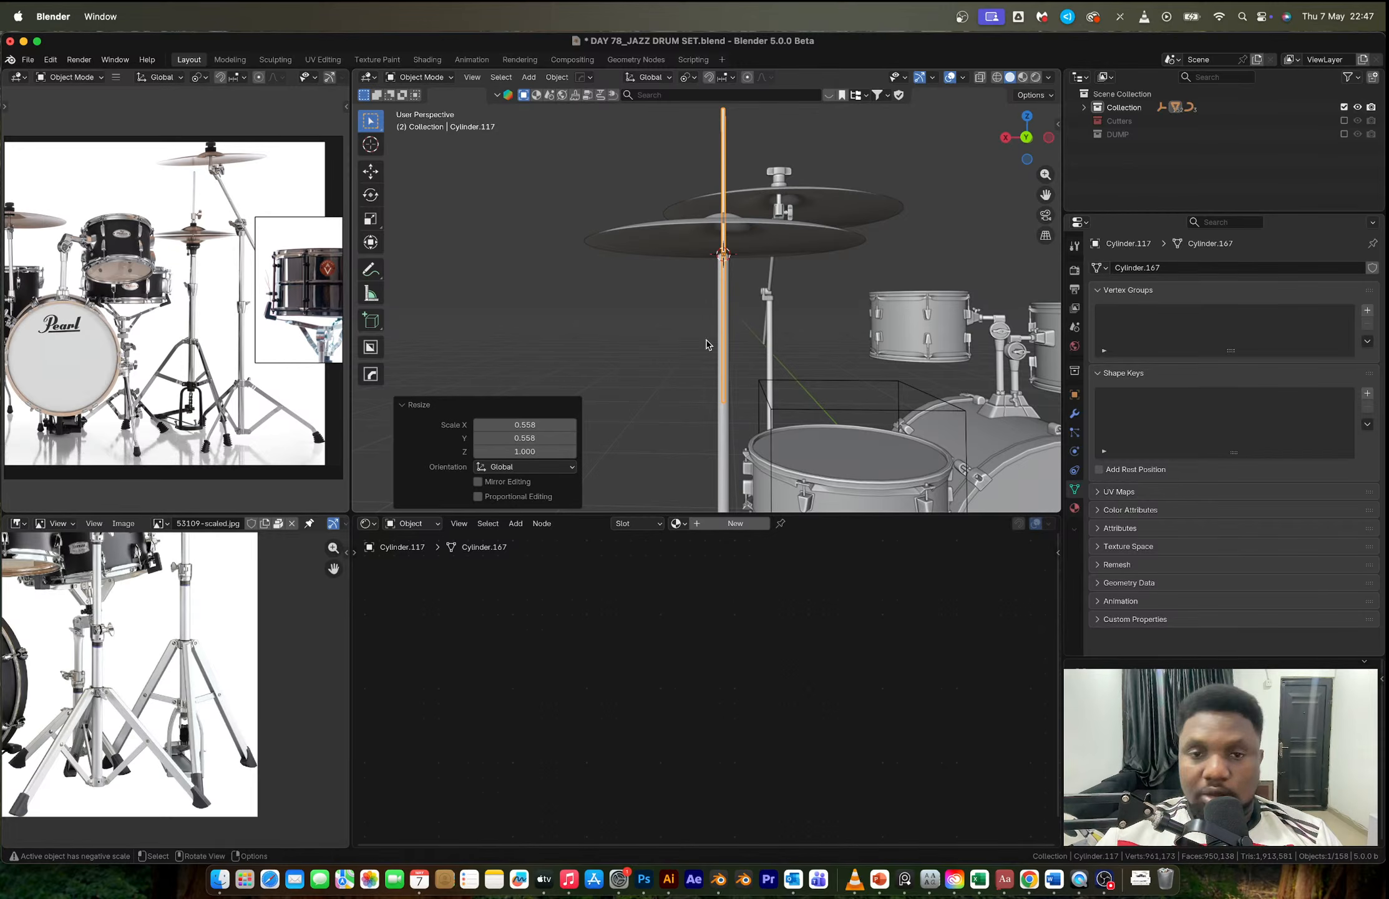
# Step: Raise the top vertices of the stand tube along Z to reach the underside of the cymbal's bell, then deselect everything
pyautogui.click(724, 297)
pyautogui.press('Tab')
pyautogui.moveTo(724, 297)
pyautogui.mouseDown(button='middle')
pyautogui.moveTo(722, 310)
pyautogui.moveTo(740, 293)
pyautogui.moveTo(724, 312)
pyautogui.mouseUp(button='middle')
pyautogui.scroll(4, 743, 266)
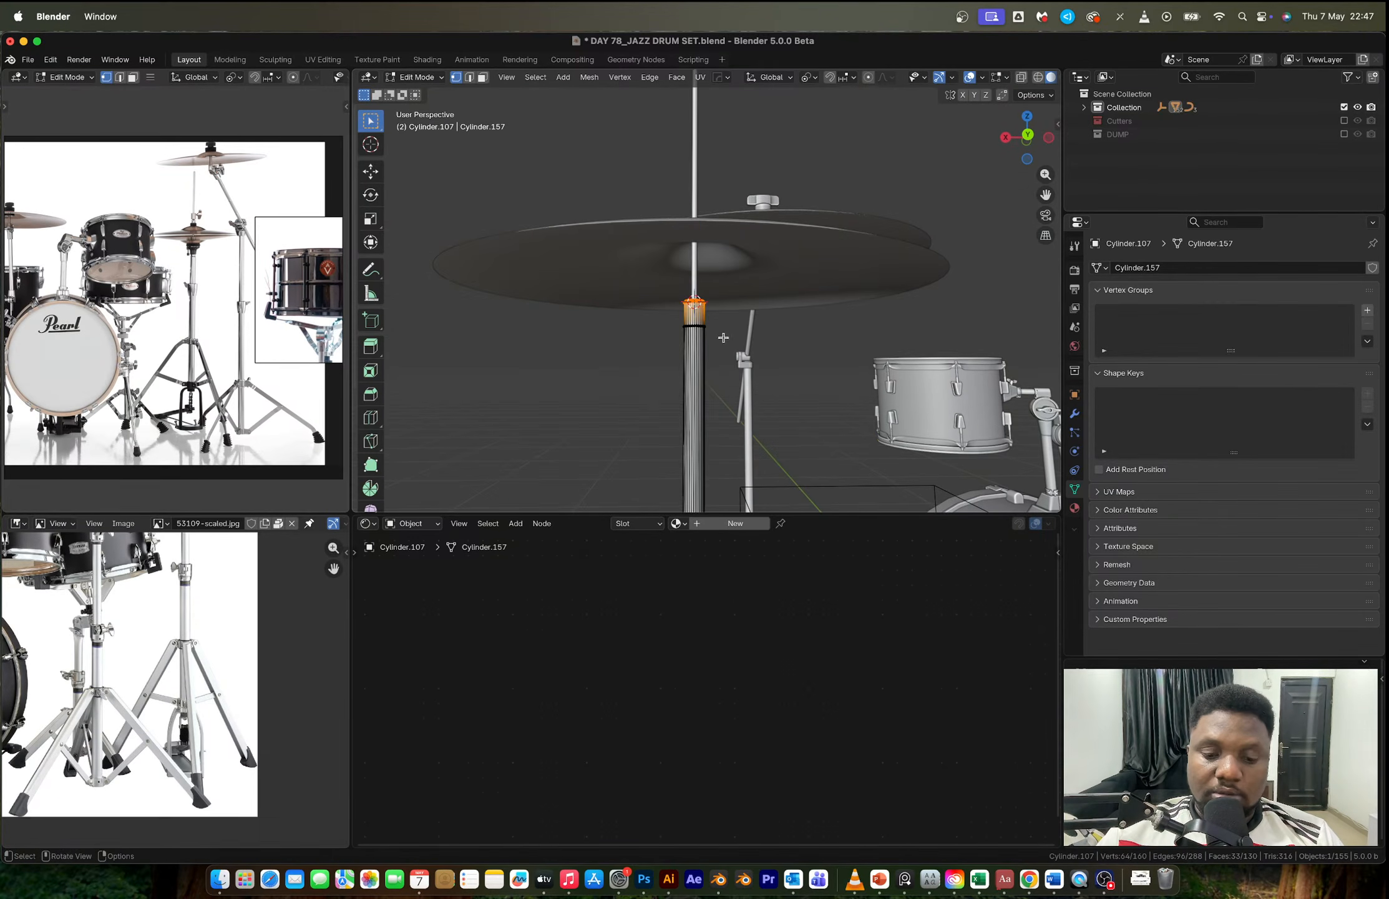
pyautogui.press('g')
pyautogui.press('z')
pyautogui.click(732, 287)
pyautogui.press('Tab')
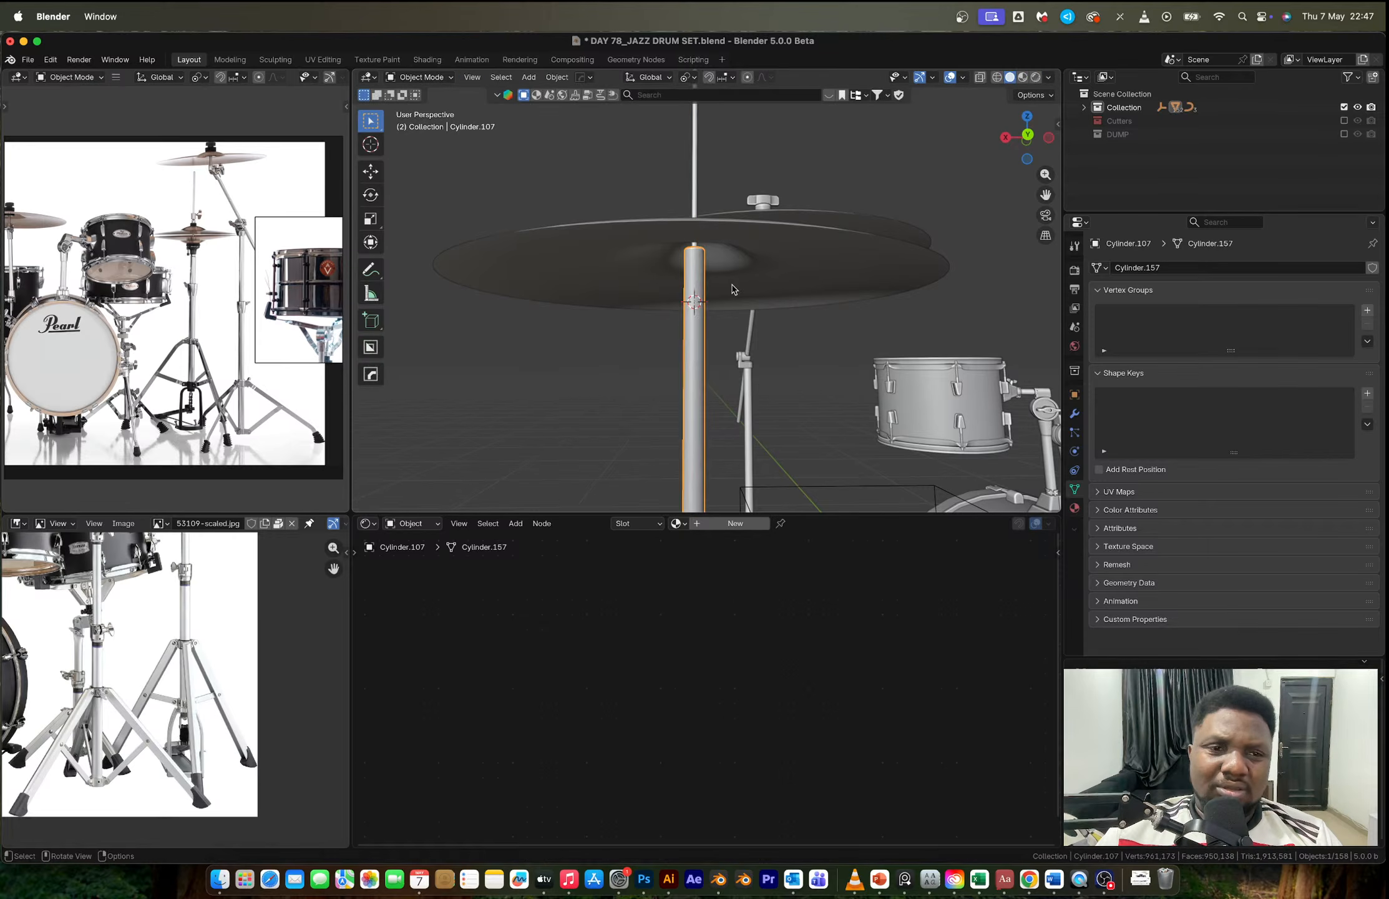
pyautogui.scroll(-2, 668, 230)
pyautogui.moveTo(668, 230); pyautogui.dragTo(562, 268, button='middle')
pyautogui.hotkey('alt', 'a')
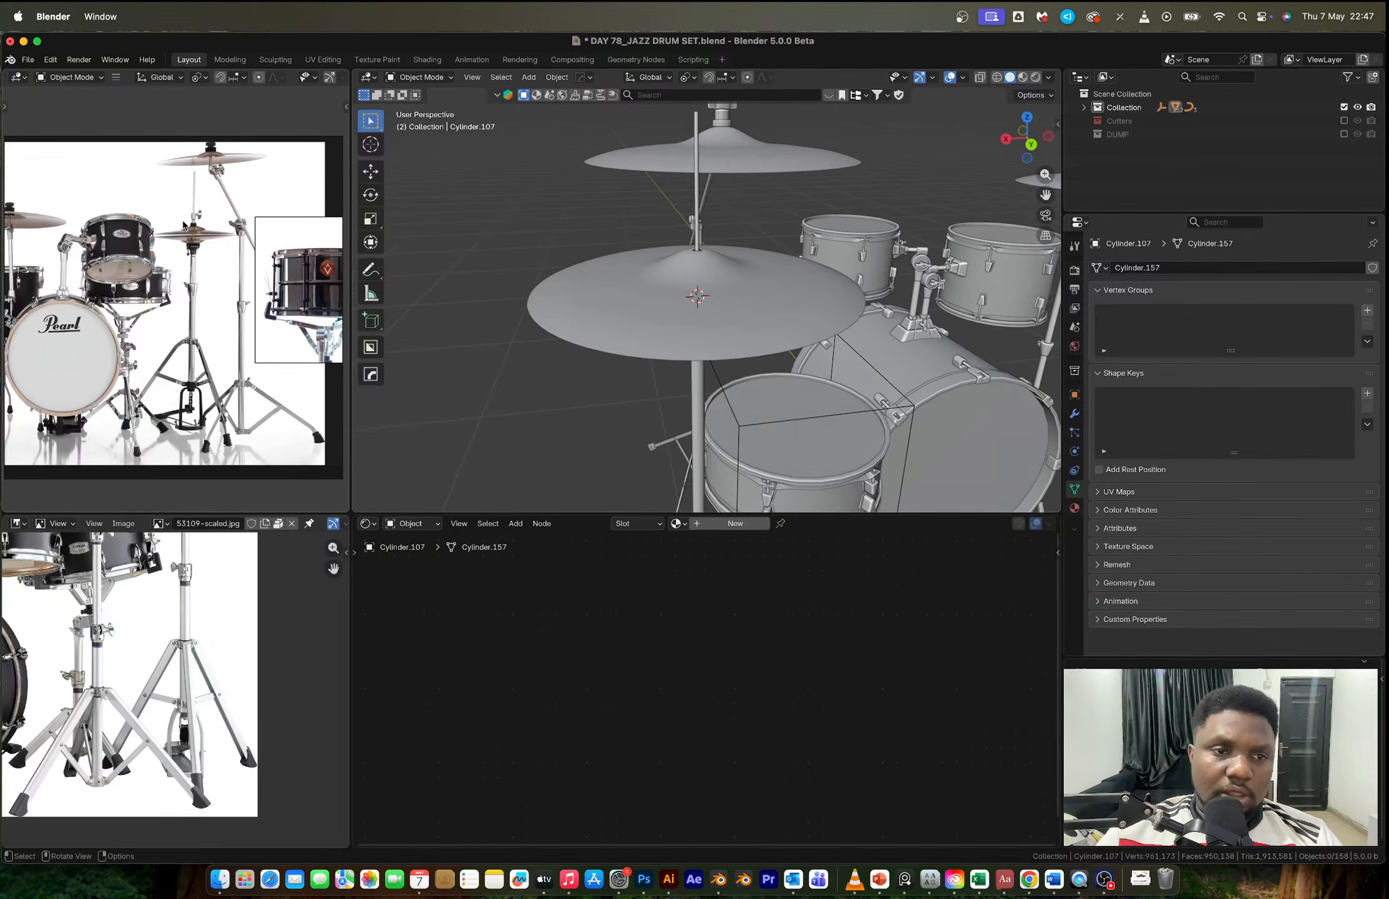
# Step: Add a collar cylinder at the 3D cursor for the hi-hat rod and scale it down to a small size
pyautogui.scroll(3, 253, 217)
pyautogui.scroll(2, 252, 218)
pyautogui.scroll(4, 771, 239)
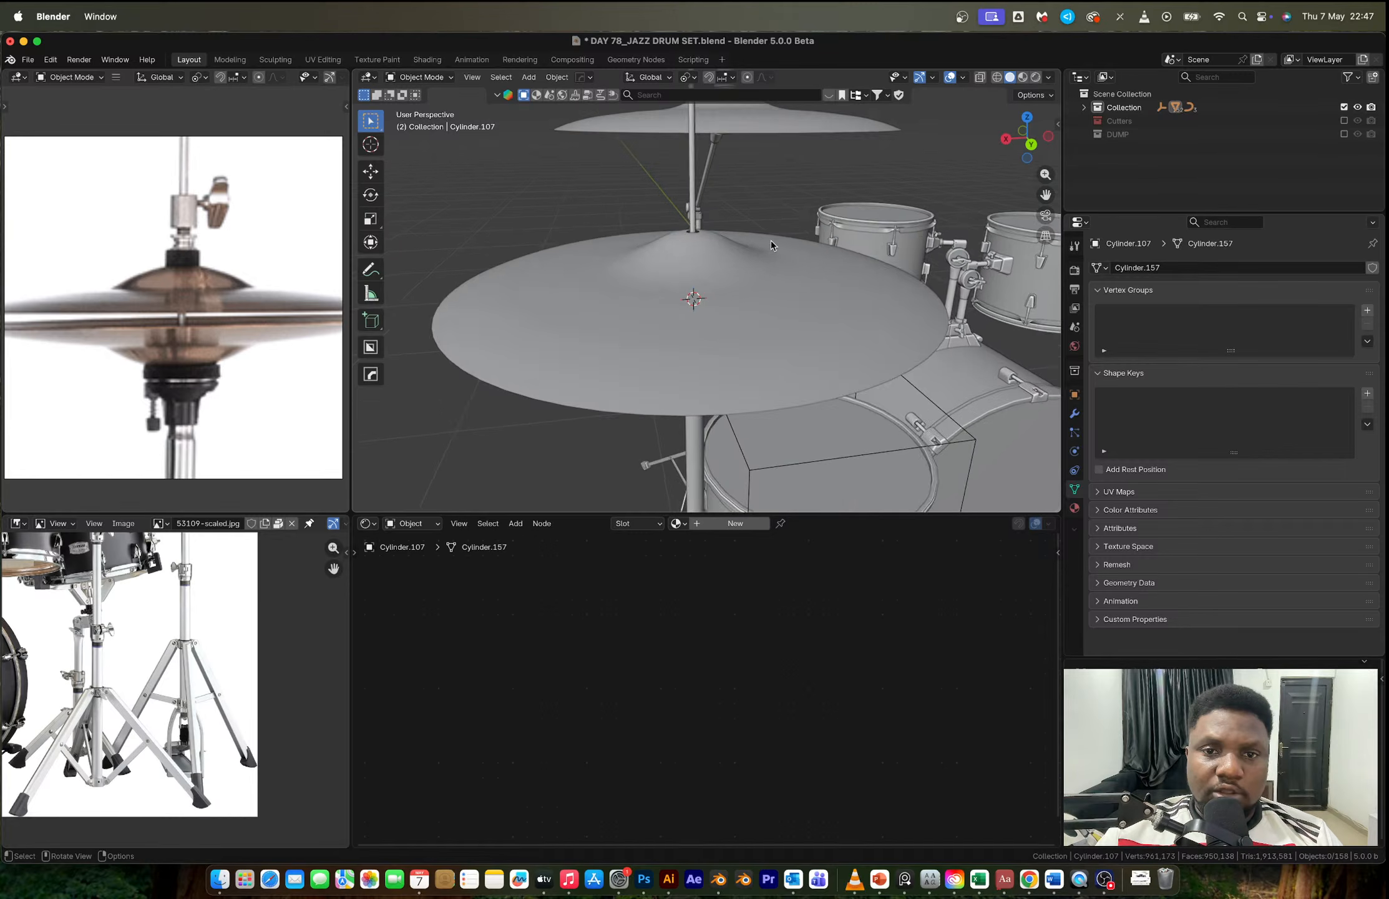
pyautogui.press('Tab')
pyautogui.press('Tab')
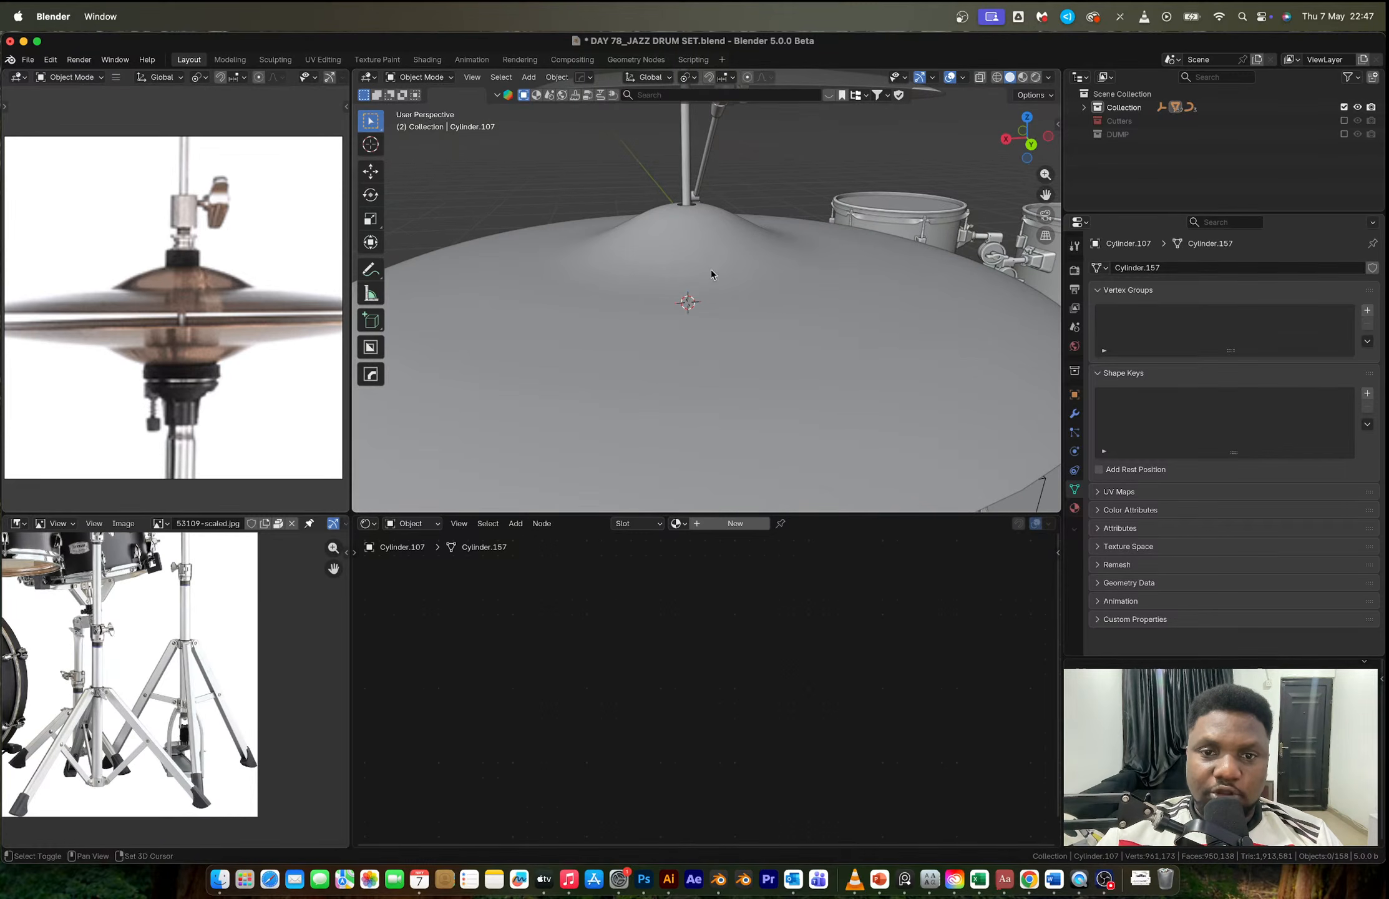
pyautogui.hotkey('shift', 'a')
pyautogui.moveTo(711, 270)
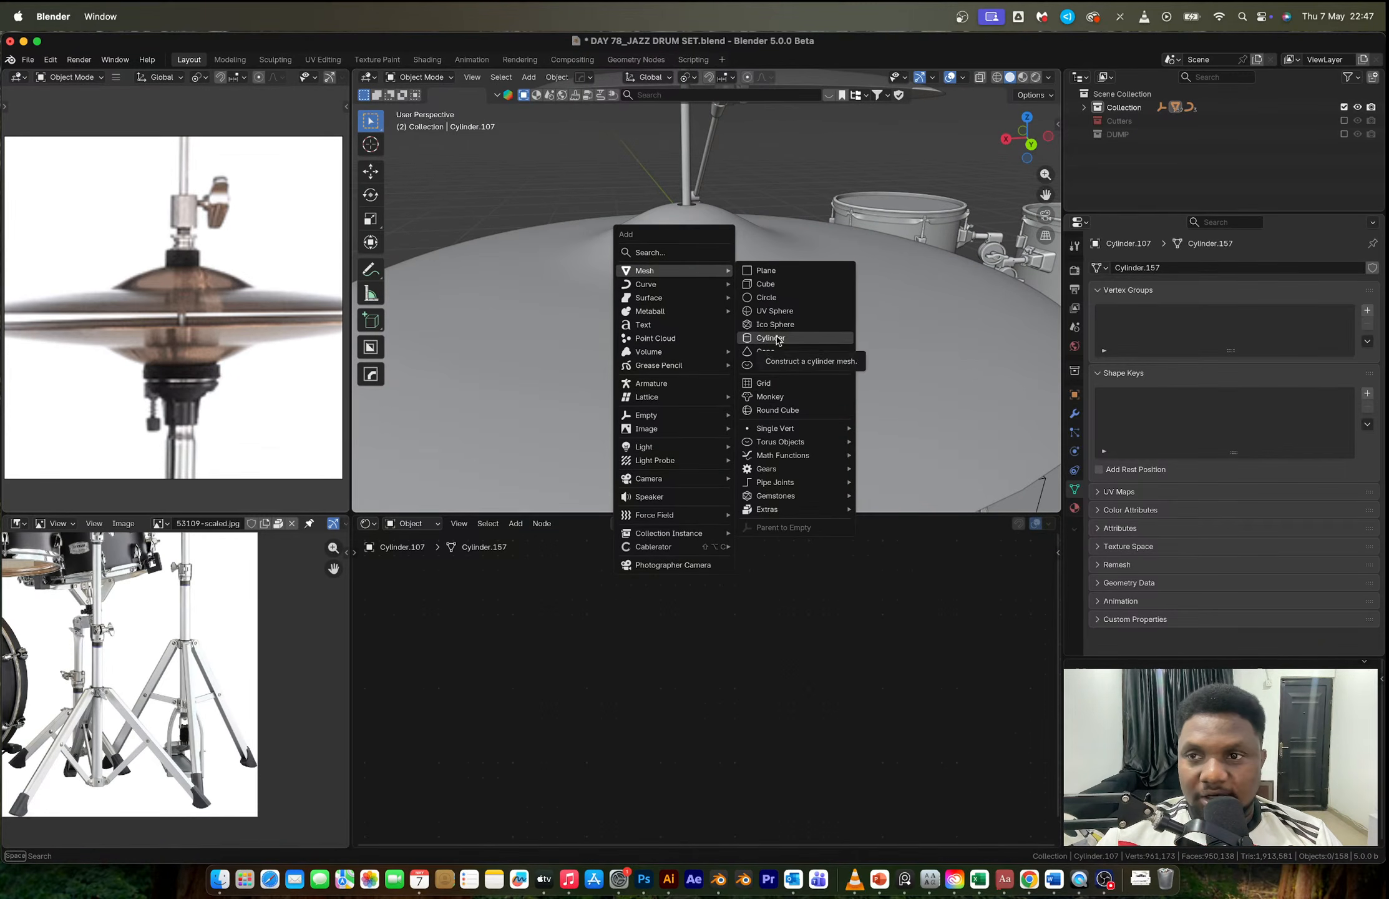
pyautogui.click(779, 340)
pyautogui.press('s')
pyautogui.click(722, 260)
pyautogui.press('s')
pyautogui.click(698, 248)
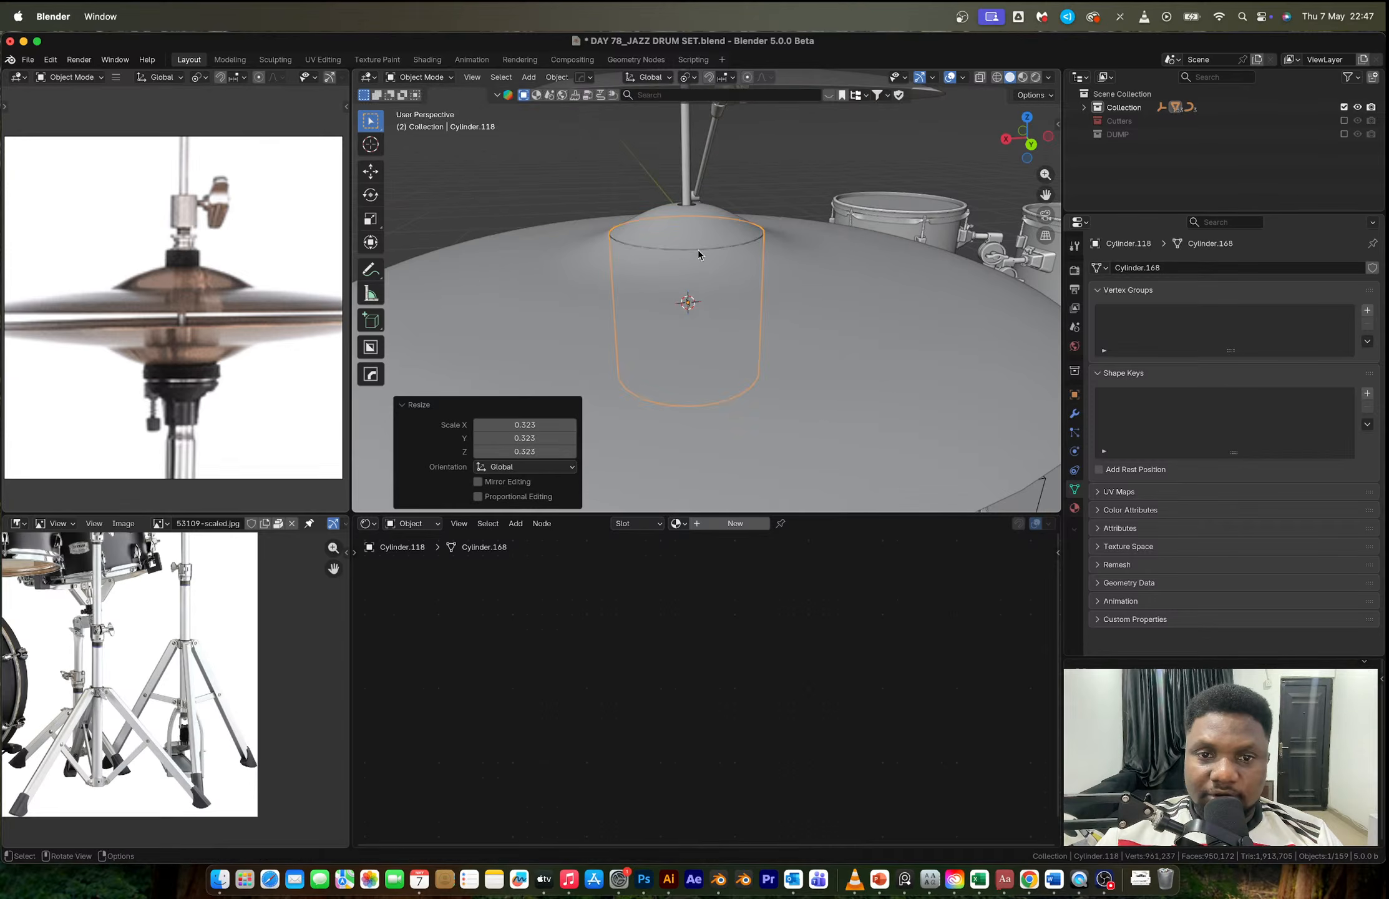
# Step: Raise the small cylinder about 0.12 m along Z, just above the cymbal's bell, and shade it auto smooth at 30°
pyautogui.press('g')
pyautogui.press('z')
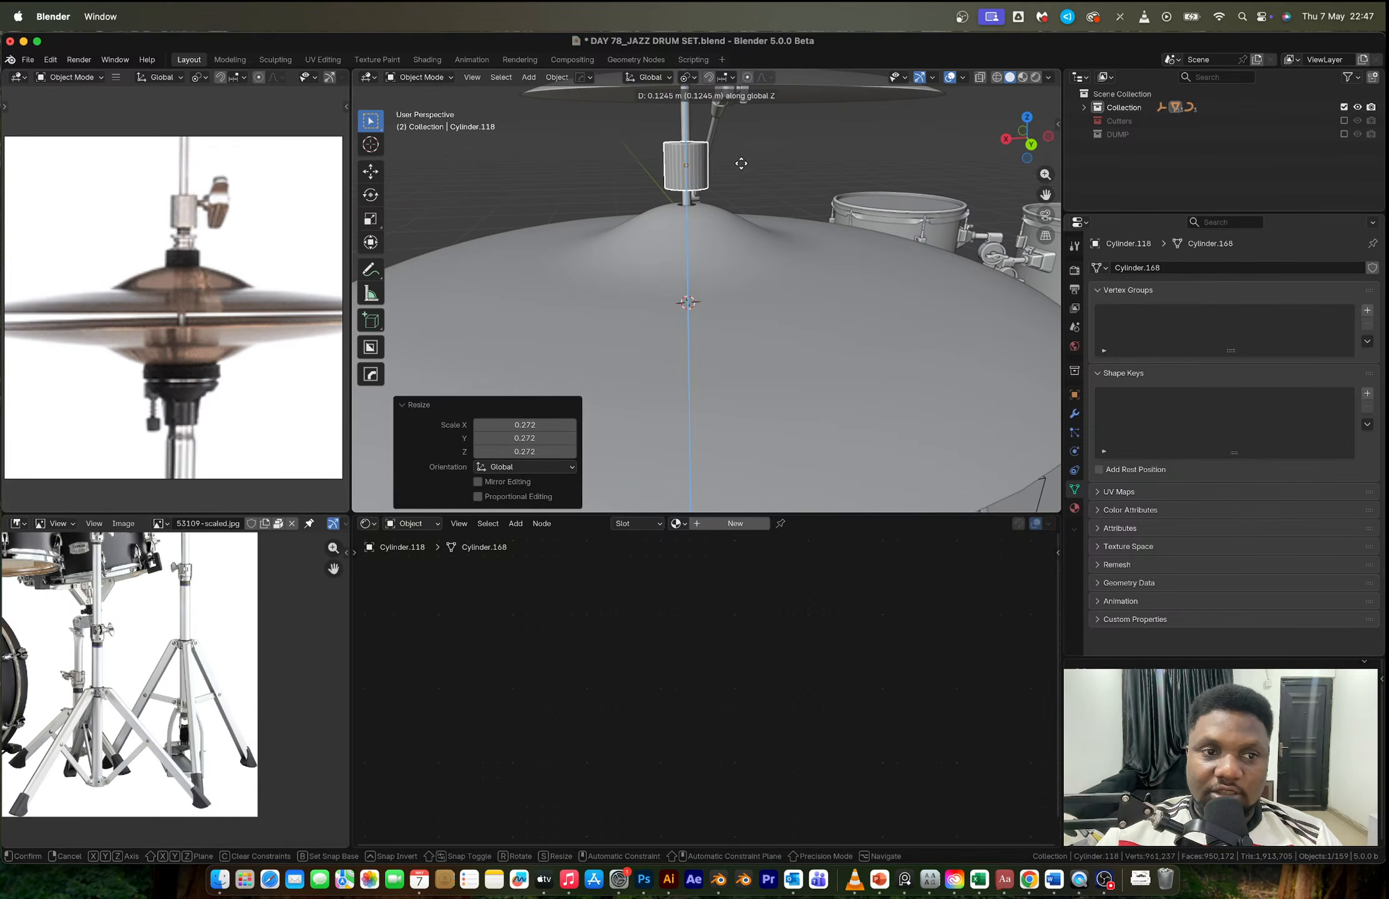
pyautogui.click(740, 166)
pyautogui.rightClick(741, 164)
pyautogui.click(744, 162)
# Step: Scale the collar cylinder by 0.877 overall and stretch it by 1.204 along Z
pyautogui.press('s')
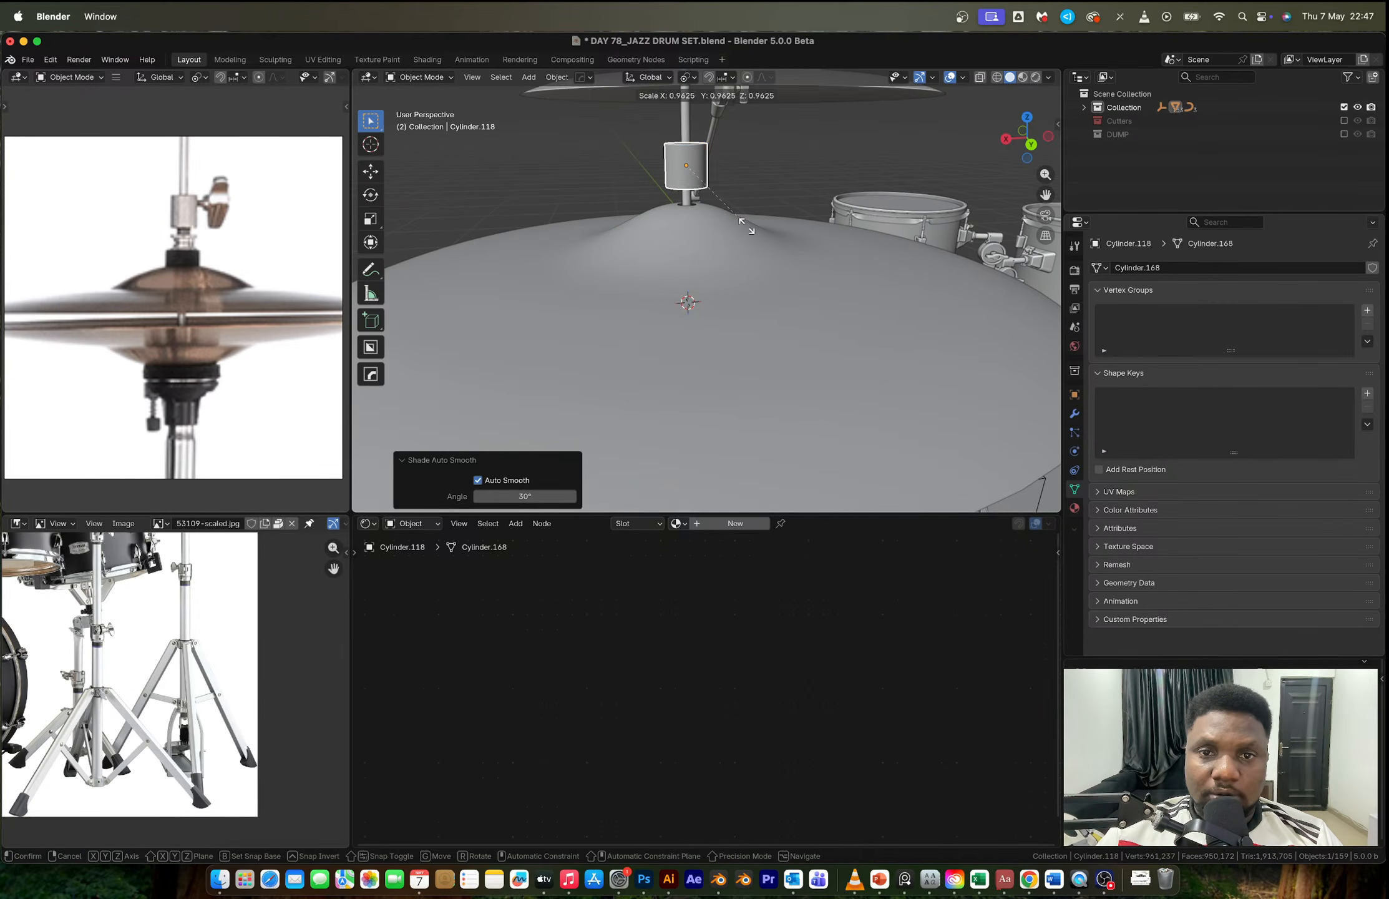
pyautogui.click(742, 226)
pyautogui.press('s')
pyautogui.press('z')
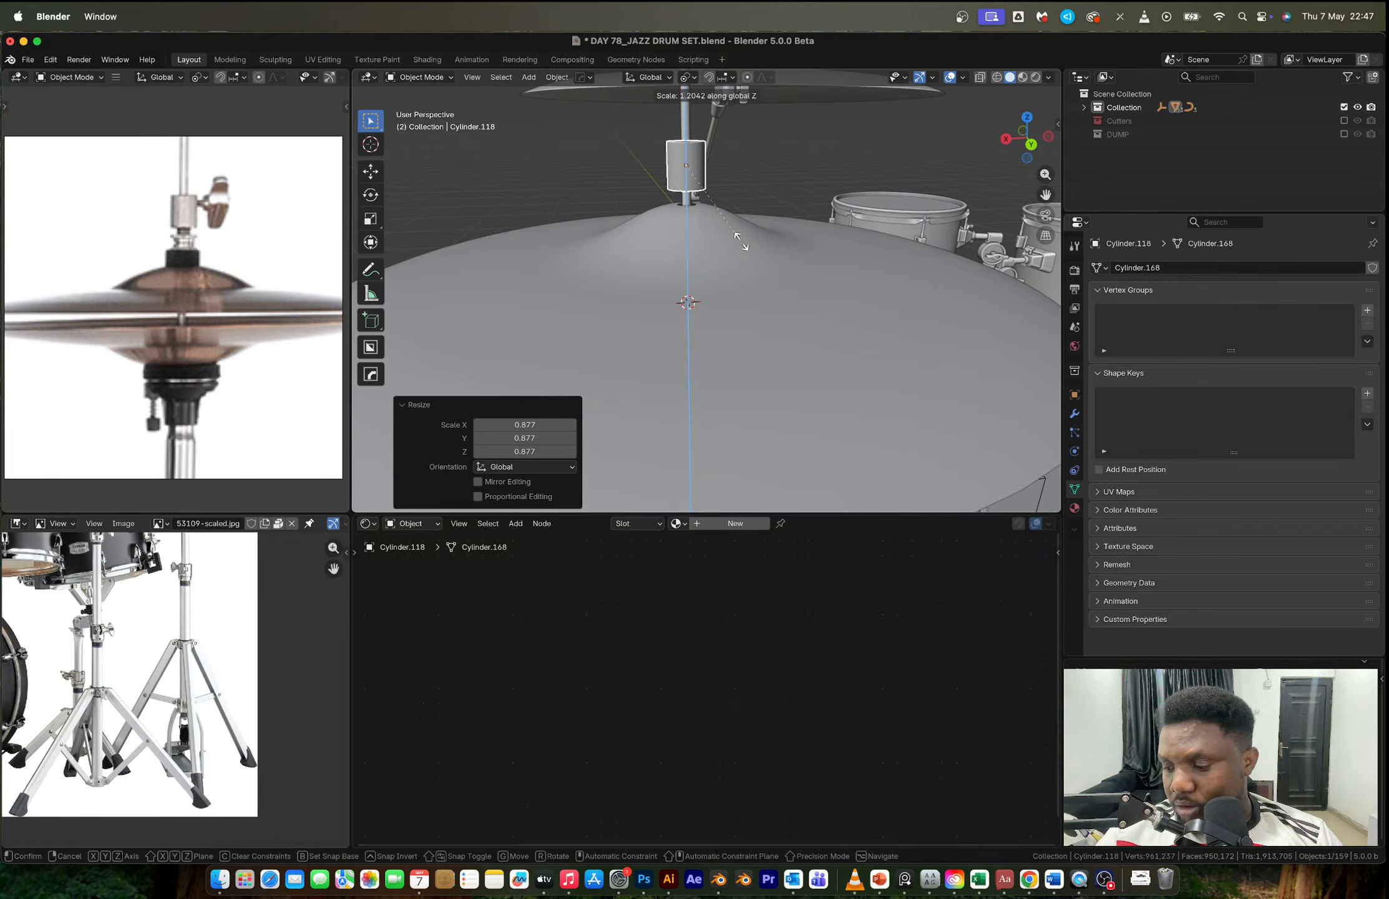
pyautogui.click(741, 242)
pyautogui.moveTo(744, 168)
pyautogui.mouseDown(button='middle')
pyautogui.moveTo(708, 159)
pyautogui.moveTo(756, 166)
pyautogui.mouseUp(button='middle')
pyautogui.scroll(3, 722, 160)
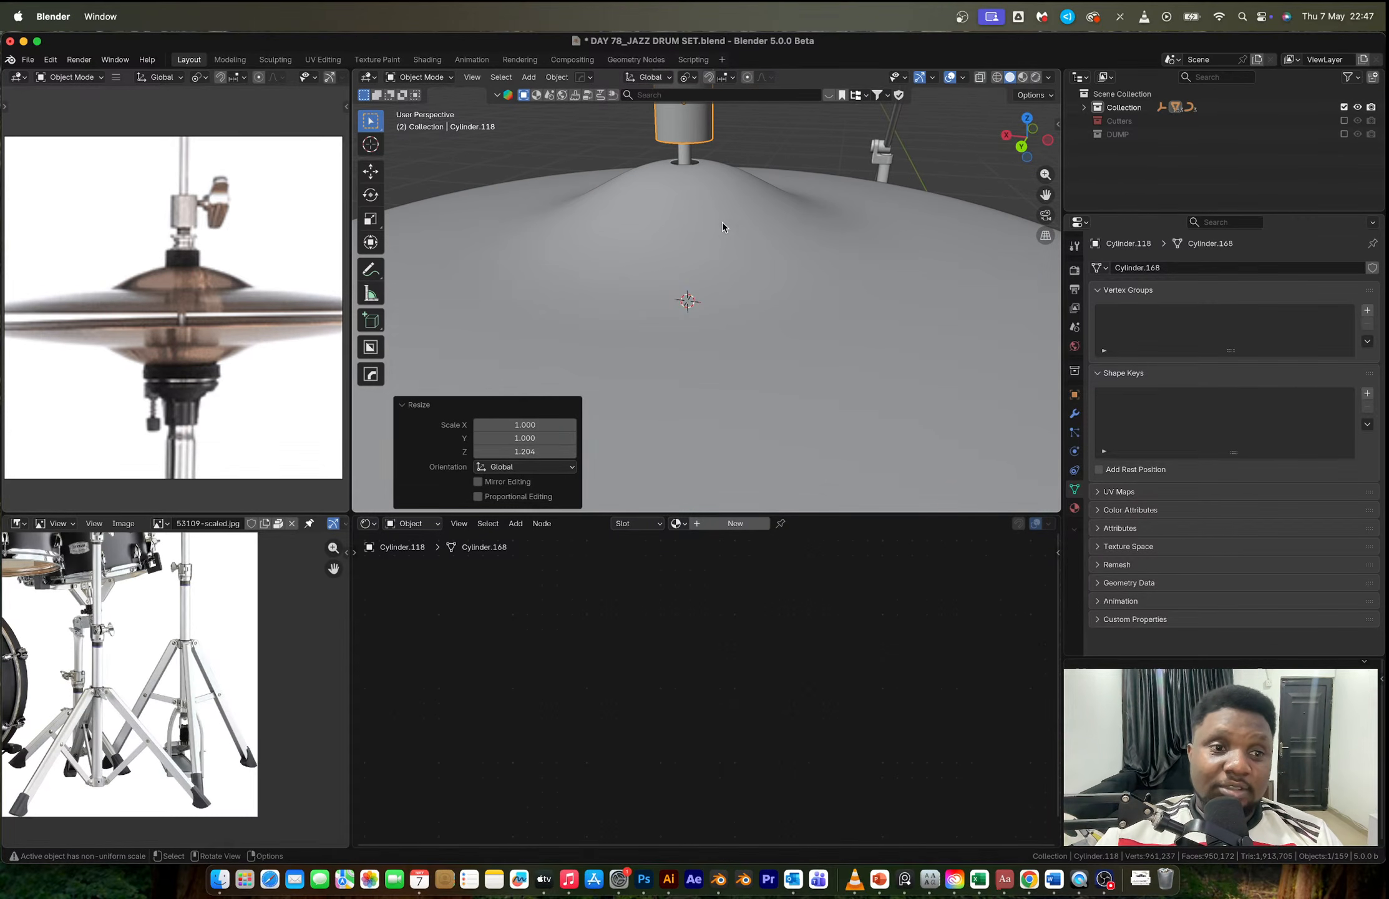
# Step: Snap the 3D cursor to the collar cylinder above the cymbal
pyautogui.scroll(-3, 718, 234)
pyautogui.rightClick(711, 251)
pyautogui.press('Escape')
pyautogui.hotkey('shift', 's')
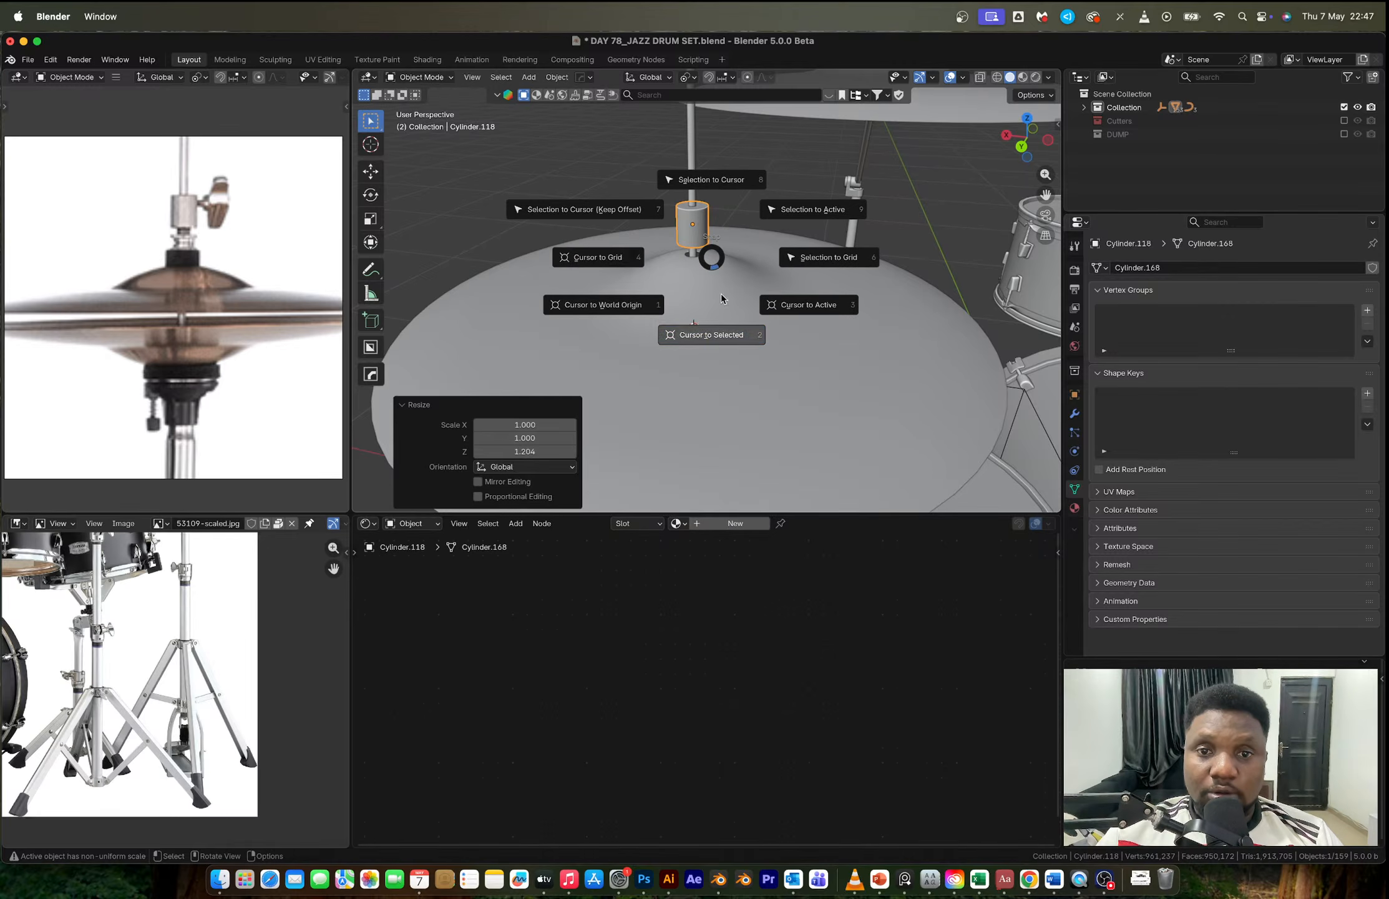
pyautogui.click(718, 351)
# Step: Add a cylinder at the 3D cursor, rotate it 90° about Y, and scale it down to fit within the collar
pyautogui.hotkey('shift', 'a')
pyautogui.moveTo(724, 346)
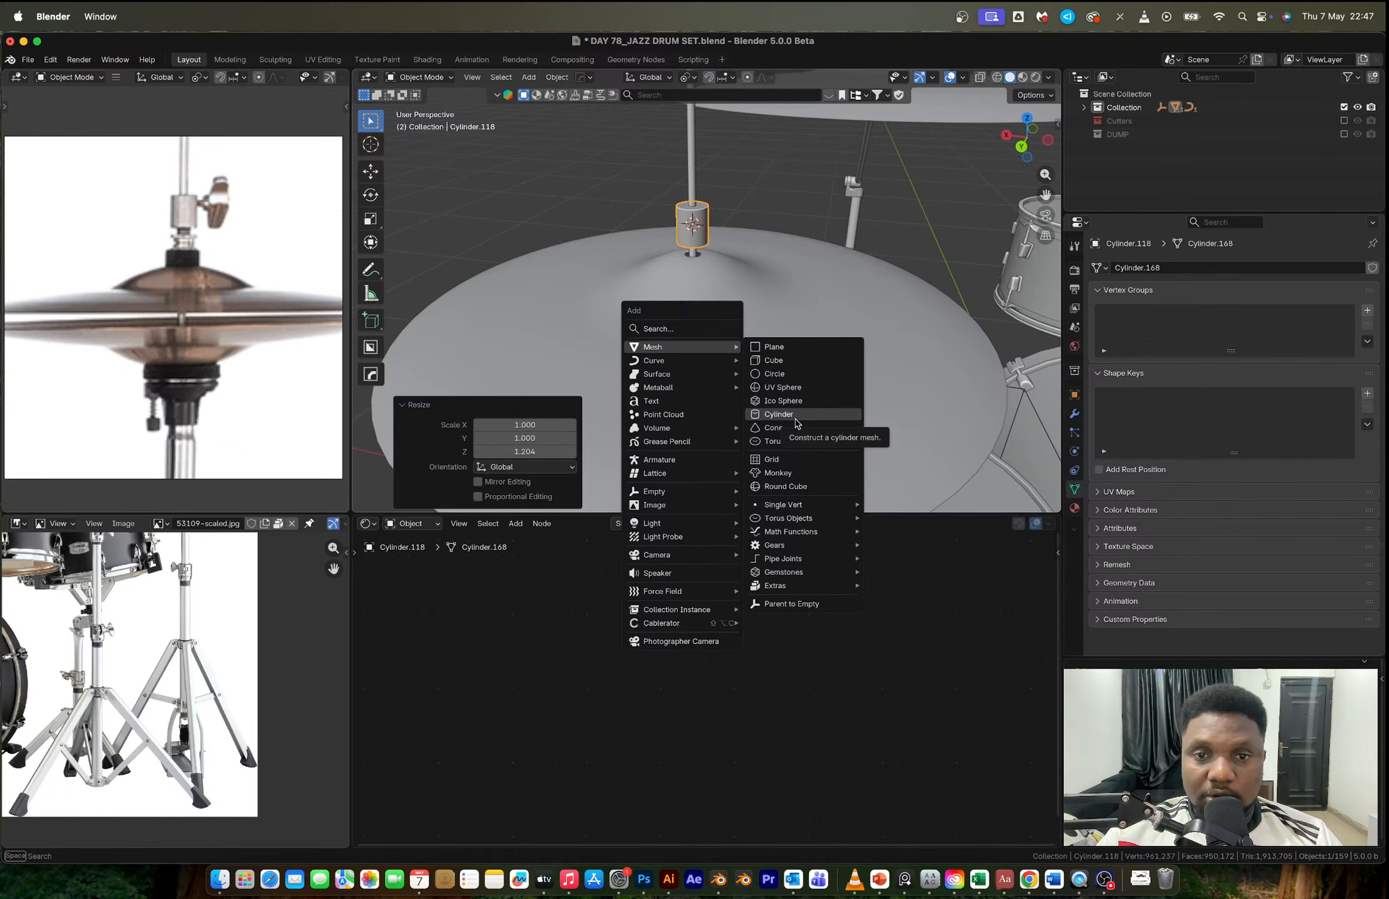
pyautogui.click(796, 417)
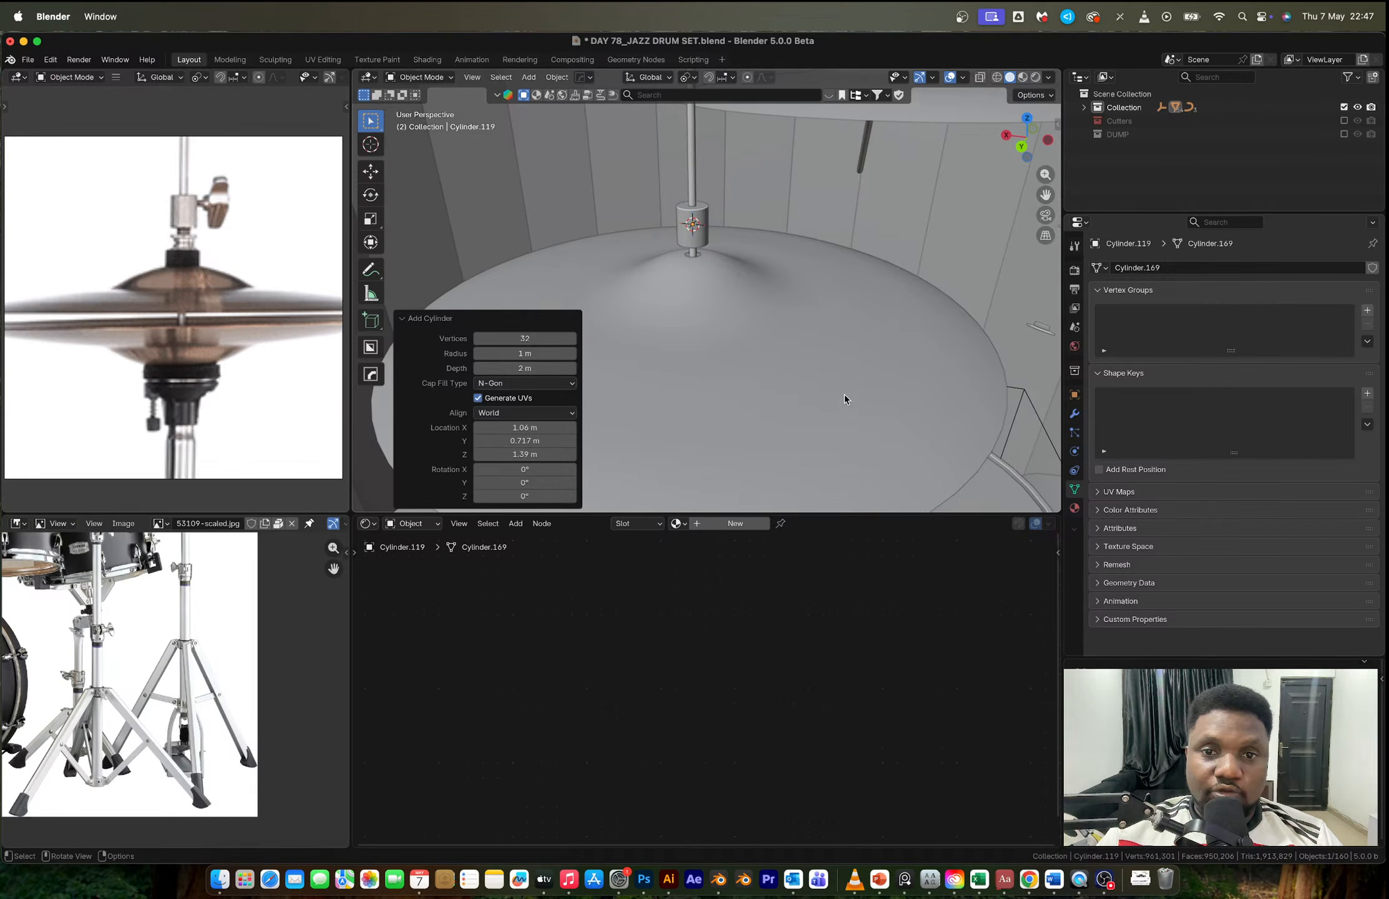
pyautogui.press('s')
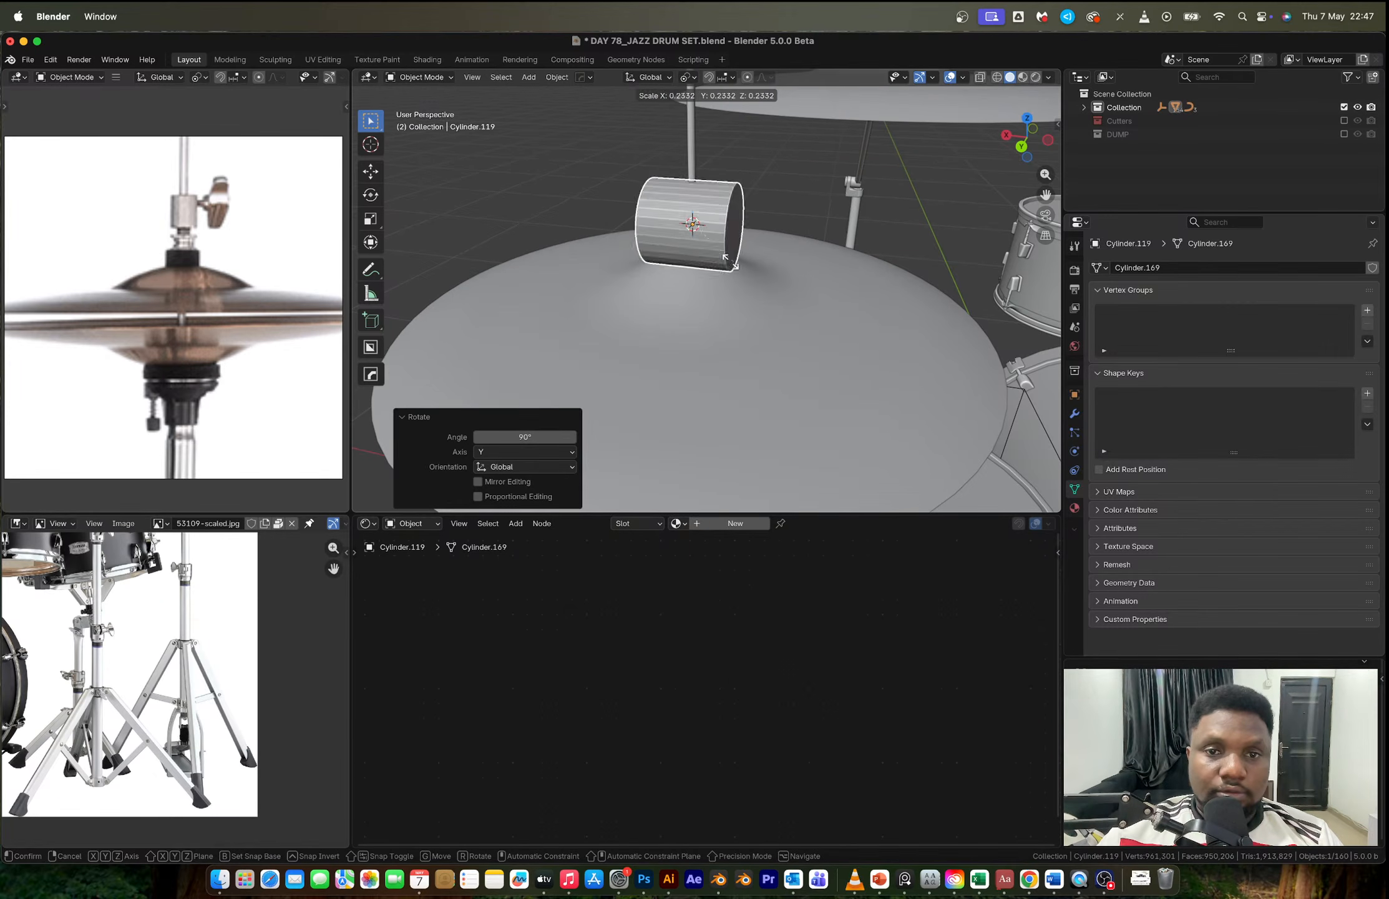
pyautogui.click(709, 244)
pyautogui.press('s')
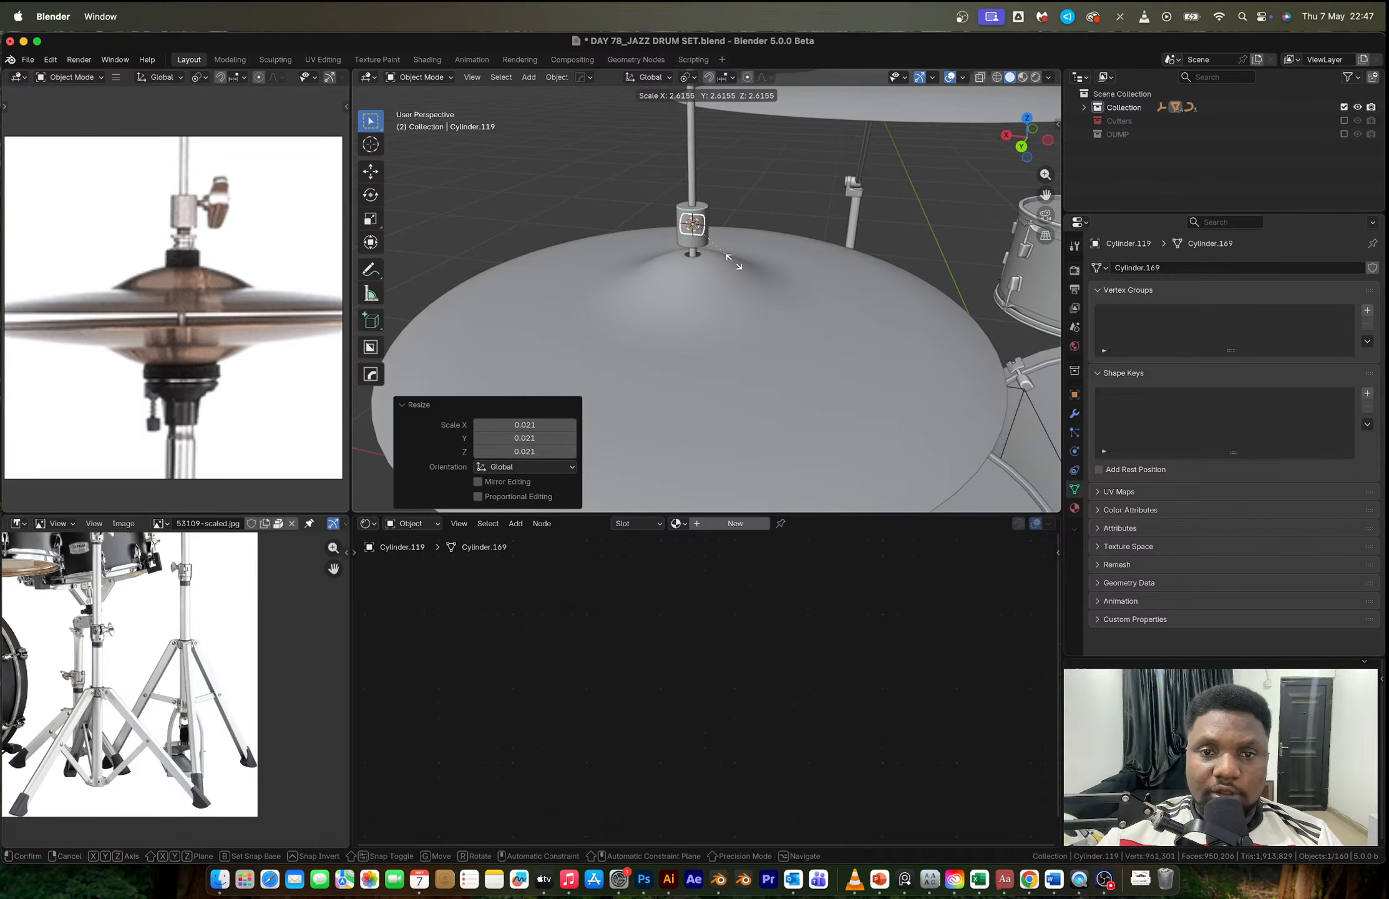
pyautogui.click(726, 253)
# Step: Form a side screw from the horizontal cylinder: shift it -0.015 m along X, shrink it, stretch X by 3.917, and raise it 0.0037 m
pyautogui.press('g')
pyautogui.press('x')
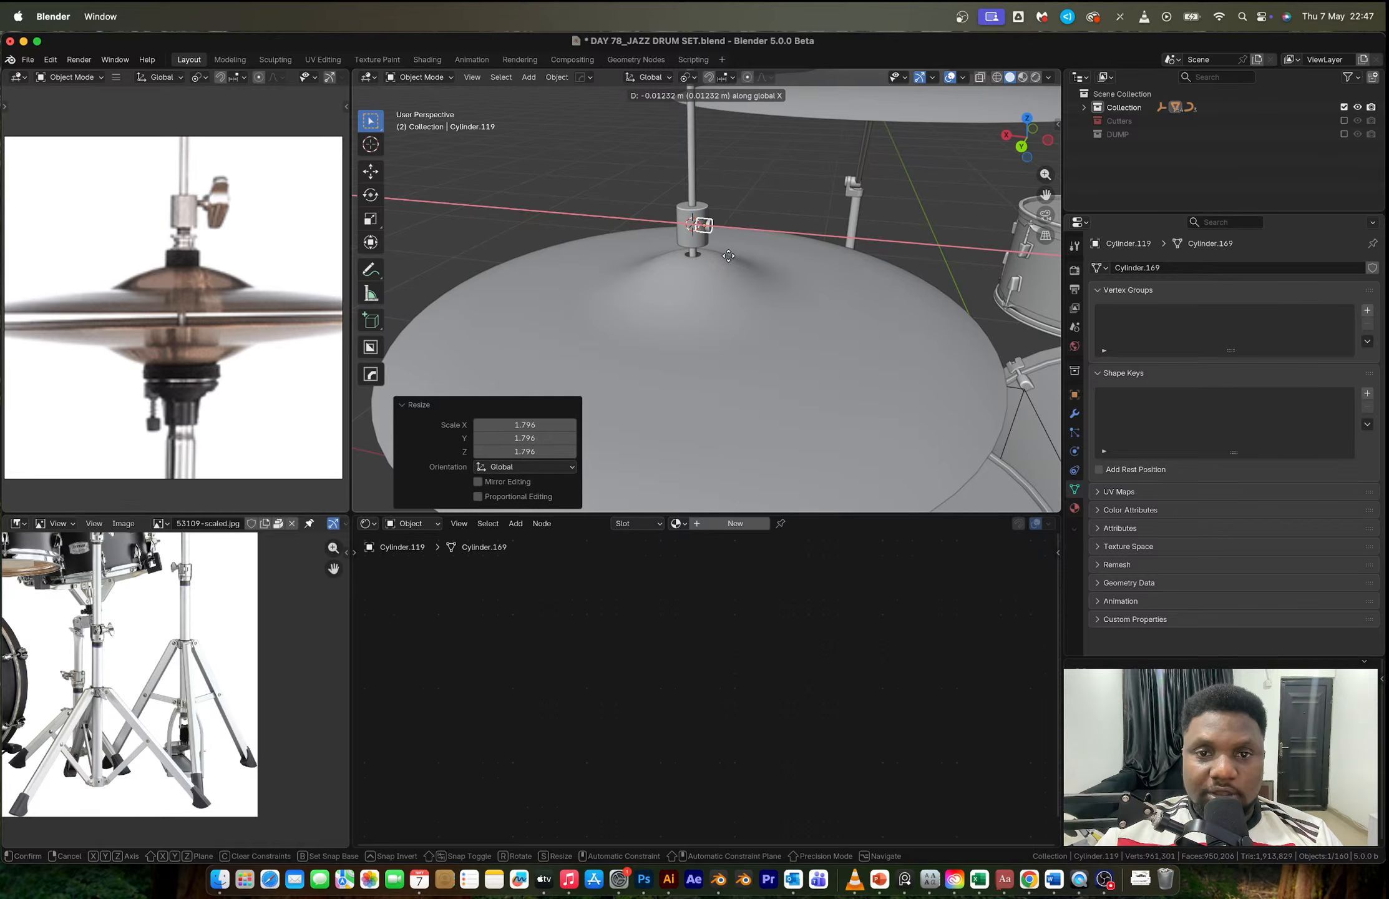
pyautogui.click(730, 255)
pyautogui.press('s')
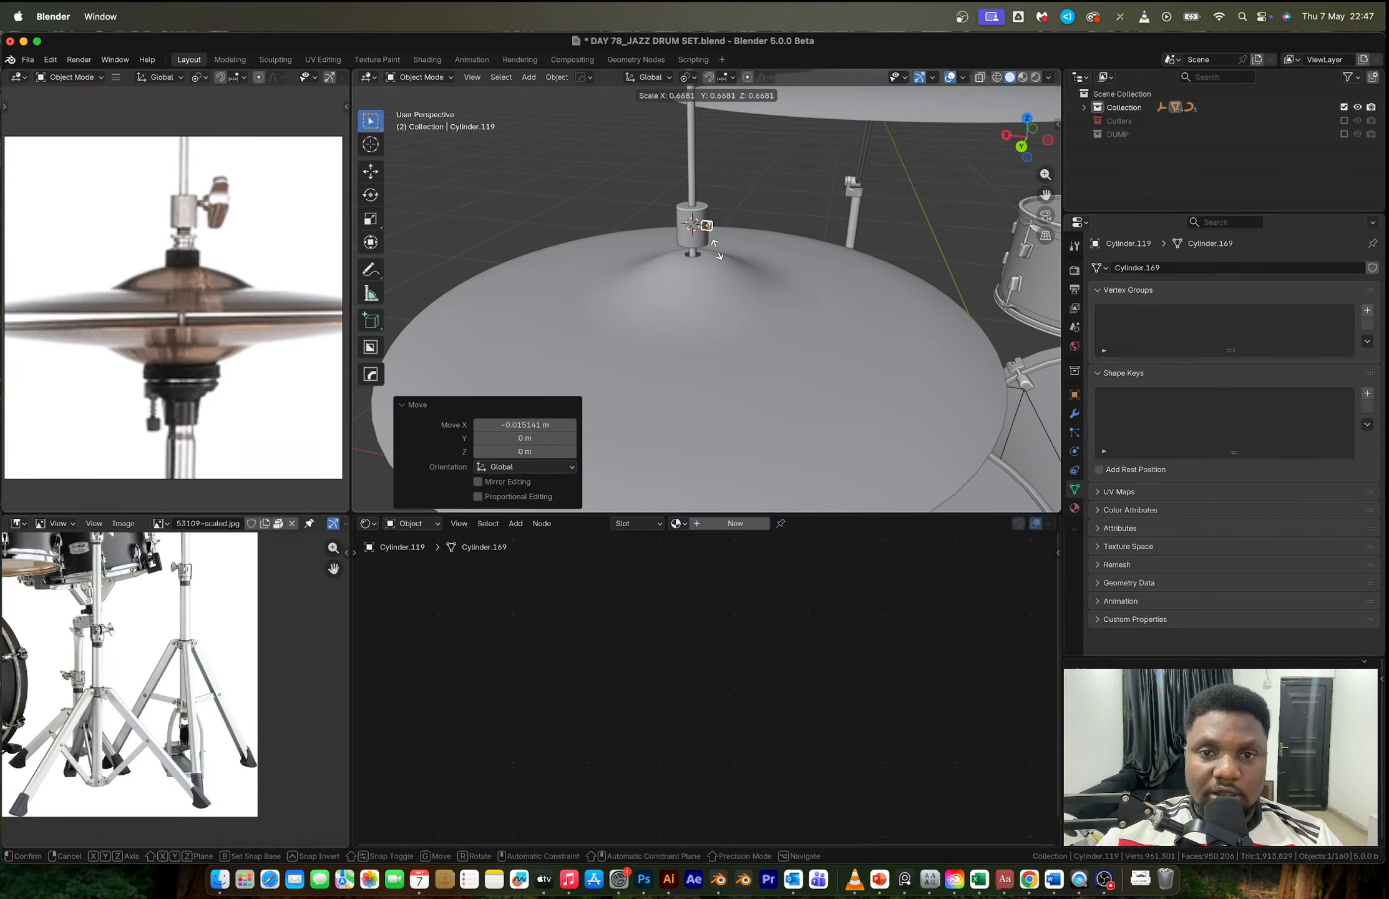
pyautogui.click(717, 250)
pyautogui.press('s')
pyautogui.press('x')
pyautogui.click(775, 285)
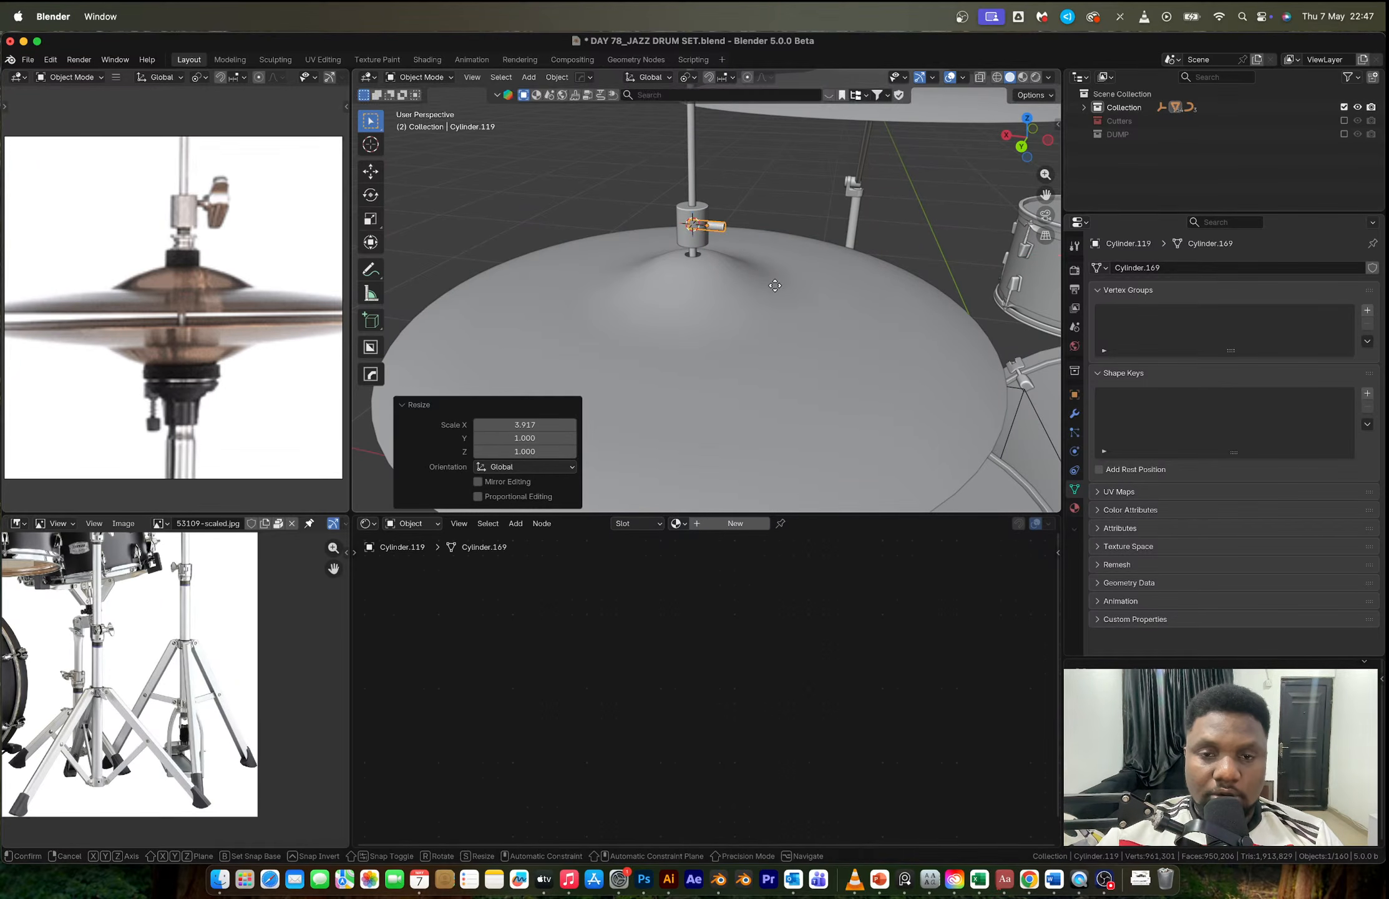
pyautogui.press('g')
pyautogui.press('z')
pyautogui.click(777, 283)
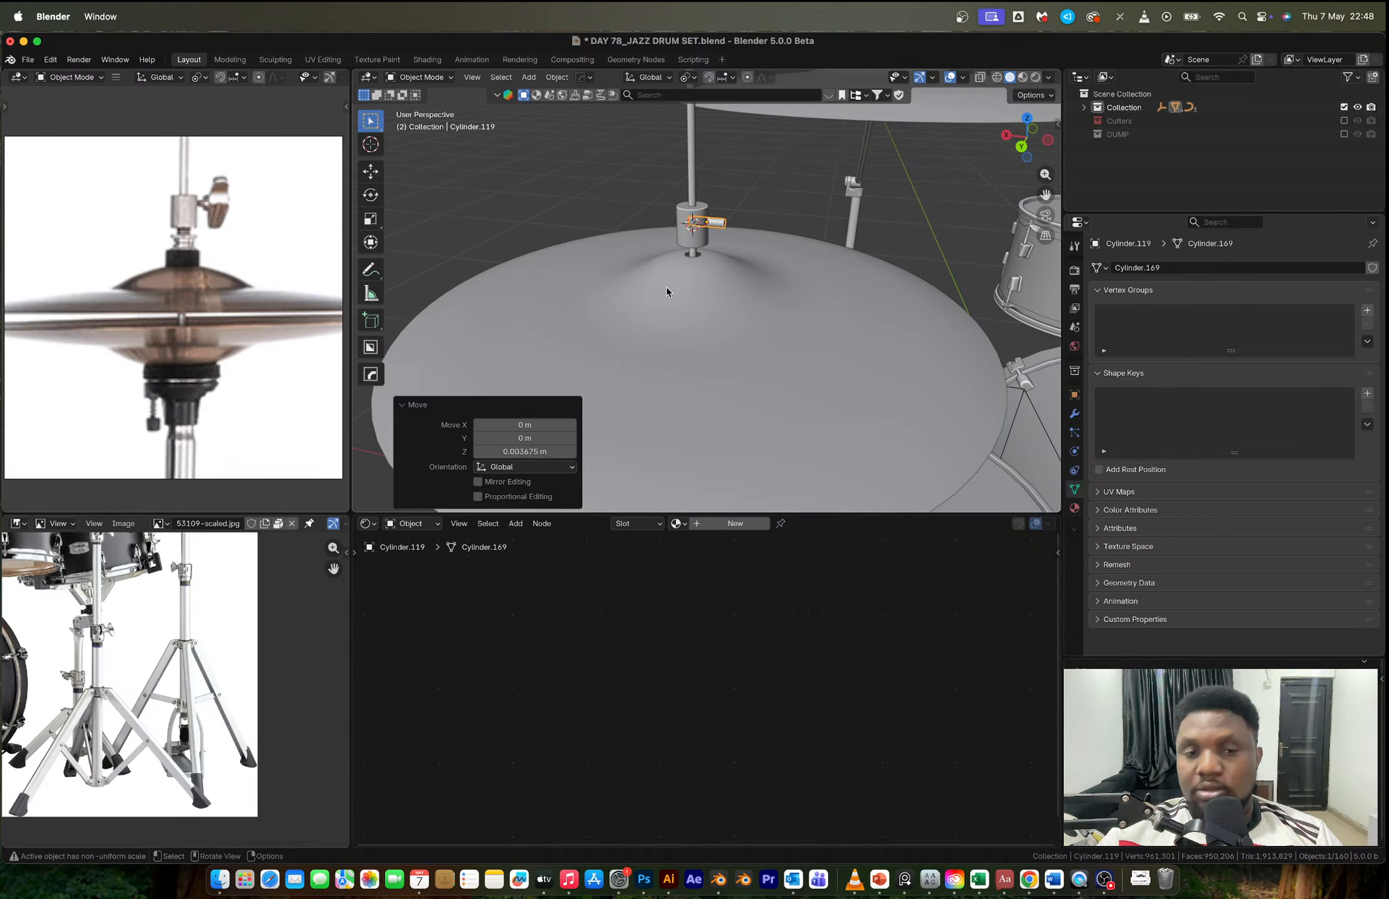
# Step: Delete the horizontal screw cylinder from the collar
pyautogui.scroll(6, 746, 229)
pyautogui.moveTo(666, 287); pyautogui.dragTo(794, 212, button='middle')
pyautogui.scroll(-6, 687, 298)
pyautogui.press('Delete')
# Step: Duplicate an existing wing screw from the drum hardware and snap the copy to the 3D cursor at the collar
pyautogui.scroll(-8, 755, 287)
pyautogui.moveTo(794, 212); pyautogui.dragTo(531, 268, button='middle')
pyautogui.keyDown('shift'); pyautogui.moveTo(530, 268); pyautogui.dragTo(565, 425, button='middle'); pyautogui.keyUp('shift')
pyautogui.click(472, 328)
pyautogui.hotkey('shift', 'd')
pyautogui.click(459, 310)
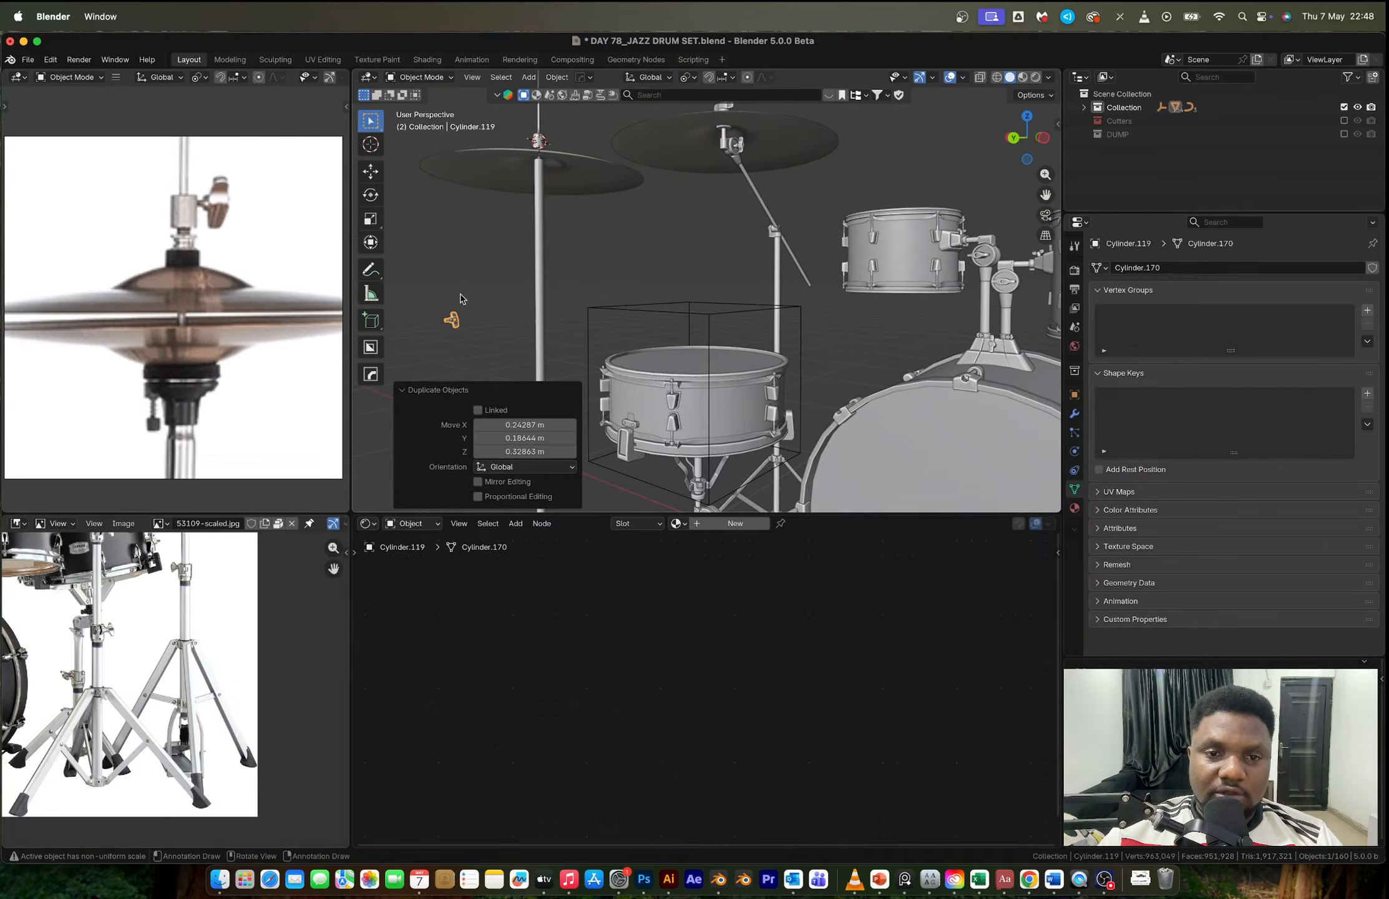
pyautogui.hotkey('shift', 's')
pyautogui.click(460, 218)
# Step: Rotate the duplicated wing screw 90° about Z and turn it a further 180° about the same axis
pyautogui.moveTo(577, 190); pyautogui.dragTo(649, 310, button='middle')
pyautogui.scroll(10, 634, 264)
pyautogui.press('r')
pyautogui.write('z')
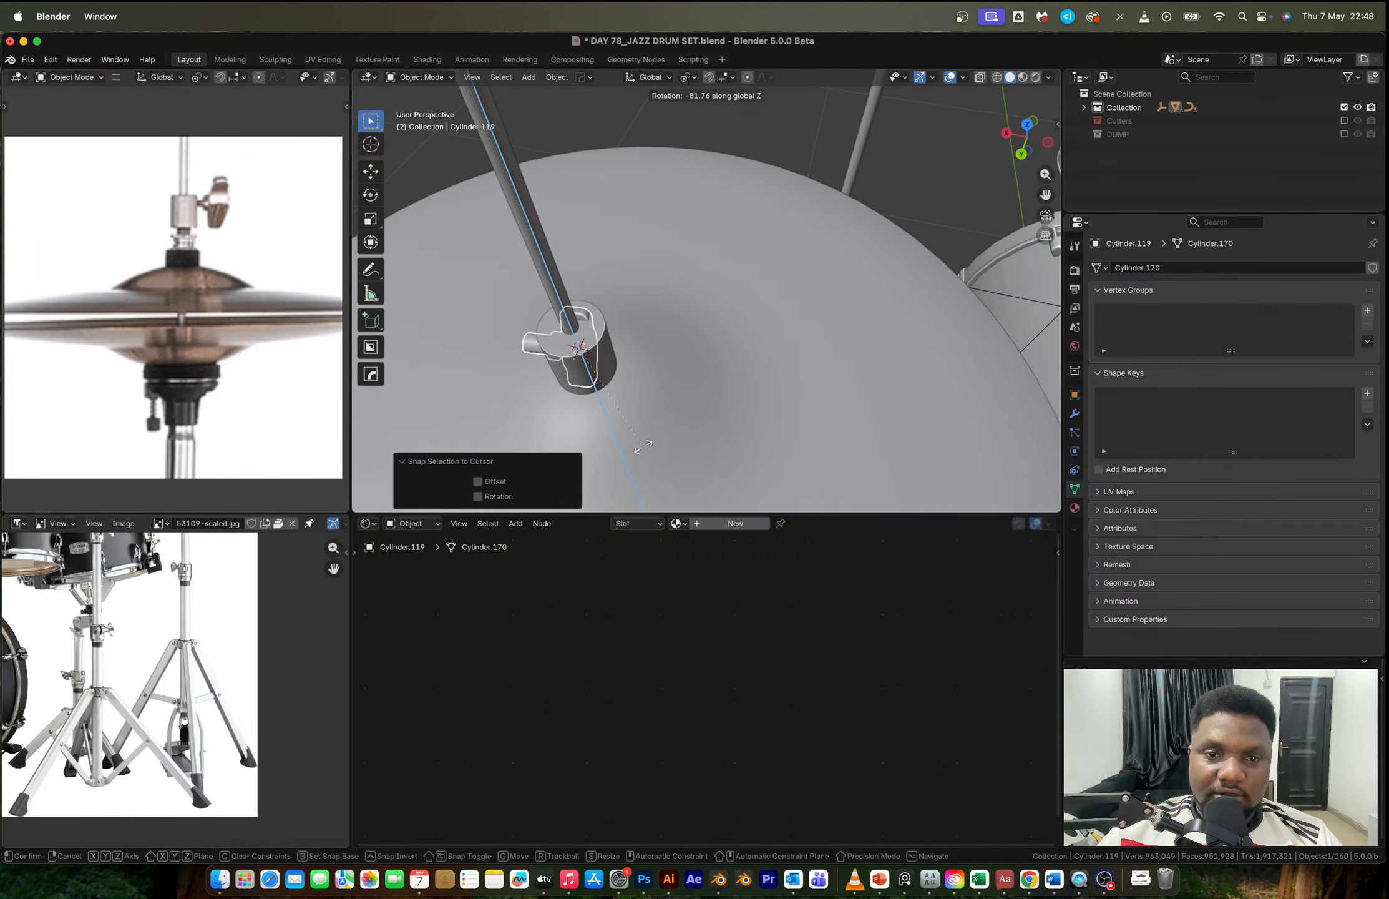
pyautogui.write('90')
pyautogui.press('Return')
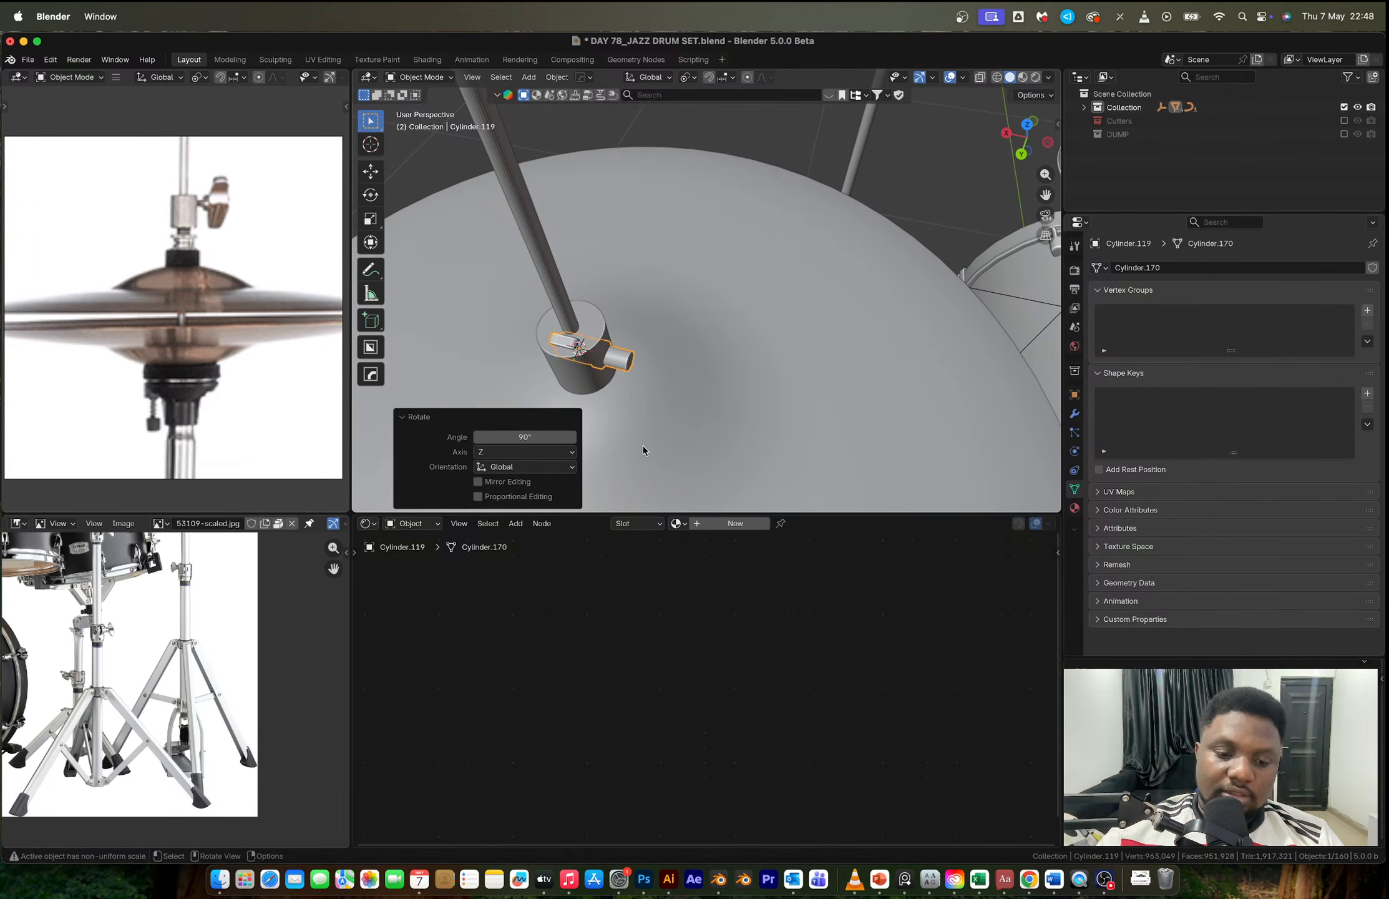
pyautogui.write('rz180')
pyautogui.press('Return')
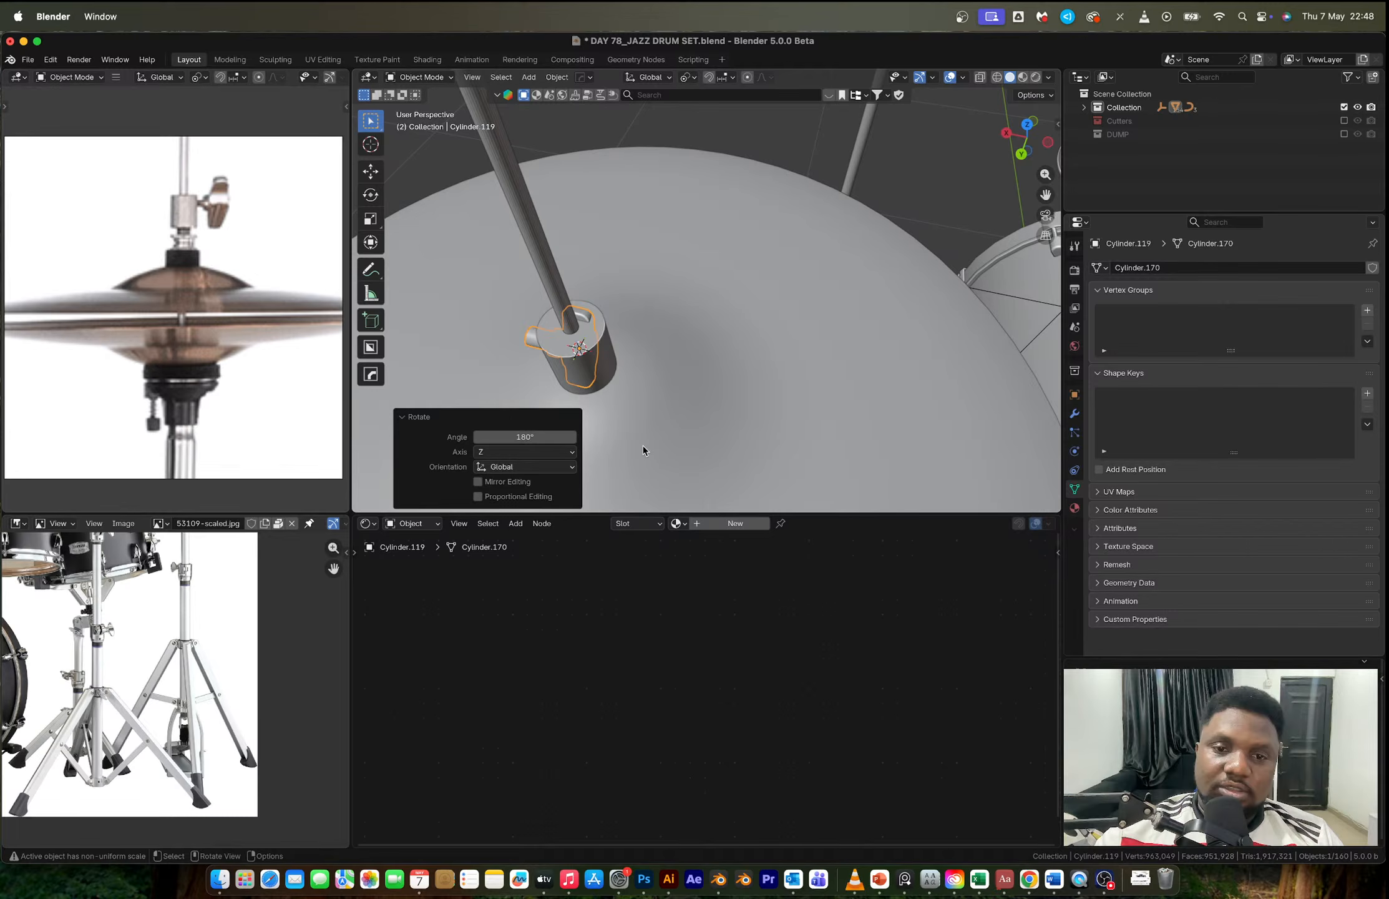
# Step: Move the wing screw -0.03653 m along X so its handle sits outside the collar
pyautogui.press('g')
pyautogui.press('x')
pyautogui.click(708, 479)
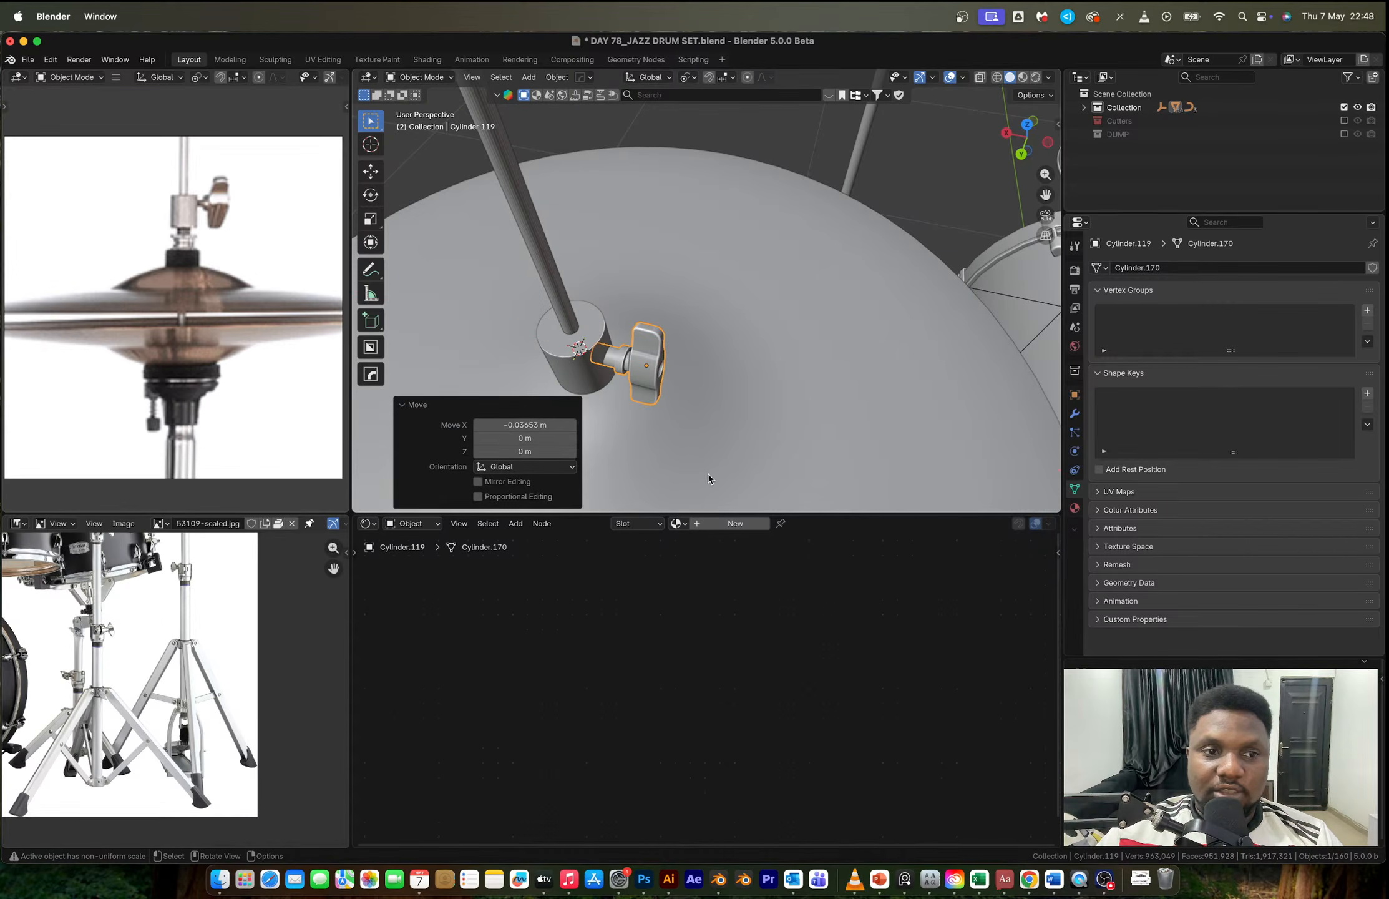
pyautogui.press('KP_Decimal')
pyautogui.scroll(-6, 729, 284)
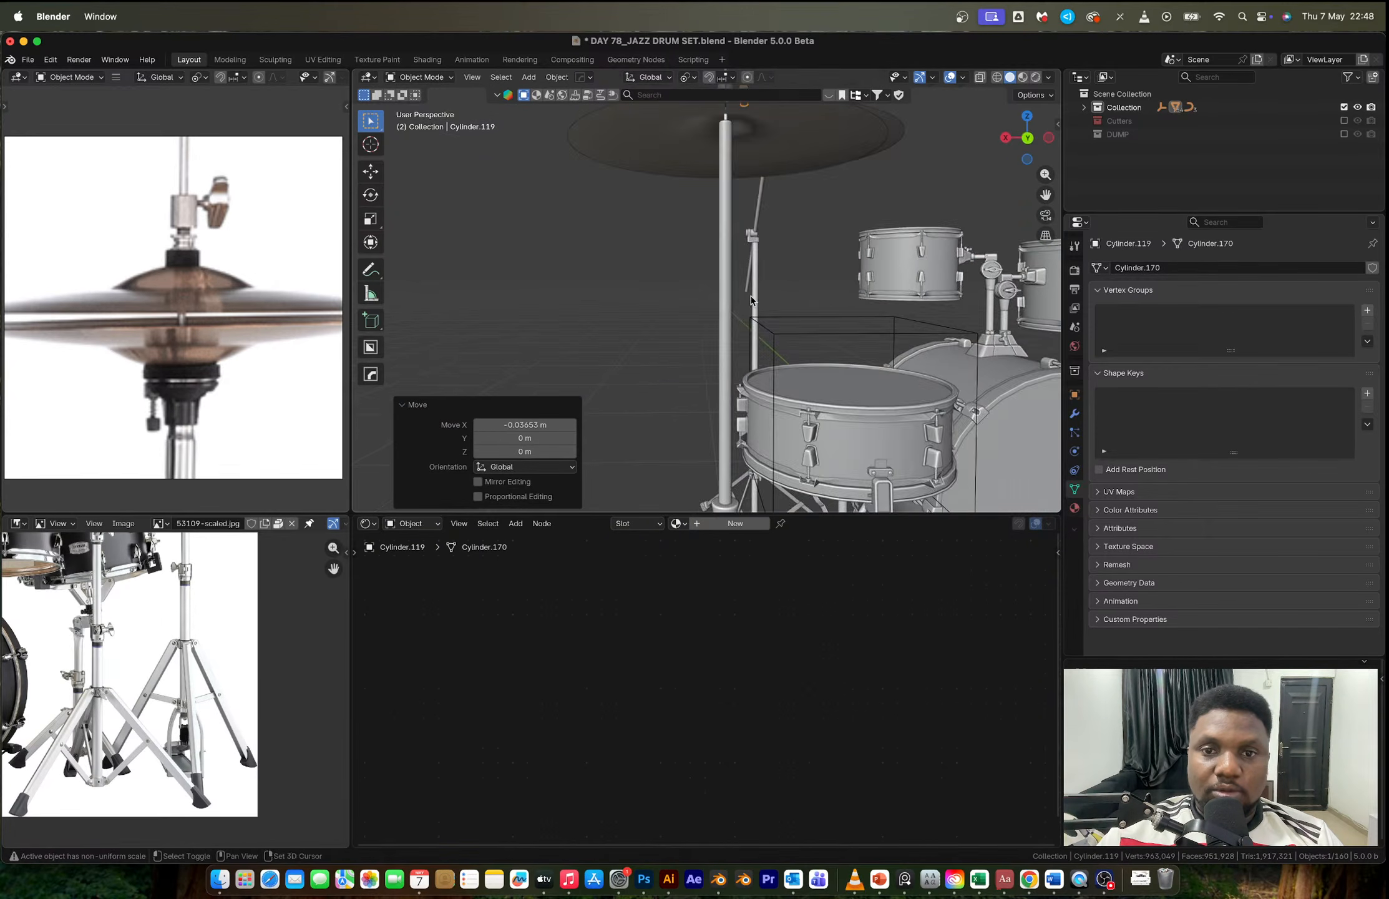
pyautogui.click(471, 77)
pyautogui.click(530, 173)
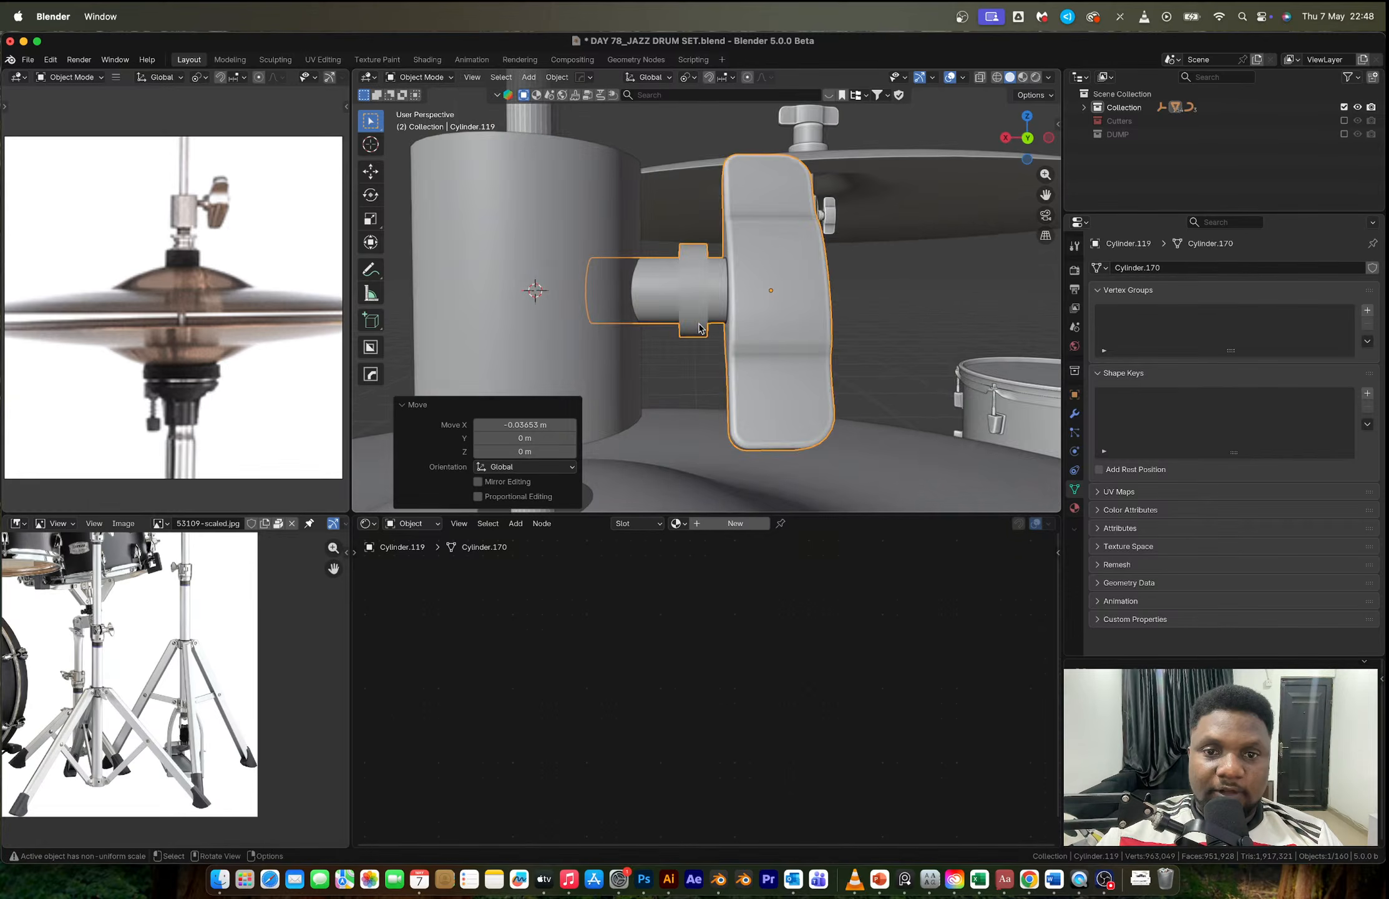
# Step: Move the collar and its wing screw together upward about 0.013 m along Z
pyautogui.scroll(-3, 660, 329)
pyautogui.keyDown('shift'); pyautogui.click(660, 329); pyautogui.keyUp('shift')
pyautogui.scroll(-2, 645, 368)
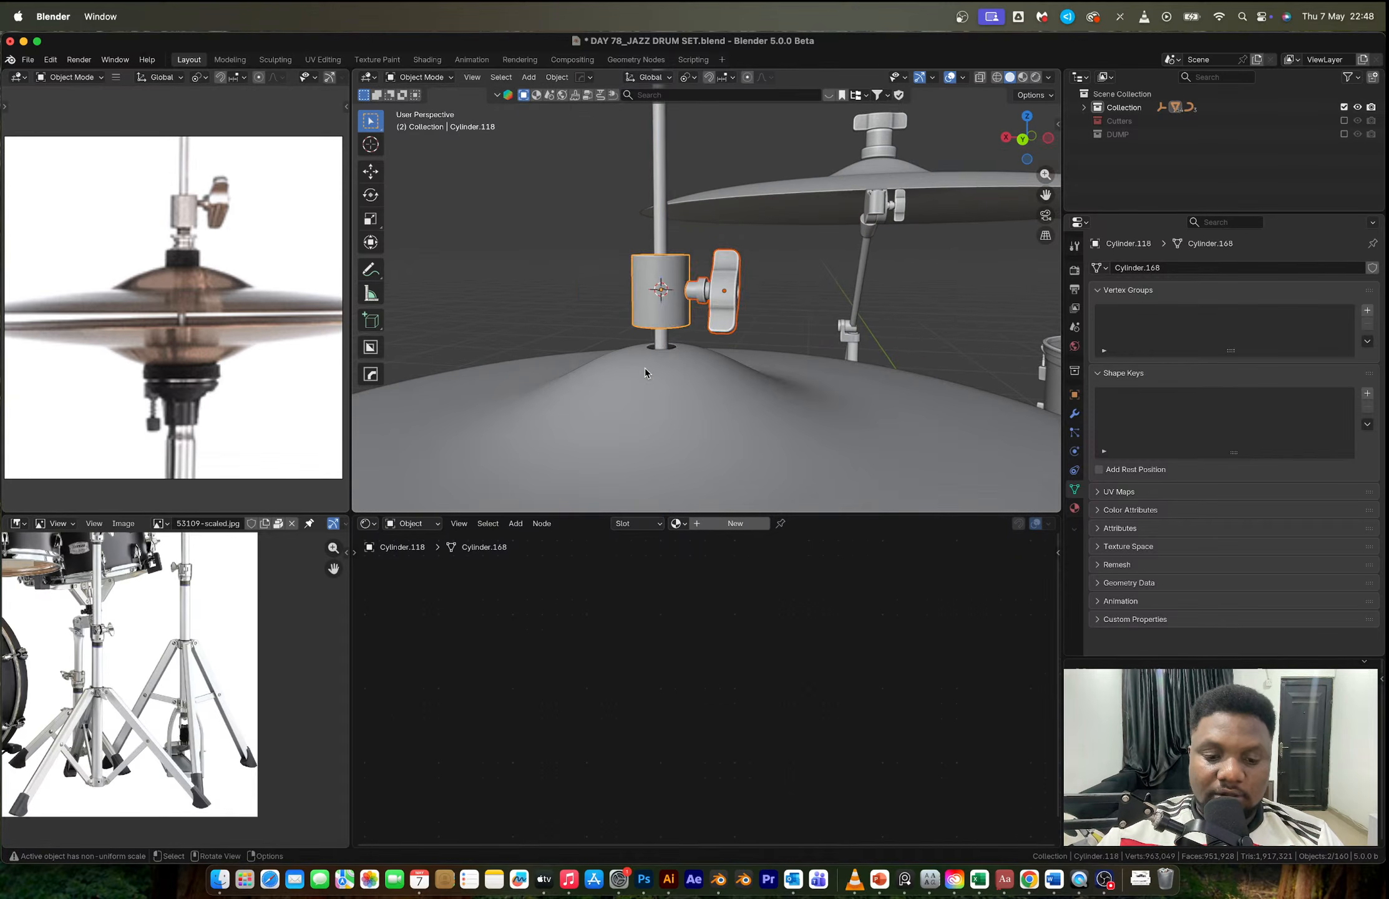
pyautogui.press('g')
pyautogui.press('z')
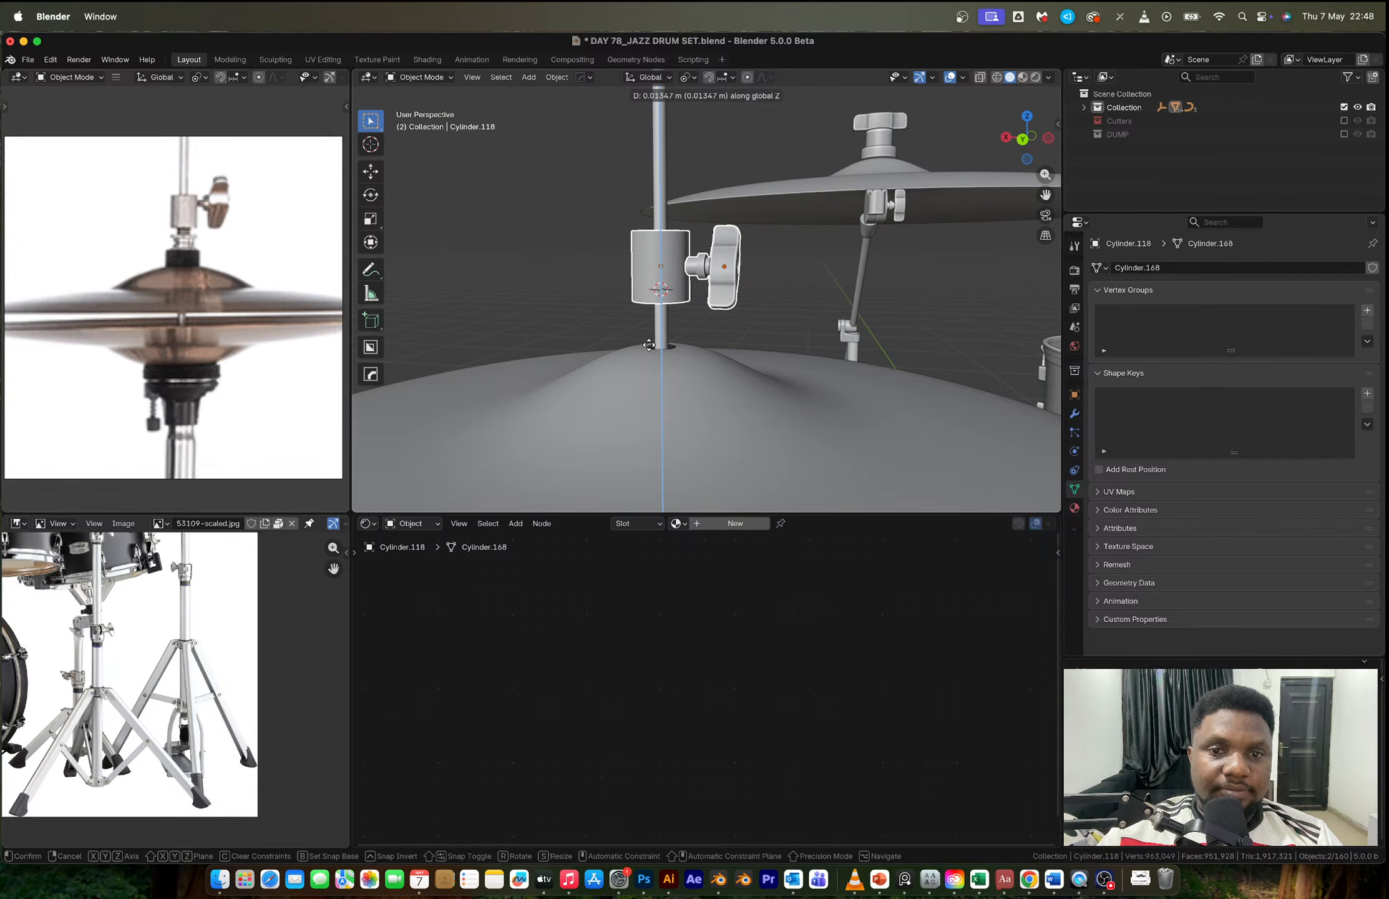
pyautogui.click(649, 344)
# Step: Duplicate the collar -0.03226 m along Z and flatten the copy along Z into a short cylinder resting on the cymbal's bell
pyautogui.click(660, 268)
pyautogui.hotkey('shift', 'd')
pyautogui.press('z')
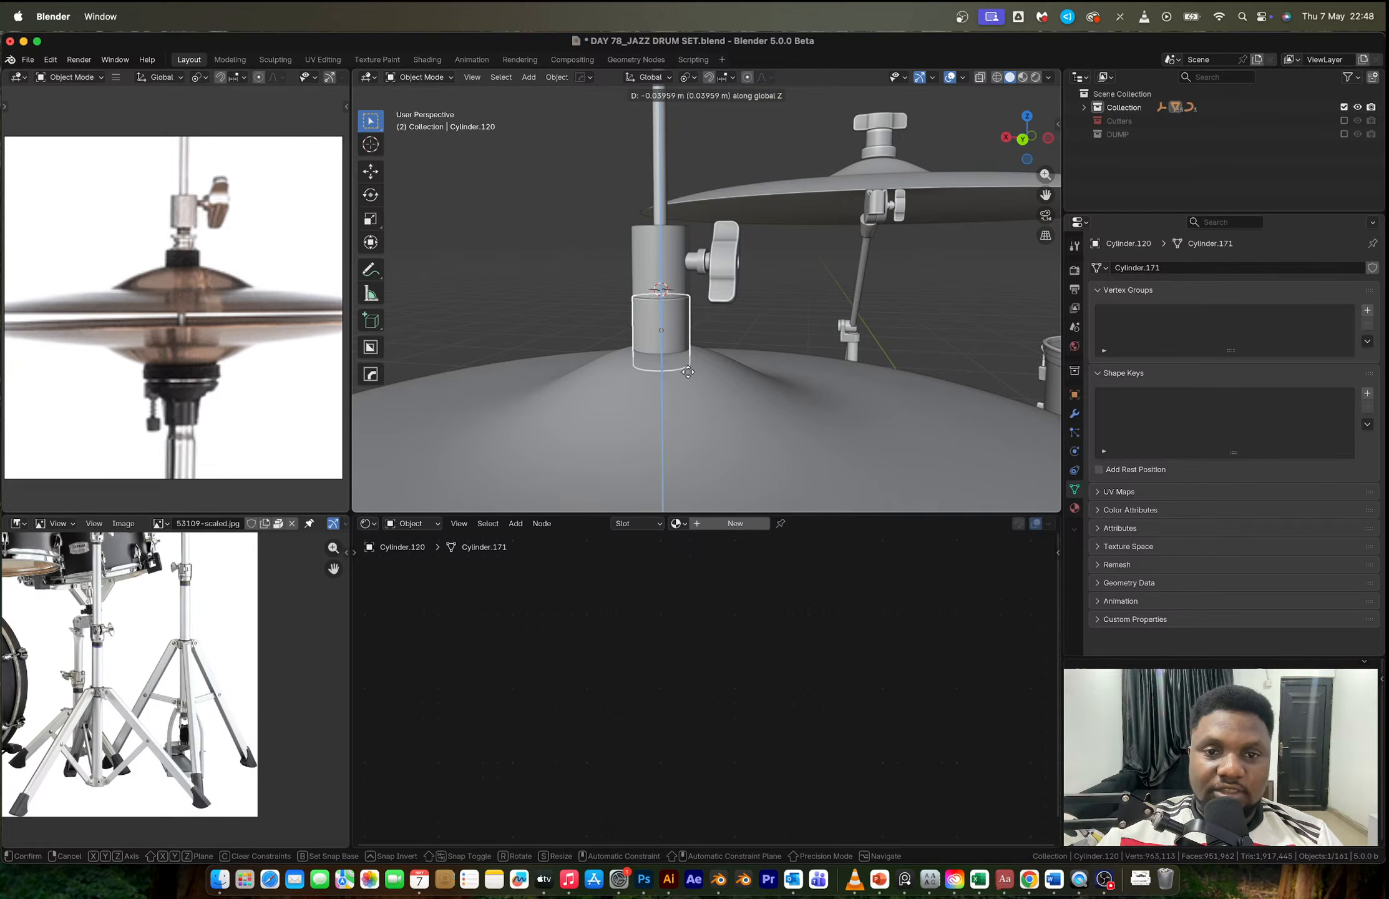
pyautogui.click(684, 362)
pyautogui.press('s')
pyautogui.press('z')
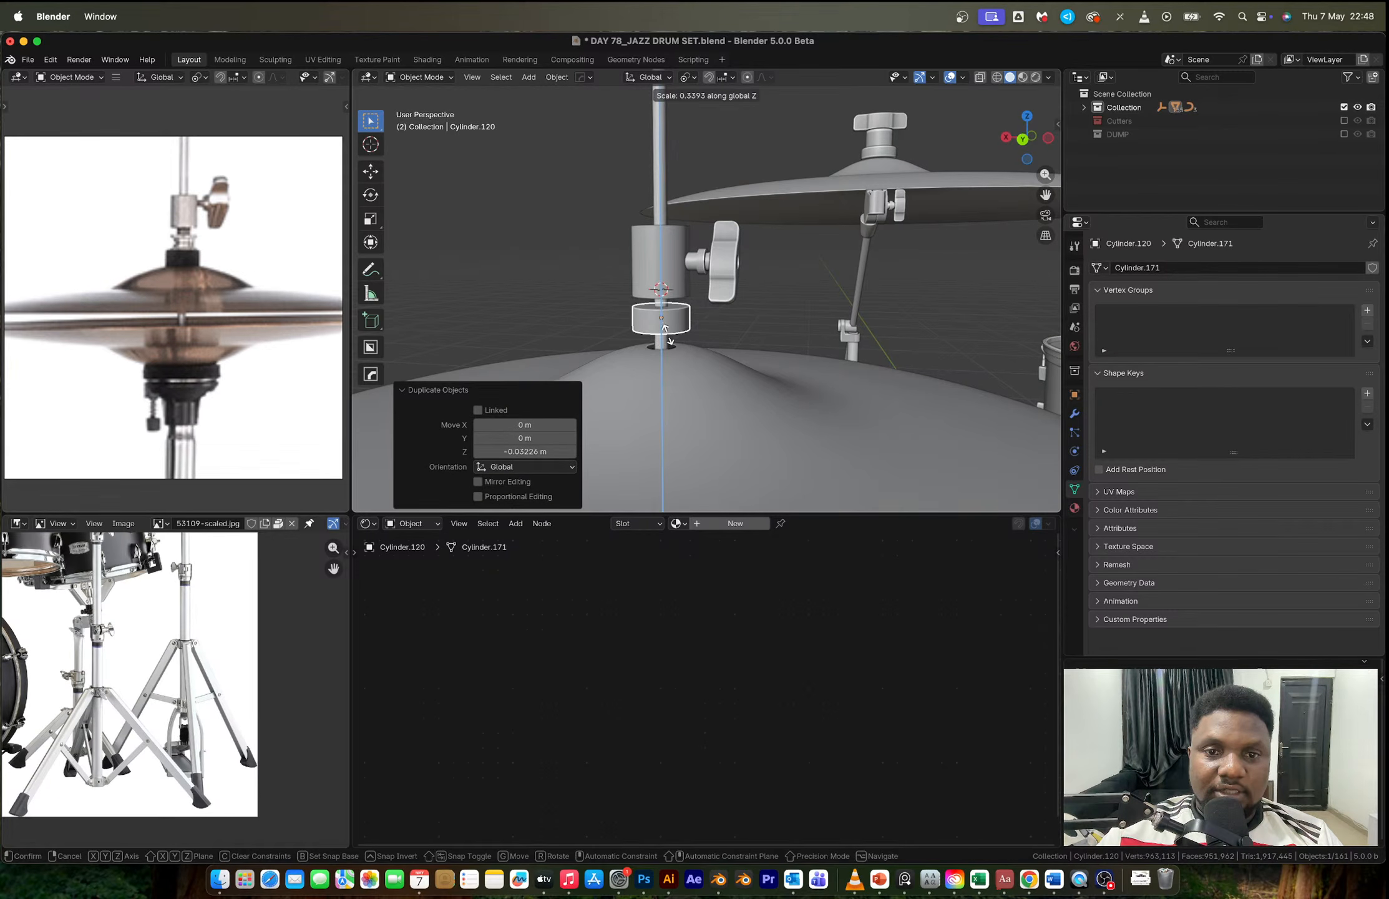
pyautogui.click(665, 326)
pyautogui.scroll(6, 686, 340)
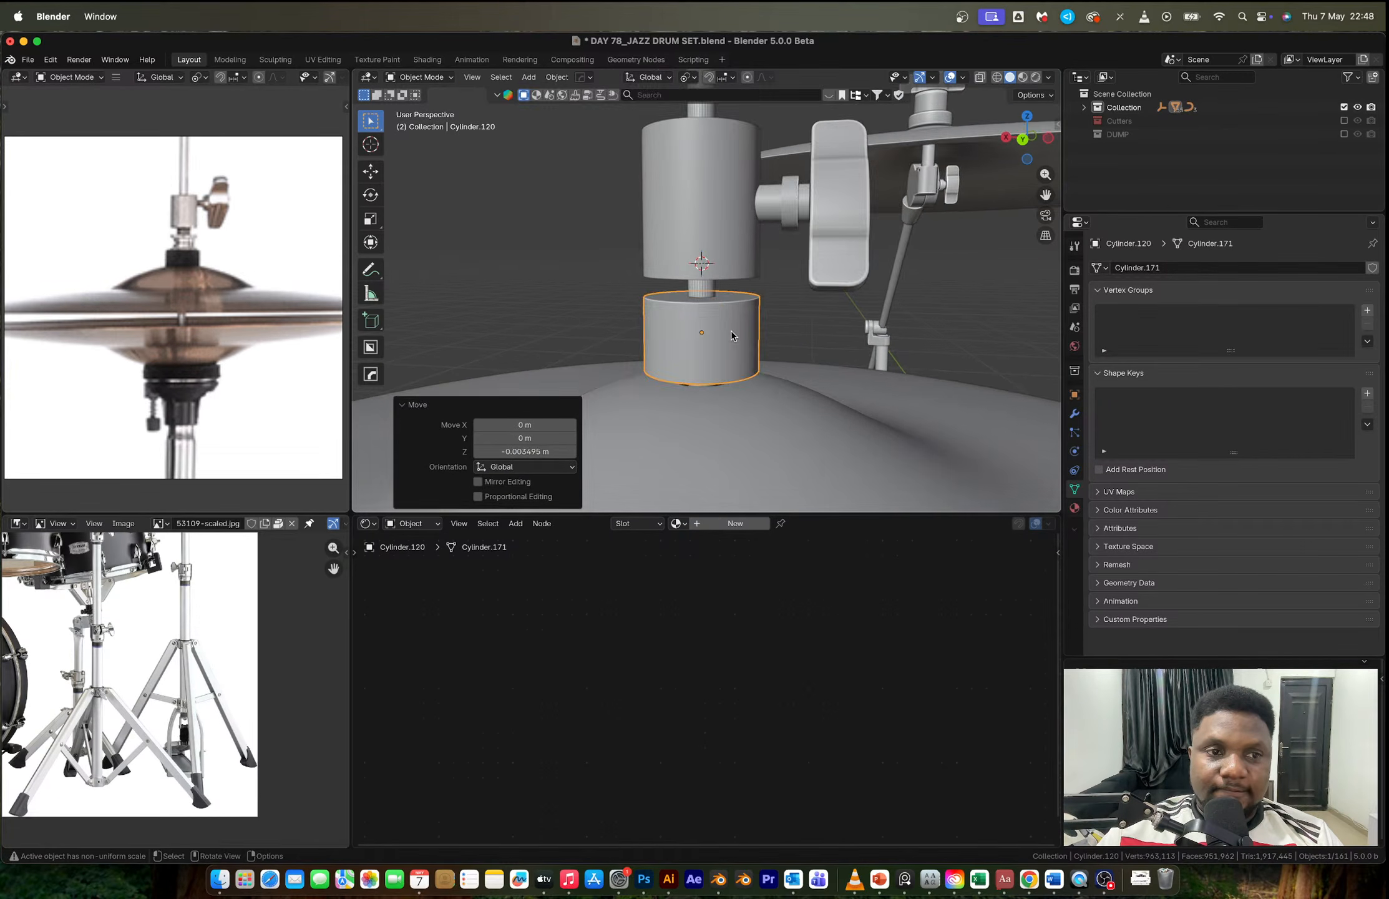
# Step: Add a horizontal loop cut around the short cylinder's middle and bevel it with 1 segment to a width of 0.627 m
pyautogui.press('Tab')
pyautogui.hotkey('ctrl', 'r')
pyautogui.click(733, 360)
pyautogui.rightClick(734, 360)
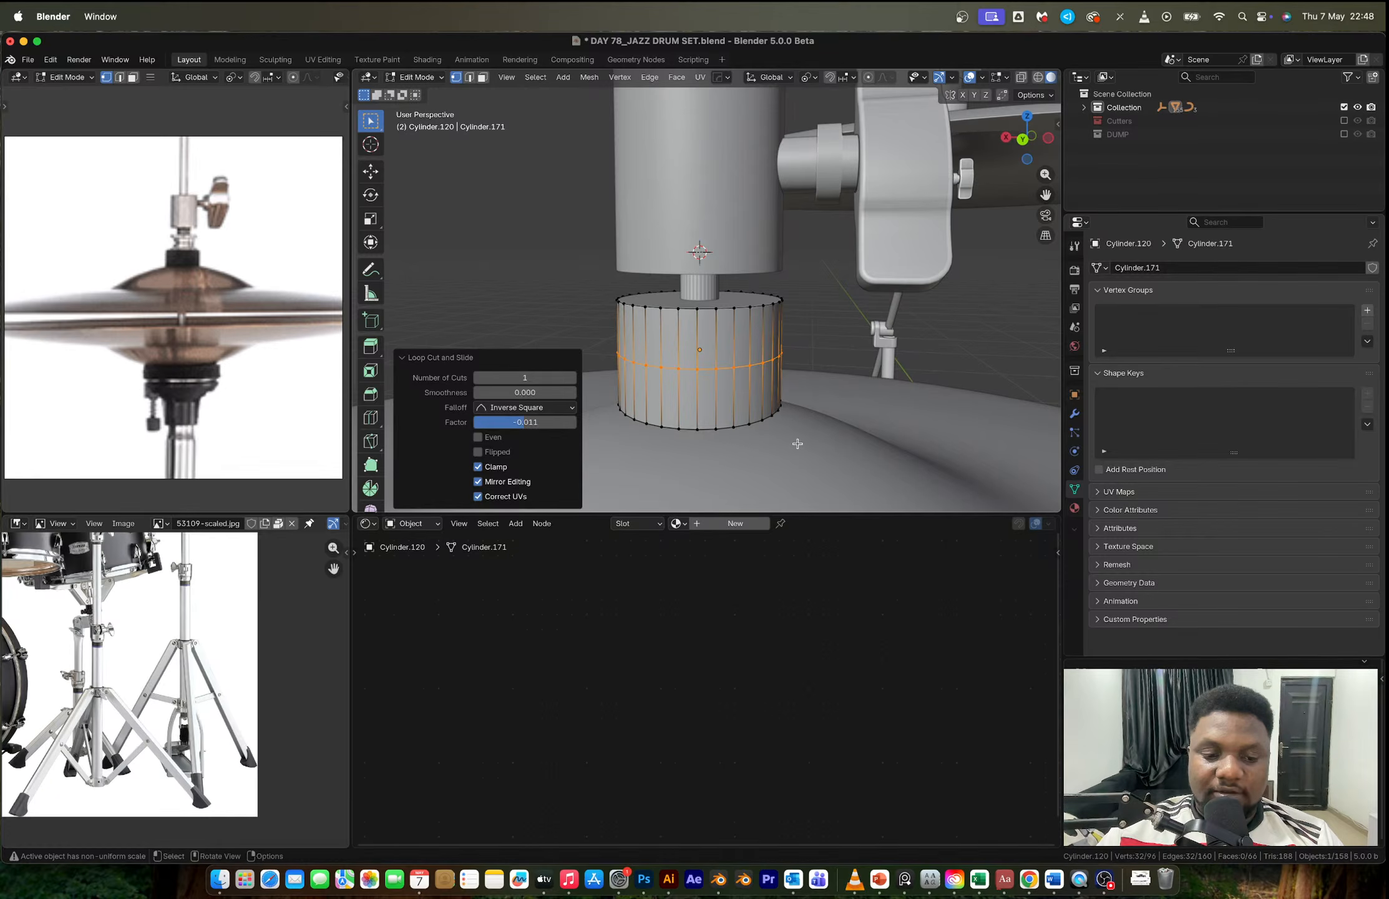
pyautogui.hotkey('ctrl', 'b')
pyautogui.scroll(3, 879, 75)
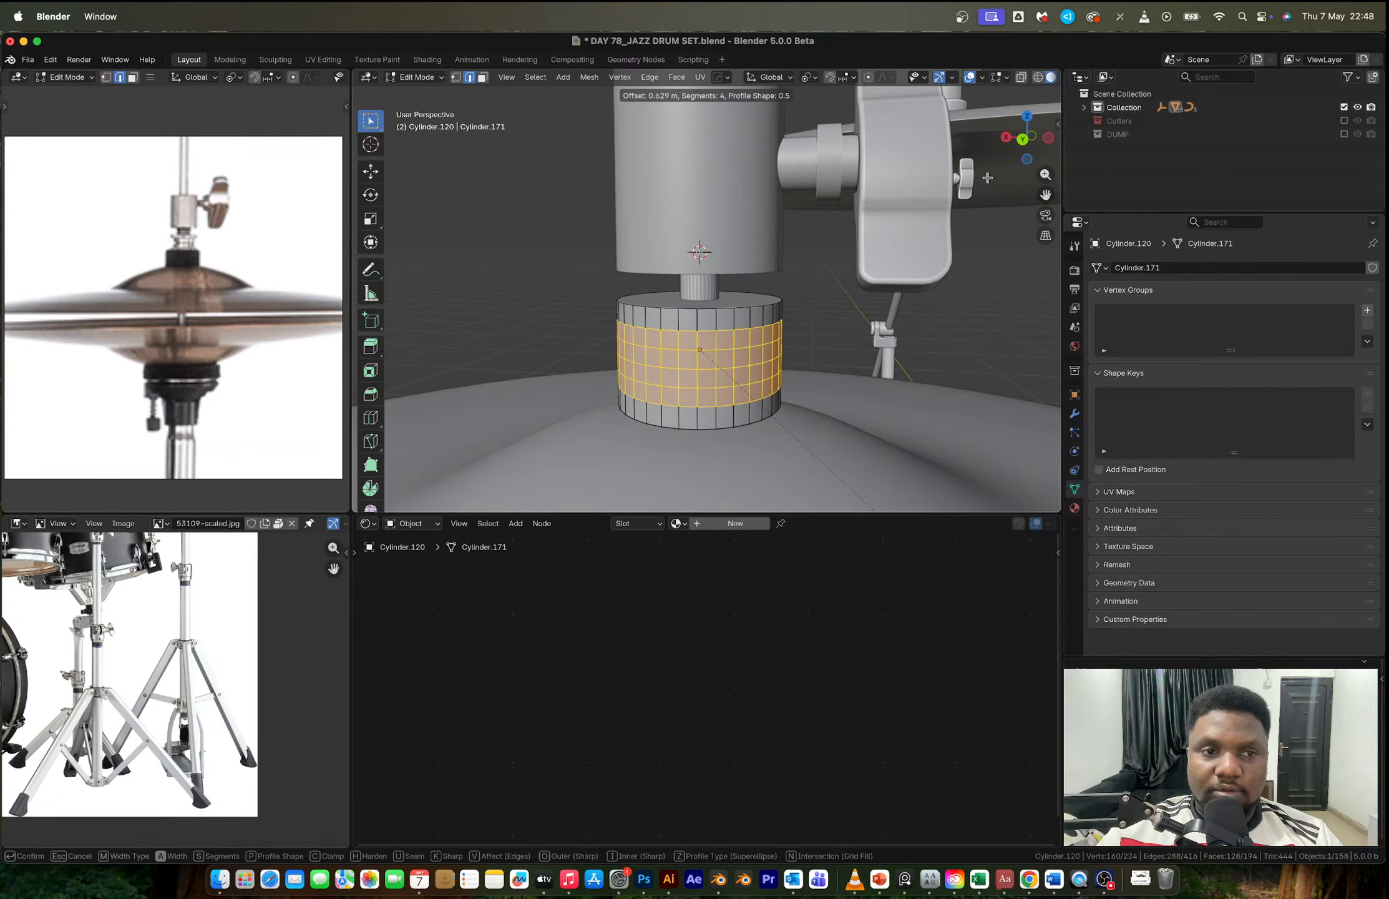
pyautogui.scroll(-3, 987, 178)
pyautogui.click(986, 178)
# Step: Extrude the short cylinder's middle band inward along its normals to form a spool with two flanges
pyautogui.hotkey('alt', 'e')
pyautogui.click(908, 342)
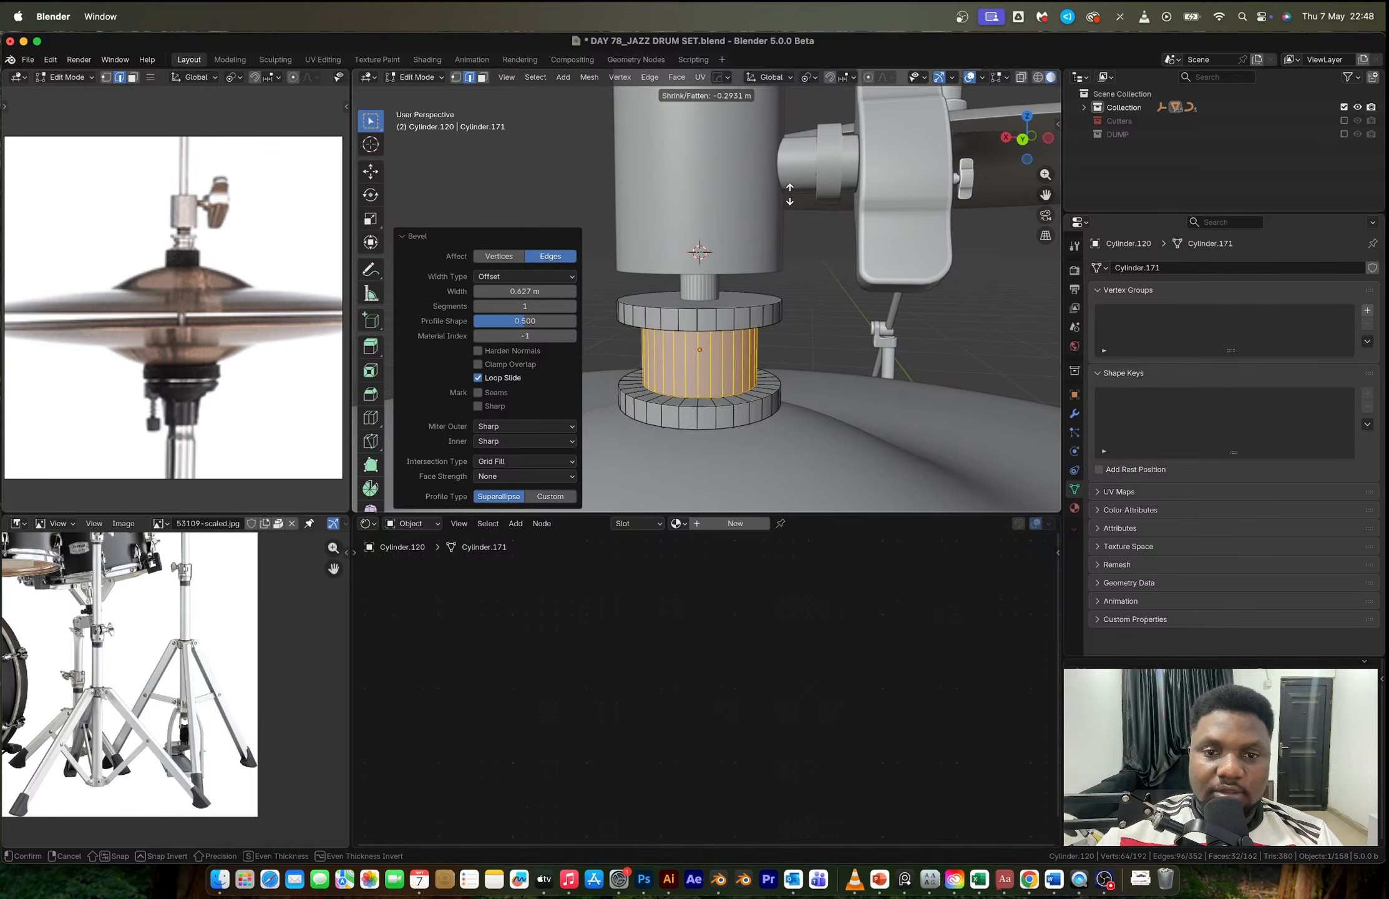
pyautogui.click(801, 305)
pyautogui.press('Tab')
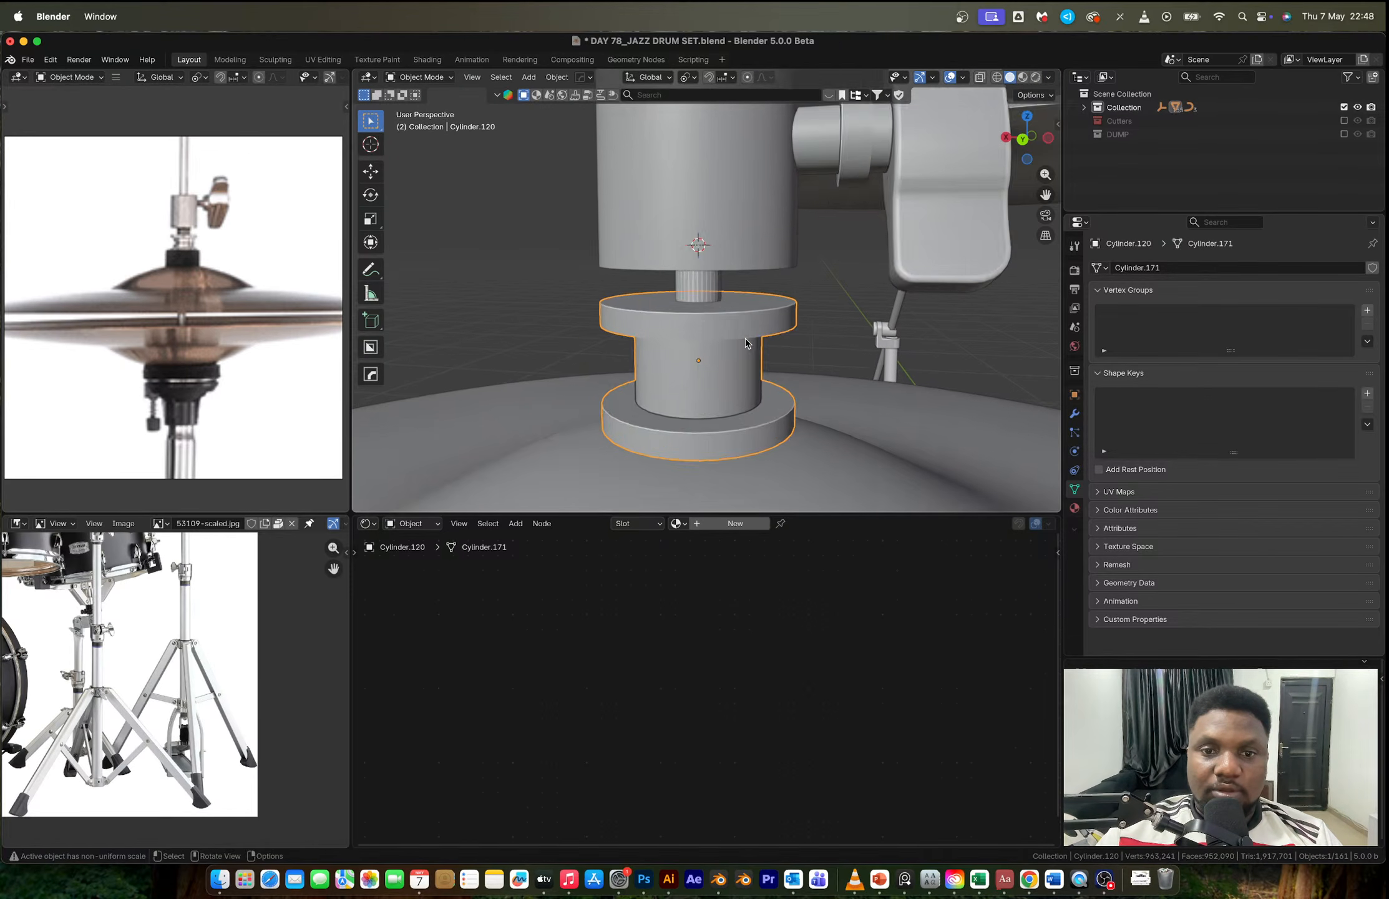
# Step: Apply Shade Auto Smooth with a 30° angle to the central rod
pyautogui.rightClick(746, 343)
pyautogui.click(730, 317)
pyautogui.click(701, 279)
pyautogui.rightClick(701, 279)
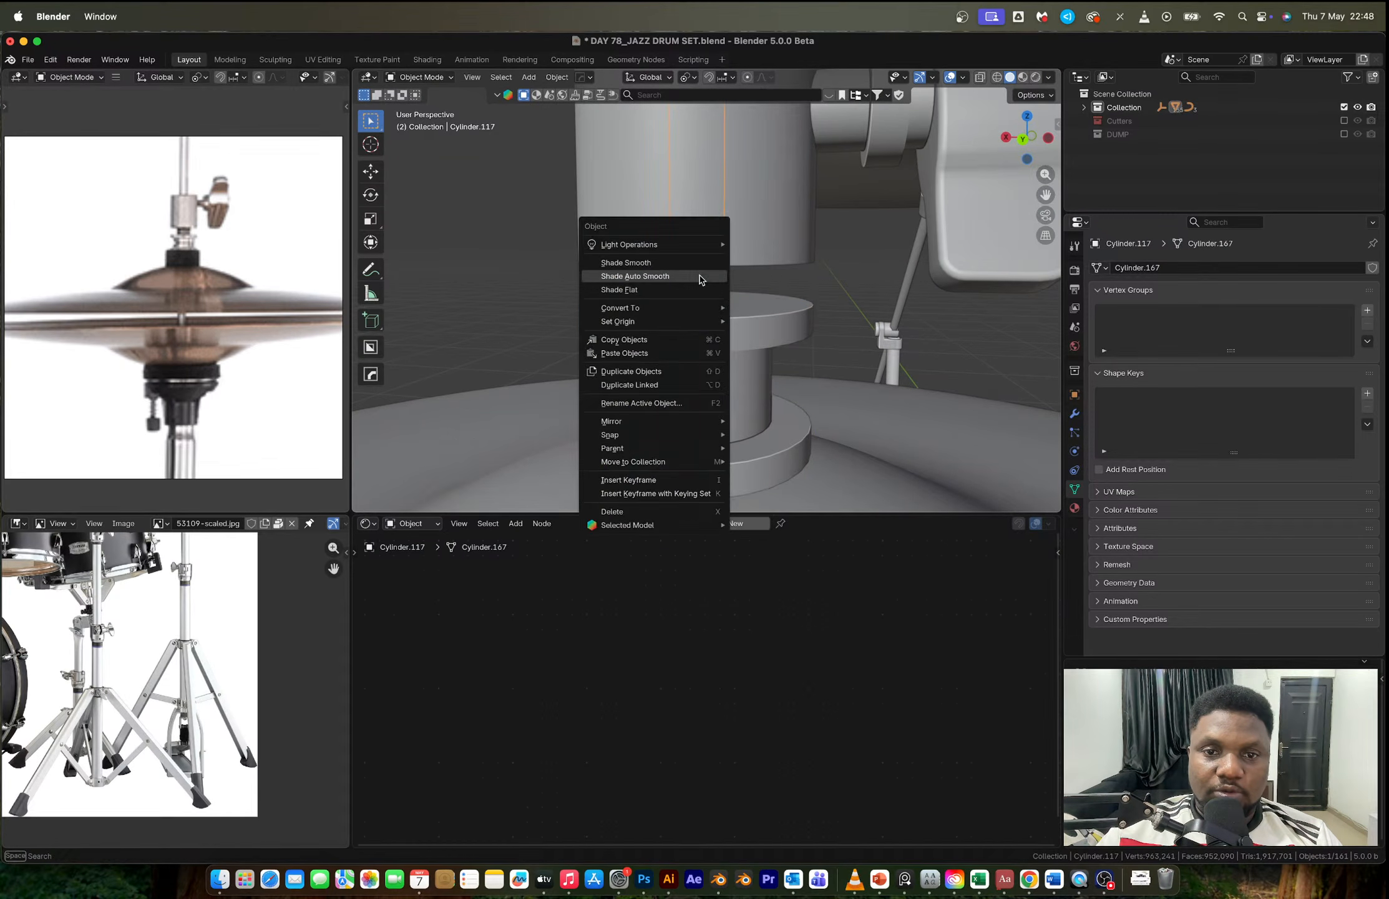
pyautogui.click(699, 276)
pyautogui.scroll(-5, 758, 320)
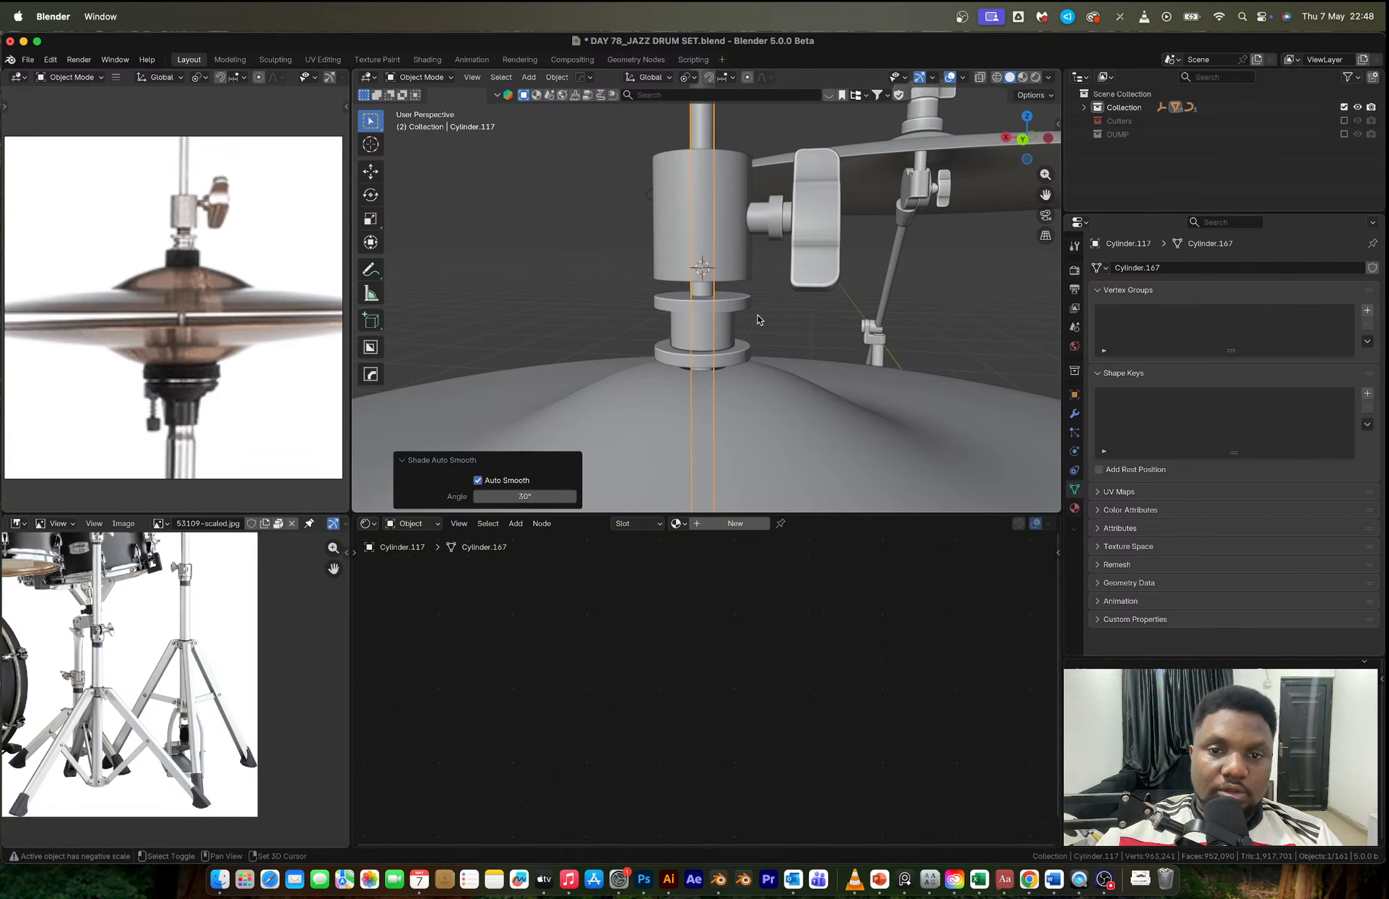
# Step: Raise the spool, collar and wing screw together about 0.018 m along Z
pyautogui.click(702, 308)
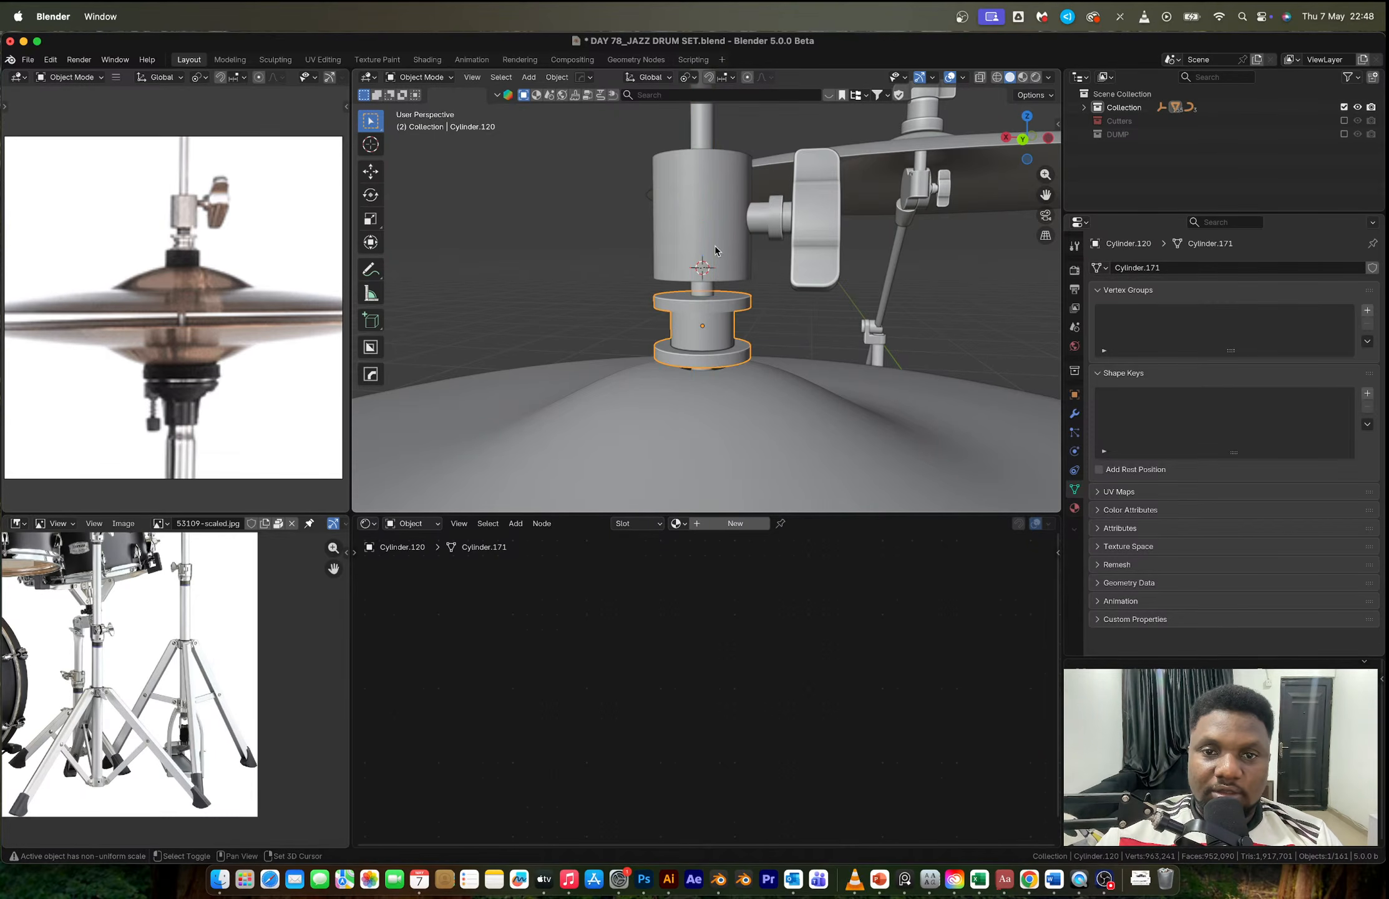
pyautogui.keyDown('shift'); pyautogui.click(727, 262); pyautogui.keyUp('shift')
pyautogui.keyDown('shift'); pyautogui.click(805, 251); pyautogui.keyUp('shift')
pyautogui.press('g')
pyautogui.press('z')
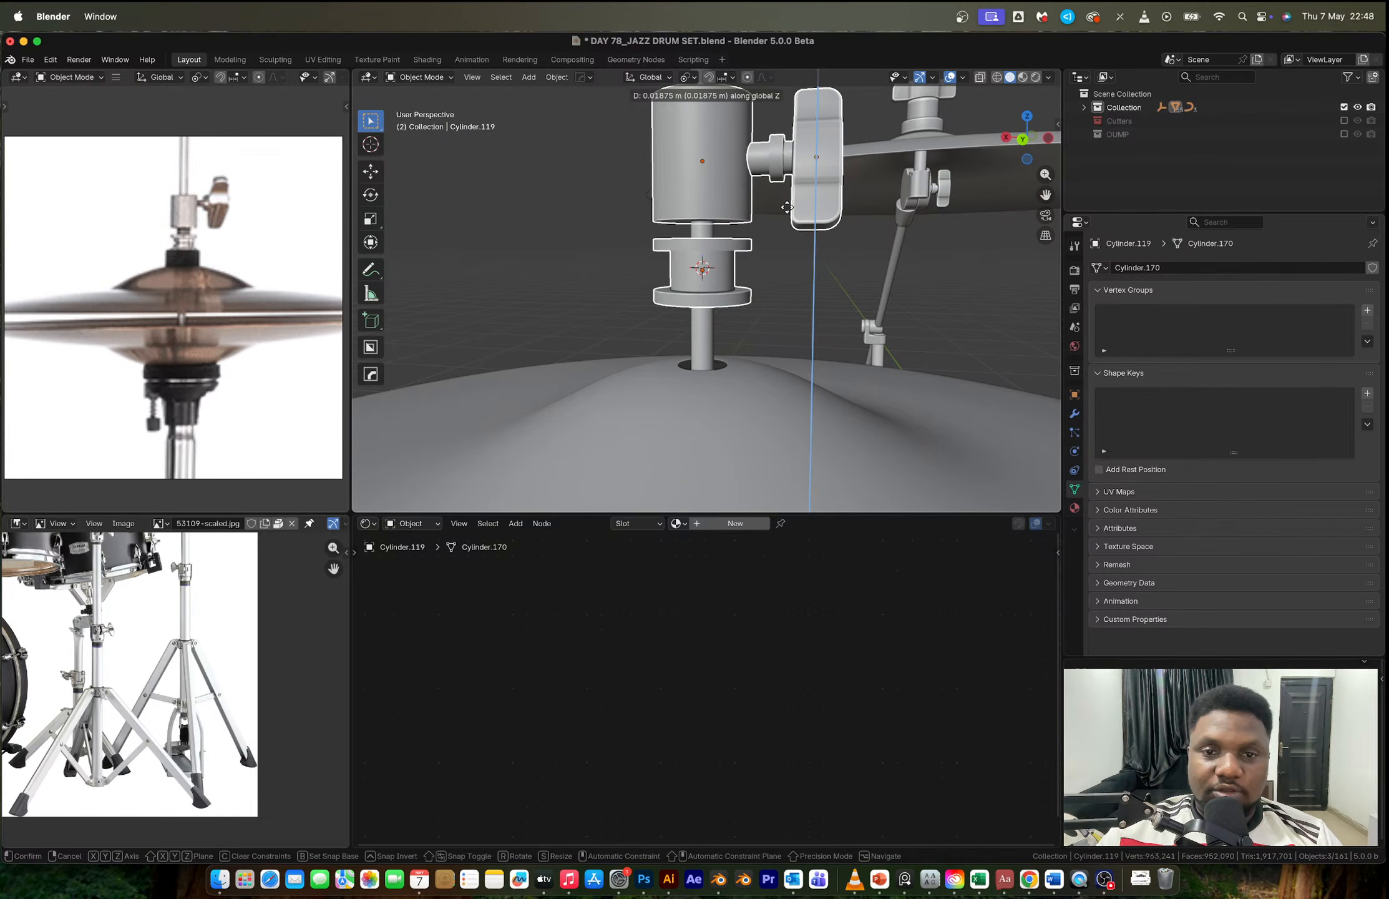
pyautogui.click(788, 213)
# Step: Duplicate the collar -0.055833 m along Z and scale the copy to 0.446 along Z as a ring beneath the spool
pyautogui.click(713, 185)
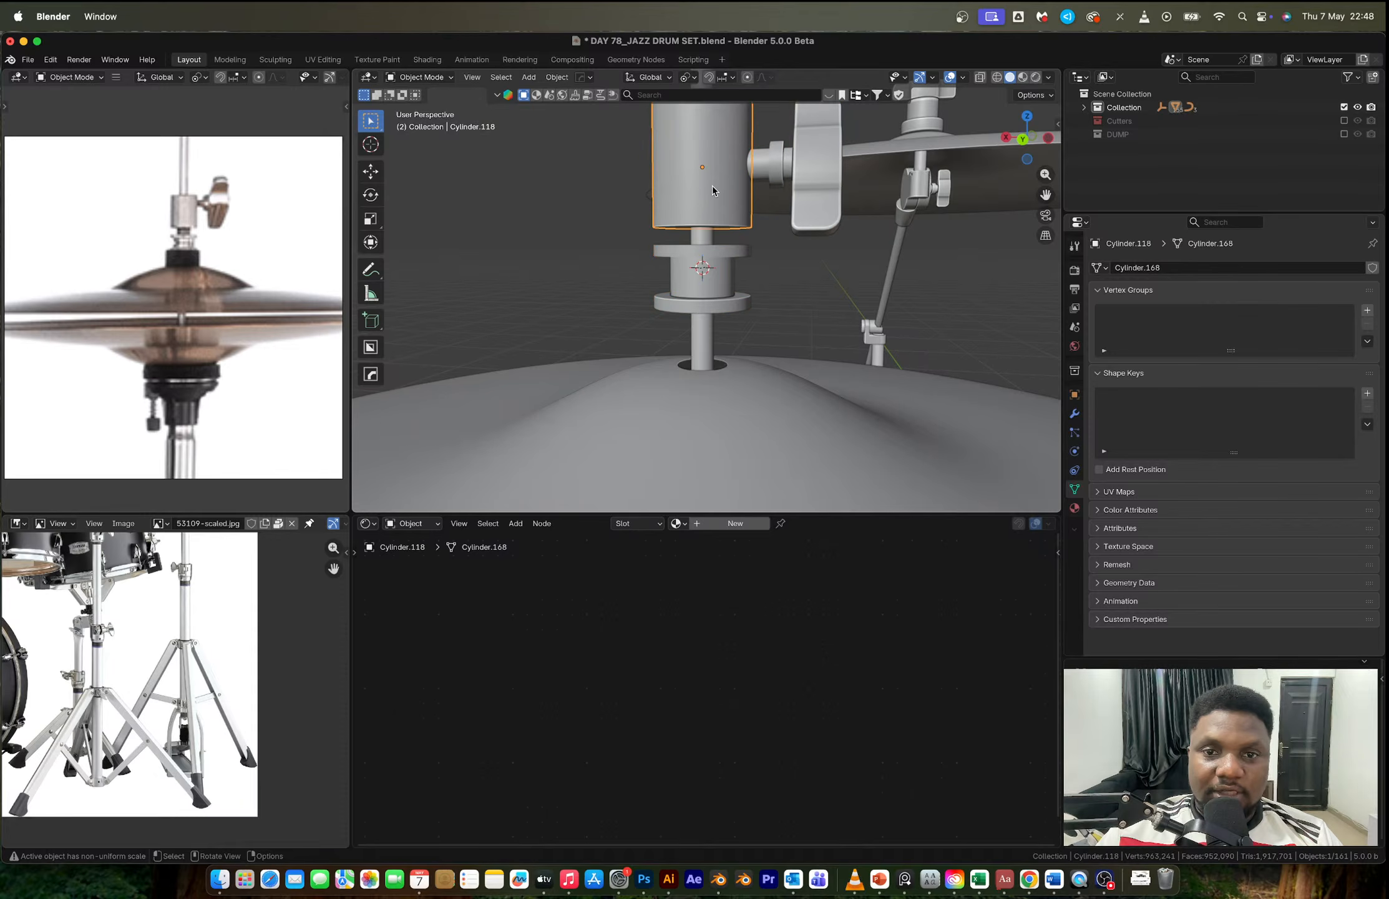
pyautogui.hotkey('shift', 'd')
pyautogui.press('z')
pyautogui.click(724, 402)
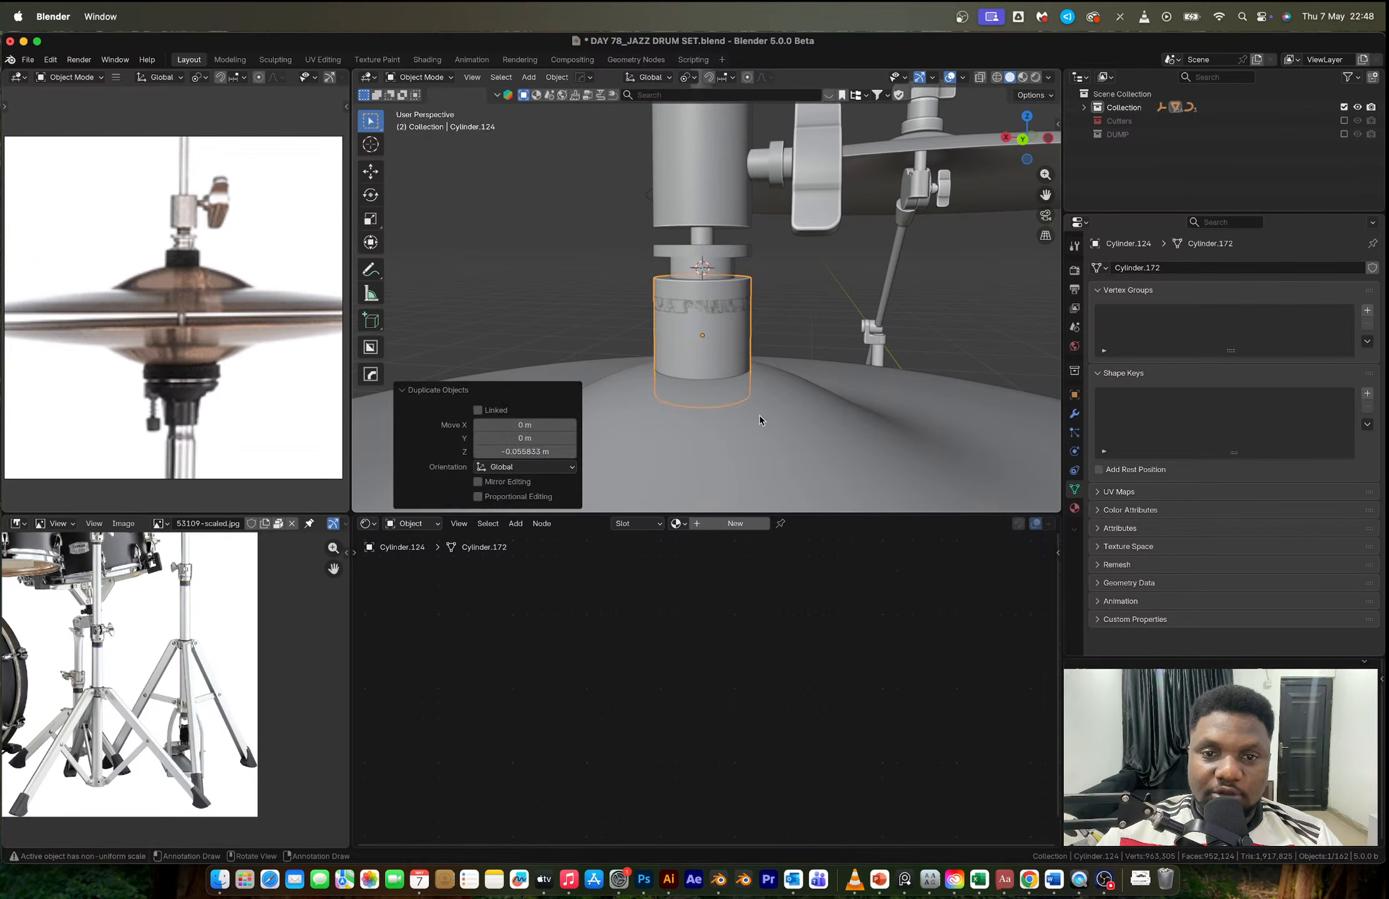
pyautogui.press('s')
pyautogui.press('z')
pyautogui.click(730, 374)
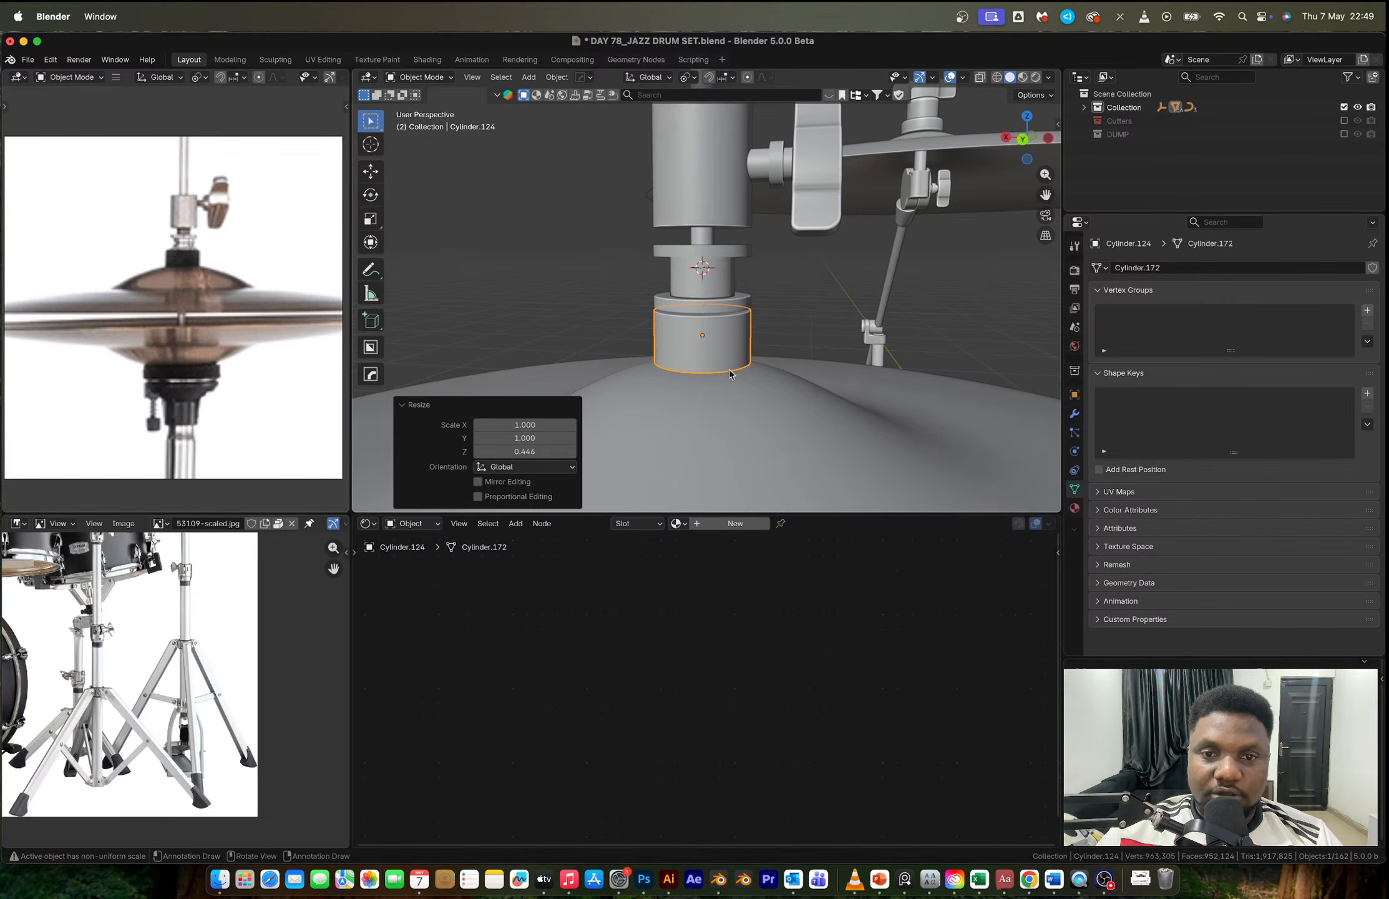
# Step: Lower the new ring, spool, collar and wing screw together slightly along Z onto the cymbal's bell
pyautogui.moveTo(729, 357); pyautogui.dragTo(765, 322, button='middle')
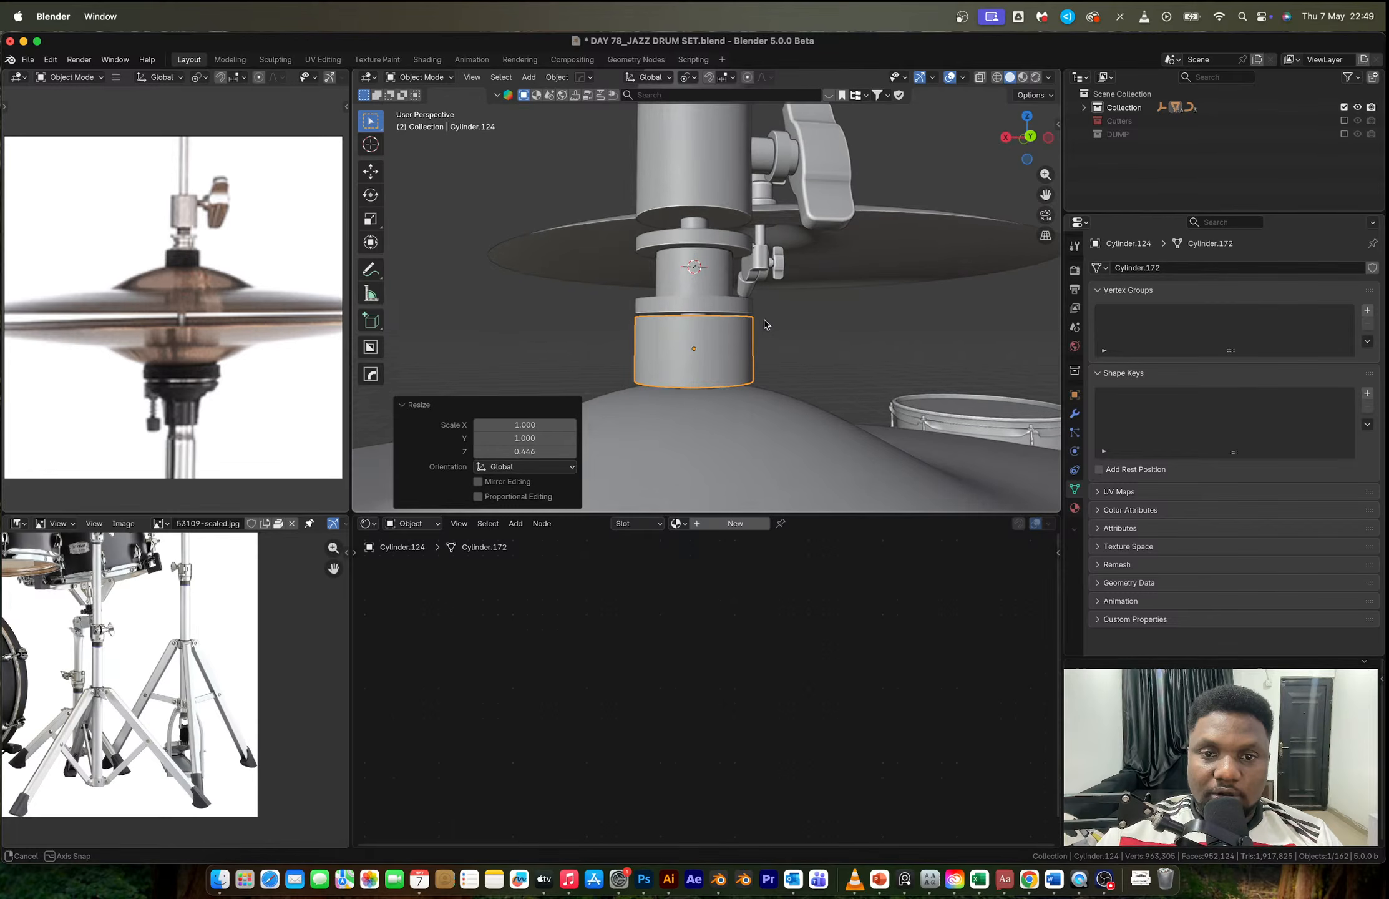
pyautogui.keyDown('shift'); pyautogui.click(701, 307); pyautogui.keyUp('shift')
pyautogui.keyDown('shift'); pyautogui.click(691, 181); pyautogui.keyUp('shift')
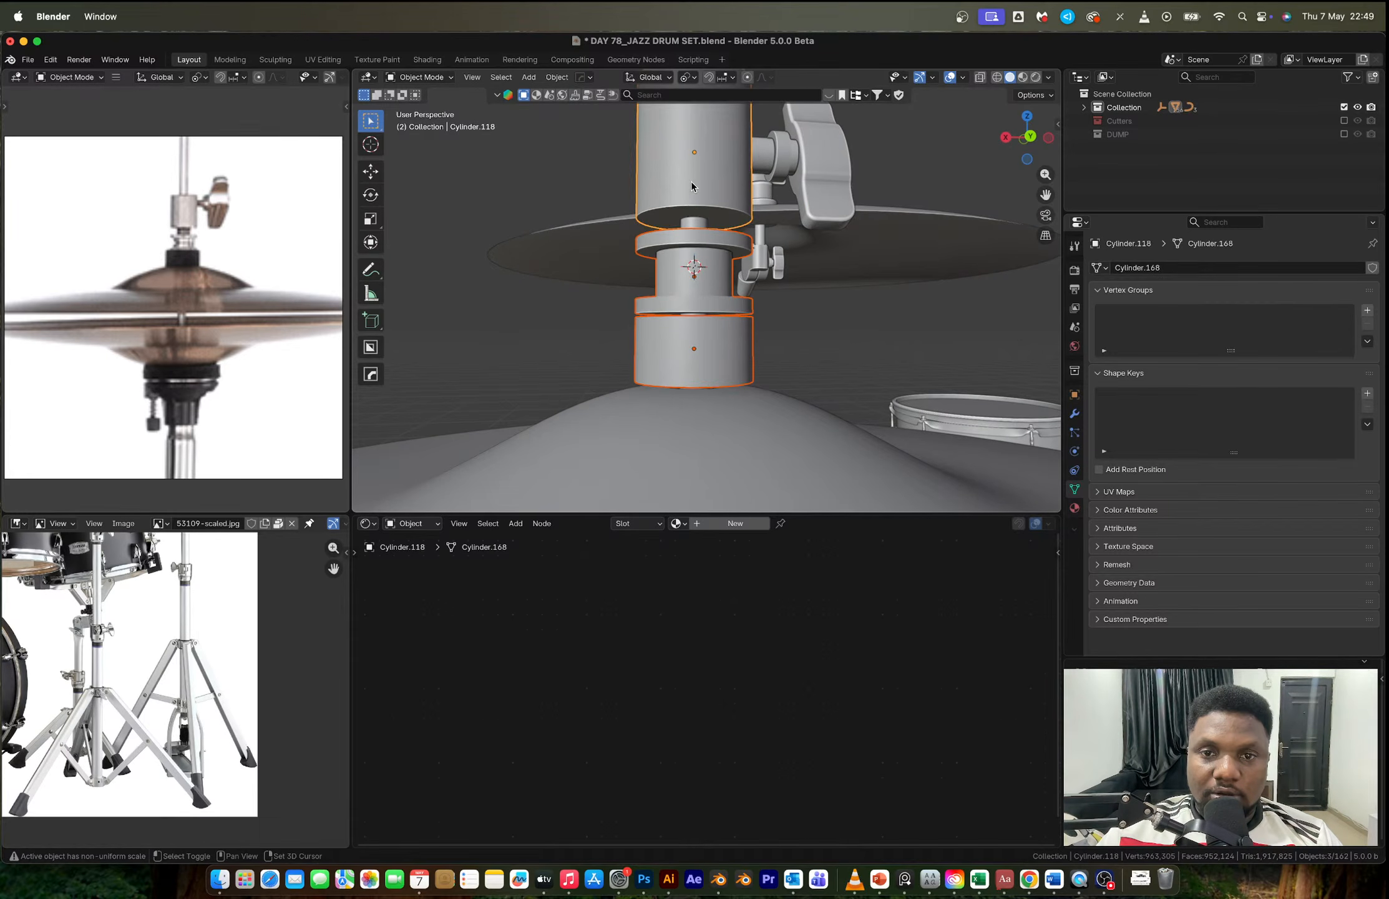
pyautogui.keyDown('shift'); pyautogui.click(796, 152); pyautogui.keyUp('shift')
pyautogui.press('g')
pyautogui.press('z')
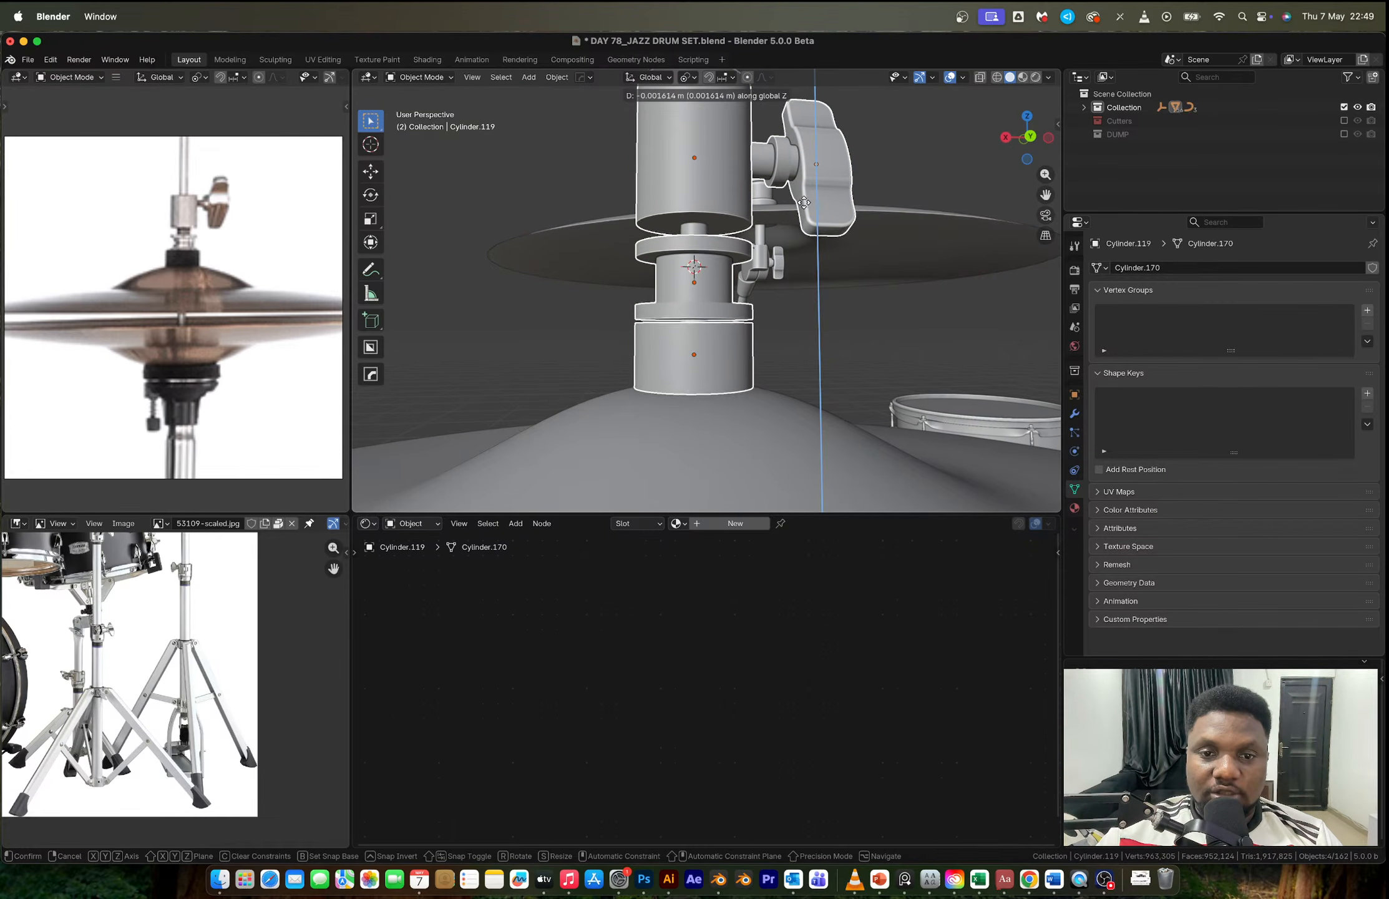
pyautogui.click(809, 238)
# Step: Select the edge loops at the ends of the lowest ring in Edit Mode with X-ray on
pyautogui.click(806, 313)
pyautogui.click(712, 375)
pyautogui.press('Tab')
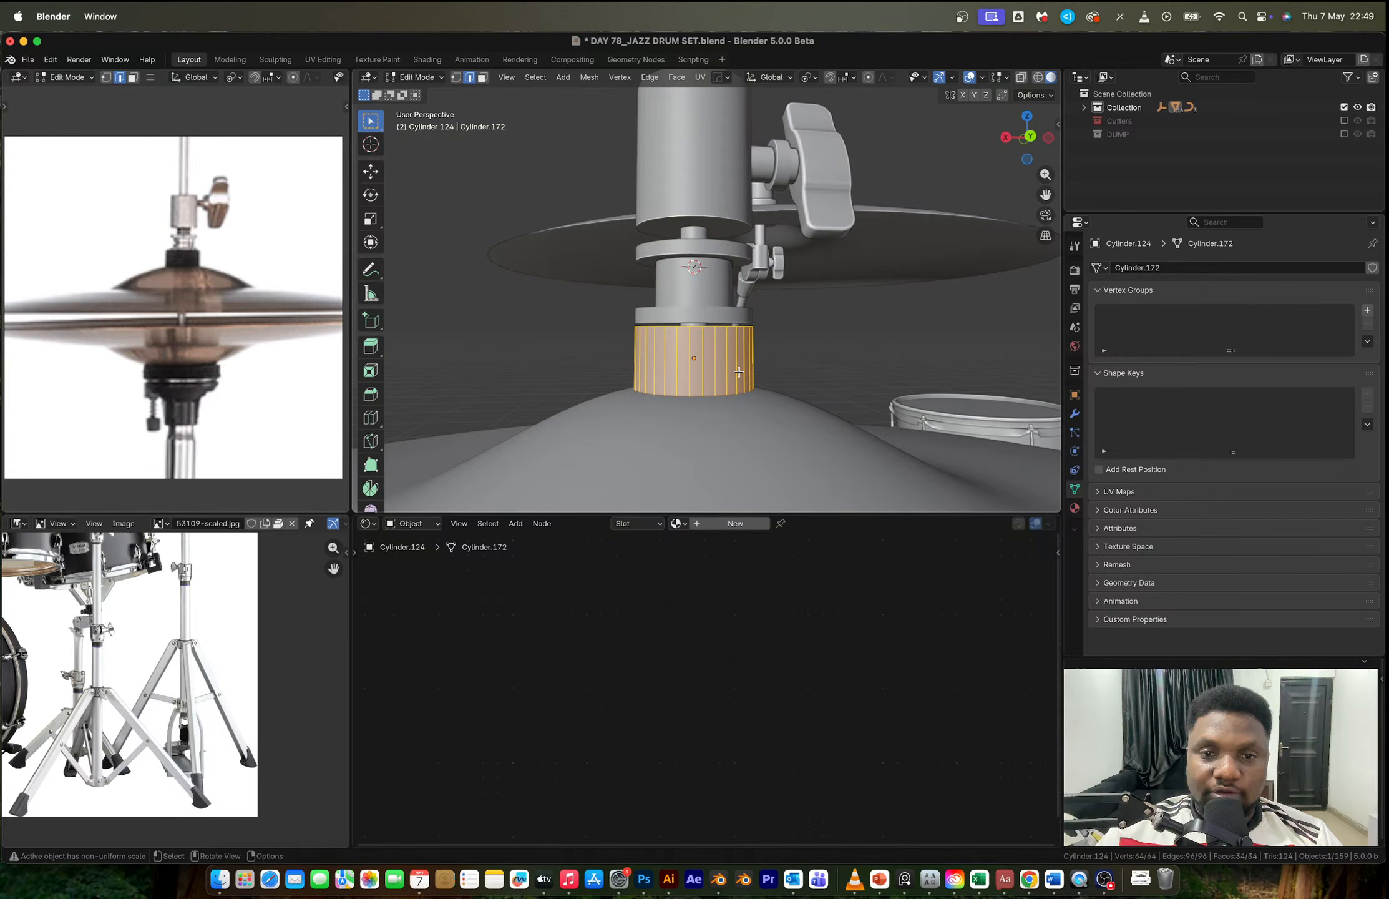
pyautogui.hotkey('alt', 'z')
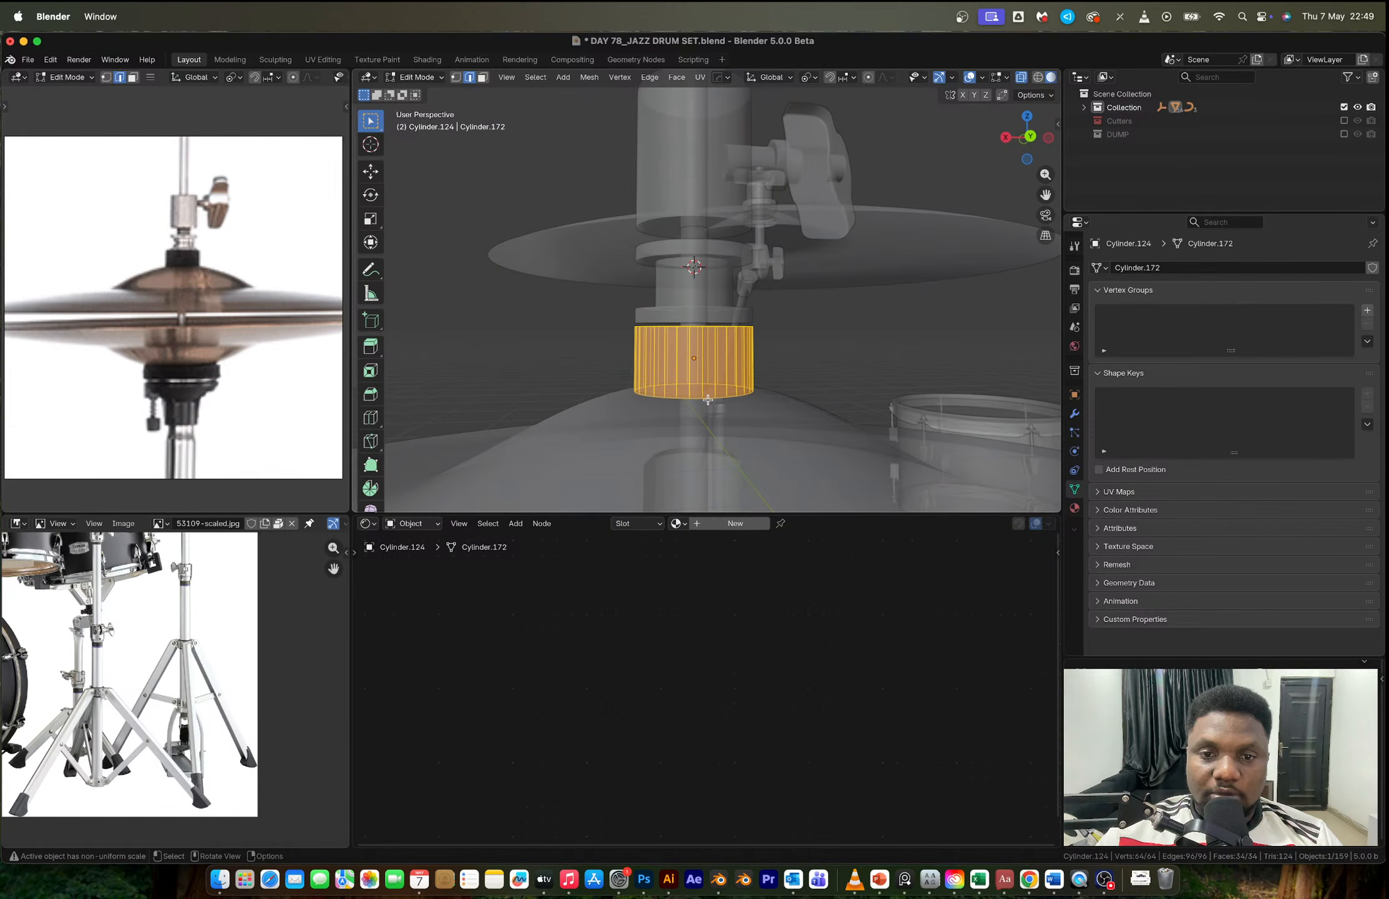
pyautogui.keyDown('alt'); pyautogui.click(708, 397); pyautogui.keyUp('alt')
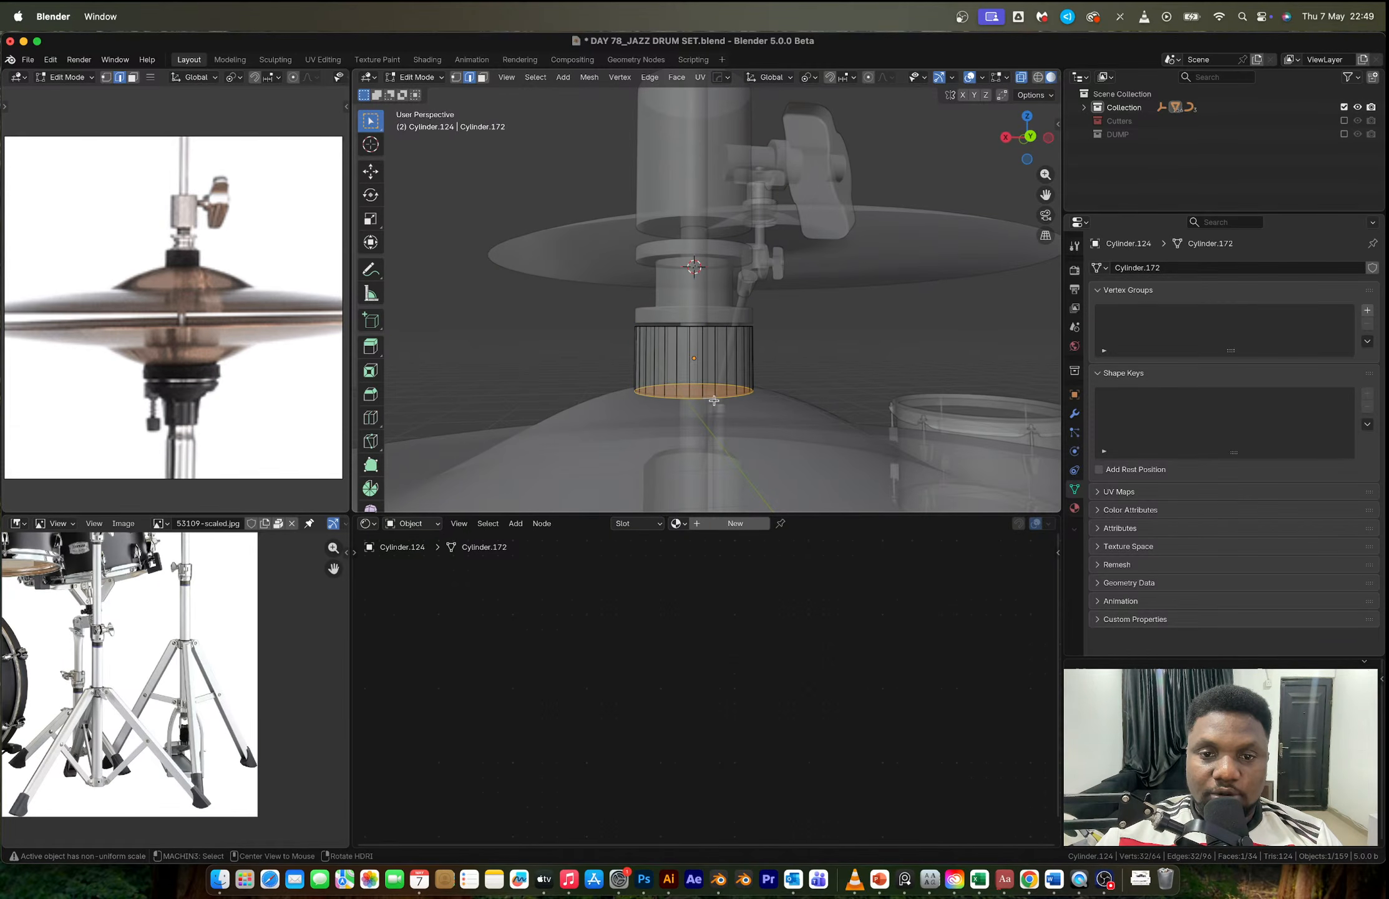
# Step: Try to bevel the end edge loops of the lowest ring
pyautogui.hotkey('ctrl', 'b')
pyautogui.click(821, 384)
pyautogui.press('Tab')
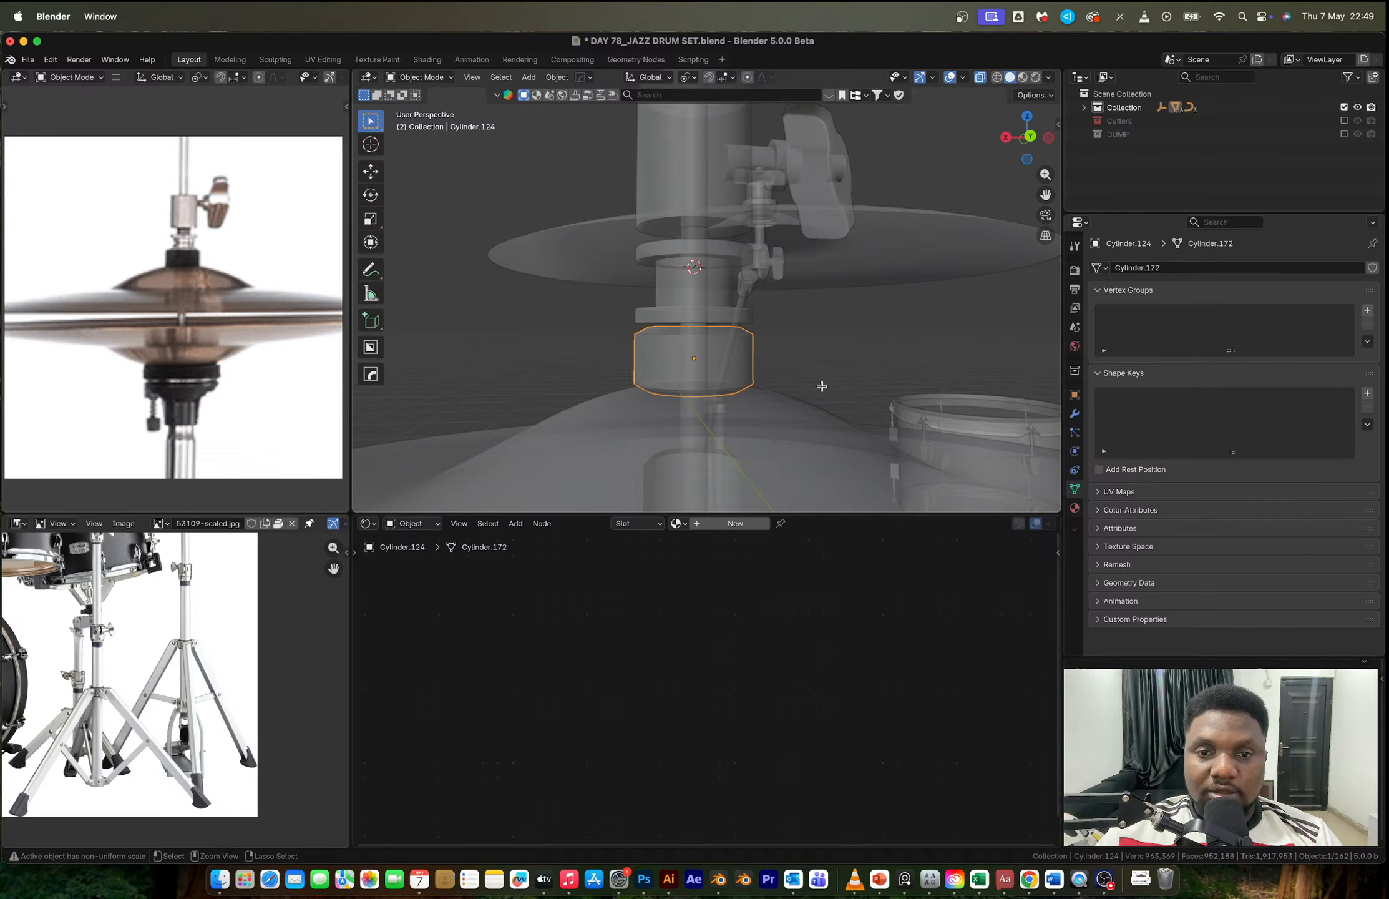
pyautogui.hotkey('ctrl', 'z')
pyautogui.hotkey('ctrl', 'z')
# Step: Apply the lowest ring's scale and bevel its top and bottom edge loops 0.00366 m with 7 segments
pyautogui.press('Tab')
pyautogui.hotkey('ctrl', 'a')
pyautogui.click(822, 387)
pyautogui.press('Tab')
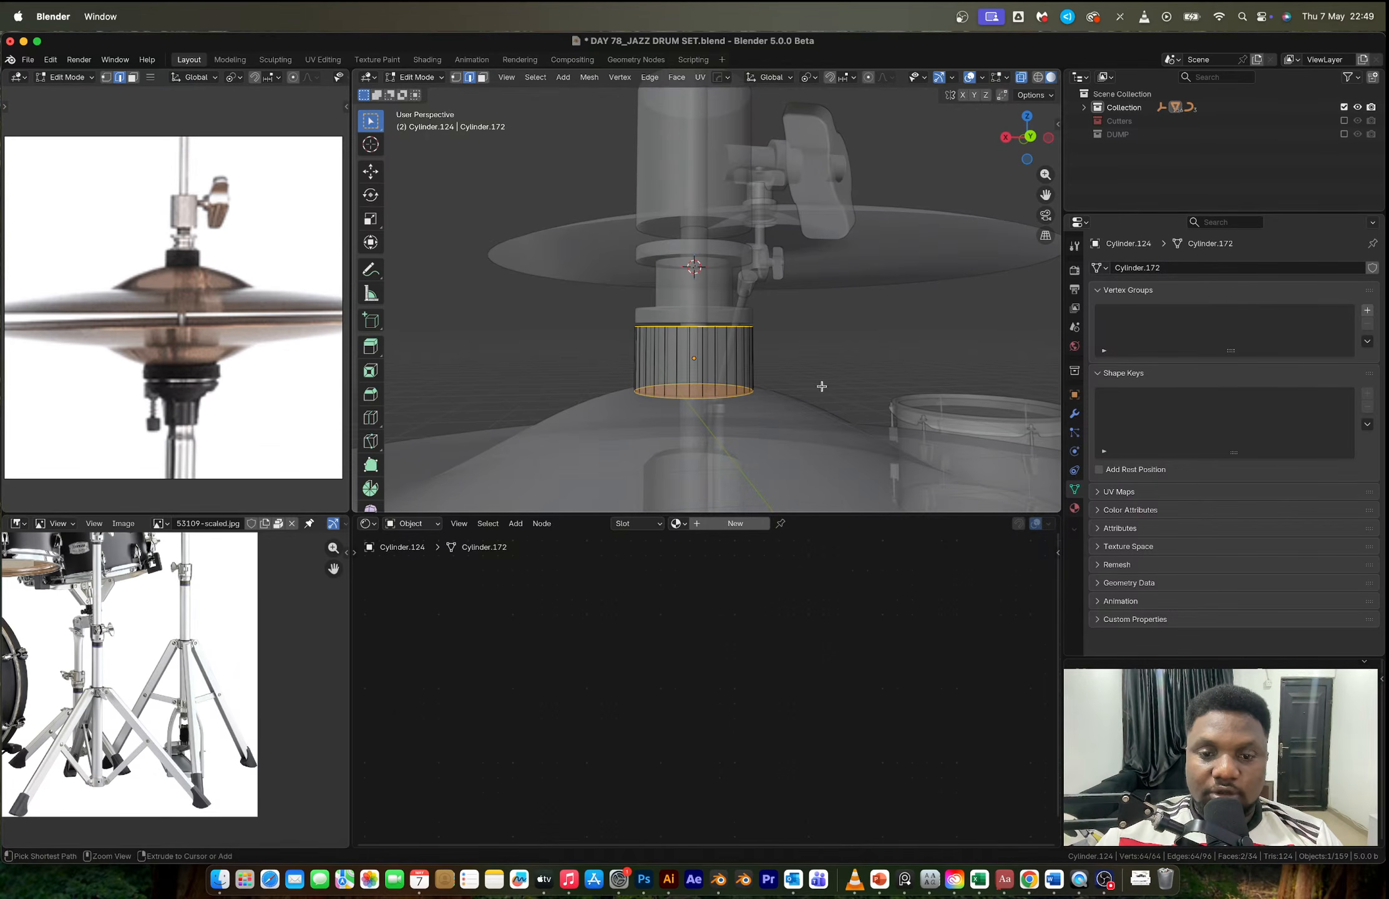
pyautogui.hotkey('ctrl', 'b')
pyautogui.click(829, 391)
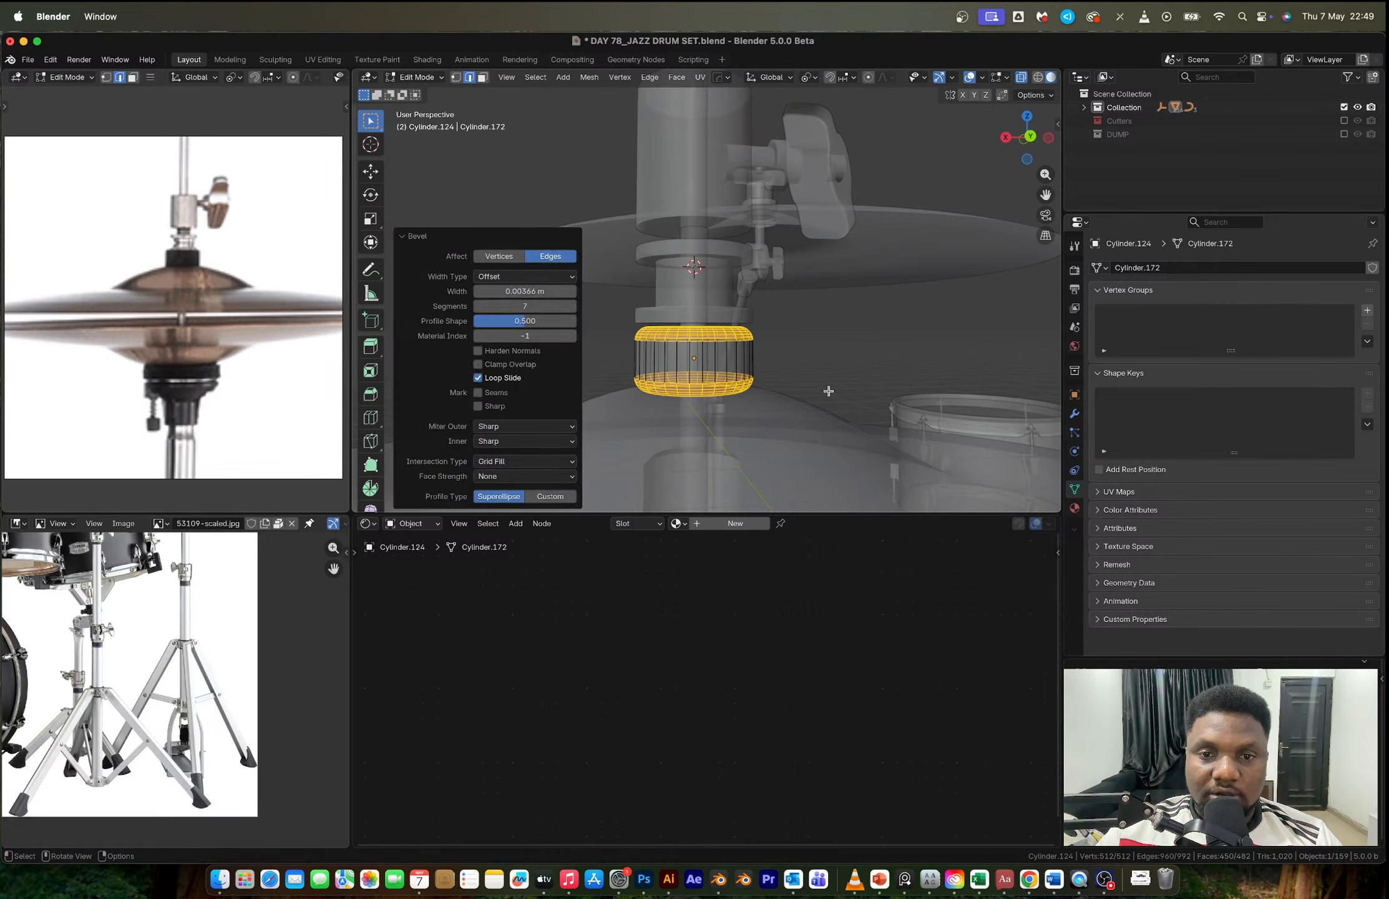
pyautogui.press('Tab')
pyautogui.scroll(-5, 777, 333)
pyautogui.hotkey('alt', 'z')
# Step: Move the wing screw 0.006952 m up along Z on the collar
pyautogui.moveTo(782, 324); pyautogui.dragTo(715, 349, button='middle')
pyautogui.click(727, 242)
pyautogui.click(740, 243)
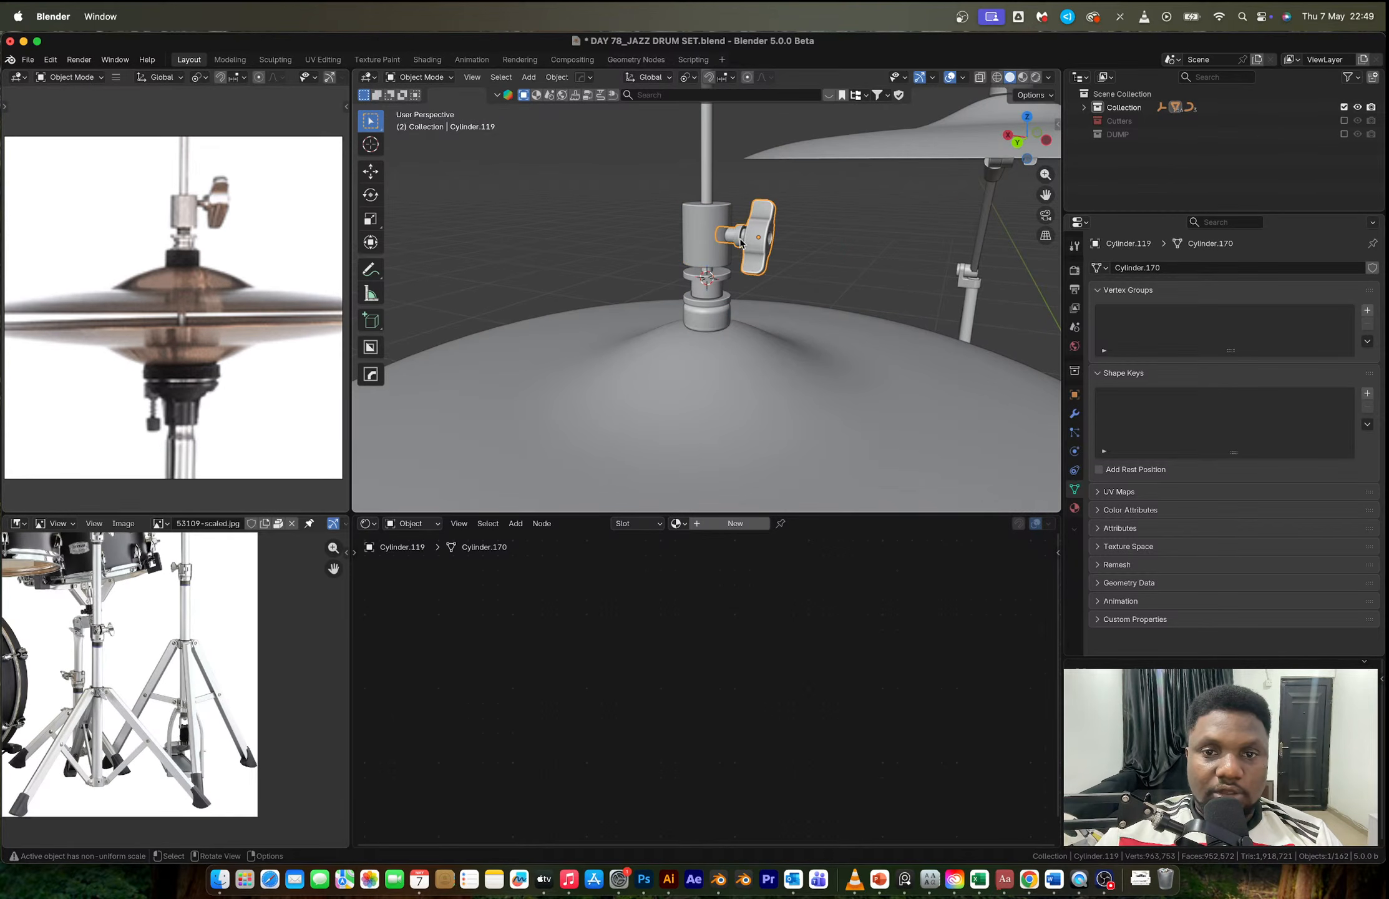
pyautogui.press('g')
pyautogui.press('z')
pyautogui.click(770, 253)
# Step: Try to extrude the wing screw's shaft faces along their normals by 0.0152 m
pyautogui.scroll(4, 773, 213)
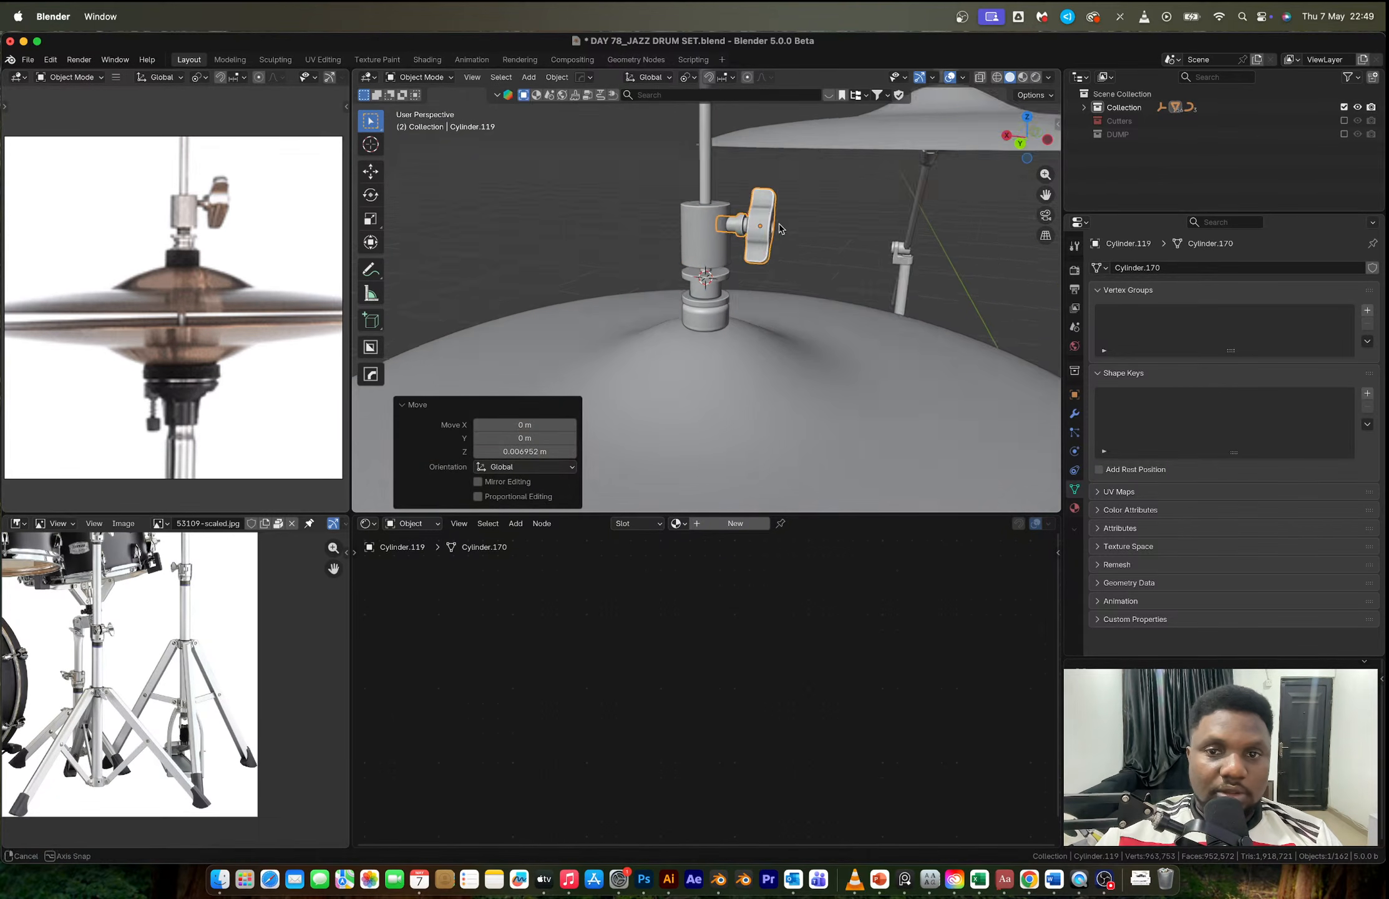
pyautogui.press('Tab')
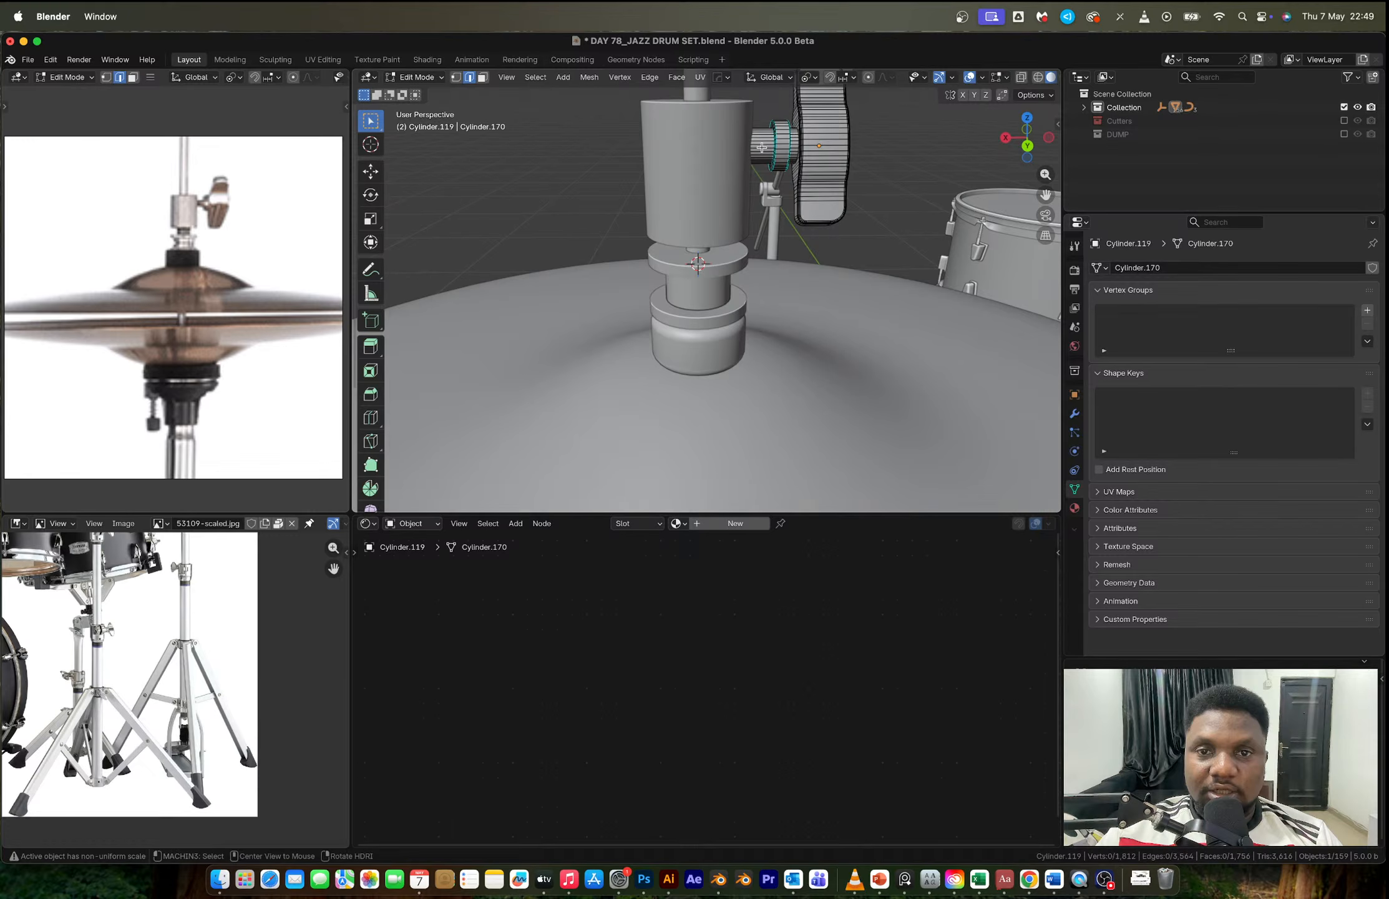
pyautogui.click(785, 238)
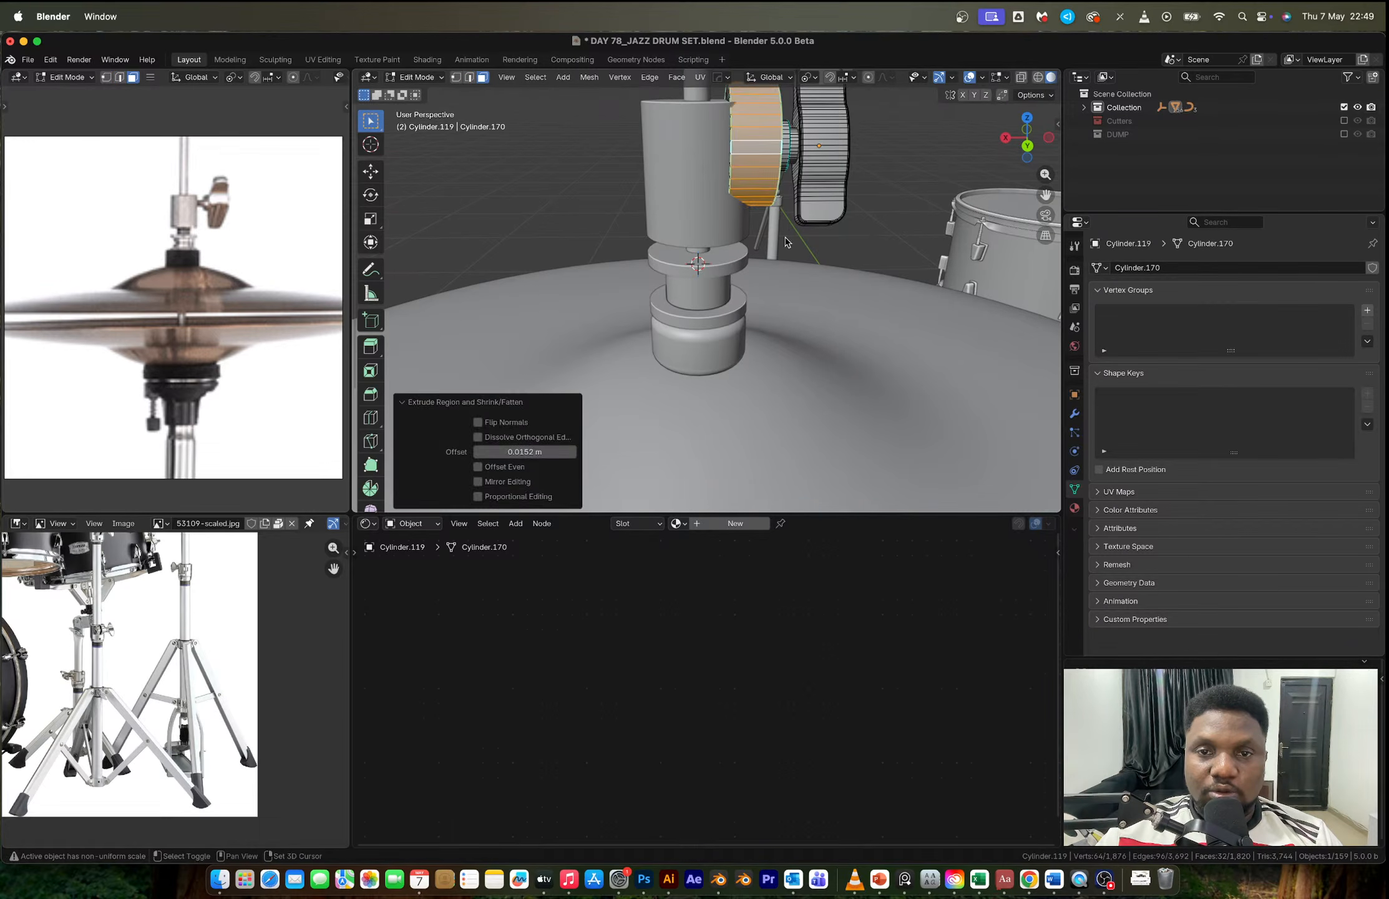
pyautogui.hotkey('ctrl', 'z')
# Step: Try to thin the wing screw's shaft beside the collar with the Shrink/Fatten tool
pyautogui.click(370, 487)
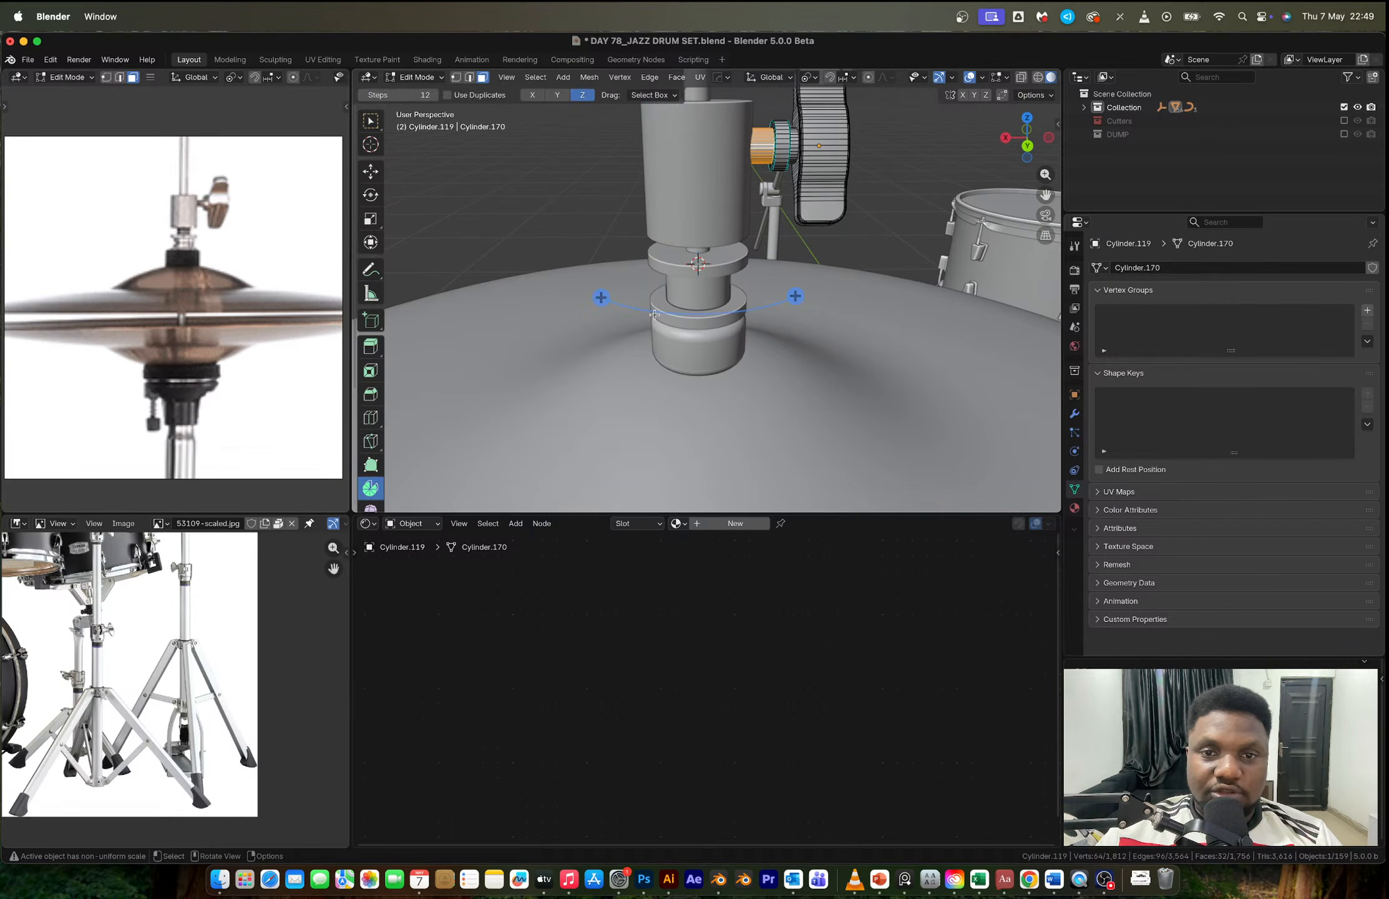
pyautogui.scroll(-3, 370, 431)
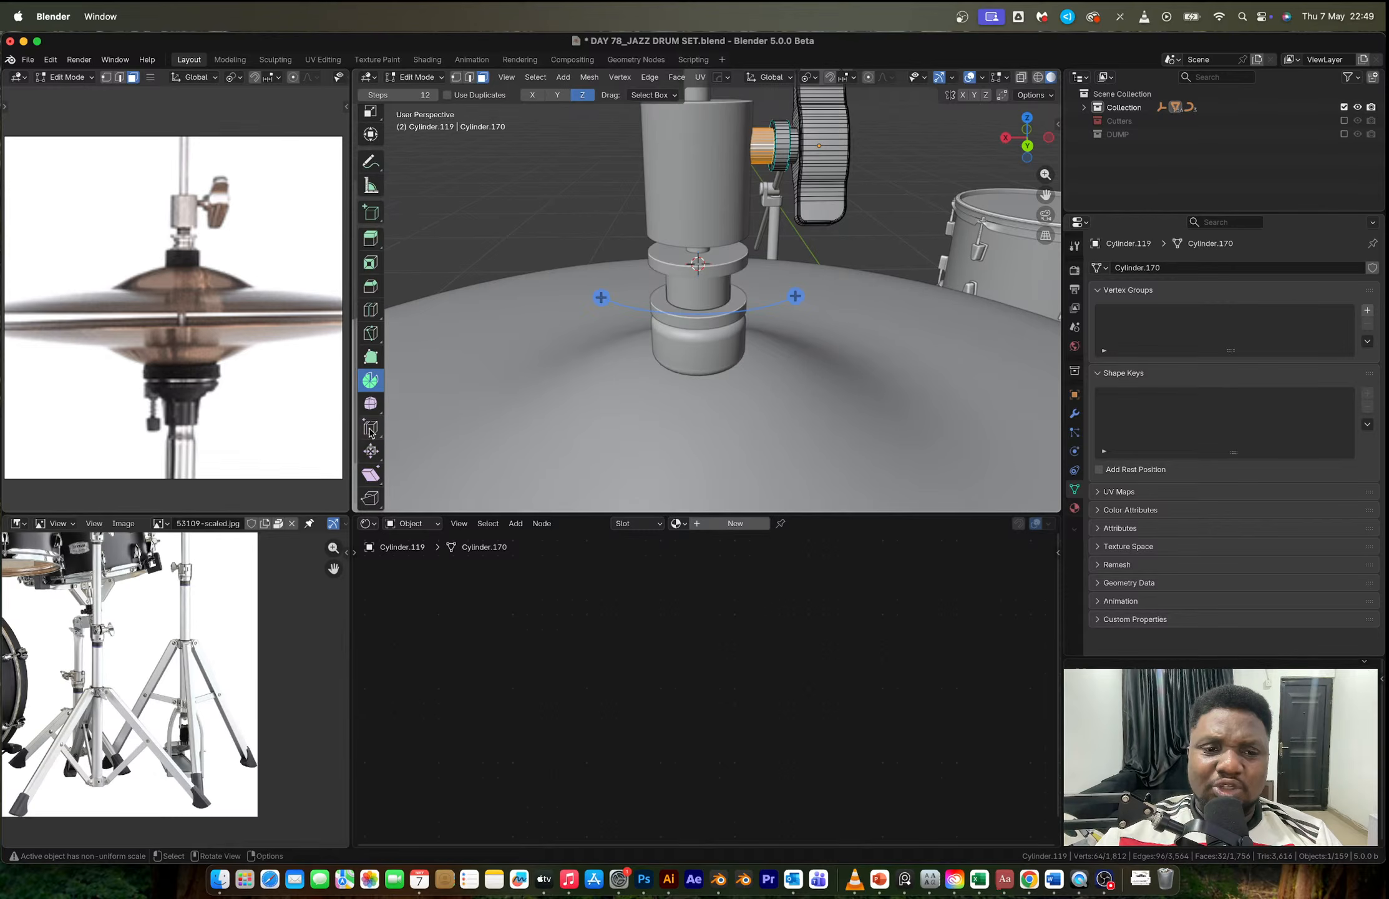
pyautogui.click(371, 454)
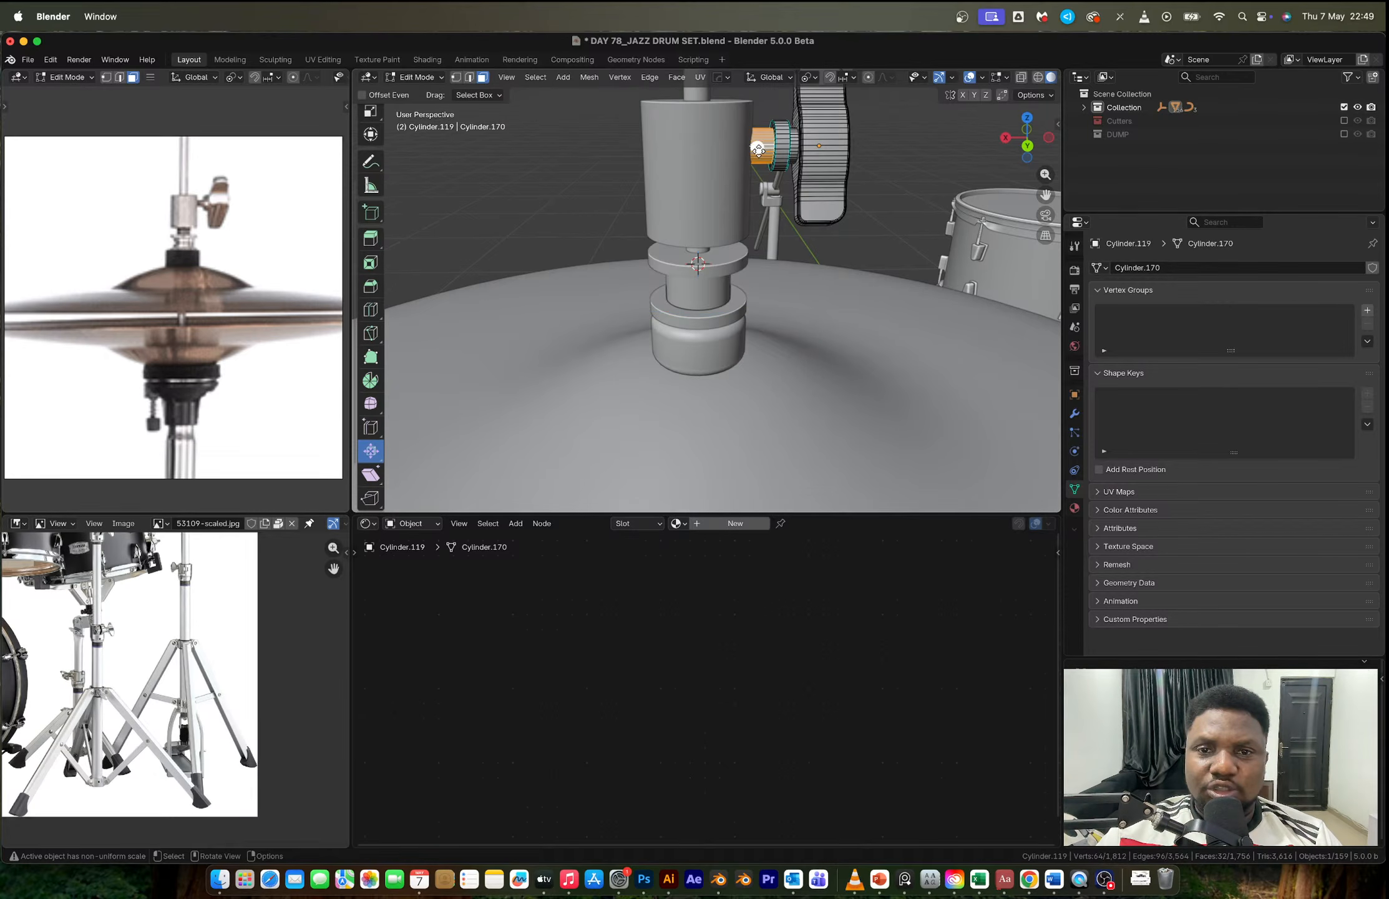
pyautogui.moveTo(758, 150); pyautogui.dragTo(784, 189, button='middle')
pyautogui.moveTo(775, 186); pyautogui.dragTo(778, 192)
pyautogui.click(779, 191)
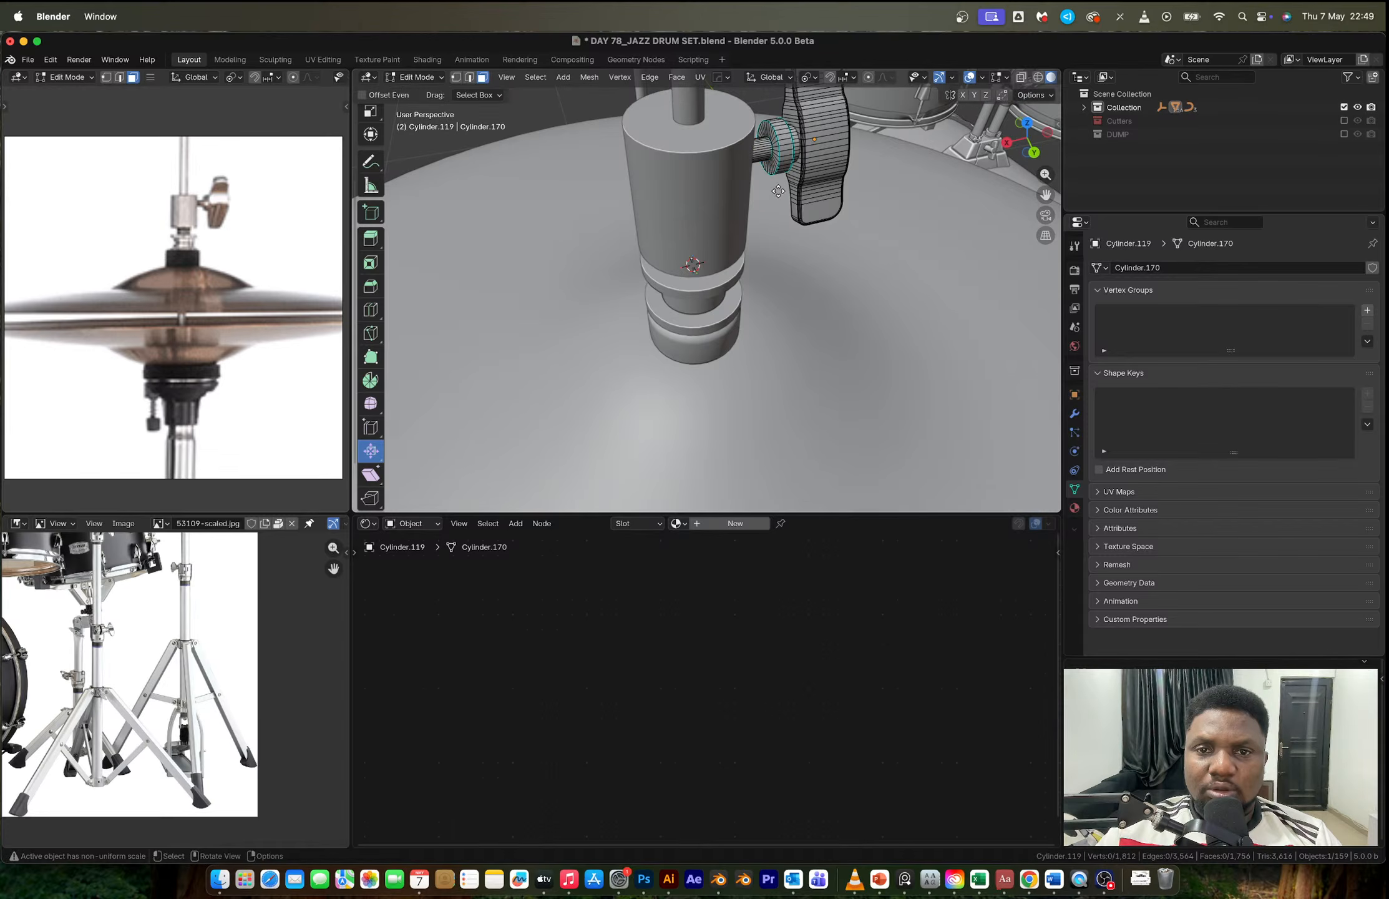
pyautogui.press('Tab')
pyautogui.moveTo(860, 206); pyautogui.dragTo(849, 206, button='middle')
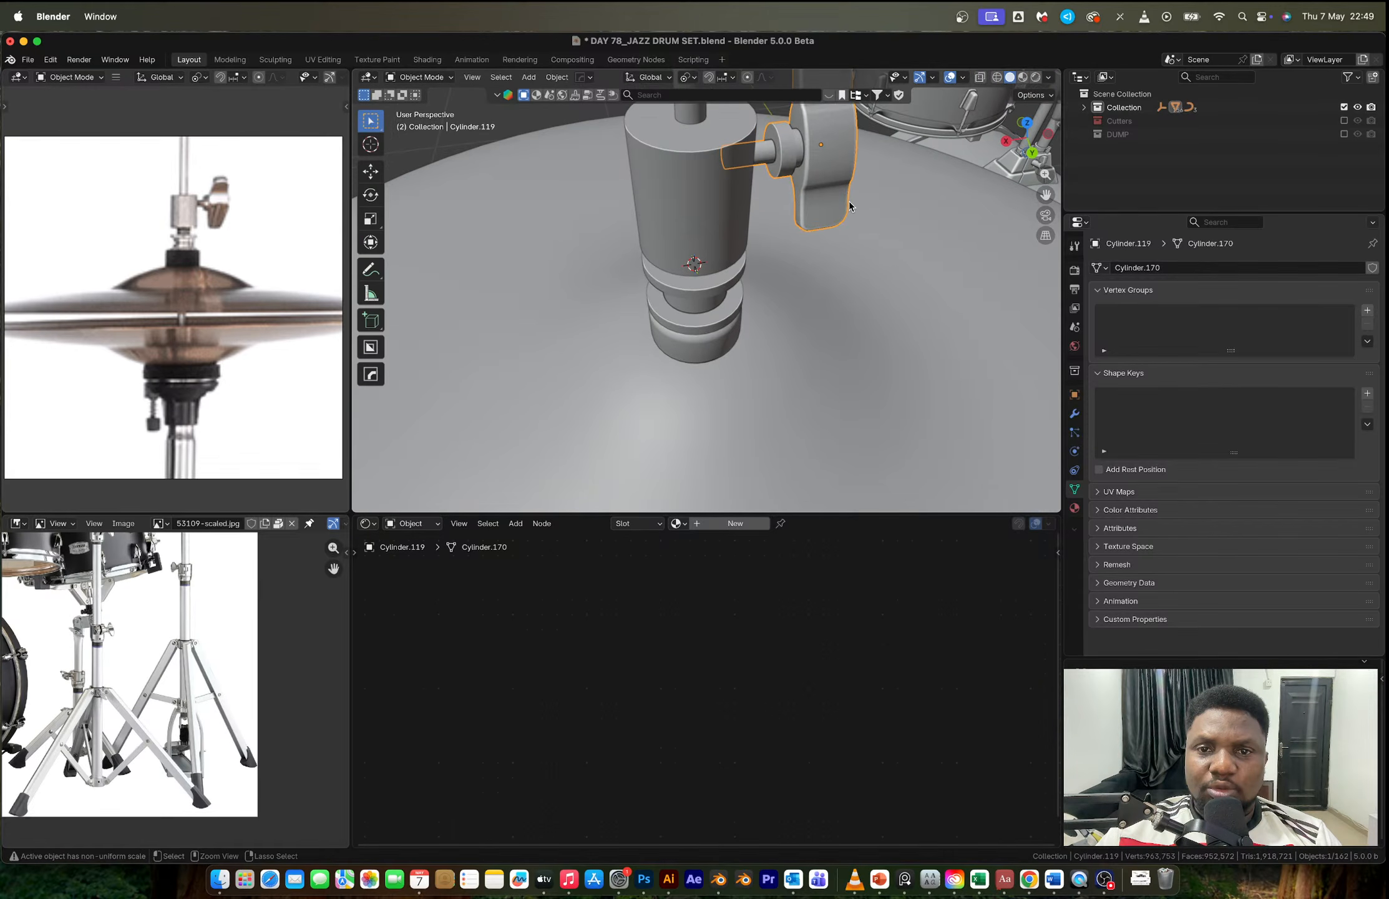
pyautogui.press('Tab')
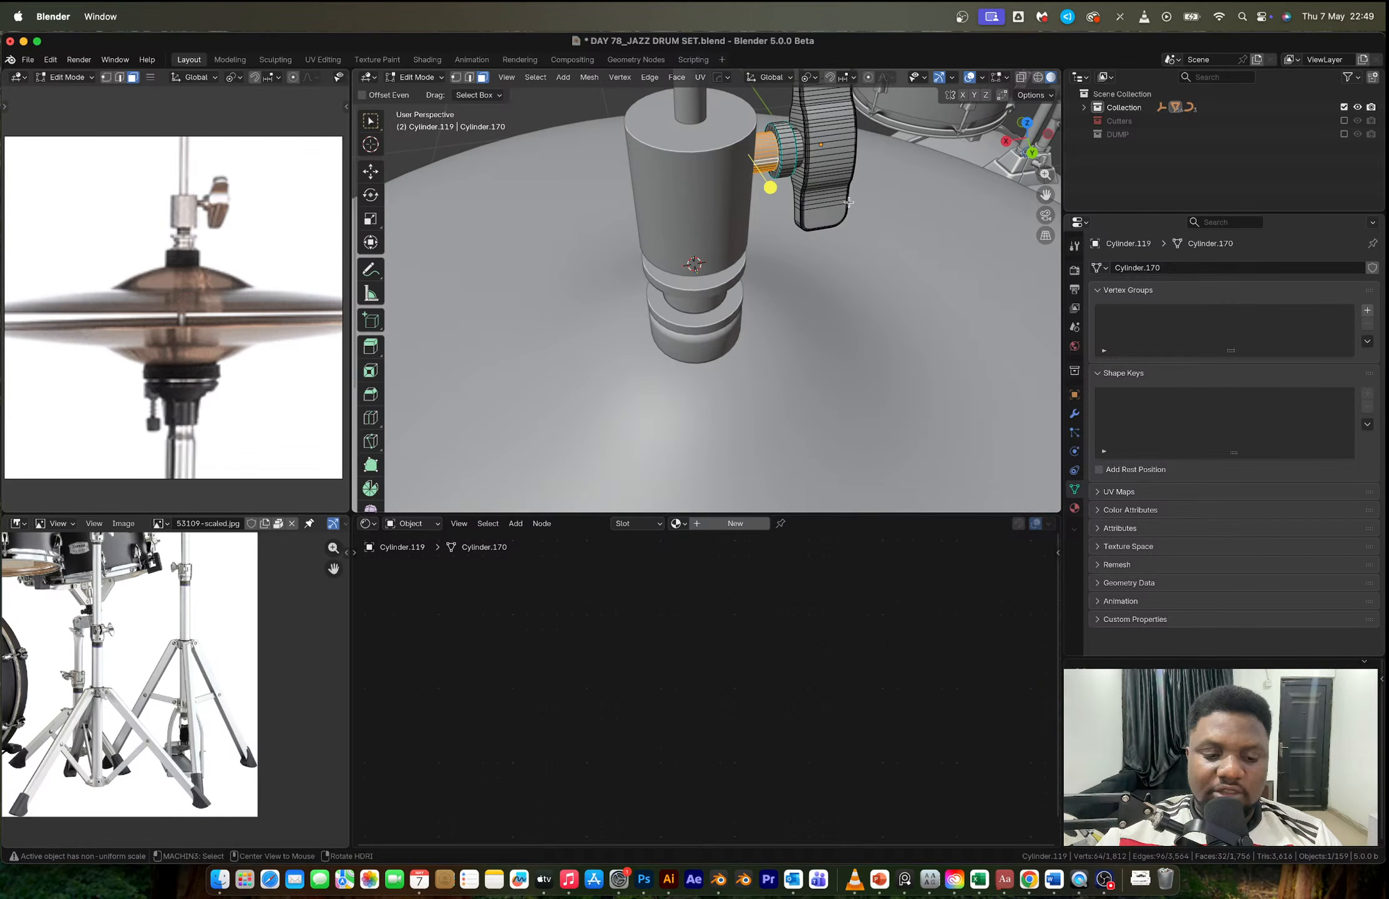
# Step: Shrink the selected wing screw shaft faces inward to make the shaft thinner where it enters the collar
pyautogui.hotkey('alt', 's')
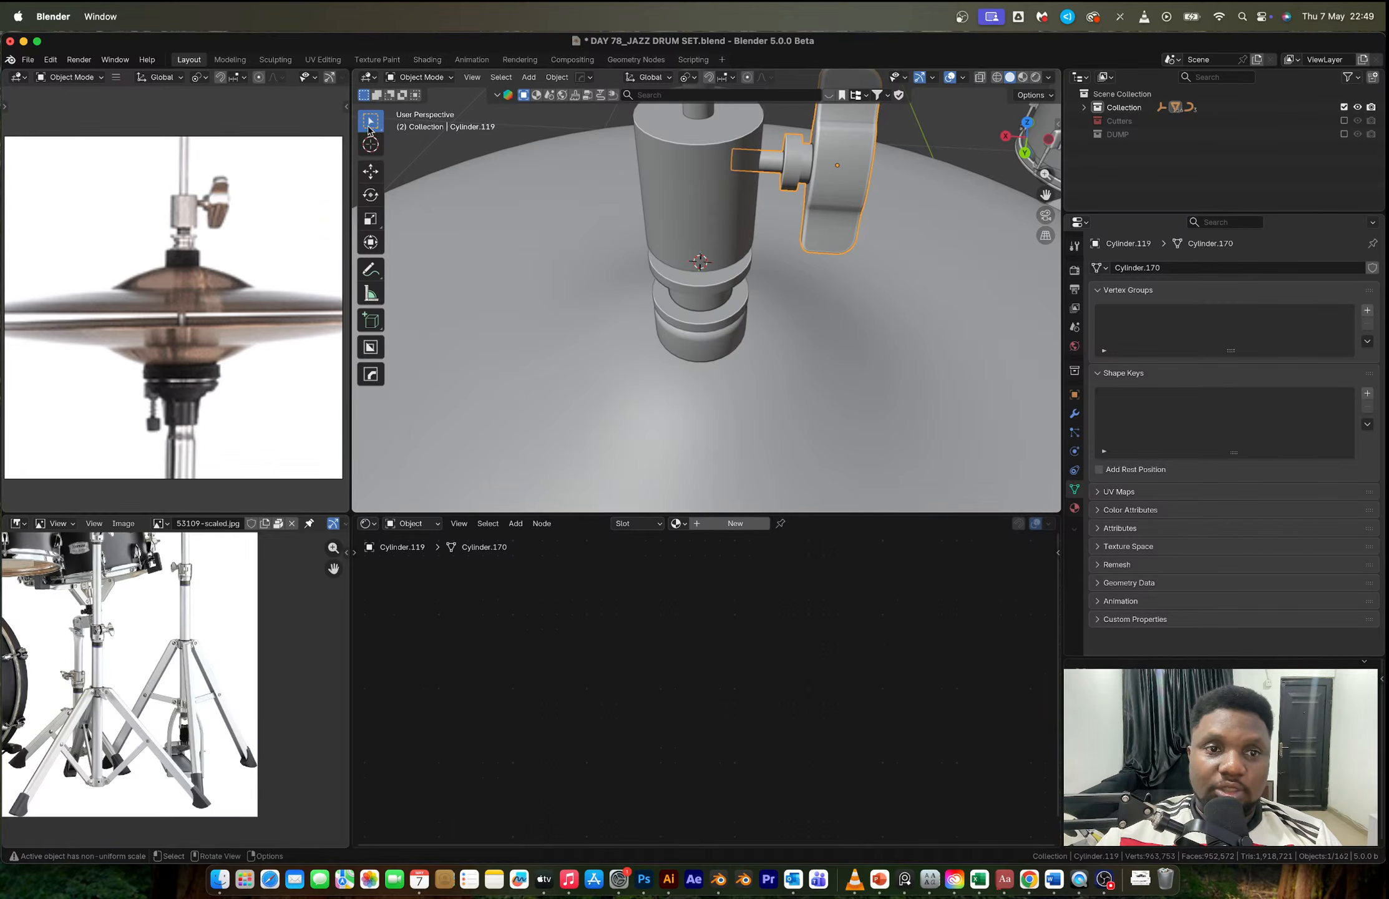
pyautogui.press('Tab')
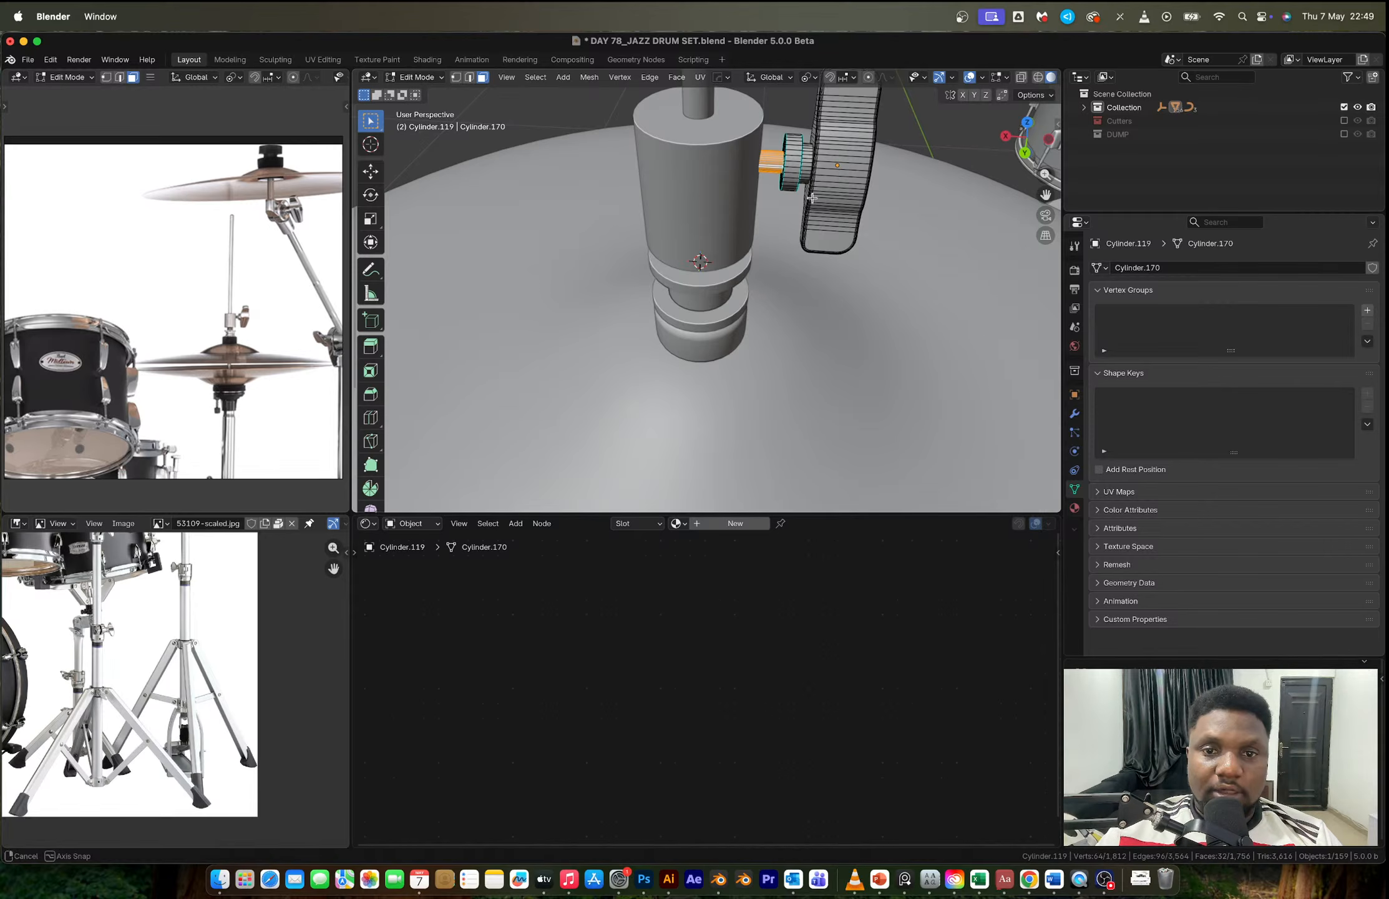
pyautogui.moveTo(775, 285); pyautogui.dragTo(775, 243, button='middle')
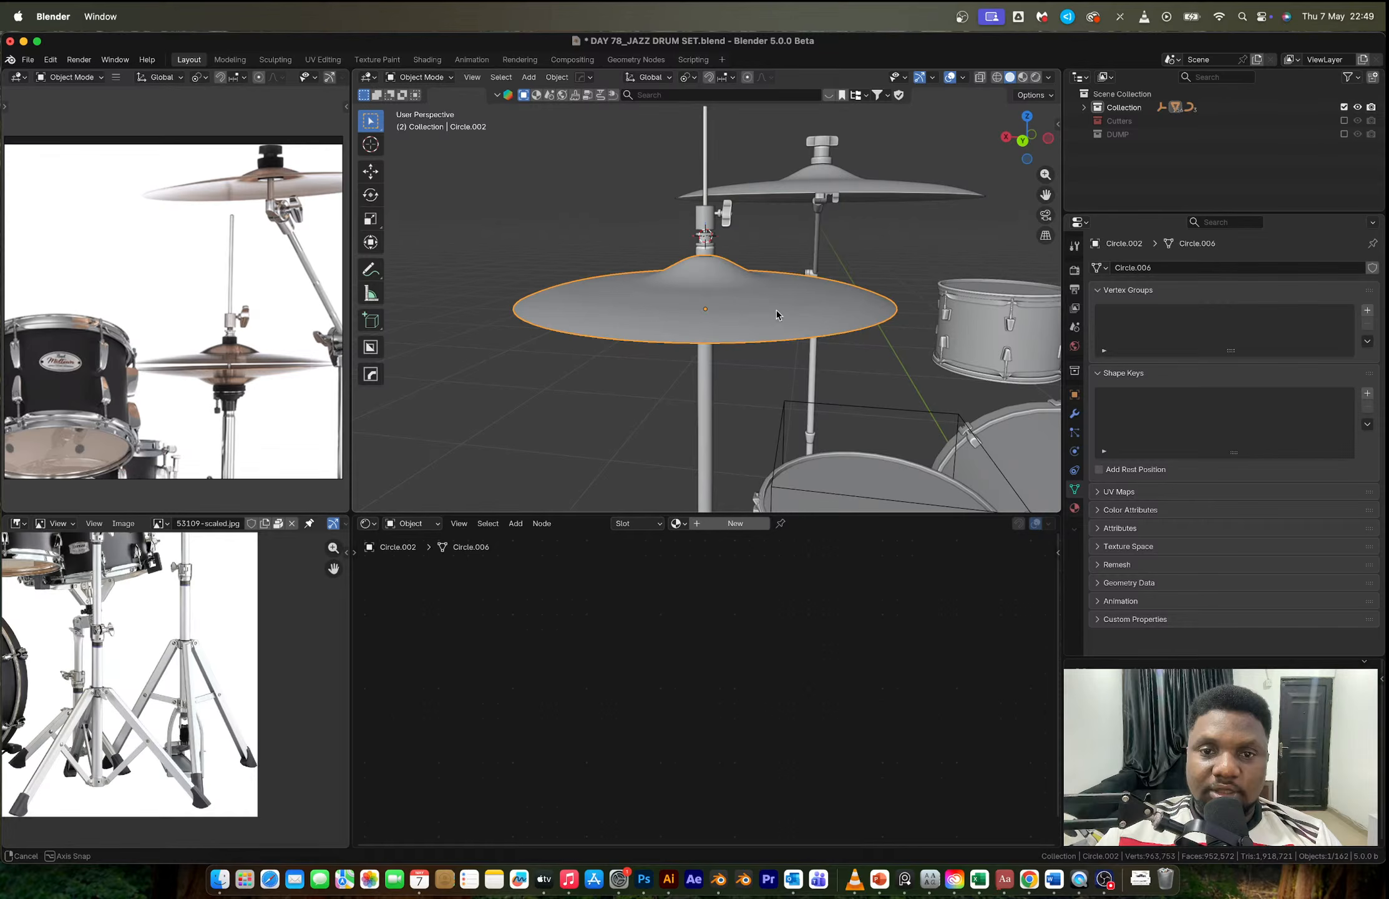
# Step: Scale the hi-hat cymbal by 0.903 in X and Y and by 0.863 in Z
pyautogui.moveTo(777, 314); pyautogui.dragTo(959, 383, button='middle')
pyautogui.press('s')
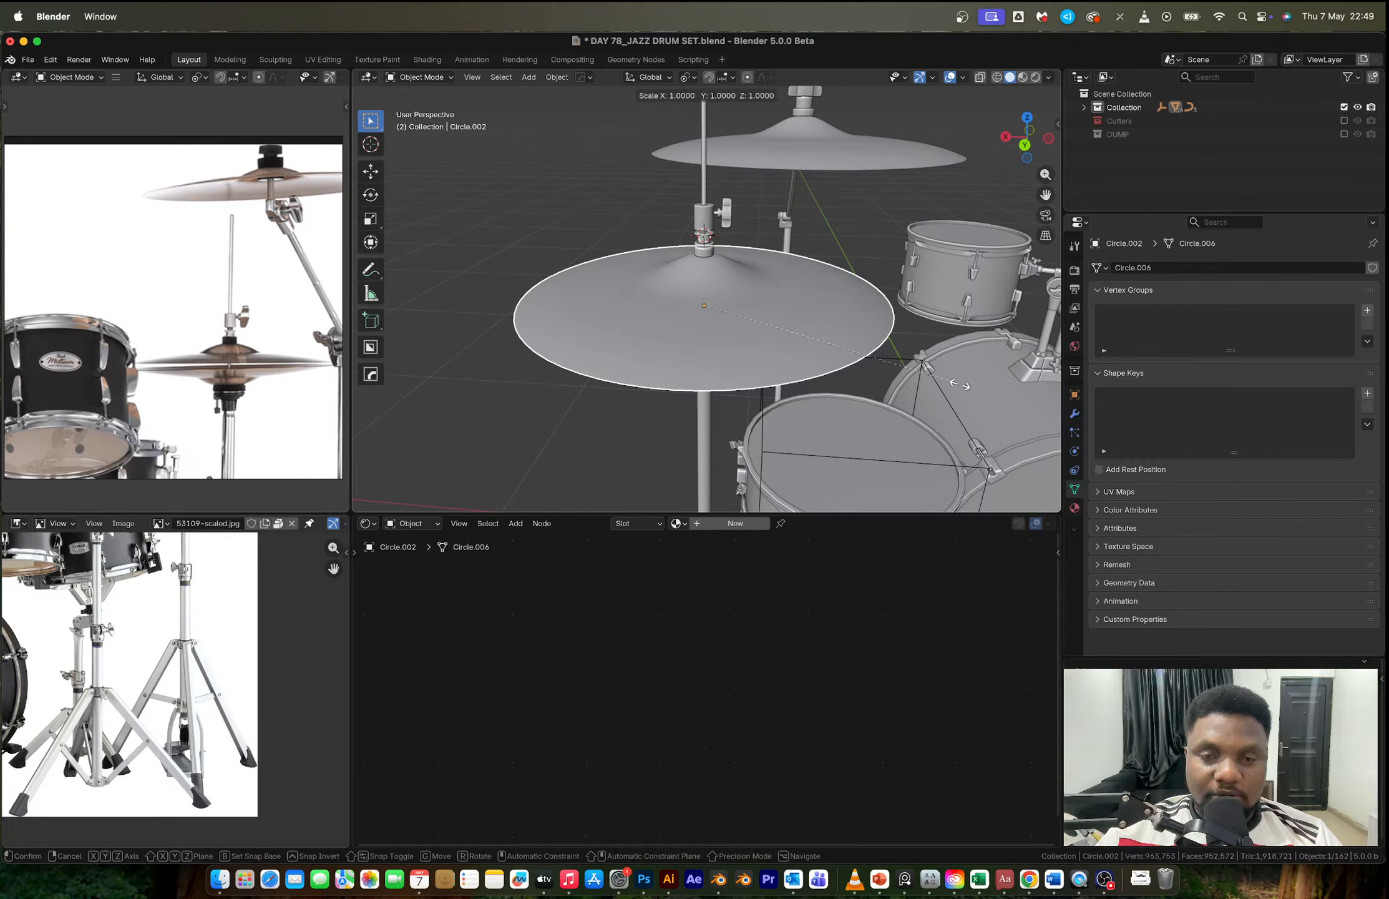
pyautogui.hotkey('shift', 'z')
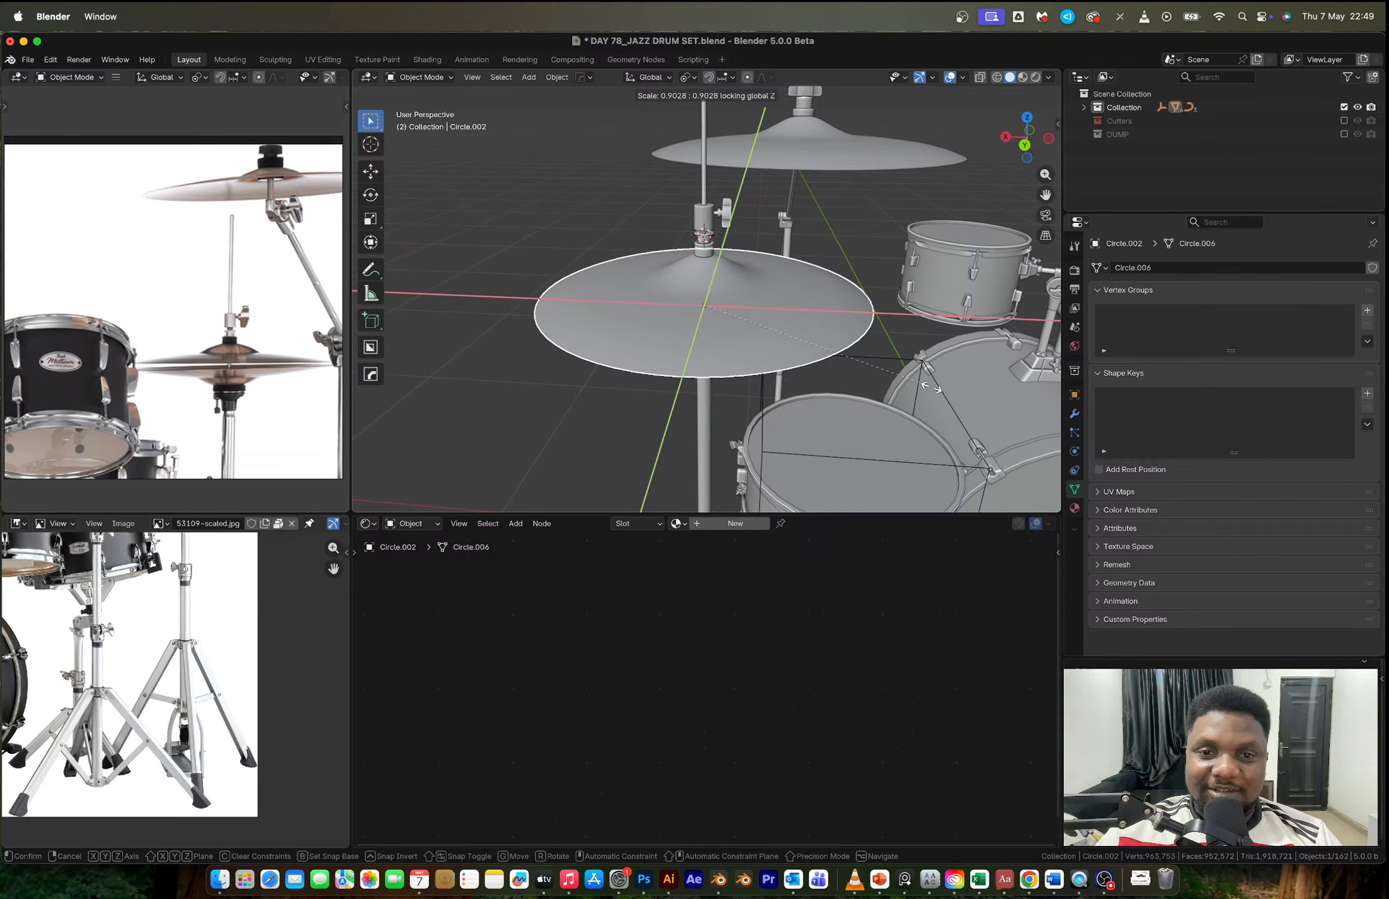
pyautogui.click(931, 387)
pyautogui.moveTo(931, 387); pyautogui.dragTo(842, 380, button='middle')
pyautogui.press('s')
pyautogui.press('z')
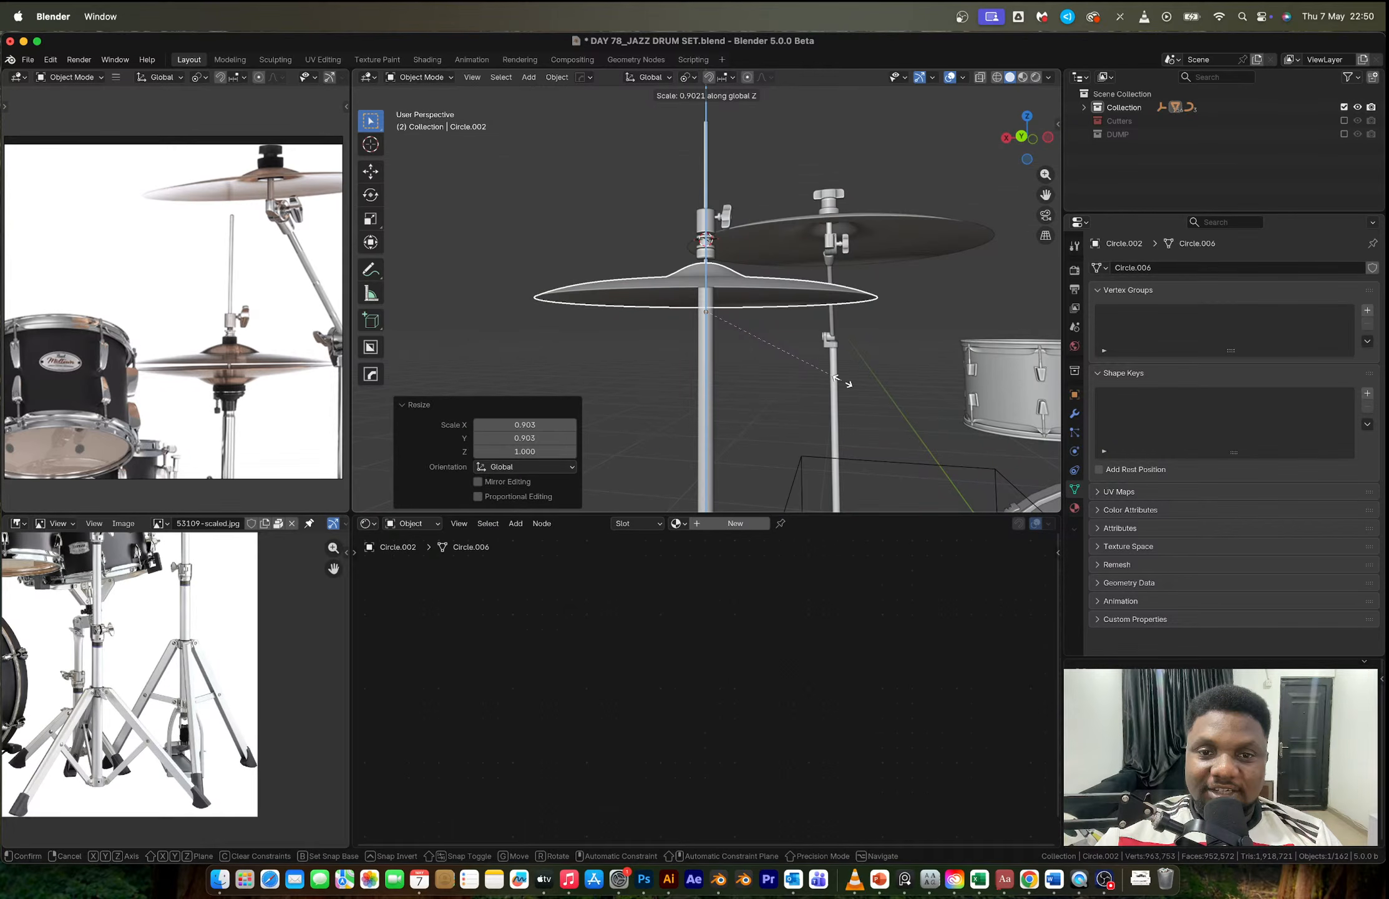
pyautogui.click(836, 377)
# Step: Move the hi-hat cymbal 0.012623 m up along Z
pyautogui.press('g')
pyautogui.press('z')
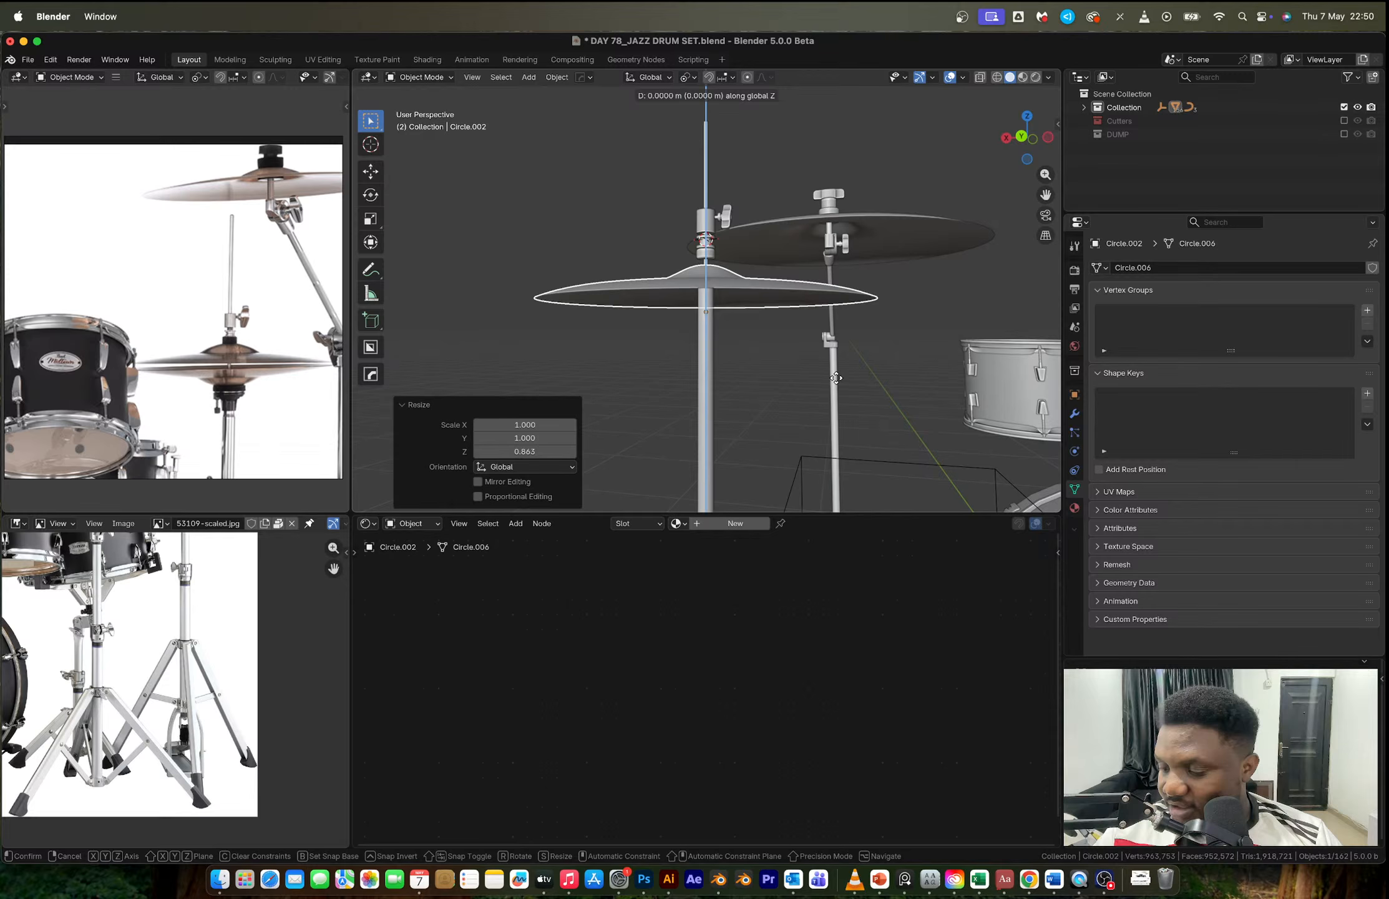
pyautogui.click(840, 375)
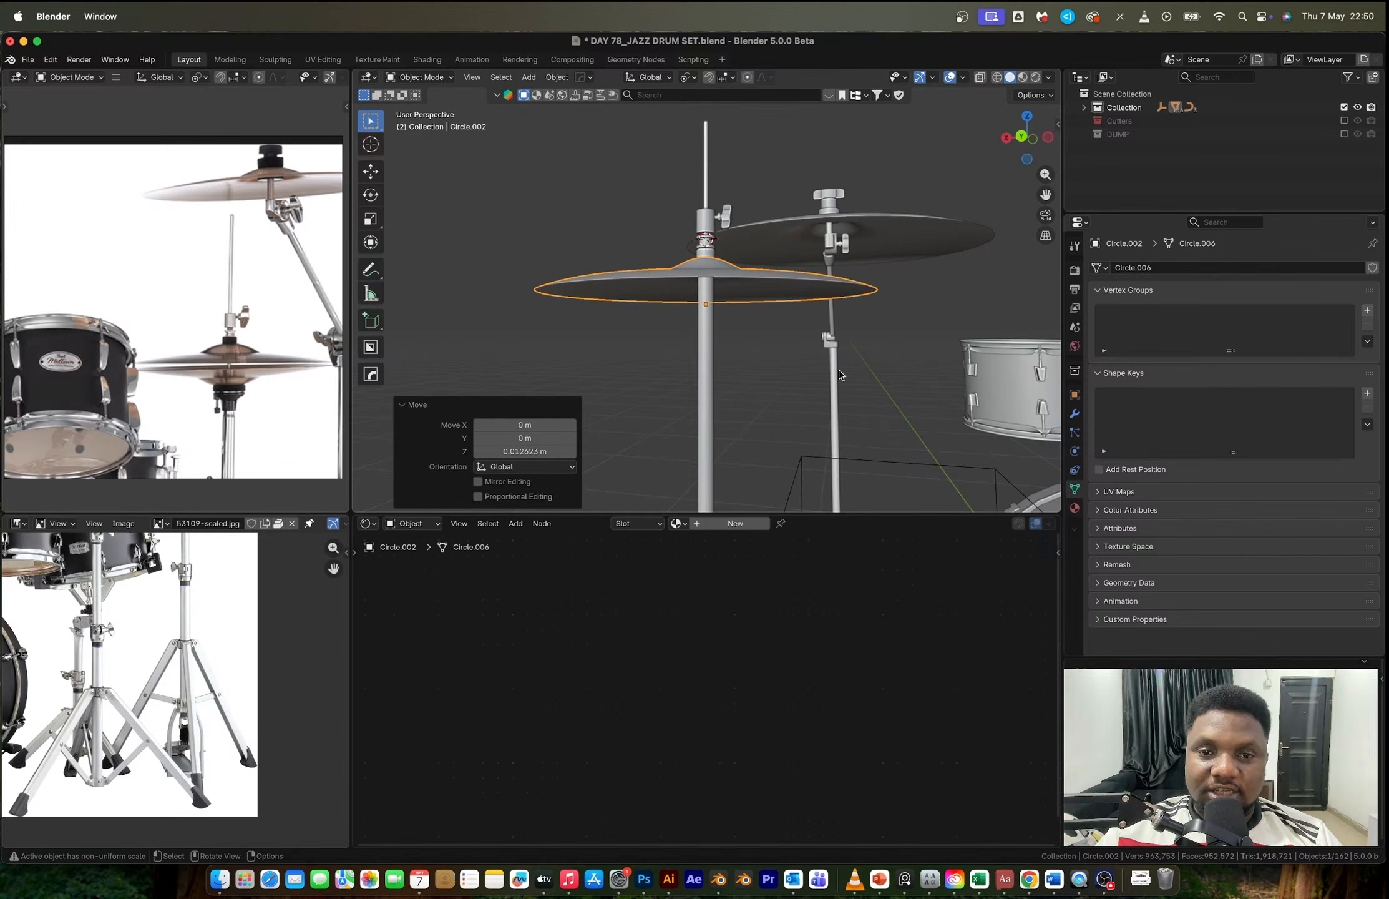
# Step: Mirror the hi-hat cymbal across its Z axis with a mirror modifier to form the lower cymbal
pyautogui.press('alt')
pyautogui.hotkey('alt', 'x')
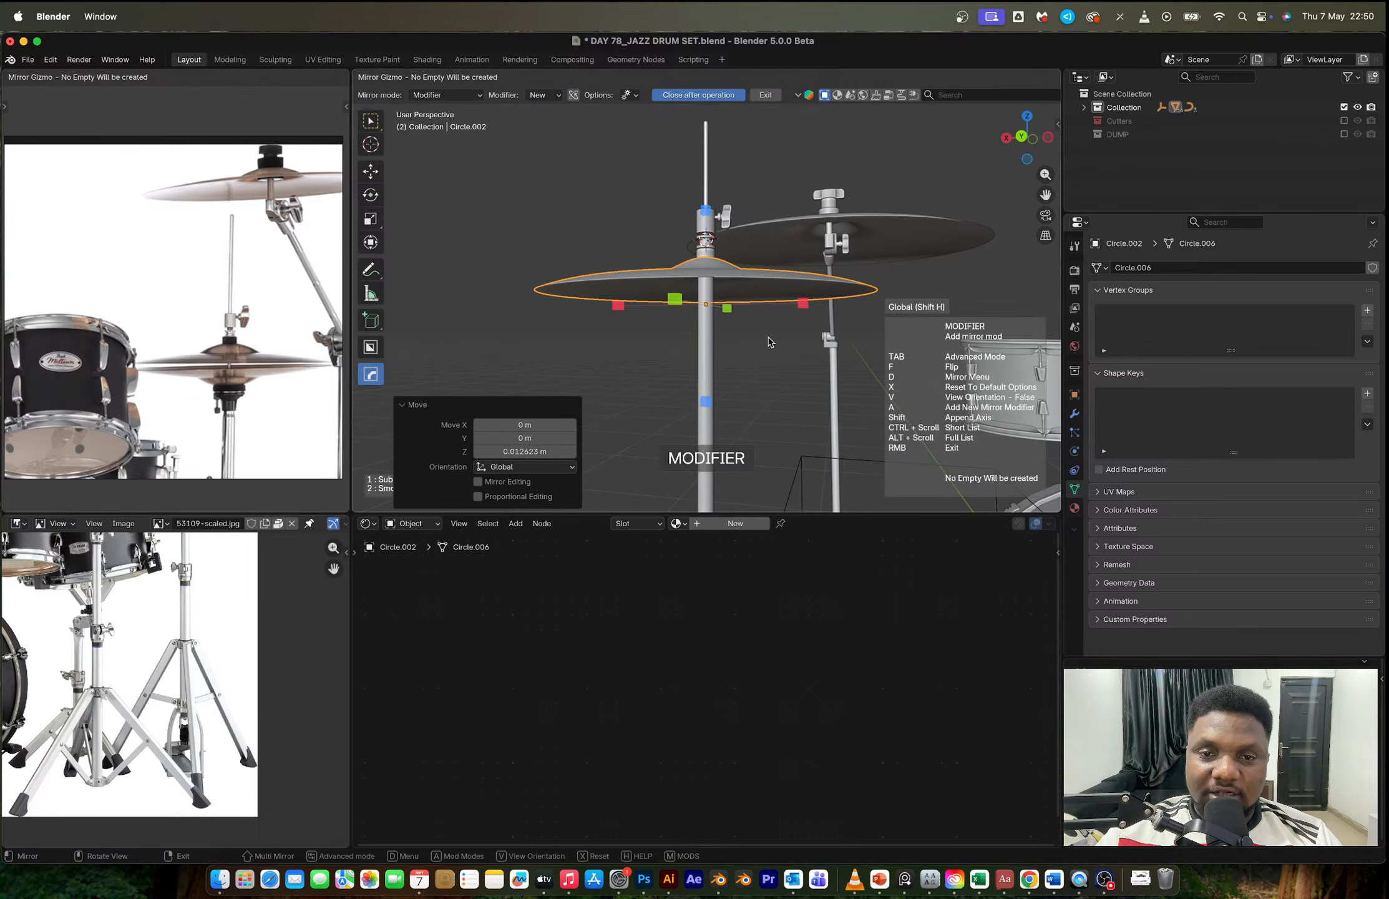
pyautogui.click(705, 212)
pyautogui.moveTo(767, 312); pyautogui.dragTo(798, 364, button='middle')
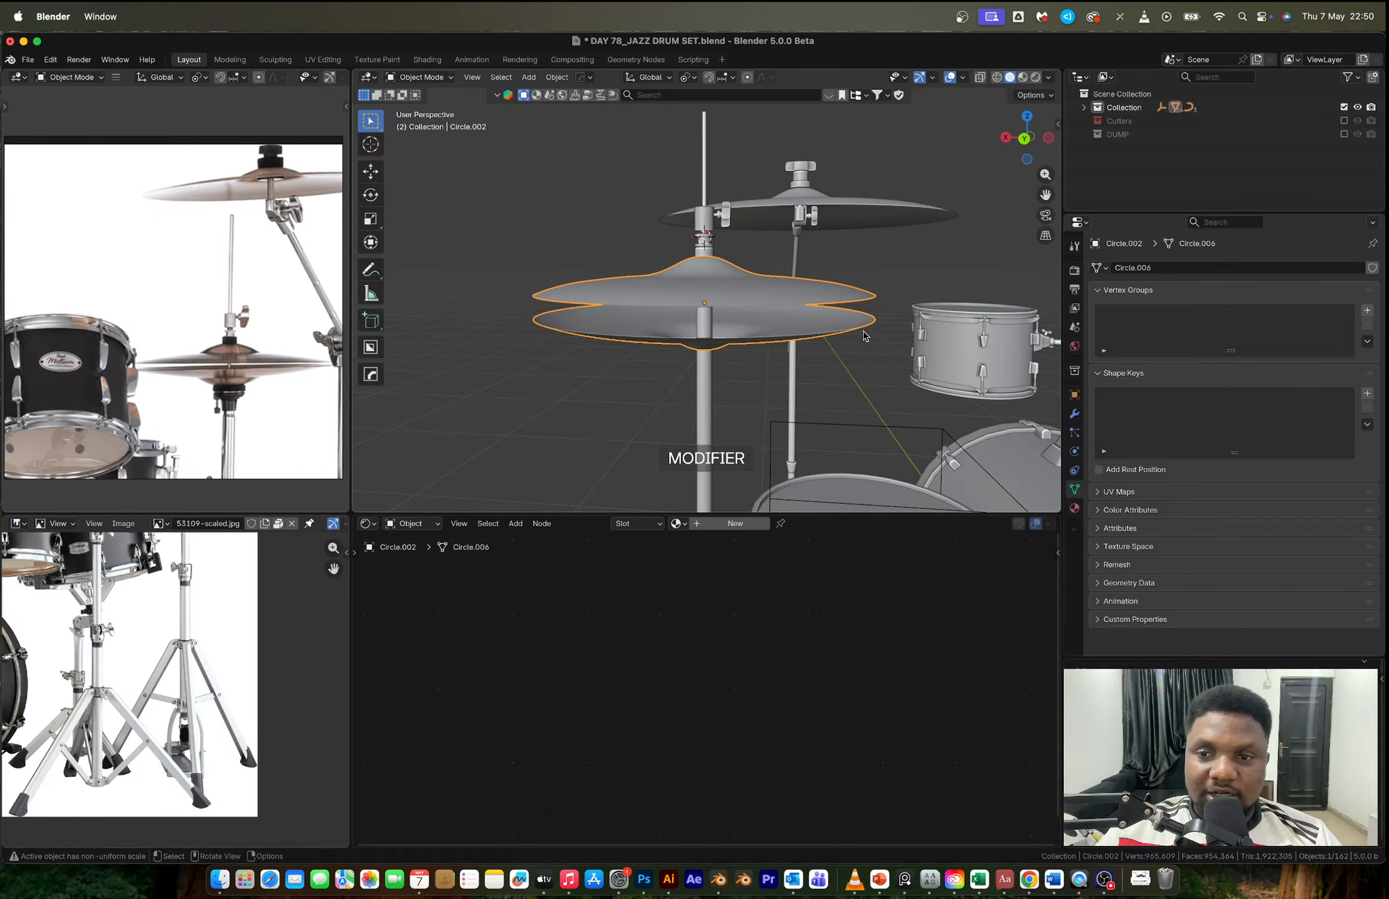
# Step: Apply the cymbal's Hops_Mirror modifier and separate the mesh by loose parts into two cymbals
pyautogui.click(1074, 413)
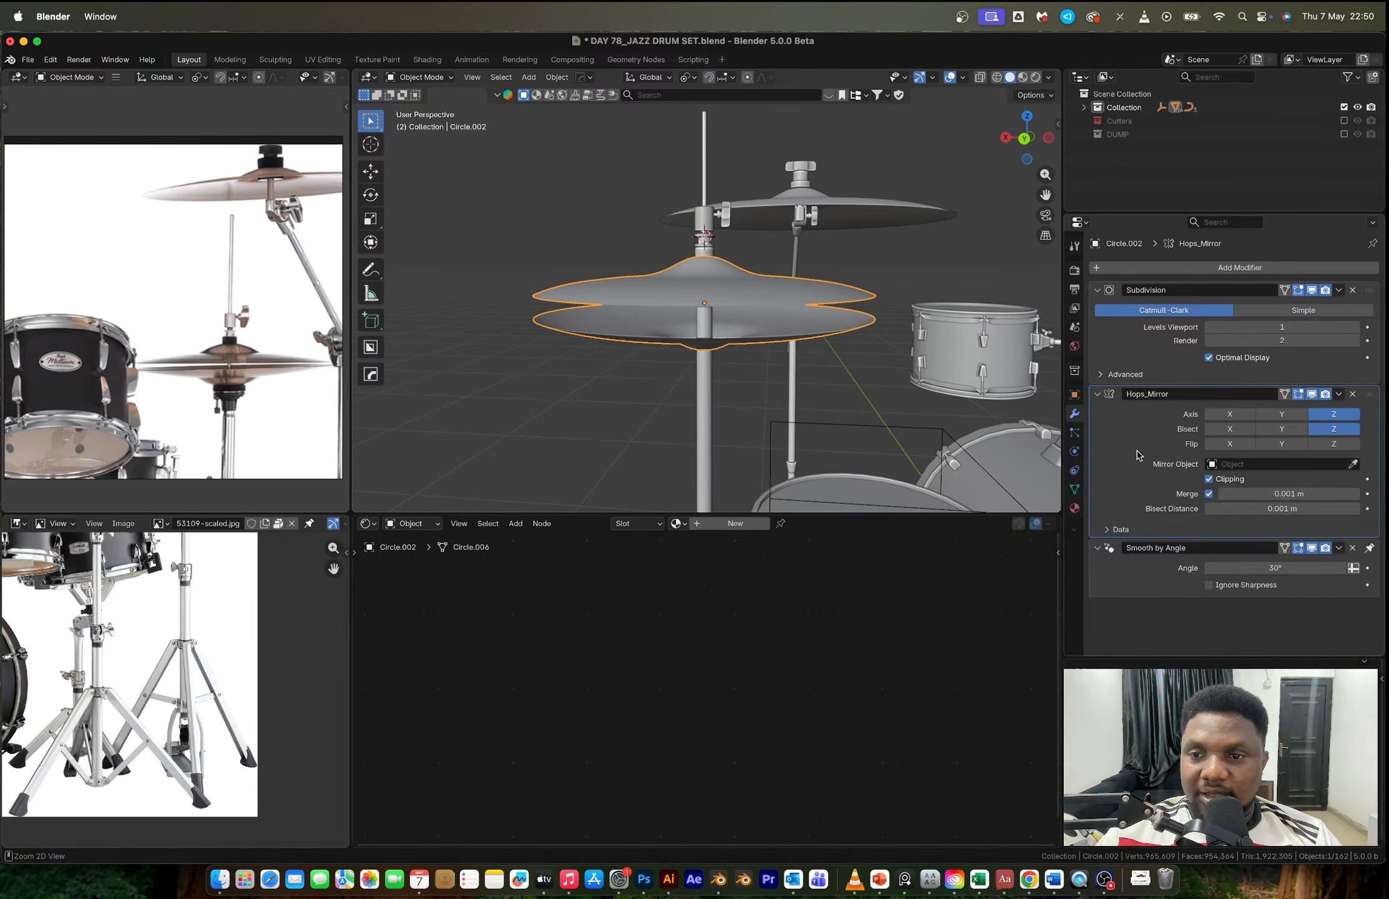
pyautogui.hotkey('ctrl', 'a')
pyautogui.press('Tab')
pyautogui.hotkey('ctrl', 'Tab')
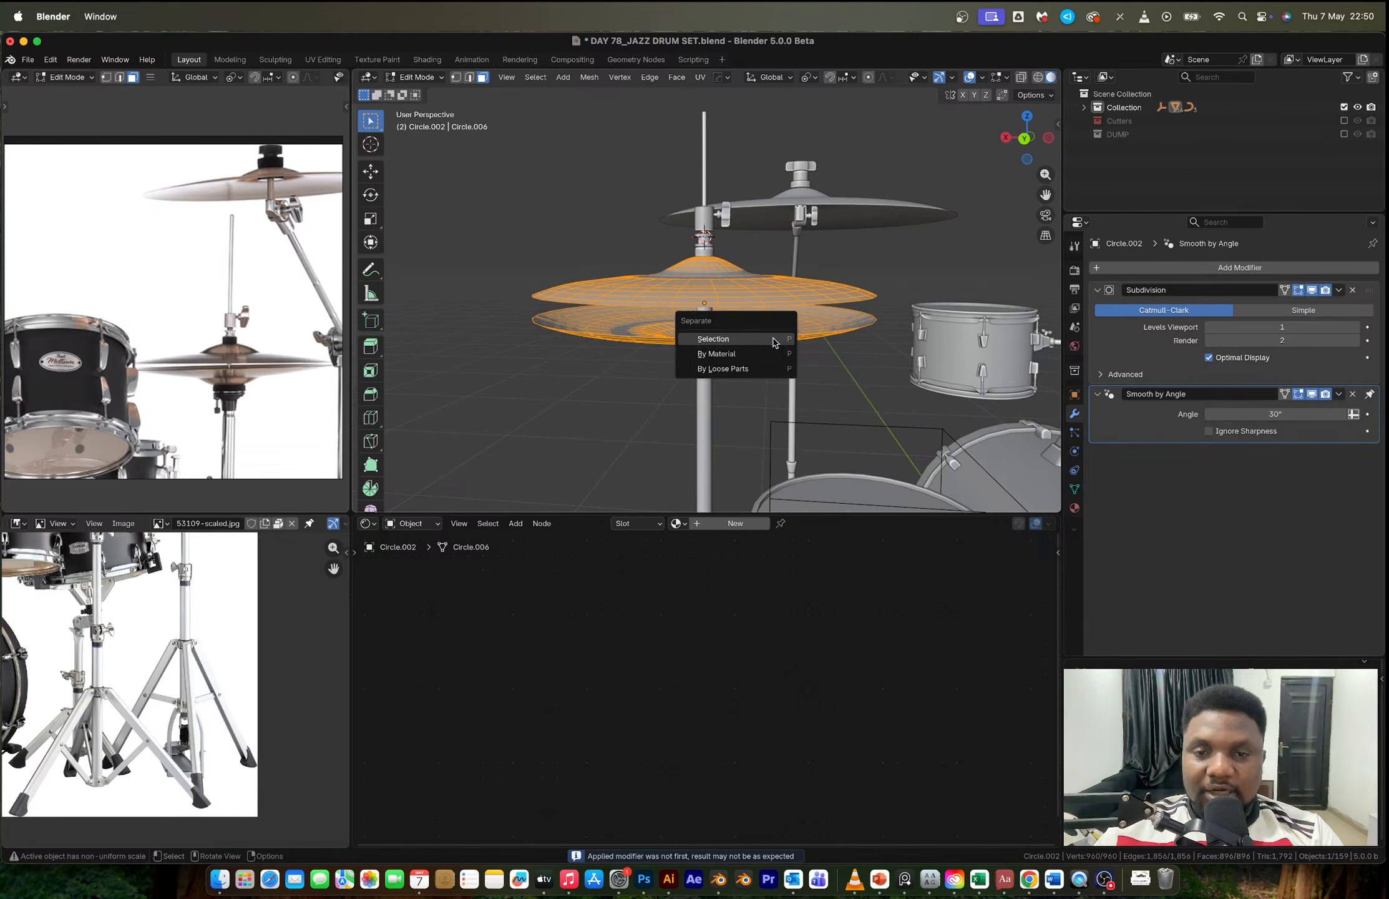
pyautogui.click(741, 373)
pyautogui.click(743, 356)
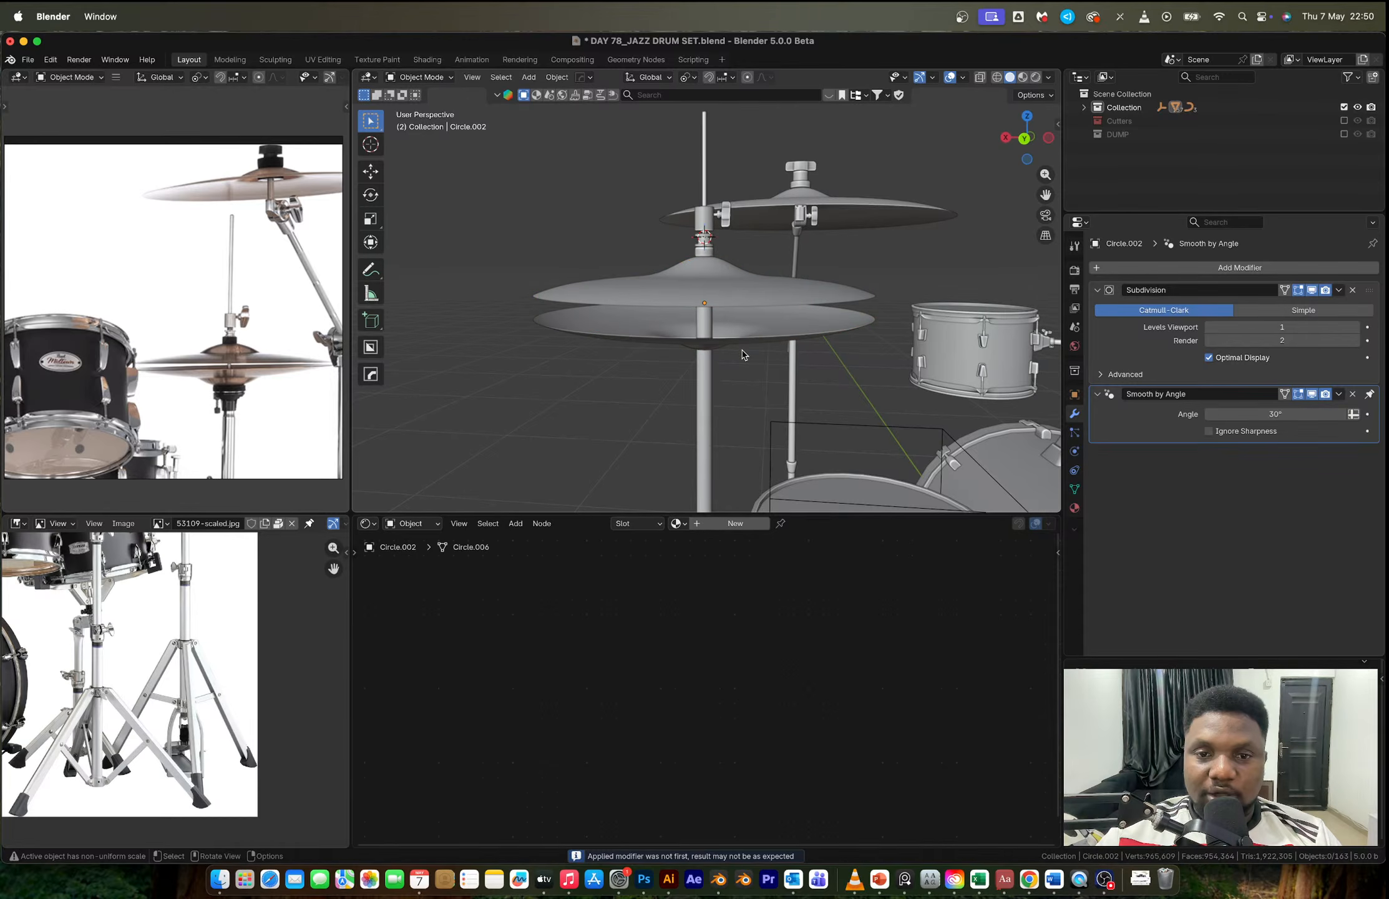
# Step: Move the lower cymbal up along Z, closer to the upper cymbal
pyautogui.click(744, 347)
pyautogui.hotkey('shift', 'd')
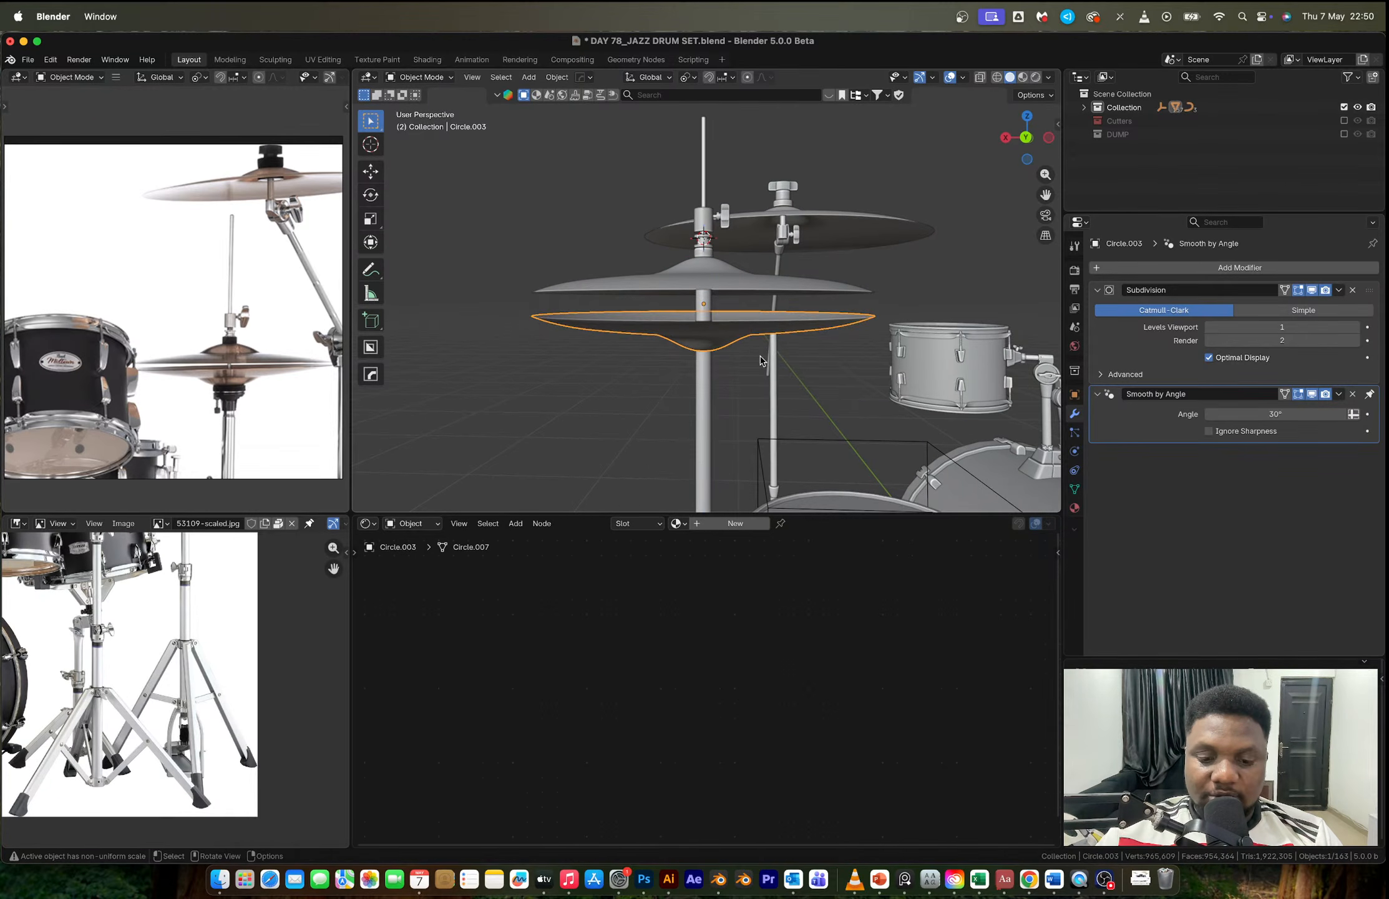
pyautogui.press('z')
pyautogui.click(760, 342)
pyautogui.click(507, 216)
pyautogui.moveTo(578, 270); pyautogui.dragTo(743, 304, button='middle')
# Step: Move the lower cymbal 0.012269 m down along Z
pyautogui.click(736, 328)
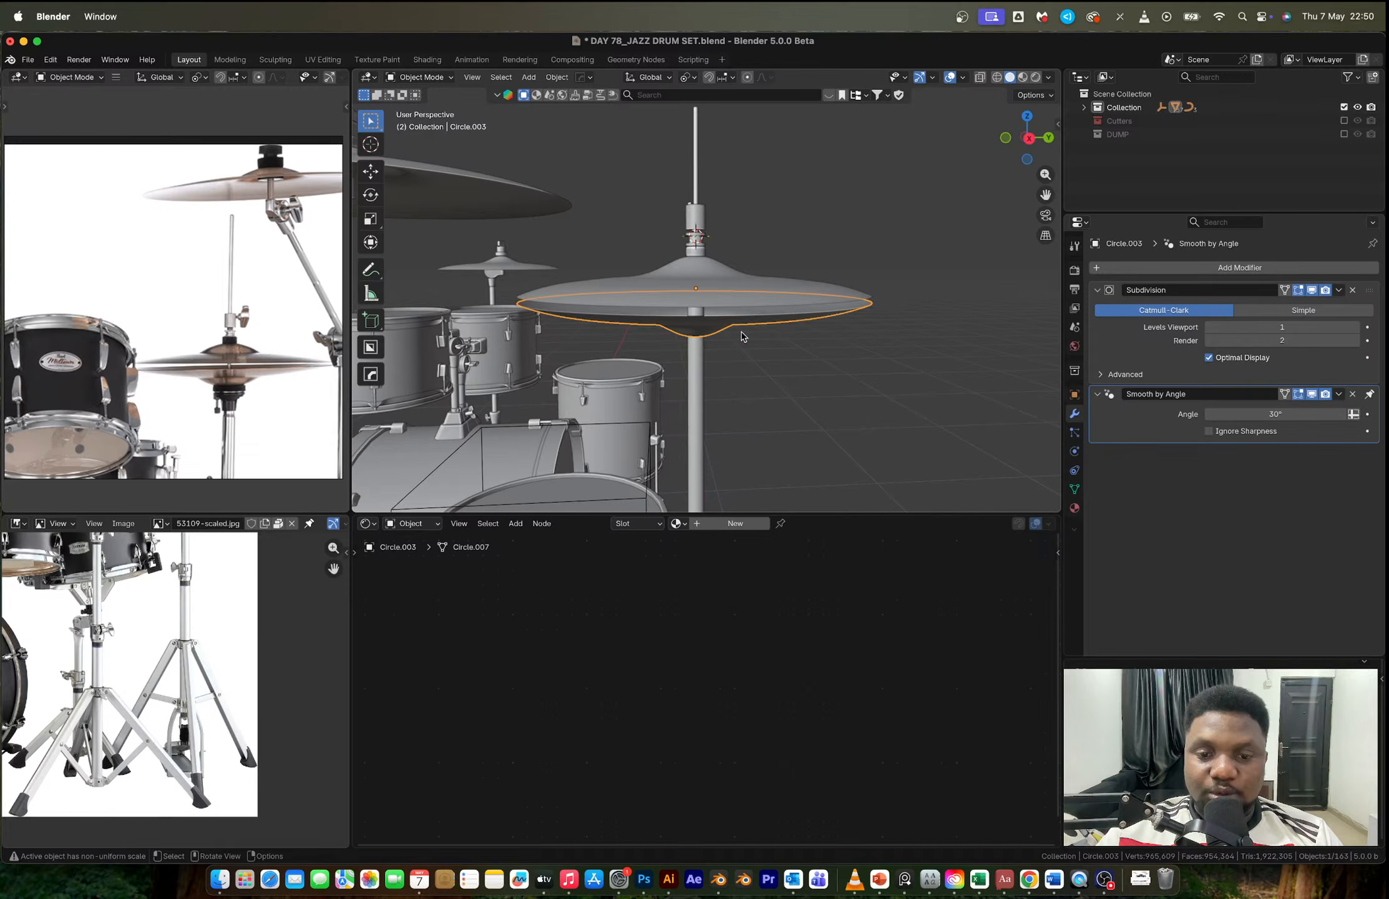
pyautogui.press('g')
pyautogui.press('z')
pyautogui.click(790, 415)
pyautogui.moveTo(791, 414); pyautogui.dragTo(664, 347, button='middle')
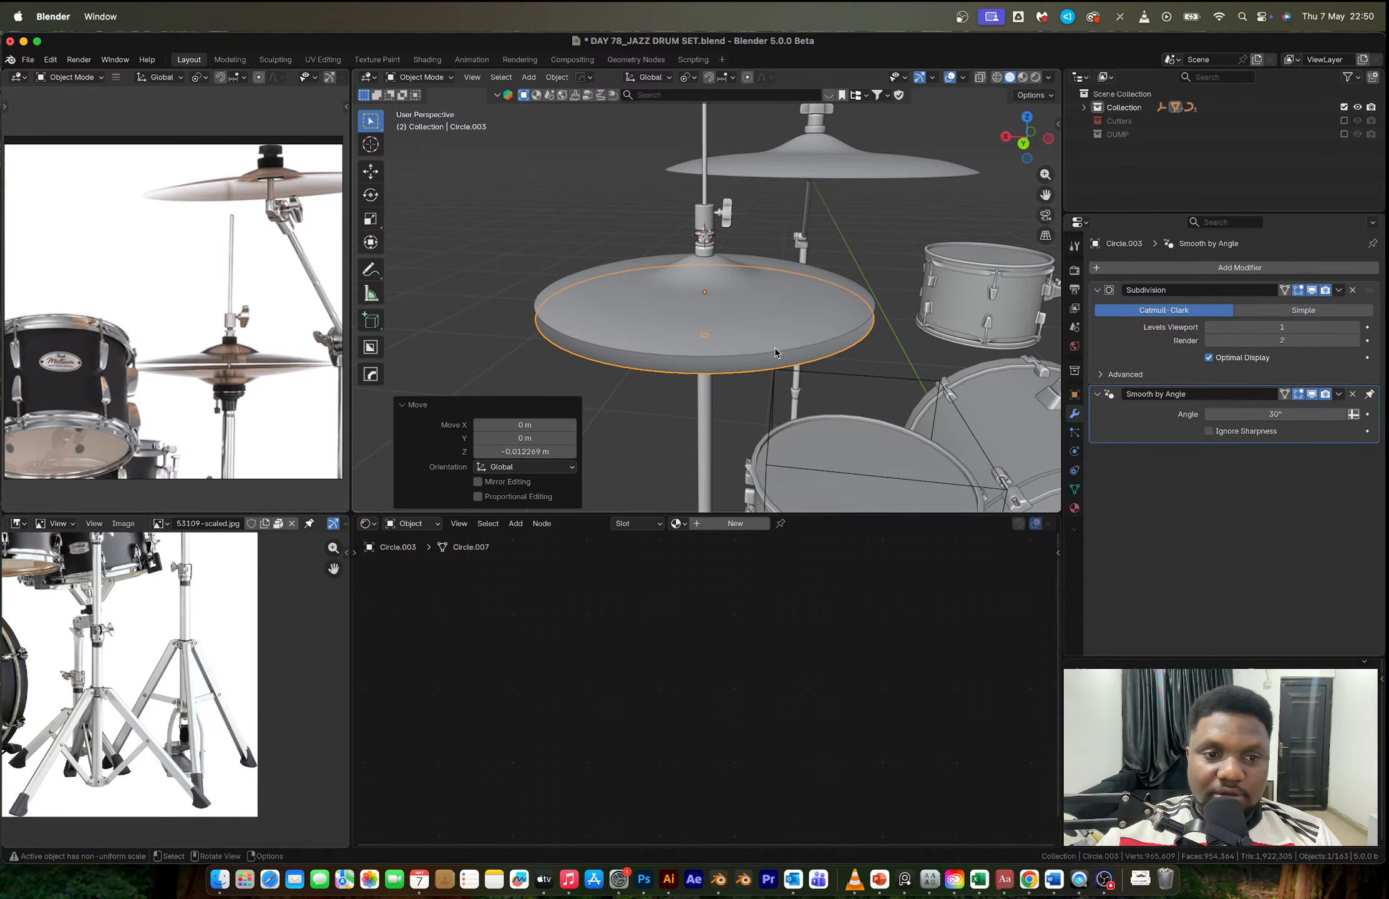
# Step: Duplicate the collar above the cymbals and place the copy 0.23607 m lower along Z, beneath the lower cymbal
pyautogui.click(706, 217)
pyautogui.keyDown('shift'); pyautogui.moveTo(732, 289); pyautogui.dragTo(720, 272, button='middle'); pyautogui.keyUp('shift')
pyautogui.hotkey('shift', 'd')
pyautogui.press('z')
pyautogui.click(731, 412)
pyautogui.moveTo(731, 412); pyautogui.dragTo(729, 310, button='middle')
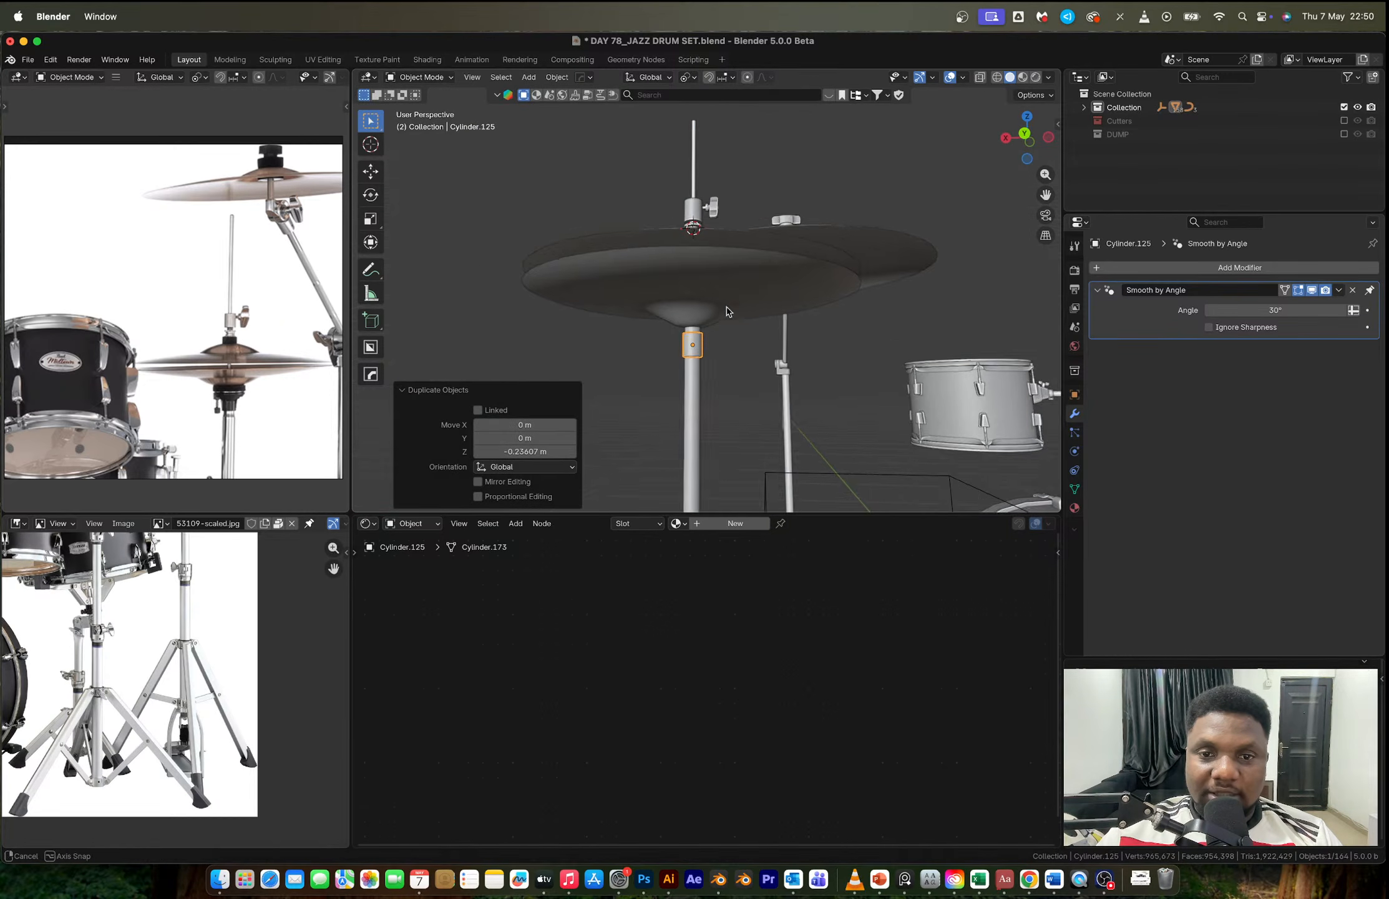
# Step: Move the duplicated collar about 0.015 m up along Z towards the lower cymbal's bell
pyautogui.scroll(3, 703, 377)
pyautogui.press('g')
pyautogui.press('z')
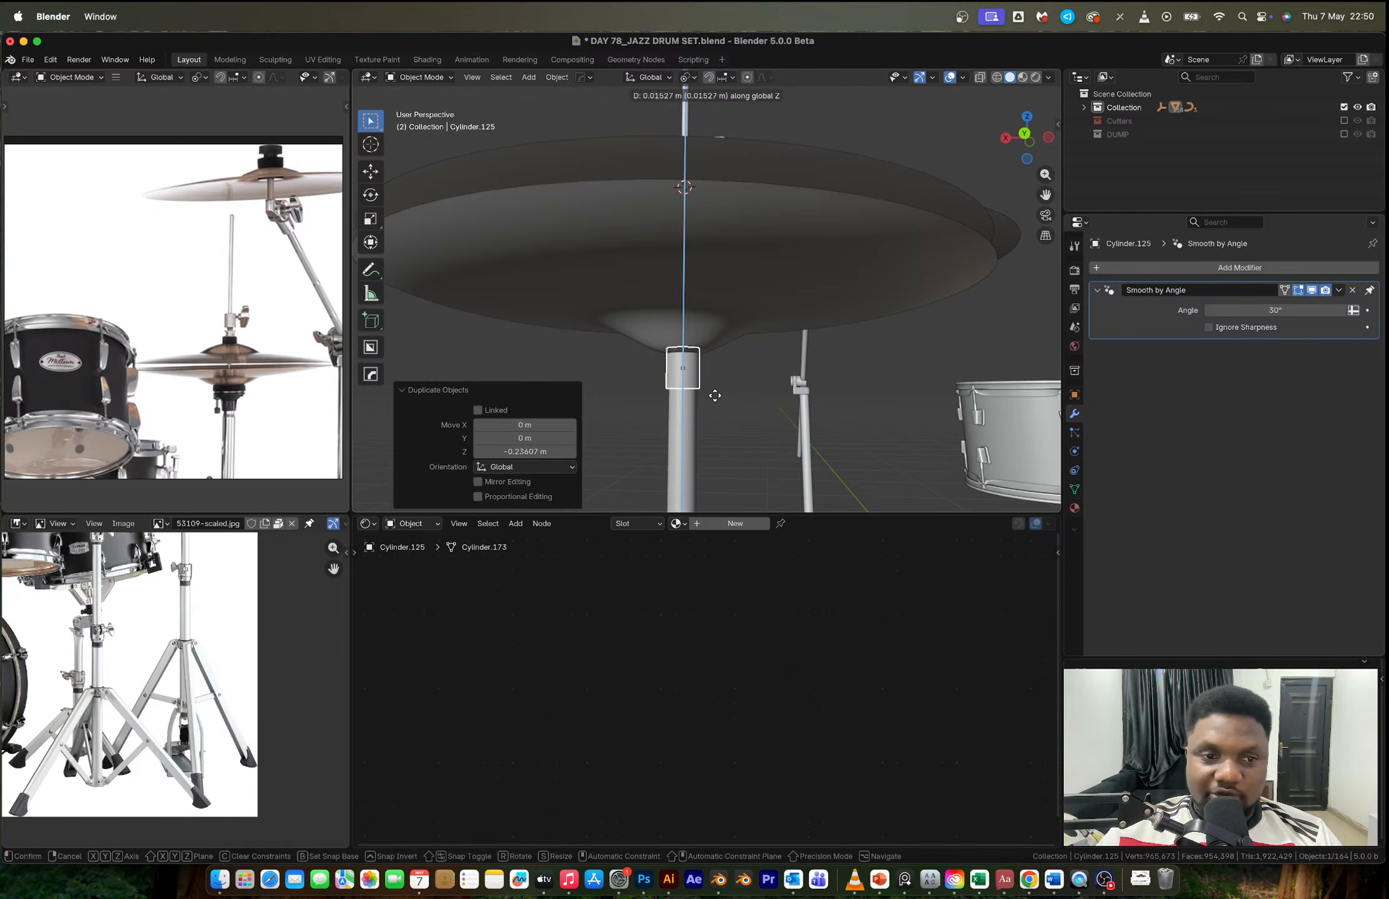
pyautogui.click(714, 394)
# Step: Scale the duplicated collar by 0.372 in Z, by 1.678 in X and Y, and by 1.498 in Z
pyautogui.press('s')
pyautogui.press('z')
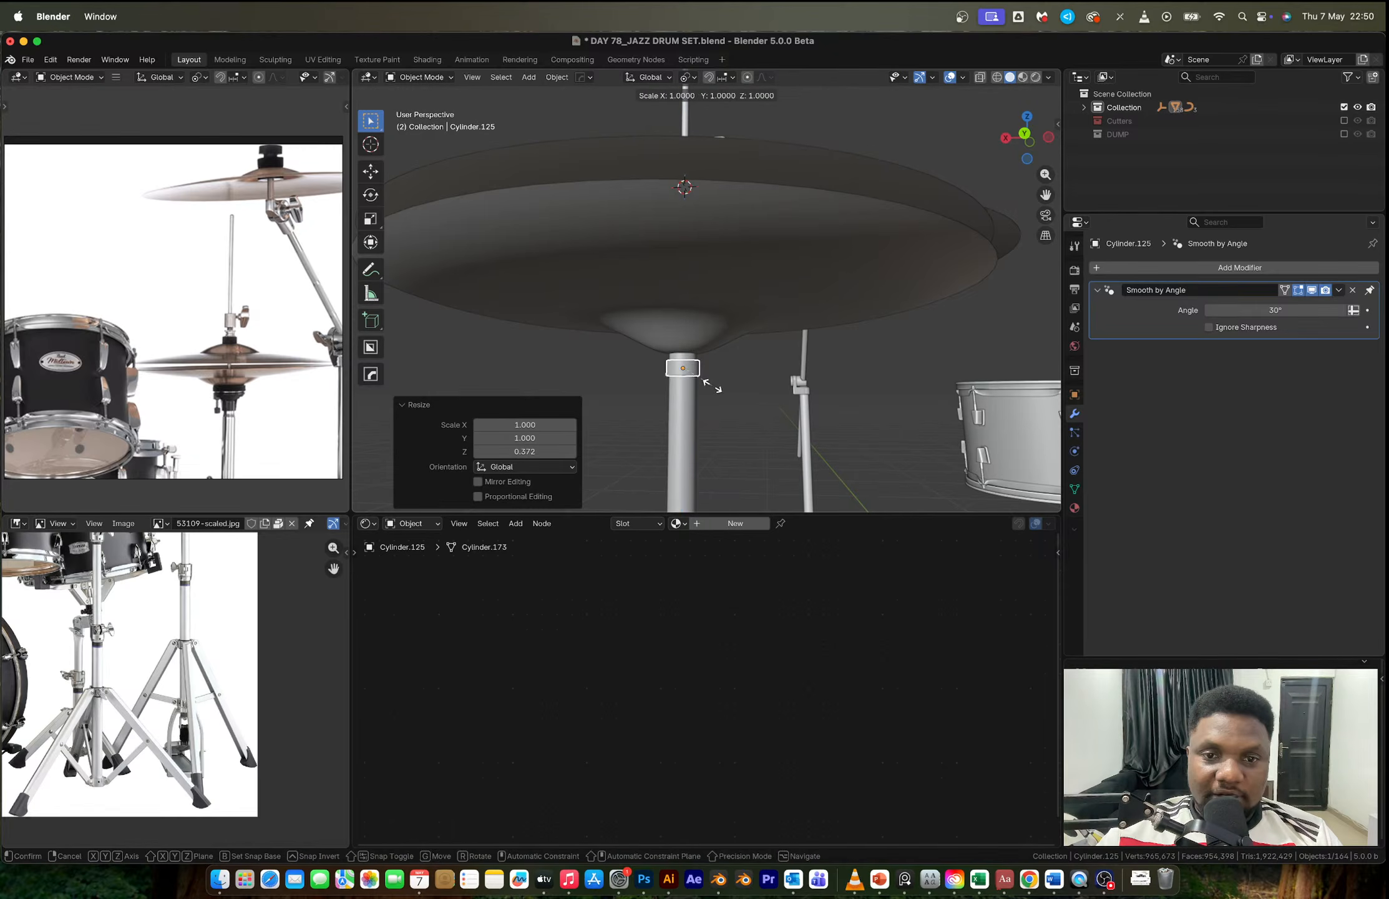
pyautogui.hotkey('shift', 'z')
pyautogui.click(753, 418)
pyautogui.press('s')
pyautogui.press('z')
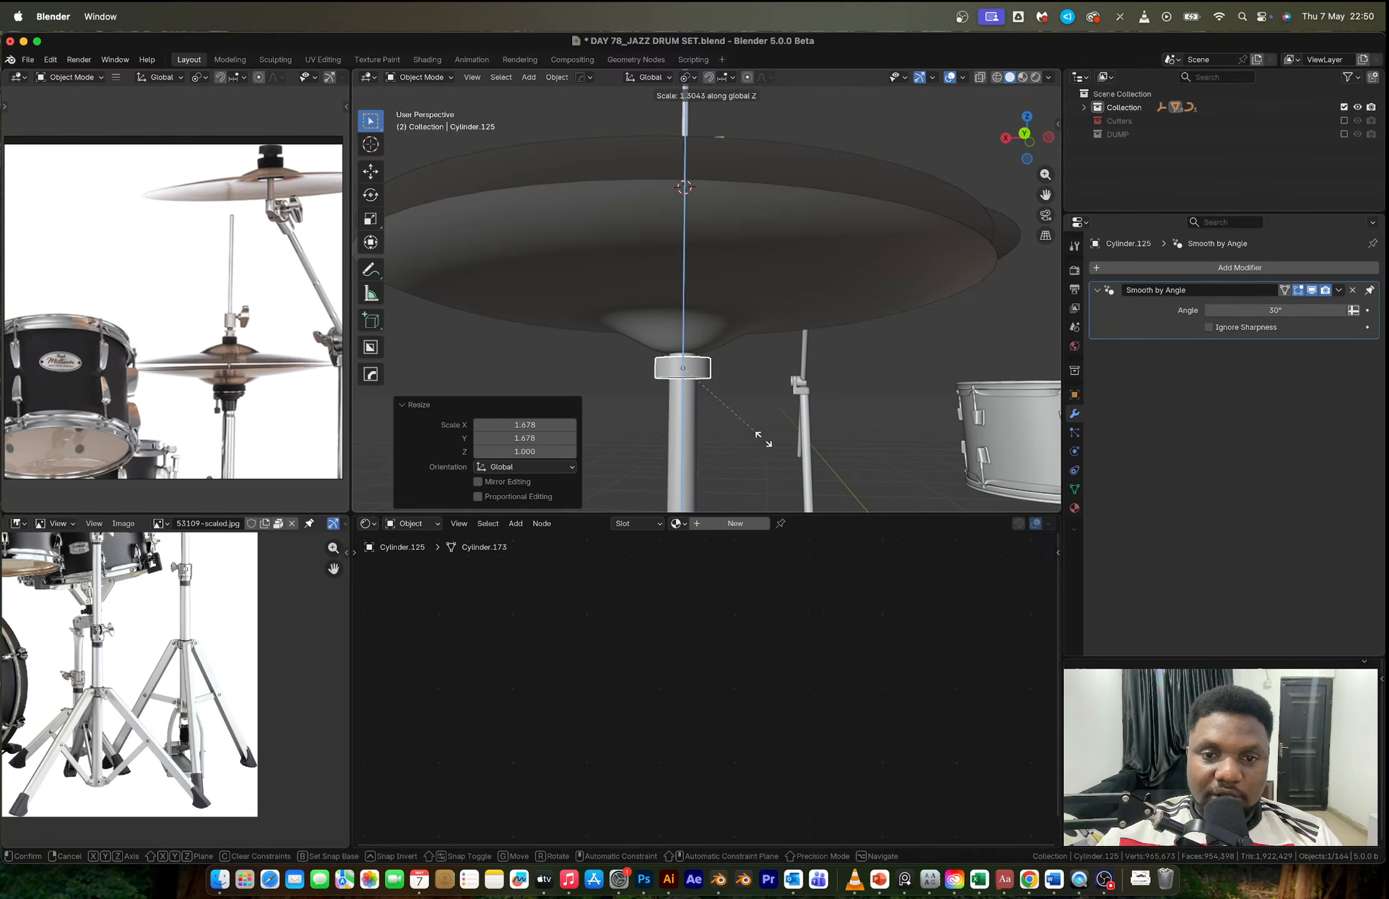
pyautogui.click(774, 454)
# Step: Move the widened collar up along Z until it meets the underside of the lower cymbal's bell, following the reference photo
pyautogui.scroll(5, 254, 434)
pyautogui.scroll(3, 248, 399)
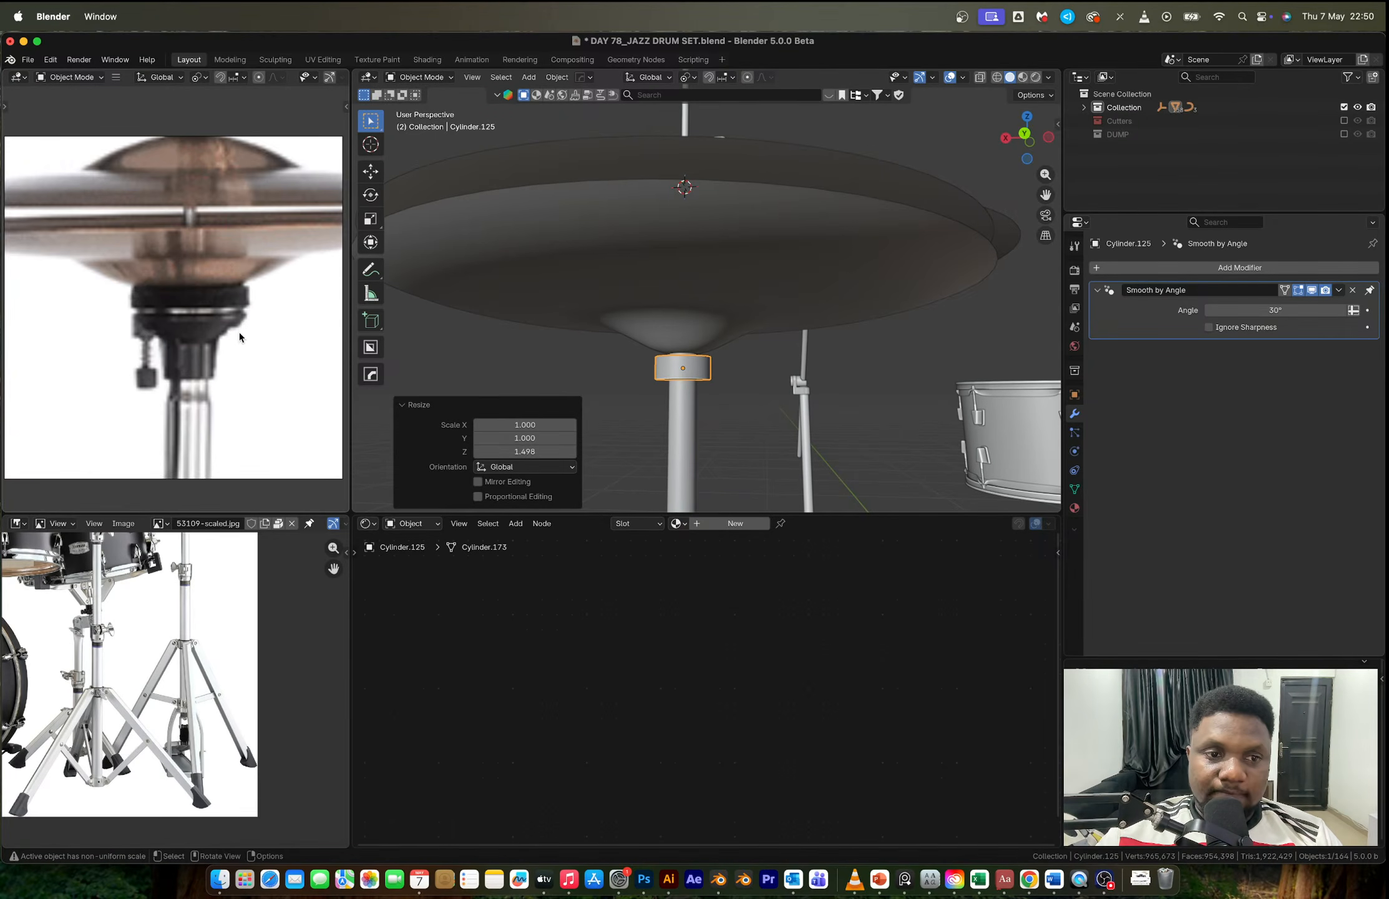
pyautogui.scroll(4, 746, 403)
pyautogui.press('g')
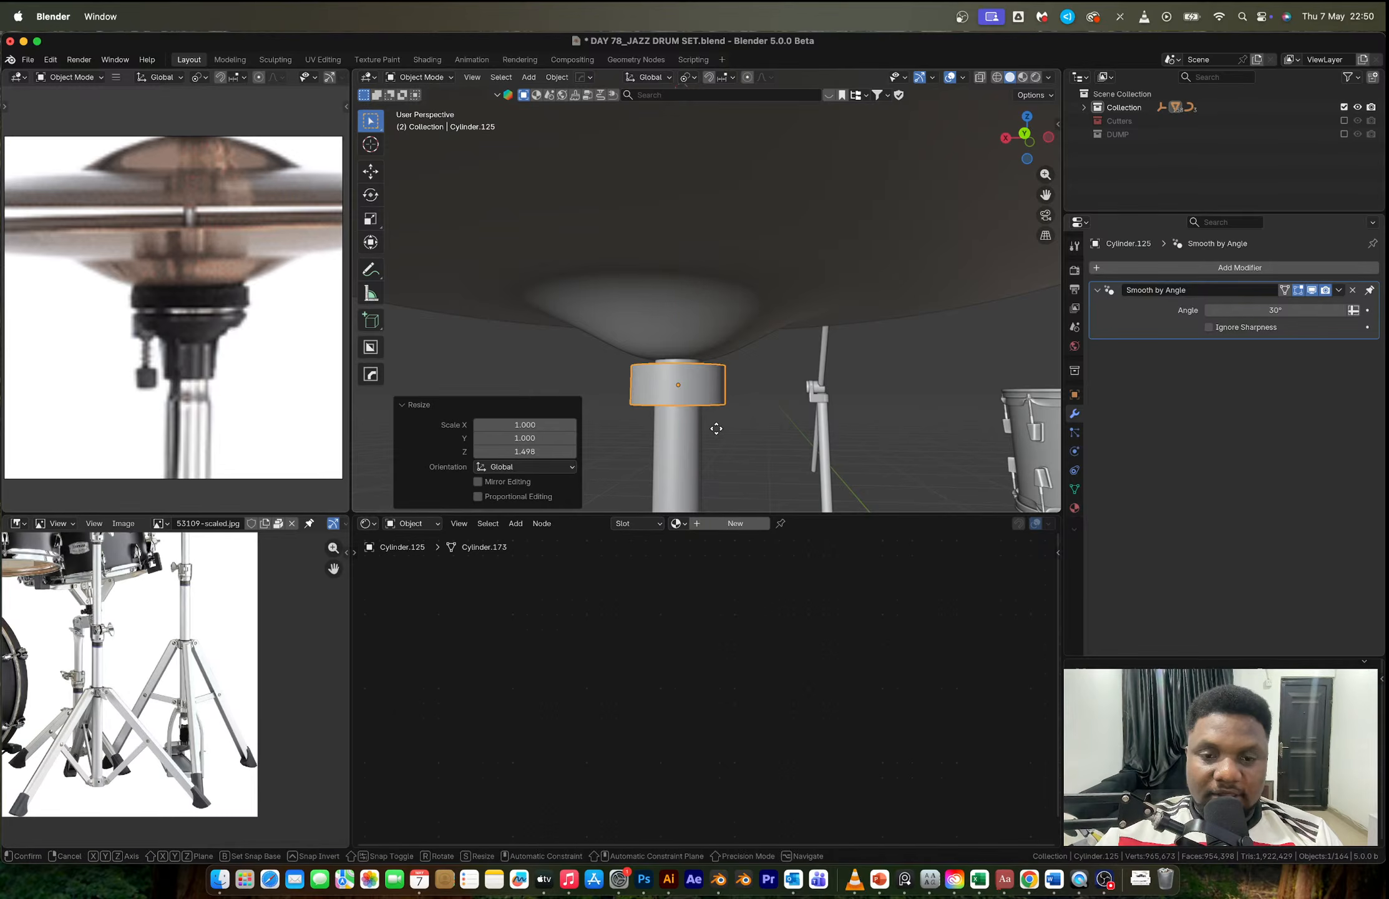
pyautogui.press('z')
pyautogui.click(718, 420)
# Step: Add one loop cut around the lower collar, slide it down by a factor of 0.414 and bevel it 0.134 m with 1 segment
pyautogui.press('Tab')
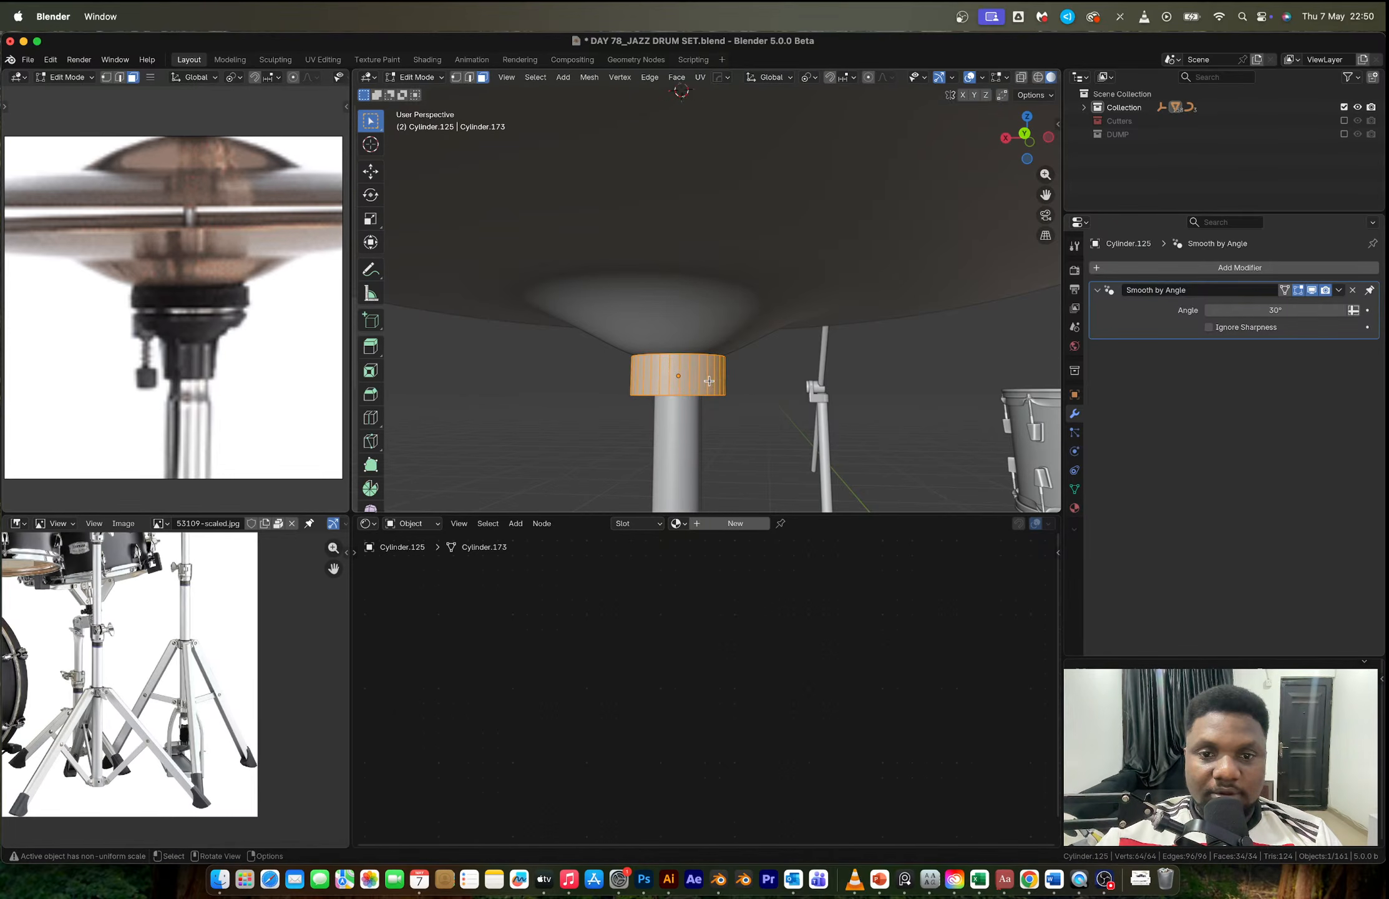
pyautogui.hotkey('ctrl', 'r')
pyautogui.click(719, 384)
pyautogui.rightClick(718, 384)
pyautogui.press('g')
pyautogui.press('g')
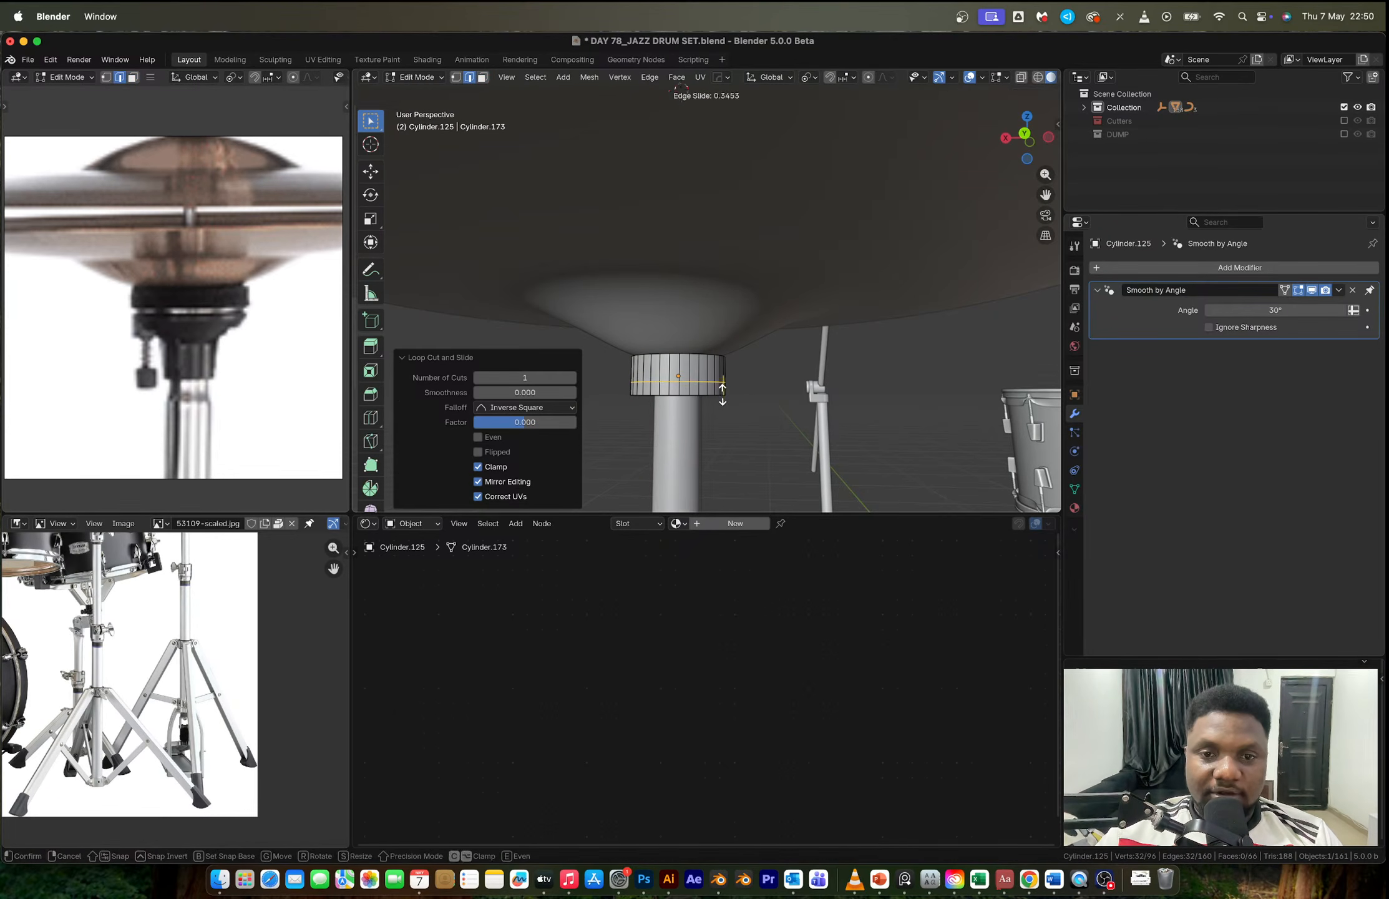
pyautogui.click(721, 394)
pyautogui.hotkey('ctrl', 'b')
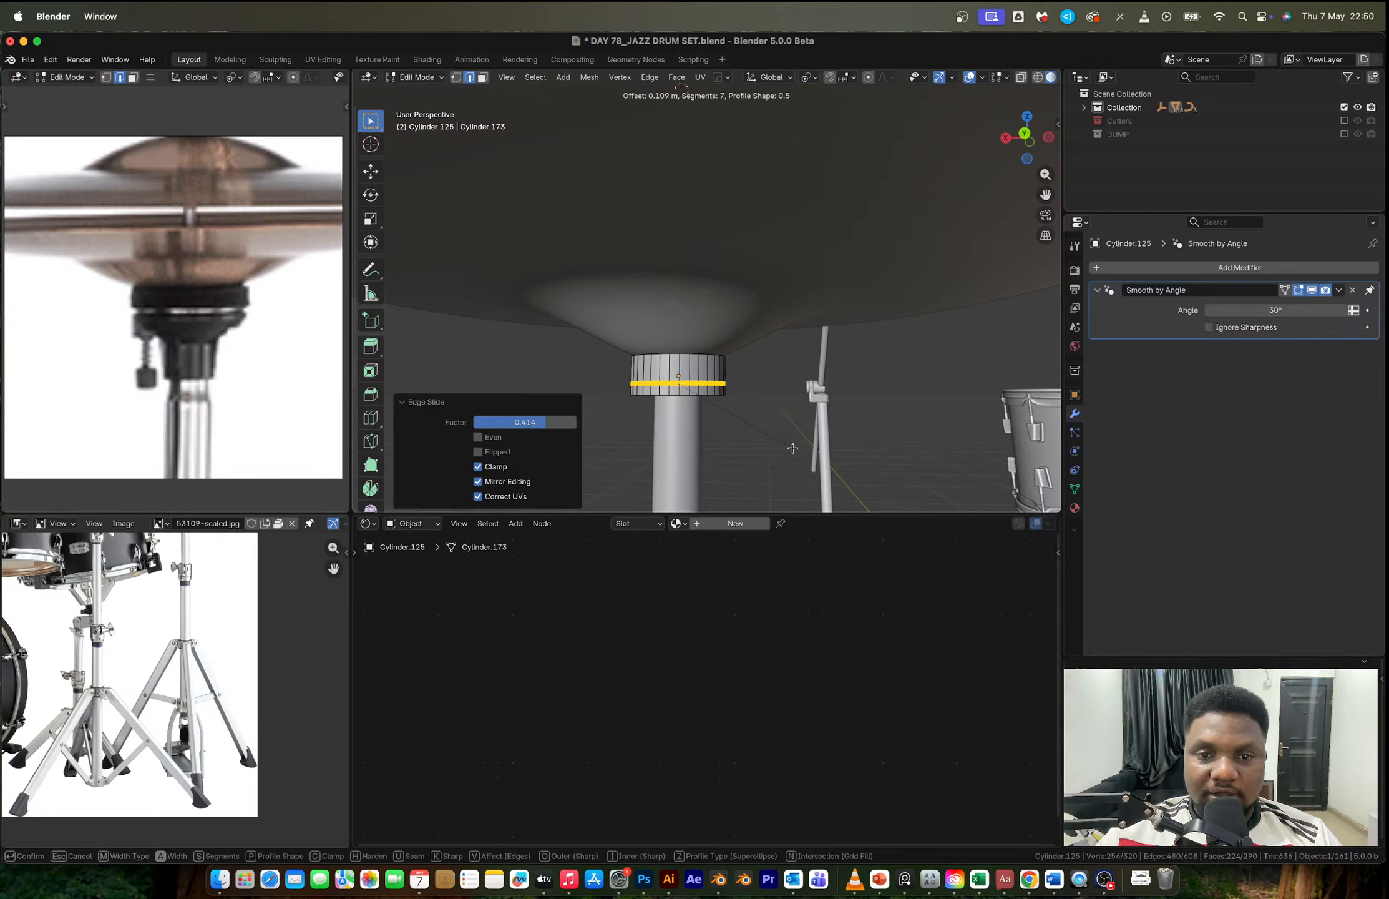
pyautogui.click(797, 450)
# Step: Extrude the bevelled face band inward along its normals to cut a groove around the lower collar
pyautogui.hotkey('alt', 'e')
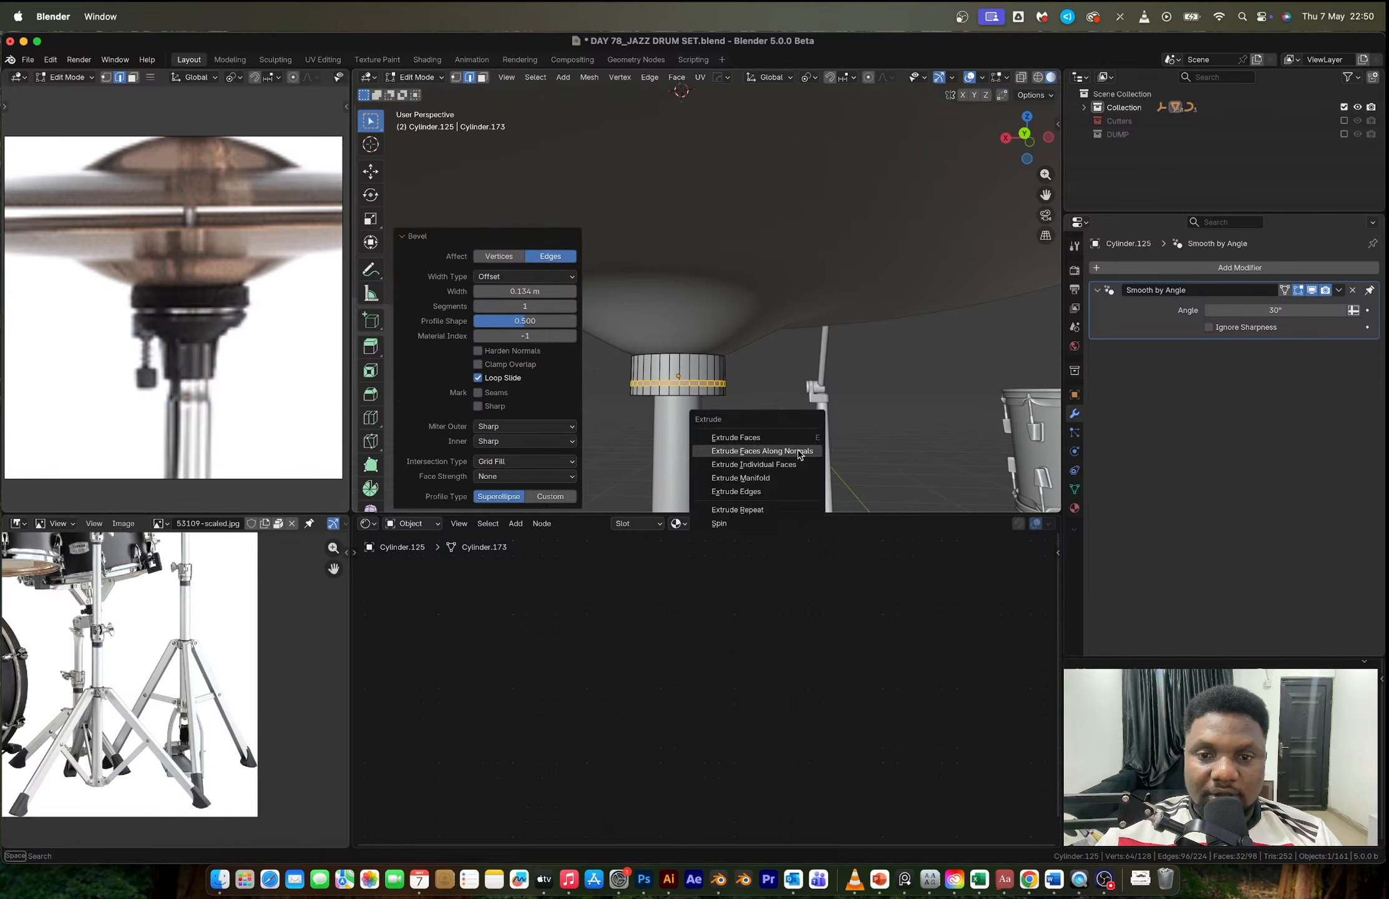
pyautogui.click(799, 454)
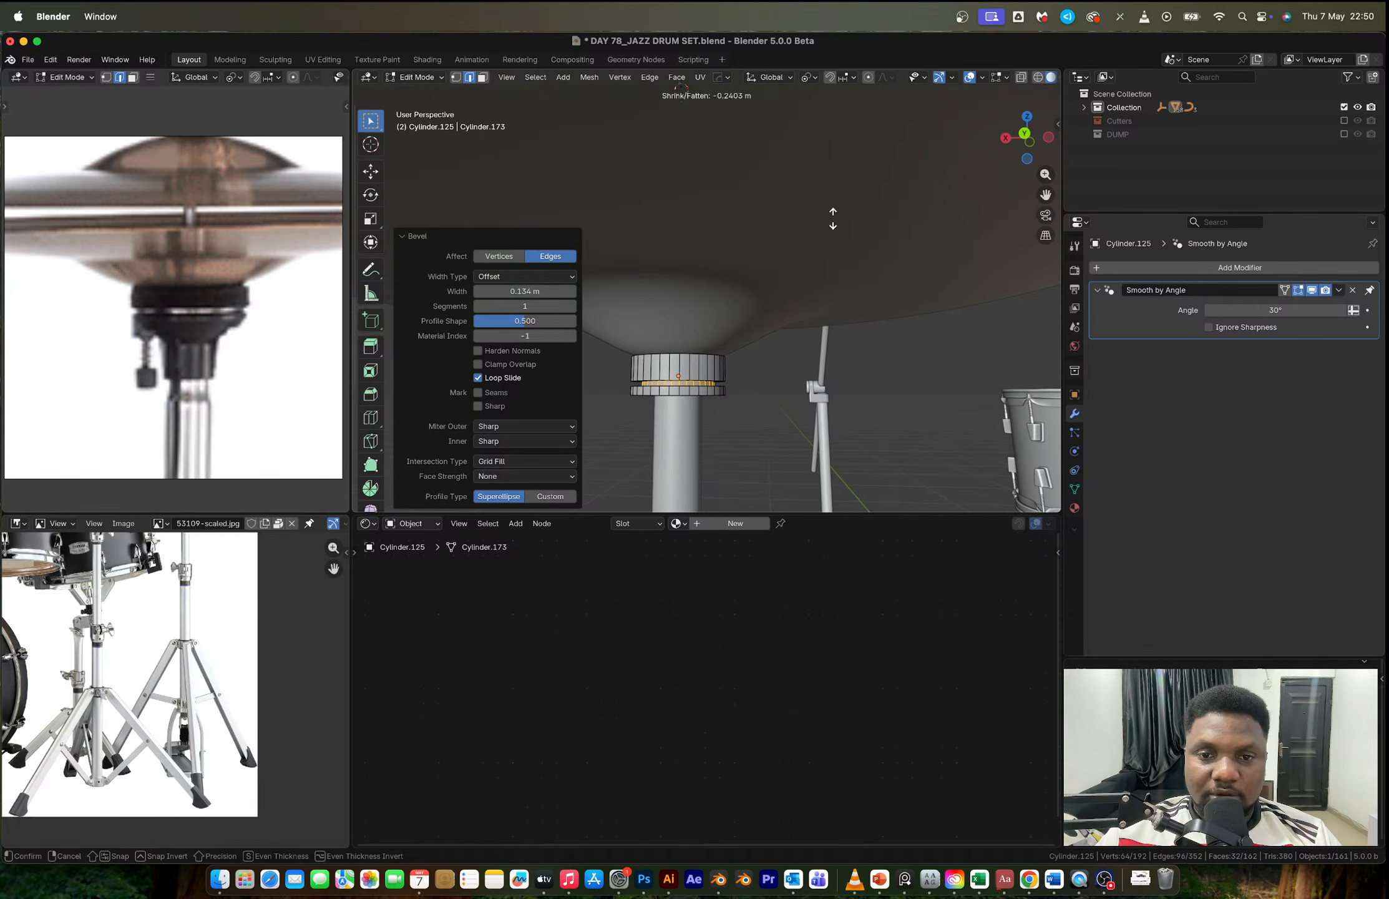
pyautogui.click(800, 166)
# Step: Duplicate the groove's face band in place and separate the copy into its own object
pyautogui.hotkey('shift', 'd')
pyautogui.rightClick(813, 271)
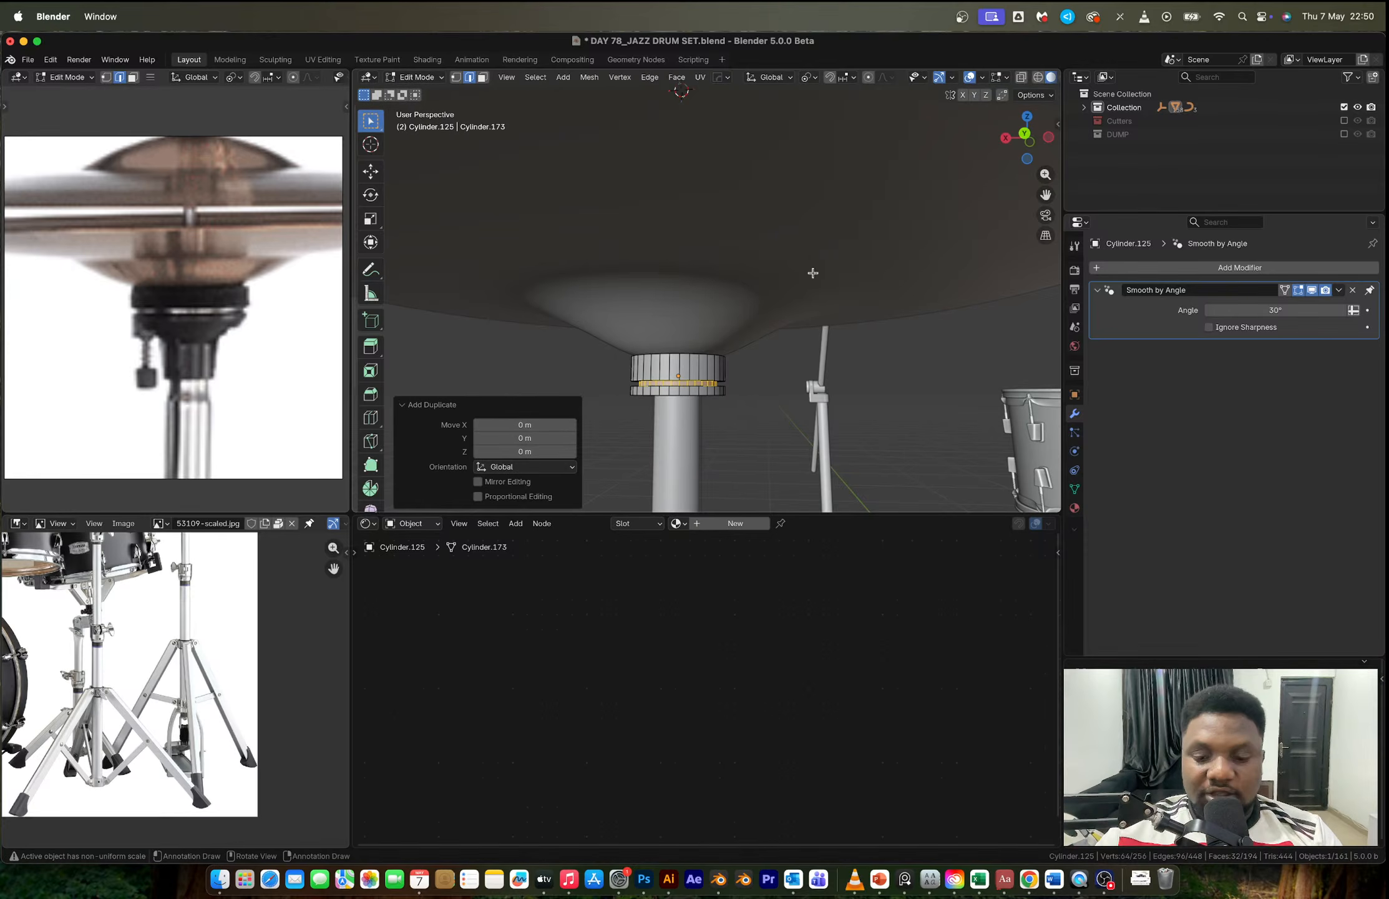
pyautogui.press('p')
pyautogui.click(814, 273)
pyautogui.press('Tab')
# Step: Extrude the separated band's faces along their normals by 0.221 m to form a ring around the collar
pyautogui.click(704, 386)
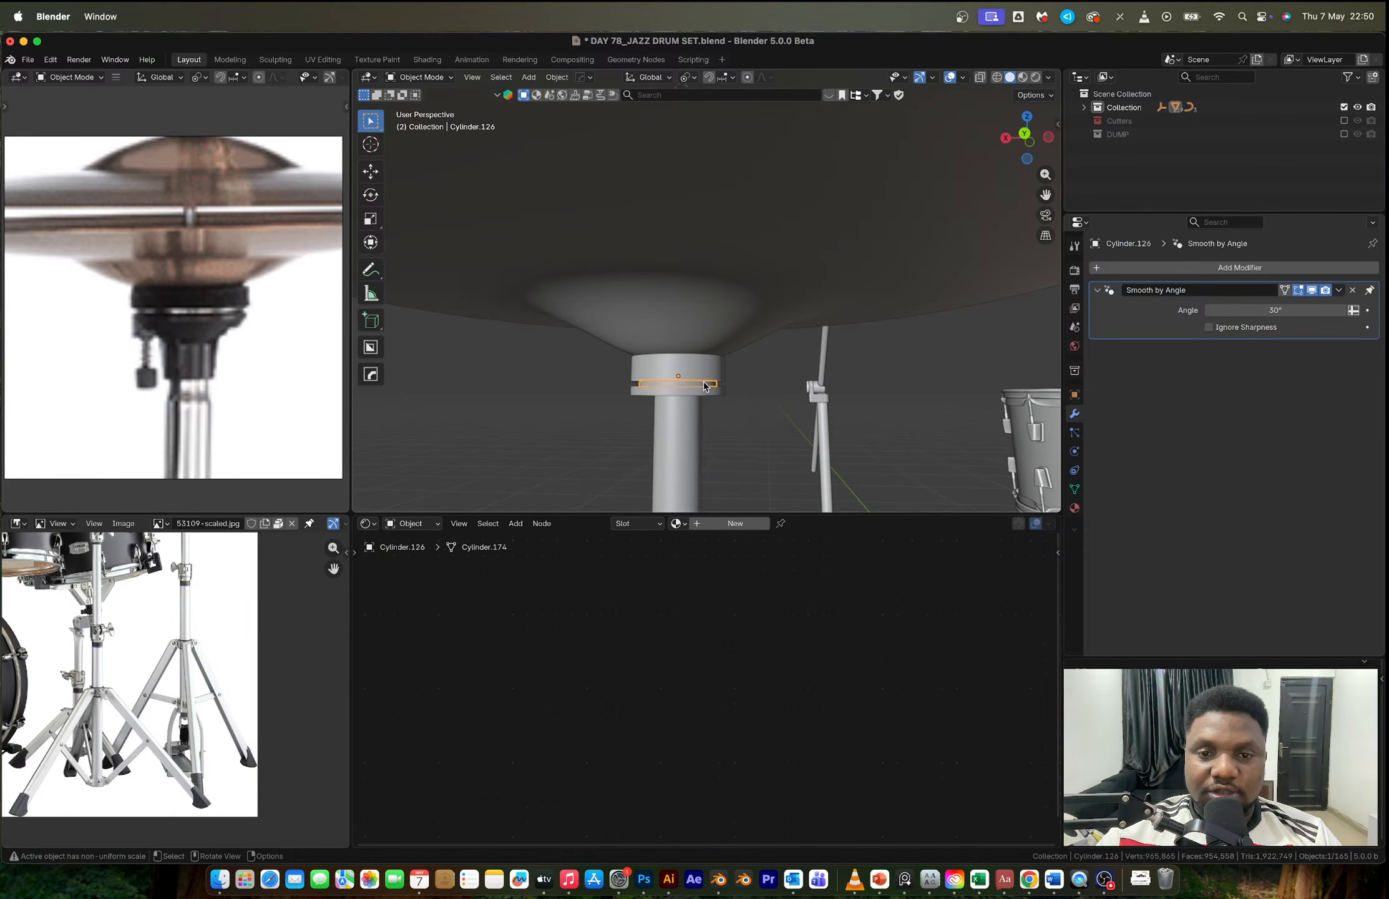
pyautogui.press('Tab')
pyautogui.hotkey('alt', 'e')
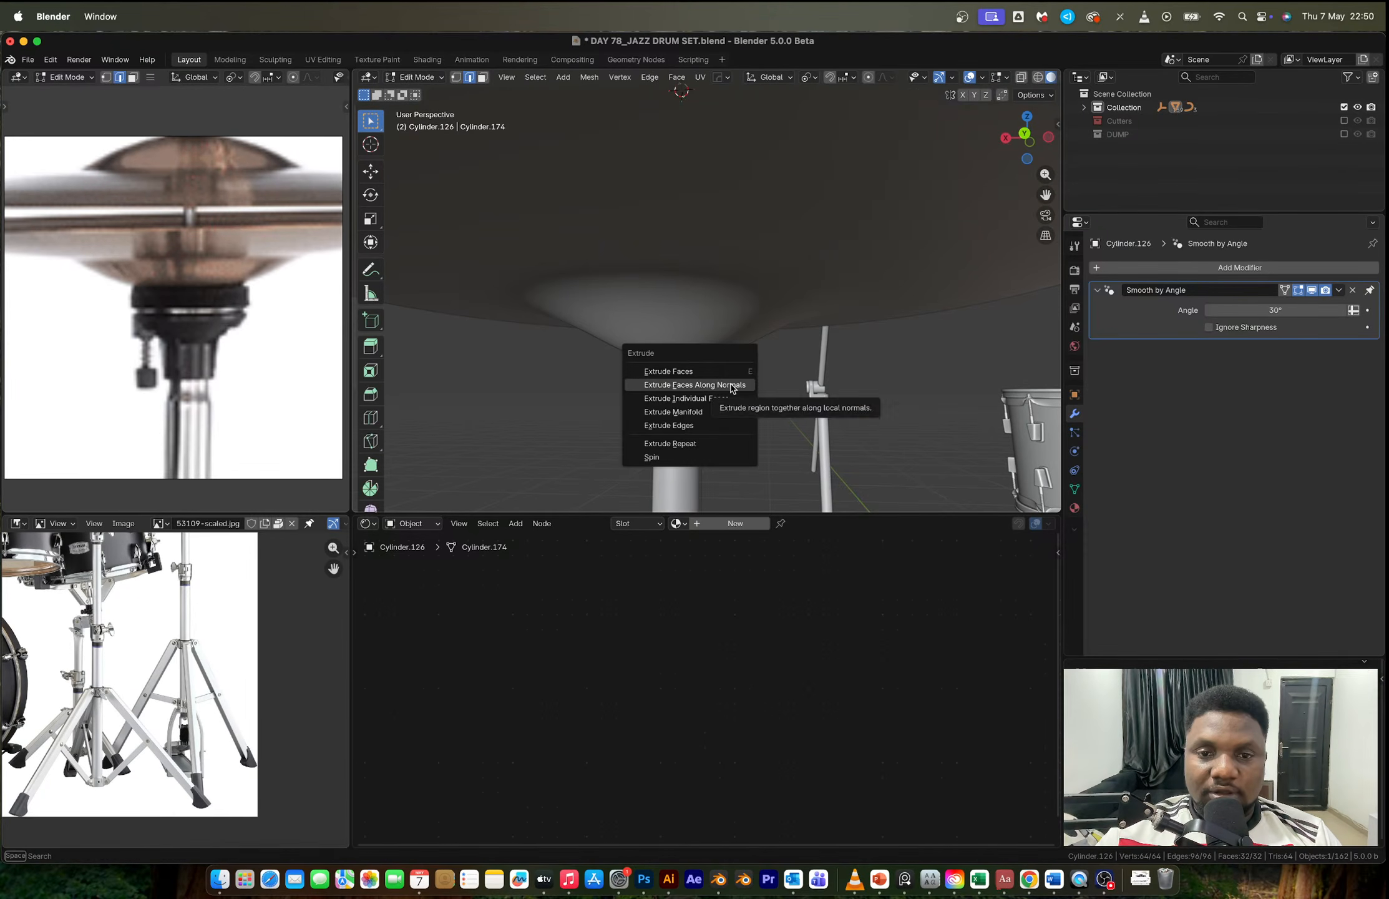
pyautogui.click(731, 386)
pyautogui.click(726, 195)
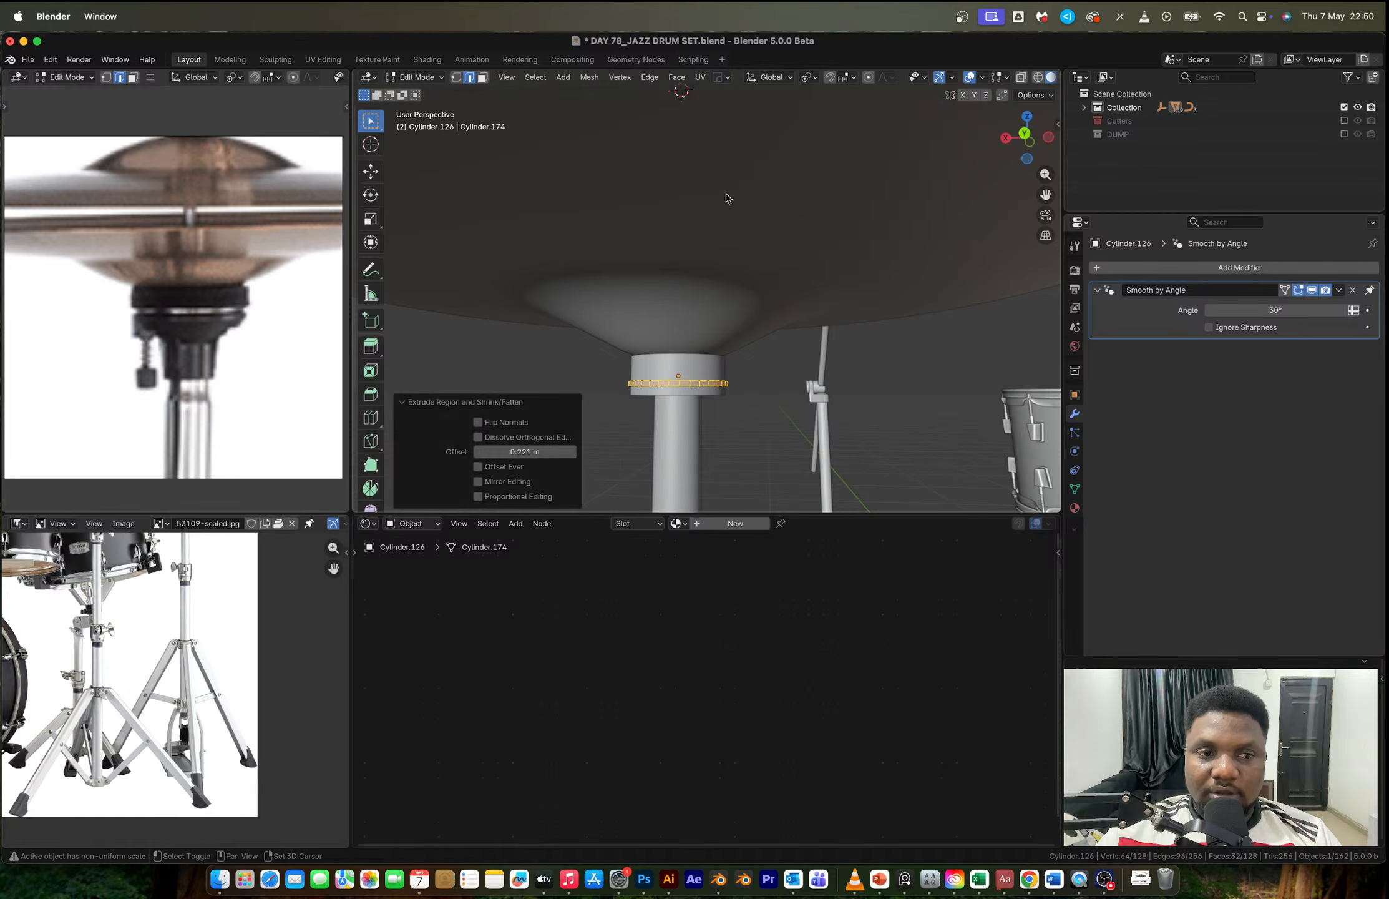
pyautogui.press('Tab')
# Step: Extrude the lower collar's bottom face downward and scale it to 0.601 to form a taper around the stand tube
pyautogui.scroll(3, 726, 394)
pyautogui.keyDown('shift'); pyautogui.moveTo(727, 395); pyautogui.dragTo(733, 296, button='middle'); pyautogui.keyUp('shift')
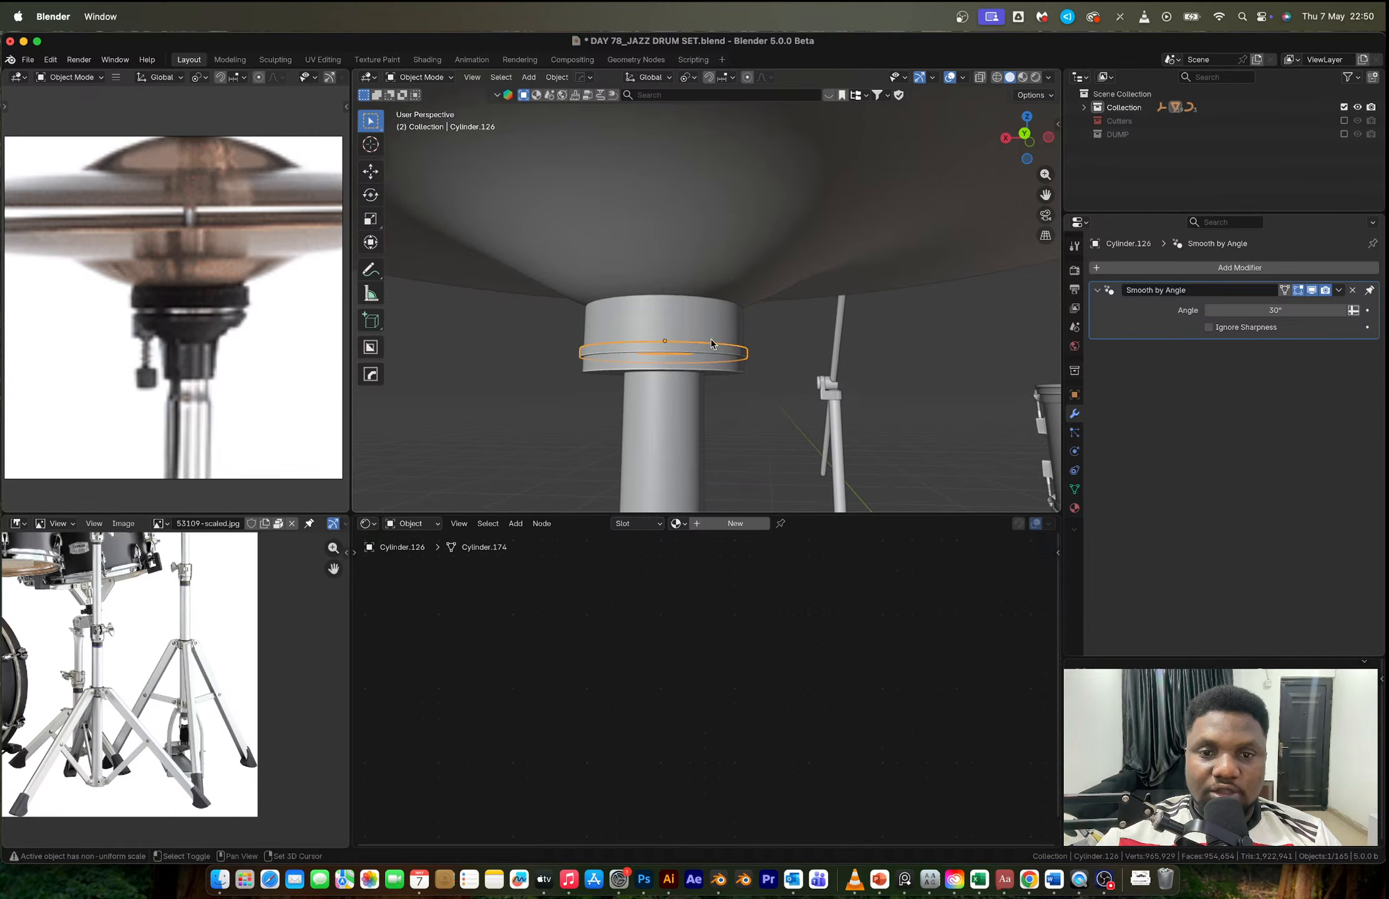
pyautogui.click(680, 364)
pyautogui.moveTo(681, 364)
pyautogui.mouseDown(button='middle')
pyautogui.moveTo(701, 345)
pyautogui.moveTo(683, 357)
pyautogui.mouseUp(button='middle')
pyautogui.press('Tab')
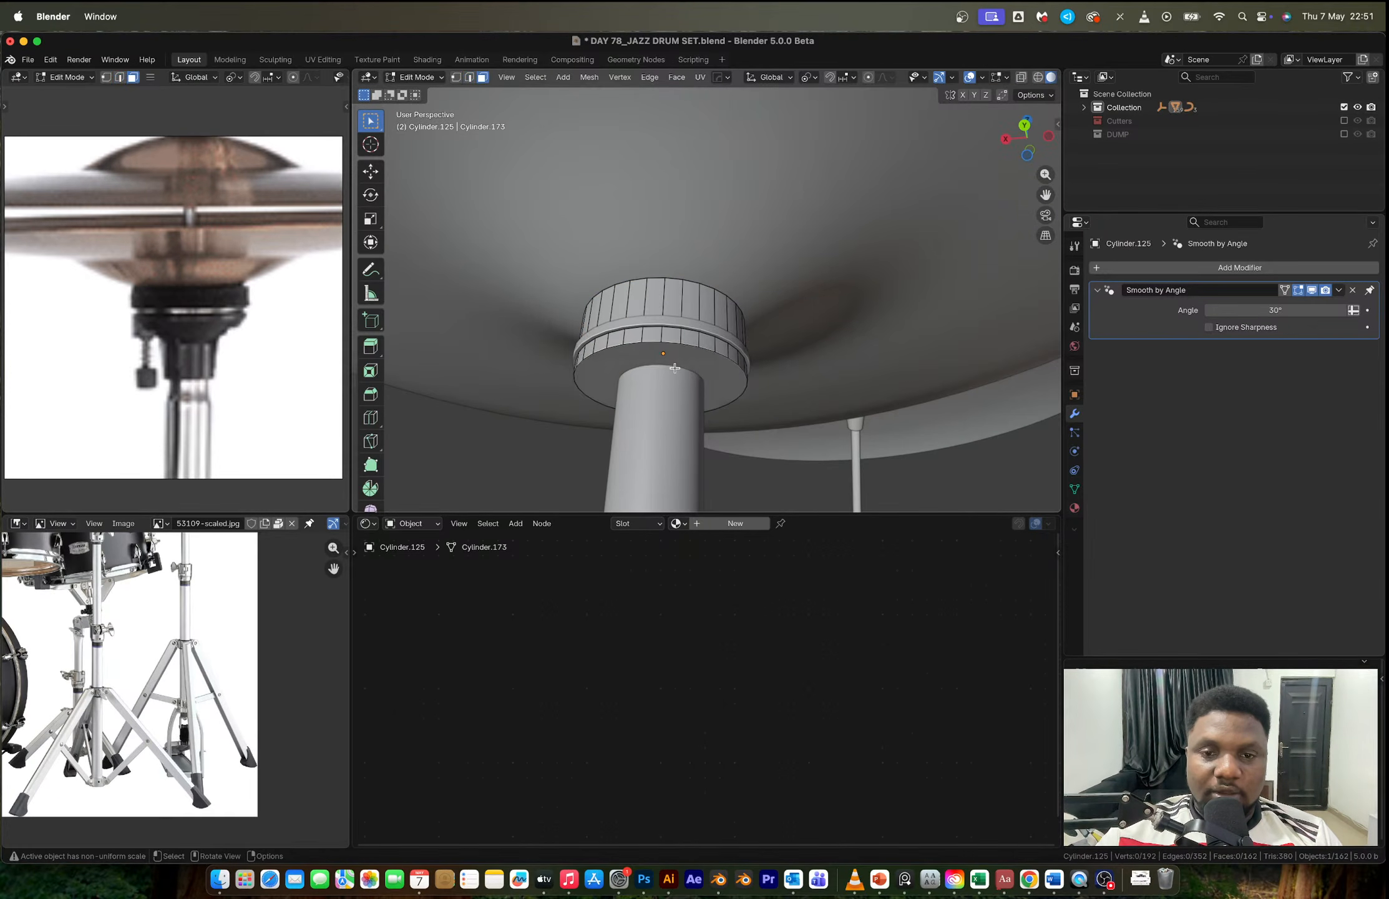
pyautogui.click(675, 365)
pyautogui.press('e')
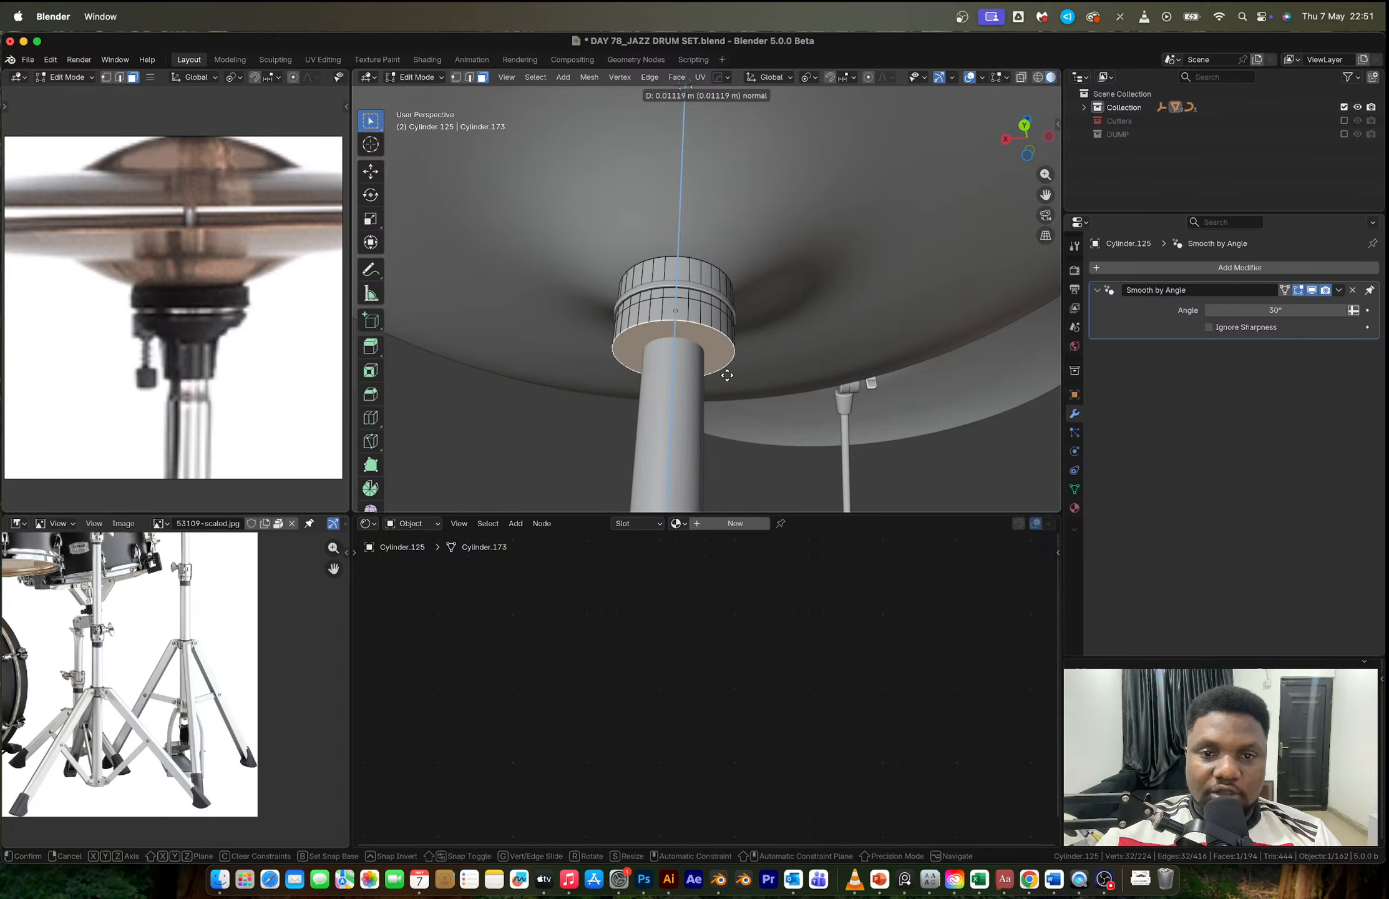
pyautogui.click(729, 387)
pyautogui.press('s')
pyautogui.click(746, 390)
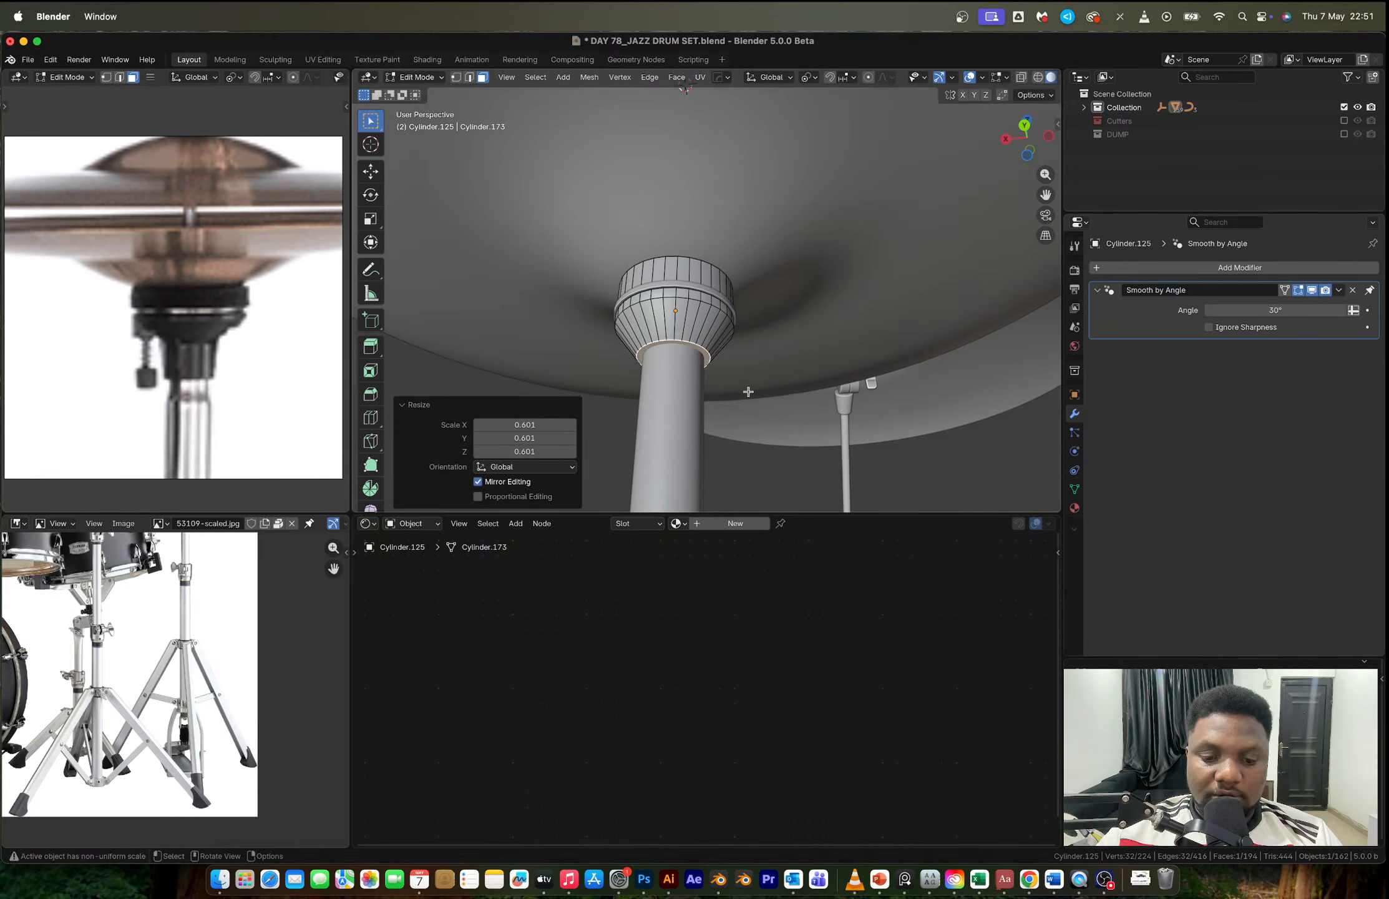
# Step: Extrude the taper's bottom face straight down into a short sleeve around the tube and apply Shade Auto Smooth to the collar
pyautogui.press('e')
pyautogui.click(749, 385)
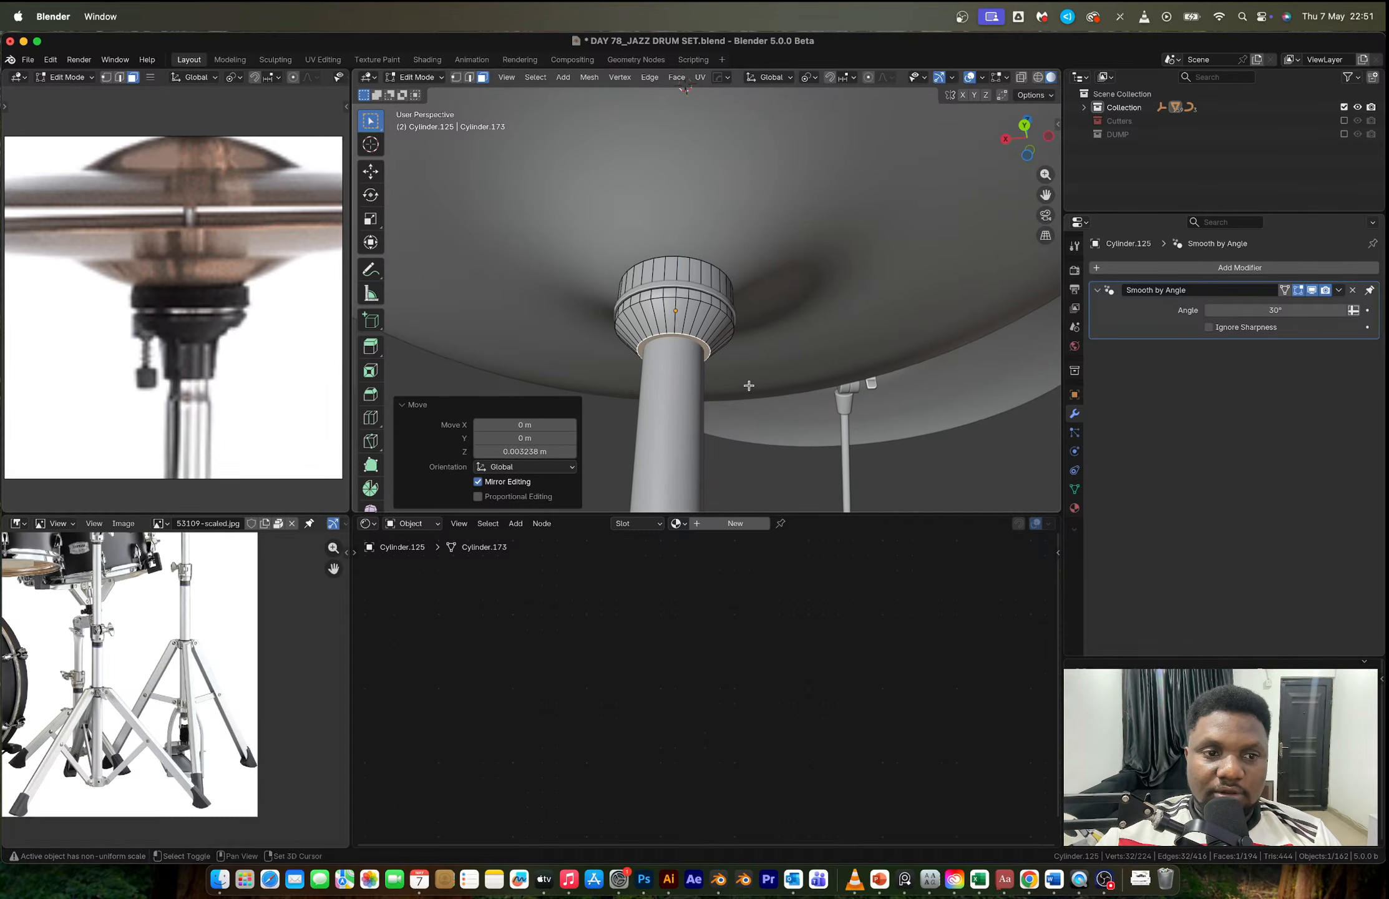
pyautogui.moveTo(748, 387); pyautogui.dragTo(741, 332, button='middle')
pyautogui.press('e')
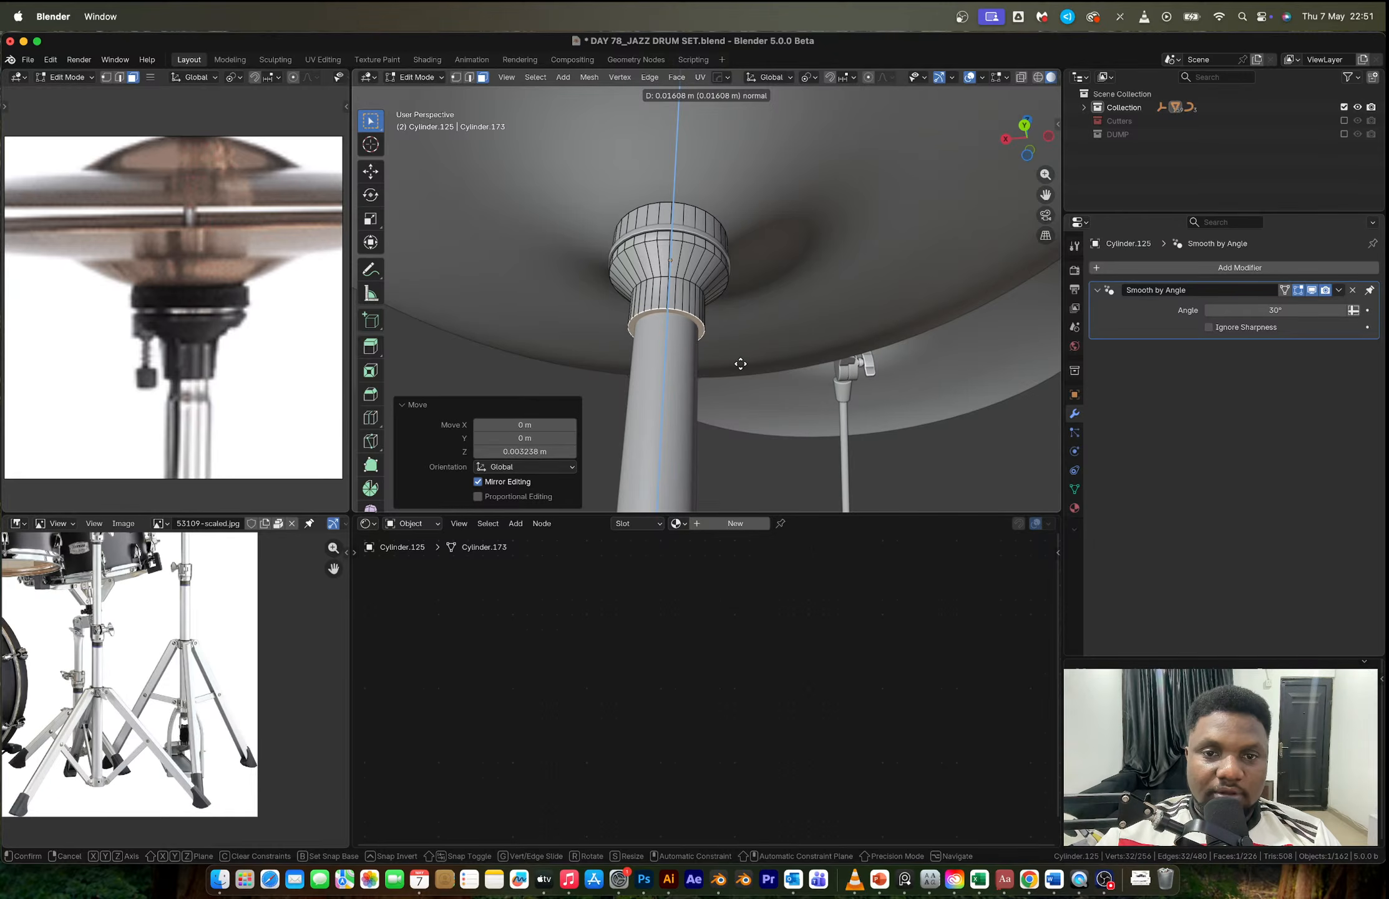
pyautogui.click(740, 367)
pyautogui.press('Tab')
pyautogui.moveTo(701, 314)
pyautogui.mouseDown(button='middle')
pyautogui.moveTo(674, 312)
pyautogui.moveTo(688, 289)
pyautogui.mouseUp(button='middle')
pyautogui.rightClick(665, 284)
pyautogui.click(668, 284)
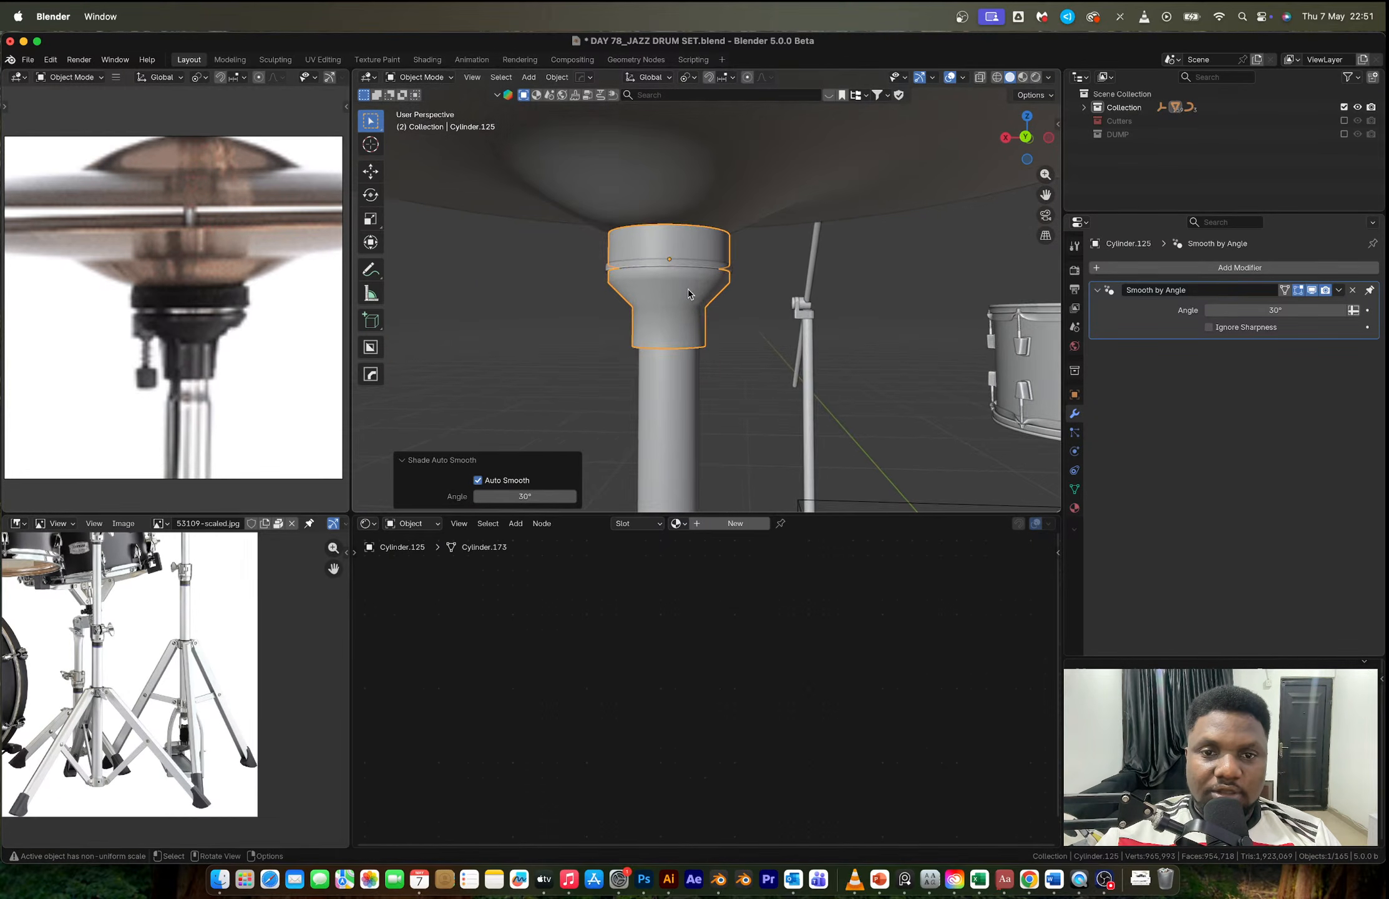
# Step: Bevel the edge loop at the taper's upper rim with 3 segments and a width of 0.0324 m, reapplying Shade Auto Smooth
pyautogui.scroll(4, 686, 288)
pyautogui.press('Tab')
pyautogui.press('2')
pyautogui.keyDown('alt'); pyautogui.click(636, 264); pyautogui.keyUp('alt')
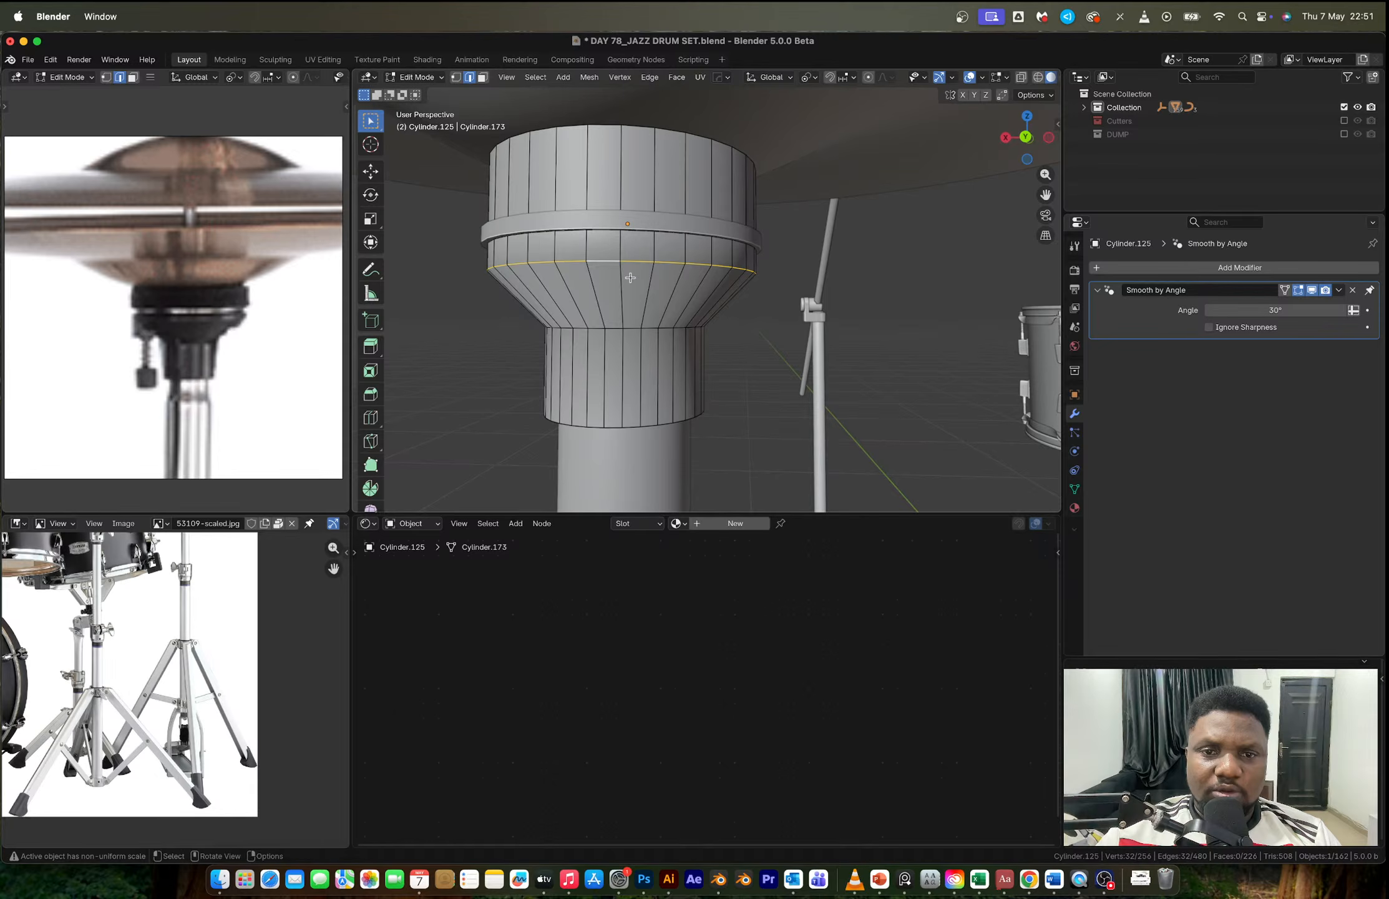
pyautogui.press('Tab')
pyautogui.press('Tab')
pyautogui.press('Tab')
pyautogui.rightClick(630, 281)
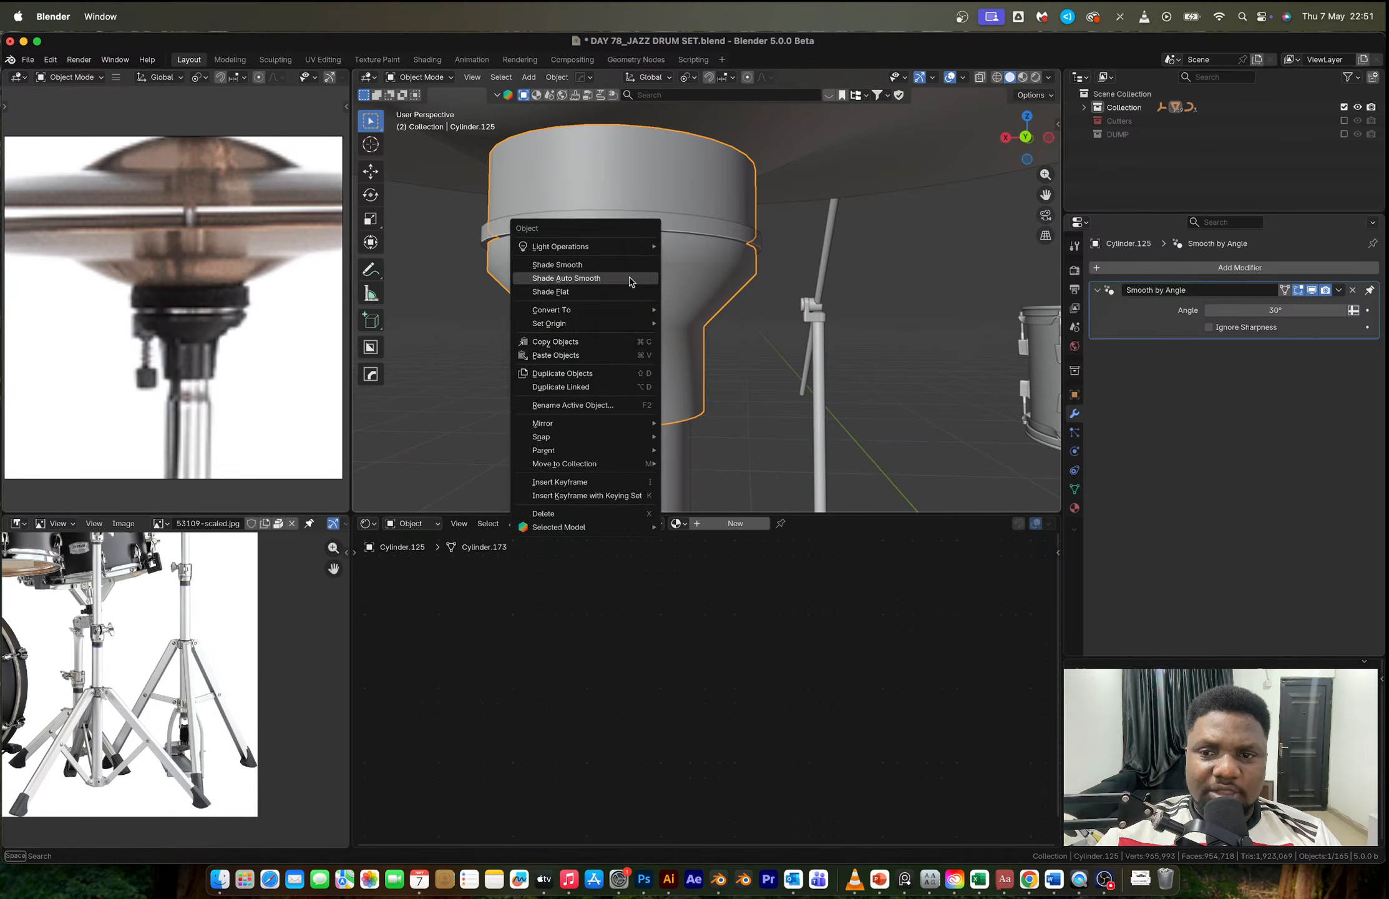
pyautogui.click(630, 279)
pyautogui.scroll(2, 630, 276)
pyautogui.press('Tab')
pyautogui.hotkey('ctrl', 'b')
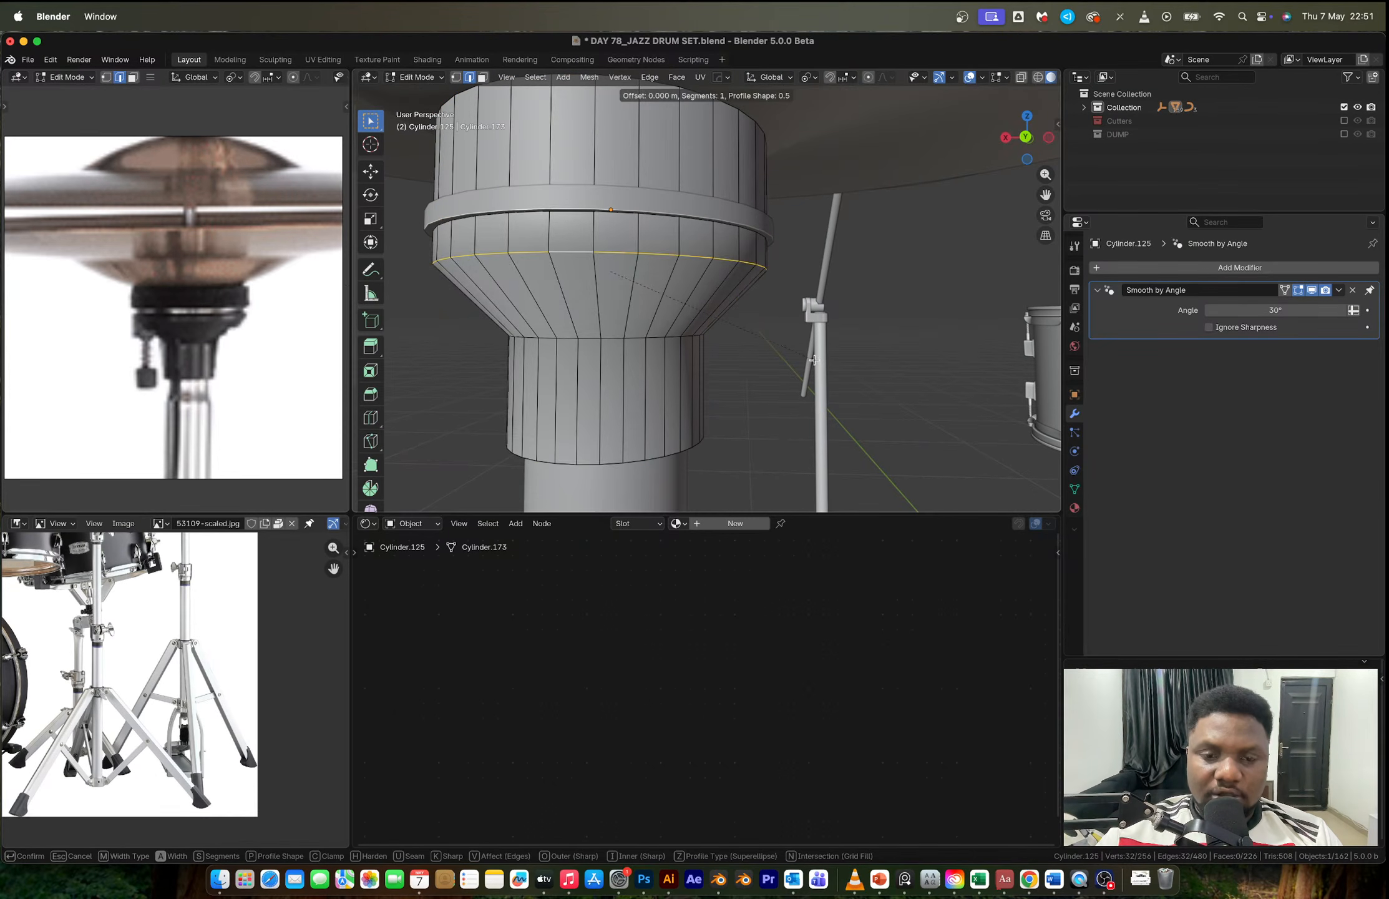
pyautogui.scroll(2, 814, 362)
pyautogui.click(814, 368)
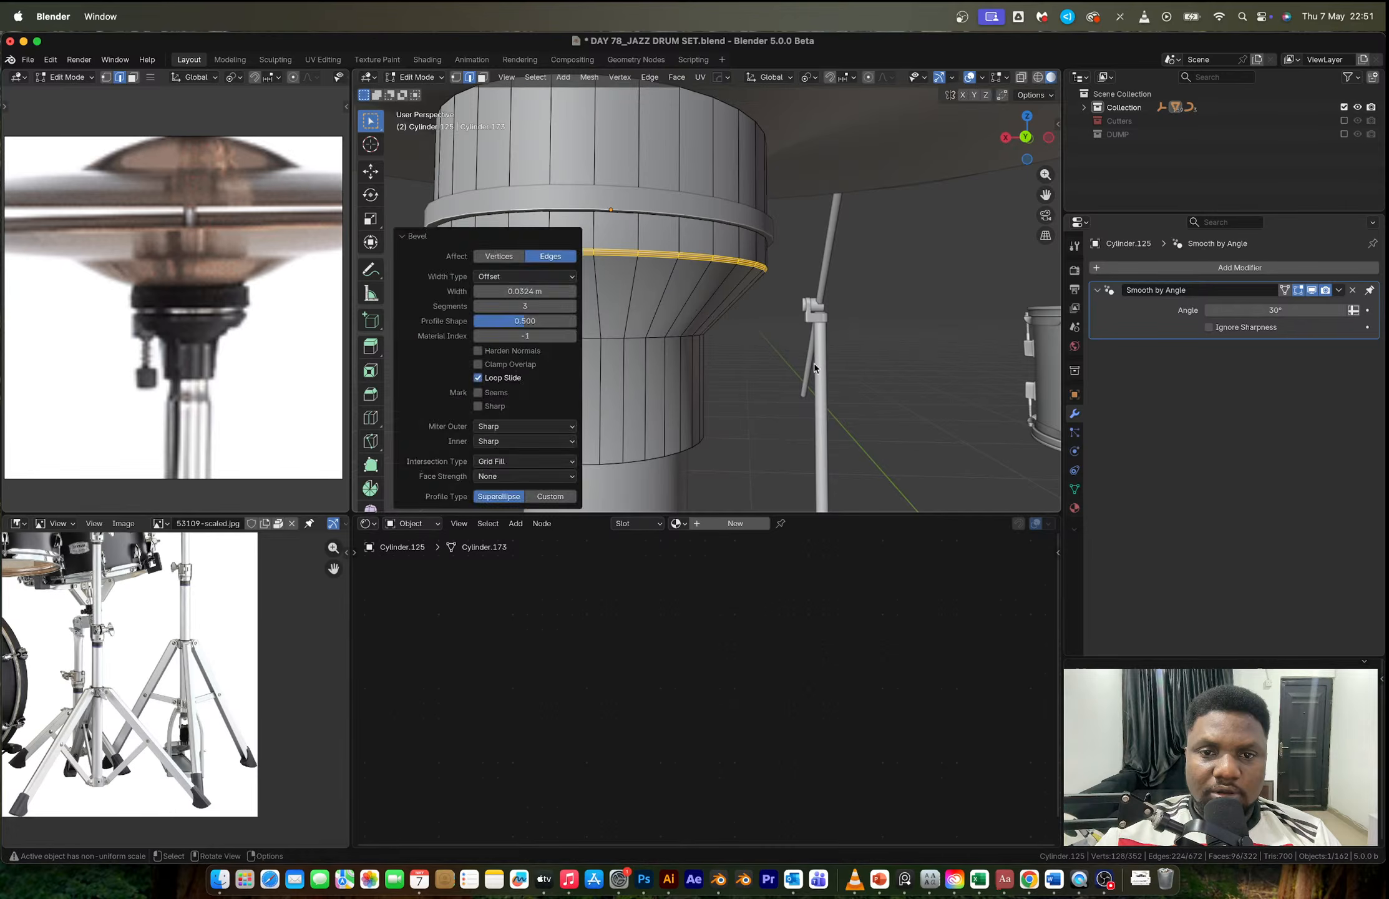
# Step: Bevel the edge loop where the taper meets the sleeve with 3 segments and a width of about 0.08 m
pyautogui.scroll(-4, 688, 292)
pyautogui.keyDown('alt'); pyautogui.click(669, 311); pyautogui.keyUp('alt')
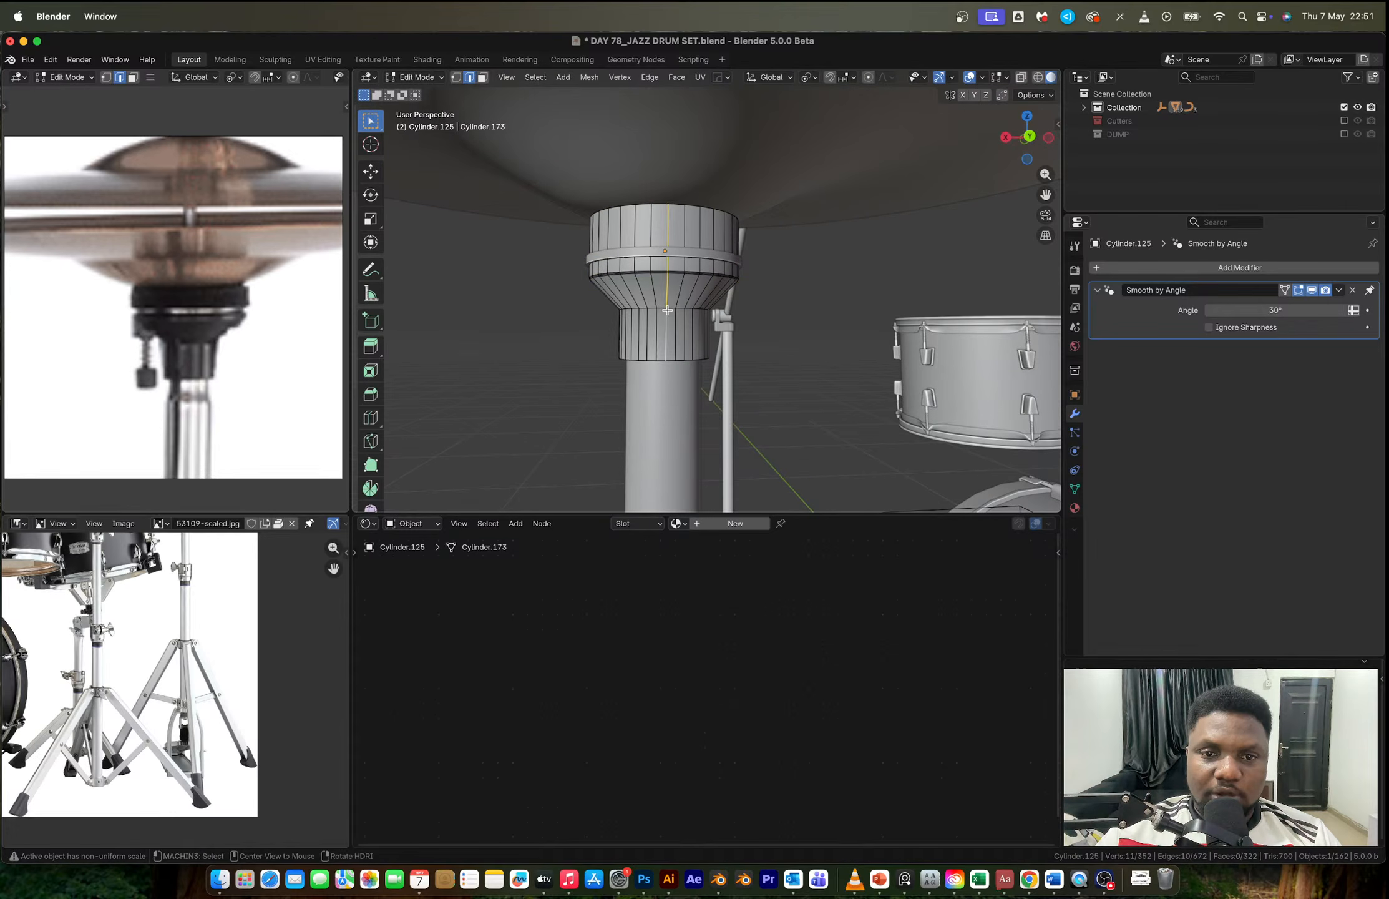
pyautogui.keyDown('alt'); pyautogui.click(668, 309); pyautogui.keyUp('alt')
pyautogui.hotkey('ctrl', 'b')
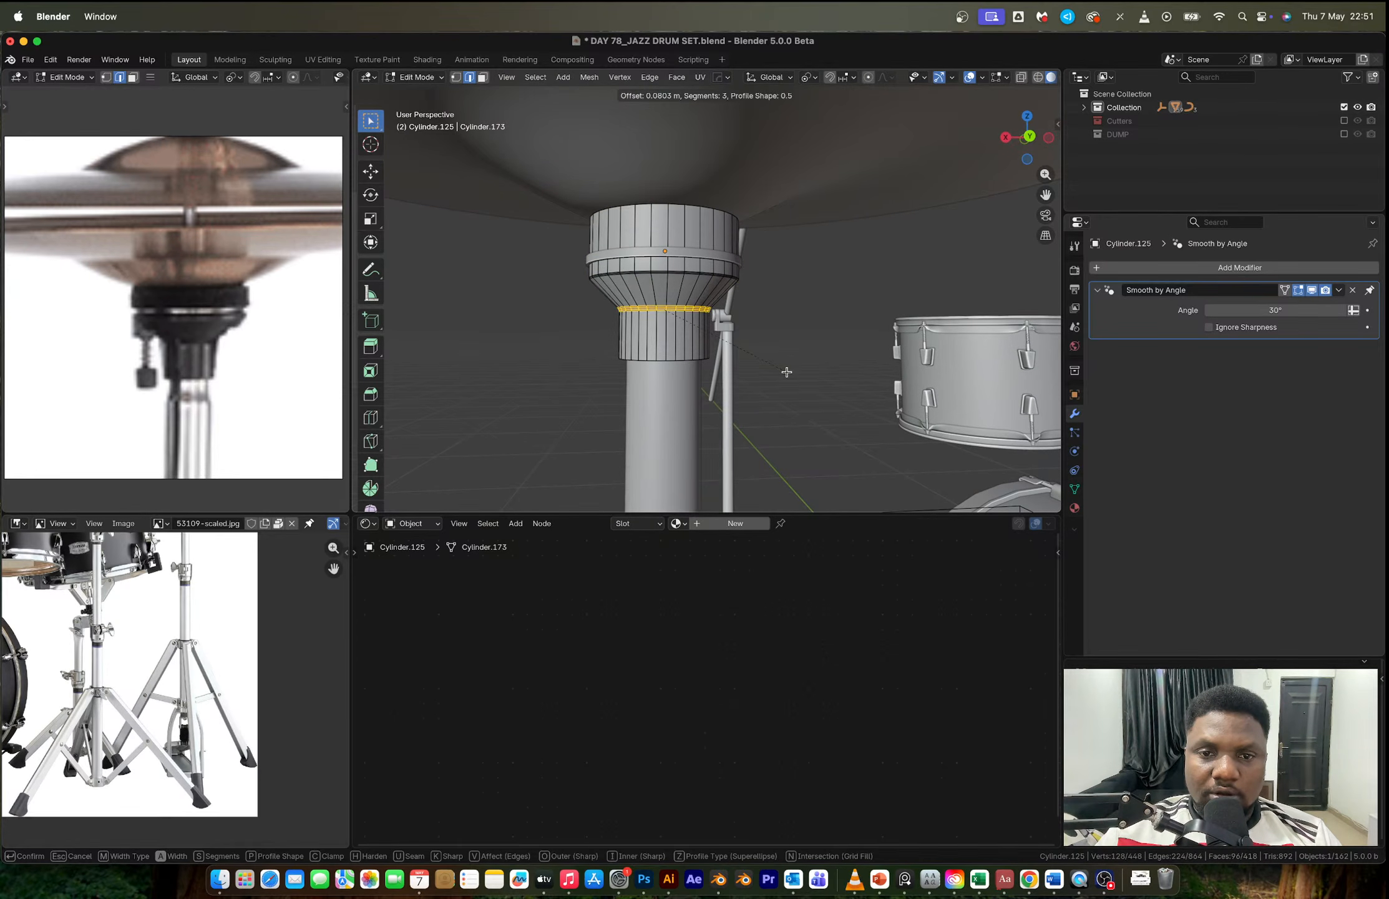
pyautogui.click(788, 372)
pyautogui.press('Tab')
# Step: Examine the bevelled collar and its fit beneath the cymbals from several angles and distances
pyautogui.scroll(-4, 764, 359)
pyautogui.moveTo(705, 324); pyautogui.dragTo(729, 289, button='middle')
pyautogui.scroll(6, 659, 313)
pyautogui.scroll(-3, 728, 289)
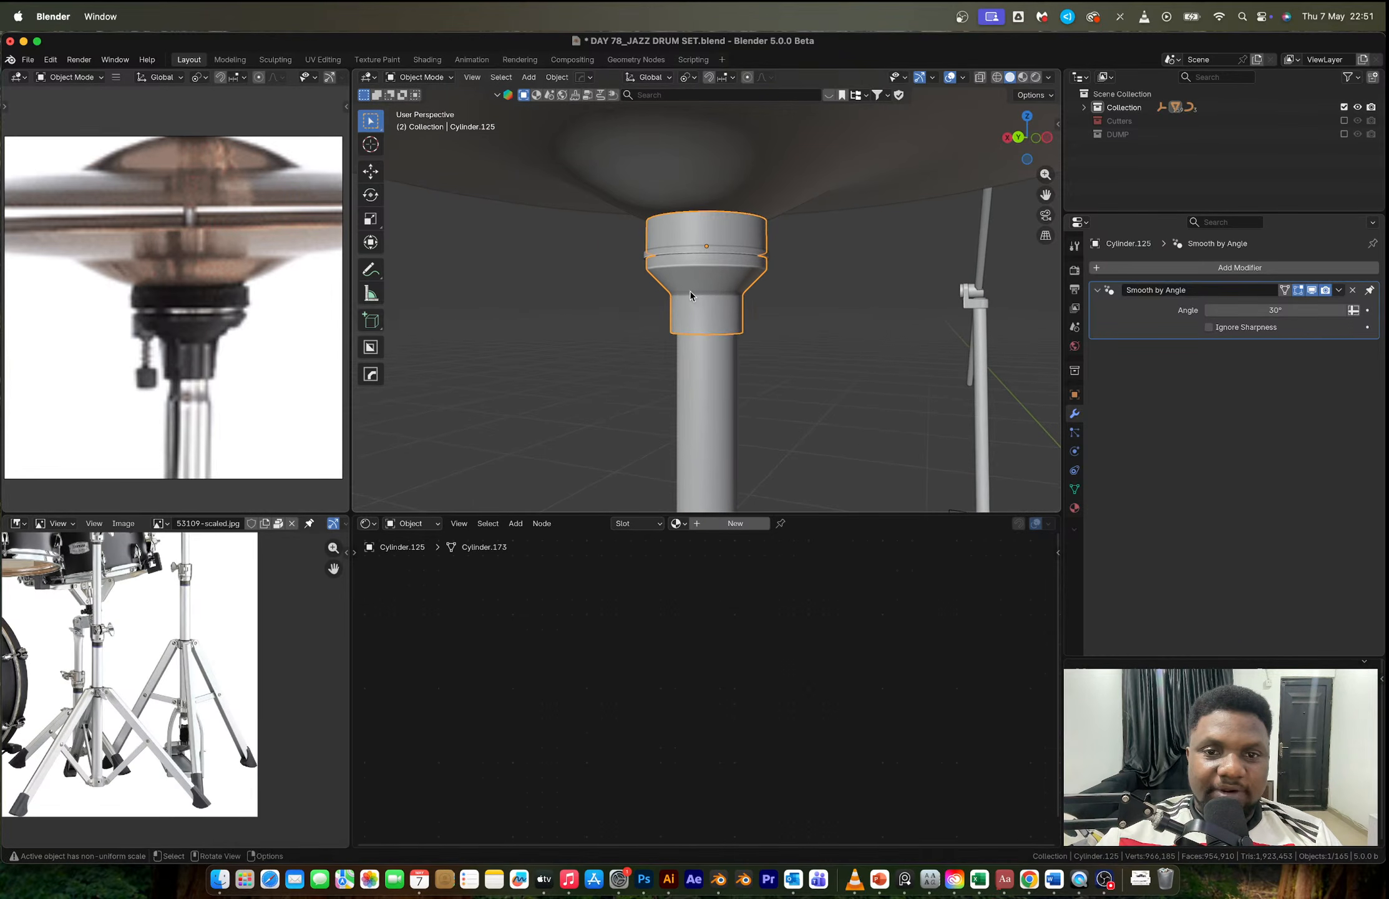
pyautogui.scroll(2, 670, 295)
pyautogui.scroll(-8, 670, 294)
pyautogui.moveTo(670, 294); pyautogui.dragTo(737, 344, button='middle')
pyautogui.click(746, 304)
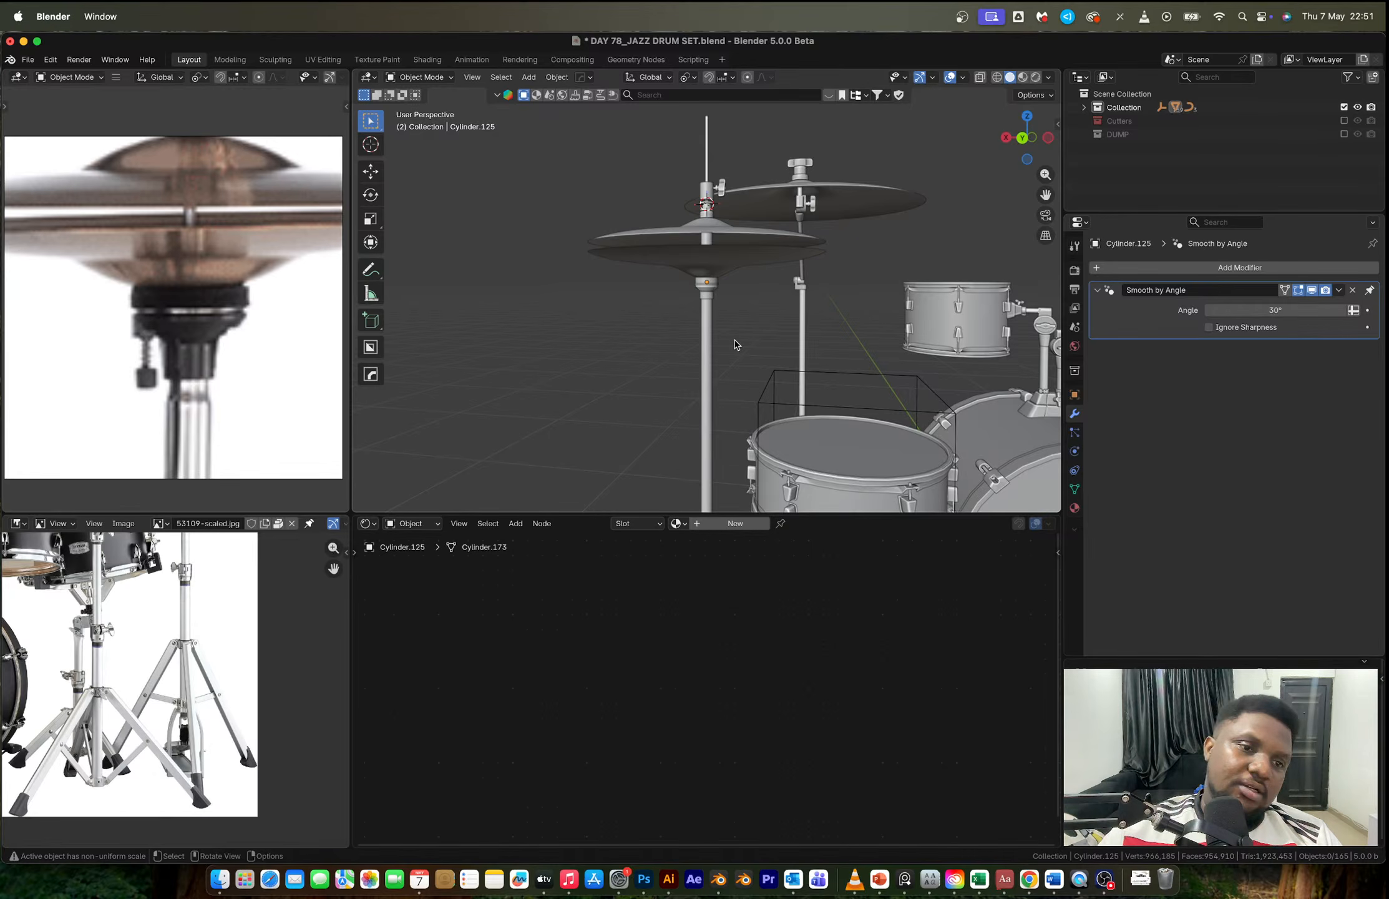
pyautogui.scroll(8, 704, 286)
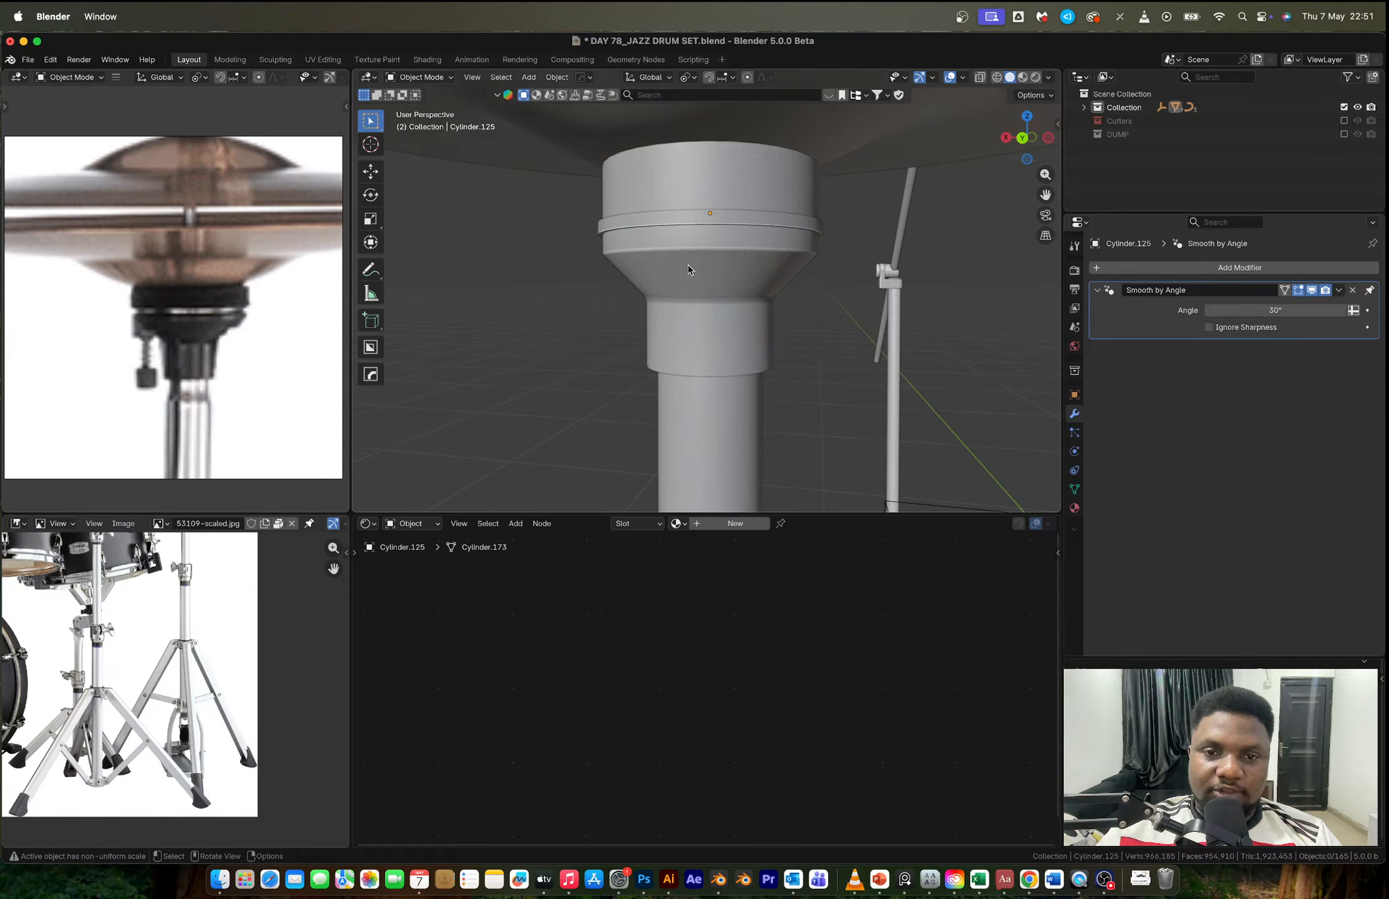
# Step: In the right side view, snap the 3D cursor to the central edge of the collar's taper
pyautogui.click(700, 293)
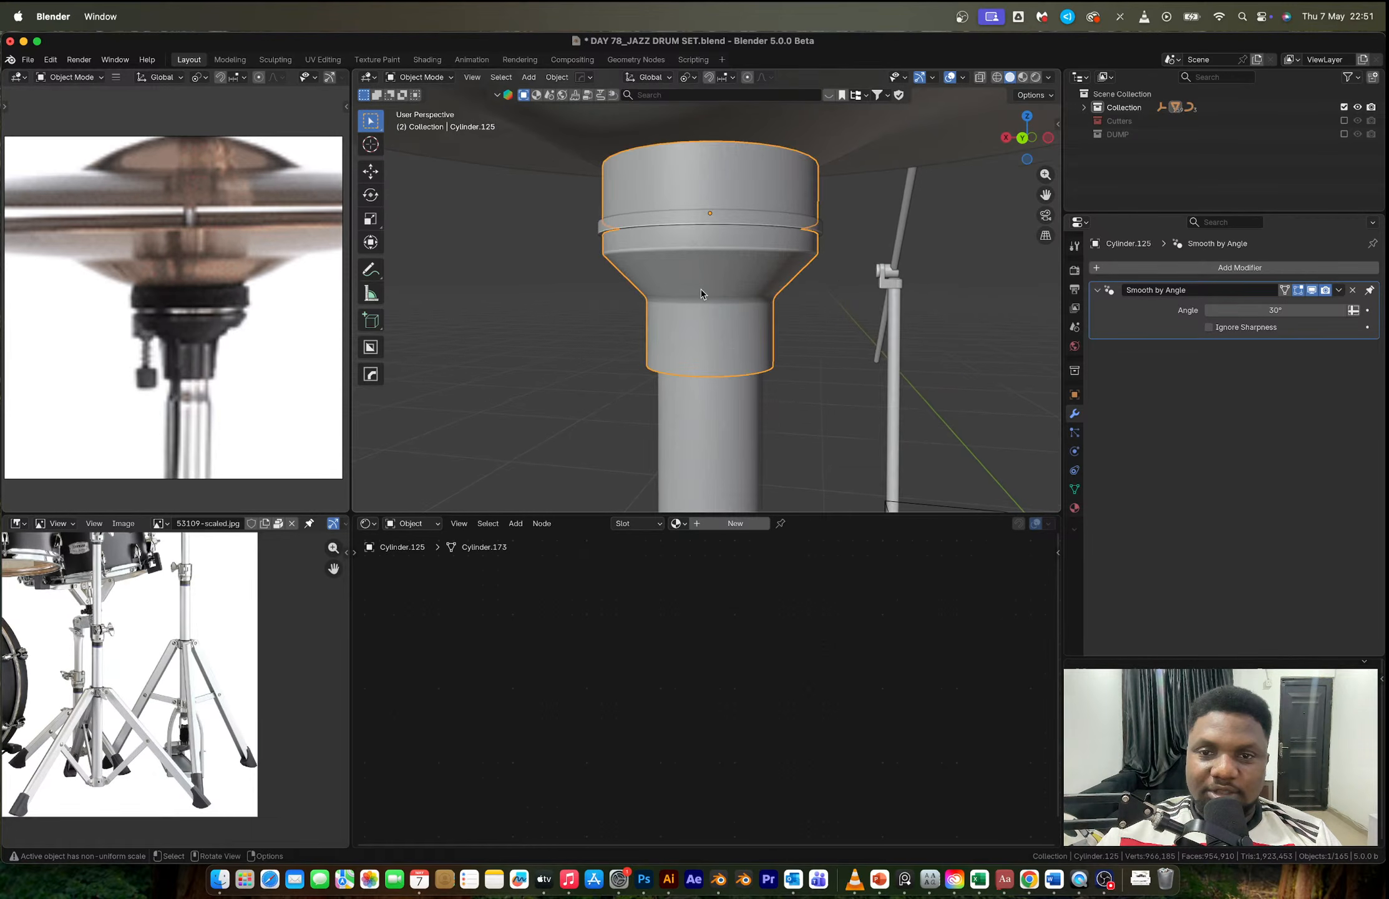
pyautogui.click(1019, 138)
pyautogui.press('Tab')
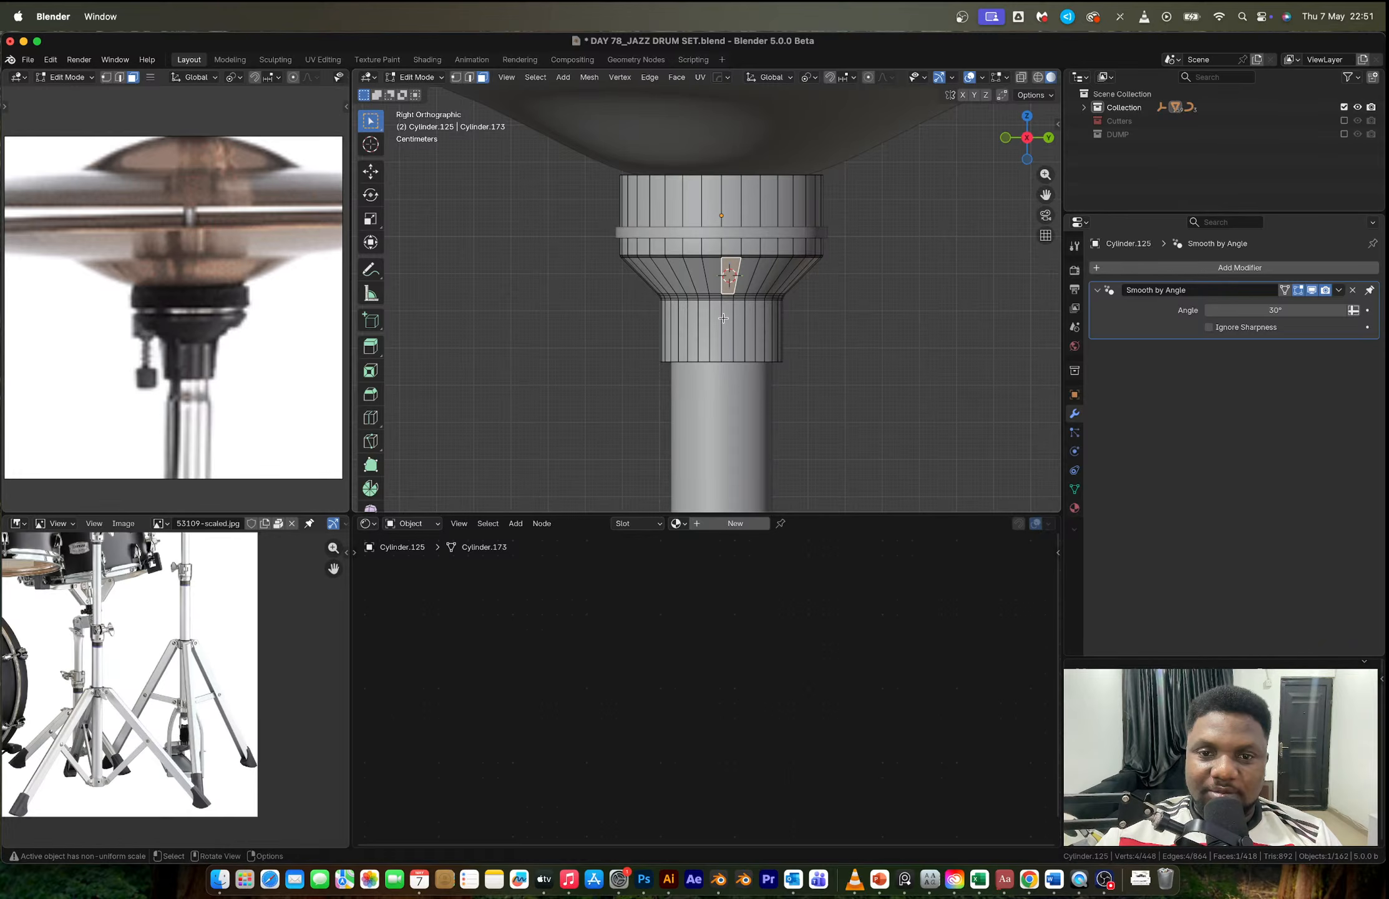
pyautogui.press('2')
pyautogui.click(723, 278)
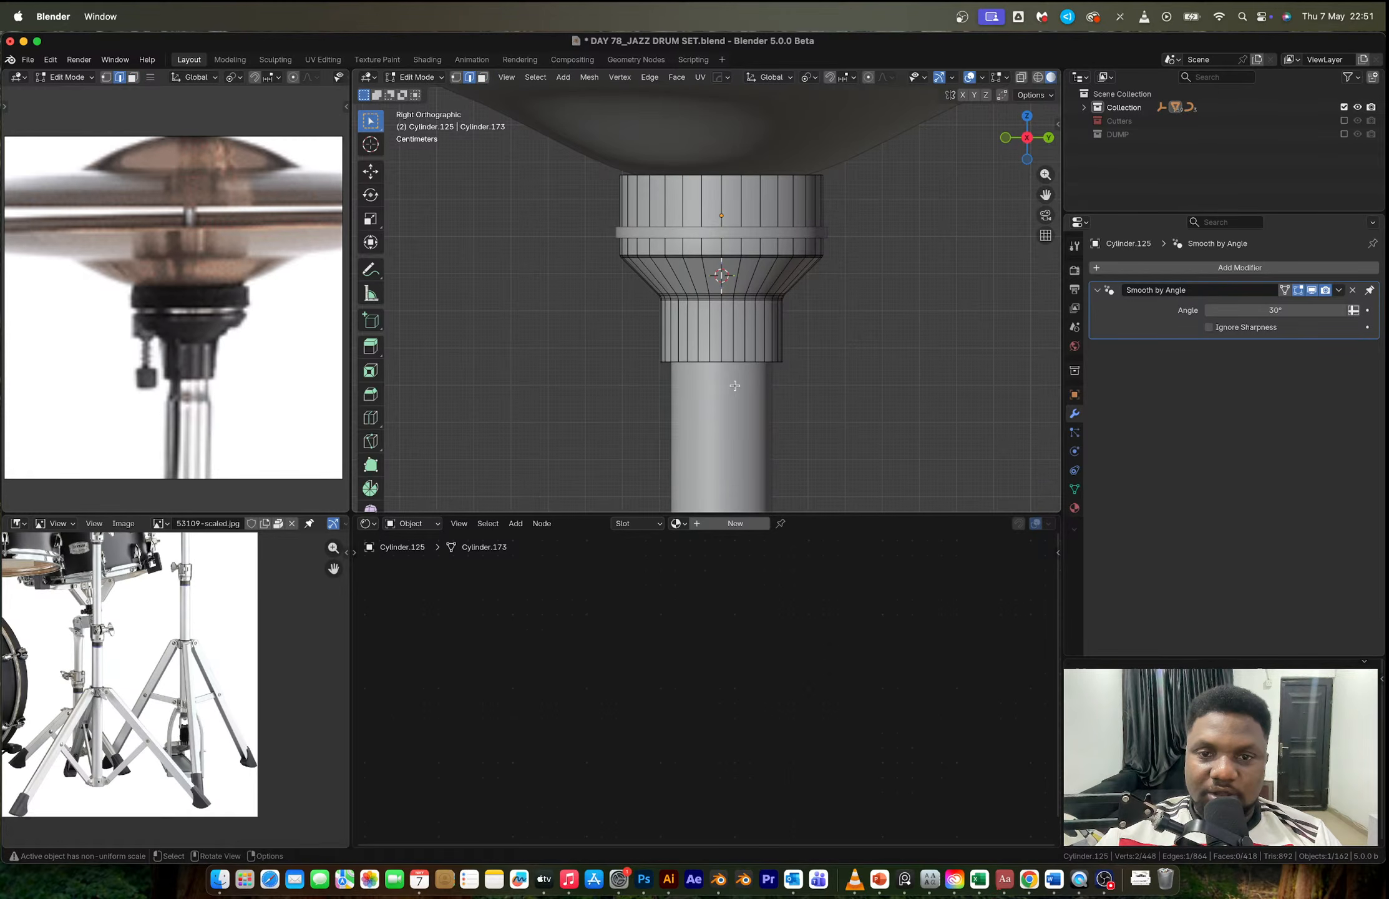
pyautogui.press('Tab')
# Step: Add a 32-vertex cylinder at the 3D cursor and scale it down by -0.107, then 0.024, to rod thickness
pyautogui.hotkey('shift', 'a')
pyautogui.click(811, 473)
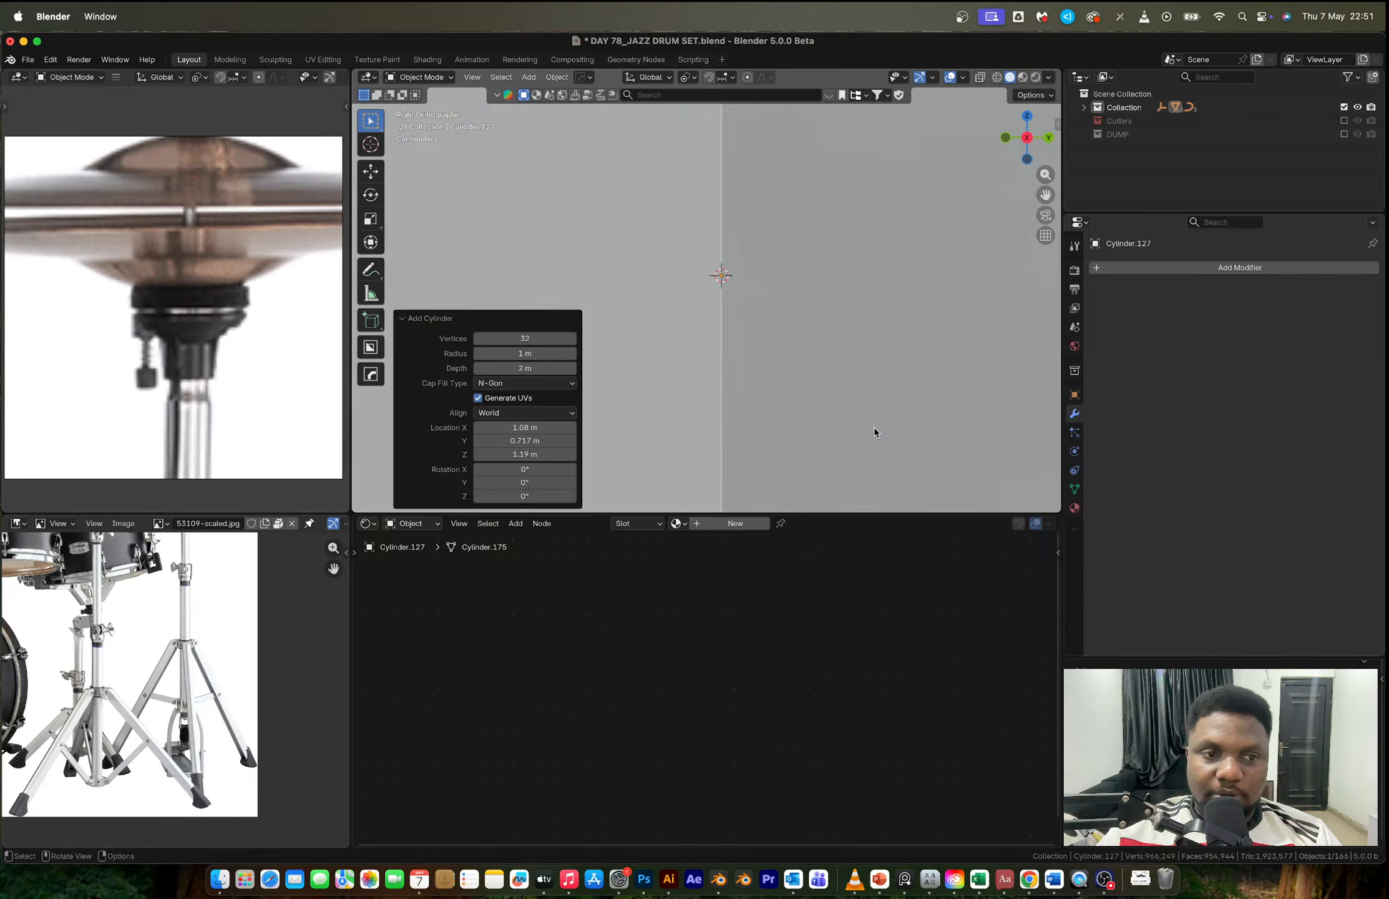
pyautogui.press('s')
pyautogui.click(728, 312)
pyautogui.scroll(-7, 728, 315)
pyautogui.press('s')
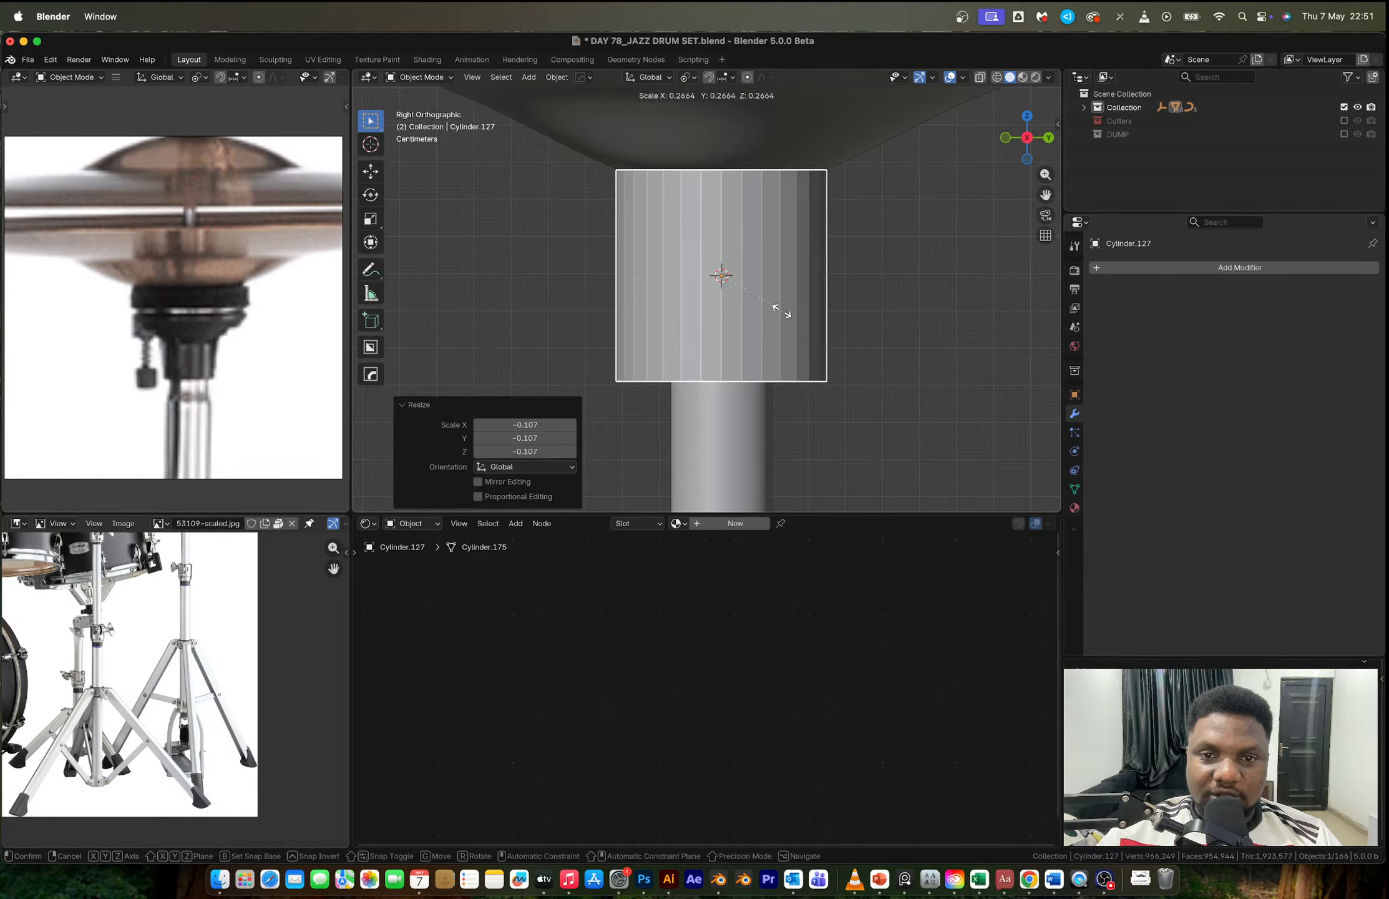
pyautogui.click(719, 275)
# Step: Stretch the small cylinder along Z by 8.544 and move it down 0.014521 m to form a vertical rod
pyautogui.press('s')
pyautogui.press('z')
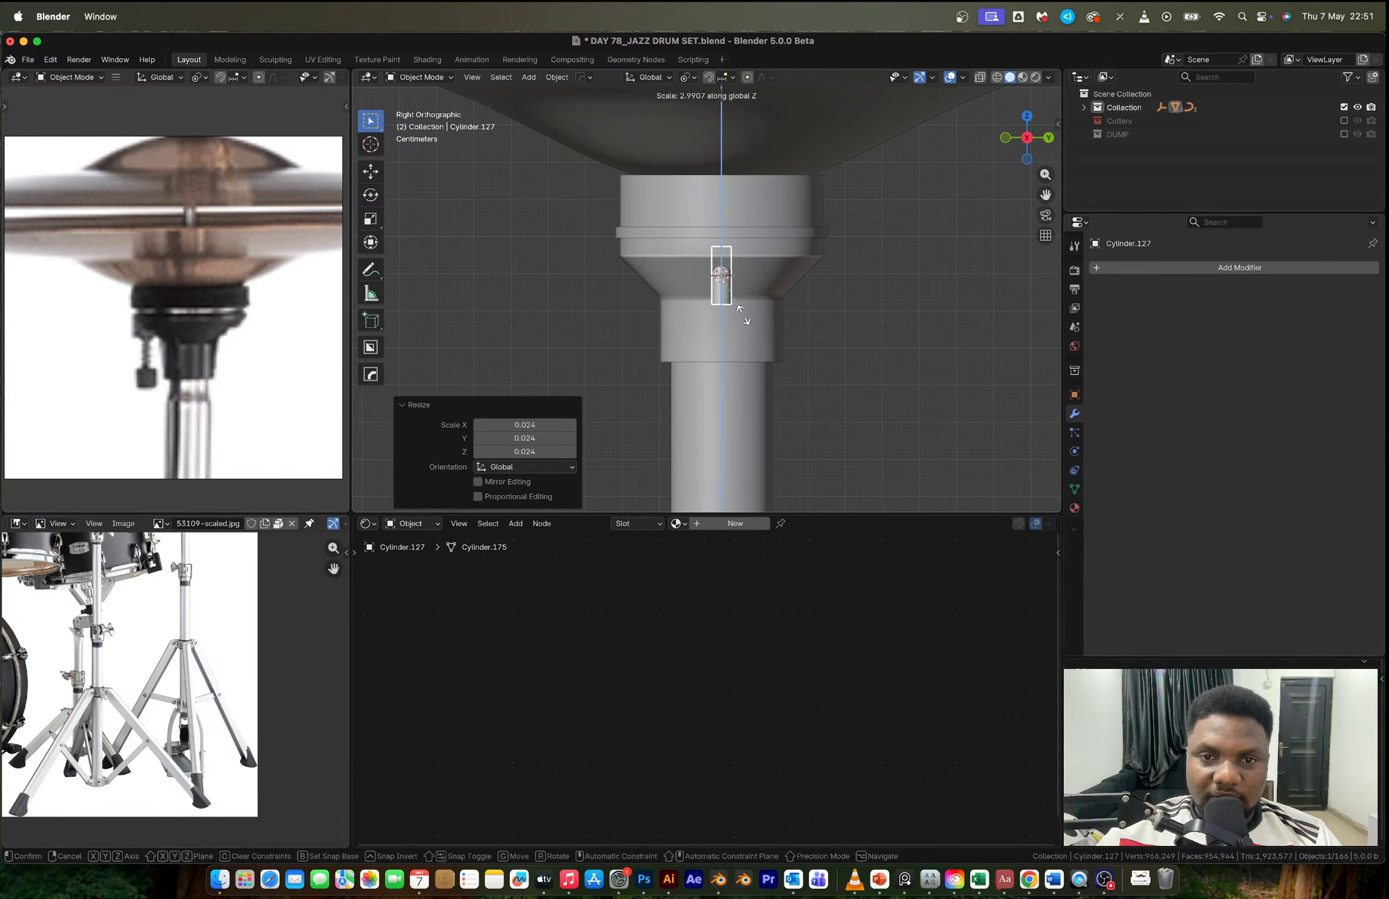
pyautogui.click(762, 393)
pyautogui.press('g')
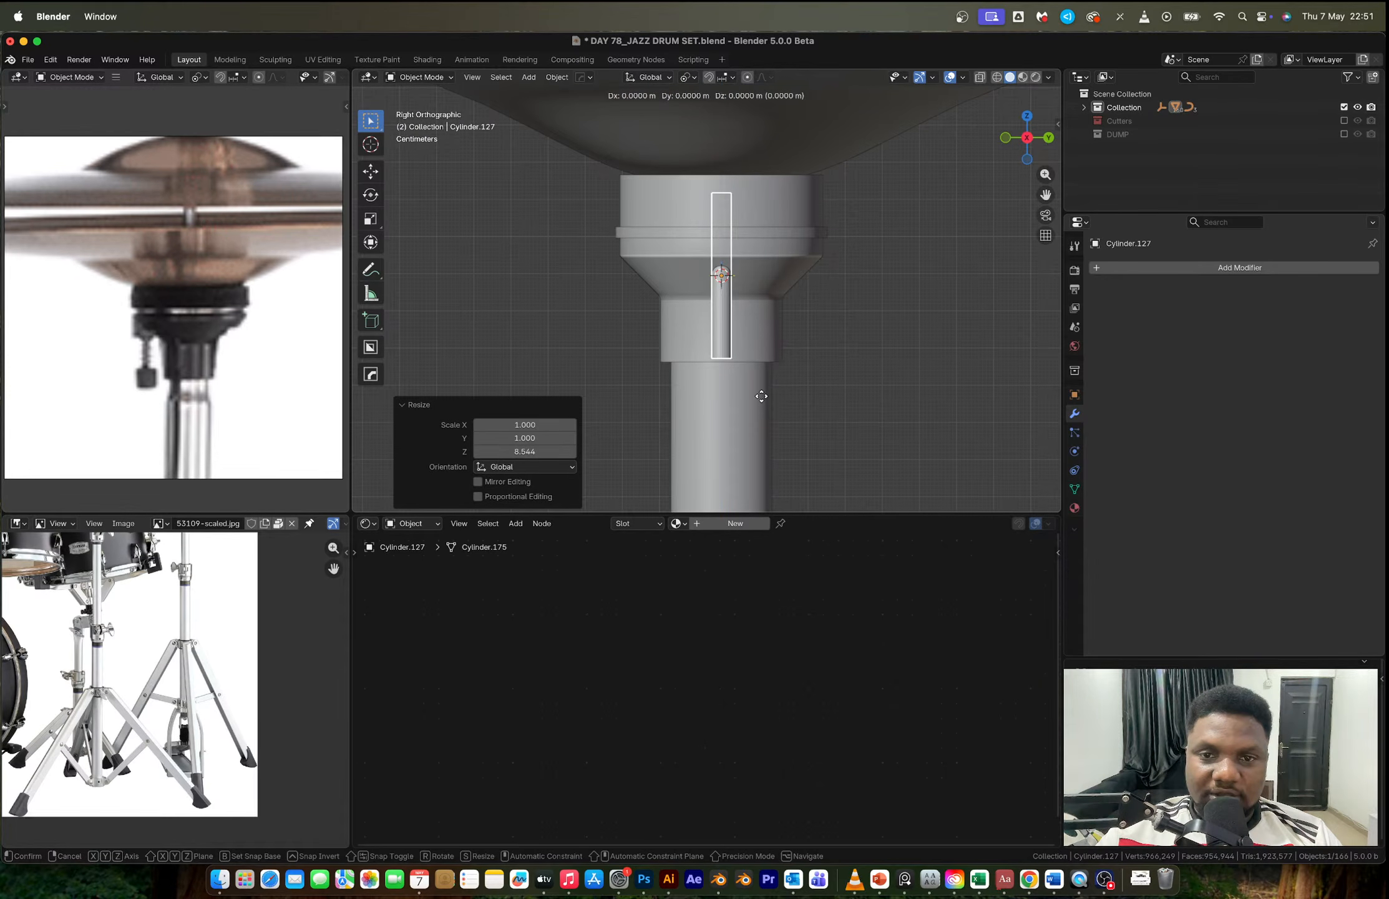
pyautogui.press('z')
pyautogui.click(740, 391)
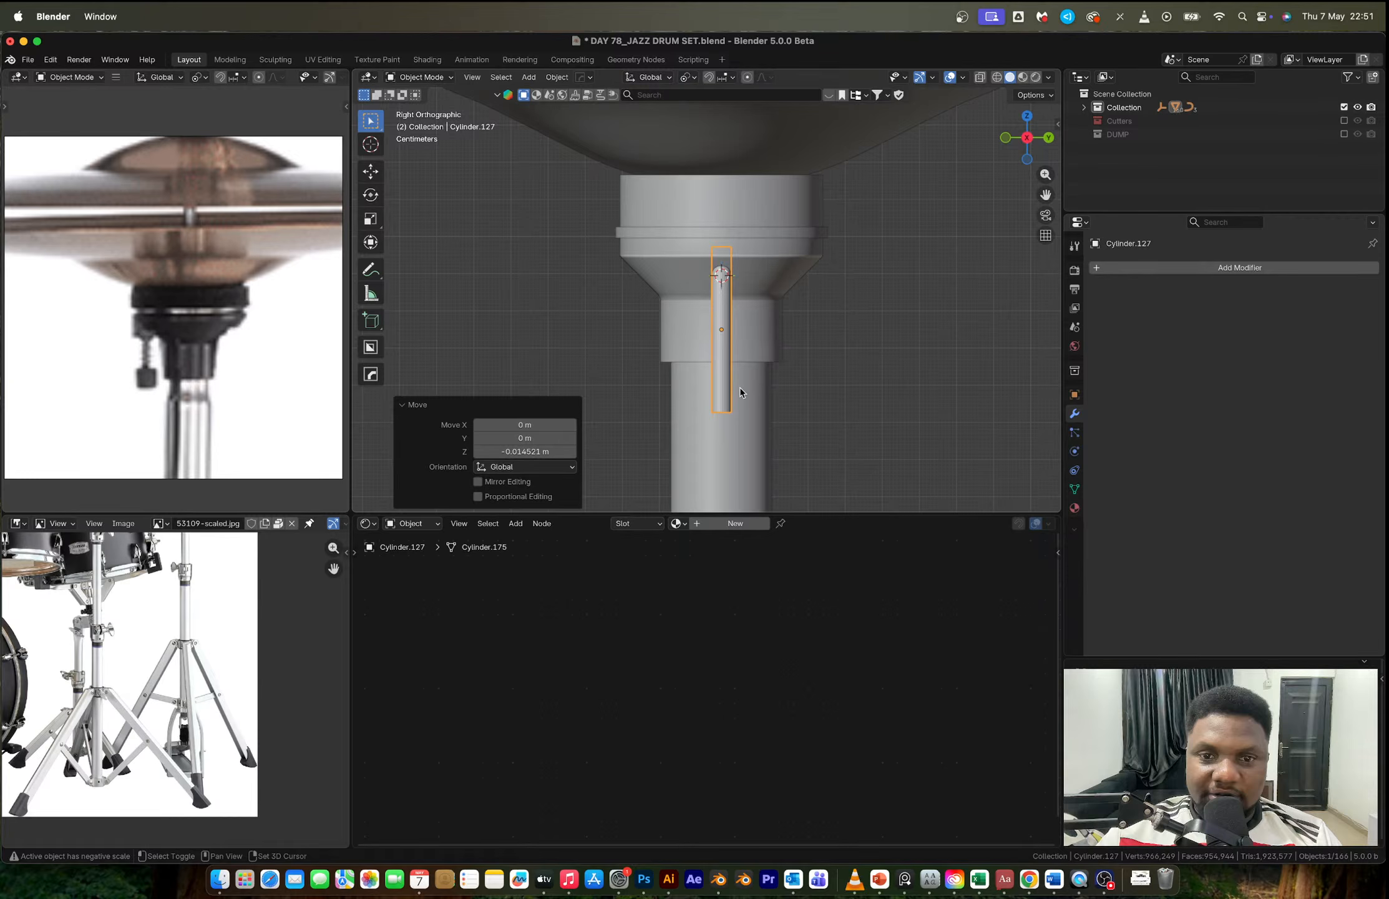
# Step: Snap the 3D cursor to the bottom end of the thin rod
pyautogui.keyDown('shift'); pyautogui.moveTo(741, 391); pyautogui.dragTo(733, 339, button='middle'); pyautogui.keyUp('shift')
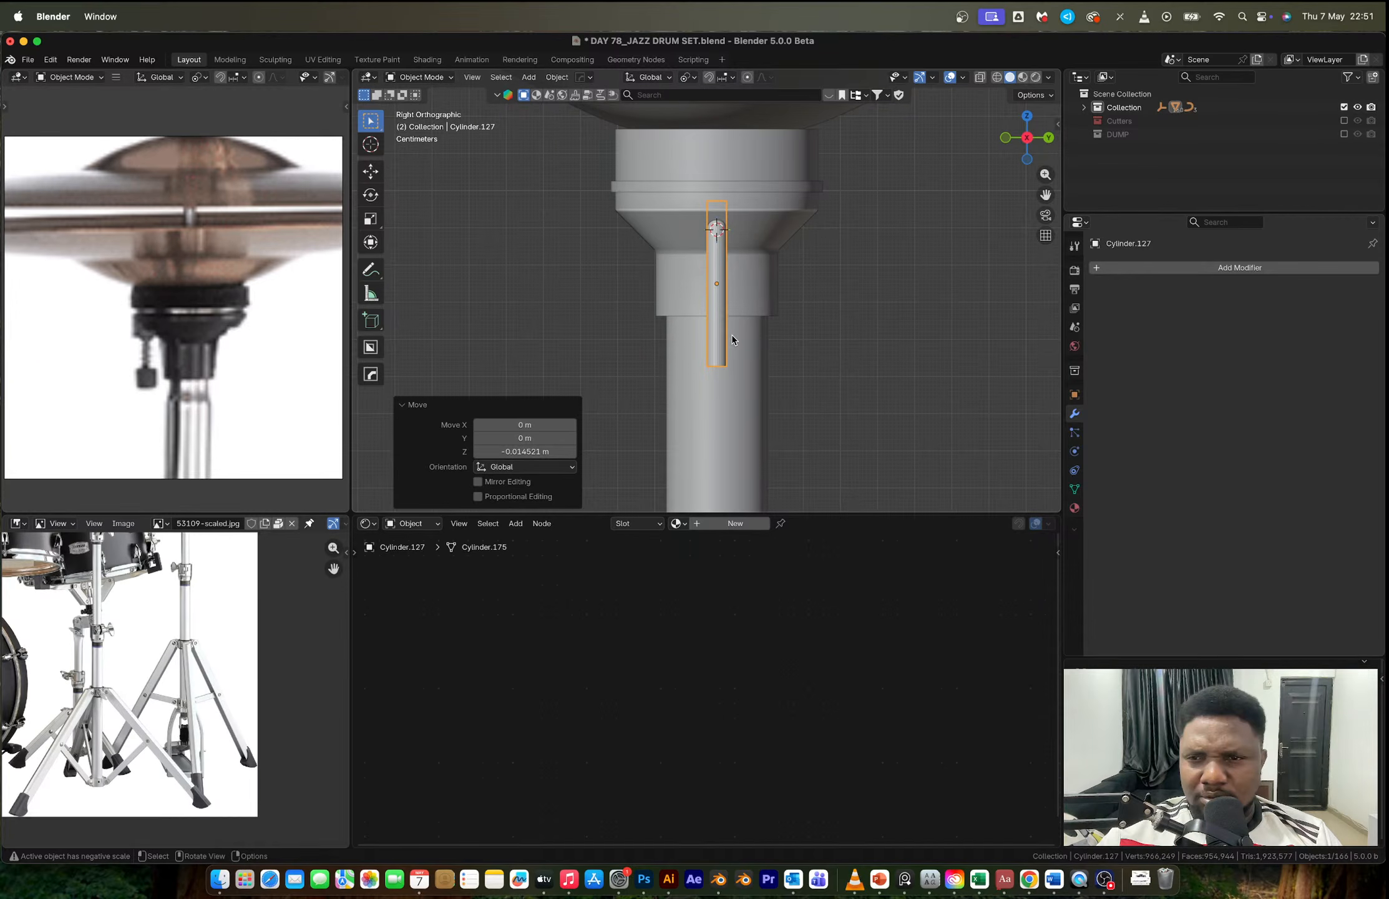
pyautogui.press('Tab')
pyautogui.hotkey('alt', 'z')
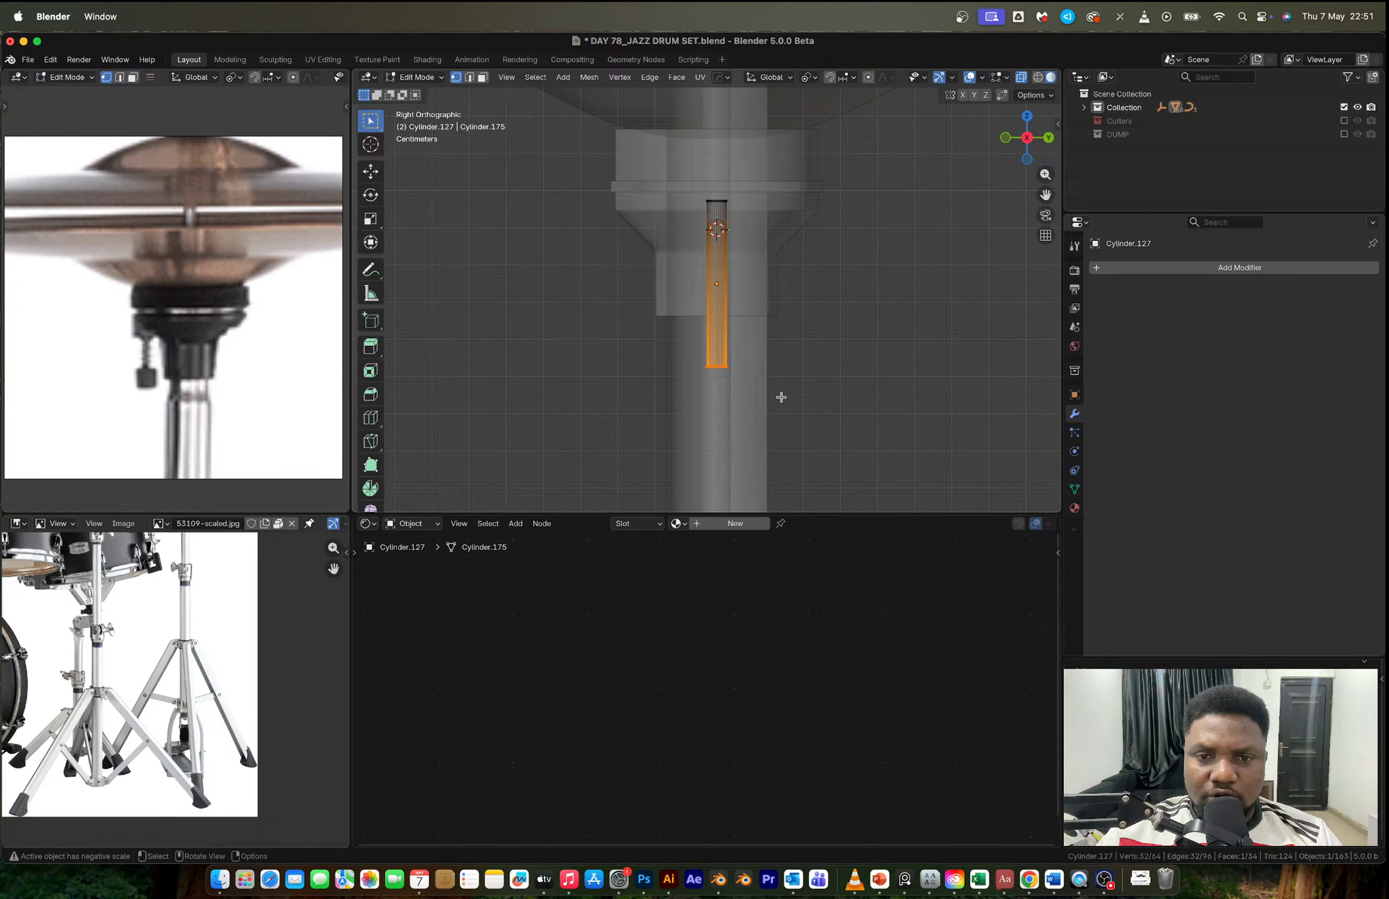
pyautogui.press('Tab')
# Step: Add a cylinder at the rod's bottom end and scale it down by 0.125, 0.171 and further into a small knob
pyautogui.hotkey('shift', 'a')
pyautogui.moveTo(774, 364)
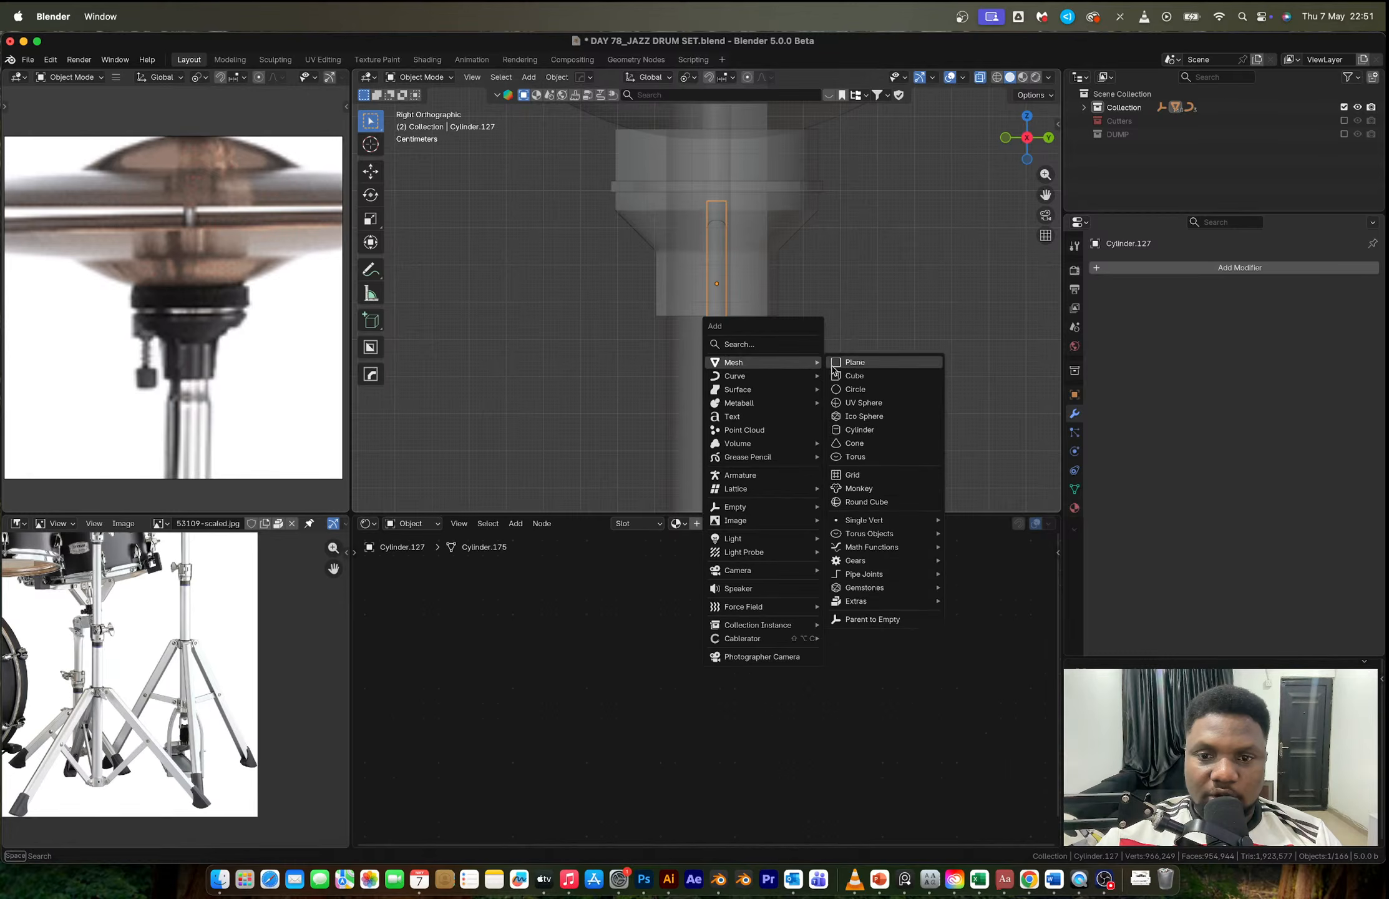
pyautogui.click(930, 433)
pyautogui.write('s.125')
pyautogui.press('Return')
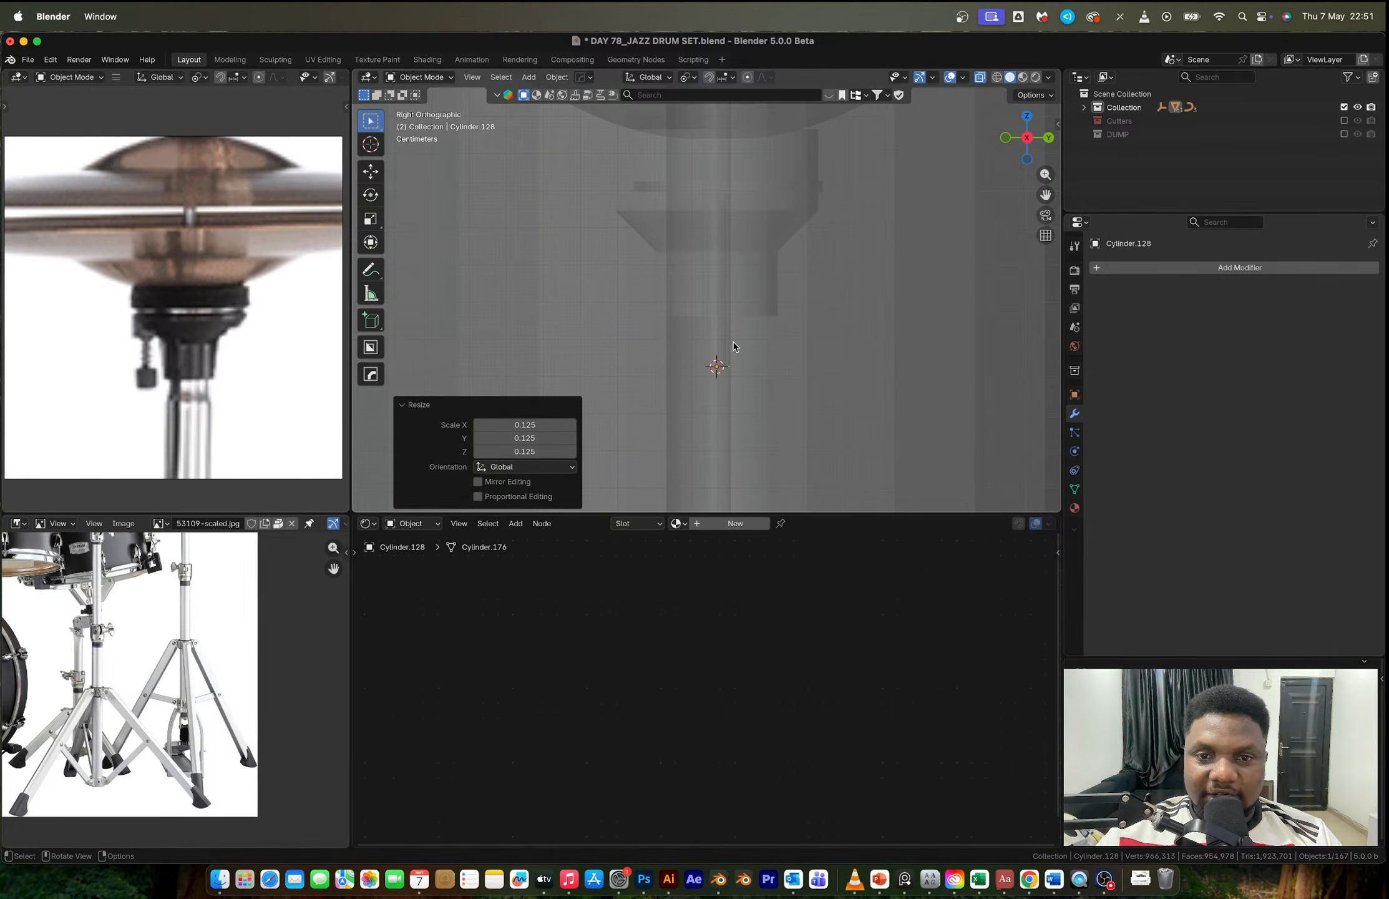
pyautogui.press('s')
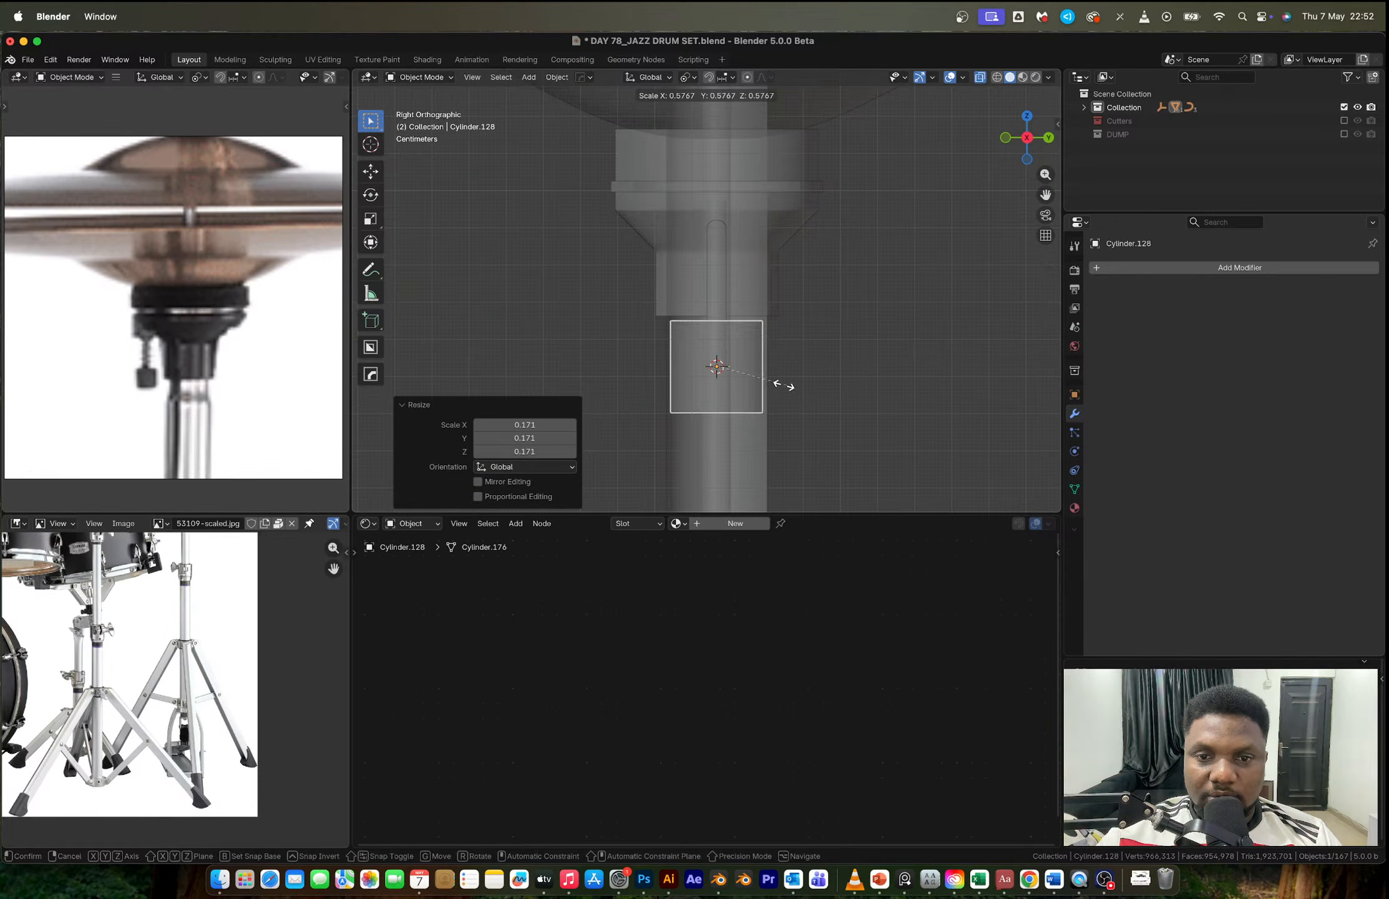
pyautogui.click(749, 376)
# Step: Apply the scale of the knob cylinder at the rod's lower end
pyautogui.press('Tab')
pyautogui.hotkey('alt', 'z')
pyautogui.scroll(2, 734, 378)
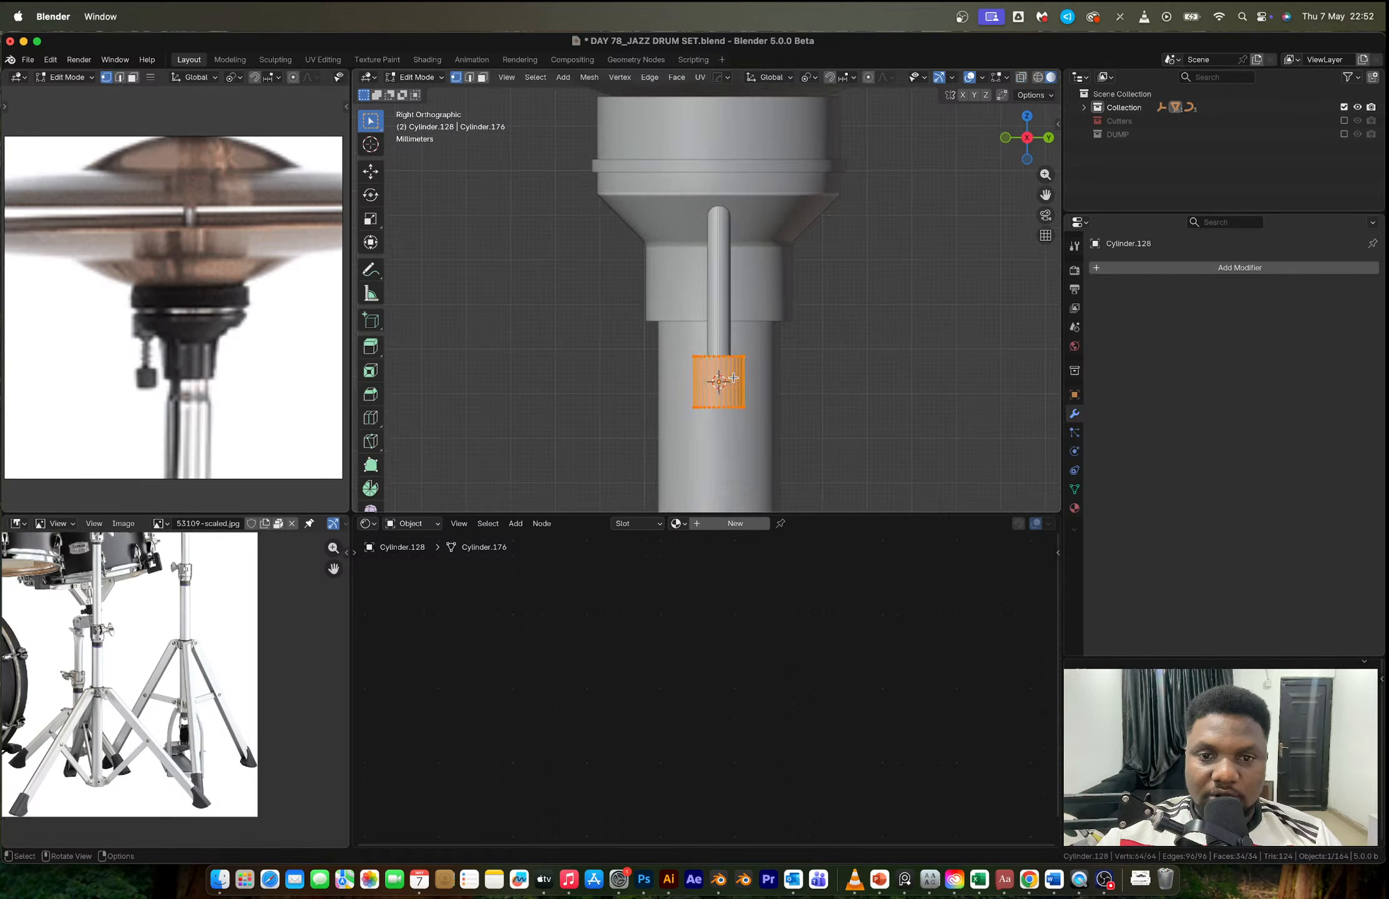
pyautogui.press('2')
pyautogui.moveTo(669, 403); pyautogui.dragTo(842, 458)
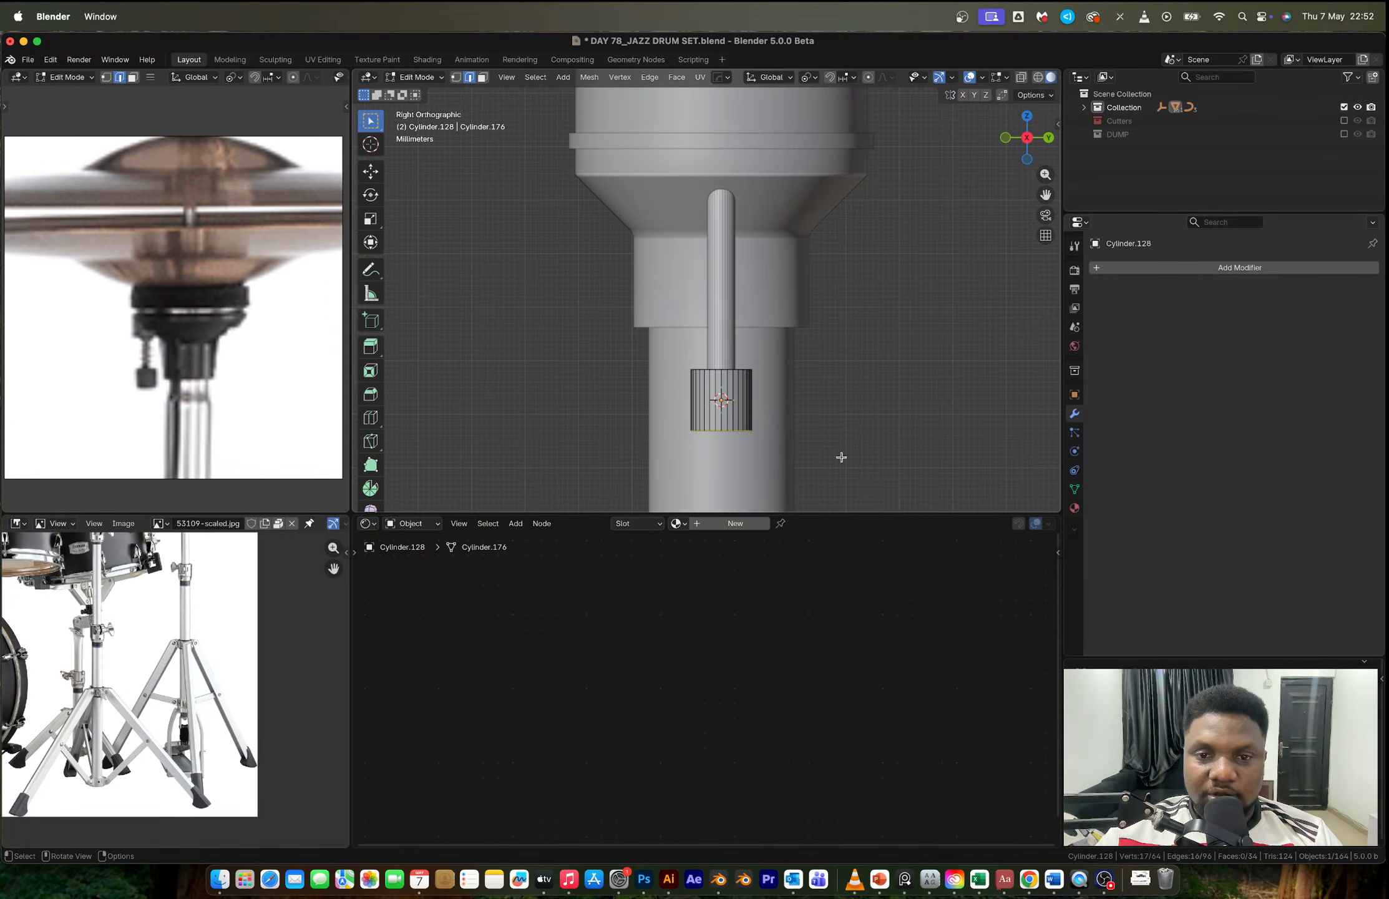
pyautogui.press('Tab')
pyautogui.hotkey('ctrl', 'a')
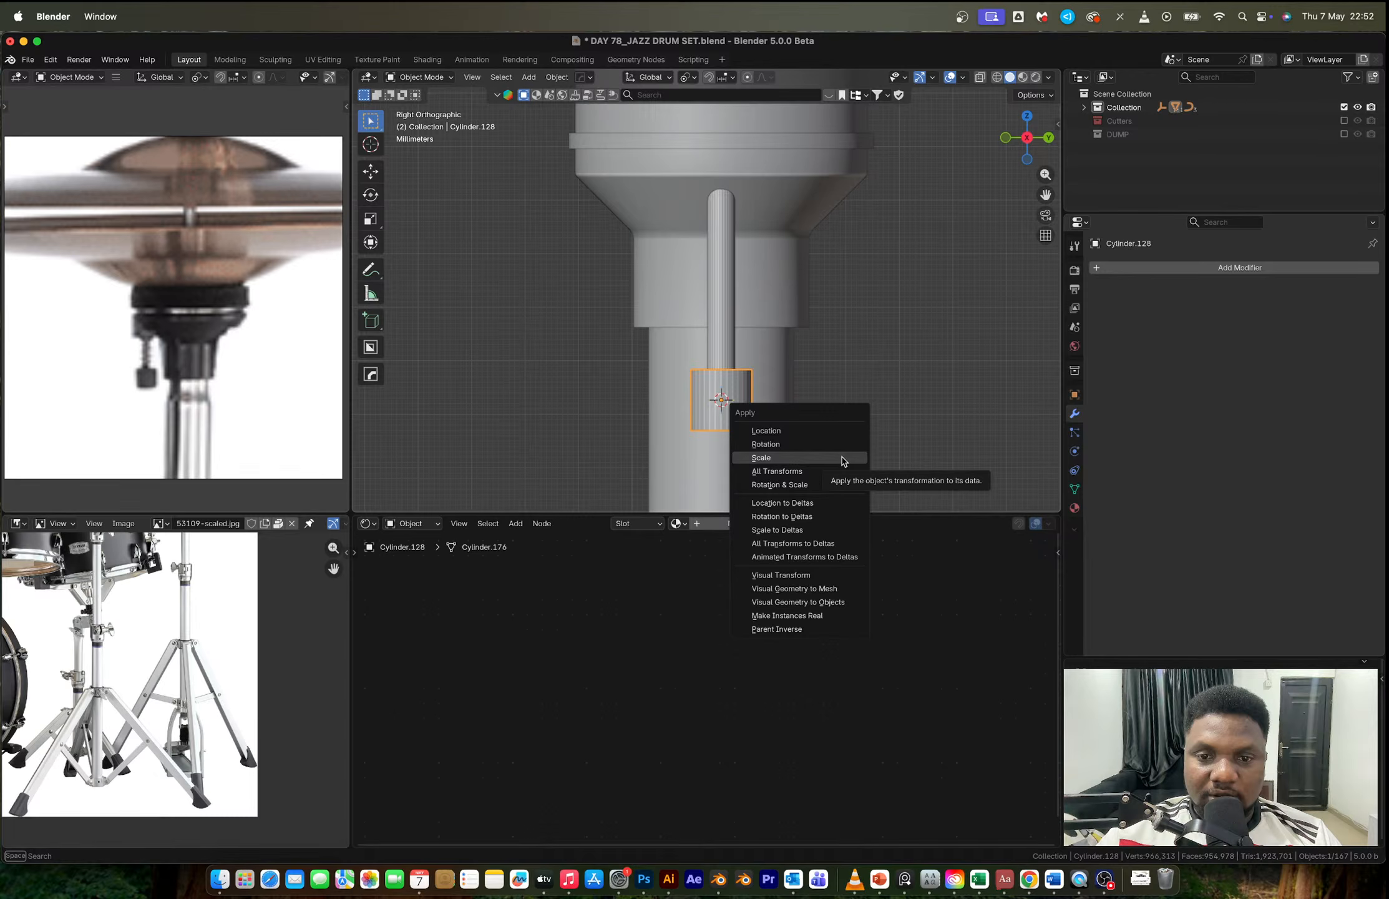
pyautogui.click(841, 458)
# Step: Bevel the knob's bottom rim with 3 segments and a width of 0.00318 m to round it off
pyautogui.press('Tab')
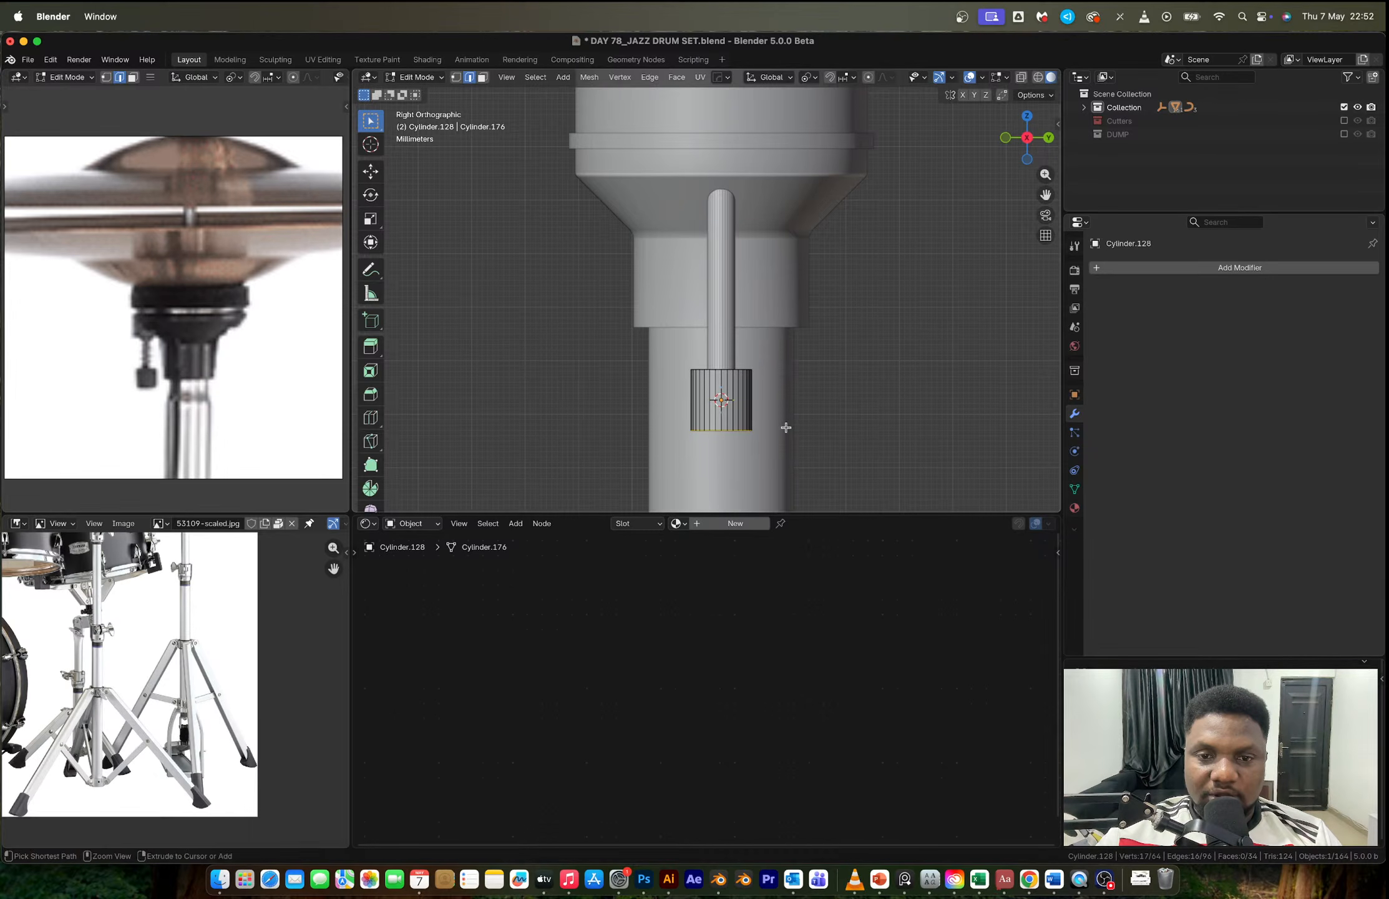
pyautogui.hotkey('alt', 'z')
pyautogui.press('b')
pyautogui.moveTo(654, 414); pyautogui.dragTo(874, 453)
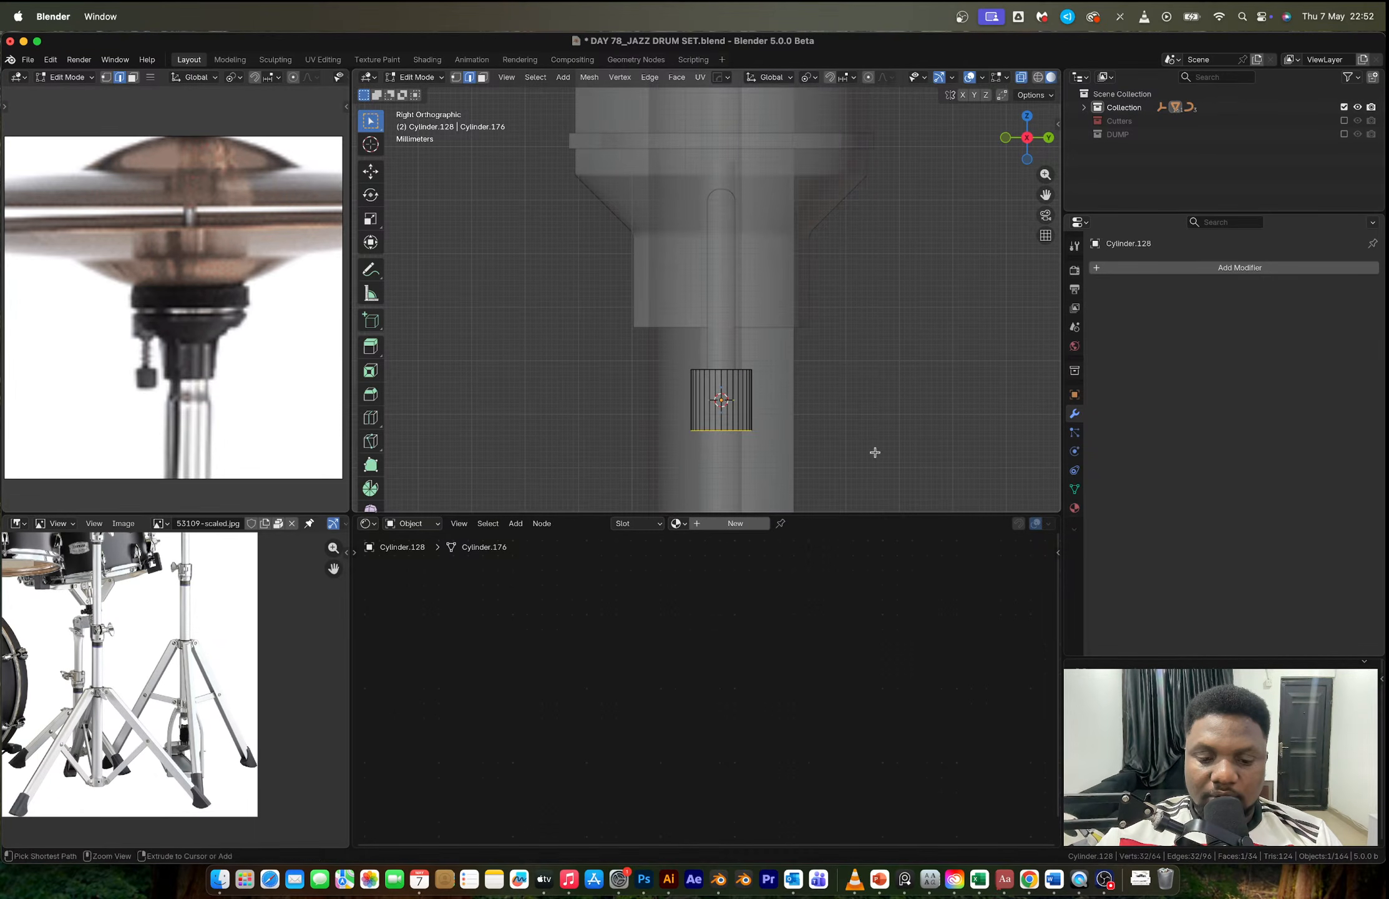
pyautogui.hotkey('ctrl', 'b')
pyautogui.click(885, 454)
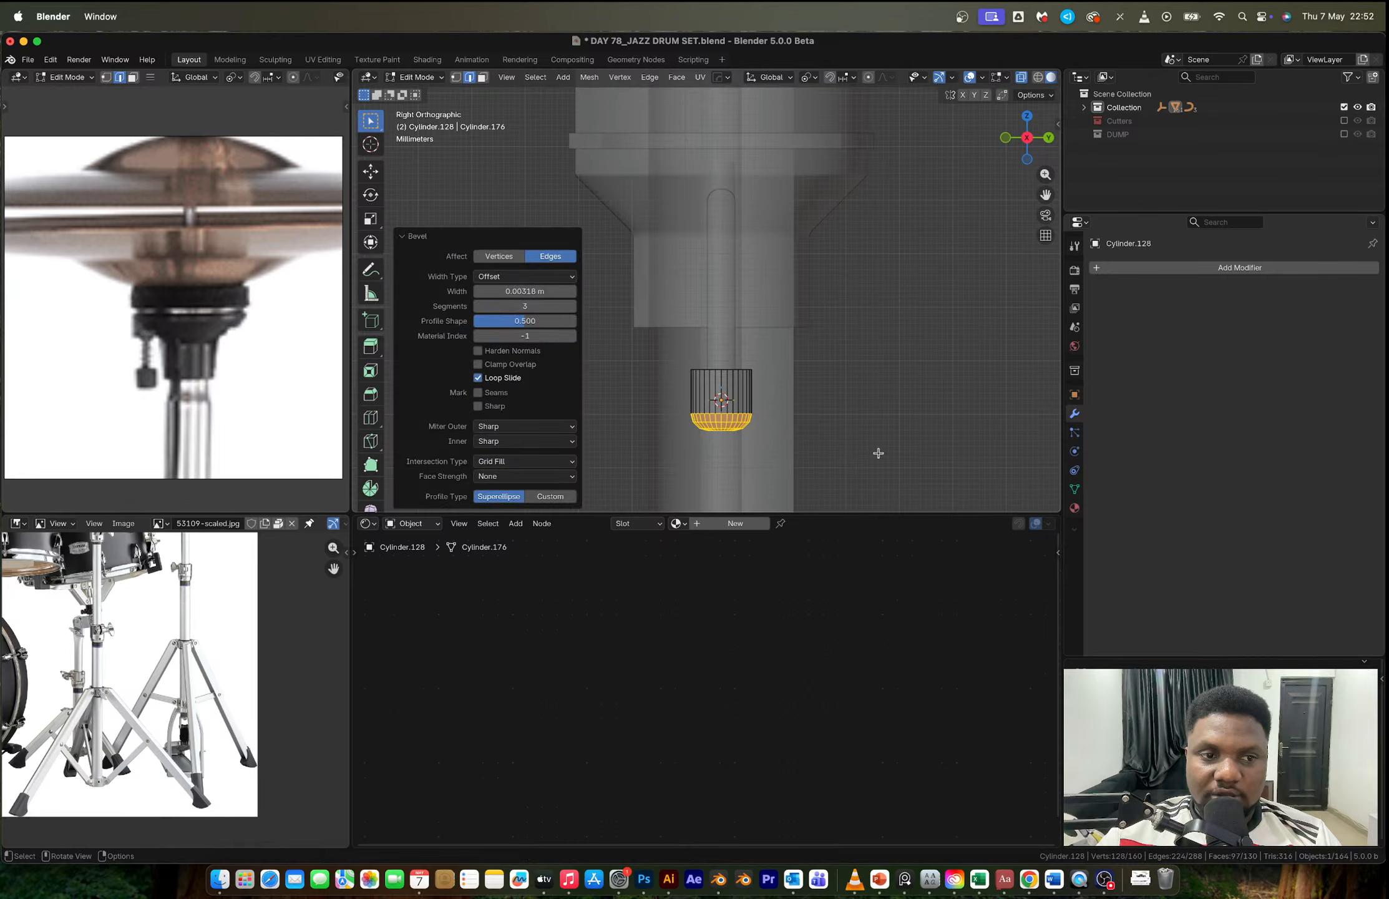
pyautogui.press('Tab')
pyautogui.hotkey('alt', 'z')
# Step: Select the thin rod and snap the 3D cursor to its centre
pyautogui.click(722, 322)
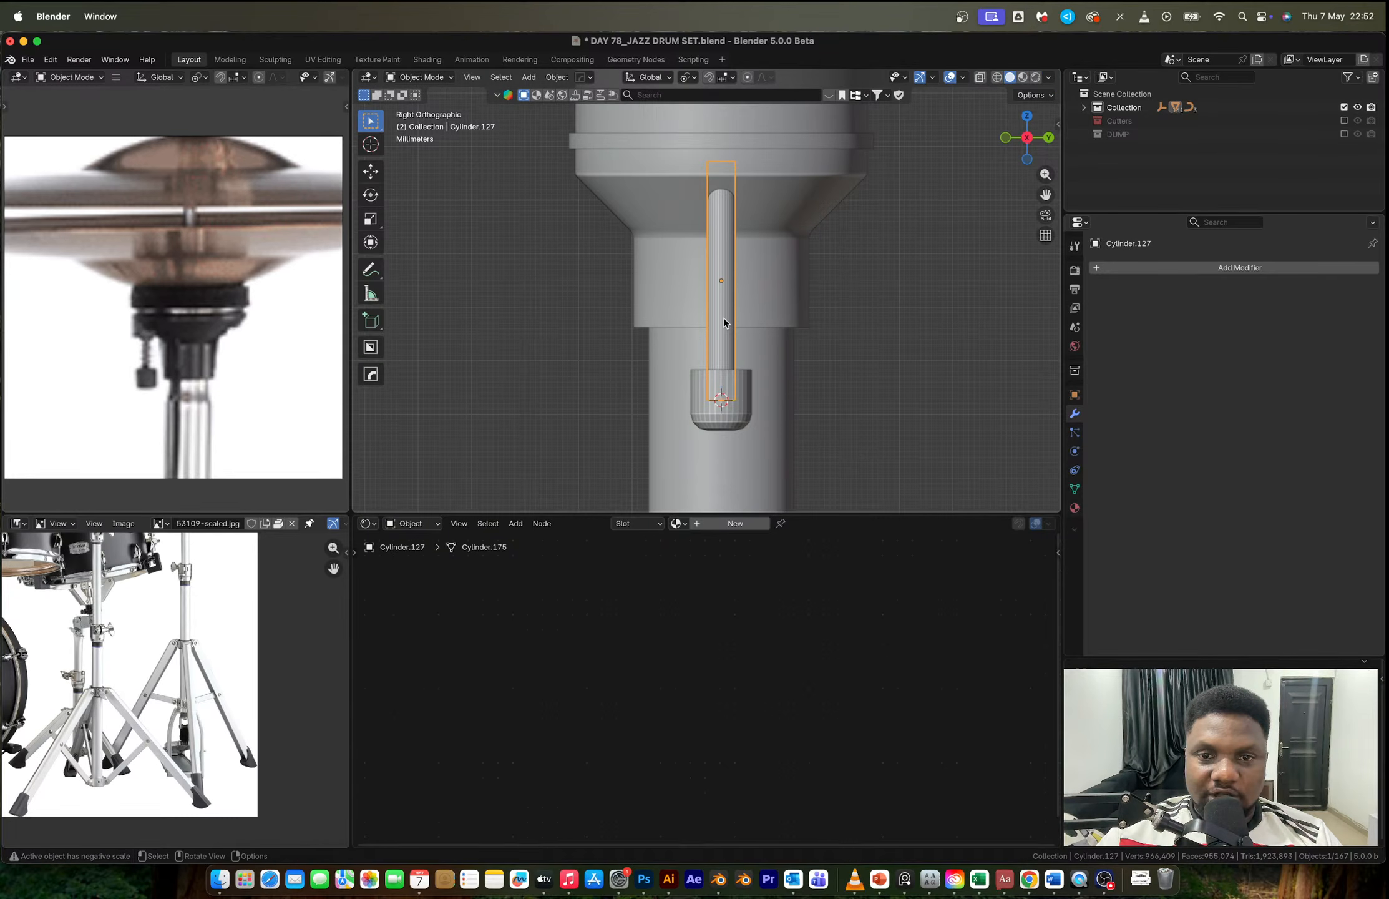
pyautogui.hotkey('shift', 's')
pyautogui.click(724, 394)
pyautogui.press('Tab')
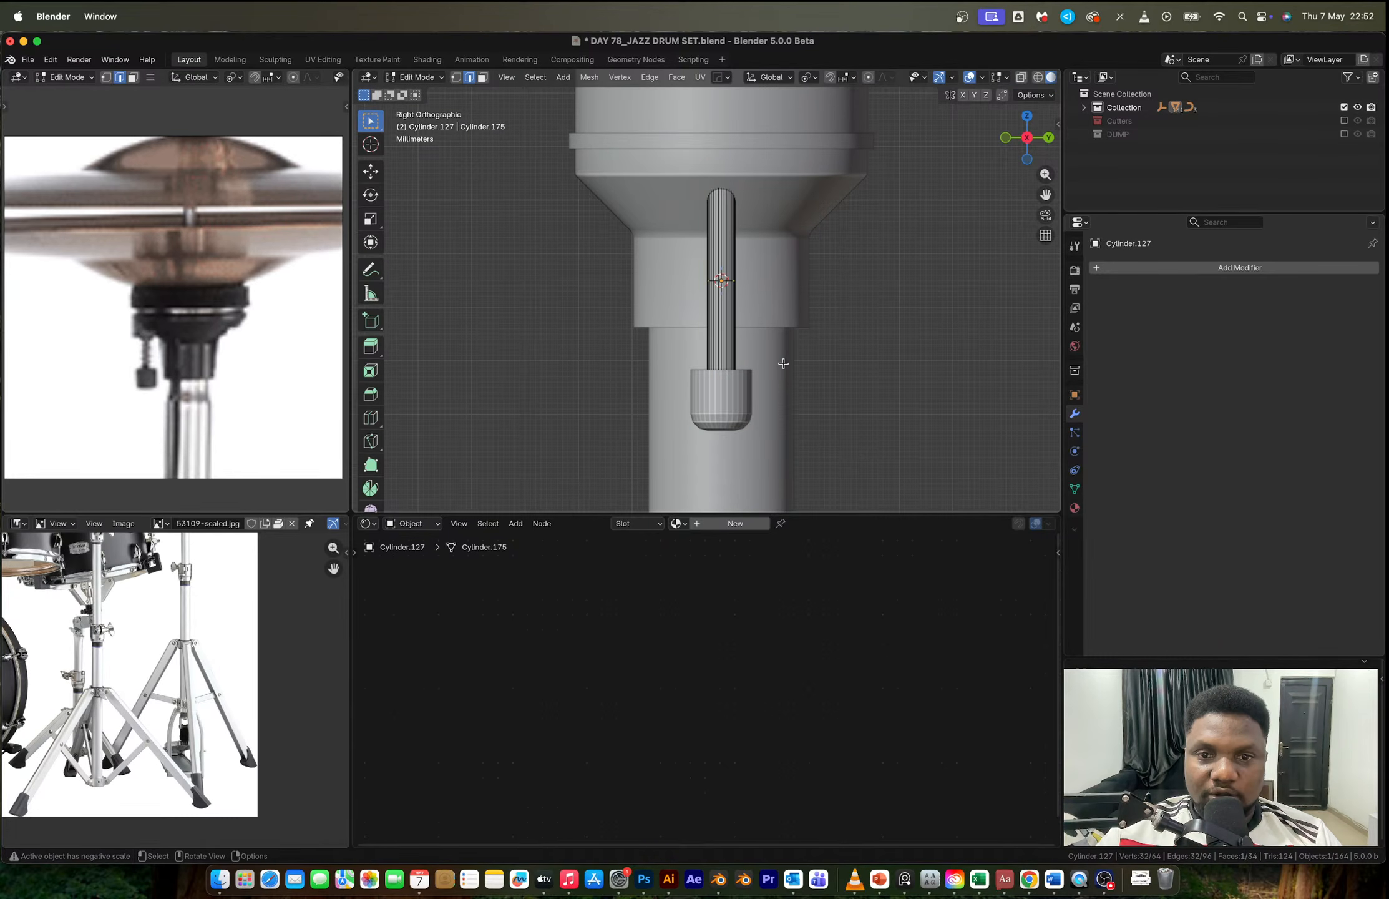
pyautogui.press('Tab')
pyautogui.press('Tab')
pyautogui.press('Tab')
# Step: Add an Archimedean spiral curve at the rod's centre and widen its radius
pyautogui.hotkey('shift', 'a')
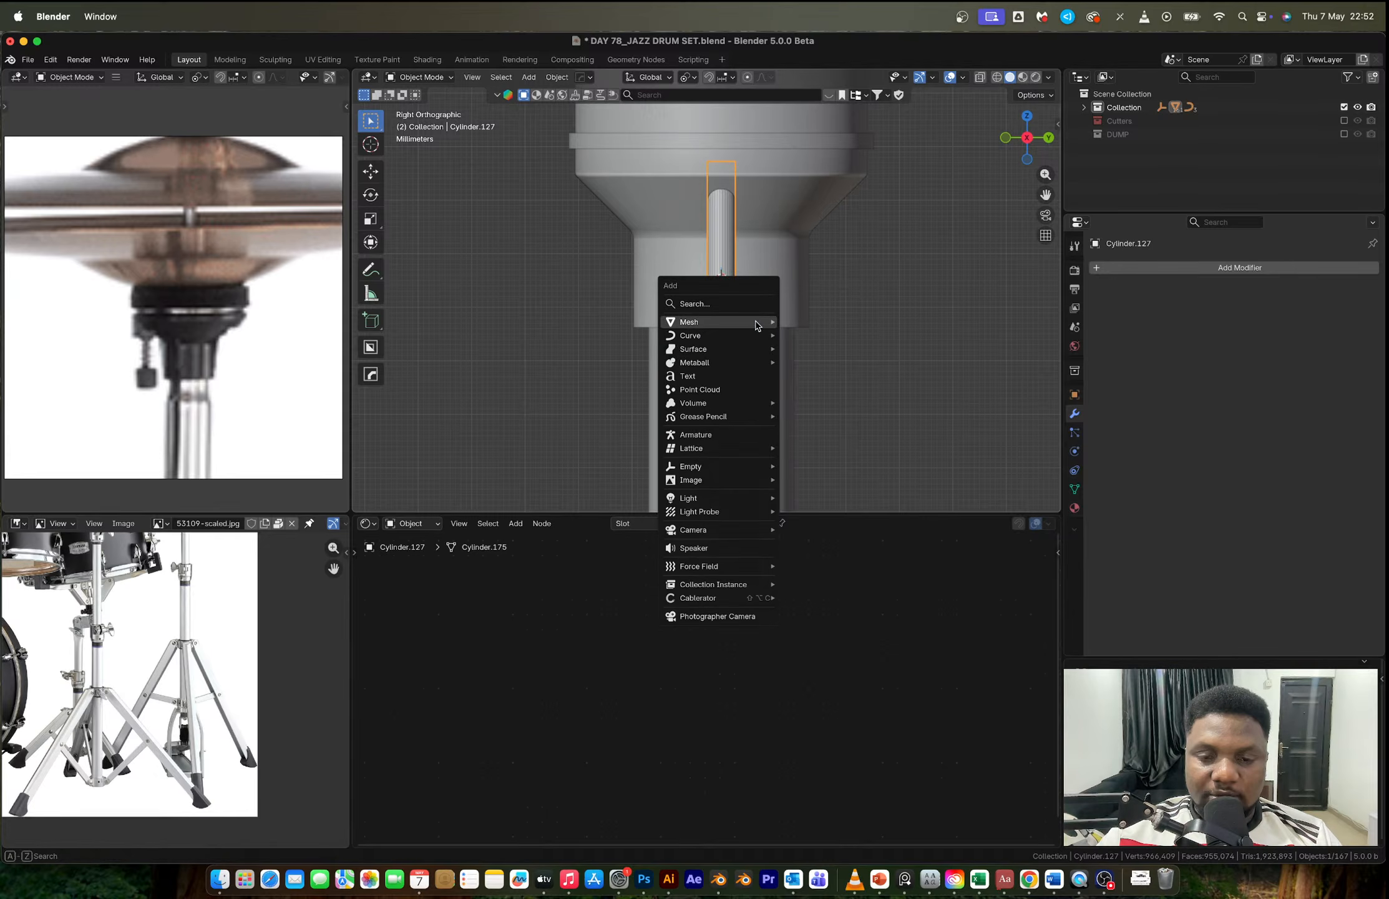
pyautogui.moveTo(718, 336)
pyautogui.moveTo(853, 503)
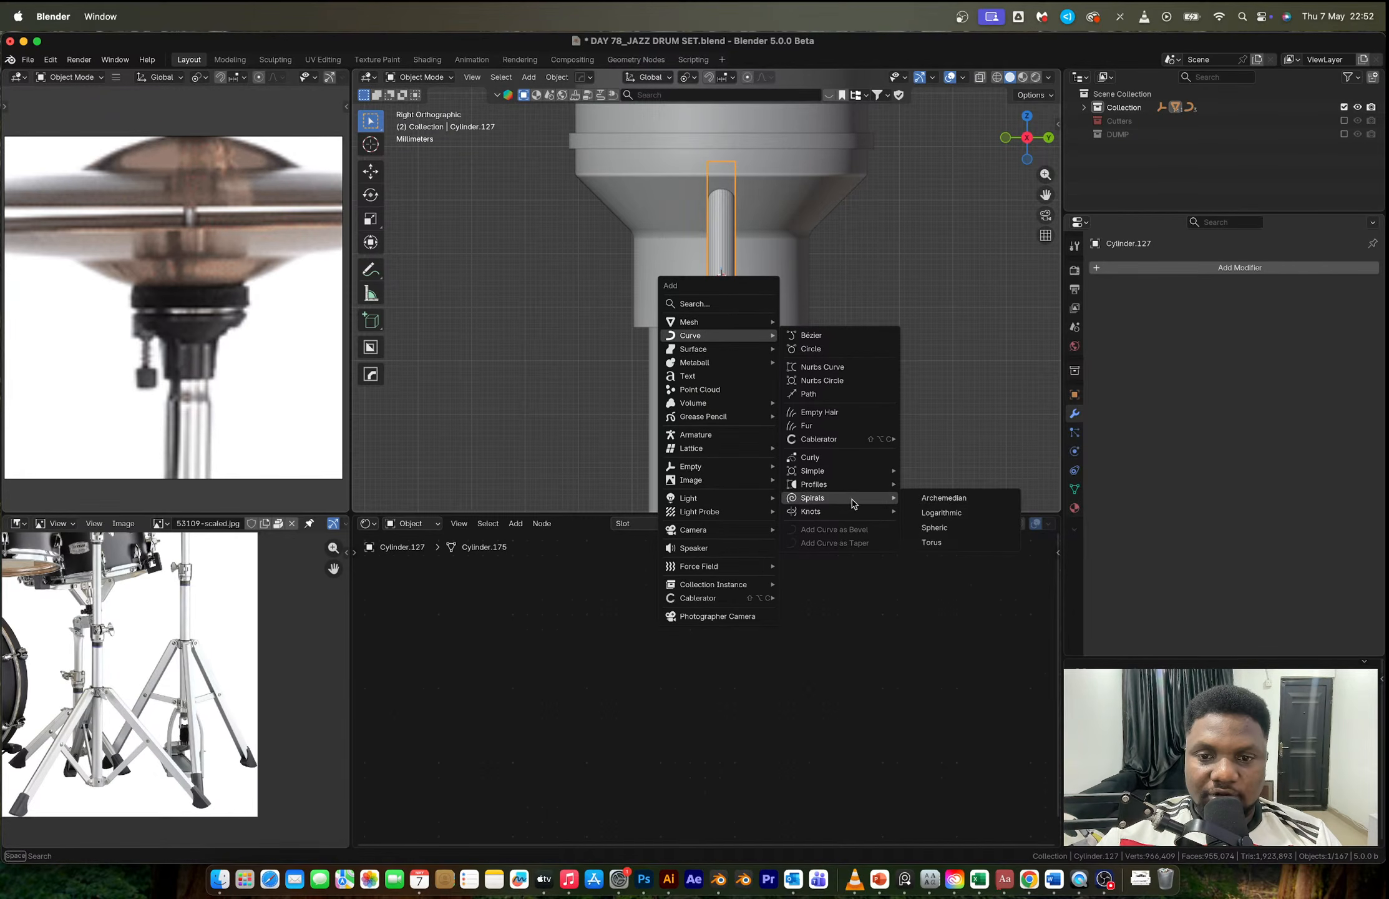
pyautogui.click(942, 498)
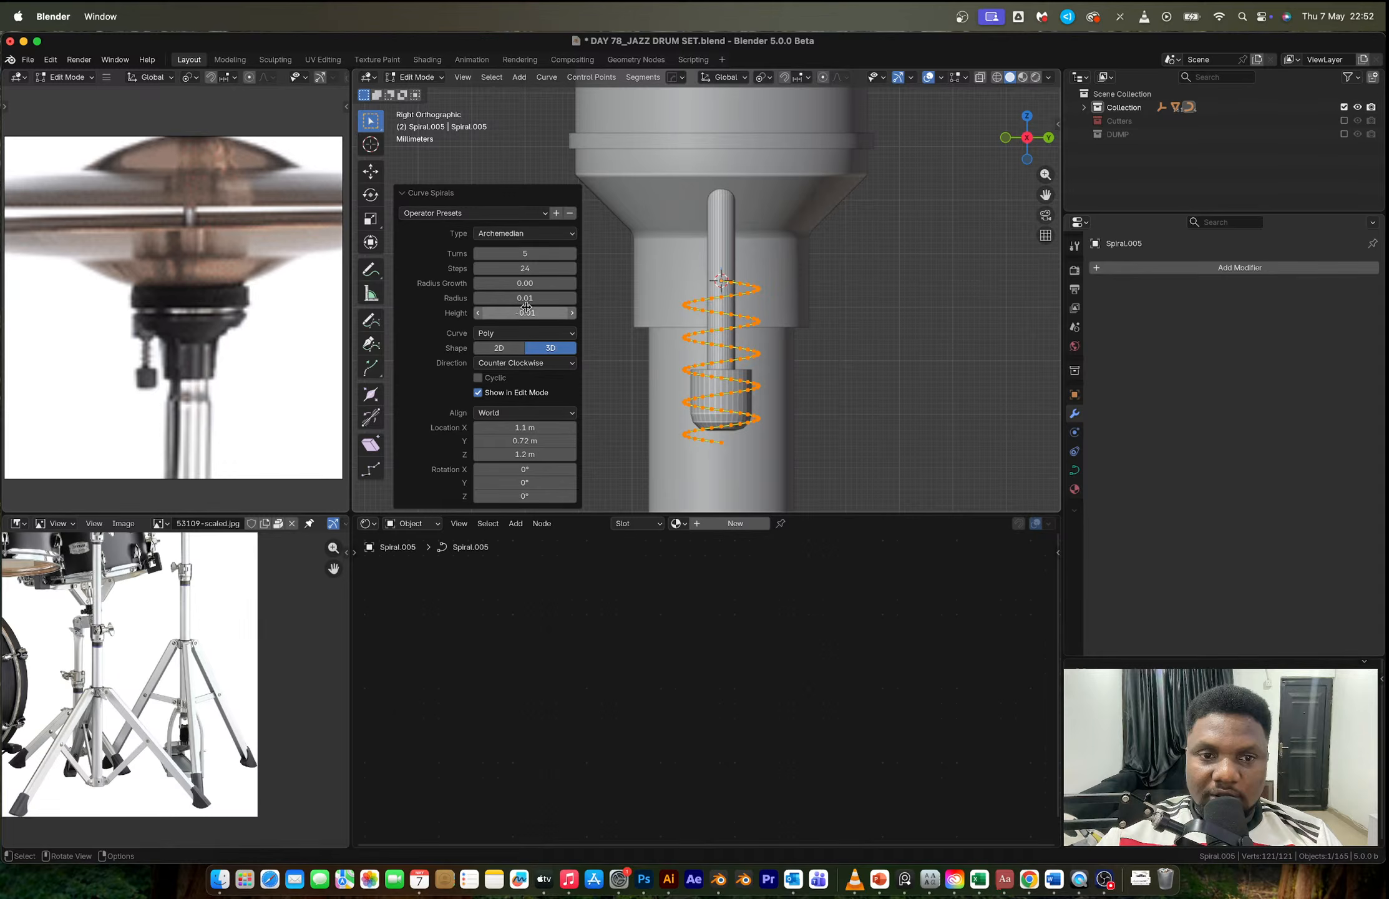
pyautogui.moveTo(526, 301)
pyautogui.mouseDown()
pyautogui.moveTo(511, 301)
pyautogui.moveTo(541, 300)
pyautogui.mouseUp()
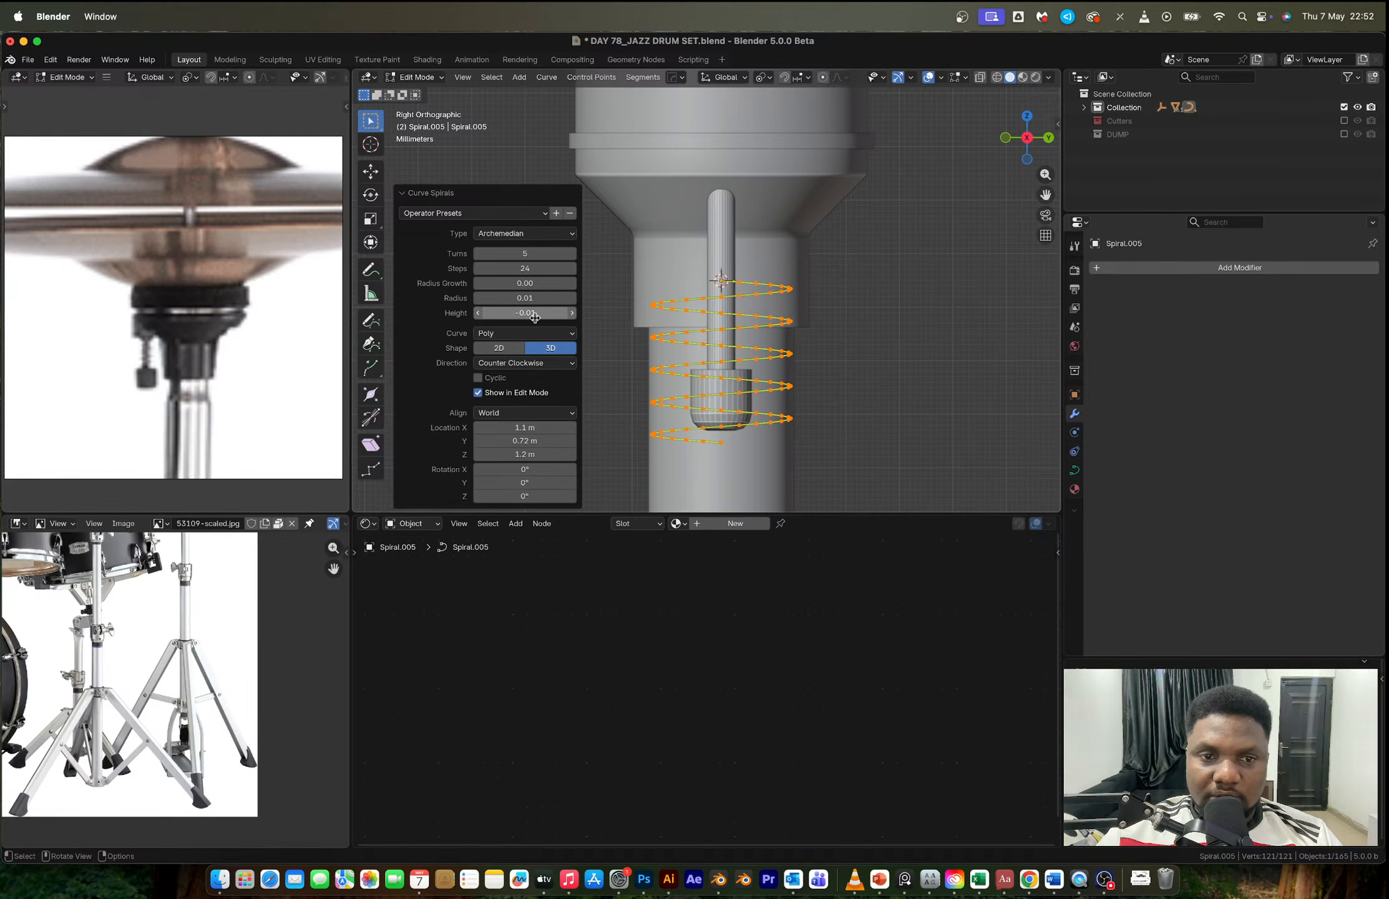
# Step: Set the spiral's number of turns to 16
pyautogui.click(572, 254)
pyautogui.click(572, 254)
pyautogui.click(571, 254)
pyautogui.click(572, 254)
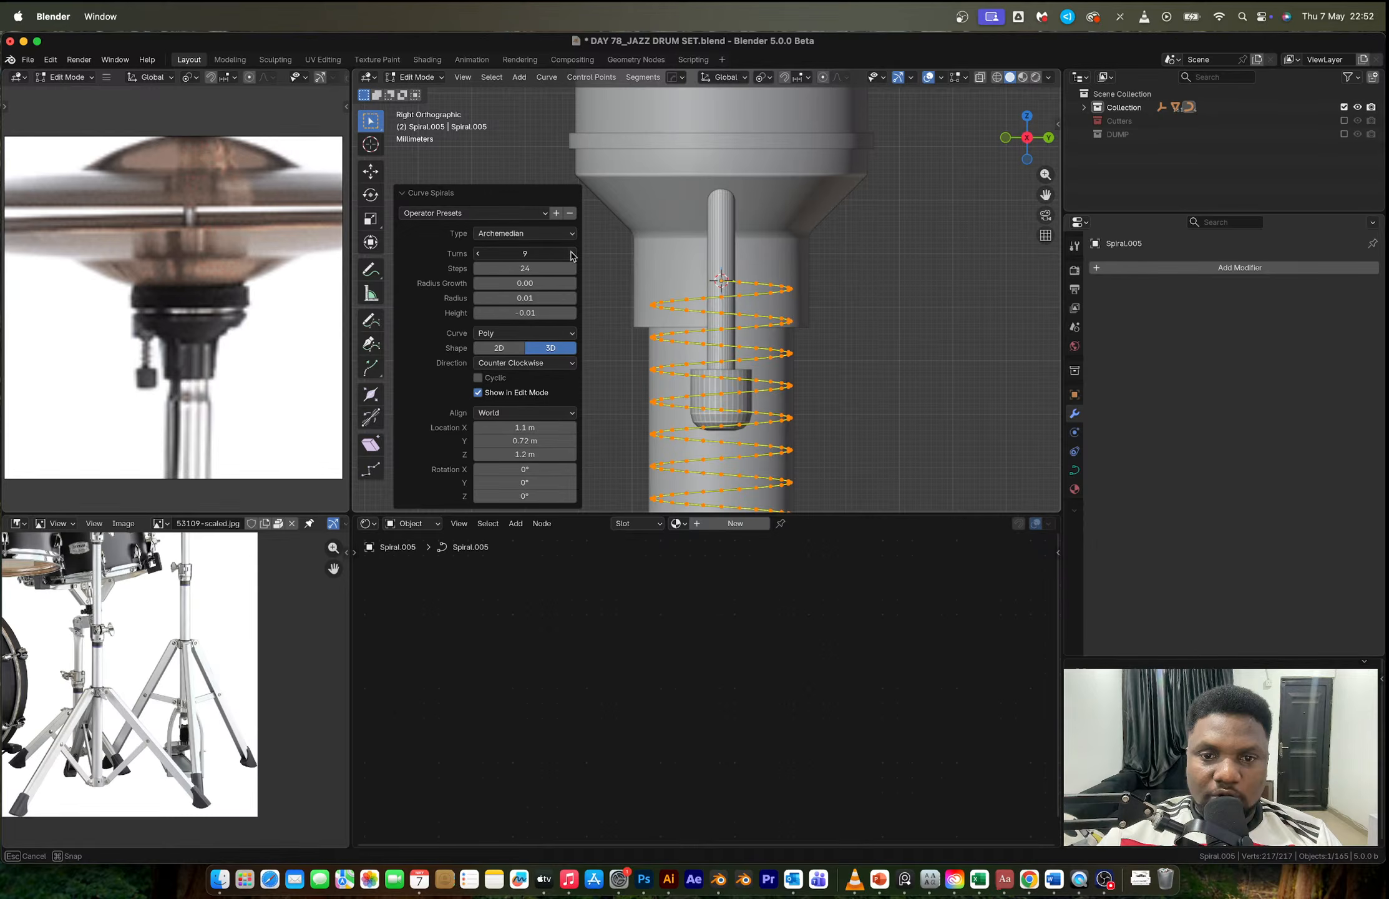
pyautogui.click(573, 256)
pyautogui.click(572, 256)
pyautogui.click(573, 256)
pyautogui.scroll(-5, 611, 267)
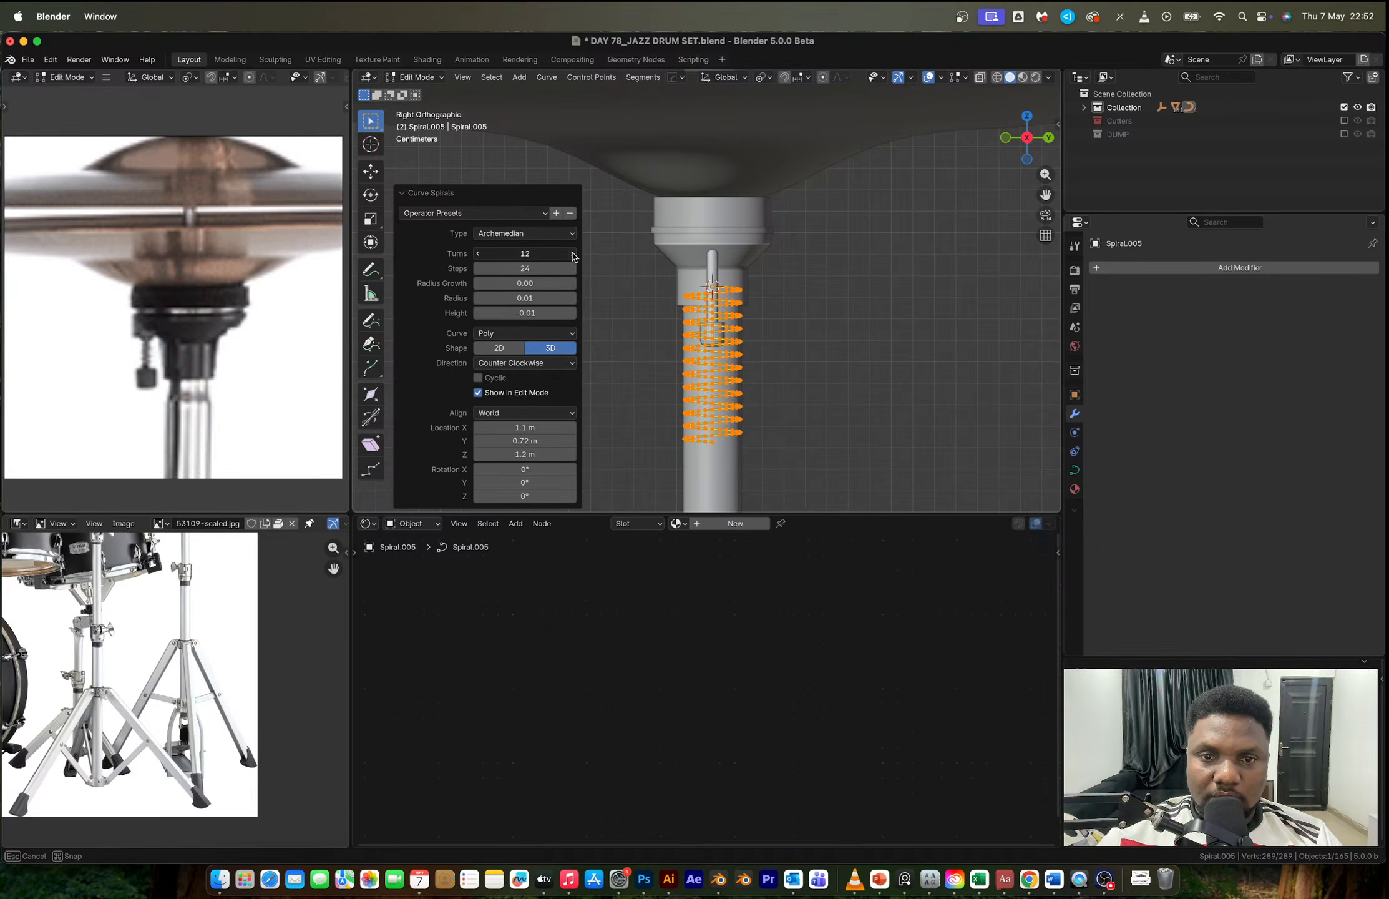
pyautogui.click(572, 255)
pyautogui.click(572, 255)
pyautogui.click(572, 256)
pyautogui.click(572, 255)
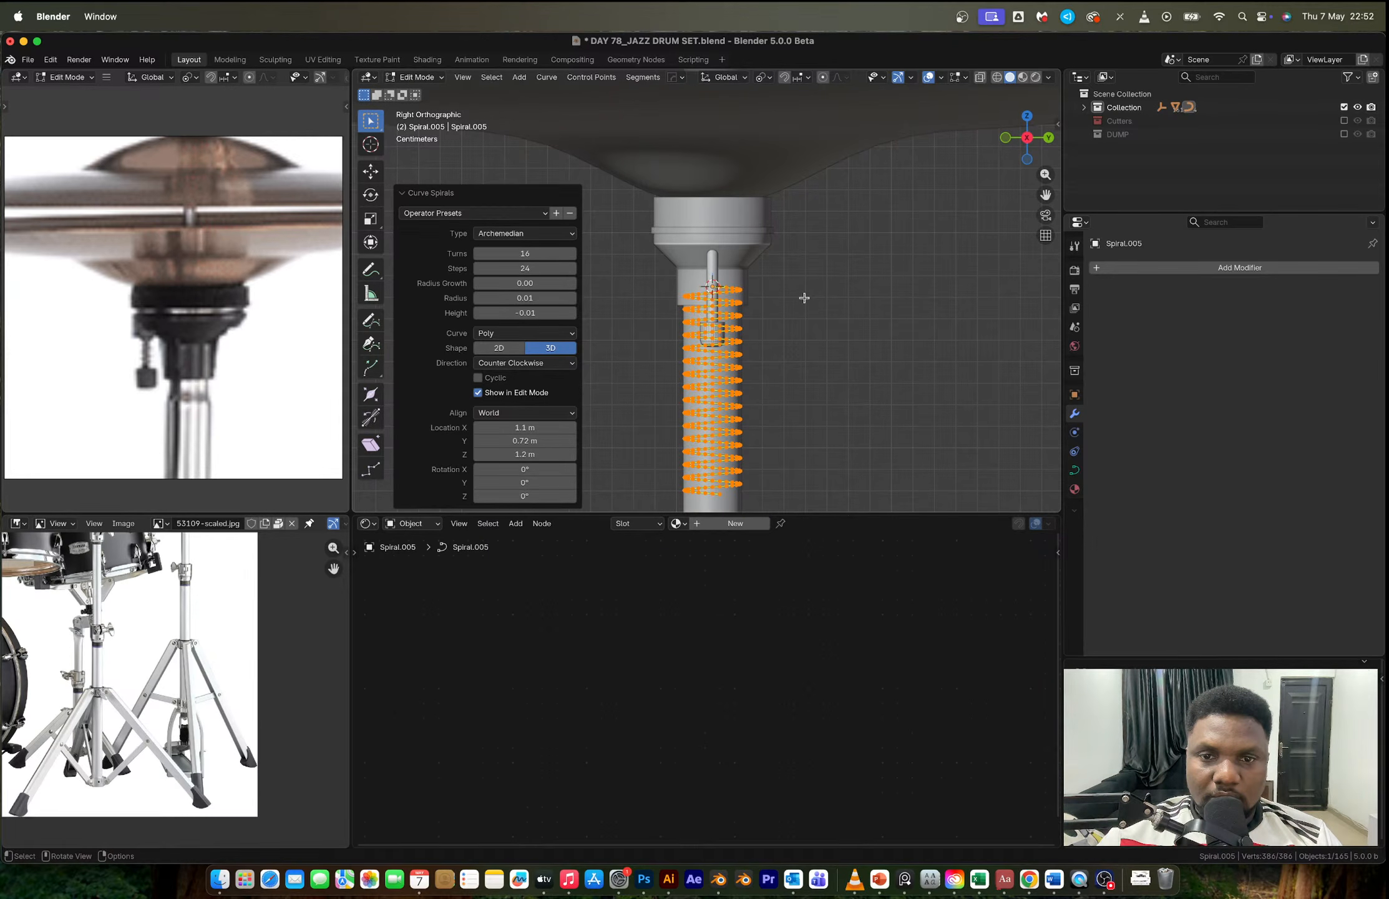
# Step: Scale the spiral down by 0.288, stretch it 1.019 along Z and move it up so that it wraps the rod
pyautogui.press('Tab')
pyautogui.press('s')
pyautogui.click(749, 306)
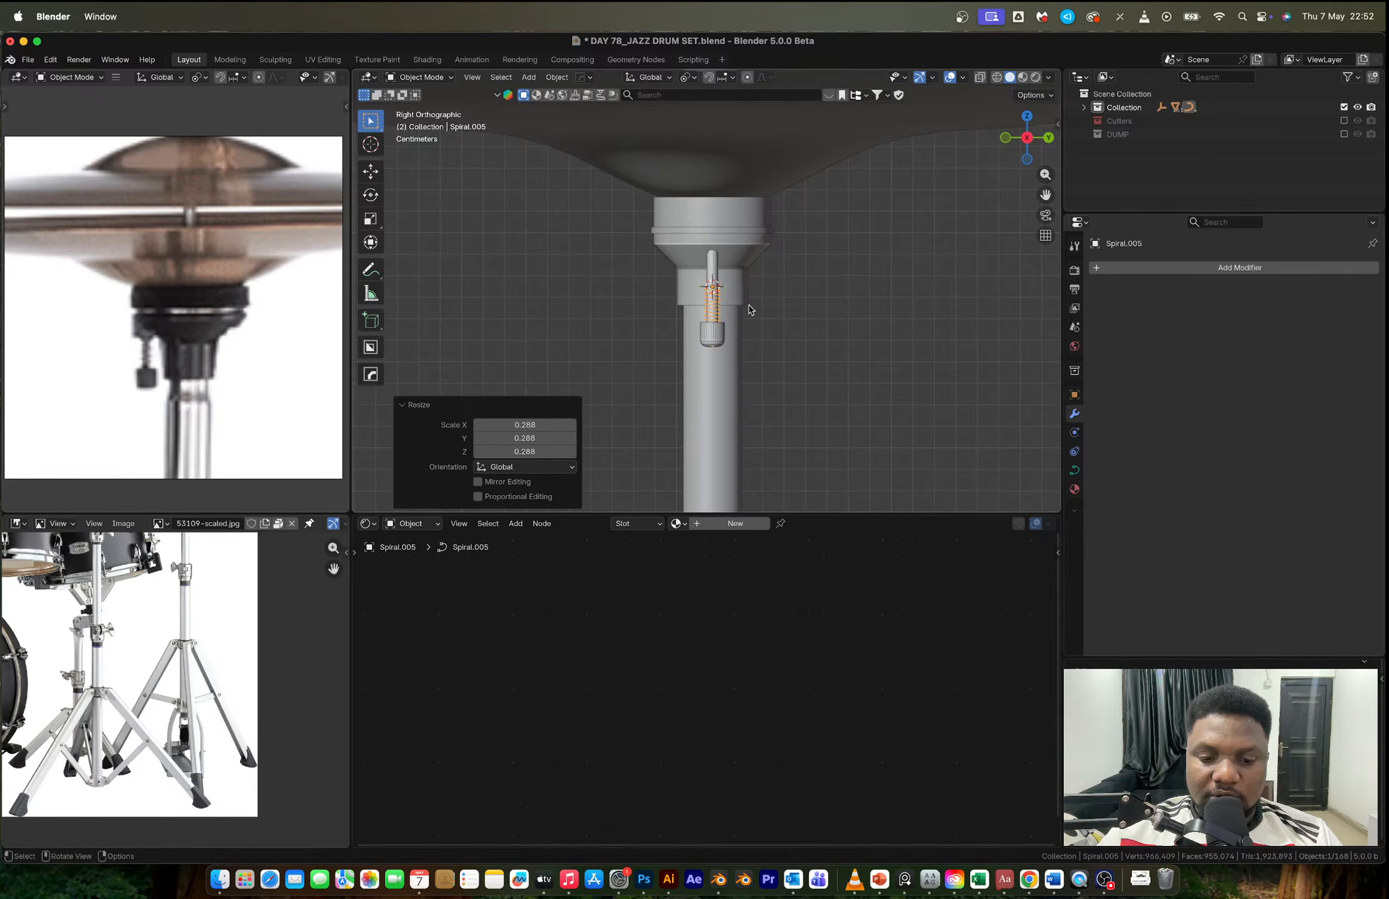
pyautogui.press('g')
pyautogui.press('z')
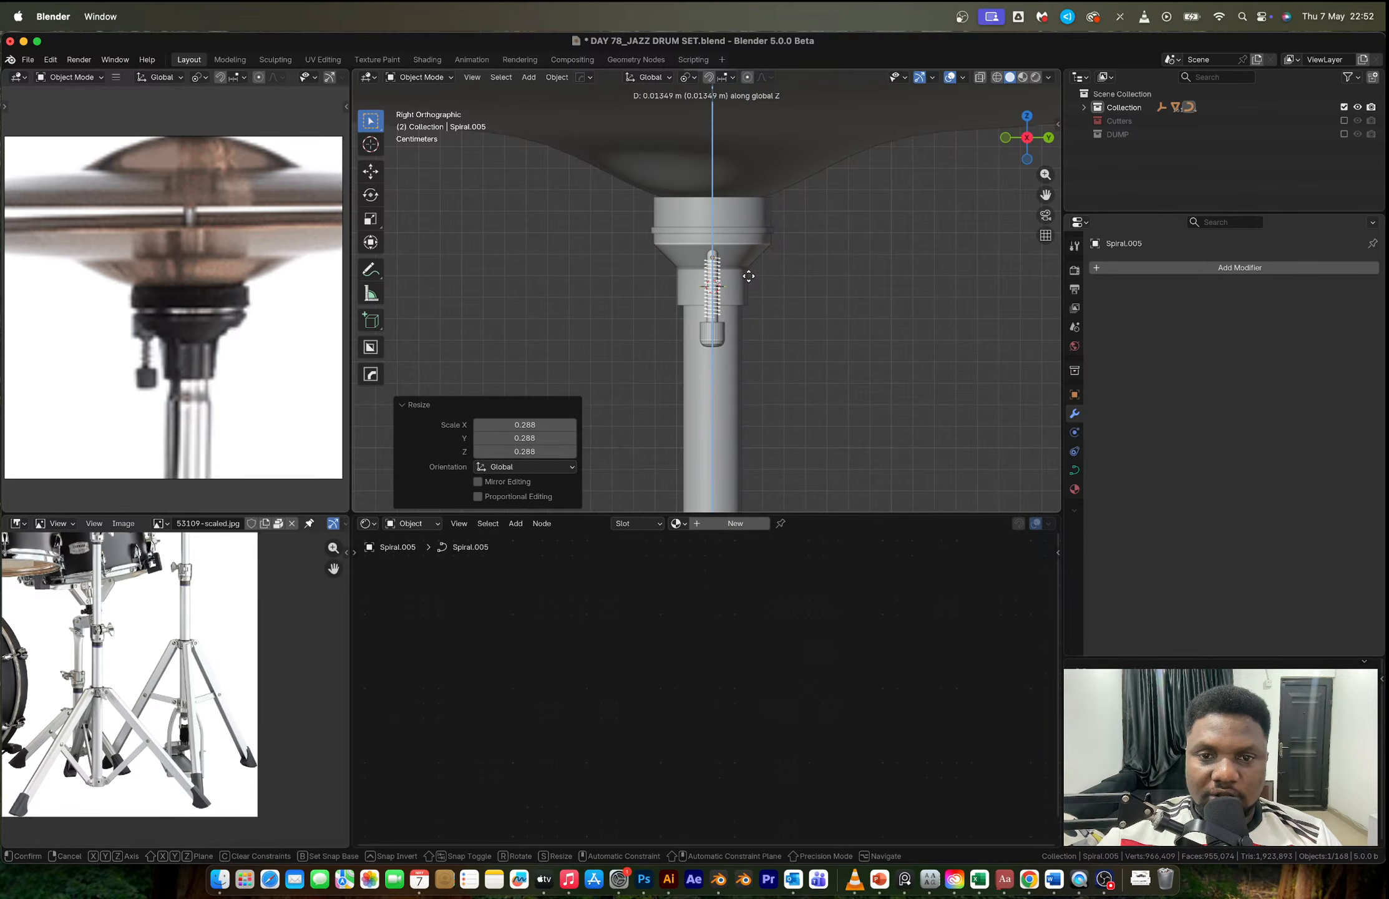
pyautogui.press('z')
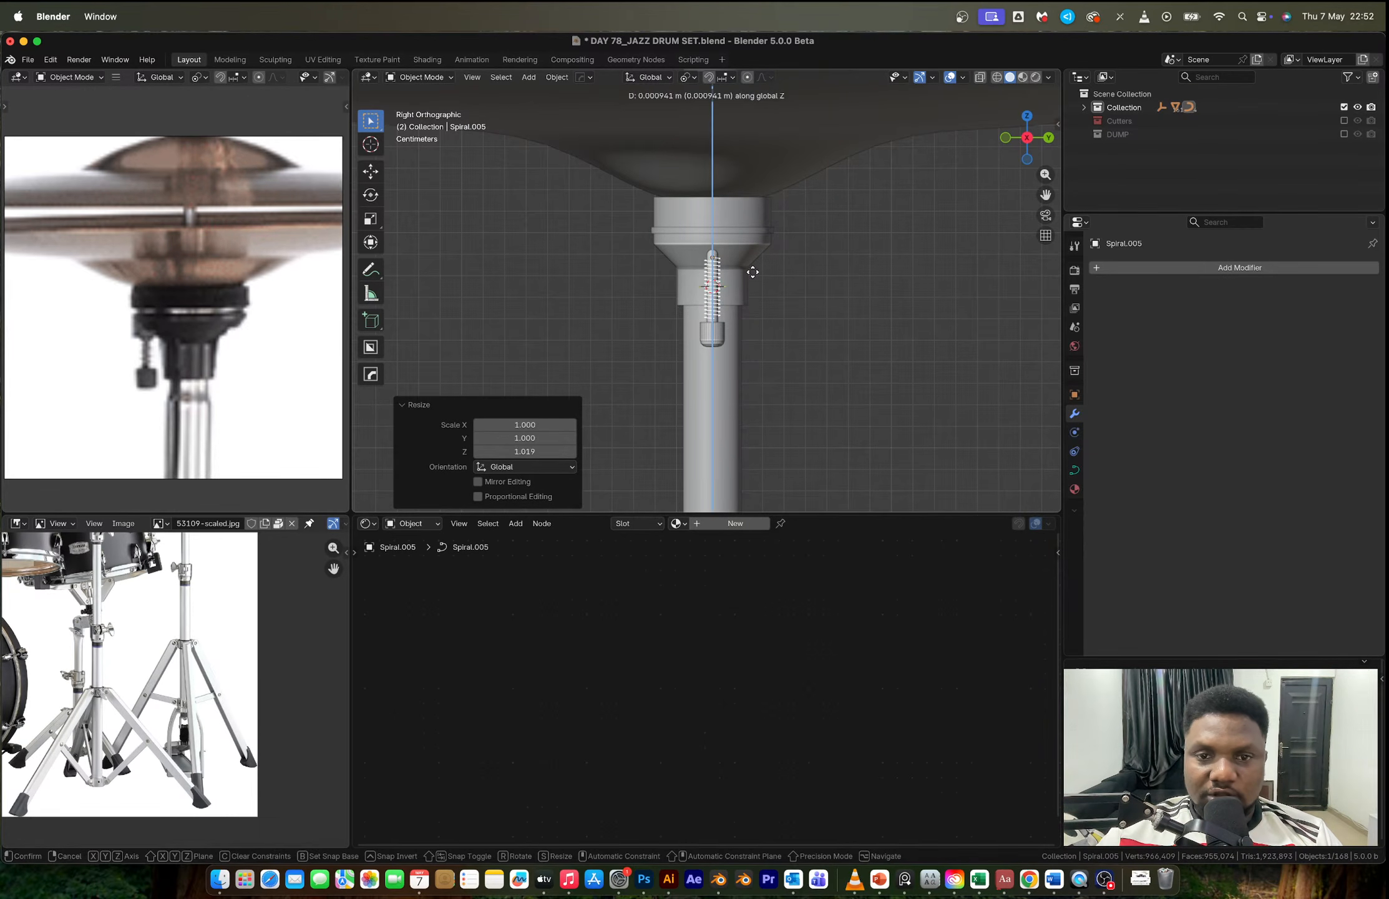
pyautogui.click(752, 272)
# Step: Turn the spiral into a thick spring with preview resolution 4 and bevel depth 0.002 m, and stretch it 1.125 along Z
pyautogui.click(1075, 472)
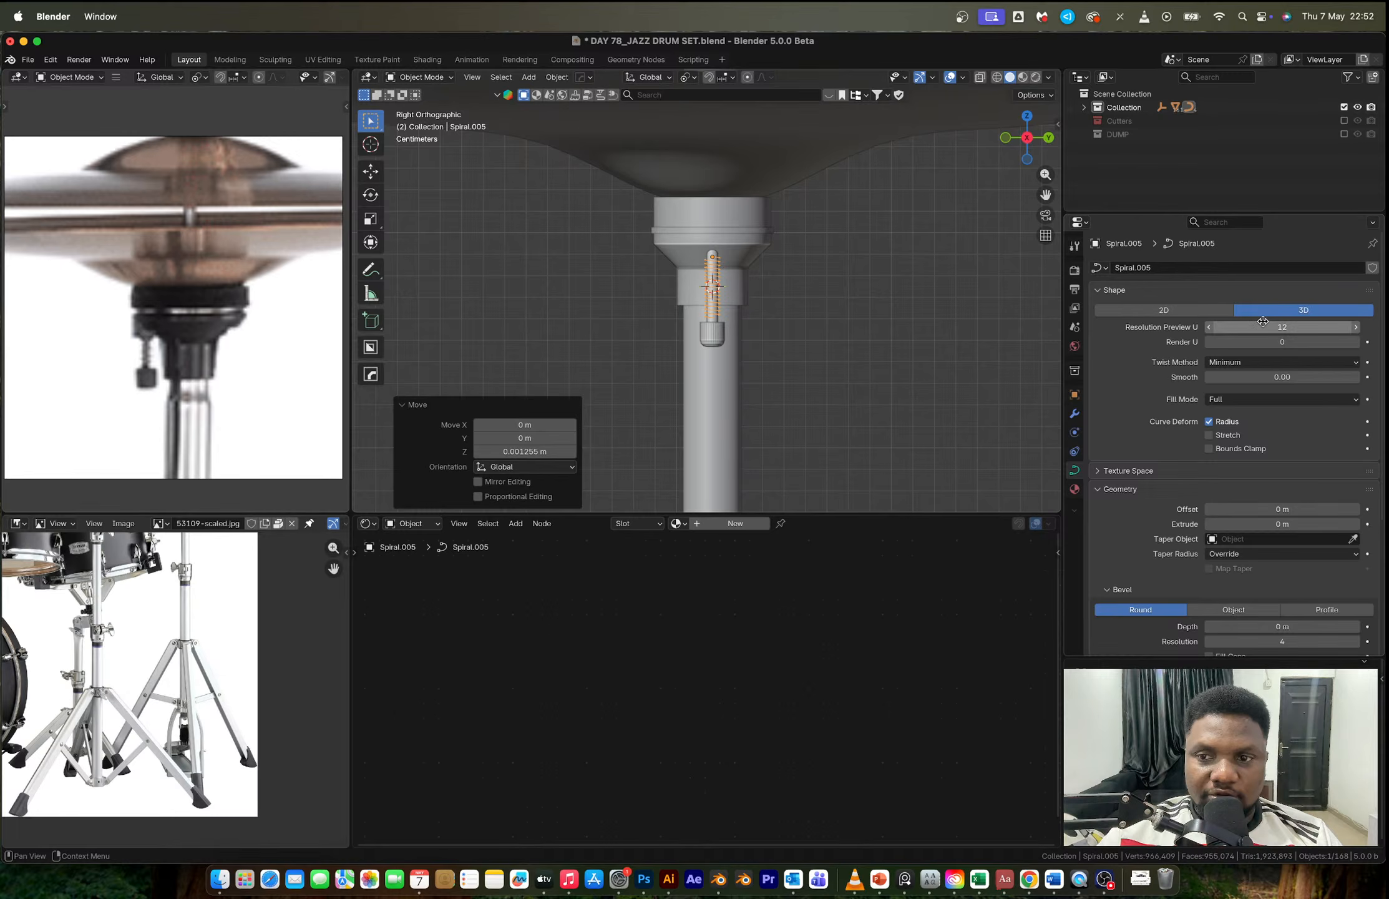
pyautogui.moveTo(1263, 321); pyautogui.dragTo(1242, 320)
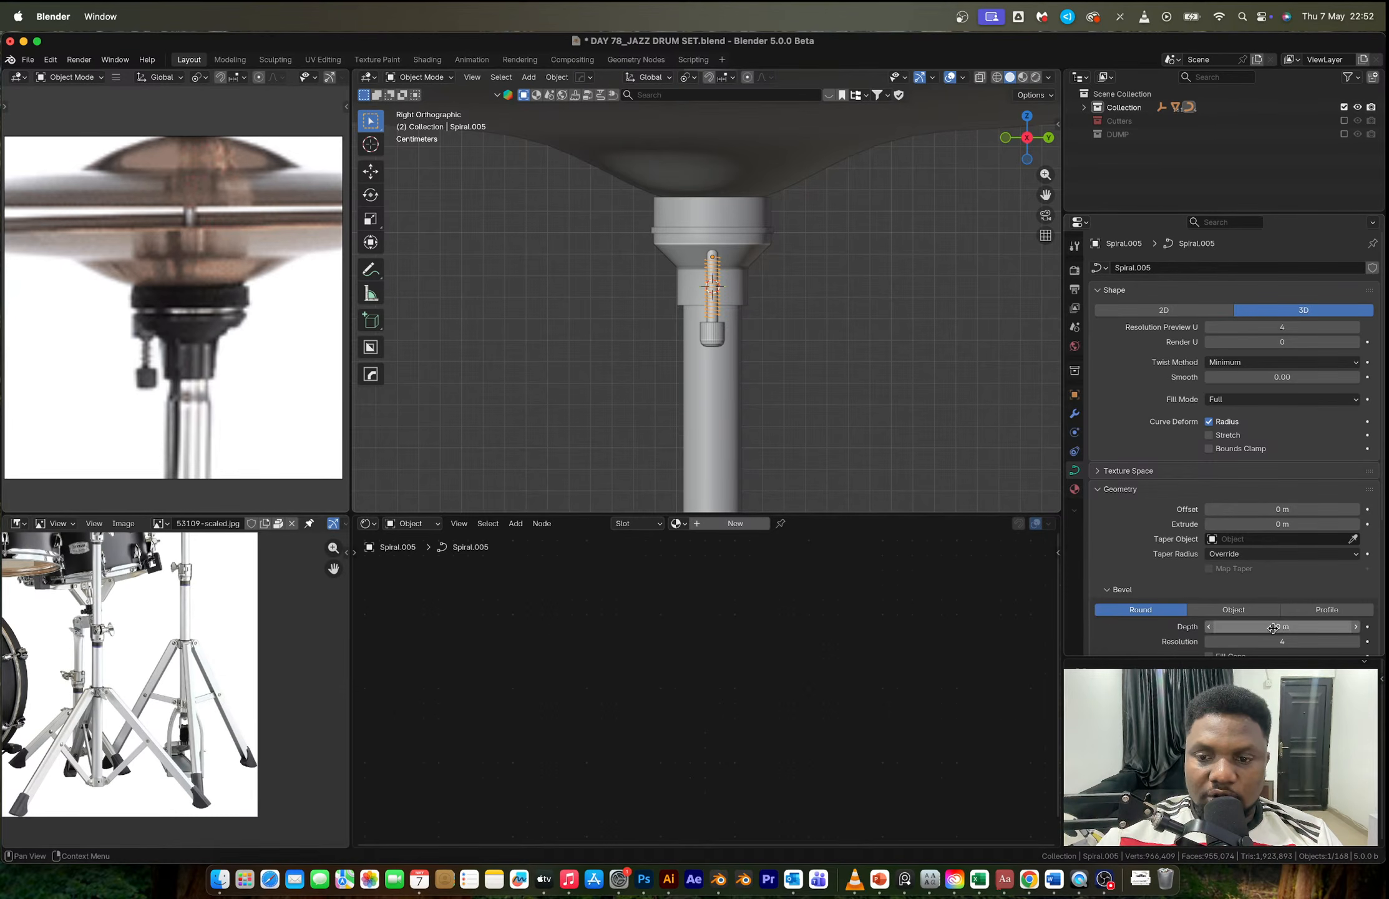
pyautogui.moveTo(1282, 626)
pyautogui.mouseDown()
pyautogui.moveTo(1295, 626)
pyautogui.moveTo(1264, 626)
pyautogui.mouseUp()
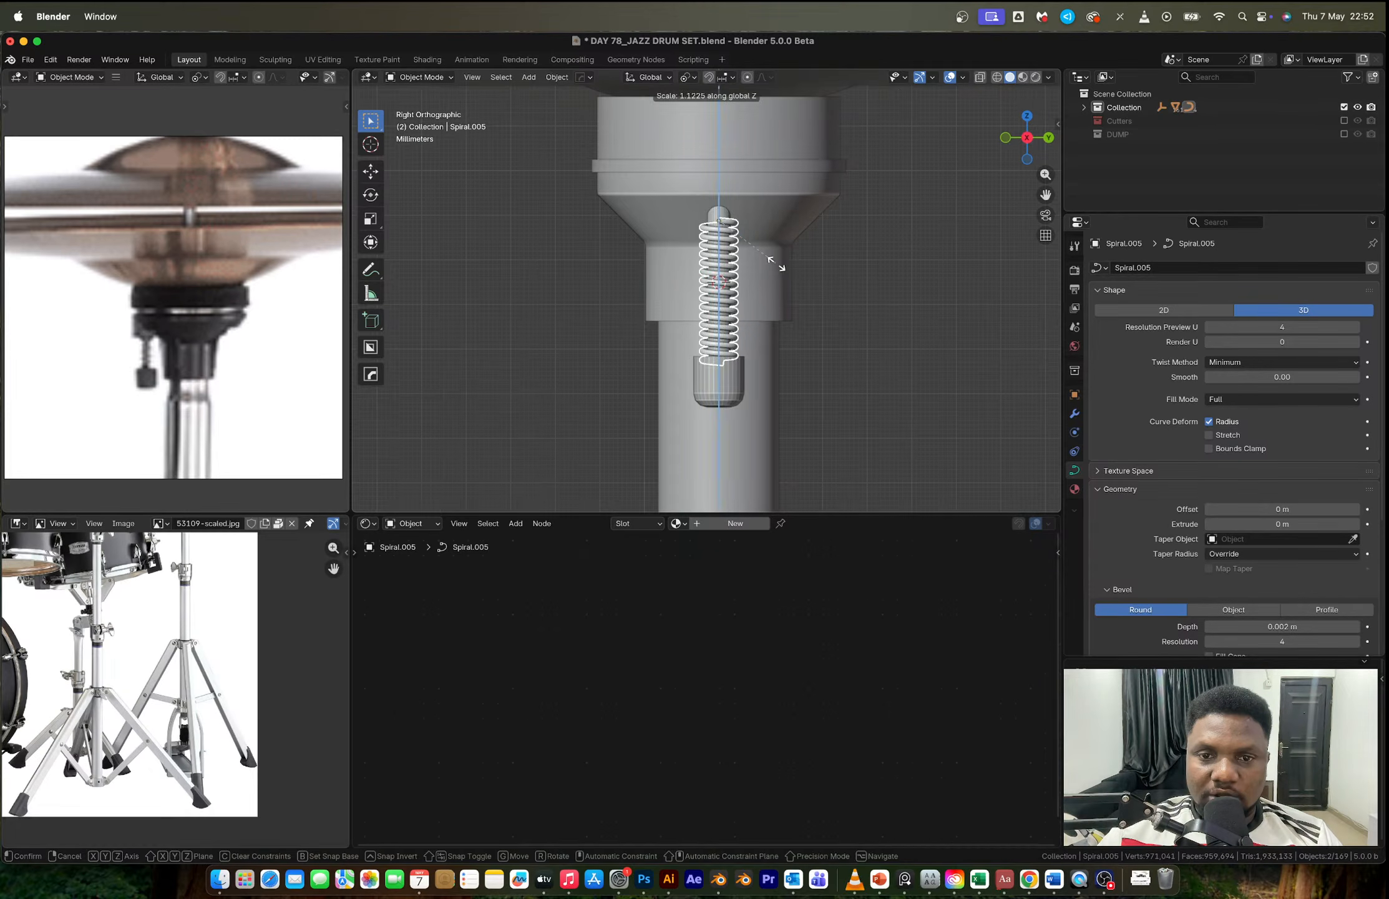
pyautogui.click(776, 262)
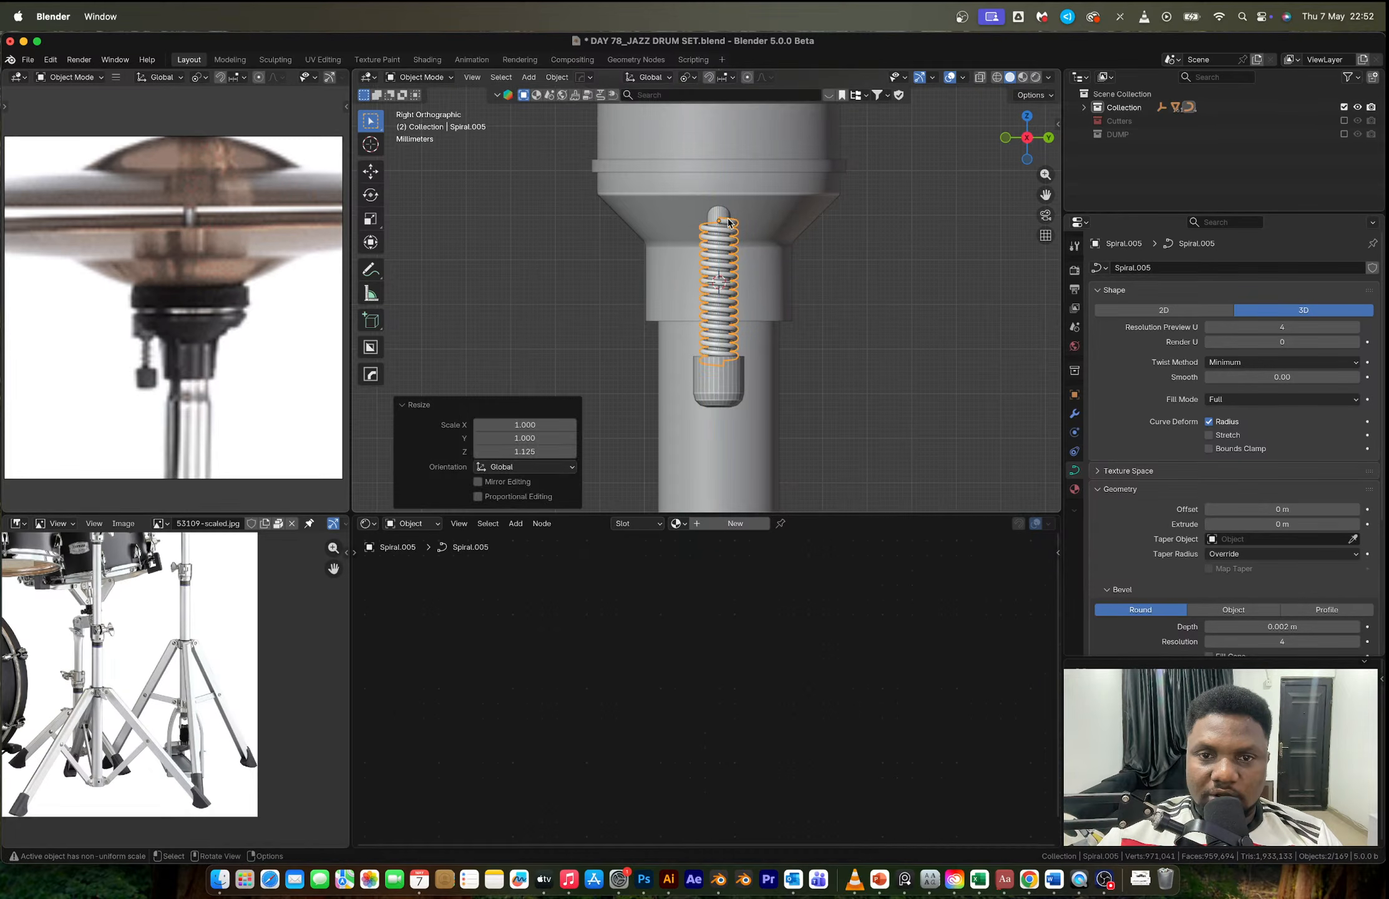
# Step: Shade the thin rod inside the spring auto smooth
pyautogui.click(720, 216)
pyautogui.rightClick(720, 216)
pyautogui.click(720, 214)
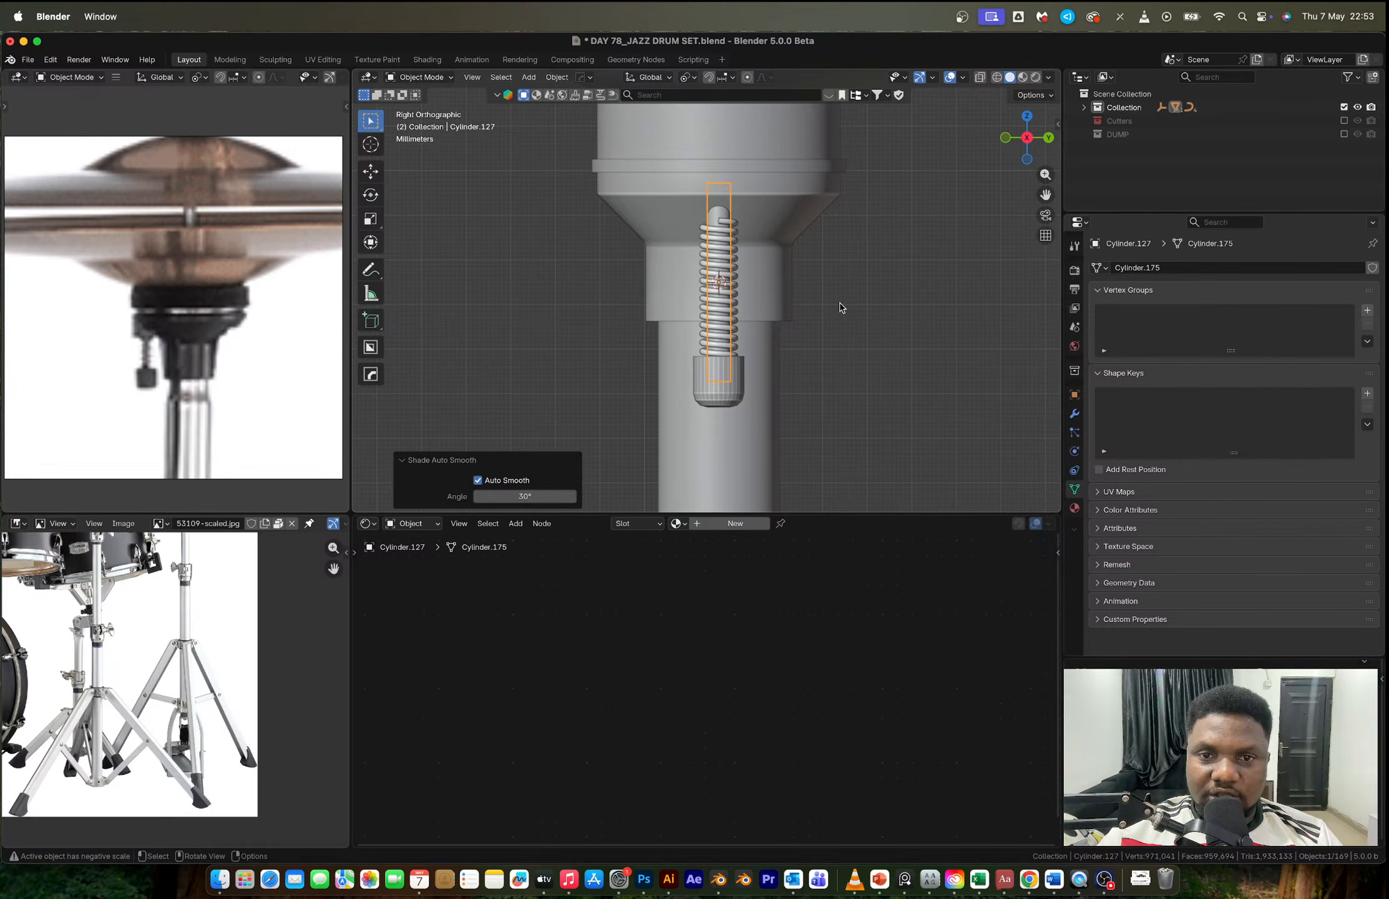
# Step: Scale the rod, spring and knob together to about 0.936 with Z locked, and shade the knob auto smooth
pyautogui.moveTo(840, 307); pyautogui.dragTo(727, 231, button='middle')
pyautogui.keyDown('shift'); pyautogui.click(744, 275); pyautogui.keyUp('shift')
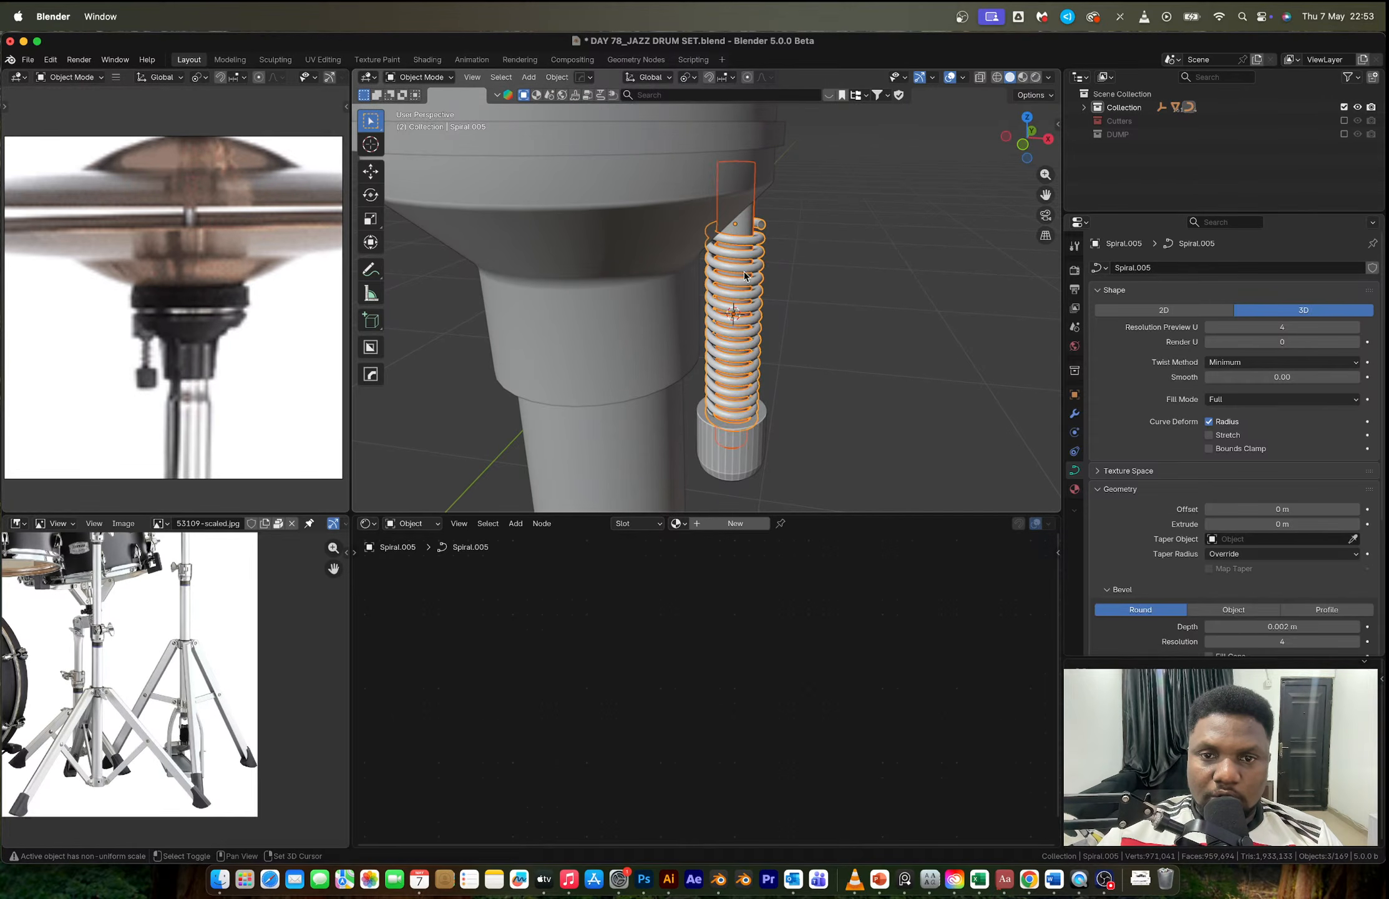
pyautogui.keyDown('shift'); pyautogui.click(746, 392); pyautogui.keyUp('shift')
pyautogui.press('s')
pyautogui.hotkey('shift', 'z')
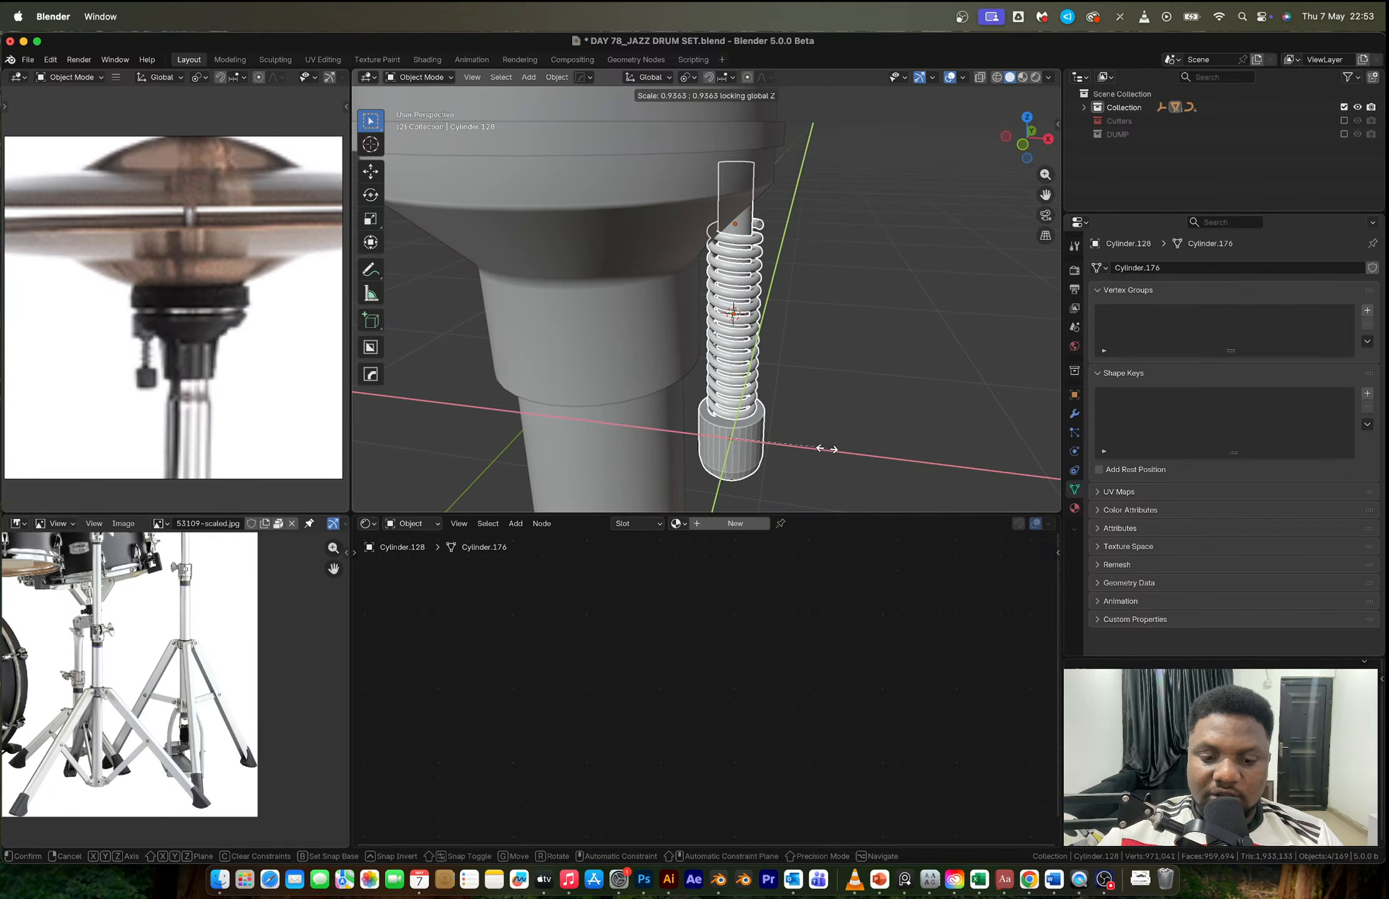
pyautogui.click(827, 448)
pyautogui.press('s')
pyautogui.click(825, 453)
pyautogui.rightClick(760, 449)
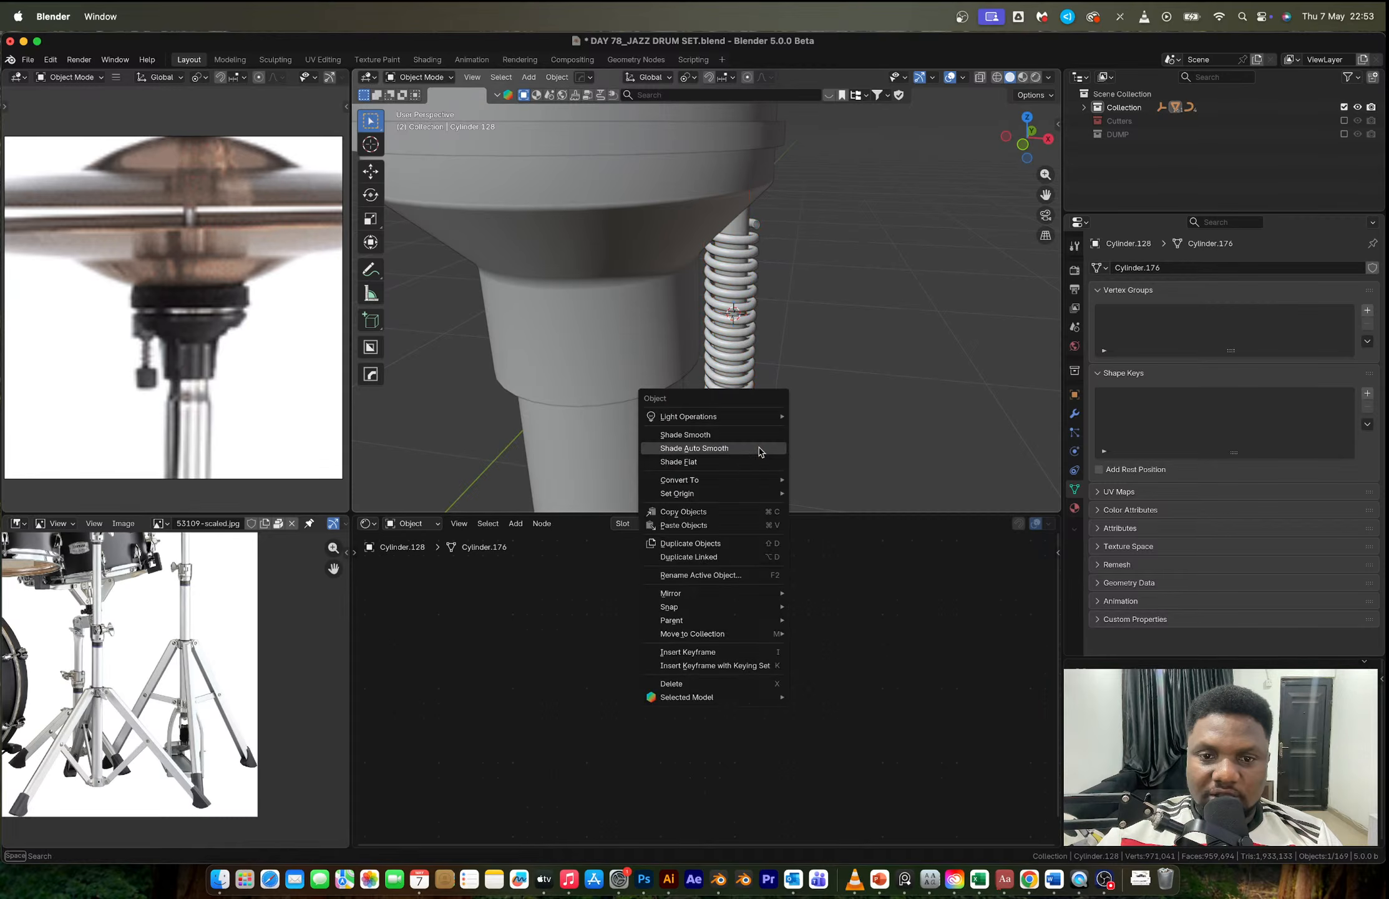
pyautogui.click(759, 449)
# Step: Compare the hi-hat stand's height and proportions with the drum set in the reference photo
pyautogui.scroll(-3, 806, 431)
pyautogui.moveTo(807, 432); pyautogui.dragTo(833, 382, button='middle')
pyautogui.scroll(-5, 191, 337)
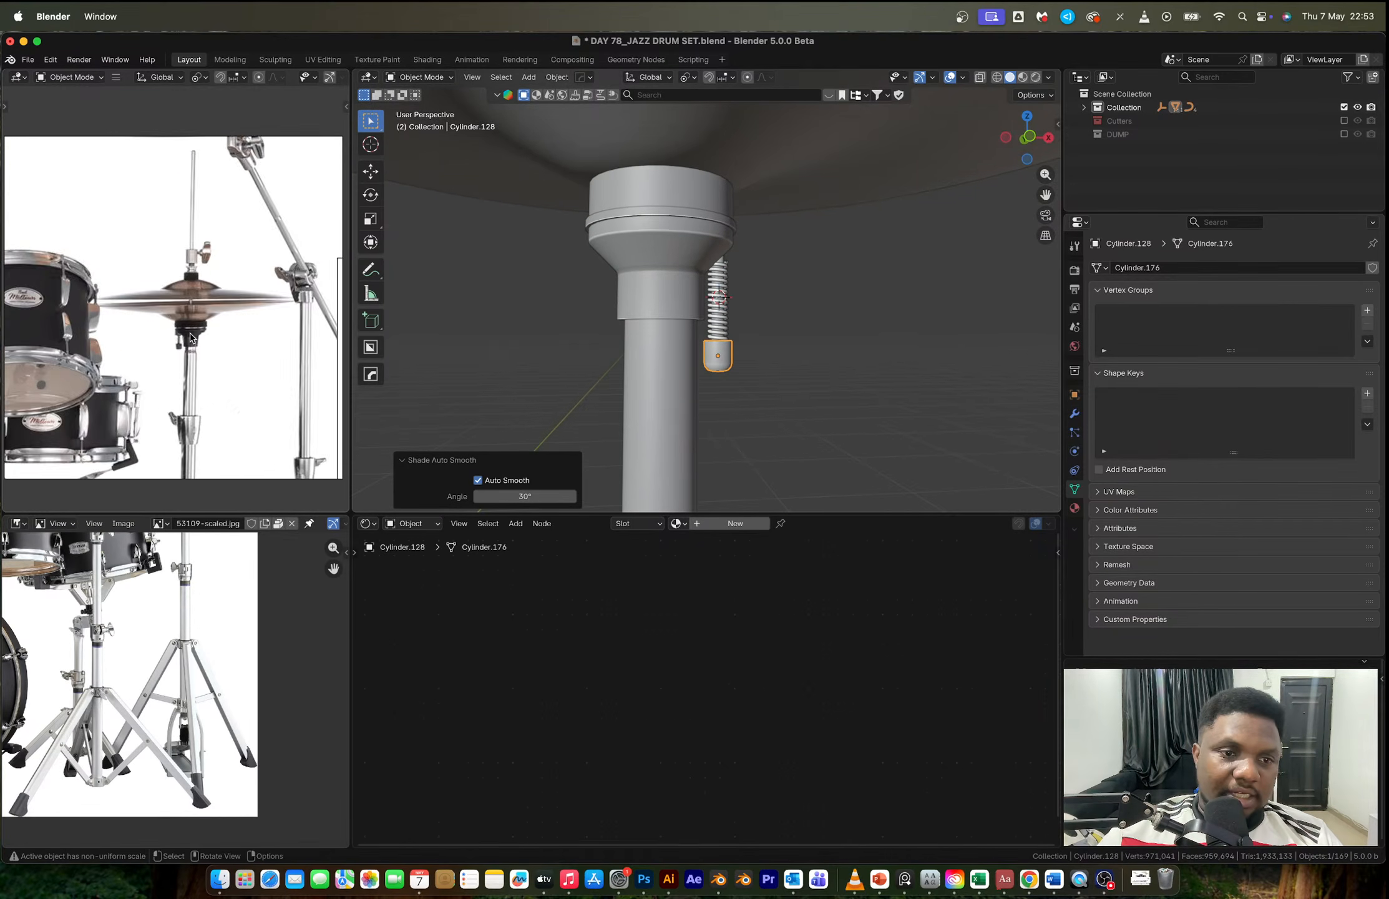
pyautogui.scroll(-2, 190, 337)
pyautogui.scroll(-6, 769, 348)
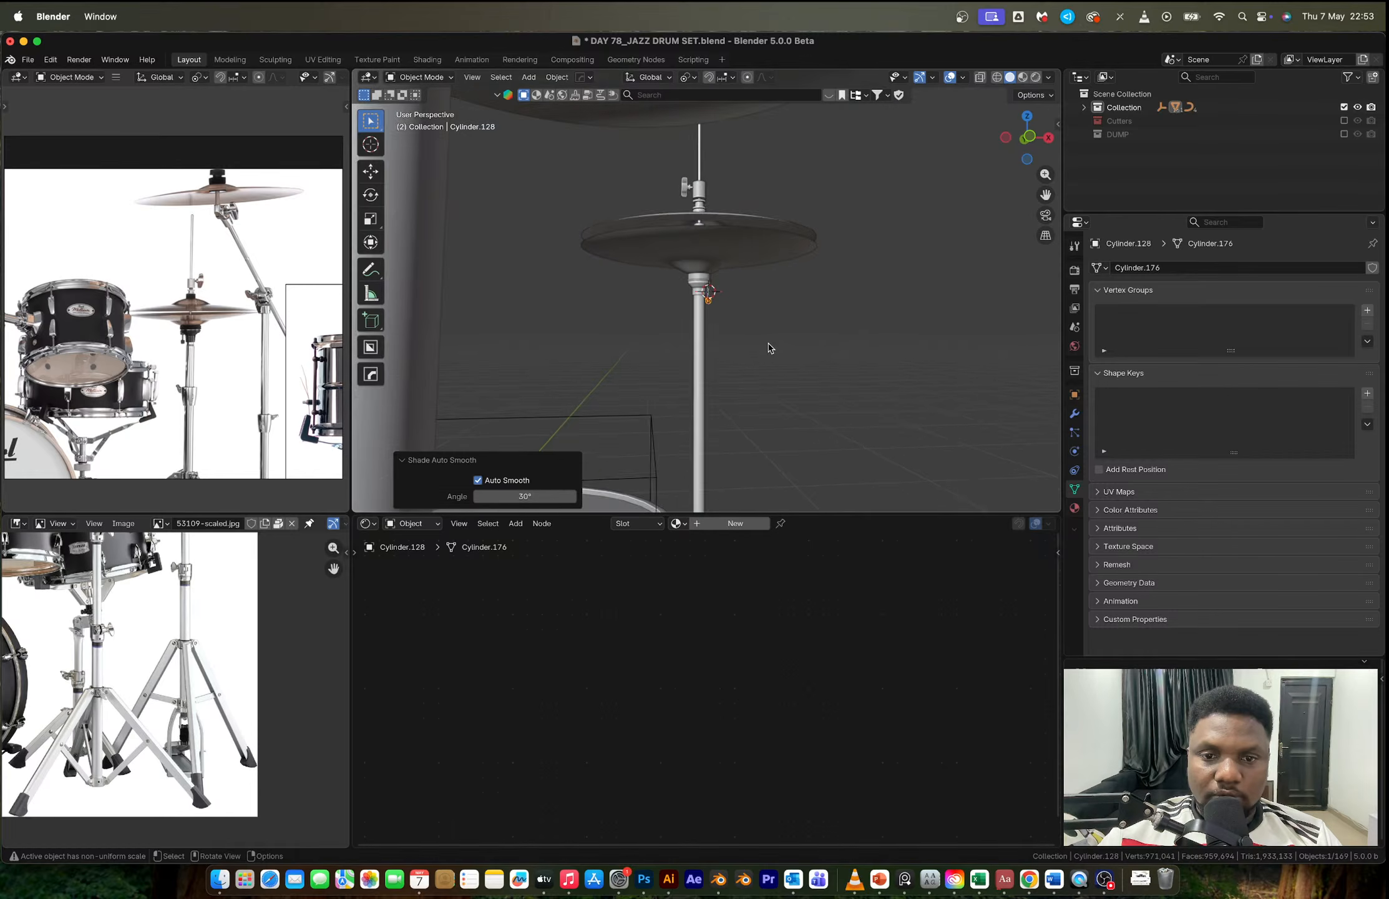
pyautogui.scroll(-4, 769, 348)
pyautogui.moveTo(750, 360); pyautogui.dragTo(718, 369, button='middle')
pyautogui.scroll(3, 682, 371)
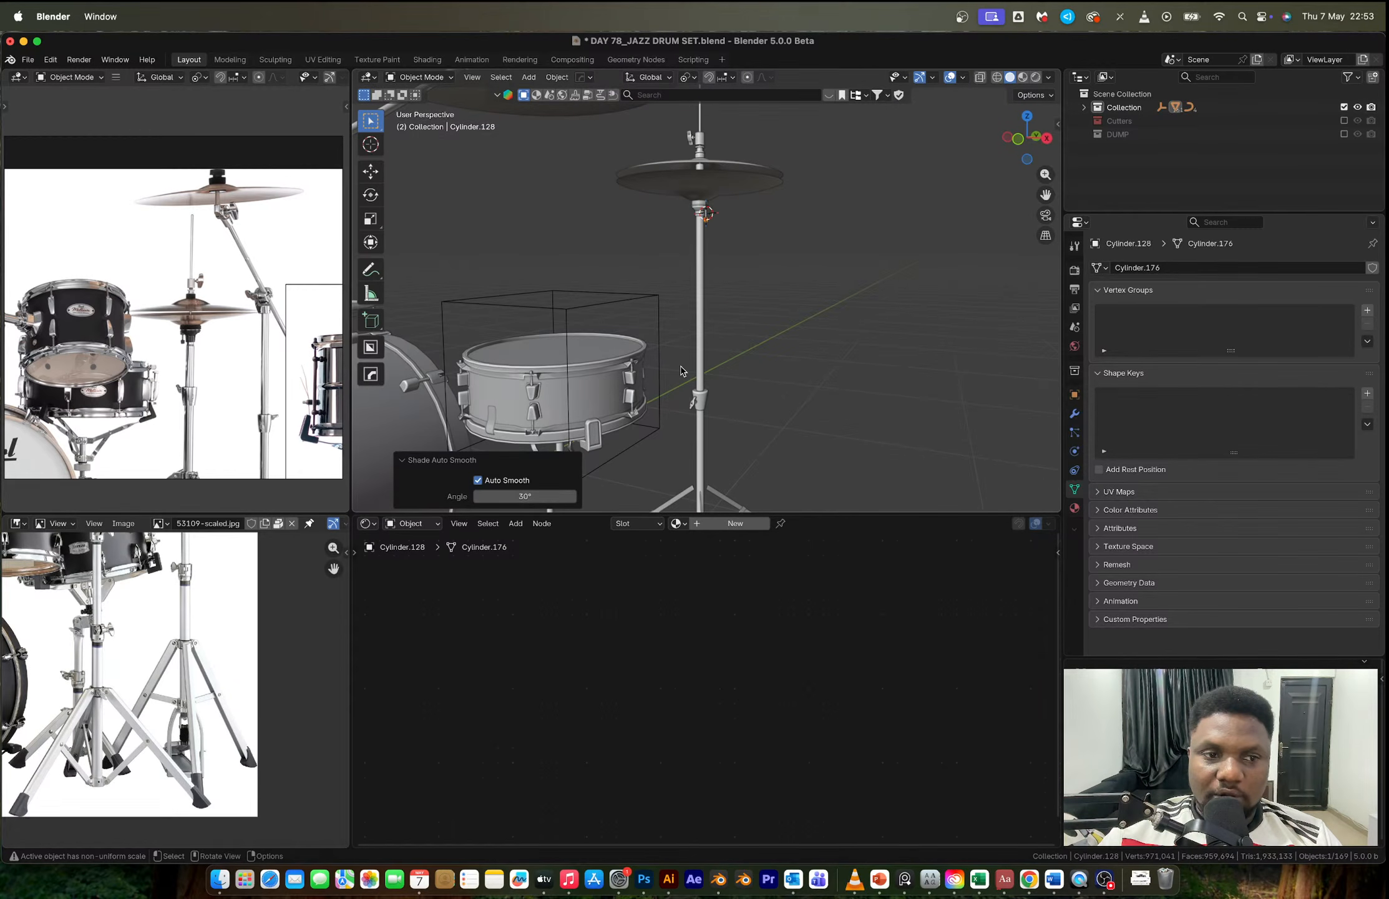
pyautogui.scroll(-4, 767, 278)
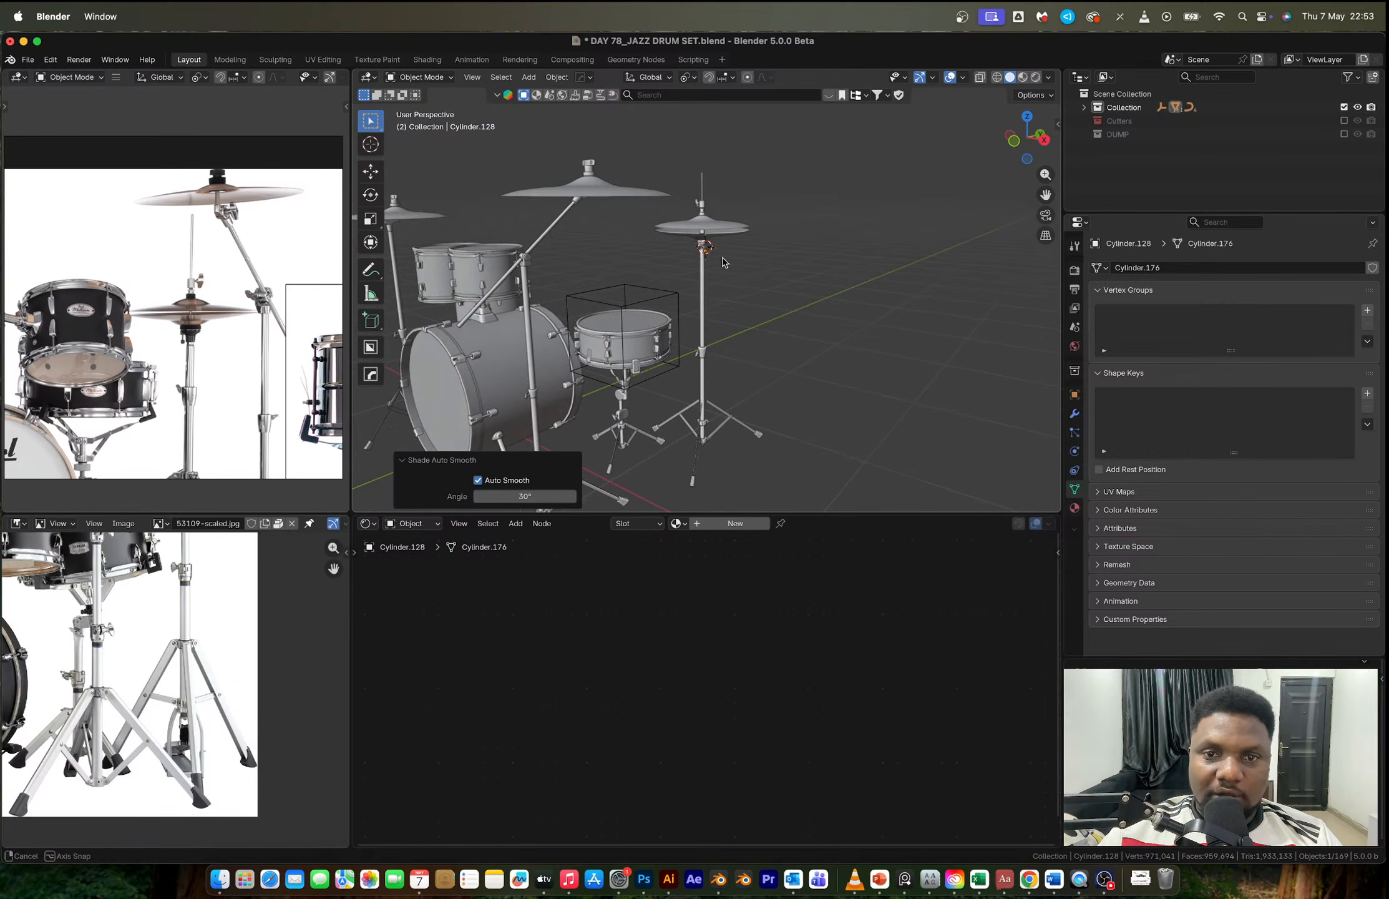
# Step: Lower the hi-hat stand's upper part, including the cymbals, top rod and adjusting screw, by 0.28814 m along Z
pyautogui.moveTo(676, 149); pyautogui.dragTo(760, 284)
pyautogui.press('Tab')
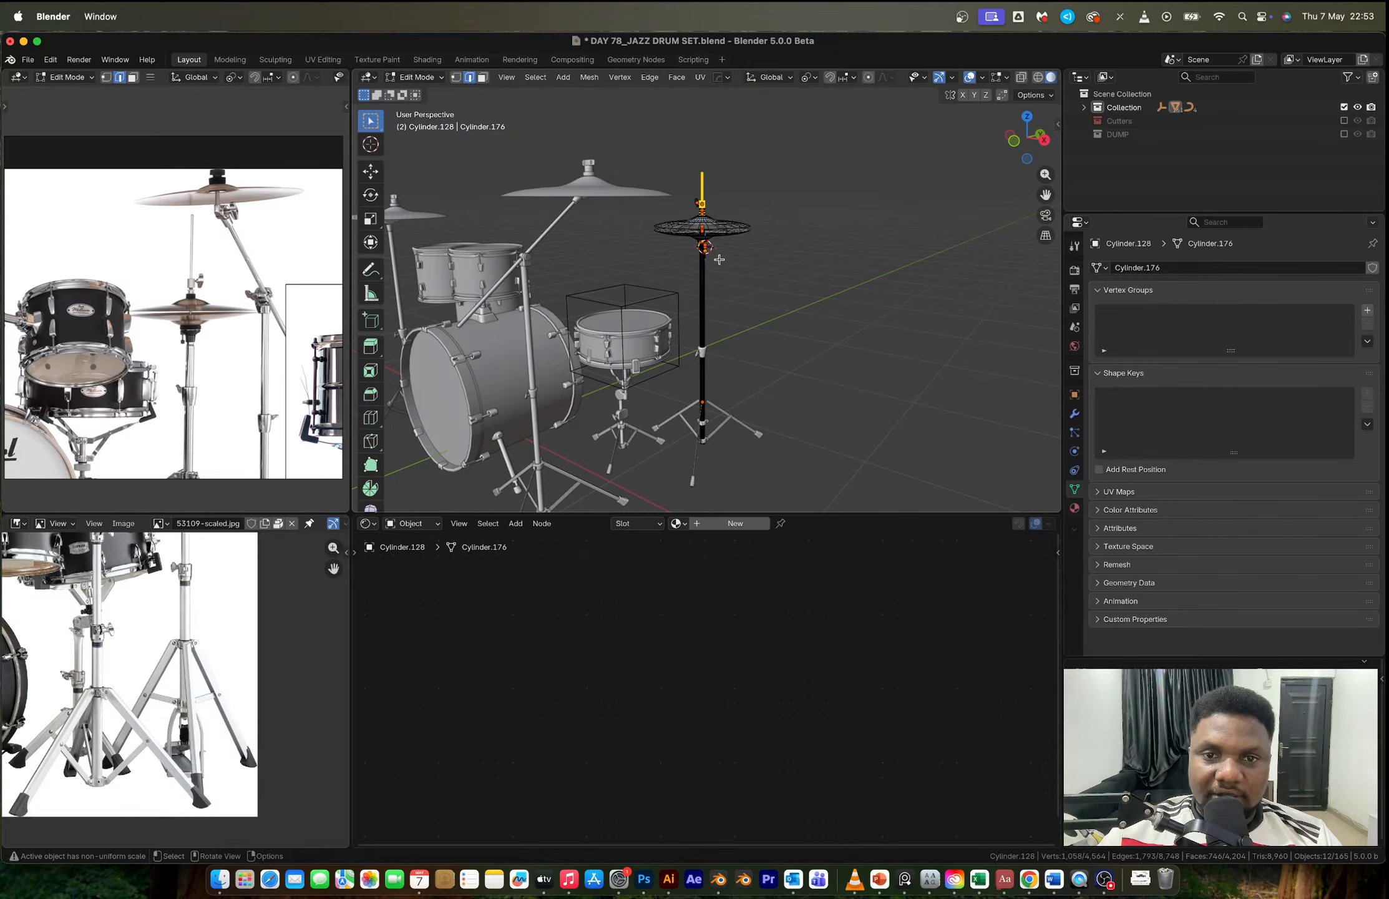
pyautogui.hotkey('alt', 'z')
pyautogui.moveTo(619, 113); pyautogui.dragTo(787, 284)
pyautogui.press('g')
pyautogui.press('z')
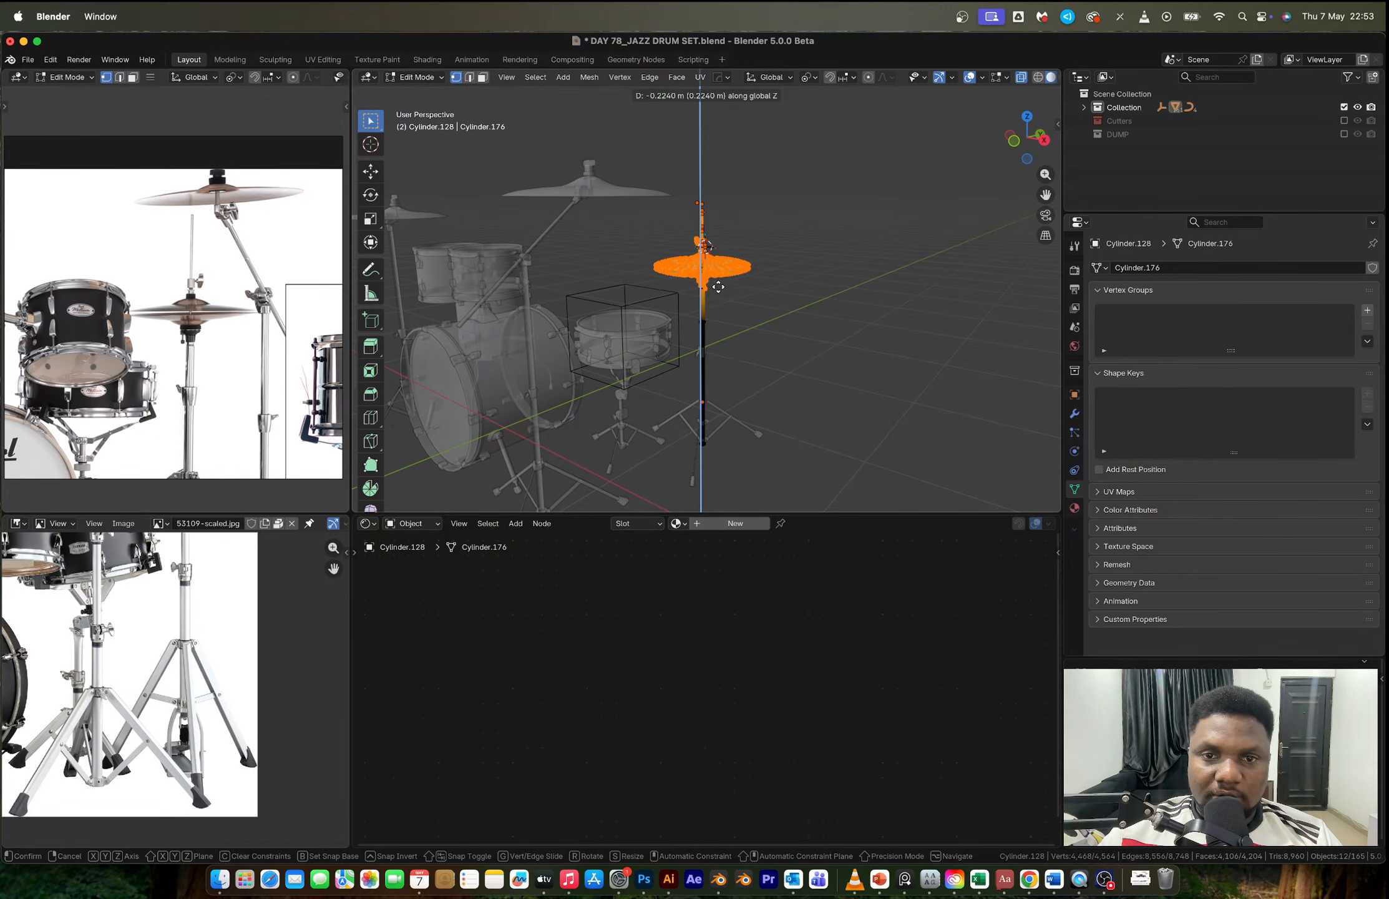
pyautogui.click(720, 289)
pyautogui.scroll(4, 675, 181)
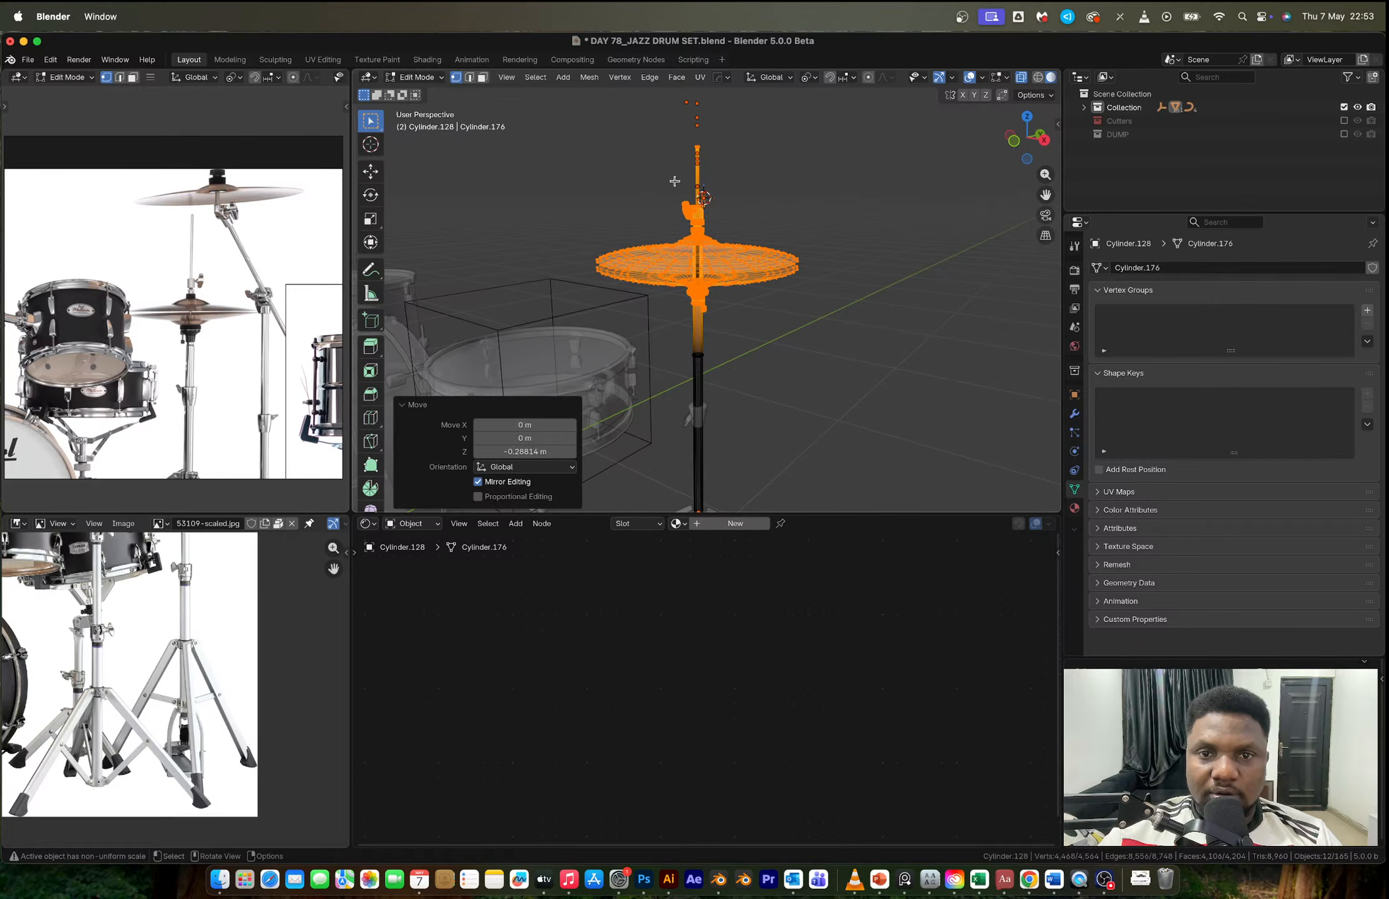
pyautogui.press('Tab')
pyautogui.scroll(-4, 711, 242)
pyautogui.hotkey('alt', 'z')
# Step: Examine the hi-hat stand from several sides and compare its tripod base with the reference photo
pyautogui.moveTo(757, 288); pyautogui.dragTo(576, 304, button='middle')
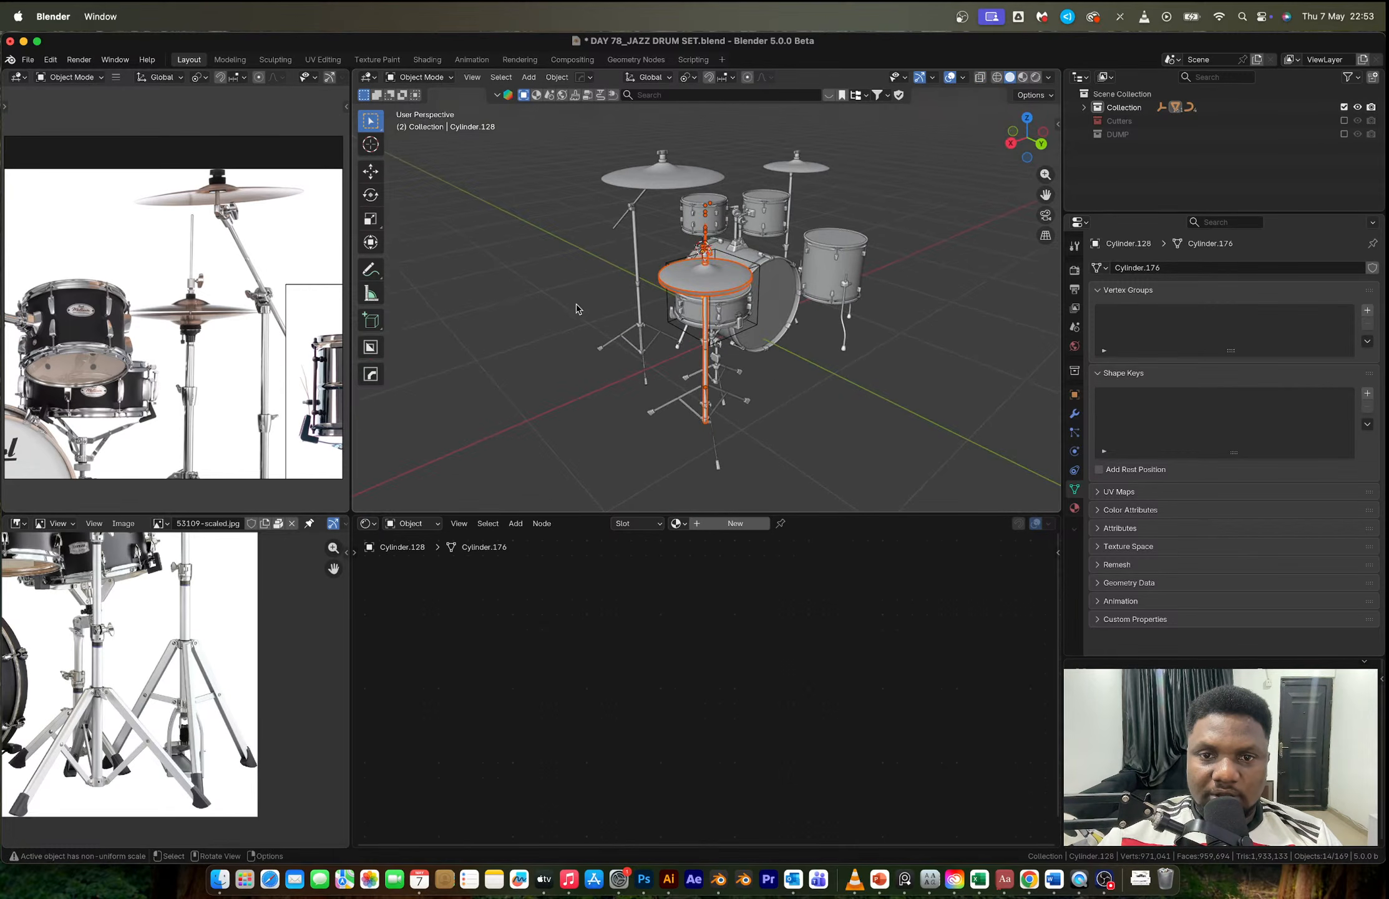
pyautogui.click(909, 232)
pyautogui.scroll(6, 704, 264)
pyautogui.moveTo(708, 267); pyautogui.dragTo(759, 230, button='middle')
pyautogui.scroll(-5, 740, 274)
pyautogui.moveTo(727, 327); pyautogui.dragTo(618, 361, button='middle')
pyautogui.moveTo(181, 443); pyautogui.dragTo(196, 353, button='middle')
pyautogui.scroll(-2, 196, 353)
pyautogui.scroll(2, 195, 354)
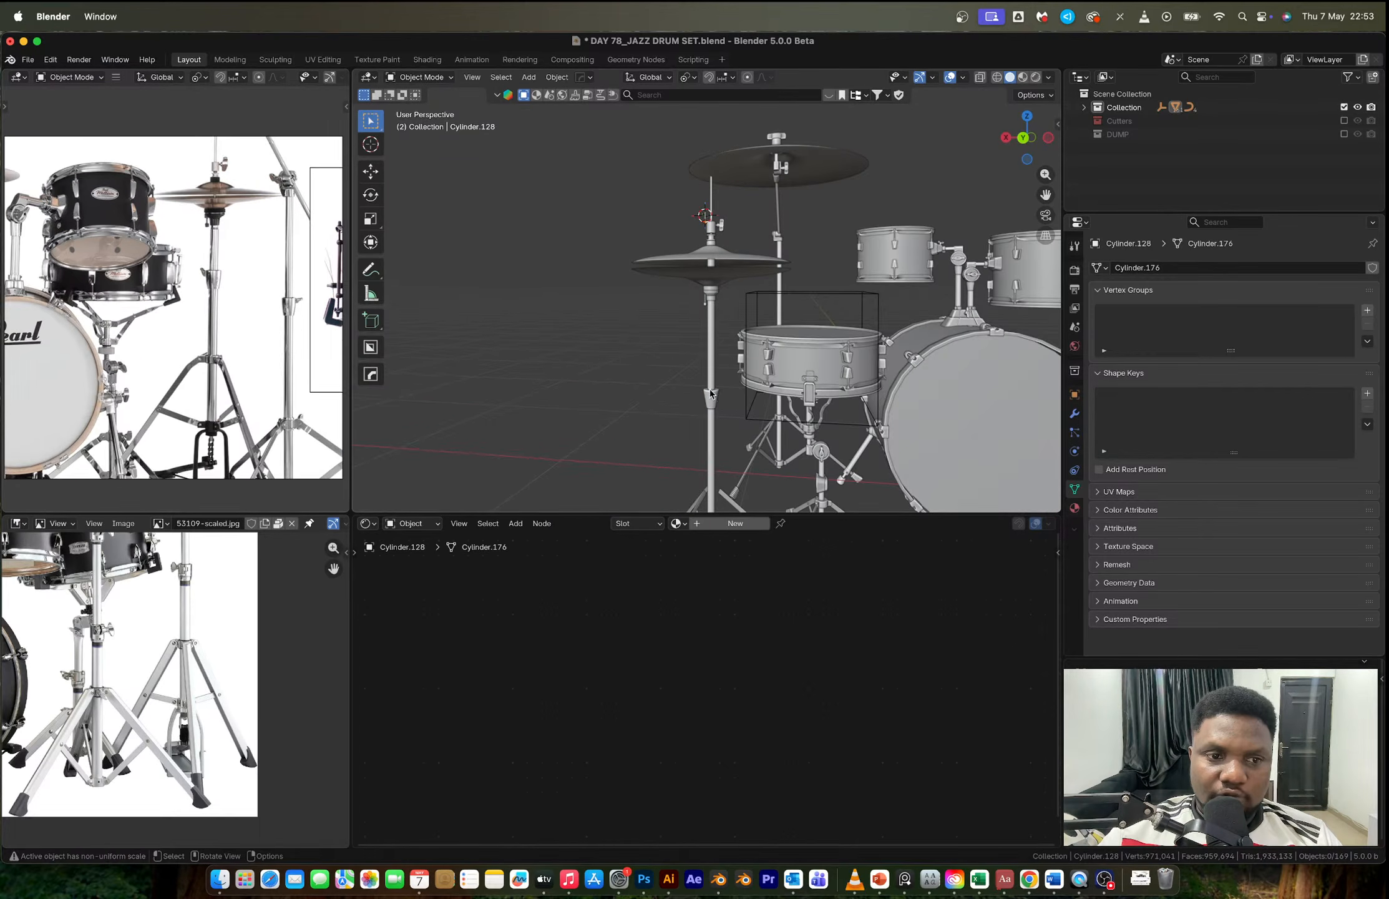
pyautogui.scroll(3, 237, 425)
pyautogui.moveTo(213, 416); pyautogui.dragTo(227, 294, button='middle')
pyautogui.scroll(2, 228, 297)
pyautogui.moveTo(805, 437); pyautogui.dragTo(718, 305, button='middle')
pyautogui.scroll(3, 672, 339)
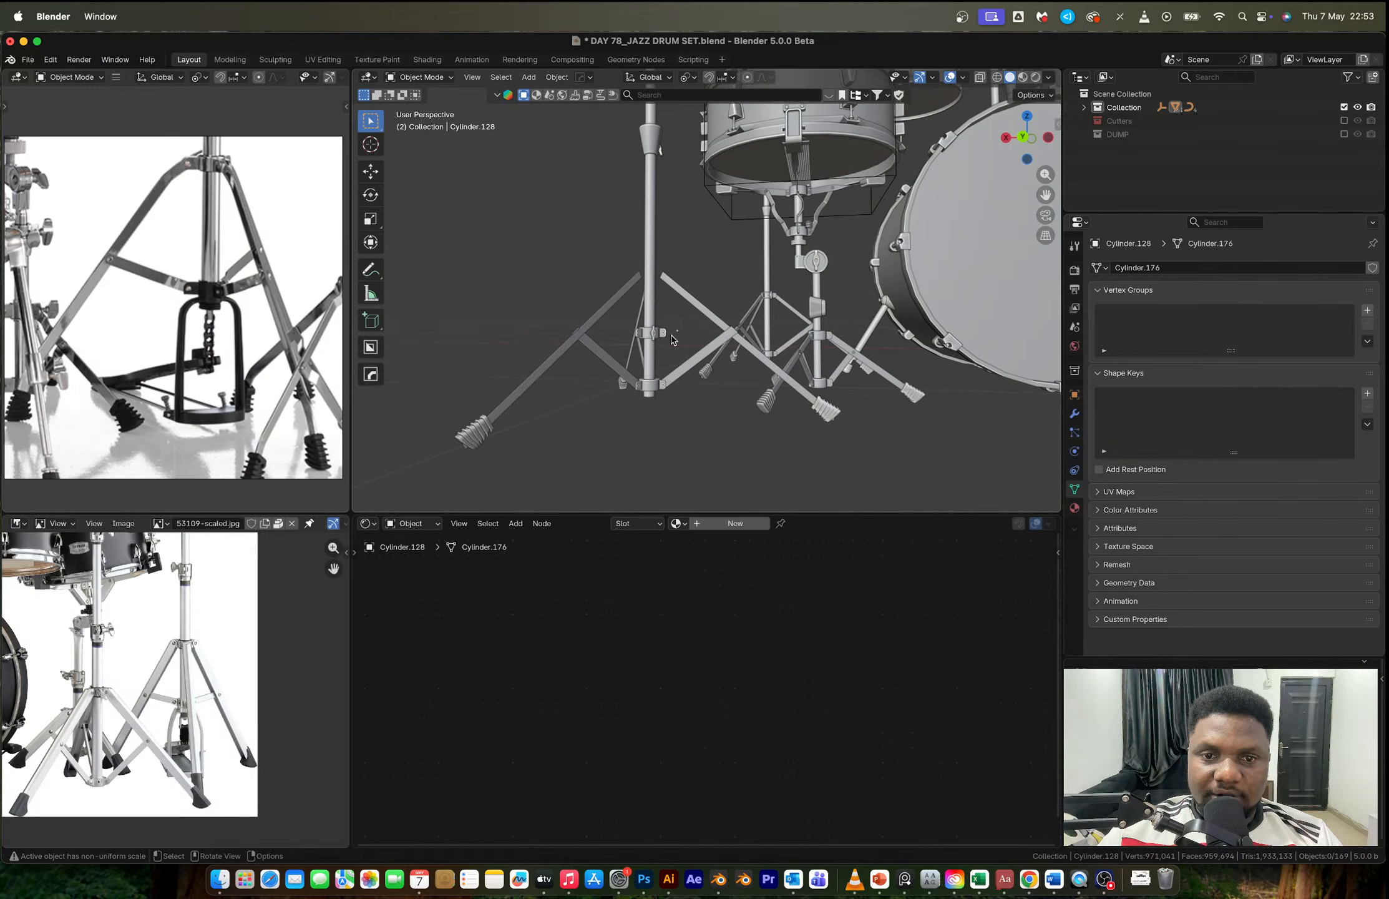
pyautogui.scroll(3, 673, 339)
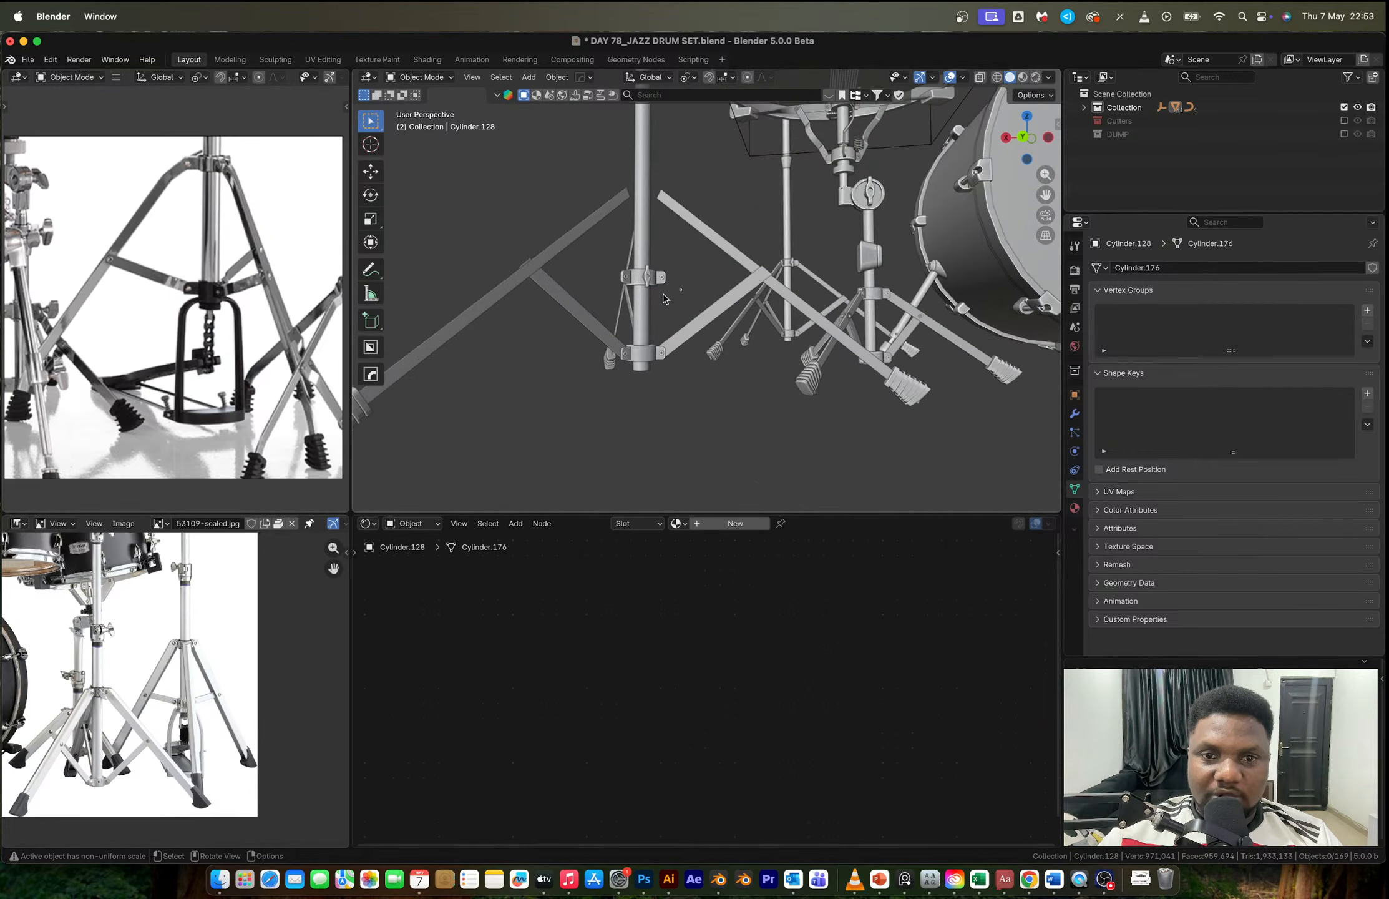
pyautogui.moveTo(673, 339); pyautogui.dragTo(646, 296, button='middle')
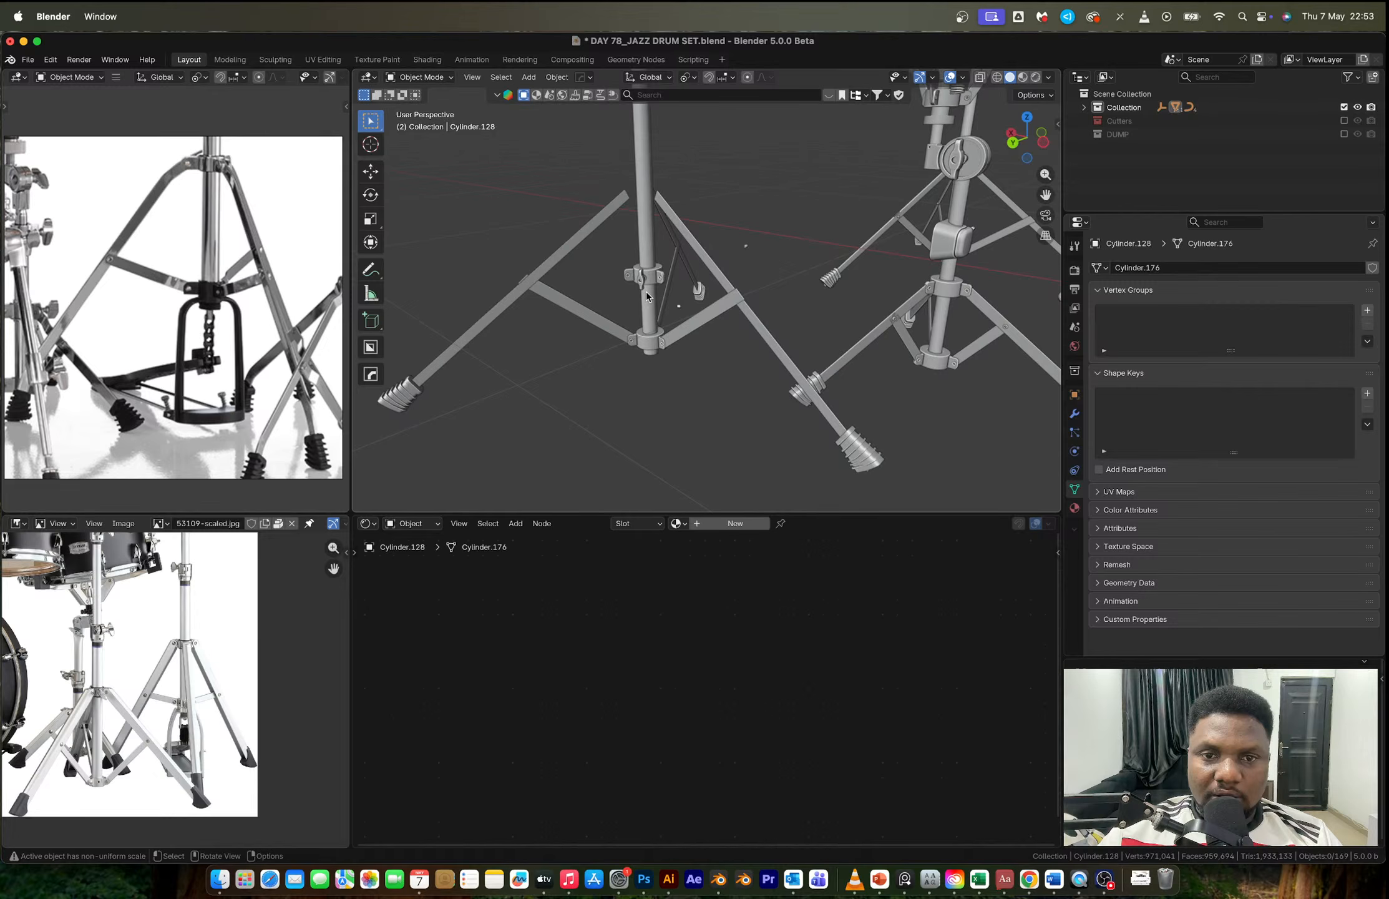
# Step: Select the clamp ring and its screw on the lower tube and raise them along Z to the upper ends of the legs
pyautogui.click(642, 280)
pyautogui.keyDown('shift'); pyautogui.click(659, 277); pyautogui.keyUp('shift')
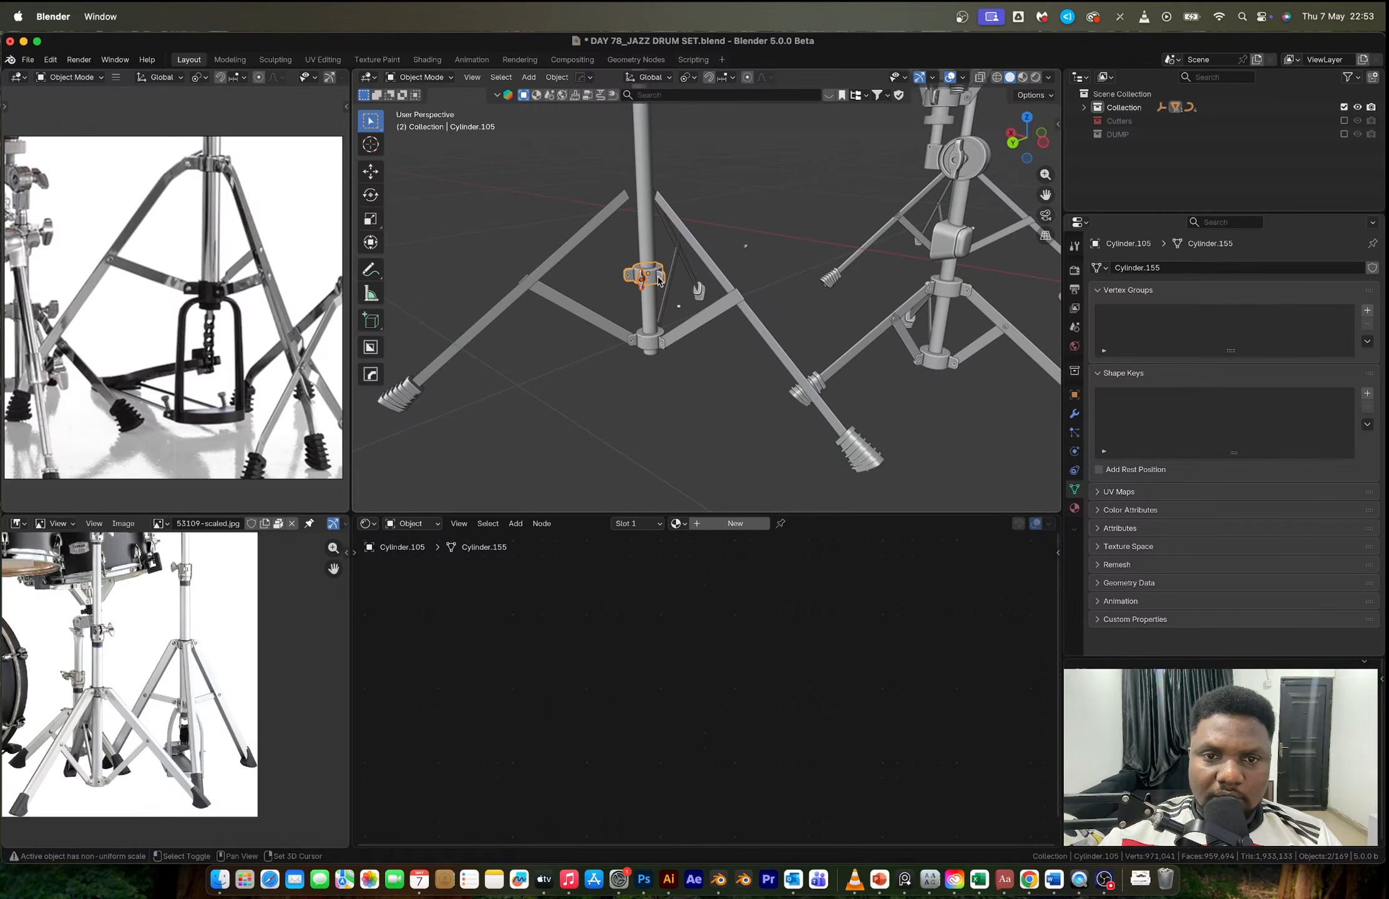
pyautogui.moveTo(658, 278); pyautogui.dragTo(686, 307, button='middle')
pyautogui.press('g')
pyautogui.press('z')
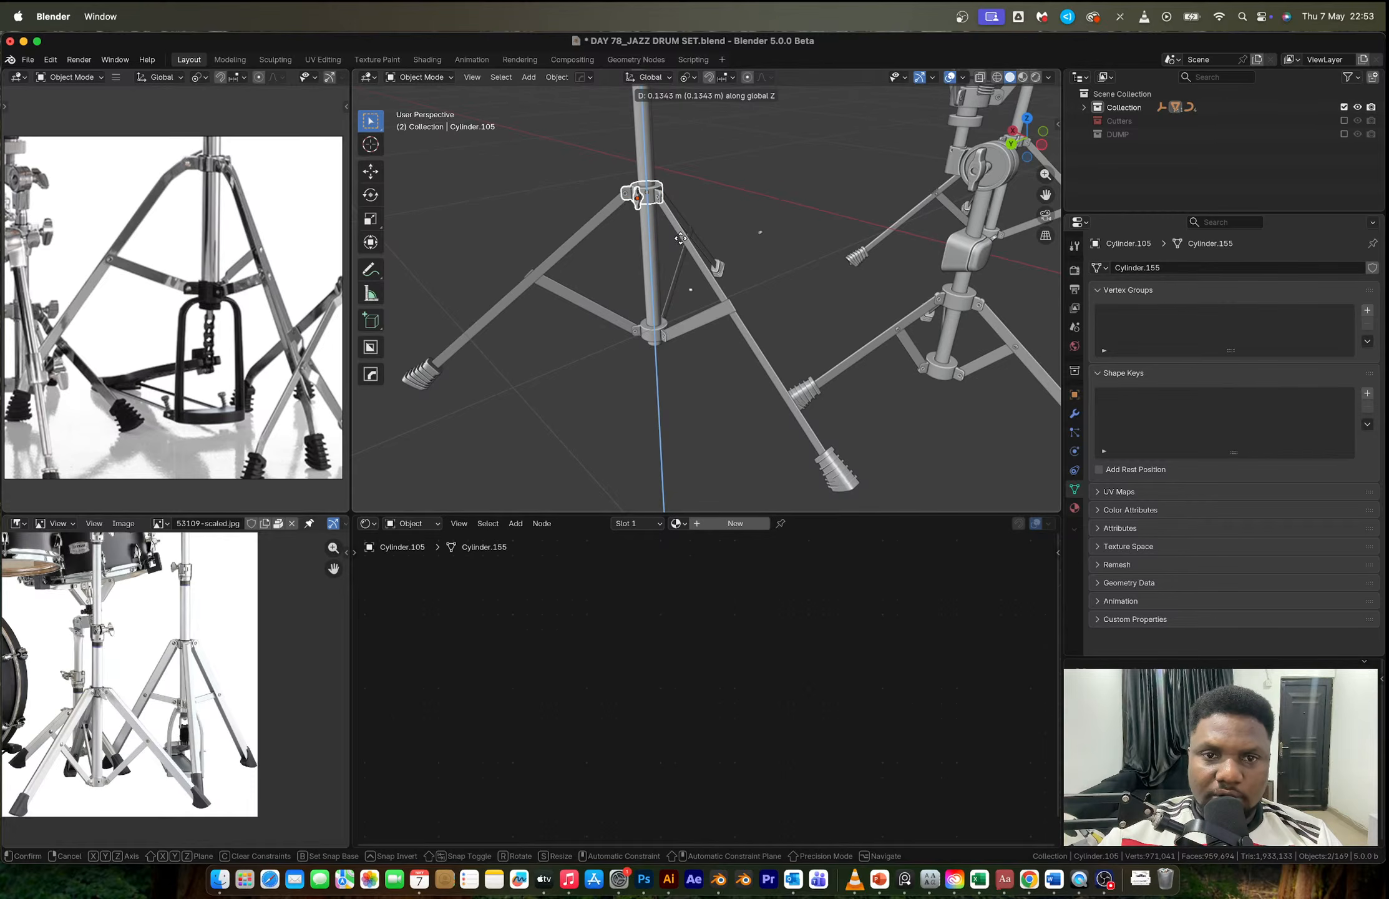
pyautogui.click(691, 234)
pyautogui.hotkey('alt', 'a')
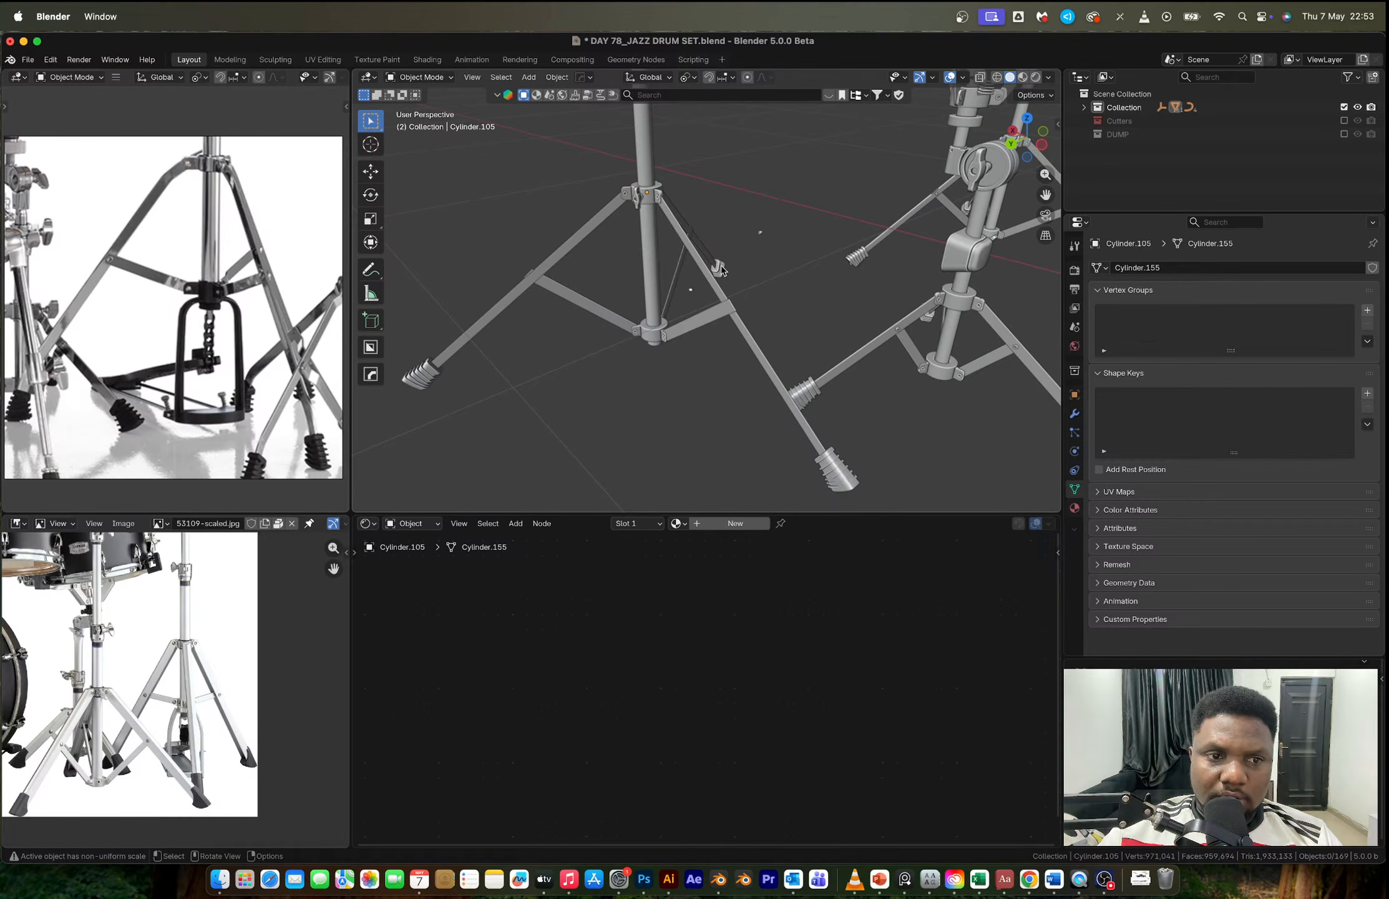
pyautogui.scroll(-3, 708, 311)
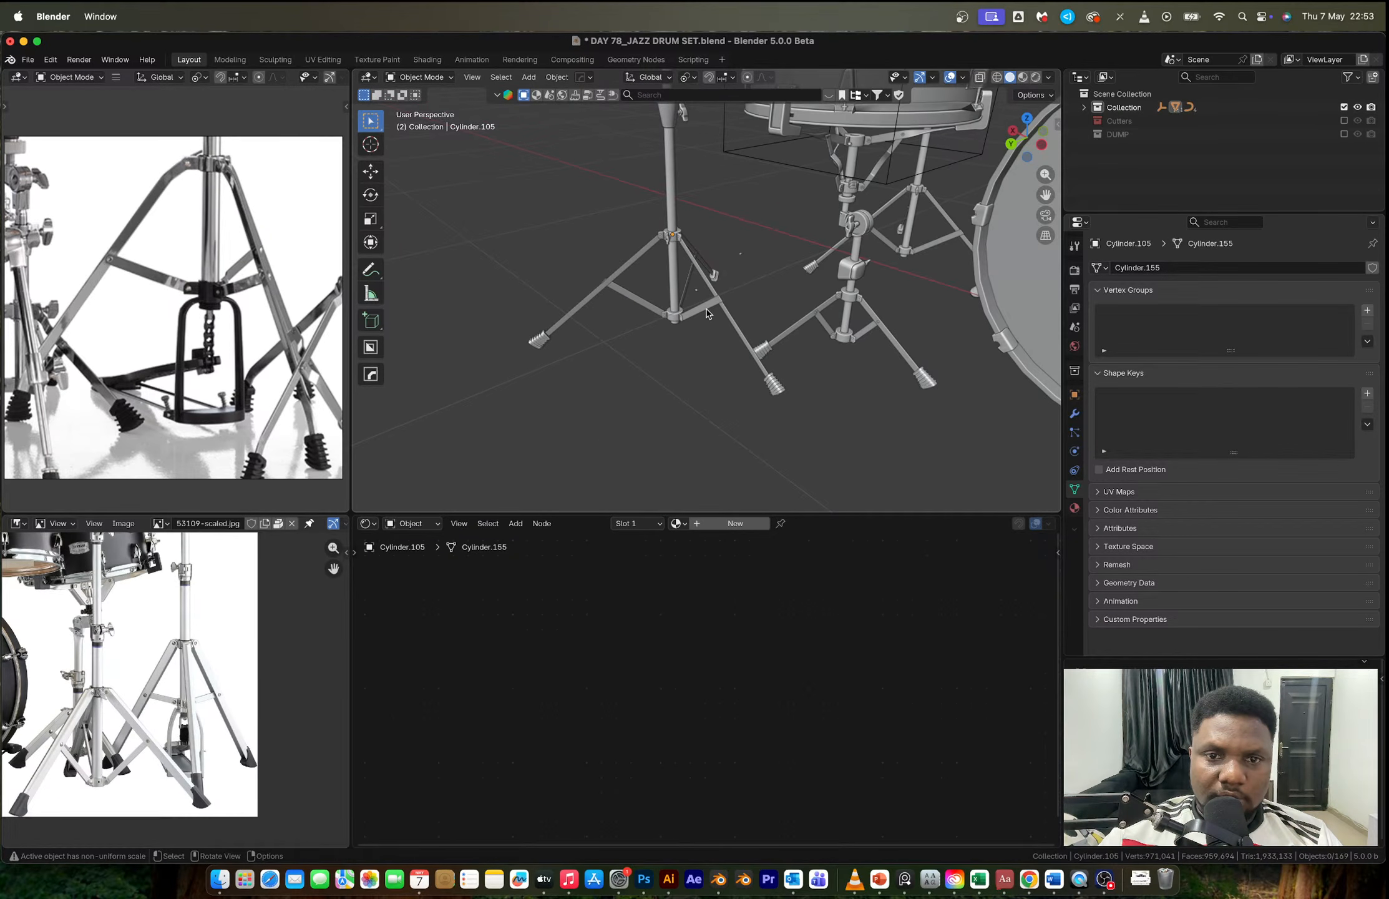
pyautogui.scroll(-3, 708, 312)
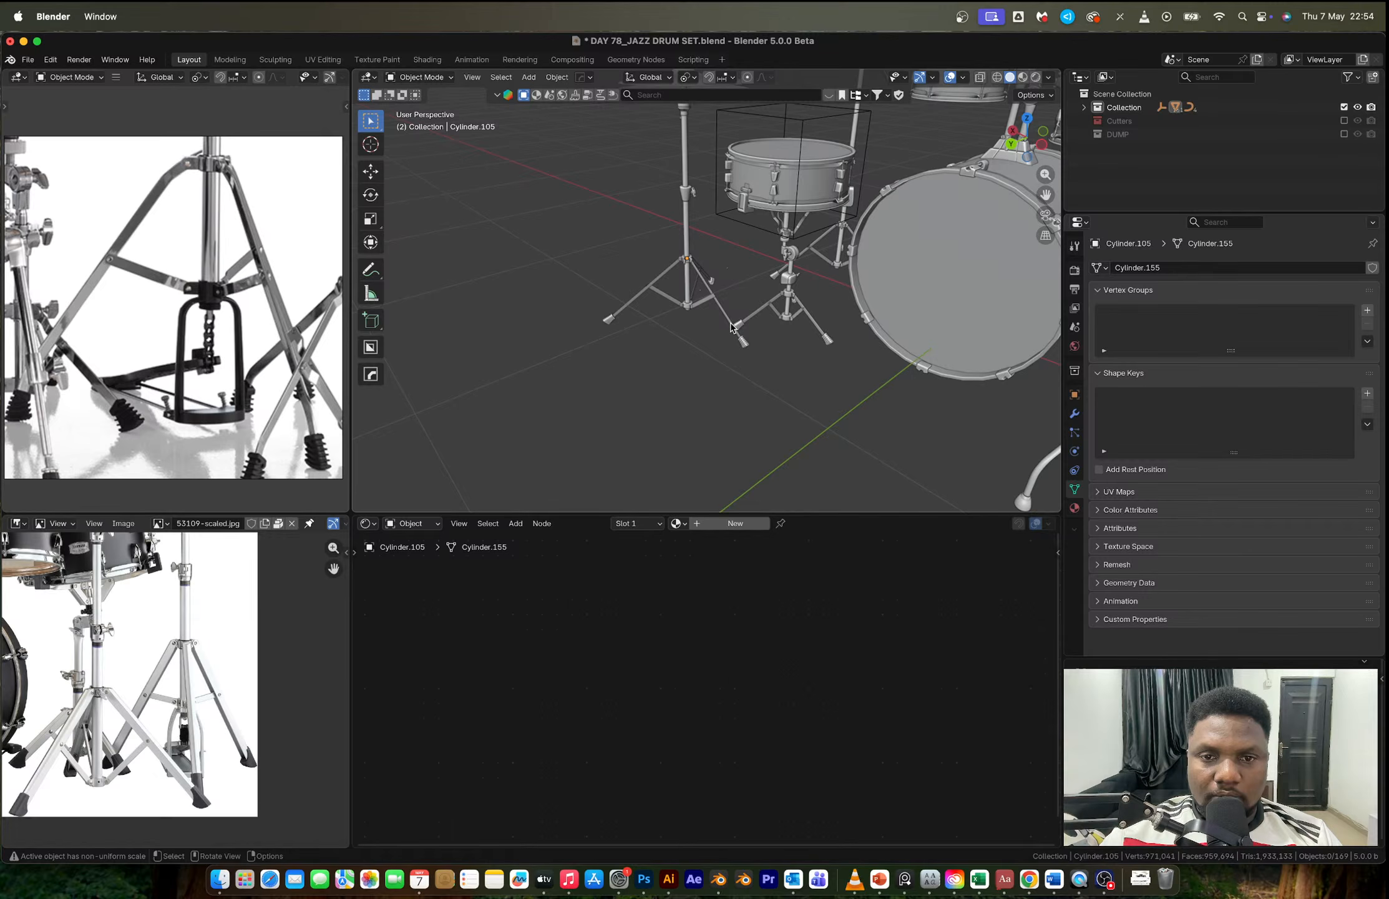
# Step: Delete one tripod leg of the hi-hat stand together with its brace and rubber foot
pyautogui.moveTo(620, 241); pyautogui.dragTo(667, 337)
pyautogui.press('x')
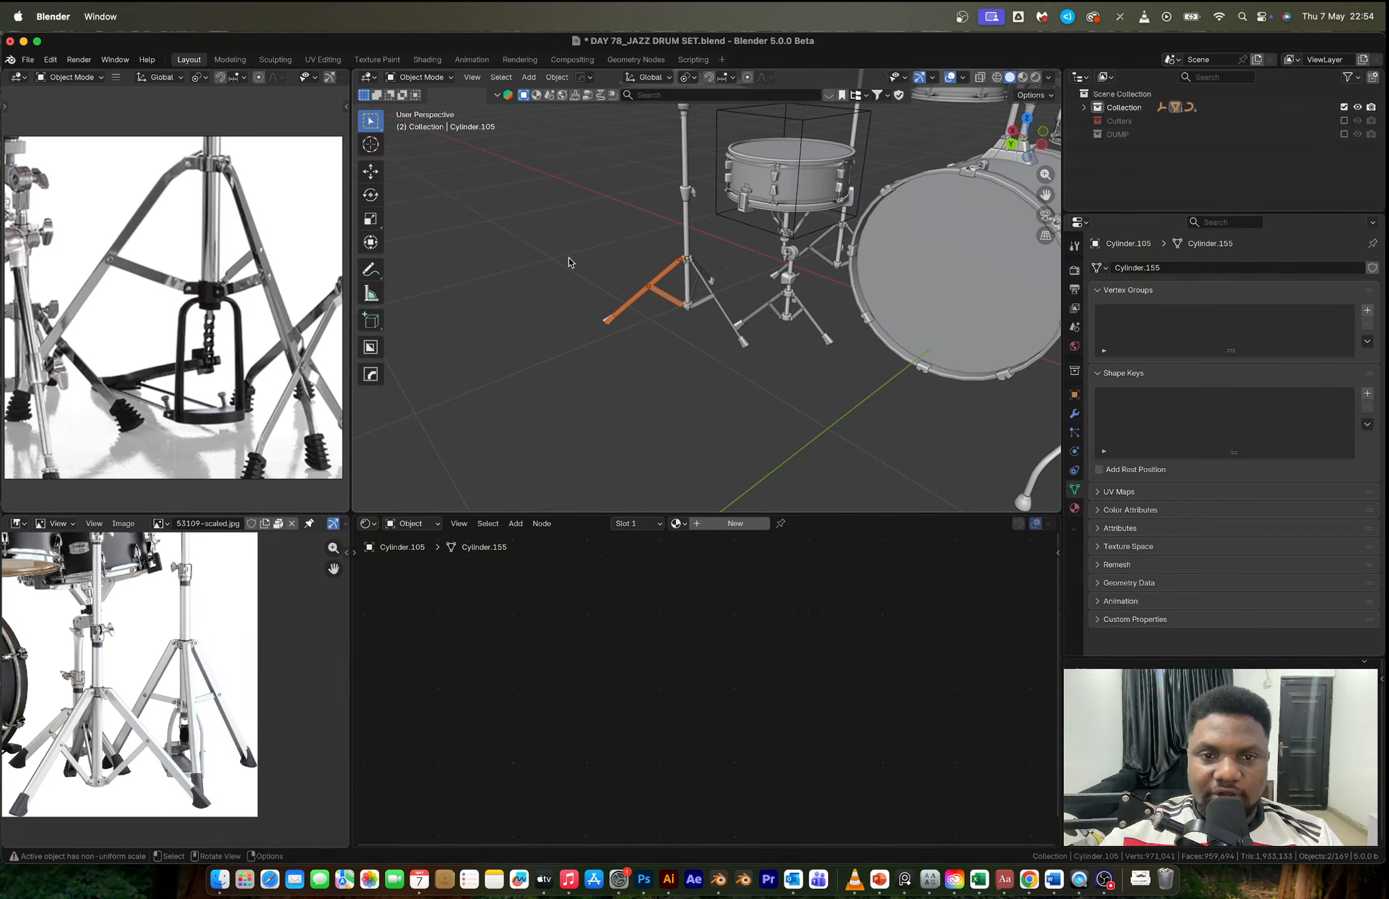
pyautogui.moveTo(567, 257); pyautogui.dragTo(668, 360)
pyautogui.press('x')
pyautogui.click(655, 358)
pyautogui.moveTo(655, 358); pyautogui.dragTo(643, 306, button='middle')
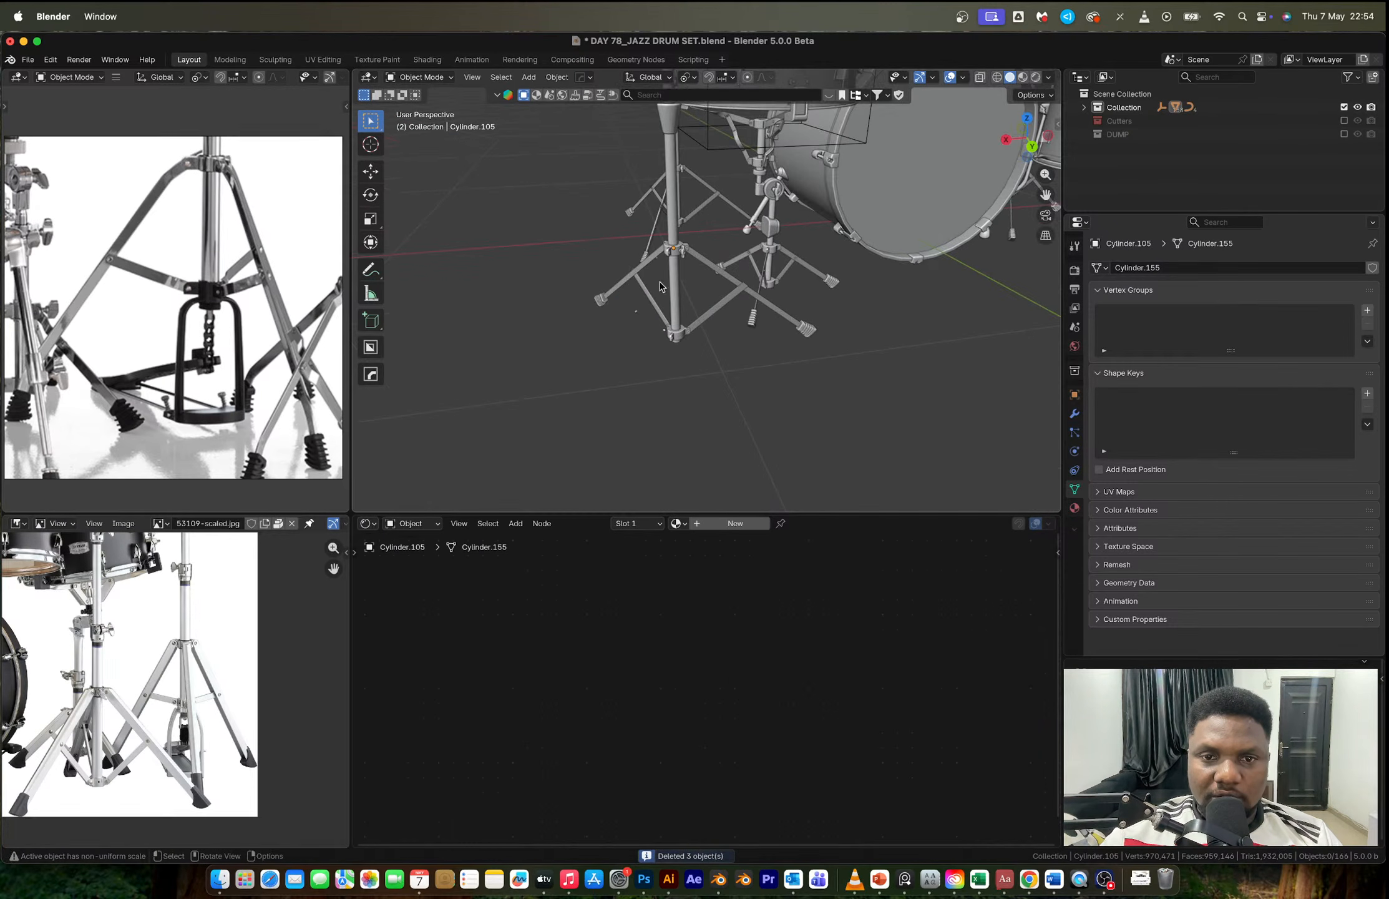
# Step: Delete the leftover joint bolt of the removed leg on the hi-hat stand's tripod
pyautogui.moveTo(593, 239); pyautogui.dragTo(641, 306)
pyautogui.moveTo(641, 306); pyautogui.dragTo(645, 307, button='middle')
pyautogui.click(648, 306)
pyautogui.press('x')
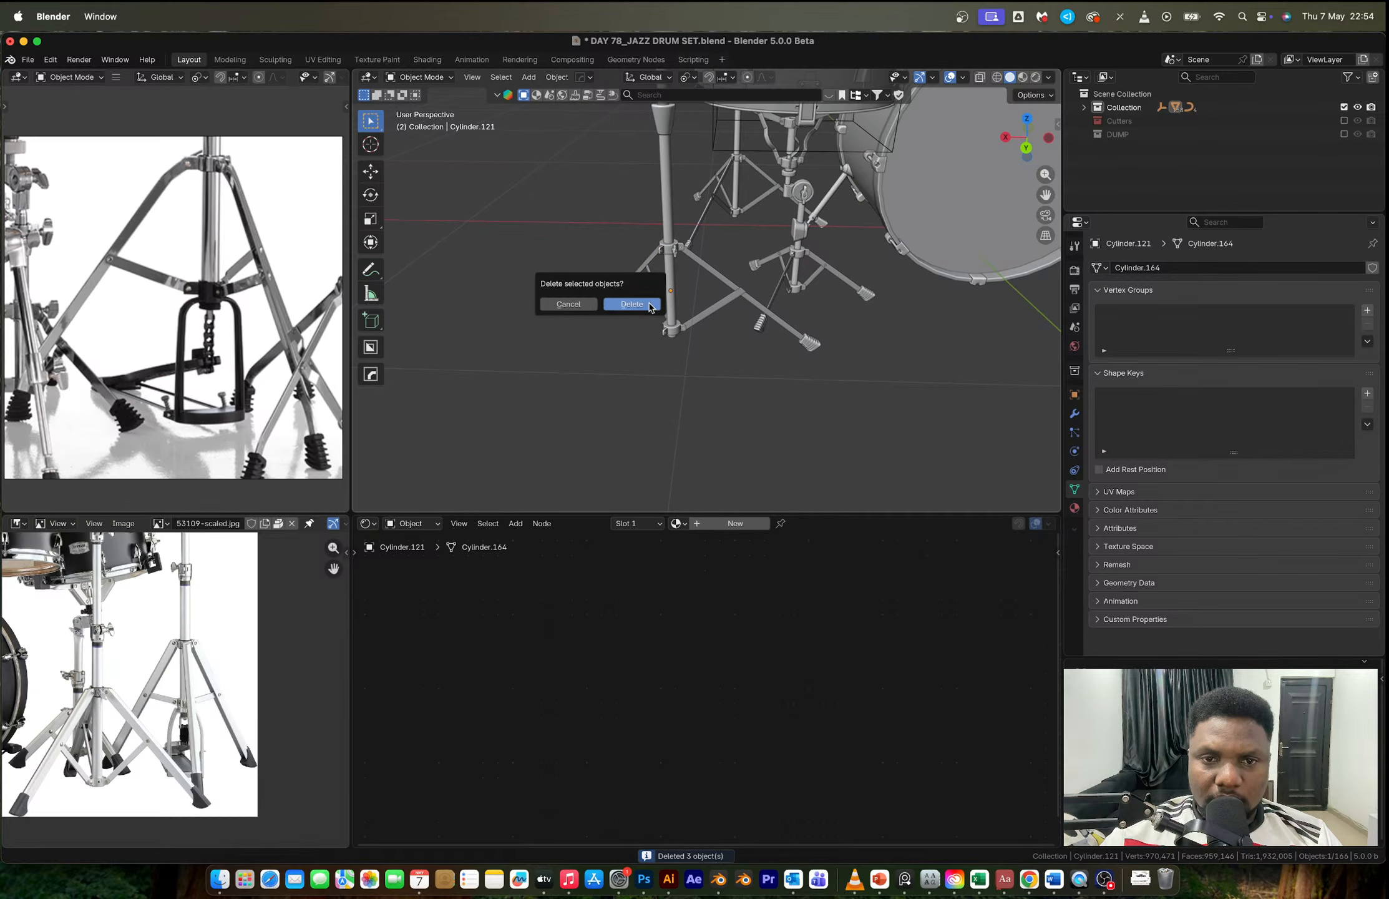
pyautogui.click(649, 306)
pyautogui.moveTo(649, 306); pyautogui.dragTo(701, 302, button='middle')
pyautogui.press('super+z')
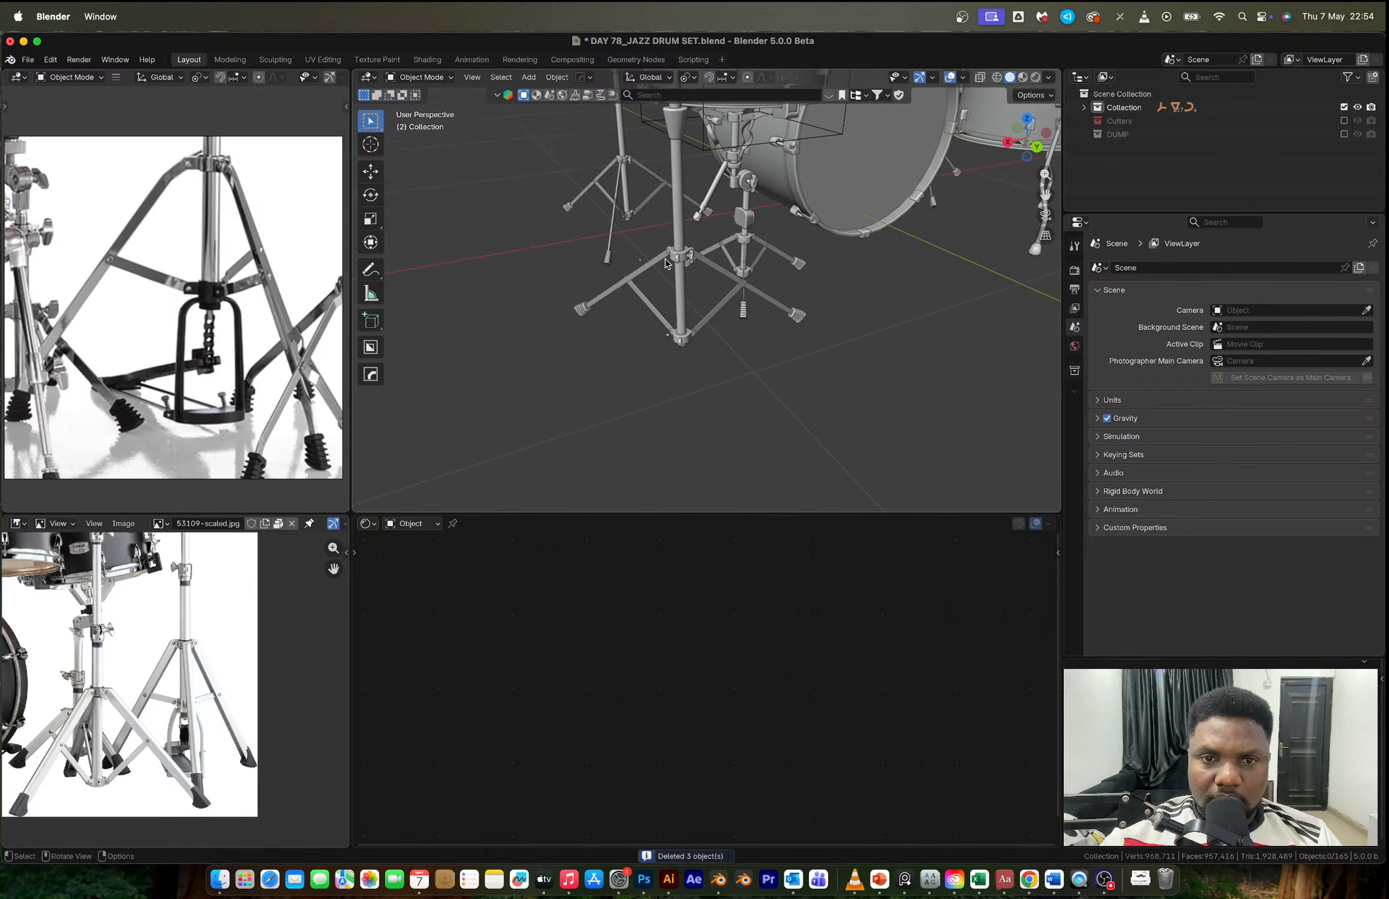
# Step: Examine the small stray part beside the hi-hat stand's tripod and its position relative to the legs
pyautogui.click(665, 263)
pyautogui.scroll(-8, 681, 294)
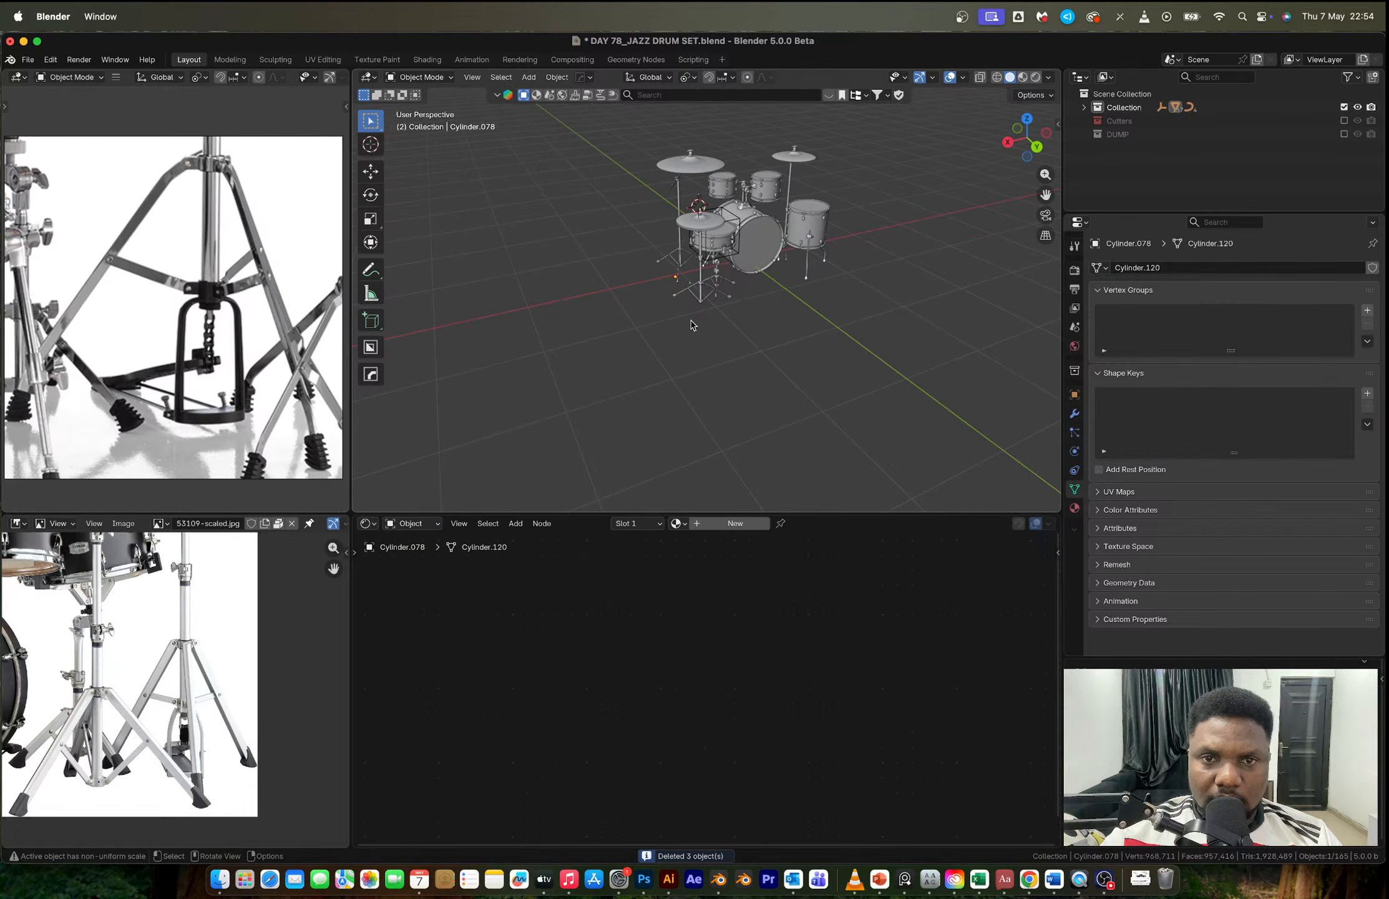
pyautogui.scroll(10, 691, 324)
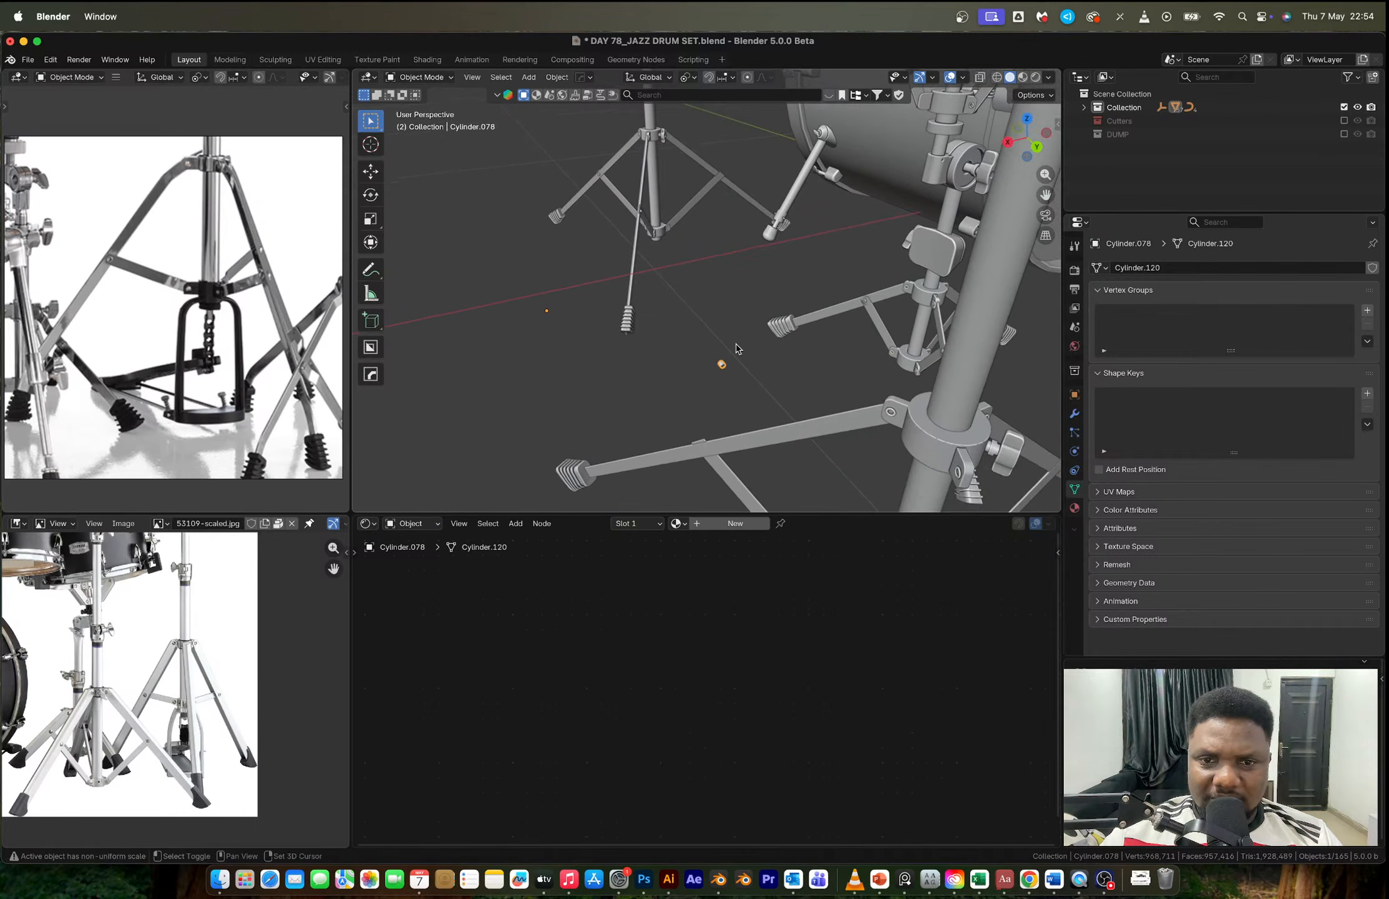
pyautogui.press('Tab')
pyautogui.scroll(-3, 721, 369)
pyautogui.press('Tab')
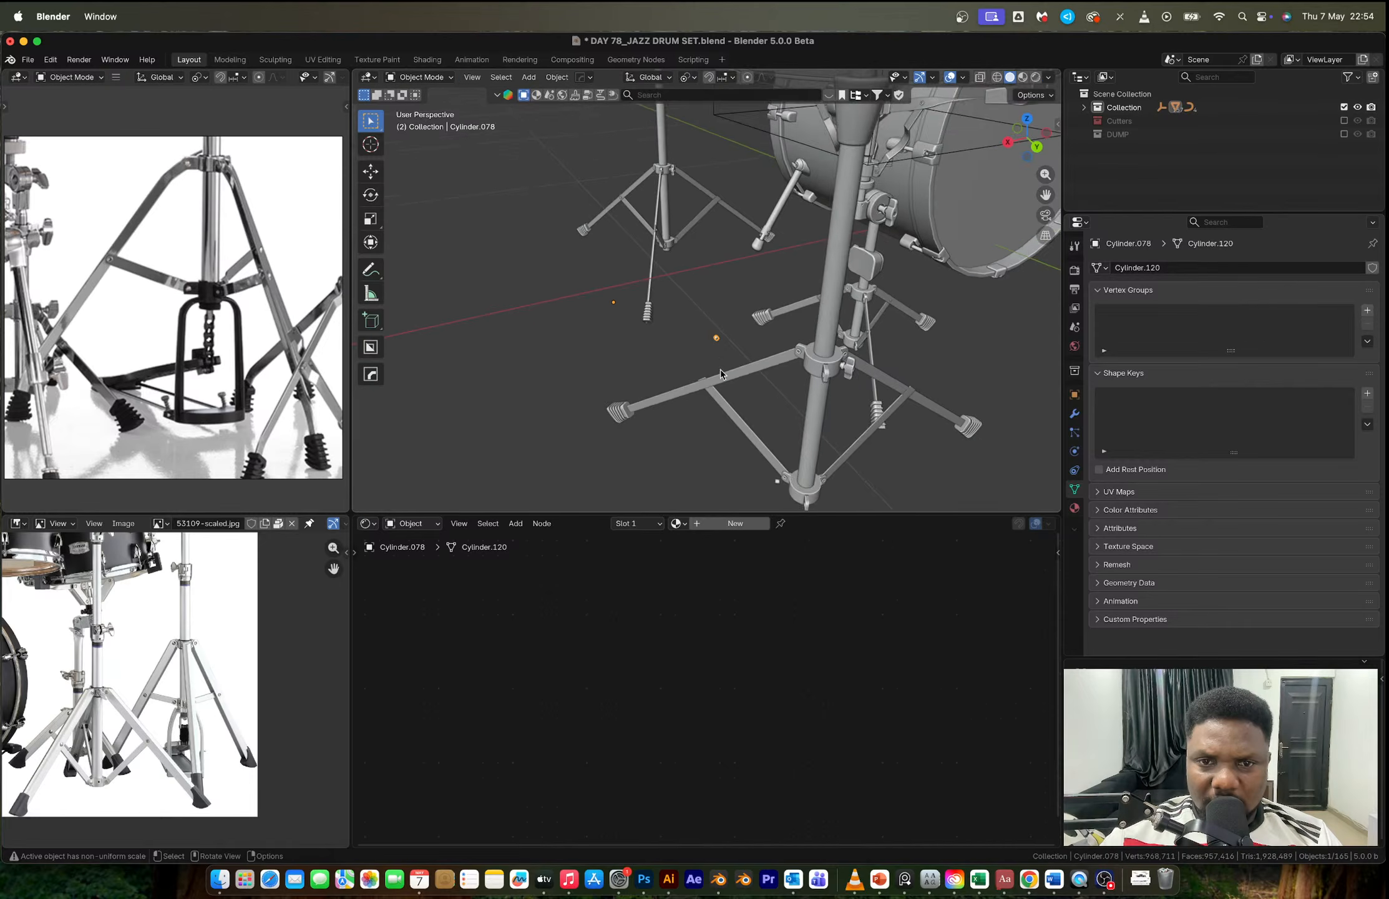
pyautogui.scroll(-3, 721, 369)
pyautogui.moveTo(728, 369); pyautogui.dragTo(685, 344, button='middle')
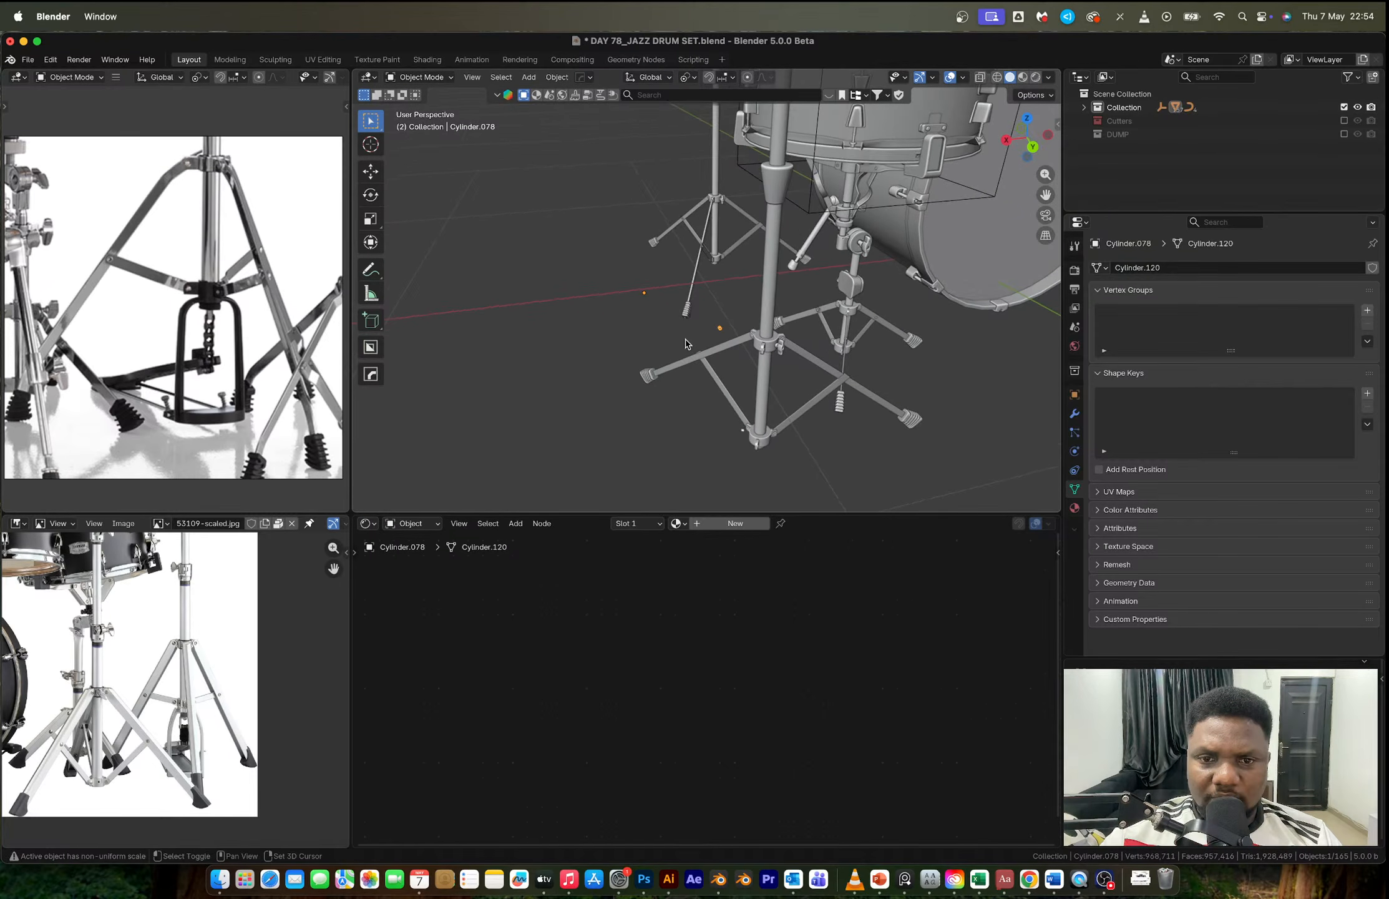
# Step: Delete the second tripod leg of the hi-hat stand with its brace, rubber foot and joint bolt
pyautogui.click(686, 362)
pyautogui.press('x')
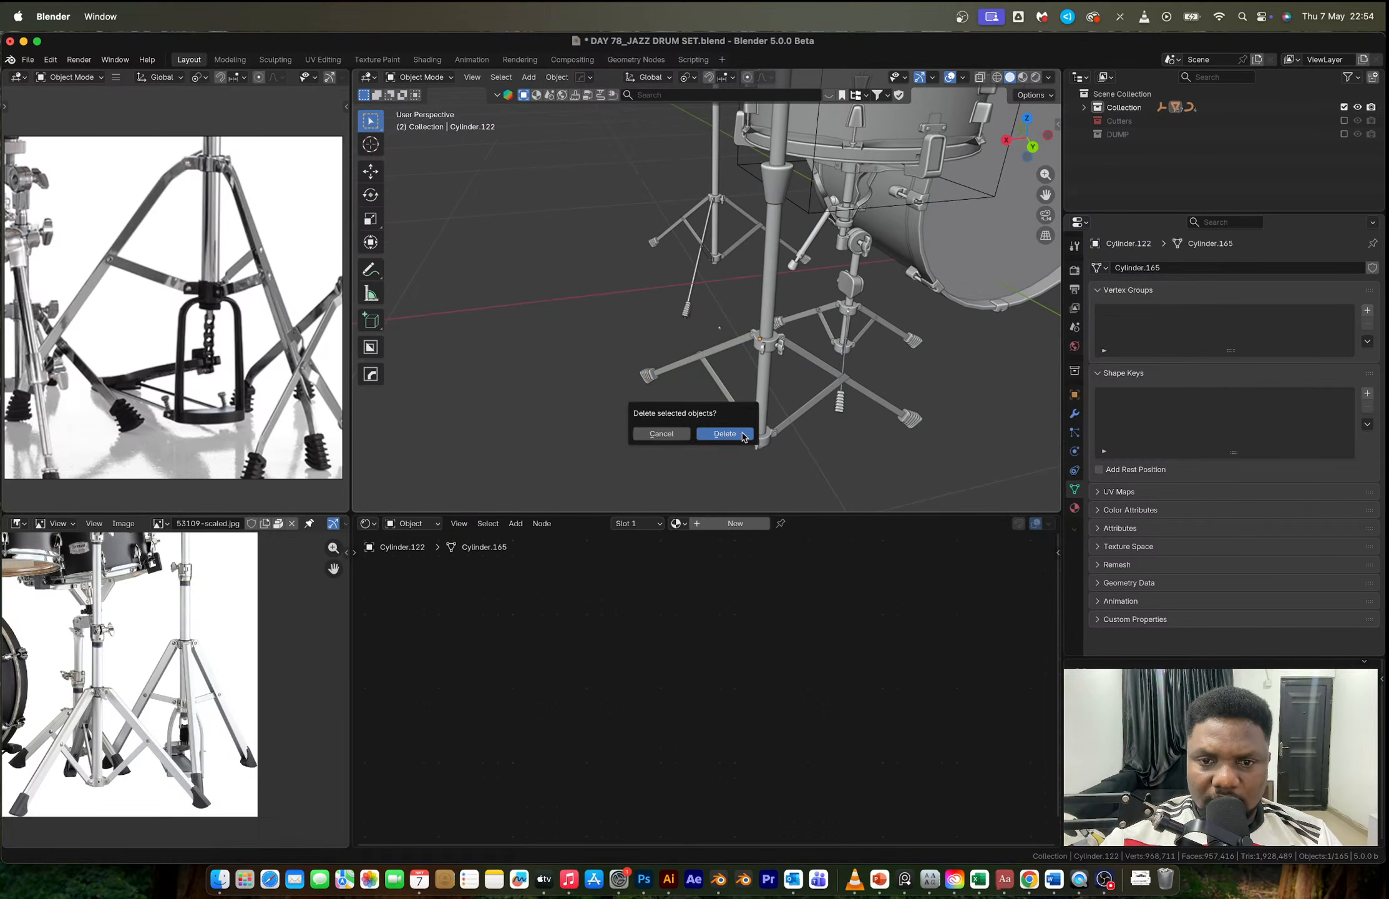
pyautogui.click(724, 429)
pyautogui.moveTo(724, 429); pyautogui.dragTo(787, 419, button='middle')
pyautogui.click(716, 375)
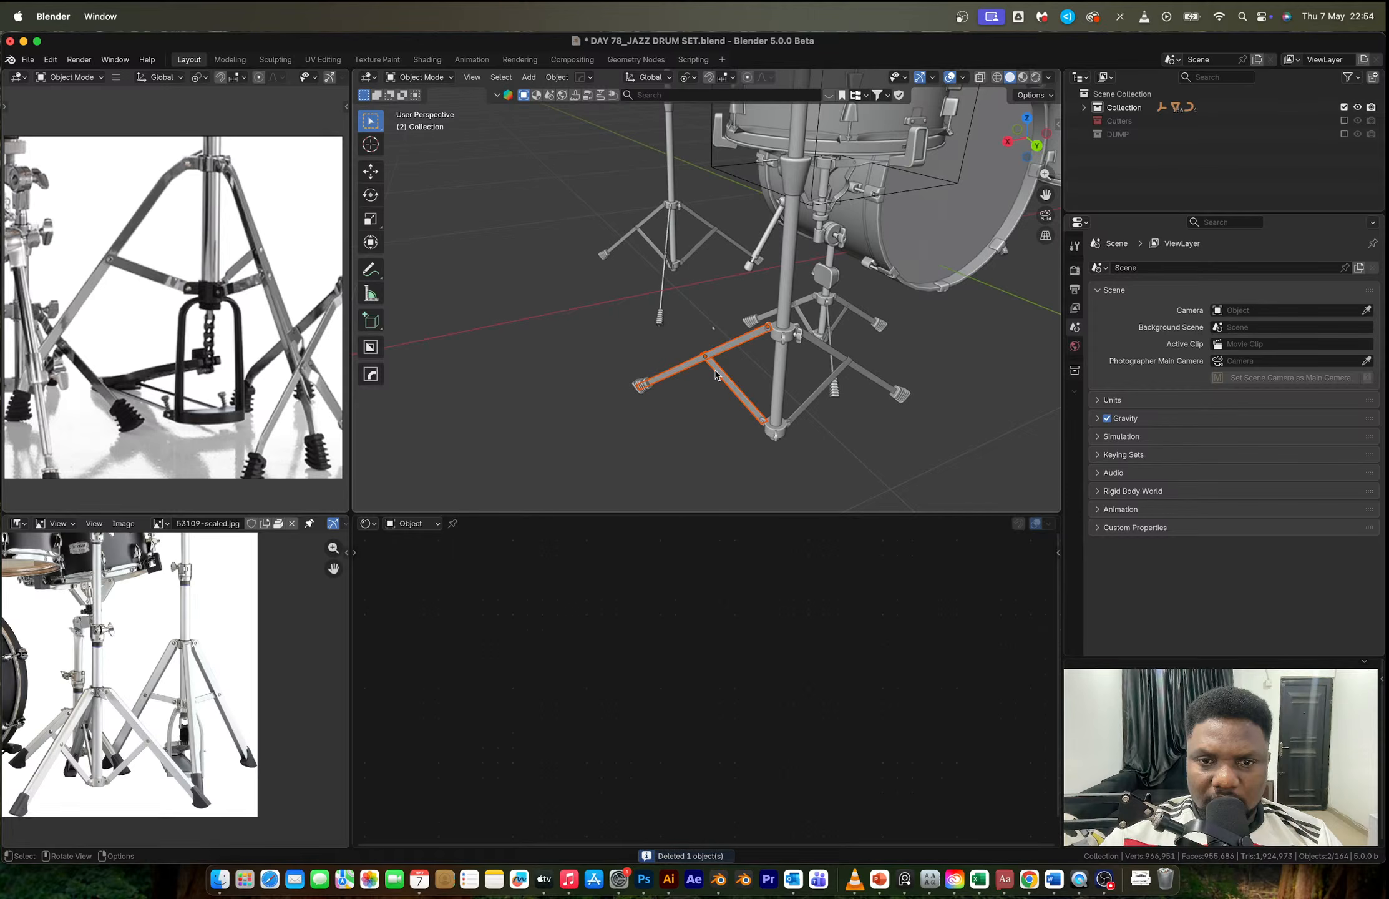
pyautogui.press('x')
pyautogui.click(652, 414)
# Step: Delete the bolt joining the hi-hat stand's remaining leg to its brace
pyautogui.moveTo(652, 414); pyautogui.dragTo(783, 345, button='middle')
pyautogui.scroll(5, 680, 278)
pyautogui.scroll(-3, 789, 293)
pyautogui.click(713, 292)
pyautogui.press('x')
pyautogui.click(713, 292)
pyautogui.press('super+z')
pyautogui.scroll(-4, 744, 288)
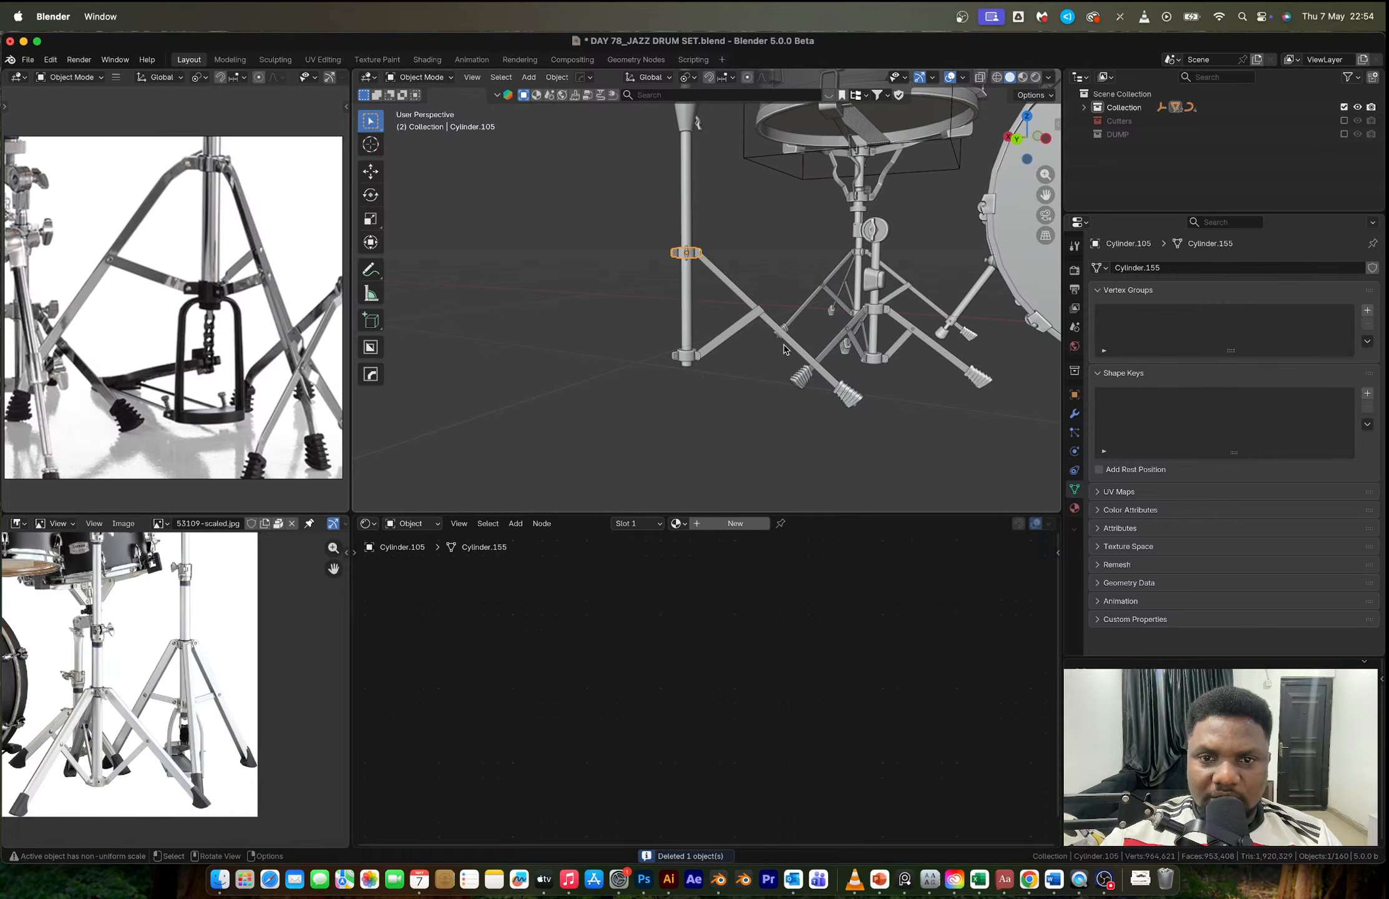
# Step: Rotate the remaining leg by -18.5° in the back view about its upper pivot to make it steeper
pyautogui.click(717, 278)
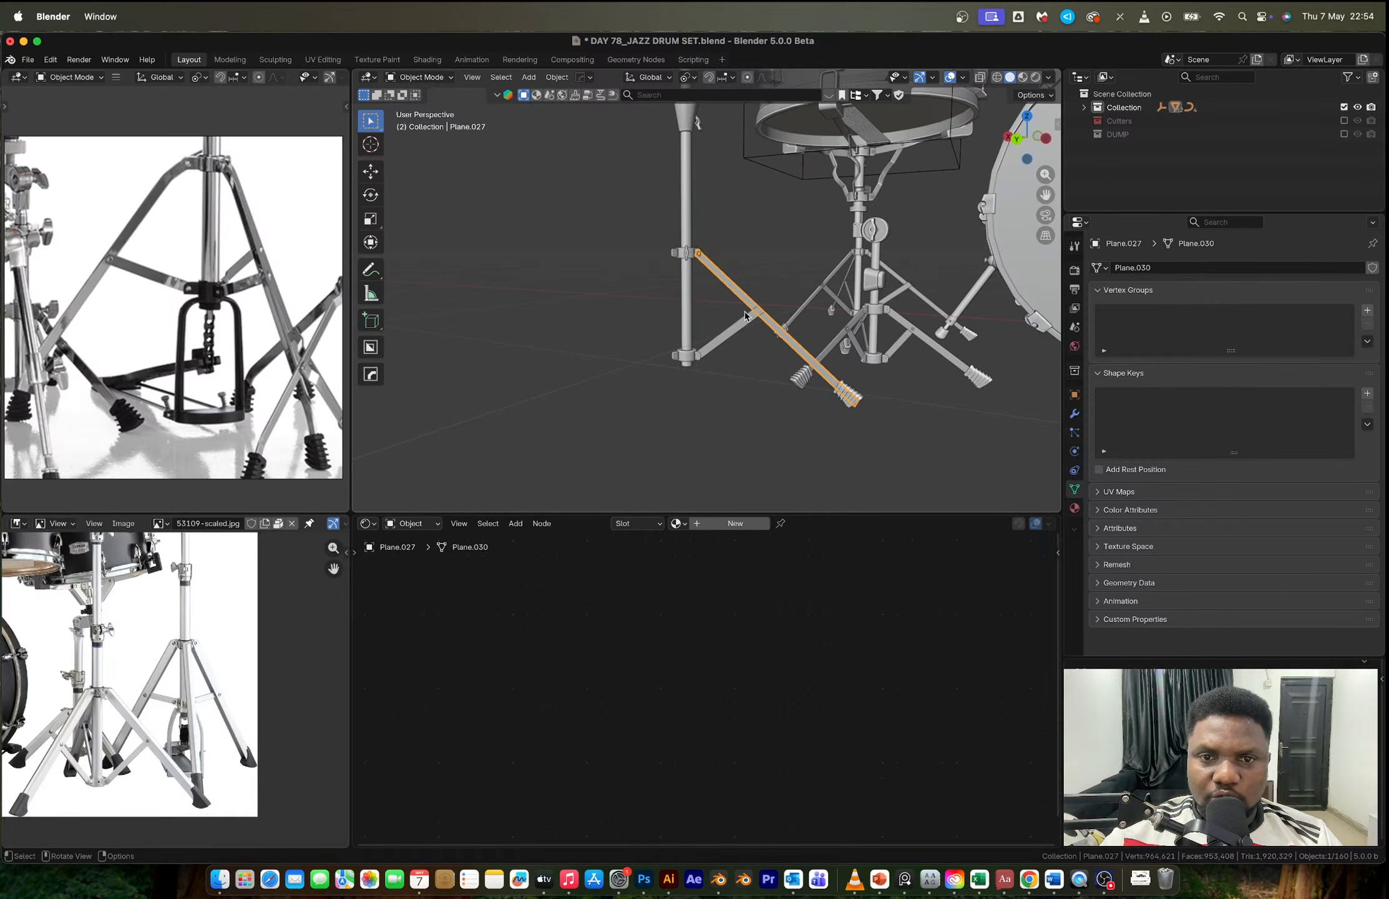
pyautogui.click(1020, 145)
pyautogui.scroll(4, 776, 274)
pyautogui.keyDown('shift'); pyautogui.moveTo(781, 272); pyautogui.dragTo(694, 202, button='middle'); pyautogui.keyUp('shift')
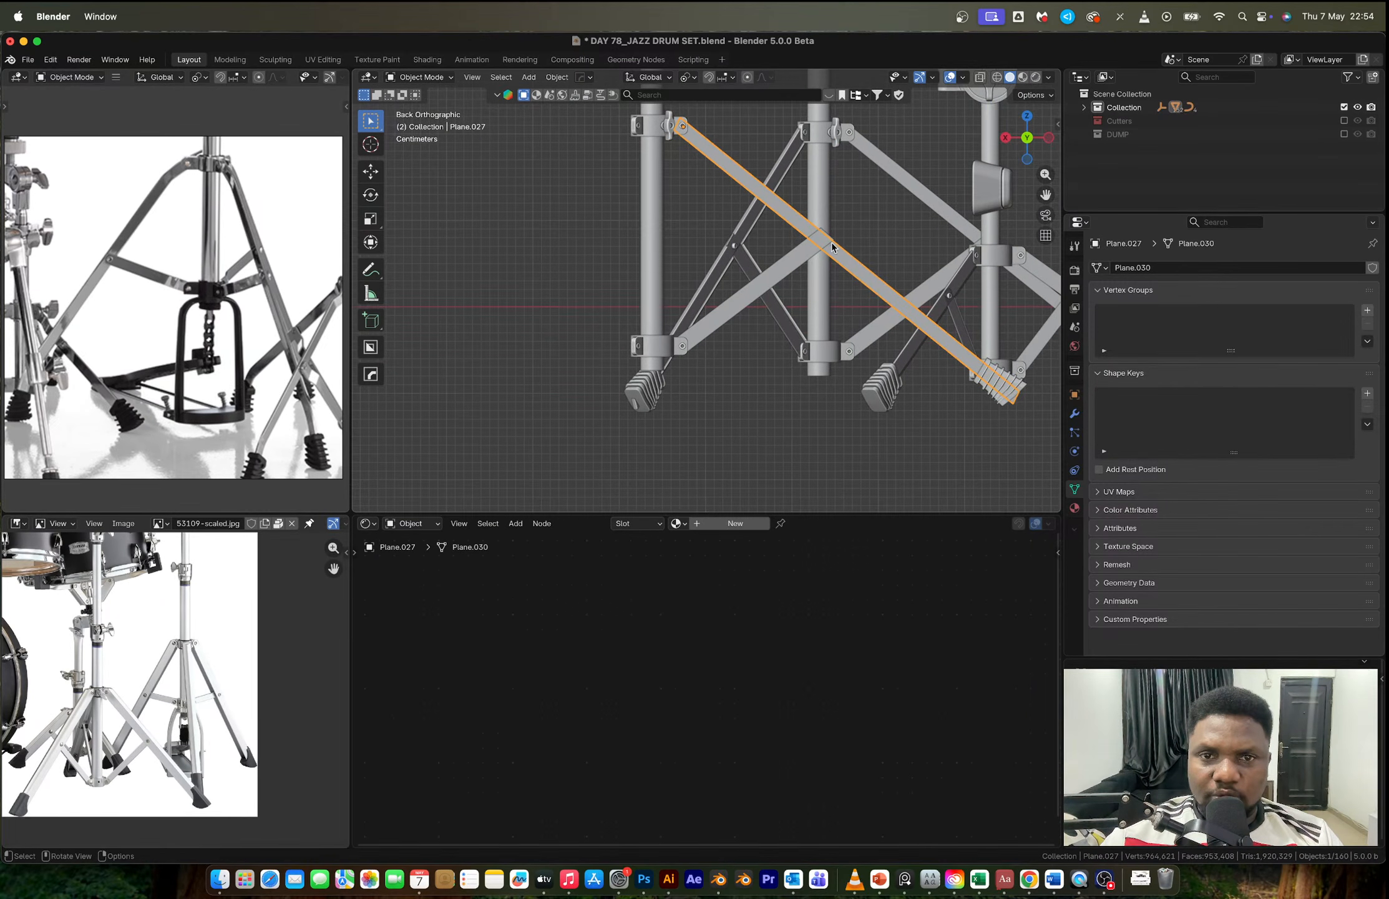
pyautogui.press('r')
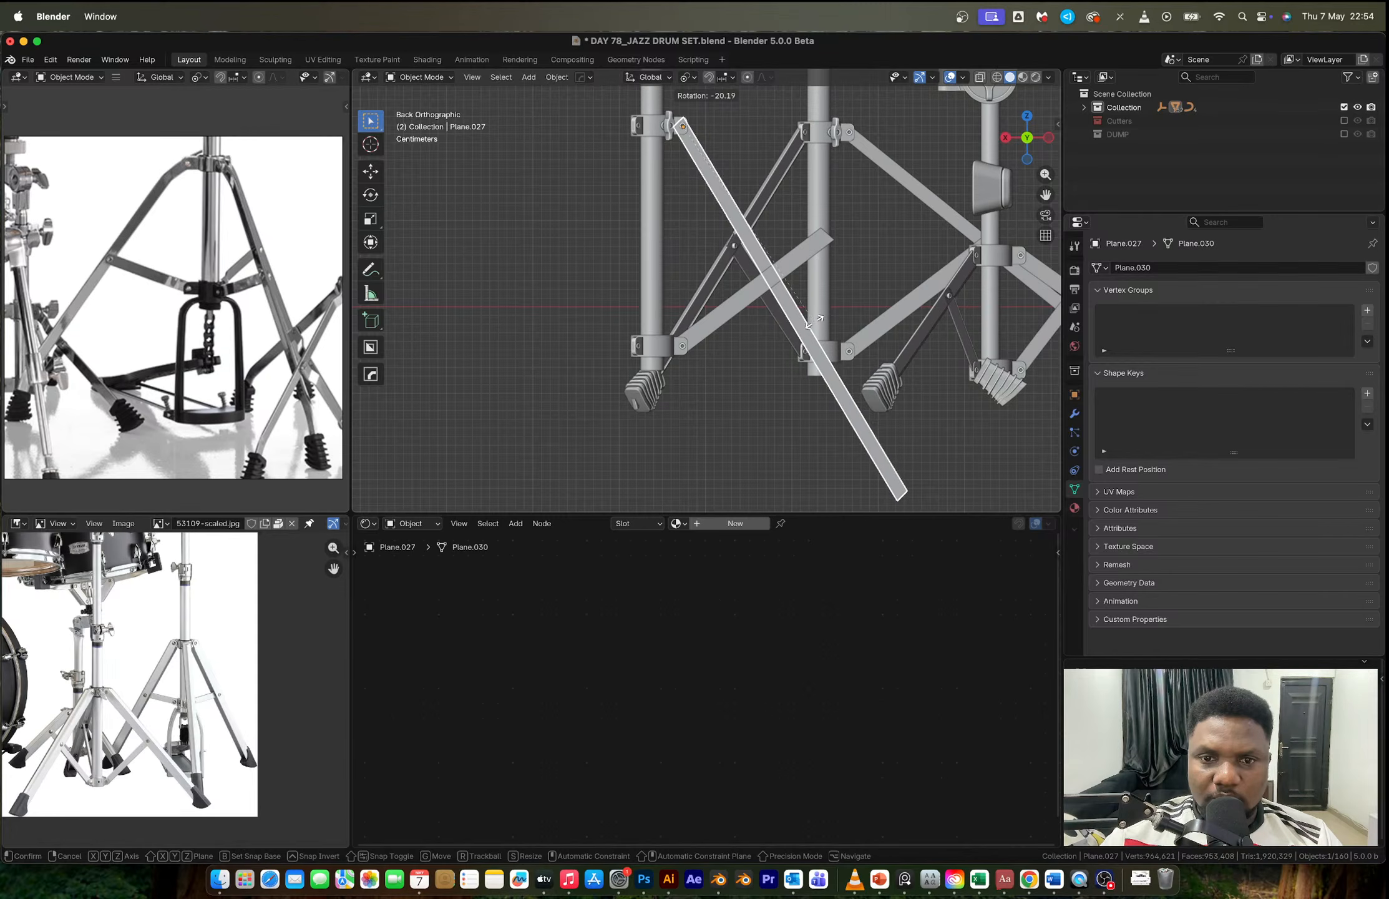
pyautogui.click(821, 322)
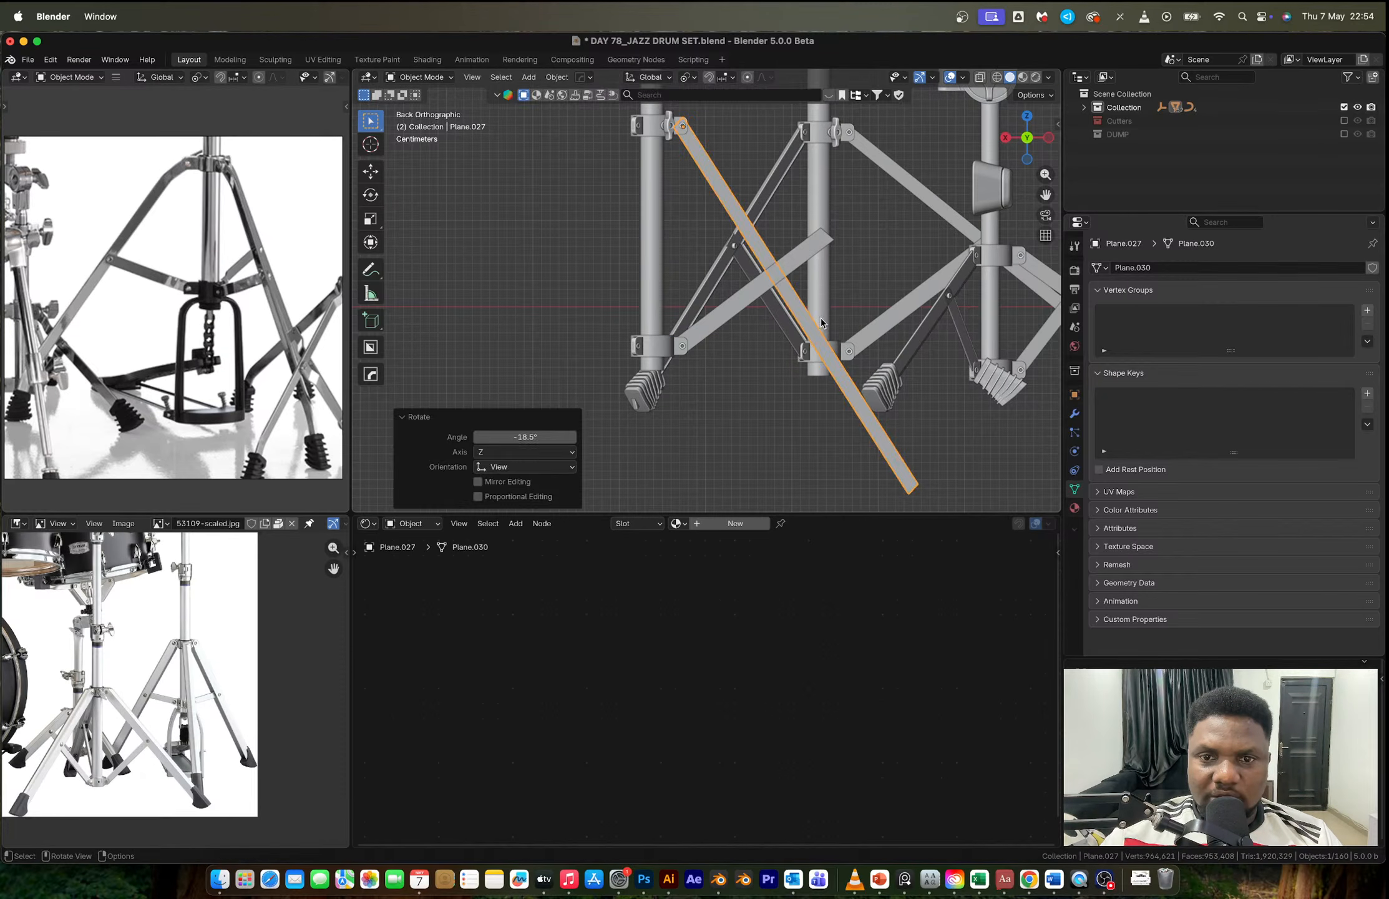
# Step: Move the outer end vertices of the brace about 0.069 m onto the rotated leg
pyautogui.click(744, 304)
pyautogui.press('Tab')
pyautogui.hotkey('alt', 'z')
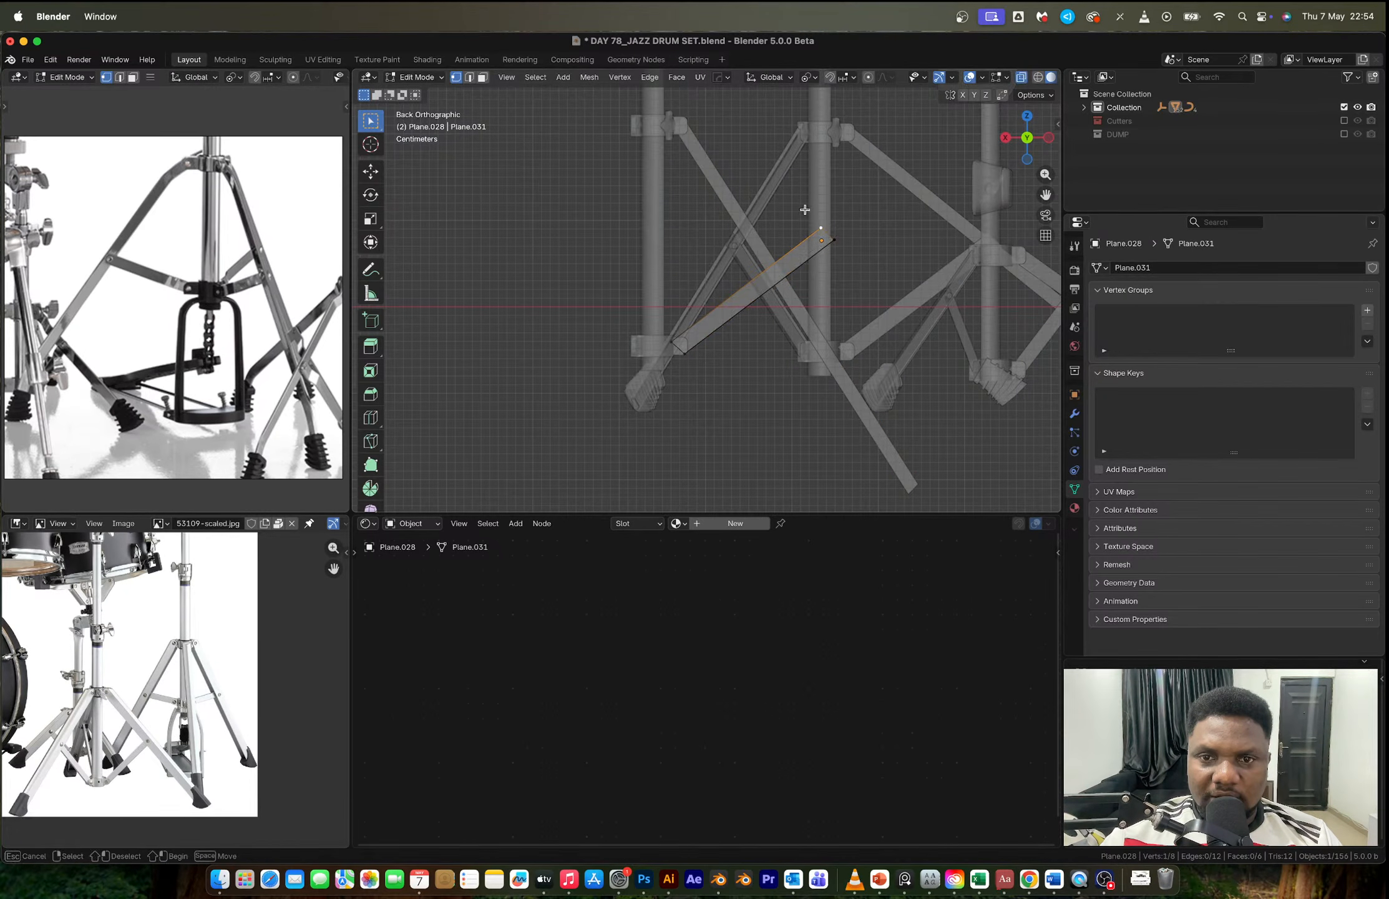
pyautogui.press('g')
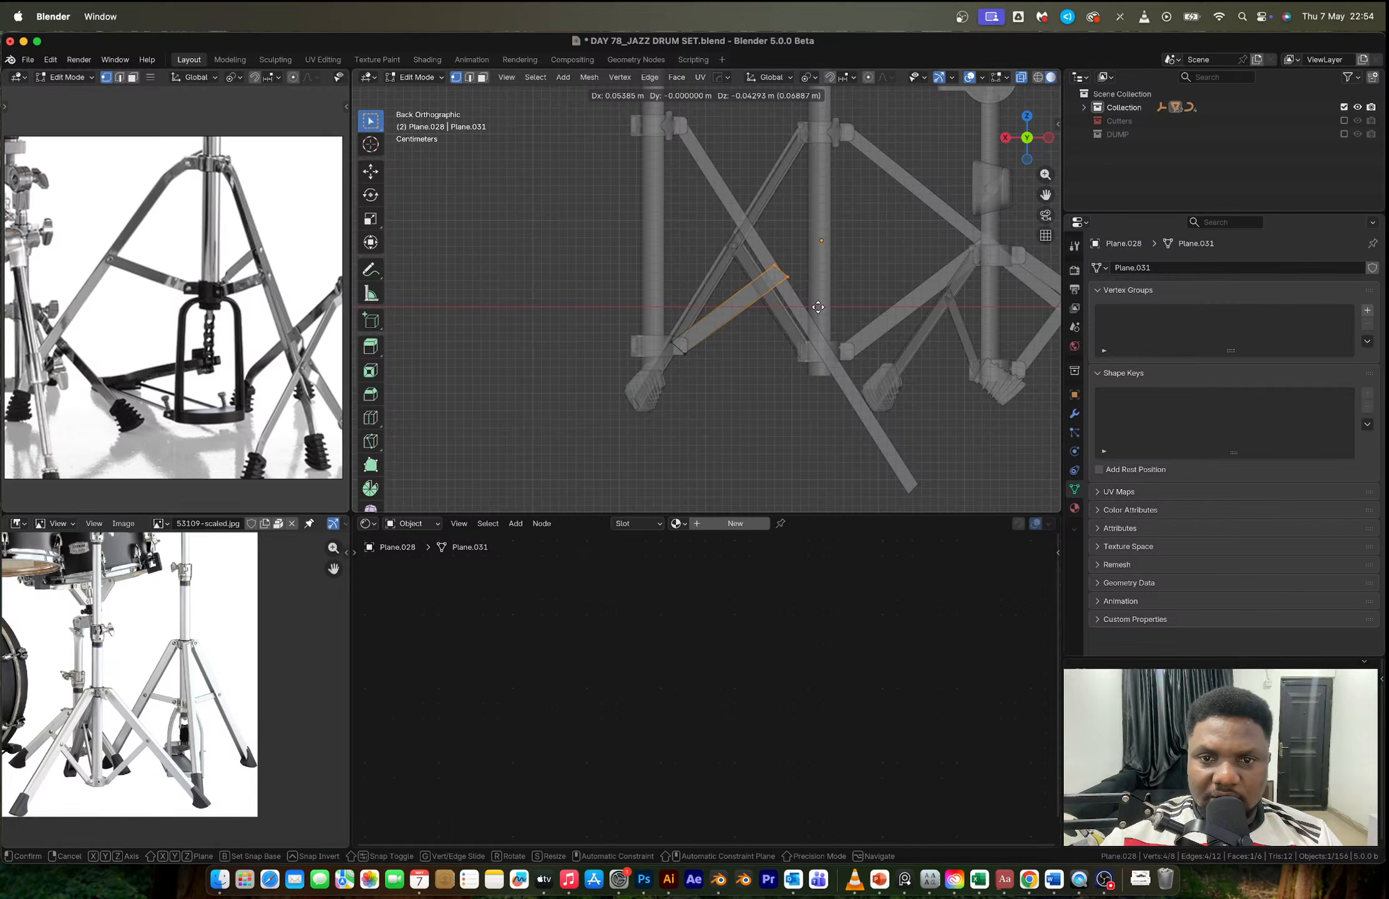
pyautogui.click(818, 307)
pyautogui.press('Tab')
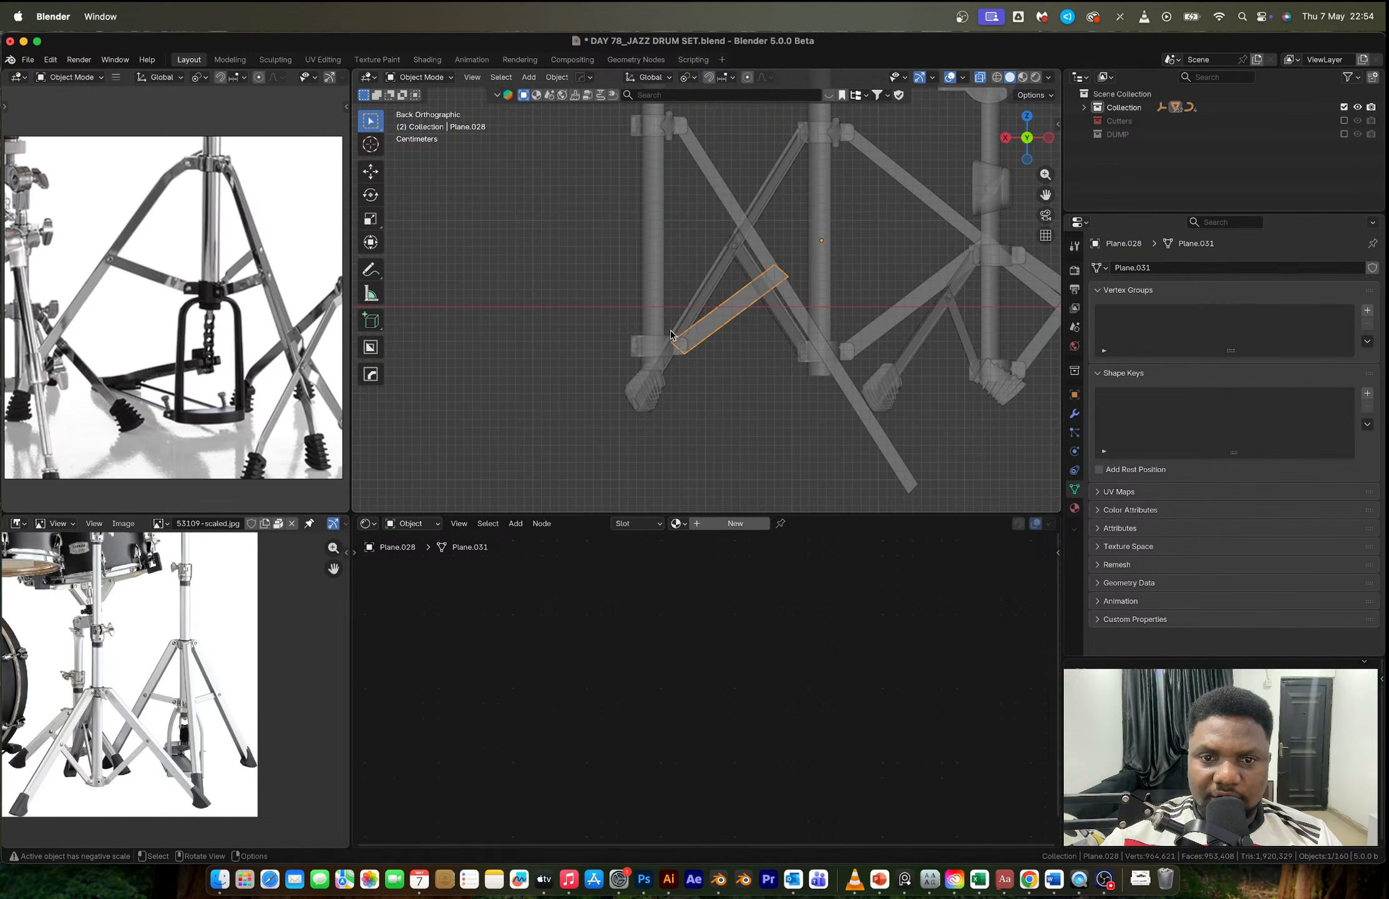
# Step: Raise the tube's lower end, the lower clamp ring and the brace's inner end together by about 0.053 m along Z
pyautogui.moveTo(749, 325); pyautogui.dragTo(570, 248, button='middle')
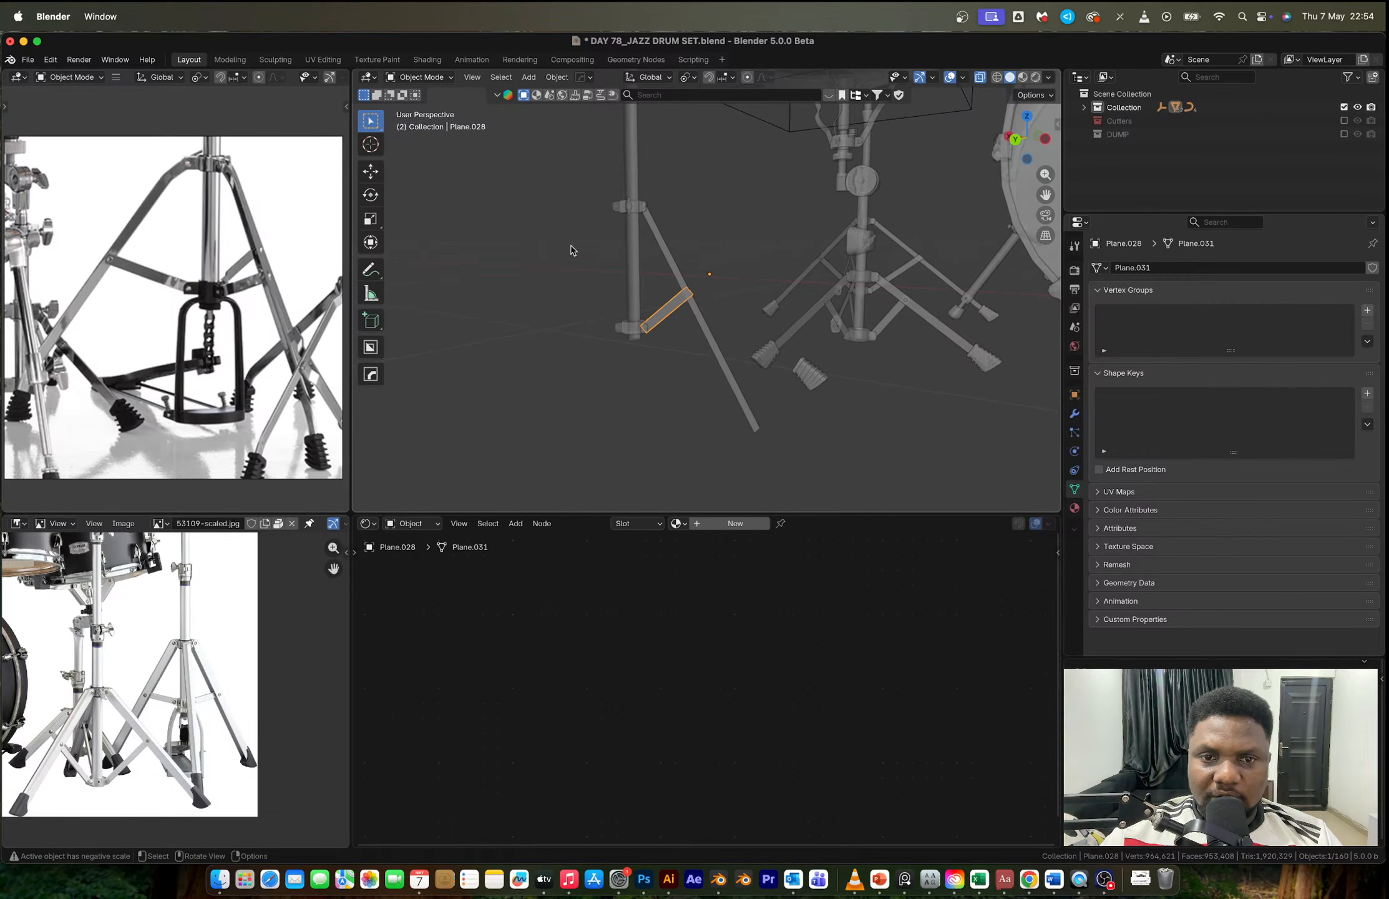
pyautogui.moveTo(568, 190); pyautogui.dragTo(704, 367)
pyautogui.press('Tab')
pyautogui.press('ctrl+KP_1')
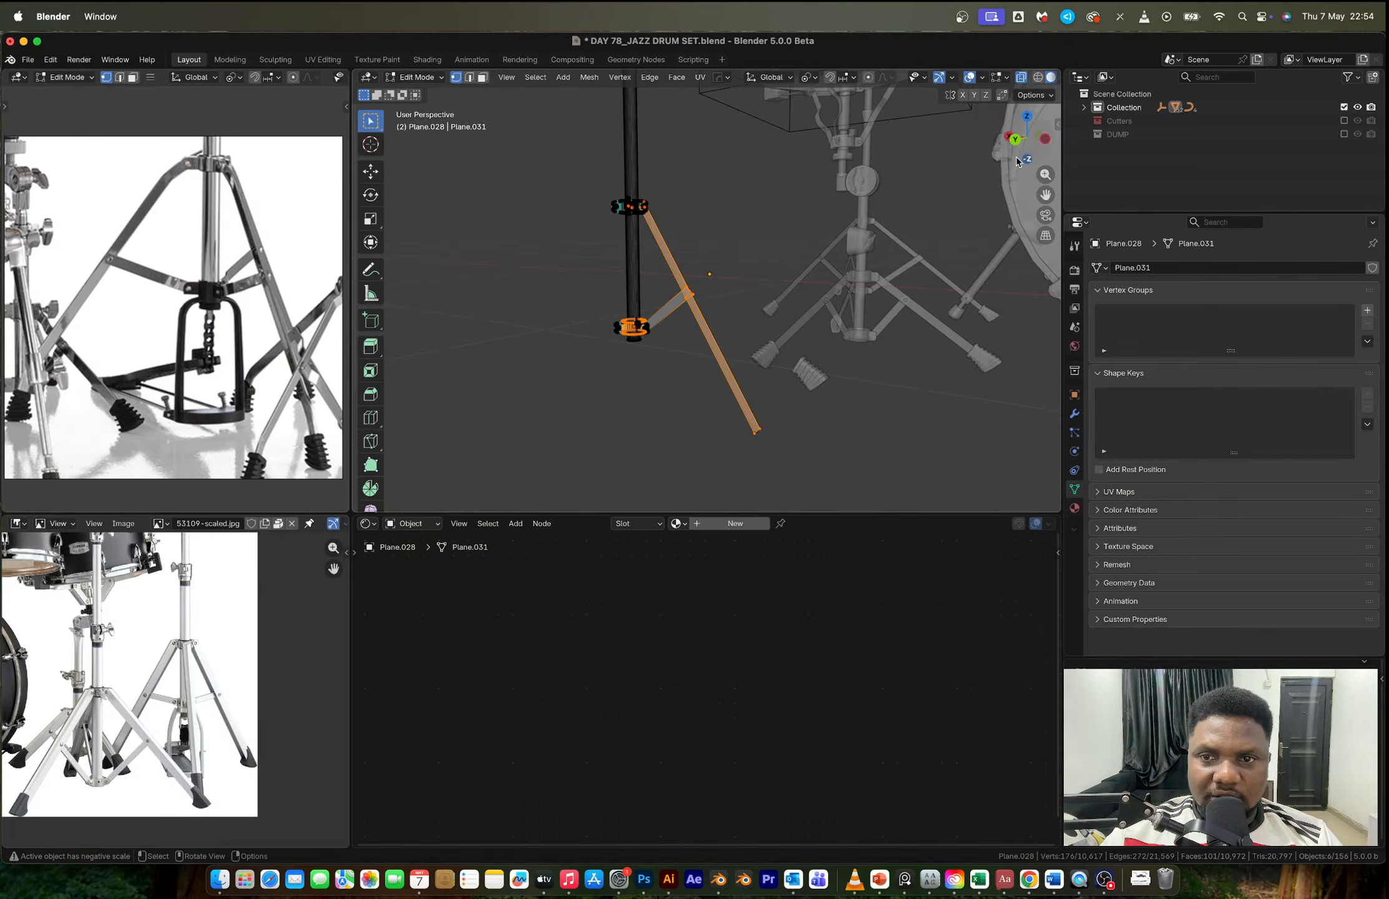
pyautogui.moveTo(1018, 145); pyautogui.dragTo(1008, 160)
pyautogui.scroll(5, 705, 306)
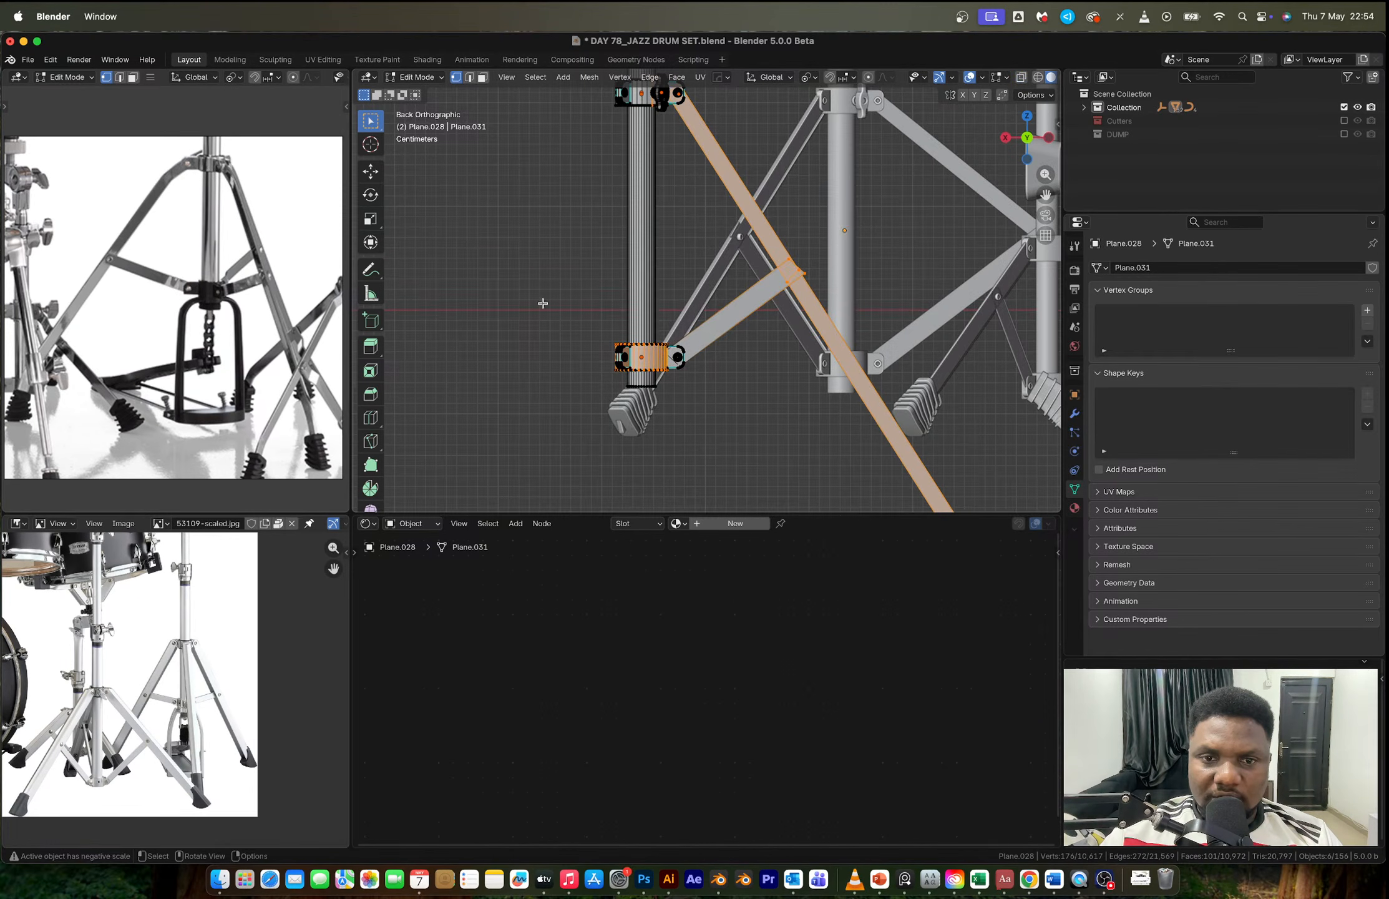
pyautogui.moveTo(552, 307); pyautogui.dragTo(729, 429)
pyautogui.moveTo(564, 311); pyautogui.dragTo(712, 431)
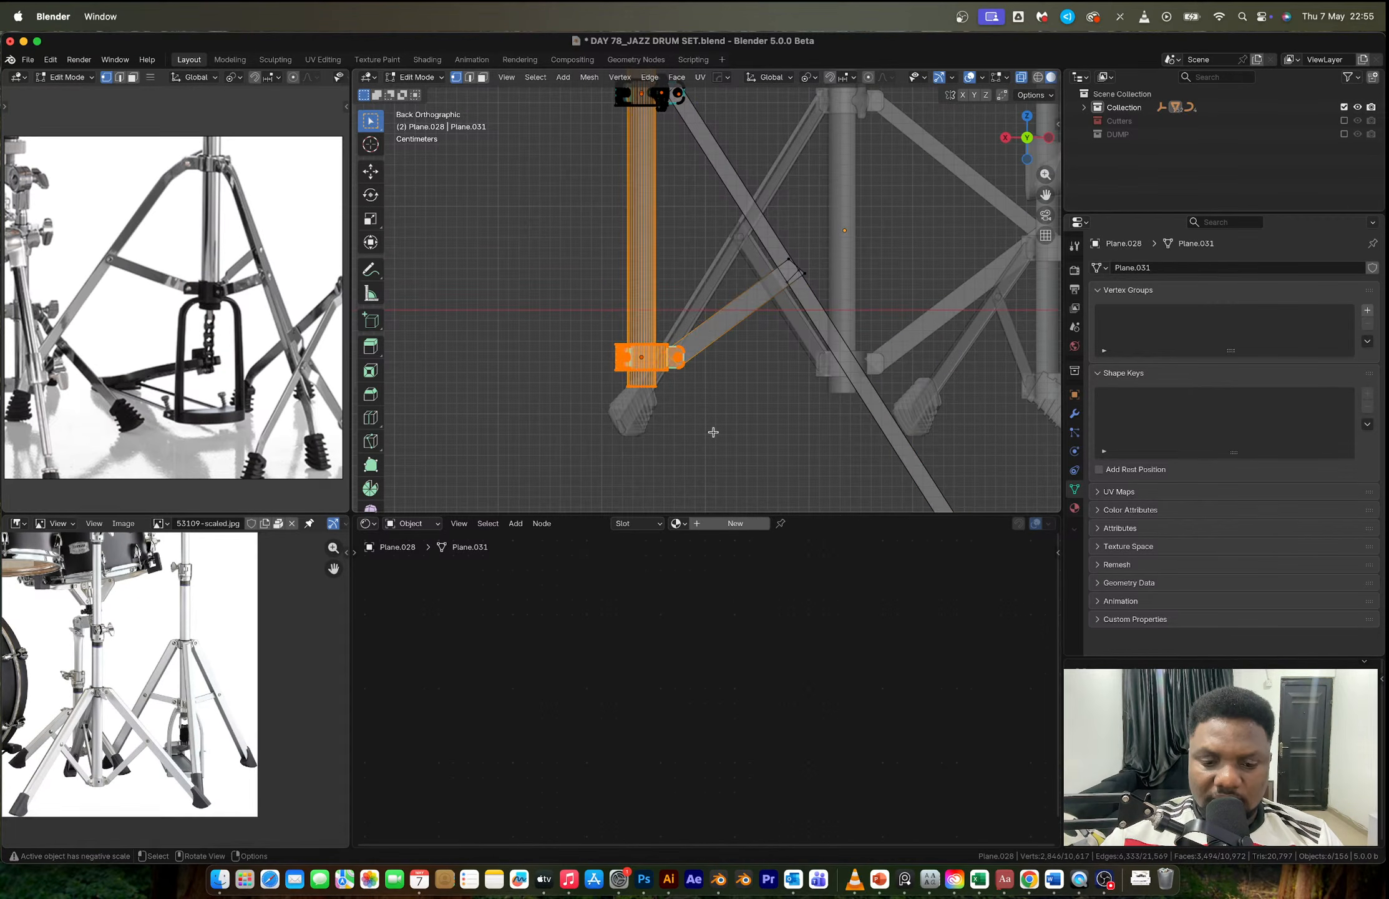
pyautogui.press('g')
pyautogui.press('z')
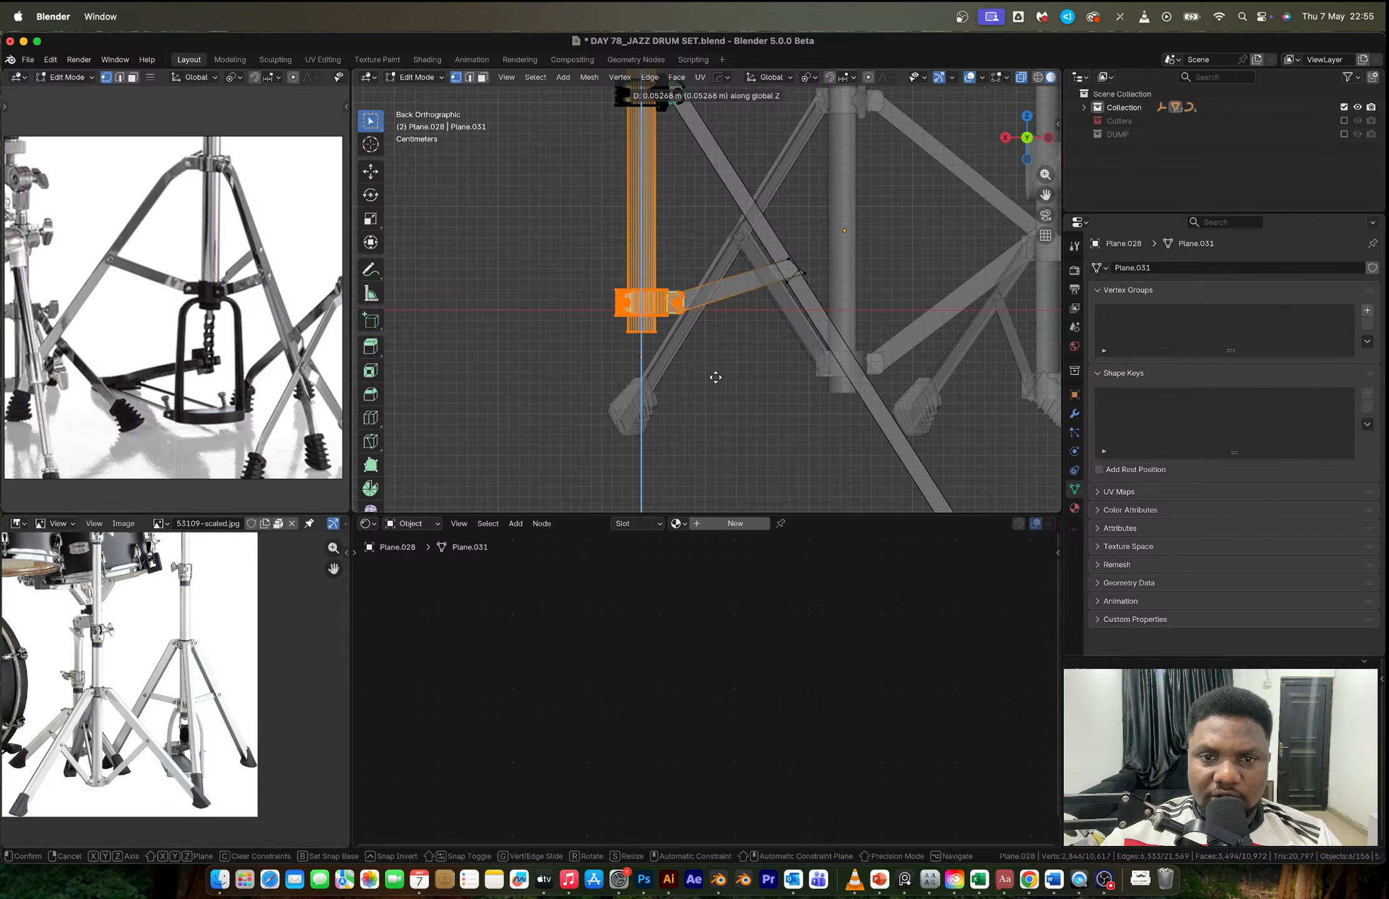
pyautogui.click(717, 374)
# Step: Try to move the brace's outer end up the leg while editing all the tripod parts, and undo the move
pyautogui.click(835, 300)
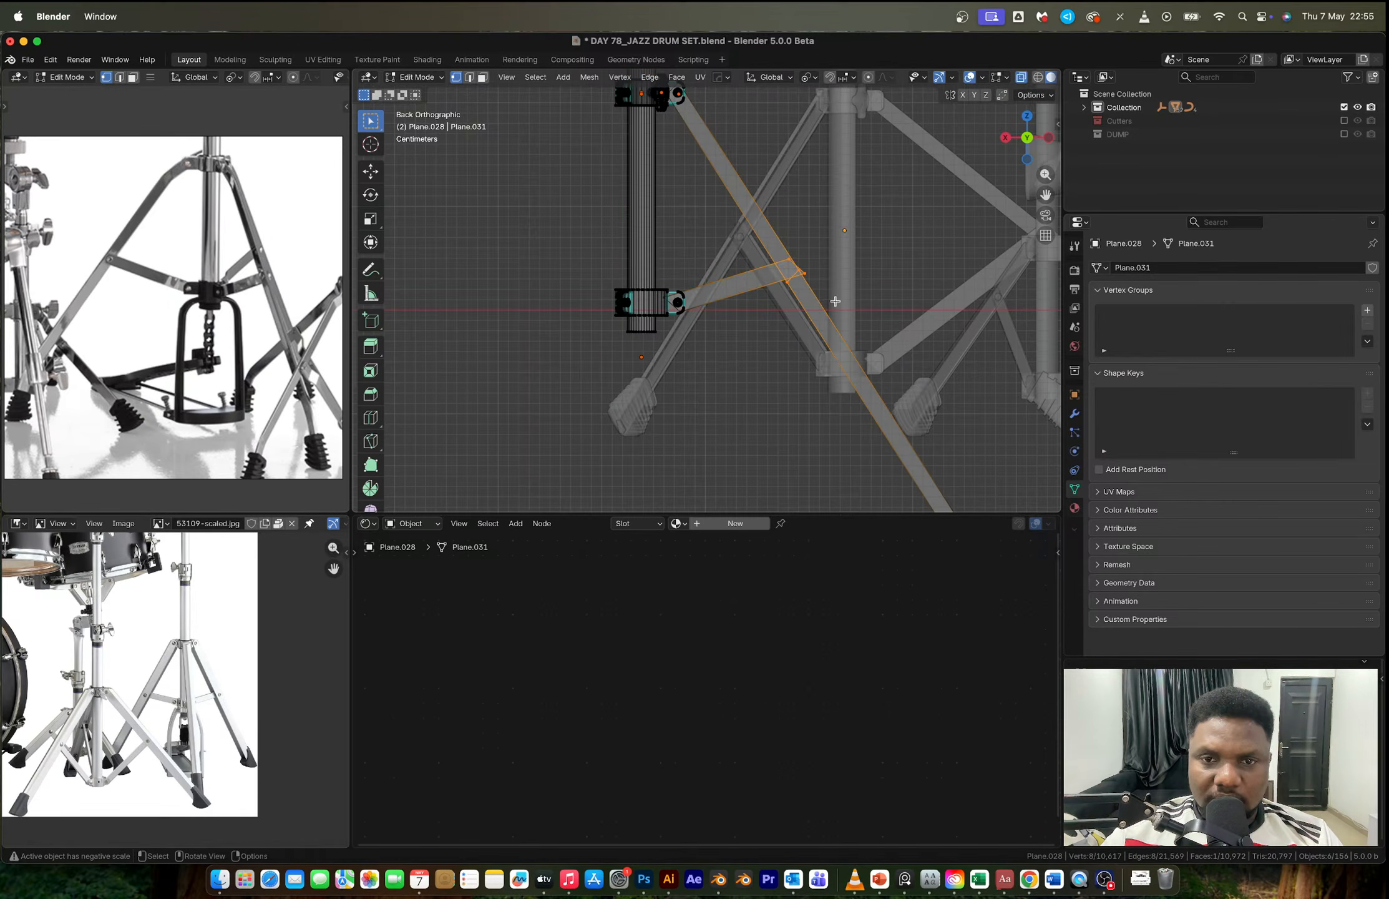
pyautogui.press('g')
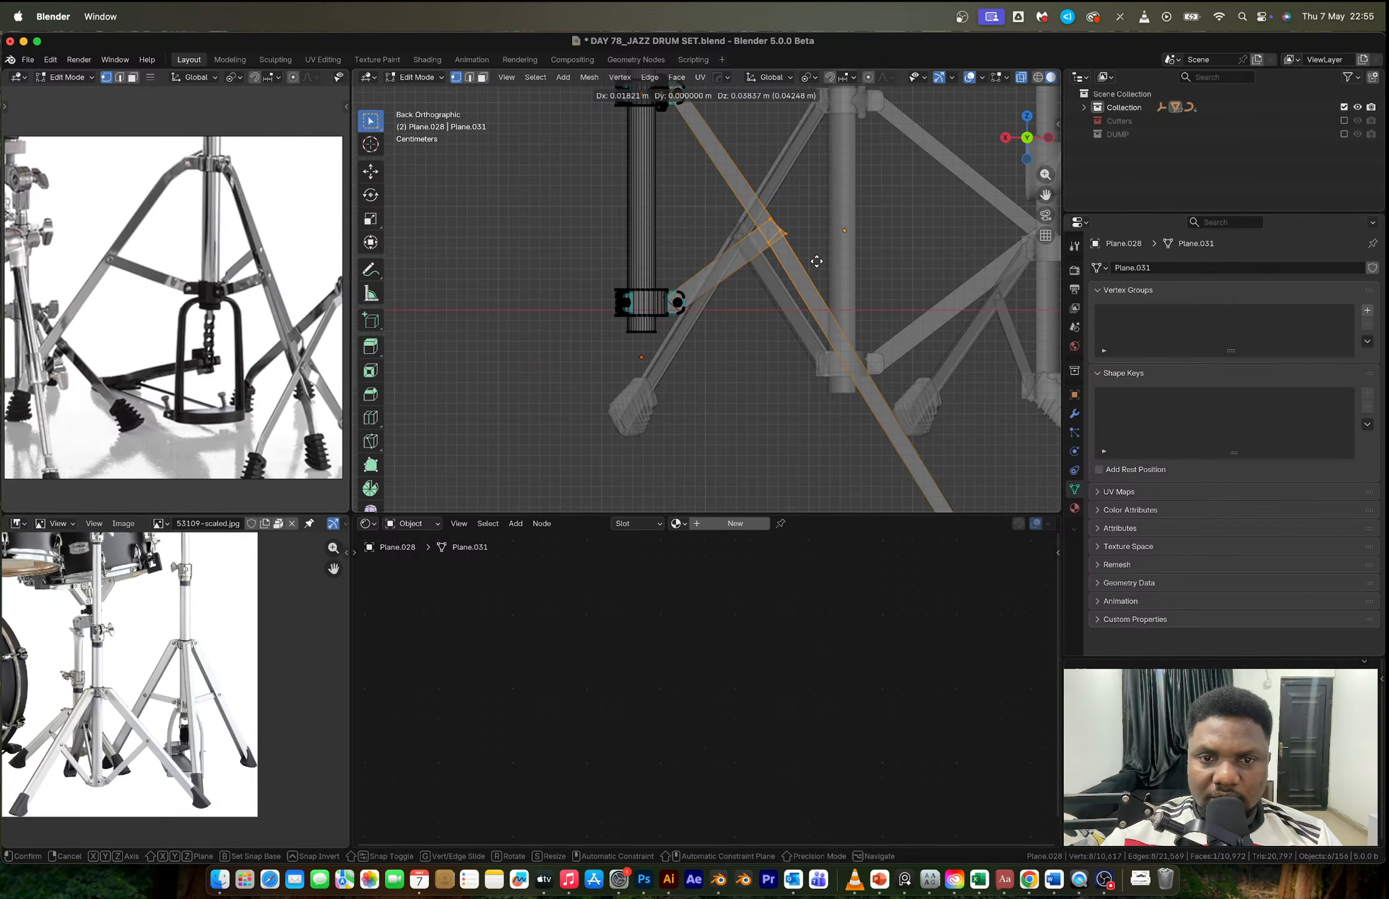
pyautogui.click(817, 261)
pyautogui.press('Tab')
pyautogui.scroll(-5, 781, 402)
pyautogui.scroll(5, 755, 274)
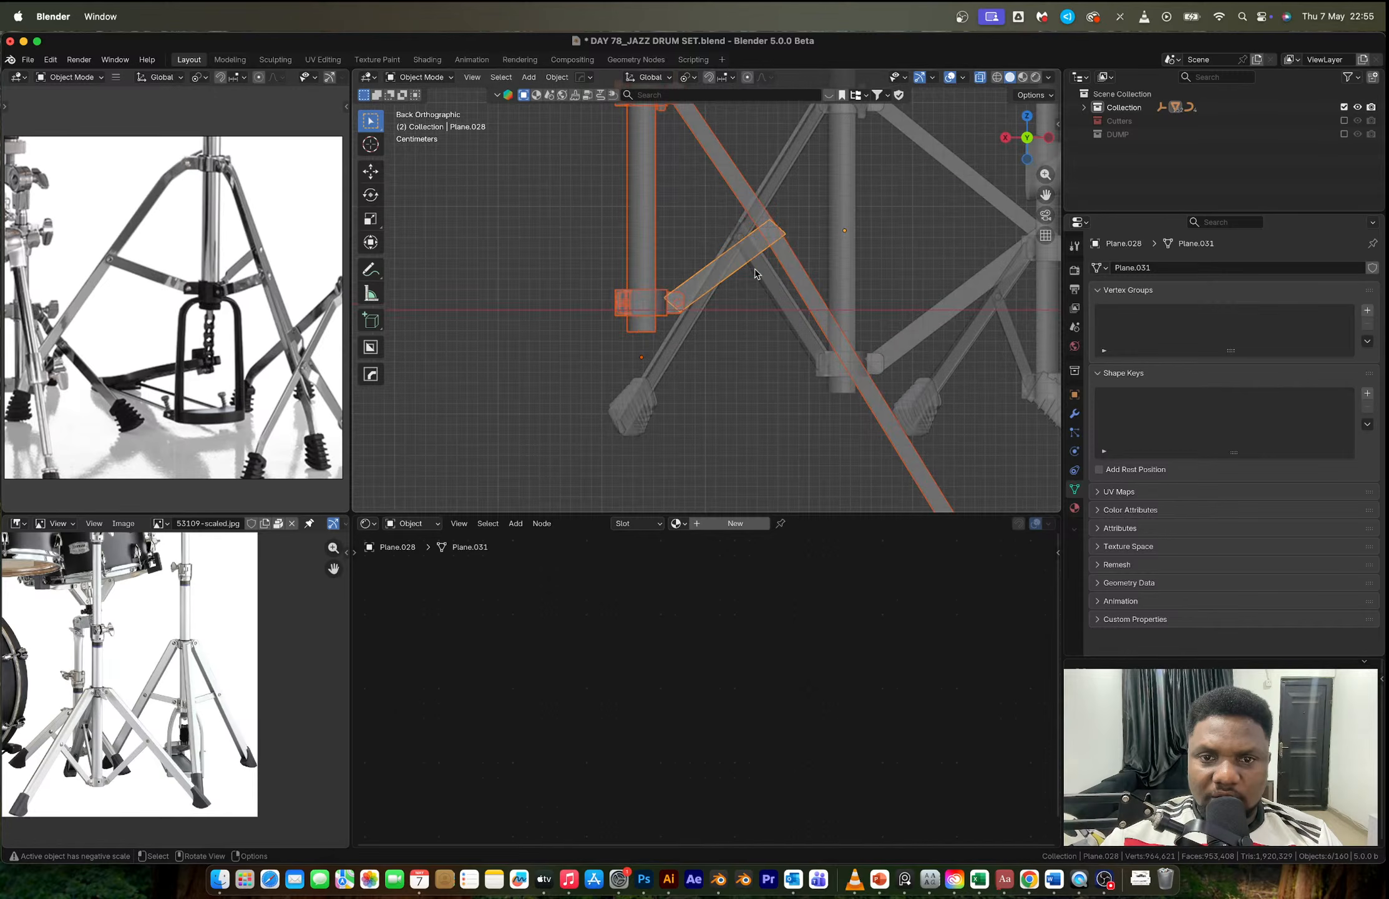
pyautogui.hotkey('ctrl', 'z')
pyautogui.hotkey('ctrl', 'z')
pyautogui.press('Tab')
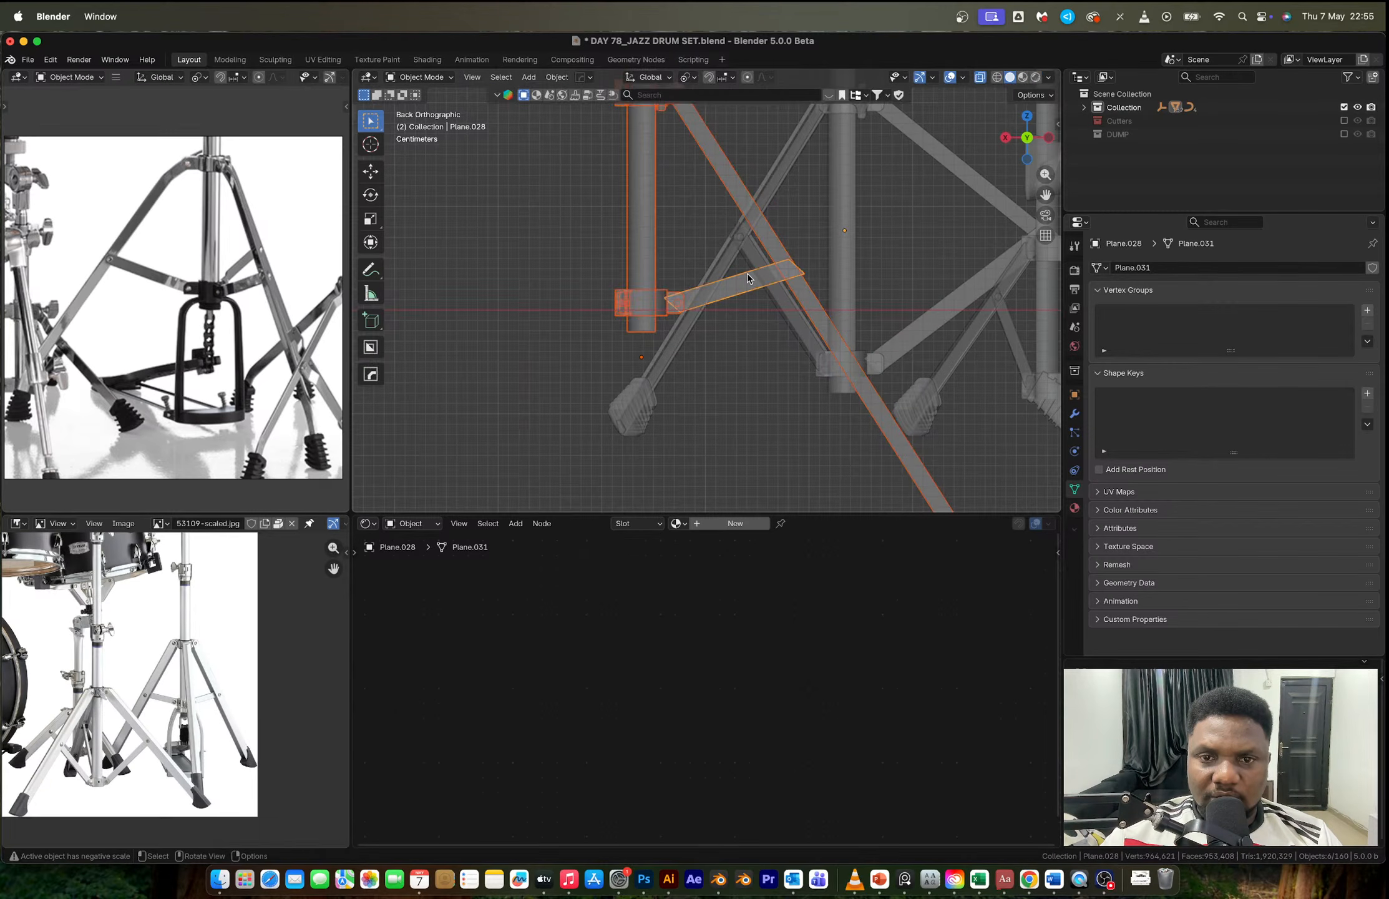
# Step: Edit the brace alone and move its outer end about 0.052 m up along the leg
pyautogui.press('Tab')
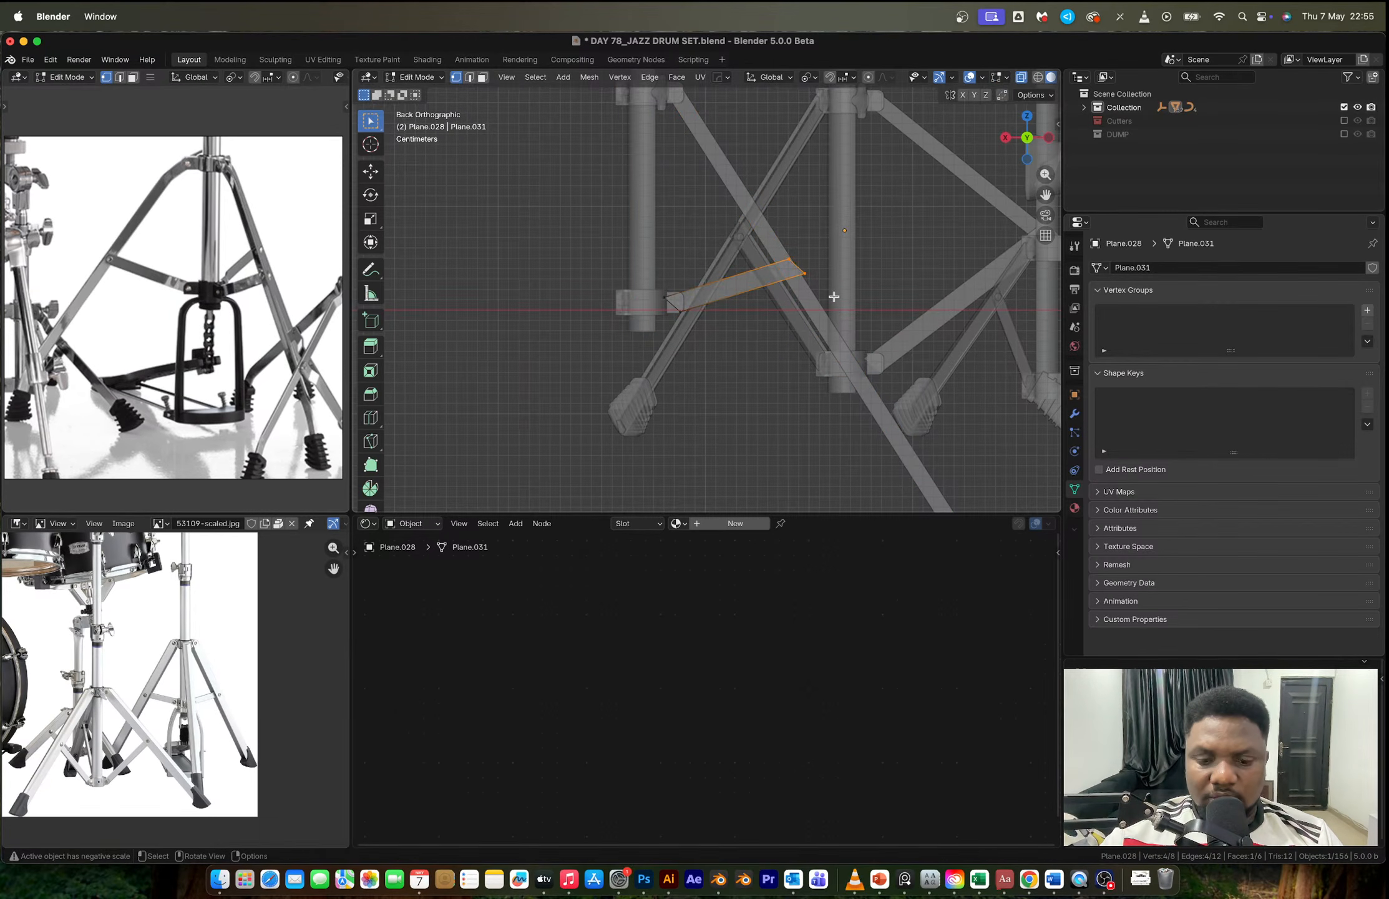
pyautogui.press('g')
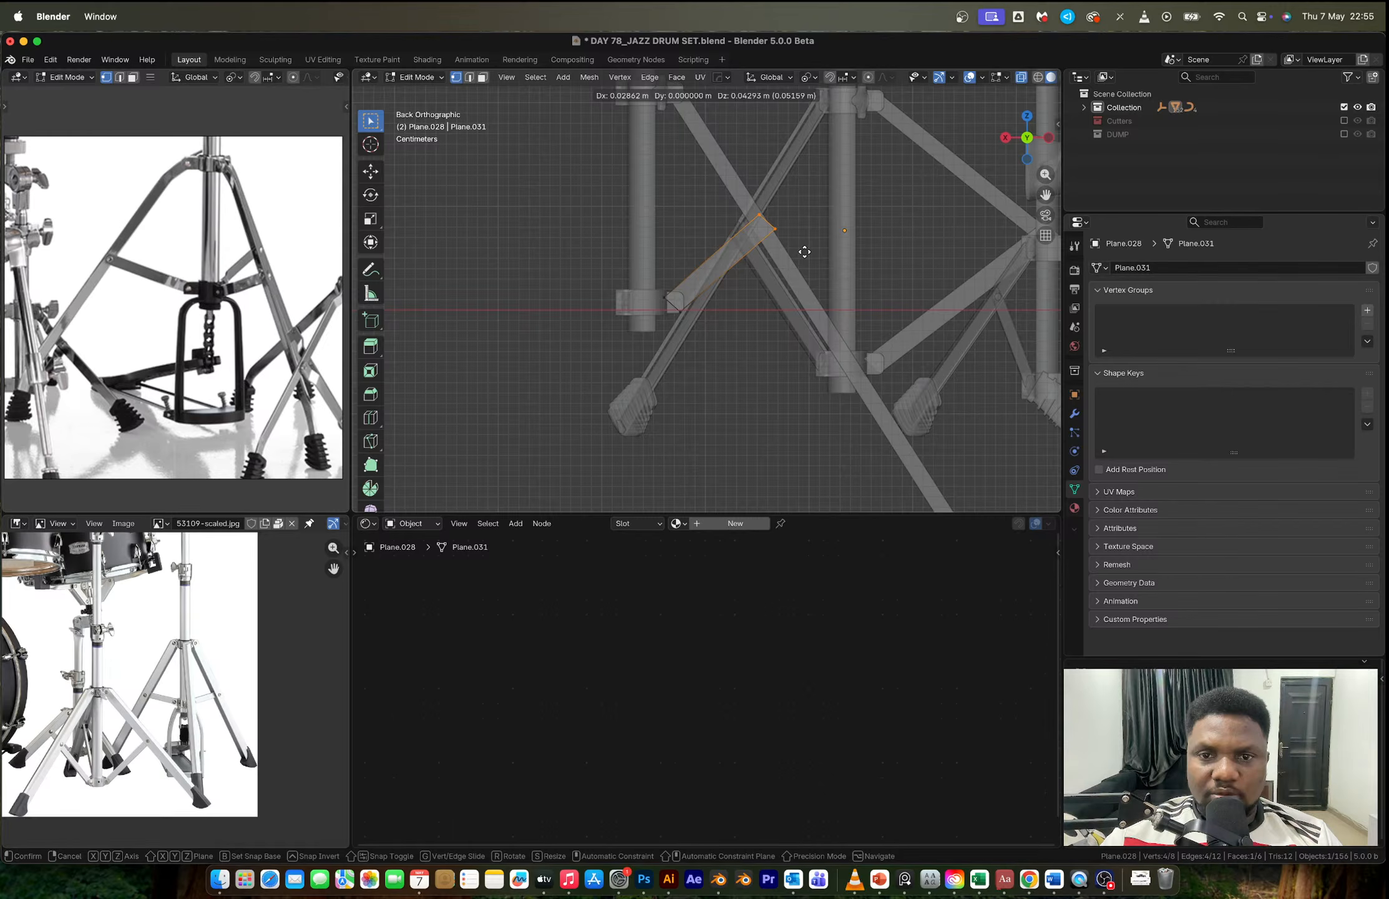
pyautogui.click(805, 252)
pyautogui.press('Tab')
pyautogui.hotkey('alt', 'z')
# Step: Place the 3D cursor at the leg's lower end and snap the detached rubber foot to it
pyautogui.moveTo(785, 343); pyautogui.dragTo(731, 324, button='middle')
pyautogui.scroll(5, 755, 379)
pyautogui.click(731, 324)
pyautogui.press('Tab')
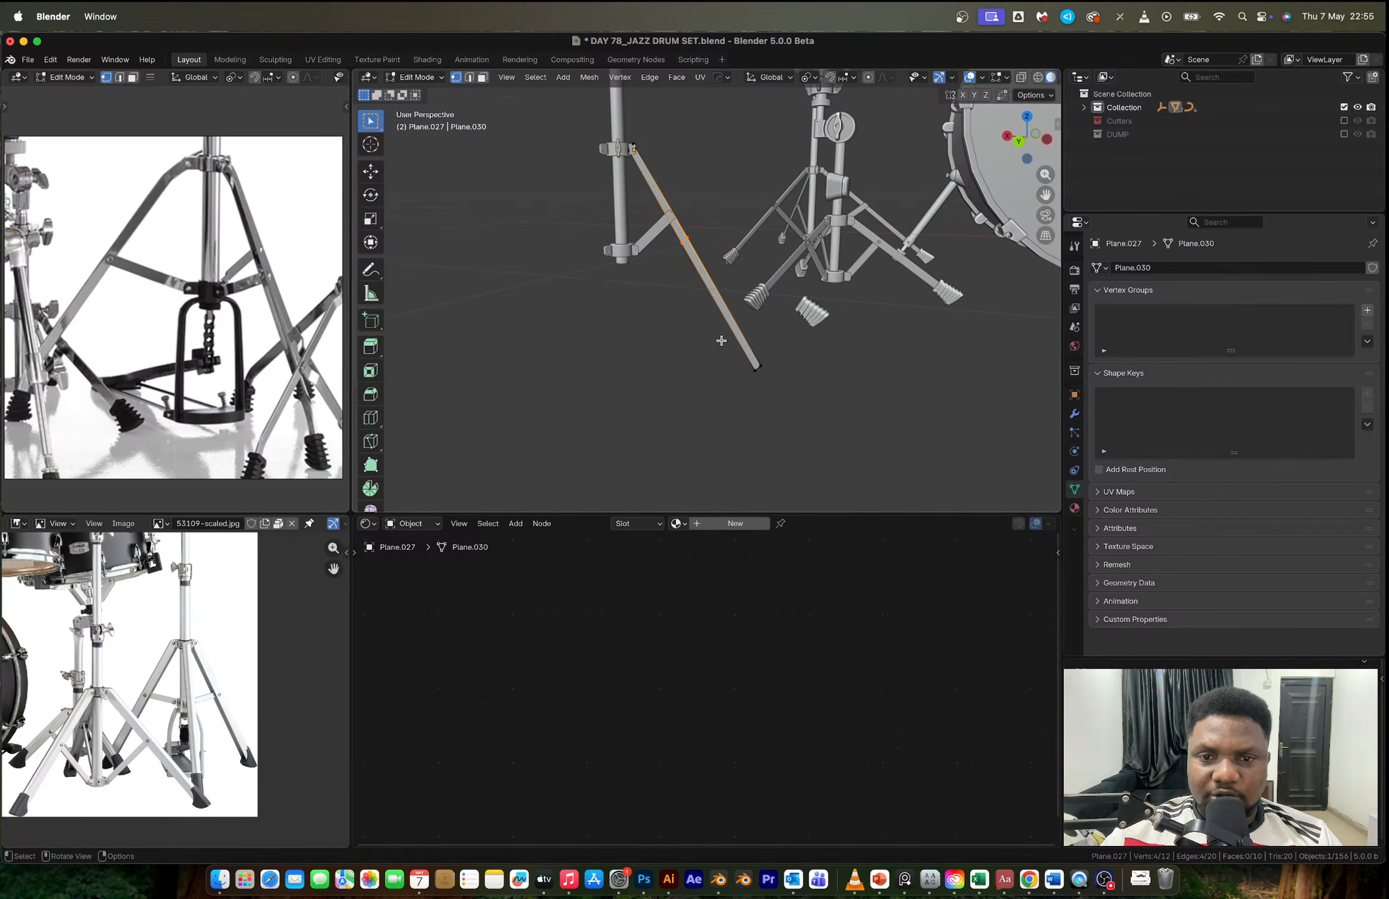
pyautogui.moveTo(731, 344); pyautogui.dragTo(808, 427)
pyautogui.hotkey('alt', 'z')
pyautogui.moveTo(736, 352); pyautogui.dragTo(754, 363)
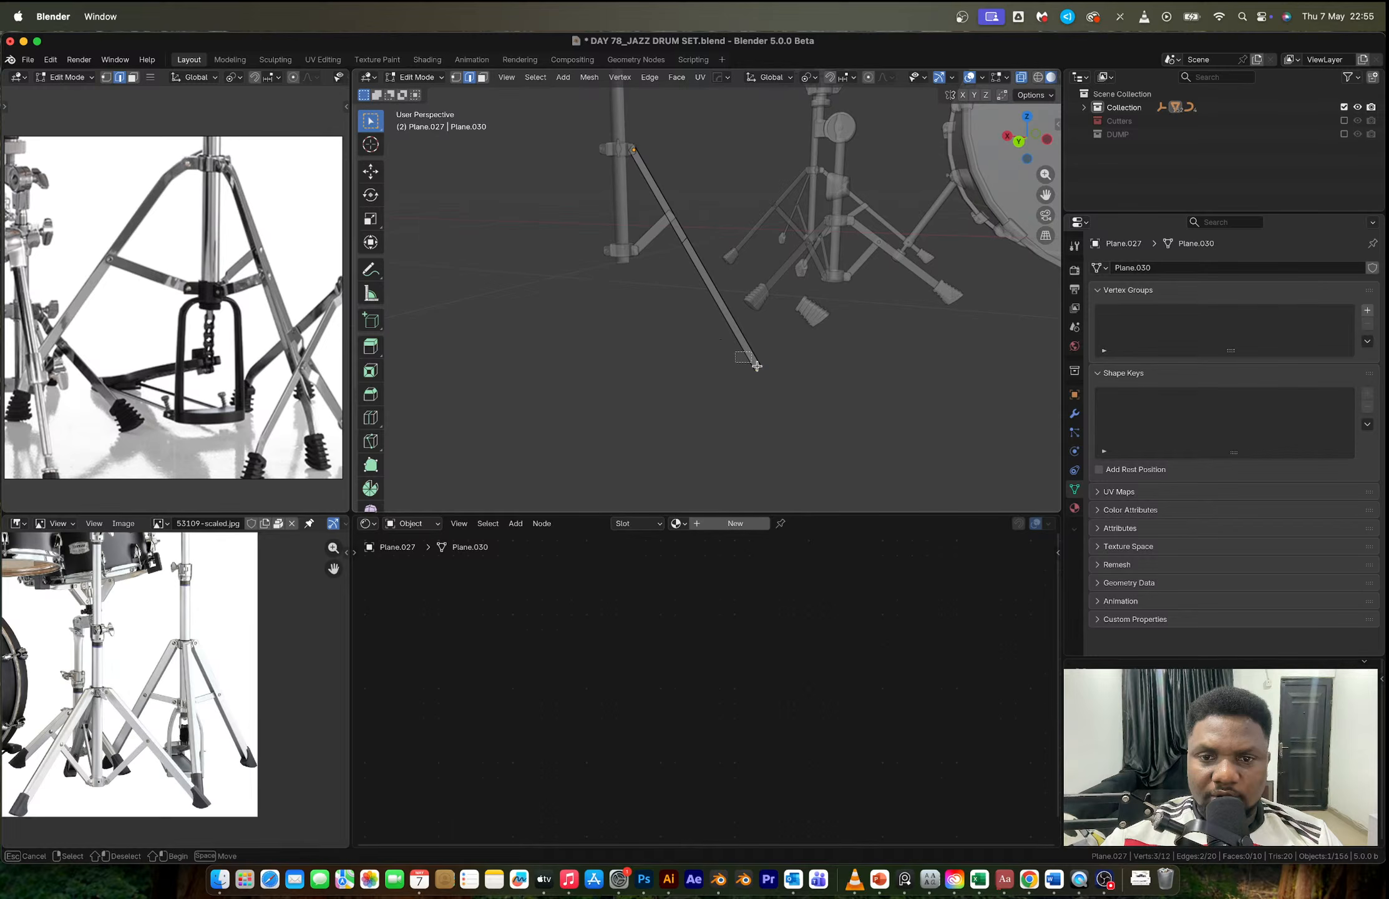
pyautogui.hotkey('shift', 's')
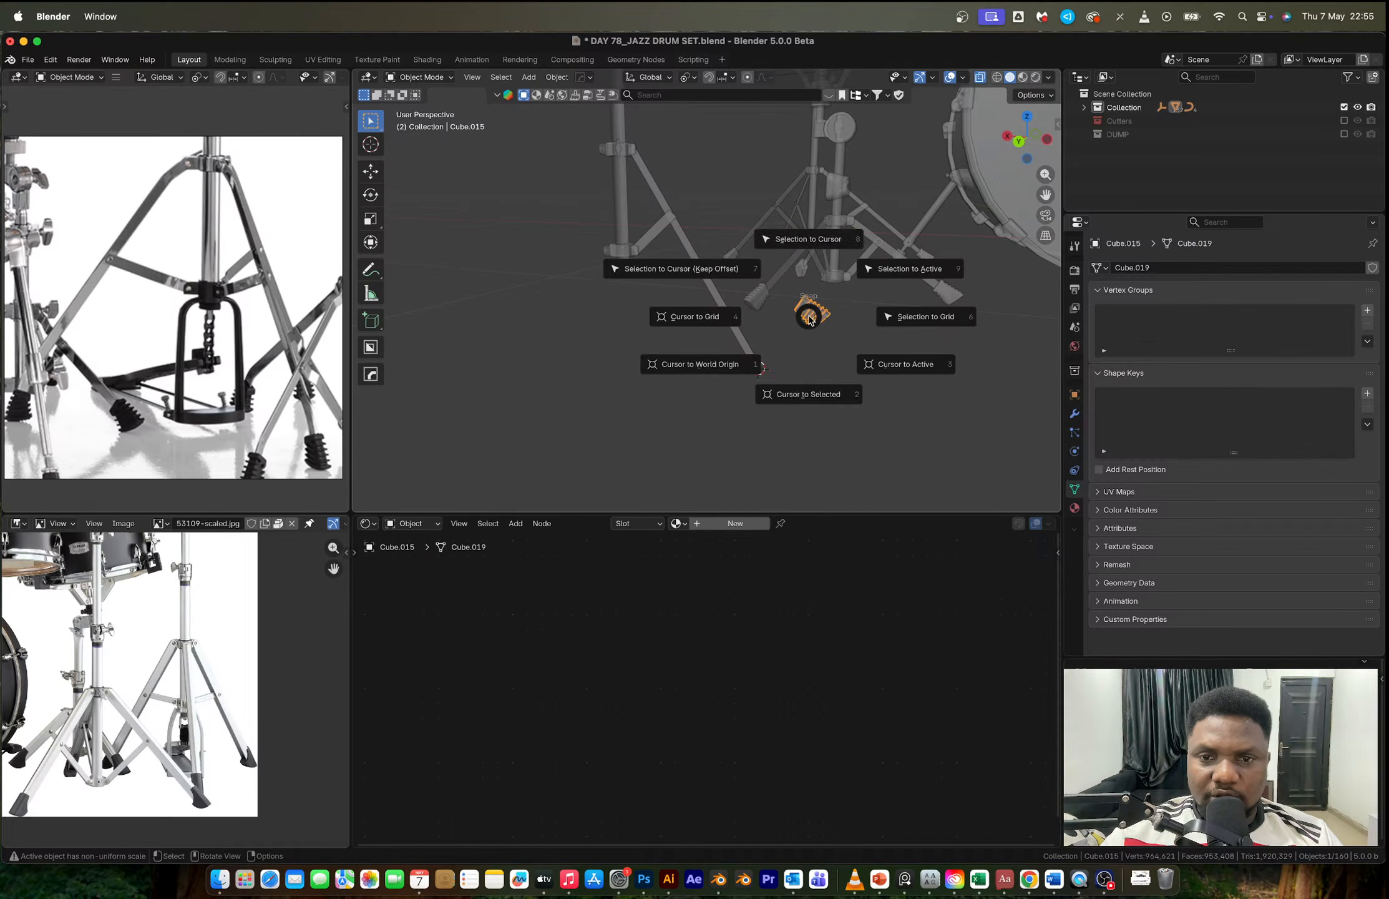
pyautogui.click(810, 230)
# Step: Rotate the detached rubber foot in the back view so it lines up with the leg's lower end
pyautogui.moveTo(822, 382); pyautogui.dragTo(759, 326, button='middle')
pyautogui.scroll(4, 654, 398)
pyautogui.scroll(-5, 702, 410)
pyautogui.scroll(4, 762, 331)
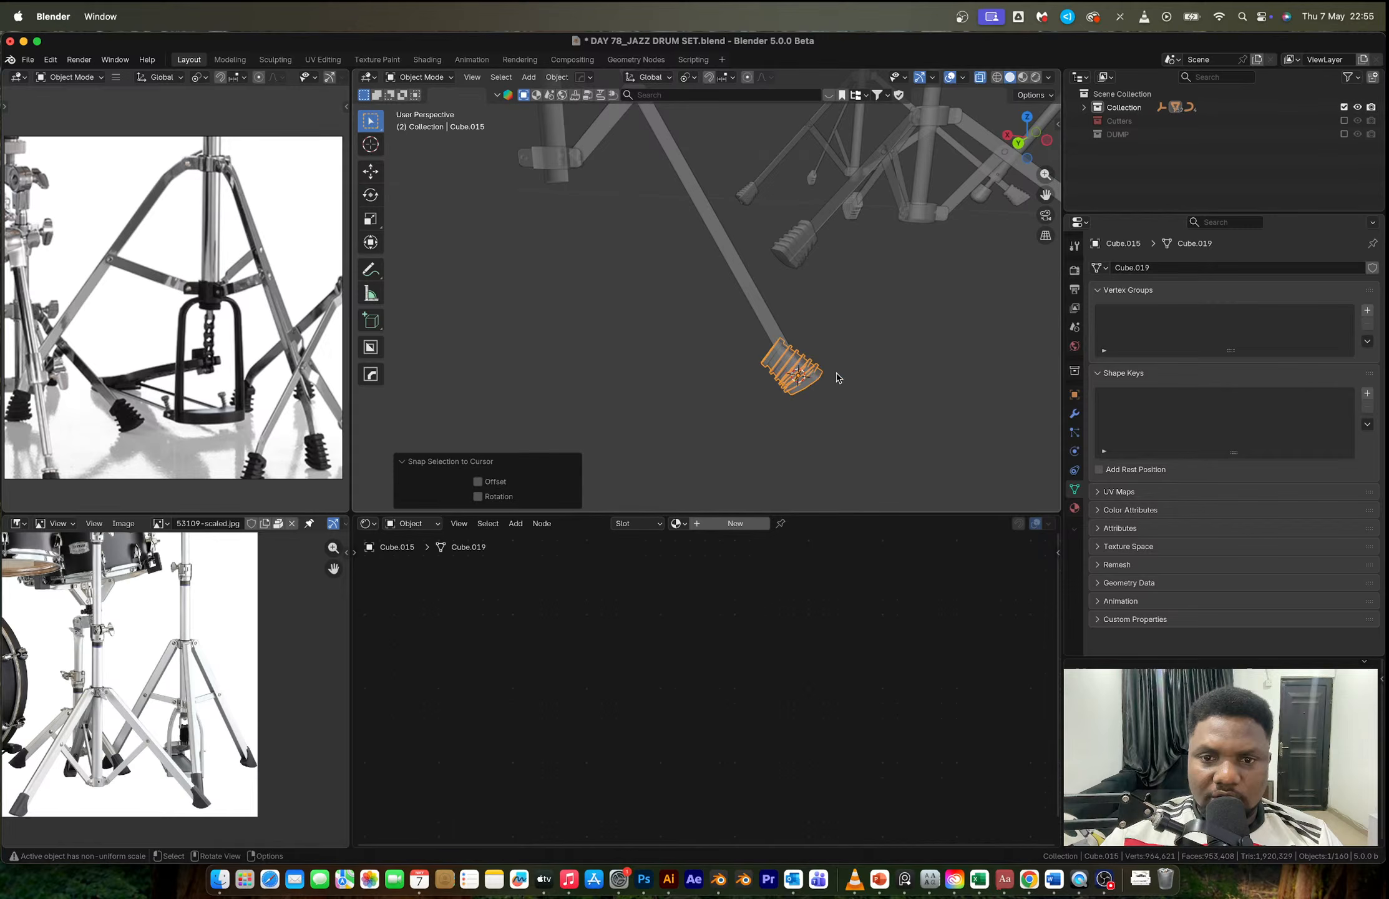
pyautogui.hotkey('alt', 'z')
pyautogui.press('ctrl+KP_1')
pyautogui.scroll(4, 896, 282)
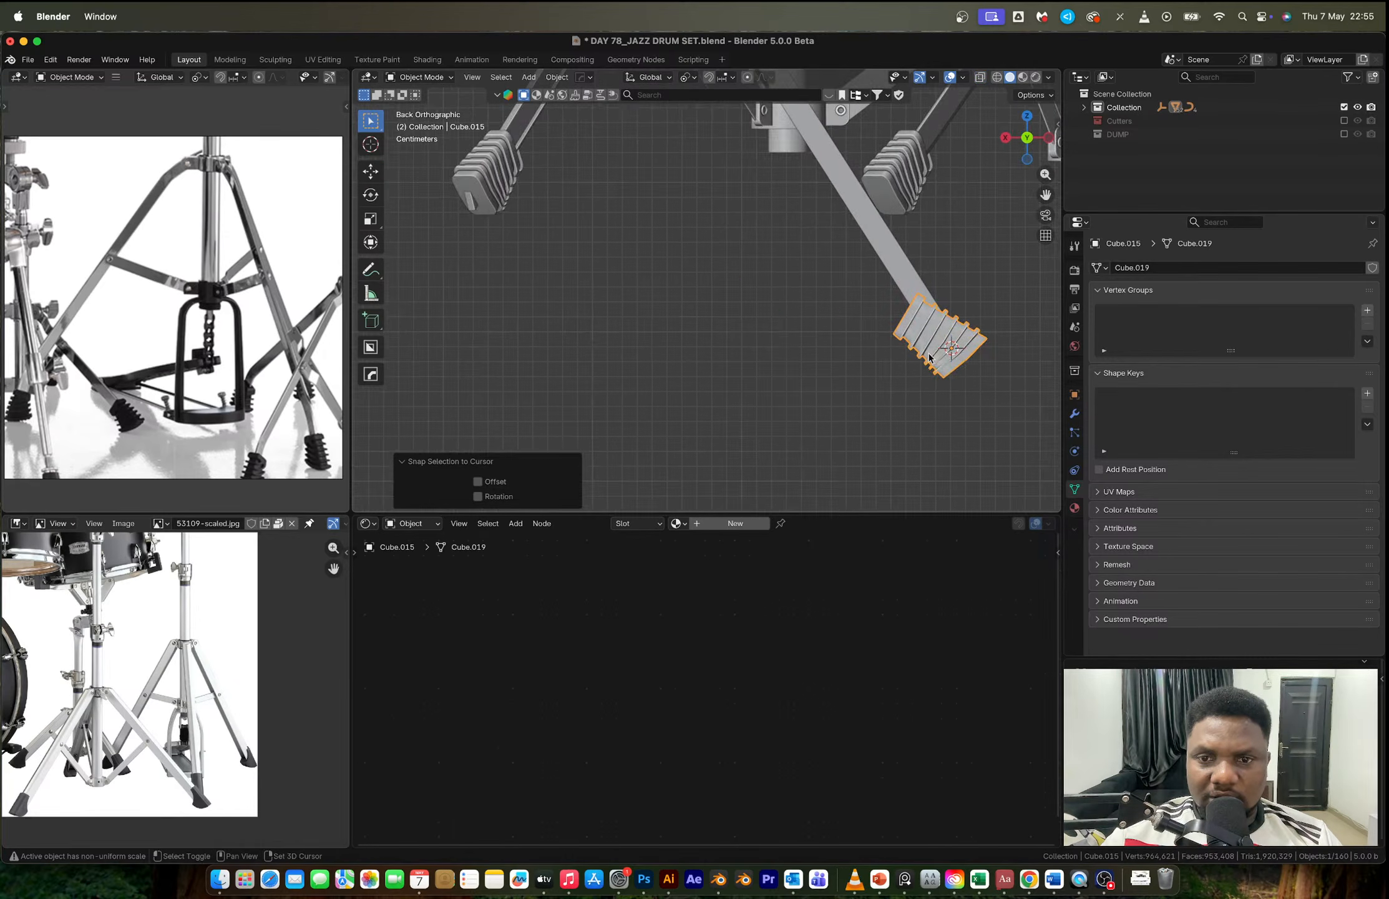
pyautogui.keyDown('shift'); pyautogui.moveTo(1025, 368); pyautogui.dragTo(921, 342, button='middle'); pyautogui.keyUp('shift')
pyautogui.press('r')
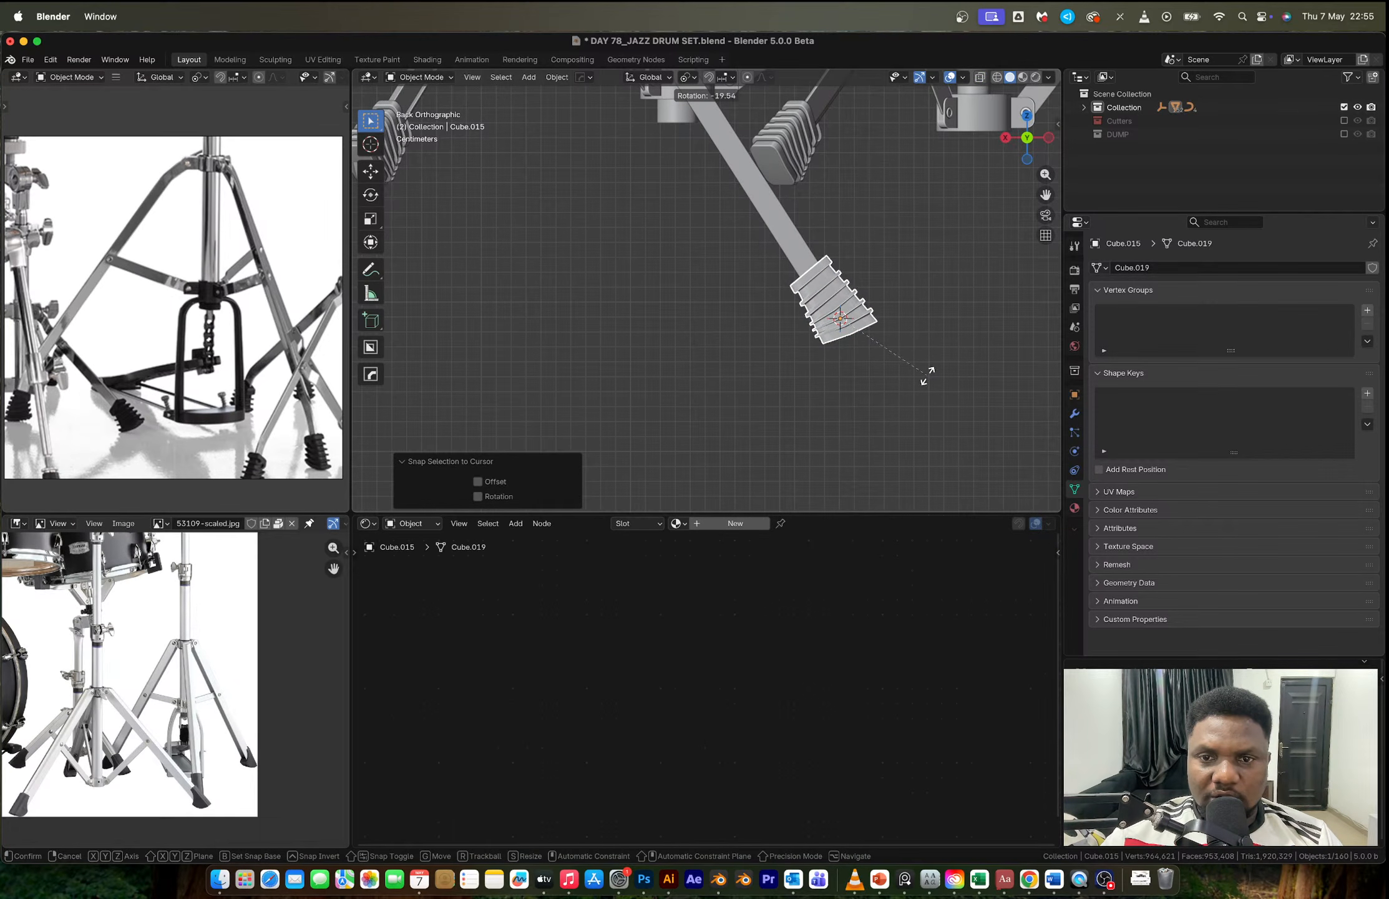
pyautogui.click(930, 294)
pyautogui.click(921, 300)
# Step: Examine the reworked leg against the neighbouring stands in perspective, side and back views
pyautogui.scroll(-5, 858, 312)
pyautogui.moveTo(857, 311); pyautogui.dragTo(852, 274, button='middle')
pyautogui.scroll(-6, 639, 316)
pyautogui.scroll(5, 647, 286)
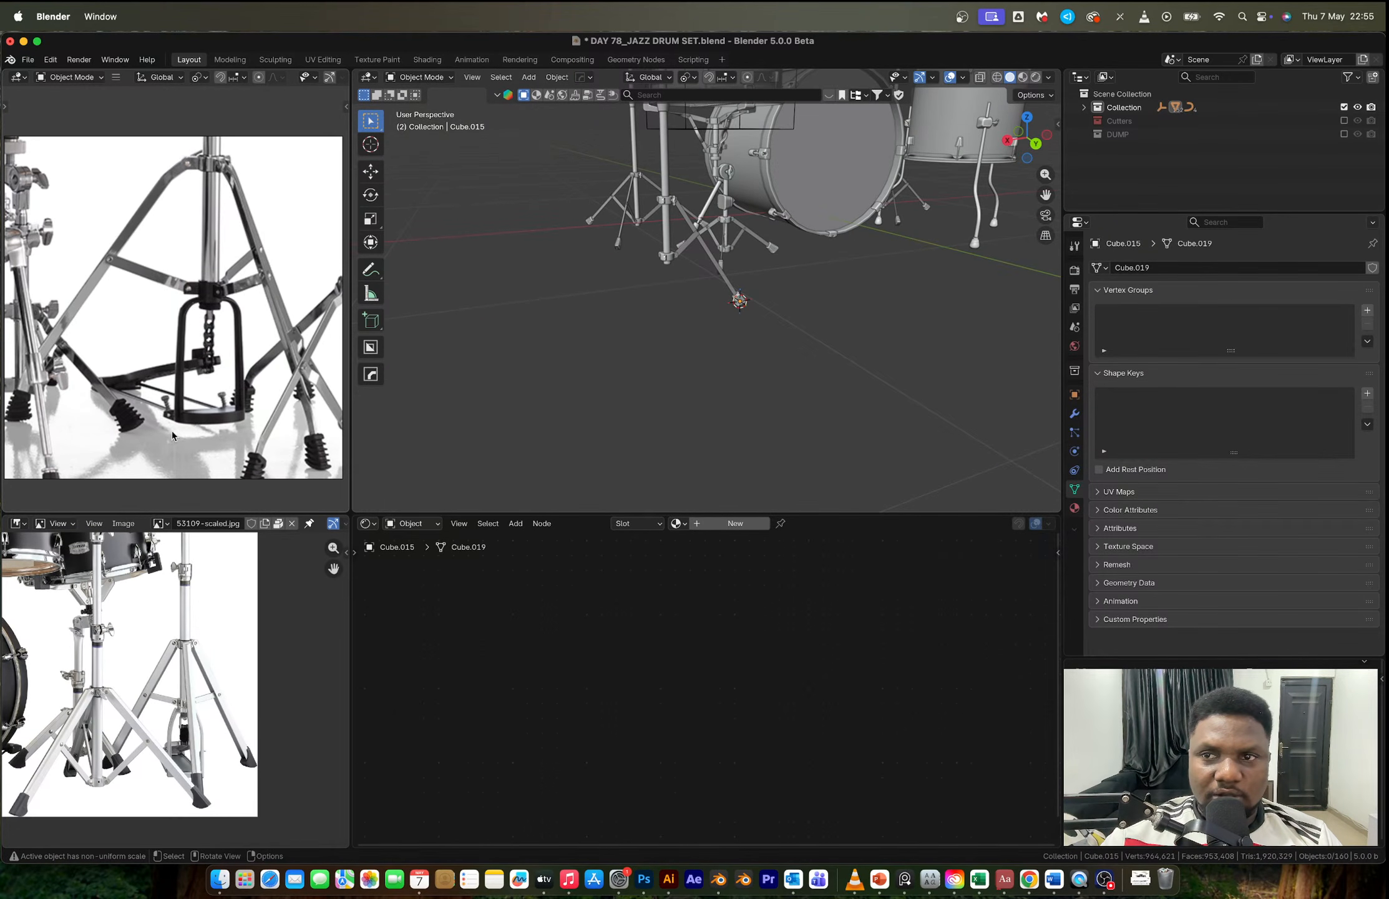
pyautogui.click(1008, 146)
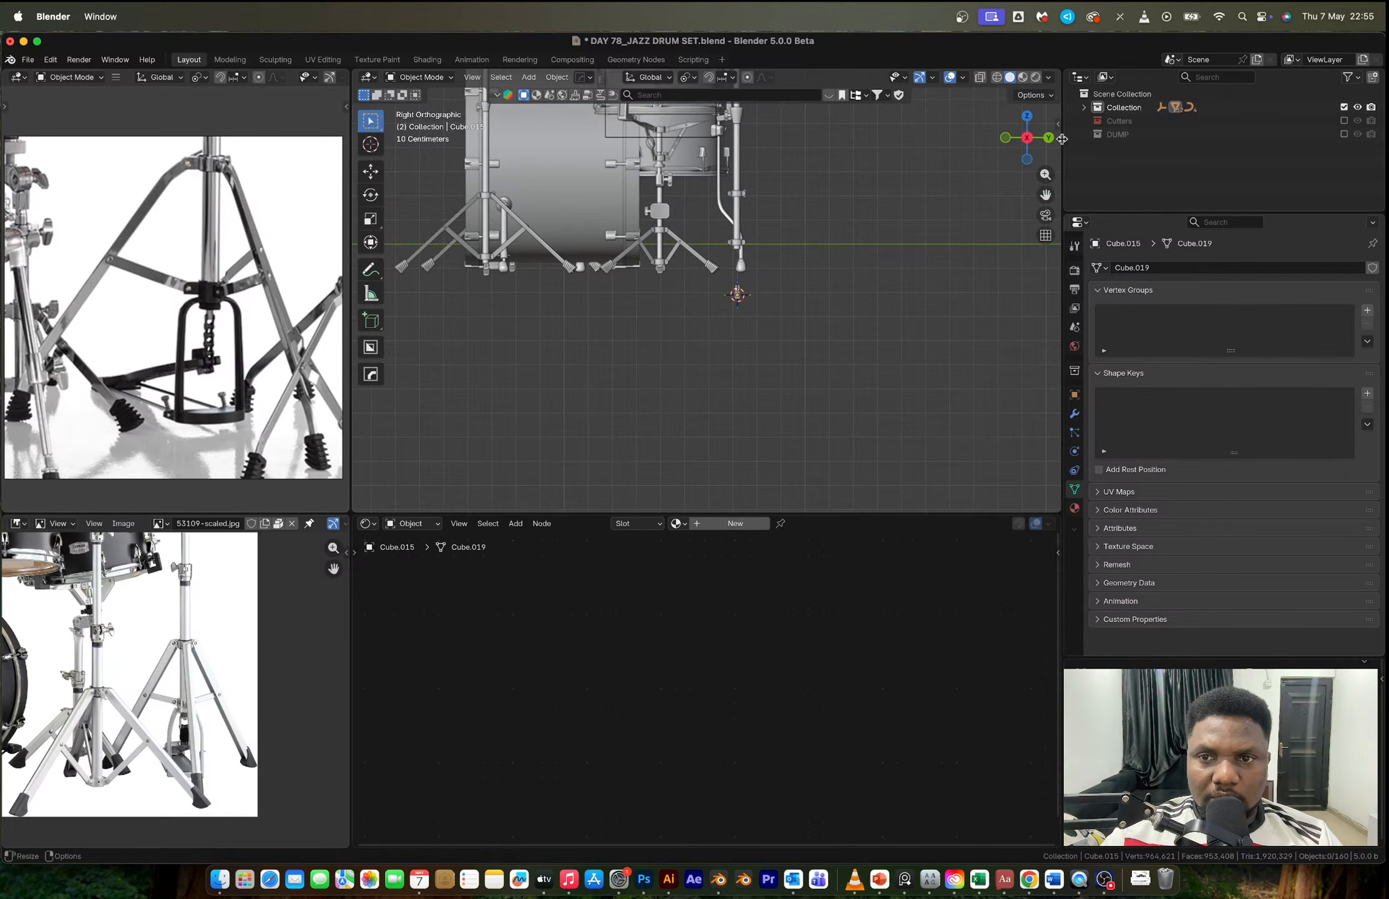
pyautogui.click(1049, 140)
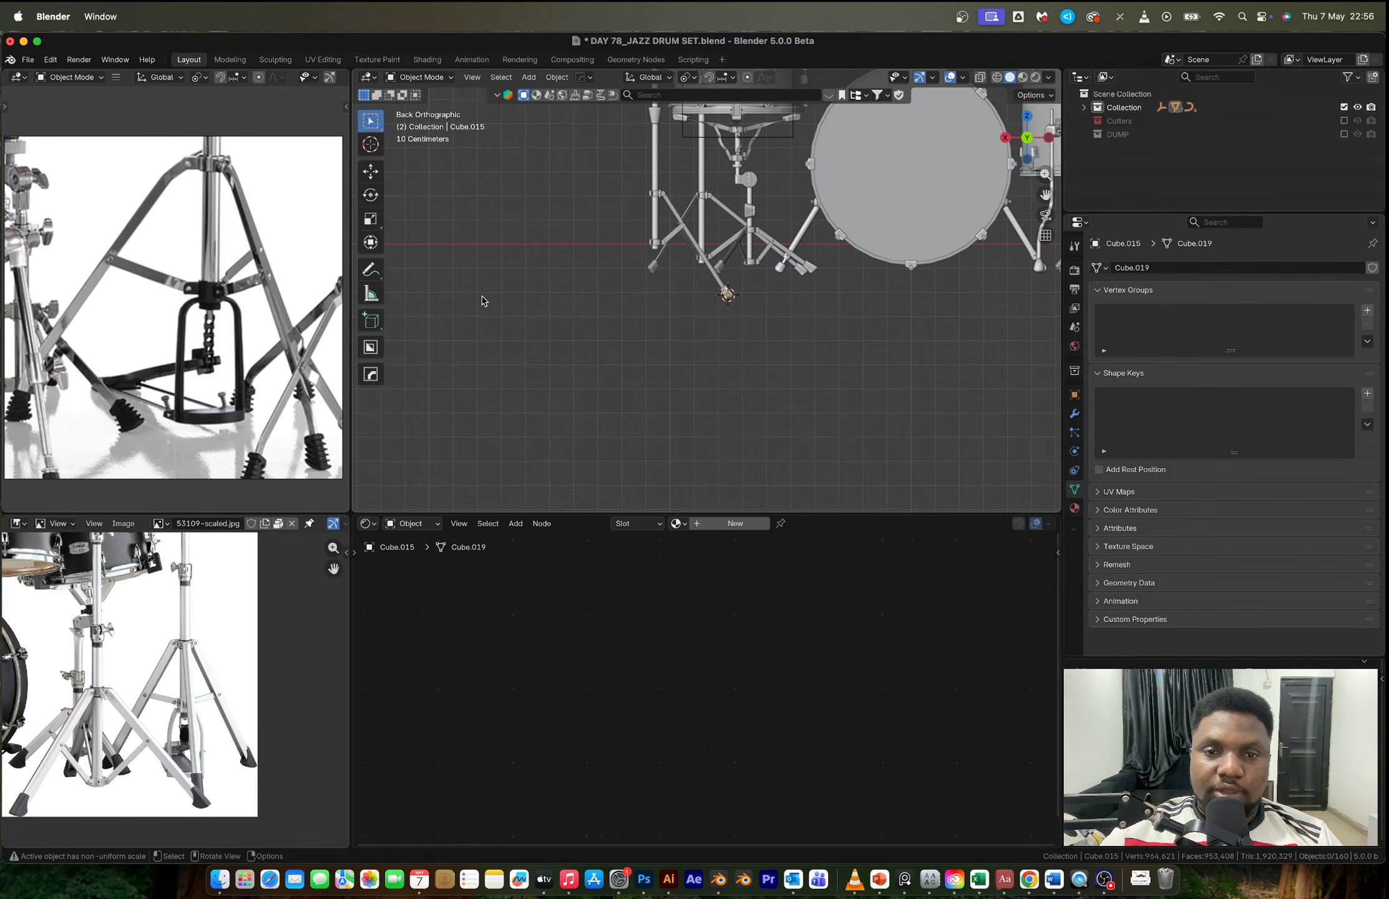
pyautogui.scroll(3, 651, 263)
pyautogui.keyDown('shift'); pyautogui.moveTo(651, 260); pyautogui.dragTo(689, 298, button='middle'); pyautogui.keyUp('shift')
pyautogui.scroll(-2, 689, 298)
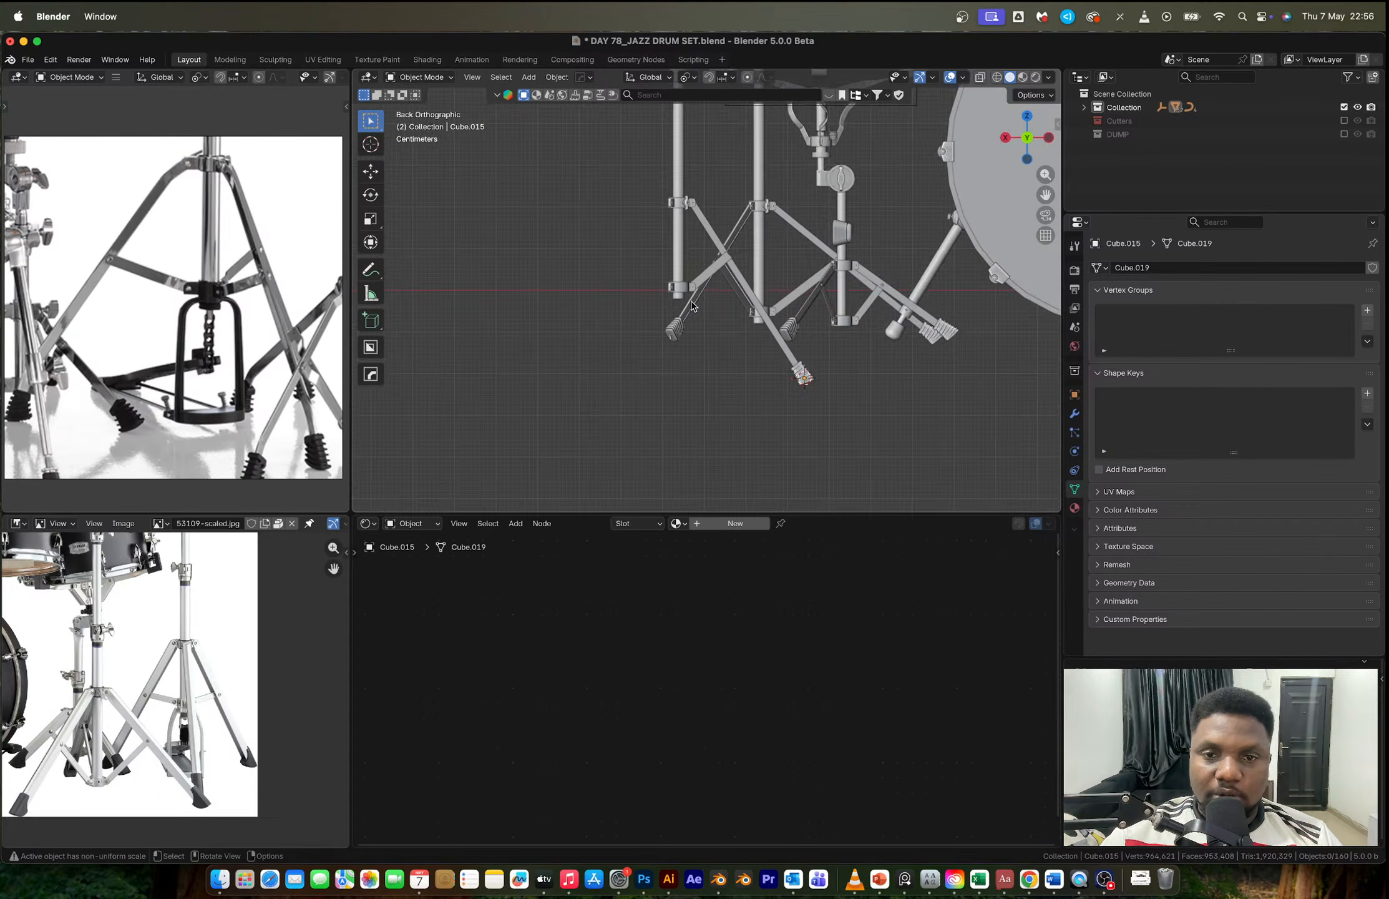
pyautogui.scroll(3, 687, 298)
pyautogui.moveTo(639, 250); pyautogui.dragTo(687, 288)
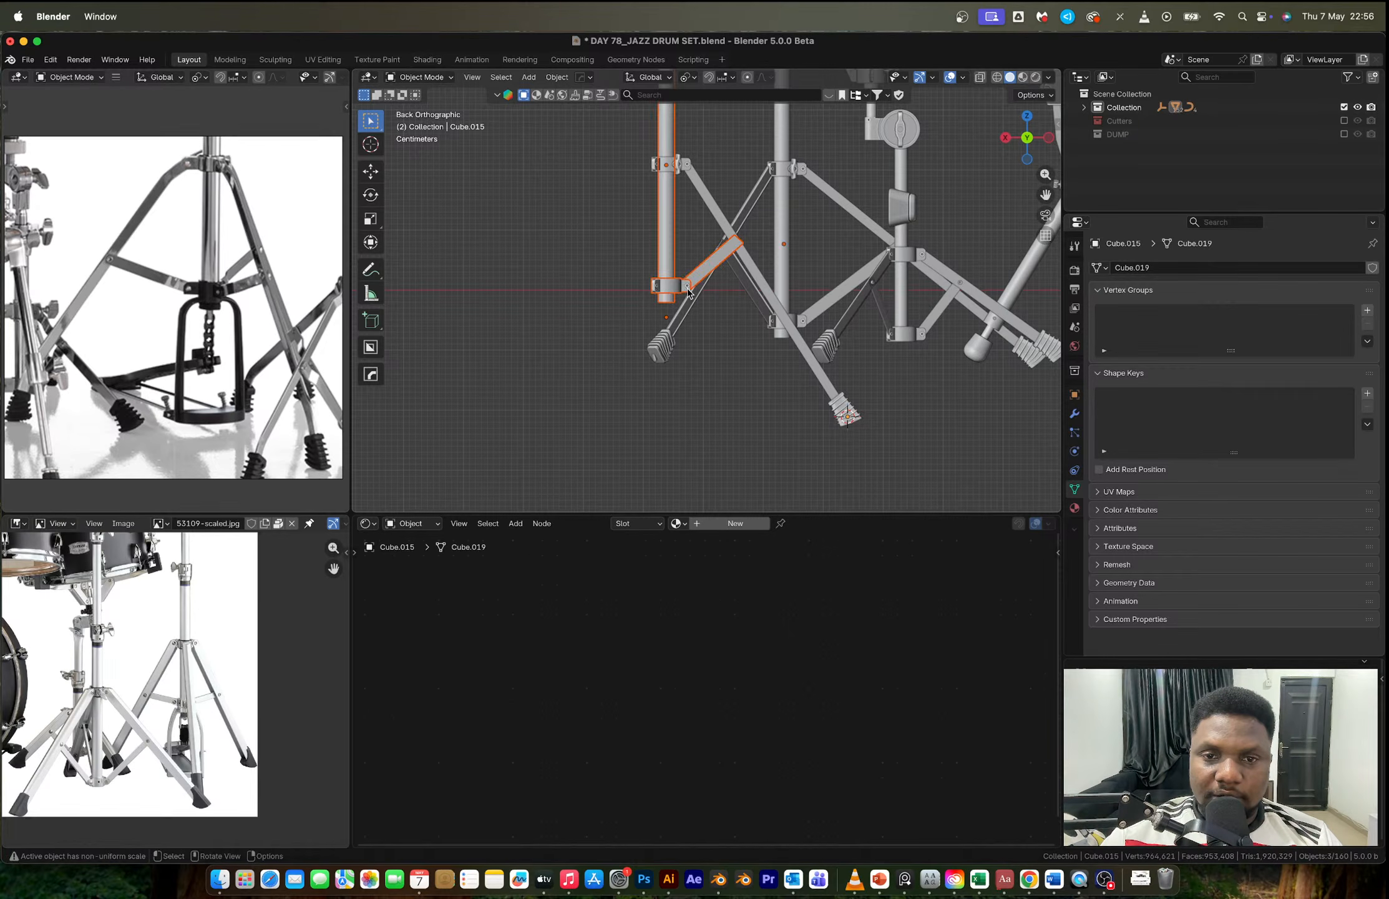
pyautogui.press('Tab')
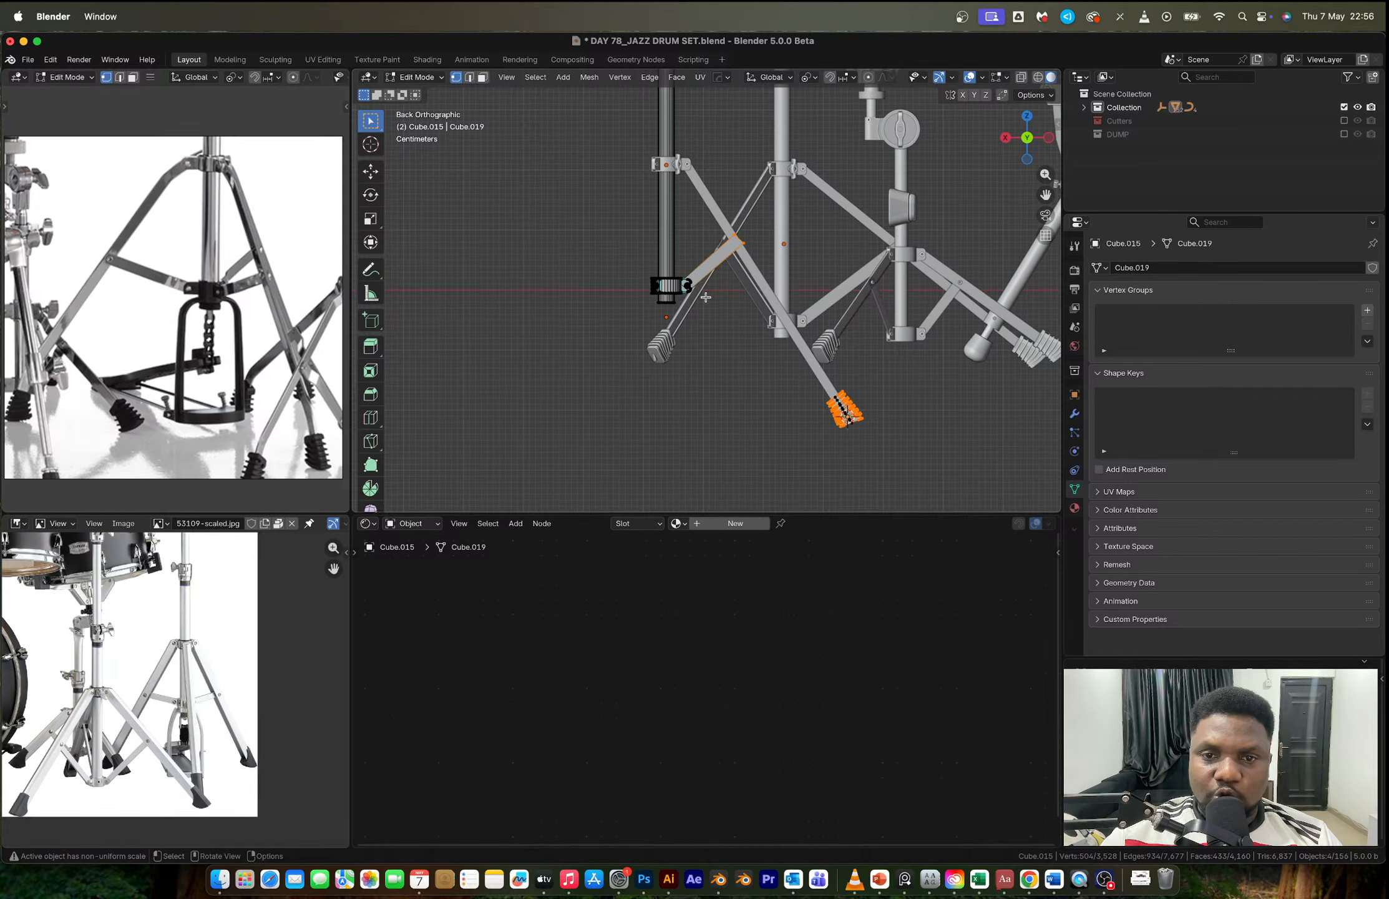
pyautogui.press('Tab')
# Step: Raise the tube's lower end, the lower clamp ring and the brace's inner end together by about 0.021 m along Z
pyautogui.moveTo(697, 301); pyautogui.dragTo(691, 302, button='middle')
pyautogui.moveTo(617, 261); pyautogui.dragTo(685, 307)
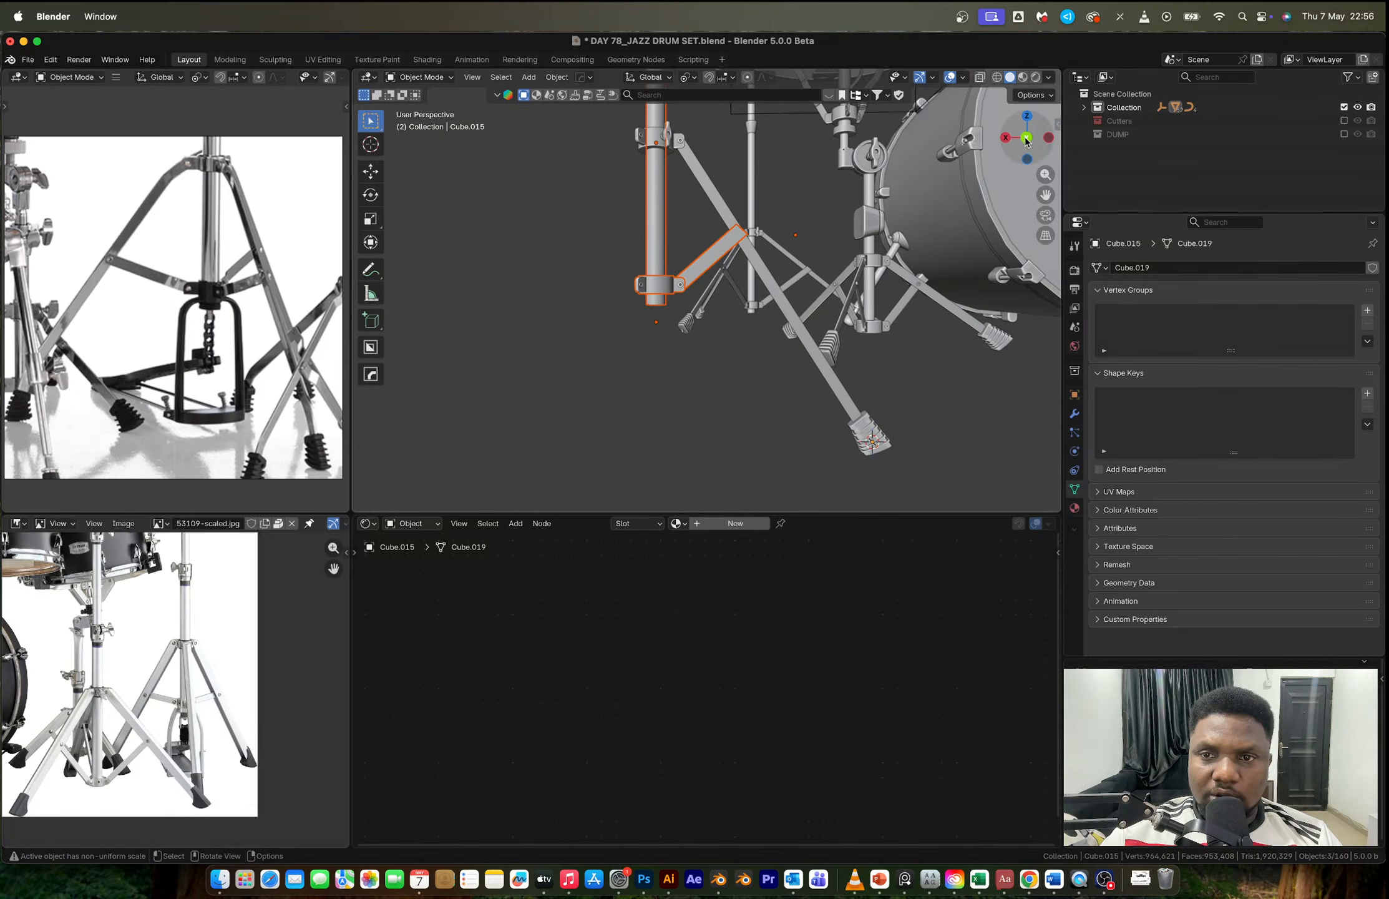
pyautogui.click(1026, 138)
pyautogui.scroll(4, 630, 320)
pyautogui.press('Tab')
pyautogui.hotkey('alt', 'z')
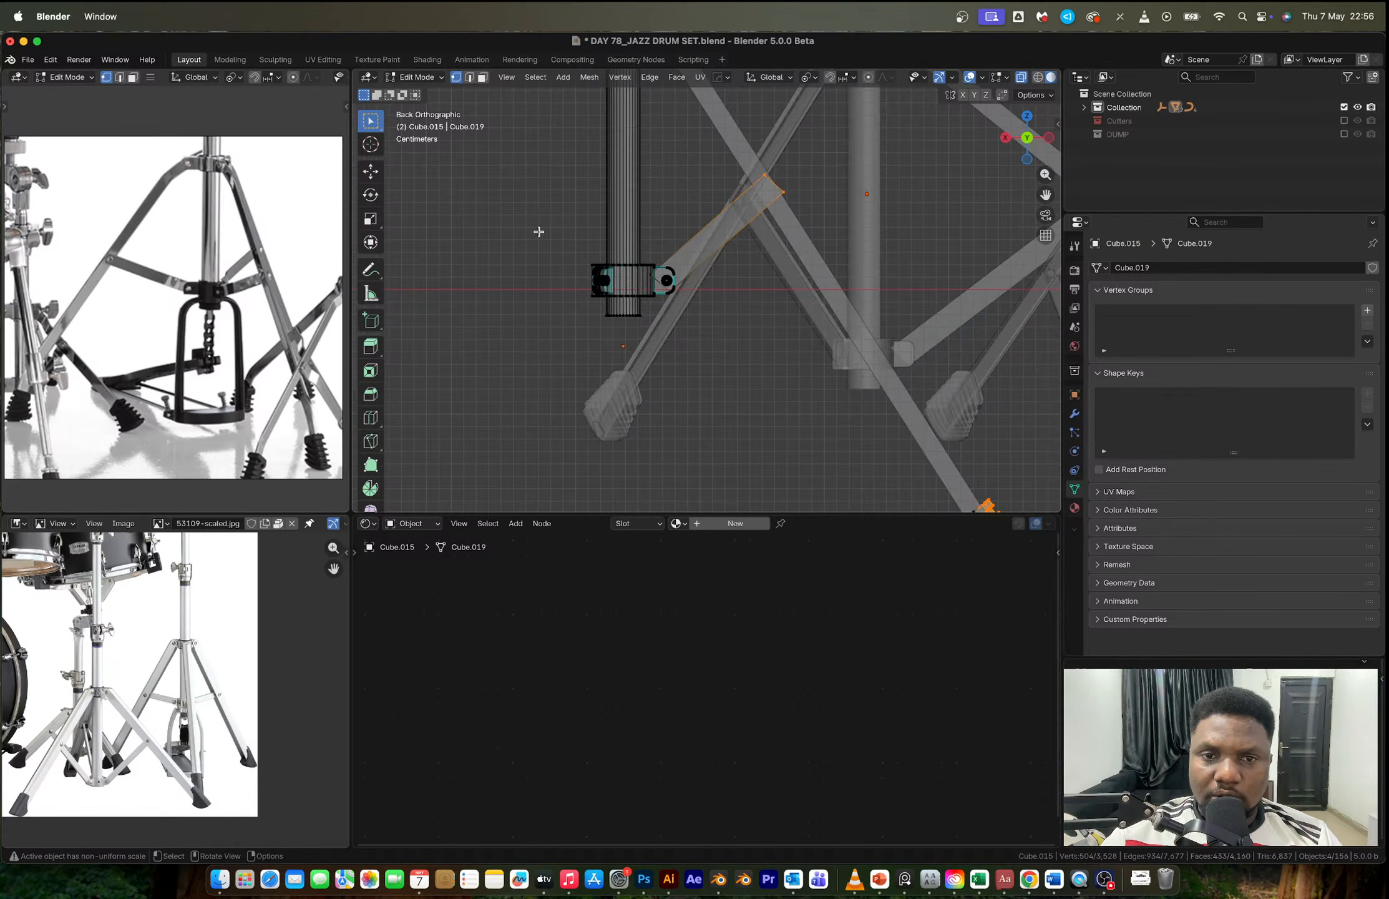
pyautogui.moveTo(543, 232); pyautogui.dragTo(683, 337)
pyautogui.press('g')
pyautogui.press('z')
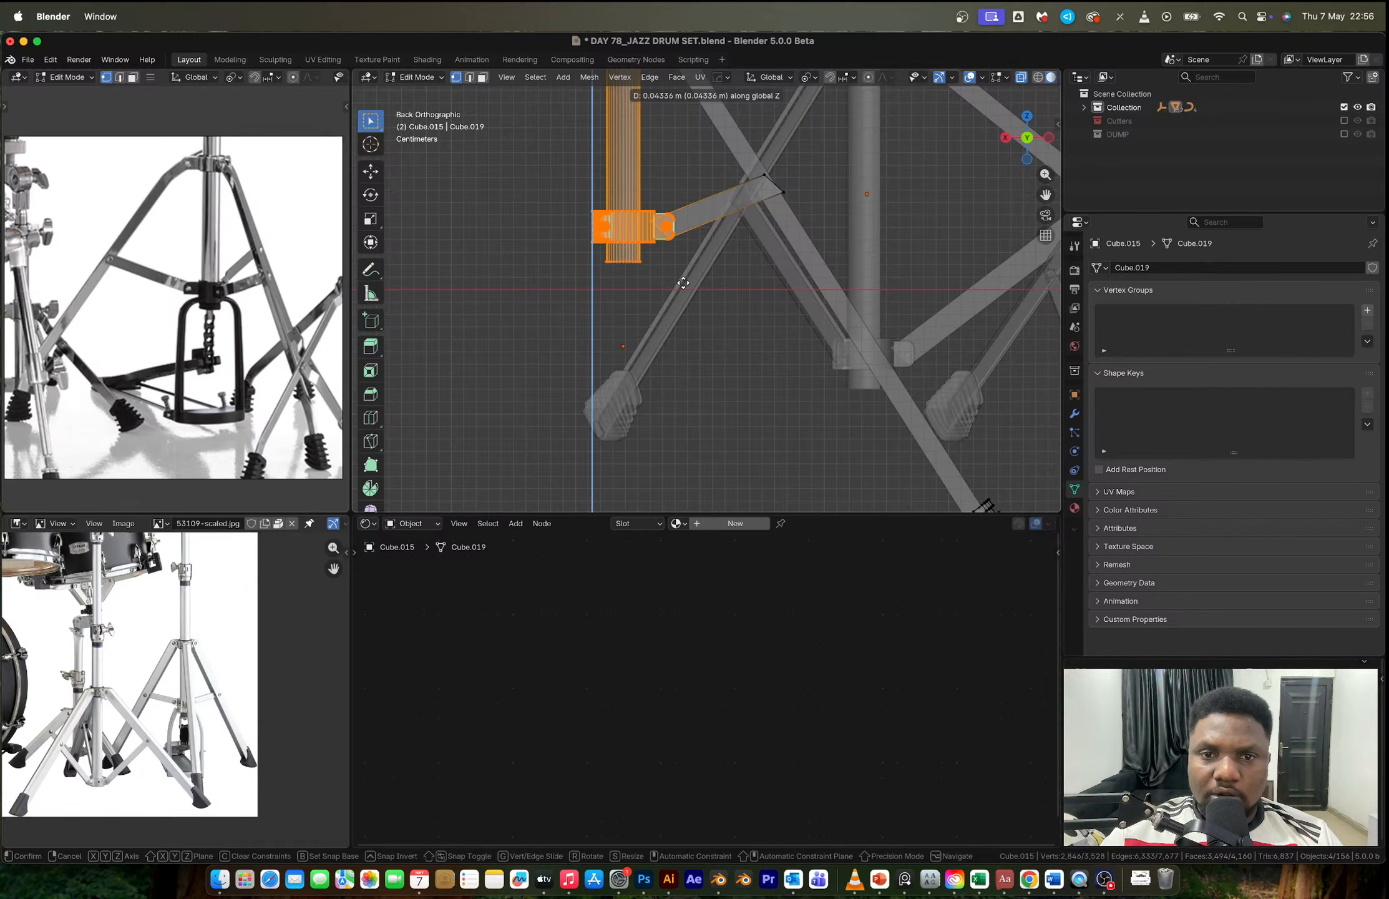
pyautogui.click(674, 306)
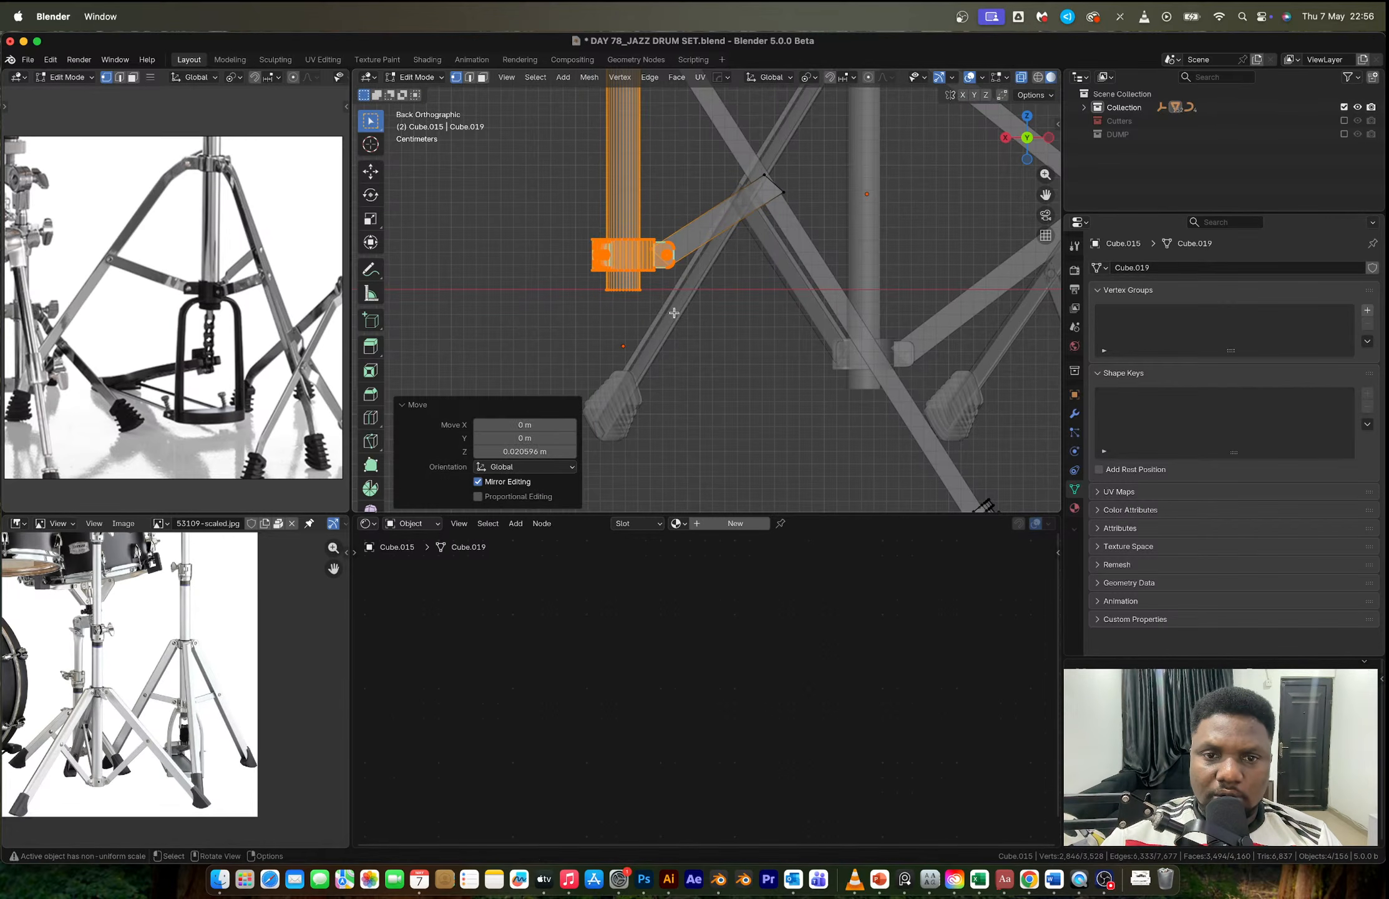
# Step: Place the 3D cursor at the tube's lower end and add a cube there, scaled to about 0.108
pyautogui.moveTo(581, 285); pyautogui.dragTo(643, 310)
pyautogui.press('Tab')
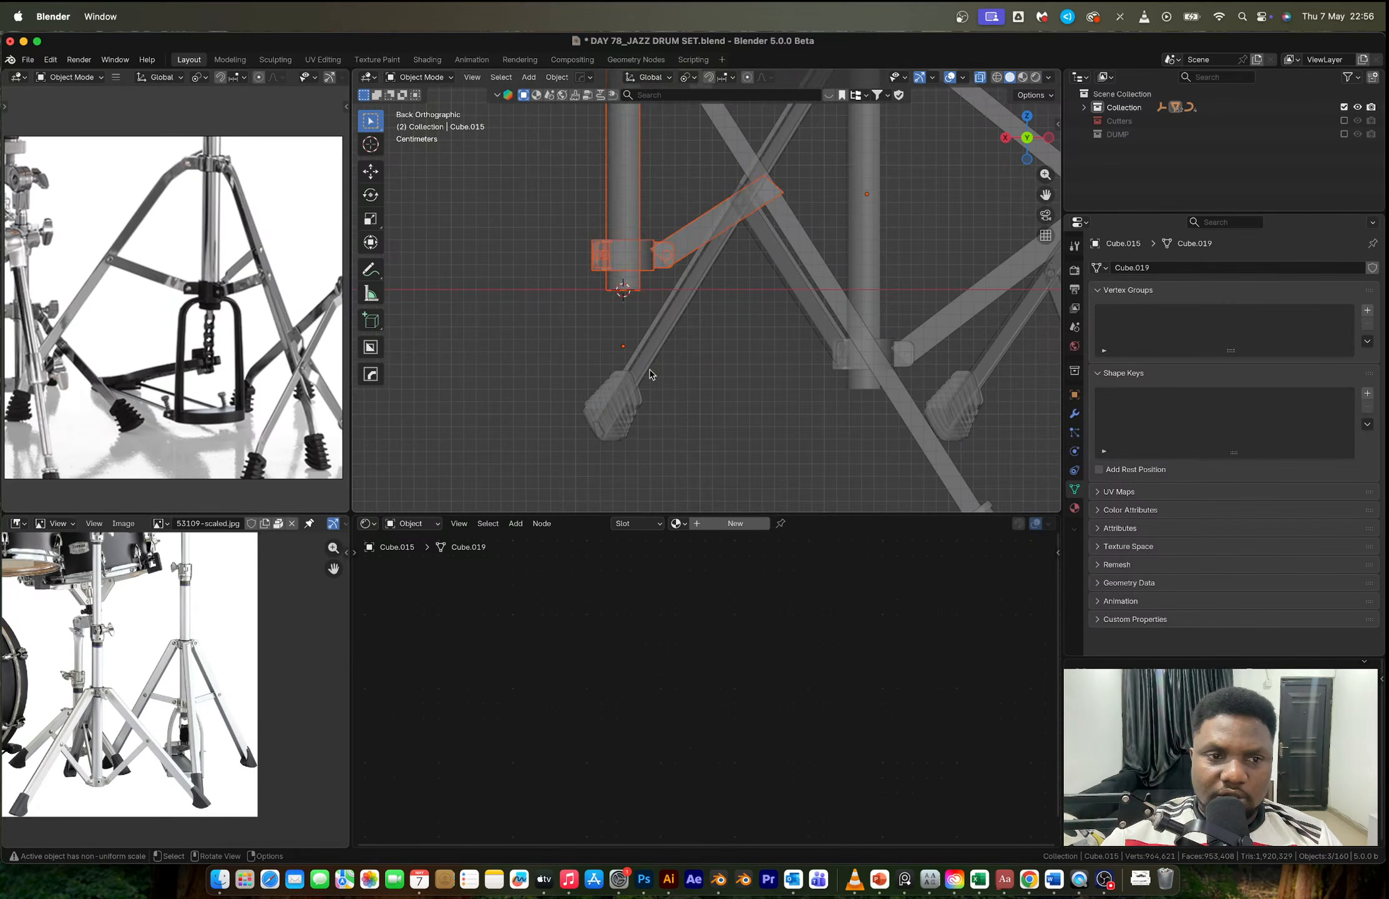
pyautogui.scroll(-3, 650, 374)
pyautogui.hotkey('shift', 'a')
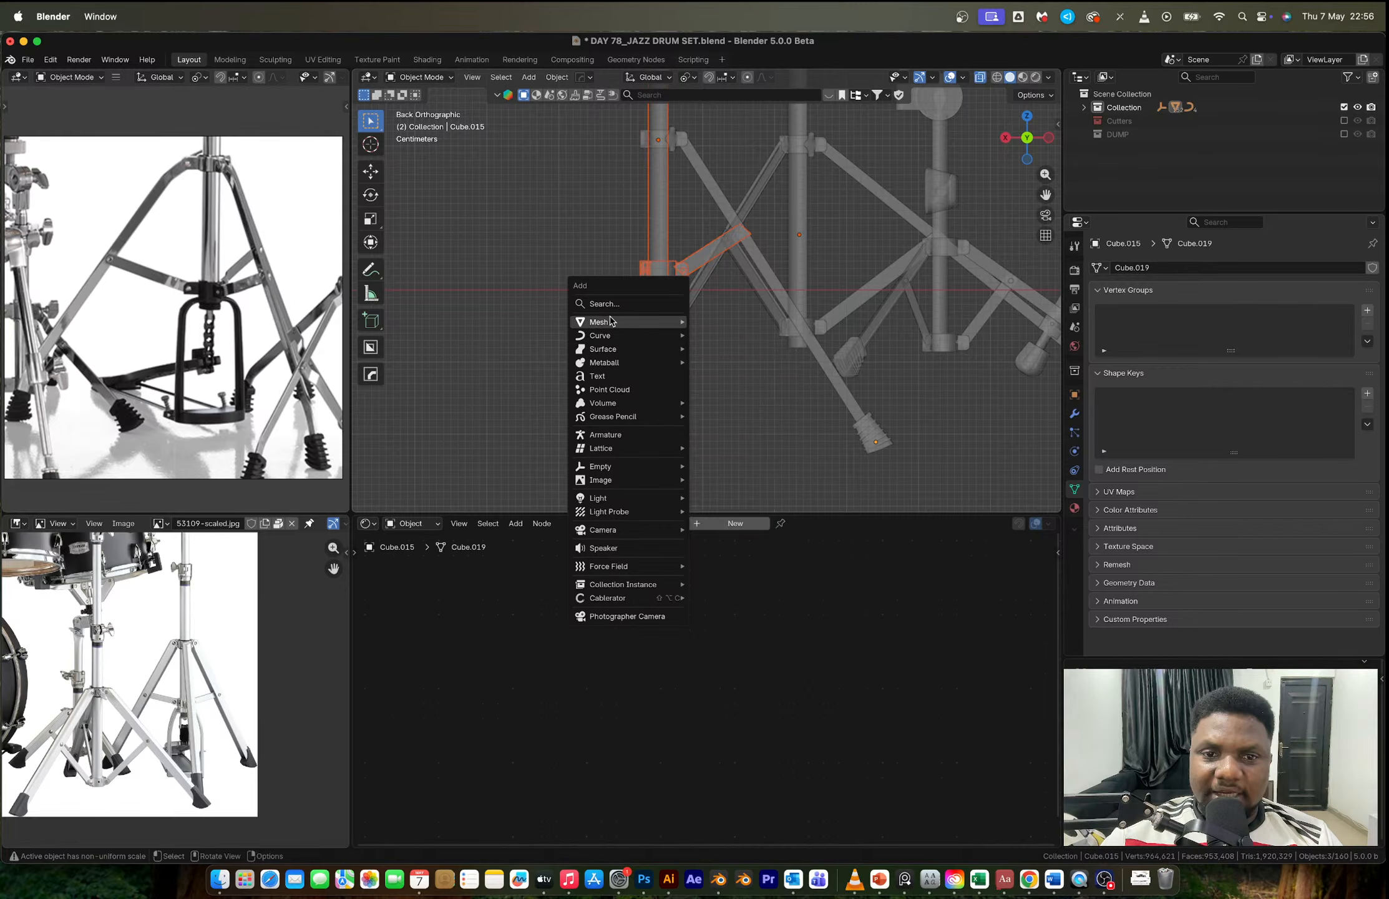
pyautogui.moveTo(668, 321)
pyautogui.click(710, 337)
pyautogui.press('s')
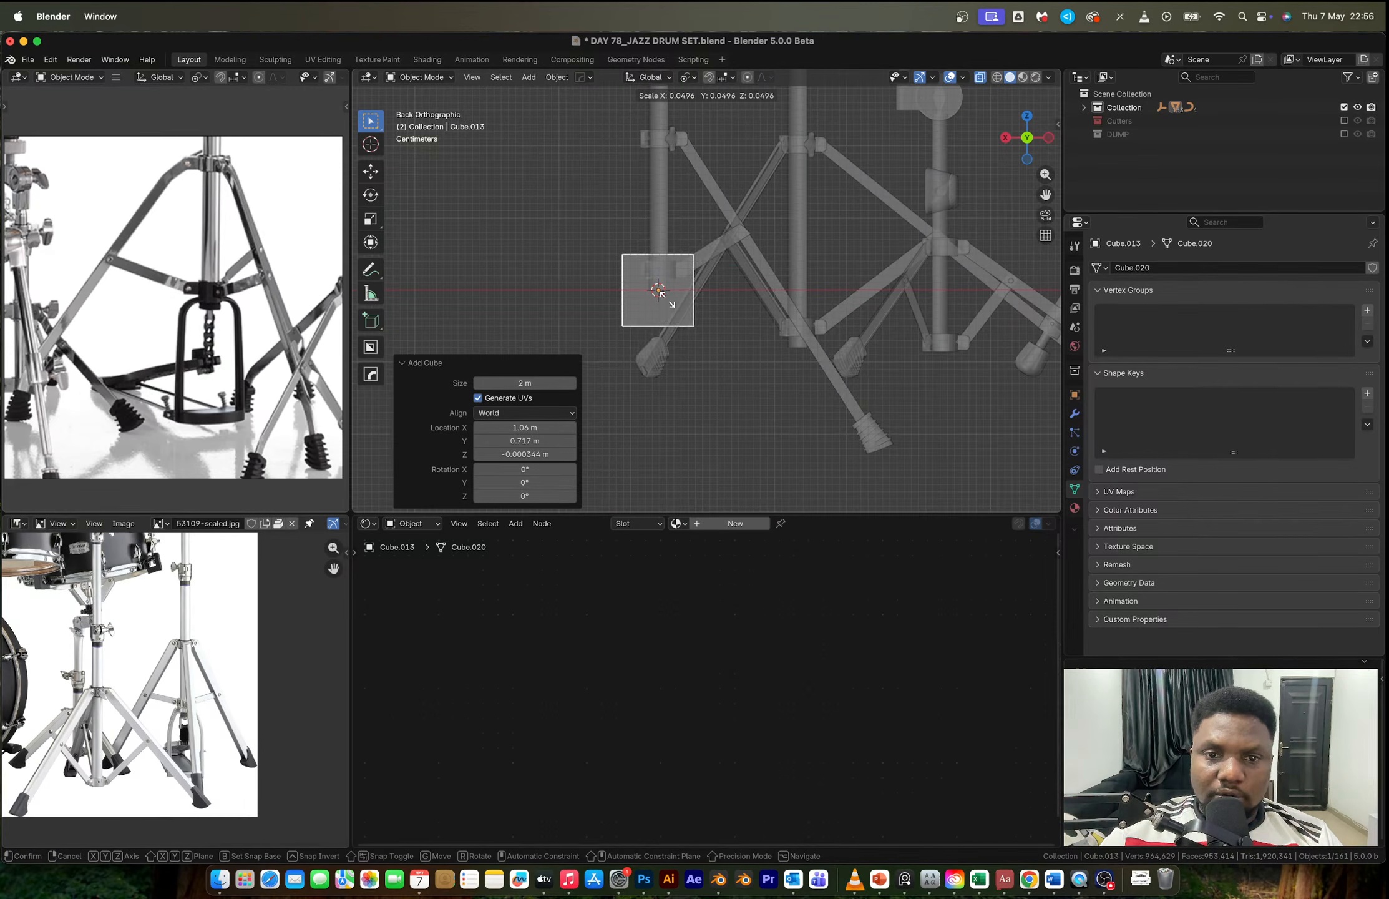
pyautogui.click(689, 300)
# Step: Lower the cube about 0.103 m along Z beneath the tube and scale it to about 0.634 along X
pyautogui.press('g')
pyautogui.press('z')
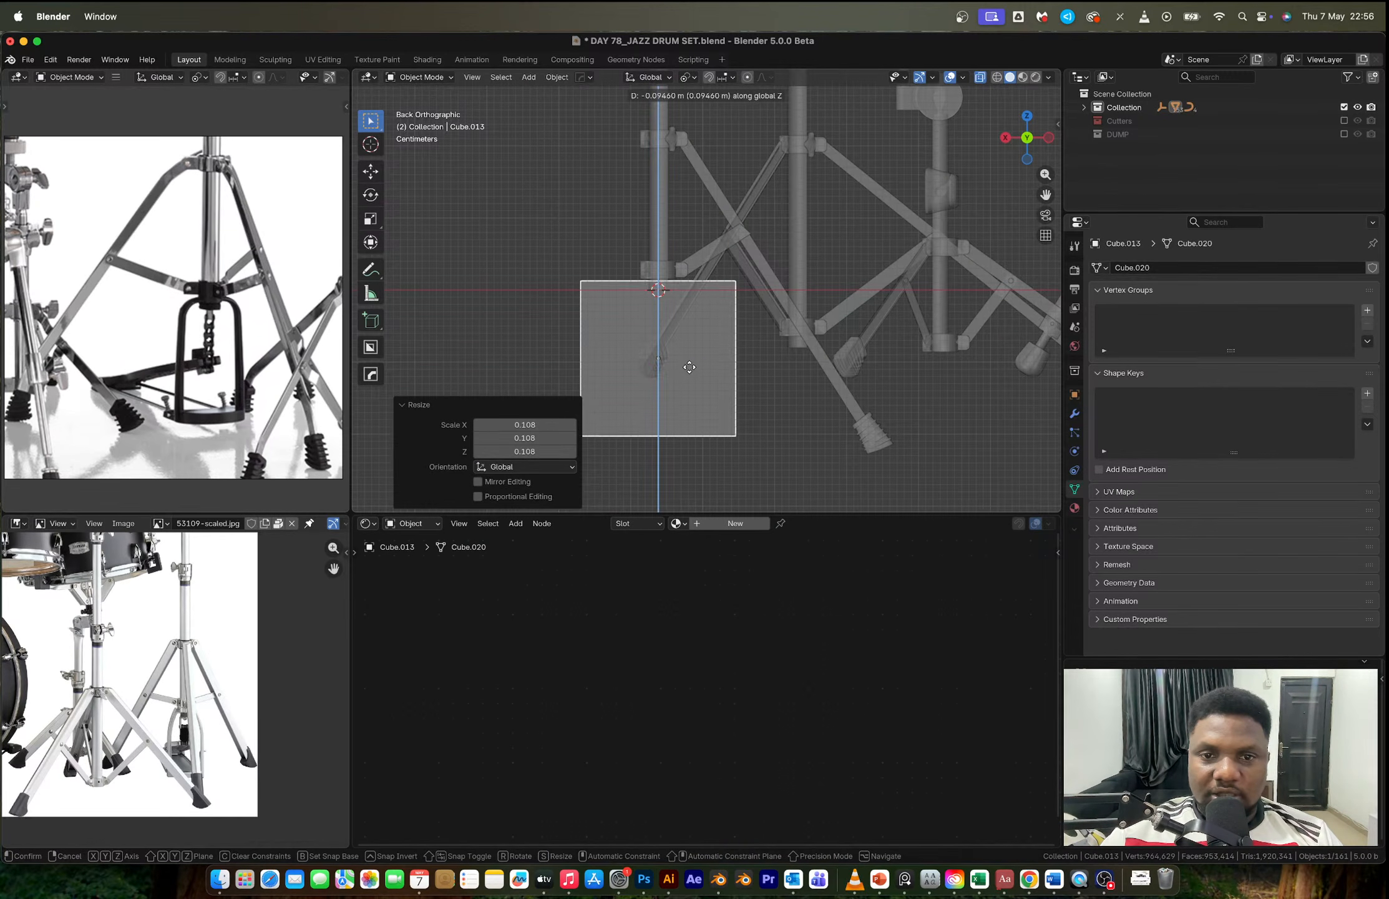
pyautogui.click(691, 371)
pyautogui.press('s')
pyautogui.press('x')
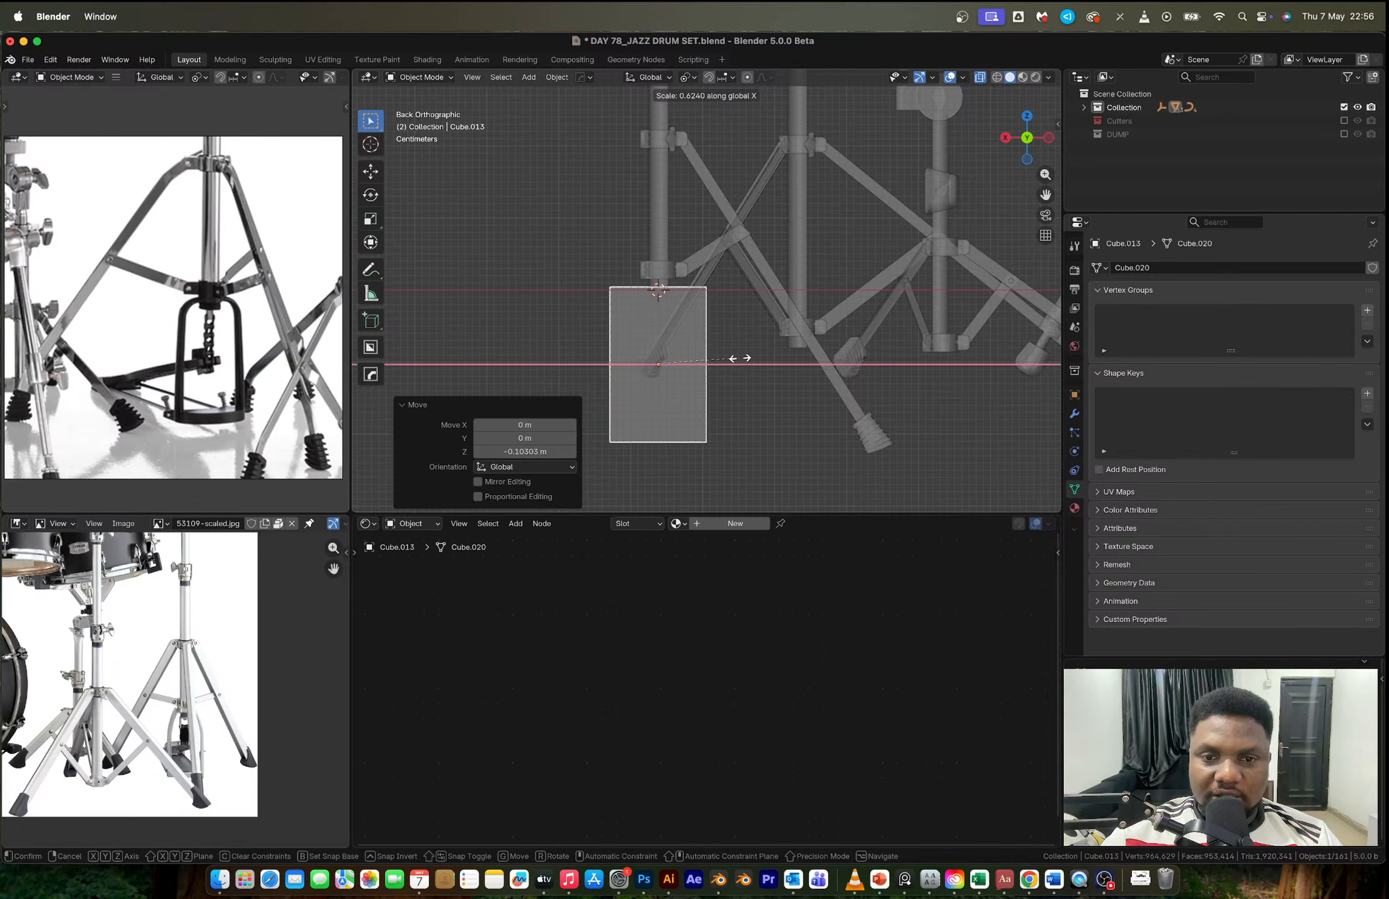
pyautogui.click(742, 362)
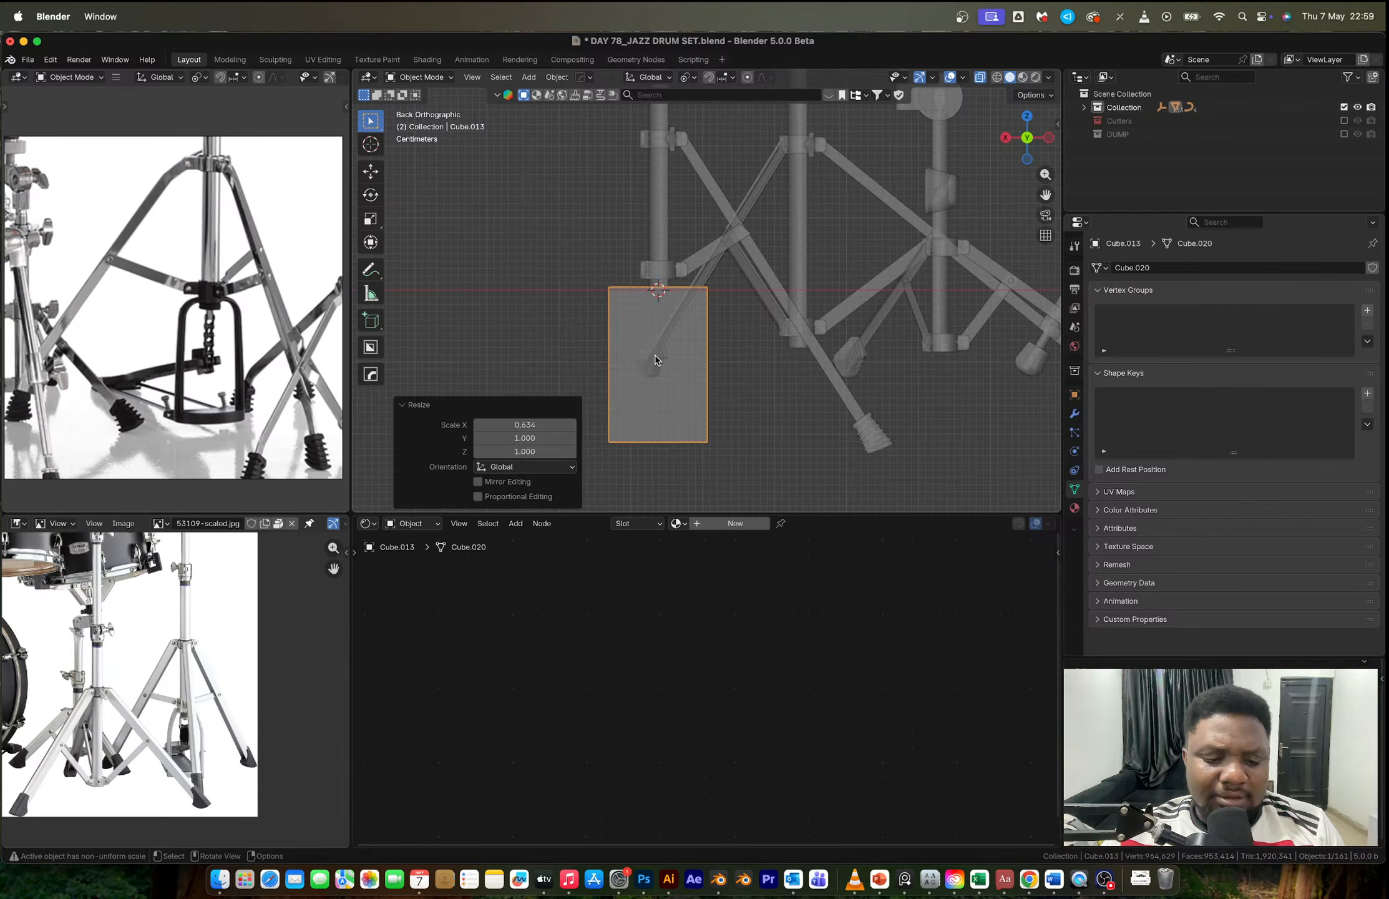
# Step: Flatten the block's mesh along Y, scaling it by about 0.258 and again by about 0.472
pyautogui.press('Tab')
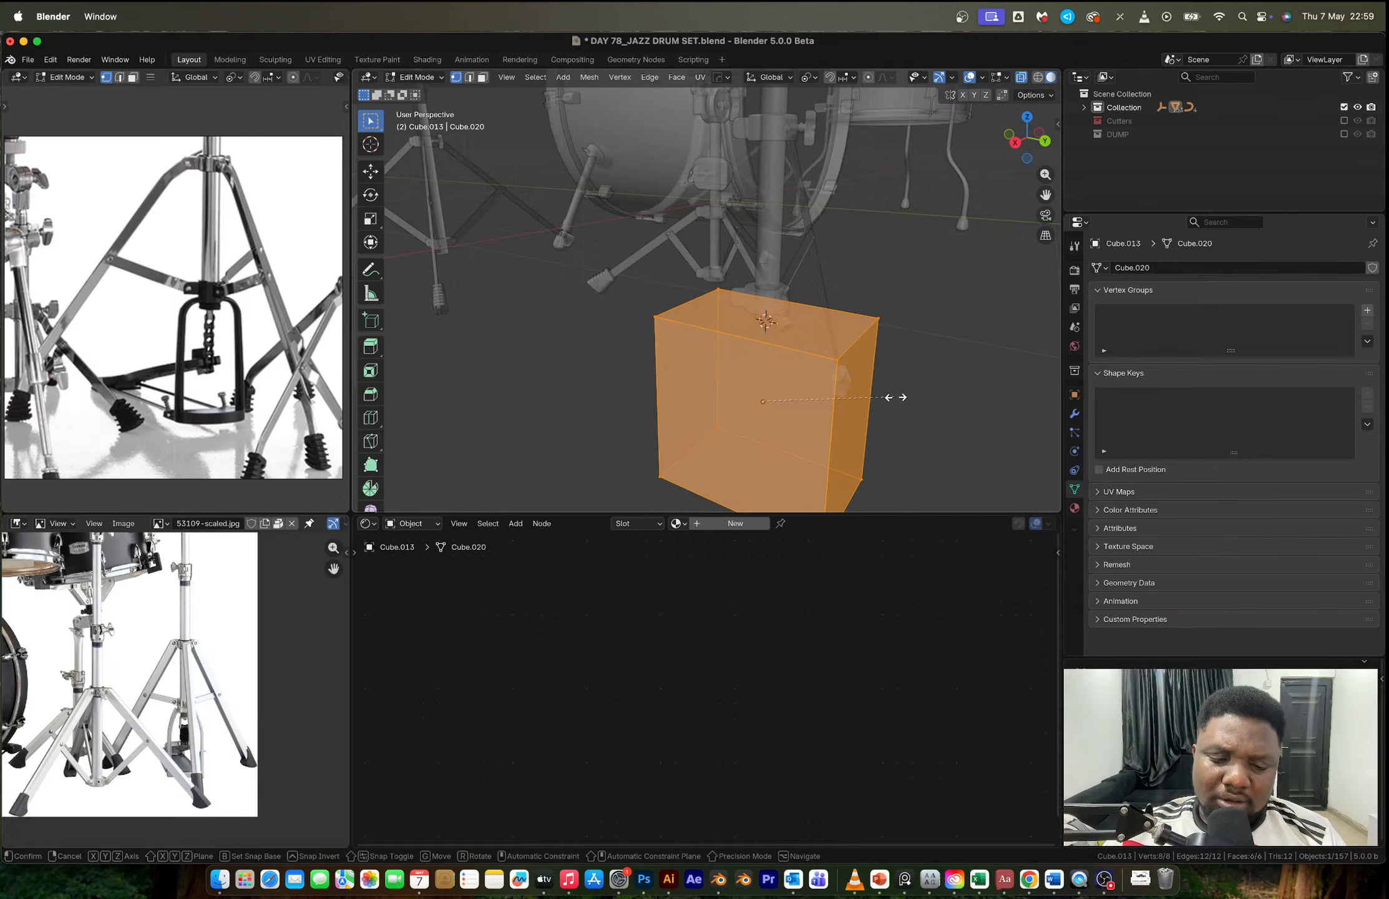
pyautogui.press('y')
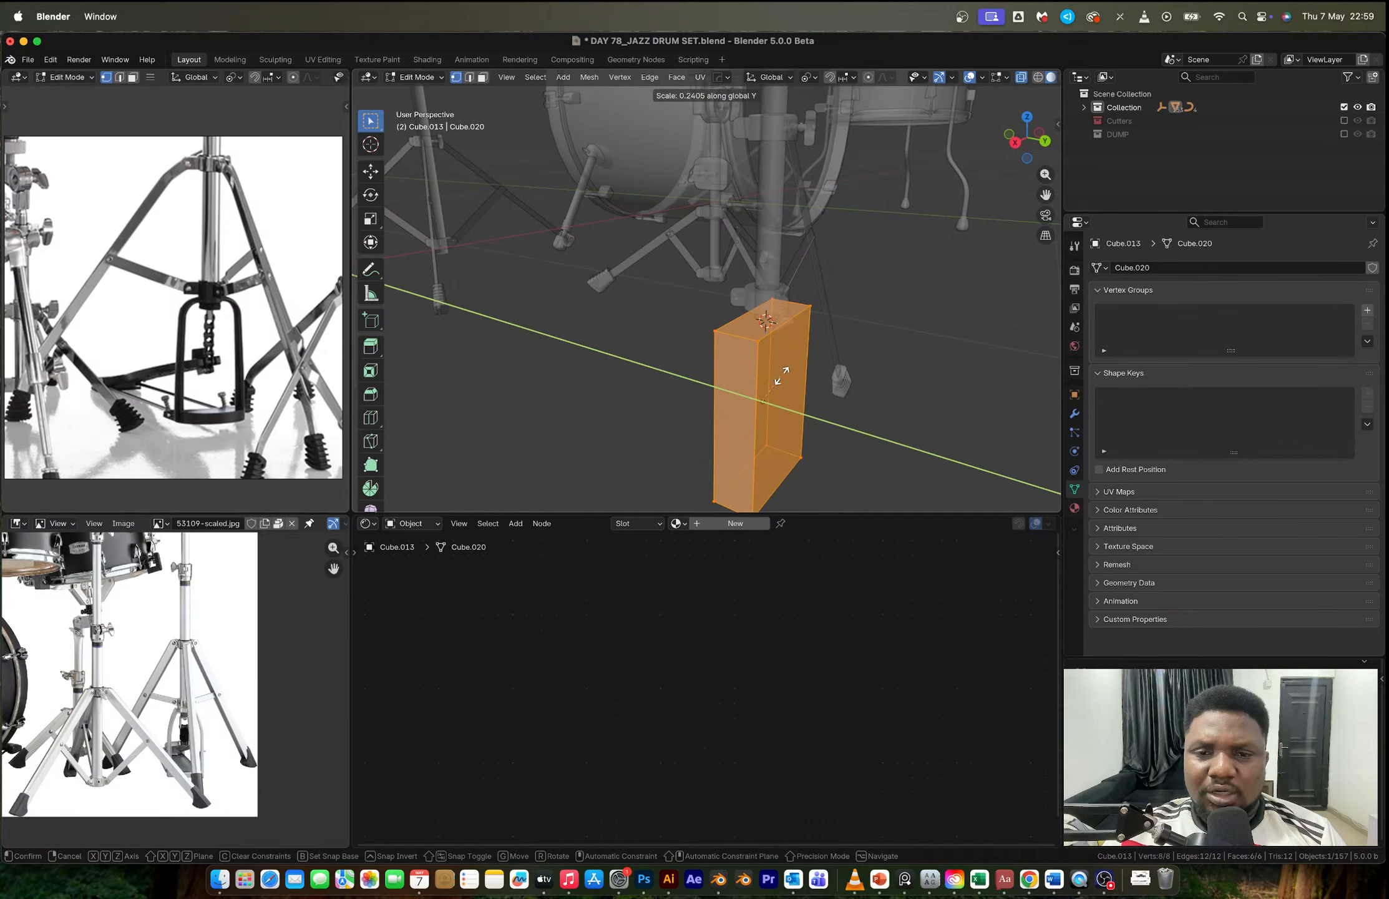
pyautogui.click(783, 373)
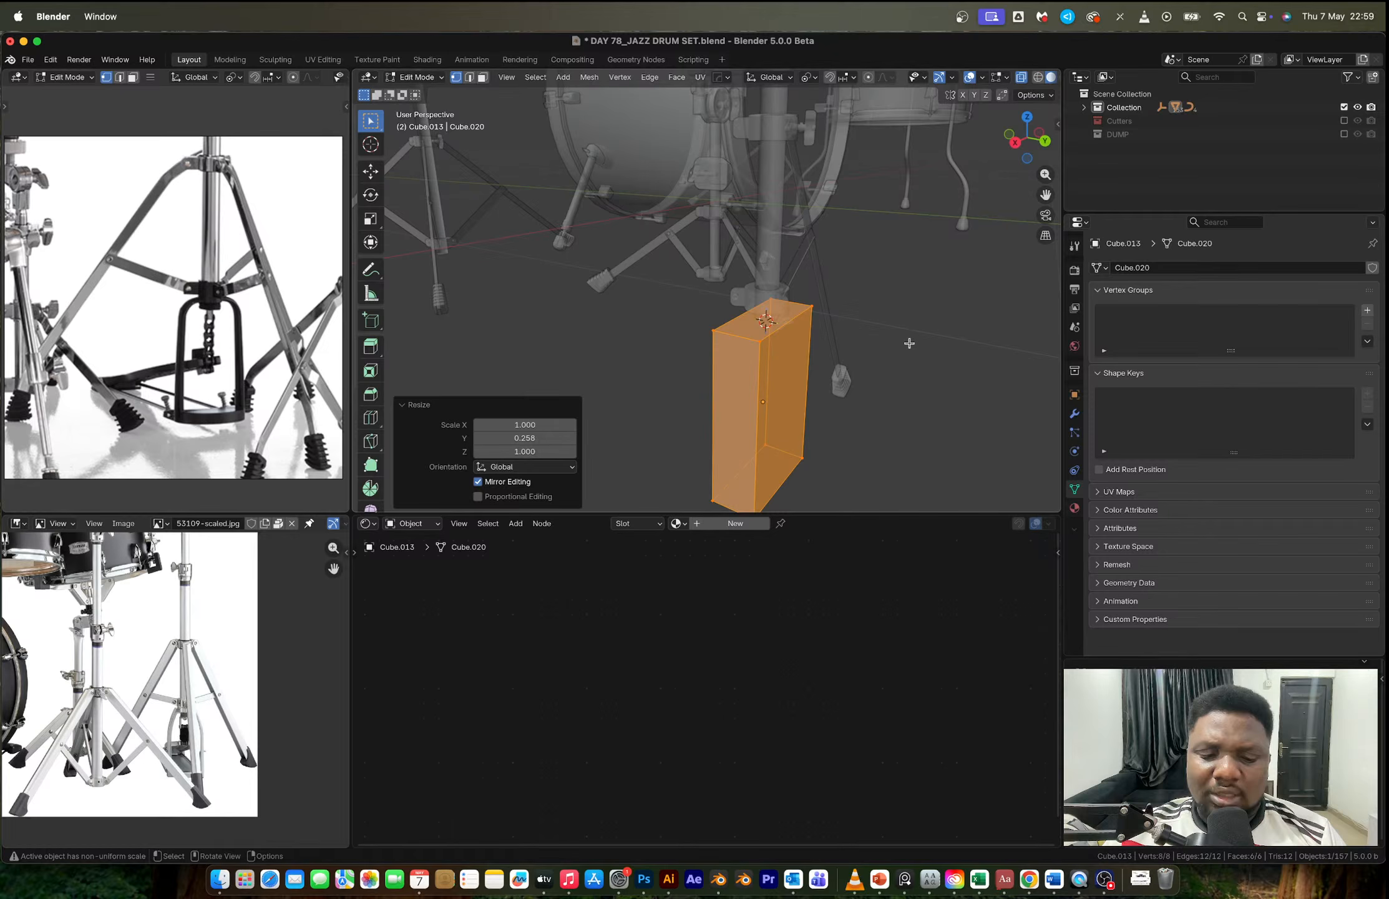
pyautogui.press('s')
pyautogui.press('y')
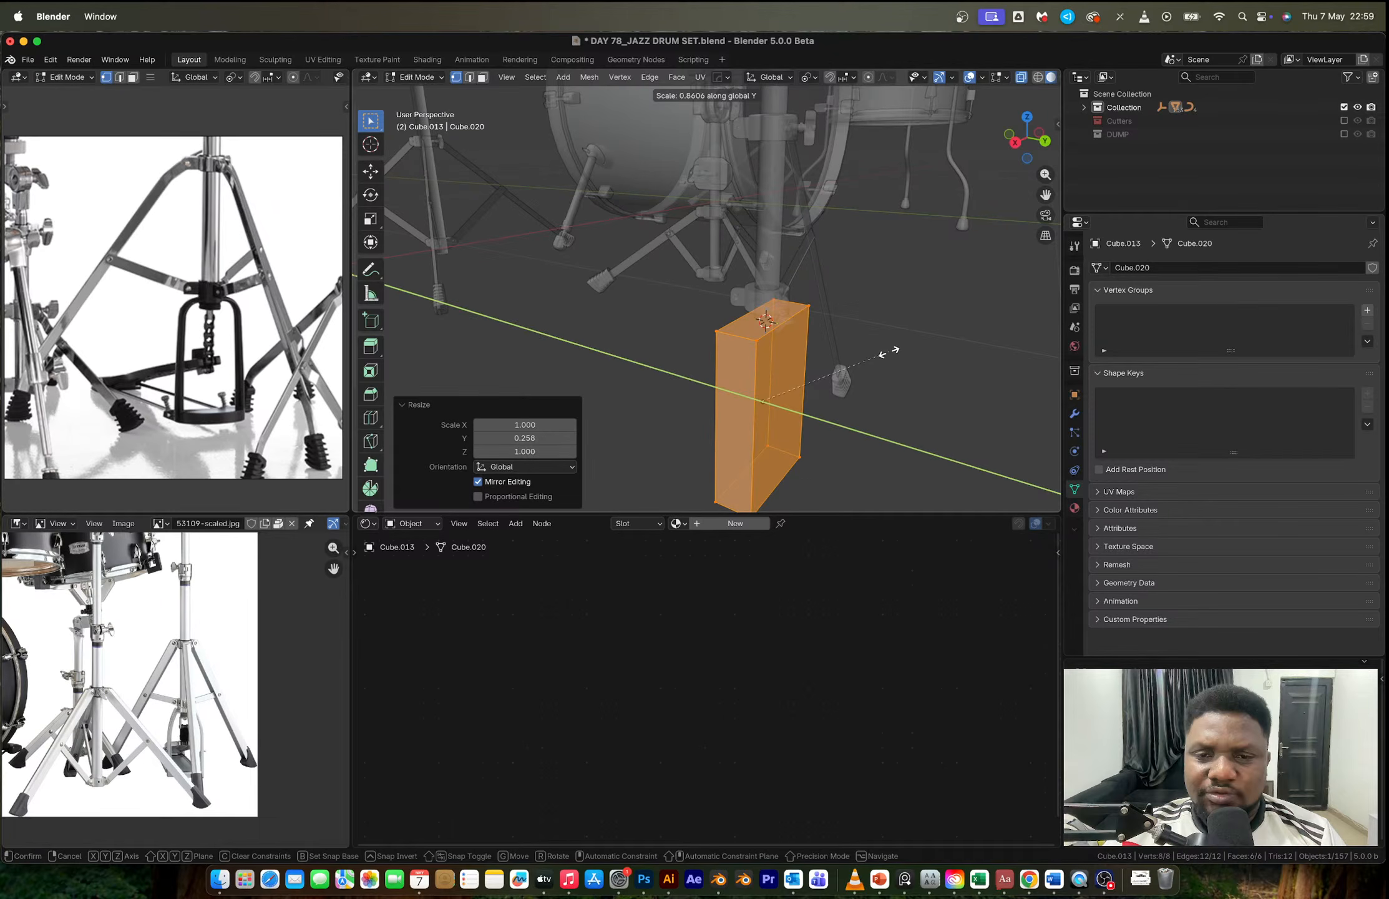
pyautogui.click(770, 329)
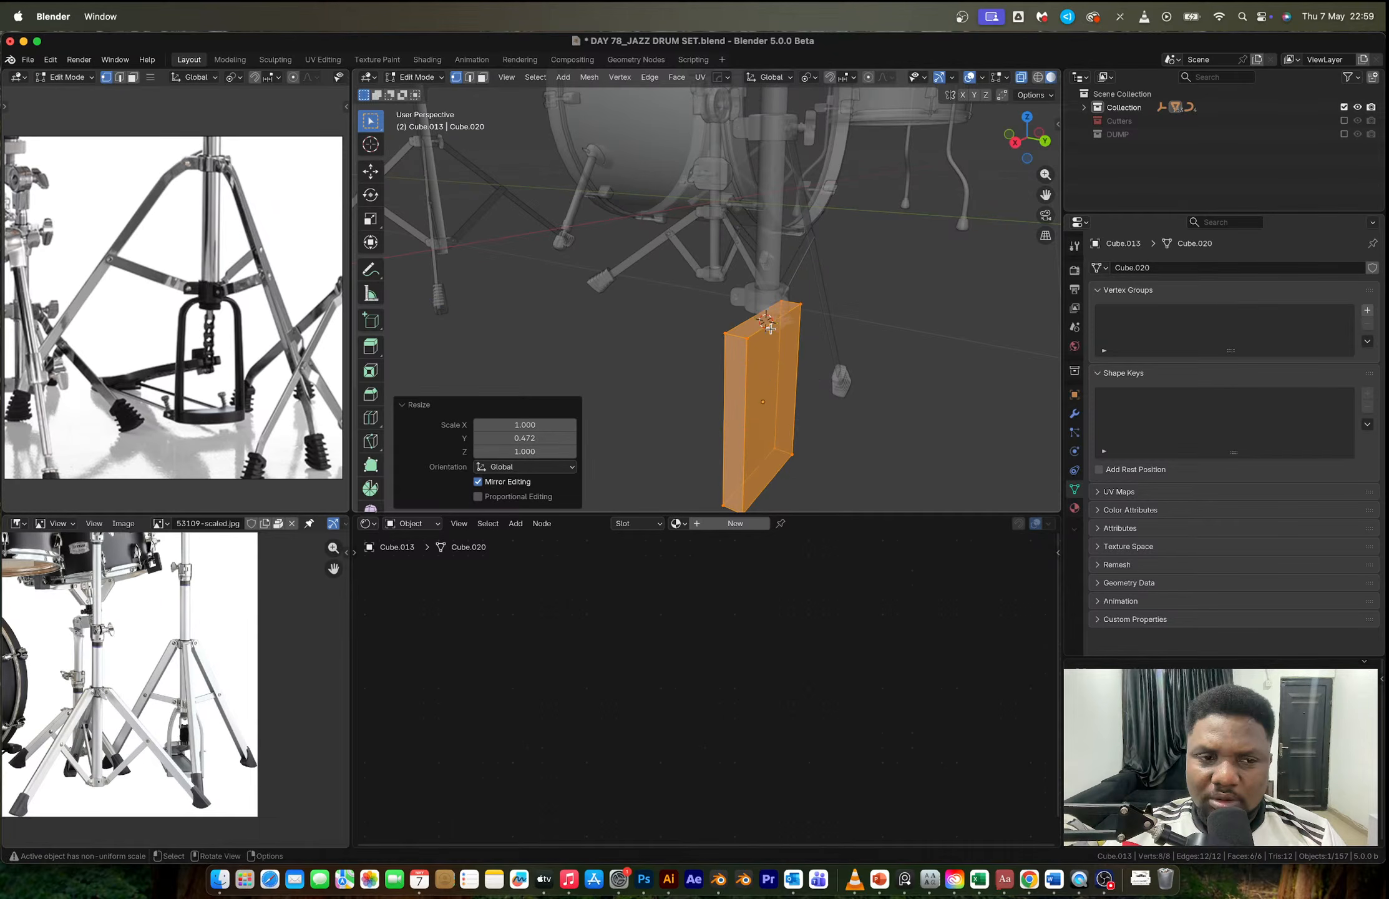
# Step: Try to delete faces at the block's lower end and undo the deletion
pyautogui.moveTo(771, 329); pyautogui.dragTo(698, 340, button='middle')
pyautogui.moveTo(698, 340); pyautogui.dragTo(720, 425)
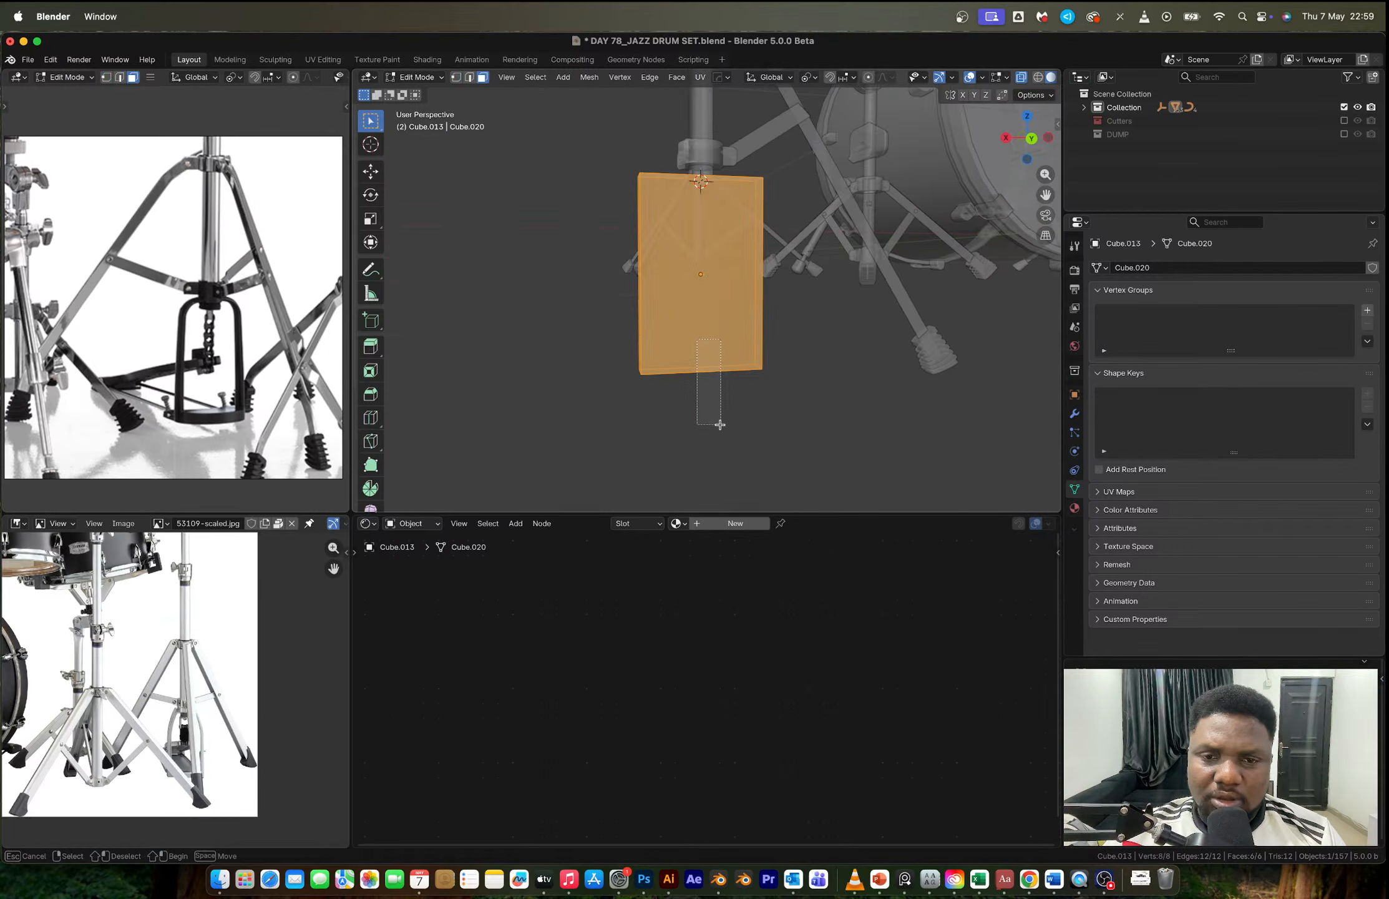
pyautogui.press('x')
pyautogui.click(720, 424)
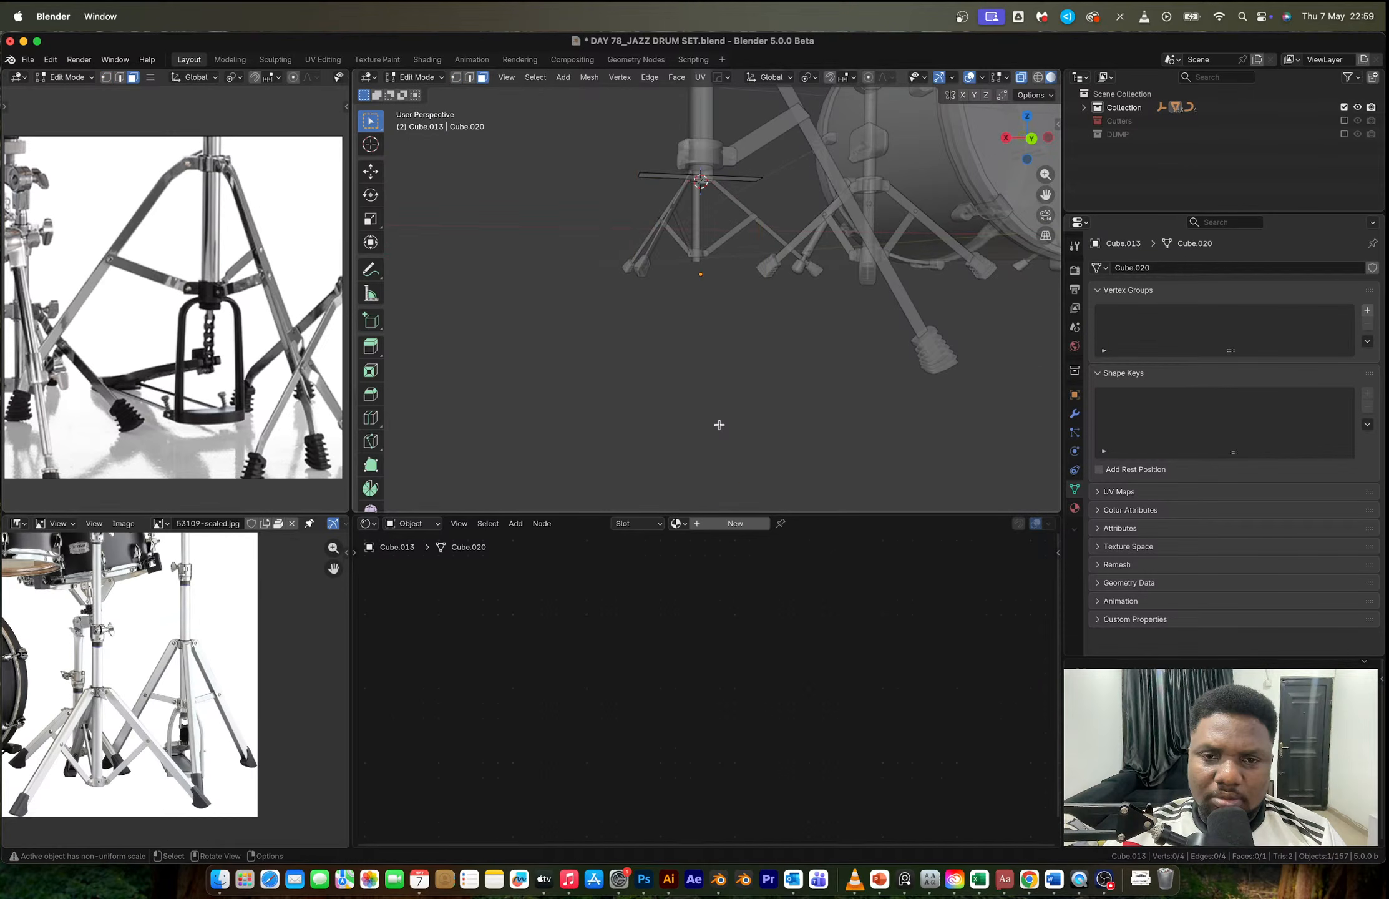
pyautogui.hotkey('ctrl', 'z')
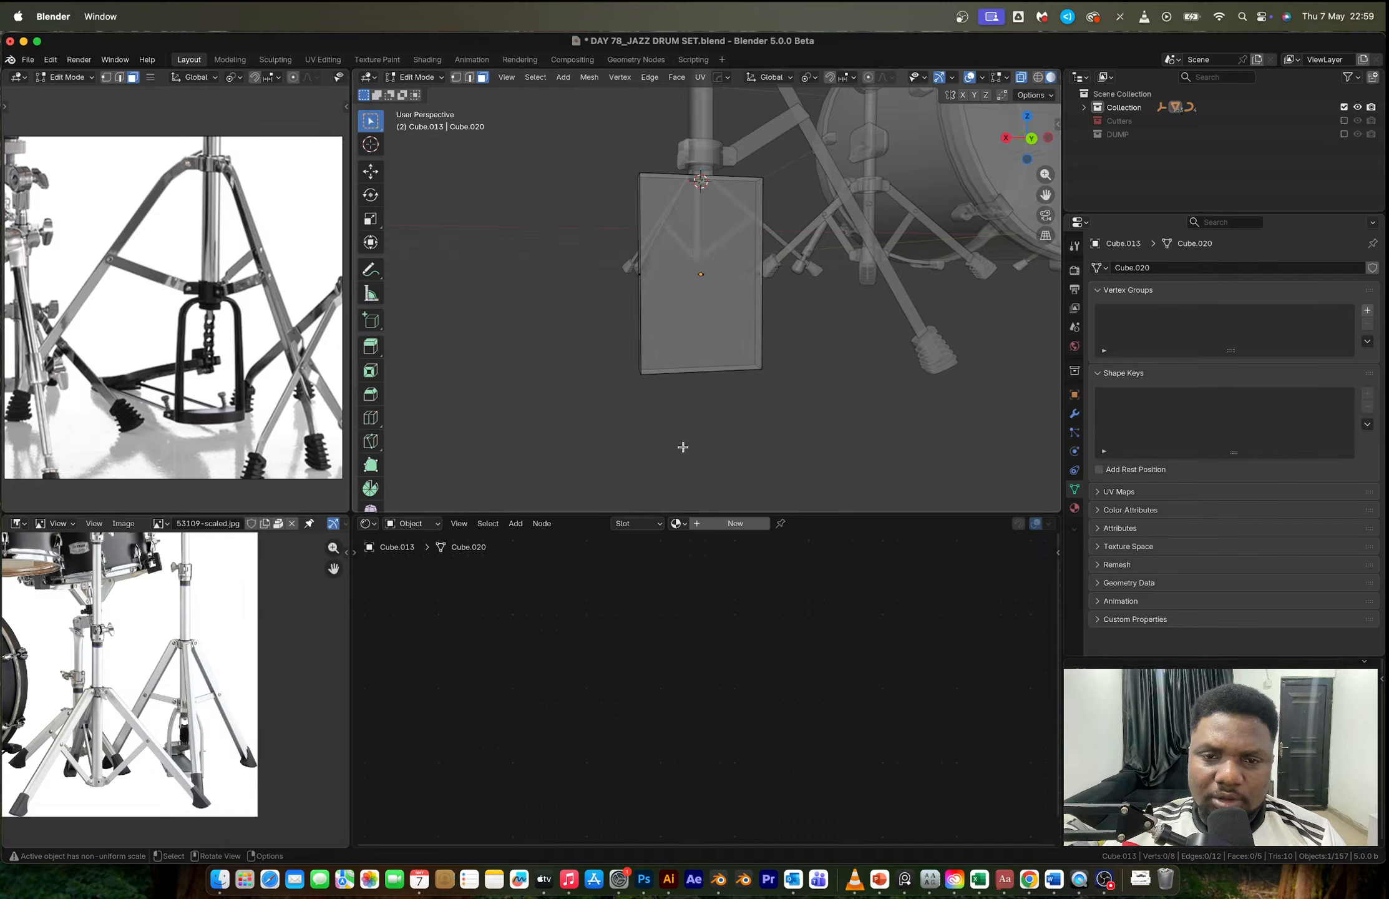
# Step: Delete the block's bottom, front and back faces, keeping its top and two sides, and leave mesh editing
pyautogui.click(722, 363)
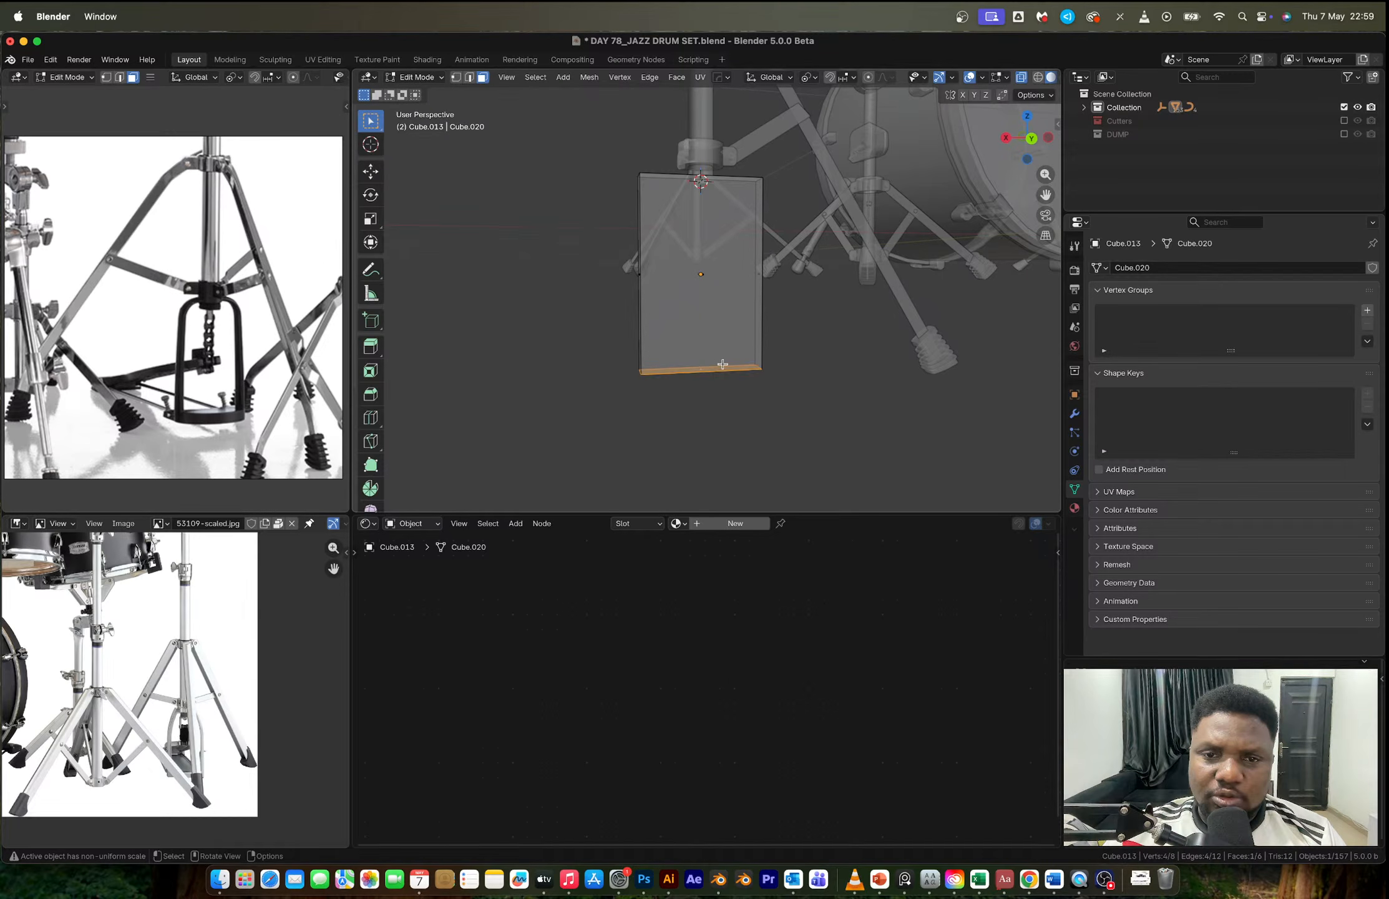
pyautogui.moveTo(722, 363); pyautogui.dragTo(696, 362, button='middle')
pyautogui.keyDown('shift'); pyautogui.moveTo(652, 243); pyautogui.dragTo(702, 306); pyautogui.keyUp('shift')
pyautogui.press('x')
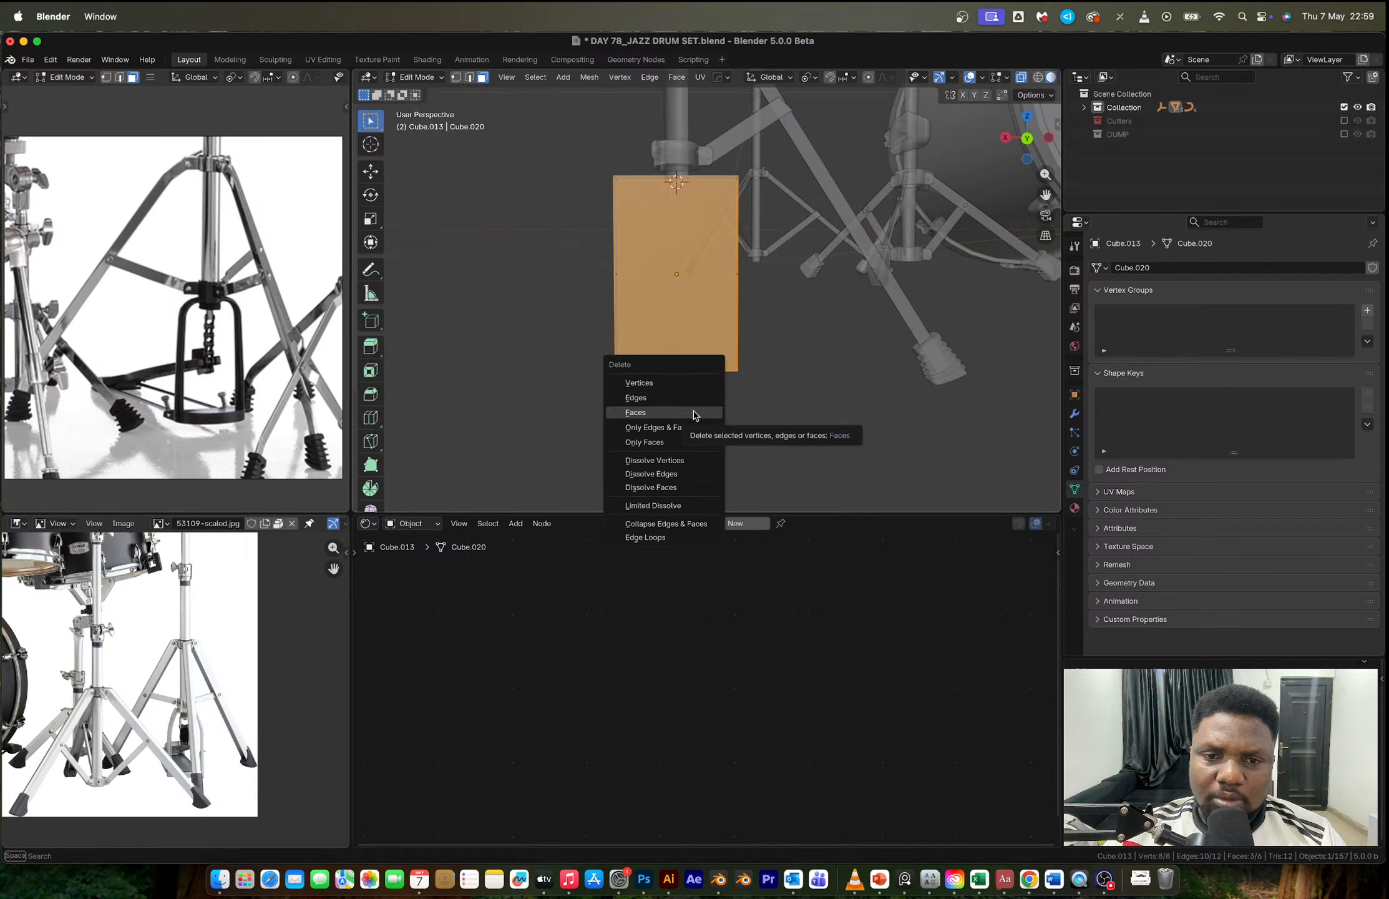
pyautogui.click(694, 413)
pyautogui.press('Tab')
pyautogui.moveTo(694, 412); pyautogui.dragTo(789, 357, button='middle')
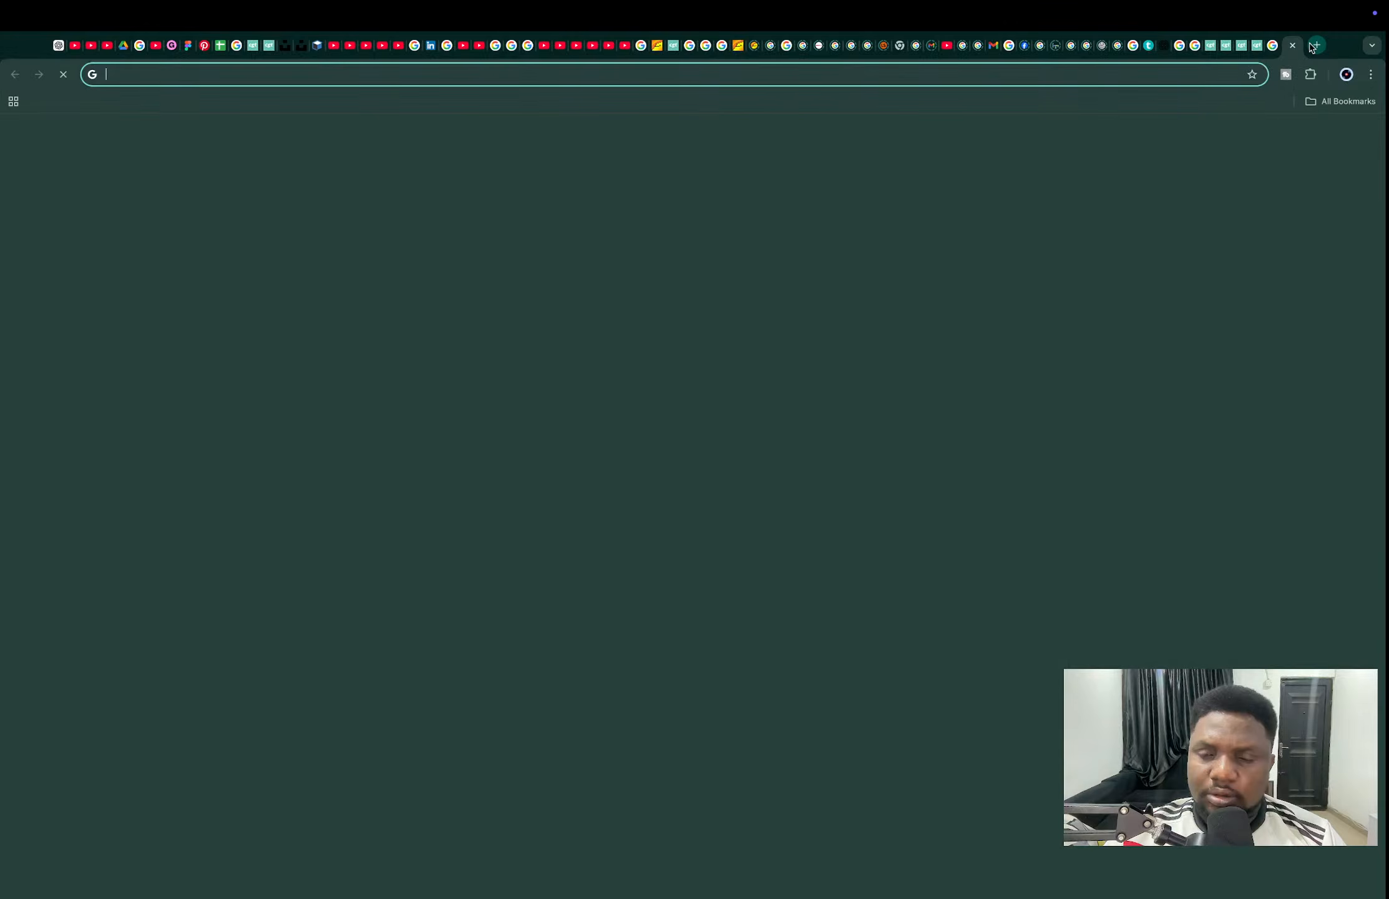
# Step: Switch to the Chrome browser and search Google for "mech machine addon"
pyautogui.write('mechem')
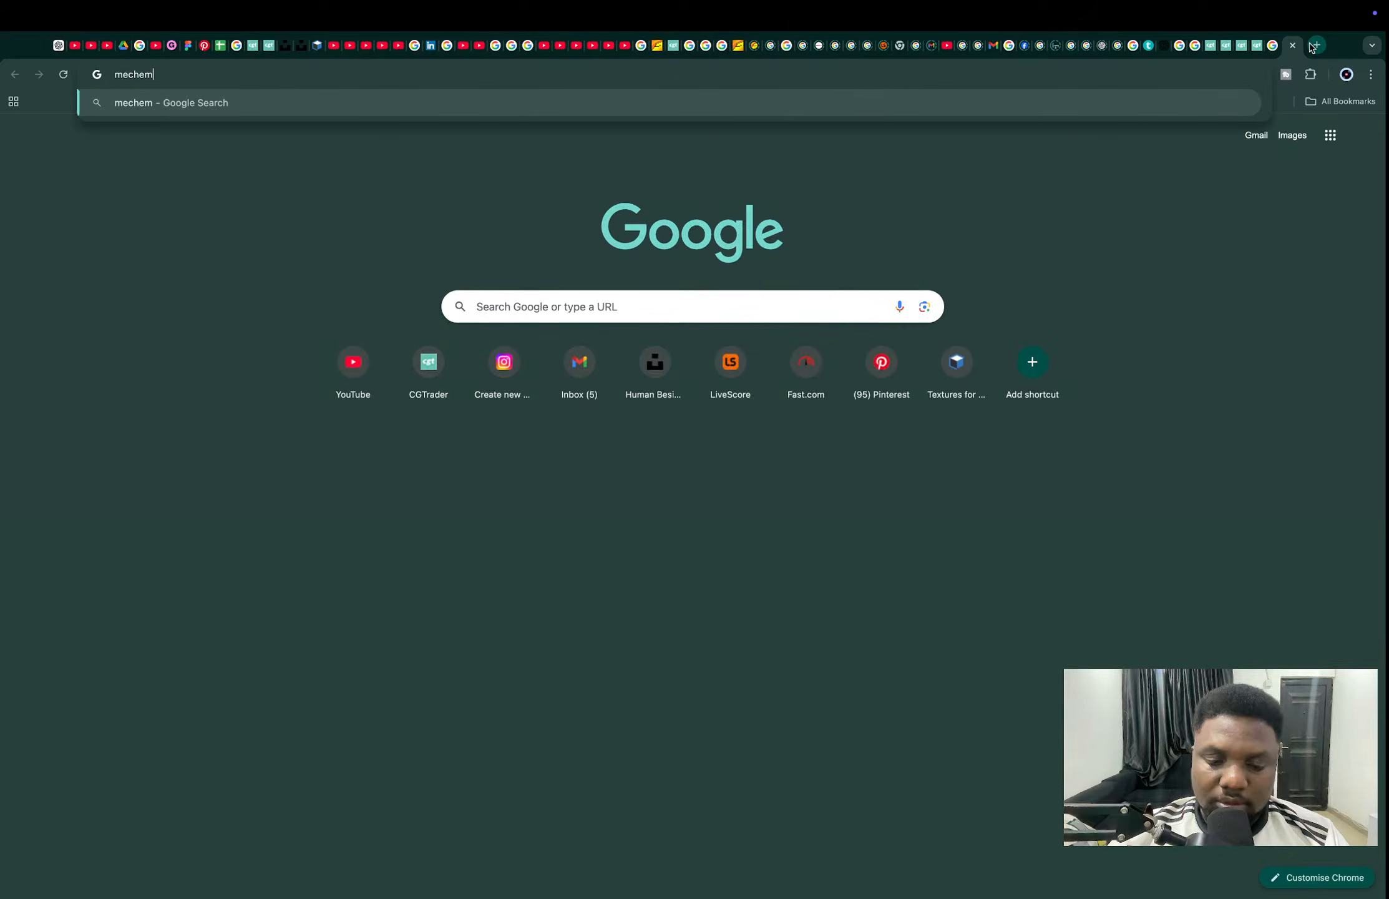
pyautogui.press('BackSpace')
pyautogui.press('BackSpace')
pyautogui.write('ma')
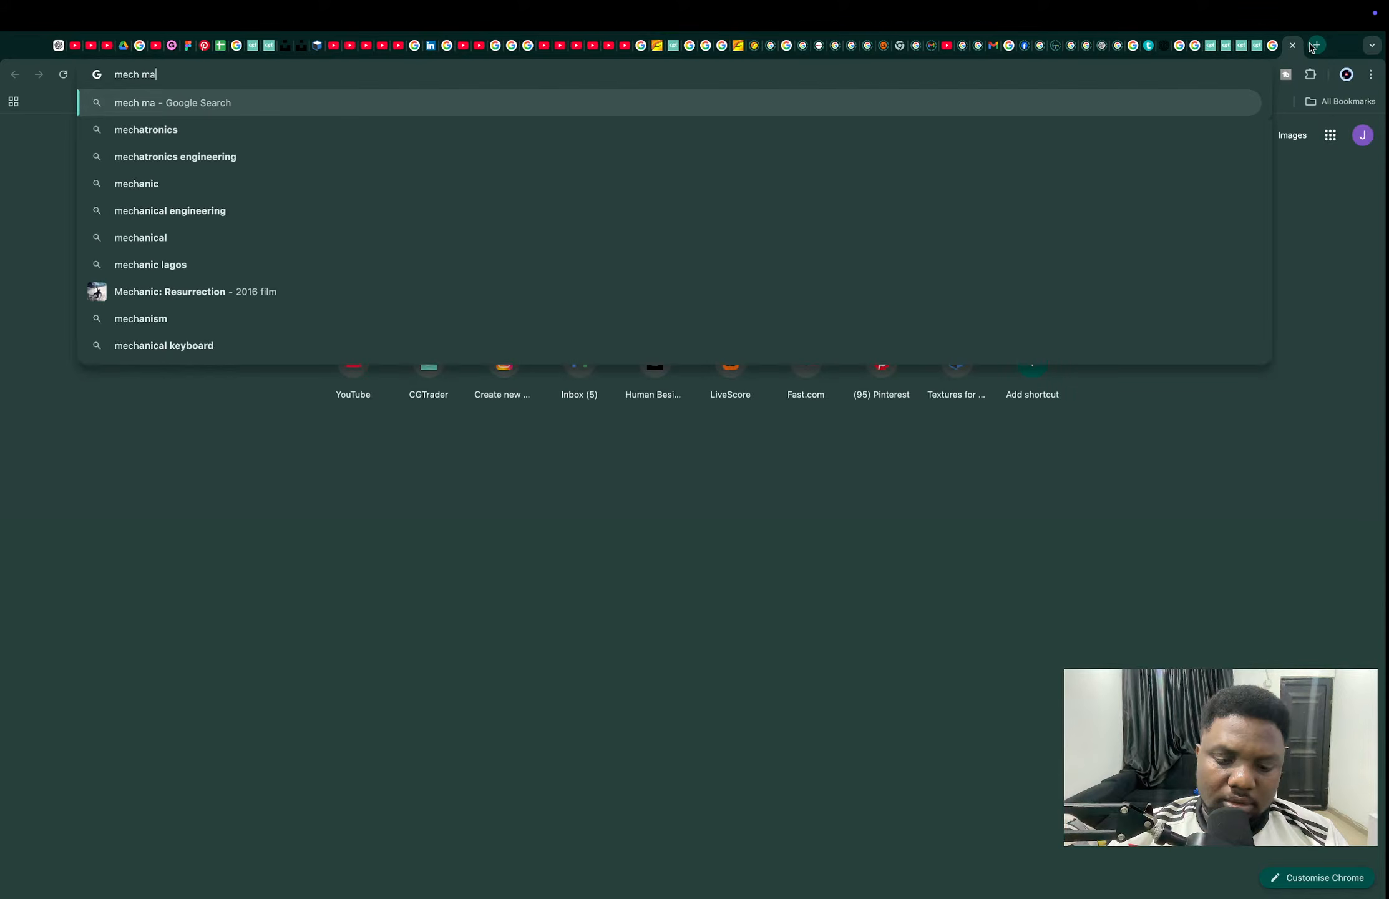
pyautogui.write('chine addon')
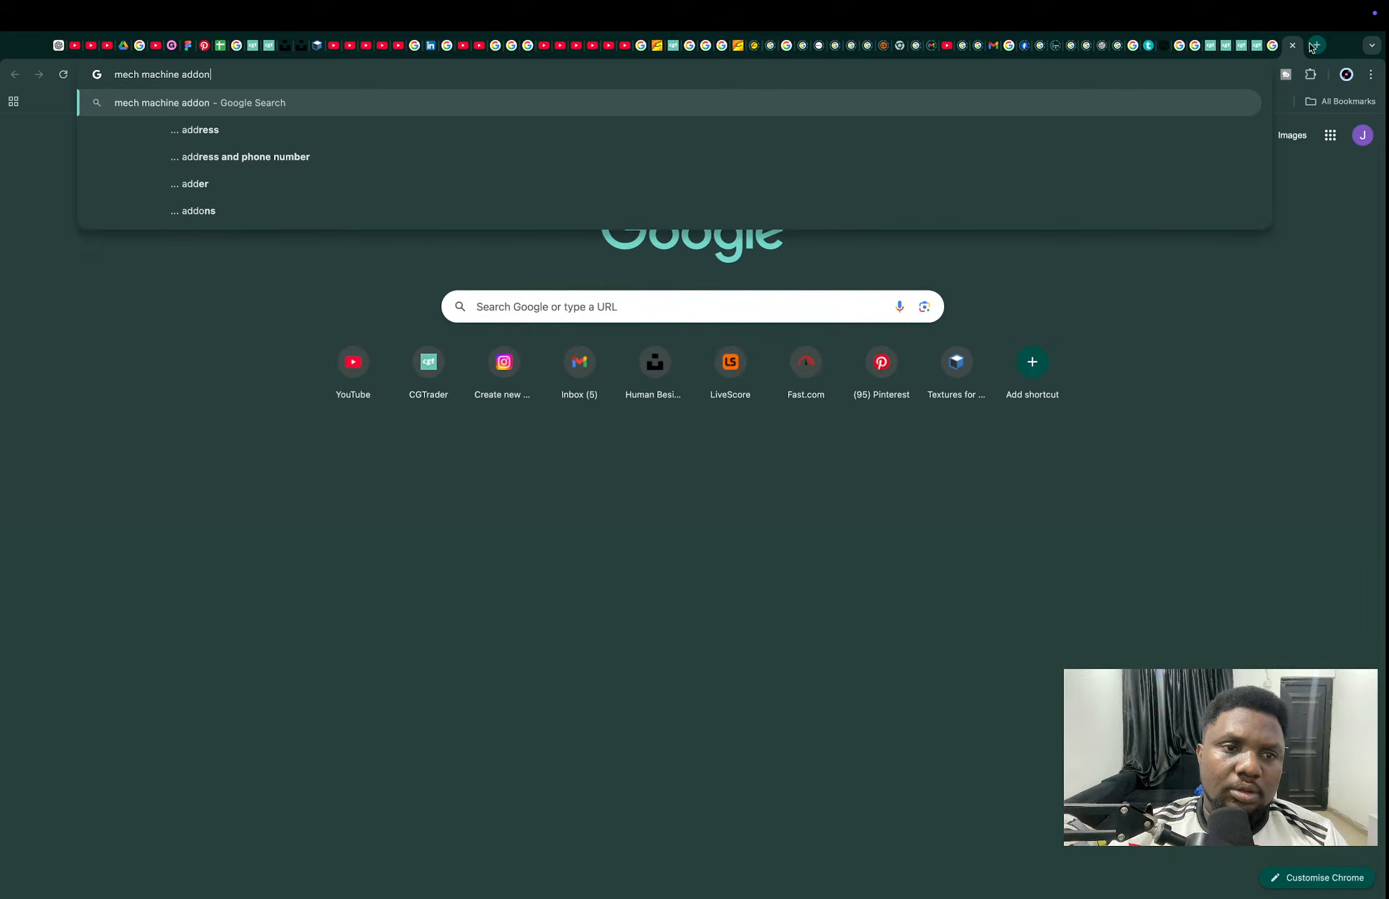
pyautogui.press('Return')
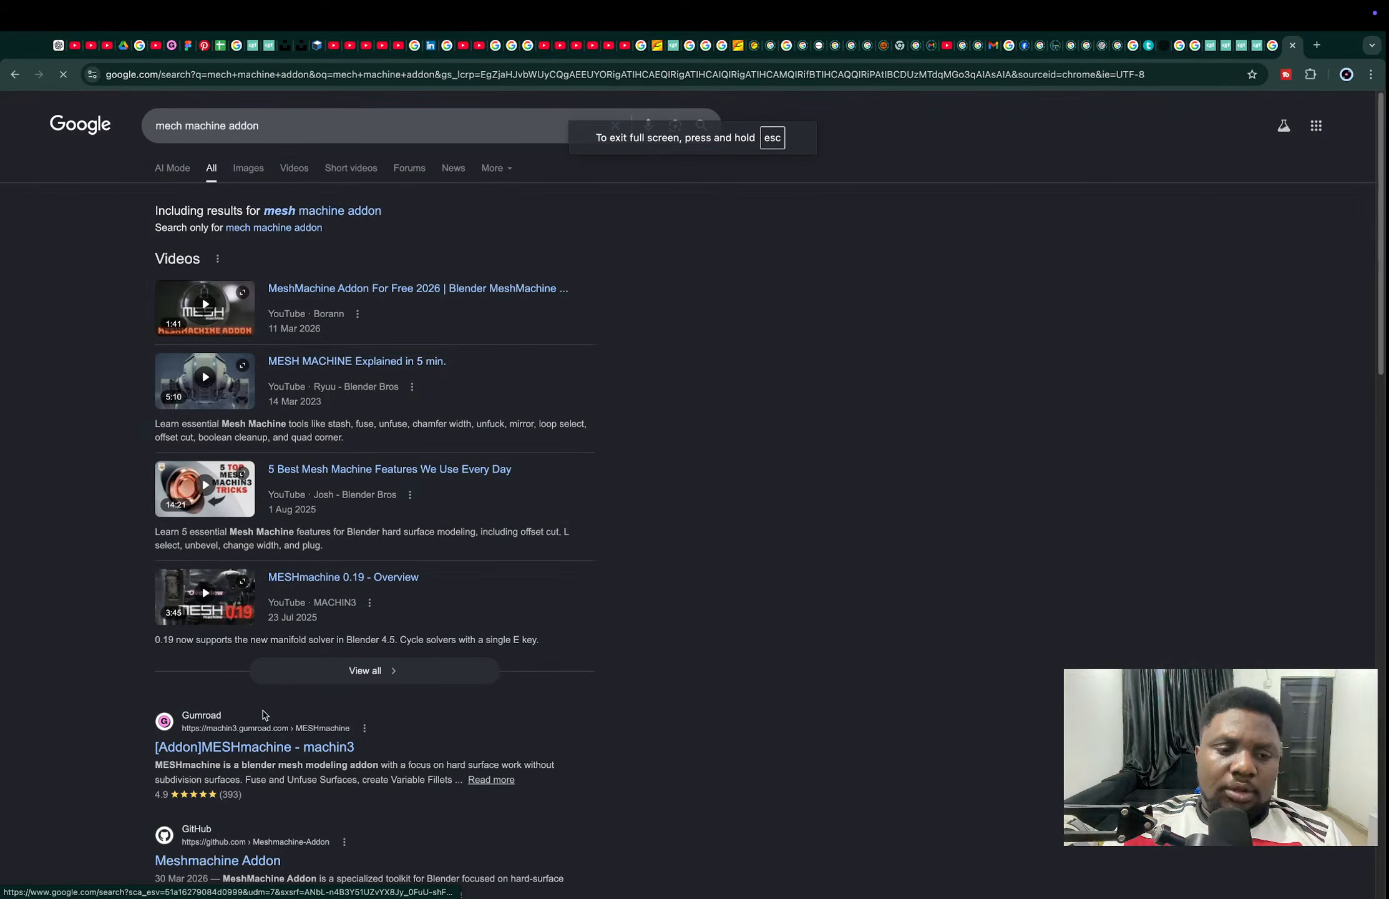
pyautogui.scroll(-2, 264, 715)
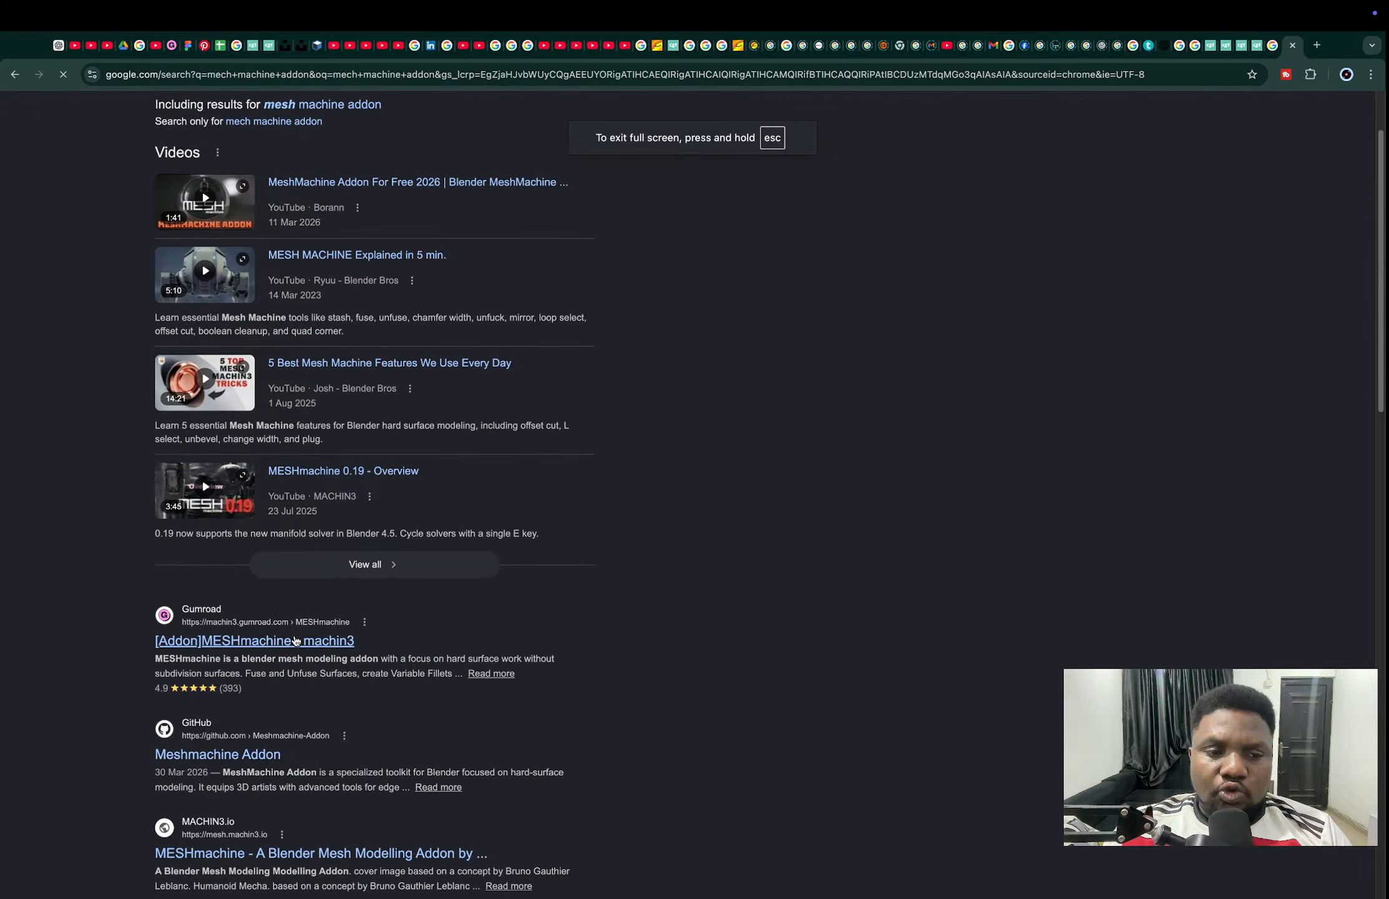
# Step: Open the Gumroad and GitHub results for the MESHmachine addon in new tabs and review the Gumroad product page's details and prices
pyautogui.middleClick(296, 641)
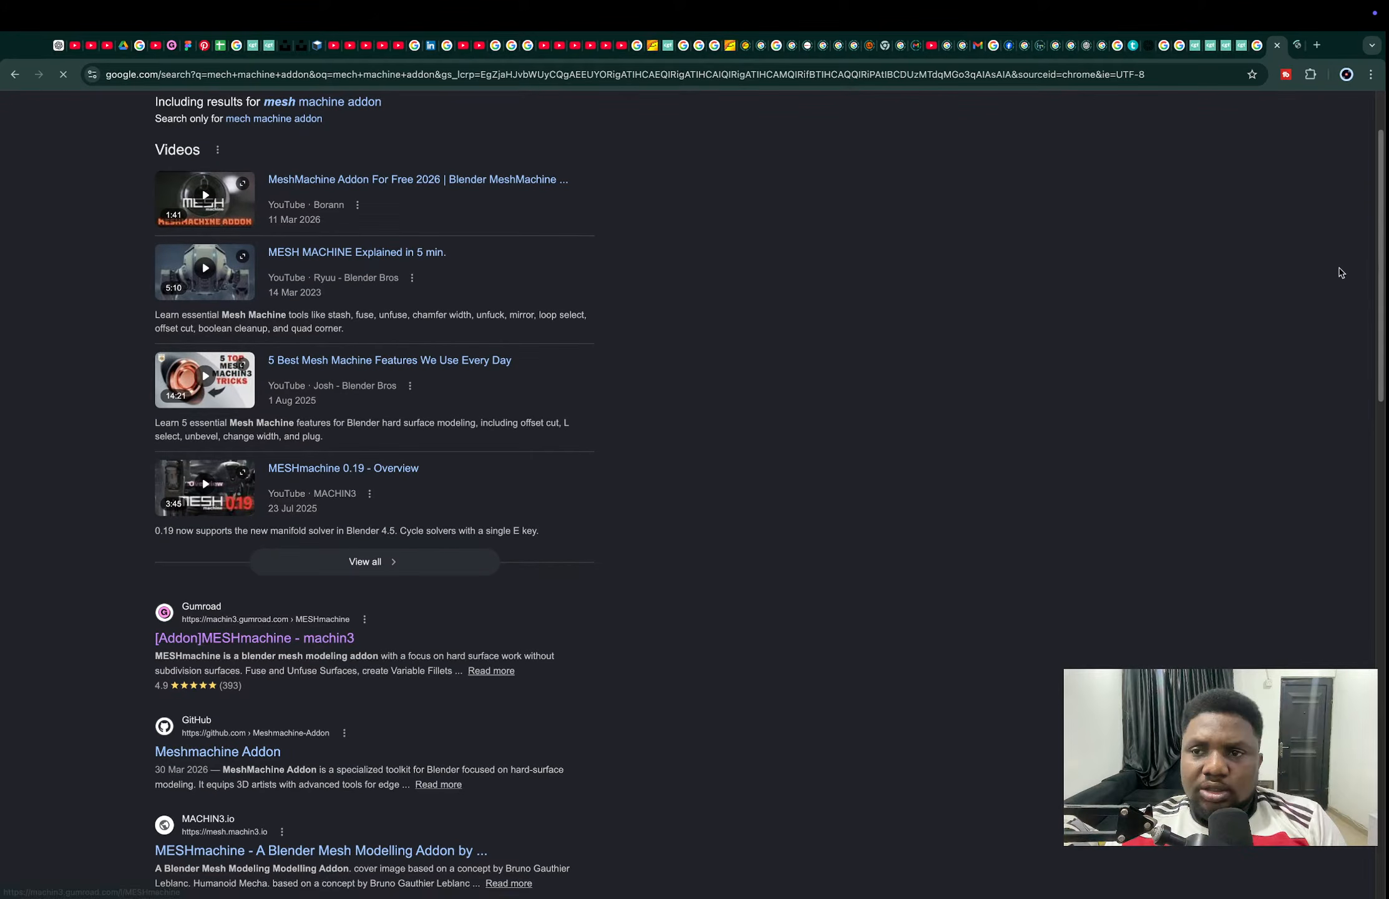
pyautogui.middleClick(217, 751)
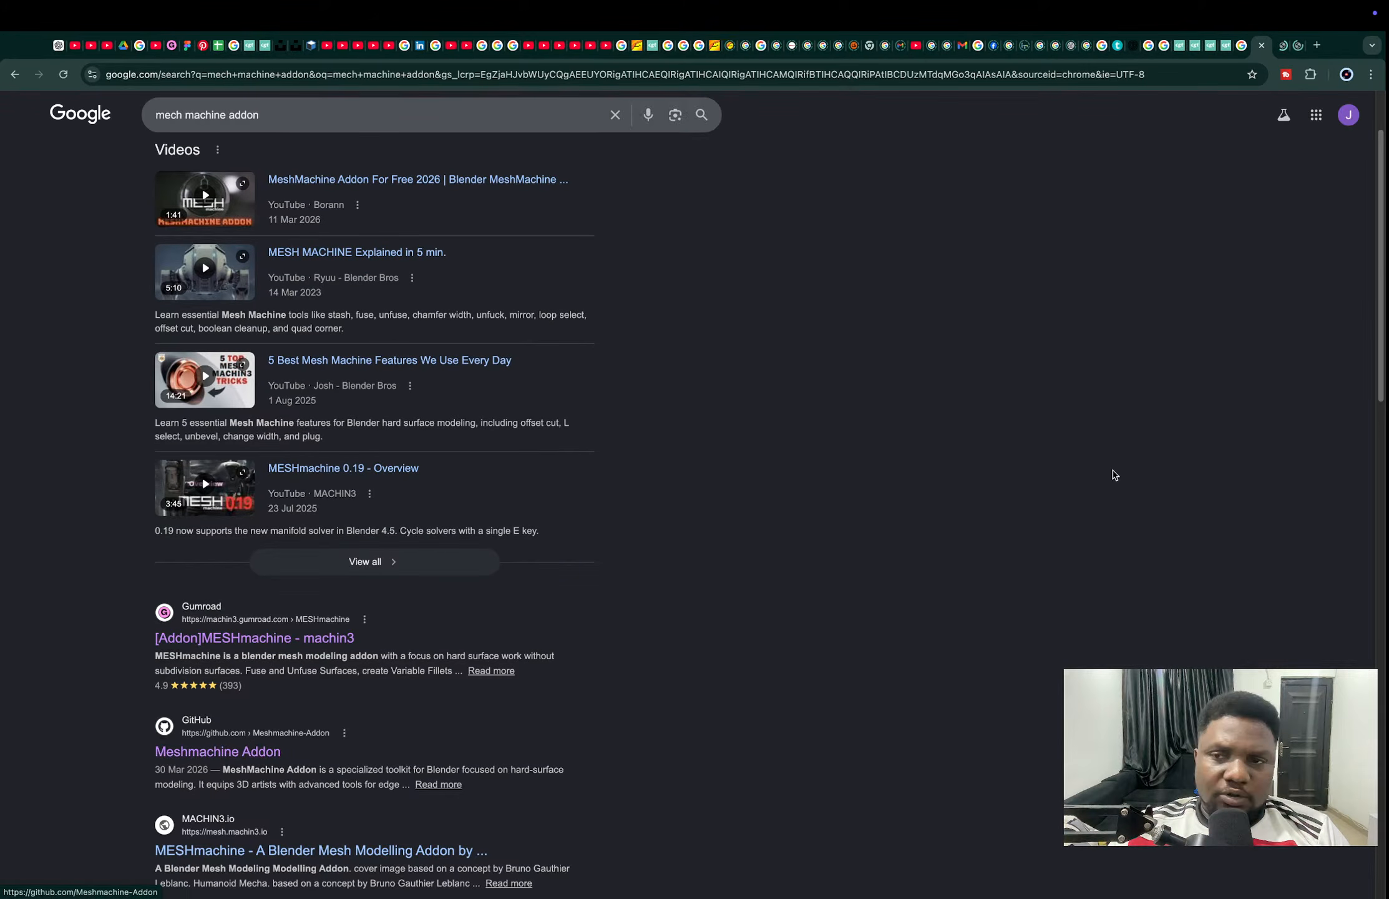
pyautogui.hotkey('ctrl', 'Tab')
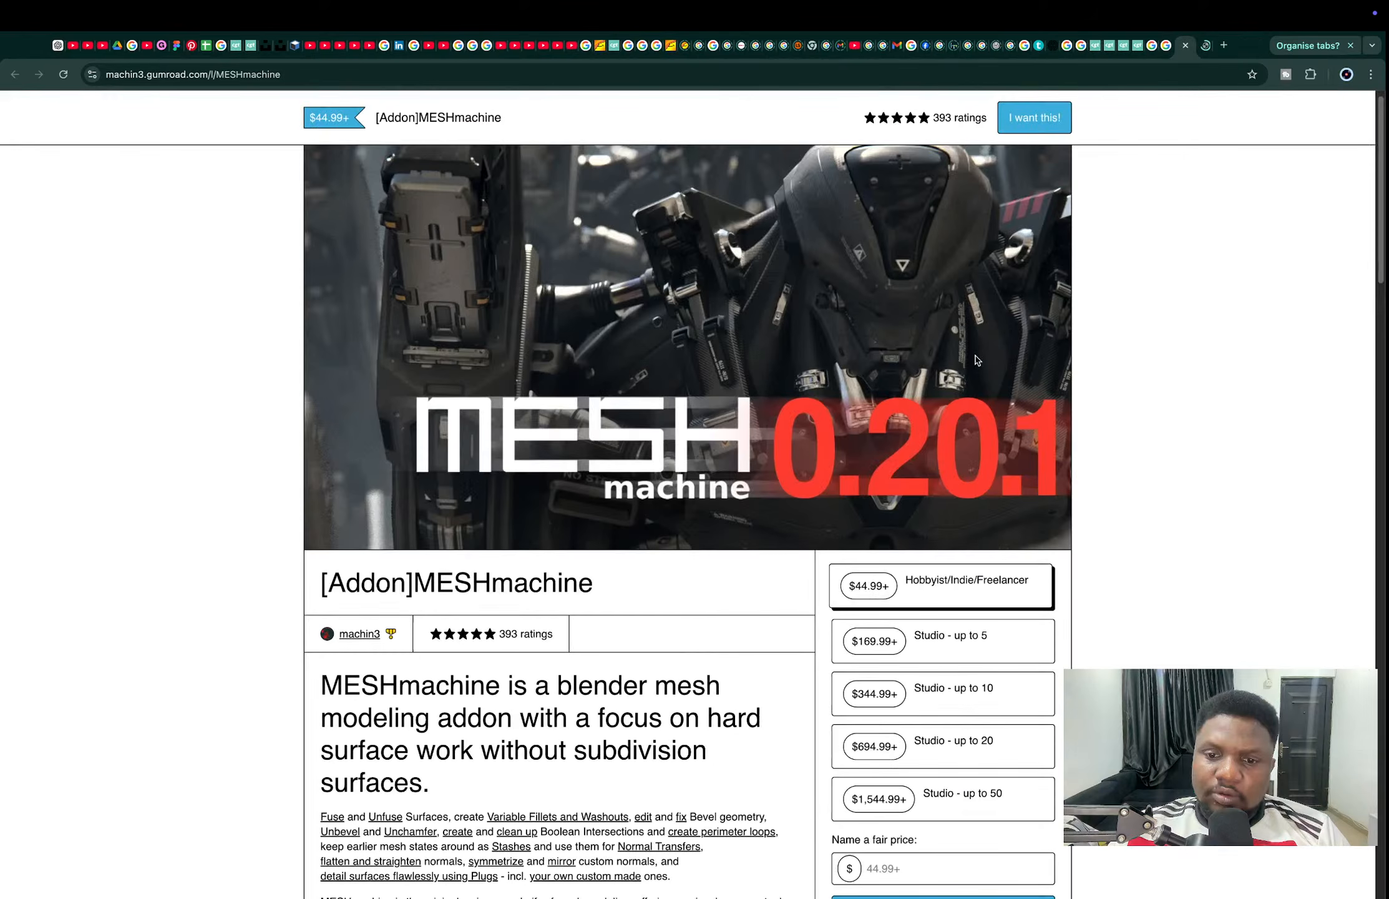
pyautogui.scroll(-3, 978, 360)
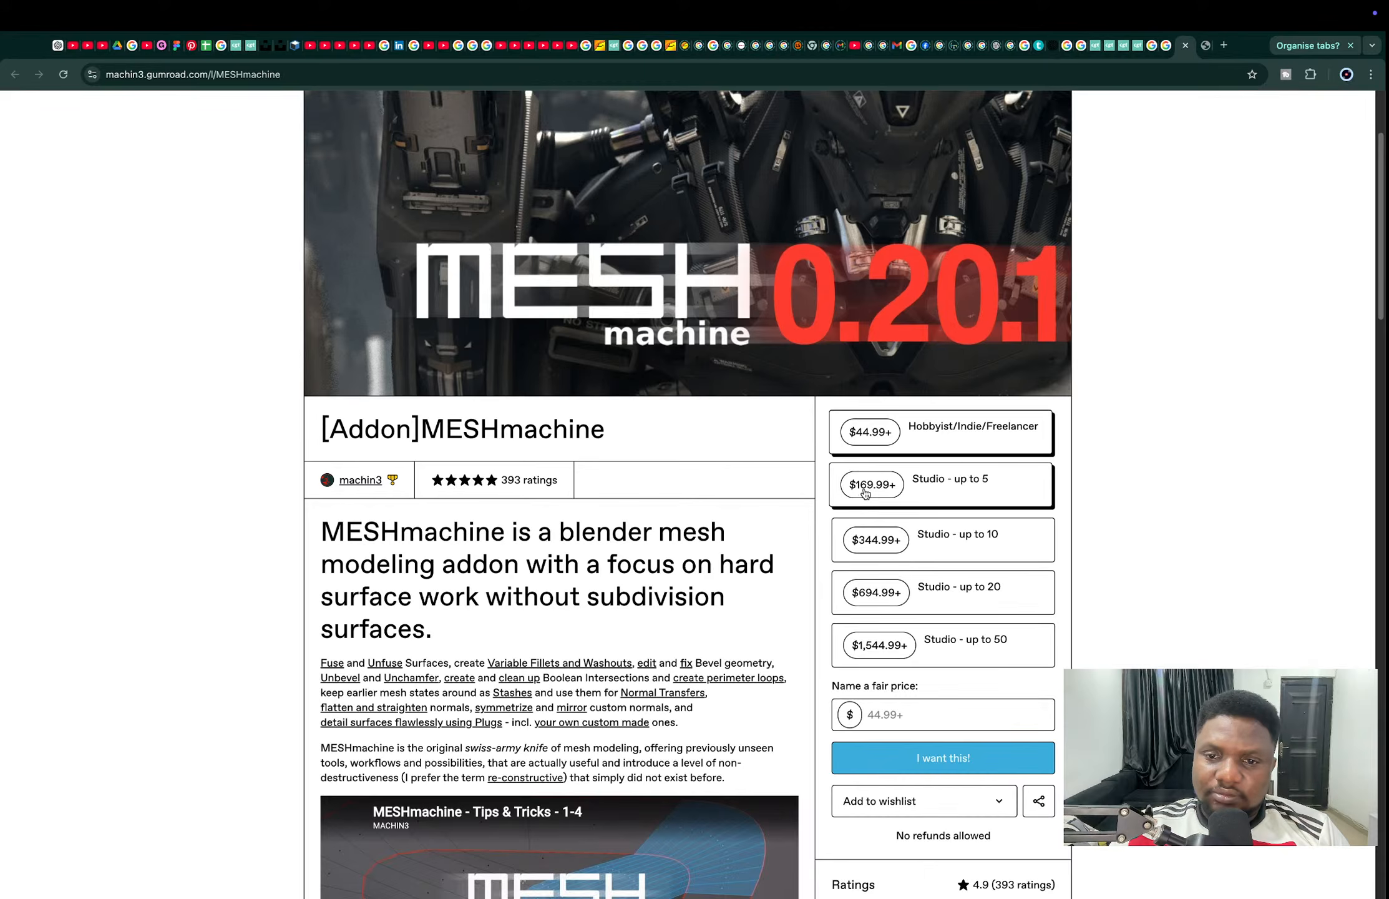
pyautogui.scroll(-1, 868, 493)
pyautogui.scroll(-6, 864, 493)
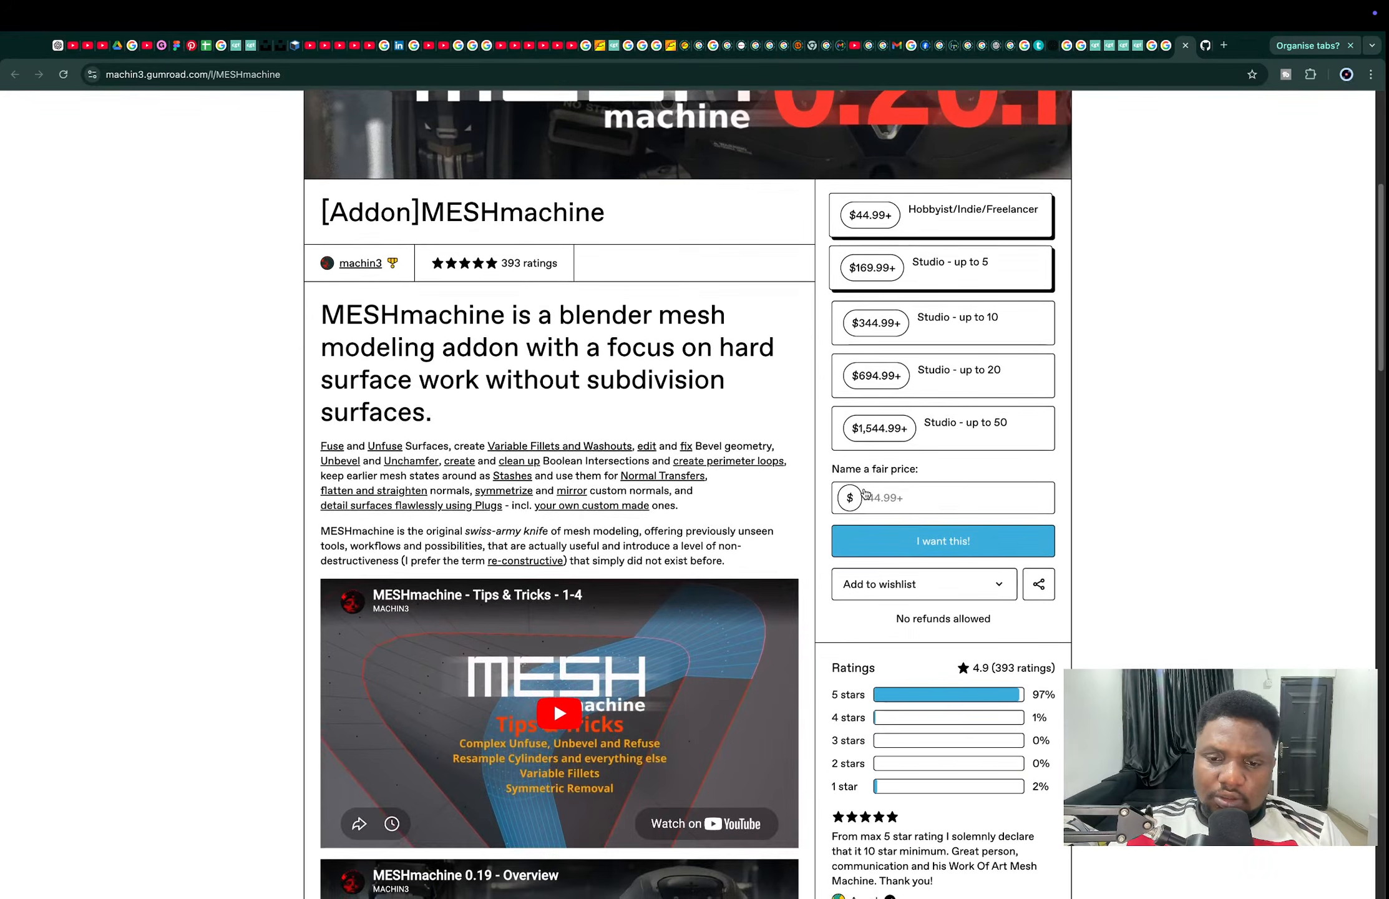
pyautogui.scroll(10, 865, 437)
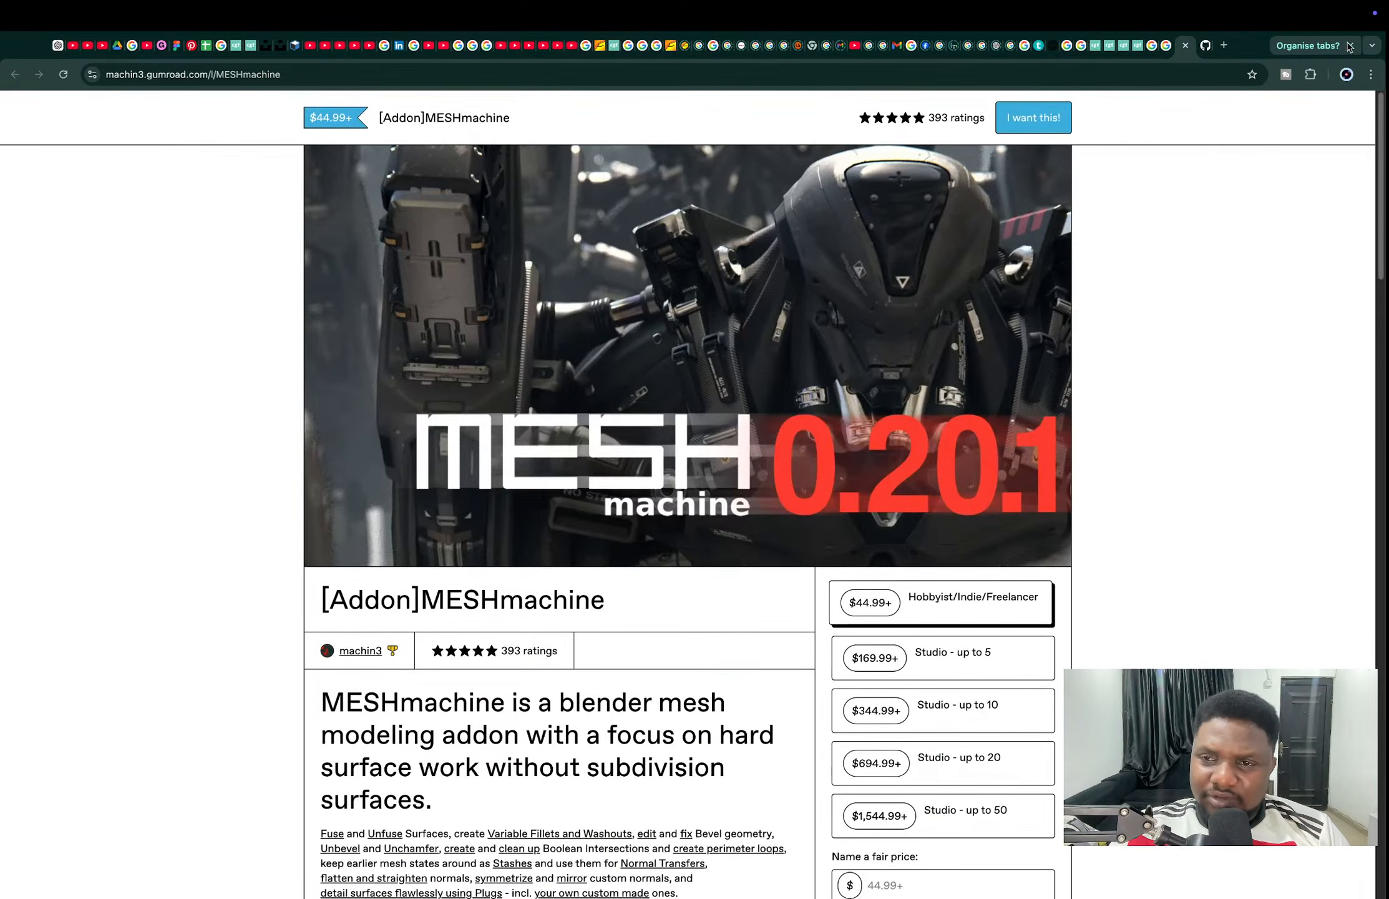
# Step: Examine the Meshmachine Addon page on GitHub, including its features, system requirements and repositories, and return to the overview
pyautogui.click(1206, 45)
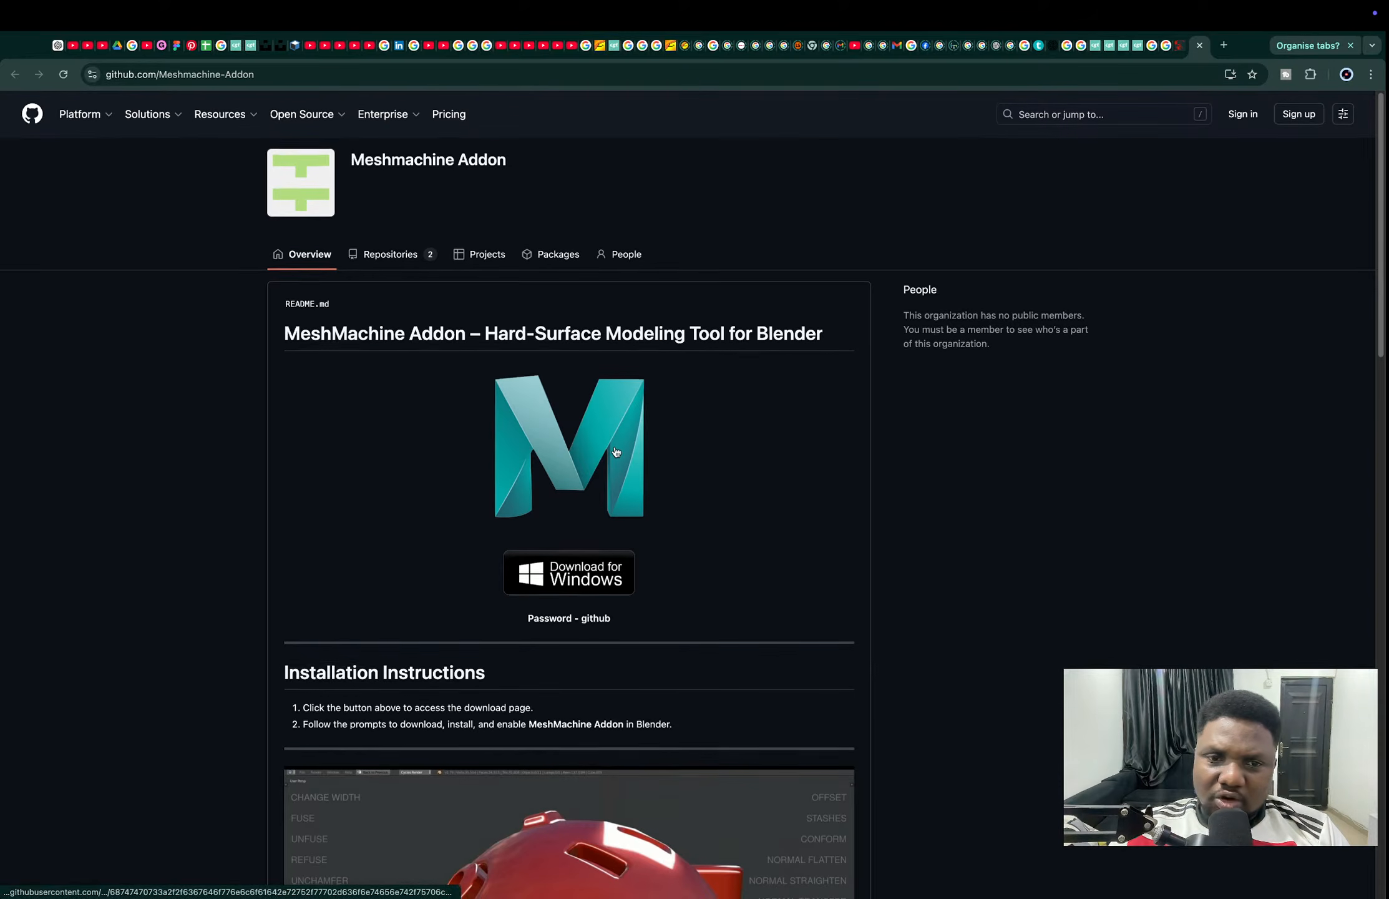
pyautogui.scroll(-1, 615, 450)
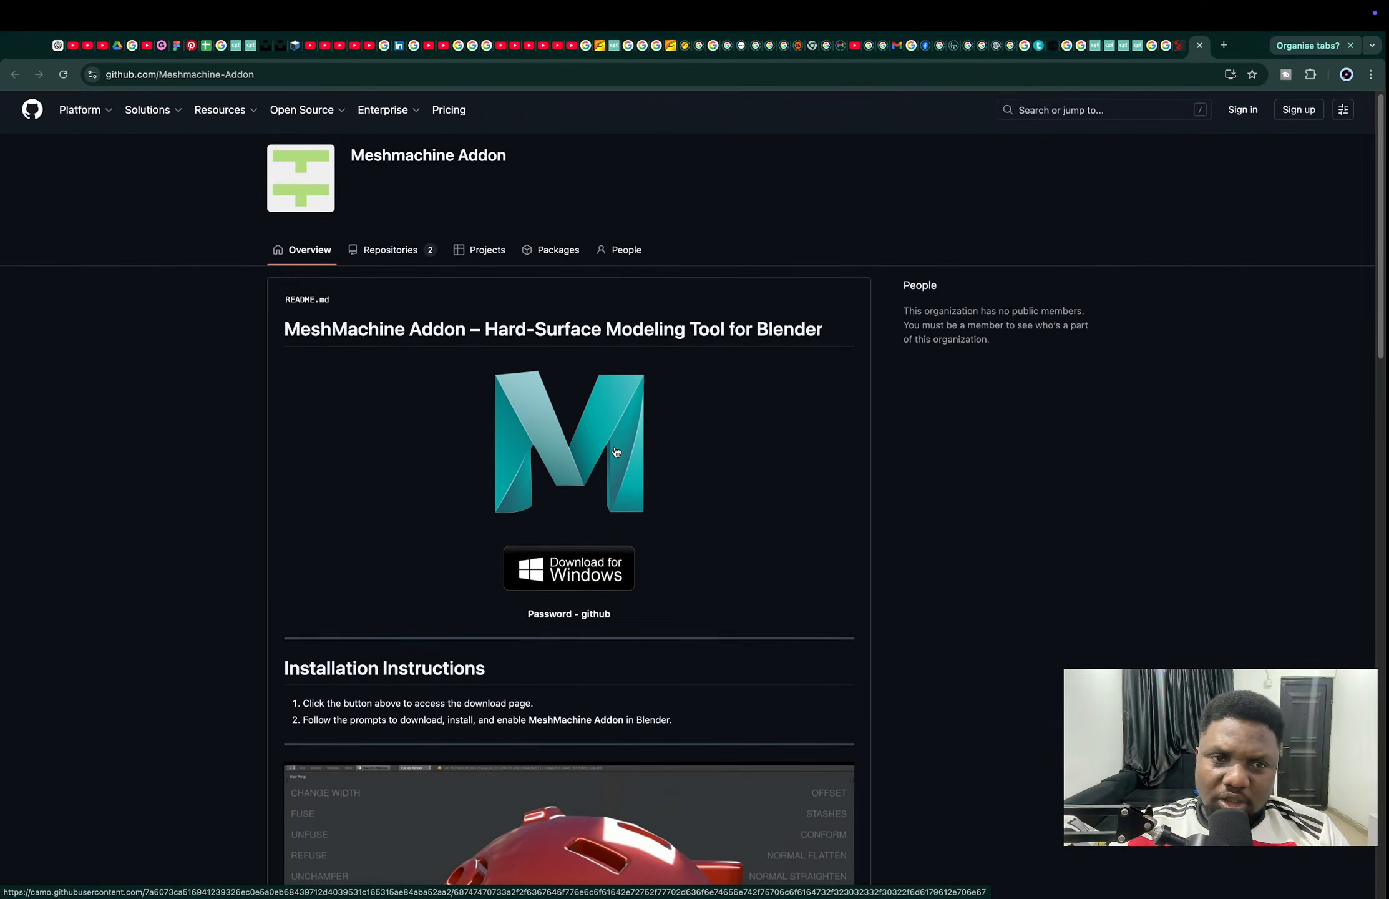
pyautogui.scroll(-5, 615, 451)
pyautogui.scroll(-20, 615, 451)
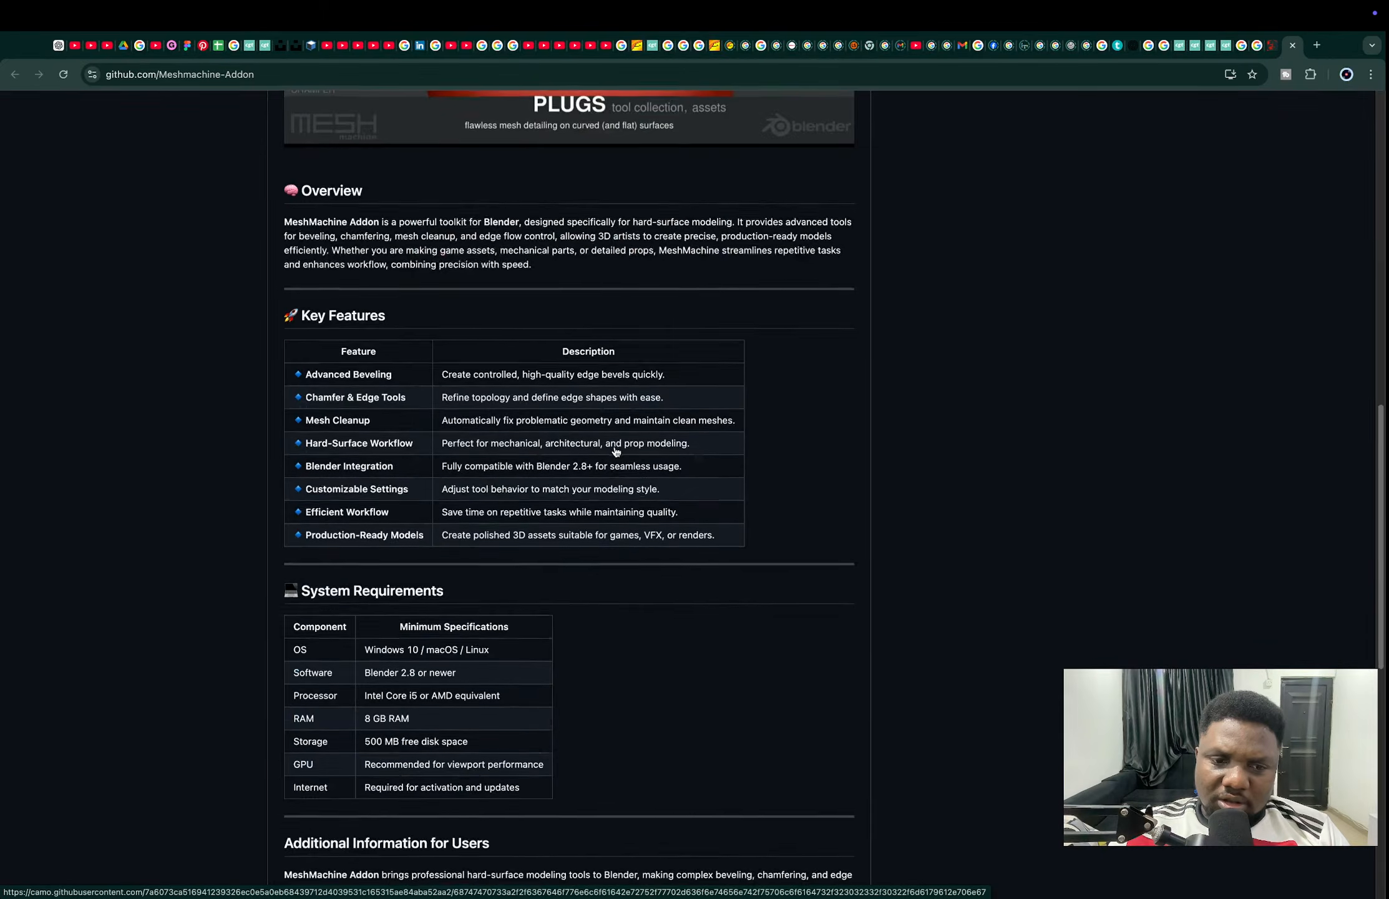
pyautogui.scroll(20, 616, 451)
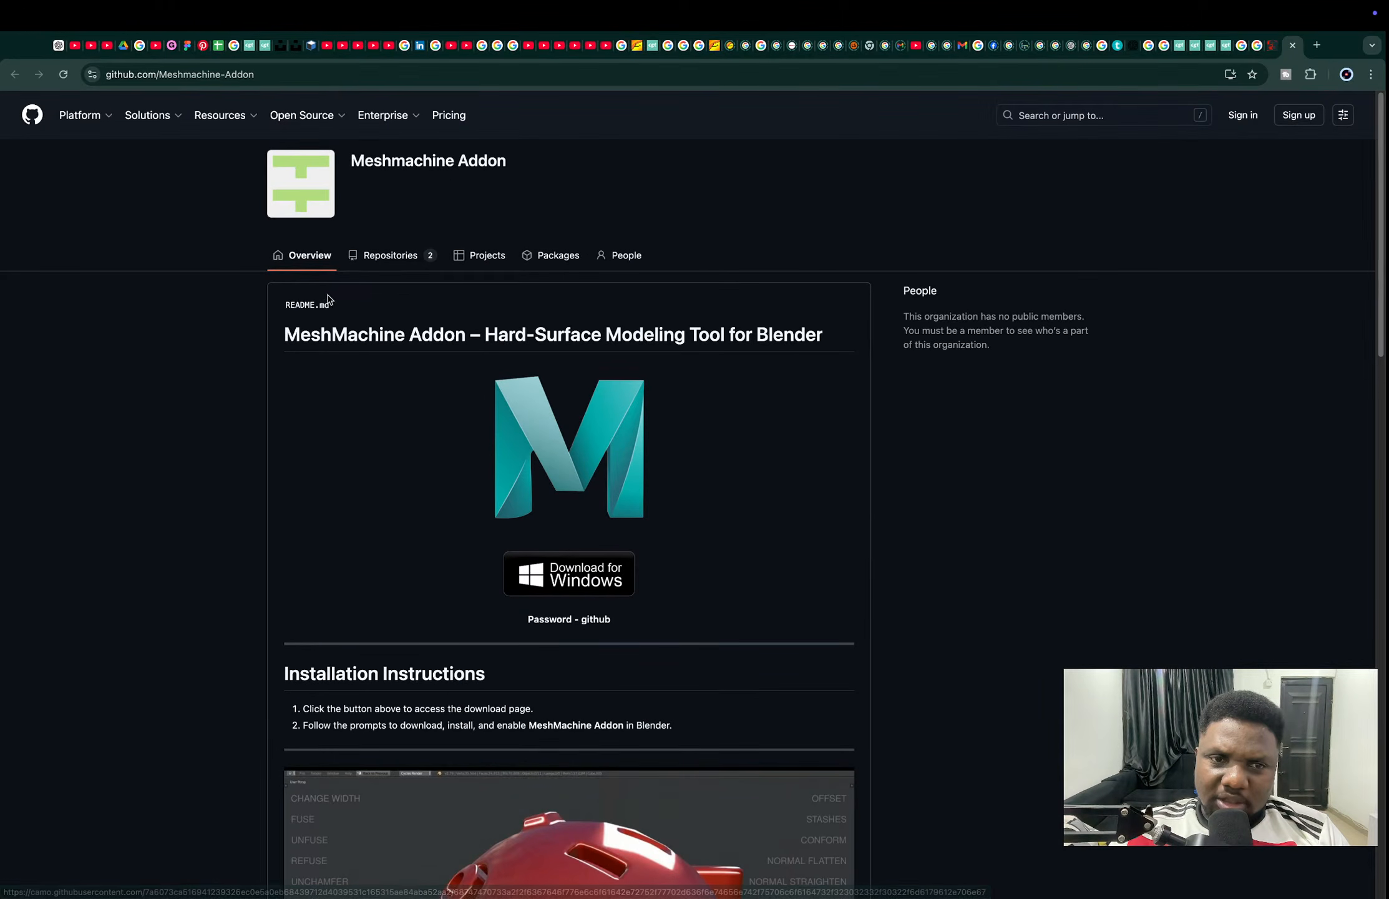
pyautogui.click(387, 257)
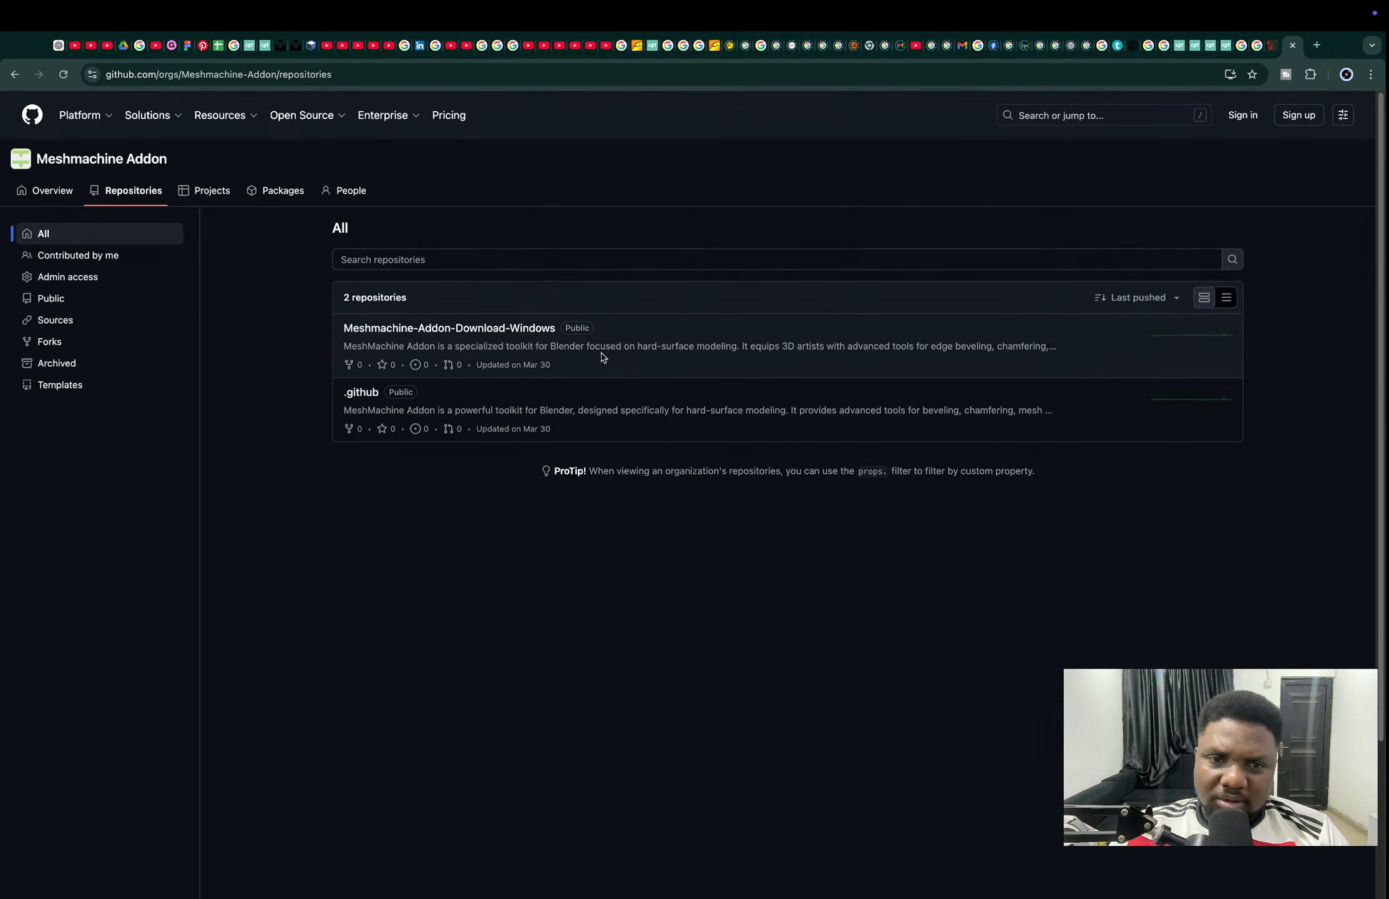
pyautogui.click(15, 74)
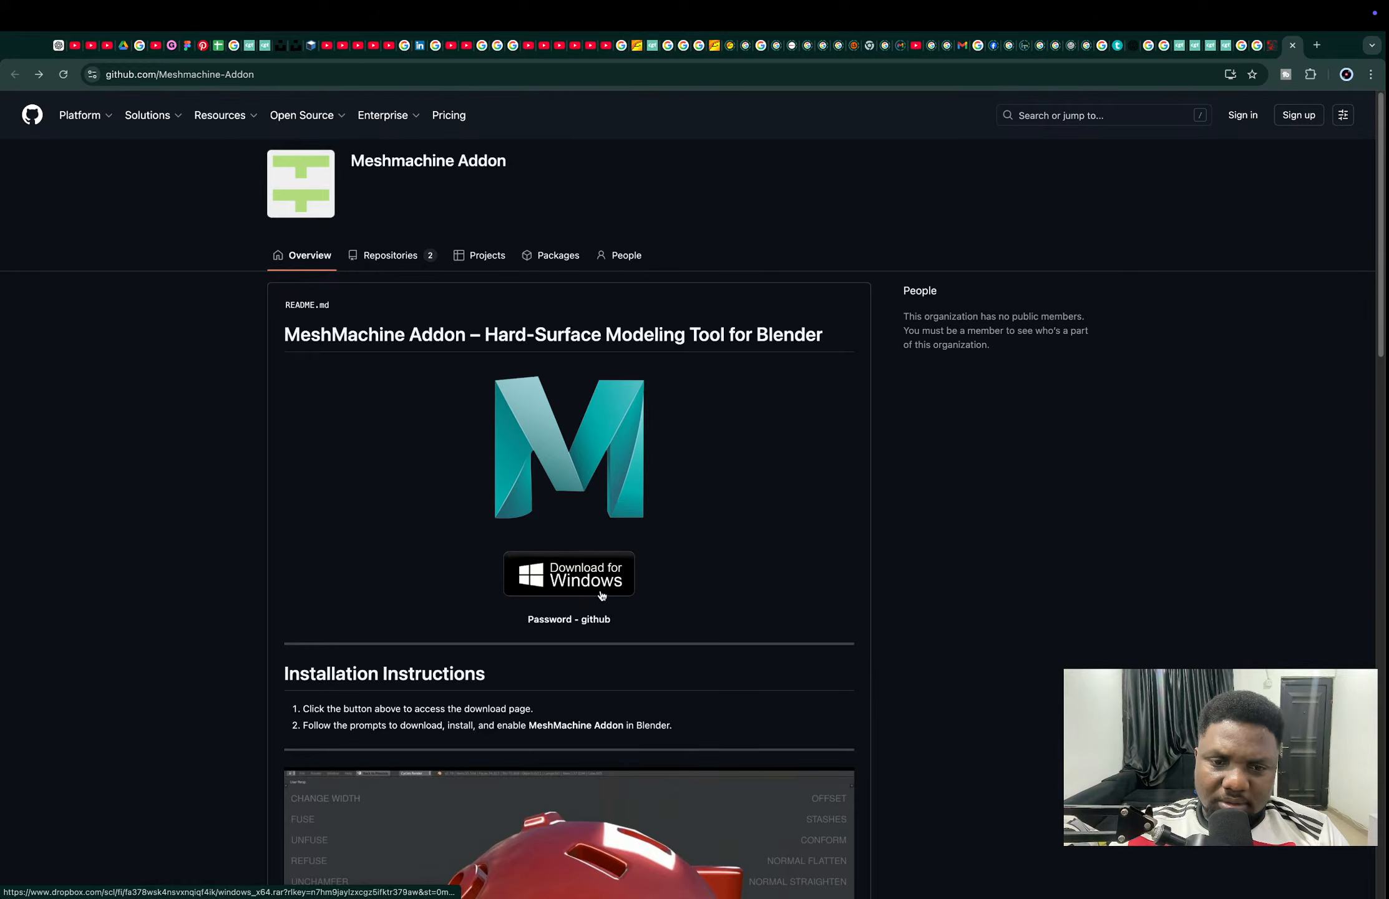
# Step: Start downloading the addon's Windows archive, pause the download and dismiss the download history
pyautogui.click(595, 583)
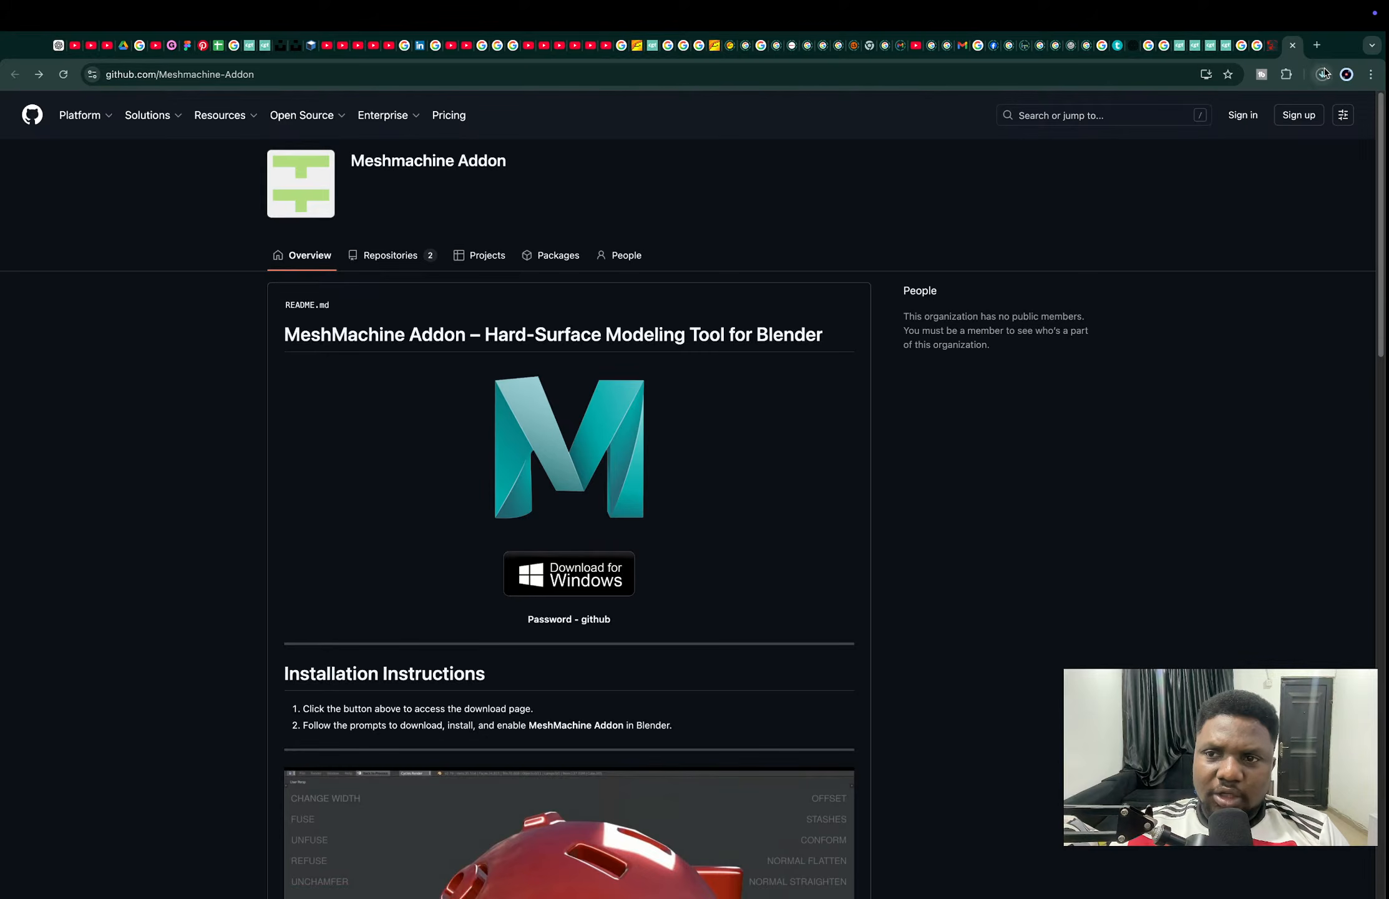
pyautogui.click(1323, 74)
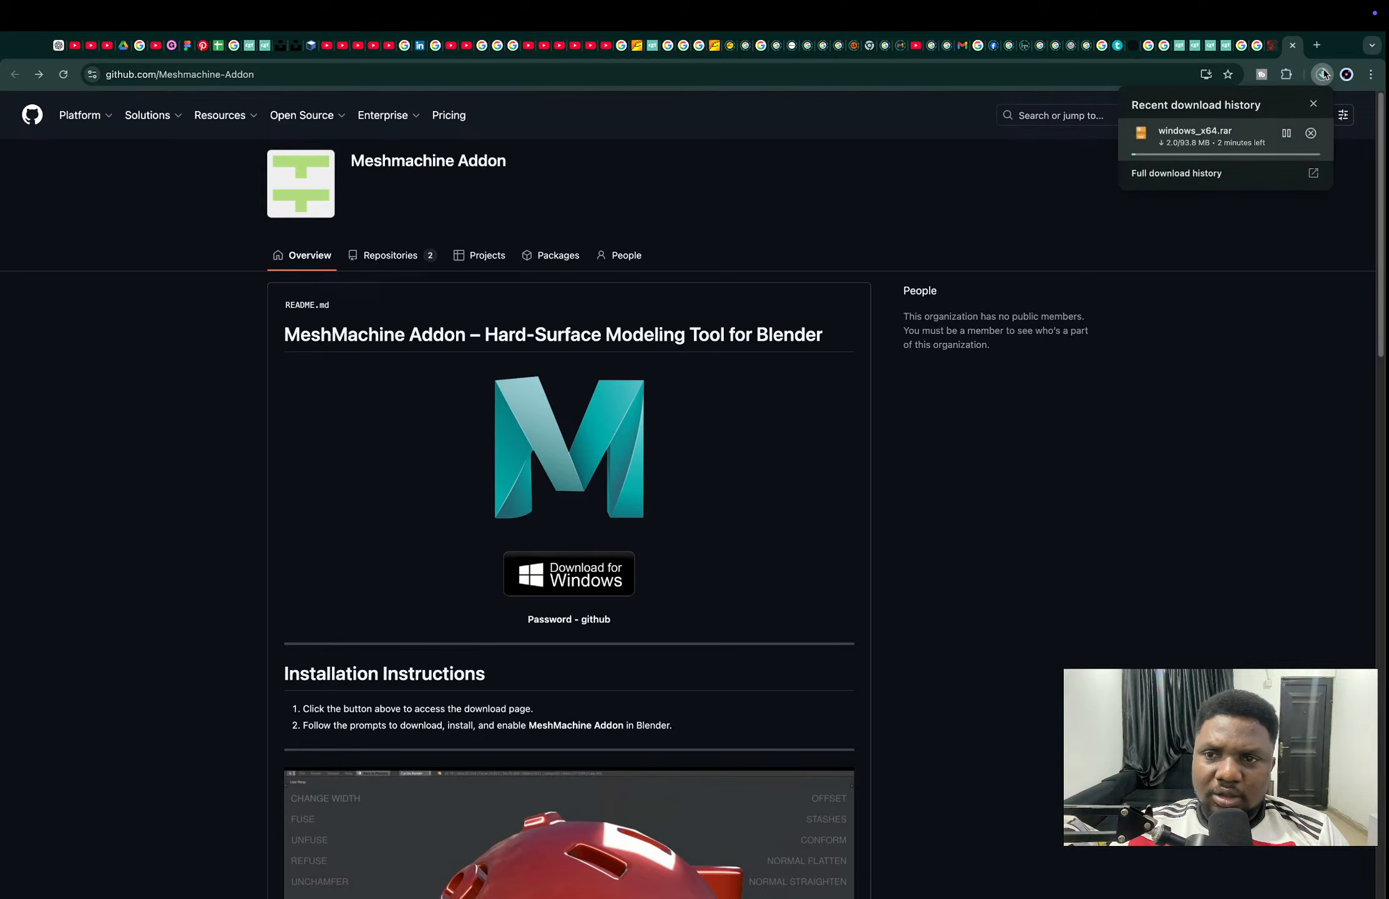
pyautogui.click(1284, 136)
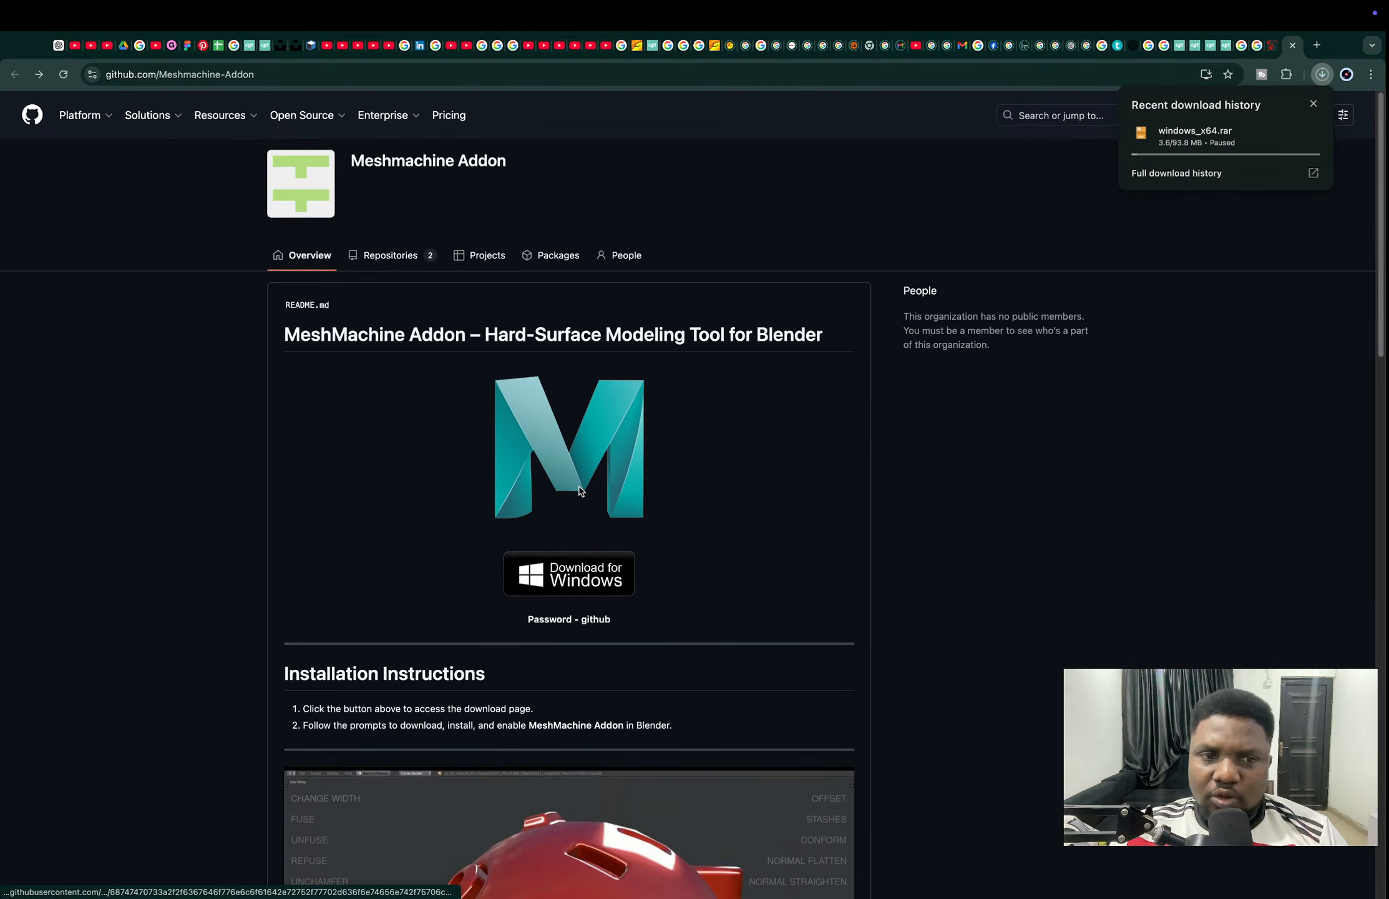
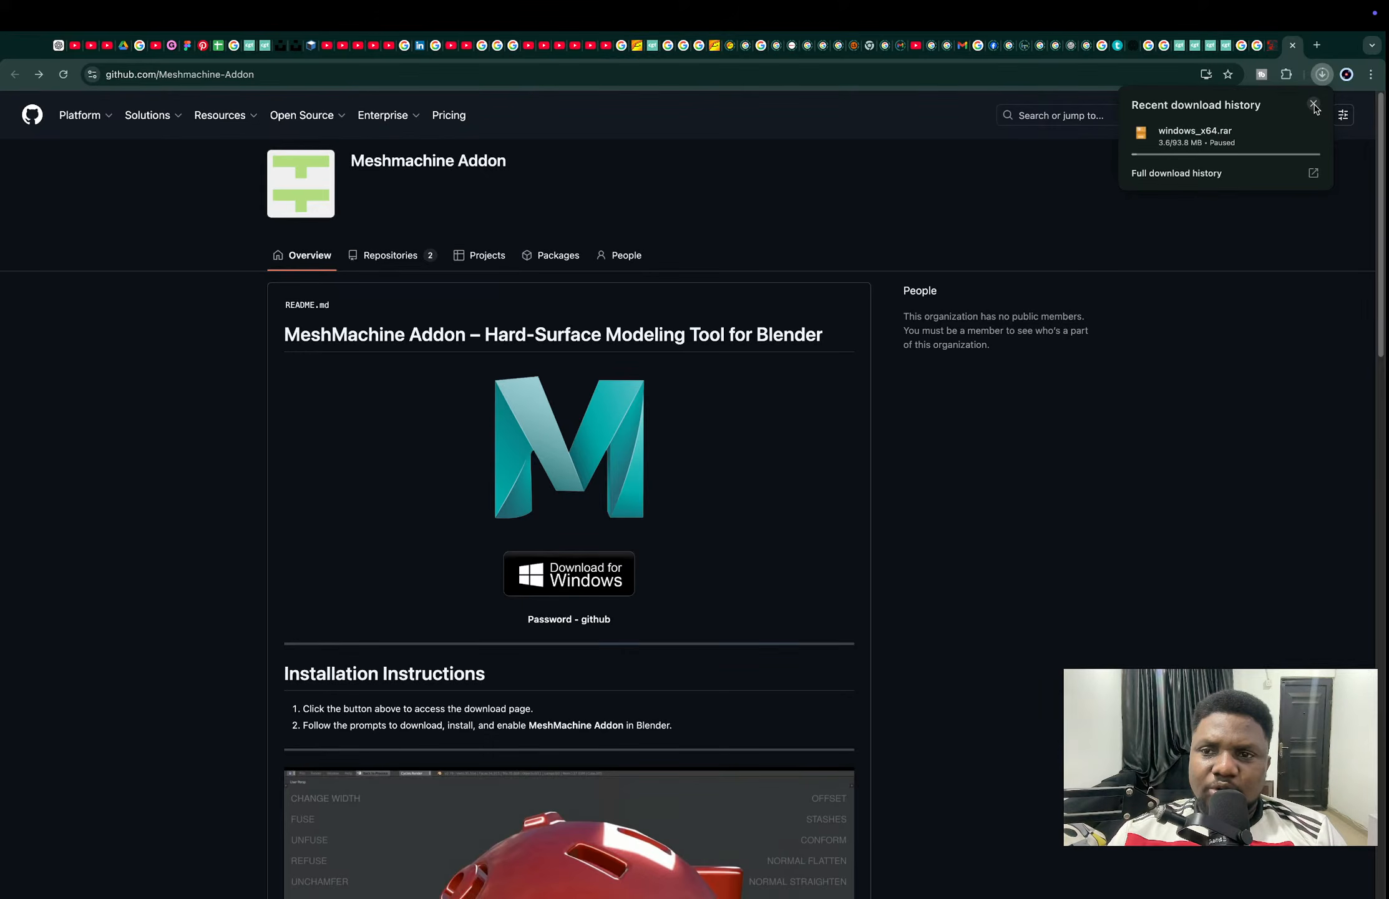
pyautogui.click(1314, 106)
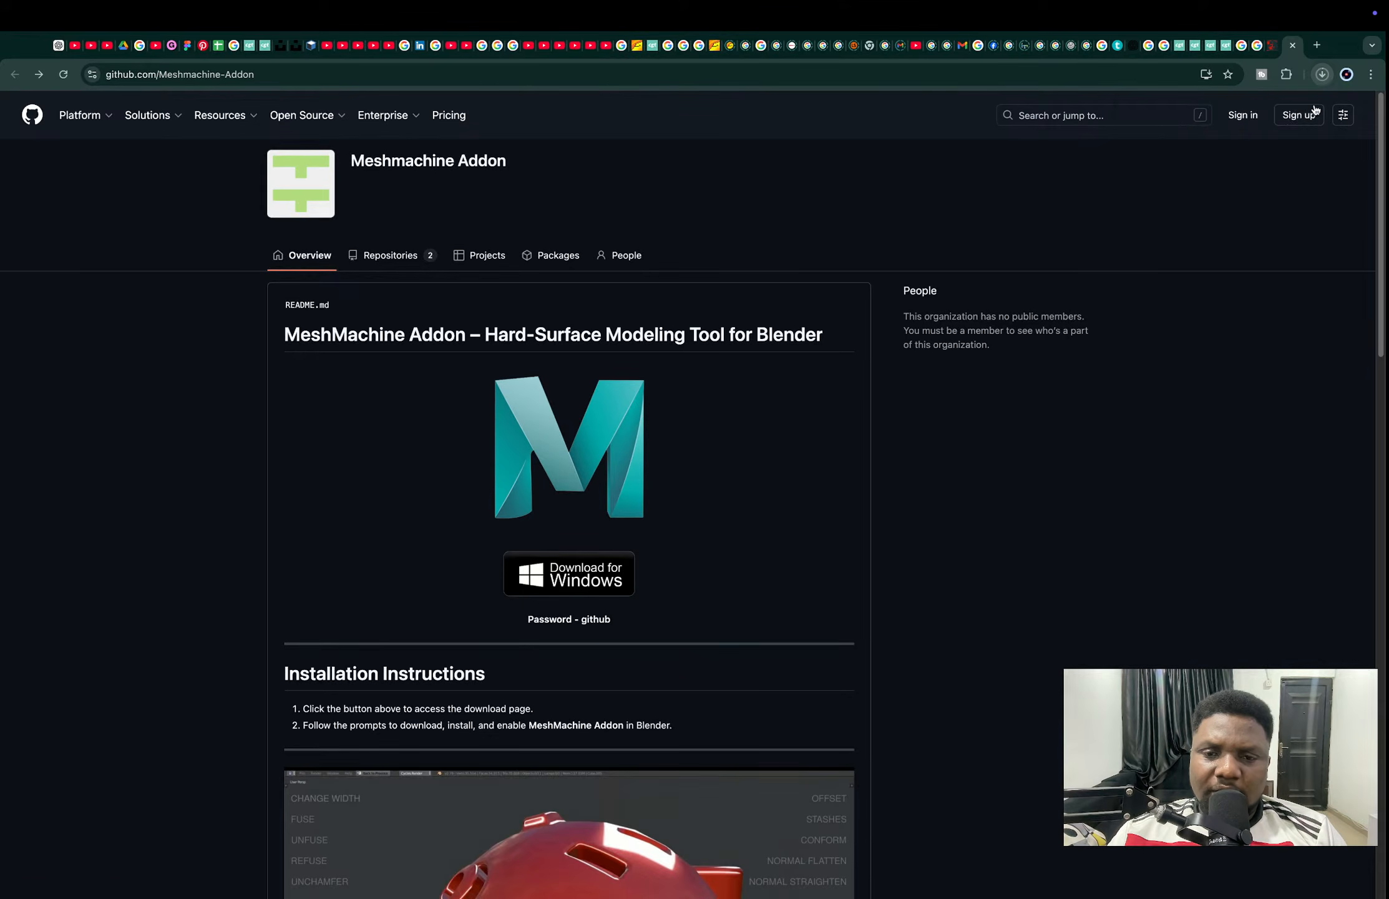
# Step: Read through the rest of the GitHub page, close both addon pages and switch back to Blender
pyautogui.scroll(-5, 699, 546)
pyautogui.scroll(-7, 699, 547)
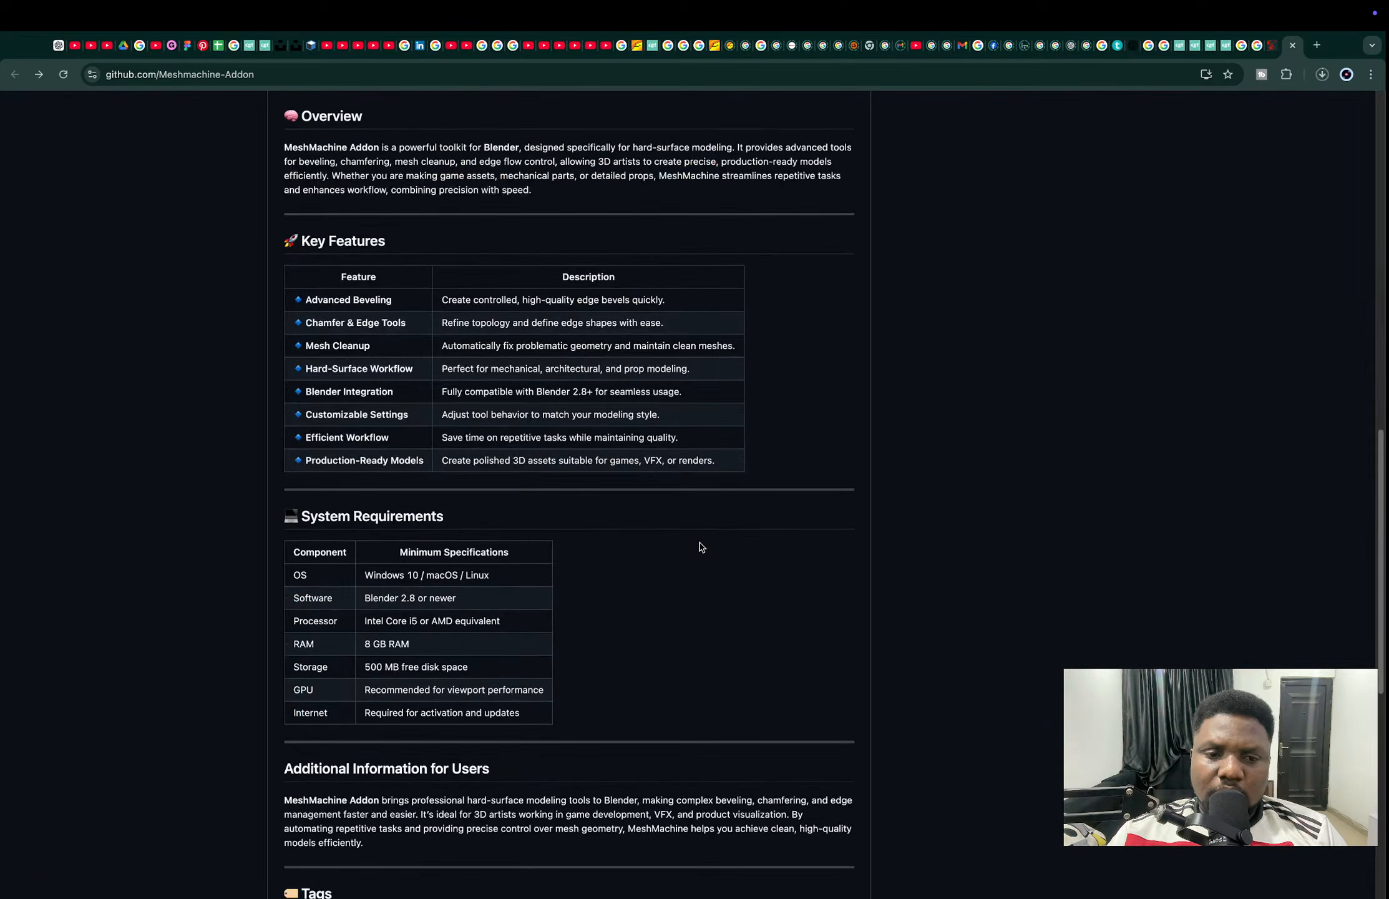
pyautogui.scroll(-7, 700, 547)
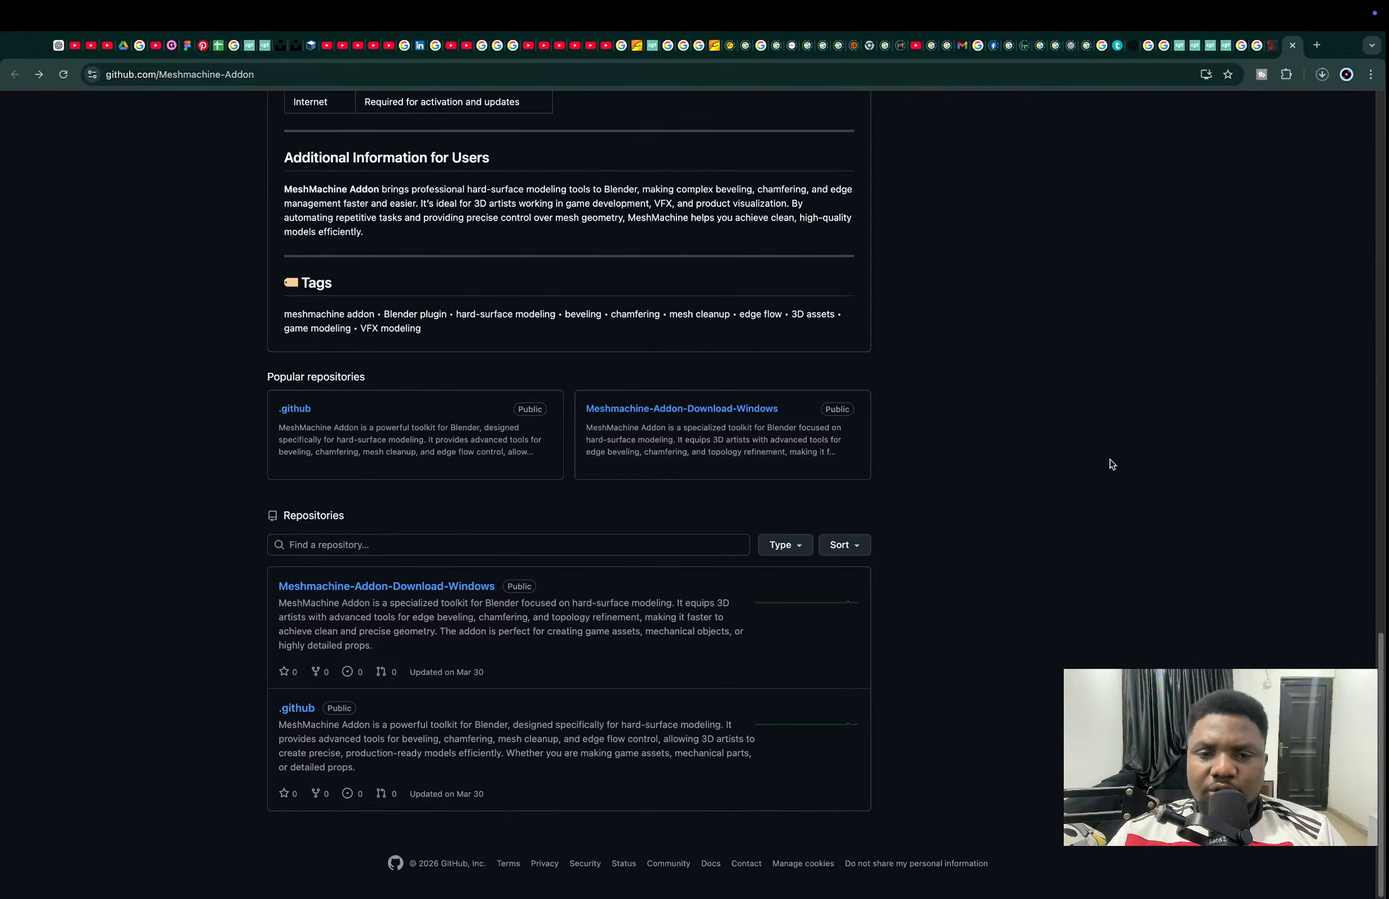
pyautogui.hotkey('ctrl', 'w')
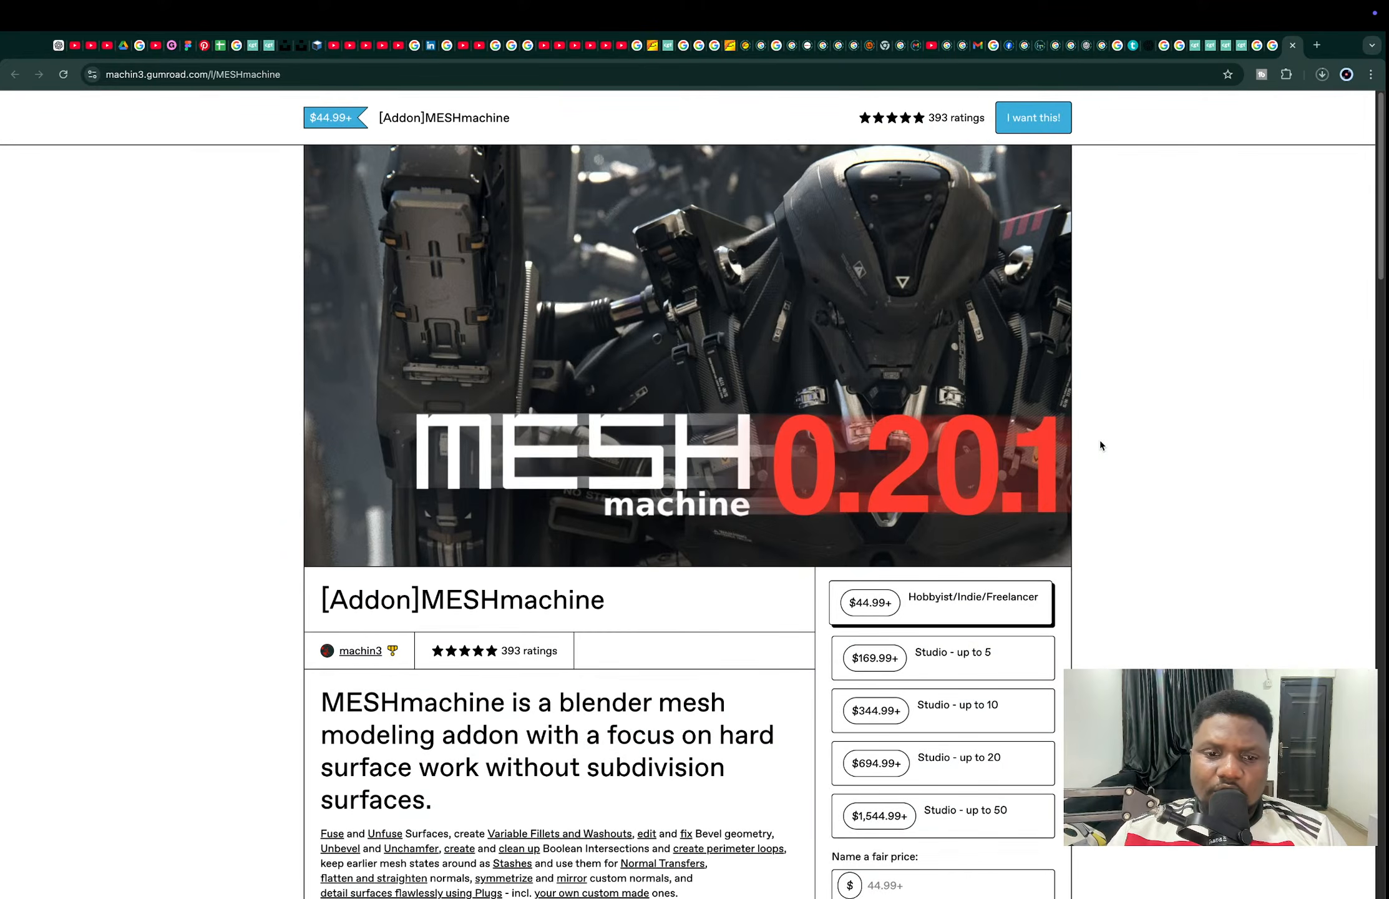
pyautogui.hotkey('ctrl', 'w')
pyautogui.press('super+Tab')
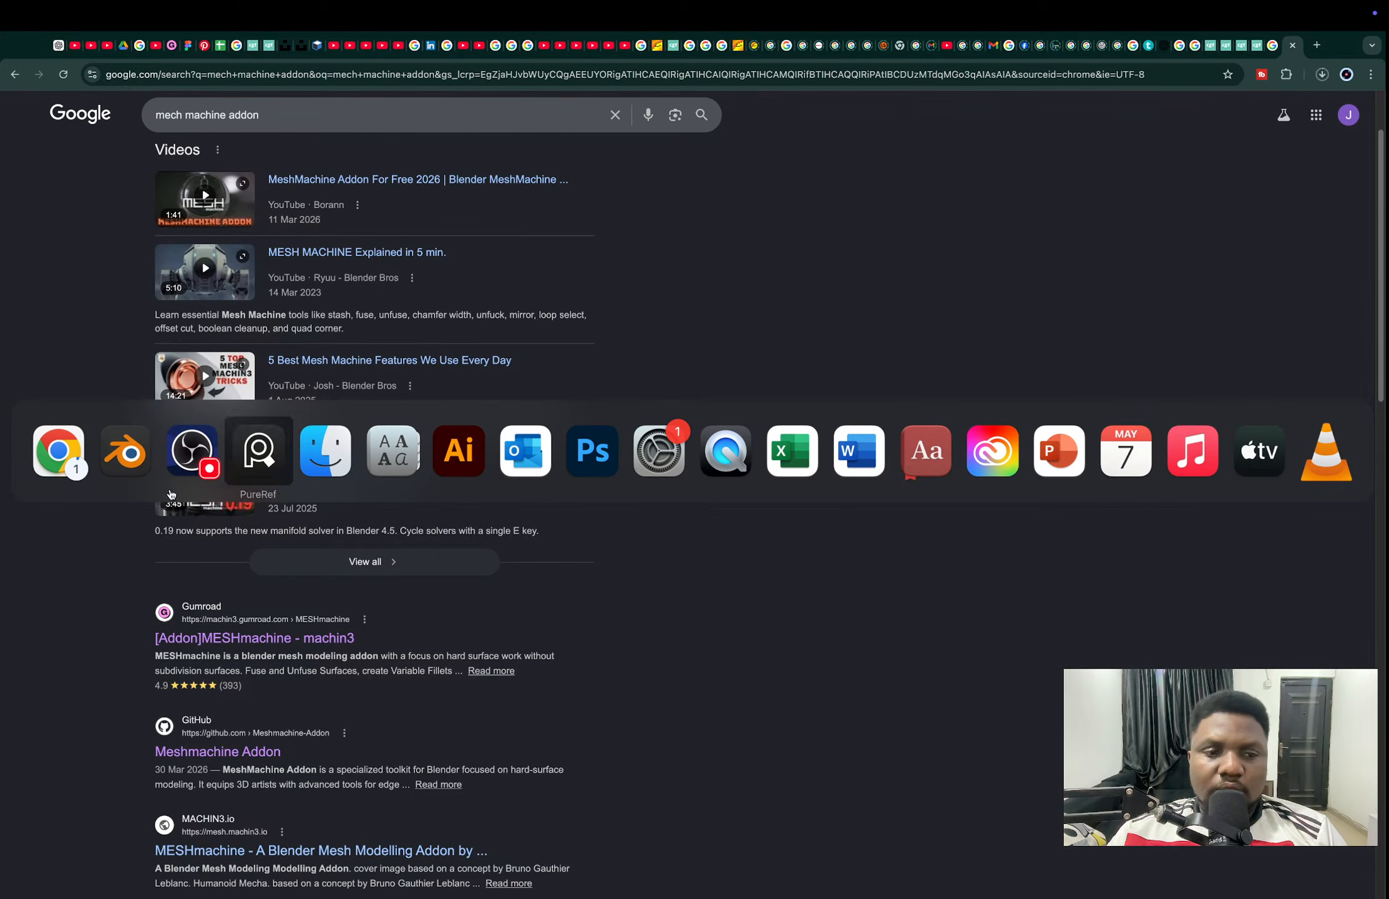
pyautogui.click(125, 462)
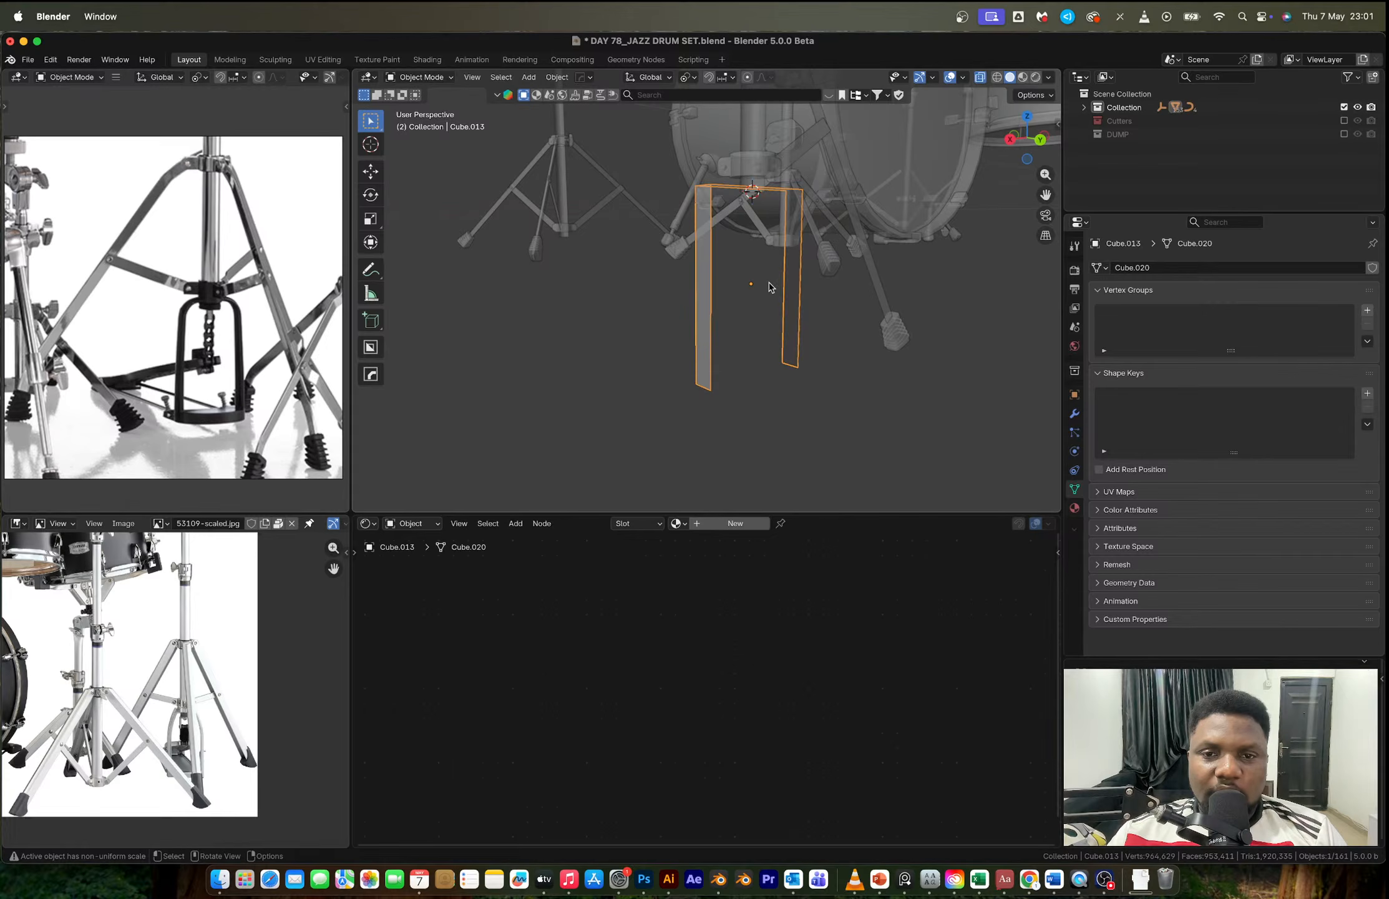
# Step: Apply the pedal frame's scale and round its two upper corner edges with a multi-segment bevel of about 0.05 m
pyautogui.moveTo(769, 283); pyautogui.dragTo(694, 293, button='middle')
pyautogui.click(1025, 146)
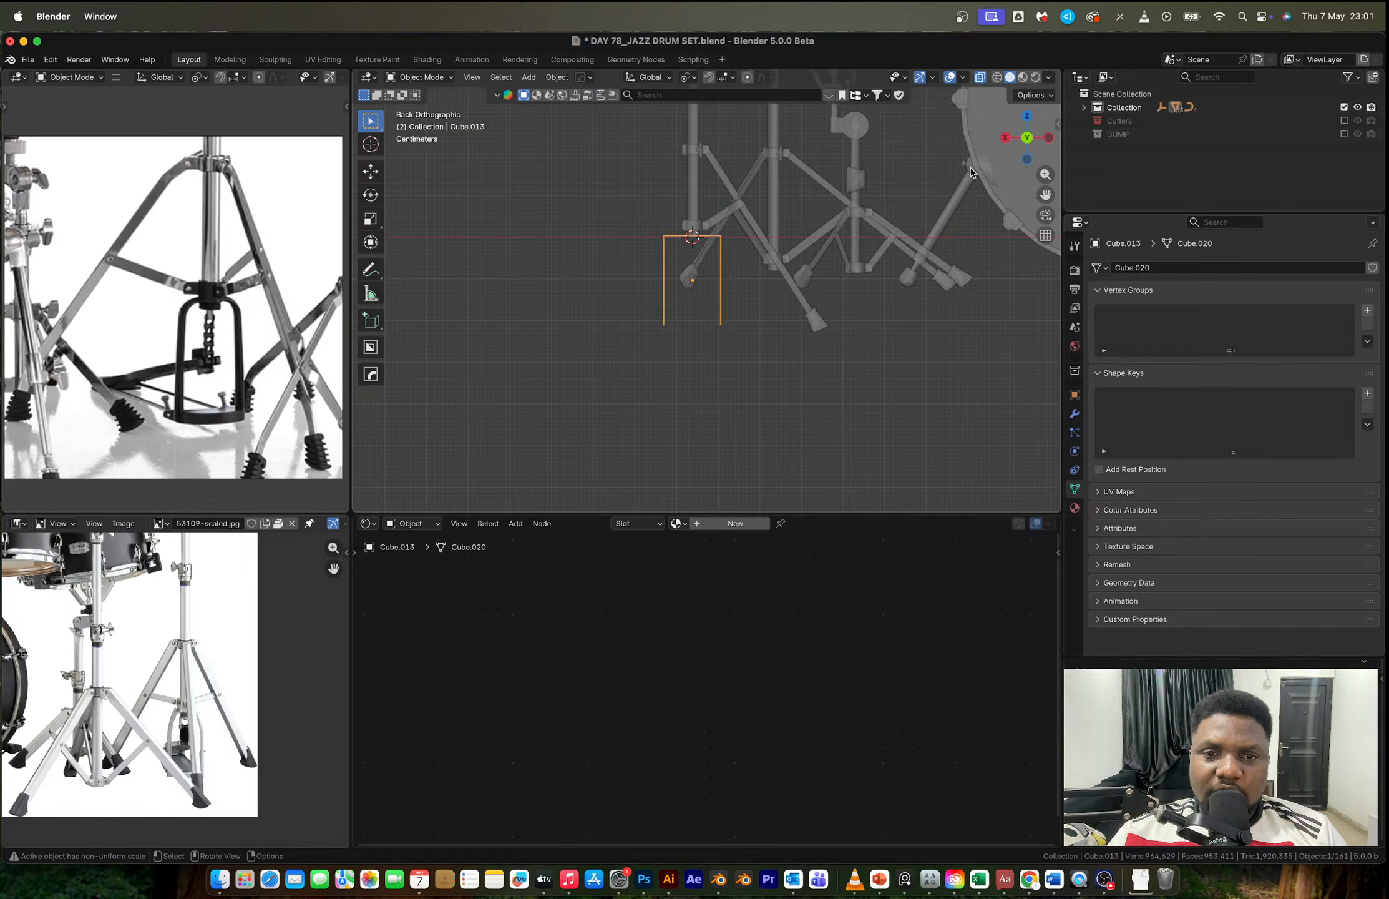
pyautogui.scroll(3, 738, 262)
pyautogui.press('Tab')
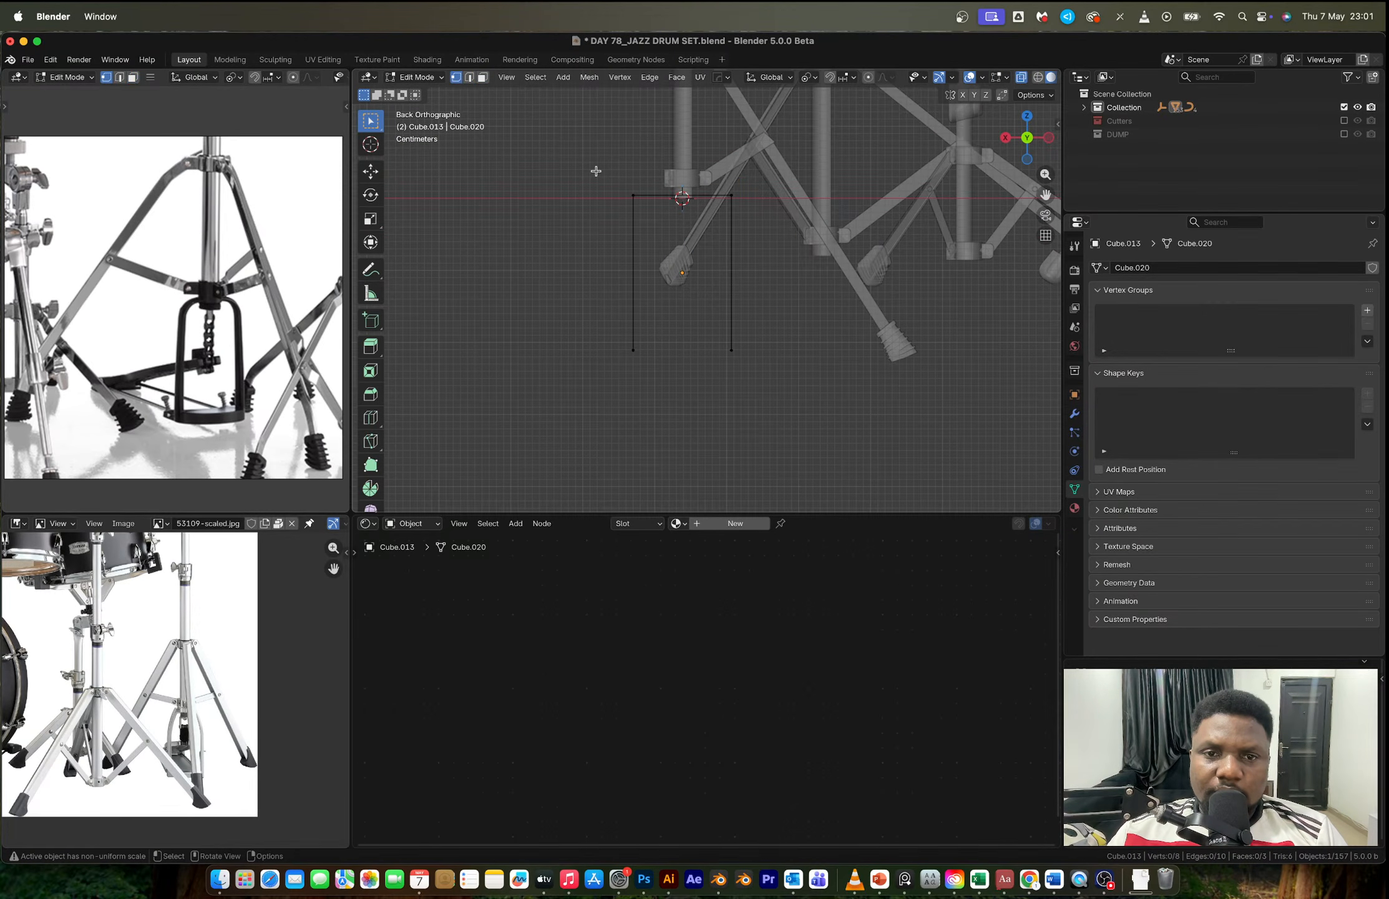
pyautogui.press('2')
pyautogui.click(694, 165)
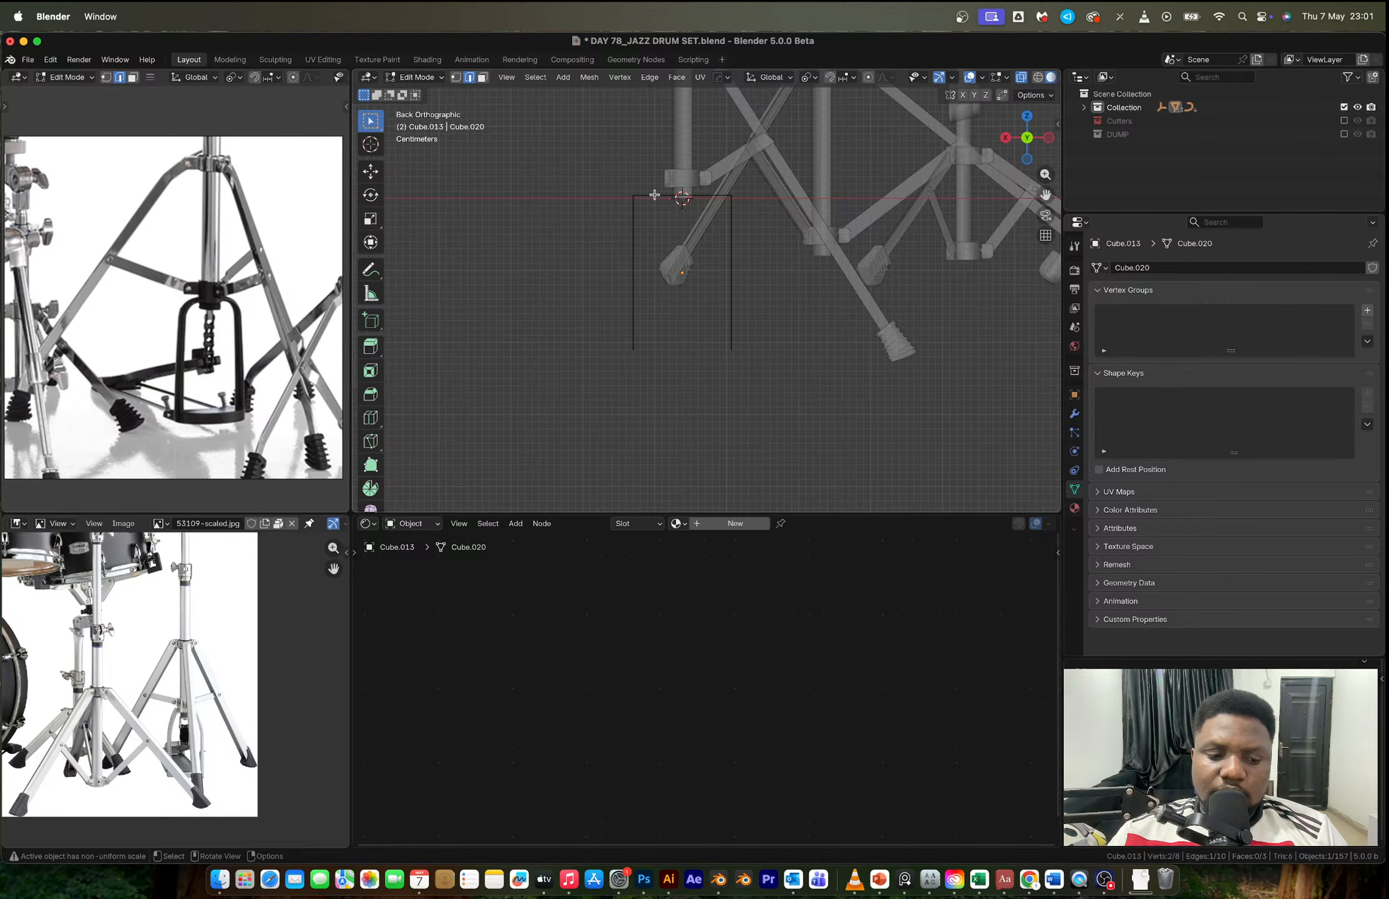
pyautogui.press('Tab')
pyautogui.hotkey('ctrl', 'a')
pyautogui.click(842, 326)
pyautogui.press('Tab')
pyautogui.hotkey('ctrl', 'b')
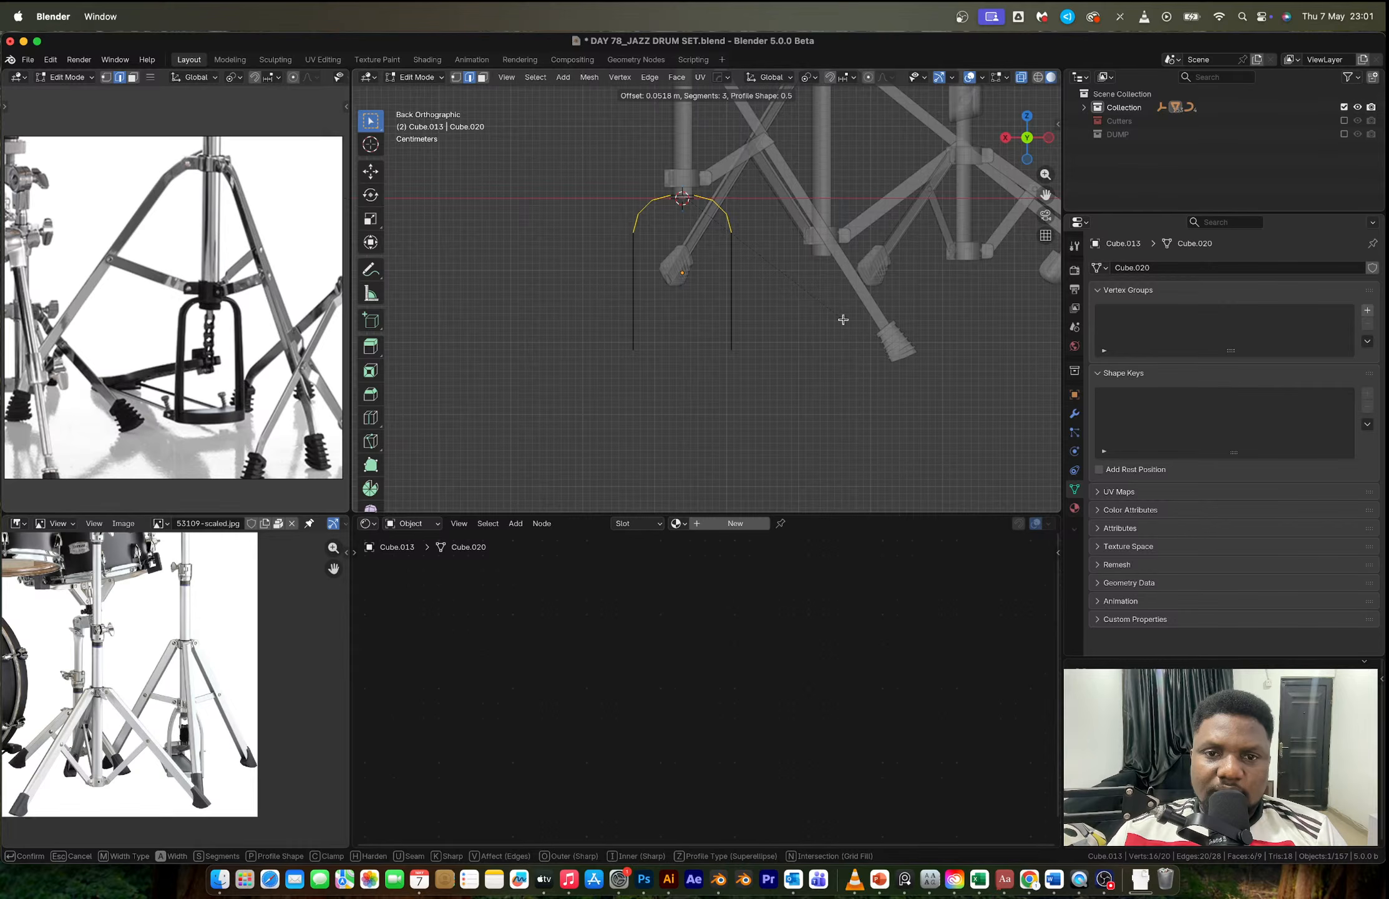
pyautogui.click(843, 319)
pyautogui.press('Tab')
pyautogui.scroll(-4, 754, 281)
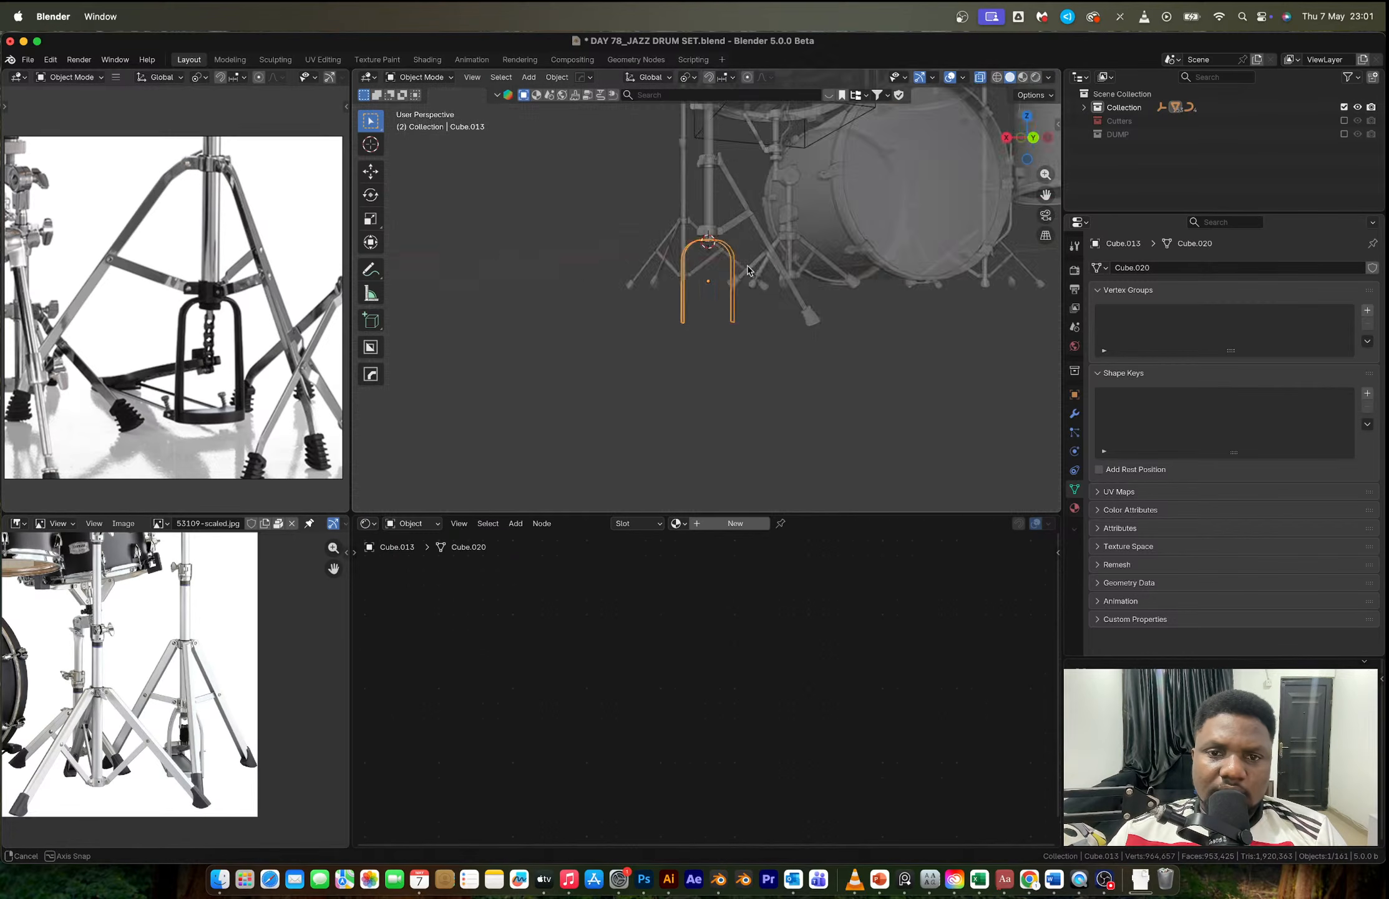
# Step: Thicken the U-shaped frame strip inward by extruding its faces along their normals by about 0.0037 m
pyautogui.moveTo(812, 280); pyautogui.dragTo(755, 294, button='middle')
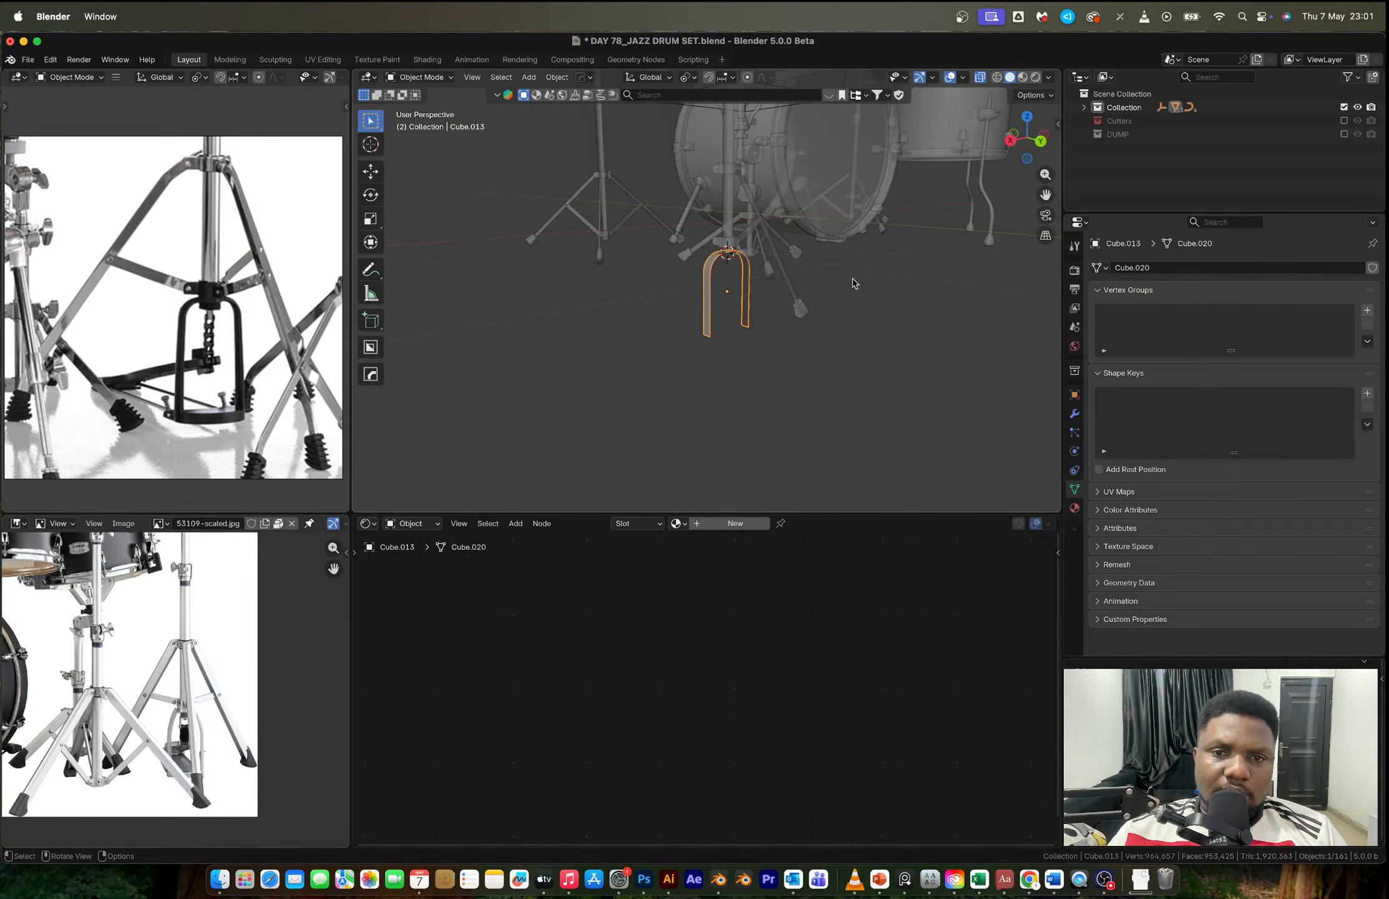
pyautogui.scroll(2, 753, 302)
pyautogui.scroll(3, 774, 306)
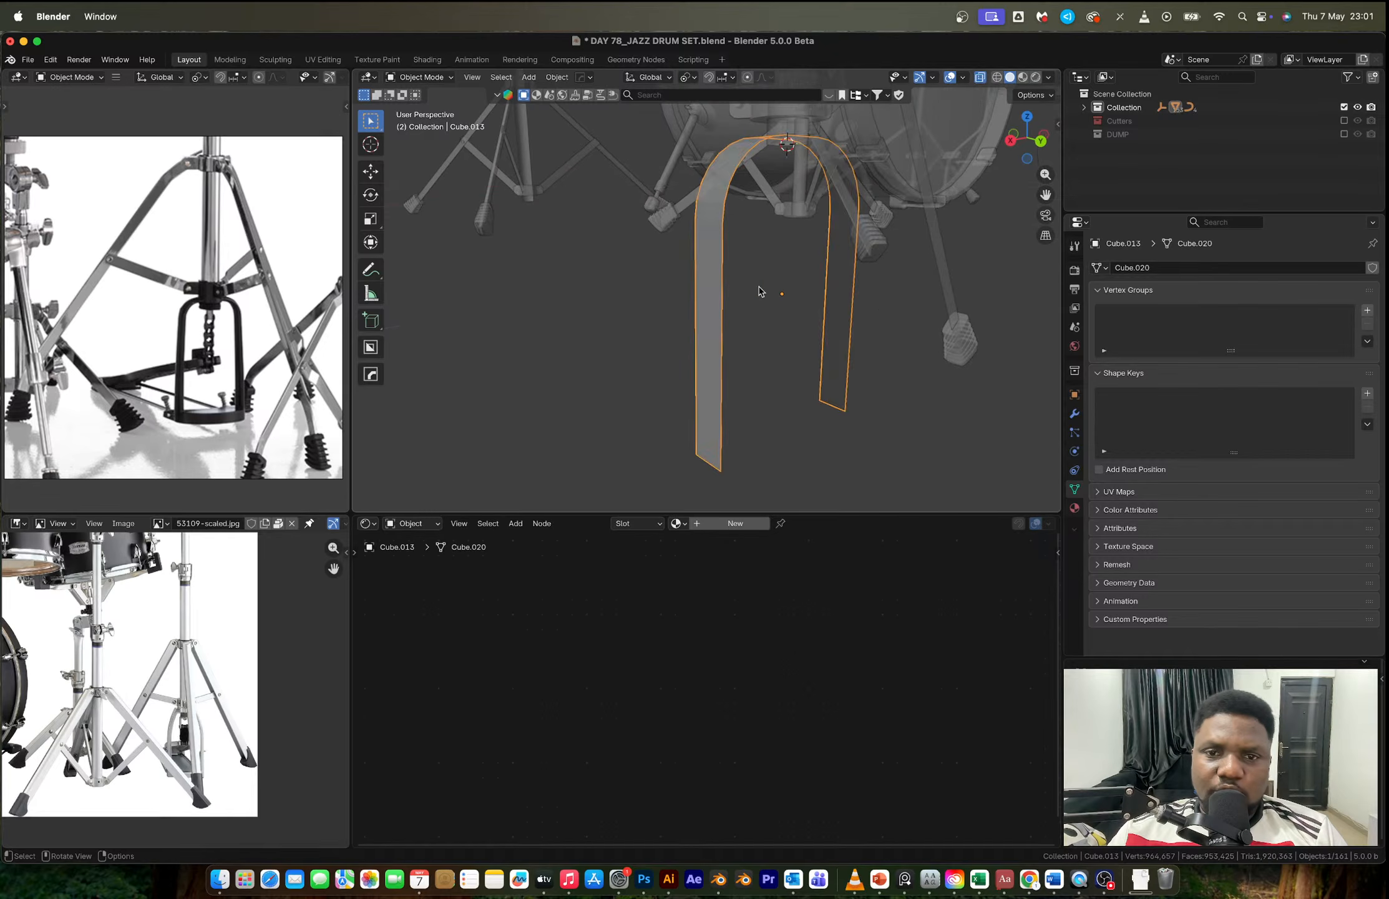
pyautogui.press('Tab')
pyautogui.hotkey('alt', 'e')
pyautogui.click(759, 287)
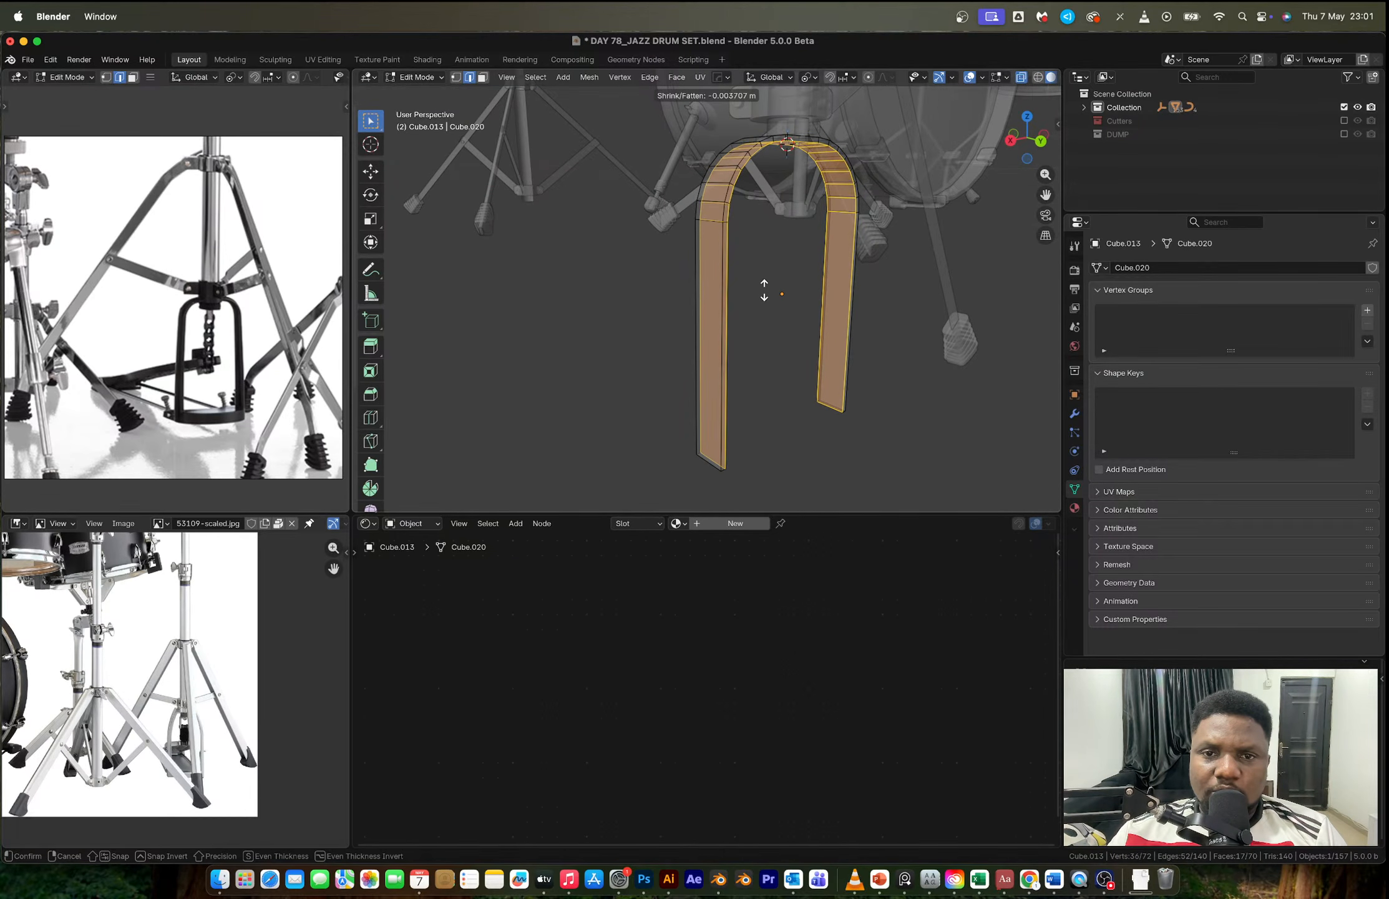
pyautogui.click(765, 291)
pyautogui.press('Tab')
pyautogui.scroll(-4, 736, 312)
pyautogui.scroll(3, 698, 350)
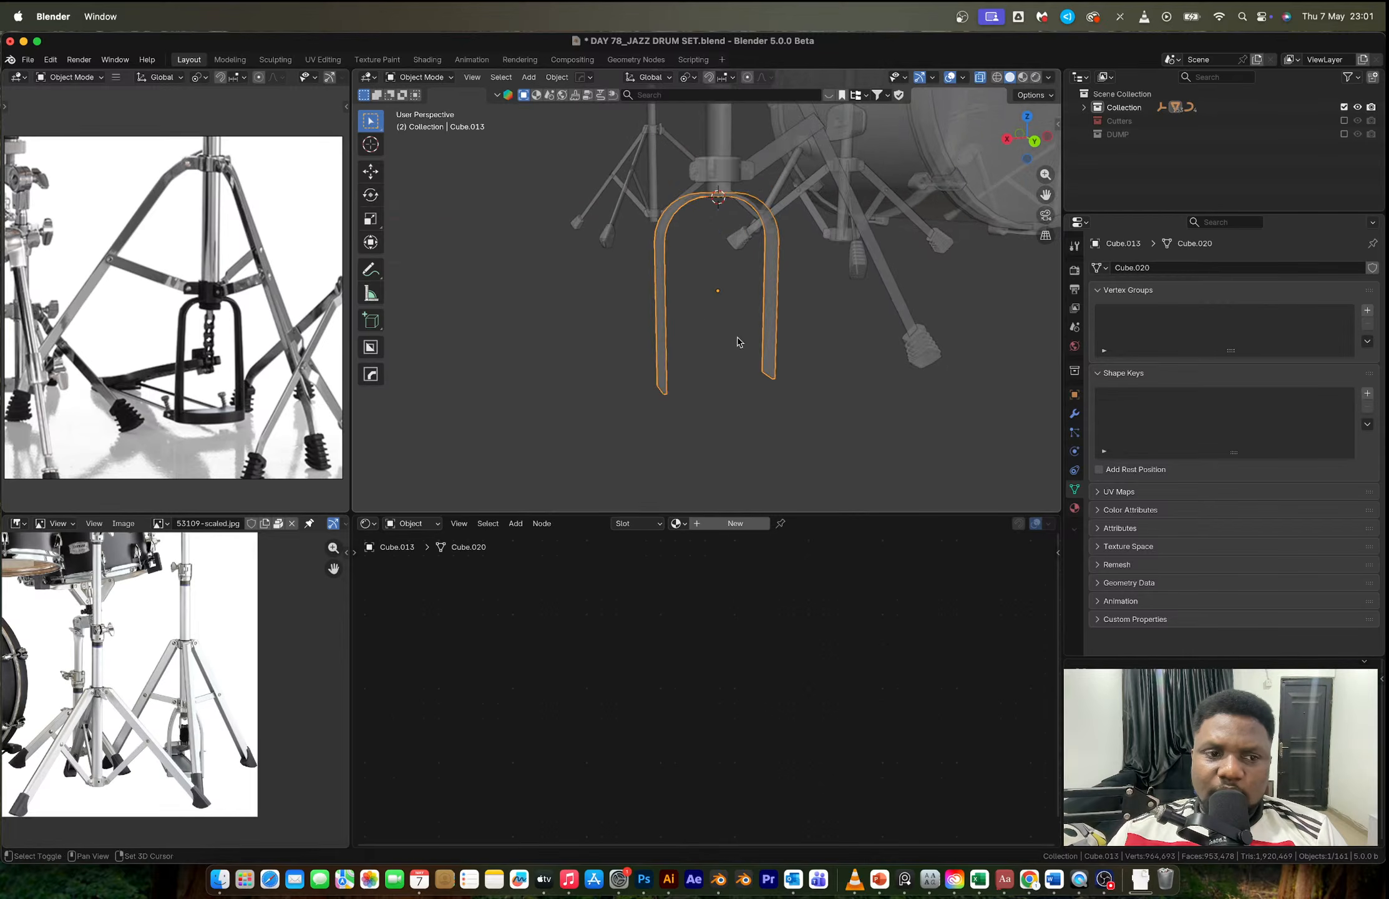
# Step: Select the vertices at the lower ends of both frame legs, snap the 3D cursor to their centre and leave mesh editing
pyautogui.keyDown('shift'); pyautogui.moveTo(738, 342); pyautogui.dragTo(729, 273, button='middle'); pyautogui.keyUp('shift')
pyautogui.press('Tab')
pyautogui.press('1')
pyautogui.hotkey('alt', 'z')
pyautogui.moveTo(588, 279); pyautogui.dragTo(844, 370)
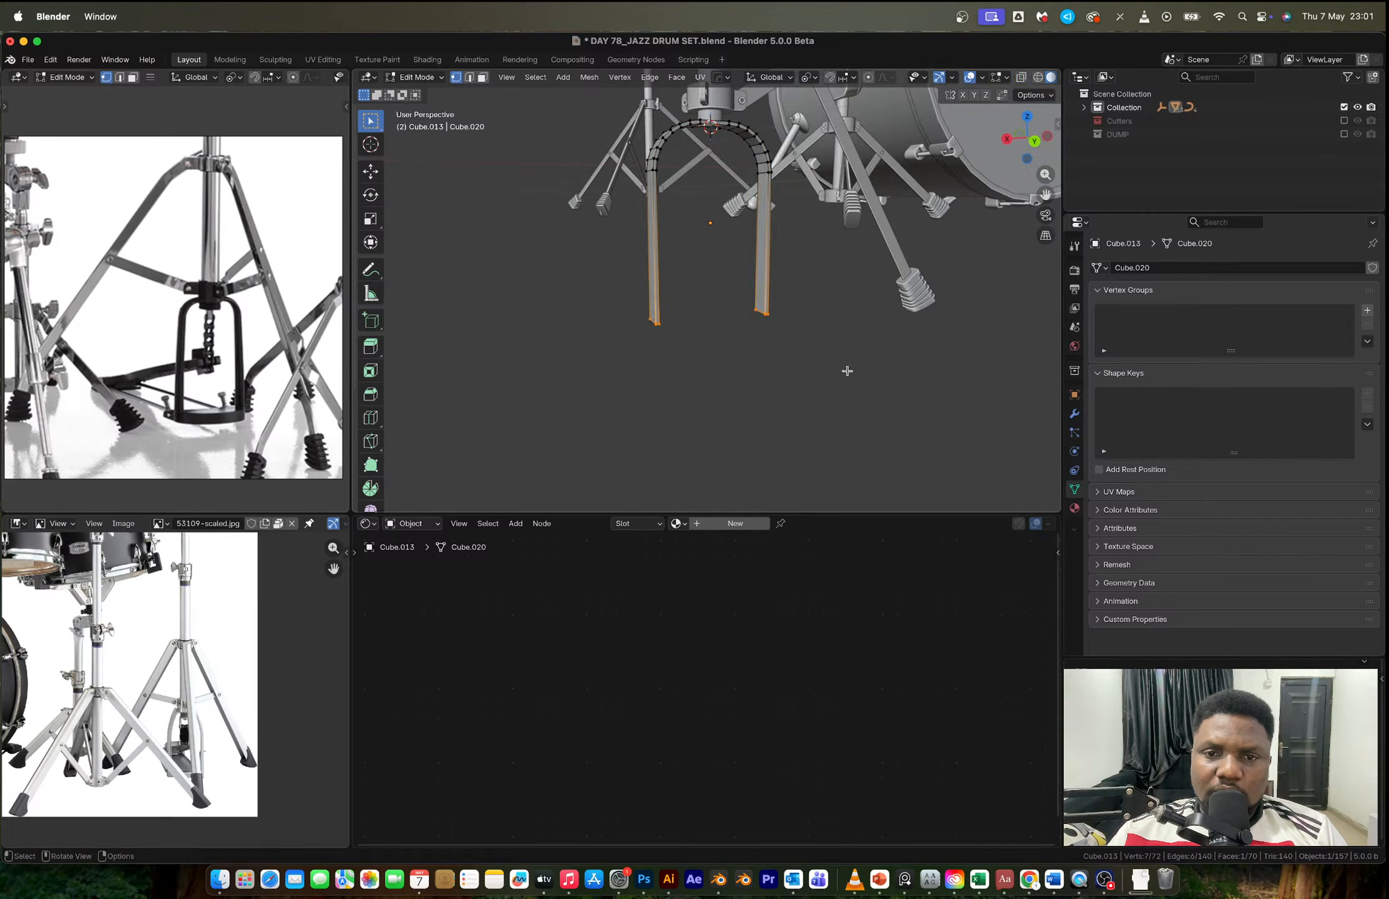
pyautogui.hotkey('alt', 'z')
pyautogui.hotkey('shift', 's')
pyautogui.click(854, 449)
pyautogui.press('Tab')
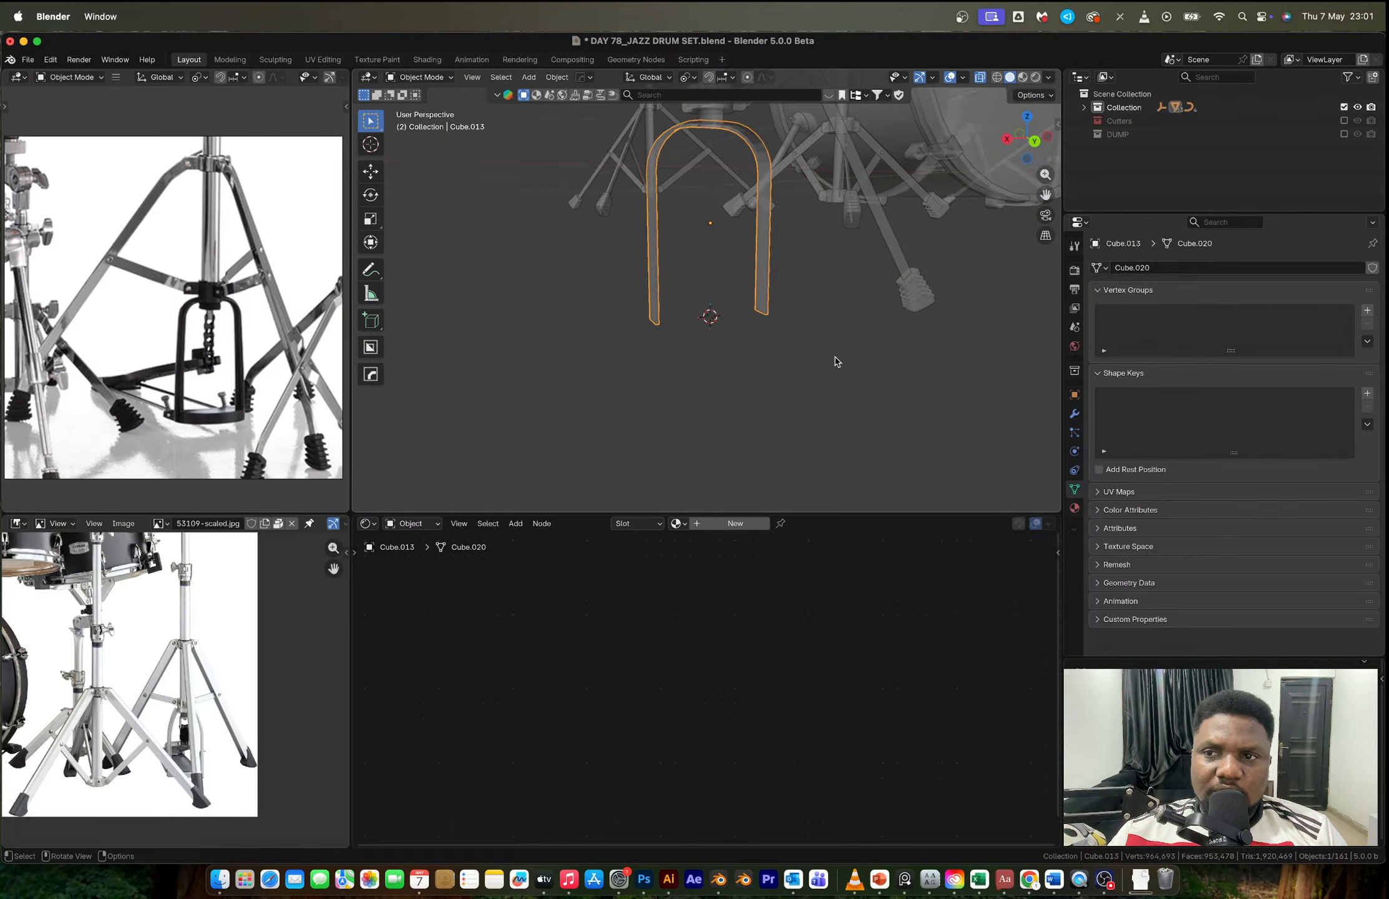
pyautogui.scroll(-4, 794, 348)
# Step: Save the drum set file, move the floating reference board out of the way and pack the file's external resources
pyautogui.press('super+s')
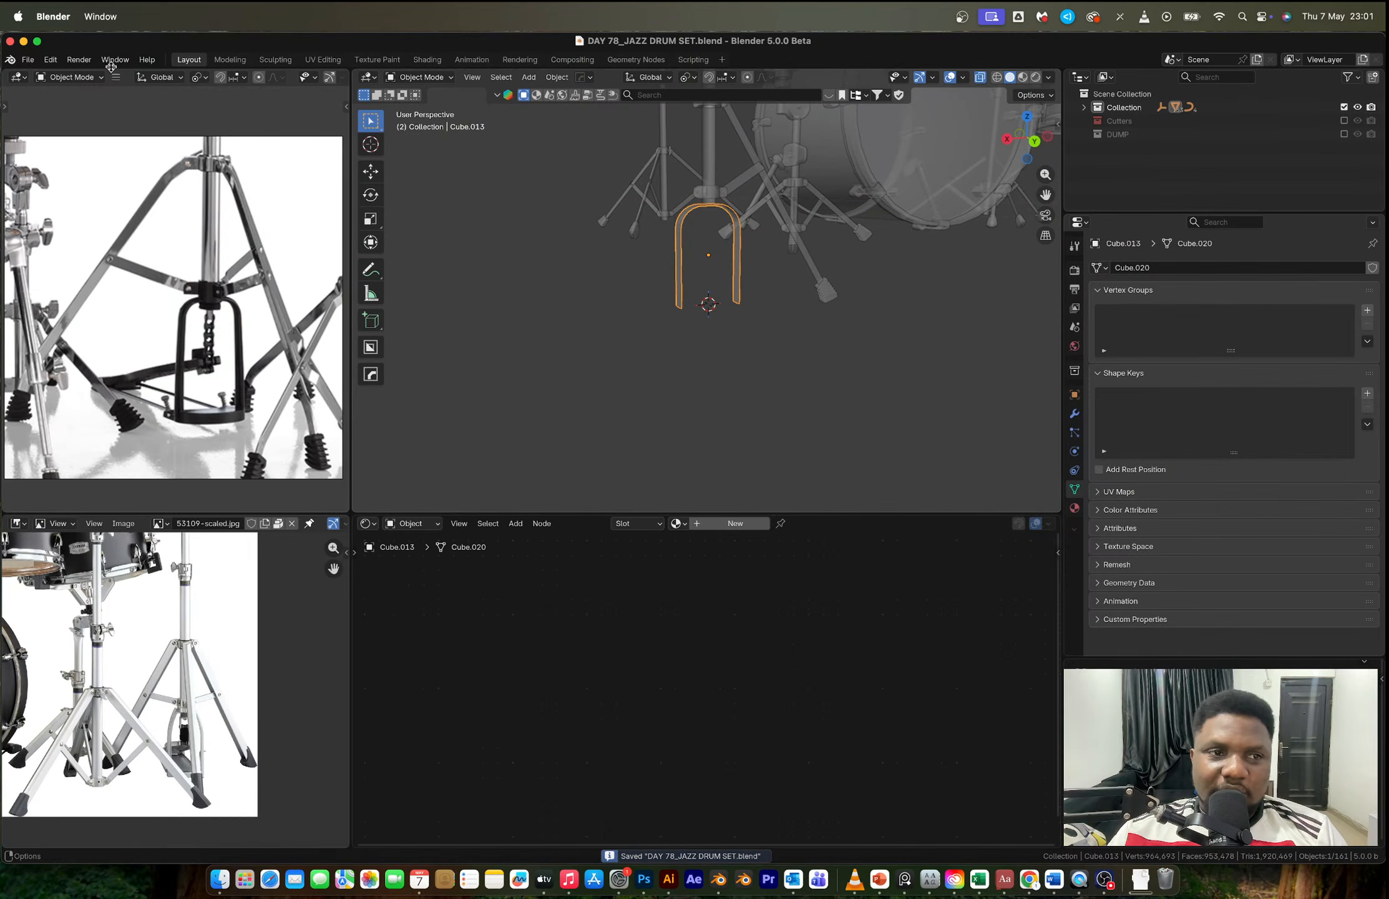
pyautogui.click(29, 60)
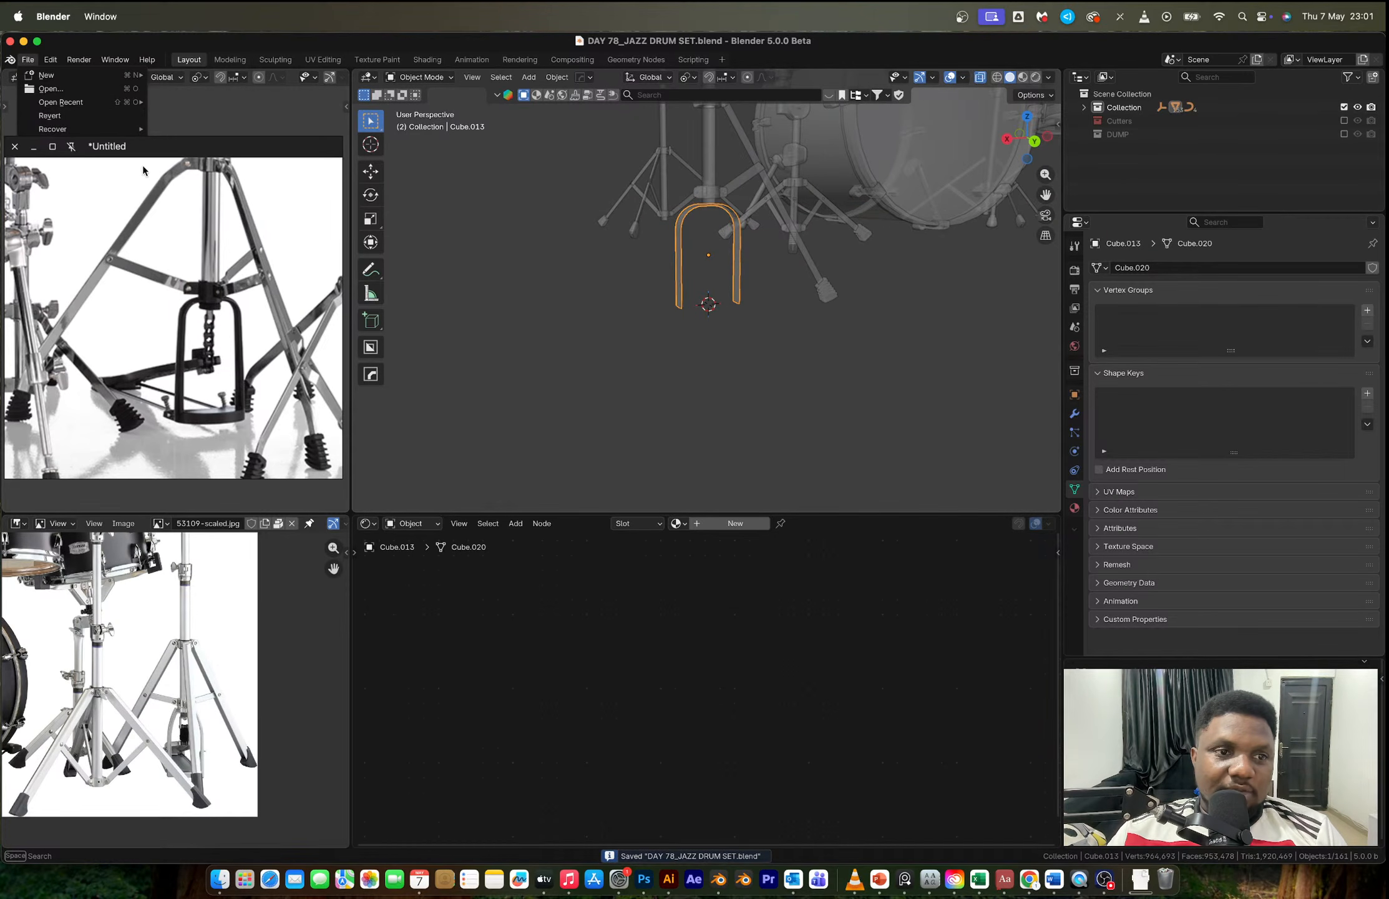
pyautogui.moveTo(194, 413); pyautogui.dragTo(205, 504)
pyautogui.moveTo(72, 302)
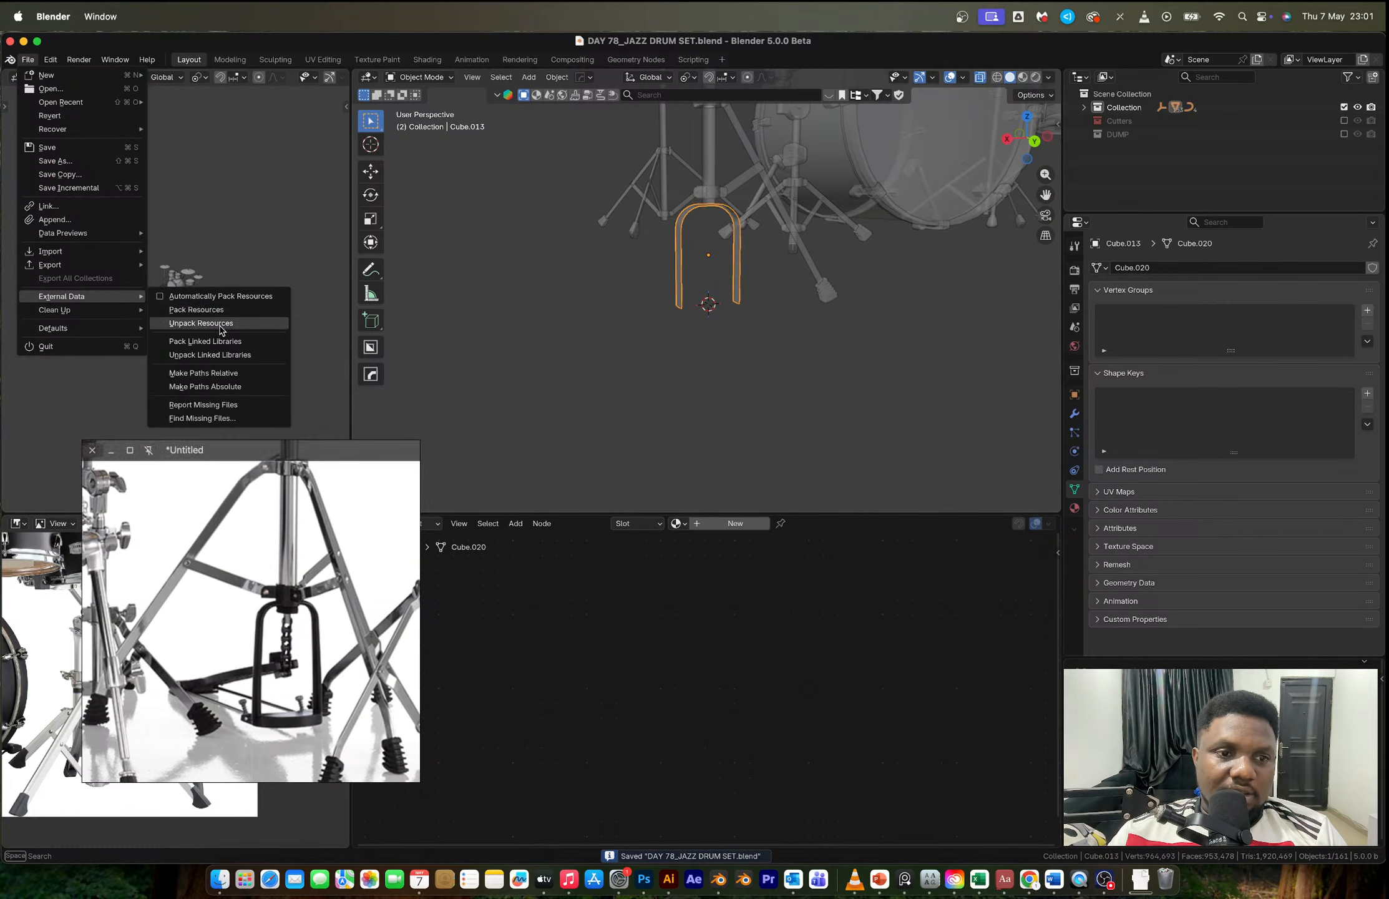
pyautogui.click(211, 312)
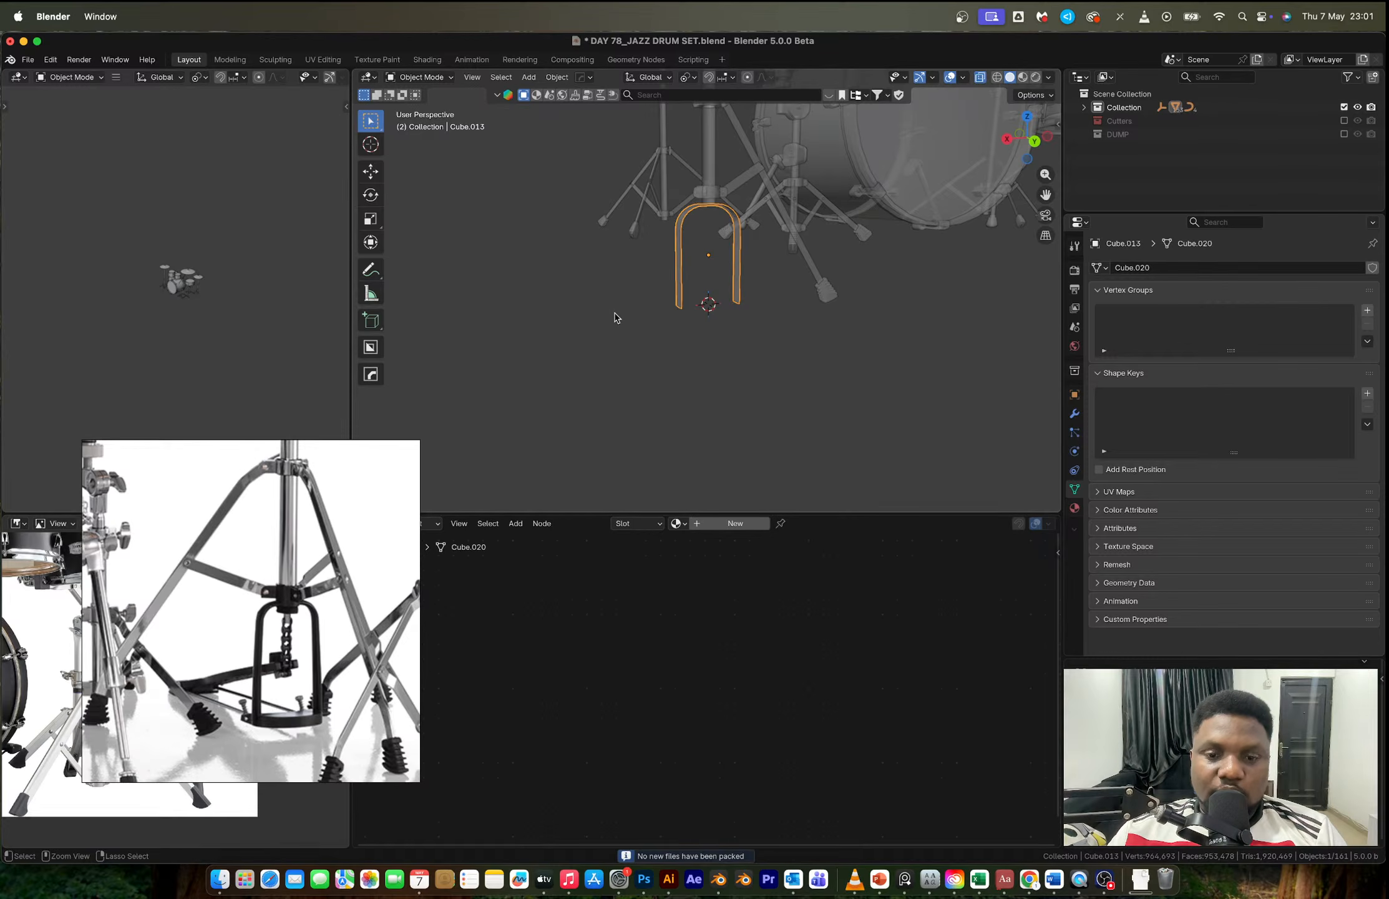
# Step: Start a new default Blender file, saving the changes to the drum set file
pyautogui.press('super+n')
pyautogui.click(615, 318)
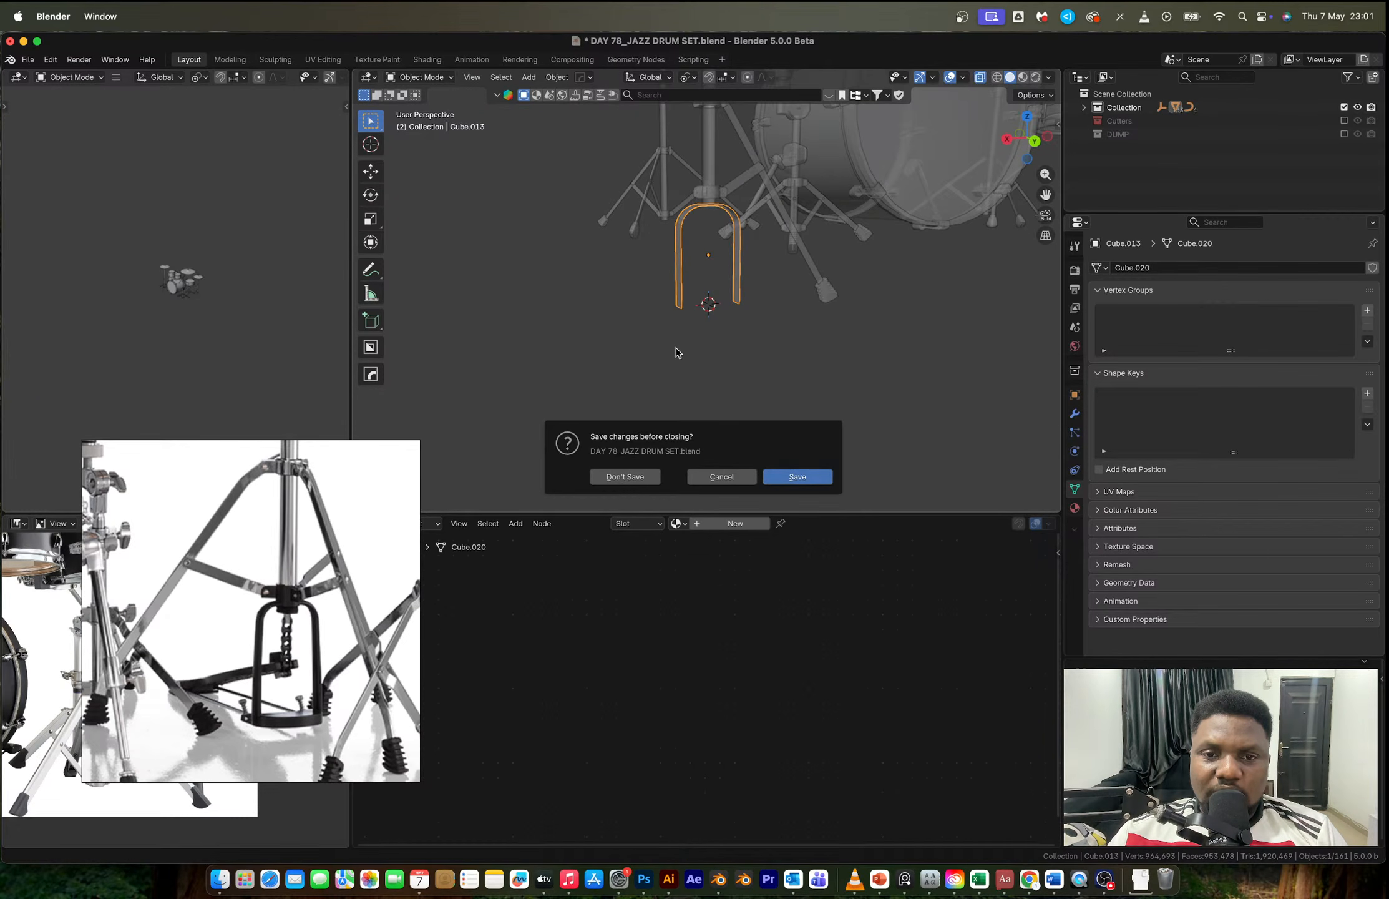
pyautogui.press('Return')
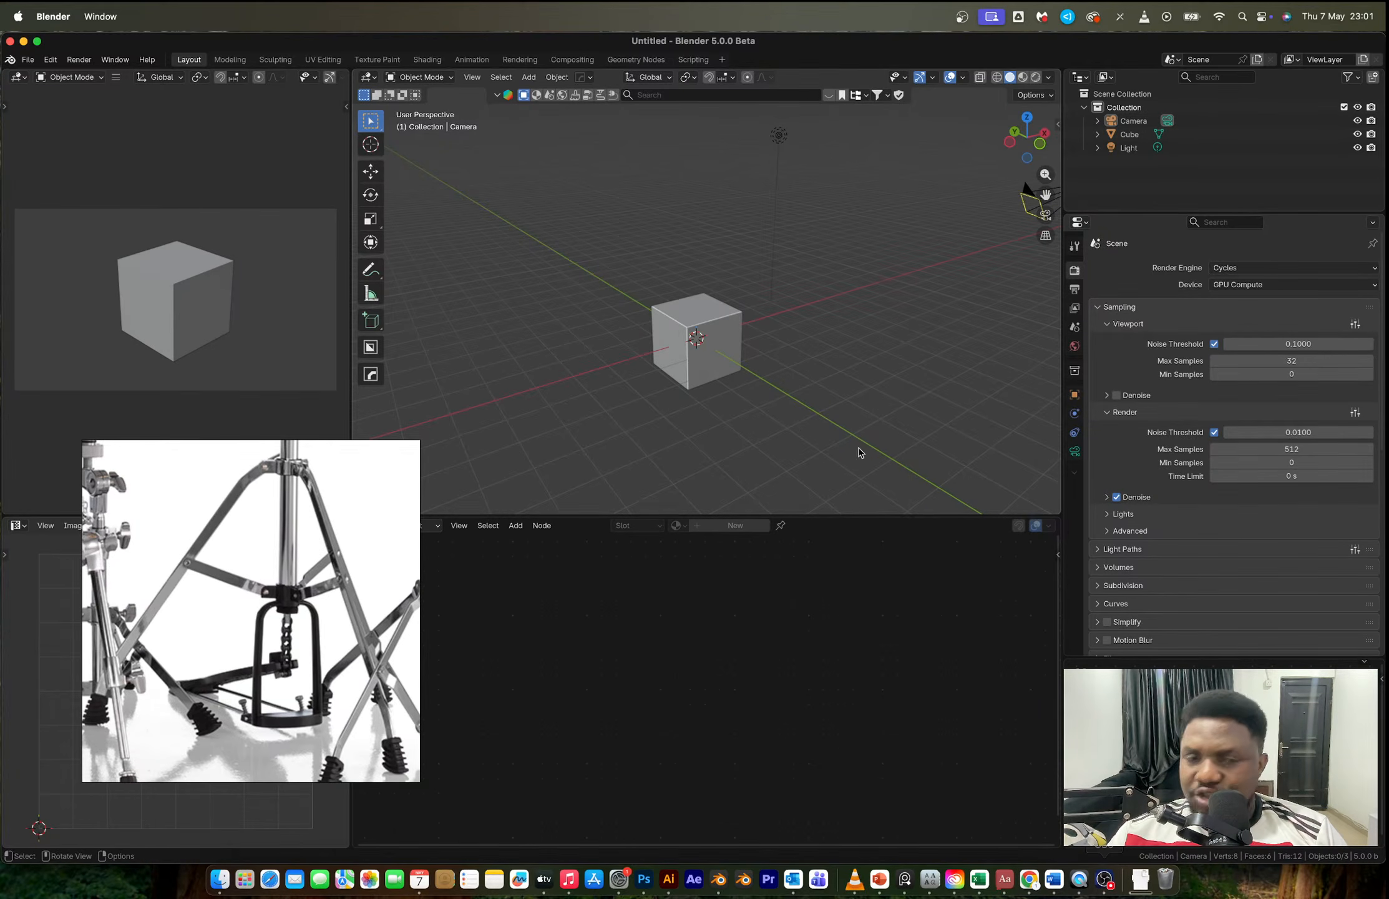
# Step: Move the PureRef board back over the small 3D viewport and bring the empty area below the drum photos into view
pyautogui.rightClick(269, 596)
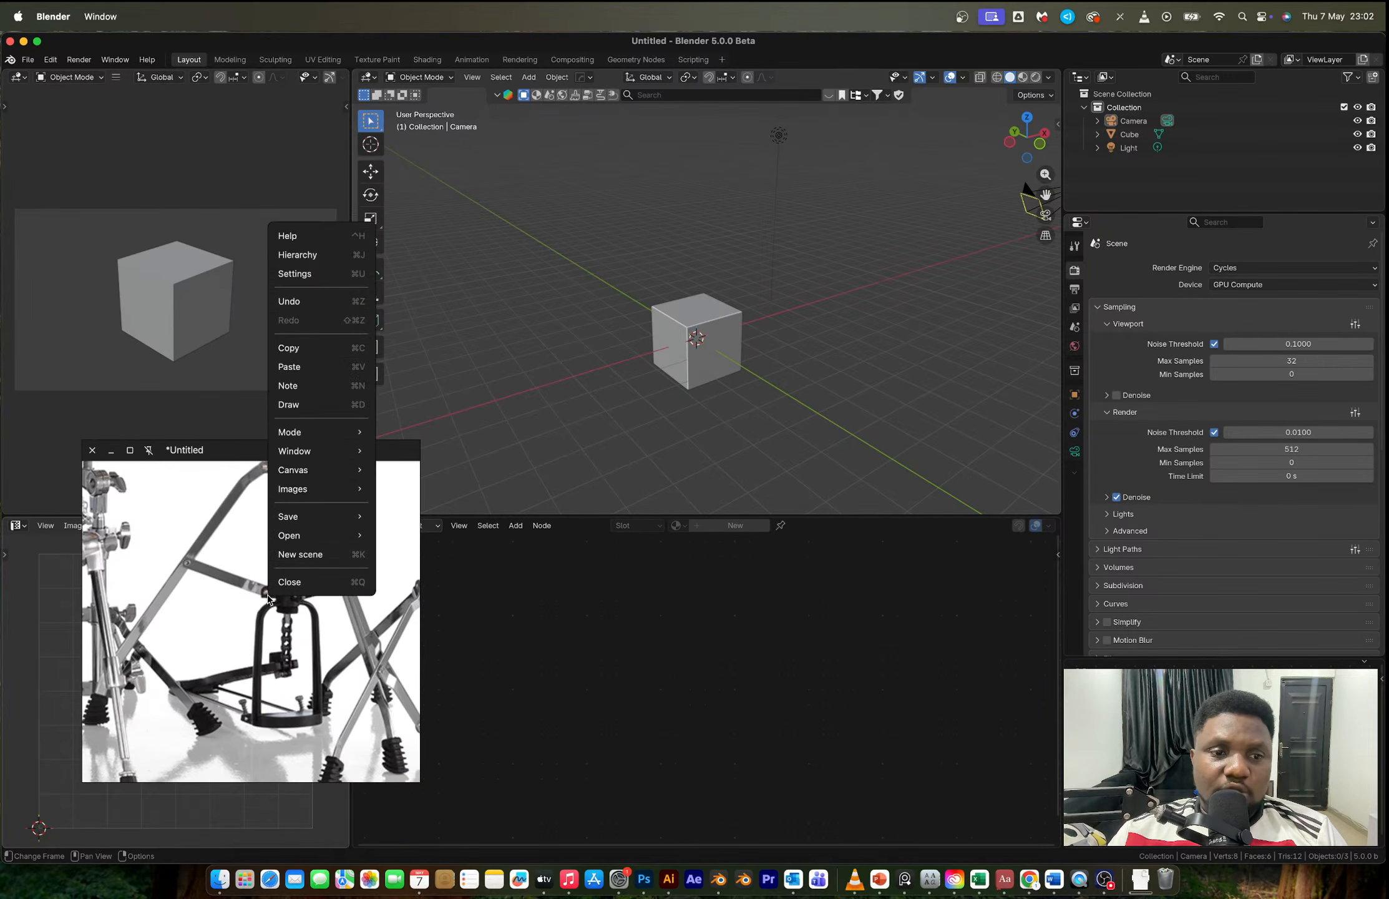
pyautogui.click(236, 603)
pyautogui.moveTo(235, 602); pyautogui.dragTo(169, 290, button='right')
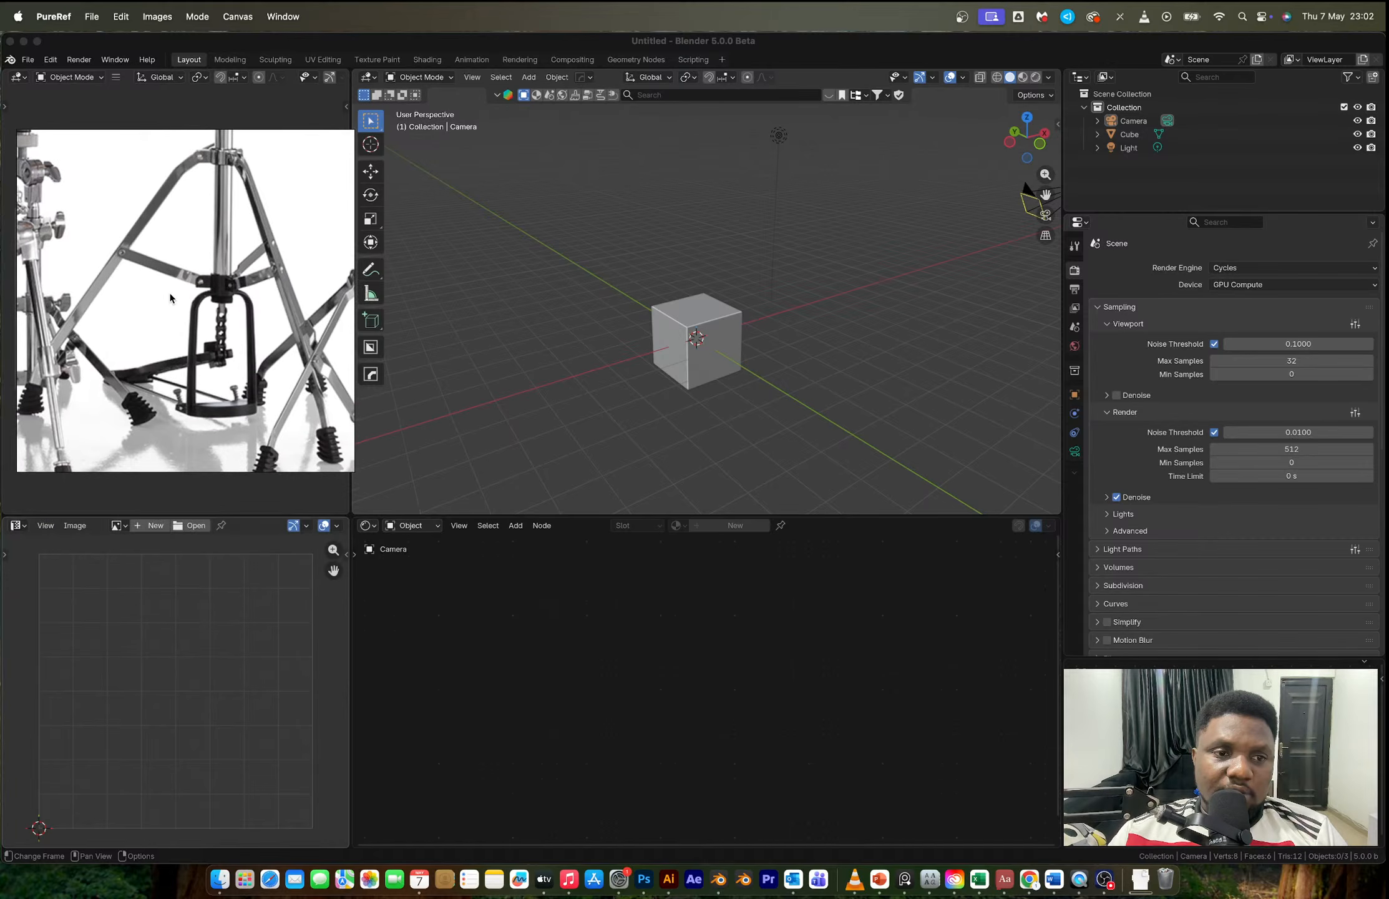
pyautogui.scroll(-10, 183, 317)
pyautogui.moveTo(183, 317); pyautogui.dragTo(161, 272, button='middle')
pyautogui.scroll(6, 161, 272)
# Step: Switch to the browser's medical instrument trolley image results and open four trolley pictures in new tabs
pyautogui.hotkey('ctrl', 'Right')
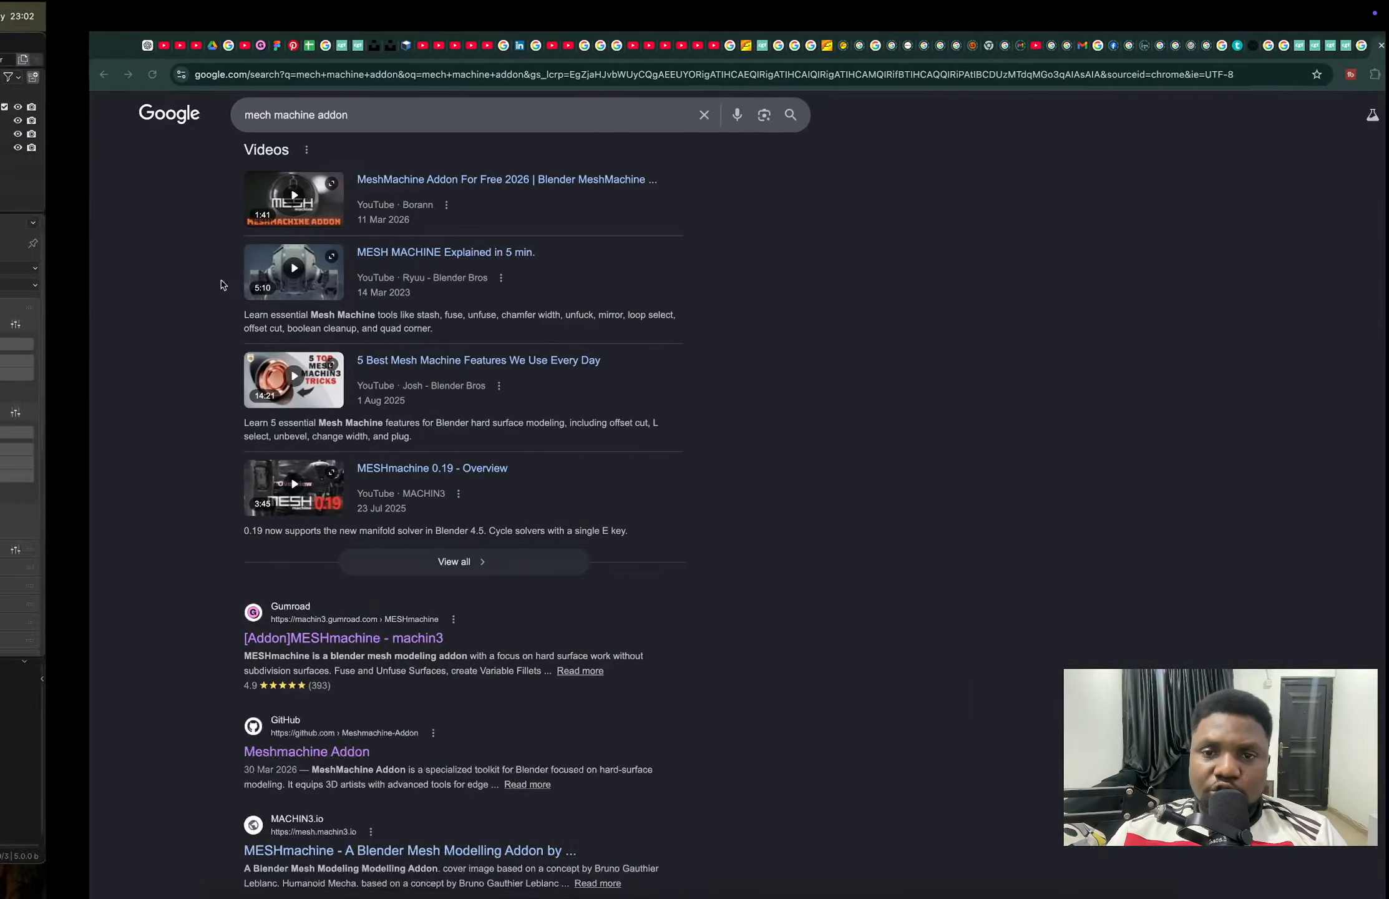
pyautogui.hotkey('ctrl', 'shift', 'Tab')
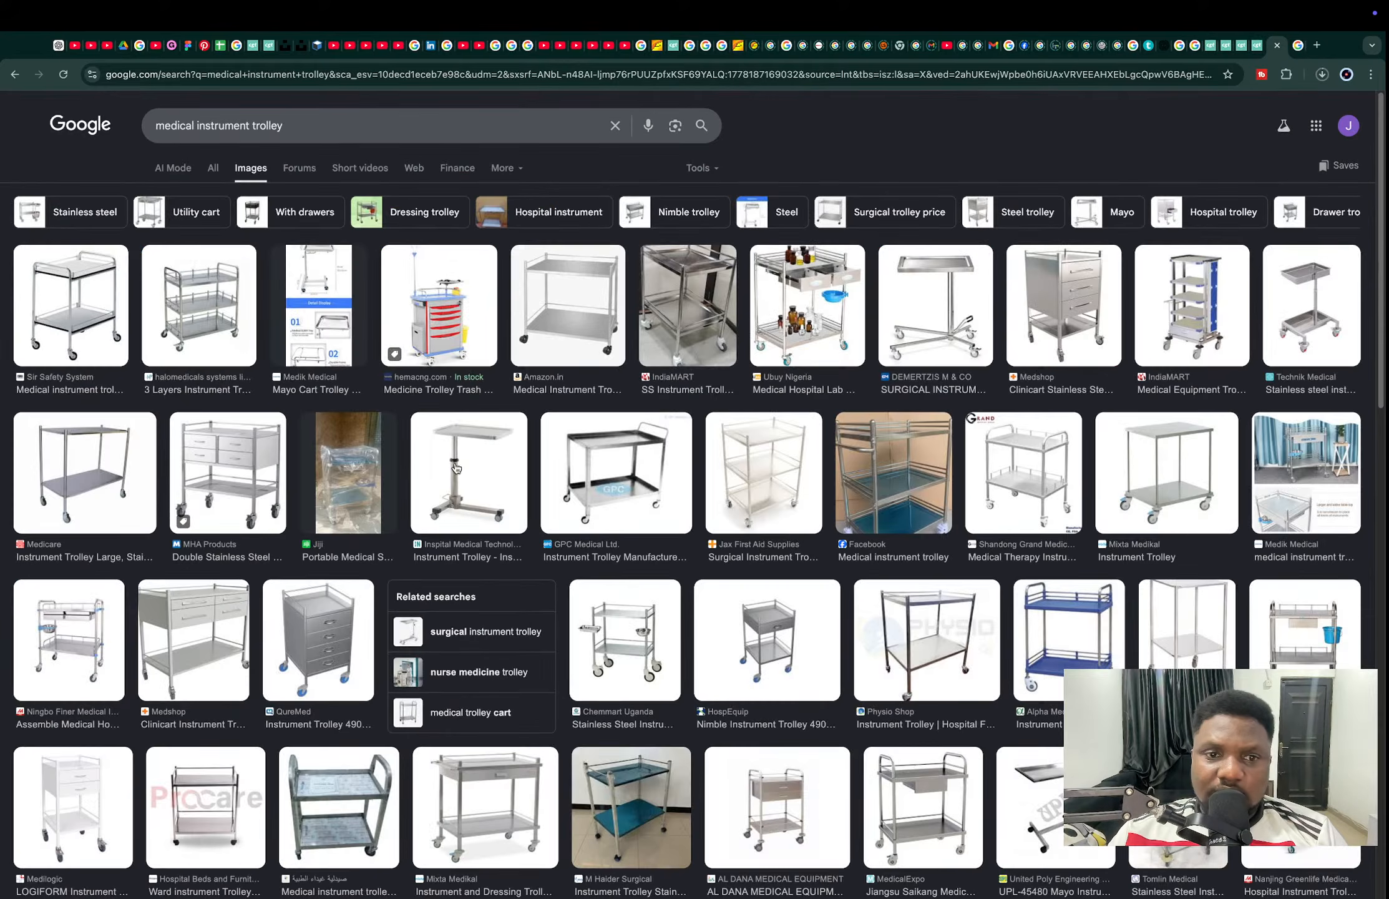
pyautogui.keyDown('super'); pyautogui.click(76, 312); pyautogui.keyUp('super')
pyautogui.keyDown('super'); pyautogui.click(202, 299); pyautogui.keyUp('super')
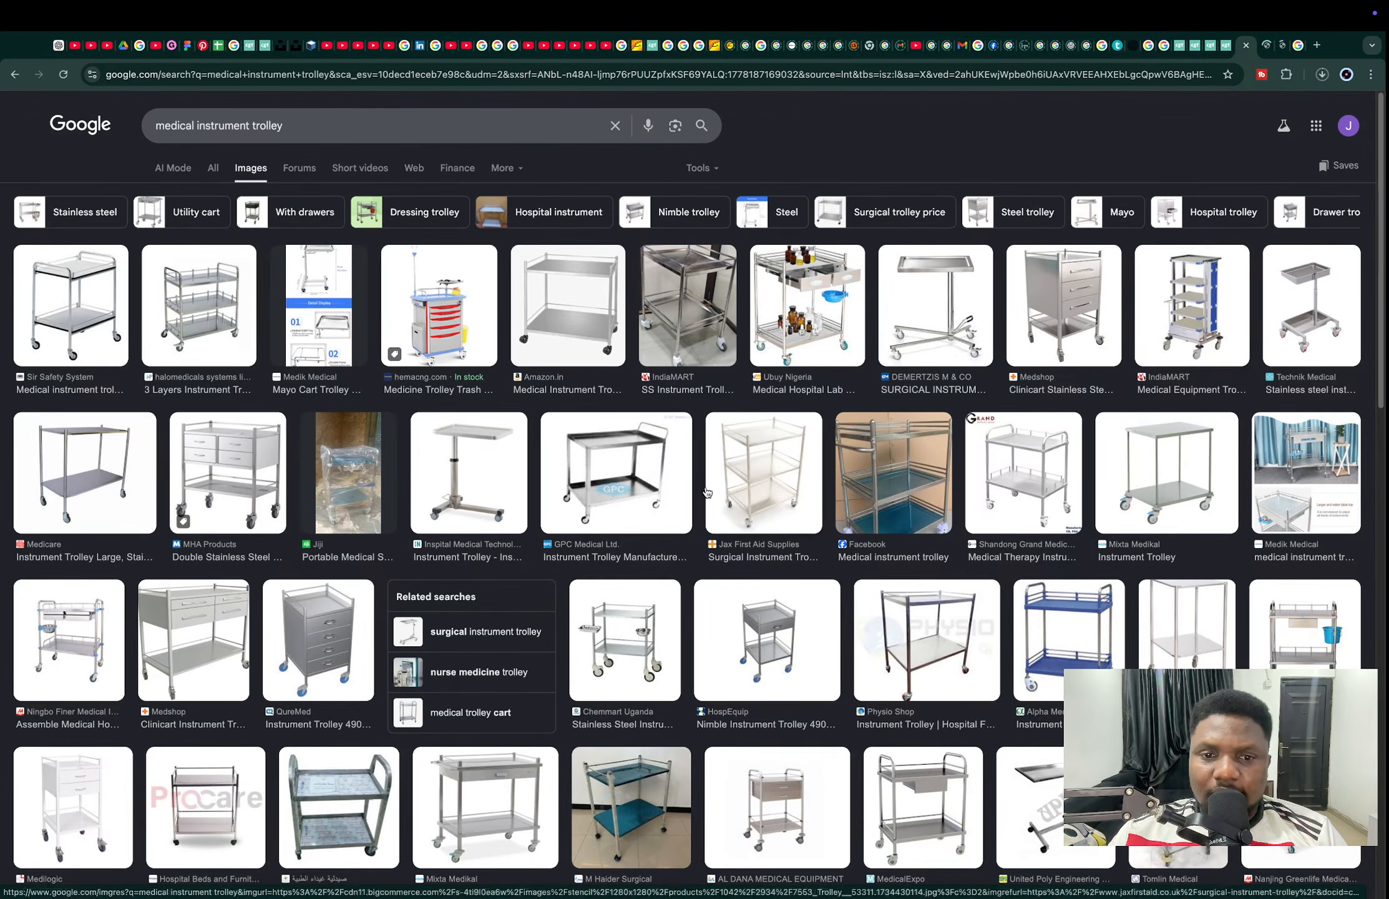
pyautogui.keyDown('super'); pyautogui.click(633, 489); pyautogui.keyUp('super')
pyautogui.keyDown('super'); pyautogui.click(1046, 475); pyautogui.keyUp('super')
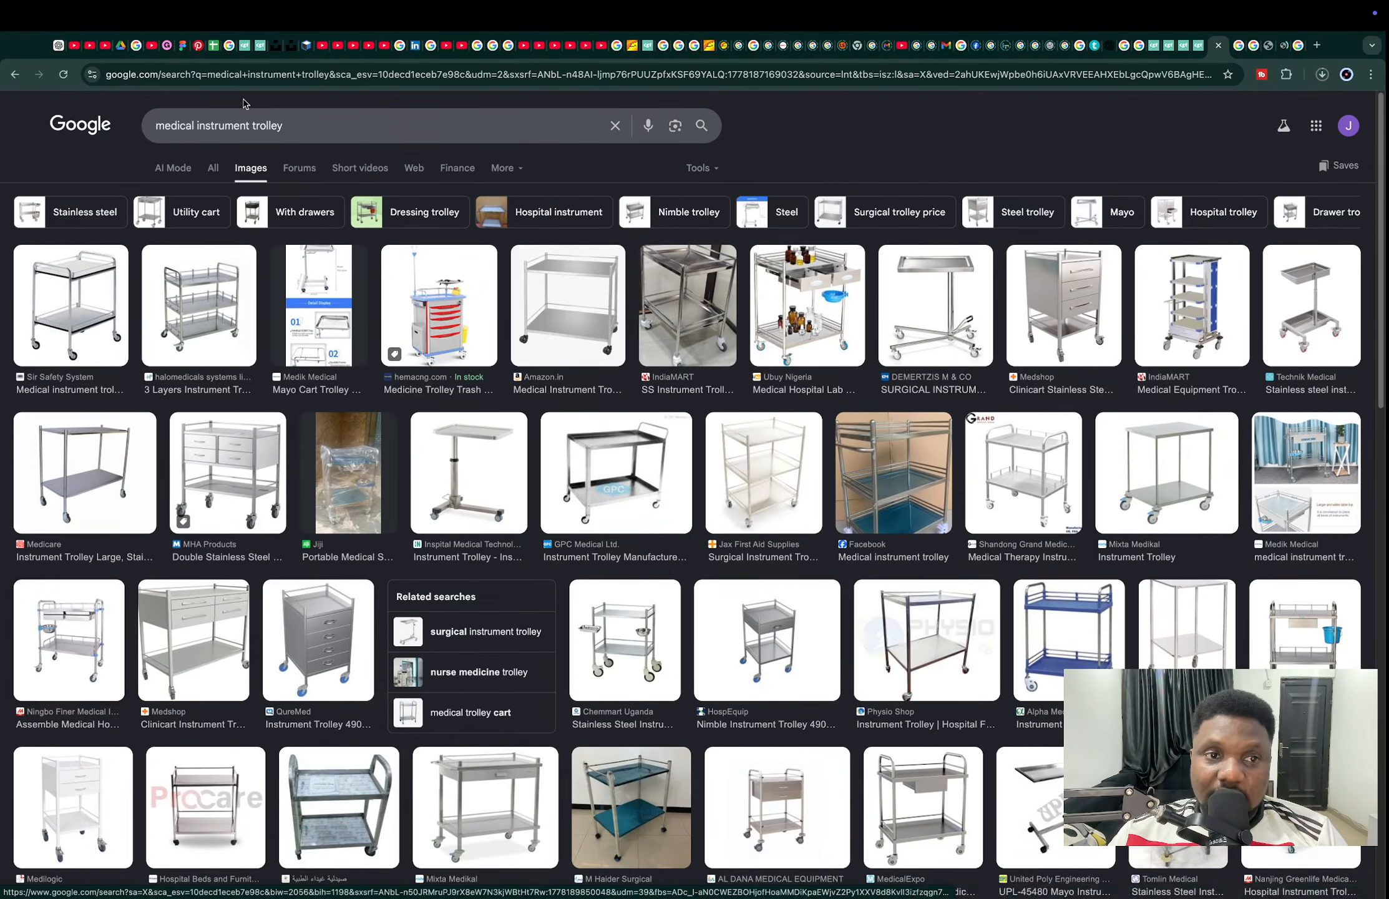
# Step: Go back to the earlier medical instrument trolley image results and look through them for more trolley references
pyautogui.click(15, 75)
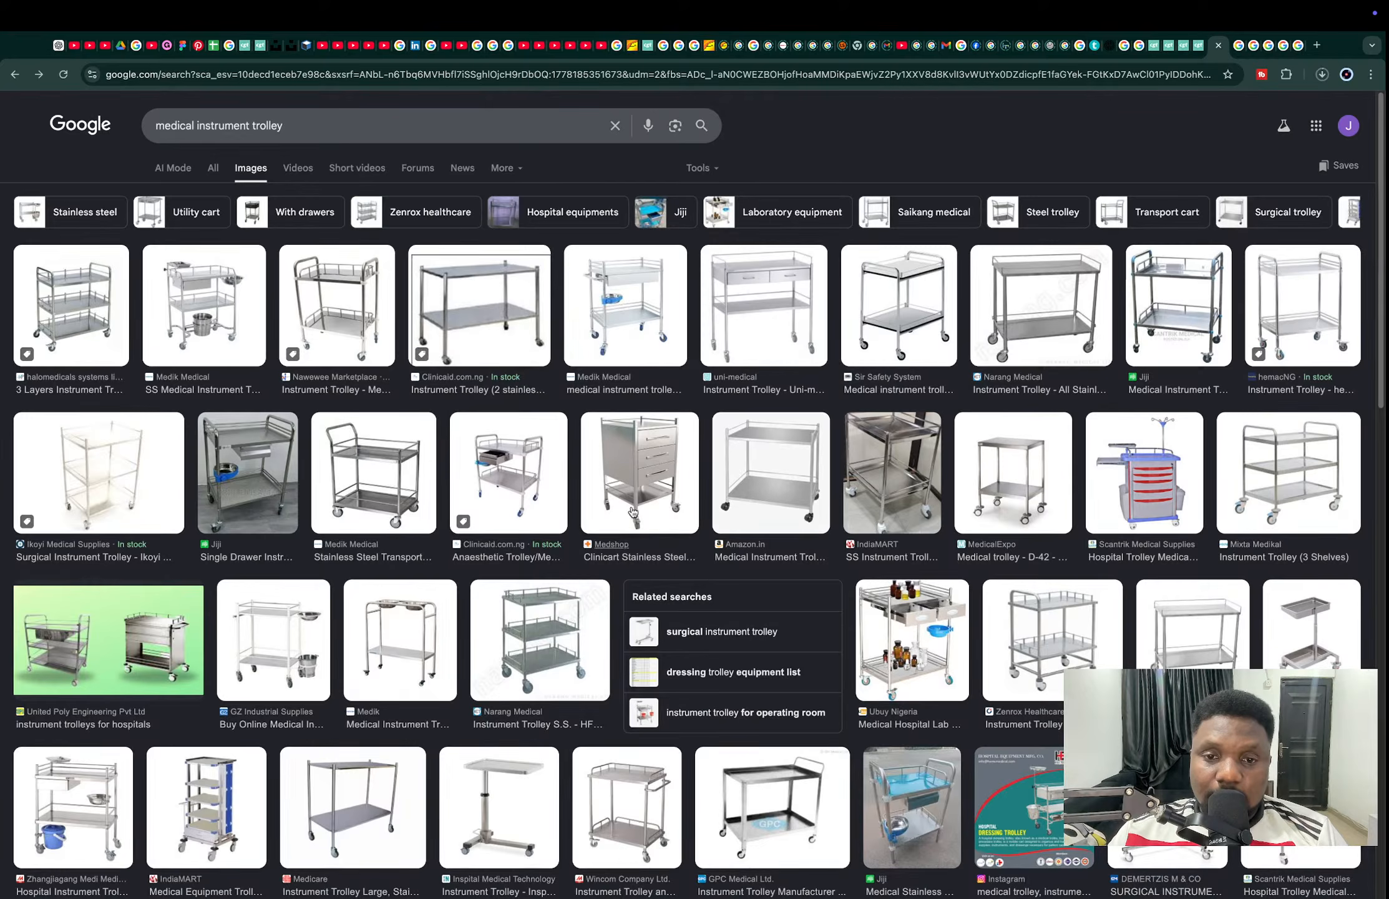
pyautogui.scroll(-7, 632, 510)
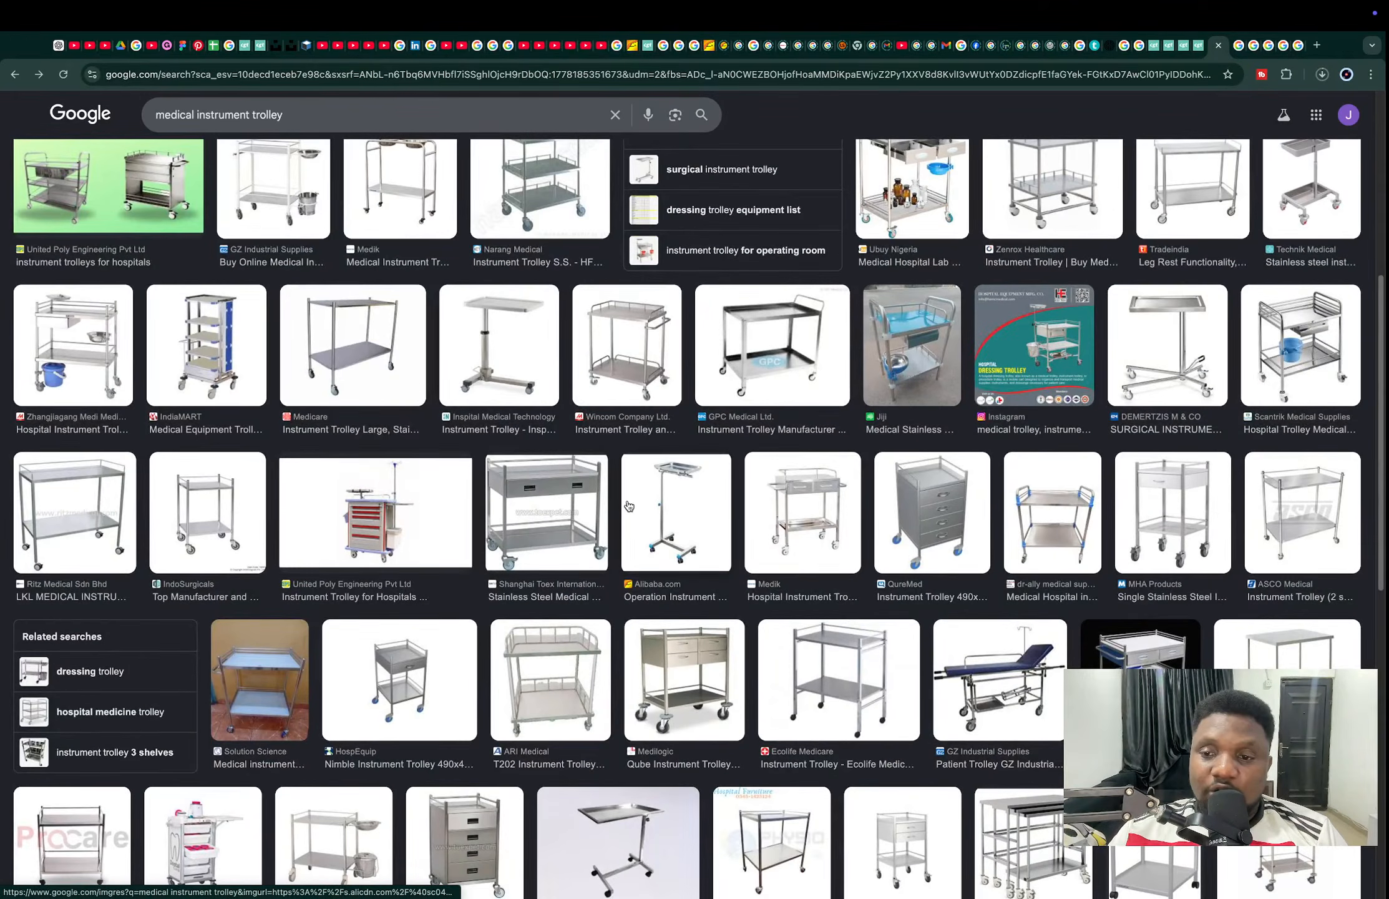
pyautogui.scroll(7, 629, 506)
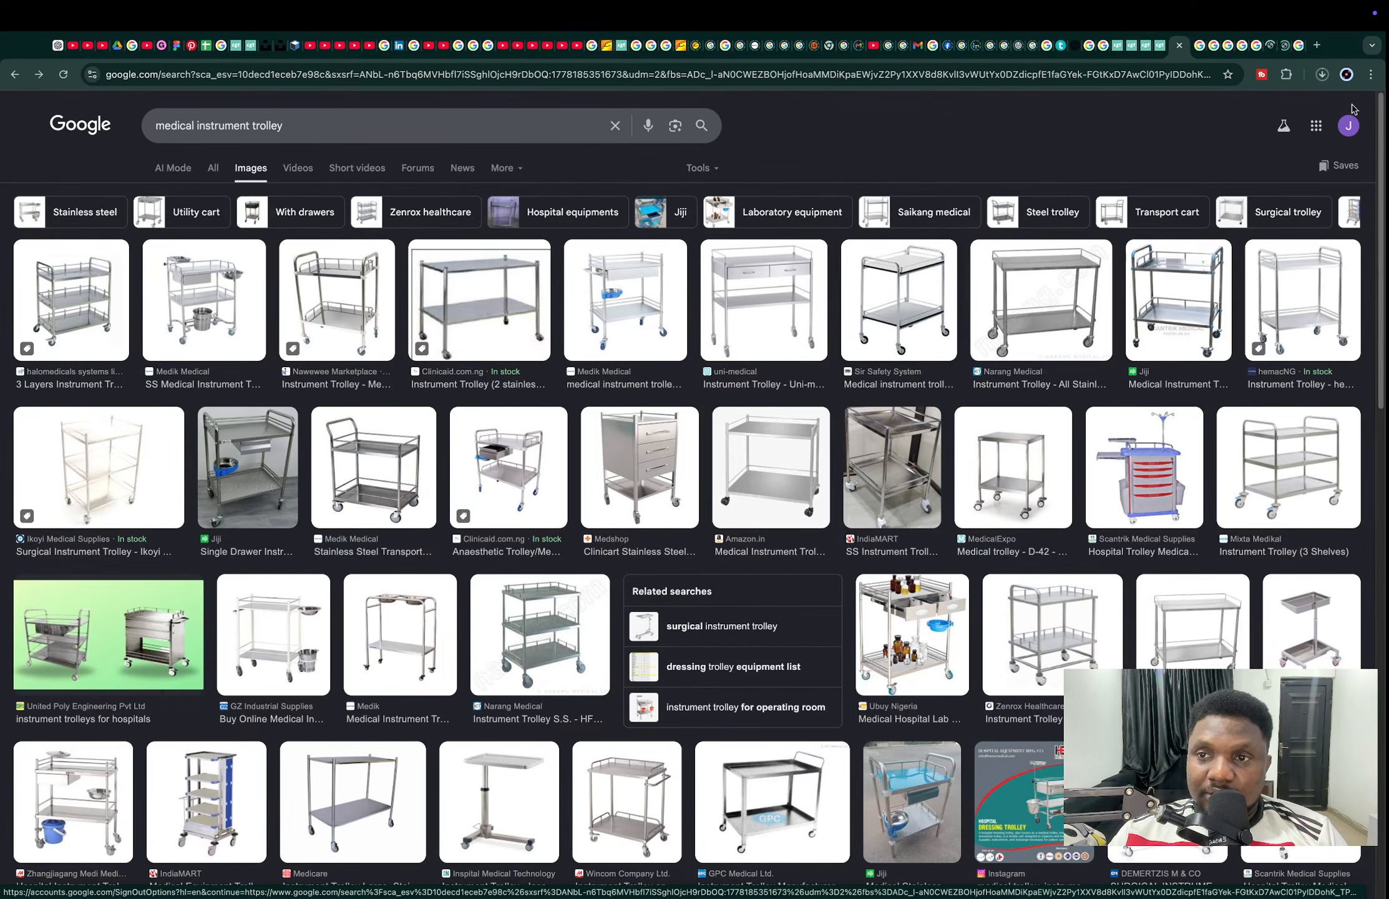
# Step: Copy the Sir Safety System two-shelf trolley image and paste it onto the PureRef board
pyautogui.click(1201, 46)
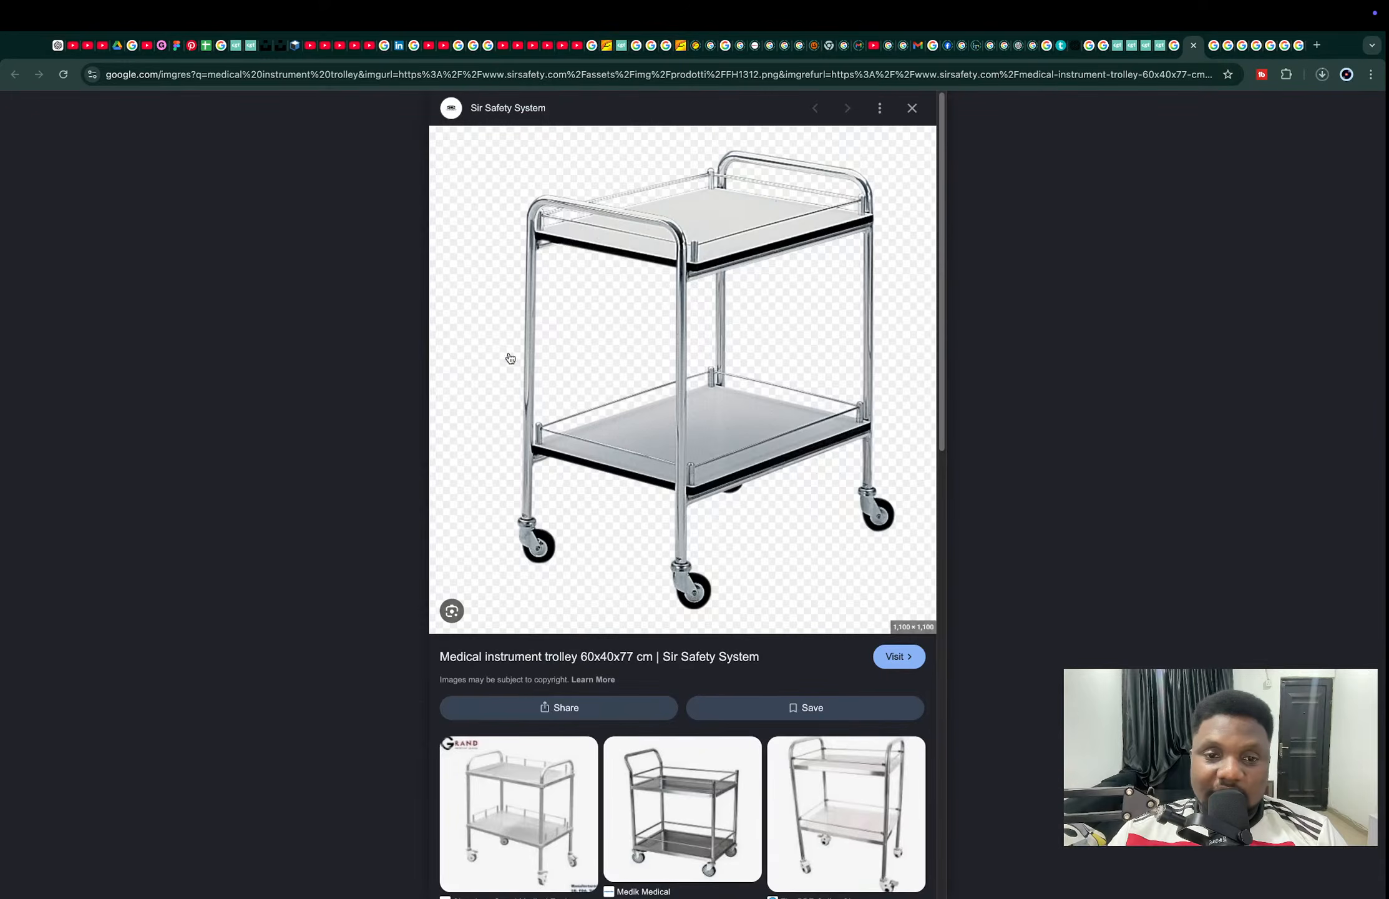
pyautogui.rightClick(686, 281)
pyautogui.click(728, 448)
pyautogui.press('super+Tab')
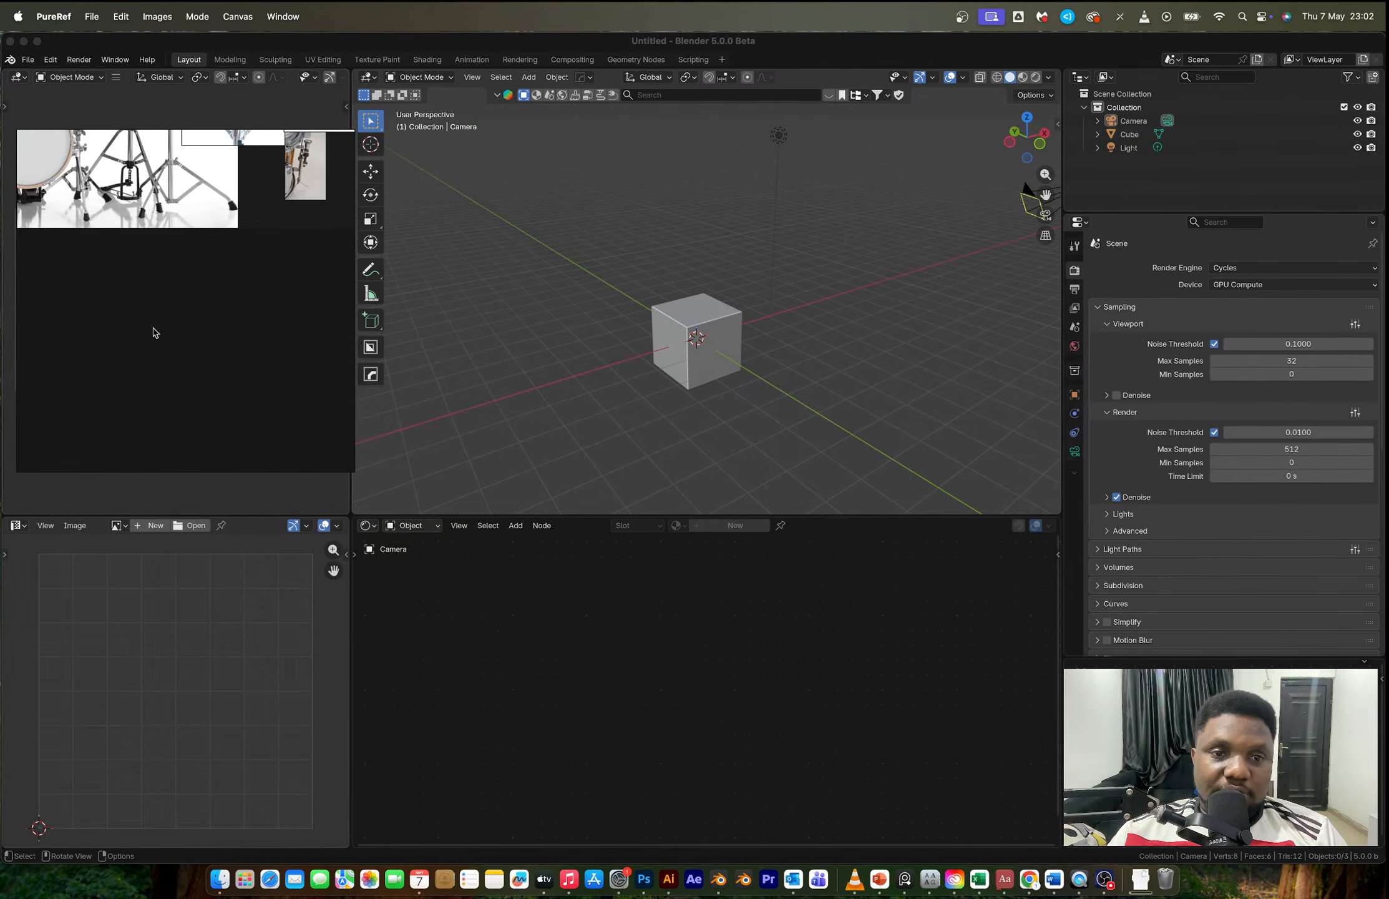
pyautogui.press('super+v')
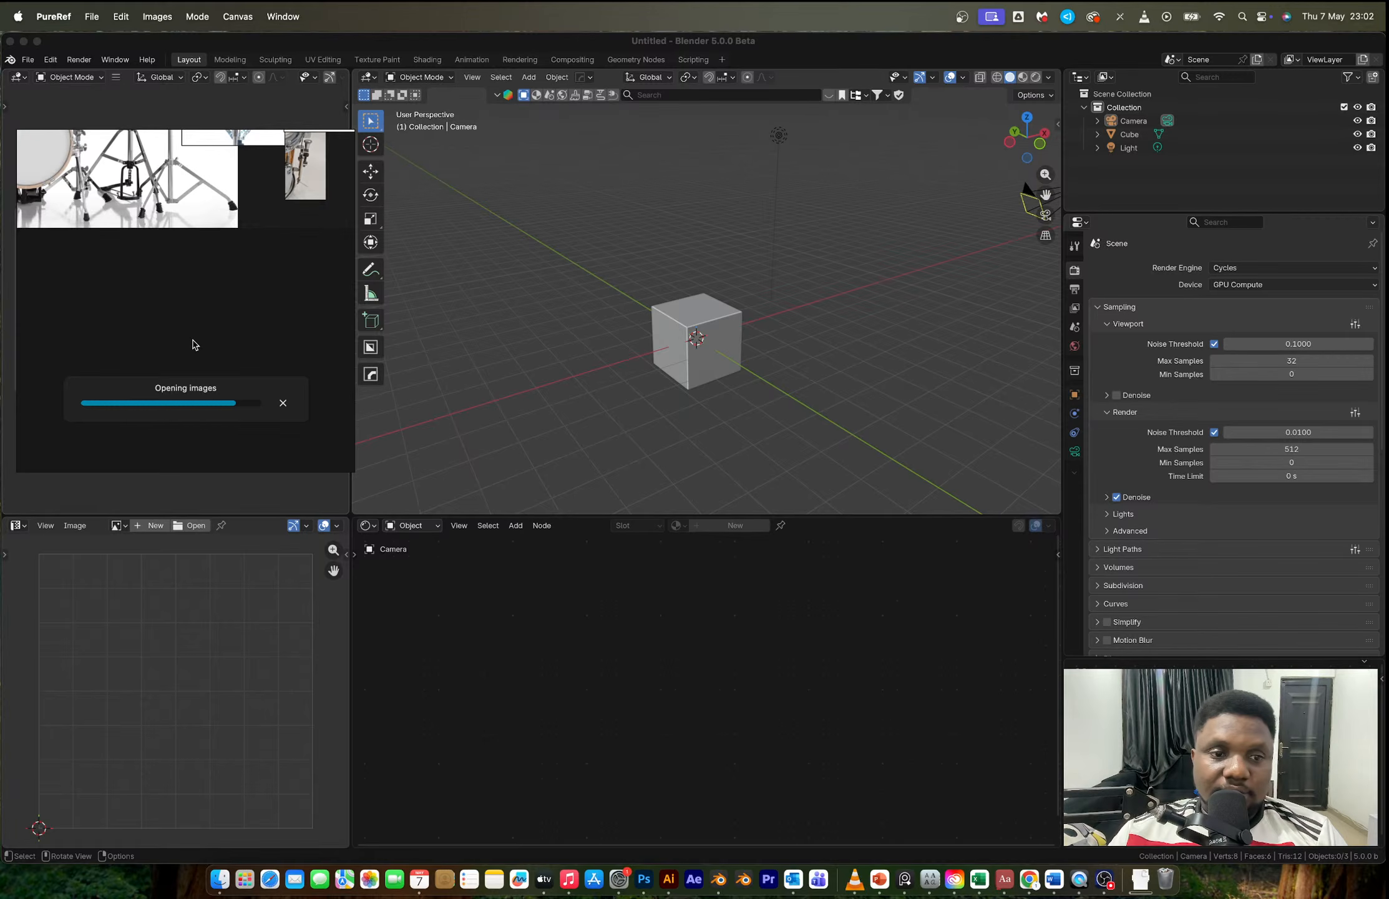
# Step: Copy the Halomedicals UK three-layer trolley image, add it to the PureRef board and place it beside the first trolley
pyautogui.press('super+Tab')
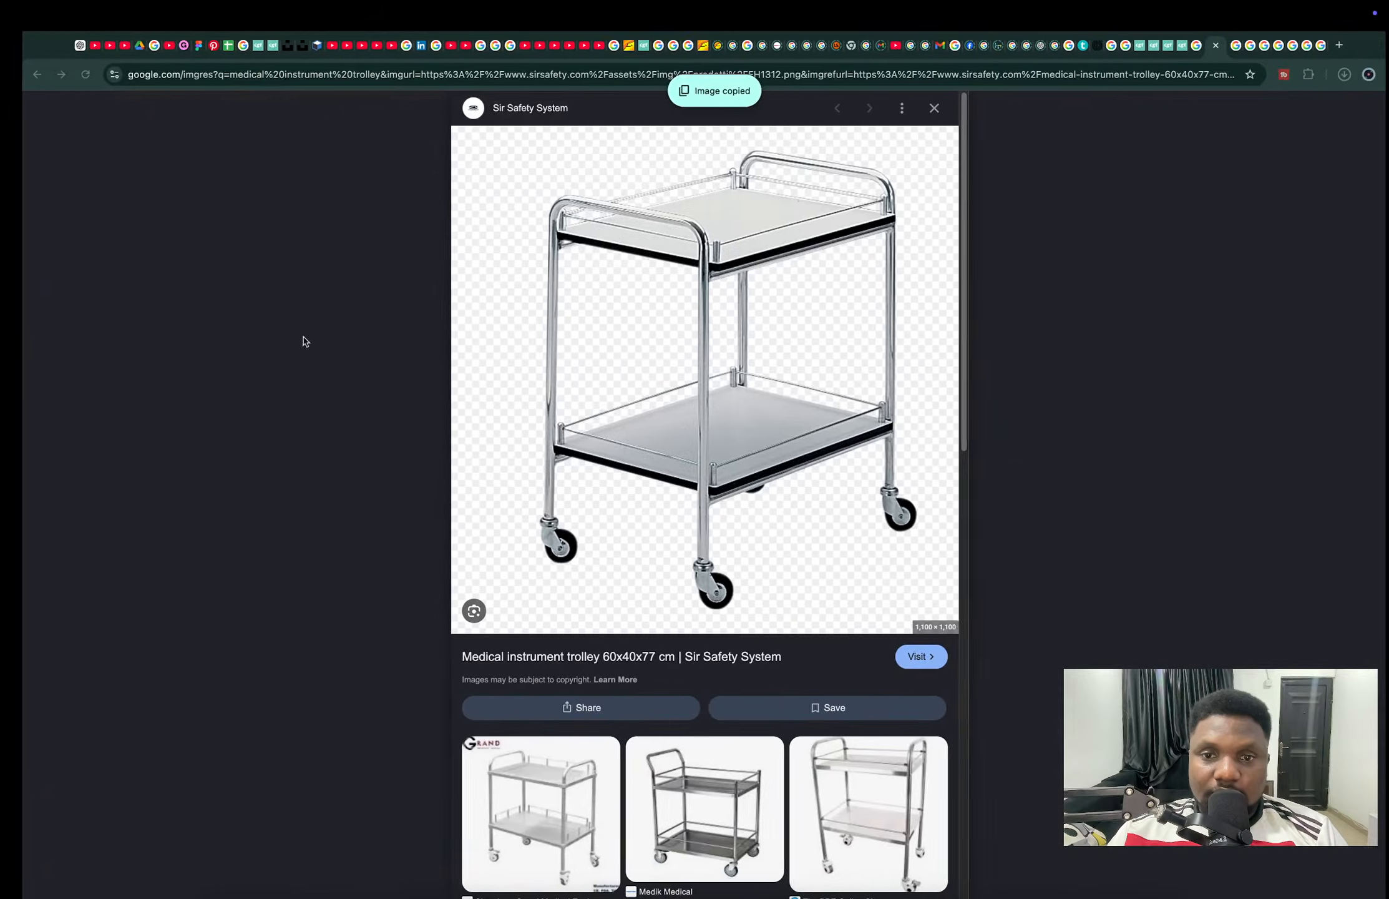
pyautogui.press('Right')
pyautogui.rightClick(604, 335)
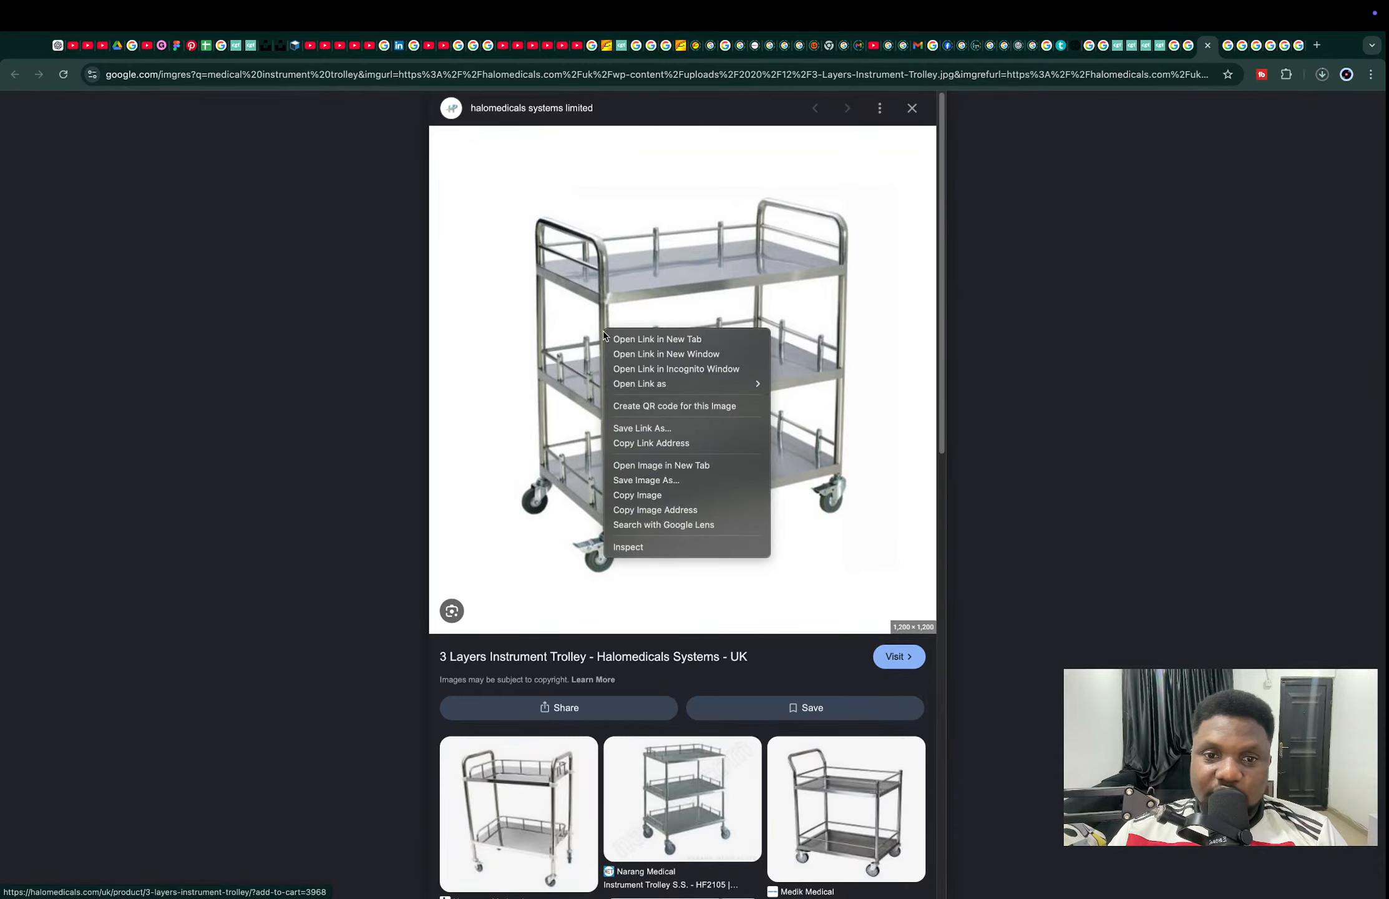
pyautogui.click(637, 495)
pyautogui.press('super+Tab')
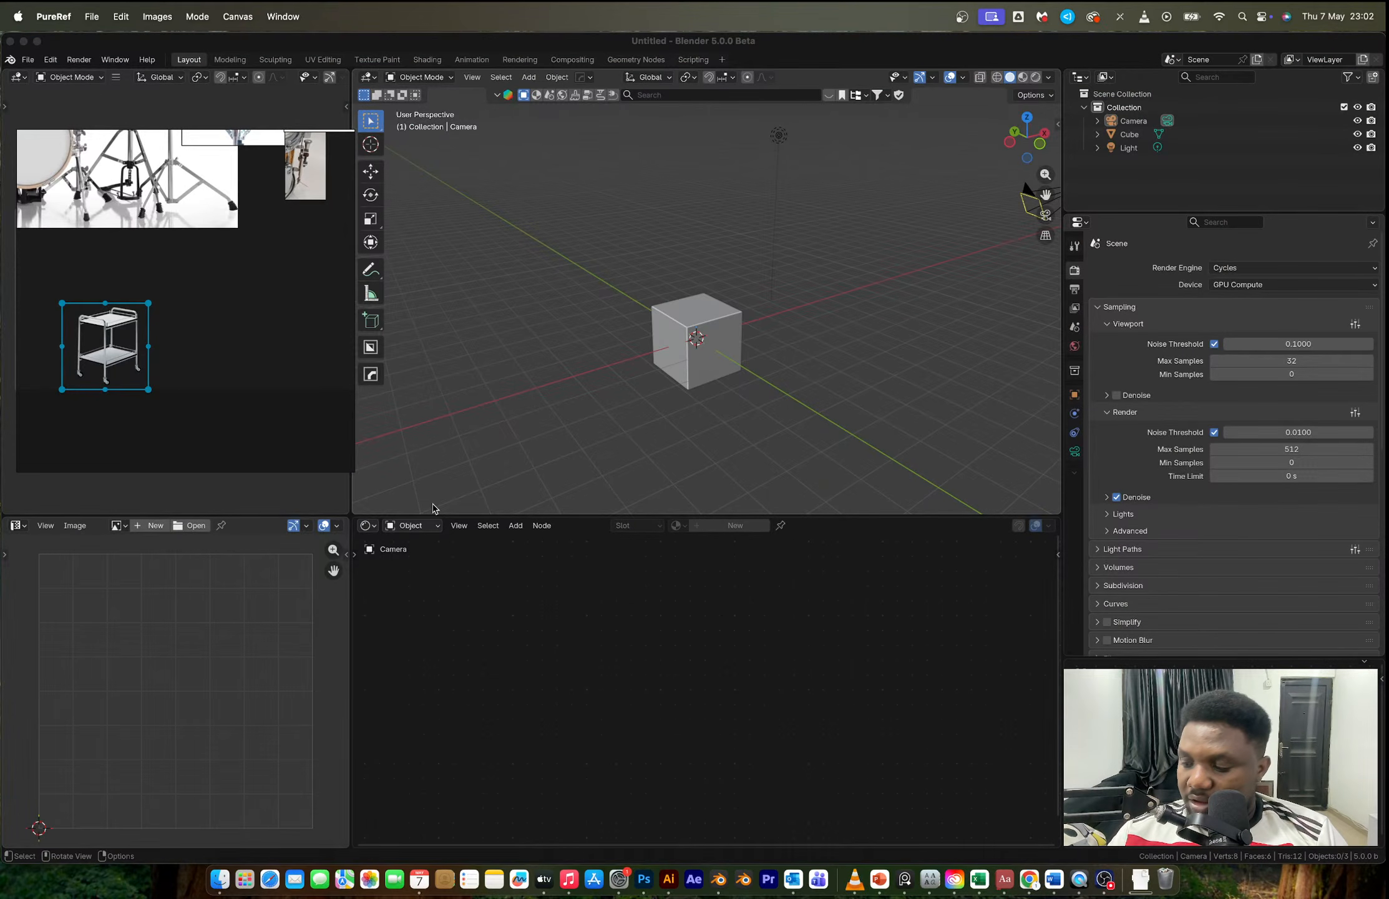
pyautogui.scroll(4, 146, 371)
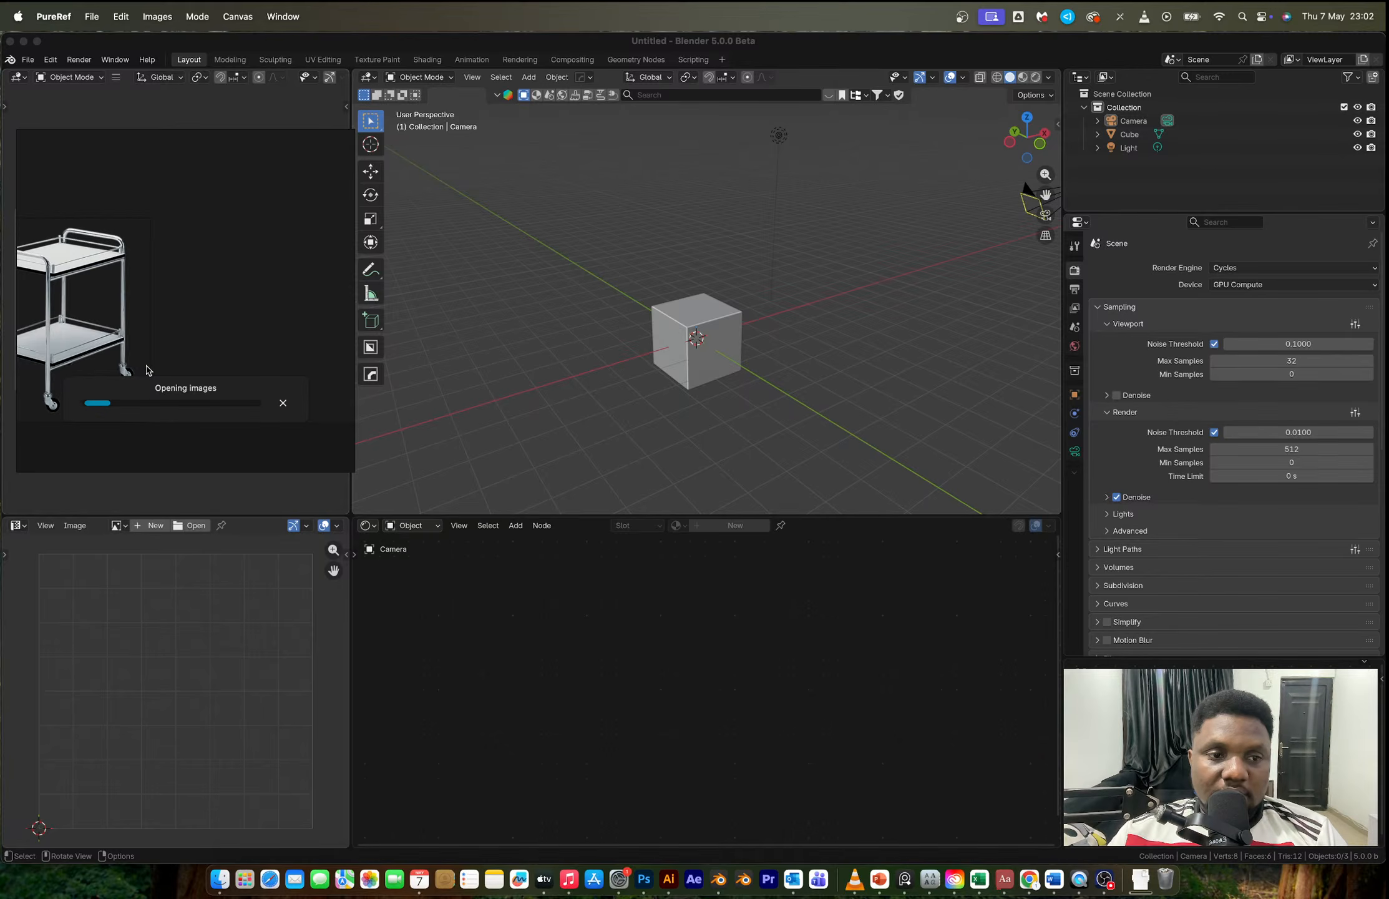
pyautogui.moveTo(147, 362); pyautogui.dragTo(243, 315)
# Step: Copy the GPC Medical trolley image from the browser, paste it into PureRef and place it beside the three-layer trolley
pyautogui.hotkey('ctrl', 'Right')
pyautogui.press('Right')
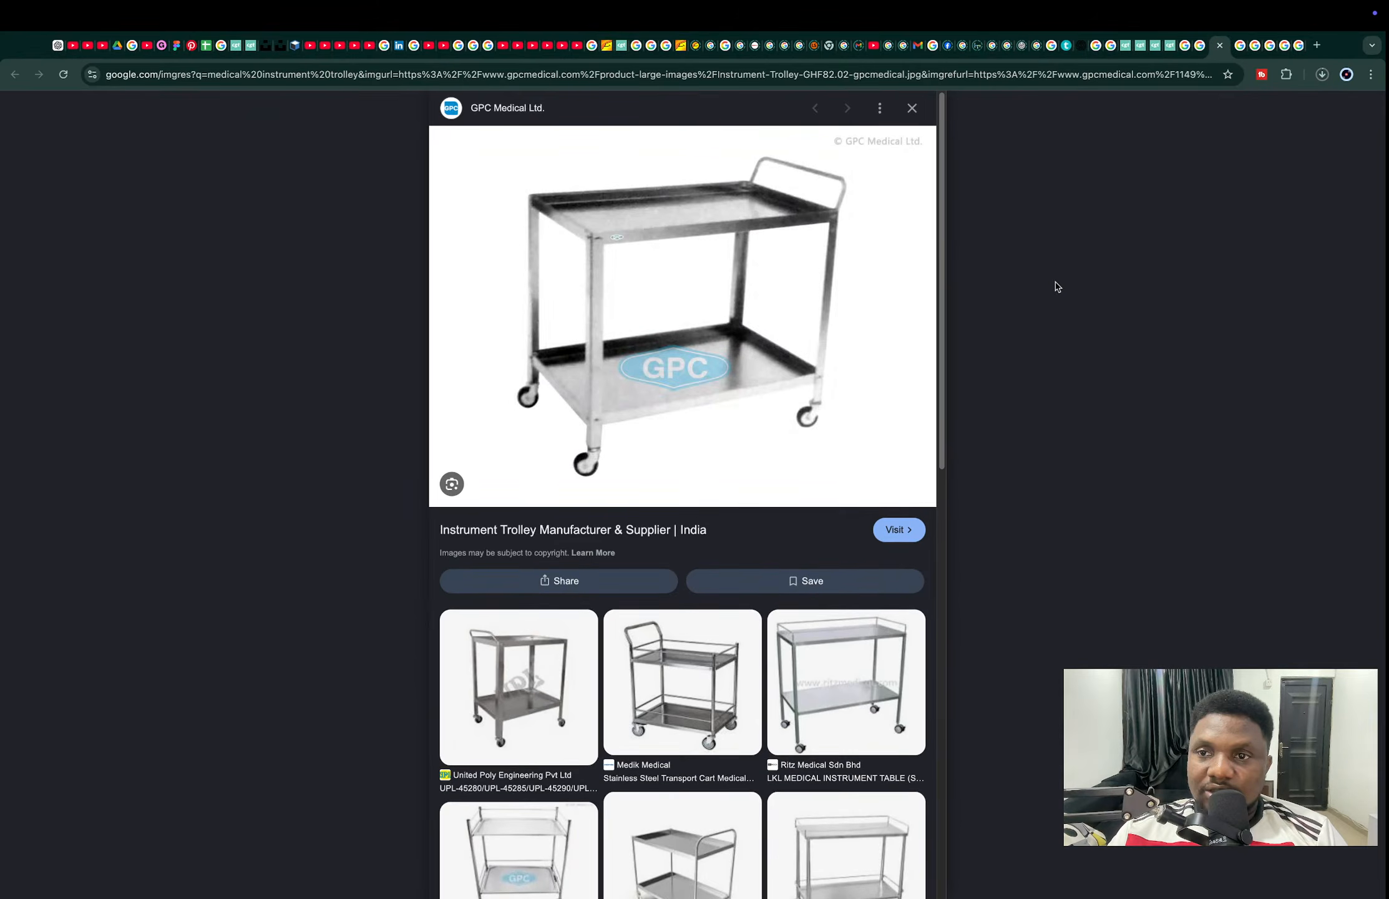
pyautogui.rightClick(650, 262)
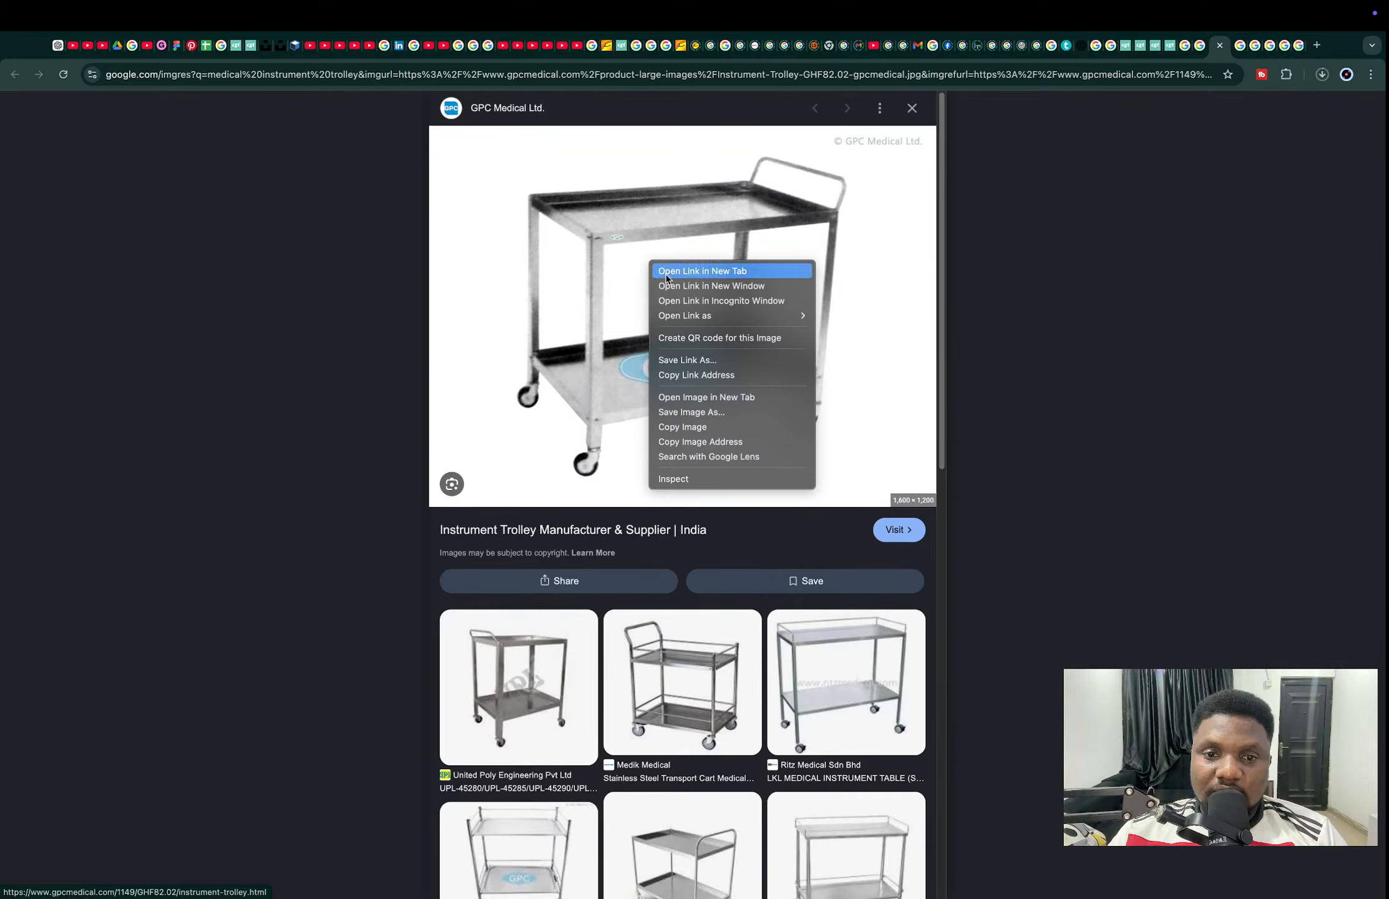
pyautogui.click(702, 431)
pyautogui.hotkey('ctrl', 'Left')
pyautogui.scroll(-5, 181, 357)
pyautogui.moveTo(266, 337); pyautogui.dragTo(182, 337, button='middle')
pyautogui.click(182, 337)
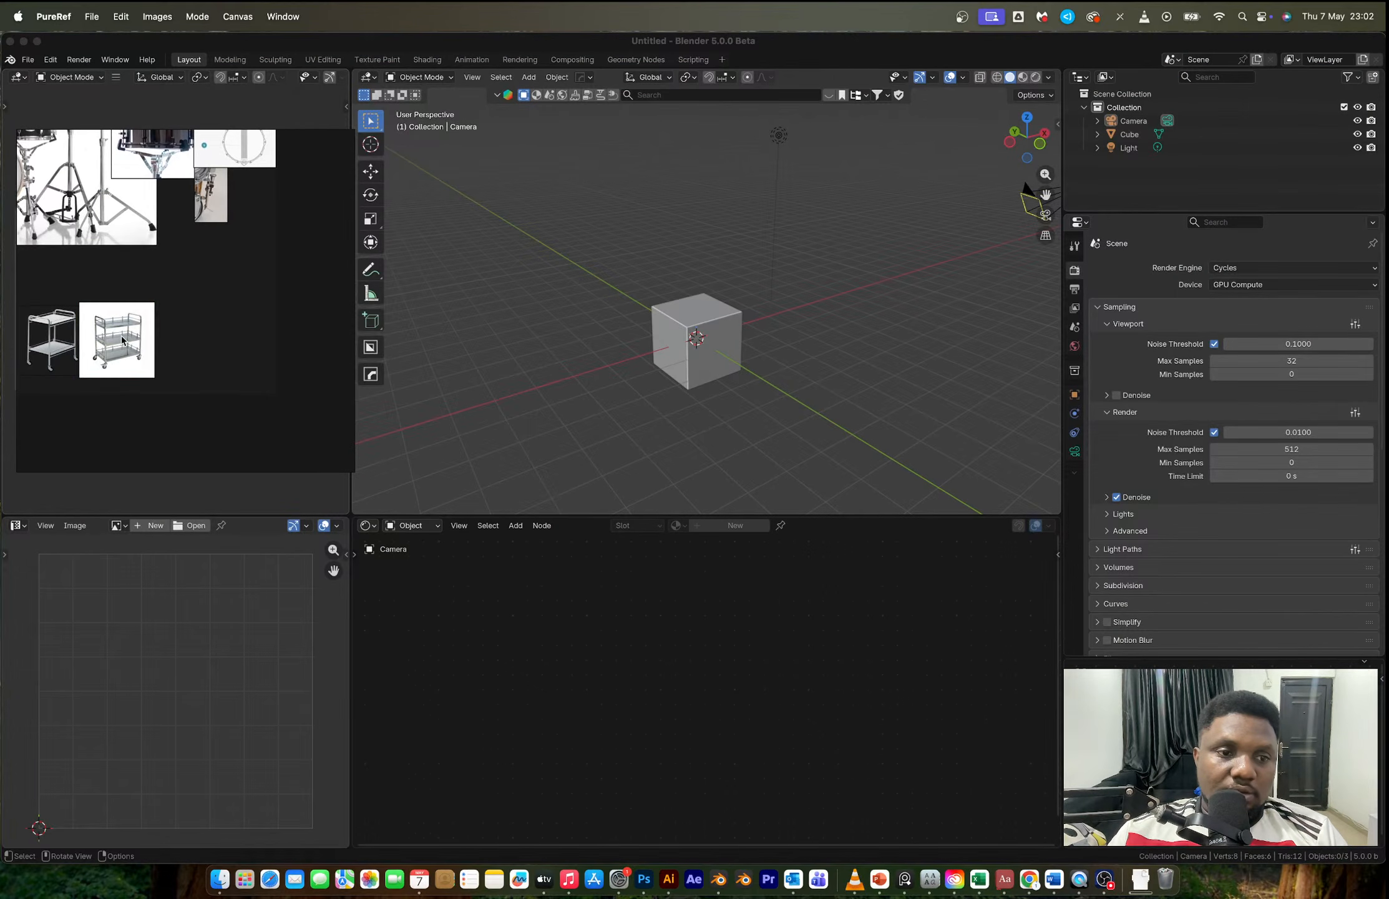
pyautogui.press('super+v')
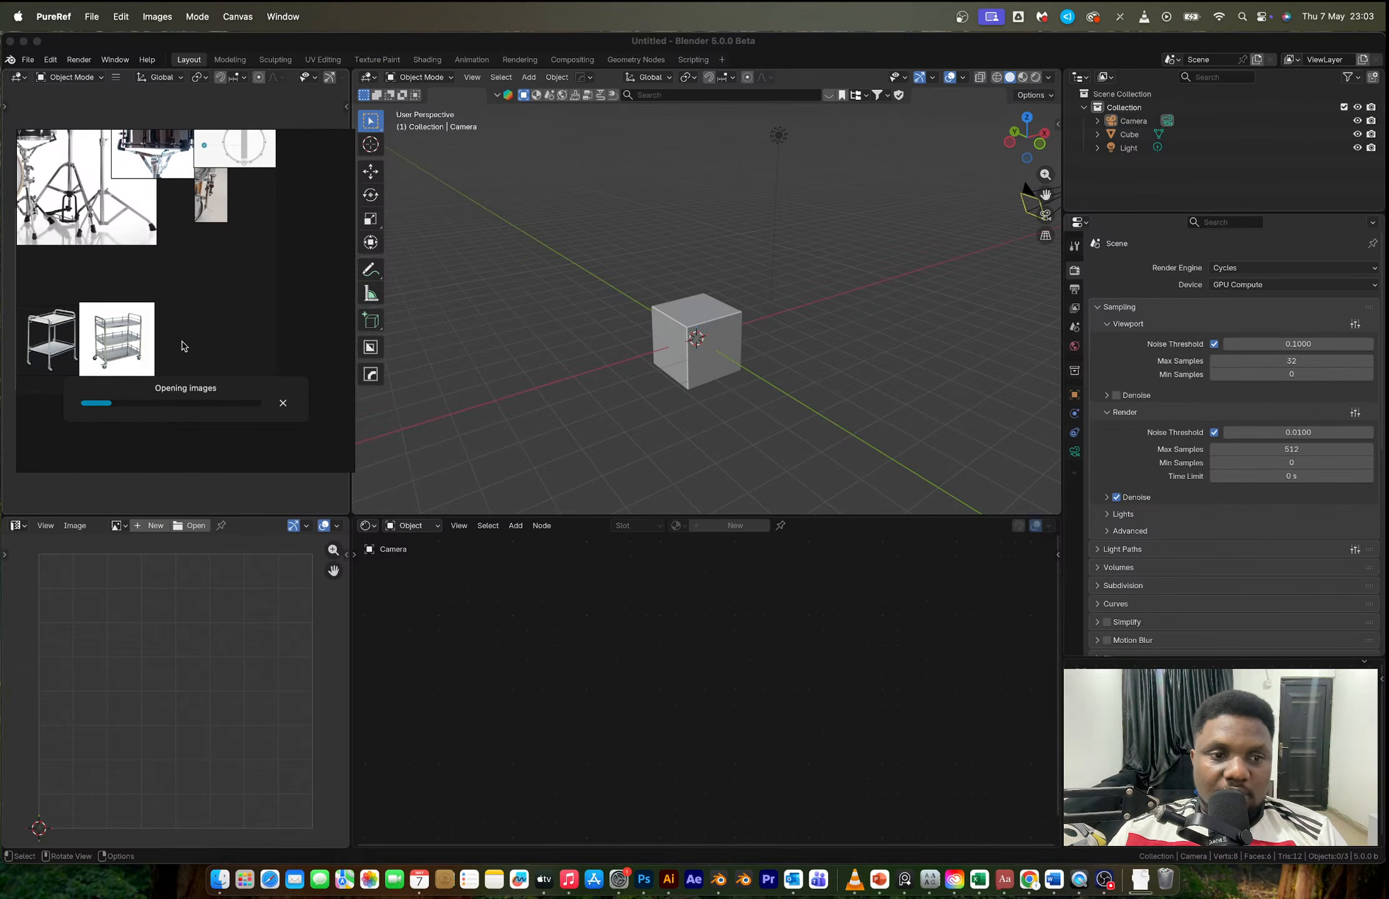
pyautogui.moveTo(129, 339); pyautogui.dragTo(211, 339)
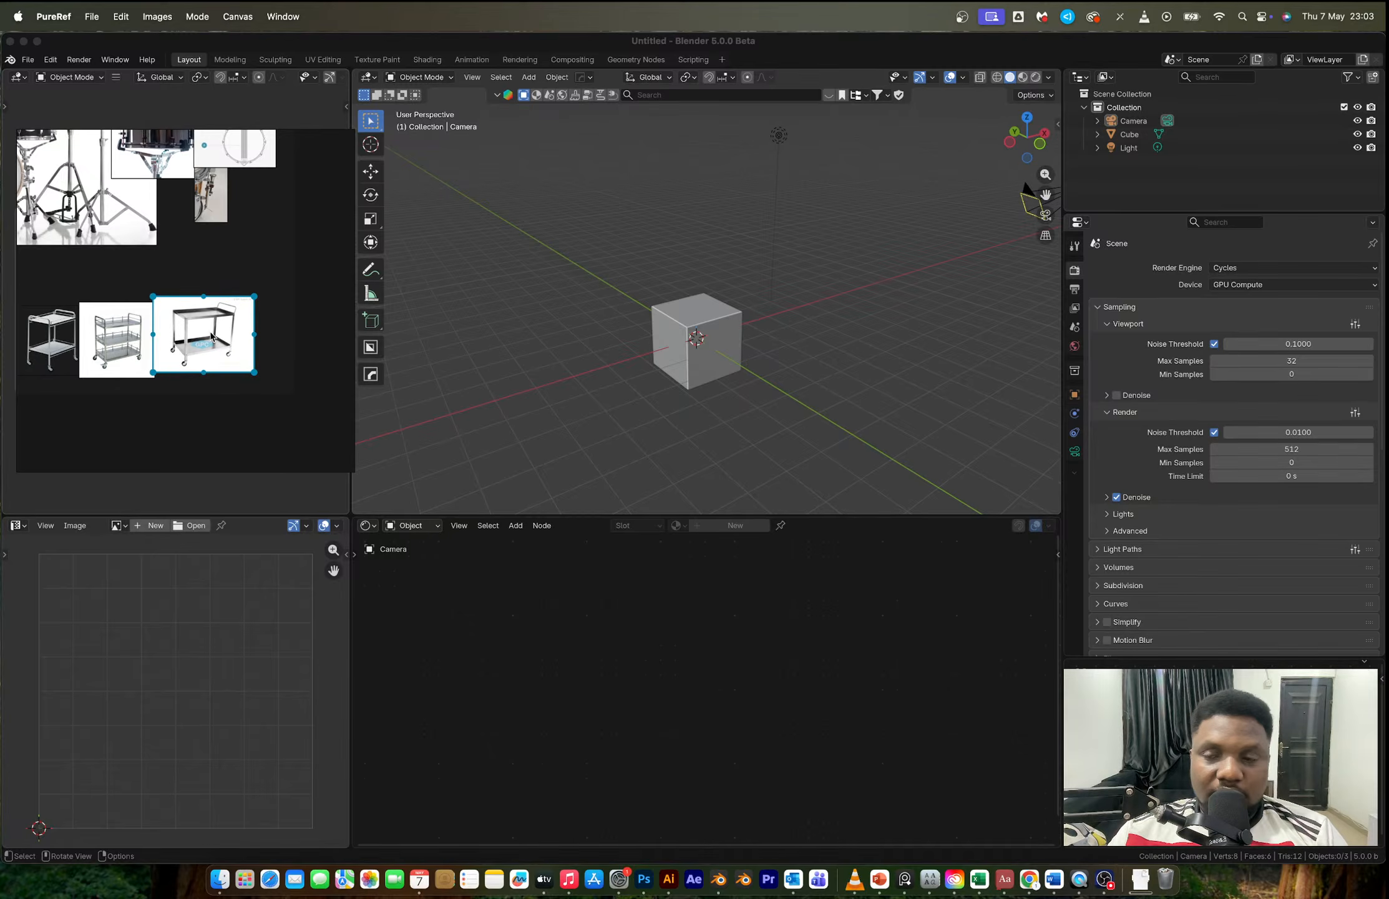
# Step: Copy the Shandong Grand Medical two-layer trolley image, paste it into PureRef and place it at the end of the trolley row
pyautogui.hotkey('ctrl', 'Right')
pyautogui.press('Right')
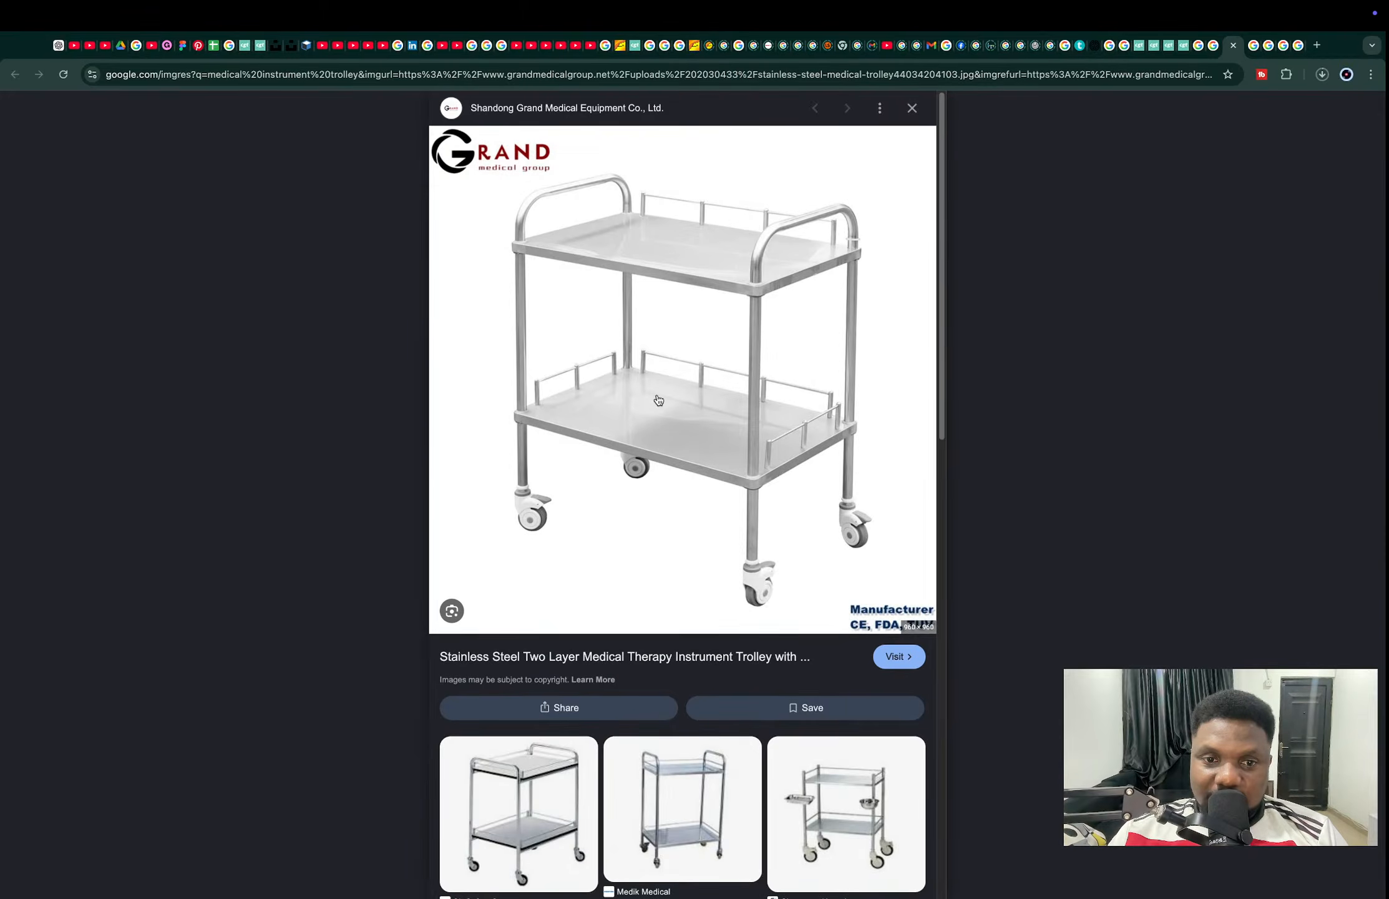
pyautogui.rightClick(659, 393)
pyautogui.click(709, 557)
pyautogui.hotkey('ctrl', 'Left')
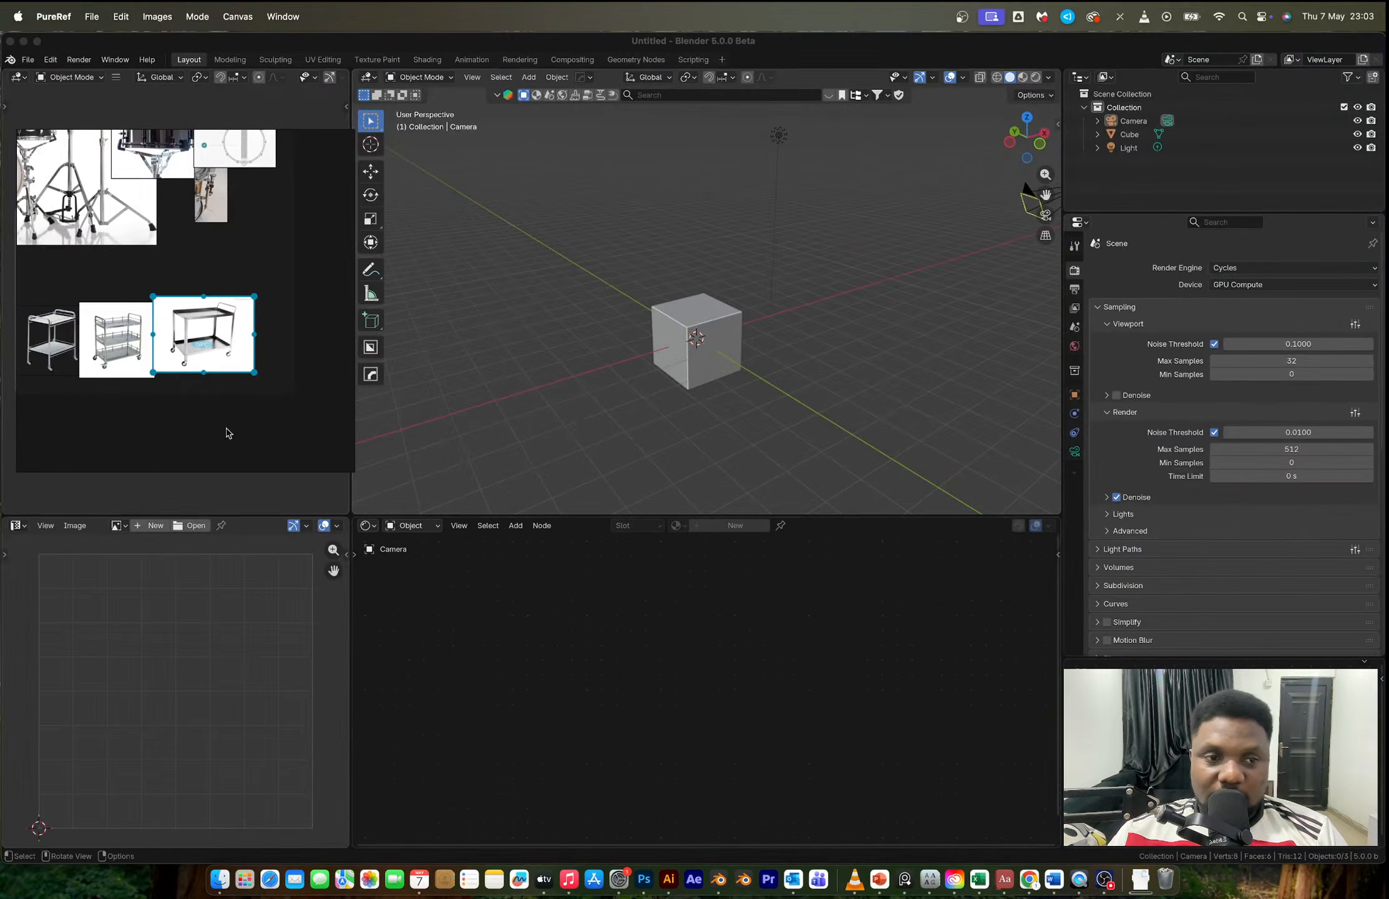
pyautogui.scroll(-3, 146, 374)
pyautogui.press('super+v')
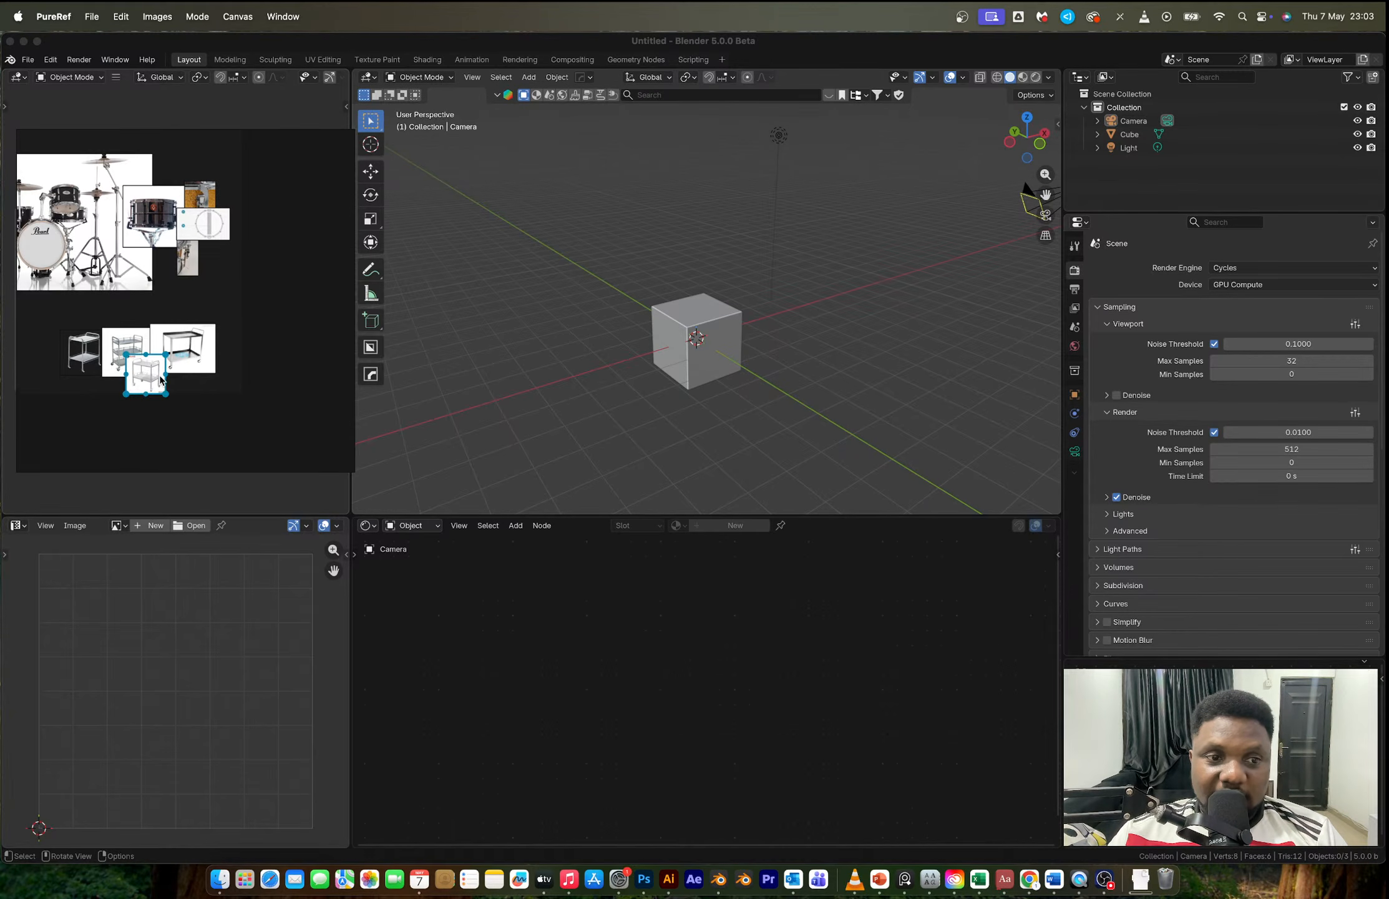
pyautogui.moveTo(163, 382); pyautogui.dragTo(243, 342)
# Step: Copy the Halomedicals Systems Limited three-layer trolley image, paste it into PureRef below the trolley row and return to the browser
pyautogui.hotkey('ctrl', 'Right')
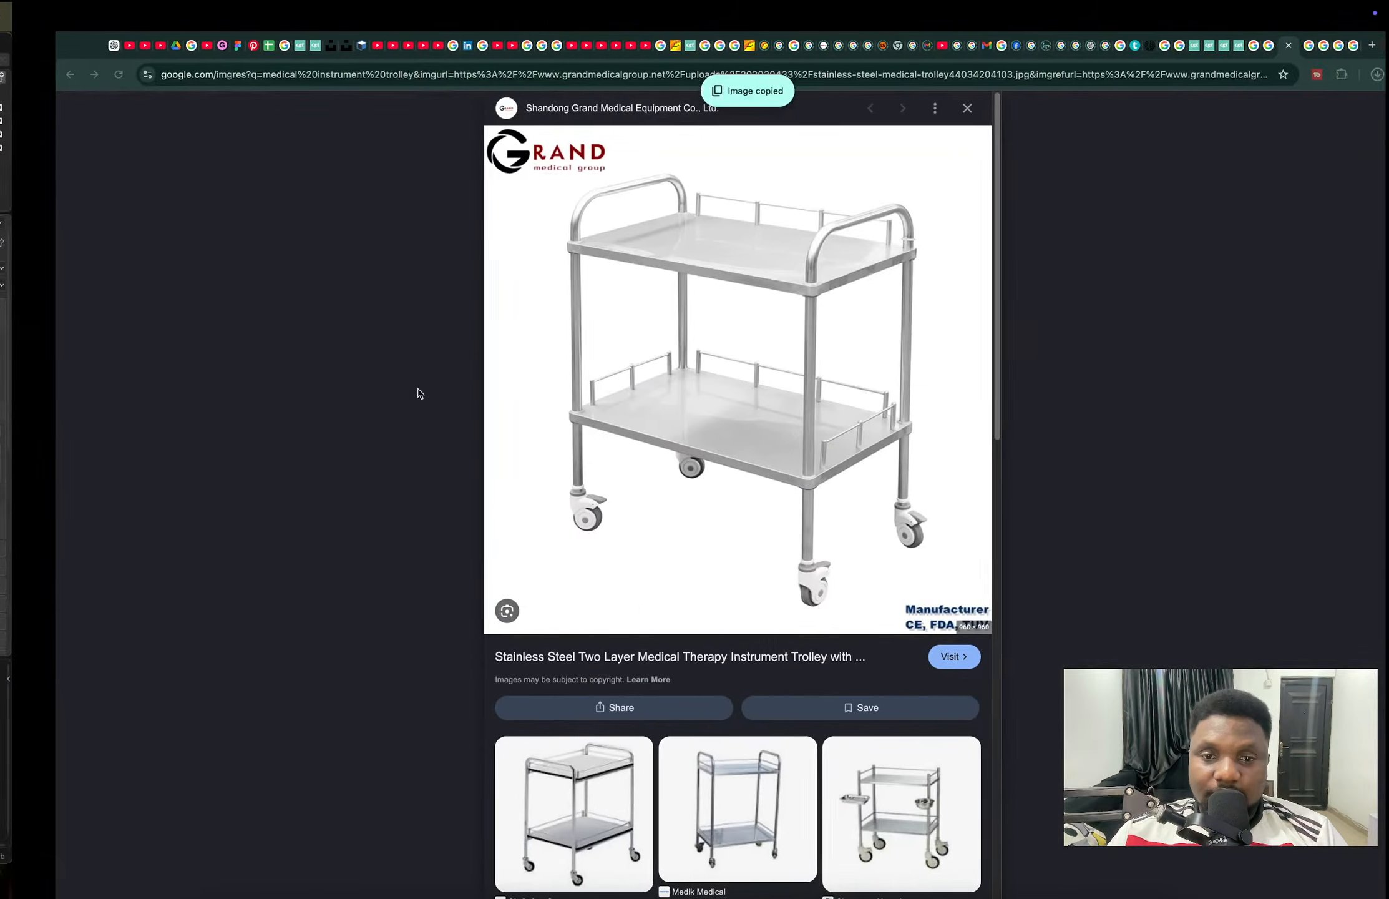
pyautogui.hotkey('ctrl', 'Tab')
pyautogui.rightClick(702, 364)
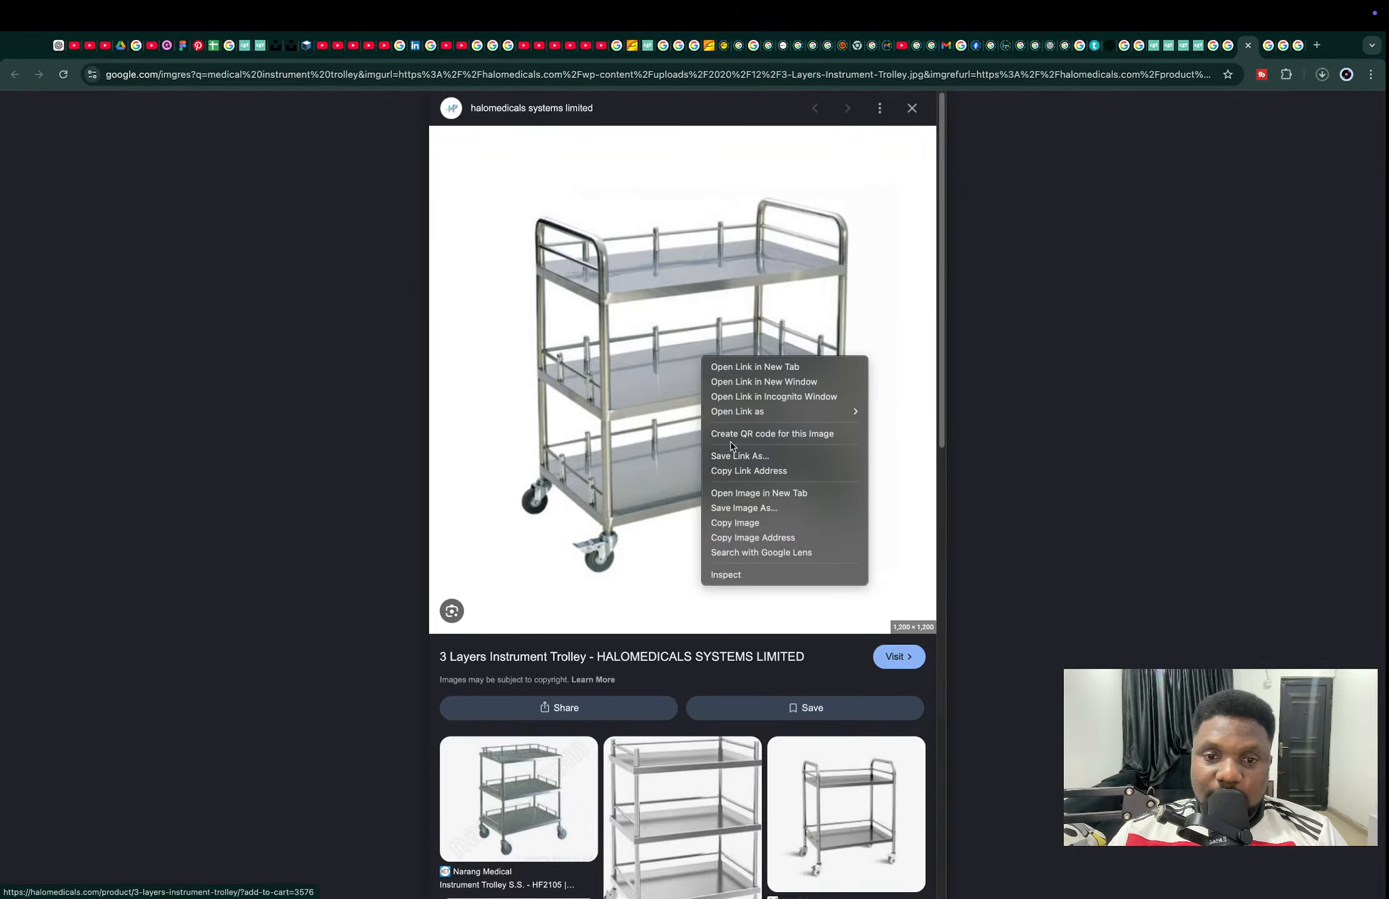
pyautogui.click(777, 523)
pyautogui.hotkey('ctrl', 'Left')
pyautogui.click(255, 400)
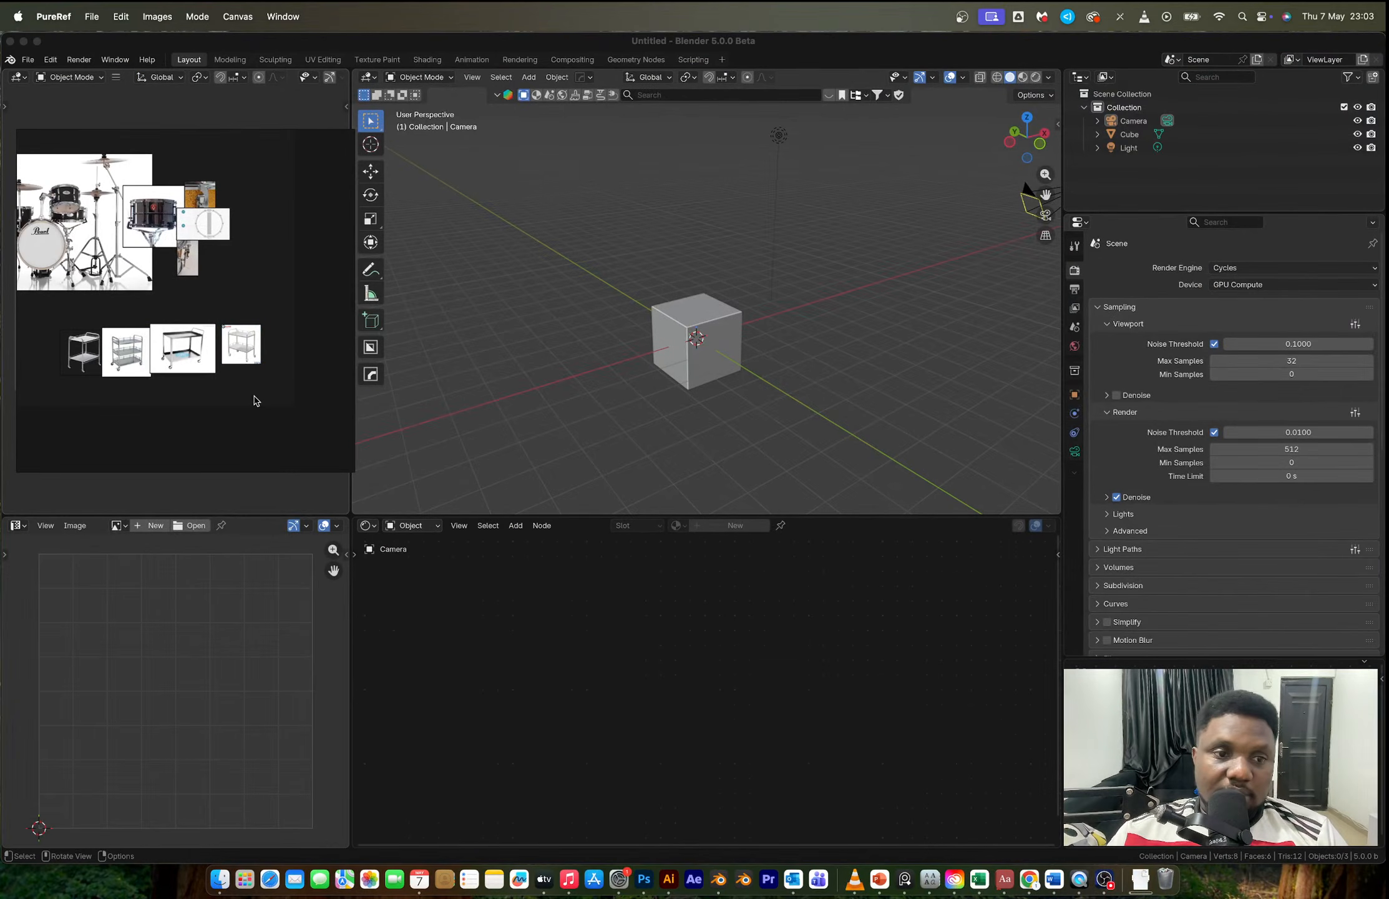
pyautogui.press('super+v')
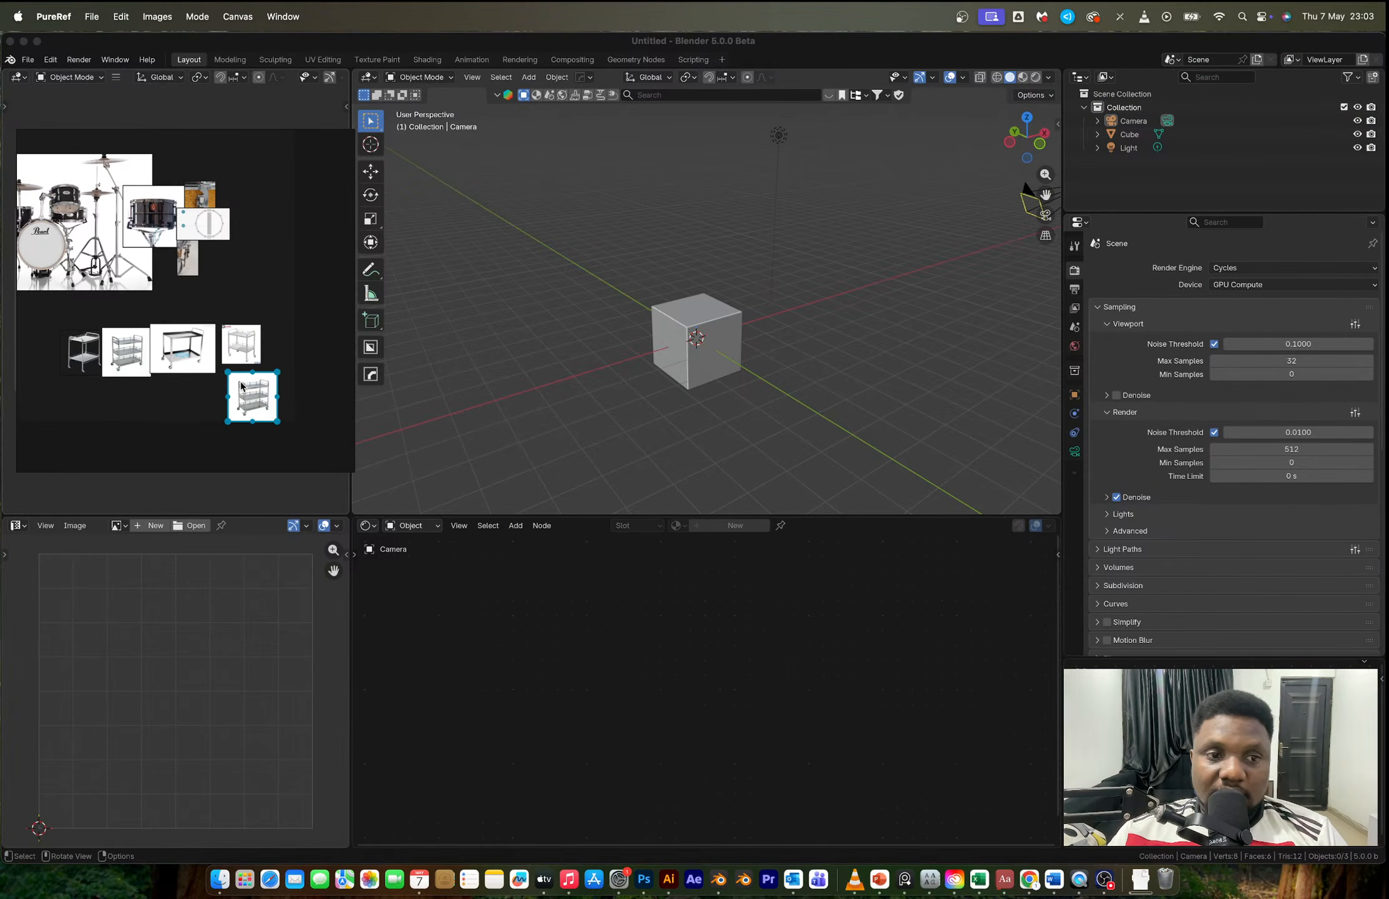
pyautogui.moveTo(252, 399); pyautogui.dragTo(157, 409)
pyautogui.hotkey('ctrl', 'Right')
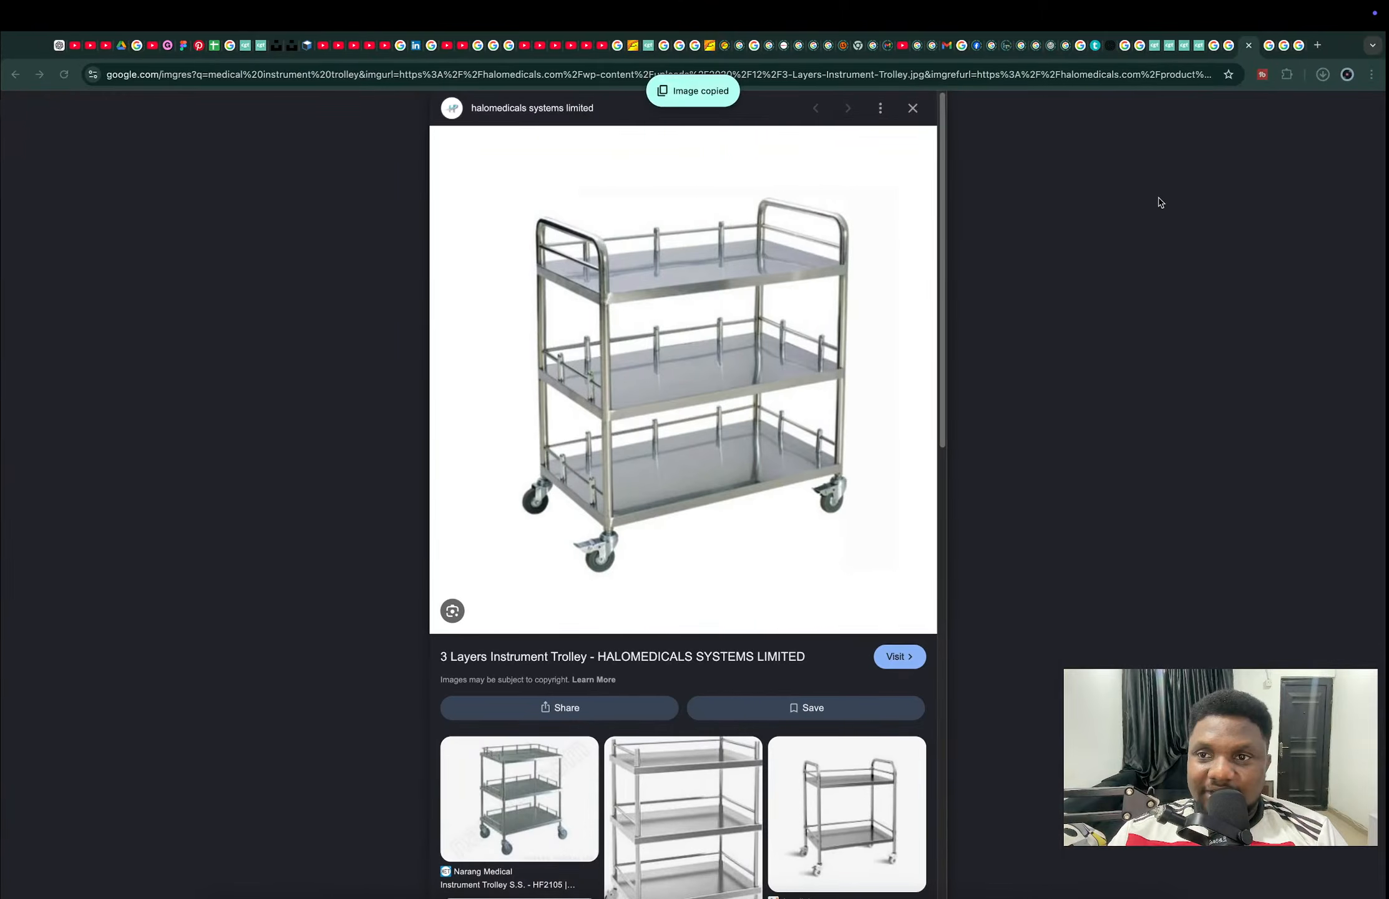
# Step: Copy the Nawewee Marketplace two-layer trolley image, paste it into PureRef, enlarge it and place it beside the lower three-layer trolley
pyautogui.press('Right')
pyautogui.rightClick(750, 228)
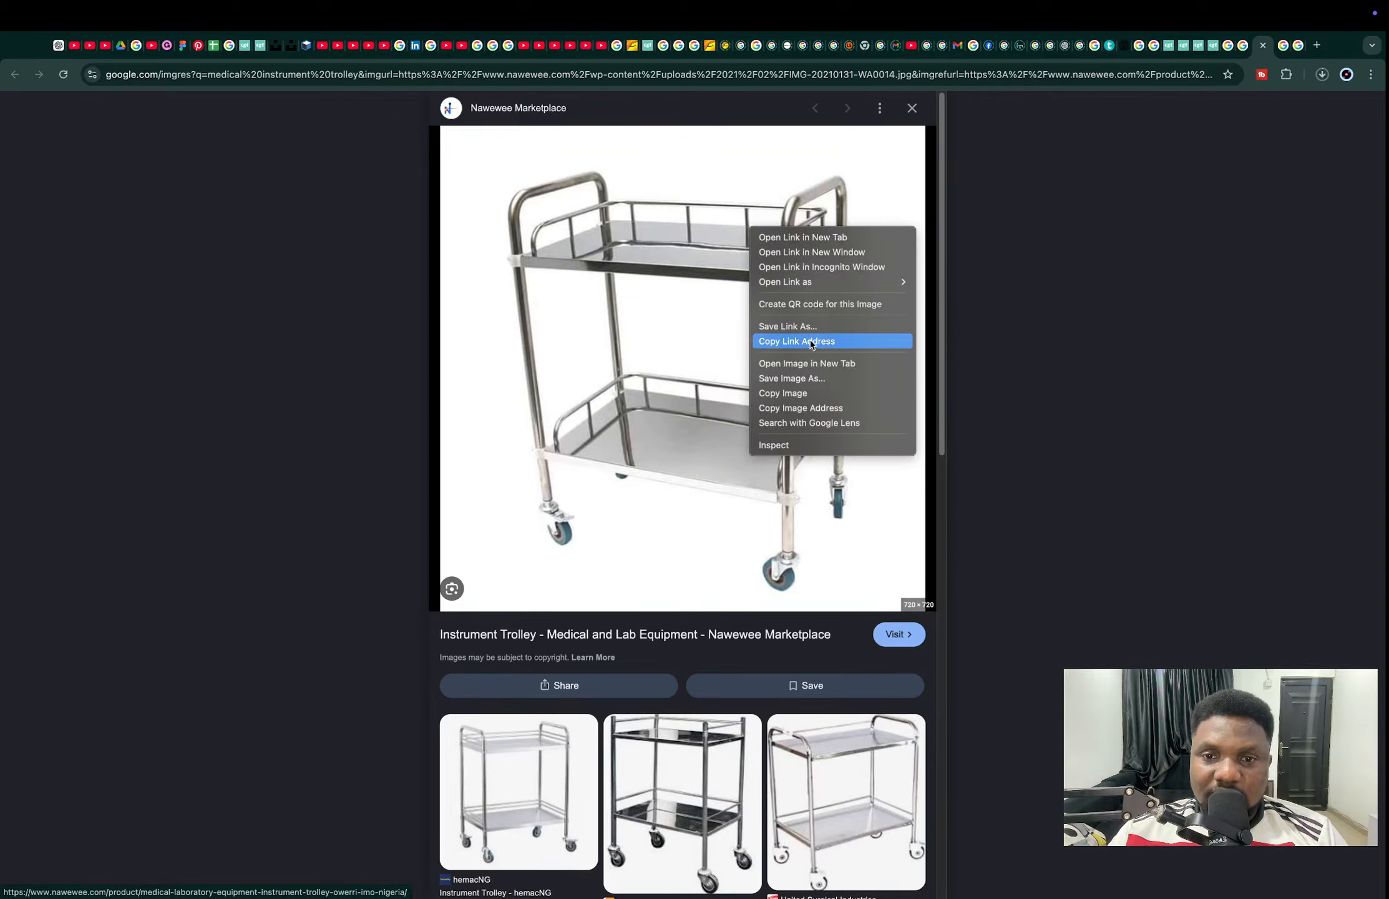
pyautogui.click(809, 393)
pyautogui.hotkey('ctrl', 'Left')
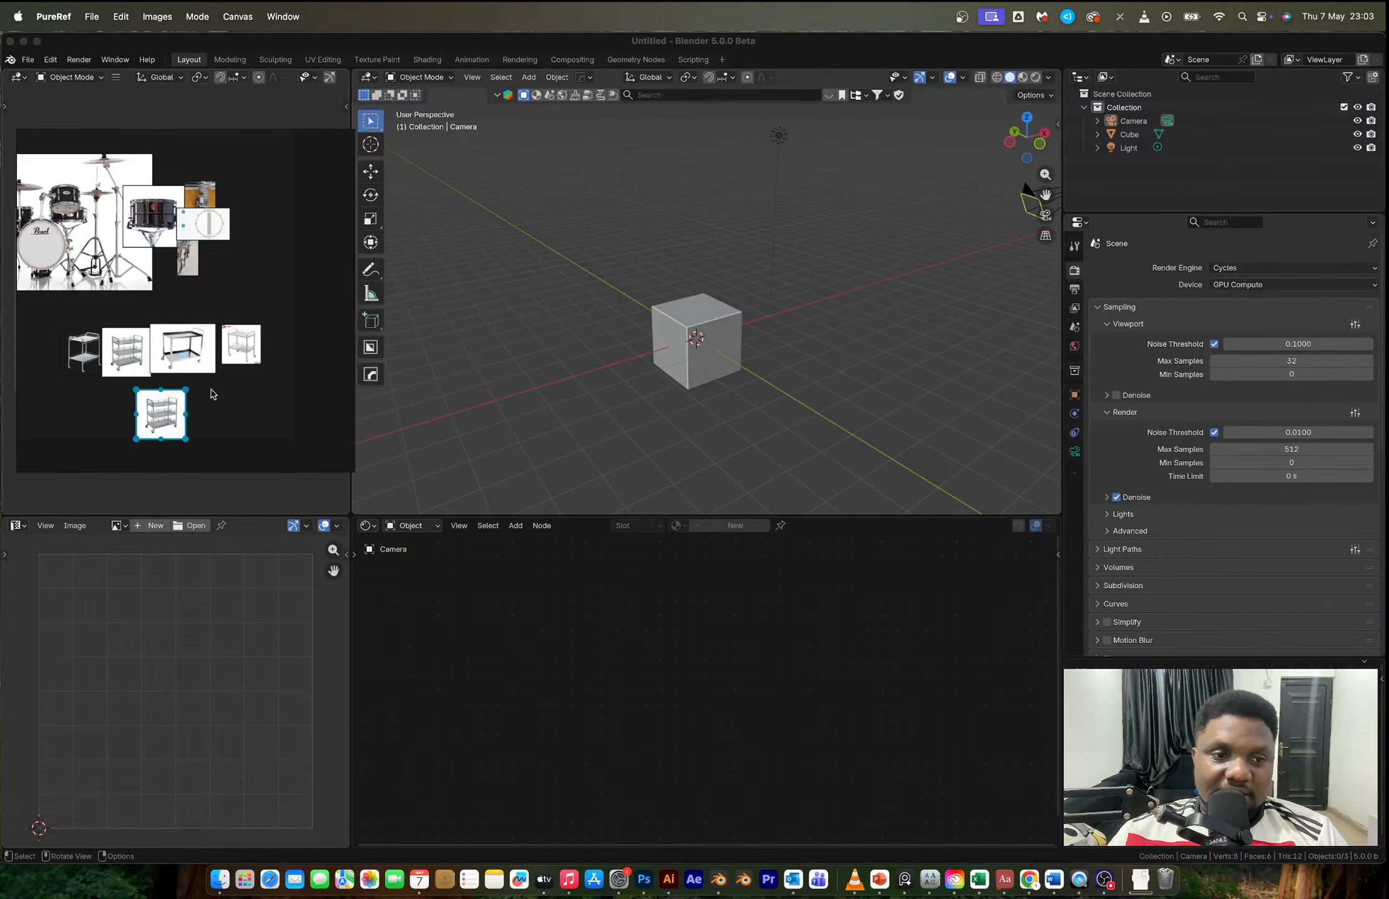
pyautogui.click(211, 393)
pyautogui.press('super+v')
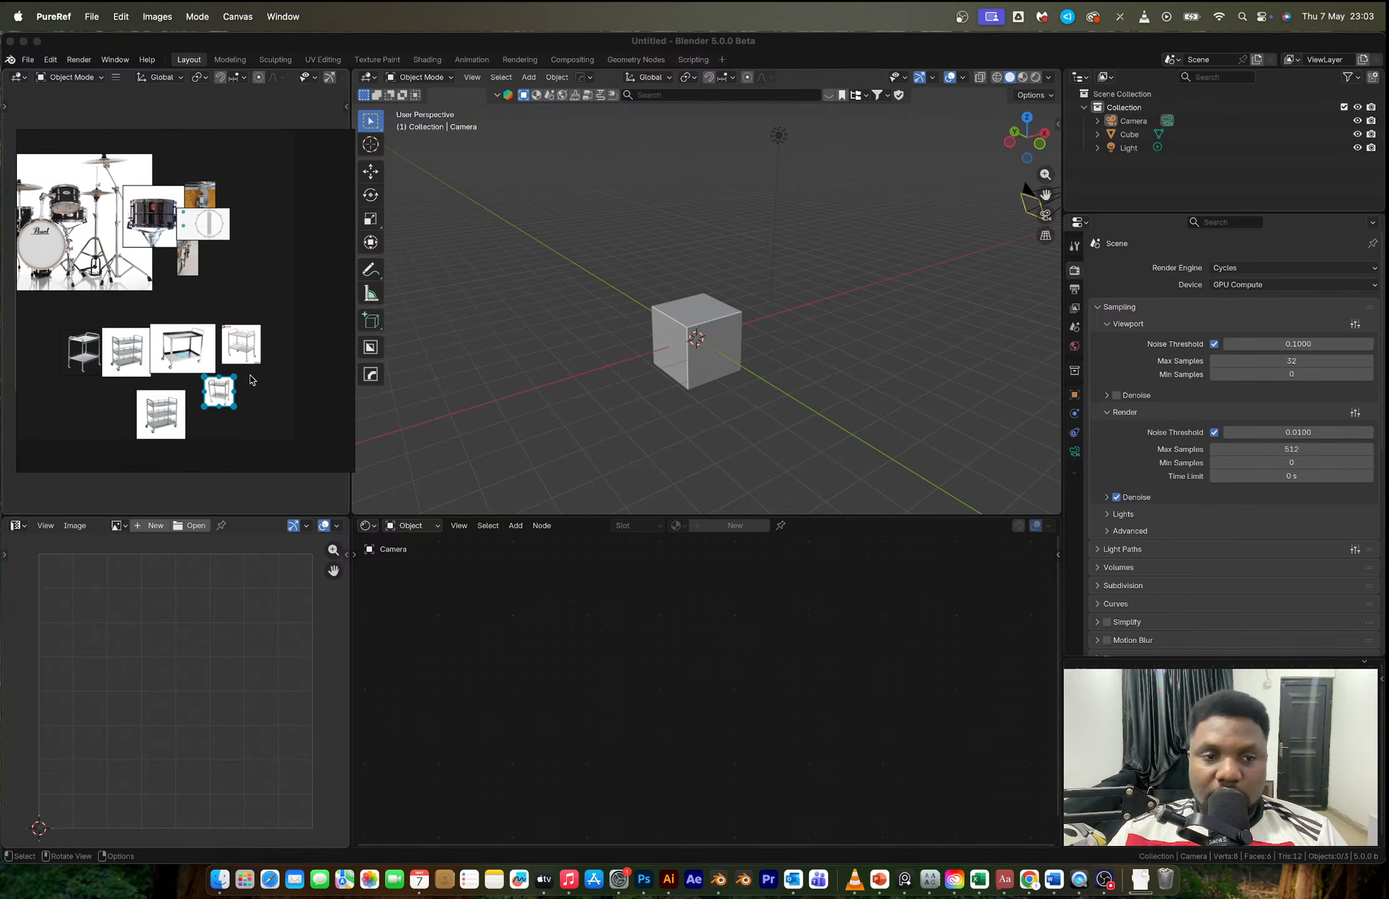
pyautogui.moveTo(235, 408); pyautogui.dragTo(263, 440)
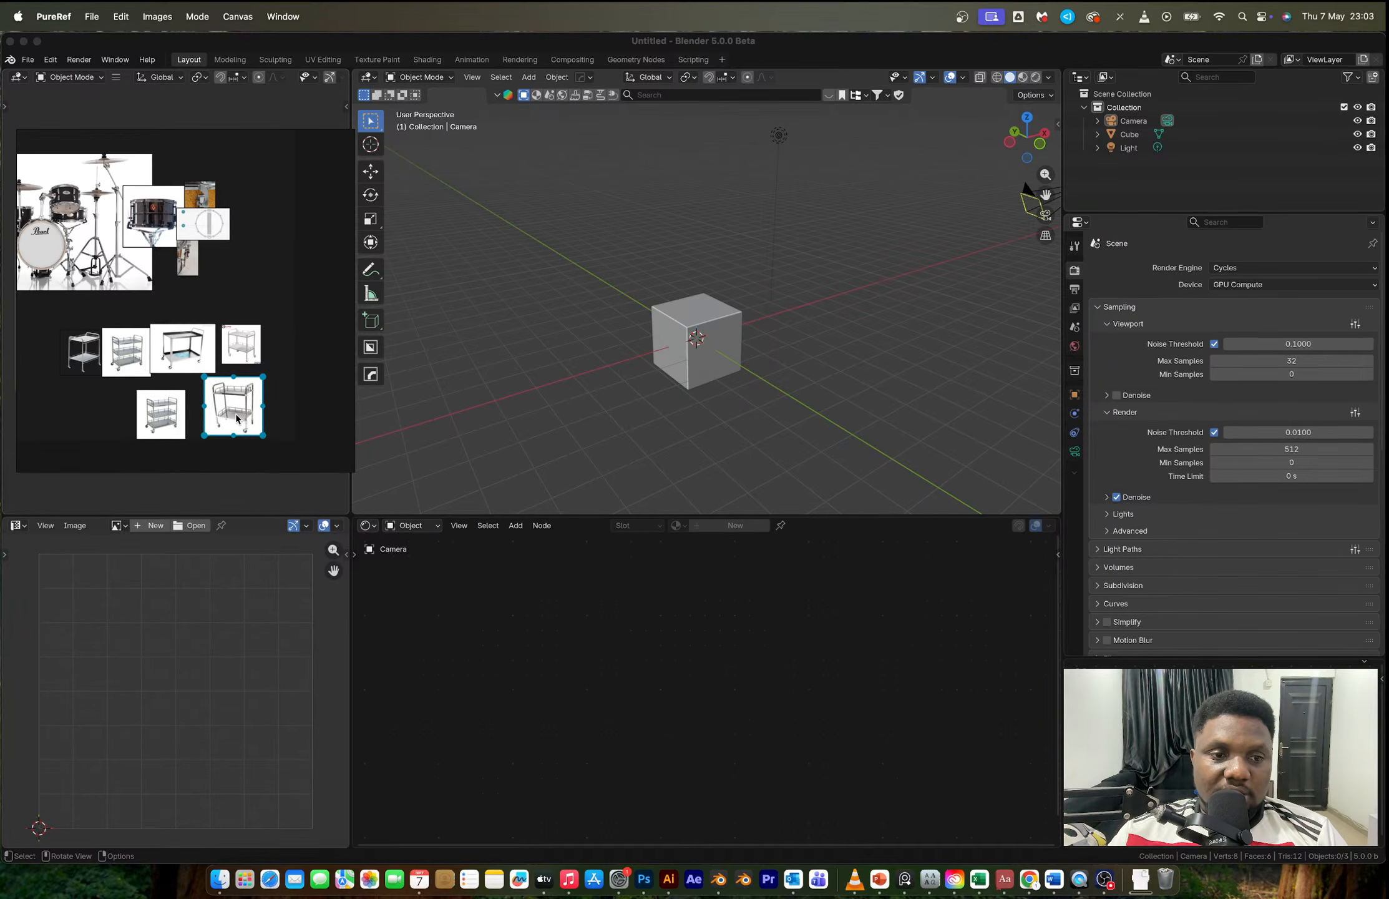
# Step: Return to the browser and close the remaining trolley preview tabs and the mech machine addon search tab
pyautogui.hotkey('ctrl', 'Right')
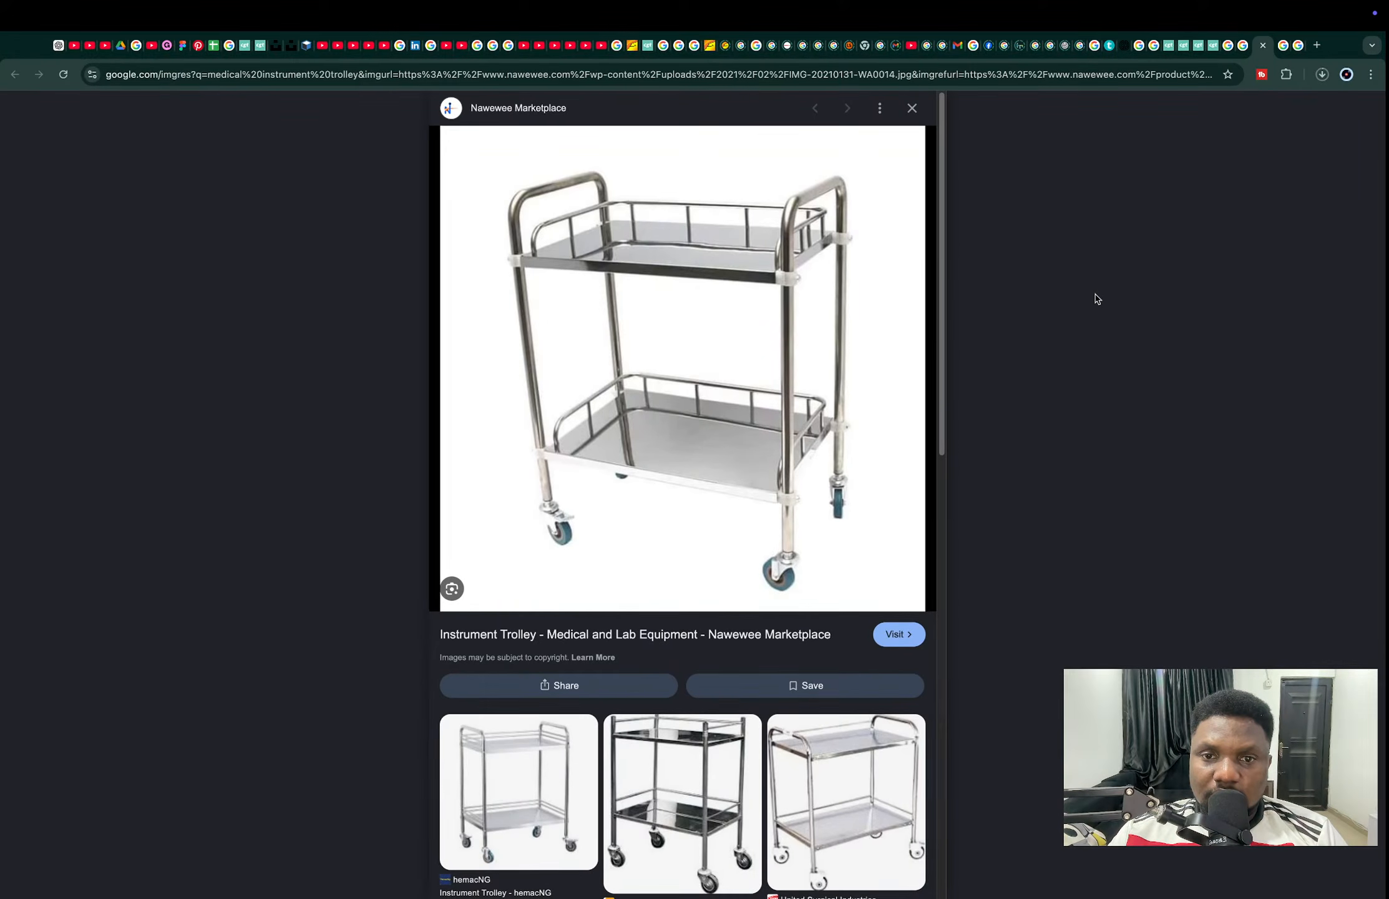
pyautogui.press('super+w')
pyautogui.rightClick(778, 335)
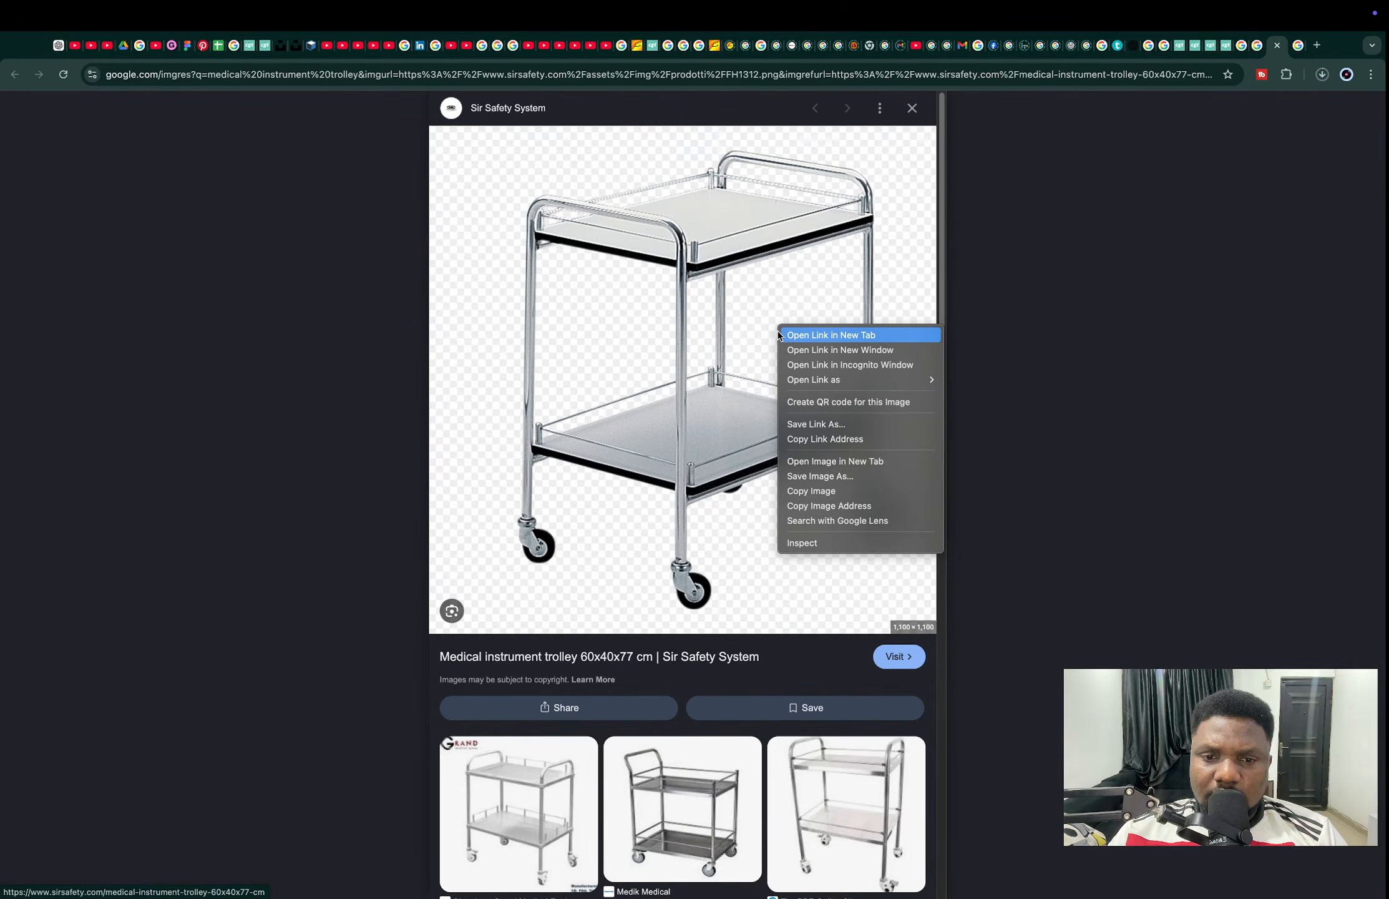
pyautogui.click(805, 335)
pyautogui.press('super+w')
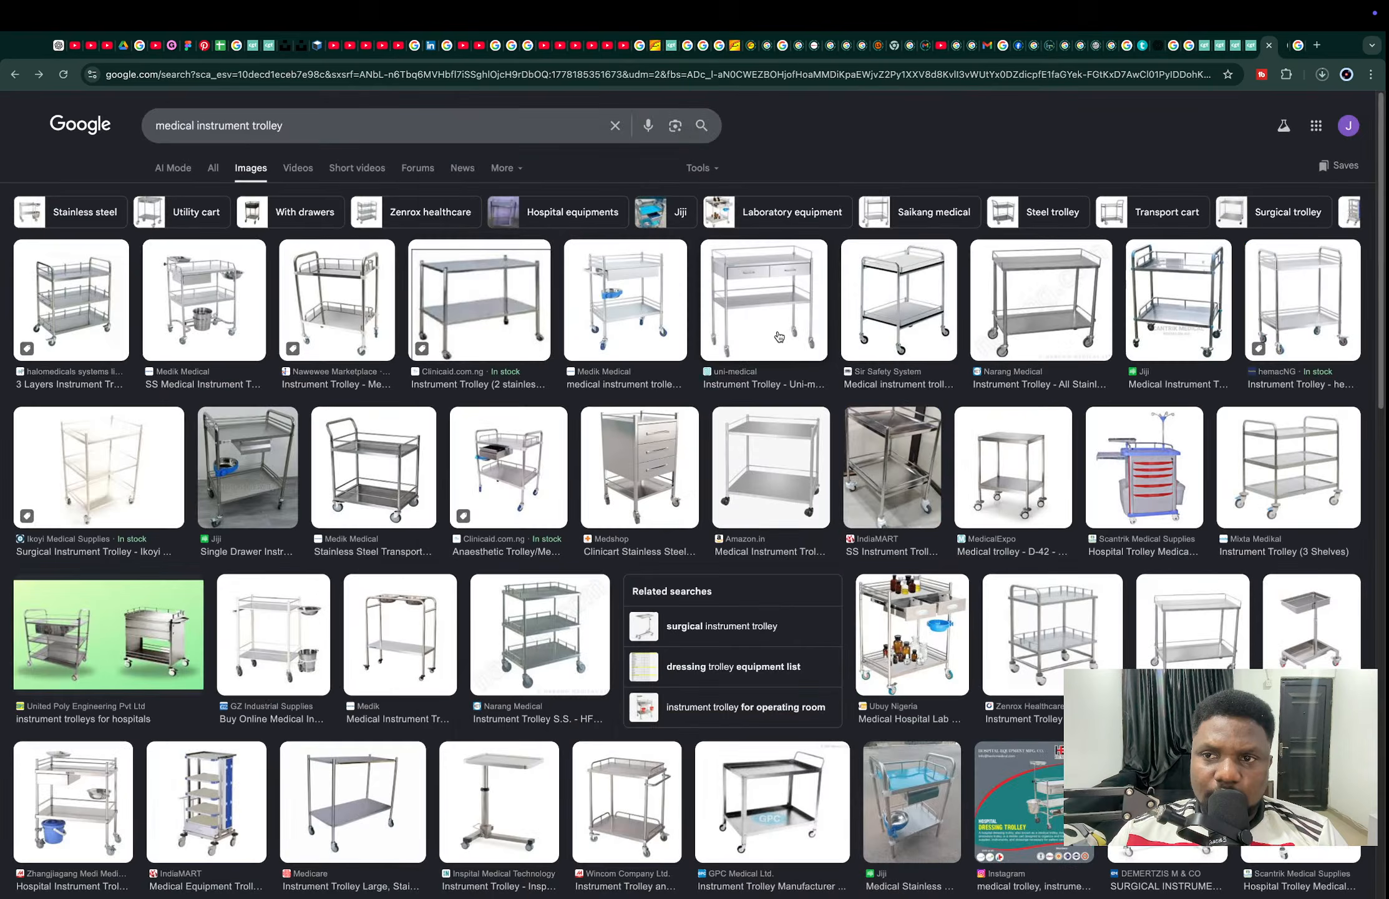
pyautogui.click(1295, 47)
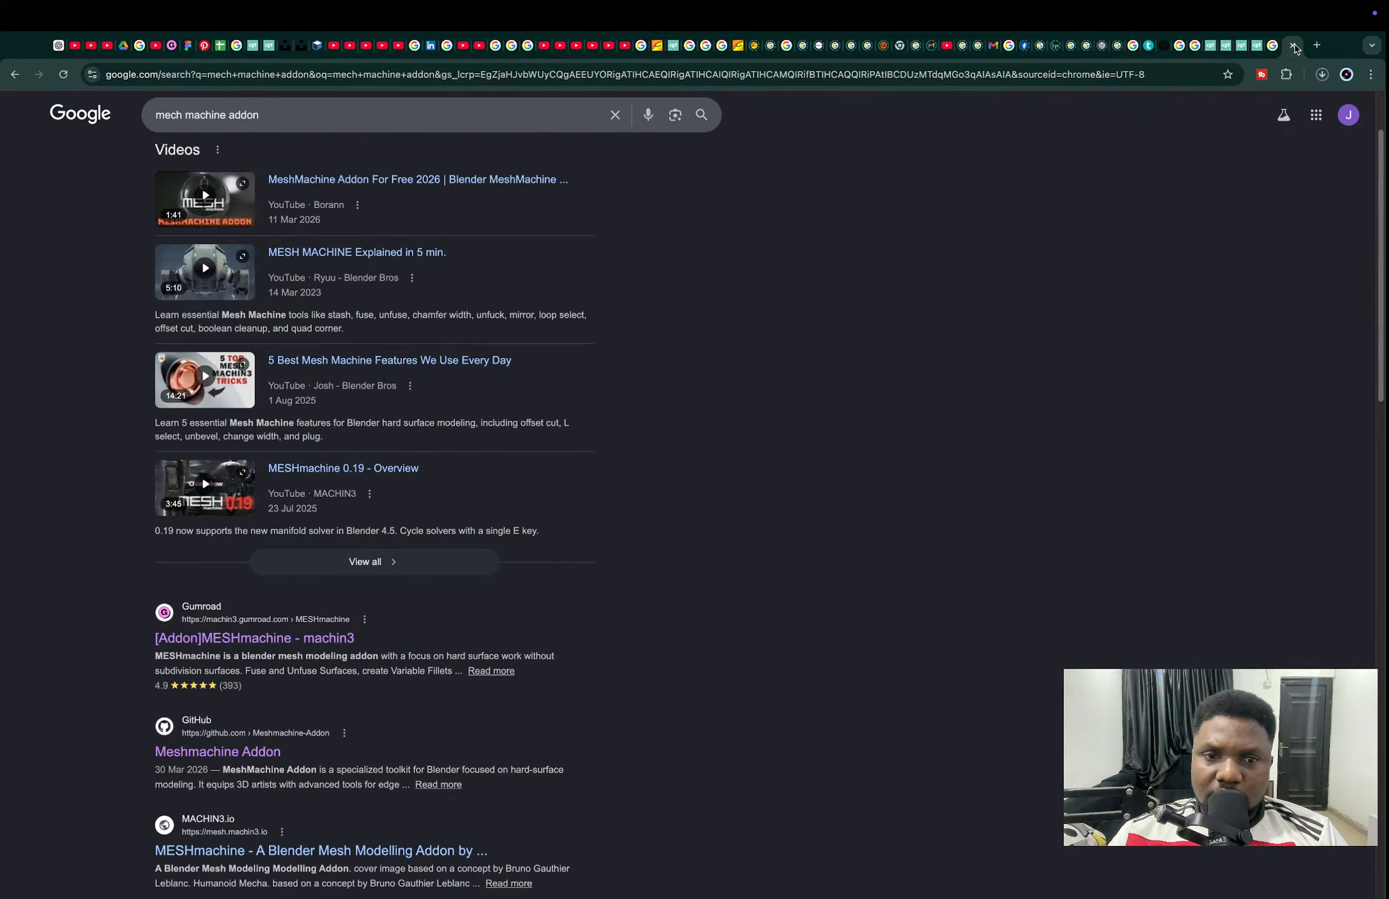
pyautogui.press('super+w')
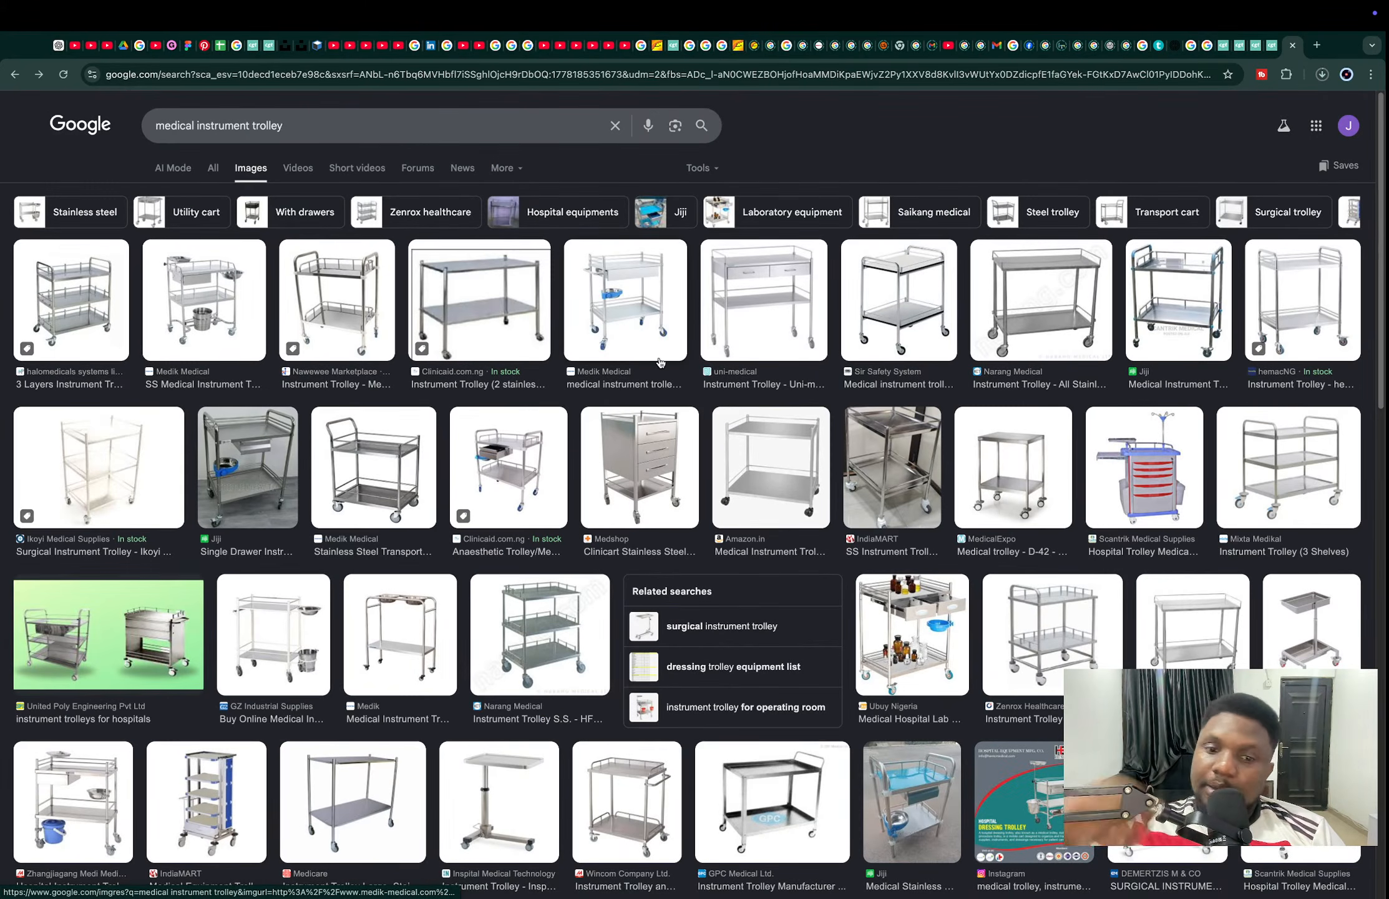
# Step: Switch back to PureRef beside Blender and frame the chrome two-shelf trolley on the black background
pyautogui.hotkey('ctrl', 'Left')
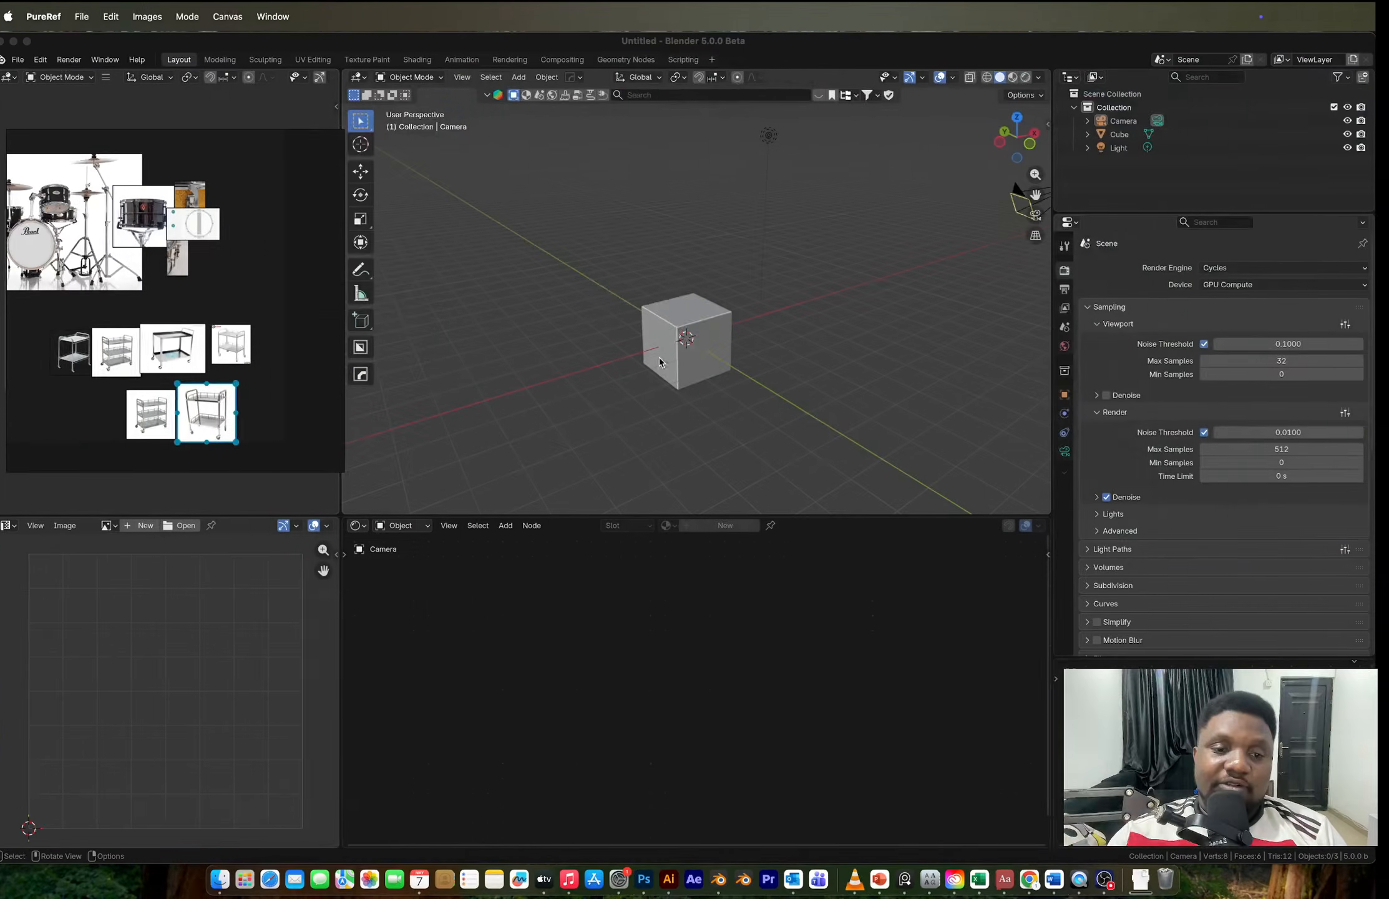
pyautogui.scroll(8, 62, 345)
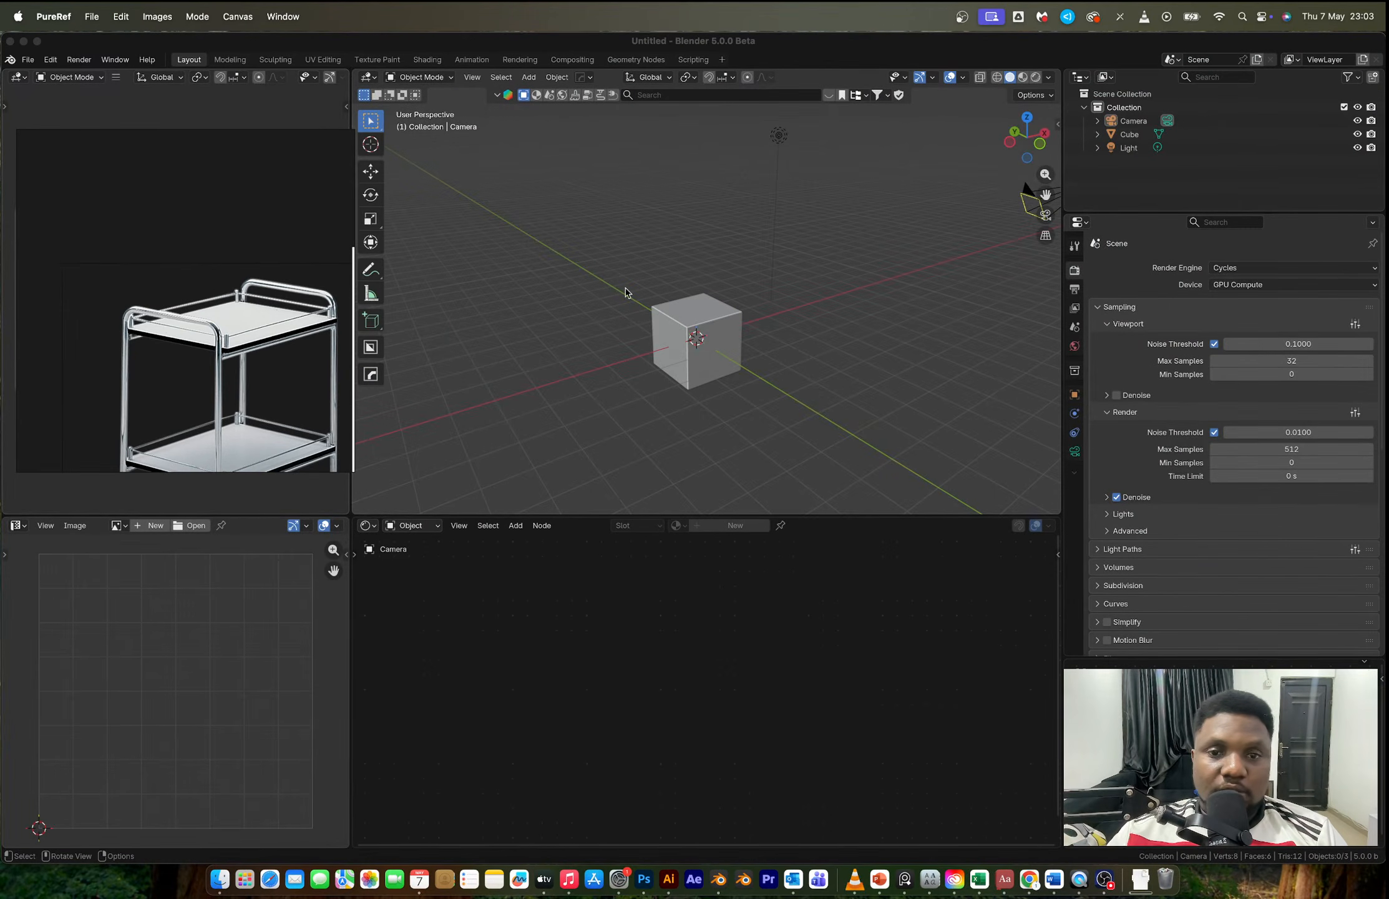
pyautogui.scroll(-8, 740, 331)
pyautogui.scroll(5, 740, 331)
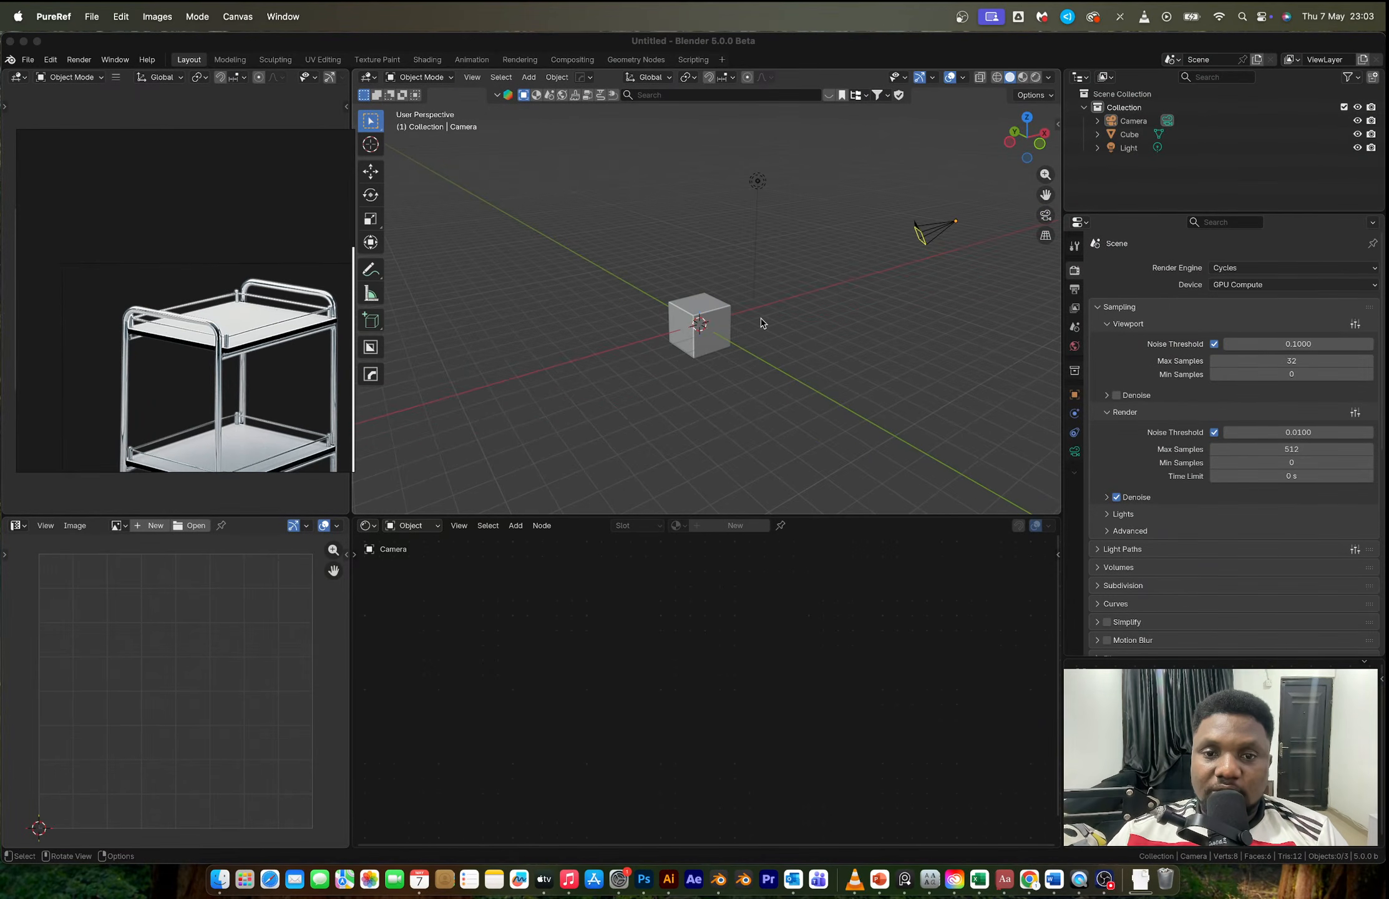
# Step: Delete all default objects from the Blender scene and add a new cube mesh
pyautogui.click(761, 323)
pyautogui.press('a')
pyautogui.press('Delete')
pyautogui.hotkey('shift', 'a')
pyautogui.moveTo(760, 323)
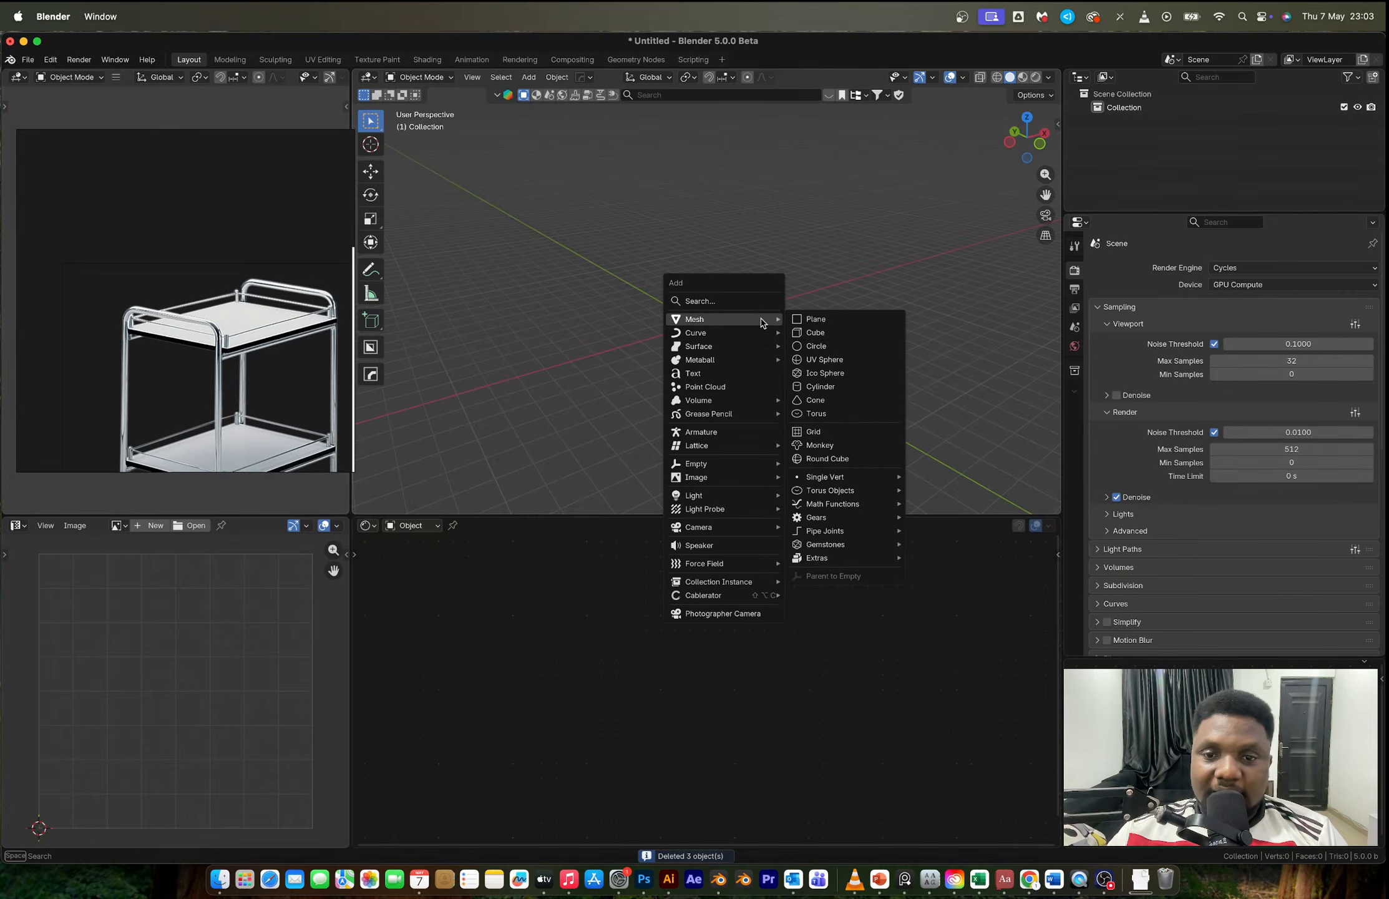
pyautogui.click(815, 333)
# Step: Raise the cube's geometry 1 m along Z in Edit Mode and return to Object Mode
pyautogui.press('Tab')
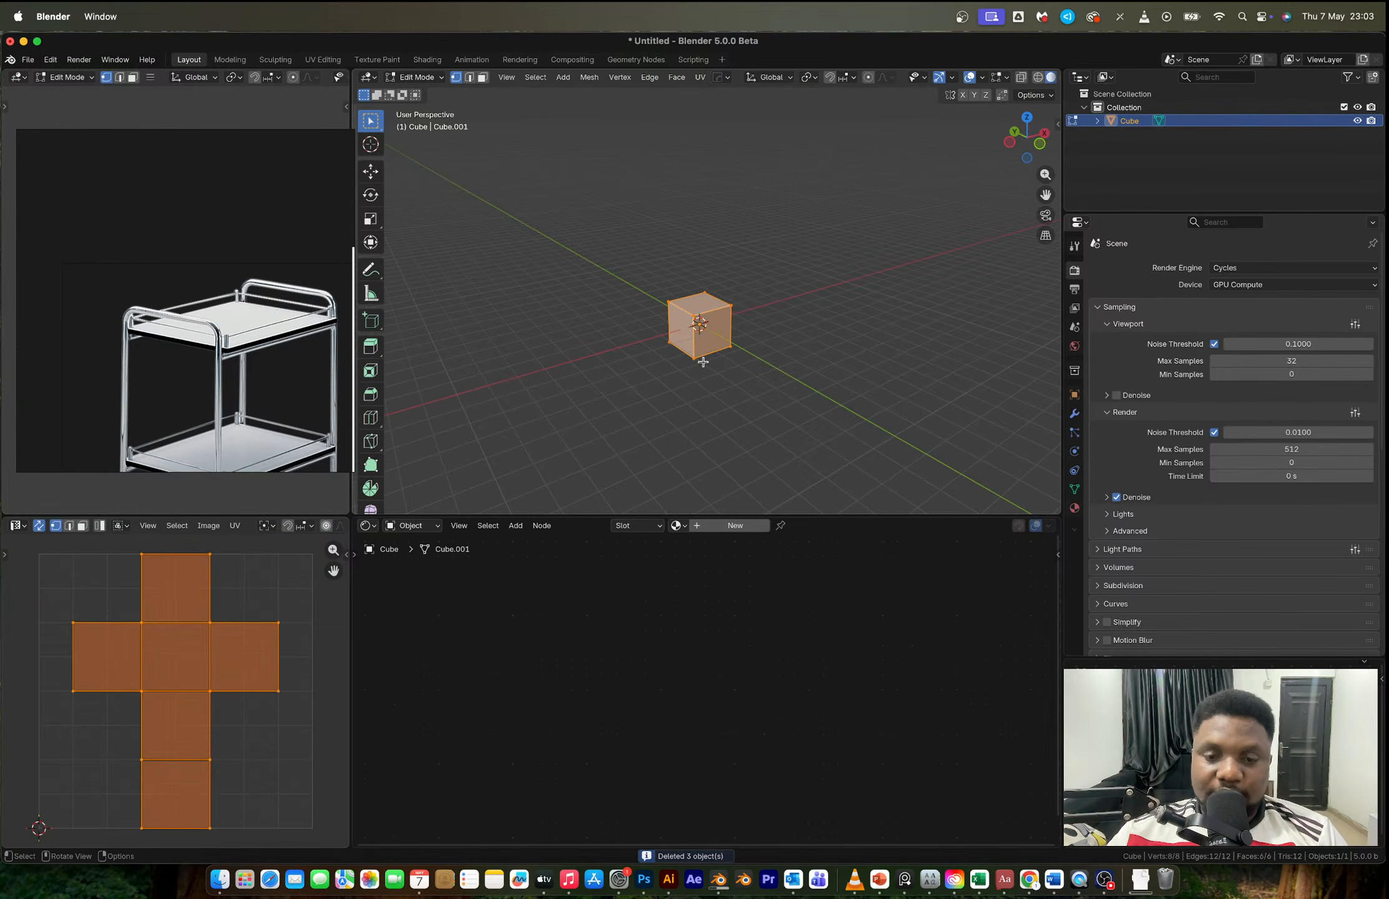
pyautogui.write('gz1')
pyautogui.press('Return')
pyautogui.press('Tab')
# Step: Change the Shader Editor area to the Asset Browser, add the Polygon.005 human figure and reset its location to the world origin
pyautogui.moveTo(743, 384)
pyautogui.mouseDown(button='middle')
pyautogui.moveTo(689, 337)
pyautogui.moveTo(755, 394)
pyautogui.mouseUp(button='middle')
pyautogui.click(368, 525)
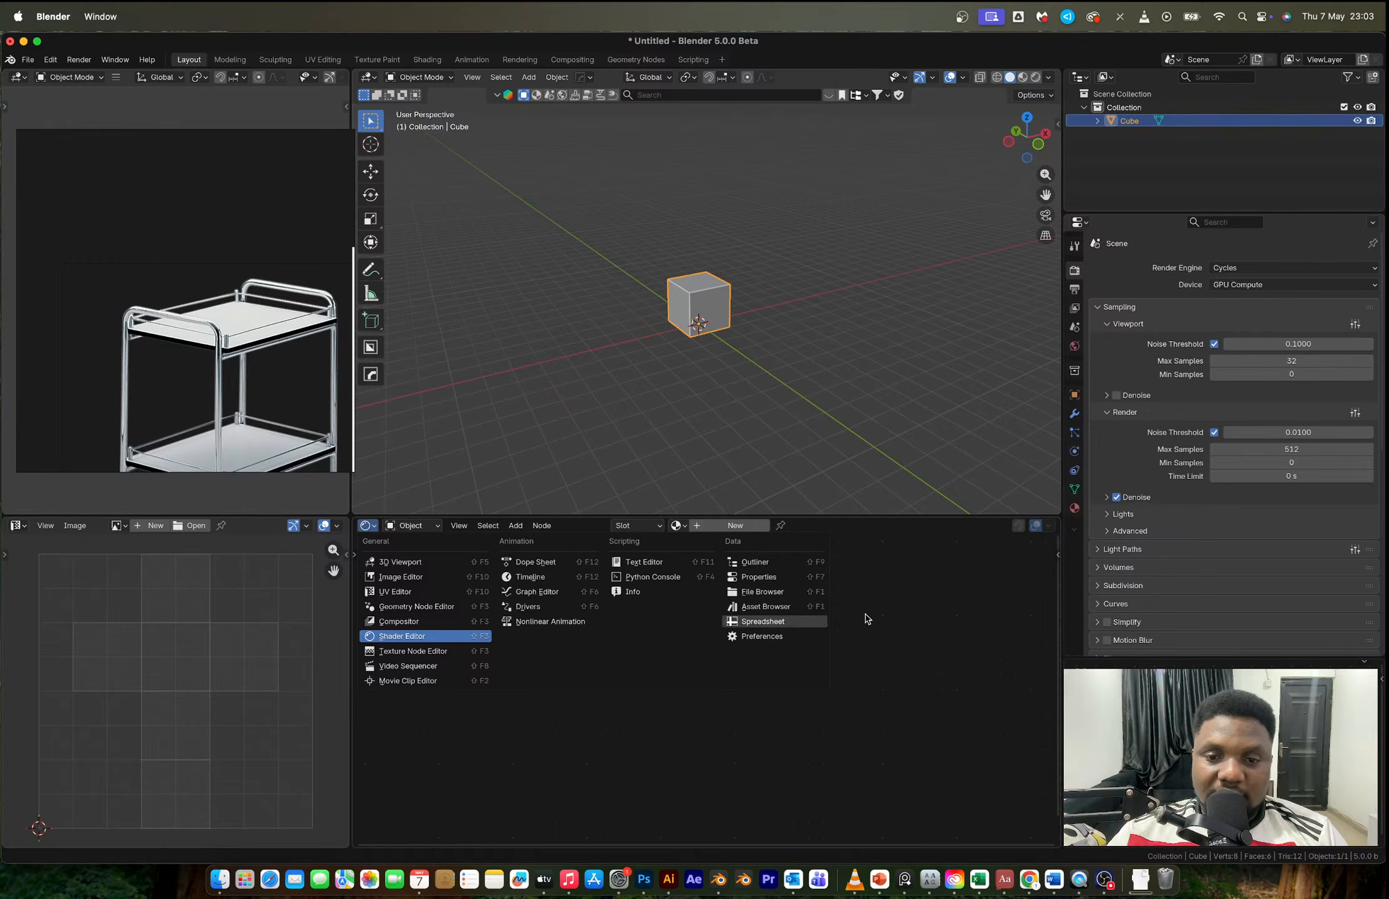
pyautogui.click(789, 602)
pyautogui.moveTo(912, 578); pyautogui.dragTo(800, 386)
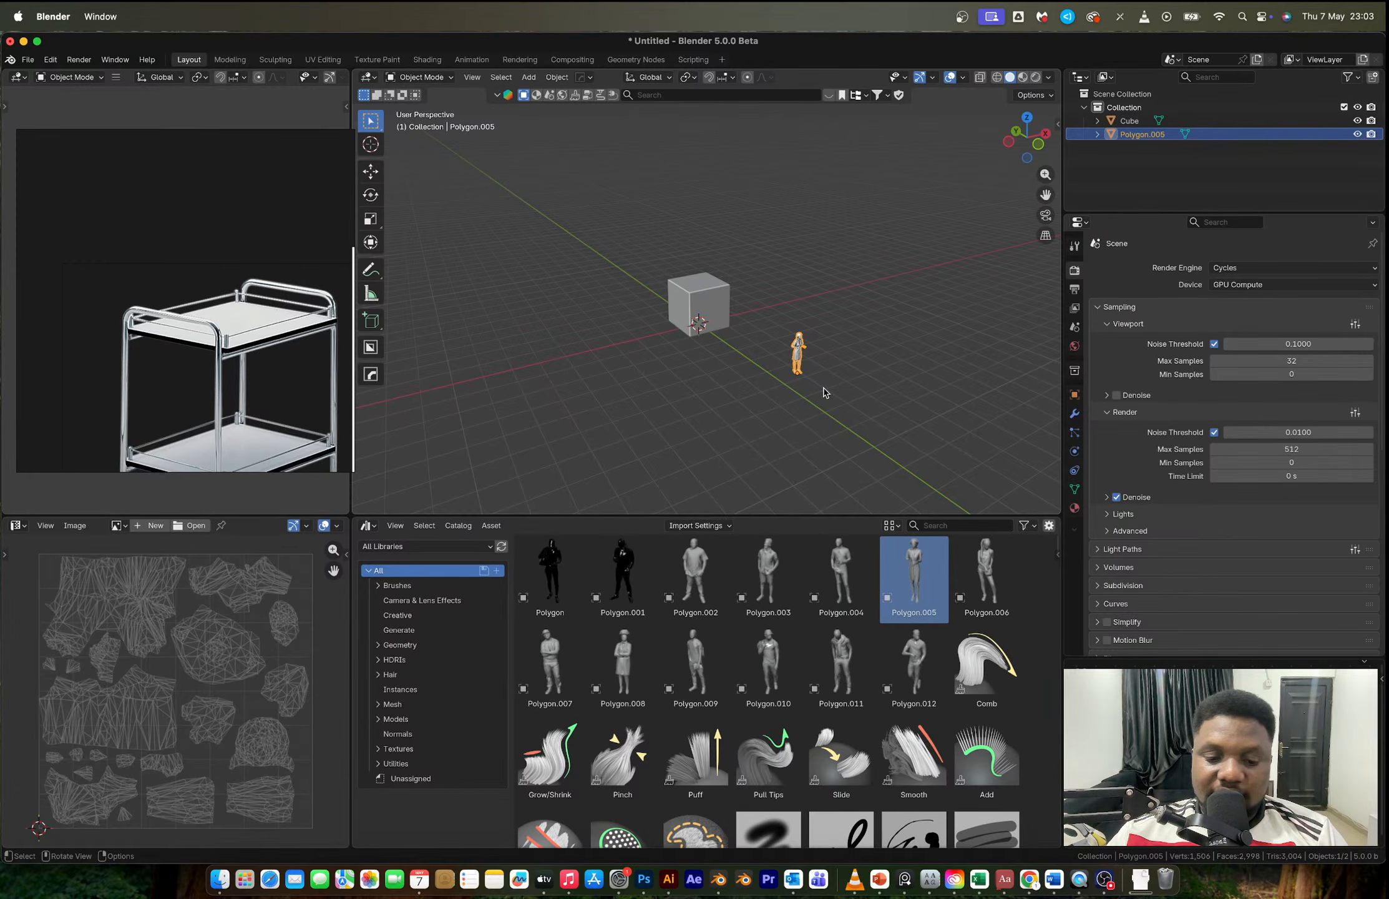
pyautogui.hotkey('alt', 'g')
# Step: Move the human figure along the X axis out of the cube to stand beside it
pyautogui.moveTo(769, 391); pyautogui.dragTo(720, 360, button='middle')
pyautogui.press('g')
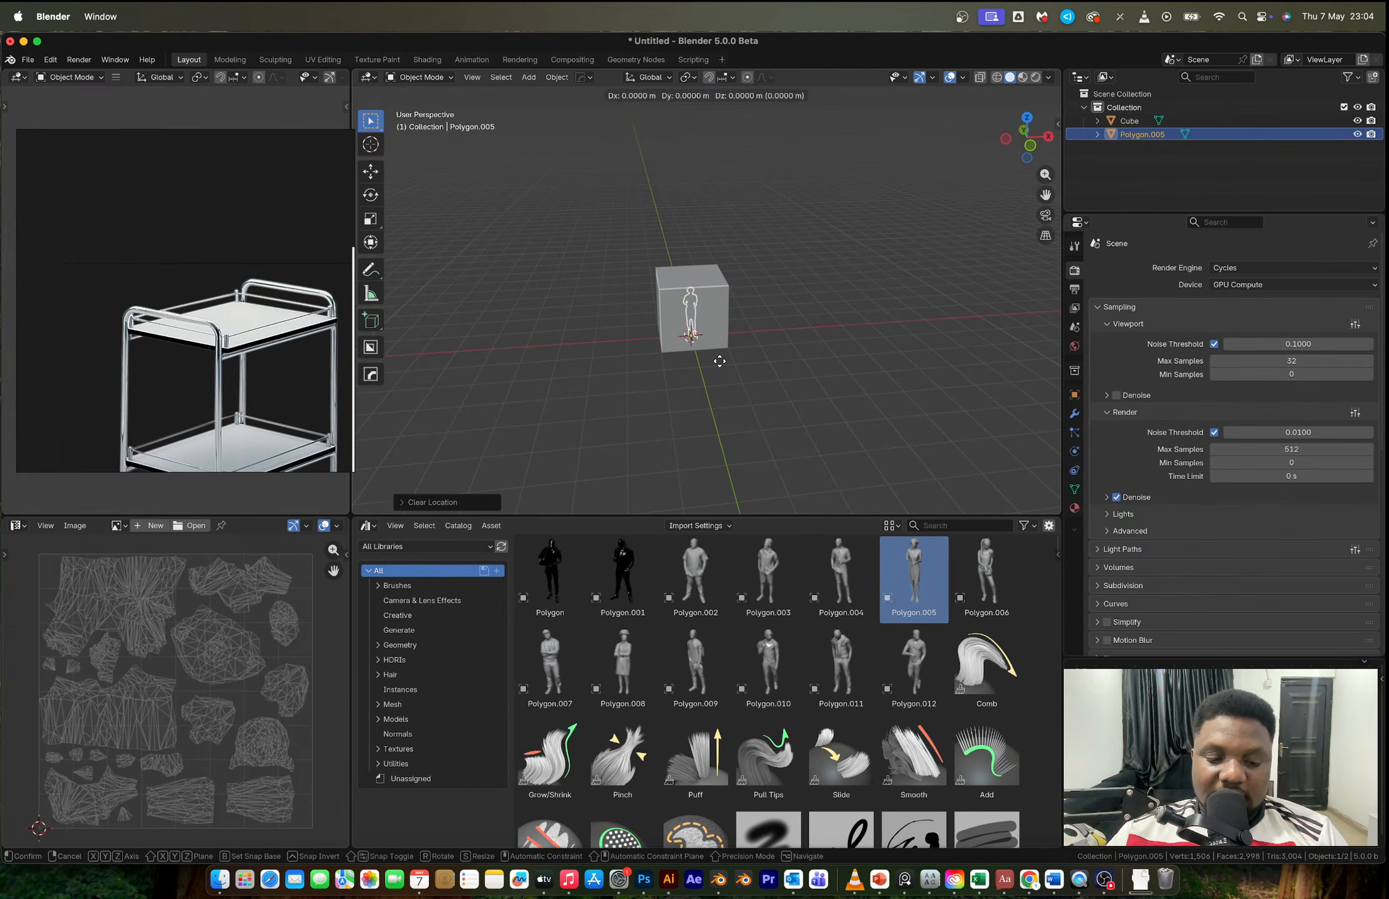
pyautogui.press('x')
pyautogui.click(837, 375)
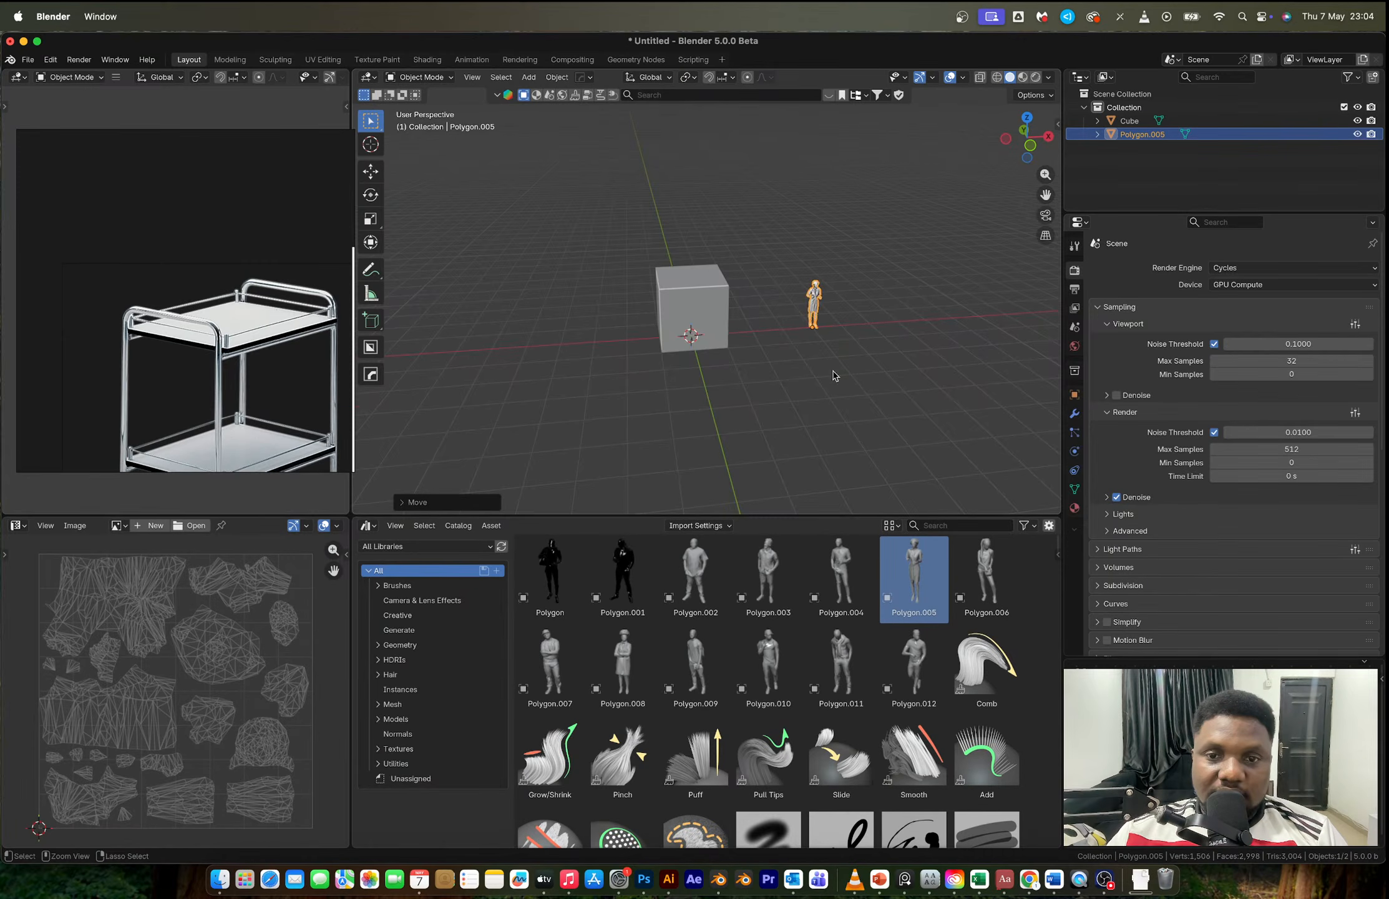
# Step: Scale the cube down uniformly to a small box relative to the human figure
pyautogui.scroll(3, 830, 353)
pyautogui.moveTo(830, 349); pyautogui.dragTo(704, 329, button='middle')
pyautogui.click(704, 328)
pyautogui.press('s')
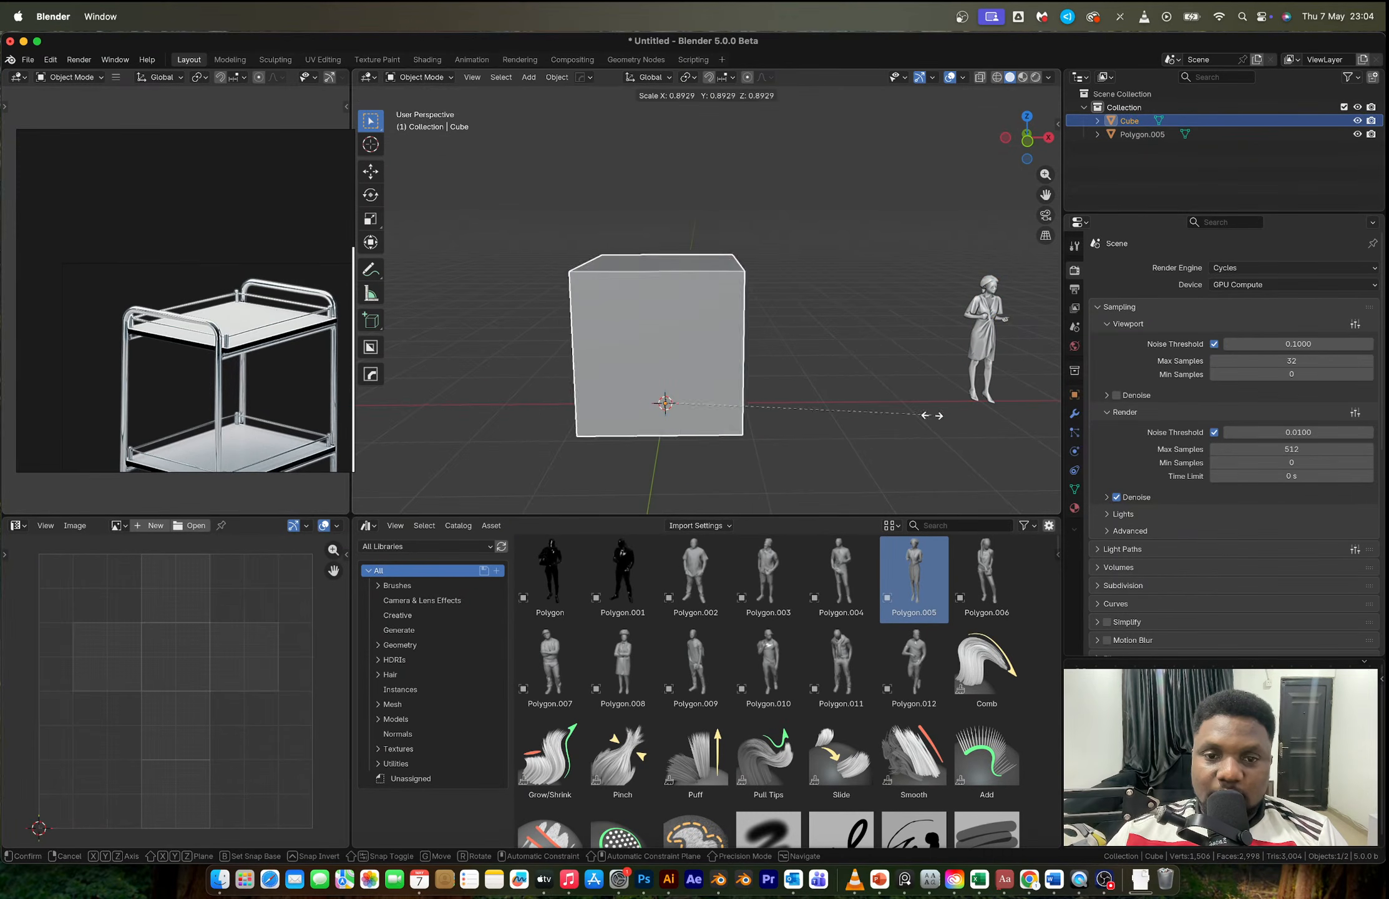
pyautogui.click(741, 384)
# Step: Move the human figure along the X axis close to the reduced cube for a size comparison
pyautogui.click(982, 326)
pyautogui.press('g')
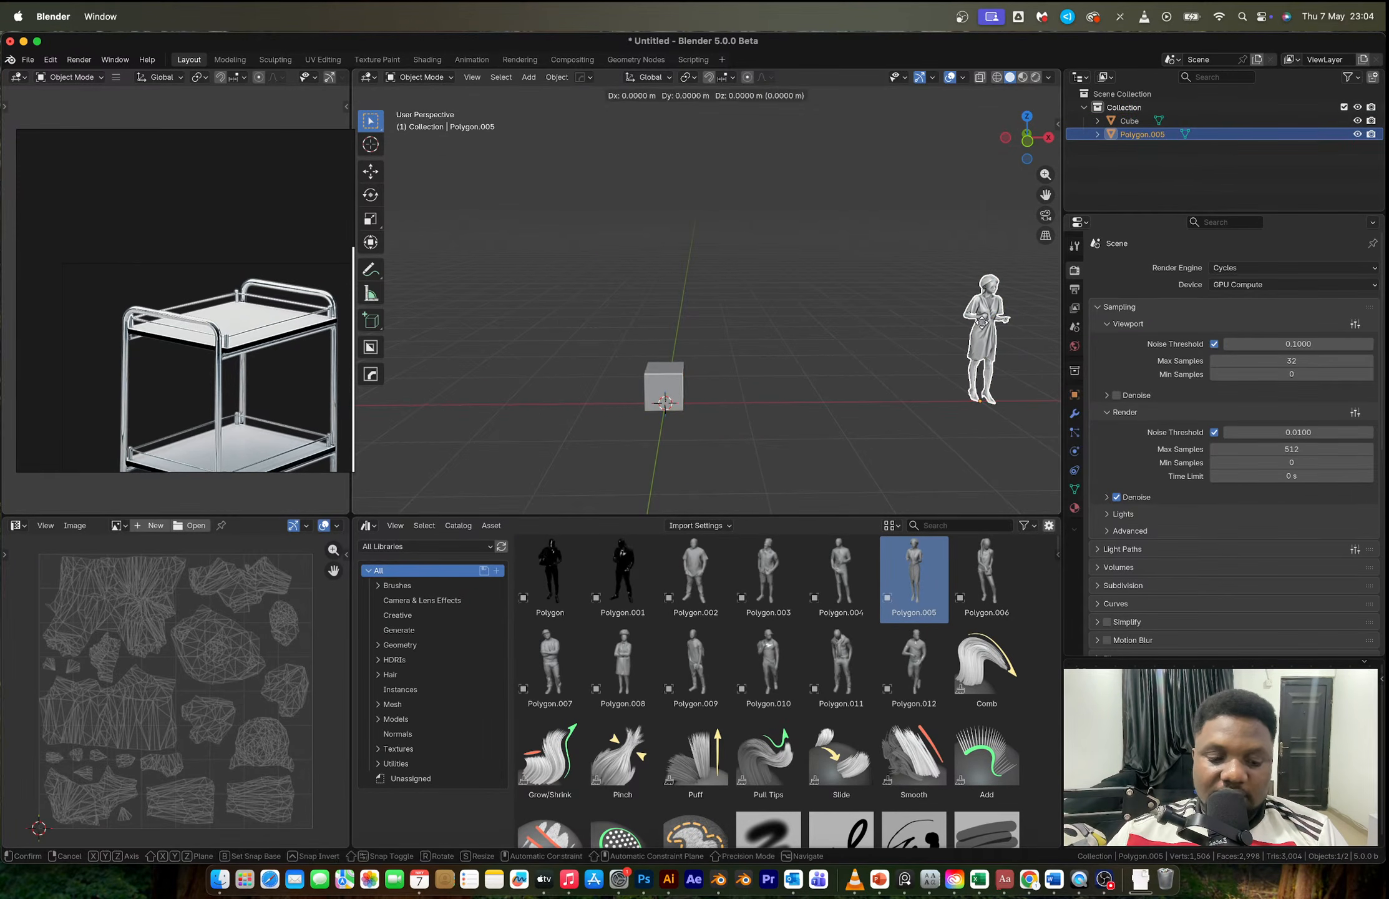
pyautogui.press('x')
pyautogui.click(743, 330)
pyautogui.scroll(3, 707, 407)
# Step: Resize the cube along Z against the human figure, and move it well away from the figure along the negative X axis
pyautogui.moveTo(707, 404); pyautogui.dragTo(742, 340, button='middle')
pyautogui.keyDown('shift'); pyautogui.moveTo(741, 450); pyautogui.dragTo(732, 406, button='middle'); pyautogui.keyUp('shift')
pyautogui.click(639, 416)
pyautogui.press('s')
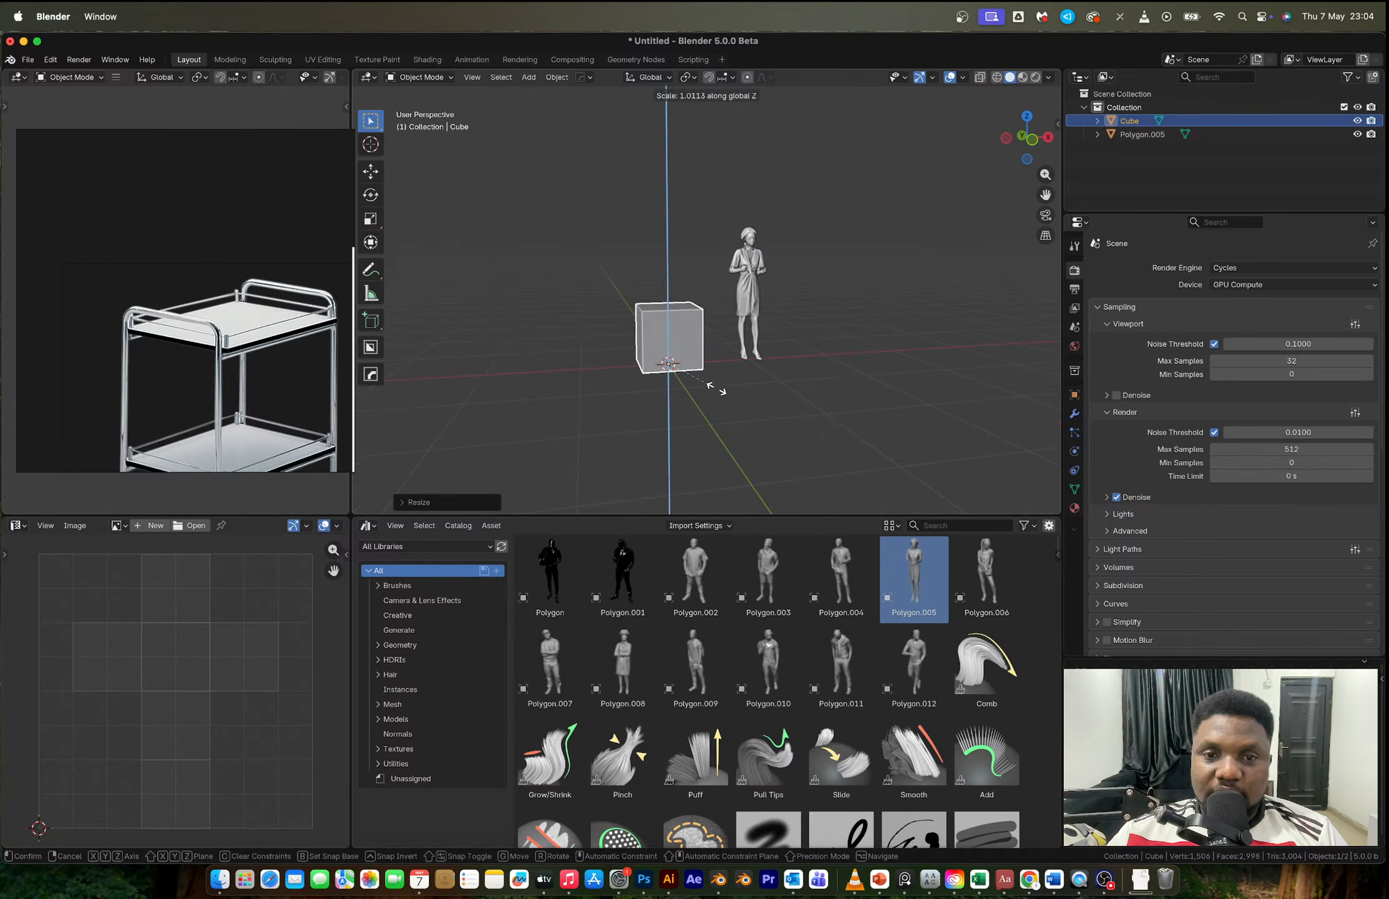
pyautogui.click(721, 398)
pyautogui.moveTo(720, 397); pyautogui.dragTo(735, 365, button='middle')
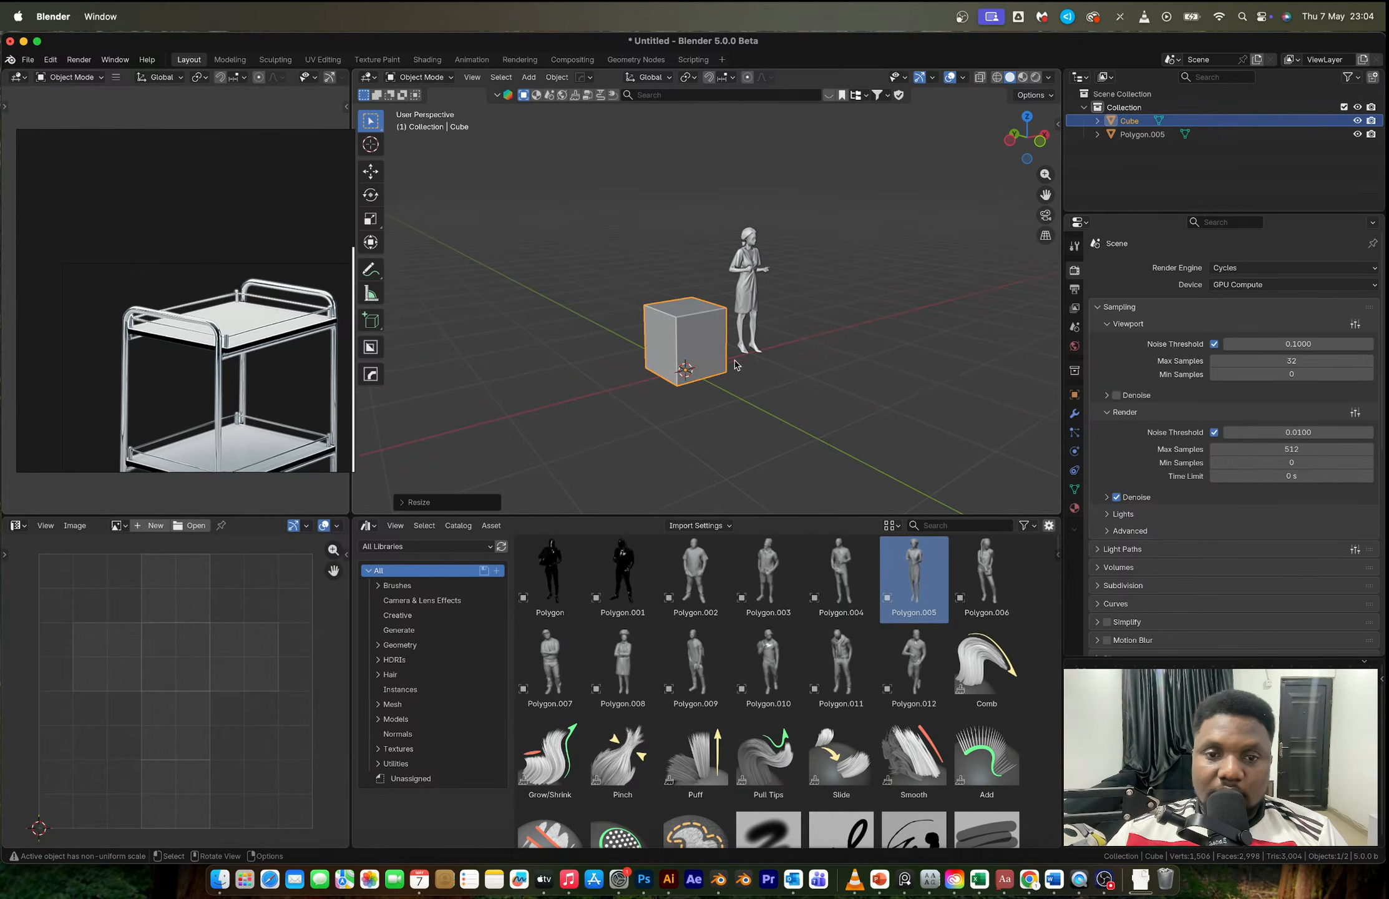
pyautogui.press('g')
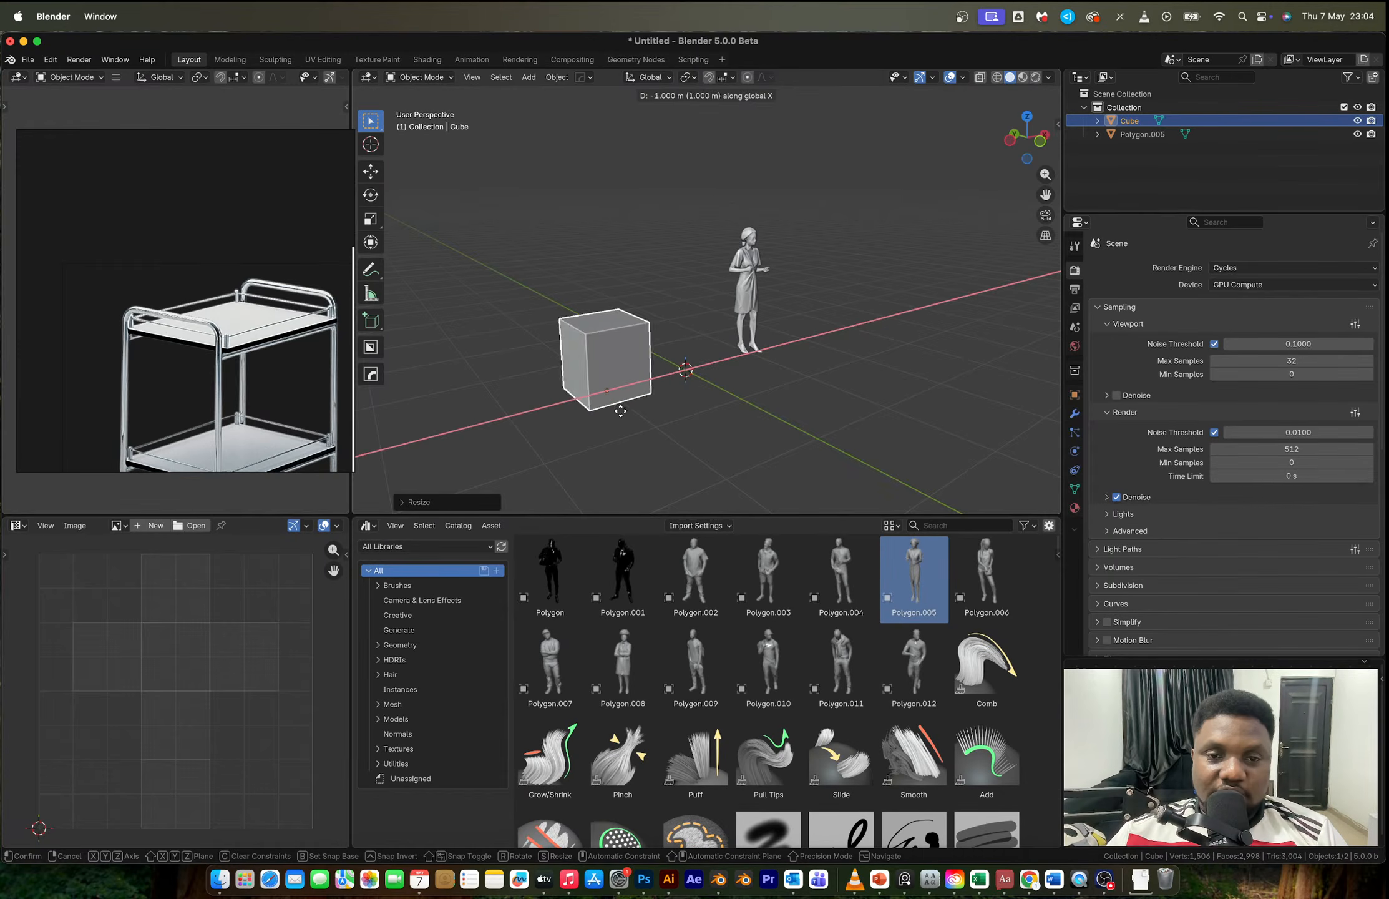
pyautogui.click(486, 471)
# Step: Bring the whole trolley reference into view, add a second cube at the world origin and scale it down uniformly
pyautogui.moveTo(224, 357); pyautogui.dragTo(175, 240, button='middle')
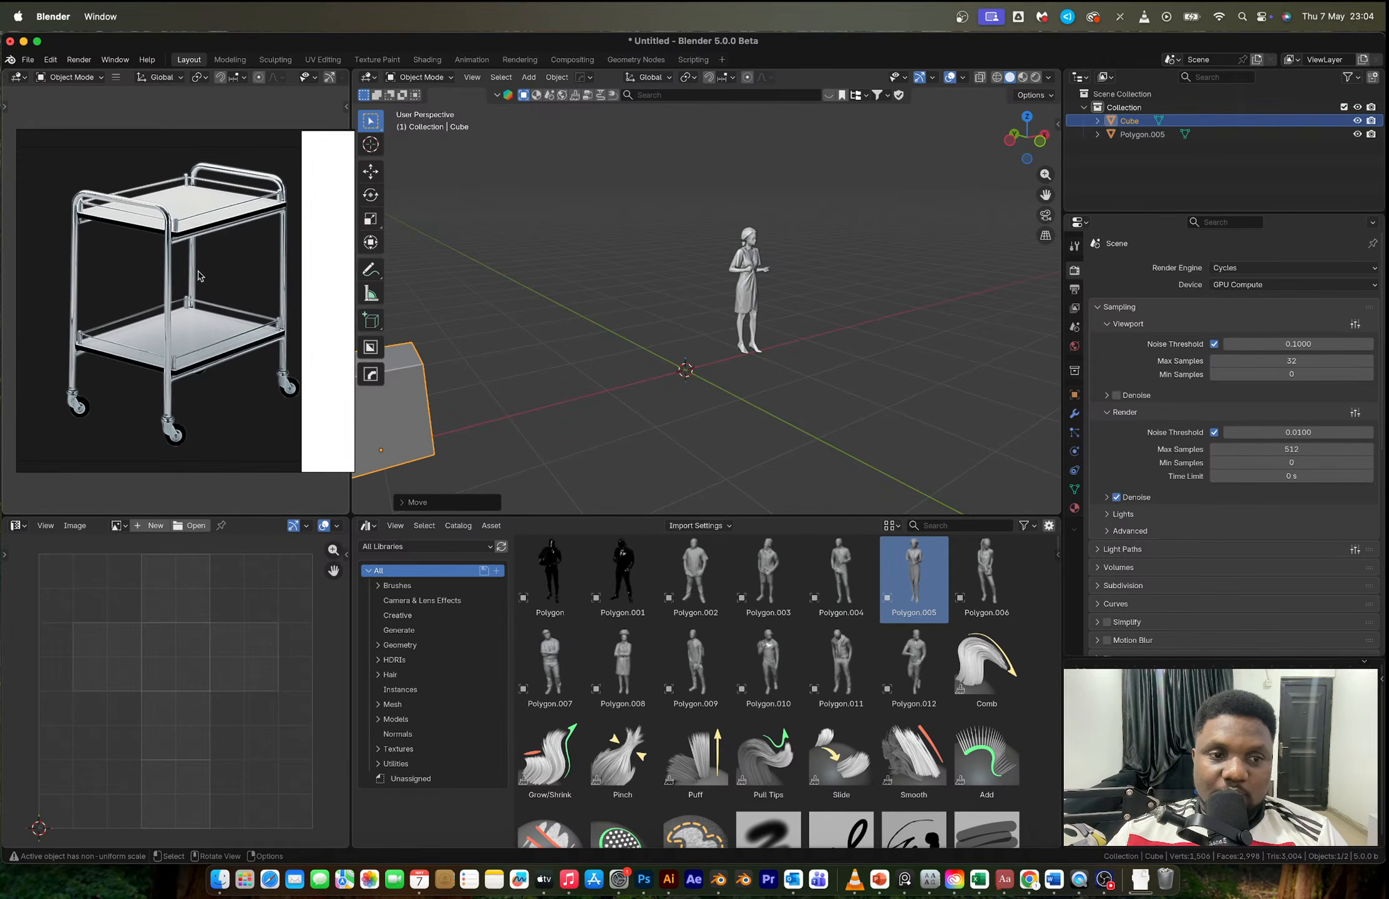
pyautogui.scroll(1, 688, 367)
pyautogui.keyDown('shift'); pyautogui.moveTo(687, 366); pyautogui.dragTo(706, 296, button='middle'); pyautogui.keyUp('shift')
pyautogui.hotkey('shift', 'a')
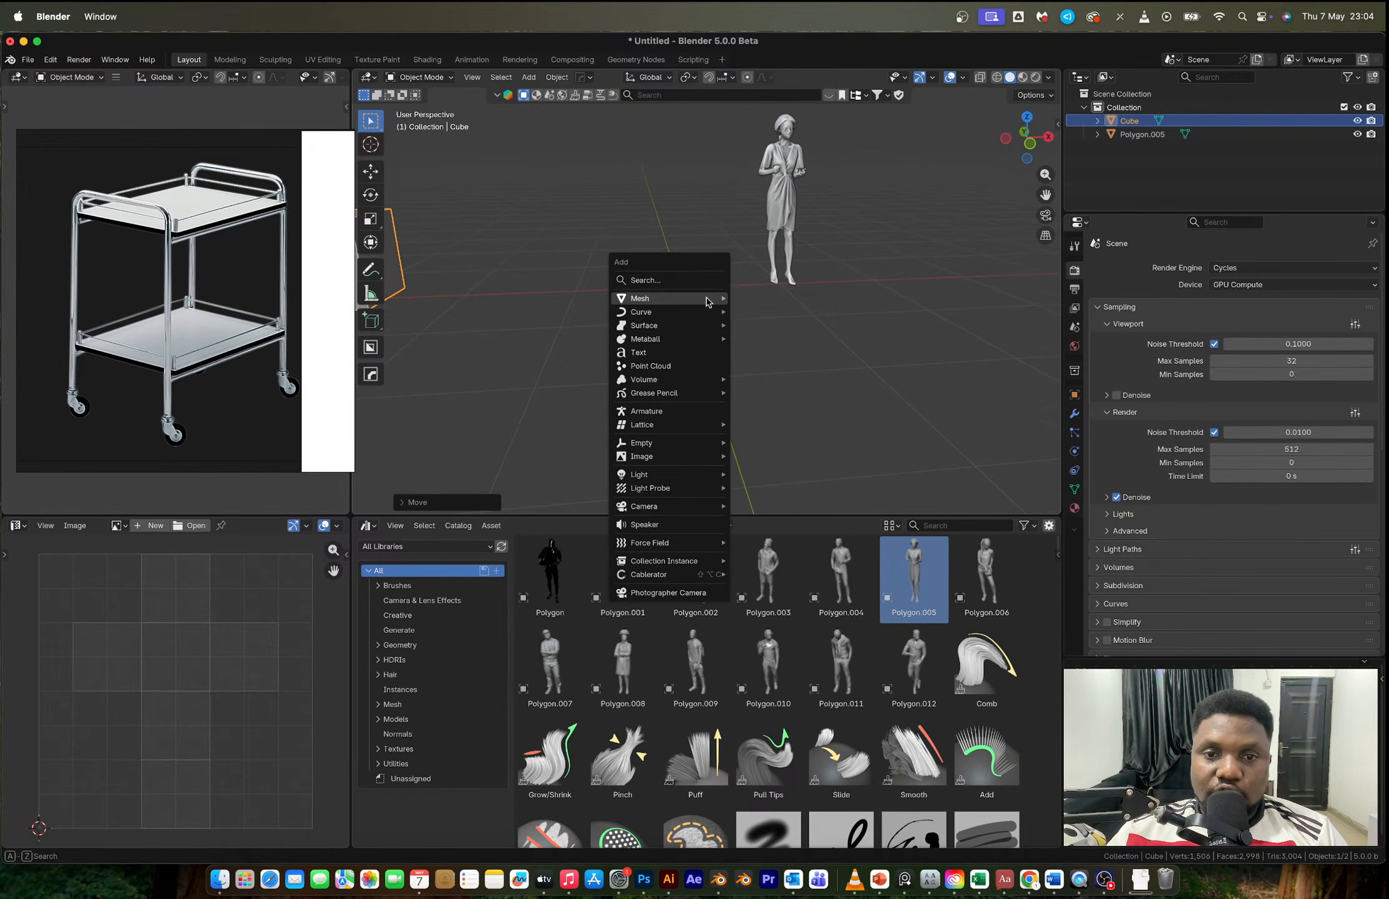
pyautogui.moveTo(707, 297)
pyautogui.click(760, 312)
pyautogui.press('s')
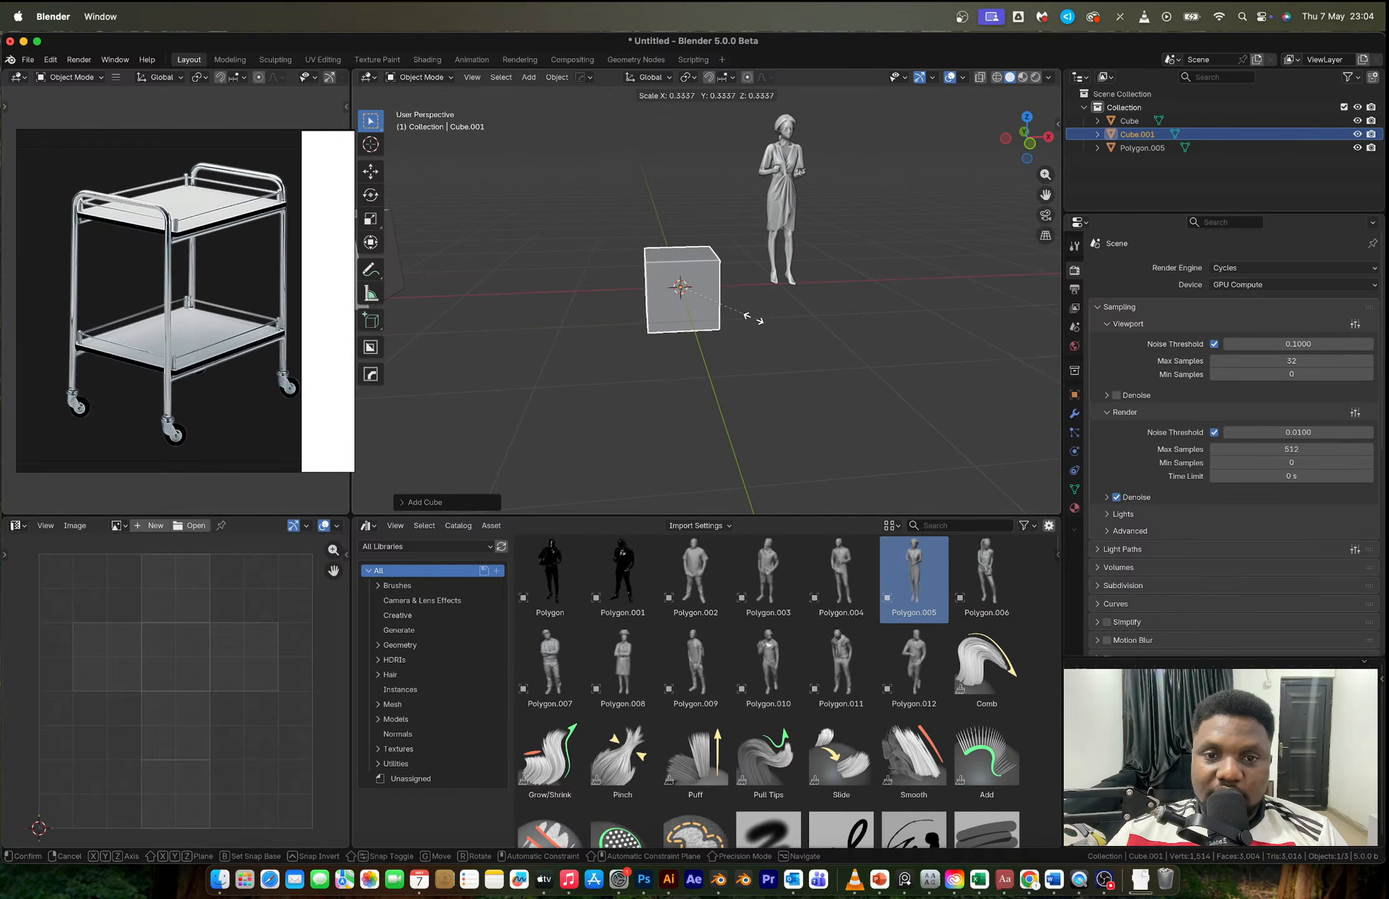
# Step: Move the new cube's geometry up 1 m along Z in Edit Mode so its origin sits at its base
pyautogui.press('Escape')
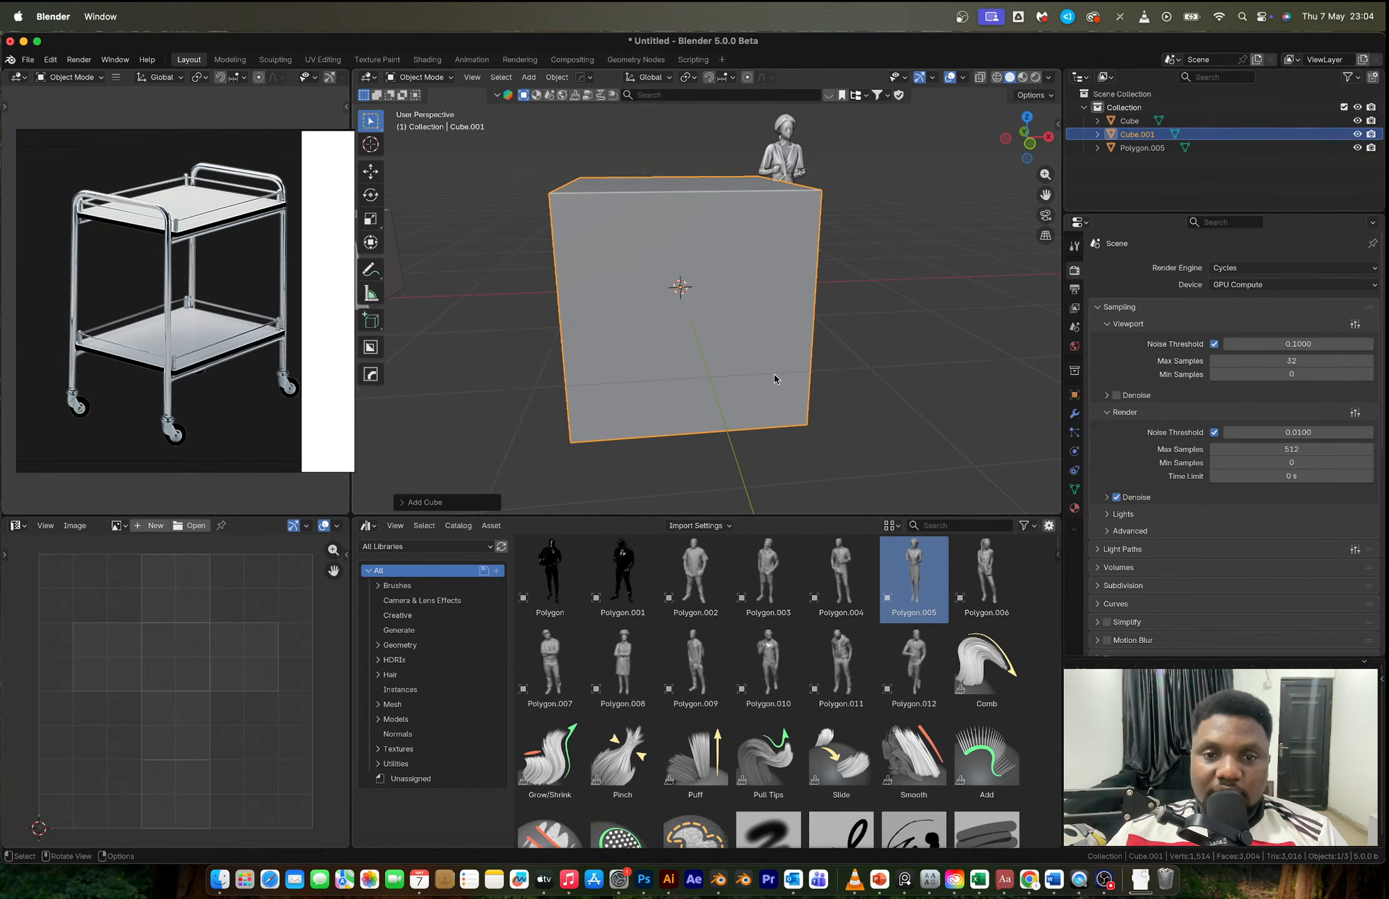
pyautogui.press('Tab')
pyautogui.press('g')
pyautogui.press('z')
pyautogui.press('1')
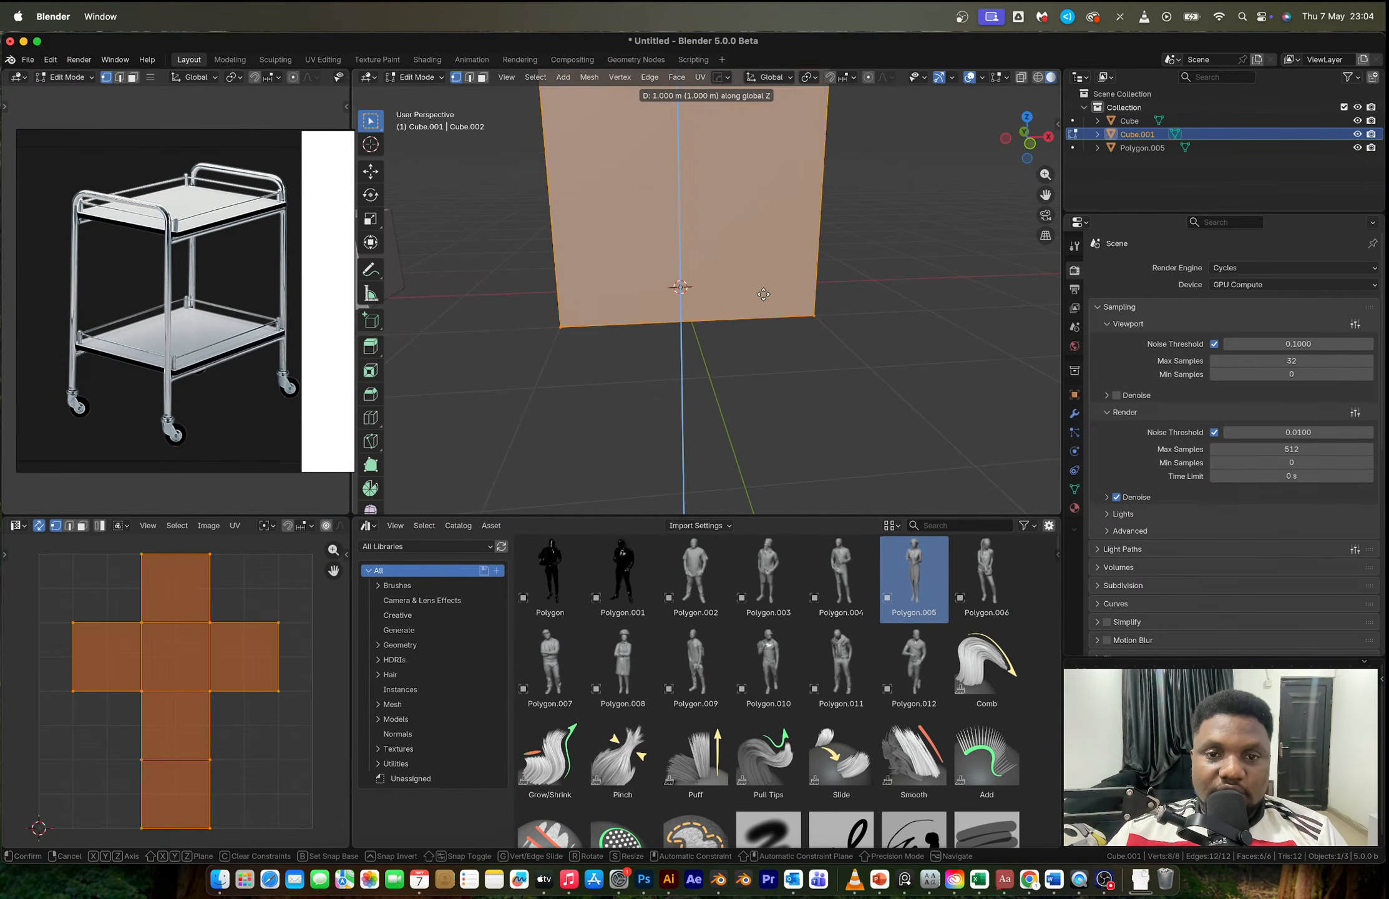
pyautogui.press('Return')
pyautogui.press('Tab')
# Step: Scale the cube down to trolley size relative to the human figure and narrow it along Y
pyautogui.press('s')
pyautogui.click(766, 318)
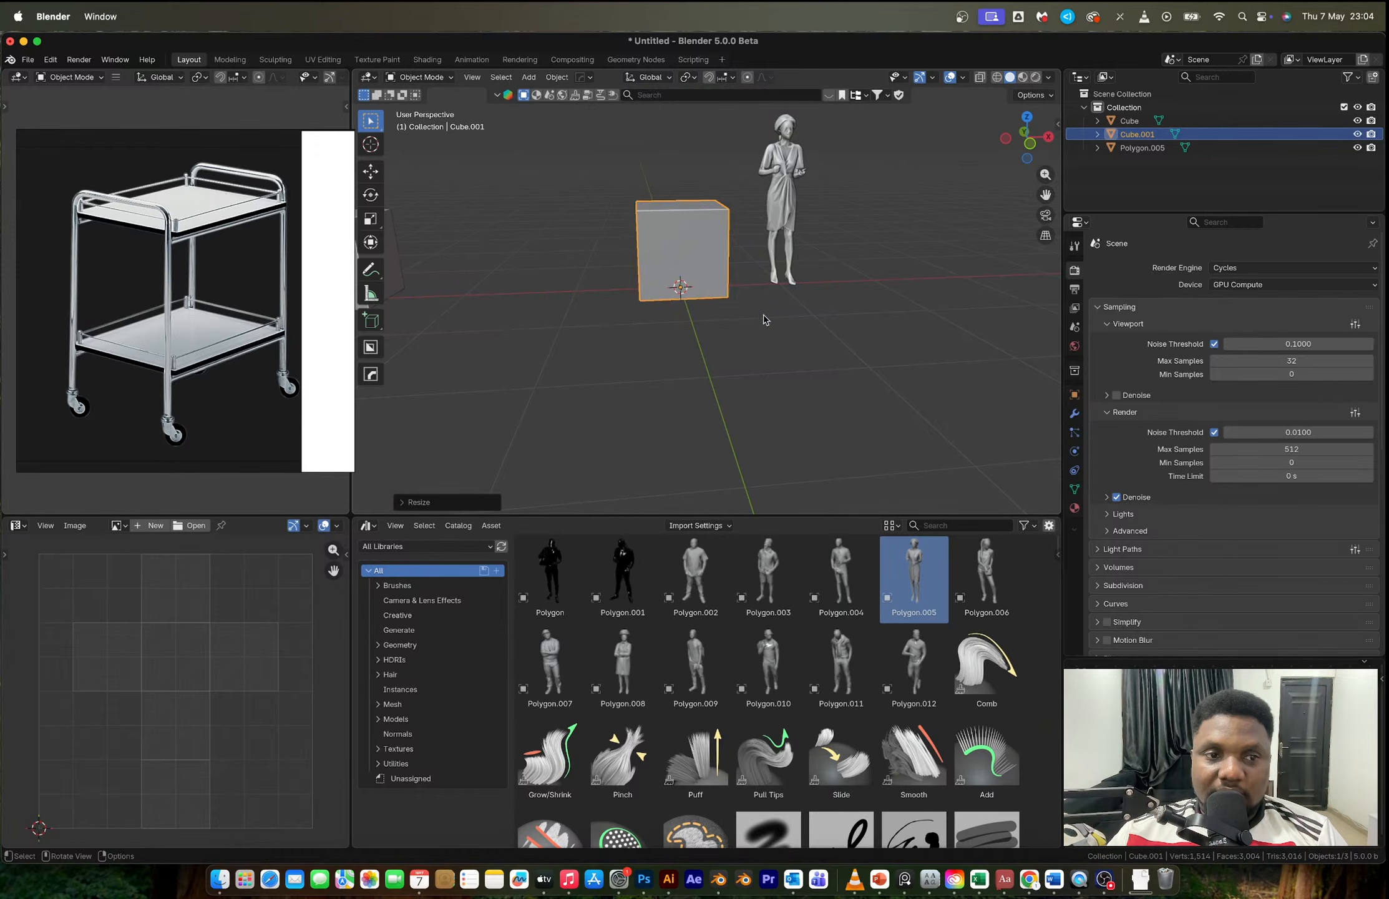
pyautogui.moveTo(766, 320); pyautogui.dragTo(830, 309, button='middle')
pyautogui.press('s')
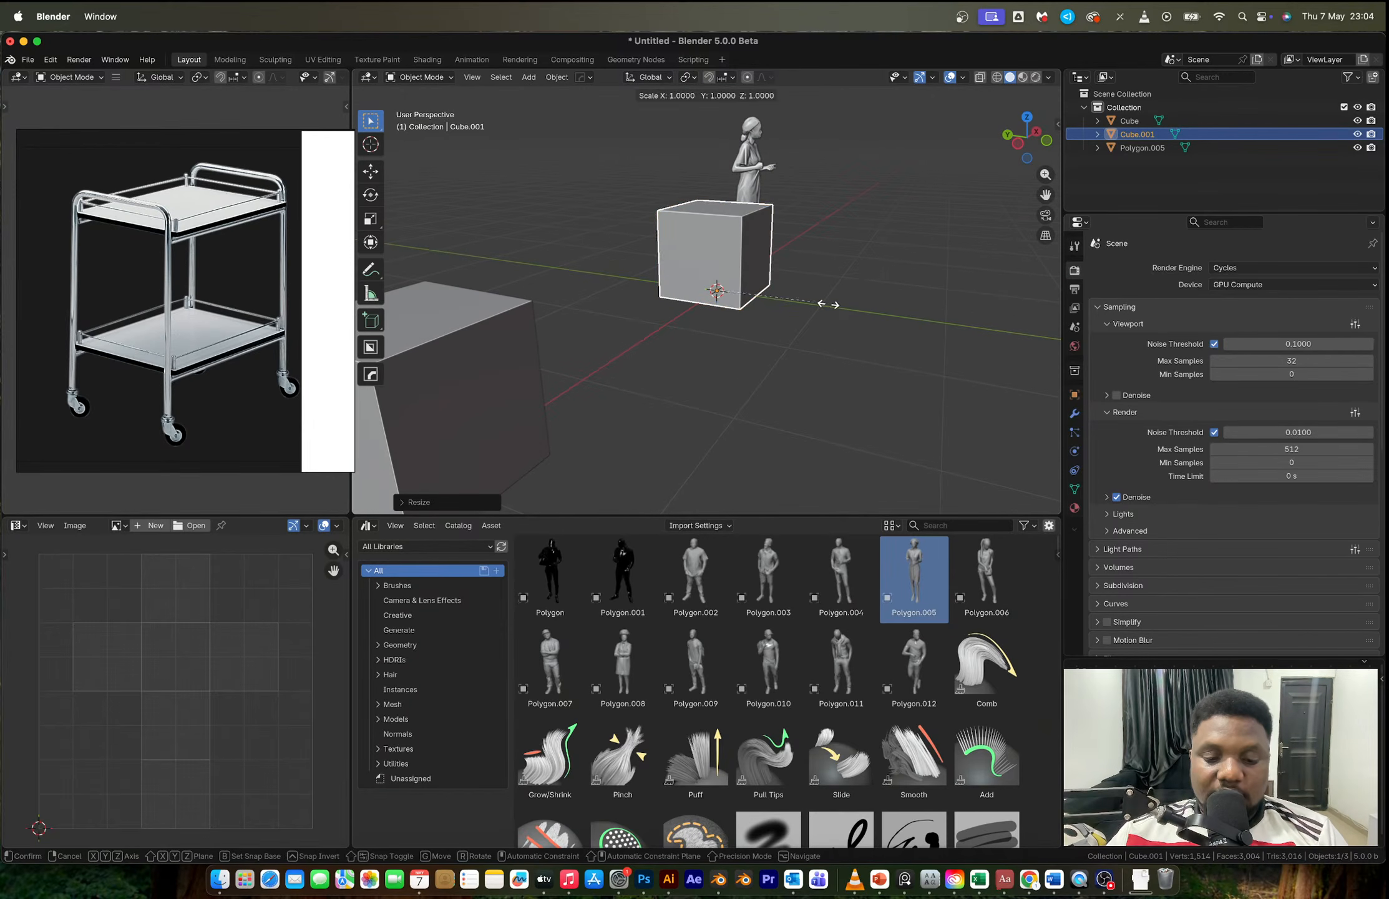
pyautogui.press('y')
pyautogui.click(779, 297)
pyautogui.moveTo(780, 298)
pyautogui.mouseDown(button='middle')
pyautogui.moveTo(694, 311)
pyautogui.moveTo(714, 358)
pyautogui.moveTo(746, 301)
pyautogui.moveTo(759, 307)
pyautogui.mouseUp(button='middle')
pyautogui.scroll(3, 694, 311)
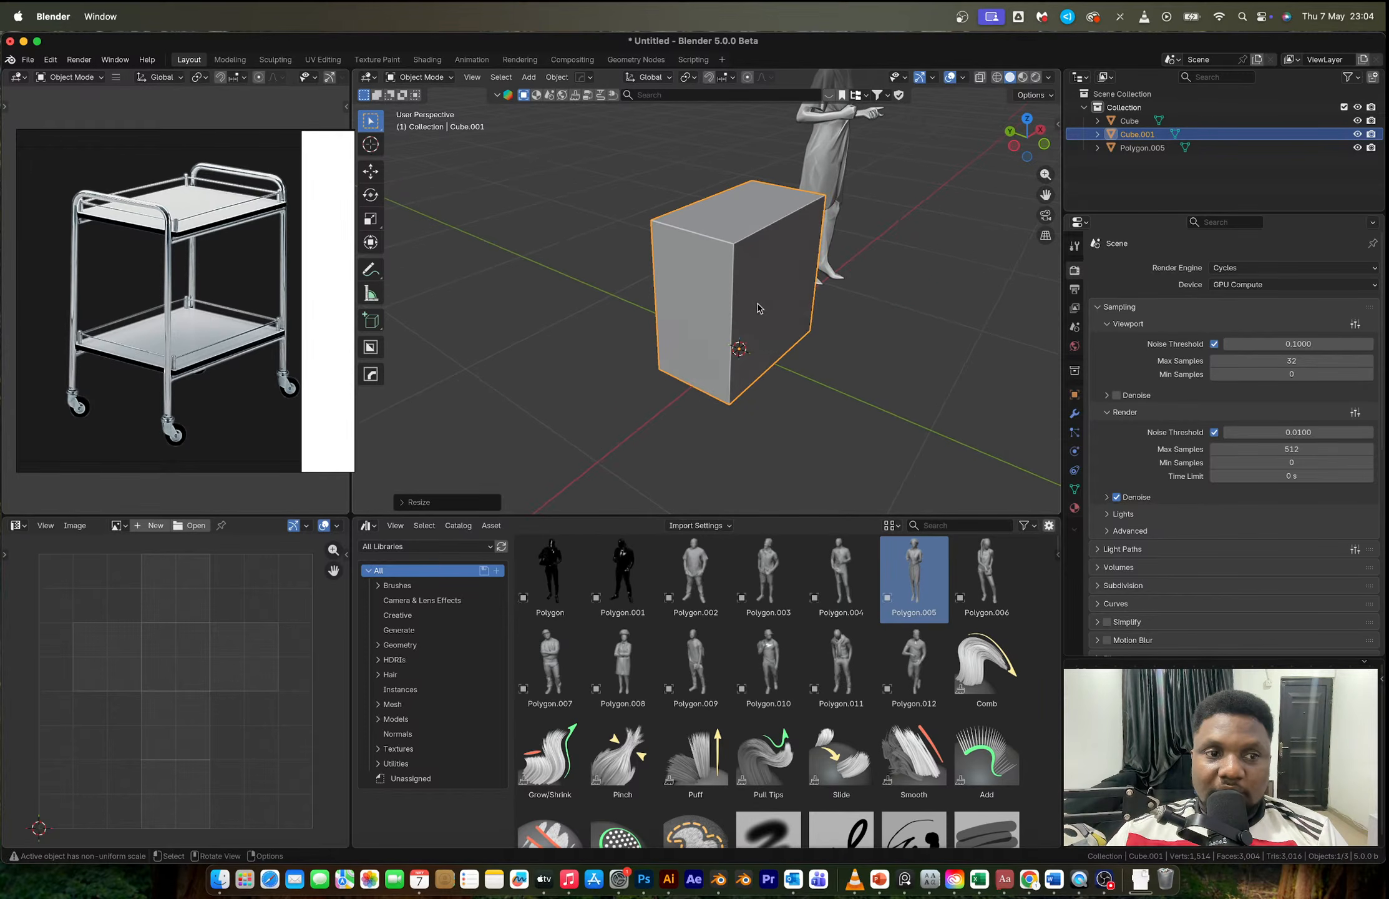
# Step: Apply the object transform of the narrowed box
pyautogui.press('Tab')
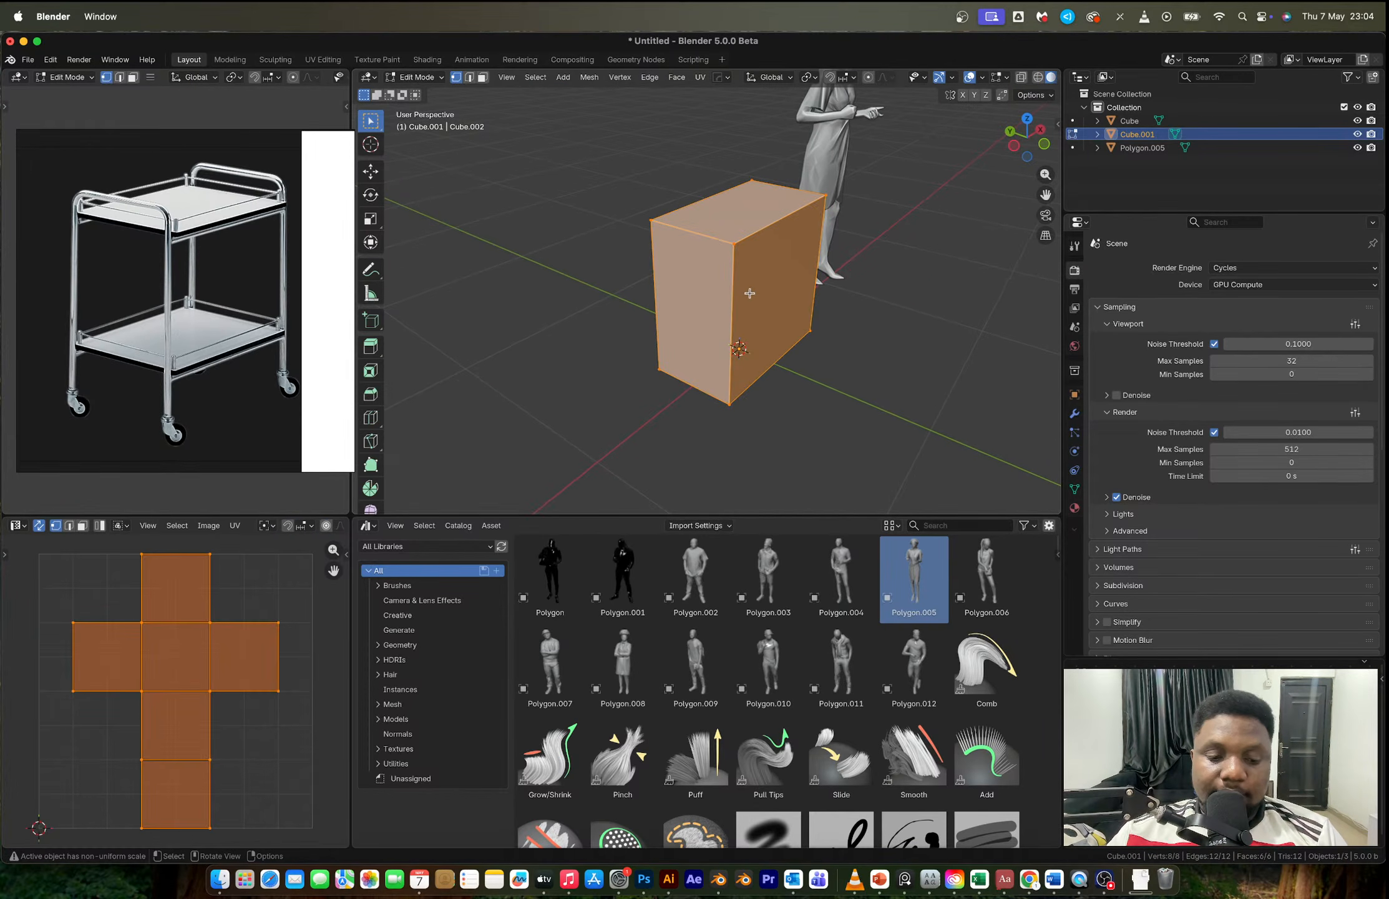
pyautogui.press('3')
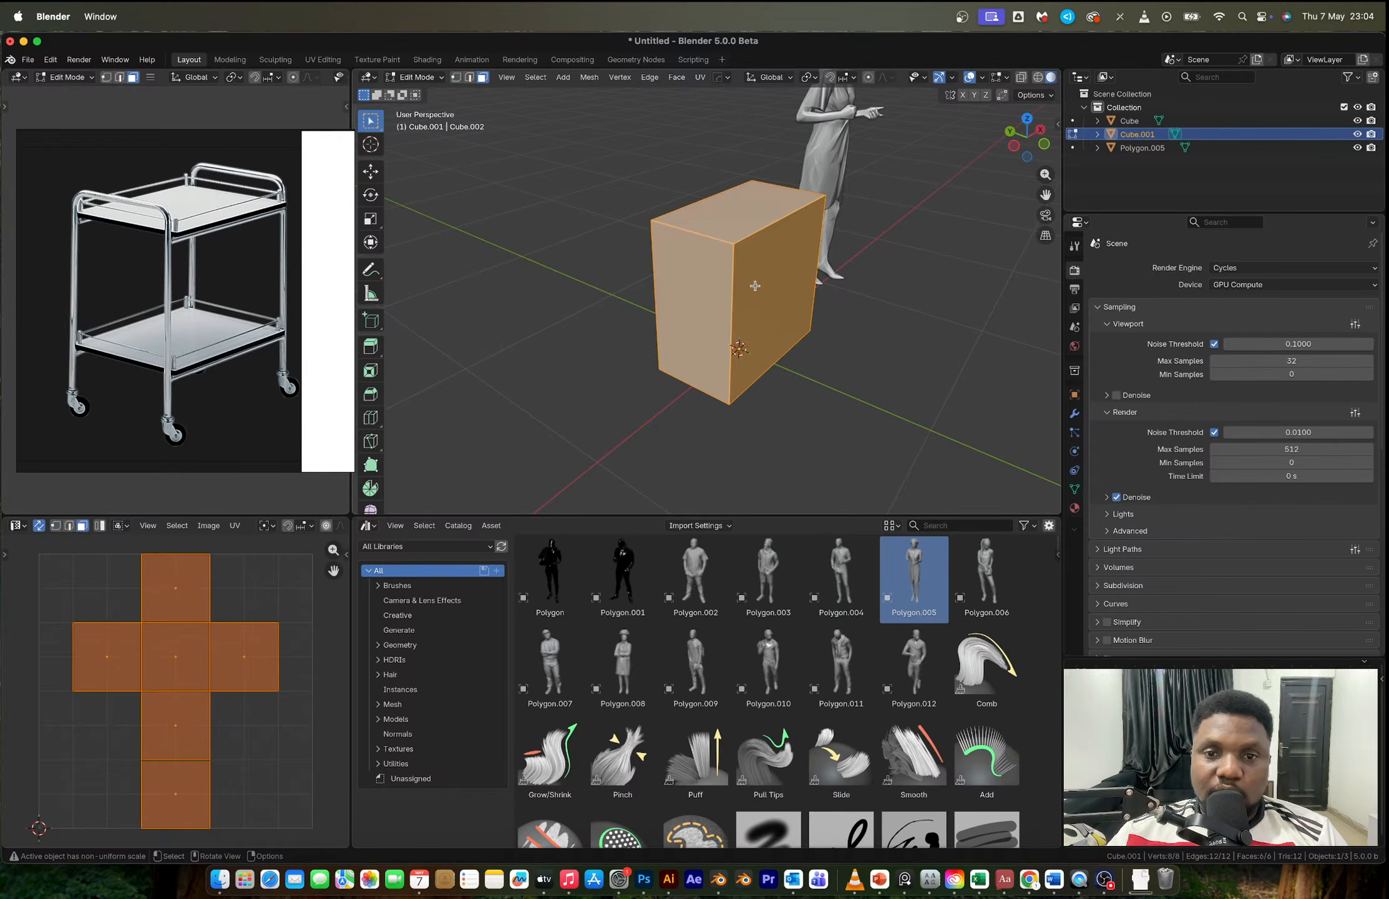
pyautogui.press('Tab')
pyautogui.hotkey('ctrl', 'a')
pyautogui.click(763, 237)
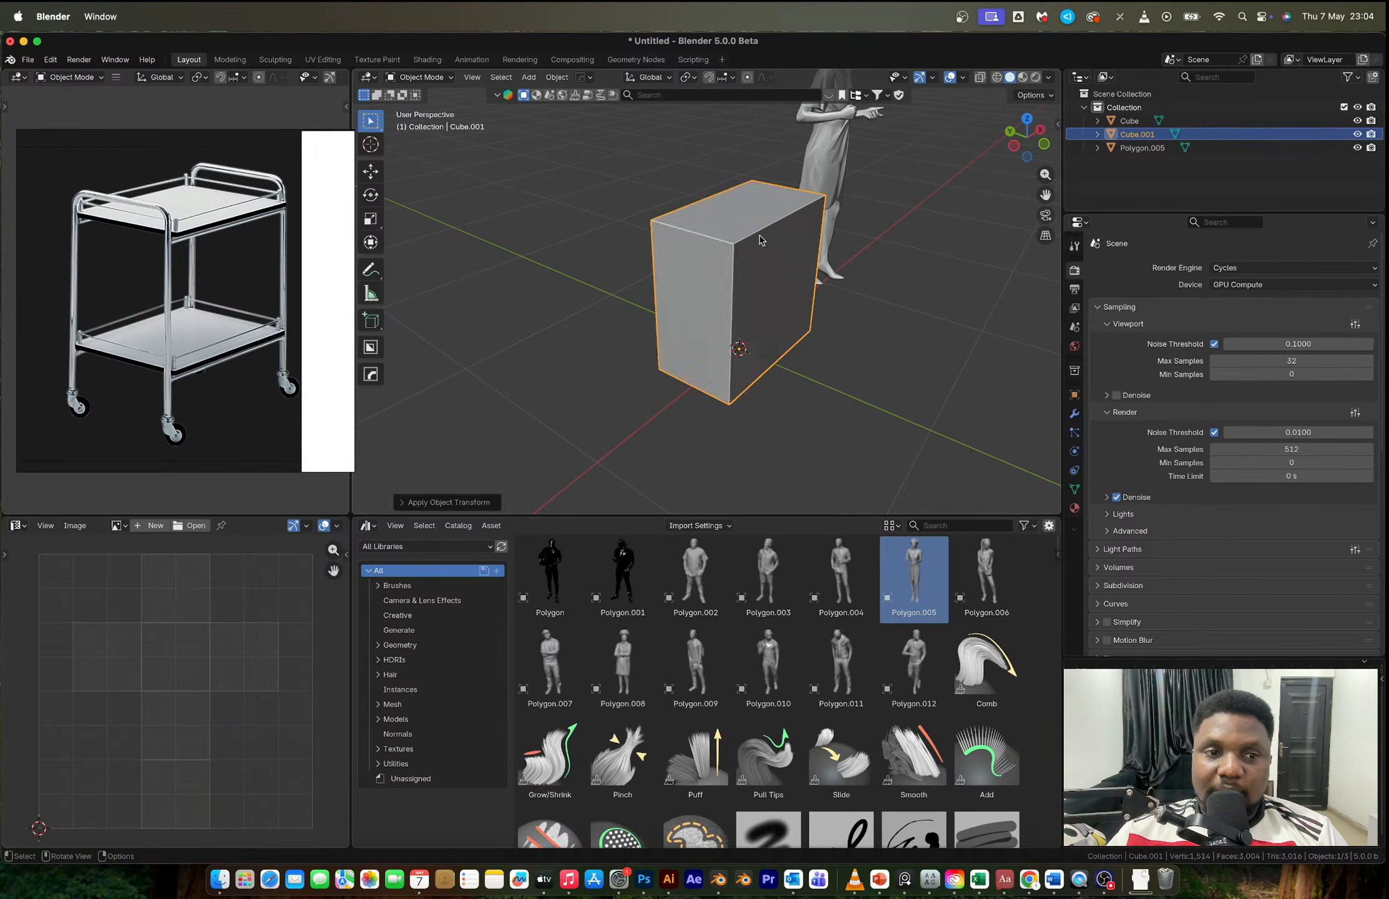
# Step: Scale the whole box mesh along Y by about 1.02
pyautogui.press('Tab')
pyautogui.press('s')
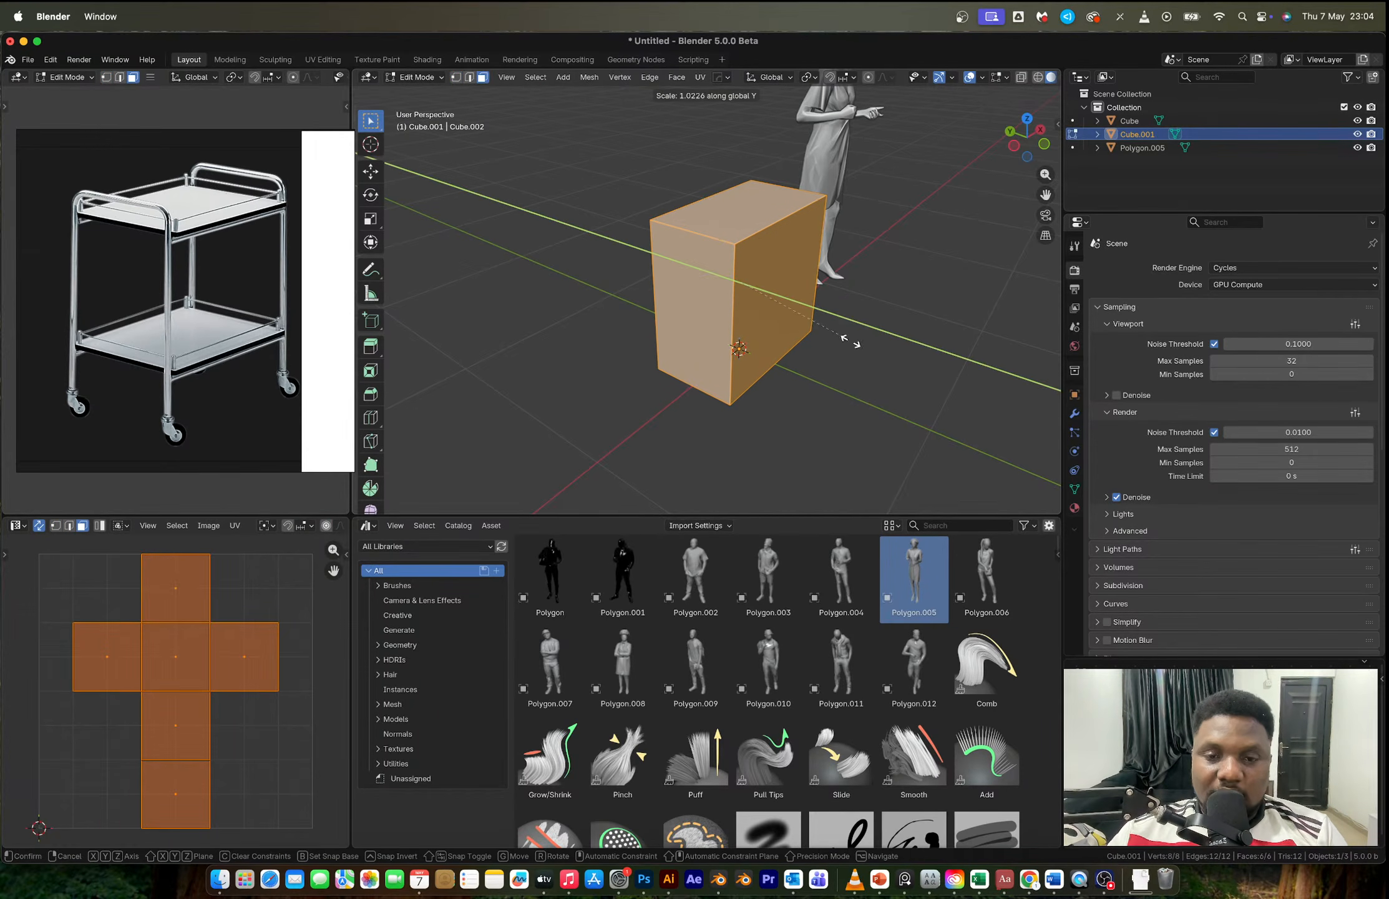
pyautogui.click(853, 340)
pyautogui.scroll(6, 96, 415)
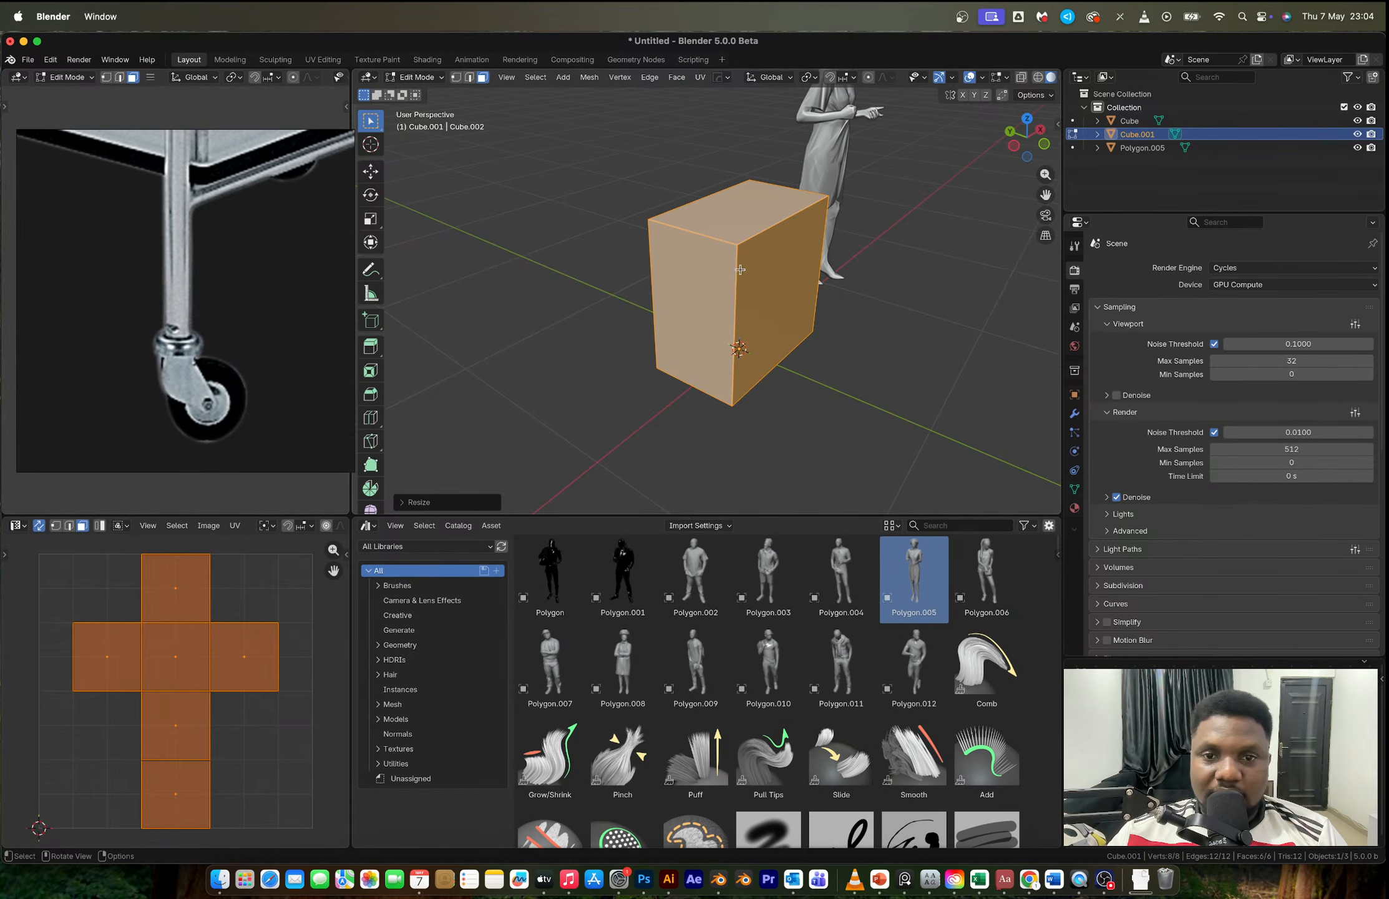
pyautogui.scroll(-5, 741, 269)
pyautogui.scroll(-5, 188, 250)
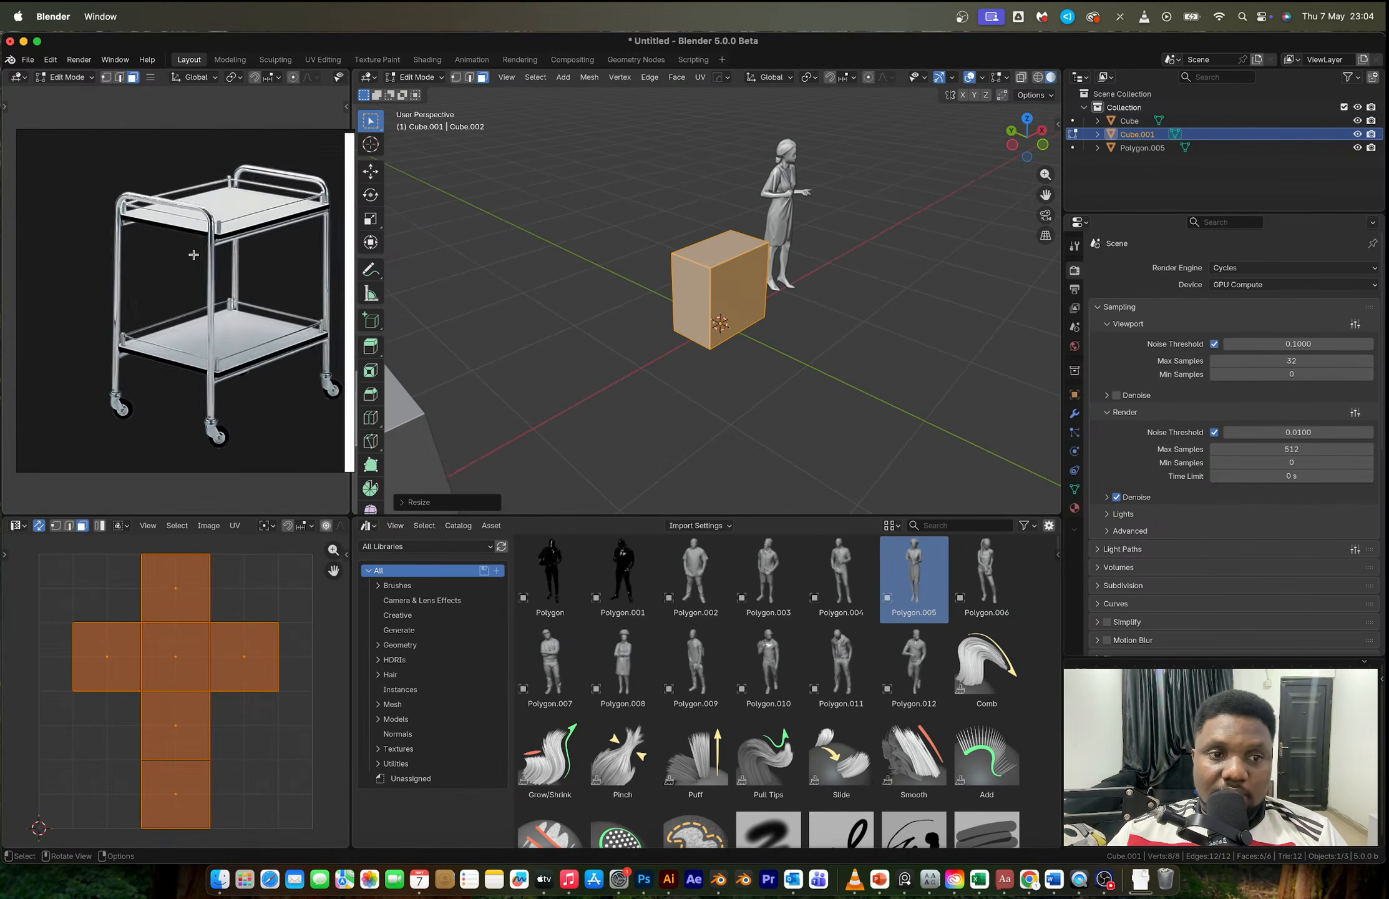
# Step: Bevel the box's two long upper edges about 0.078 m with 7 segments
pyautogui.scroll(4, 193, 255)
pyautogui.press('2')
pyautogui.click(718, 265)
pyautogui.scroll(2, 718, 260)
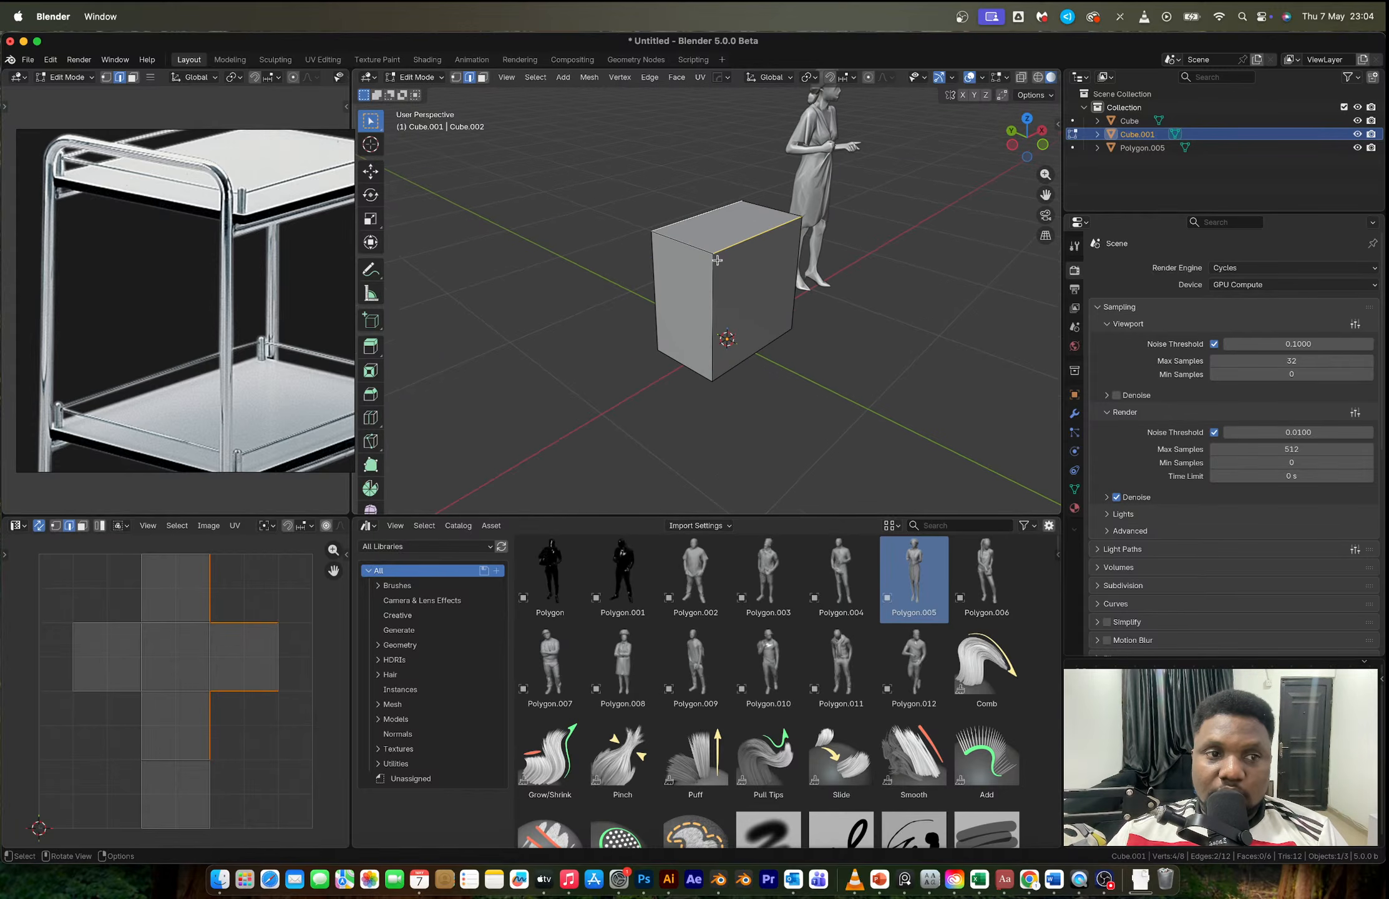
pyautogui.hotkey('ctrl', 'b')
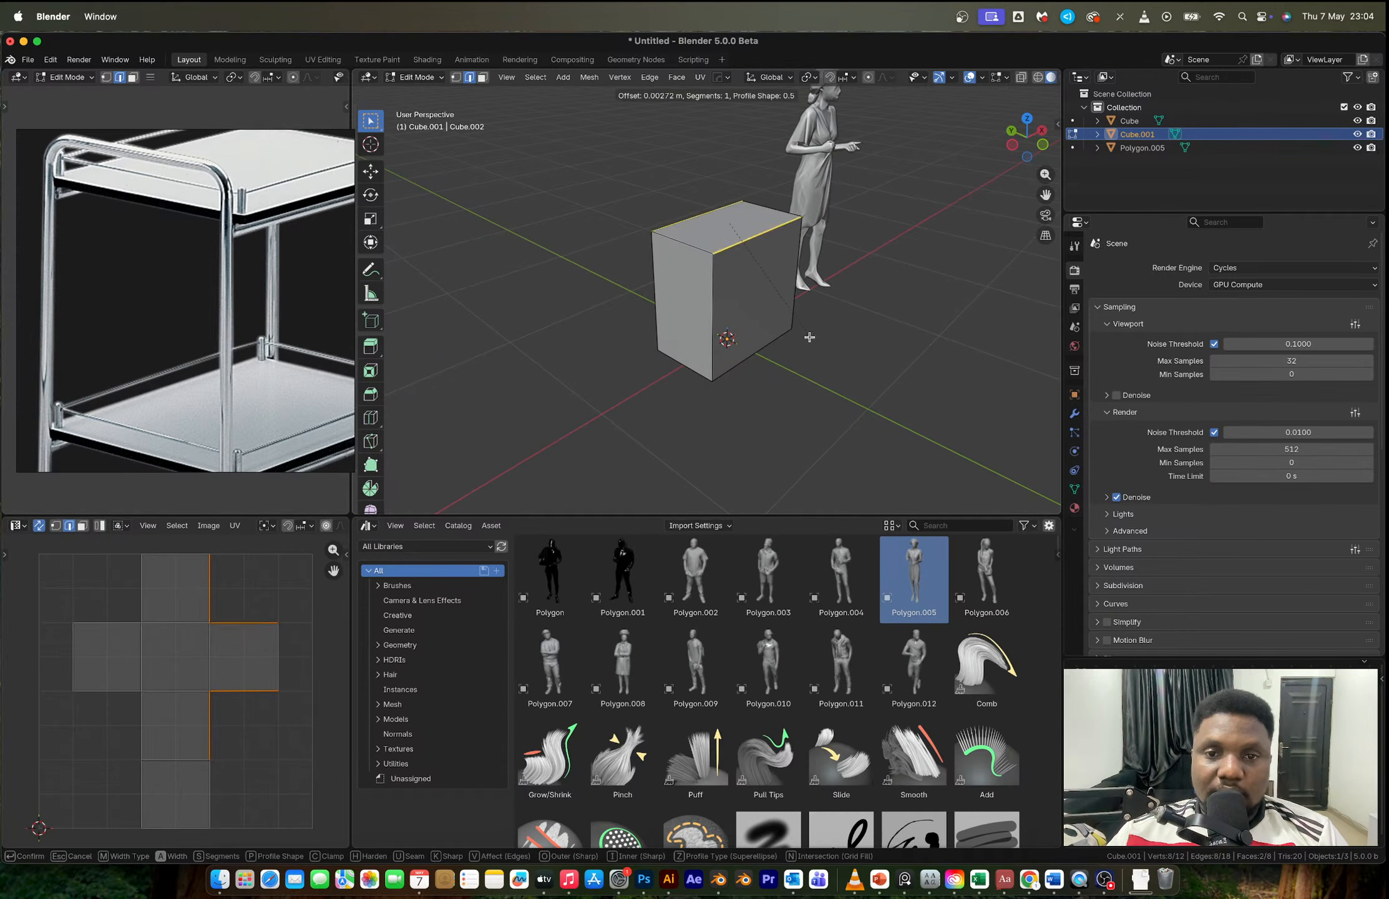
pyautogui.scroll(6, 805, 328)
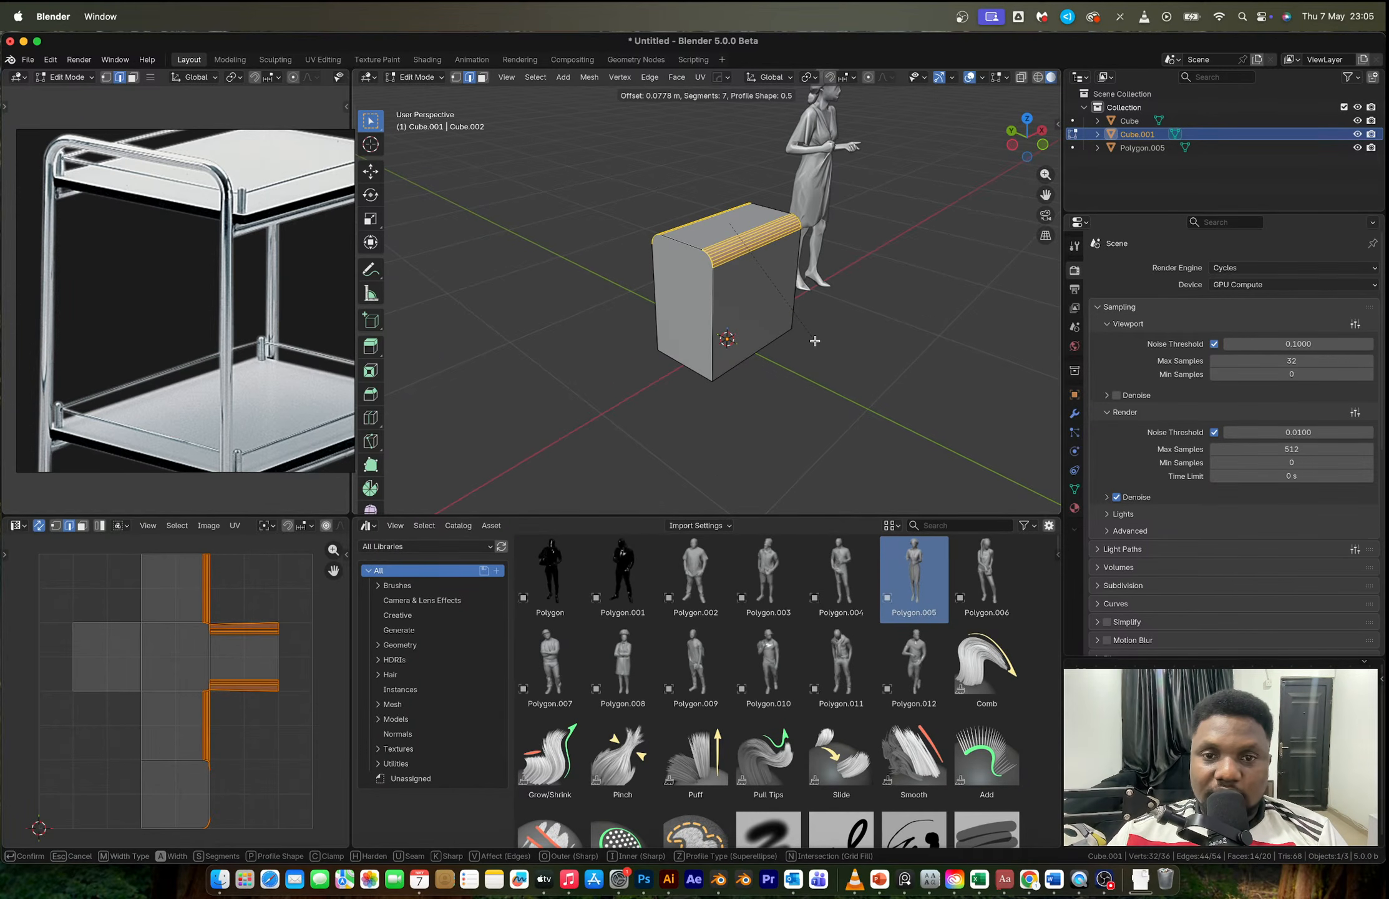
pyautogui.click(814, 341)
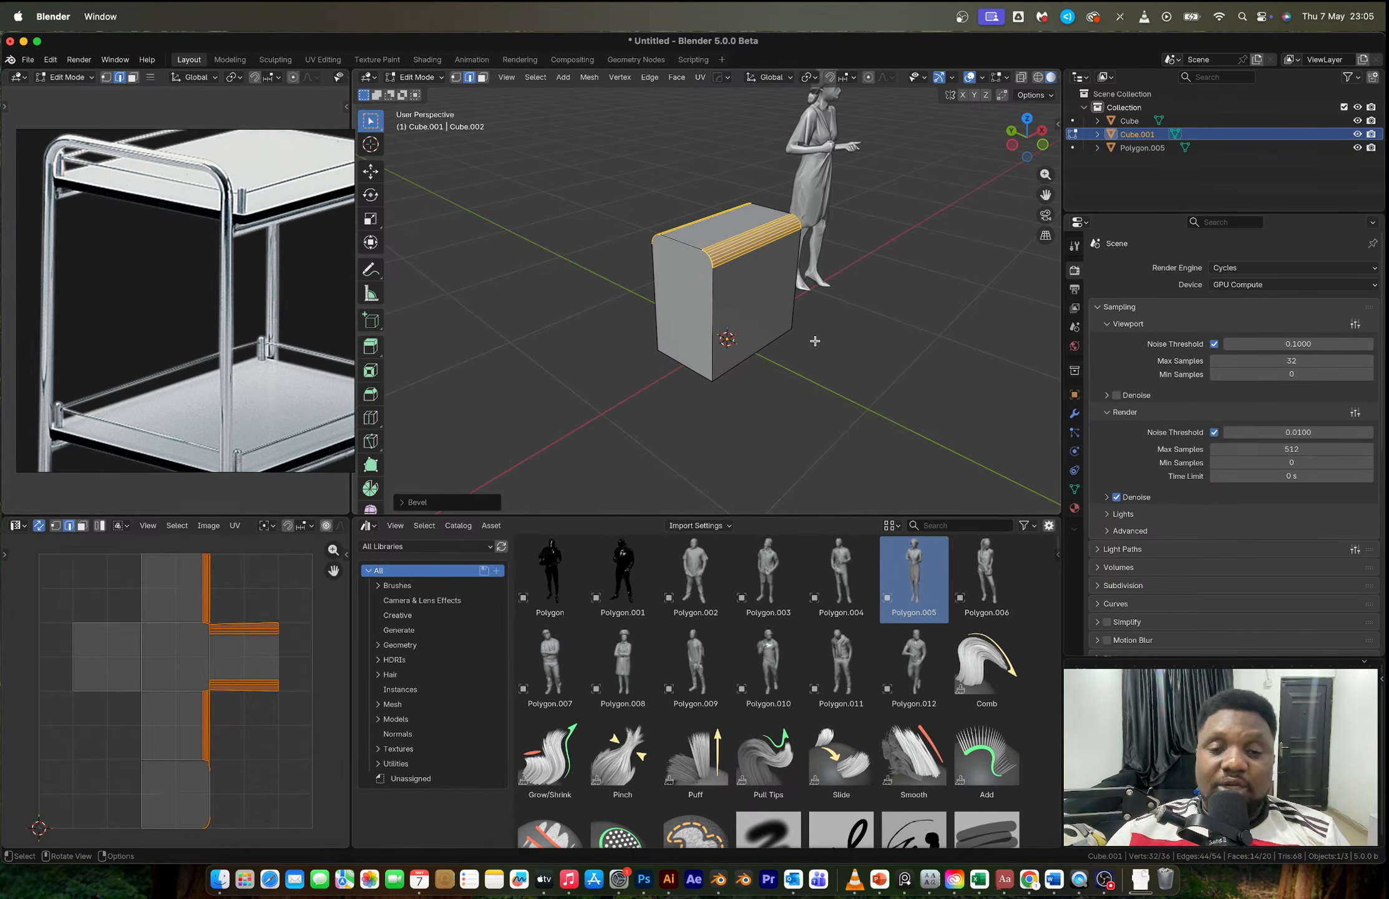
# Step: Undo the bevel and bevel the same two upper edges about 0.077 m with 10 segments
pyautogui.hotkey('ctrl', 'z')
pyautogui.hotkey('ctrl', 'b')
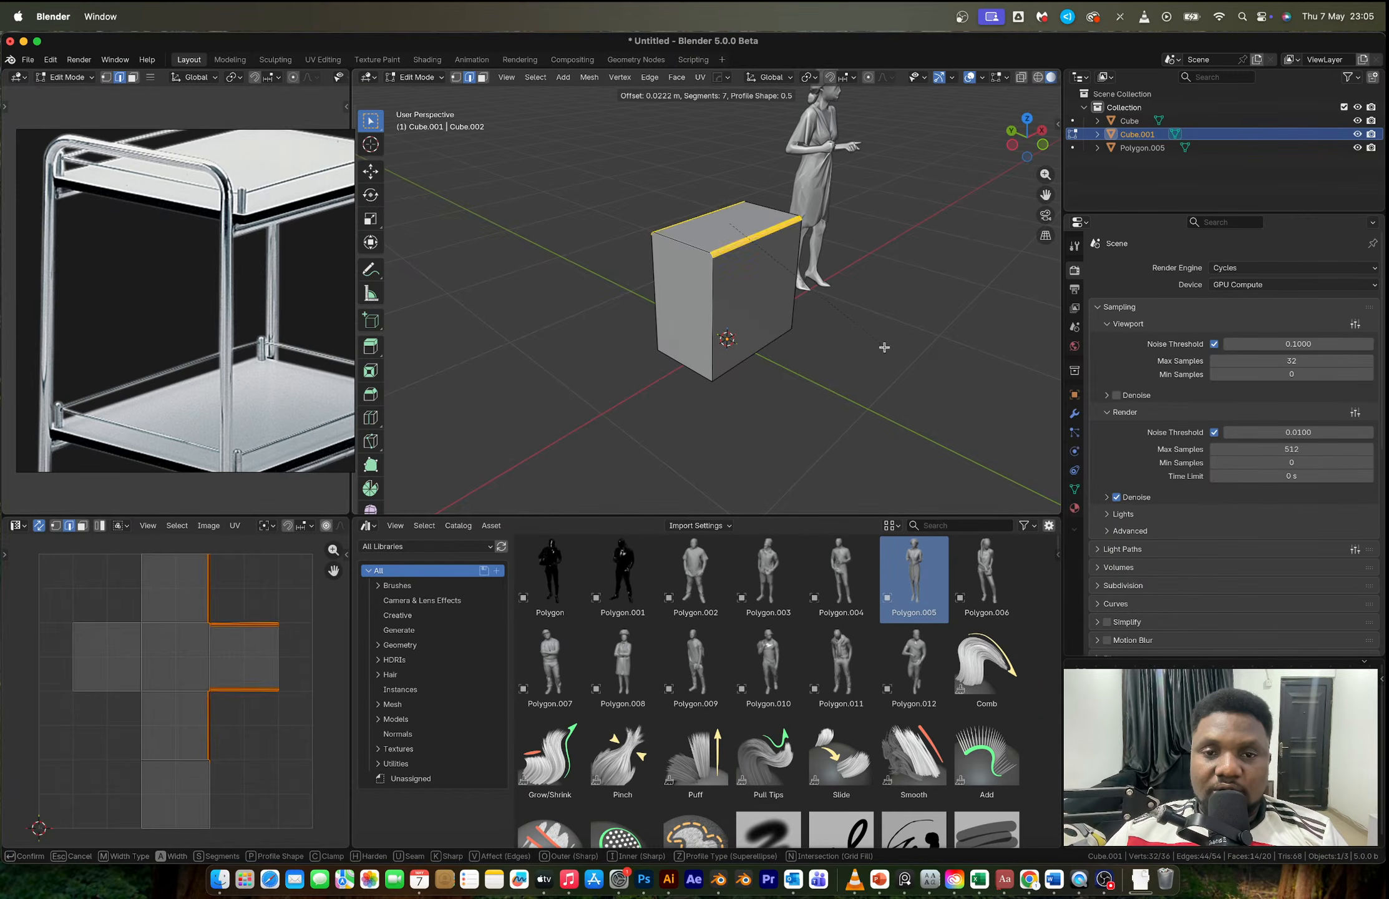
pyautogui.scroll(3, 919, 377)
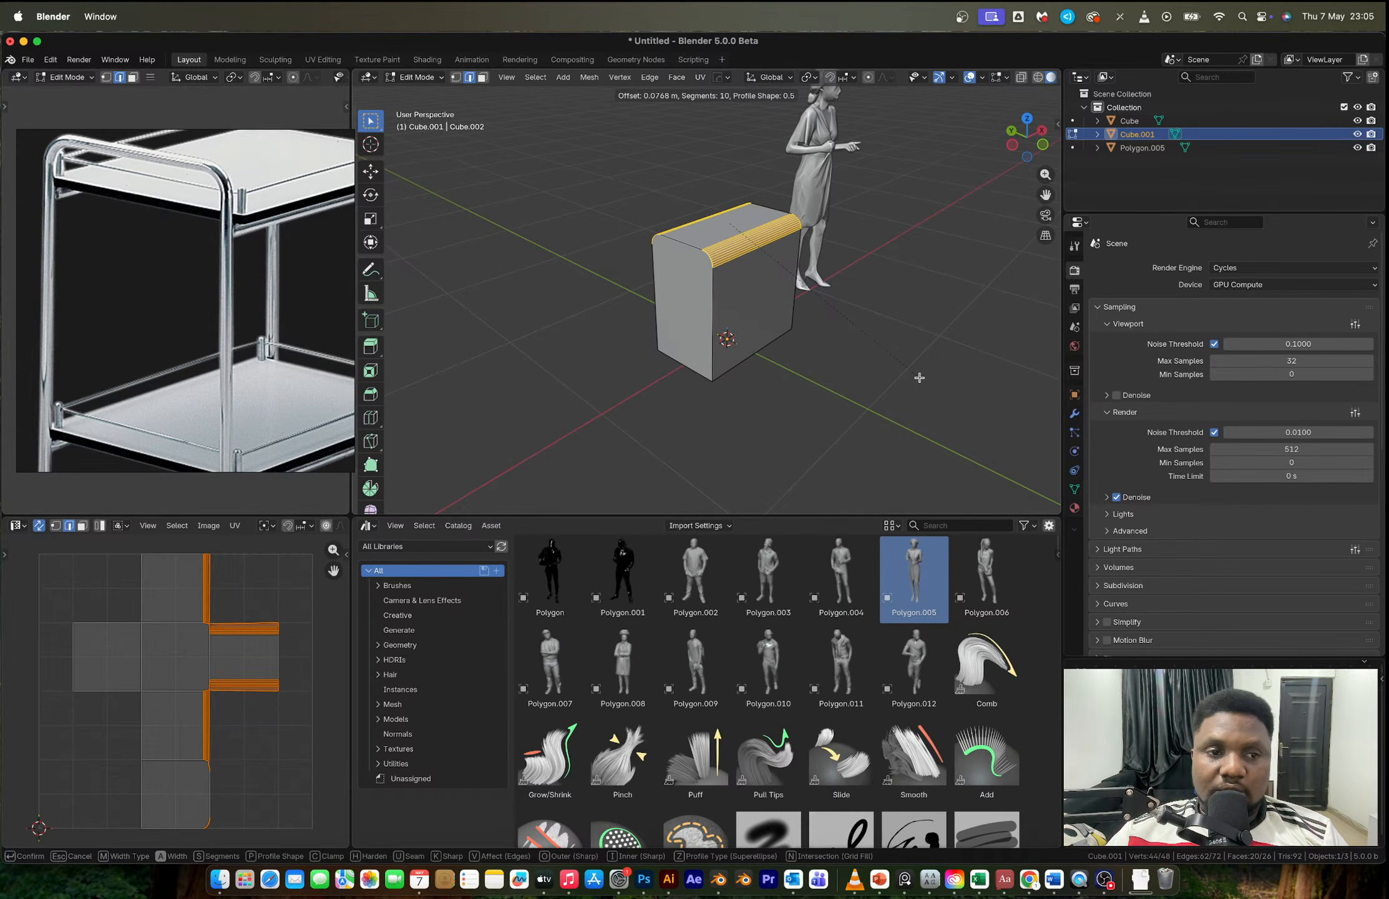
pyautogui.click(919, 377)
pyautogui.press('Tab')
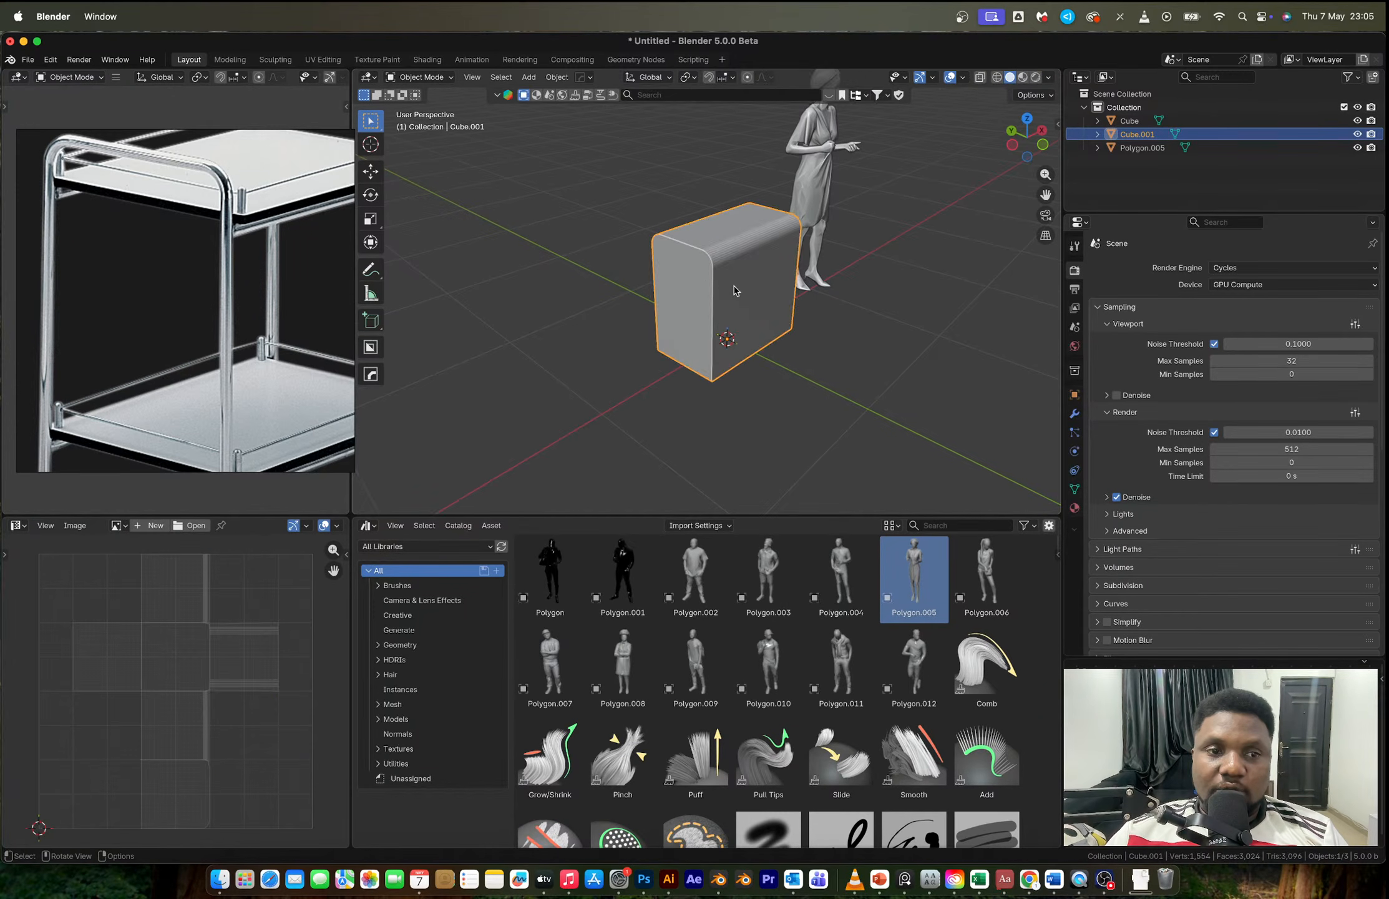
pyautogui.scroll(2, 737, 292)
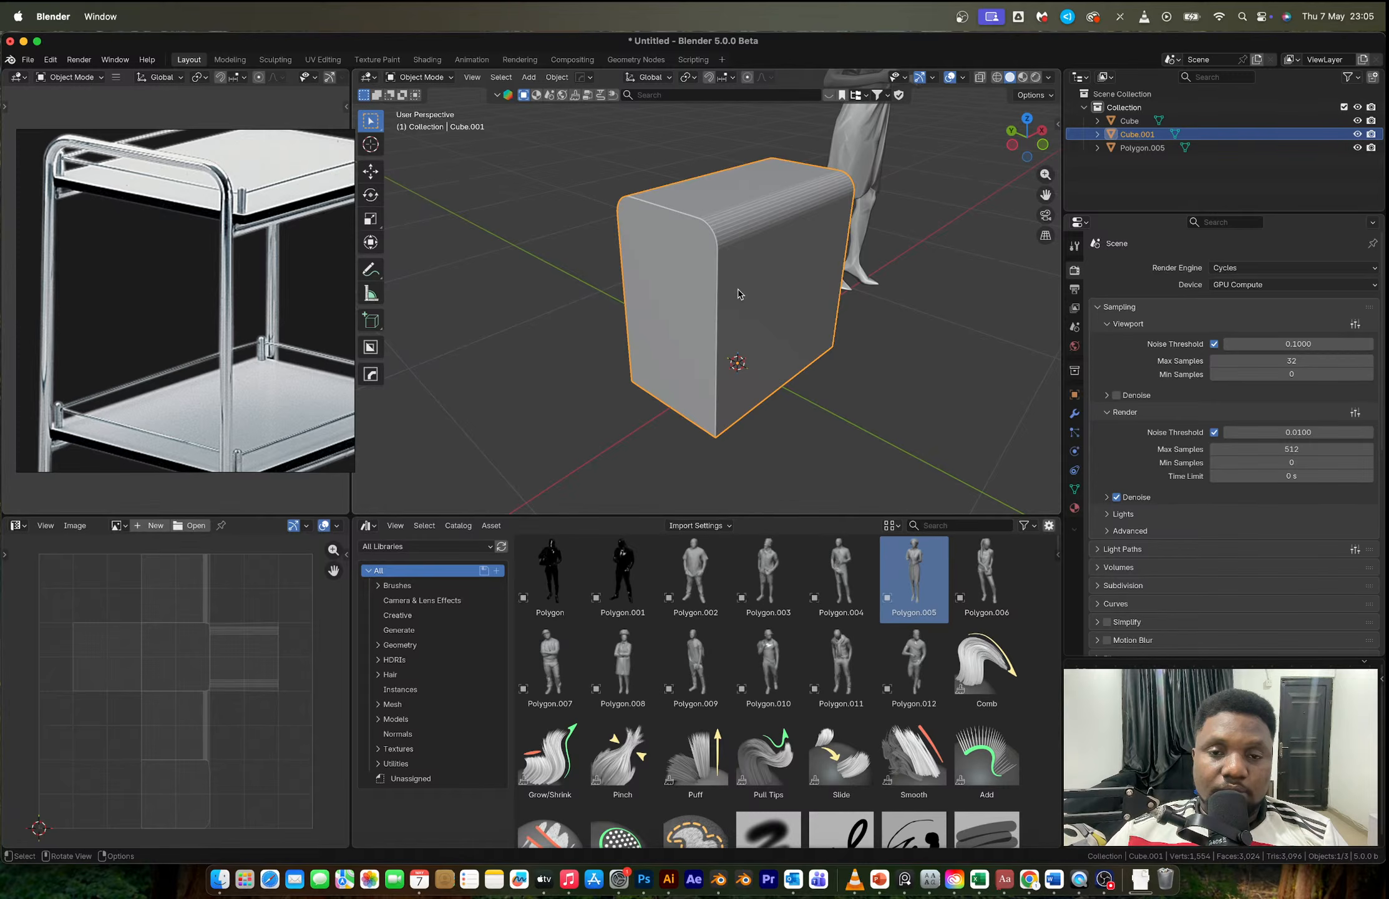
# Step: Delete the bottom face and the two end faces of the box
pyautogui.press('q')
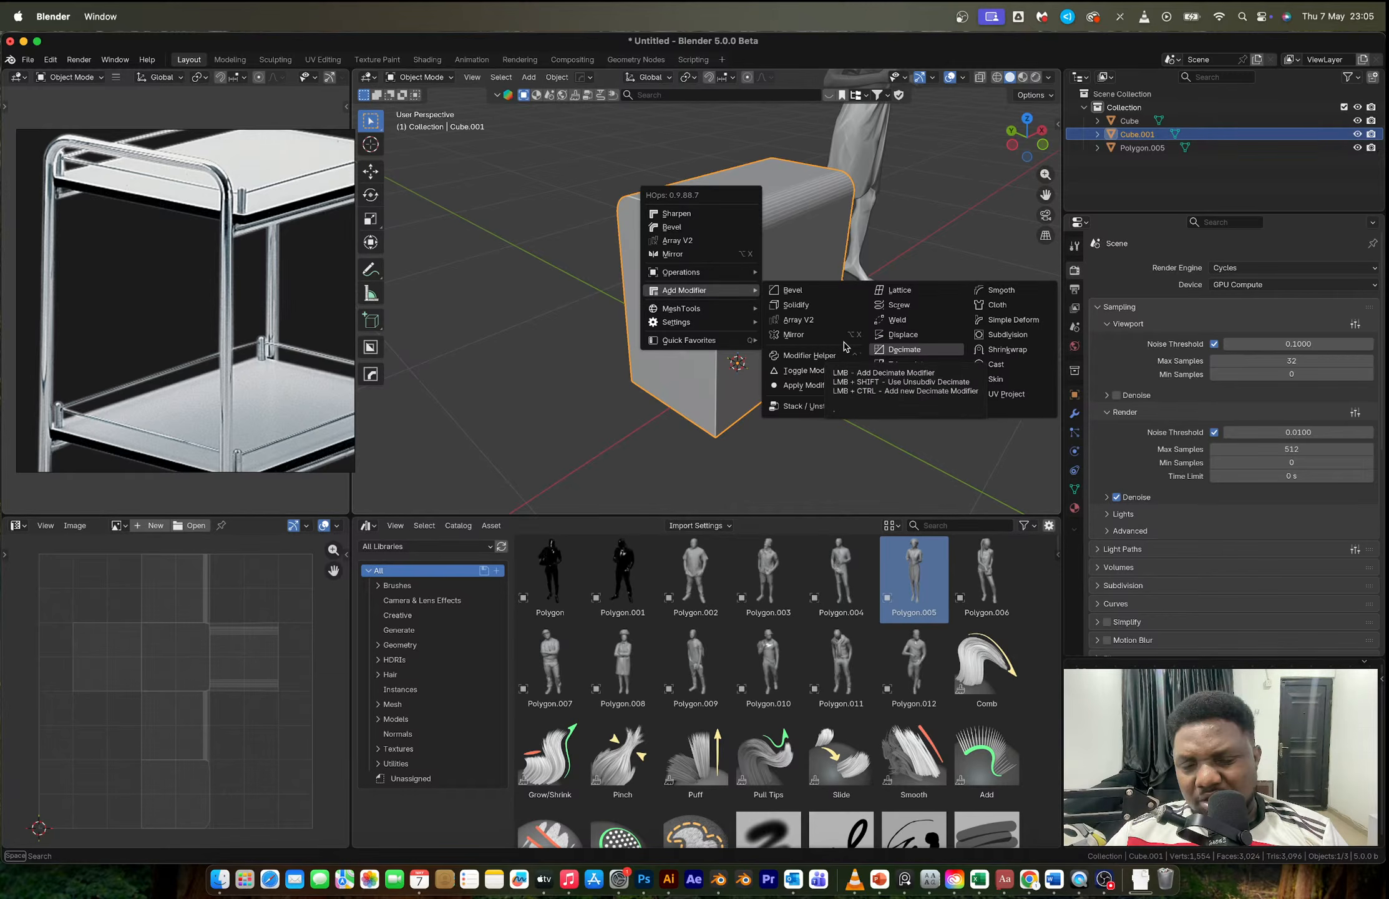
pyautogui.moveTo(844, 347); pyautogui.dragTo(759, 246, button='middle')
pyautogui.press('Tab')
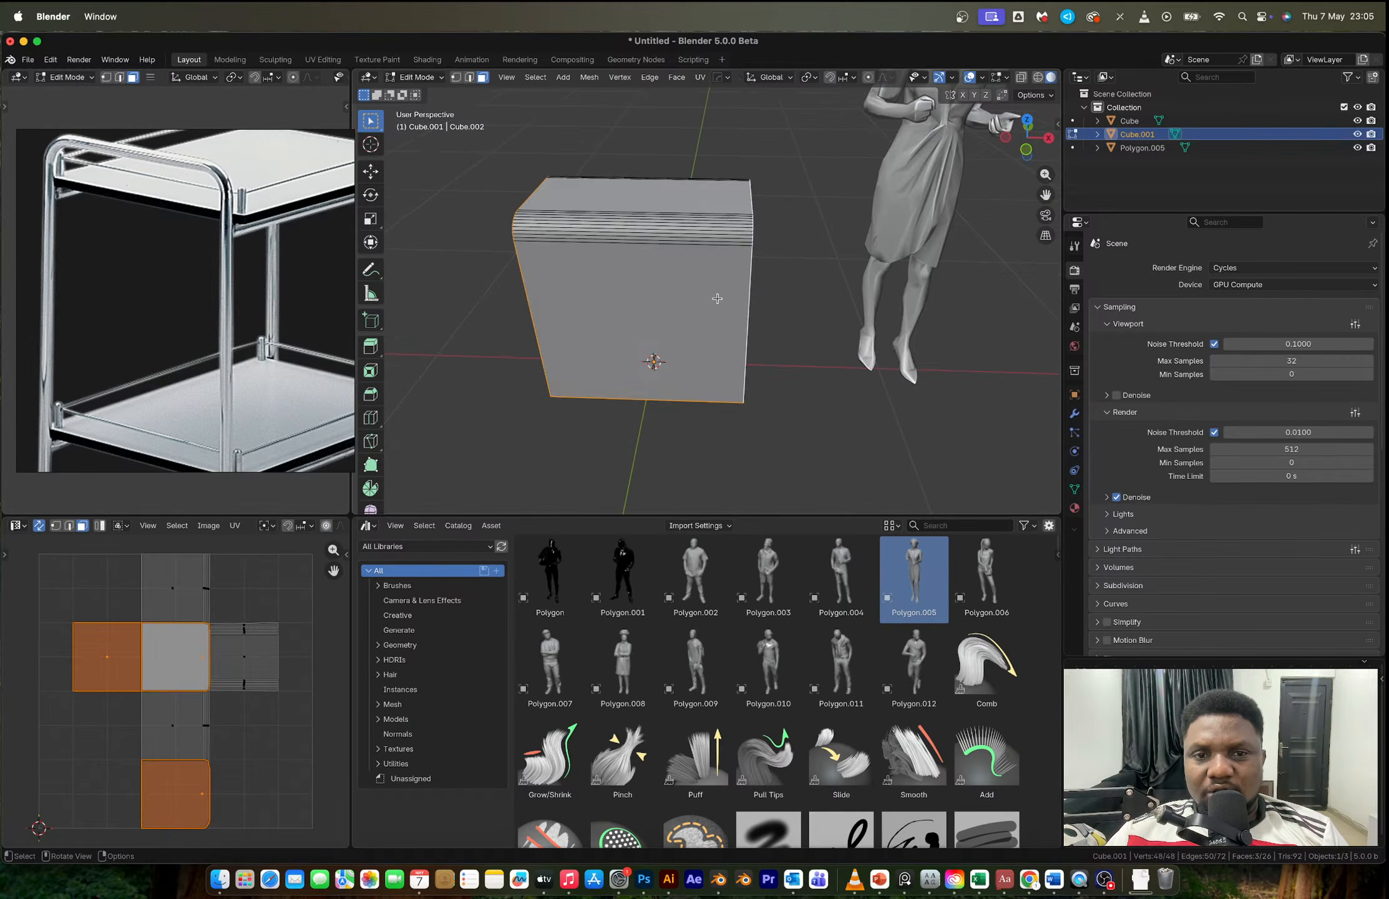
pyautogui.press('x')
pyautogui.click(708, 301)
# Step: Try deleting only the edges and faces of the box's rounded upper section, then undo it
pyautogui.moveTo(709, 301); pyautogui.dragTo(644, 164, button='middle')
pyautogui.press('2')
pyautogui.keyDown('alt'); pyautogui.click(678, 229); pyautogui.keyUp('alt')
pyautogui.press('3')
pyautogui.keyDown('alt'); pyautogui.click(675, 227); pyautogui.keyUp('alt')
pyautogui.hotkey('alt', 'z')
pyautogui.moveTo(622, 134); pyautogui.dragTo(680, 241)
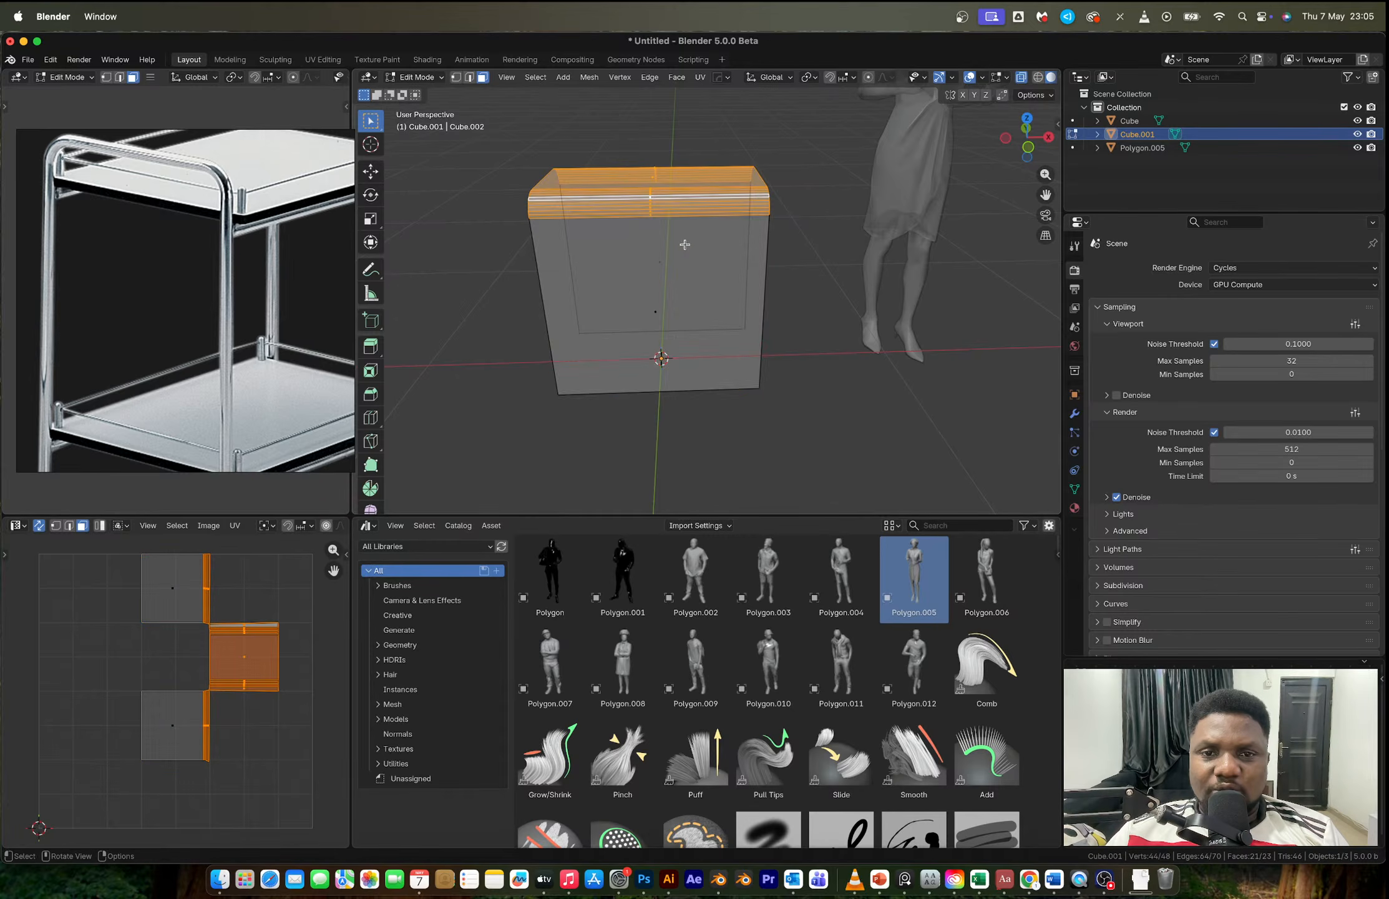
pyautogui.moveTo(682, 243); pyautogui.dragTo(717, 275, button='middle')
pyautogui.press('x')
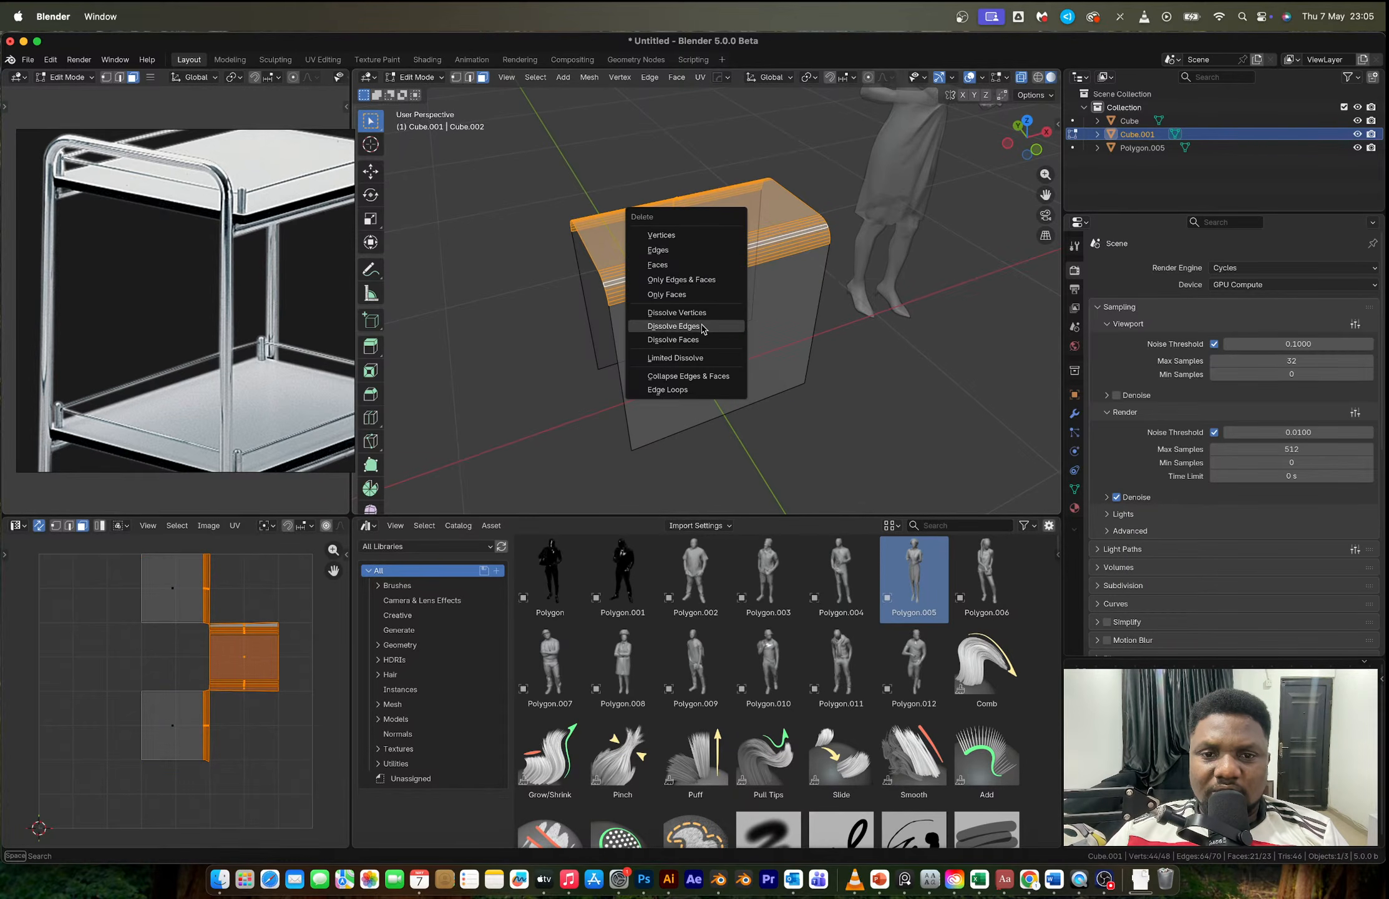
pyautogui.click(685, 279)
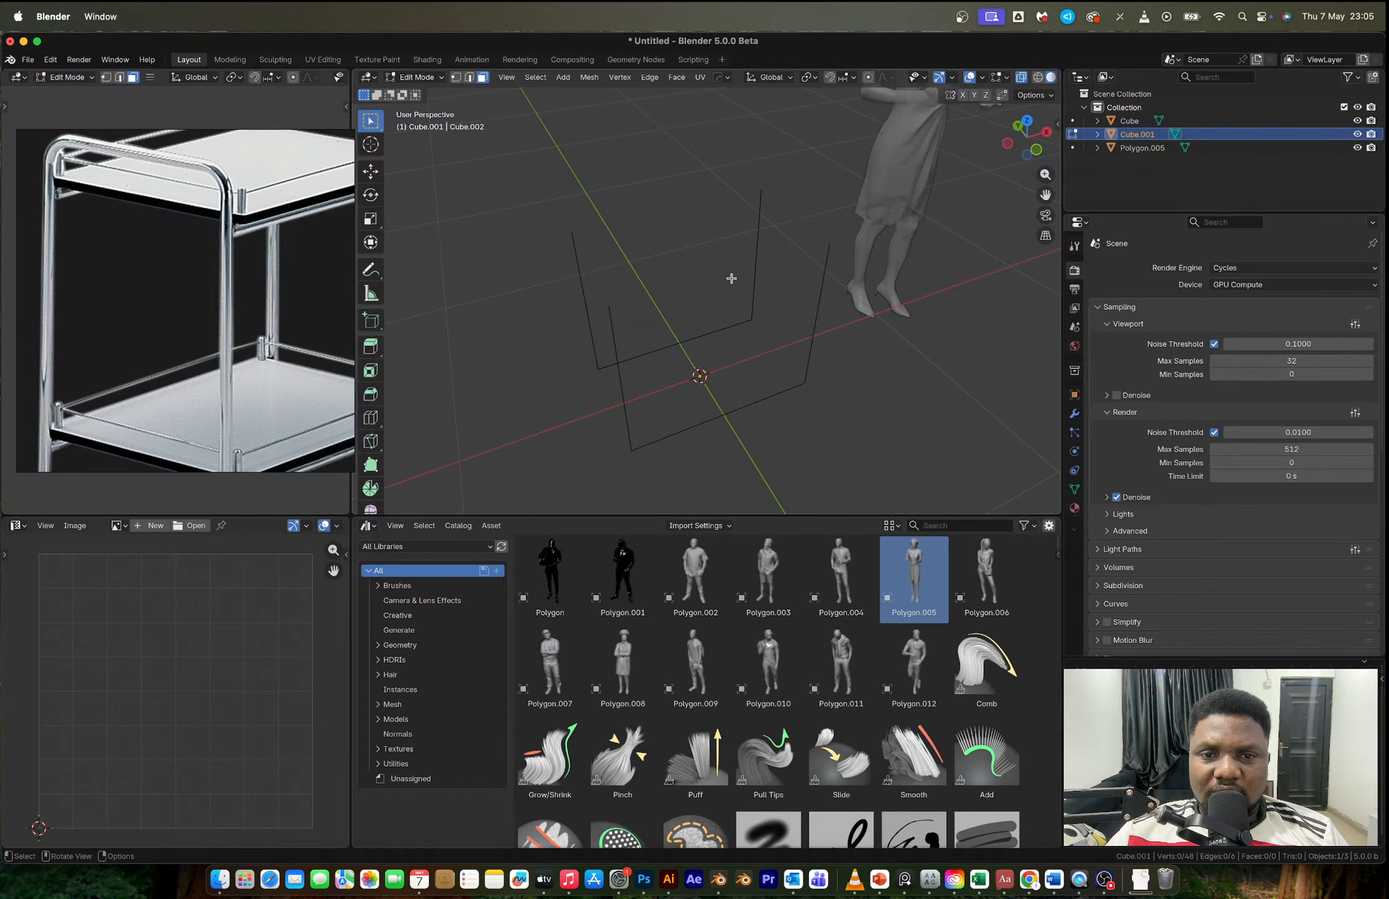
pyautogui.hotkey('ctrl', 'z')
# Step: Duplicate the edge outlines of the shell's two open ends in place and separate them into two new objects
pyautogui.moveTo(731, 278); pyautogui.dragTo(802, 252, button='middle')
pyautogui.keyDown('alt'); pyautogui.click(680, 271); pyautogui.keyUp('alt')
pyautogui.keyDown('alt'); pyautogui.keyDown('shift'); pyautogui.click(782, 216); pyautogui.keyUp('shift'); pyautogui.keyUp('alt')
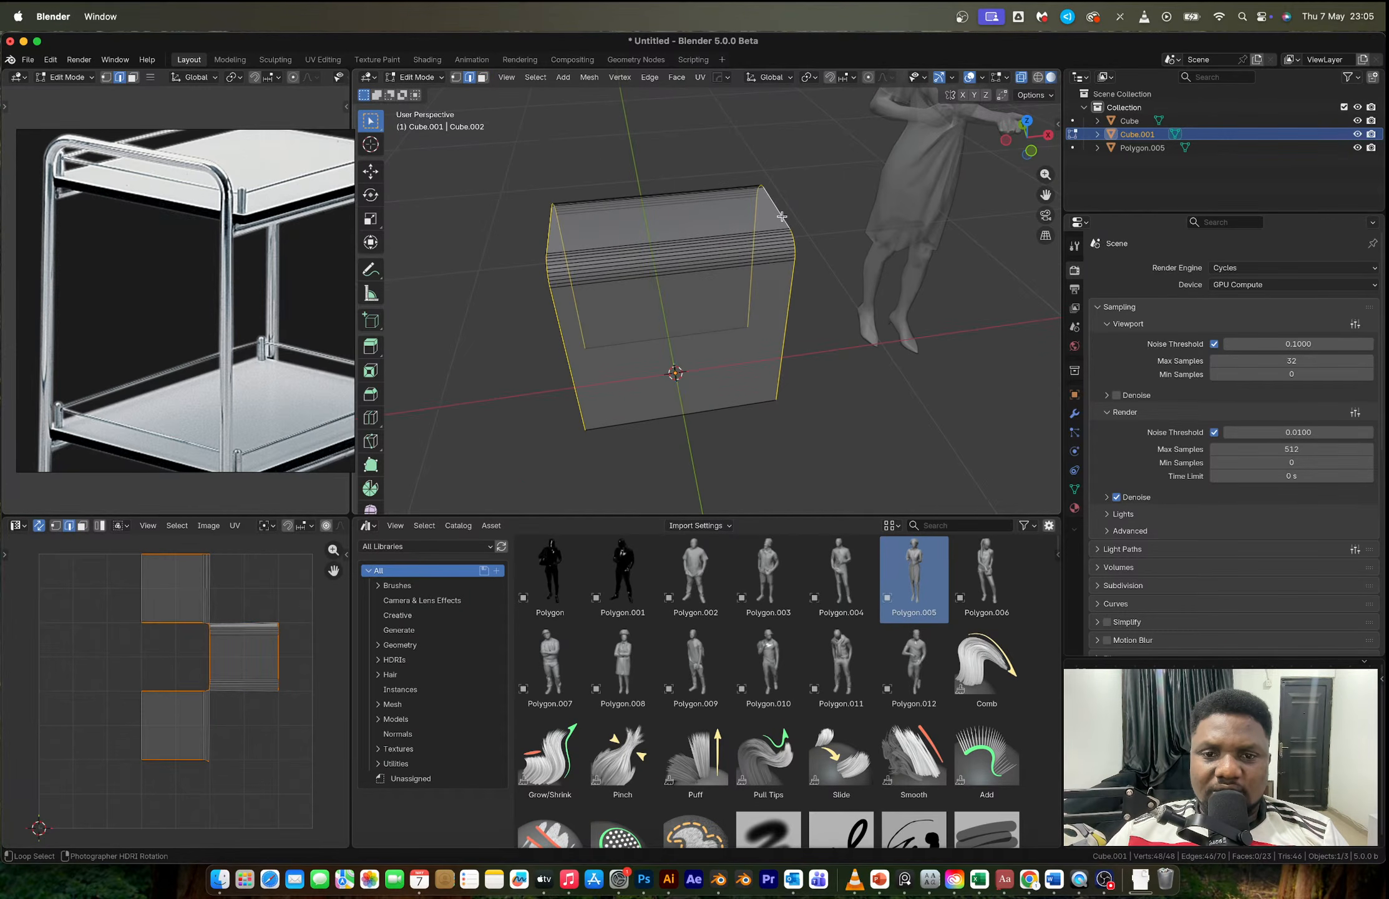
pyautogui.hotkey('shift', 'd')
pyautogui.rightClick(815, 279)
pyautogui.press('p')
pyautogui.click(815, 278)
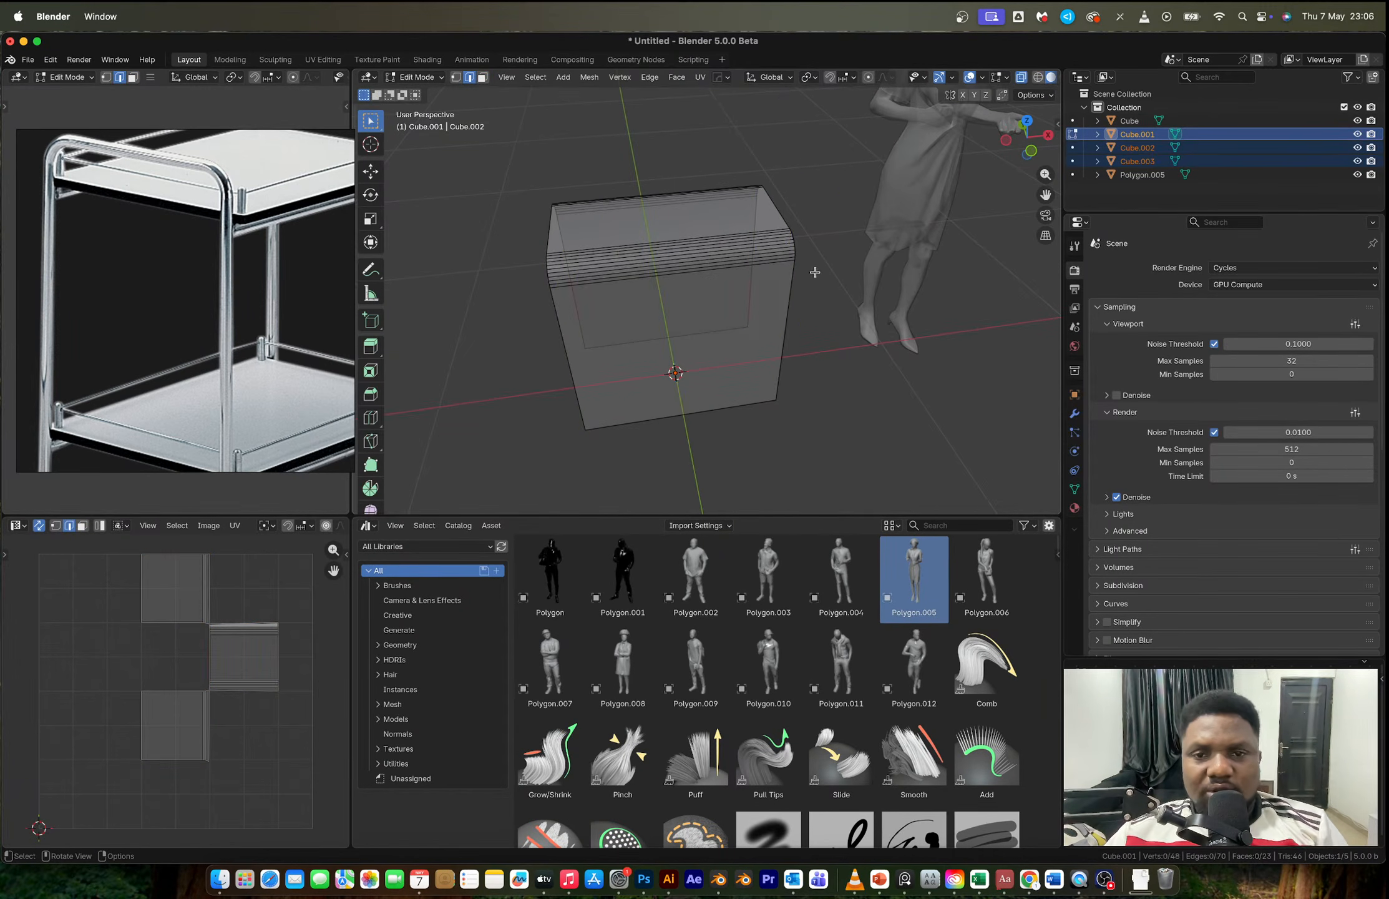
# Step: Delete the original box shell, leaving only the two separated end outlines
pyautogui.press('Tab')
pyautogui.click(779, 217)
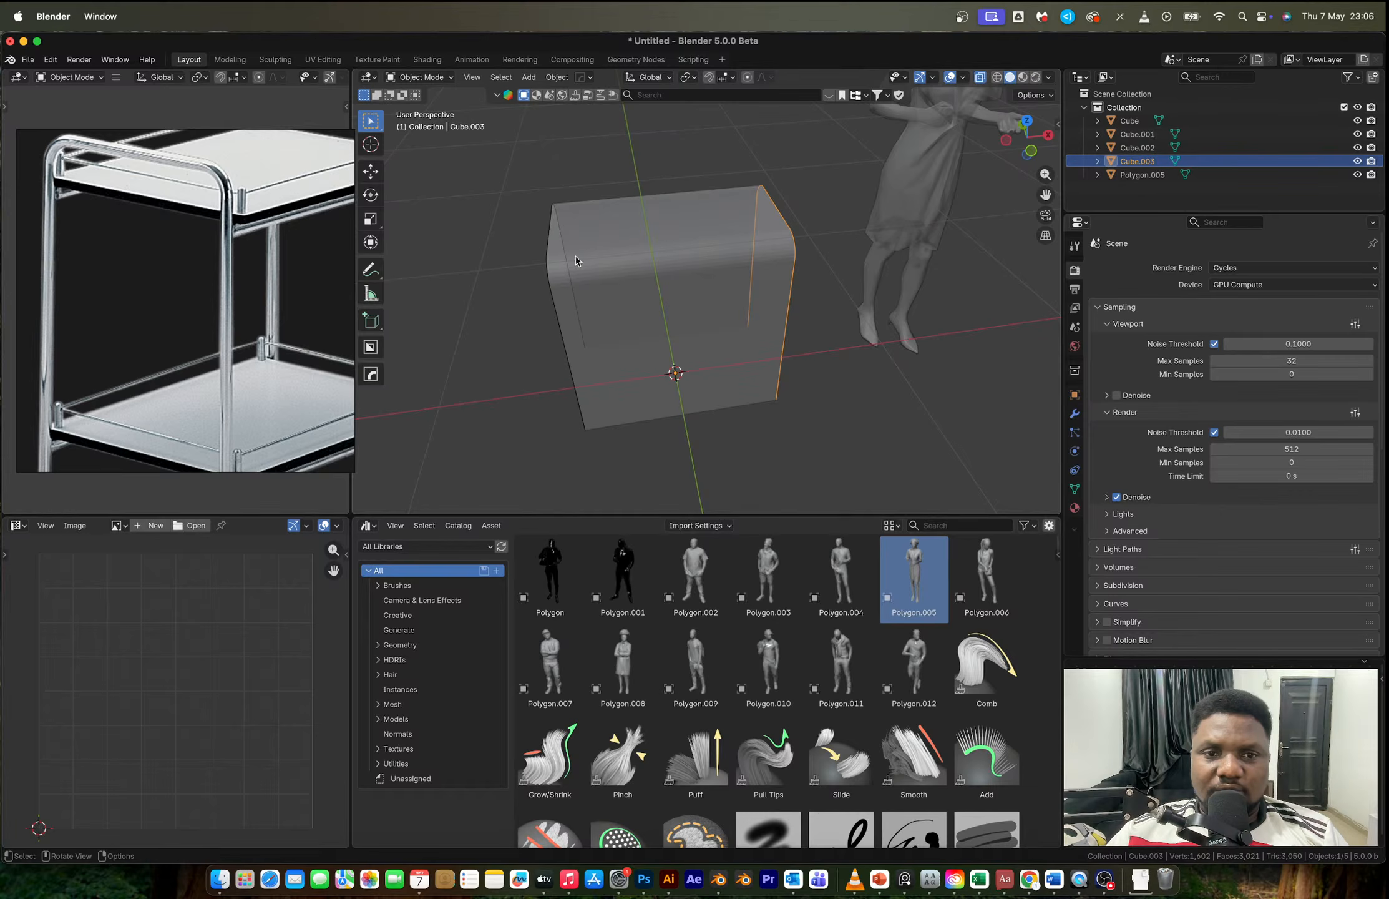
pyautogui.keyDown('shift'); pyautogui.click(546, 250); pyautogui.keyUp('shift')
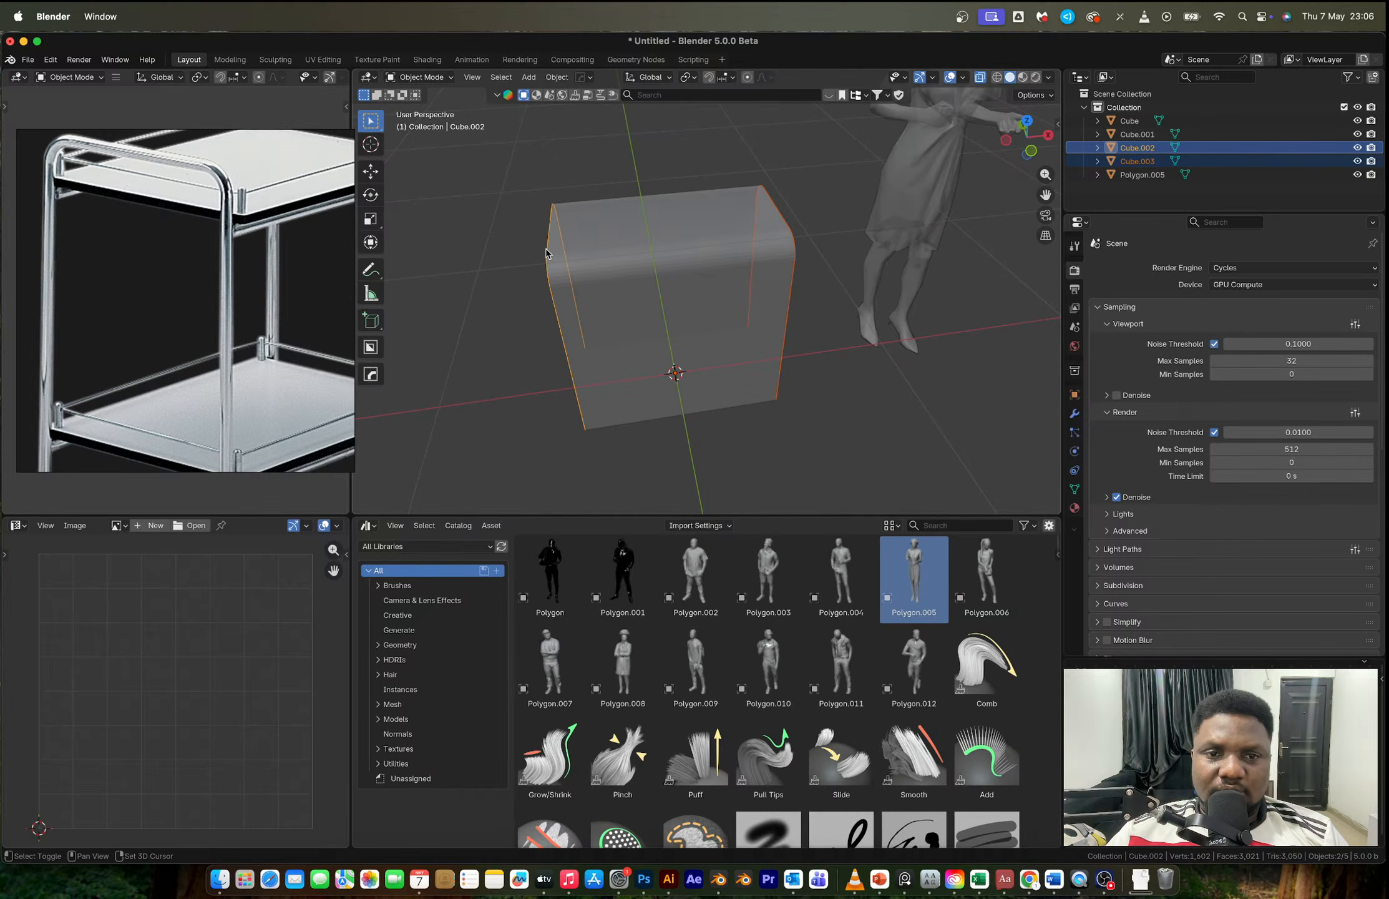
pyautogui.click(630, 254)
pyautogui.press('Delete')
pyautogui.scroll(-2, 575, 254)
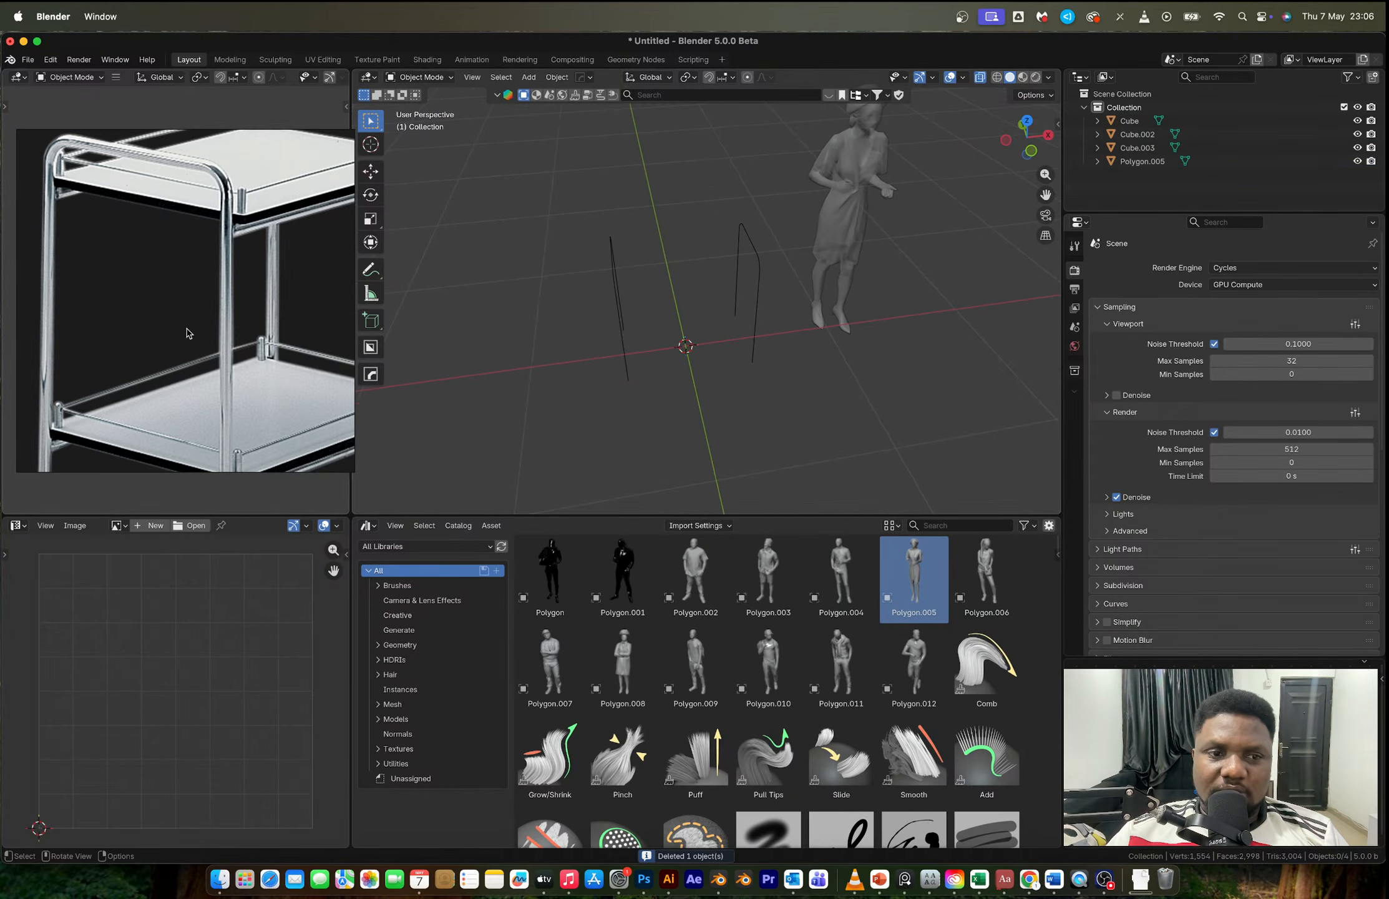
pyautogui.scroll(-3, 189, 333)
pyautogui.scroll(1, 593, 295)
# Step: Join the two end outlines into one object and convert it to a curve
pyautogui.moveTo(609, 215); pyautogui.dragTo(787, 361)
pyautogui.scroll(2, 257, 287)
pyautogui.moveTo(727, 314); pyautogui.dragTo(781, 290, button='middle')
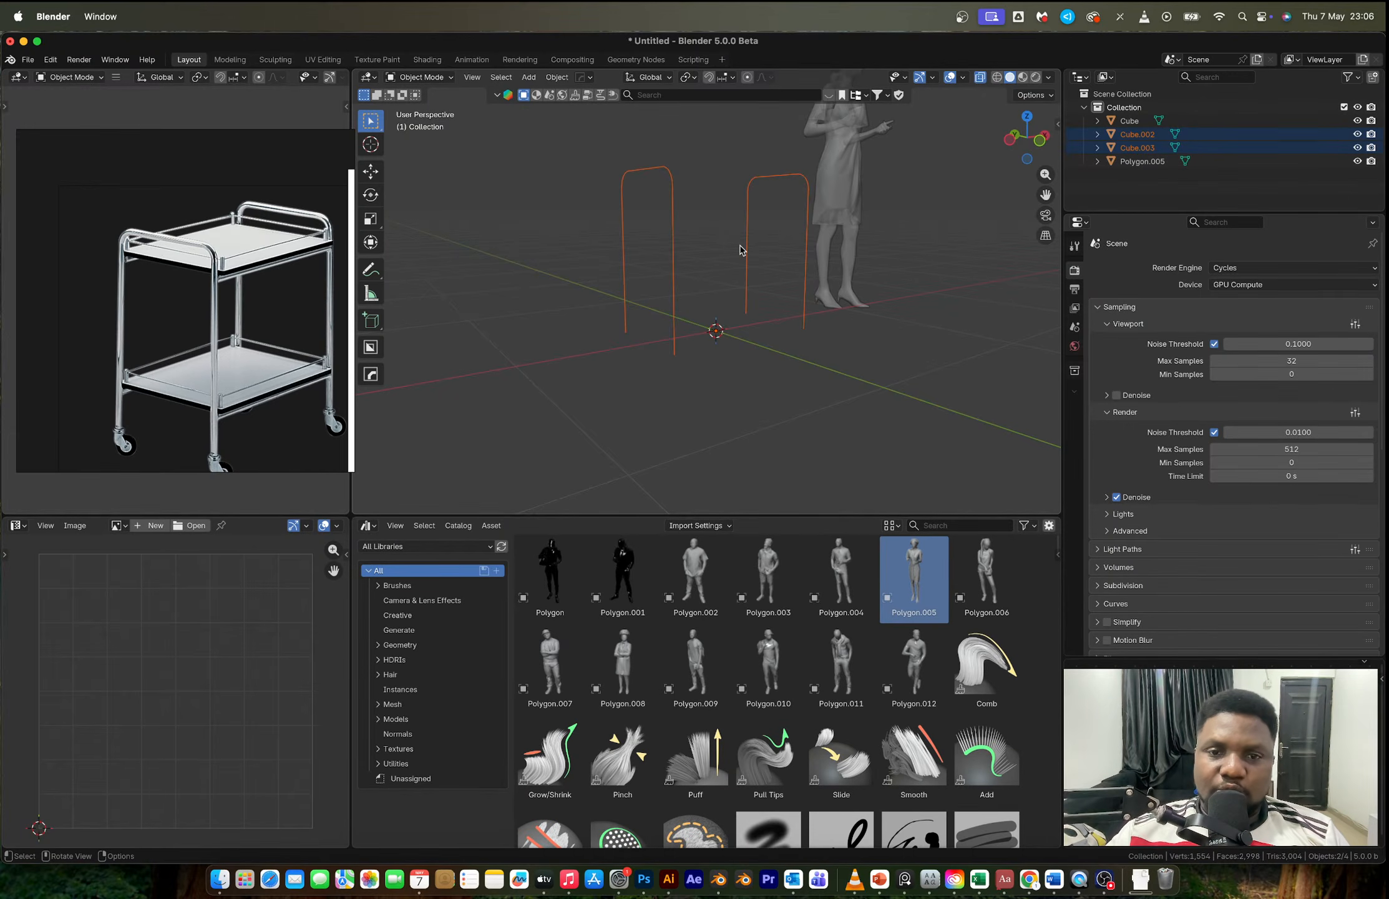
pyautogui.click(769, 306)
pyautogui.click(746, 228)
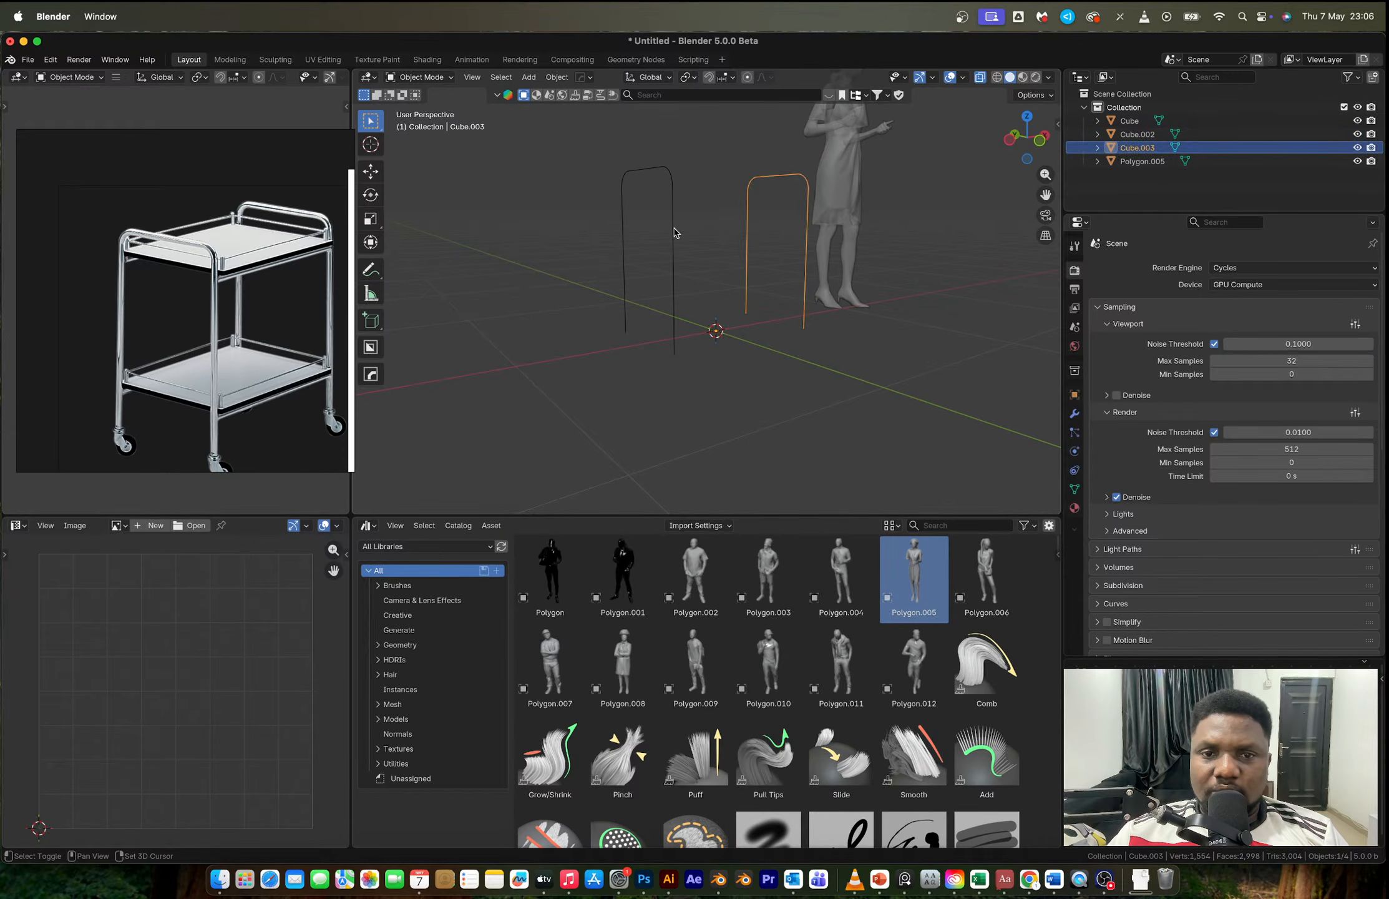
pyautogui.keyDown('shift'); pyautogui.click(673, 232); pyautogui.keyUp('shift')
pyautogui.hotkey('ctrl', 'j')
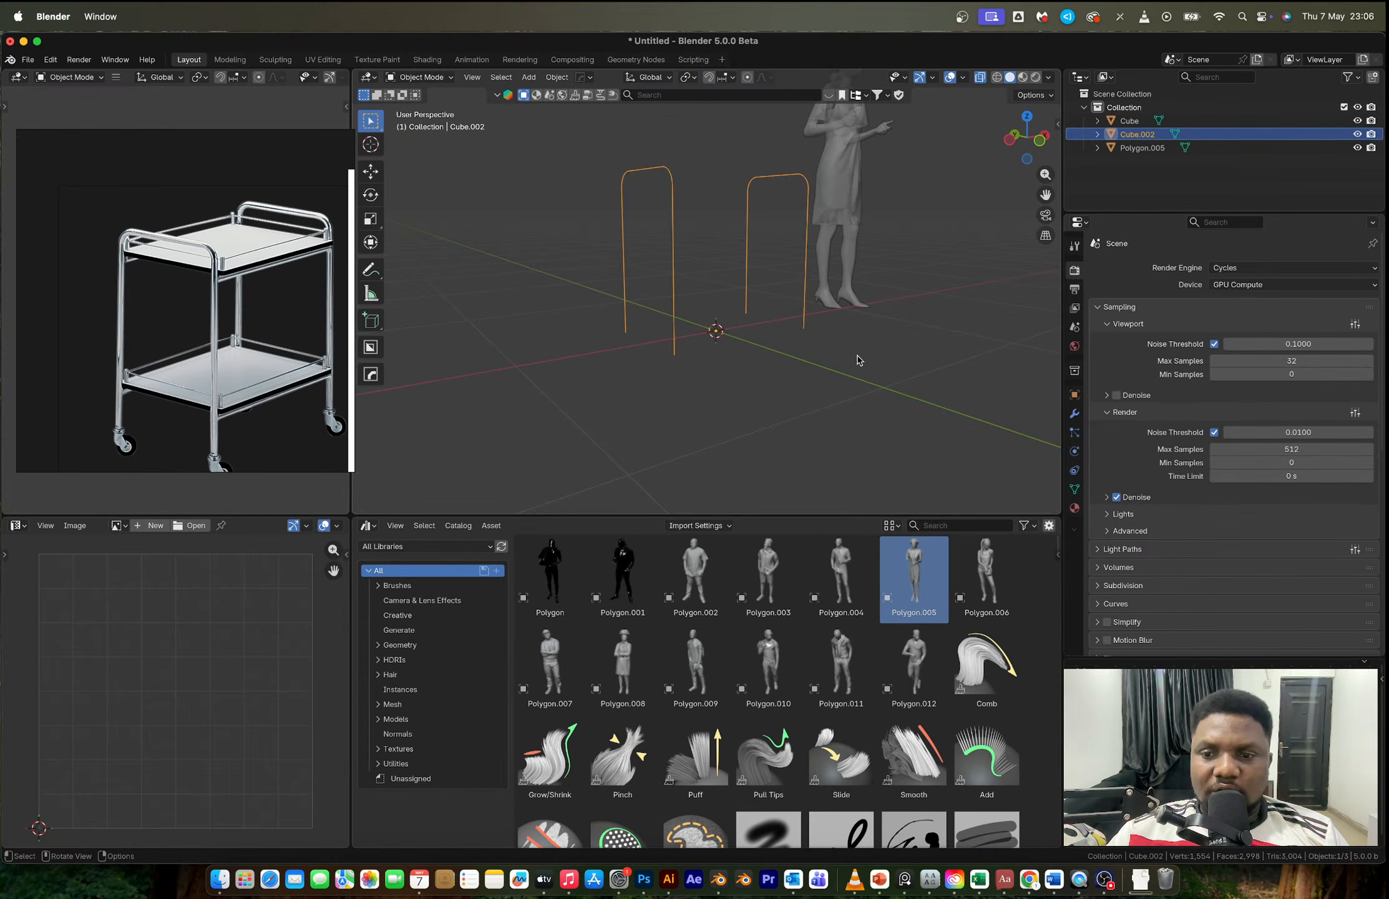
pyautogui.rightClick(726, 278)
pyautogui.click(777, 296)
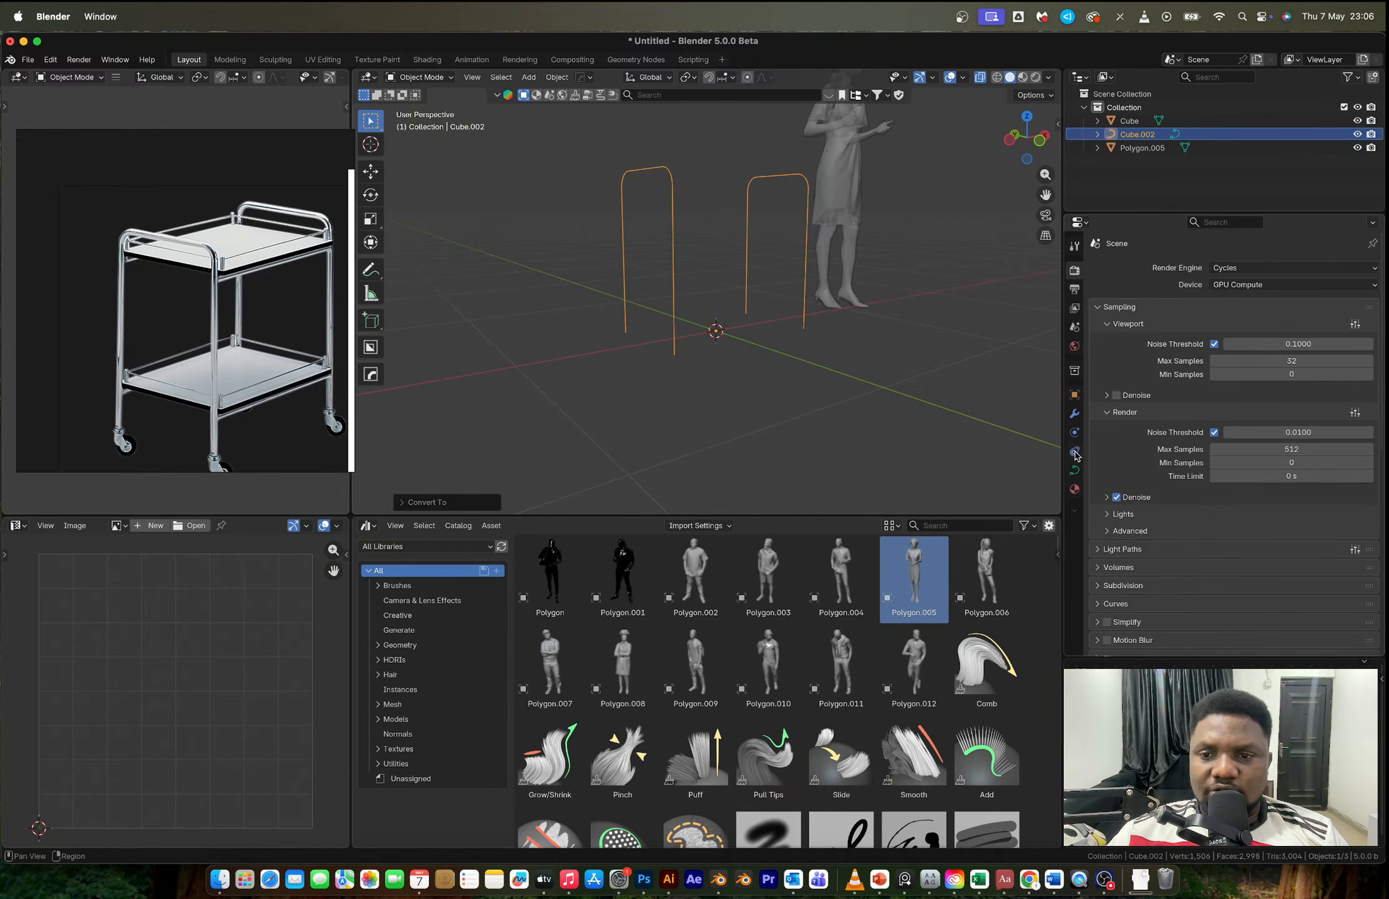
# Step: Give the outline curve a round bevel with a depth of 0.016 m to form tubular frames
pyautogui.click(1075, 473)
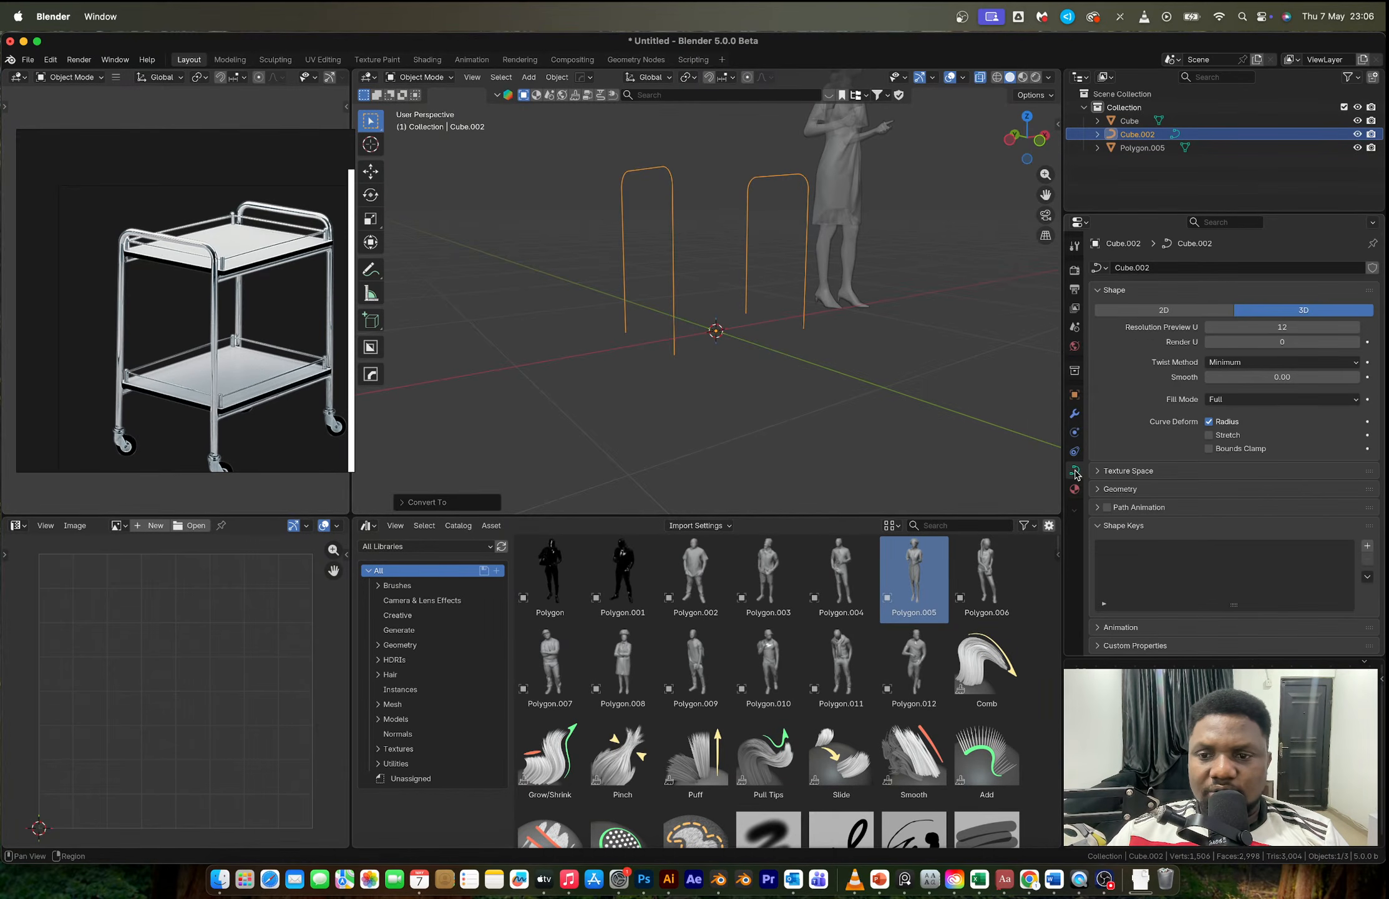
pyautogui.click(1121, 488)
pyautogui.moveTo(1282, 626); pyautogui.dragTo(1311, 626)
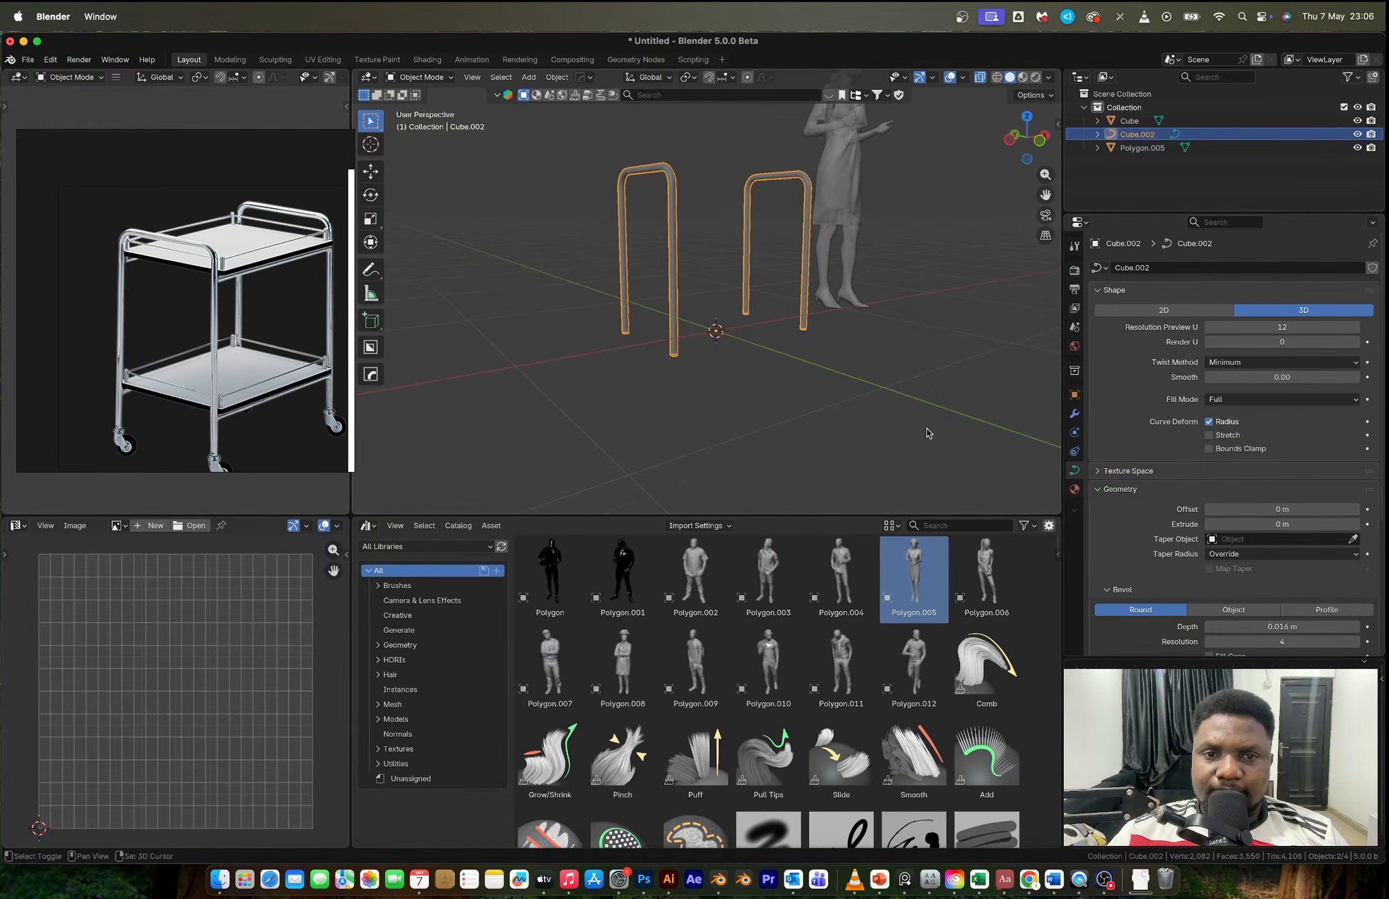
# Step: Apply Shade Smooth to the tubular end frames
pyautogui.moveTo(927, 432); pyautogui.dragTo(724, 275, button='middle')
pyautogui.scroll(4, 724, 275)
pyautogui.rightClick(715, 262)
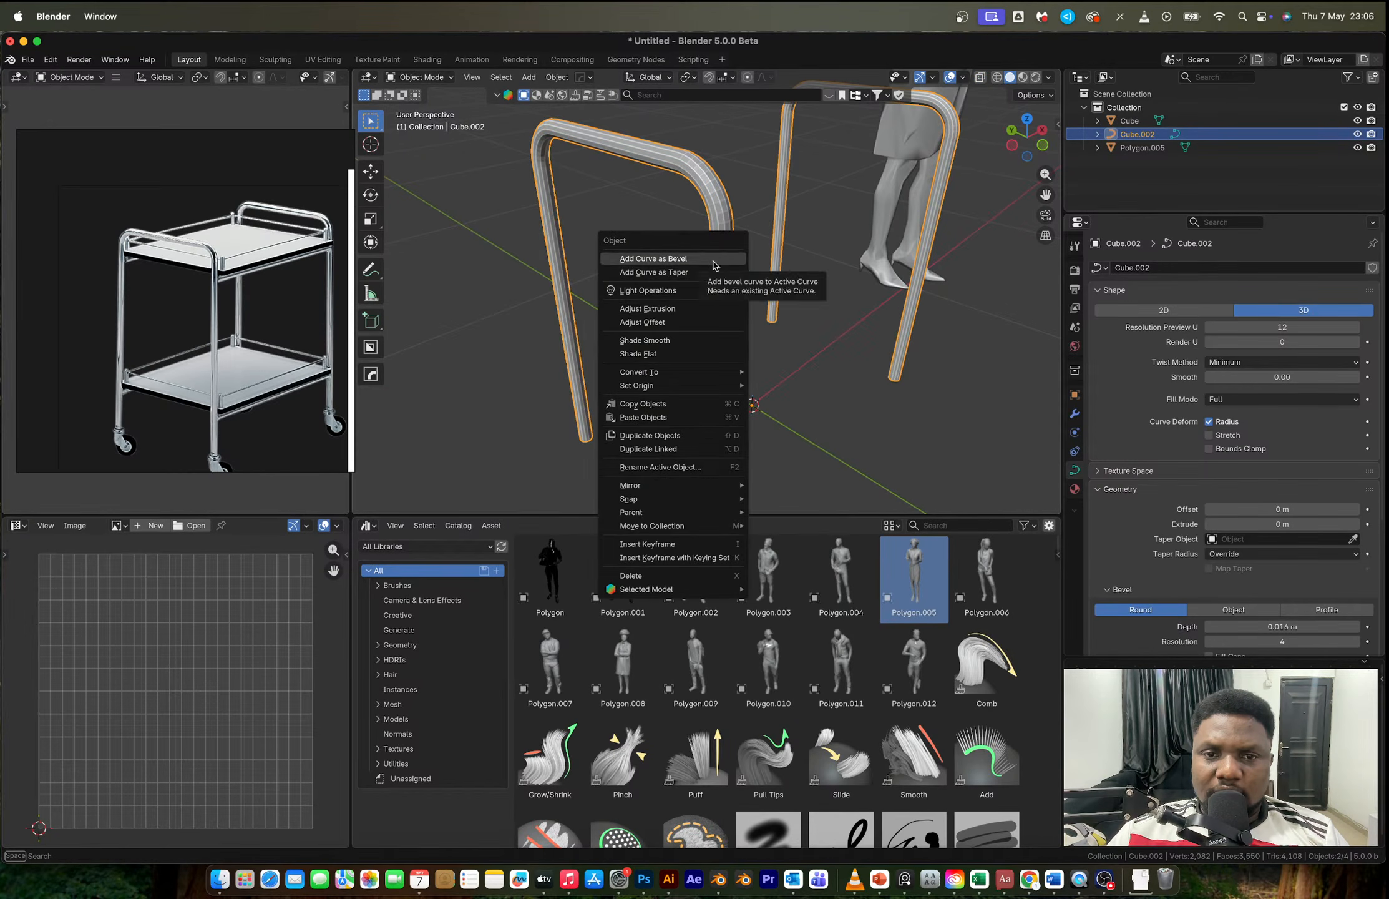
pyautogui.click(673, 341)
pyautogui.moveTo(732, 264); pyautogui.dragTo(712, 241, button='middle')
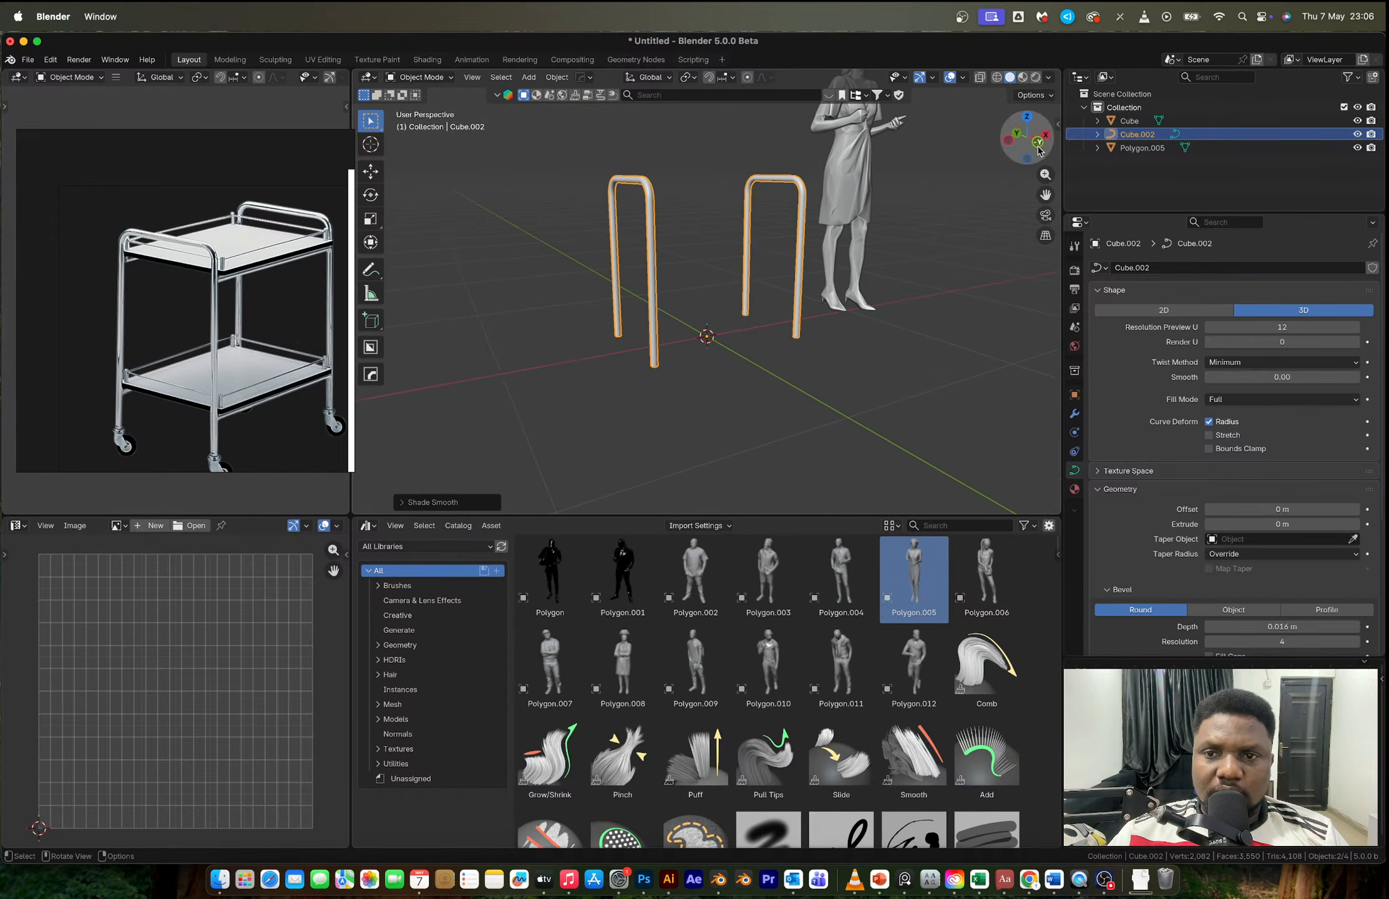
# Step: Reduce the frames' bevel depth to 0.01 m while viewing them from the front
pyautogui.click(1038, 144)
pyautogui.scroll(2, 718, 249)
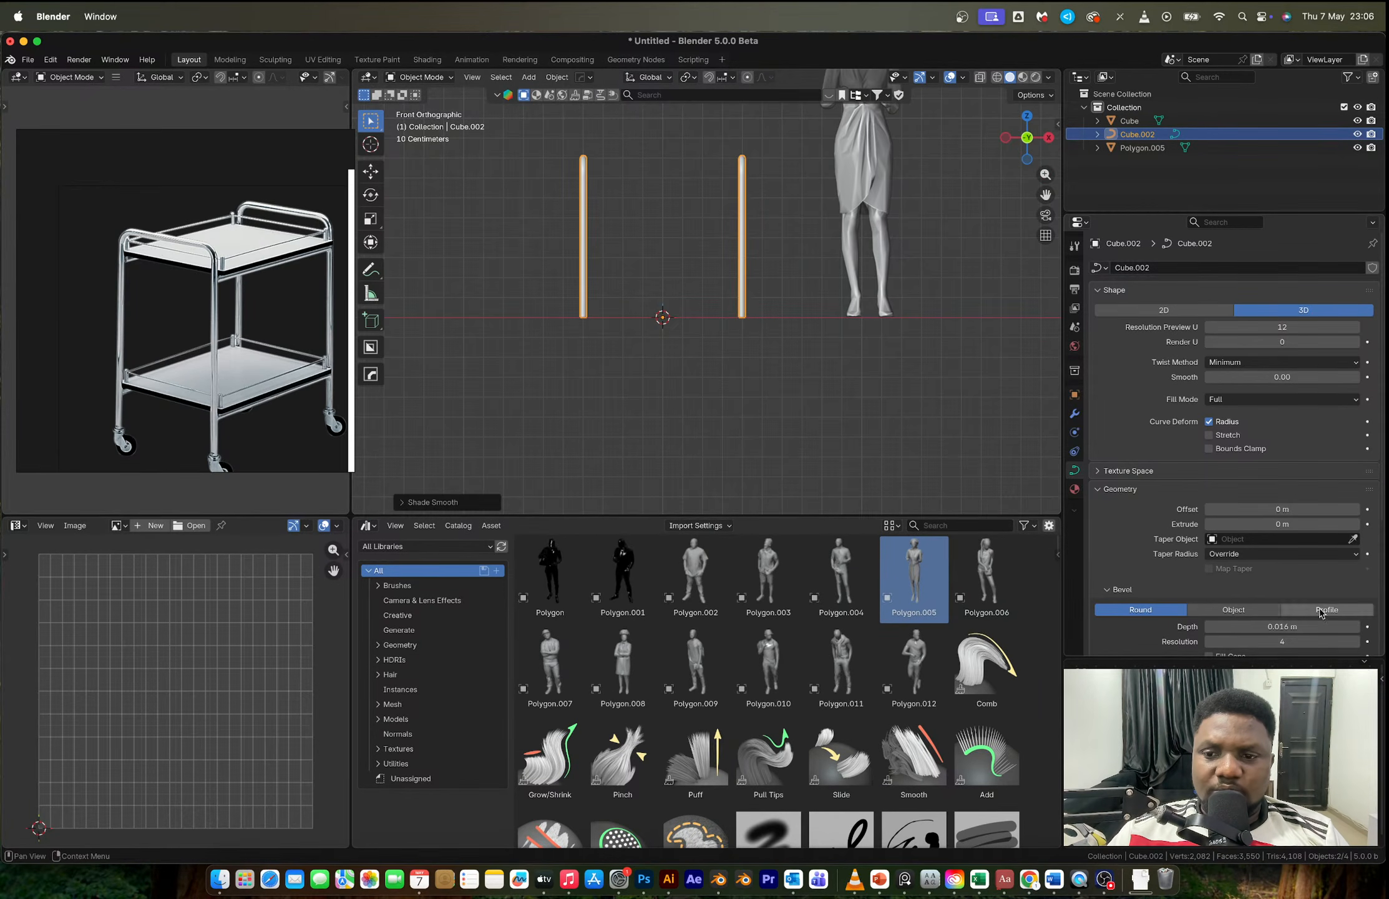
pyautogui.moveTo(1285, 626); pyautogui.dragTo(1245, 626)
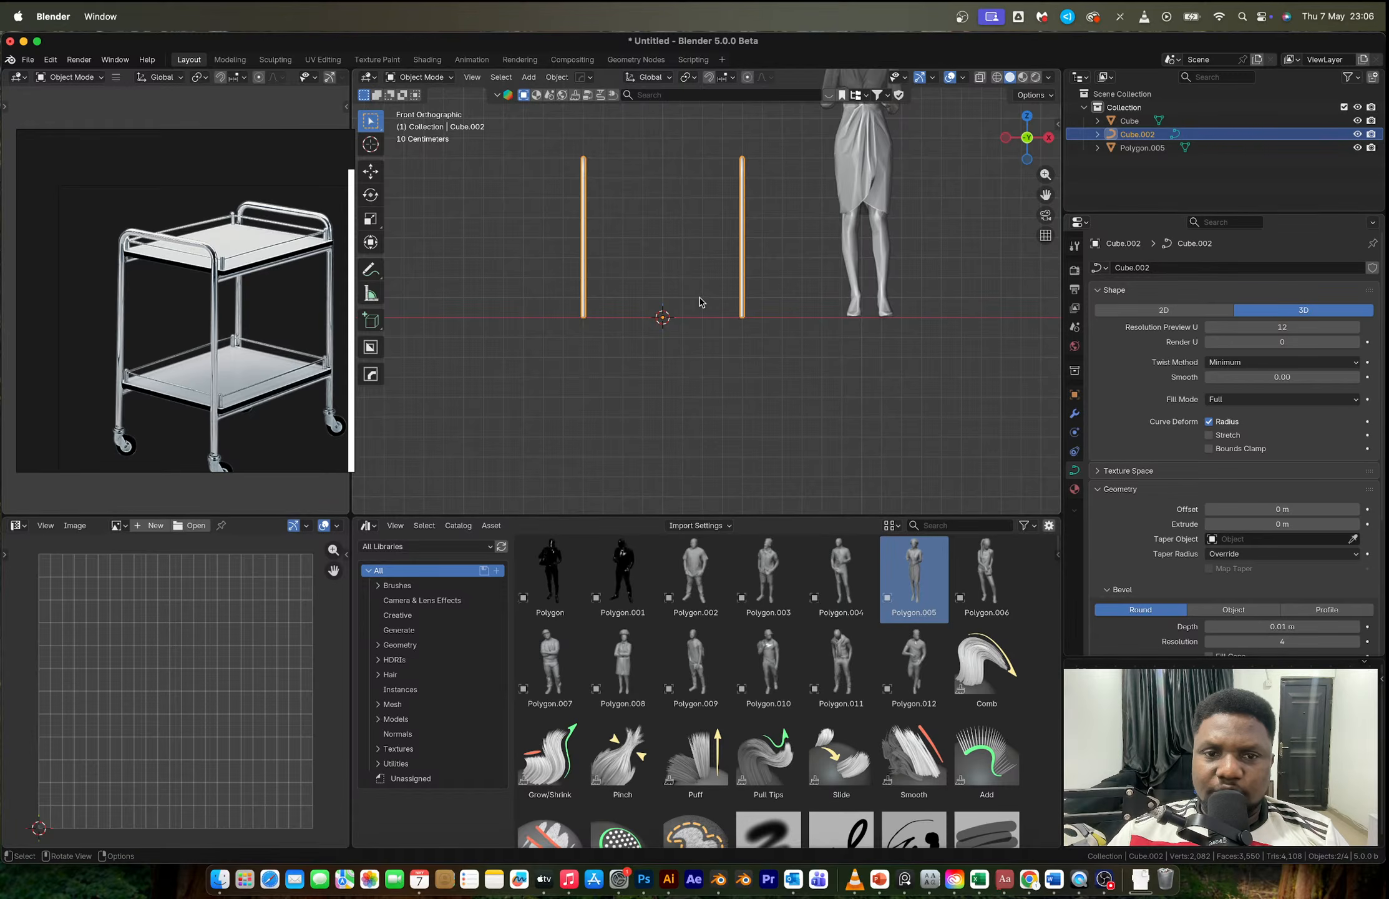
pyautogui.scroll(-1, 700, 302)
pyautogui.scroll(3, 701, 302)
pyautogui.scroll(-3, 701, 302)
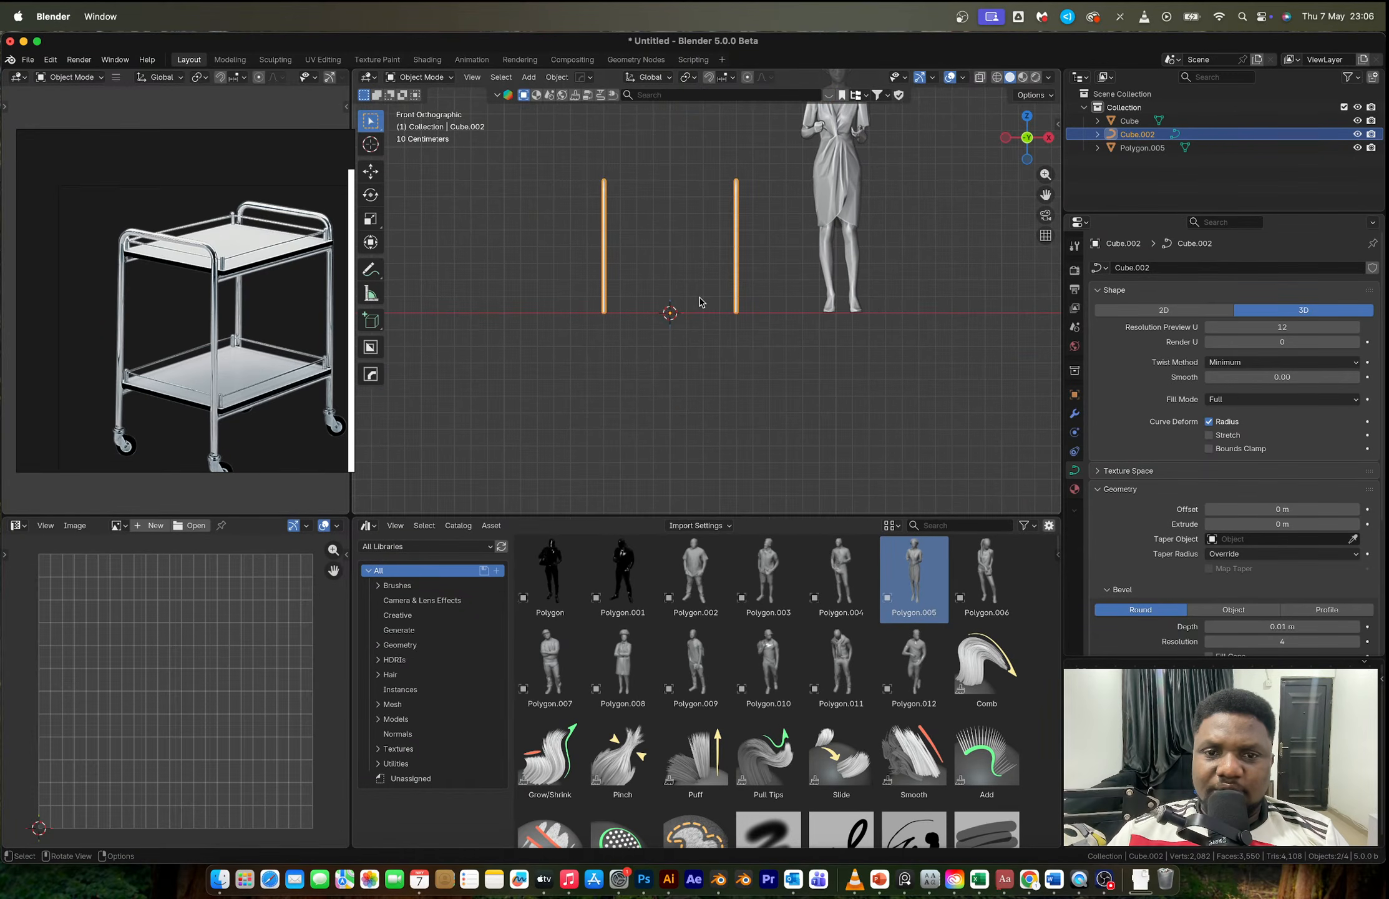
# Step: Add an X-axis mirror to the frame curve and move the frame nearest the figure slightly inward along X
pyautogui.hotkey('alt', 'x')
pyautogui.click(765, 315)
pyautogui.press('Tab')
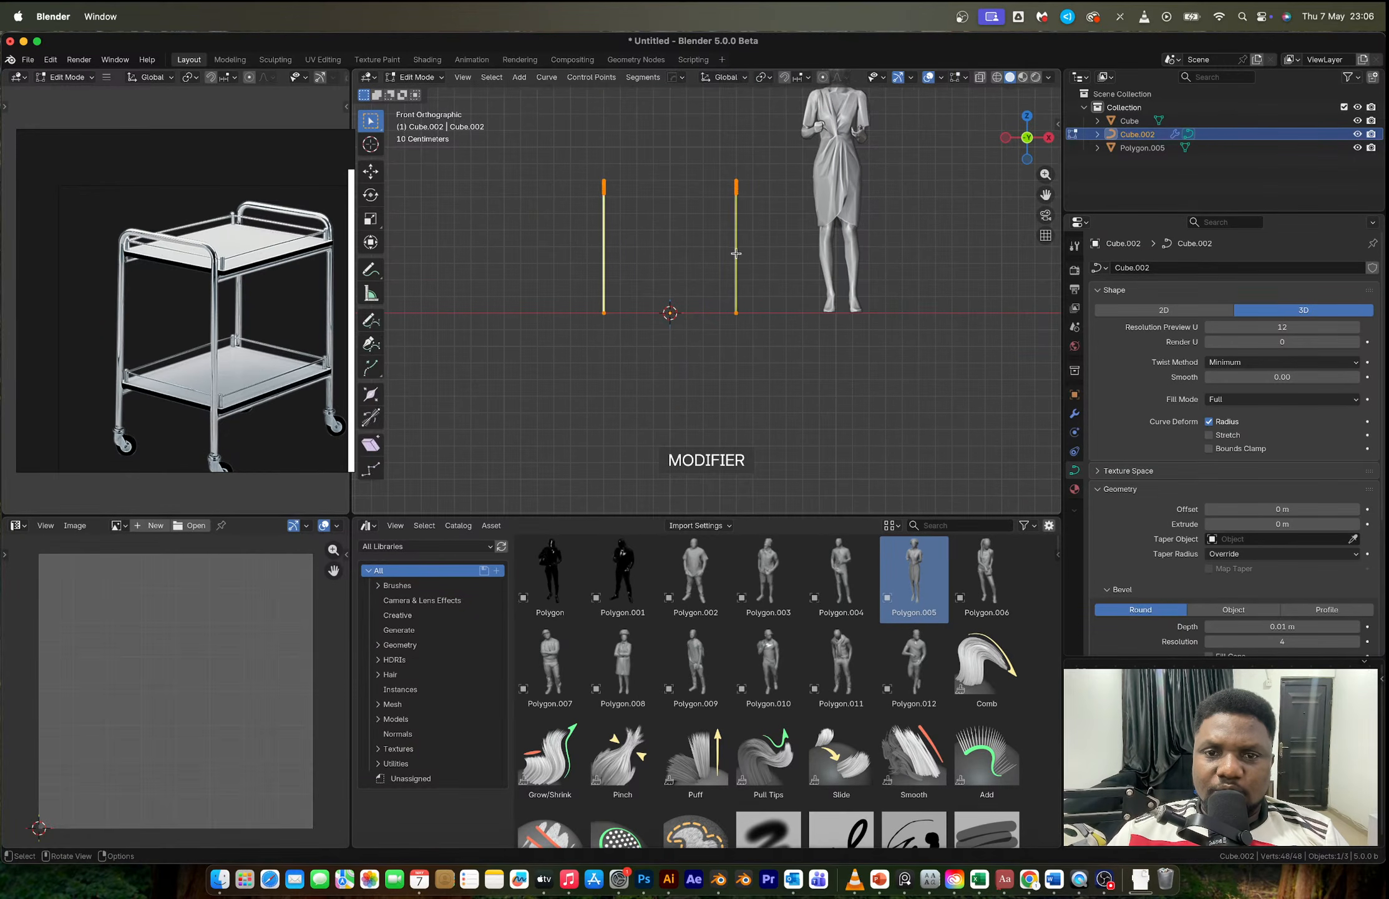
pyautogui.hotkey('alt', 'z')
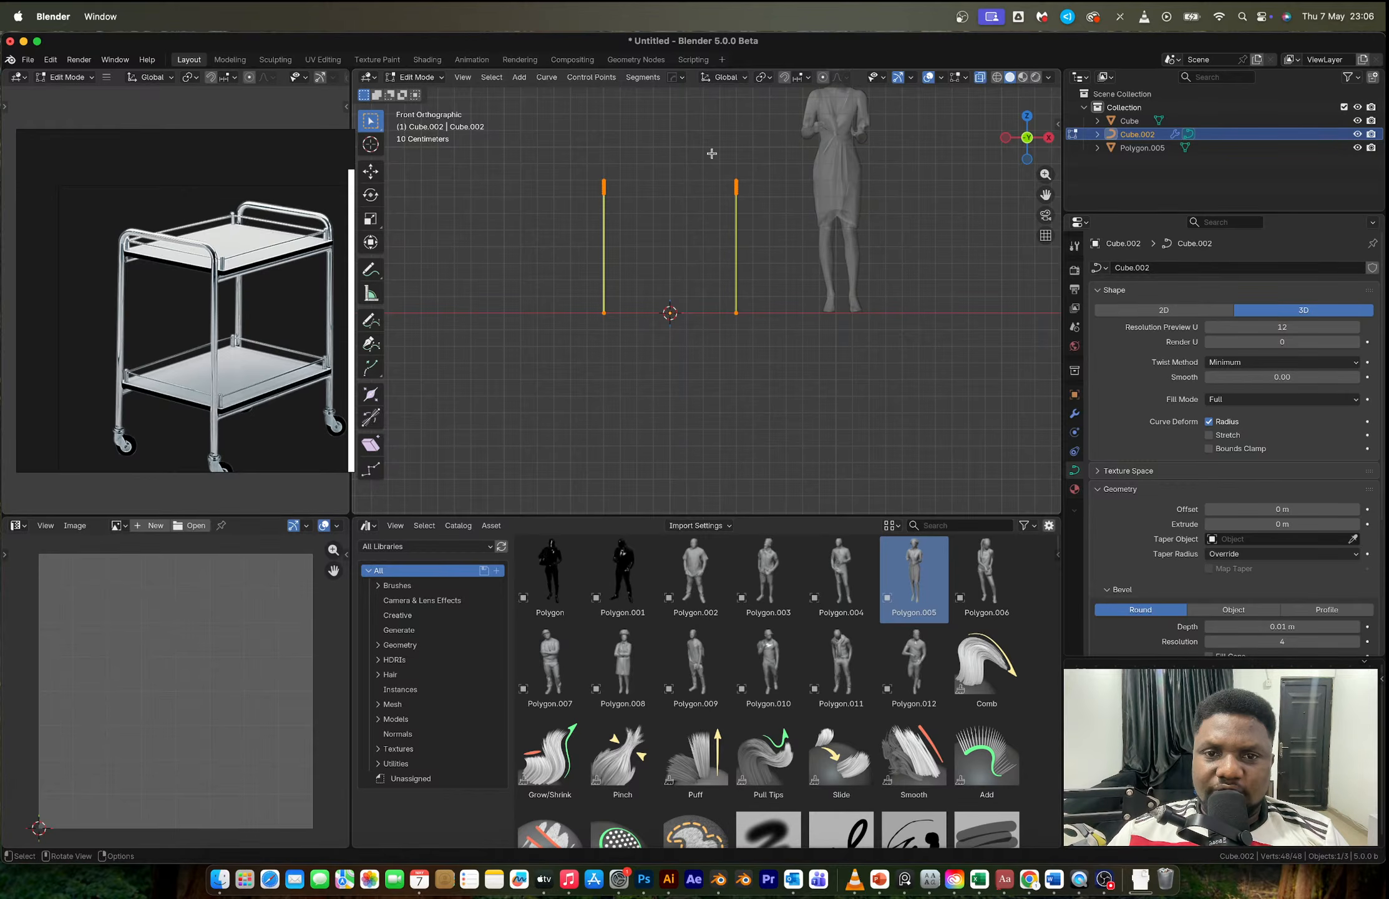
pyautogui.moveTo(715, 152); pyautogui.dragTo(760, 327)
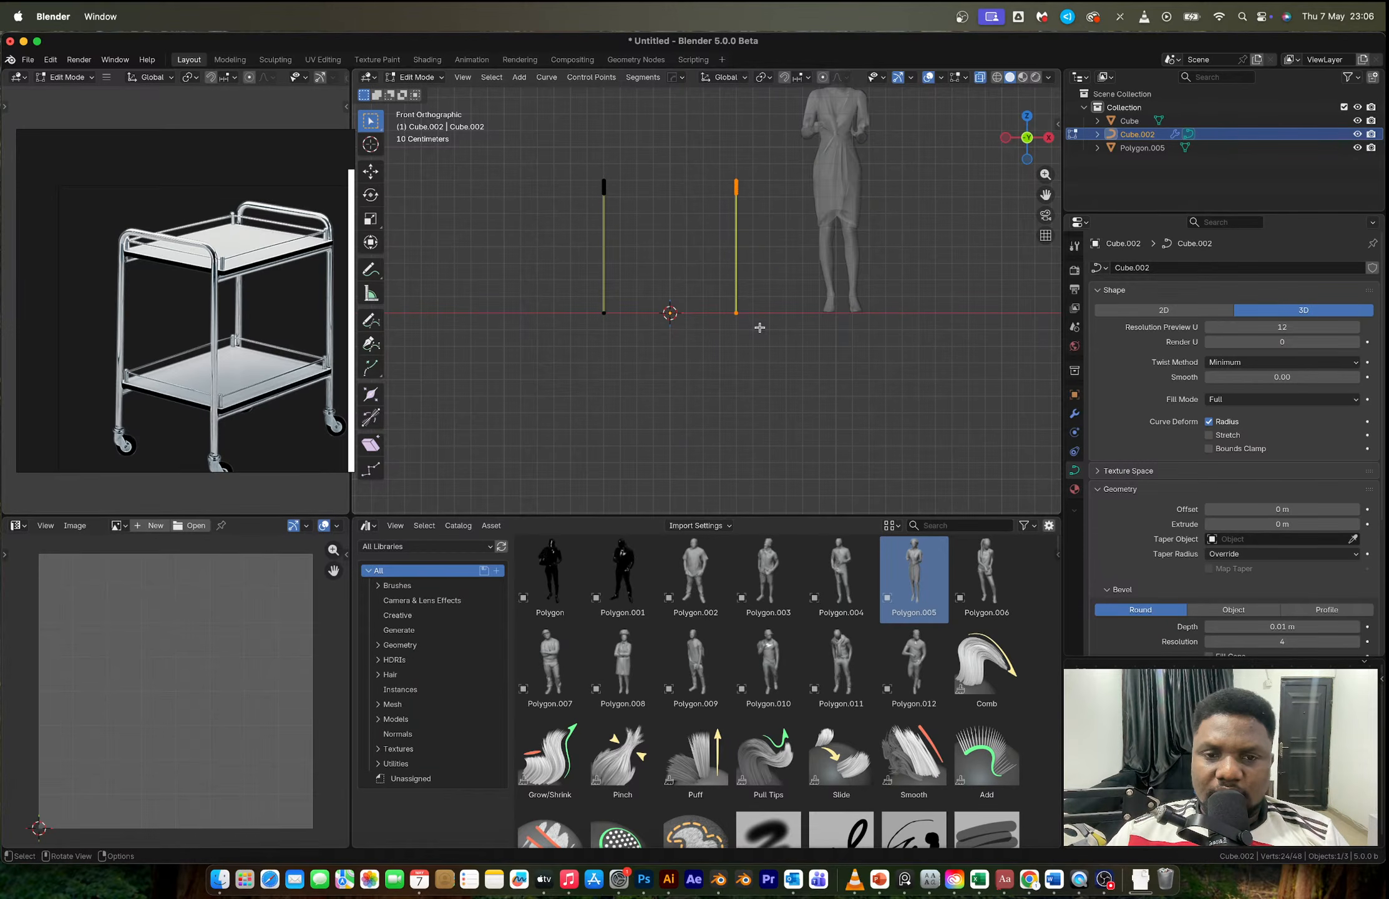
pyautogui.press('g')
pyautogui.press('x')
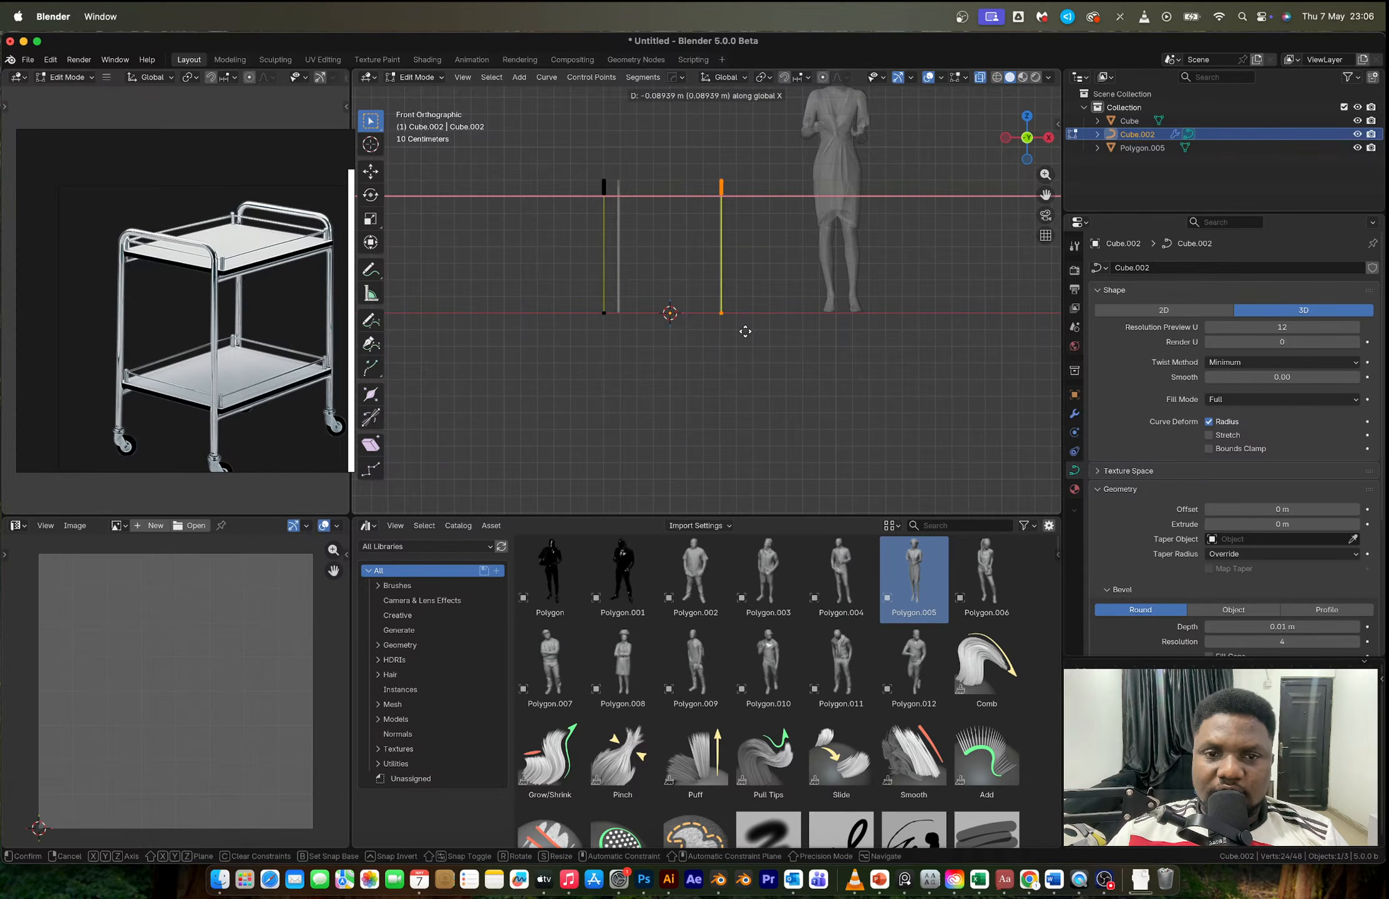
pyautogui.click(745, 331)
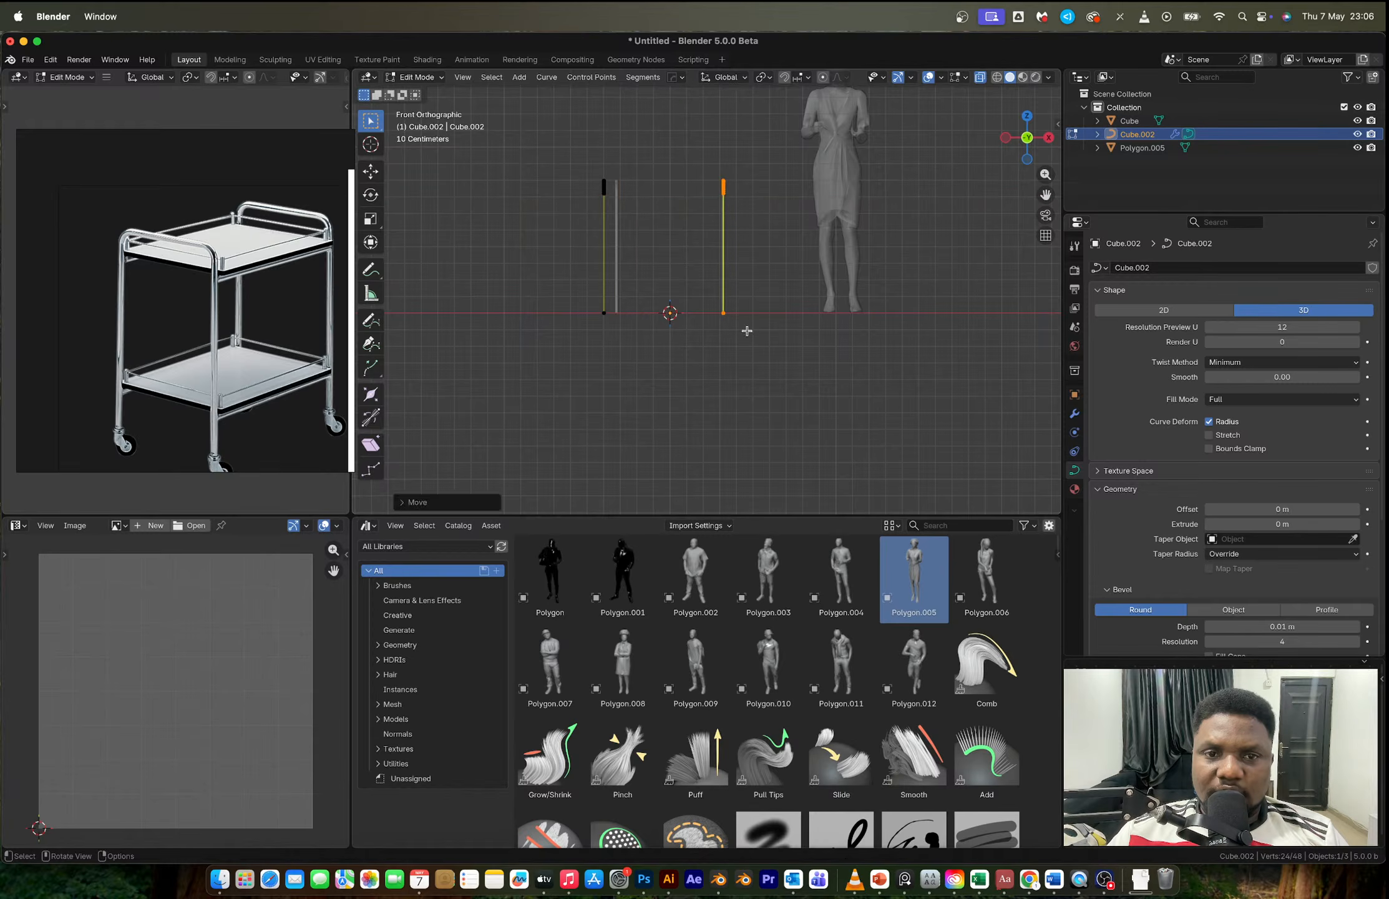
# Step: Delete the original frame curve on the side away from the figure, leaving the mirrored copy in its place
pyautogui.press('Tab')
pyautogui.press('Tab')
pyautogui.click(606, 189)
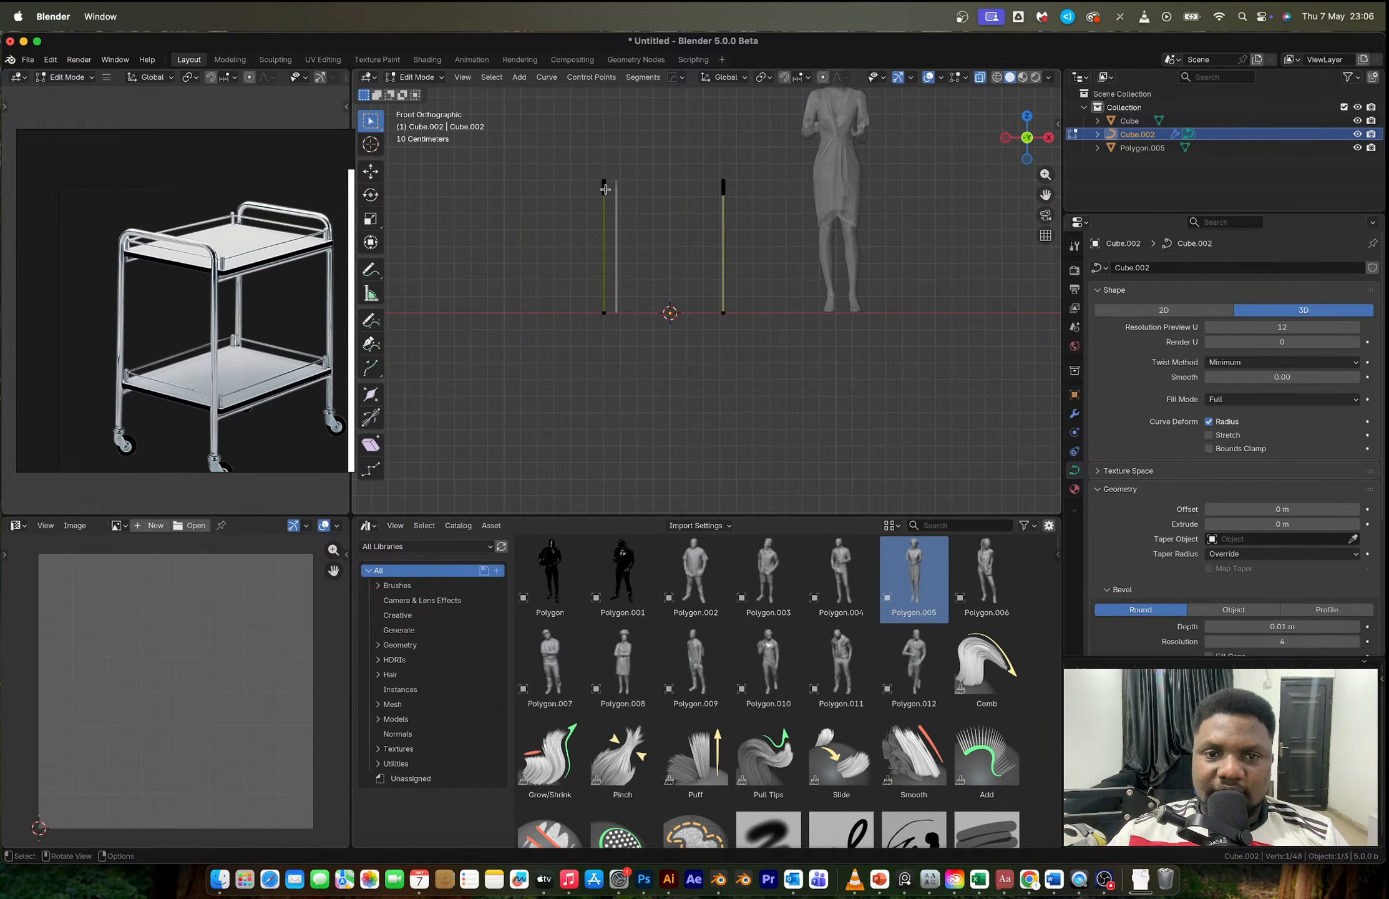
pyautogui.press('l')
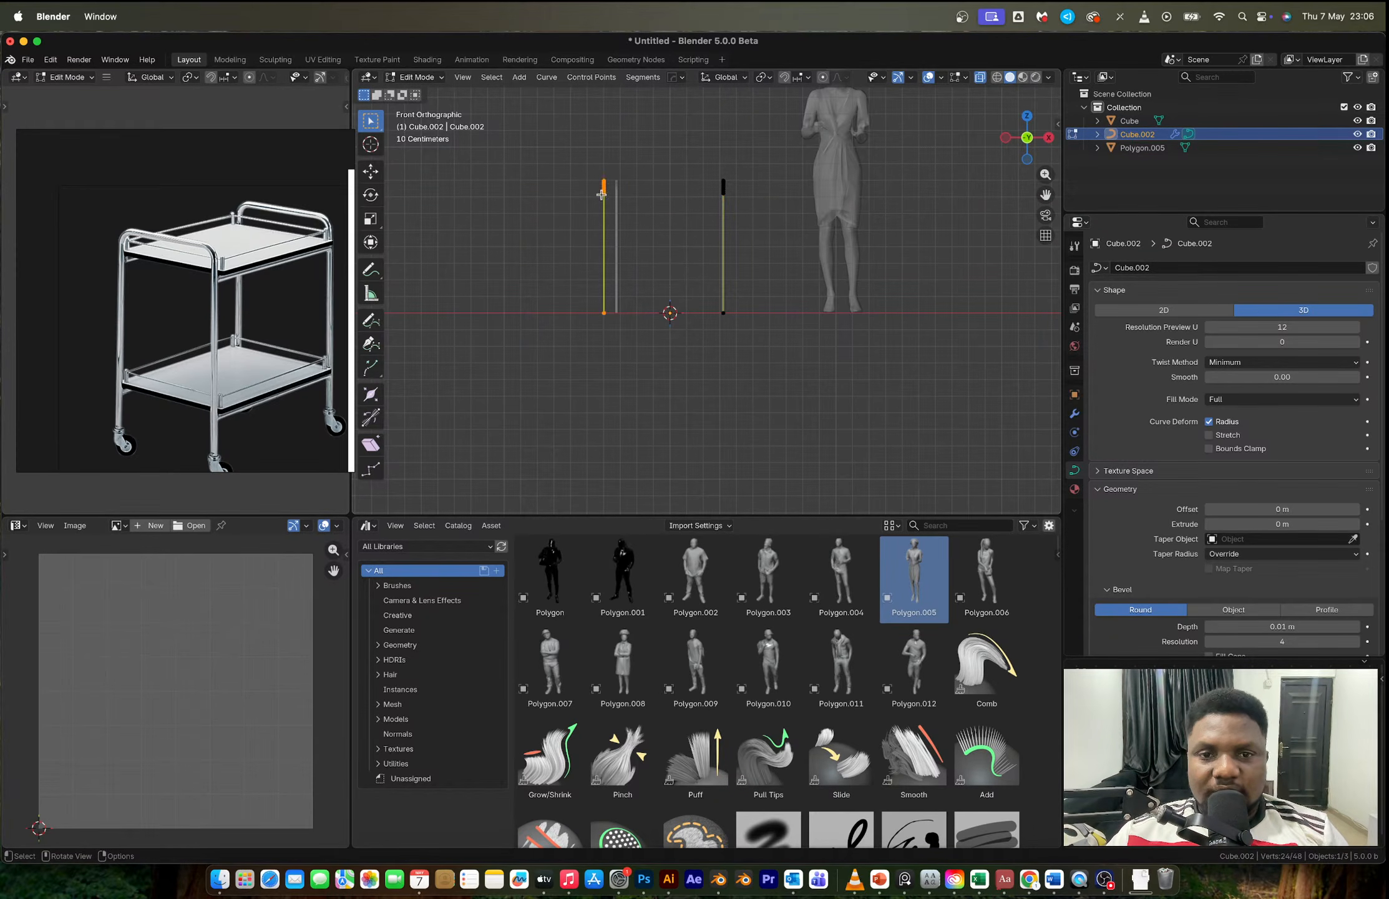
pyautogui.press('x')
pyautogui.click(602, 196)
pyautogui.press('Tab')
pyautogui.scroll(-3, 637, 227)
pyautogui.moveTo(636, 227); pyautogui.dragTo(703, 303, button='middle')
pyautogui.scroll(2, 704, 303)
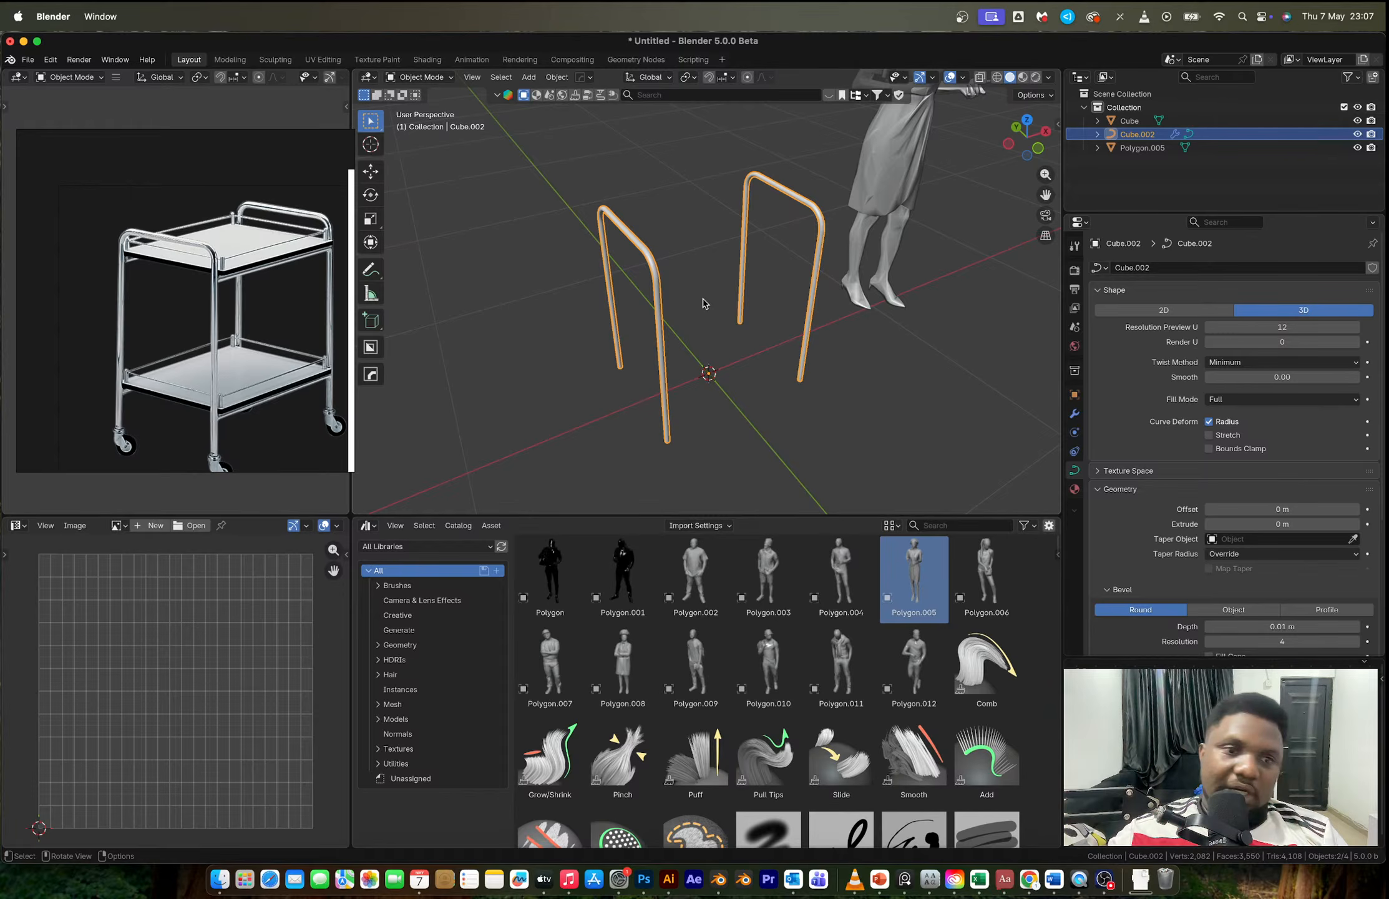
# Step: Add a cube and scale it down to fit between the two end frames
pyautogui.moveTo(703, 304); pyautogui.dragTo(760, 251, button='middle')
pyautogui.hotkey('shift', 'a')
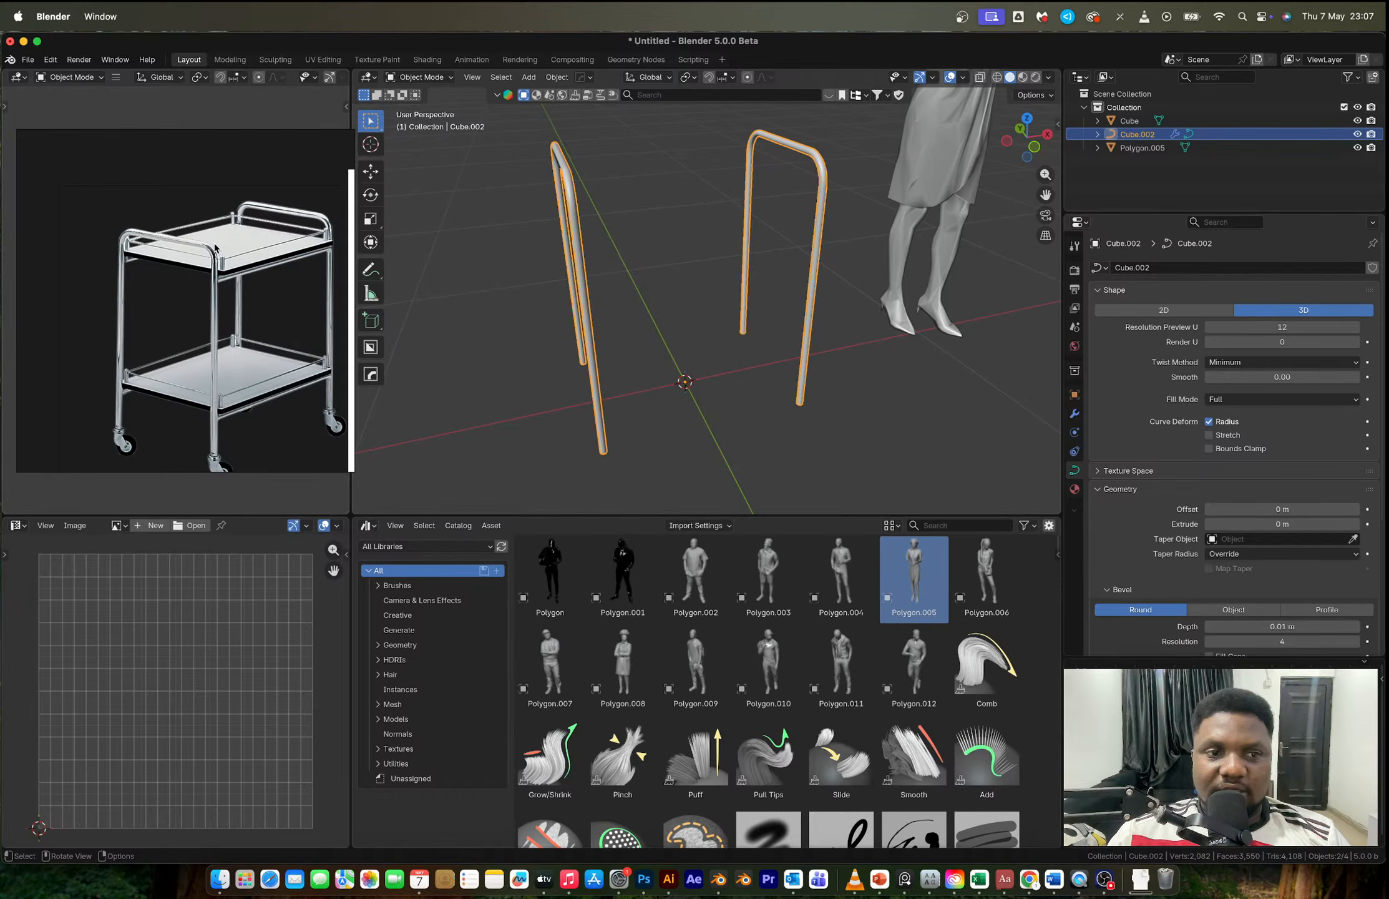
pyautogui.scroll(3, 215, 248)
pyautogui.hotkey('shift', 'a')
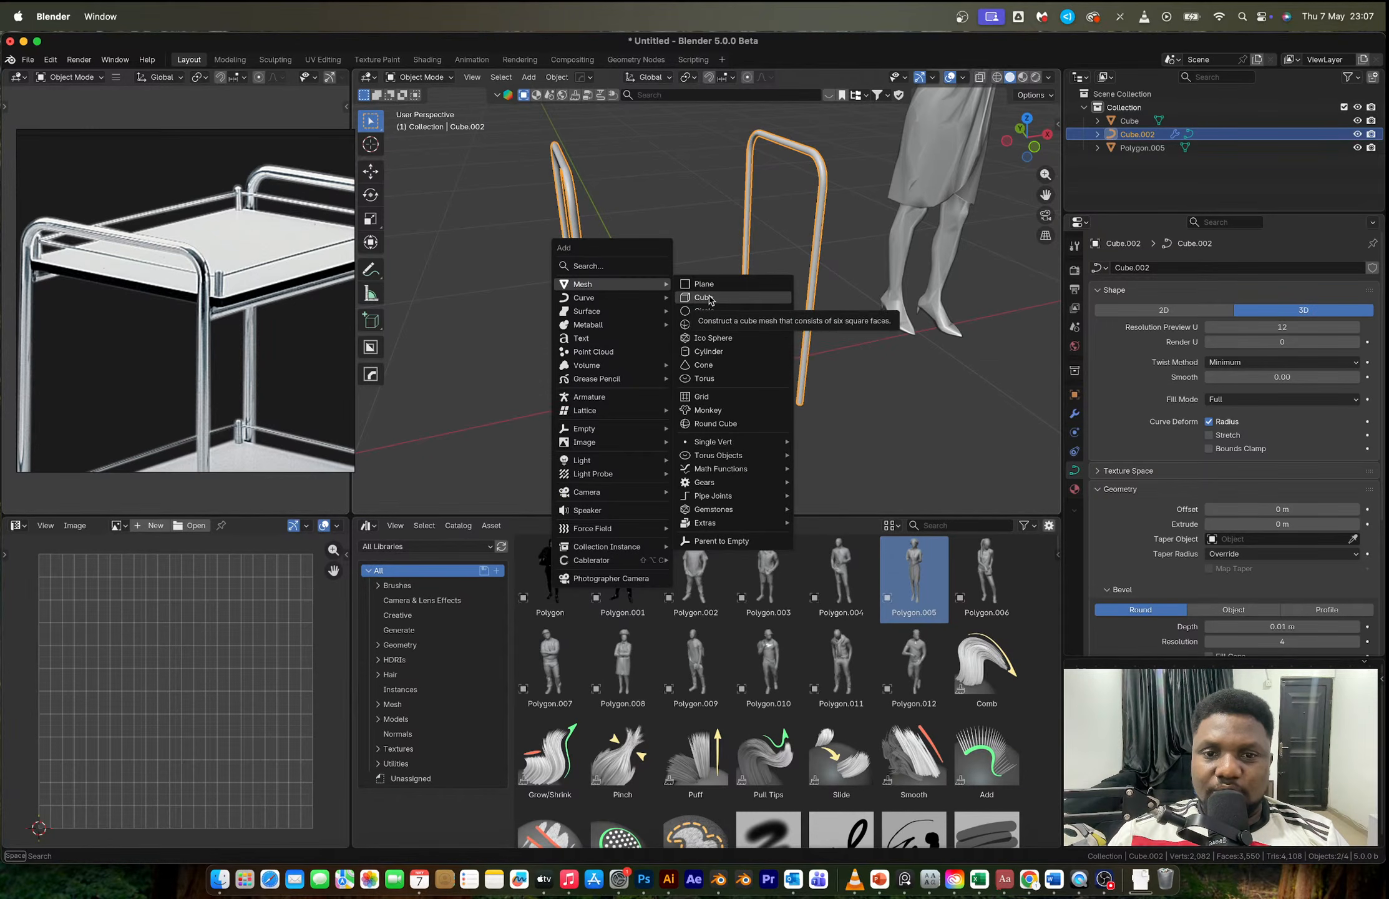
pyautogui.click(704, 297)
pyautogui.press('s')
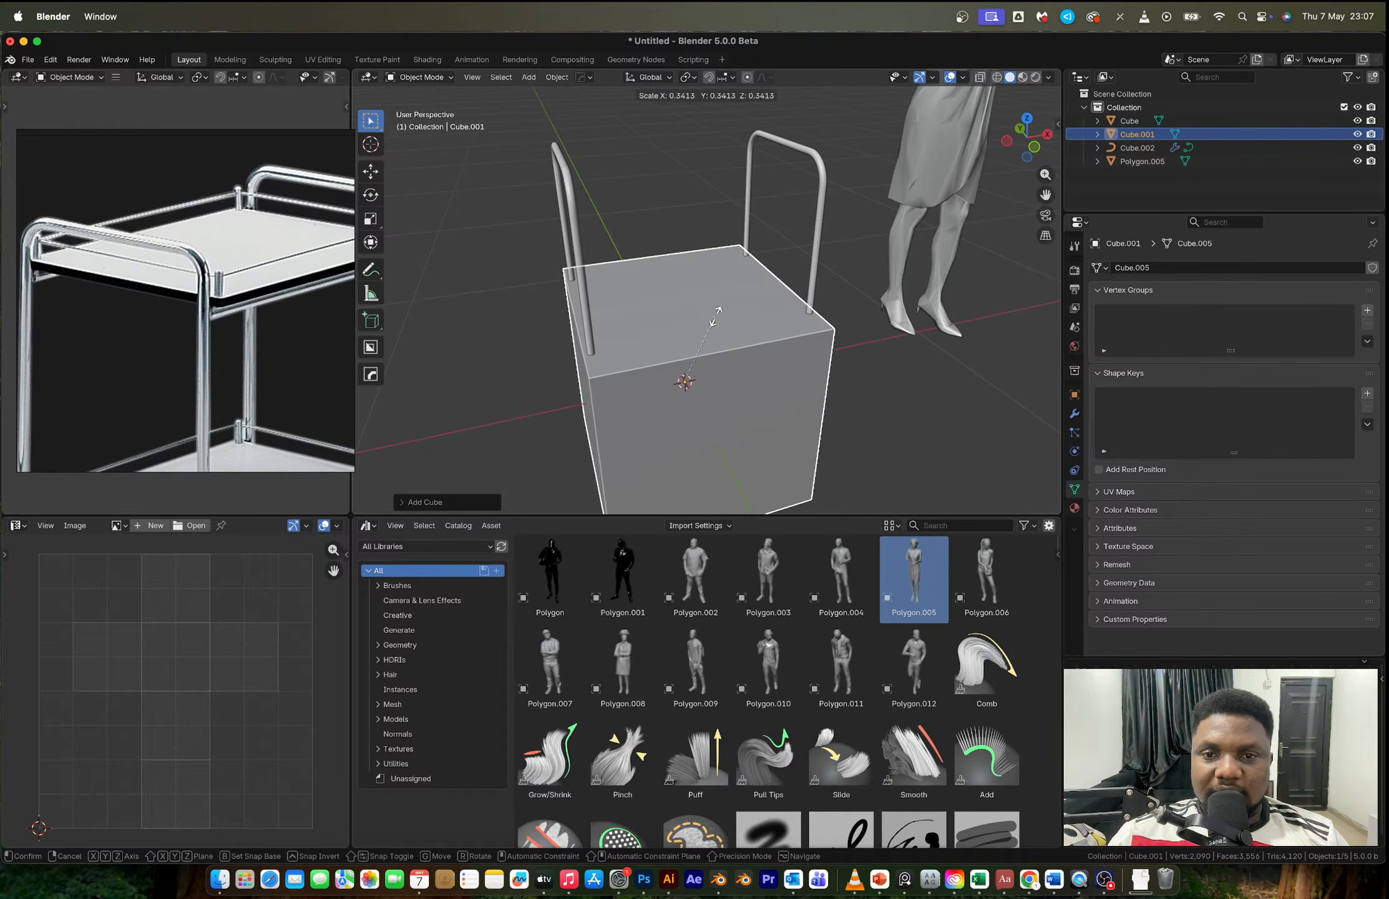
pyautogui.click(717, 317)
pyautogui.press('s')
pyautogui.click(768, 409)
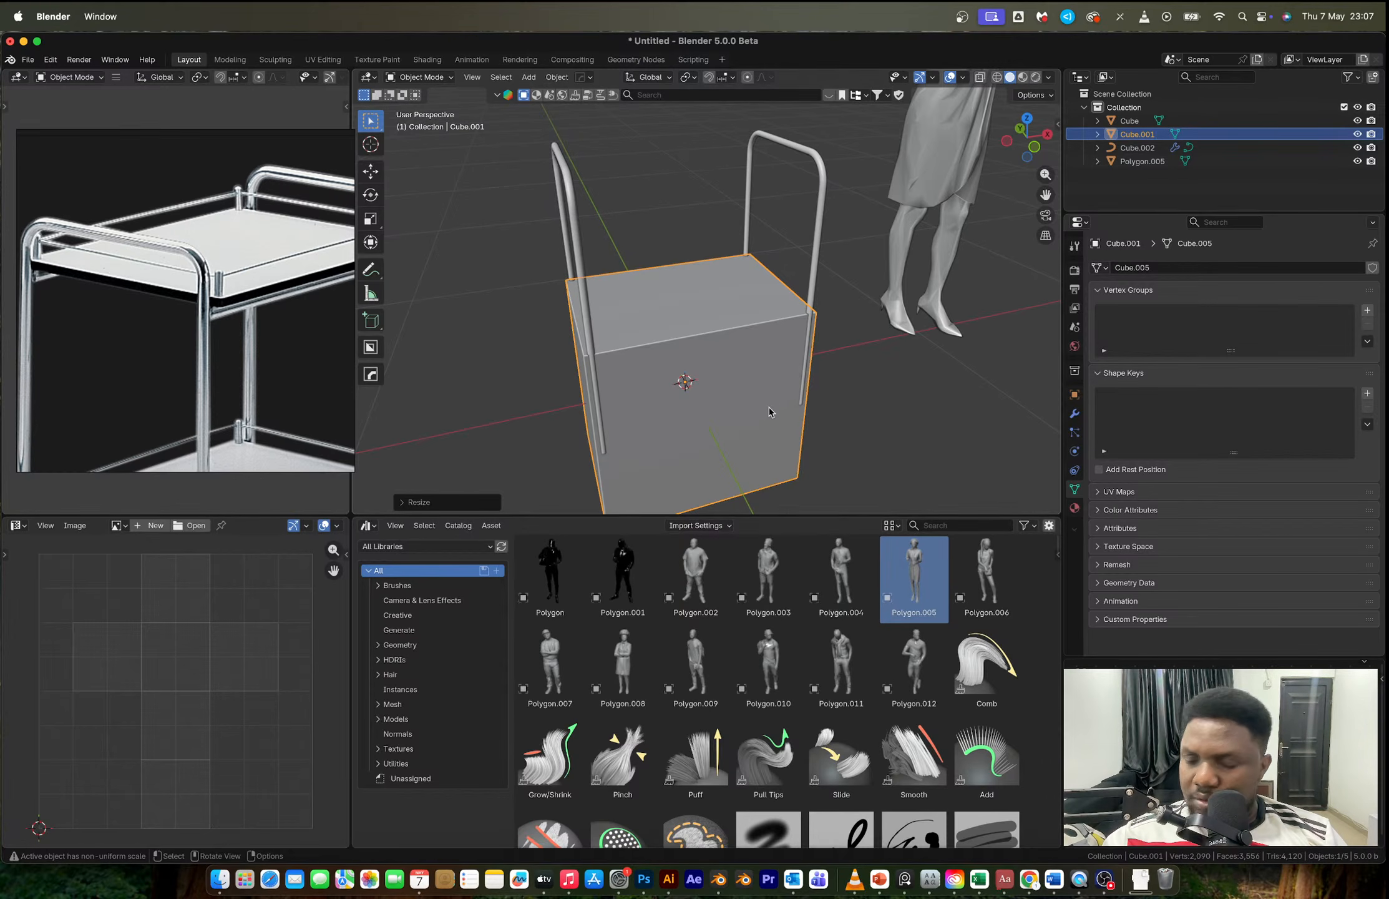
# Step: Flatten the cube along Z into a slab and raise it to the upper part of the frames
pyautogui.moveTo(771, 405); pyautogui.dragTo(838, 467, button='middle')
pyautogui.press('s')
pyautogui.press('z')
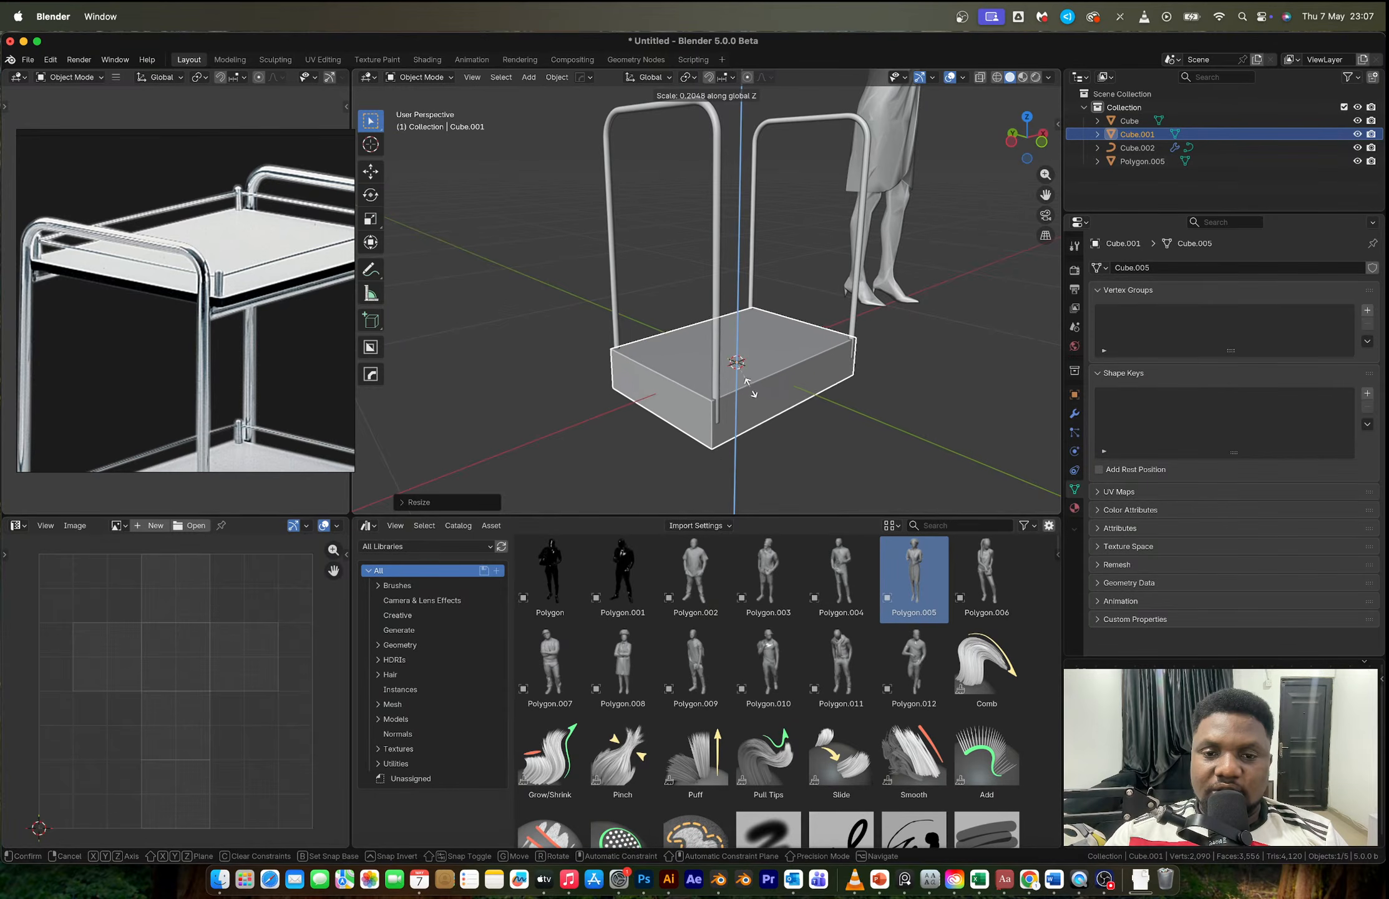
pyautogui.click(740, 370)
pyautogui.press('g')
pyautogui.press('z')
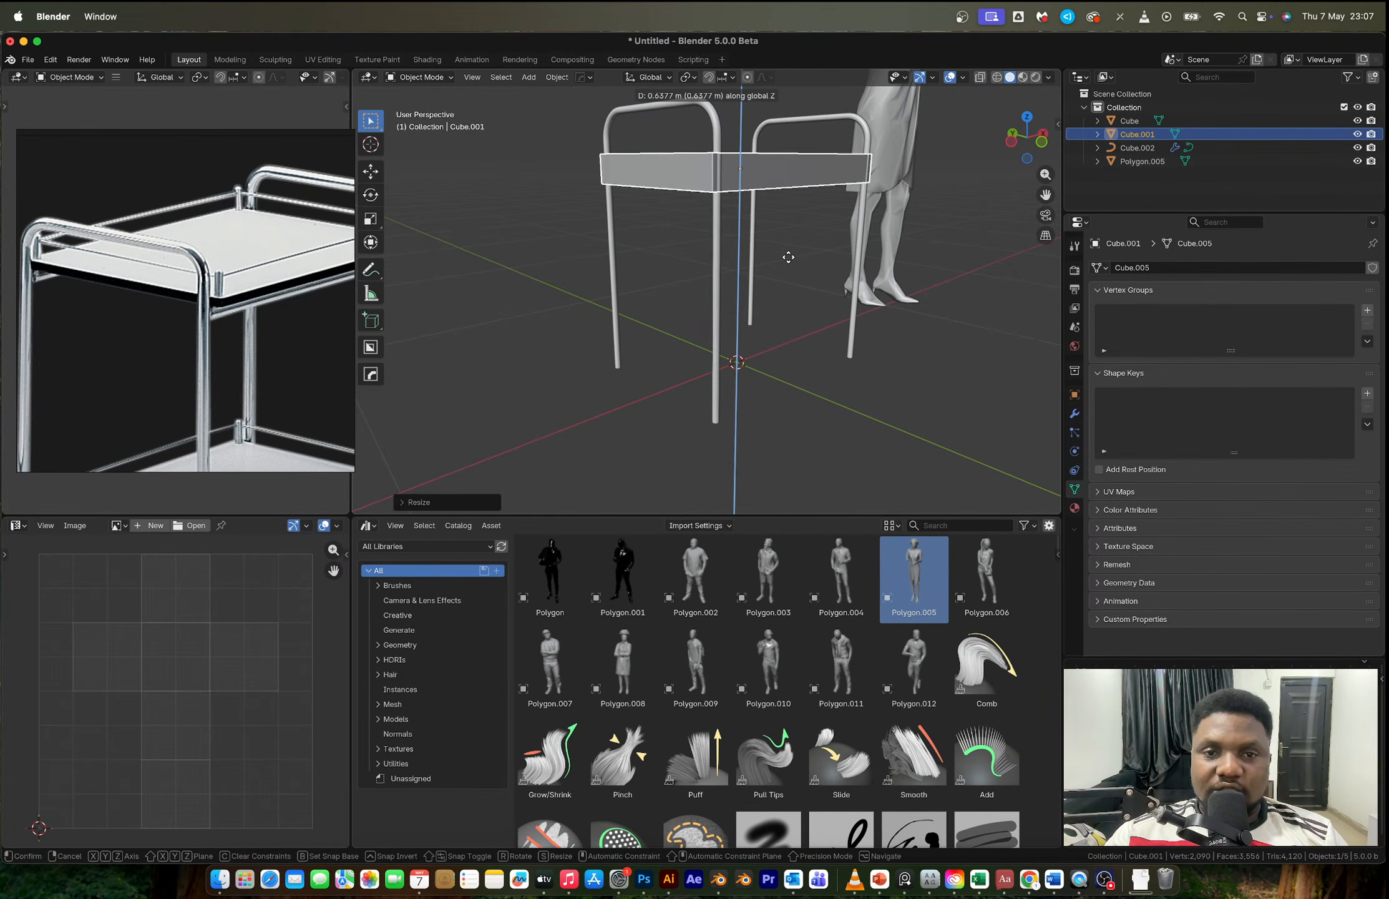
pyautogui.click(776, 275)
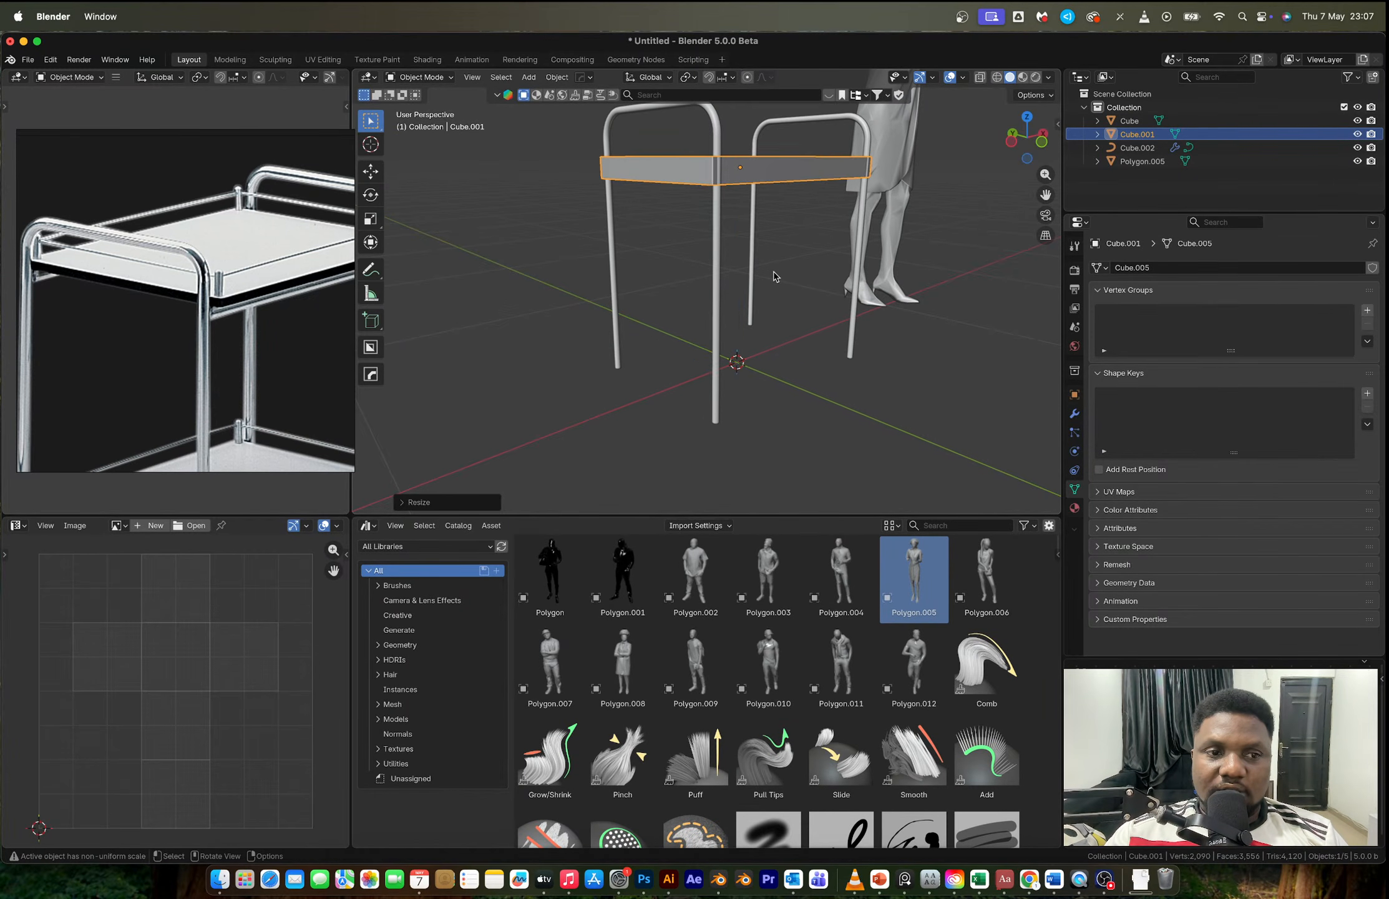
# Step: Thin the slab along Z and scale it slightly along X so its ends meet the frames
pyautogui.moveTo(775, 275); pyautogui.dragTo(855, 346, button='middle')
pyautogui.press('s')
pyautogui.press('z')
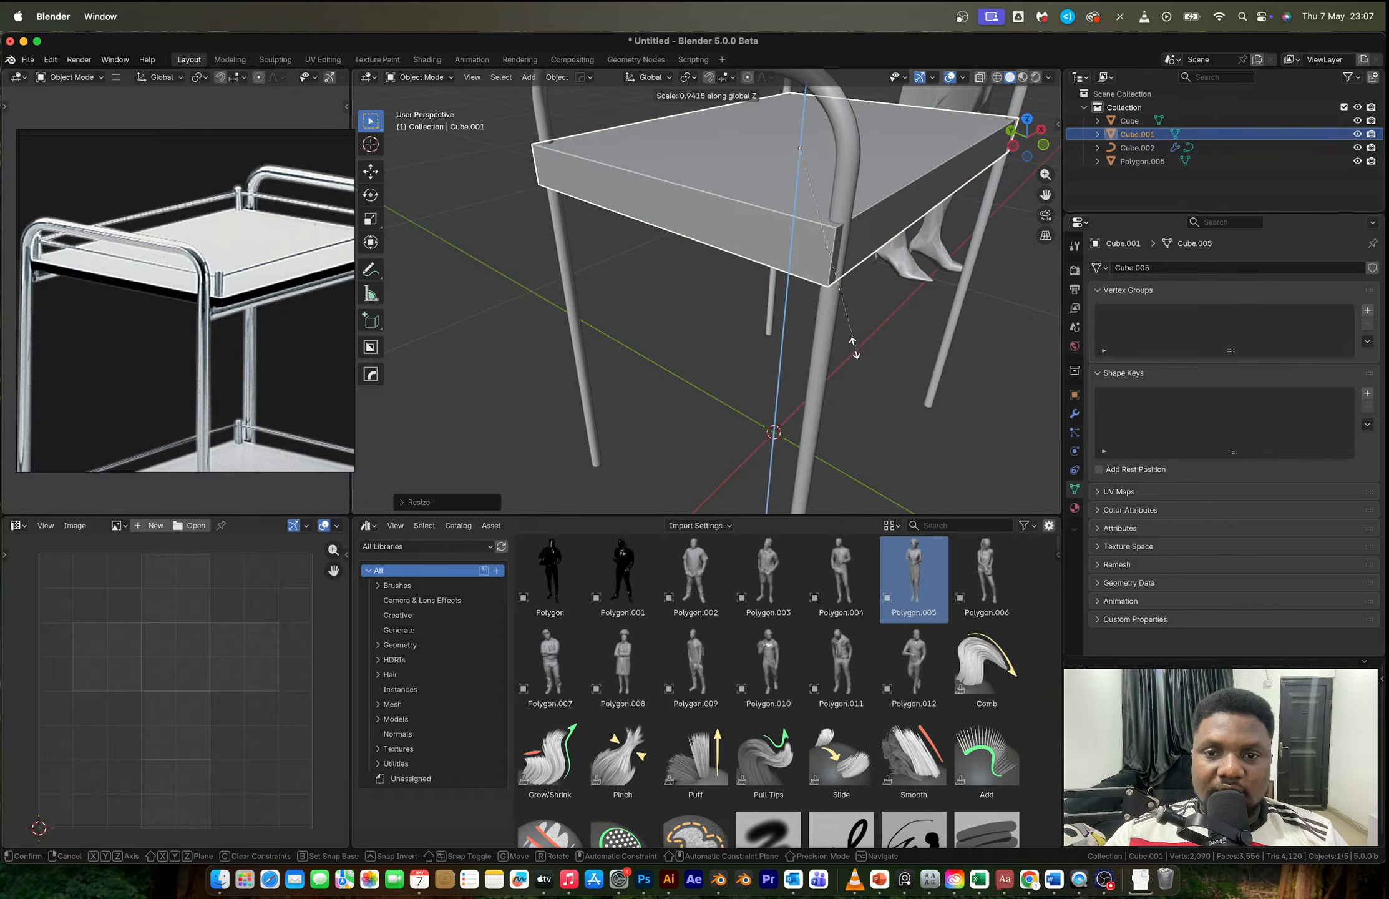
pyautogui.click(827, 290)
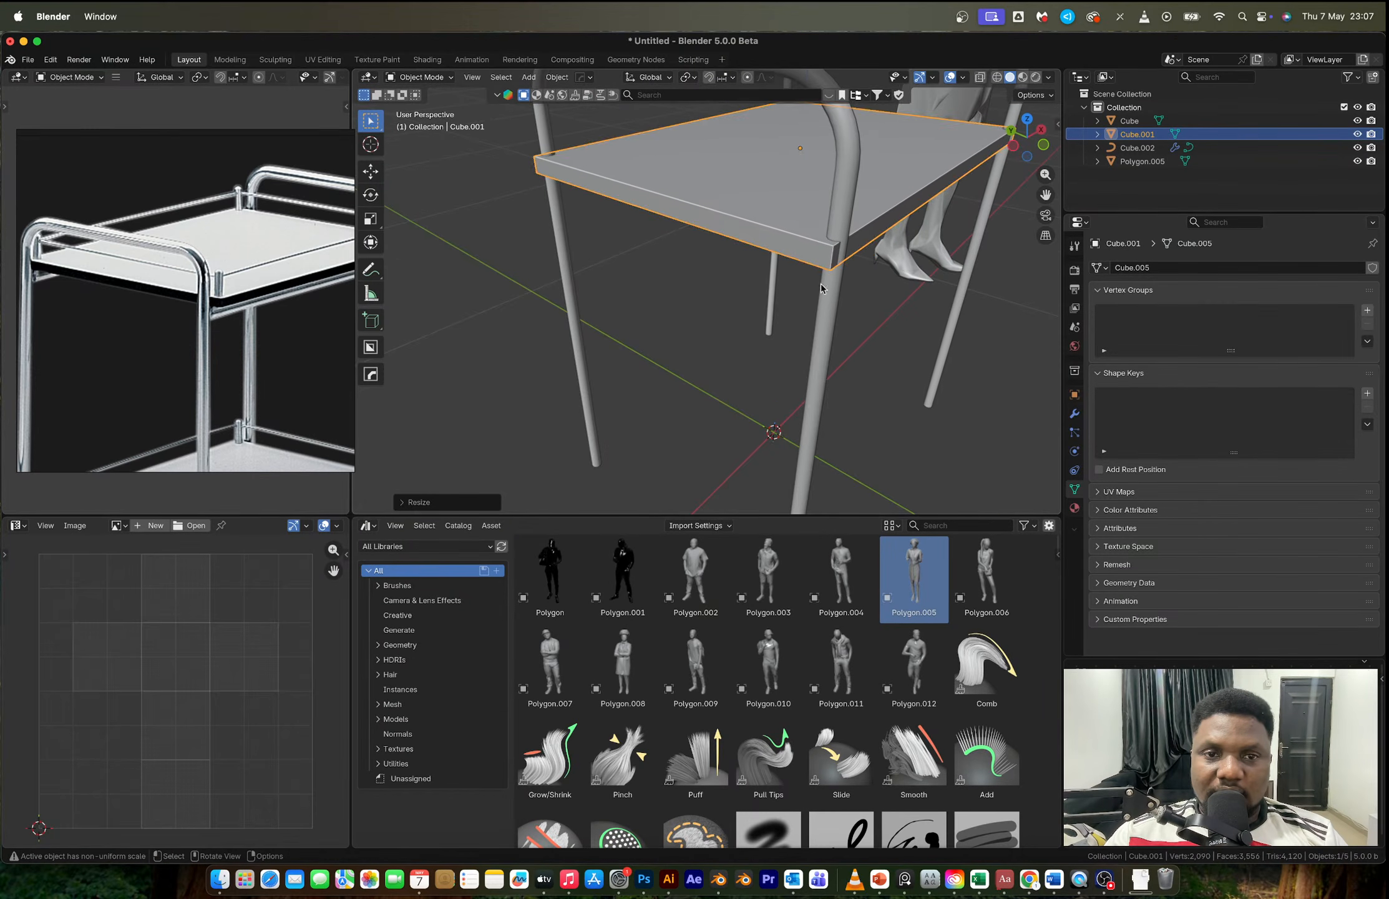
pyautogui.scroll(-3, 838, 342)
pyautogui.moveTo(839, 342); pyautogui.dragTo(830, 319, button='middle')
pyautogui.press('s')
pyautogui.press('x')
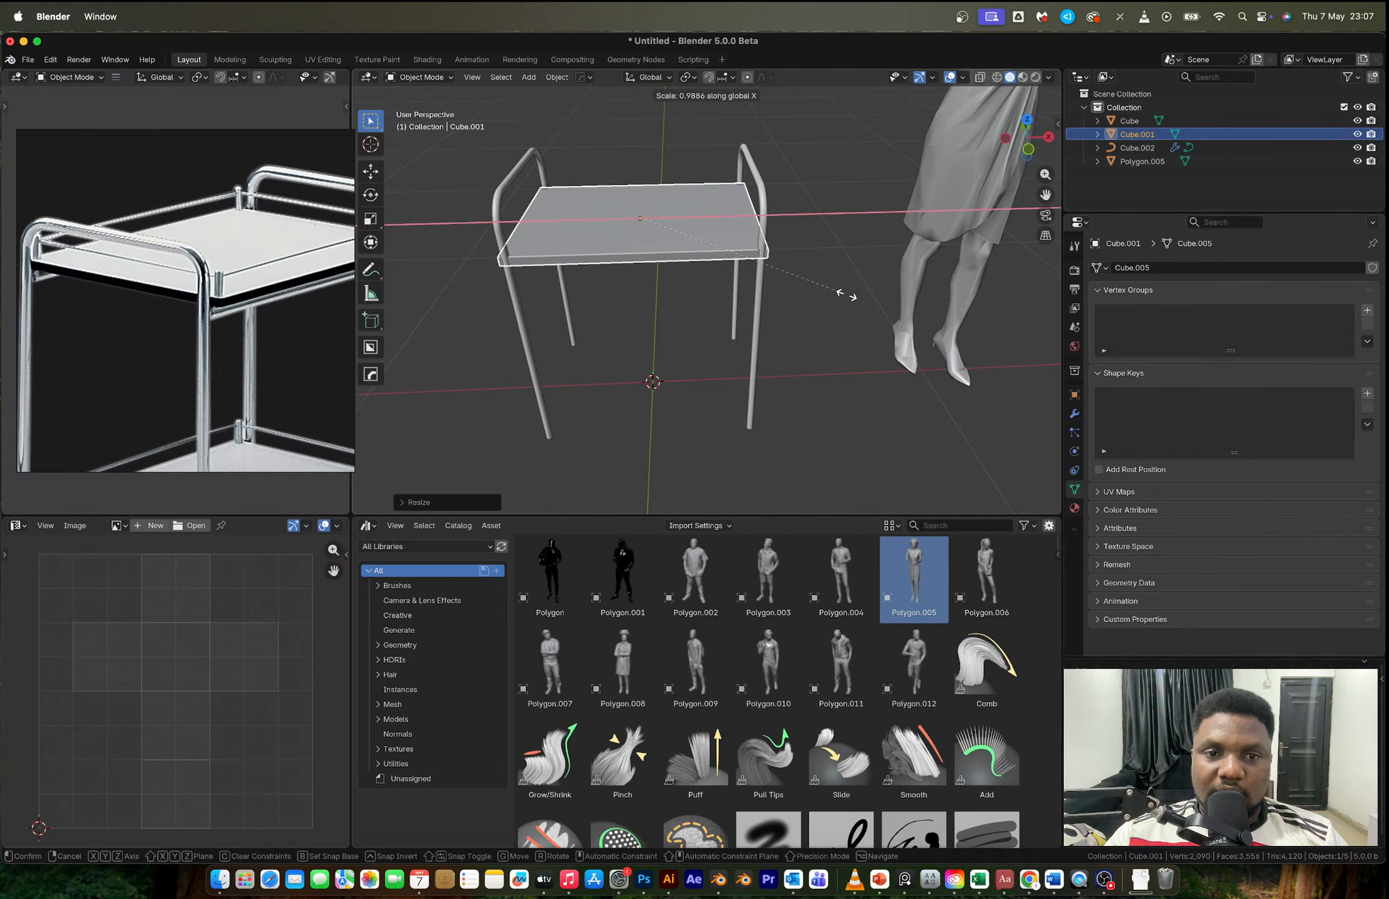
pyautogui.click(832, 292)
# Step: Adjust the shelf's height along Z so it sits just below the frames' top bends
pyautogui.moveTo(832, 291); pyautogui.dragTo(688, 314, button='middle')
pyautogui.press('g')
pyautogui.press('z')
pyautogui.click(699, 330)
pyautogui.scroll(2, 688, 314)
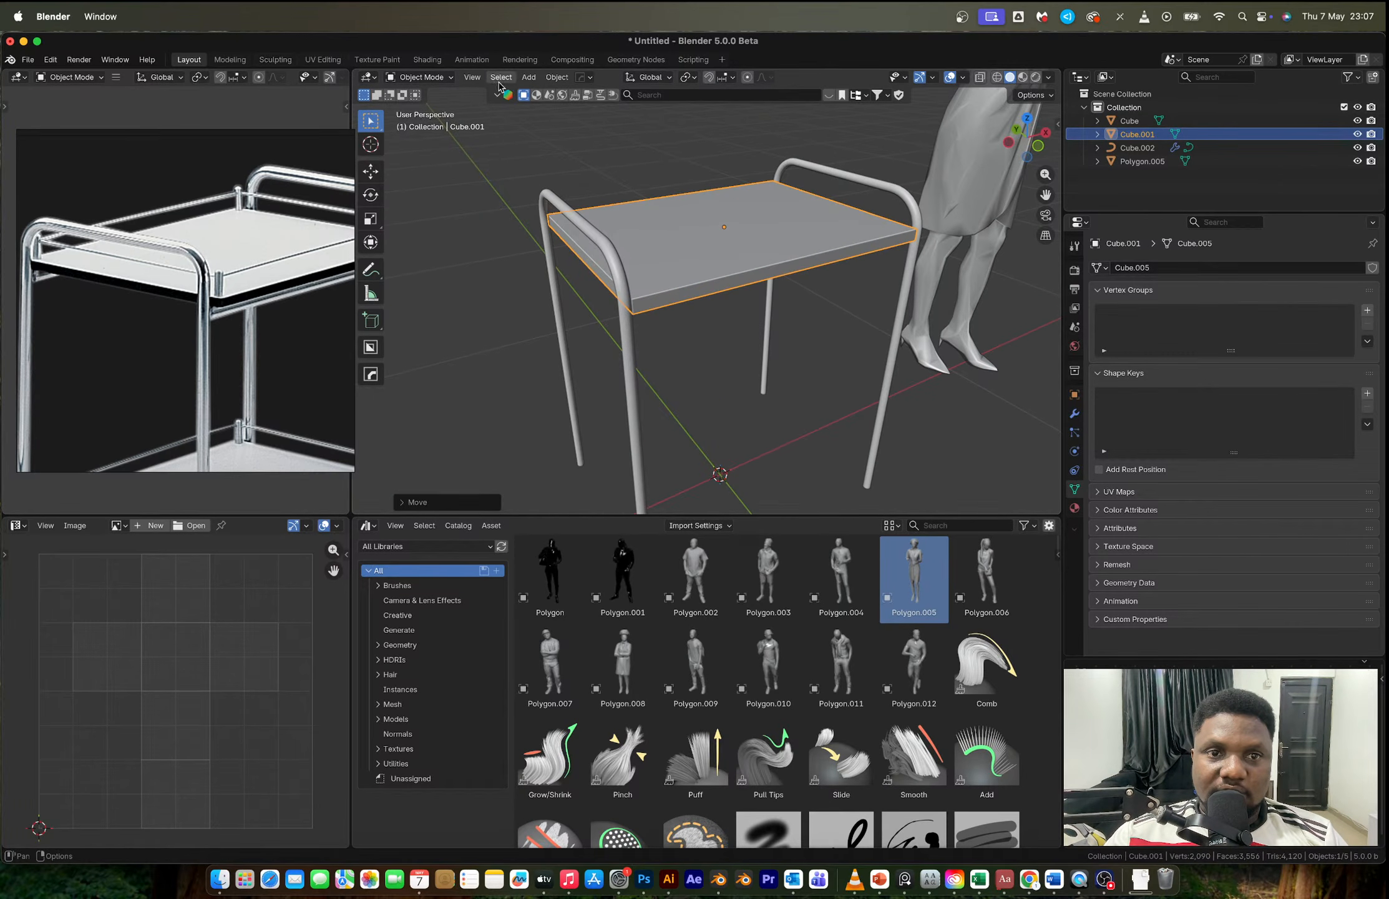
pyautogui.click(472, 76)
pyautogui.click(508, 164)
# Step: Scale the shelf to about 0.98 along Y and make it thinner along Z
pyautogui.moveTo(700, 312); pyautogui.dragTo(800, 363, button='middle')
pyautogui.press('s')
pyautogui.press('y')
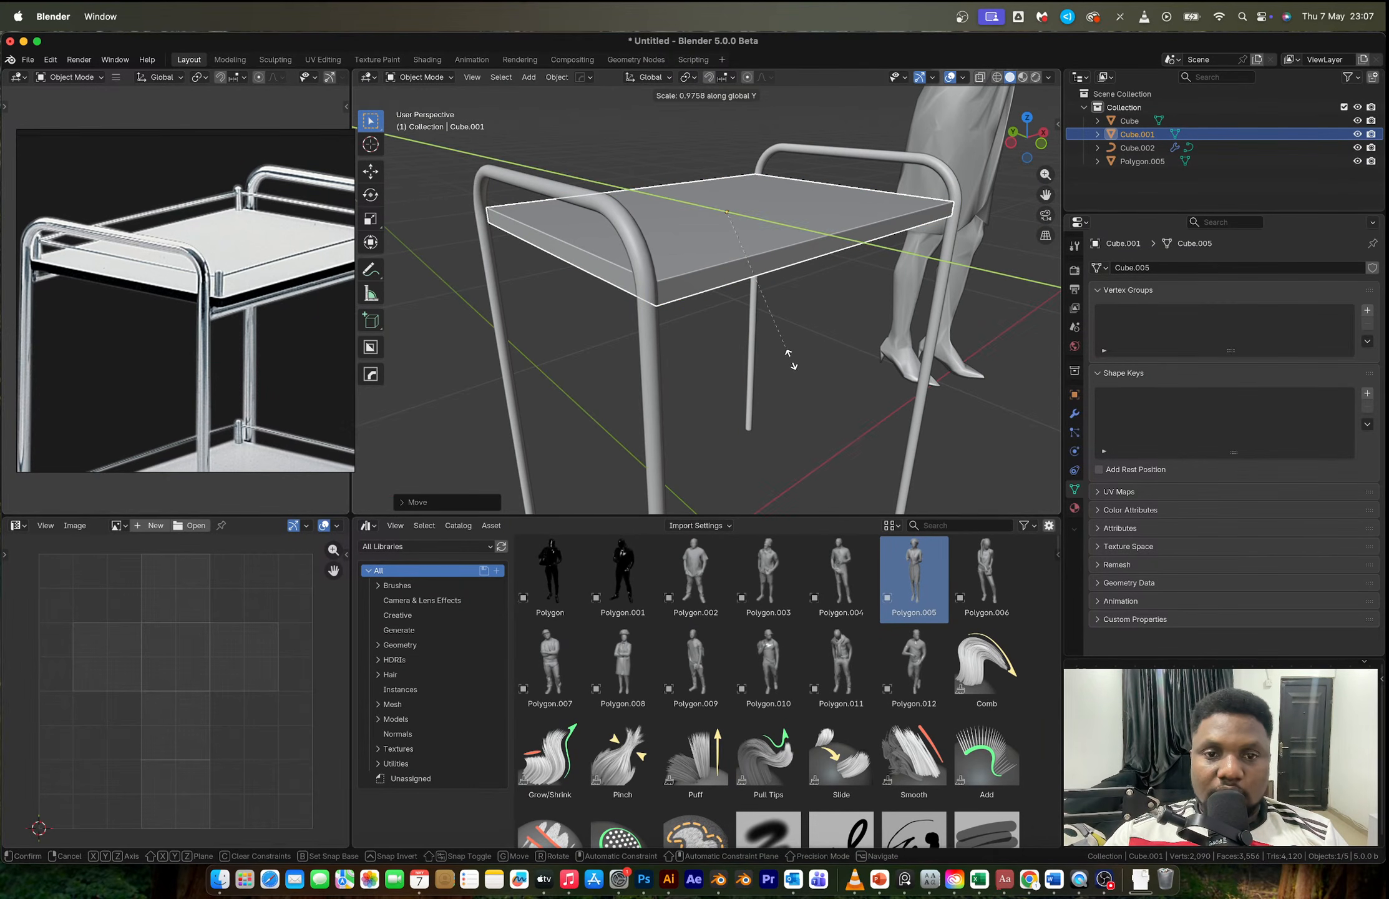
pyautogui.click(792, 360)
pyautogui.moveTo(680, 315); pyautogui.dragTo(661, 313, button='middle')
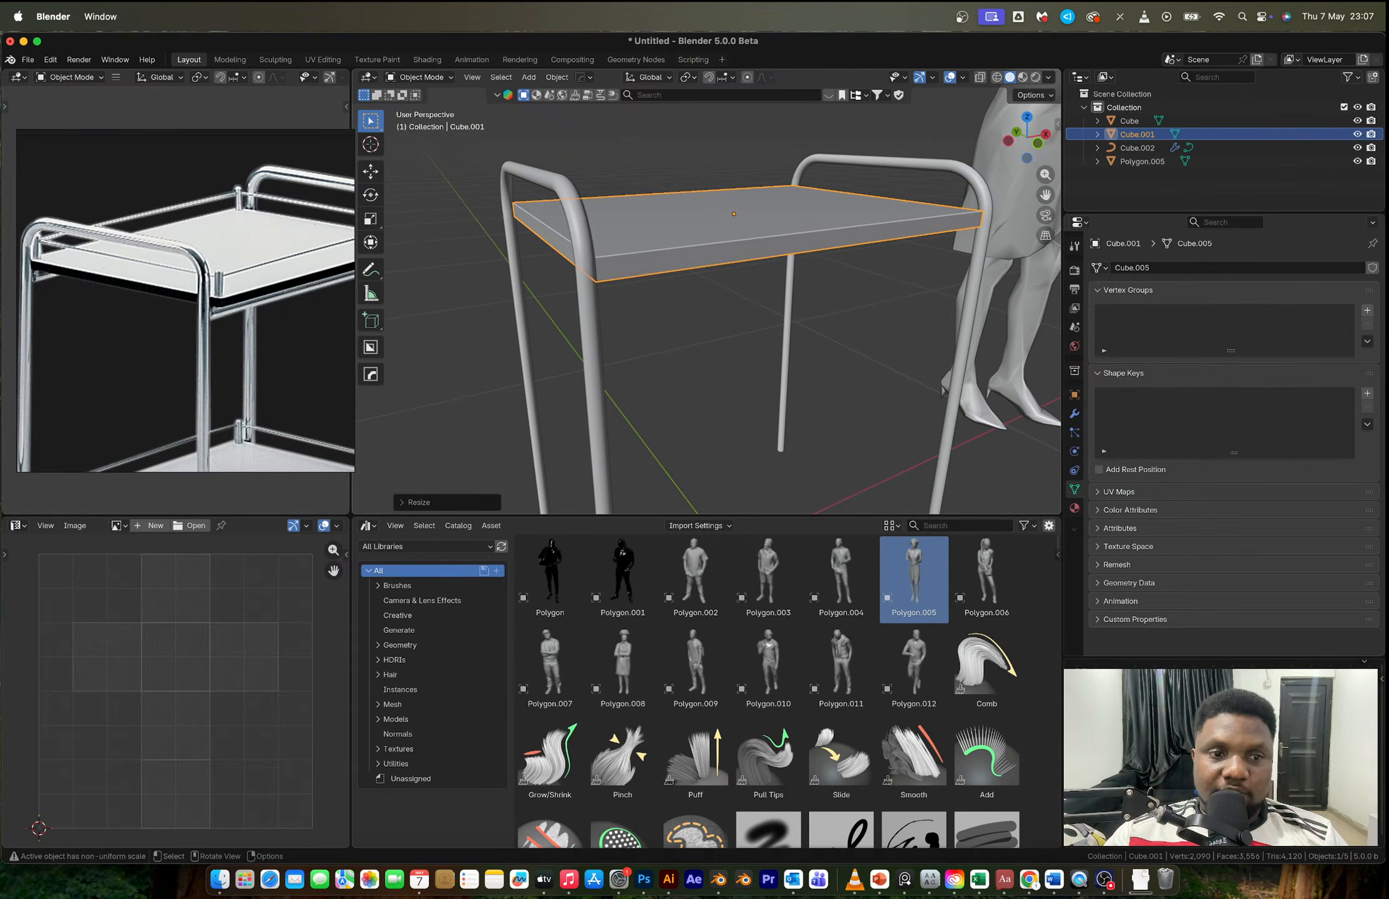
pyautogui.press('s')
pyautogui.press('z')
pyautogui.click(713, 273)
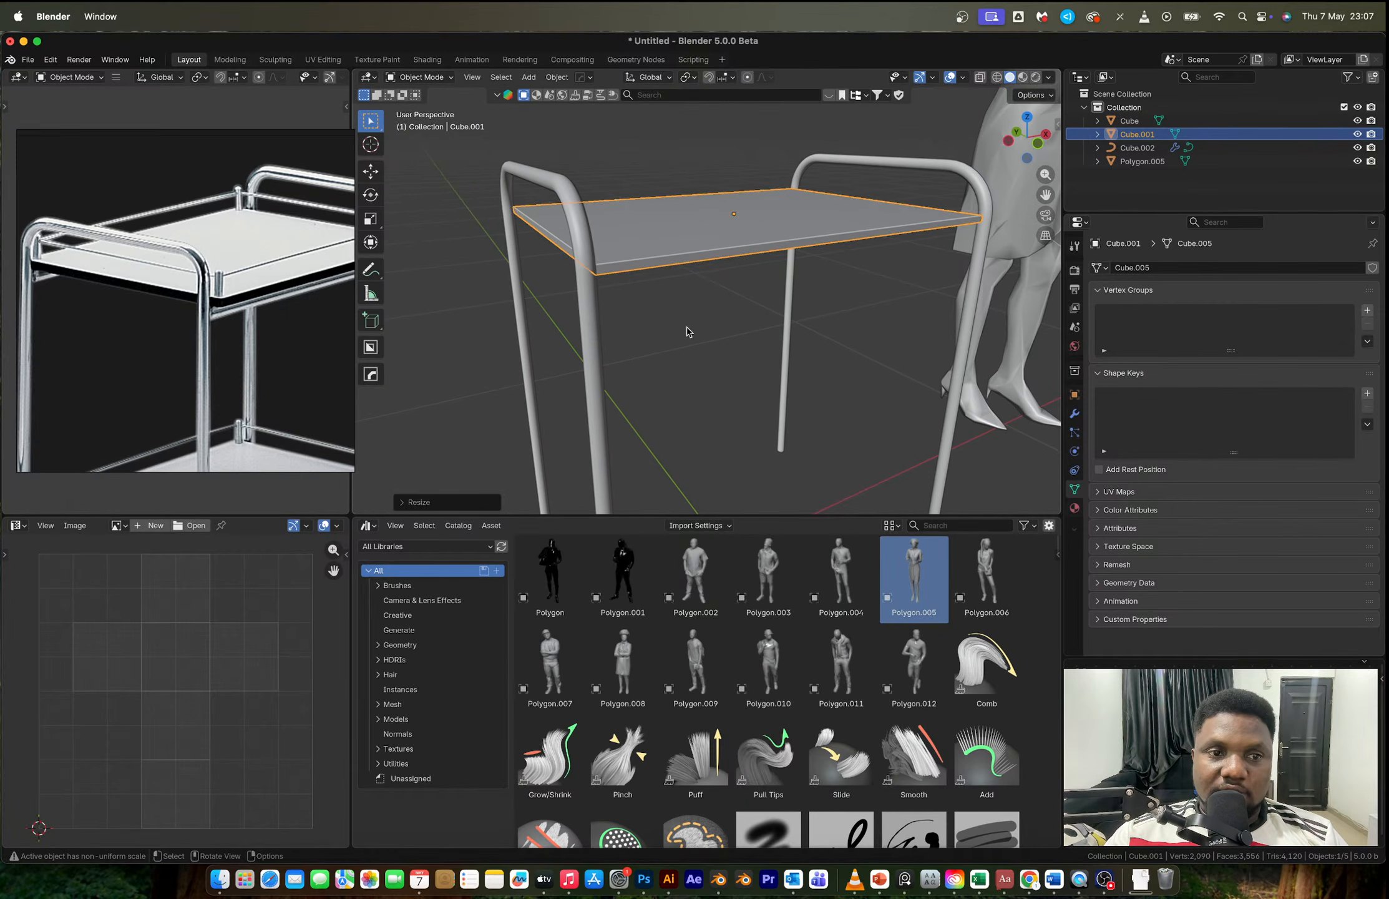
# Step: Snap the 3D cursor to the centre of the upper shelf
pyautogui.scroll(-3, 685, 331)
pyautogui.hotkey('shift', 's')
pyautogui.click(743, 410)
pyautogui.press('Tab')
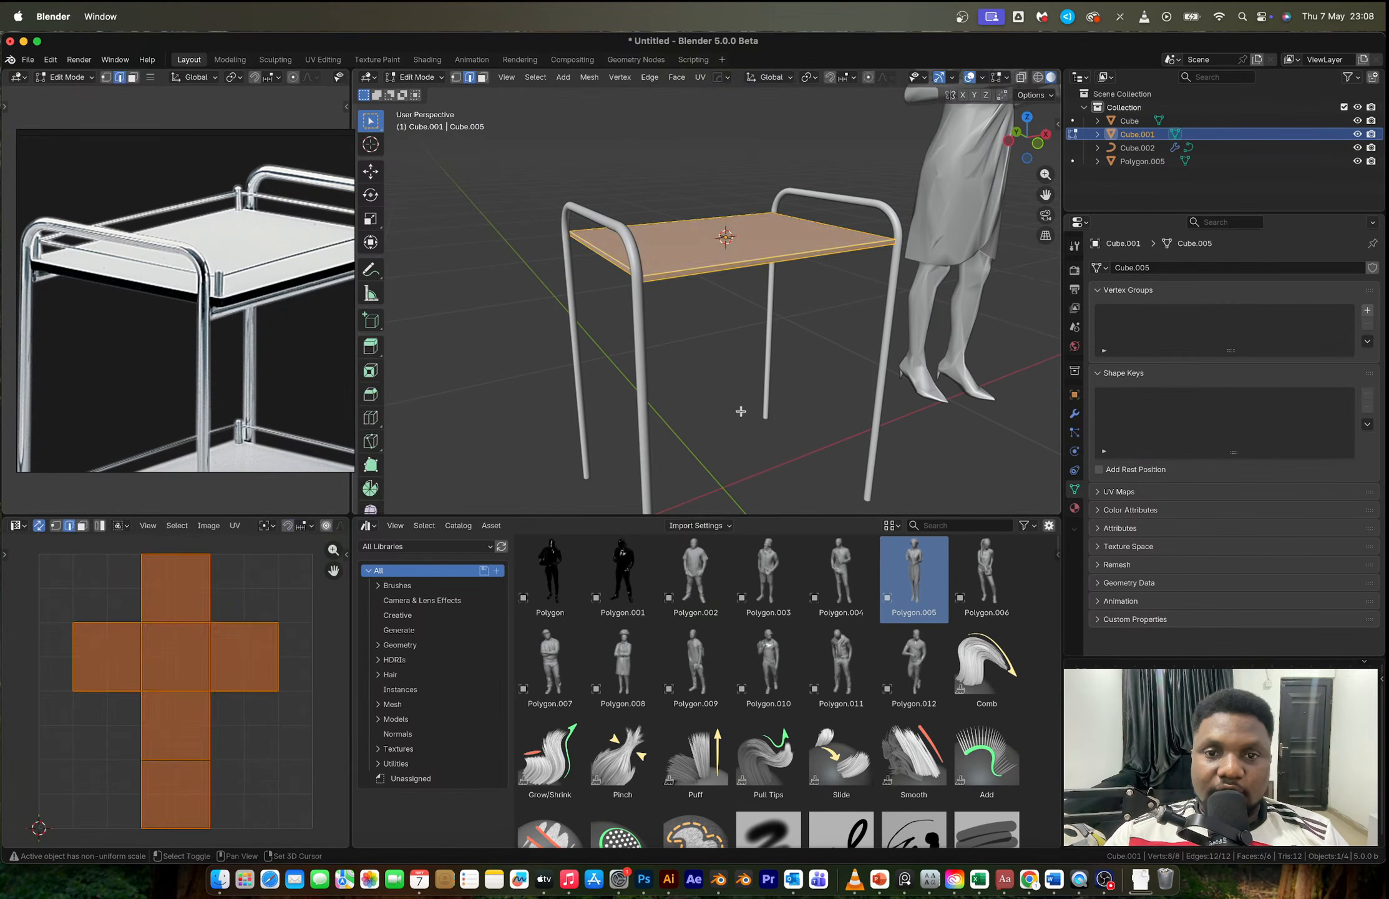
pyautogui.press('Tab')
# Step: Add a cylinder at the 3D cursor, shrink it to a small post and stretch it along Z
pyautogui.hotkey('shift', 'a')
pyautogui.moveTo(715, 415)
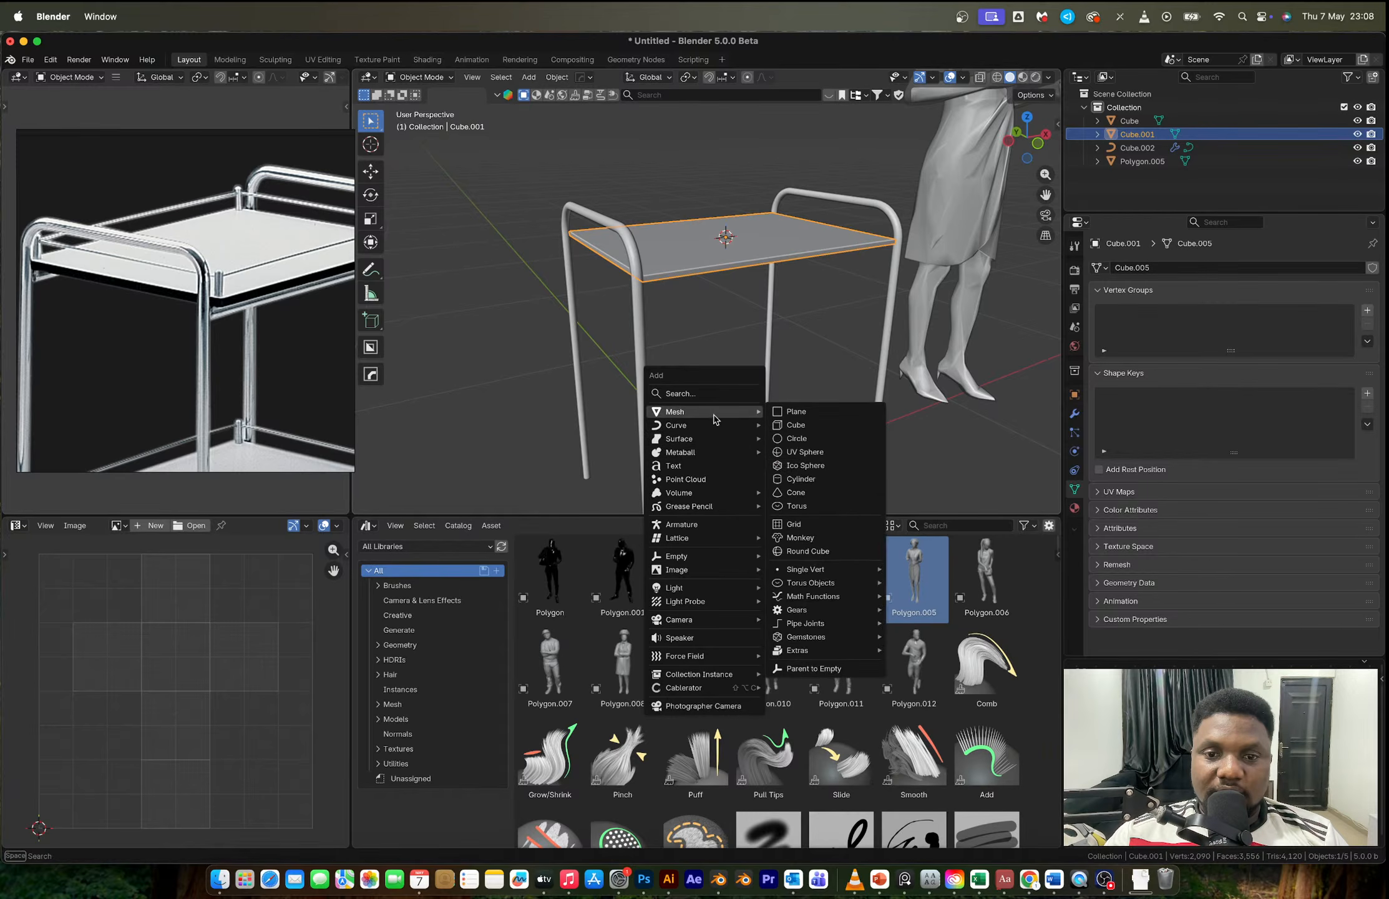
pyautogui.click(805, 479)
pyautogui.scroll(-4, 969, 391)
pyautogui.press('s')
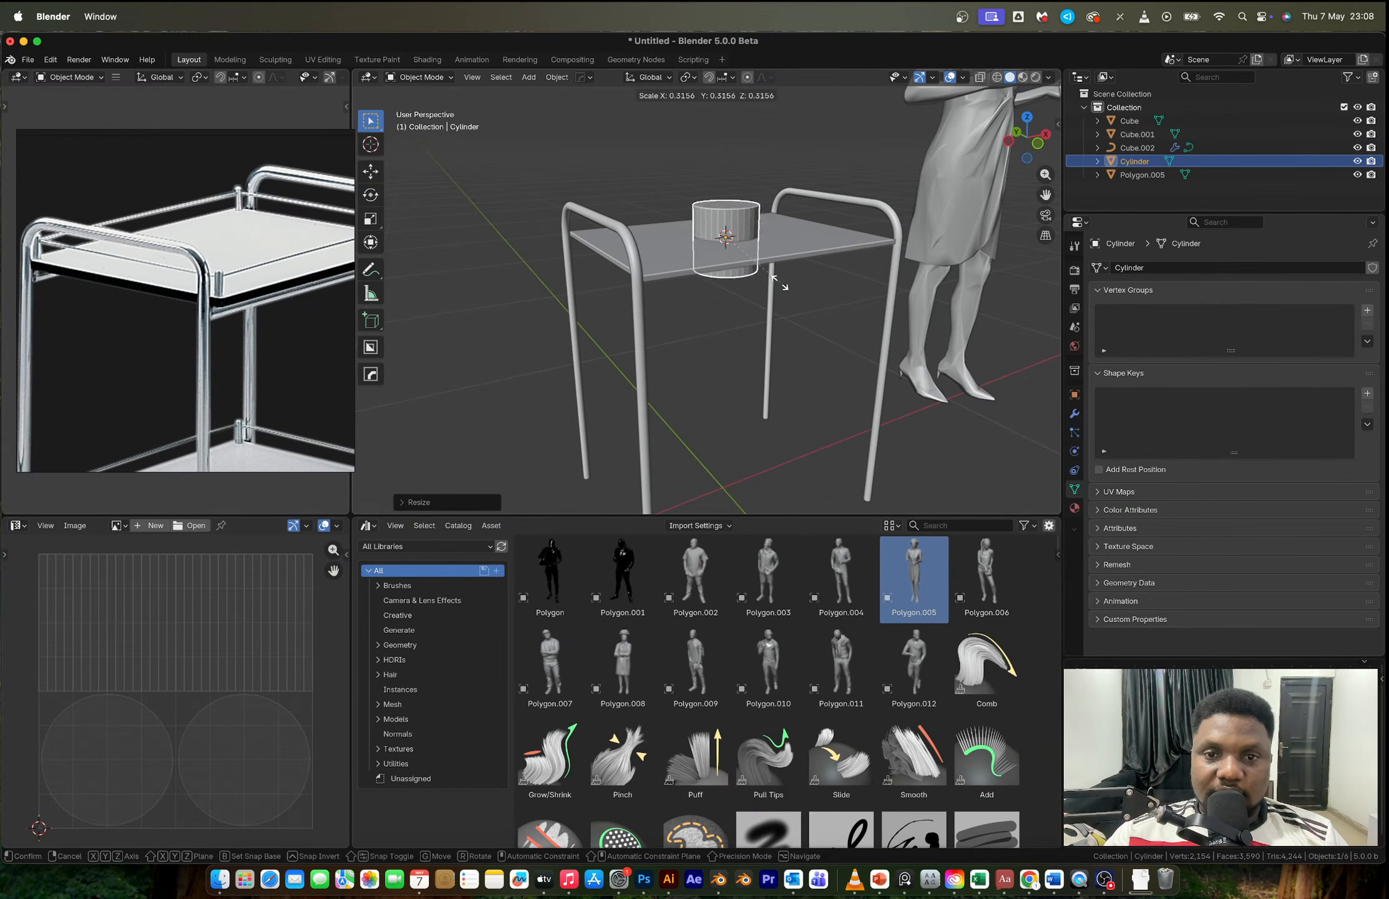
pyautogui.click(731, 248)
pyautogui.press('s')
pyautogui.press('z')
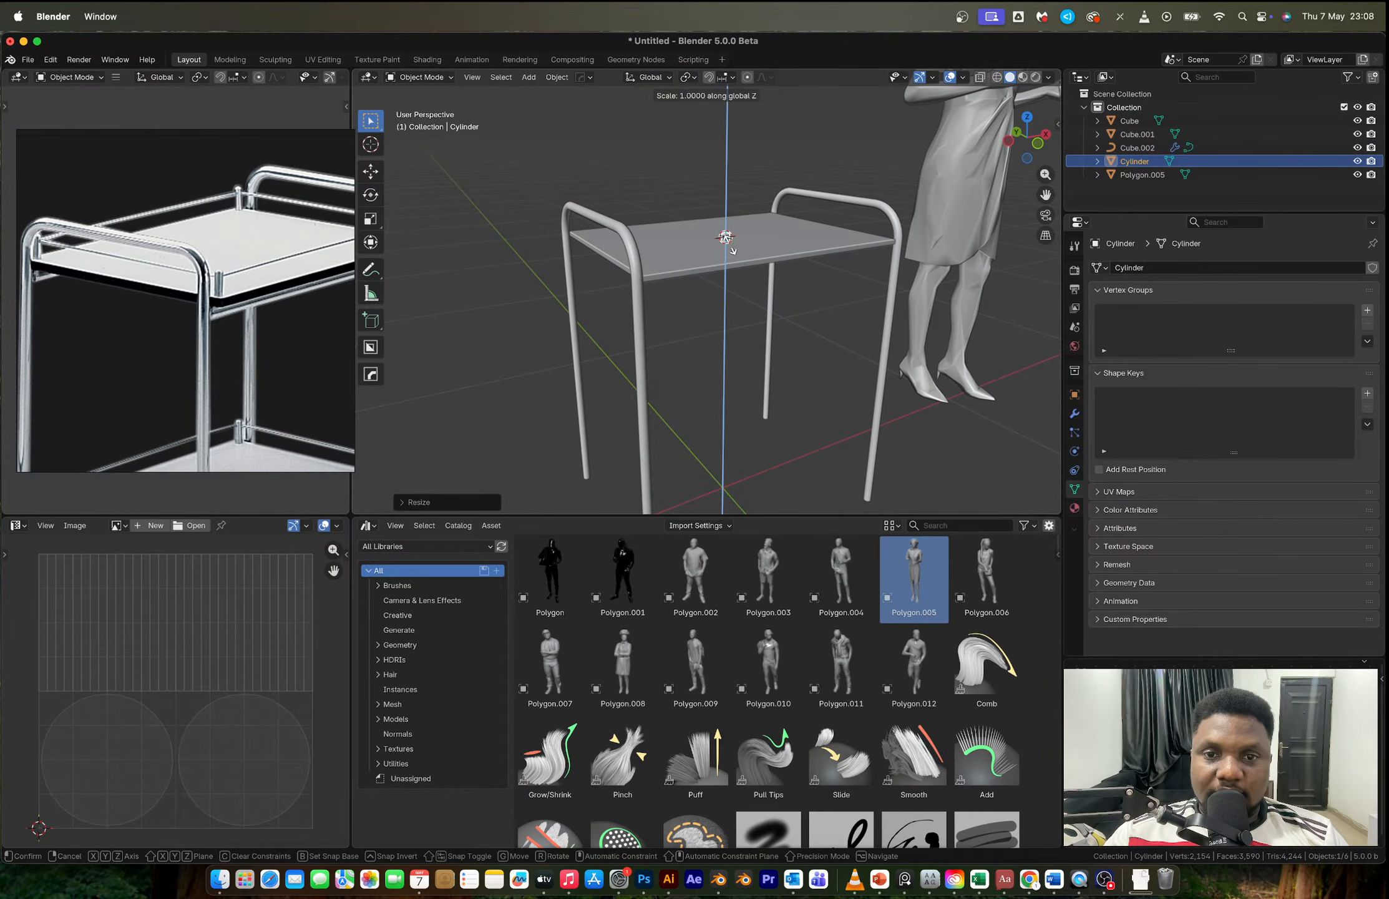
pyautogui.click(732, 273)
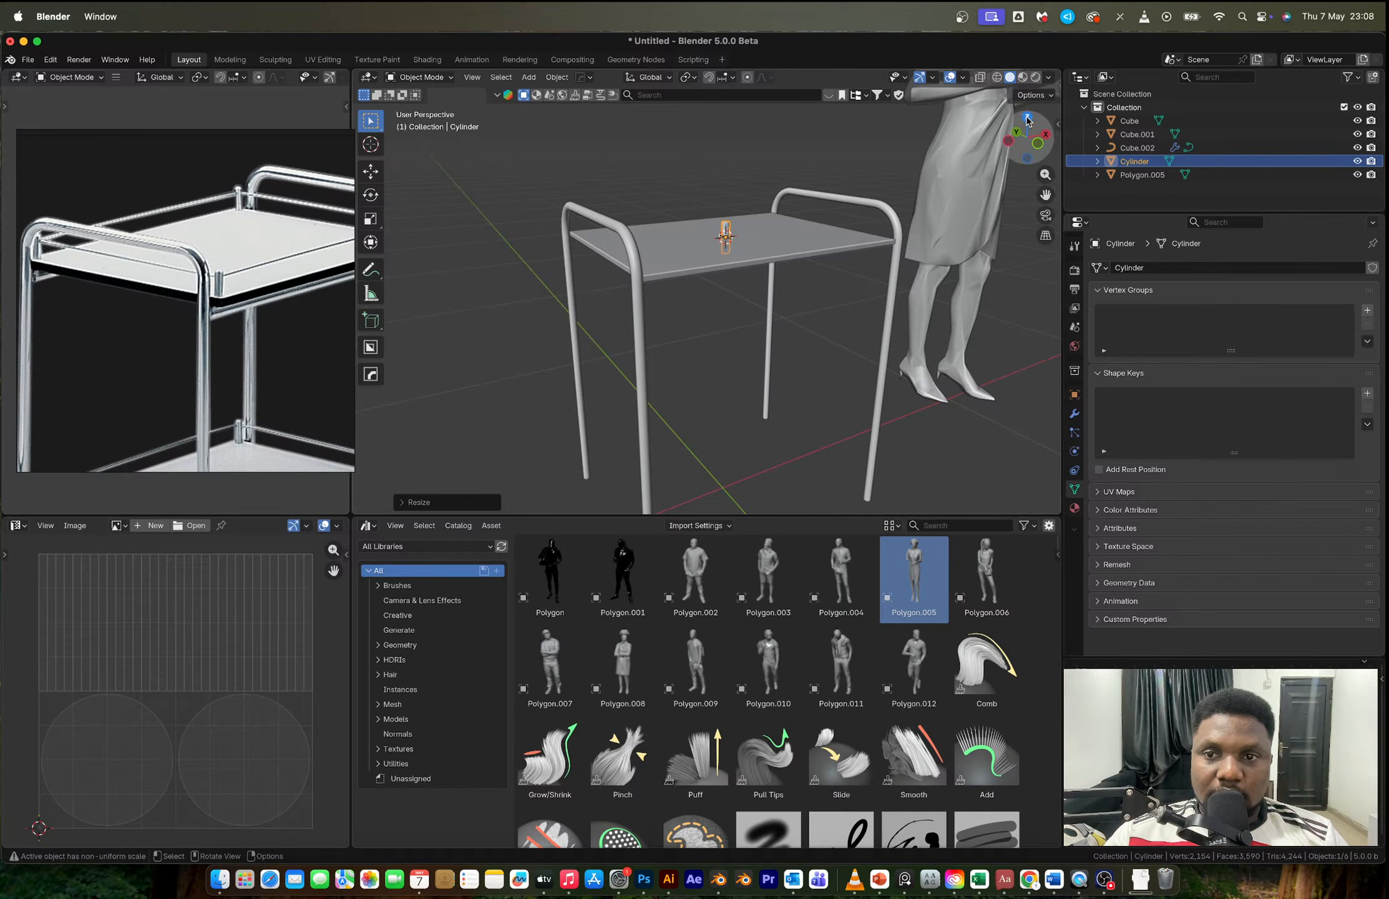
# Step: Move the post's mesh in top view to a shelf corner, about 0.29 m along negative X and 0.21 m along negative Y
pyautogui.press('KP_7')
pyautogui.press('Tab')
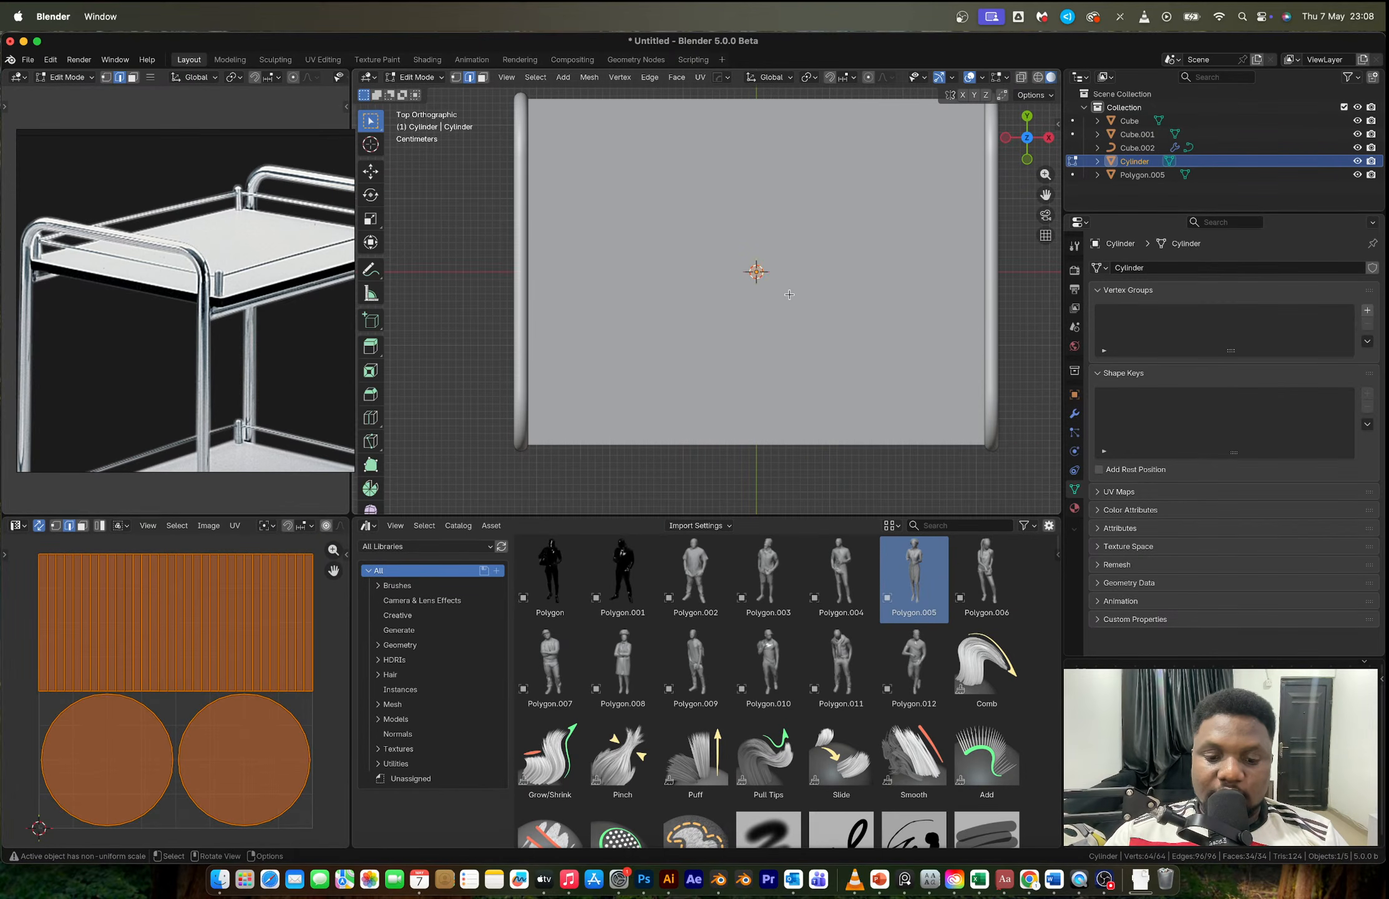
pyautogui.press('g')
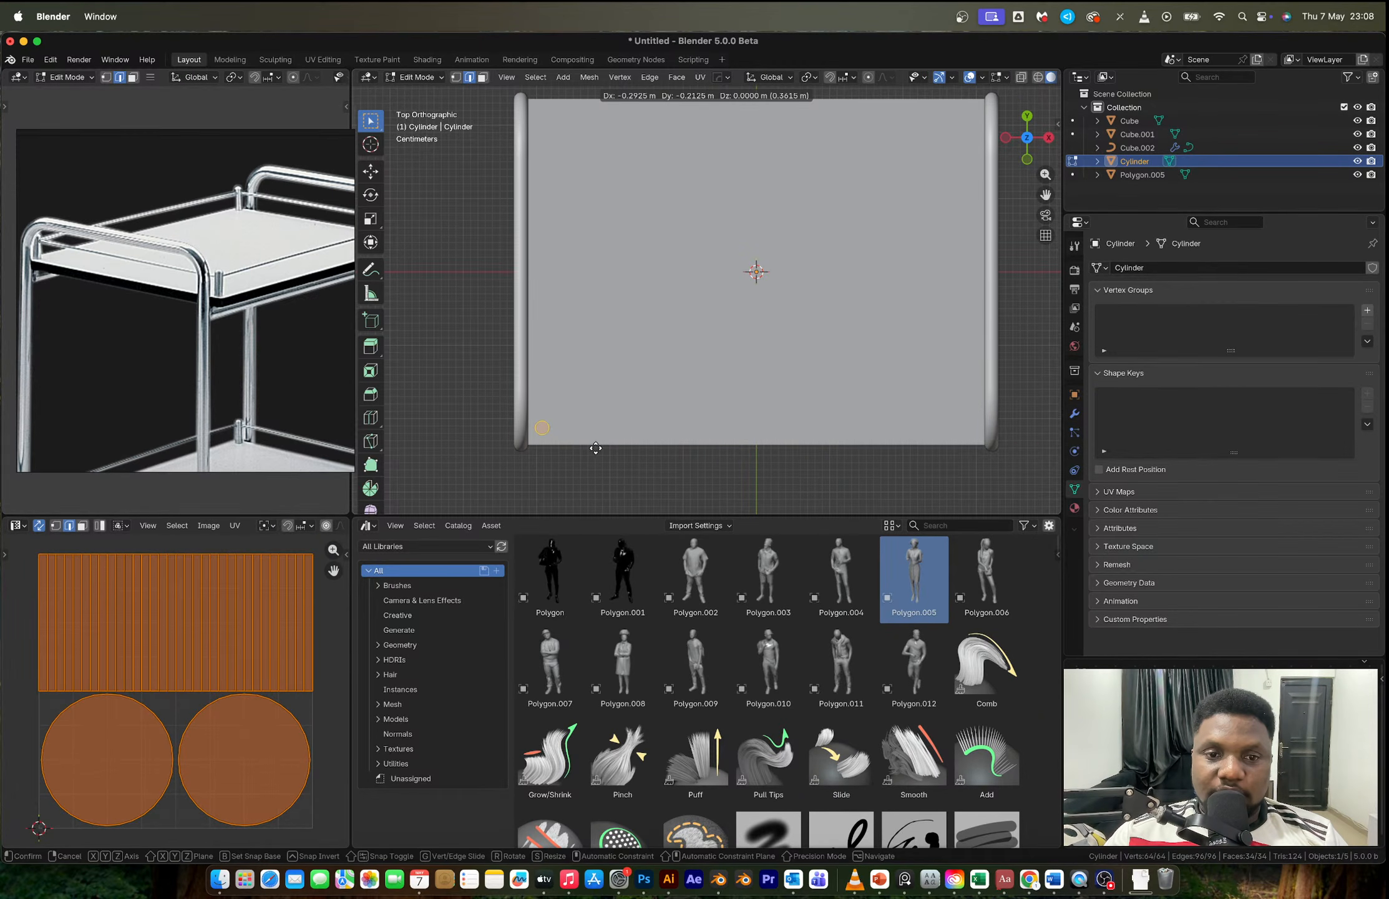
pyautogui.click(598, 445)
pyautogui.moveTo(598, 446); pyautogui.dragTo(668, 301, button='middle')
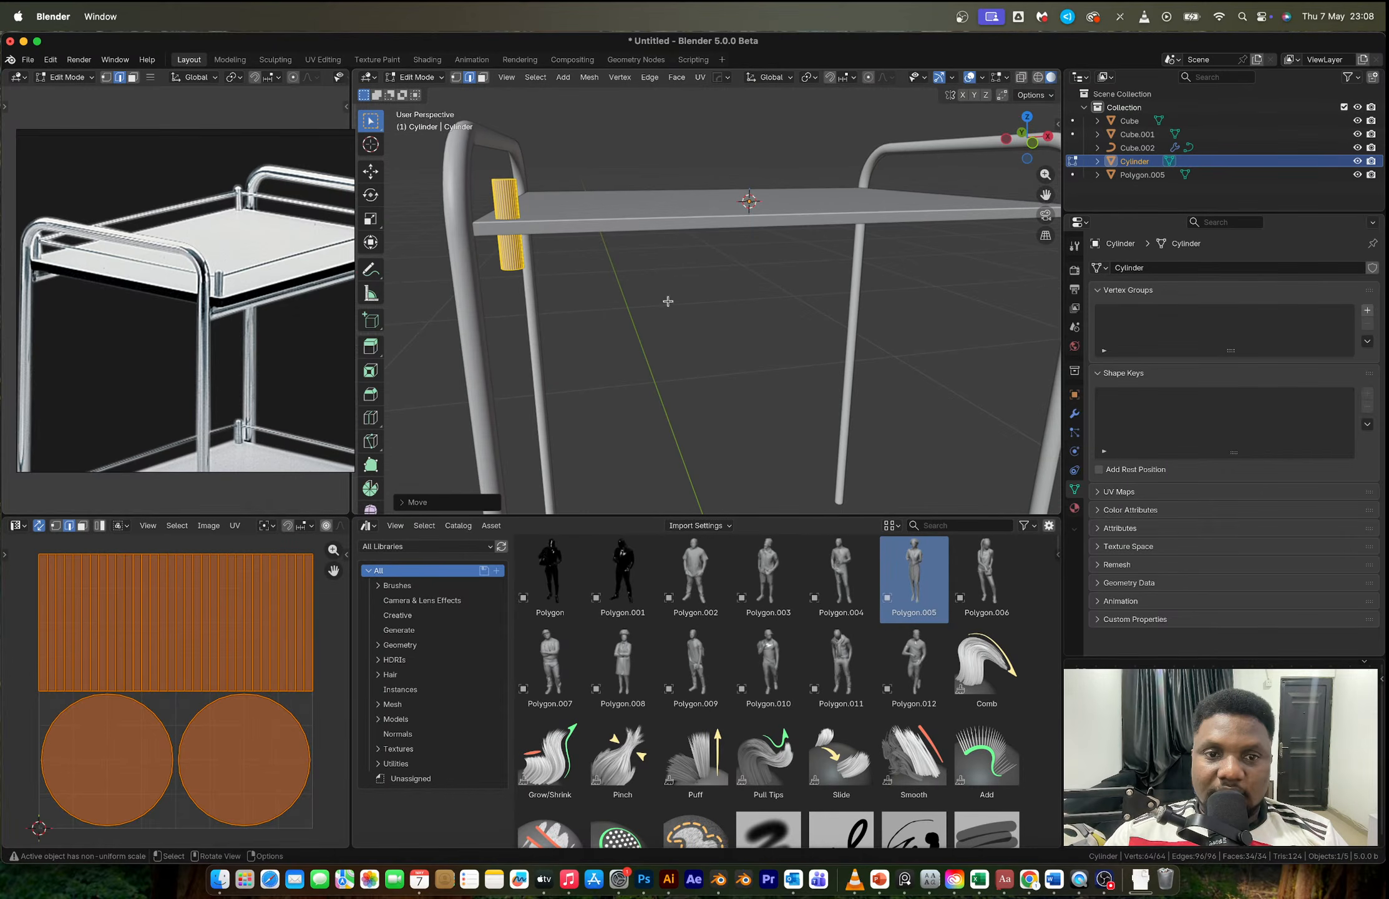
# Step: Thin the corner post to about 0.6 in X and Y only, and raise it along Z to stand on the shelf
pyautogui.press('s')
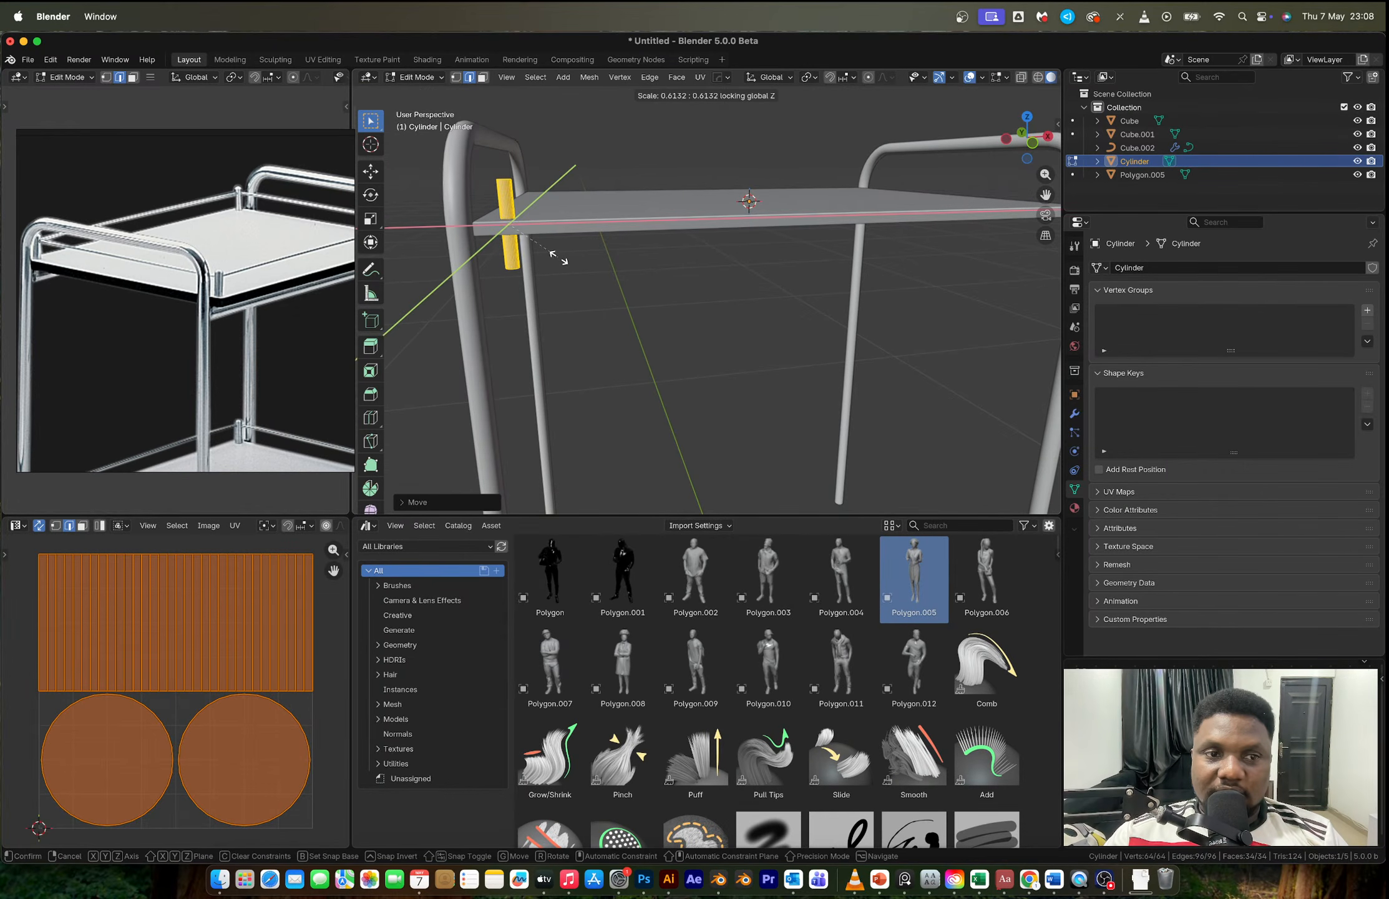
pyautogui.press('g')
pyautogui.press('z')
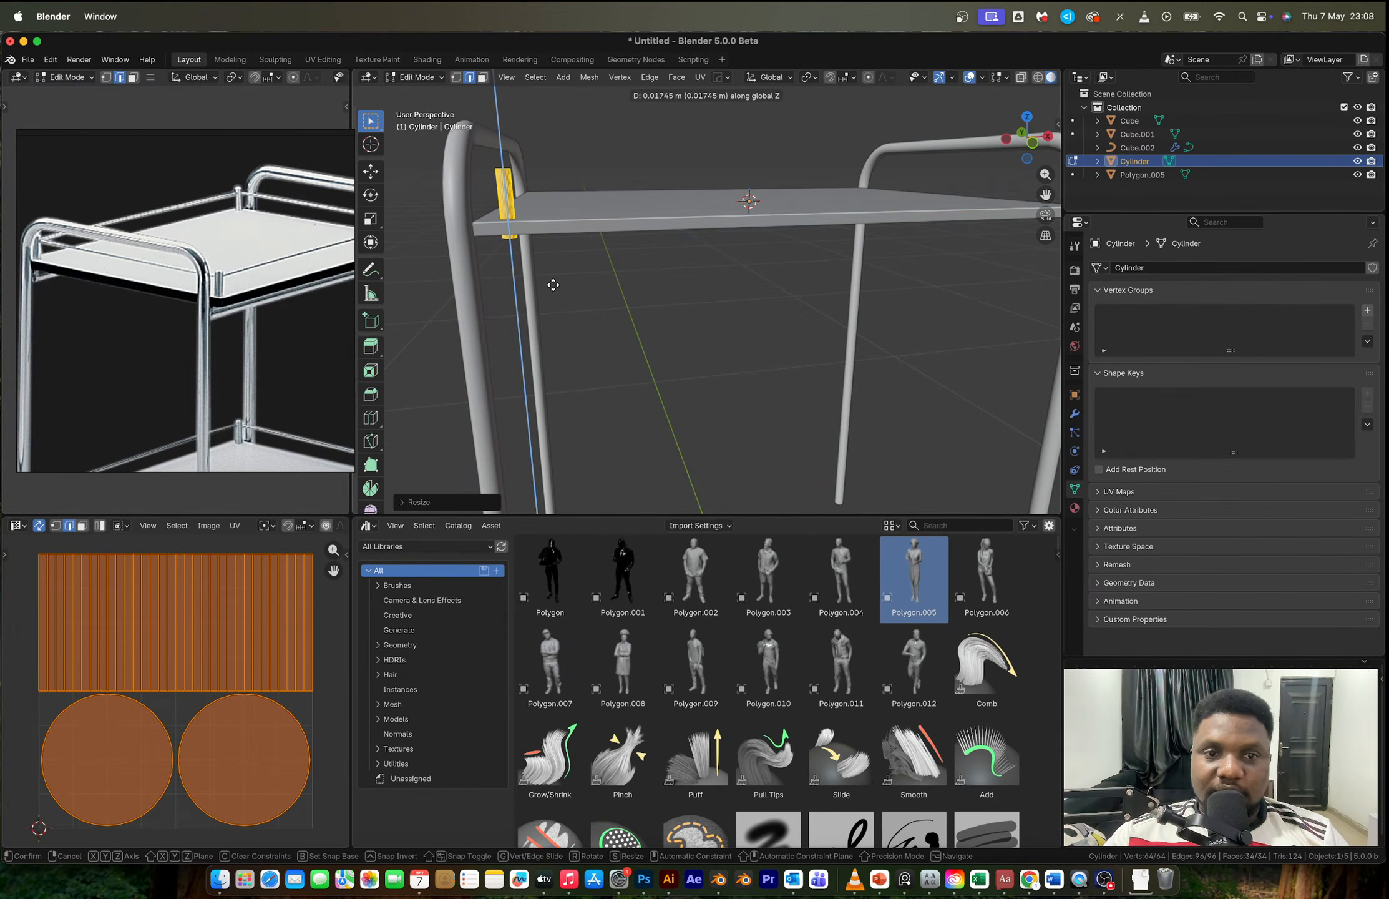
pyautogui.click(553, 284)
pyautogui.press('Tab')
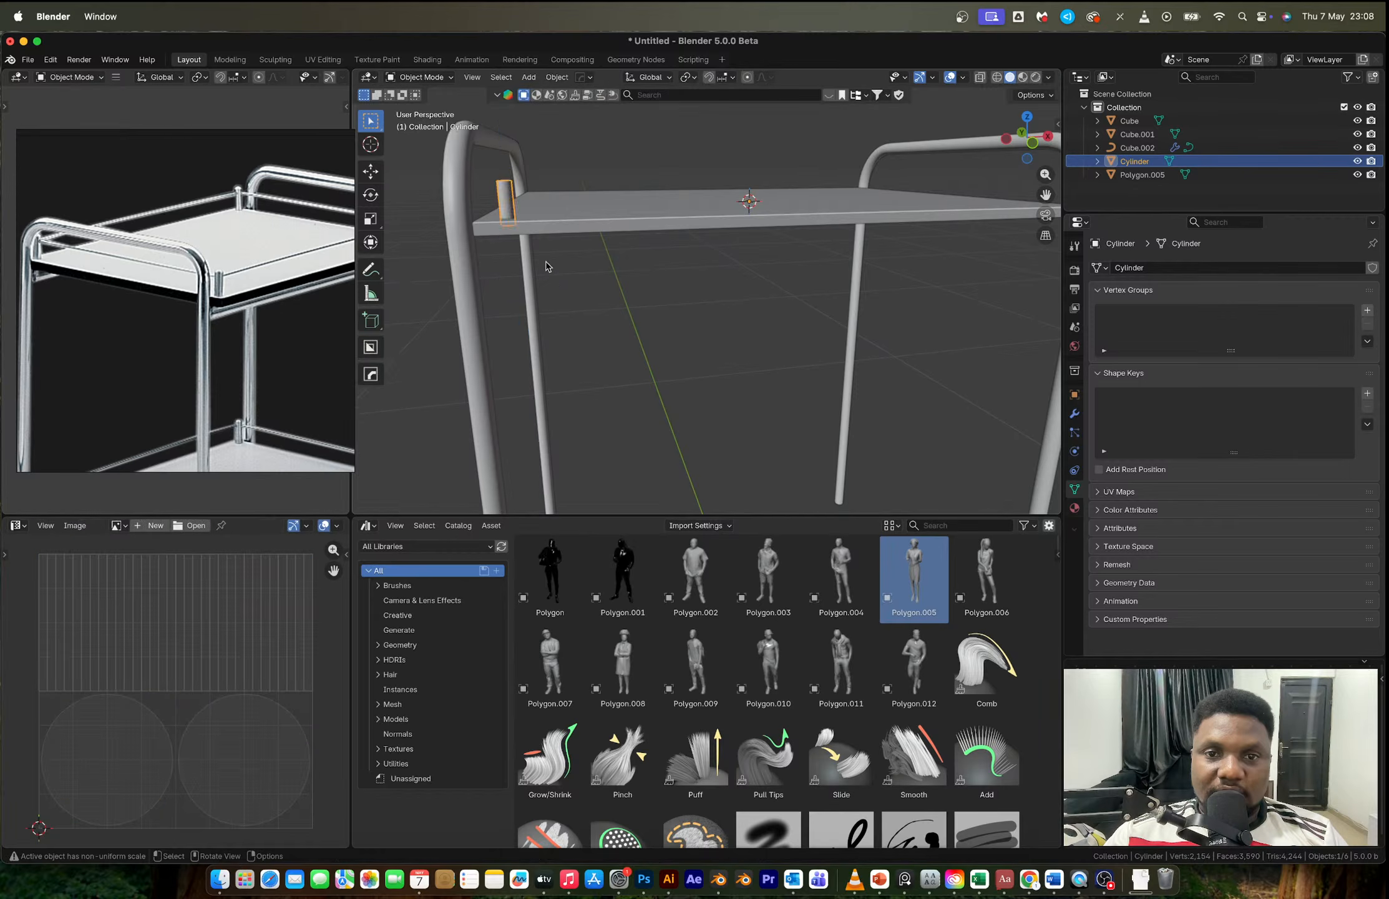
# Step: Mirror the post across both X and Y with a mirror modifier so every shelf corner has one
pyautogui.scroll(-5, 546, 274)
pyautogui.hotkey('alt', 'x')
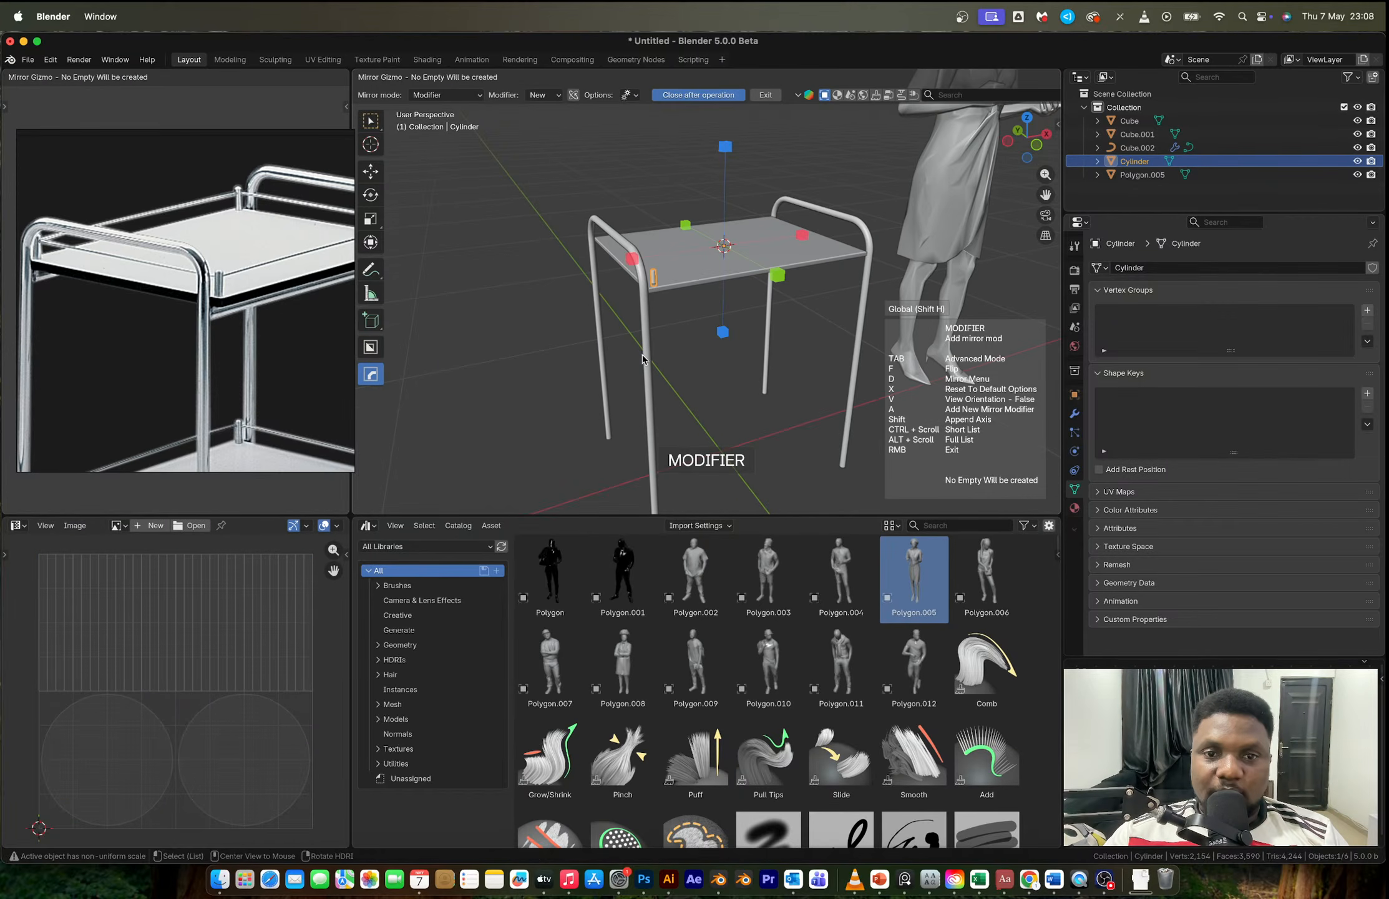
pyautogui.keyDown('shift'); pyautogui.click(636, 258); pyautogui.keyUp('shift')
pyautogui.click(777, 275)
pyautogui.moveTo(780, 334); pyautogui.dragTo(704, 301, button='middle')
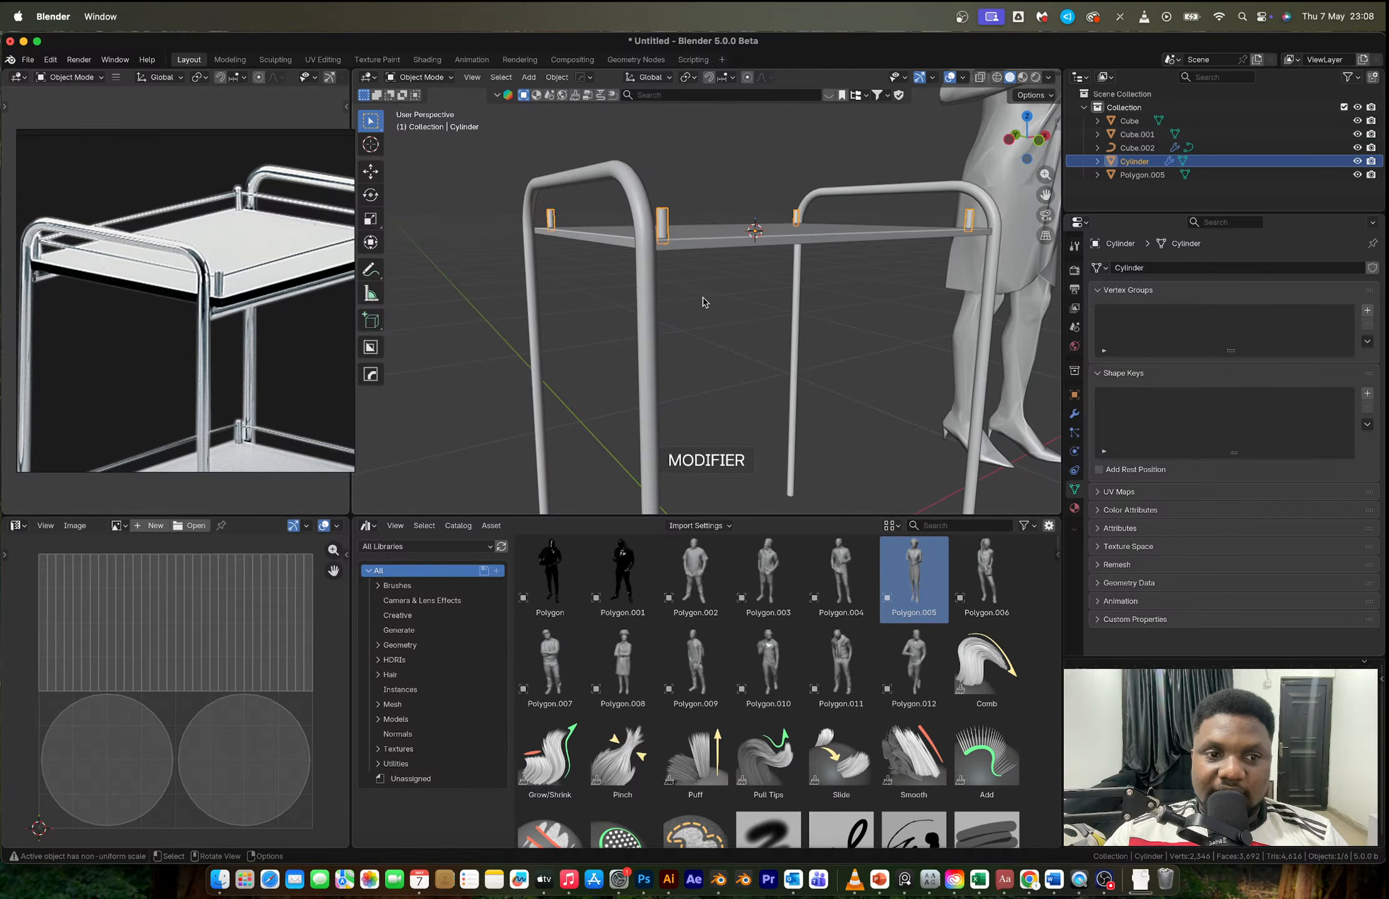
# Step: Bevel the four vertical corner edges of the upper shelf with 10 segments to round its corners
pyautogui.click(707, 233)
pyautogui.press('Tab')
pyautogui.moveTo(707, 233); pyautogui.dragTo(509, 280, button='middle')
pyautogui.hotkey('alt', 'z')
pyautogui.moveTo(509, 281); pyautogui.dragTo(534, 315)
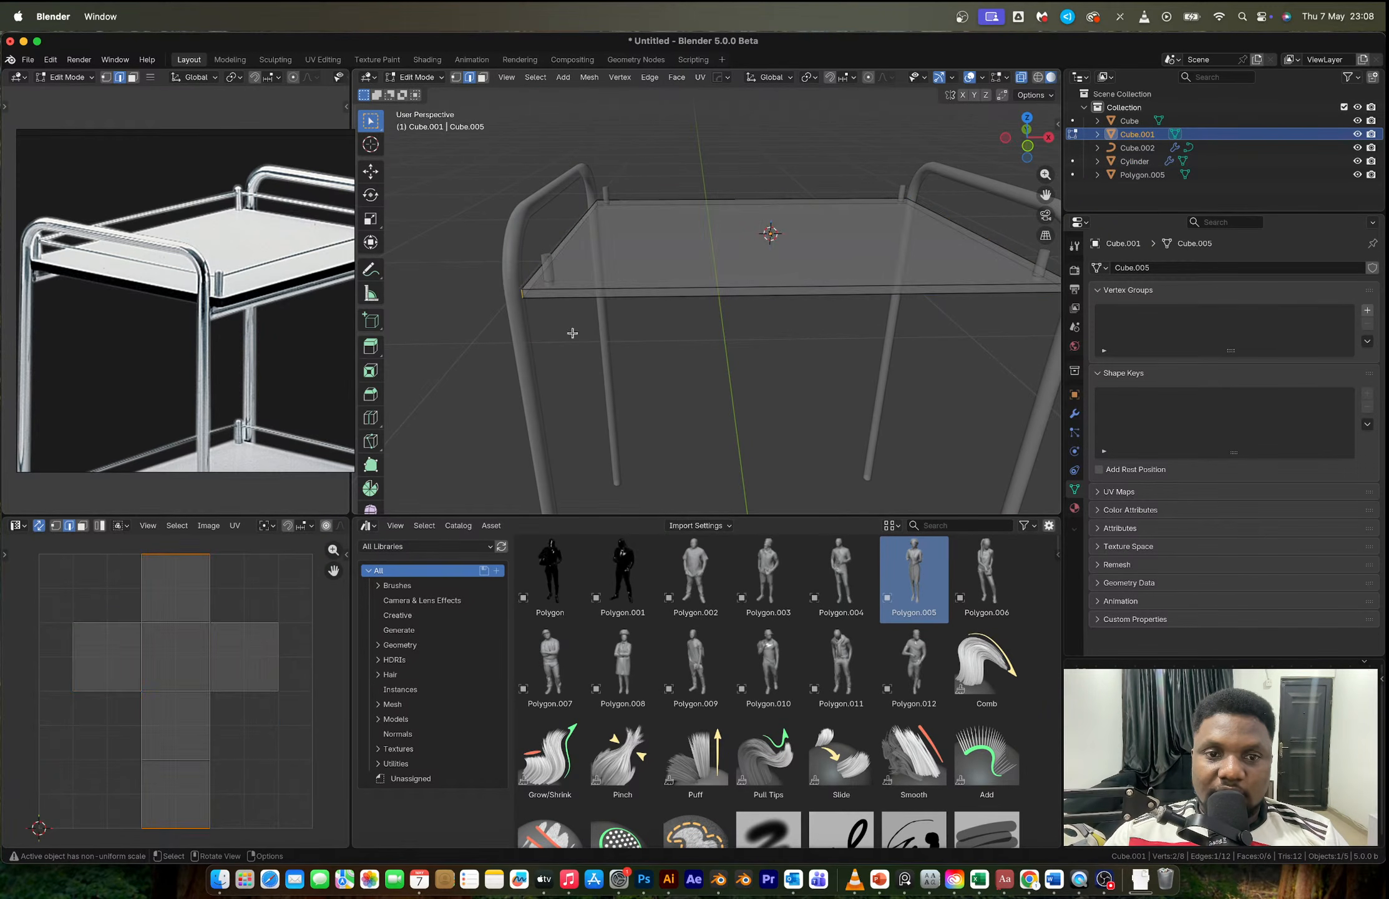
pyautogui.keyDown('shift'); pyautogui.moveTo(564, 164); pyautogui.dragTo(643, 240); pyautogui.keyUp('shift')
pyautogui.keyDown('shift'); pyautogui.moveTo(866, 157); pyautogui.dragTo(936, 217); pyautogui.keyUp('shift')
pyautogui.moveTo(936, 218); pyautogui.dragTo(943, 338, button='middle')
pyautogui.press('Tab')
pyautogui.press('Tab')
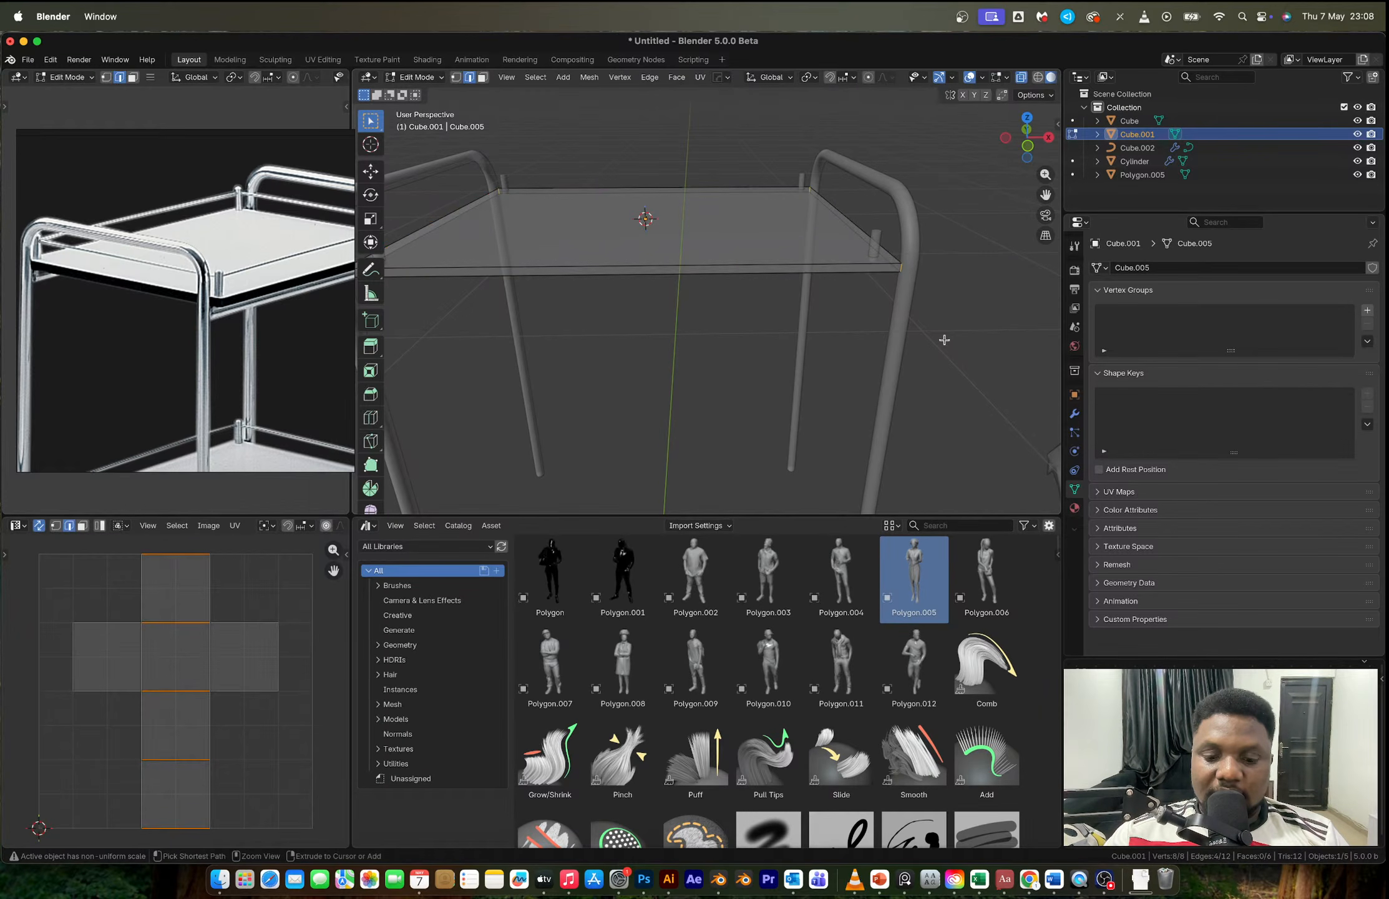
pyautogui.rightClick(944, 340)
pyautogui.click(946, 340)
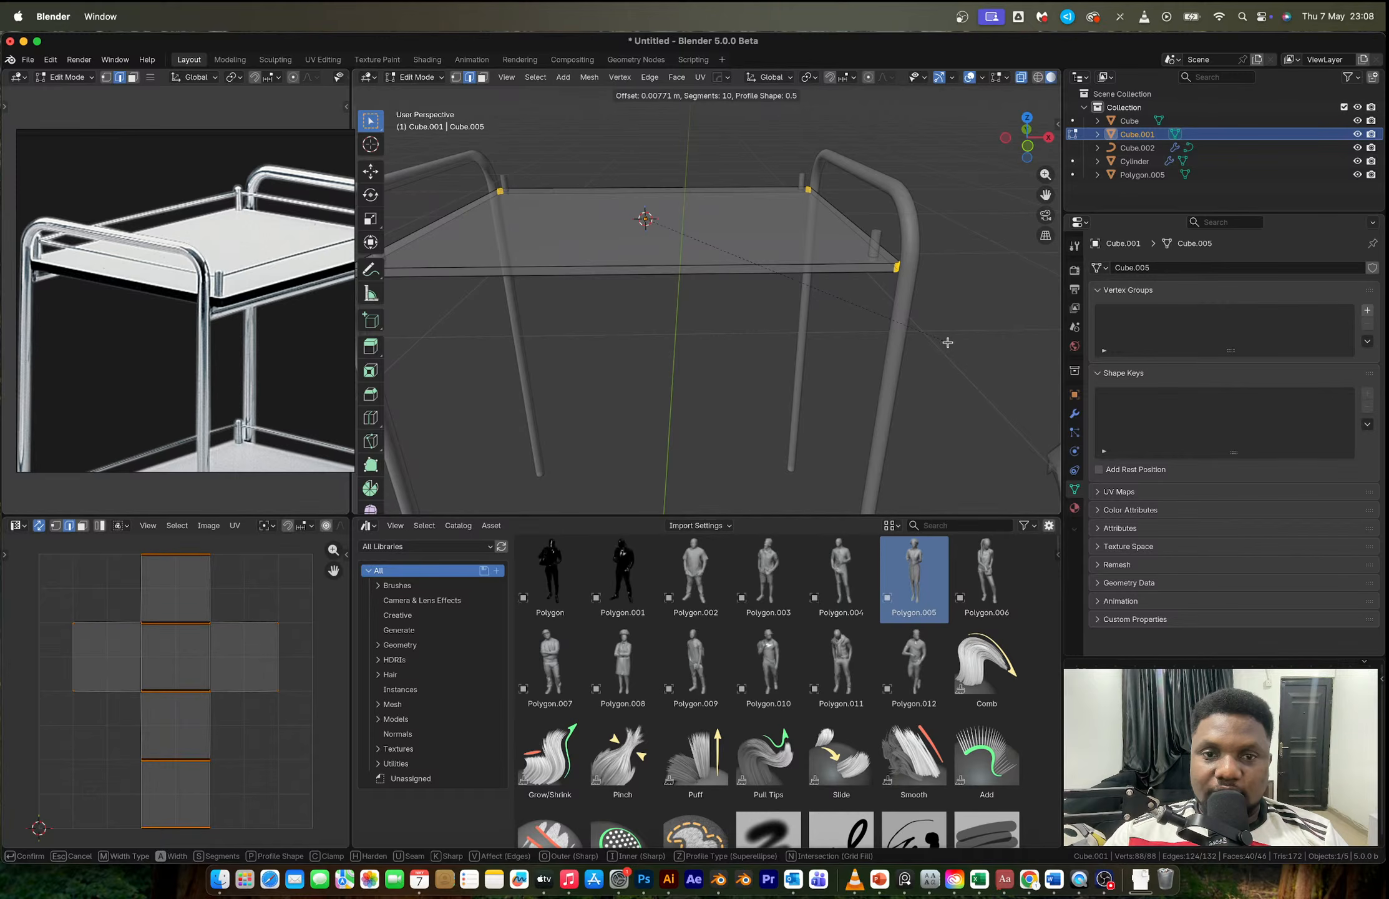
pyautogui.click(825, 320)
pyautogui.press('Tab')
pyautogui.scroll(-5, 824, 318)
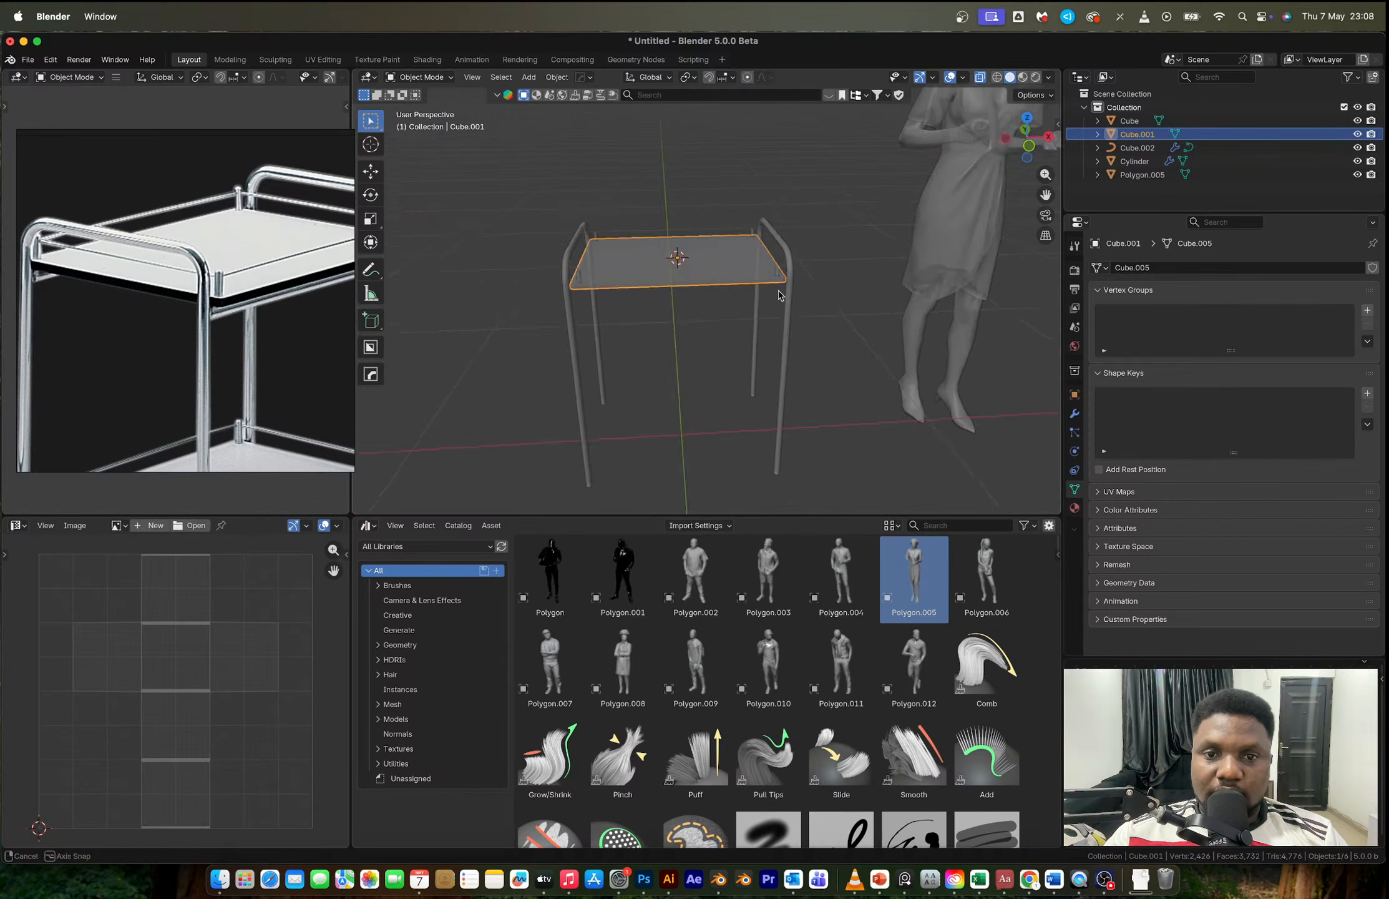
# Step: Turn off the see-through display and apply Shade Auto Smooth to the shelf
pyautogui.click(789, 293)
pyautogui.scroll(3, 789, 294)
pyautogui.hotkey('alt', 'z')
pyautogui.moveTo(679, 316); pyautogui.dragTo(699, 291, button='middle')
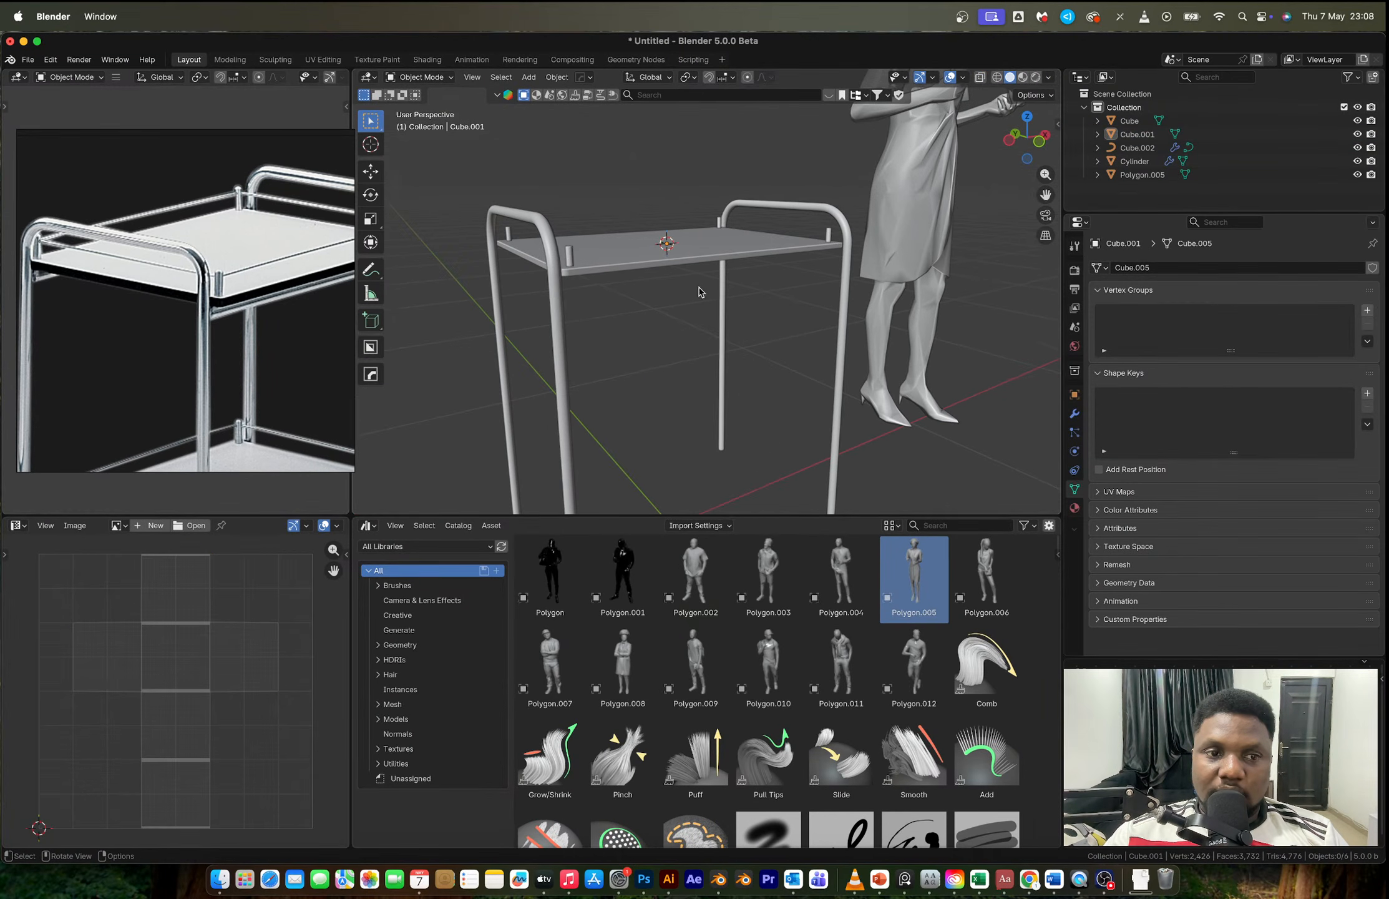
pyautogui.scroll(3, 550, 298)
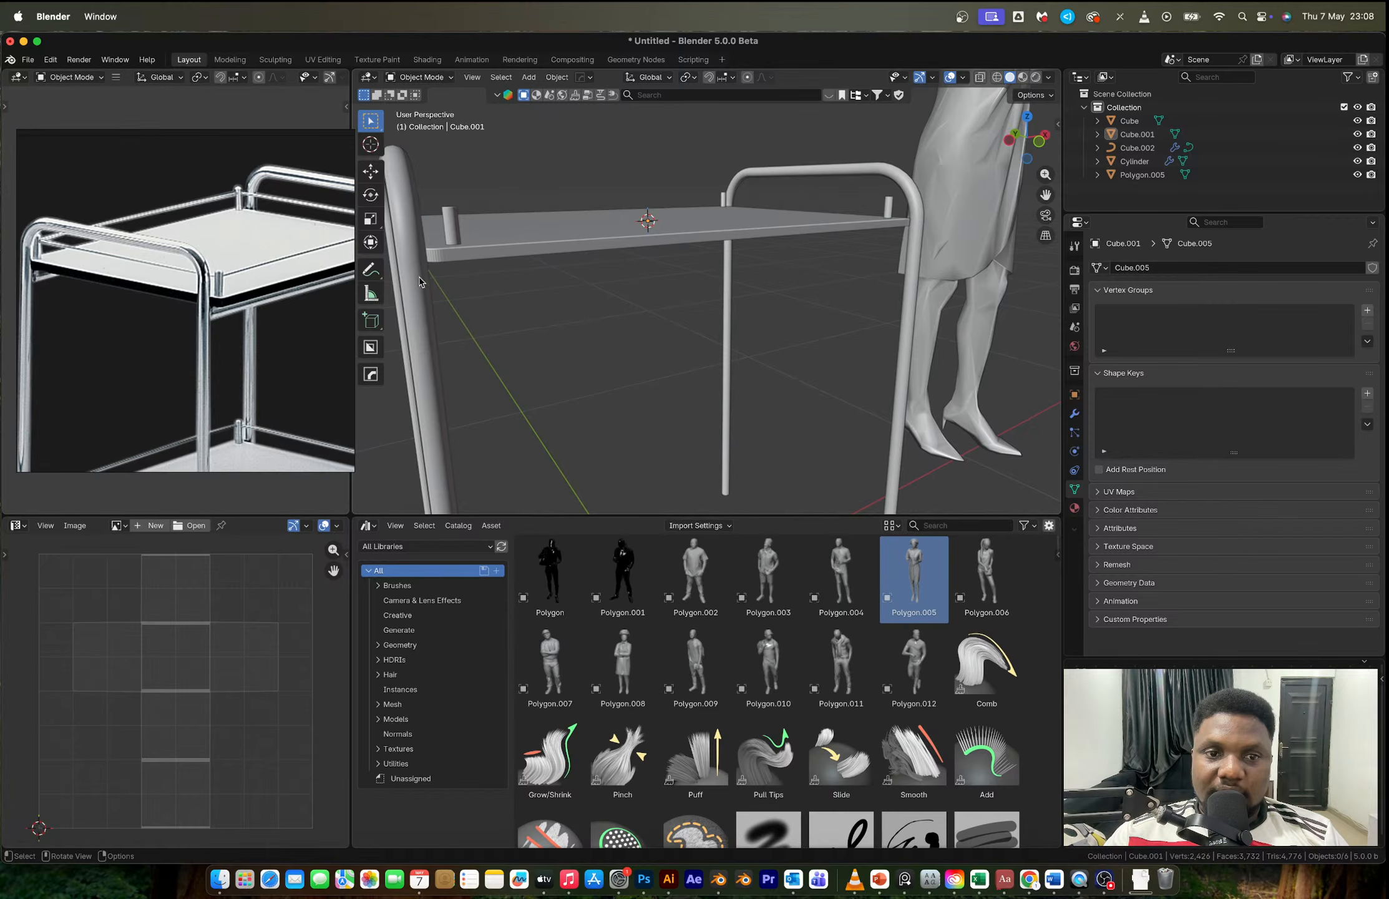
pyautogui.click(457, 251)
pyautogui.rightClick(457, 251)
pyautogui.click(459, 256)
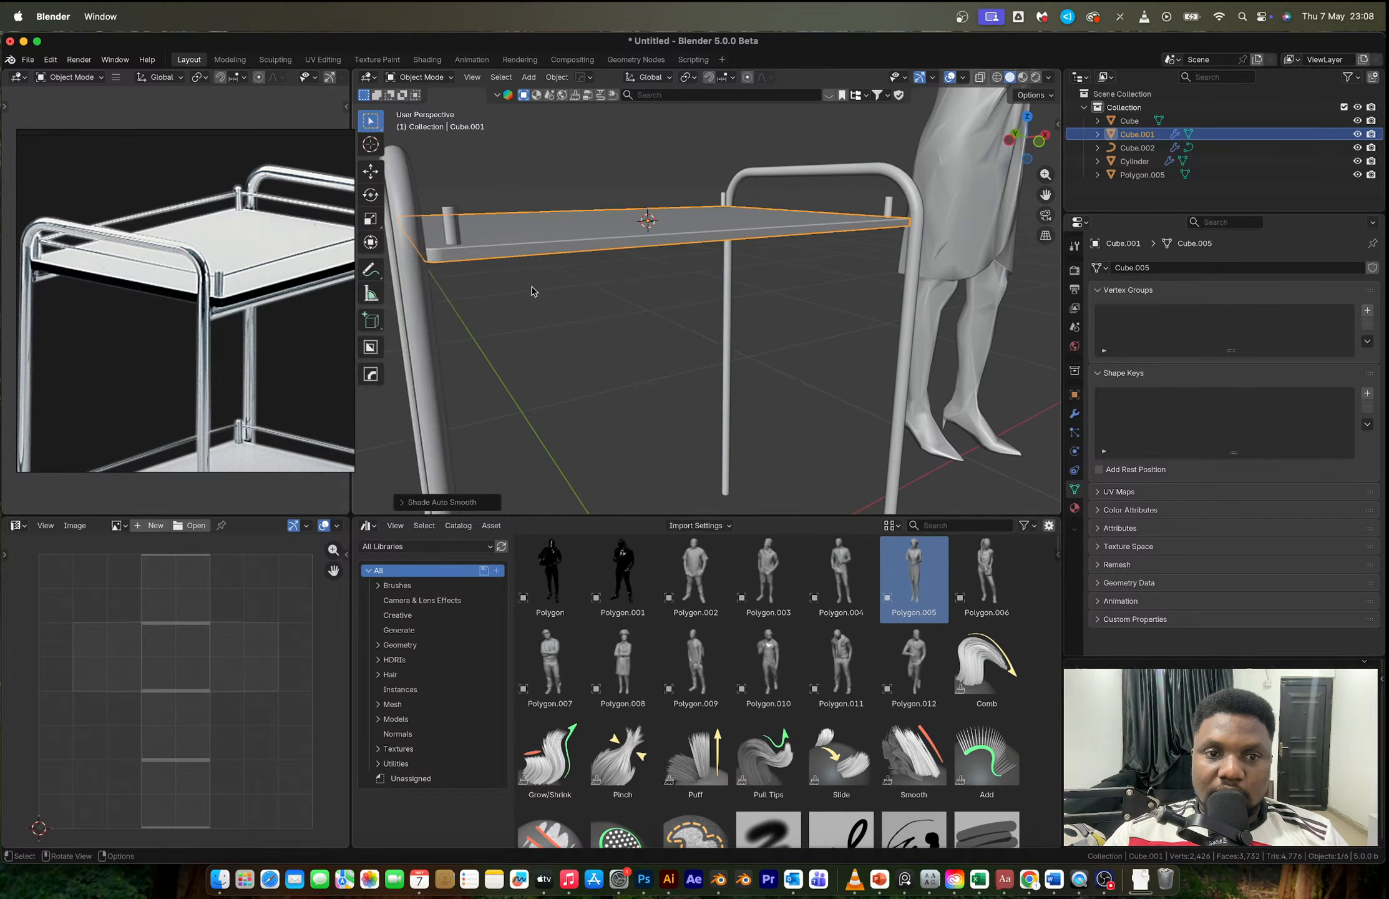
# Step: Copy the shelf with its rounded corners to the clipboard
pyautogui.scroll(-3, 534, 292)
pyautogui.press('Tab')
pyautogui.scroll(3, 534, 292)
pyautogui.moveTo(534, 291); pyautogui.dragTo(613, 270, button='middle')
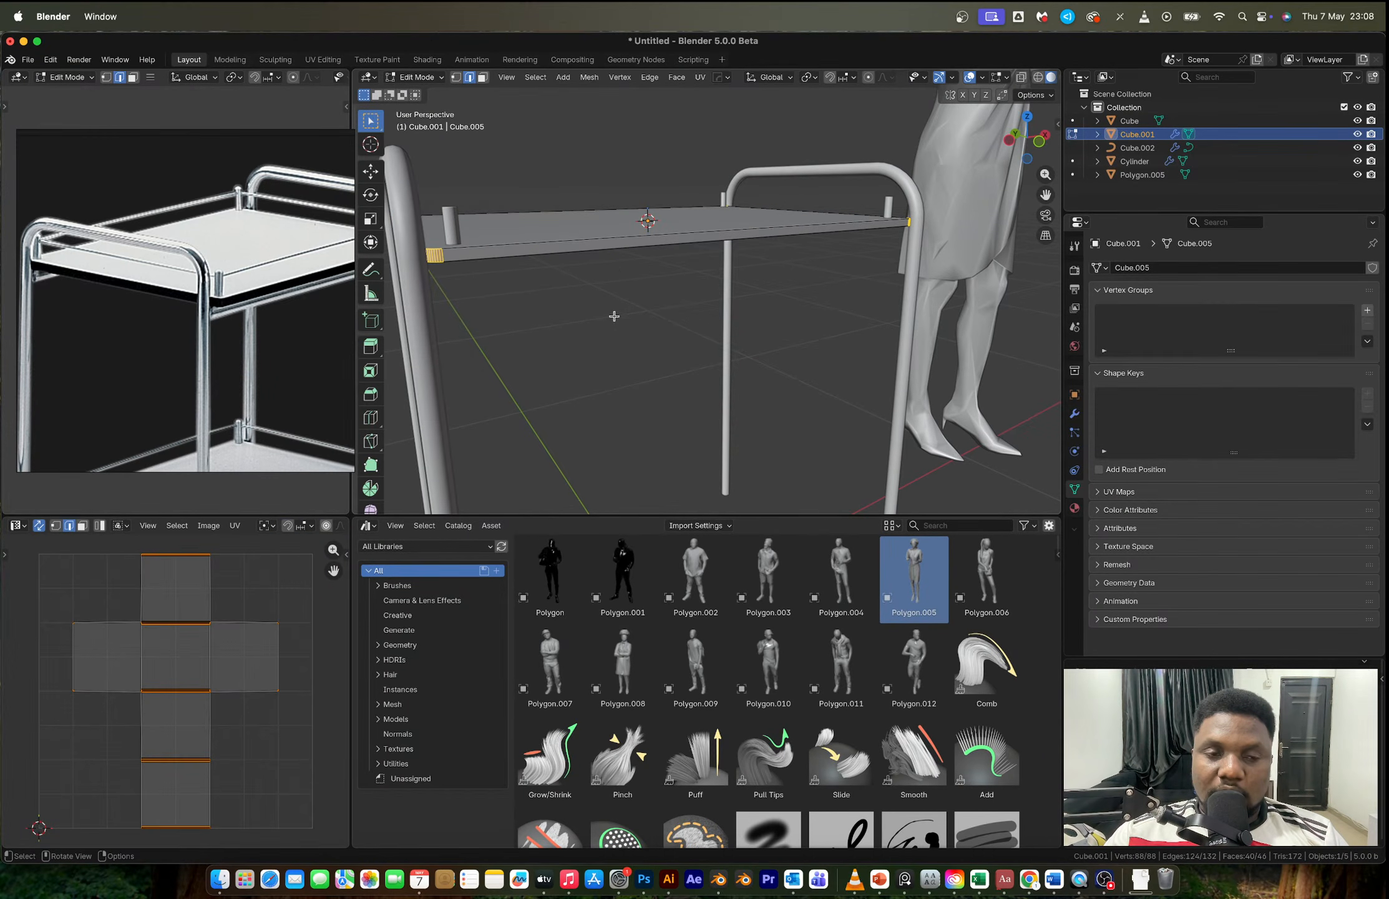
pyautogui.scroll(-4, 614, 315)
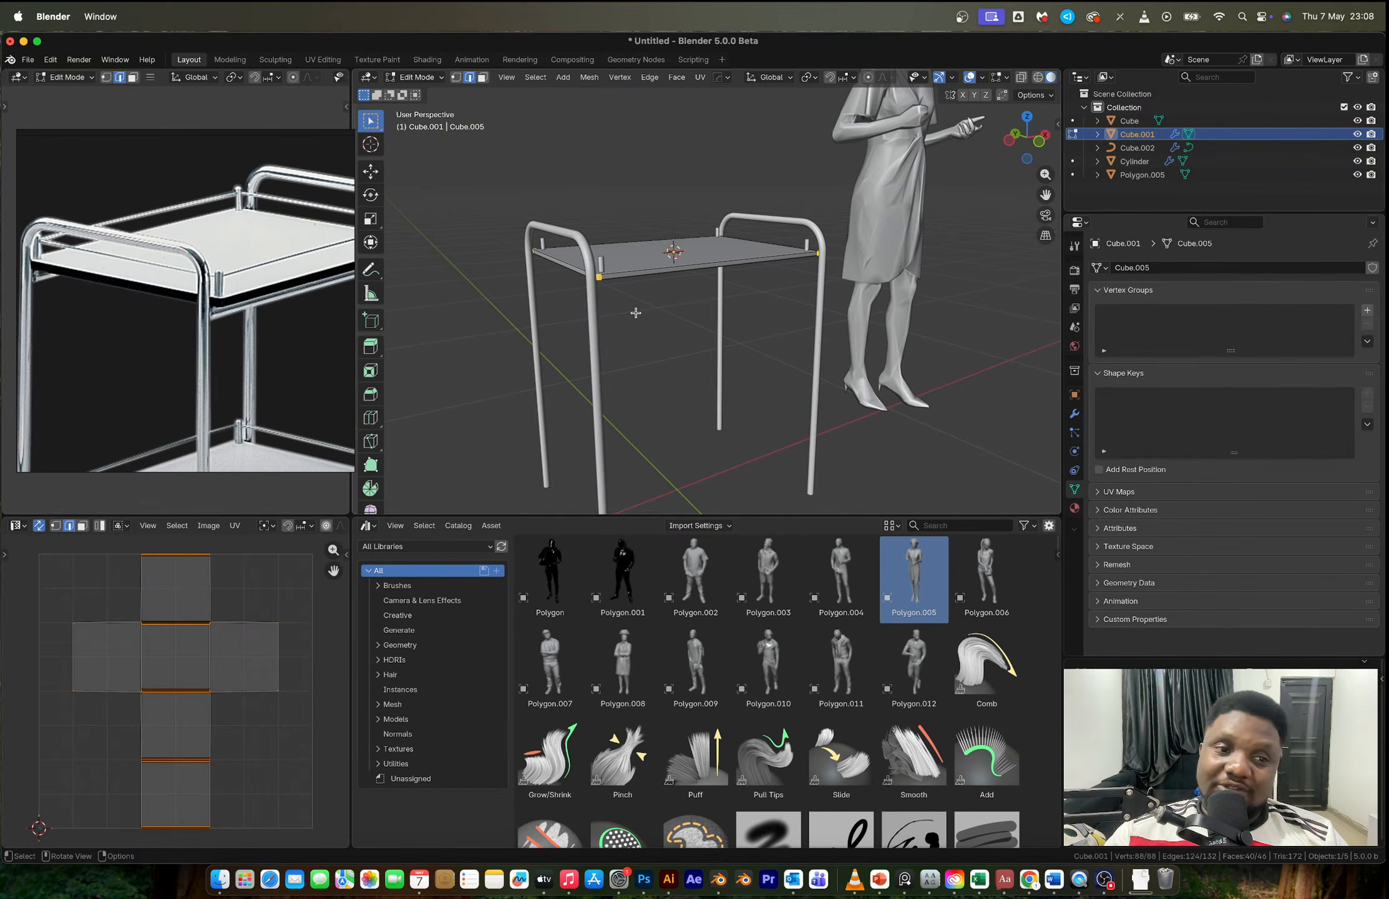
pyautogui.scroll(3, 613, 272)
pyautogui.press('Tab')
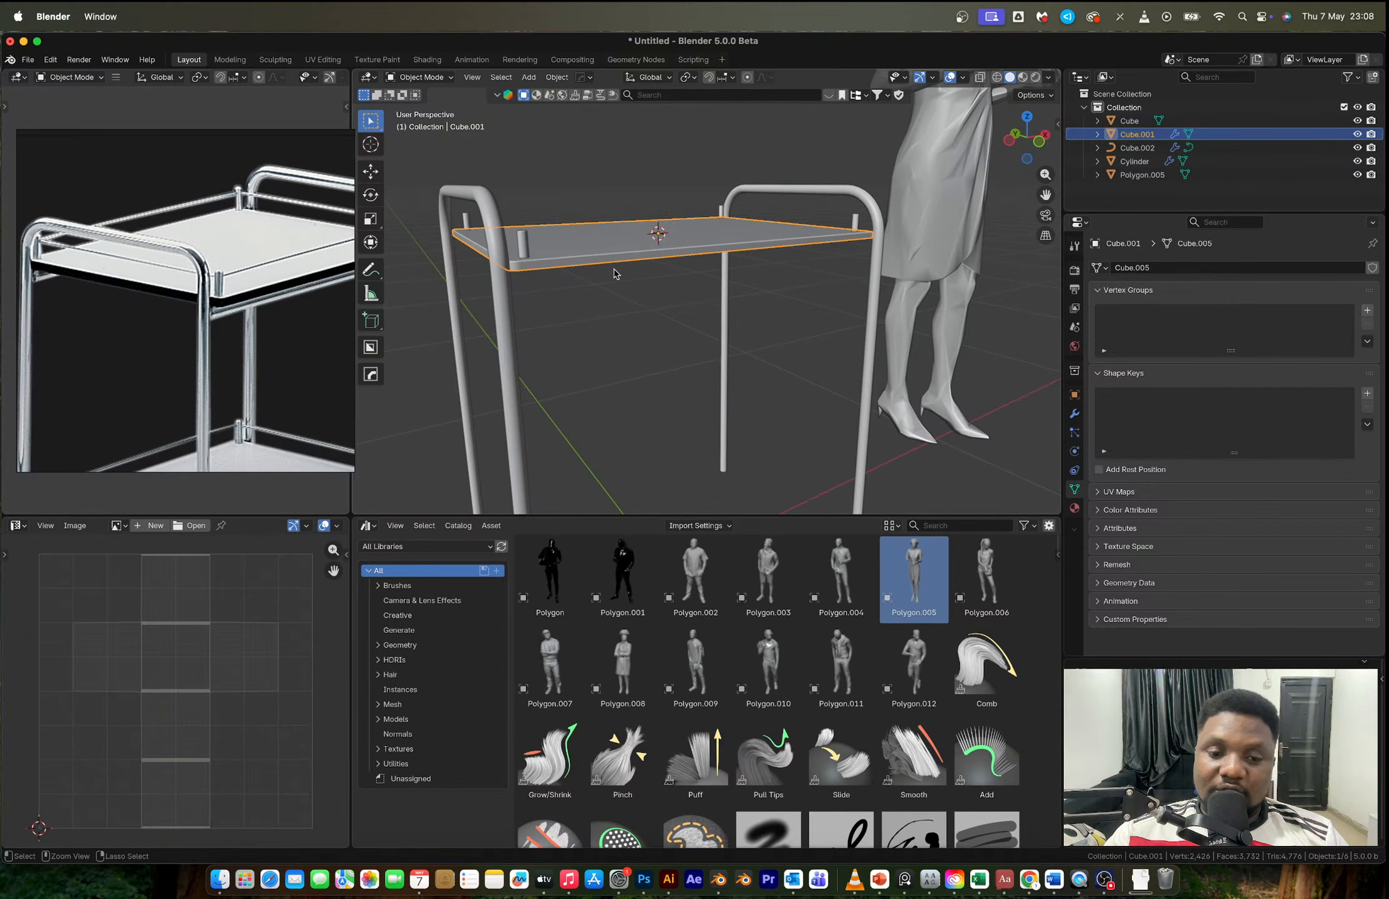
pyautogui.hotkey('ctrl', 'c')
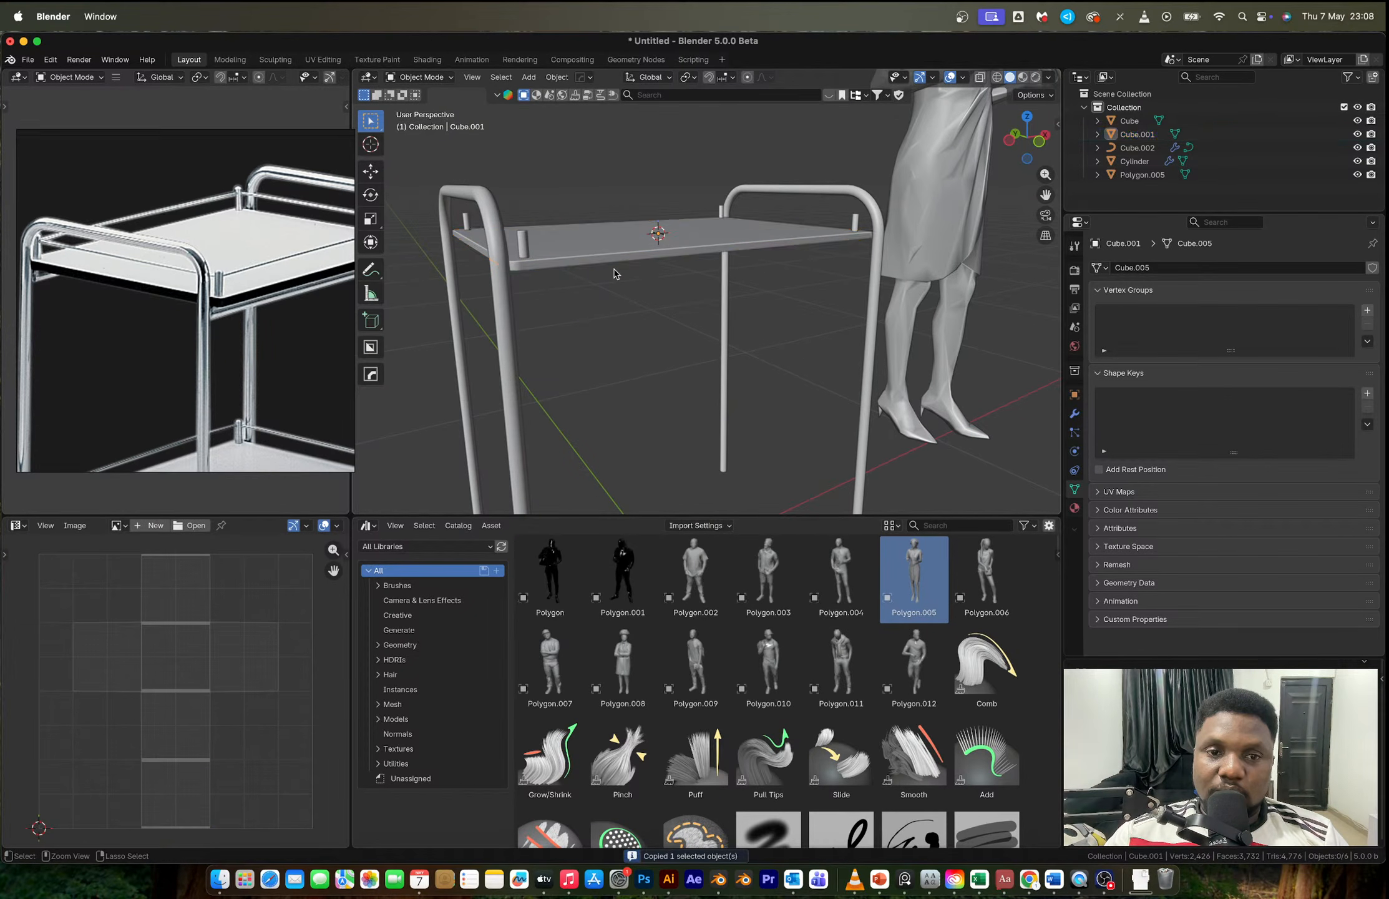
# Step: Undo the shelf's auto smooth shading and corner bevel to restore its square-cornered version
pyautogui.press('Tab')
pyautogui.press('Tab')
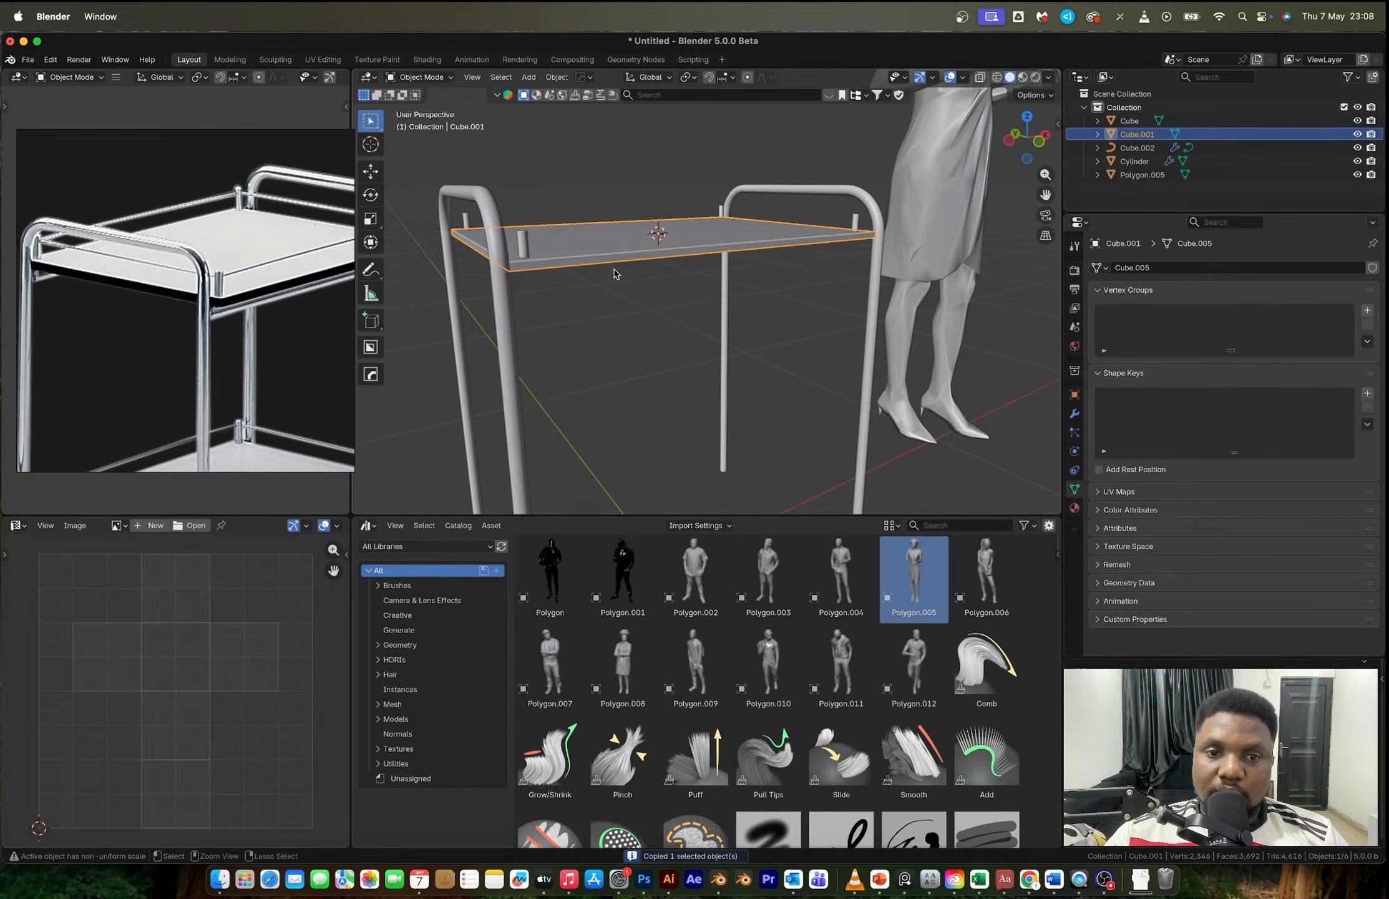
pyautogui.moveTo(614, 272)
pyautogui.mouseDown(button='middle')
pyautogui.moveTo(732, 291)
pyautogui.moveTo(613, 288)
pyautogui.mouseUp(button='middle')
# Step: Duplicate the shelf's two long bottom edges about 0.01 m down along Z and separate the mesh by loose parts
pyautogui.press('Tab')
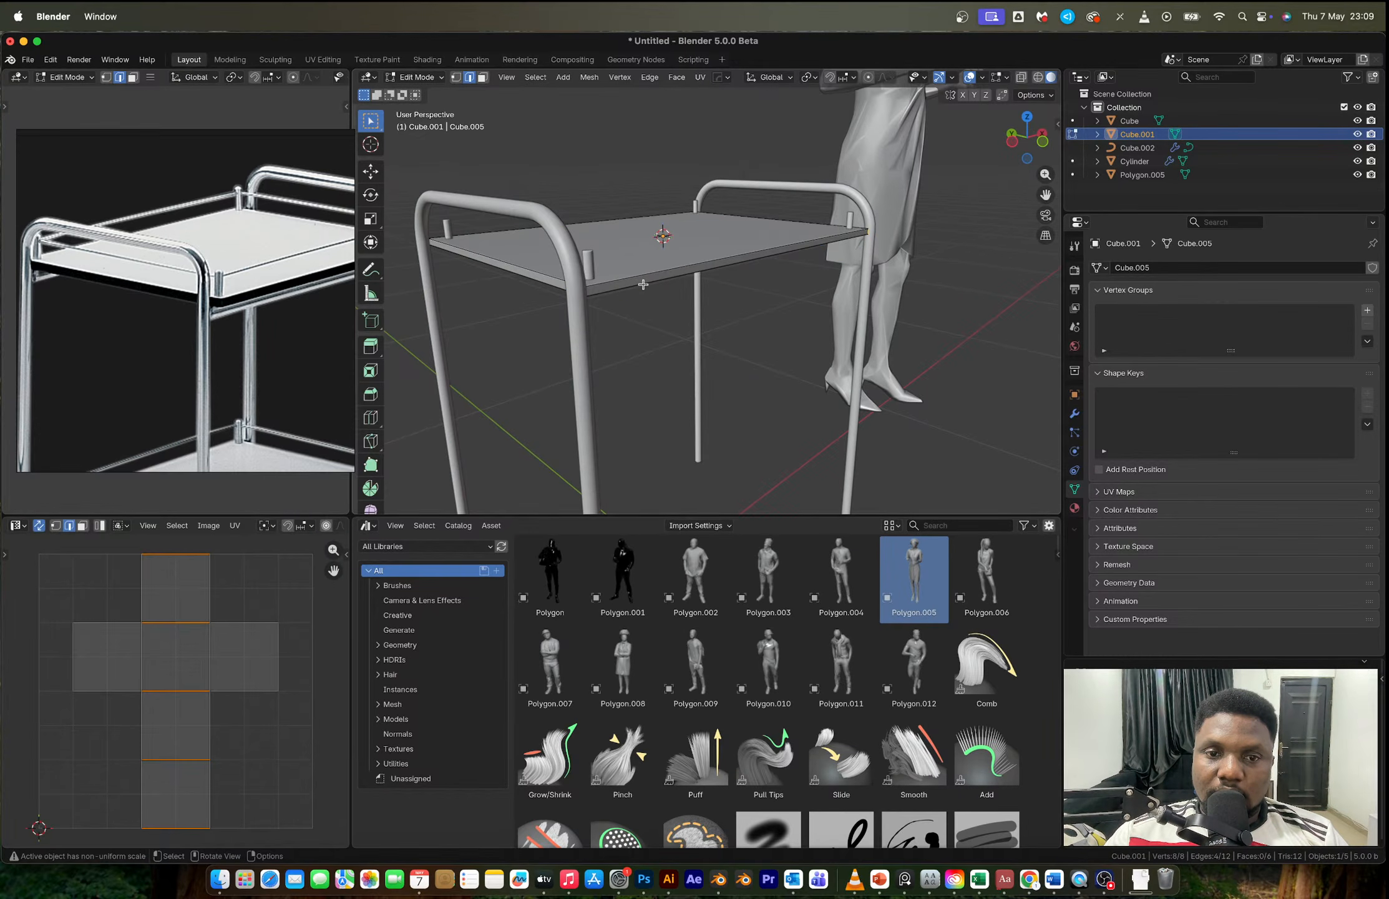
pyautogui.click(643, 284)
pyautogui.moveTo(456, 280); pyautogui.dragTo(503, 217, button='middle')
pyautogui.keyDown('shift'); pyautogui.click(507, 214); pyautogui.keyUp('shift')
pyautogui.hotkey('shift', 'd')
pyautogui.press('z')
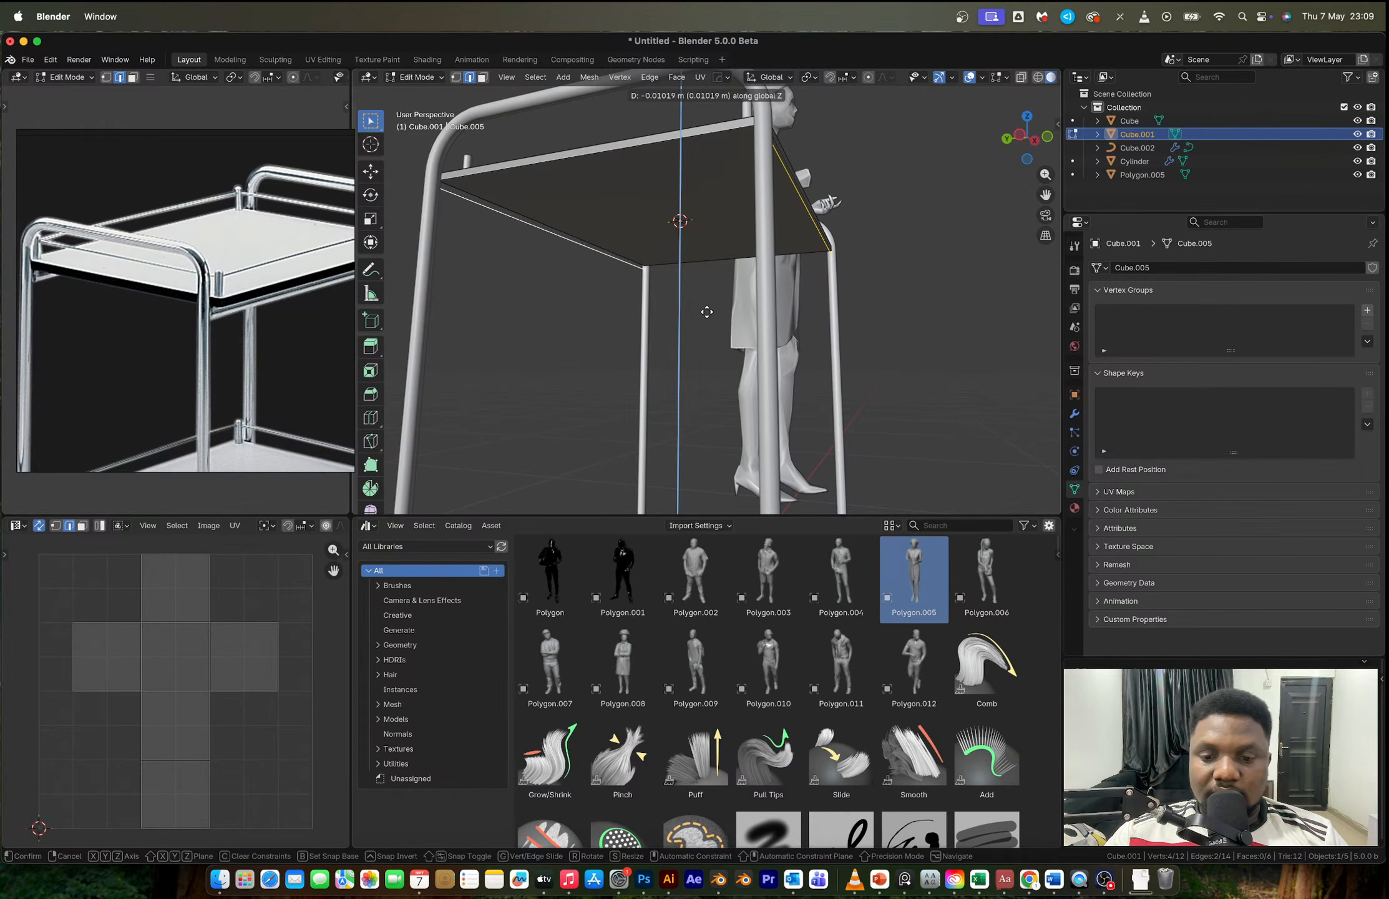
pyautogui.click(708, 313)
pyautogui.press('p')
pyautogui.click(707, 310)
pyautogui.press('Tab')
# Step: Delete the square-cornered shelf and paste the copied rounded shelf in its place
pyautogui.click(581, 247)
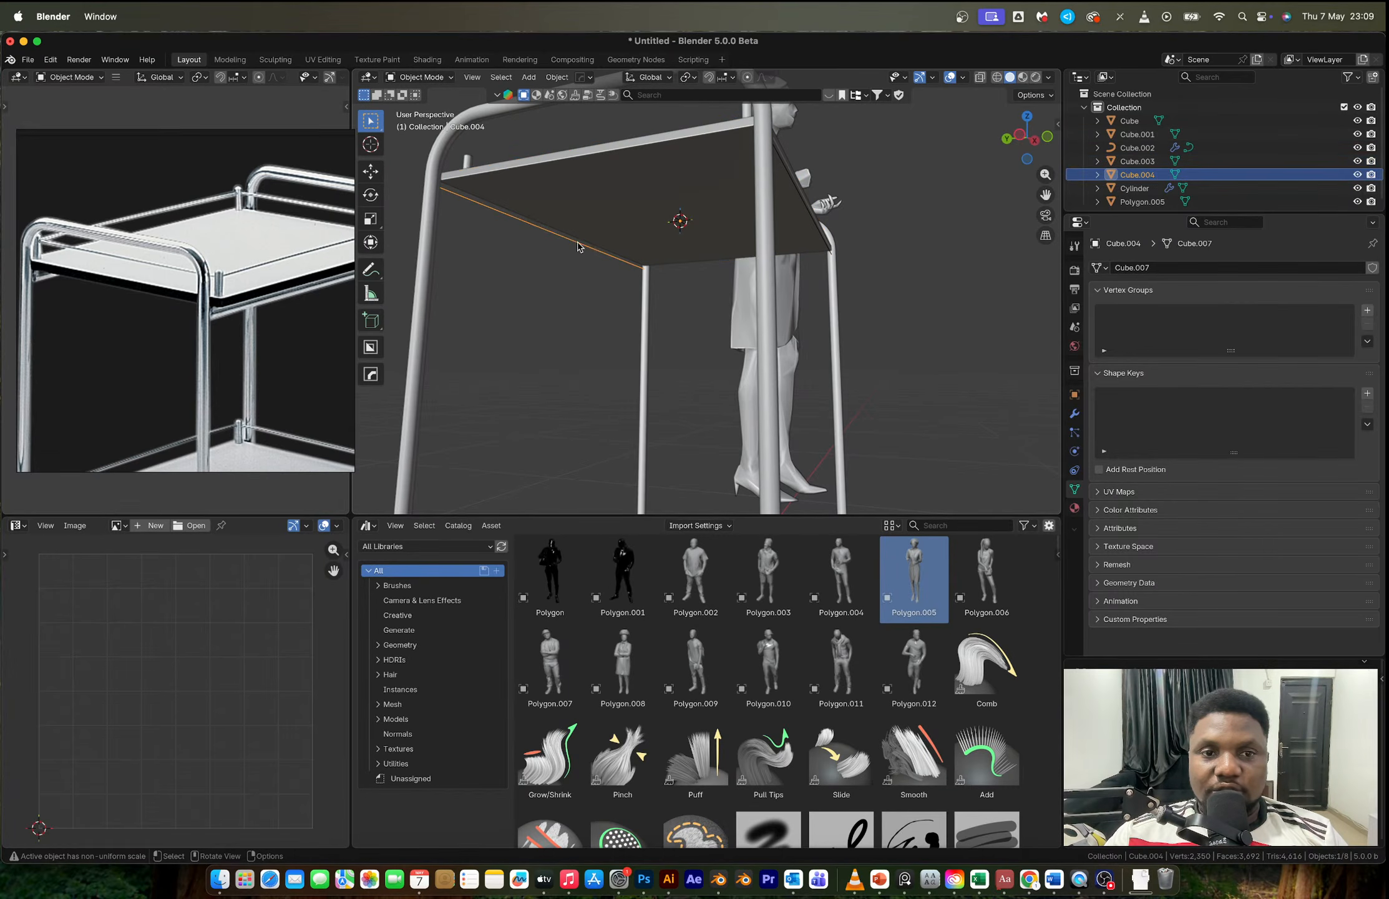
pyautogui.click(595, 221)
pyautogui.press('Delete')
pyautogui.press('super+v')
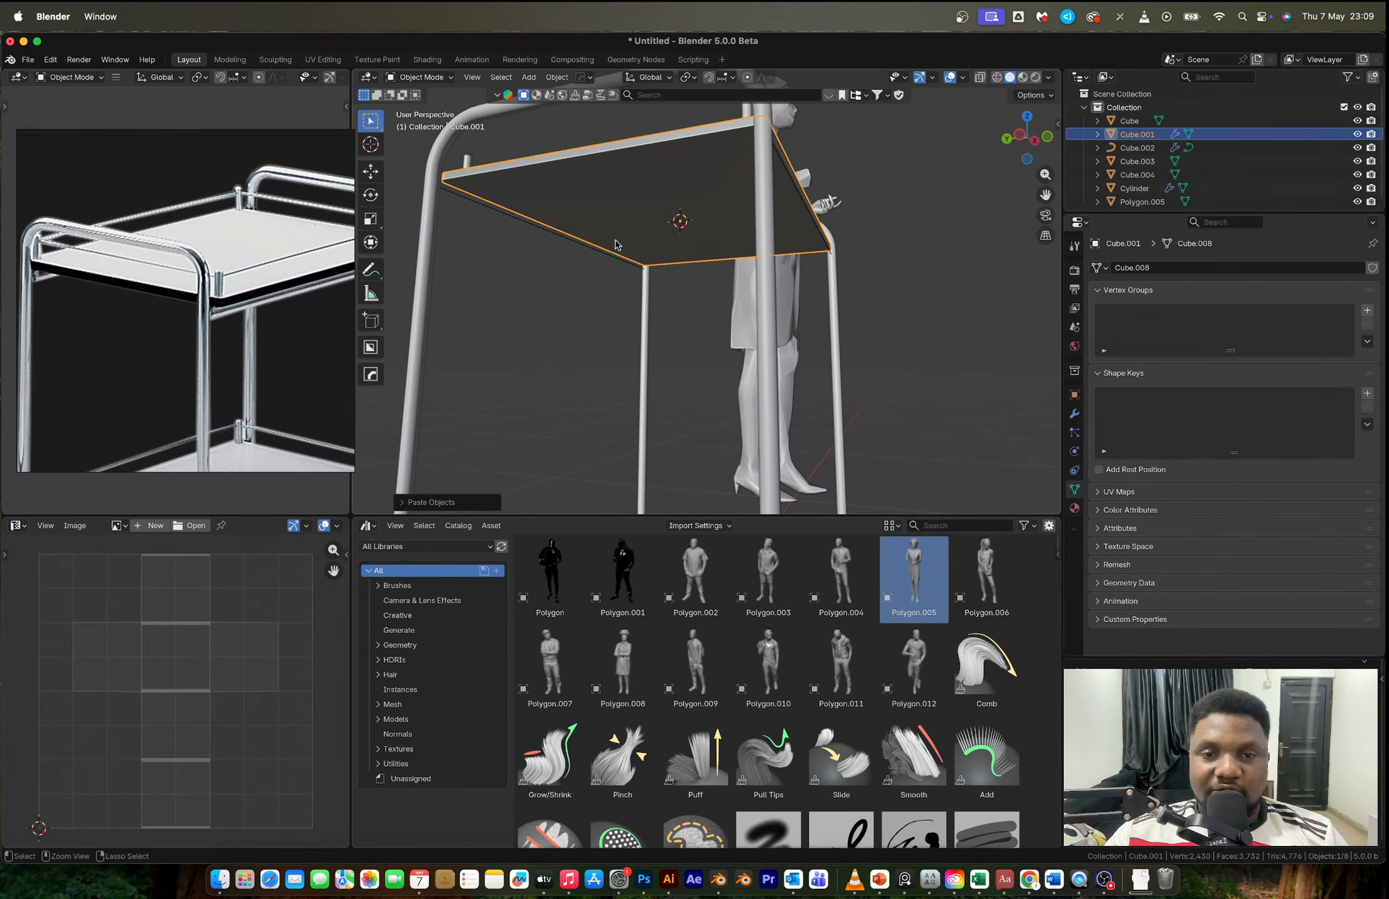
pyautogui.moveTo(614, 245); pyautogui.dragTo(529, 251, button='middle')
# Step: Join the two separated edges below the shelf into one object
pyautogui.click(631, 185)
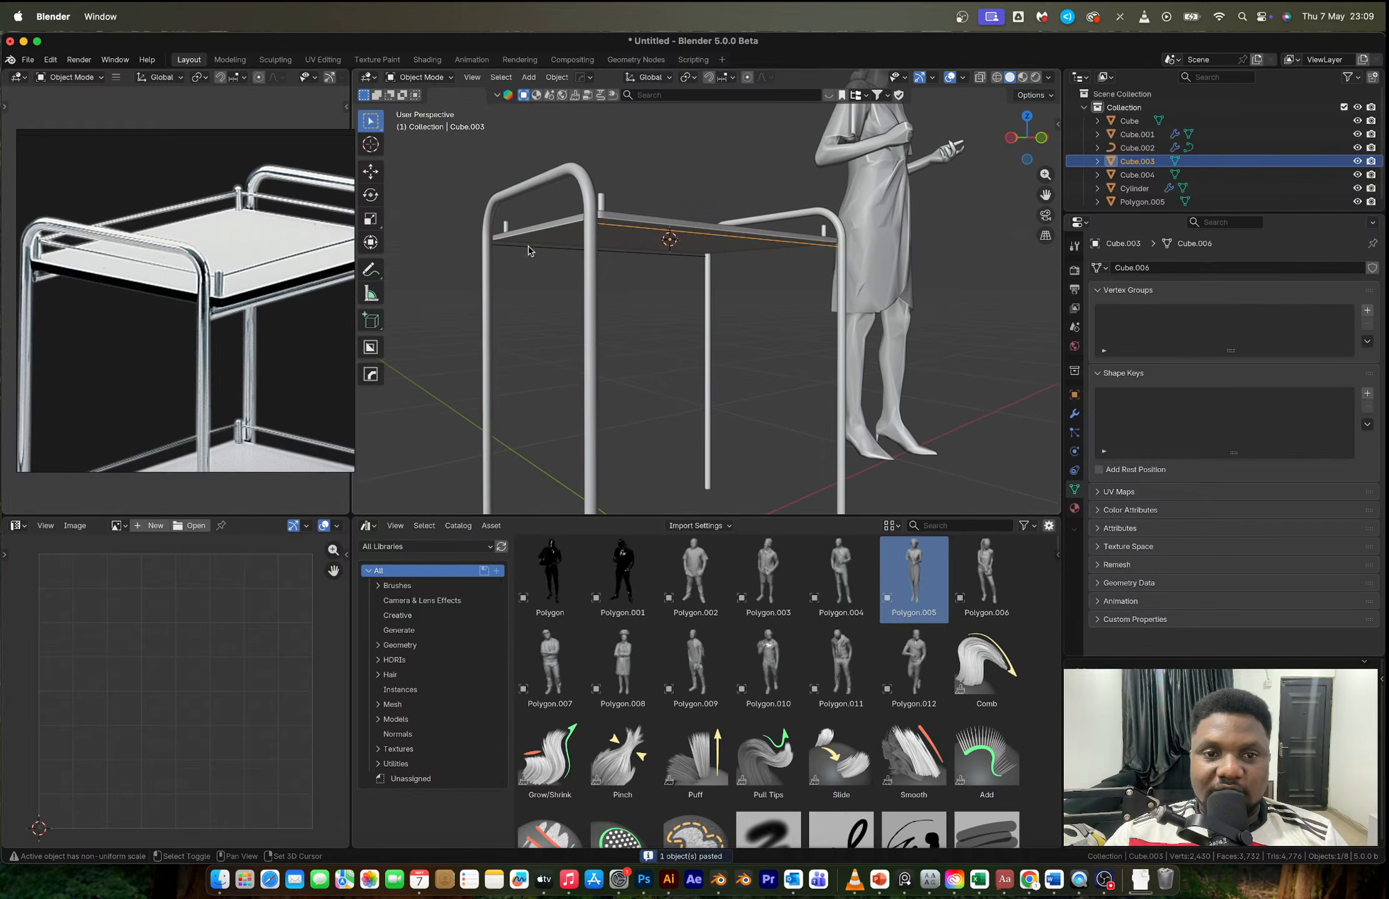
pyautogui.press('Delete')
pyautogui.click(528, 250)
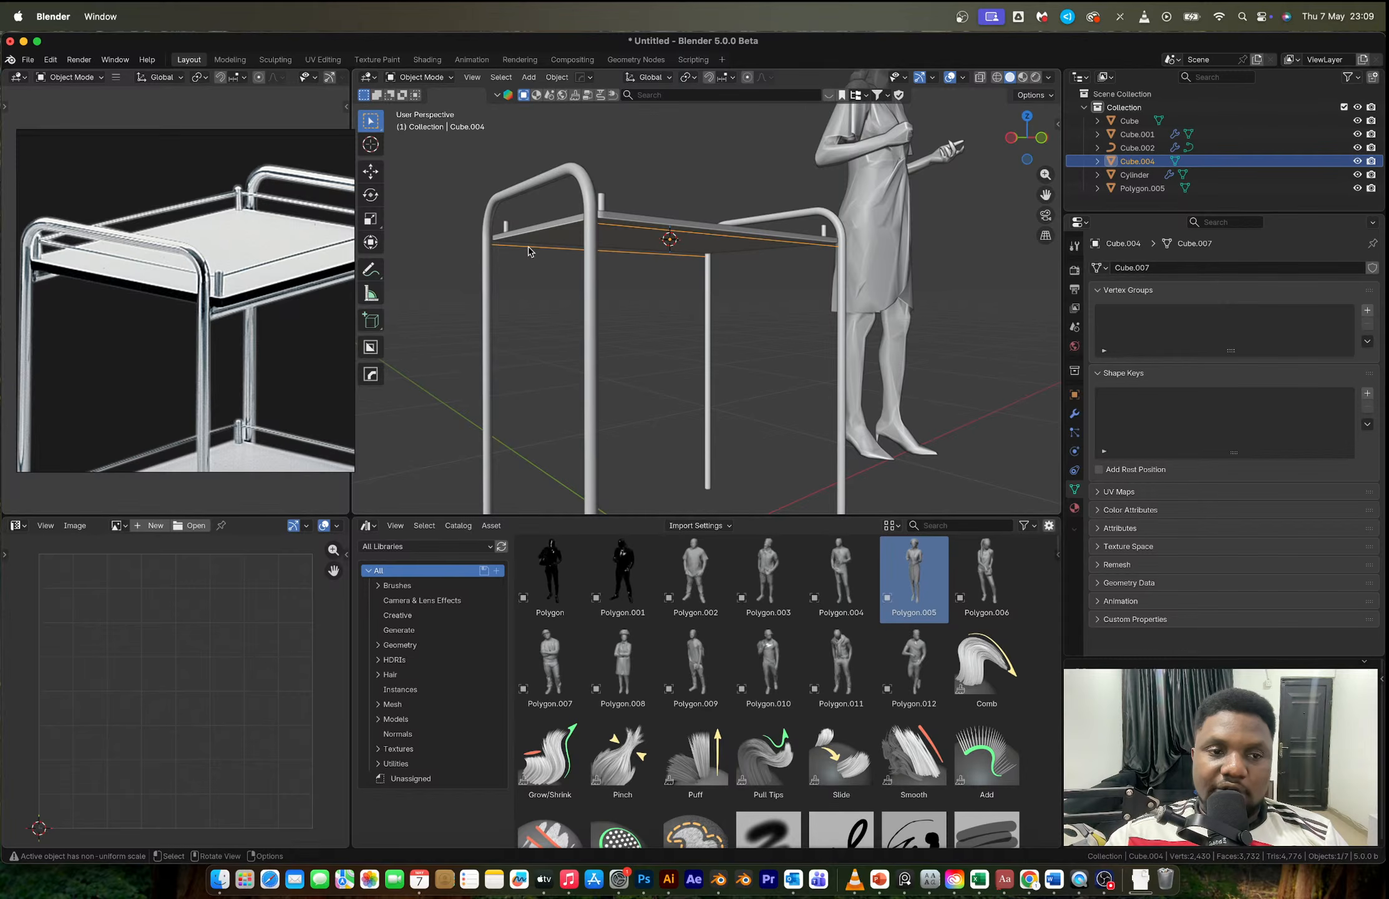
# Step: Convert the joined edges to a curve with its transform applied, and set a round bevel depth of 0.018 m
pyautogui.moveTo(544, 290); pyautogui.dragTo(621, 275, button='middle')
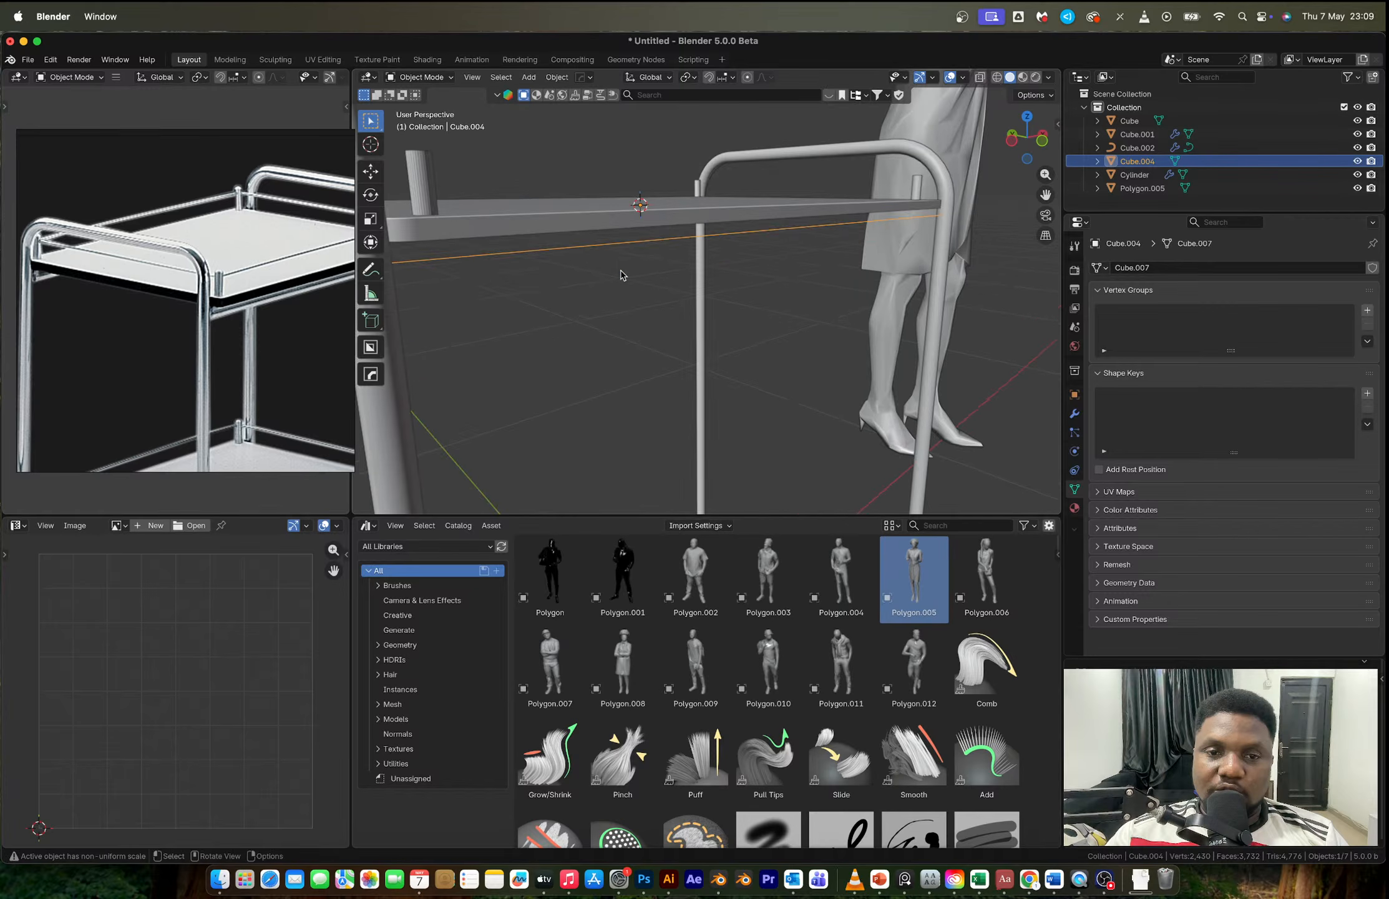
pyautogui.press('F3')
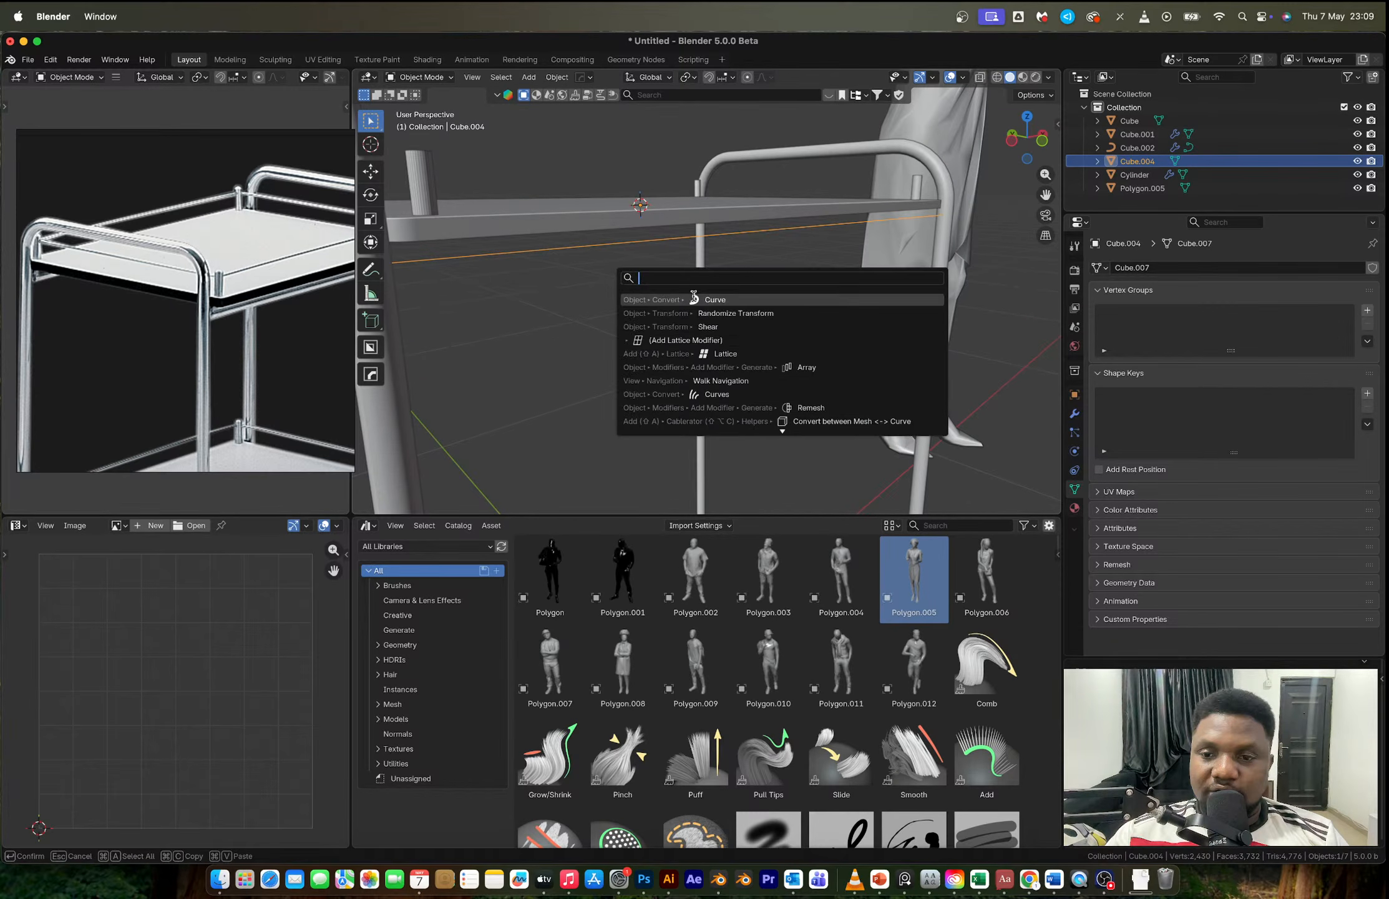
pyautogui.click(693, 299)
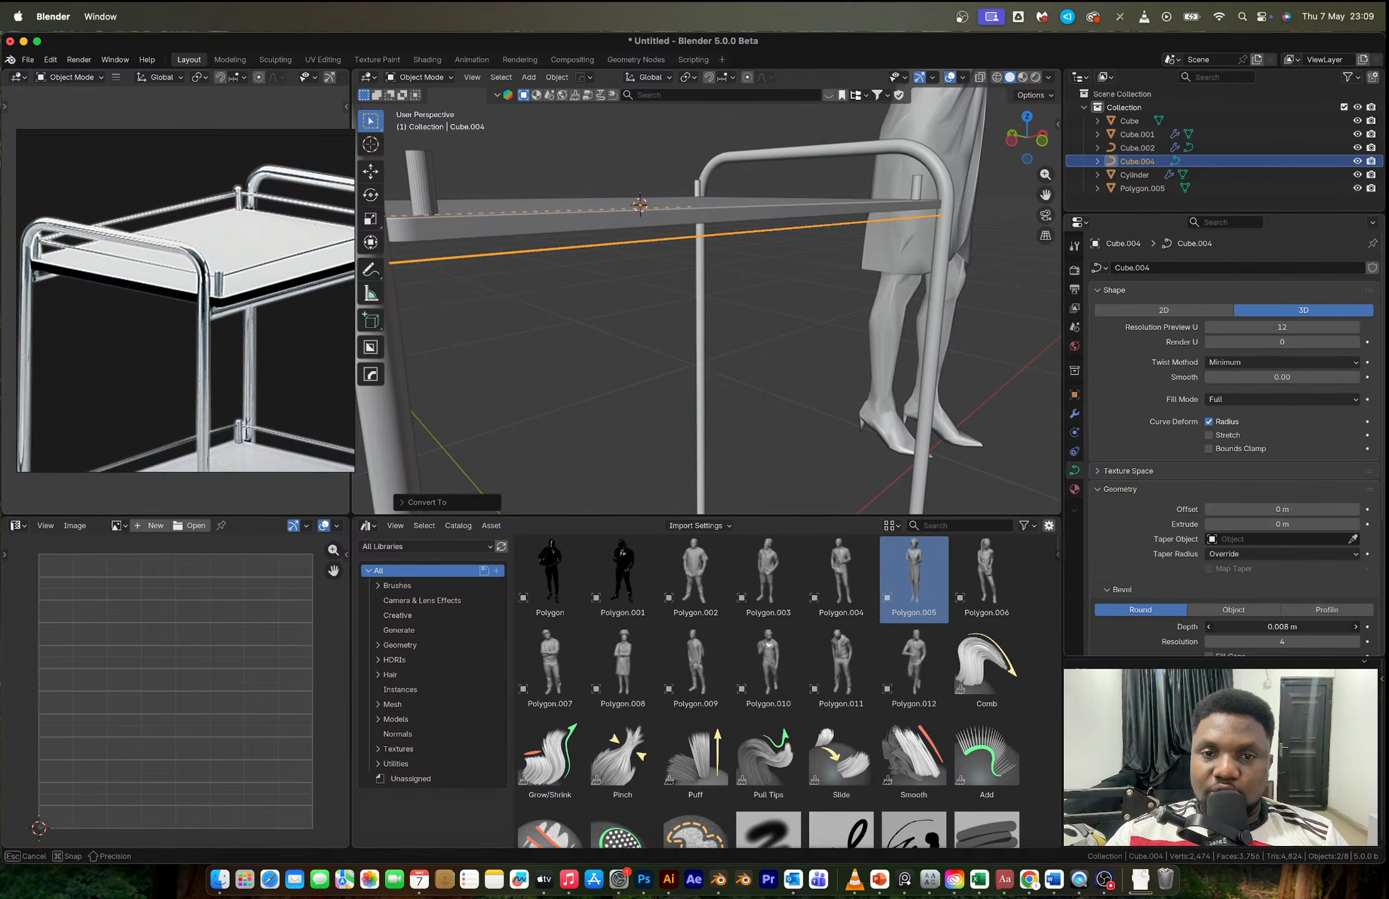
pyautogui.moveTo(1282, 626); pyautogui.dragTo(1342, 626)
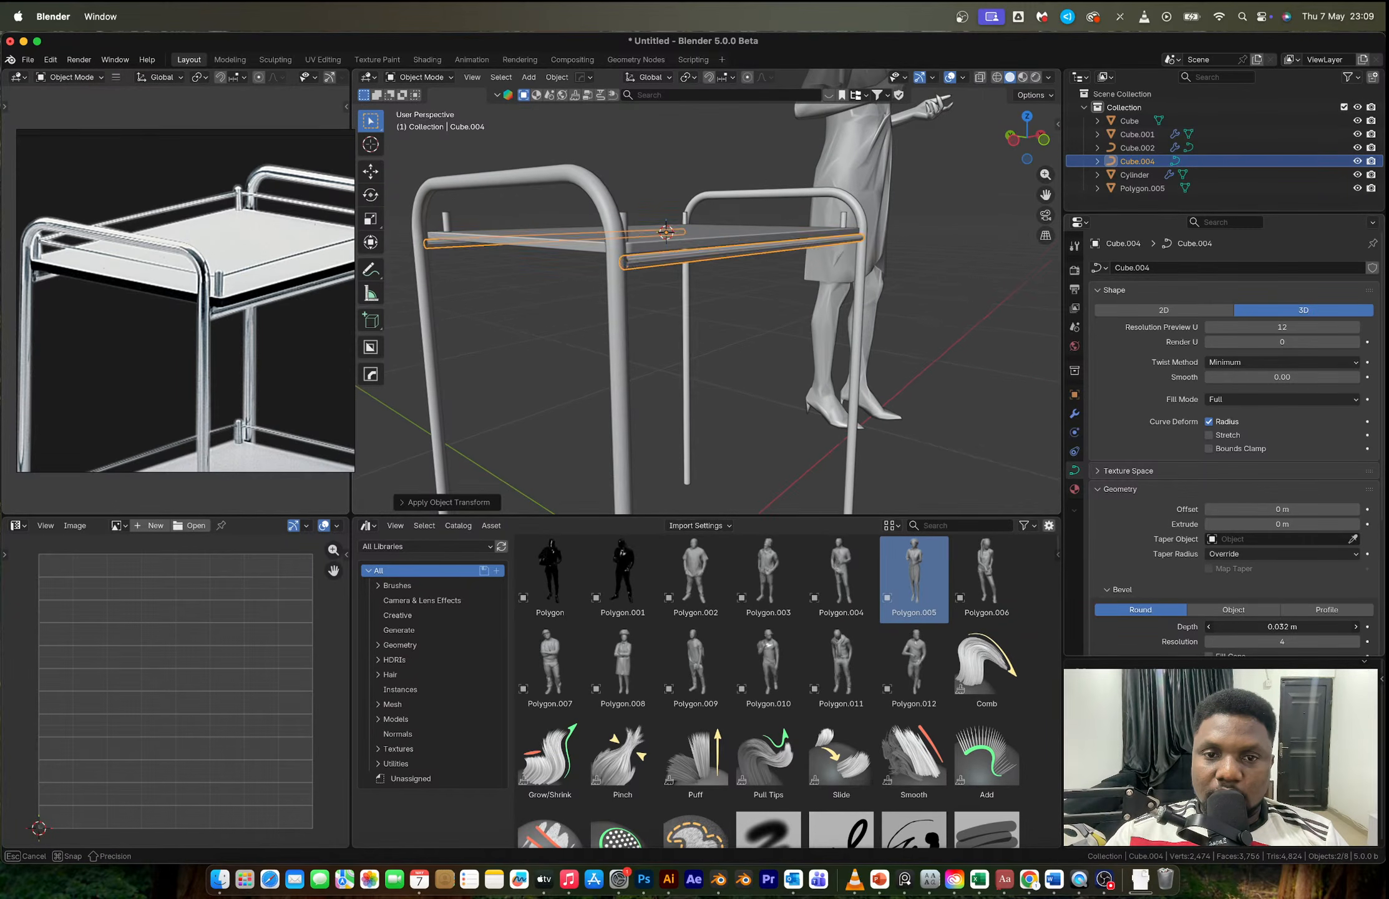
# Step: Scale the two under-shelf rails slightly longer so their ends meet the leg frames
pyautogui.moveTo(780, 290); pyautogui.dragTo(827, 300, button='middle')
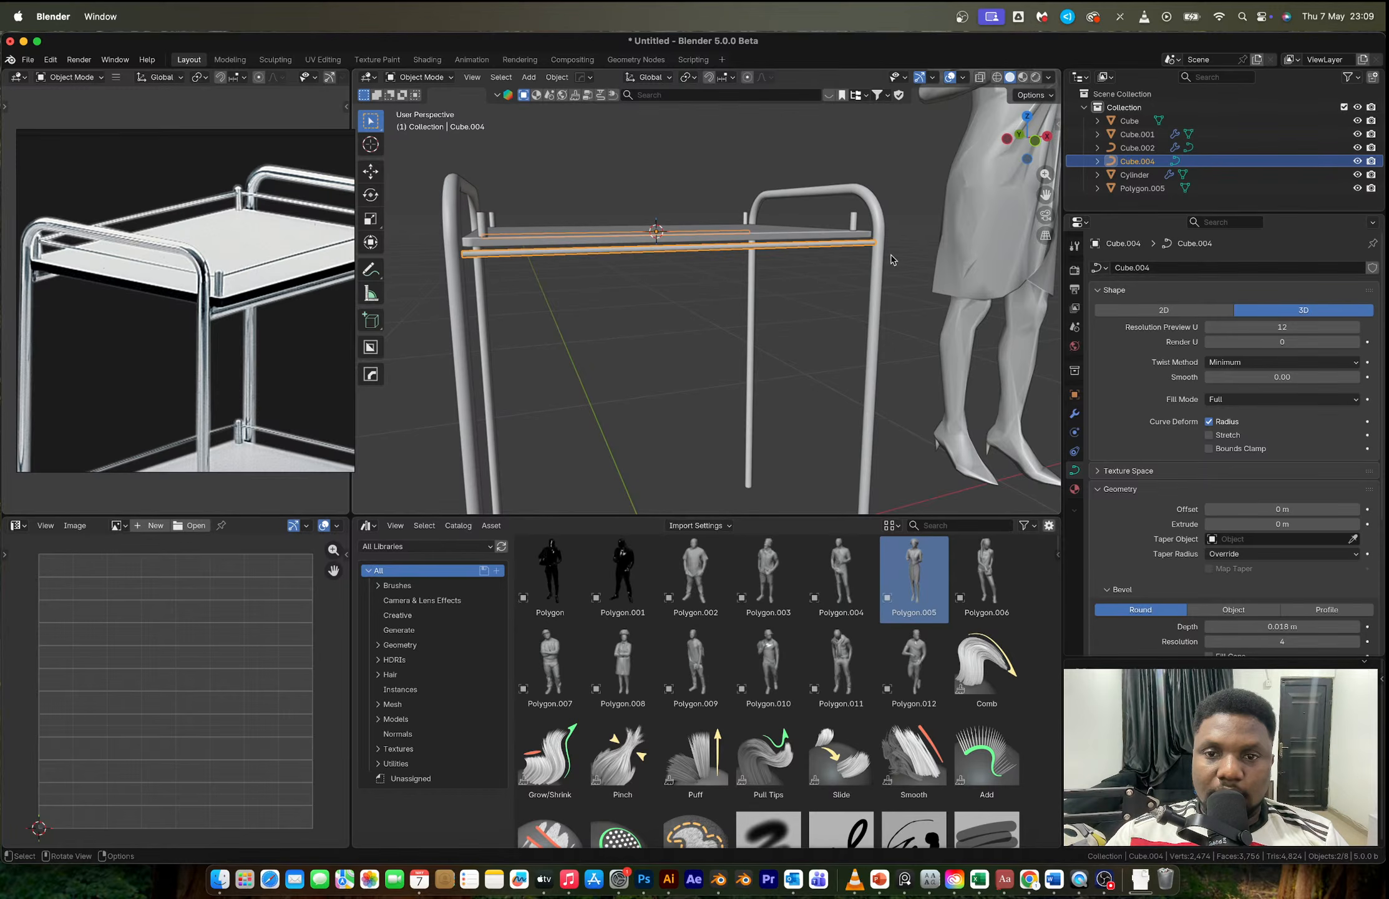
pyautogui.click(726, 130)
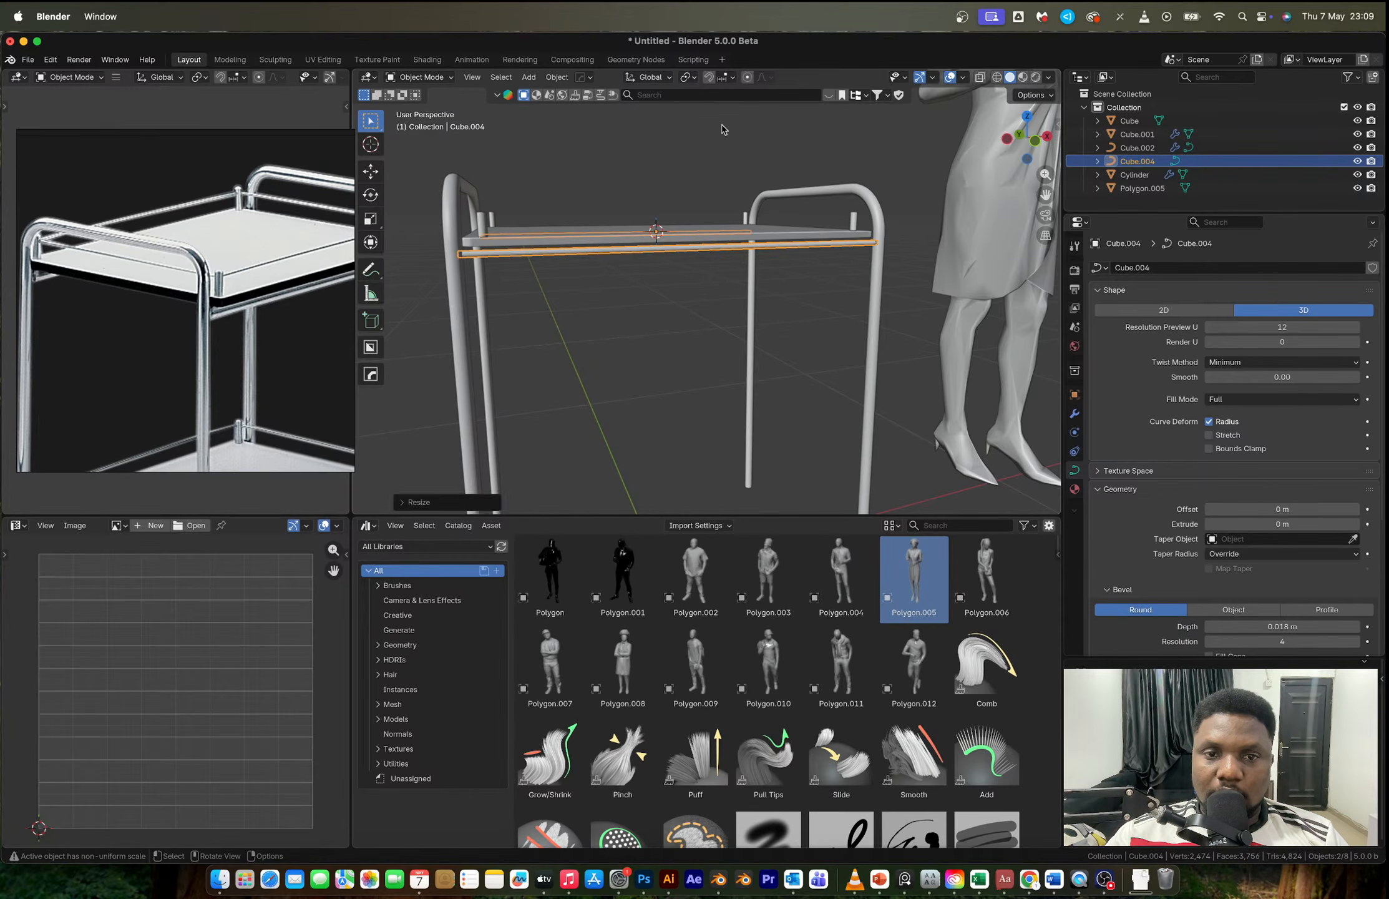
pyautogui.scroll(-4, 704, 289)
pyautogui.moveTo(704, 289); pyautogui.dragTo(802, 304, button='middle')
pyautogui.scroll(6, 655, 280)
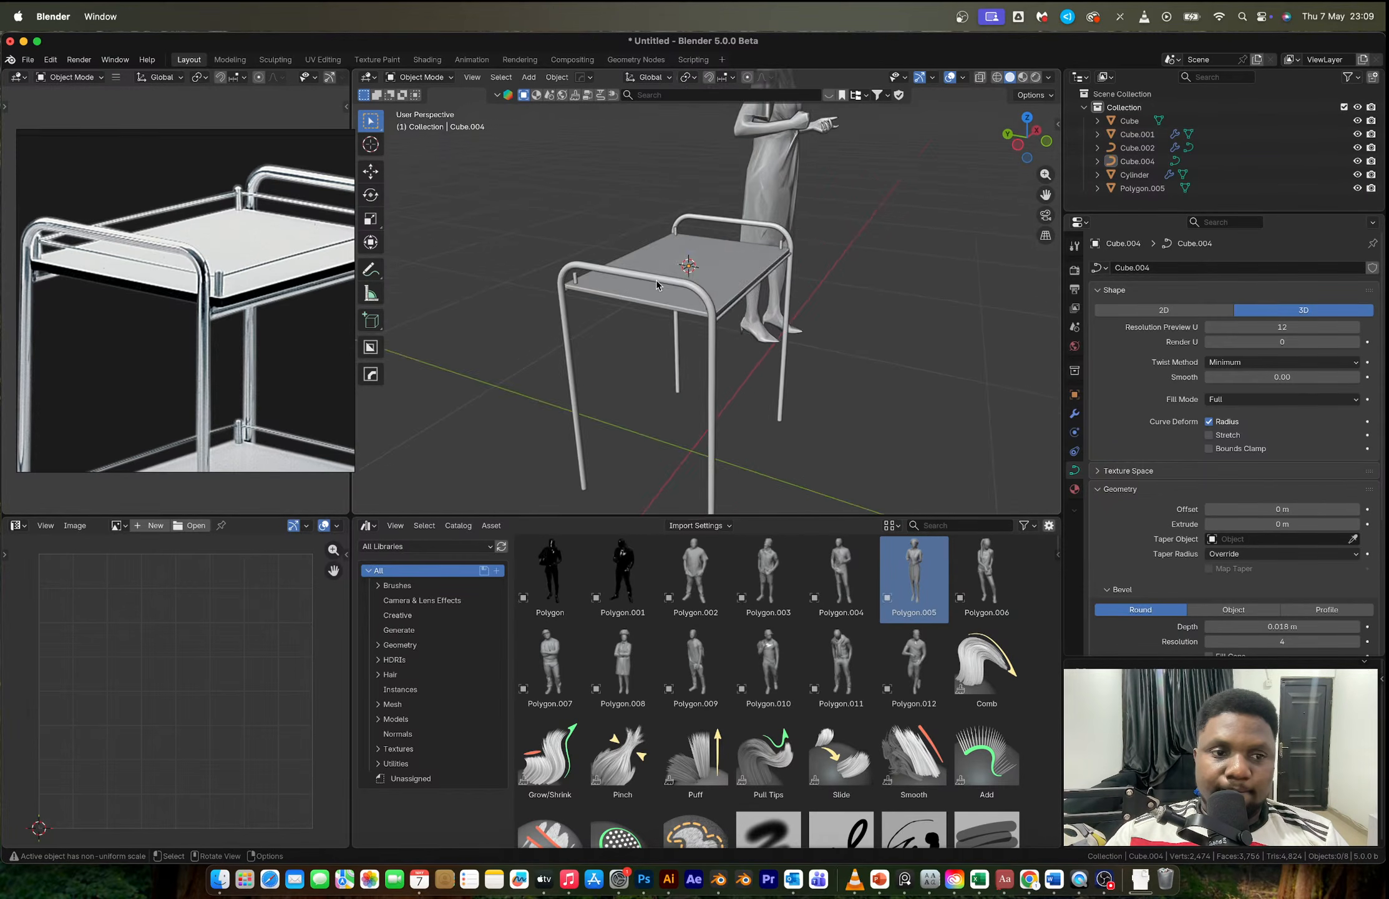
pyautogui.moveTo(657, 279); pyautogui.dragTo(580, 332, button='middle')
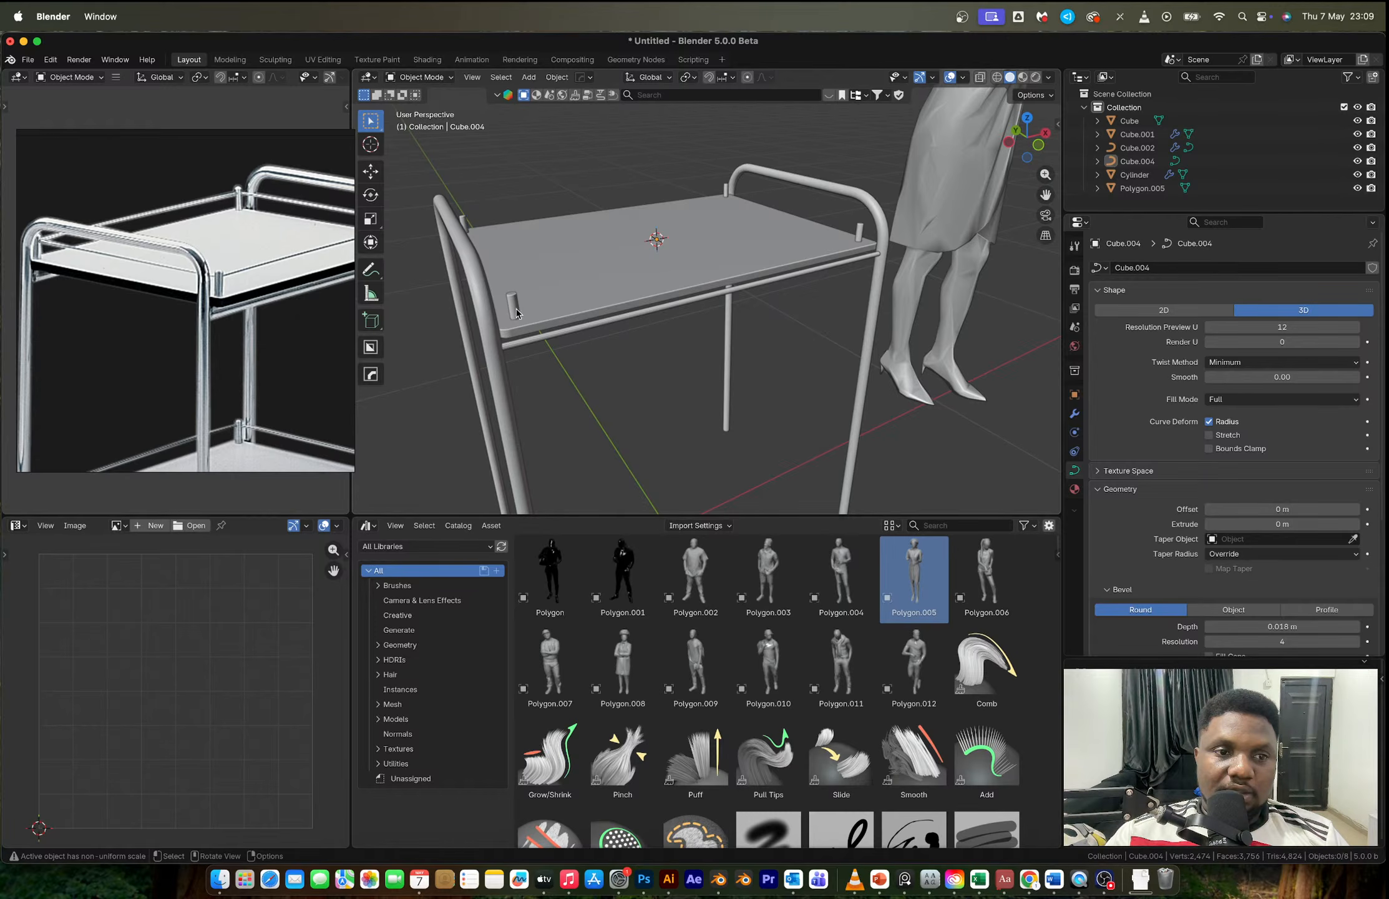
# Step: Inset the upper shelf's top face slightly and scale the inner face to about 0.96
pyautogui.click(670, 308)
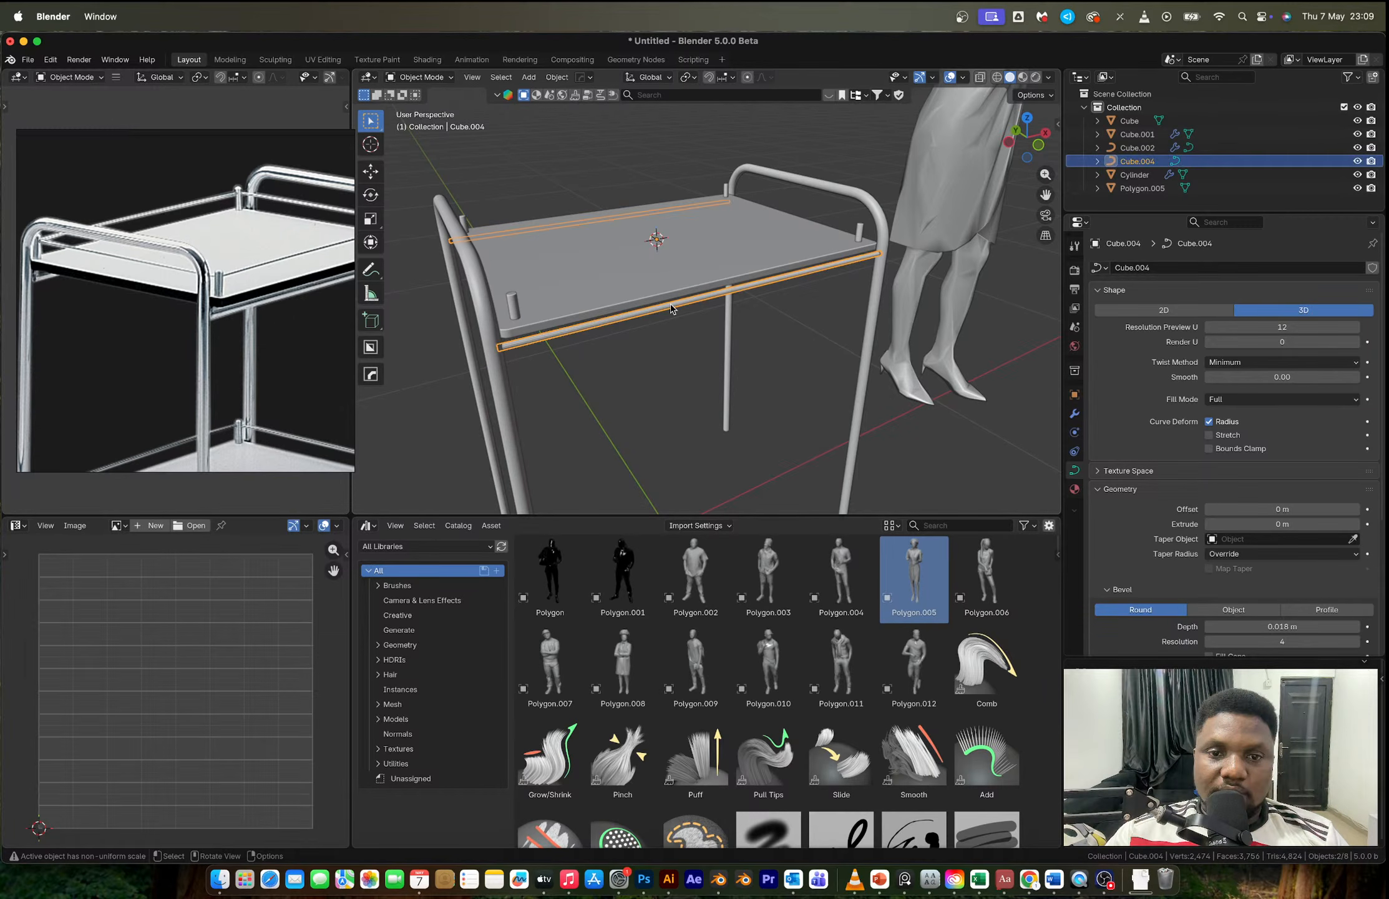
pyautogui.click(586, 294)
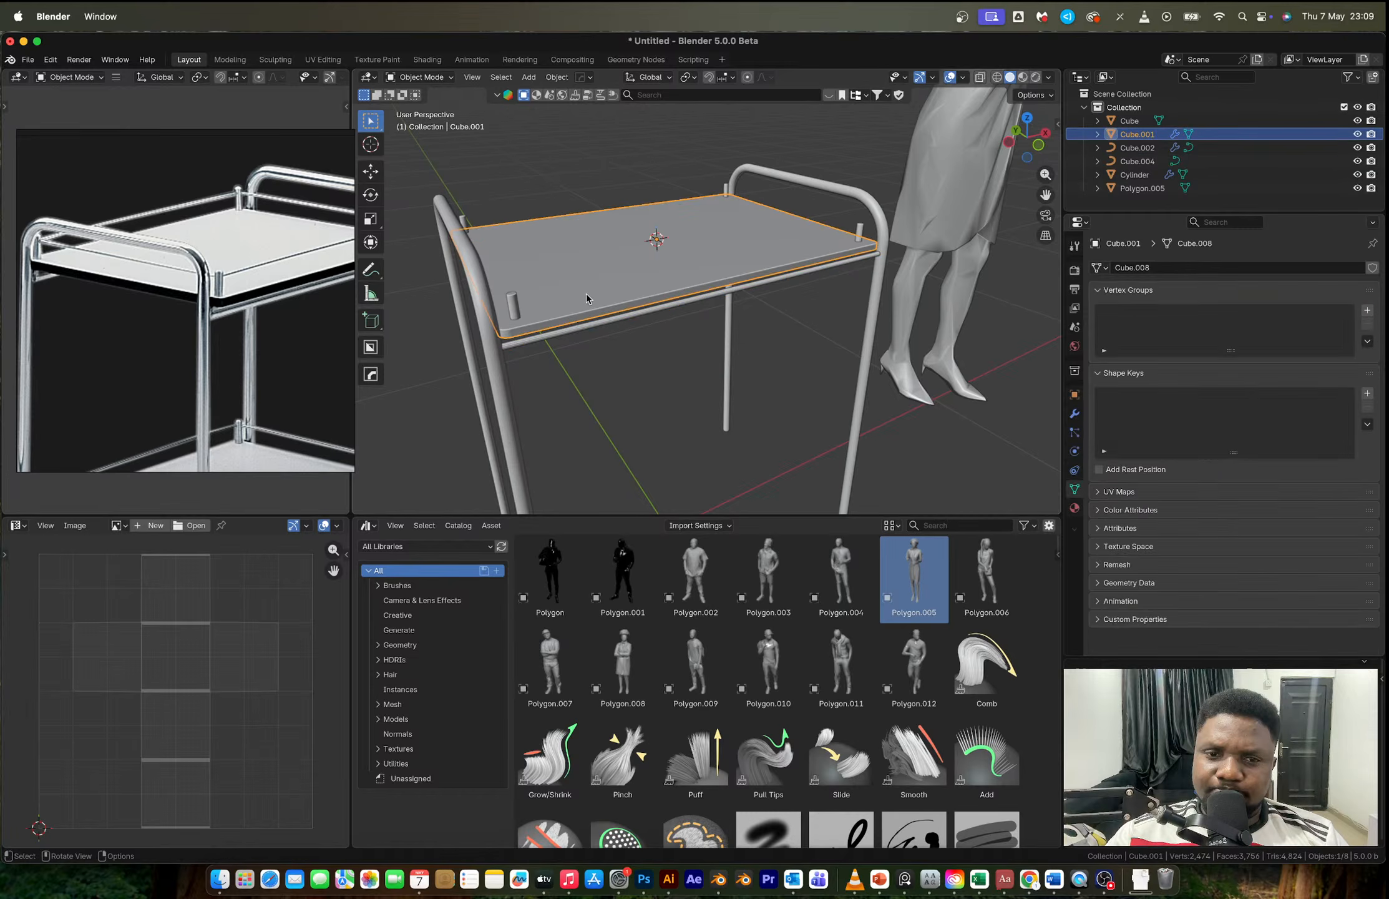
pyautogui.moveTo(586, 294); pyautogui.dragTo(592, 307, button='middle')
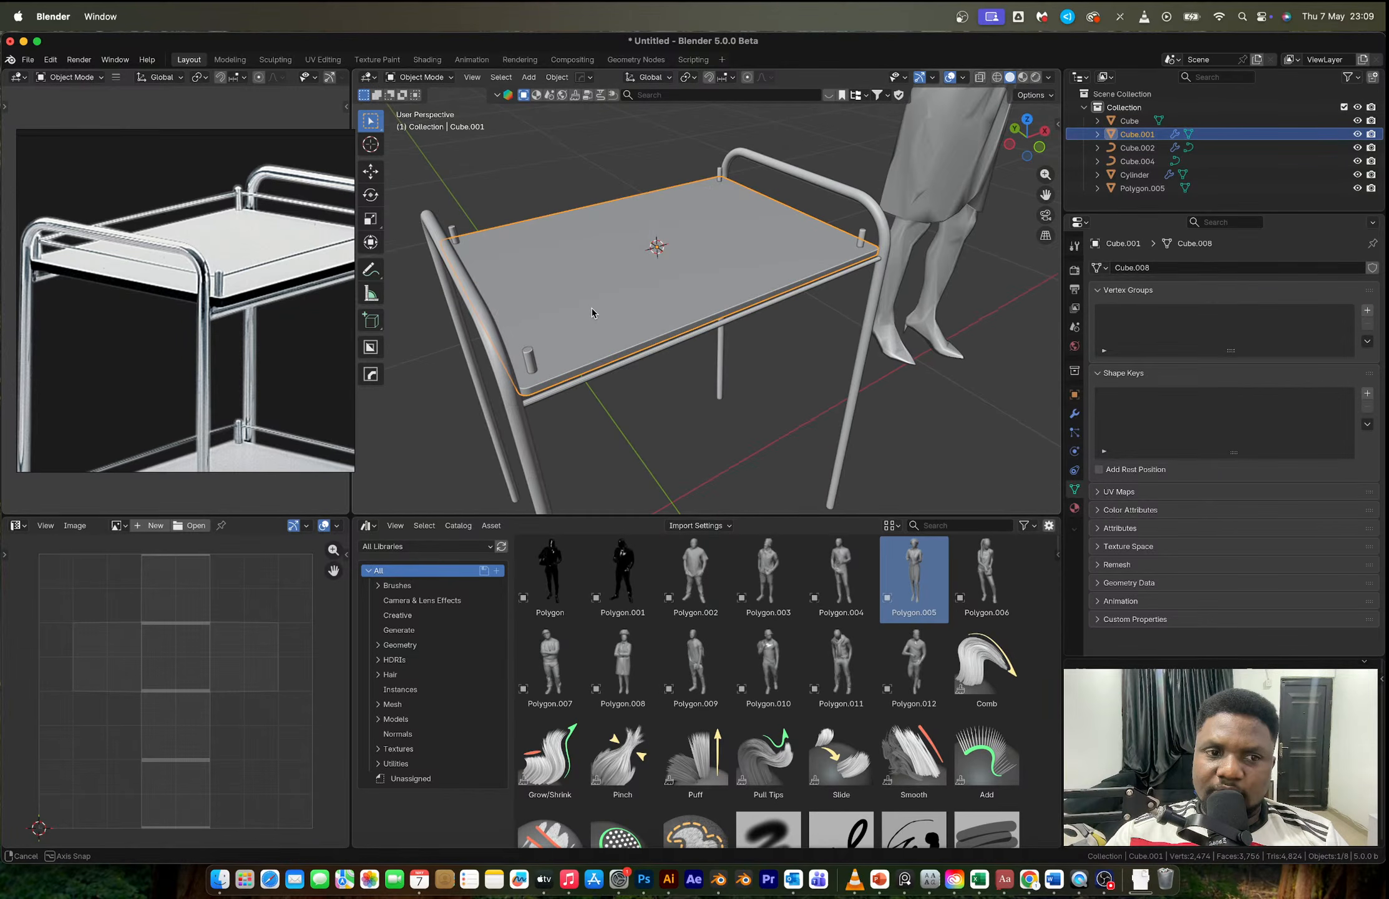
pyautogui.press('Tab')
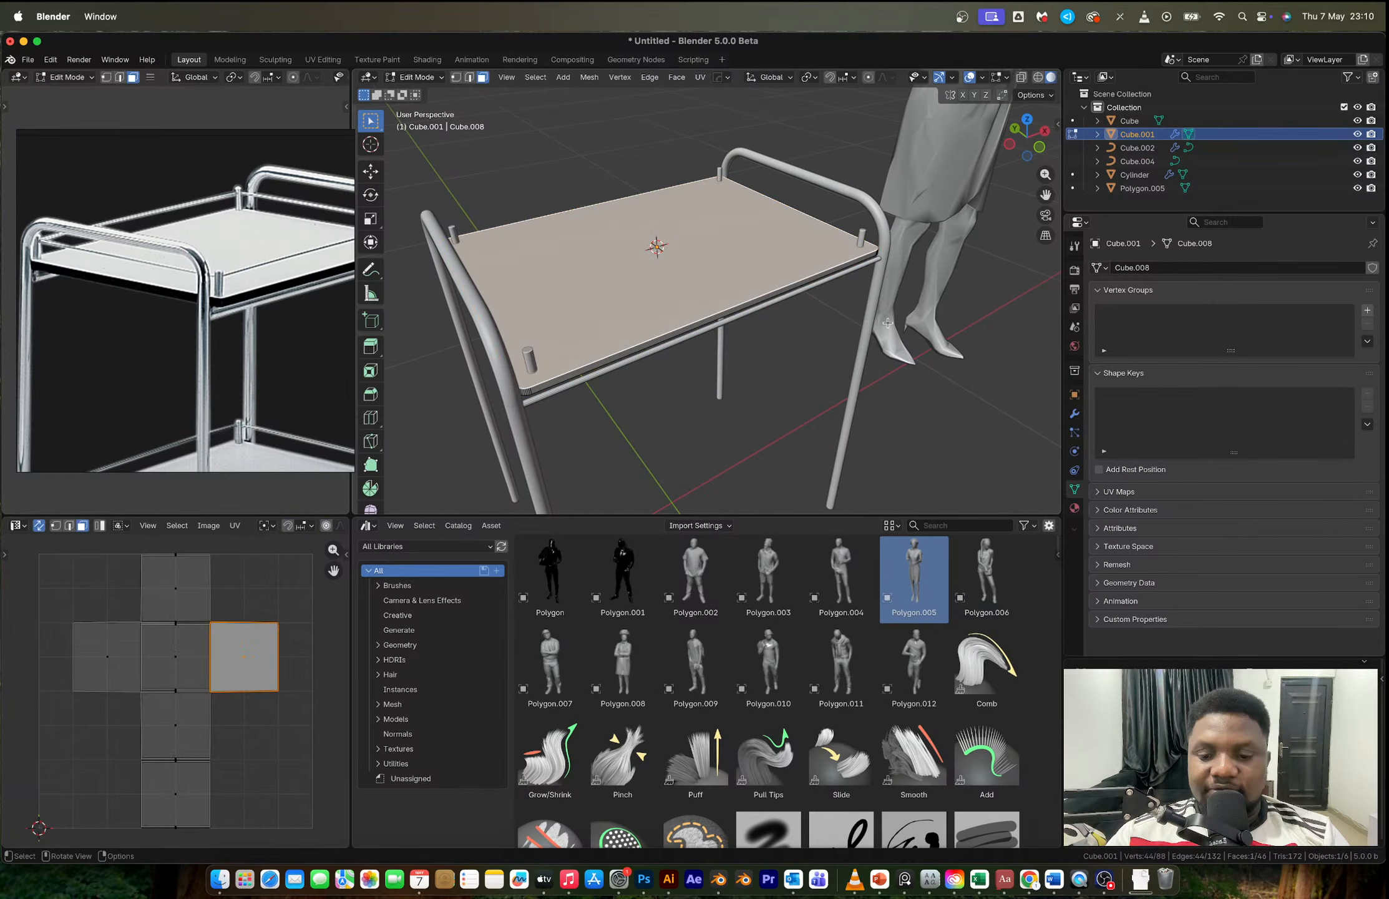
pyautogui.press('i')
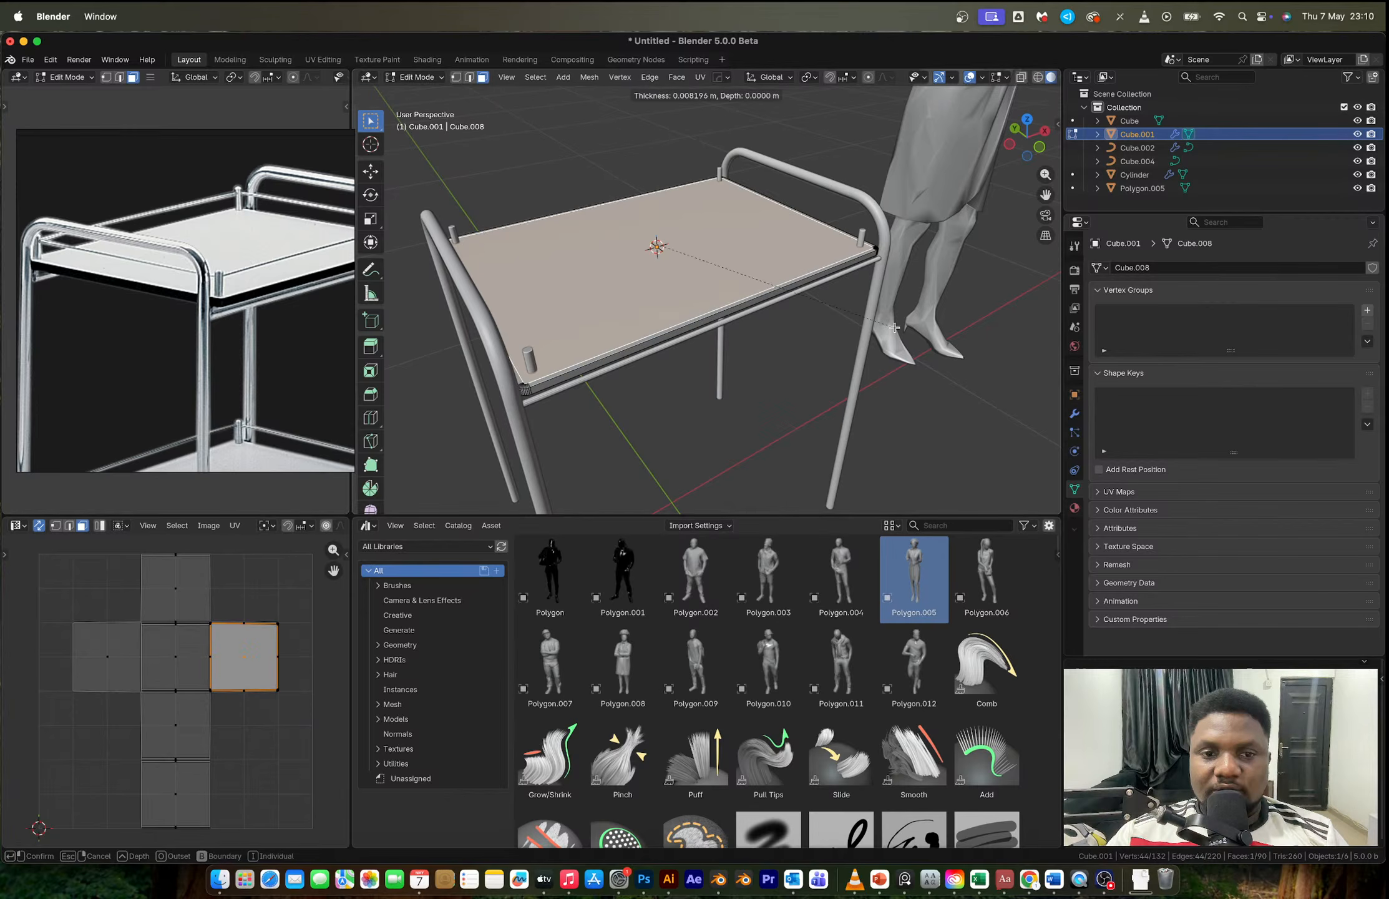
pyautogui.click(894, 327)
pyautogui.press('s')
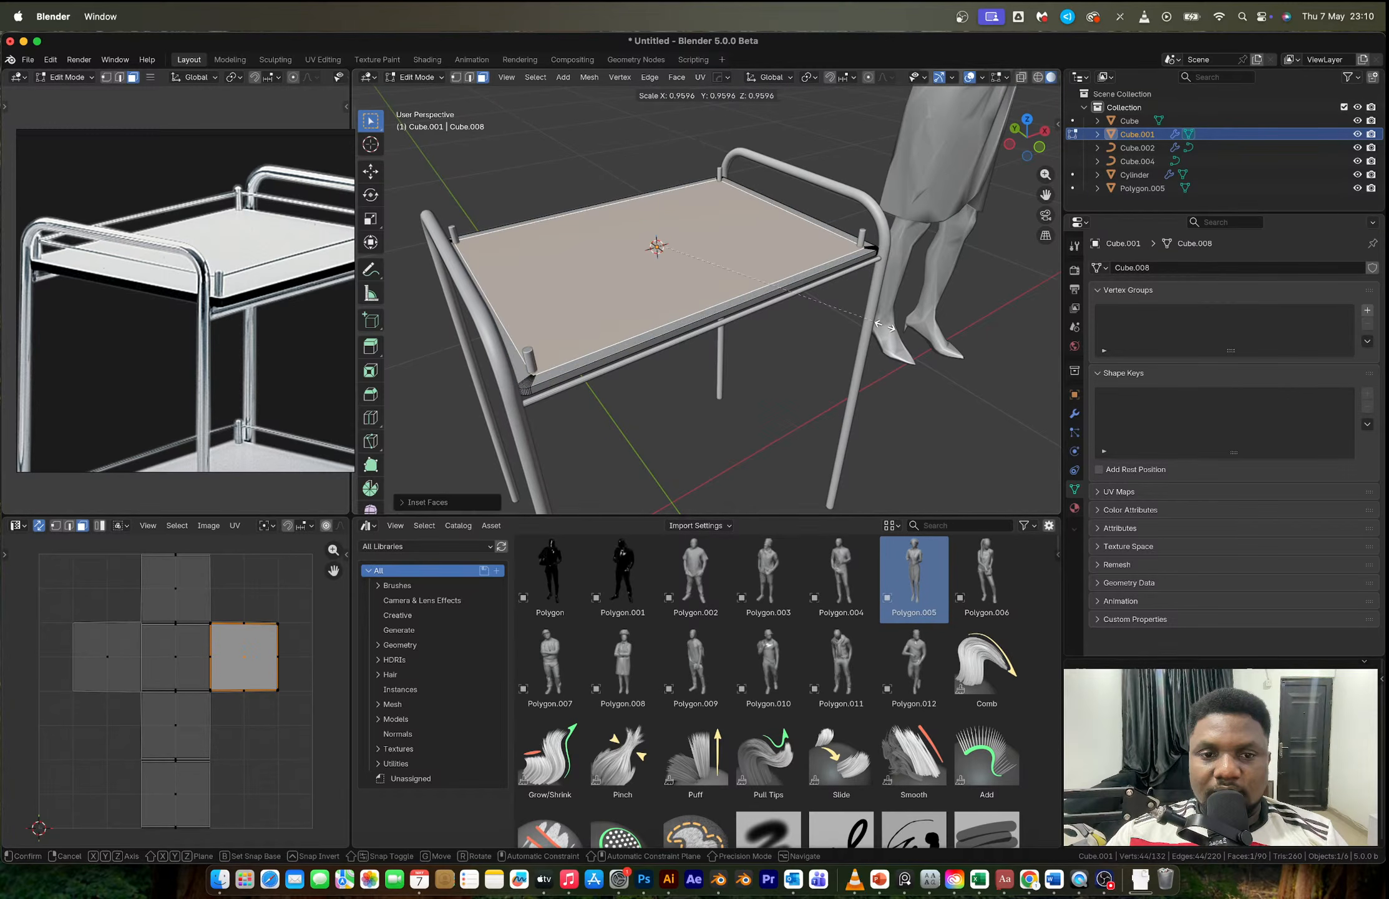
pyautogui.click(885, 325)
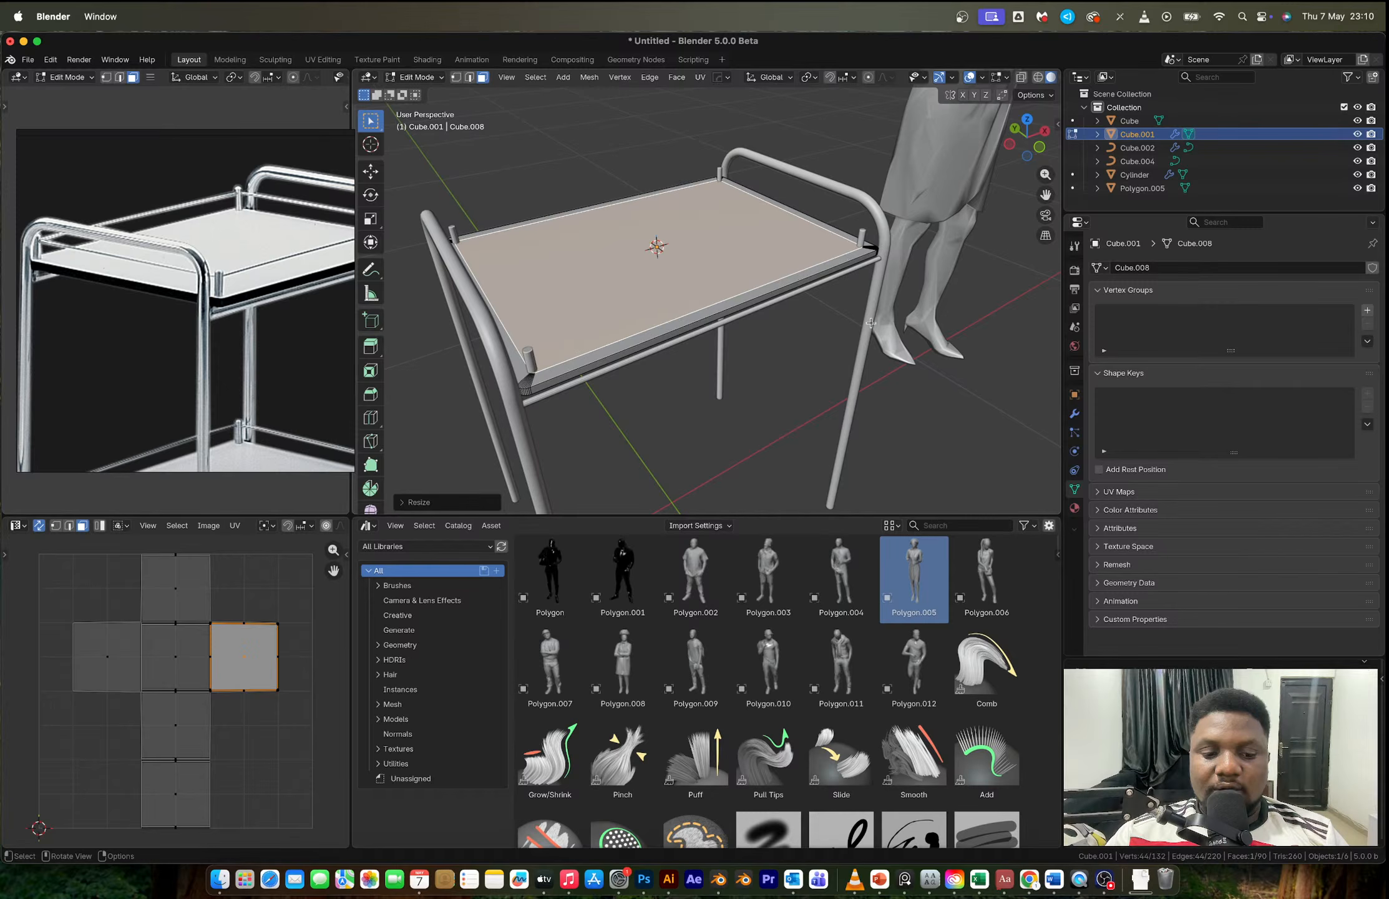
# Step: Separate a copy of the inset top face as its own object and keep only its outline edges, without the face
pyautogui.press('2')
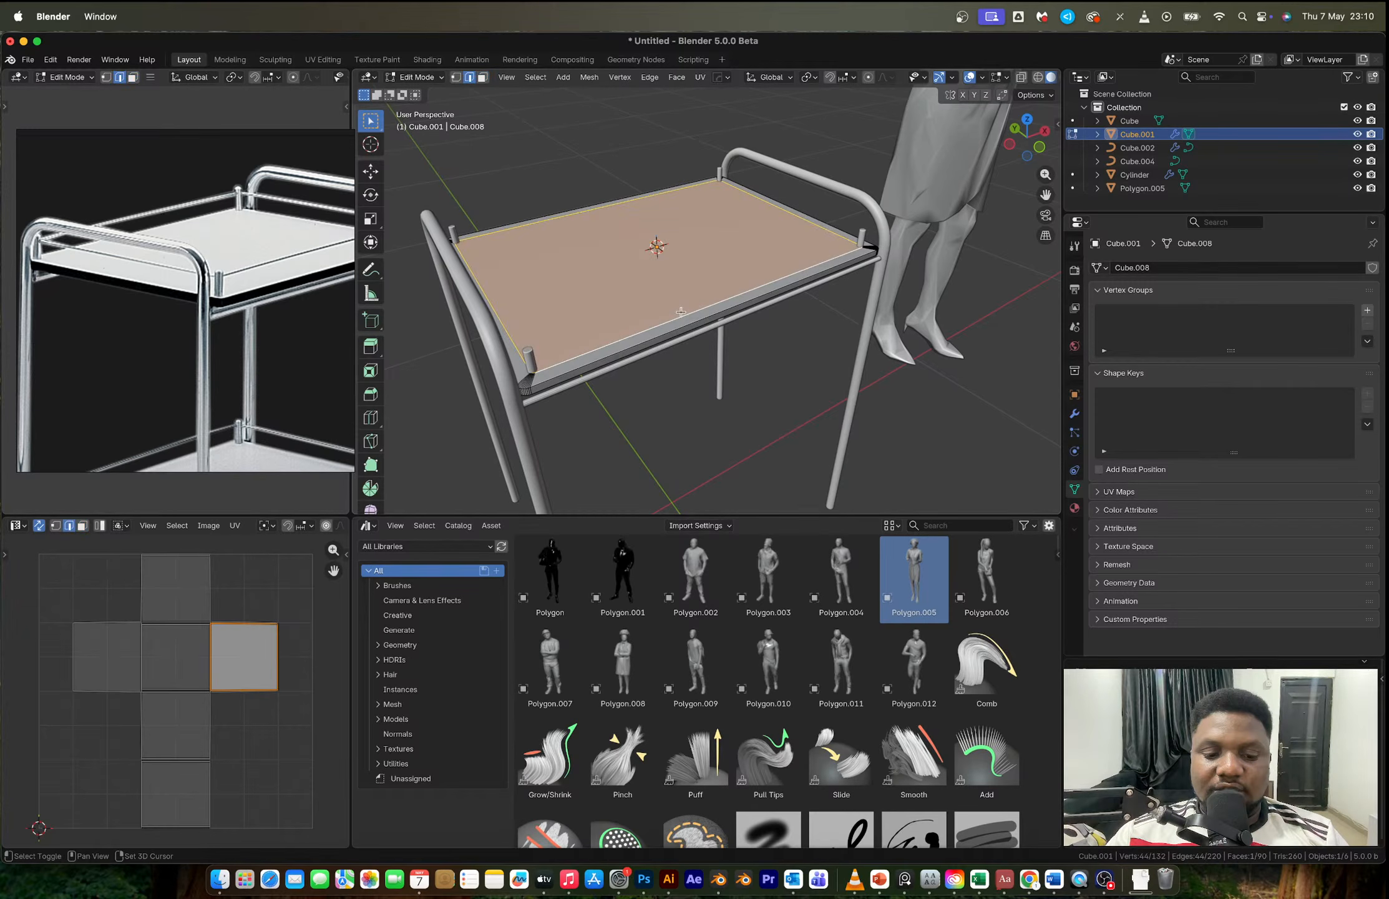
pyautogui.press('Tab')
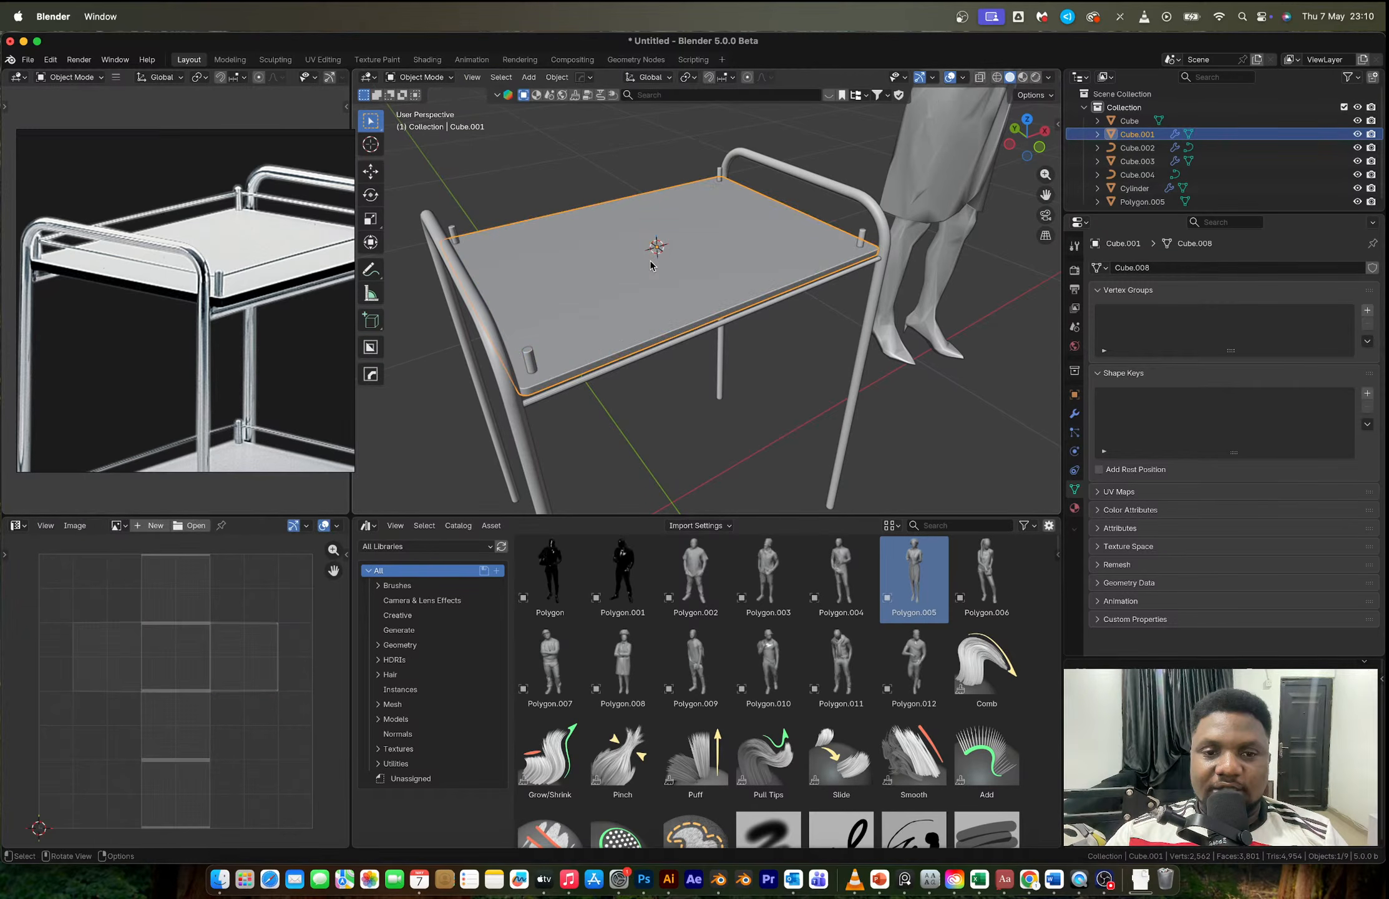
pyautogui.click(651, 264)
pyautogui.press('Tab')
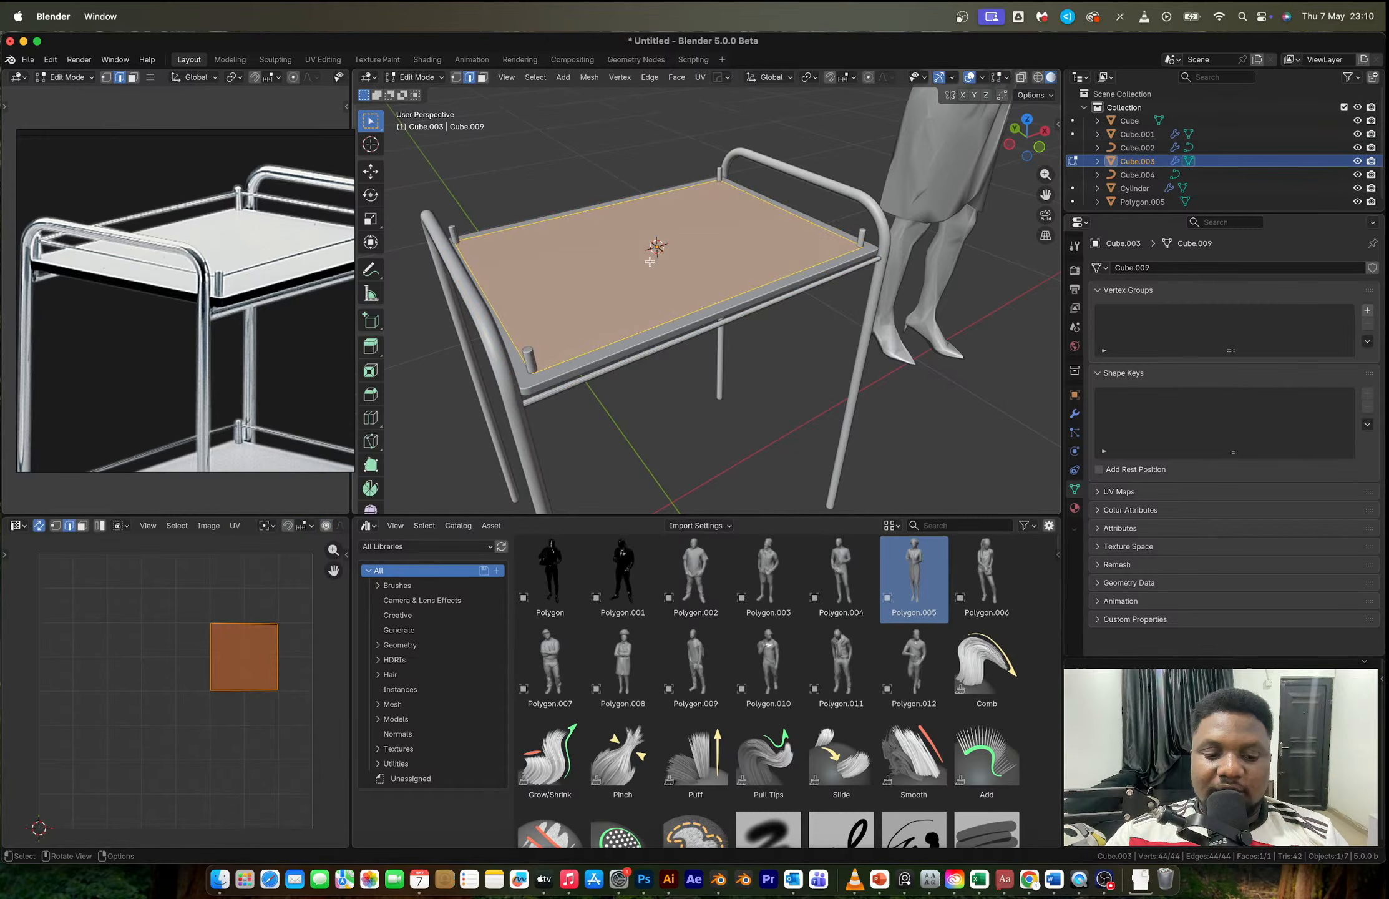
pyautogui.hotkey('alt', 'a')
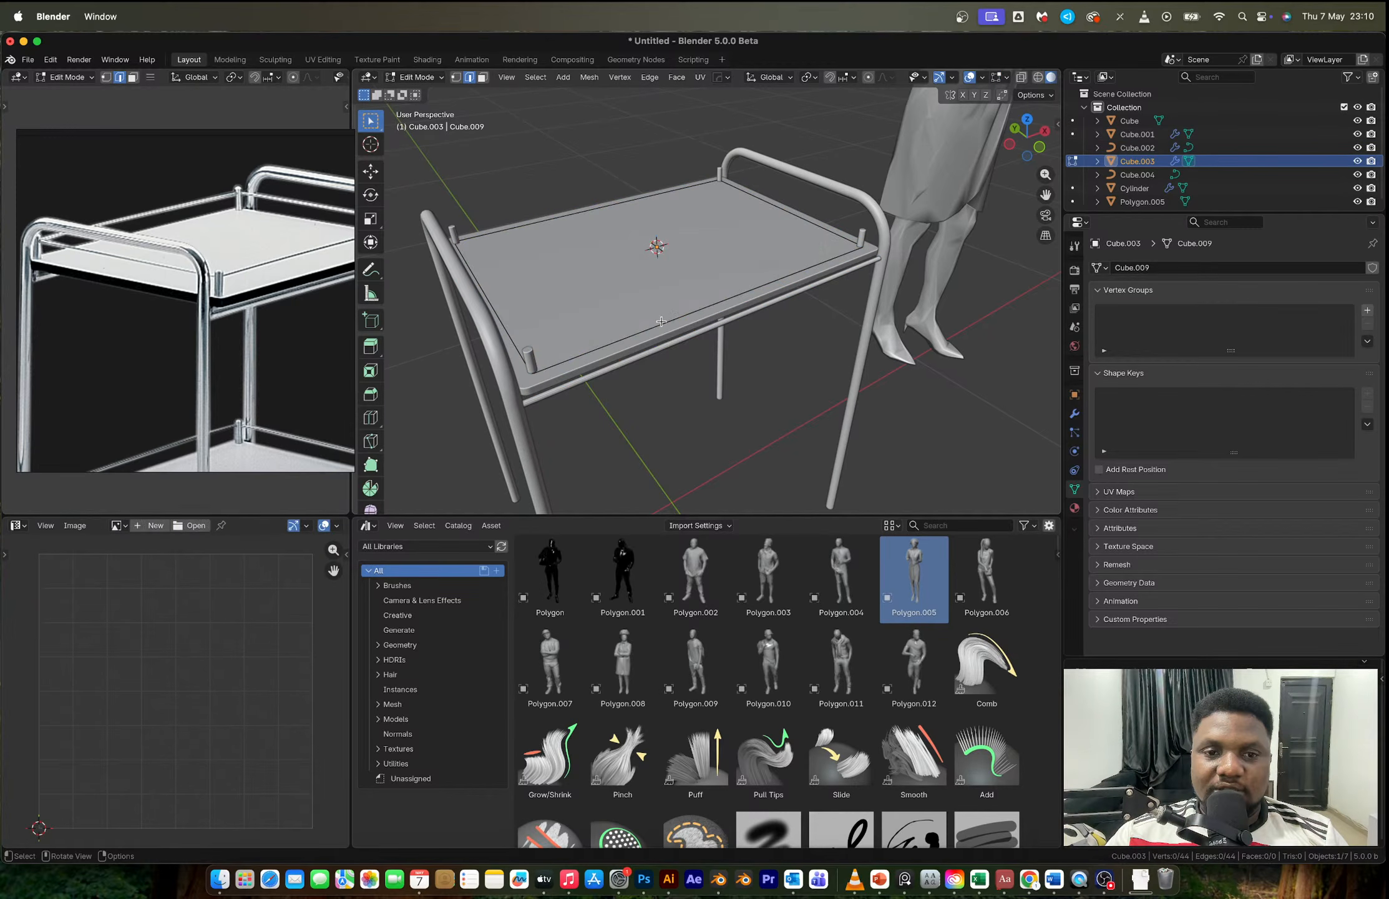
# Step: Raise the separated outline along Z to near the tops of the corner posts
pyautogui.press('Tab')
pyautogui.press('g')
pyautogui.press('z')
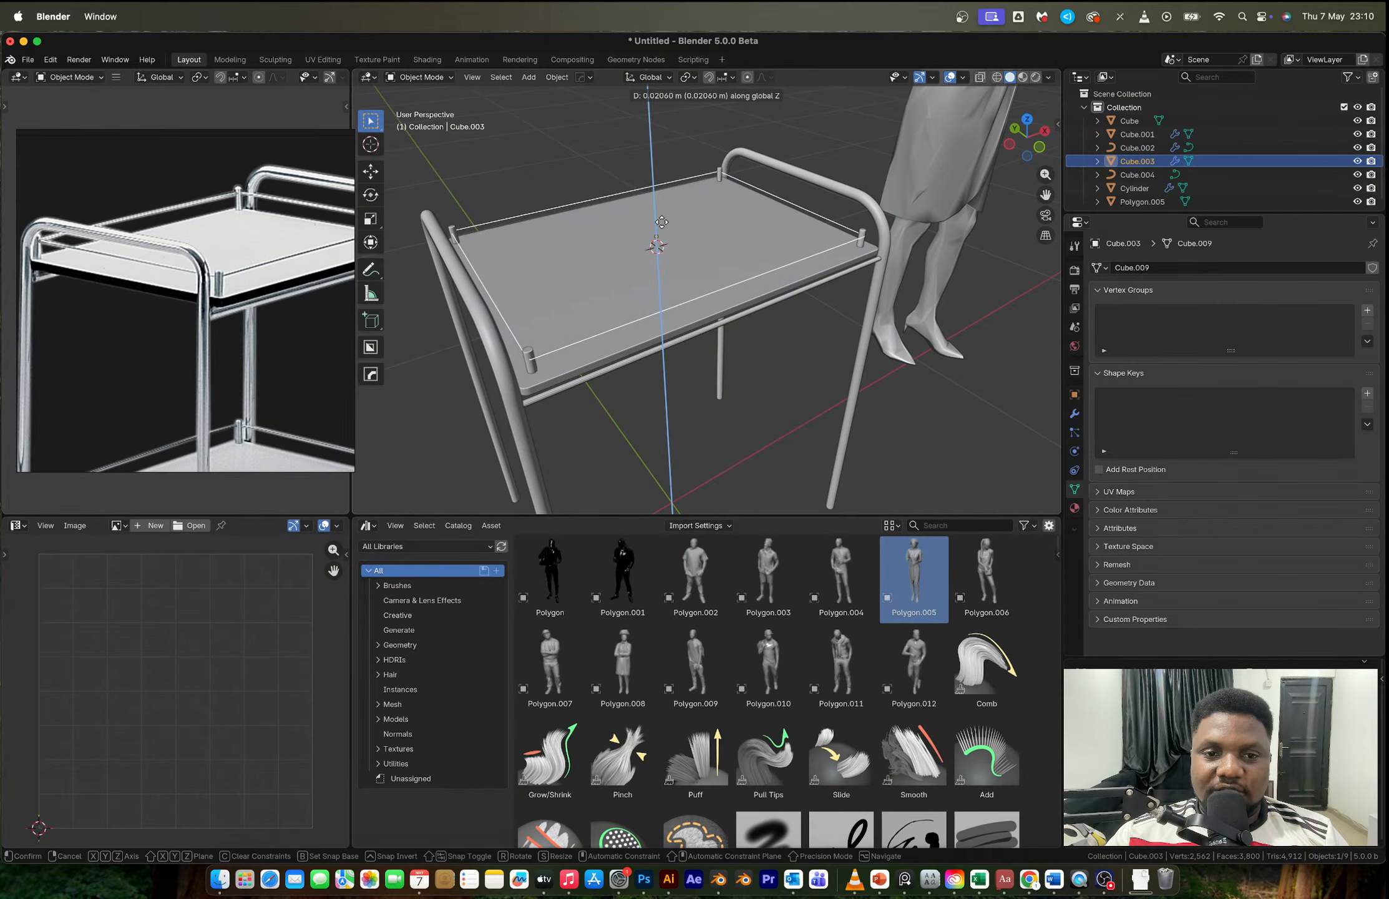
pyautogui.click(663, 183)
# Step: Convert the raised outline to a curve and give it a round bevel depth of 0.002 m
pyautogui.press('F3')
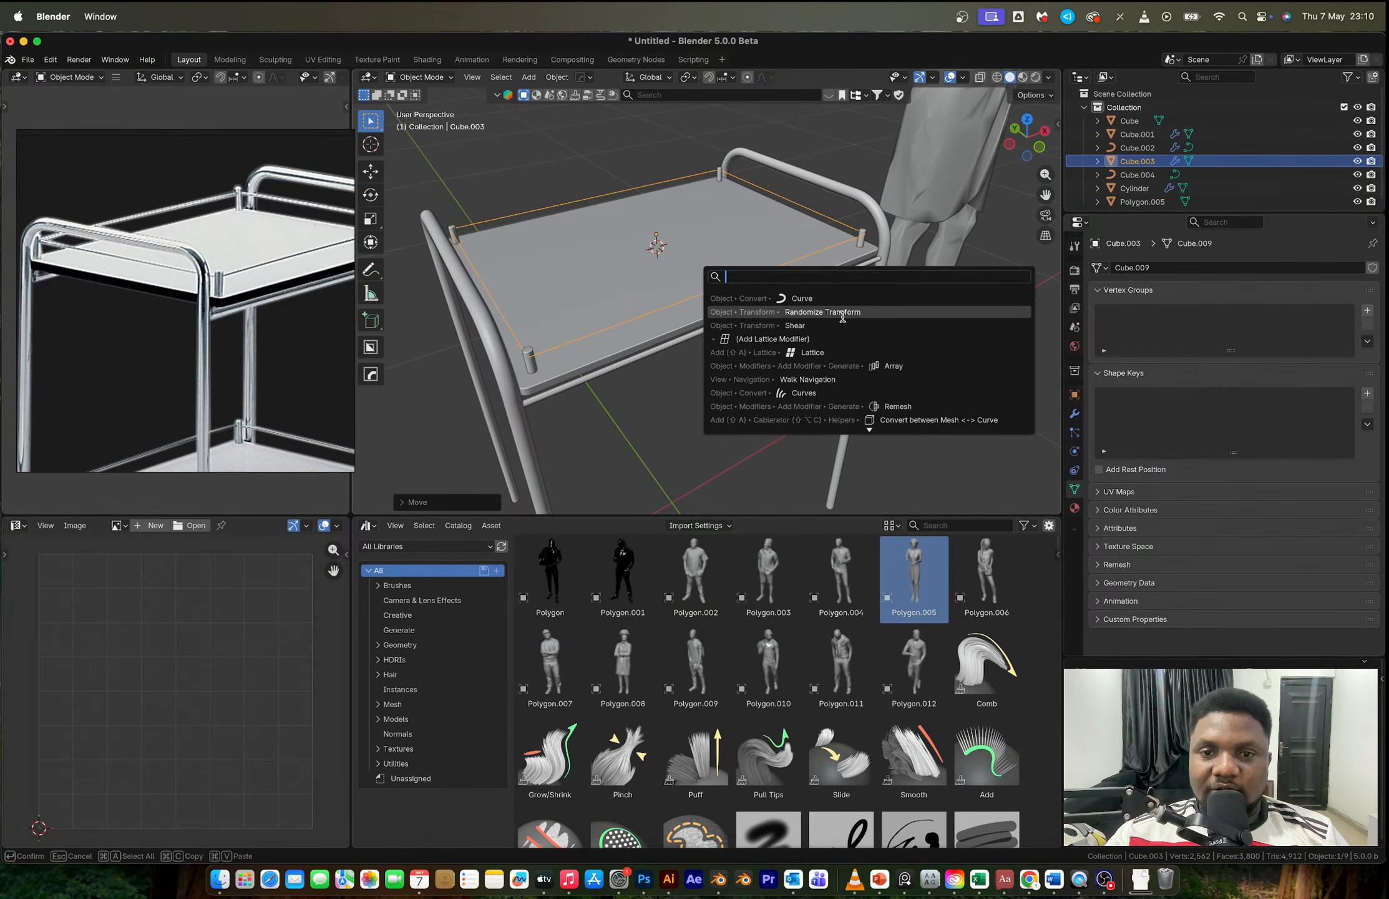
pyautogui.click(838, 298)
pyautogui.moveTo(1235, 626); pyautogui.dragTo(1249, 625)
pyautogui.scroll(4, 557, 354)
pyautogui.keyDown('shift'); pyautogui.moveTo(557, 354); pyautogui.dragTo(741, 250, button='middle'); pyautogui.keyUp('shift')
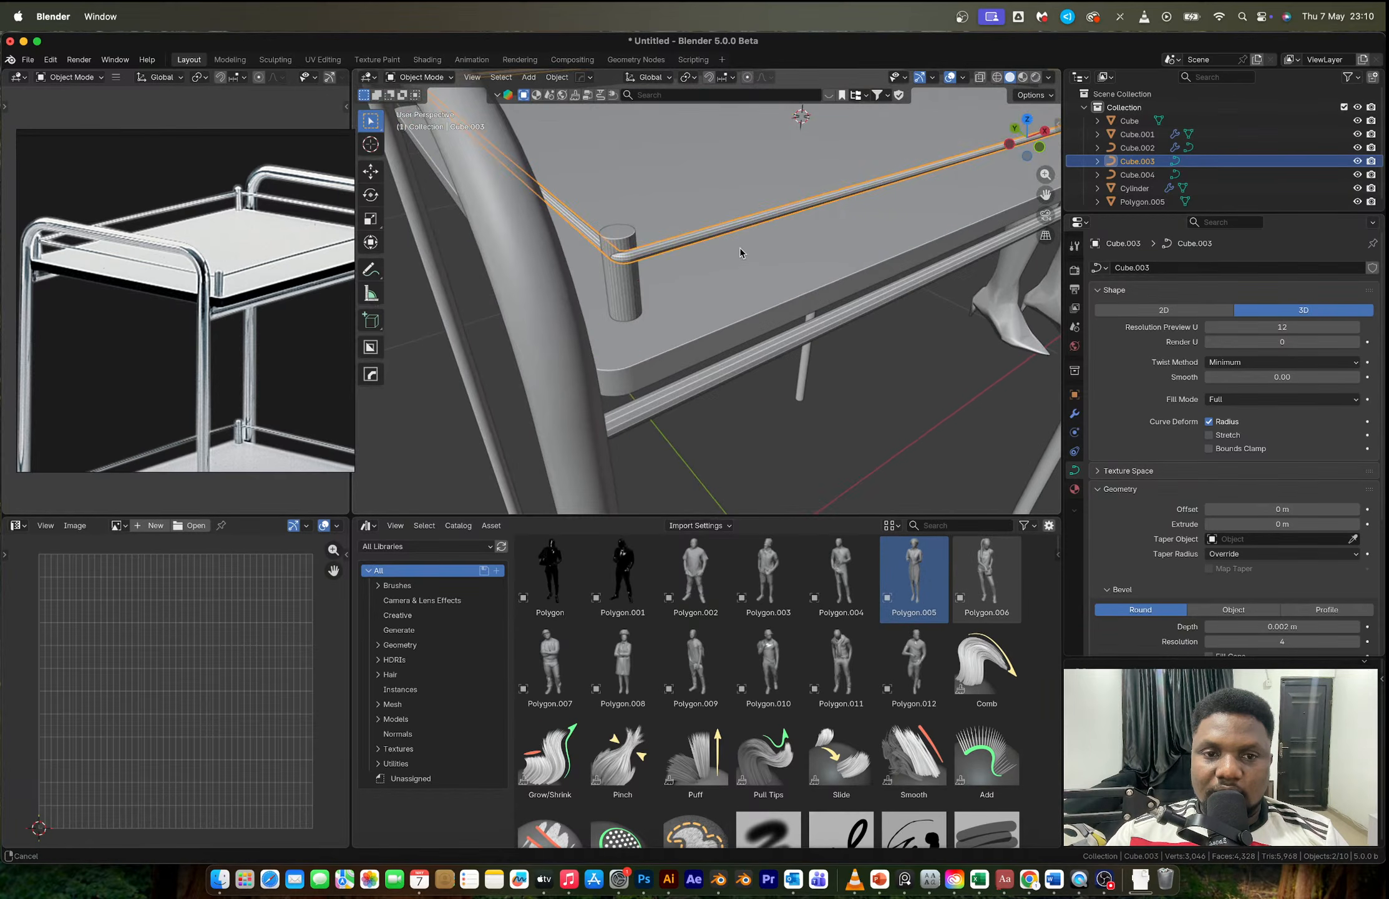
# Step: Add a curve as bevel to the guard rail and shade the added curve smooth
pyautogui.rightClick(729, 226)
pyautogui.click(728, 224)
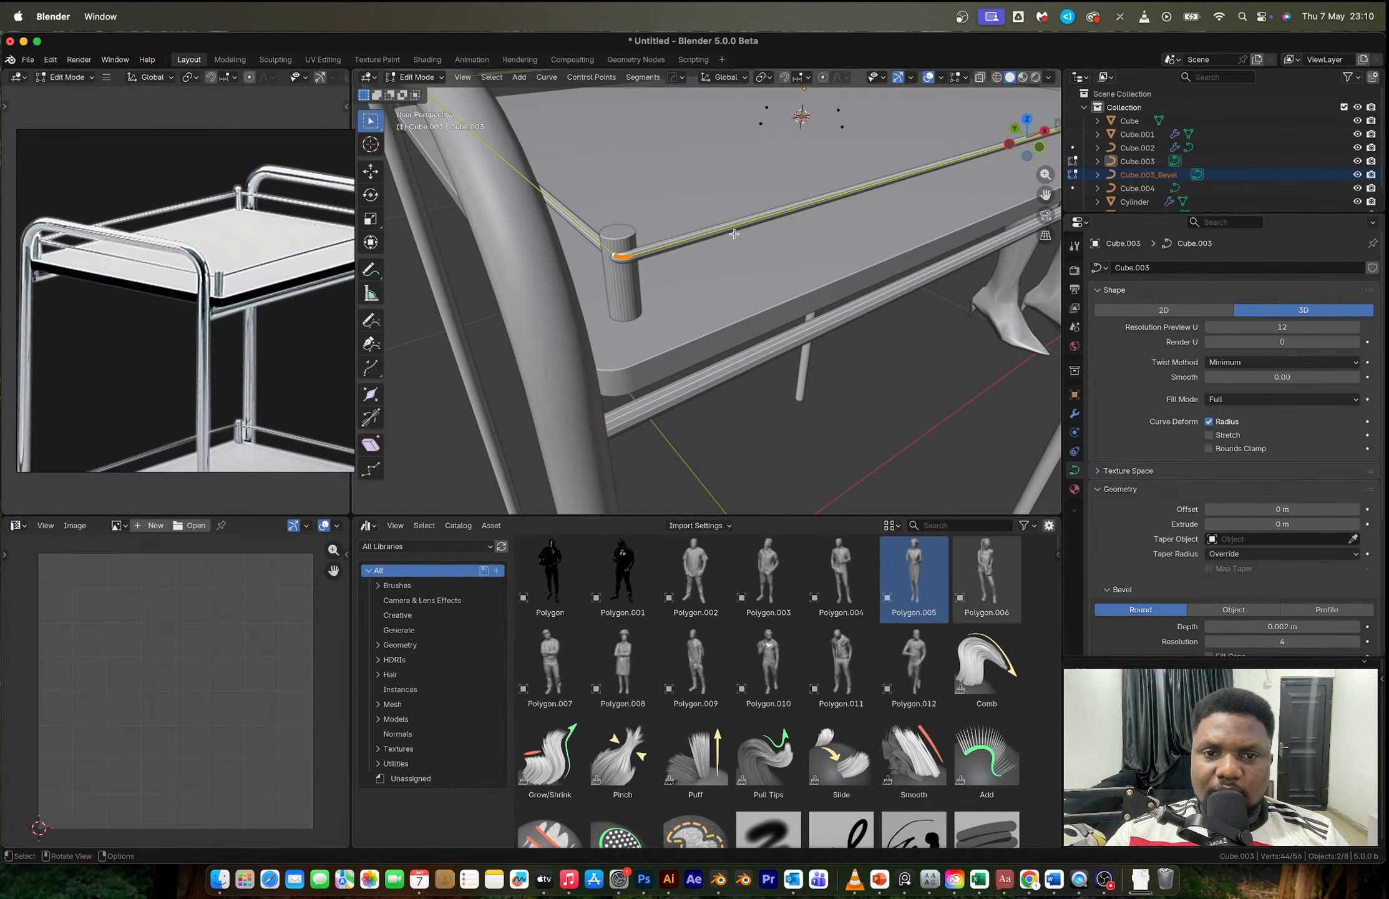
pyautogui.press('Tab')
pyautogui.press('Tab')
pyautogui.press('Tab')
pyautogui.rightClick(734, 232)
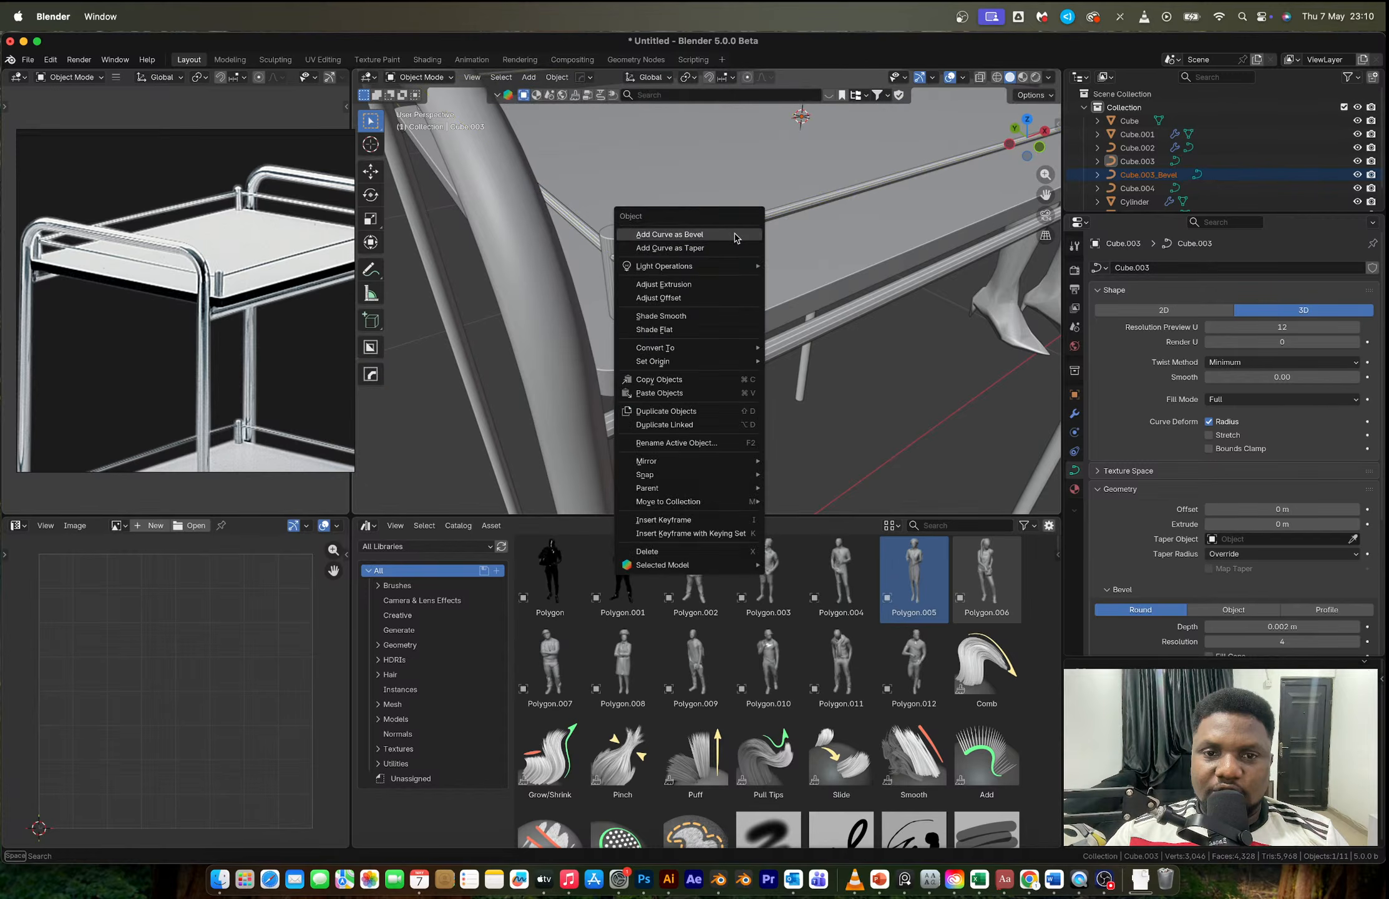
pyautogui.click(679, 316)
# Step: Shade the guard rail, corner posts and under-shelf rails smooth
pyautogui.click(693, 235)
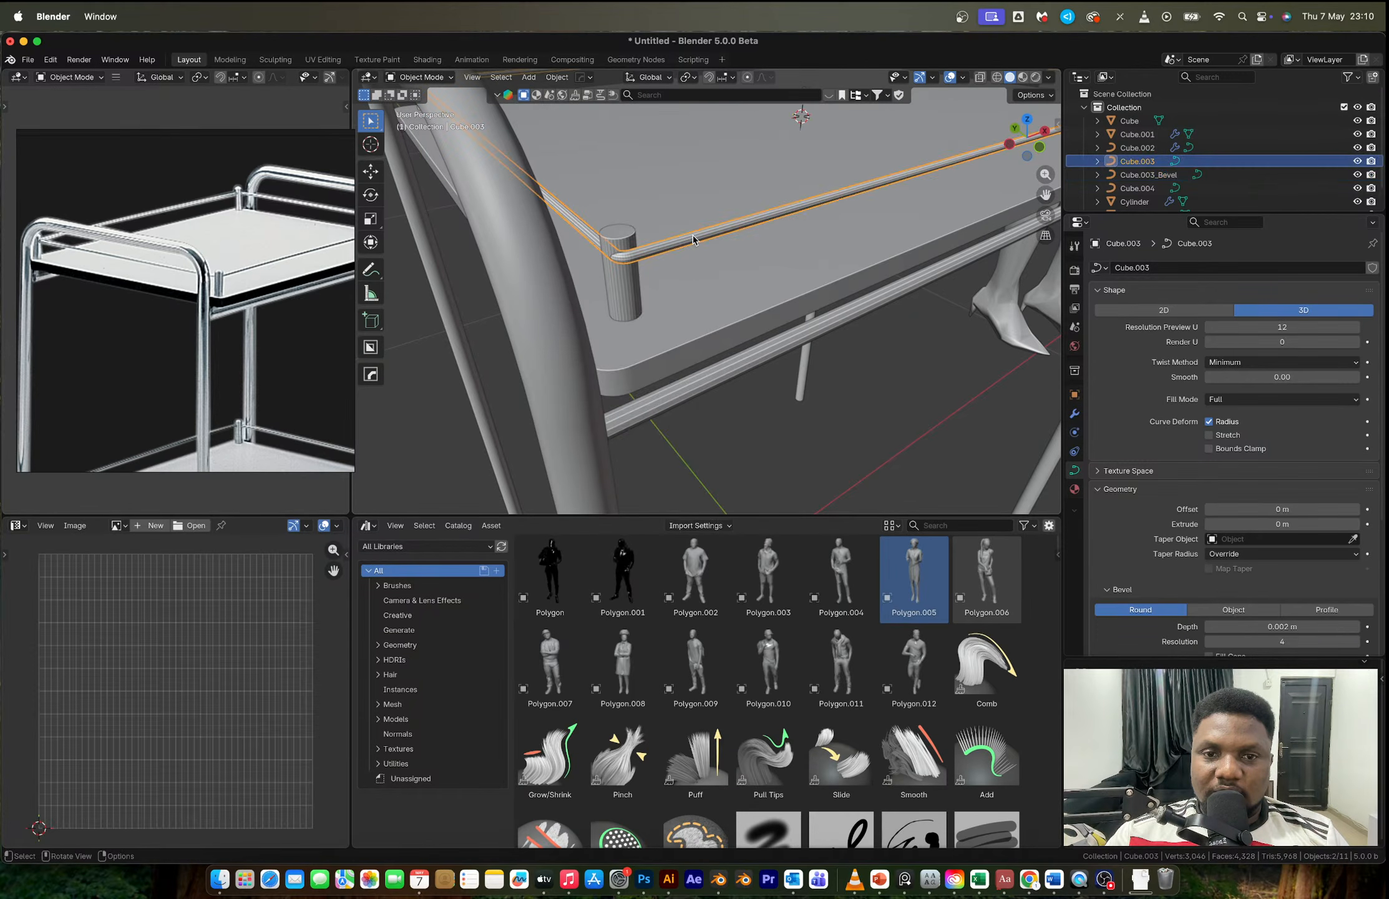
pyautogui.keyDown('shift'); pyautogui.click(626, 284); pyautogui.keyUp('shift')
pyautogui.keyDown('shift'); pyautogui.click(684, 373); pyautogui.keyUp('shift')
pyautogui.rightClick(699, 386)
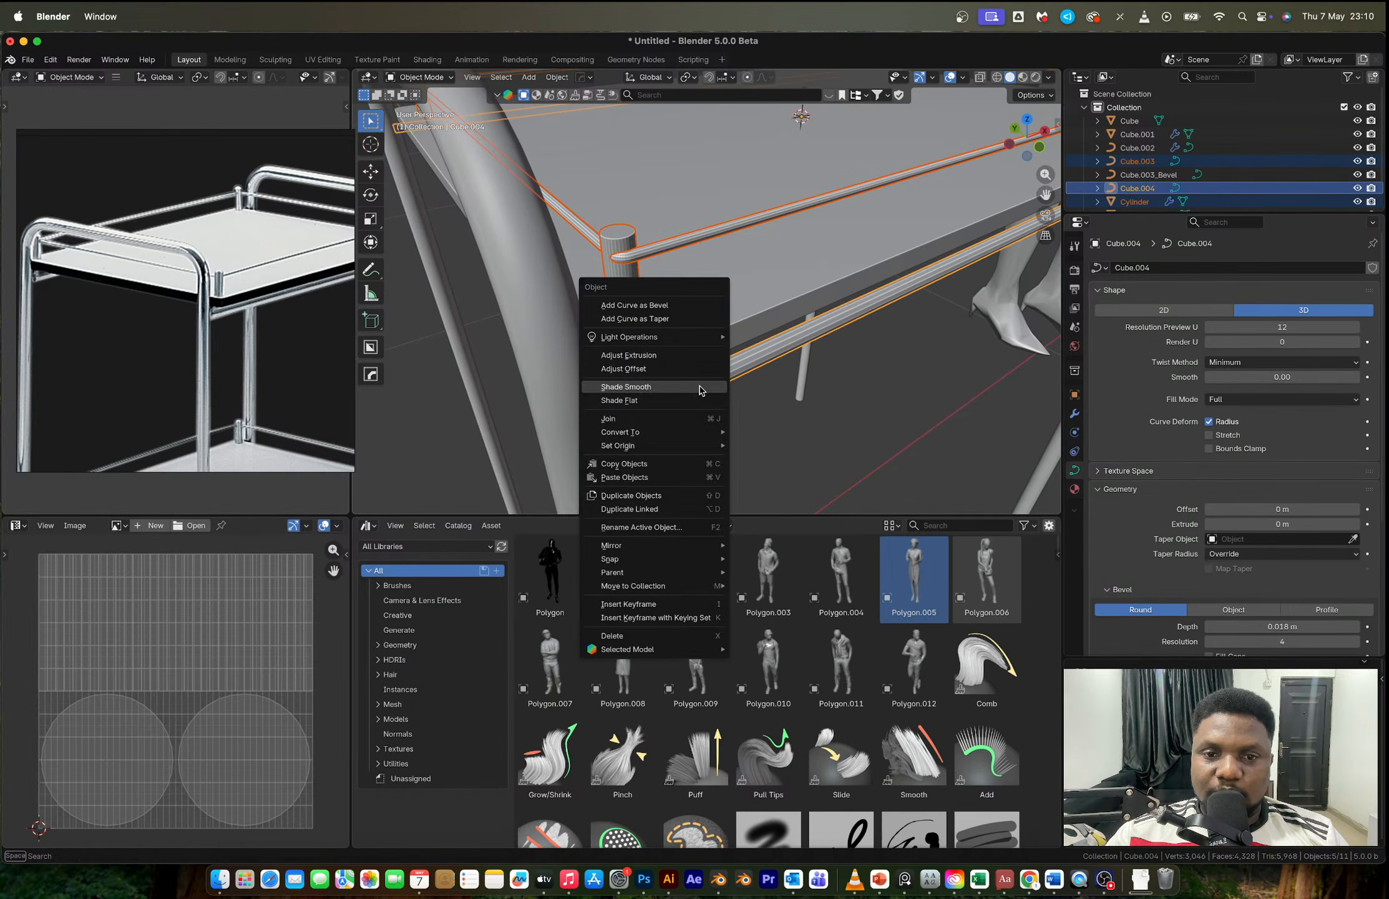
pyautogui.click(699, 386)
pyautogui.rightClick(616, 297)
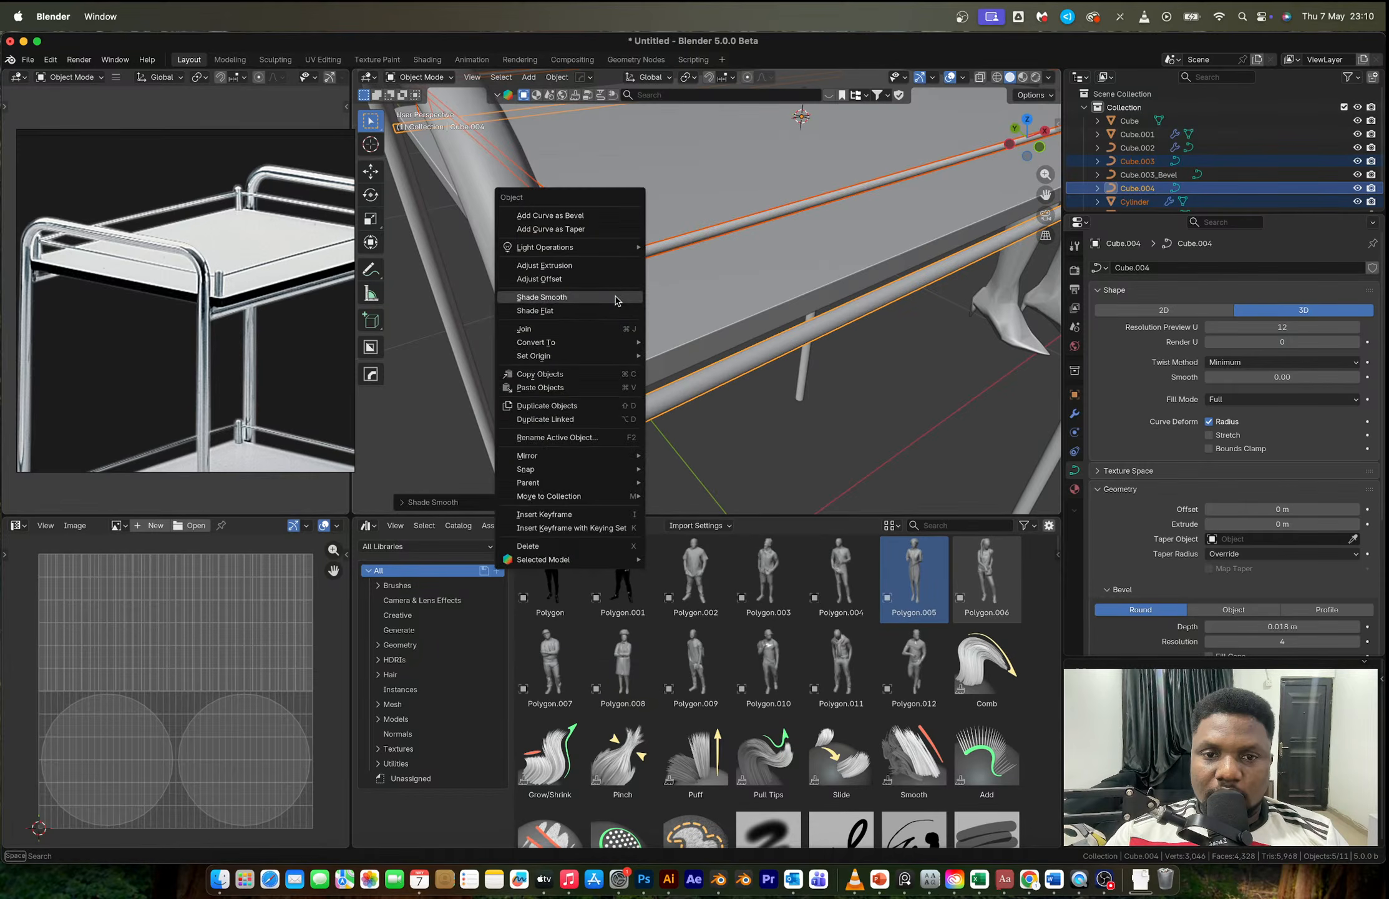
pyautogui.click(622, 298)
pyautogui.click(622, 301)
pyautogui.rightClick(622, 301)
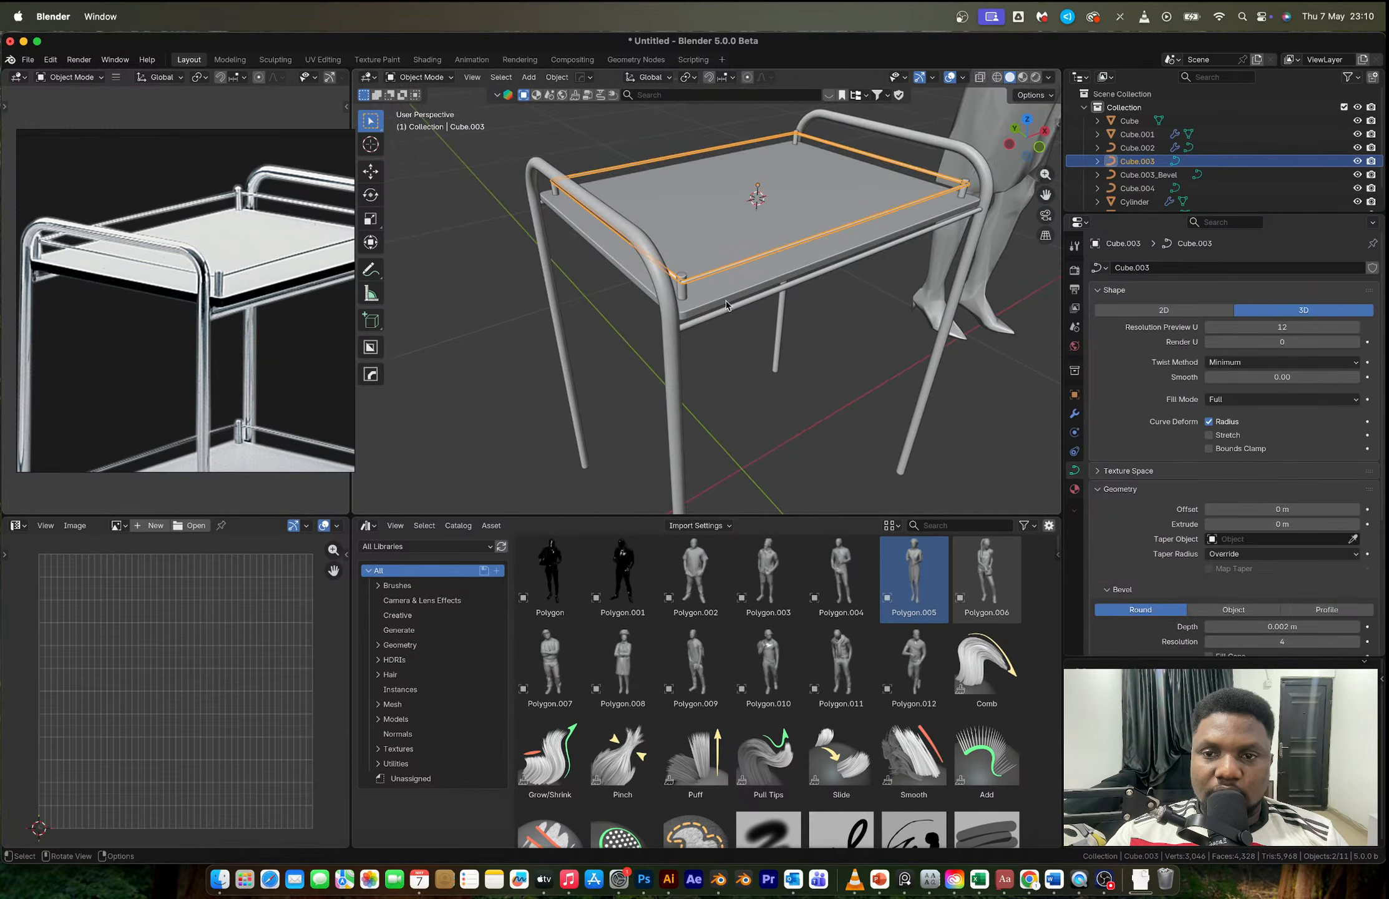
pyautogui.click(805, 376)
# Step: Scale the corner posts taller along Z and move their mesh up about 0.005 m
pyautogui.moveTo(805, 375); pyautogui.dragTo(729, 294, button='middle')
pyautogui.scroll(4, 729, 295)
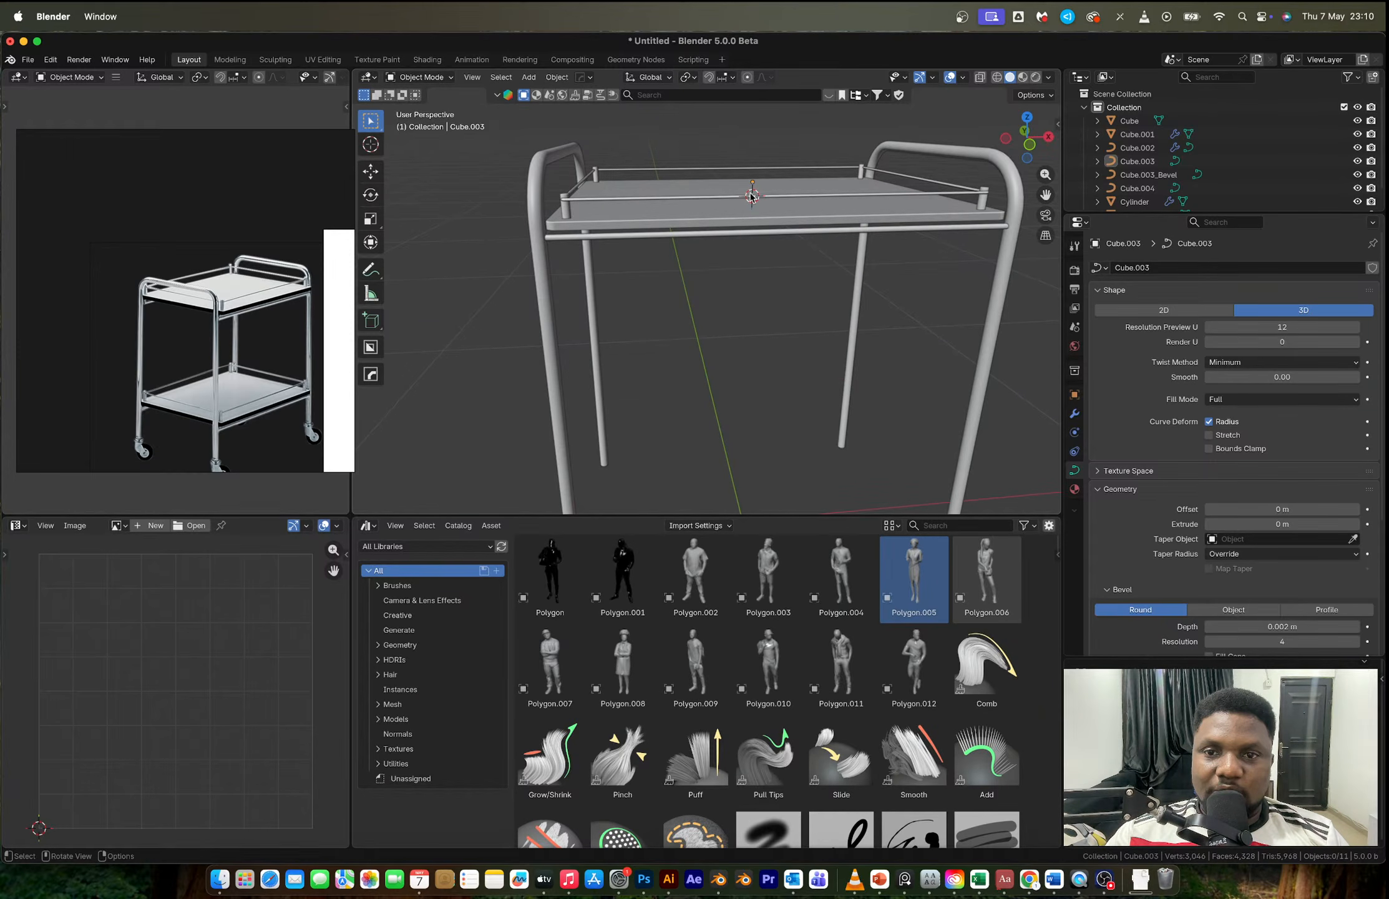
pyautogui.scroll(3, 593, 235)
pyautogui.moveTo(485, 209); pyautogui.dragTo(535, 211, button='middle')
pyautogui.click(545, 143)
pyautogui.press('Tab')
pyautogui.scroll(-3, 568, 220)
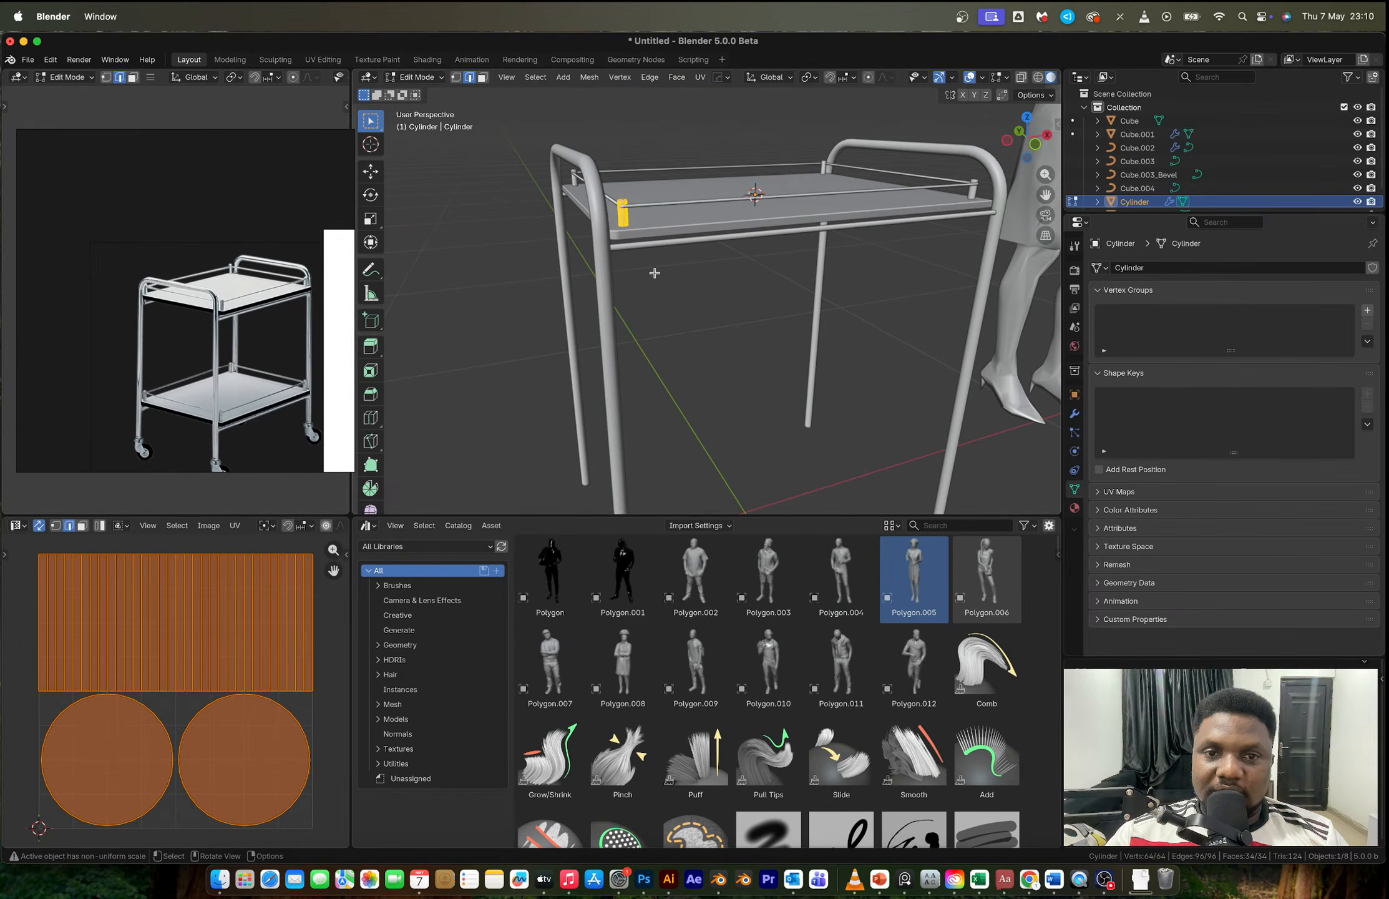
pyautogui.press('s')
pyautogui.press('z')
pyautogui.click(666, 292)
pyautogui.press('g')
pyautogui.press('z')
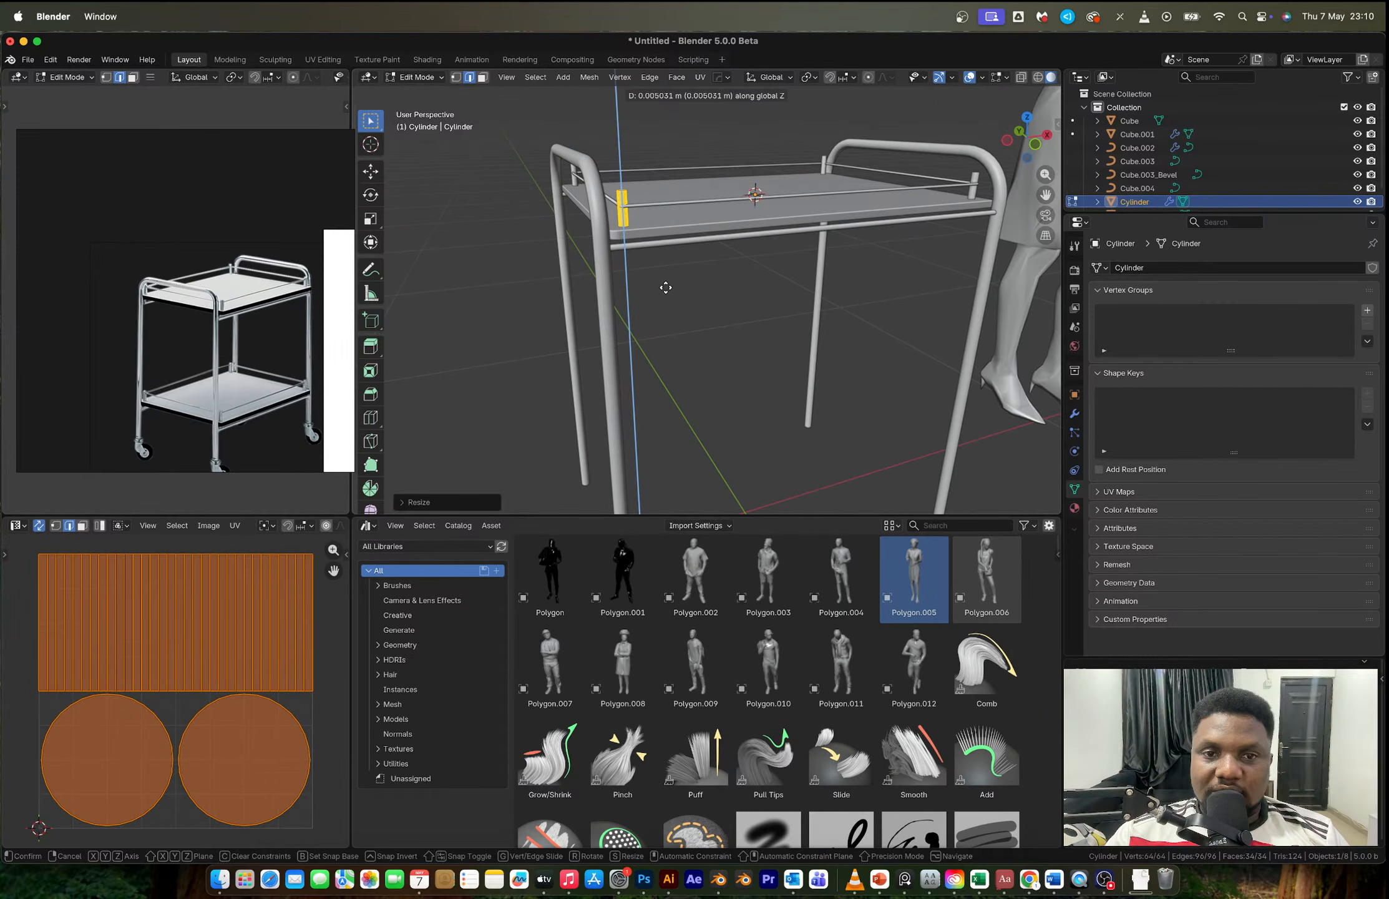
pyautogui.click(666, 287)
pyautogui.press('Tab')
# Step: Raise the guard rail about 0.009 m along Z toward the tops of the corner posts
pyautogui.click(651, 205)
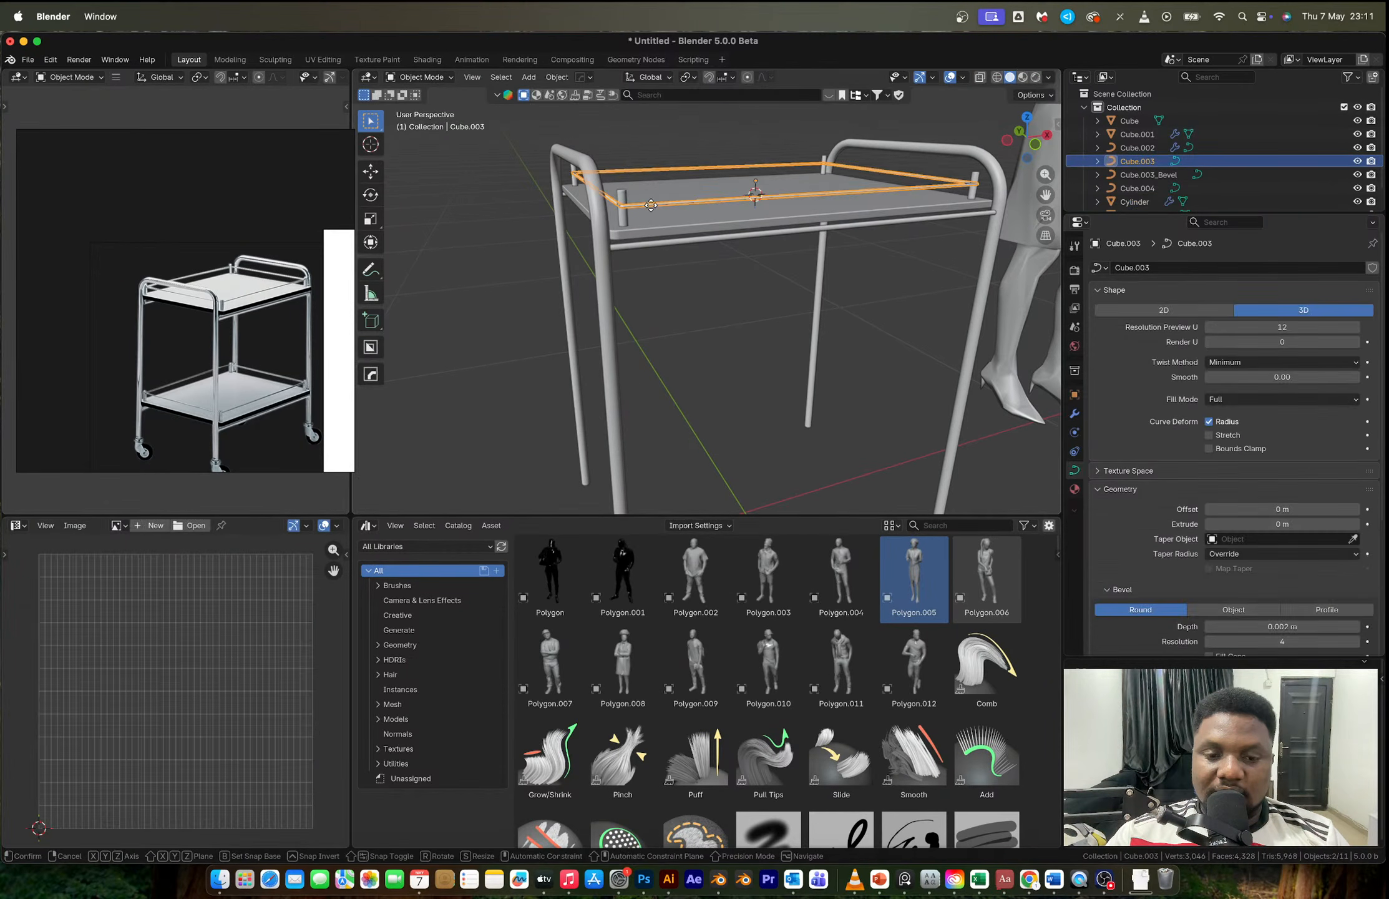
pyautogui.press('g')
pyautogui.press('z')
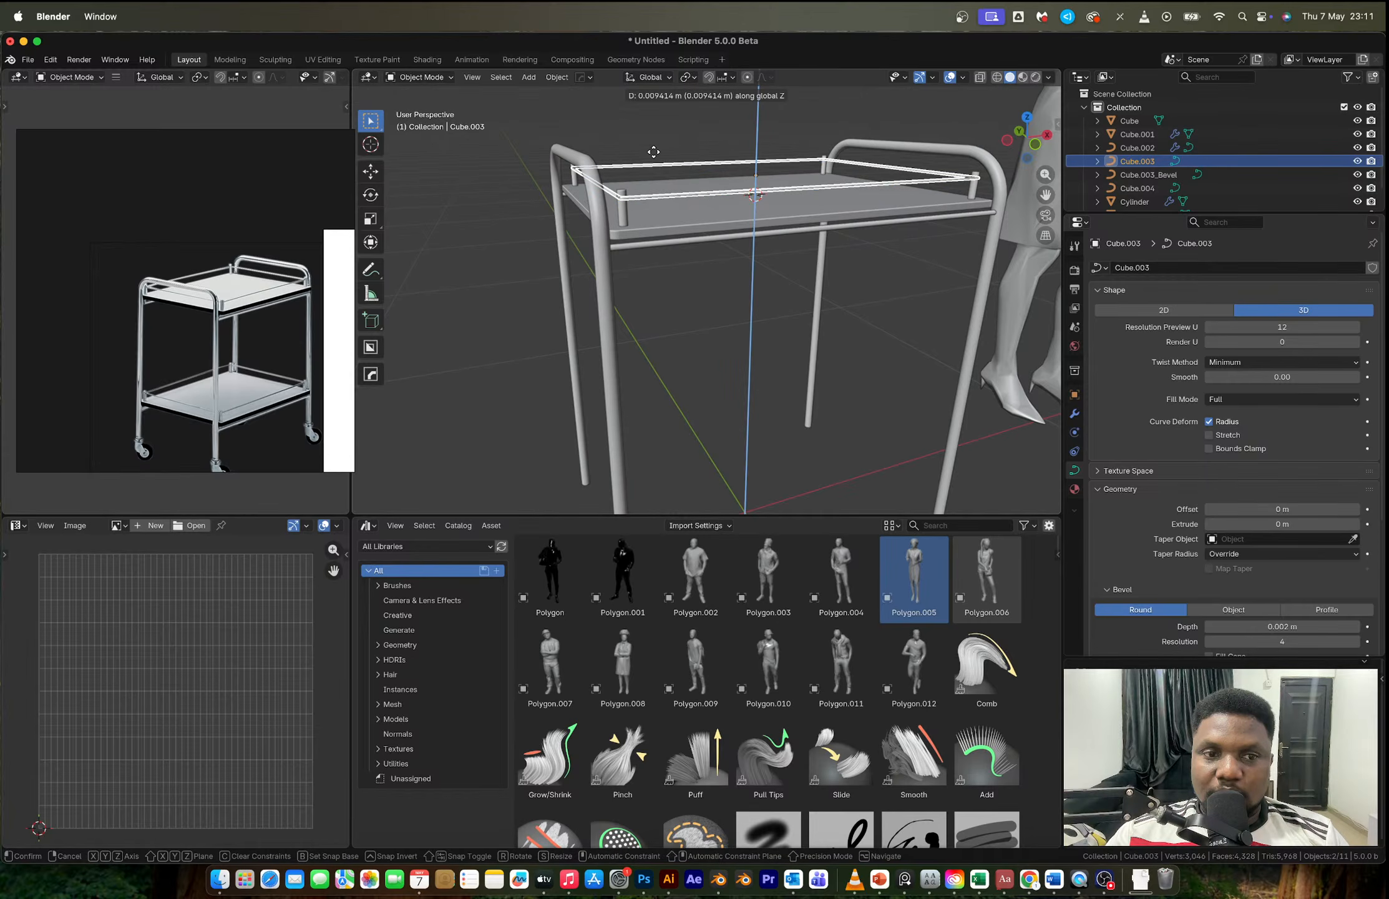
pyautogui.click(653, 152)
# Step: Scale the guard rail to about 0.967 along Y to line it up with the corner posts
pyautogui.moveTo(654, 152); pyautogui.dragTo(671, 267, button='middle')
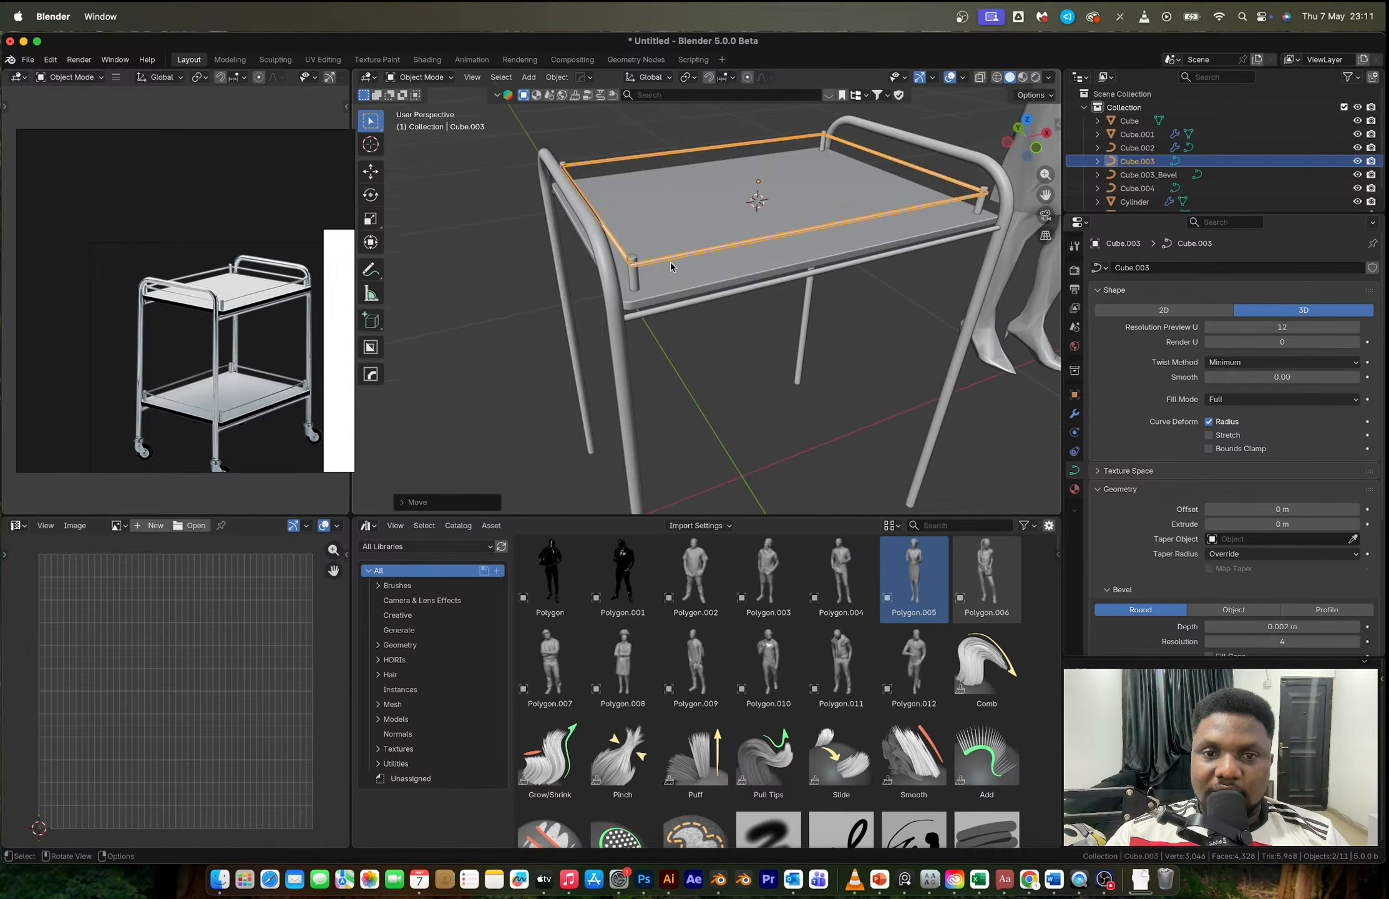
pyautogui.scroll(2, 870, 329)
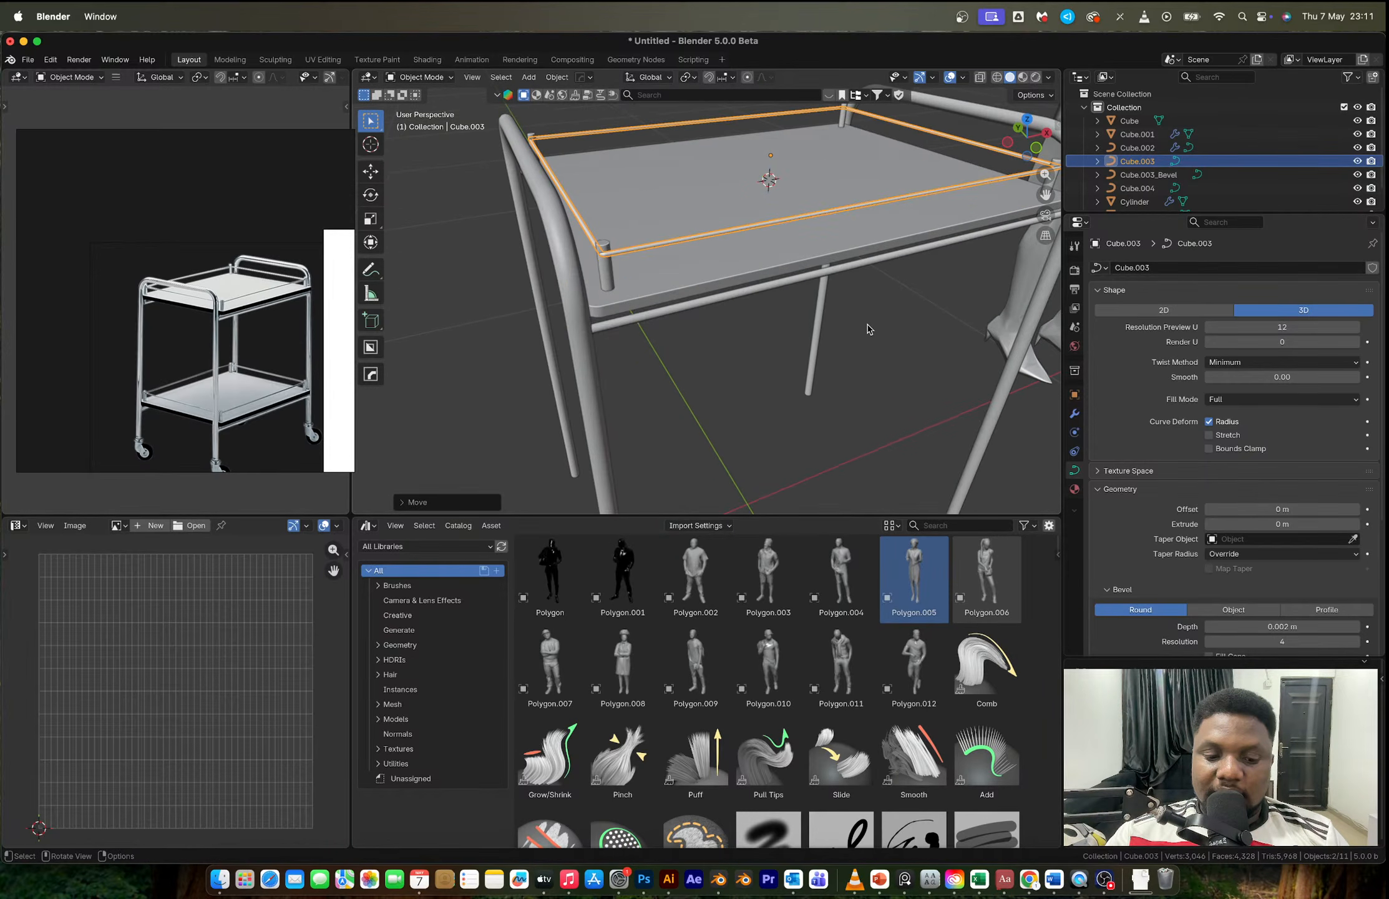
pyautogui.press('s')
pyautogui.press('y')
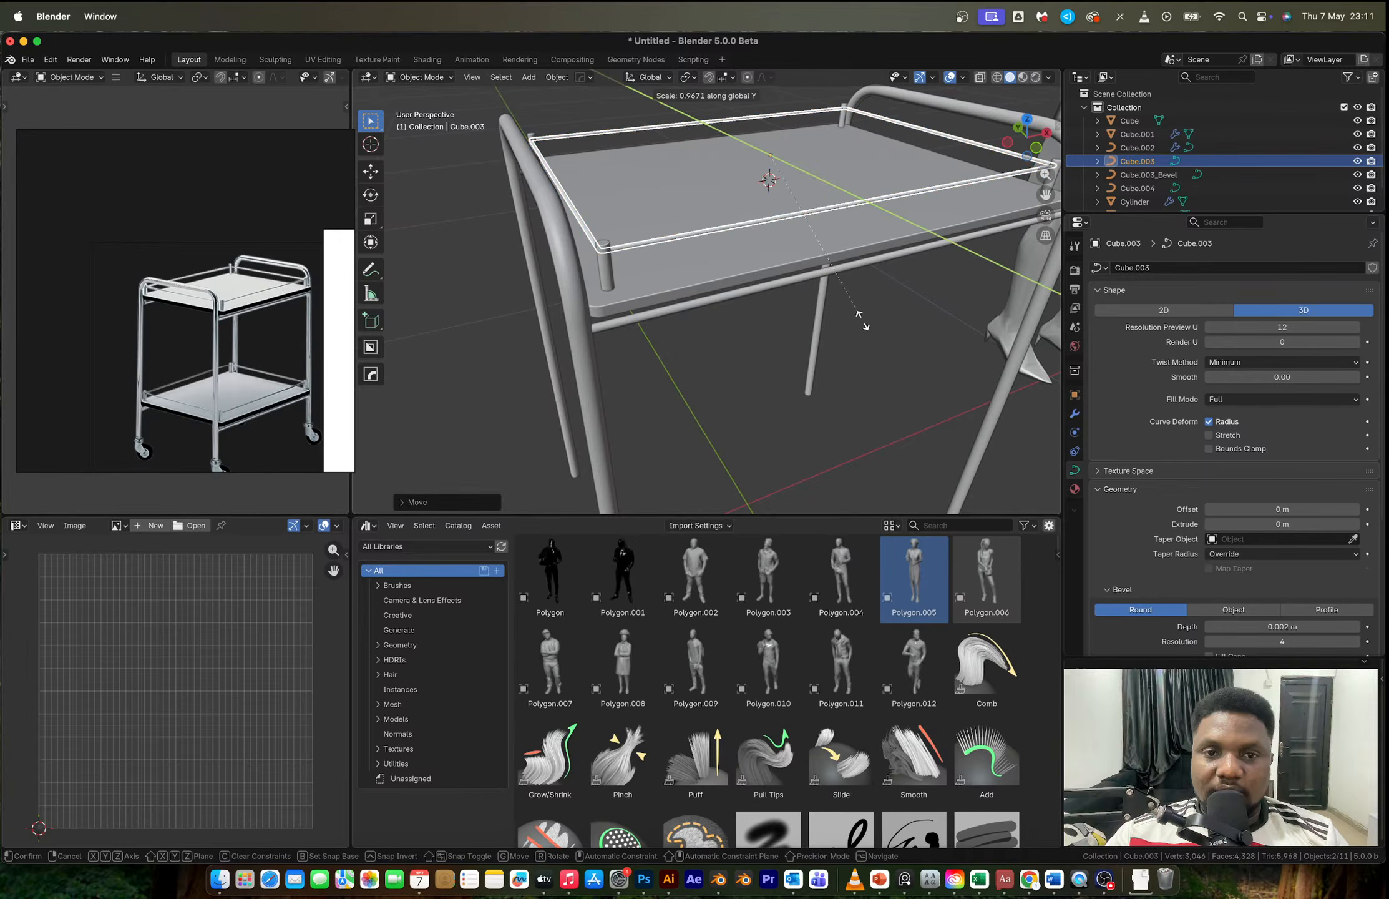
pyautogui.click(862, 320)
# Step: Set the guard rail's bevel depth to 0.003 m
pyautogui.moveTo(863, 320); pyautogui.dragTo(694, 284, button='middle')
pyautogui.click(1219, 627)
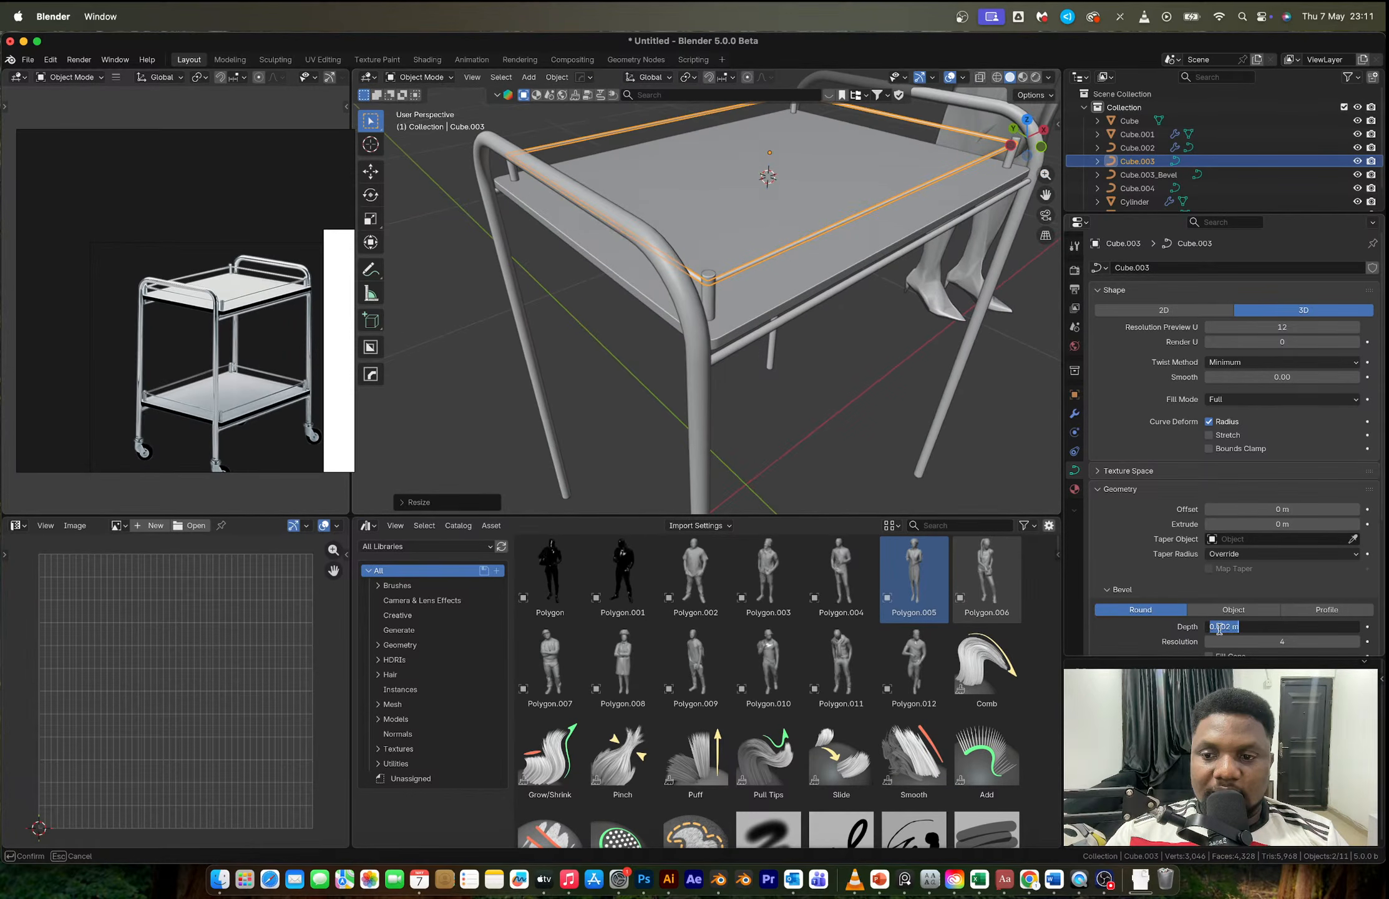
pyautogui.write('0.003')
pyautogui.press('Return')
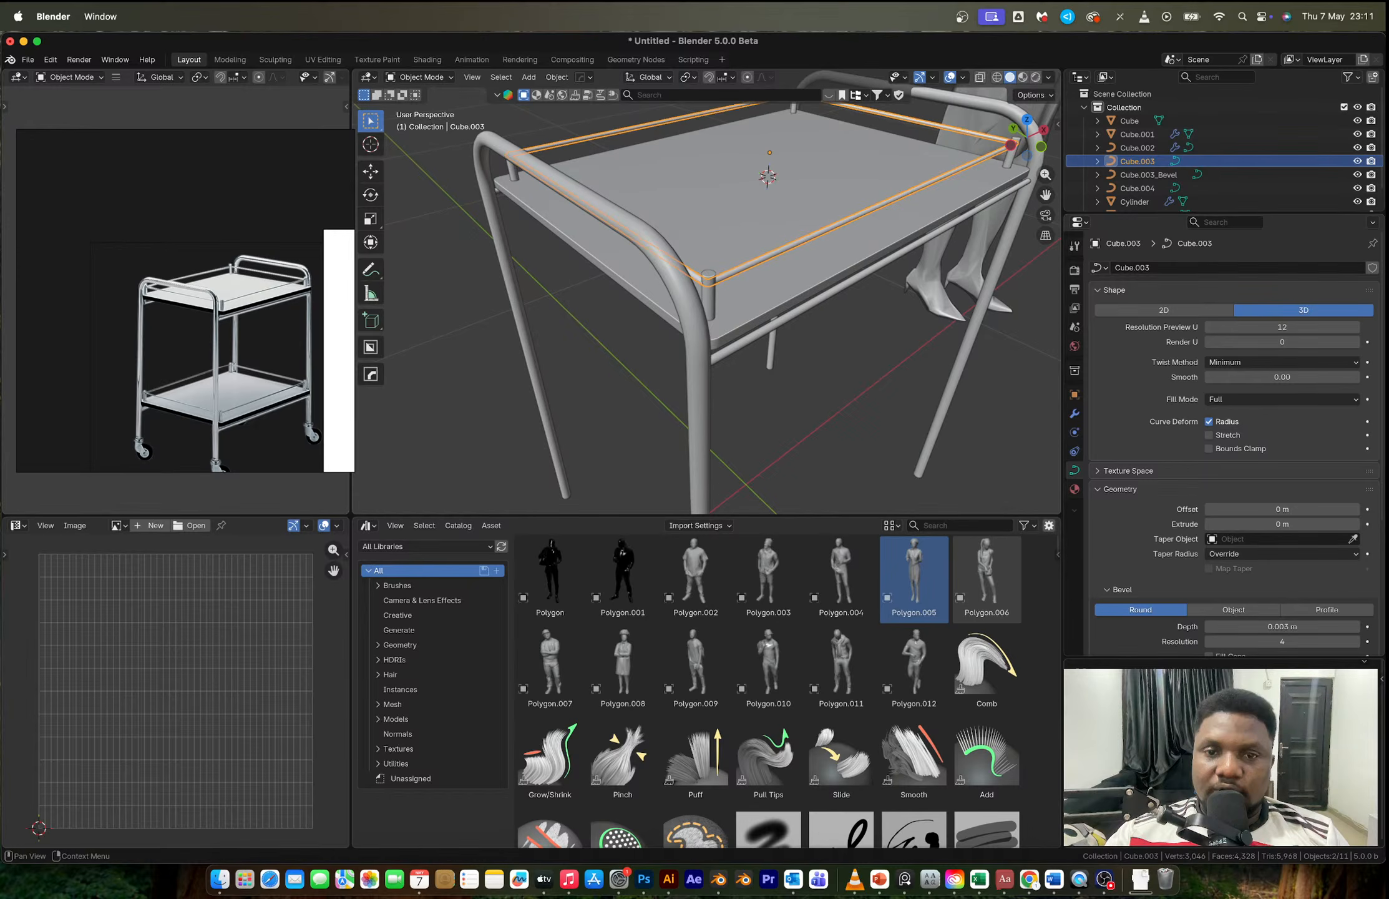
# Step: Duplicate the shelf with its posts, guard rail and under-shelf rails about 0.43 m straight down as the lower tier
pyautogui.scroll(-6, 886, 340)
pyautogui.moveTo(886, 340); pyautogui.dragTo(816, 305, button='middle')
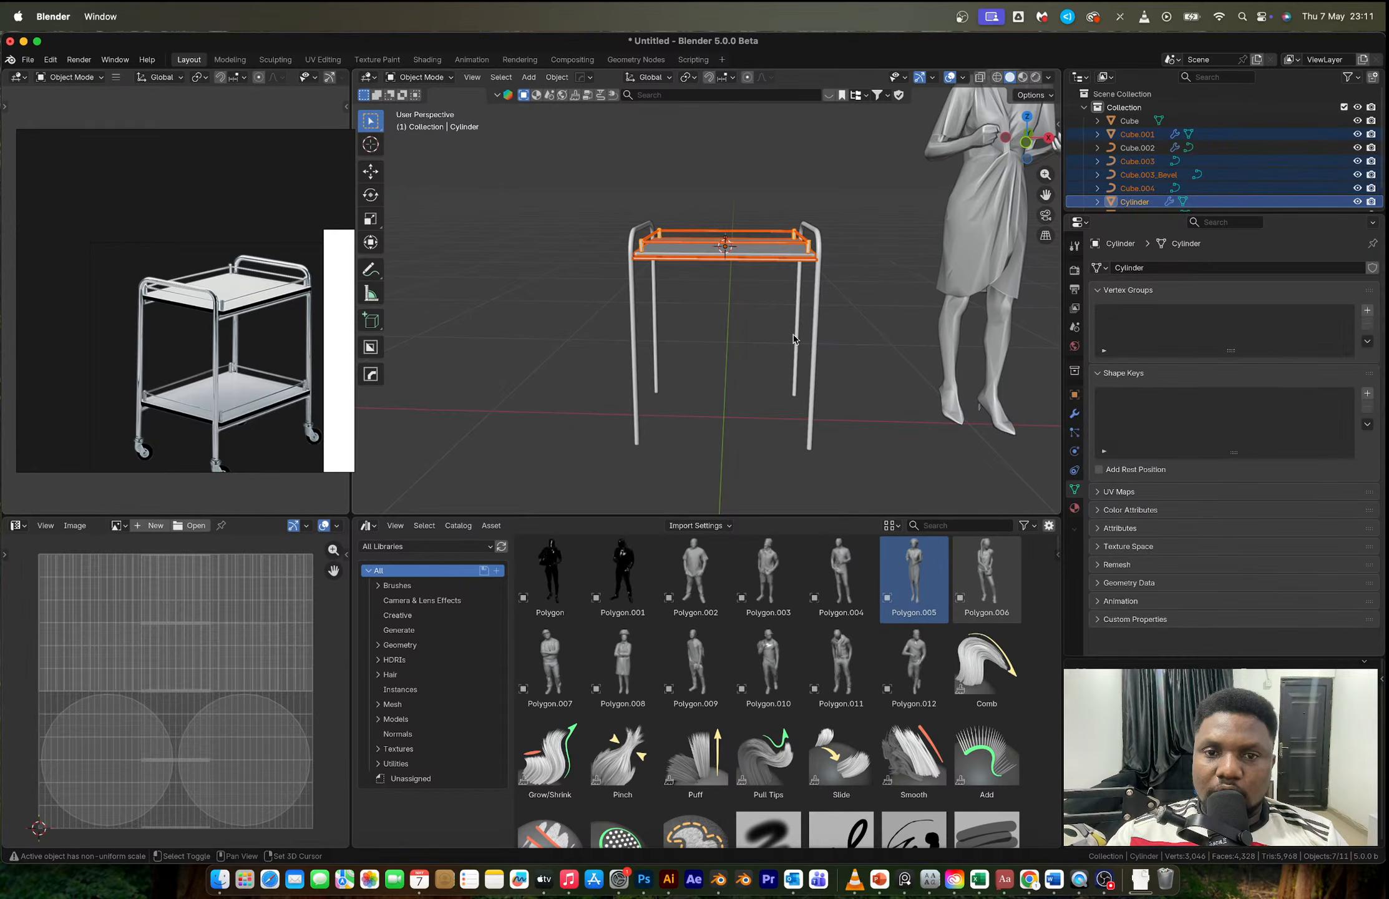
pyautogui.press('KP_1')
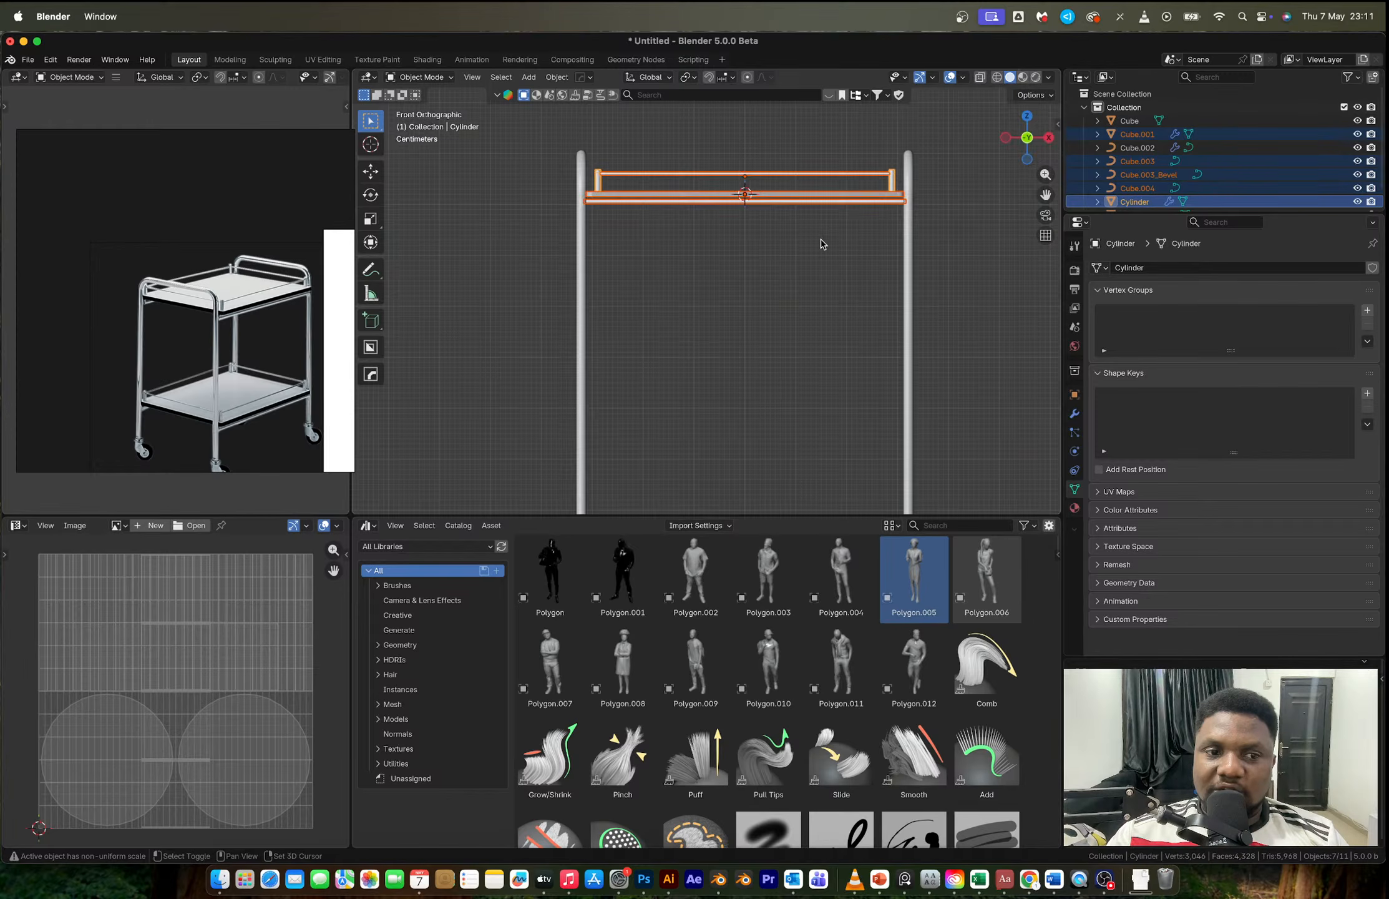
pyautogui.hotkey('shift', 'd')
pyautogui.press('z')
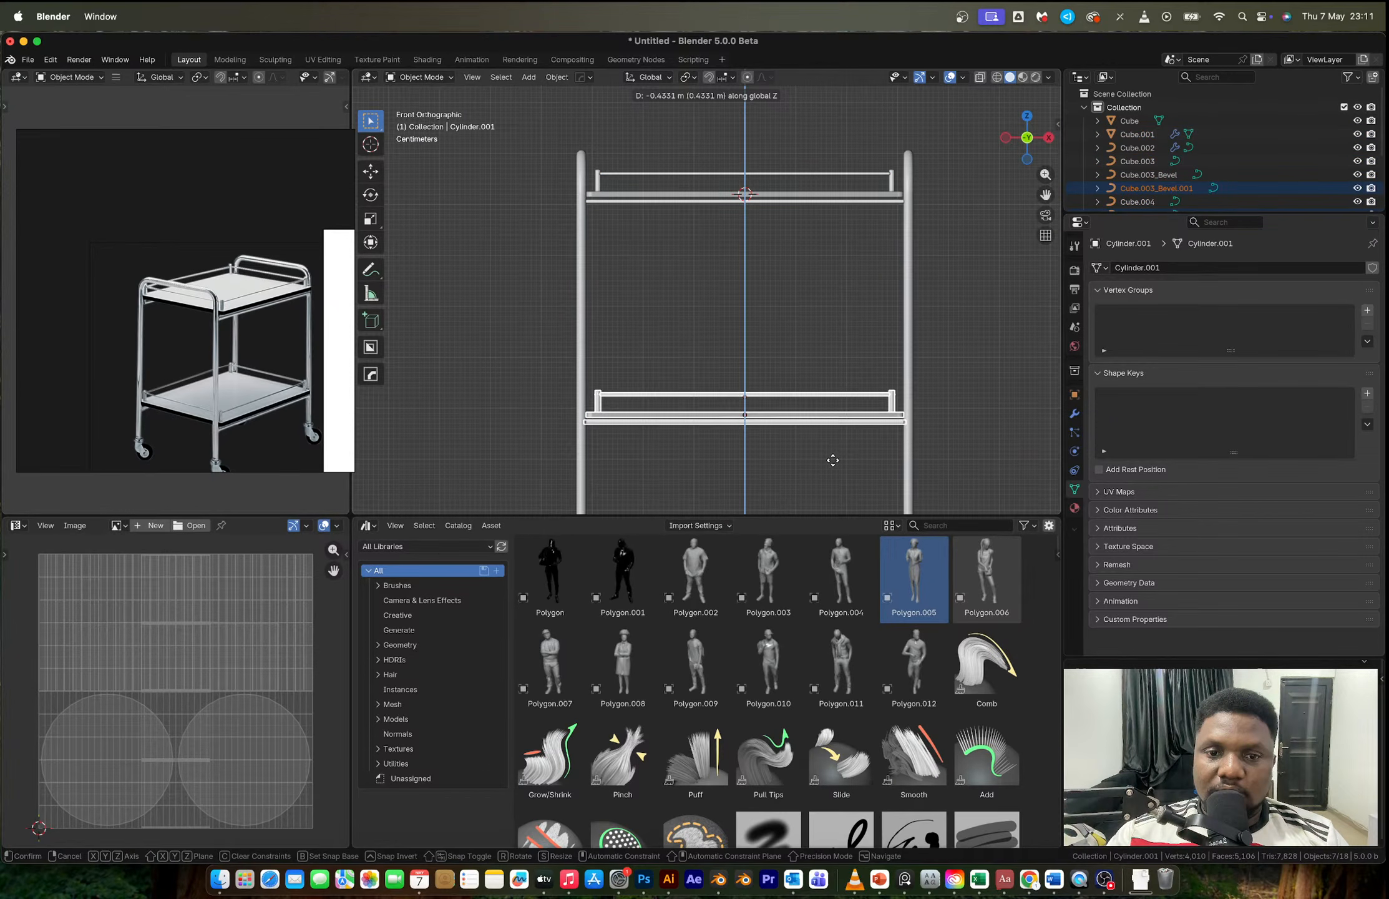
pyautogui.click(832, 460)
pyautogui.click(833, 460)
pyautogui.moveTo(832, 460); pyautogui.dragTo(797, 239, button='middle')
pyautogui.press('super+z')
# Step: Raise the lower end points of the legs along Z to shorten them below the lower shelf
pyautogui.scroll(2, 715, 295)
pyautogui.scroll(-3, 715, 295)
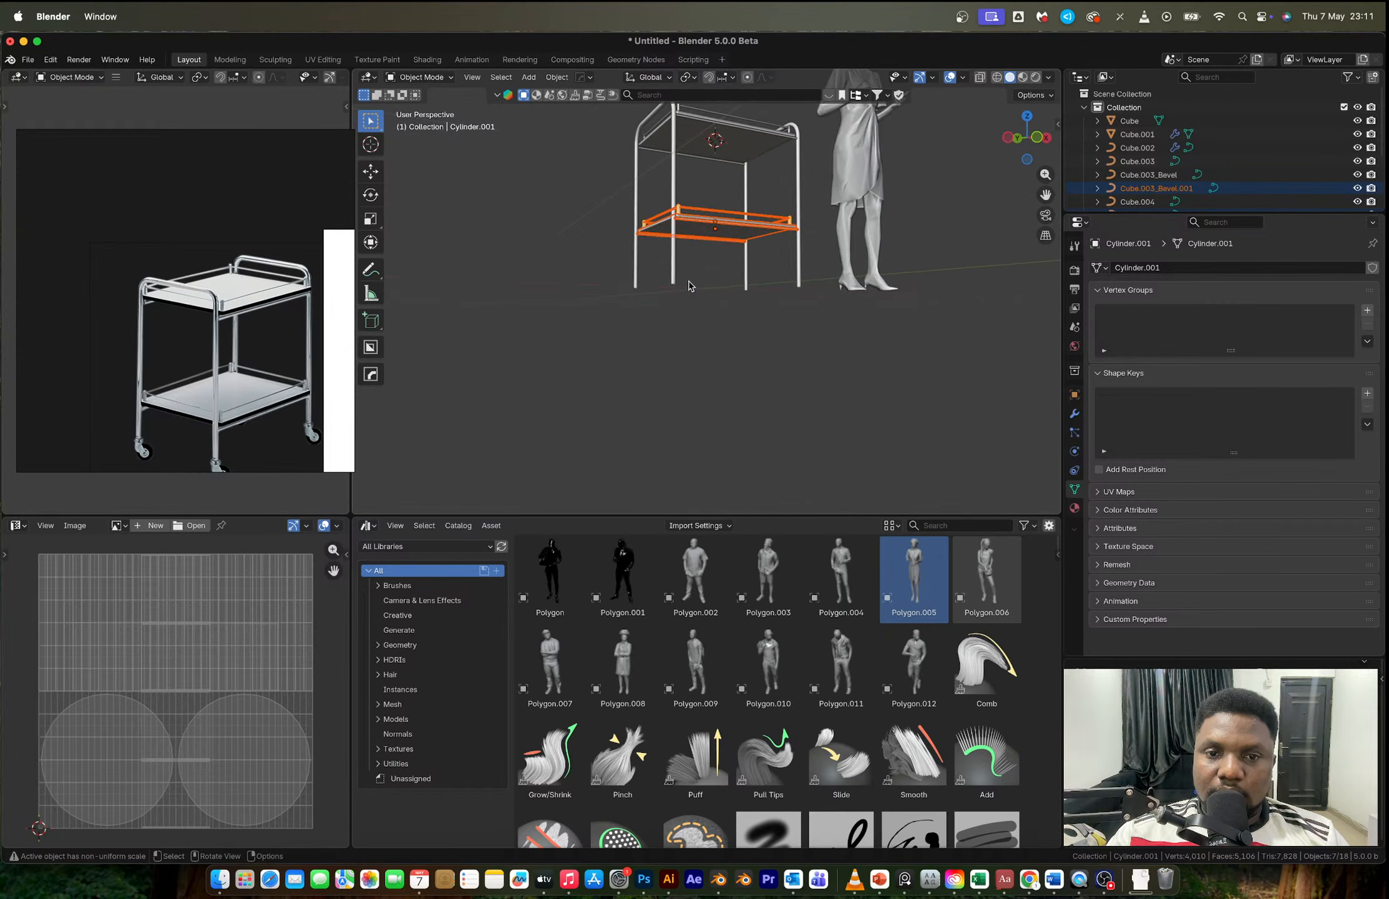
pyautogui.press('Tab')
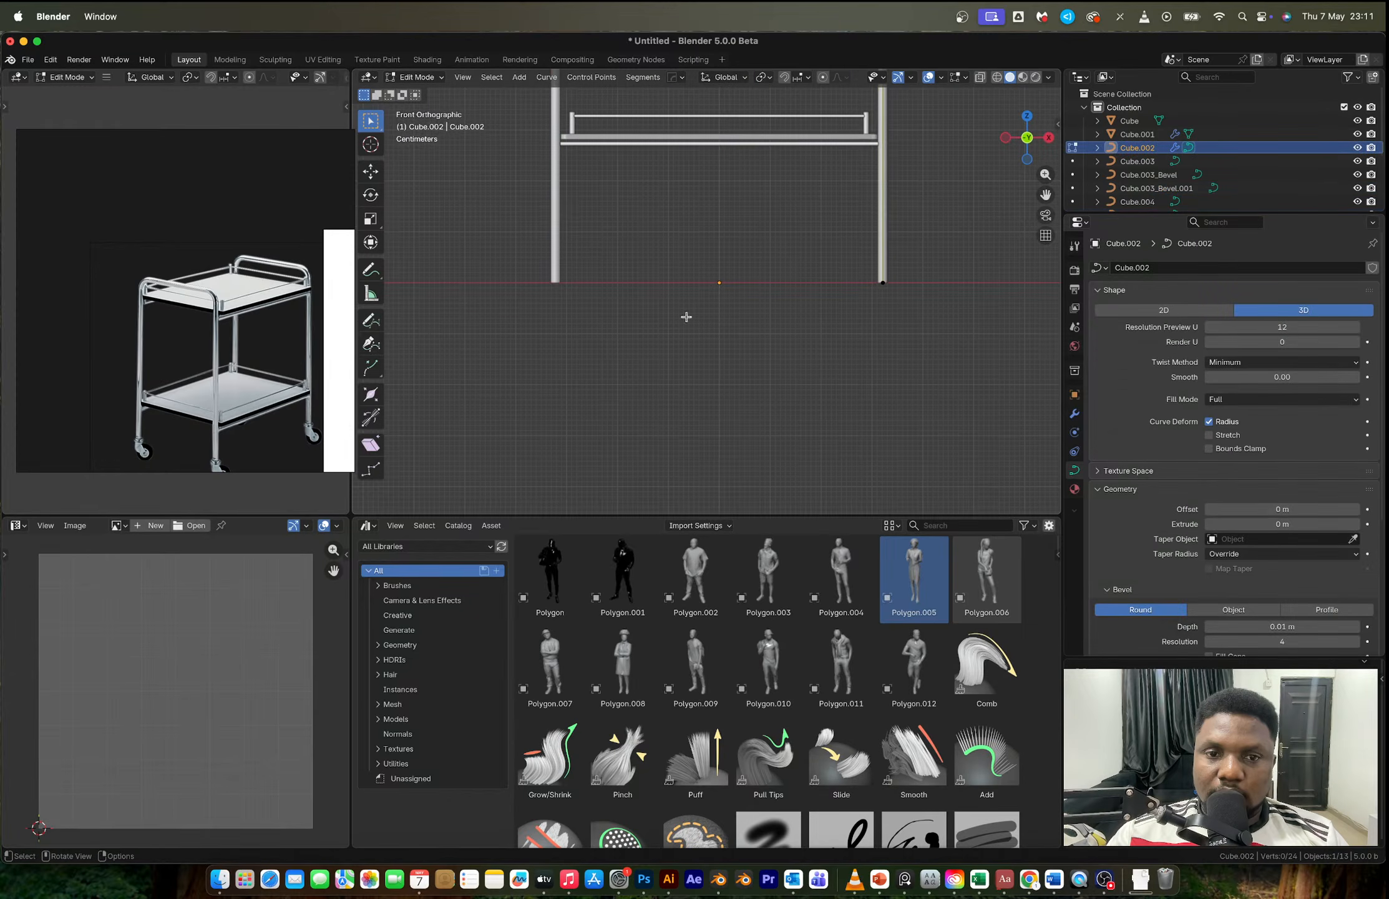
pyautogui.hotkey('alt', 'z')
pyautogui.moveTo(838, 252); pyautogui.dragTo(960, 337)
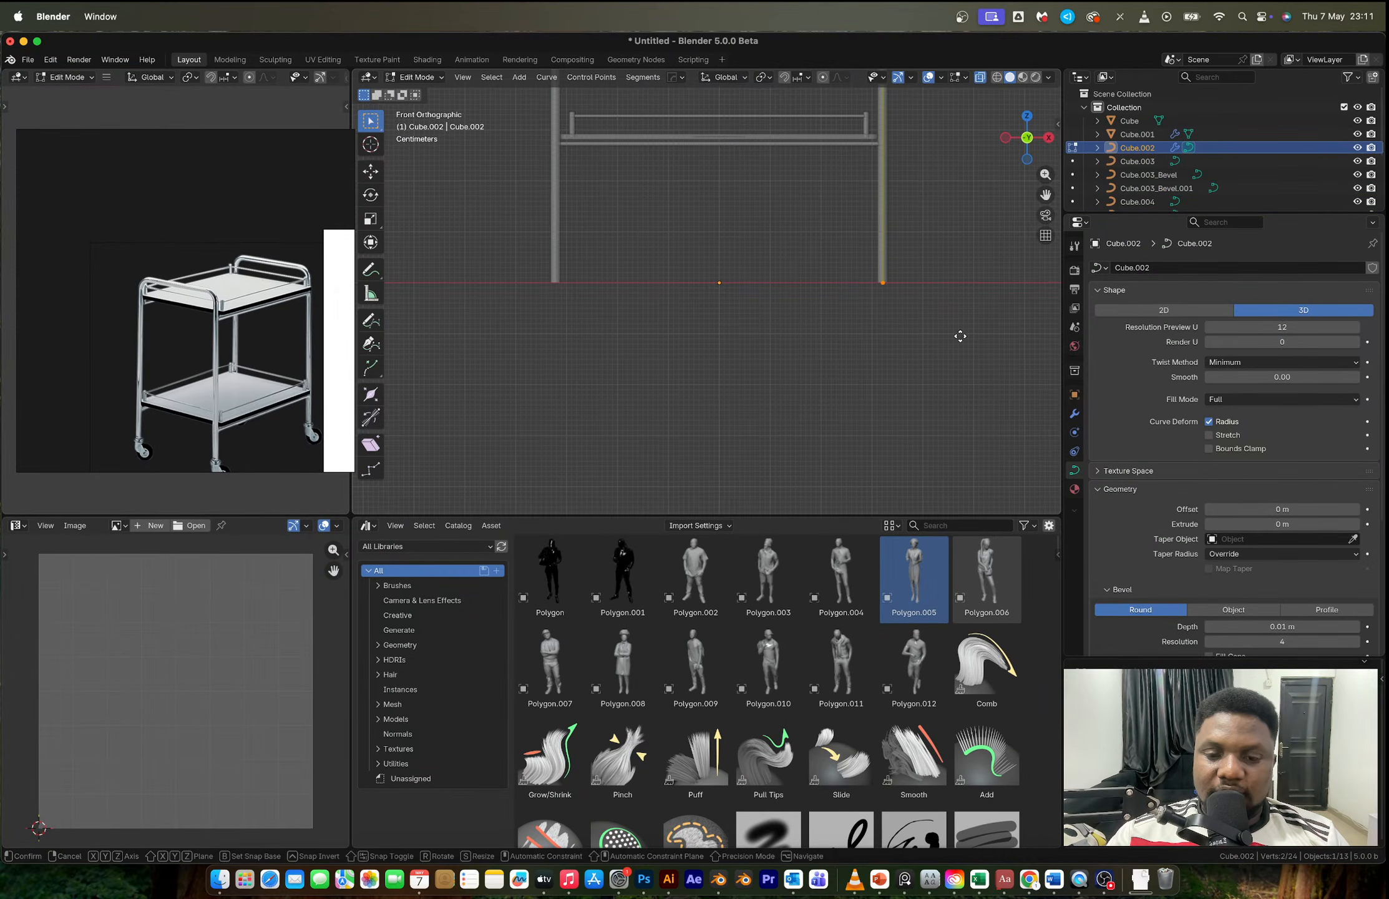
pyautogui.press('g')
pyautogui.press('z')
pyautogui.click(962, 309)
pyautogui.press('Tab')
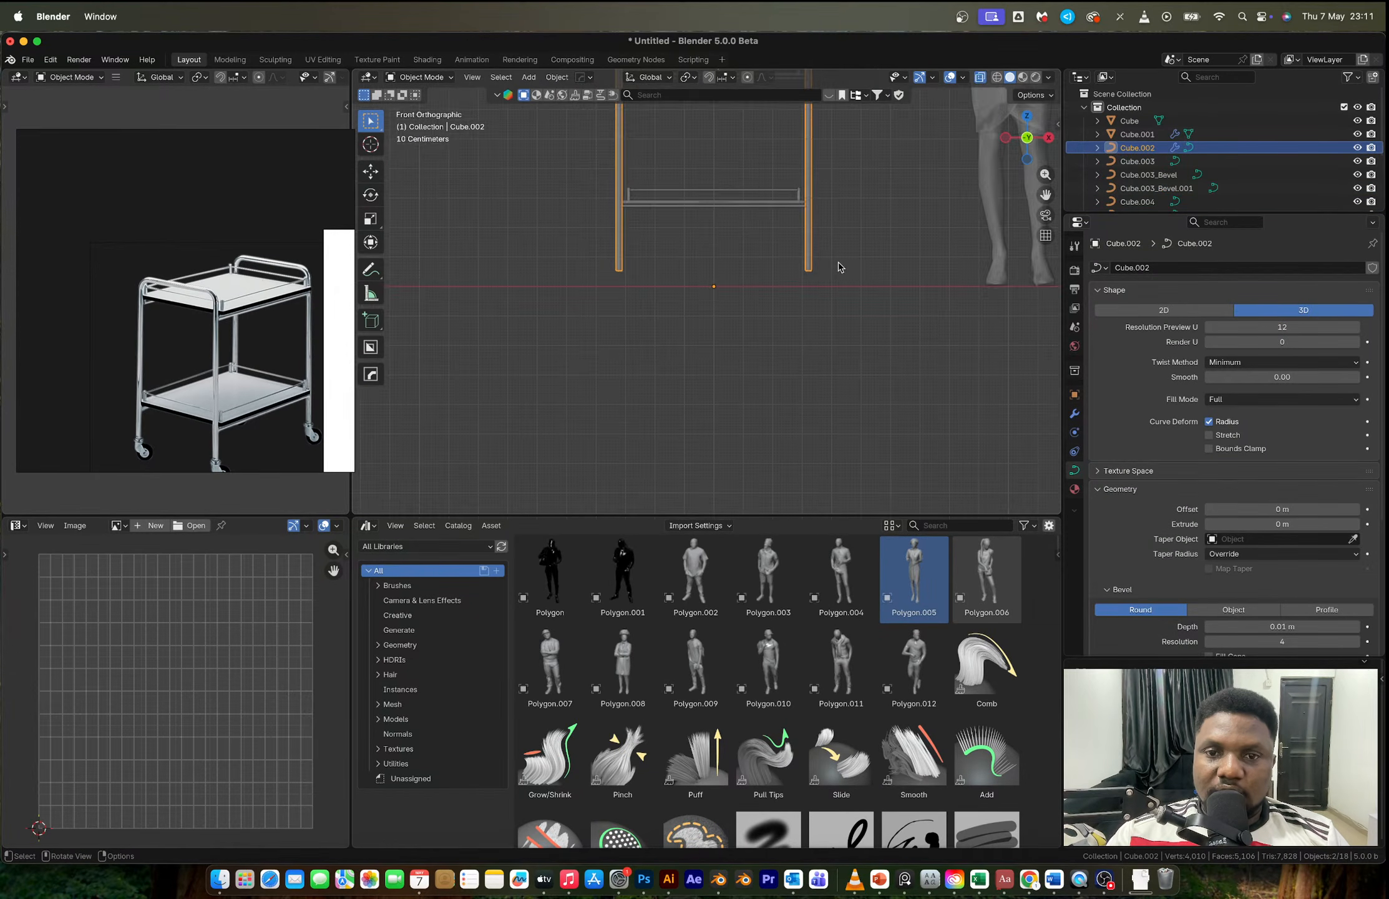
pyautogui.moveTo(837, 263); pyautogui.dragTo(815, 287, button='middle')
pyautogui.moveTo(724, 275); pyautogui.dragTo(784, 410, button='middle')
pyautogui.scroll(-2, 768, 323)
pyautogui.hotkey('alt', 'z')
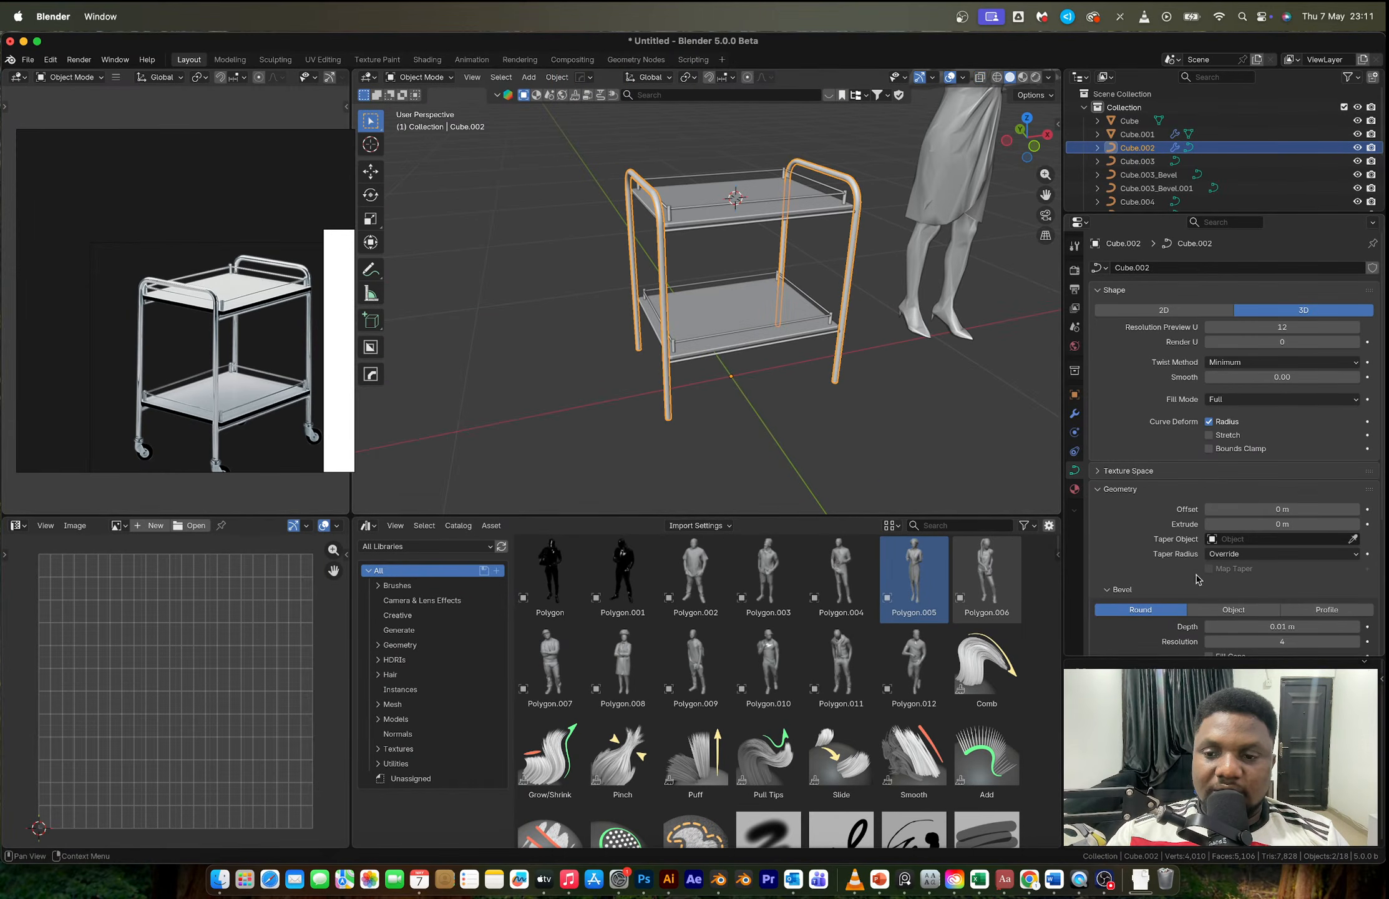
# Step: Set the legs' bevel depth to 0.02 m
pyautogui.scroll(5, 613, 329)
pyautogui.scroll(2, 613, 329)
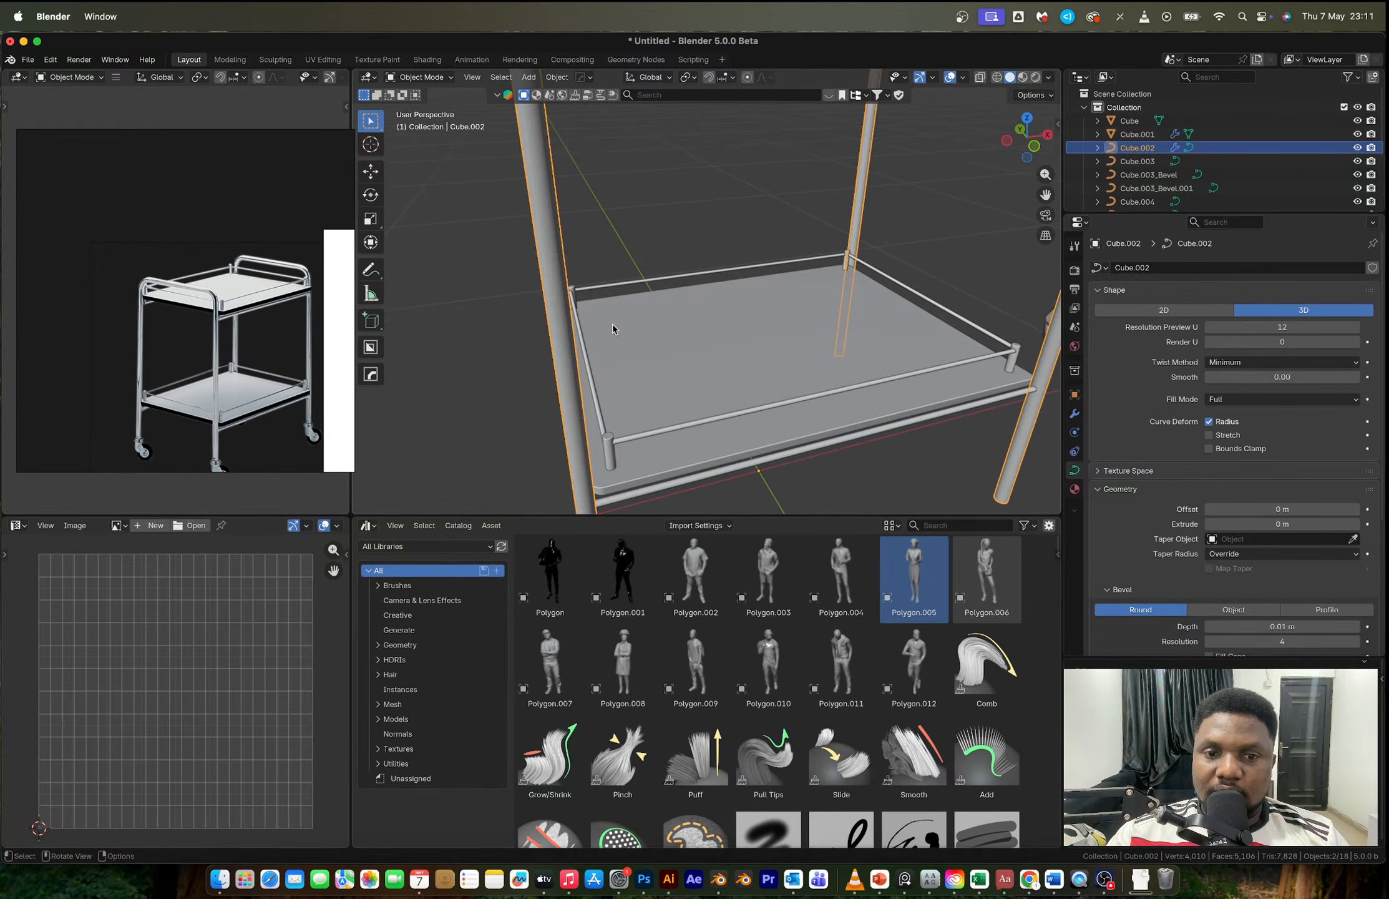
pyautogui.doubleClick(1279, 626)
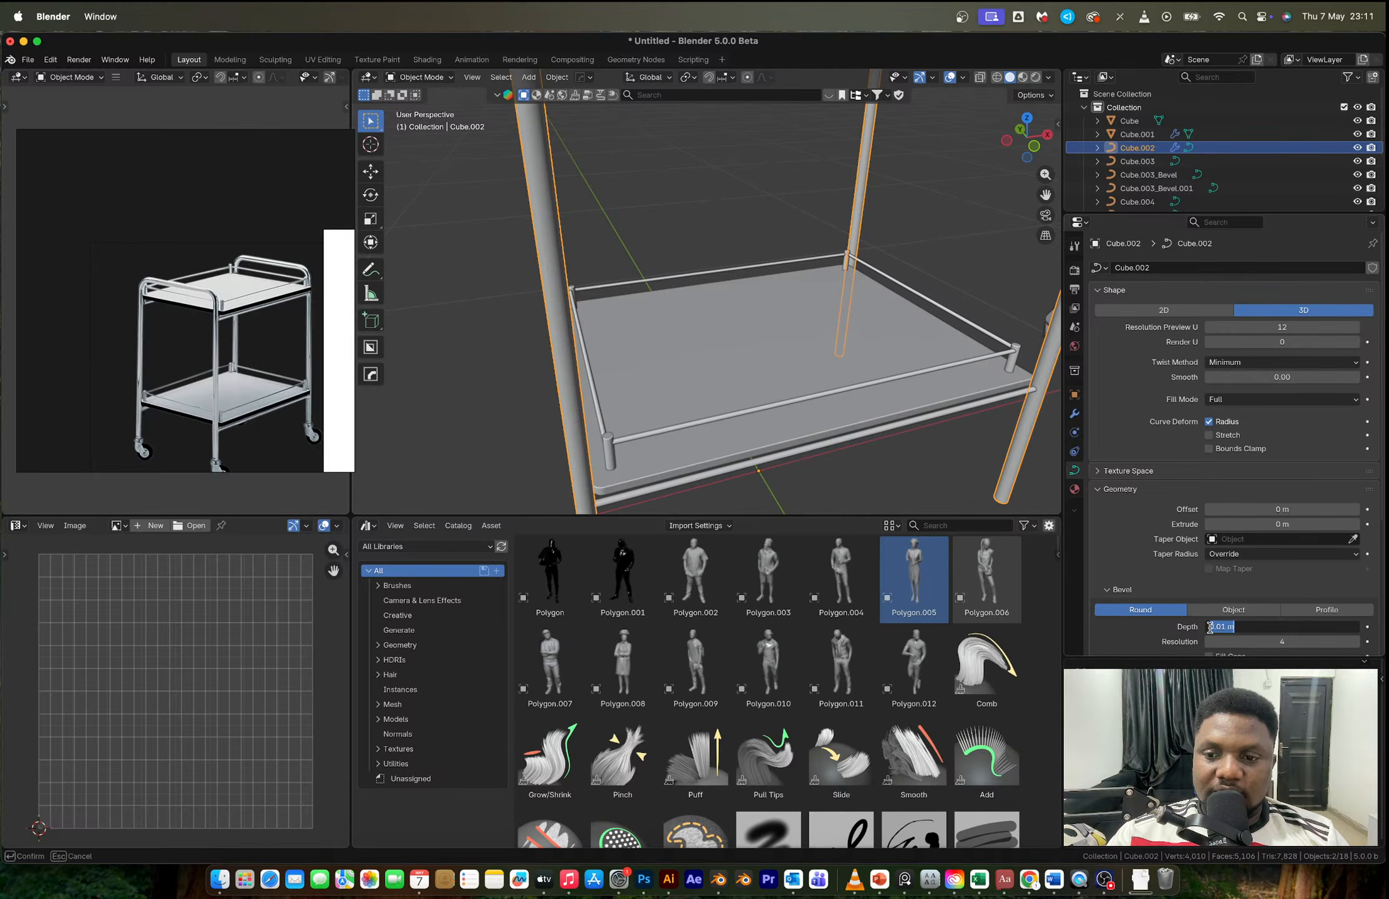
pyautogui.write('0.01')
pyautogui.press('BackSpace')
pyautogui.write('2')
pyautogui.press('Return')
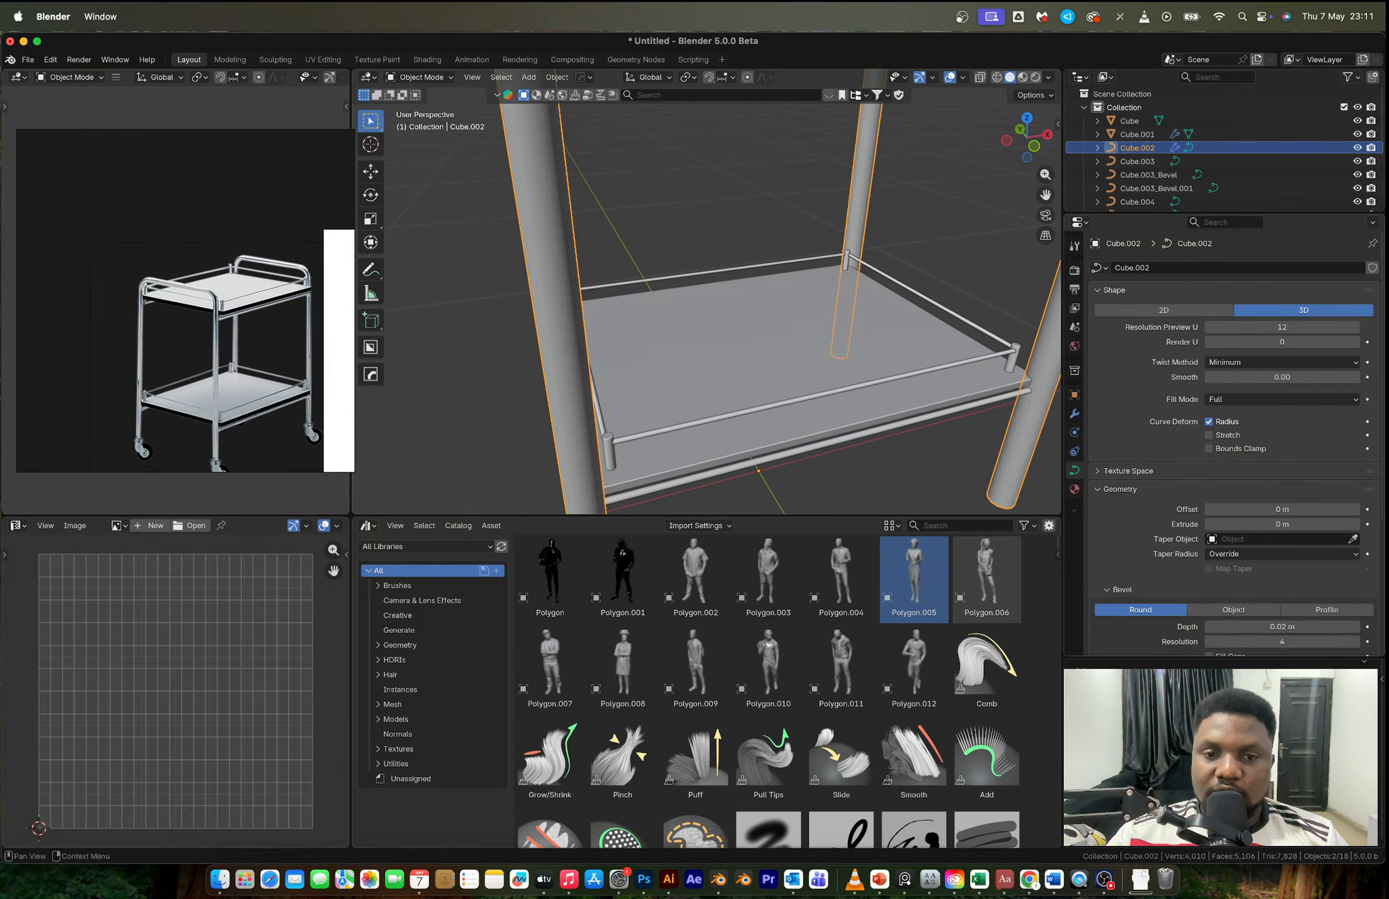
# Step: Reduce the legs' bevel depth to 0.013 m
pyautogui.click(1236, 624)
pyautogui.click(1225, 626)
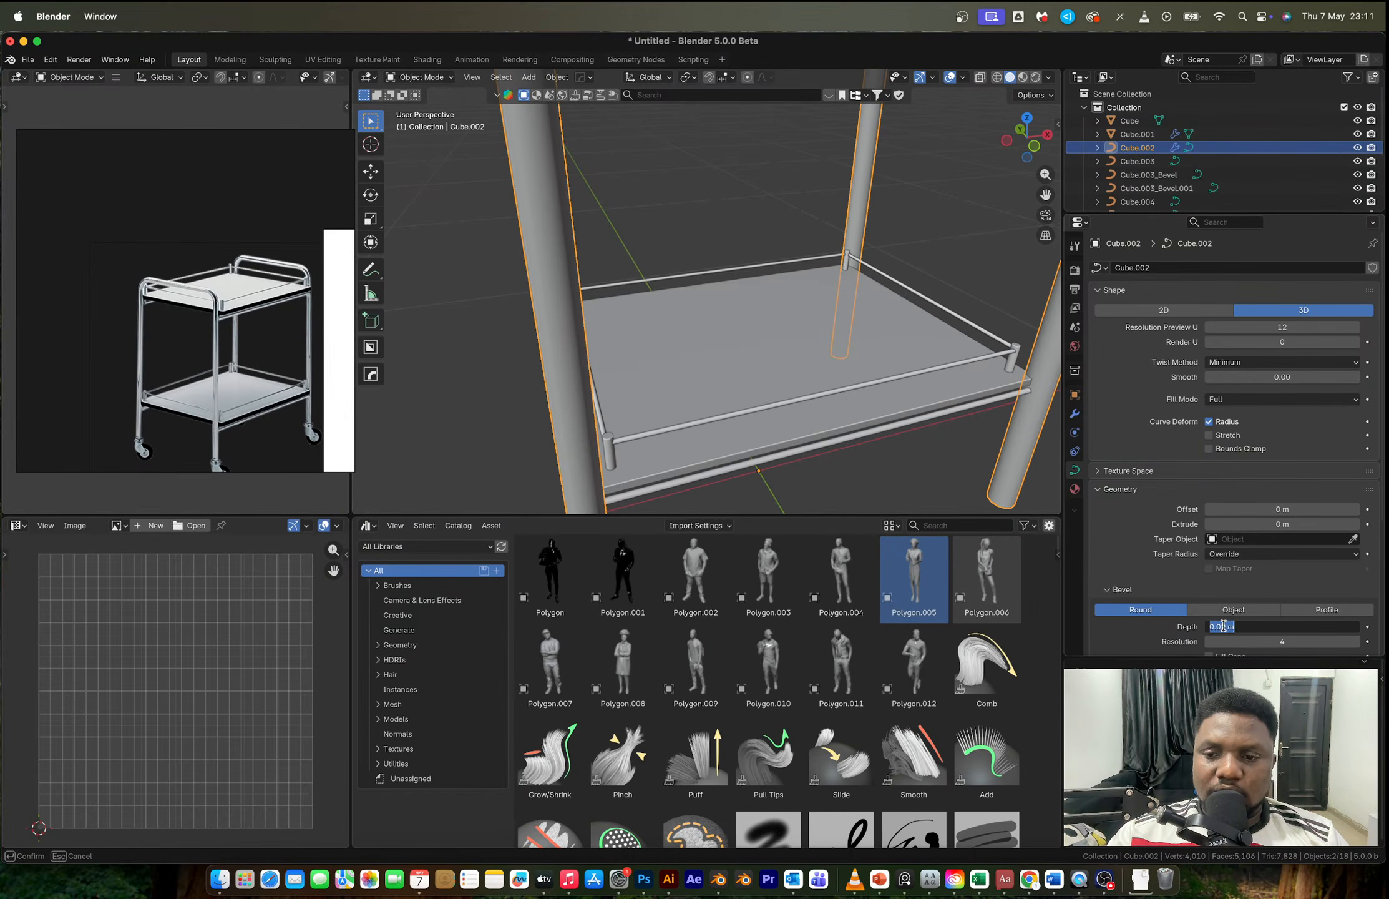
pyautogui.press('BackSpace')
pyautogui.write('1')
pyautogui.write('3')
pyautogui.press('Return')
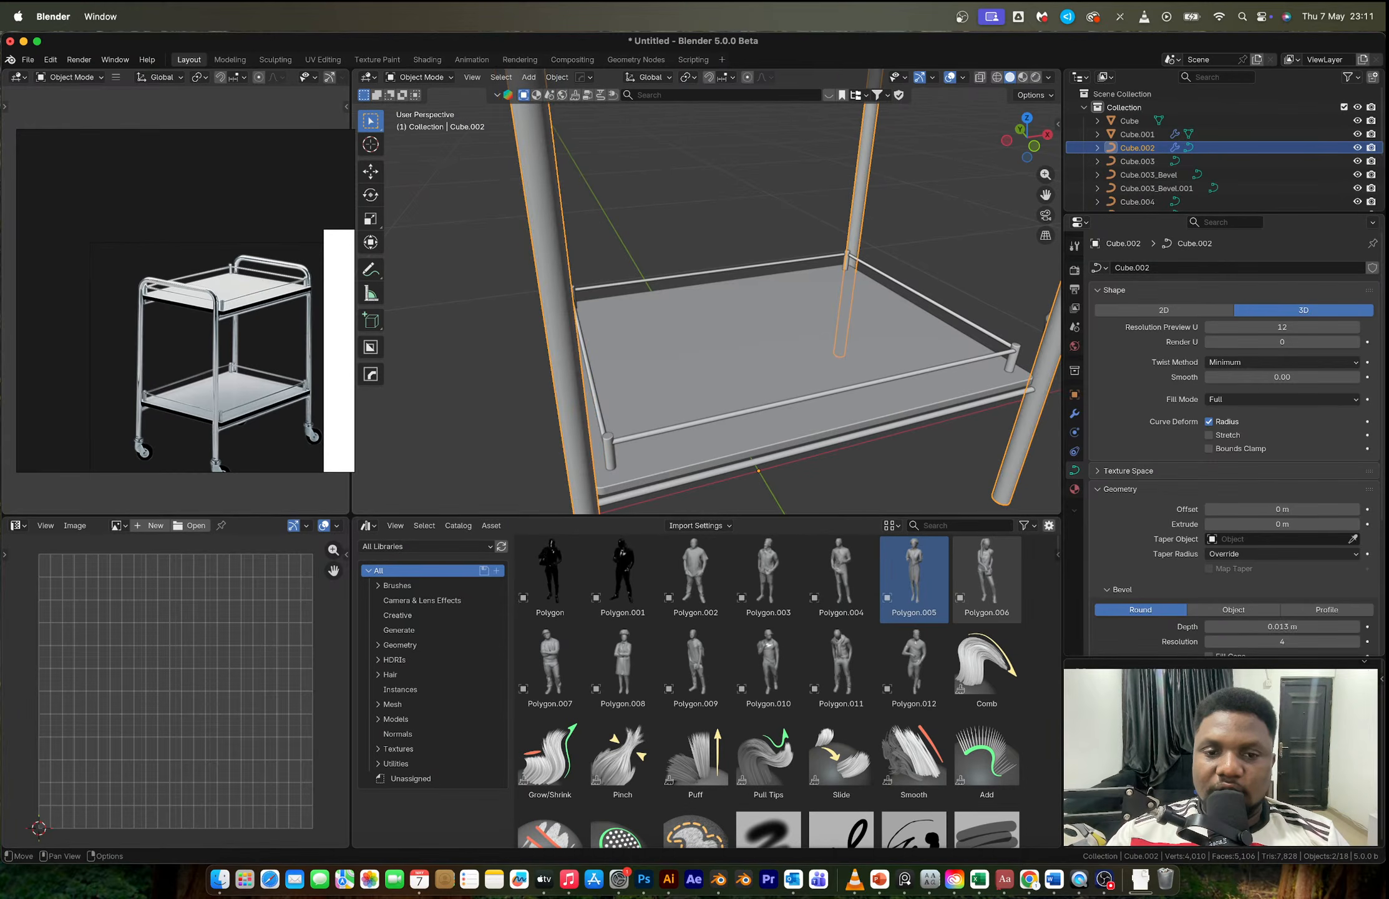
# Step: Set the legs' bevel depth to 0.012 m and apply the scale of the leg frame
pyautogui.scroll(-6, 774, 350)
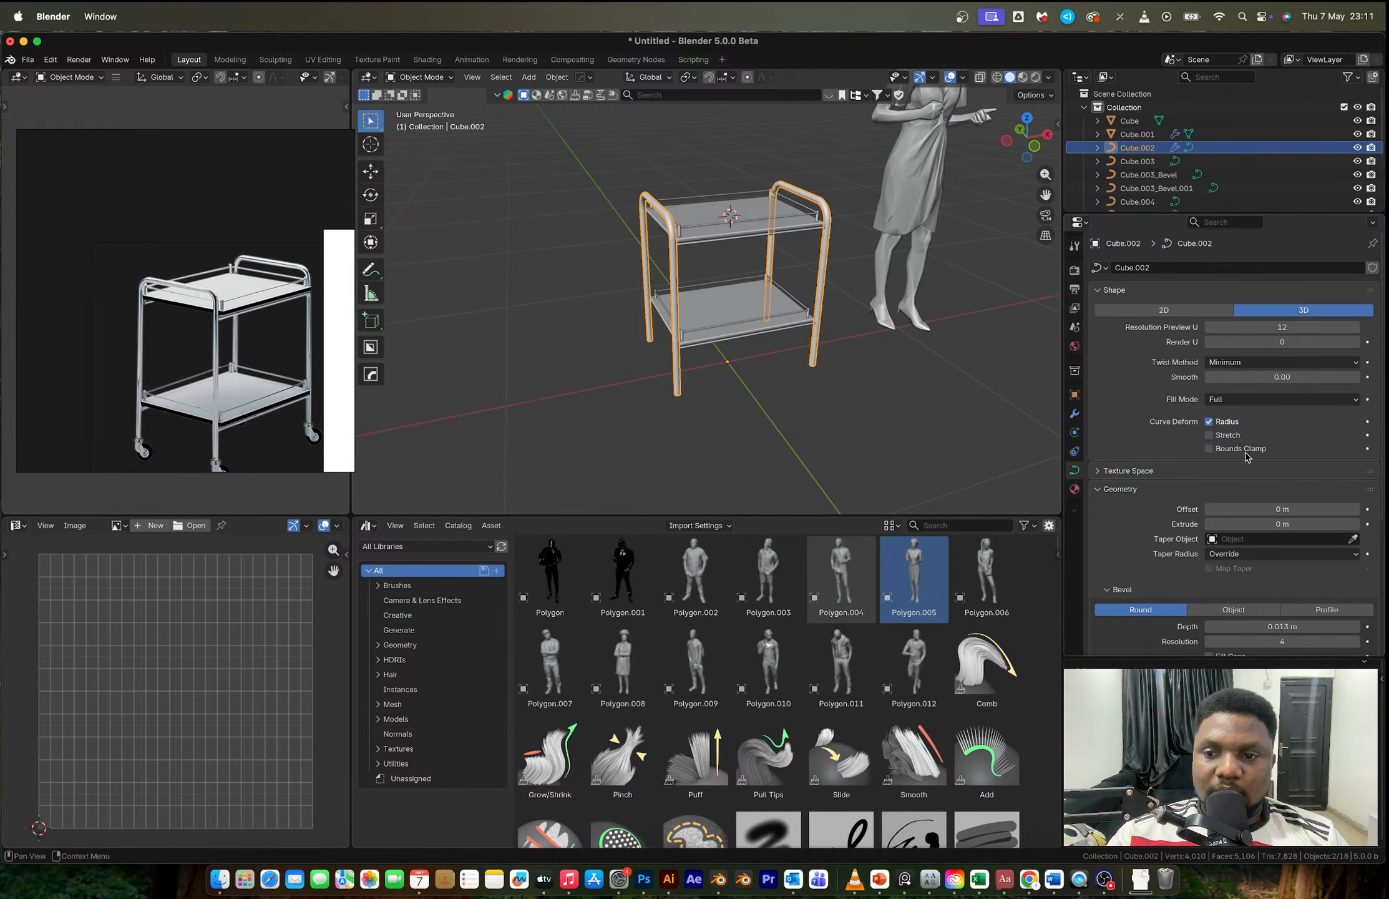
pyautogui.click(1227, 626)
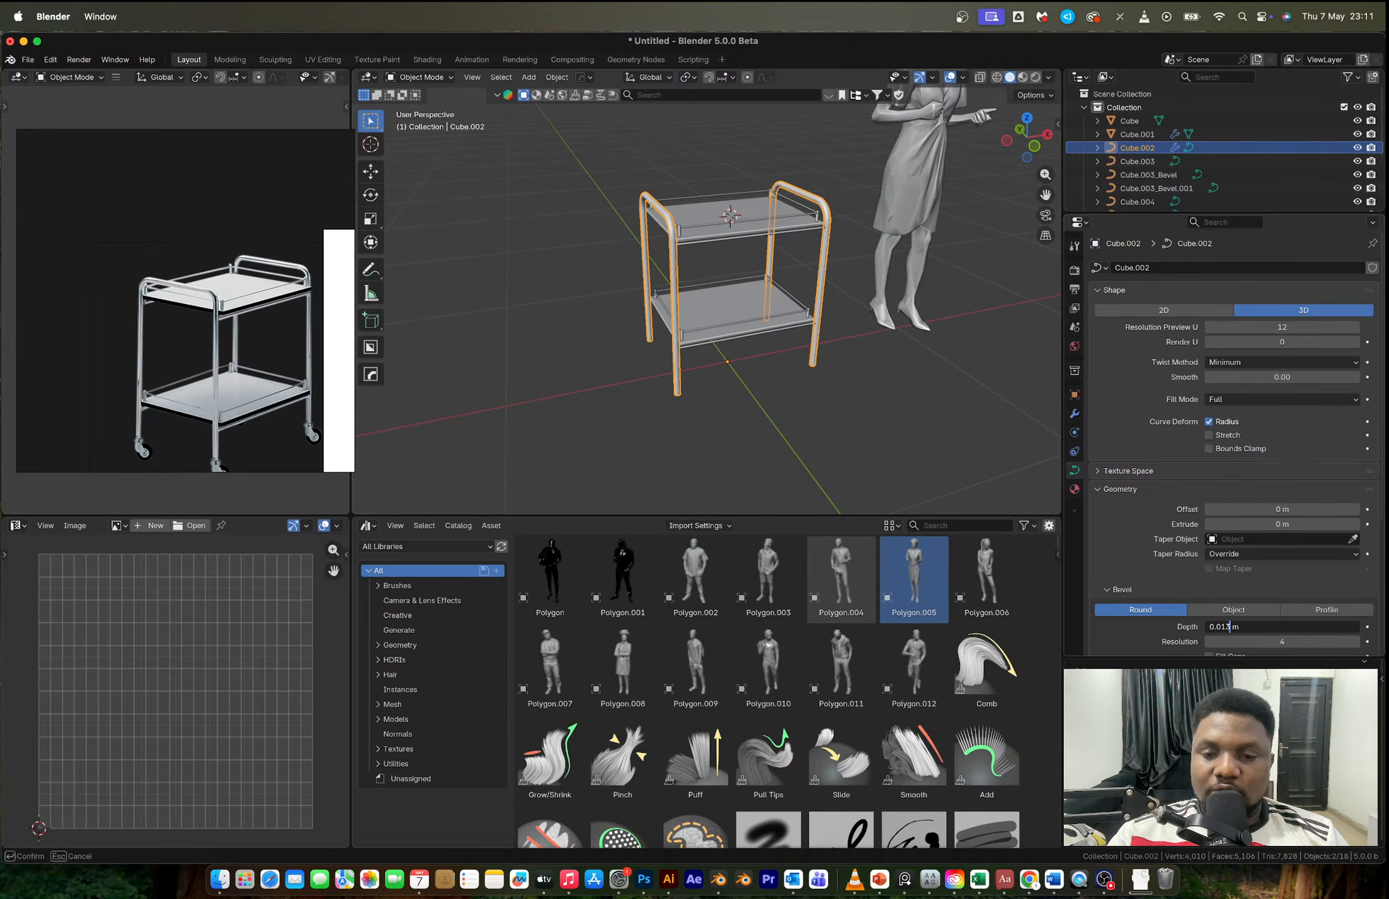
pyautogui.press('BackSpace')
pyautogui.write('2')
pyautogui.press('Return')
pyautogui.hotkey('ctrl', 'a')
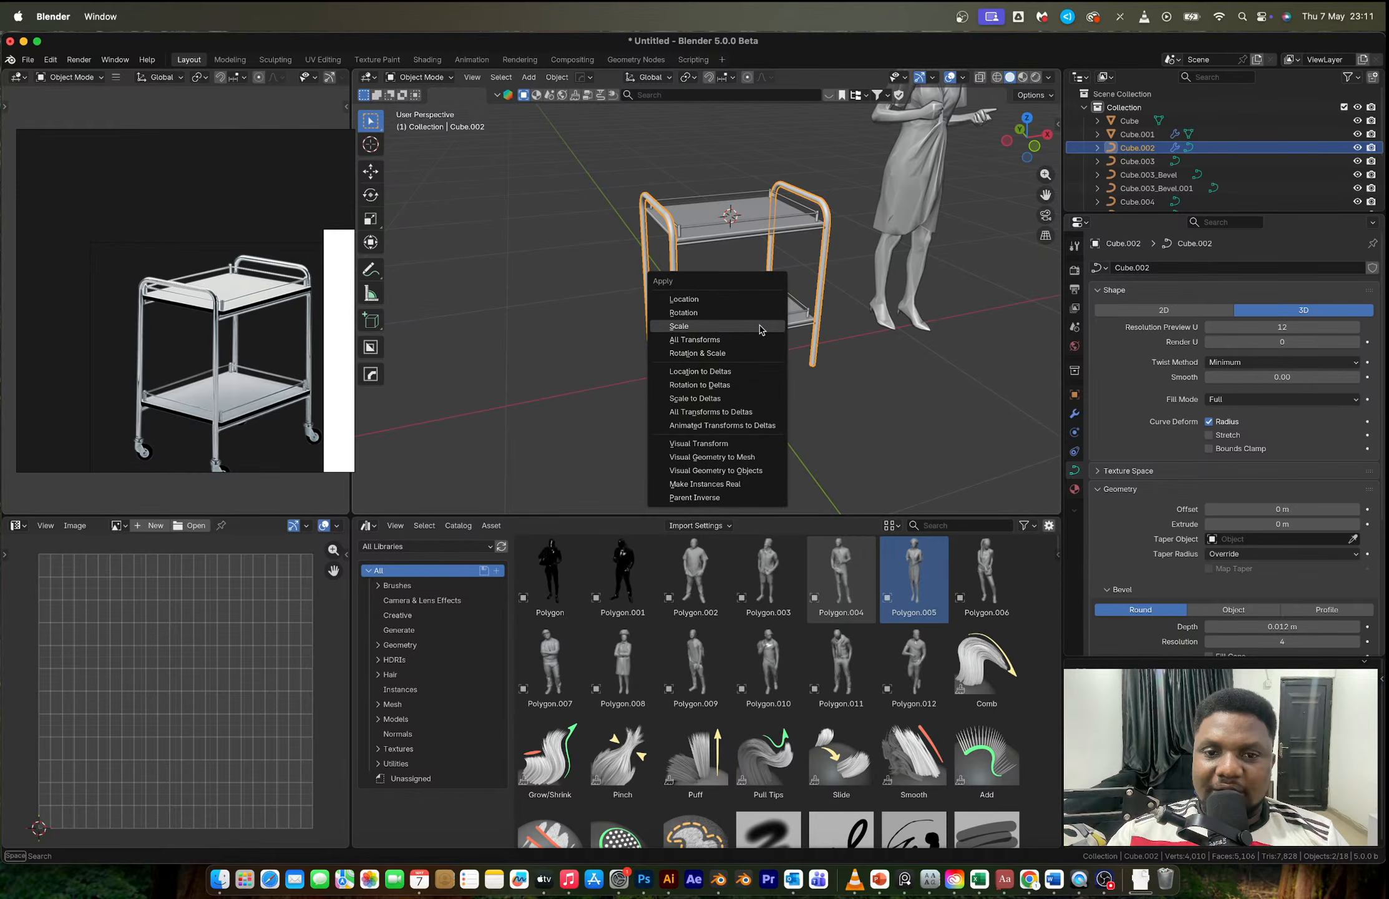
pyautogui.click(760, 326)
# Step: Place the 3D cursor at the lower end of the front leg on the +X side and add a cylinder there
pyautogui.moveTo(760, 326); pyautogui.dragTo(1009, 392, button='middle')
pyautogui.press('Tab')
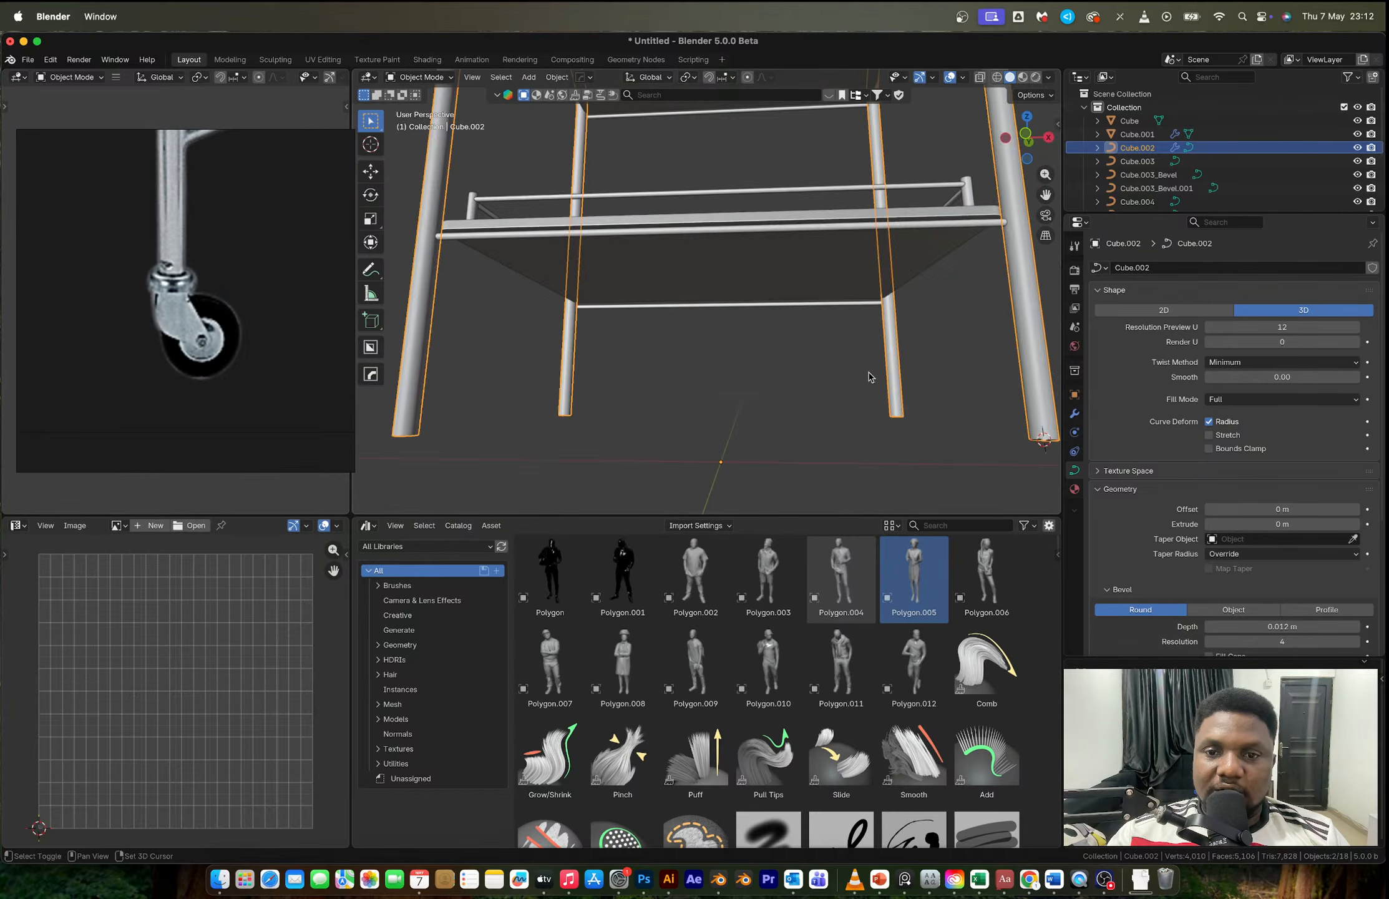
pyautogui.scroll(5, 702, 327)
pyautogui.hotkey('shift', 'a')
pyautogui.moveTo(709, 339)
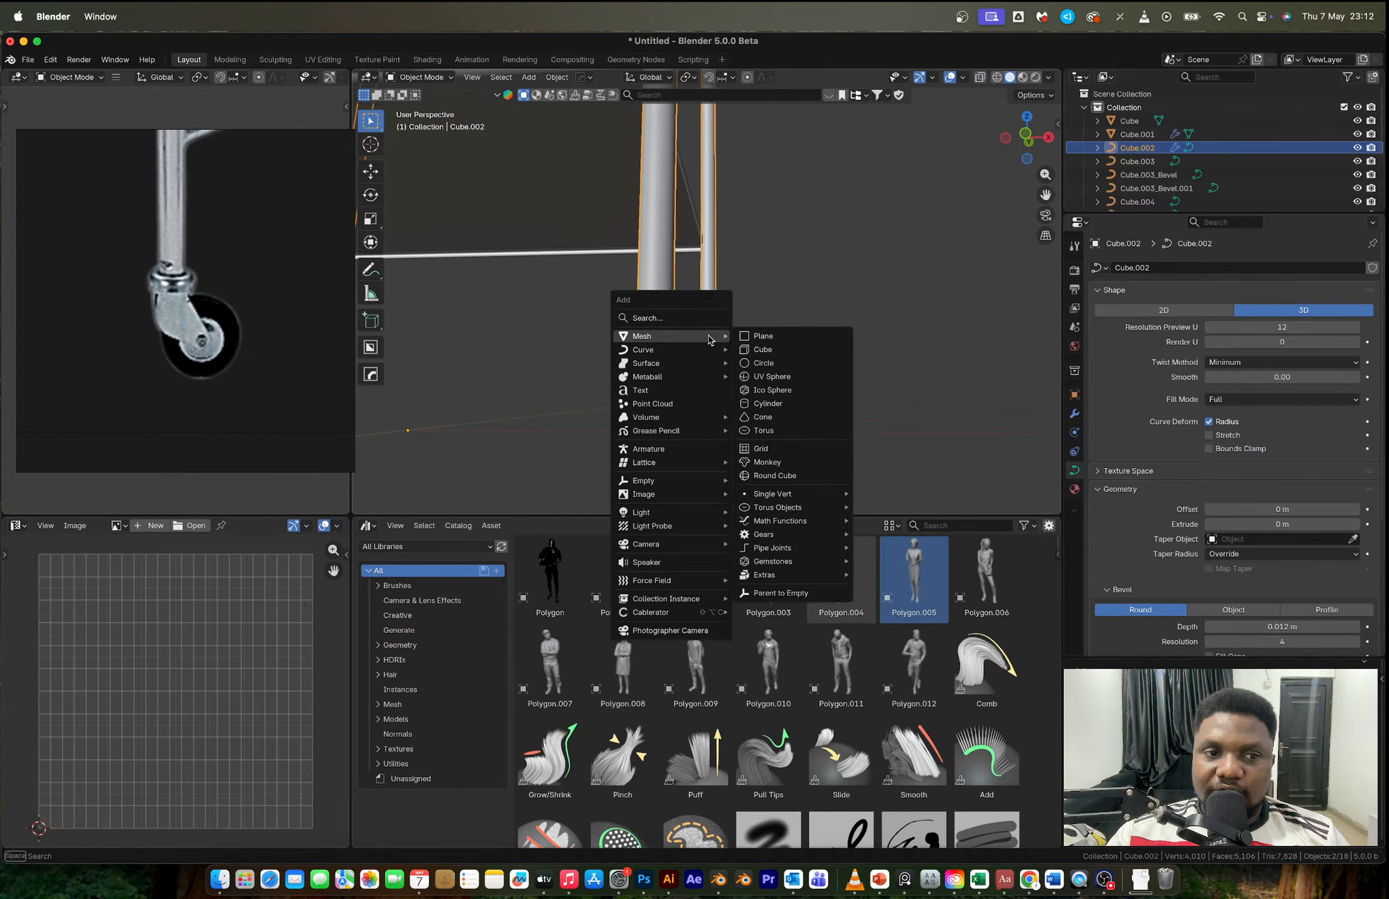
pyautogui.click(768, 404)
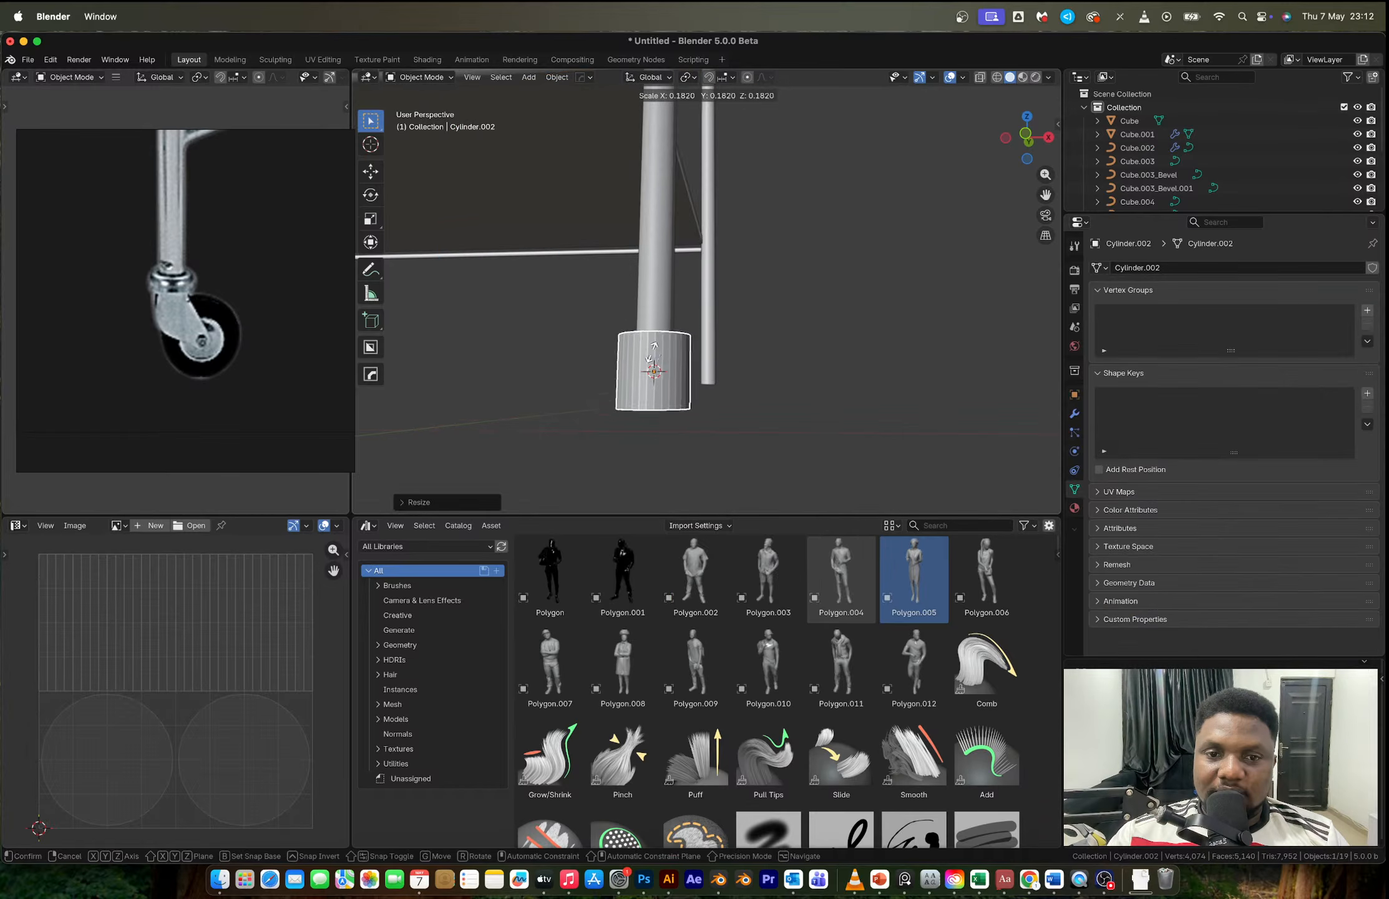
# Step: Shrink the cylinder to slightly wider than the leg and flatten it to about 0.27 along Z as a caster collar
pyautogui.press('s')
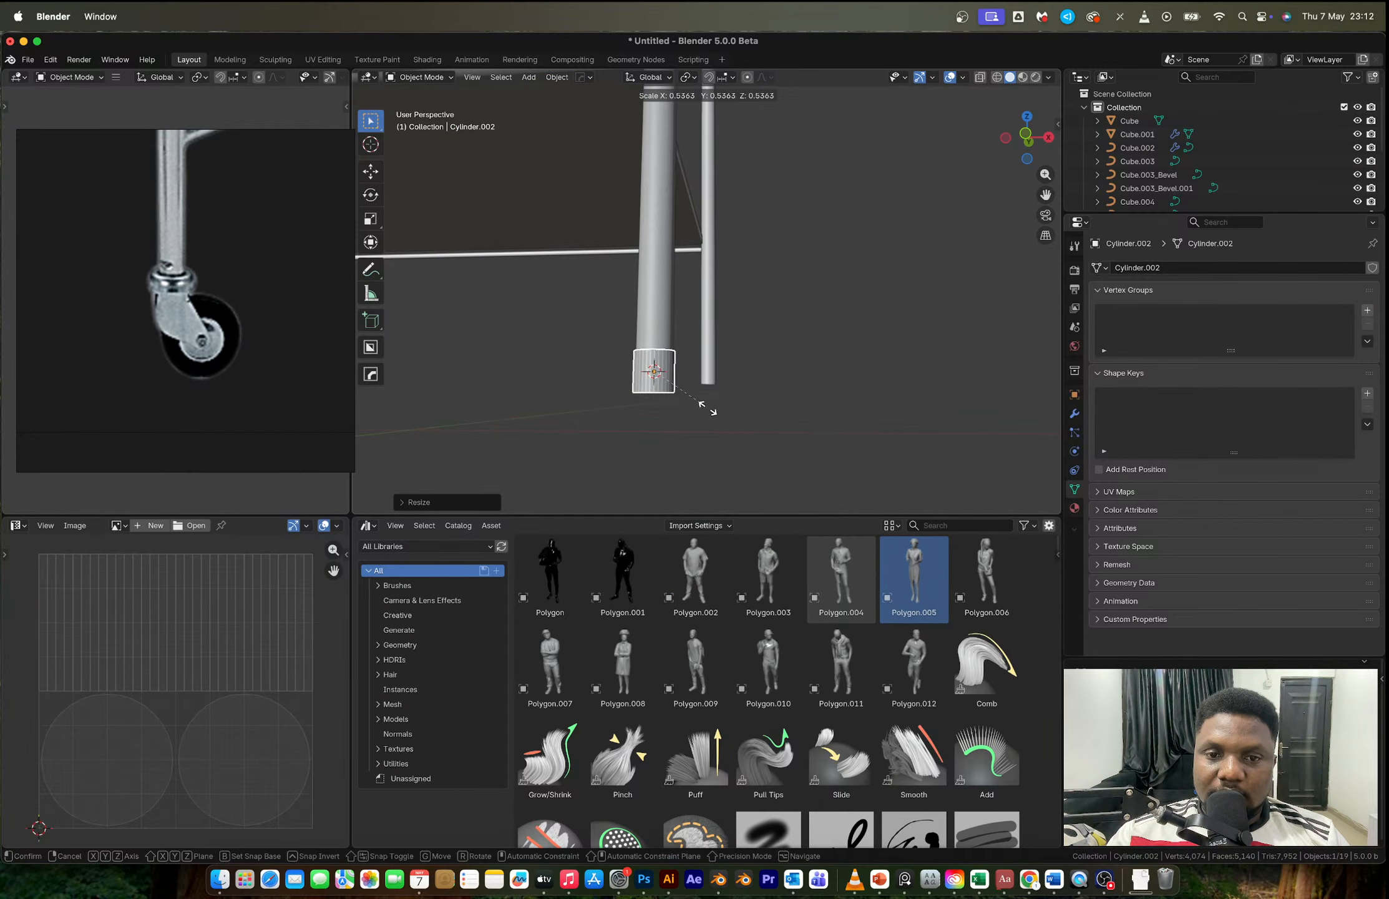
pyautogui.press('z')
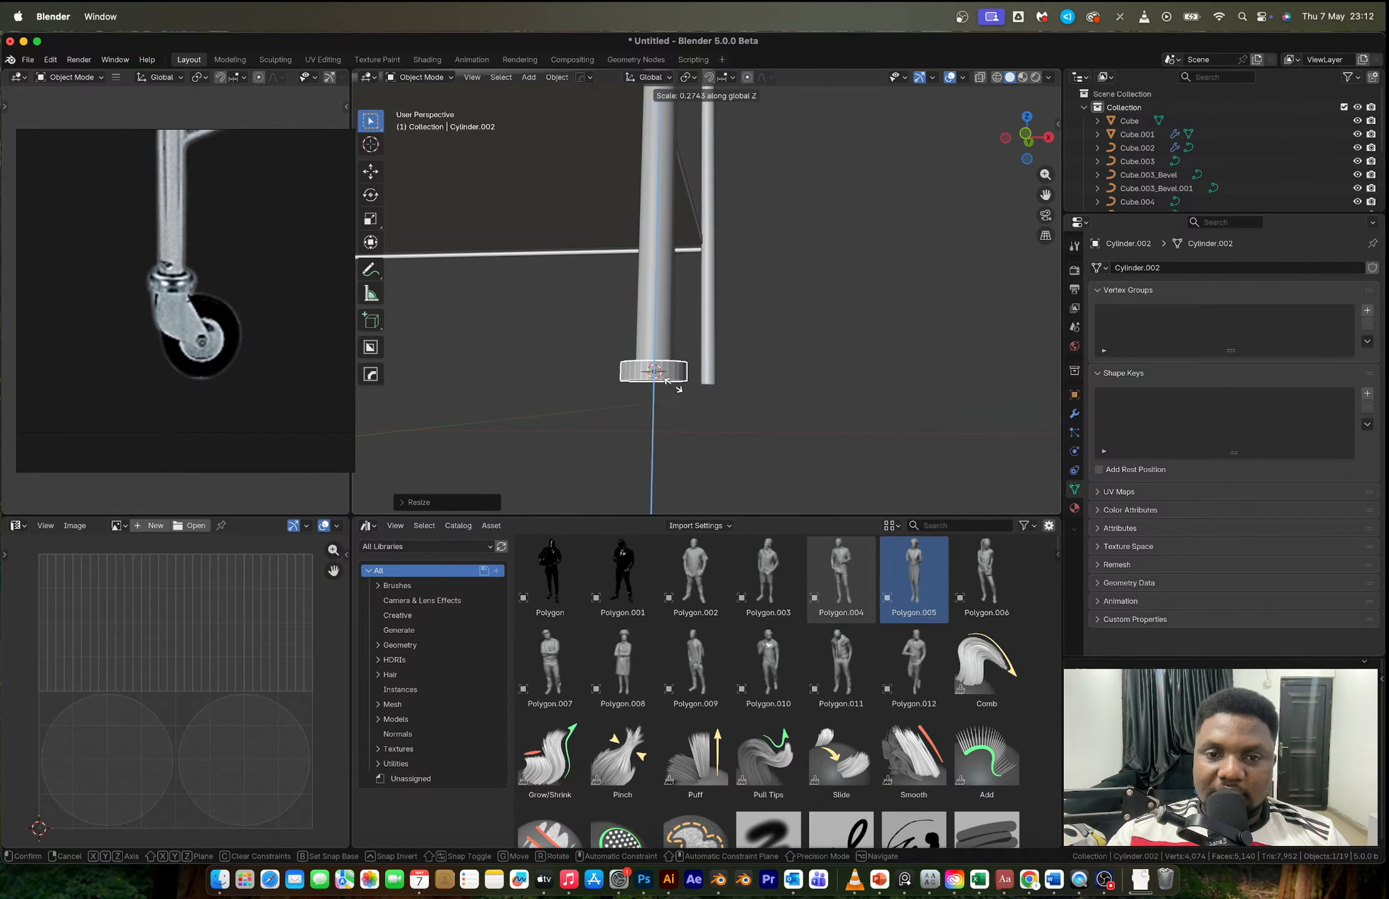
pyautogui.click(678, 387)
pyautogui.press('g')
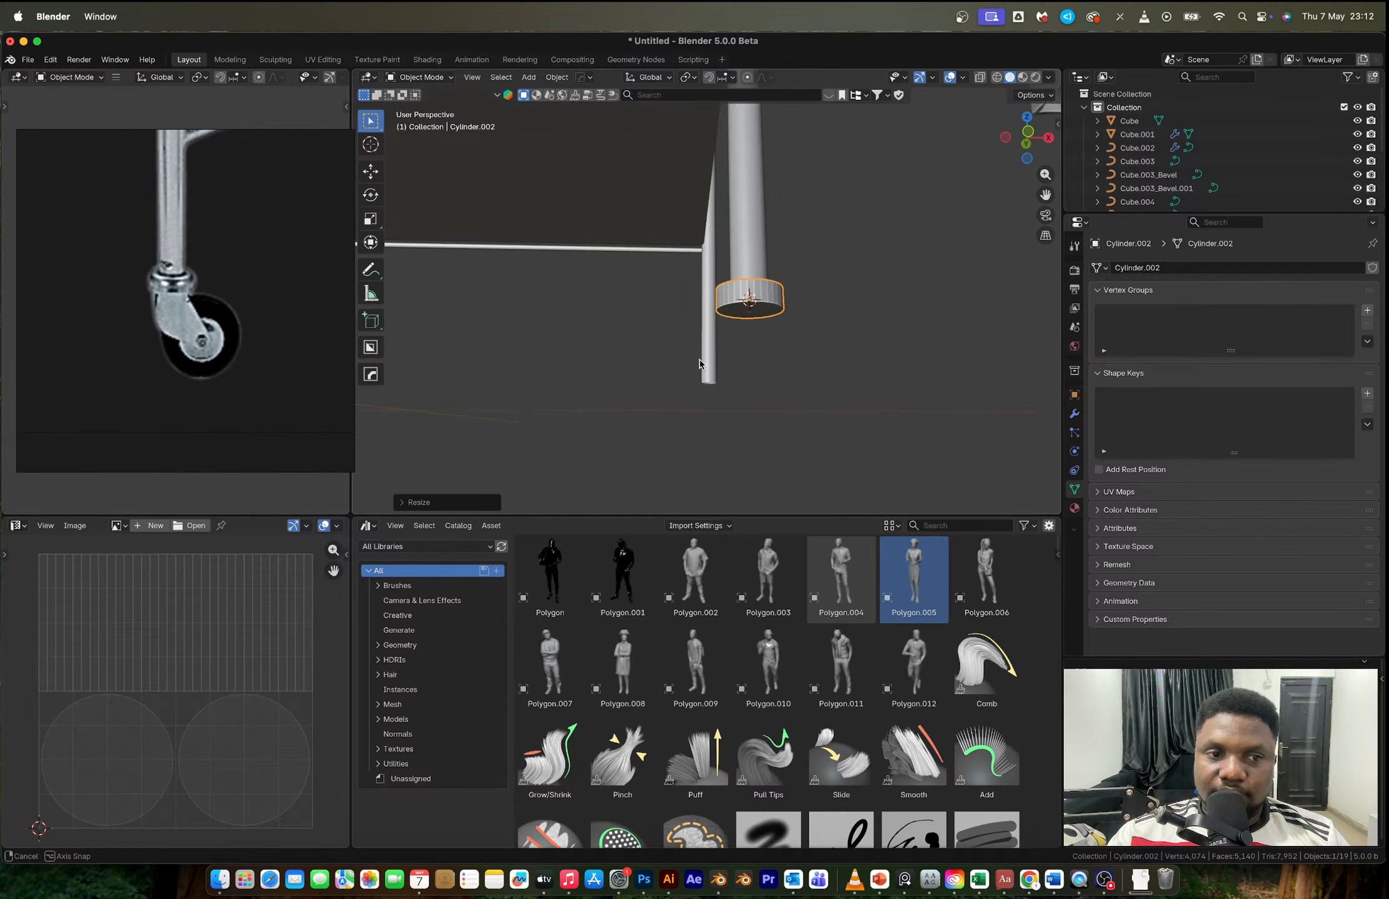
pyautogui.scroll(3, 699, 364)
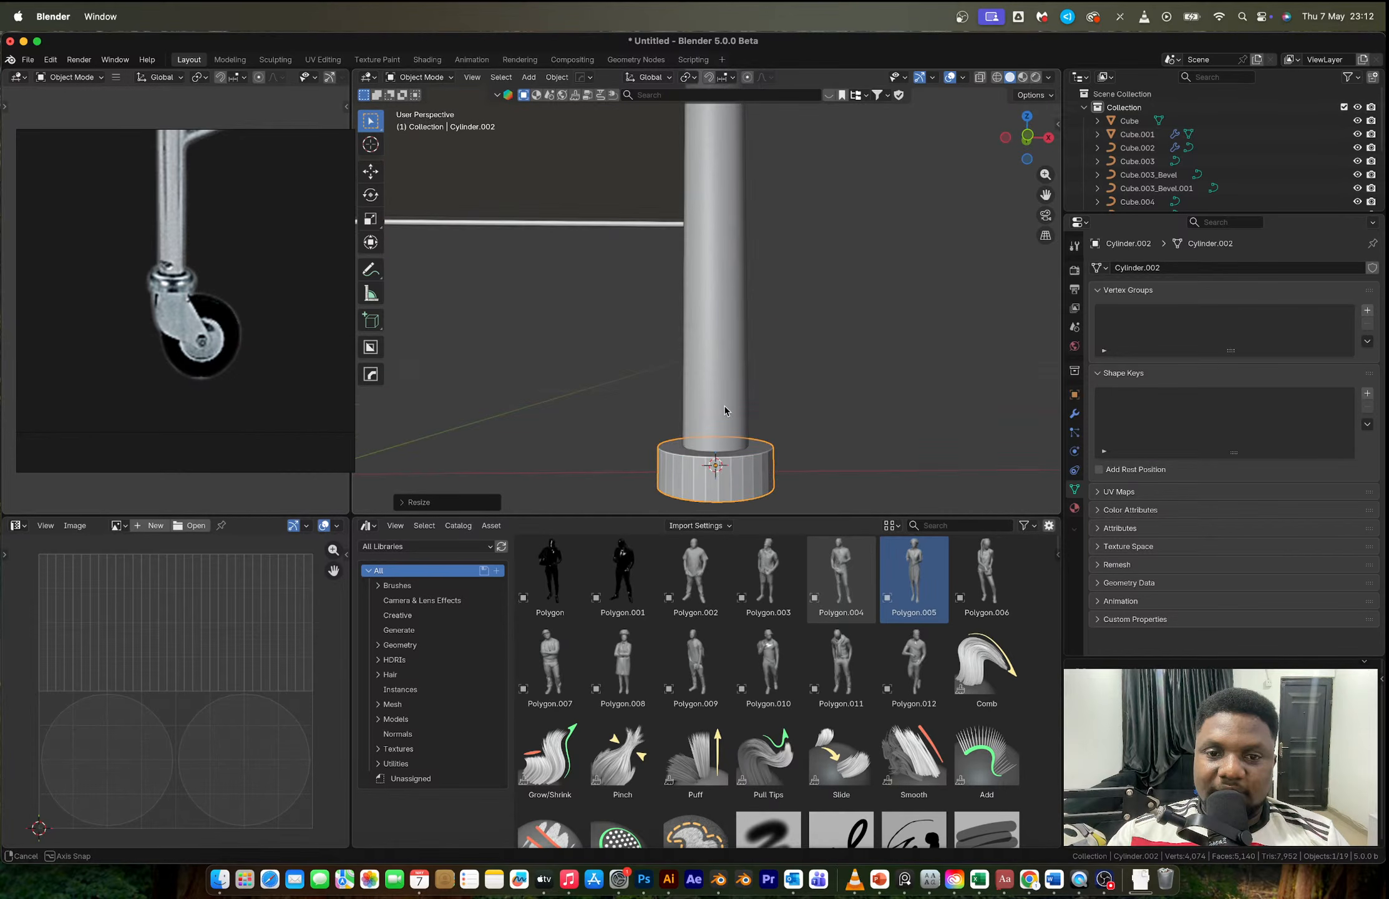
pyautogui.press('s')
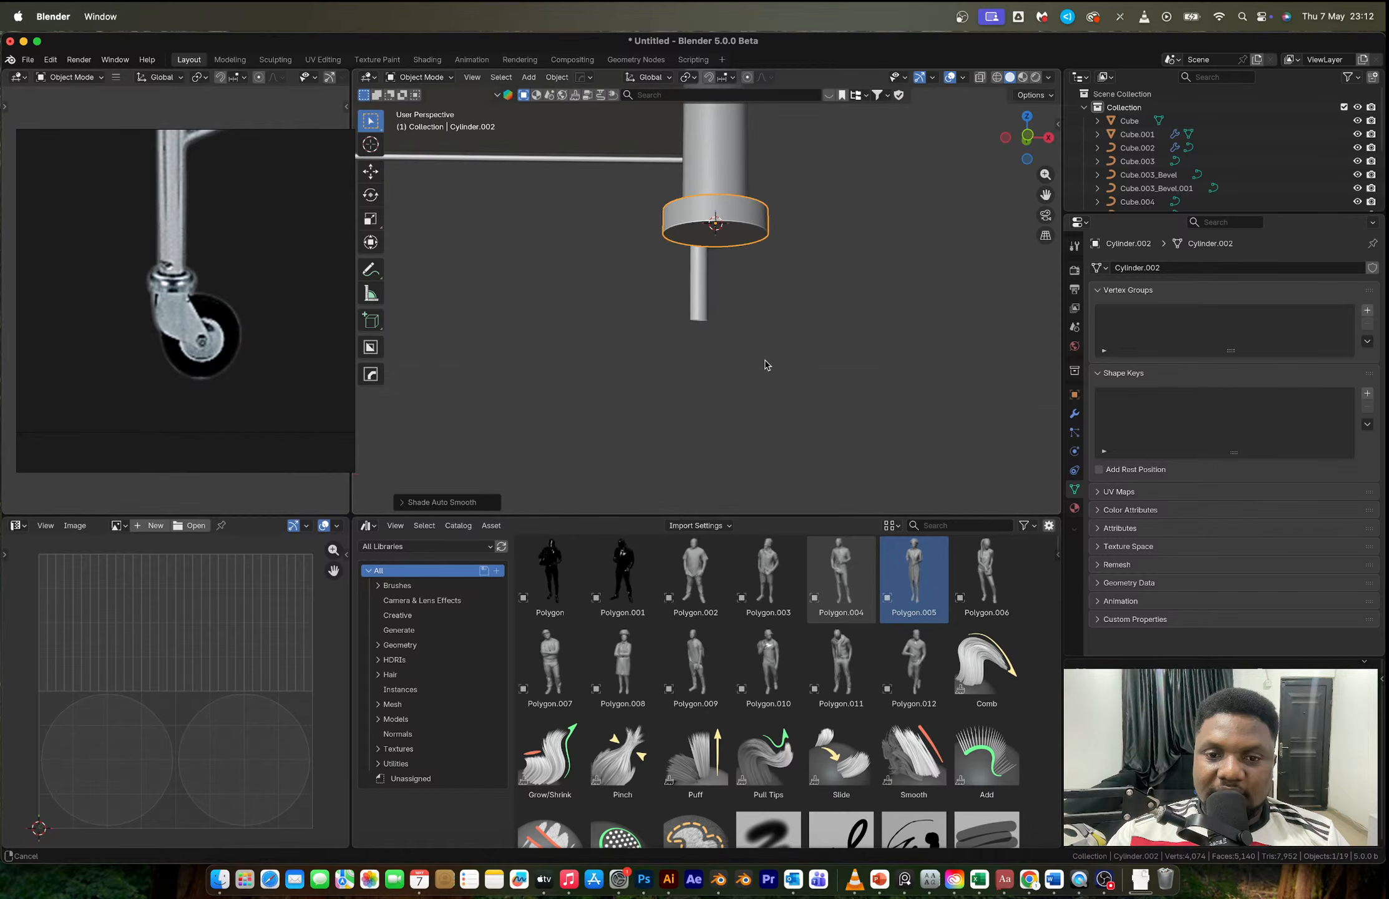
# Step: Inset the collar's top face by about 0.27 m and extrude it upward about 0.004 m as a step around the leg
pyautogui.click(472, 77)
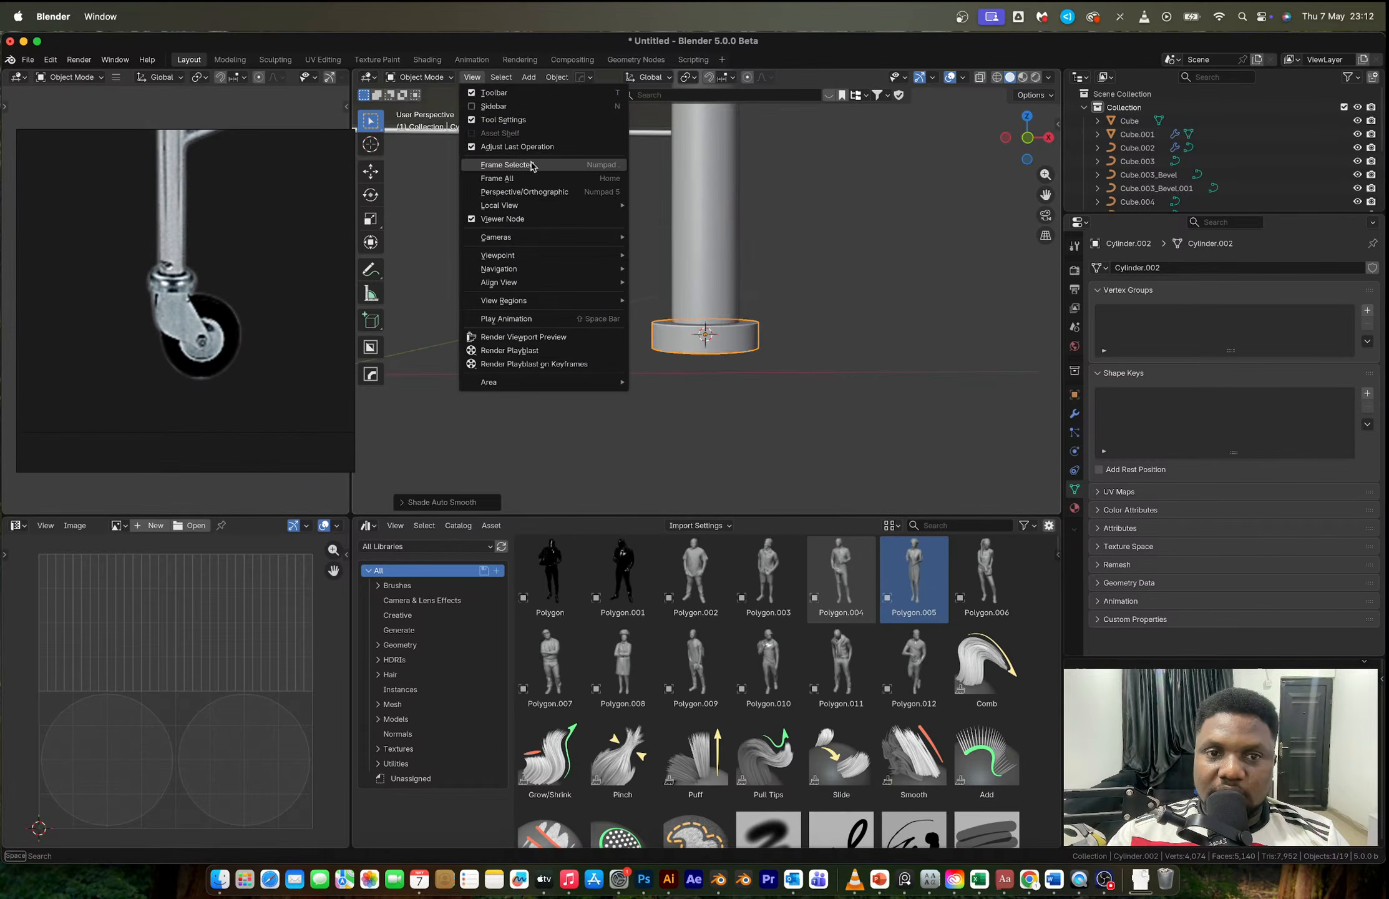
pyautogui.click(531, 165)
pyautogui.press('Tab')
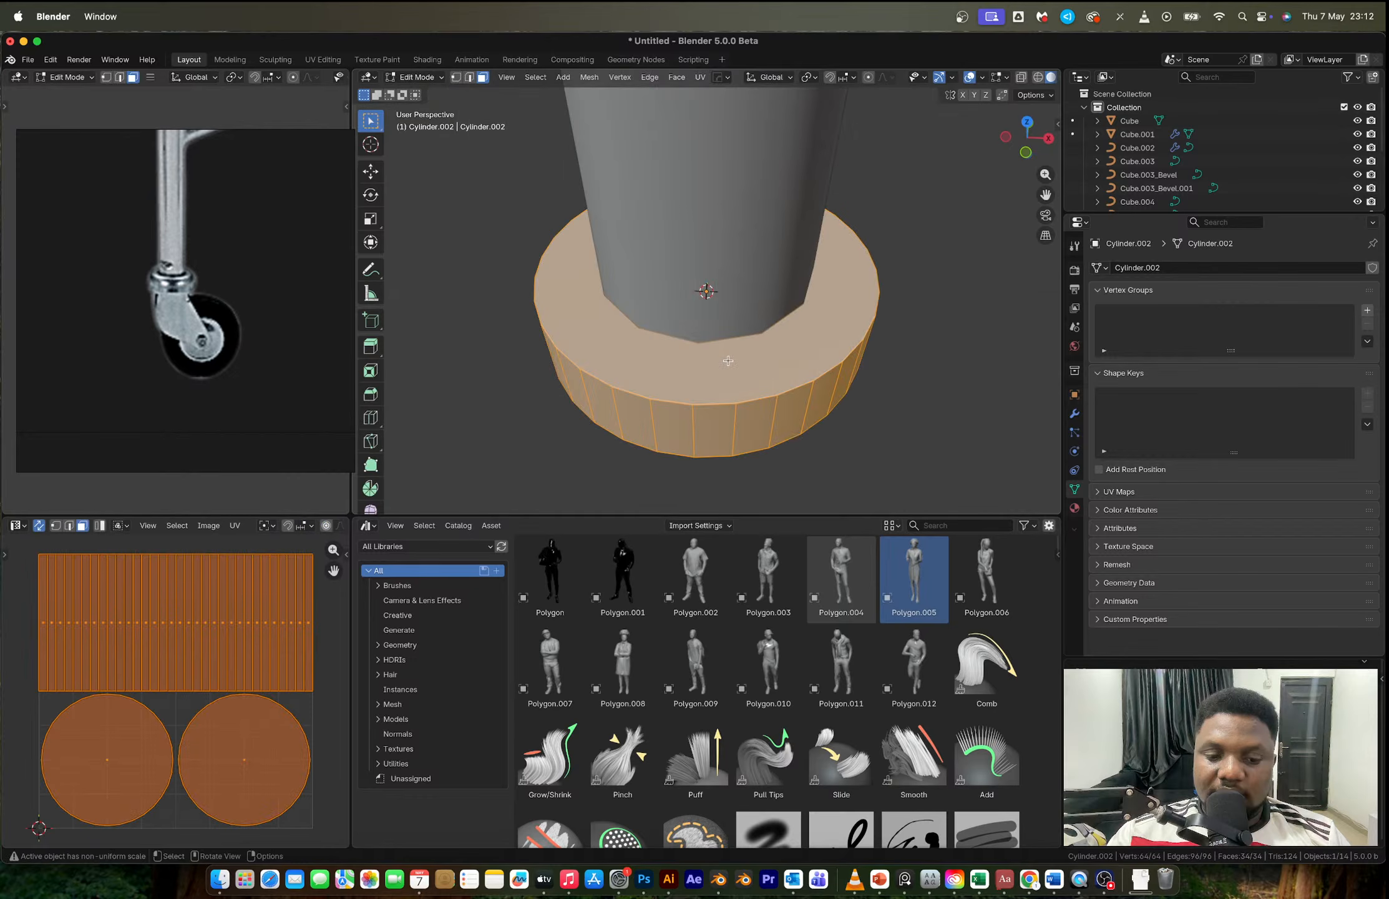
pyautogui.click(728, 360)
pyautogui.press('i')
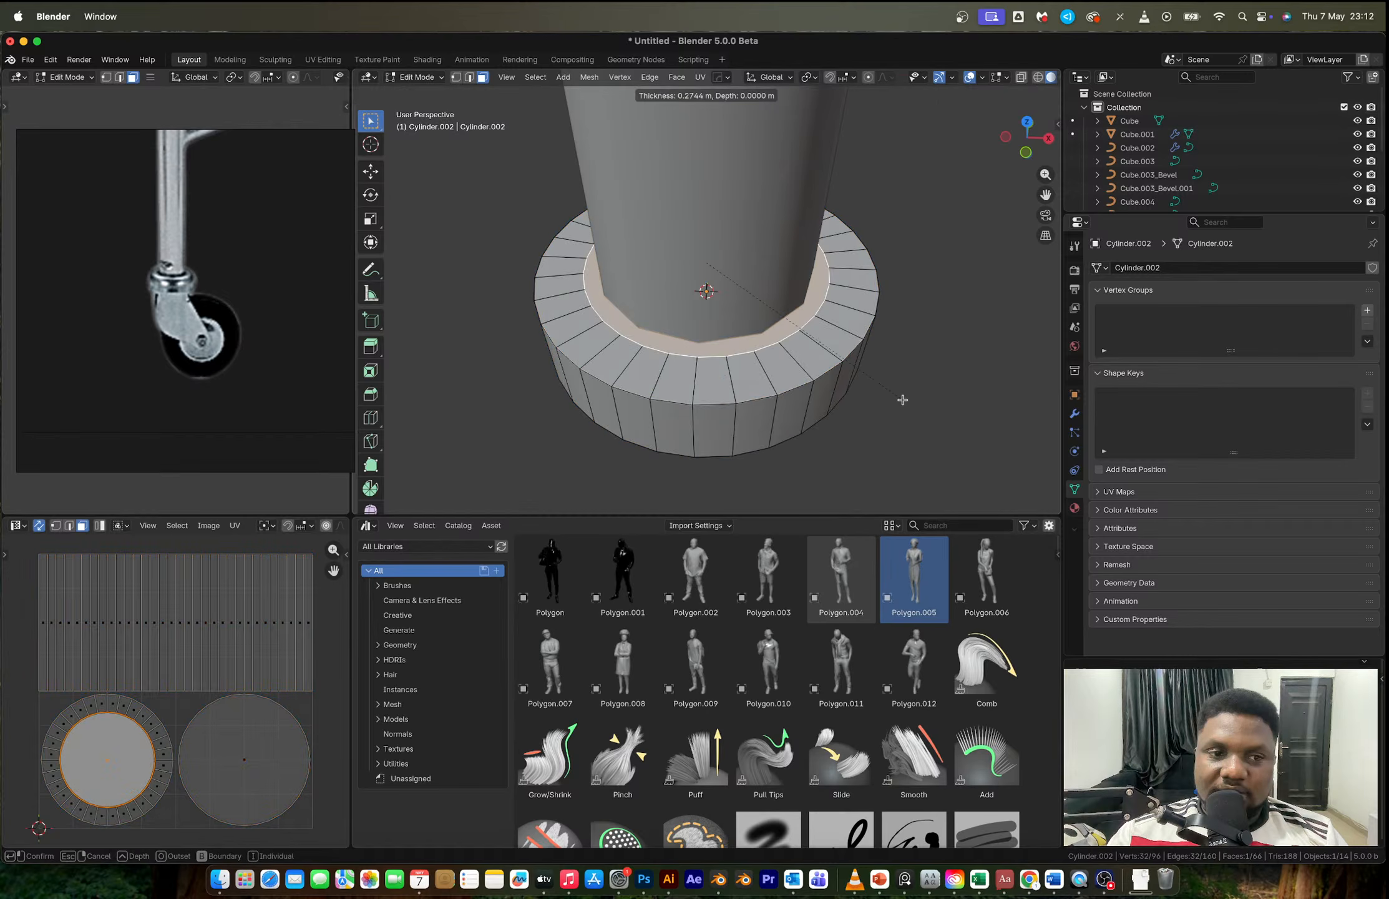
pyautogui.click(903, 399)
pyautogui.press('e')
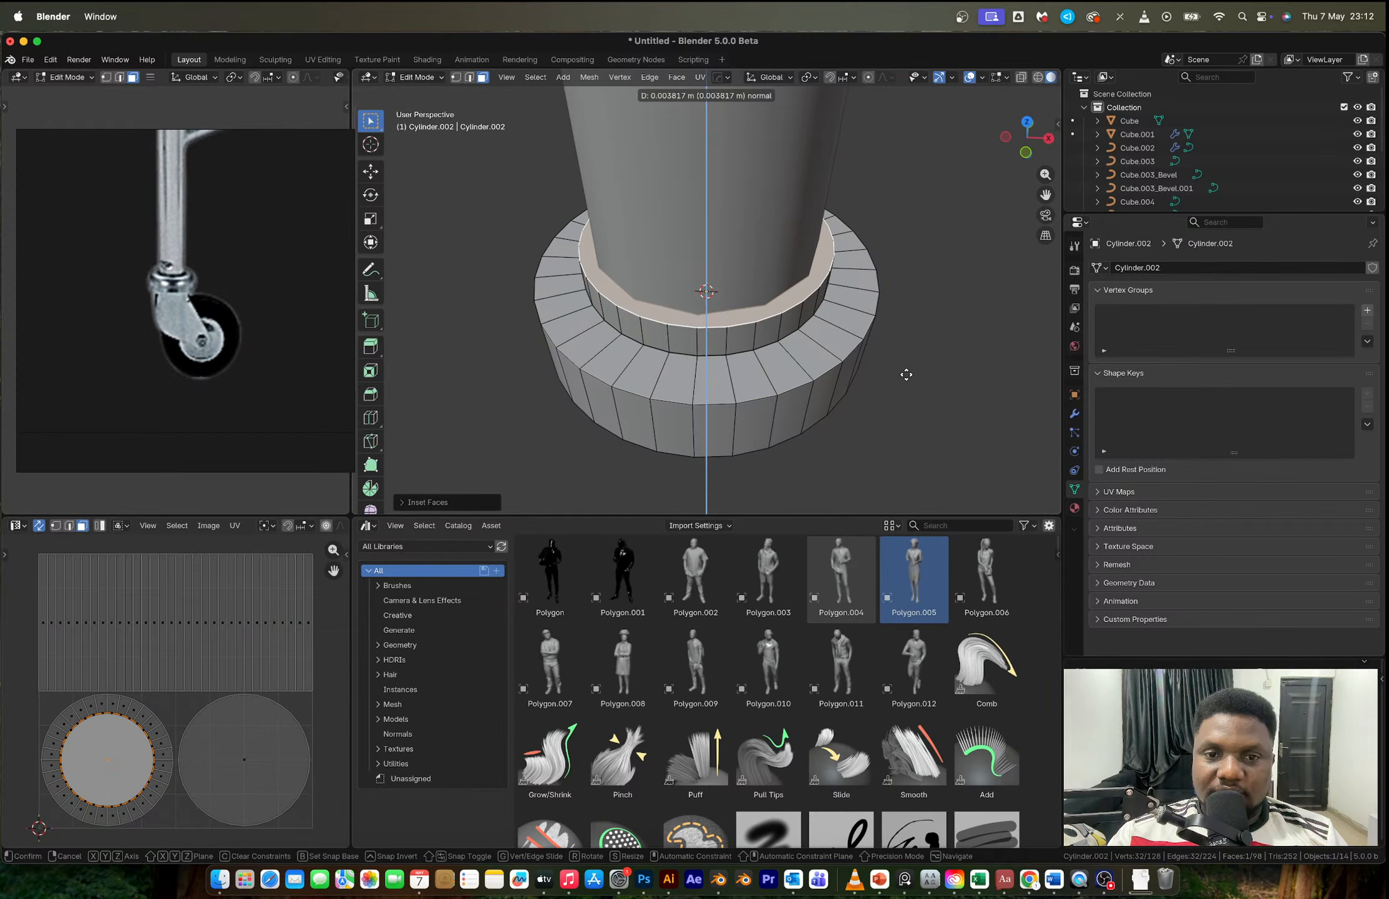
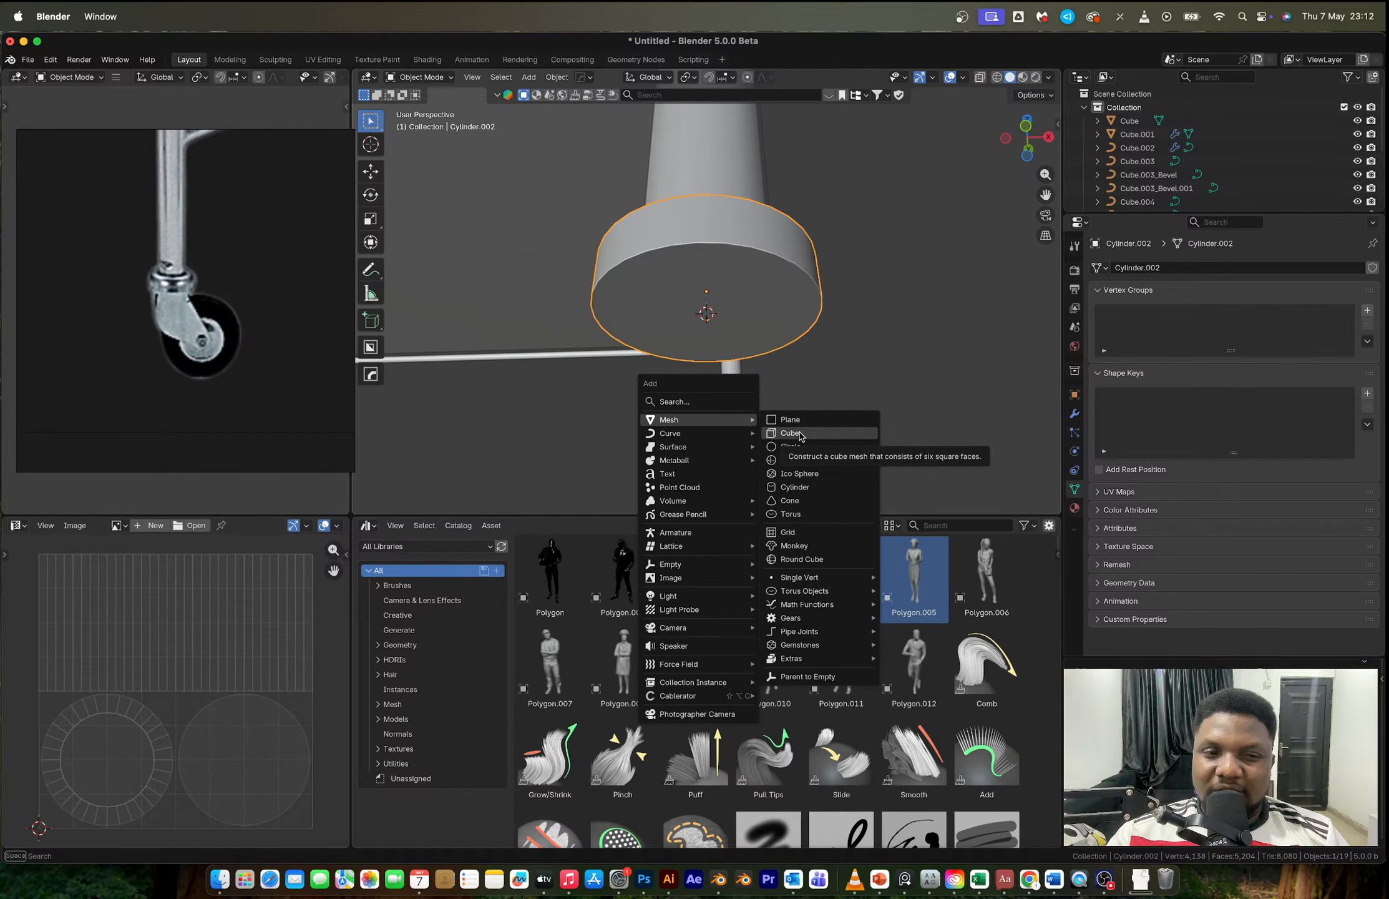
# Step: Add a cube under the collar and scale it down to fit within the collar's width
pyautogui.click(790, 433)
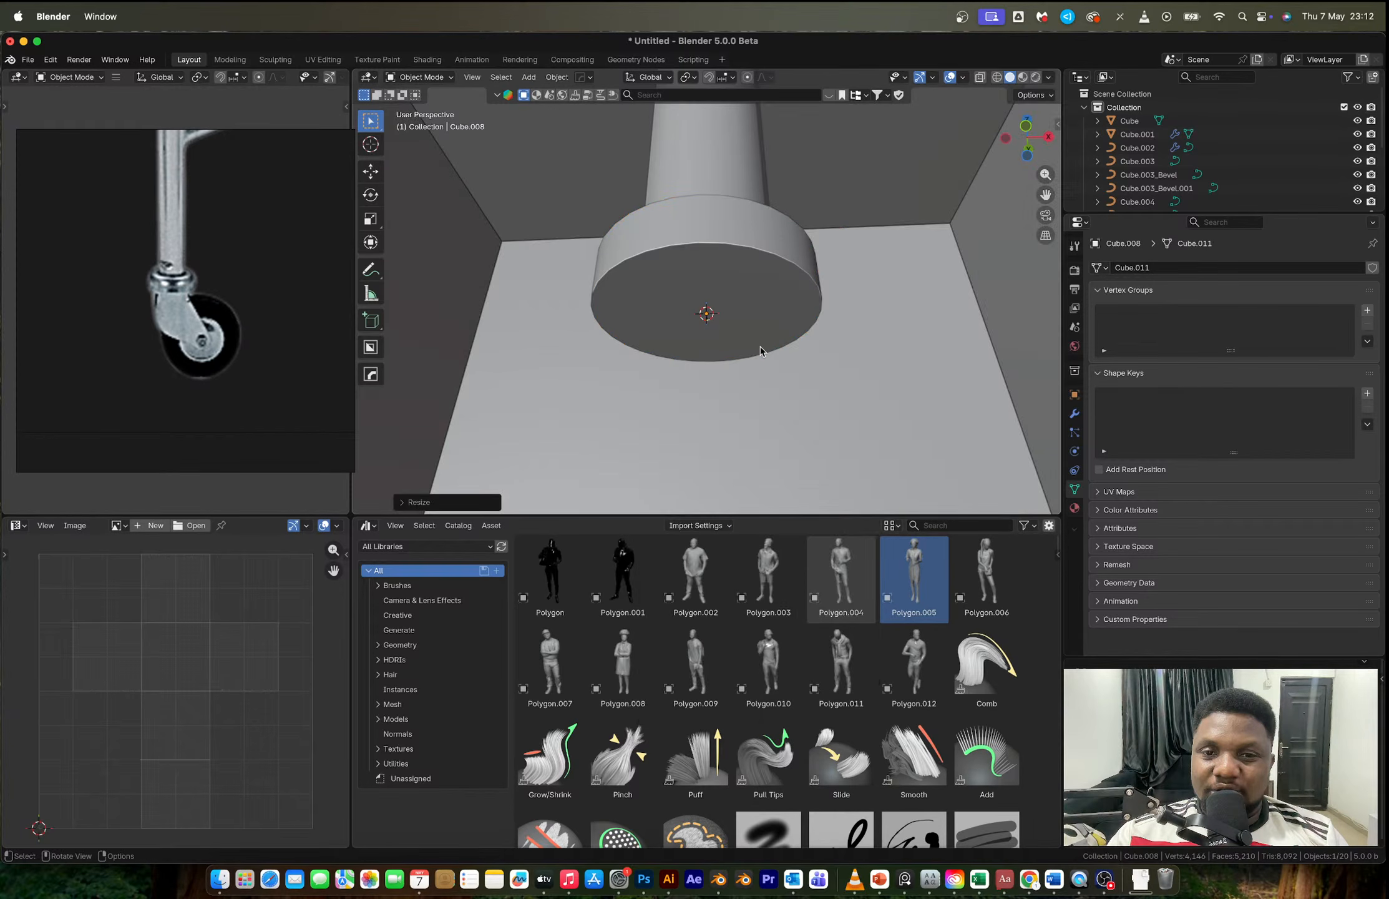
pyautogui.press('s')
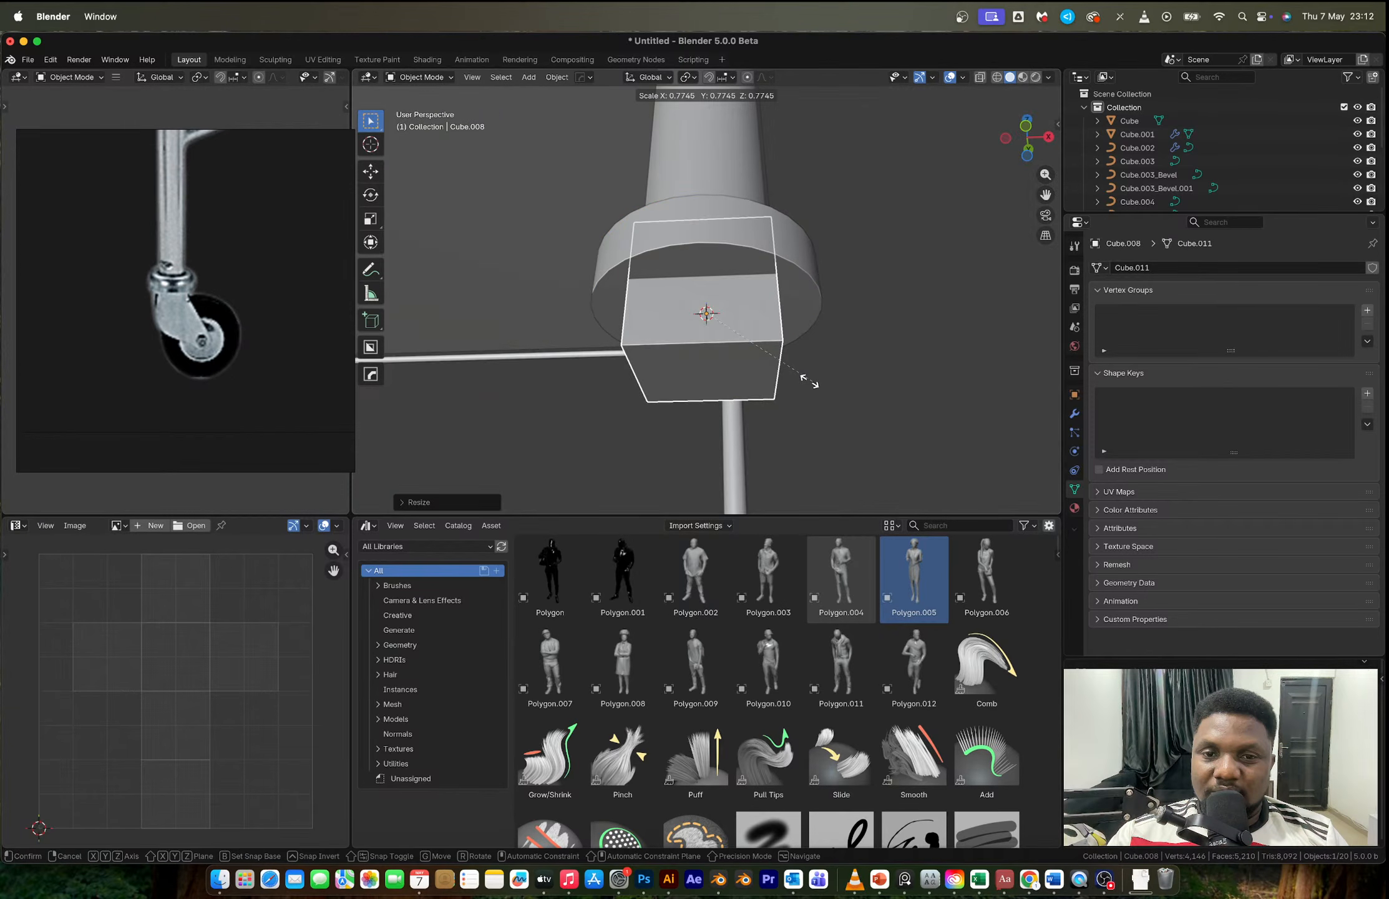
pyautogui.click(807, 379)
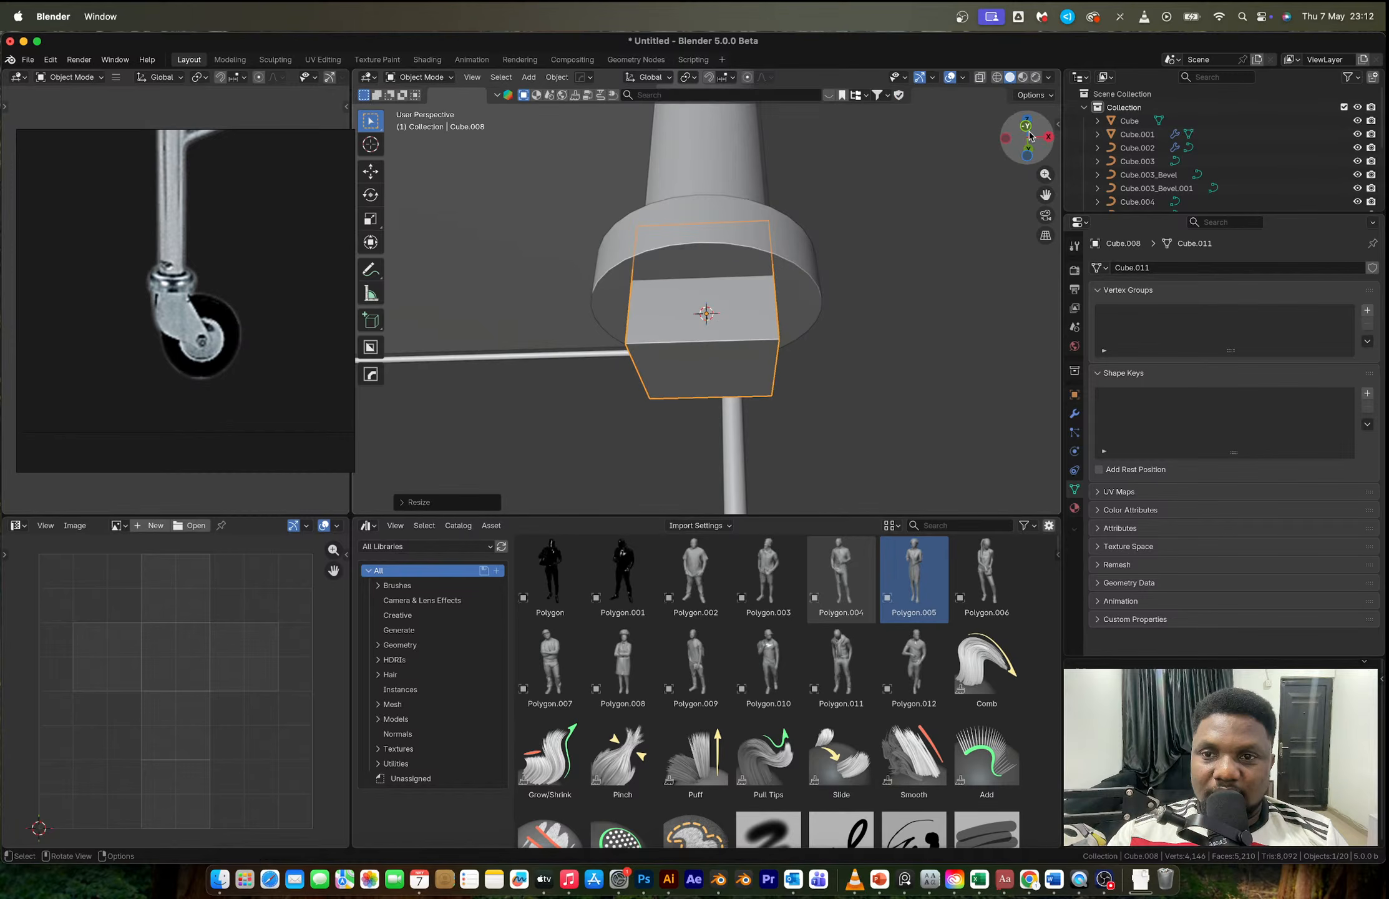
pyautogui.click(1029, 134)
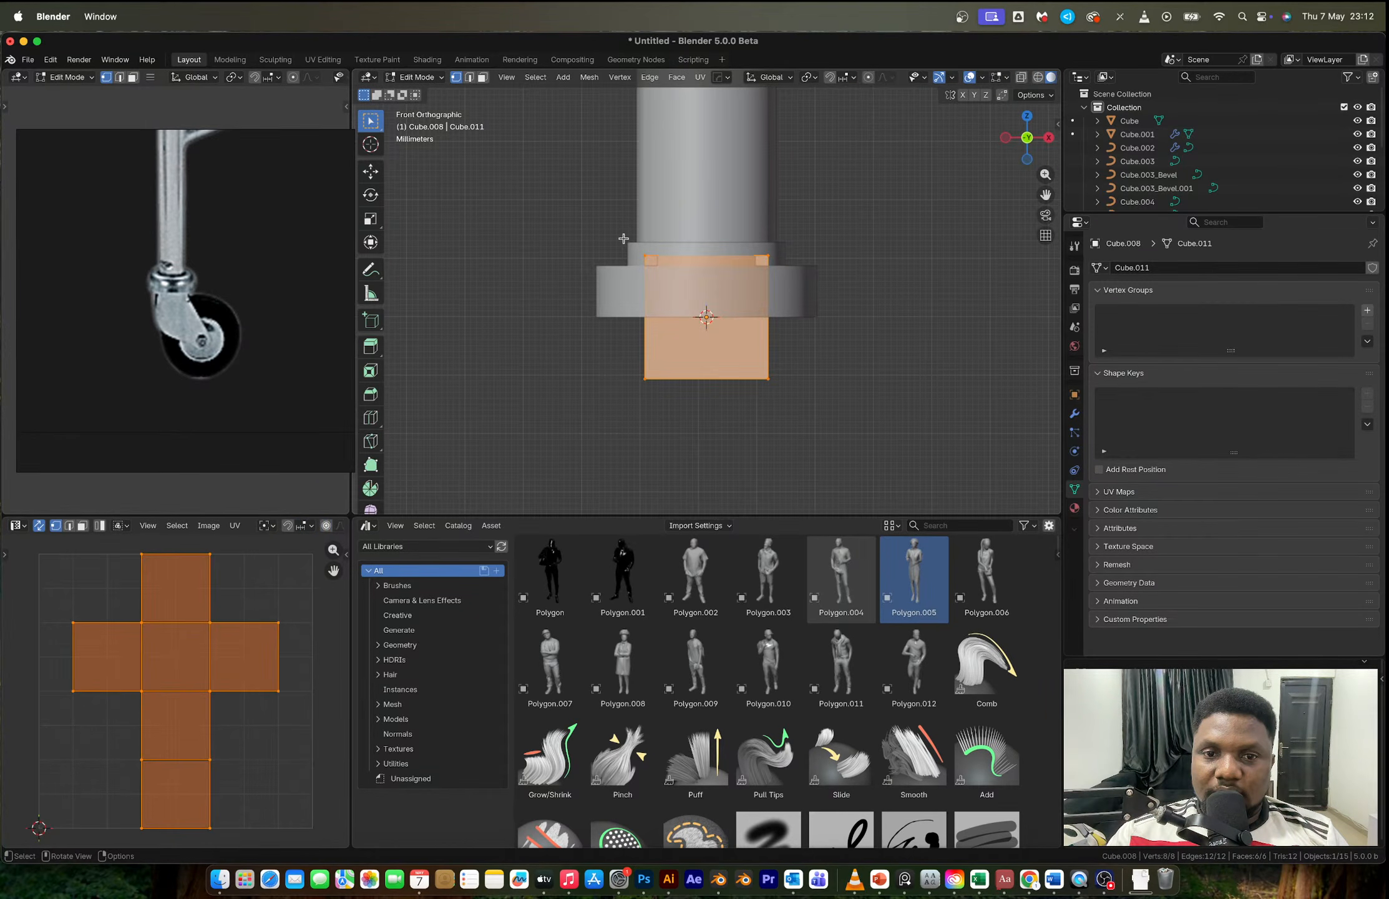
# Step: Lower the cube's top face about 0.005 m along Z and shift its -X side slightly outward along X
pyautogui.hotkey('alt', 'z')
pyautogui.moveTo(623, 238); pyautogui.dragTo(810, 286)
pyautogui.press('g')
pyautogui.press('z')
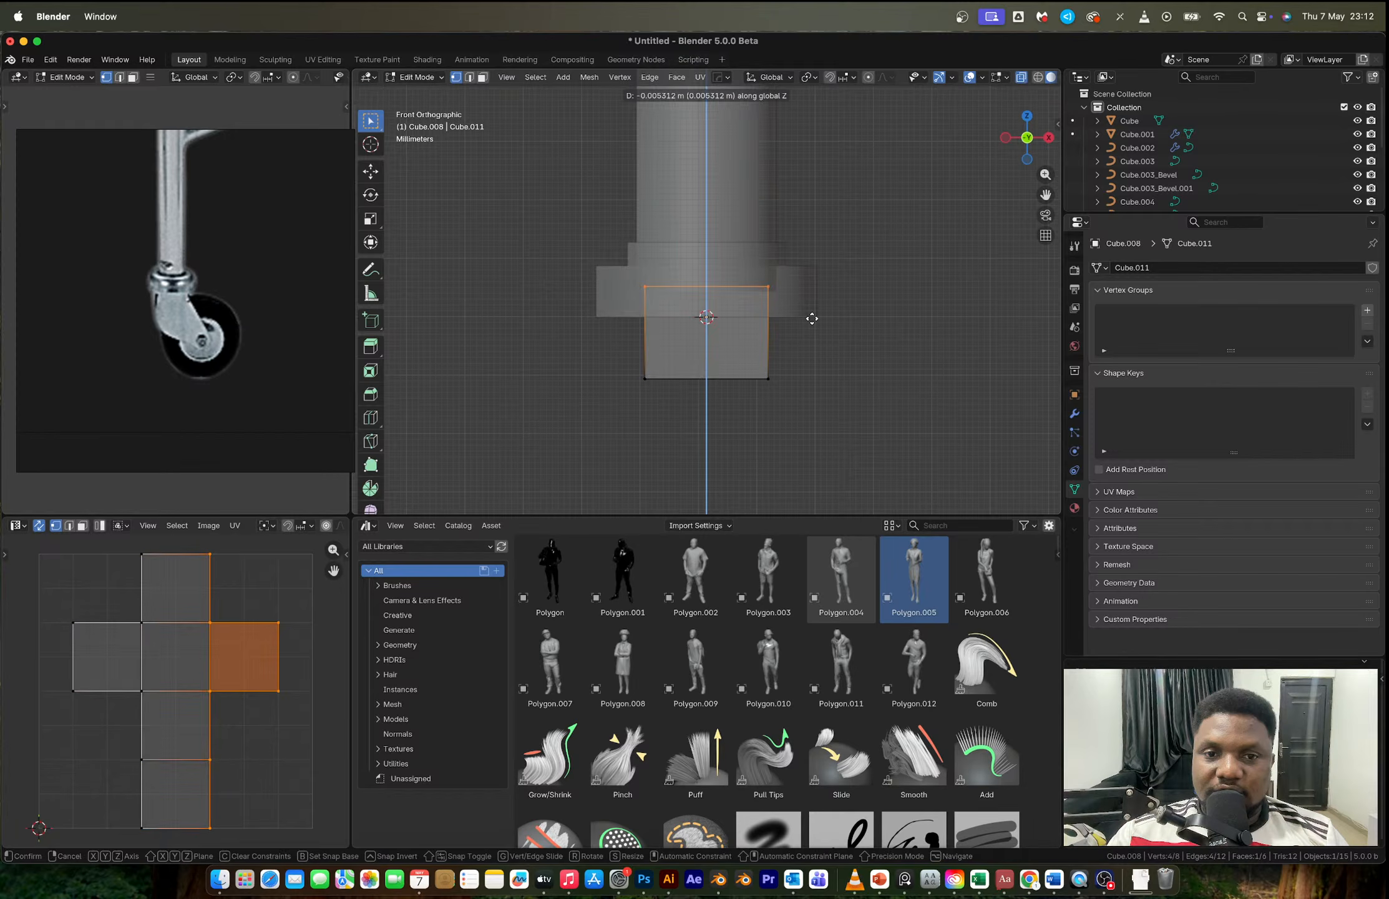
pyautogui.press('x')
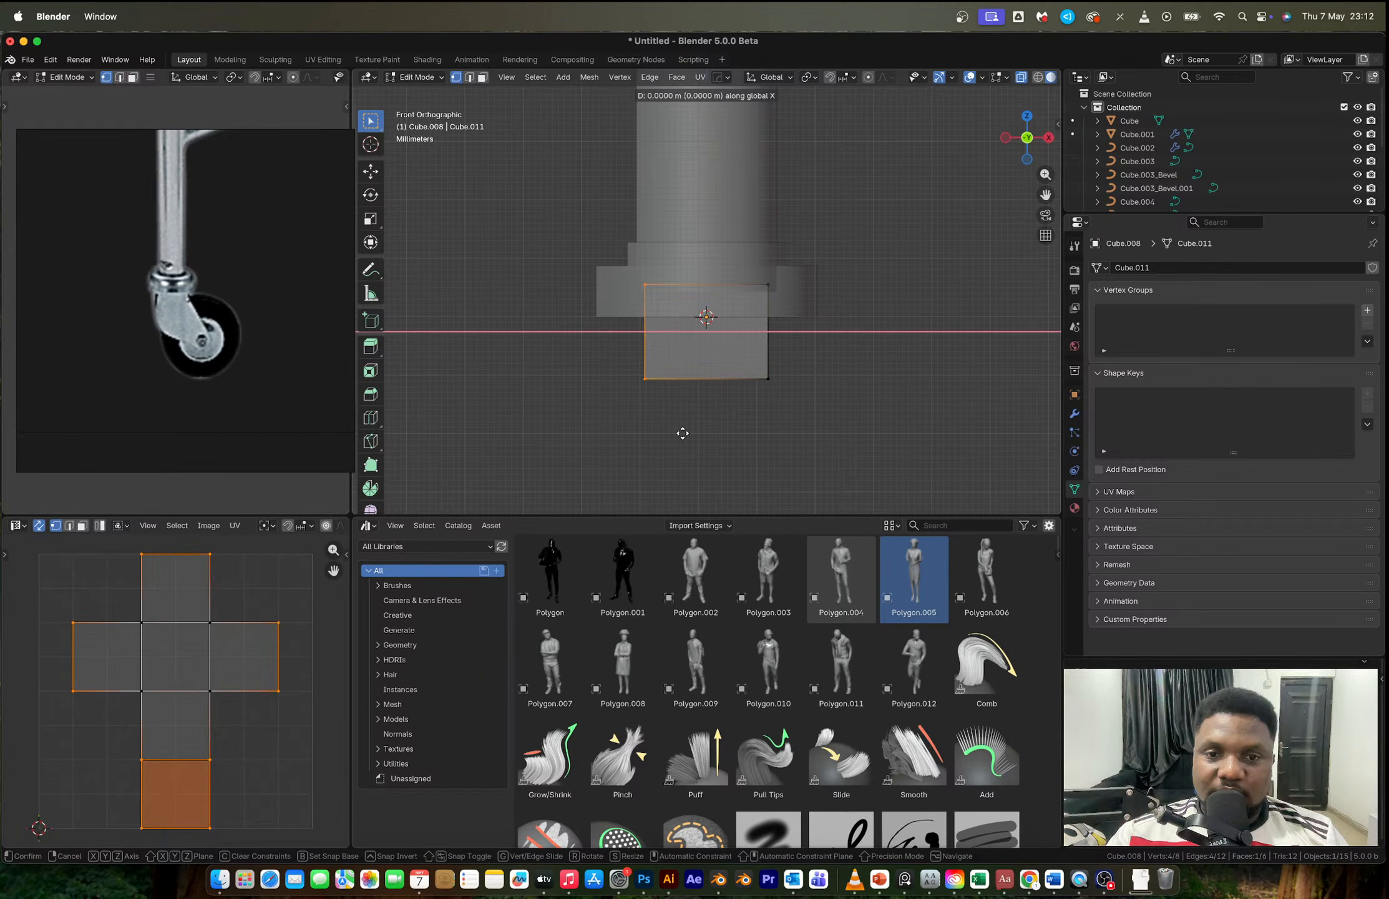
pyautogui.click(587, 349)
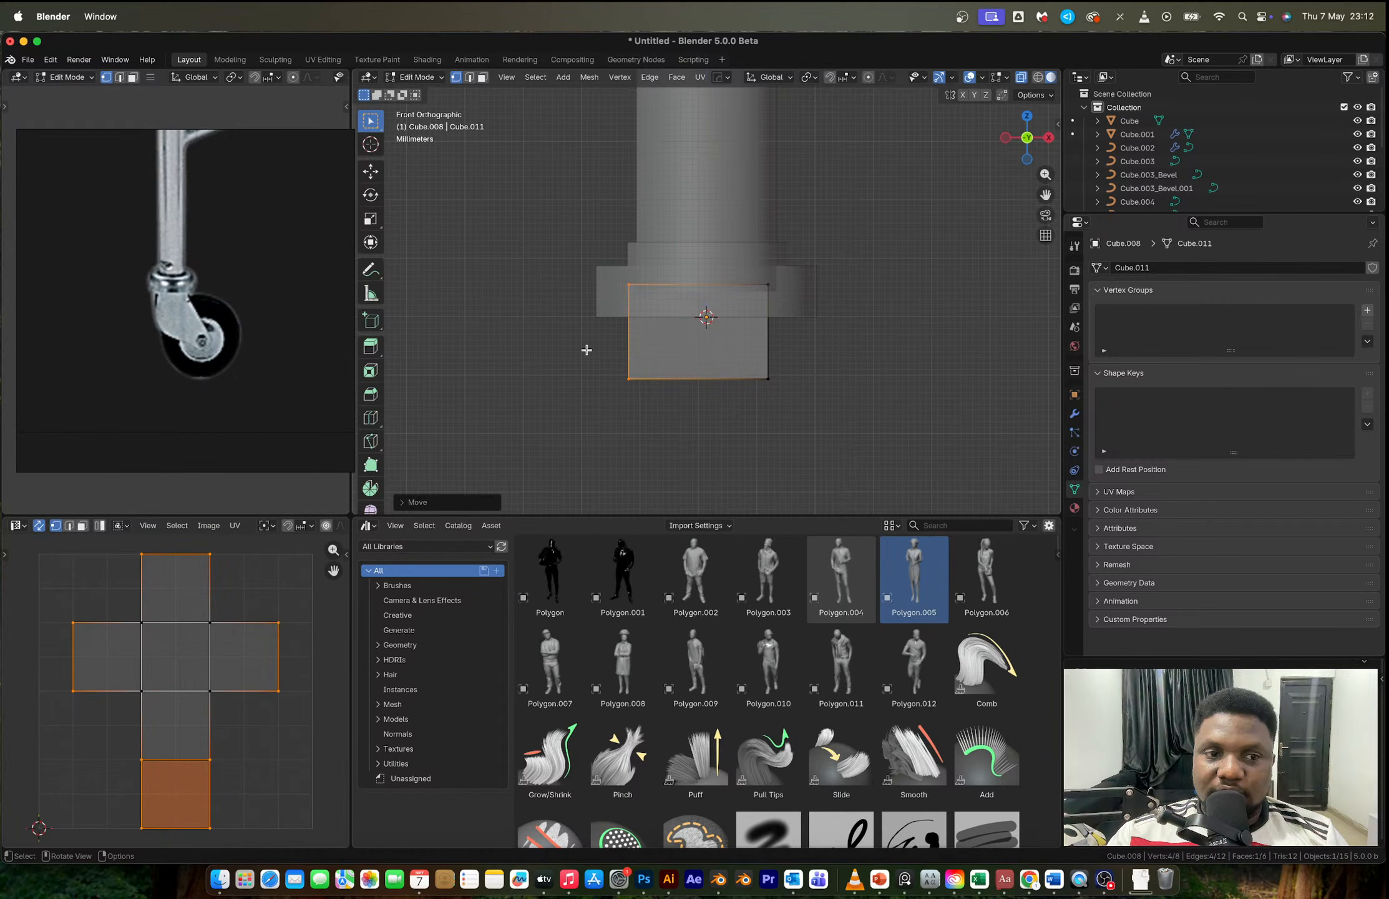
# Step: Lower the bottom of the cube under the collar by about 0.0037 m along Z
pyautogui.keyDown('shift'); pyautogui.moveTo(586, 350); pyautogui.dragTo(536, 265, button='middle'); pyautogui.keyUp('shift')
pyautogui.moveTo(536, 265); pyautogui.dragTo(747, 347)
pyautogui.press('g')
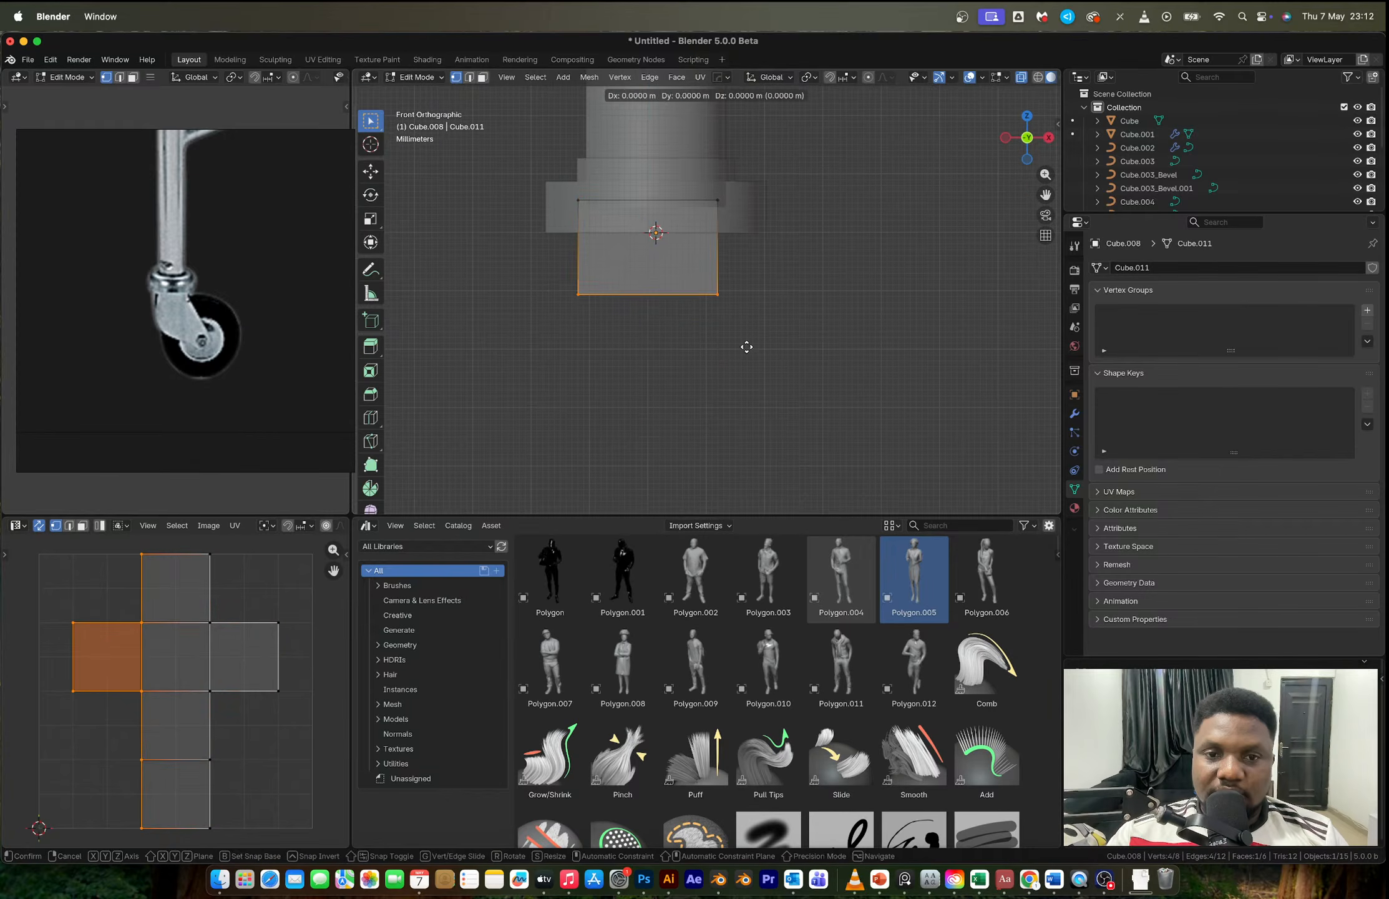
pyautogui.press('z')
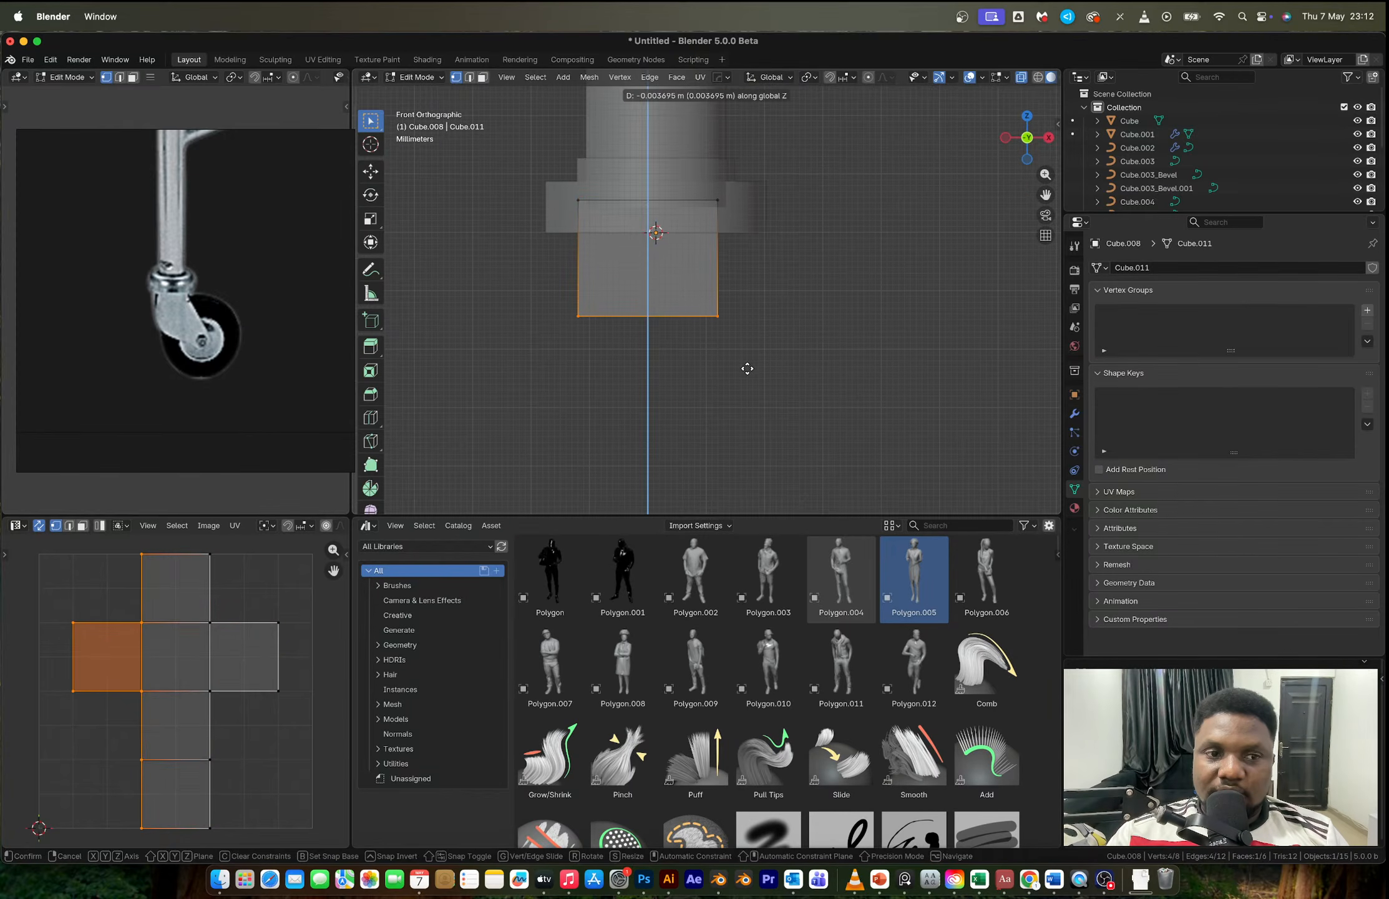
pyautogui.click(747, 369)
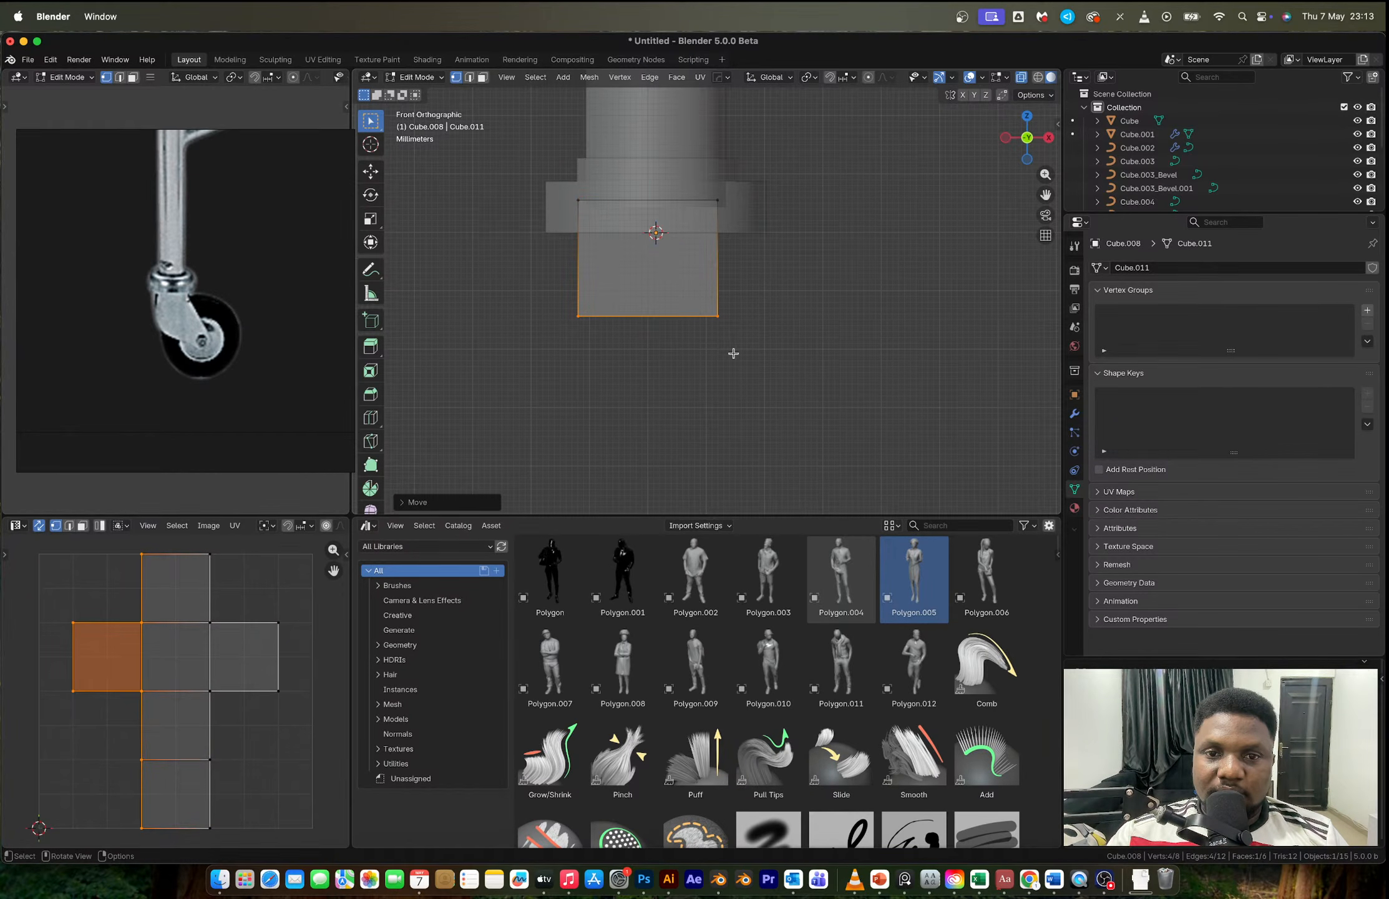
# Step: Add a centred horizontal loop cut to the cube and extrude its lower +X side face outward
pyautogui.hotkey('ctrl', 'r')
pyautogui.doubleClick(732, 302)
pyautogui.moveTo(698, 298); pyautogui.dragTo(752, 365)
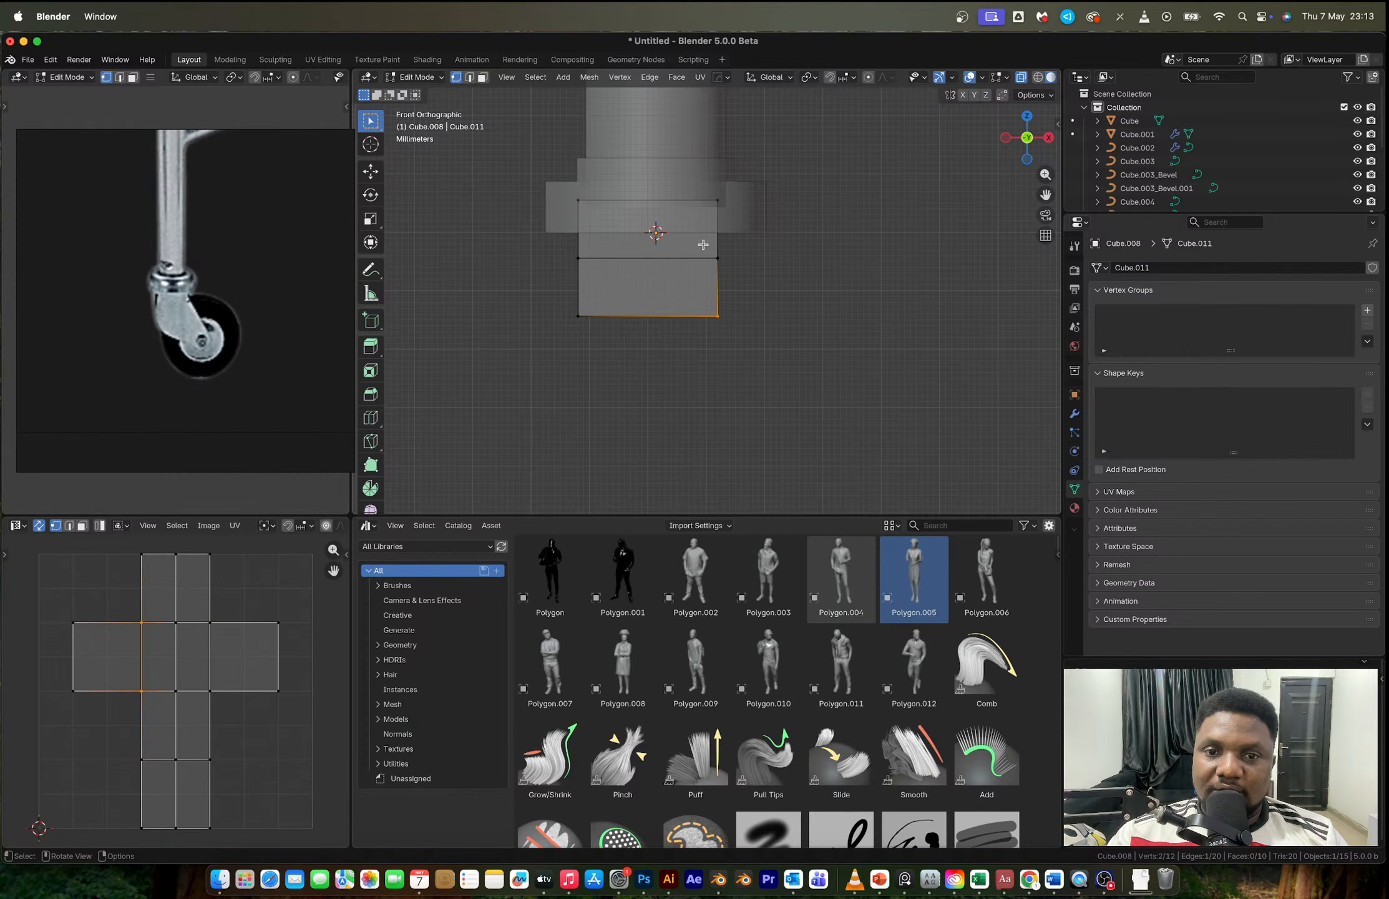
pyautogui.press('e')
pyautogui.click(878, 356)
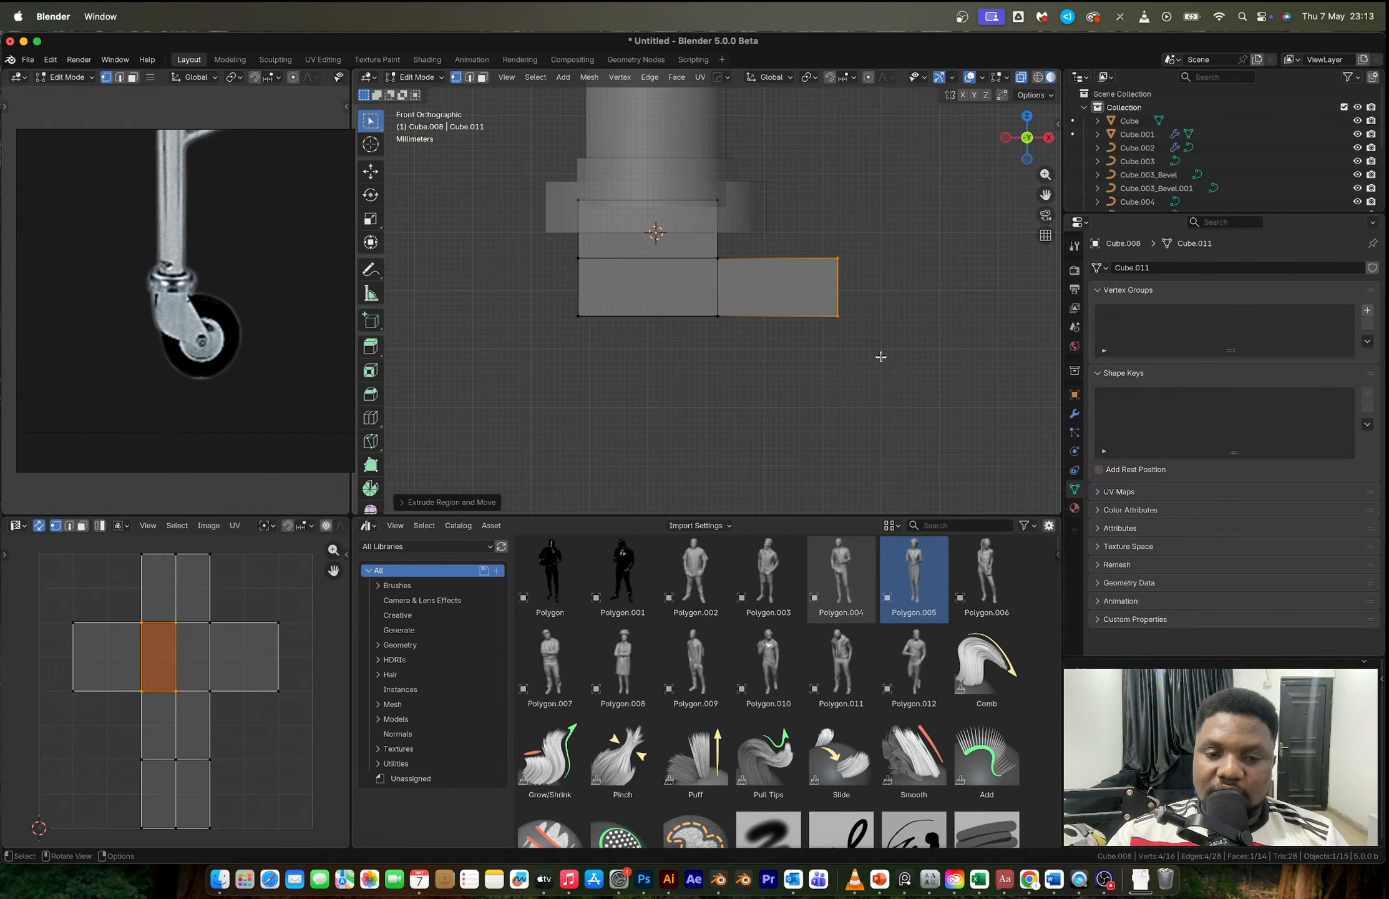
# Step: Lower the extrusion's bottom vertices about 0.017 m and its outer top edge about 0.016 m along Z to form the slanted bracket
pyautogui.moveTo(677, 298); pyautogui.dragTo(890, 378)
pyautogui.press('g')
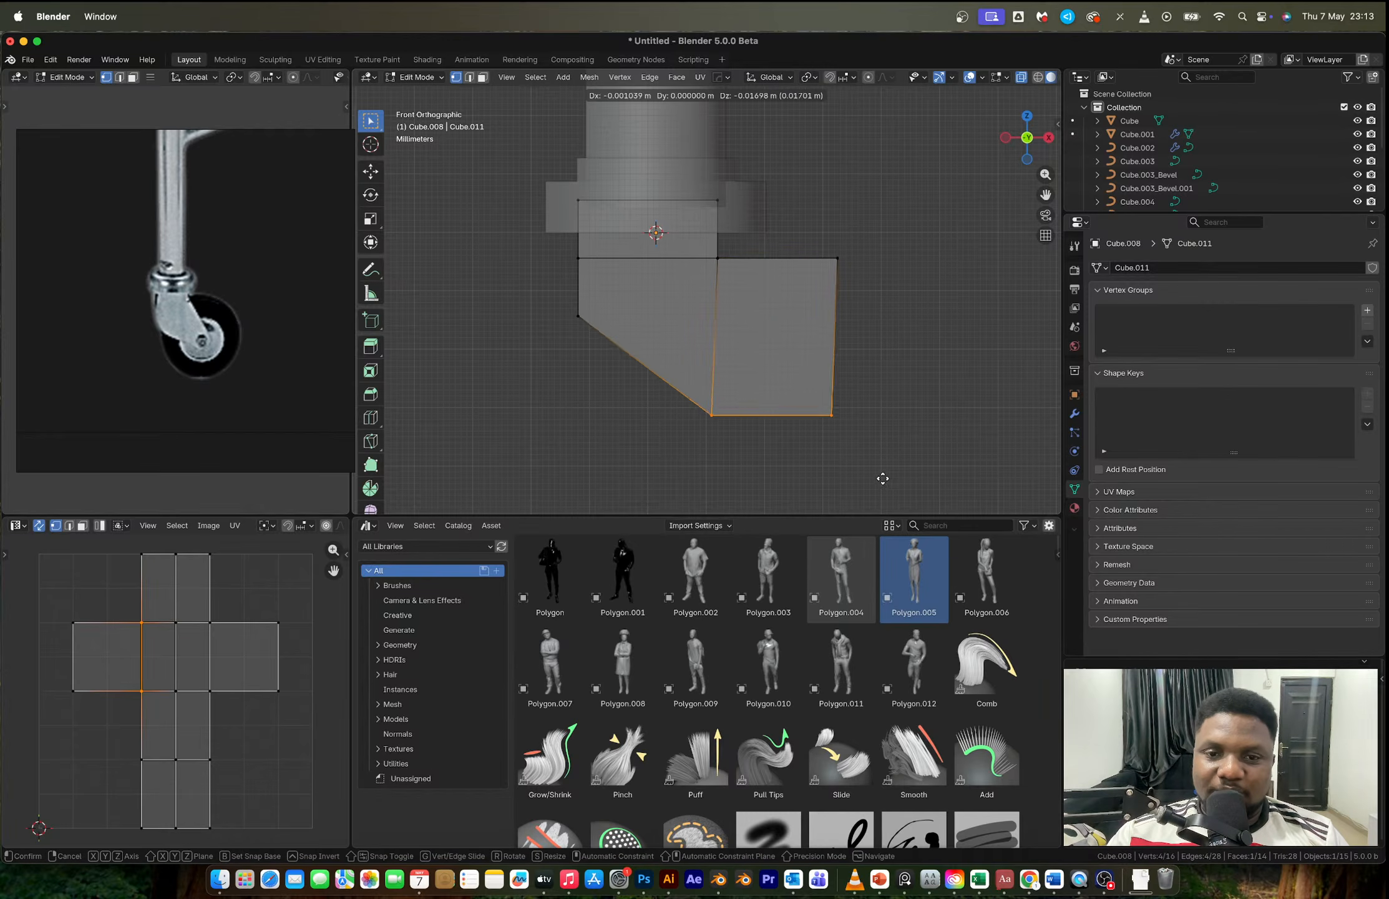
pyautogui.press('z')
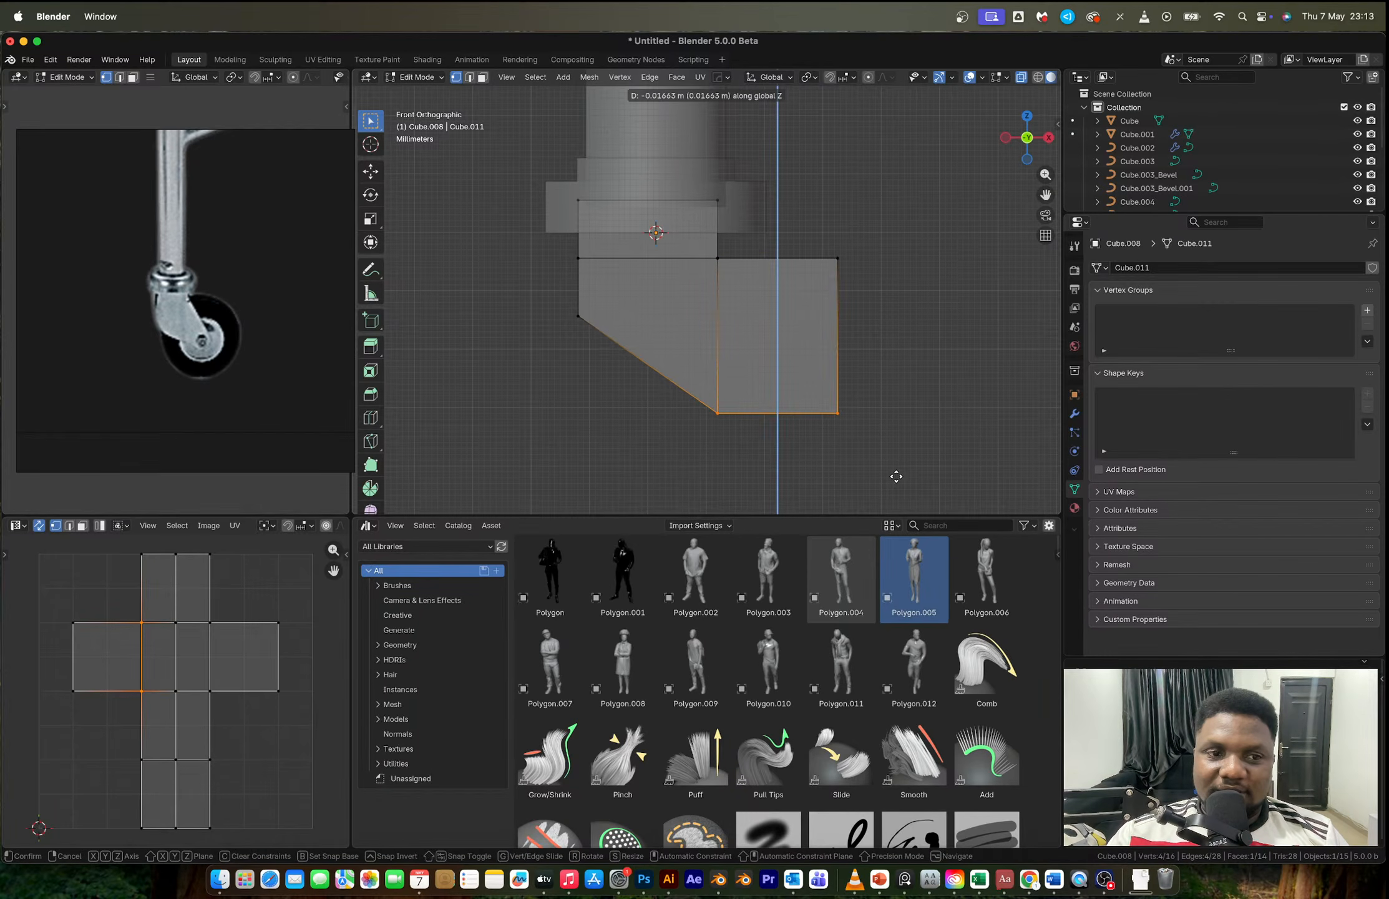
pyautogui.click(892, 469)
pyautogui.moveTo(818, 223); pyautogui.dragTo(881, 299)
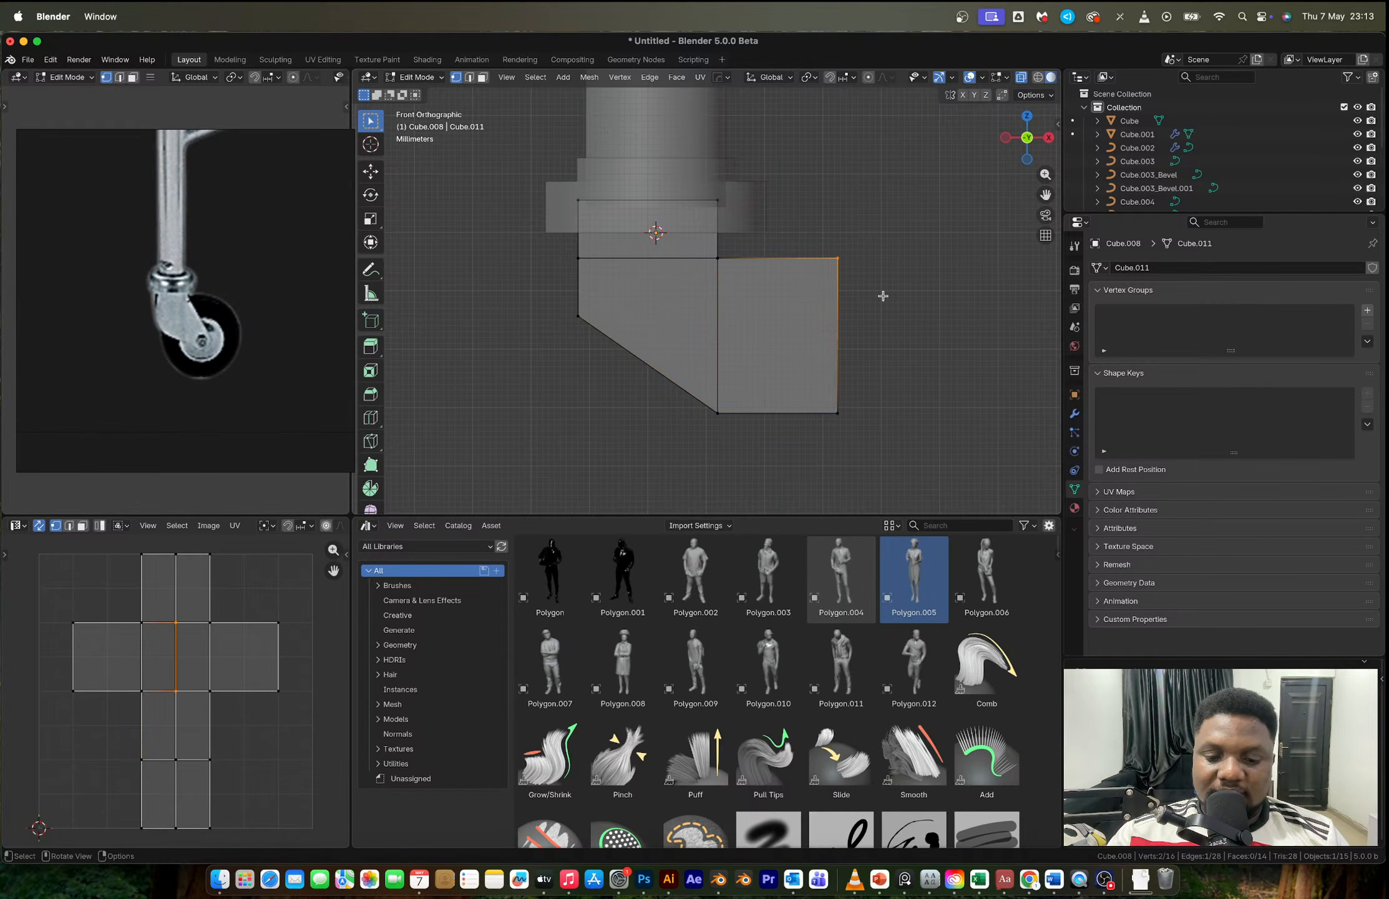
pyautogui.press('g')
pyautogui.press('z')
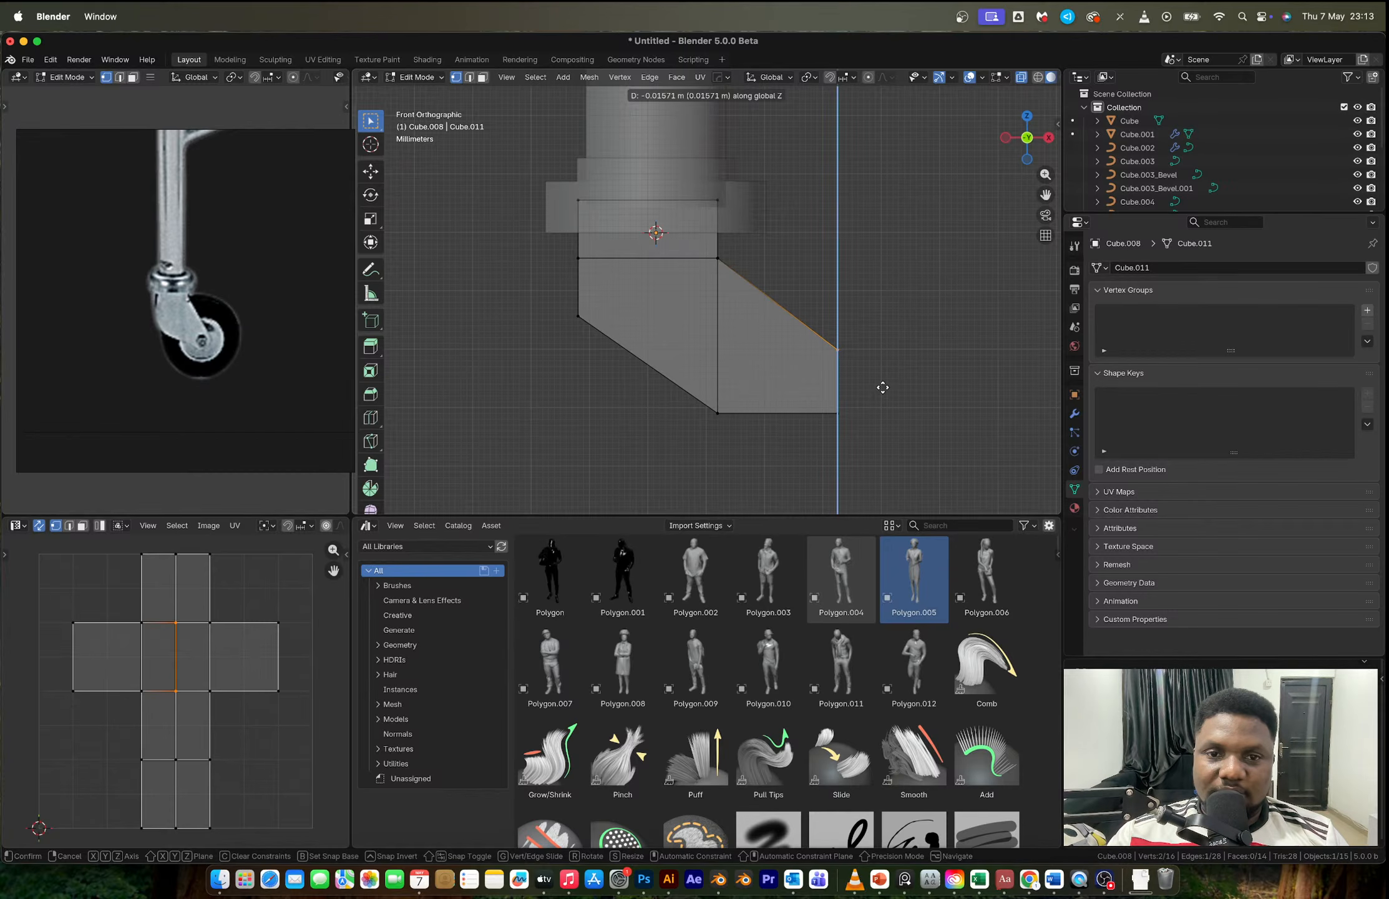
pyautogui.click(883, 387)
# Step: Delete the bracket's upper slope, outer end, underside and rear lower faces to leave two open side plates
pyautogui.press('Tab')
pyautogui.moveTo(790, 372); pyautogui.dragTo(723, 360, button='middle')
pyautogui.press('Tab')
pyautogui.hotkey('alt', 'a')
pyautogui.hotkey('alt', 'z')
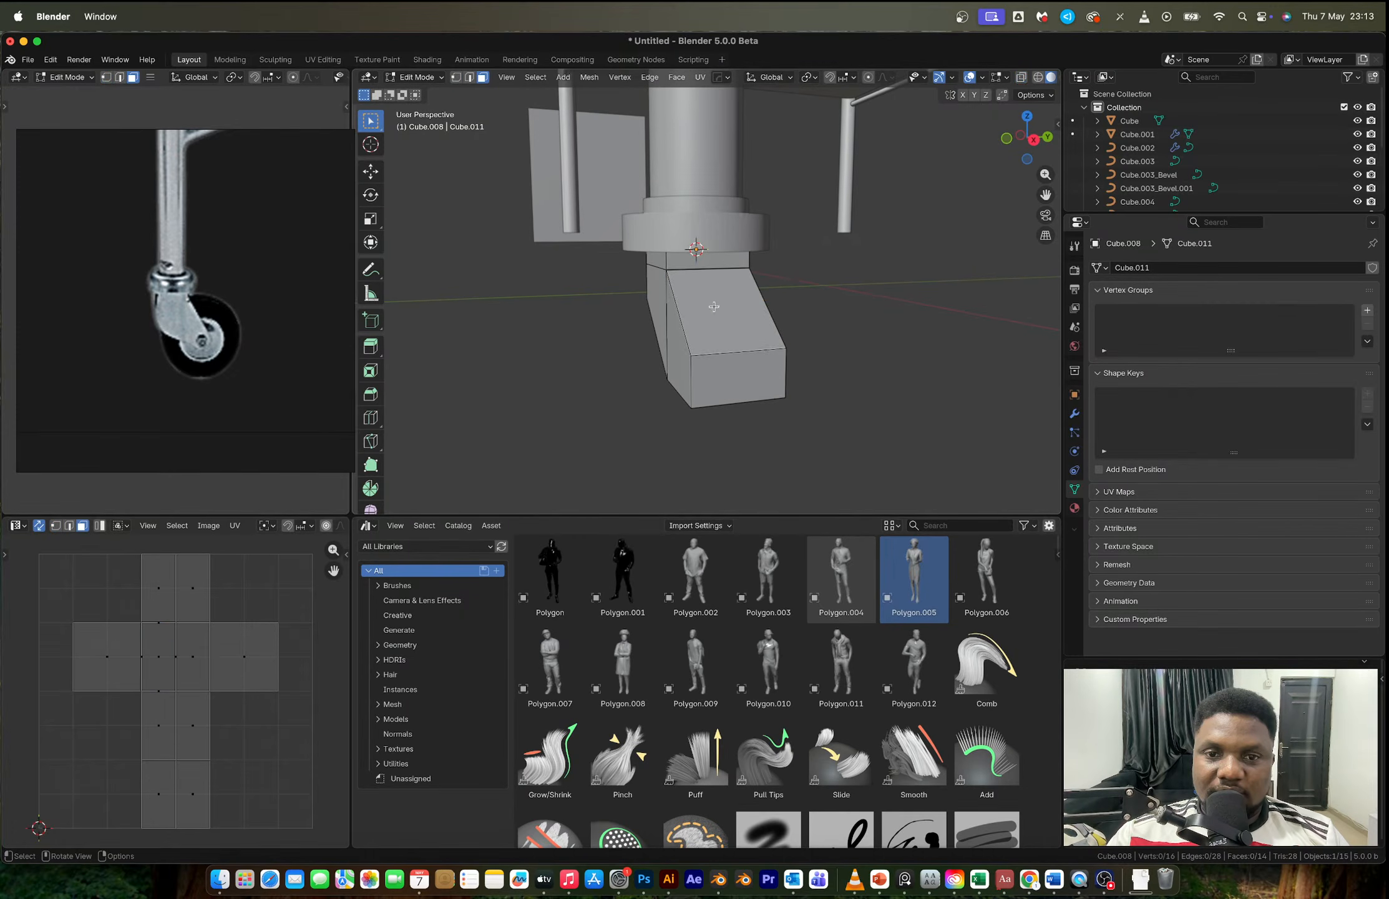
pyautogui.click(712, 302)
pyautogui.moveTo(693, 300); pyautogui.dragTo(700, 229, button='middle')
pyautogui.keyDown('shift'); pyautogui.click(732, 353); pyautogui.keyUp('shift')
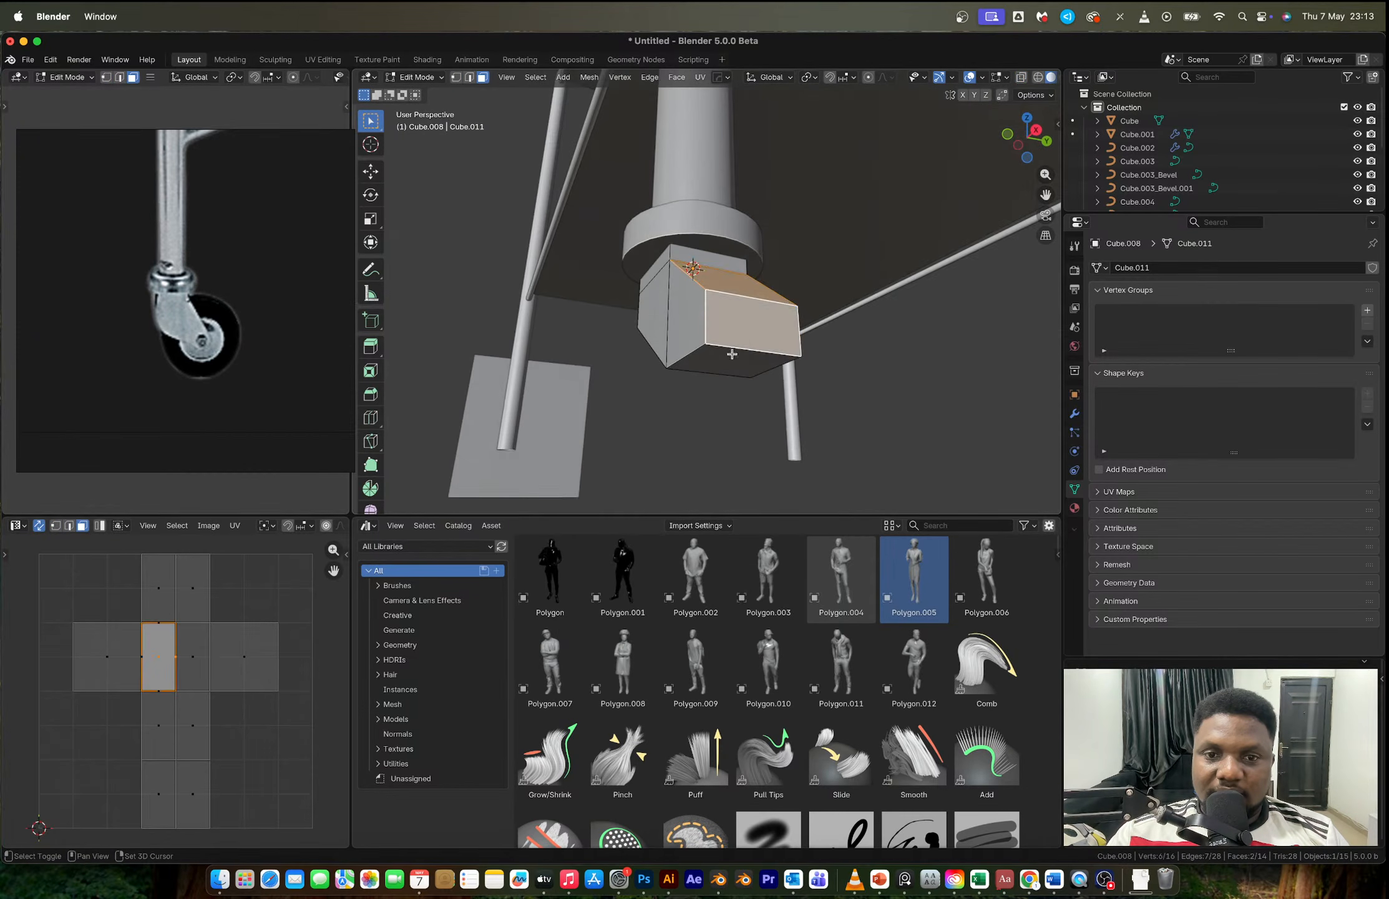
pyautogui.keyDown('shift'); pyautogui.click(726, 365); pyautogui.keyUp('shift')
pyautogui.moveTo(726, 365); pyautogui.dragTo(1005, 381, button='middle')
pyautogui.keyDown('shift'); pyautogui.click(700, 308); pyautogui.keyUp('shift')
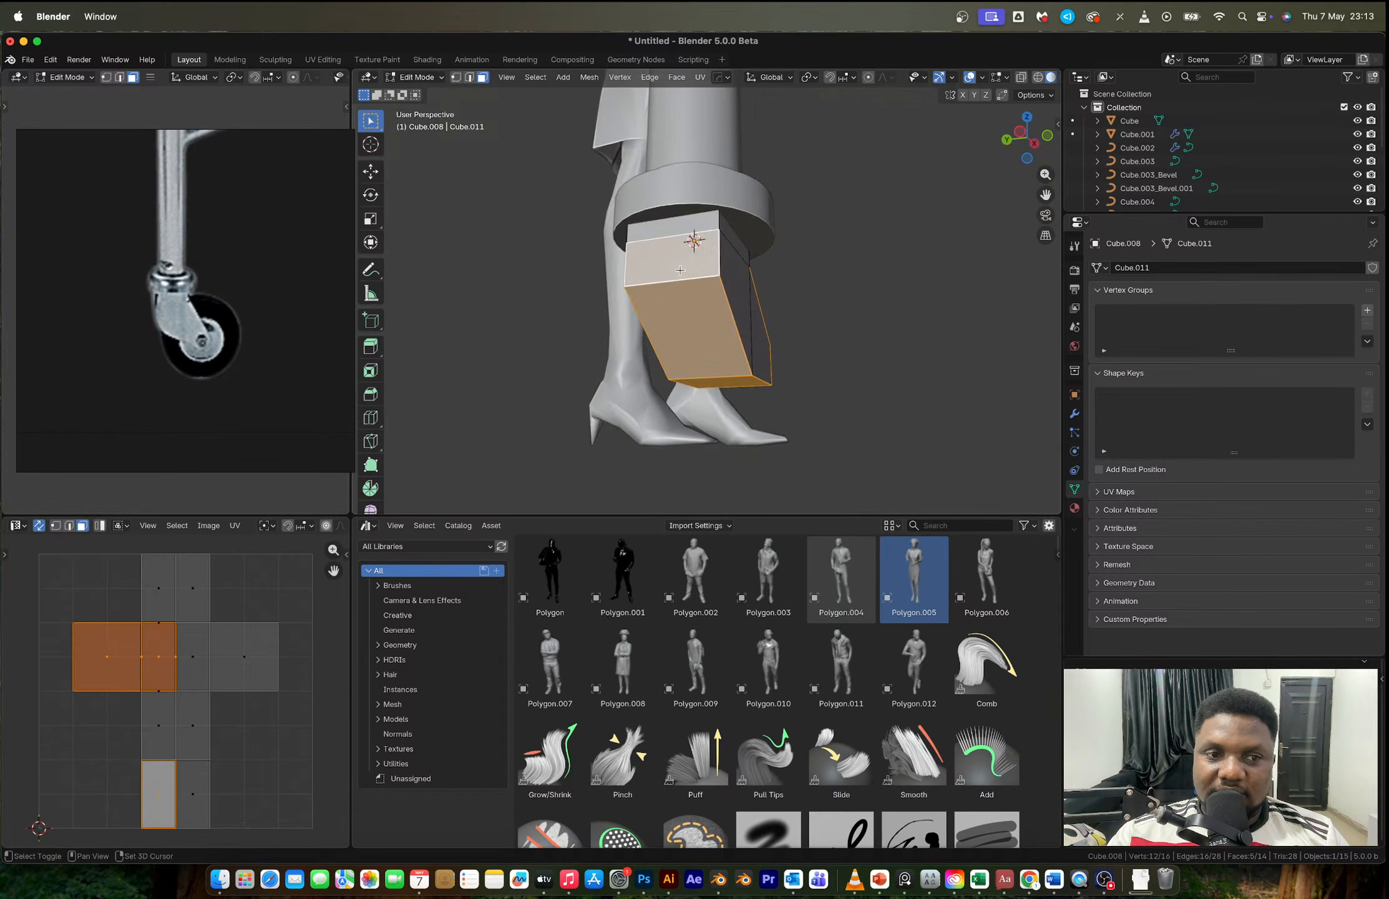
pyautogui.moveTo(701, 307); pyautogui.dragTo(696, 269, button='middle')
pyautogui.press('x')
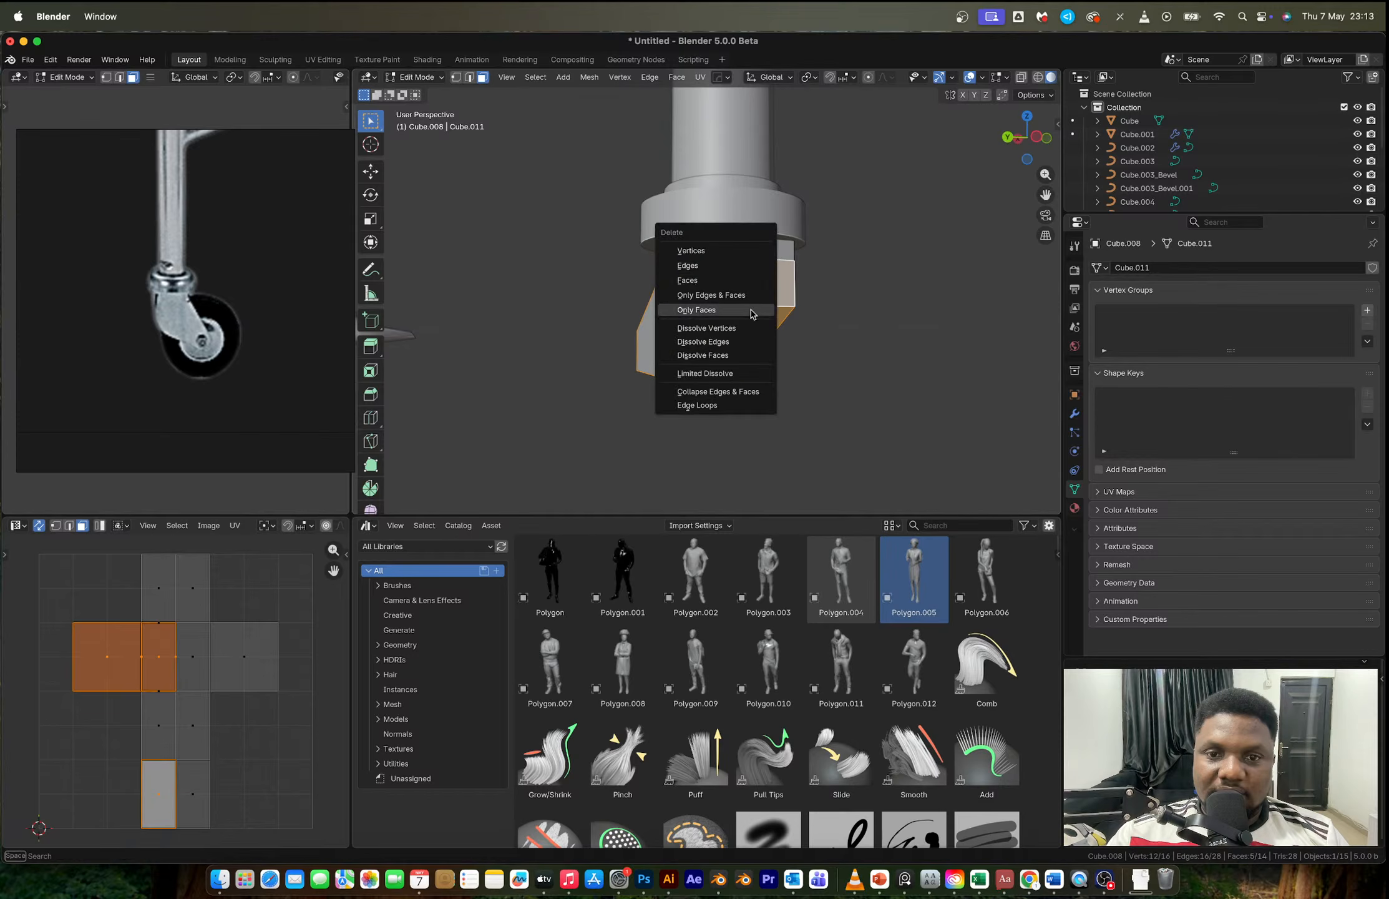
pyautogui.click(696, 268)
pyautogui.press('Tab')
# Step: Try a level 1 subdivision on the bracket
pyautogui.scroll(3, 722, 361)
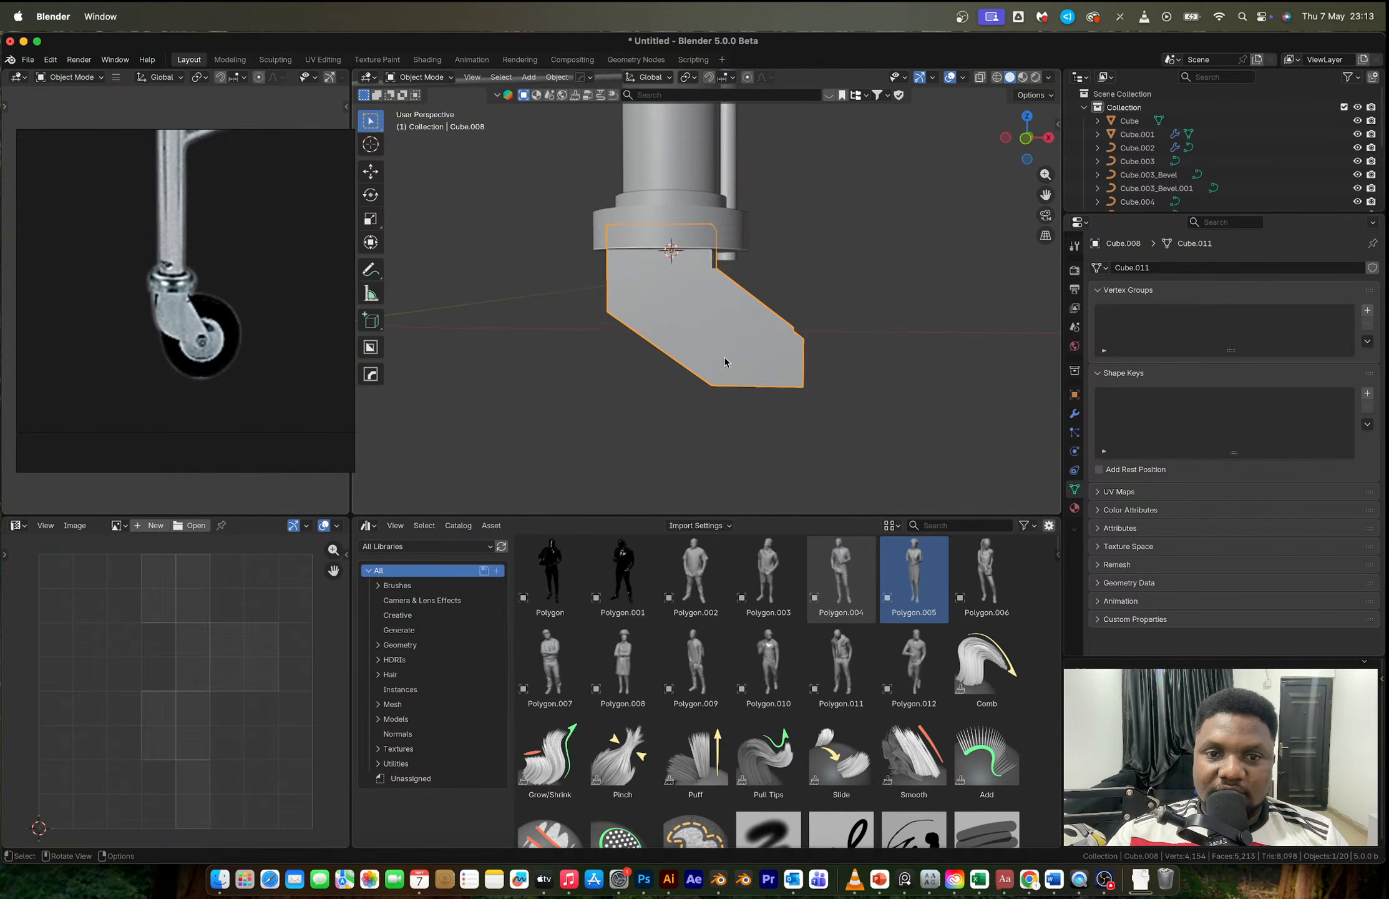
pyautogui.hotkey('ctrl', '1')
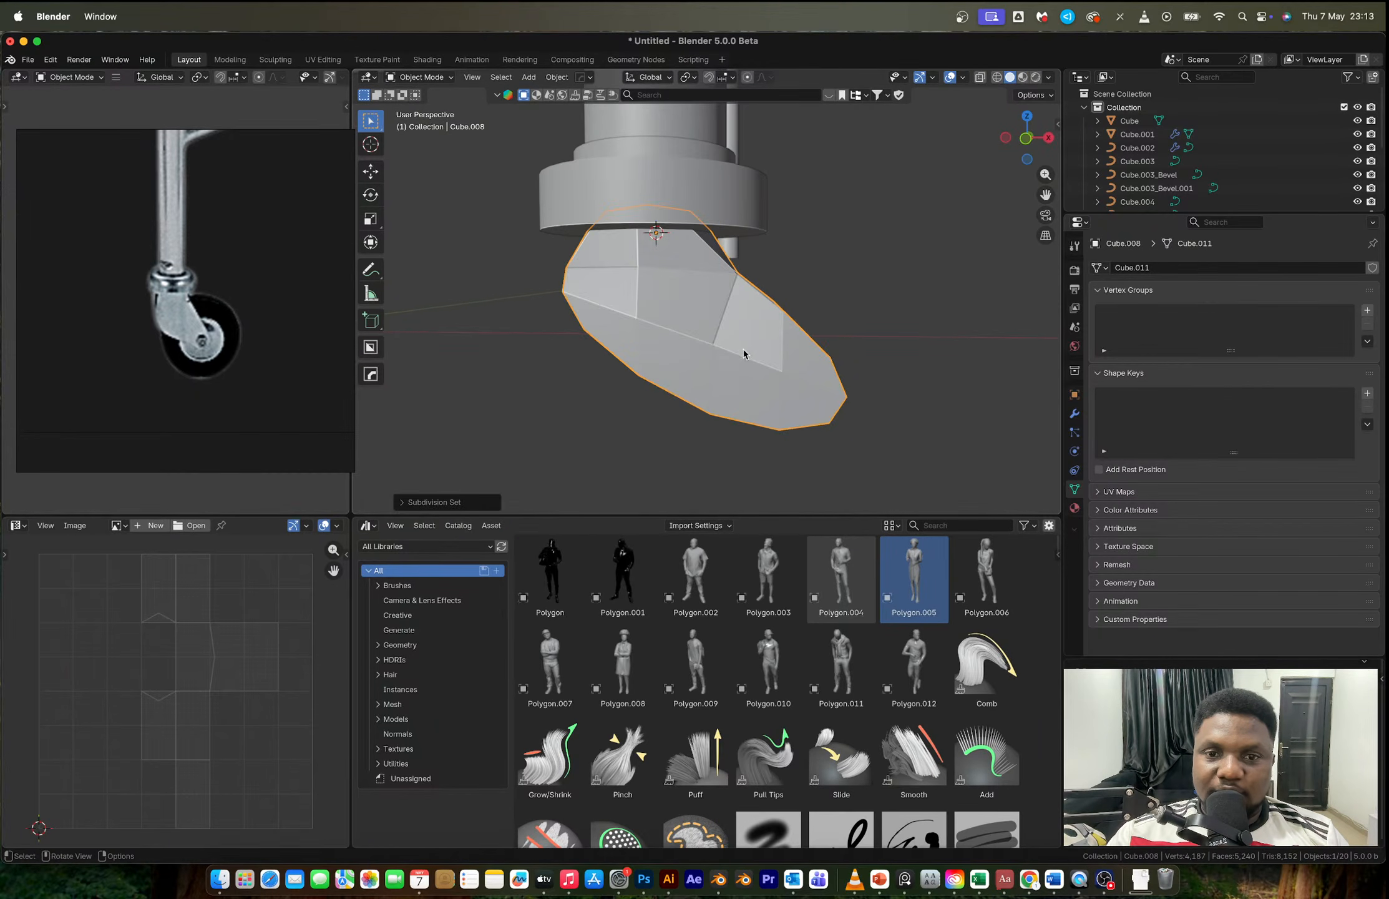
pyautogui.moveTo(743, 378); pyautogui.dragTo(606, 373, button='middle')
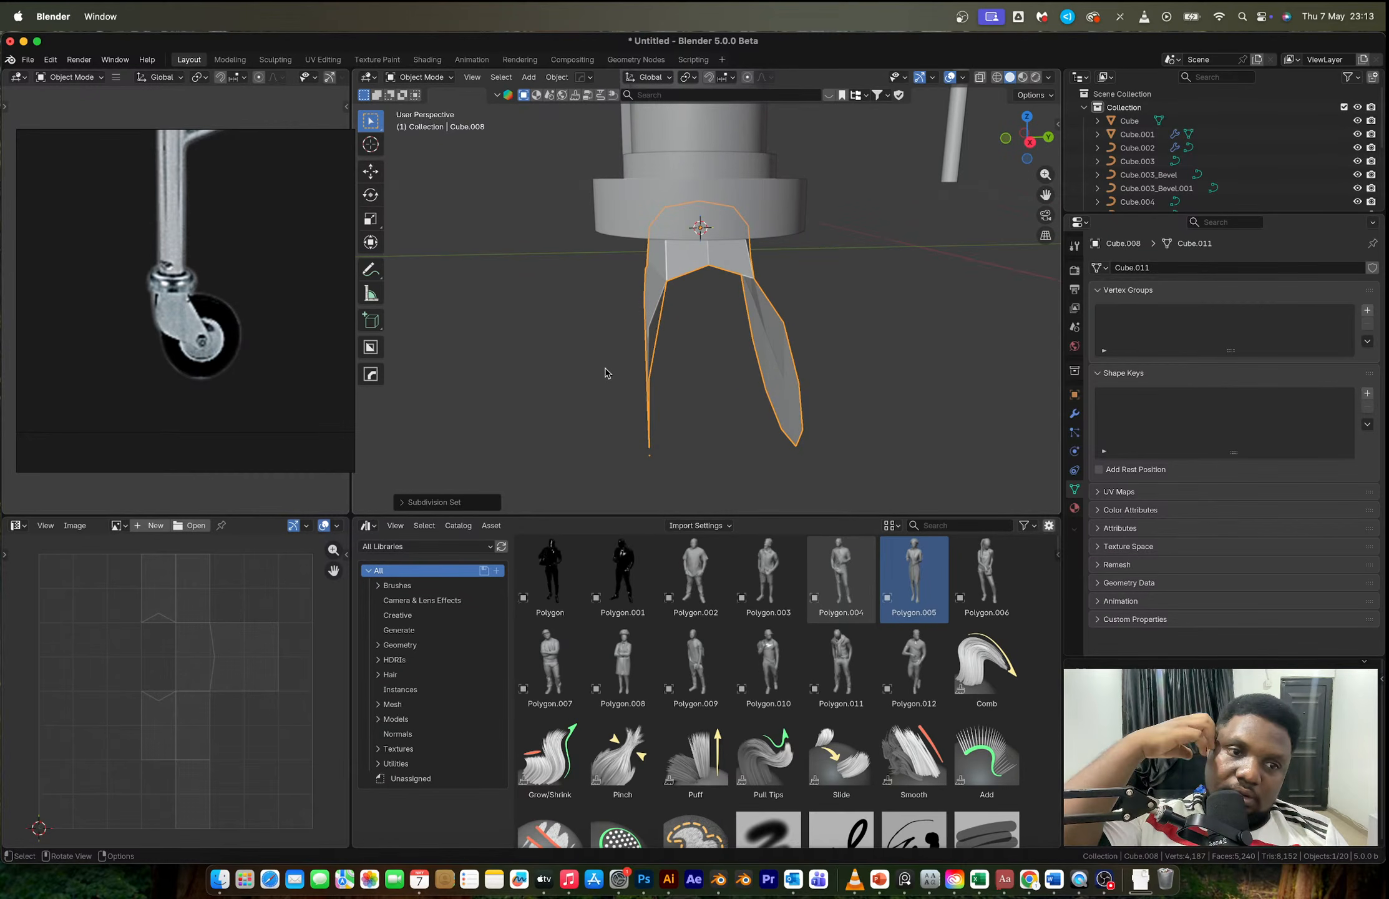
pyautogui.moveTo(605, 373); pyautogui.dragTo(721, 300, button='middle')
pyautogui.hotkey('ctrl', 'z')
# Step: Apply the bracket's scale
pyautogui.press('Tab')
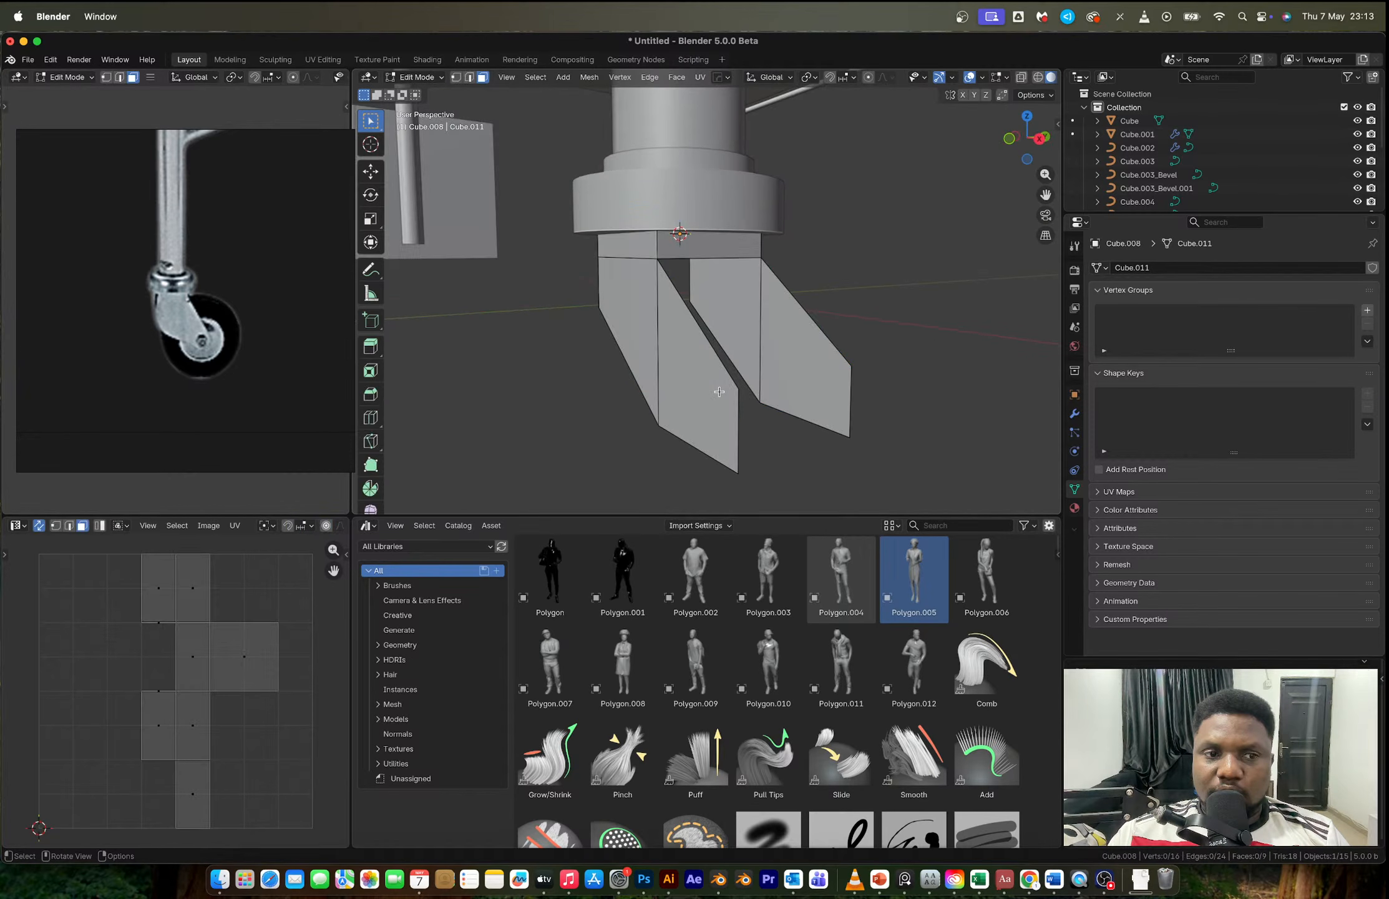
pyautogui.moveTo(719, 391); pyautogui.dragTo(899, 394, button='middle')
pyautogui.press('1')
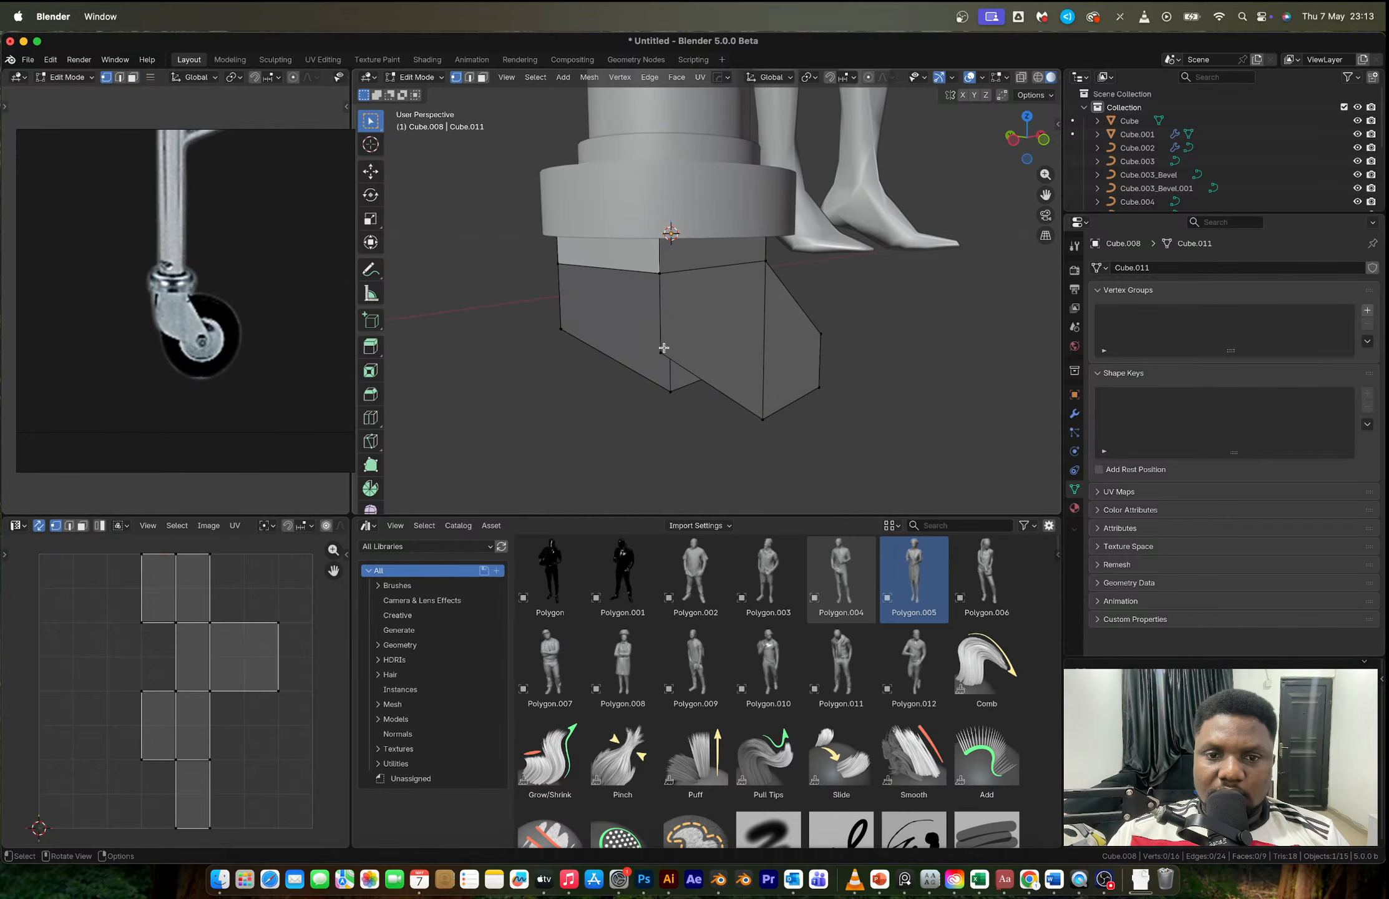
pyautogui.click(660, 352)
pyautogui.press('Tab')
pyautogui.hotkey('ctrl', 'a')
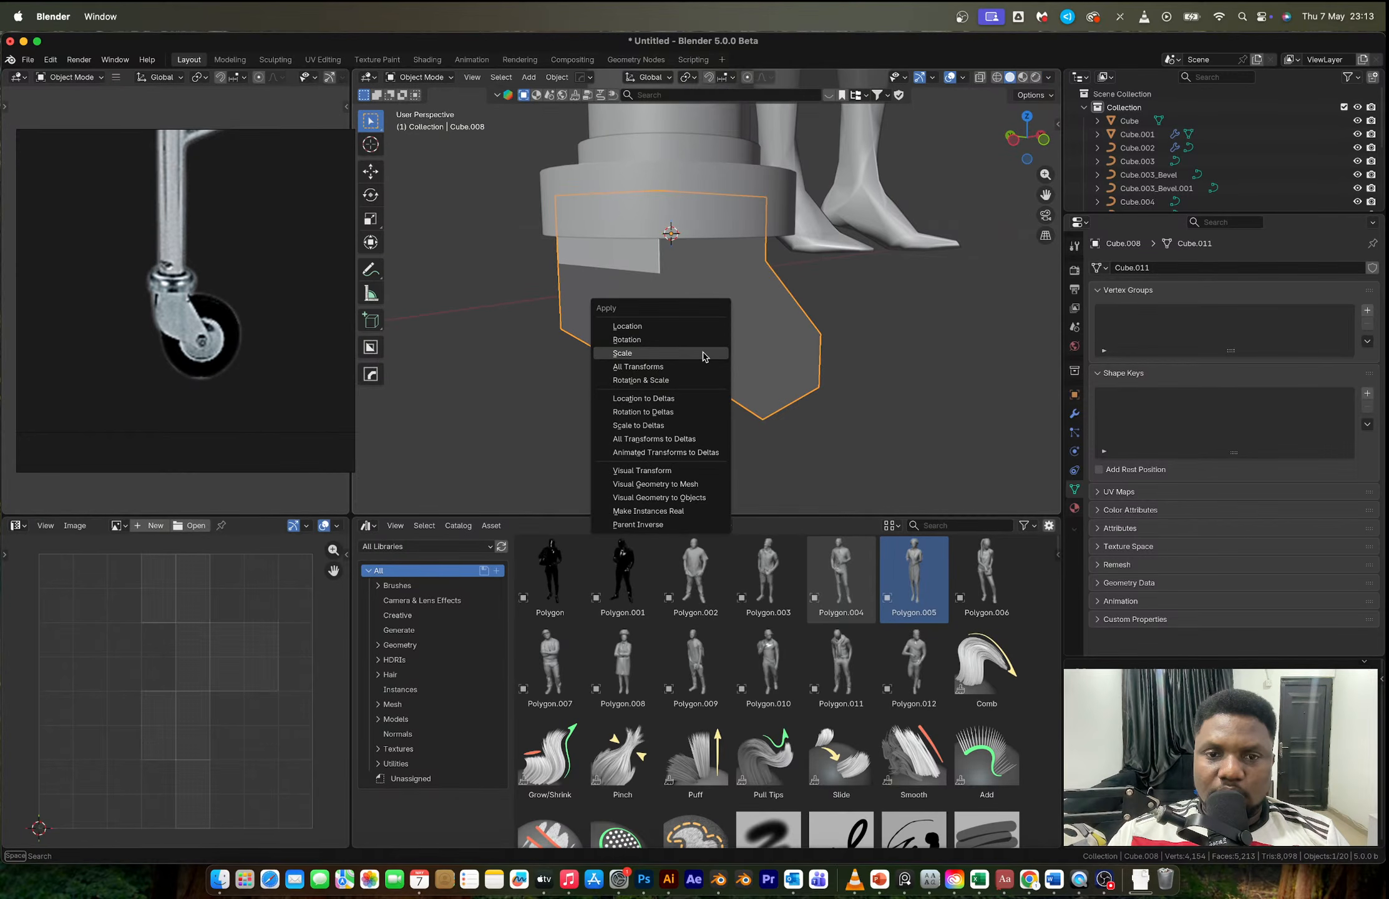
pyautogui.click(702, 354)
# Step: Round the bracket's rear lower corners, and bevel the front plate's two outer-end corners about 0.004 m with 10 segments
pyautogui.press('Tab')
pyautogui.hotkey('ctrl', 'b')
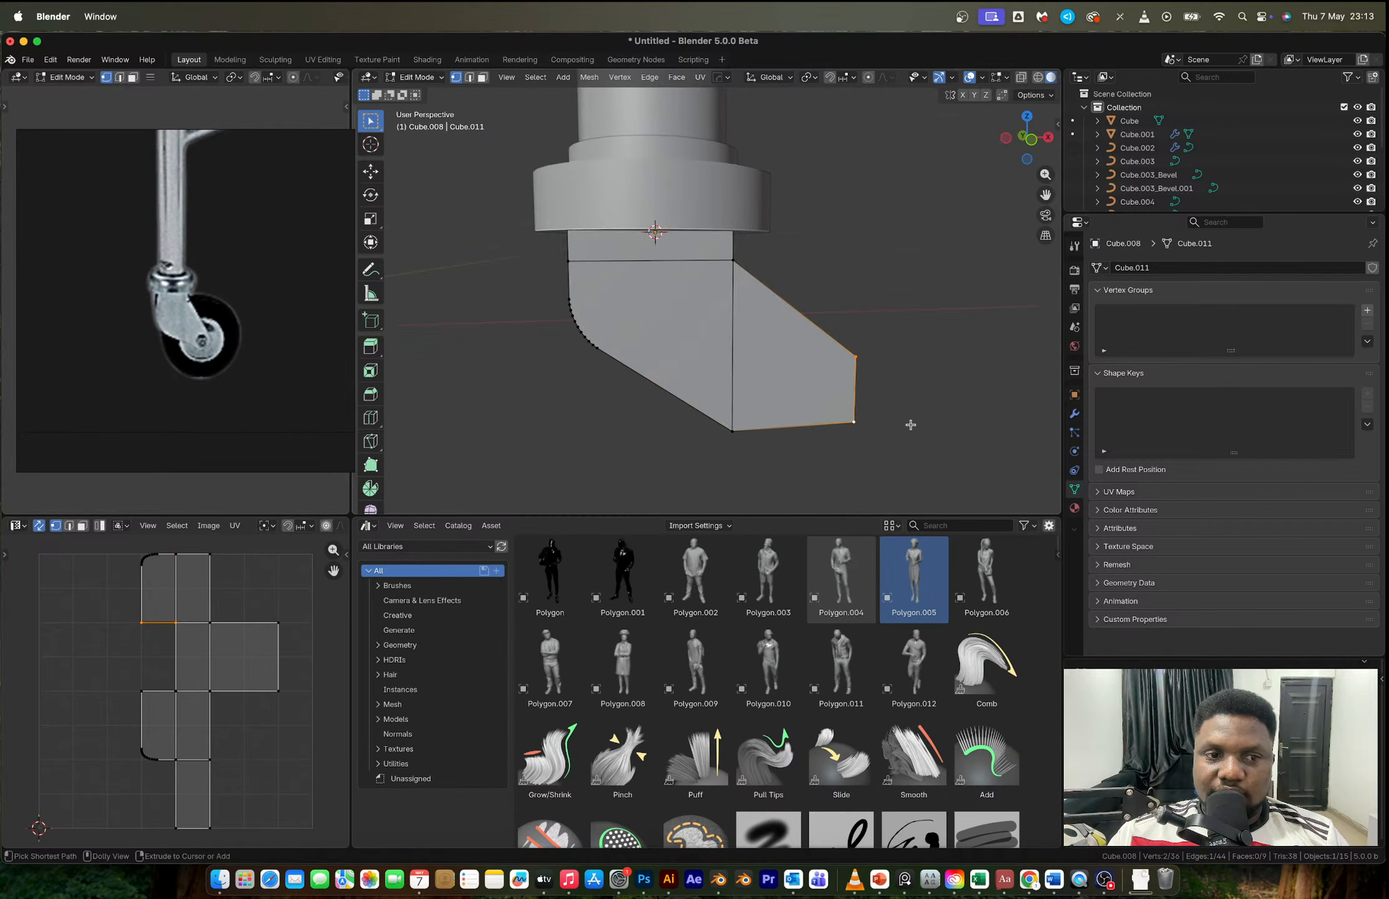
pyautogui.hotkey('ctrl', 'b')
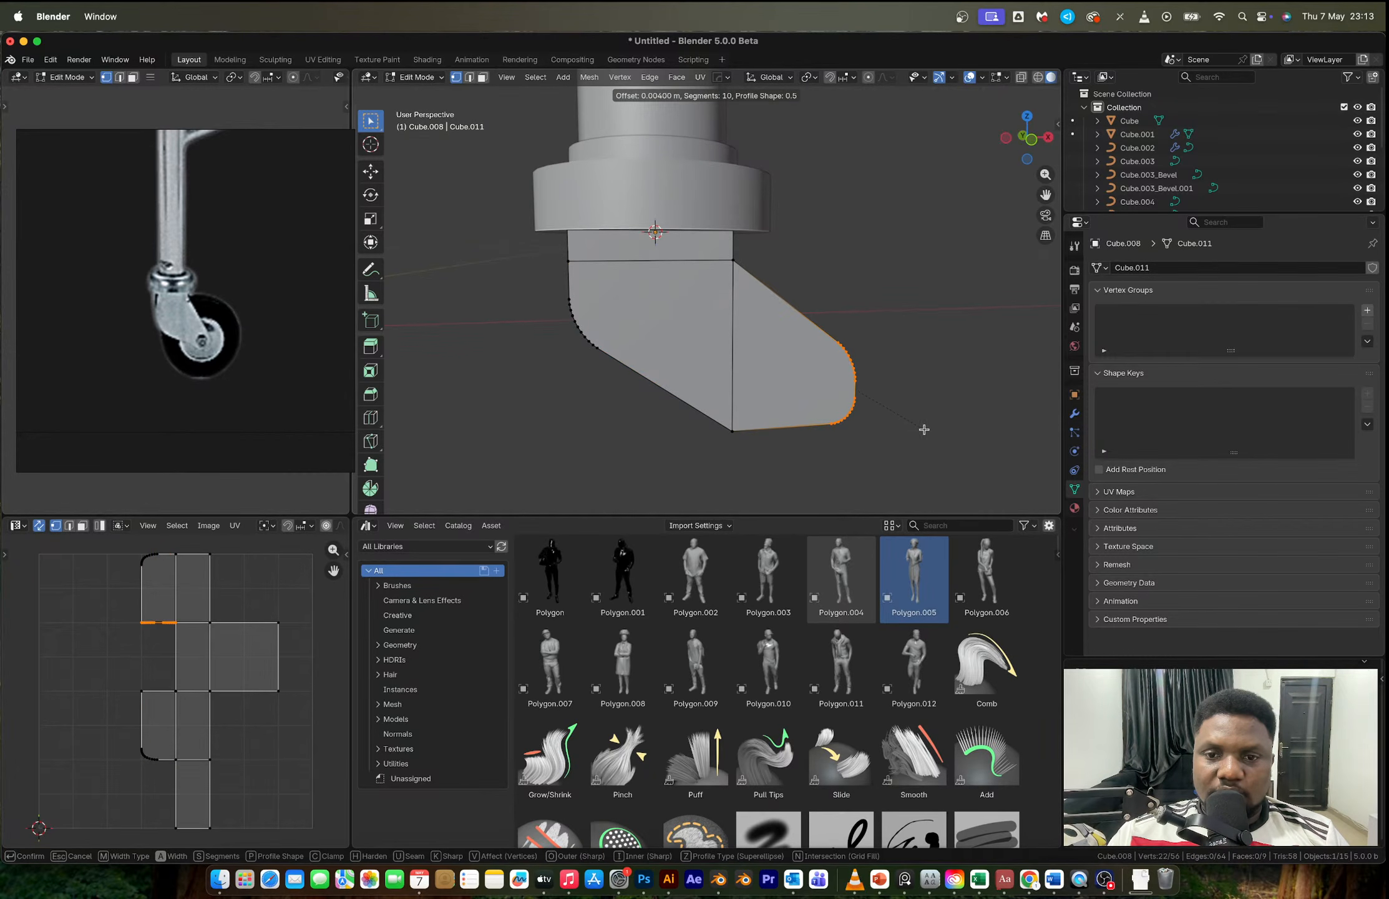
pyautogui.click(927, 430)
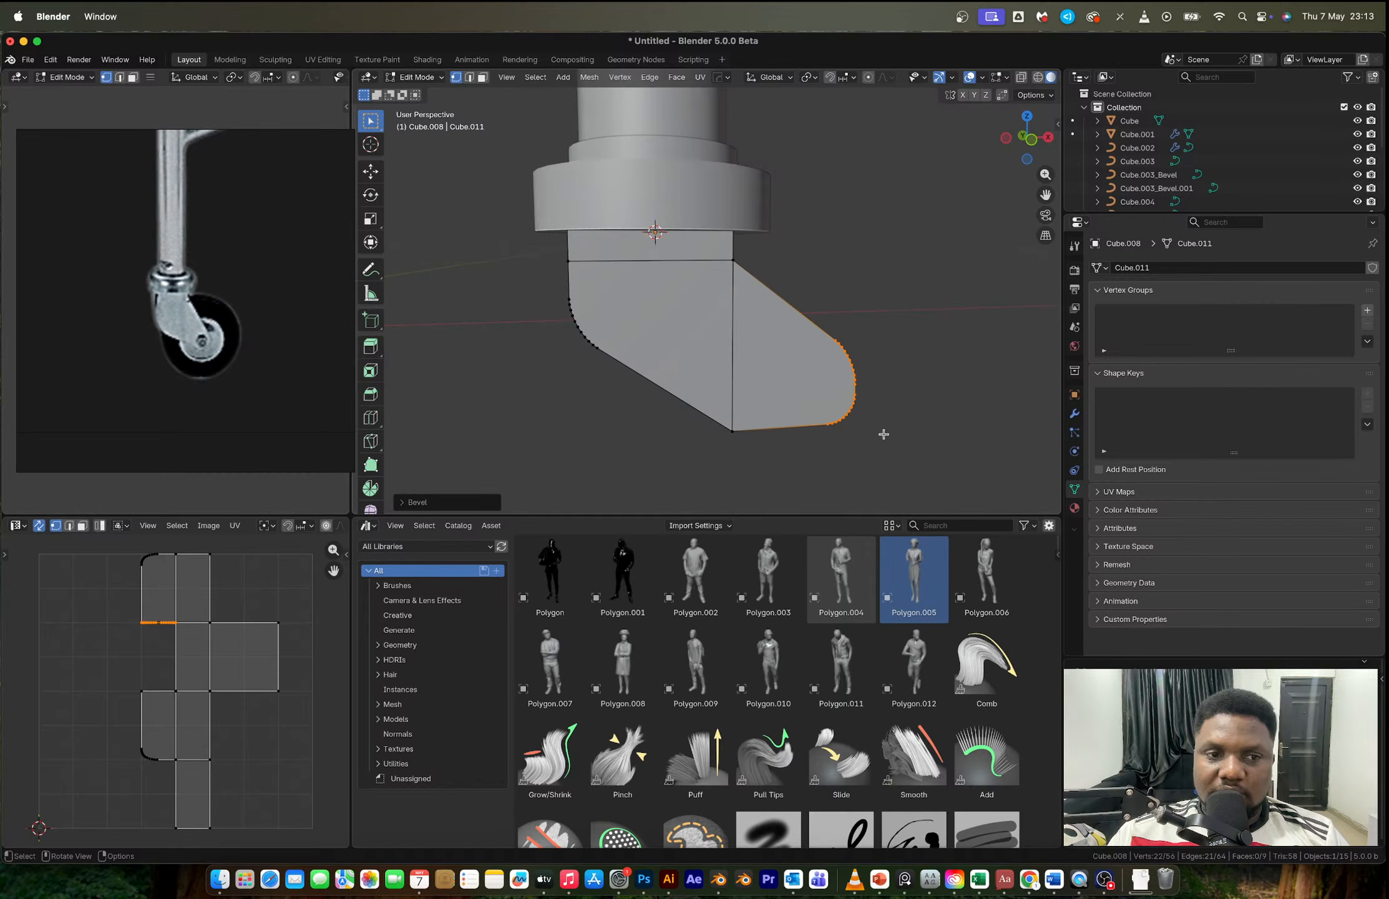
# Step: Bevel the front plate's bottom middle corner with 10 segments into a smooth curve
pyautogui.click(735, 411)
pyautogui.hotkey('ctrl', 'b')
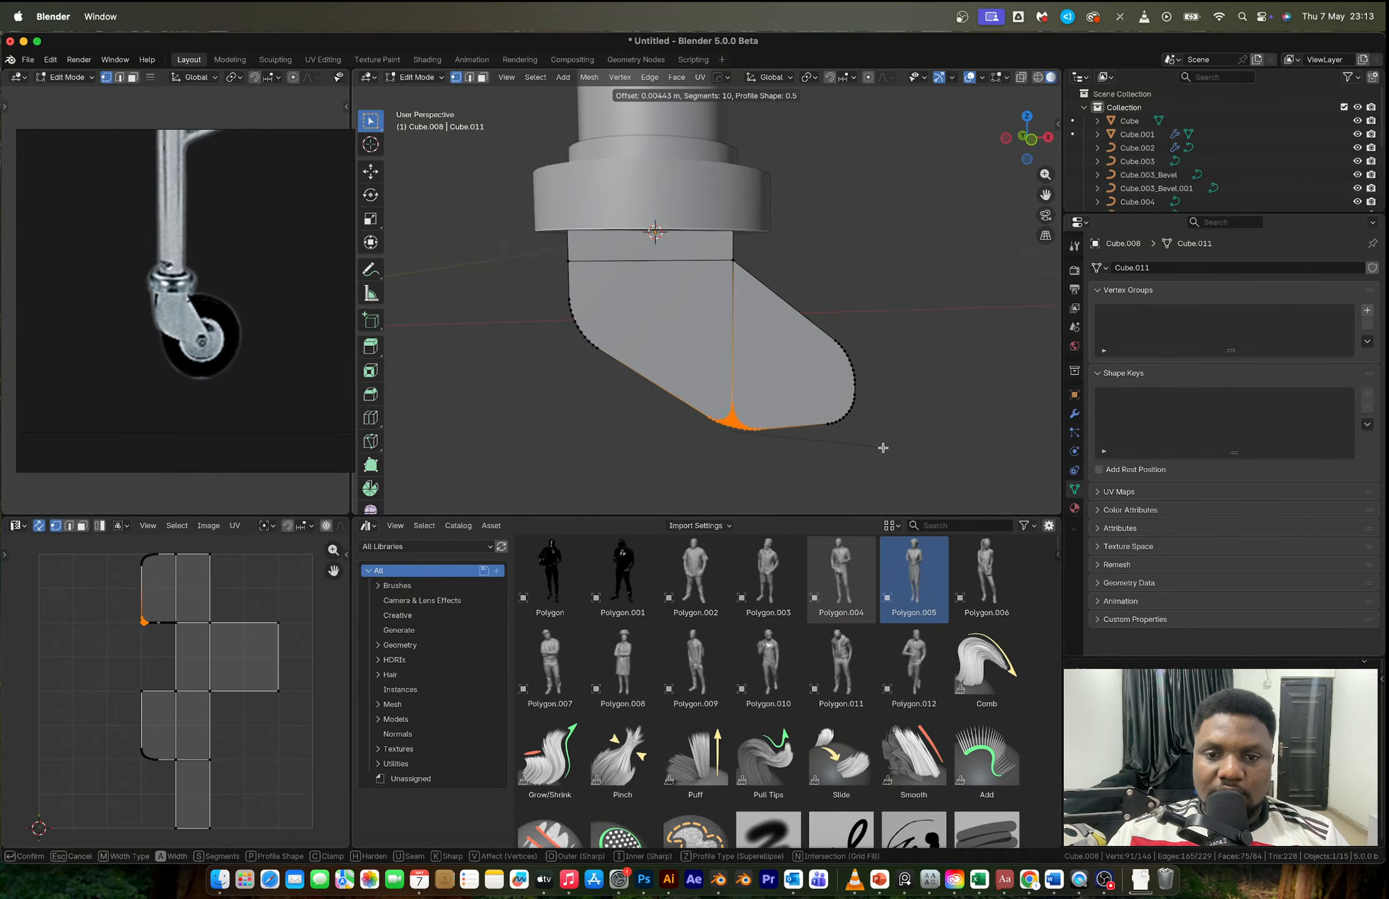
pyautogui.click(898, 449)
pyautogui.press('Tab')
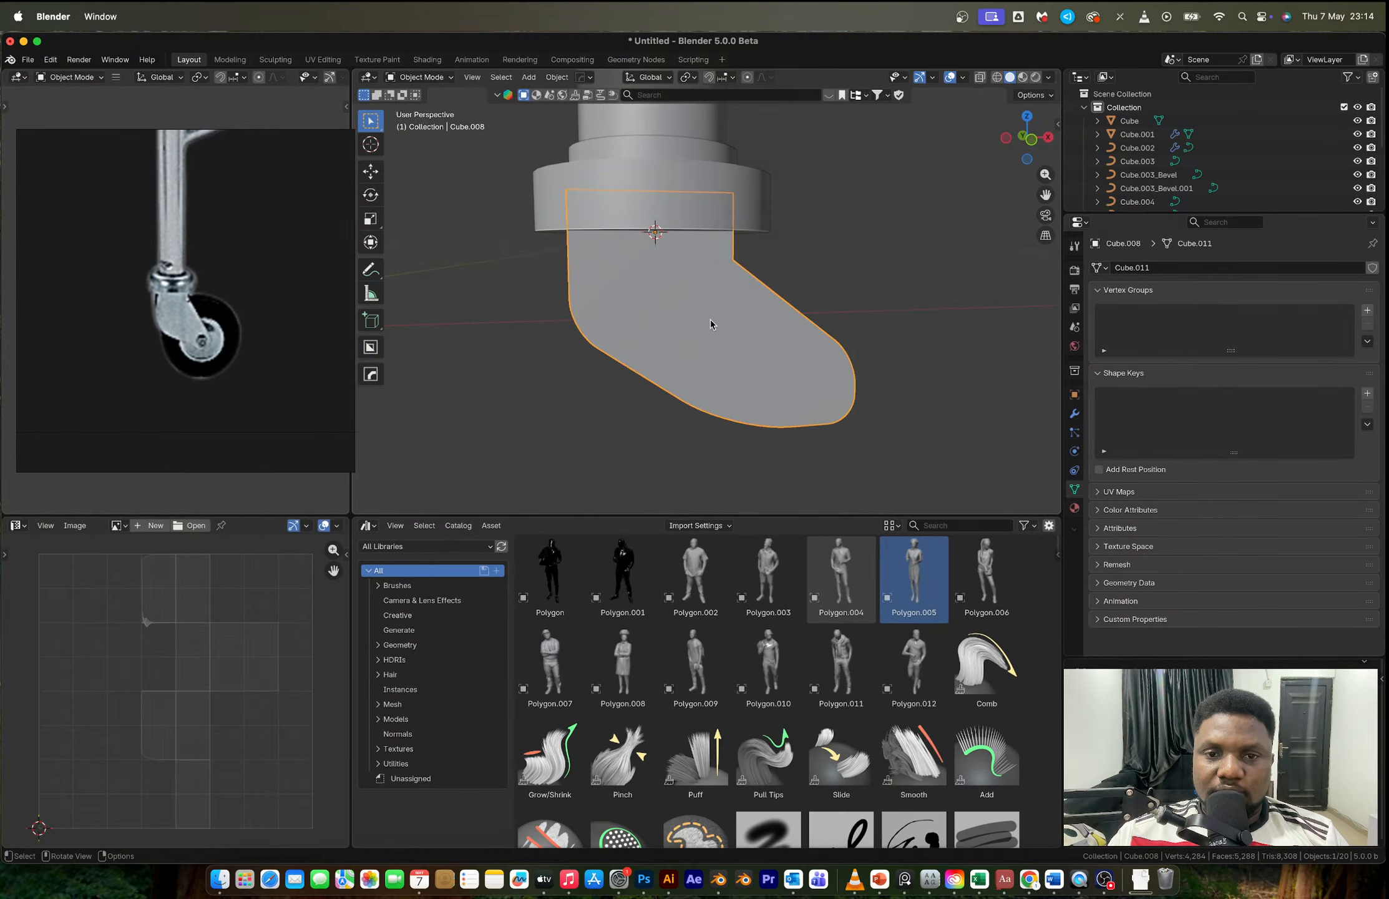
# Step: Mirror the rounded front plate onto the opposite side of the bracket and apply the mirror
pyautogui.moveTo(709, 319); pyautogui.dragTo(877, 351, button='middle')
pyautogui.hotkey('alt', 'x')
pyautogui.click(757, 255)
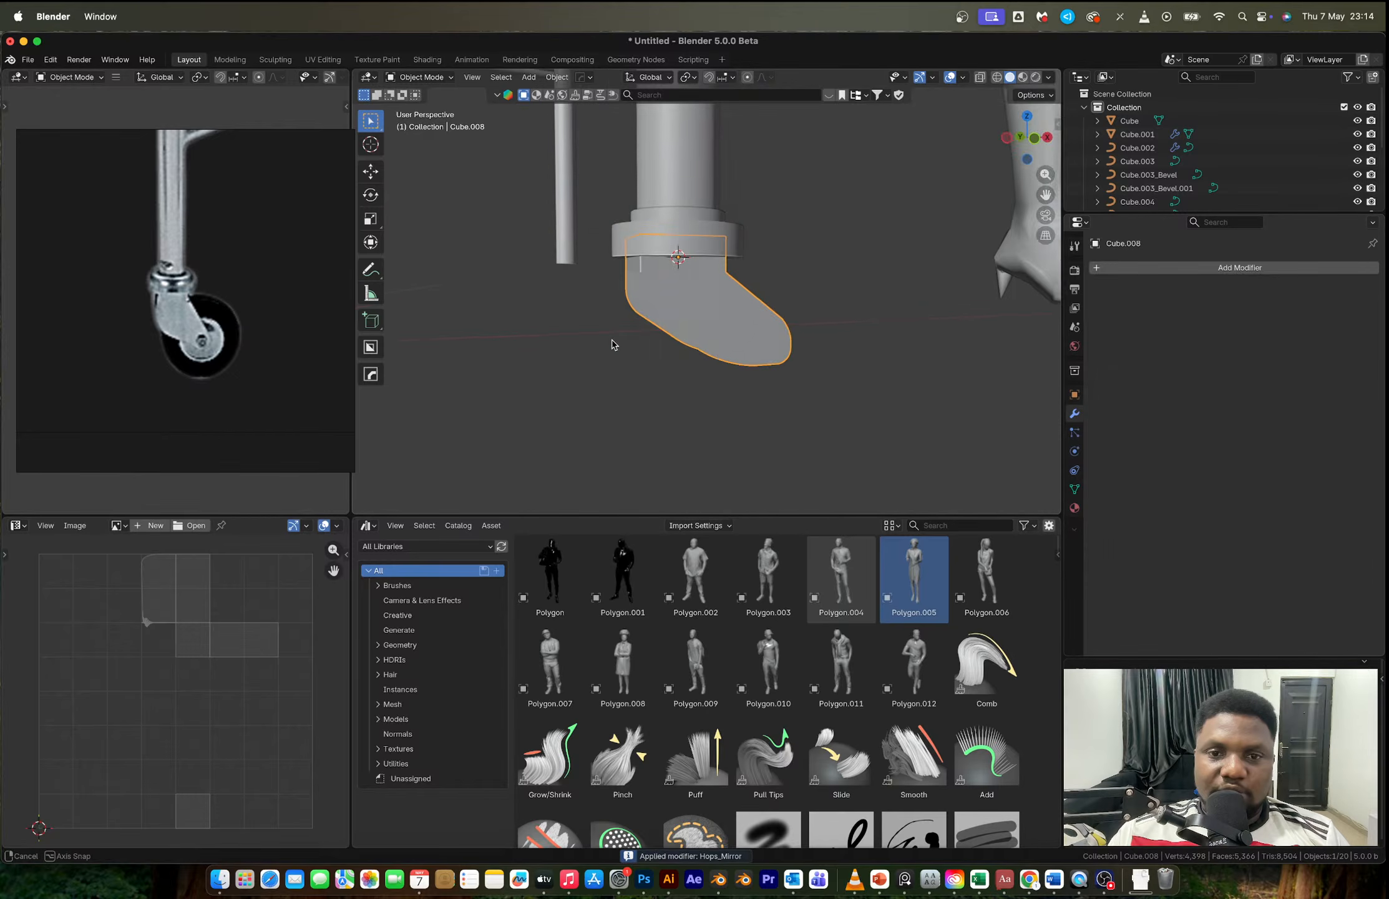
pyautogui.moveTo(616, 344); pyautogui.dragTo(683, 365, button='middle')
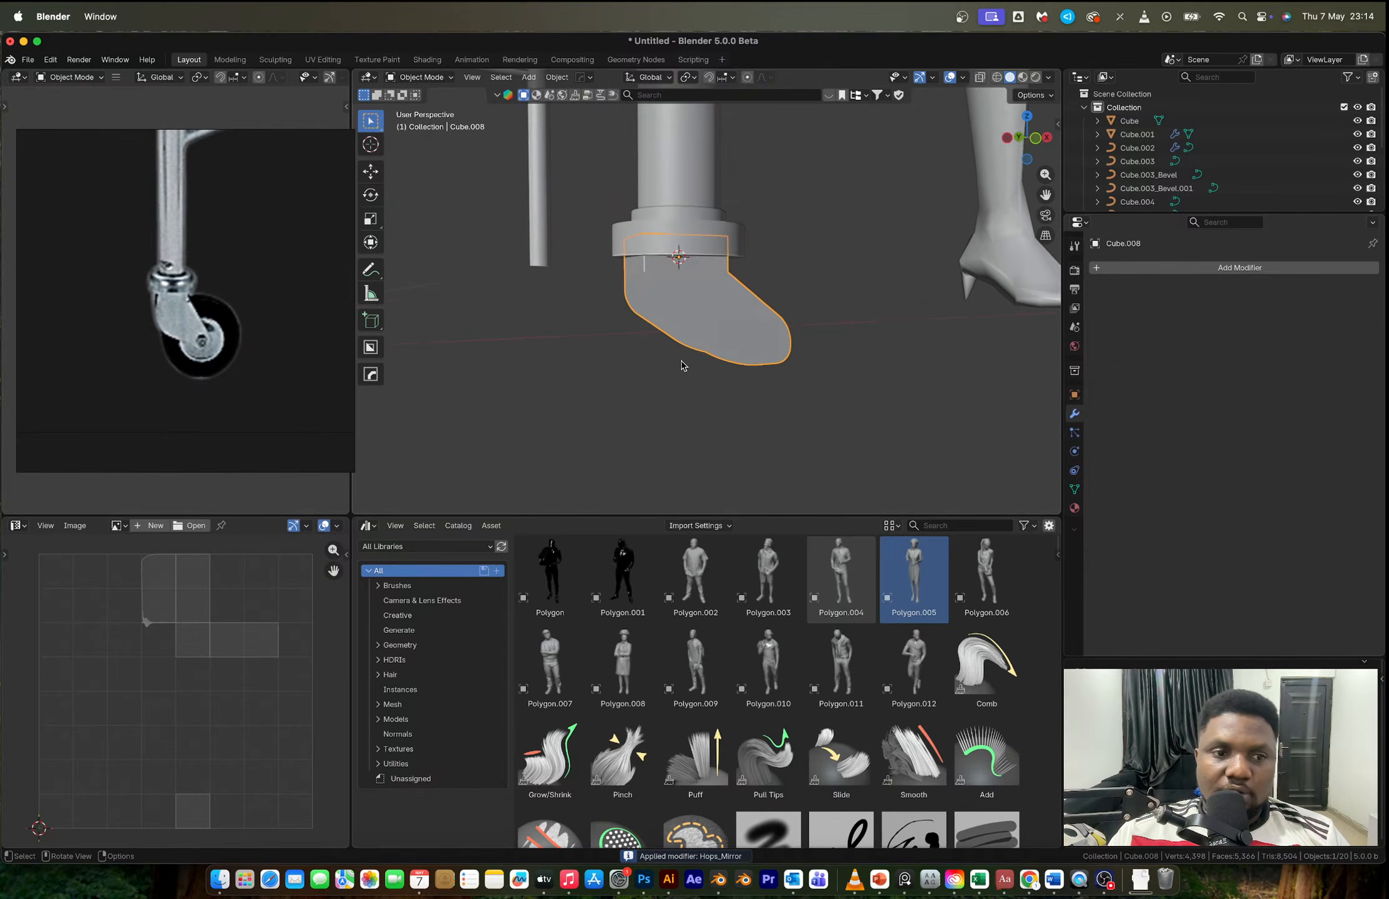
pyautogui.scroll(-3, 742, 292)
# Step: Stretch the bracket along Z in front view to make it taller
pyautogui.moveTo(755, 329); pyautogui.dragTo(688, 306, button='middle')
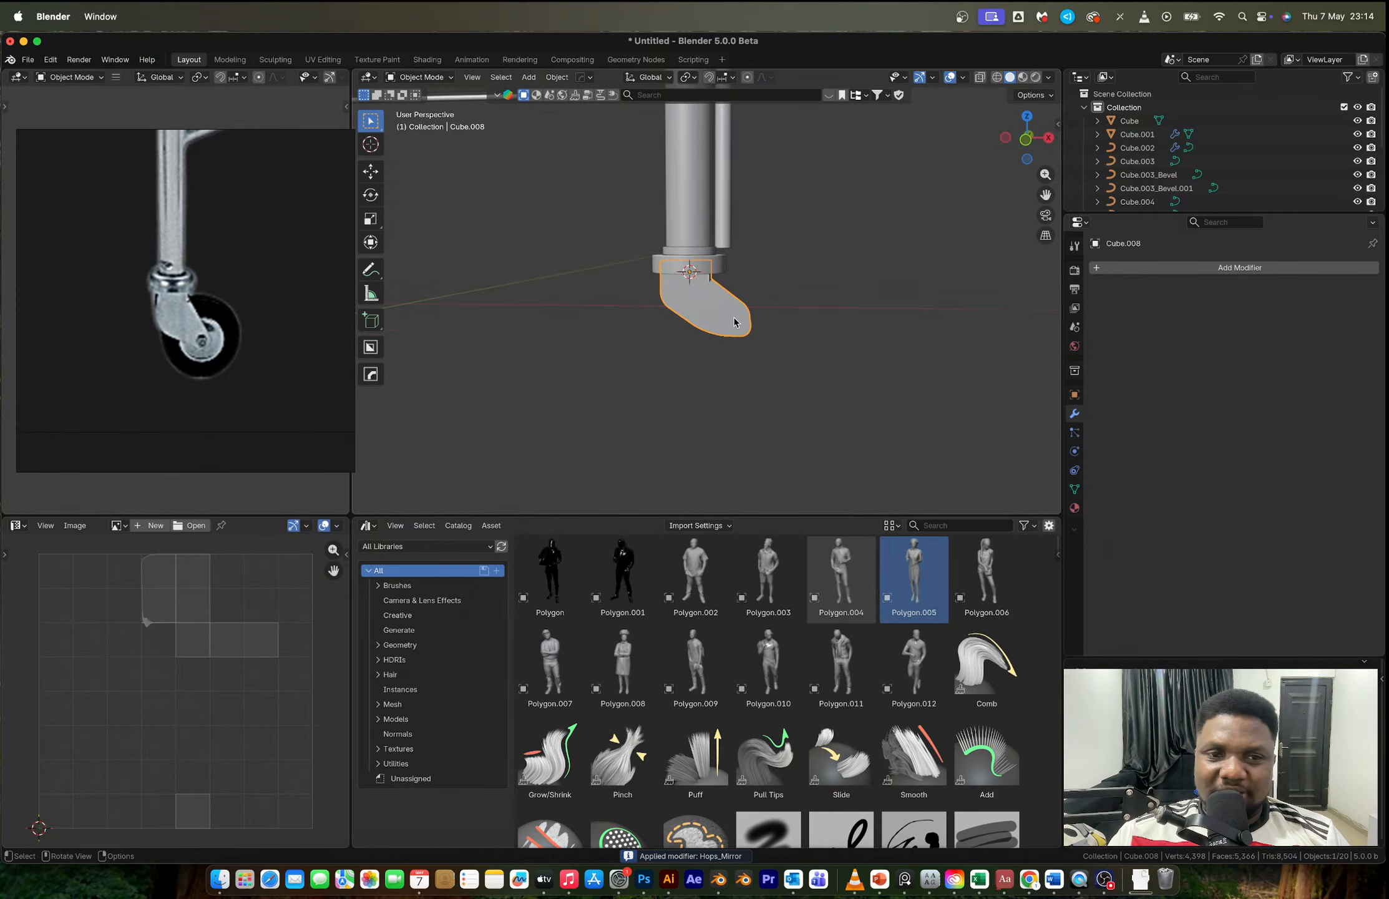
pyautogui.click(1028, 138)
pyautogui.scroll(3, 765, 359)
pyautogui.press('s')
pyautogui.press('z')
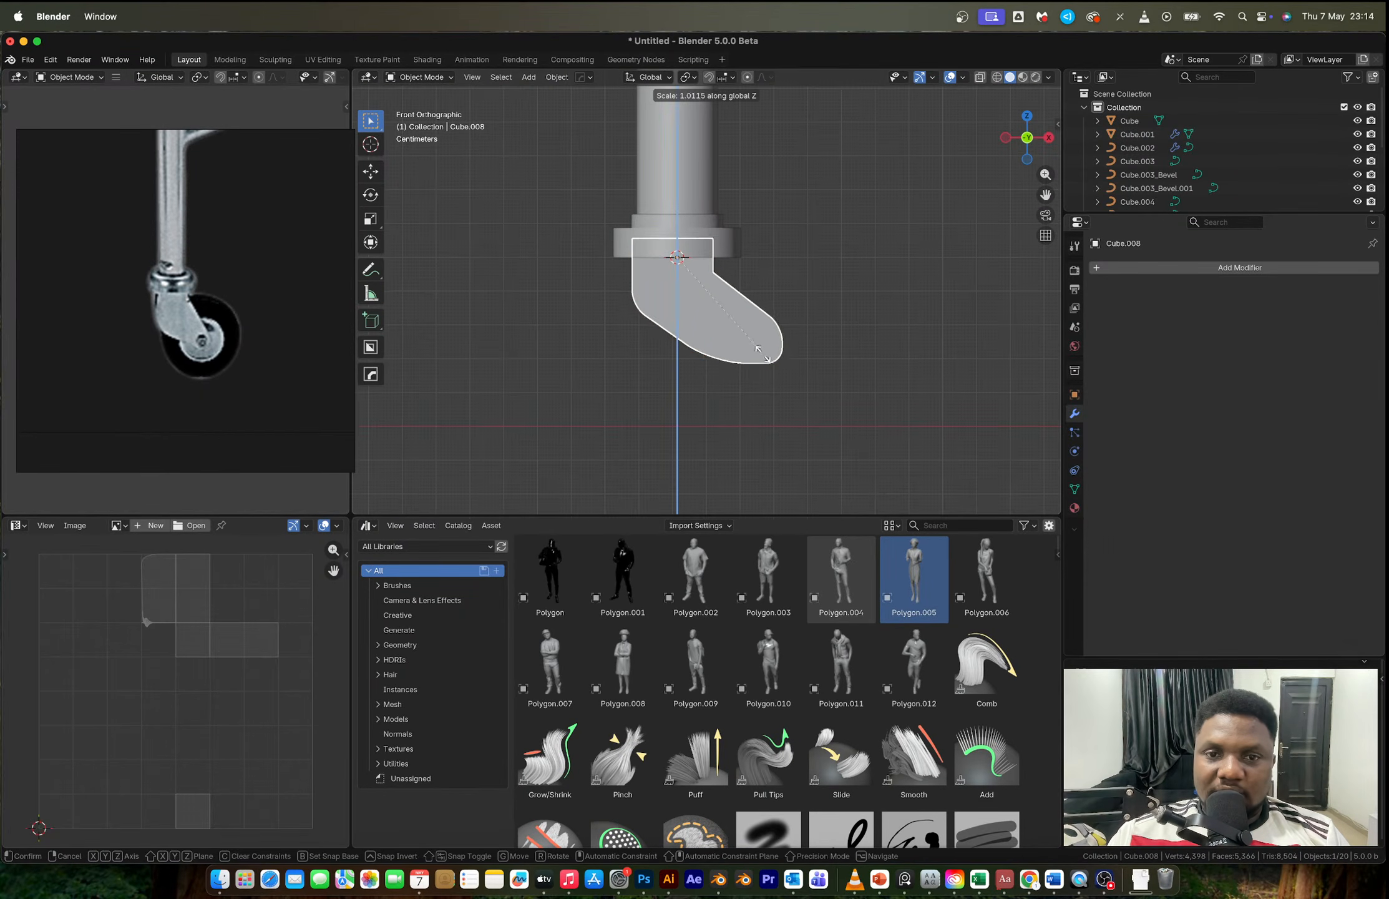
pyautogui.click(768, 367)
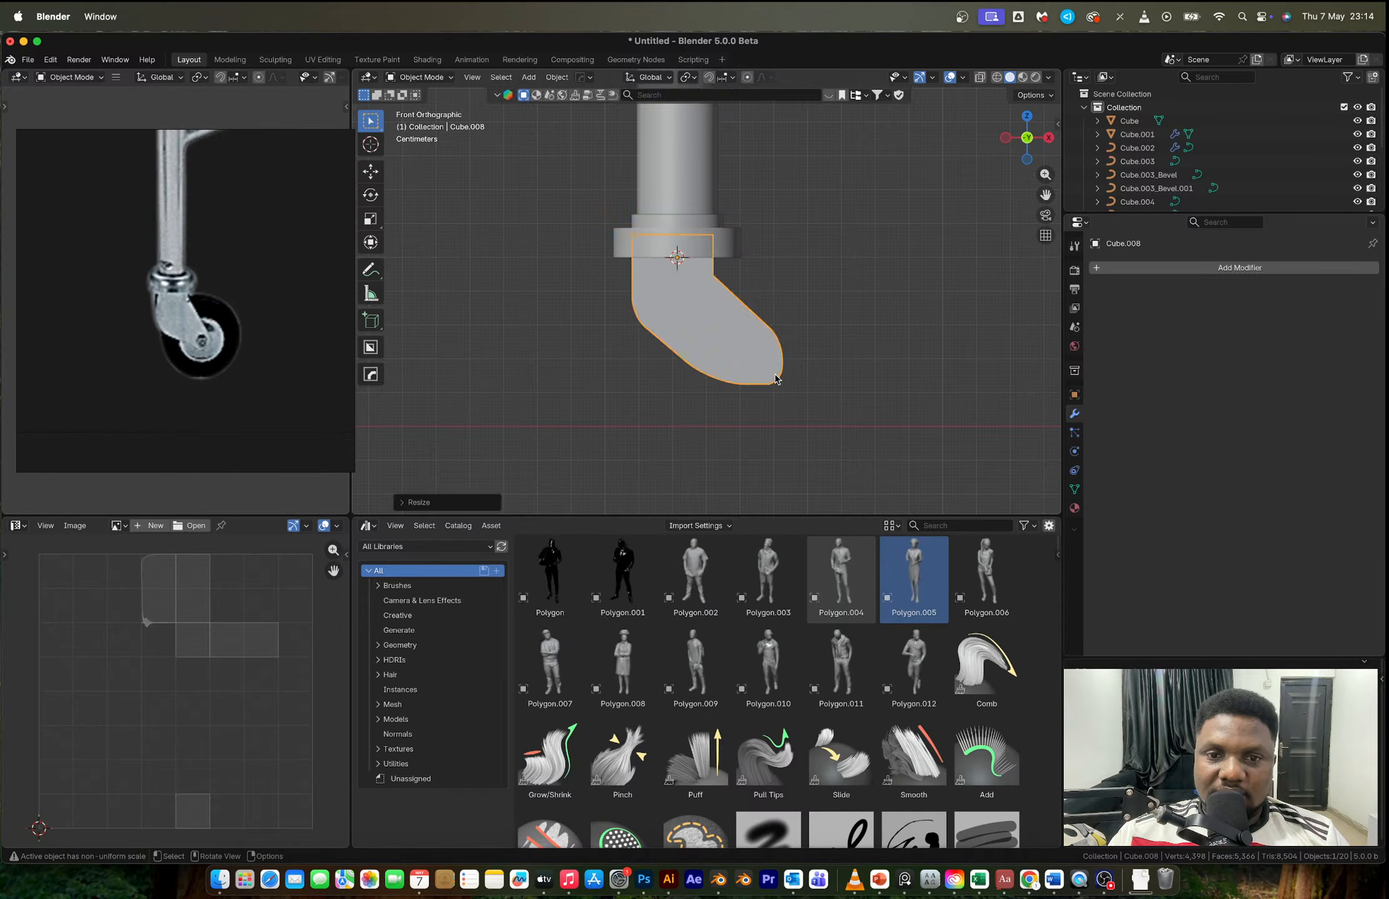
# Step: Snap the 3D cursor to the face at the bracket's lower outer end
pyautogui.press('Tab')
pyautogui.press('3')
pyautogui.click(760, 362)
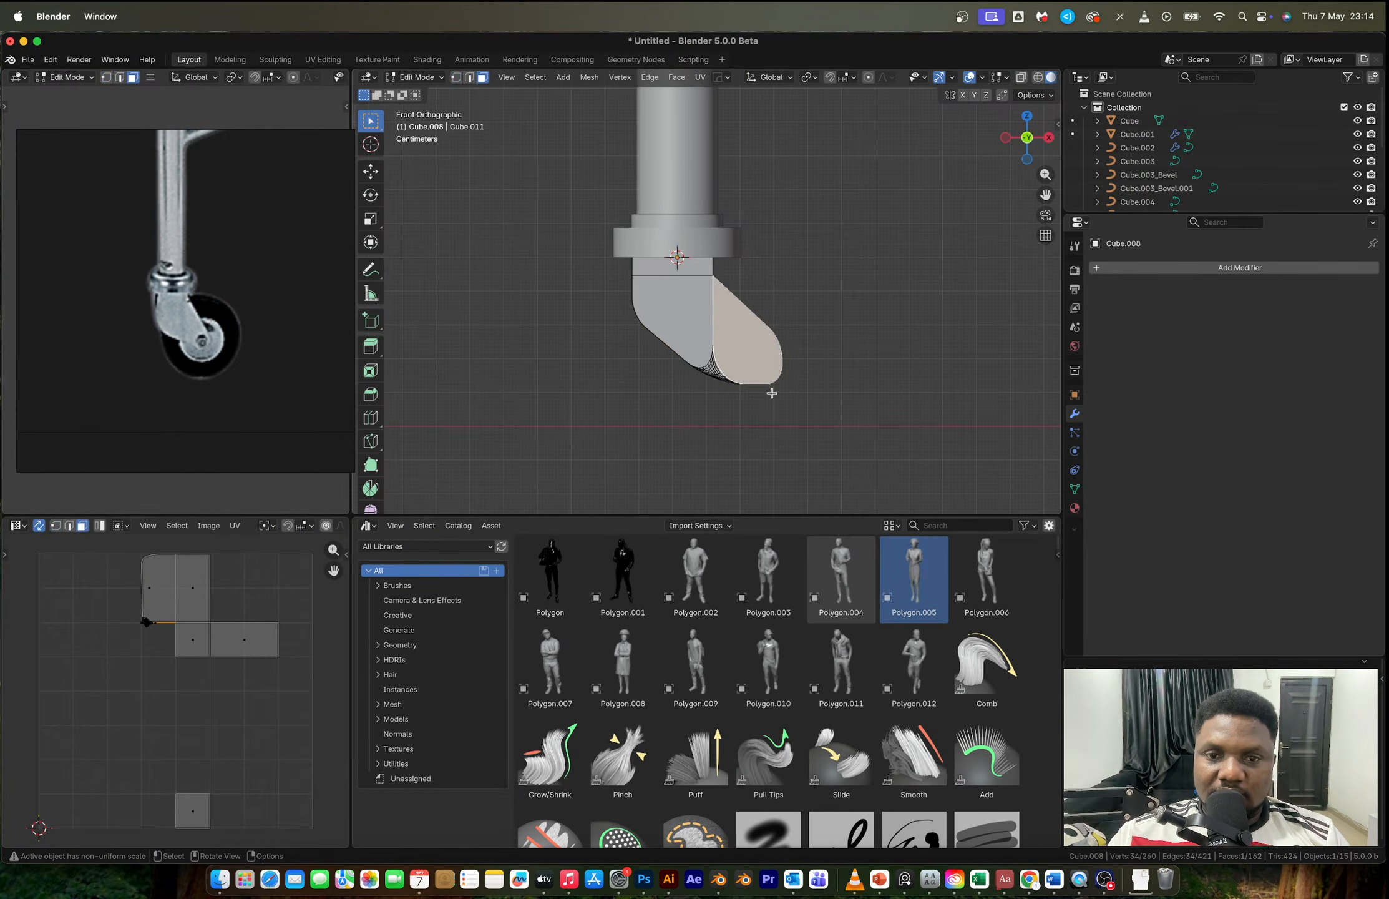
pyautogui.hotkey('shift', 's')
pyautogui.click(787, 480)
# Step: Add a 32-vertex cylinder at the 3D cursor and align it to the view as the wheel base
pyautogui.press('Tab')
pyautogui.rightClick(792, 413)
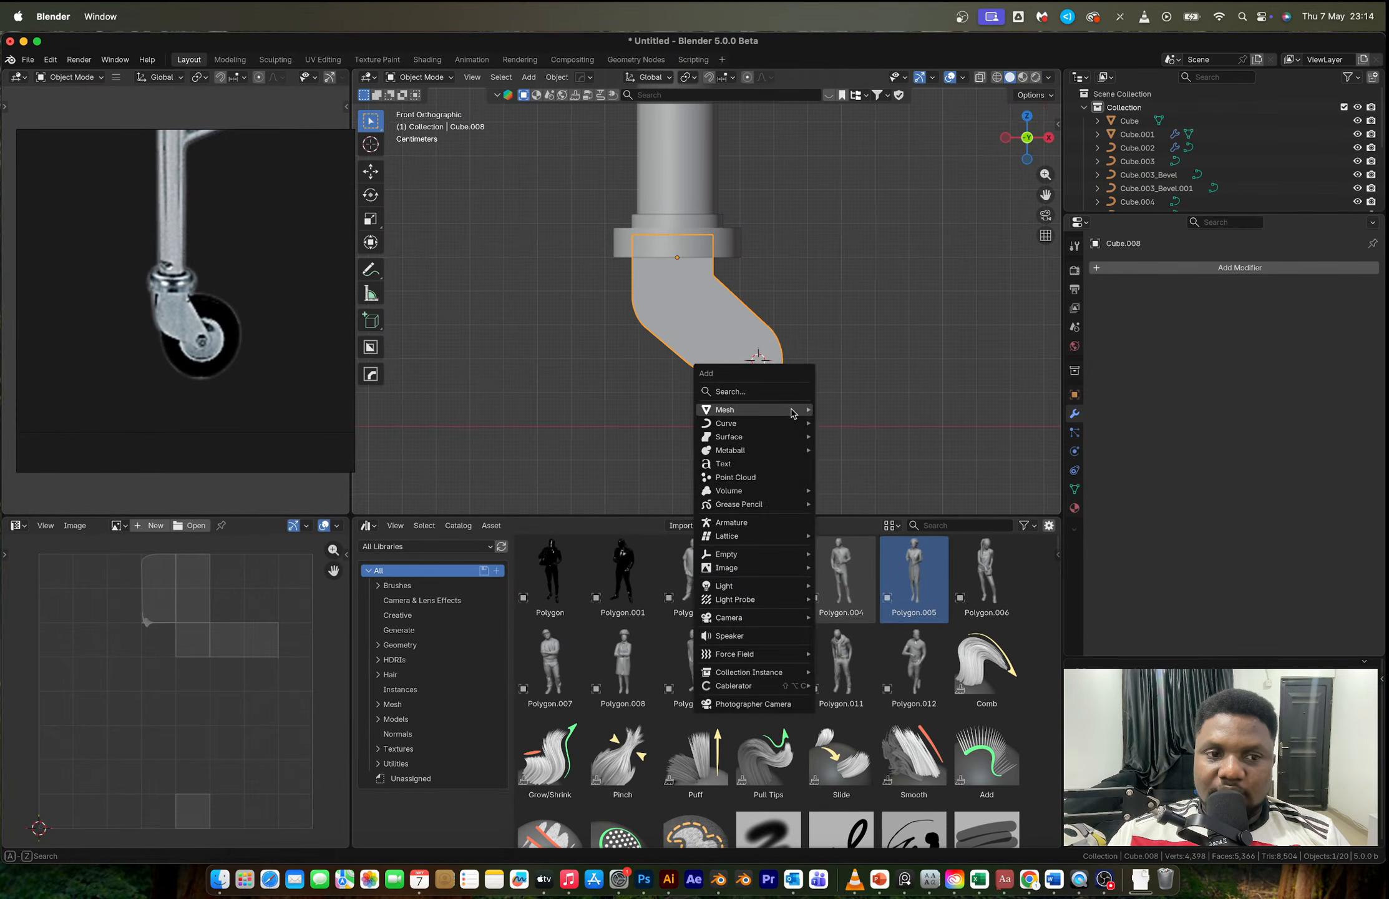
pyautogui.press('Escape')
pyautogui.hotkey('shift', 'a')
pyautogui.moveTo(792, 412)
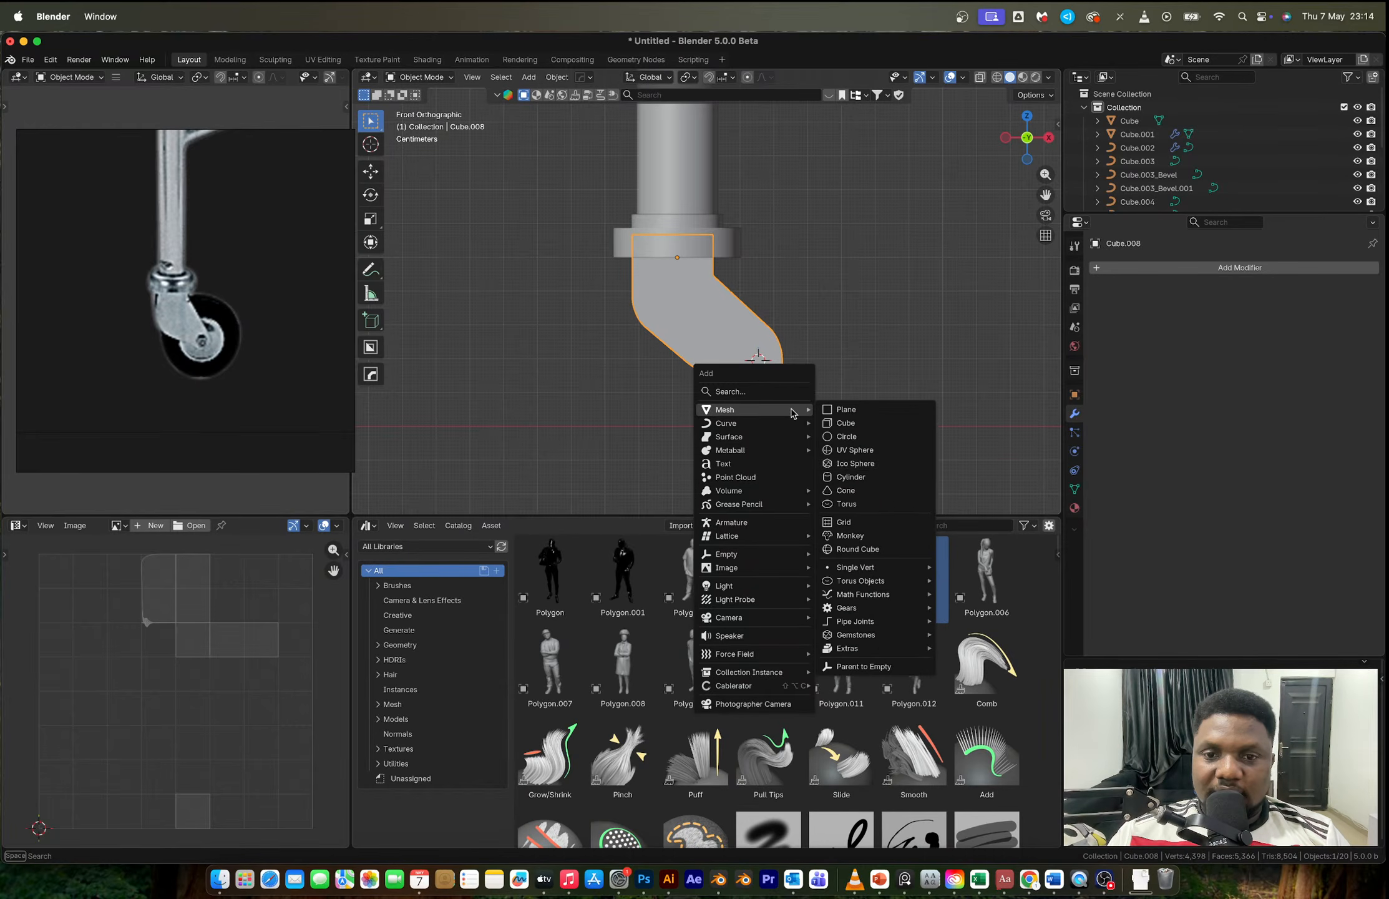
pyautogui.click(876, 469)
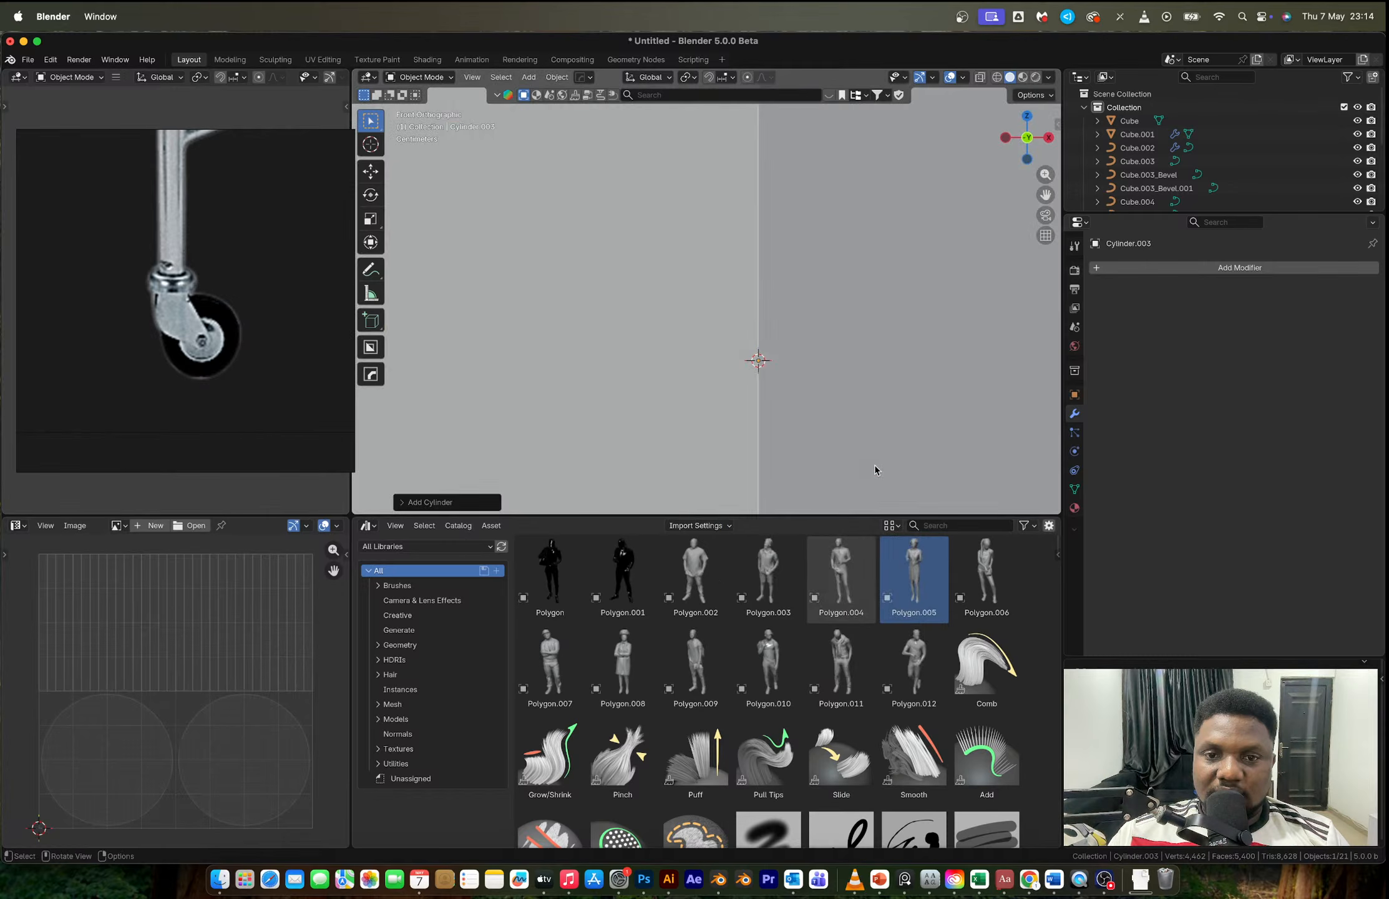
pyautogui.click(437, 501)
pyautogui.click(507, 416)
pyautogui.click(503, 447)
# Step: Scale the new cylinder down uniformly around the bracket's lower end until it is roughly wheel-sized
pyautogui.press('s')
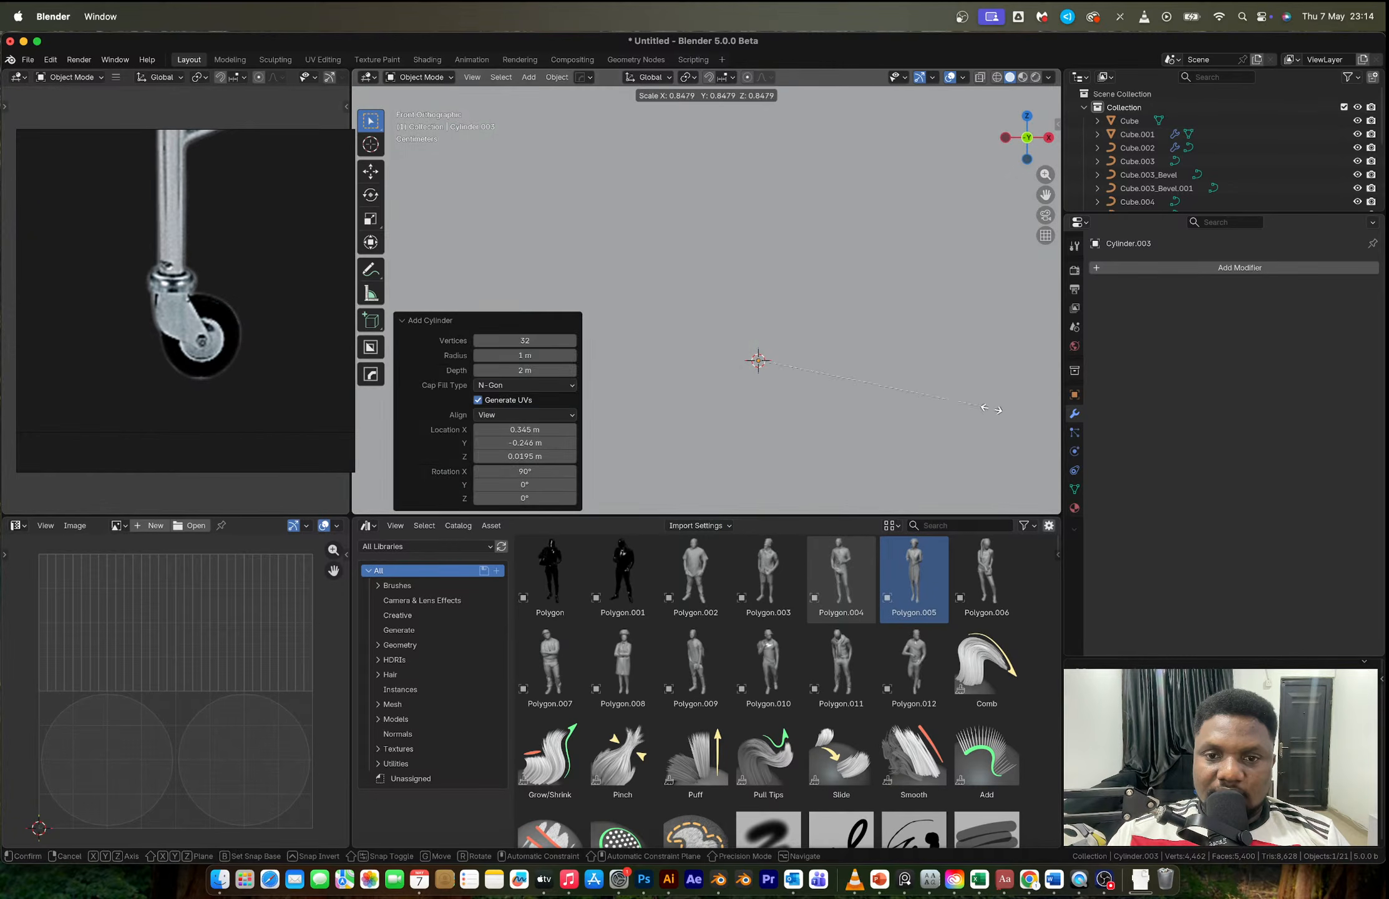
pyautogui.click(797, 382)
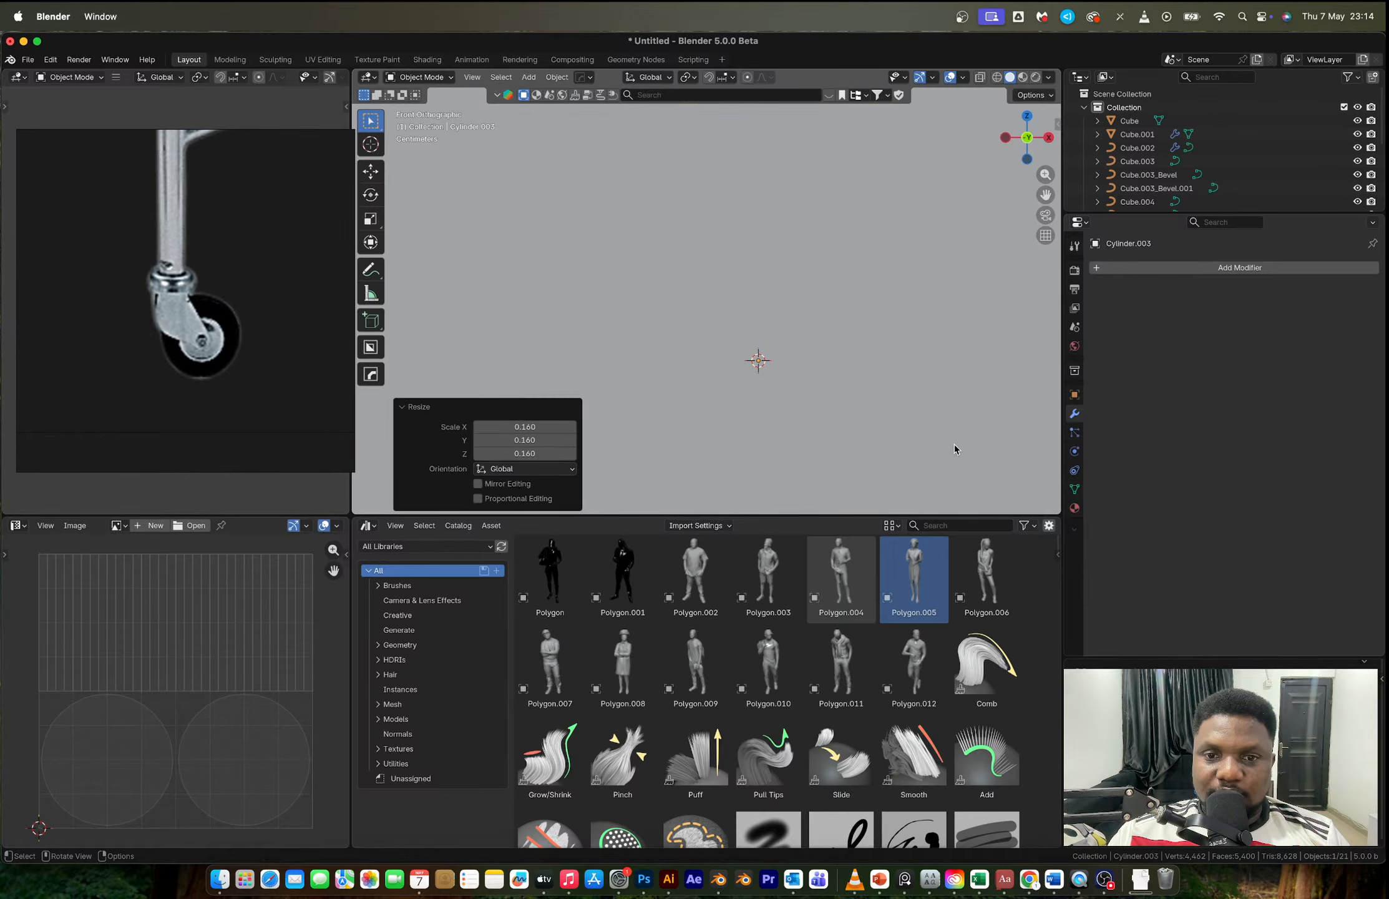
pyautogui.press('s')
pyautogui.click(789, 388)
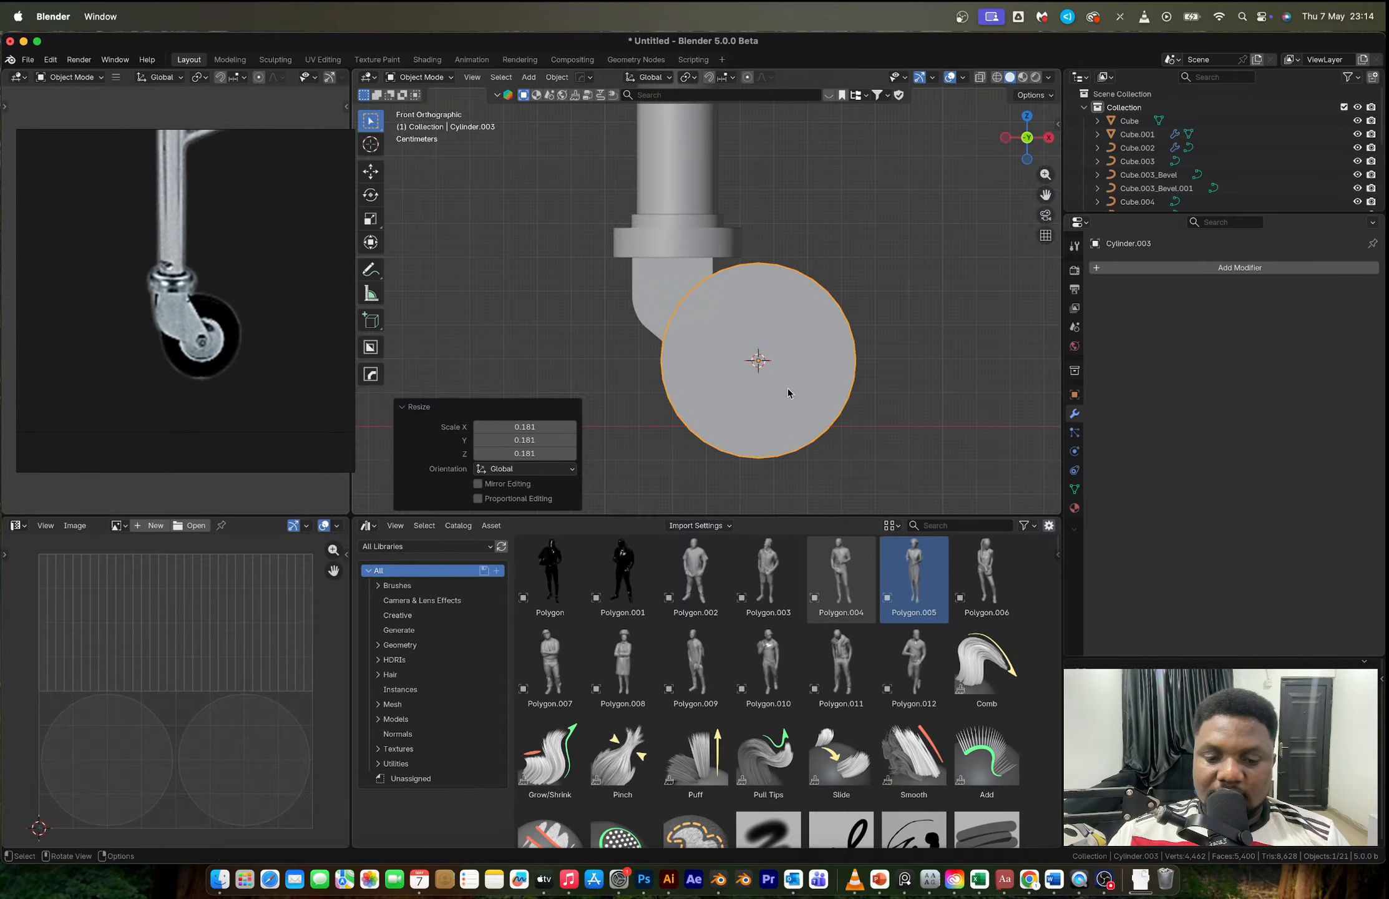
pyautogui.press('g')
pyautogui.press('z')
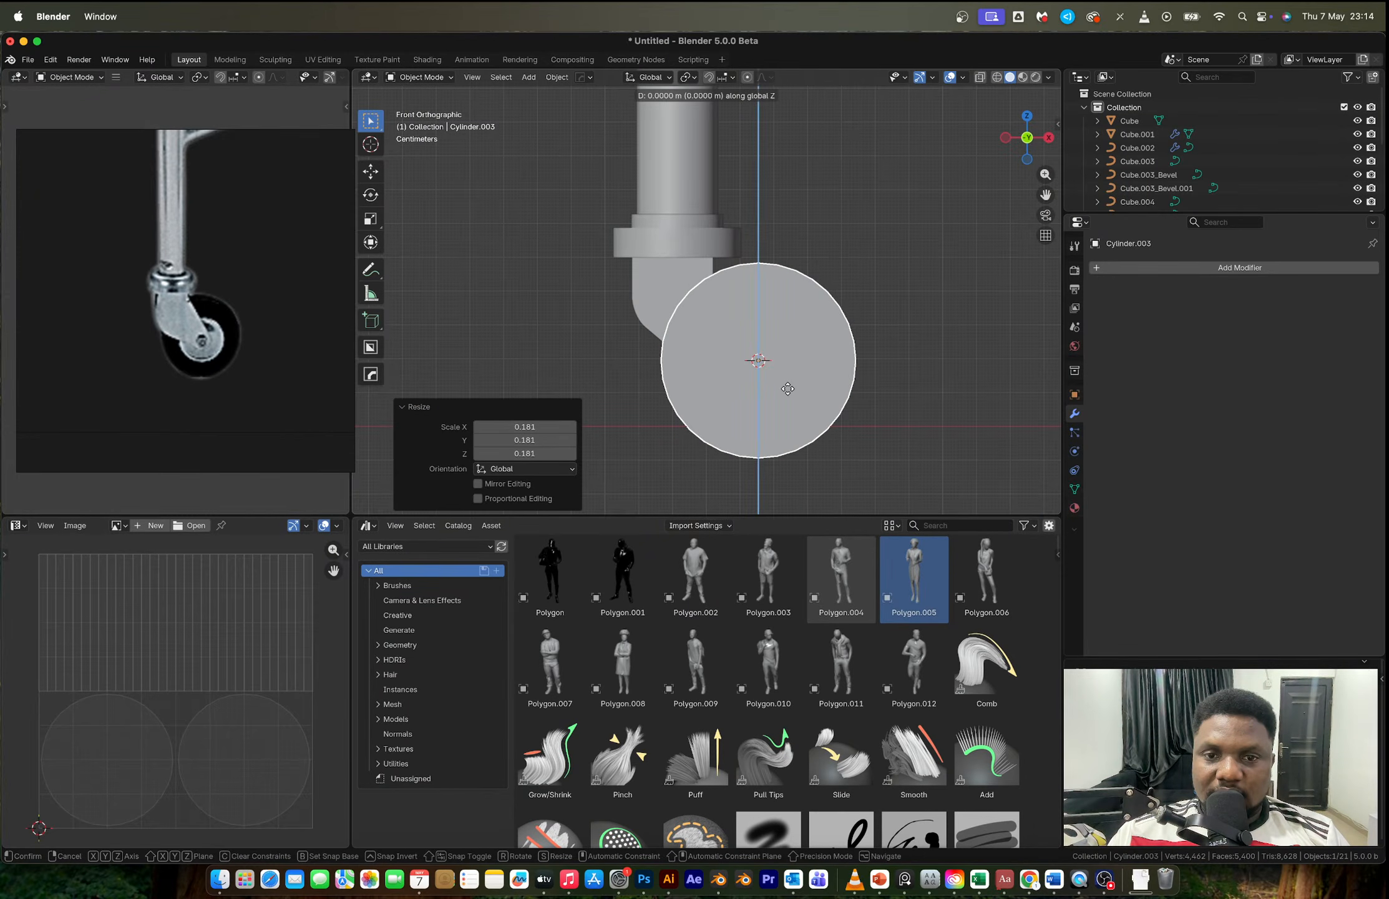
pyautogui.press('Escape')
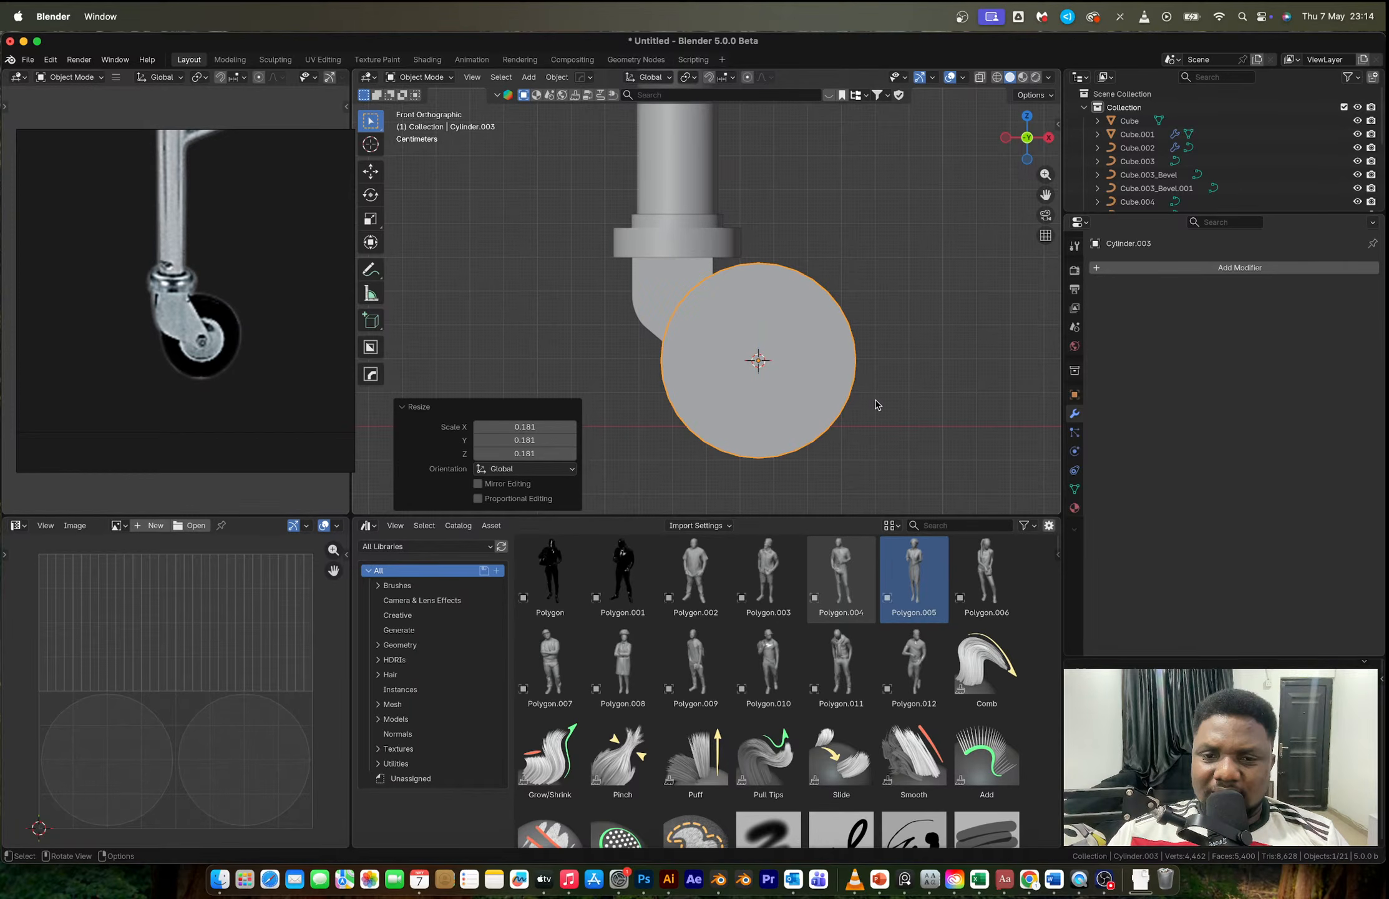
# Step: Cut the wheel out and snap the 3D cursor midway between matching edge vertices on the fork's two prongs
pyautogui.moveTo(877, 404); pyautogui.dragTo(877, 372, button='middle')
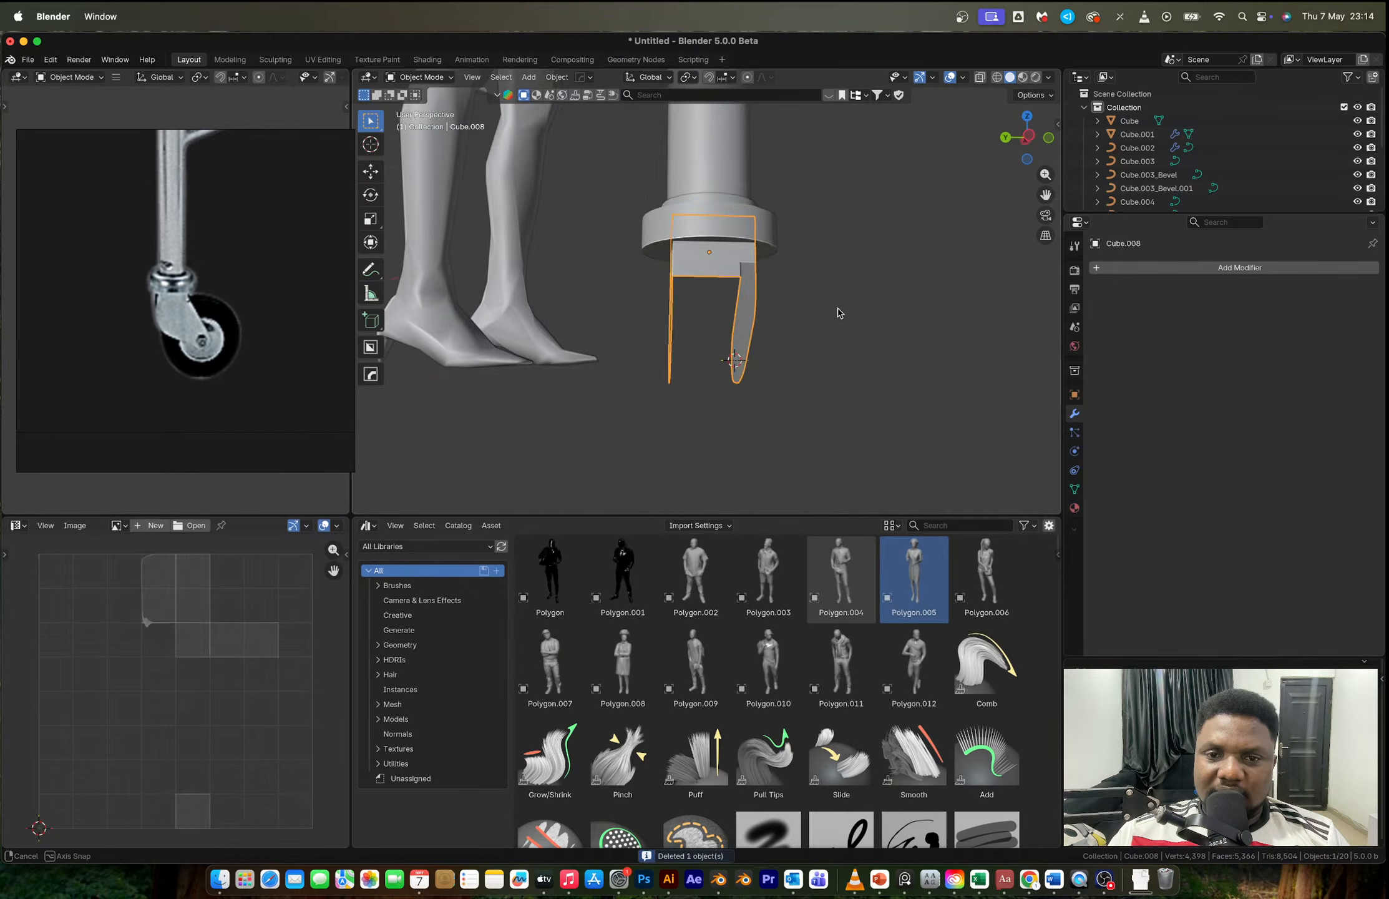
pyautogui.moveTo(838, 311); pyautogui.dragTo(656, 363, button='middle')
pyautogui.press('Tab')
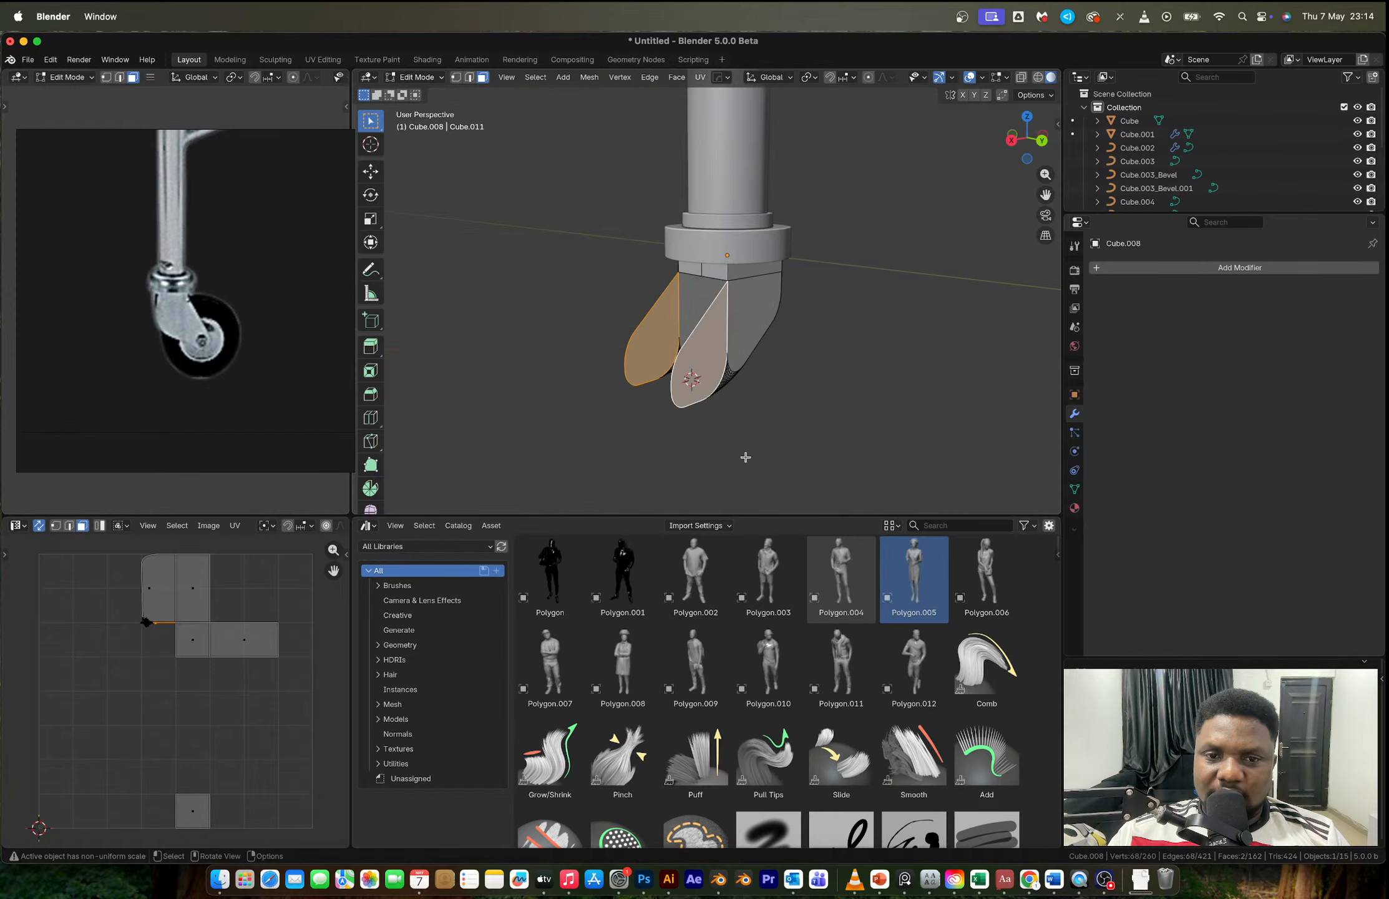
pyautogui.moveTo(711, 391); pyautogui.dragTo(684, 404, button='middle')
pyautogui.scroll(3, 736, 393)
pyautogui.press('1')
pyautogui.click(686, 412)
pyautogui.keyDown('shift'); pyautogui.click(822, 392); pyautogui.keyUp('shift')
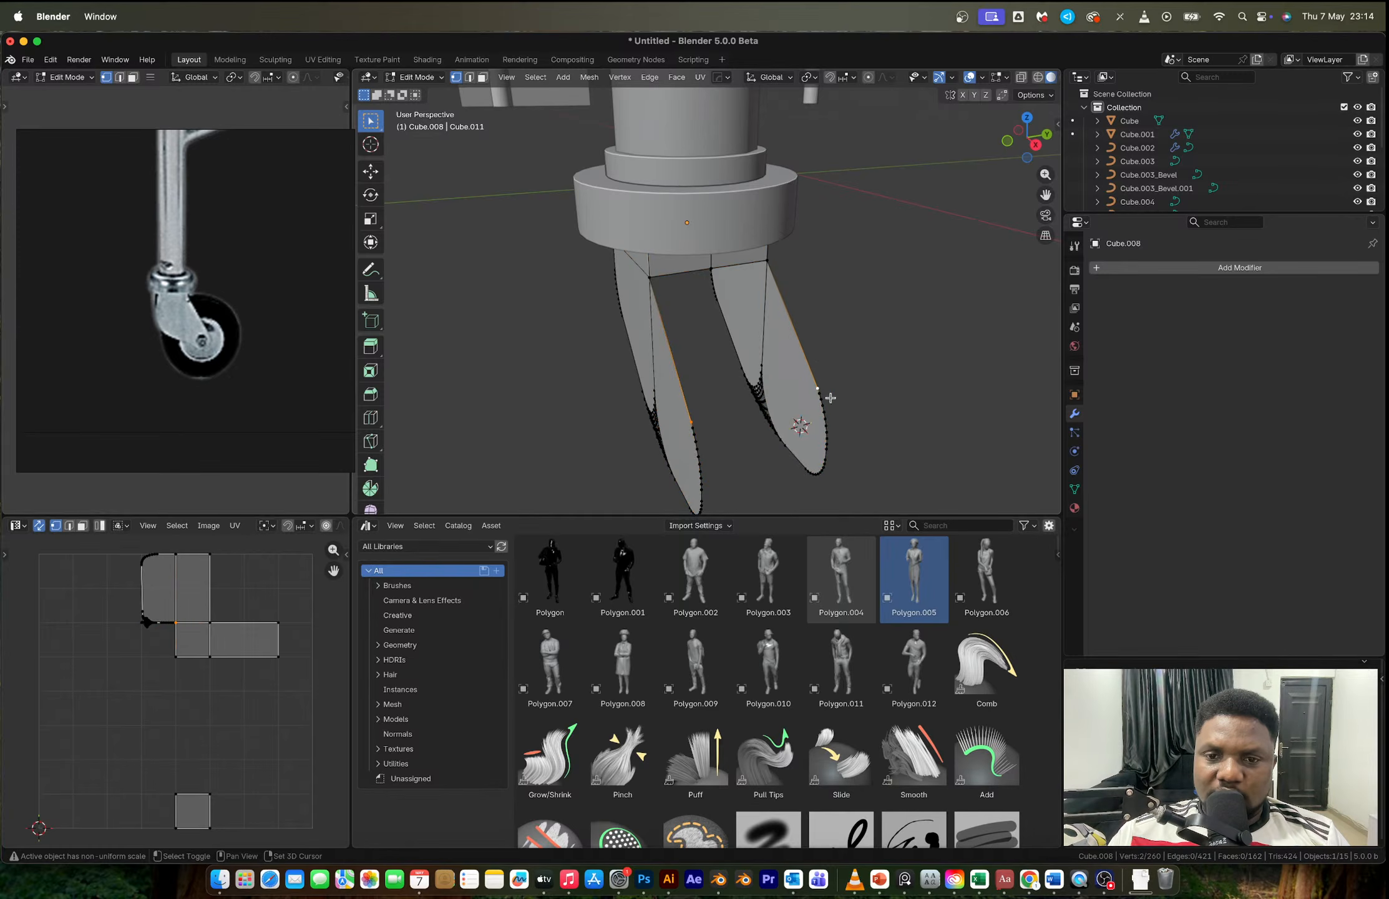
pyautogui.hotkey('shift', 's')
pyautogui.click(869, 459)
# Step: Paste the wheel back in Object Mode and snap it to the 3D cursor between the prongs
pyautogui.press('Tab')
pyautogui.moveTo(874, 428); pyautogui.dragTo(943, 390, button='middle')
pyautogui.hotkey('ctrl', 'v')
pyautogui.hotkey('shift', 's')
pyautogui.click(885, 361)
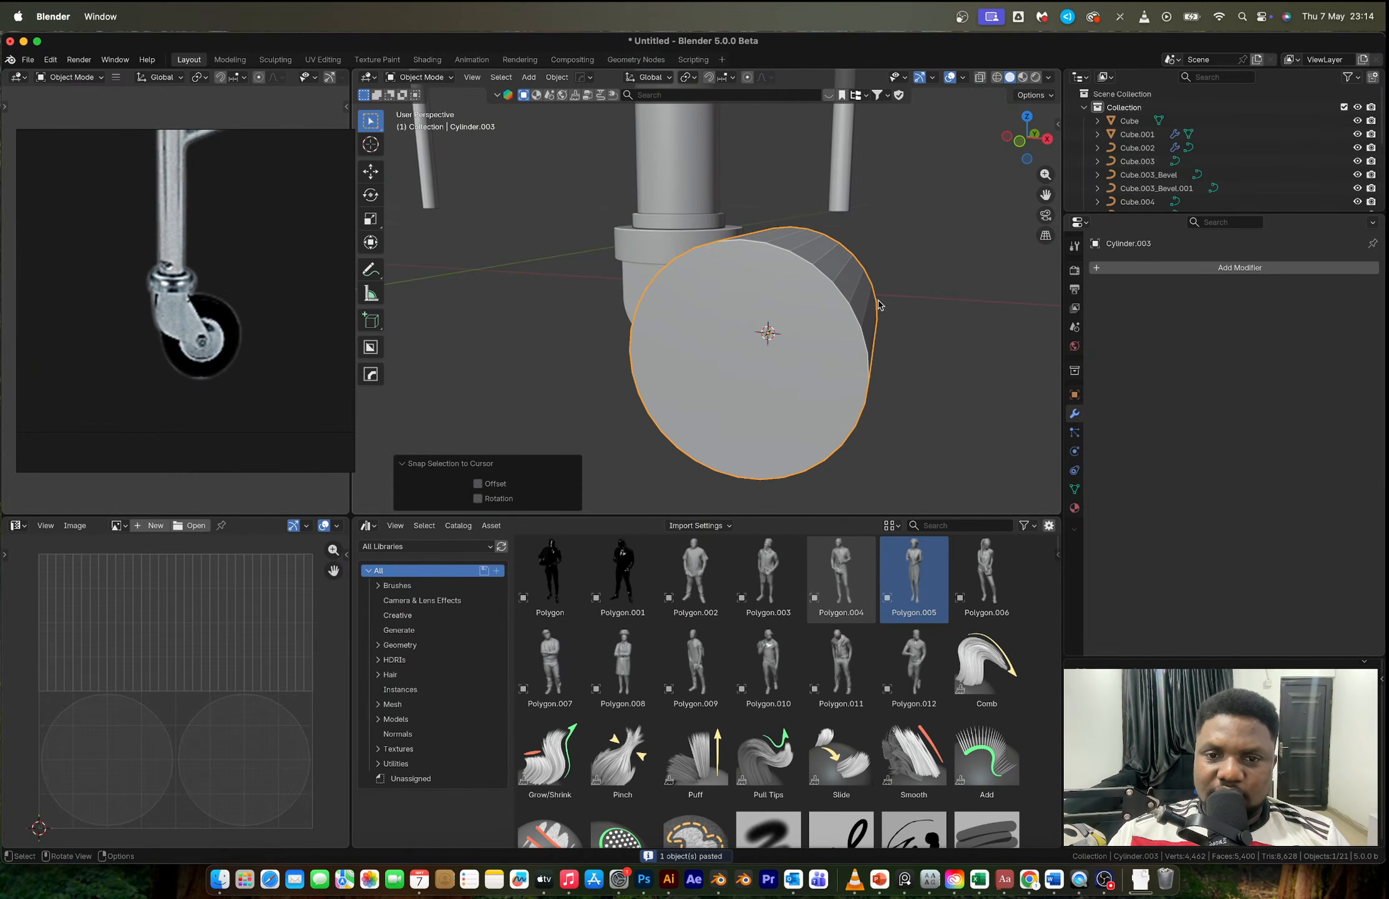
# Step: In see-through front view, move the wheel down onto the bracket's rounded end and scale it to about 0.94
pyautogui.click(1022, 142)
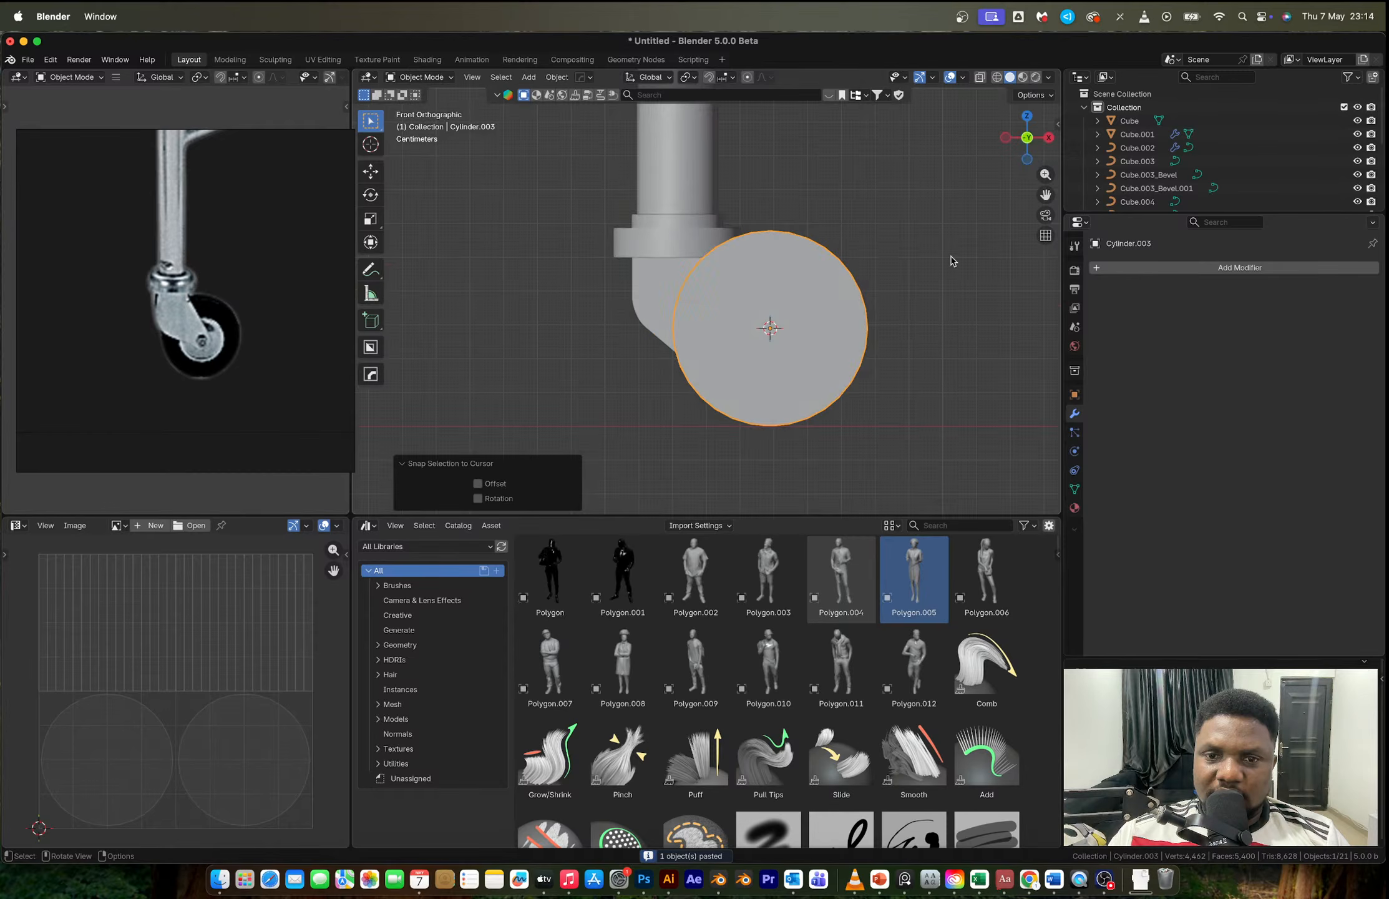
pyautogui.scroll(1, 905, 343)
pyautogui.hotkey('alt', 'z')
pyautogui.press('g')
pyautogui.click(848, 441)
pyautogui.press('s')
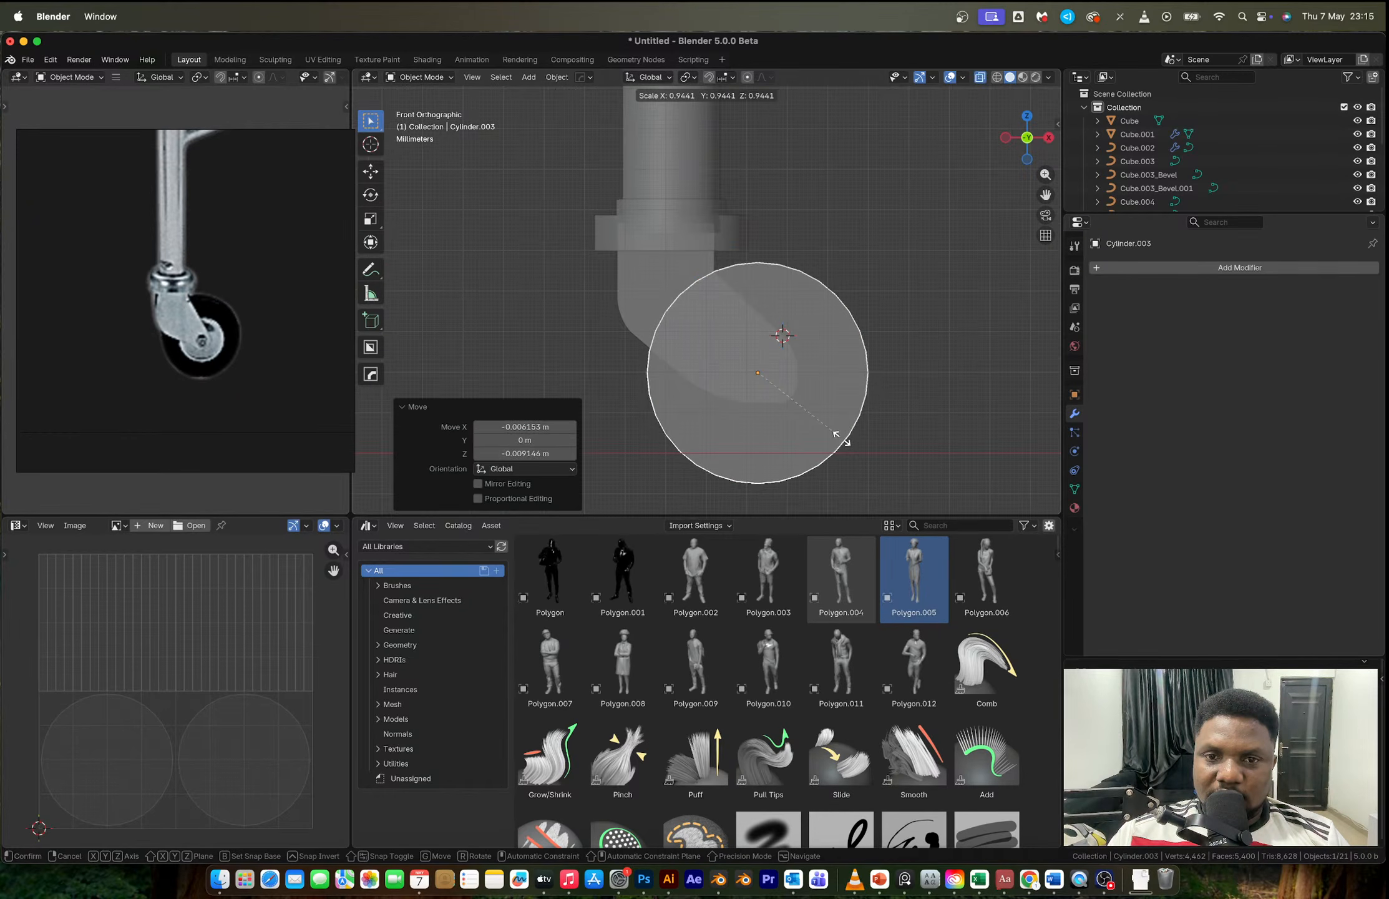
pyautogui.click(840, 437)
# Step: Narrow the wheel along Y until it fits between the fork's prongs, and adjust its overall size
pyautogui.moveTo(841, 438); pyautogui.dragTo(860, 406, button='middle')
pyautogui.press('s')
pyautogui.press('y')
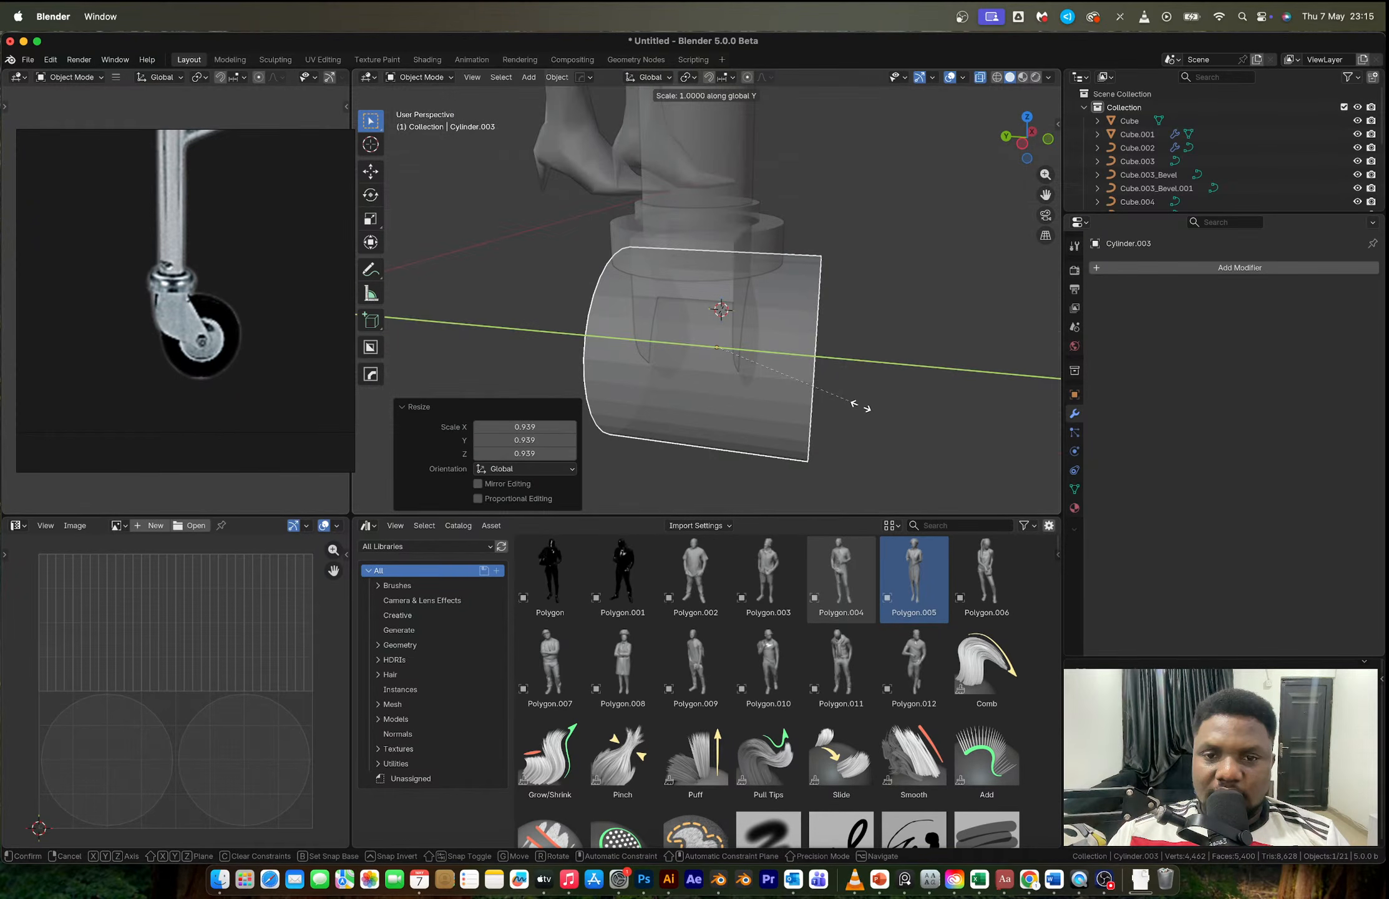
pyautogui.click(733, 387)
pyautogui.hotkey('alt', 'z')
pyautogui.press('s')
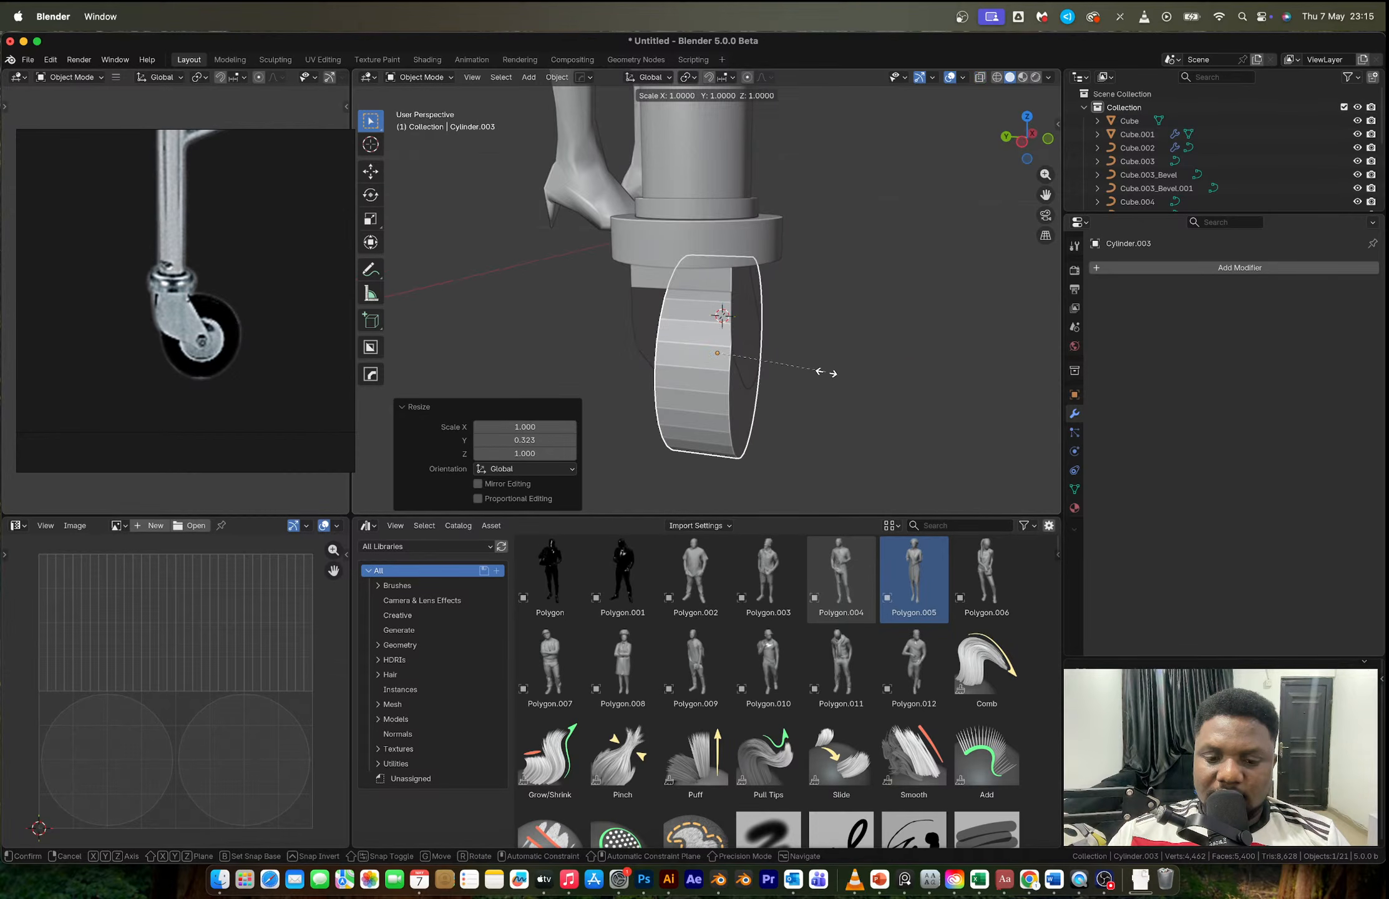
pyautogui.press('y')
pyautogui.click(812, 370)
pyautogui.moveTo(811, 370); pyautogui.dragTo(741, 369, button='middle')
pyautogui.press('s')
pyautogui.click(766, 358)
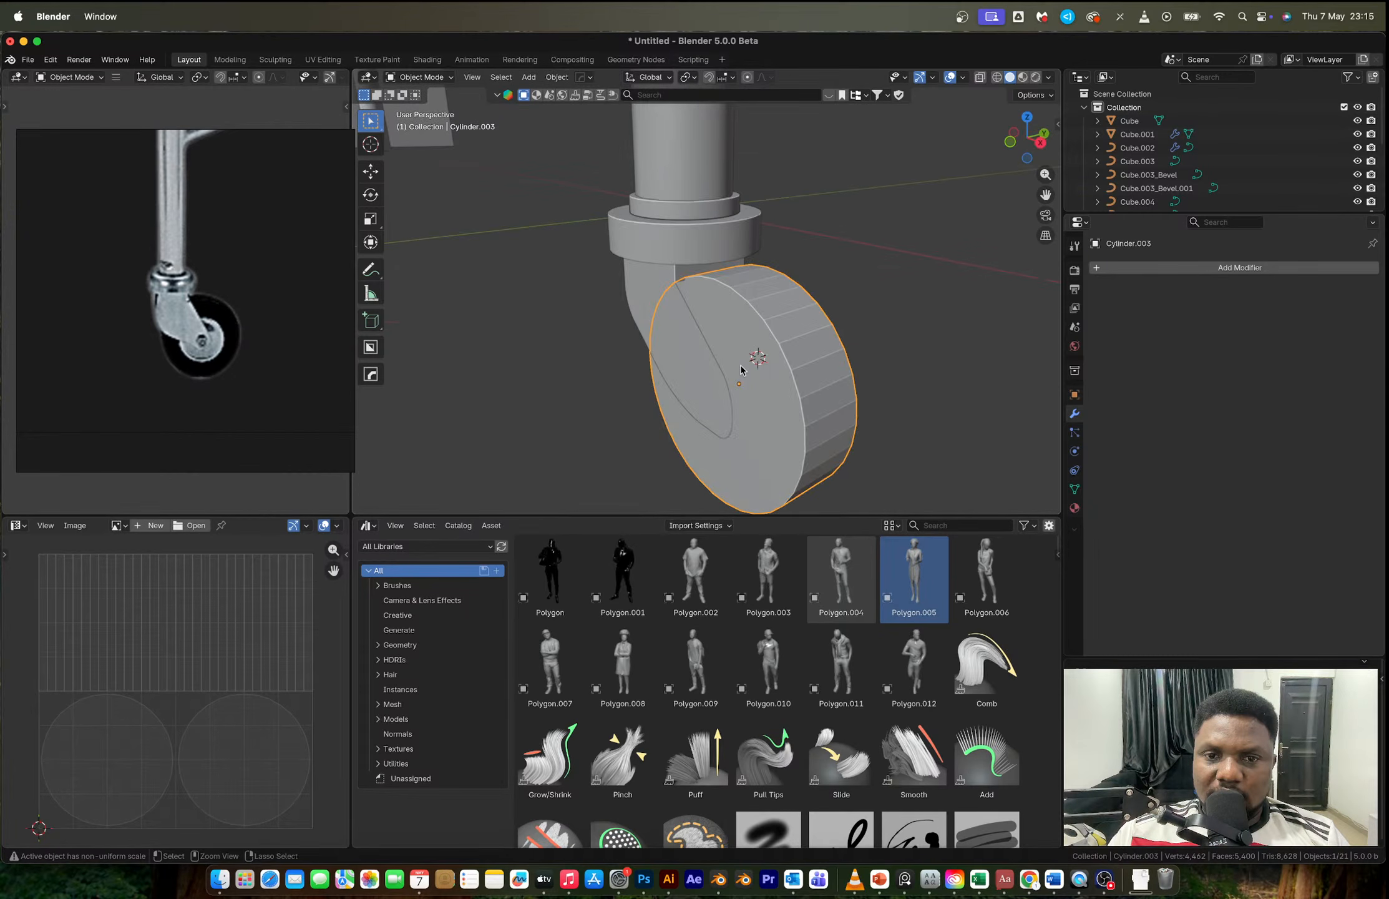
# Step: Bevel both outer rim edge loops of the wheel to round the tyre
pyautogui.press('Tab')
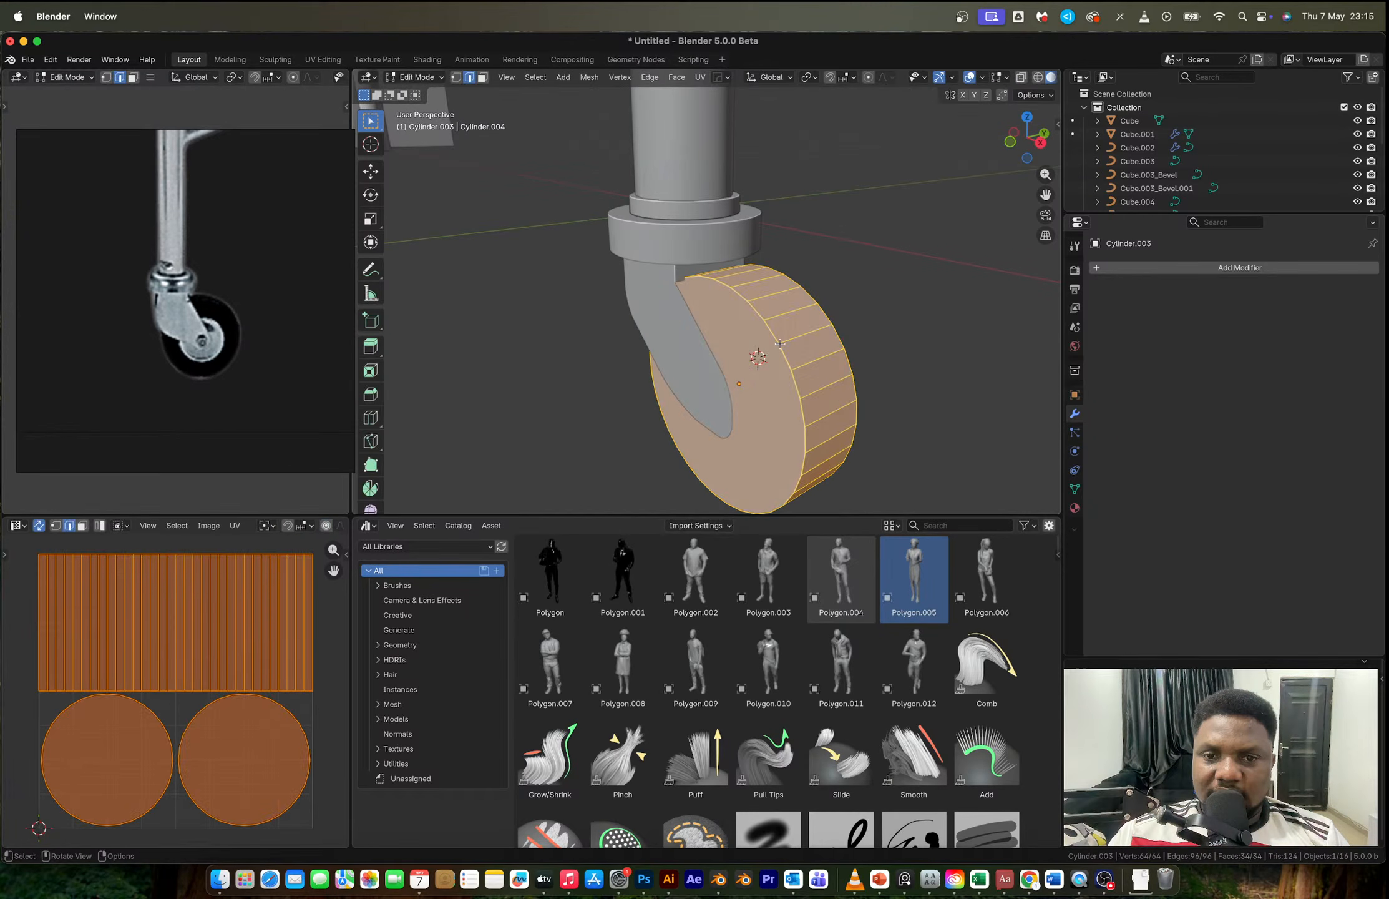
pyautogui.keyDown('alt'); pyautogui.keyDown('shift'); pyautogui.click(780, 343); pyautogui.keyUp('shift'); pyautogui.keyUp('alt')
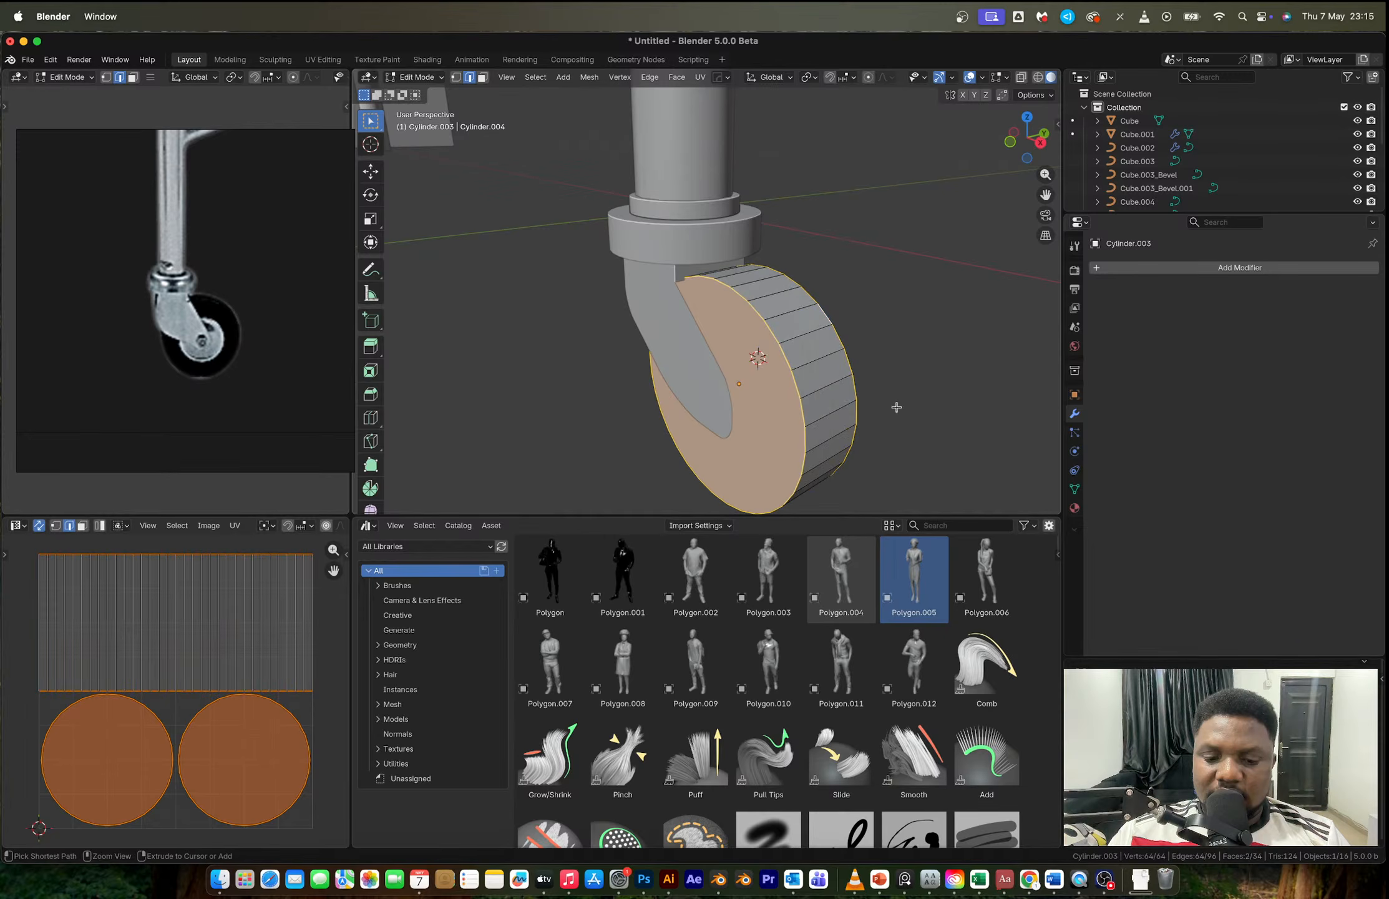
pyautogui.hotkey('ctrl', 'b')
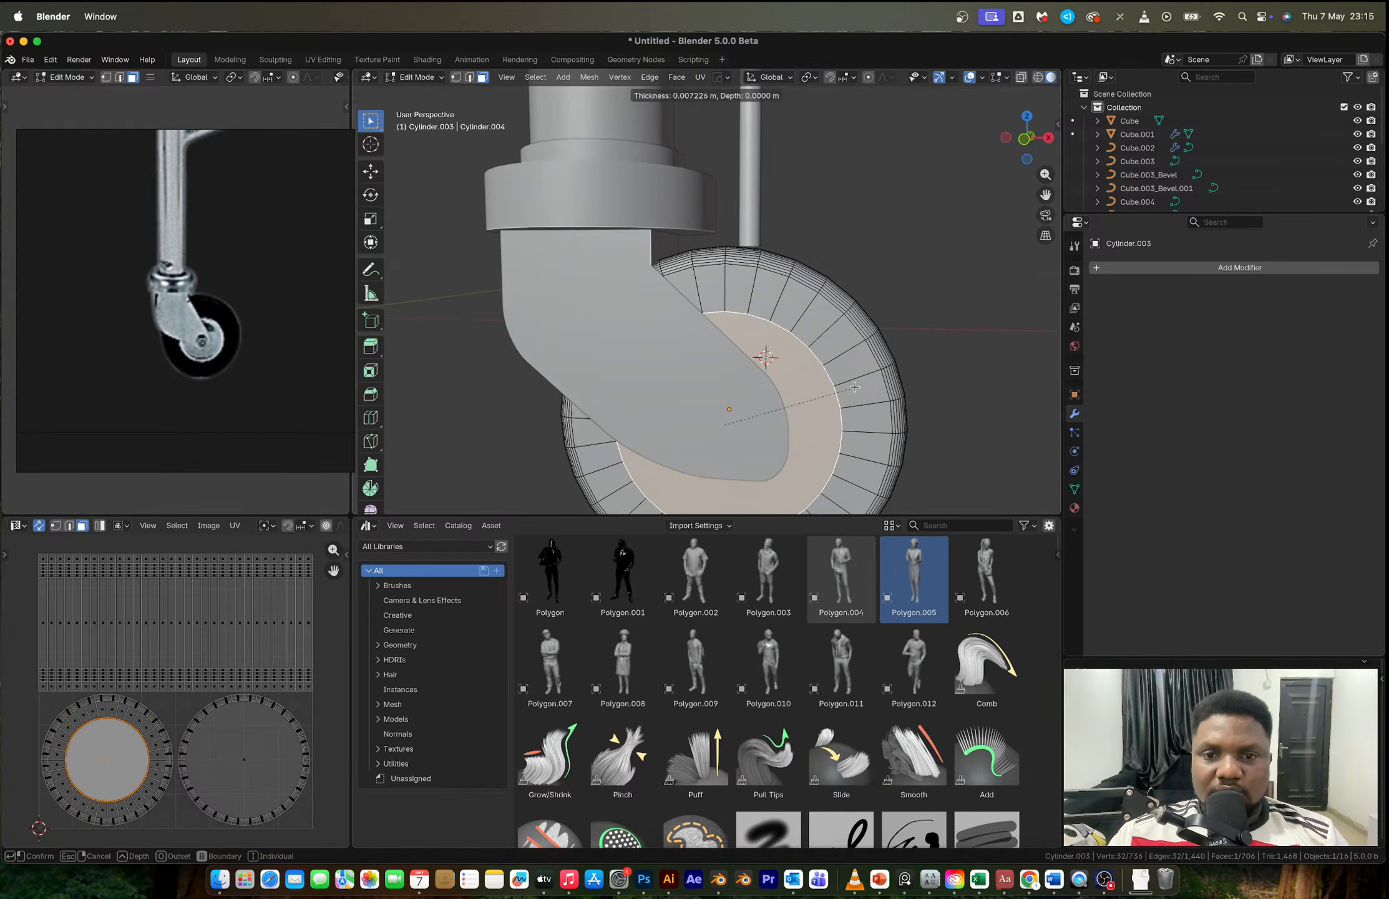
# Step: Inset the wheel's front face by about 0.0072 m and extrude it inward about 0.0041 m
pyautogui.click(769, 357)
pyautogui.moveTo(769, 357); pyautogui.dragTo(839, 380, button='middle')
pyautogui.press('e')
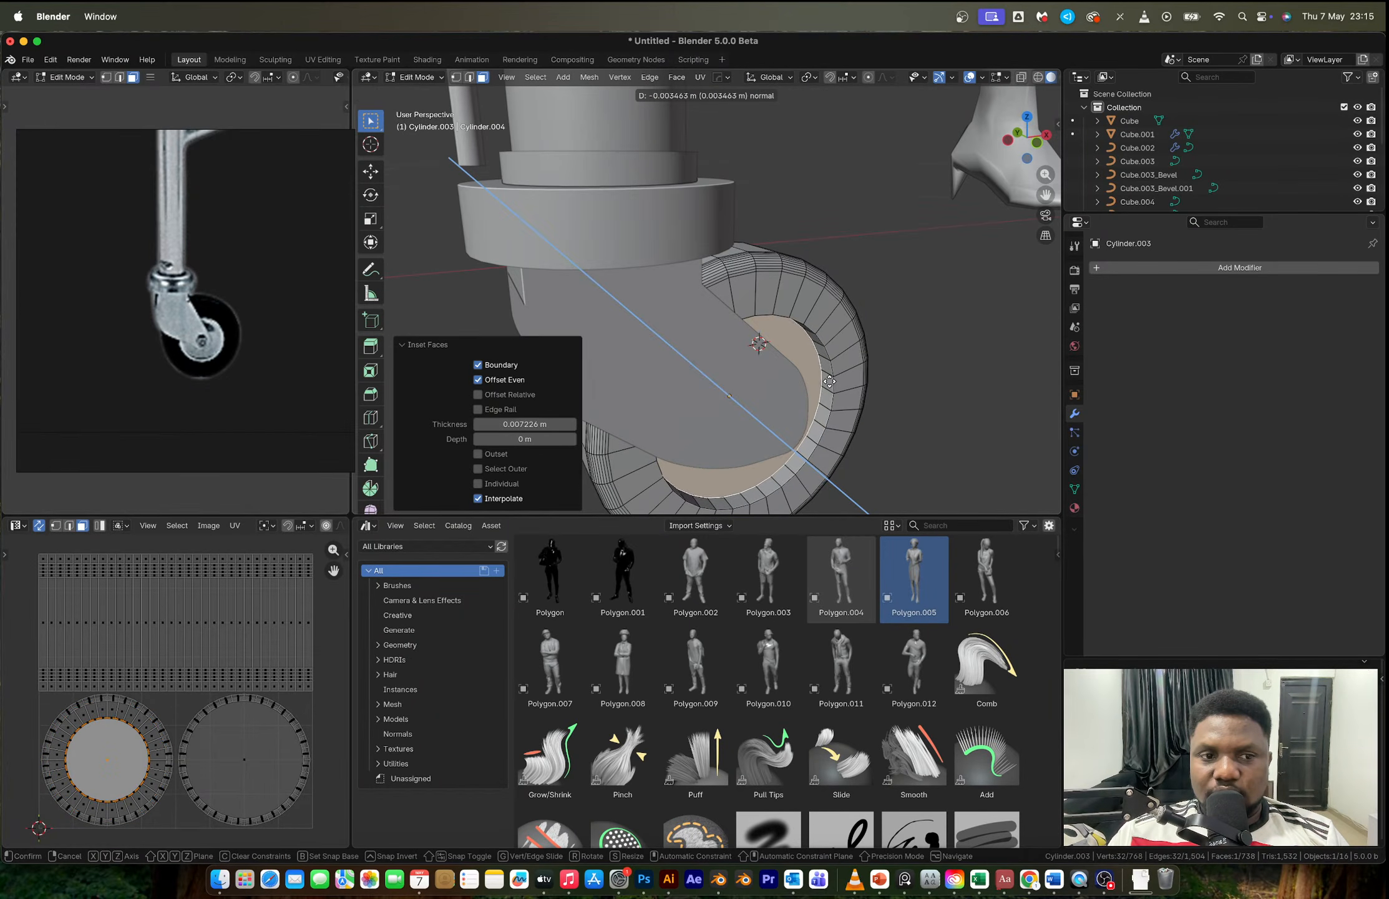
pyautogui.click(828, 380)
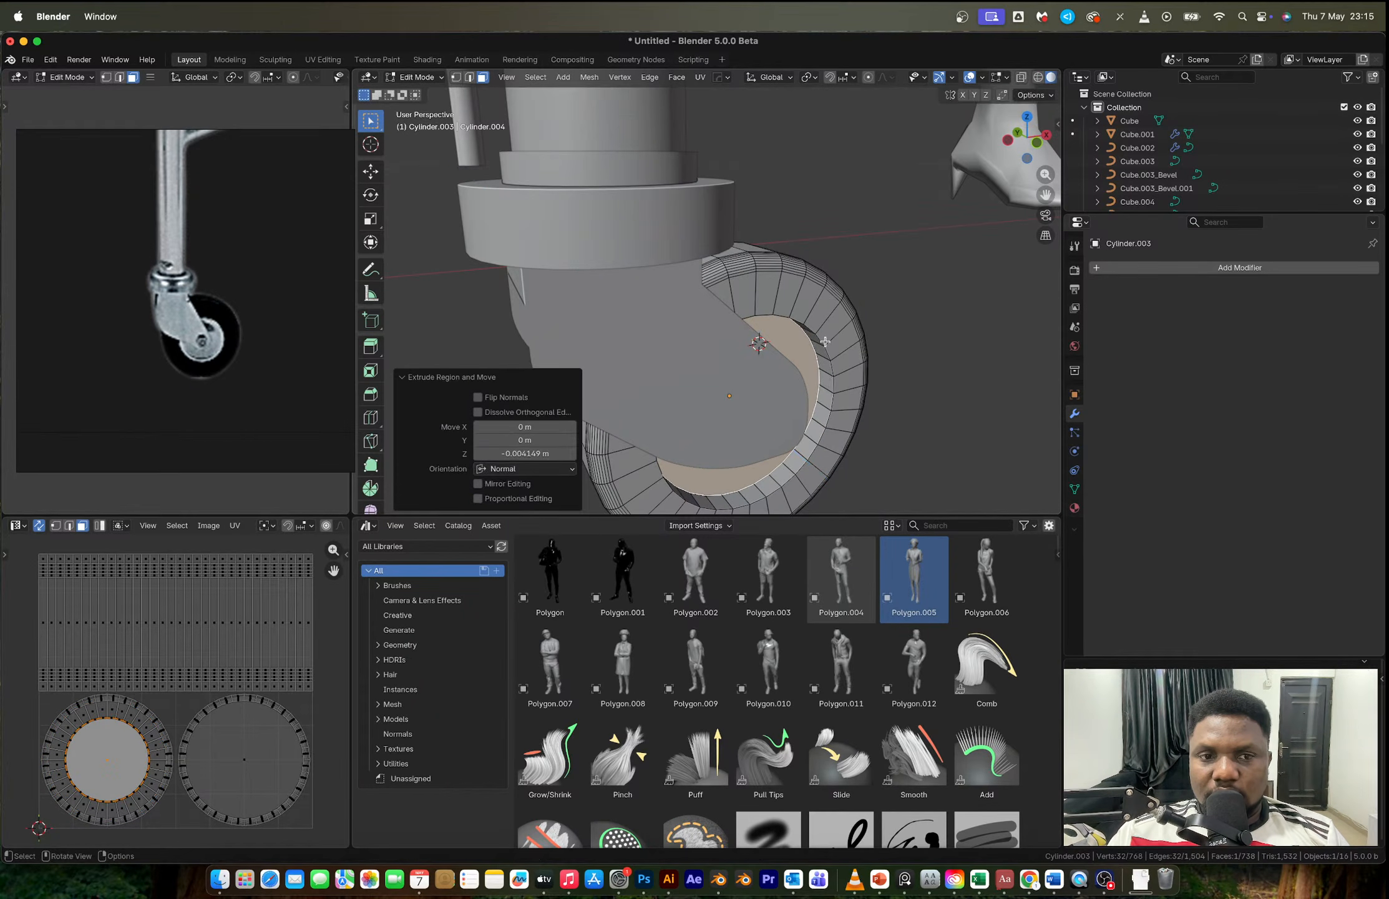
# Step: Bevel the inner and outer edge loops of the wheel's front recess
pyautogui.keyDown('alt'); pyautogui.keyDown('shift'); pyautogui.click(821, 338); pyautogui.keyUp('shift'); pyautogui.keyUp('alt')
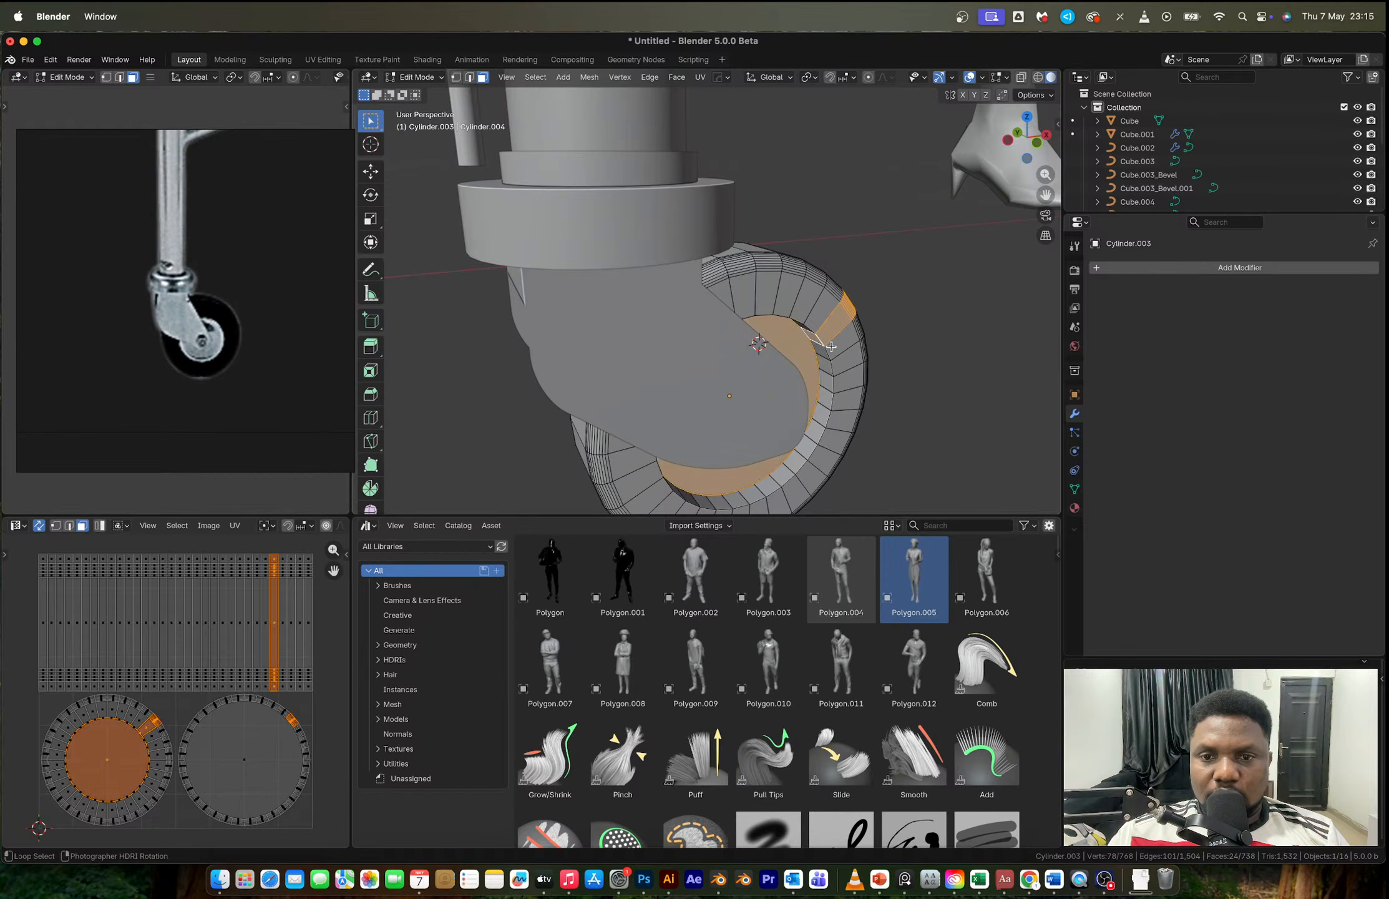
pyautogui.press('super+z')
pyautogui.press('2')
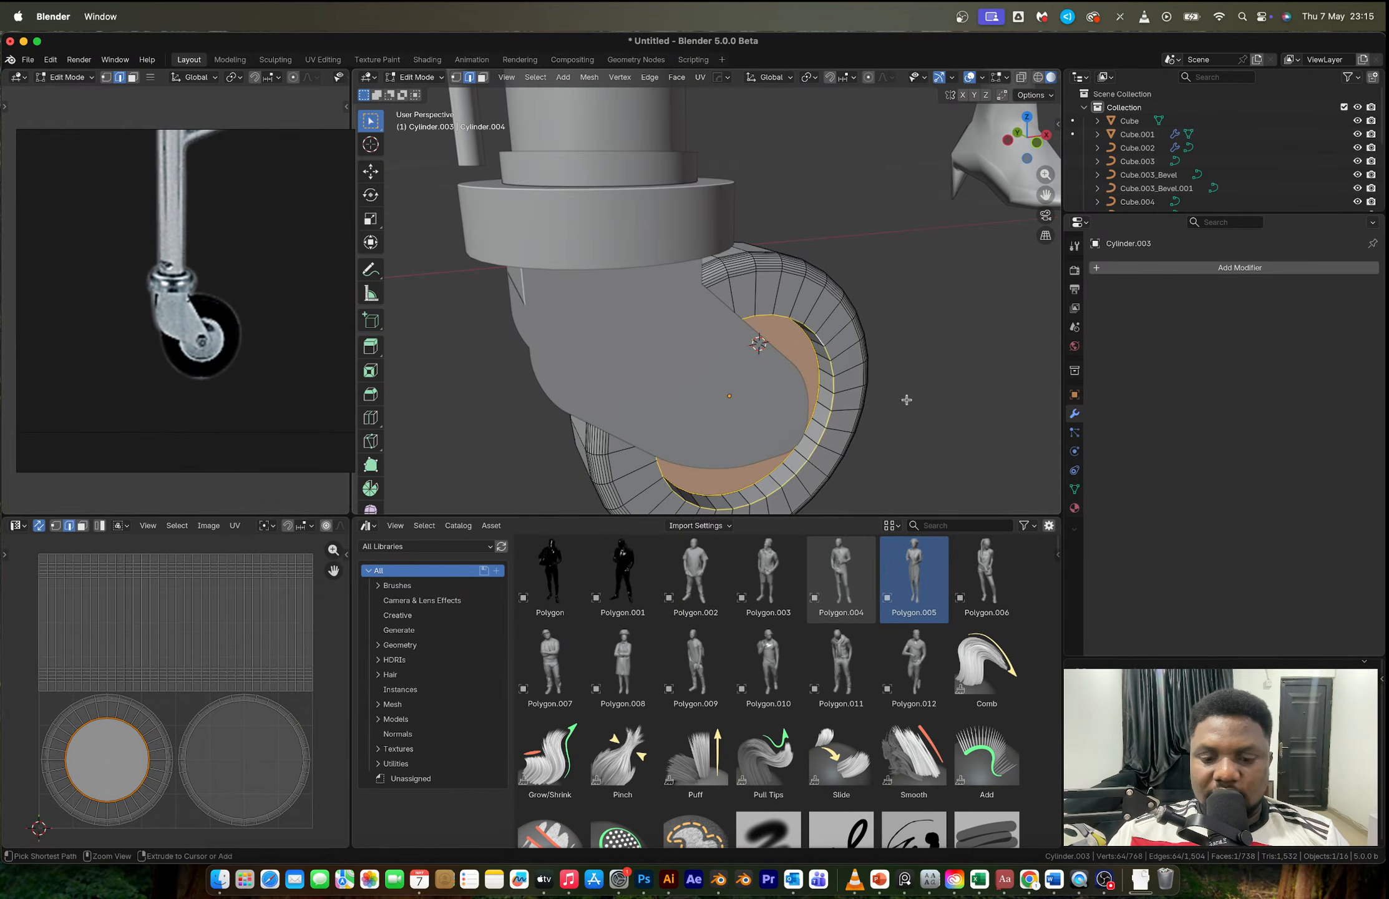
pyautogui.hotkey('ctrl', 'b')
pyautogui.click(910, 399)
# Step: Duplicate the recessed front face in place and separate it into its own object
pyautogui.press('3')
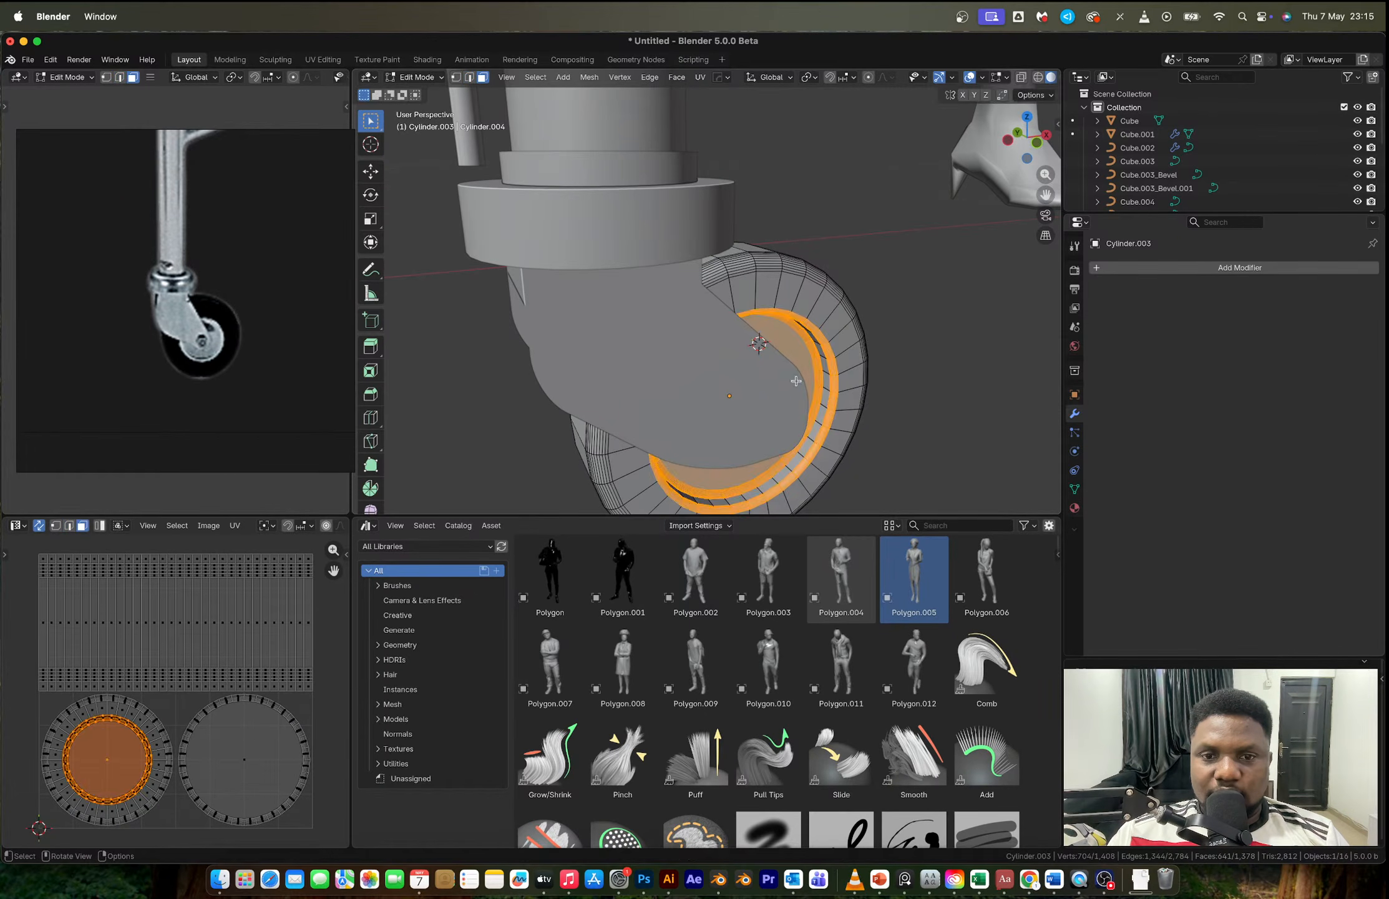
pyautogui.click(790, 367)
pyautogui.moveTo(790, 367); pyautogui.dragTo(823, 390, button='middle')
pyautogui.hotkey('shift', 'd')
pyautogui.rightClick(875, 385)
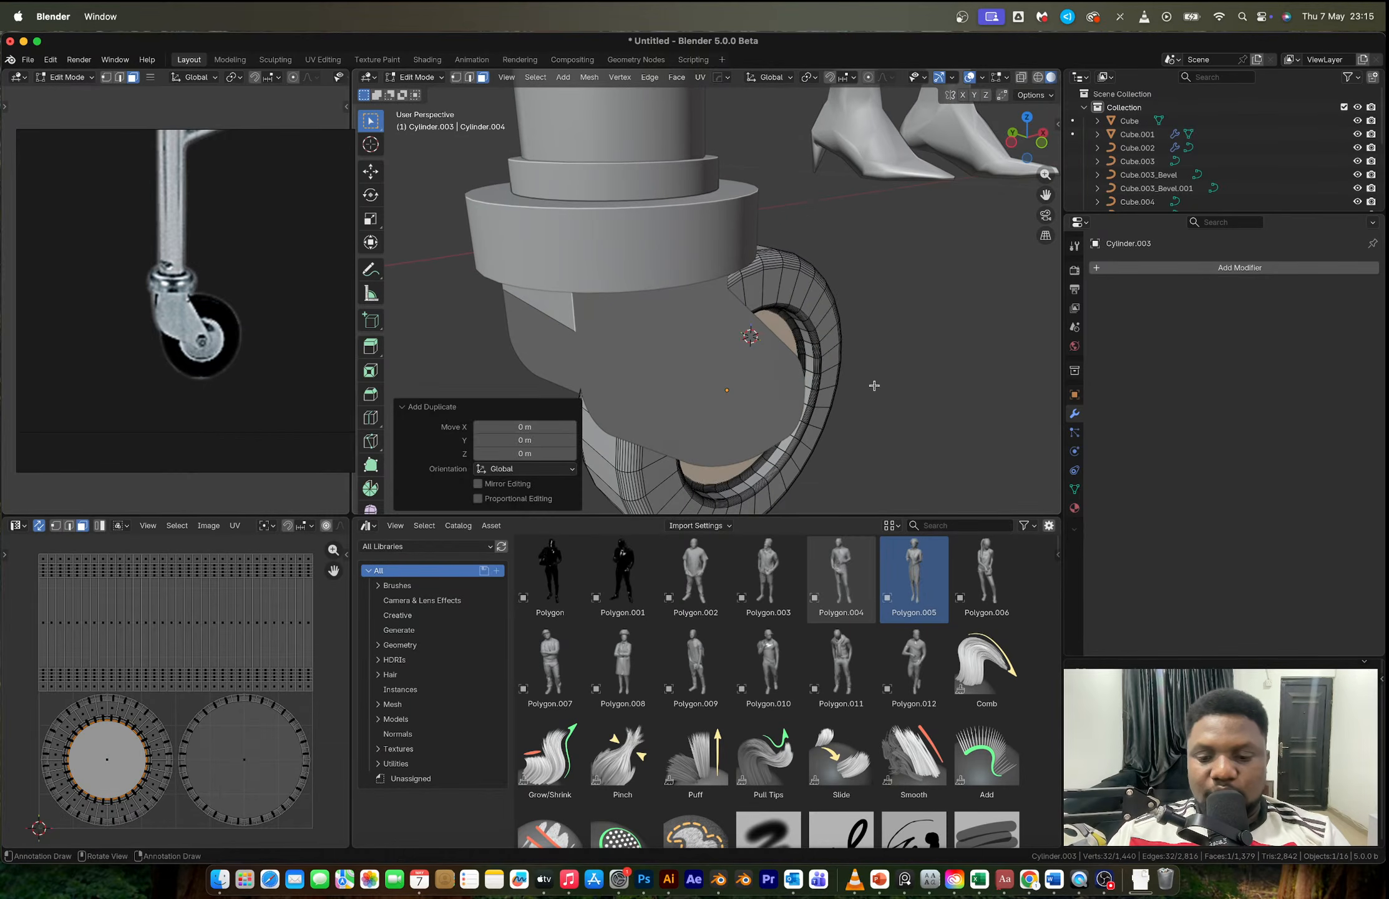
pyautogui.press('p')
pyautogui.click(780, 362)
# Step: Edit the separated hub disc and extrude its face outward about 0.005 m
pyautogui.press('Tab')
pyautogui.click(754, 346)
pyautogui.click(785, 329)
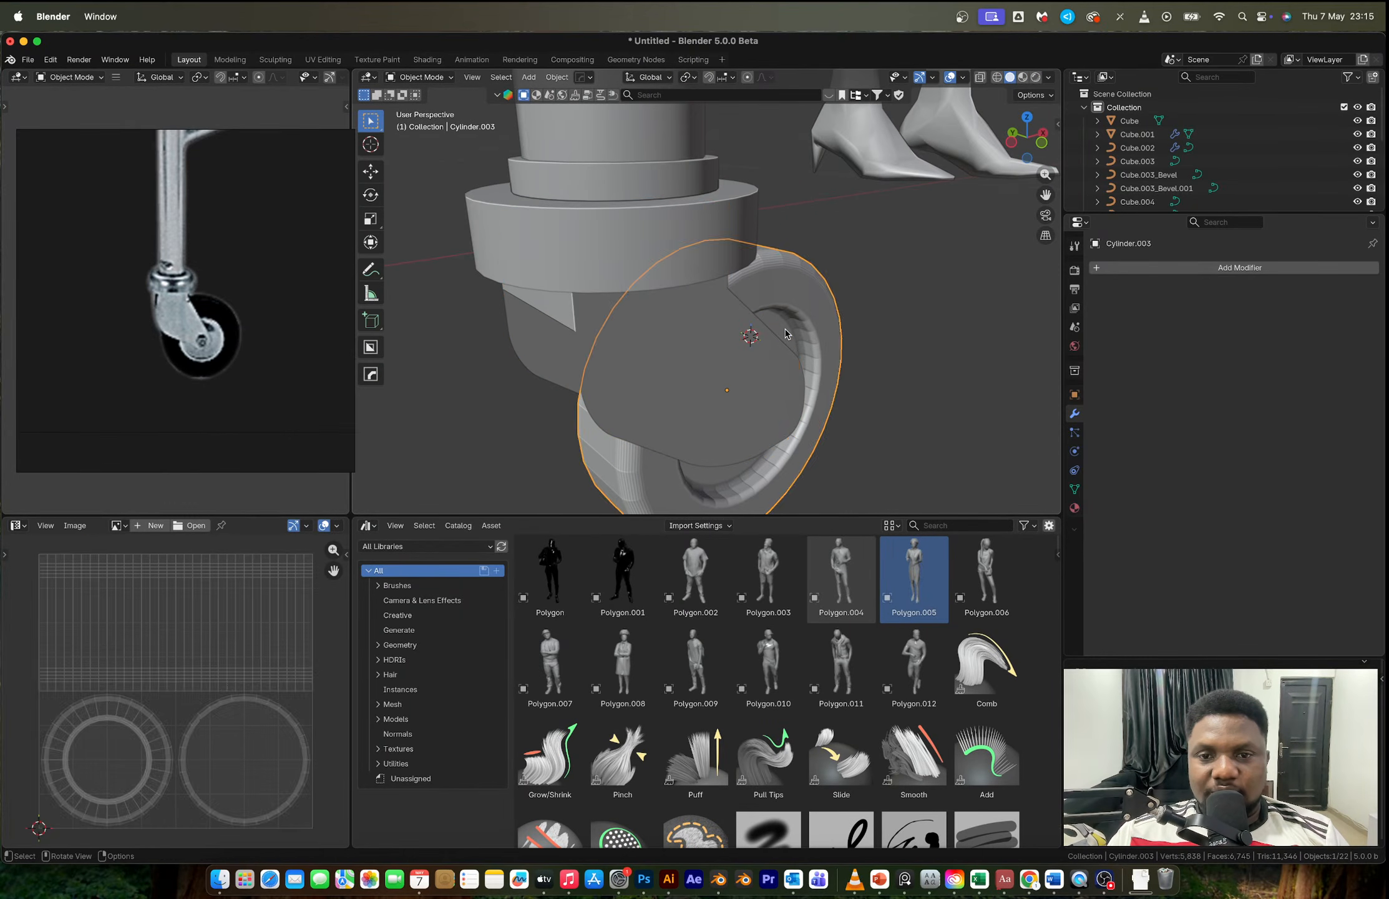
pyautogui.click(786, 330)
pyautogui.press('Tab')
pyautogui.press('a')
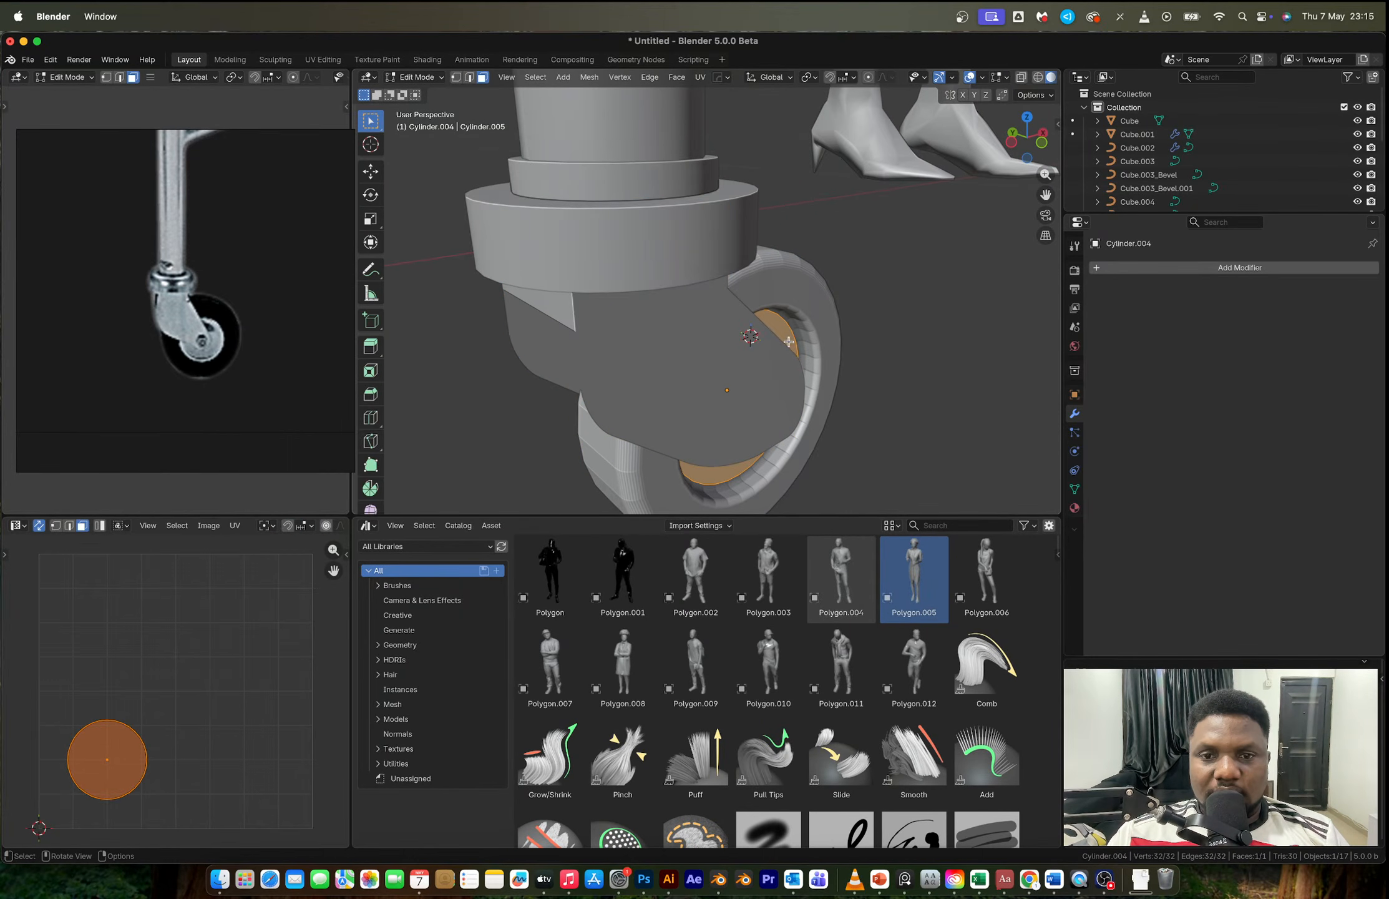
pyautogui.press('e')
pyautogui.click(809, 347)
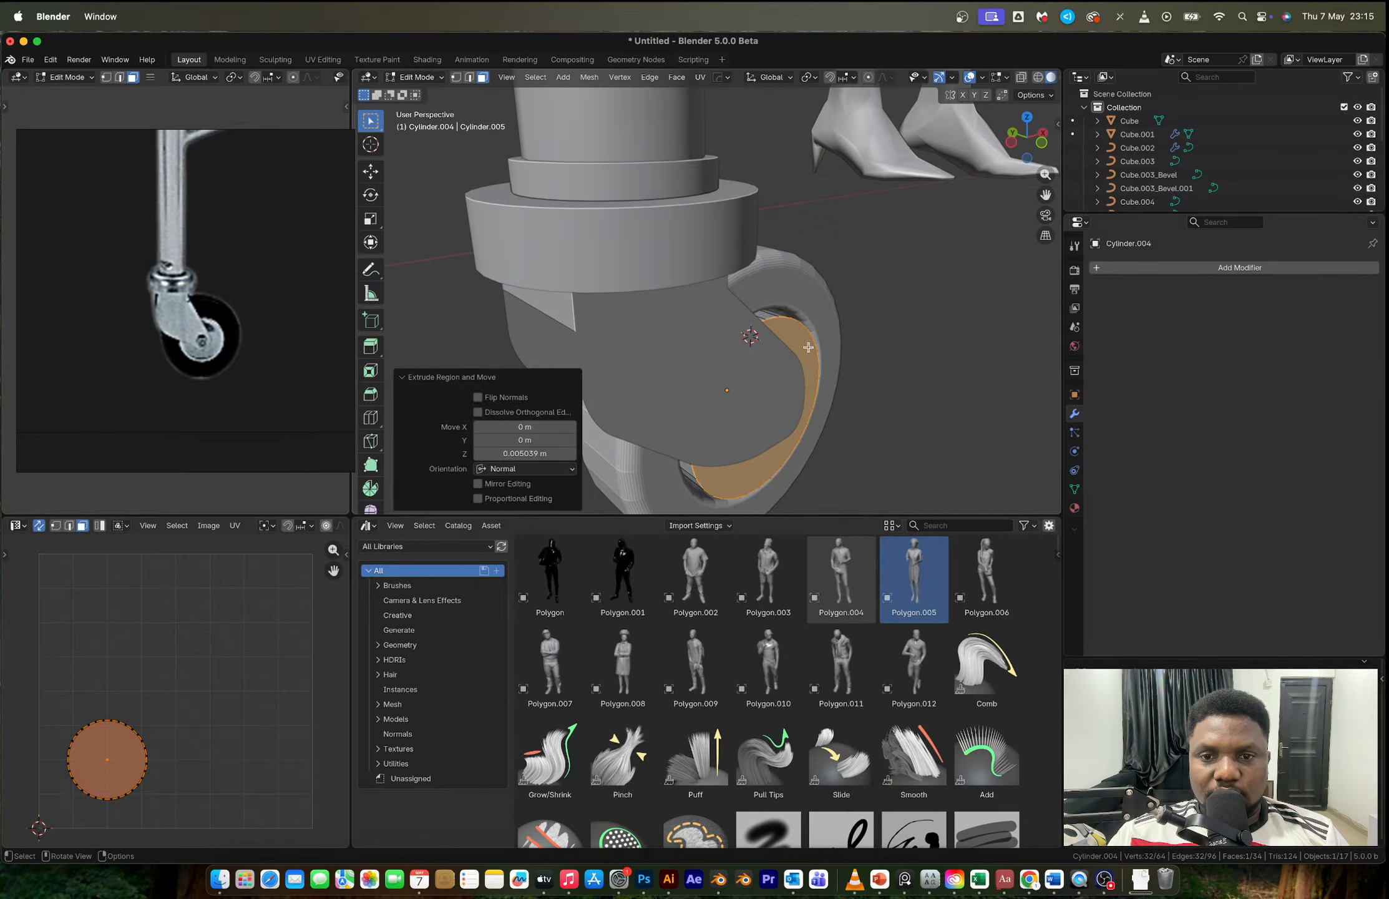
# Step: Enlarge the hub disc to fill the recess and move its front face about 0.0012 m along Y
pyautogui.press('s')
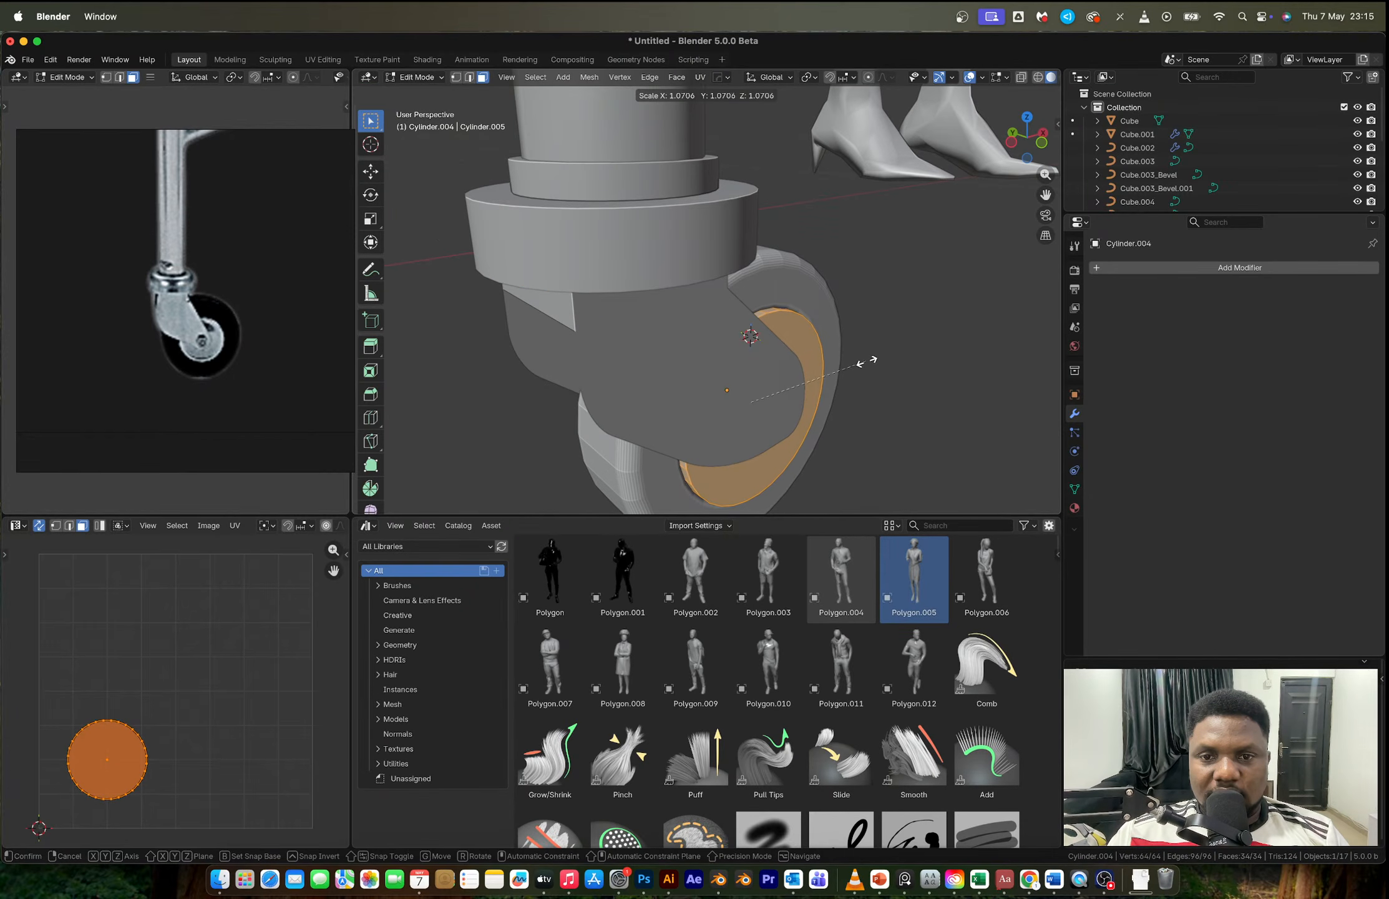
pyautogui.click(836, 365)
pyautogui.click(800, 381)
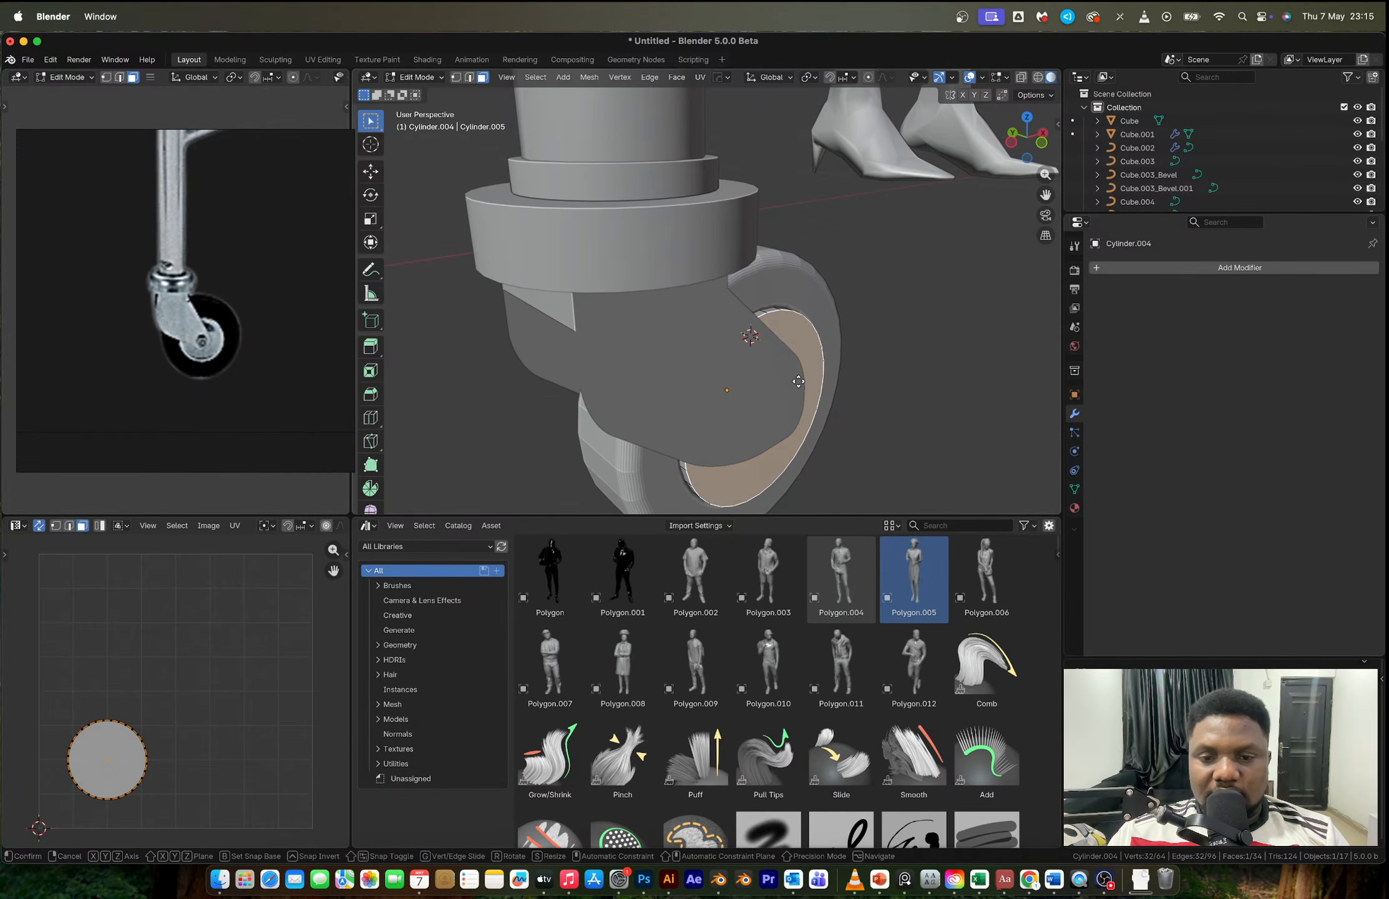
pyautogui.press('g')
pyautogui.press('y')
pyautogui.click(799, 382)
# Step: Inset the hub's front face by about 0.0016 m and extrude the inner face
pyautogui.moveTo(799, 381); pyautogui.dragTo(843, 389, button='middle')
pyautogui.press('i')
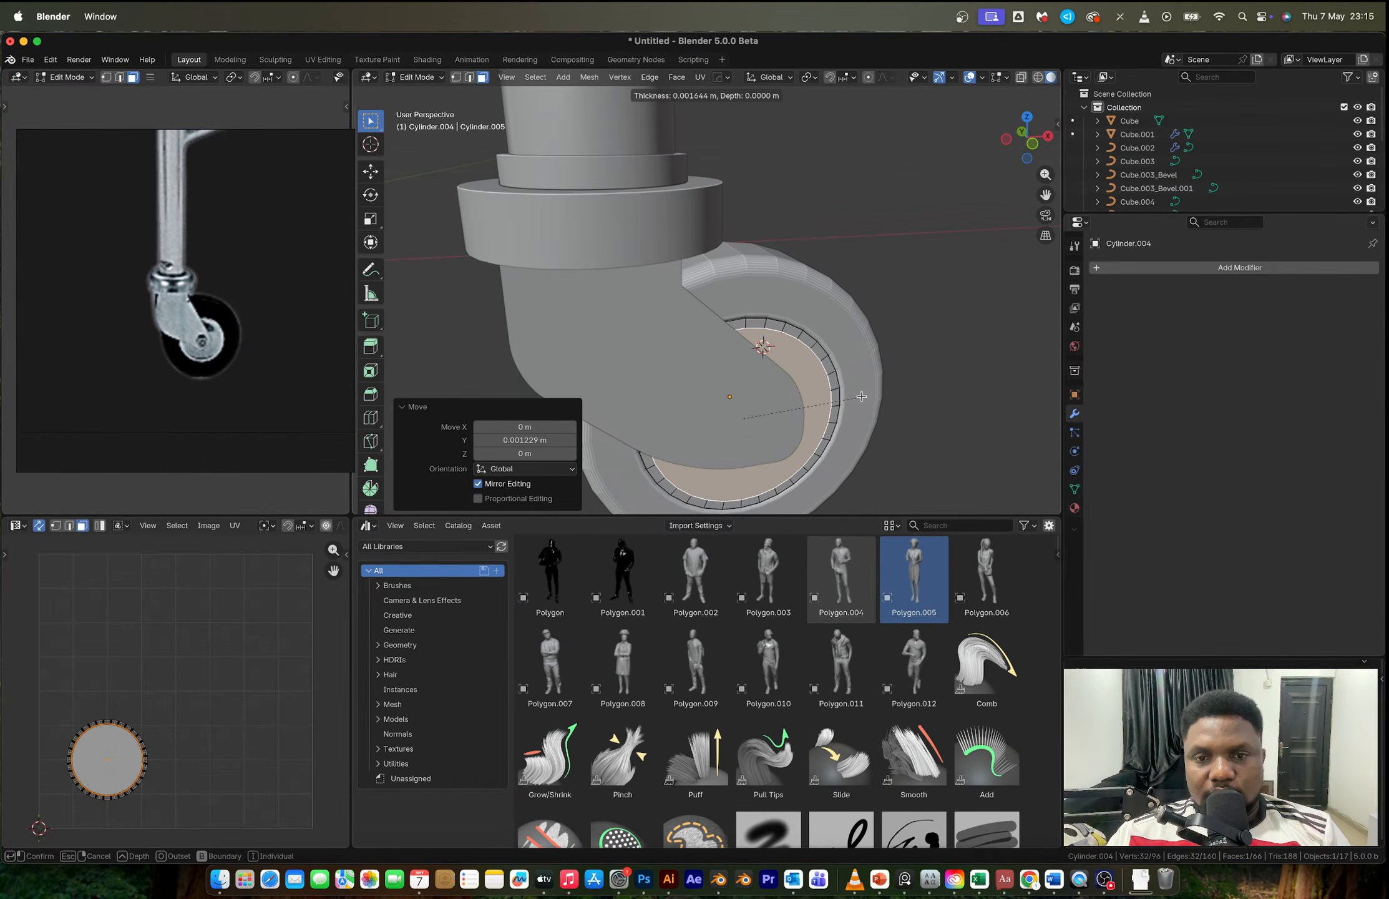
pyautogui.click(861, 396)
pyautogui.press('e')
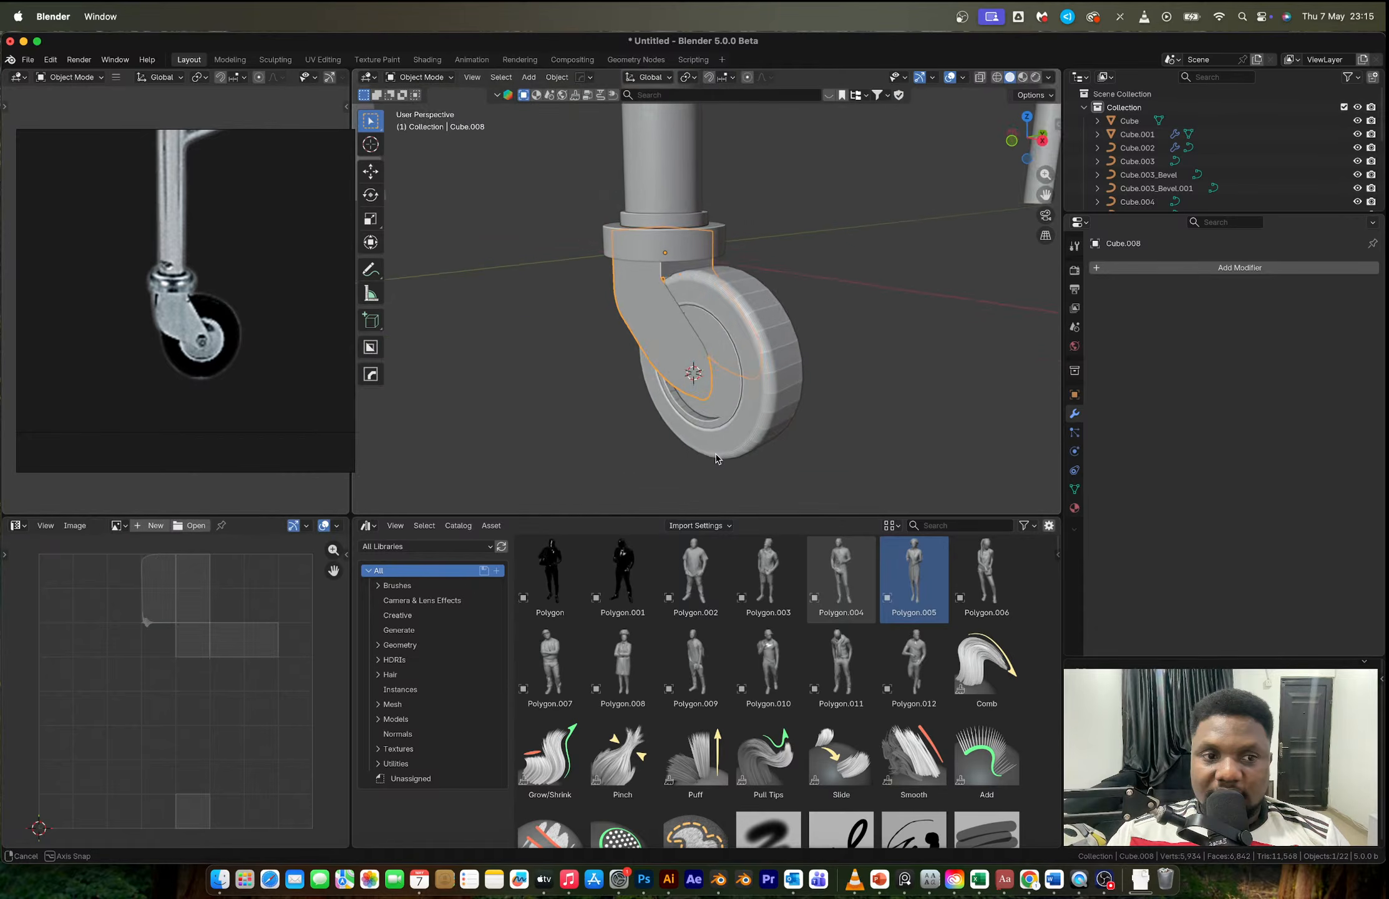
pyautogui.moveTo(705, 451)
pyautogui.mouseDown(button='middle')
pyautogui.moveTo(719, 458)
pyautogui.moveTo(711, 442)
pyautogui.mouseUp(button='middle')
pyautogui.hotkey('shift', 'a')
pyautogui.moveTo(712, 442)
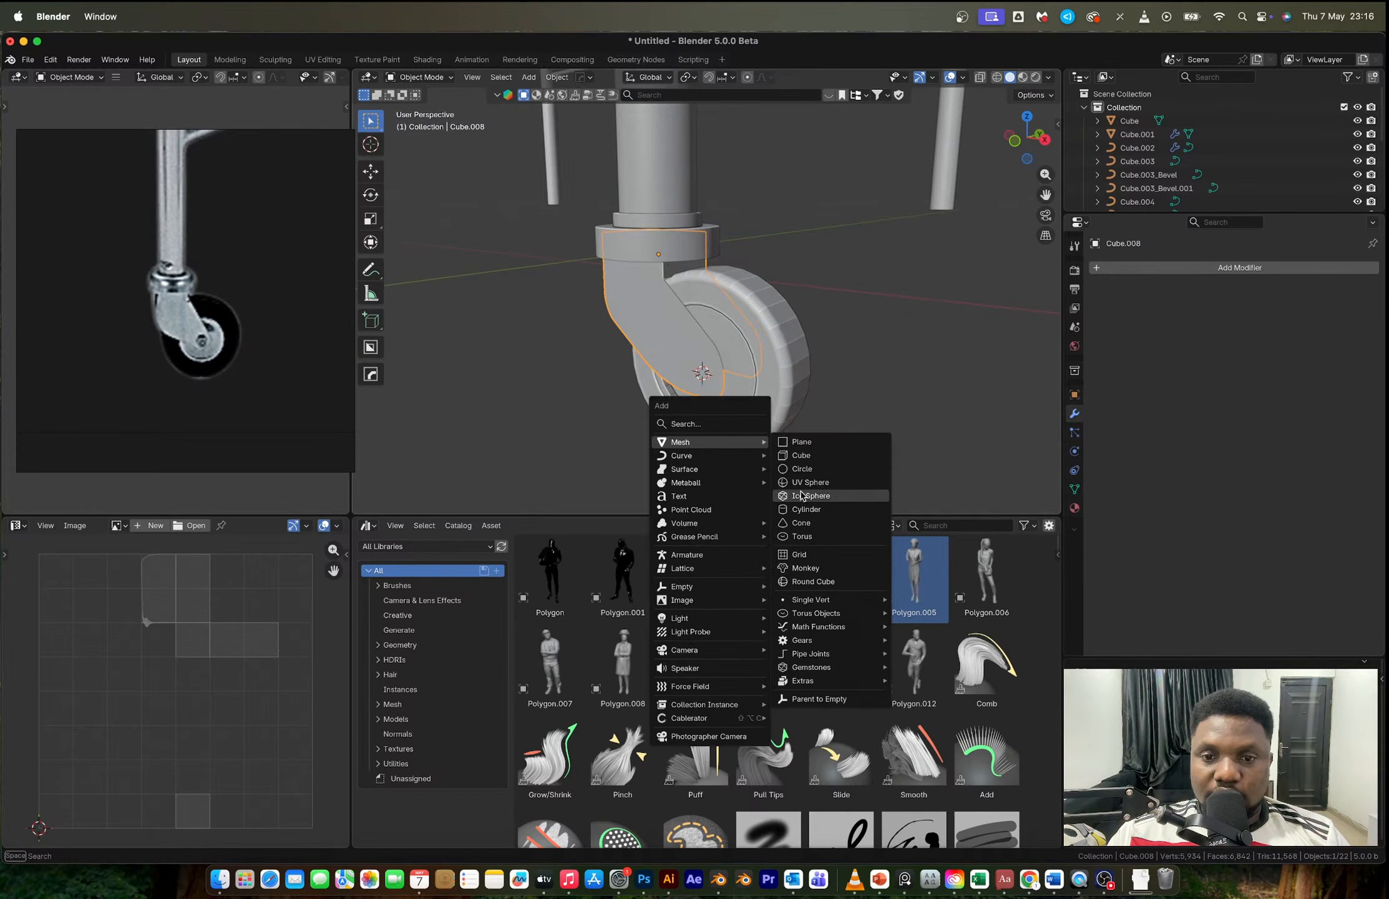
pyautogui.click(811, 510)
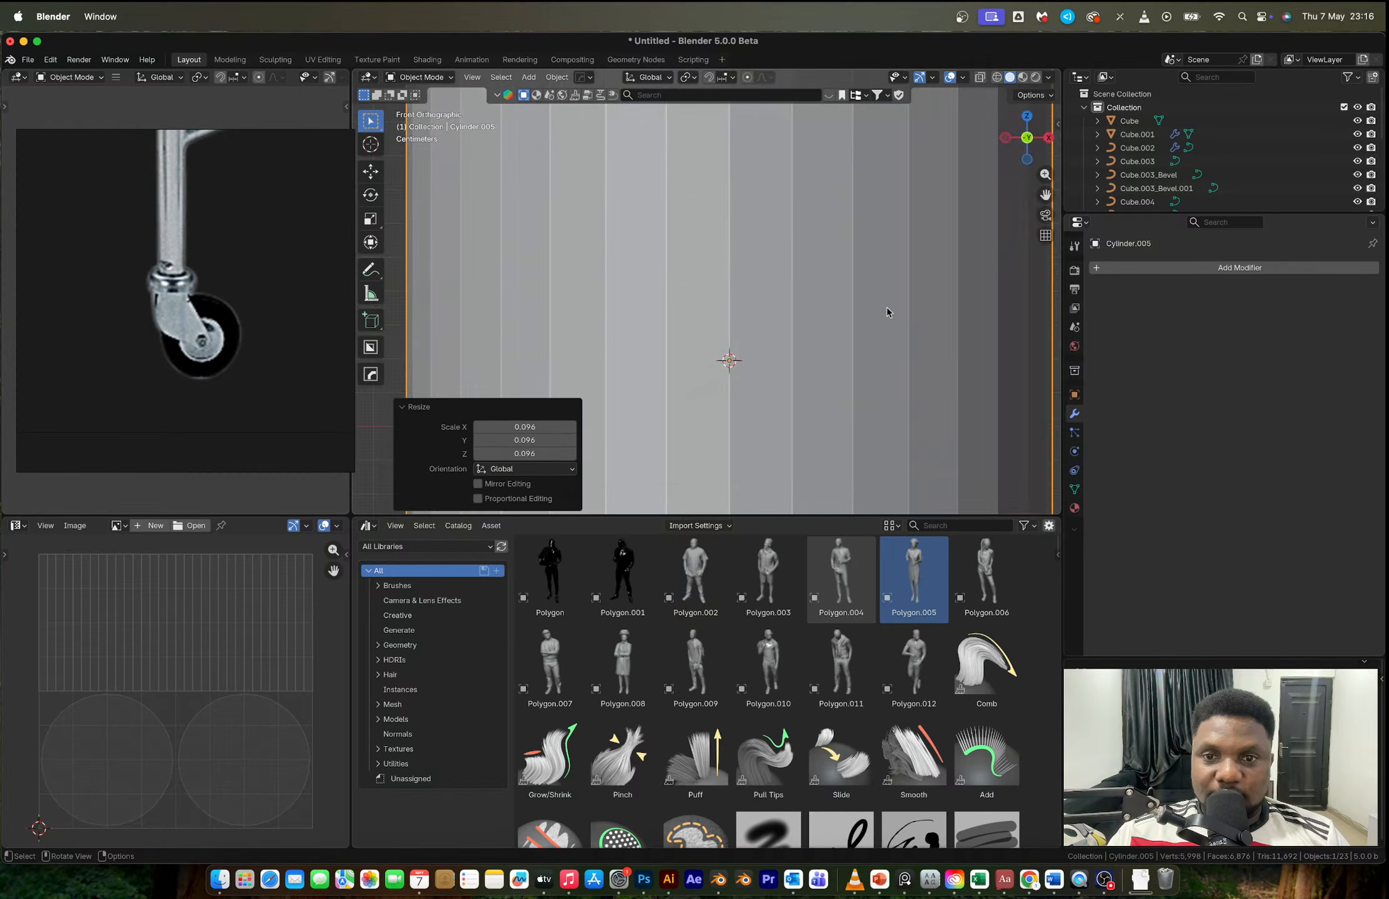
pyautogui.scroll(5, 827, 355)
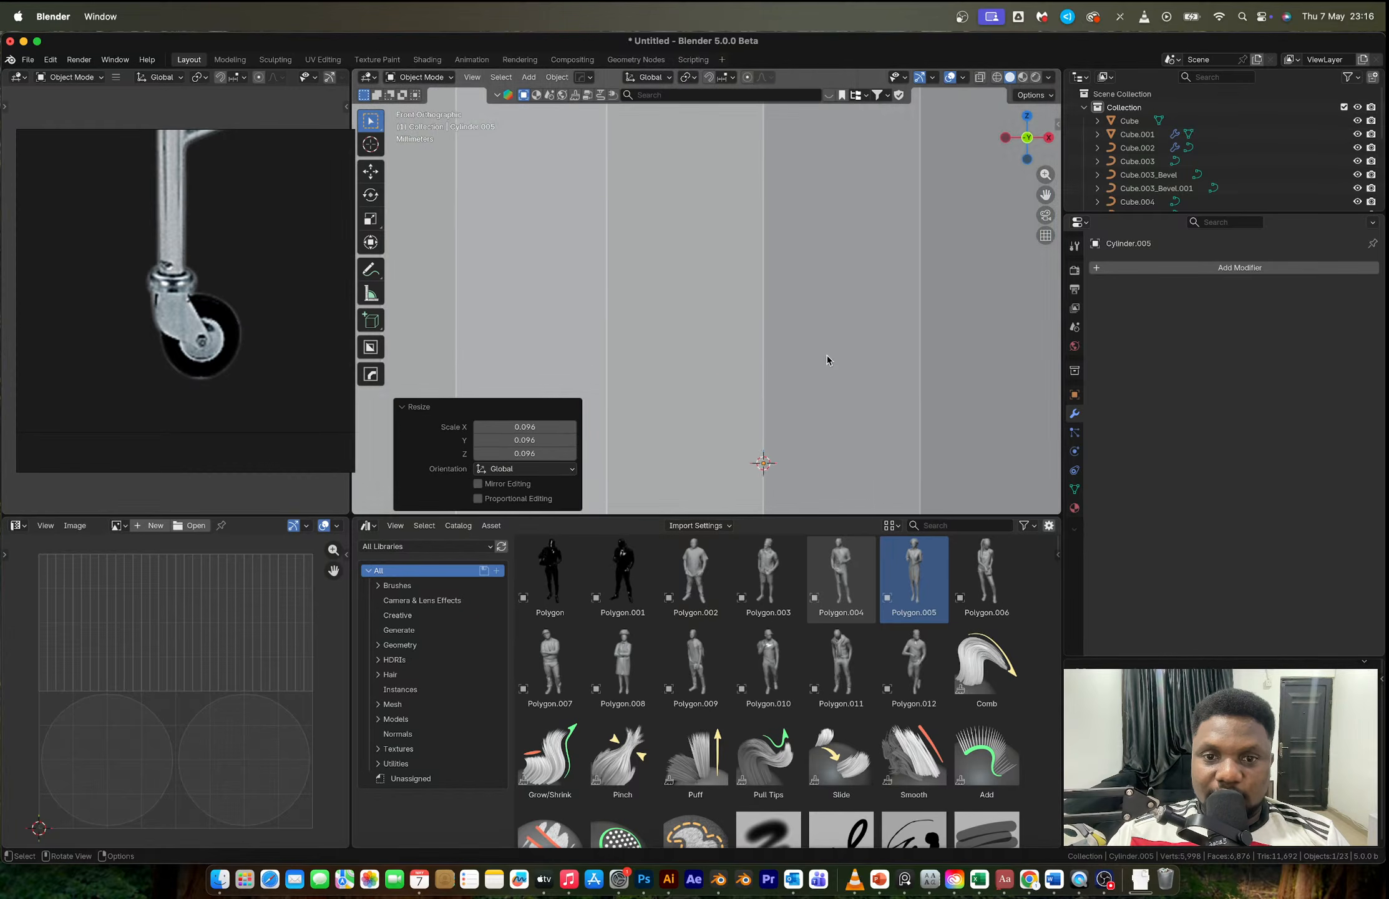
pyautogui.scroll(-2, 827, 355)
pyautogui.press('x')
pyautogui.click(753, 350)
# Step: Add a 32-vertex cylinder at the 3D cursor, aligned to the front view
pyautogui.hotkey('shift', 'a')
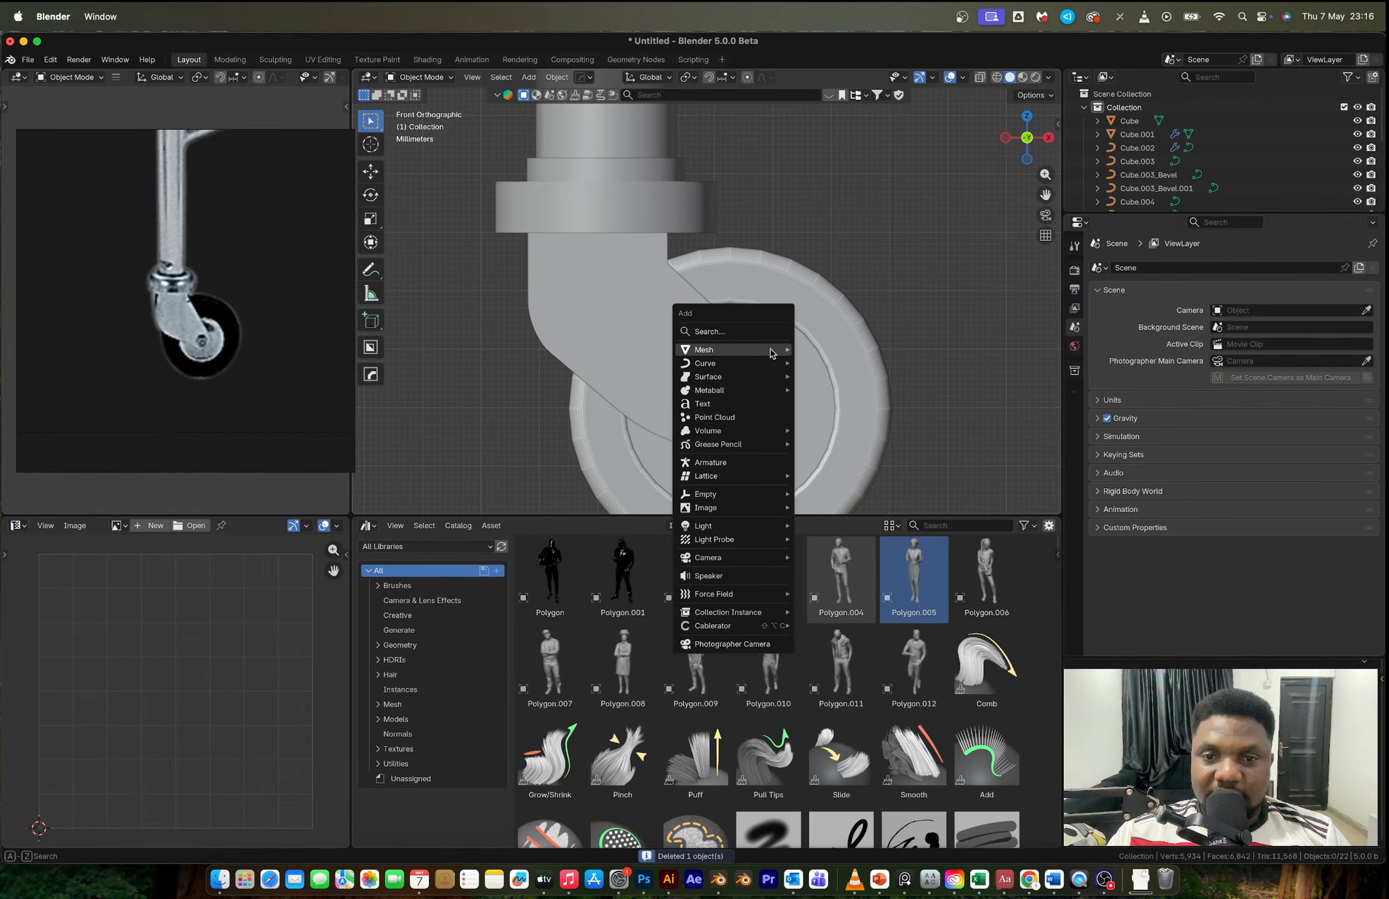
pyautogui.click(824, 418)
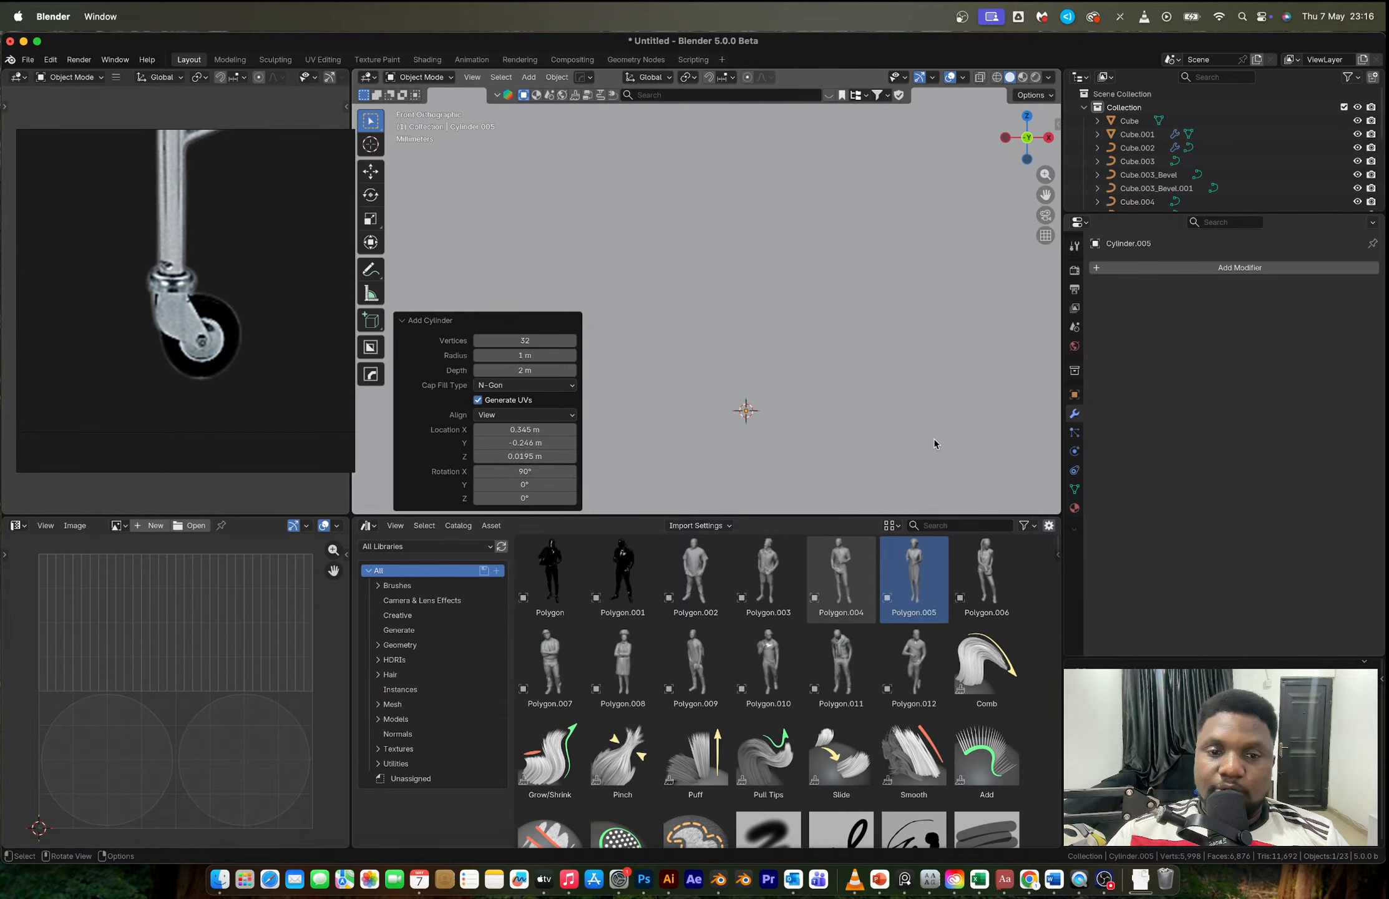
# Step: Scale the new cylinder to 0.055 and move it about -0.0021 m in X and 0.0009 m in Z onto the wheel's axle point
pyautogui.press('s')
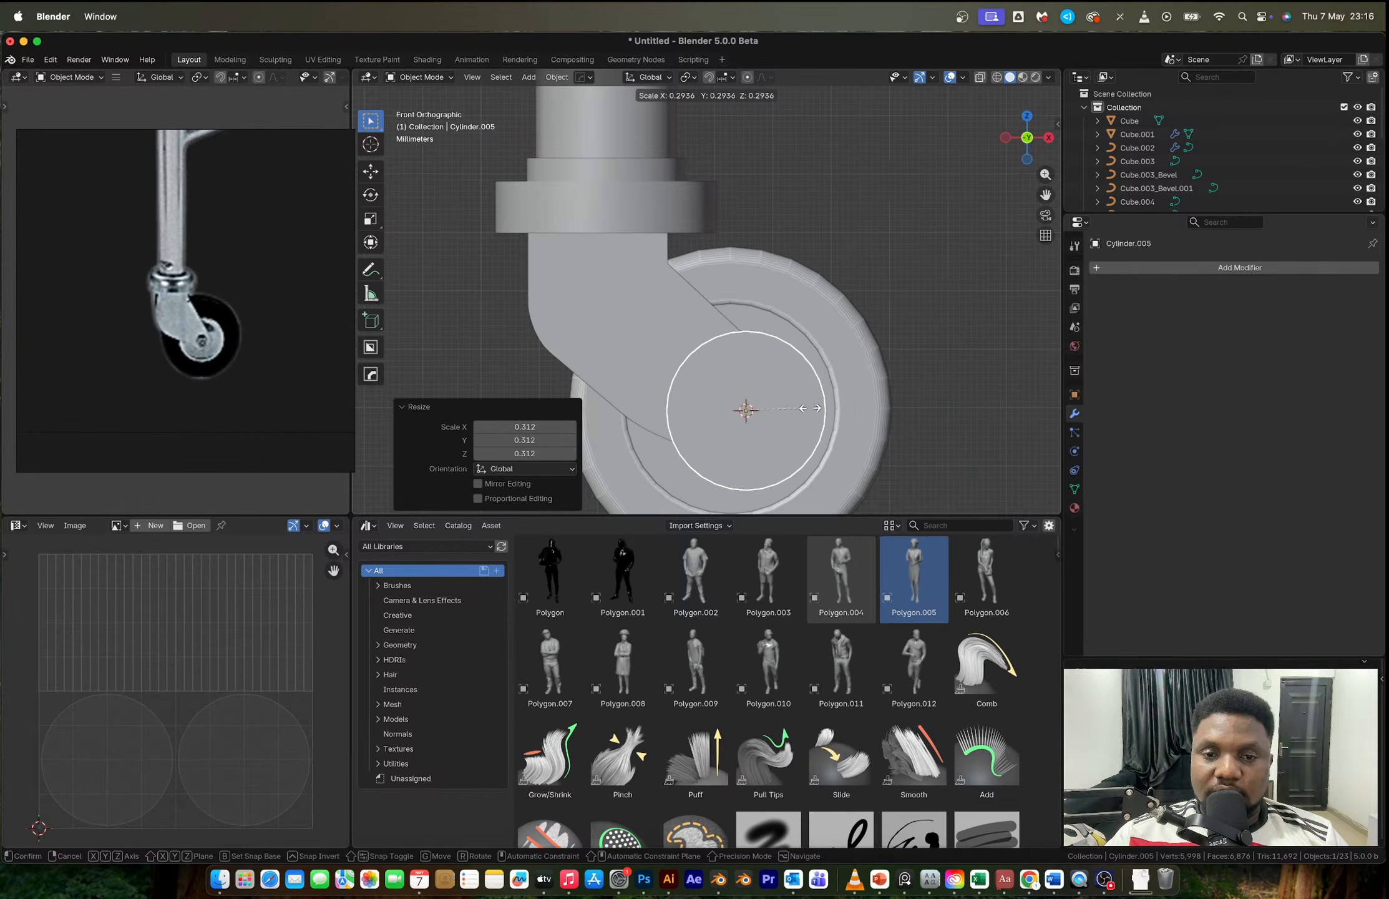
pyautogui.click(746, 417)
pyautogui.press('g')
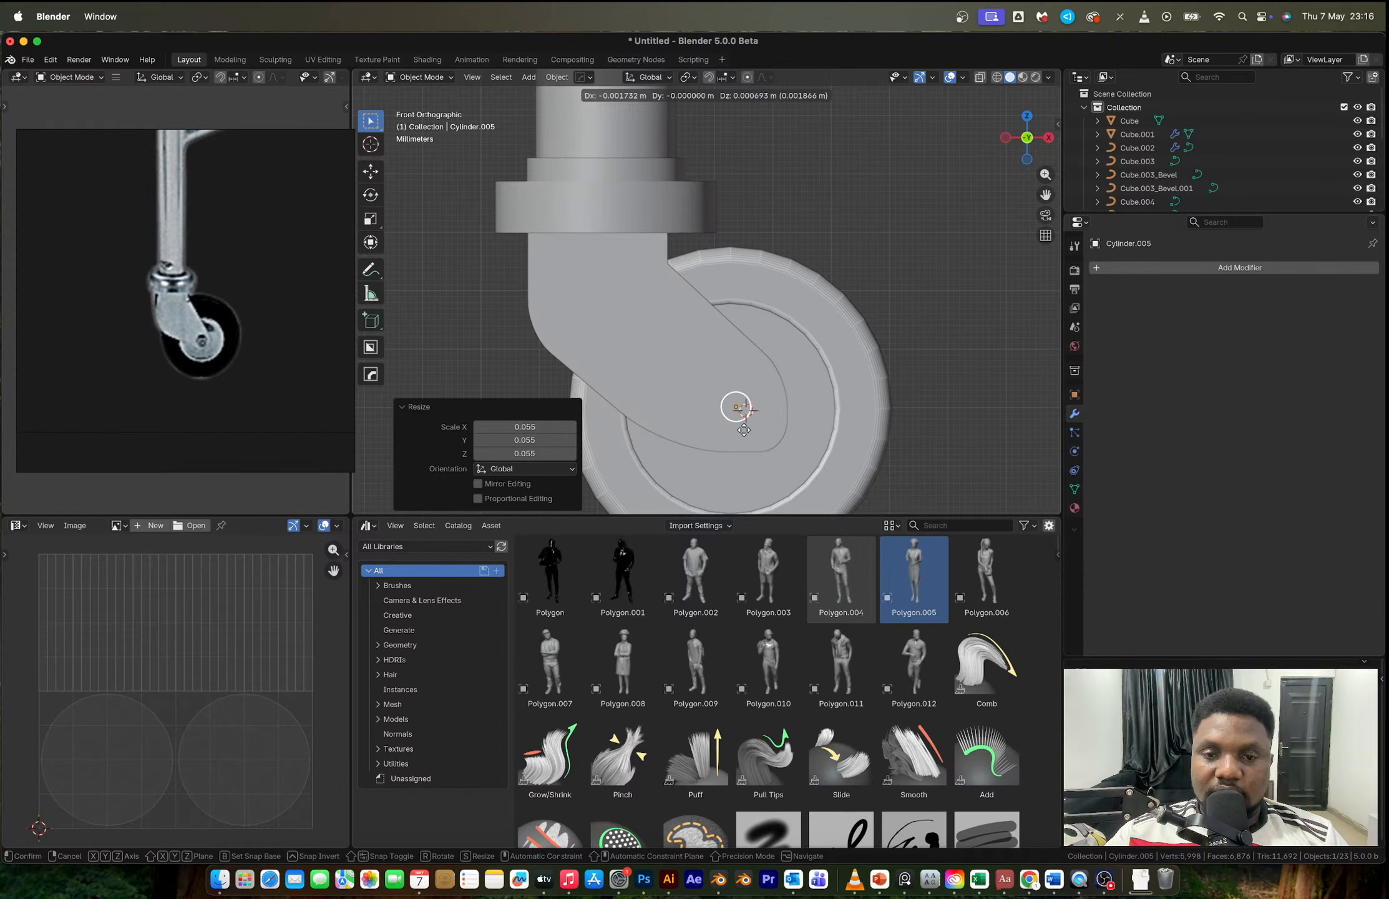
pyautogui.click(743, 429)
# Step: Stretch the axle cylinder along Y to 4.275 times its length
pyautogui.moveTo(743, 430); pyautogui.dragTo(699, 367, button='middle')
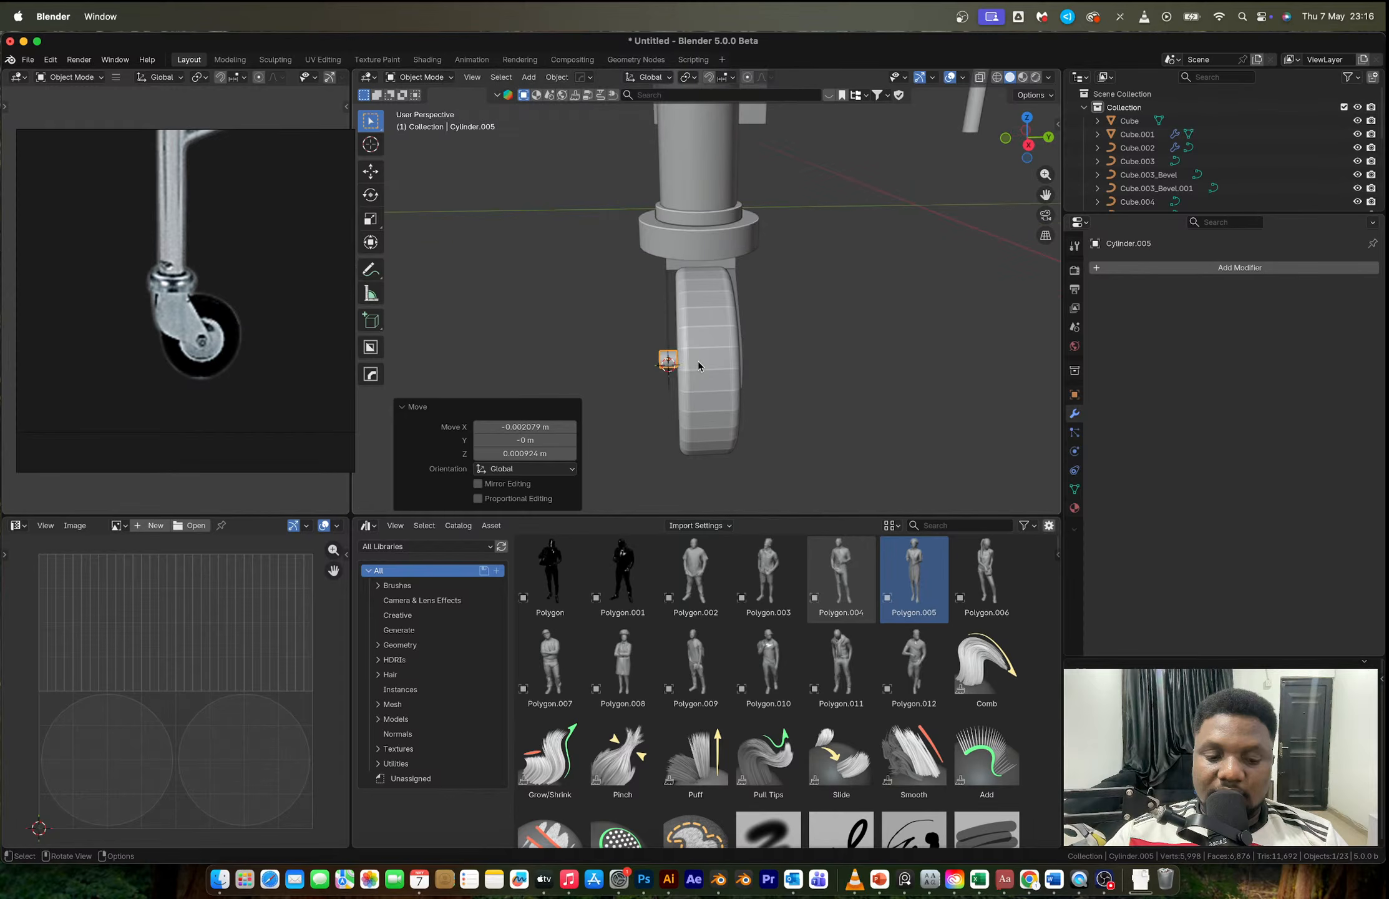
pyautogui.press('s')
pyautogui.press('y')
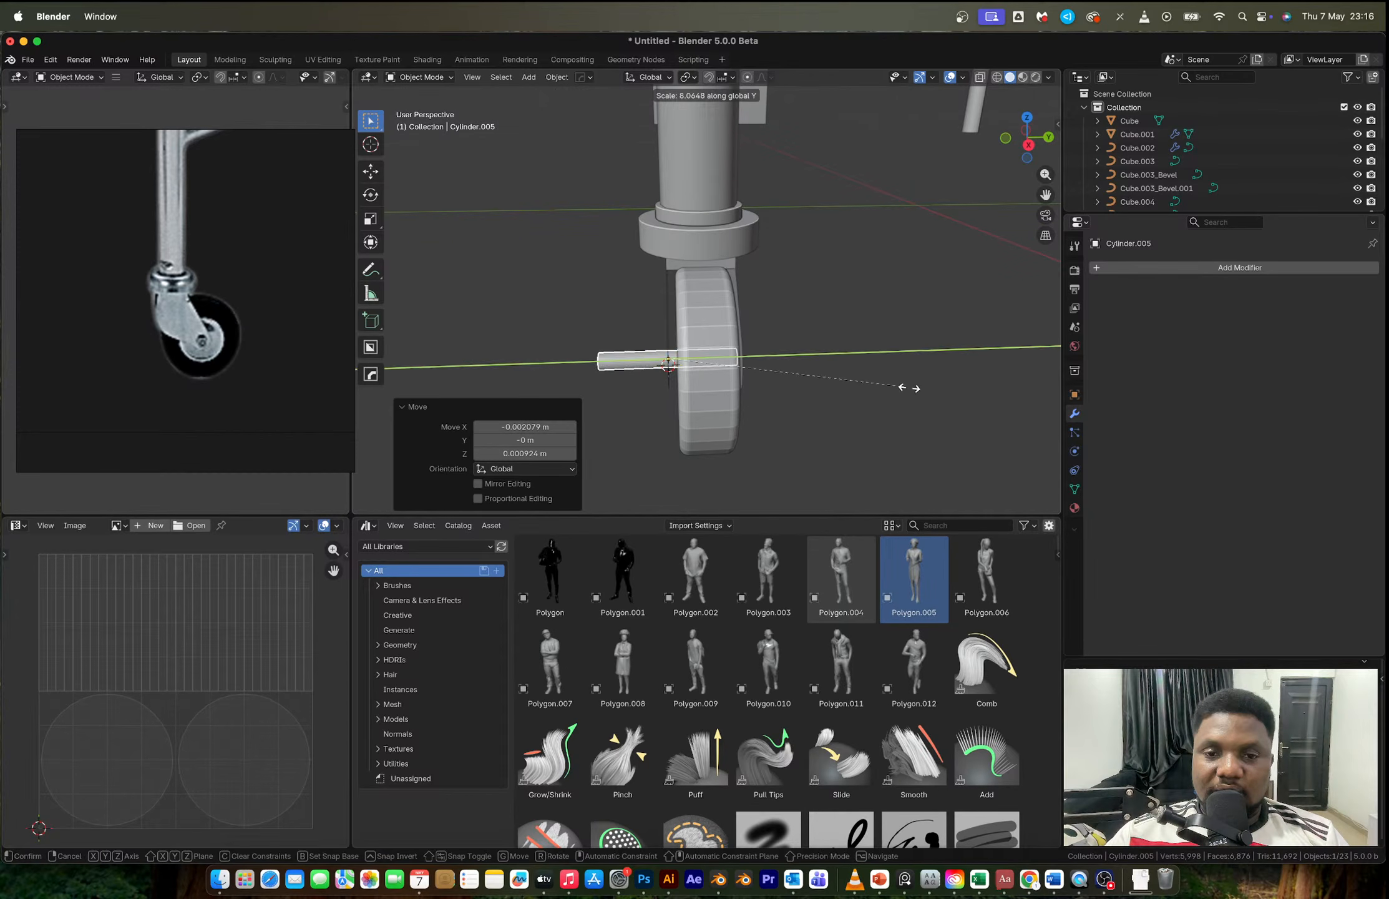
pyautogui.click(796, 385)
# Step: Move the axle cylinder about 0.0104 m along Y so that it runs through the wheel
pyautogui.press('KP_3')
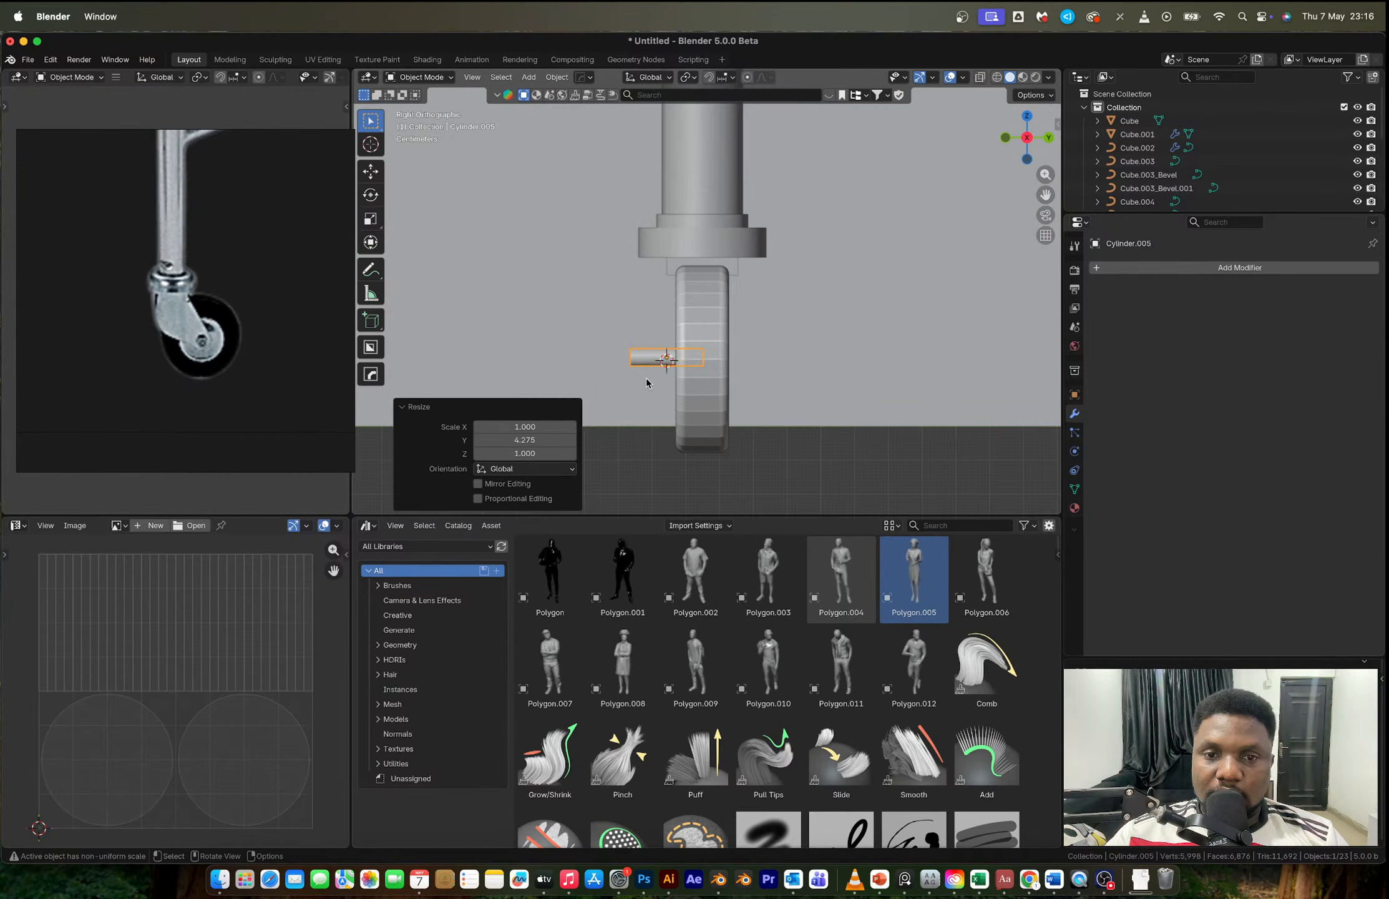
pyautogui.scroll(2, 646, 382)
pyautogui.hotkey('alt', 'z')
pyautogui.press('g')
pyautogui.press('x')
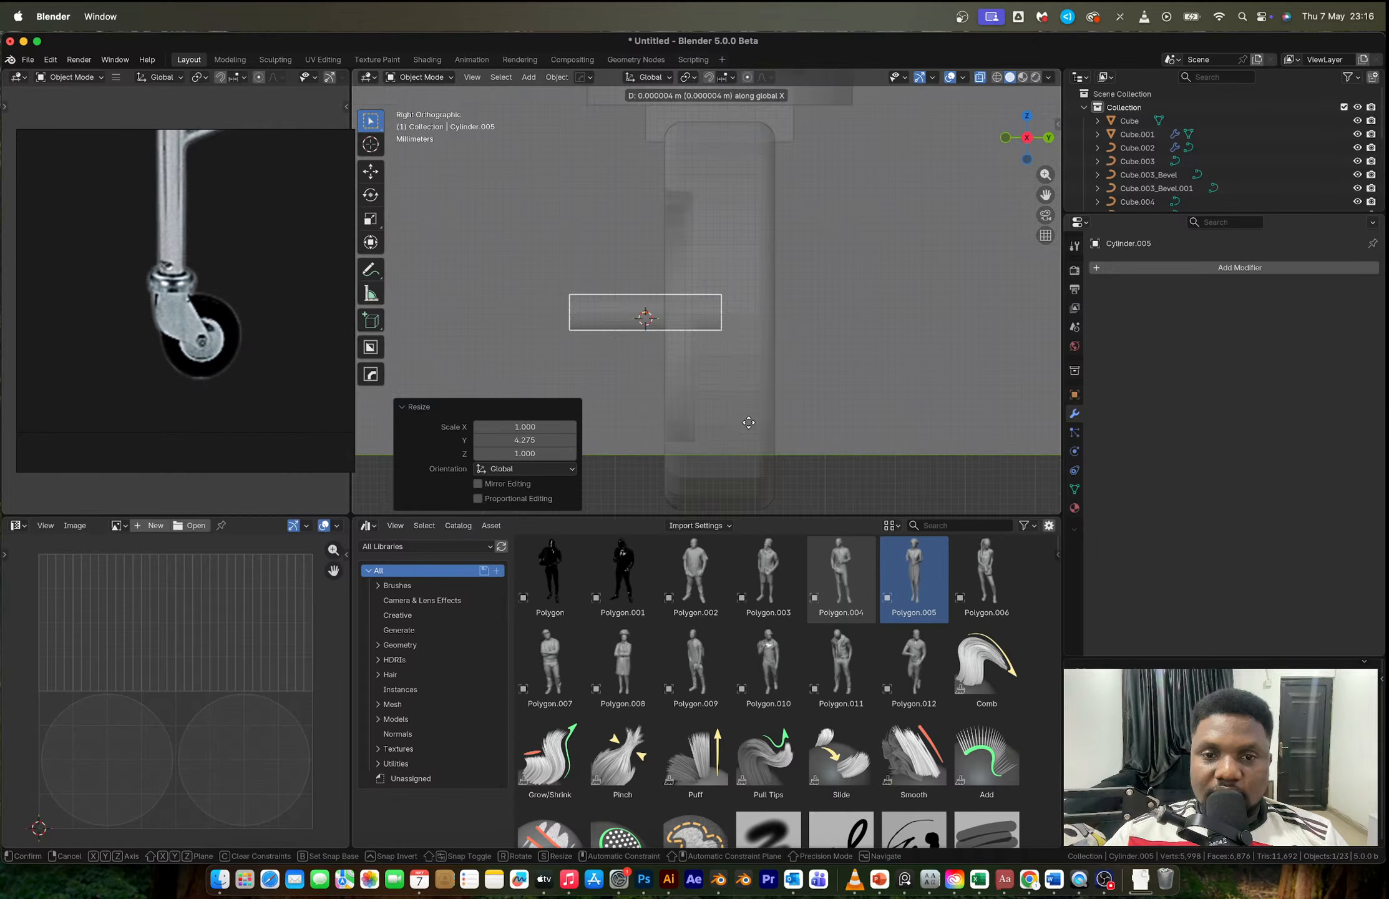
pyautogui.press('y')
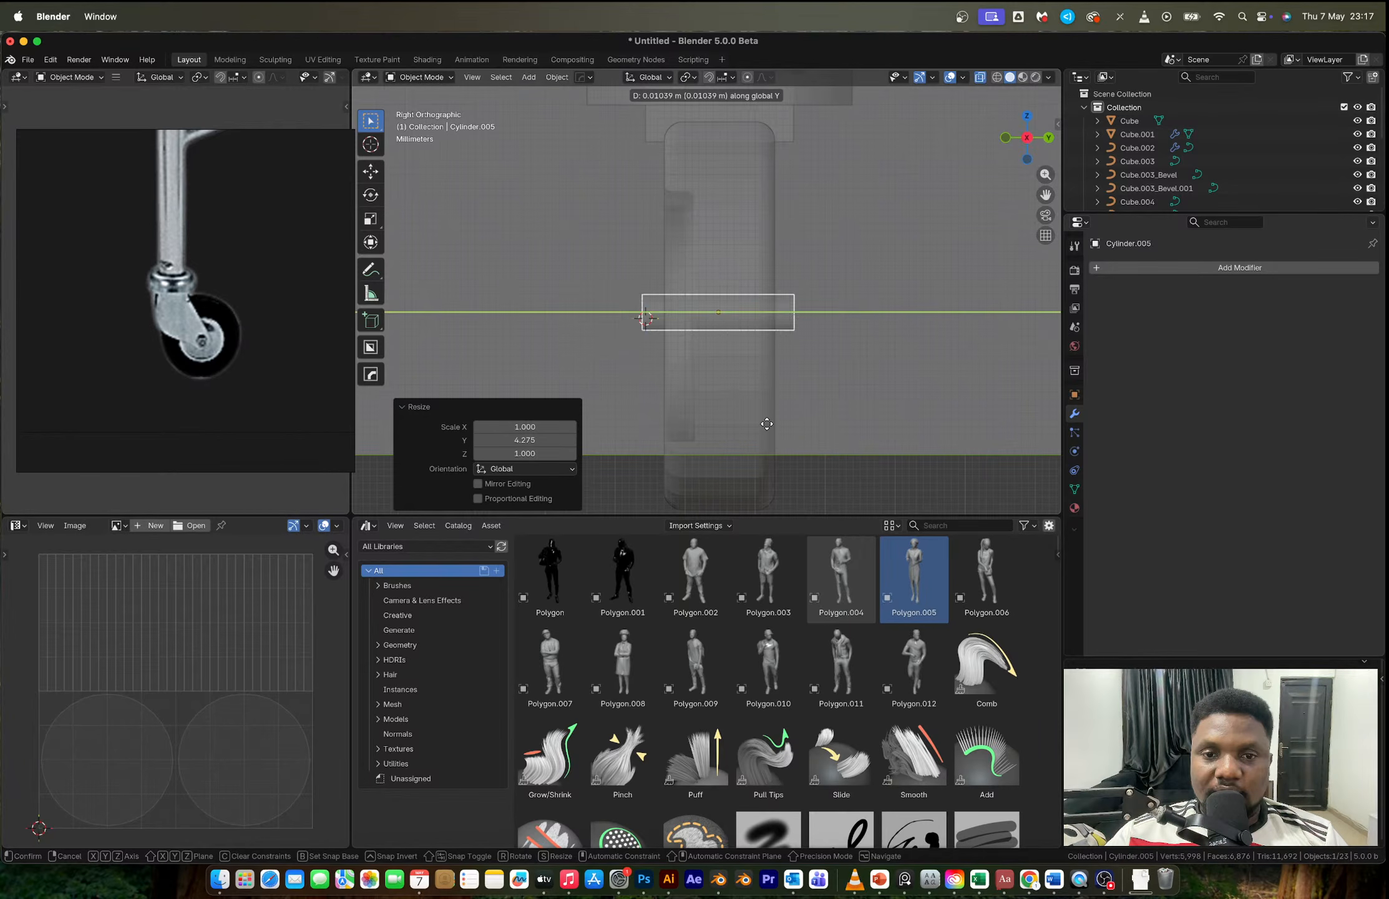
pyautogui.click(767, 424)
# Step: Thin the axle by scaling it to 0.684 and lengthen it along Y
pyautogui.moveTo(767, 424); pyautogui.dragTo(880, 406, button='middle')
pyautogui.press('s')
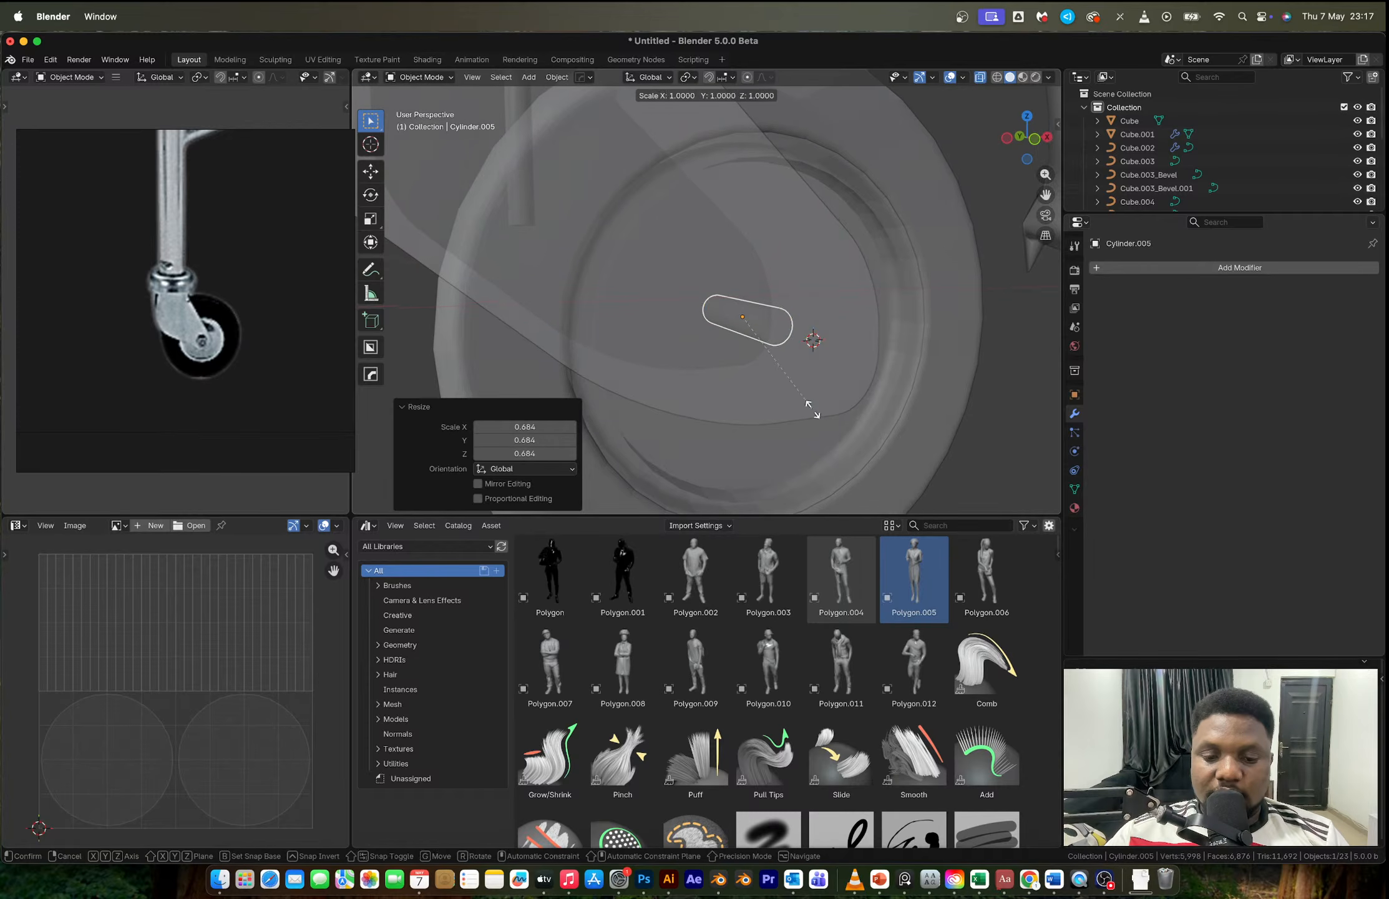
pyautogui.press('y')
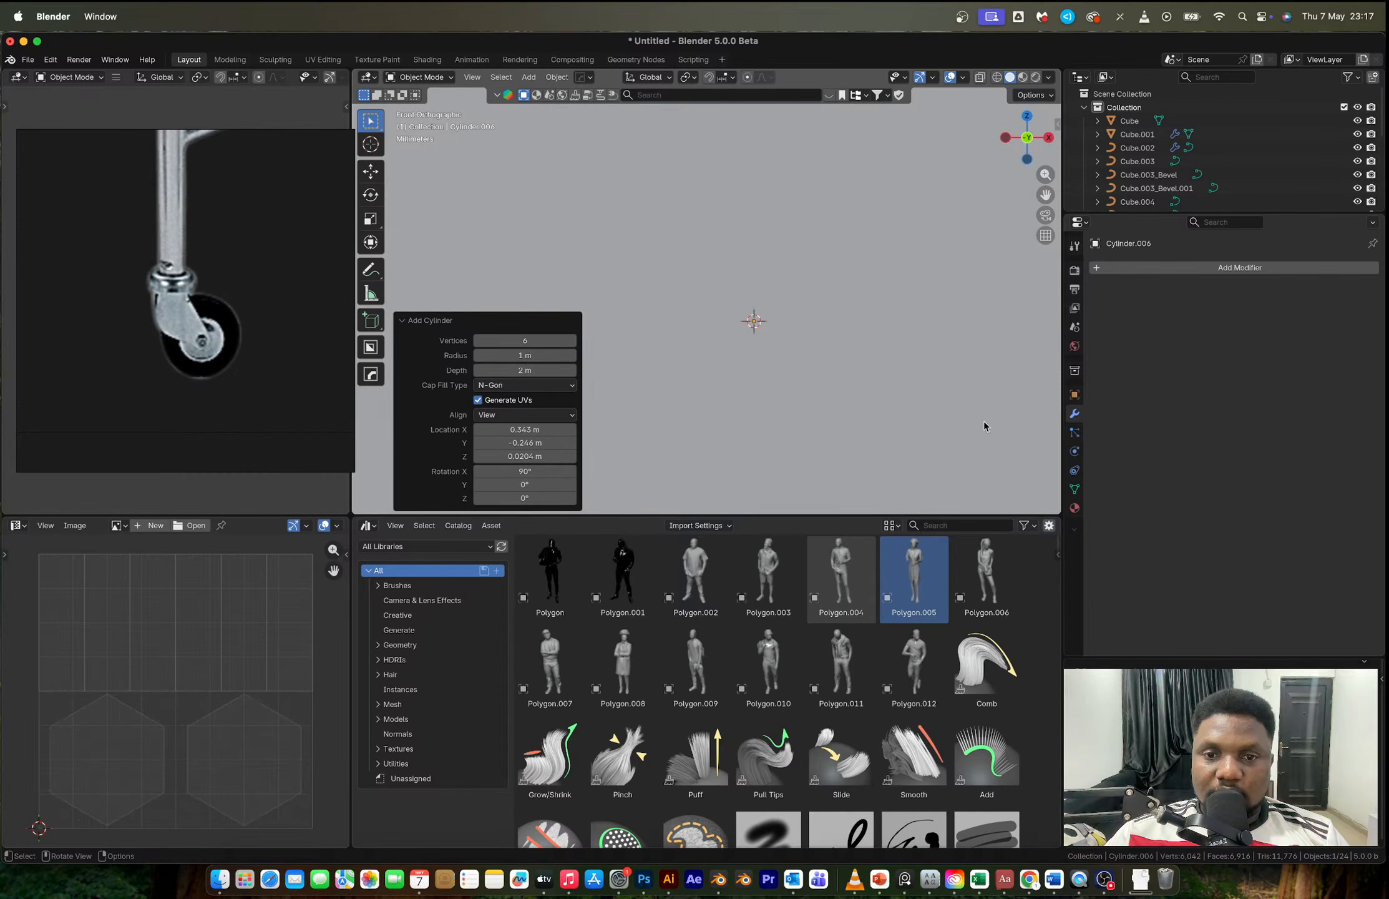
# Step: Shape the six-sided cylinder into a nut: scale to 0.048, flatten to 0.454 along Y, enlarge by 1.308, and flatten it again along Y
pyautogui.press('s')
pyautogui.click(823, 400)
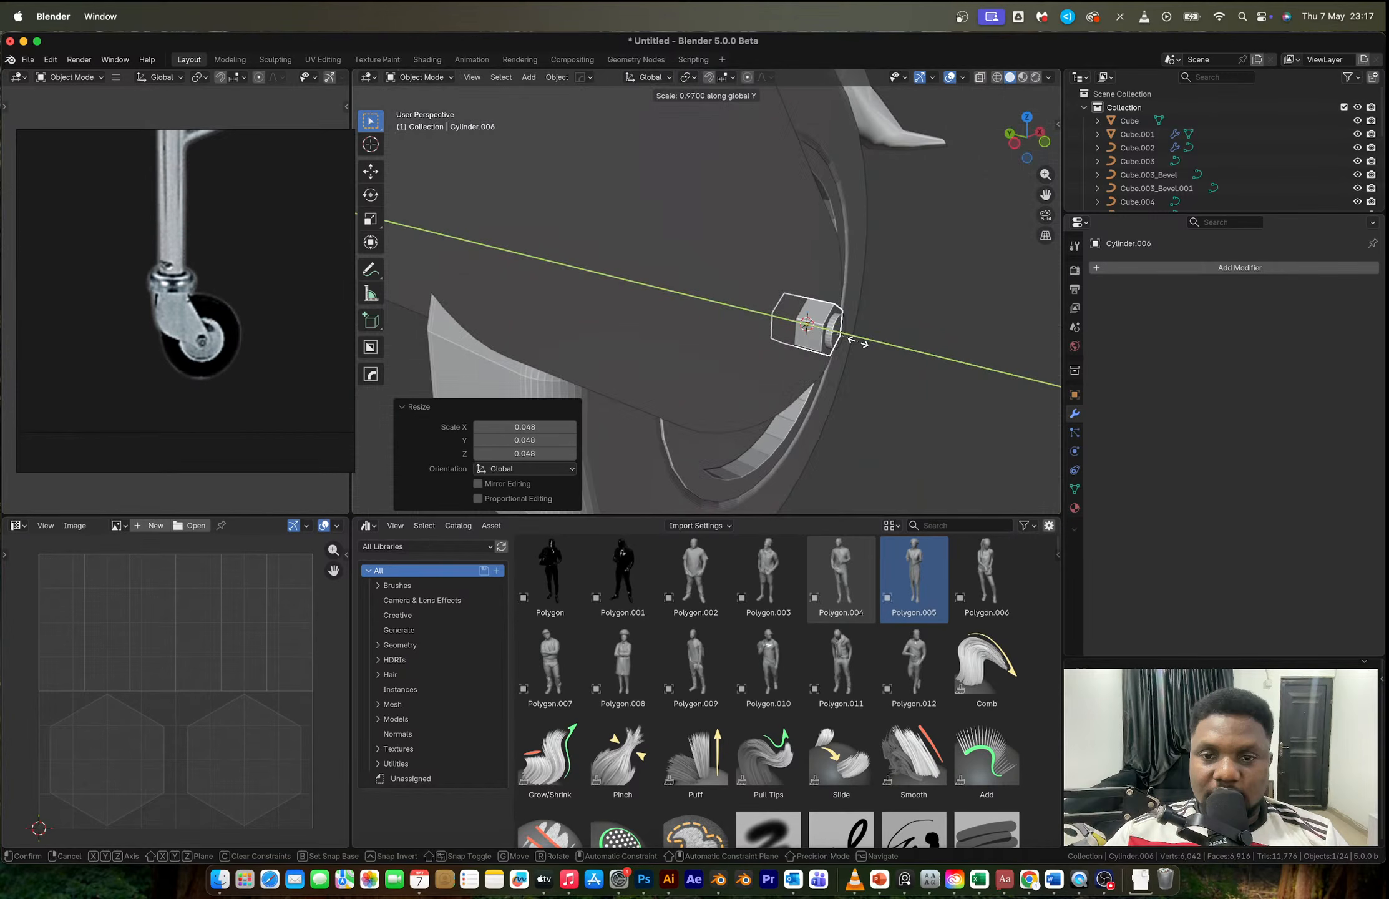
pyautogui.click(847, 343)
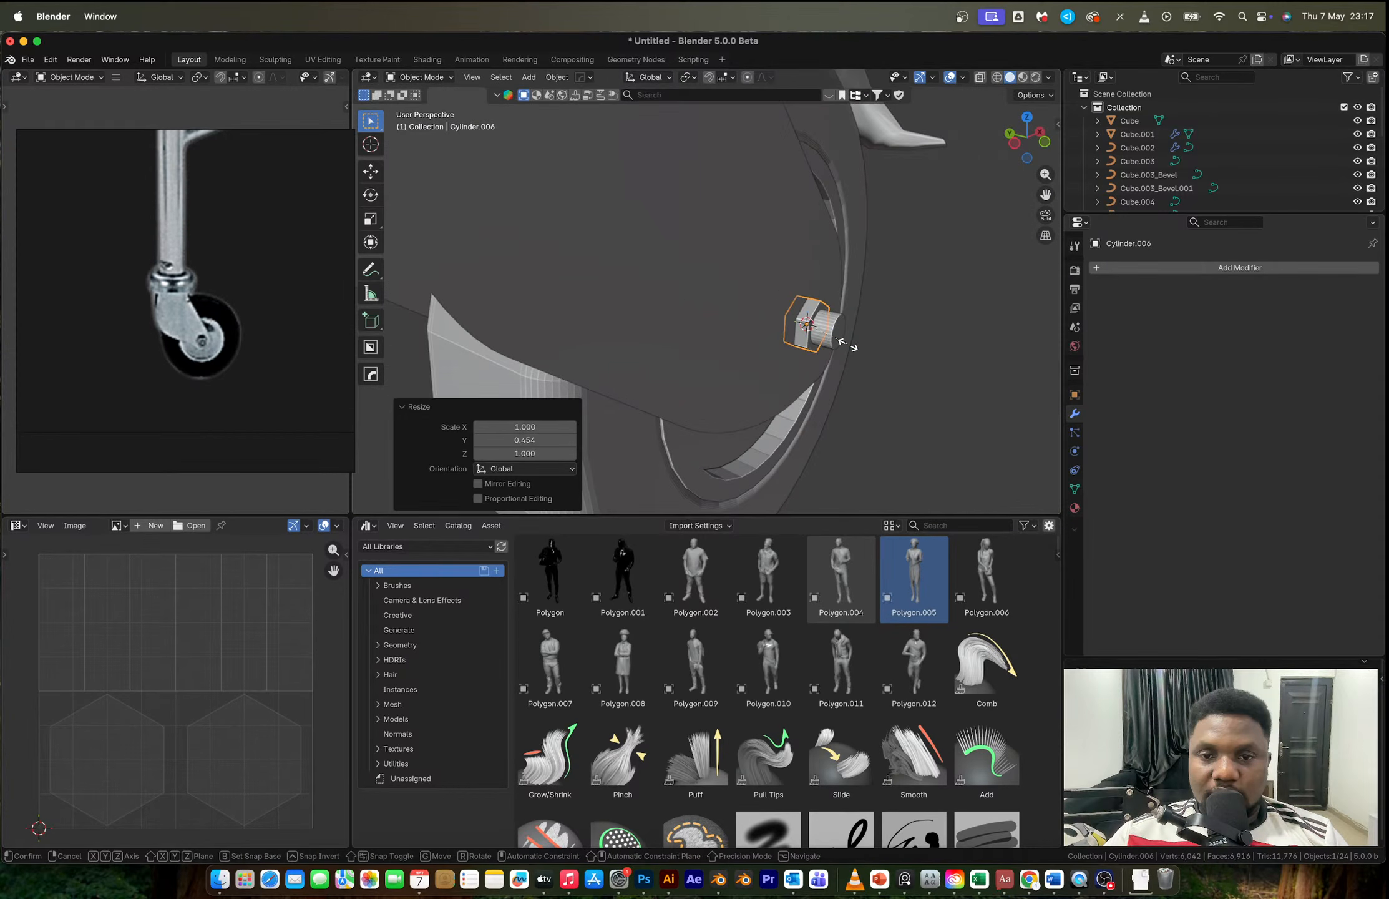
pyautogui.press('s')
pyautogui.press('y')
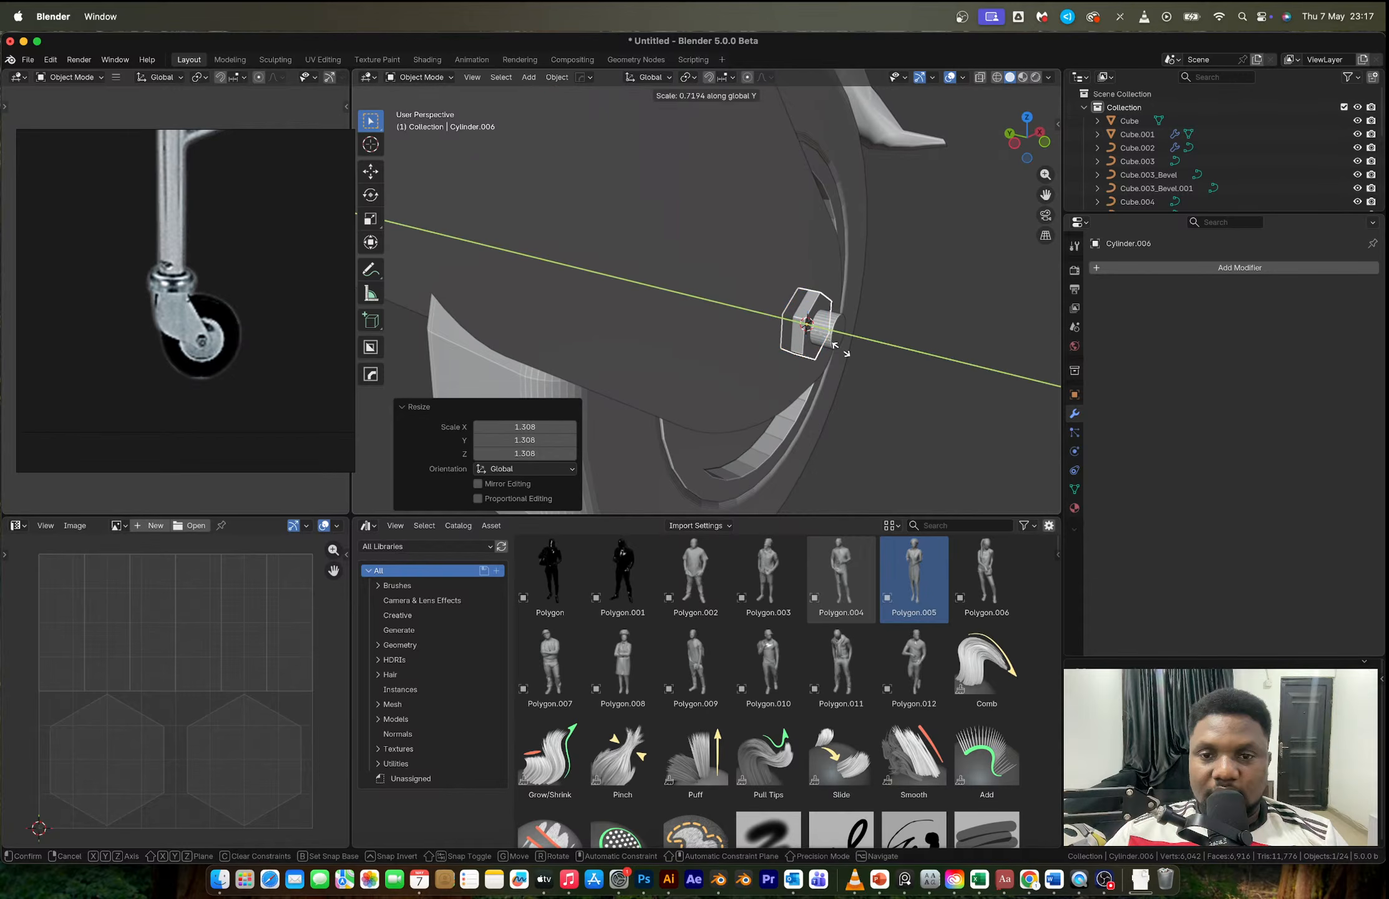
pyautogui.click(845, 351)
# Step: Move the hex nut about -0.0009 m along Y over the axle's end
pyautogui.press('g')
pyautogui.press('y')
pyautogui.click(856, 356)
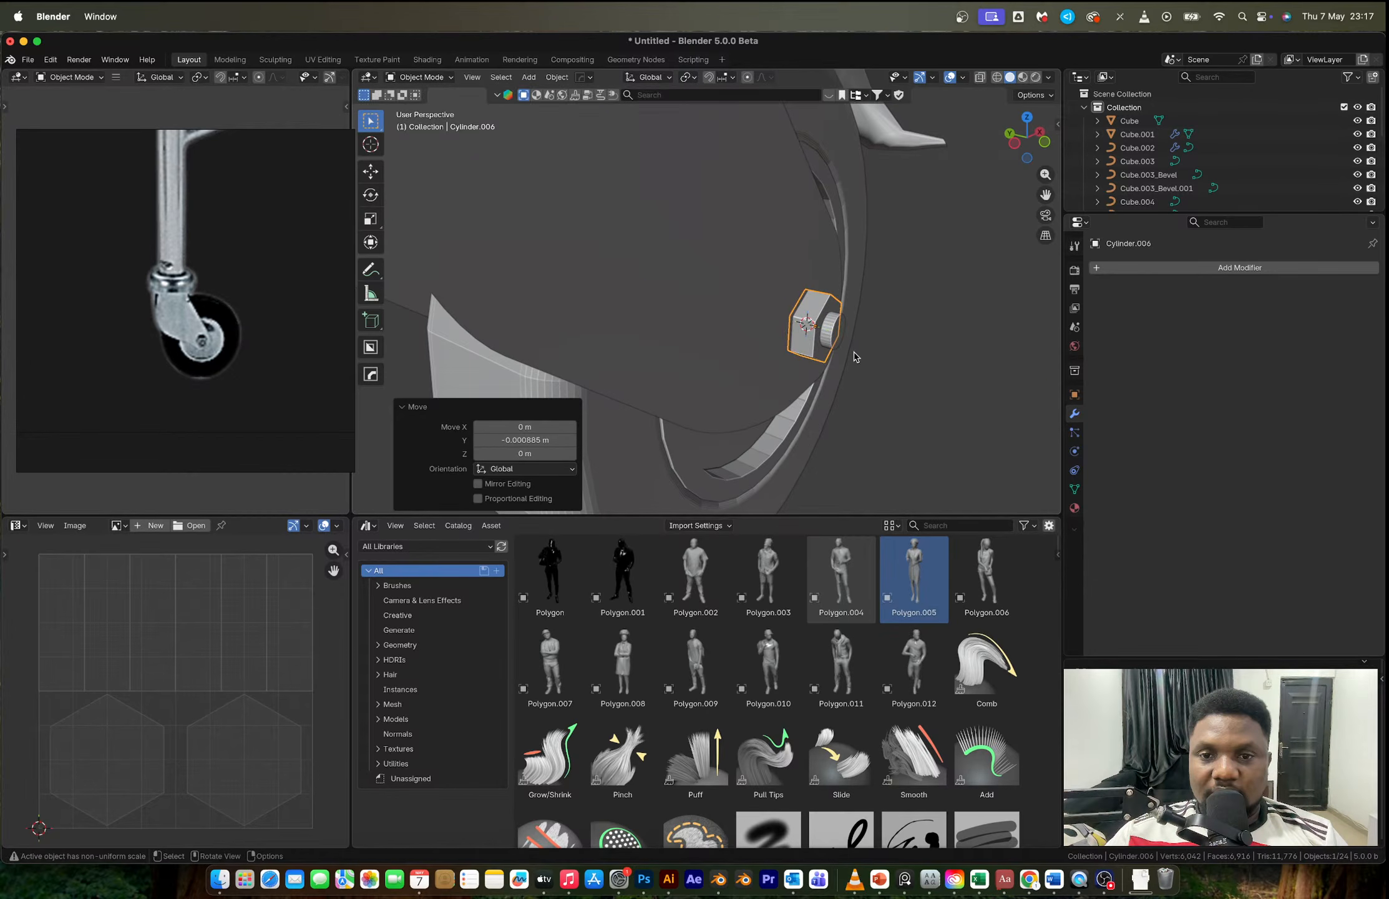
# Step: Apply smooth shading to the axle cylinder protruding from the hex nut
pyautogui.click(840, 339)
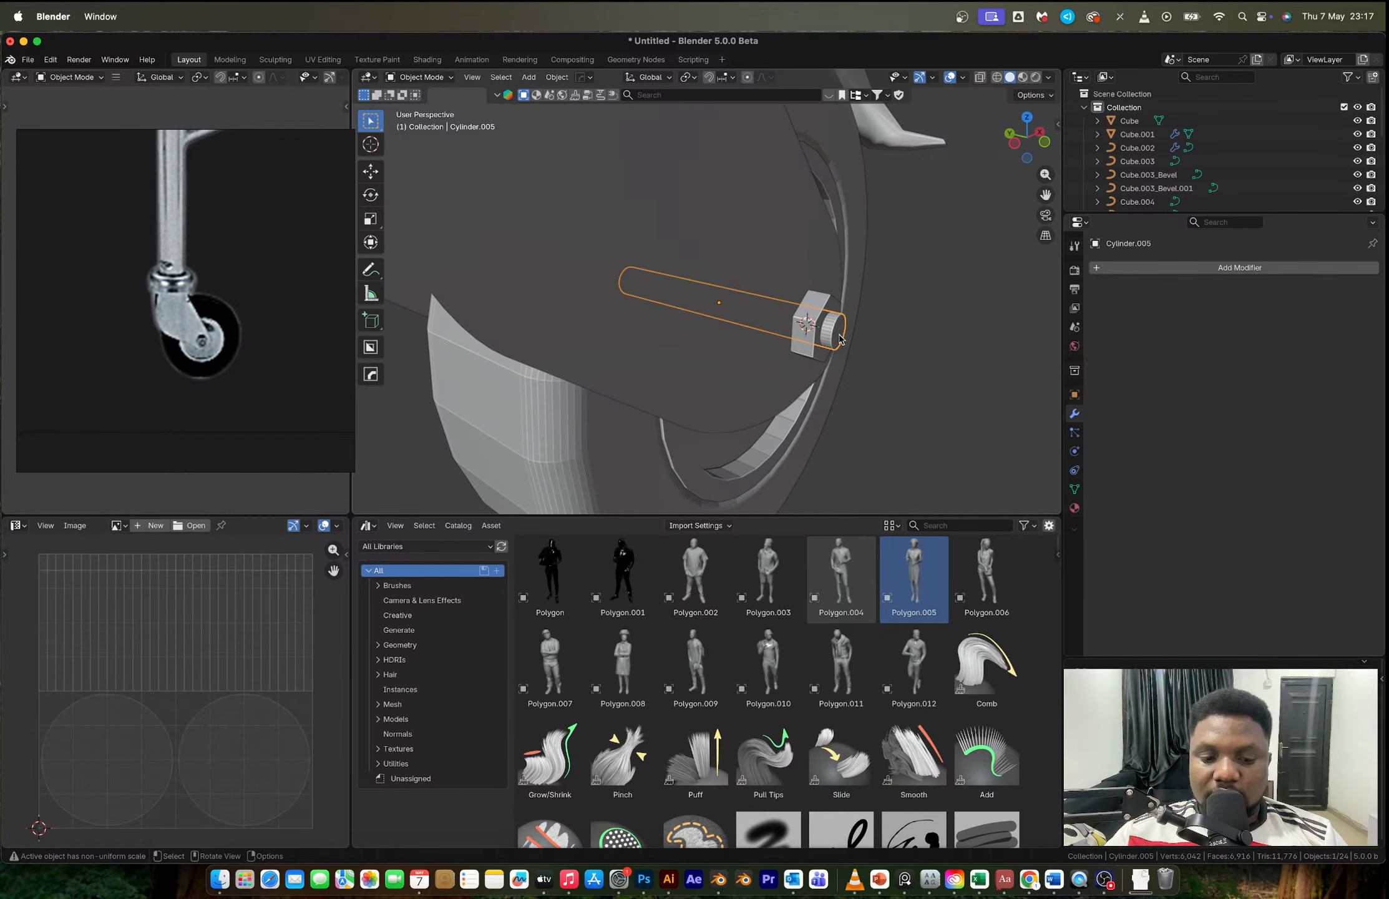
pyautogui.click(813, 314)
pyautogui.moveTo(813, 313); pyautogui.dragTo(773, 294, button='middle')
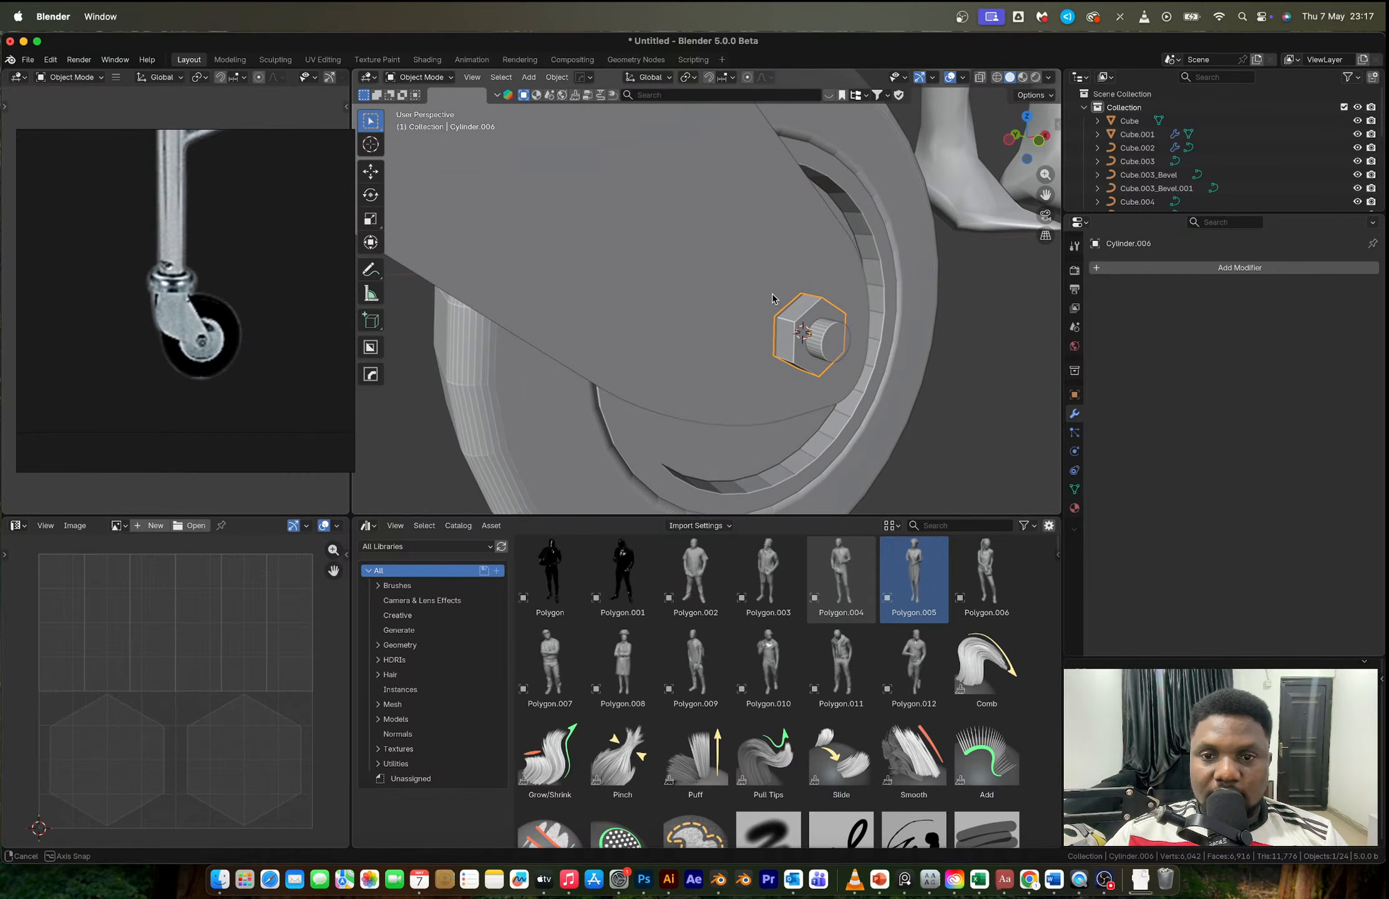
pyautogui.scroll(3, 772, 293)
pyautogui.click(930, 382)
pyautogui.rightClick(930, 382)
pyautogui.click(930, 384)
# Step: Add a Hard Ops bevel with smooth-by-angle shading to the hex nut
pyautogui.click(908, 351)
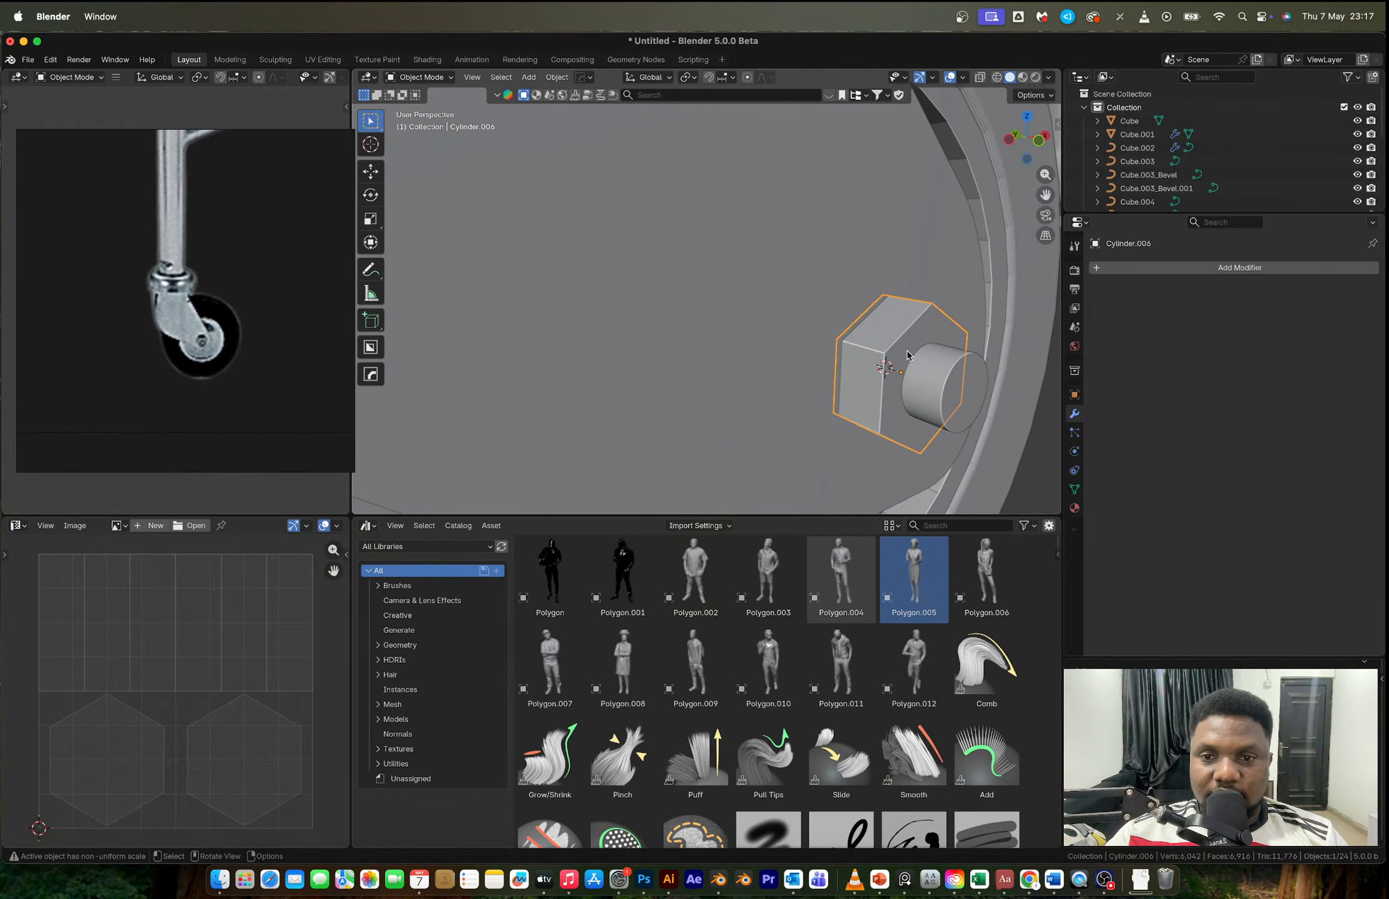
pyautogui.press('q')
pyautogui.moveTo(908, 350)
pyautogui.click(865, 288)
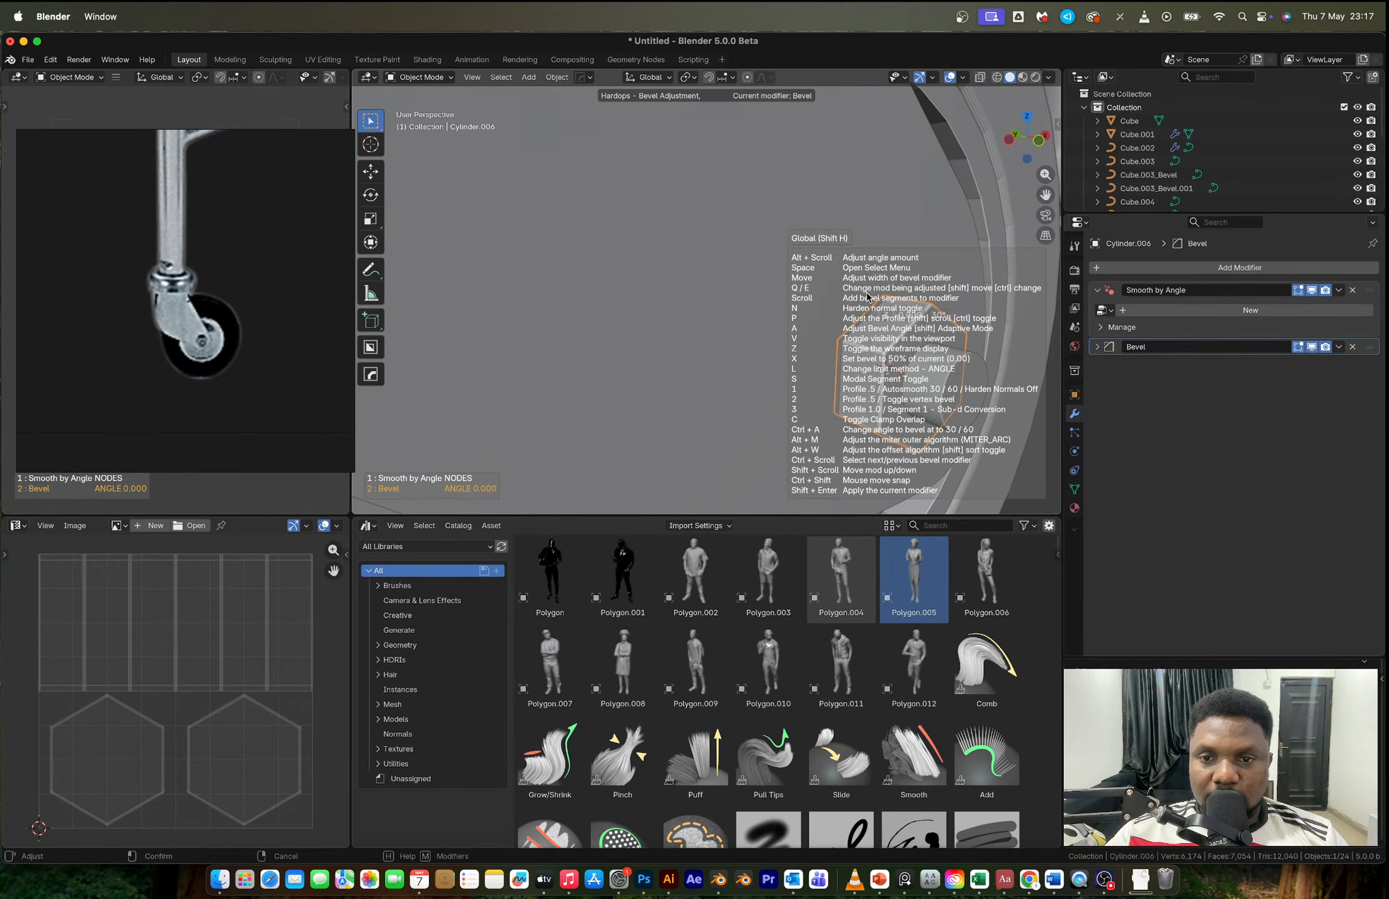
pyautogui.click(868, 292)
# Step: Mirror the hex nut across the tyre to the opposite side of the wheel with the Hard Ops mirror
pyautogui.moveTo(867, 292); pyautogui.dragTo(747, 338, button='middle')
pyautogui.scroll(-5, 820, 346)
pyautogui.scroll(-5, 821, 351)
pyautogui.scroll(5, 692, 300)
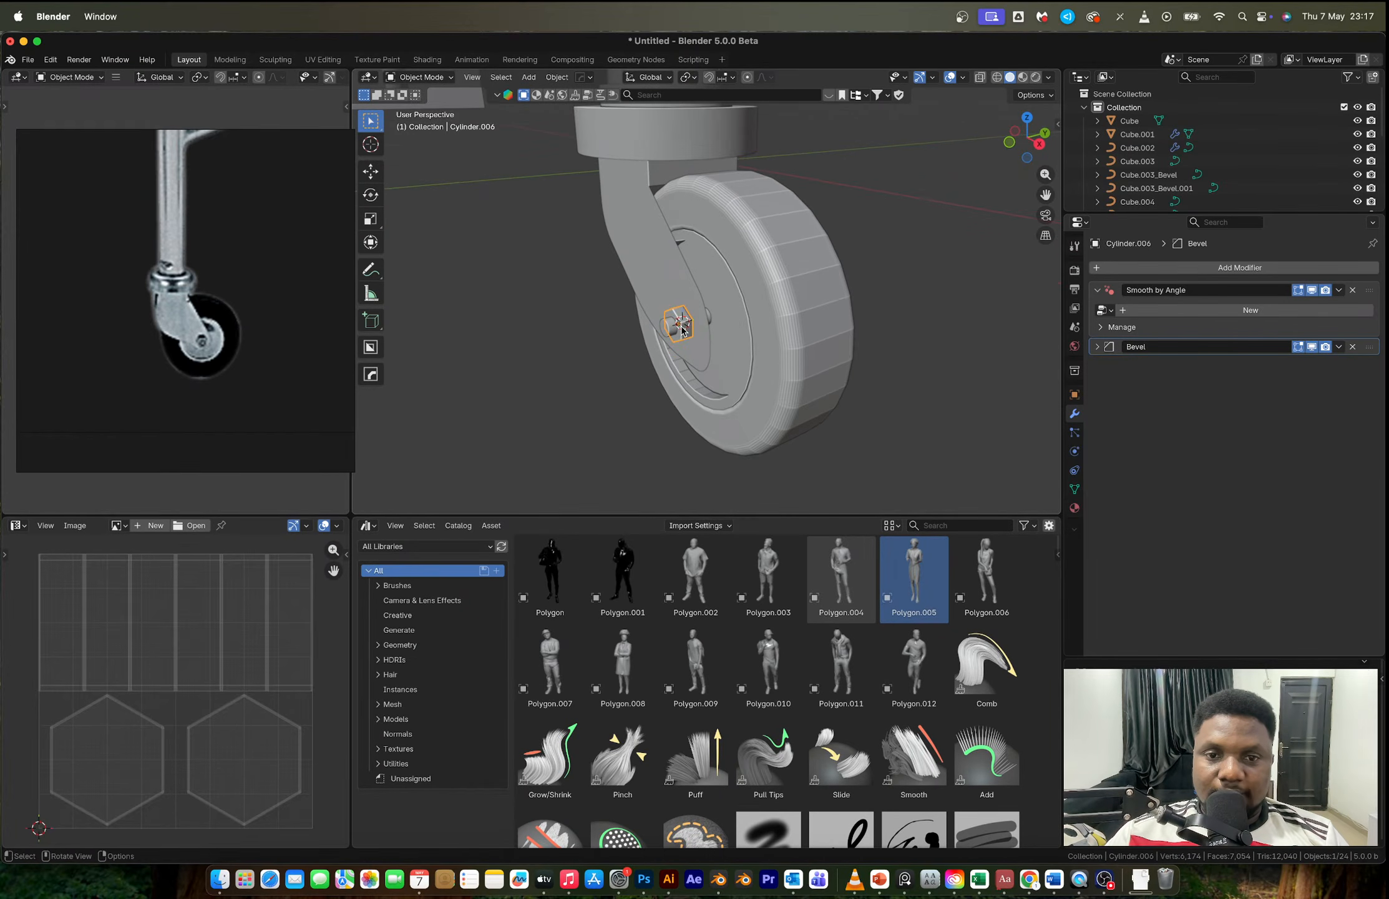
pyautogui.keyDown('shift'); pyautogui.click(733, 297); pyautogui.keyUp('shift')
pyautogui.hotkey('alt', 'x')
pyautogui.click(641, 336)
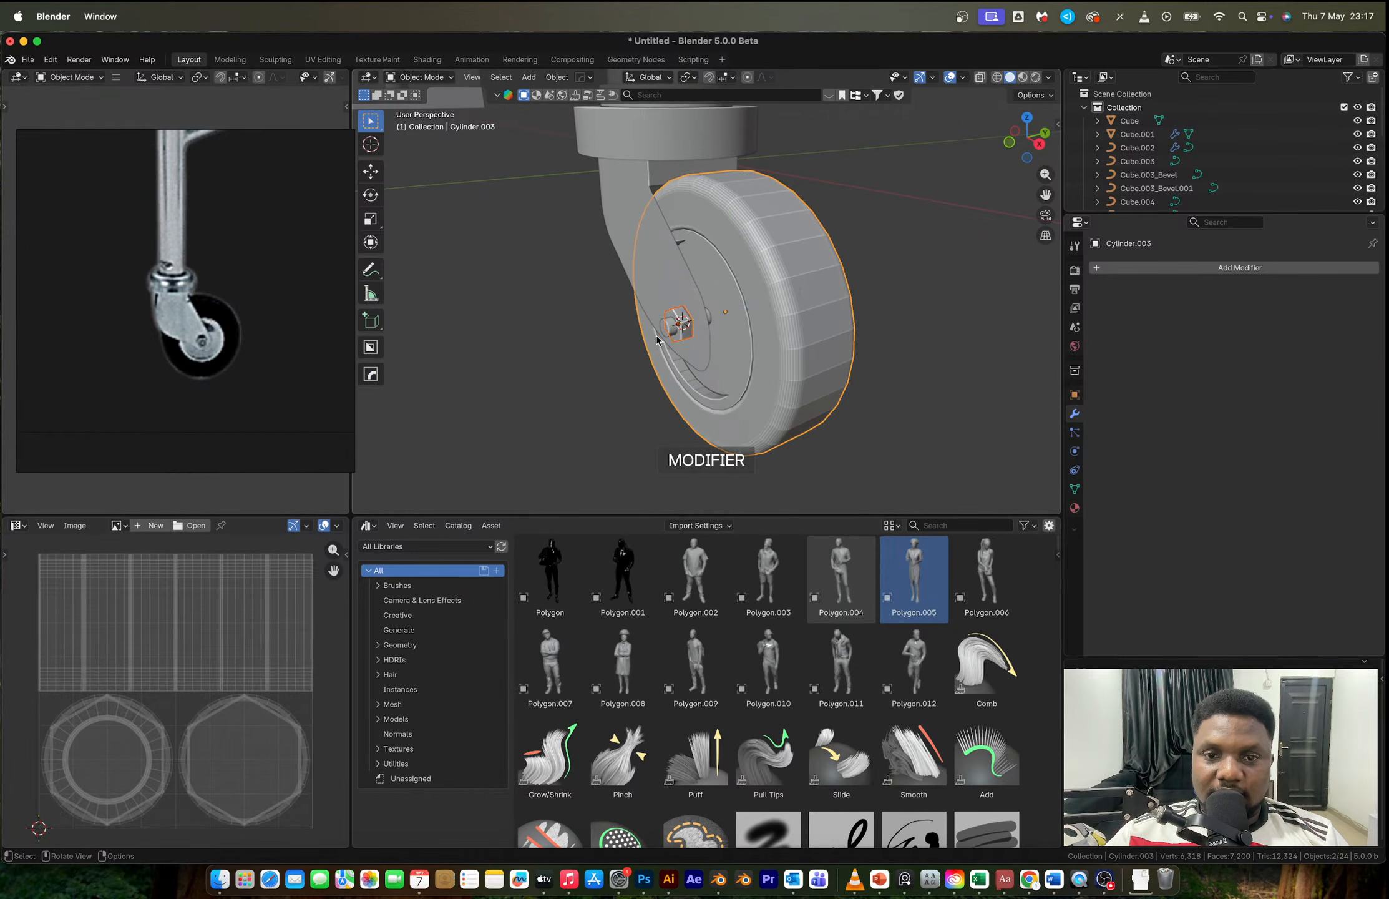
# Step: Mirror the tyre on its own Z axis with bisect so both sides match
pyautogui.moveTo(753, 336); pyautogui.dragTo(646, 334, button='middle')
pyautogui.click(659, 314)
pyautogui.hotkey('alt', 'x')
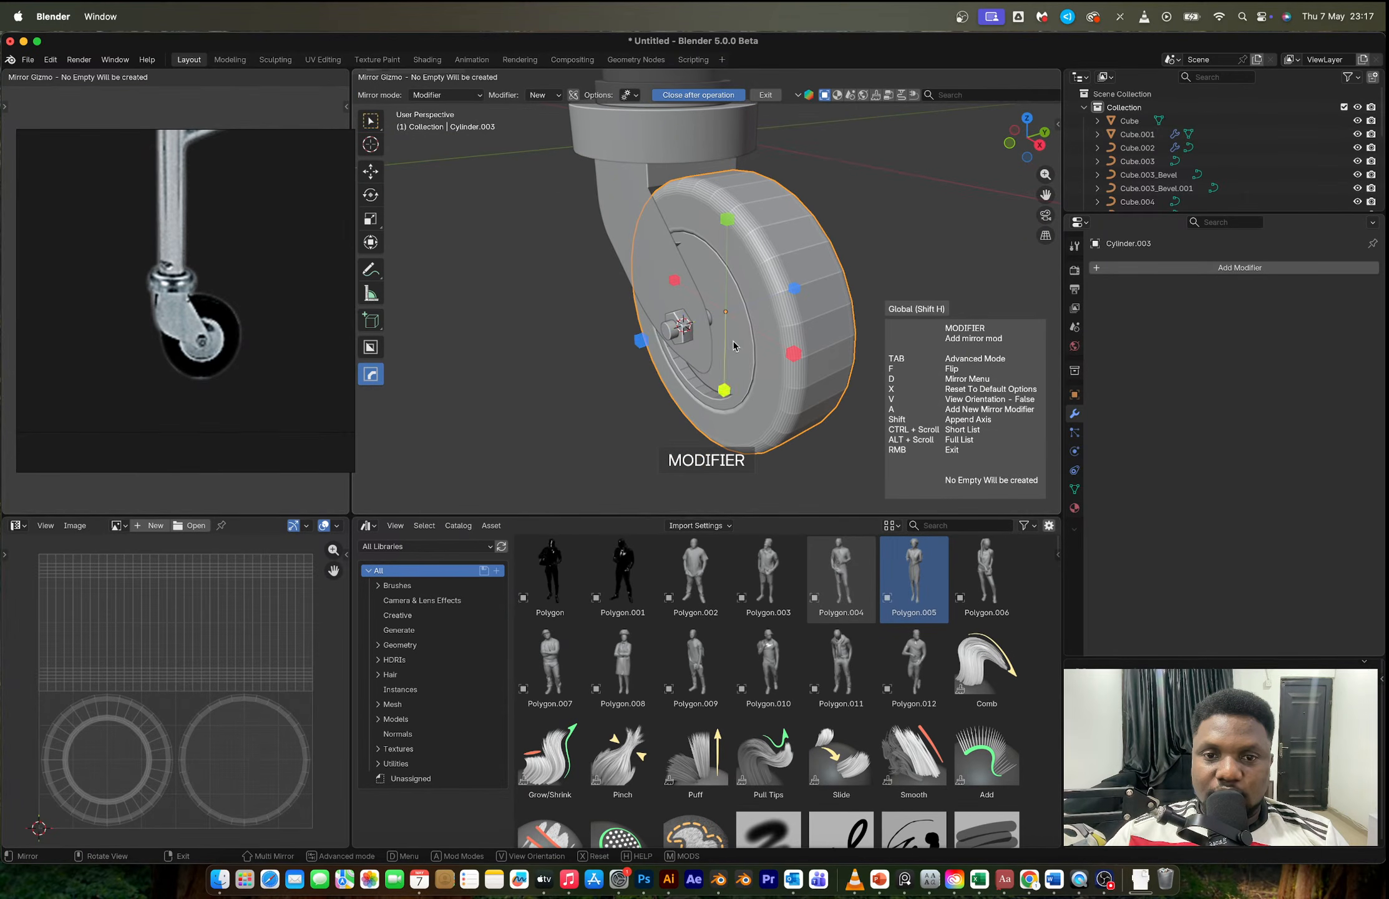
pyautogui.click(641, 341)
# Step: Mirror the hub disc across the tyre on the Z axis and shade both parts smooth
pyautogui.moveTo(727, 281); pyautogui.dragTo(757, 314, button='middle')
pyautogui.click(757, 270)
pyautogui.keyDown('shift'); pyautogui.click(802, 313); pyautogui.keyUp('shift')
pyautogui.hotkey('alt', 'x')
pyautogui.click(639, 337)
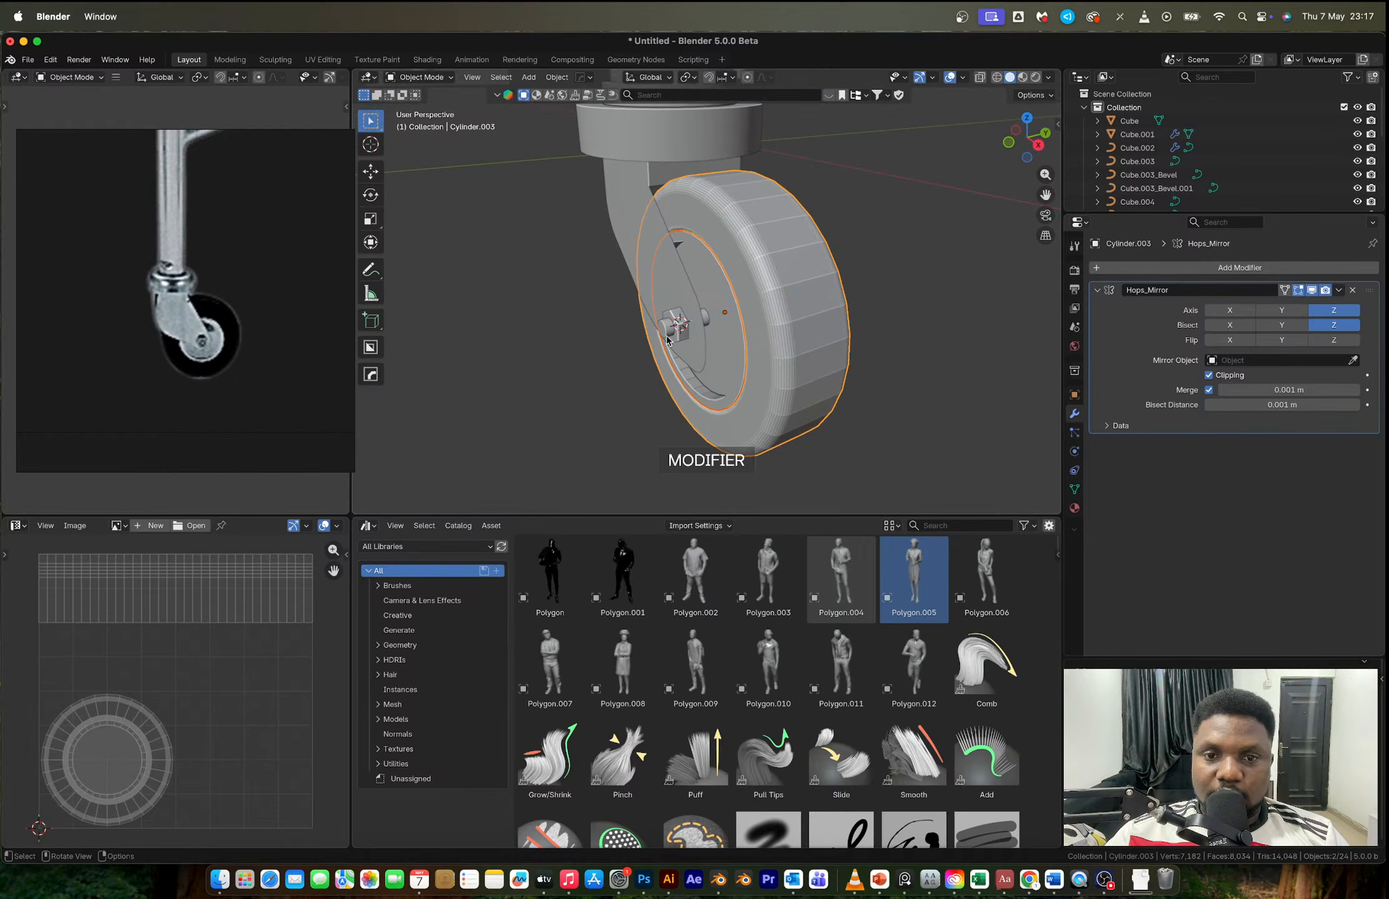
pyautogui.rightClick(715, 336)
pyautogui.click(727, 337)
# Step: Try to bevel the fork bridge's corner edges by 0.00243 m with 10 segments
pyautogui.click(899, 373)
pyautogui.moveTo(911, 374)
pyautogui.mouseDown(button='middle')
pyautogui.moveTo(876, 376)
pyautogui.moveTo(919, 284)
pyautogui.mouseUp(button='middle')
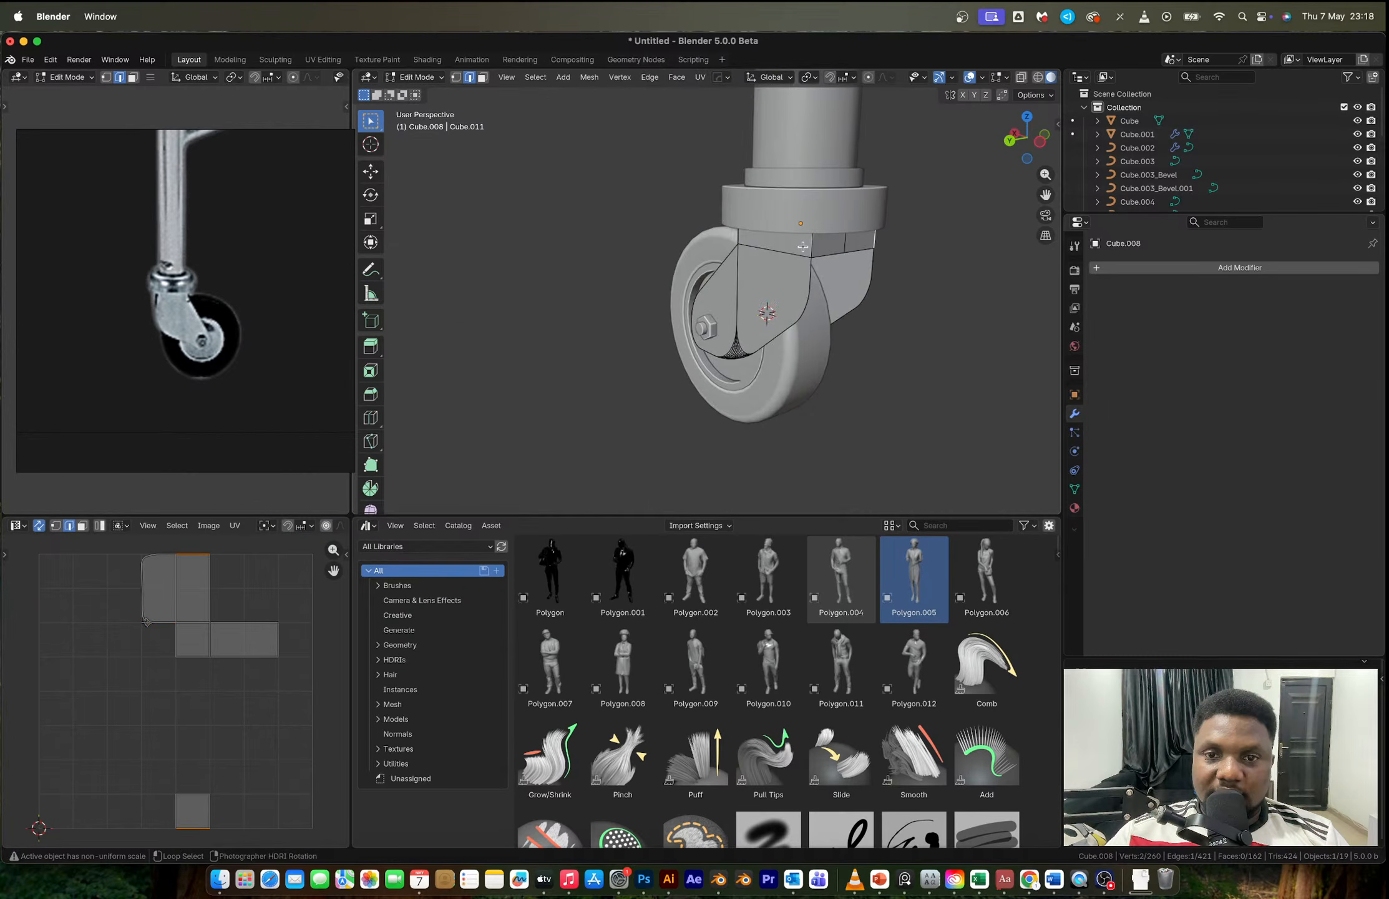
pyautogui.keyDown('shift'); pyautogui.click(806, 246); pyautogui.keyUp('shift')
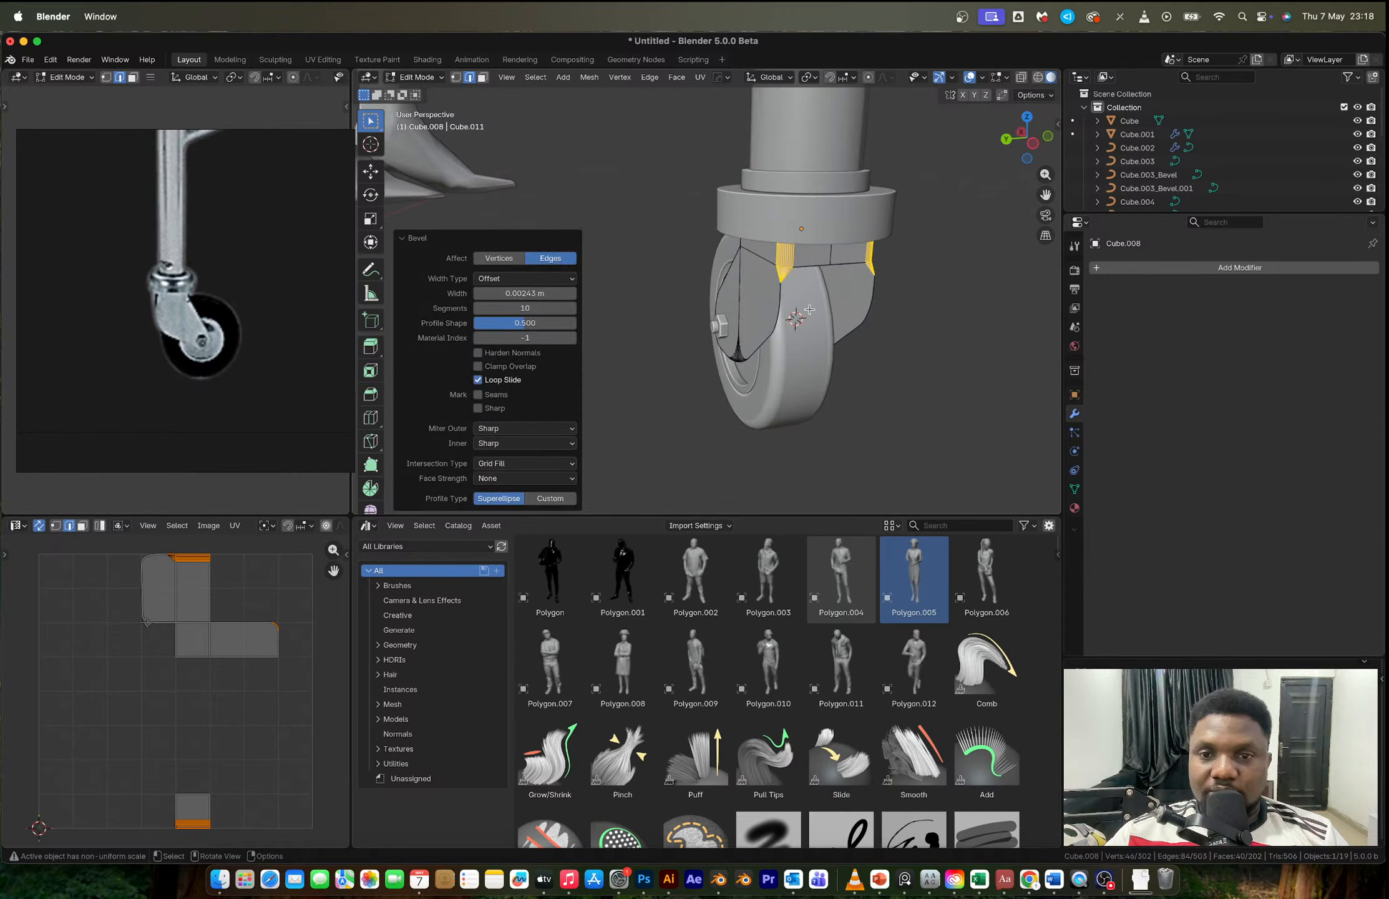
pyautogui.hotkey('ctrl', 'z')
pyautogui.moveTo(810, 309); pyautogui.dragTo(725, 281, button='middle')
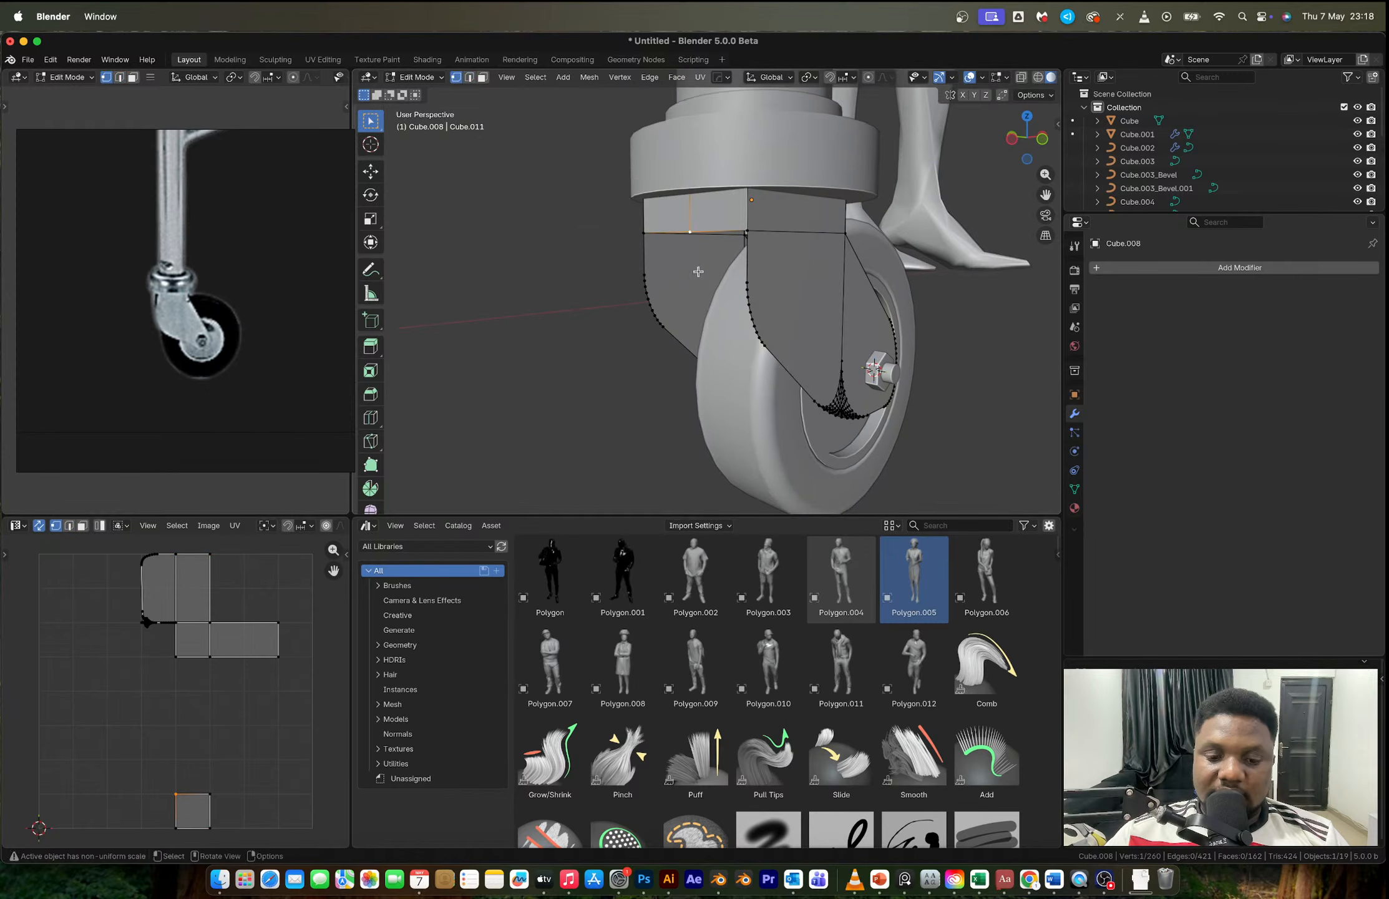
# Step: Lower the middle vertex of the fork bridge's bottom edge about 0.003 m along Z
pyautogui.press('g')
pyautogui.press('z')
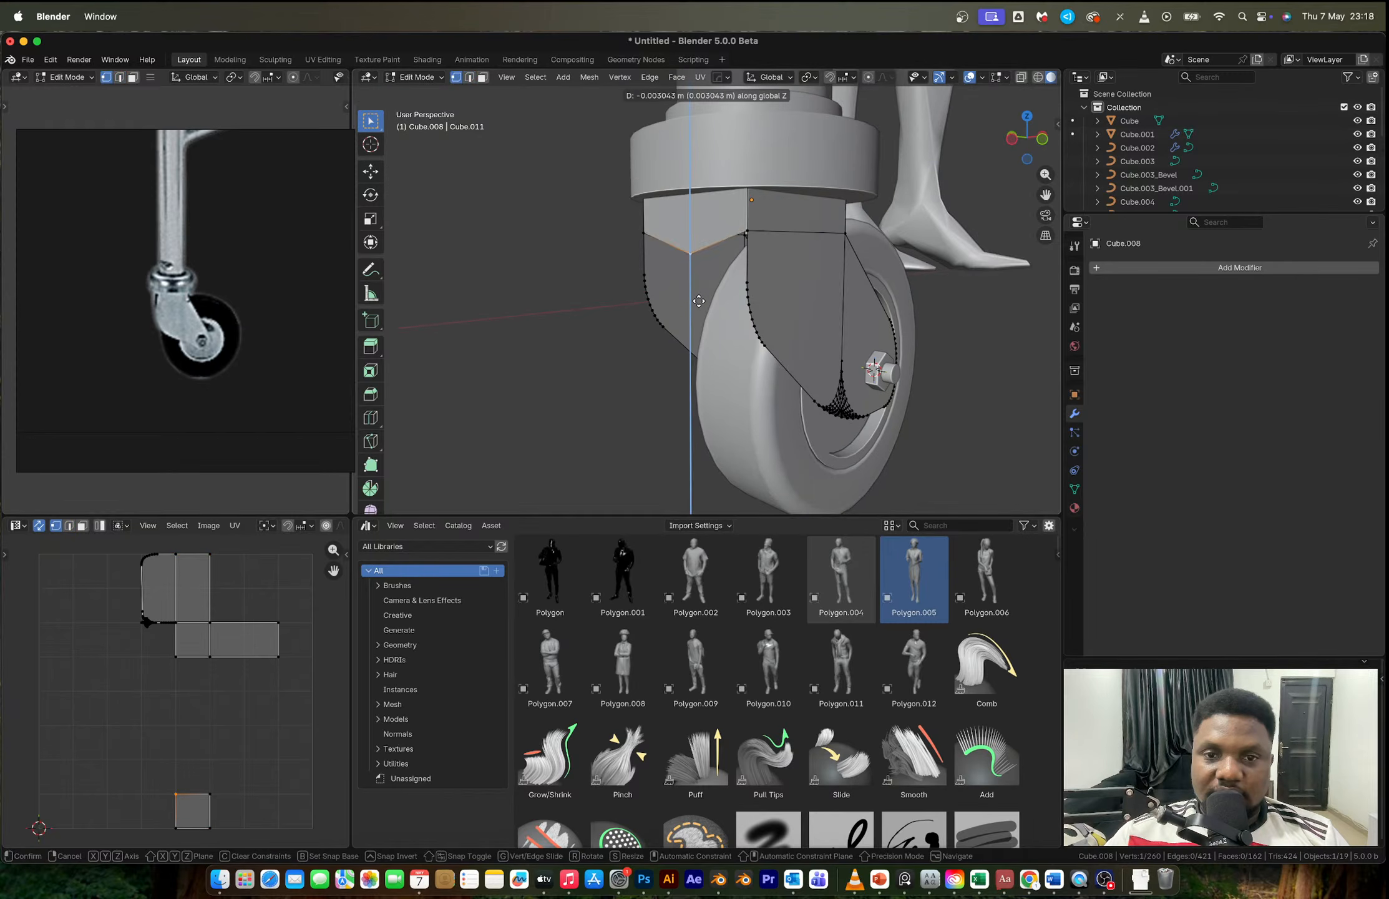
pyautogui.click(699, 303)
pyautogui.press('Tab')
pyautogui.scroll(-3, 699, 306)
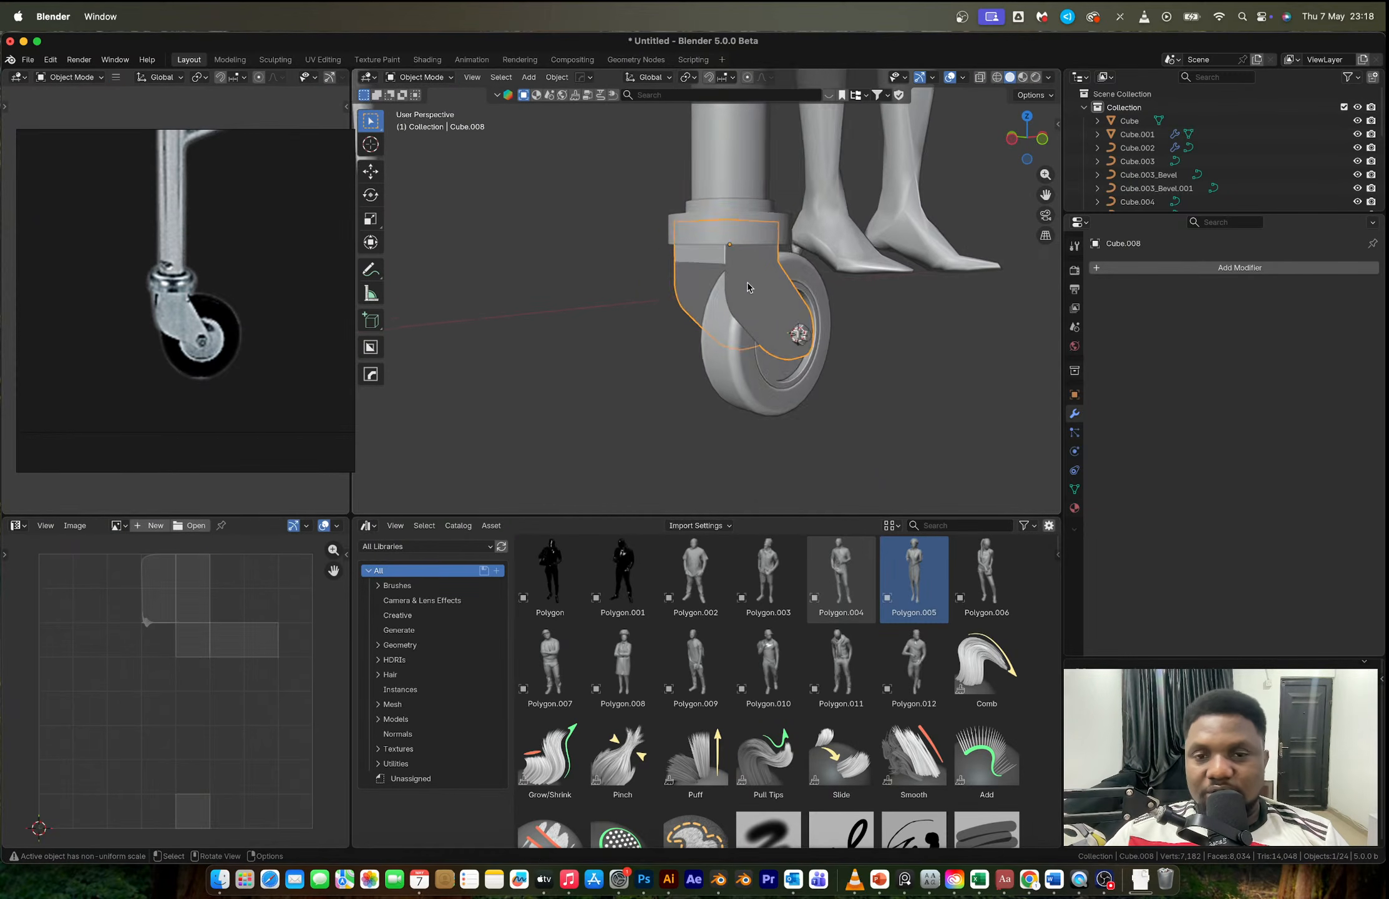
# Step: Add a level 1 Subdivision modifier to the fork and shade it with Smooth by Angle at 30°
pyautogui.moveTo(788, 315); pyautogui.dragTo(752, 269, button='middle')
pyautogui.hotkey('ctrl', '1')
pyautogui.rightClick(748, 275)
pyautogui.click(748, 273)
# Step: Select the boundary loop of the fork's top faces and bevel it by about 0.0001 m with 10 segments
pyautogui.press('Tab')
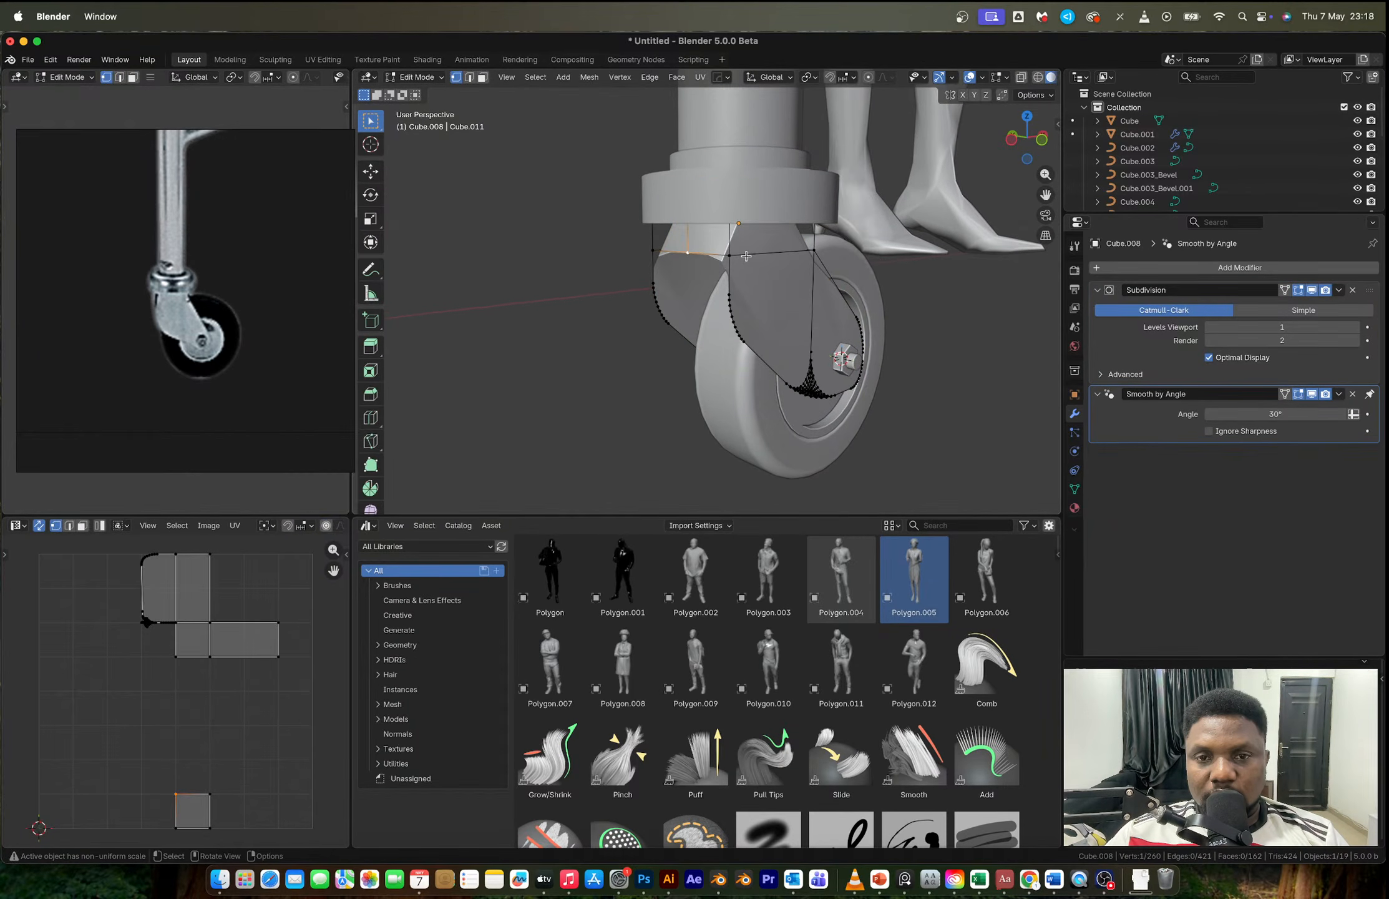
pyautogui.hotkey('alt', 'z')
pyautogui.moveTo(574, 151); pyautogui.dragTo(914, 230)
pyautogui.press('3')
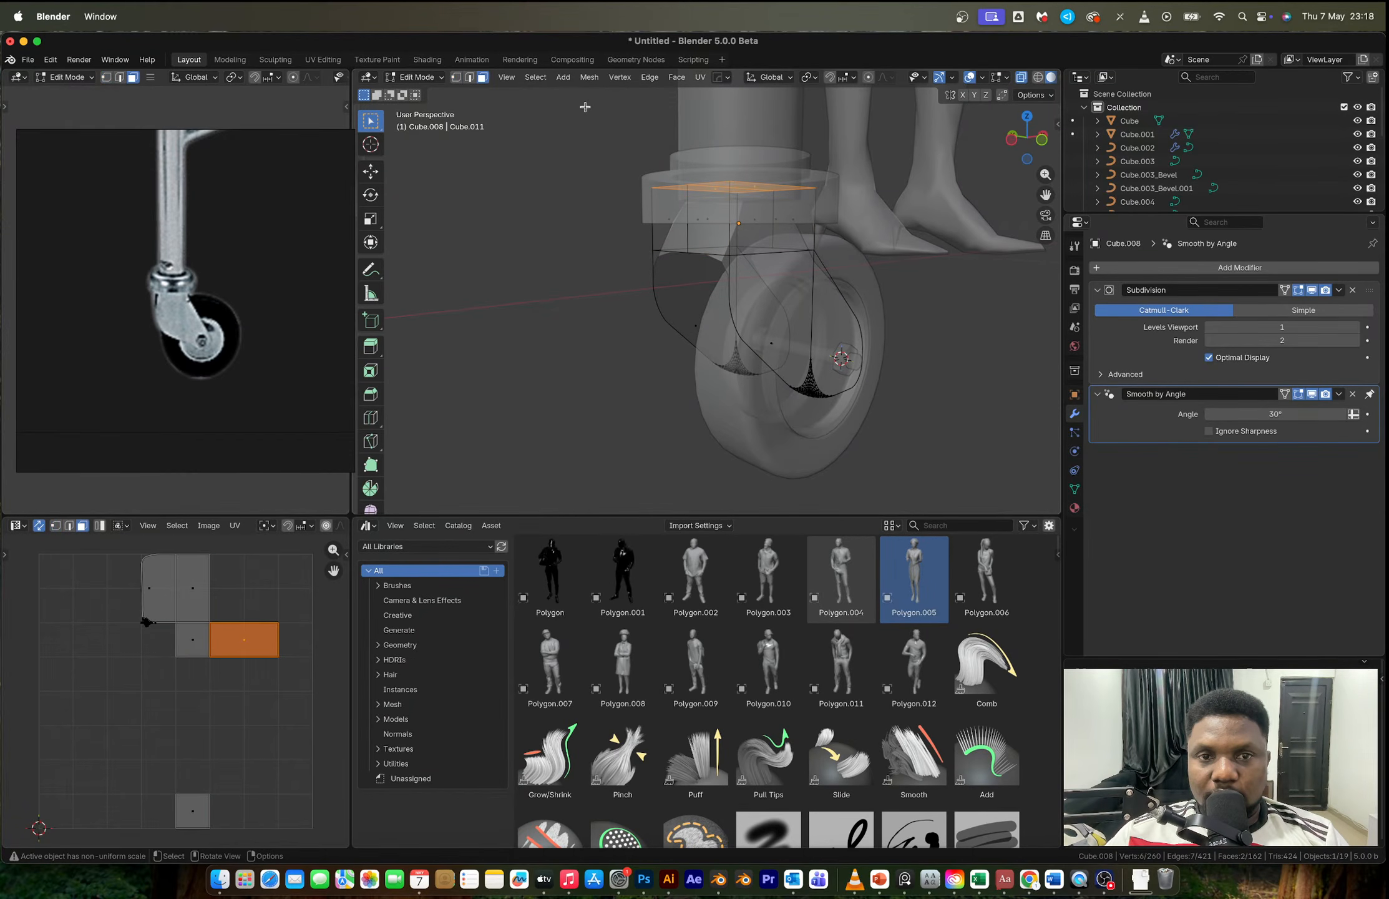
pyautogui.click(535, 77)
pyautogui.moveTo(565, 287)
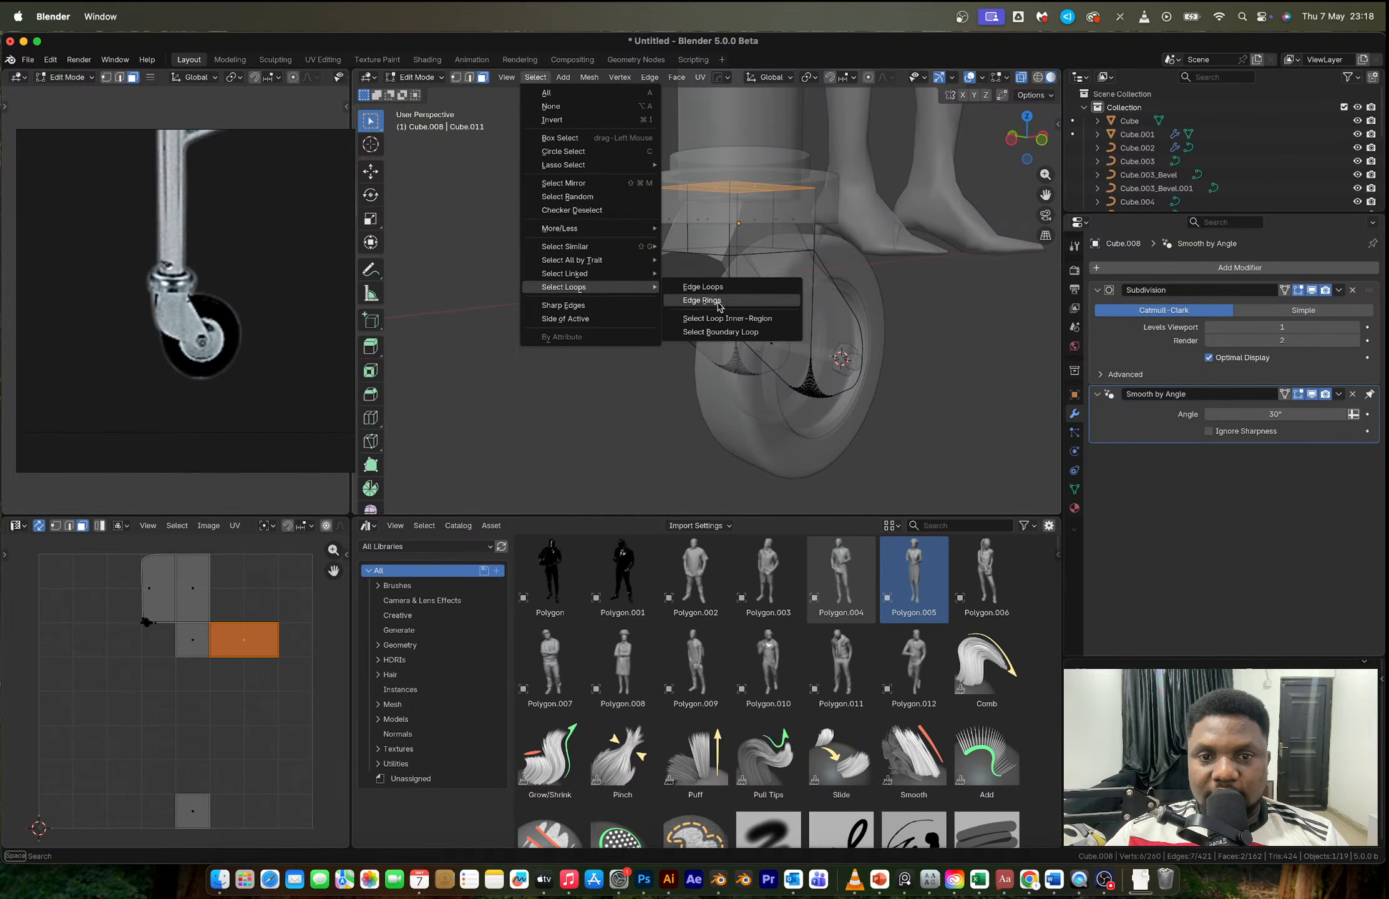
pyautogui.click(717, 332)
pyautogui.hotkey('ctrl', 'b')
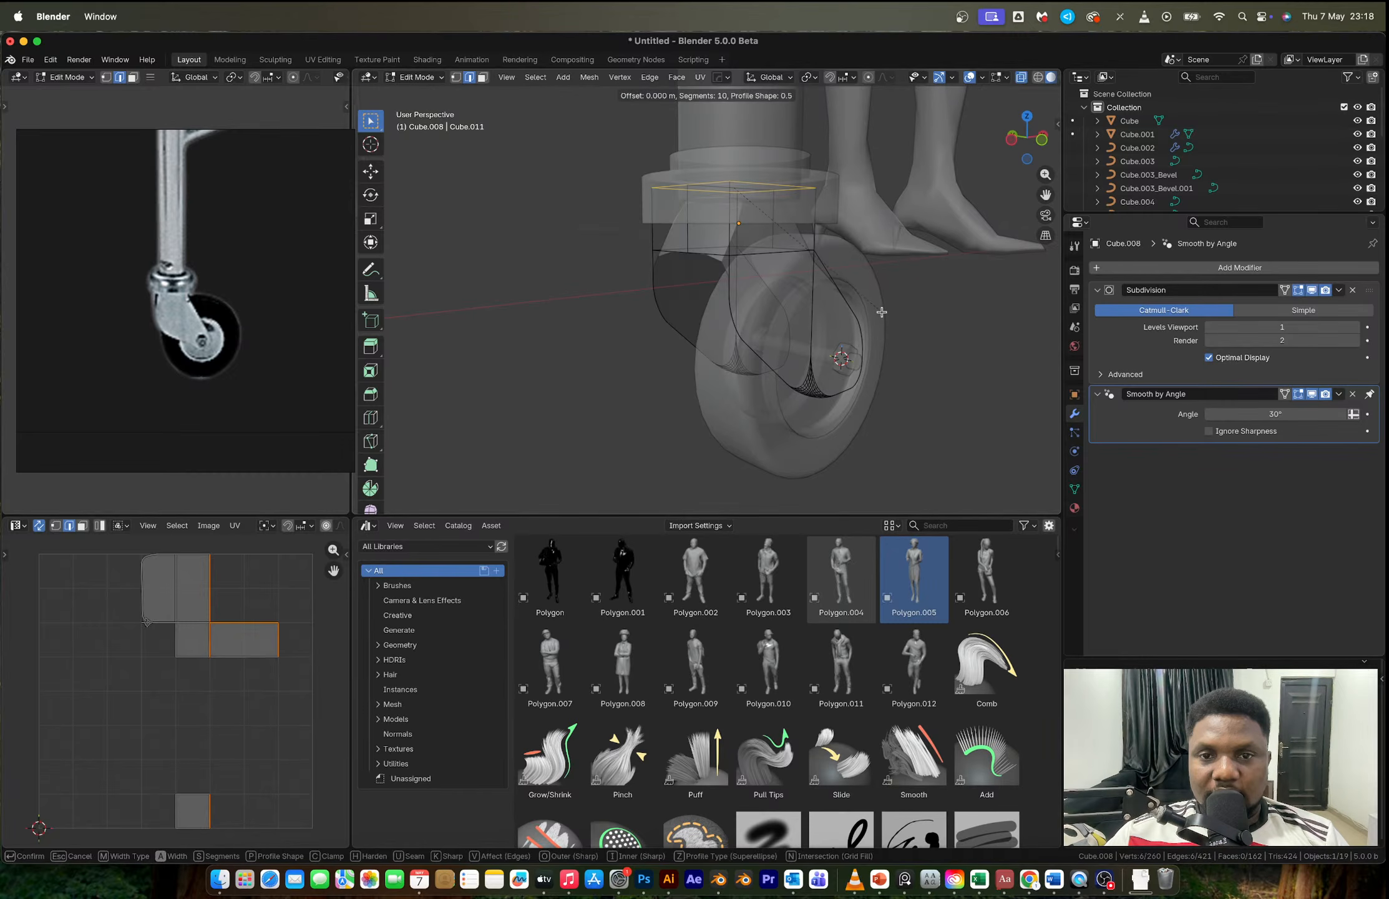
pyautogui.click(882, 311)
# Step: Add a horizontal loop cut around the fork's bridge and slide it along the bridge's height
pyautogui.keyDown('alt'); pyautogui.click(735, 216); pyautogui.keyUp('alt')
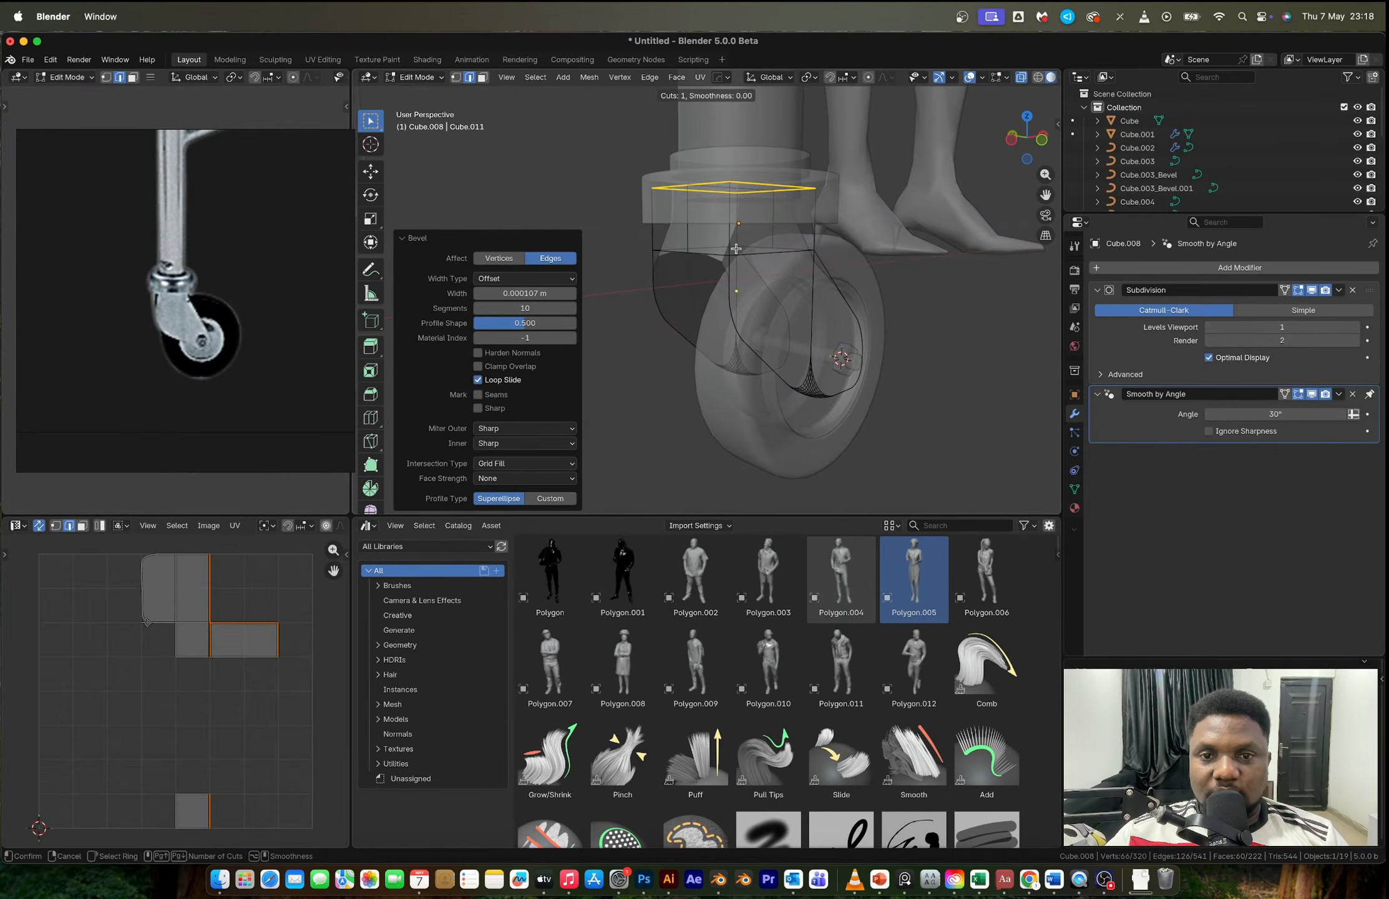
pyautogui.press('g')
pyautogui.press('g')
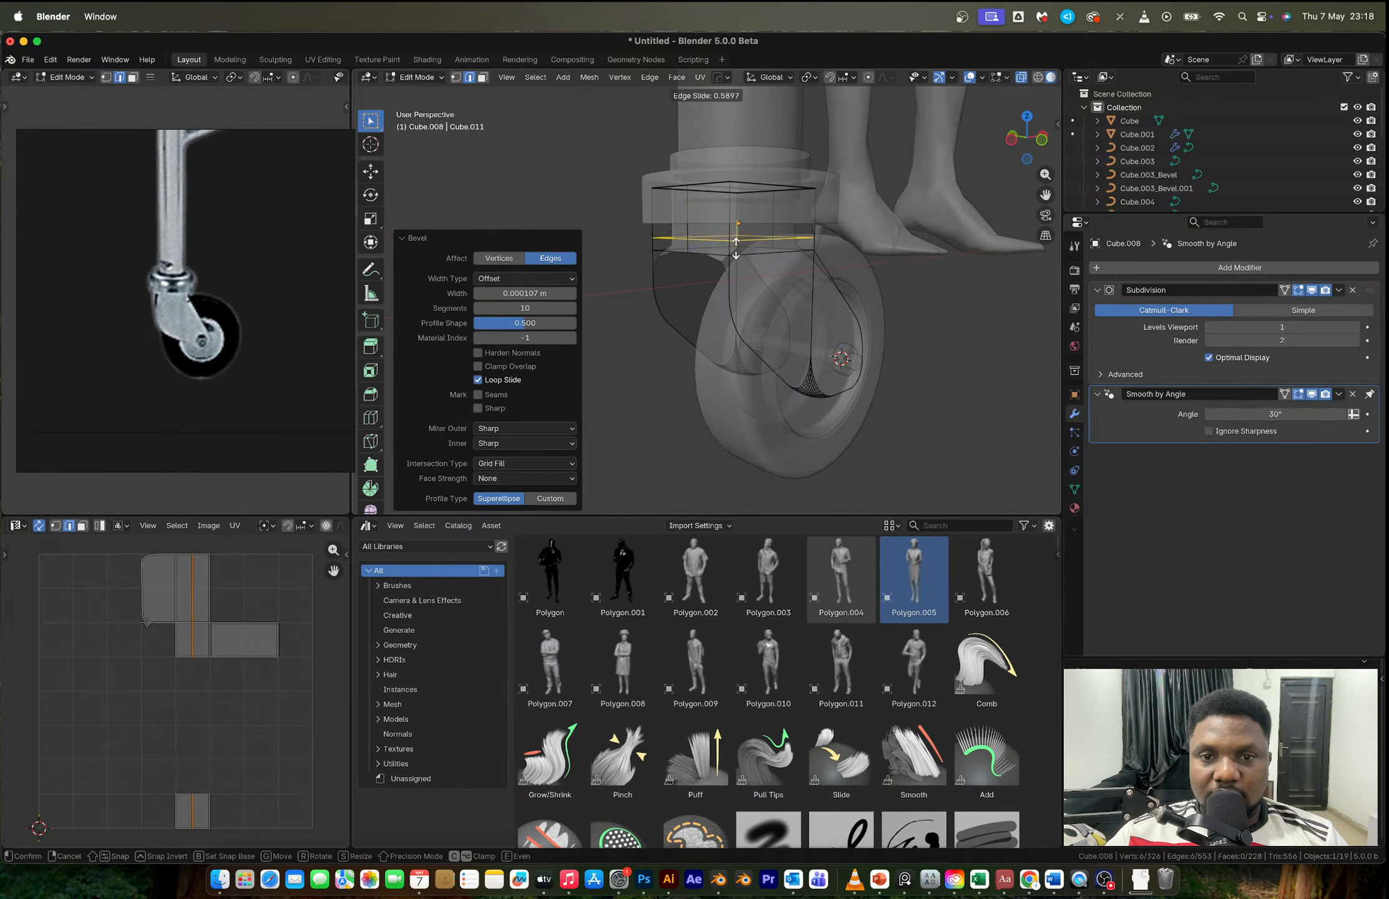
pyautogui.click(737, 243)
pyautogui.press('Tab')
pyautogui.hotkey('alt', 'z')
# Step: Add two vertical support loop cuts to the fork's bridge, slid to factors of about -0.908 and -0.484
pyautogui.moveTo(735, 248); pyautogui.dragTo(696, 225, button='middle')
pyautogui.press('Tab')
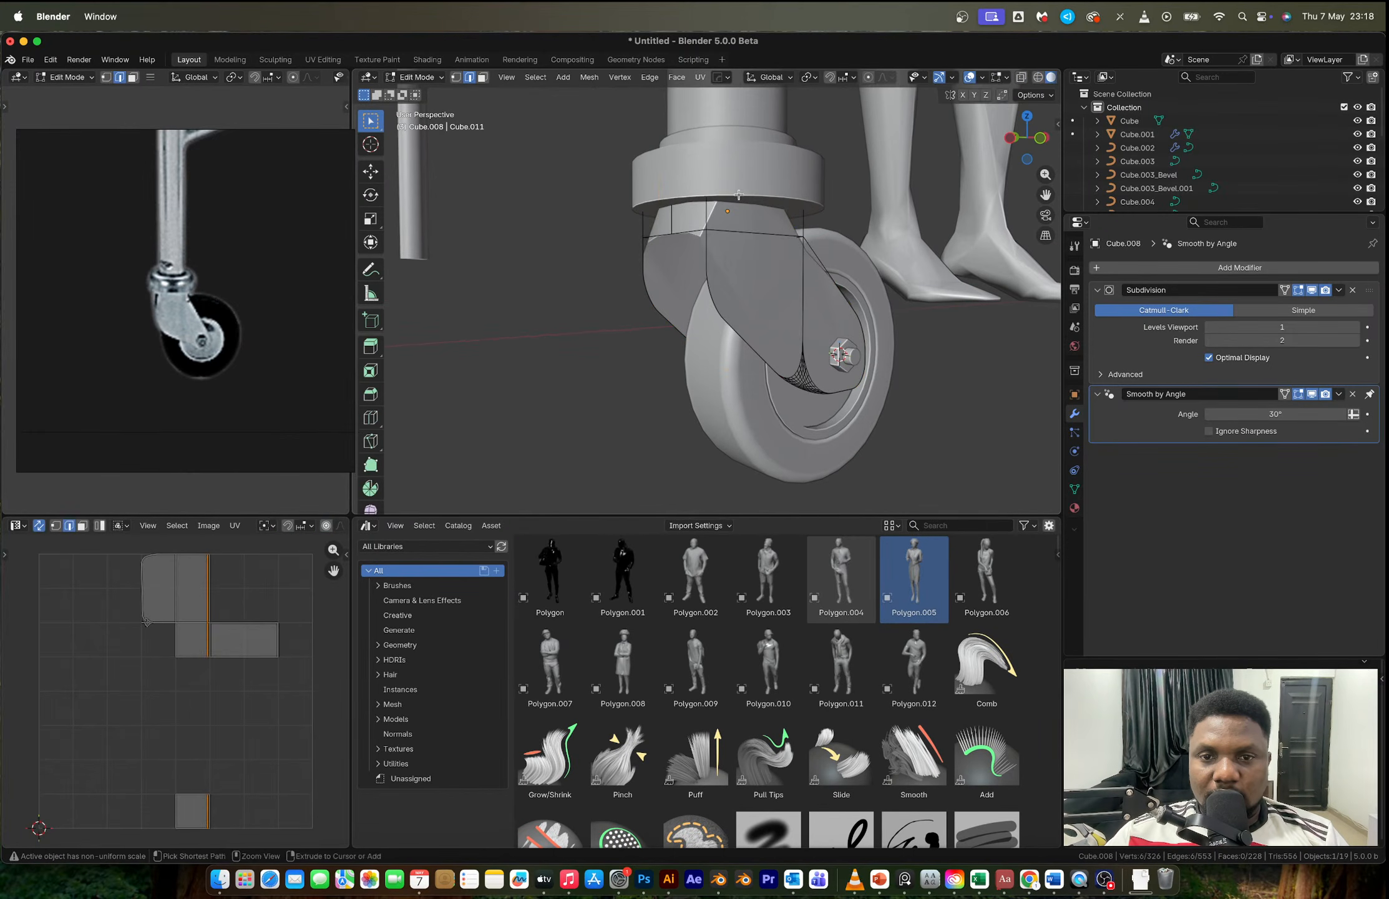
pyautogui.press('g')
pyautogui.press('g')
pyautogui.click(694, 191)
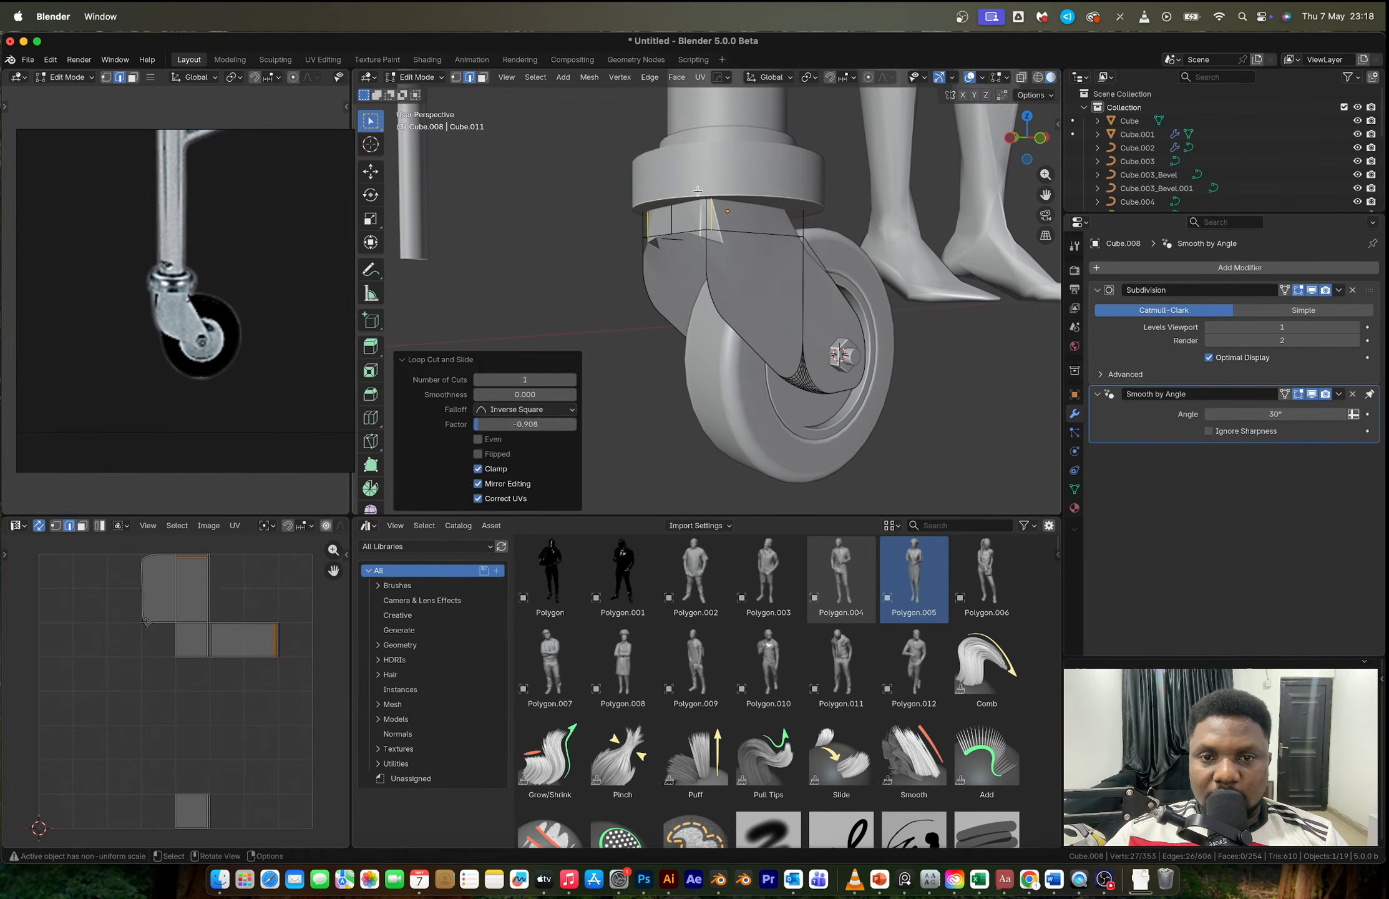
pyautogui.hotkey('ctrl', 'r')
pyautogui.click(683, 194)
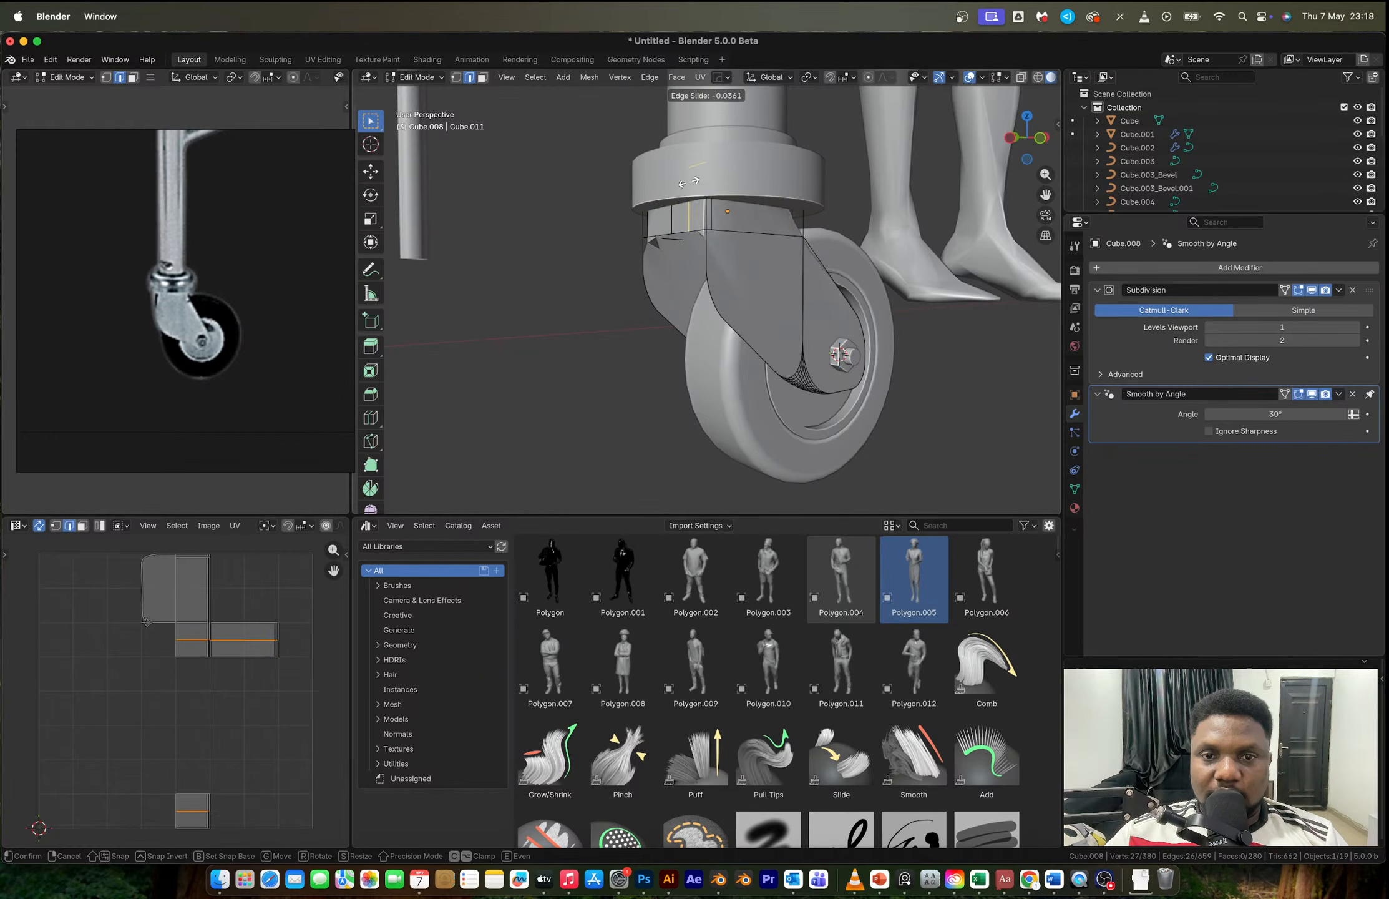
pyautogui.click(663, 212)
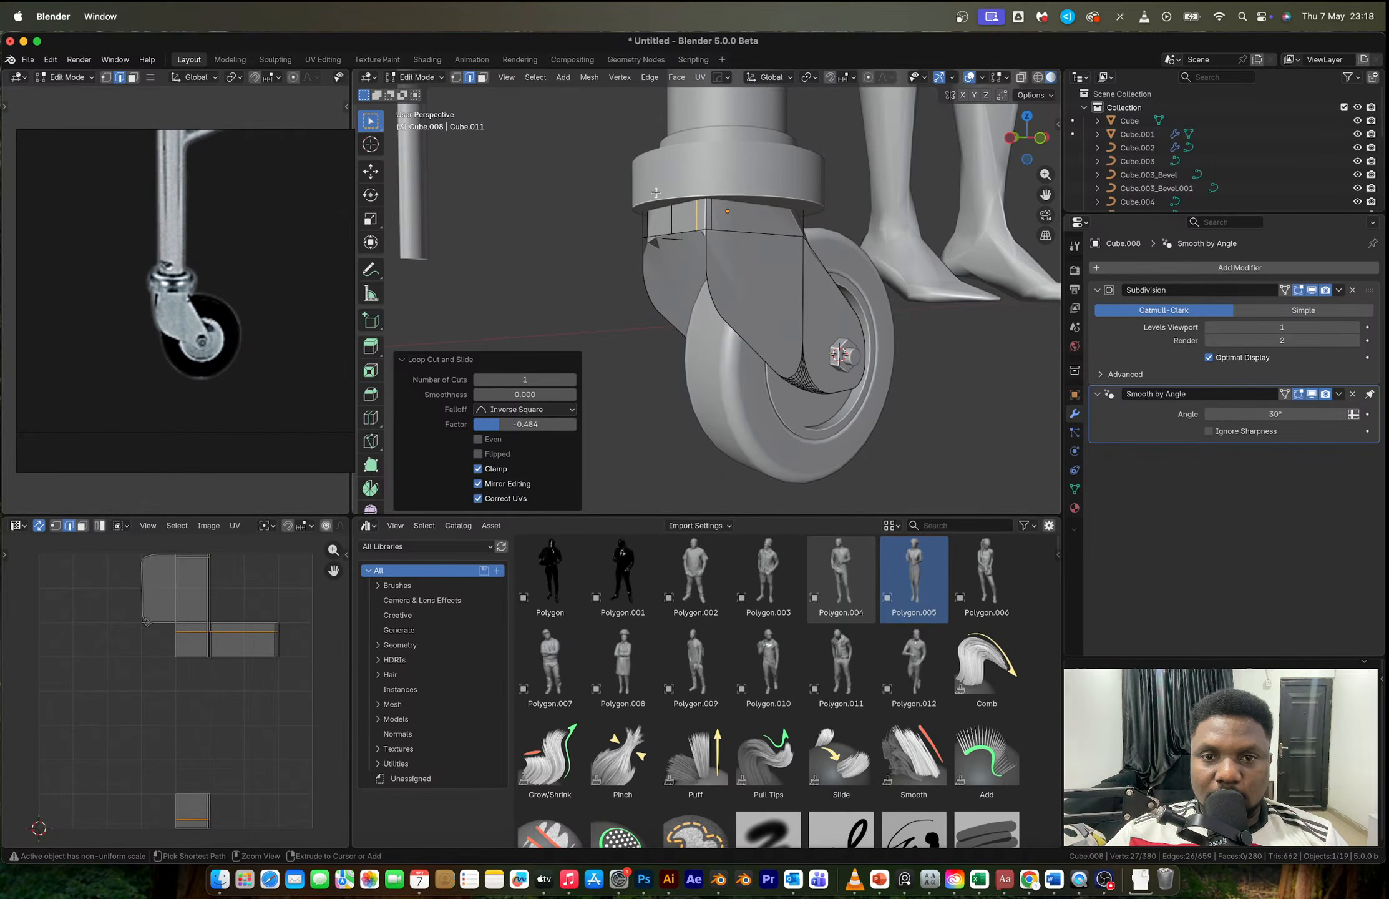
# Step: Raise the fork's Subdivision modifier to viewport level 2
pyautogui.press('Tab')
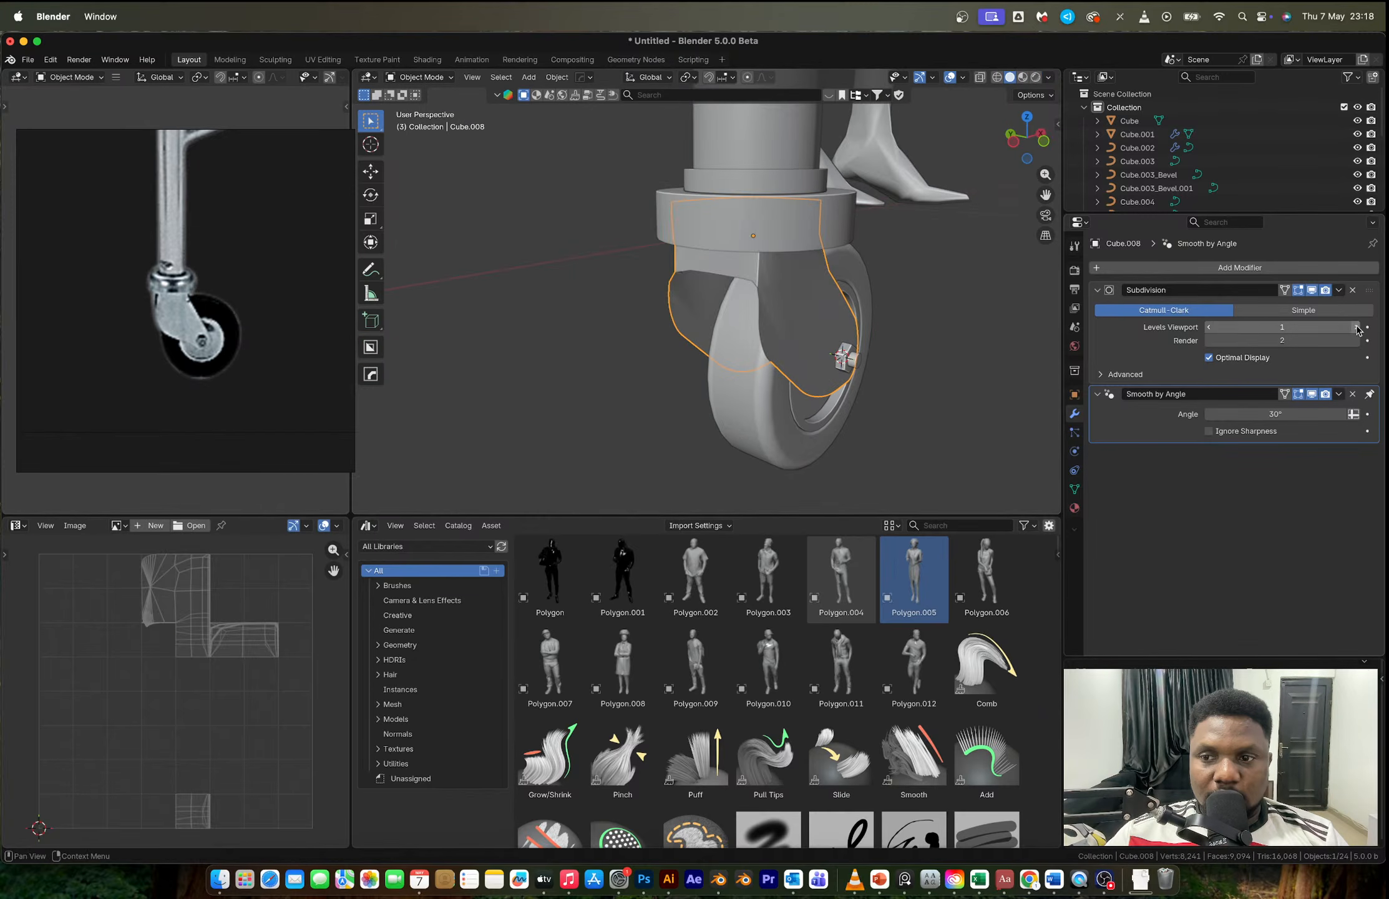
pyautogui.hotkey('ctrl', '2')
pyautogui.moveTo(830, 315); pyautogui.dragTo(844, 324, button='middle')
pyautogui.scroll(1, 751, 284)
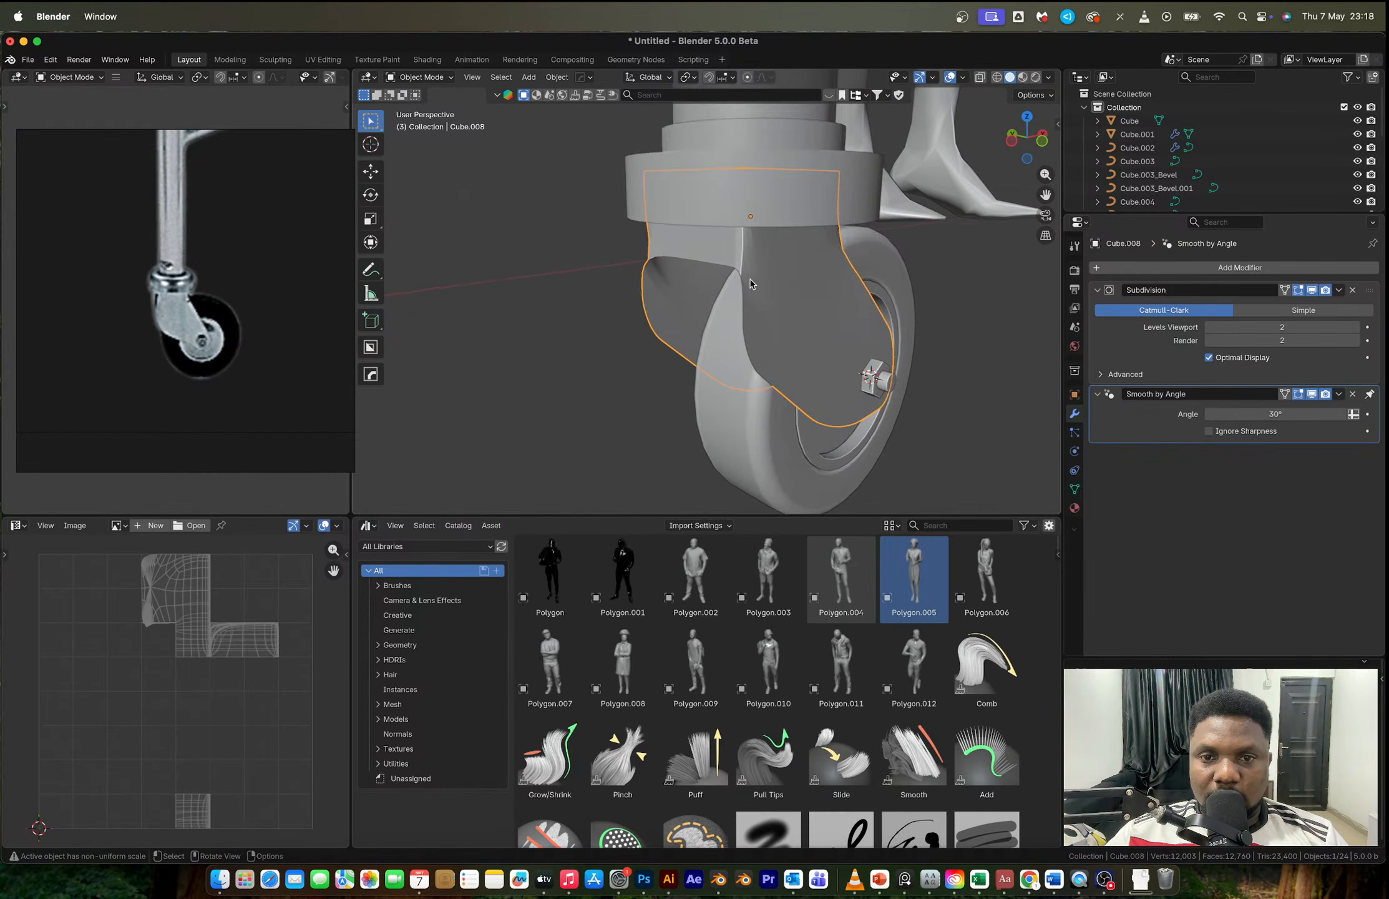
# Step: Add a vertical loop cut to the upper part of the fork's side plate and slide it towards the bridge corner
pyautogui.press('Tab')
pyautogui.hotkey('ctrl', 'r')
pyautogui.click(783, 242)
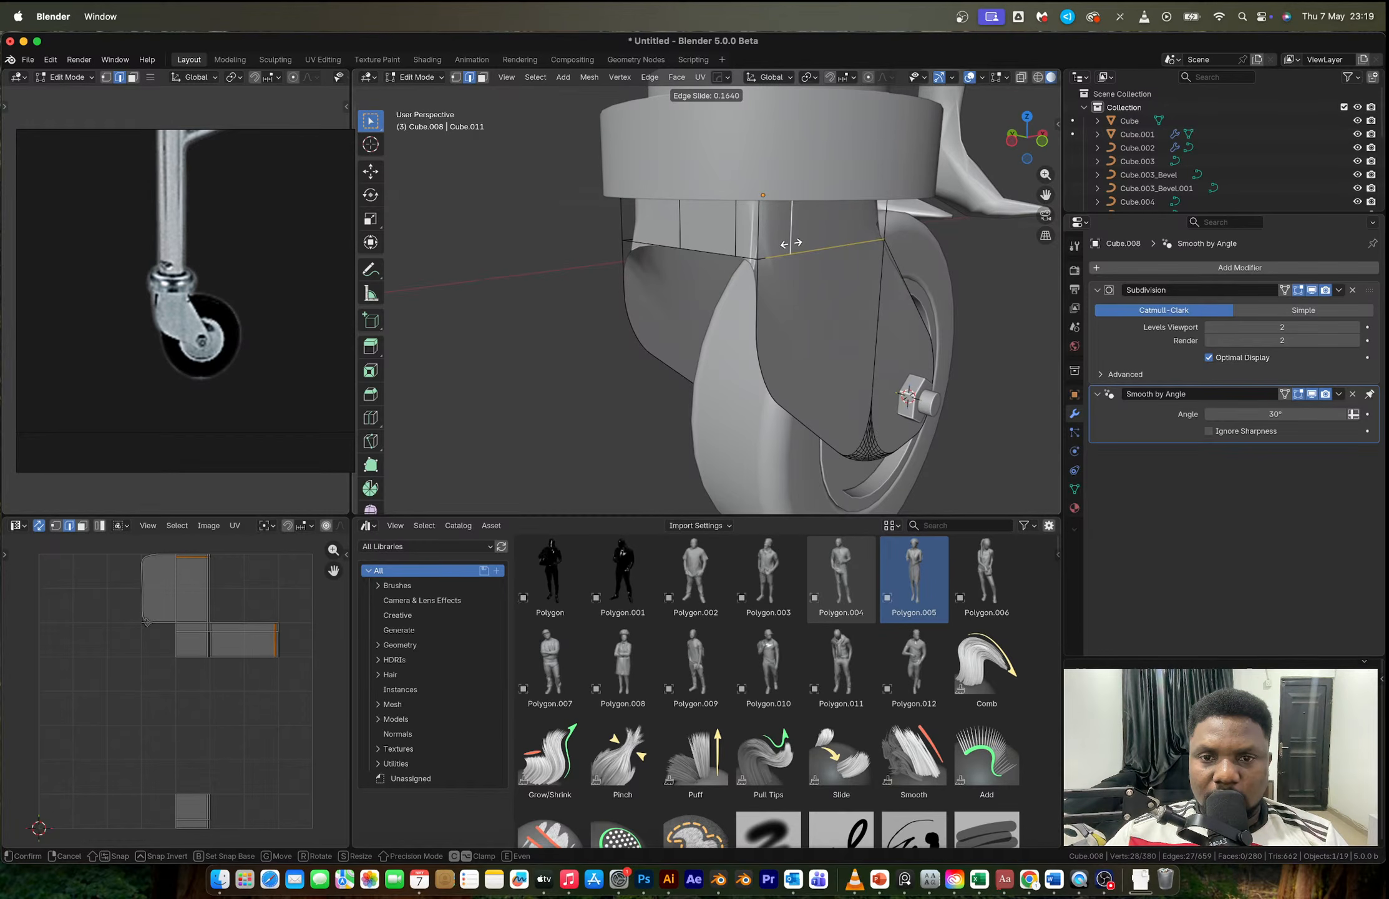
pyautogui.click(791, 244)
pyautogui.press('Tab')
pyautogui.moveTo(791, 243); pyautogui.dragTo(649, 303, button='middle')
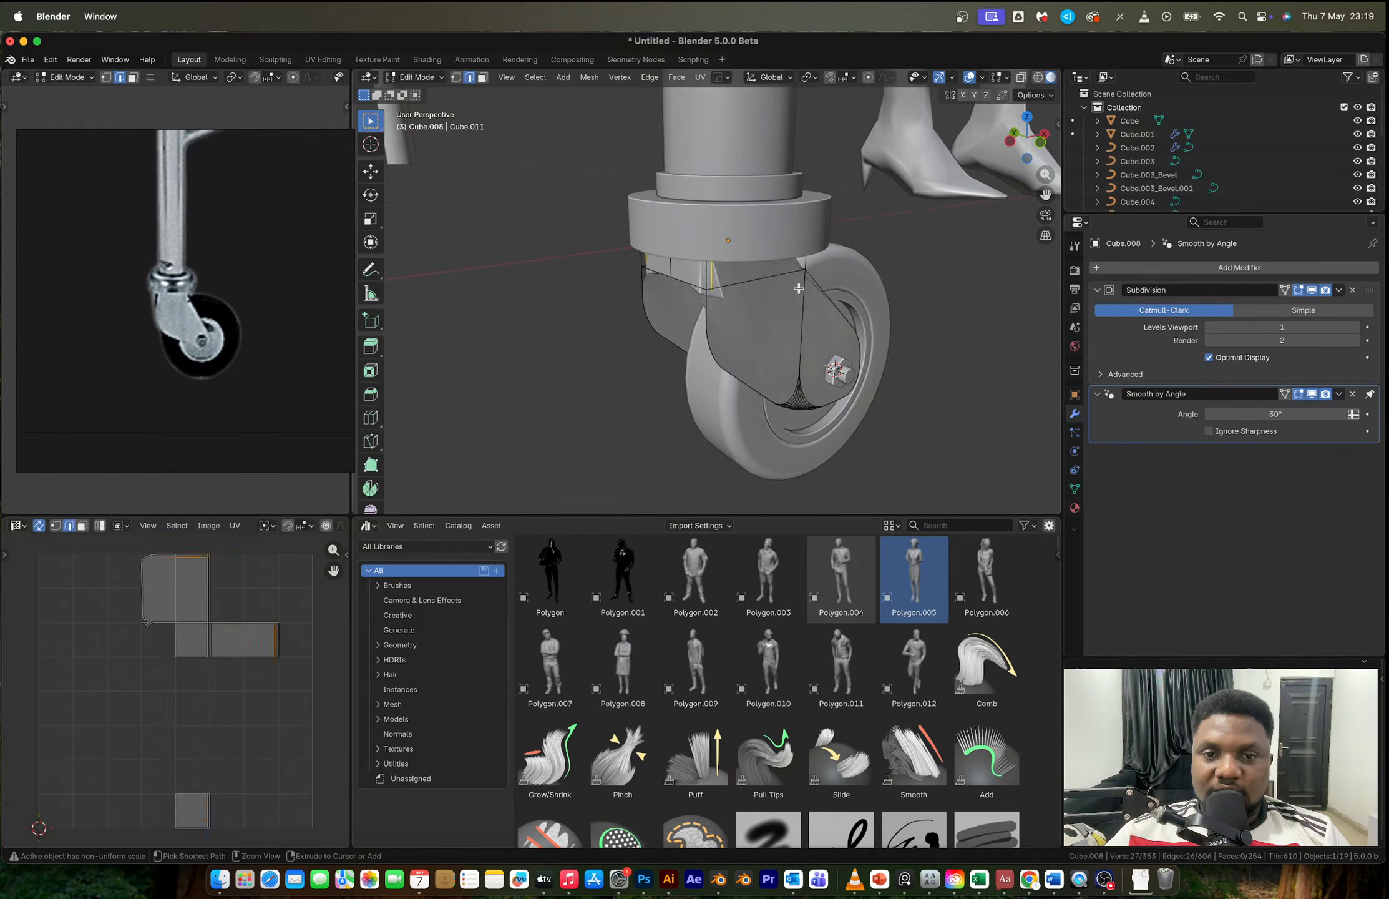
# Step: Undo the fork's support loops, Subdivision modifier and smooth shading
pyautogui.hotkey('ctrl', 'z')
pyautogui.hotkey('ctrl', 'z')
pyautogui.hotkey('ctrl', 'z')
pyautogui.hotkey('ctrl', 'z')
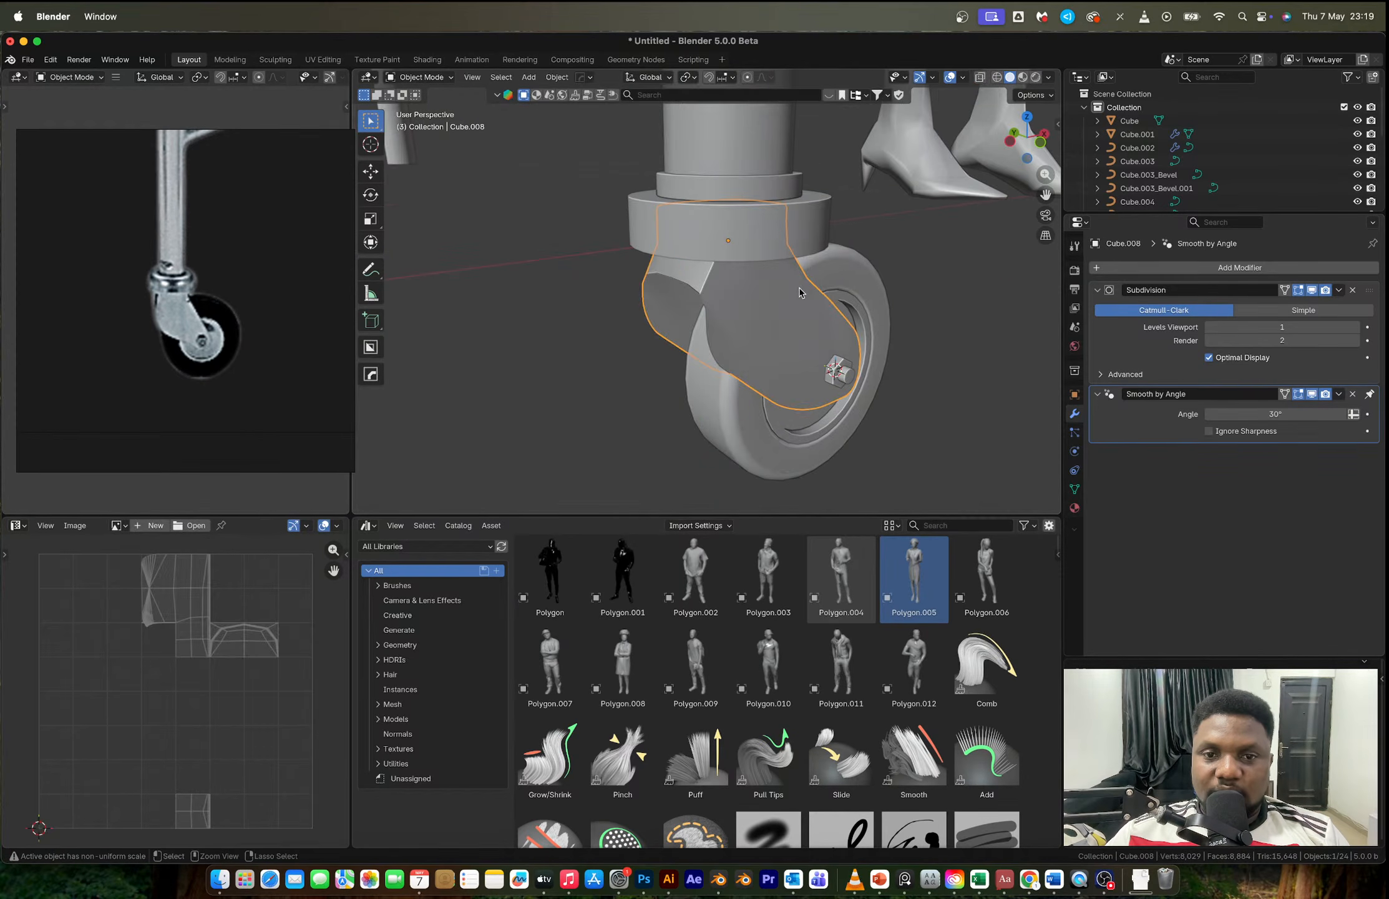
pyautogui.press('3')
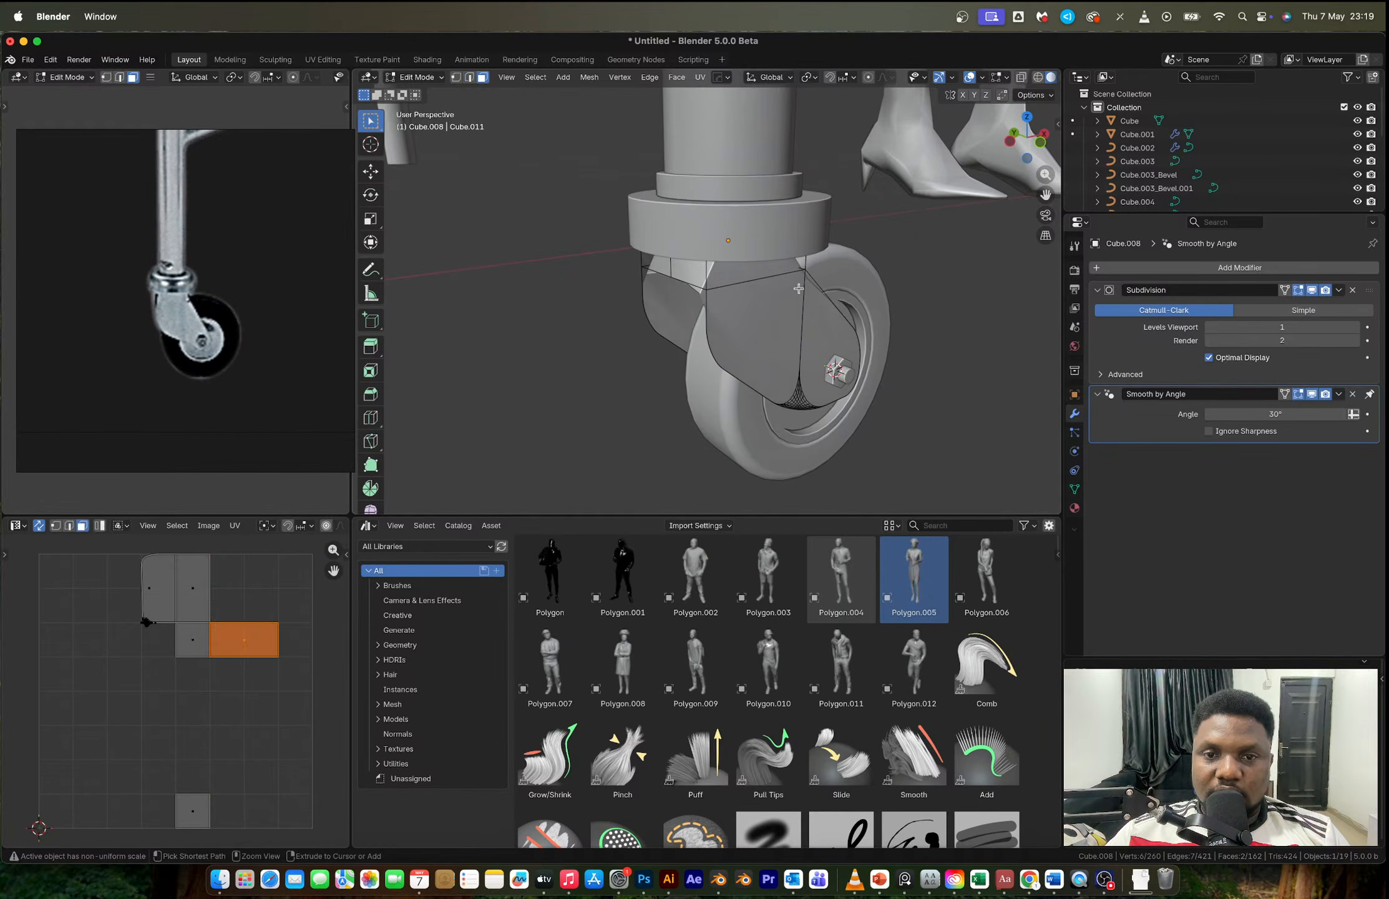
pyautogui.hotkey('ctrl', 'z')
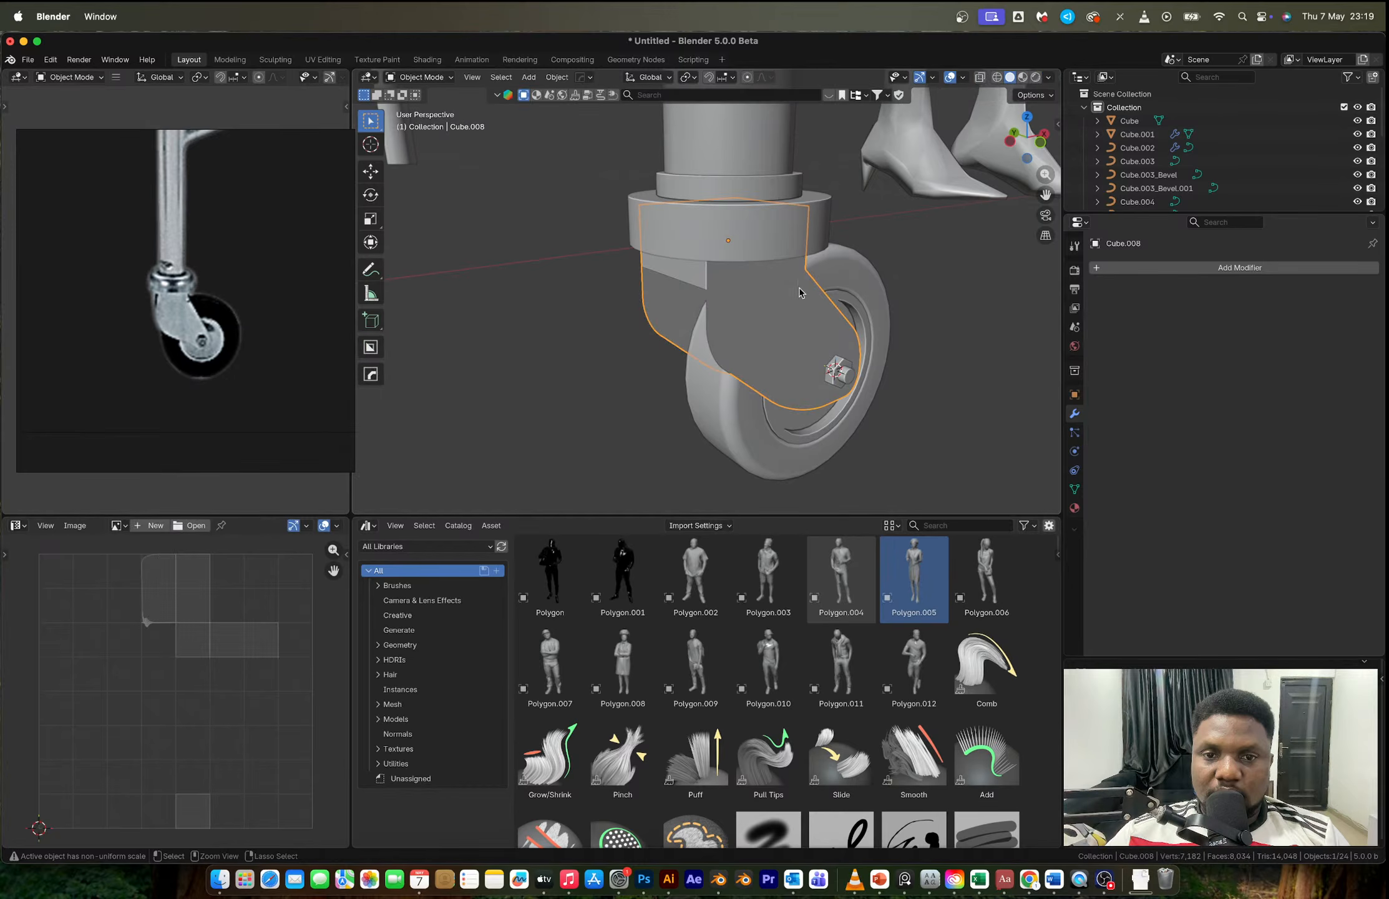
# Step: Add an angle-limited 30° Bevel modifier to the fork with 4 segments and a width of about 0.002 m
pyautogui.hotkey('ctrl', 'b')
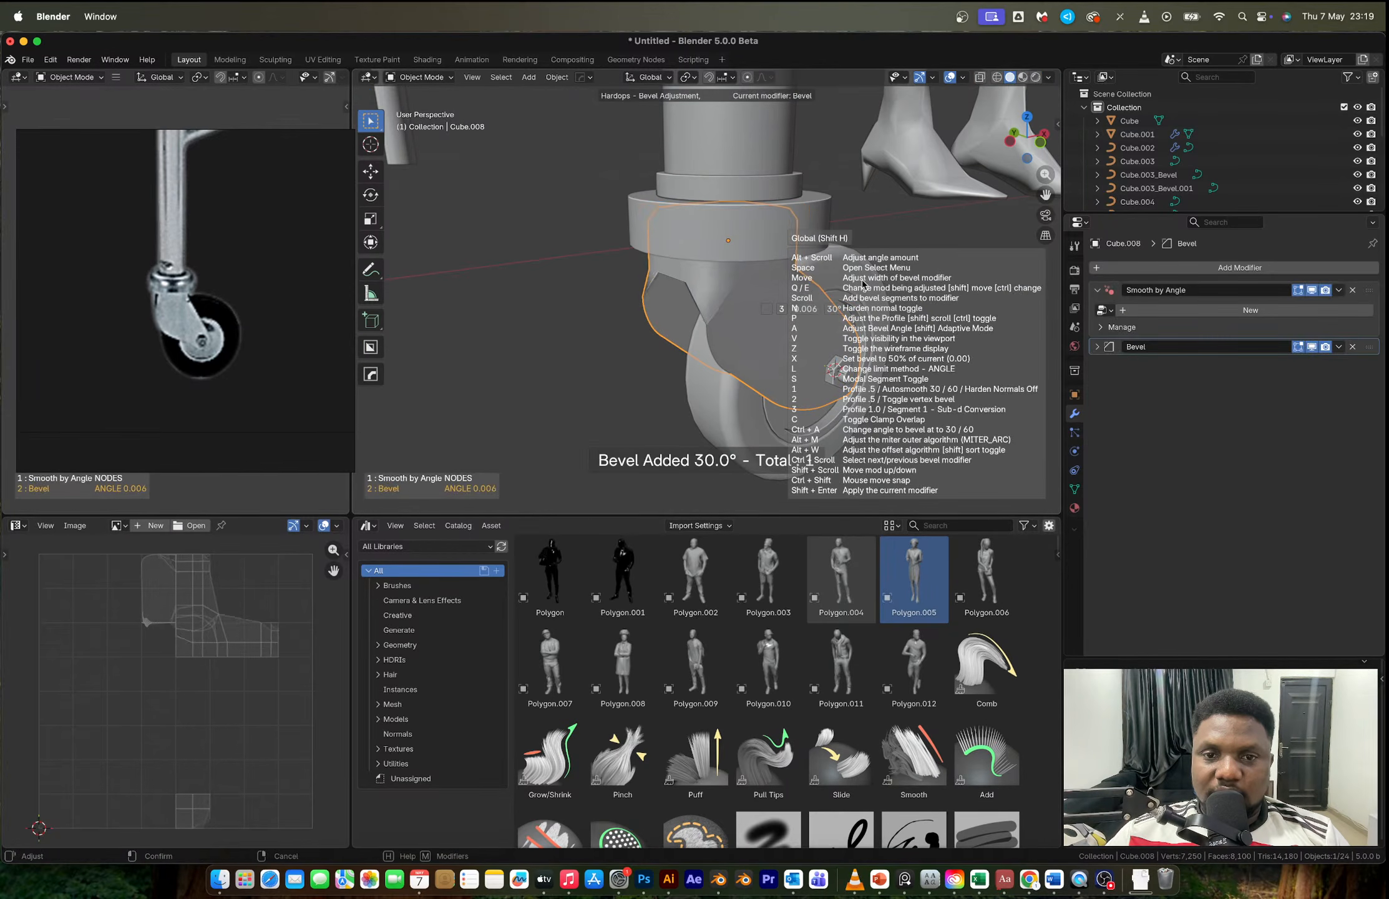
pyautogui.scroll(1, 889, 282)
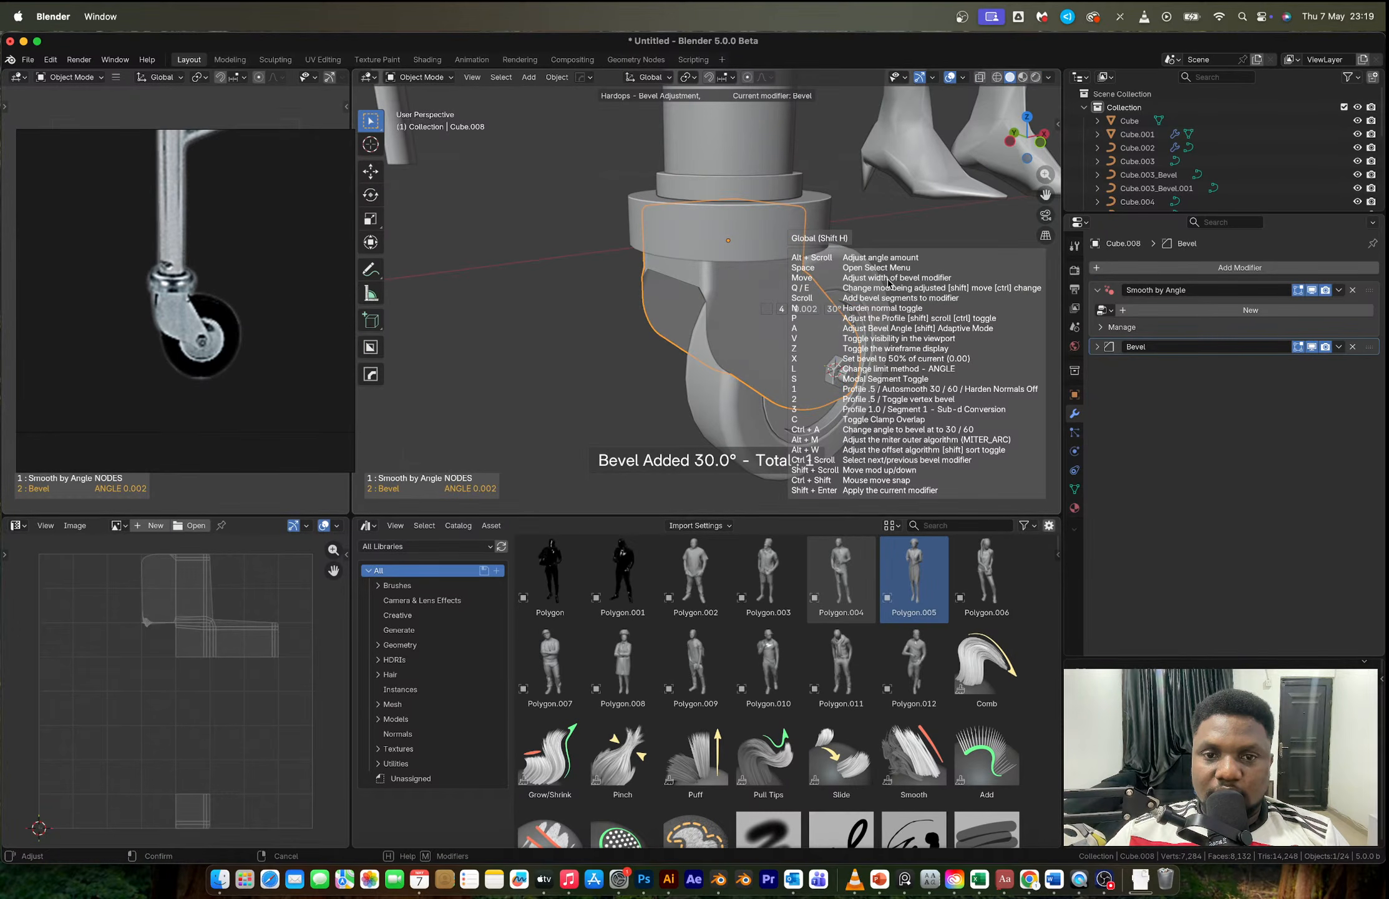
pyautogui.moveTo(889, 282); pyautogui.dragTo(708, 300, button='middle')
# Step: Edge-slide the two connected edges on the wheel side of the fork's bridge a short distance along their faces
pyautogui.press('Tab')
pyautogui.scroll(4, 674, 282)
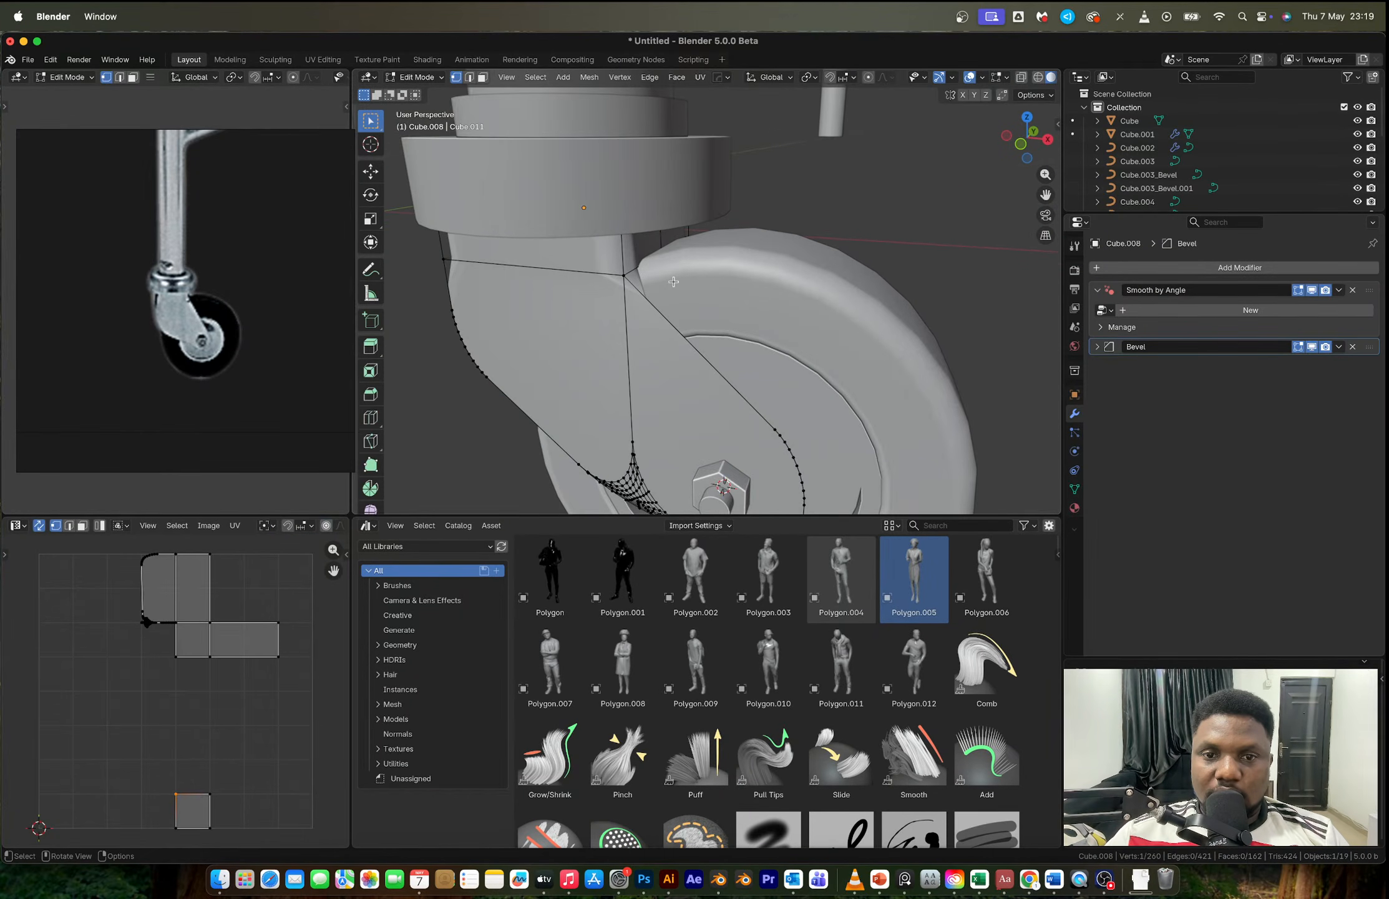
pyautogui.click(680, 248)
pyautogui.keyDown('shift'); pyautogui.click(680, 248); pyautogui.keyUp('shift')
pyautogui.press('g')
pyautogui.press('g')
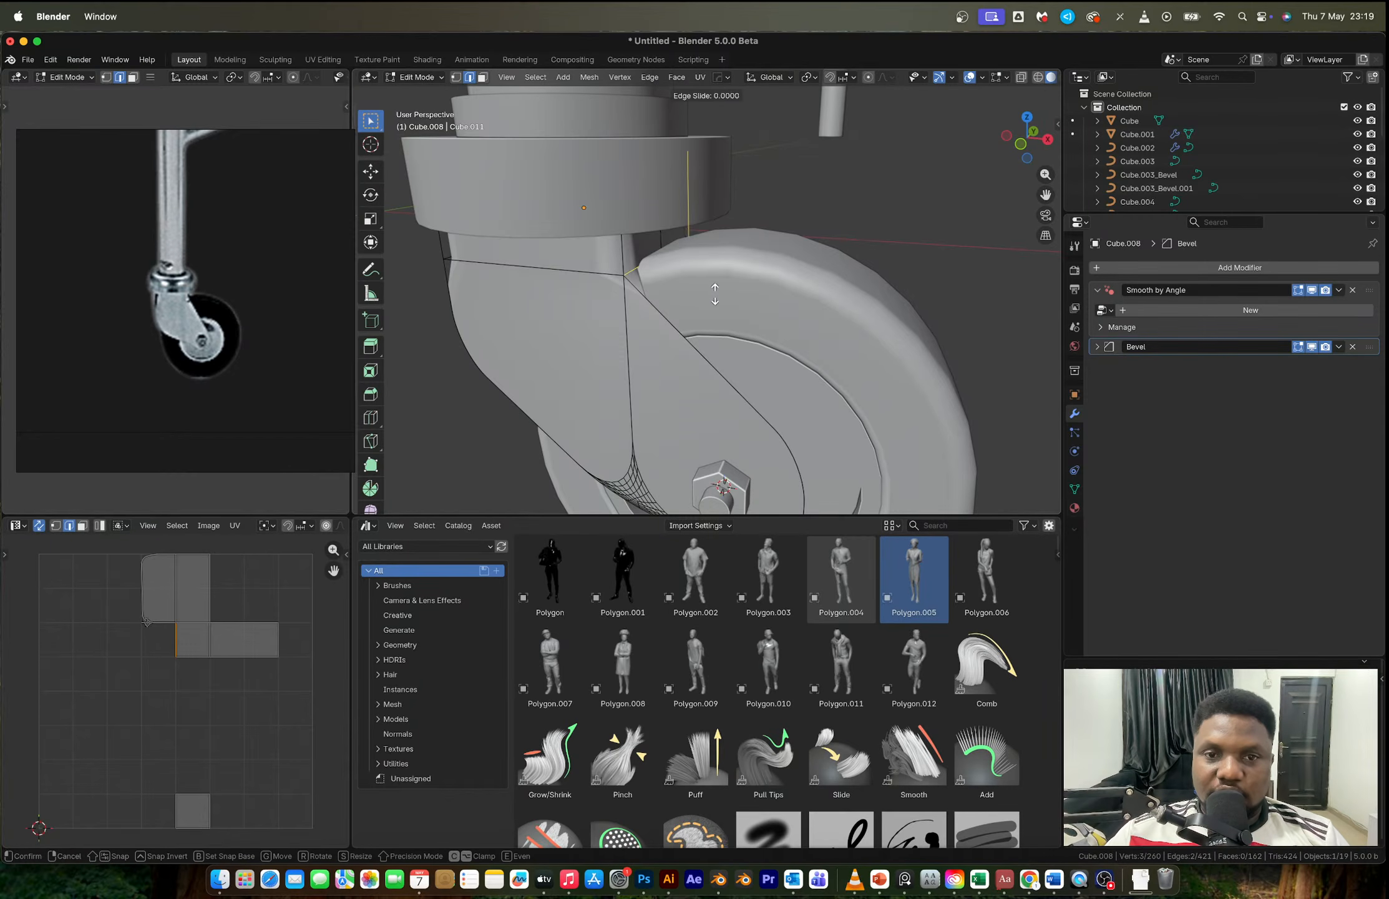
pyautogui.click(712, 282)
pyautogui.press('Tab')
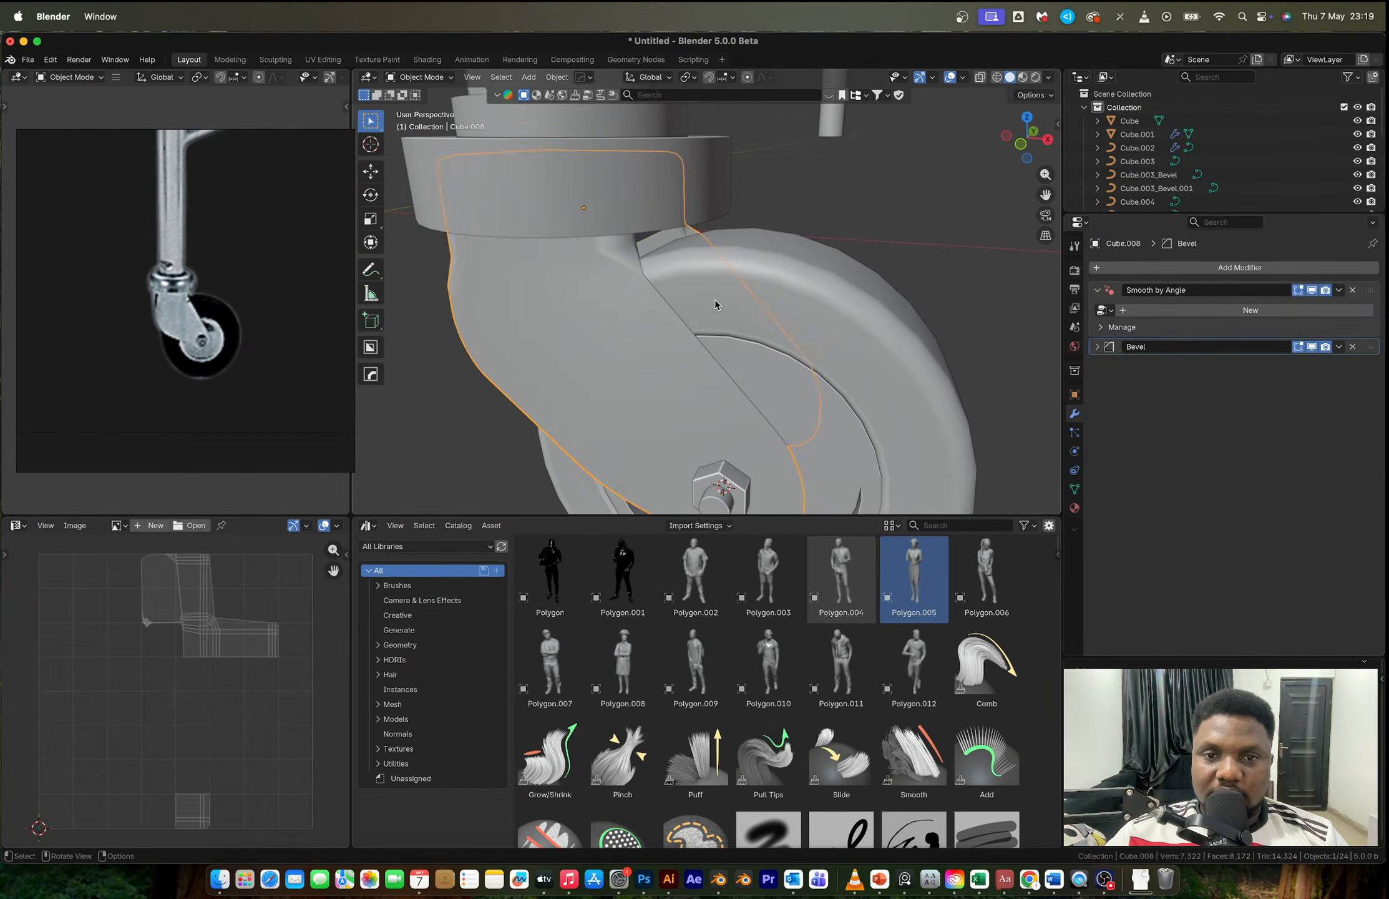
# Step: Convert all the caster's parts to plain meshes with their modifiers applied and join them into one object
pyautogui.scroll(-5, 714, 298)
pyautogui.scroll(-4, 810, 310)
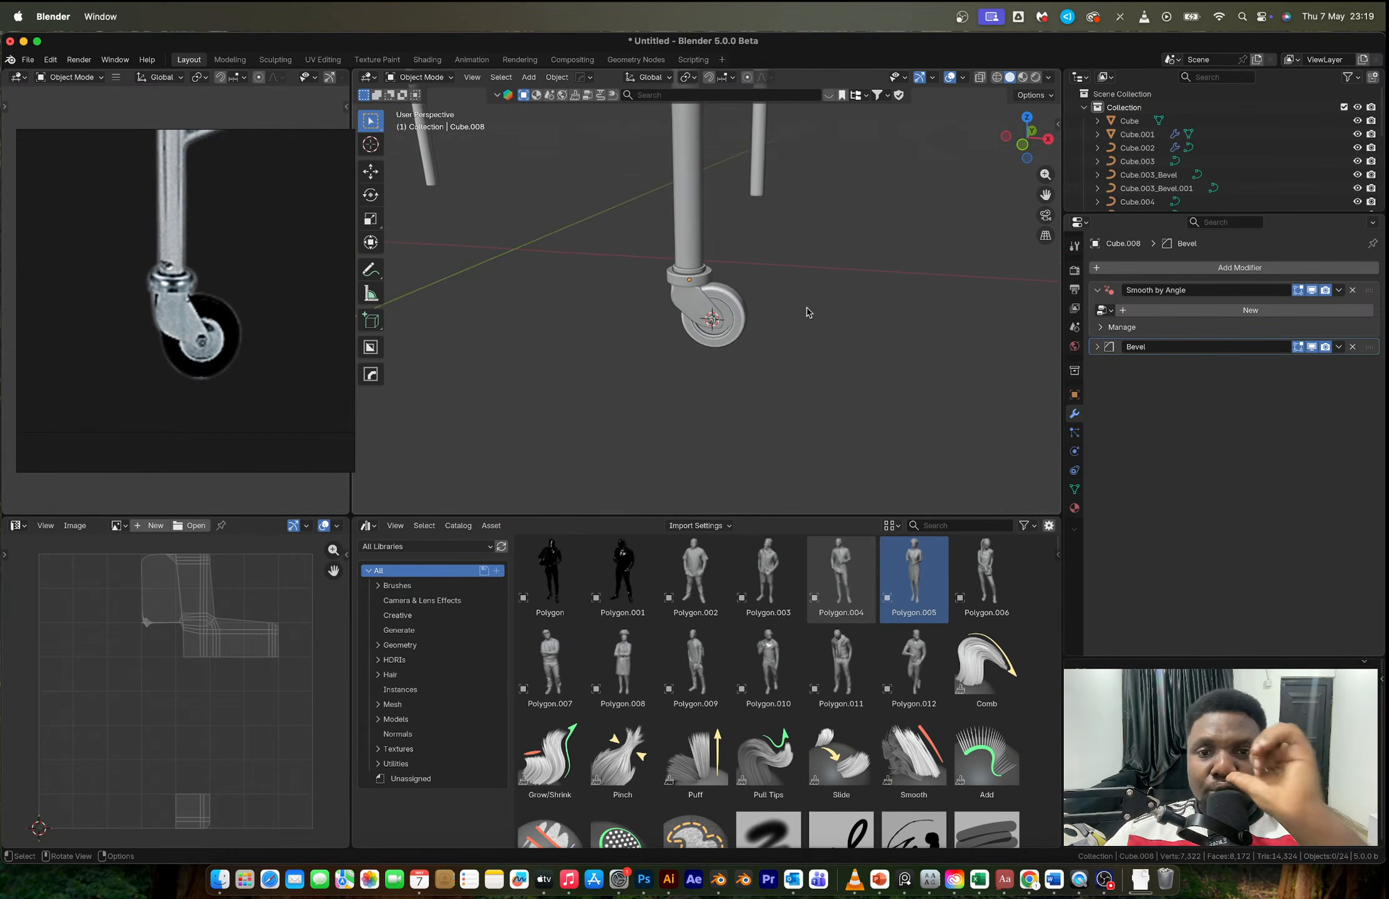
pyautogui.moveTo(810, 311); pyautogui.dragTo(708, 306, button='middle')
pyautogui.scroll(4, 749, 331)
pyautogui.click(750, 331)
pyautogui.moveTo(787, 289); pyautogui.dragTo(629, 469)
pyautogui.hotkey('ctrl', 'a')
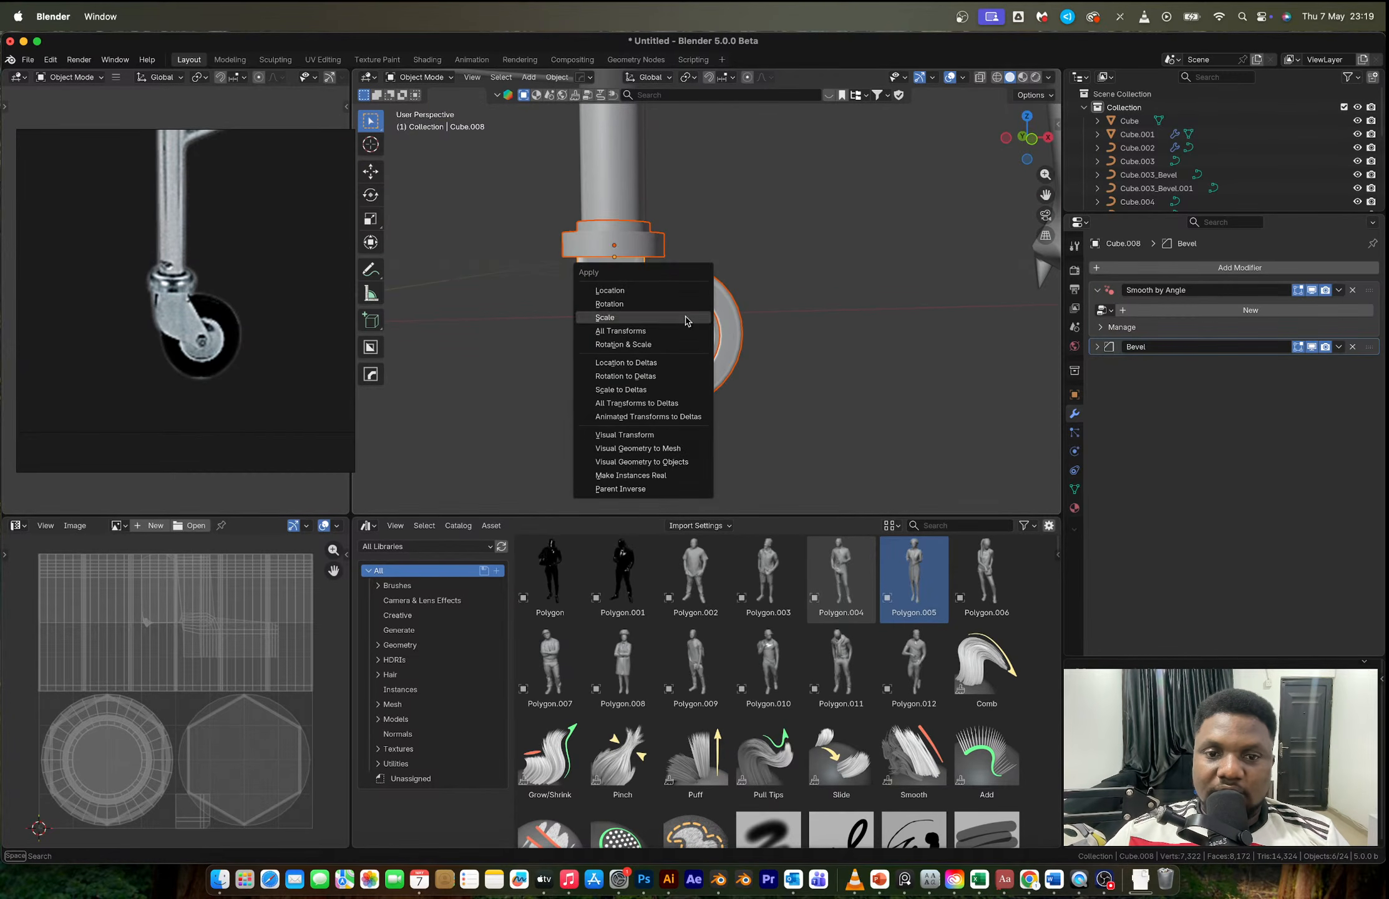
pyautogui.click(667, 450)
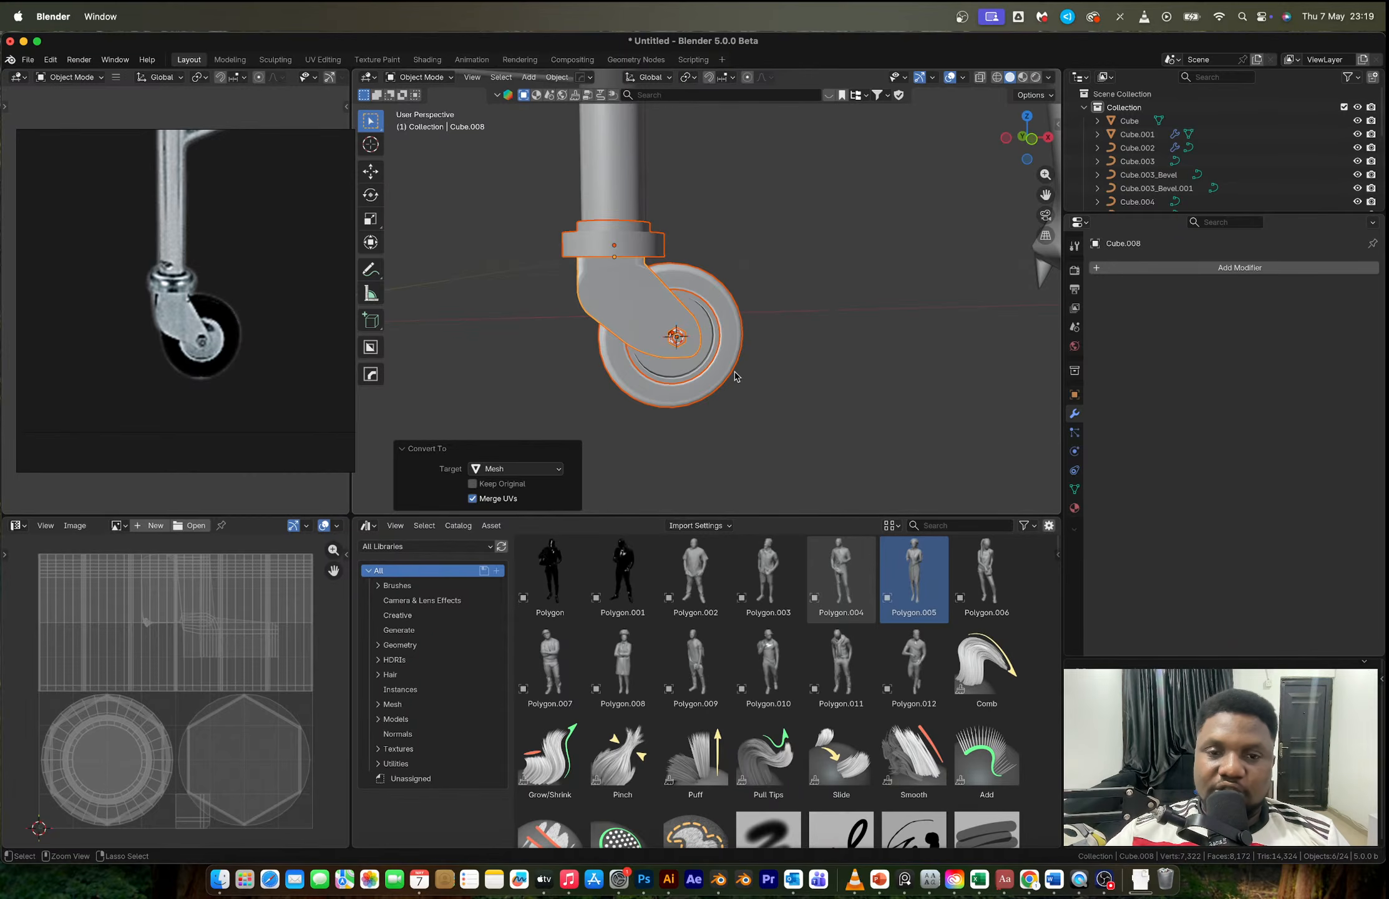
pyautogui.hotkey('ctrl', 'j')
# Step: Scale the joined caster up uniformly by about 1.294
pyautogui.scroll(-4, 735, 376)
pyautogui.moveTo(693, 350); pyautogui.dragTo(726, 275, button='middle')
pyautogui.scroll(-4, 724, 287)
pyautogui.scroll(-4, 717, 309)
pyautogui.scroll(2, 716, 308)
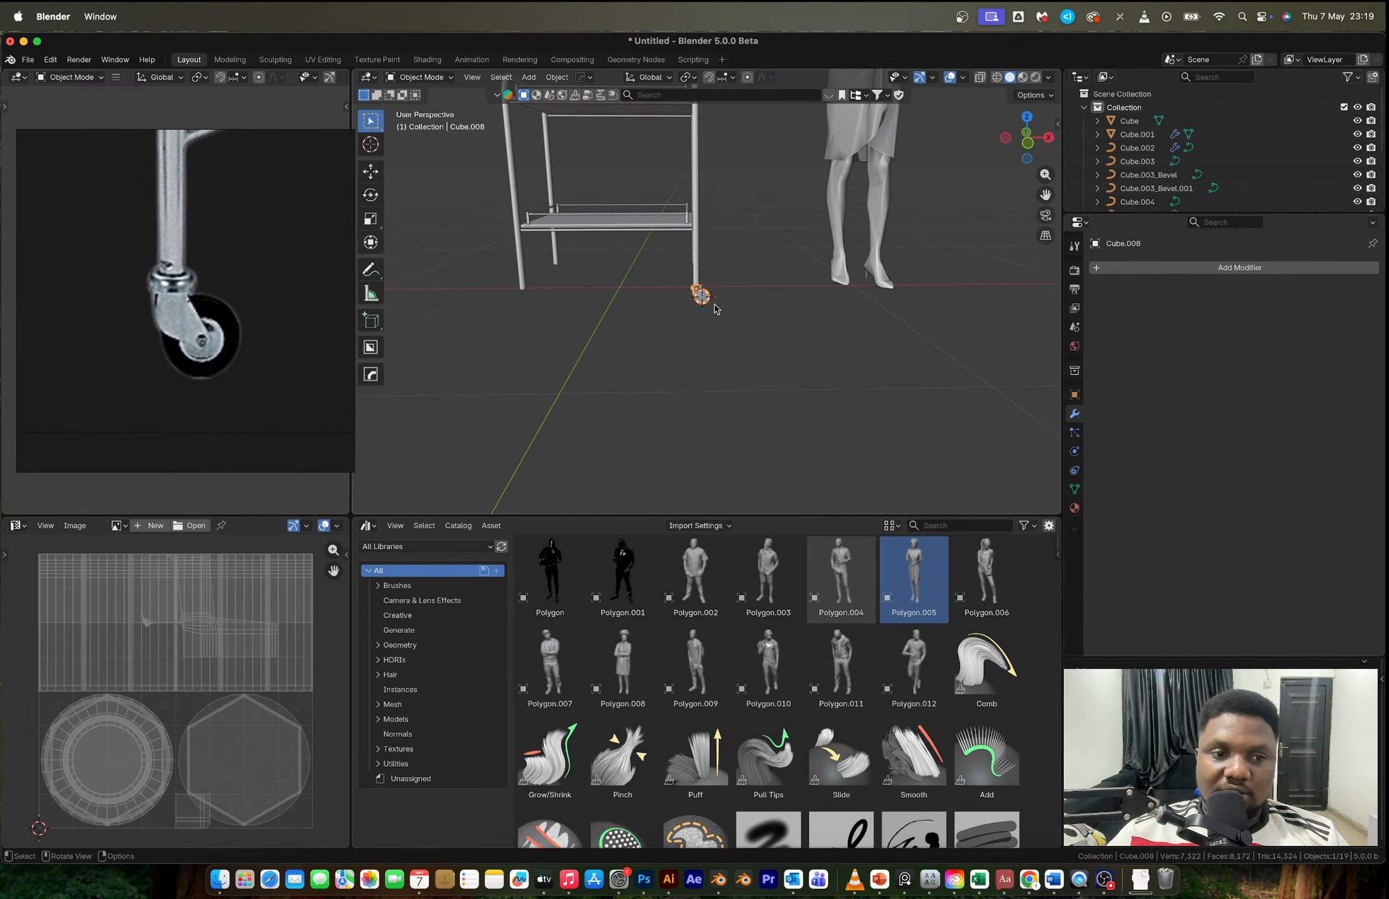
pyautogui.scroll(-6, 101, 348)
pyautogui.scroll(5, 709, 302)
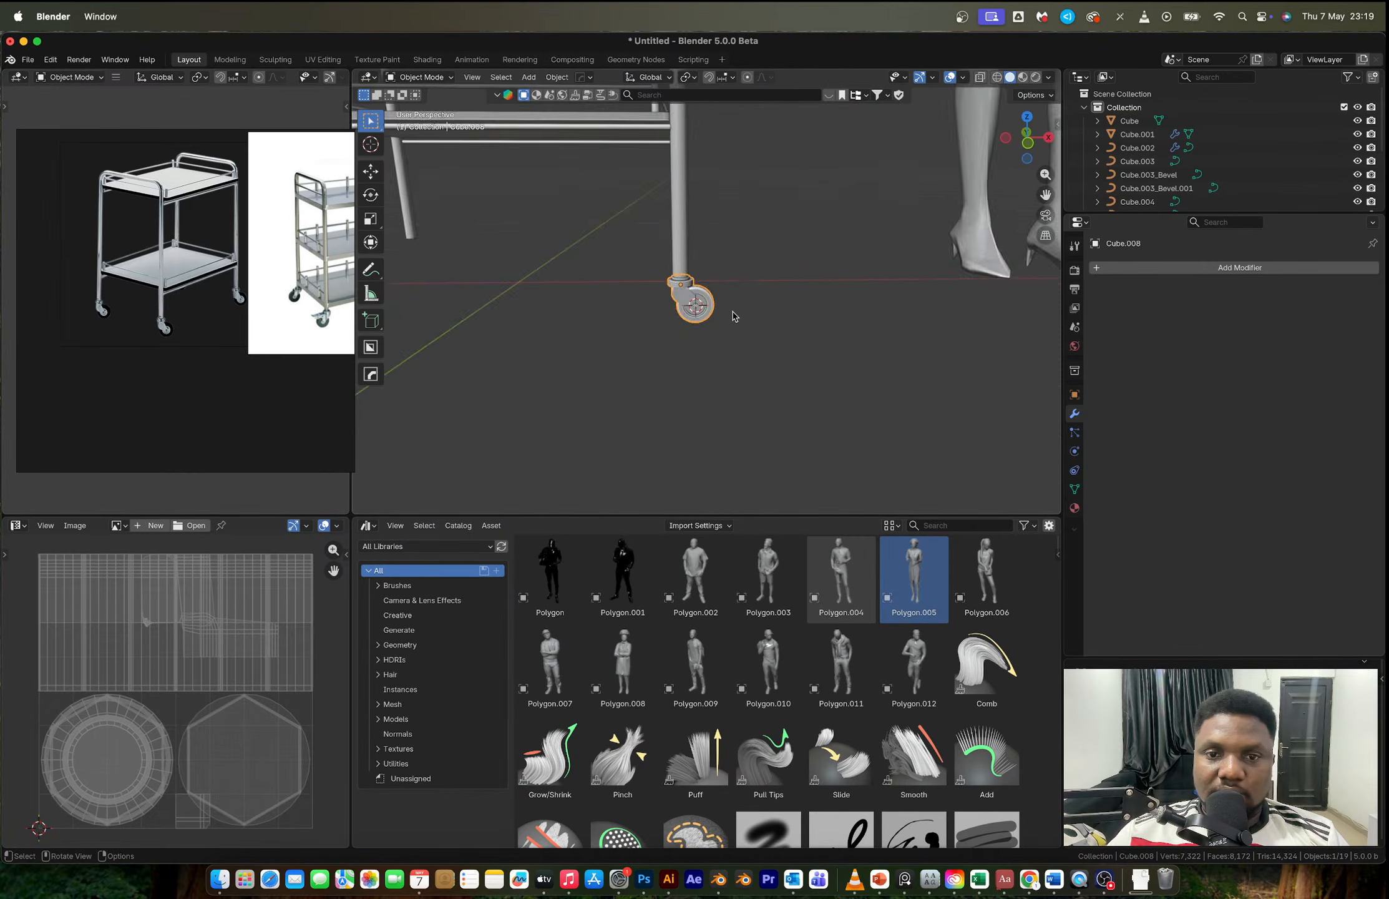
pyautogui.press('s')
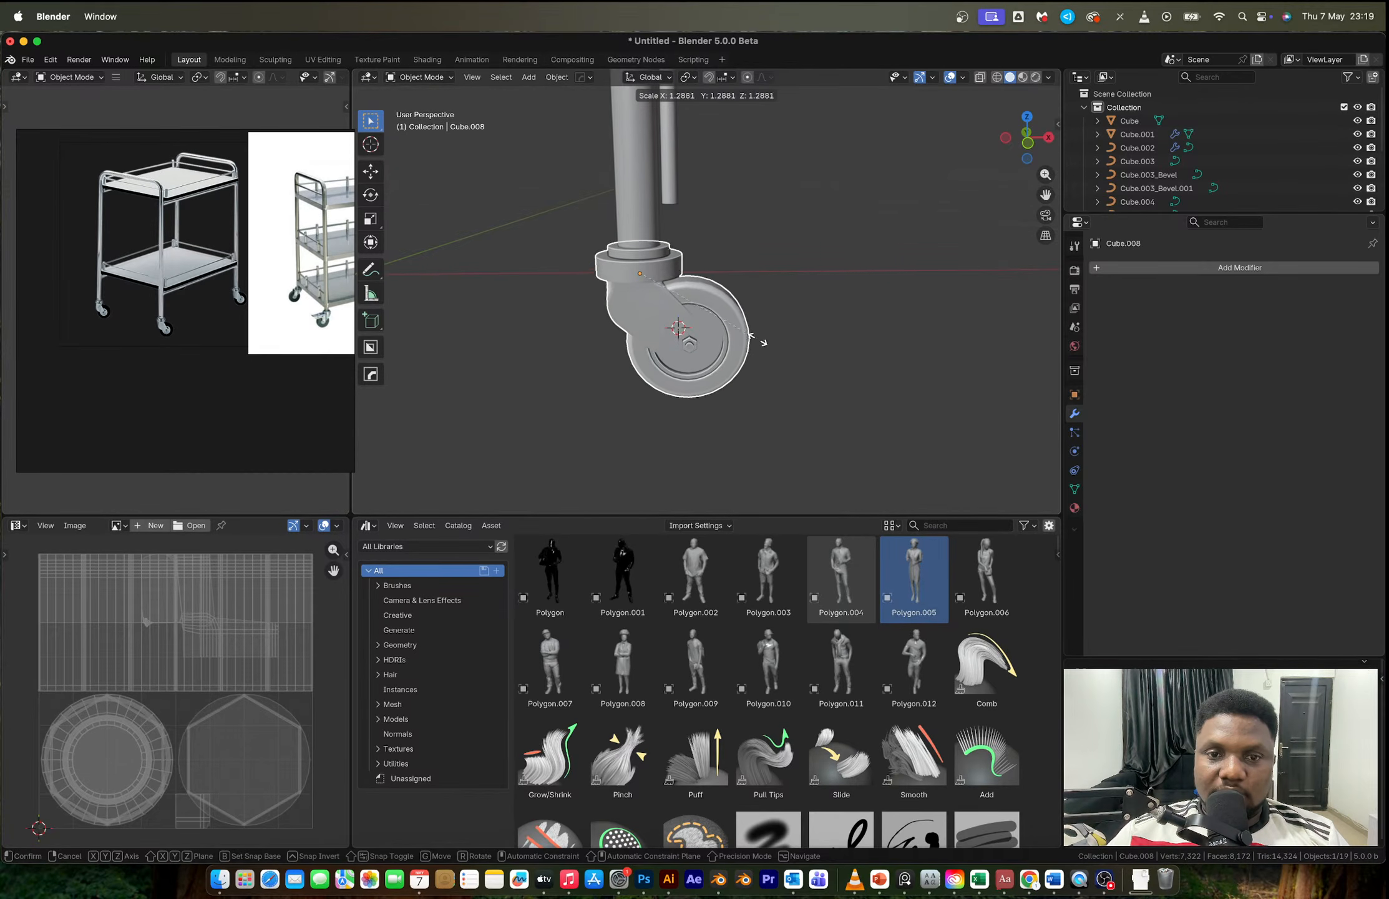
pyautogui.click(762, 341)
pyautogui.scroll(-8, 687, 300)
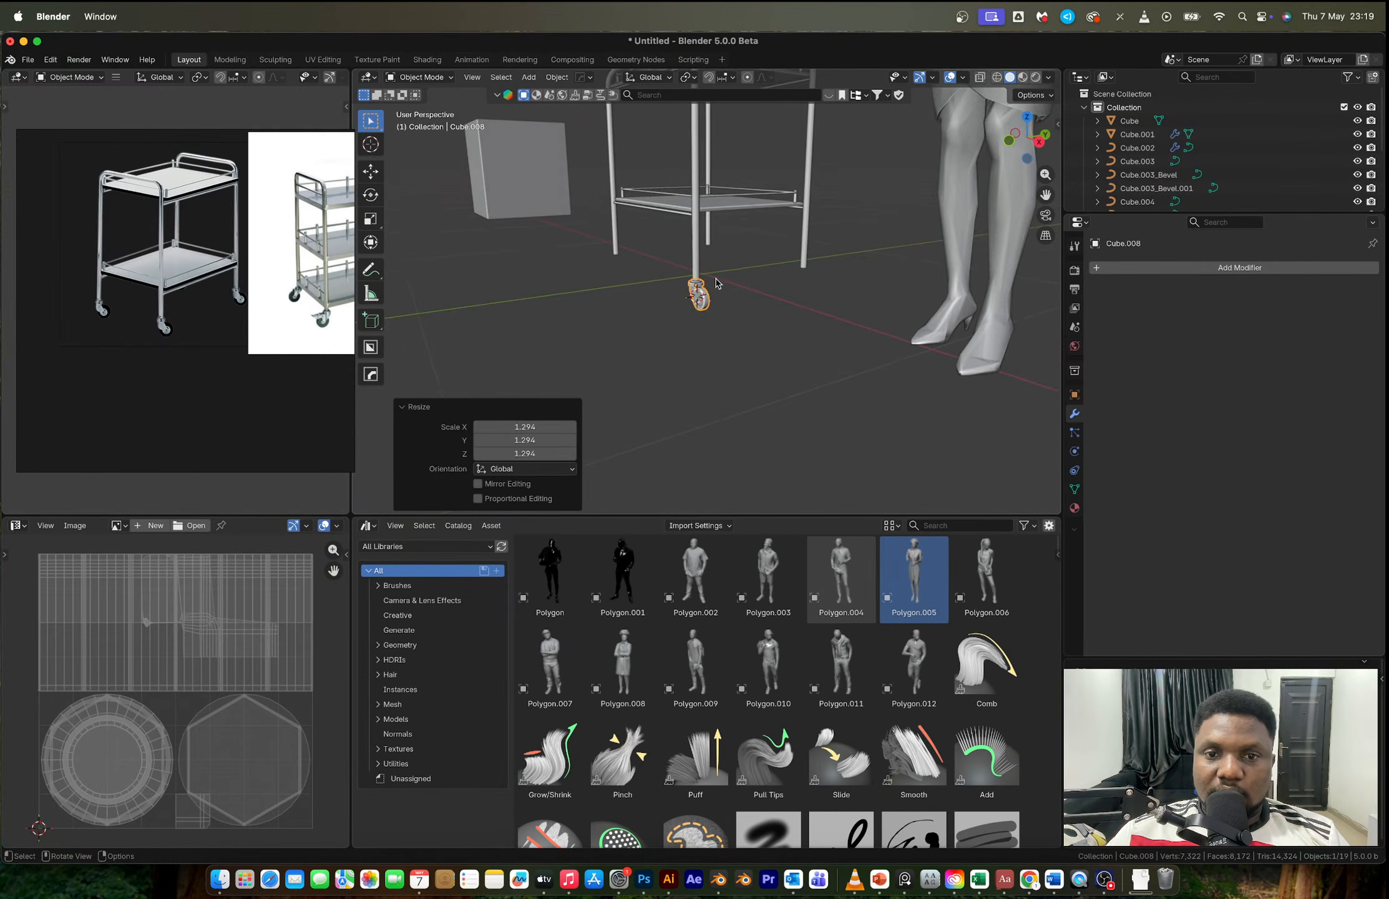
# Step: Select the caster's linked collar geometry and scale it narrower in X and Y only, leaving Z locked
pyautogui.scroll(8, 608, 274)
pyautogui.press('Tab')
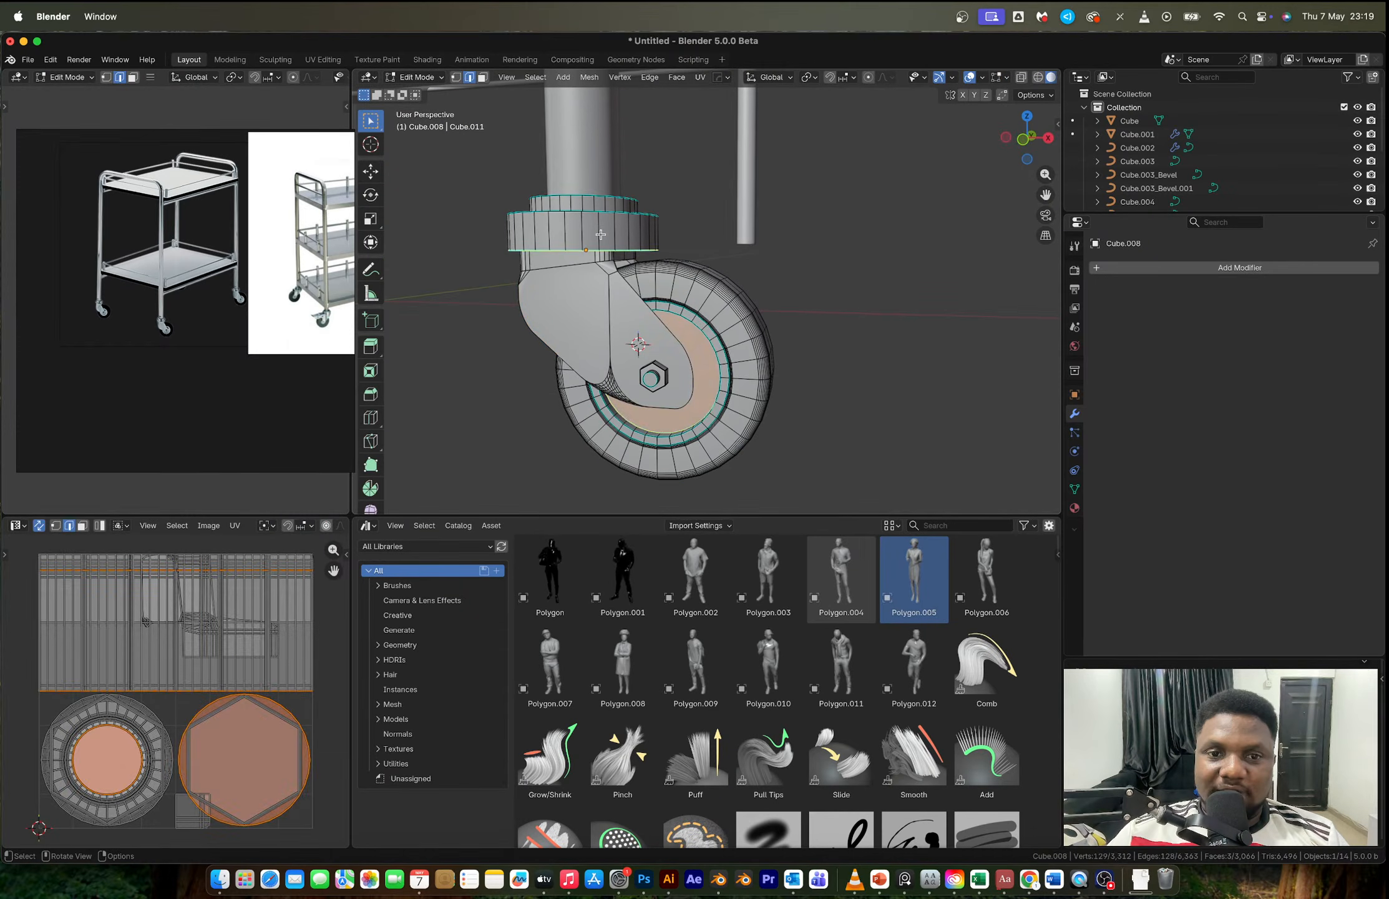
pyautogui.hotkey('alt', 'a')
pyautogui.press('l')
pyautogui.press('s')
pyautogui.hotkey('shift', 'z')
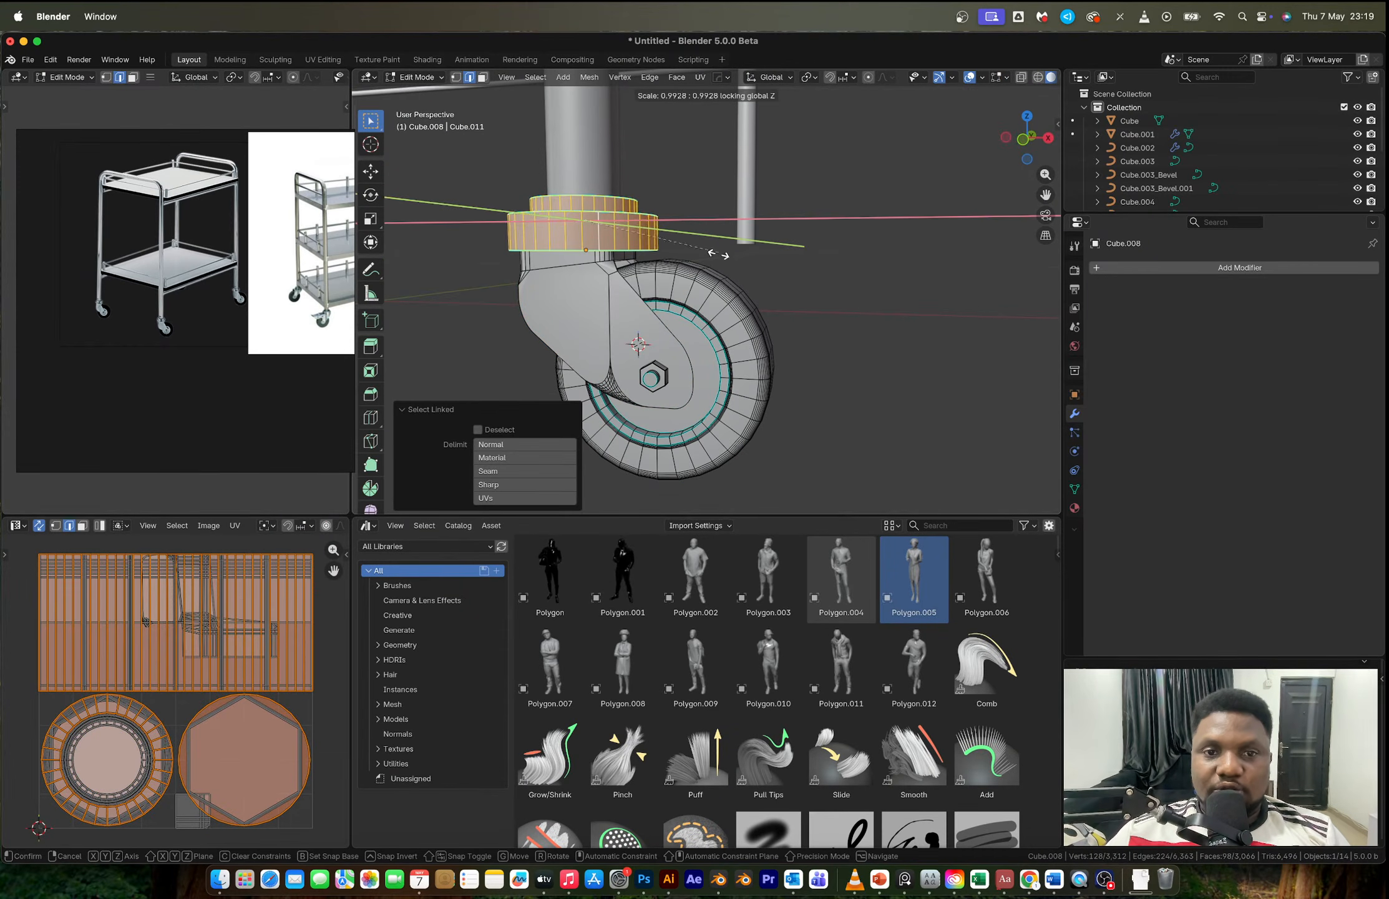
pyautogui.click(686, 260)
pyautogui.press('Tab')
# Step: Mirror the caster on the Y axis across the lower shelf to supply the opposite leg
pyautogui.scroll(-10, 699, 250)
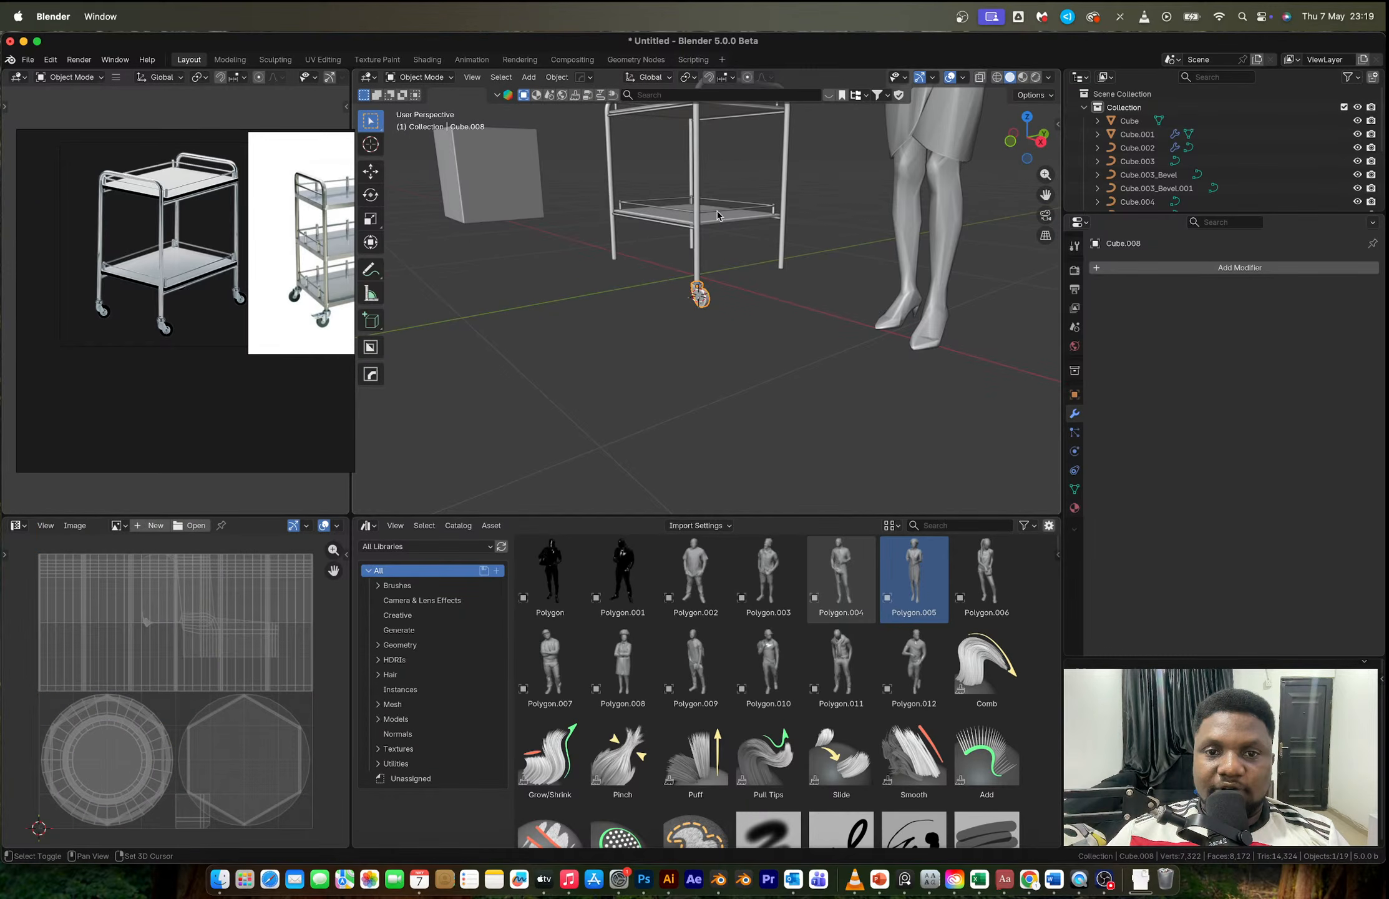
pyautogui.keyDown('shift'); pyautogui.click(717, 212); pyautogui.keyUp('shift')
pyautogui.hotkey('alt', 'x')
pyautogui.moveTo(718, 216); pyautogui.dragTo(752, 251, button='middle')
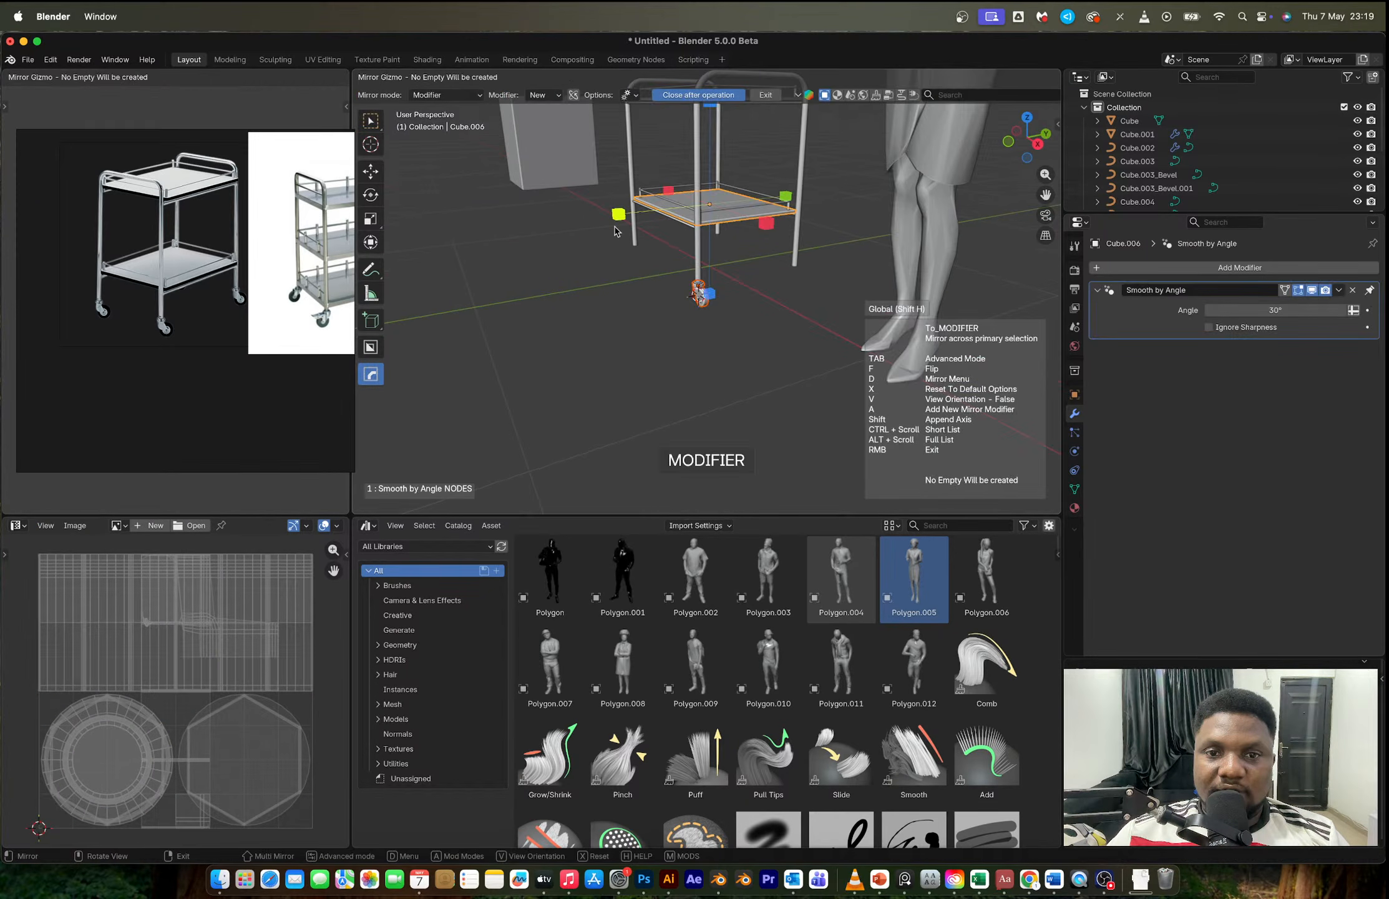
pyautogui.click(616, 221)
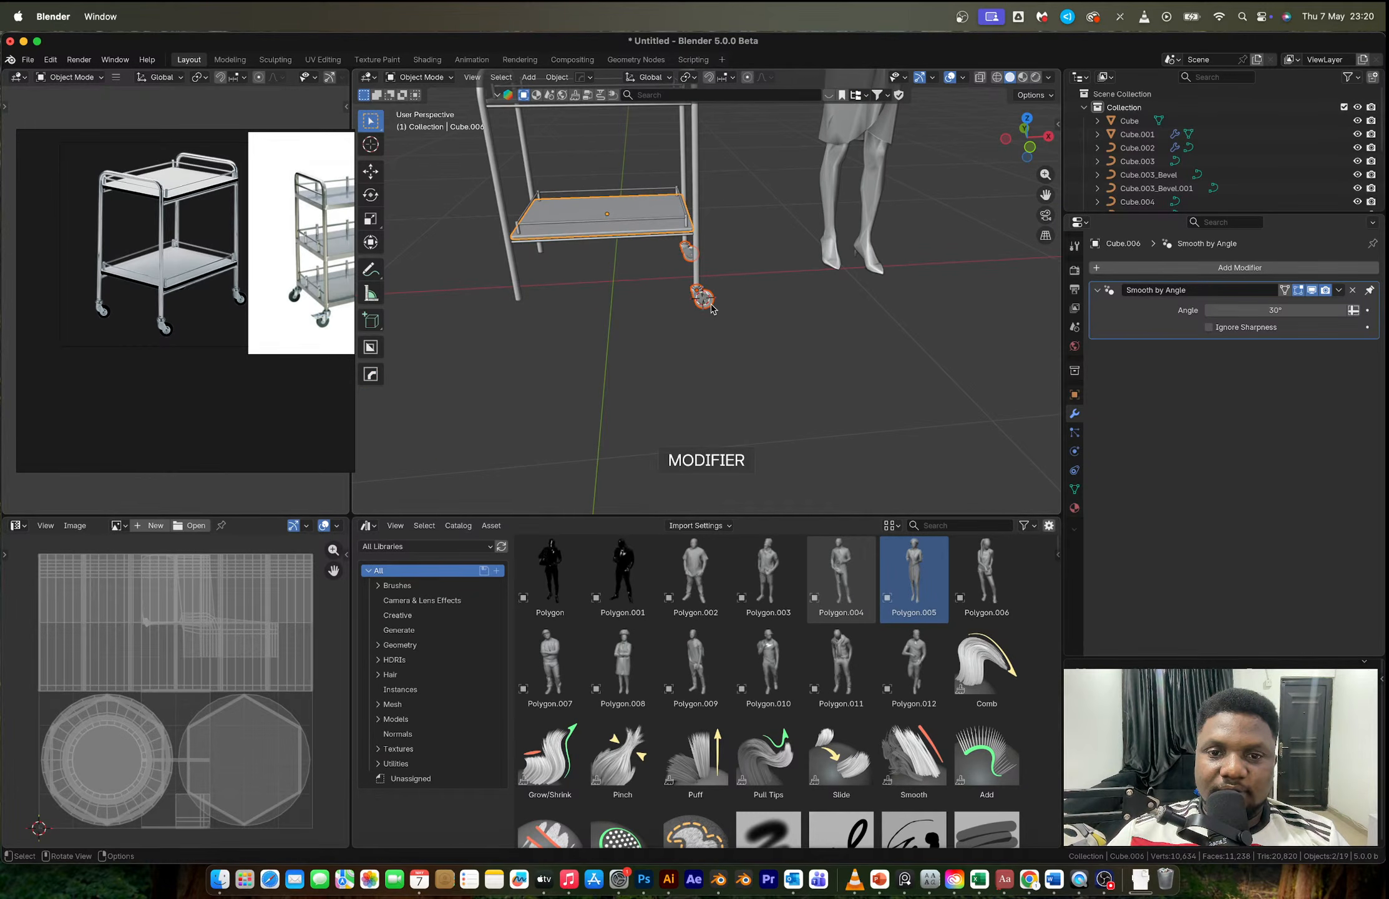
# Step: Duplicate the mirrored caster pair about -0.647 m along X to the other two legs, then nudge it about 0.0045 m back
pyautogui.click(712, 307)
pyautogui.press('1')
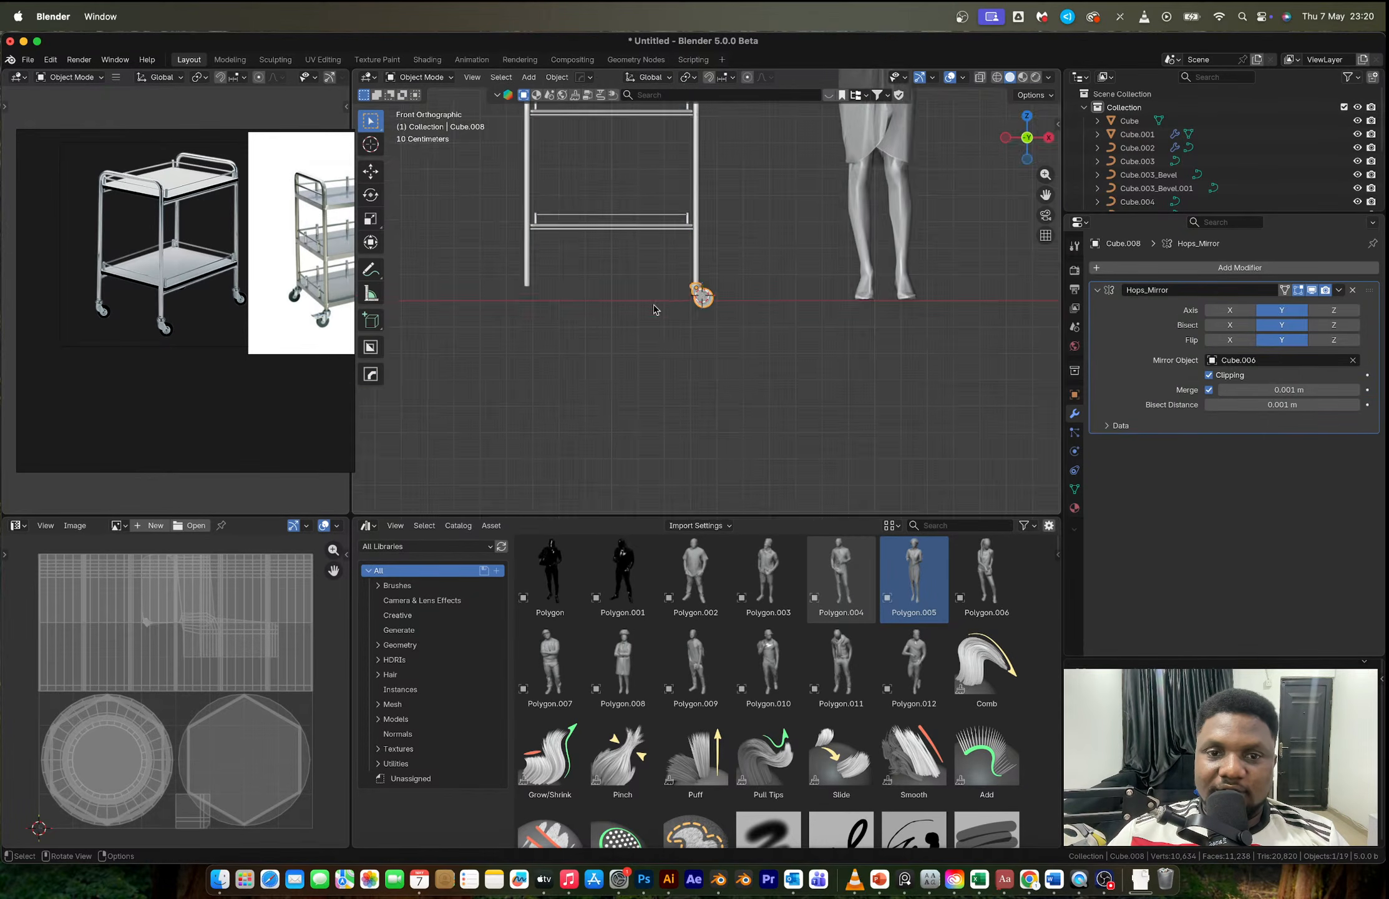
pyautogui.scroll(3, 698, 324)
pyautogui.scroll(-3, 690, 332)
pyautogui.keyDown('shift'); pyautogui.moveTo(690, 334); pyautogui.dragTo(802, 327, button='middle'); pyautogui.keyUp('shift')
pyautogui.hotkey('shift', 'd')
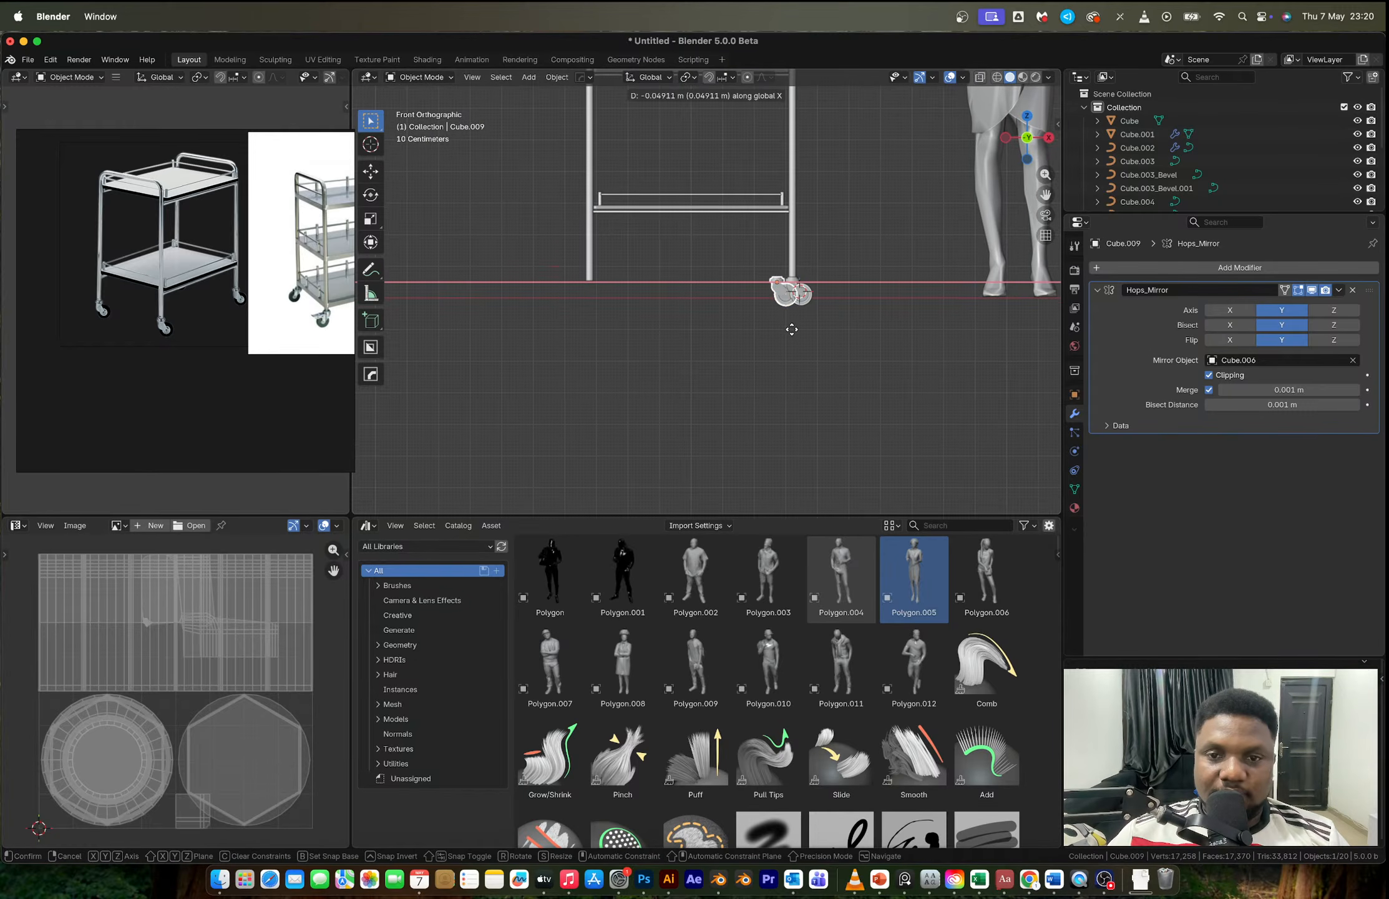
pyautogui.press('x')
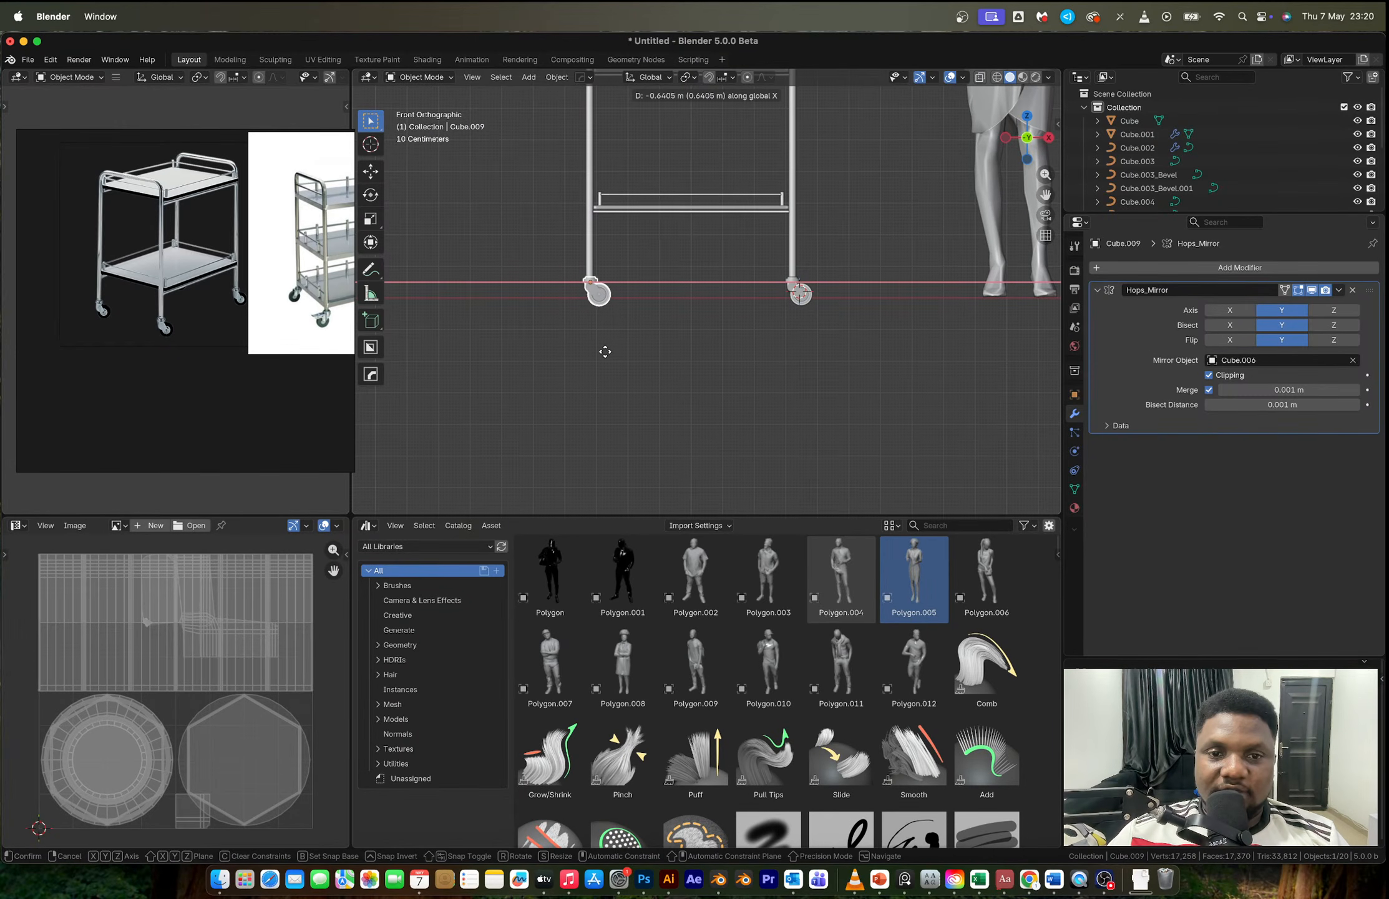
pyautogui.click(603, 355)
pyautogui.press('g')
pyautogui.press('x')
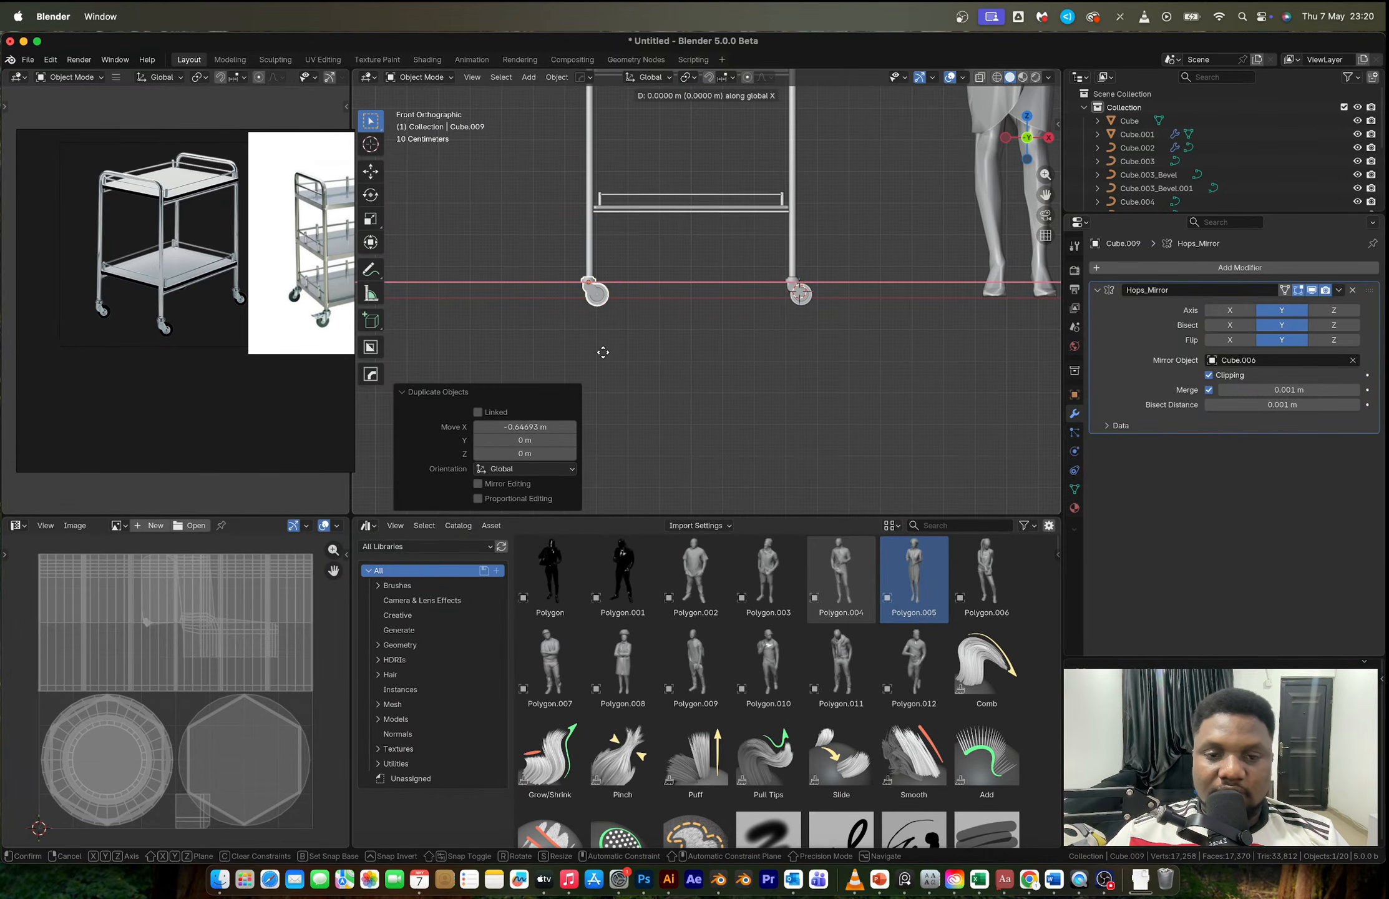
pyautogui.click(617, 359)
# Step: Settle the copied caster pair's nudge at about 0.0045 m along X, and select all of the trolley's parts
pyautogui.click(669, 295)
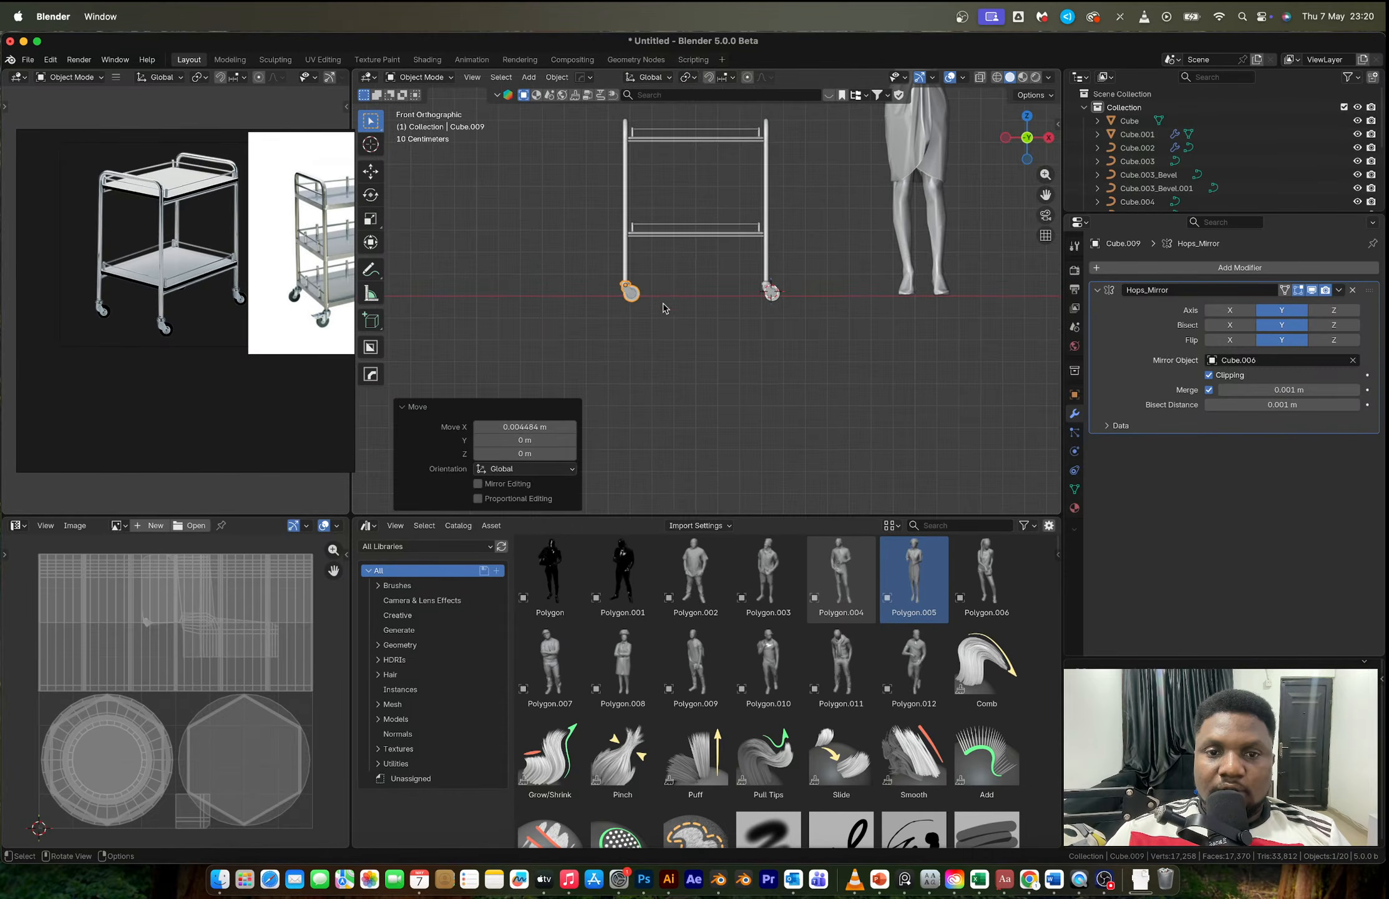
pyautogui.moveTo(661, 307); pyautogui.dragTo(687, 337, button='middle')
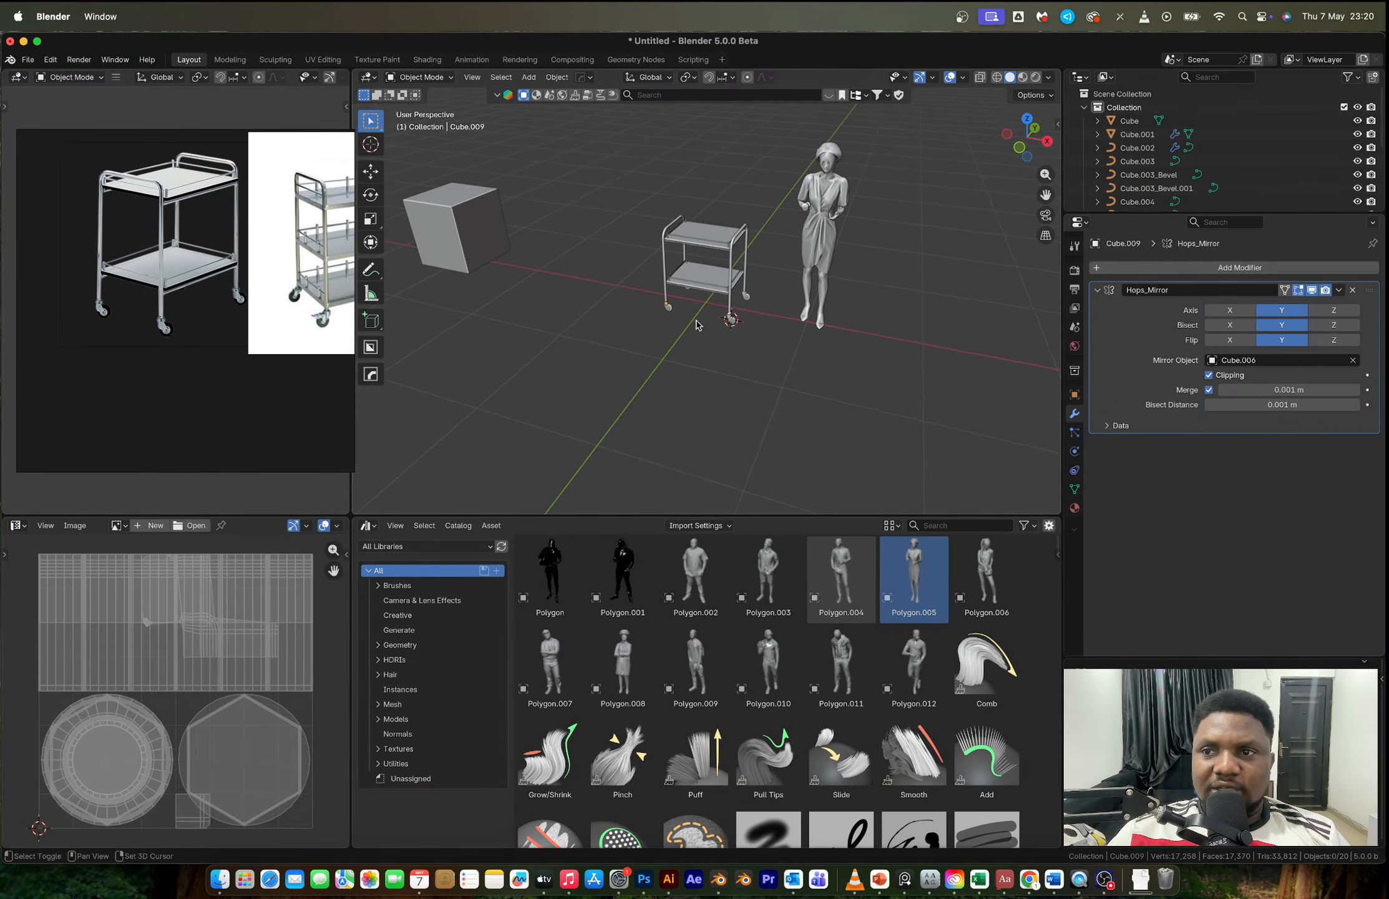
pyautogui.moveTo(627, 189); pyautogui.dragTo(756, 355)
pyautogui.scroll(7, 711, 300)
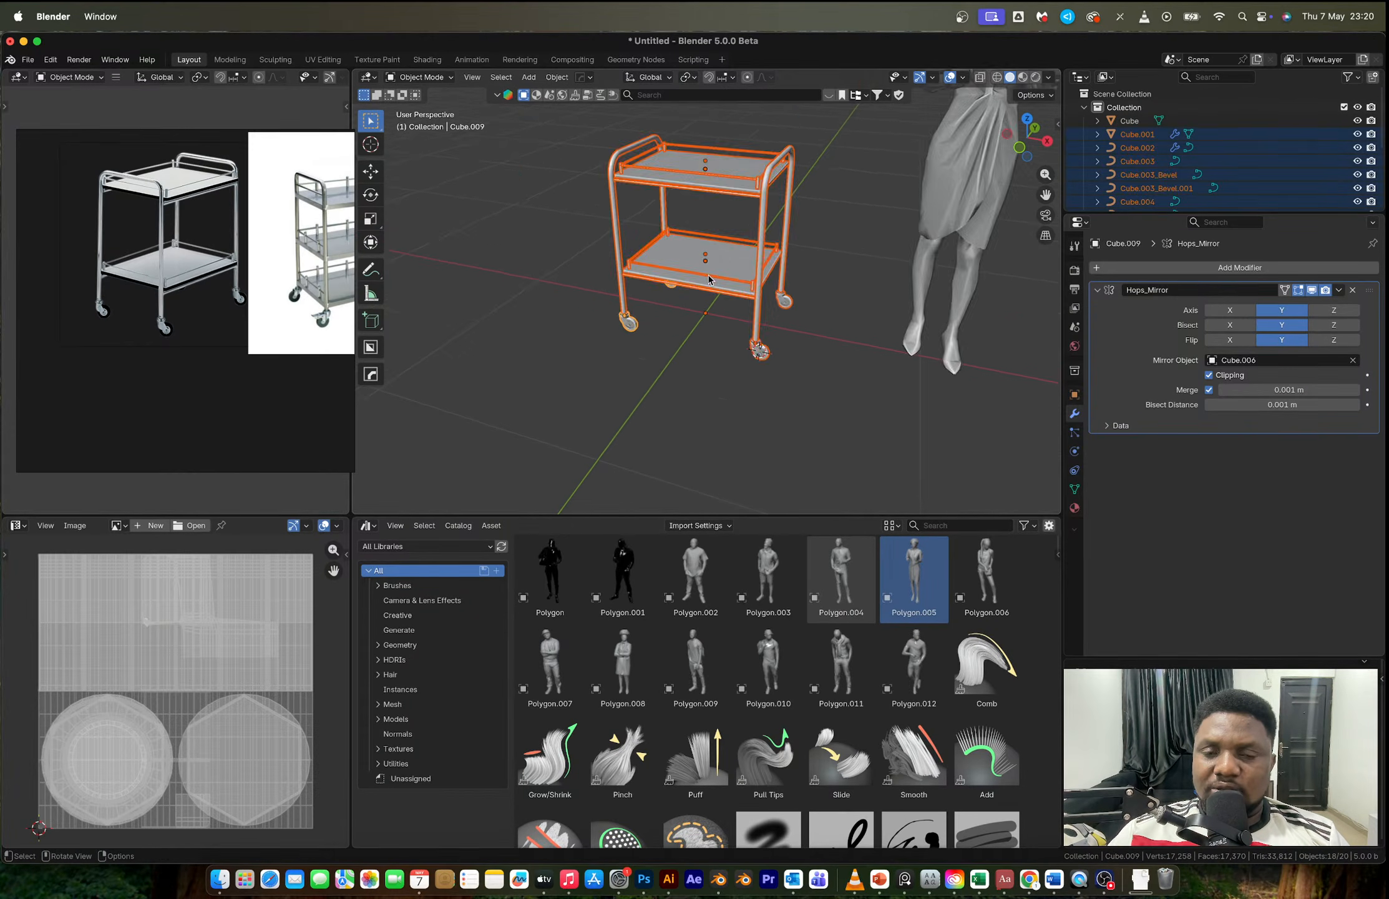
pyautogui.scroll(-3, 705, 290)
pyautogui.moveTo(701, 286); pyautogui.dragTo(680, 283, button='middle')
pyautogui.scroll(-3, 680, 287)
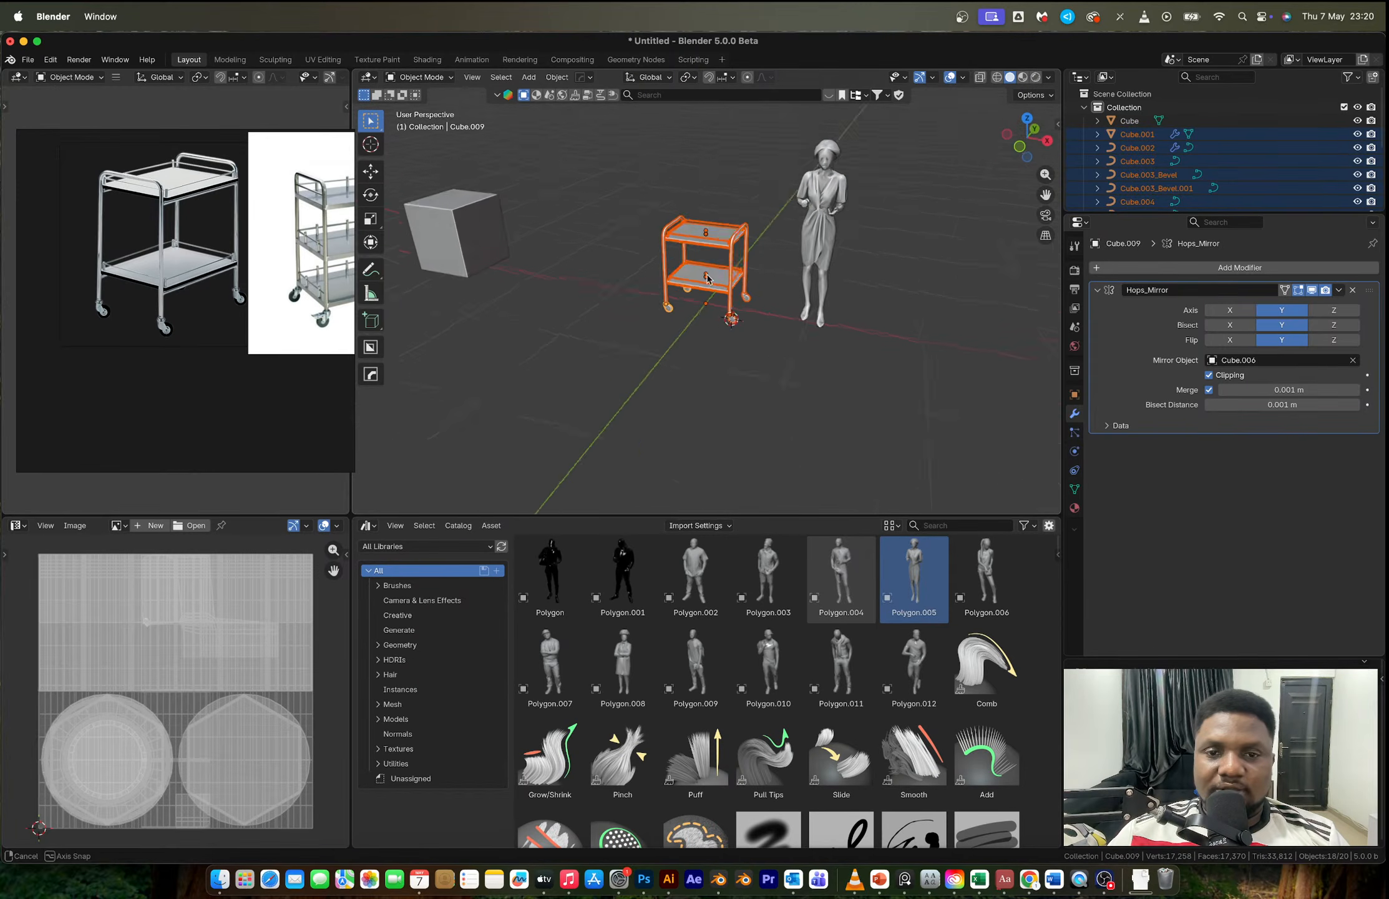
# Step: Delete the large stray cube standing beside the trolley
pyautogui.click(423, 270)
pyautogui.press('x')
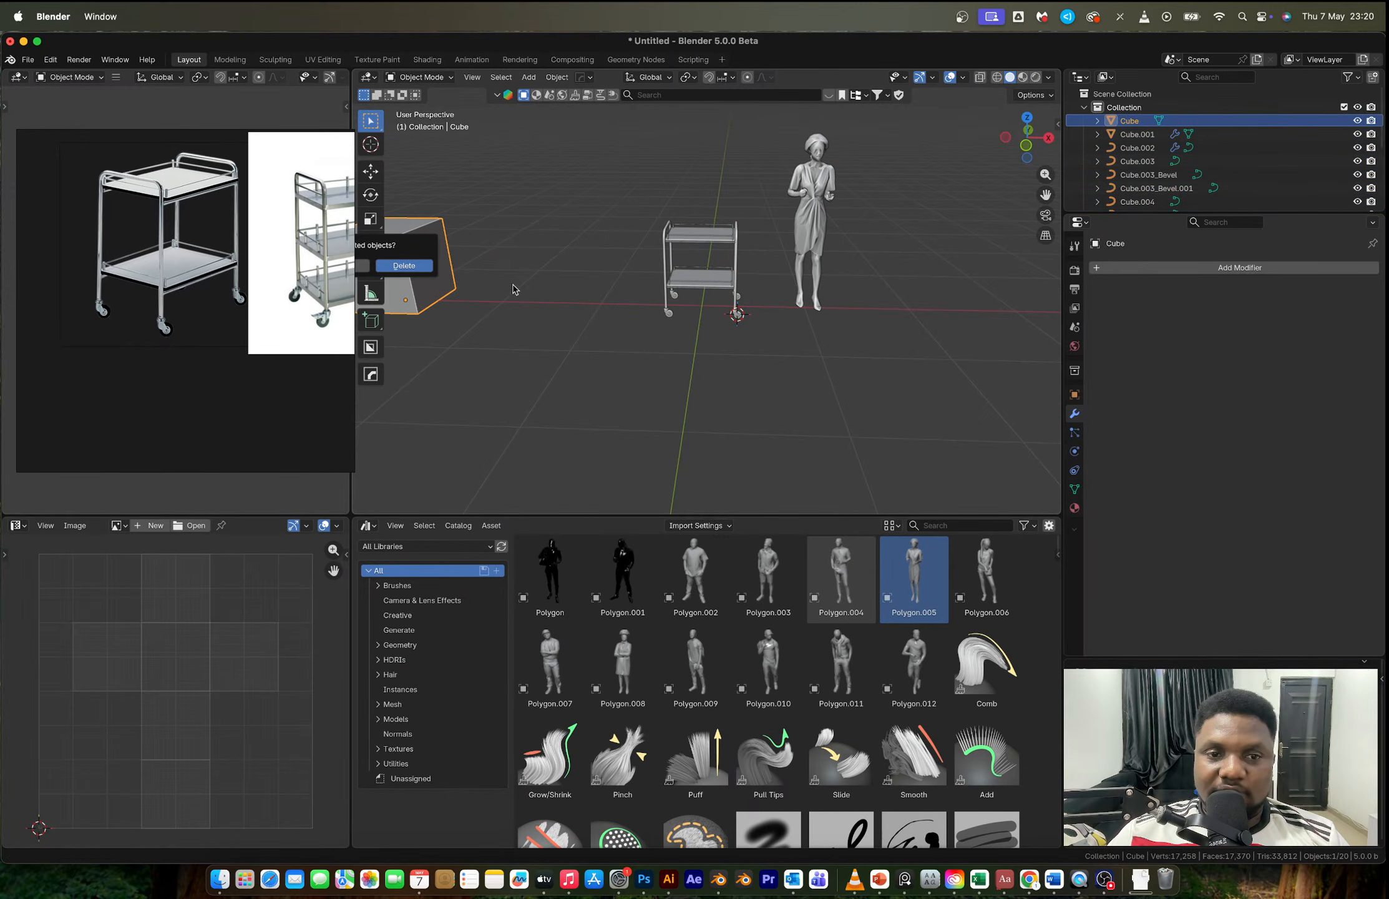
pyautogui.click(404, 265)
# Step: Duplicate the complete two-tier trolley and place the copy about -5.15 m along X
pyautogui.moveTo(634, 161); pyautogui.dragTo(756, 353)
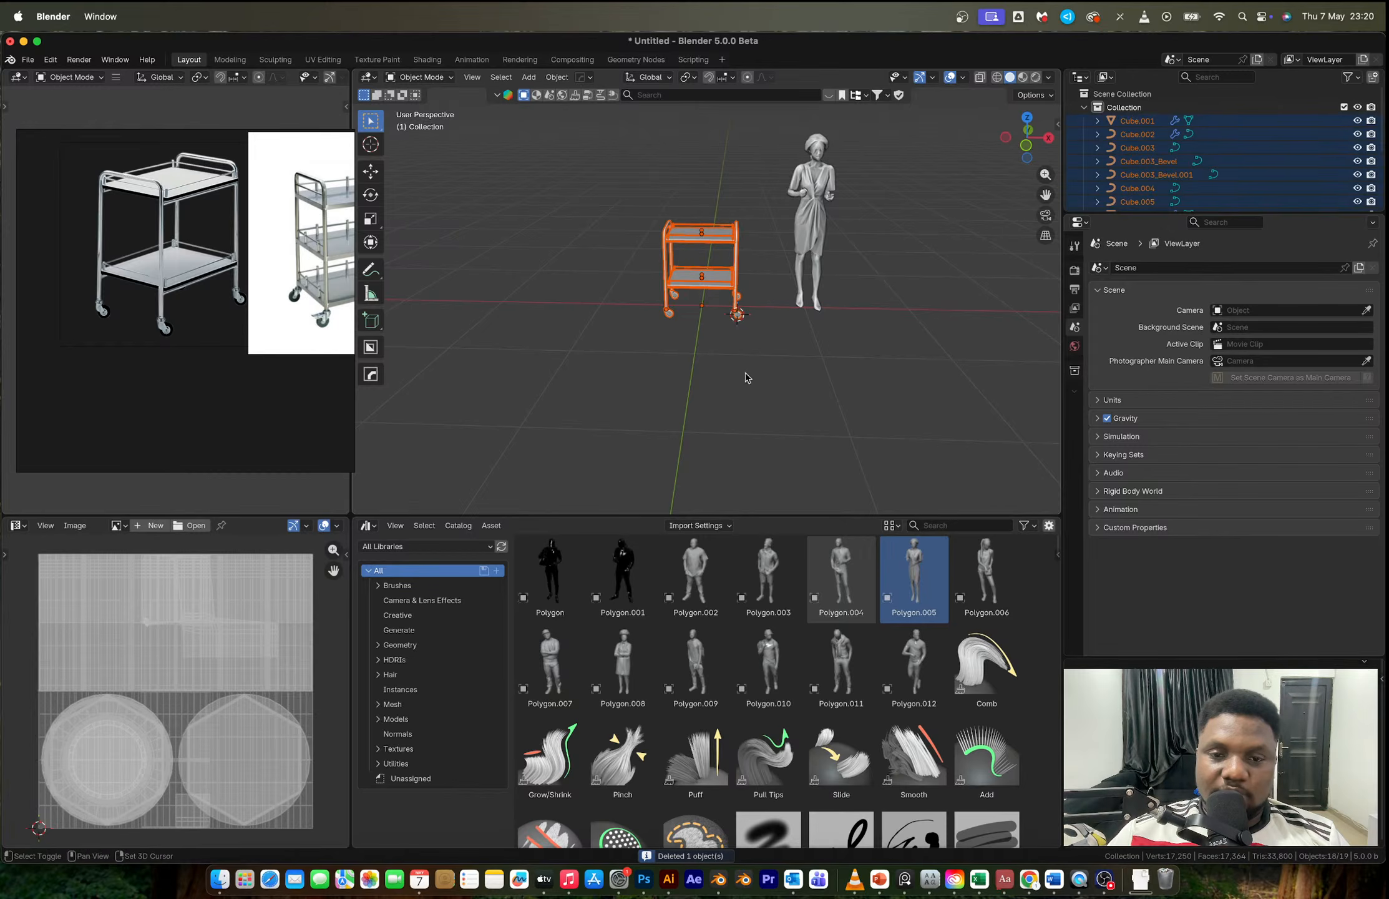
pyautogui.hotkey('shift', 'd')
pyautogui.press('x')
pyautogui.click(934, 356)
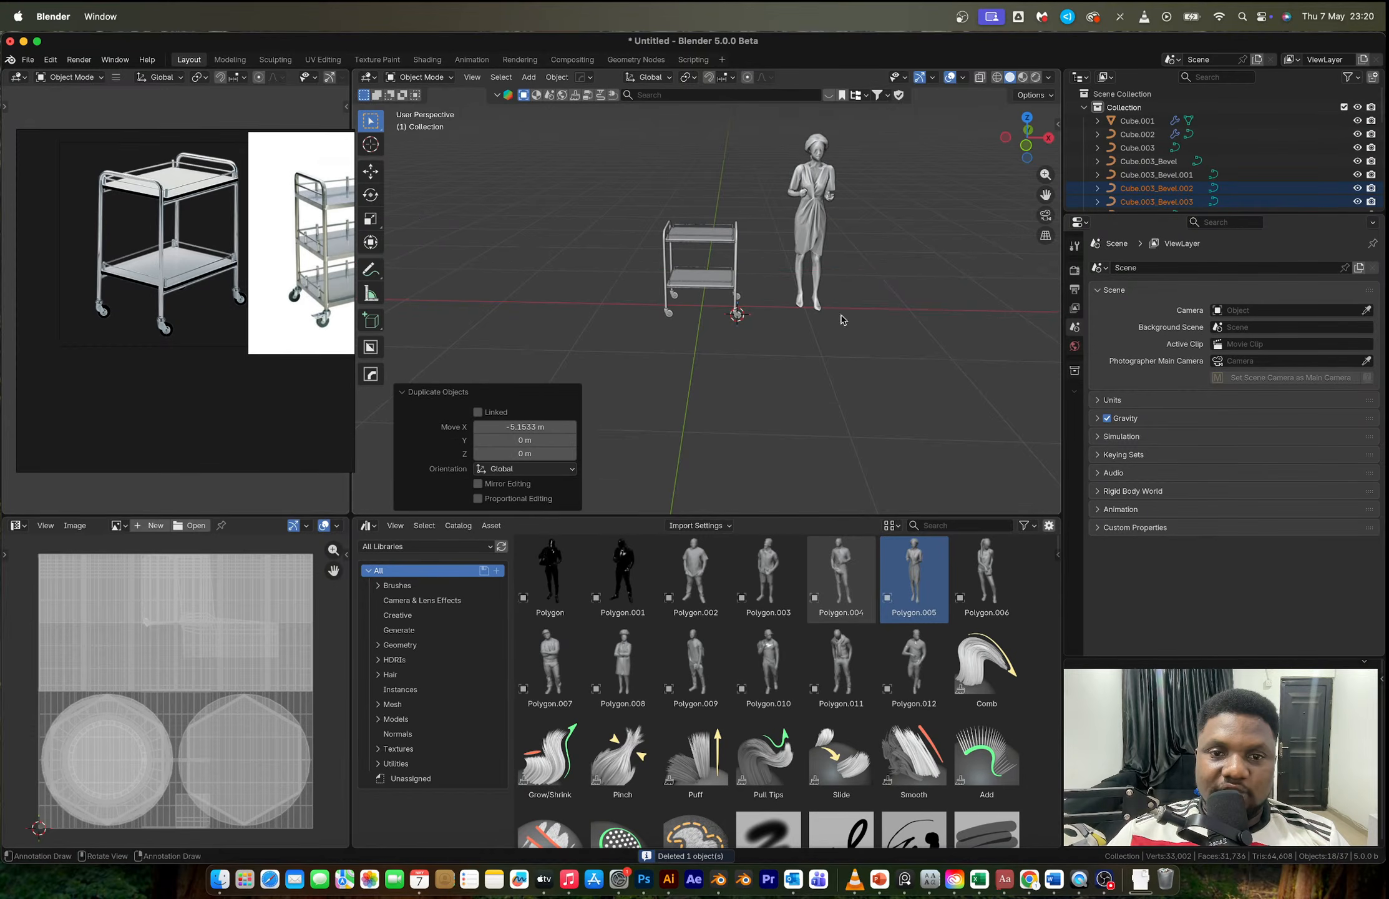
# Step: Delete the lower shelf with its rails and posts from the trolley still at the origin
pyautogui.scroll(5, 669, 262)
pyautogui.moveTo(660, 233); pyautogui.dragTo(643, 261)
pyautogui.press('Delete')
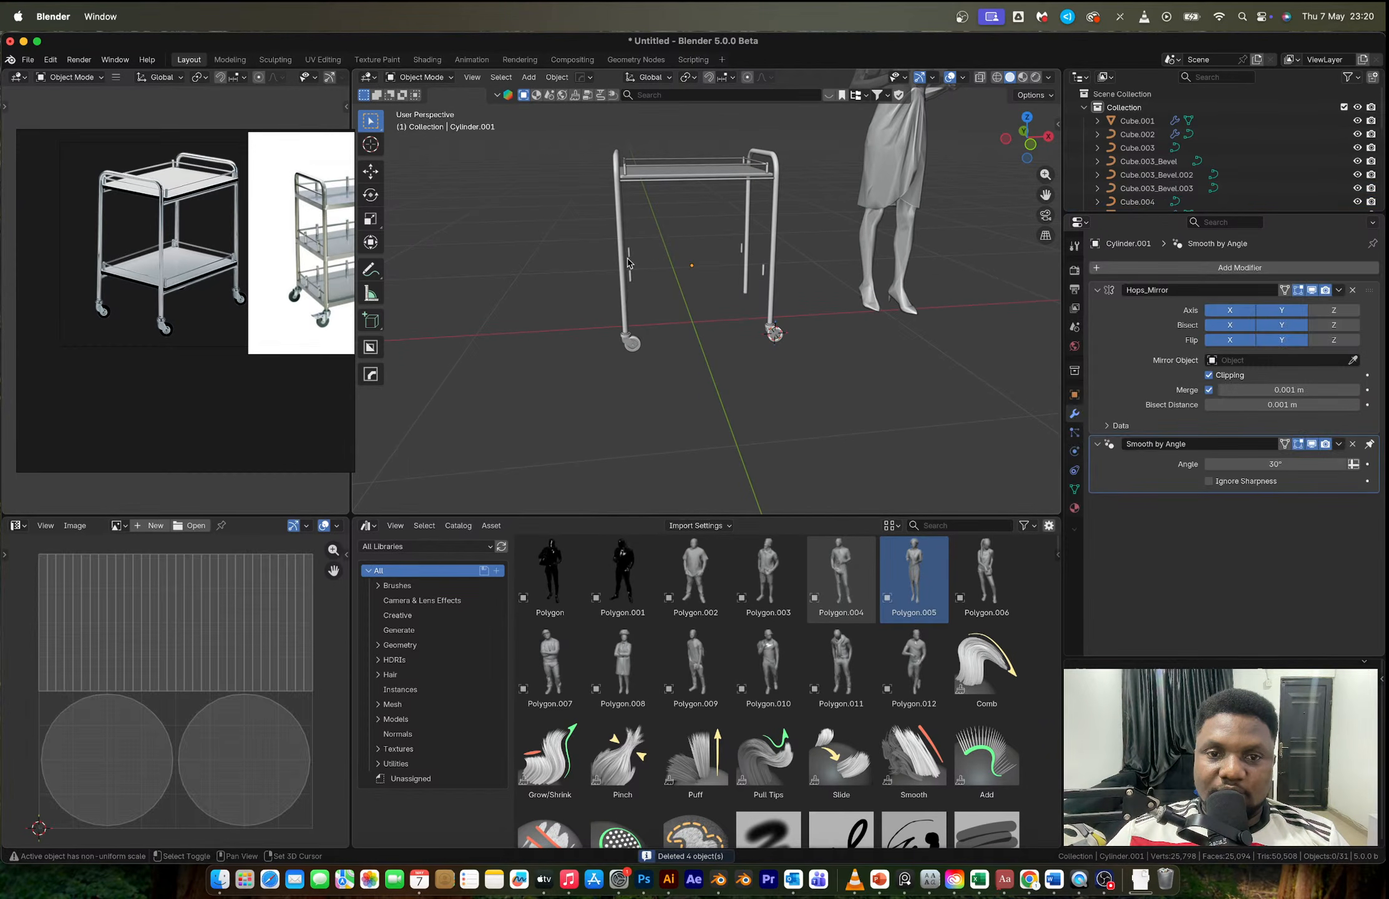
pyautogui.click(629, 259)
pyautogui.press('Delete')
# Step: Check the three-tier trolley reference and delete the upper shelf, its rails and its posts from between the handles
pyautogui.scroll(3, 156, 284)
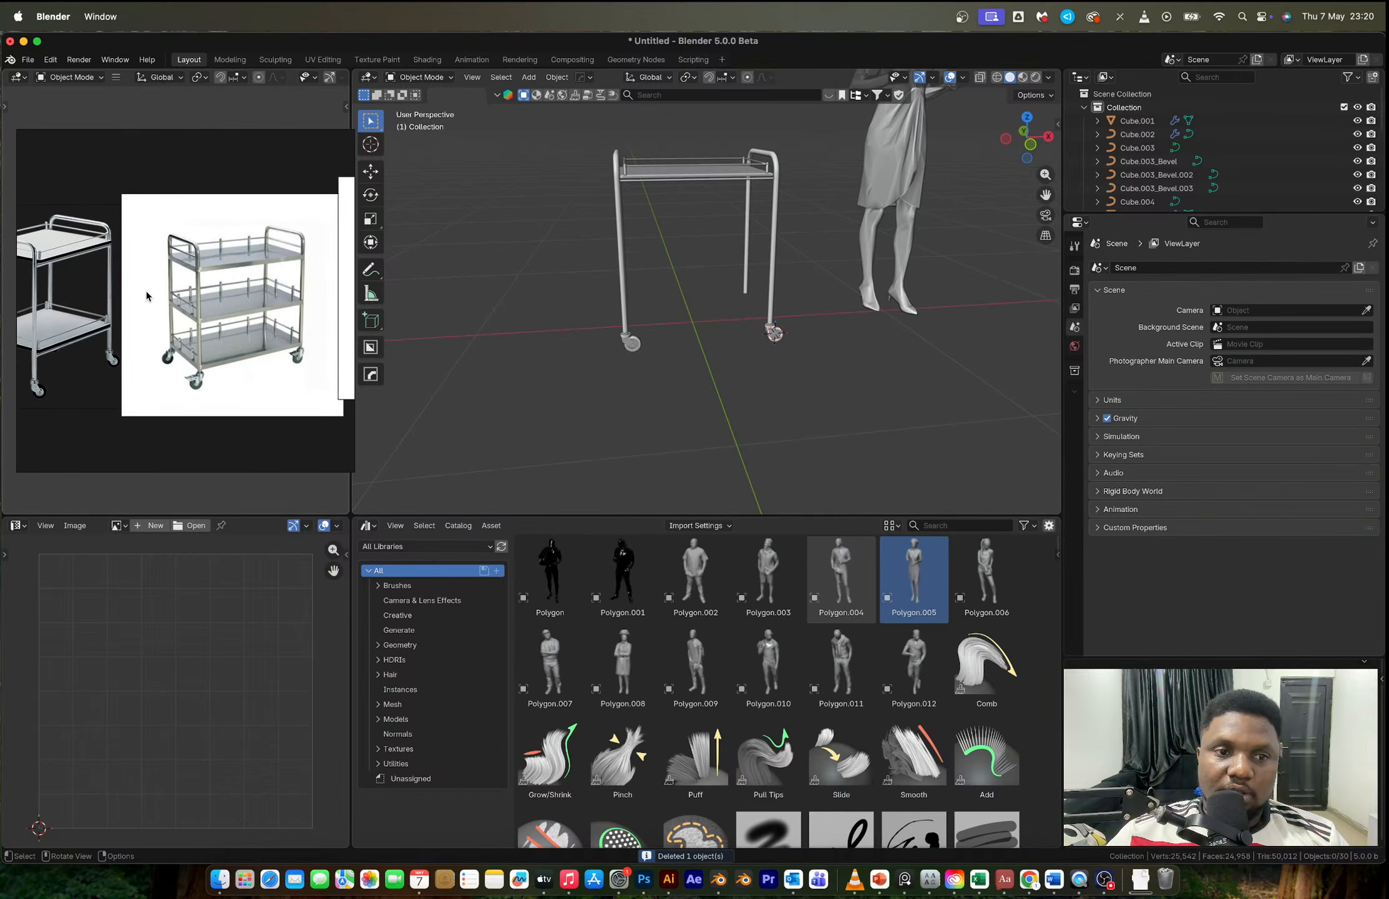
pyautogui.scroll(4, 147, 291)
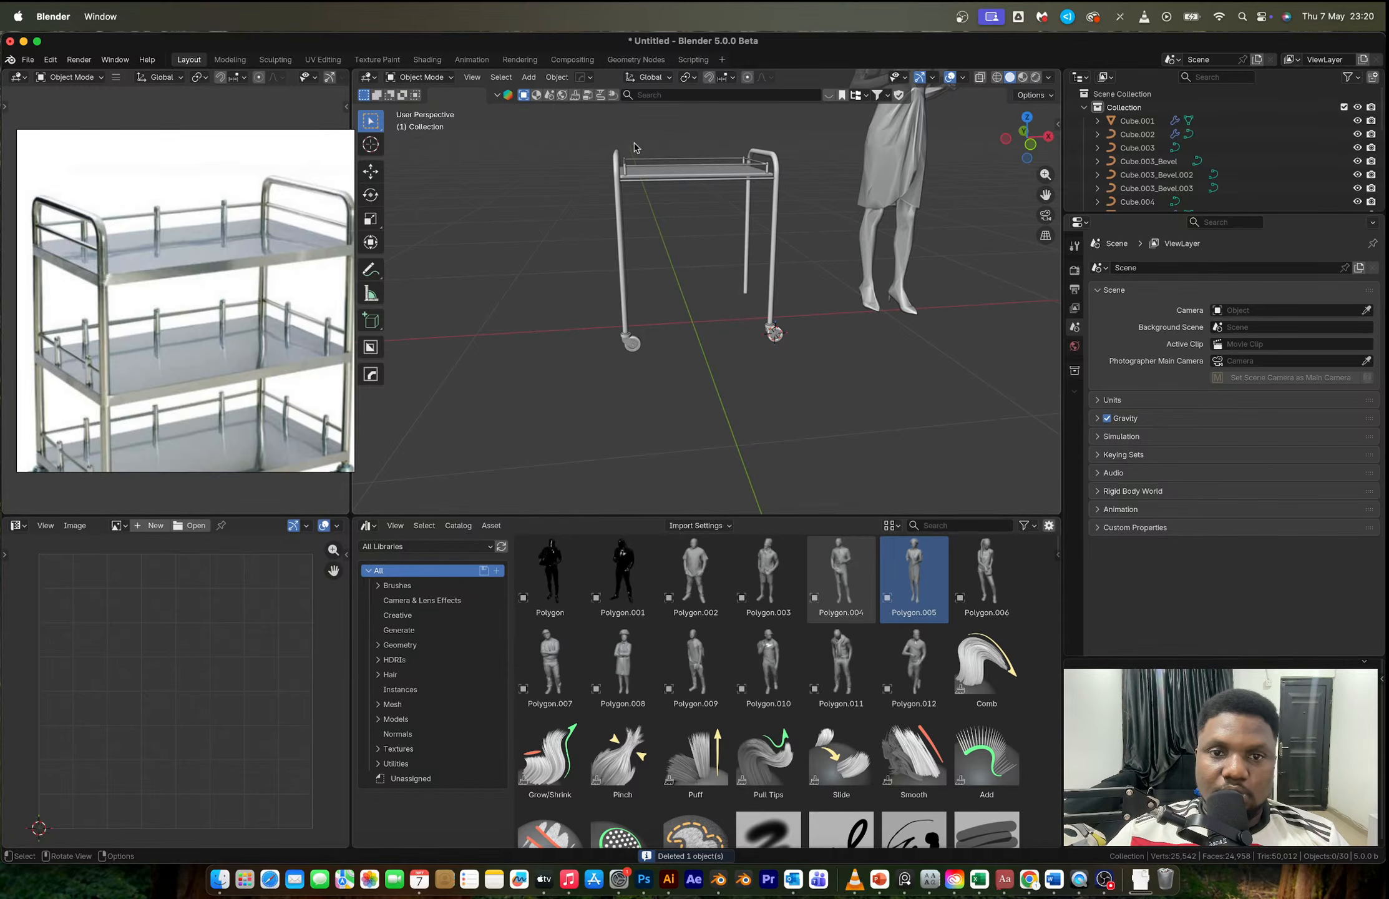
pyautogui.moveTo(649, 151); pyautogui.dragTo(641, 168, button='middle')
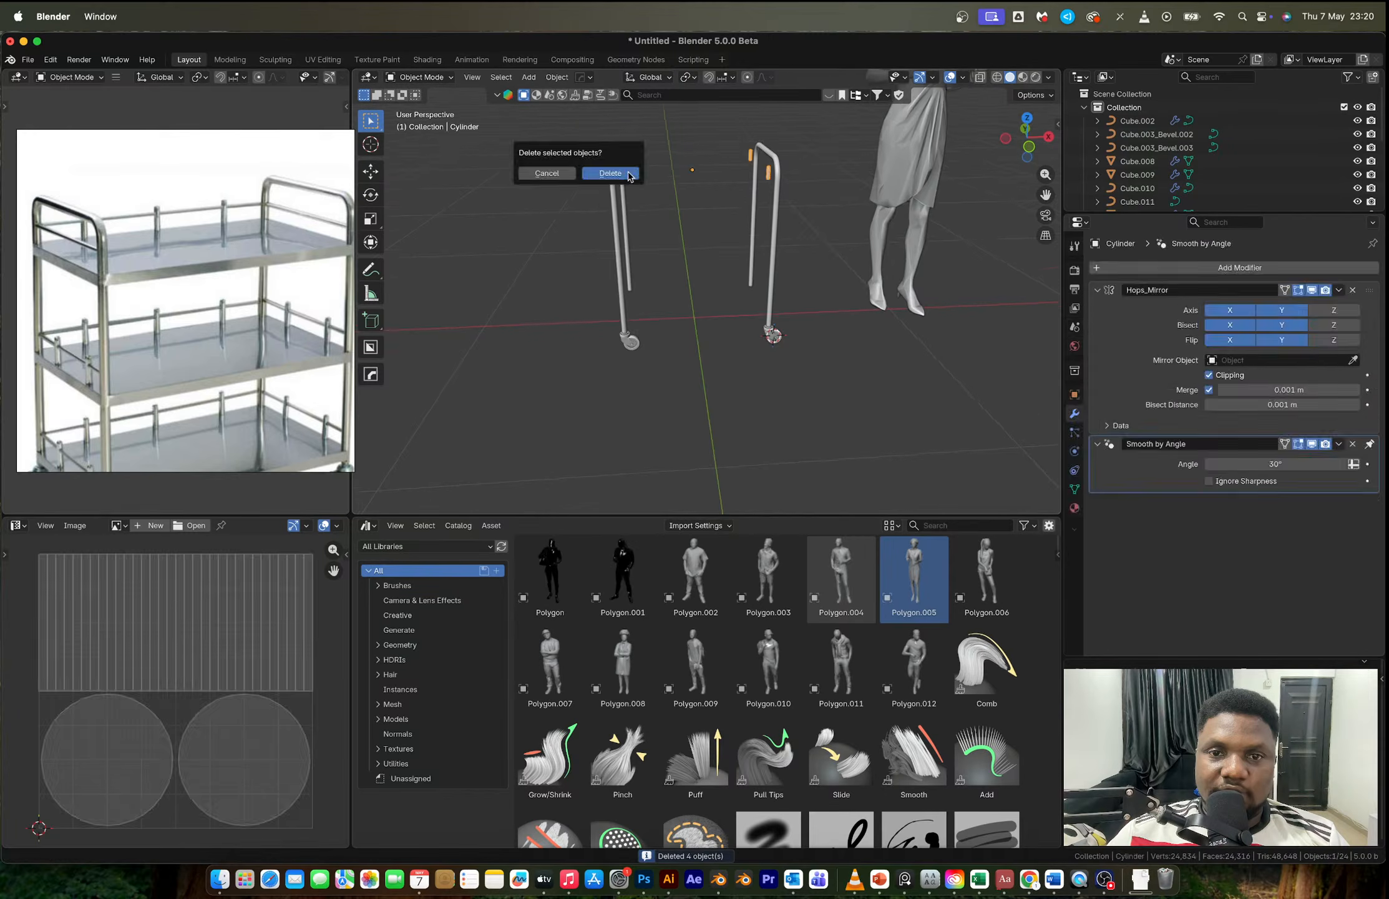
pyautogui.click(614, 171)
# Step: Snap the 3D cursor to the handle frames' origin and add a cube there
pyautogui.moveTo(624, 178); pyautogui.dragTo(714, 204, button='middle')
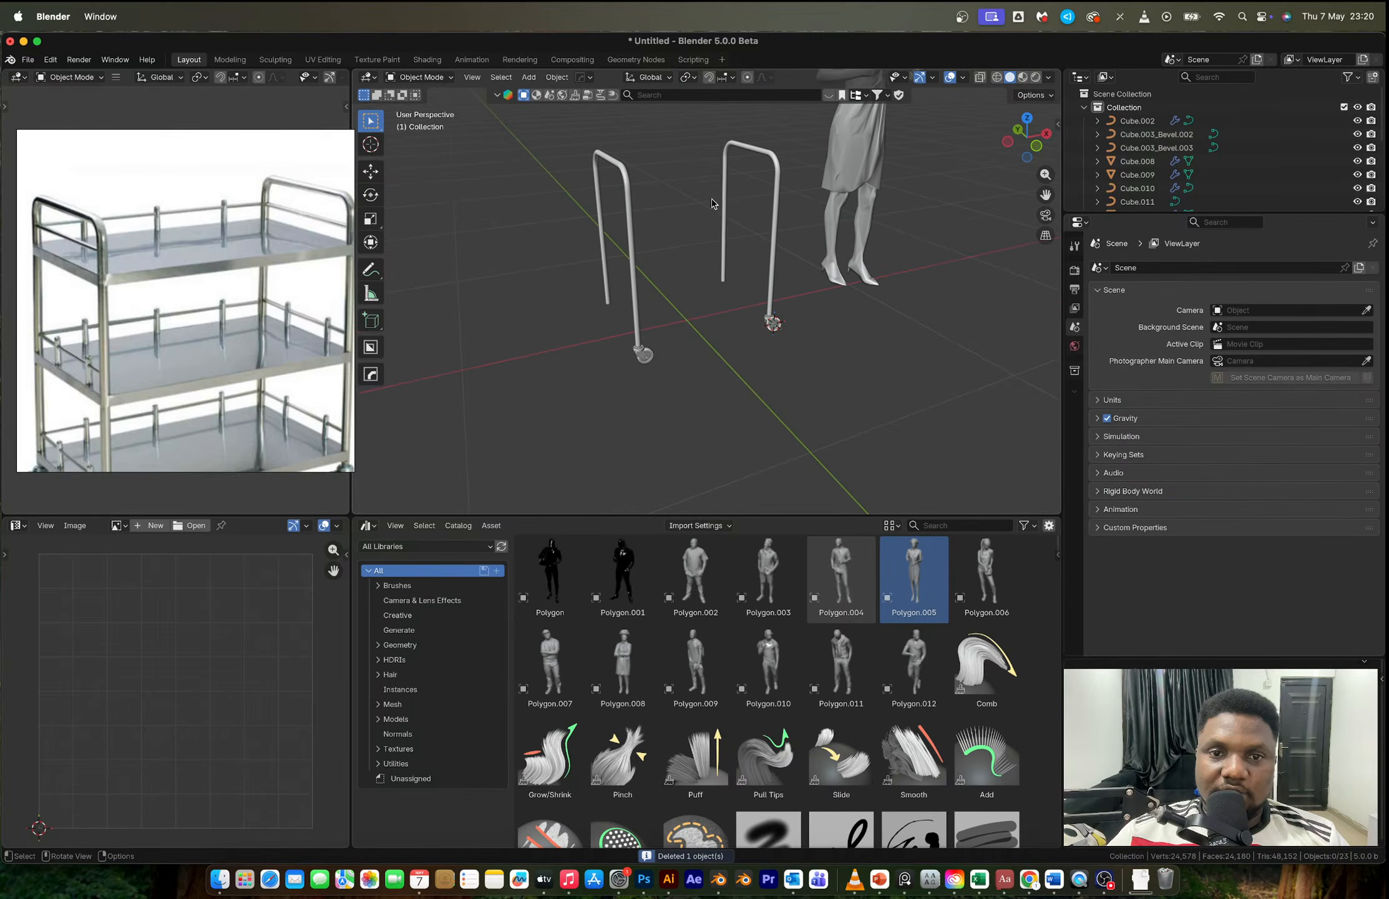
pyautogui.click(635, 204)
pyautogui.hotkey('shift', 's')
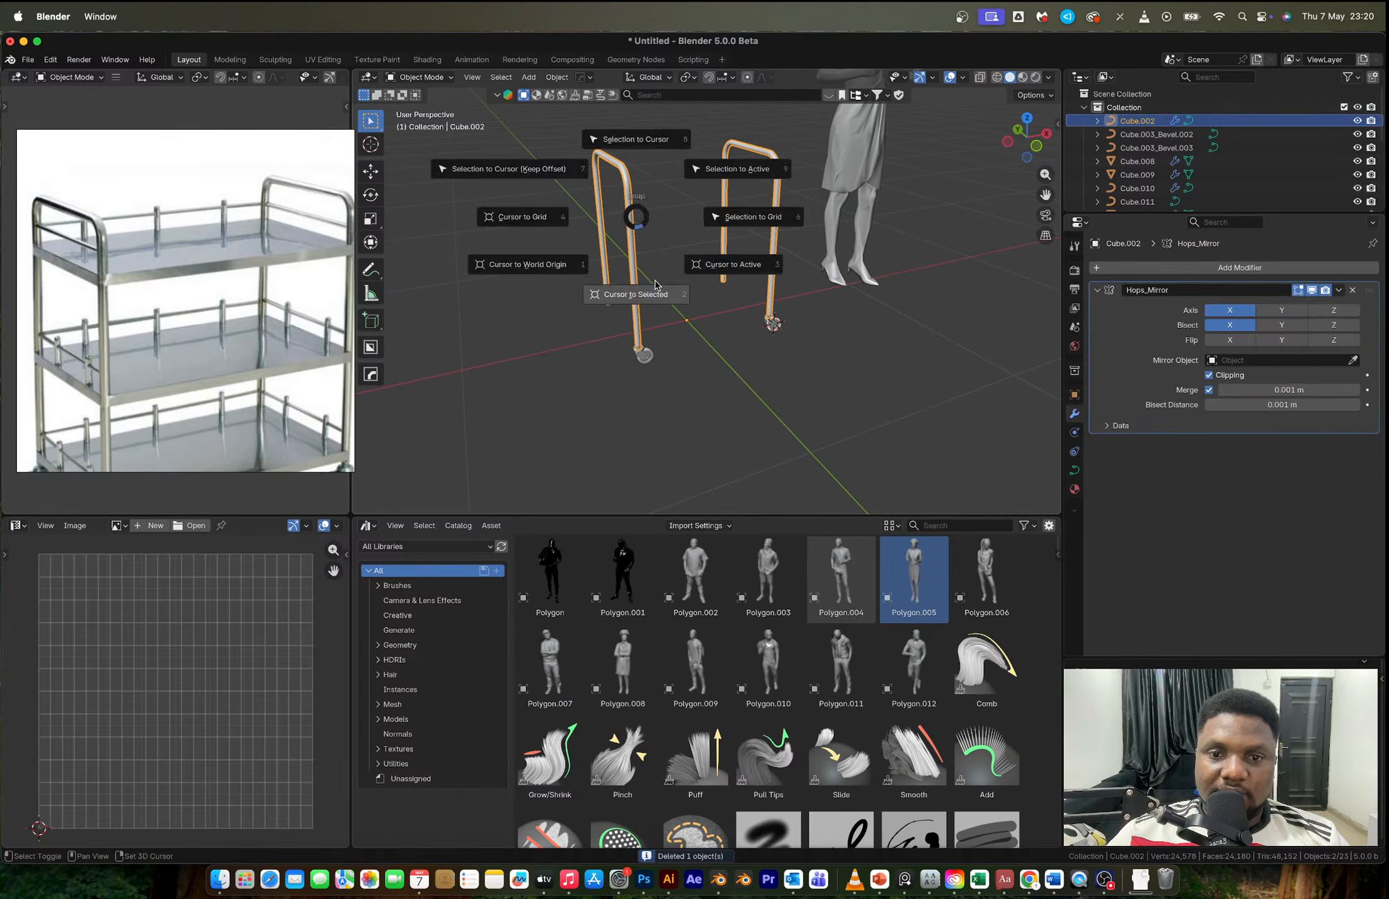
pyautogui.click(685, 354)
pyautogui.hotkey('shift', 'a')
pyautogui.moveTo(703, 338)
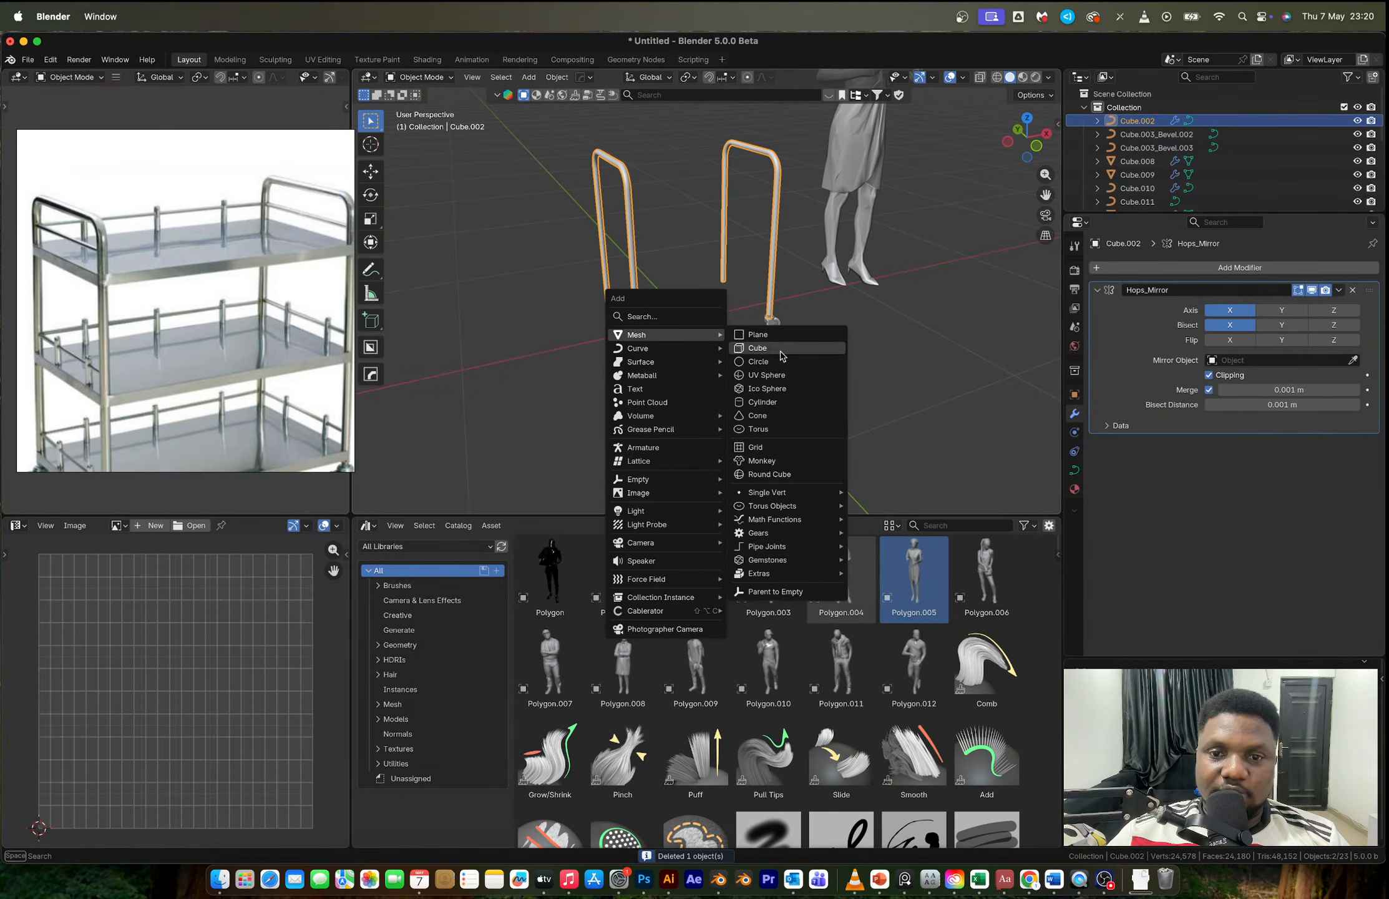
pyautogui.click(774, 351)
# Step: Flatten the cube into a shelf slab by scaling it uniformly by 0.327, by 0.750 in Y, and by 0.109 then 0.246 in Z
pyautogui.press('s')
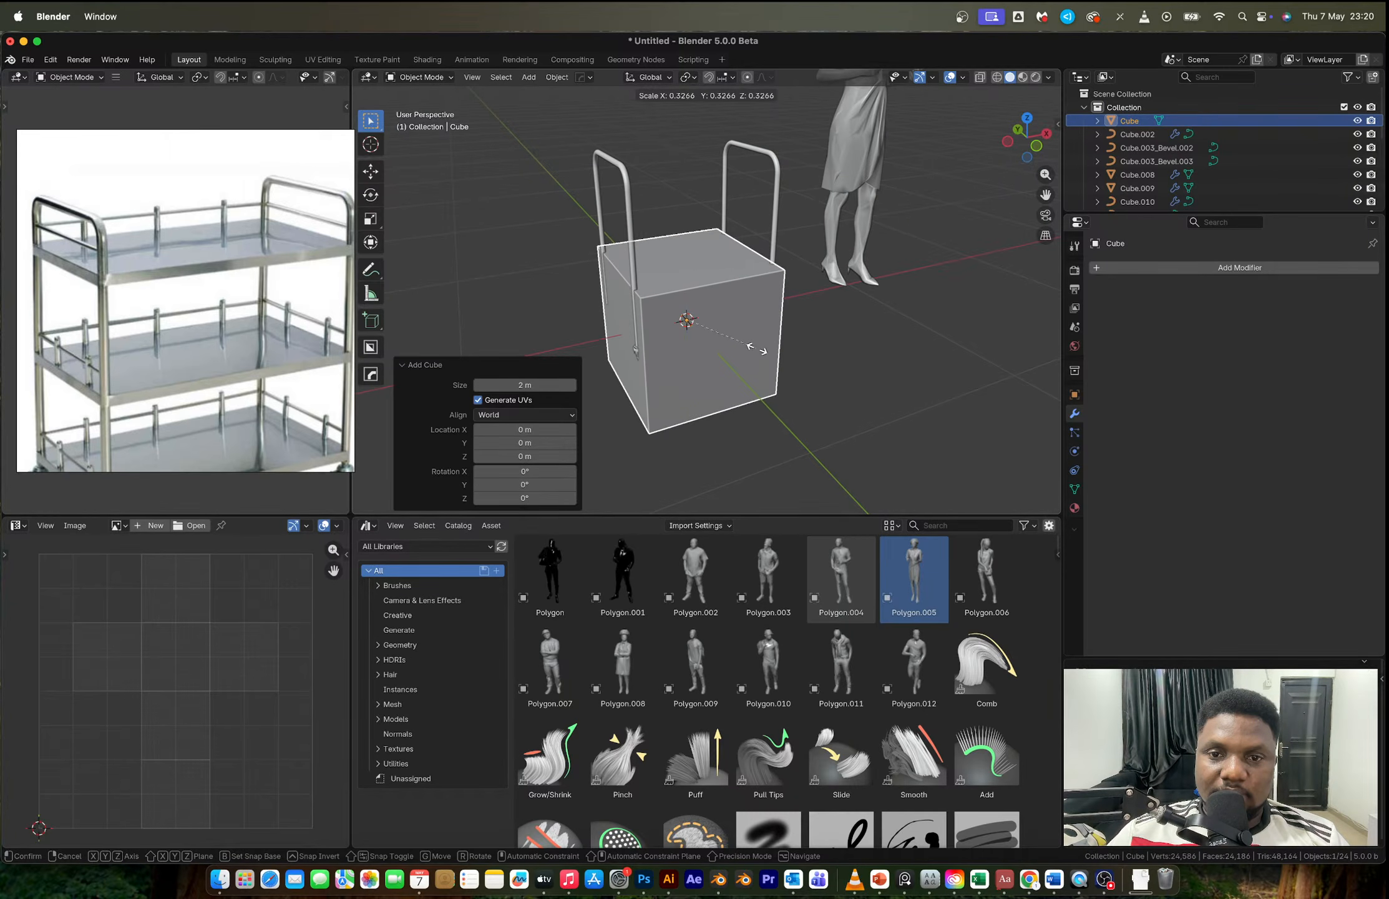
pyautogui.click(757, 351)
pyautogui.press('s')
pyautogui.press('y')
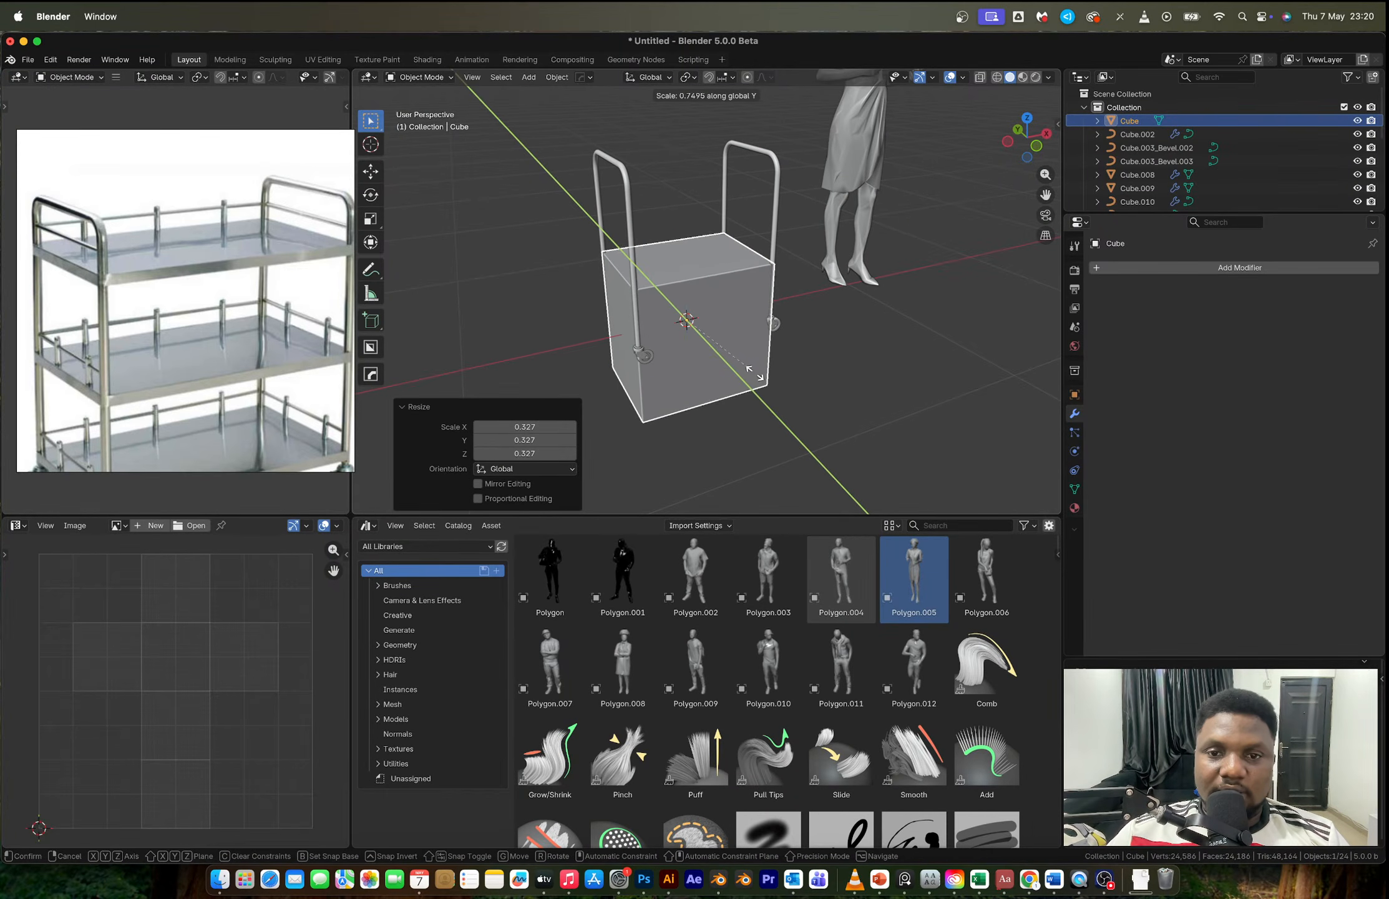
pyautogui.press('z')
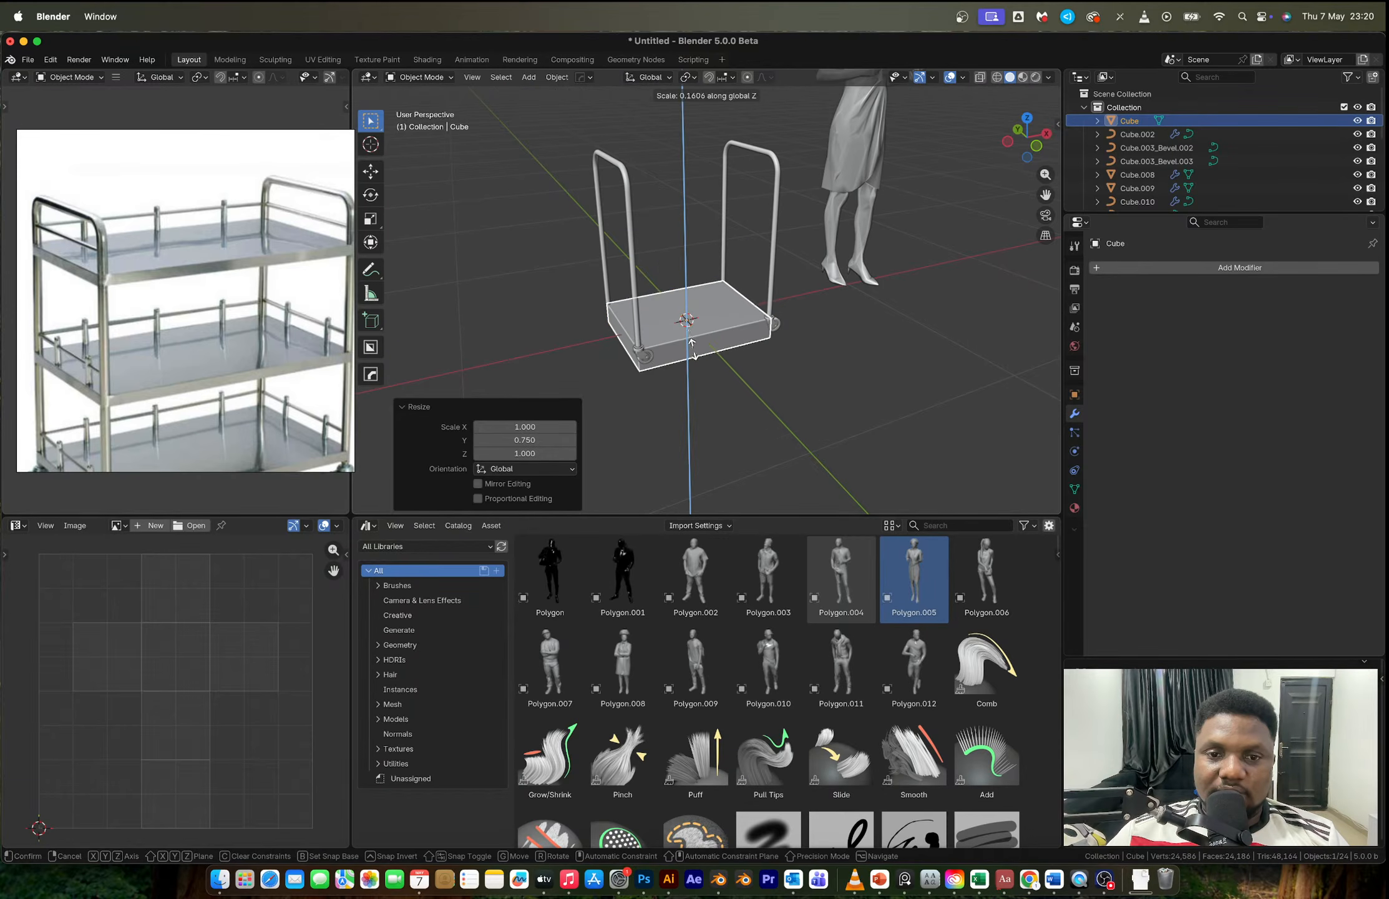
pyautogui.click(720, 370)
pyautogui.press('s')
pyautogui.press('z')
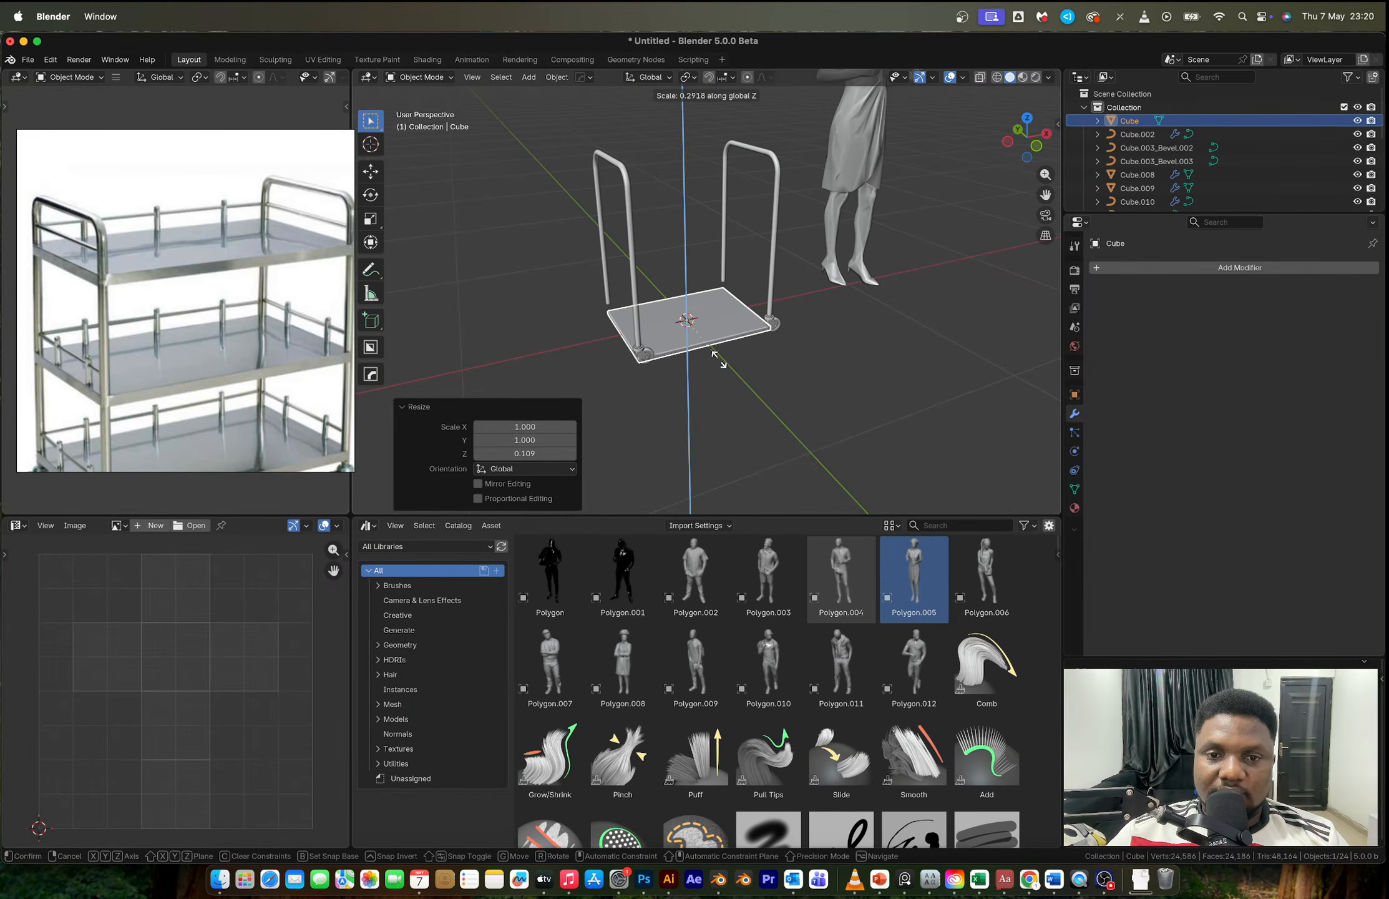
pyautogui.press('Escape')
# Step: Raise the shelf slab about 0.659 m along Z to just below the handle bends
pyautogui.press('g')
pyautogui.press('z')
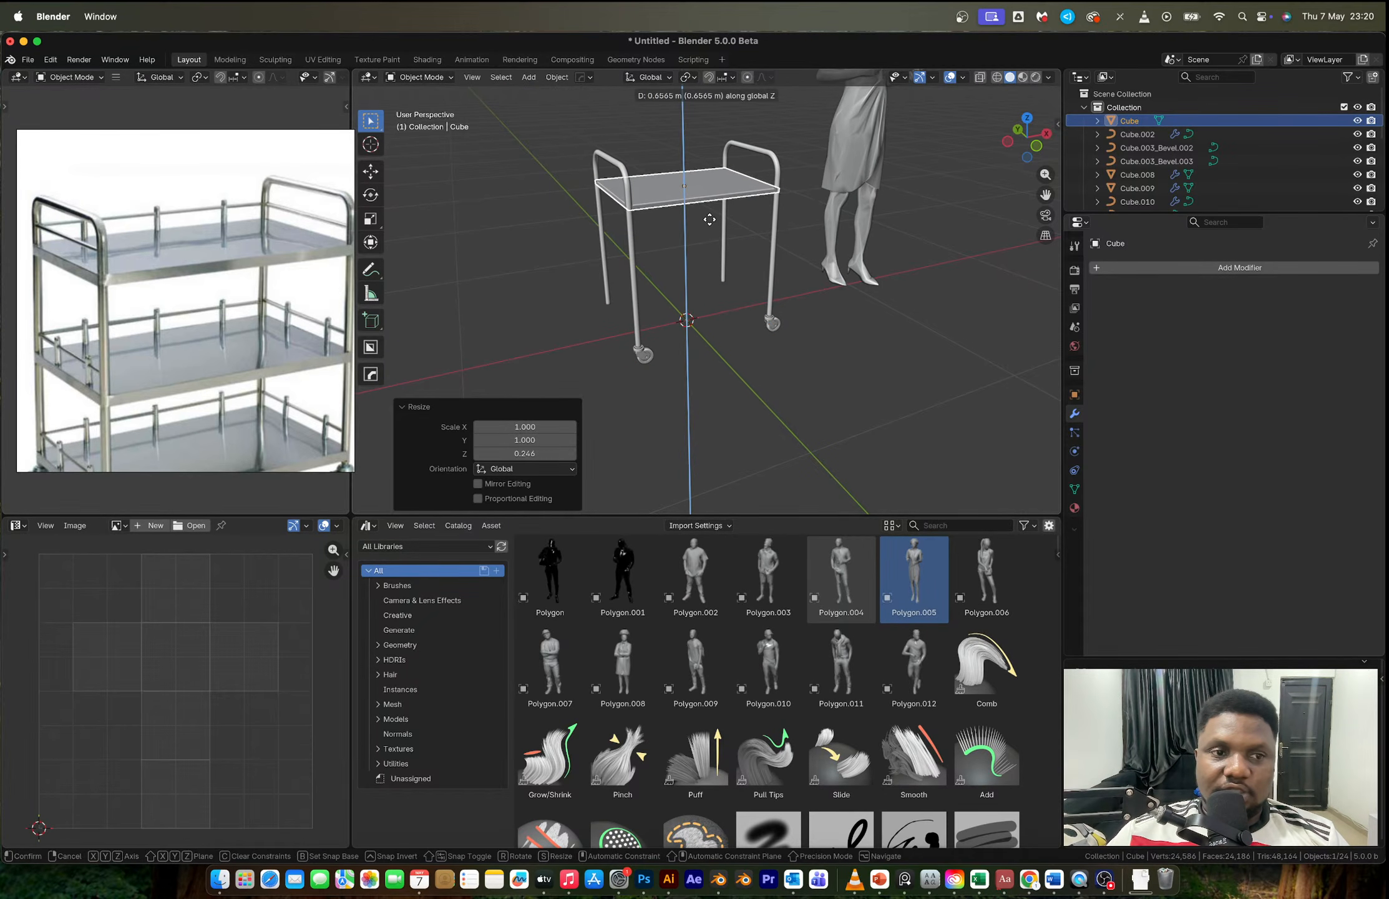
pyautogui.click(711, 219)
# Step: Thicken the shelf slab by 1.435 in Z and lift it about 0.027 m
pyautogui.scroll(4, 710, 219)
pyautogui.press('s')
pyautogui.press('z')
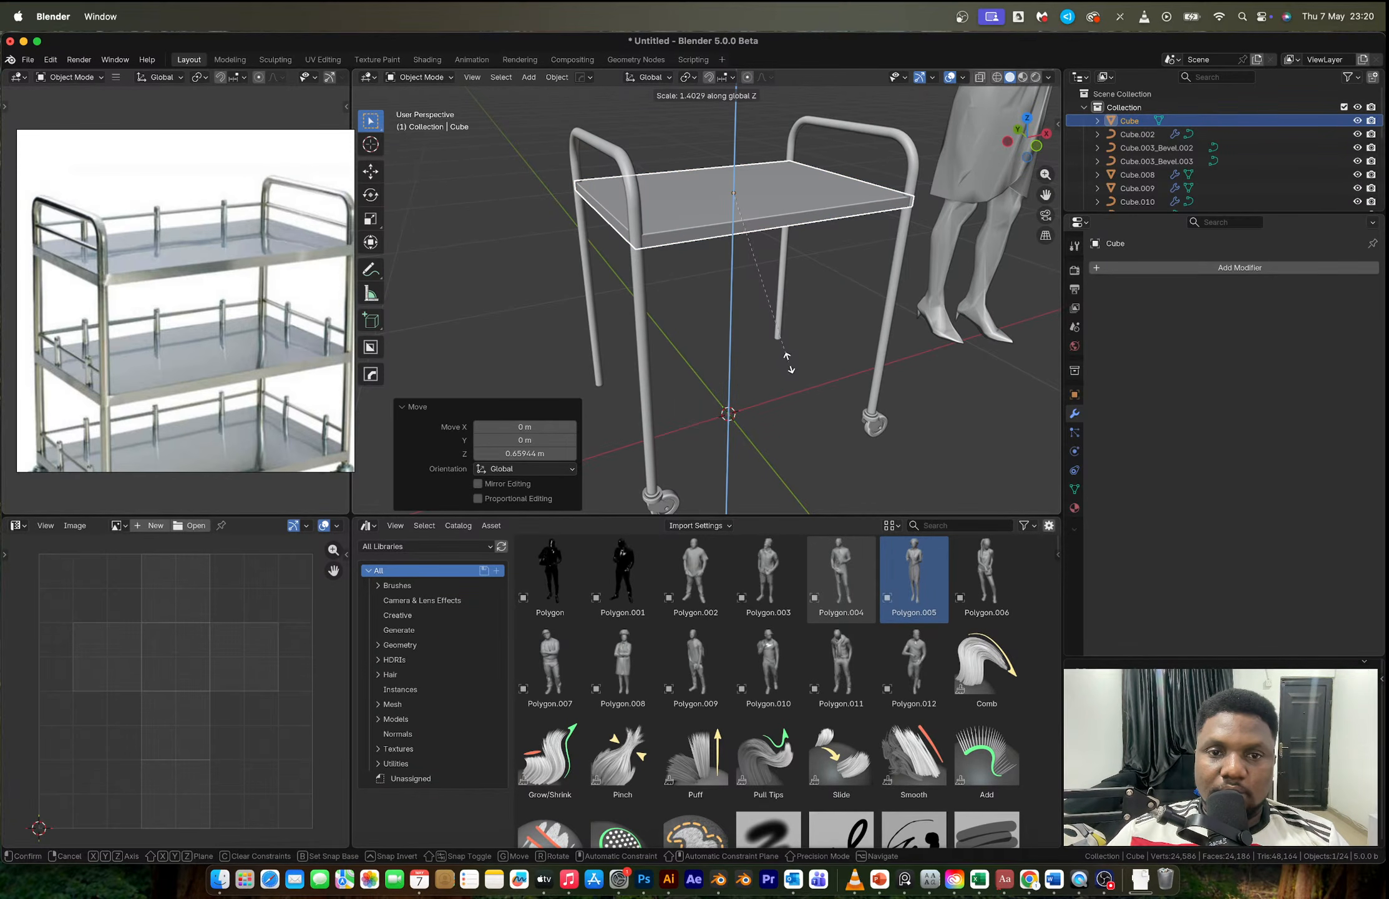
pyautogui.click(790, 365)
pyautogui.press('g')
pyautogui.press('z')
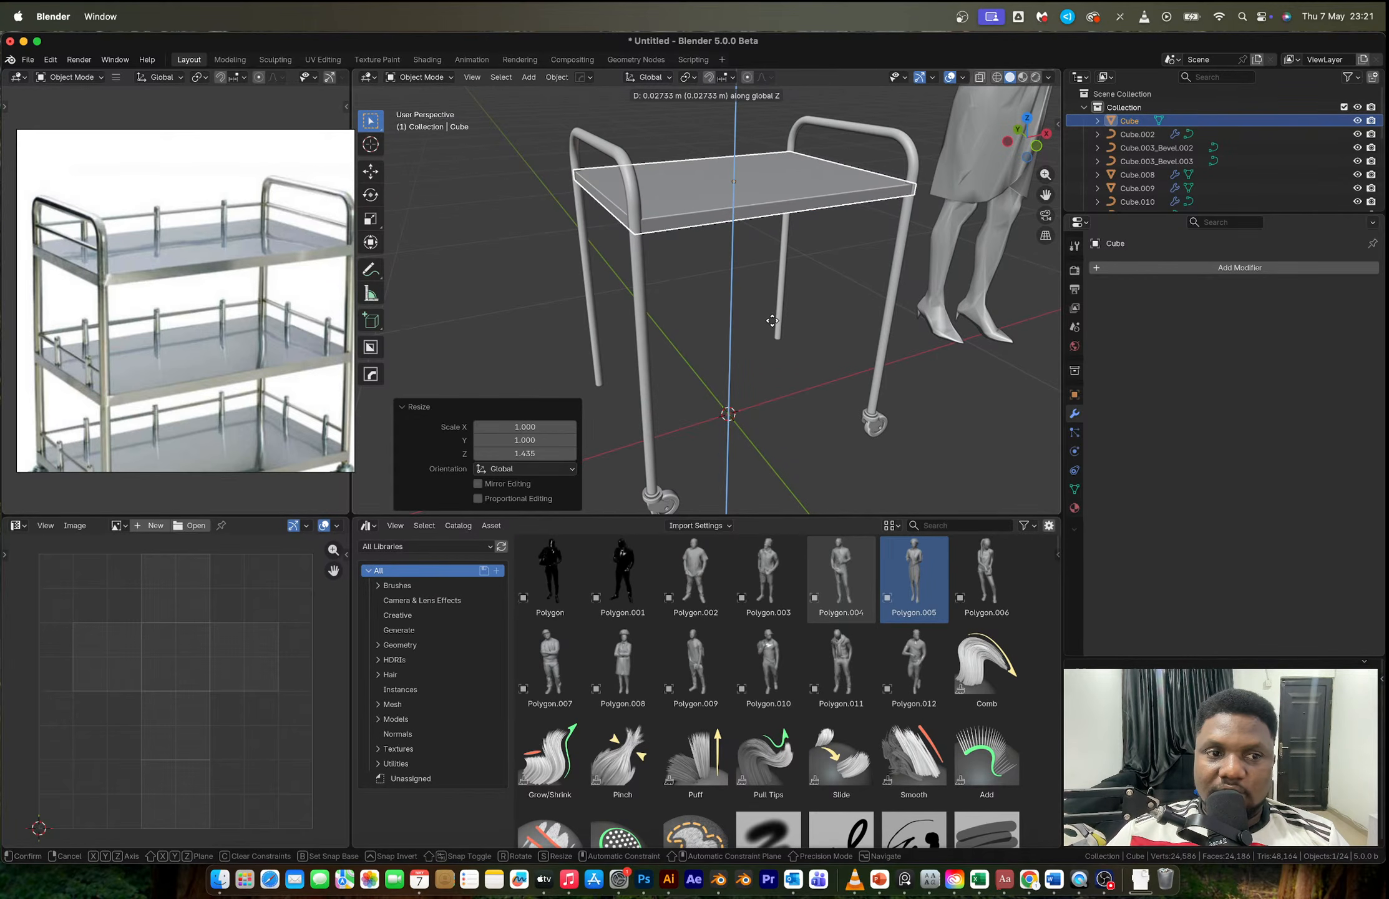
pyautogui.click(772, 320)
# Step: Extrude the slab's back and two side top edges up about 0.052 m in Z, and split them off as a rail outline
pyautogui.keyDown('shift'); pyautogui.moveTo(741, 239); pyautogui.dragTo(736, 307, button='middle'); pyautogui.keyUp('shift')
pyautogui.scroll(1, 735, 307)
pyautogui.press('Tab')
pyautogui.click(825, 191)
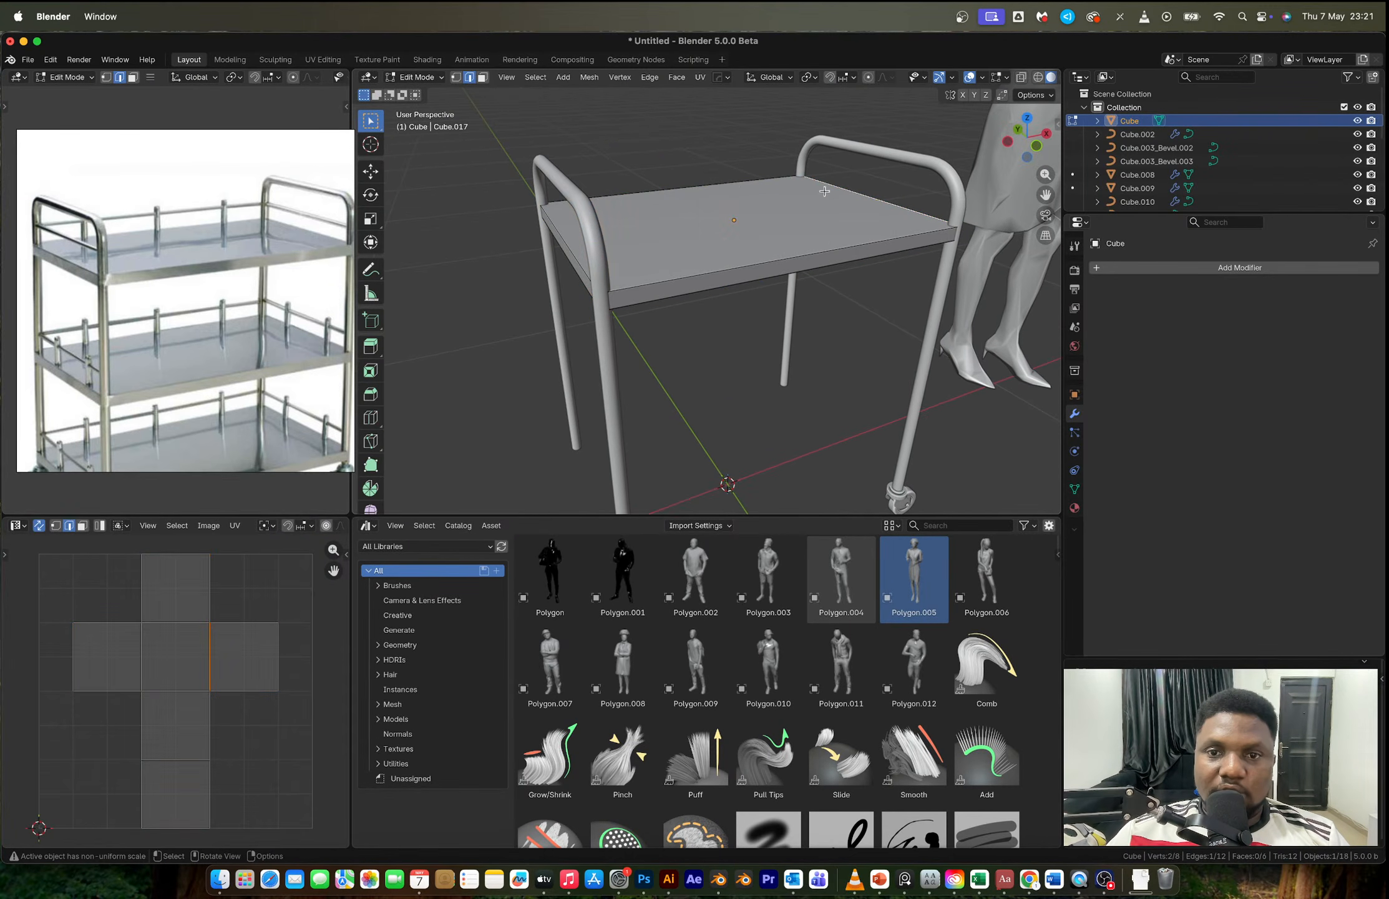
pyautogui.keyDown('shift'); pyautogui.click(687, 199); pyautogui.keyUp('shift')
pyautogui.keyDown('shift'); pyautogui.click(578, 255); pyautogui.keyUp('shift')
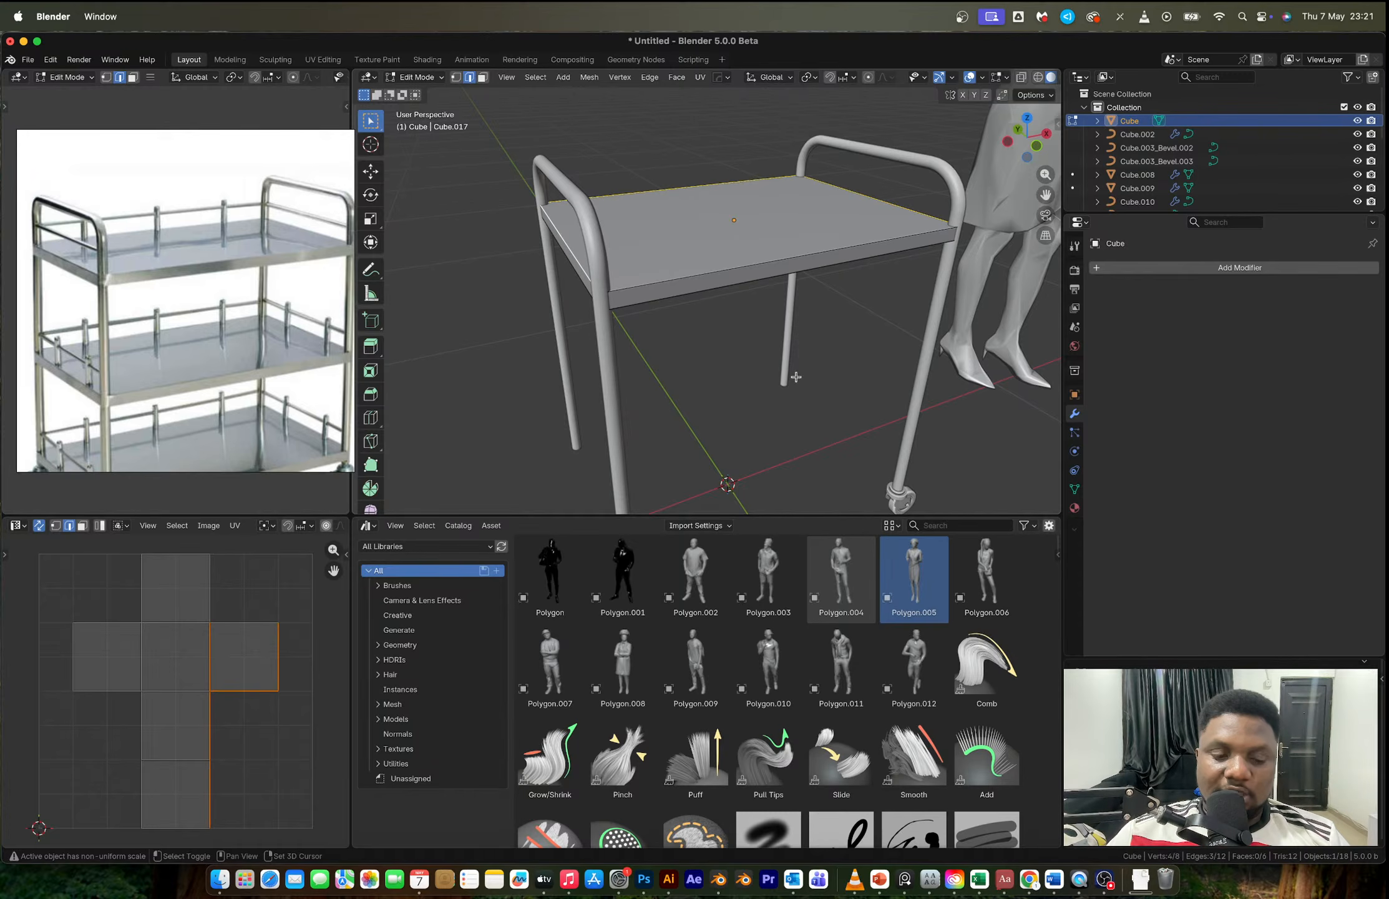
pyautogui.press('e')
pyautogui.press('z')
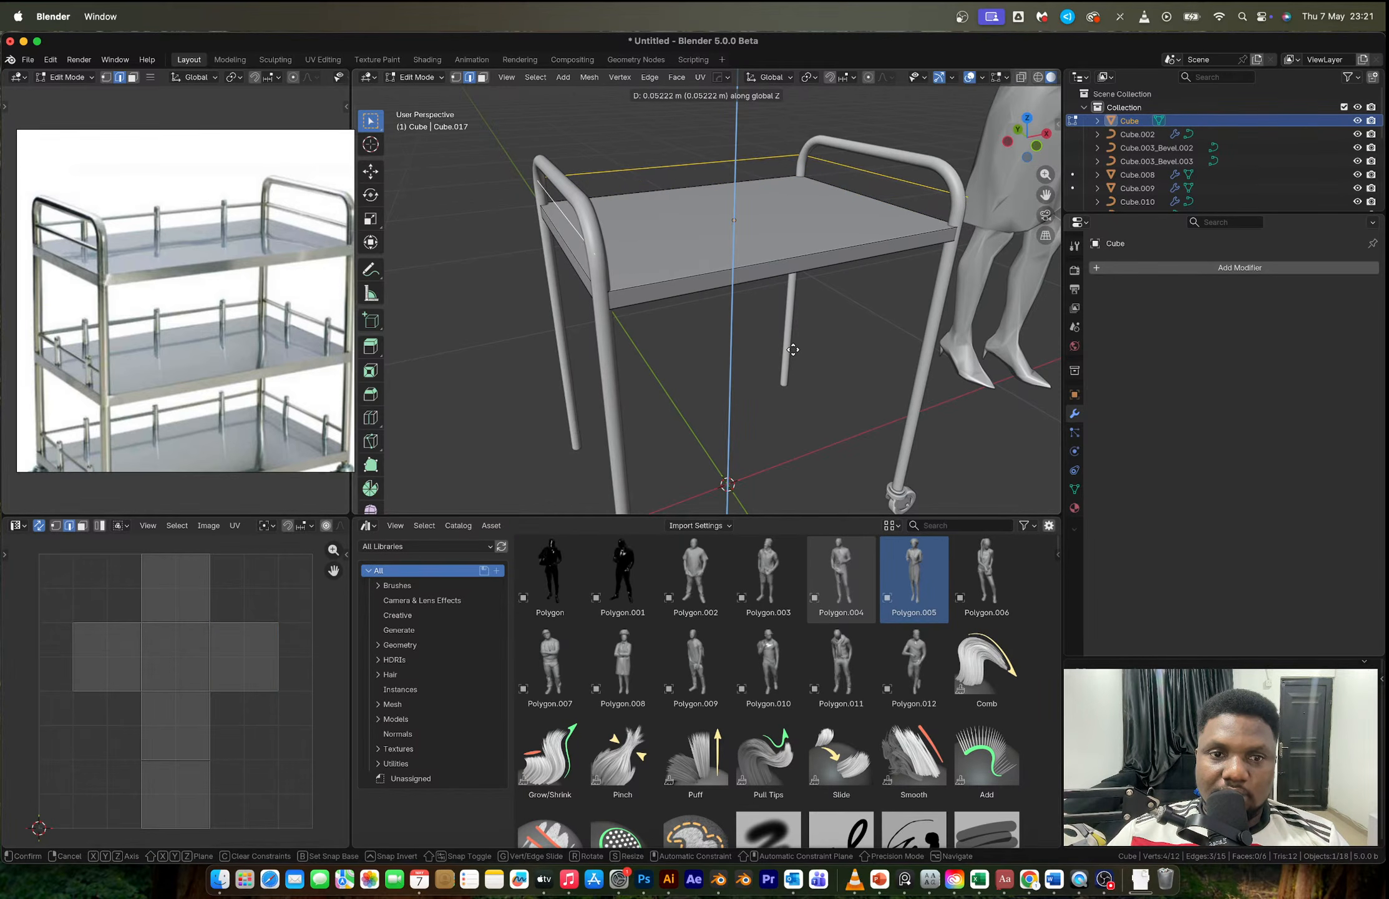
pyautogui.click(792, 348)
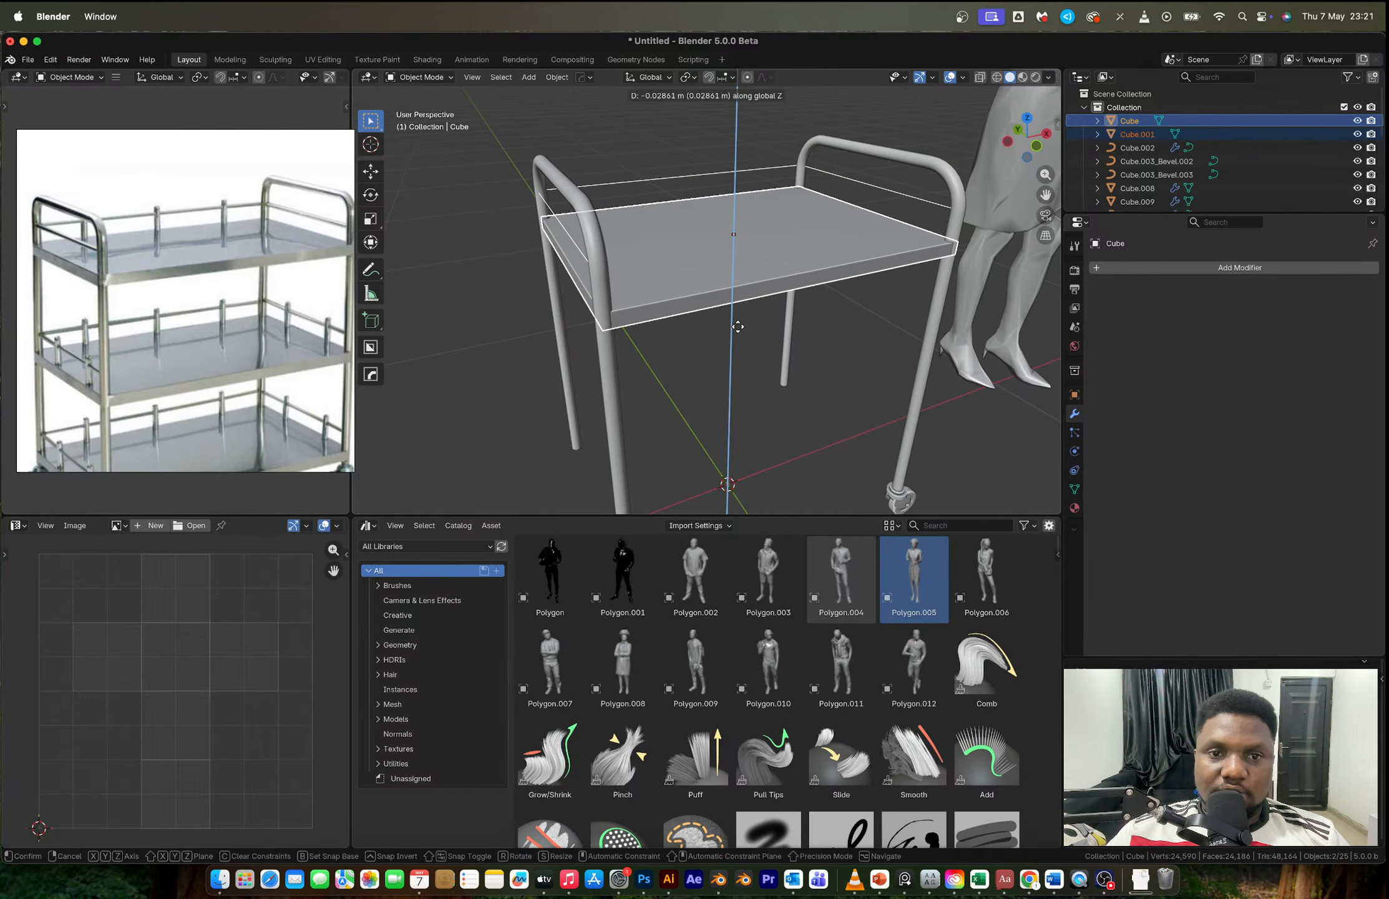
# Step: Lower the shelf slab and rail outline about 0.0286 m in Z, and convert the rail outline to a curve
pyautogui.click(736, 323)
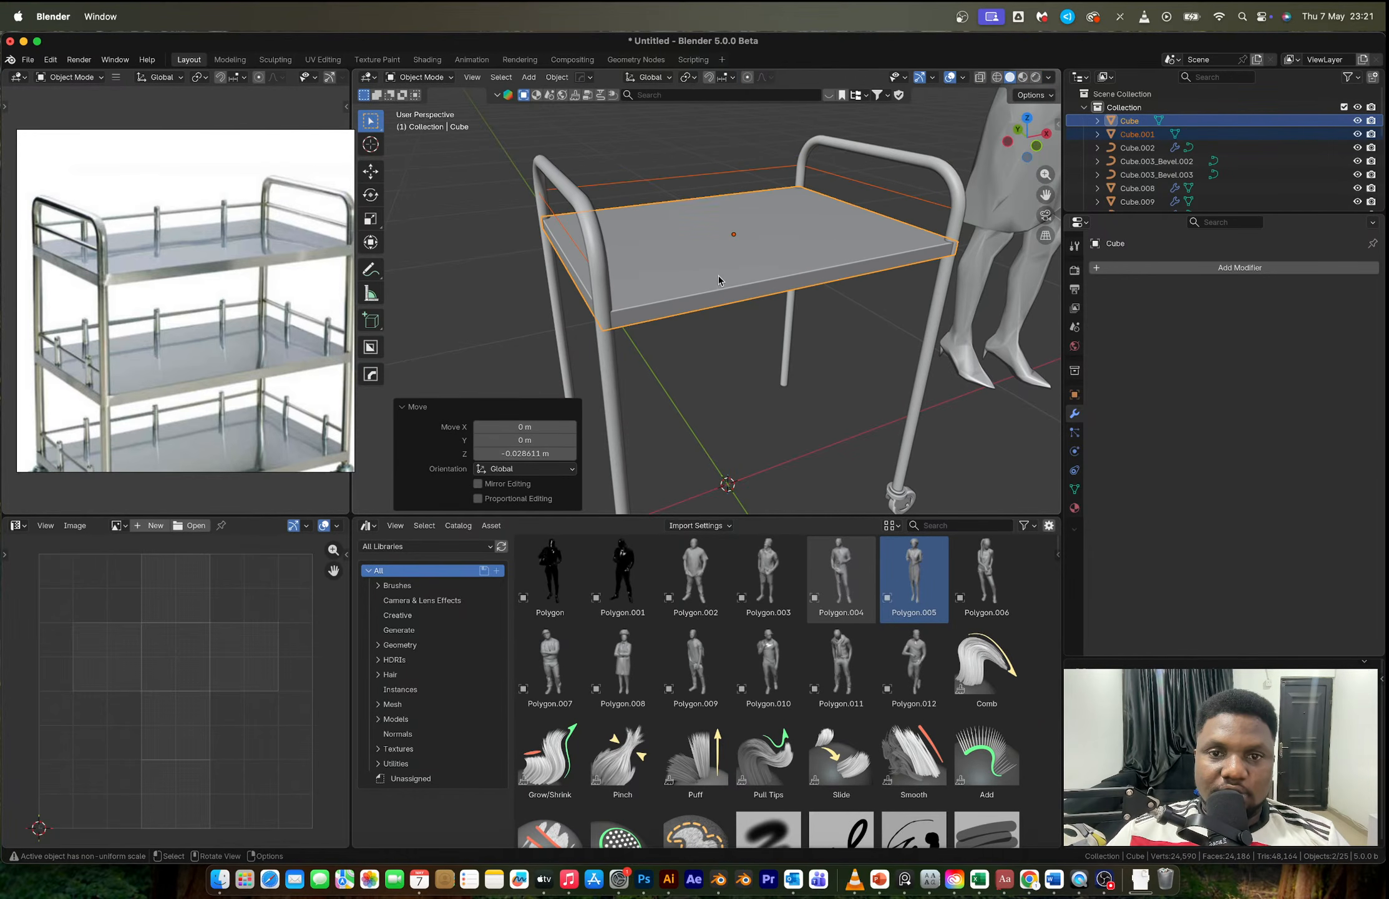
pyautogui.click(687, 176)
pyautogui.press('F3')
pyautogui.click(886, 367)
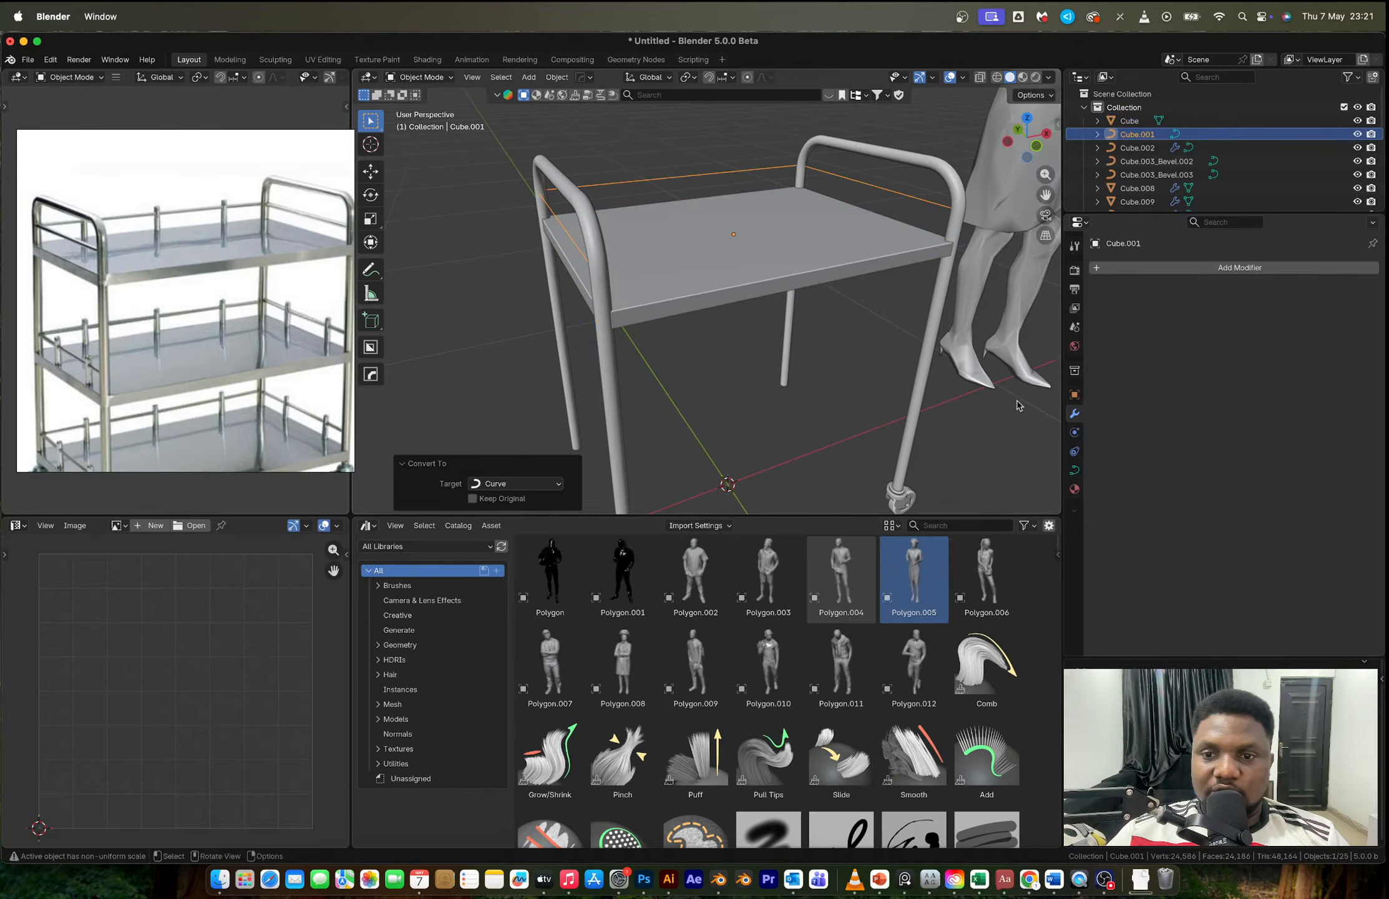
# Step: Give the rail curve a round bevel depth of 0.018 m and apply its scale
pyautogui.click(1074, 470)
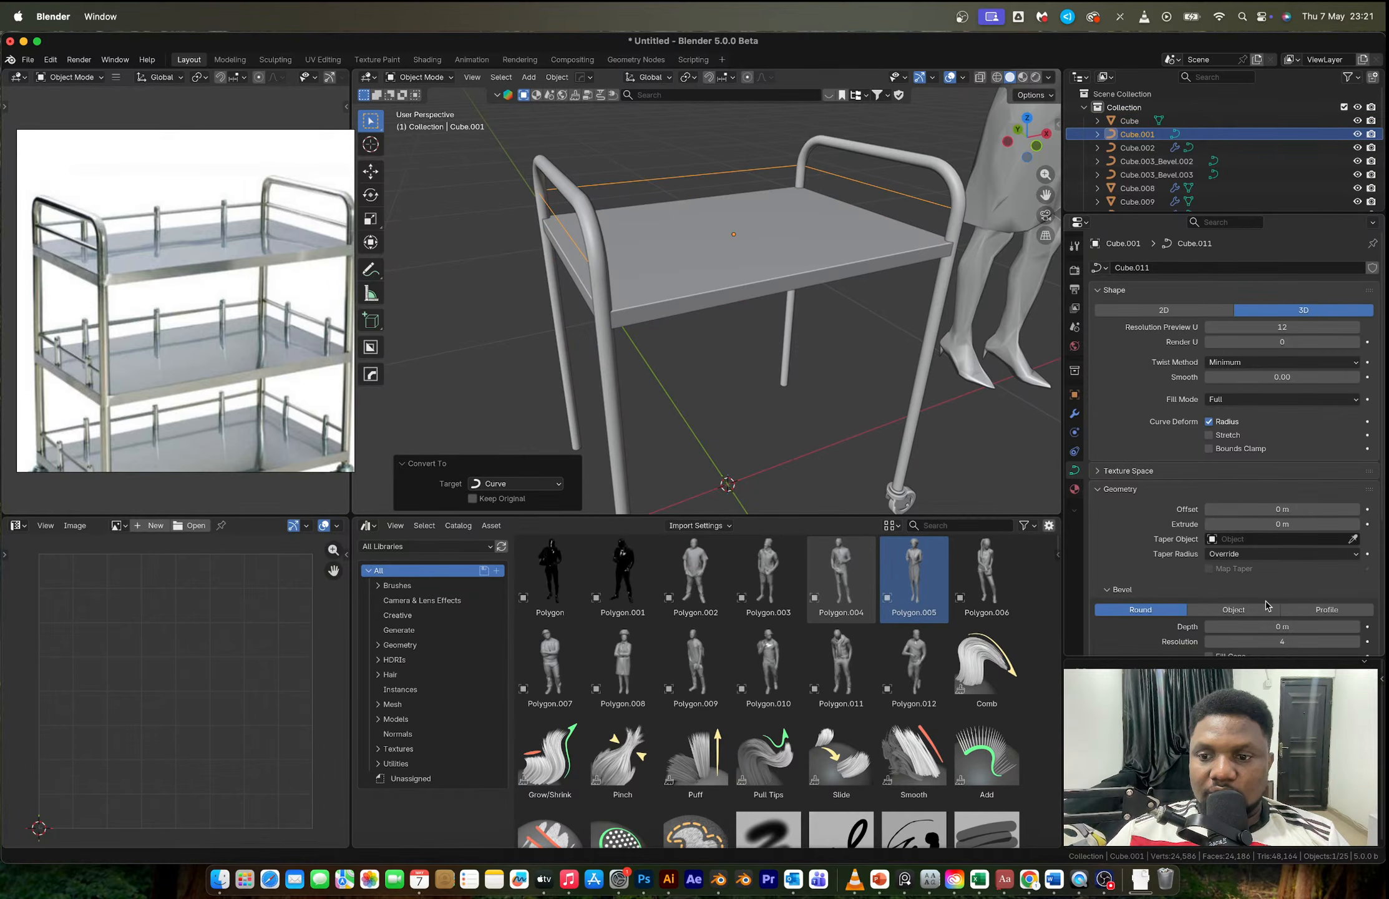
pyautogui.moveTo(1270, 626); pyautogui.dragTo(1296, 626)
pyautogui.hotkey('ctrl', 'a')
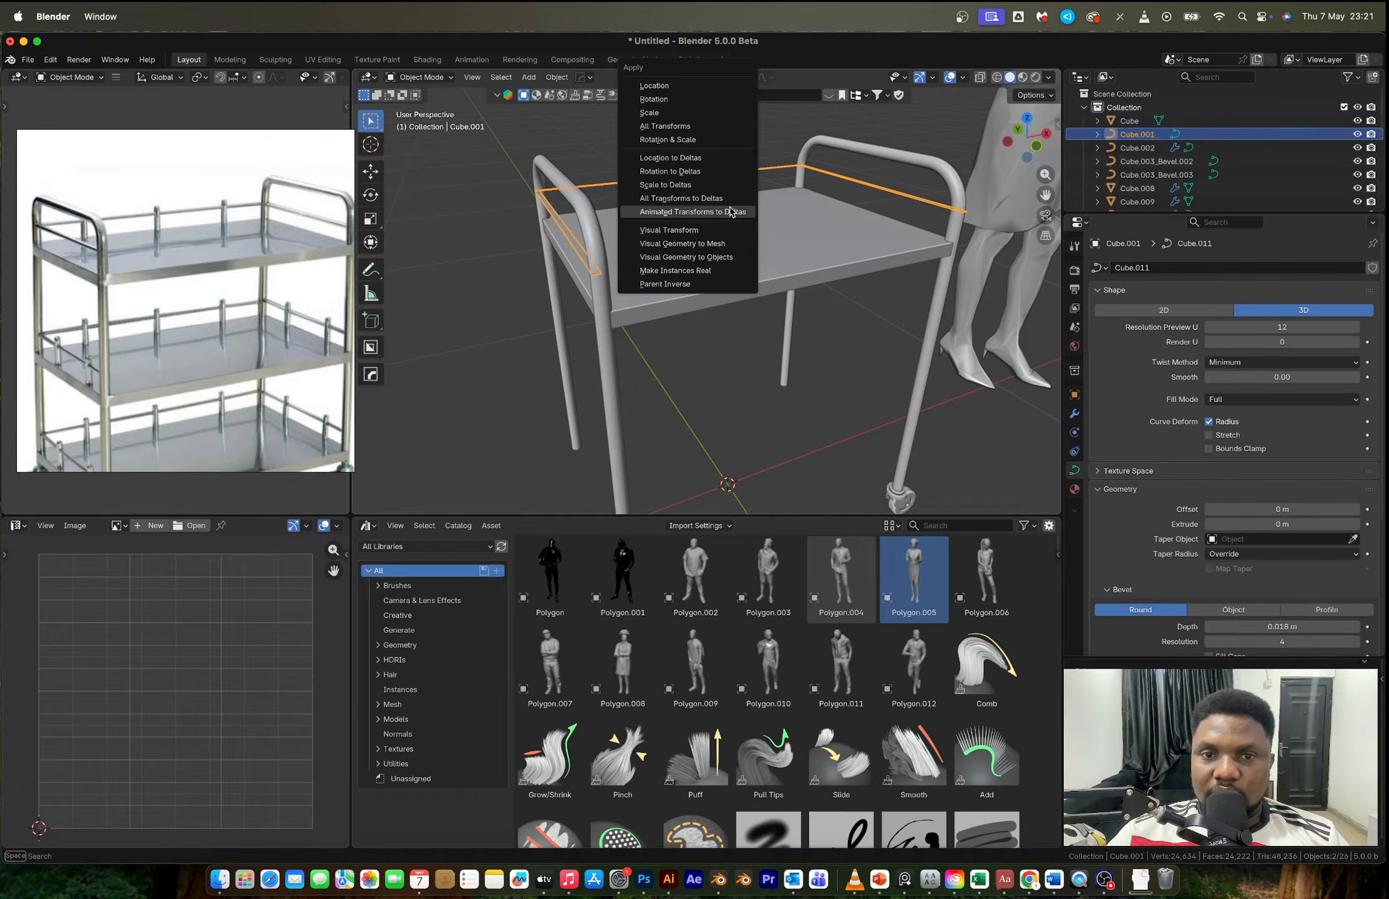
pyautogui.click(660, 114)
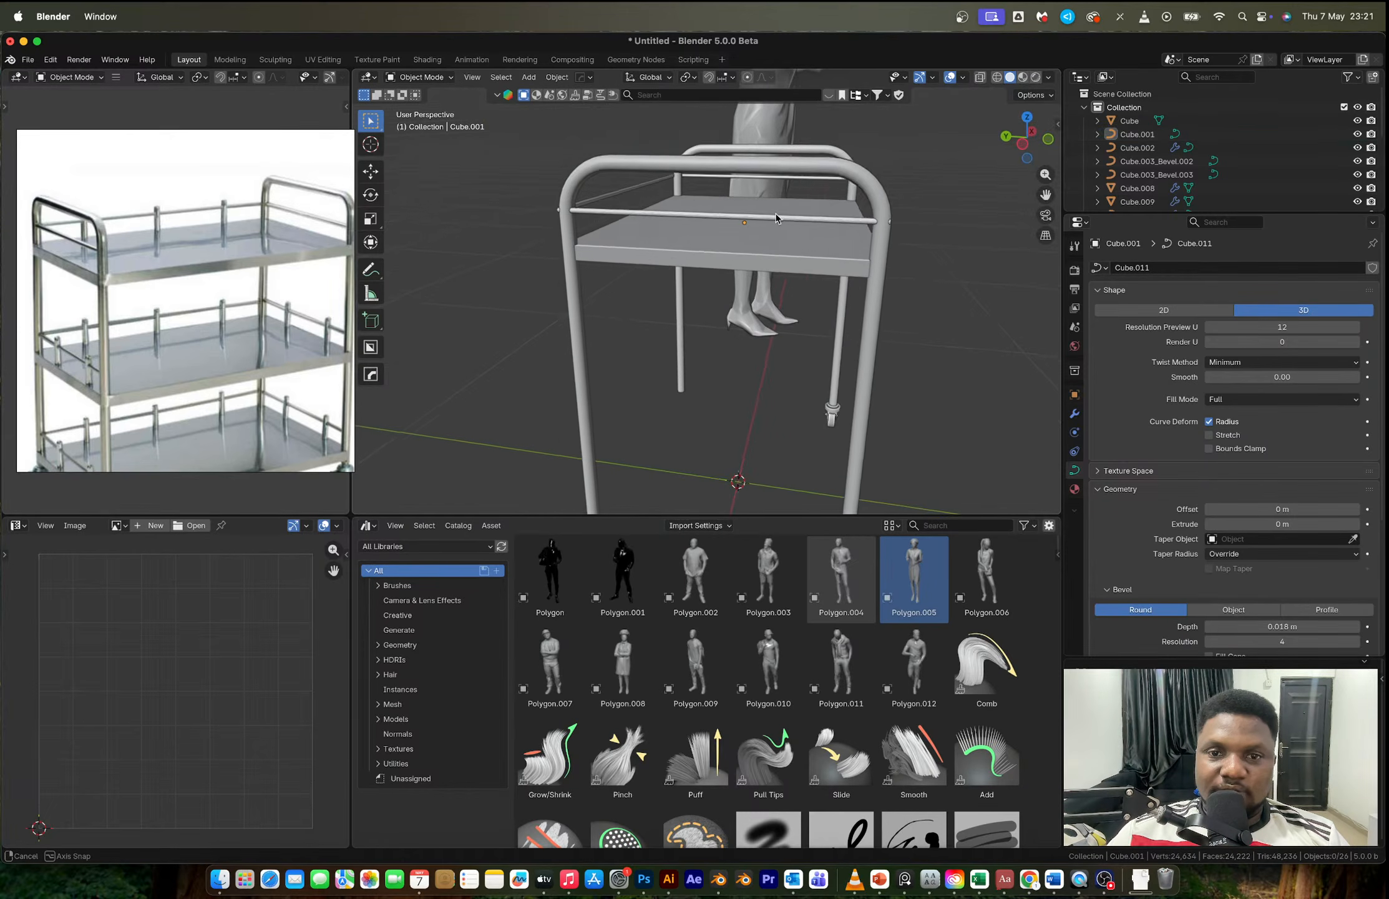
# Step: Inspect the guard rail around the shelf, select the shelf slab and snap the 3D cursor to its origin
pyautogui.moveTo(674, 232); pyautogui.dragTo(751, 239, button='middle')
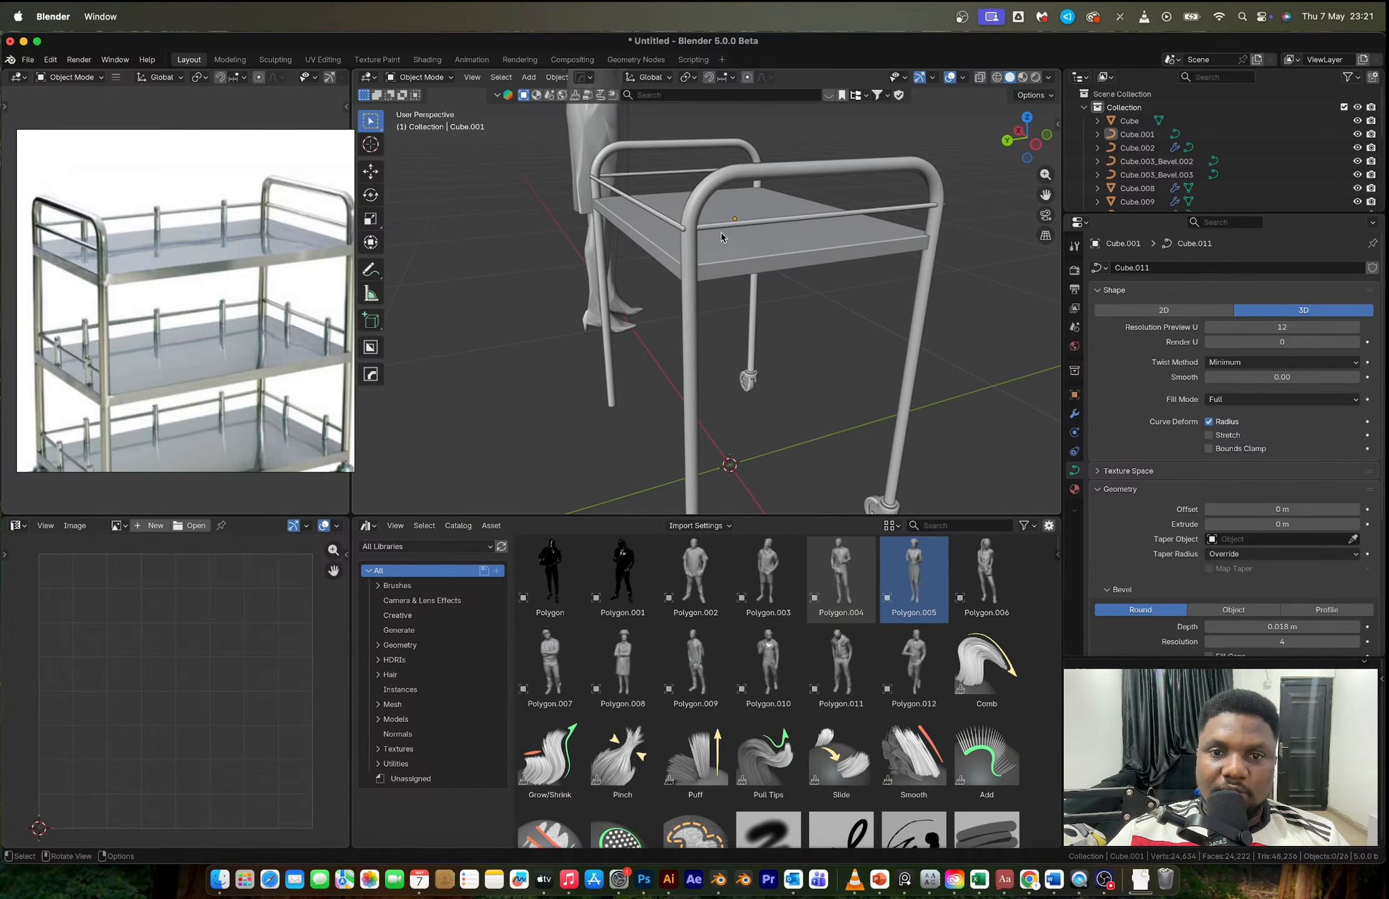
pyautogui.click(722, 232)
pyautogui.moveTo(745, 250); pyautogui.dragTo(949, 269, button='middle')
pyautogui.press('s')
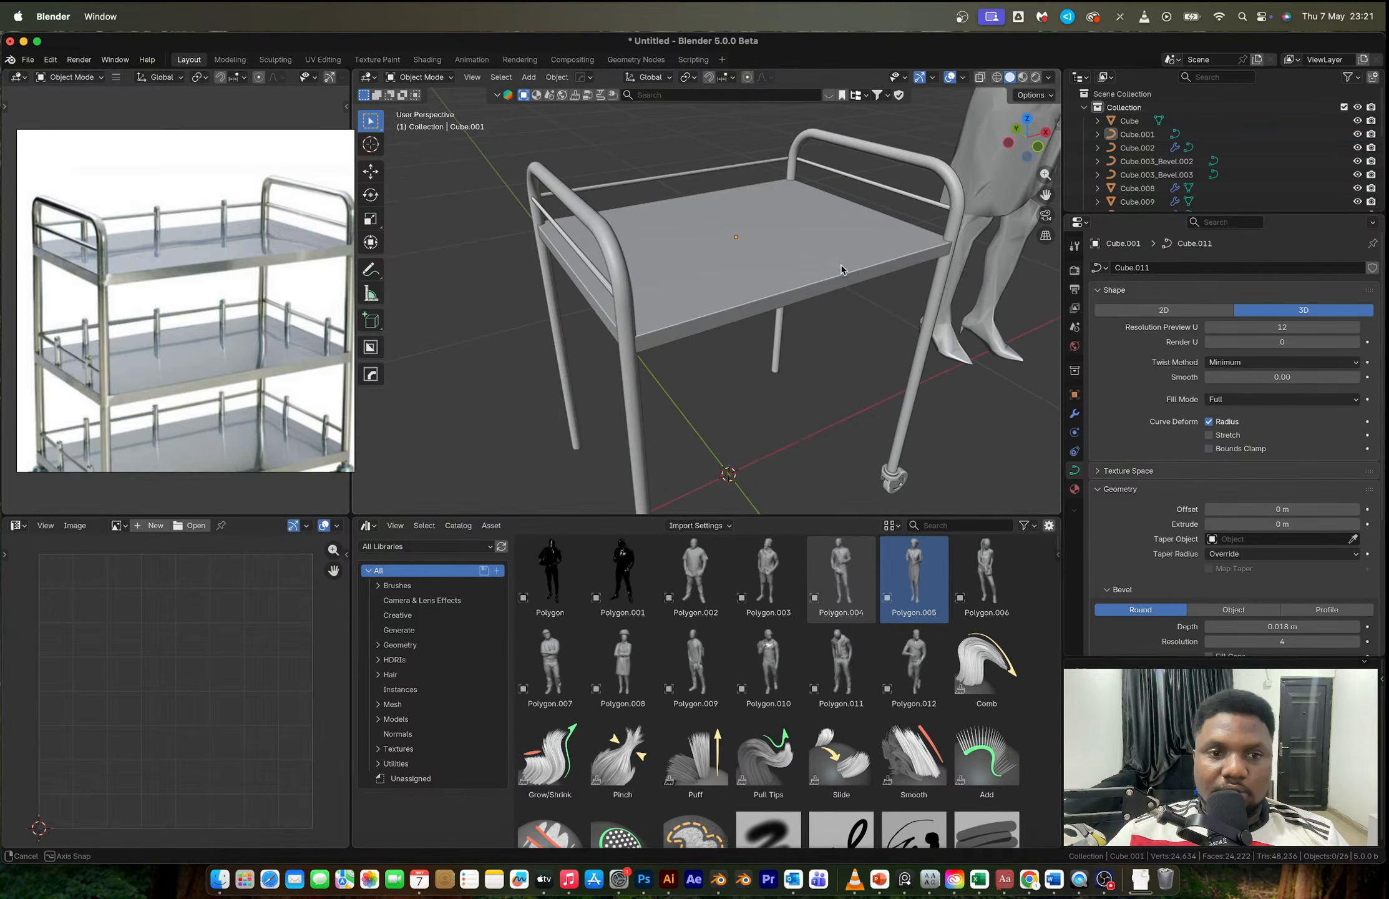
pyautogui.moveTo(841, 265); pyautogui.dragTo(680, 230, button='middle')
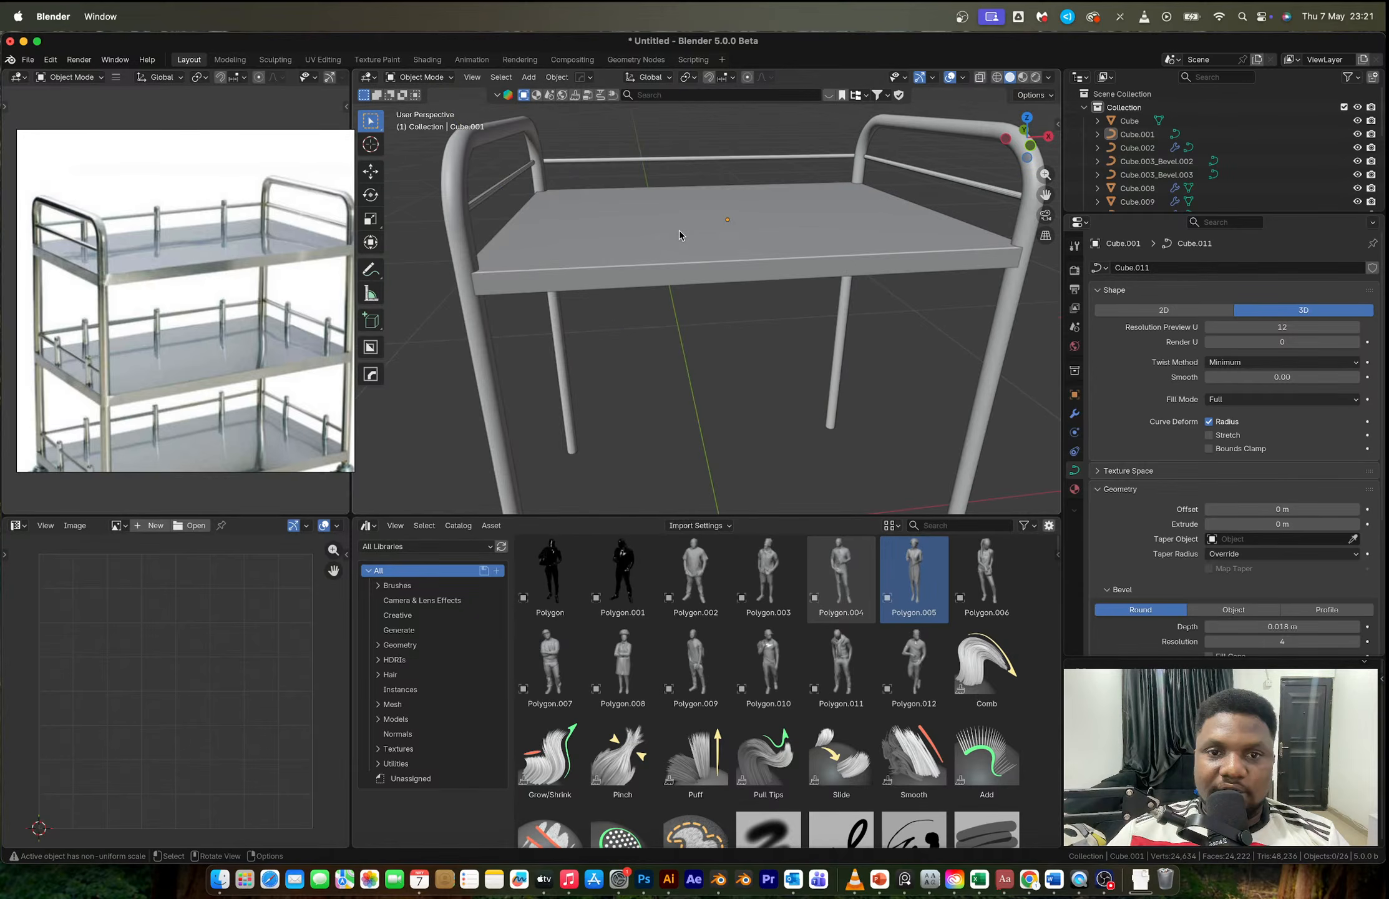
pyautogui.click(680, 231)
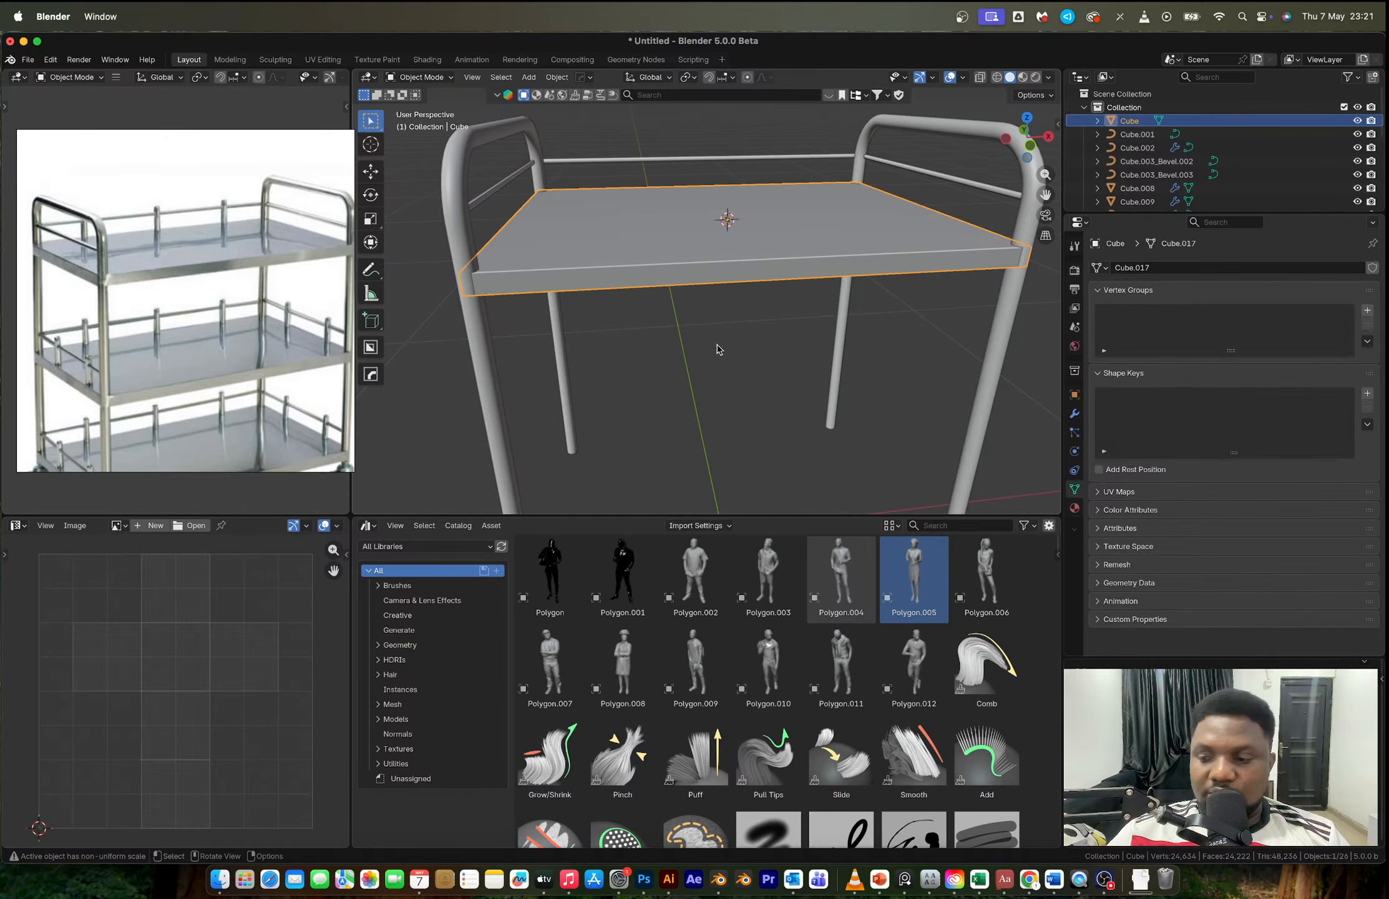
pyautogui.hotkey('shift', 'a')
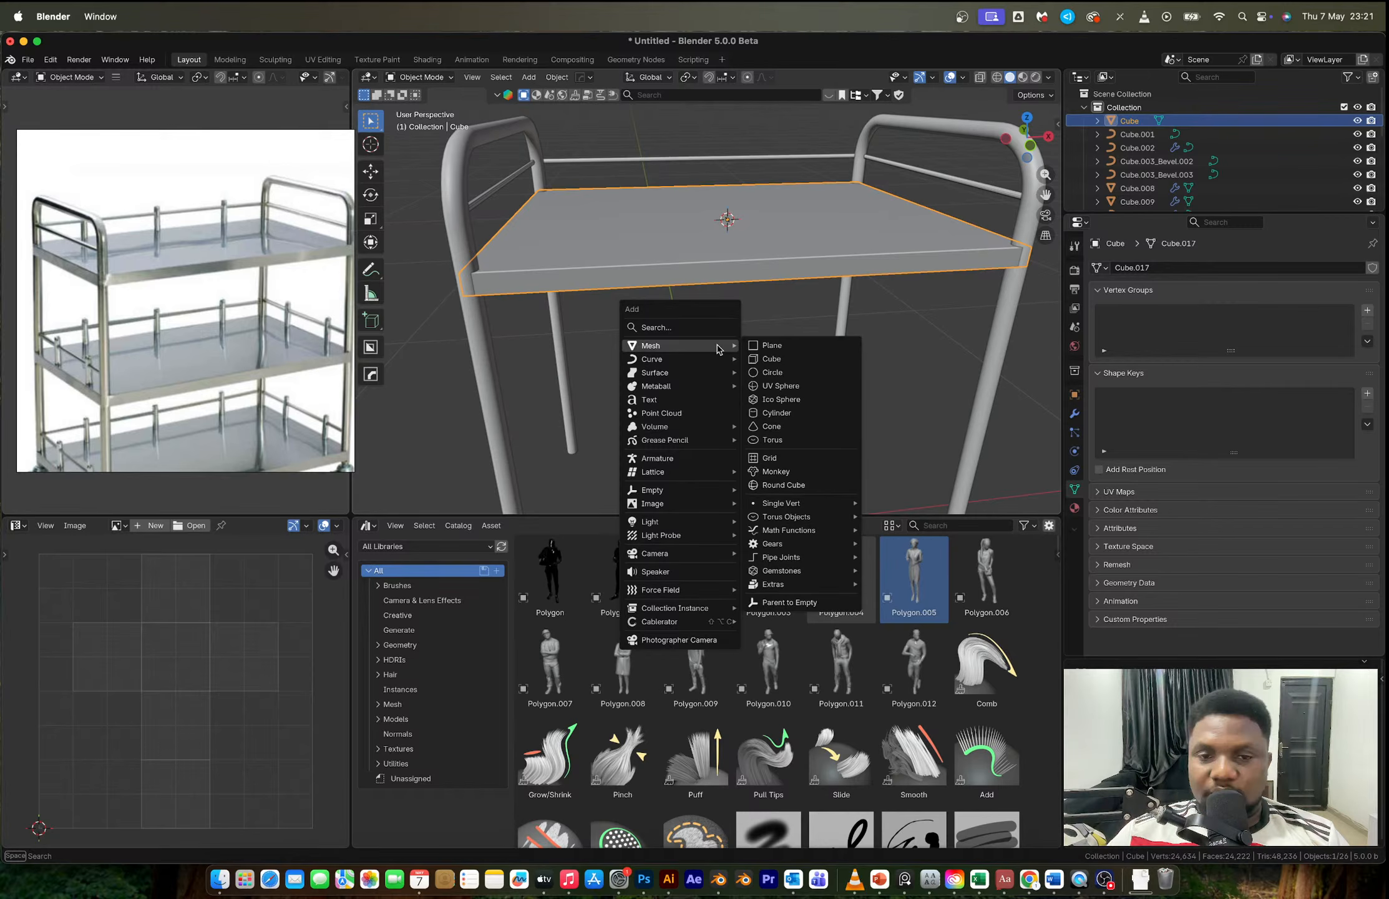
pyautogui.click(776, 412)
pyautogui.press('s')
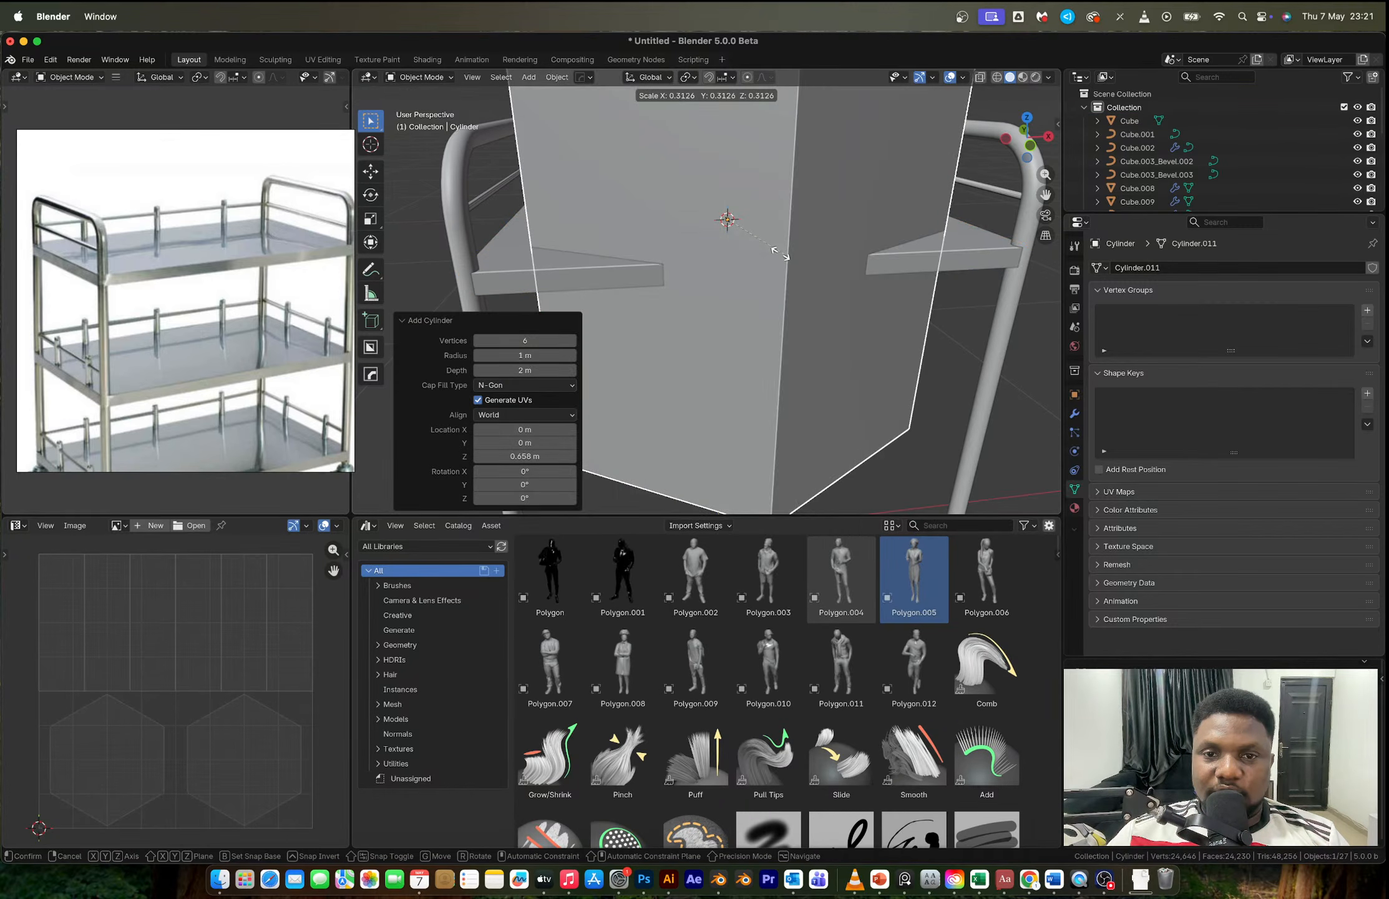
pyautogui.click(743, 228)
pyautogui.press('c')
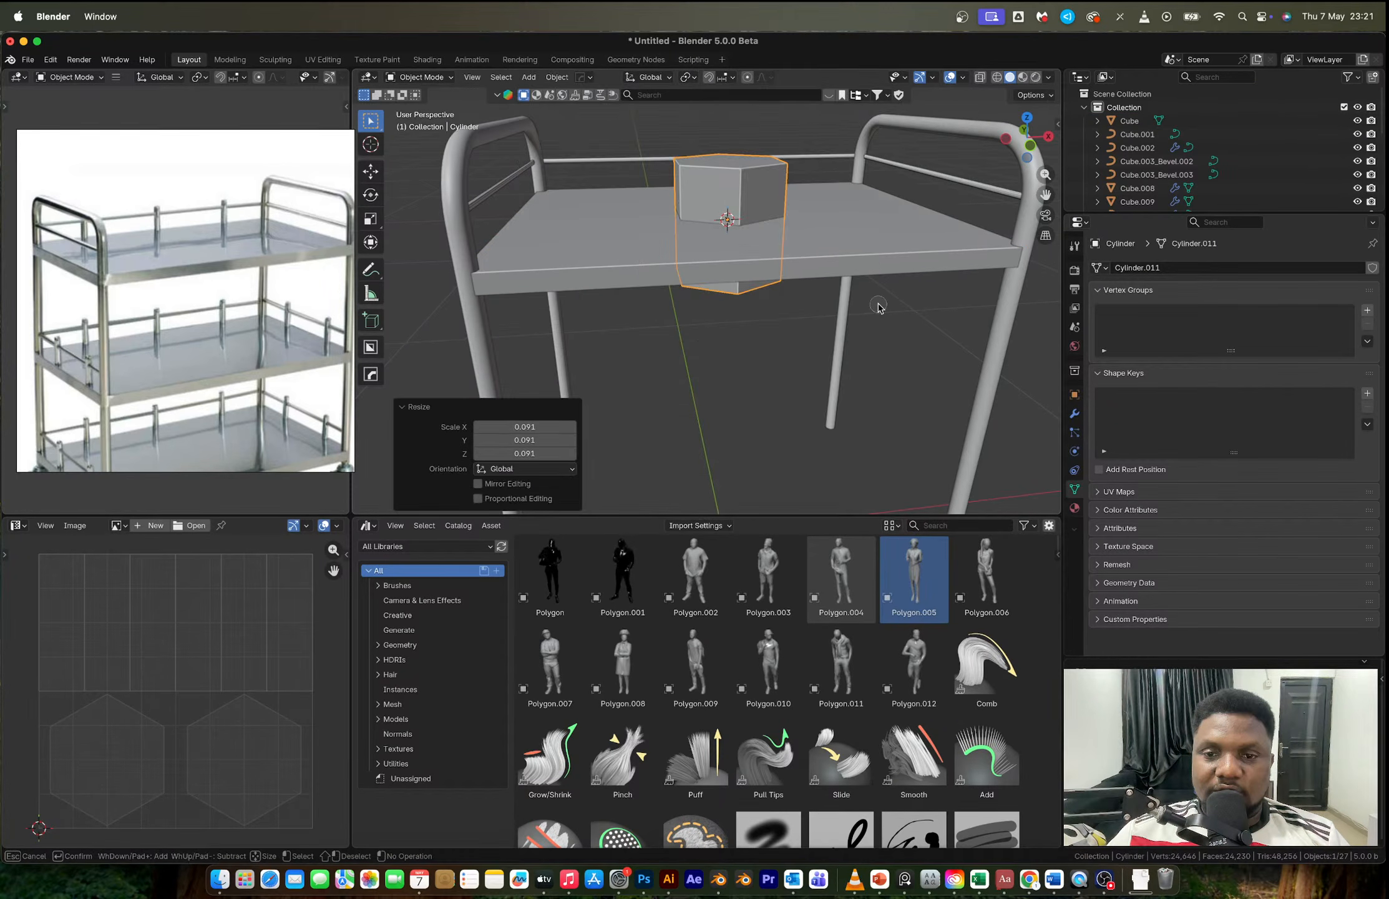
pyautogui.press('Escape')
pyautogui.hotkey('shift', 'a')
pyautogui.press('Escape')
pyautogui.hotkey('ctrl', 'z')
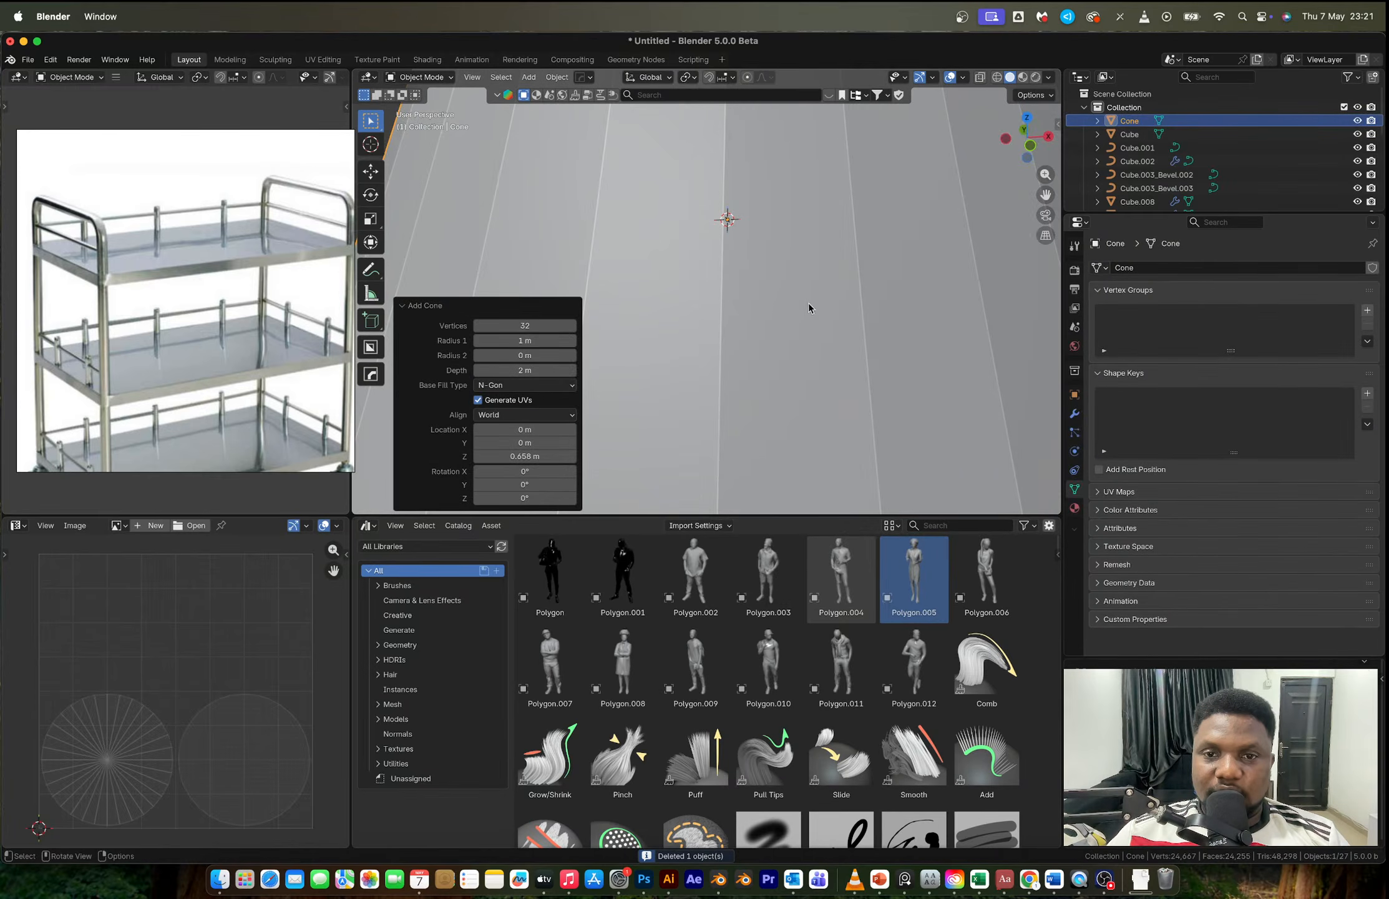
pyautogui.press('x')
pyautogui.click(805, 304)
# Step: Add a 32-vertex cylinder on the tray and scale it down into a thin post stretched 5.72 along Z
pyautogui.hotkey('shift', 'a')
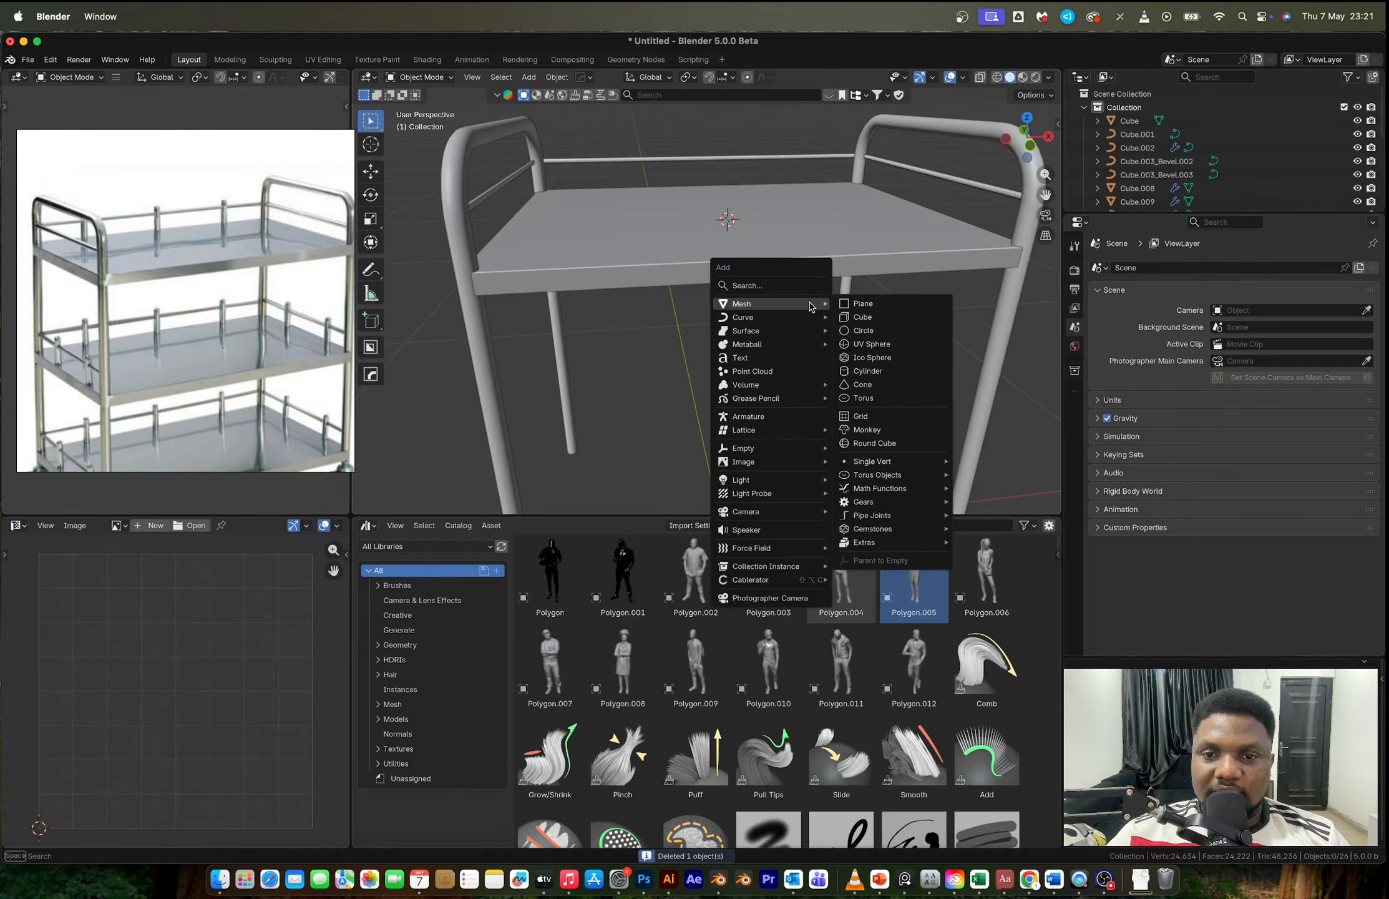
pyautogui.click(867, 371)
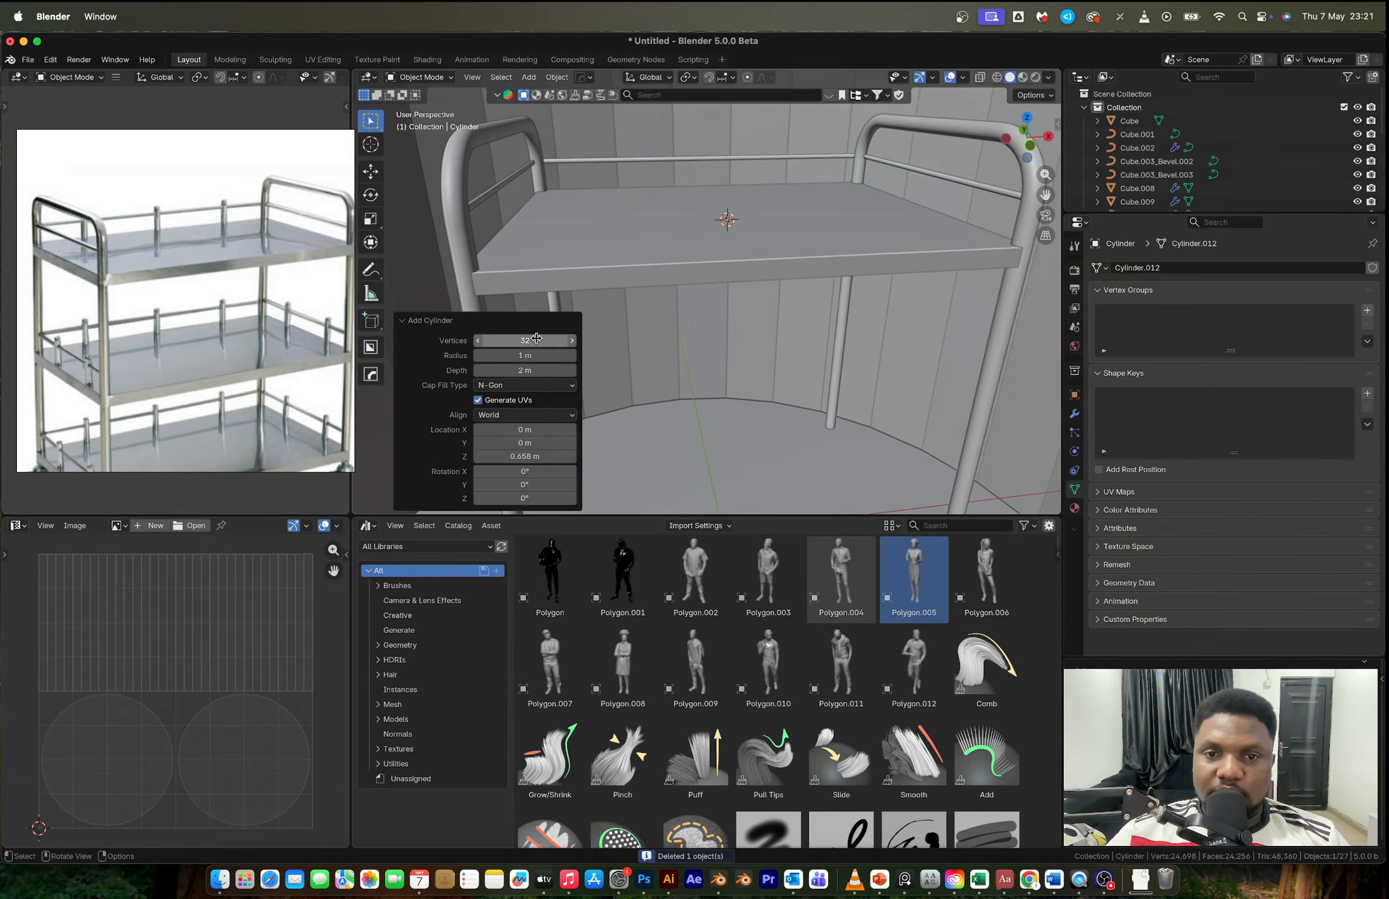
pyautogui.press('s')
pyautogui.click(920, 376)
pyautogui.press('s')
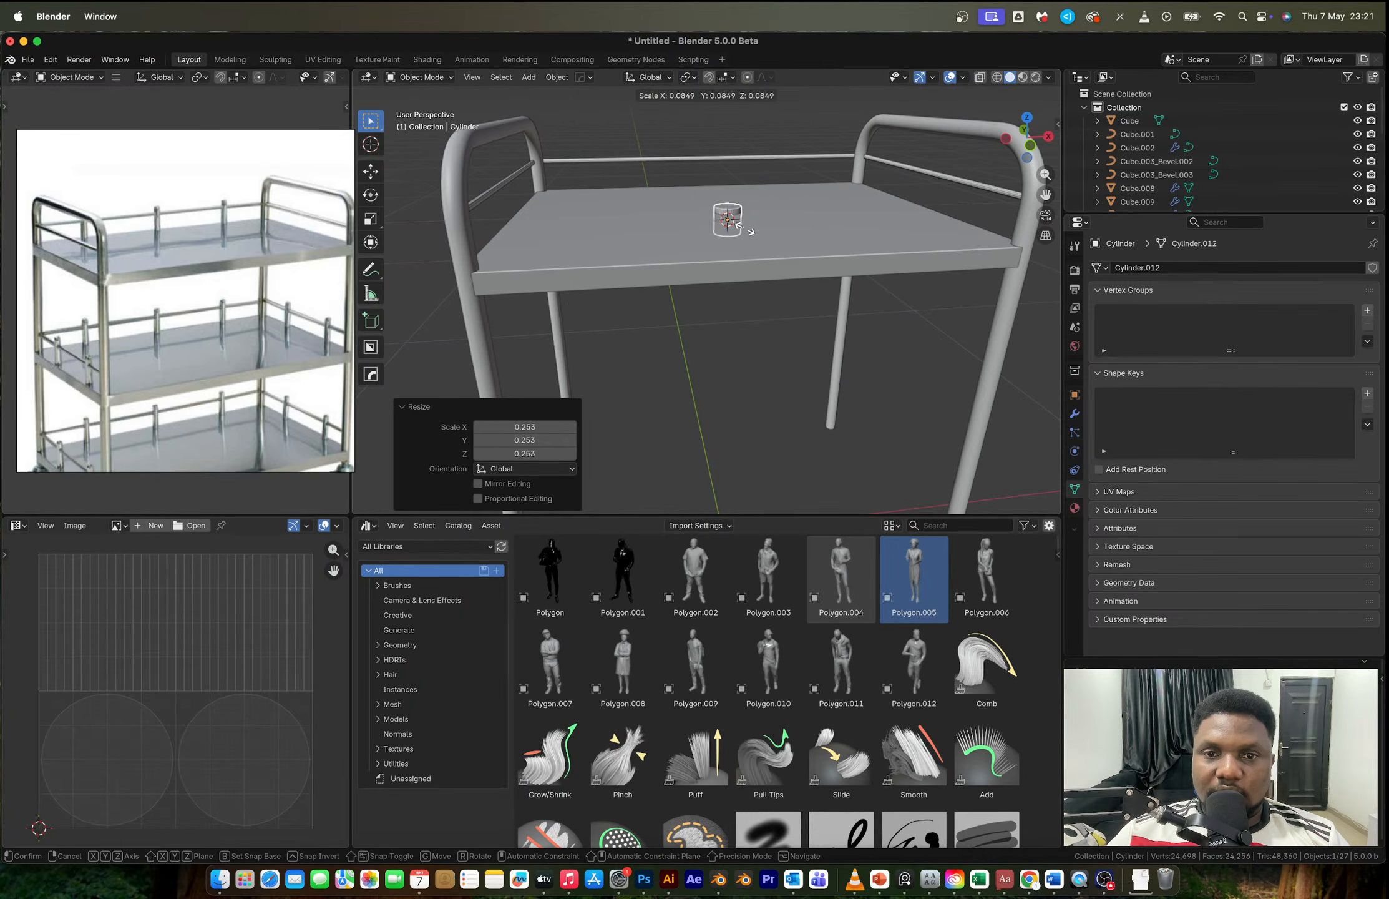
pyautogui.click(728, 220)
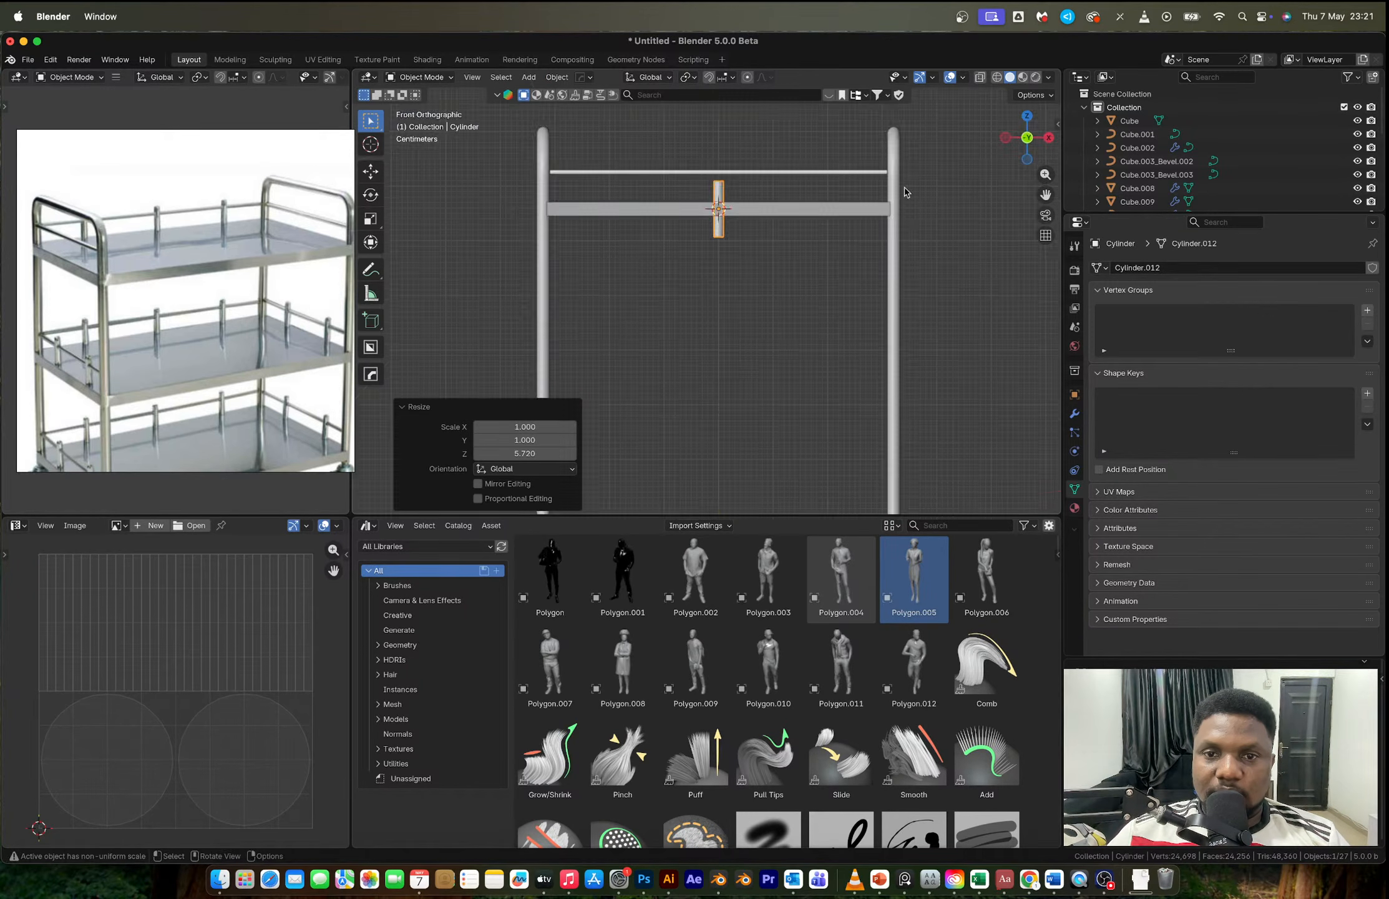
# Step: Shrink the post, raise it 0.03456 m and stretch it by 1.236 along Z
pyautogui.scroll(4, 766, 233)
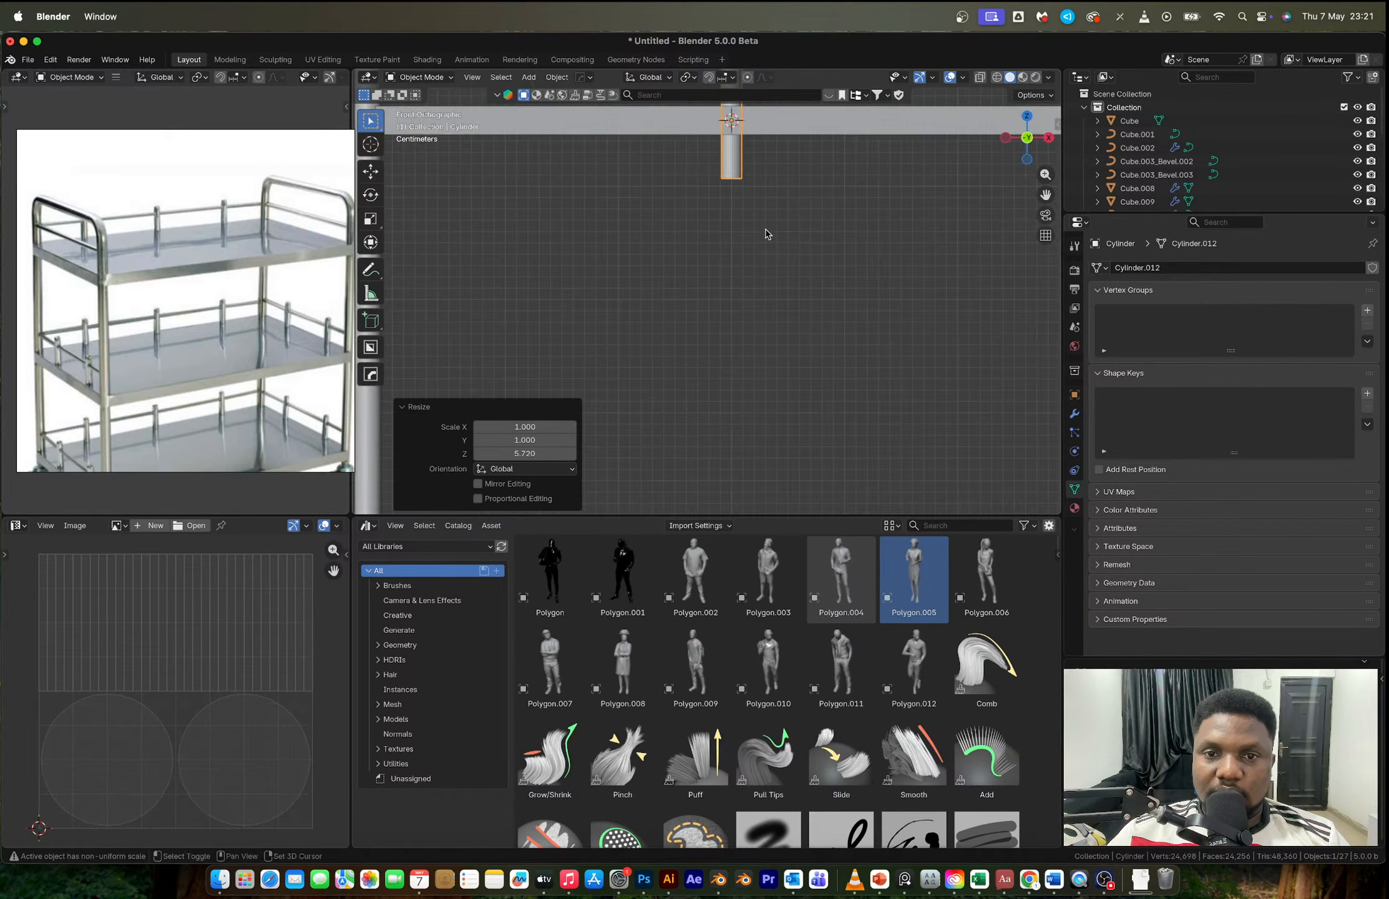
pyautogui.keyDown('shift'); pyautogui.moveTo(766, 233); pyautogui.dragTo(768, 400, button='middle'); pyautogui.keyUp('shift')
pyautogui.press('s')
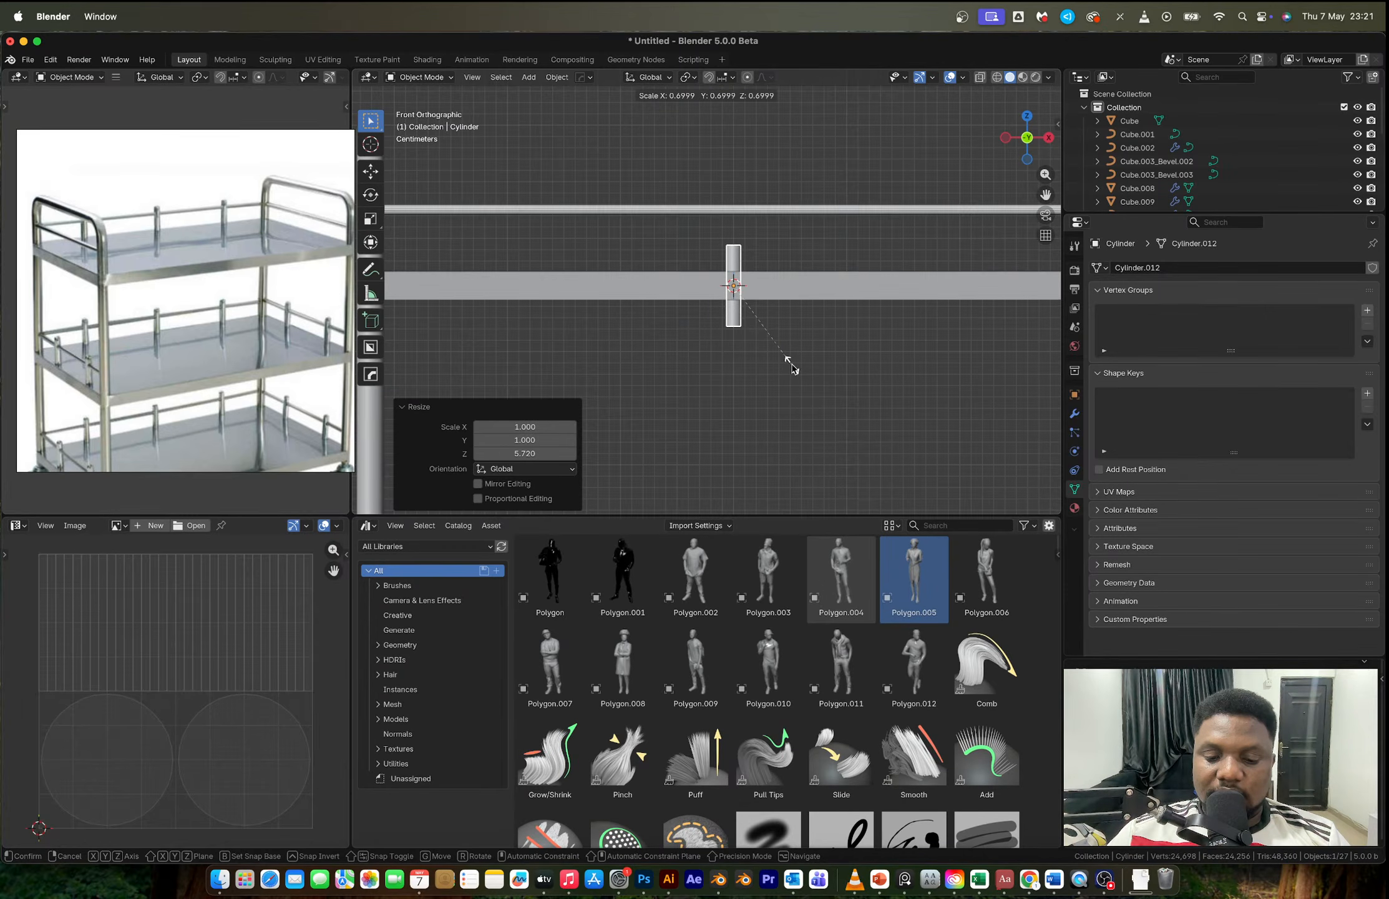
pyautogui.press('z')
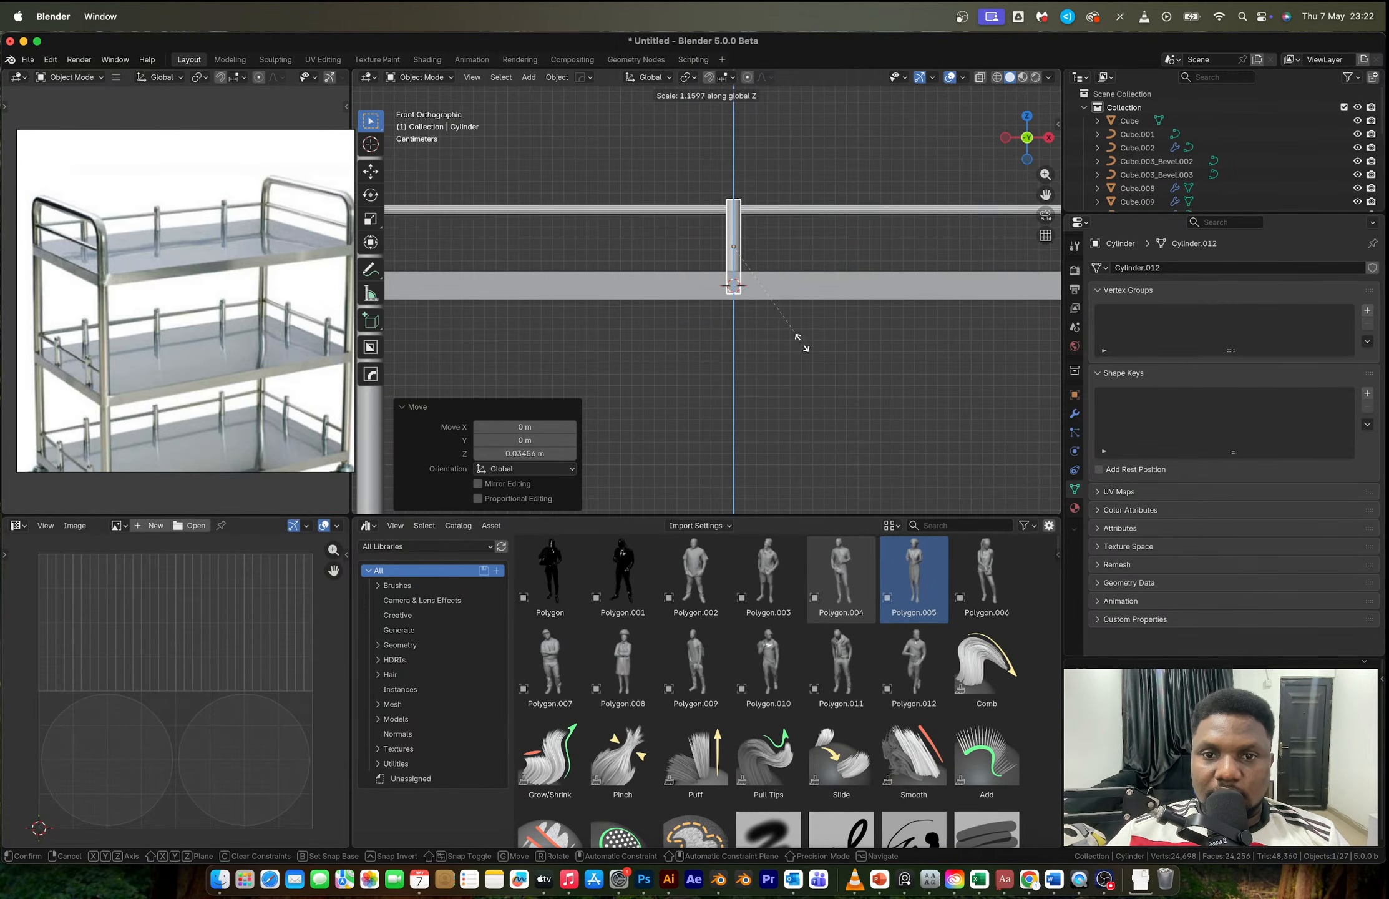
pyautogui.click(806, 352)
# Step: Adjust the post's thickness in X and Y only, and raise it 0.010725 m
pyautogui.press('s')
pyautogui.hotkey('shift', 'z')
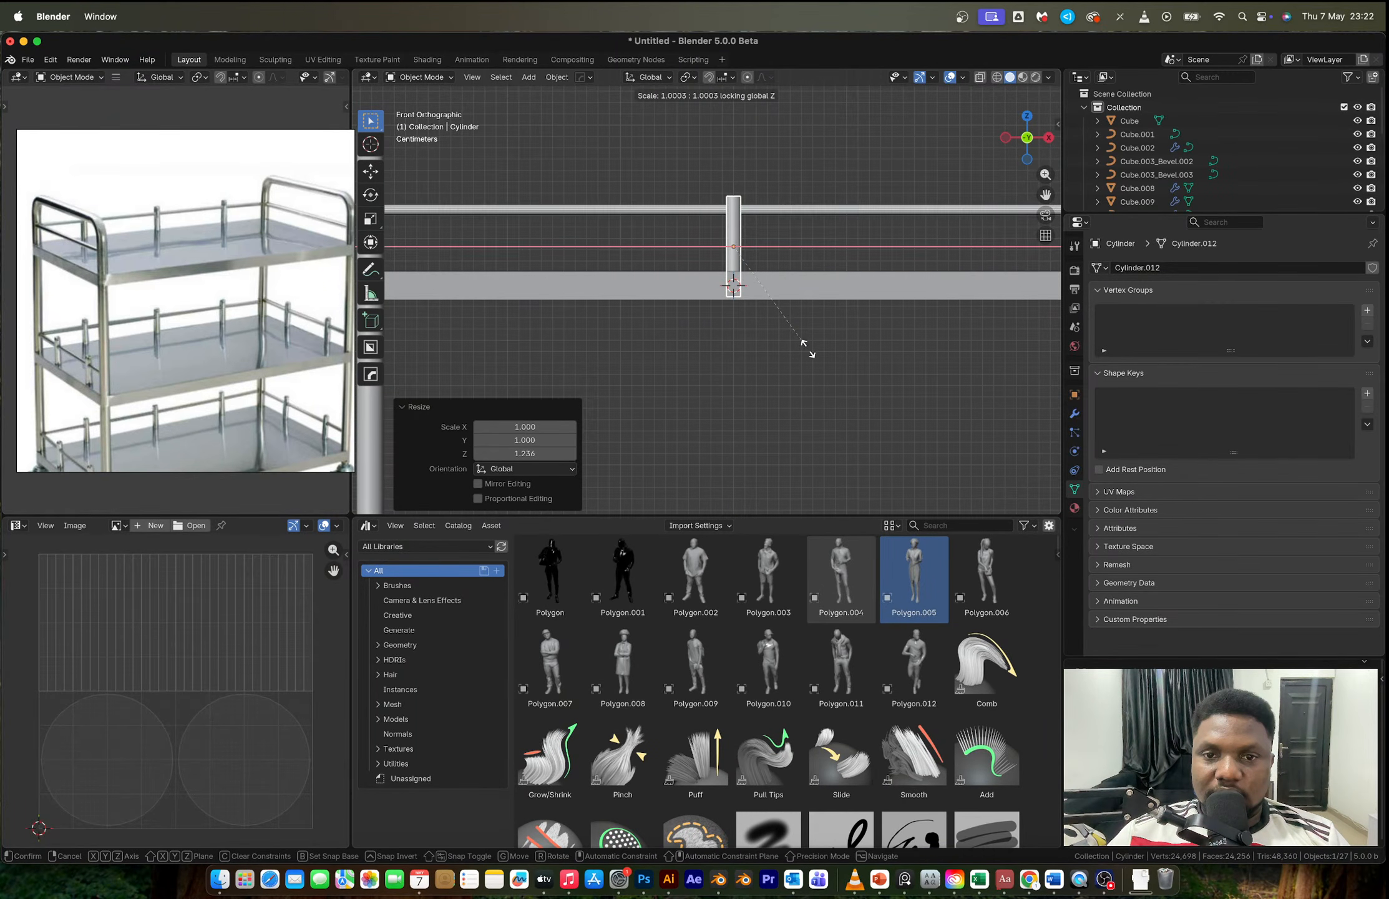
pyautogui.click(842, 364)
pyautogui.press('g')
pyautogui.press('z')
pyautogui.click(849, 353)
pyautogui.scroll(-4, 761, 279)
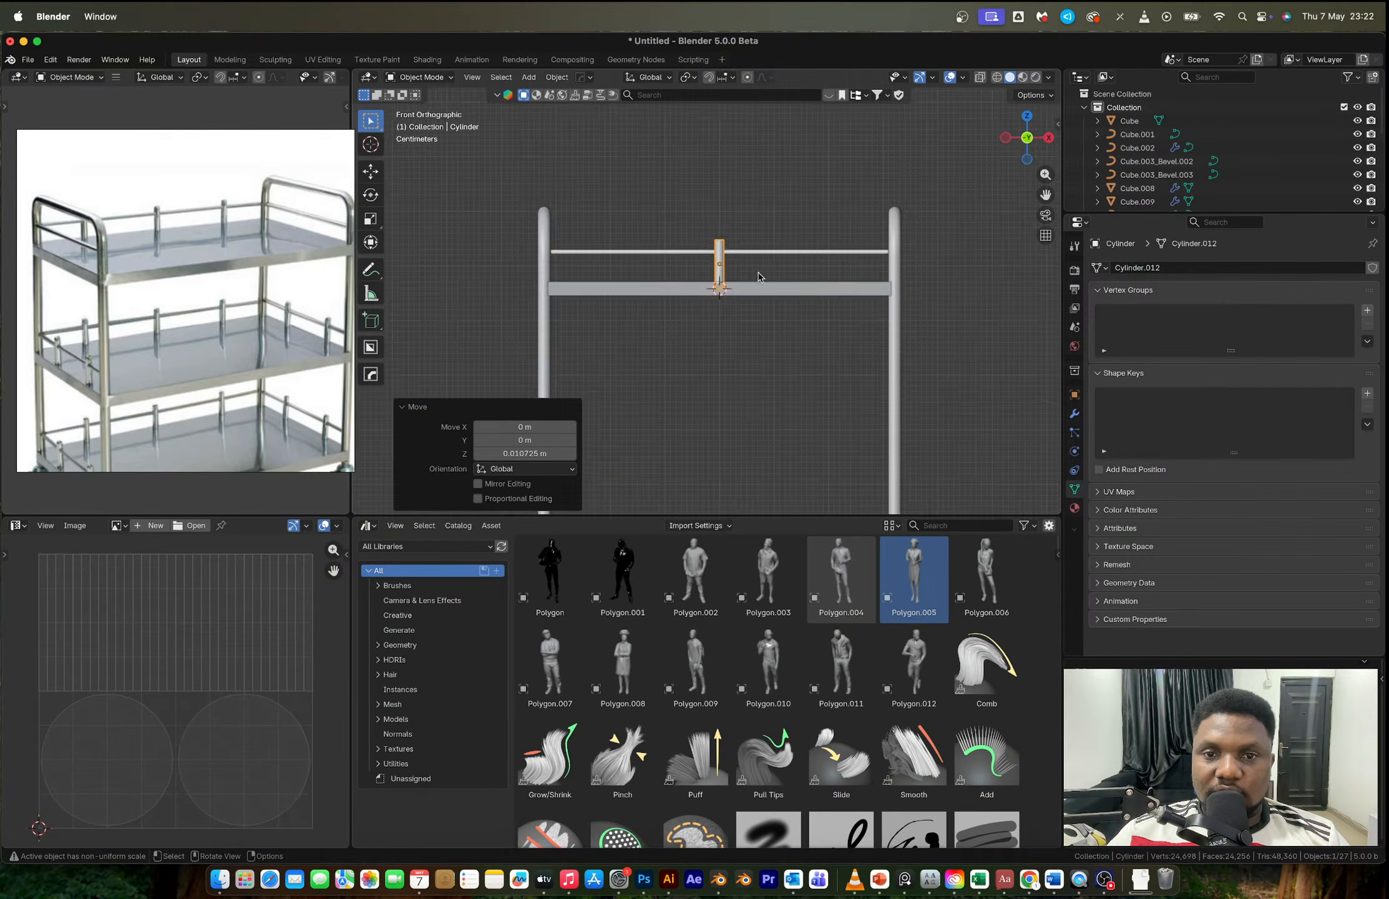
# Step: Move the post 0.22137 m along Y so it lines up with the rear guard rail
pyautogui.moveTo(760, 279); pyautogui.dragTo(820, 309, button='middle')
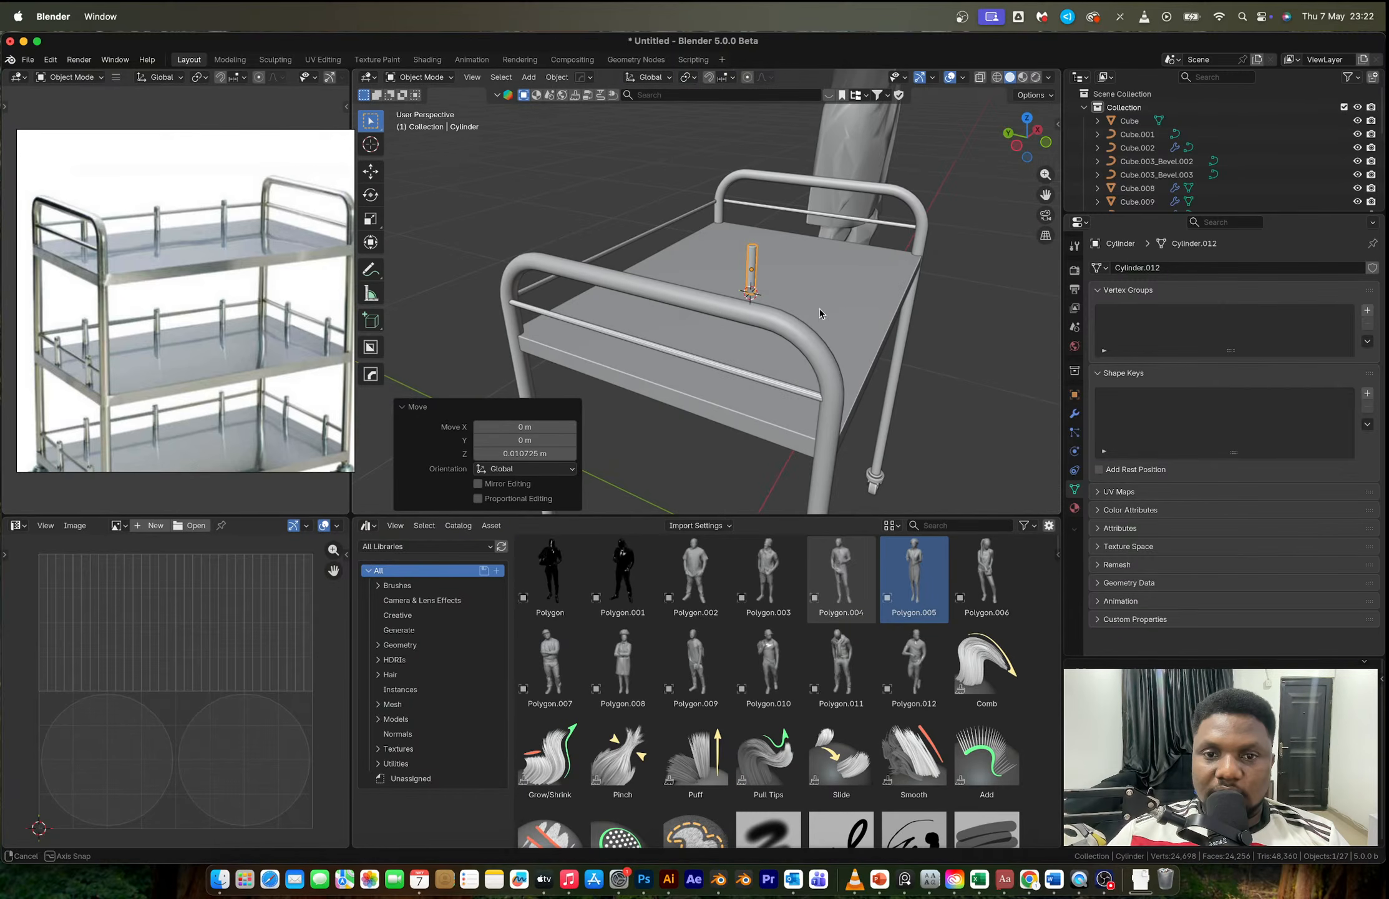
pyautogui.click(1029, 153)
pyautogui.press('g')
pyautogui.press('y')
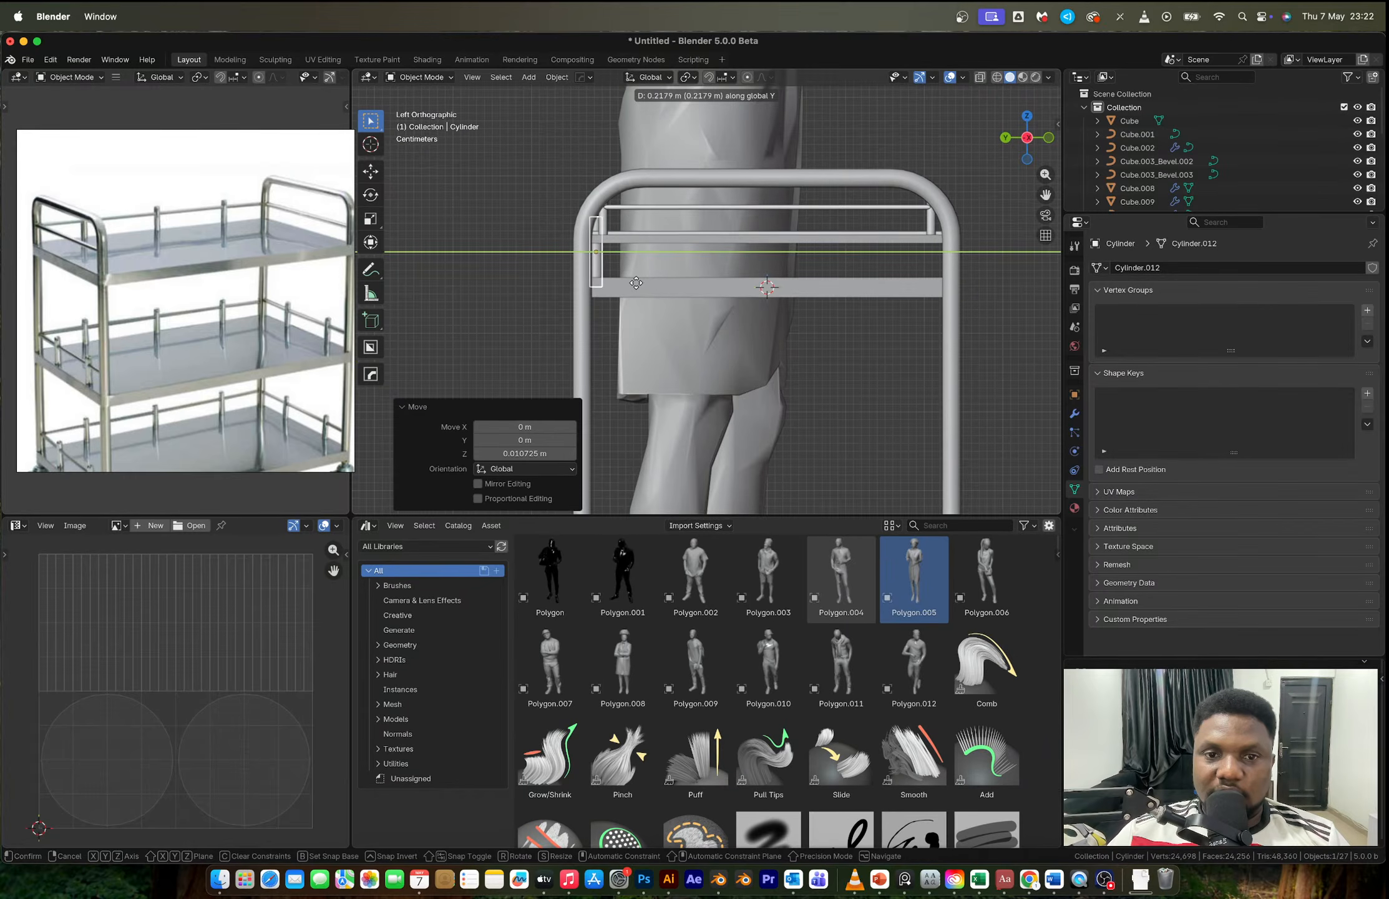
pyautogui.click(689, 285)
# Step: Duplicate the post's mesh along X within the same object, and mirror it across X to form three rear posts
pyautogui.moveTo(689, 285); pyautogui.dragTo(668, 262, button='middle')
pyautogui.scroll(5, 646, 232)
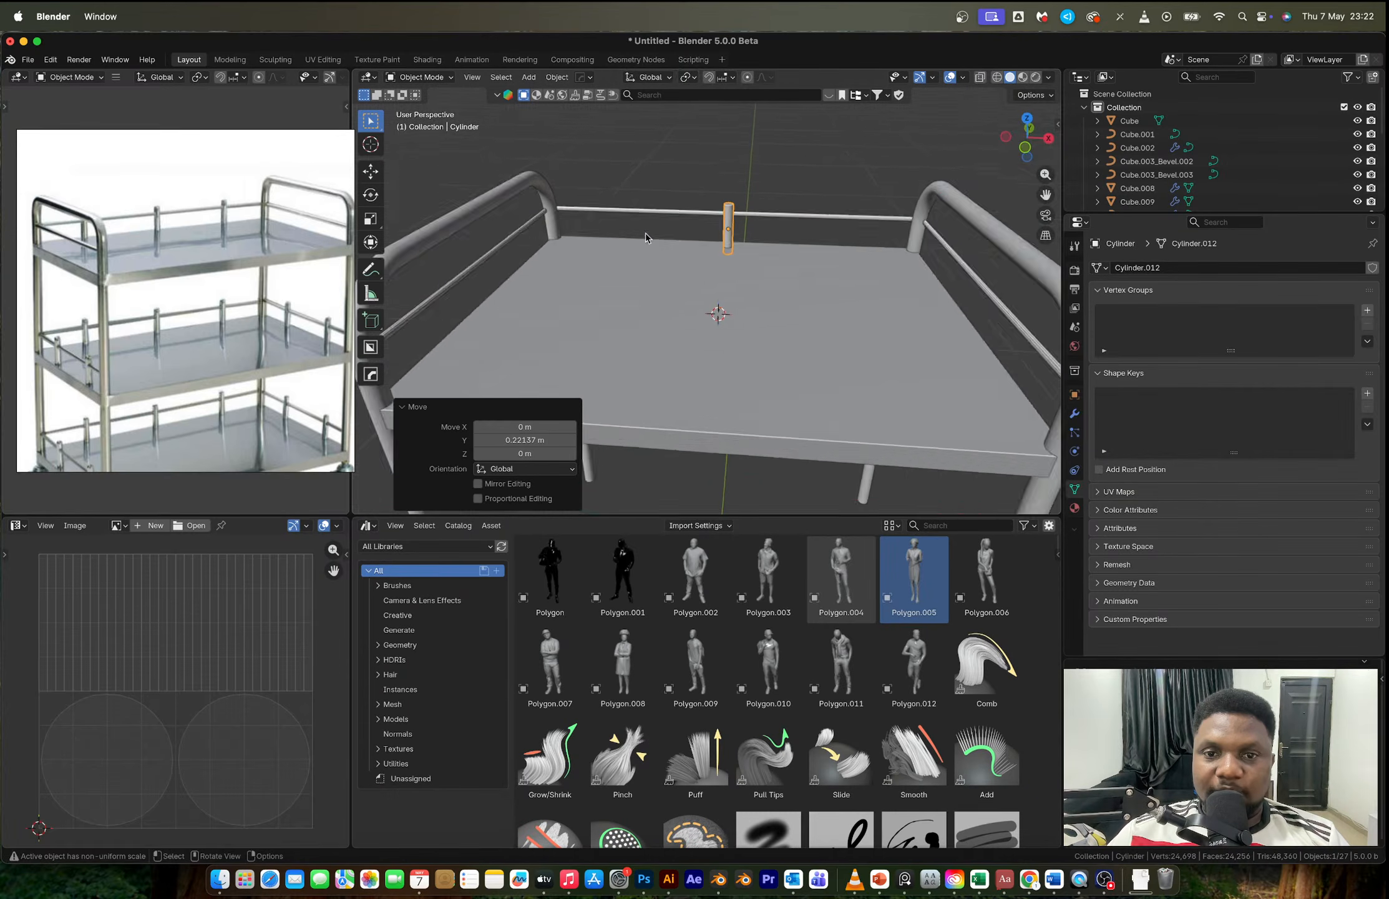
pyautogui.press('Tab')
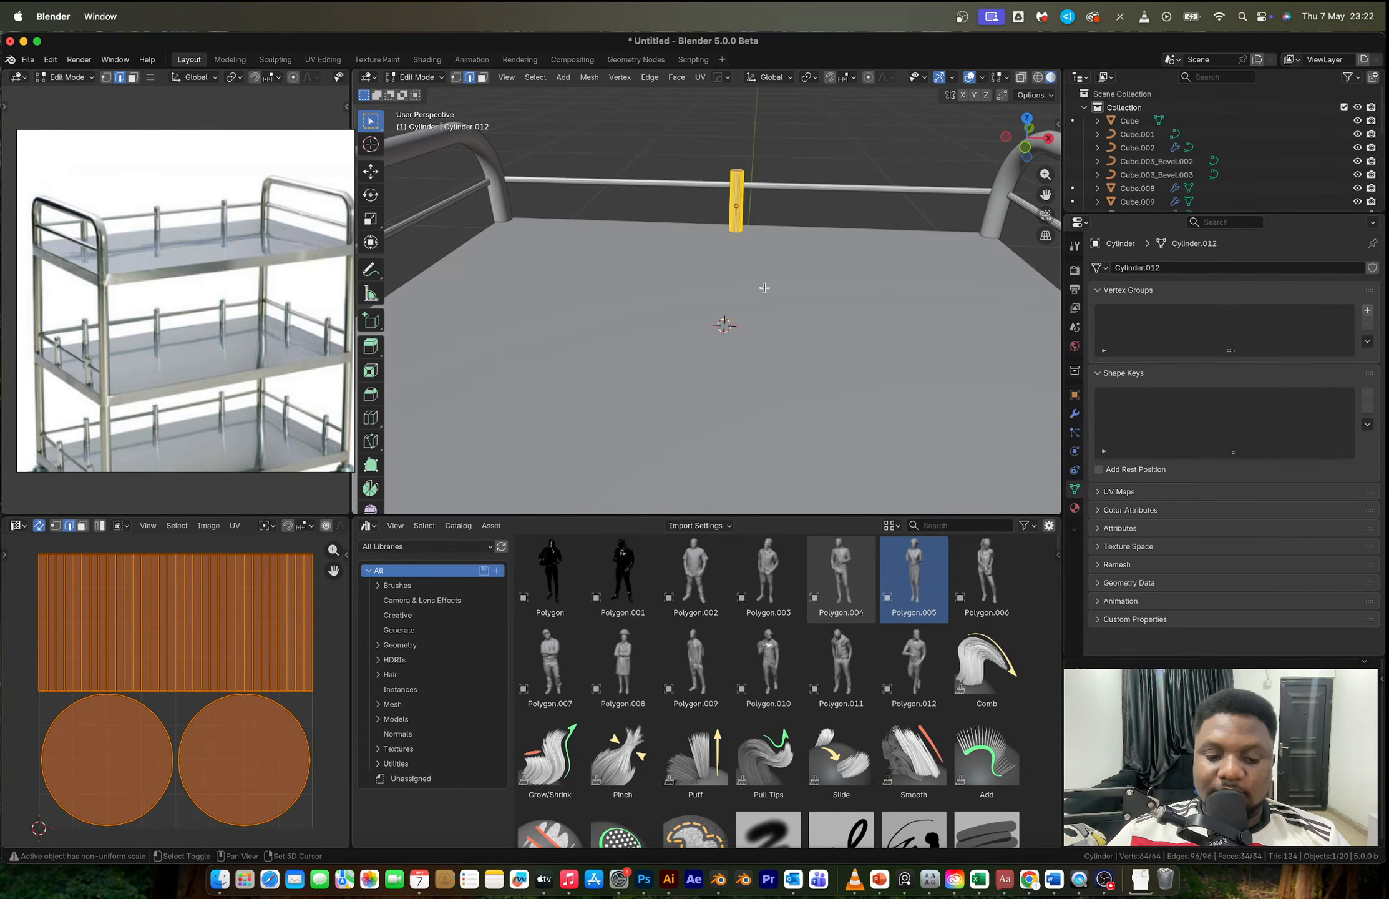
pyautogui.hotkey('shift', 'd')
pyautogui.press('x')
pyautogui.click(629, 285)
pyautogui.press('Tab')
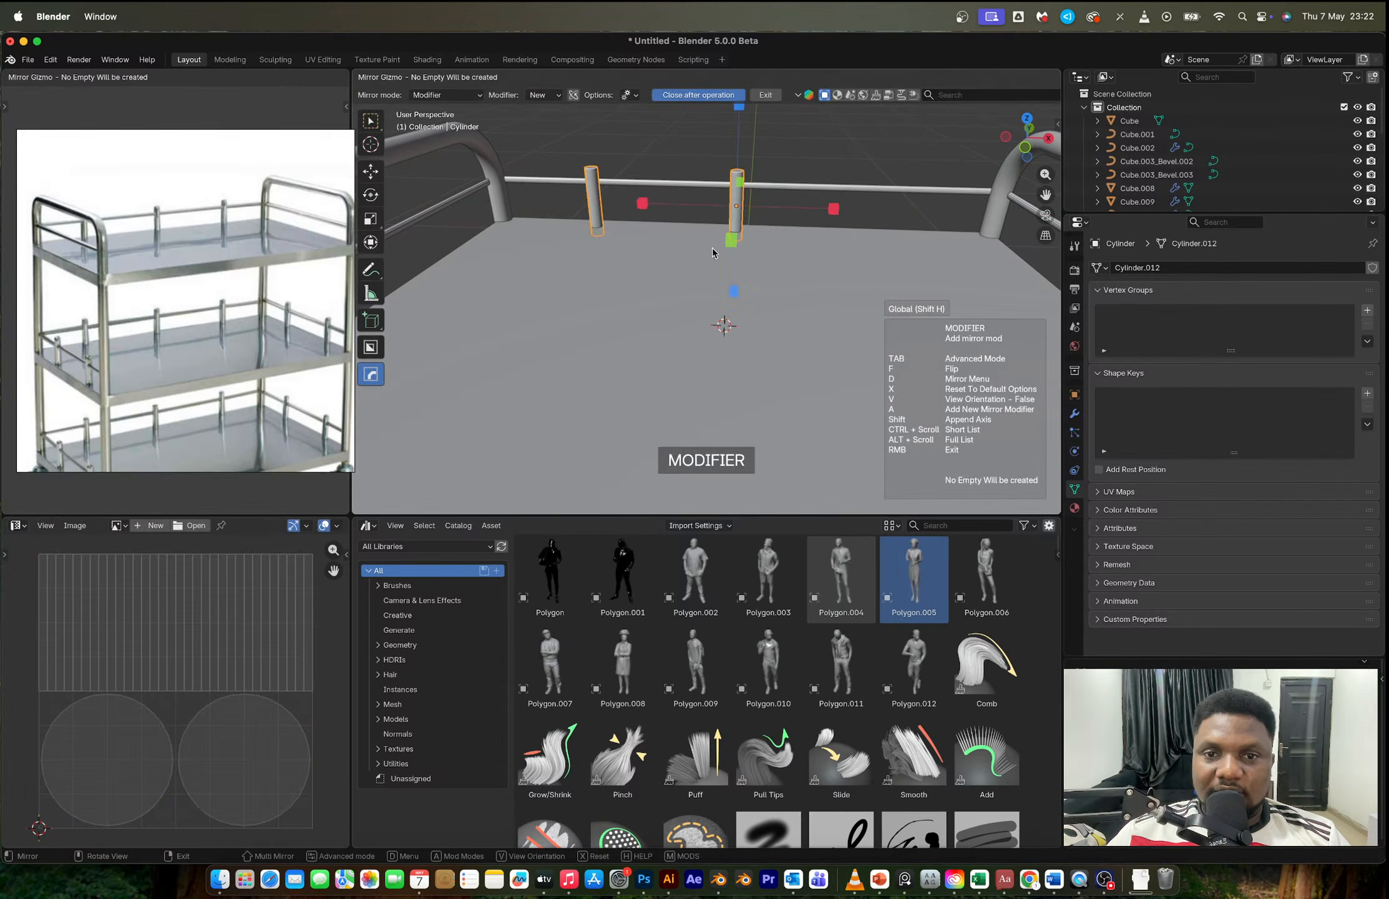
pyautogui.moveTo(712, 248); pyautogui.dragTo(793, 232, button='middle')
pyautogui.scroll(-5, 786, 250)
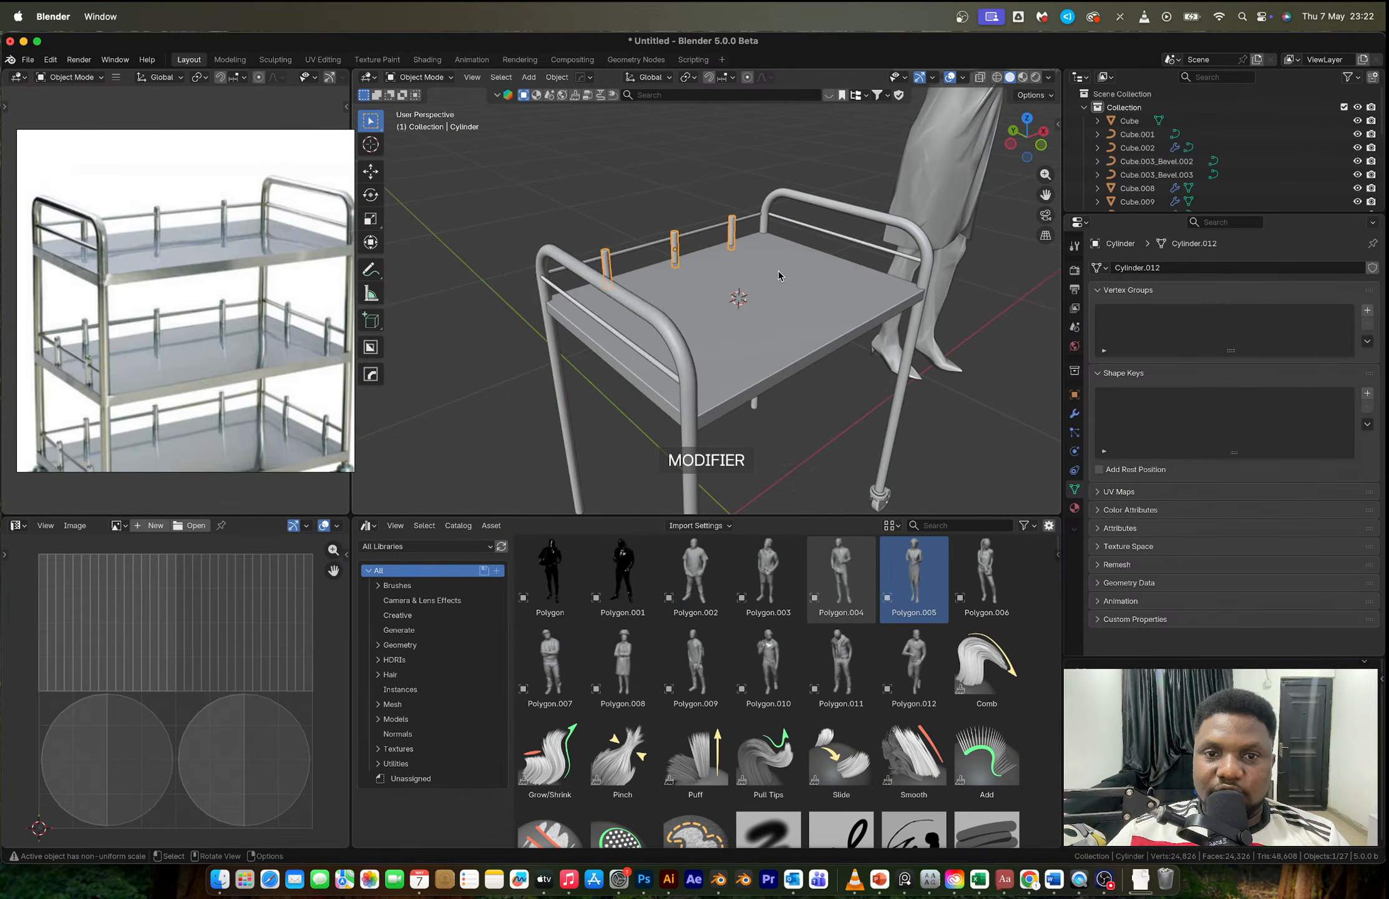
# Step: Select the top tray together with its guard rails and posts, and view the trolley from the front
pyautogui.scroll(-3, 779, 271)
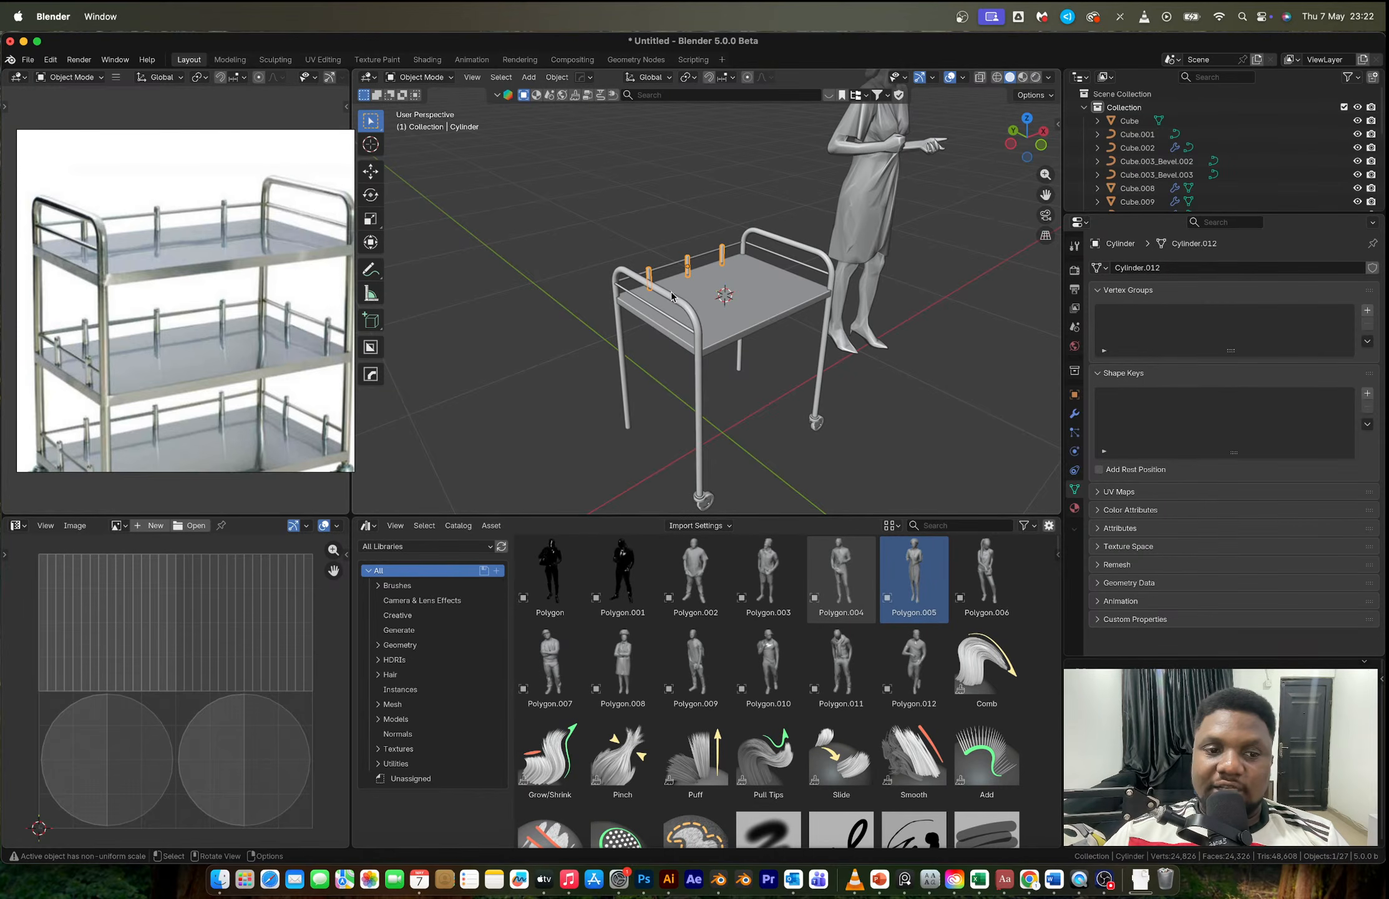
pyautogui.moveTo(673, 295); pyautogui.dragTo(816, 323, button='middle')
pyautogui.click(625, 277)
pyautogui.keyDown('shift'); pyautogui.click(671, 298); pyautogui.keyUp('shift')
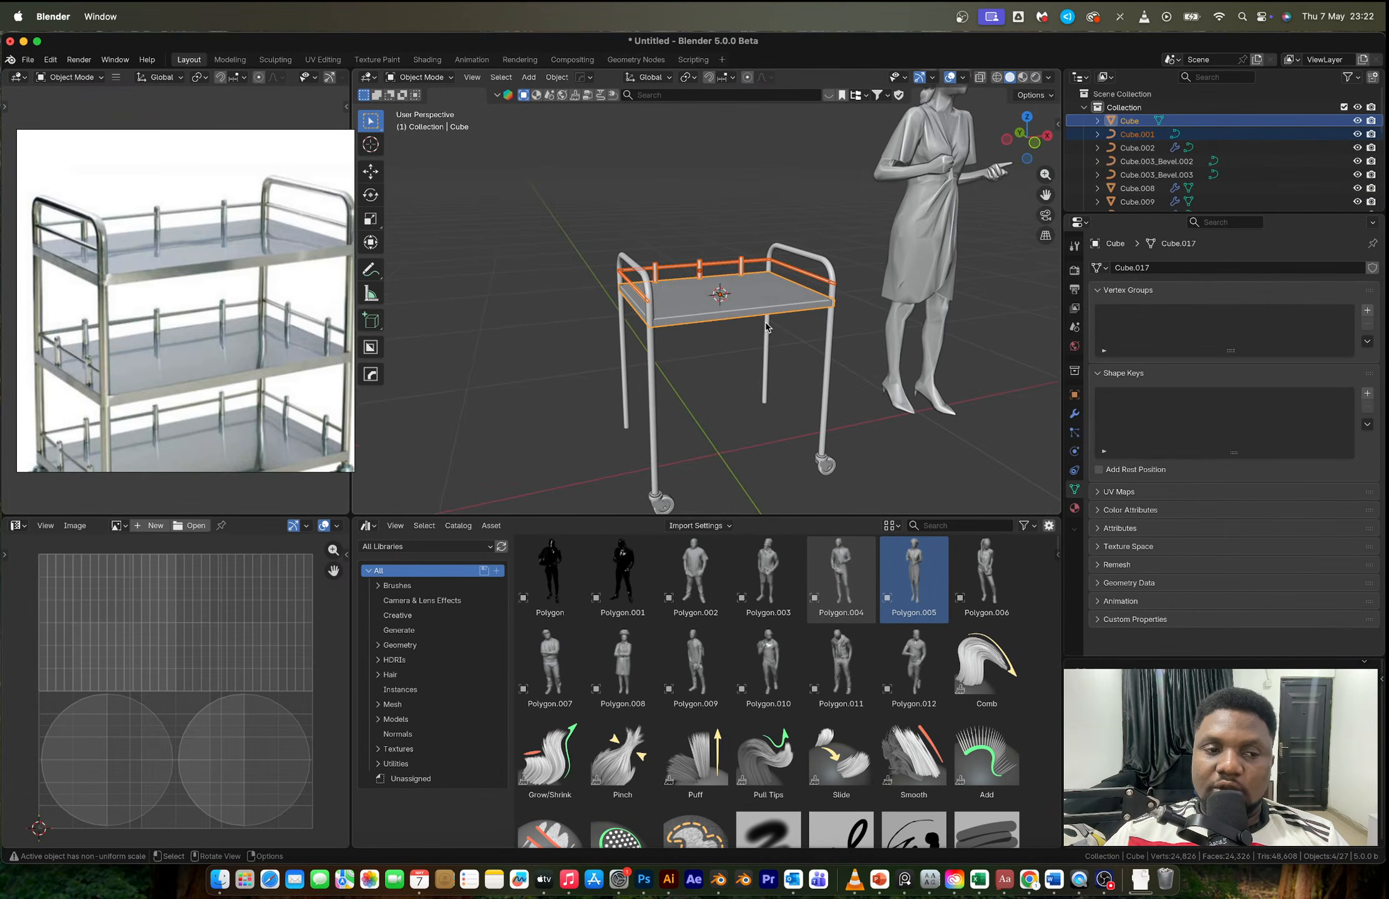
pyautogui.click(1034, 142)
pyautogui.hotkey('shift', 'd')
pyautogui.press('z')
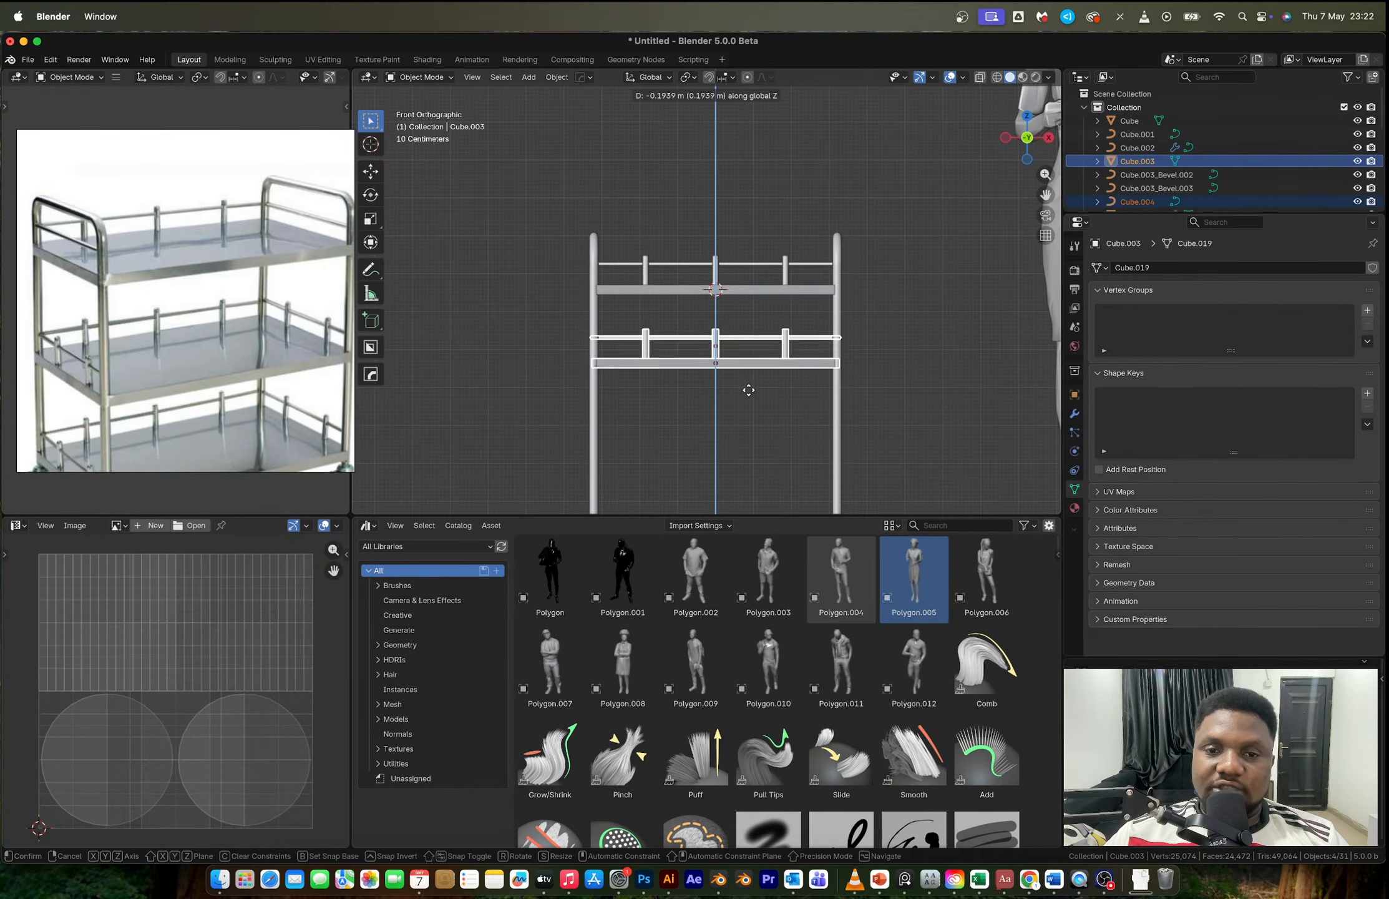
pyautogui.click(750, 415)
pyautogui.hotkey('shift', 'd')
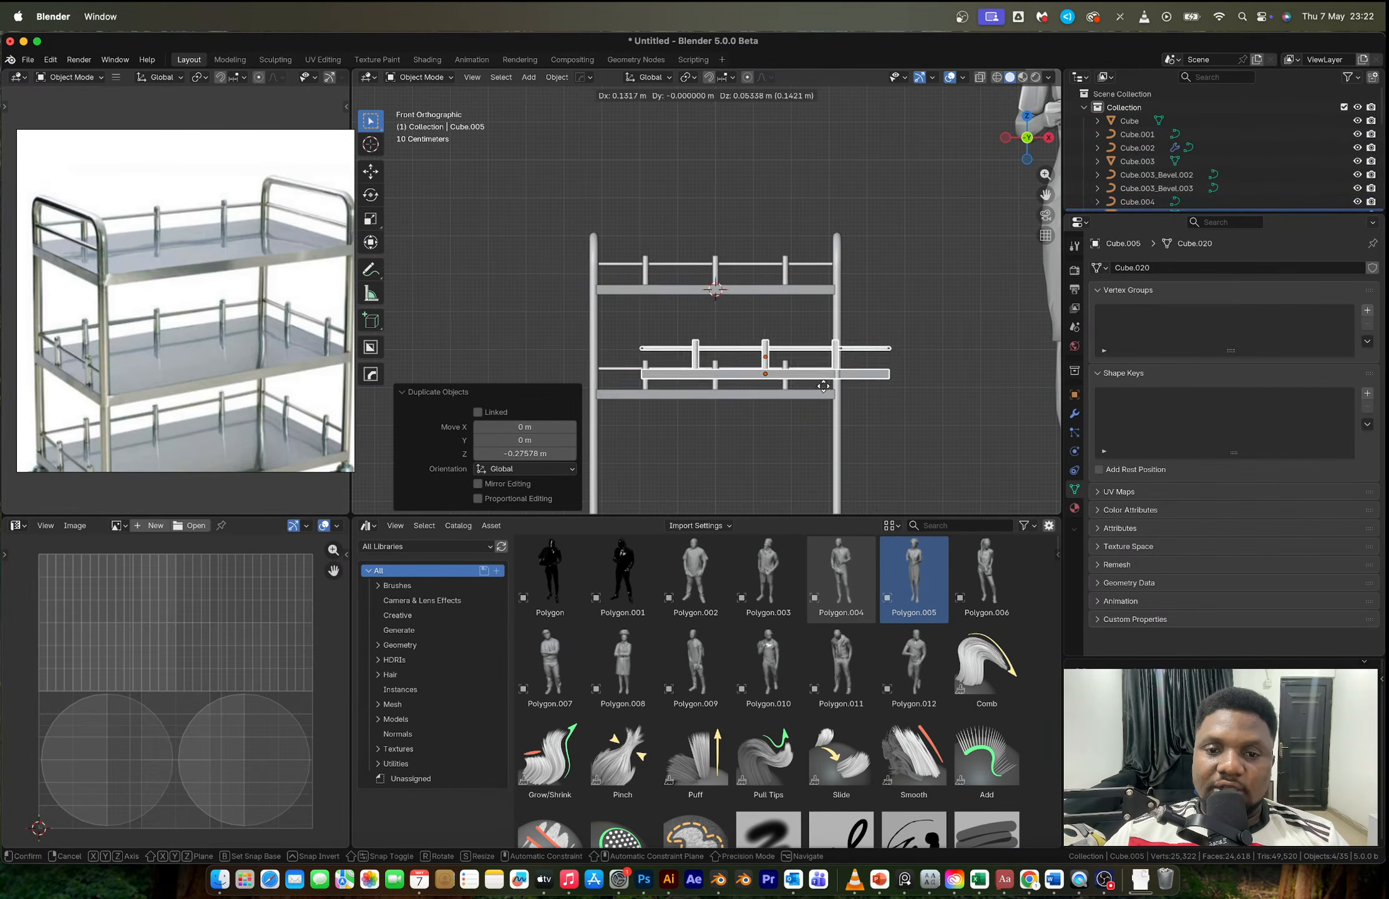
pyautogui.click(880, 366)
pyautogui.press('super+z')
pyautogui.press('super+z')
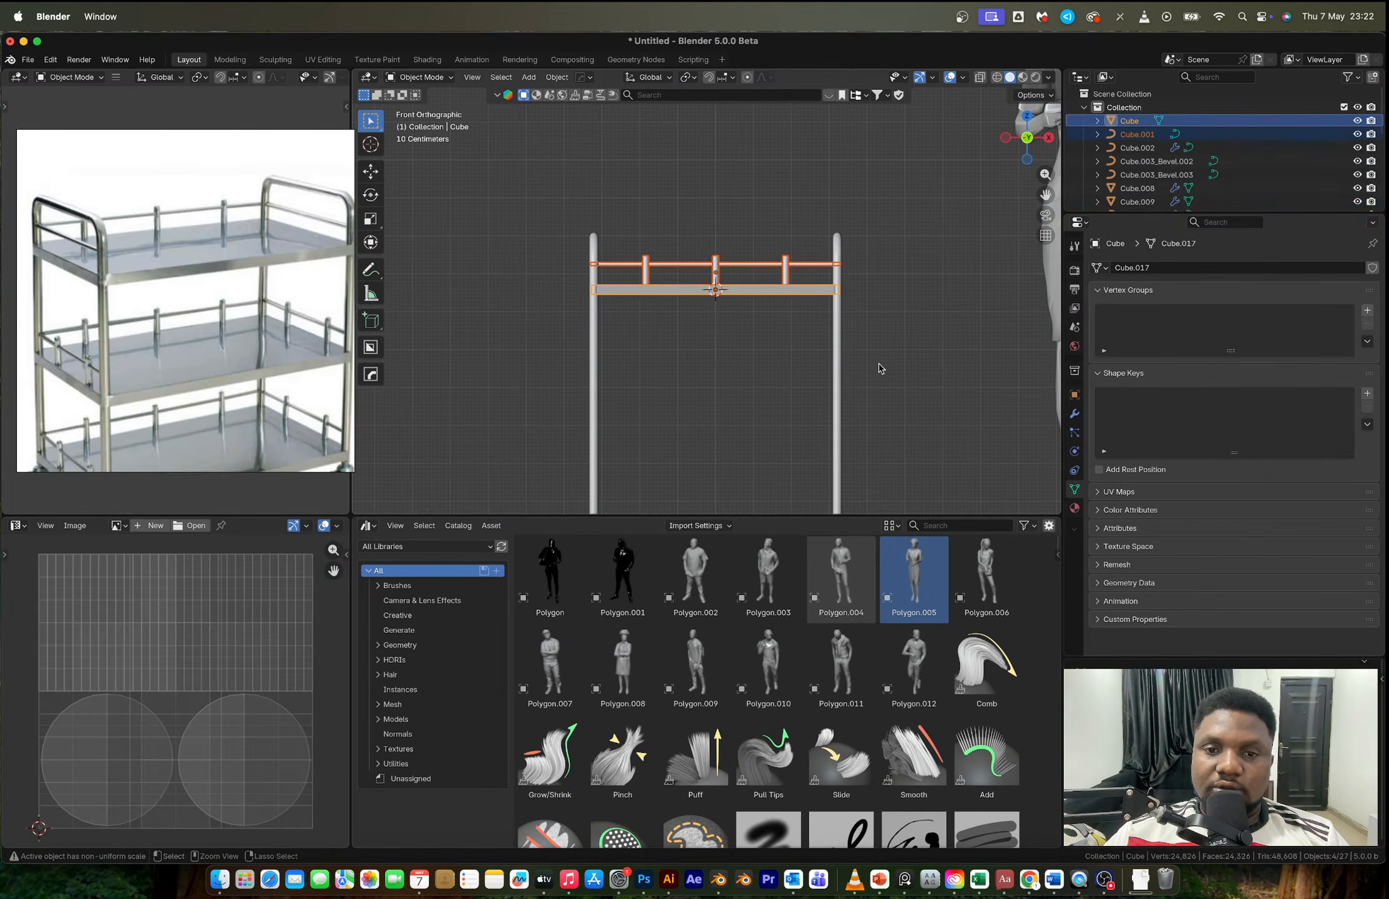
# Step: Duplicate the tray, rails and posts 0.274 m downward along Z and repeat the duplication for a third tier
pyautogui.hotkey('shift', 'd')
pyautogui.press('z')
pyautogui.click(768, 434)
pyautogui.hotkey('shift', 'r')
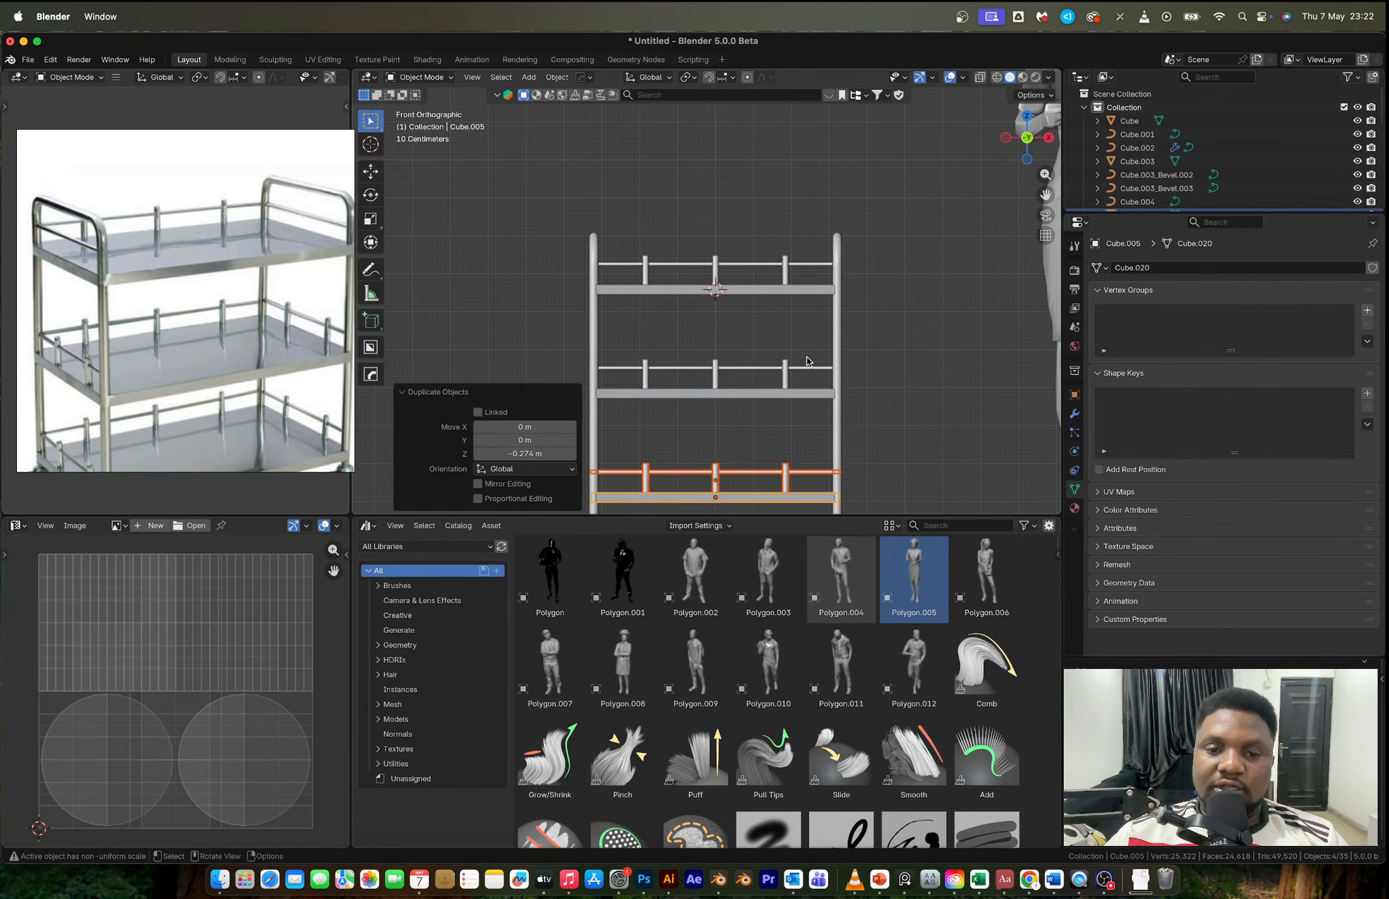
pyautogui.scroll(-4, 806, 357)
pyautogui.moveTo(792, 358); pyautogui.dragTo(809, 372, button='middle')
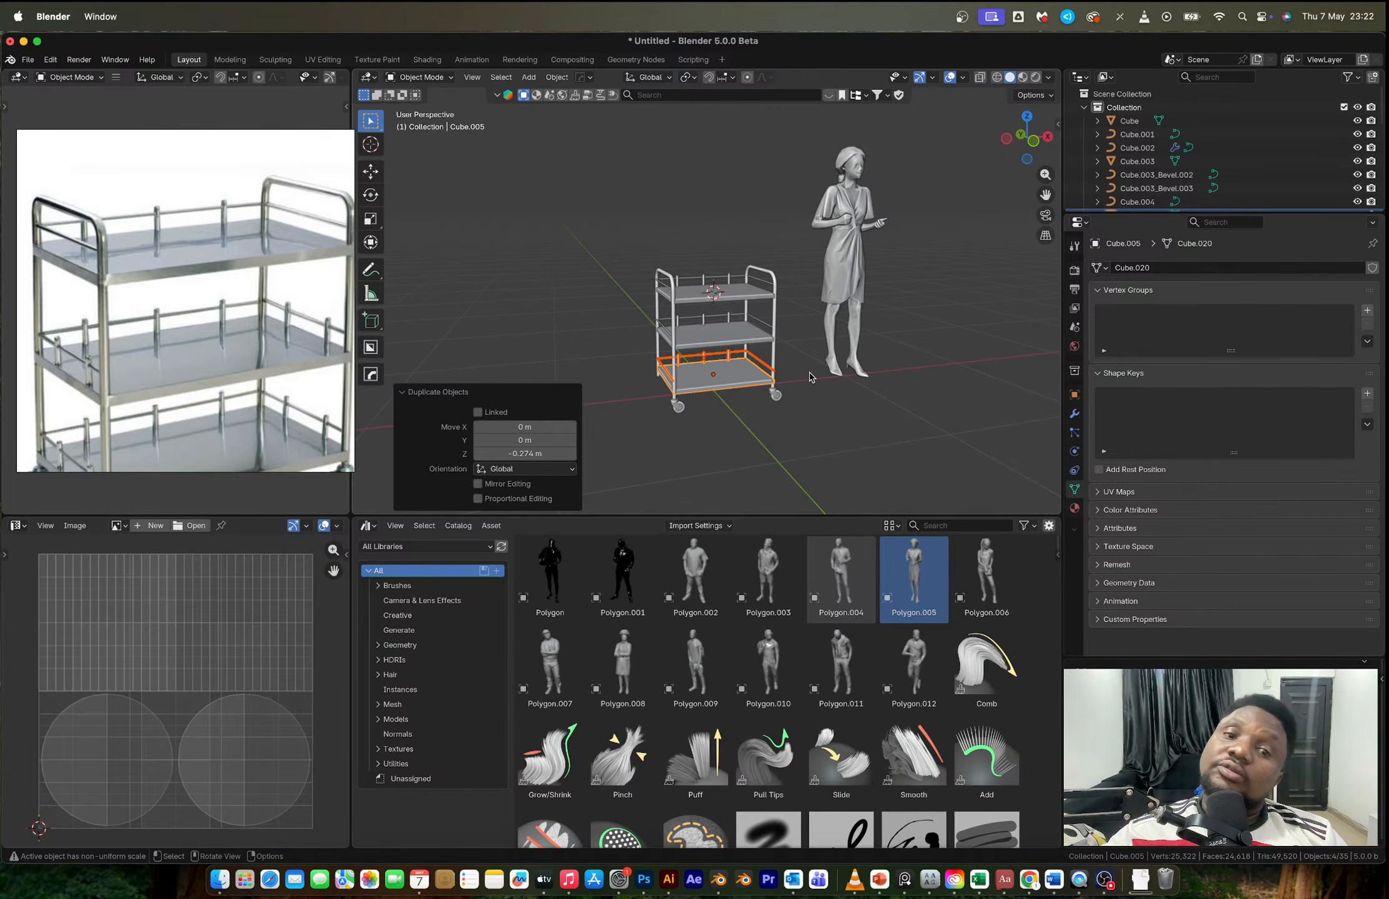
pyautogui.hotkey('ctrl', 'z')
pyautogui.scroll(6, 682, 320)
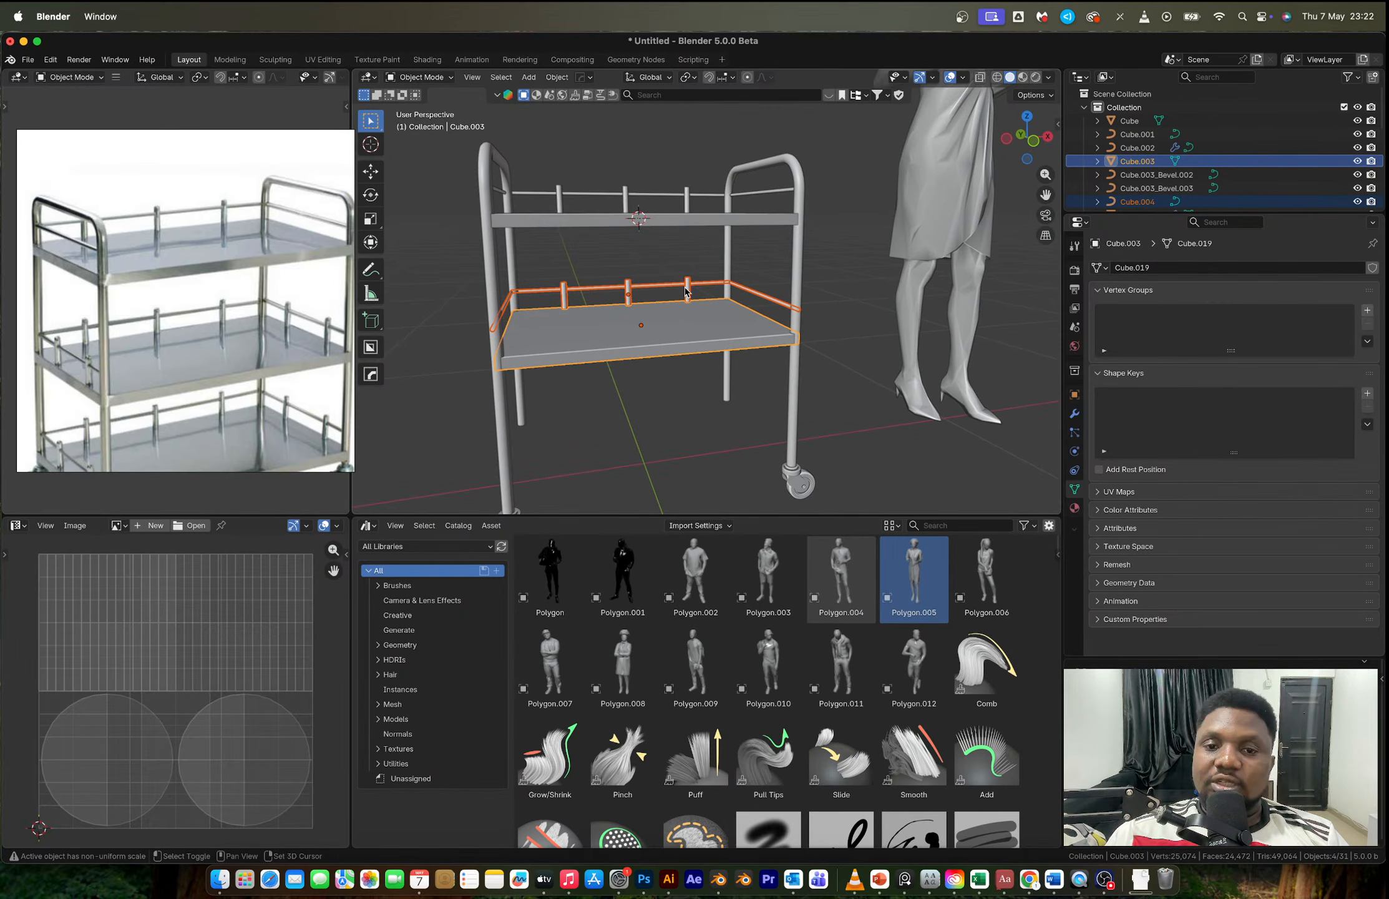
pyautogui.press('super+z')
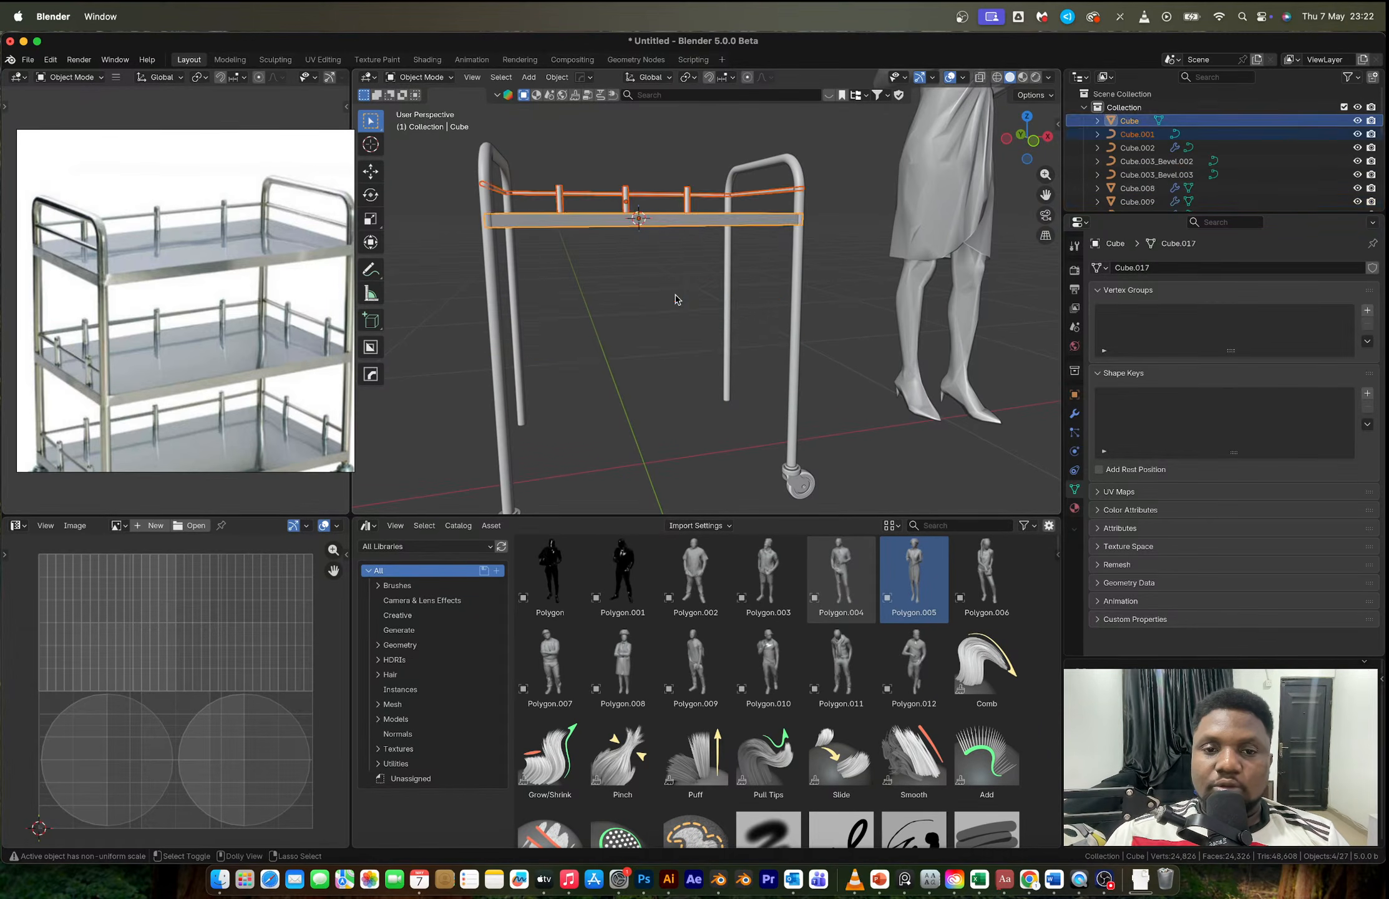
pyautogui.press('shift+super+z')
pyautogui.press('shift+super+z')
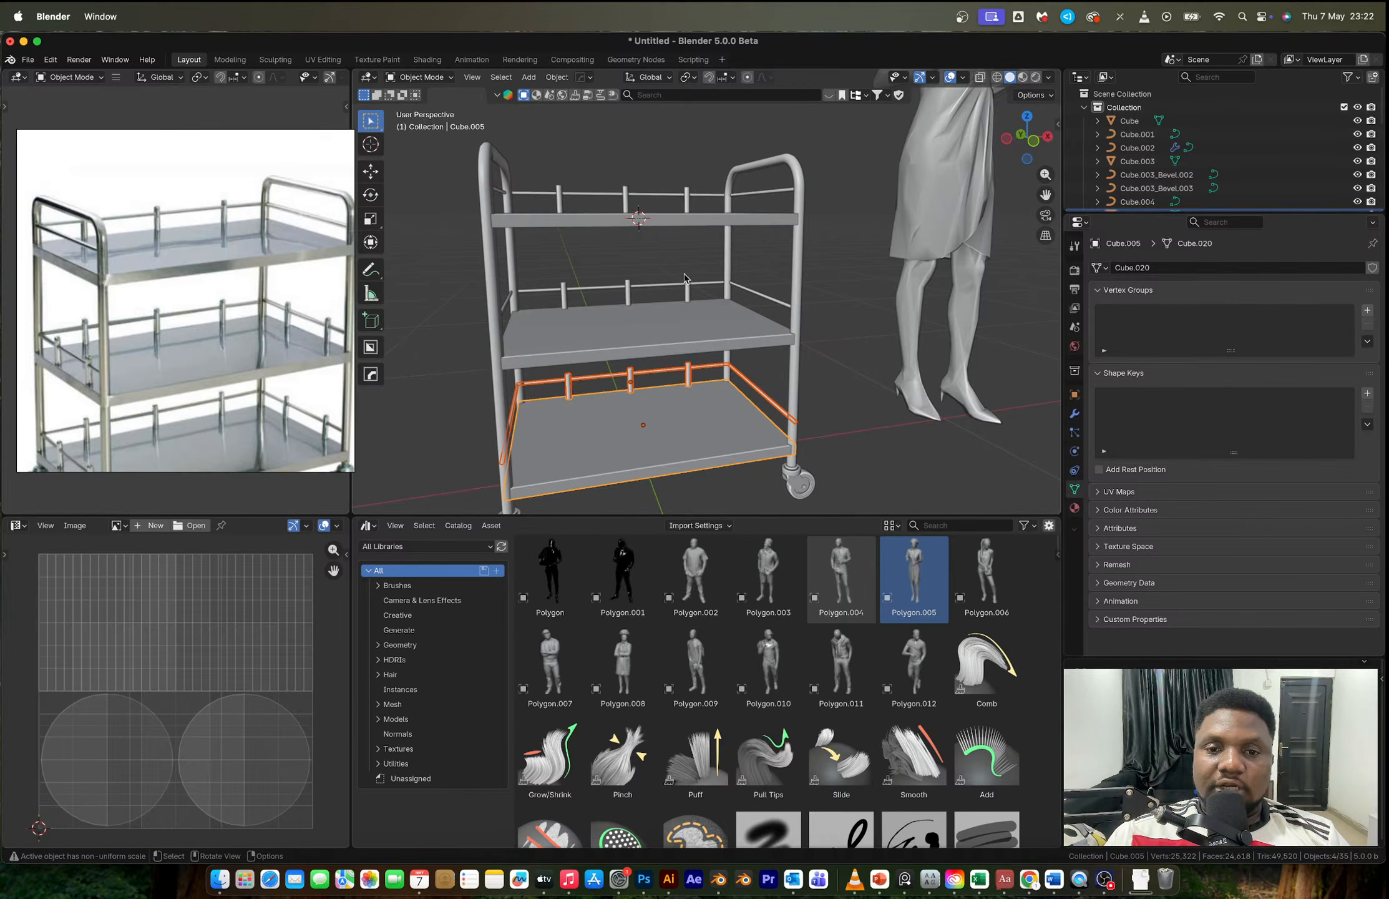
# Step: Apply the Hops_Mirror modifier on the middle tier's posts
pyautogui.click(687, 284)
pyautogui.scroll(3, 684, 278)
pyautogui.click(1074, 413)
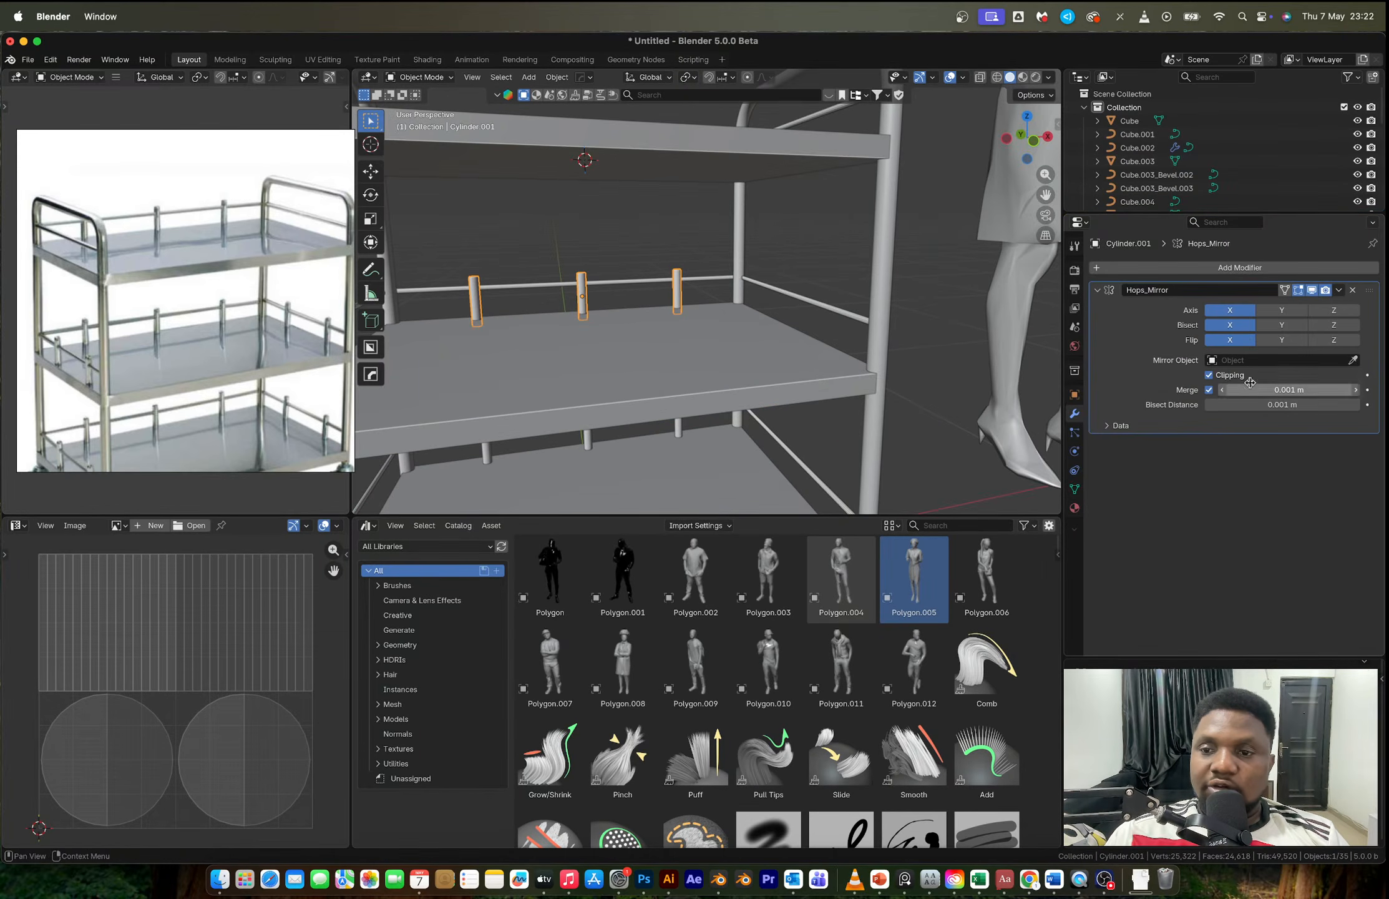
pyautogui.hotkey('ctrl', 'a')
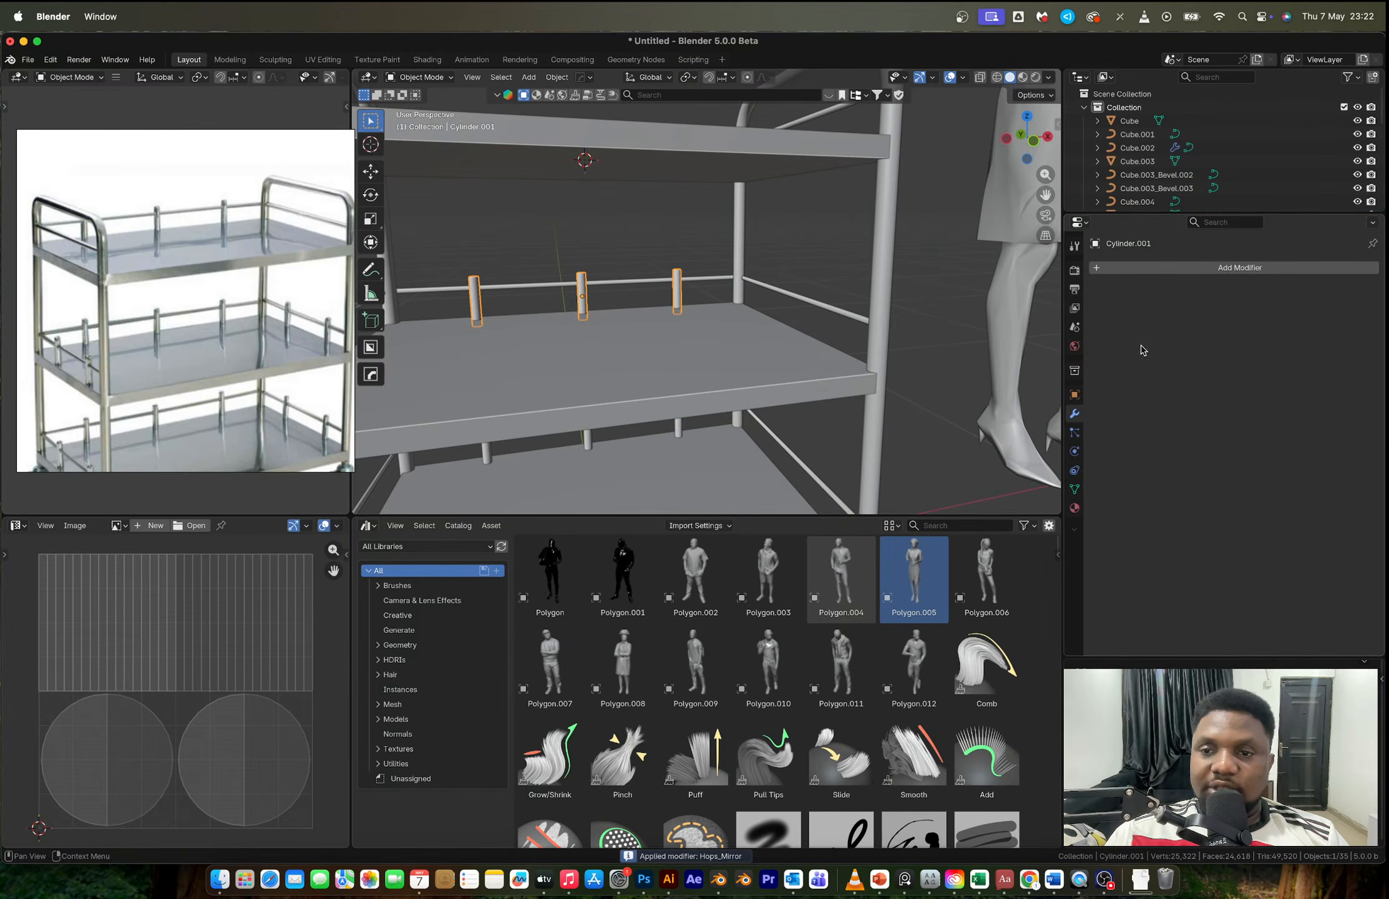
# Step: Duplicate the middle tier's posts by 0.30992 m in X and -0.22137 m in Y, and rotate the copy 90° along the side rail
pyautogui.click(1026, 117)
pyautogui.hotkey('shift', 'd')
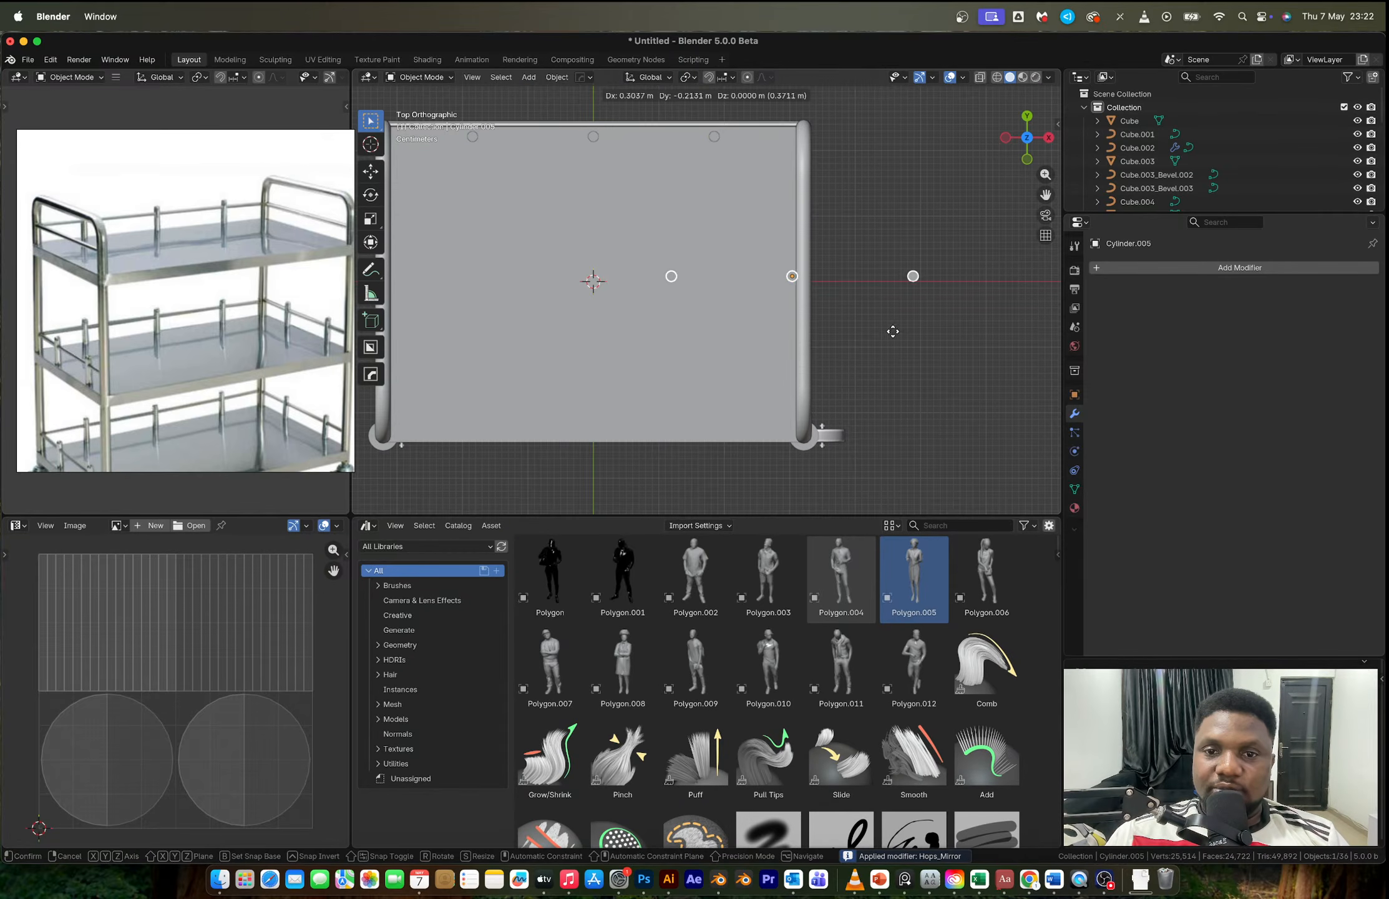
pyautogui.click(896, 335)
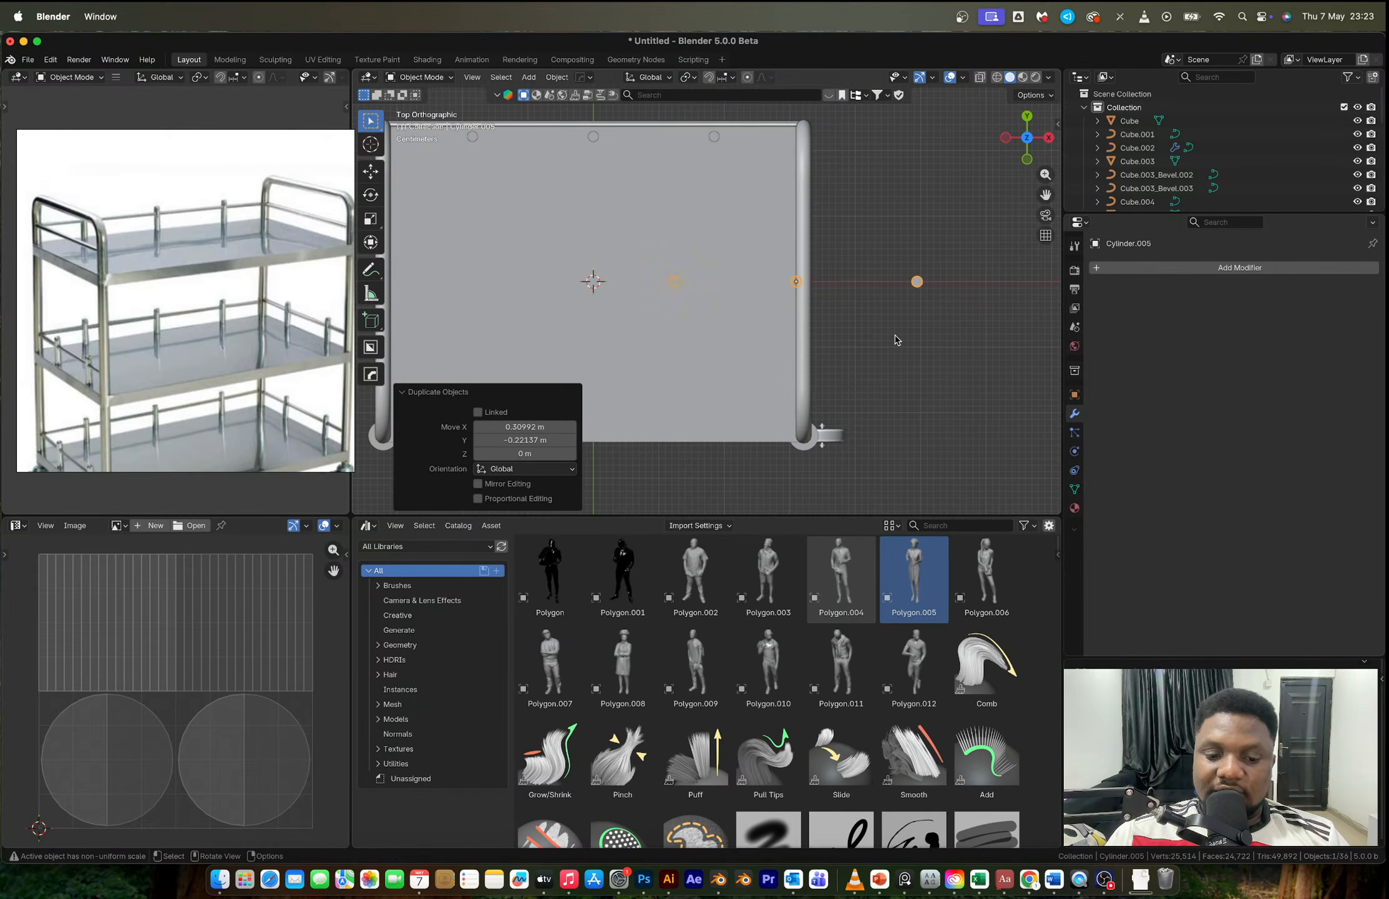
pyautogui.press('r')
pyautogui.click(897, 339)
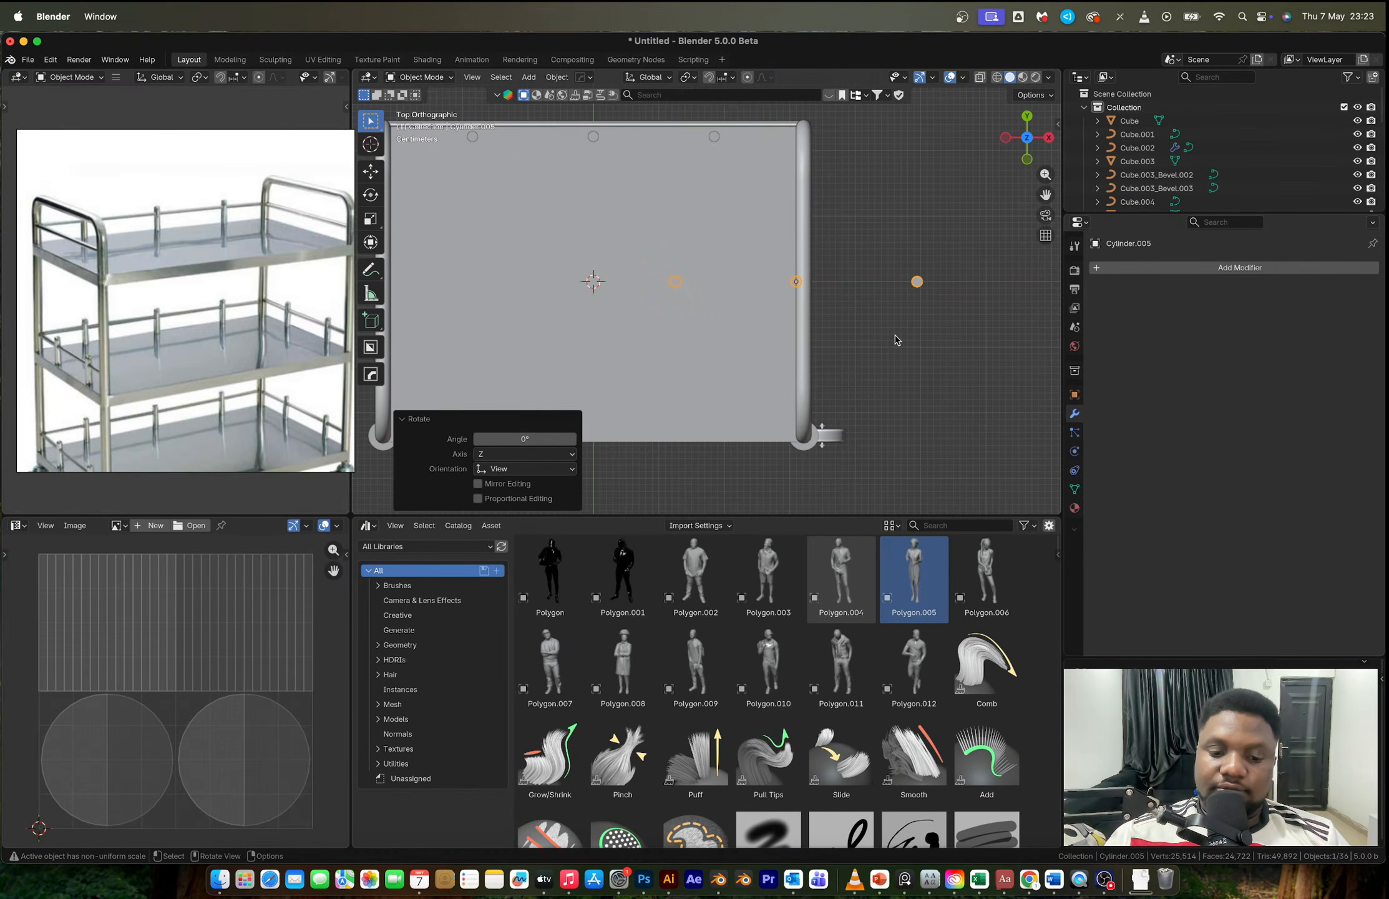
pyautogui.write('r90')
pyautogui.press('Return')
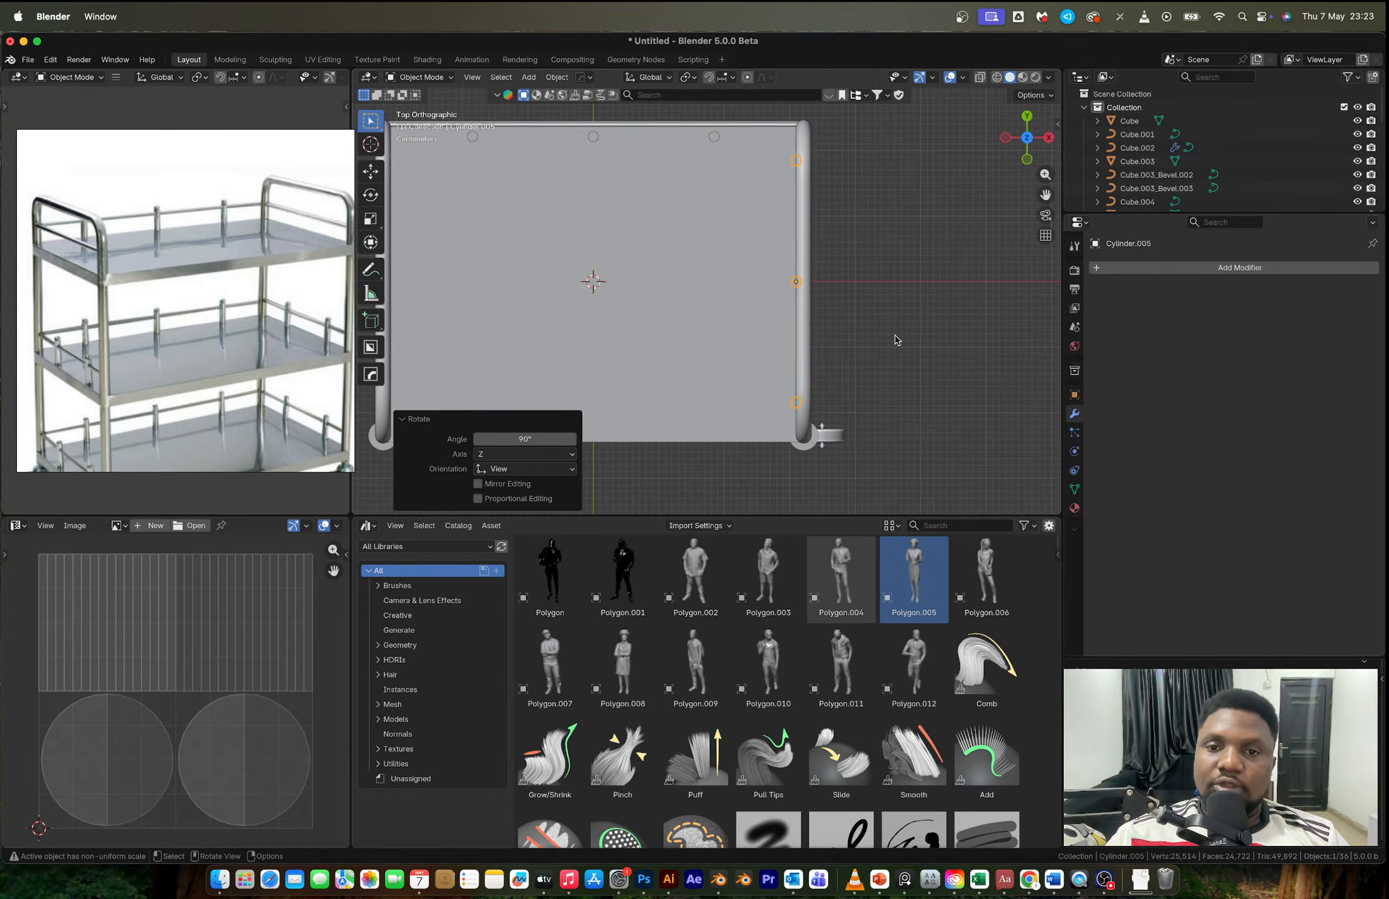
# Step: Delete the rearmost post from the rotated set of posts along the middle tier's side rail
pyautogui.moveTo(897, 339); pyautogui.dragTo(784, 266, button='middle')
pyautogui.press('Tab')
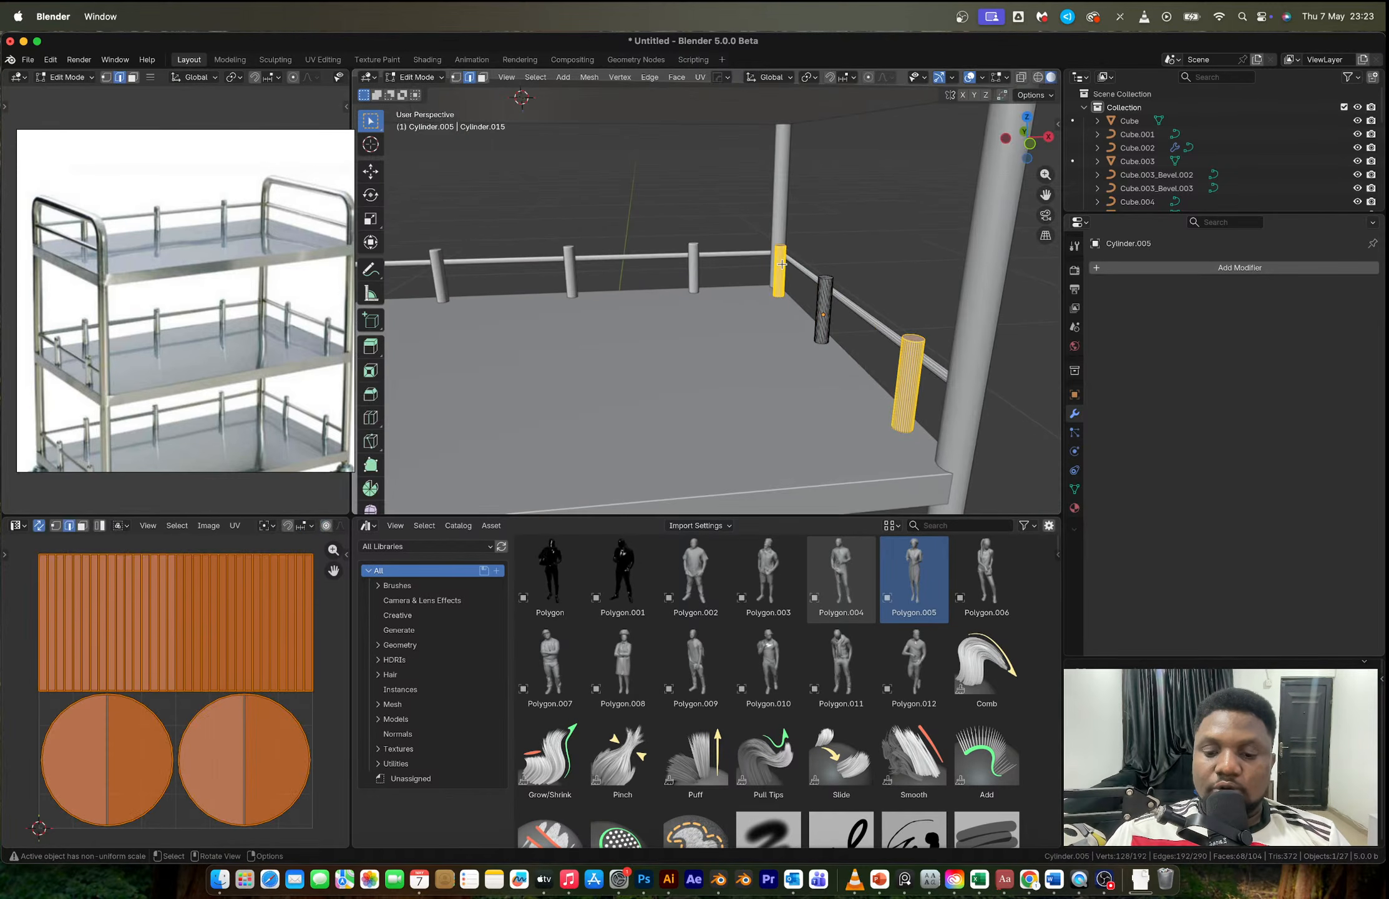
pyautogui.click(782, 264)
pyautogui.press('l')
pyautogui.press('x')
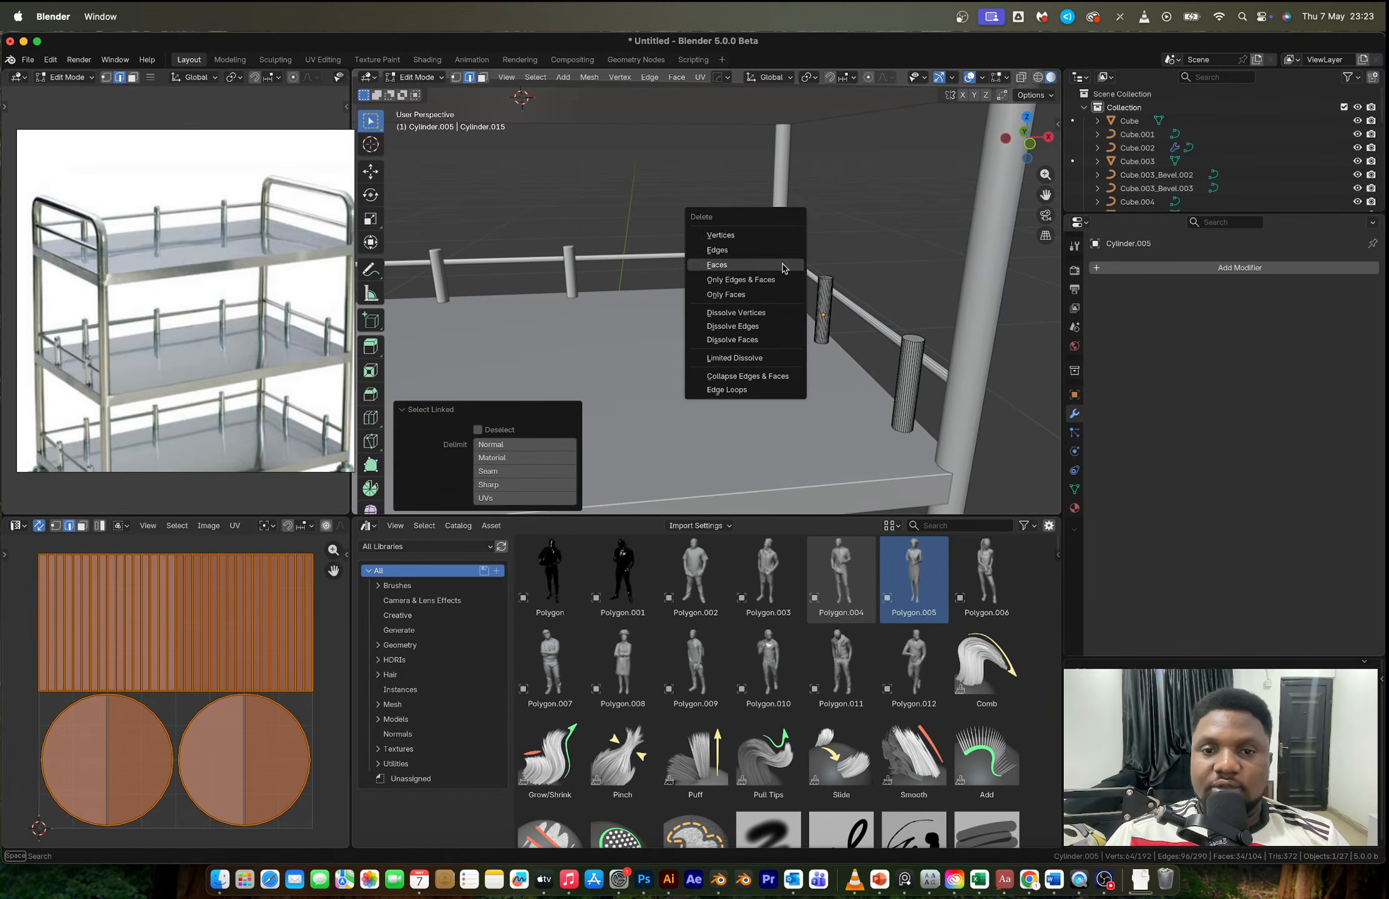
pyautogui.click(737, 241)
pyautogui.press('Tab')
# Step: Move the two remaining side posts about 0.111 m along Y and adjust their X position to sit on the side rail
pyautogui.press('g')
pyautogui.press('y')
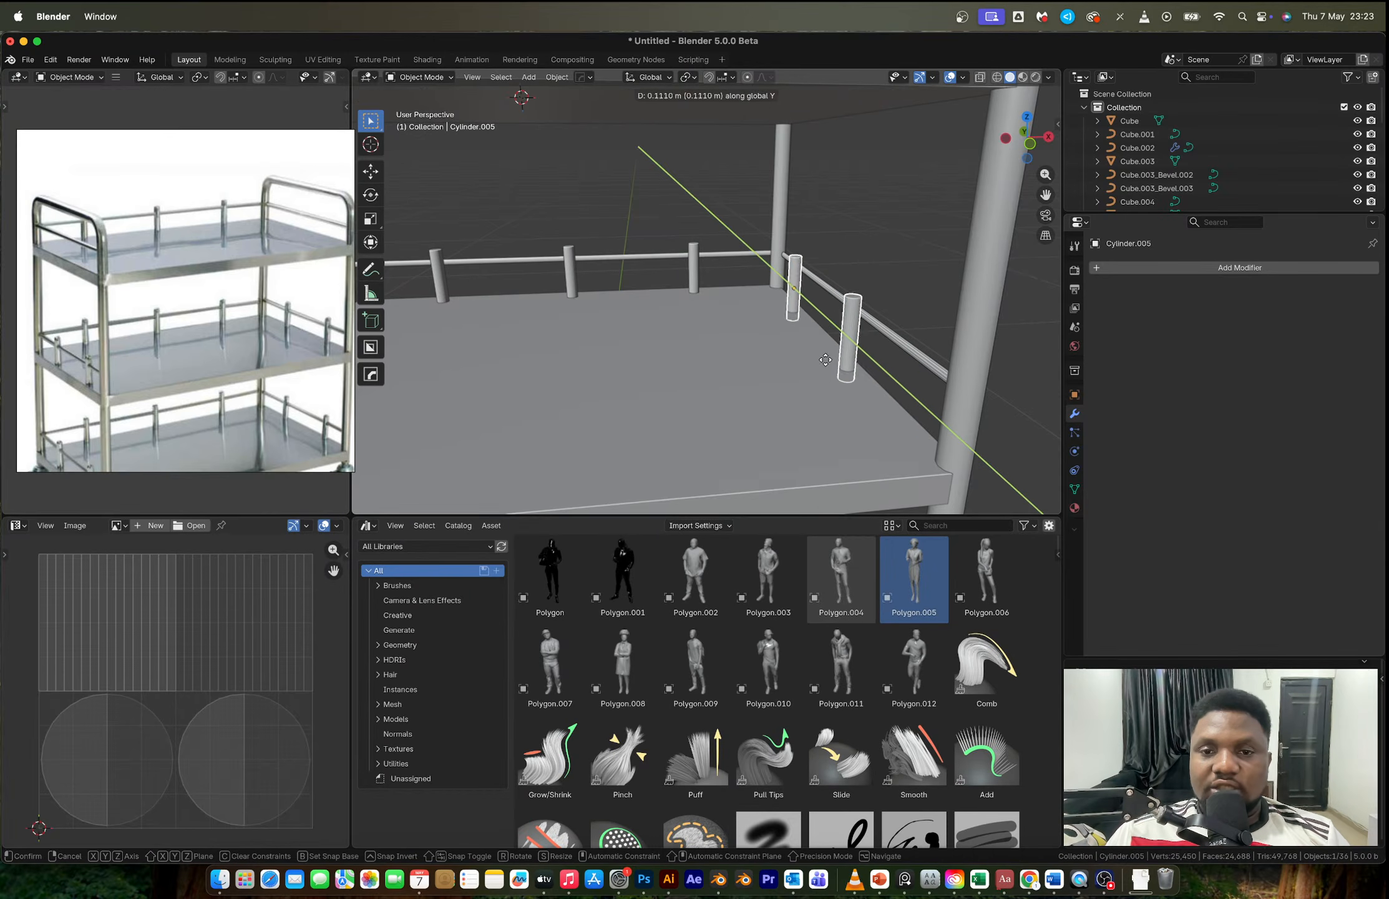
pyautogui.click(835, 362)
pyautogui.moveTo(834, 362); pyautogui.dragTo(698, 328, button='middle')
pyautogui.press('g')
pyautogui.press('y')
pyautogui.press('x')
pyautogui.click(825, 362)
# Step: Mirror the side posts across the middle tray along X with Hops_Mirror
pyautogui.keyDown('shift'); pyautogui.click(706, 348); pyautogui.keyUp('shift')
pyautogui.scroll(-2, 651, 332)
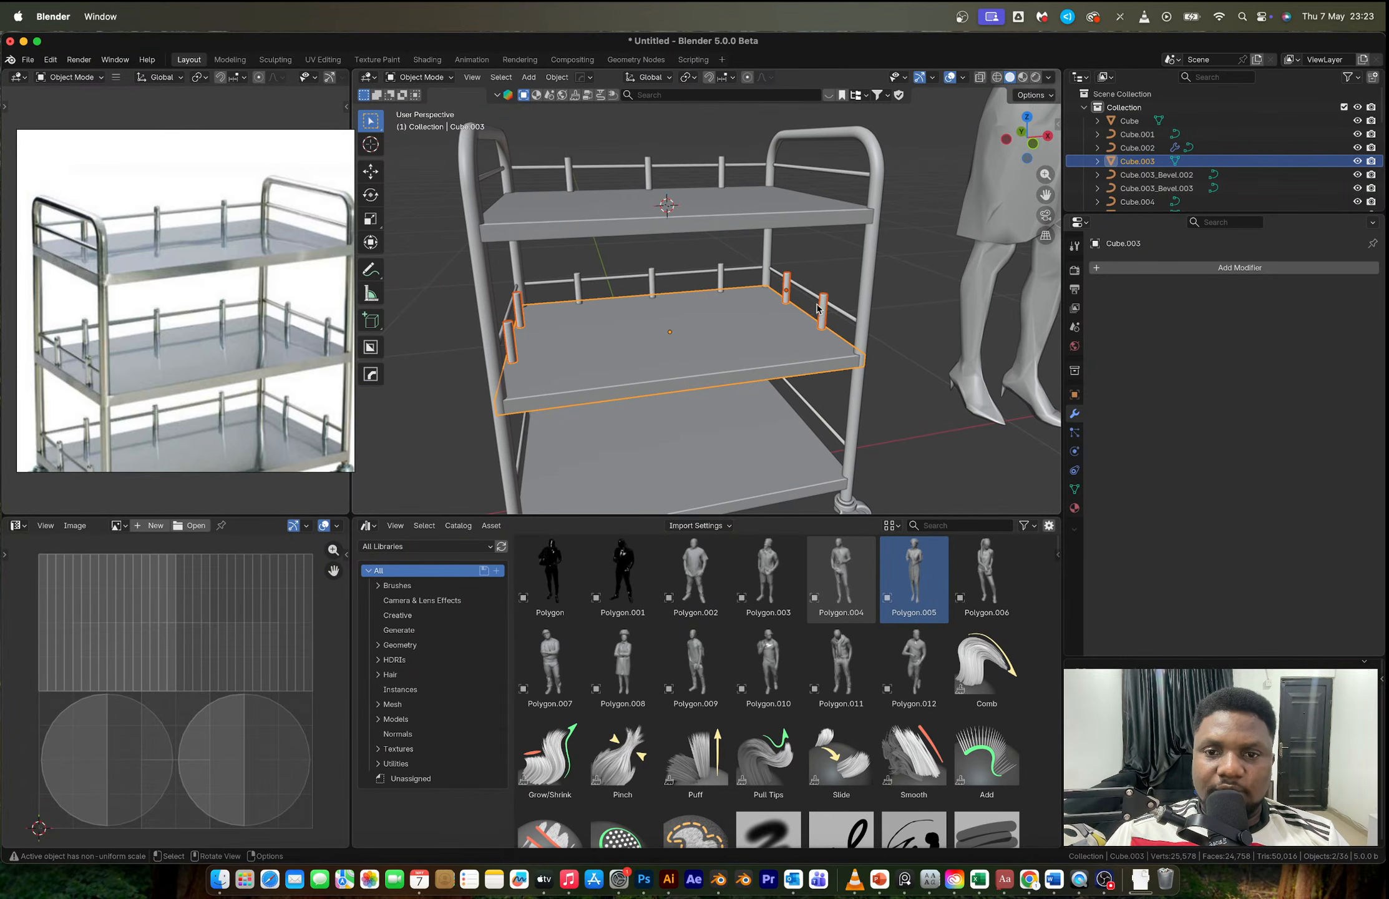
pyautogui.moveTo(834, 310); pyautogui.dragTo(788, 316, button='middle')
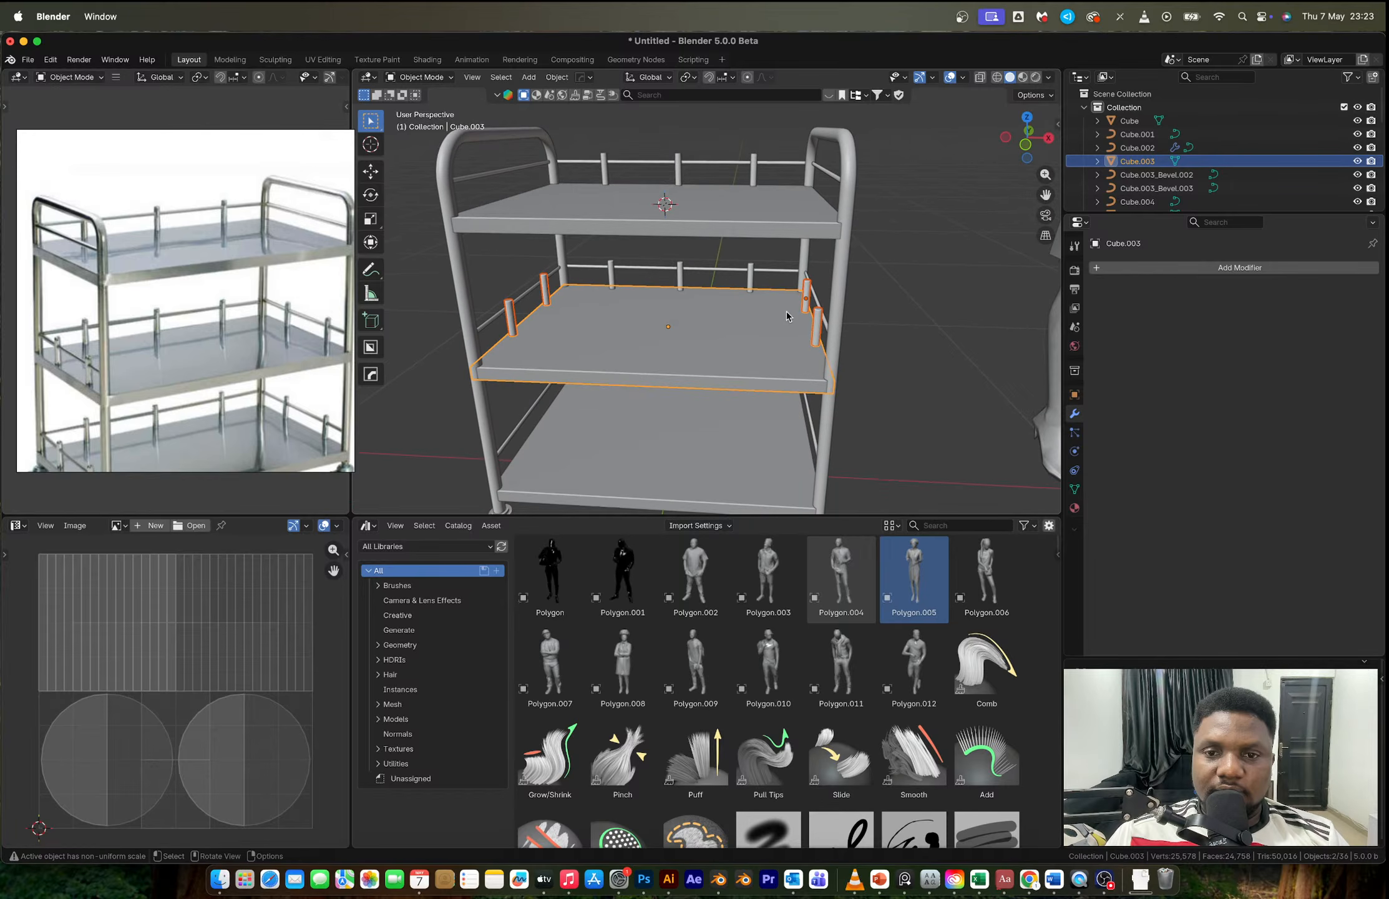
# Step: Select the three trays and scale them to about 1.012 along X
pyautogui.scroll(2, 746, 349)
pyautogui.click(747, 349)
pyautogui.keyDown('shift'); pyautogui.click(694, 199); pyautogui.keyUp('shift')
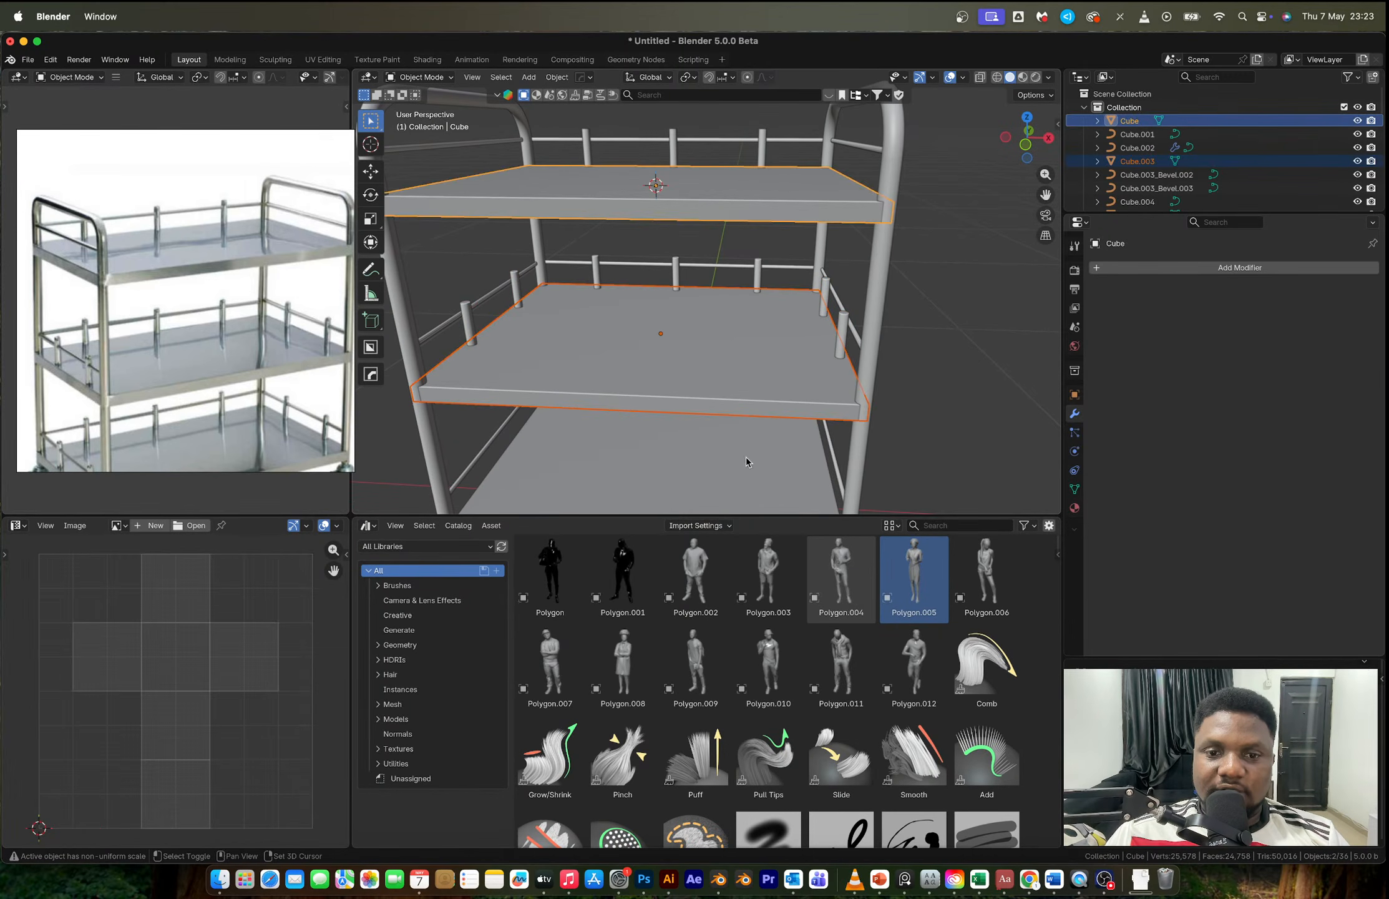
pyautogui.keyDown('shift'); pyautogui.click(746, 455); pyautogui.keyUp('shift')
pyautogui.press('s')
pyautogui.press('x')
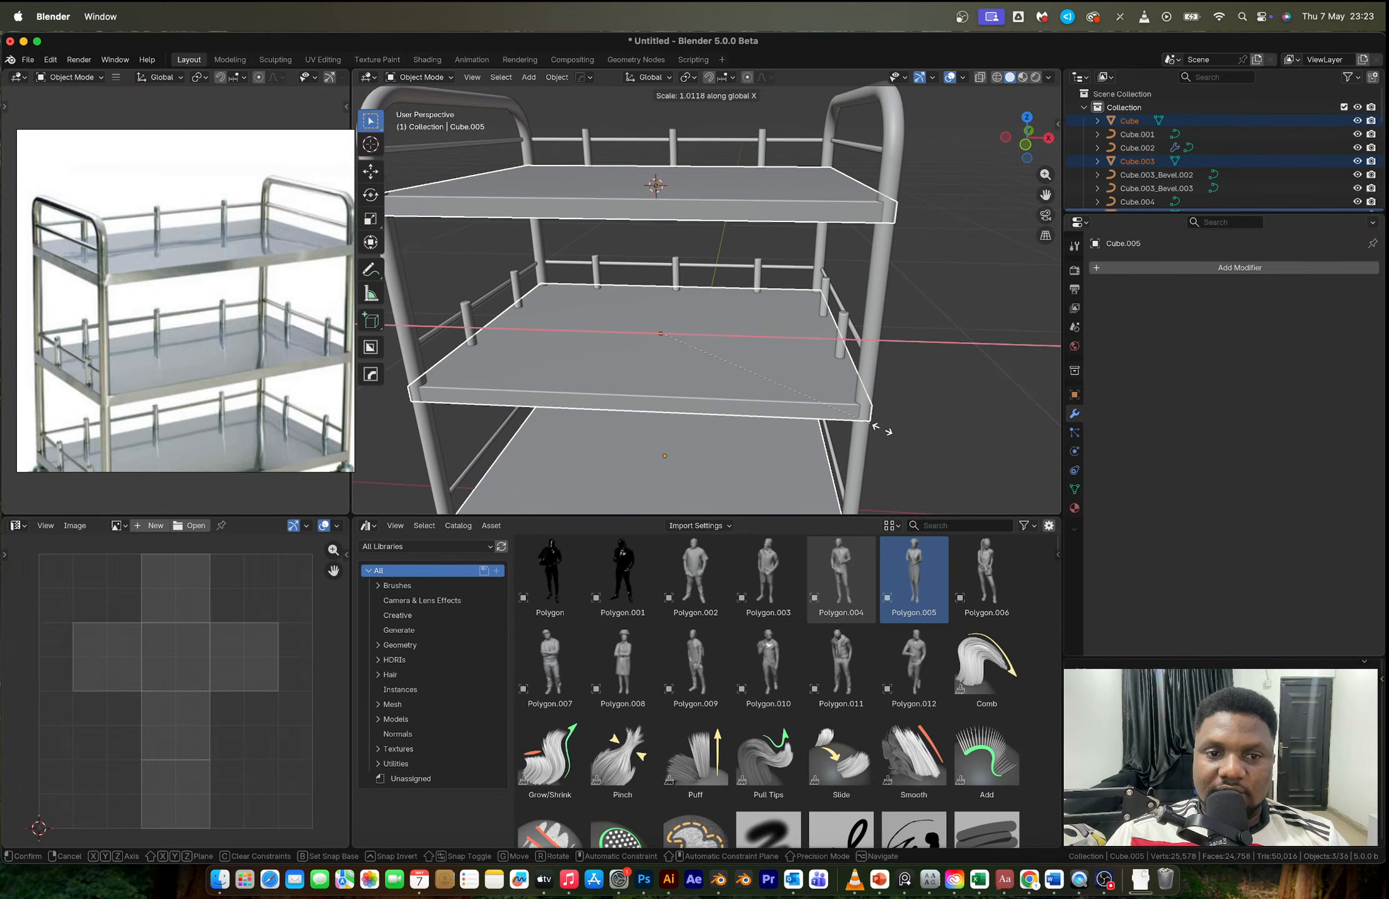
pyautogui.click(882, 429)
pyautogui.moveTo(882, 429); pyautogui.dragTo(892, 372, button='middle')
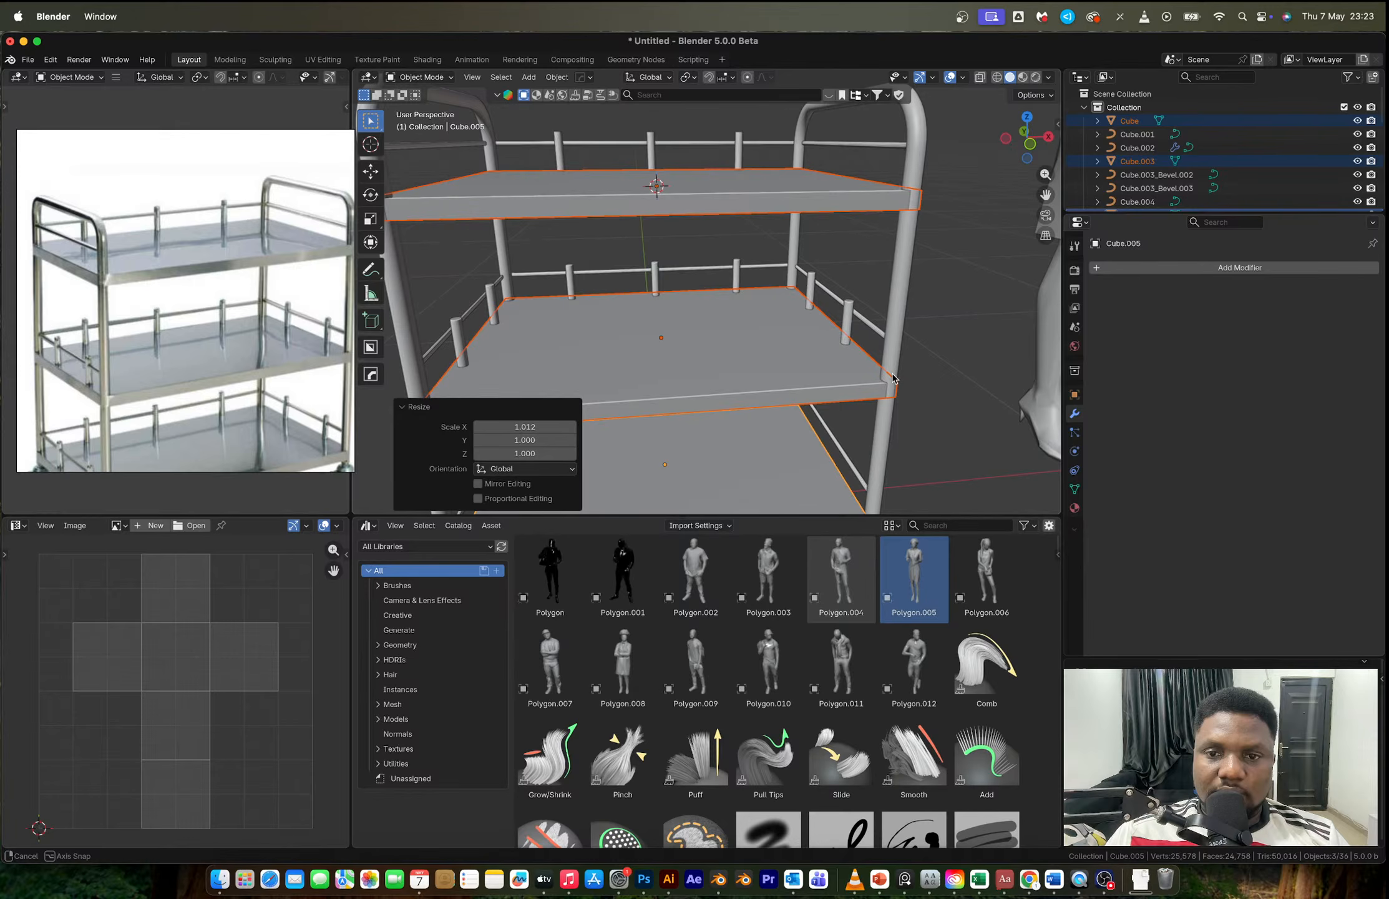
# Step: Move the mirrored side posts of the middle tier outward by about 0.0135 m along X
pyautogui.click(850, 323)
pyautogui.moveTo(851, 323); pyautogui.dragTo(838, 333, button='middle')
pyautogui.press('g')
pyautogui.press('y')
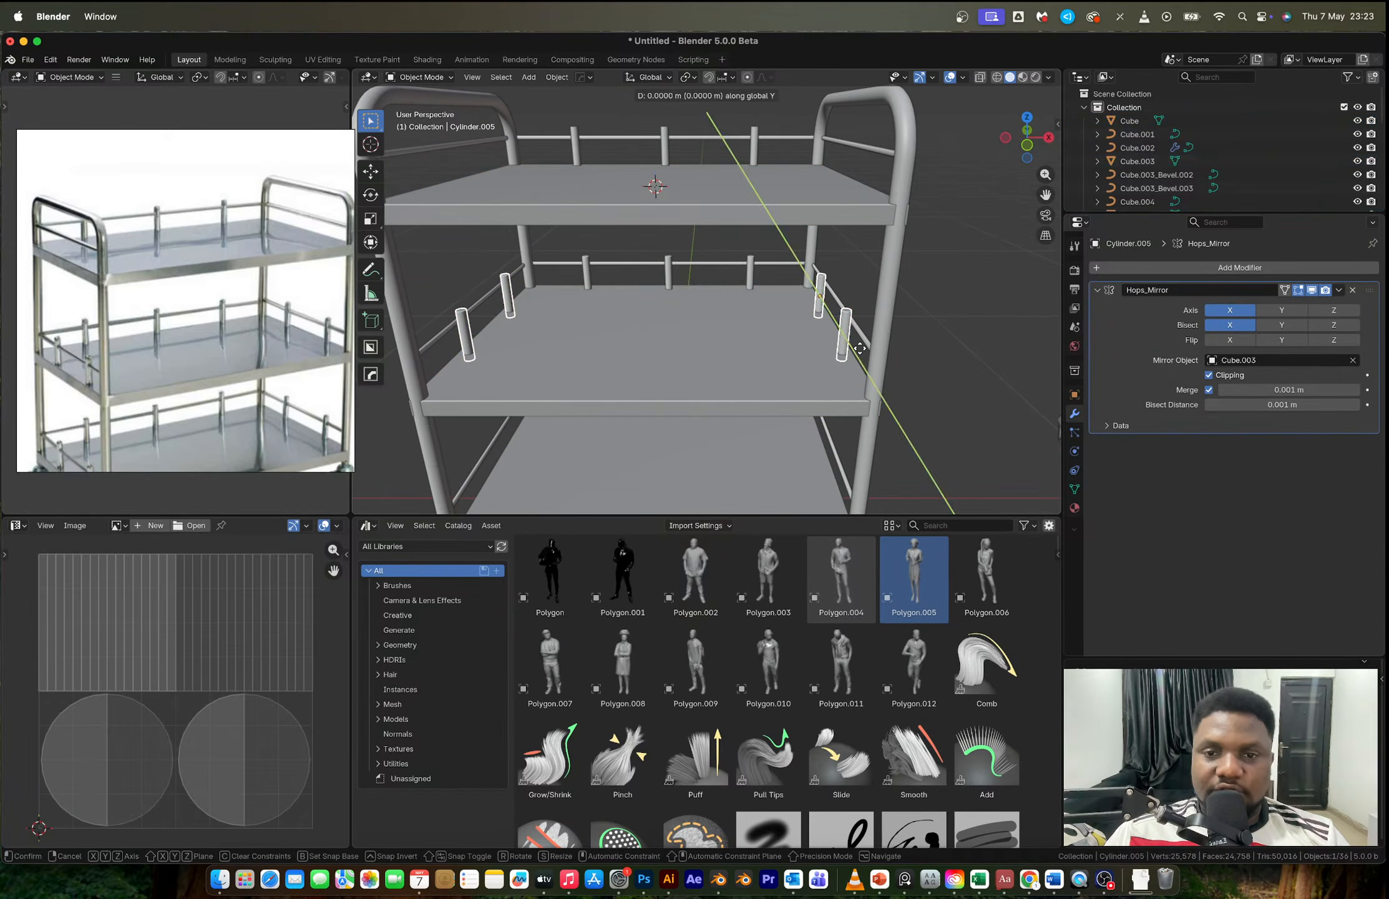
pyautogui.press('x')
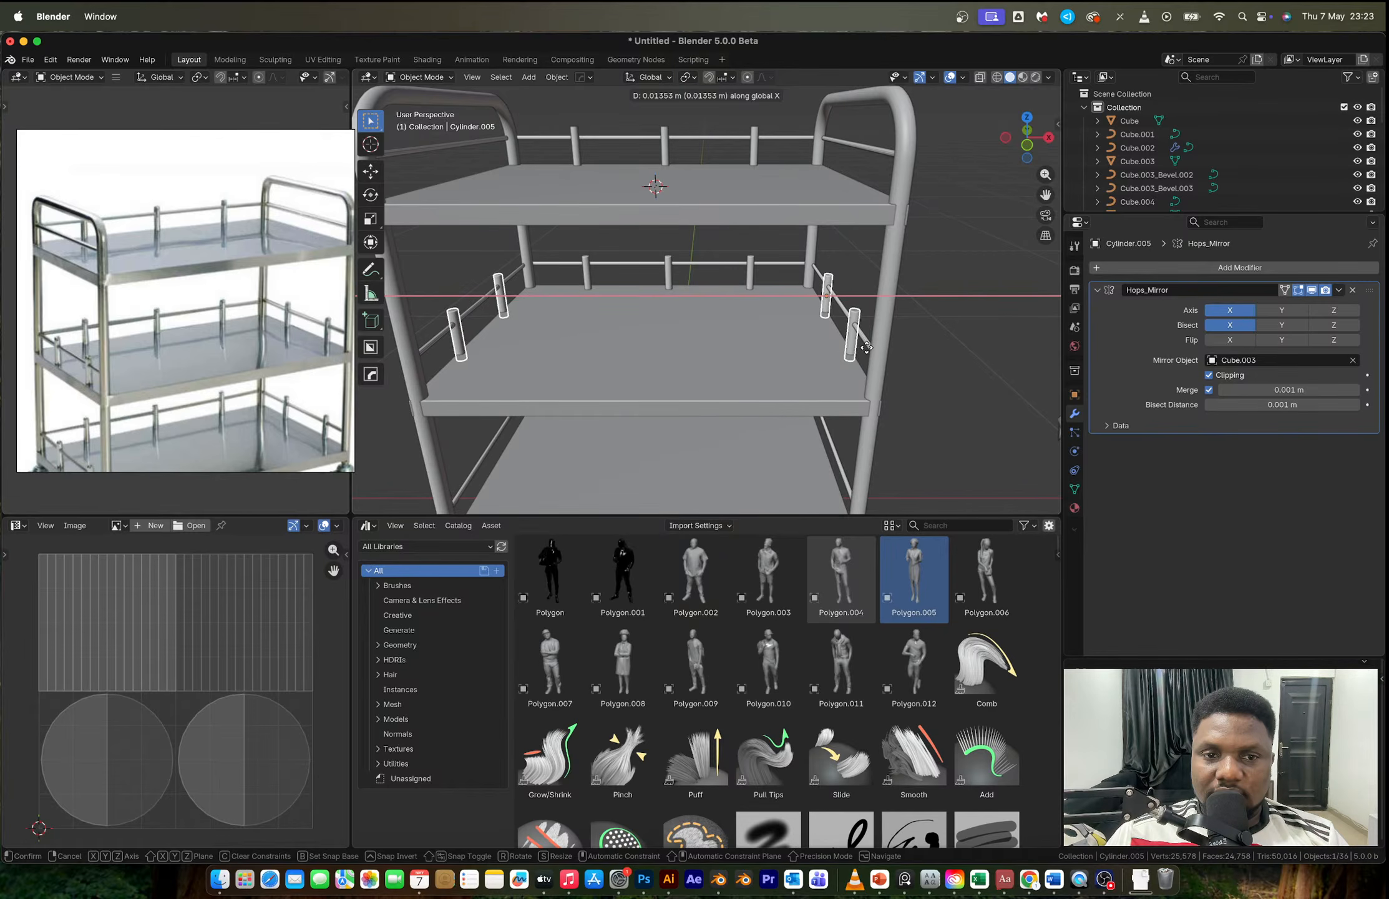
pyautogui.click(868, 351)
pyautogui.click(924, 342)
# Step: Try scaling the middle tray down uniformly to about 0.993
pyautogui.scroll(-4, 924, 342)
pyautogui.moveTo(925, 342); pyautogui.dragTo(775, 307, button='middle')
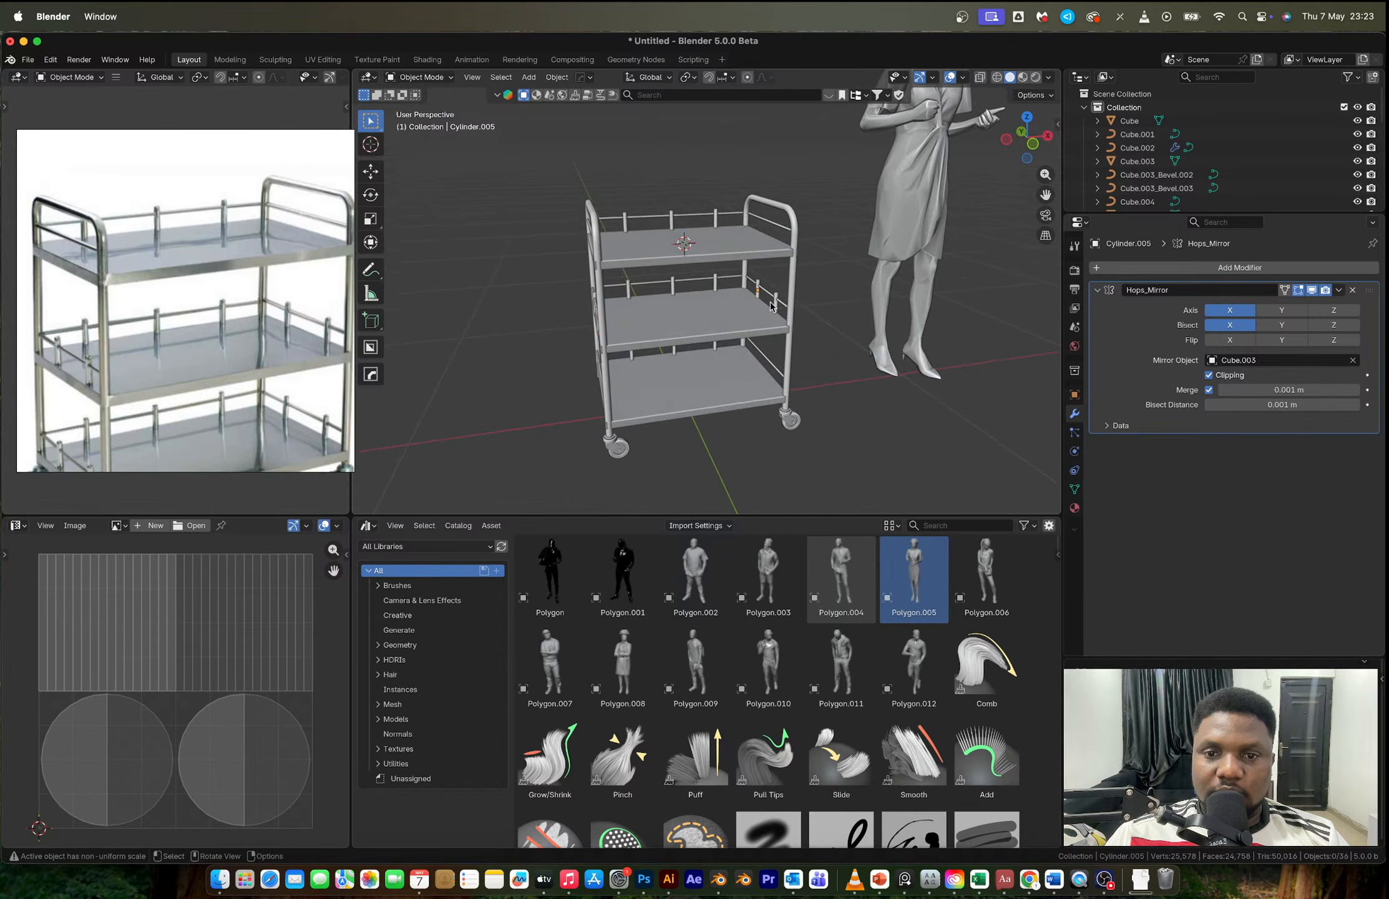
pyautogui.click(775, 307)
pyautogui.scroll(2, 778, 342)
pyautogui.scroll(3, 779, 341)
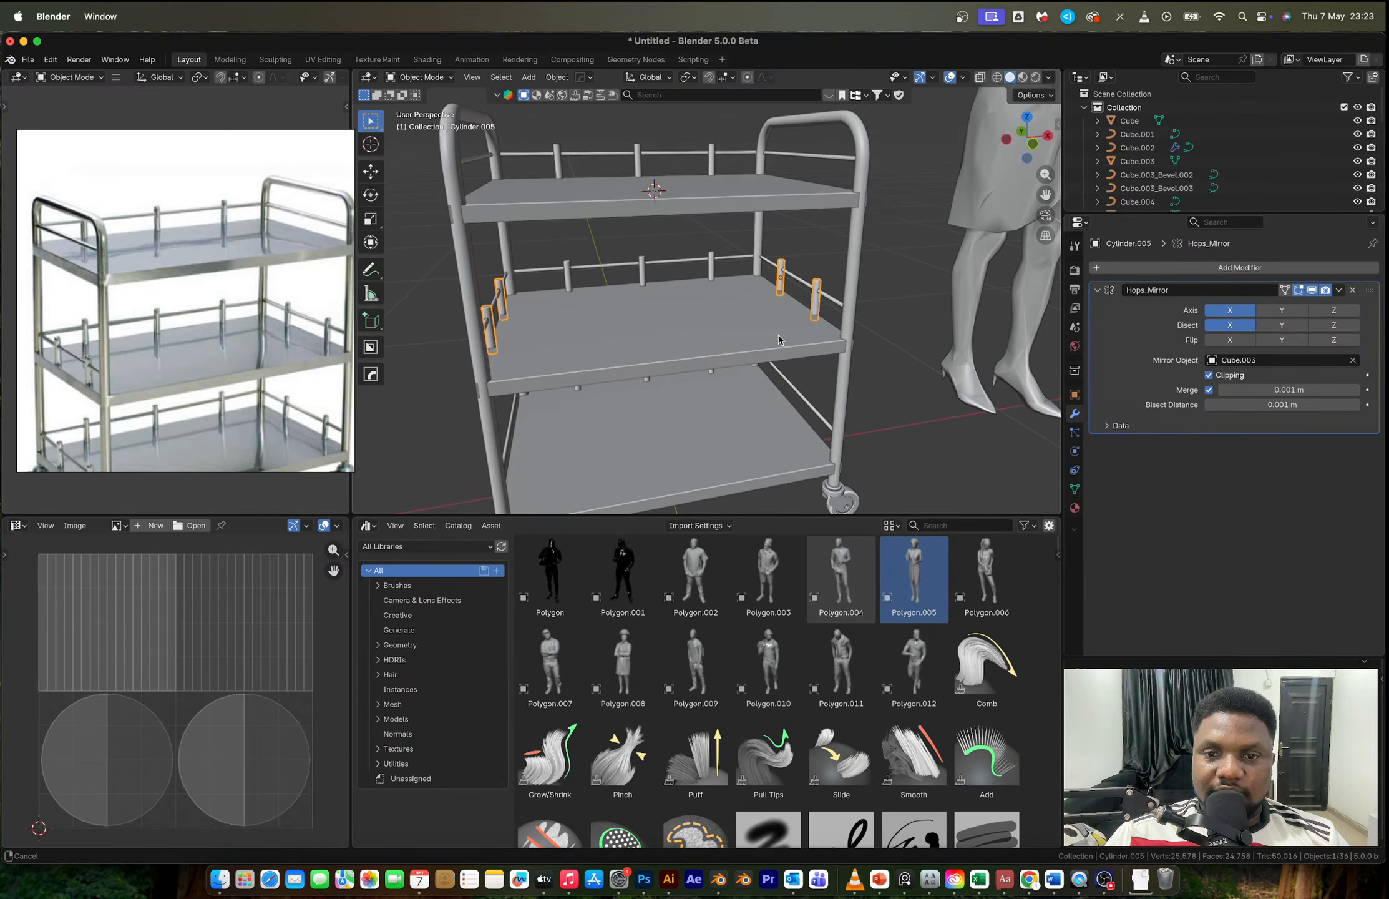
pyautogui.click(779, 340)
pyautogui.moveTo(779, 340); pyautogui.dragTo(869, 397, button='middle')
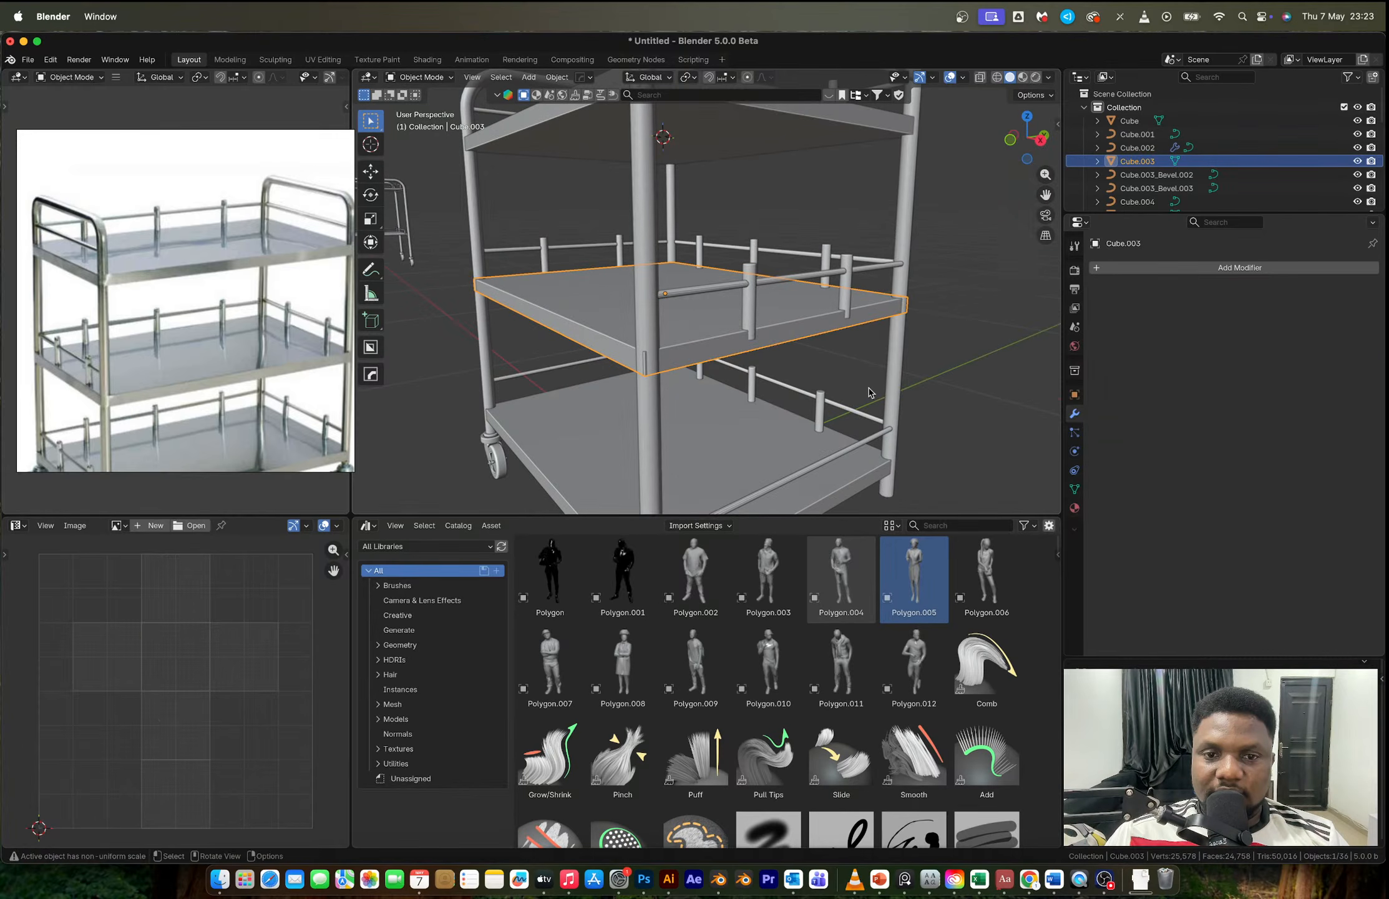
pyautogui.press('s')
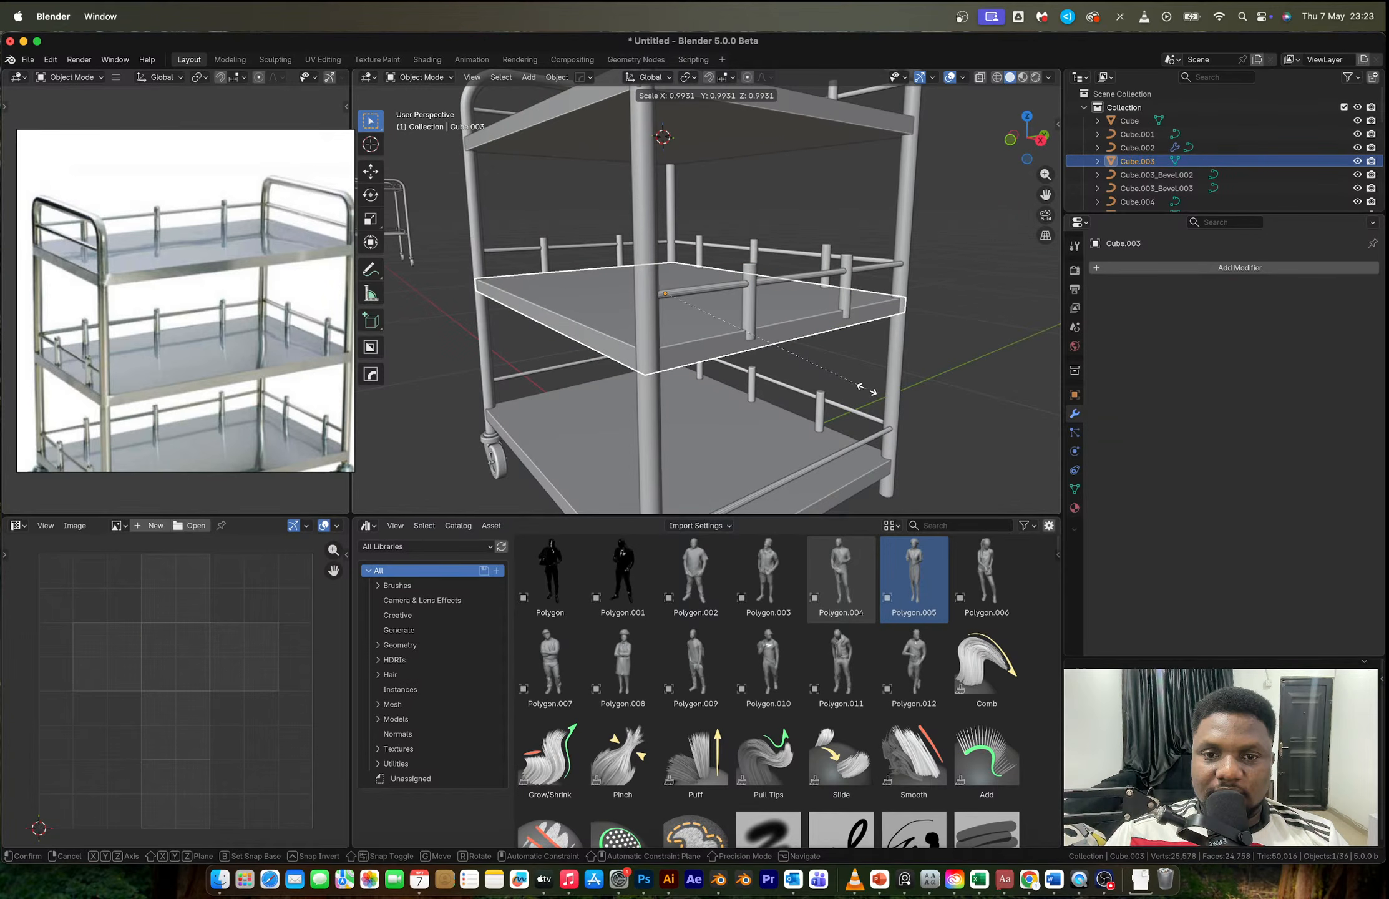
pyautogui.click(864, 388)
# Step: Undo the uniform scaling of the middle tray
pyautogui.click(792, 355)
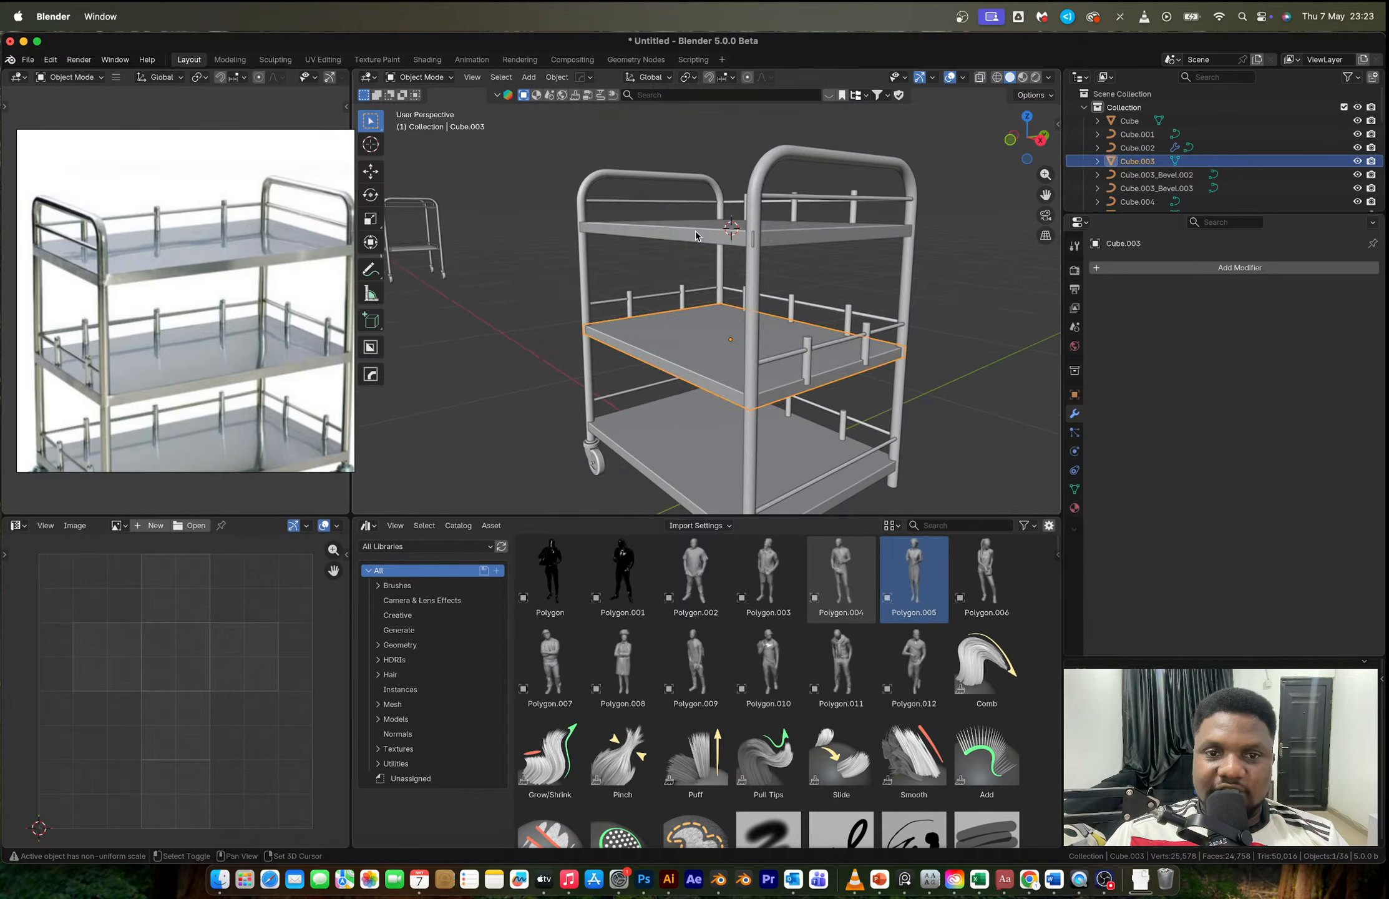
pyautogui.keyDown('shift'); pyautogui.click(724, 236); pyautogui.keyUp('shift')
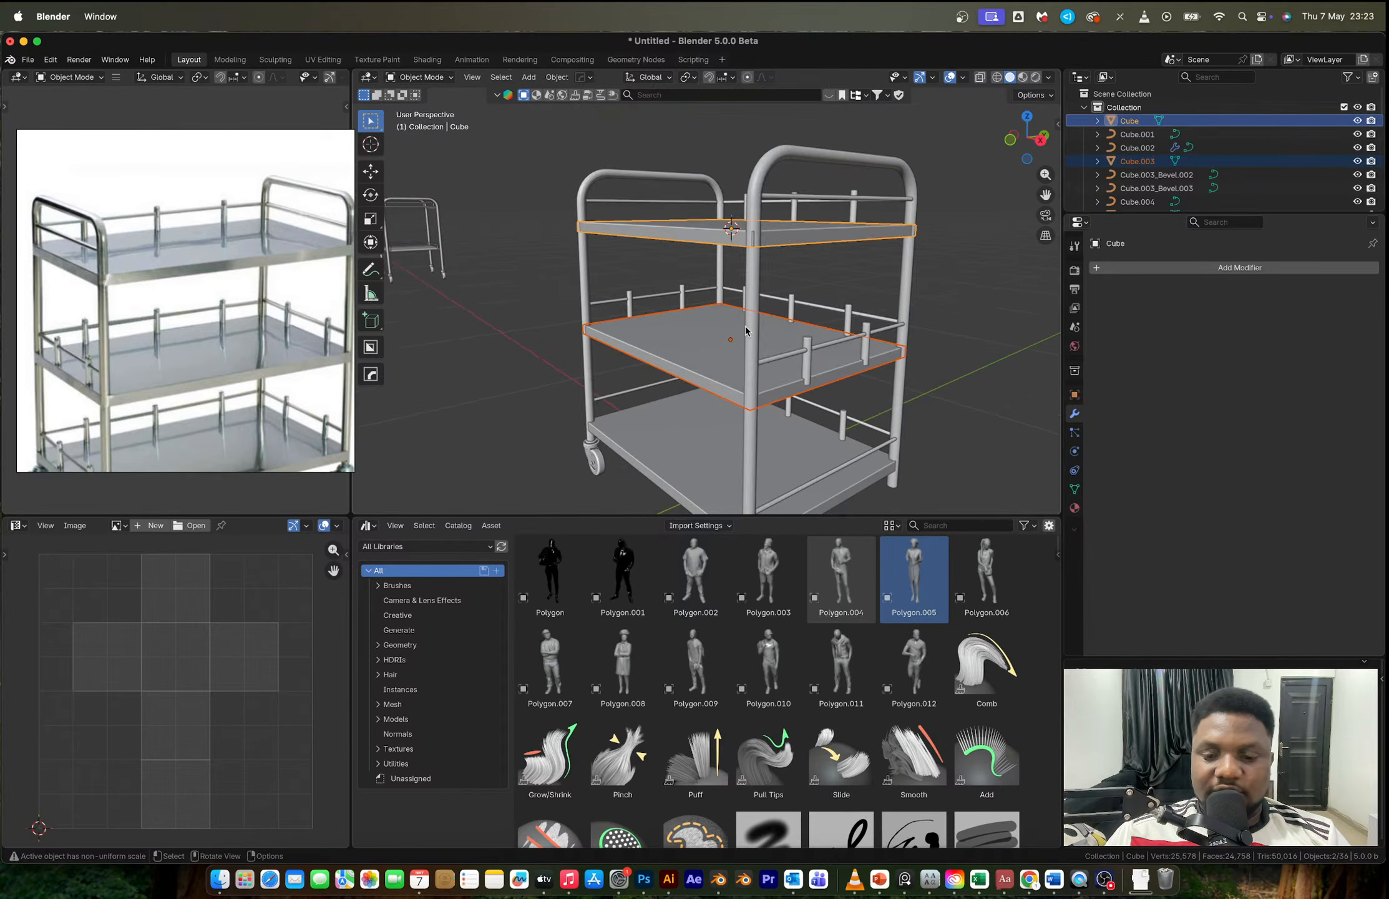
pyautogui.press('super+z')
pyautogui.press('super+z')
pyautogui.press('super+z')
pyautogui.press('super+z')
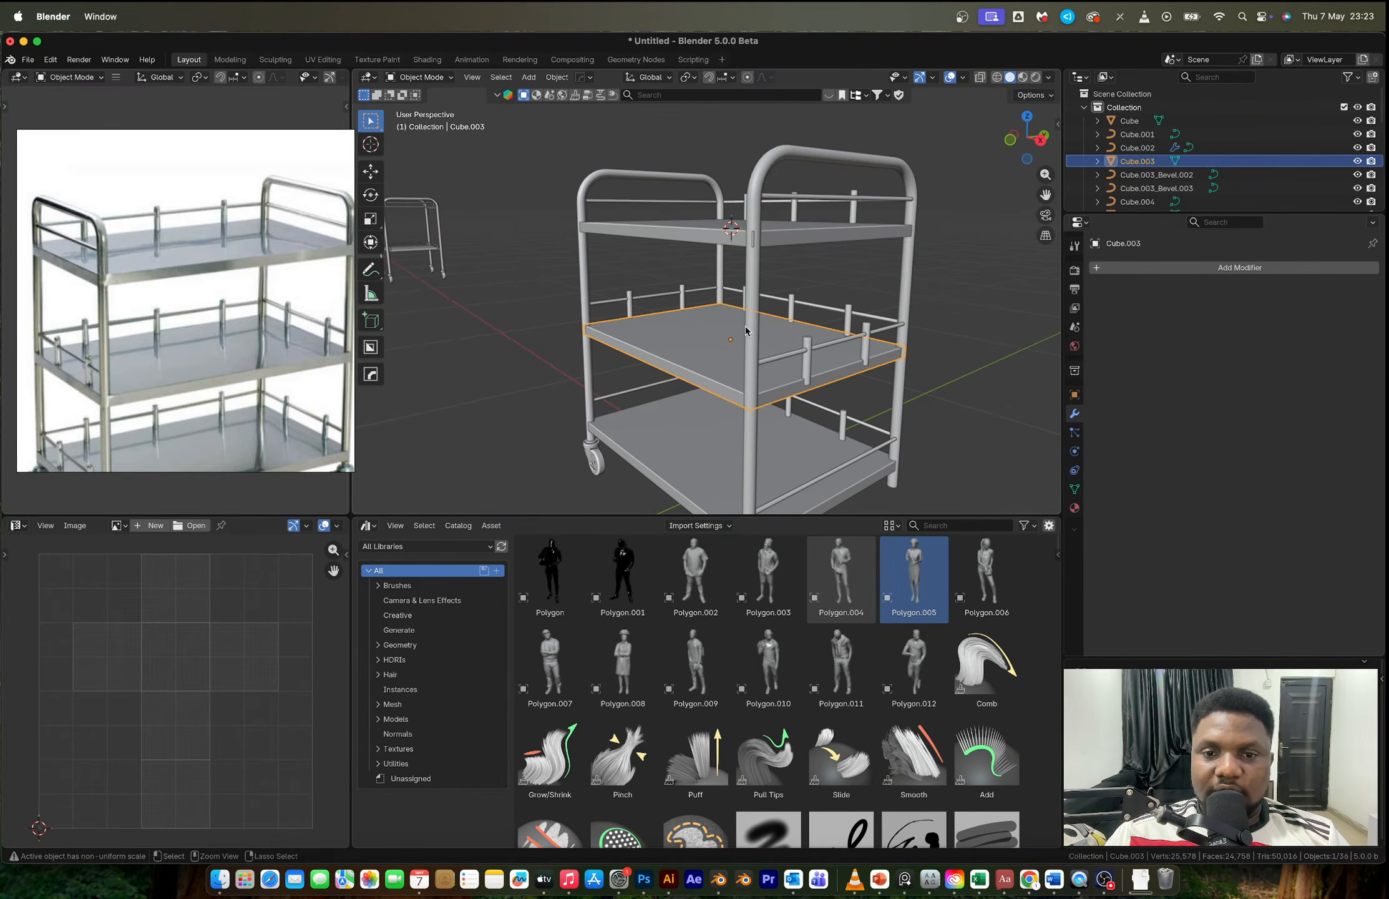
# Step: Scale the top and middle trays uniformly to about 1.022 around their individual origins
pyautogui.keyDown('shift'); pyautogui.click(701, 232); pyautogui.keyUp('shift')
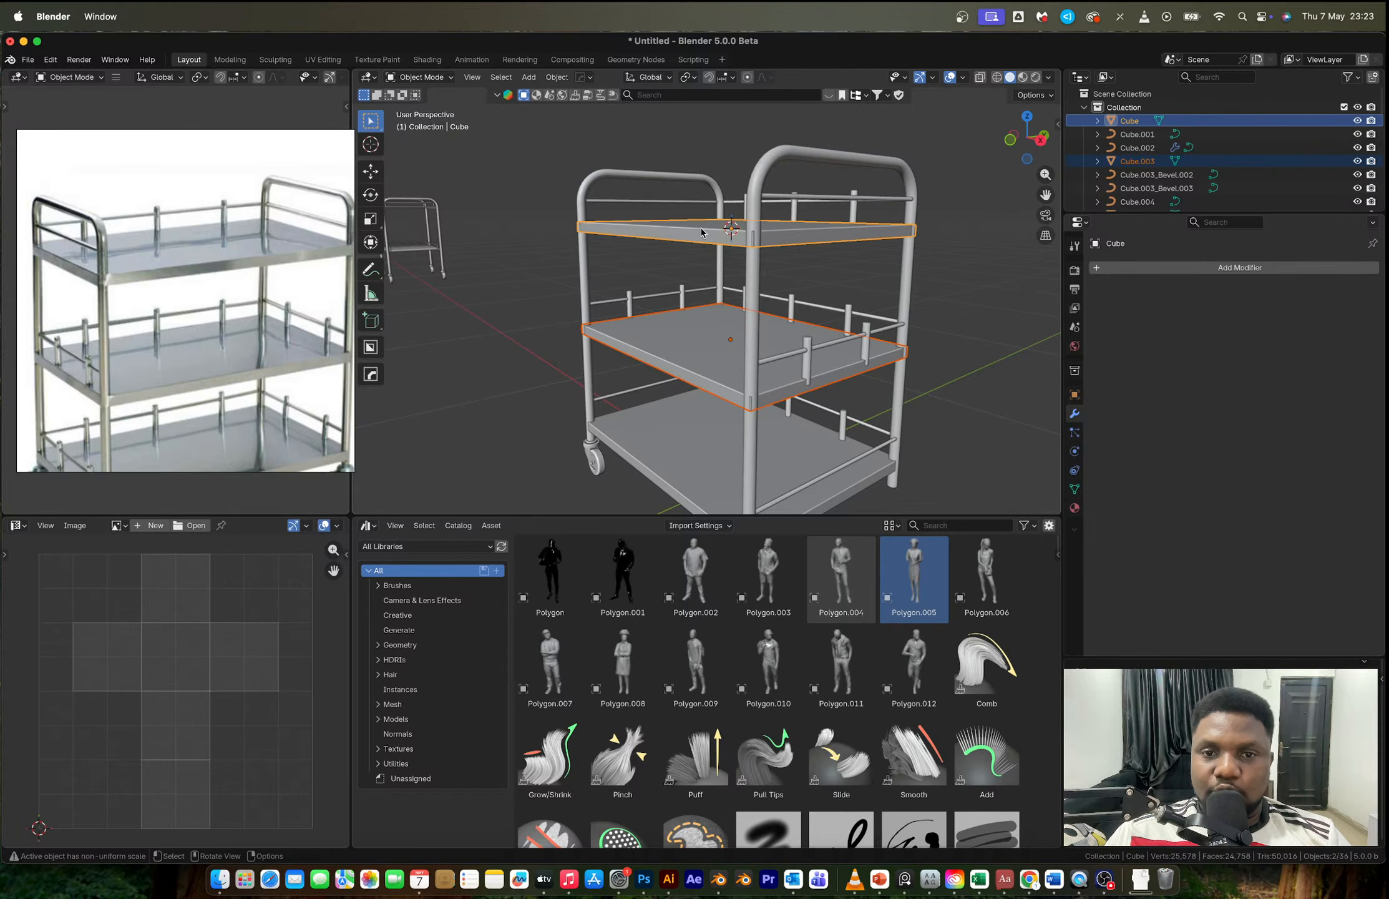
pyautogui.press('.')
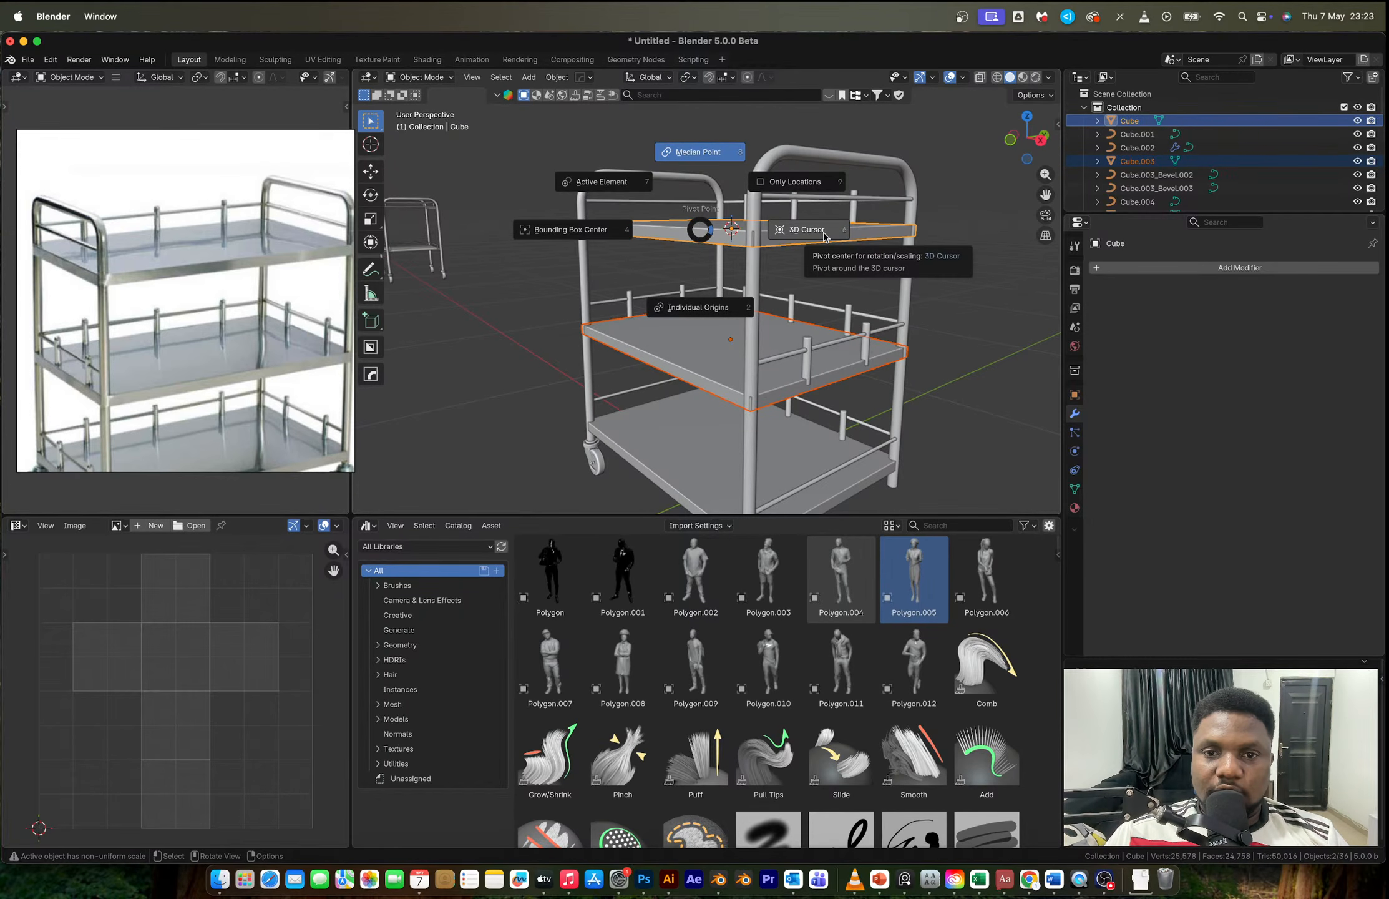
pyautogui.click(692, 306)
pyautogui.scroll(4, 167, 283)
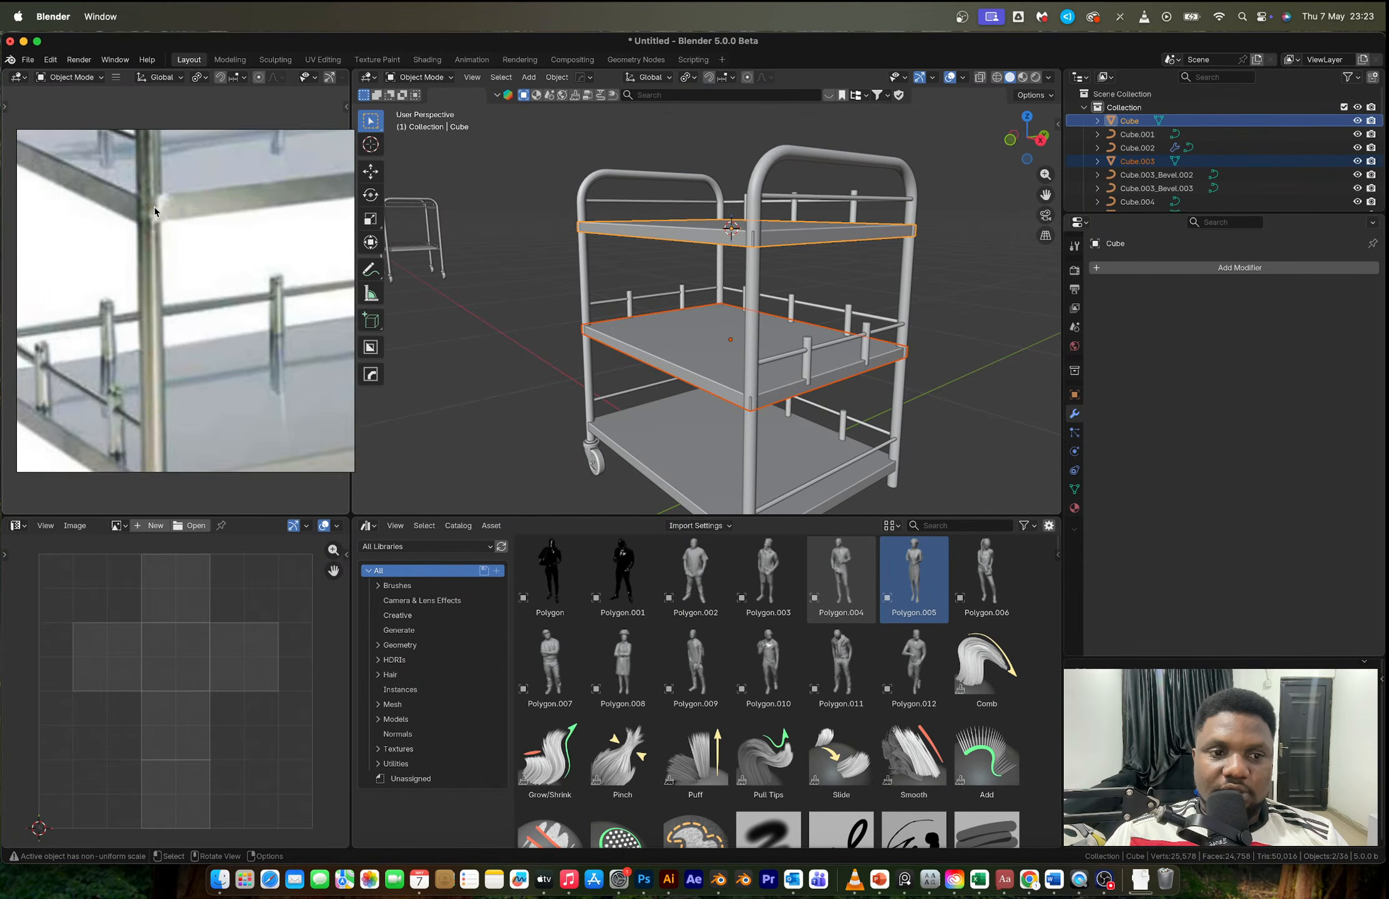
pyautogui.scroll(-4, 154, 206)
pyautogui.scroll(3, 159, 426)
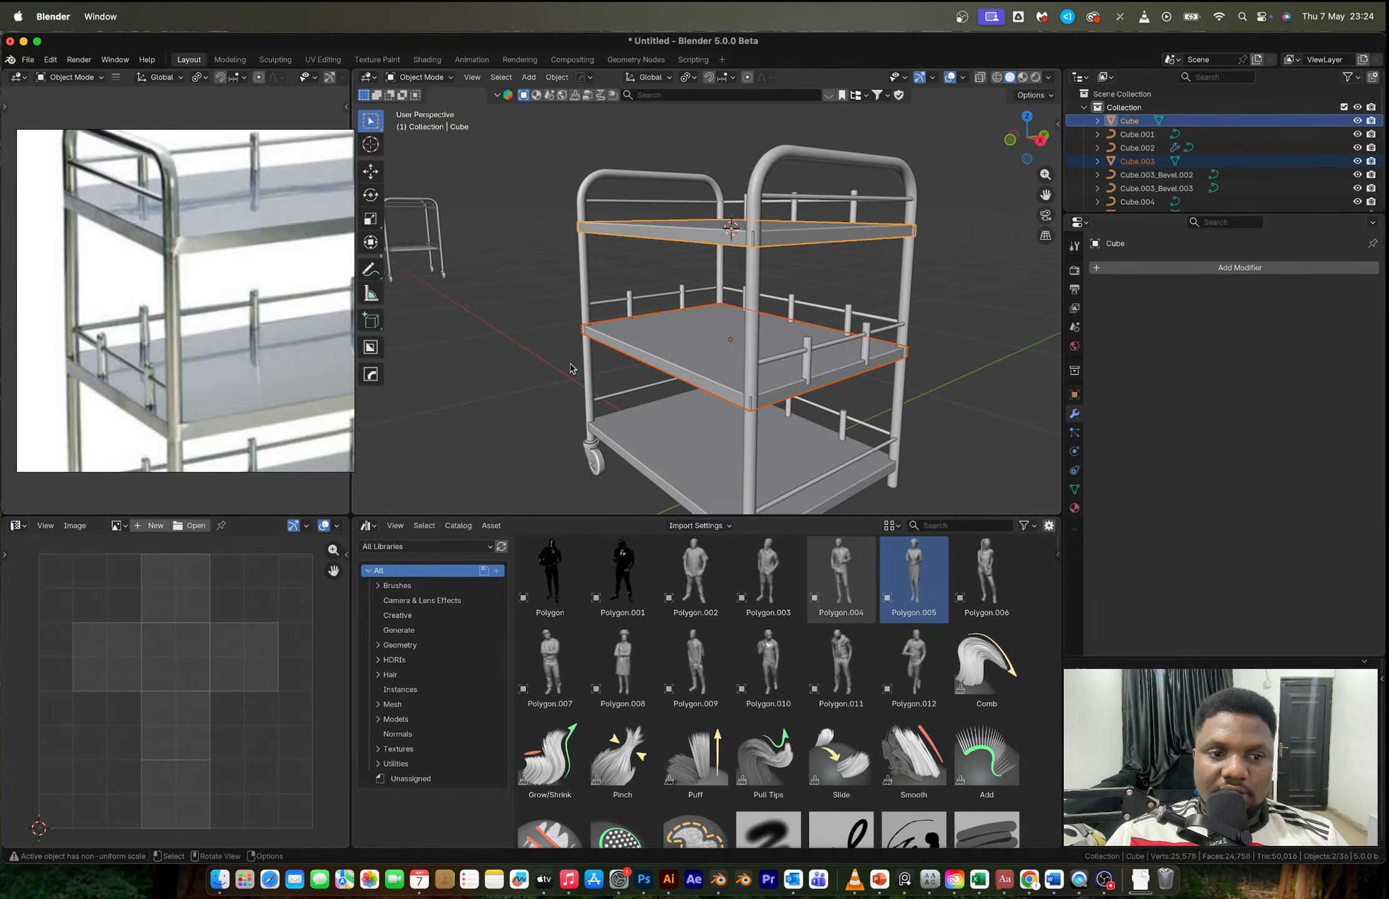
pyautogui.moveTo(745, 407); pyautogui.dragTo(785, 415, button='middle')
pyautogui.press('s')
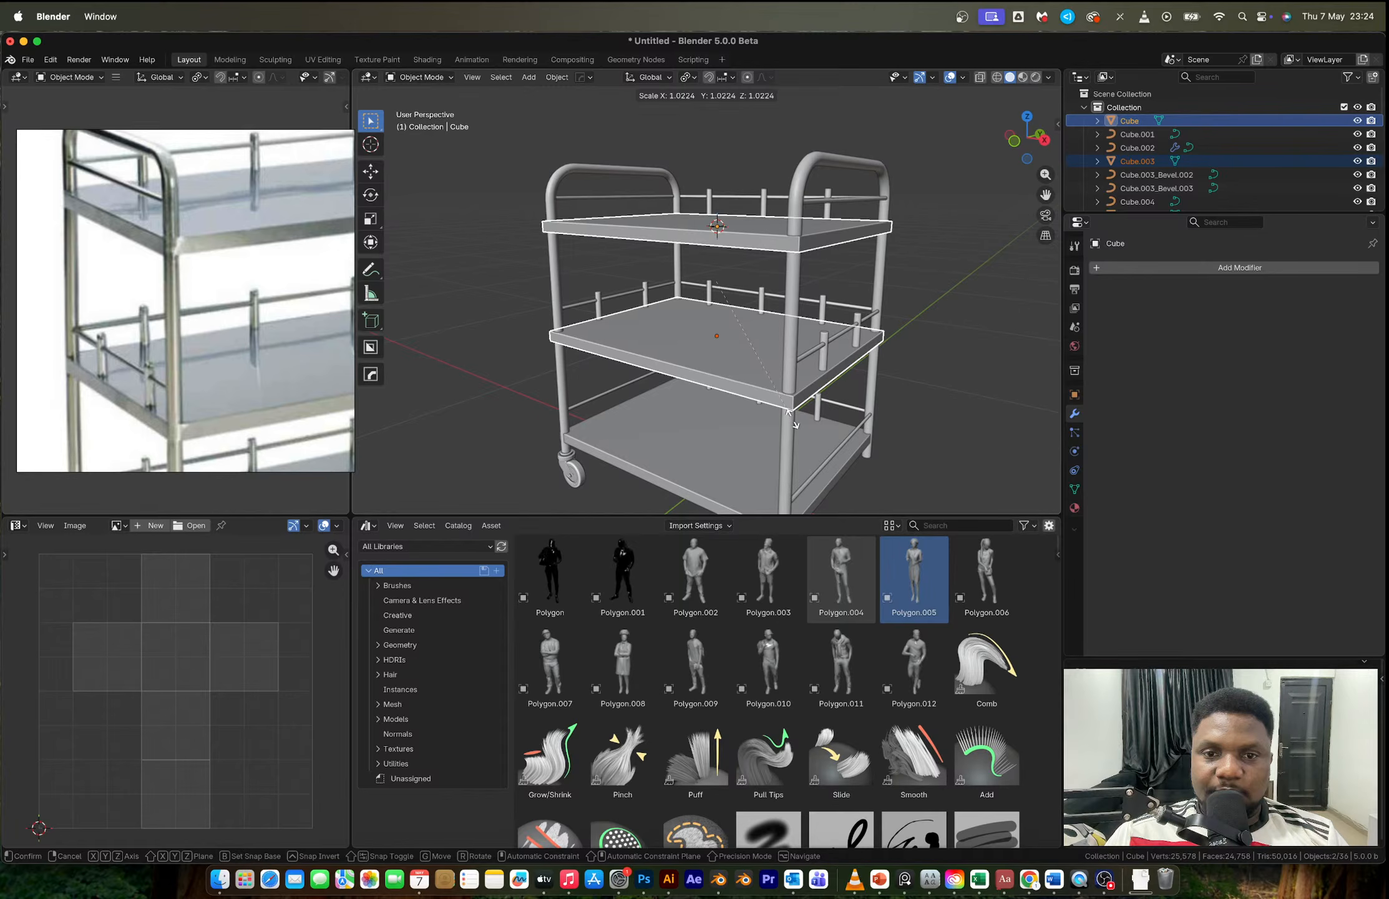
pyautogui.click(788, 412)
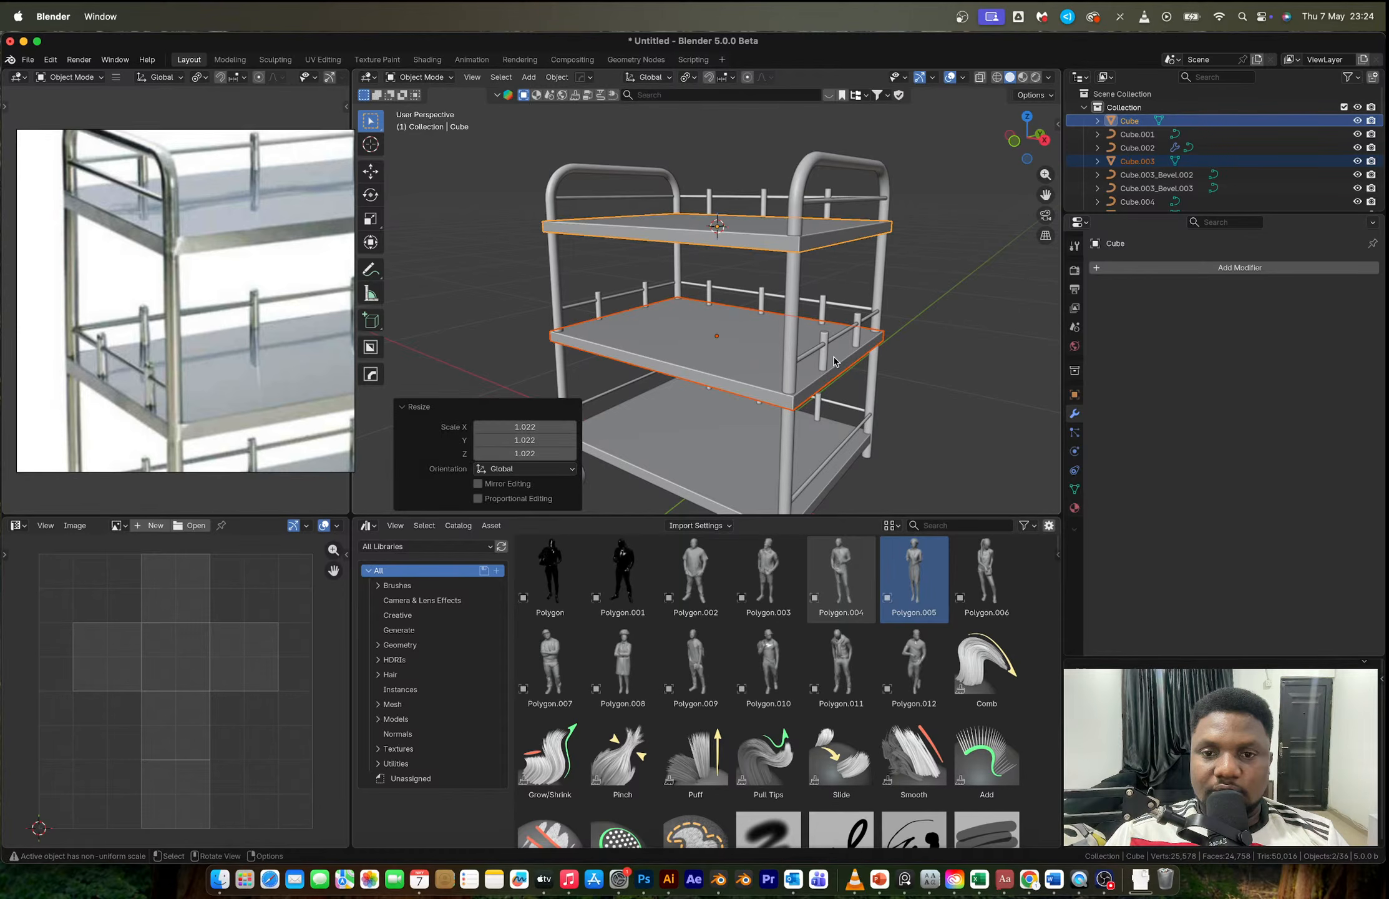
# Step: Duplicate the middle tier's side posts about 0.281 m downward along Z for the bottom tier
pyautogui.click(832, 360)
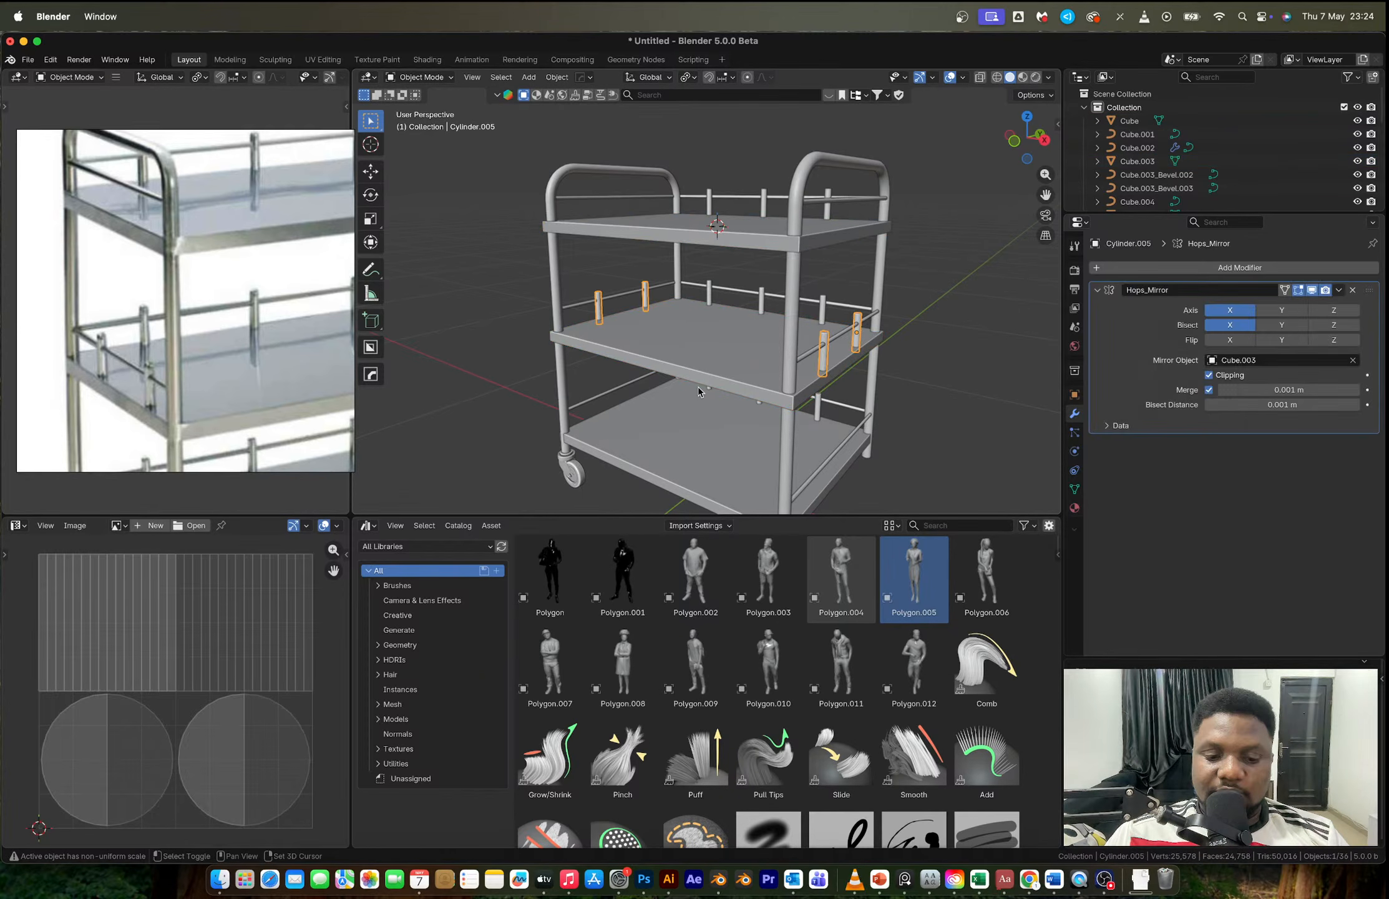
pyautogui.hotkey('shift', 'd')
pyautogui.press('z')
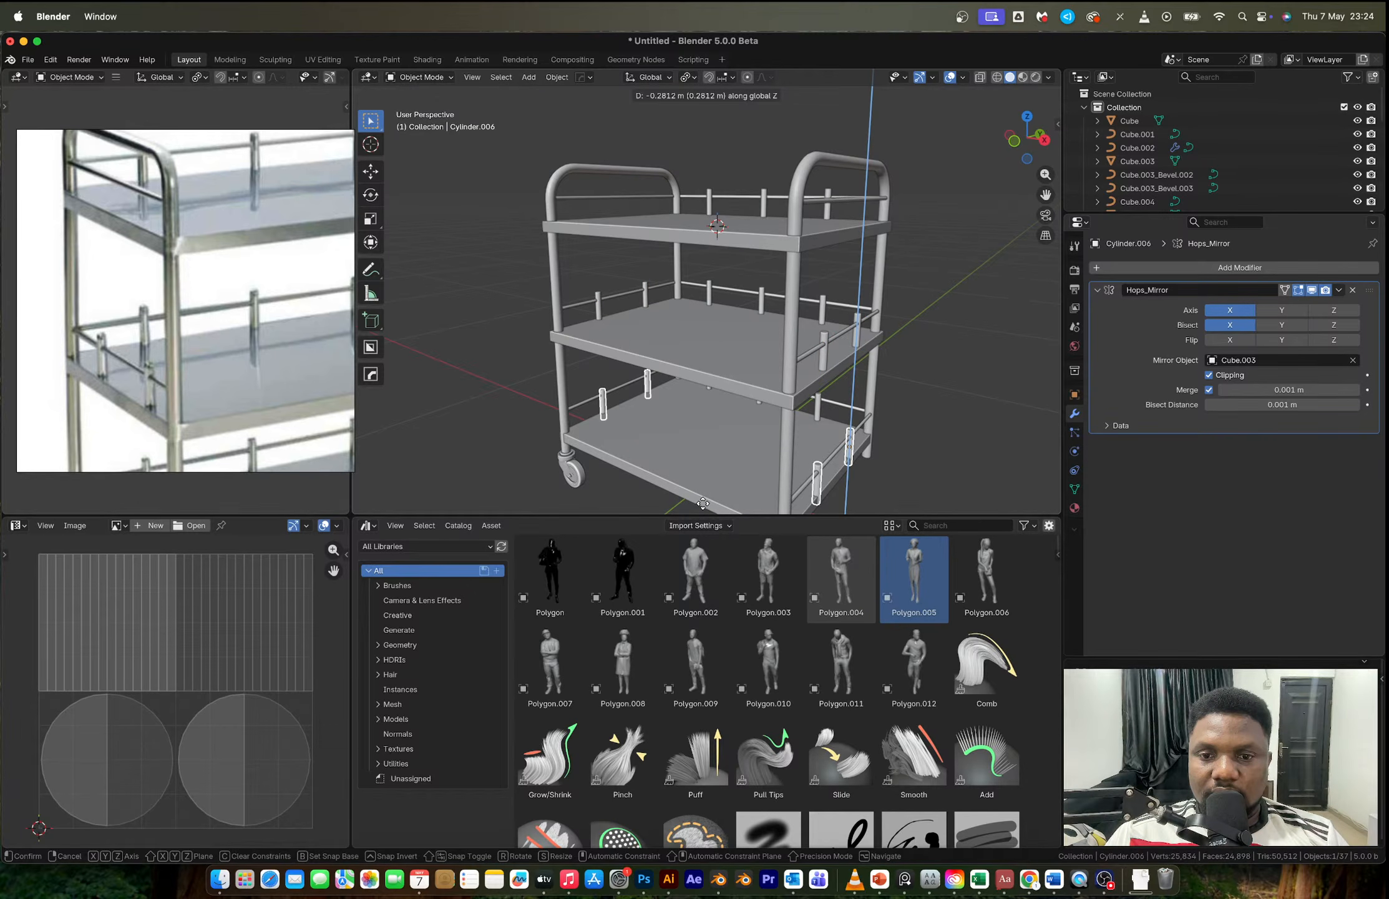
pyautogui.click(703, 503)
pyautogui.keyDown('shift'); pyautogui.moveTo(703, 503); pyautogui.dragTo(702, 419, button='middle'); pyautogui.keyUp('shift')
# Step: Replace the bottom tray with a duplicate of the middle tray moved about 0.277 m downward along Z
pyautogui.click(699, 383)
pyautogui.press('x')
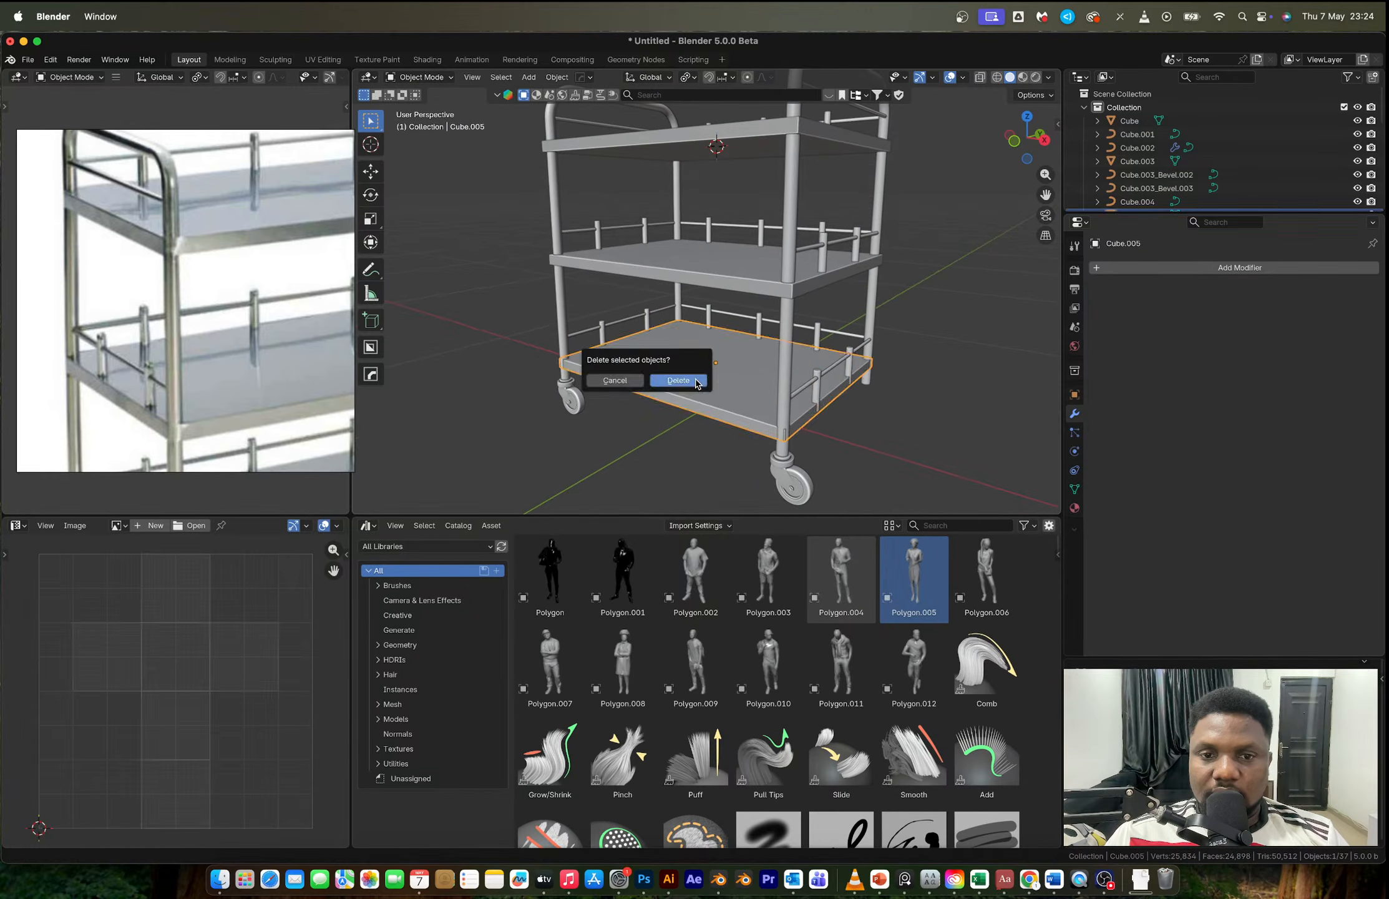
pyautogui.click(699, 382)
pyautogui.click(728, 276)
pyautogui.hotkey('shift', 'd')
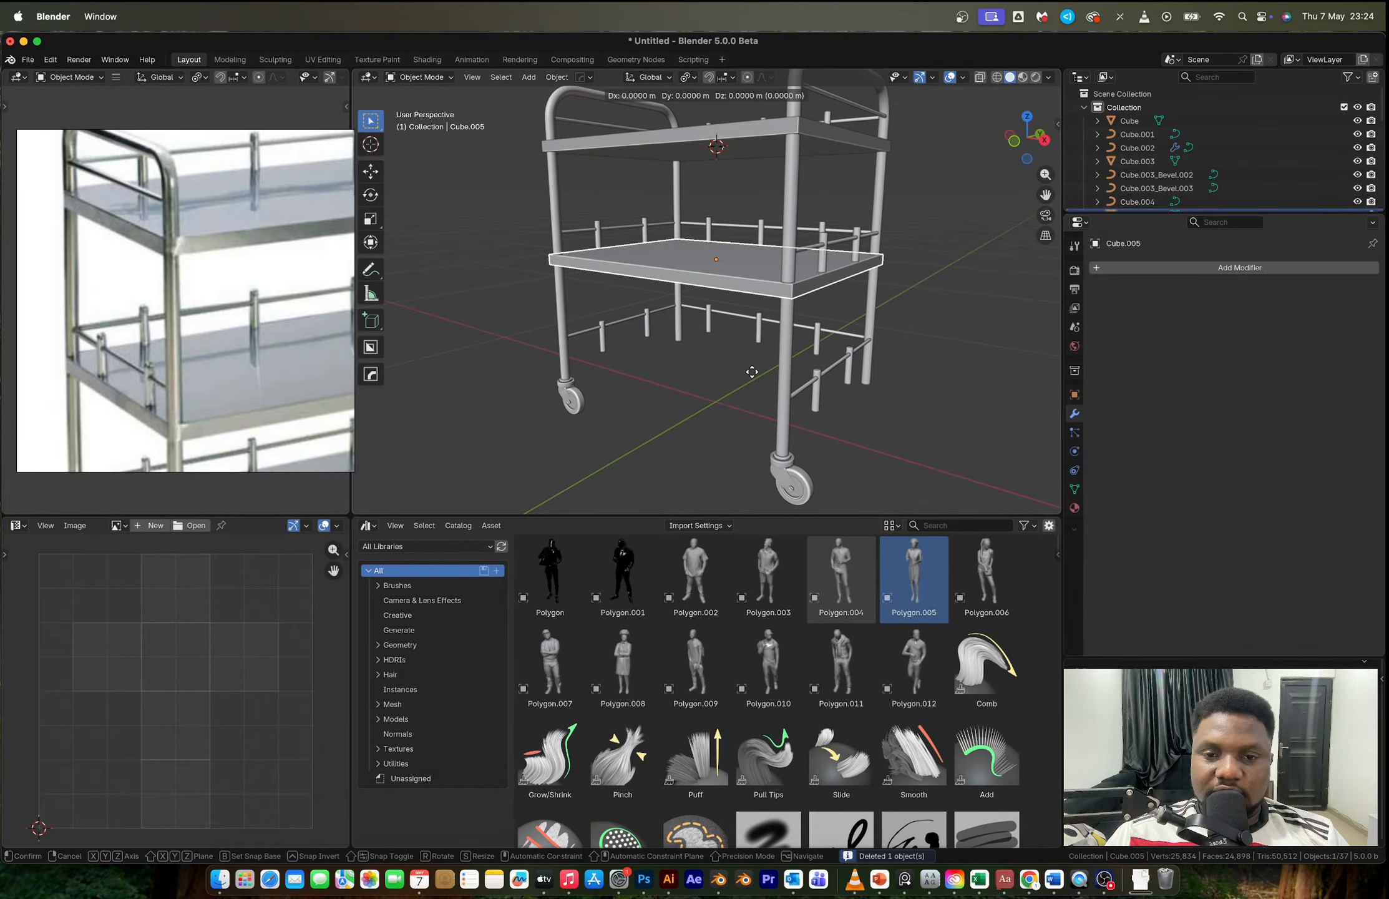
pyautogui.press('z')
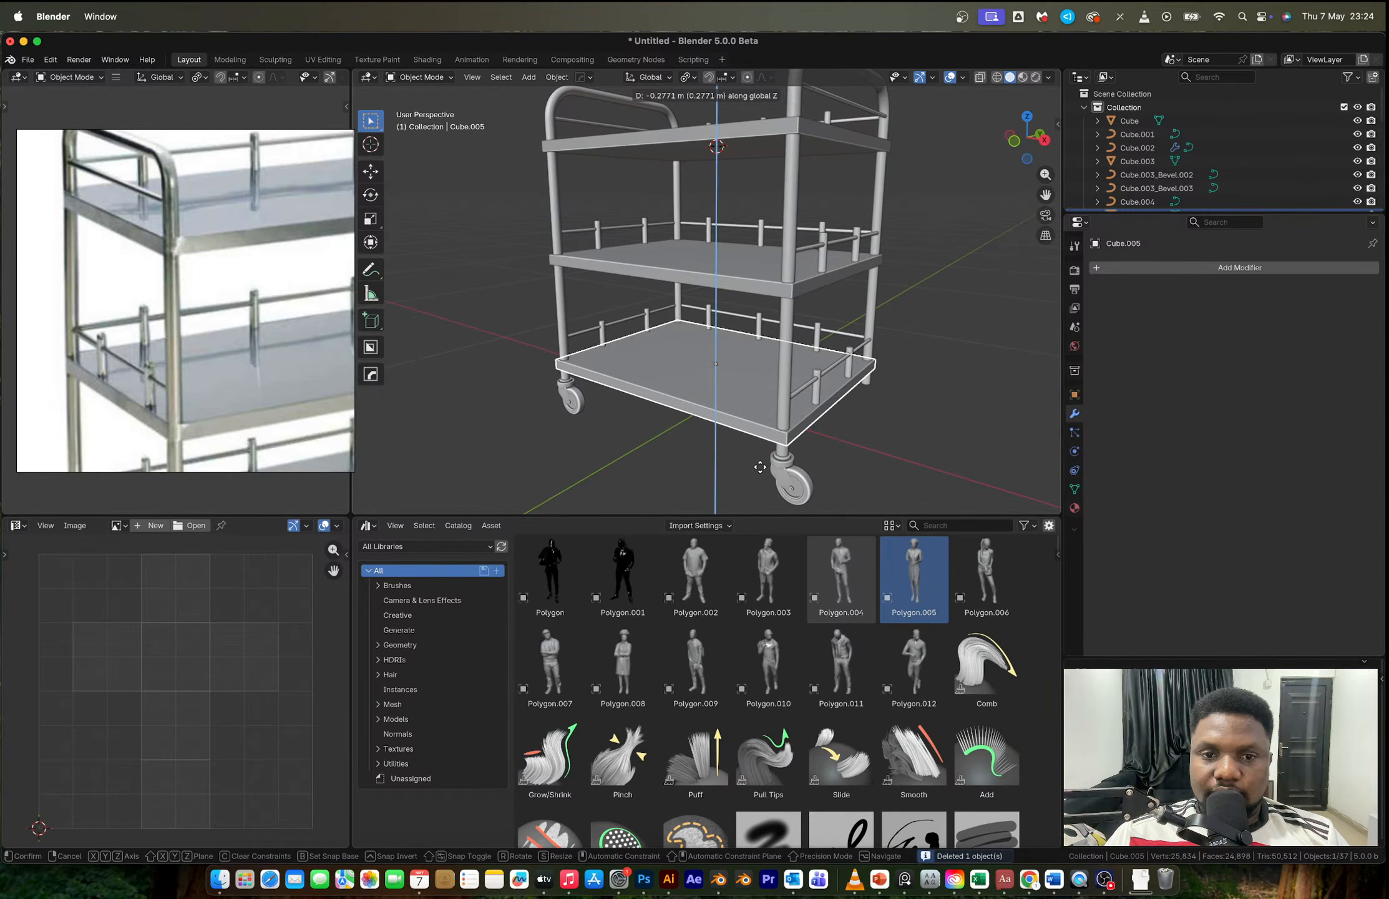
pyautogui.click(760, 468)
pyautogui.click(783, 451)
# Step: Try to mirror the front caster along Z about the bottom tray with Hops_Mirror, and undo the attempt
pyautogui.scroll(-3, 891, 425)
pyautogui.scroll(-2, 905, 418)
pyautogui.click(794, 428)
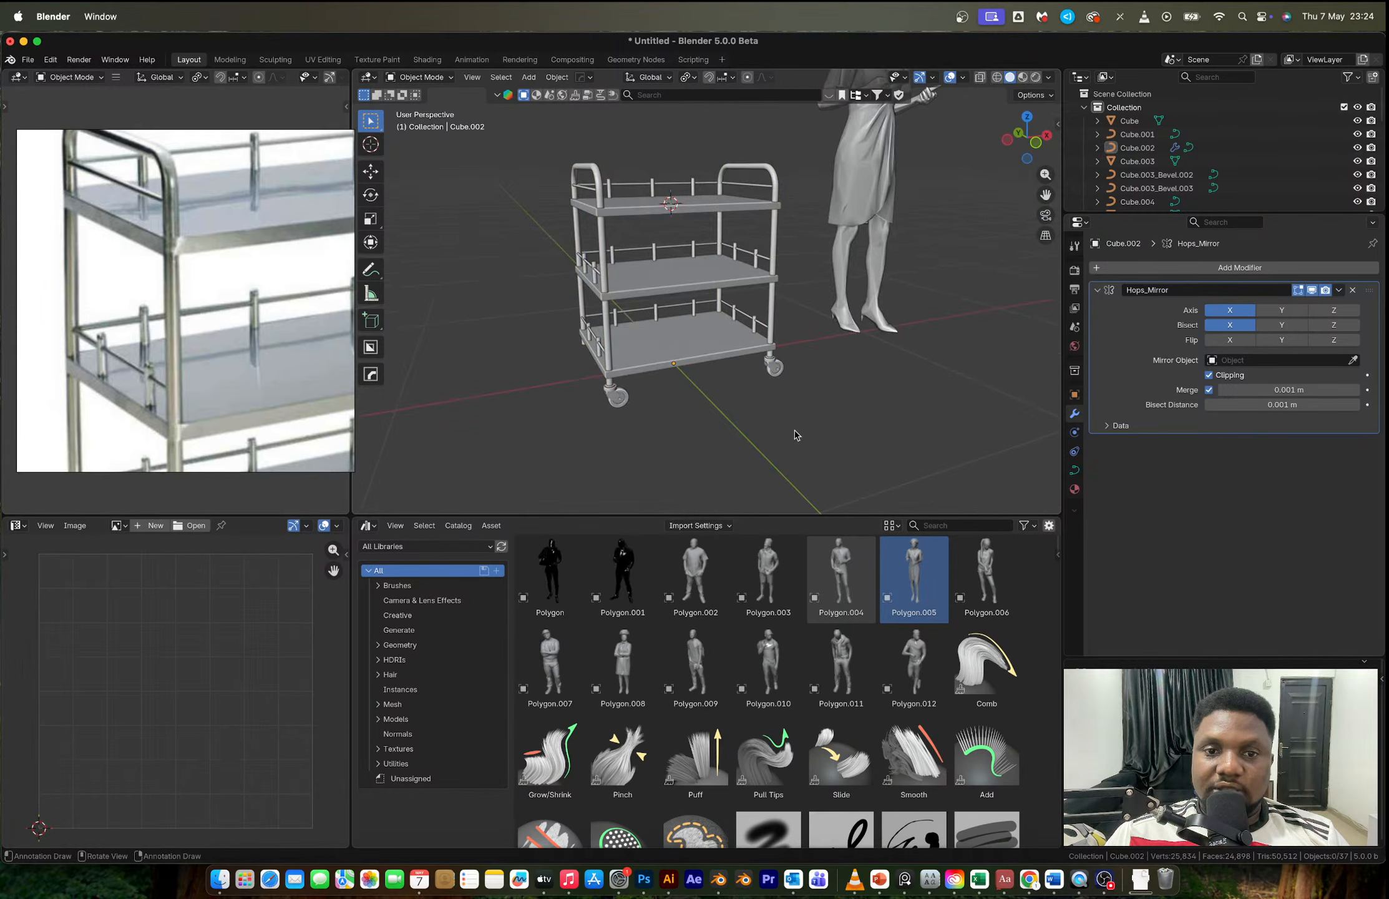
pyautogui.scroll(-4, 726, 408)
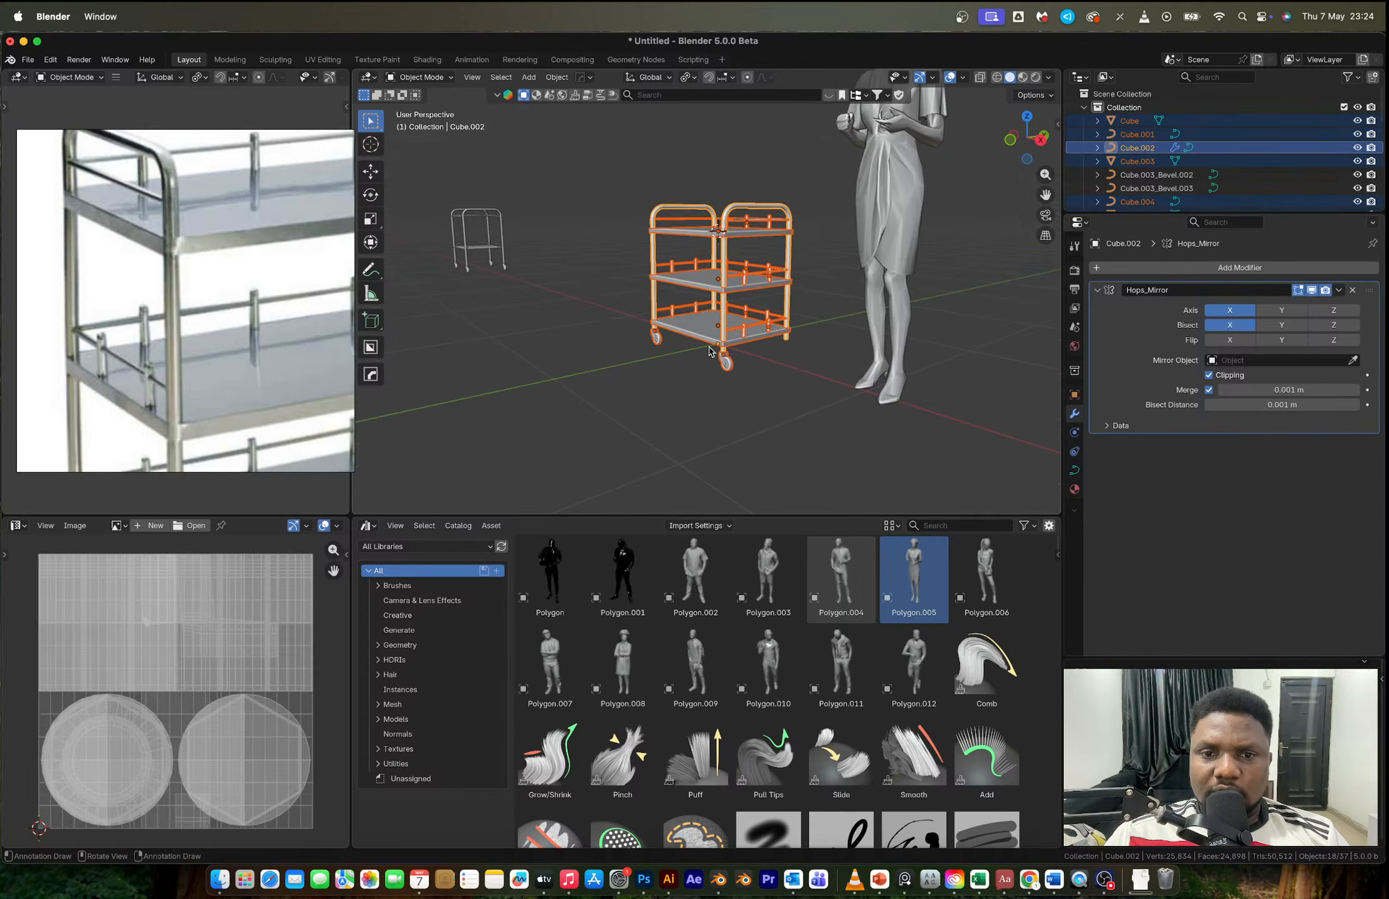
pyautogui.click(730, 371)
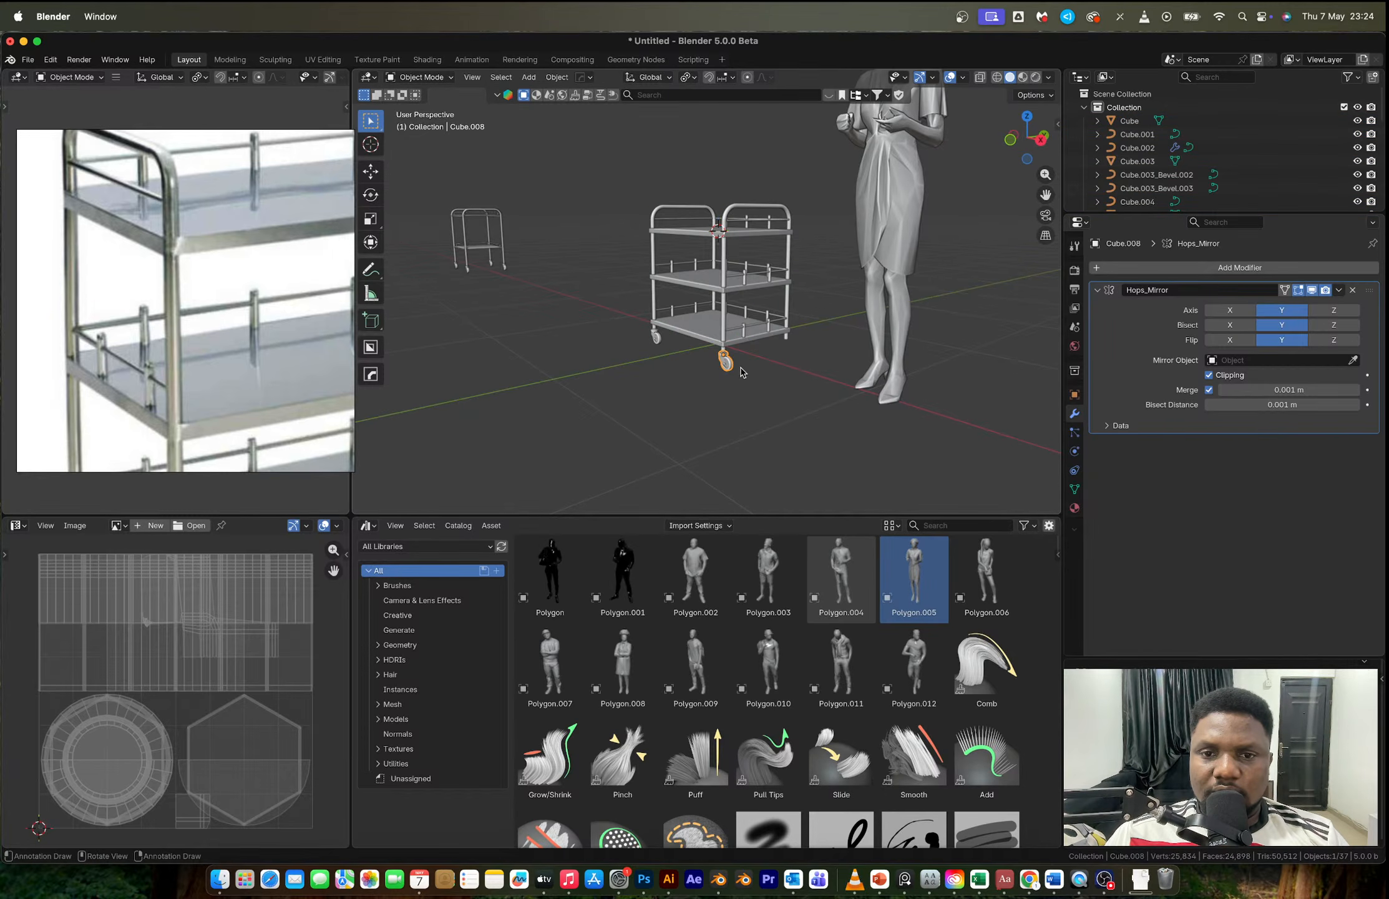
pyautogui.moveTo(749, 375); pyautogui.dragTo(671, 352, button='middle')
pyautogui.keyDown('shift'); pyautogui.click(694, 340); pyautogui.keyUp('shift')
pyautogui.hotkey('alt', 'x')
pyautogui.click(661, 351)
pyautogui.click(729, 372)
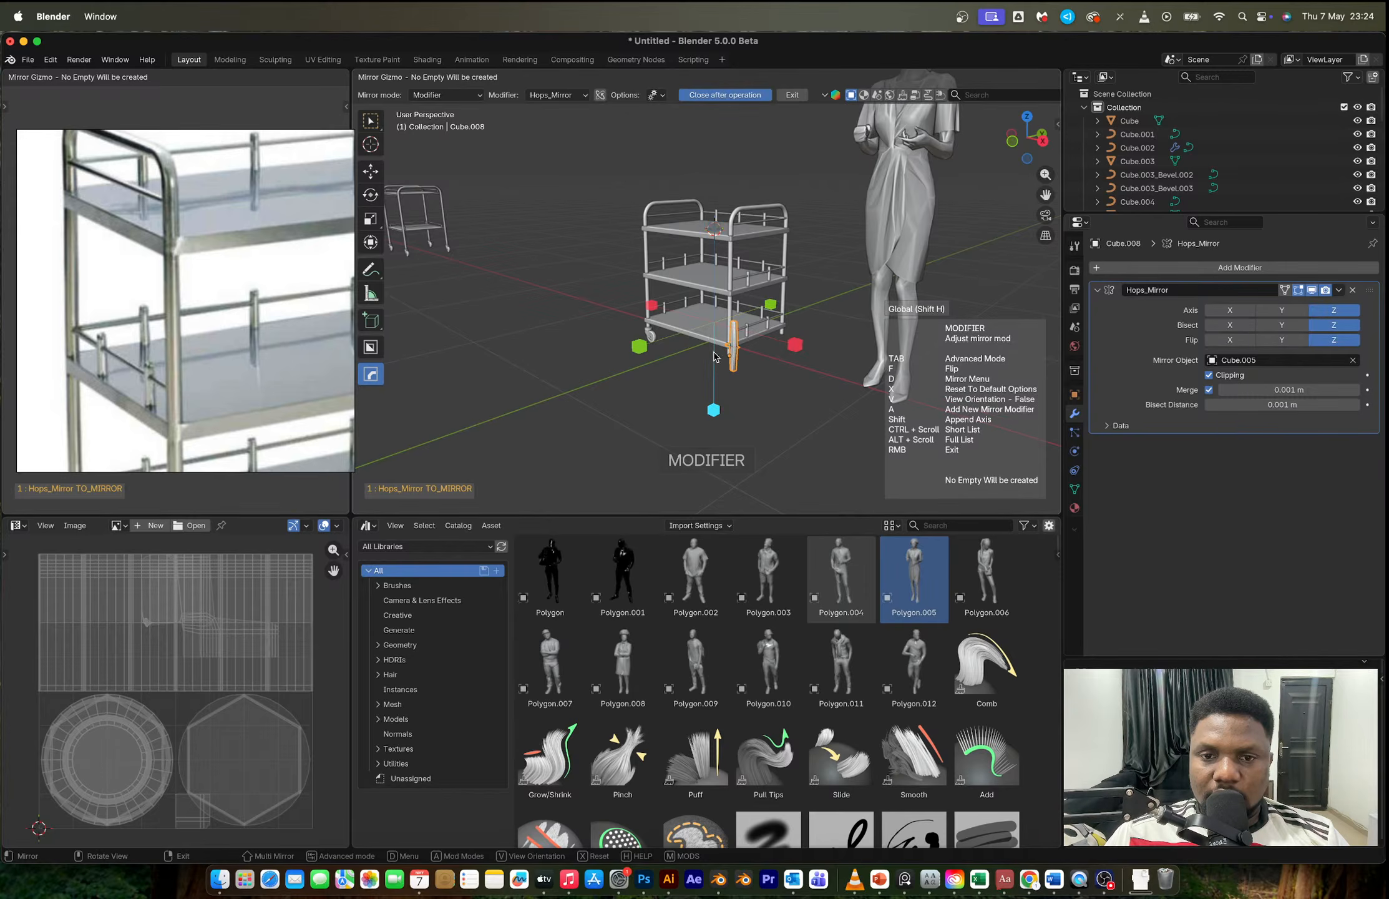
pyautogui.scroll(5, 713, 342)
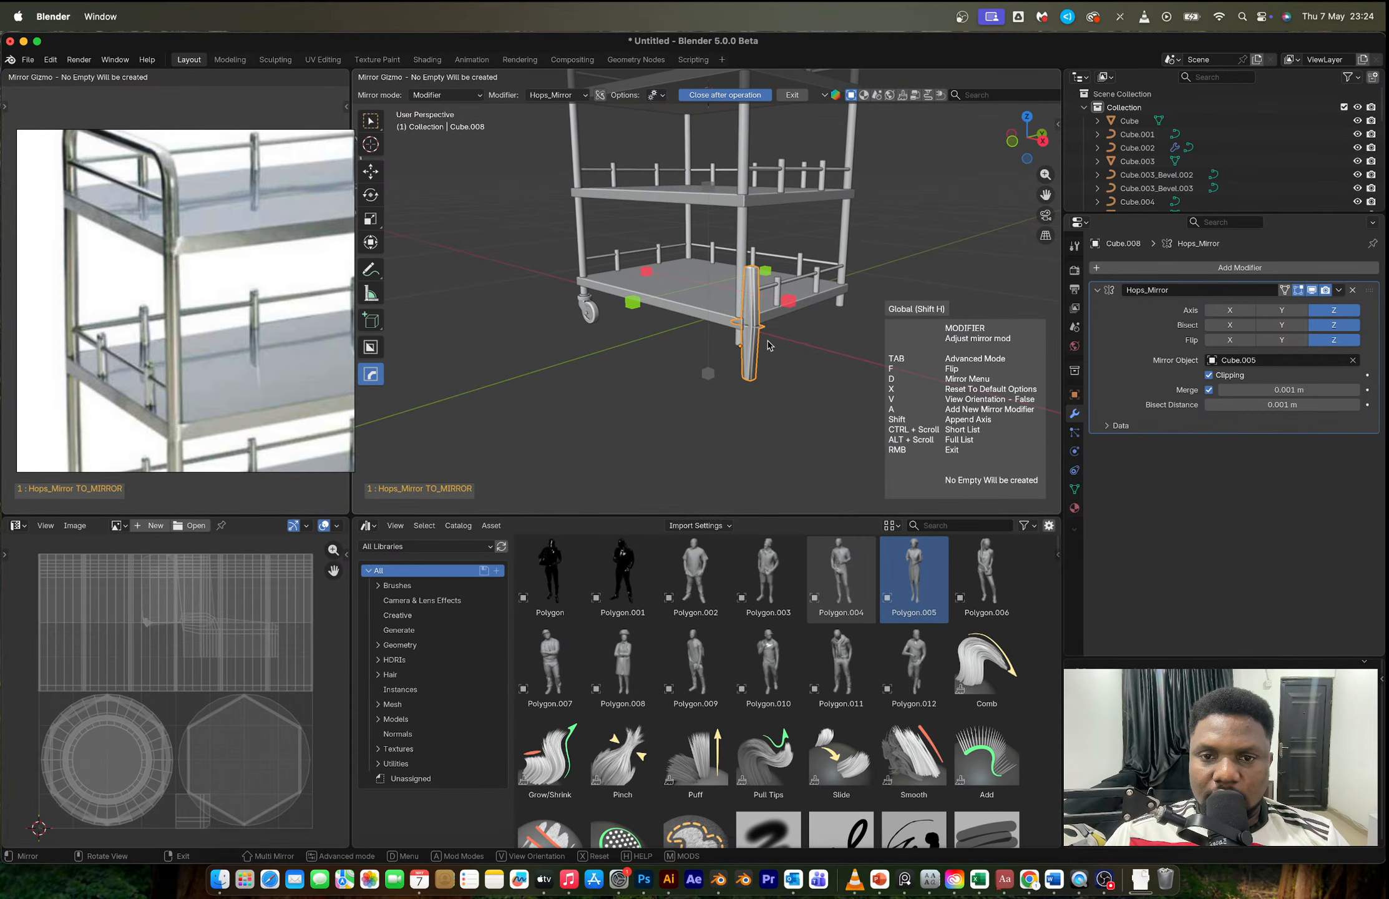
pyautogui.rightClick(794, 360)
pyautogui.hotkey('ctrl', 'z')
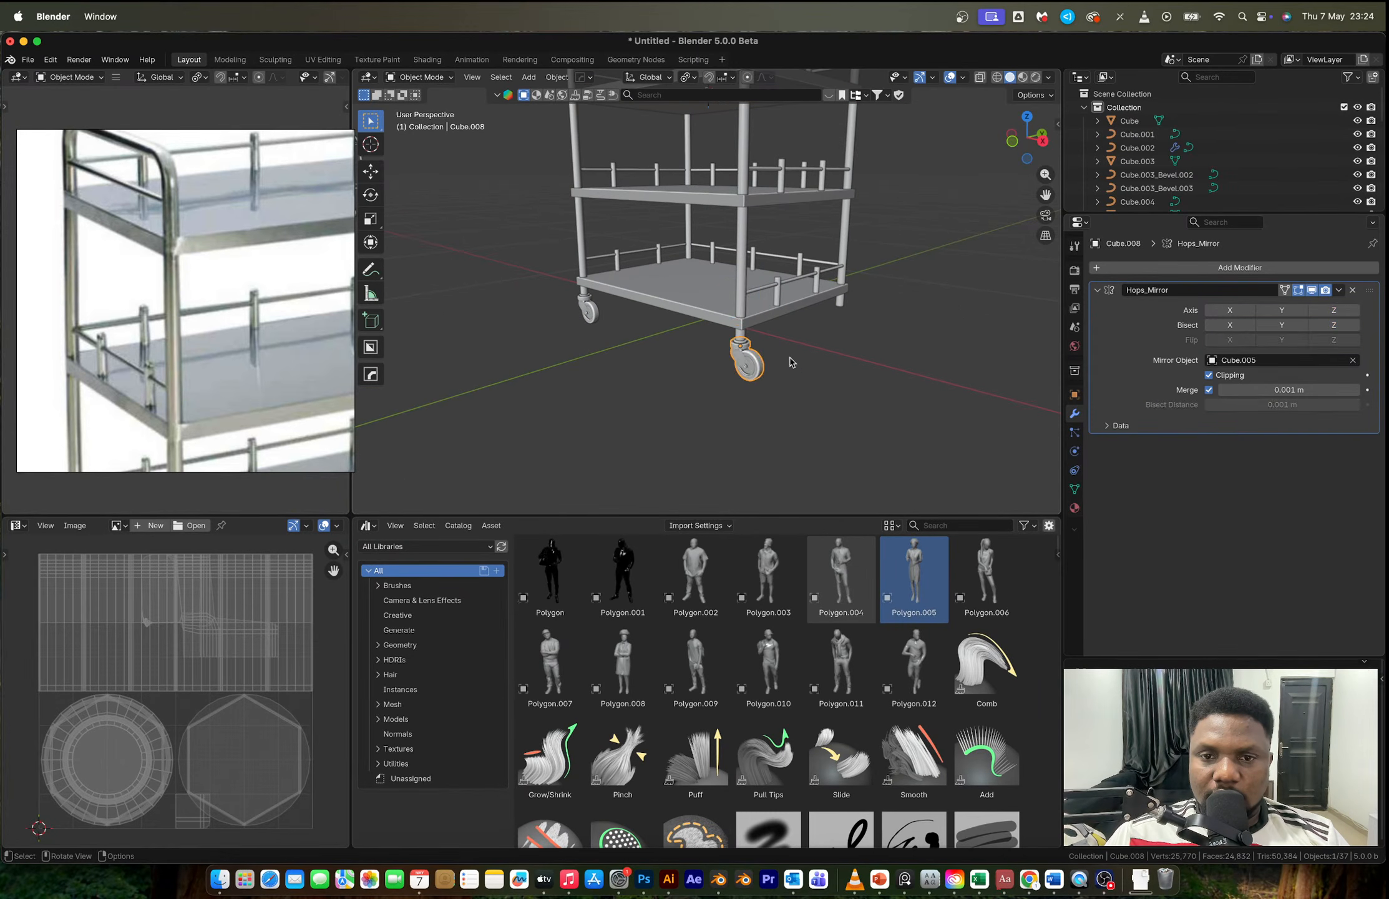
# Step: Set the front right caster's origin to the bottom tray's centre and mirror it to the rear along Y with Hops_Mirror
pyautogui.moveTo(753, 373); pyautogui.dragTo(749, 354, button='middle')
pyautogui.click(717, 311)
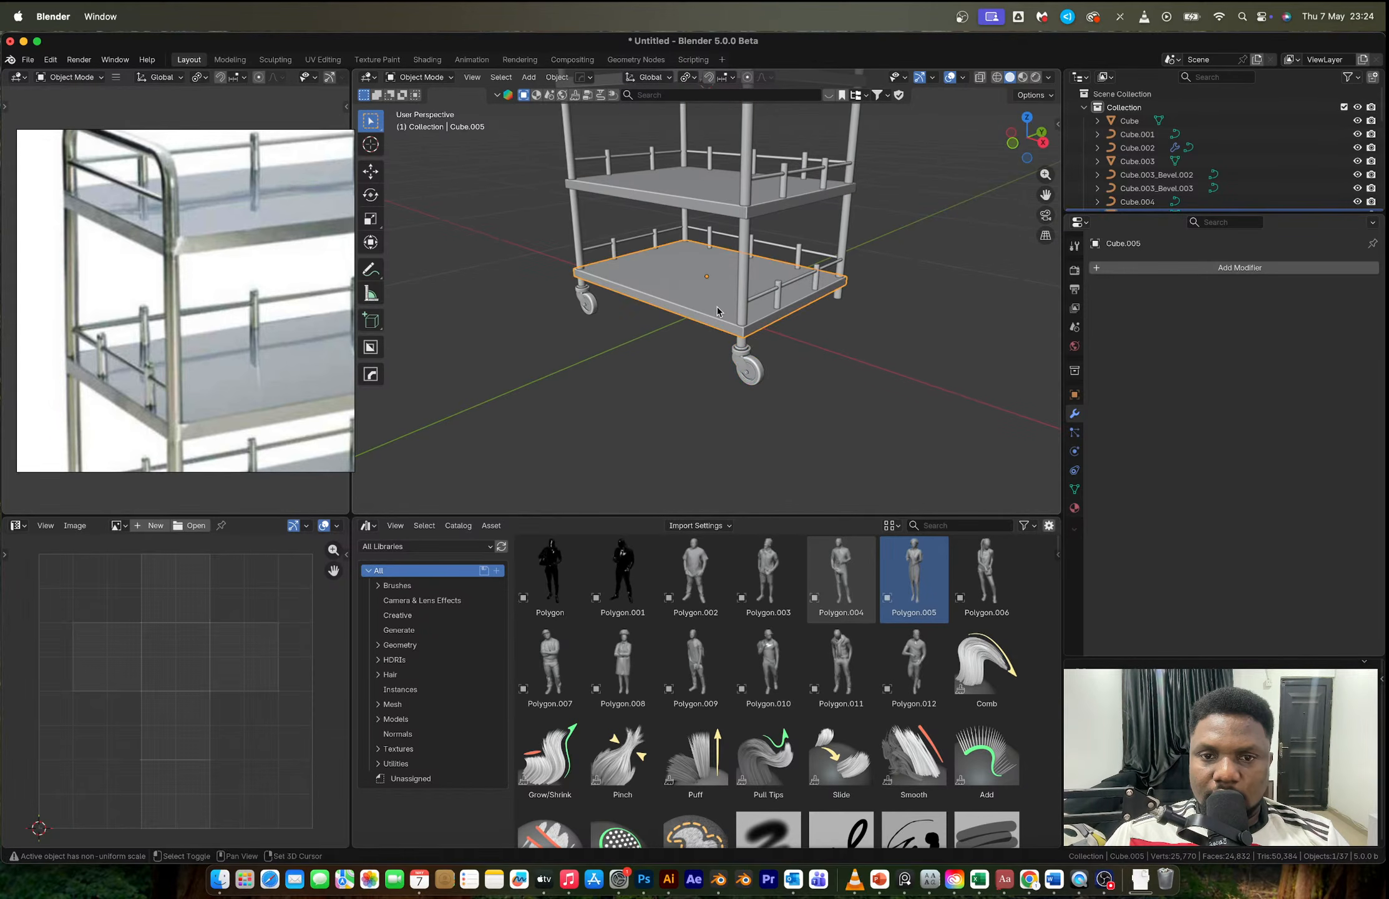
pyautogui.click(749, 373)
pyautogui.rightClick(748, 373)
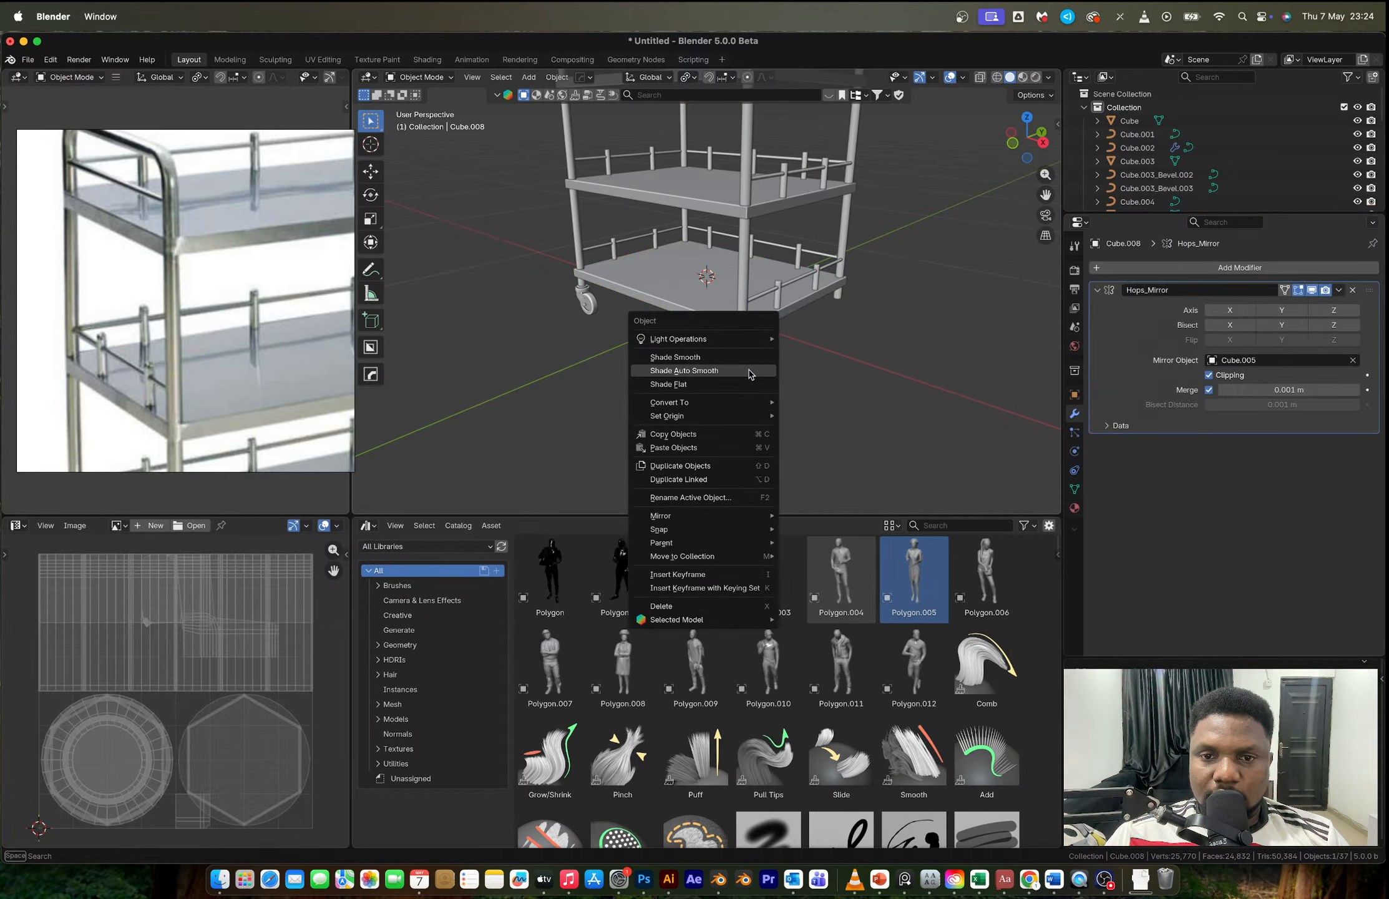
pyautogui.press('o')
pyautogui.press('t')
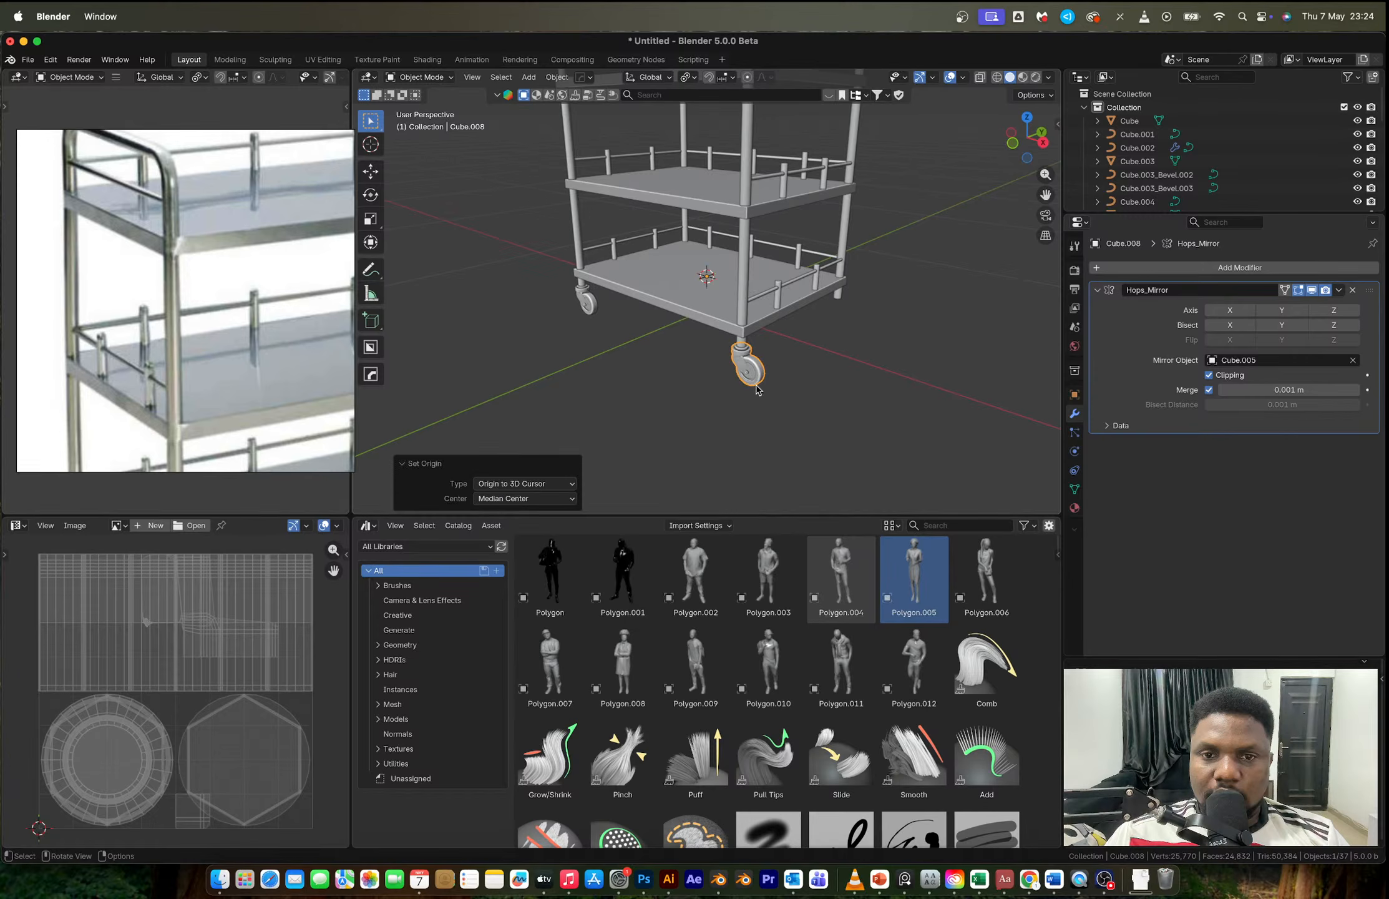
pyautogui.hotkey('alt', 'x')
pyautogui.click(754, 255)
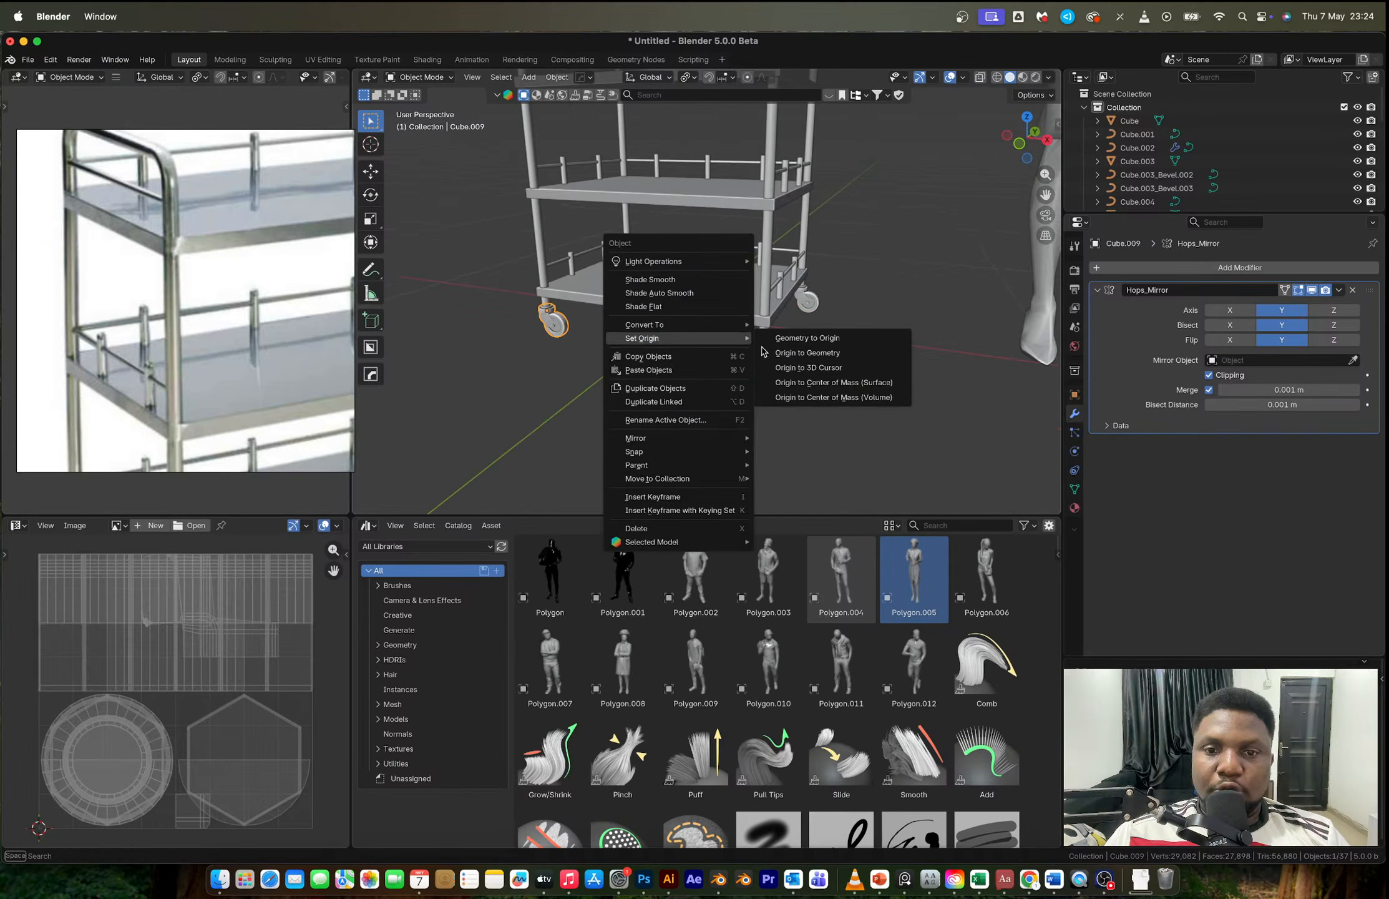
# Step: Set the front left caster's origin to the 3D cursor and mirror it to the rear along Y with Hops_Mirror
pyautogui.click(764, 352)
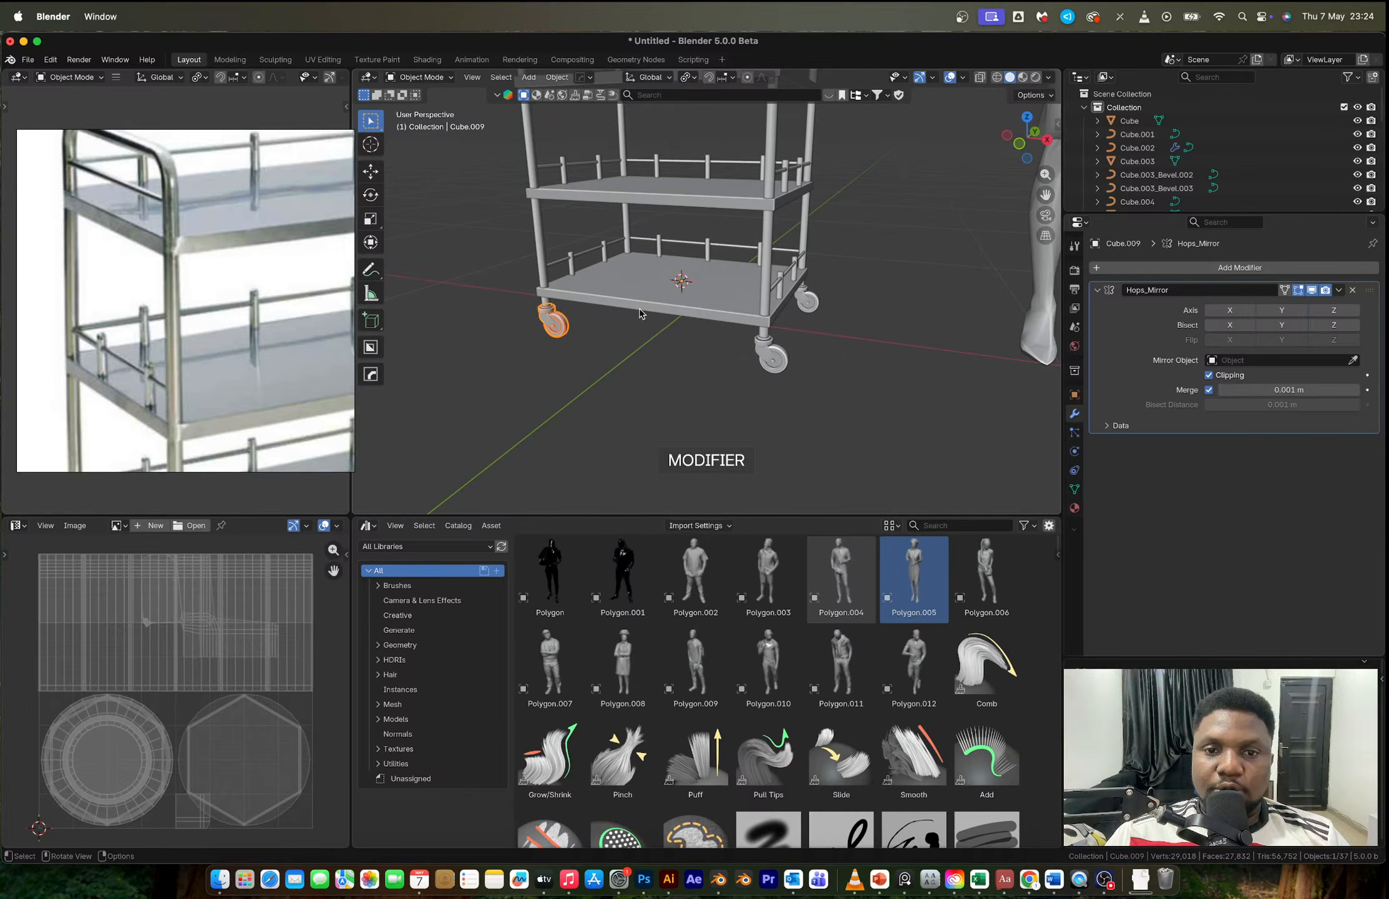
pyautogui.hotkey('alt', 'x')
pyautogui.moveTo(642, 314); pyautogui.dragTo(629, 298, button='middle')
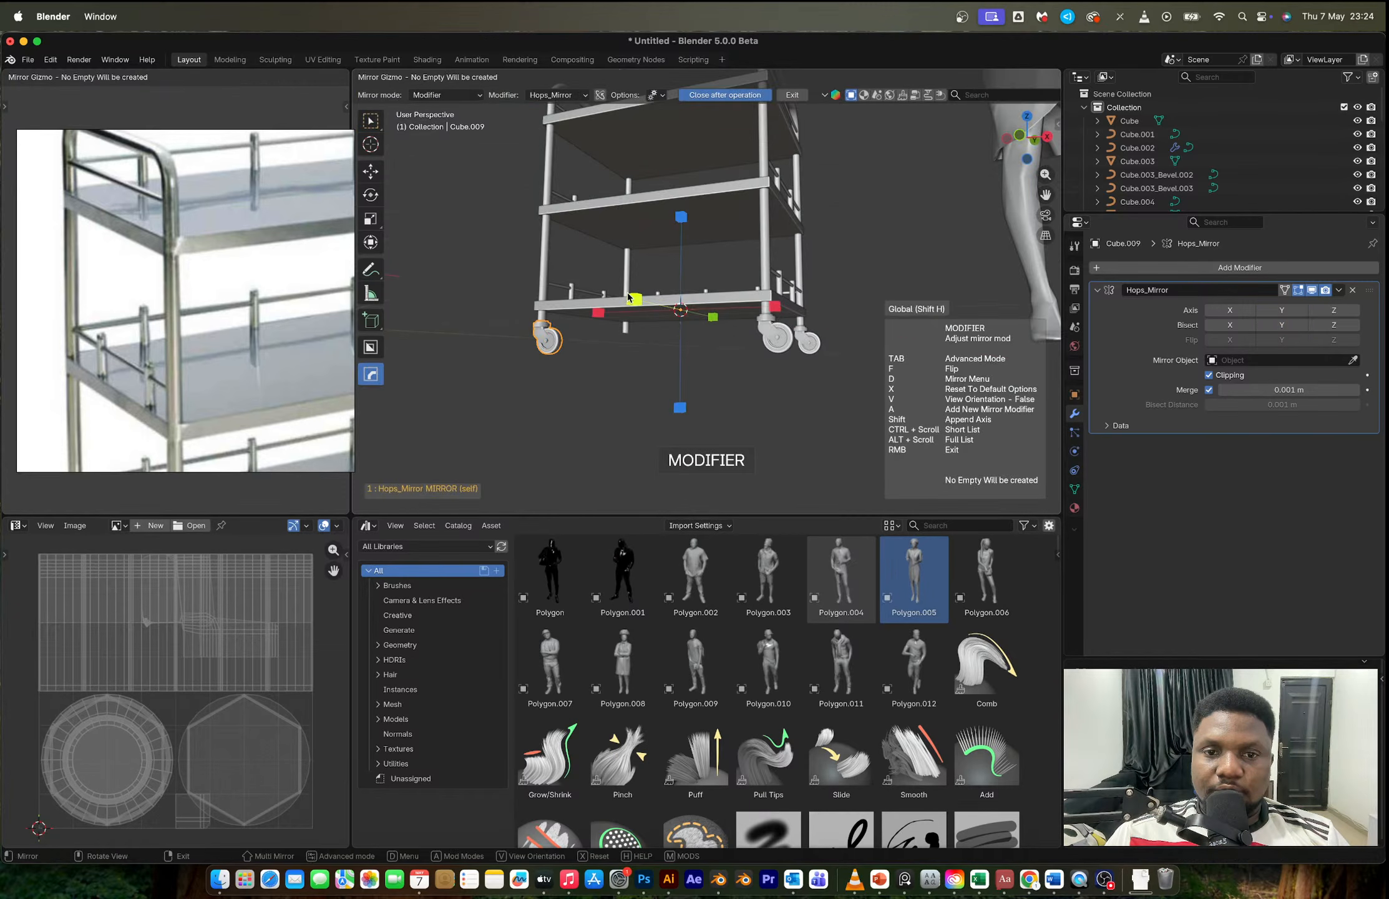
pyautogui.click(632, 299)
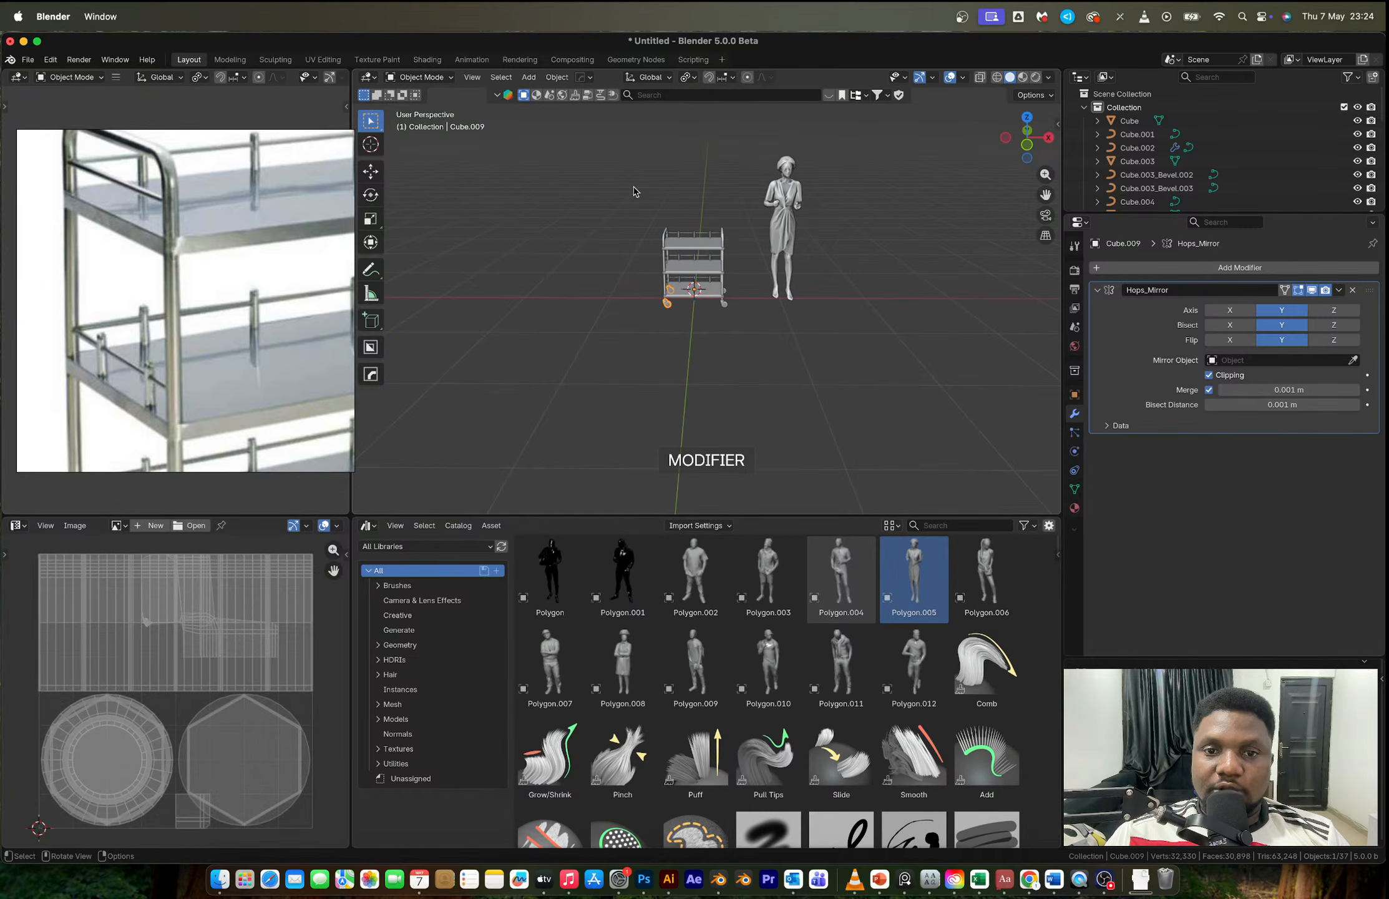
# Step: Duplicate the complete three-tier trolley about 3.86 m in the negative X direction, beside the existing two-tier trolley
pyautogui.scroll(-5, 633, 191)
pyautogui.moveTo(668, 256); pyautogui.dragTo(724, 309)
pyautogui.press('g')
pyautogui.press('x')
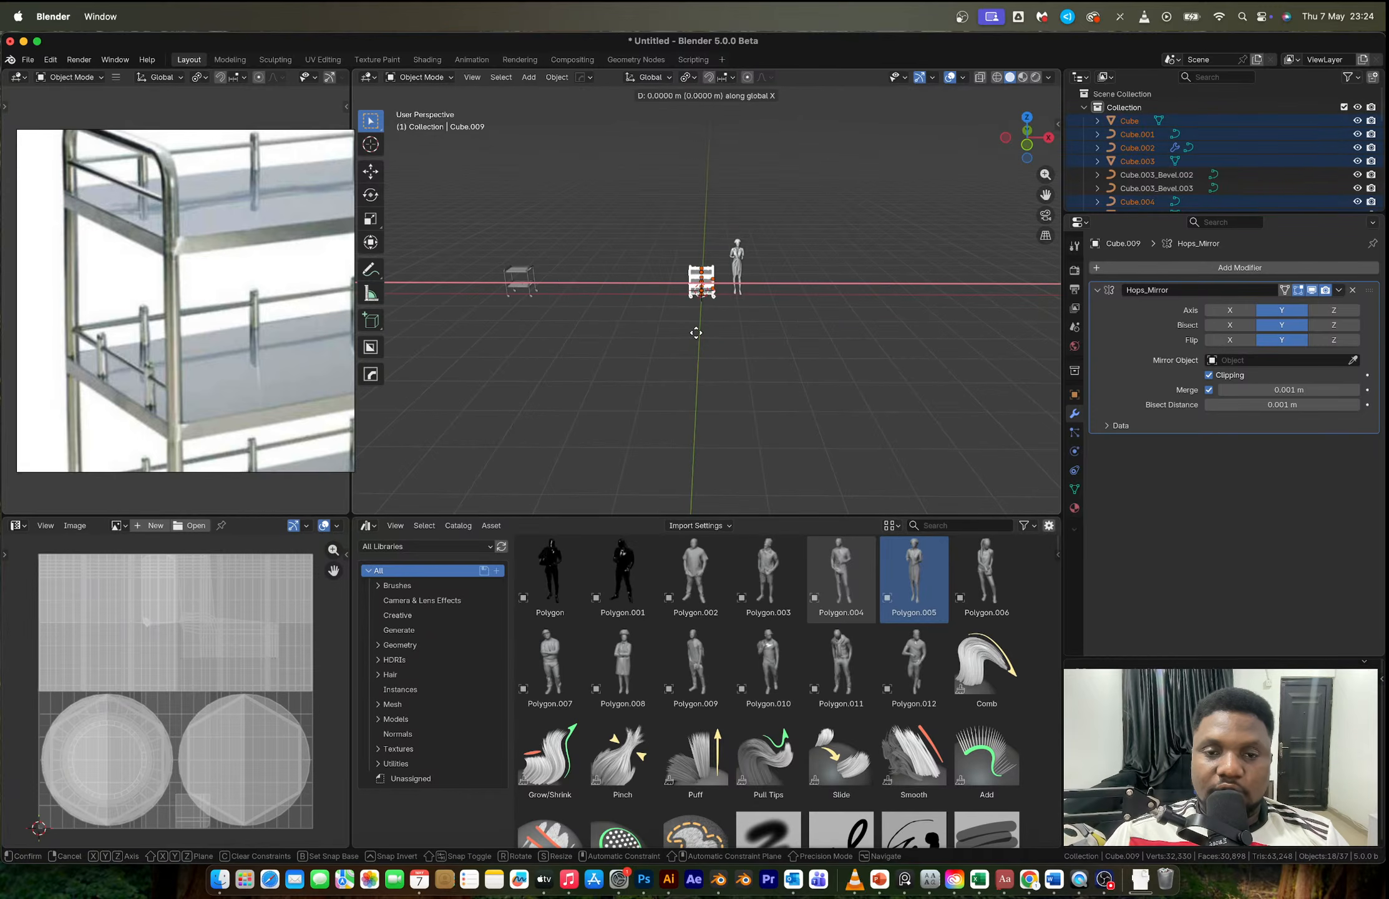
pyautogui.click(559, 334)
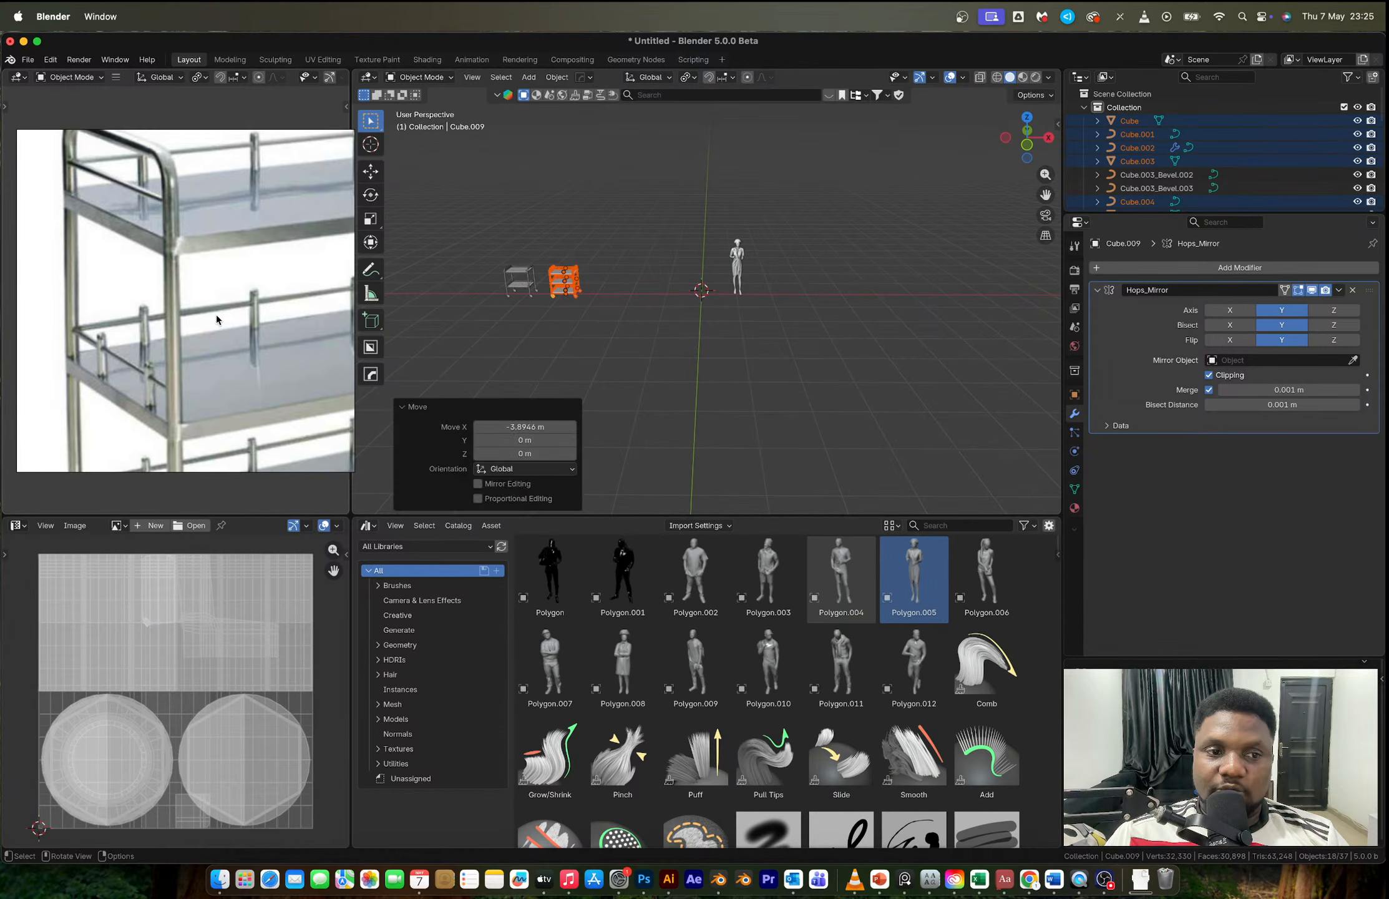
pyautogui.scroll(-5, 216, 314)
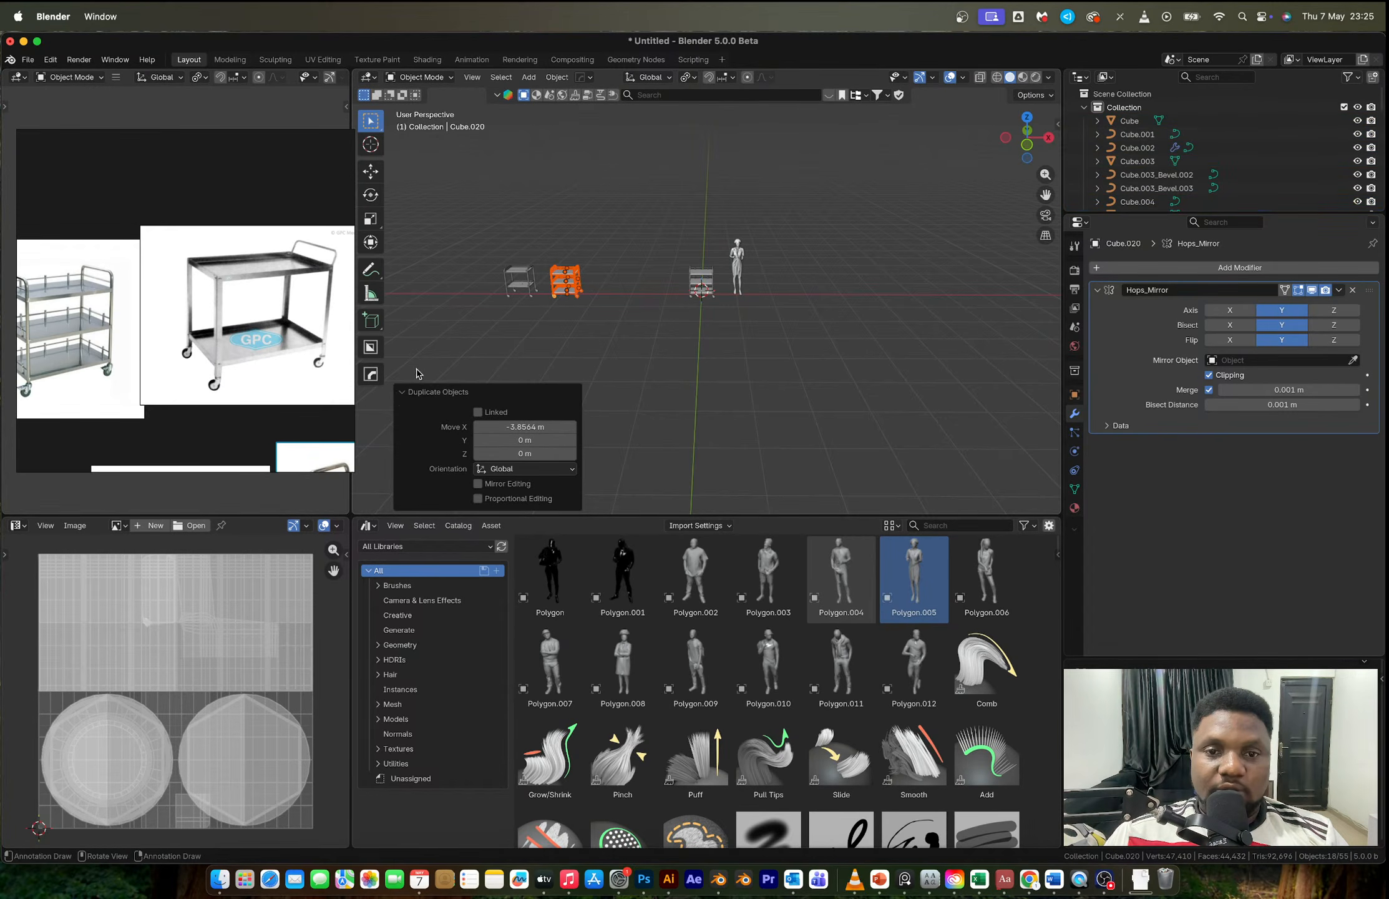
# Step: Delete the bottom tray and its guard rail parts from the original trolley to match the two-tier reference
pyautogui.scroll(9, 612, 331)
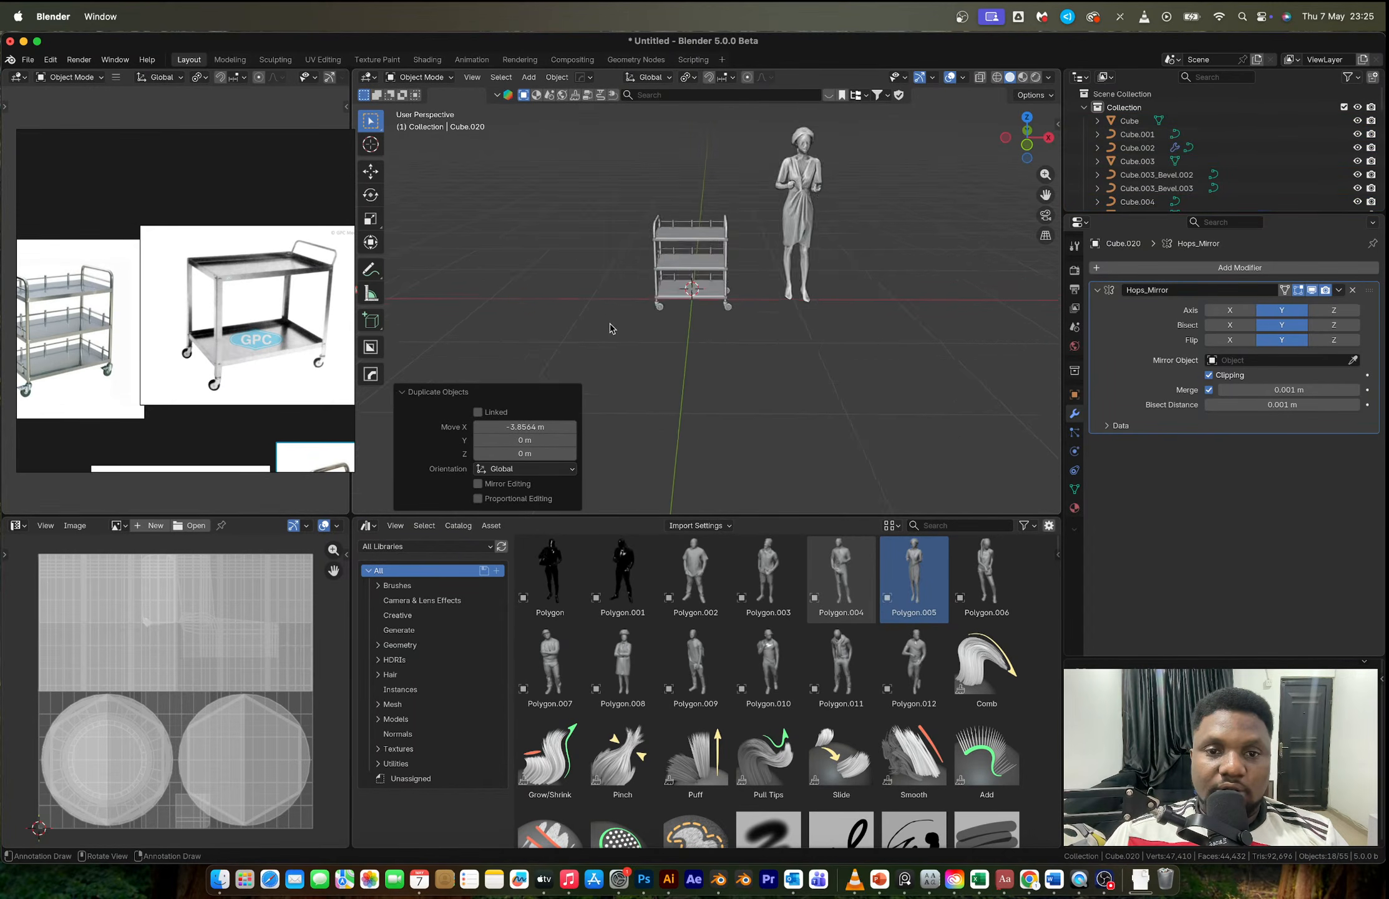
pyautogui.scroll(-3, 285, 328)
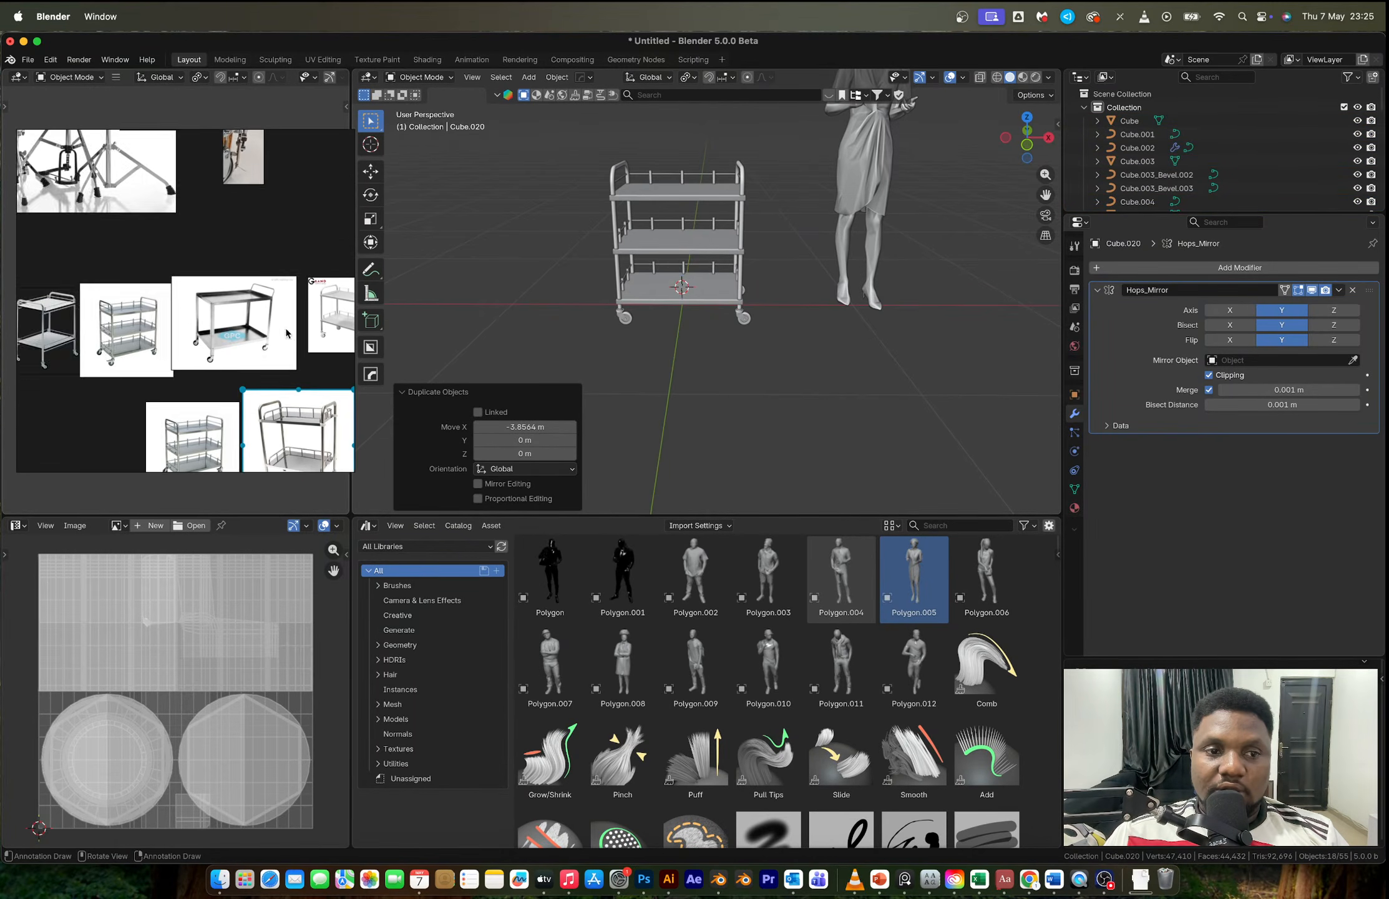
pyautogui.scroll(6, 231, 321)
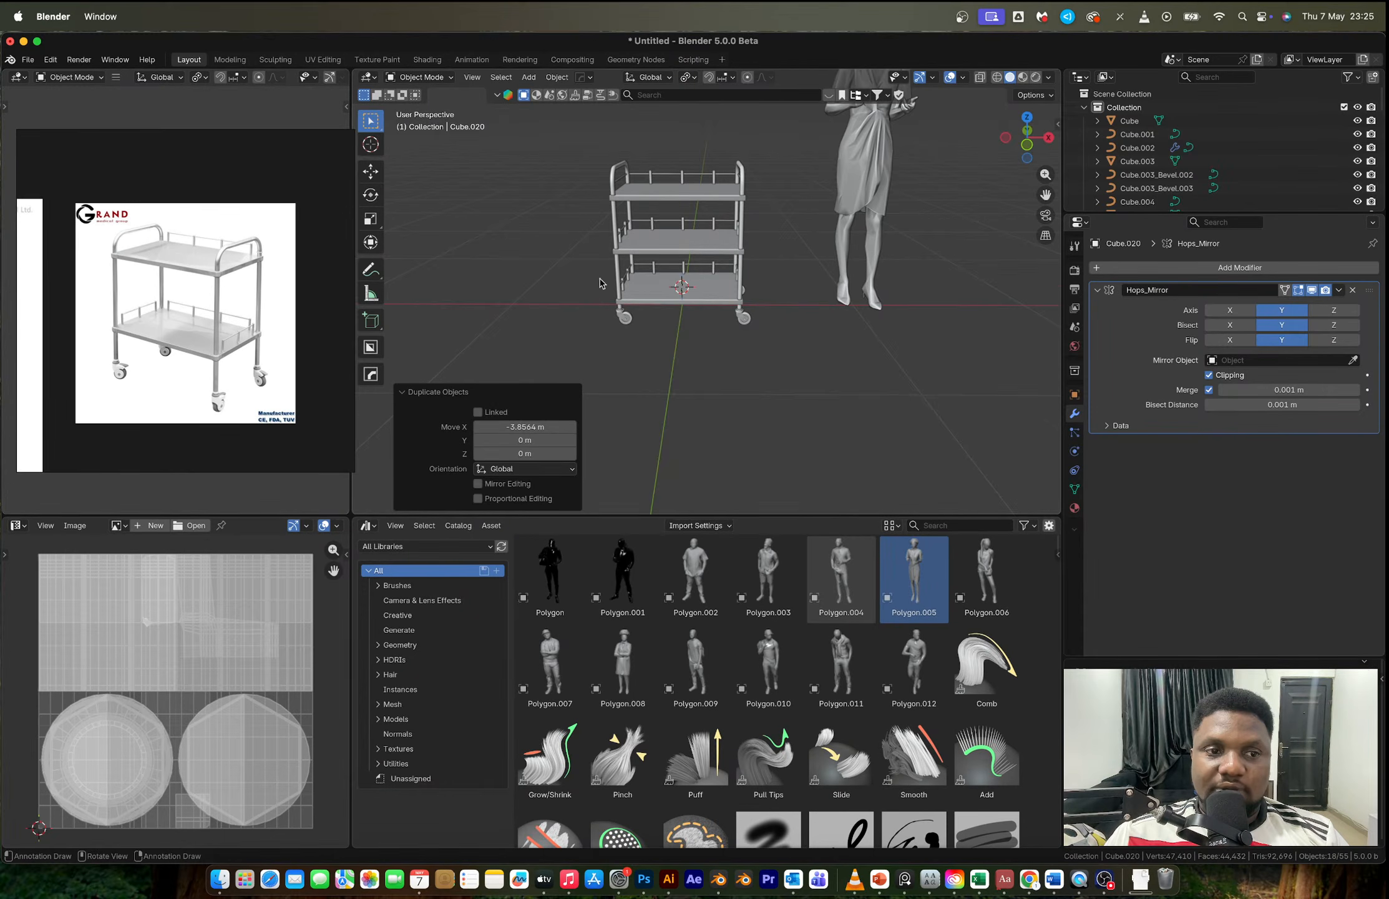
pyautogui.moveTo(557, 249); pyautogui.dragTo(577, 223, button='middle')
pyautogui.moveTo(630, 279); pyautogui.dragTo(592, 291, button='middle')
pyautogui.scroll(3, 699, 298)
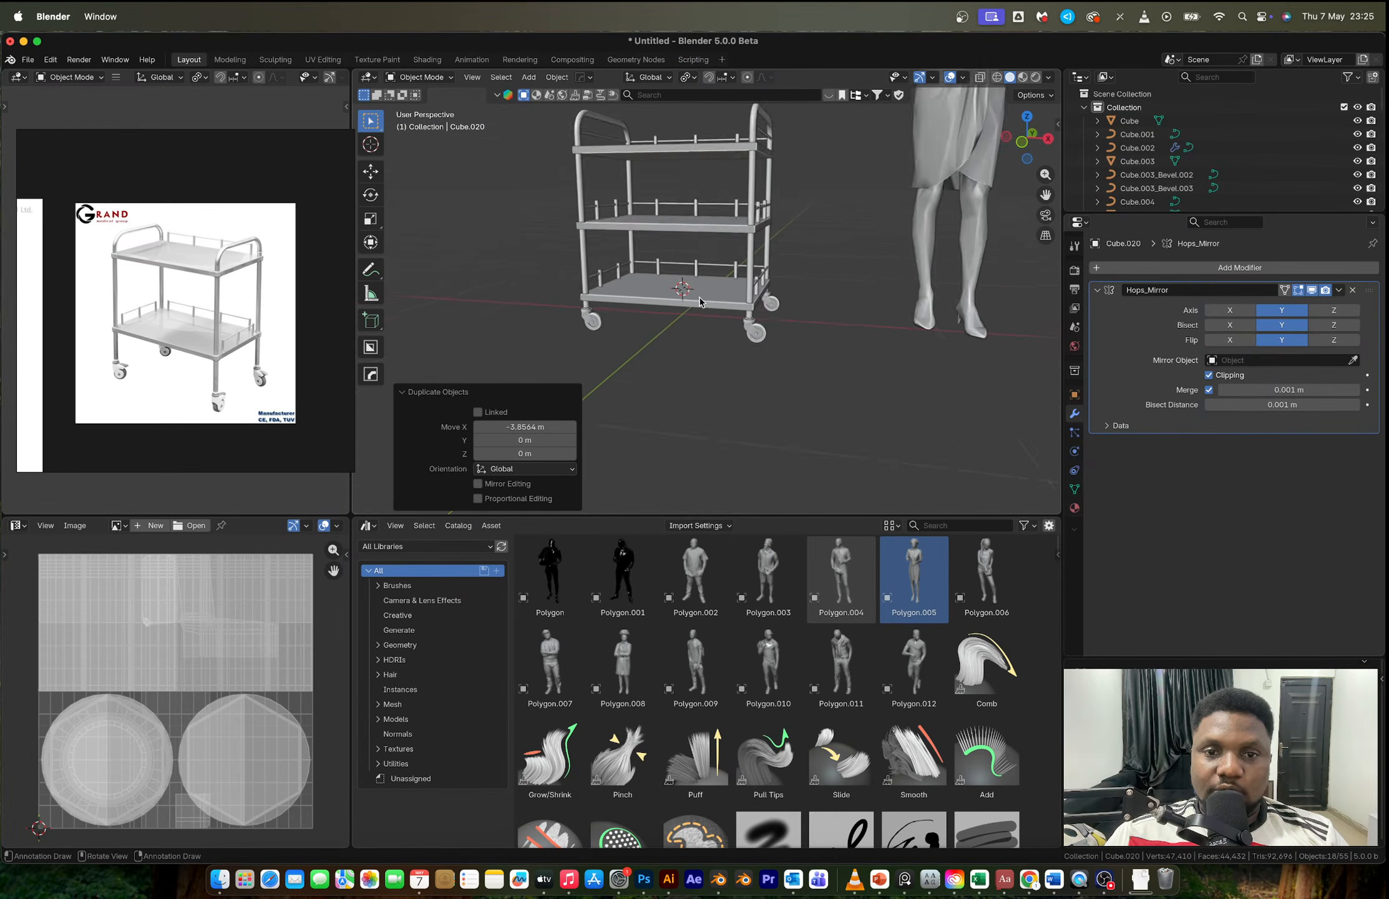
pyautogui.scroll(2, 700, 302)
pyautogui.moveTo(574, 254); pyautogui.dragTo(605, 297)
pyautogui.press('x')
pyautogui.click(605, 297)
pyautogui.moveTo(647, 244); pyautogui.dragTo(674, 262)
pyautogui.press('x')
pyautogui.click(675, 263)
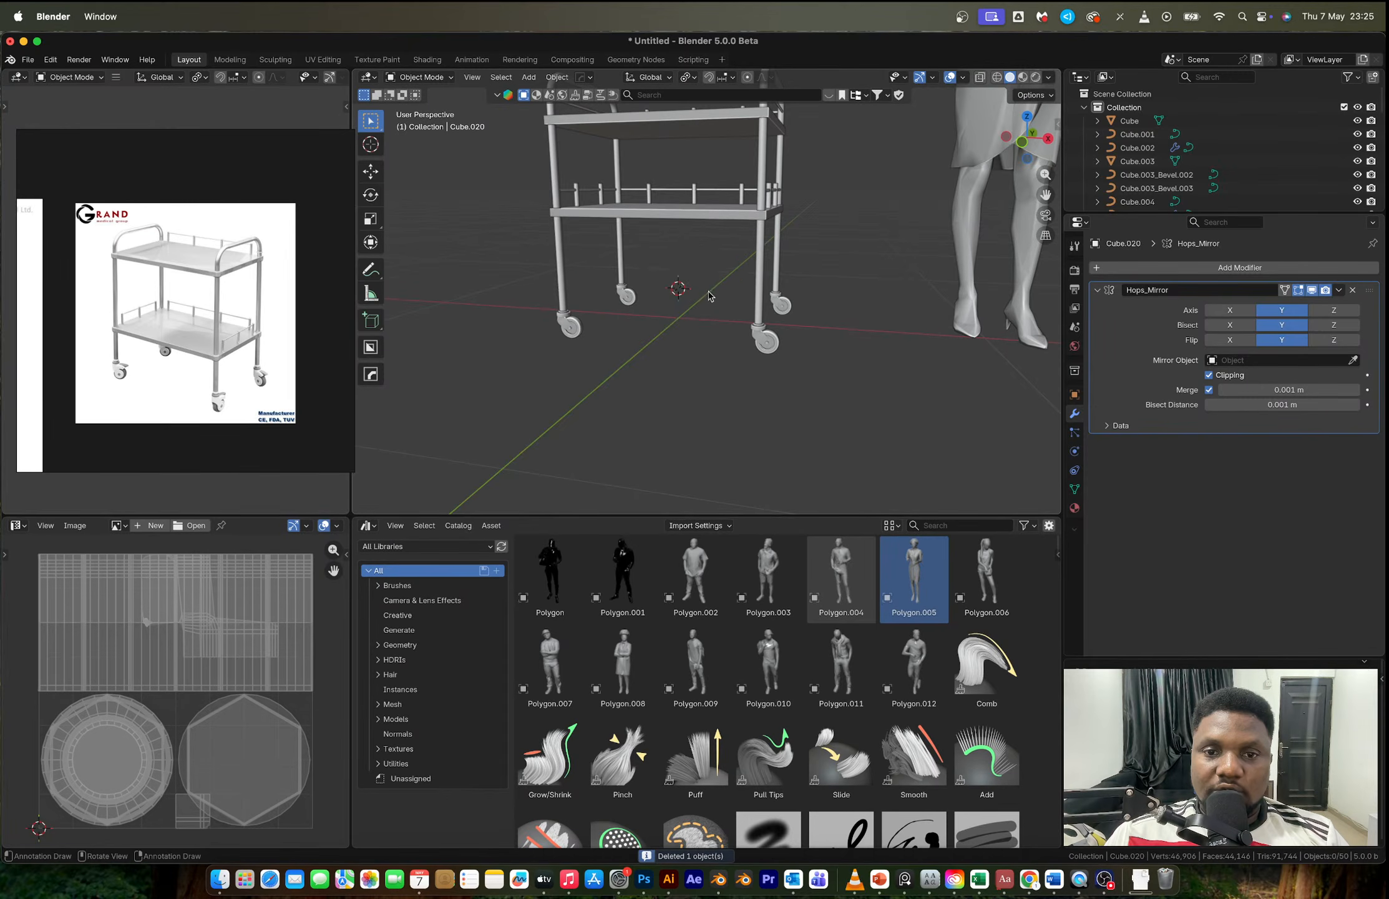
# Step: Move the lower remaining tray with its rails and posts about 0.087 m down along Z
pyautogui.moveTo(708, 296); pyautogui.dragTo(689, 232, button='middle')
pyautogui.moveTo(583, 156); pyautogui.dragTo(706, 253)
pyautogui.moveTo(705, 253); pyautogui.dragTo(613, 213, button='middle')
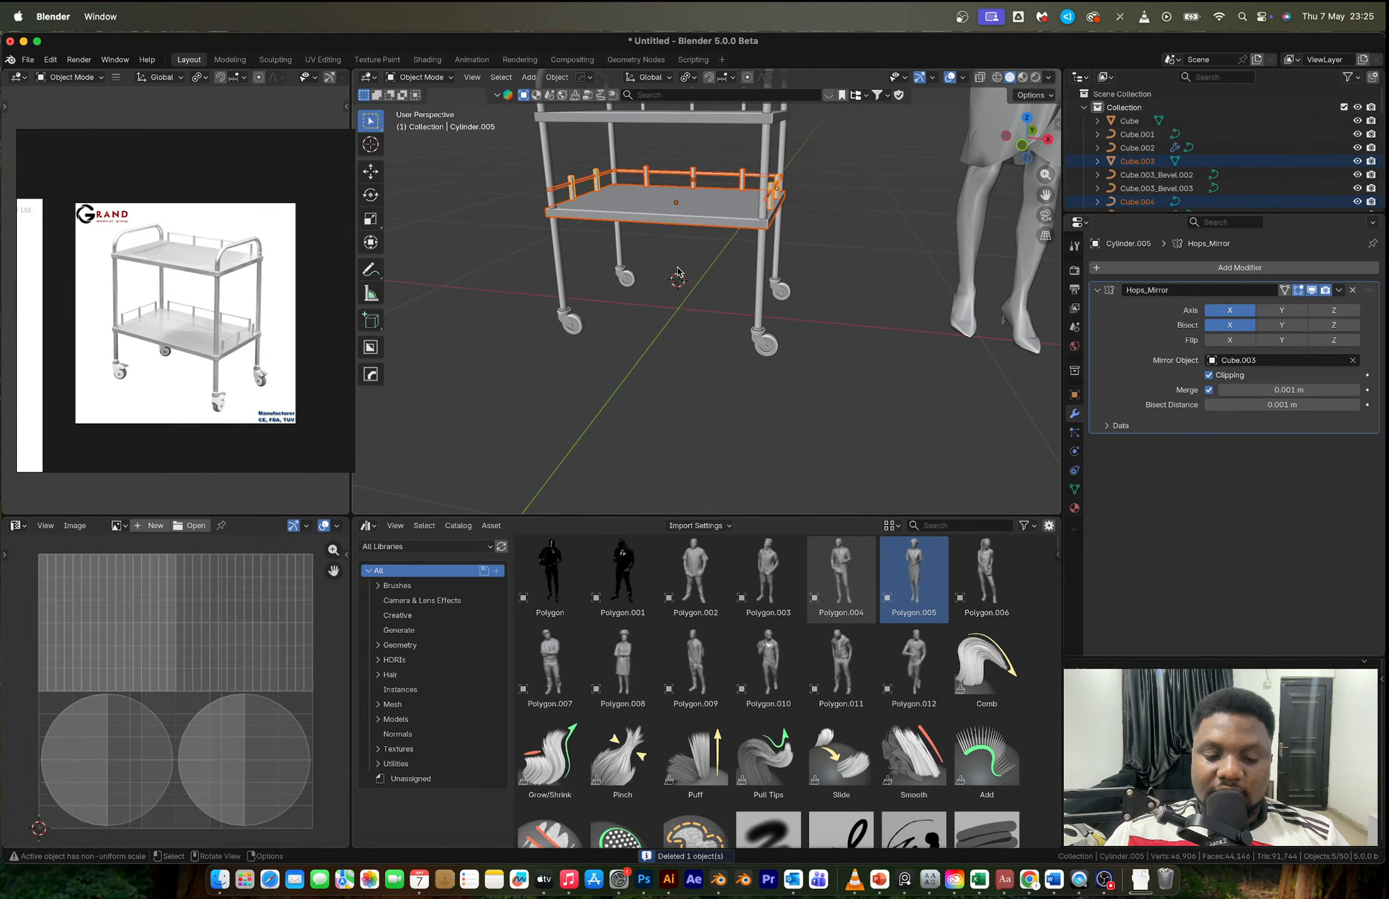
pyautogui.press('g')
pyautogui.press('z')
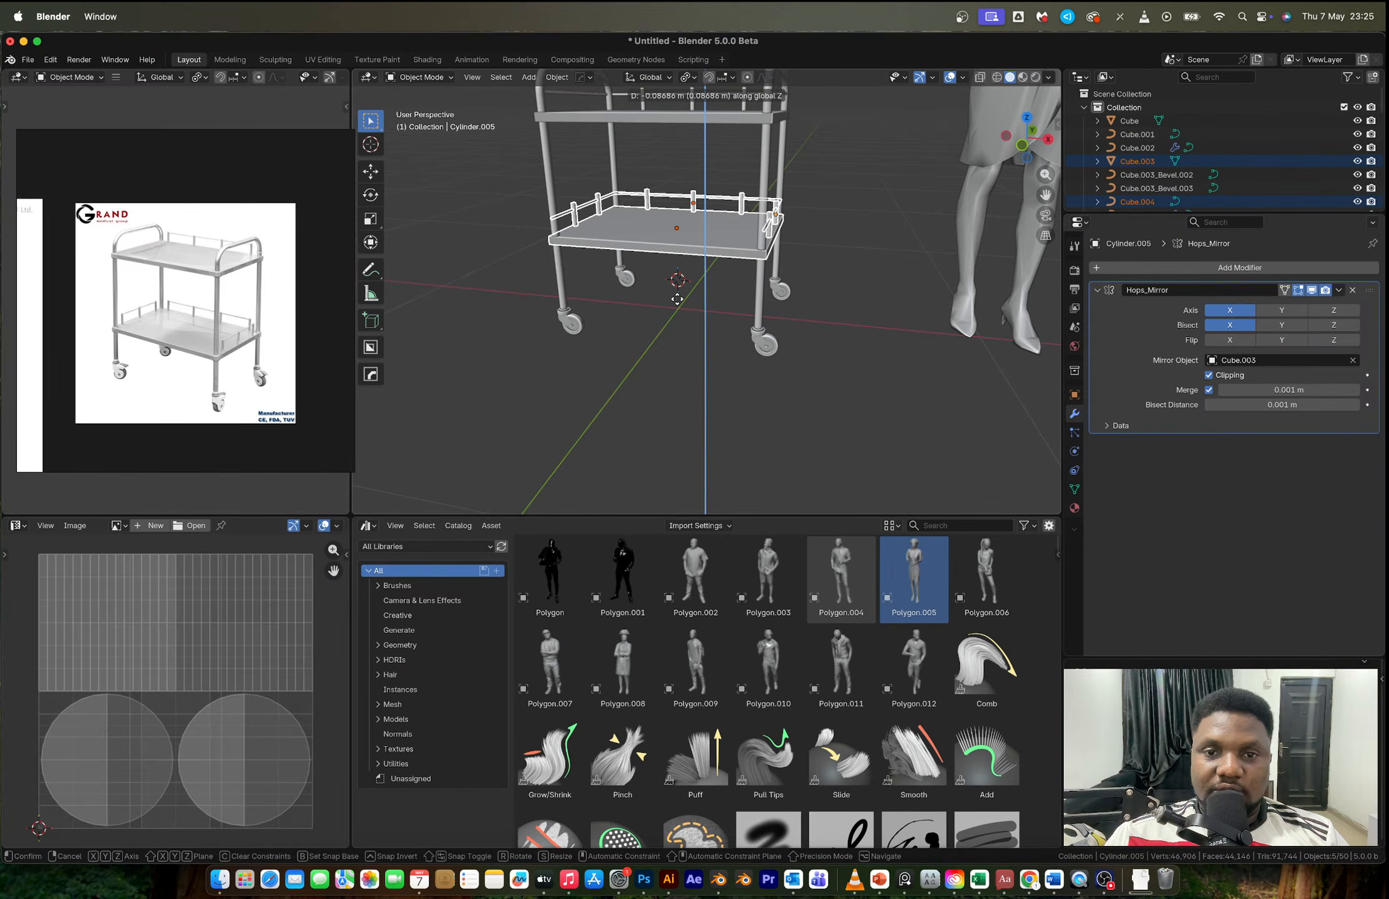
pyautogui.click(677, 299)
pyautogui.click(714, 322)
# Step: Move the top tray with its guard rail and posts about 0.049 m down along Z
pyautogui.scroll(-4, 727, 325)
pyautogui.moveTo(736, 327); pyautogui.dragTo(766, 322, button='middle')
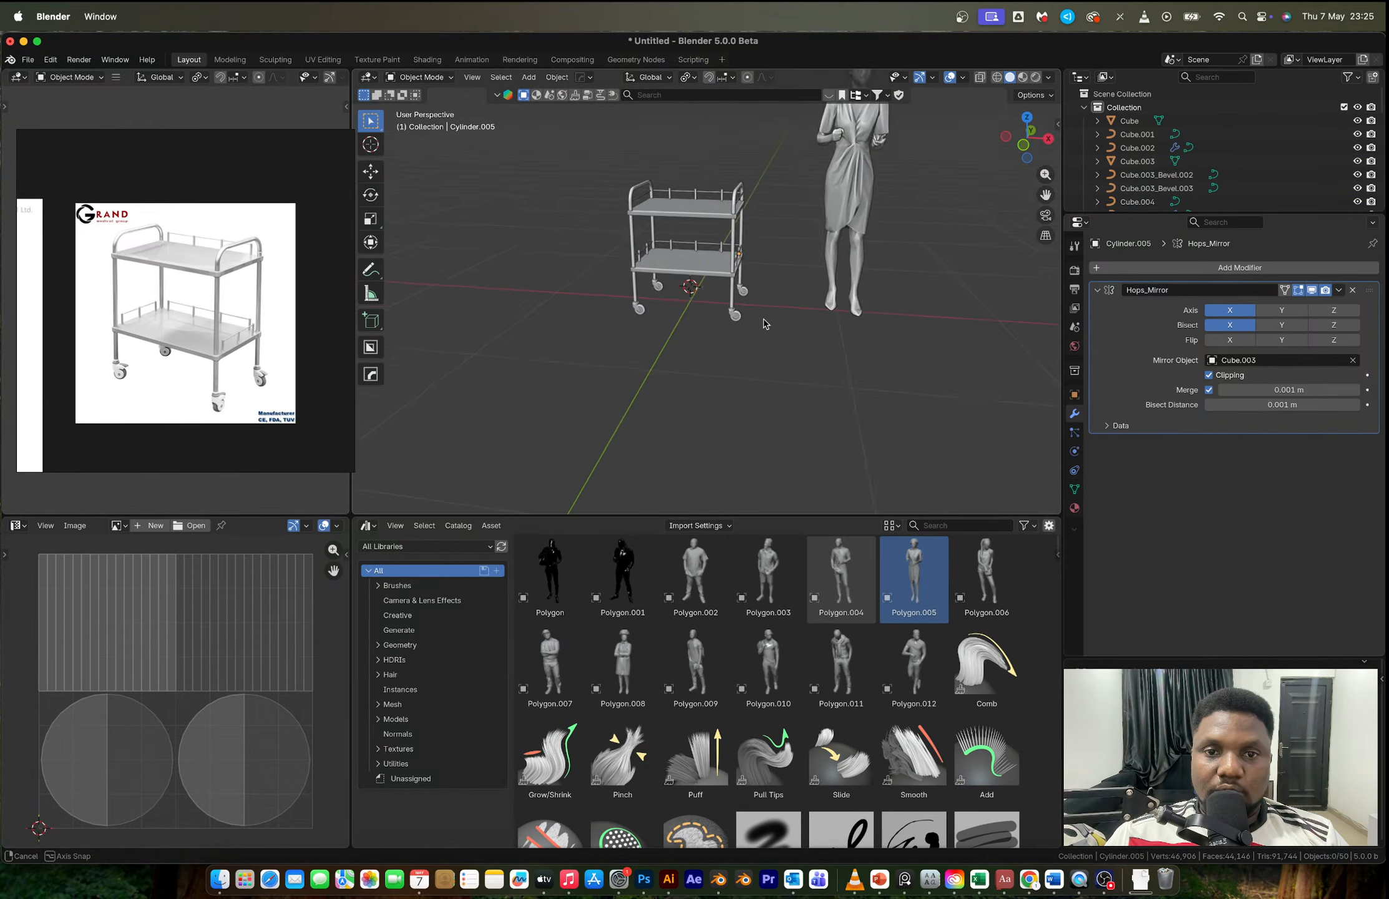
pyautogui.scroll(4, 670, 202)
pyautogui.keyDown('shift'); pyautogui.moveTo(642, 119); pyautogui.dragTo(649, 210, button='middle'); pyautogui.keyUp('shift')
pyautogui.moveTo(648, 201); pyautogui.dragTo(720, 272)
pyautogui.press('g')
pyautogui.press('z')
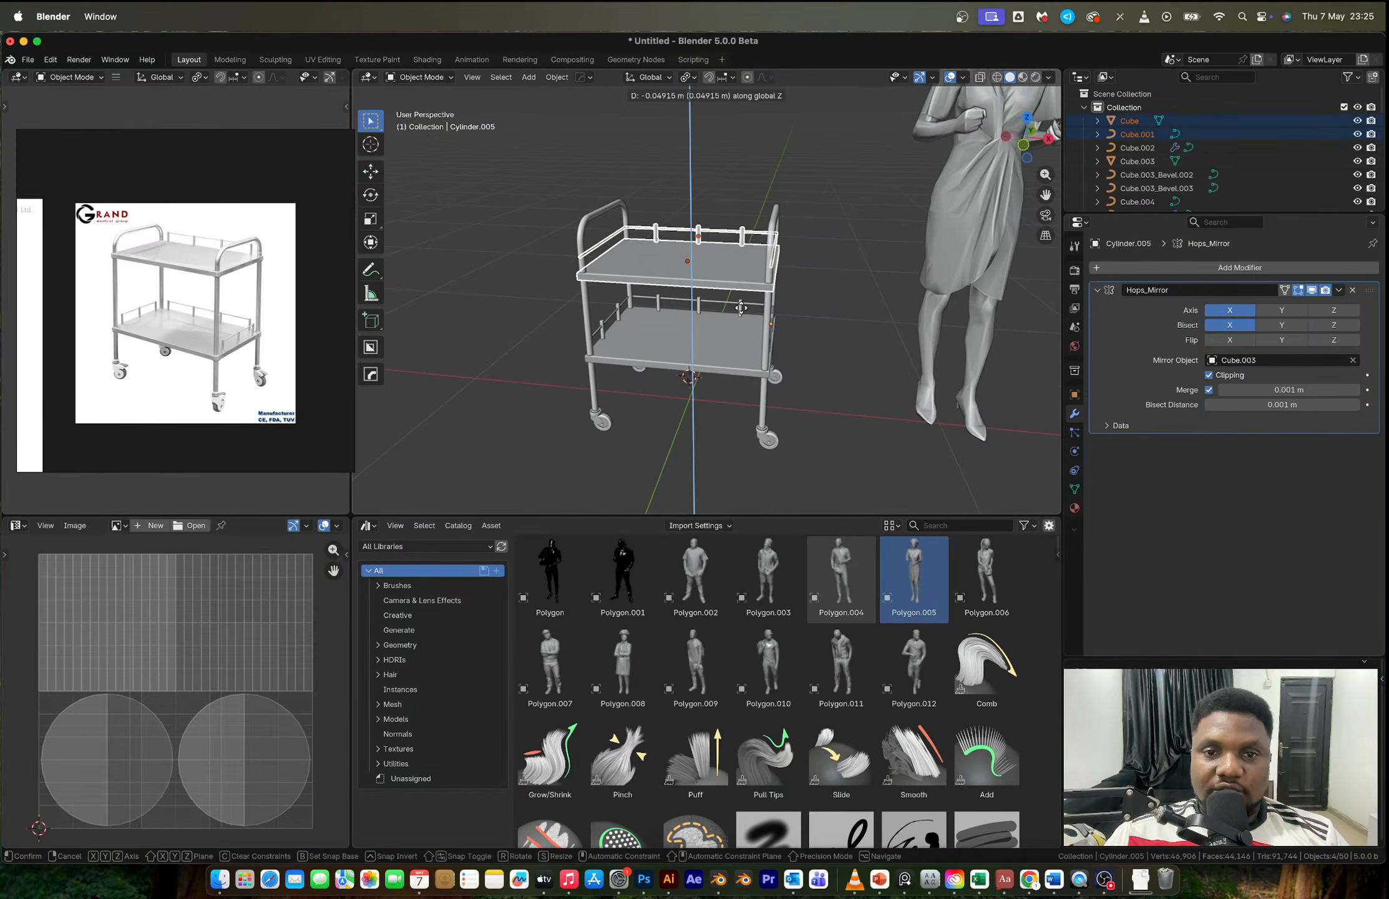
pyautogui.click(741, 307)
pyautogui.click(837, 265)
# Step: Examine the two-tier trolley against the other trolleys in the reference images
pyautogui.scroll(-4, 799, 325)
pyautogui.moveTo(781, 347)
pyautogui.mouseDown(button='middle')
pyautogui.moveTo(795, 317)
pyautogui.moveTo(761, 340)
pyautogui.mouseUp(button='middle')
pyautogui.scroll(-5, 53, 356)
pyautogui.moveTo(57, 373); pyautogui.dragTo(230, 286, button='middle')
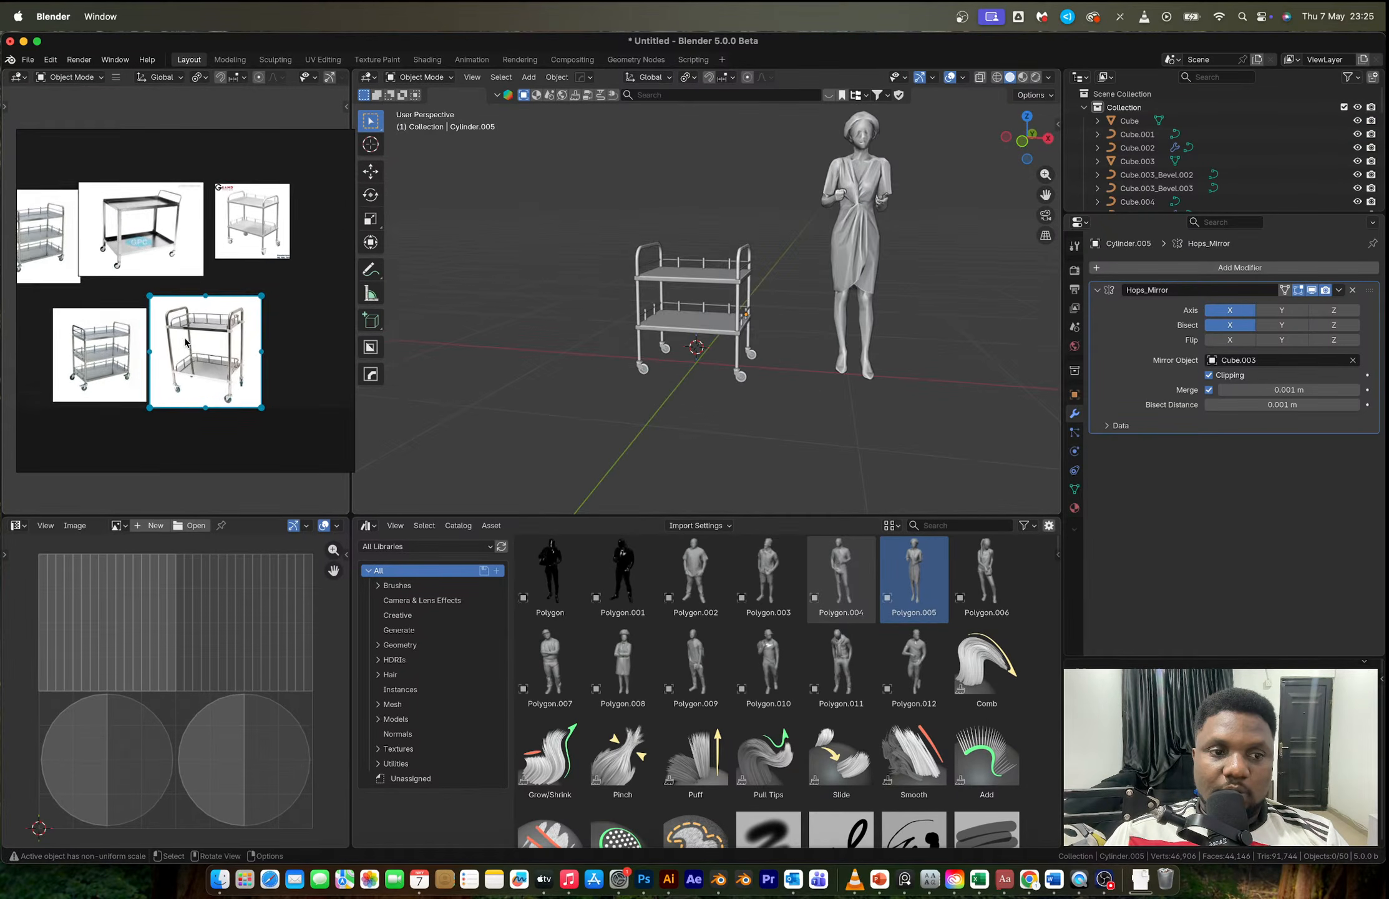
pyautogui.scroll(4, 175, 373)
pyautogui.moveTo(90, 337); pyautogui.dragTo(199, 329, button='middle')
pyautogui.scroll(-6, 721, 333)
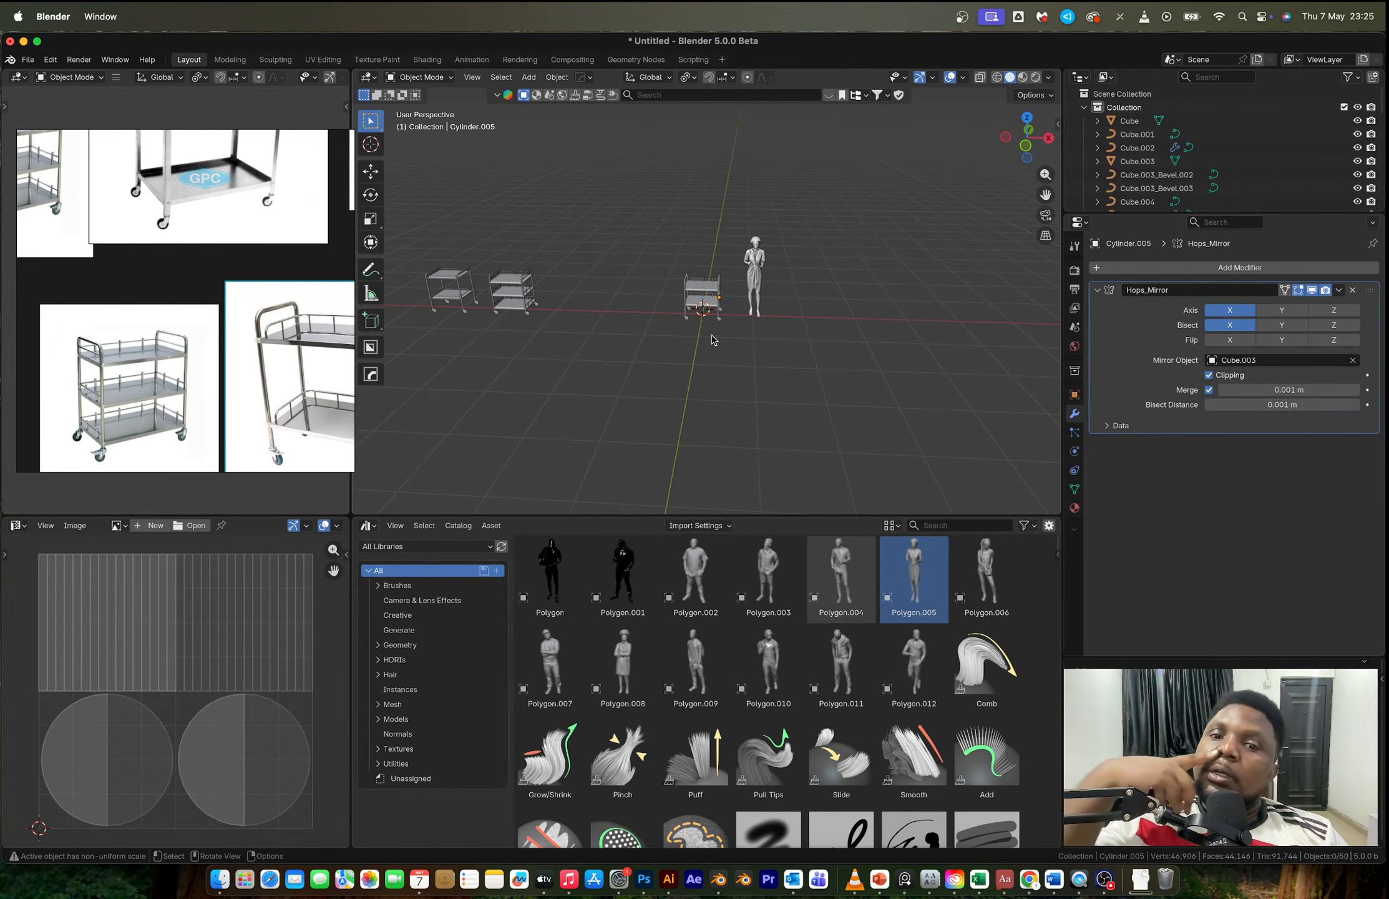
pyautogui.scroll(5, 652, 259)
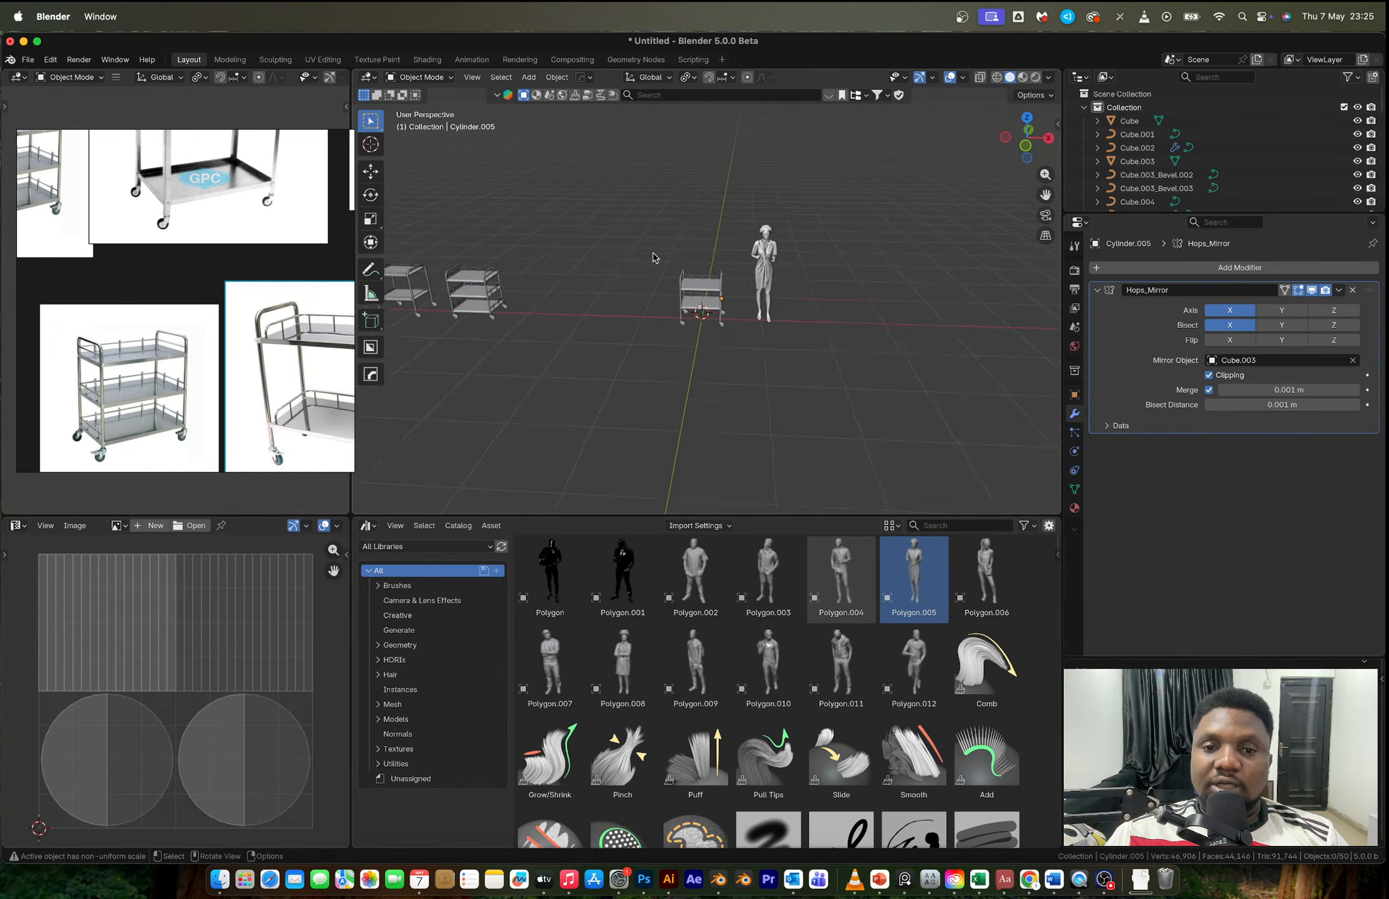
# Step: Duplicate the two-tier trolley about 2.71 m in the negative X direction, beside the three-tier copy
pyautogui.moveTo(621, 200); pyautogui.dragTo(760, 387)
pyautogui.scroll(-4, 751, 375)
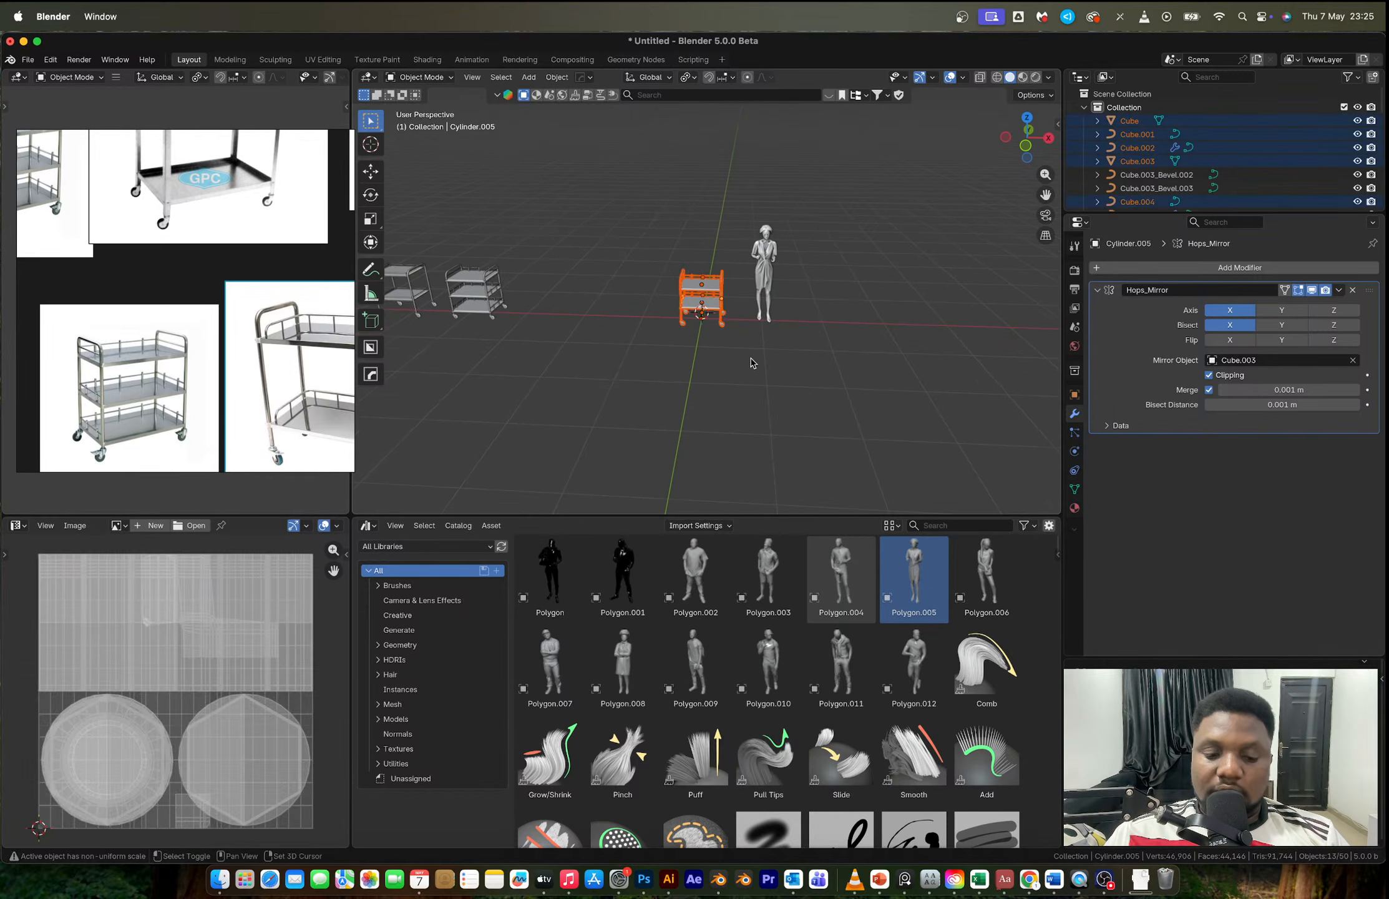
pyautogui.hotkey('shift', 'd')
pyautogui.press('x')
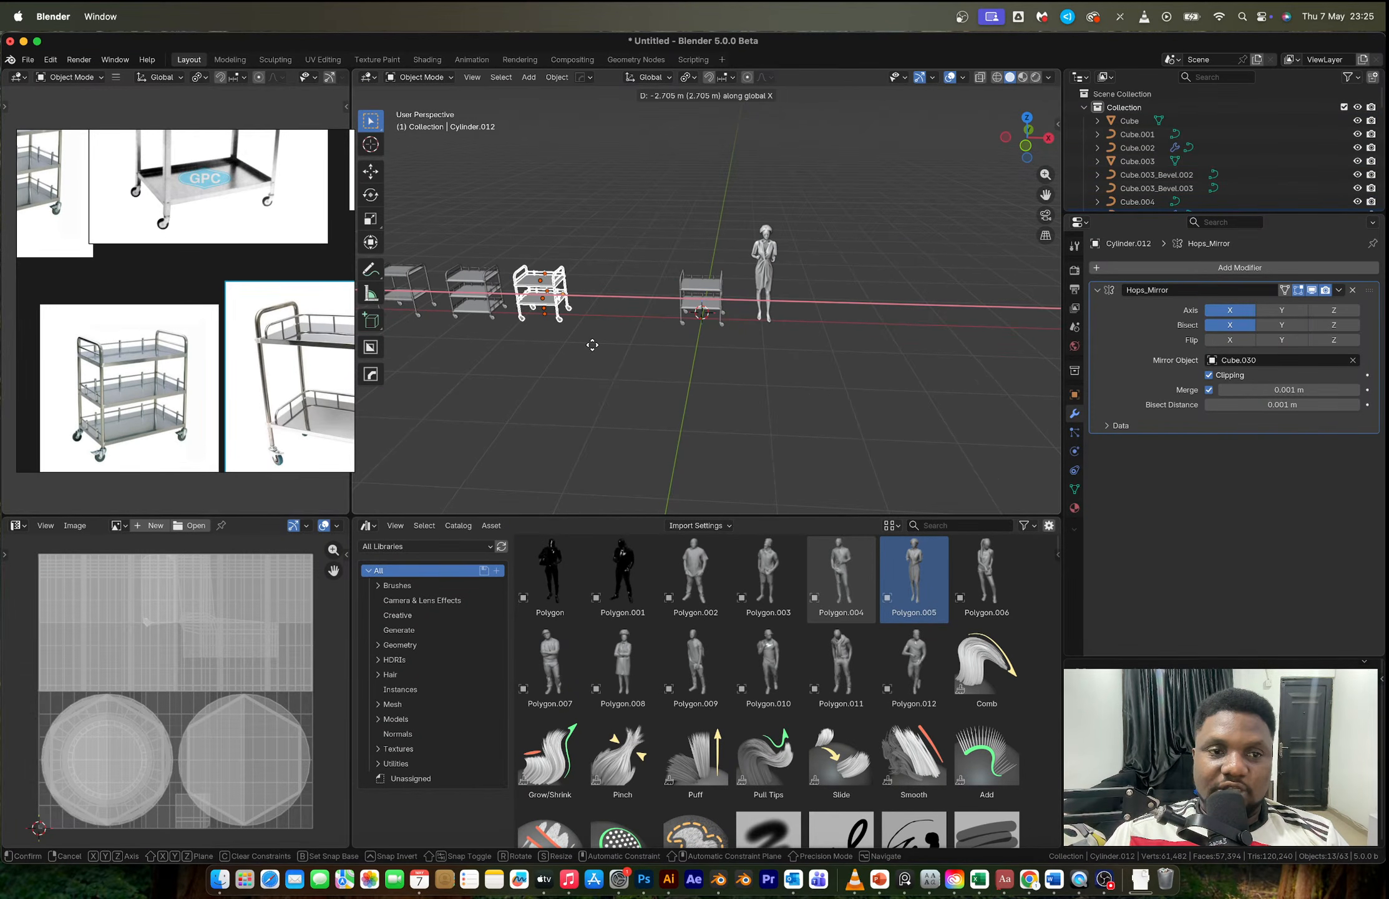
pyautogui.click(592, 344)
# Step: Delete both trays and all guard rail parts from the original trolley, keeping only the tubular frames and casters
pyautogui.scroll(4, 691, 325)
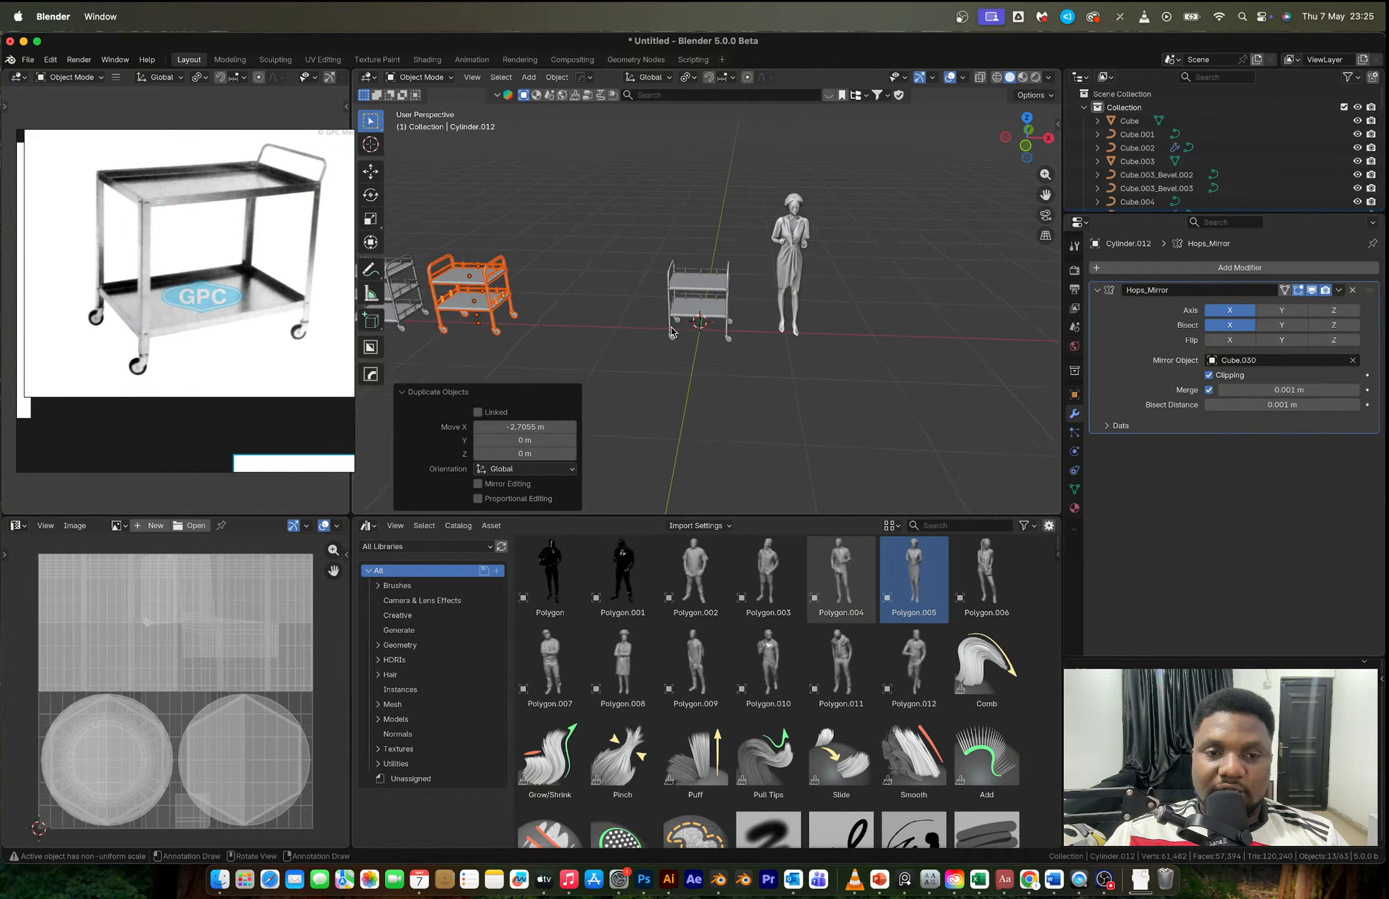
pyautogui.scroll(4, 692, 326)
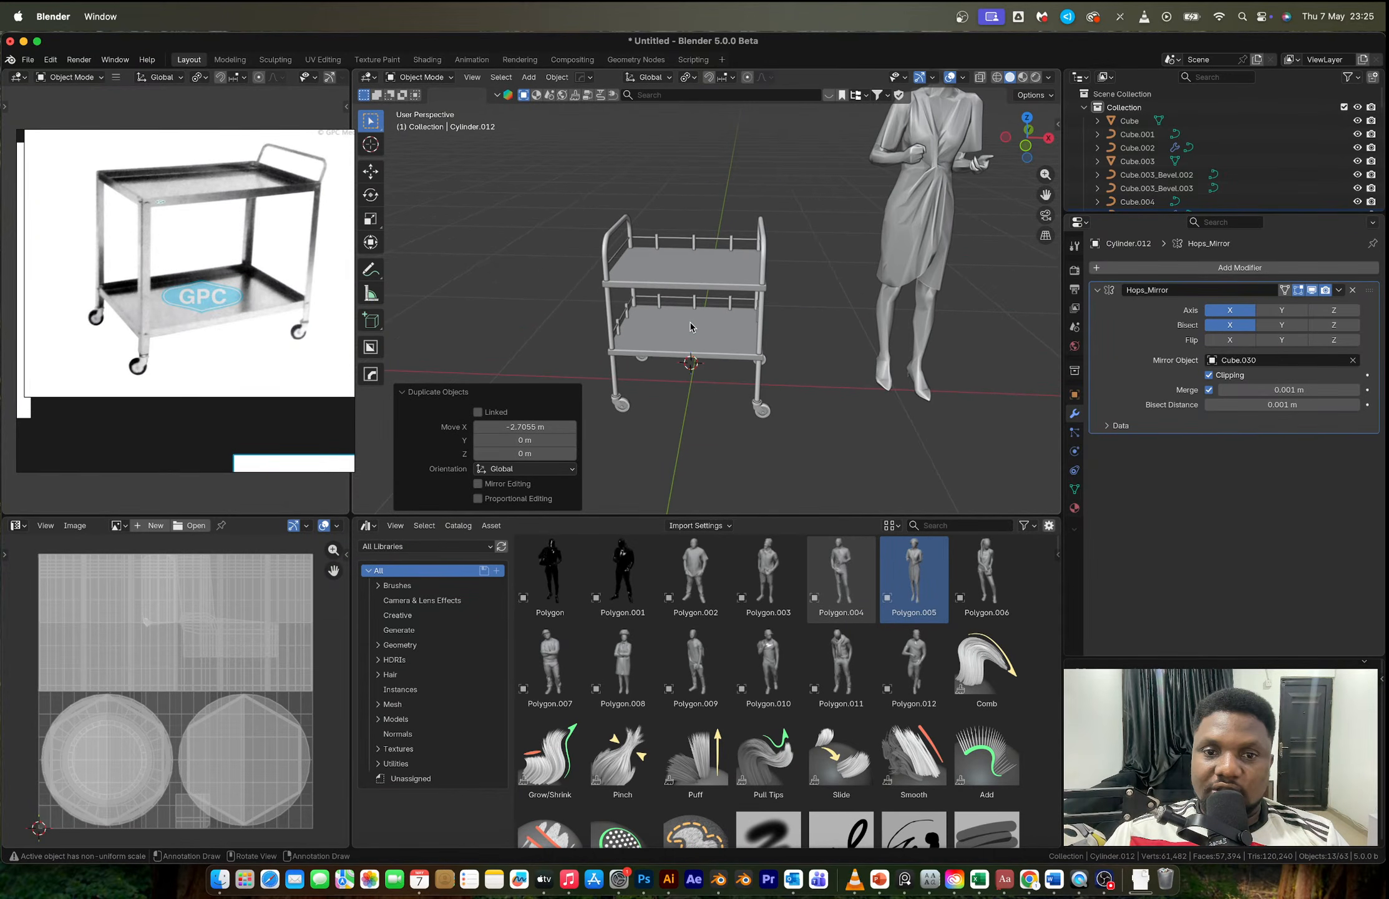
pyautogui.scroll(2, 698, 334)
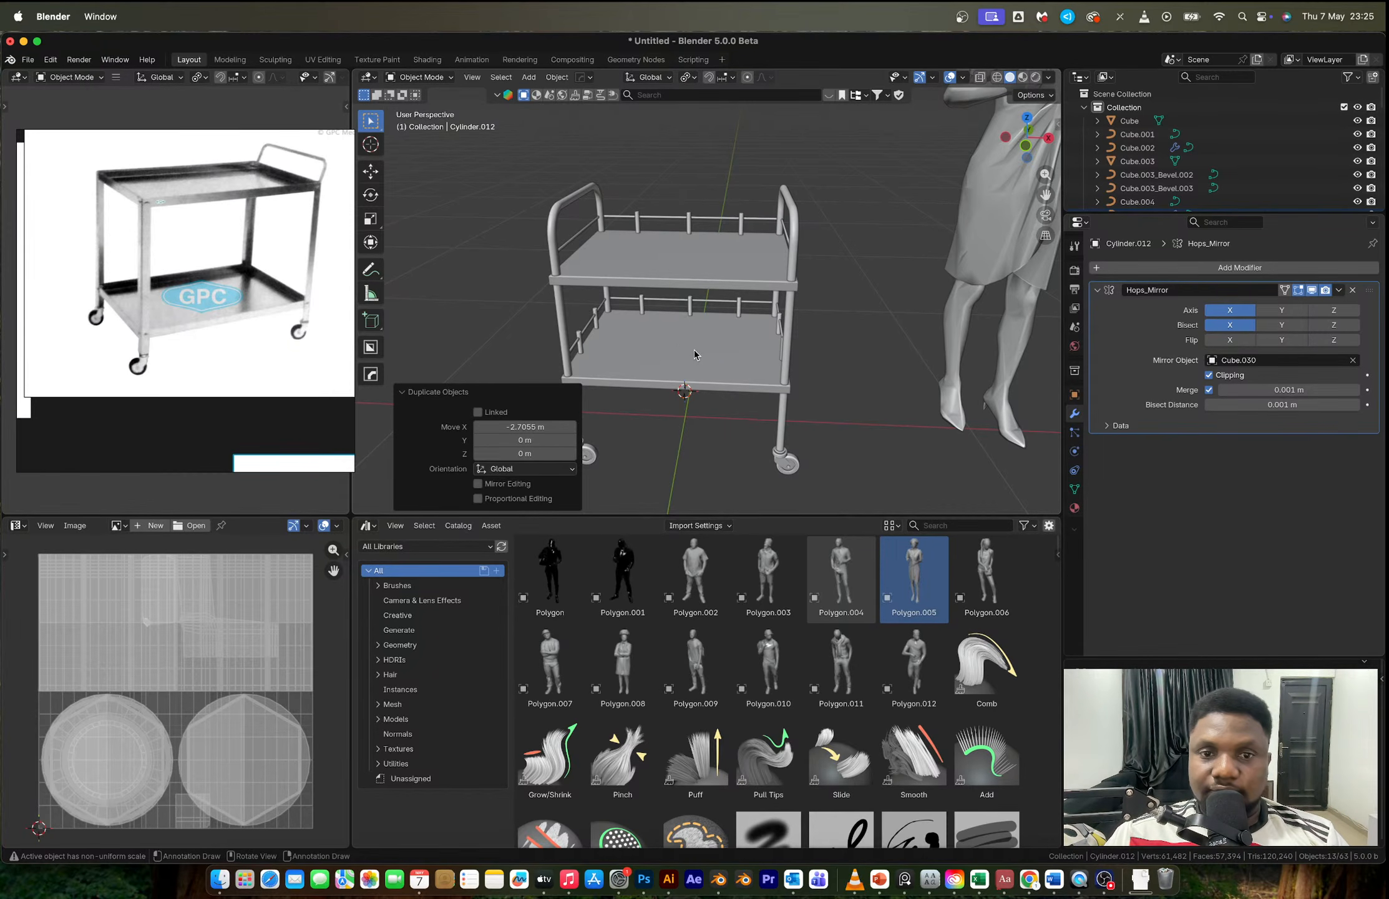
pyautogui.moveTo(629, 178); pyautogui.dragTo(724, 390)
pyautogui.press('x')
pyautogui.click(724, 387)
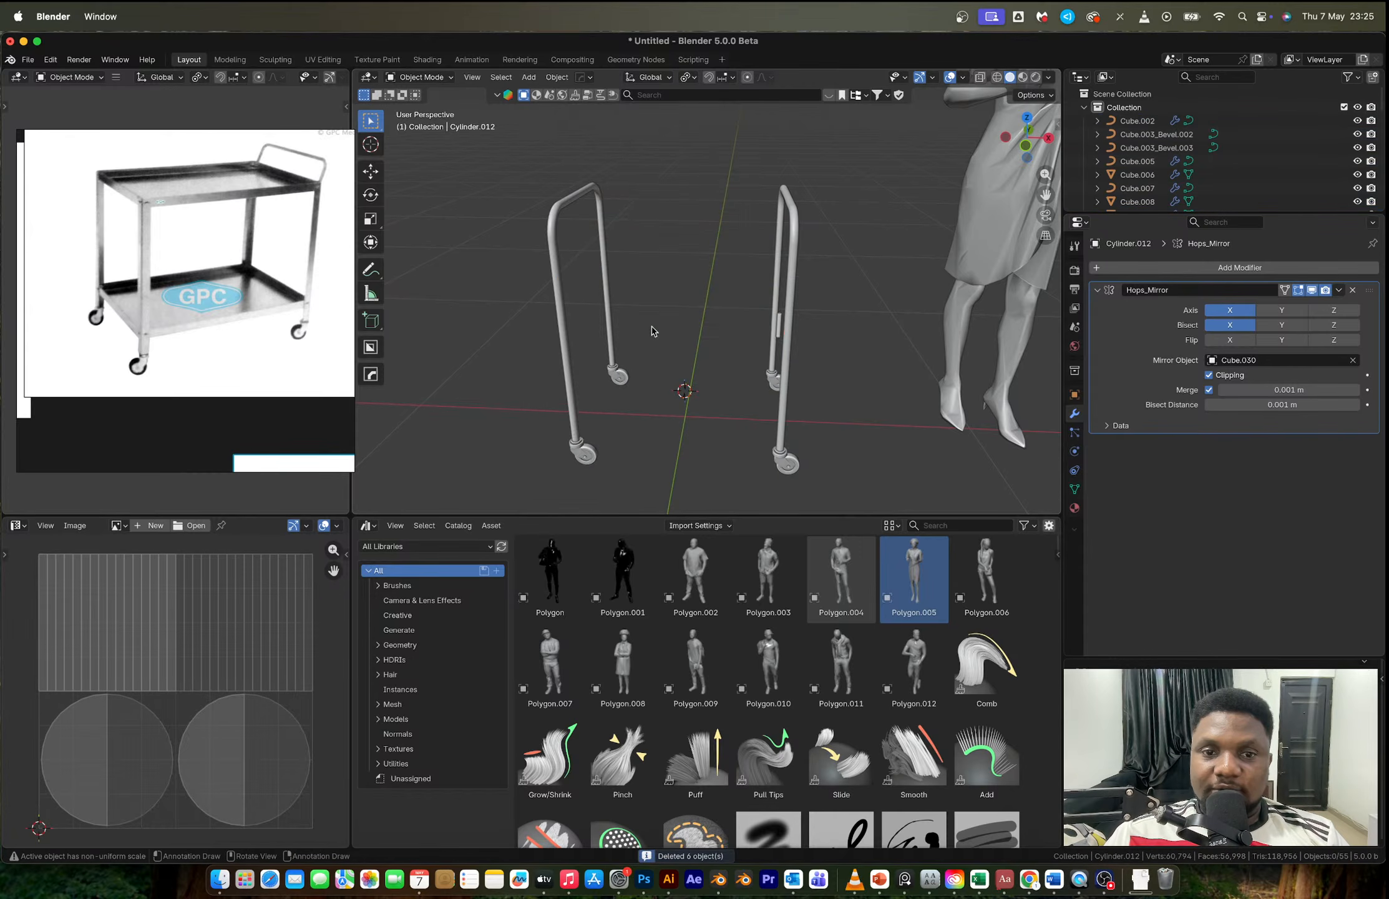
pyautogui.moveTo(768, 337)
pyautogui.mouseDown(button='middle')
pyautogui.moveTo(772, 321)
pyautogui.moveTo(758, 330)
pyautogui.moveTo(769, 342)
pyautogui.mouseUp(button='middle')
pyautogui.press('x')
pyautogui.click(768, 317)
# Step: Add a cube mesh between the two frames and scale it uniformly to about 0.339
pyautogui.hotkey('shift', 'a')
pyautogui.moveTo(769, 342)
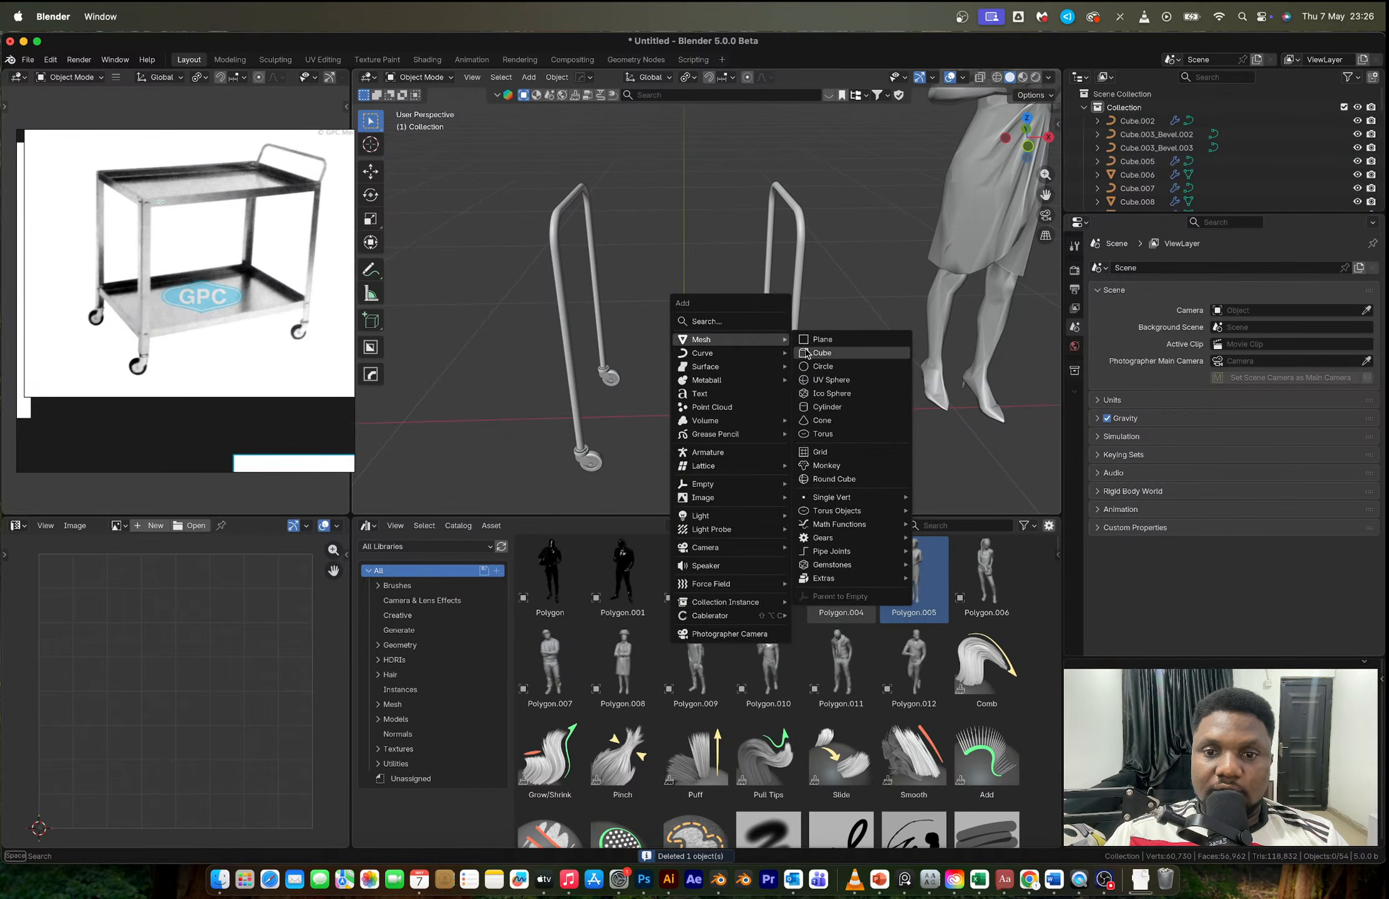
pyautogui.click(811, 352)
pyautogui.press('s')
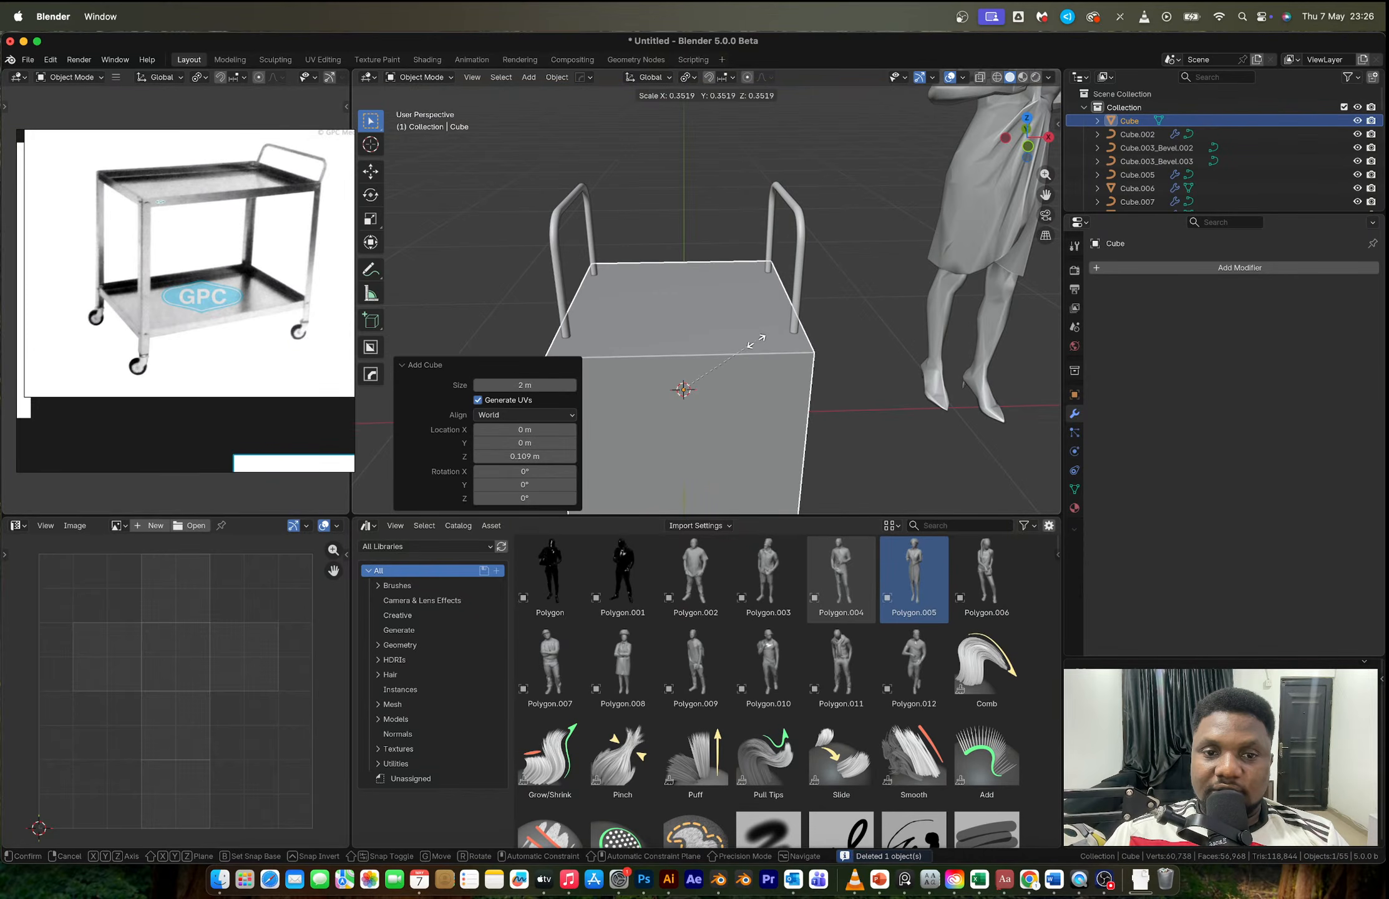
pyautogui.click(758, 351)
# Step: Scale the cube along Y to about 0.755 so its depth fits between the tubular frames
pyautogui.moveTo(758, 350); pyautogui.dragTo(835, 412, button='middle')
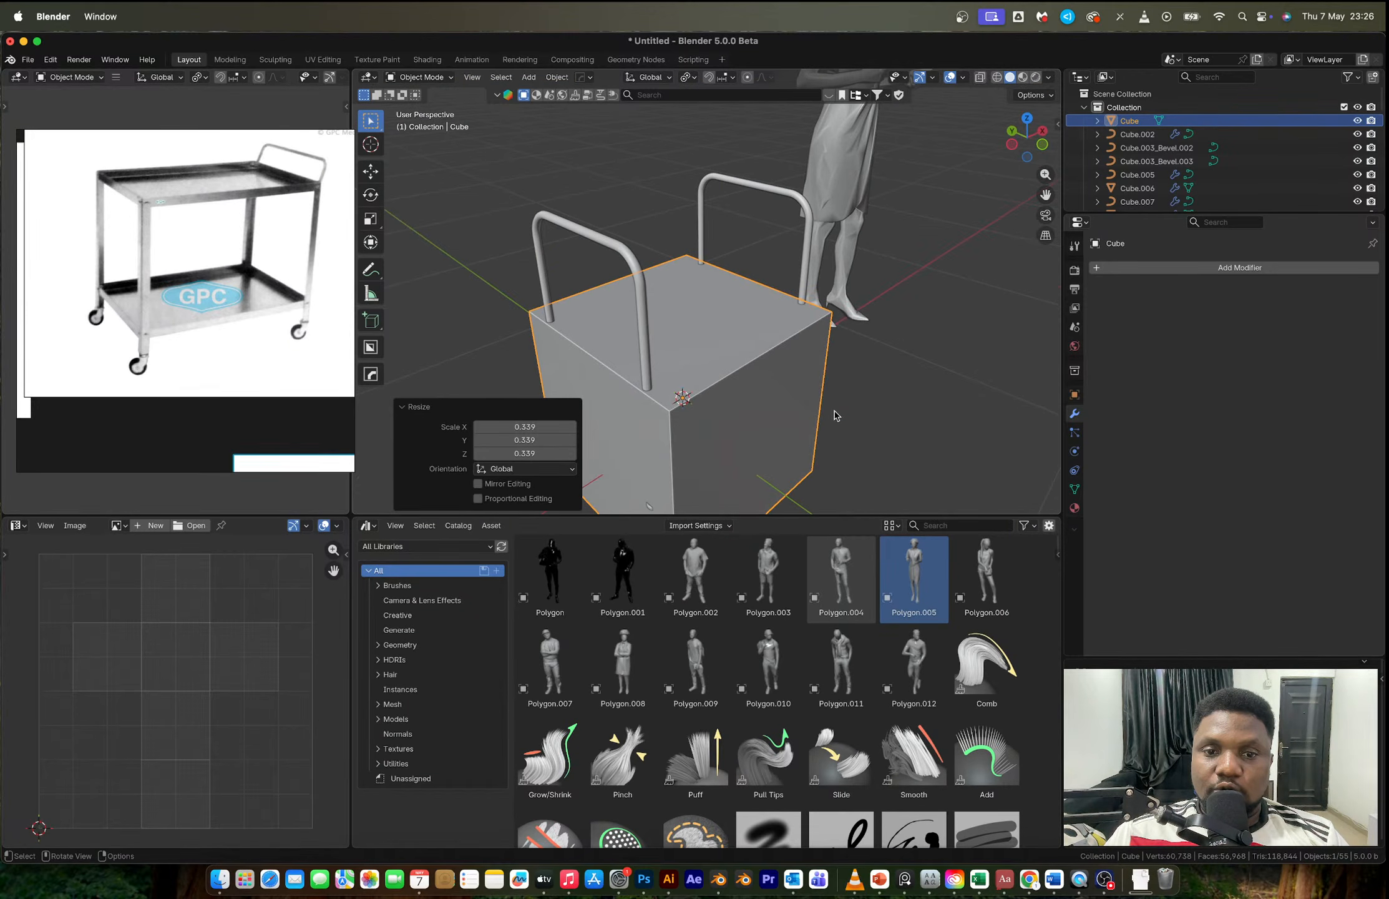
pyautogui.press('s')
pyautogui.press('y')
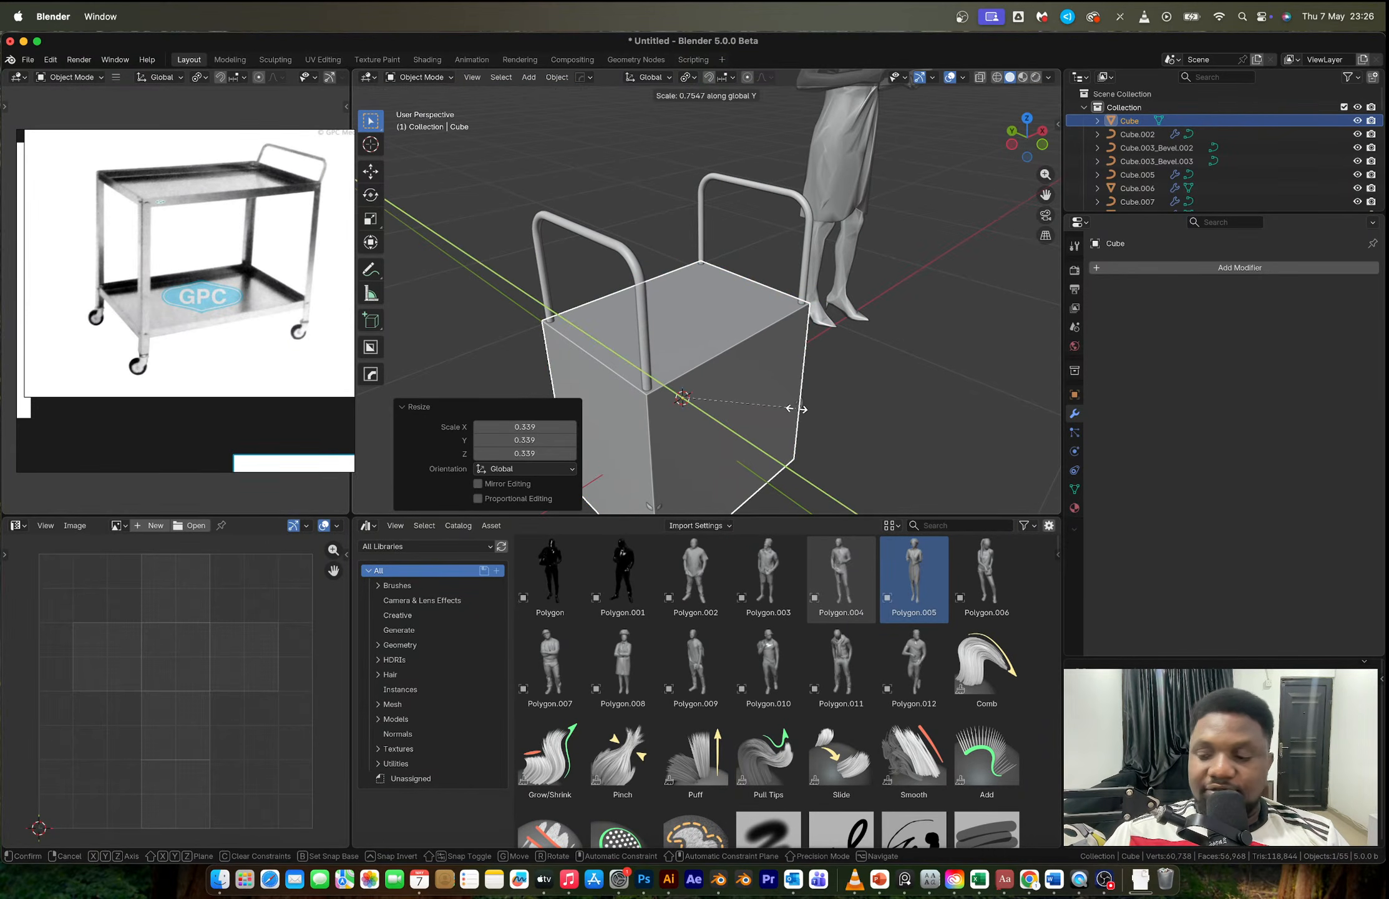
pyautogui.click(797, 411)
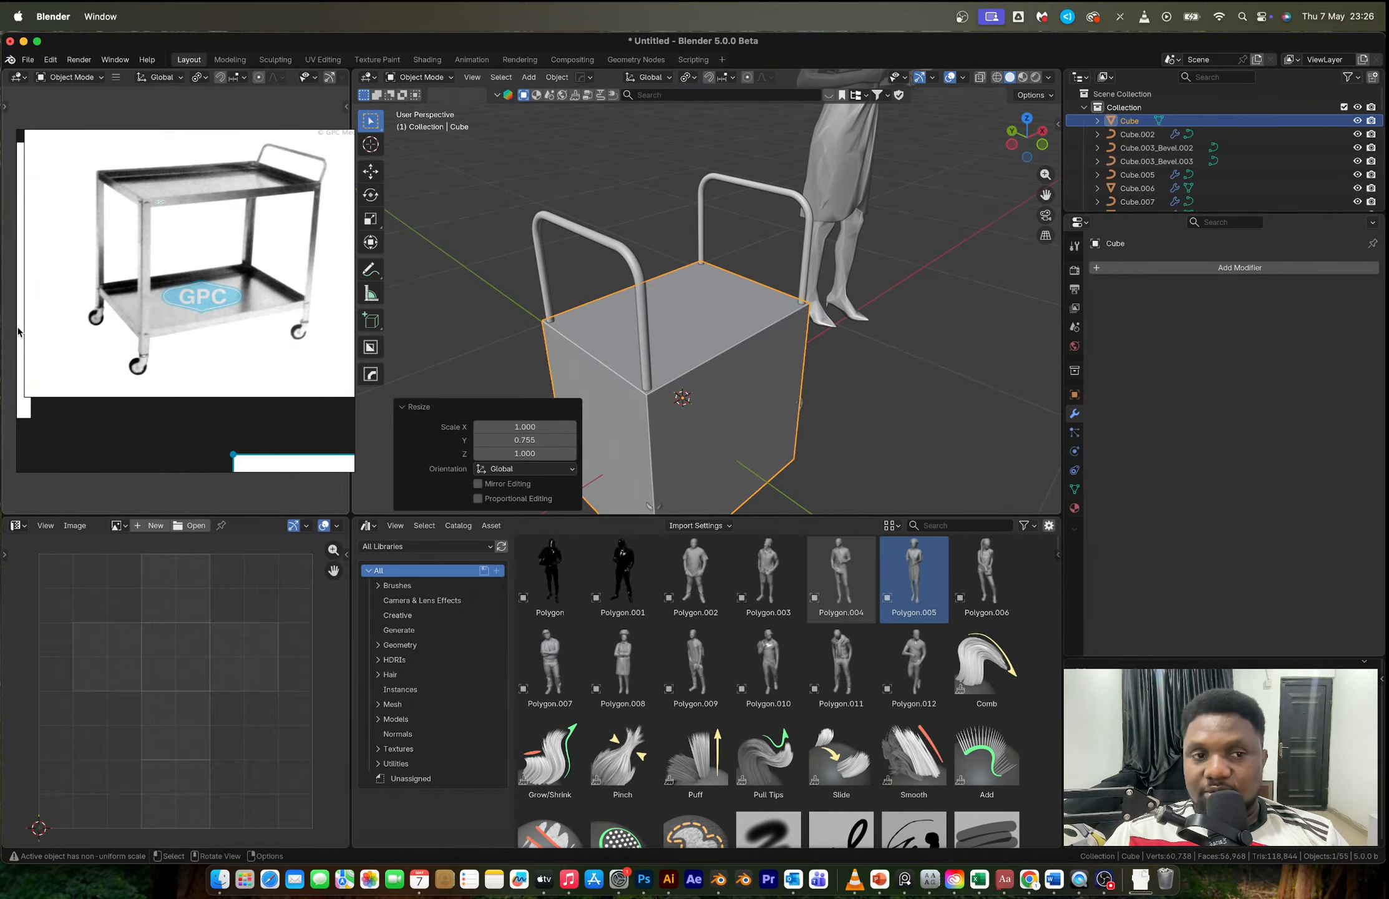
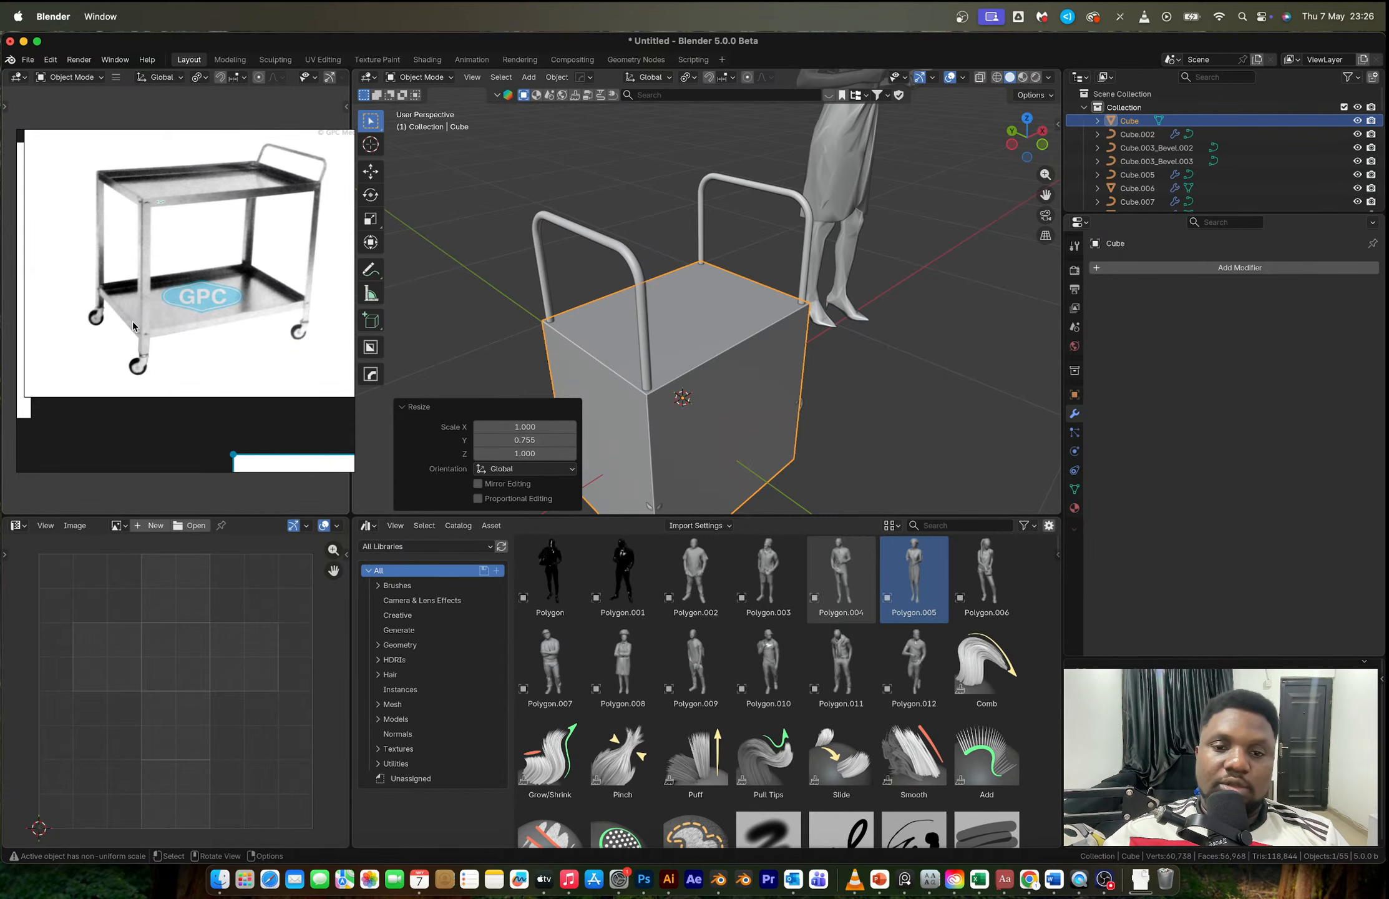
# Step: Flatten the cube into a slab by scaling it along Z to about 0.194 and again to about 0.851
pyautogui.press('s')
pyautogui.press('z')
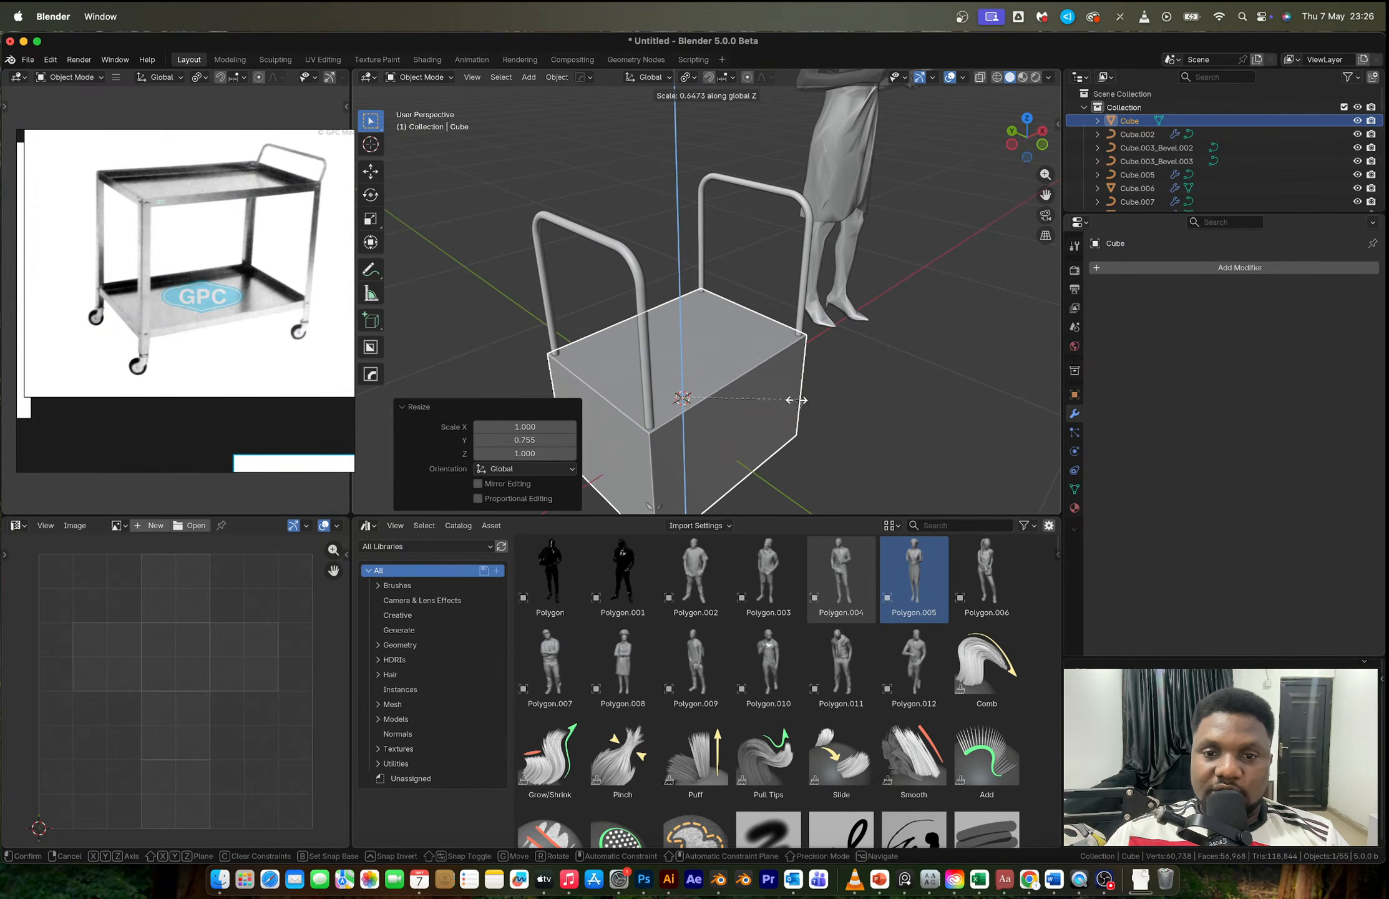
pyautogui.click(709, 418)
pyautogui.press('s')
pyautogui.press('z')
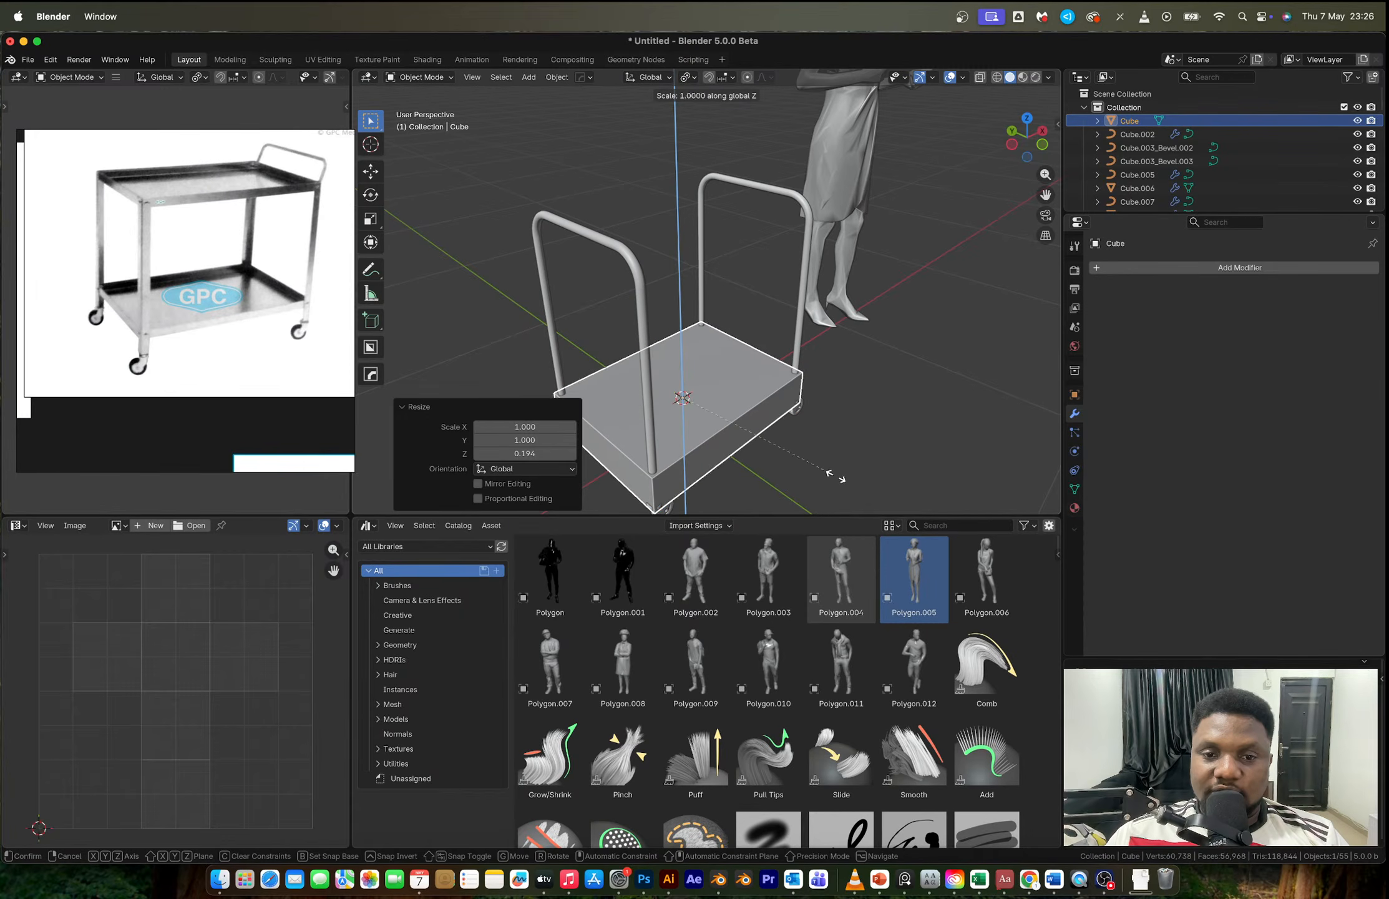
pyautogui.click(749, 443)
# Step: Raise the slab about 0.549 m along Z to the upper part of the frames
pyautogui.press('g')
pyautogui.press('z')
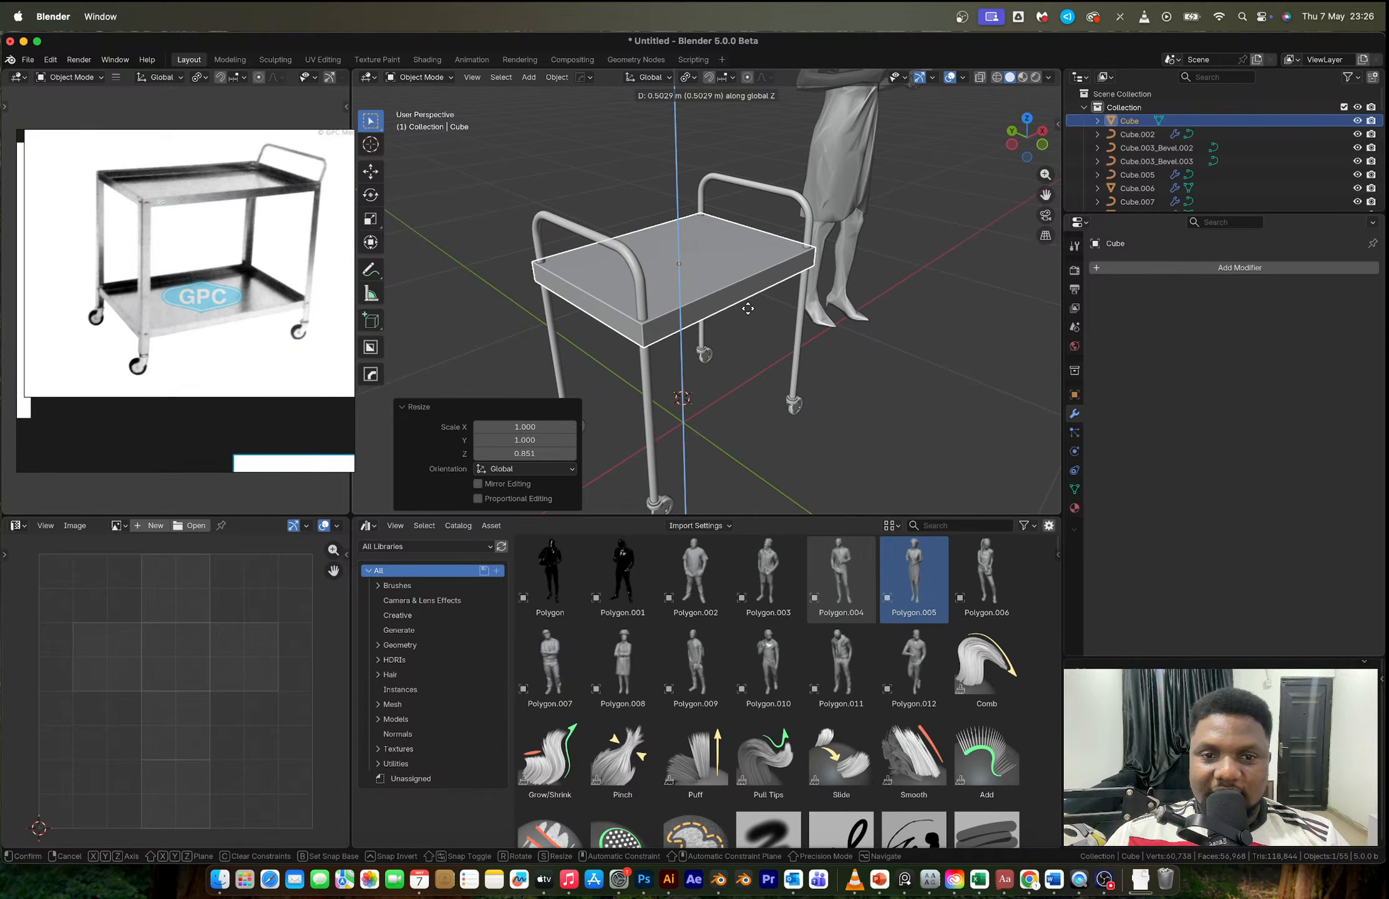
pyautogui.click(749, 306)
# Step: Scale the slab uniformly to about 0.951, and thin it along Z to about 0.72
pyautogui.press('s')
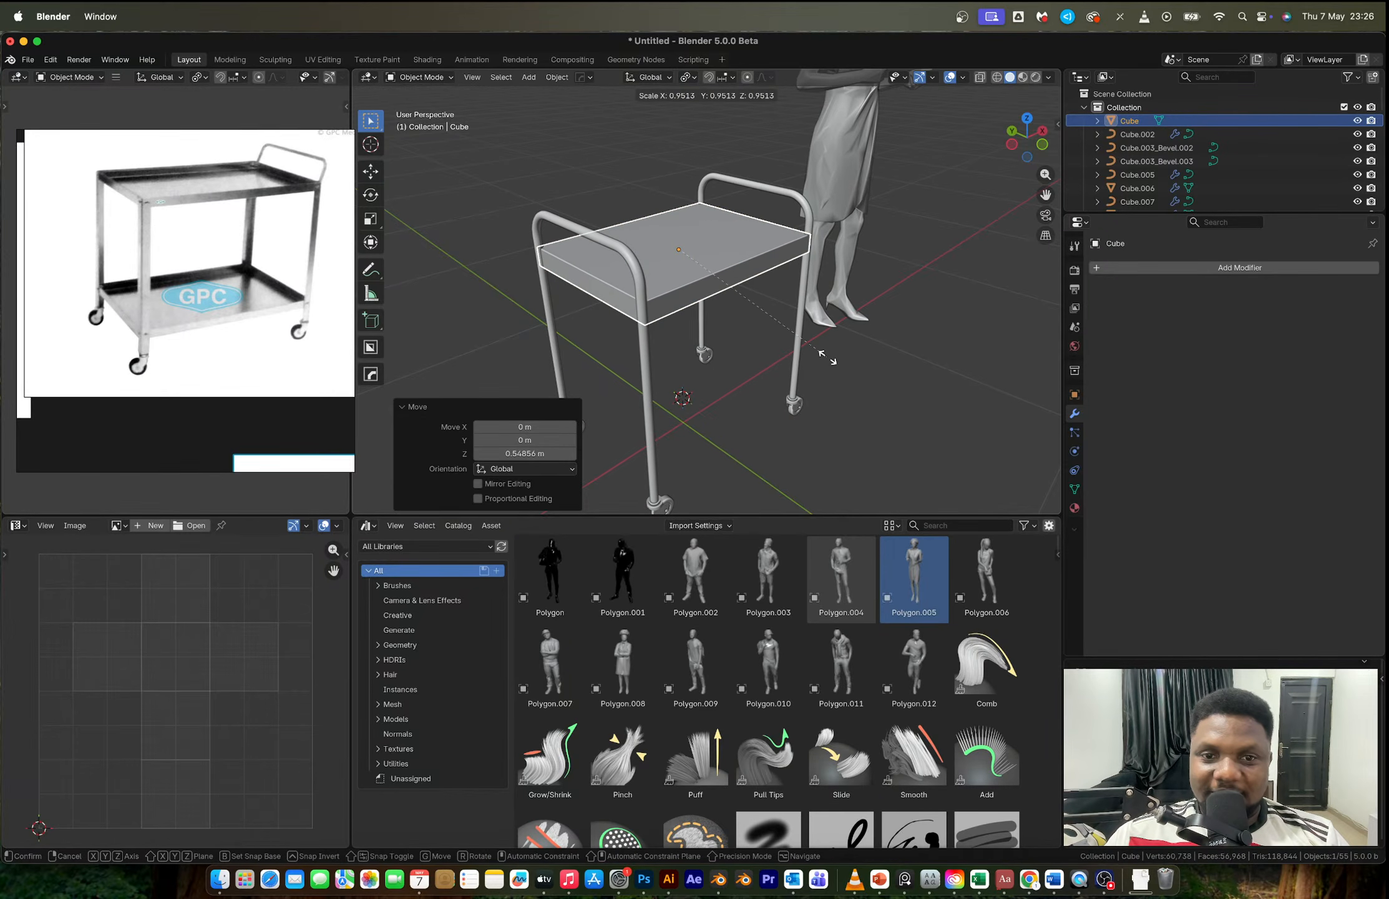
pyautogui.click(827, 356)
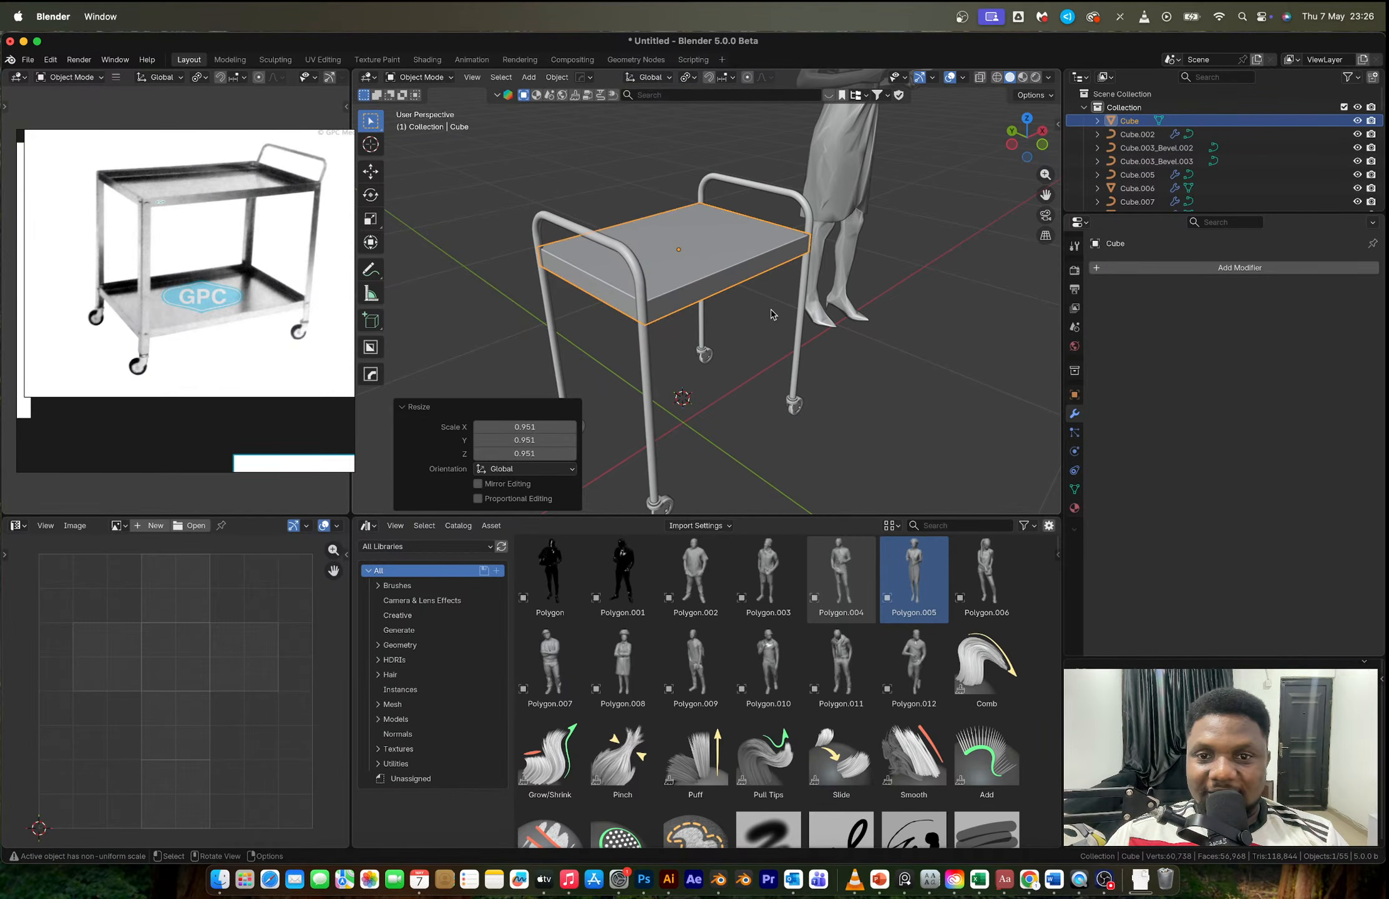
pyautogui.moveTo(772, 314); pyautogui.dragTo(707, 310, button='middle')
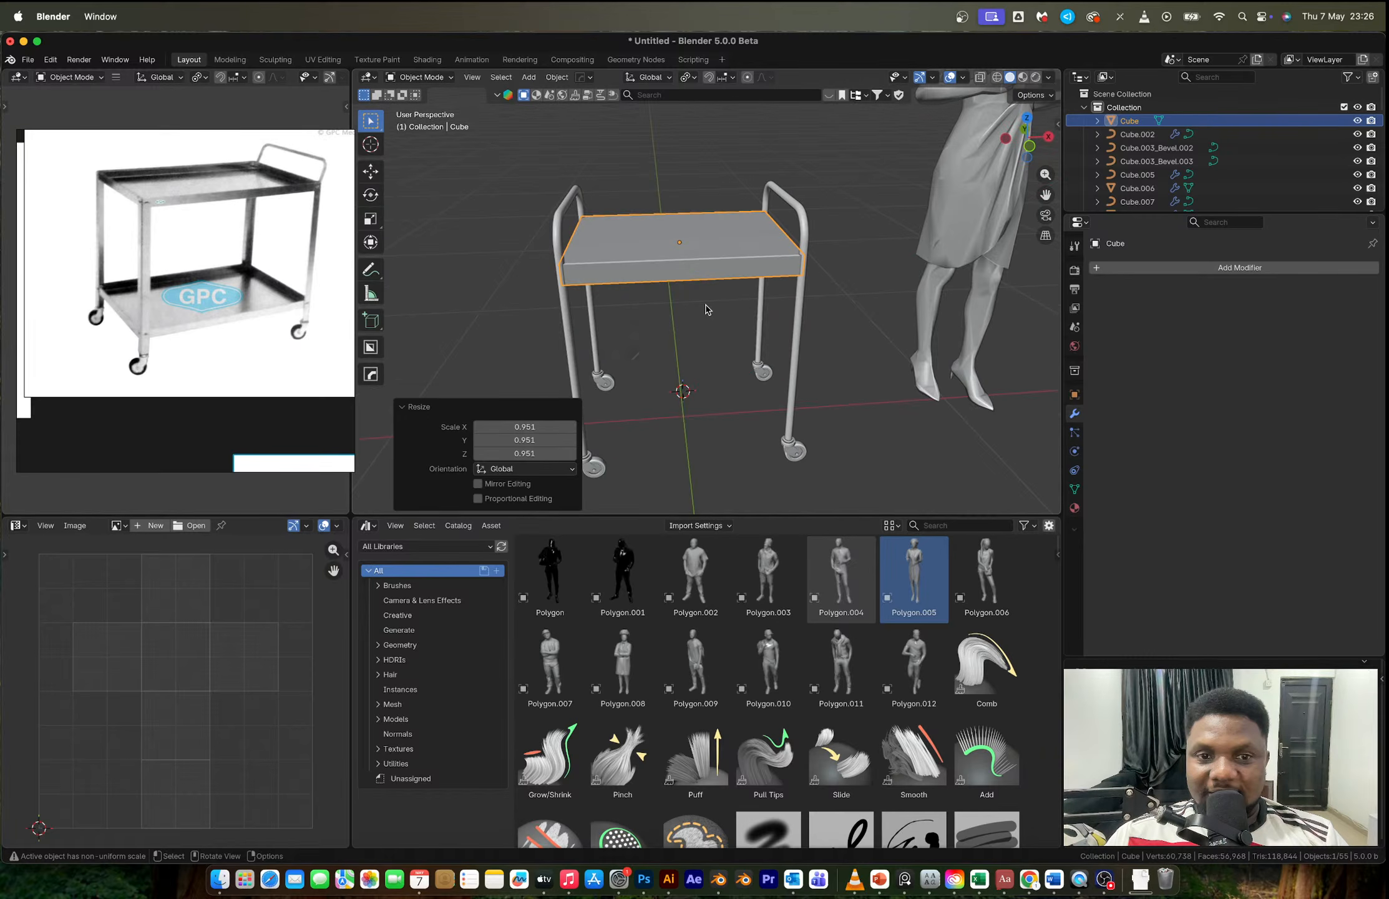
pyautogui.scroll(3, 707, 309)
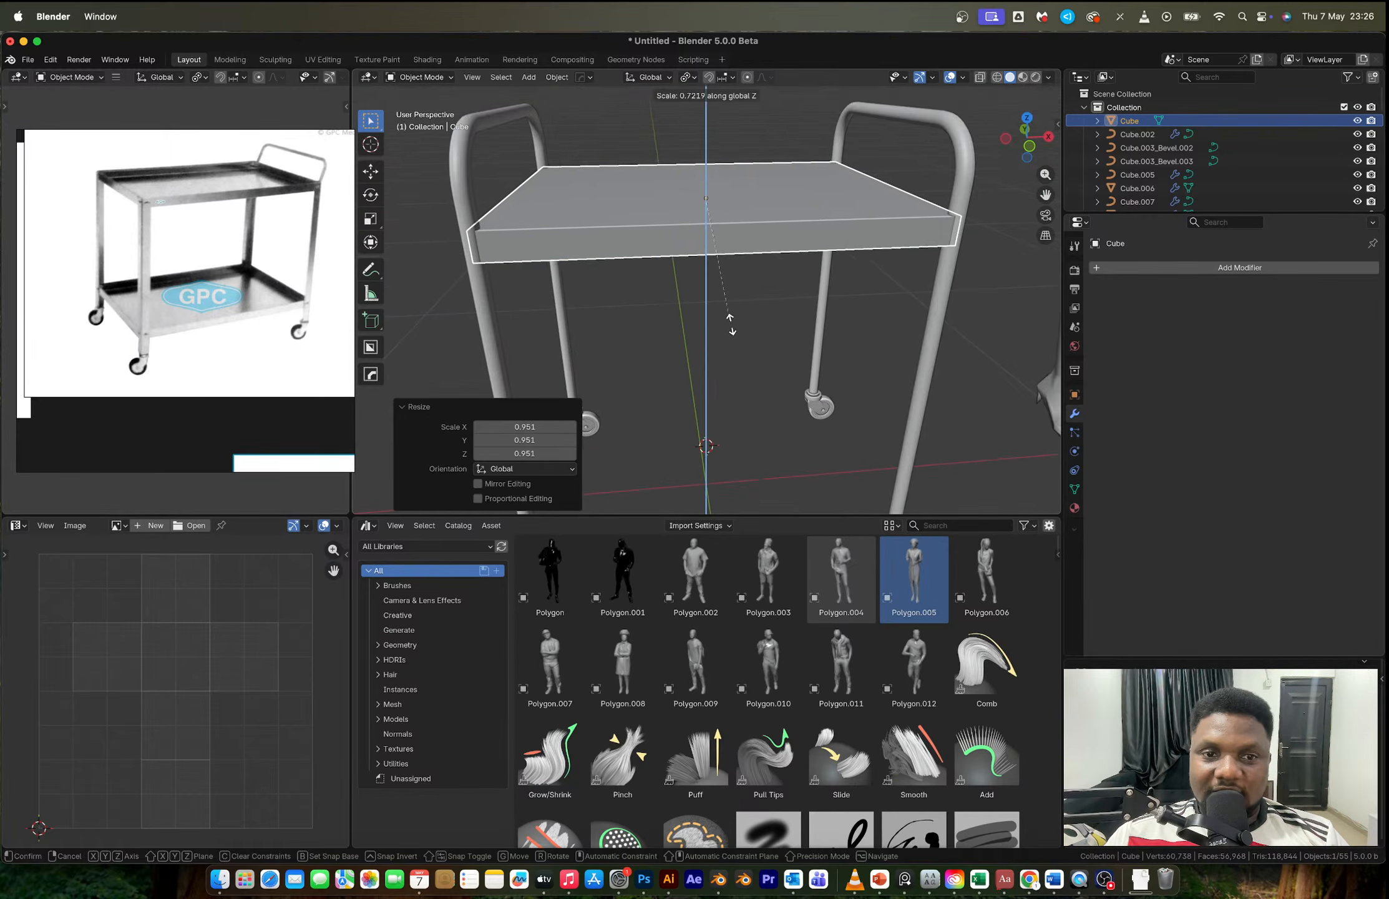
# Step: Try to recess the slab's top face with an inset of about 0.0123 m and a downward extrusion of about 0.024 m
pyautogui.press('Tab')
pyautogui.moveTo(732, 323); pyautogui.dragTo(735, 333, button='middle')
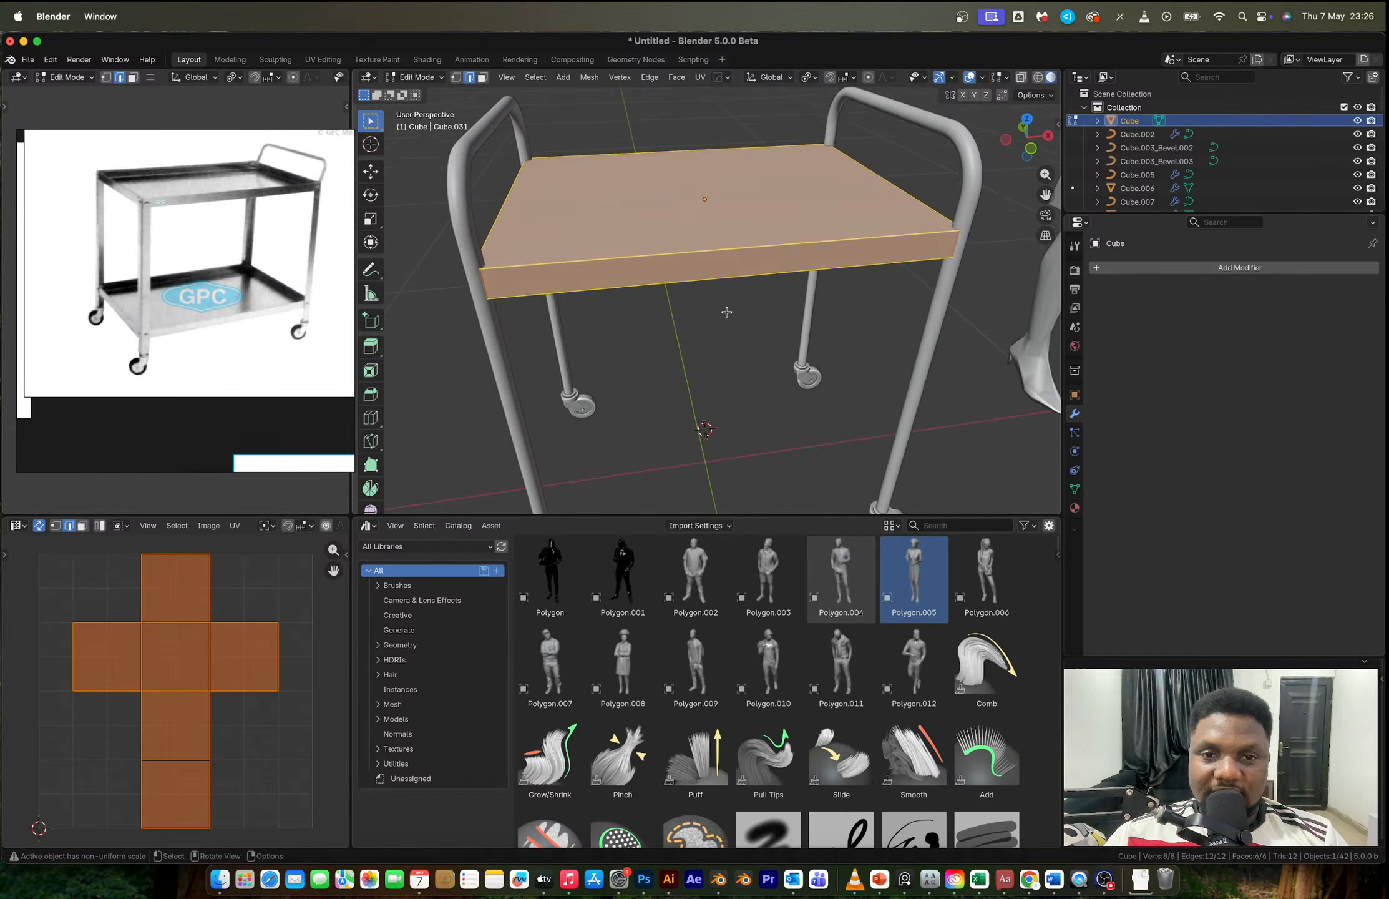
pyautogui.press('3')
pyautogui.click(718, 206)
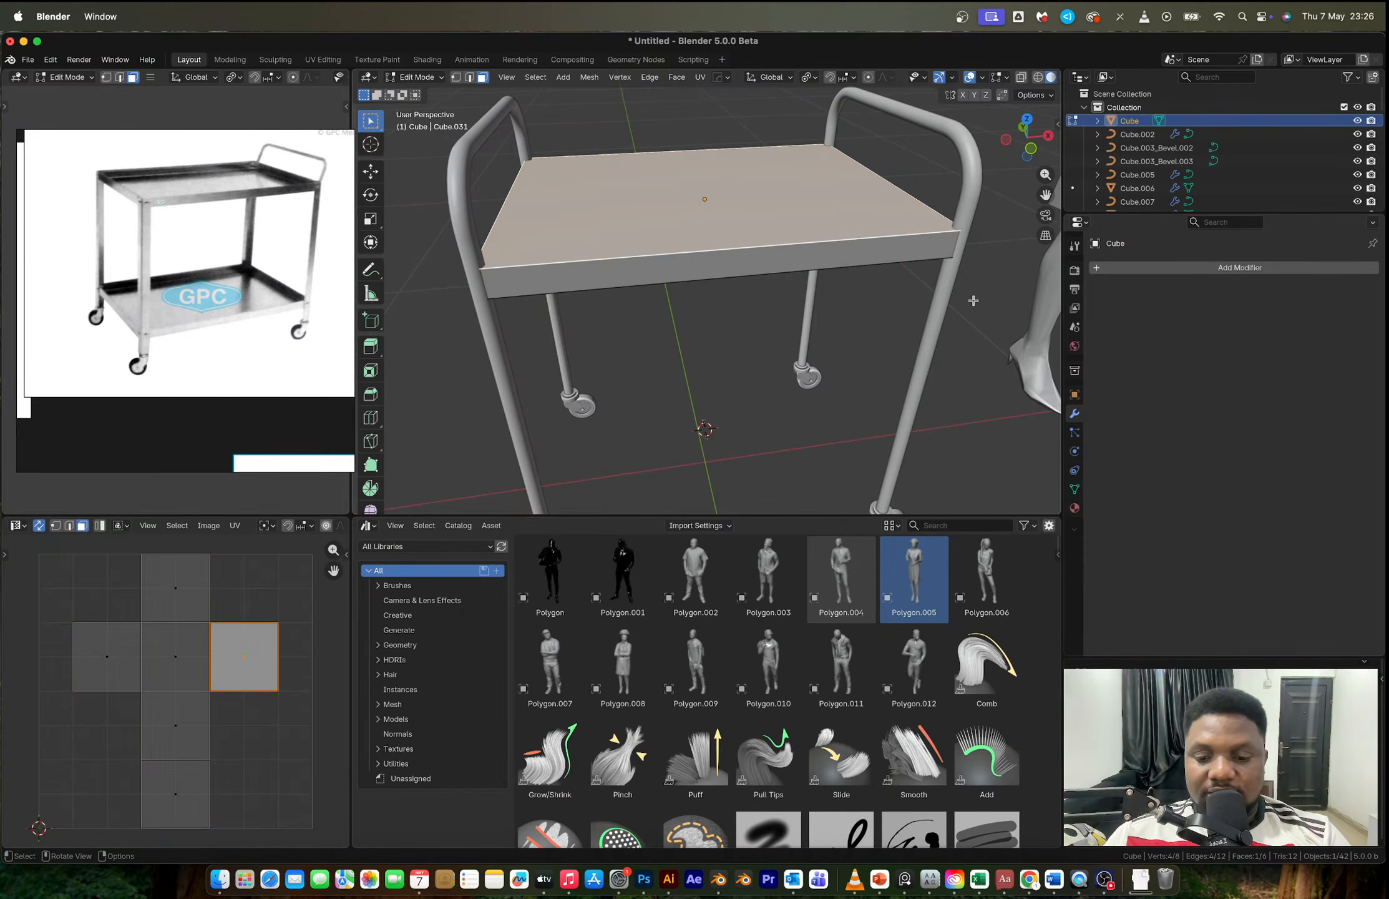
pyautogui.press('i')
pyautogui.click(977, 302)
pyautogui.press('e')
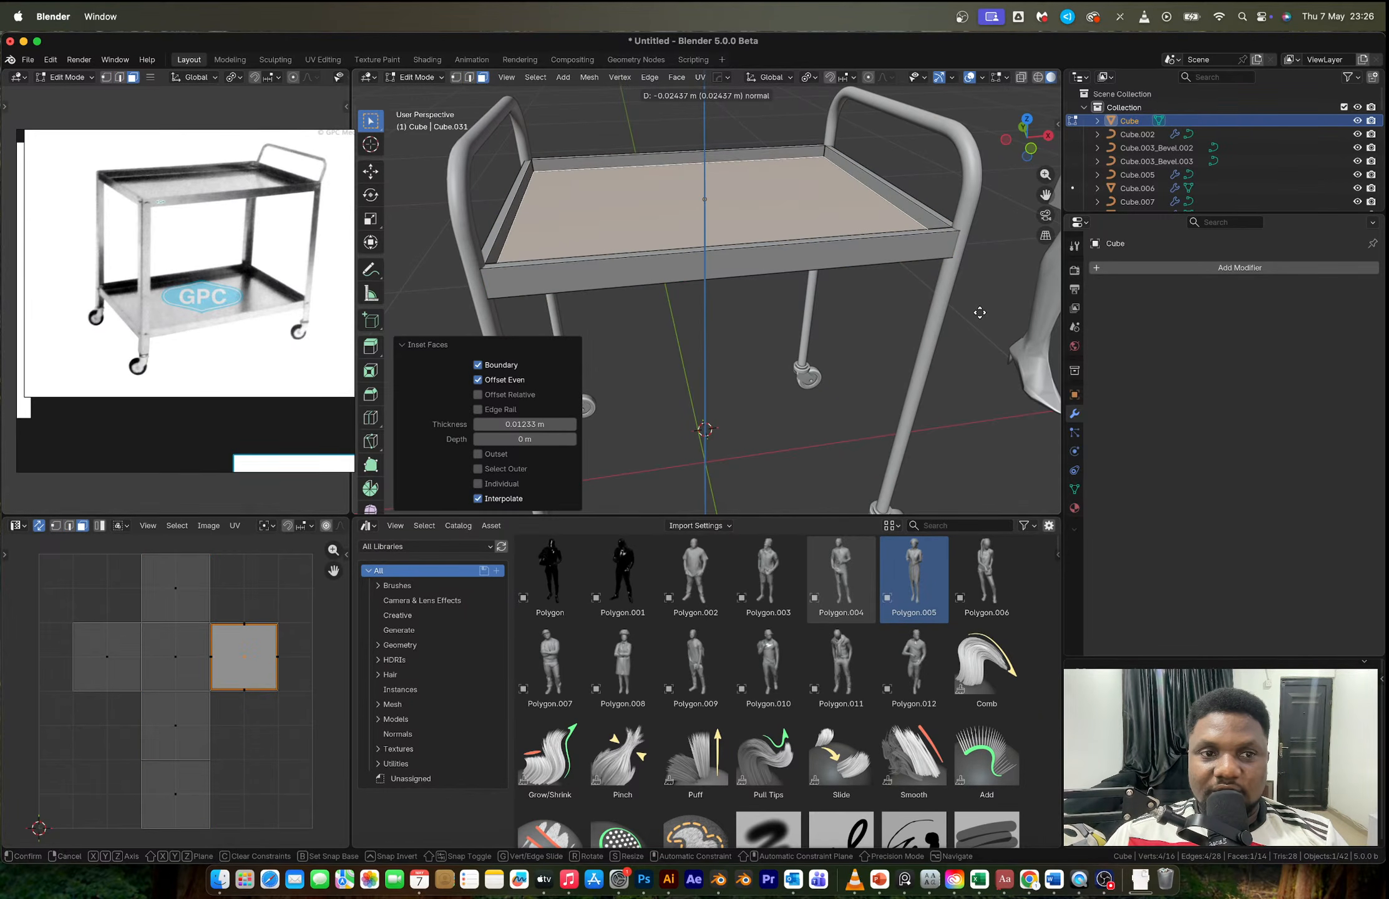
pyautogui.click(980, 313)
pyautogui.press('Tab')
pyautogui.scroll(-4, 791, 223)
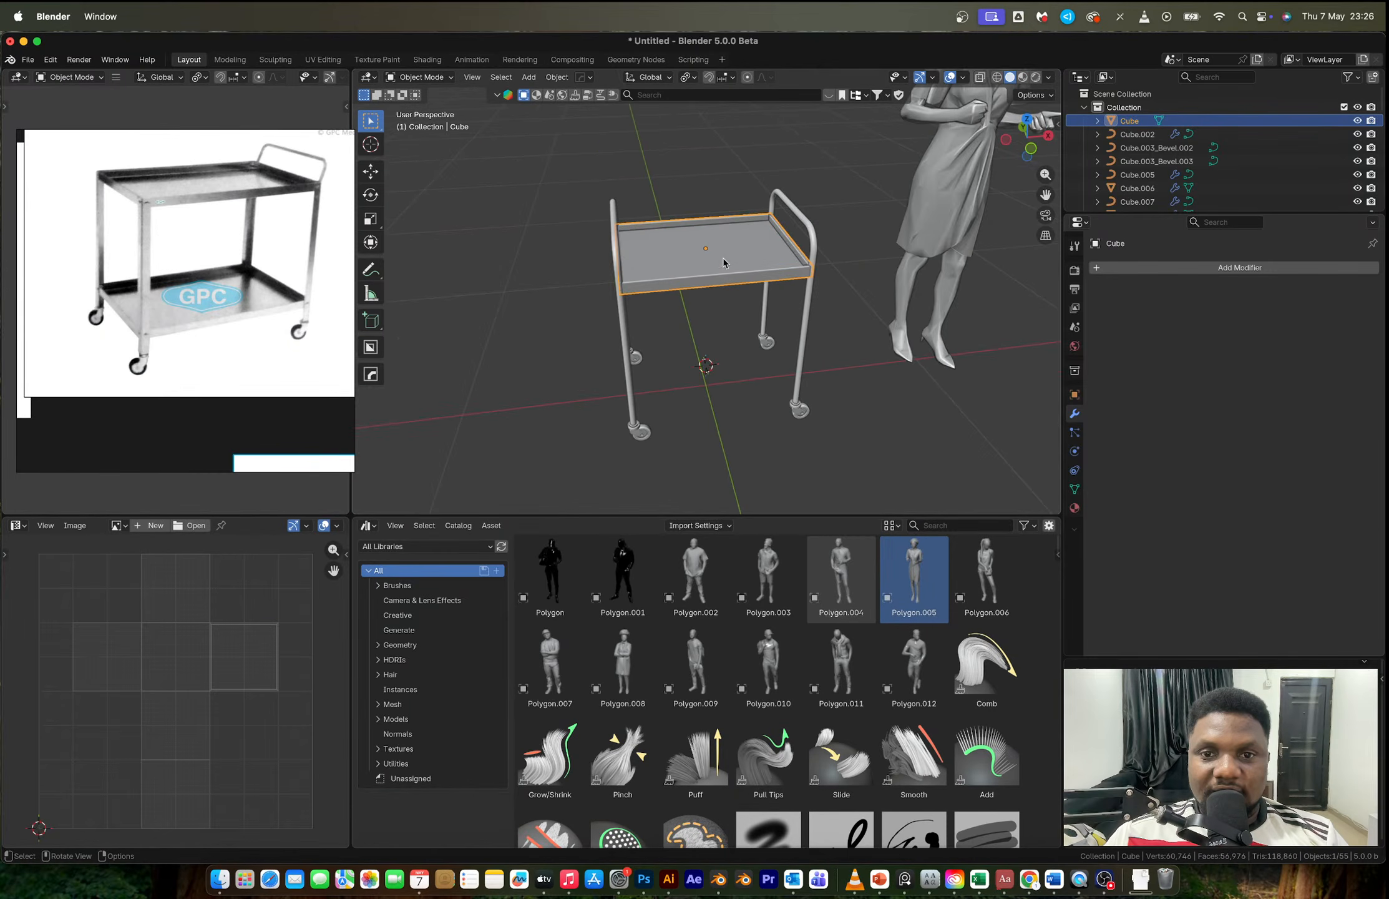
# Step: Inspect the recessed tray, and undo the extrusion and inset of its top face
pyautogui.click(697, 175)
pyautogui.moveTo(751, 260); pyautogui.dragTo(725, 289, button='middle')
pyautogui.click(733, 259)
pyautogui.scroll(3, 743, 280)
pyautogui.press('Tab')
pyautogui.hotkey('ctrl', 'z')
pyautogui.hotkey('ctrl', 'z')
pyautogui.hotkey('ctrl', 'z')
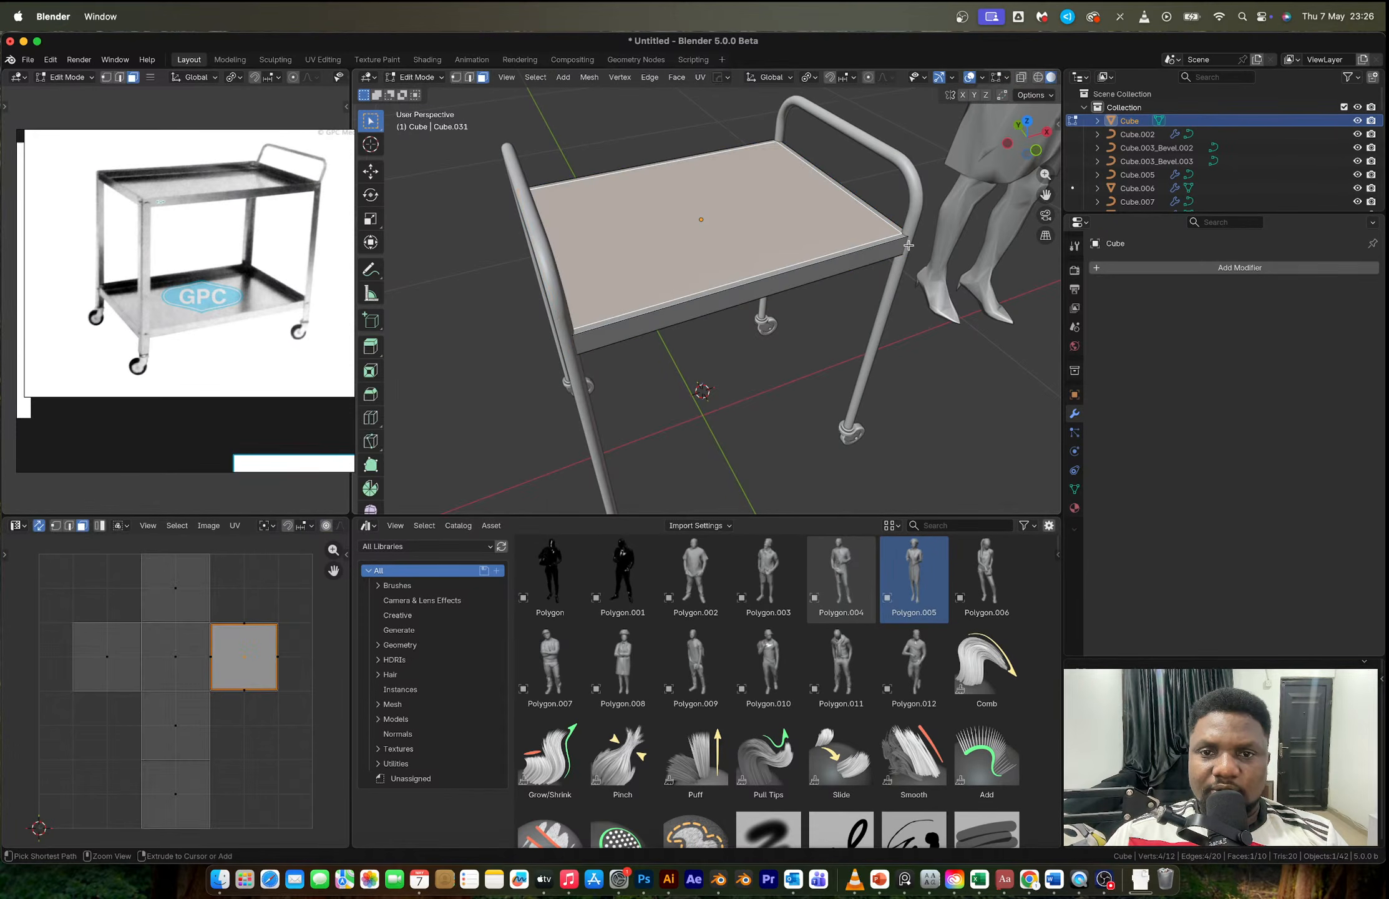
# Step: Scale the whole slab uniformly to about 0.974 so it sits closer inside the frames
pyautogui.press('Tab')
pyautogui.press('s')
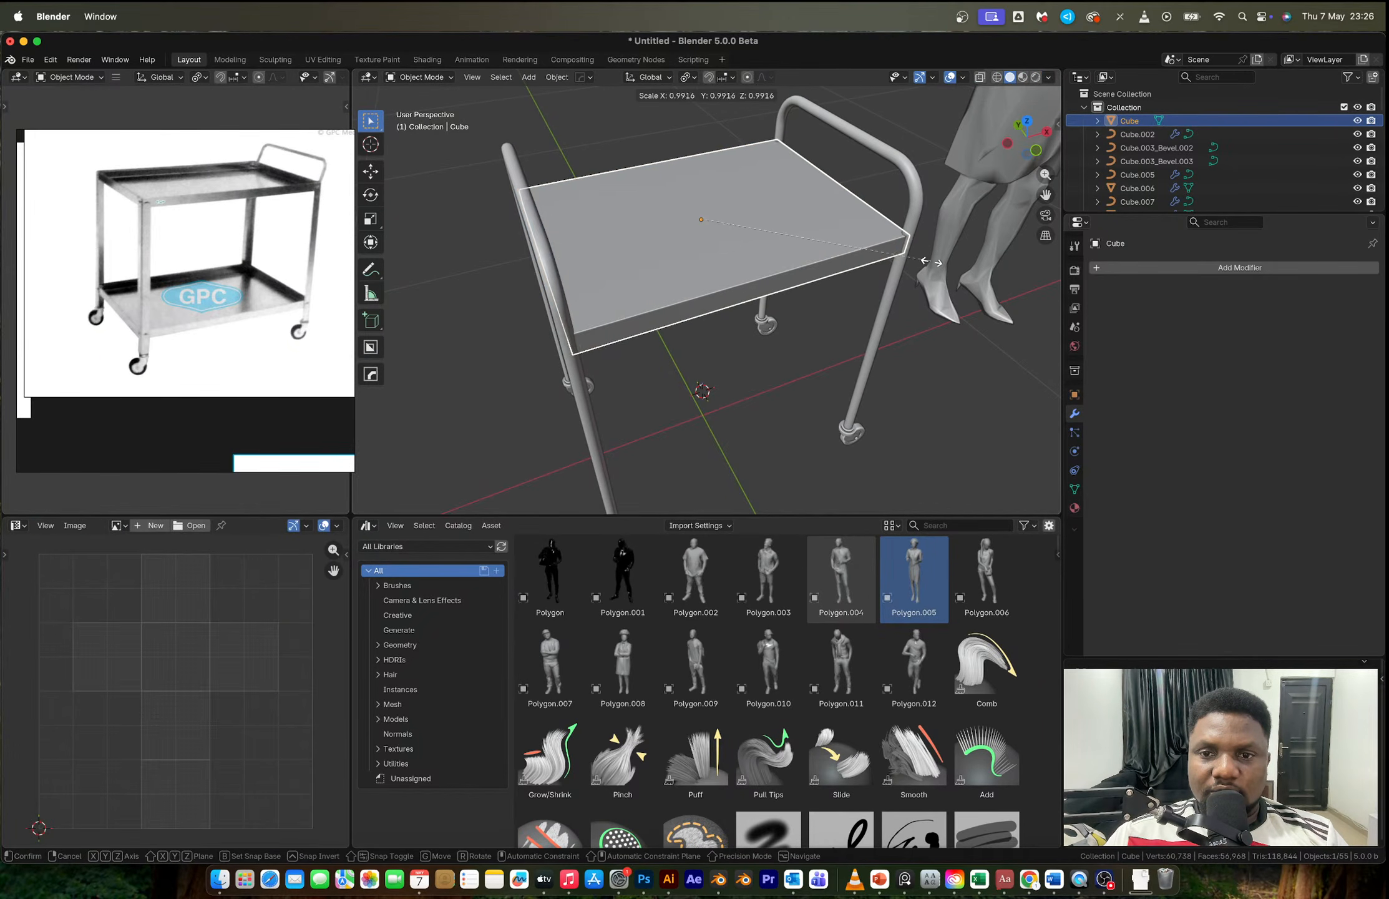
pyautogui.click(927, 262)
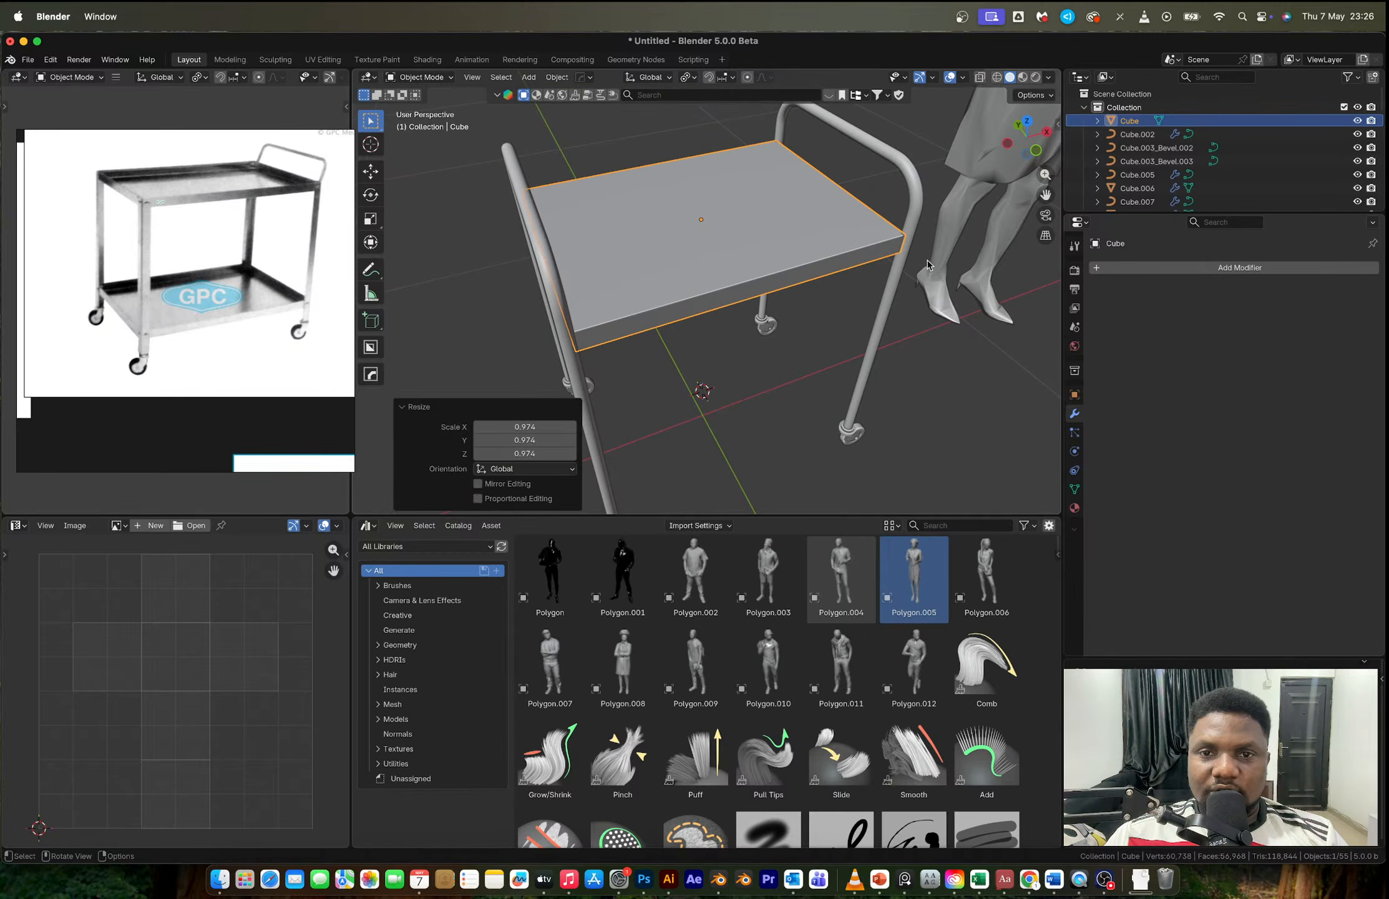
# Step: Inset the slab's top face by about 0.006 m and extrude it down about 0.0296 m to form a thin-walled tray
pyautogui.press('Tab')
pyautogui.press('i')
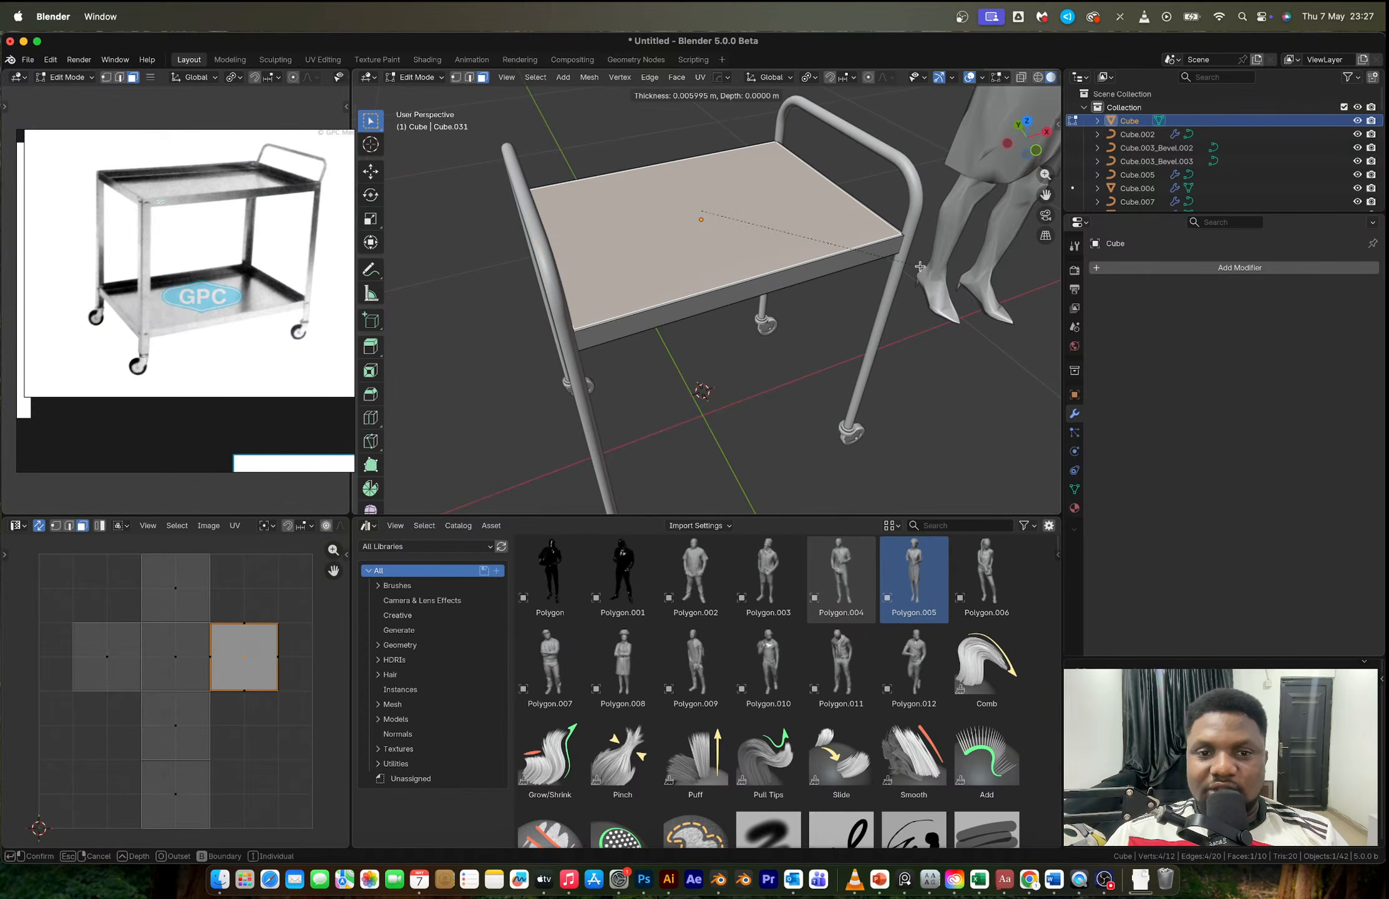
pyautogui.click(735, 206)
pyautogui.scroll(2, 735, 206)
pyautogui.press('e')
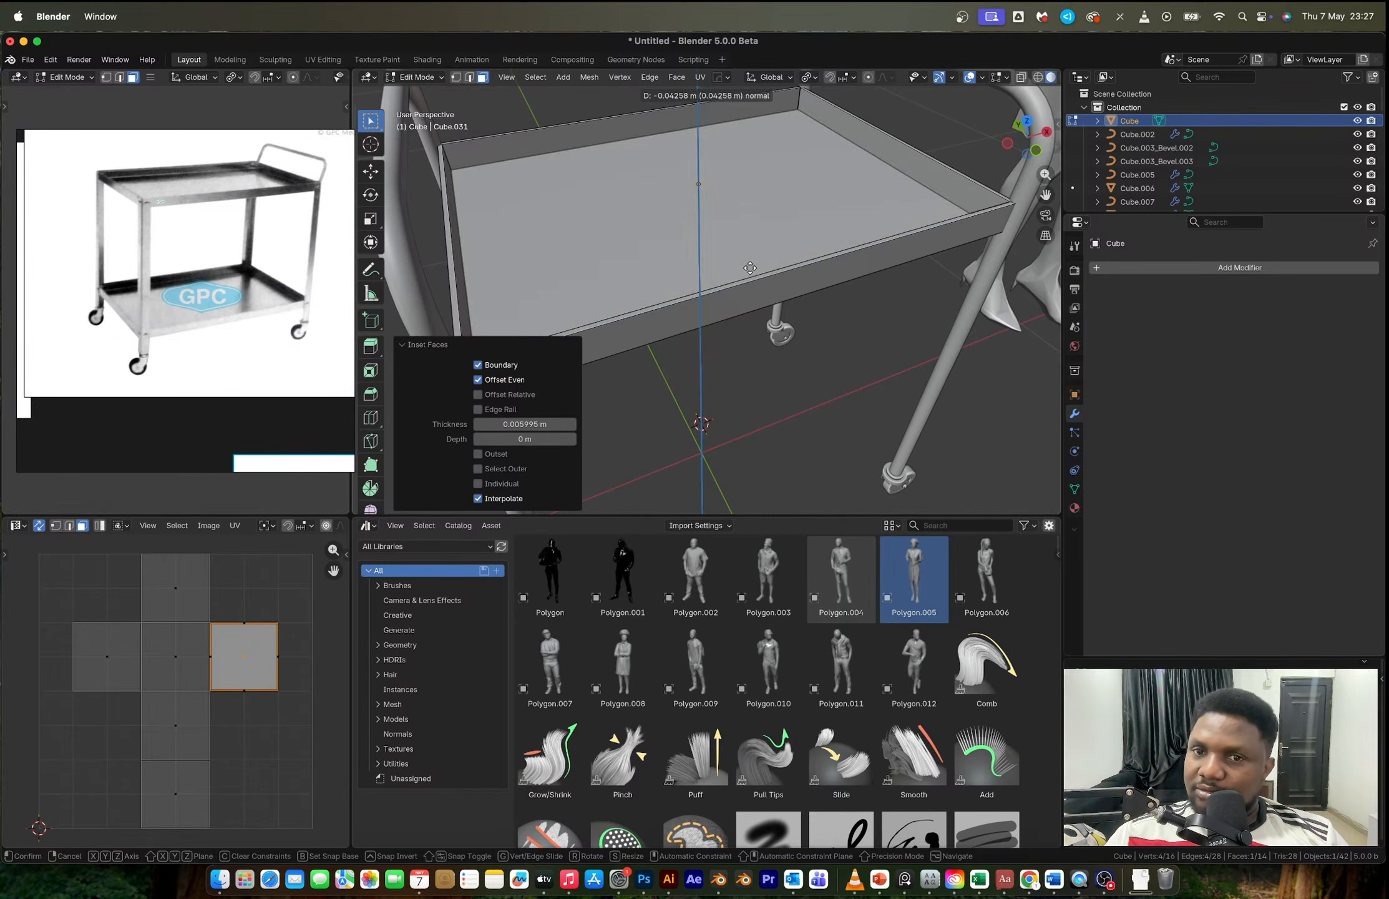
pyautogui.click(750, 262)
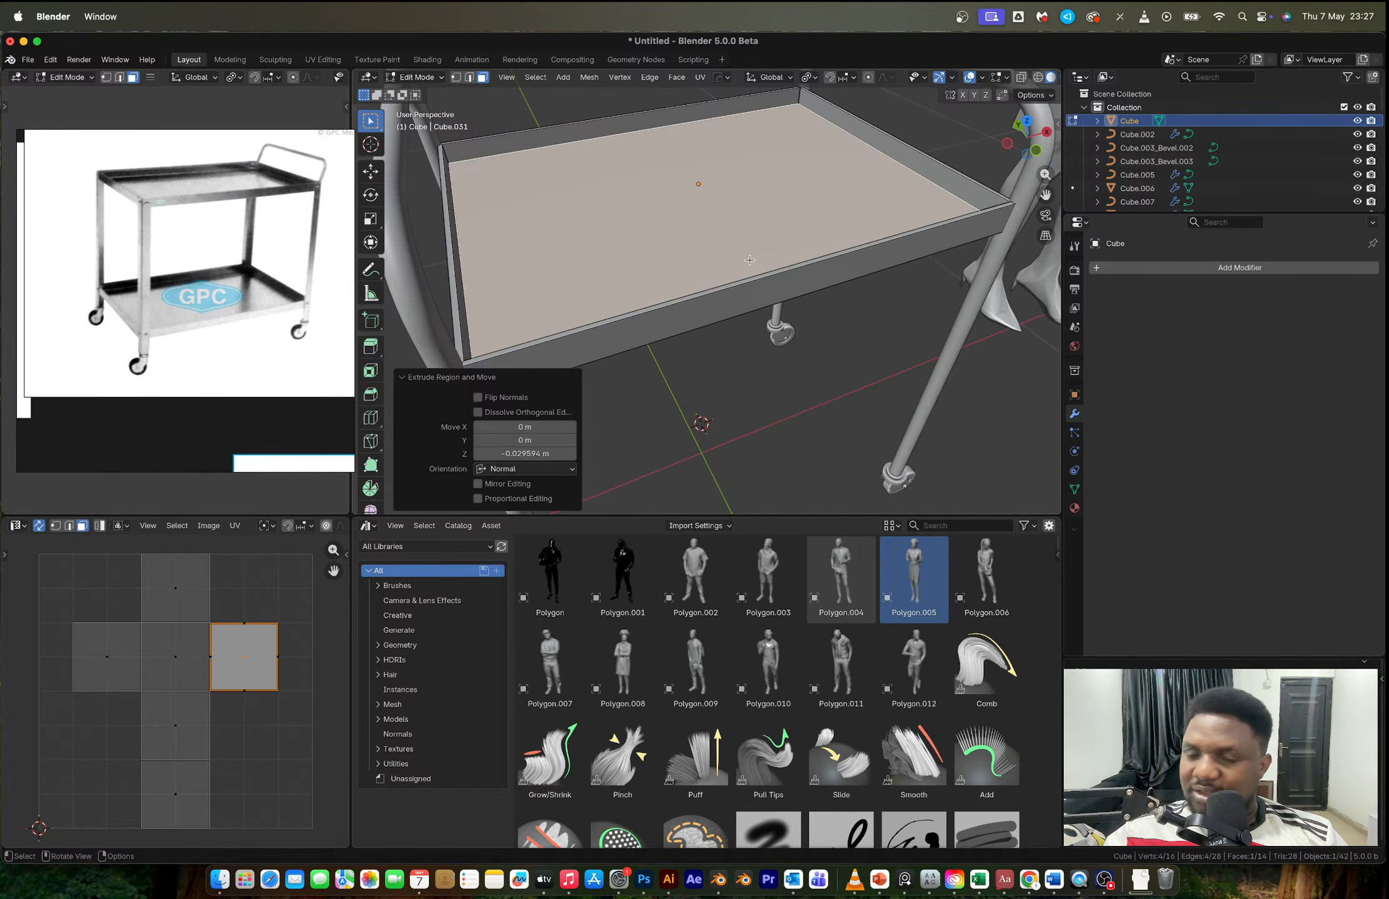
pyautogui.press('Tab')
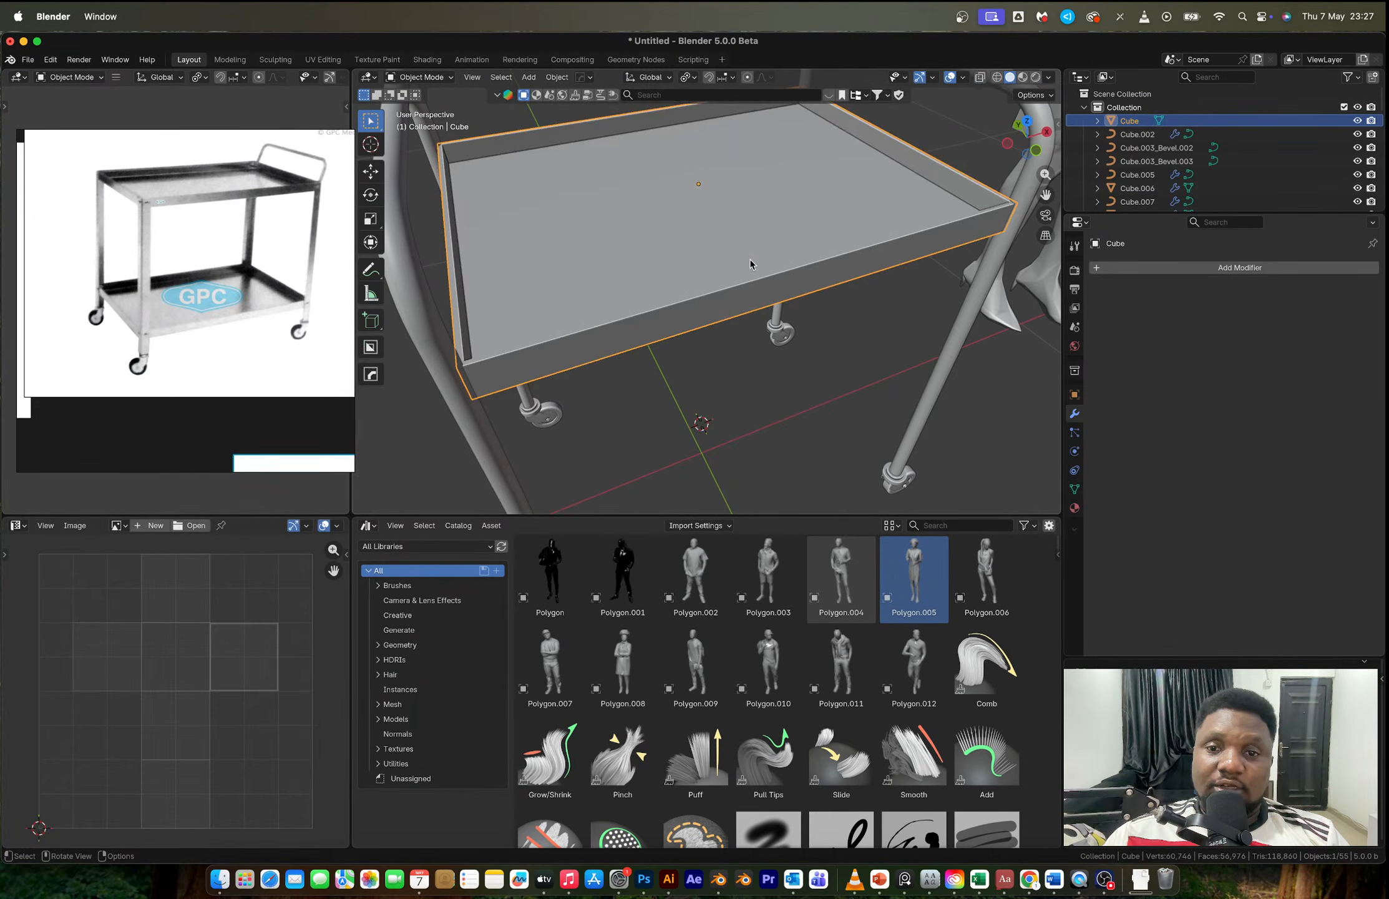
# Step: Duplicate the tray about 0.44 m down along Z to make the lower shelf
pyautogui.scroll(-6, 750, 263)
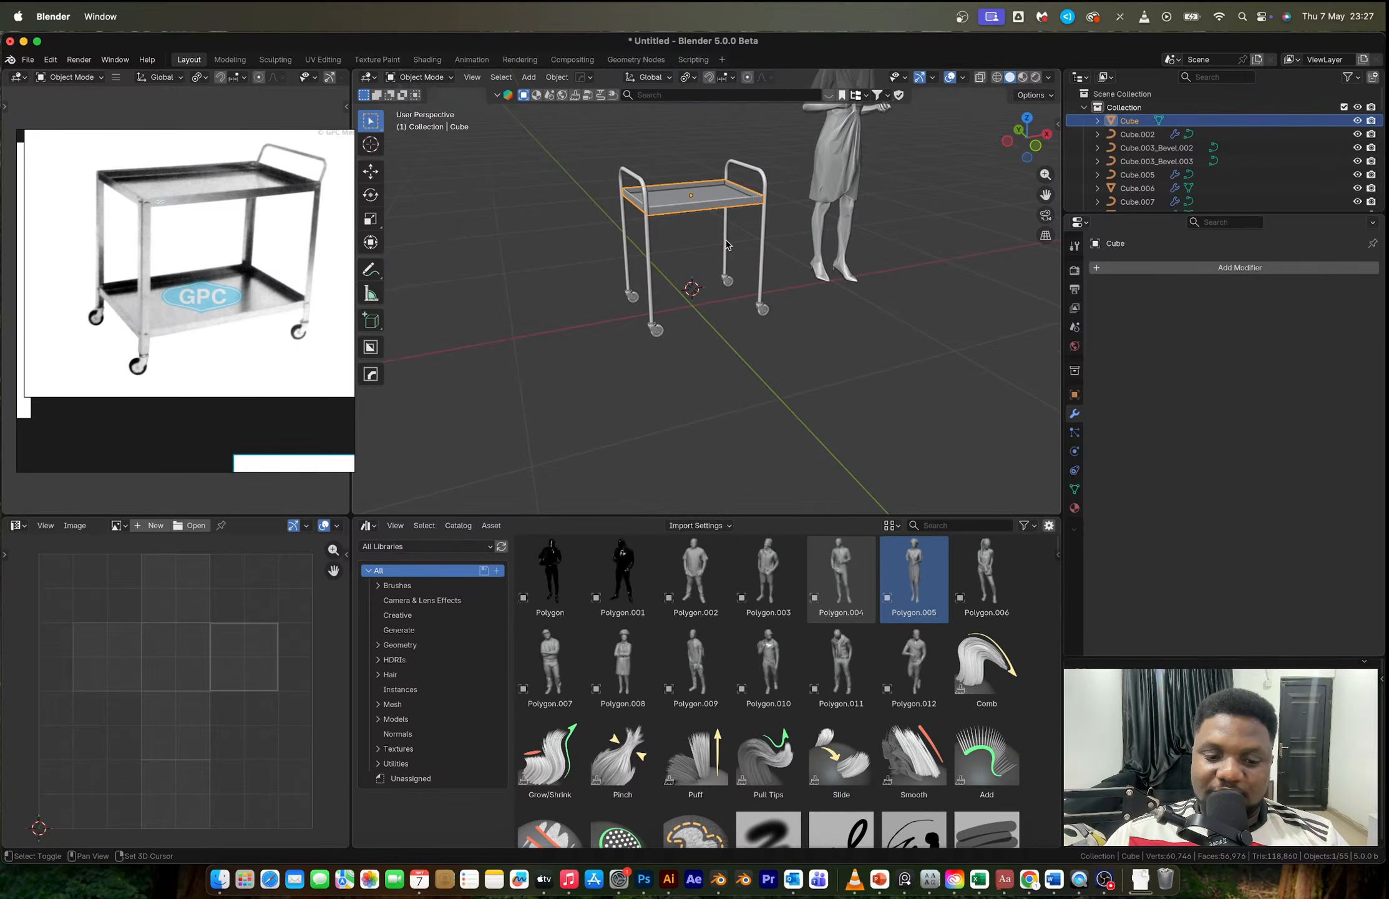
pyautogui.hotkey('shift', 'd')
pyautogui.press('z')
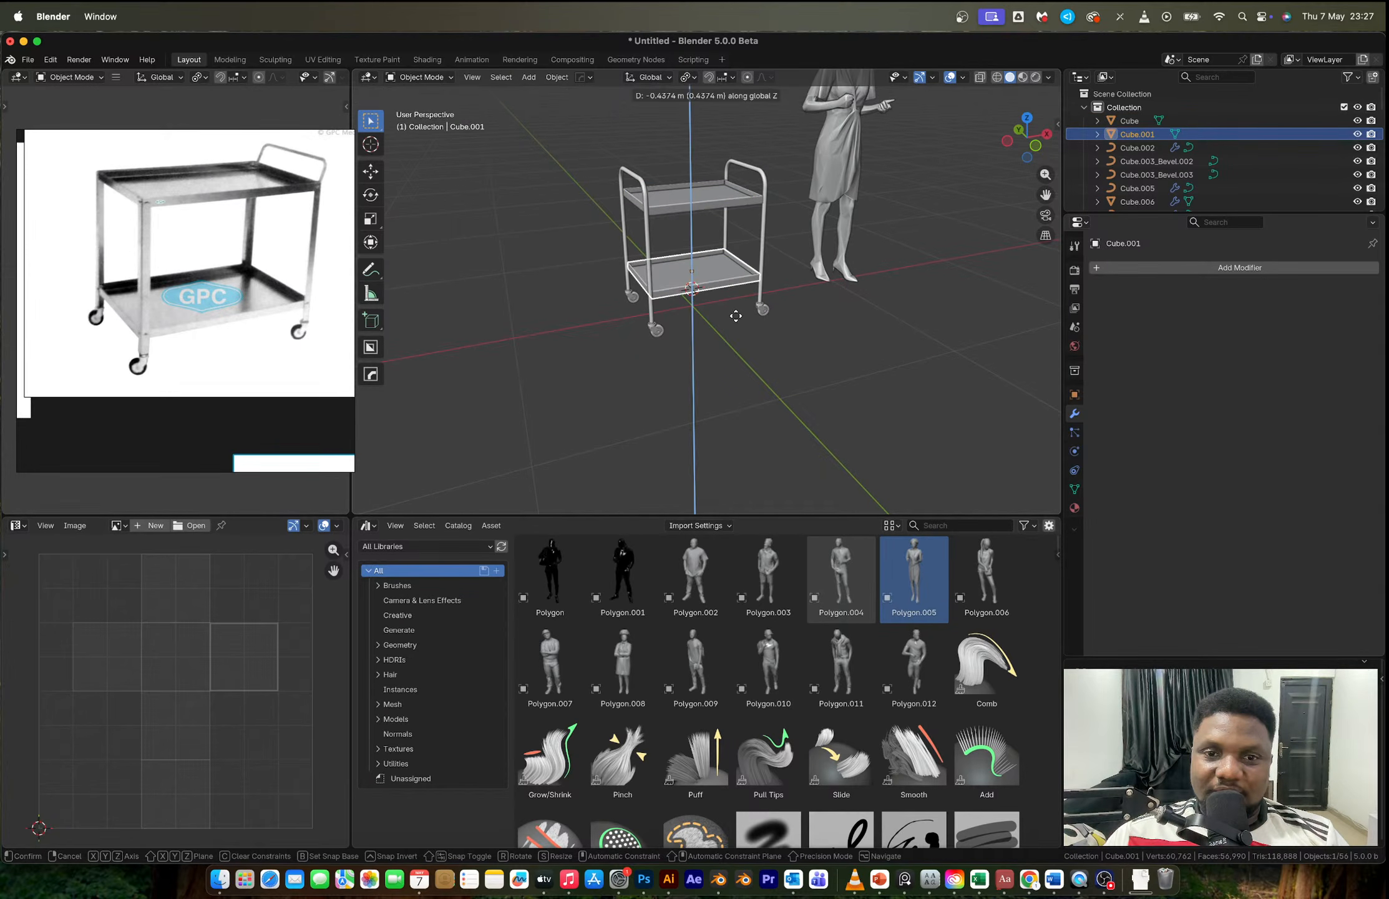
# Step: Select the complete two-tray trolley and duplicate it about 1.784 m in the negative X direction
pyautogui.moveTo(660, 223); pyautogui.dragTo(727, 323)
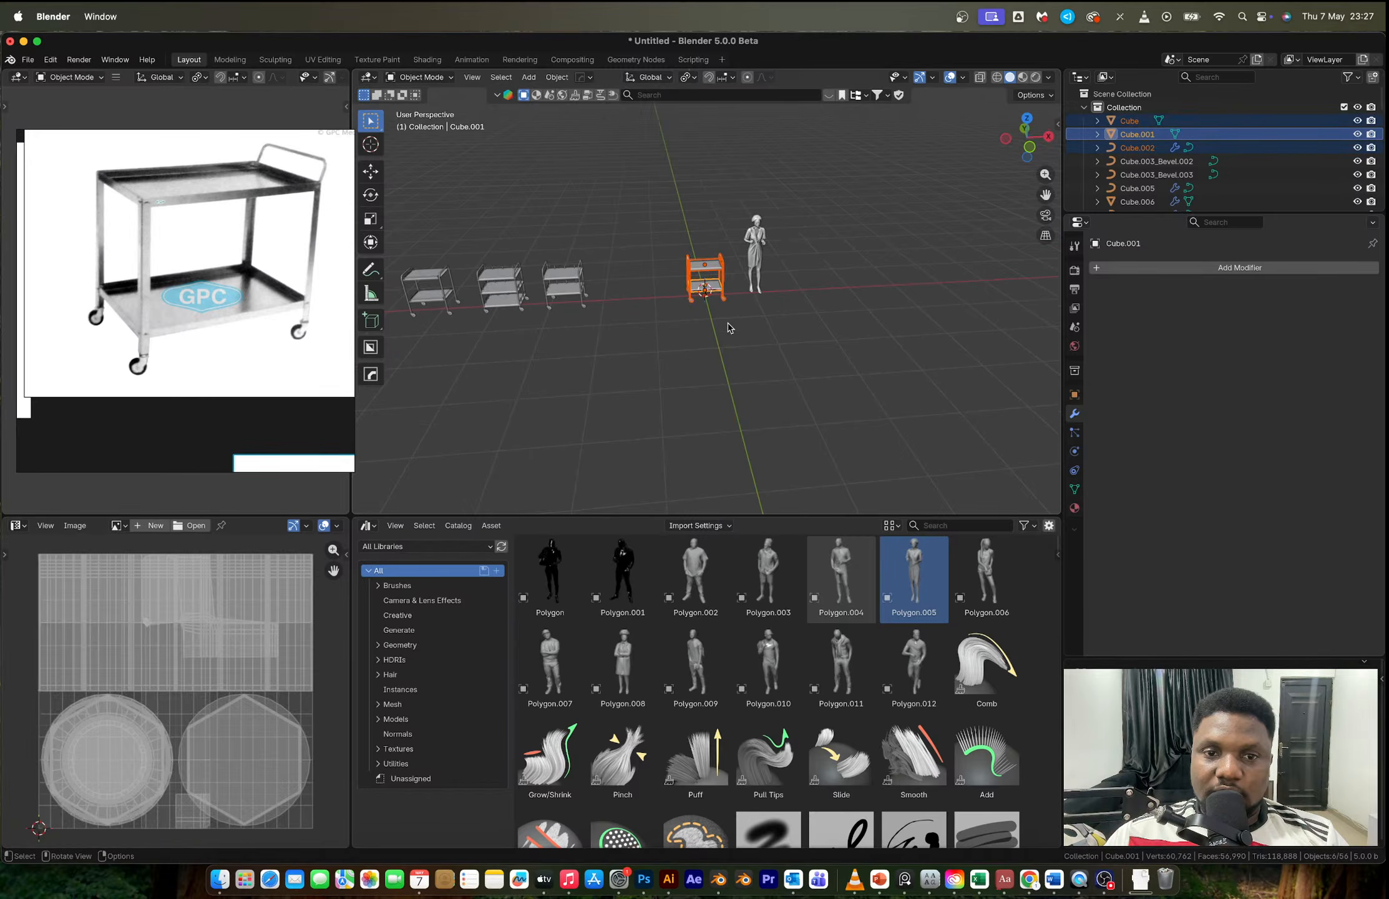
pyautogui.scroll(2, 727, 322)
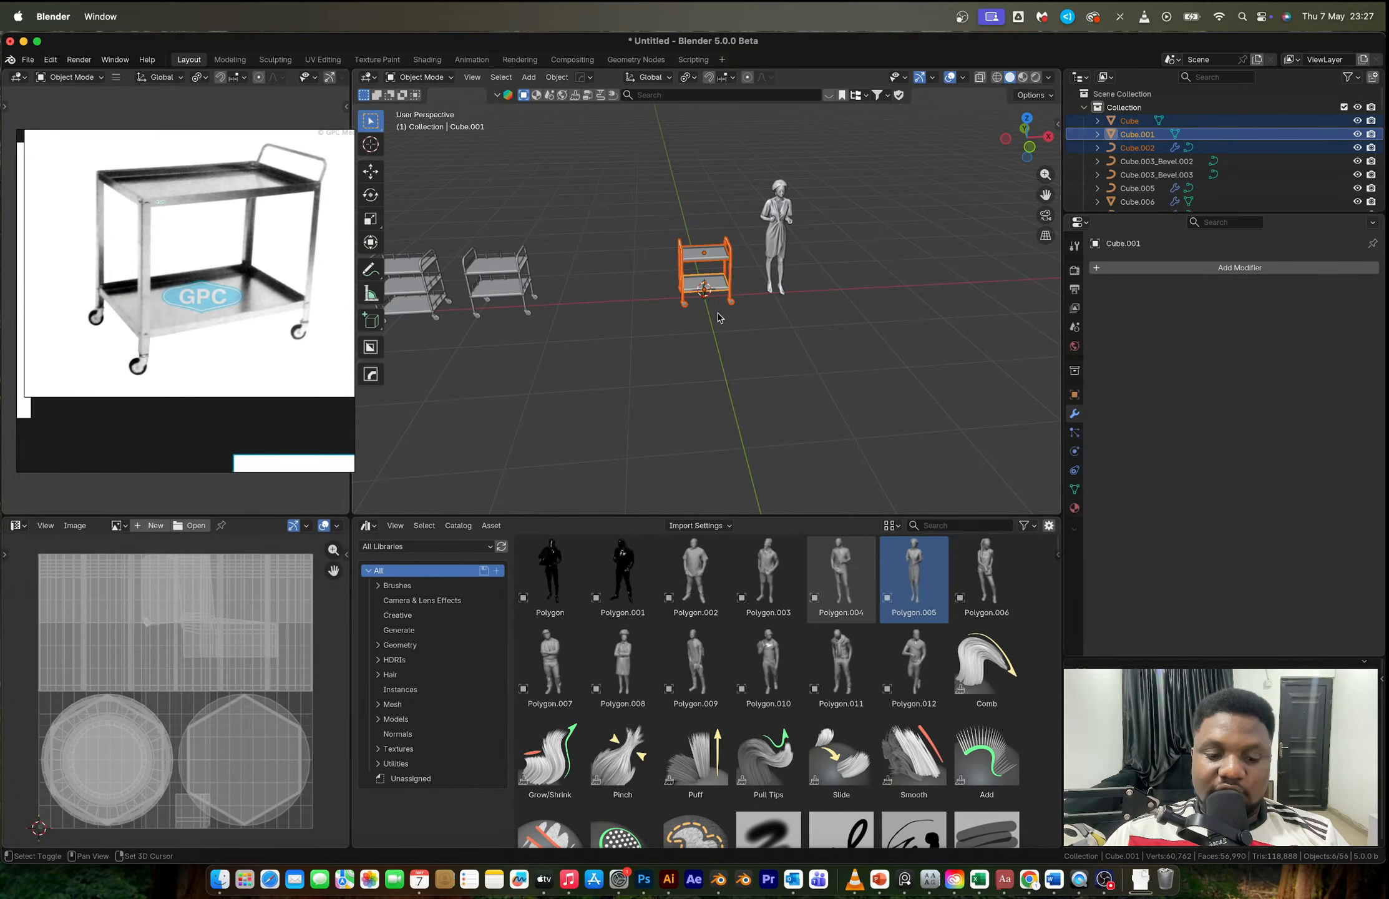
pyautogui.hotkey('shift', 'd')
pyautogui.press('x')
pyautogui.click(591, 326)
# Step: Raise the original trolley's lower tray about 0.225 m along Z and duplicate it downward as a third shelf
pyautogui.scroll(8, 717, 295)
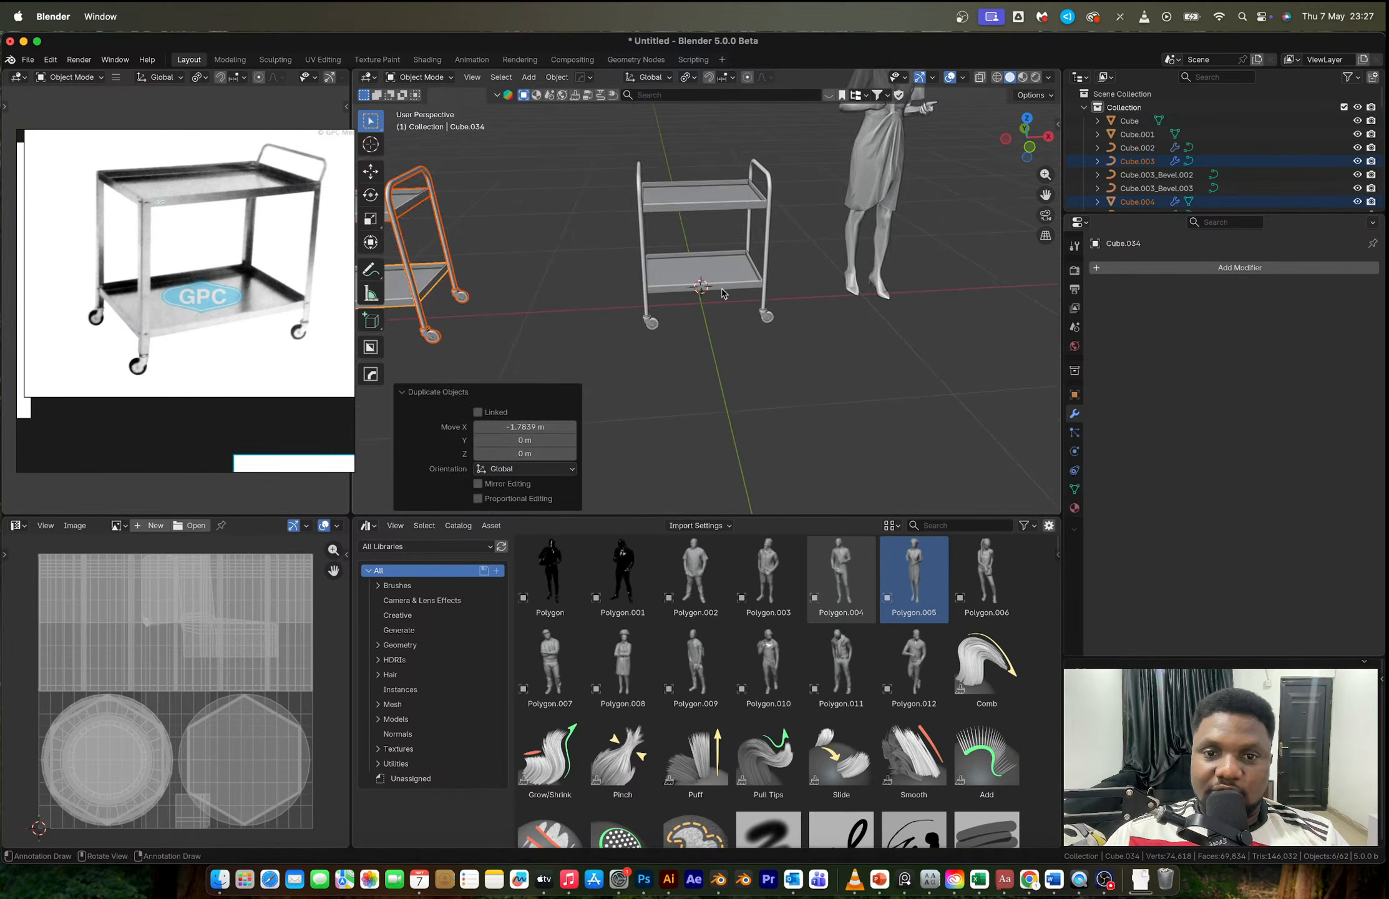
pyautogui.click(722, 271)
pyautogui.press('g')
pyautogui.click(726, 279)
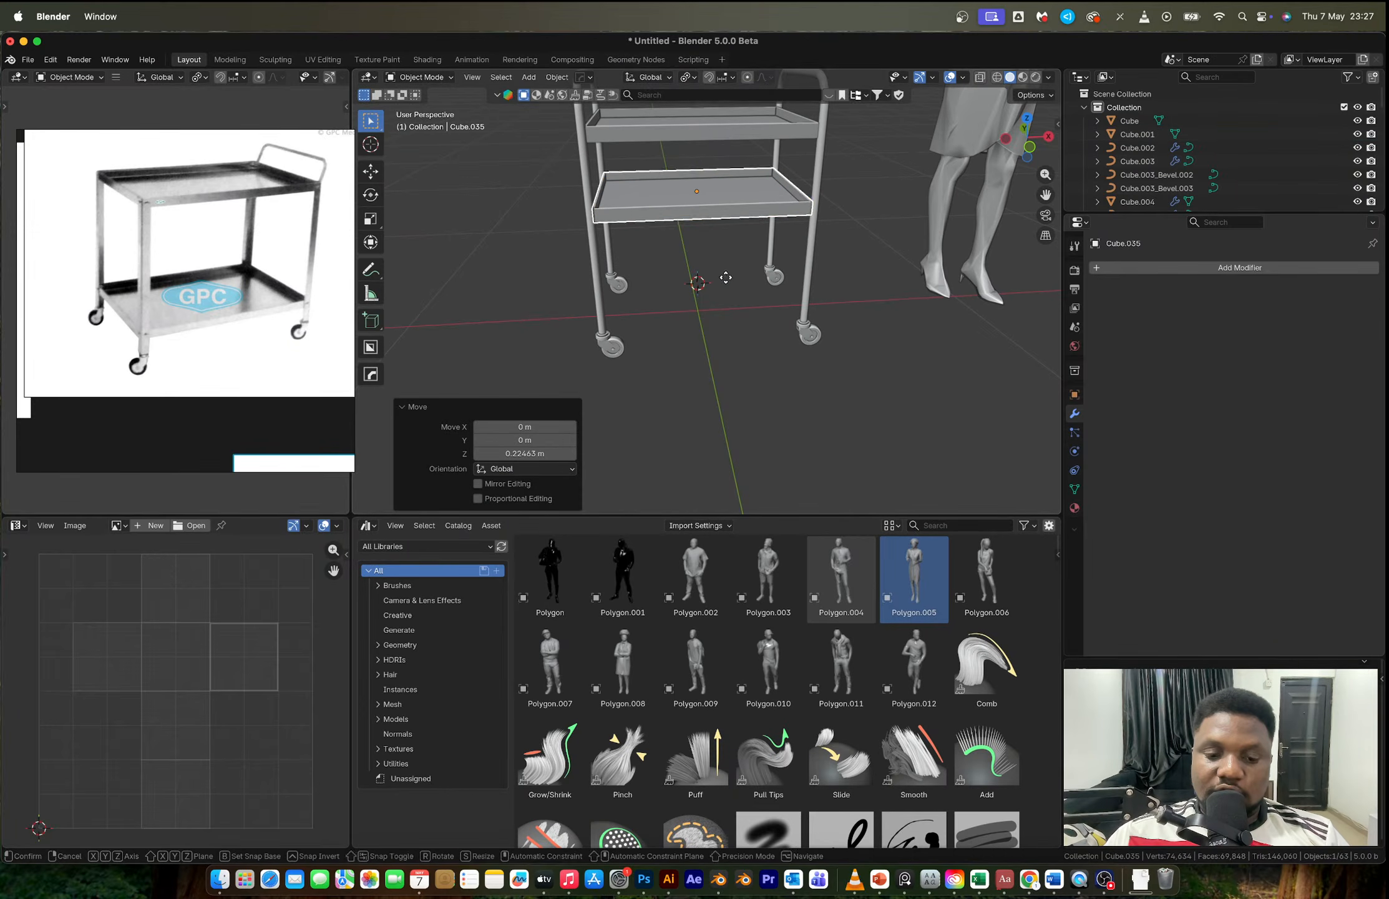
pyautogui.hotkey('shift', 'd')
pyautogui.press('z')
pyautogui.click(731, 304)
# Step: Delete the two lower trays and duplicate the top tray downward twice at about 0.259 m spacing for three tiers
pyautogui.keyDown('shift'); pyautogui.click(717, 209); pyautogui.keyUp('shift')
pyautogui.press('Delete')
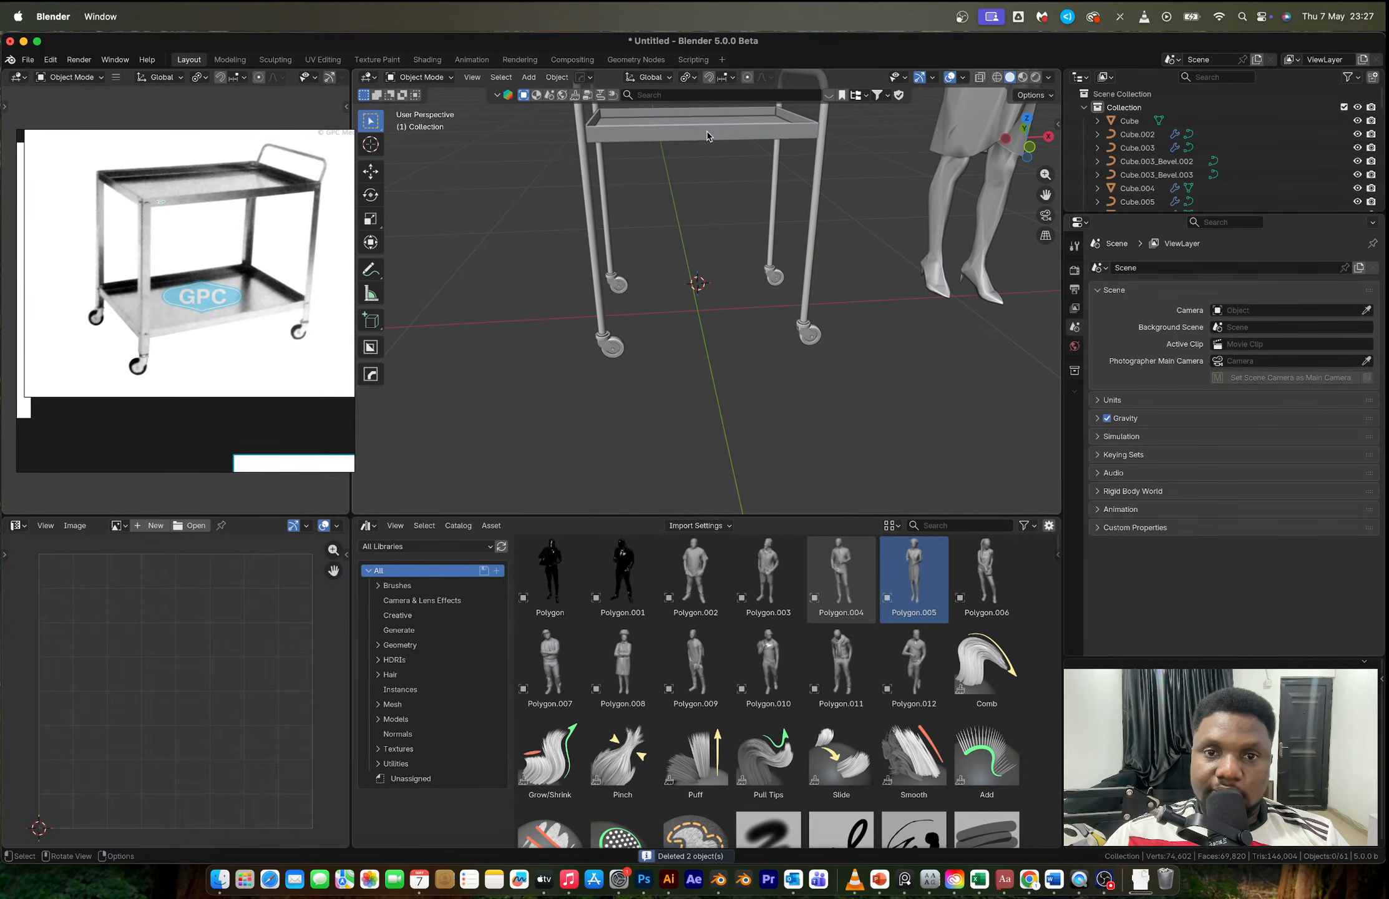
pyautogui.click(707, 133)
pyautogui.hotkey('shift', 'd')
pyautogui.press('z')
pyautogui.click(723, 304)
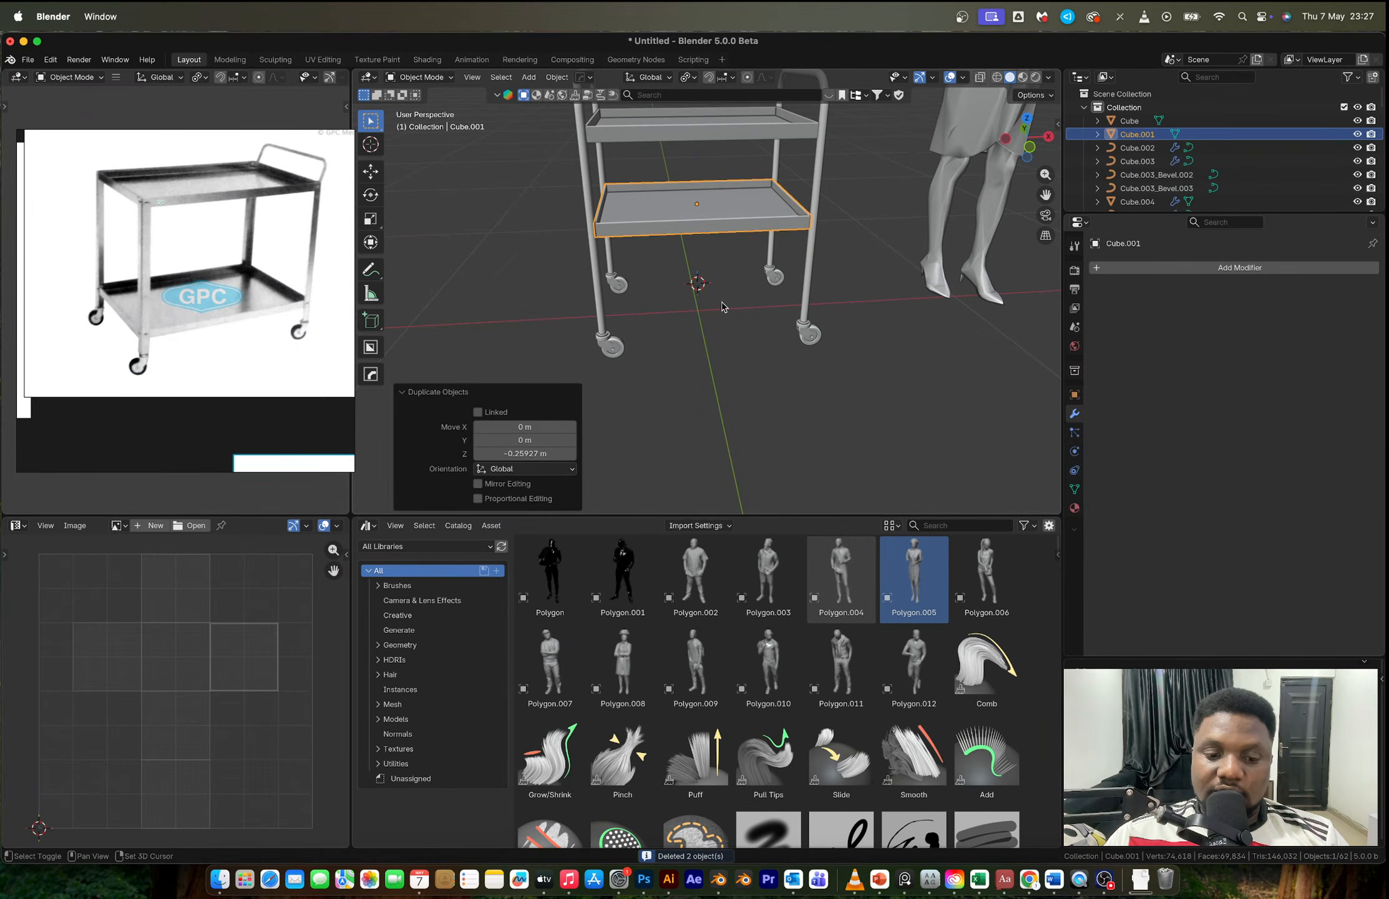
pyautogui.hotkey('shift', 'r')
# Step: Select all parts of the three-tier trolley at the origin
pyautogui.scroll(-2, 723, 304)
pyautogui.scroll(-3, 515, 243)
pyautogui.moveTo(612, 156); pyautogui.dragTo(768, 350)
pyautogui.scroll(-2, 682, 305)
pyautogui.scroll(-2, 680, 306)
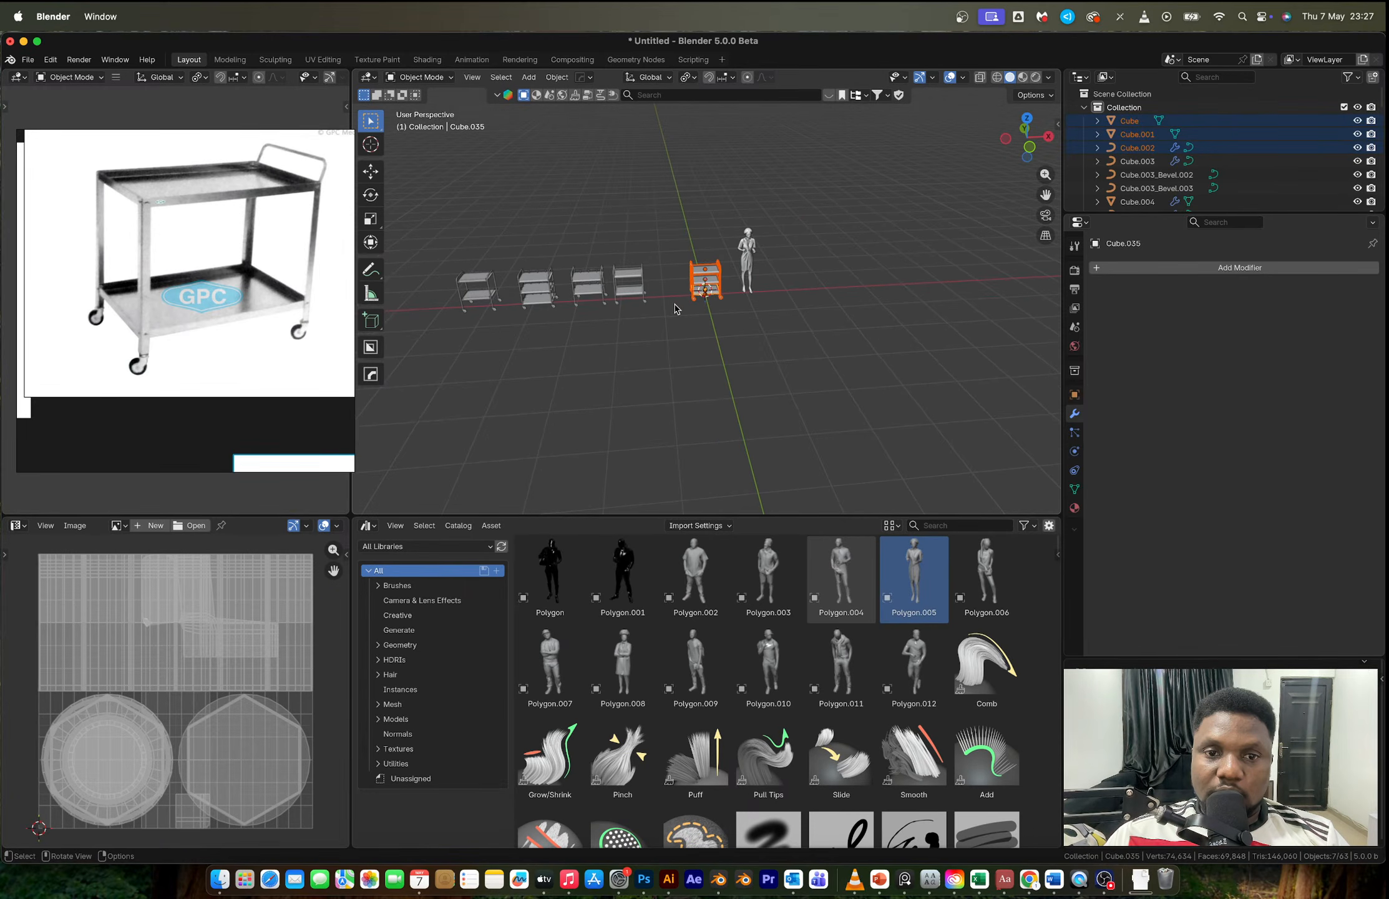
# Step: Switch to the browser's image results and open the GZ Industrial Supplies bucket trolley and Scantrik blue-bucket trolley in new tabs
pyautogui.hotkey('ctrl', 'Right')
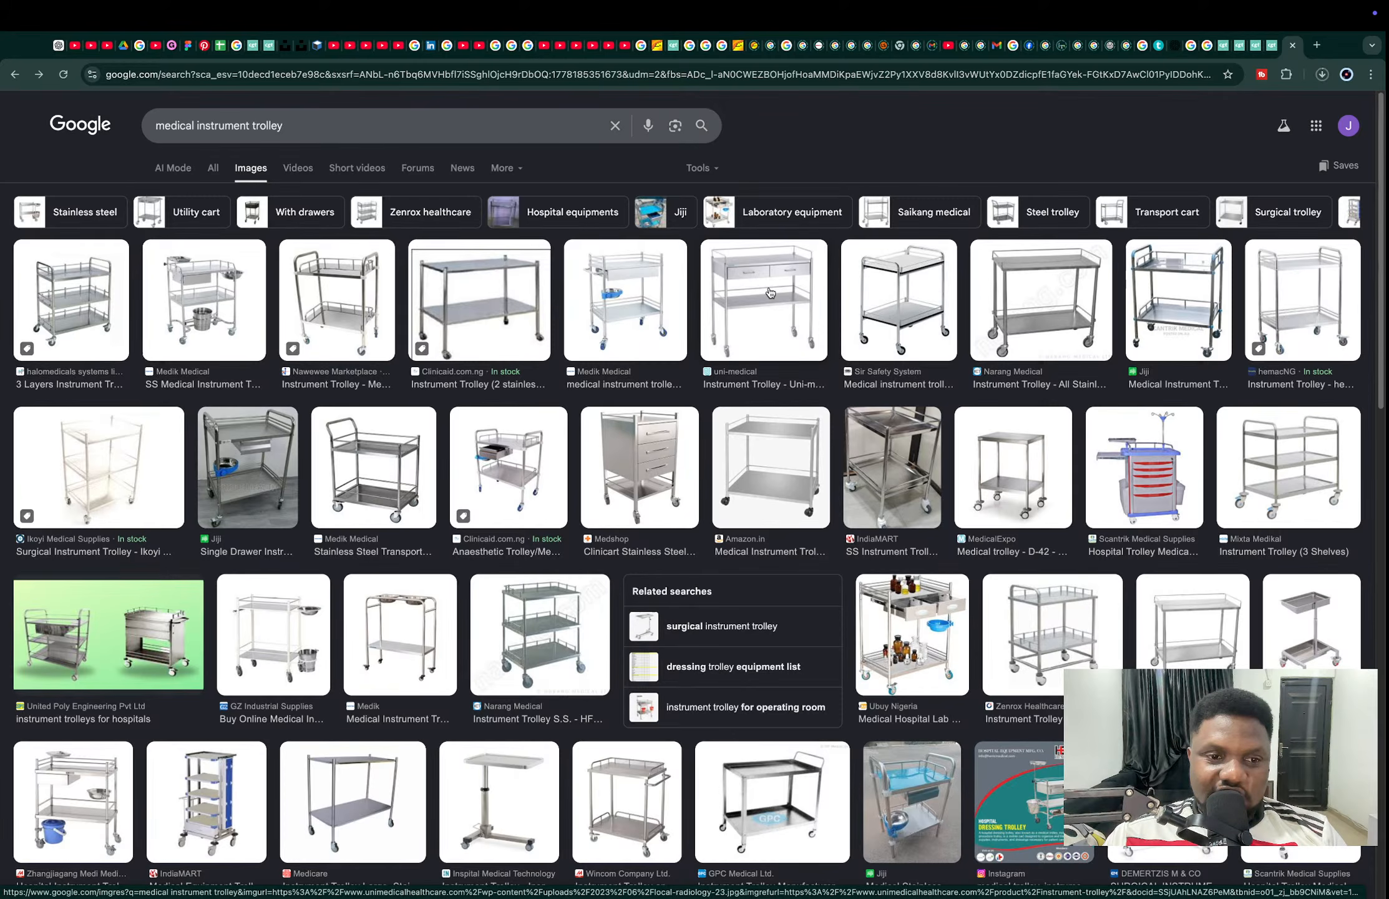
pyautogui.middleClick(253, 632)
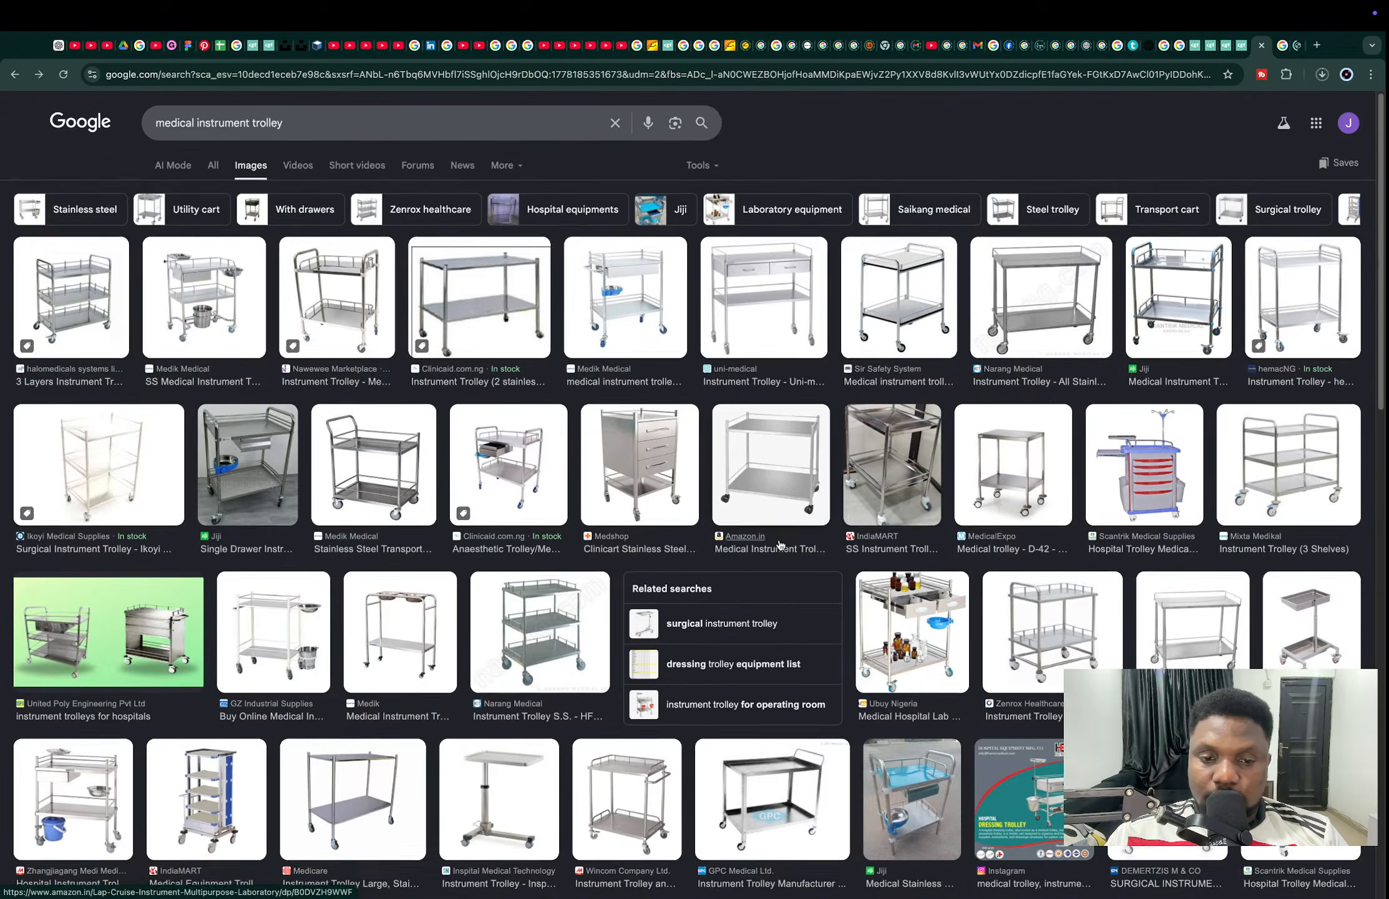
pyautogui.scroll(-3, 780, 545)
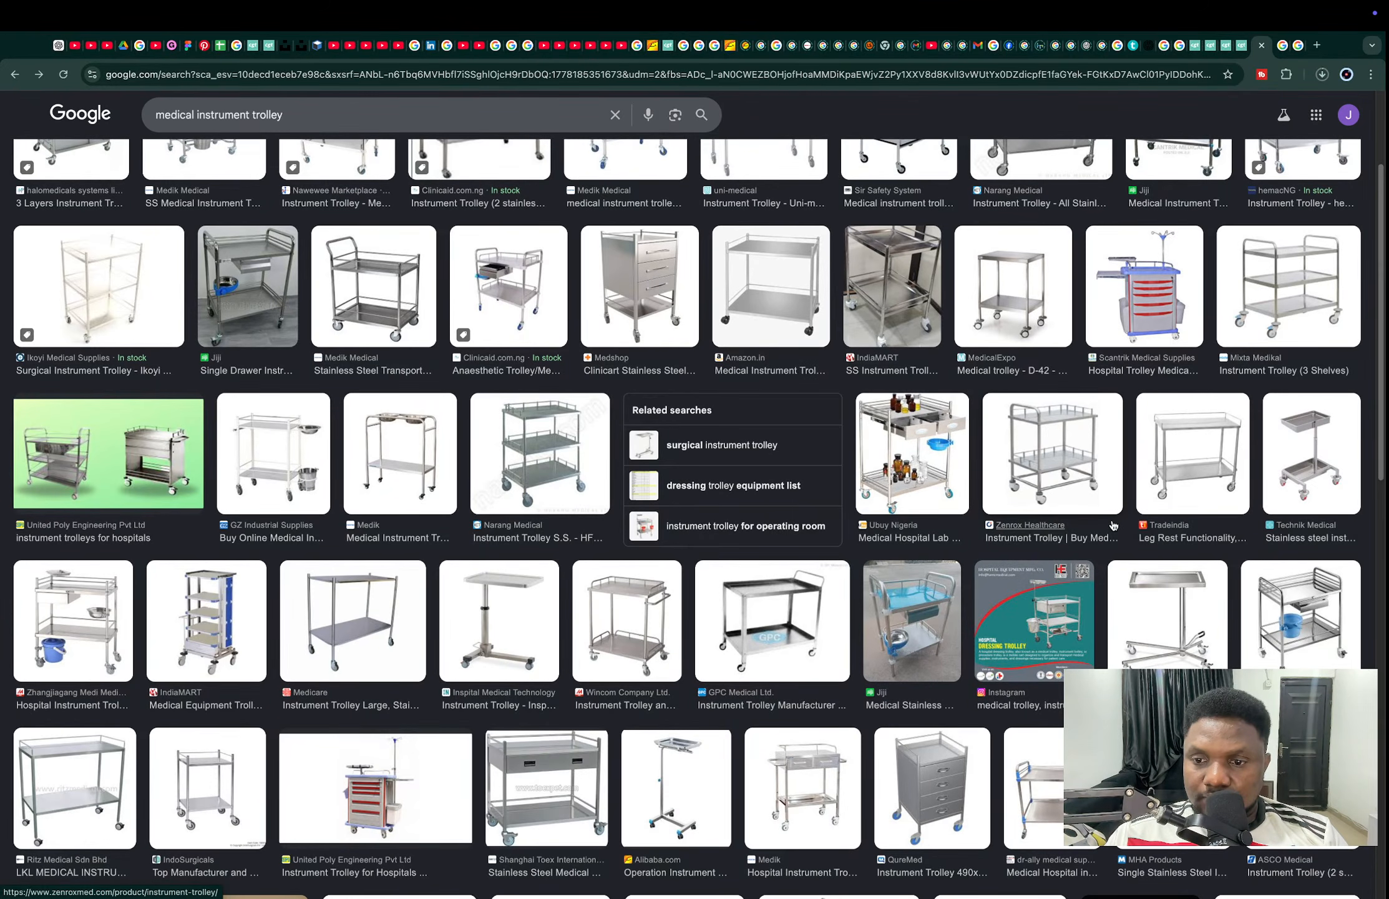
pyautogui.scroll(-2, 1114, 525)
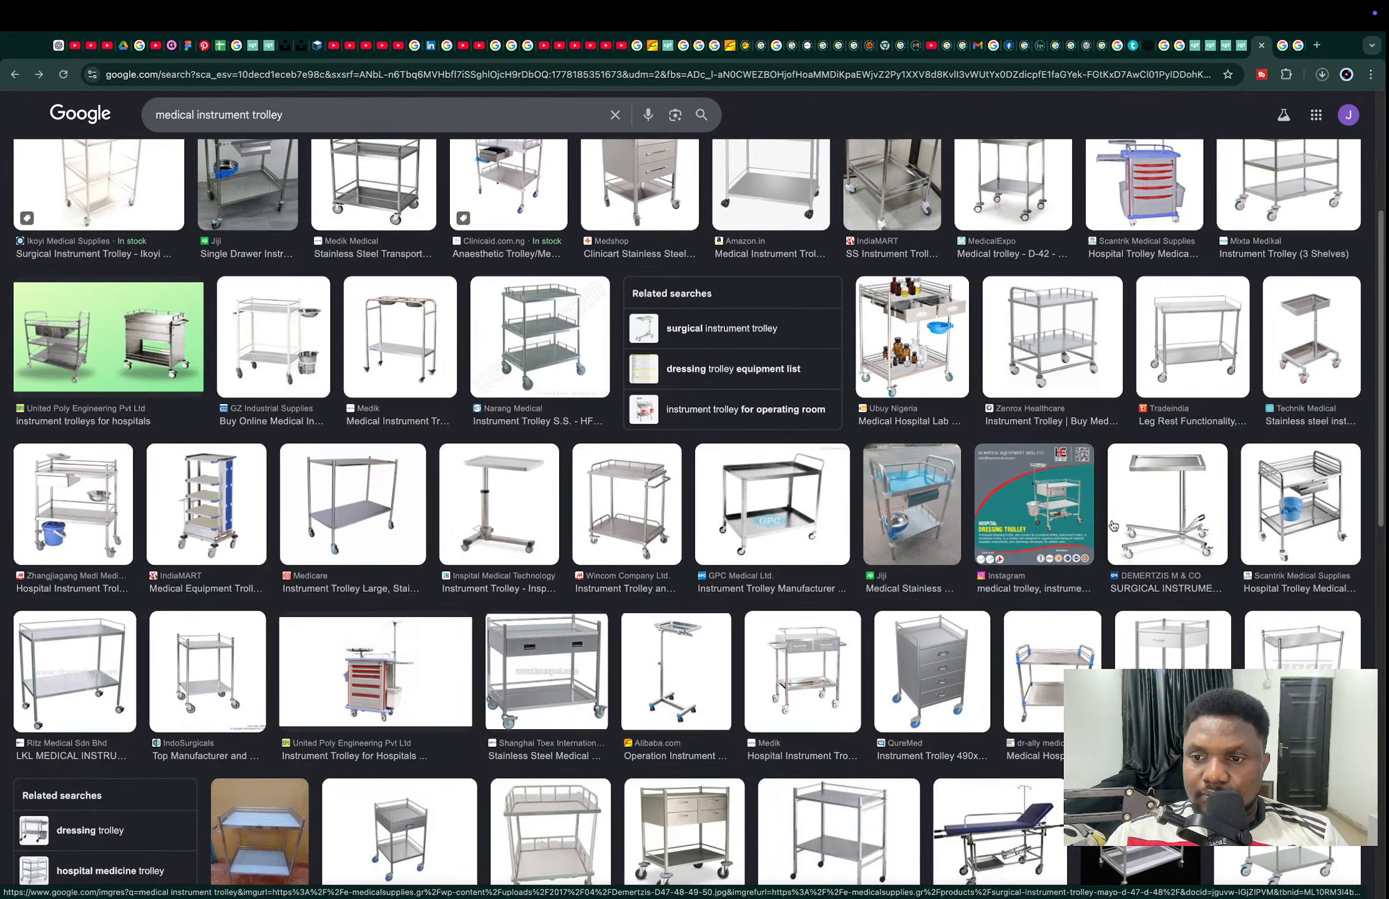
pyautogui.middleClick(1289, 483)
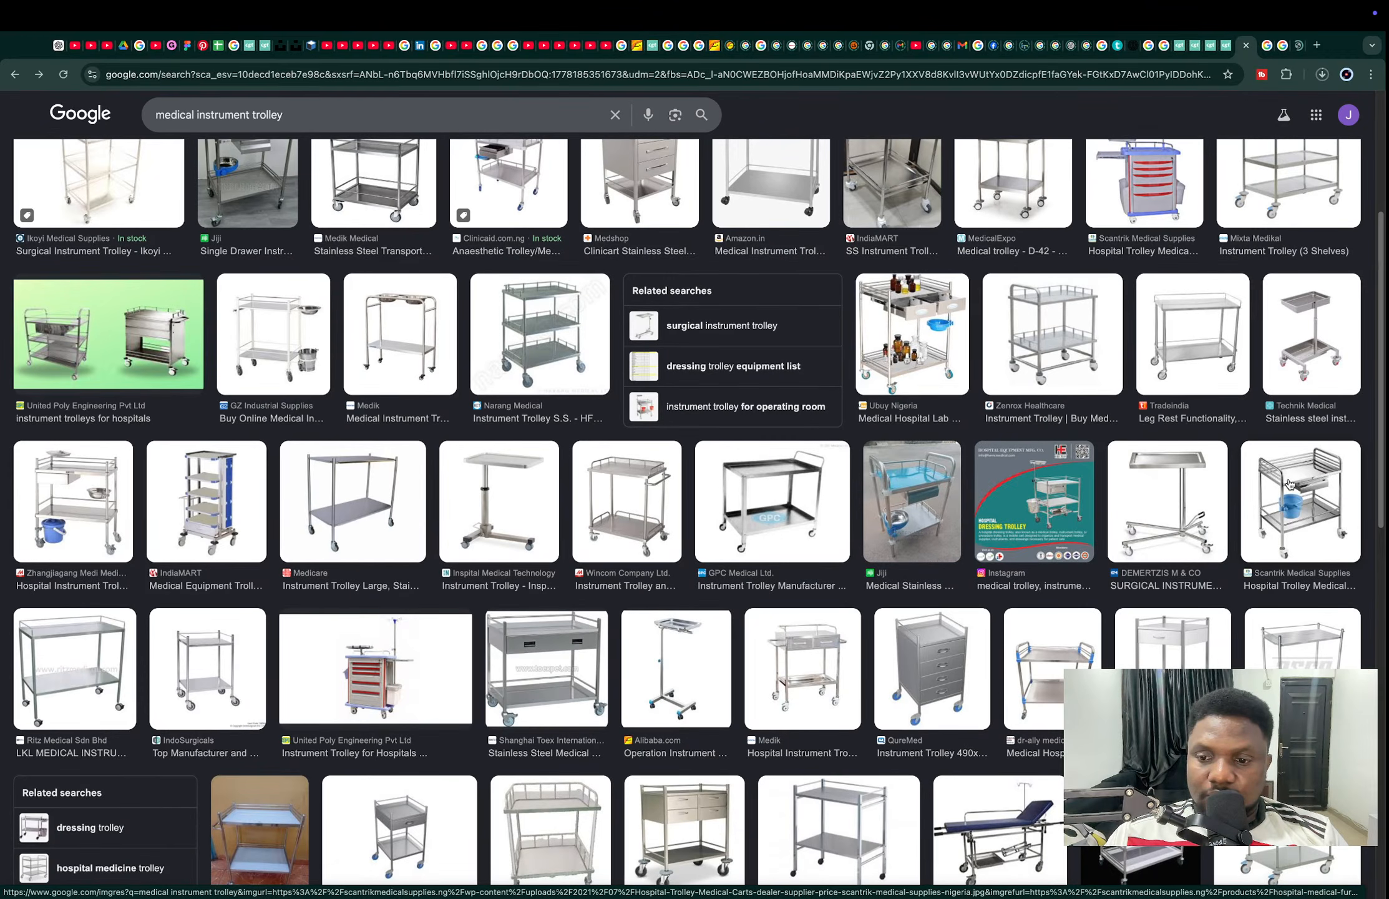
# Step: Browse further down the medical instrument trolley results and open the buy medical things trolley with bowl and bucket in a new tab
pyautogui.scroll(-5, 1289, 484)
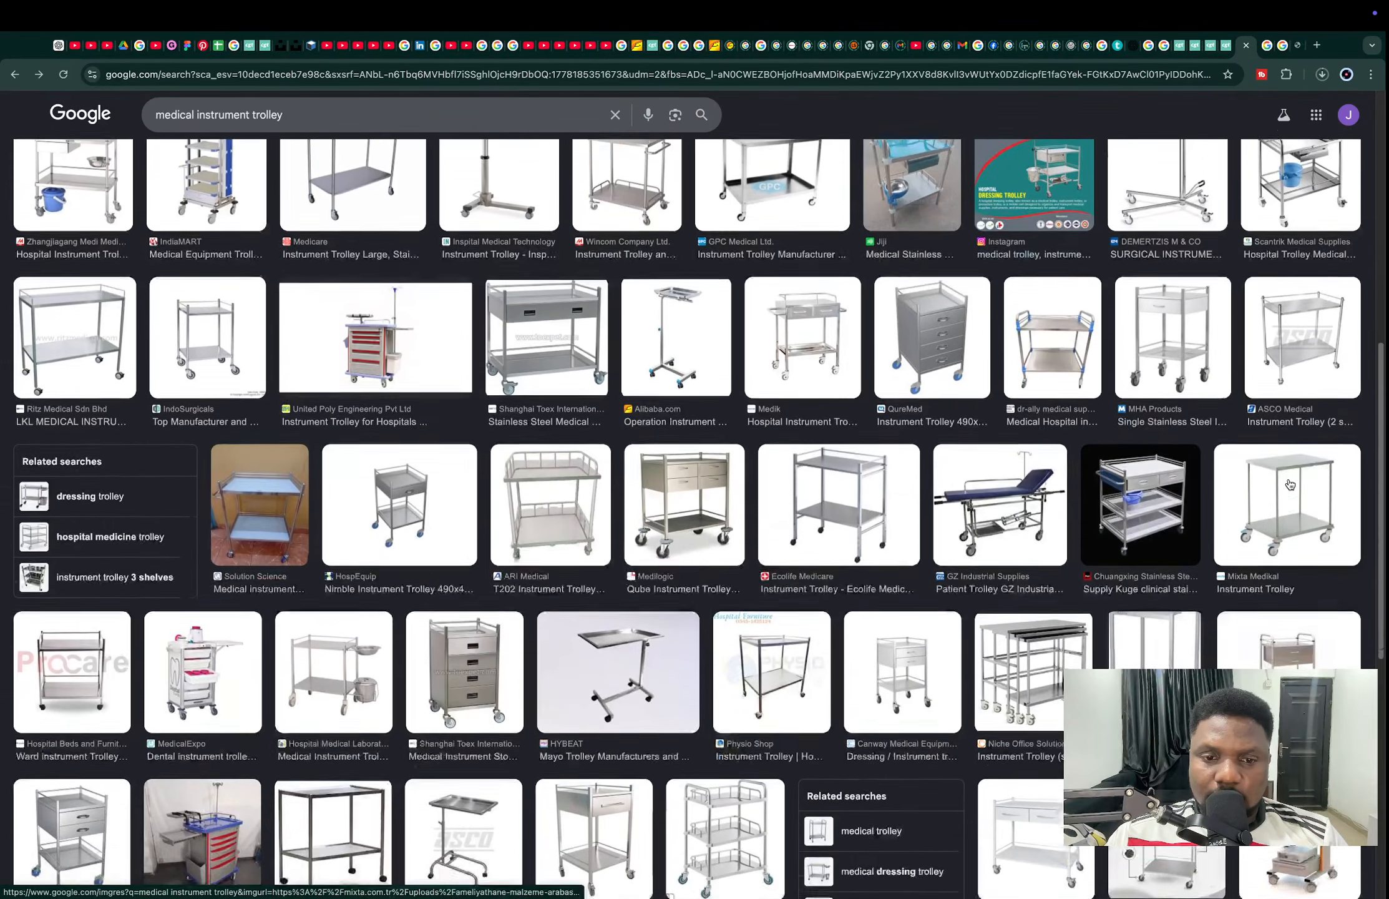
pyautogui.scroll(-3, 1289, 484)
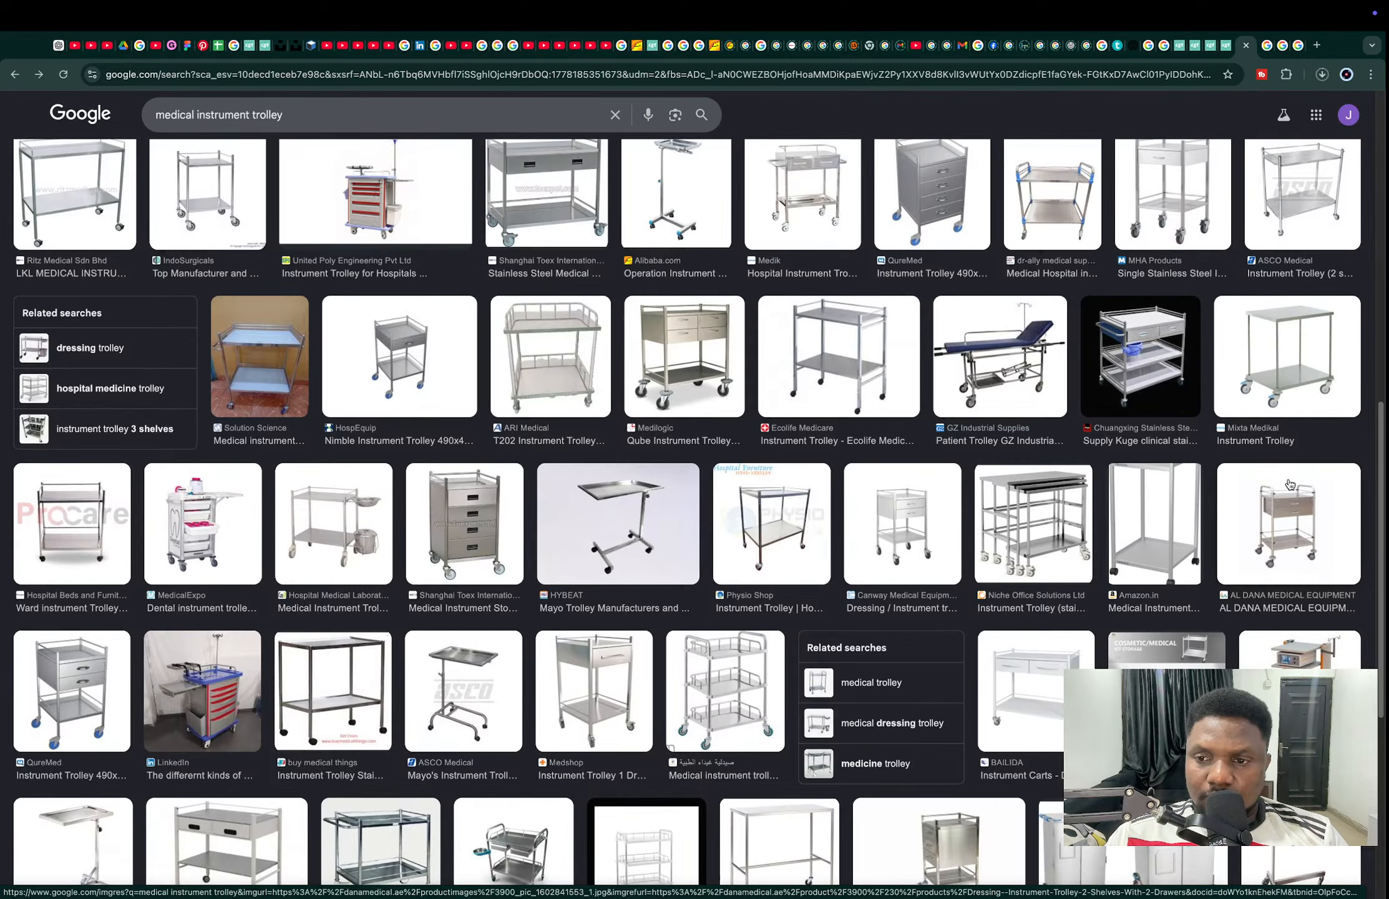
pyautogui.scroll(-4, 1290, 484)
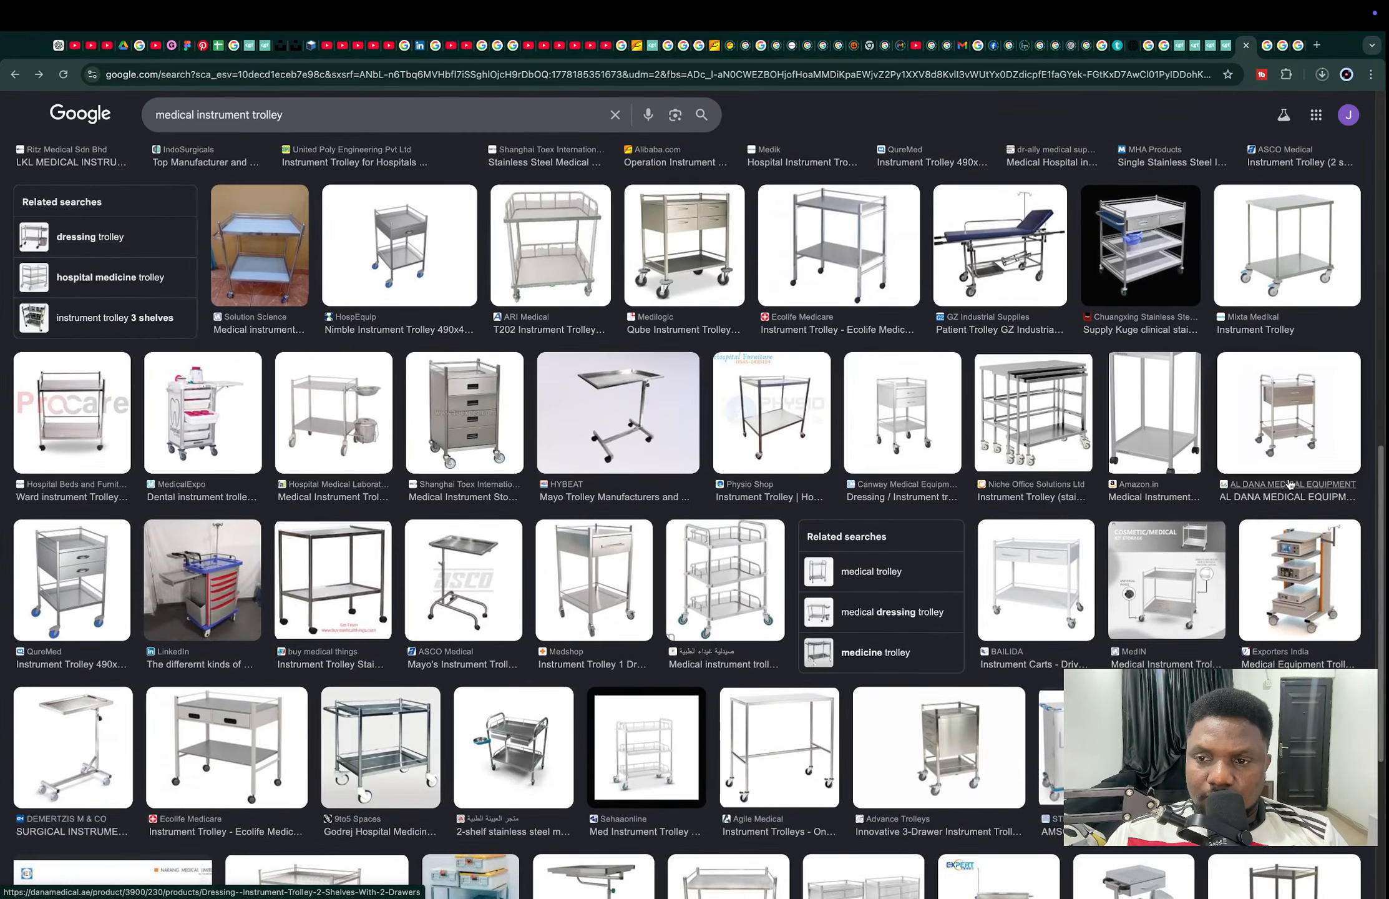
pyautogui.scroll(-2, 1289, 483)
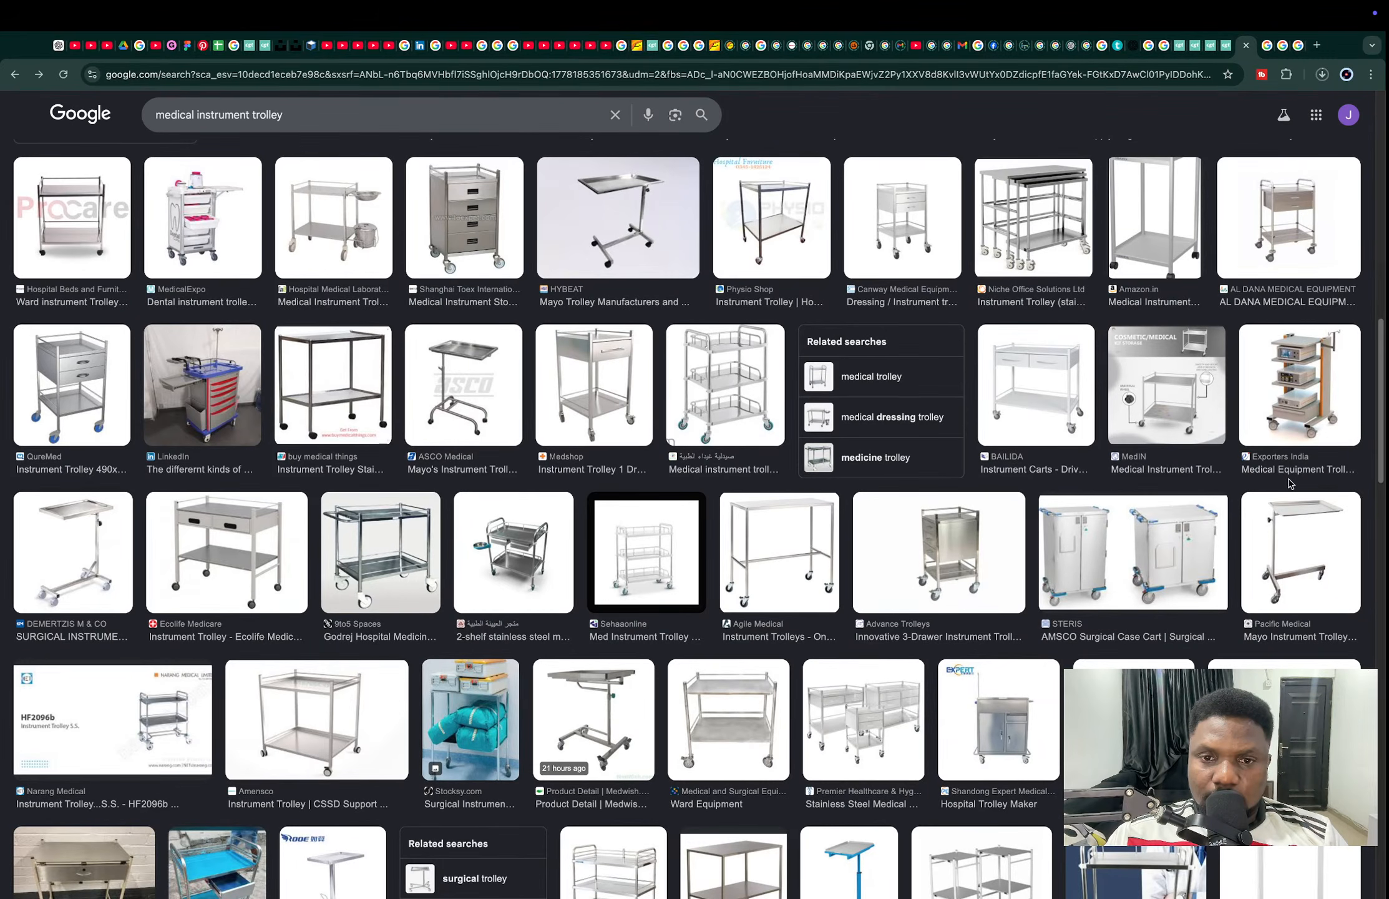
pyautogui.scroll(-6, 1289, 483)
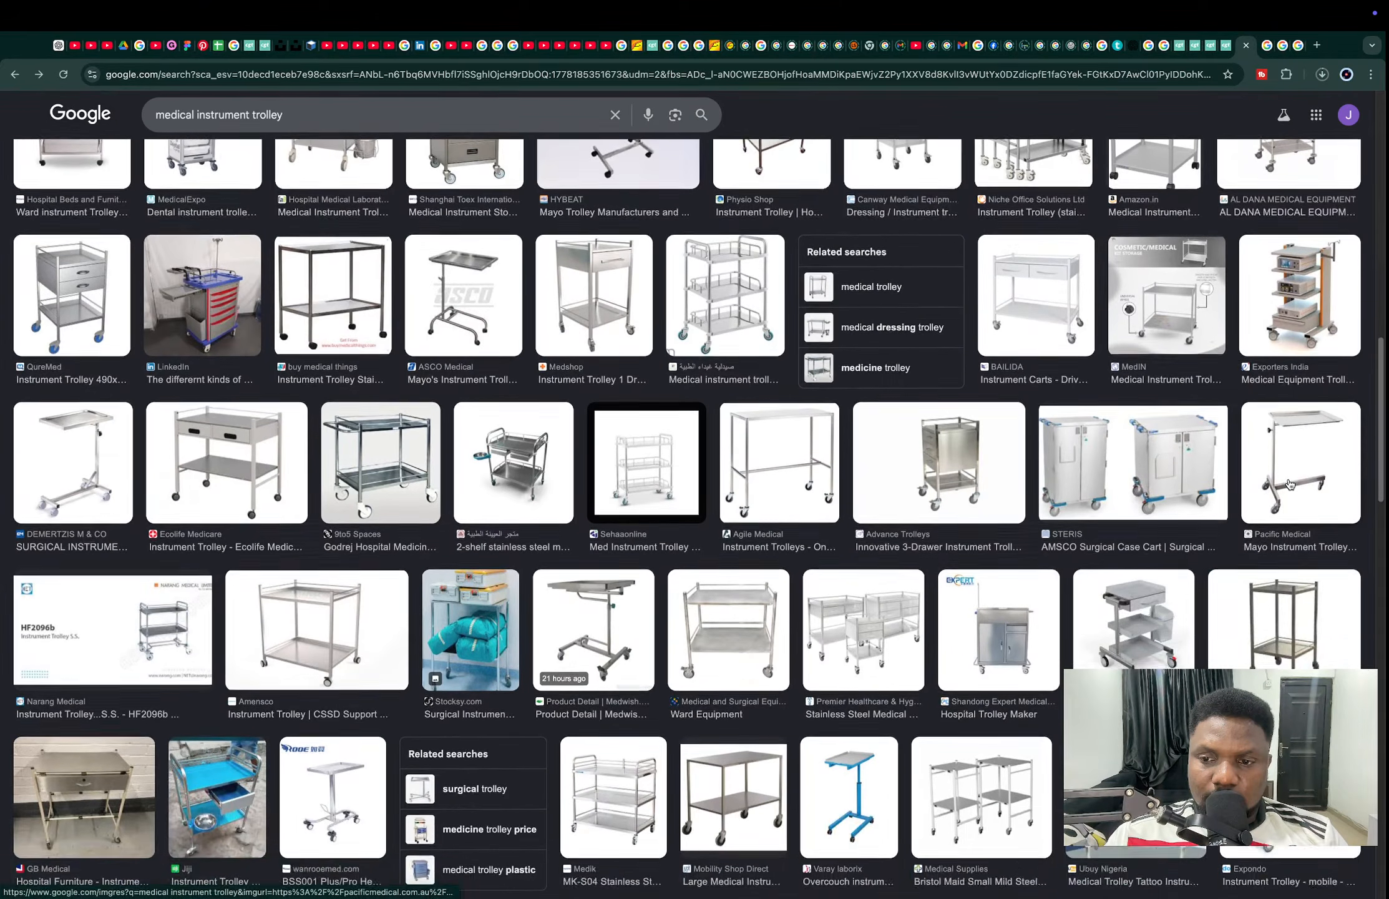
pyautogui.scroll(-1, 1290, 483)
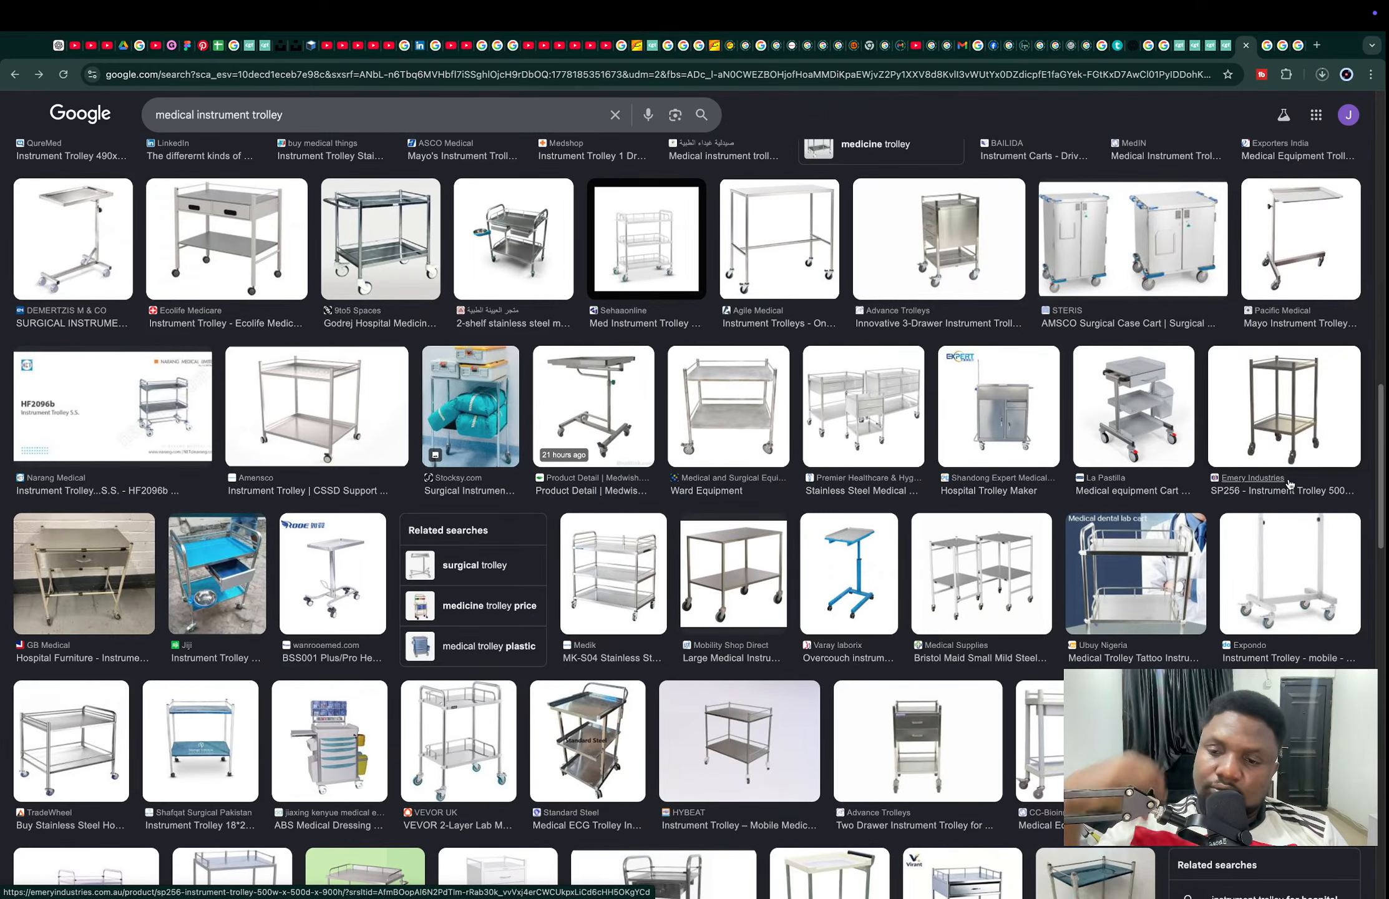
pyautogui.scroll(-5, 1290, 483)
pyautogui.scroll(-2, 987, 526)
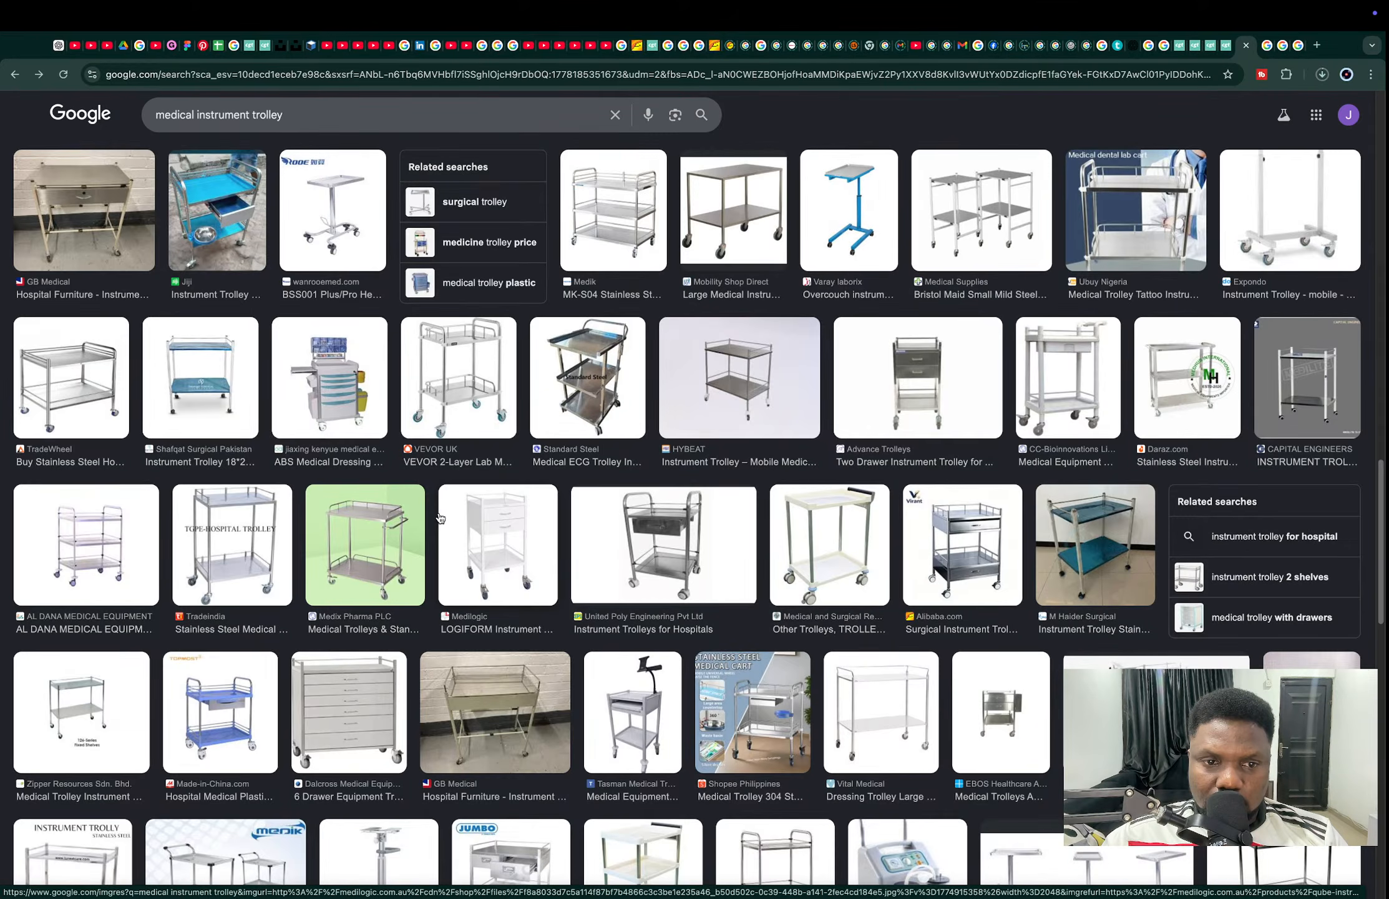
pyautogui.scroll(-2, 440, 517)
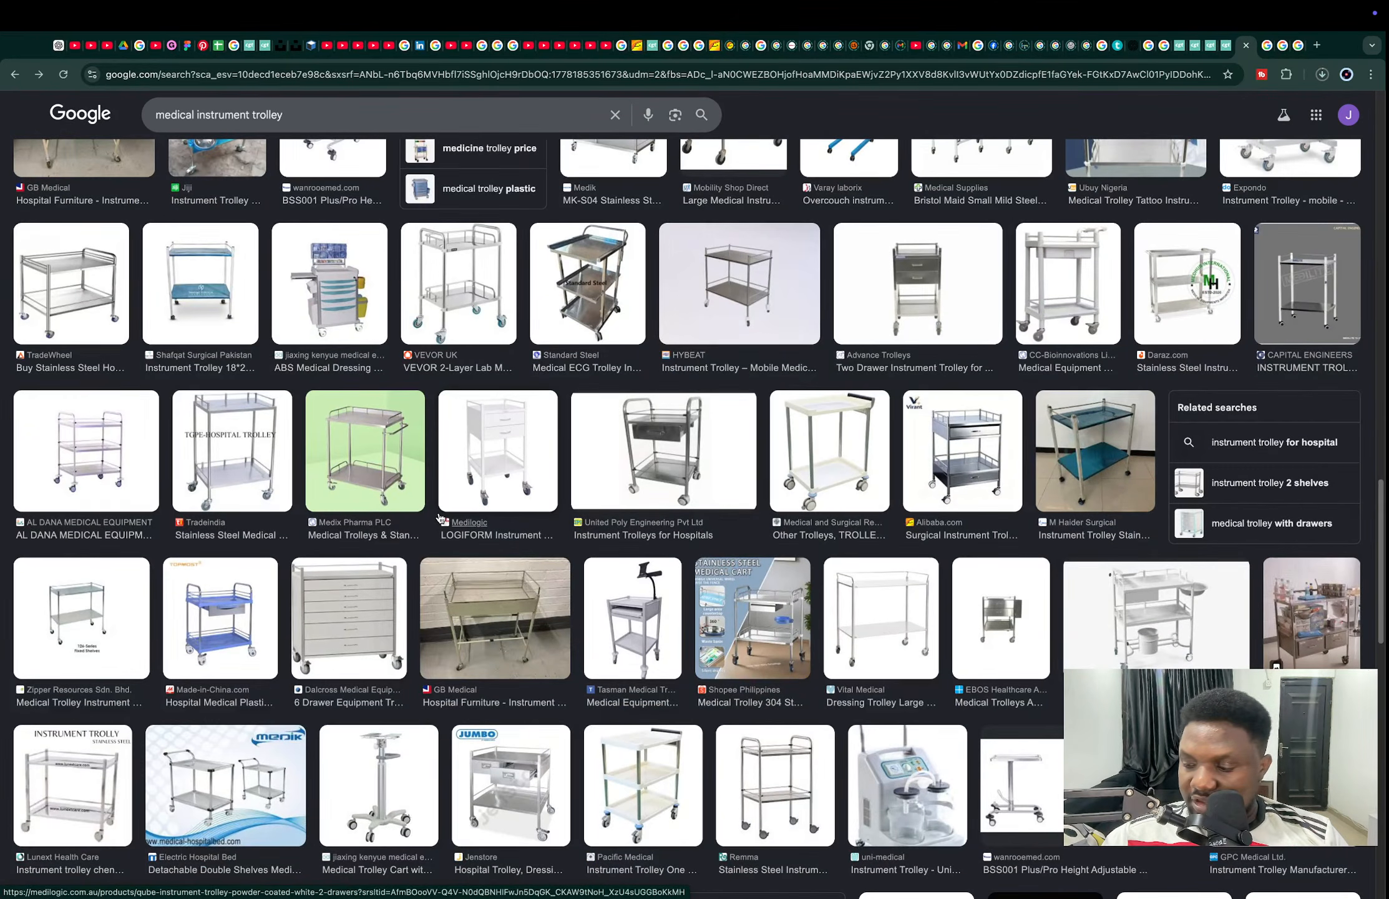
pyautogui.scroll(-4, 440, 517)
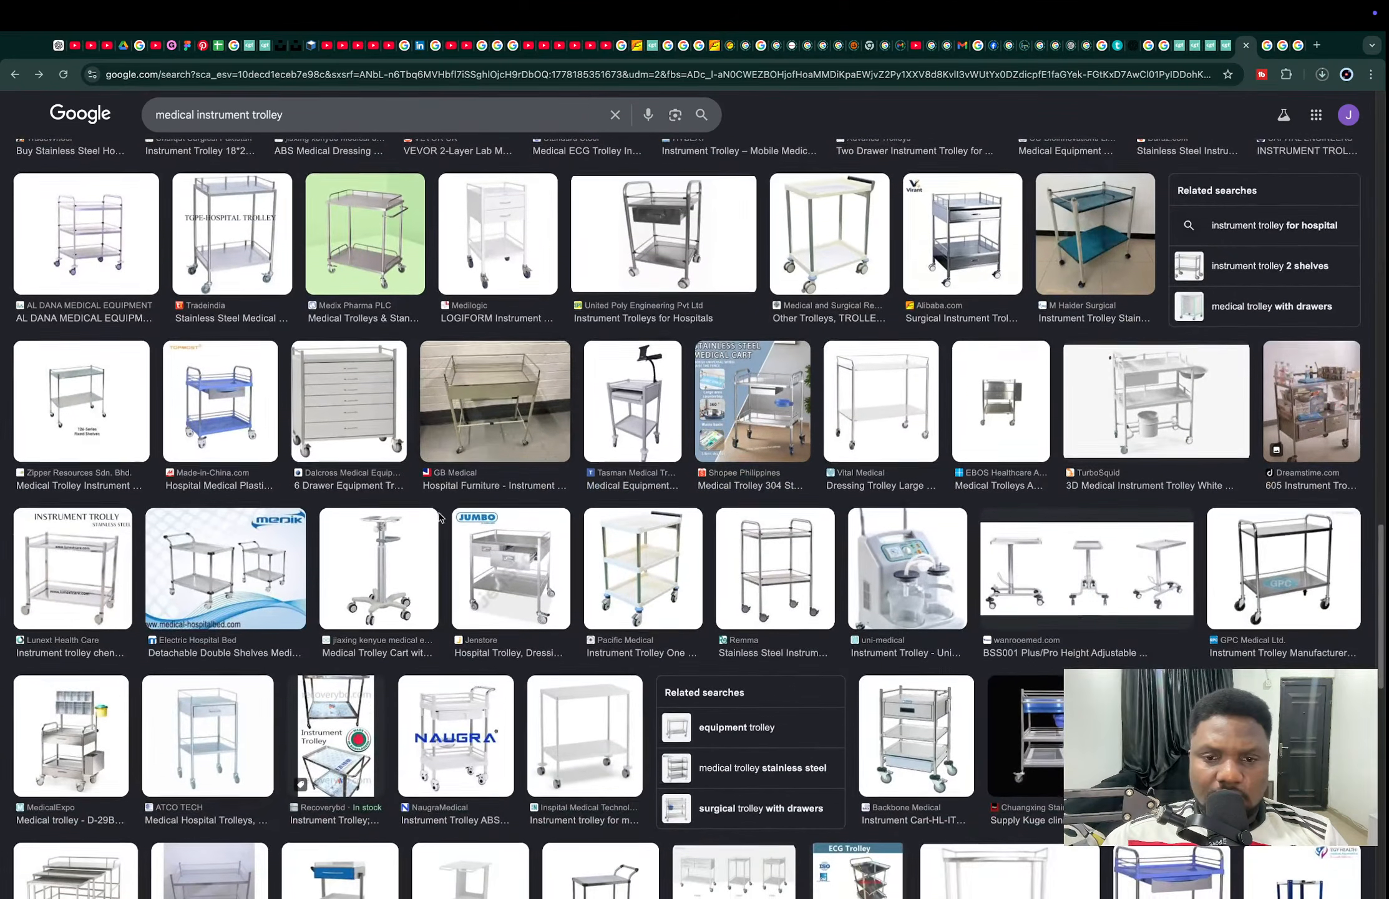
pyautogui.scroll(-3, 440, 517)
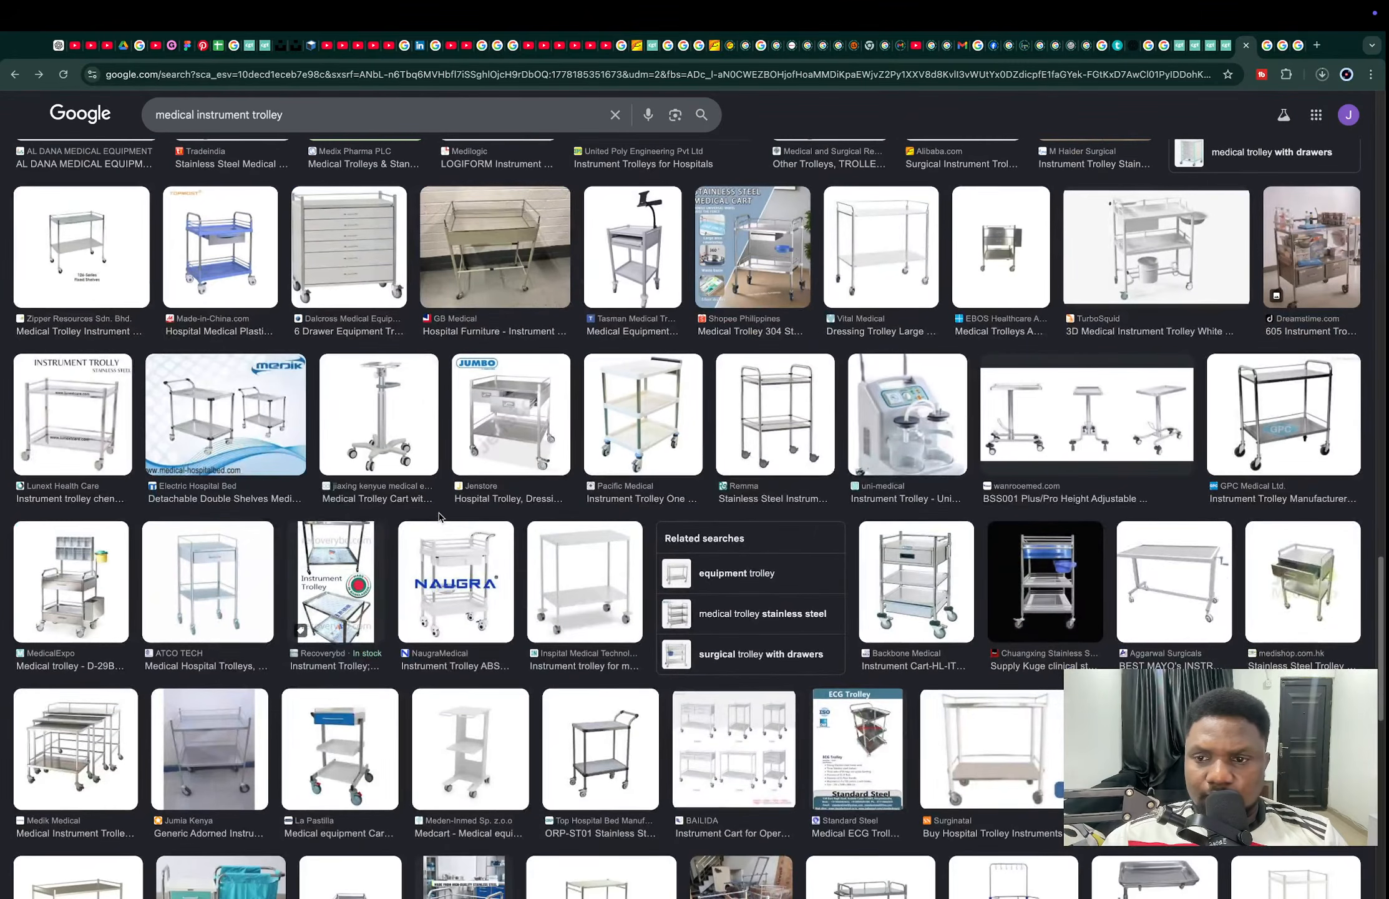
pyautogui.scroll(-5, 440, 517)
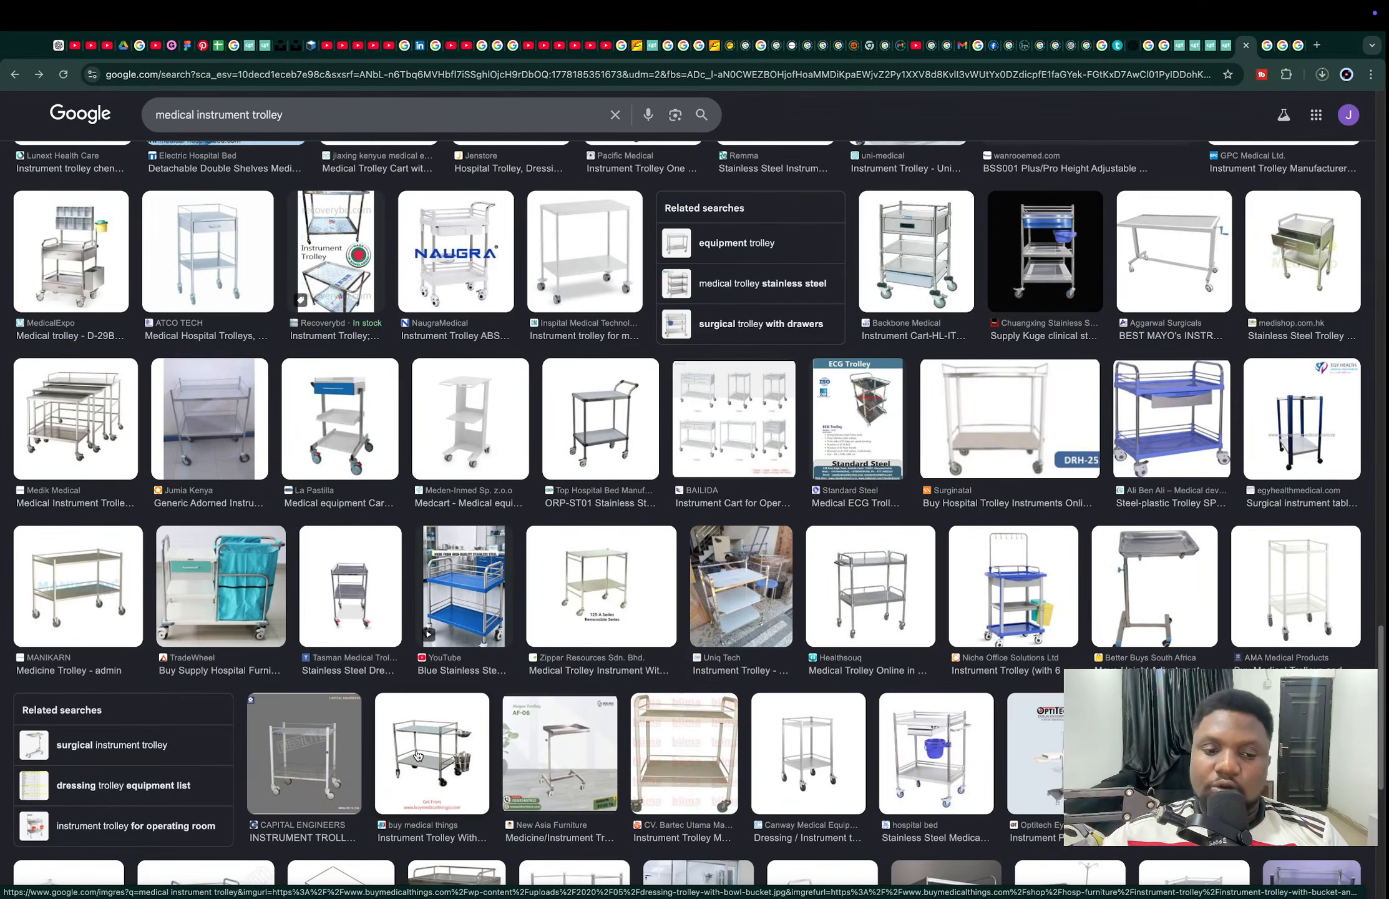
pyautogui.keyDown('super'); pyautogui.click(436, 738); pyautogui.keyUp('super')
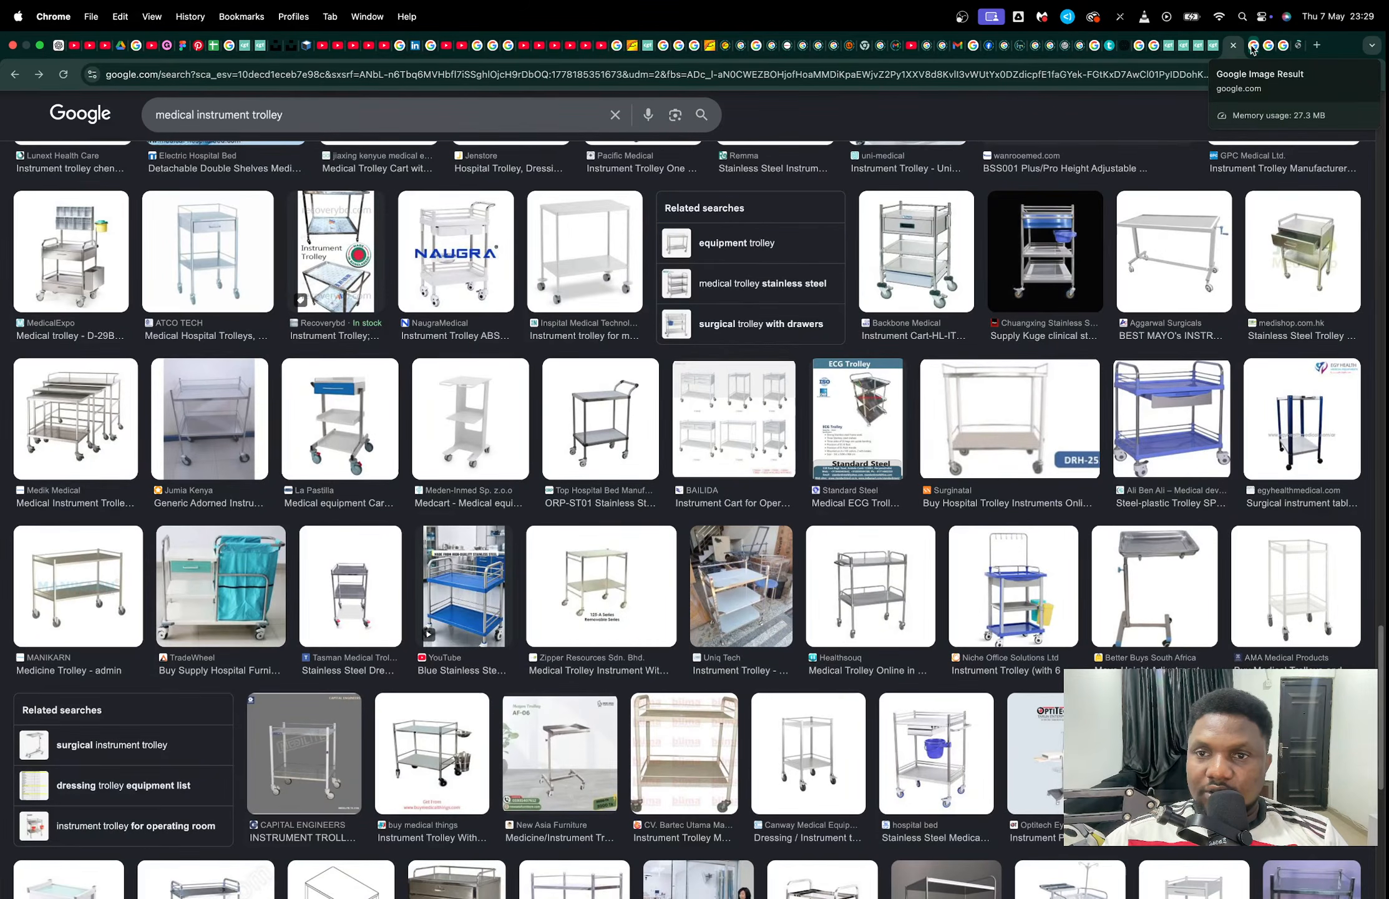
# Step: Copy the GZ Industrial Supplies trolley image and paste it into an empty area of the PureRef board
pyautogui.click(1252, 45)
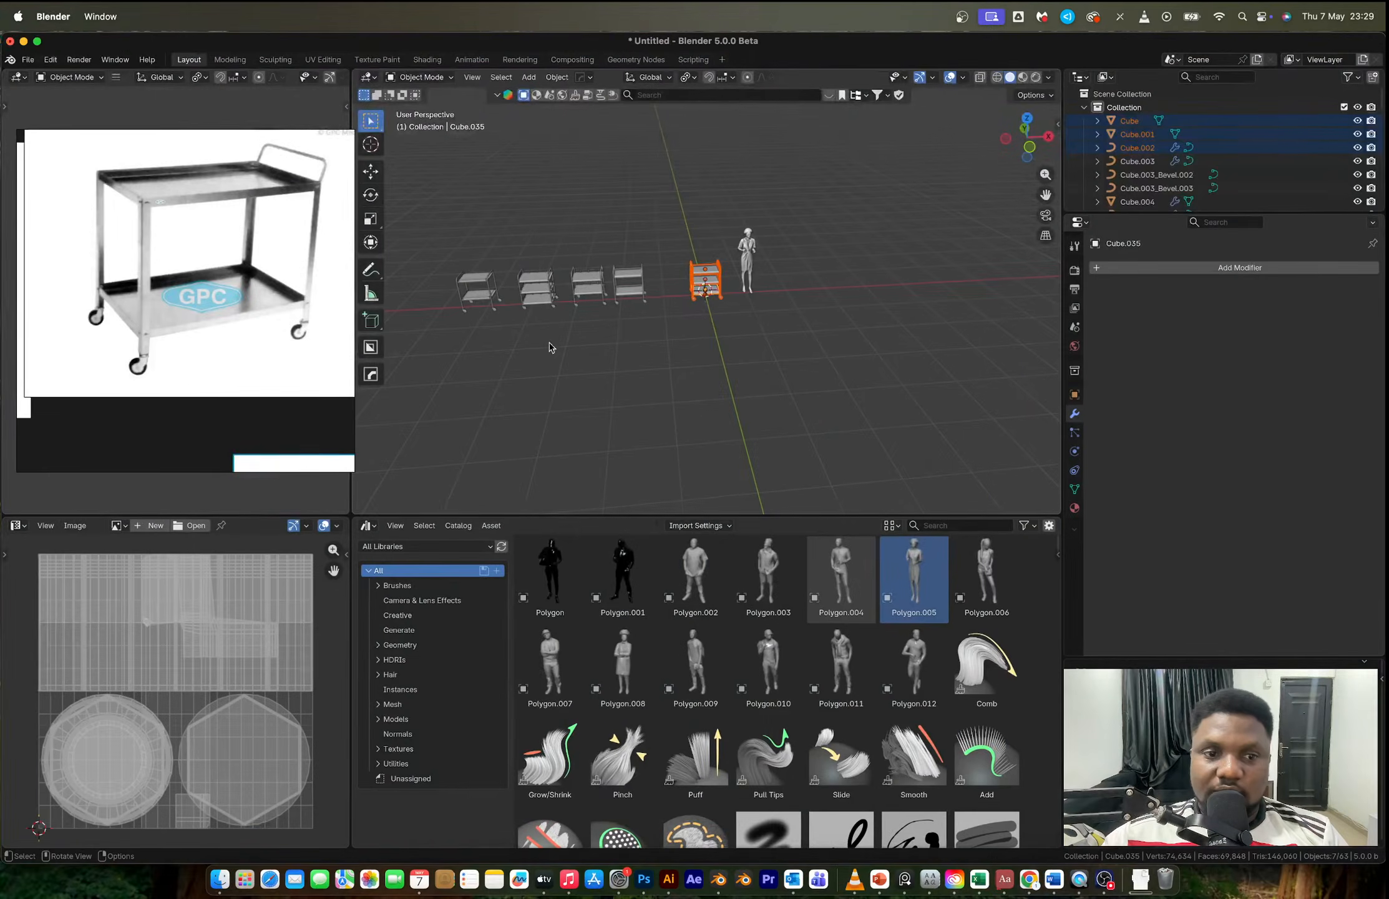
pyautogui.scroll(-5, 249, 301)
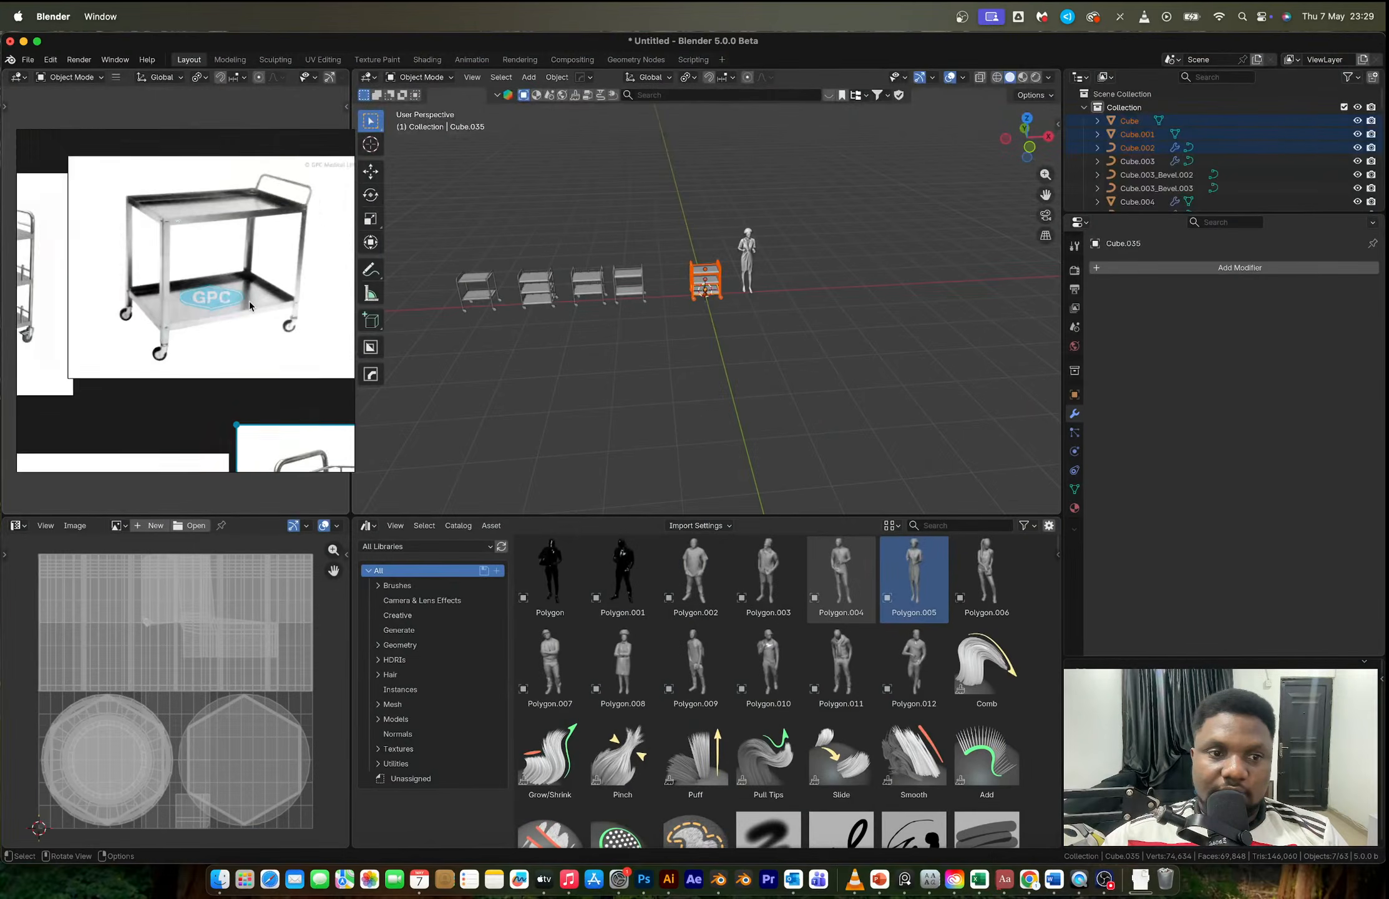
pyautogui.scroll(10, 212, 273)
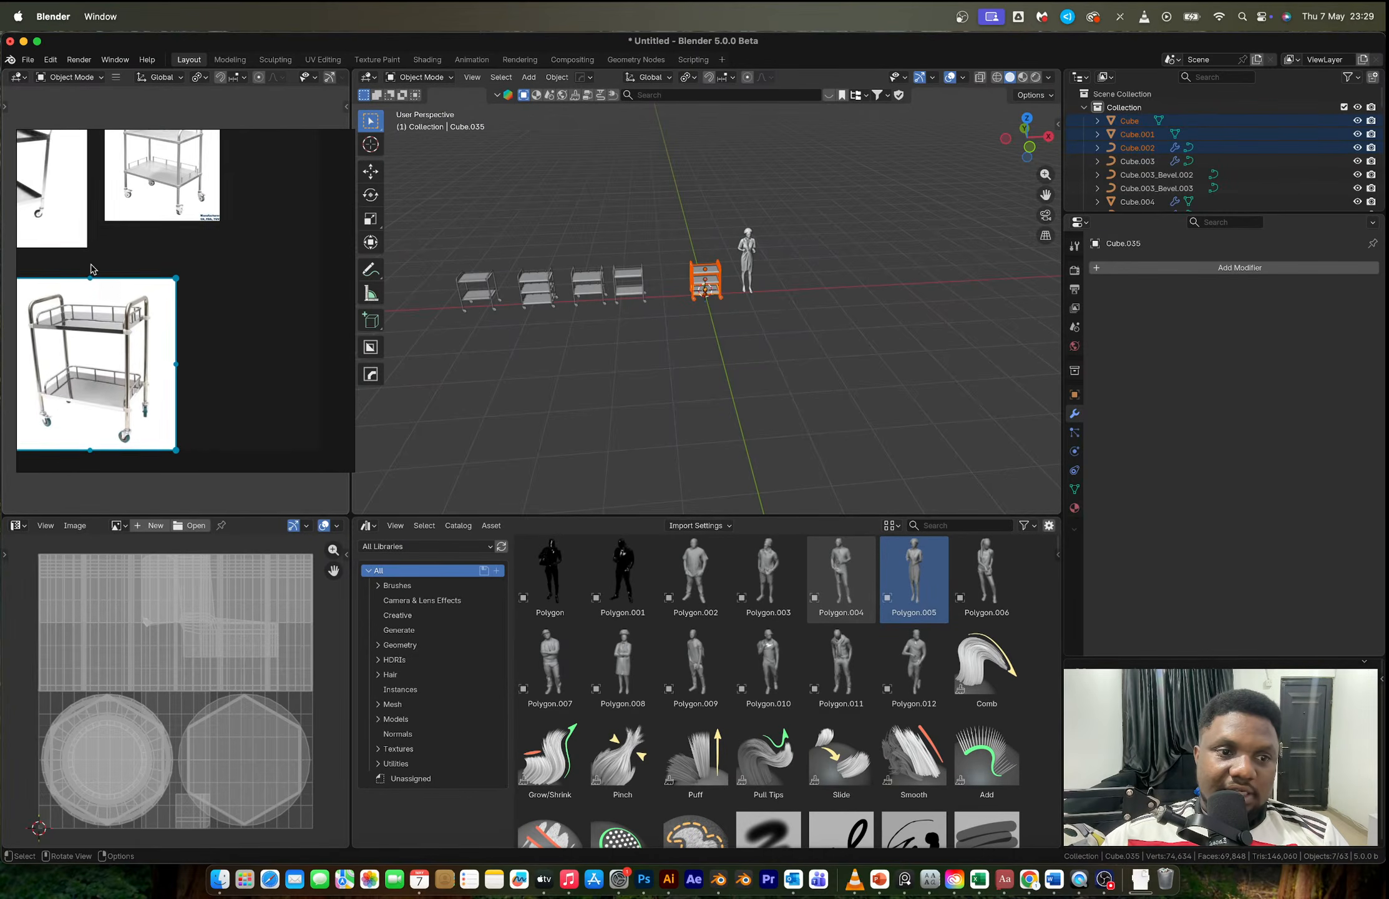
pyautogui.press('super+v')
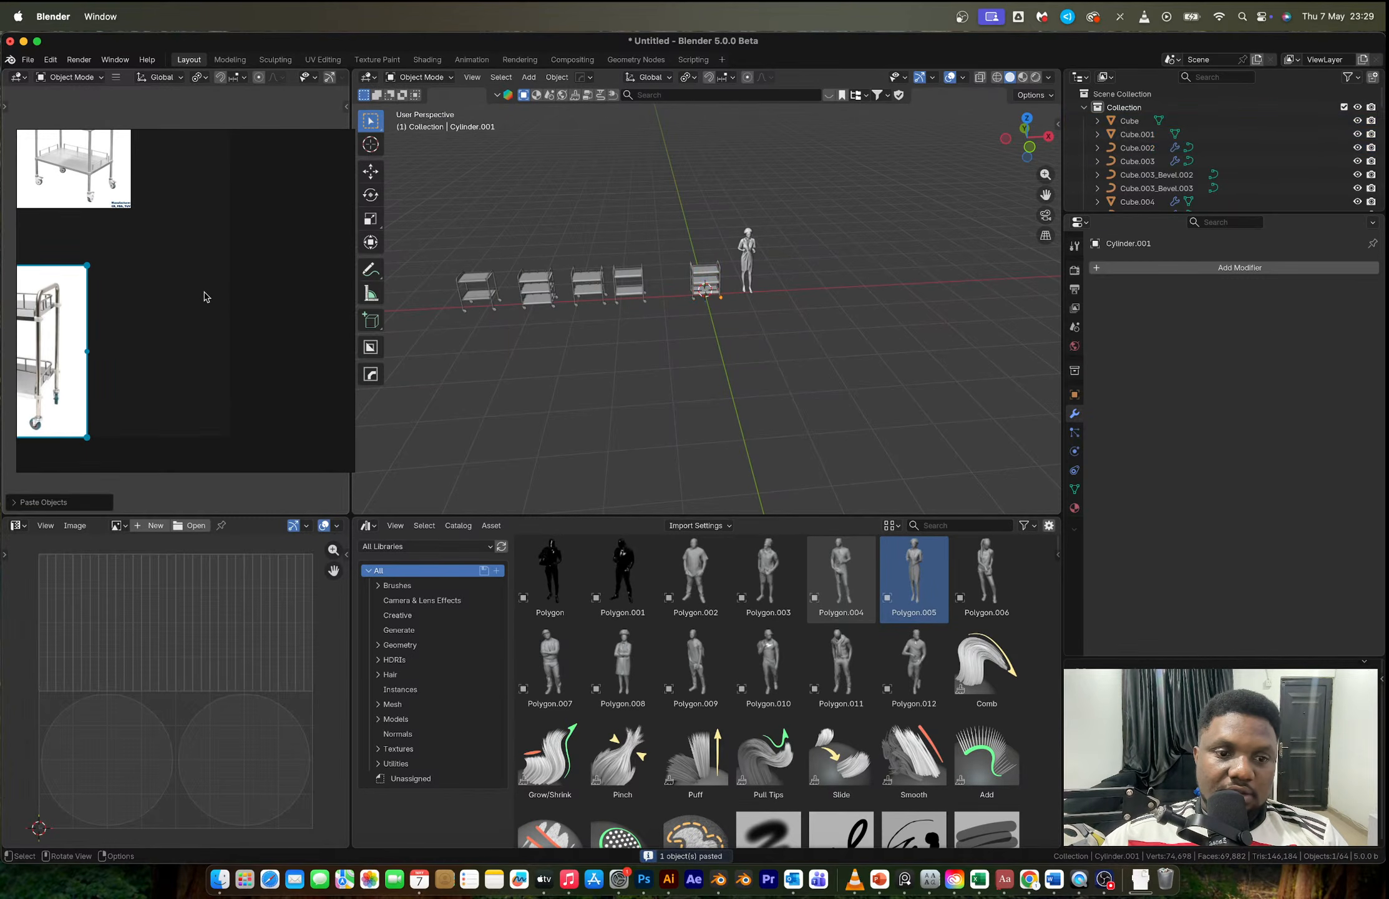
pyautogui.click(202, 288)
pyautogui.press('super+v')
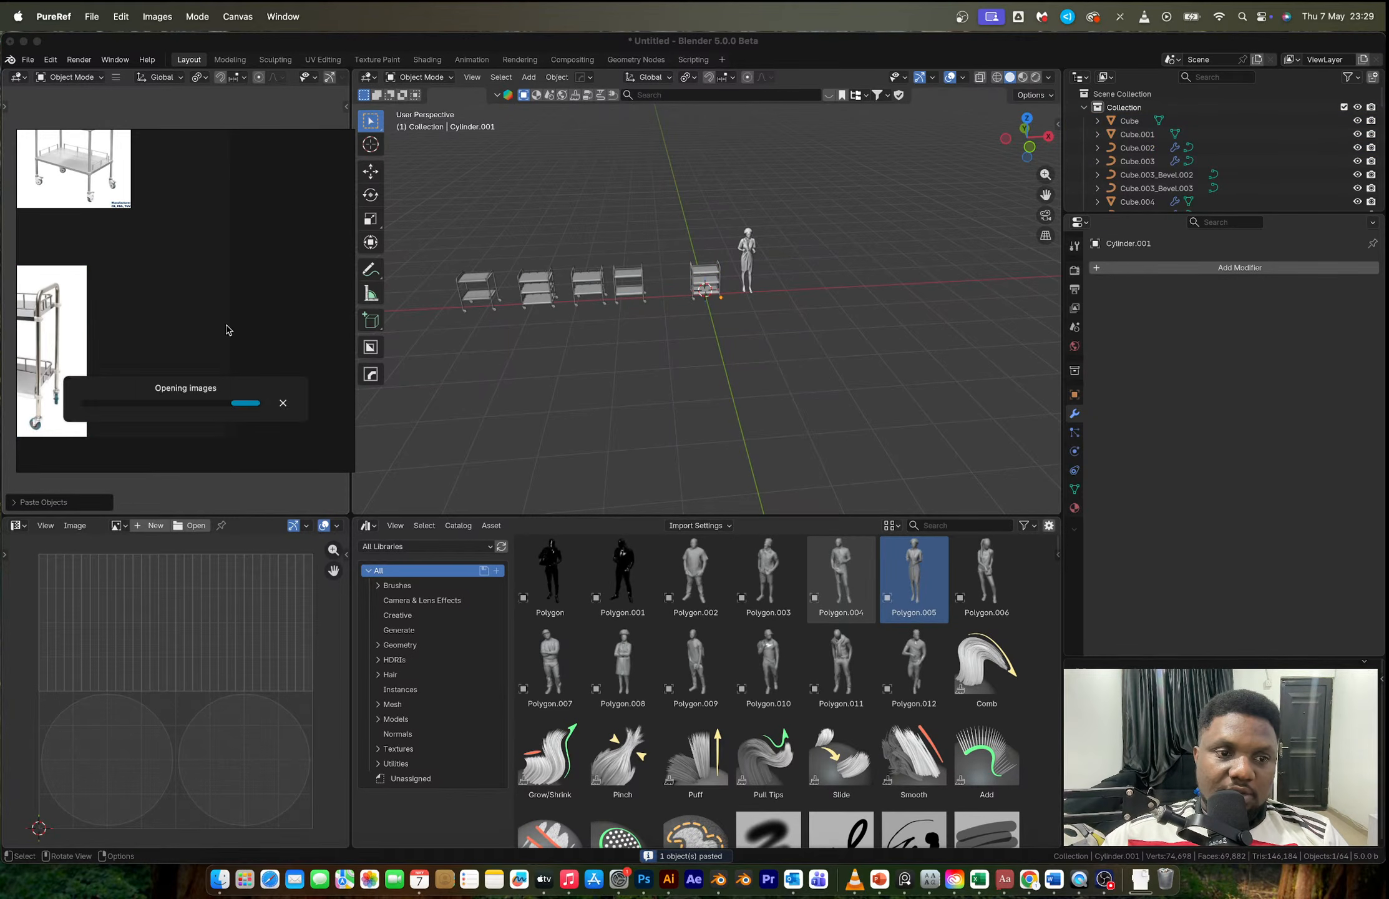
# Step: Copy the hemacNG two-tier trolley image from the browser, paste it into PureRef, and place it at reduced size above the bucket trolley
pyautogui.hotkey('ctrl', 'Right')
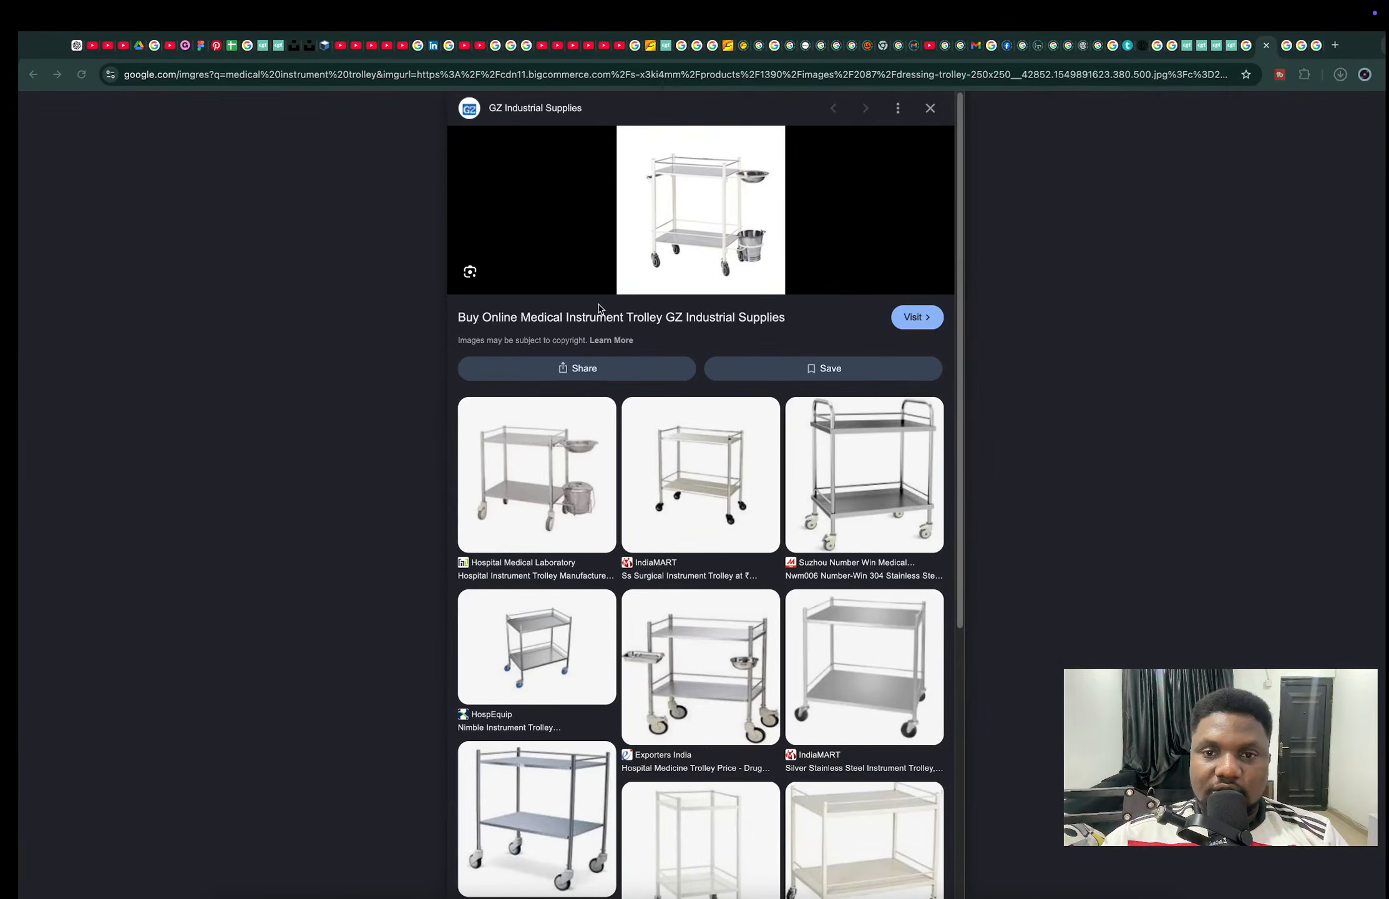
pyautogui.press('super+w')
pyautogui.rightClick(744, 246)
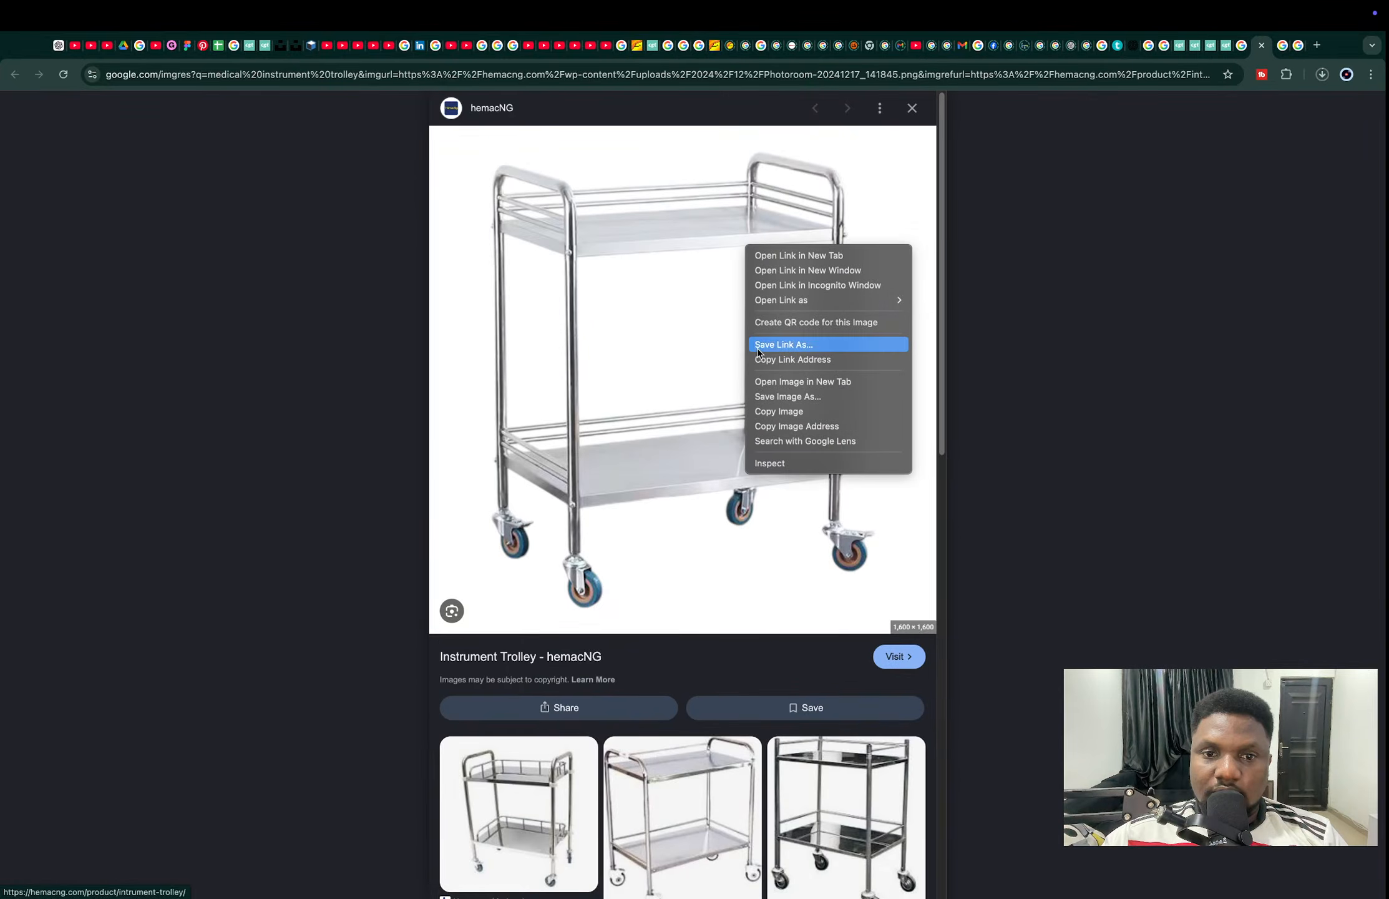
pyautogui.click(797, 410)
pyautogui.hotkey('ctrl', 'Left')
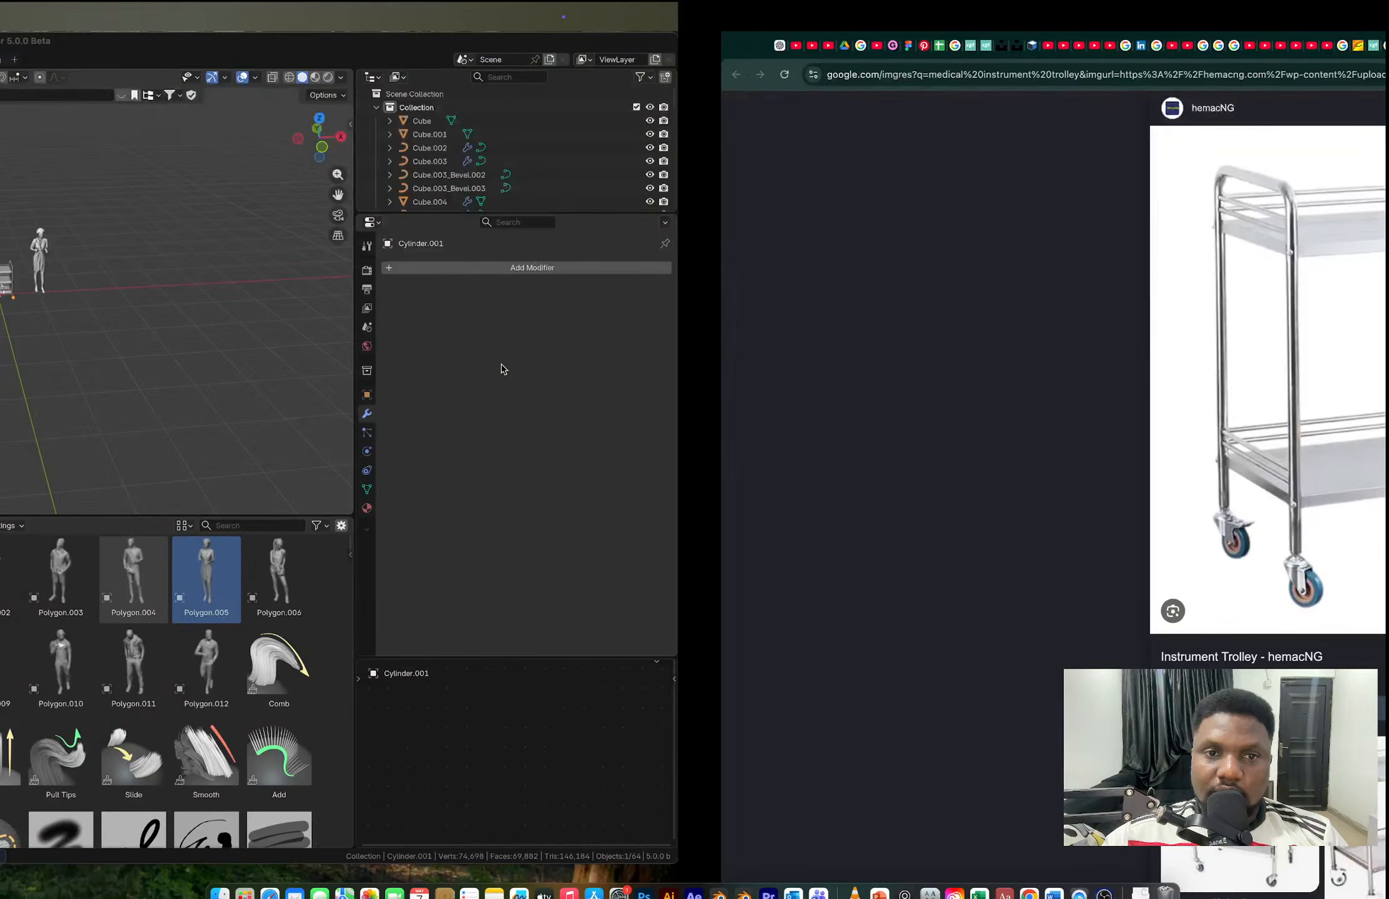
pyautogui.press('super+v')
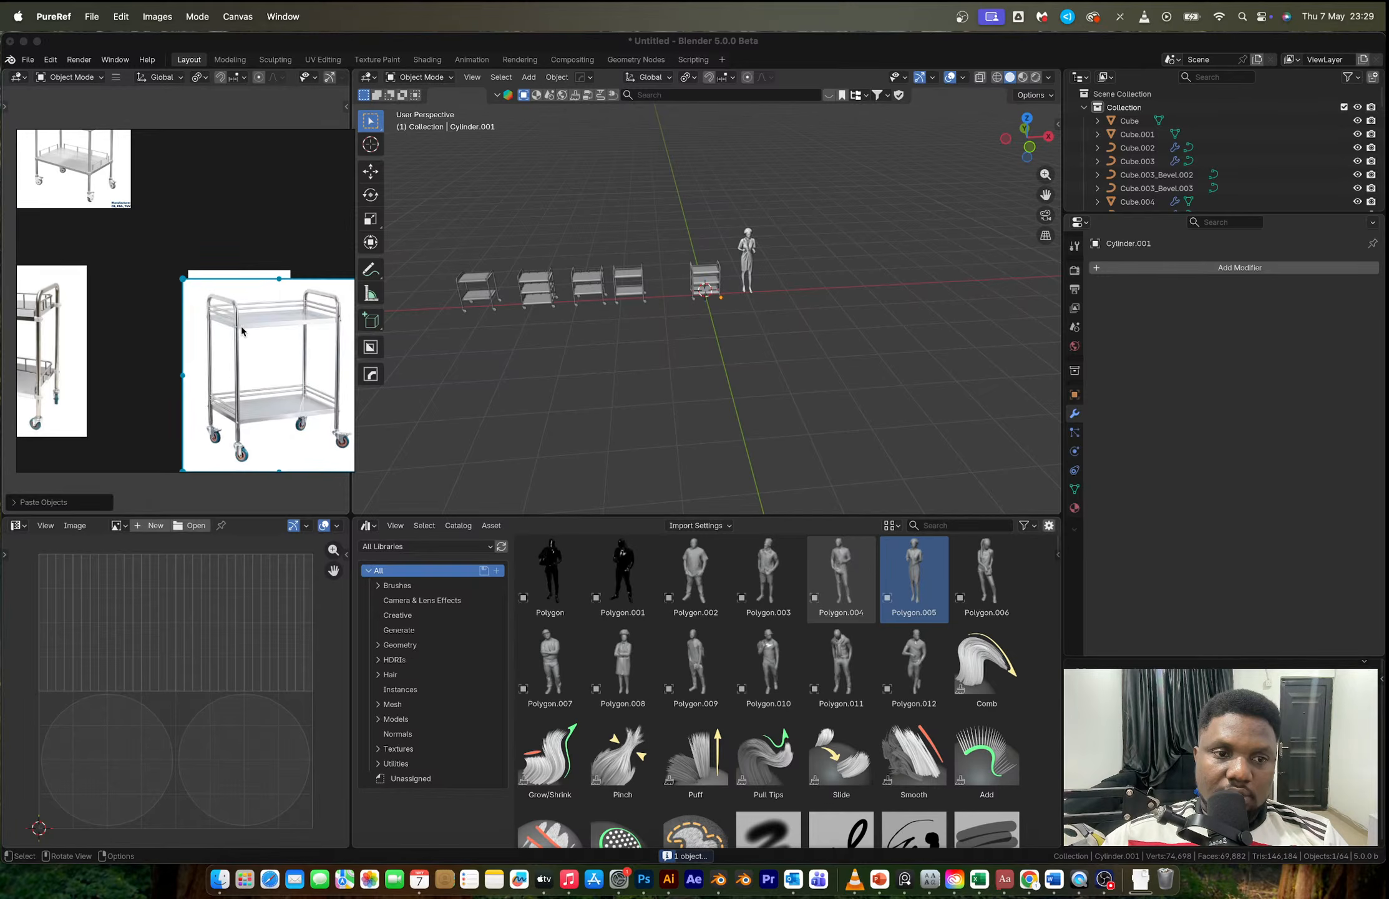
pyautogui.moveTo(183, 279); pyautogui.dragTo(235, 210)
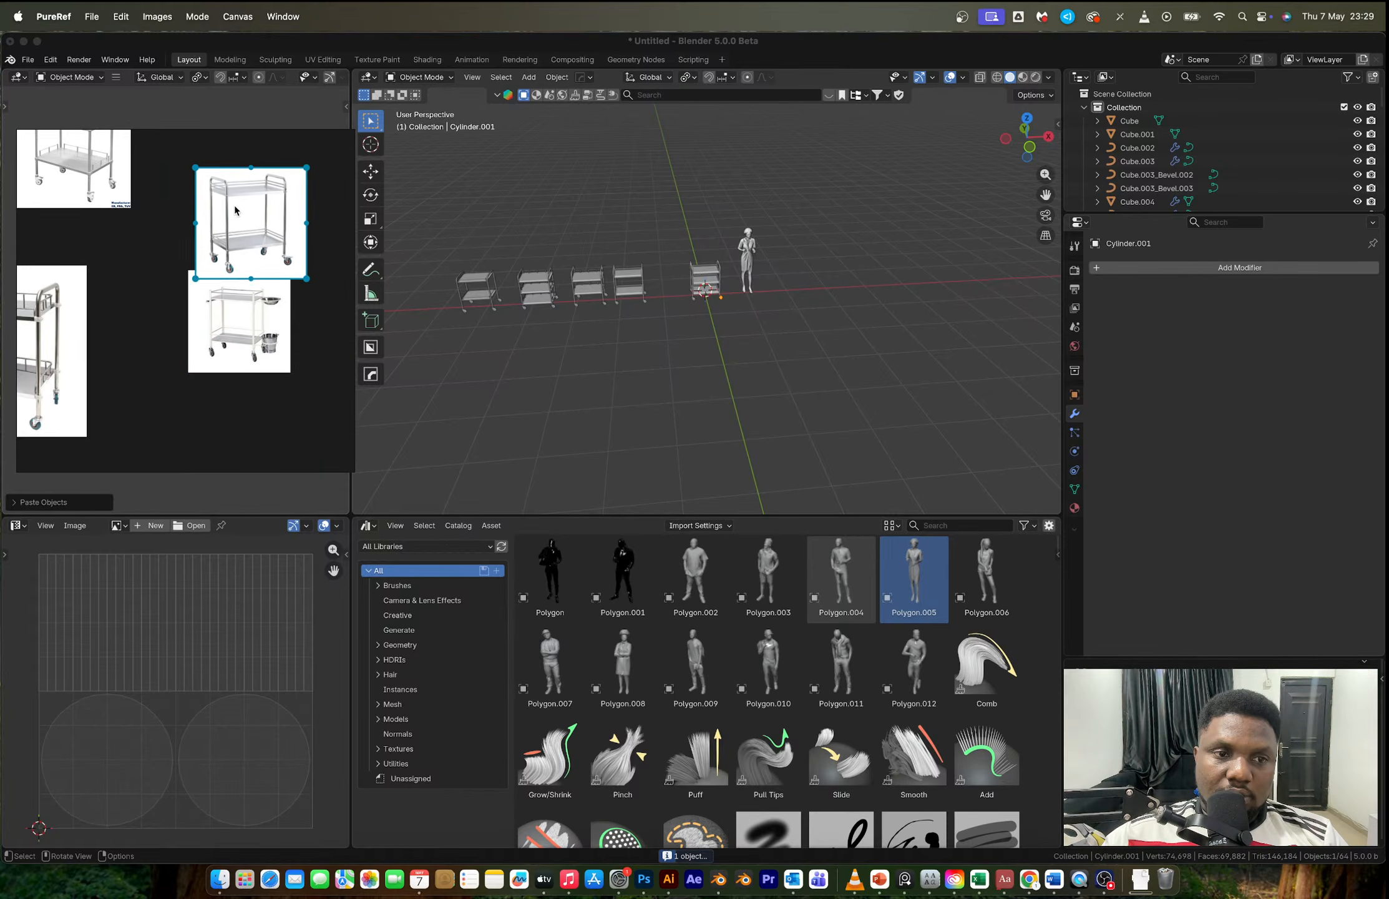
# Step: Copy the Scantrik blue-bucket trolley image from the browser, paste it into PureRef, and place it below the white bucket trolley
pyautogui.hotkey('ctrl', 'Right')
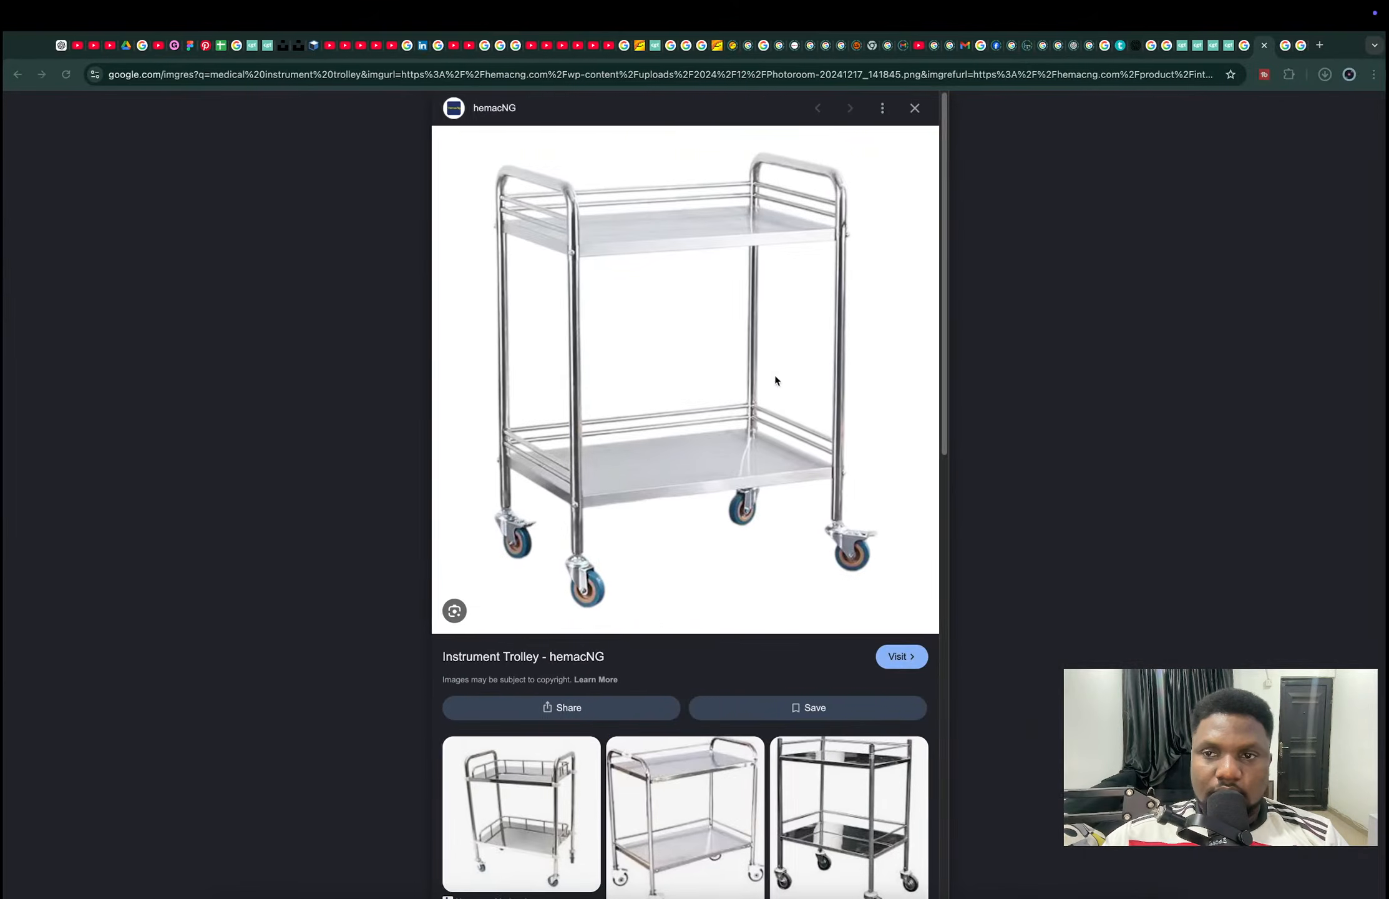
pyautogui.press('super+w')
pyautogui.rightClick(702, 344)
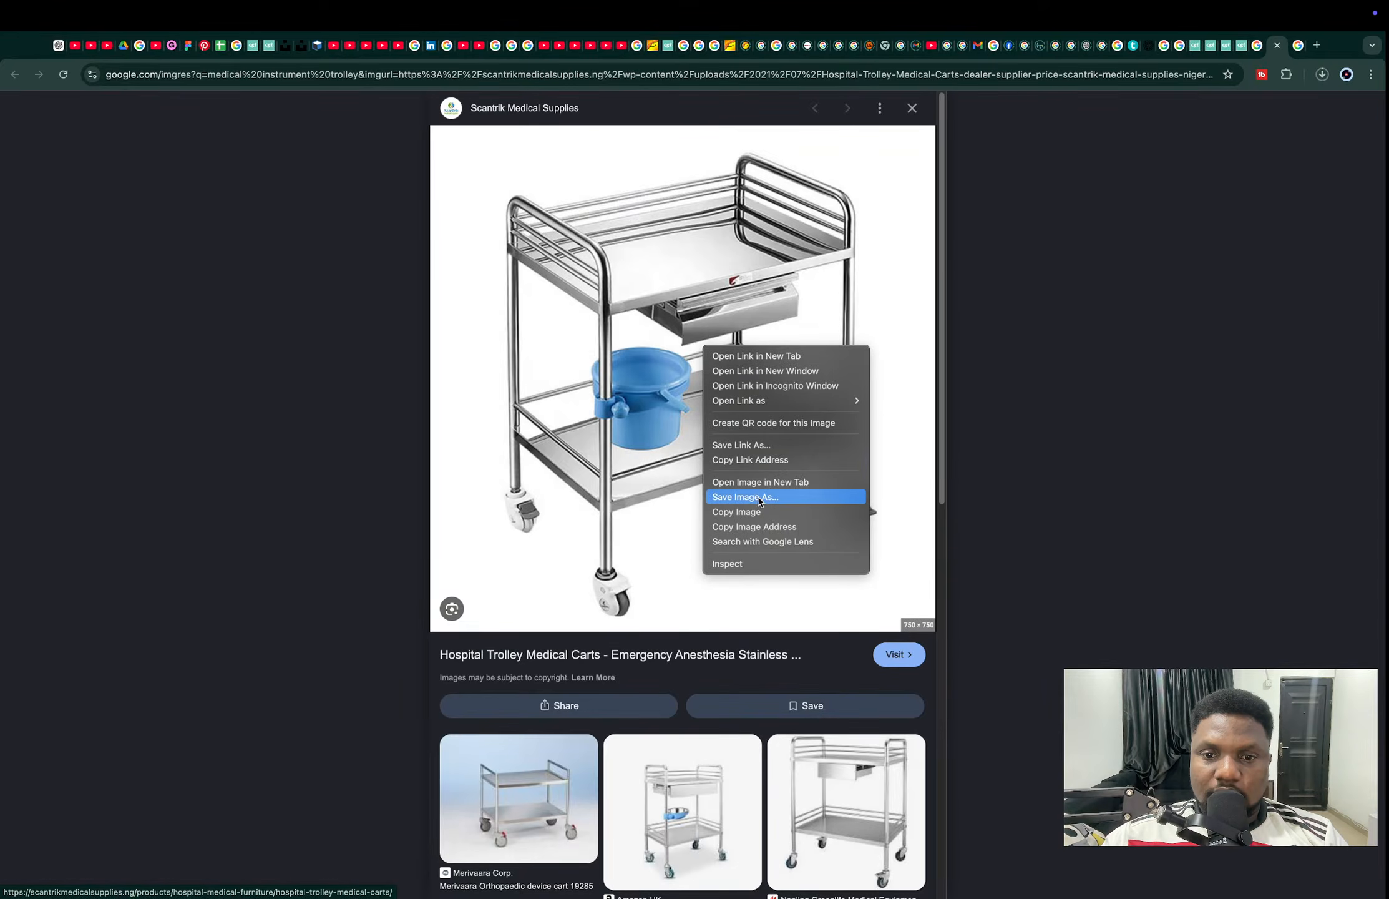
pyautogui.click(749, 511)
pyautogui.hotkey('ctrl', 'Left')
pyautogui.press('super+v')
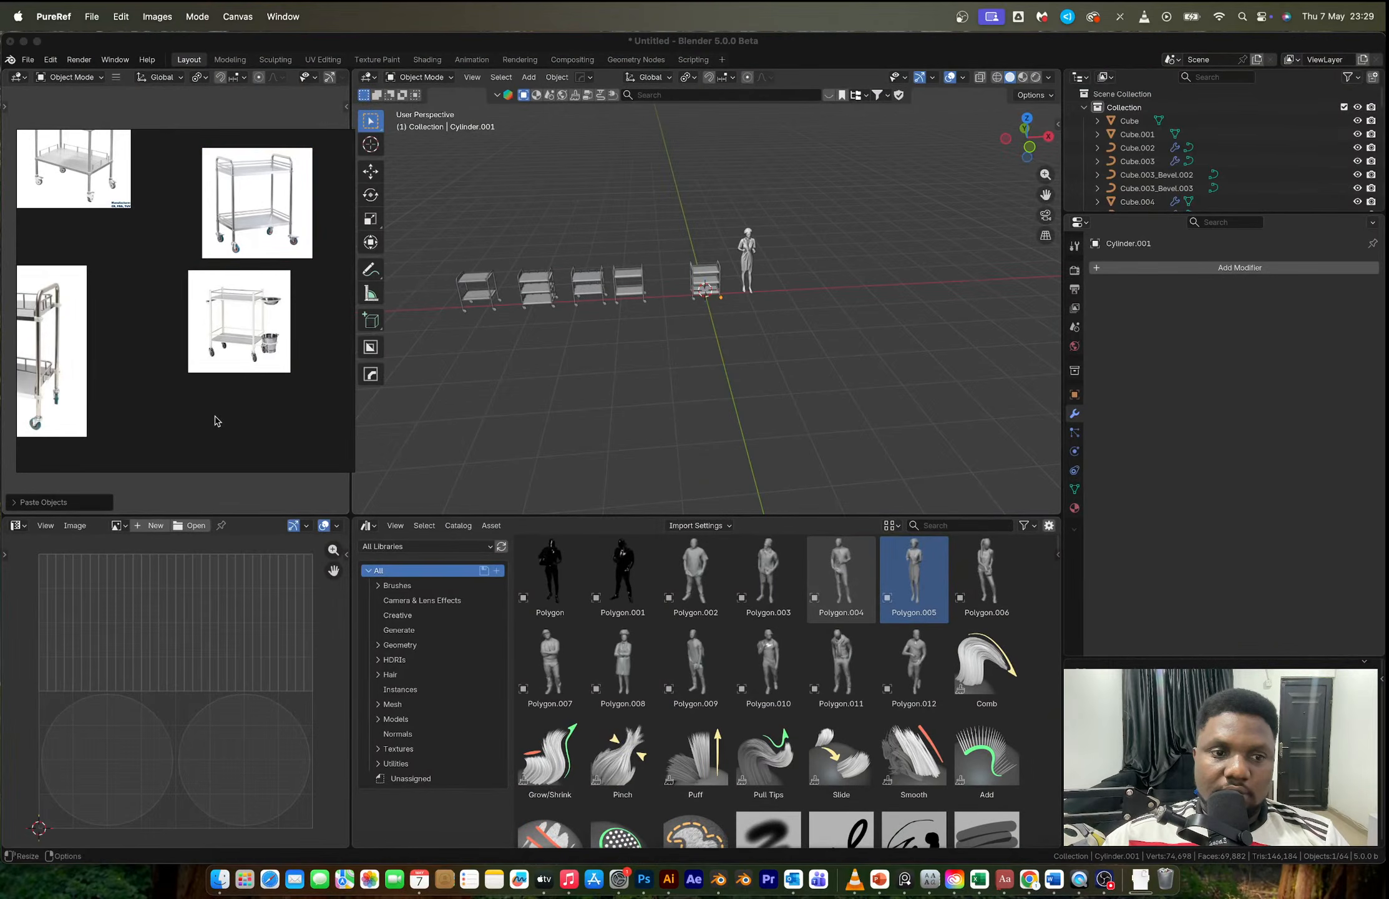
pyautogui.press('super+v')
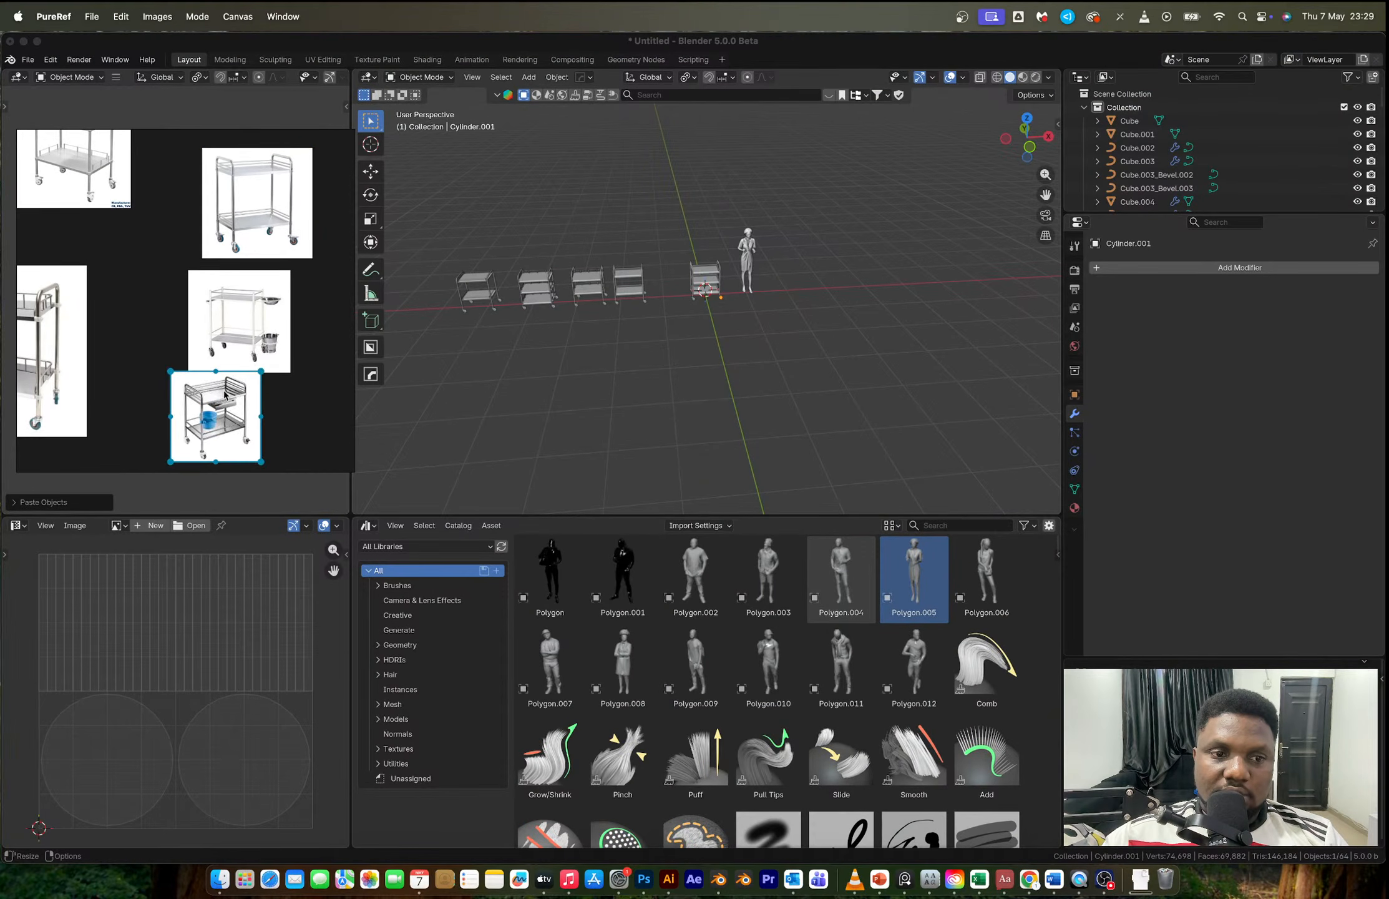
pyautogui.moveTo(225, 395); pyautogui.dragTo(229, 405)
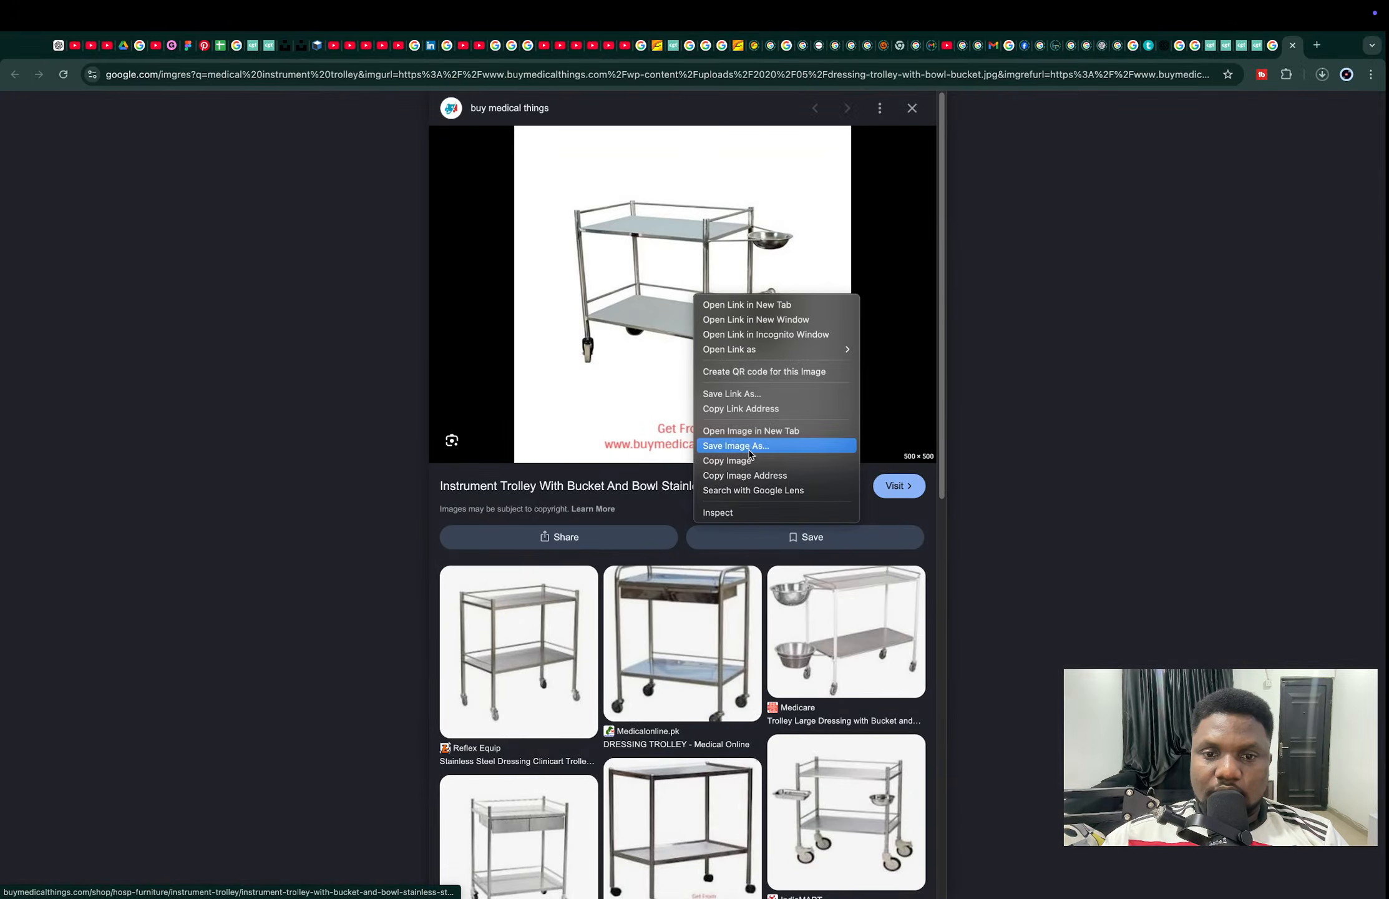
# Step: Copy the buy medical things trolley image, paste it into PureRef beside the GZ bucket trolley, and enlarge it to a similar size
pyautogui.click(749, 462)
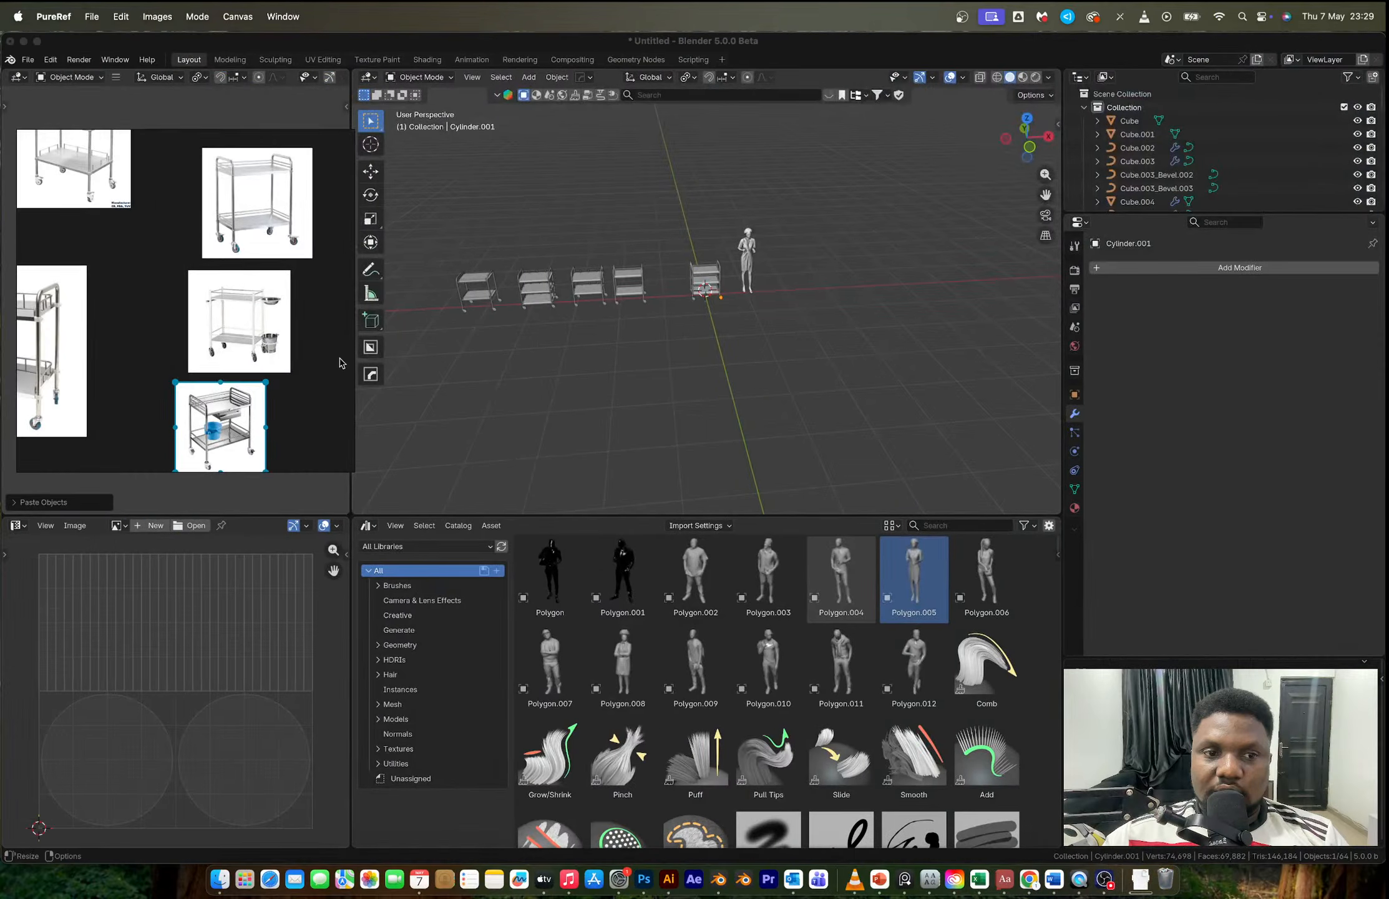
pyautogui.press('super+v')
pyautogui.moveTo(306, 404); pyautogui.dragTo(310, 317)
pyautogui.moveTo(310, 317); pyautogui.dragTo(127, 329, button='middle')
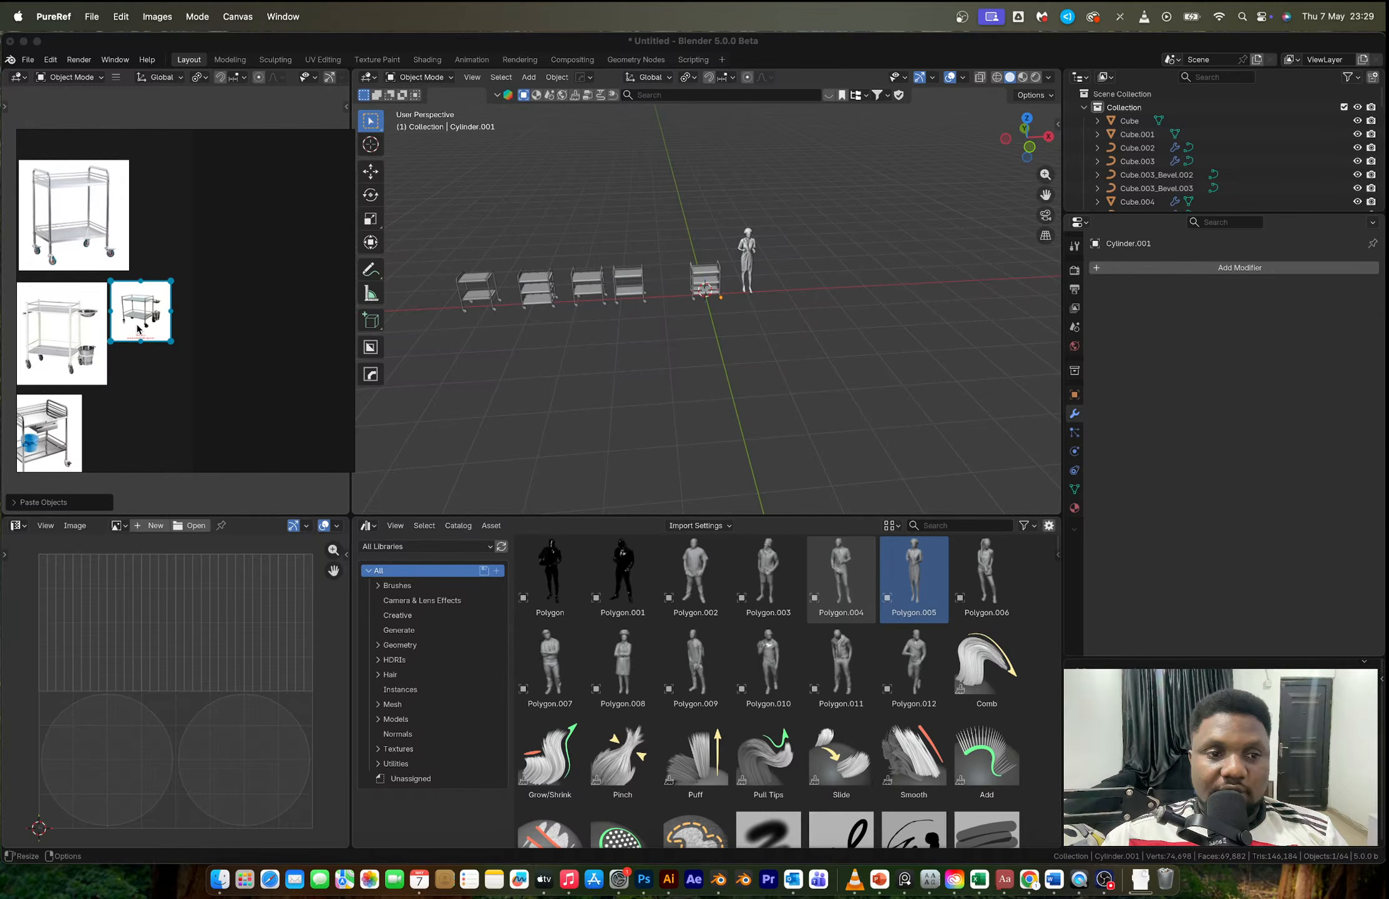
pyautogui.moveTo(171, 341); pyautogui.dragTo(211, 379)
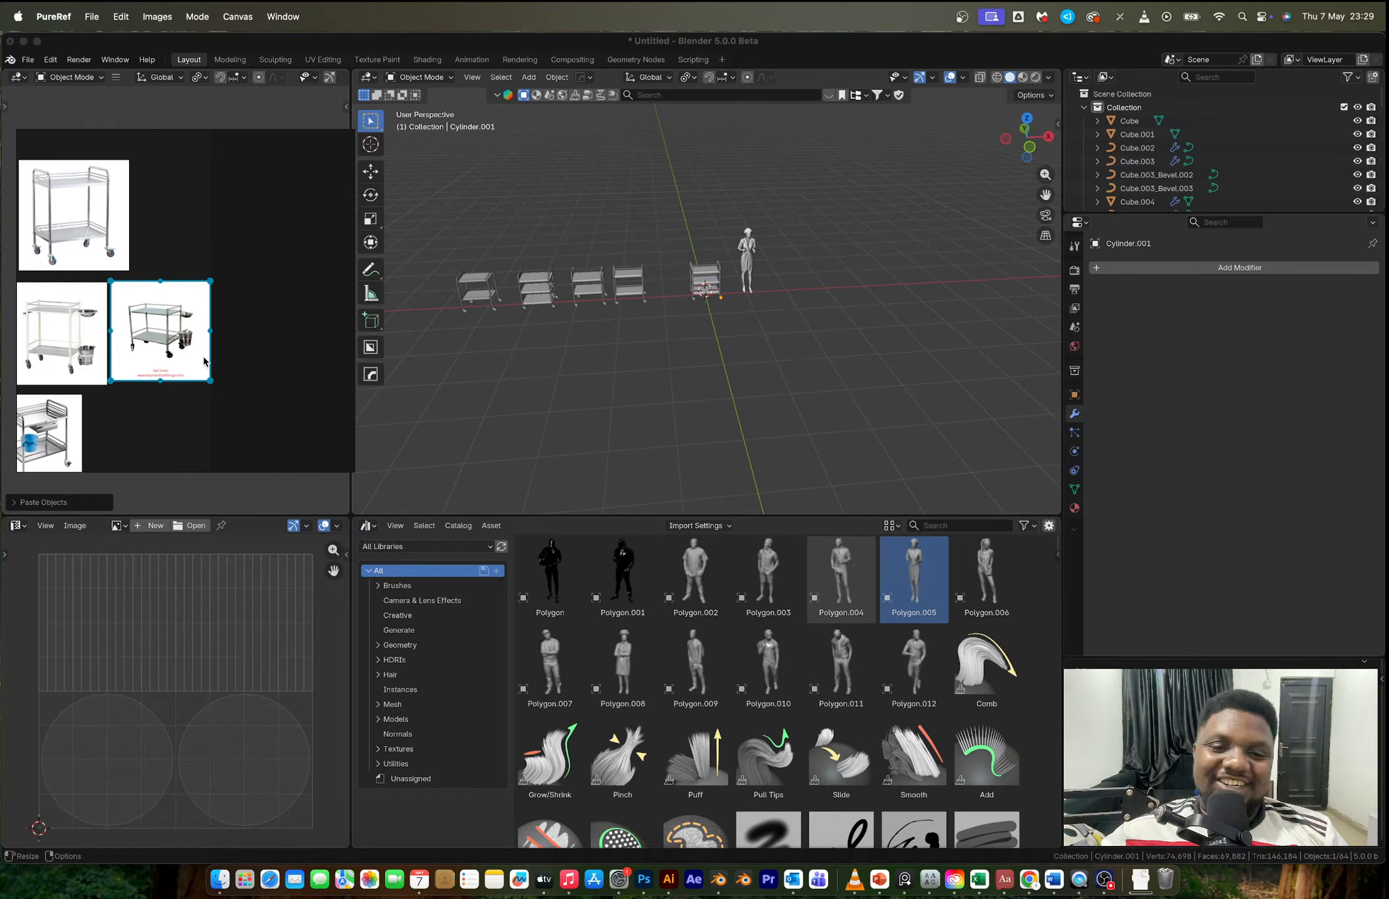
# Step: Move the four finished trolleys about -1.25 m along X, away from the trolley next to the woman figure
pyautogui.moveTo(484, 276); pyautogui.dragTo(628, 339)
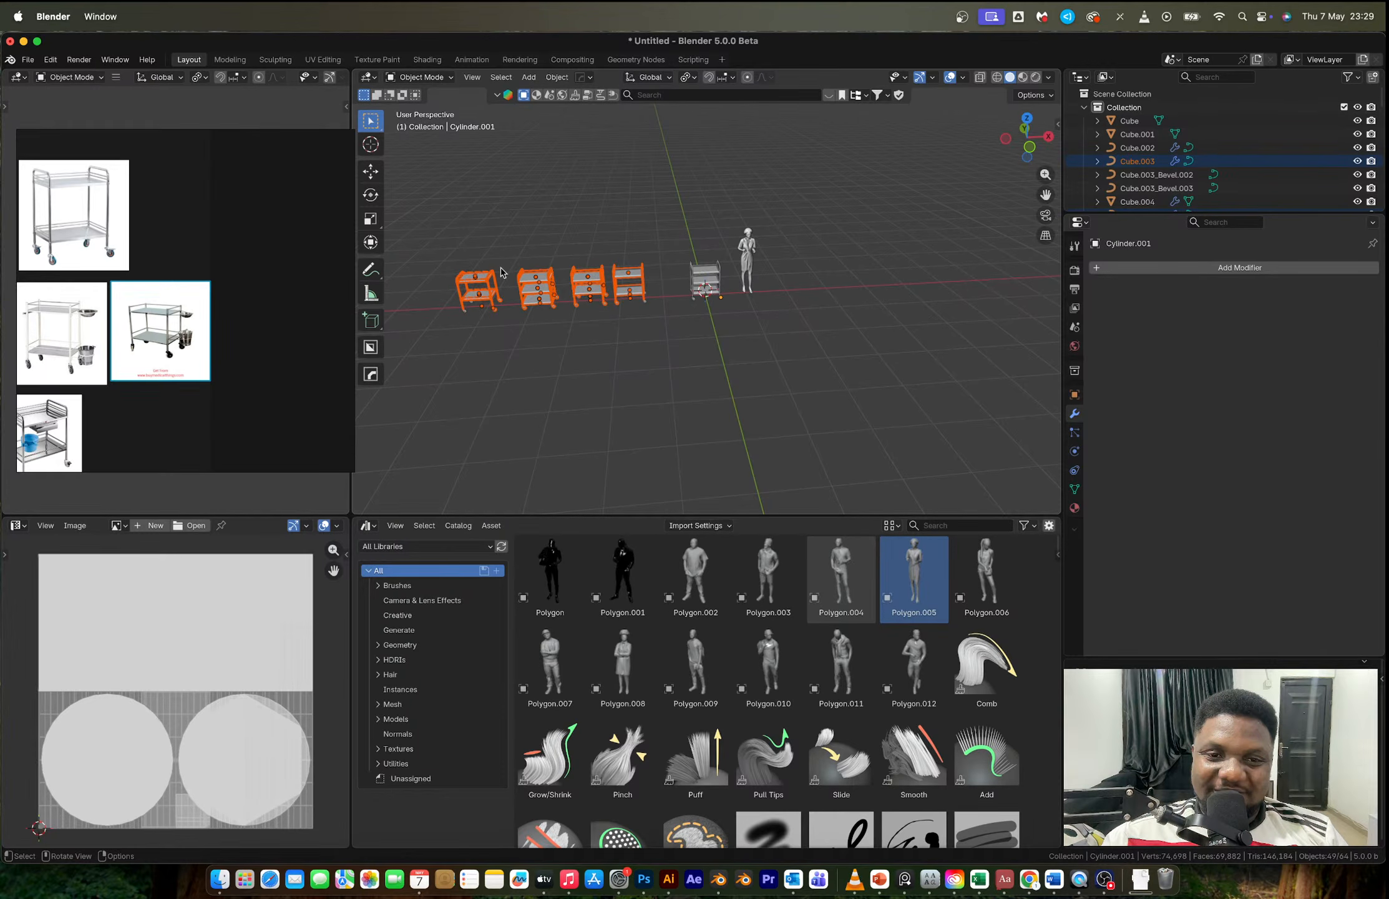
pyautogui.press('g')
pyautogui.press('x')
pyautogui.click(442, 275)
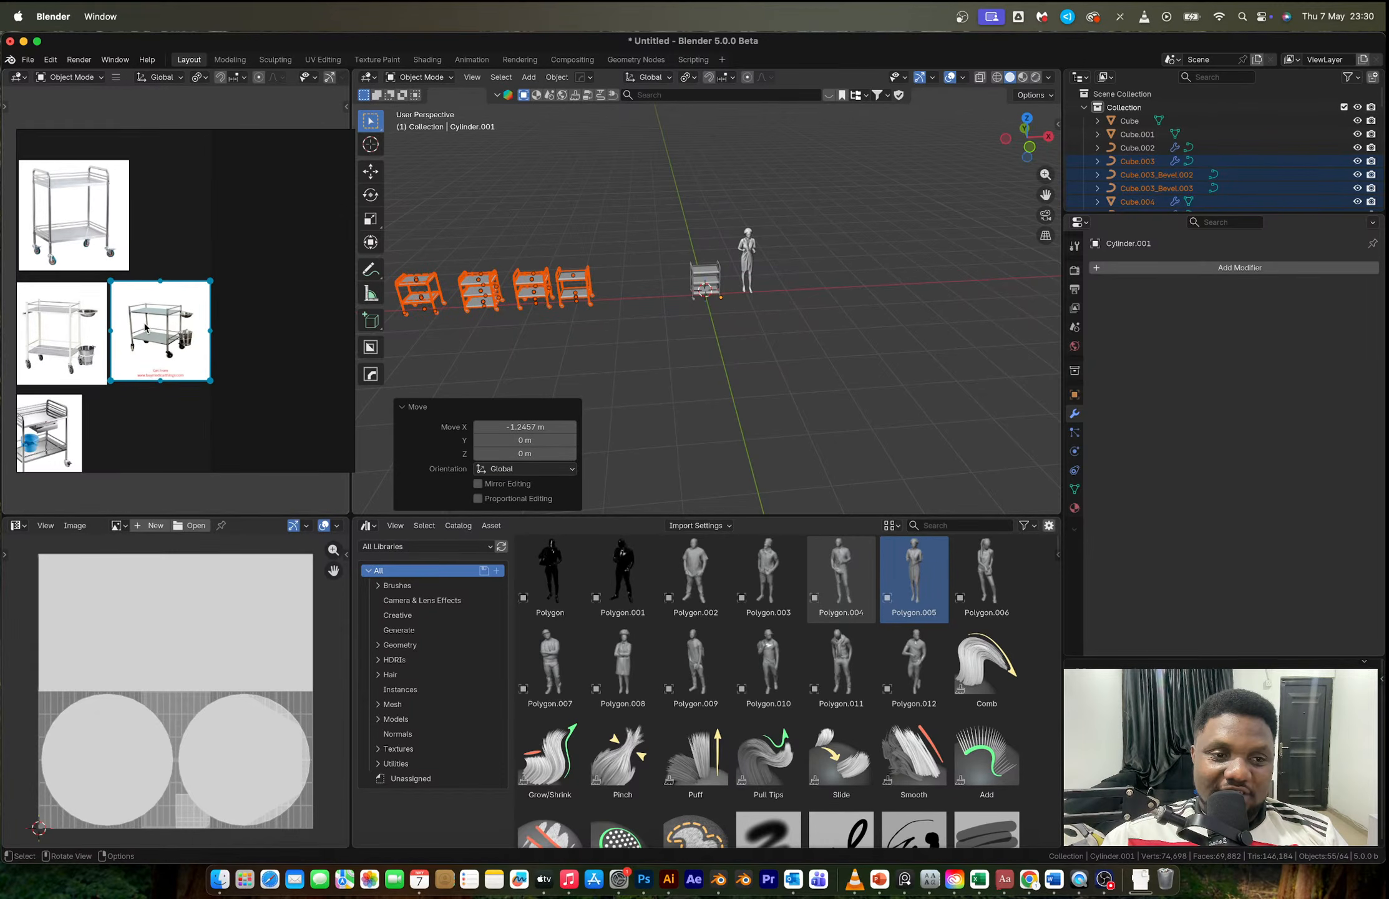
# Step: Duplicate the three-shelf trolley next to the woman figure and place the copy about -1.84 m along X
pyautogui.scroll(5, 144, 326)
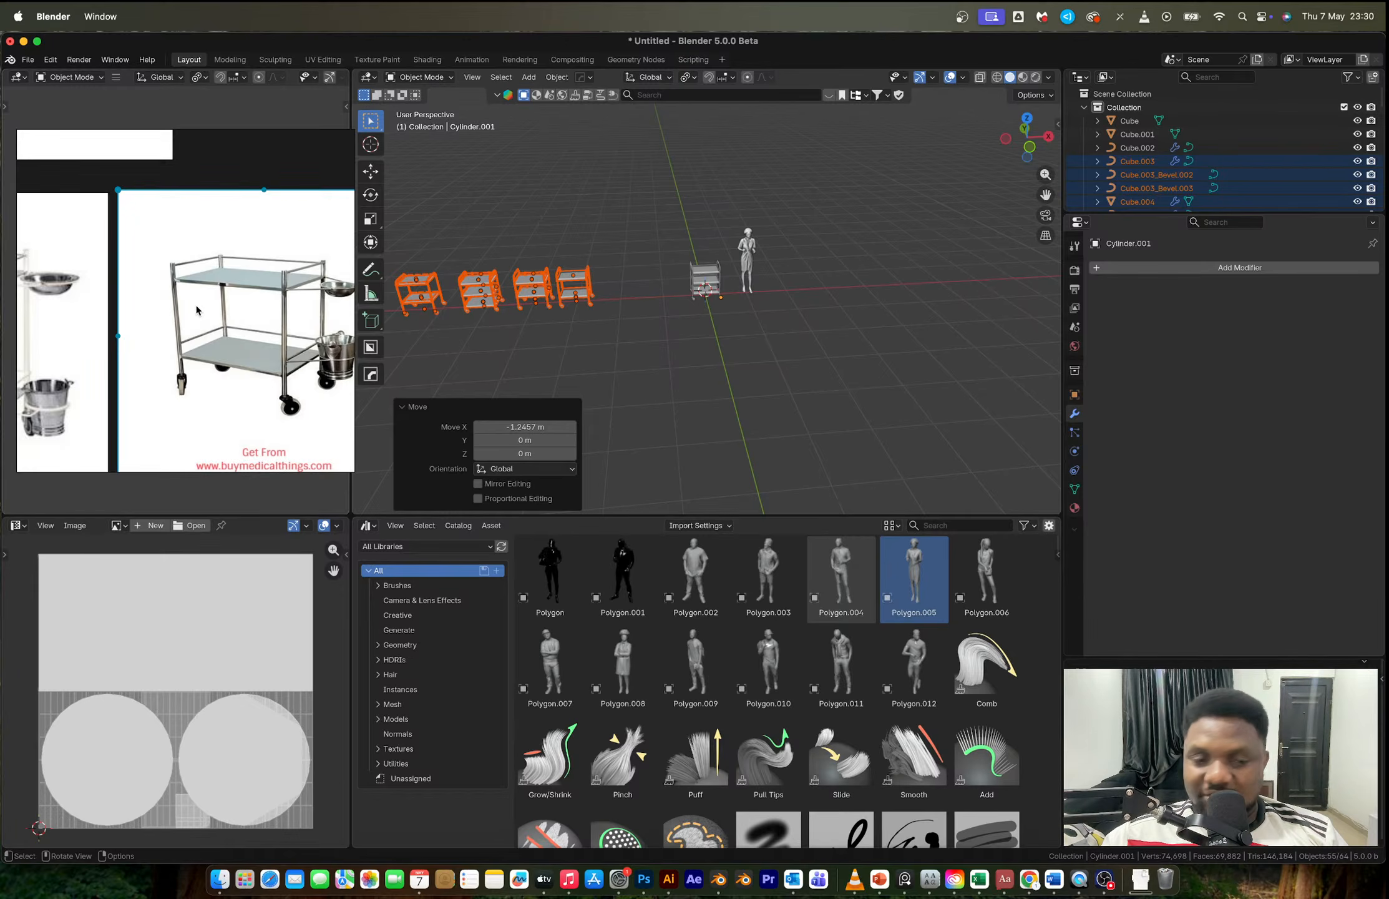
pyautogui.scroll(-5, 154, 297)
pyautogui.scroll(5, 93, 350)
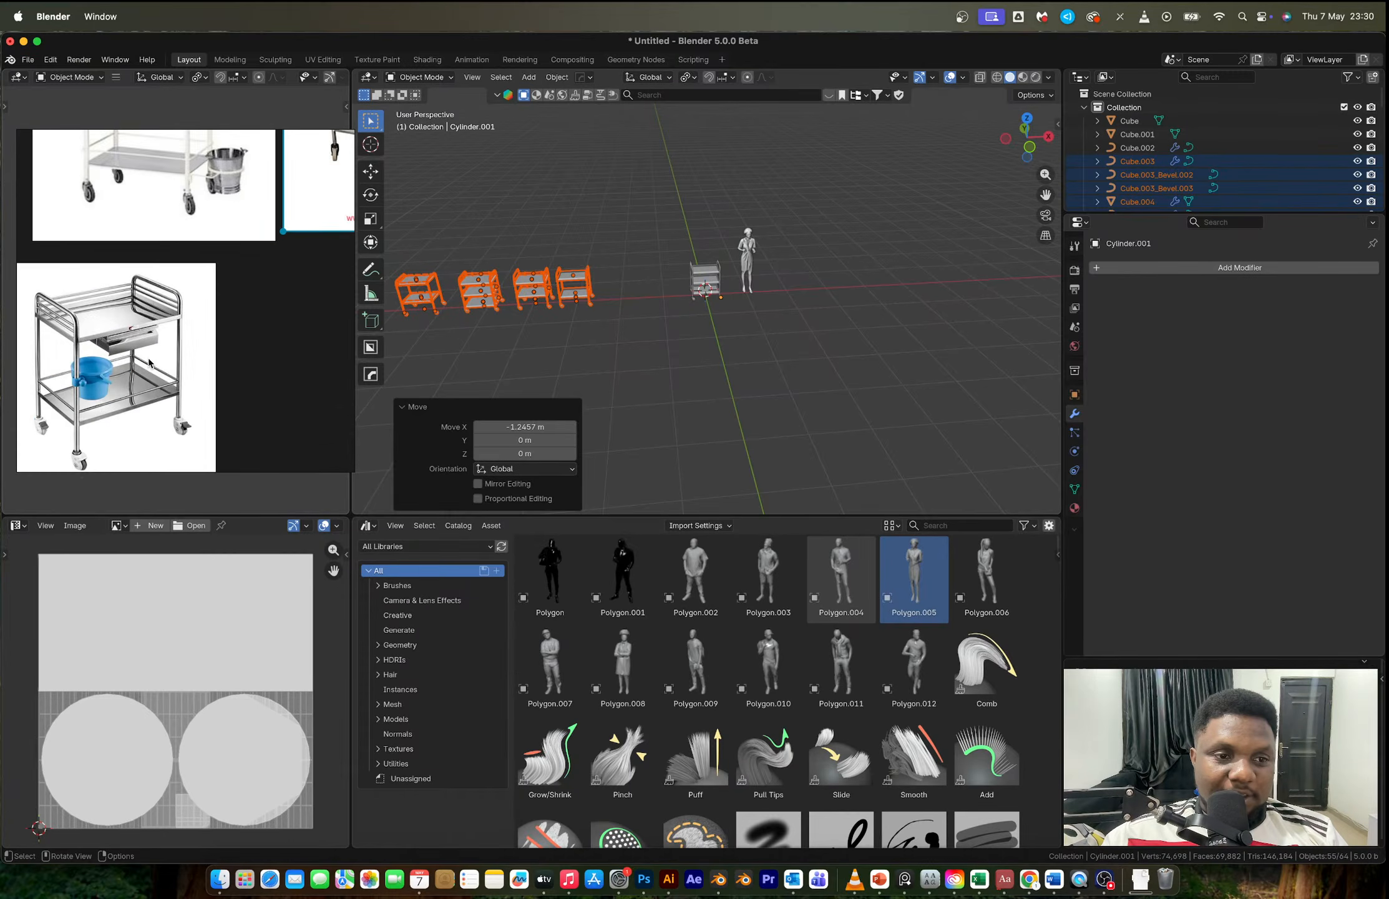
pyautogui.scroll(4, 722, 294)
pyautogui.moveTo(630, 198); pyautogui.dragTo(745, 328)
pyautogui.hotkey('shift', 'd')
pyautogui.click(584, 287)
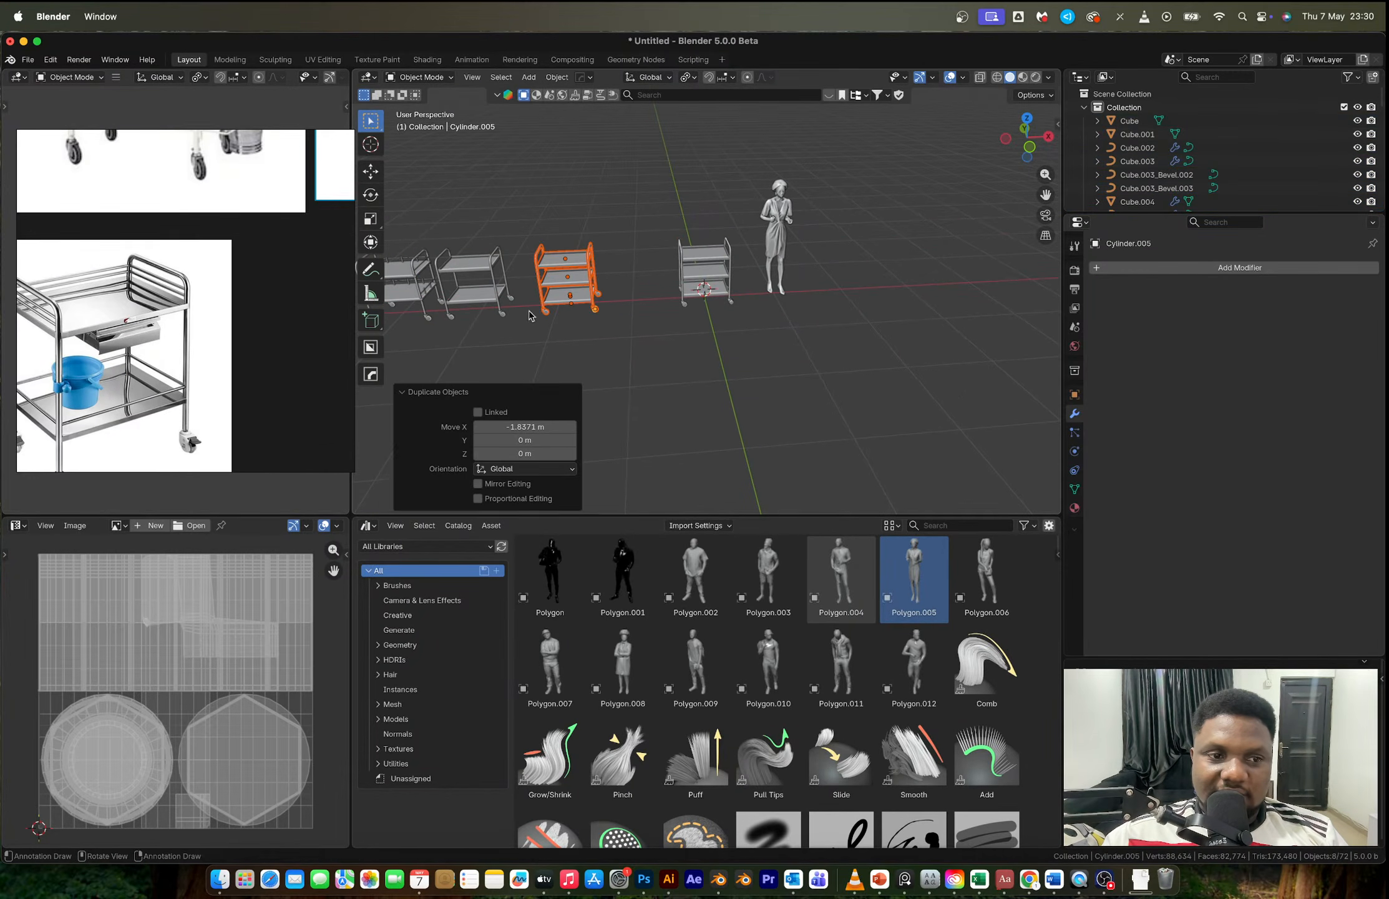
# Step: Delete the three shelves of the trolley at the origin, keeping its tubular frame and casters
pyautogui.scroll(3, 103, 333)
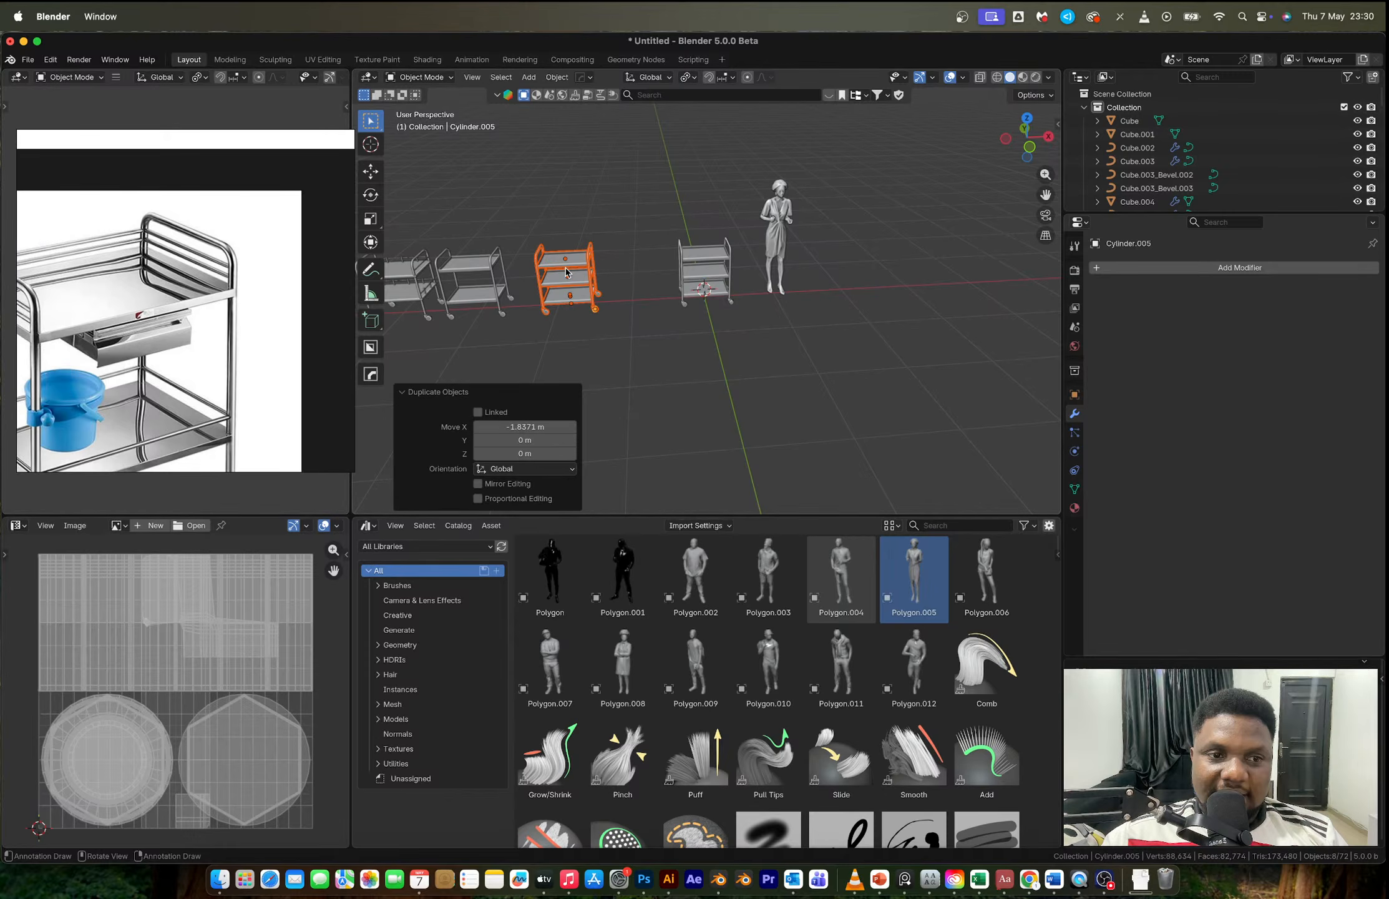
pyautogui.press('KP_Decimal')
pyautogui.press('x')
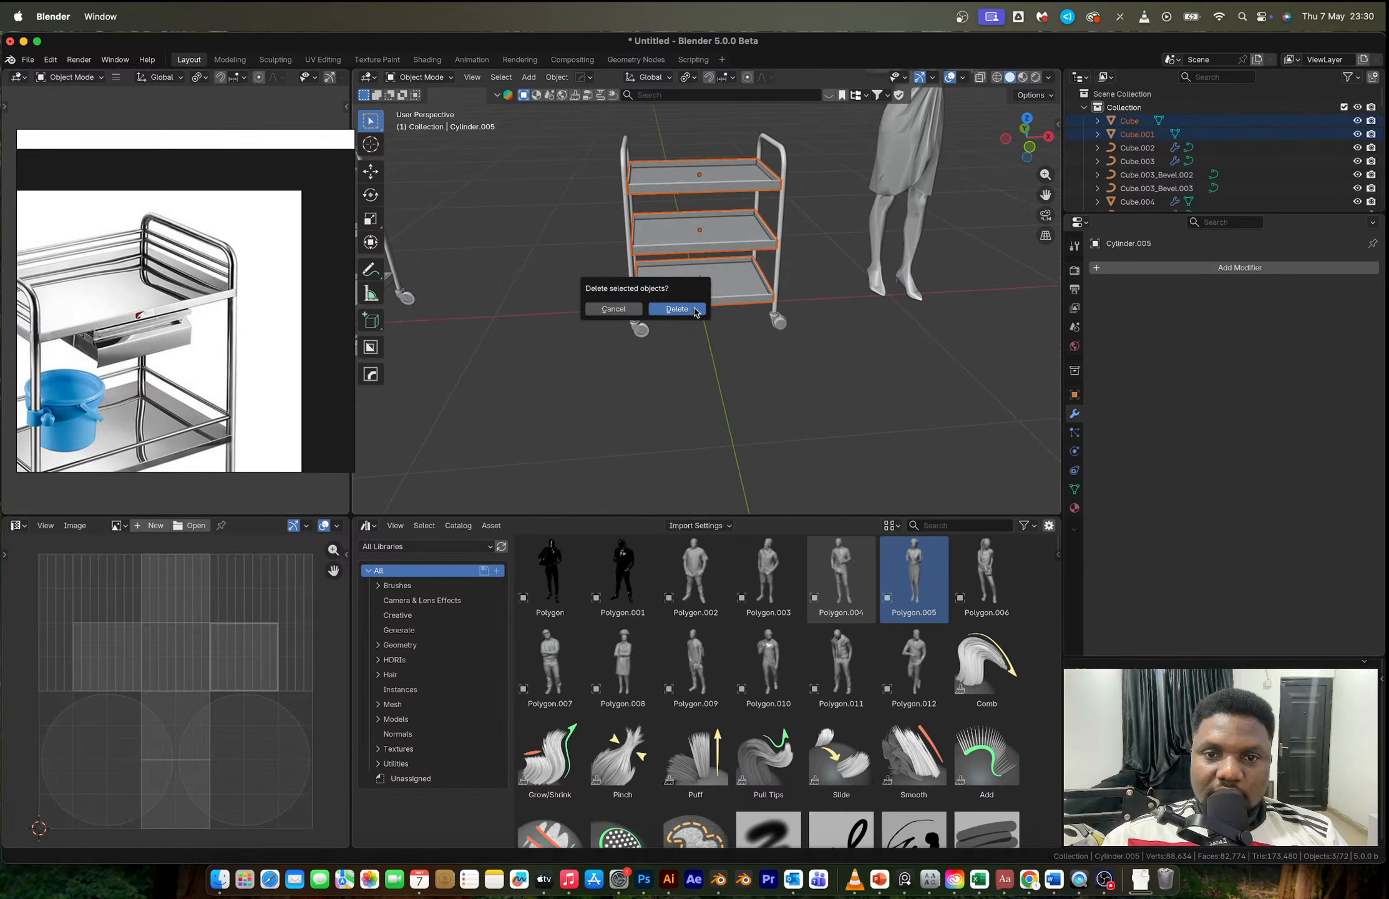
pyautogui.click(696, 312)
# Step: Add a cube and scale it into a thin slab that fits between the trolley's end frames, narrowed in Y and flattened in Z
pyautogui.hotkey('shift', 'a')
pyautogui.click(856, 353)
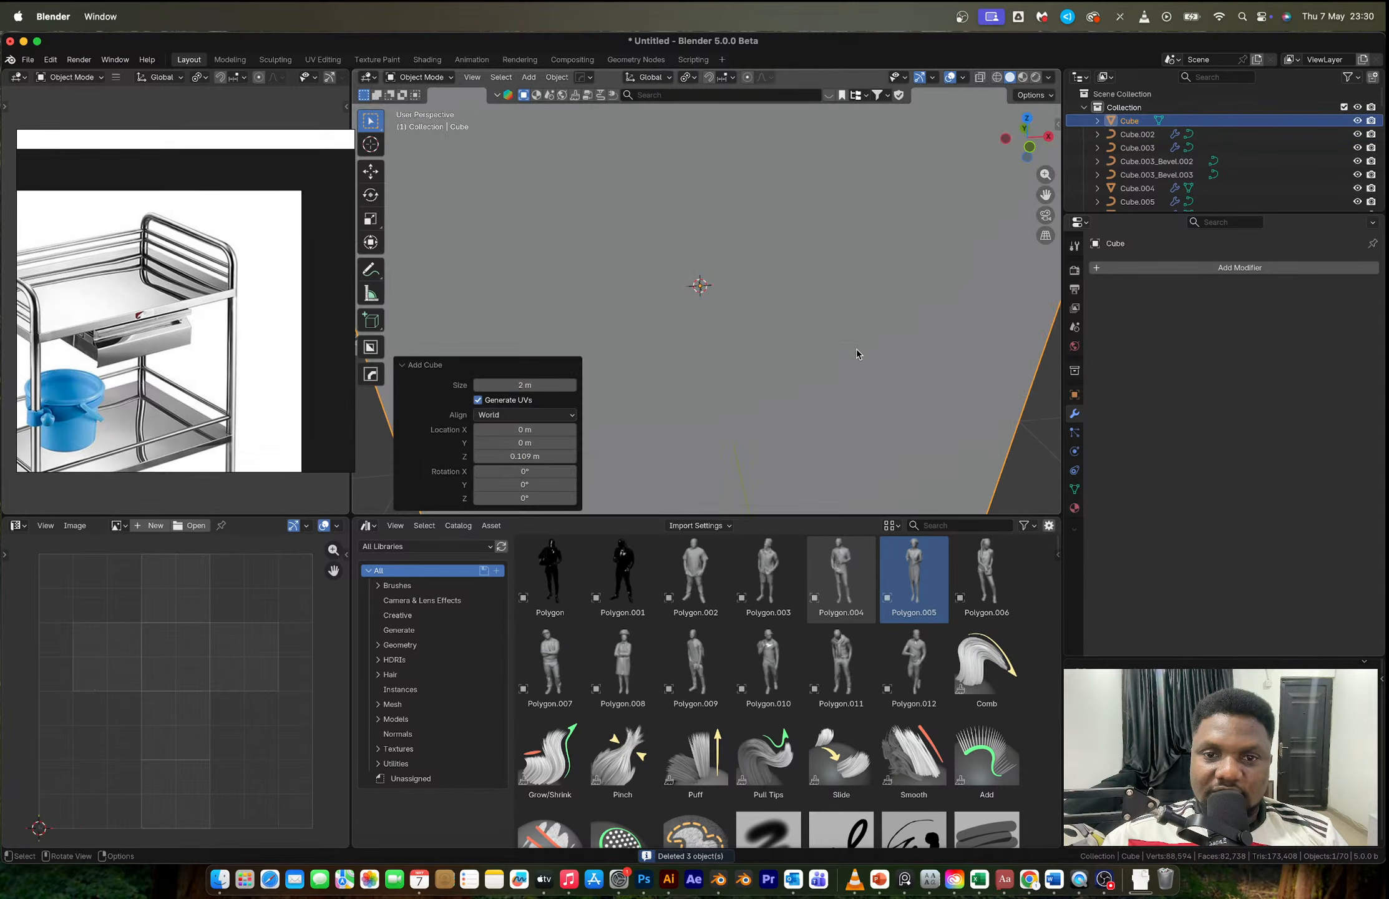
pyautogui.press('s')
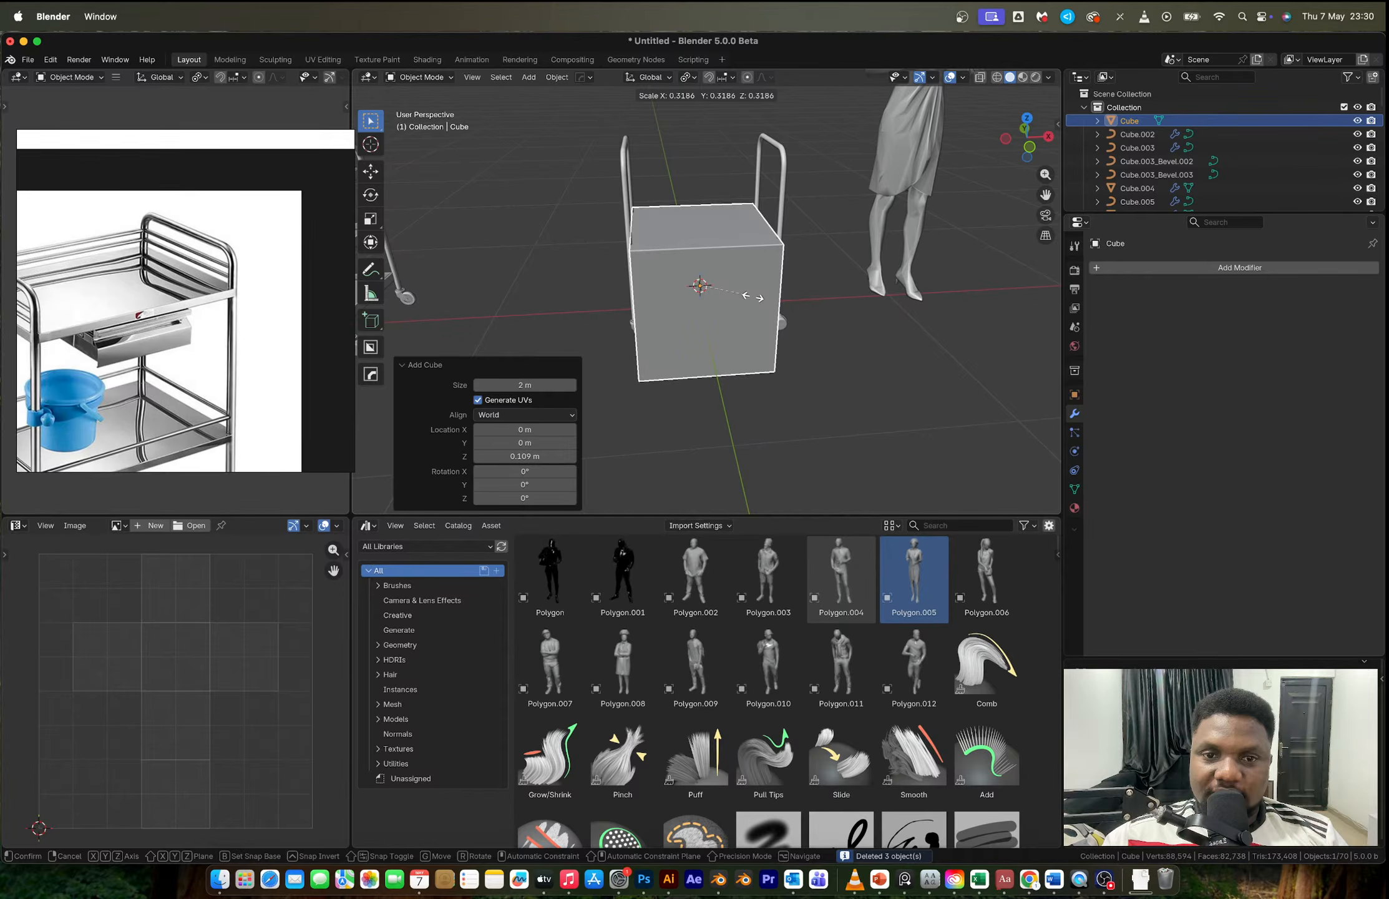
pyautogui.click(752, 296)
pyautogui.moveTo(753, 296); pyautogui.dragTo(817, 322, button='middle')
pyautogui.press('s')
pyautogui.press('y')
pyautogui.click(756, 378)
pyautogui.press('s')
pyautogui.press('z')
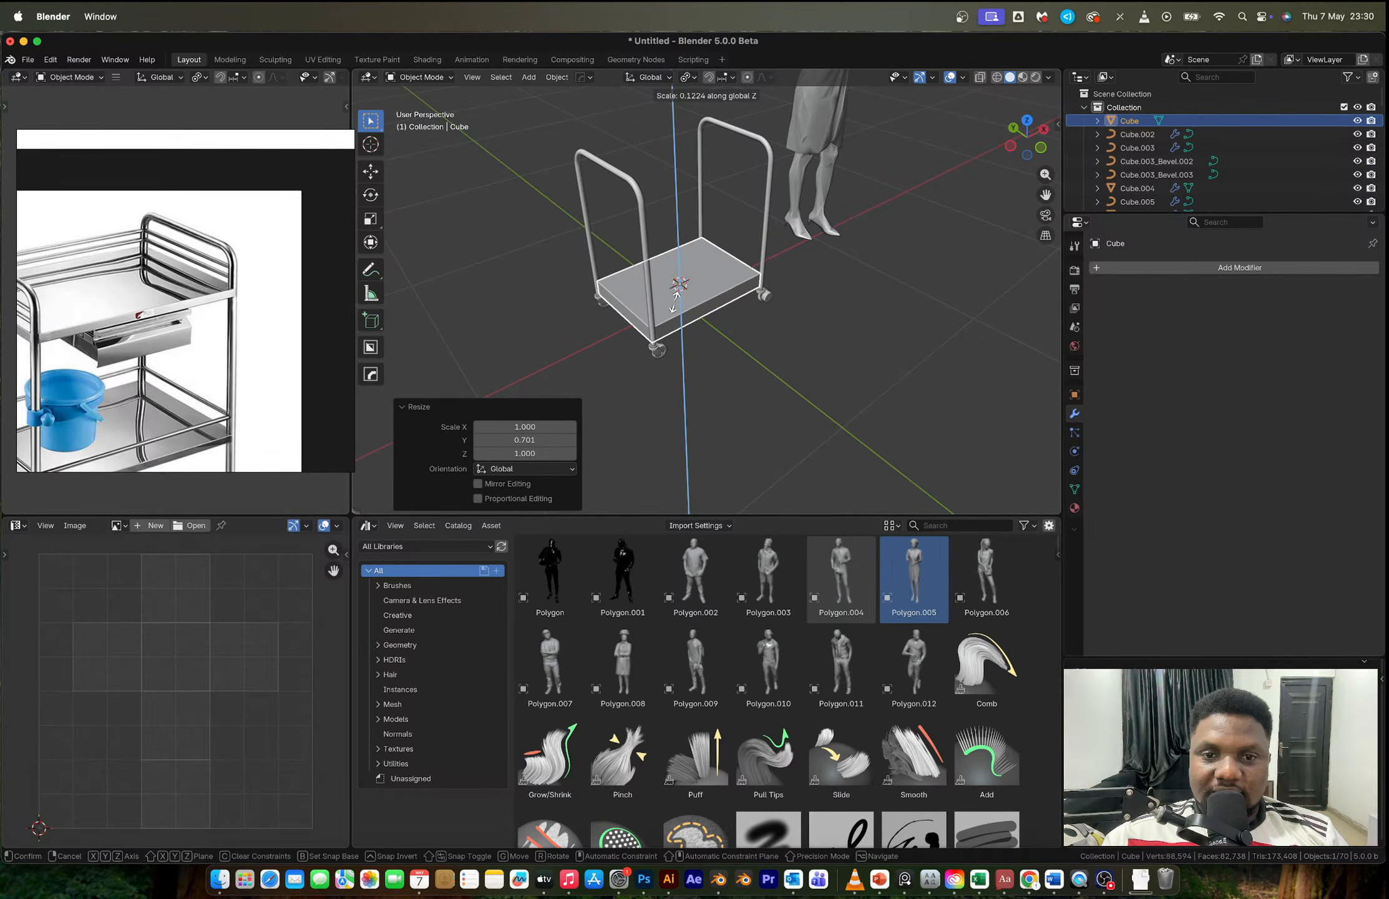
pyautogui.click(677, 293)
# Step: Raise the slab about 0.5 m along Z as the upper shelf and enlarge it slightly to meet the frames
pyautogui.press('g')
pyautogui.press('z')
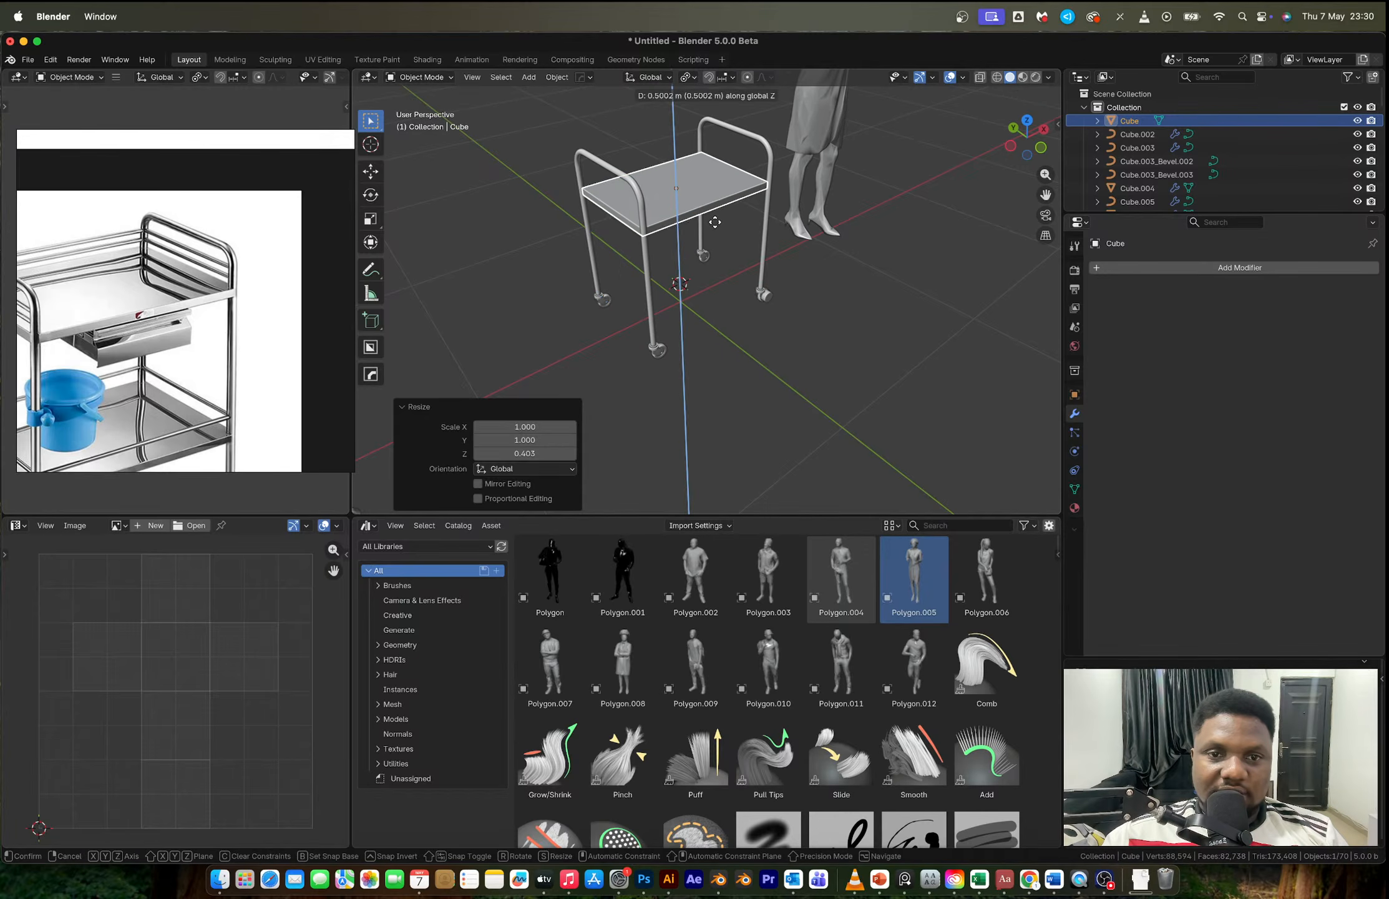
pyautogui.click(715, 226)
pyautogui.press('s')
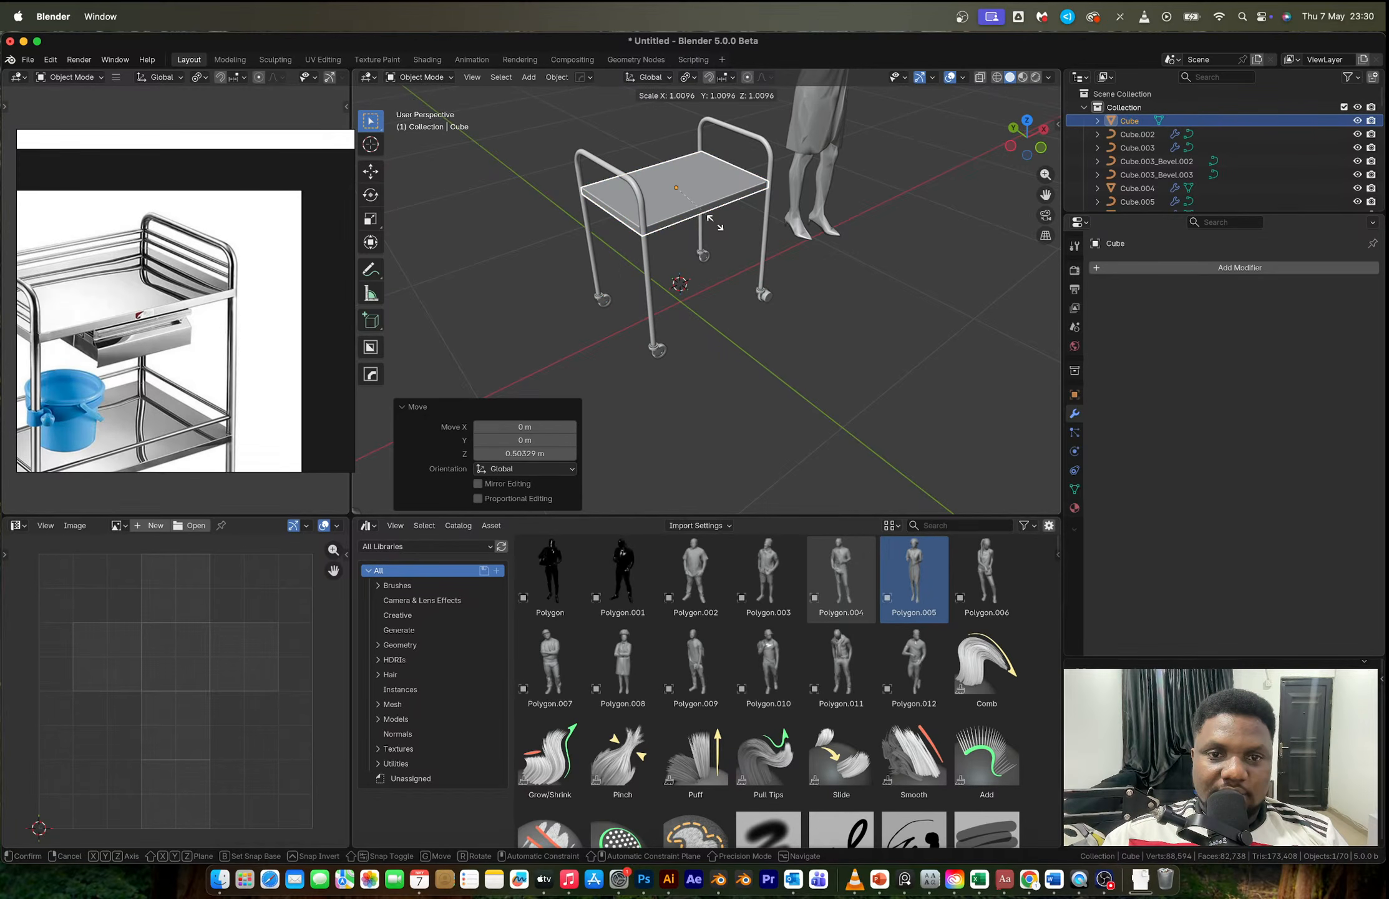
pyautogui.click(716, 223)
# Step: Duplicate three top edges of the upper shelf and raise the copy about 0.027 m along Z
pyautogui.keyDown('shift'); pyautogui.moveTo(134, 274); pyautogui.dragTo(219, 291); pyautogui.keyUp('shift')
pyautogui.scroll(1, 212, 291)
pyautogui.scroll(1, 603, 192)
pyautogui.press('Tab')
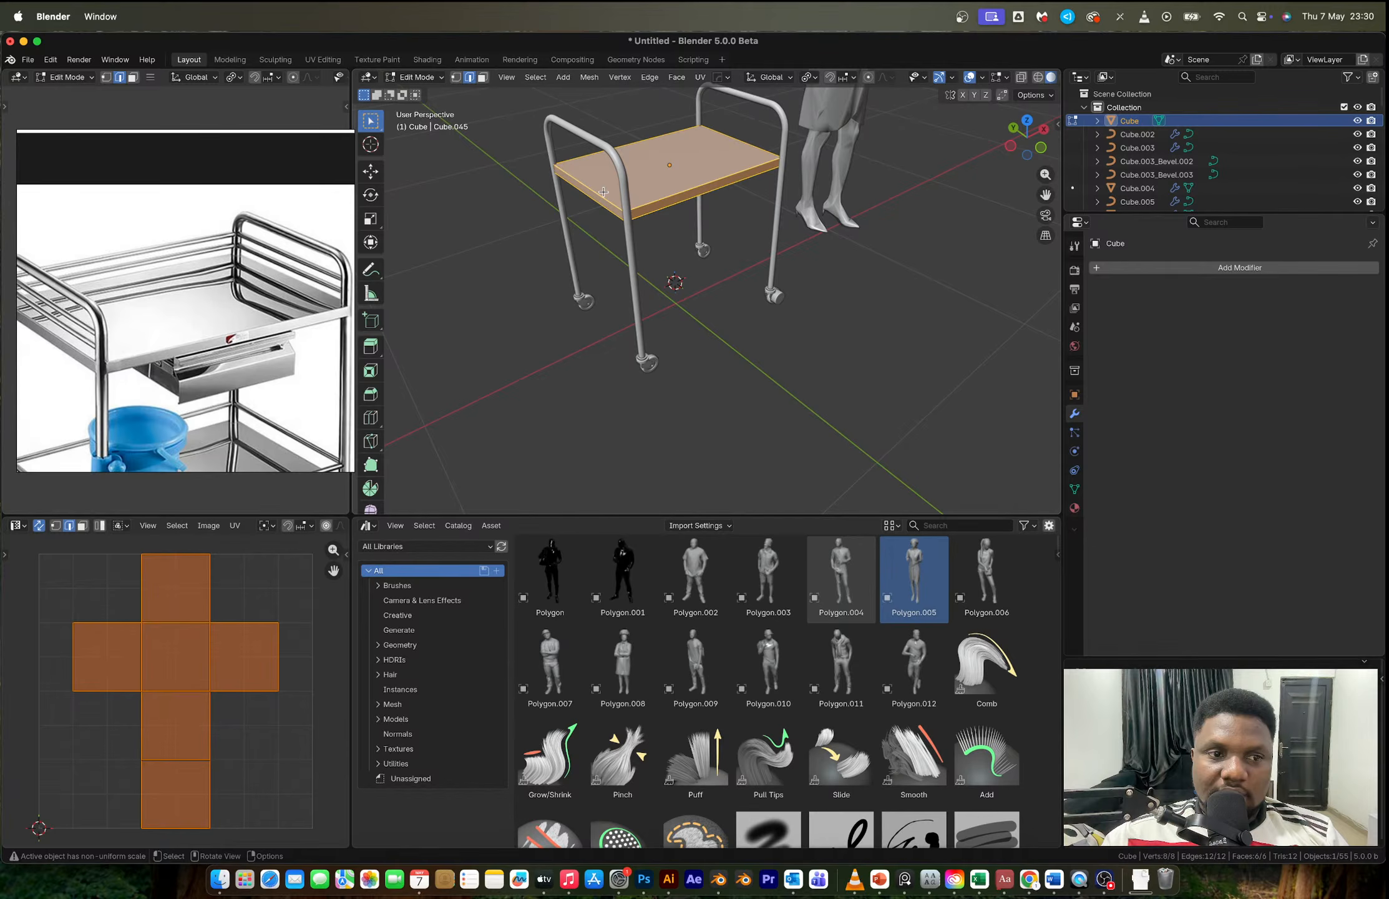
pyautogui.click(603, 193)
pyautogui.keyDown('shift'); pyautogui.click(648, 140); pyautogui.keyUp('shift')
pyautogui.keyDown('shift'); pyautogui.click(741, 142); pyautogui.keyUp('shift')
pyautogui.hotkey('shift', 'd')
pyautogui.press('z')
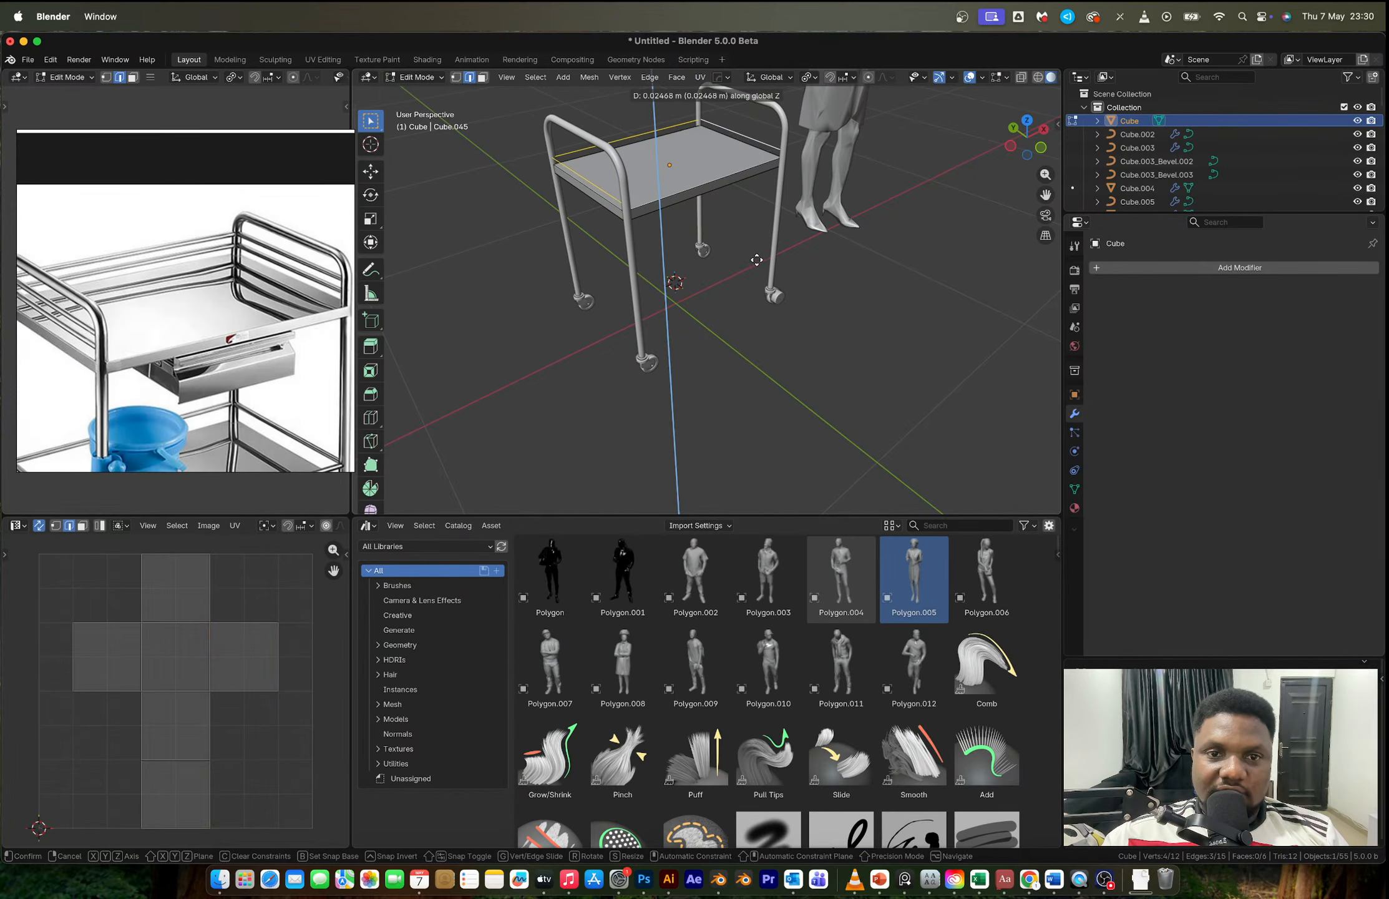
pyautogui.click(756, 259)
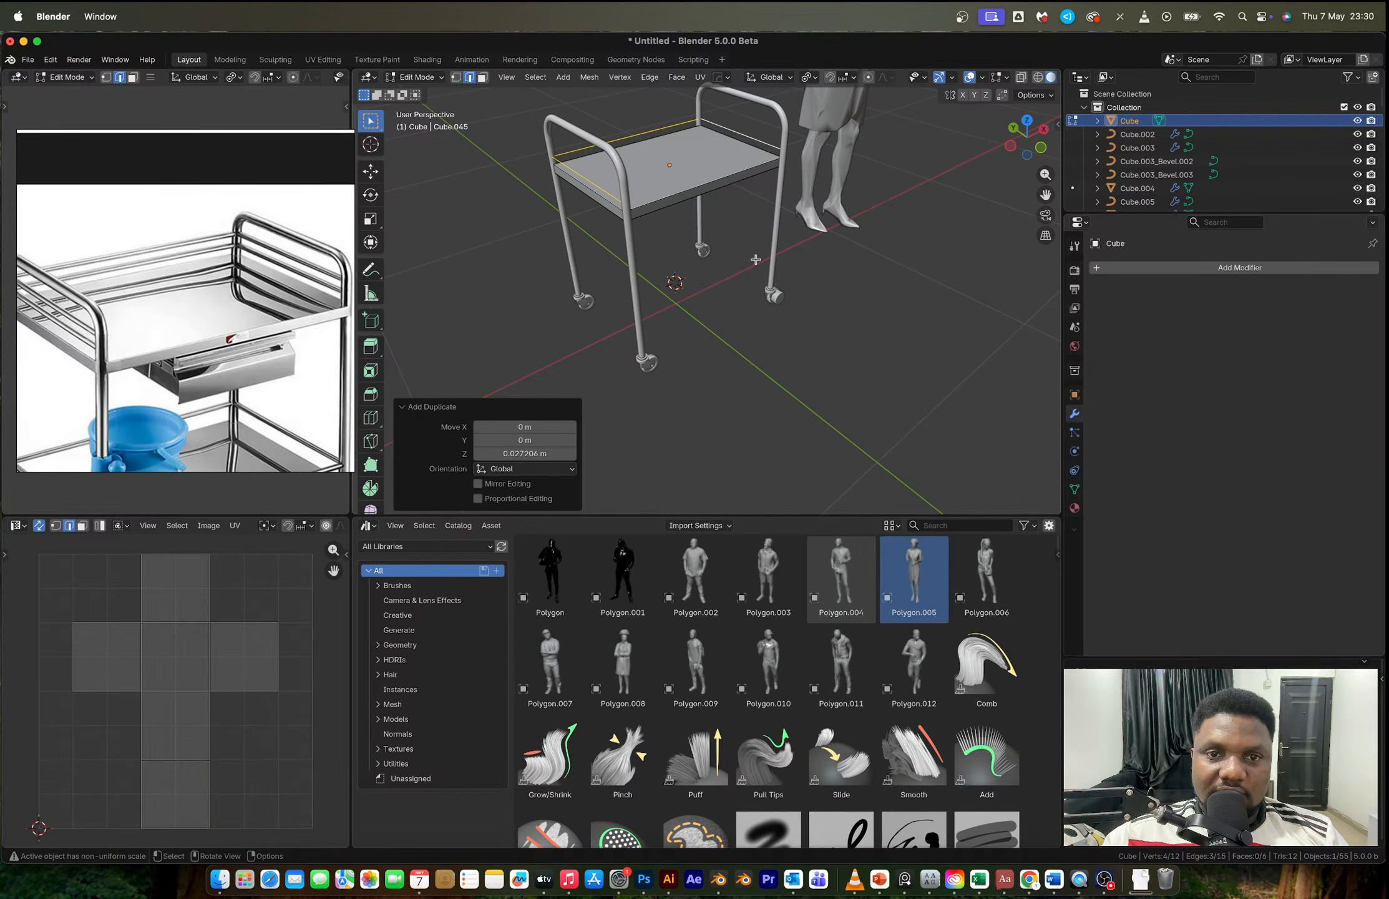
# Step: Separate the duplicated edges from the shelf into their own object and select it in Object Mode
pyautogui.press('p')
pyautogui.click(756, 259)
pyautogui.press('Tab')
pyautogui.click(628, 135)
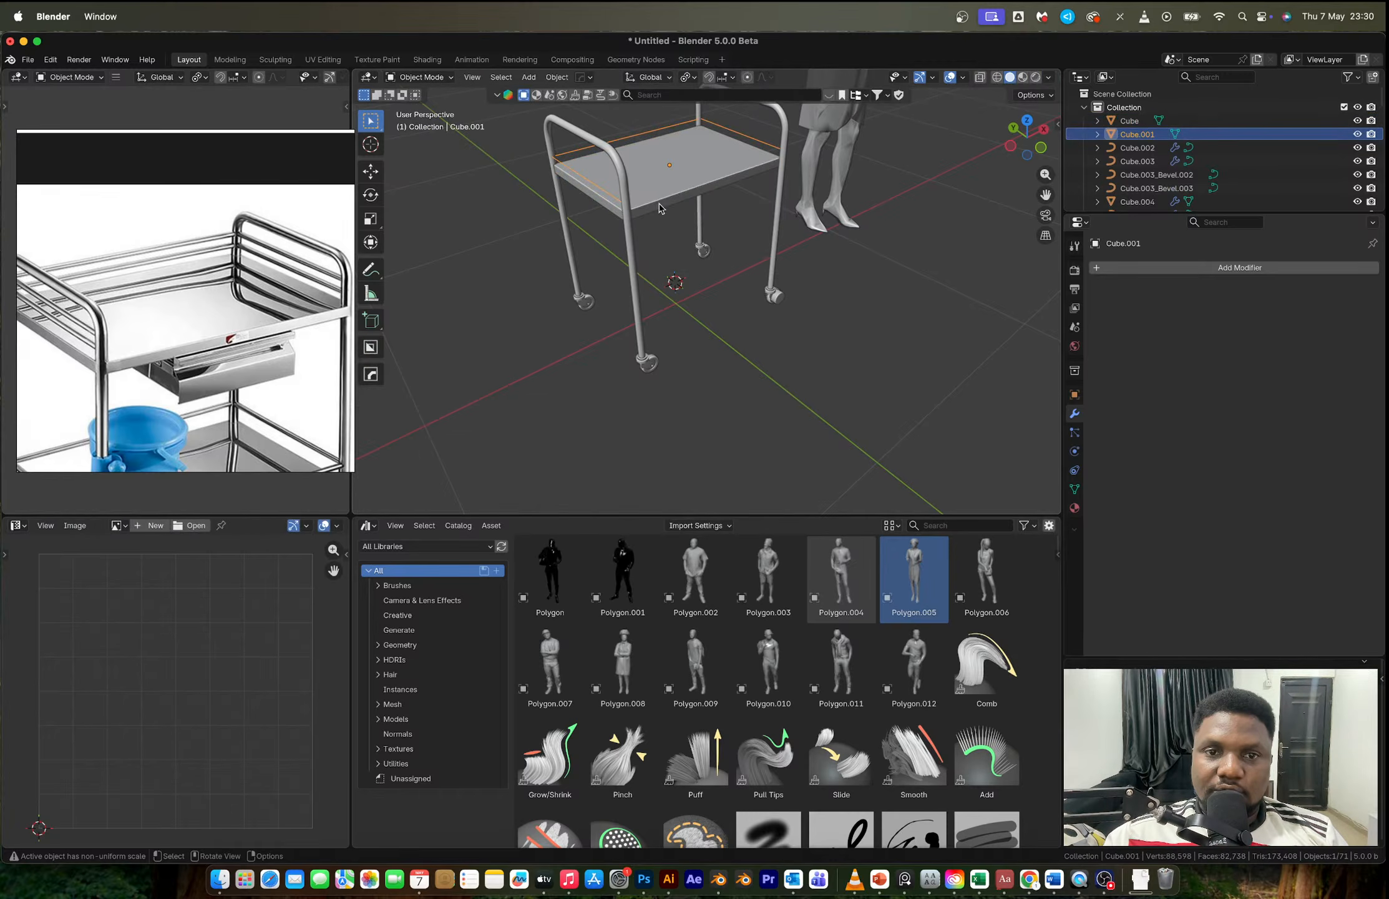
# Step: Duplicate the rail edges upward by about 0.027 m and repeat the copy once to stack three rail lines
pyautogui.moveTo(638, 247); pyautogui.dragTo(662, 238, button='middle')
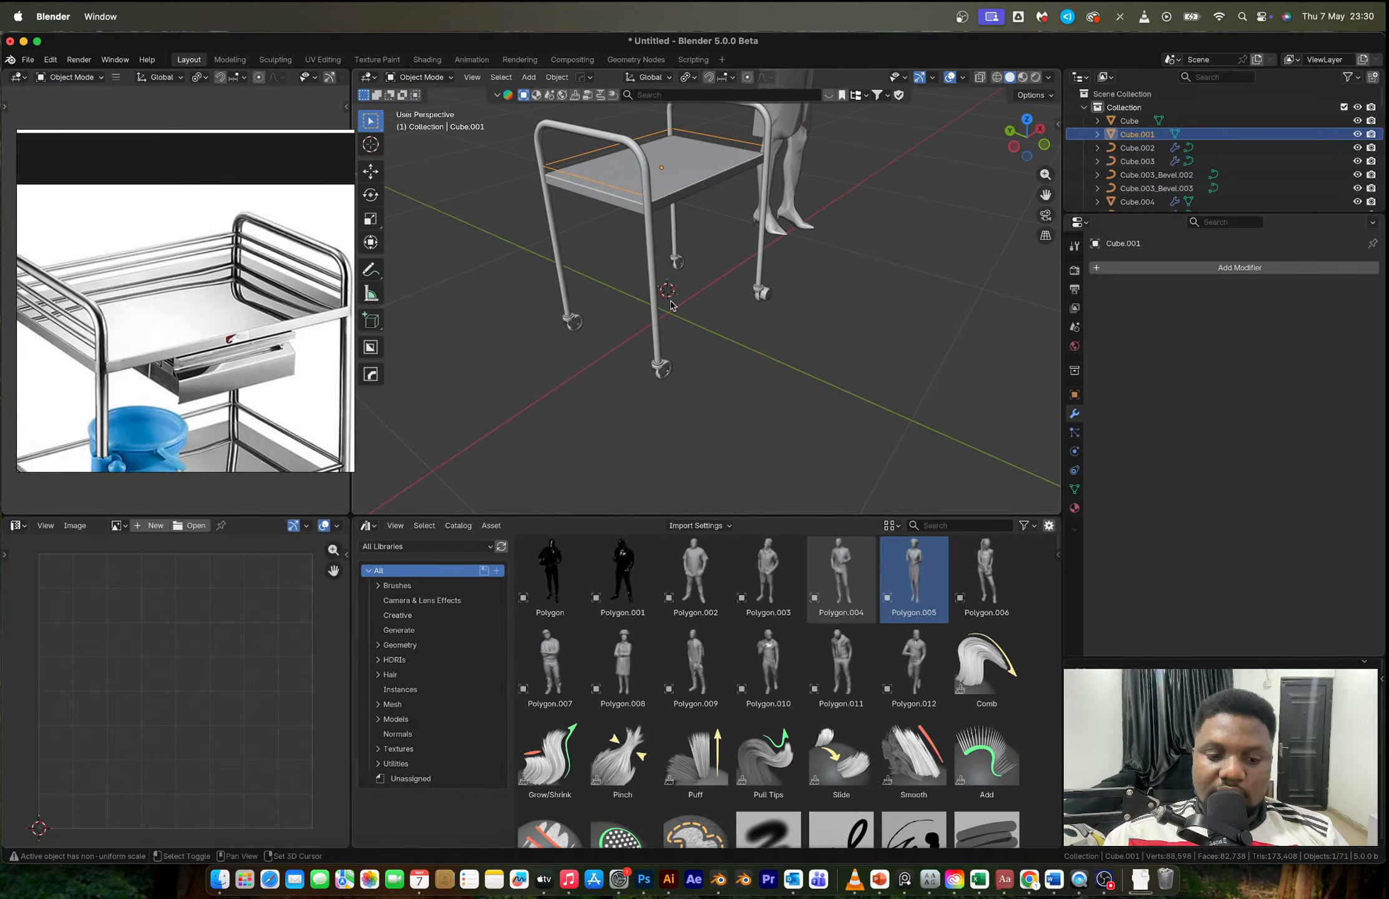
pyautogui.press('Tab')
pyautogui.hotkey('shift', 'd')
pyautogui.press('z')
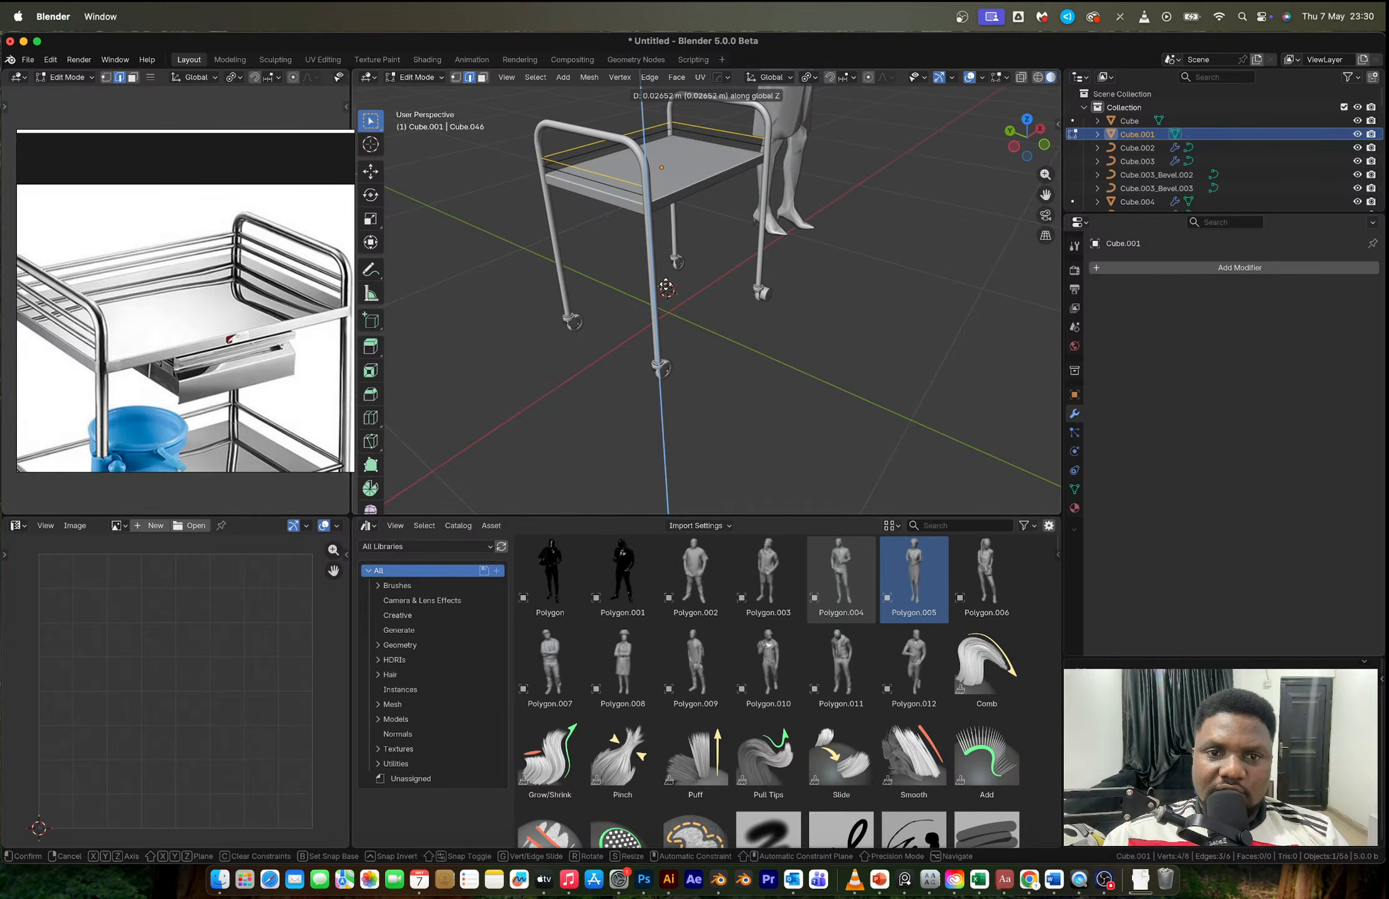
pyautogui.click(666, 285)
pyautogui.hotkey('shift', 'r')
pyautogui.press('Tab')
# Step: Convert the rail edges to a curve and give them a round bevel depth of 0.04 m
pyautogui.press('F3')
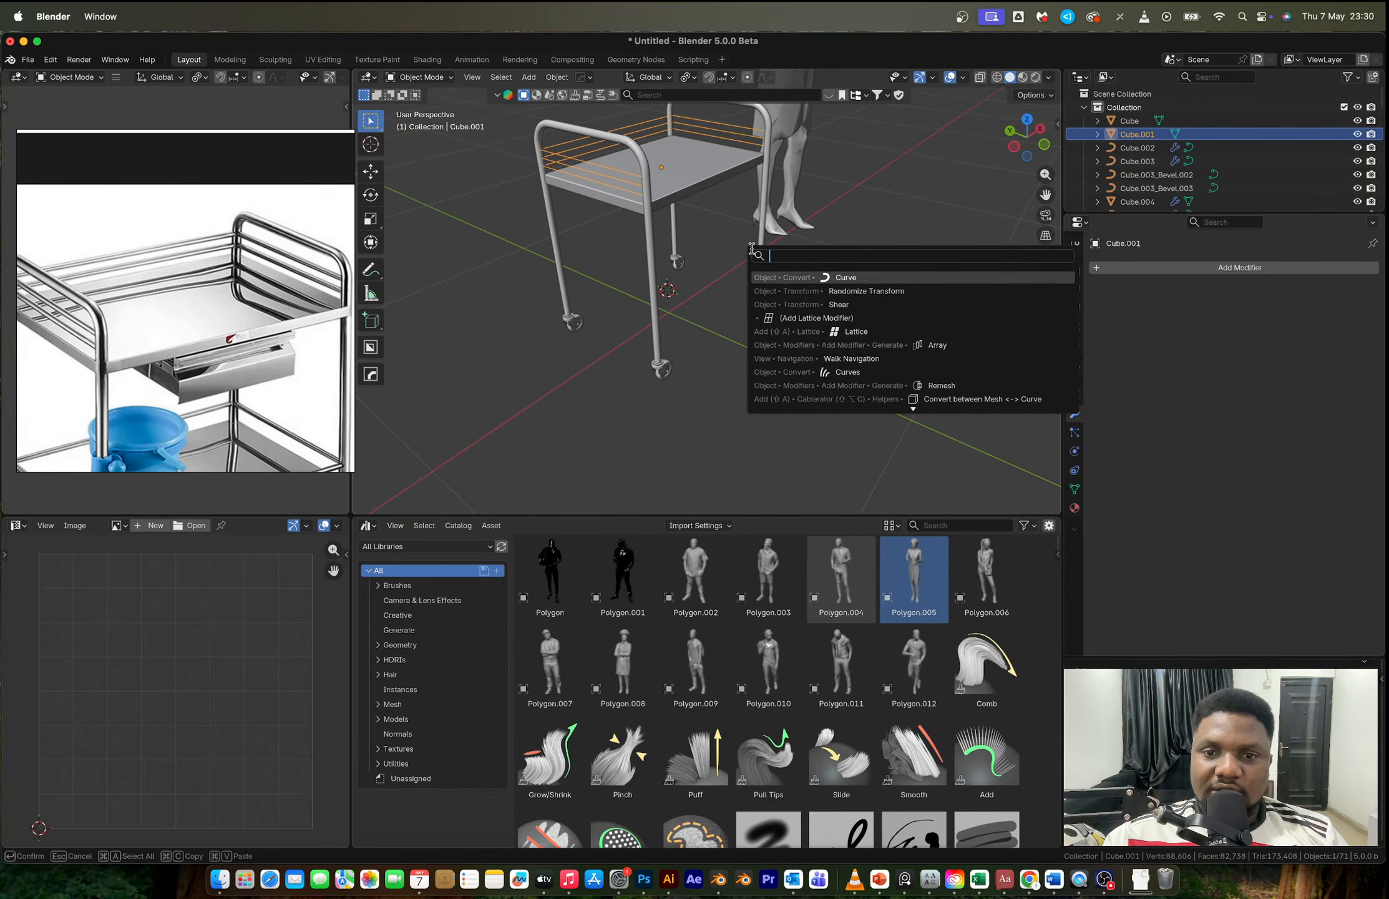
pyautogui.click(842, 275)
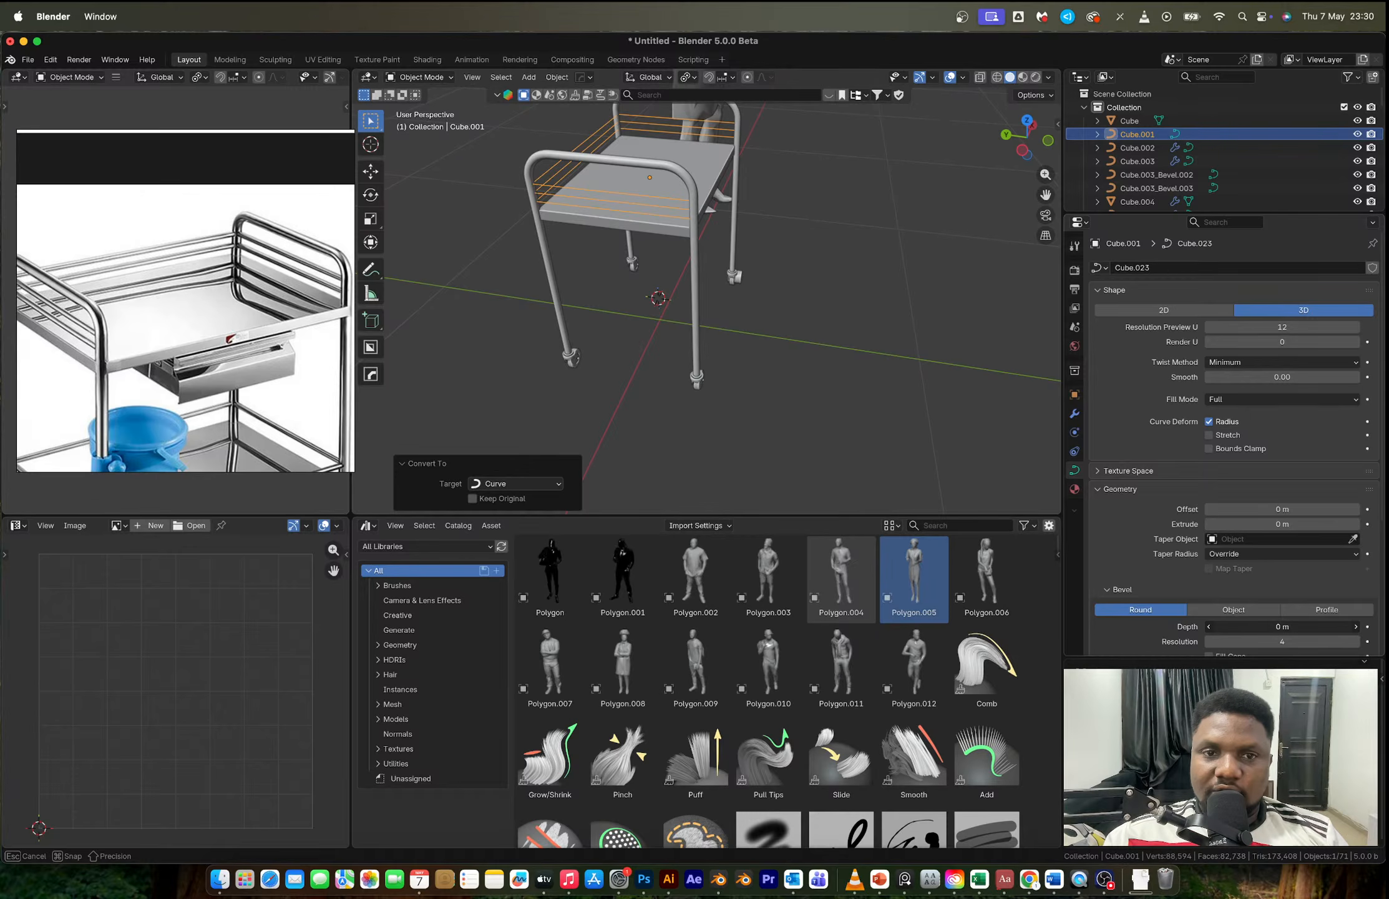
pyautogui.moveTo(1283, 627); pyautogui.dragTo(1310, 627)
# Step: Apply the scale of the selected rails and reduce their bevel depth to 0.024 m
pyautogui.hotkey('ctrl', 'a')
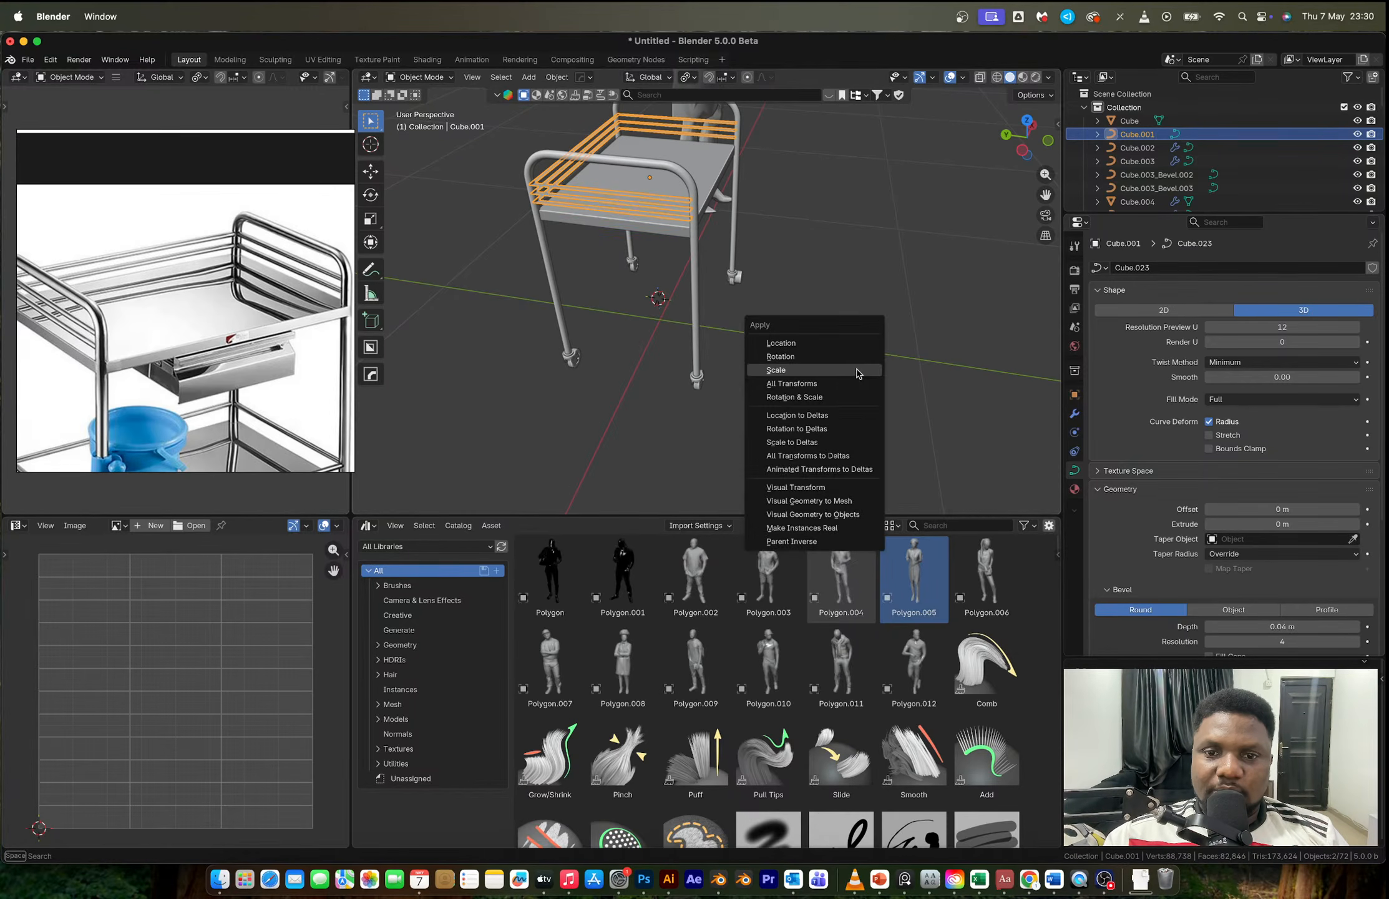
pyautogui.click(786, 369)
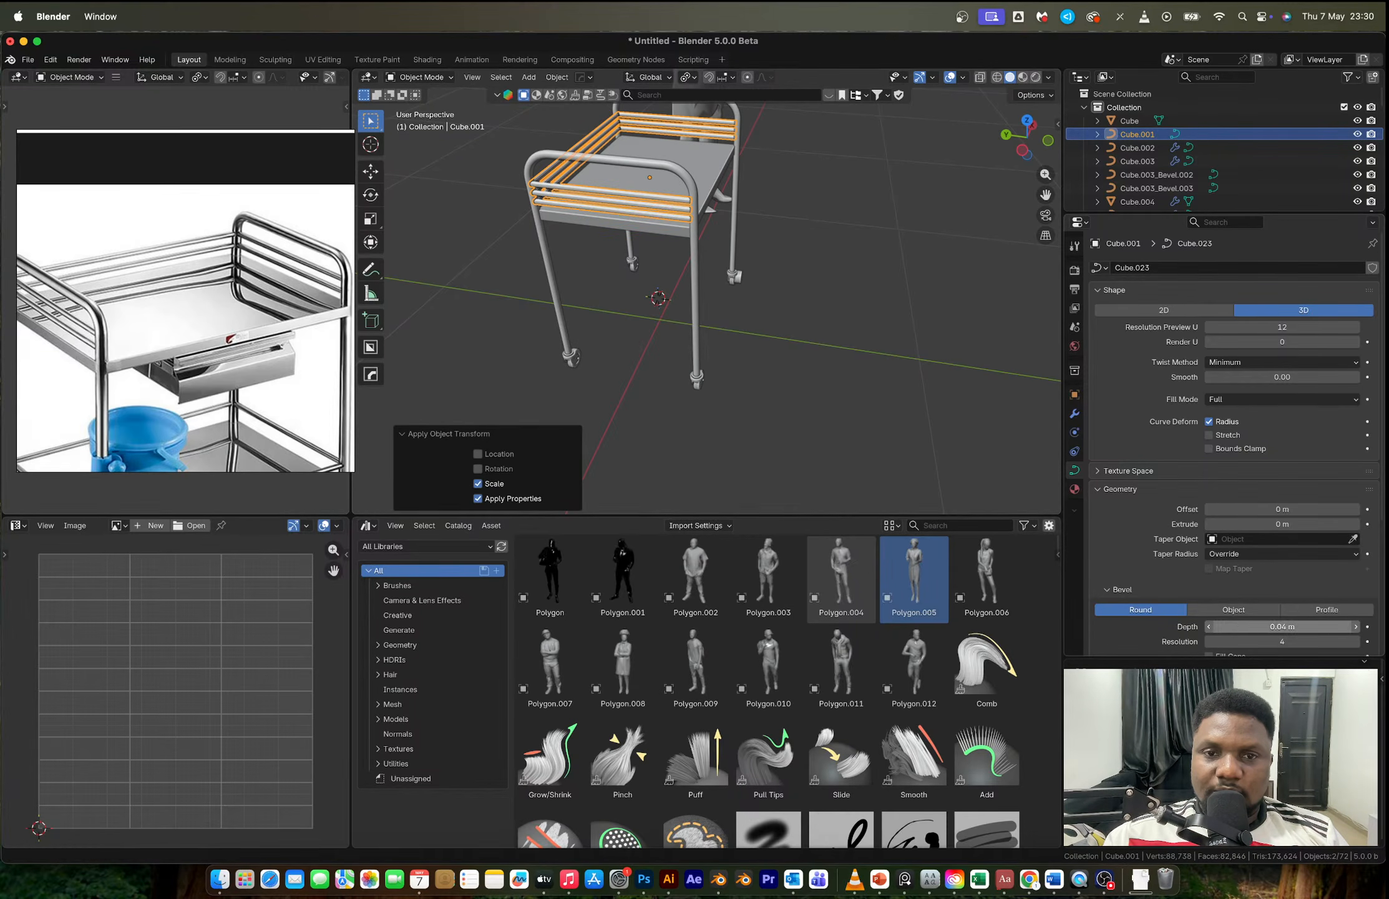
pyautogui.moveTo(1283, 627); pyautogui.dragTo(1273, 627)
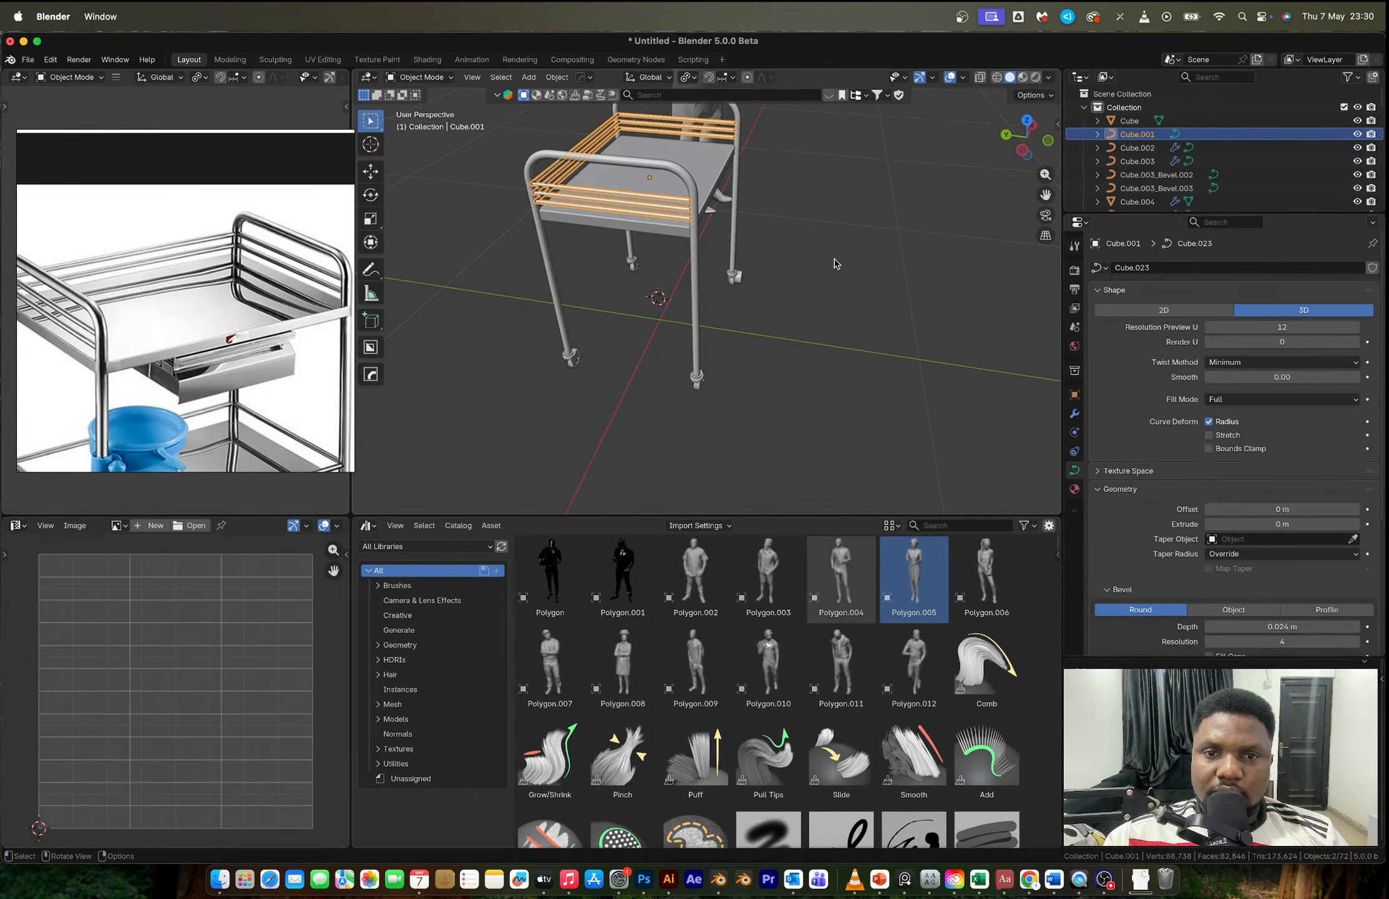
pyautogui.click(836, 264)
# Step: Duplicate the upper shelf with its rails straight down along Z to form the trolley's lower tier
pyautogui.moveTo(836, 264); pyautogui.dragTo(699, 295, button='middle')
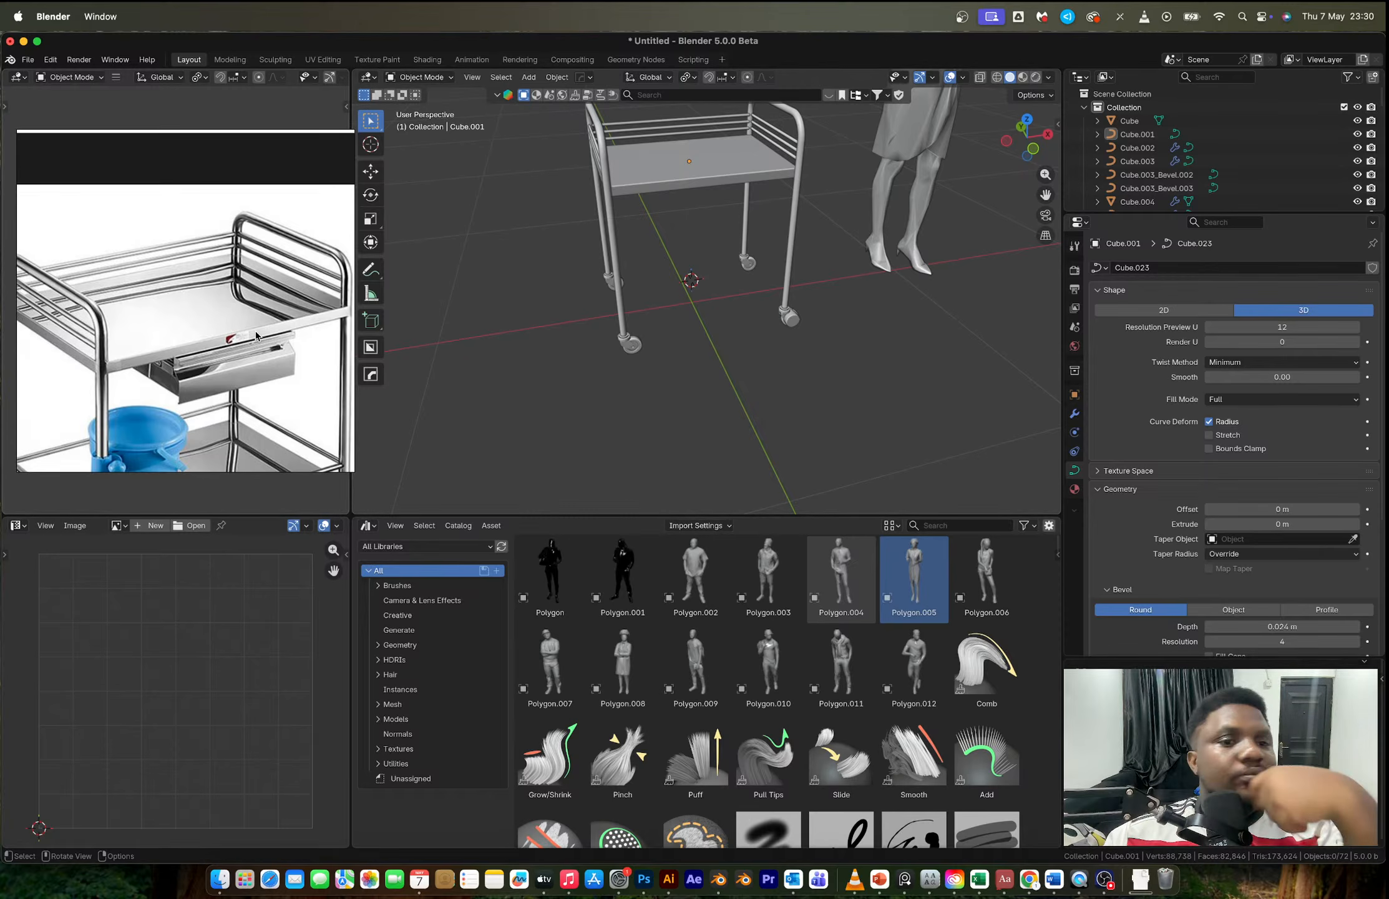
pyautogui.scroll(-4, 255, 336)
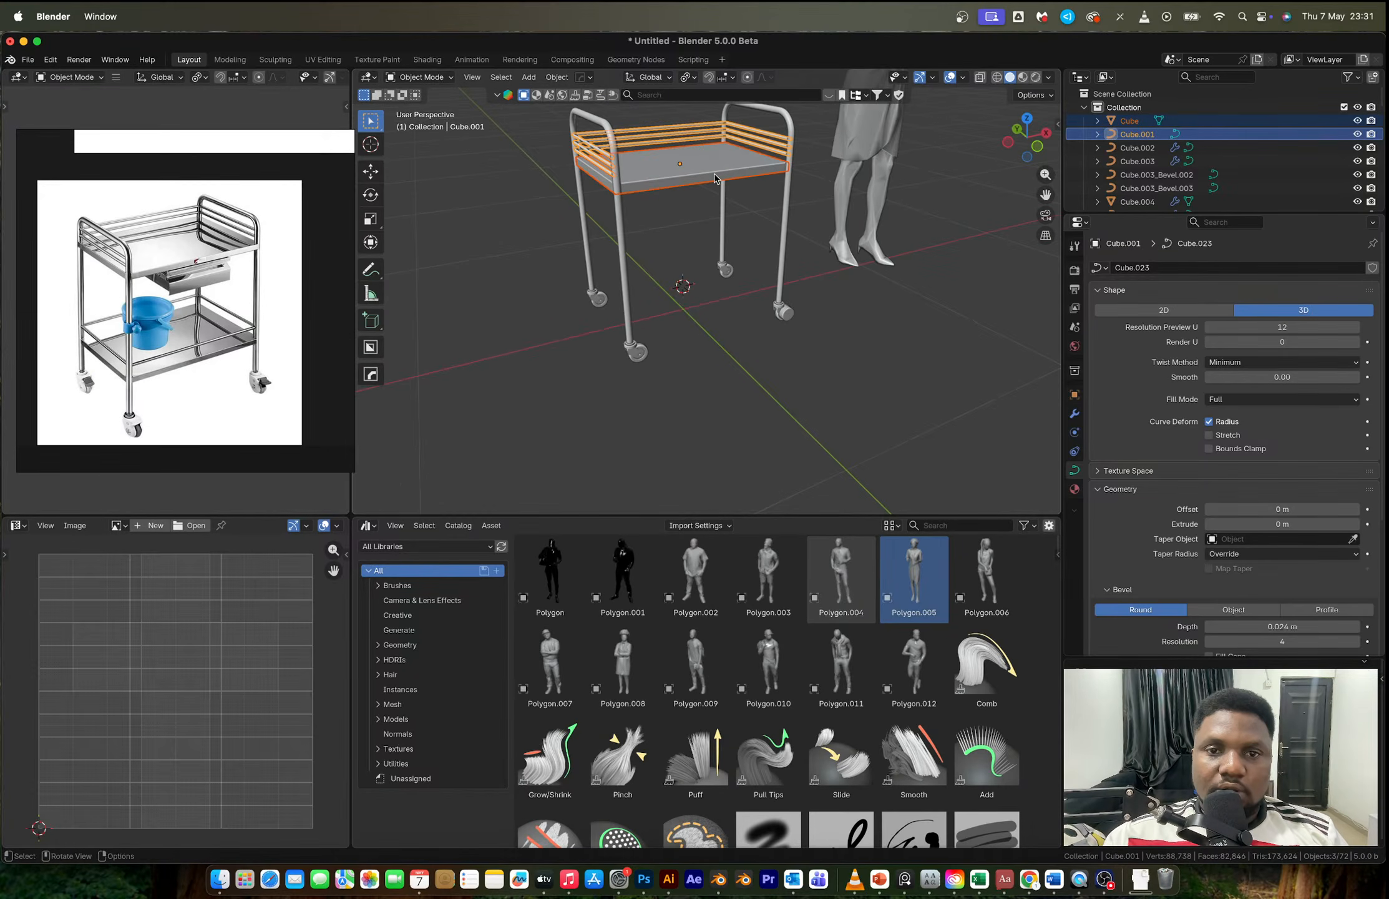
pyautogui.hotkey('shift', 'd')
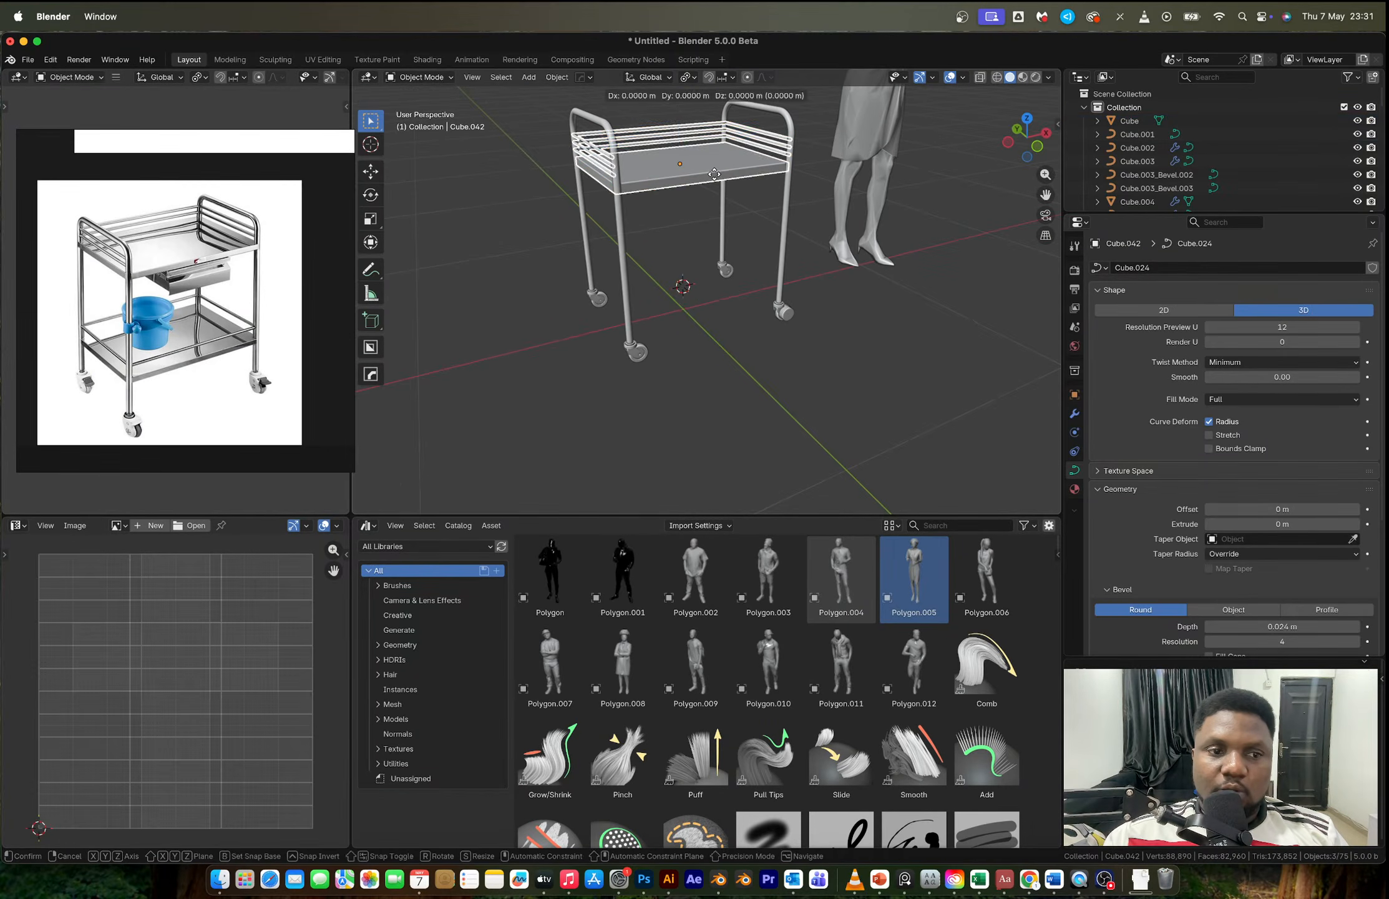
pyautogui.press('z')
pyautogui.click(740, 287)
pyautogui.click(932, 330)
# Step: Change the transform pivot point and scale up the three-shelf trolley copy by about 1.096
pyautogui.moveTo(932, 329); pyautogui.dragTo(800, 337, button='middle')
pyautogui.scroll(-10, 799, 341)
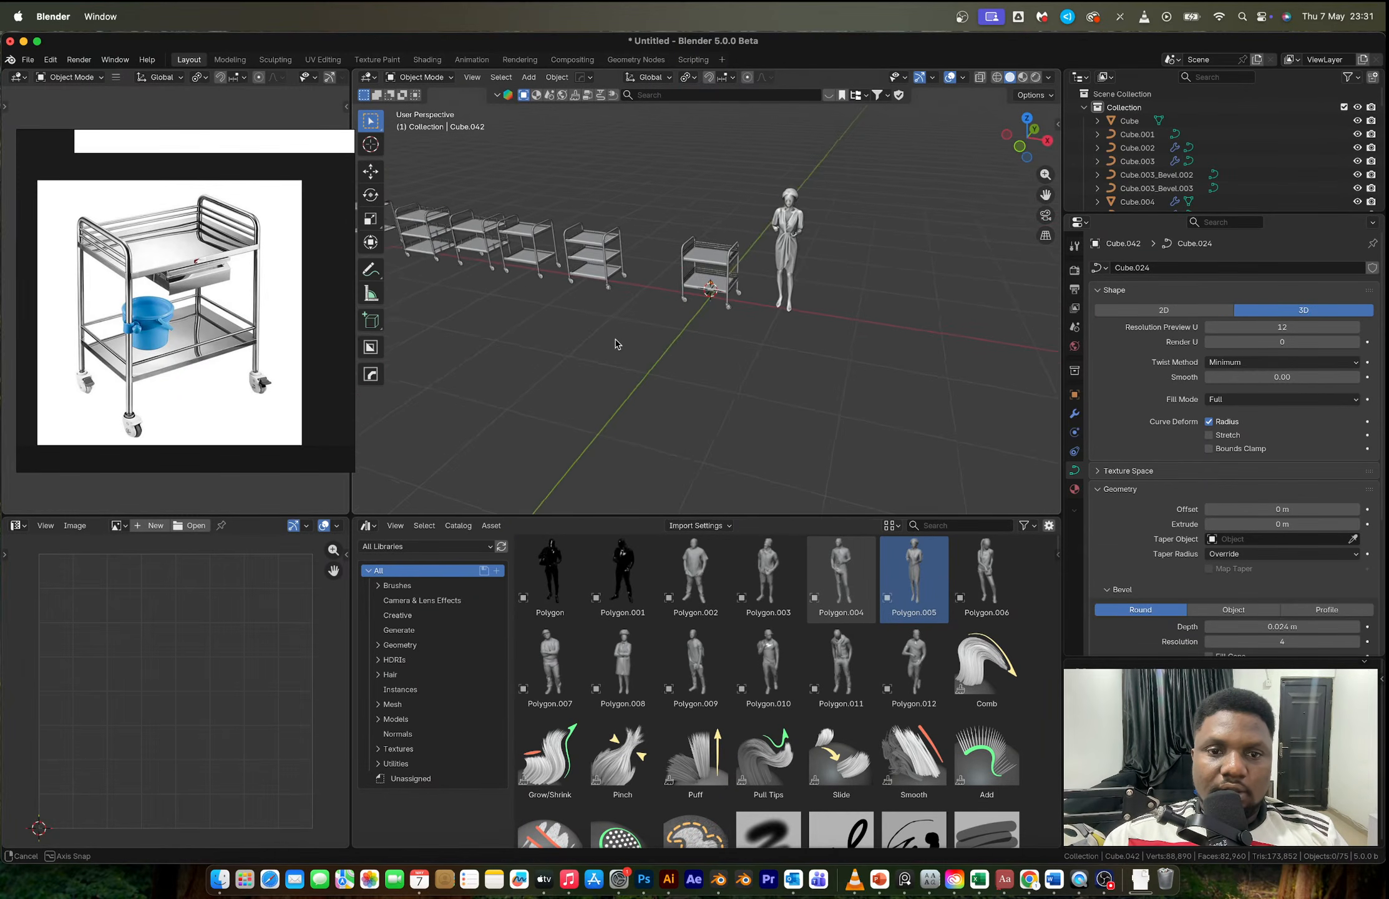
pyautogui.scroll(4, 629, 307)
pyautogui.scroll(-5, 629, 307)
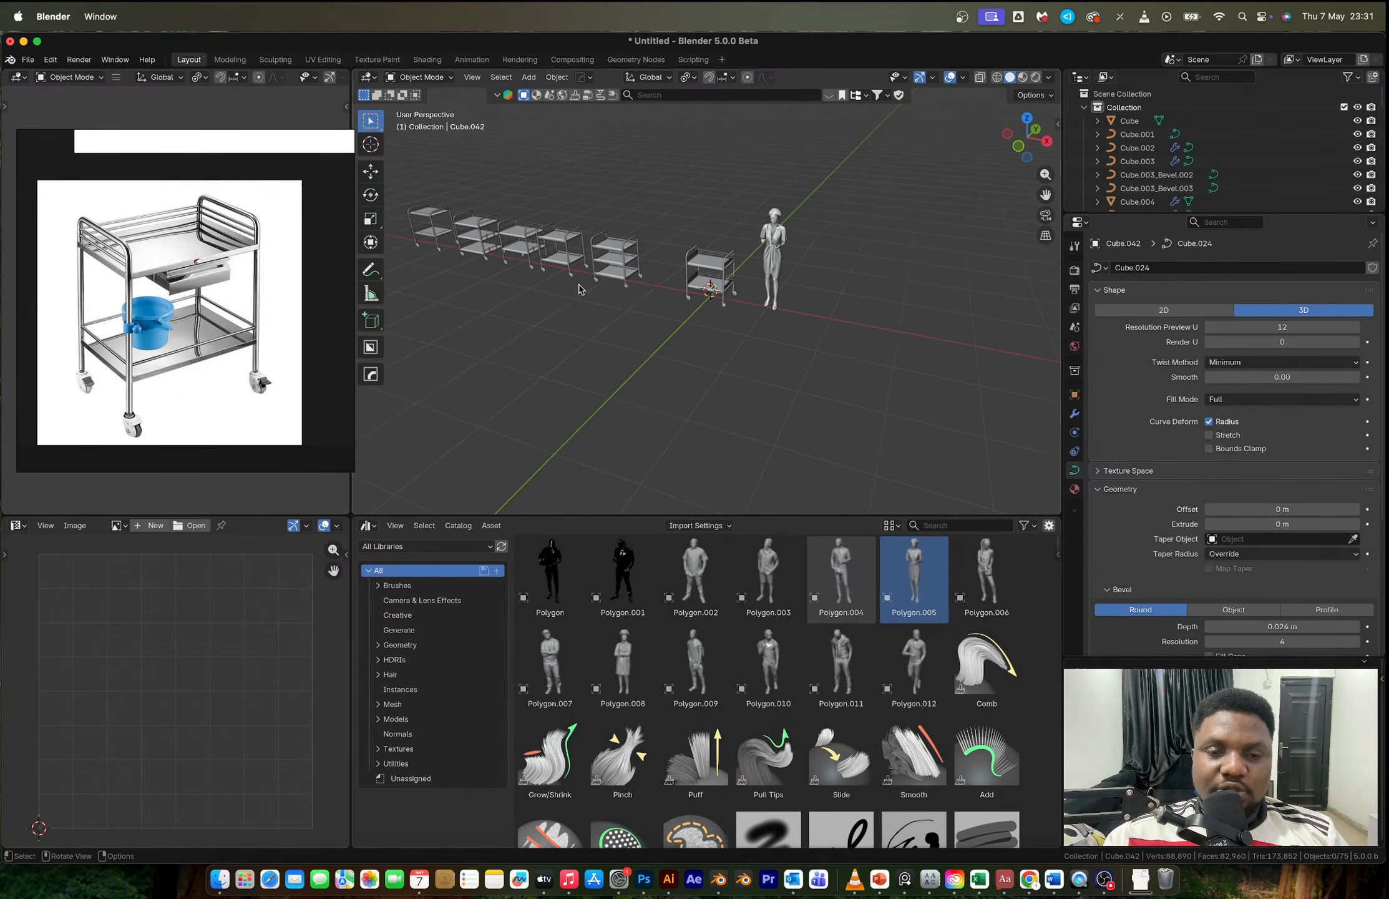
pyautogui.moveTo(579, 292); pyautogui.dragTo(629, 300, button='middle')
pyautogui.scroll(4, 627, 298)
pyautogui.moveTo(527, 186); pyautogui.dragTo(646, 368)
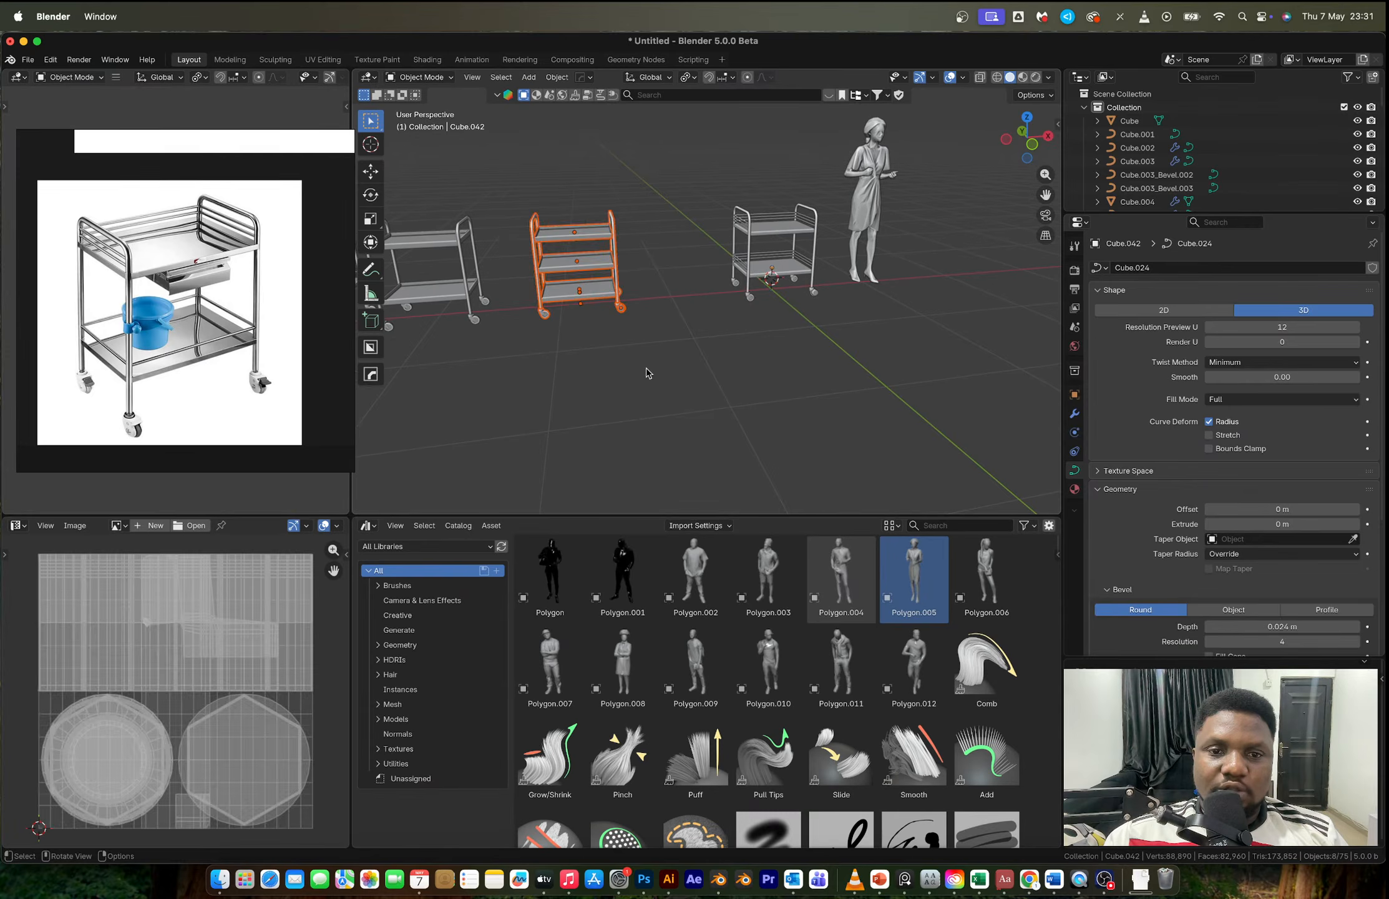
pyautogui.scroll(3, 612, 314)
pyautogui.click(612, 314)
pyautogui.click(546, 309)
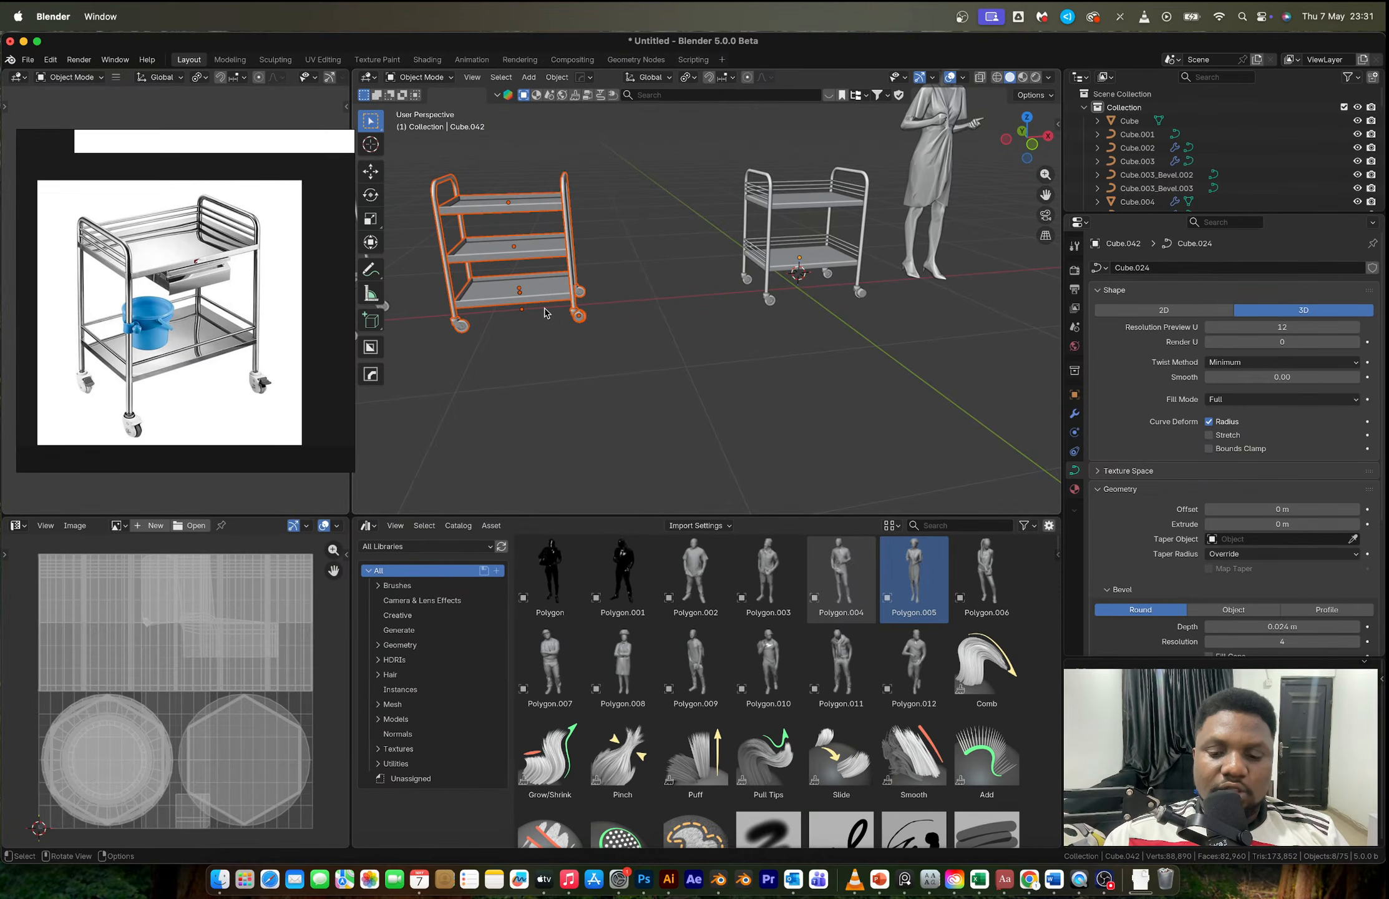
pyautogui.press('.')
pyautogui.click(451, 308)
pyautogui.scroll(-3, 705, 341)
pyautogui.keyDown('shift'); pyautogui.moveTo(703, 345); pyautogui.dragTo(557, 218, button='middle'); pyautogui.keyUp('shift')
pyautogui.press('s')
pyautogui.click(747, 336)
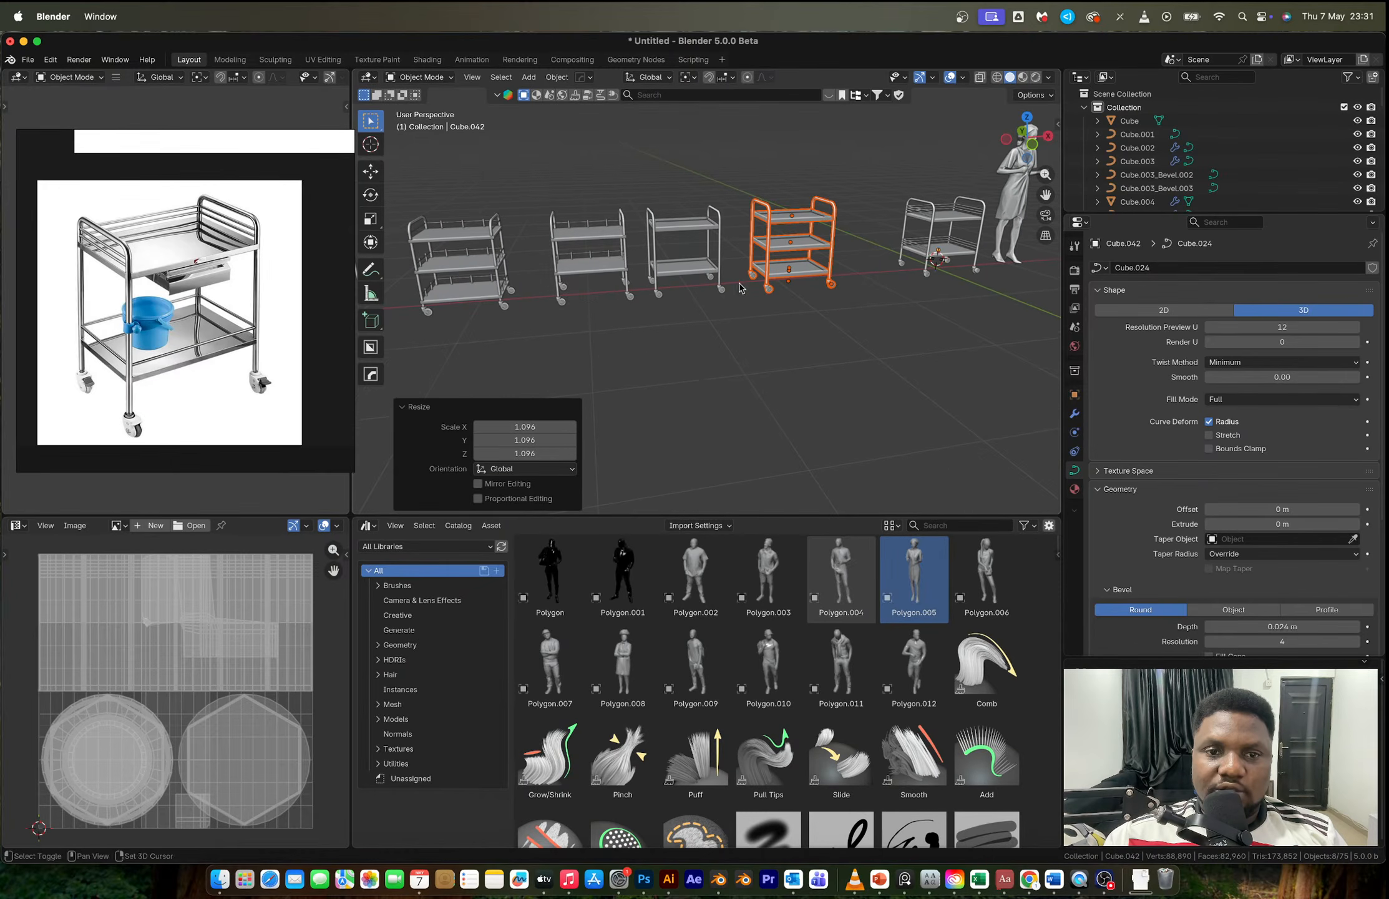
# Step: Scale up the railed two-shelf trolley, standing beside the plain two-shelf one, by about 1.209
pyautogui.moveTo(531, 180); pyautogui.dragTo(641, 324)
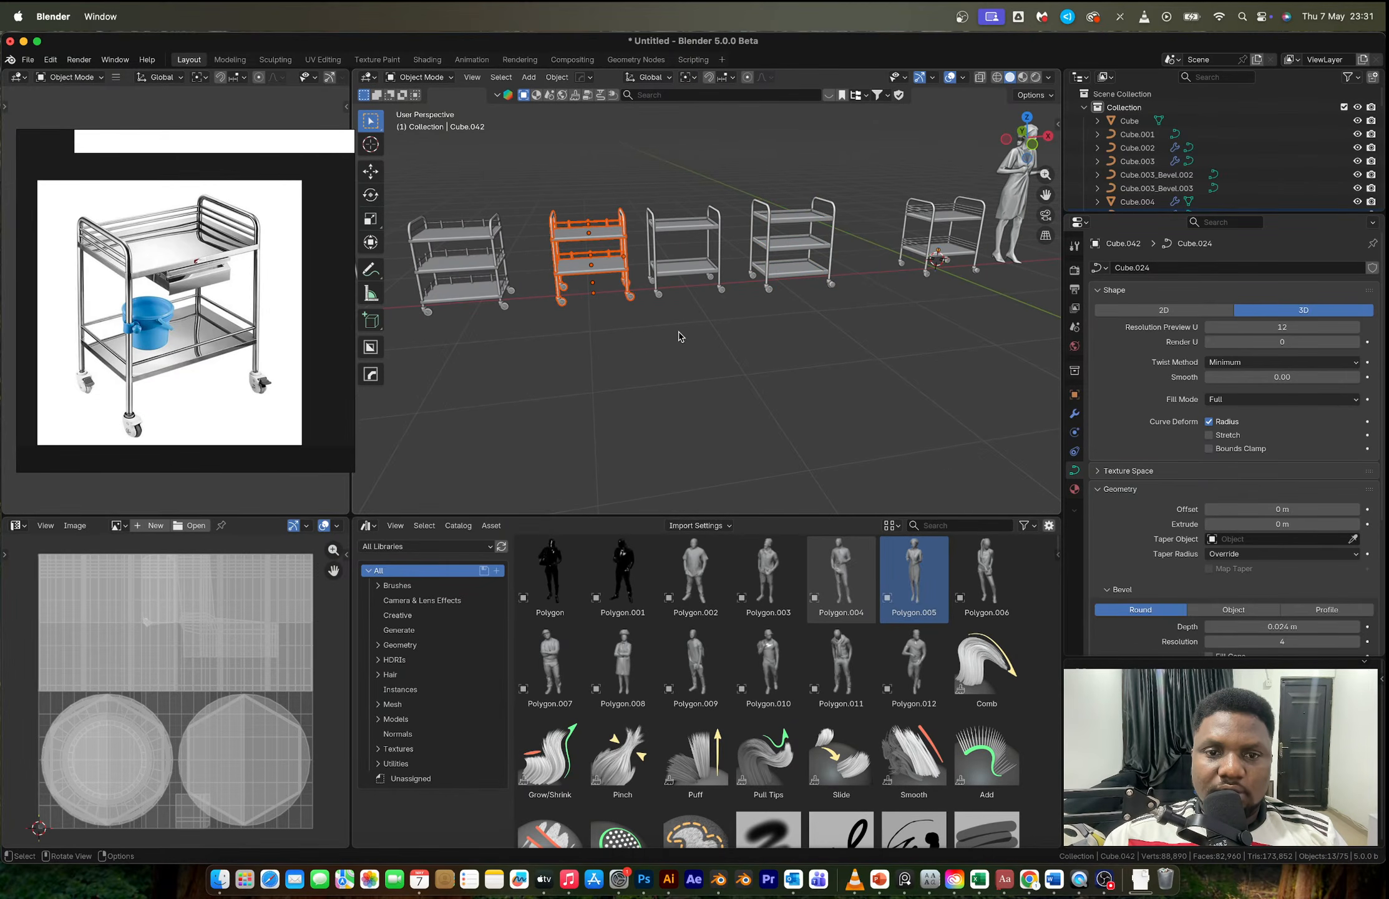
pyautogui.keyDown('shift'); pyautogui.click(570, 304); pyautogui.keyUp('shift')
pyautogui.press('s')
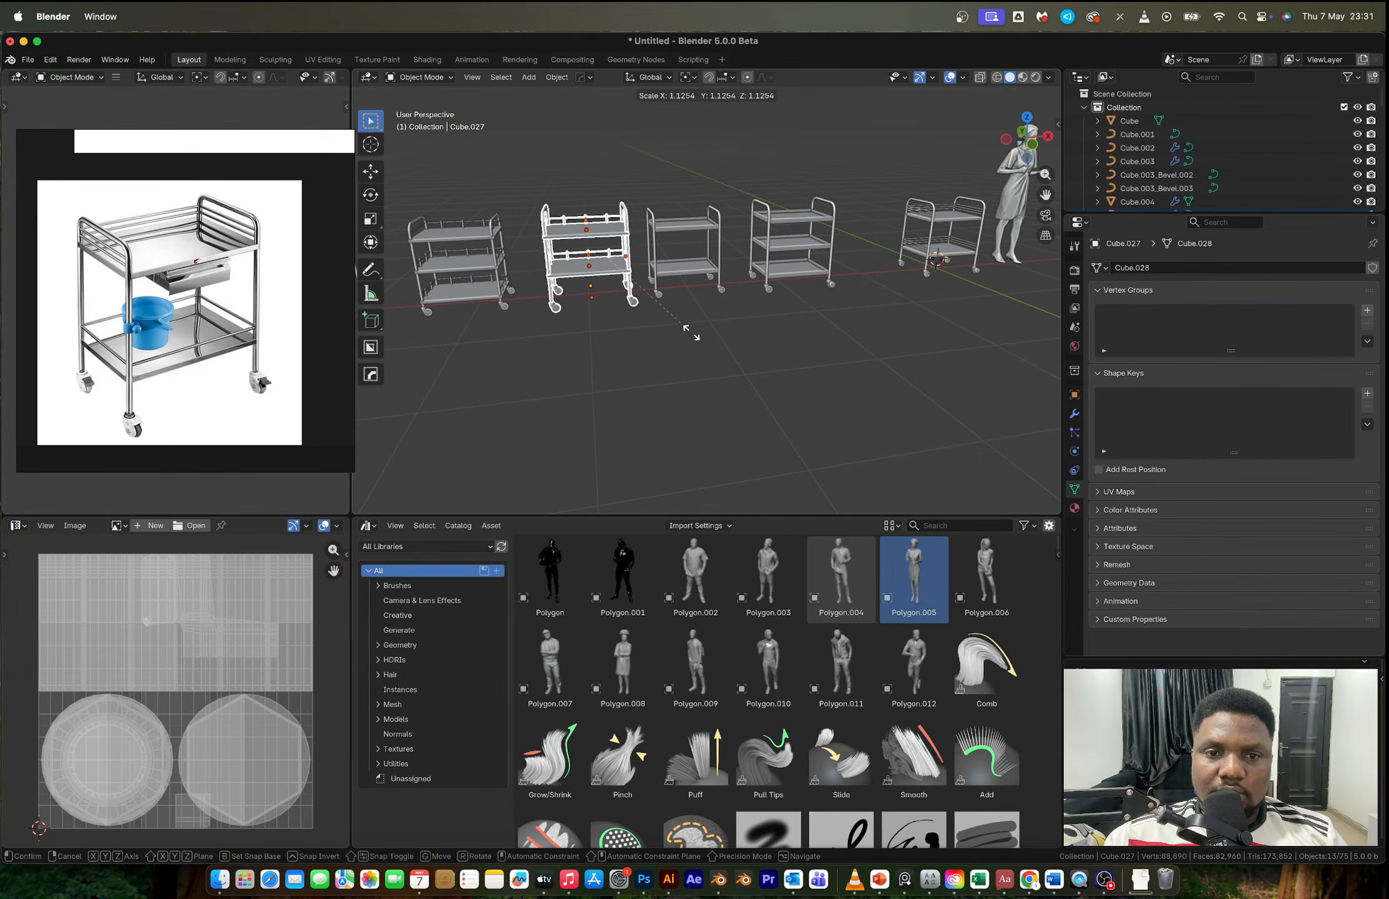
pyautogui.click(700, 334)
pyautogui.press('g')
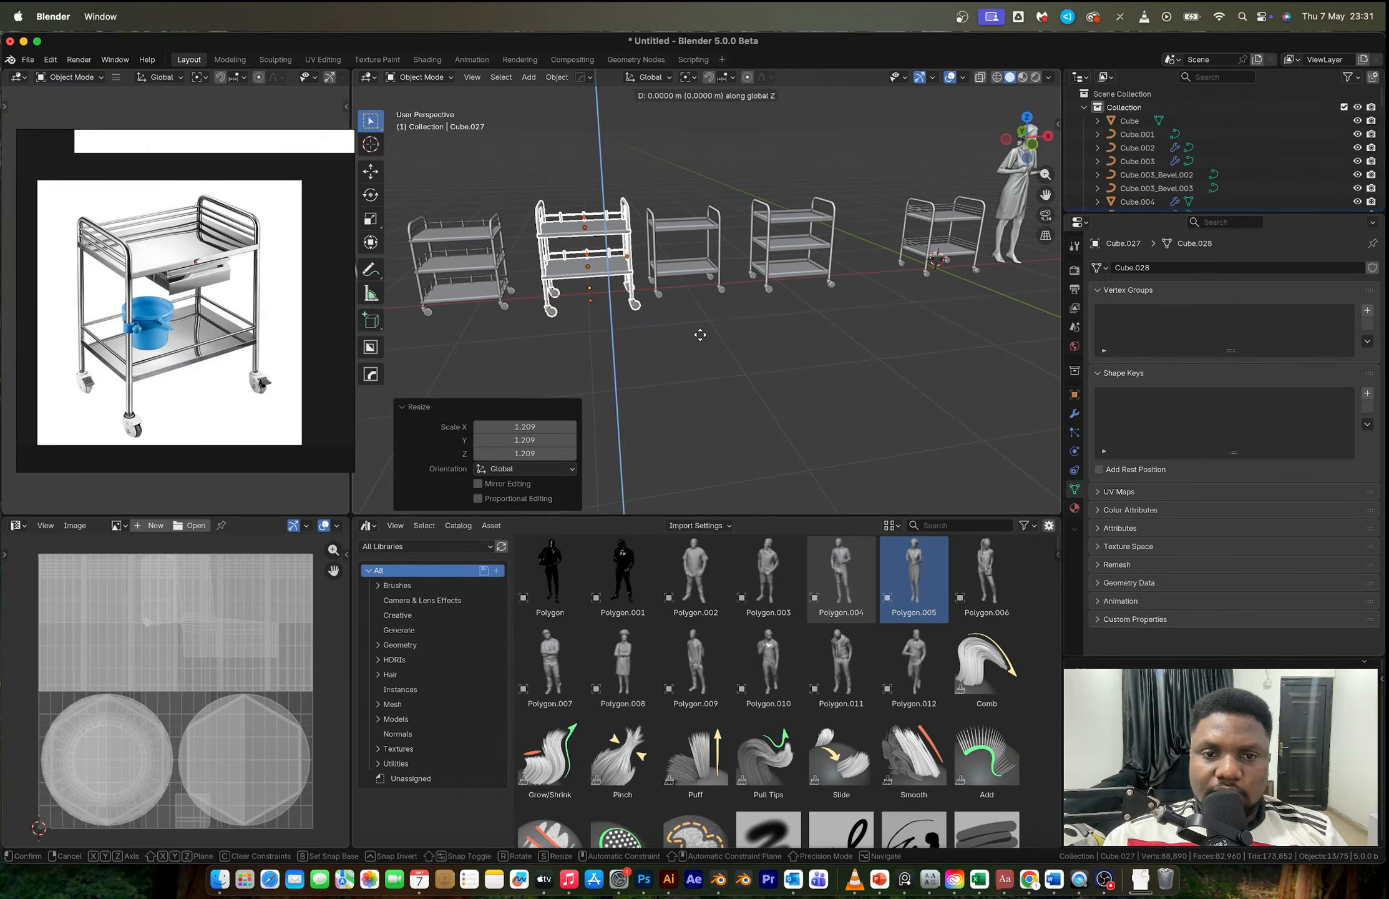
pyautogui.rightClick(700, 335)
pyautogui.scroll(-5, 702, 334)
pyautogui.click(661, 312)
pyautogui.scroll(10, 660, 312)
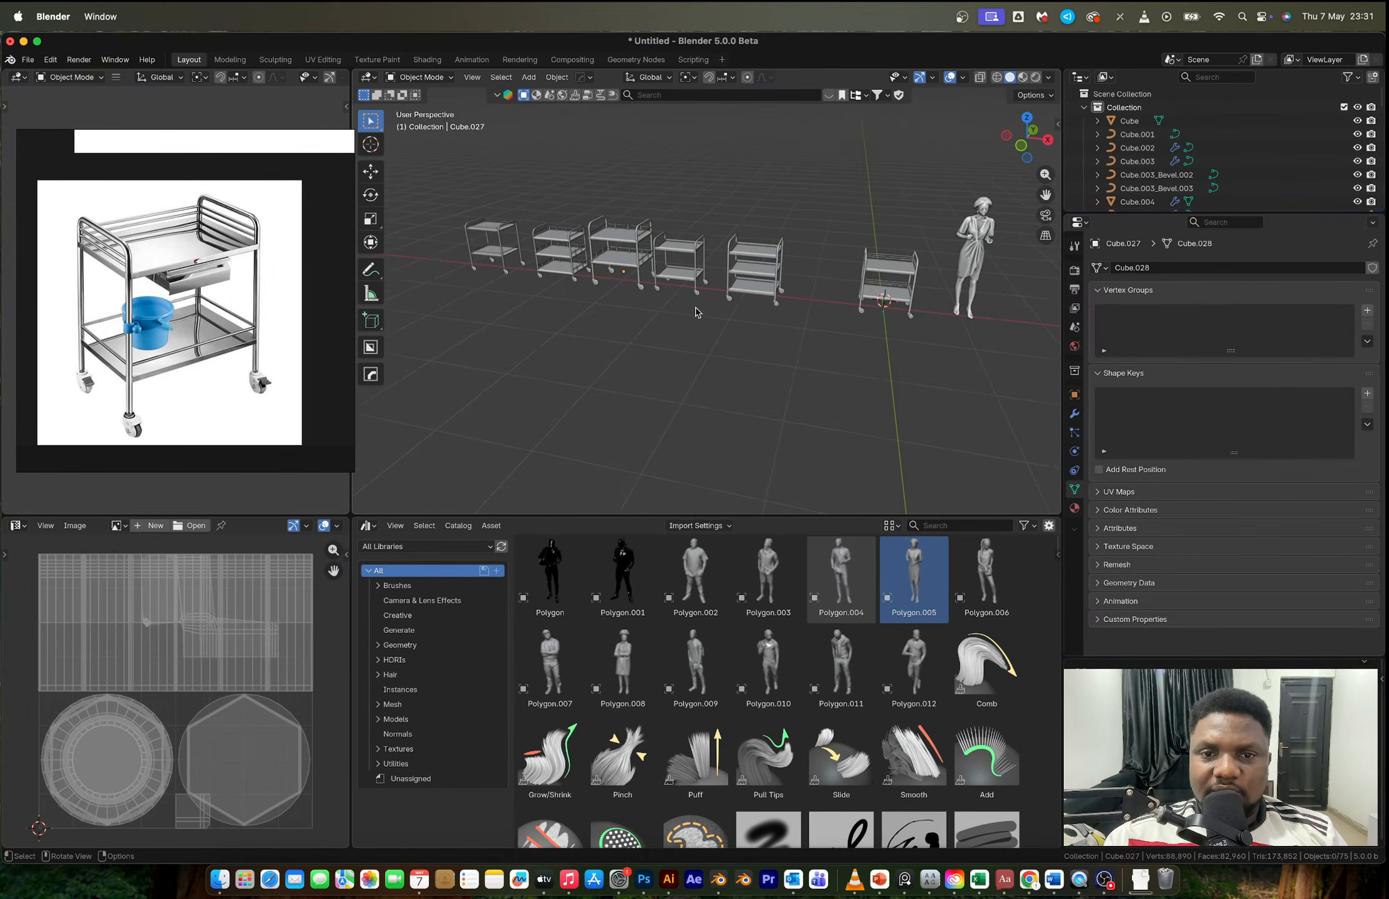
# Step: Compare the two-tier railed trolley with the blue-bucket reference, examining the under-shelf drawer and lower tray closely
pyautogui.moveTo(684, 299); pyautogui.dragTo(706, 296, button='middle')
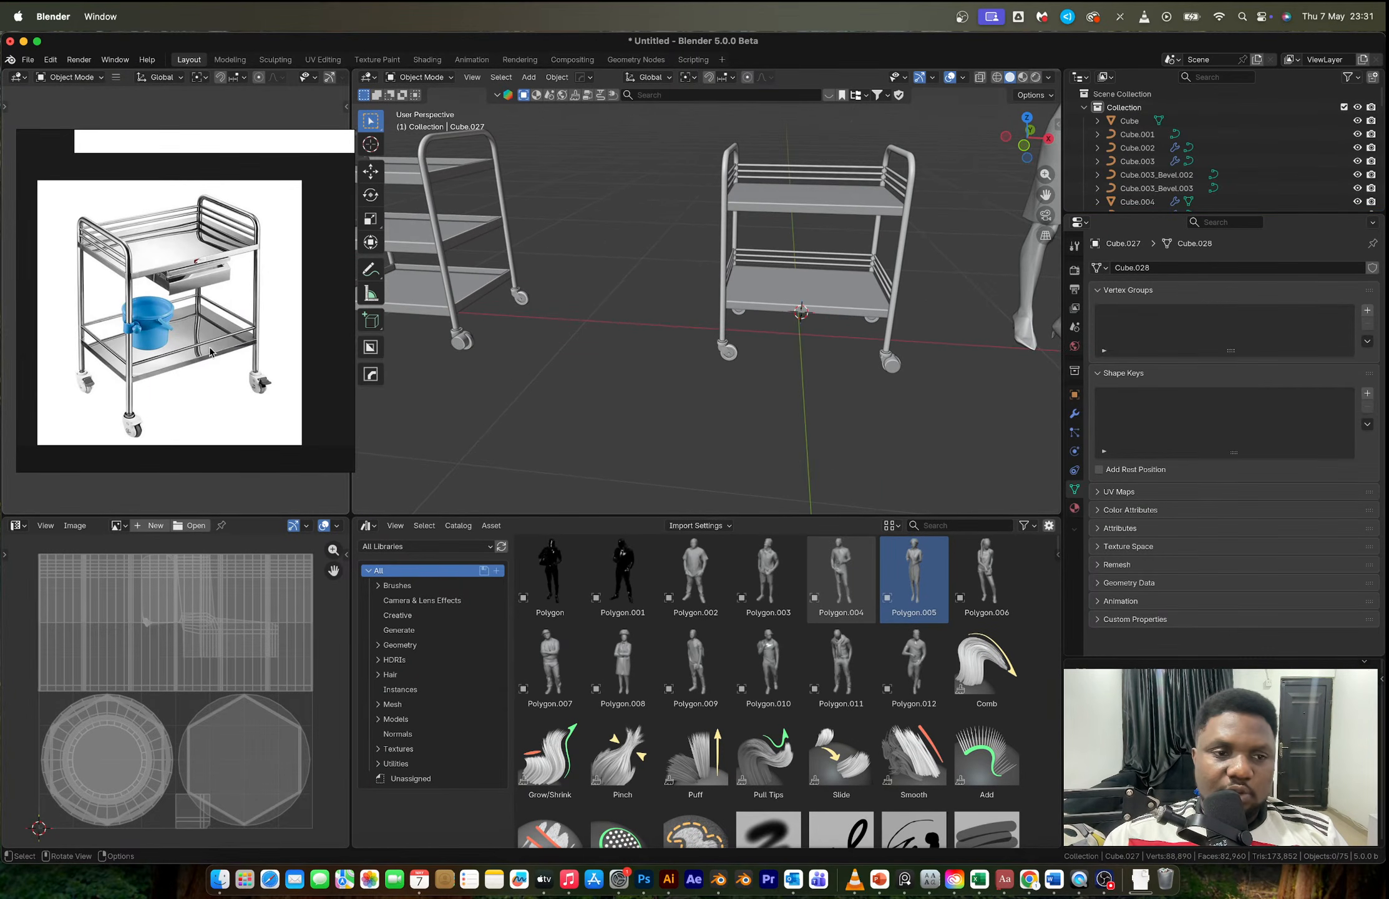
pyautogui.scroll(5, 176, 279)
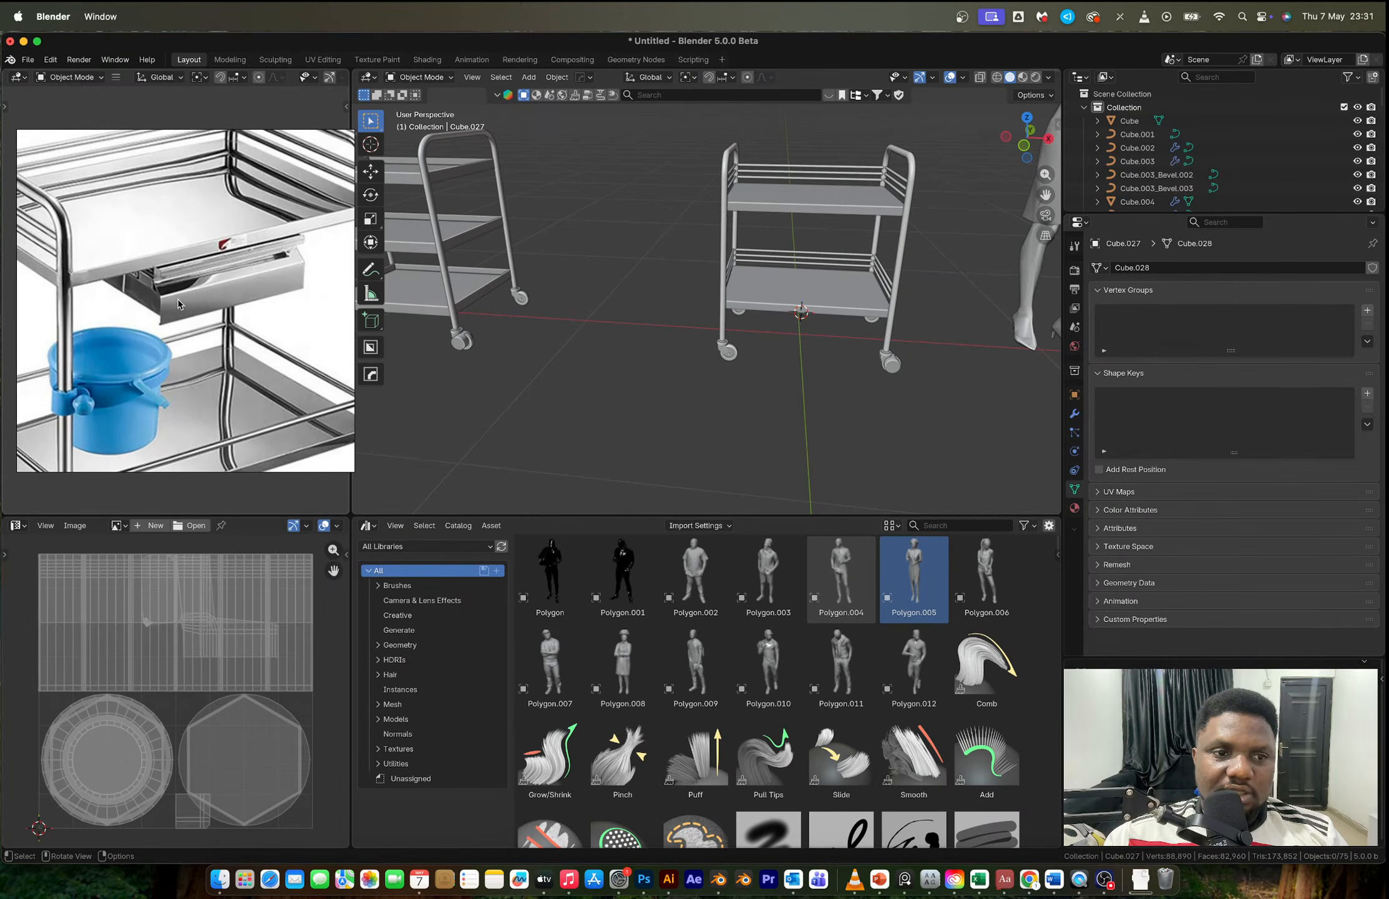
pyautogui.scroll(3, 203, 340)
pyautogui.scroll(-5, 181, 293)
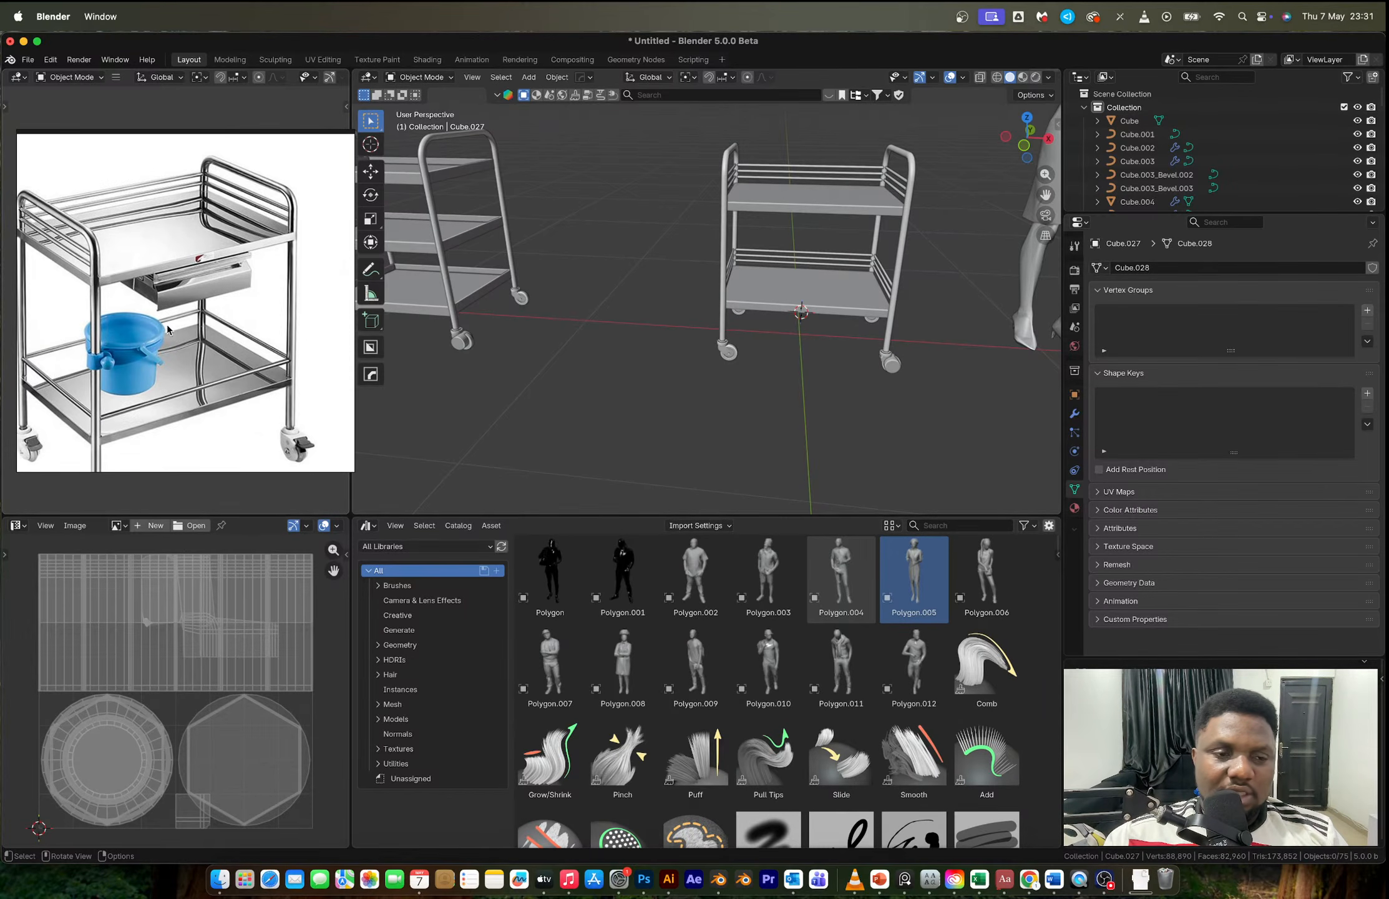
pyautogui.scroll(6, 170, 293)
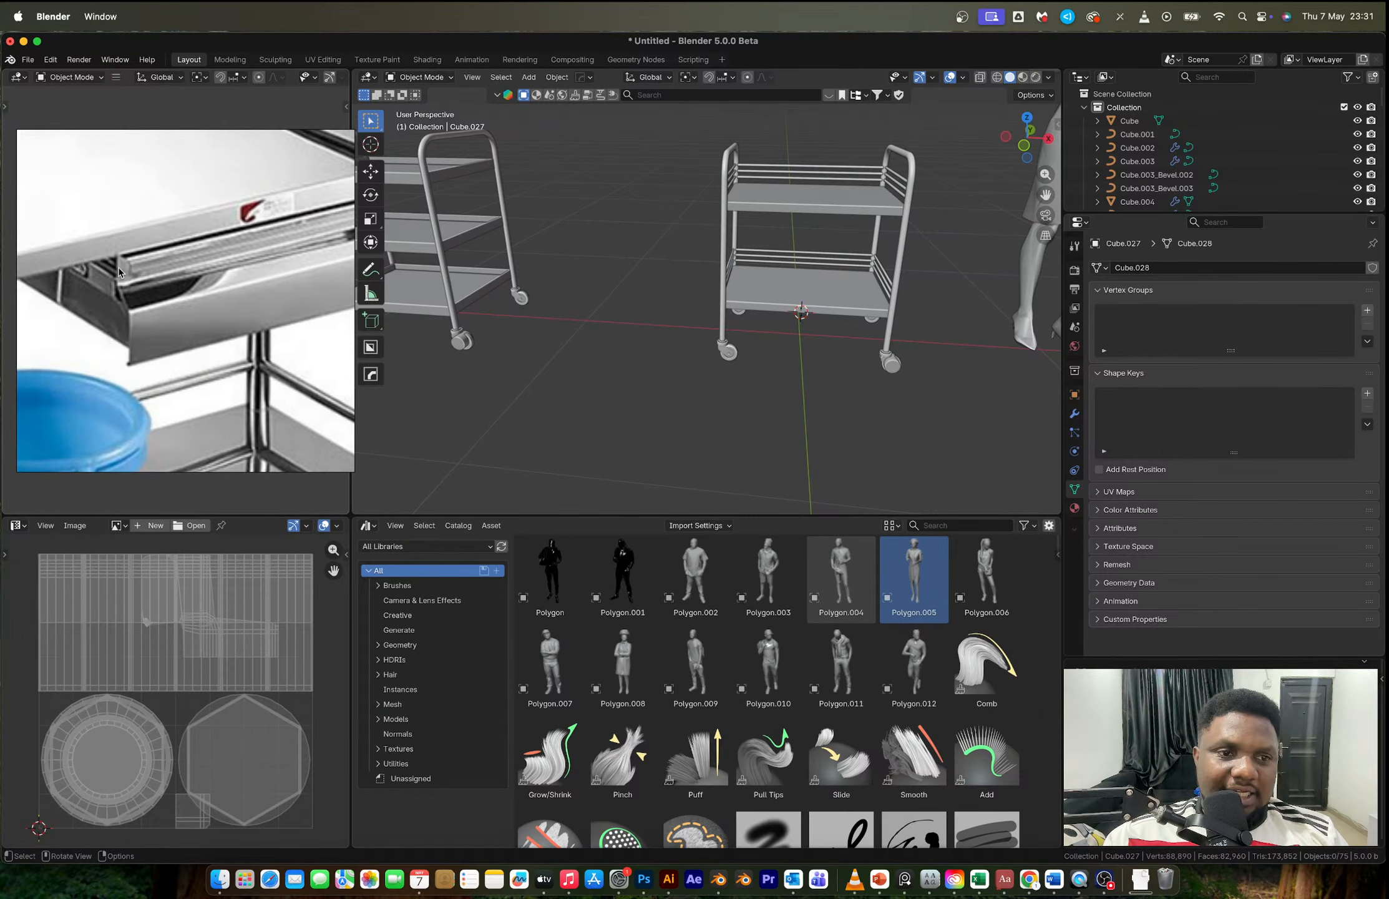
pyautogui.scroll(-5, 119, 273)
pyautogui.scroll(2, 178, 350)
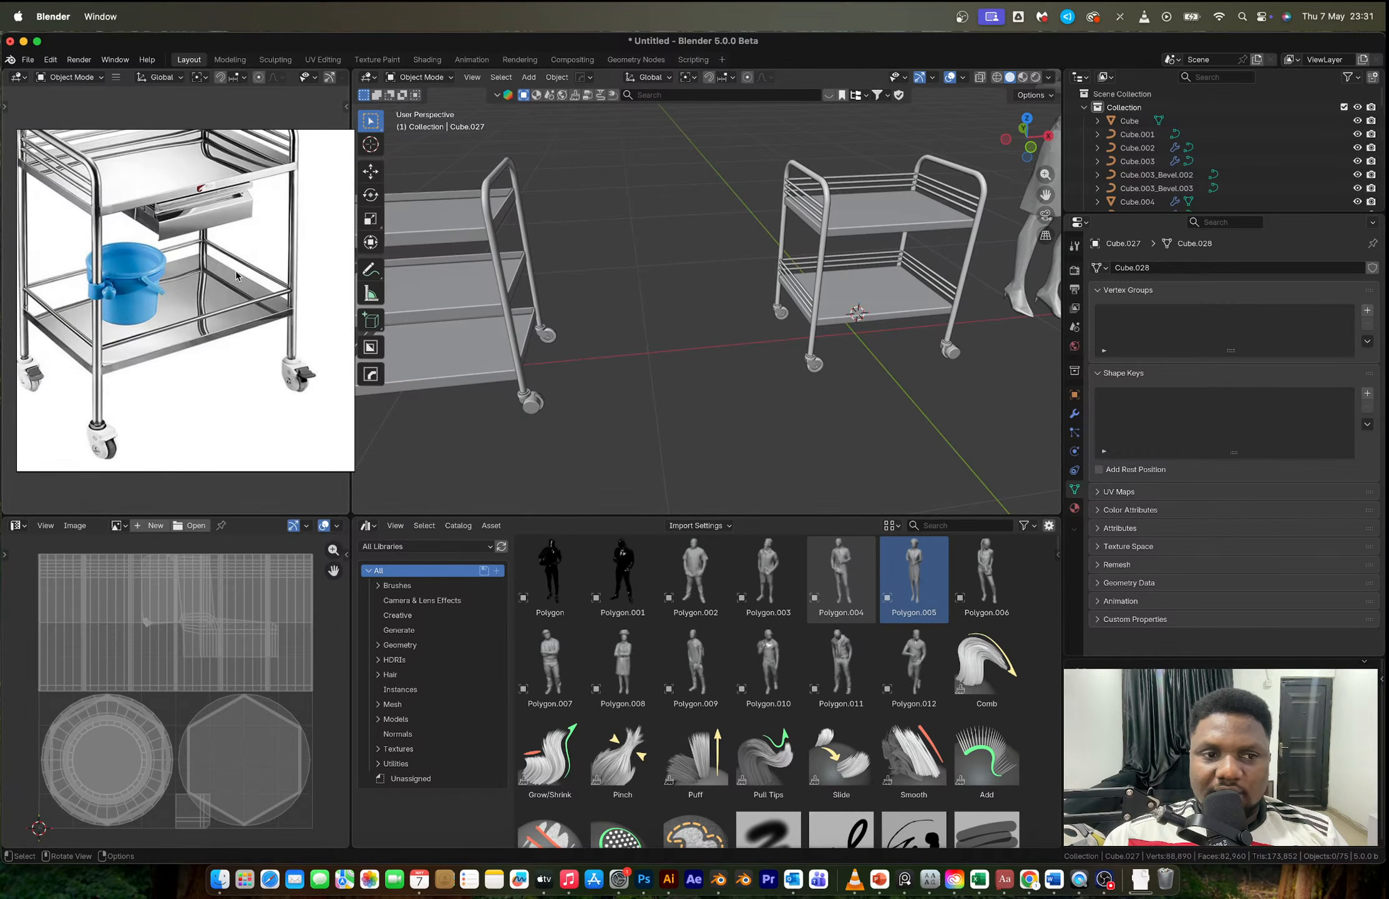
# Step: Open the lower shelf's material in the Shader Editor and set its Metallic to 1.000 and Roughness to 0.005
pyautogui.click(906, 286)
pyautogui.keyDown('shift'); pyautogui.moveTo(906, 286); pyautogui.dragTo(611, 299, button='middle'); pyautogui.keyUp('shift')
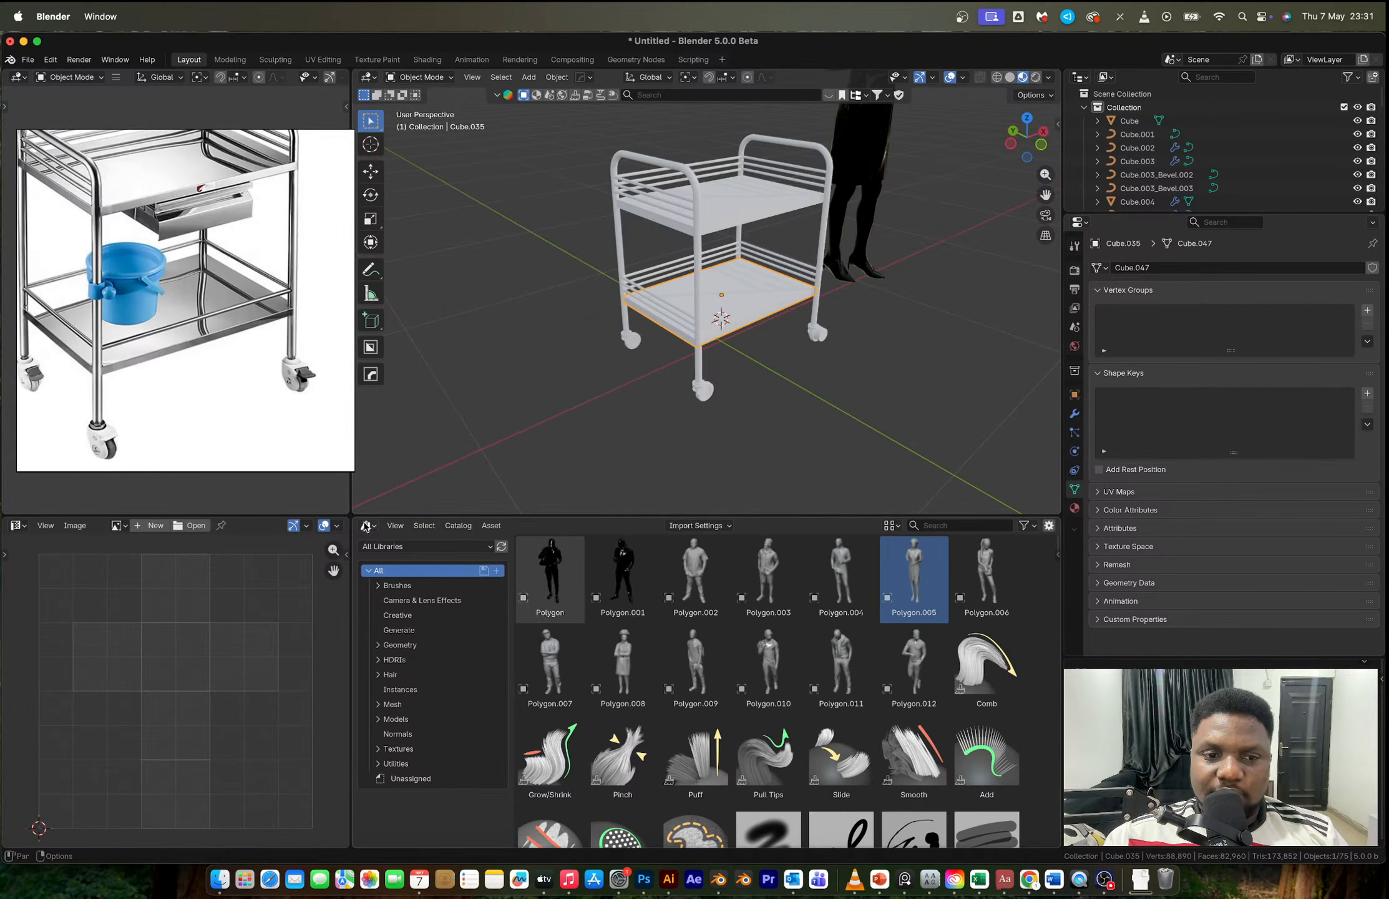
pyautogui.click(369, 525)
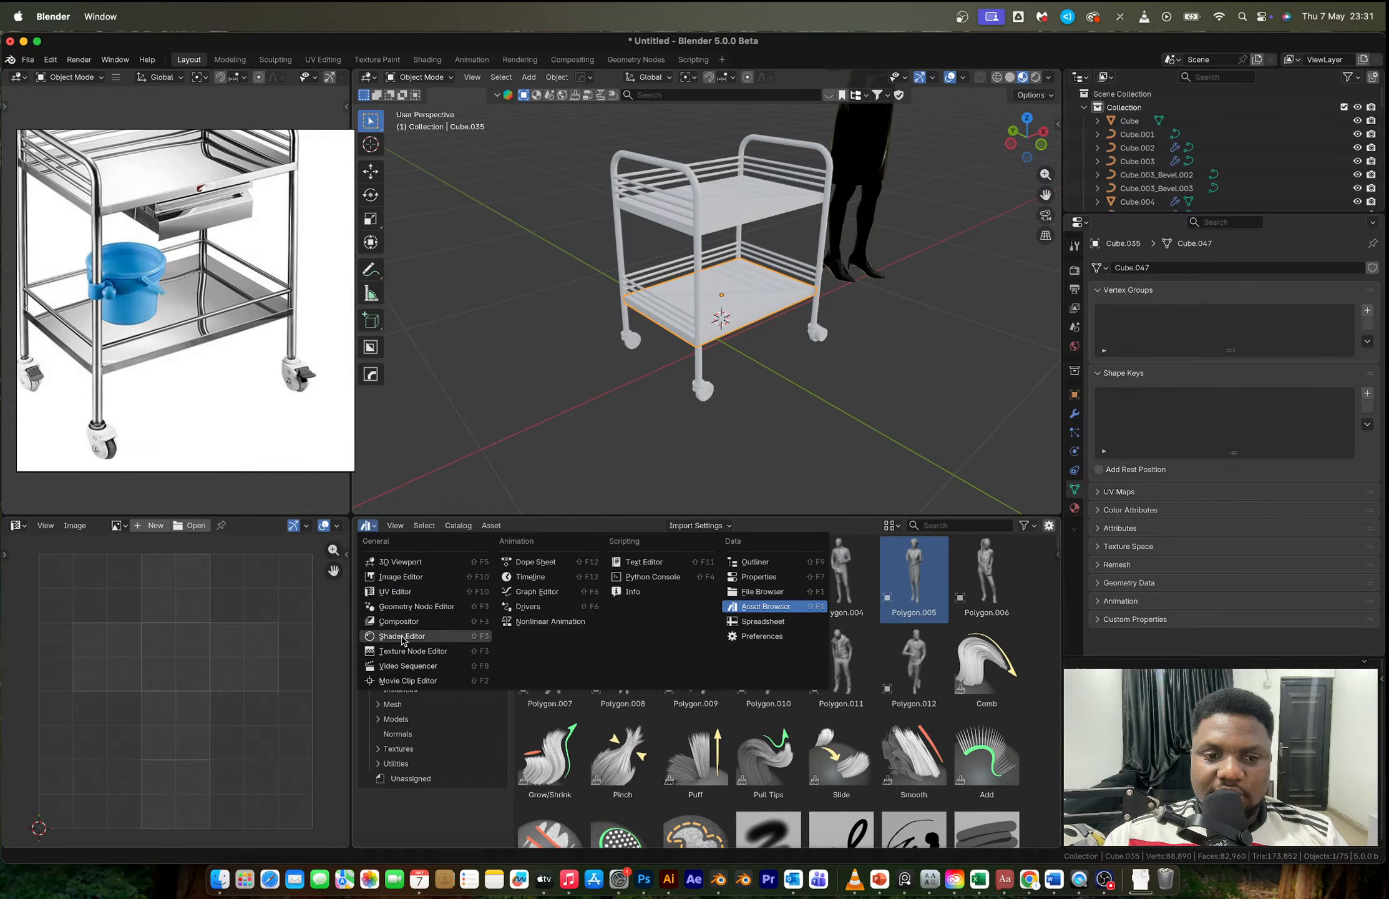
pyautogui.click(403, 636)
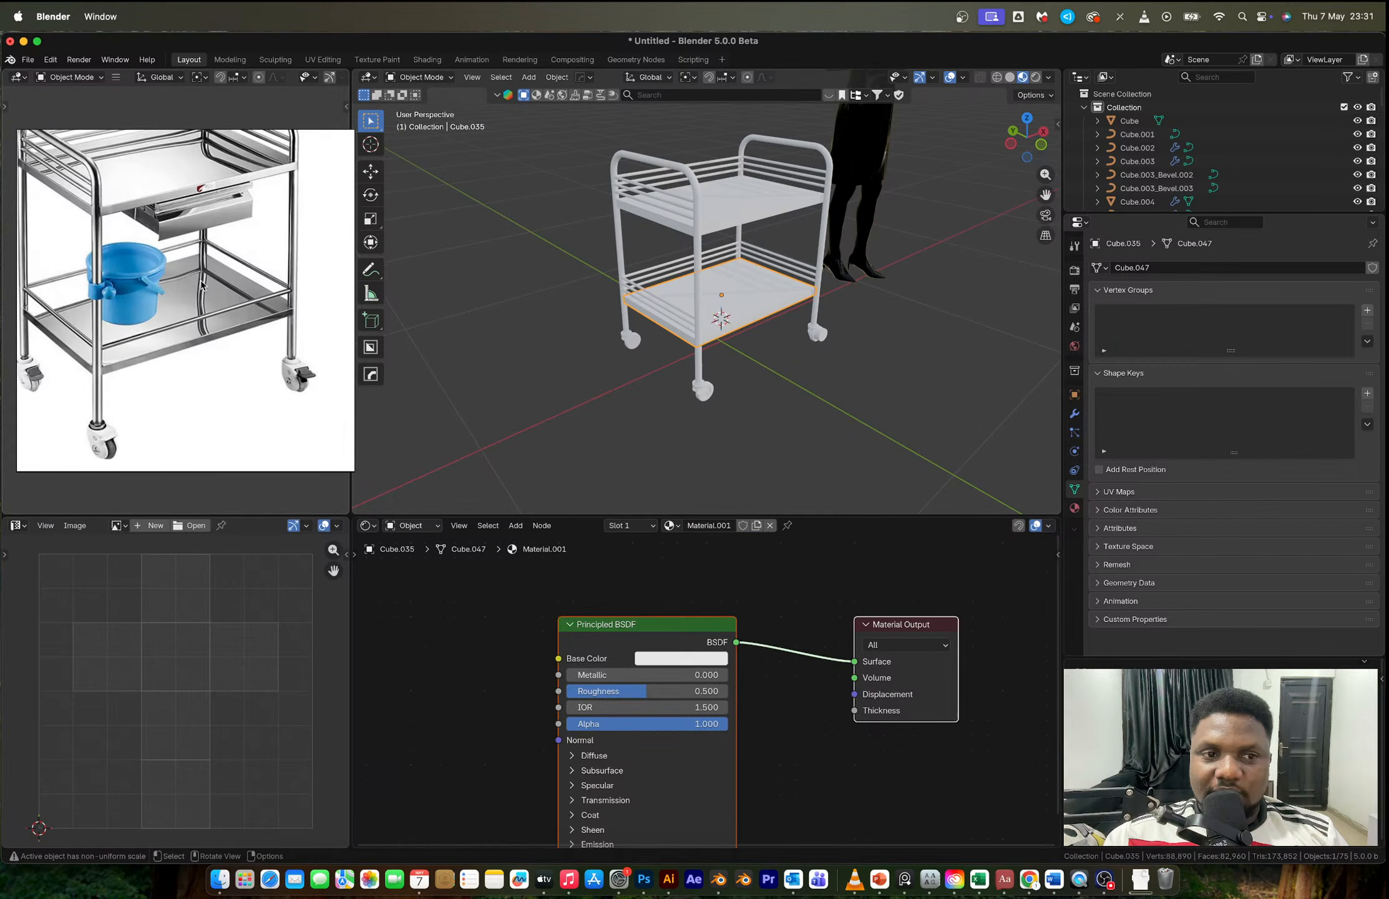
pyautogui.moveTo(646, 691); pyautogui.dragTo(741, 584)
pyautogui.scroll(5, 734, 284)
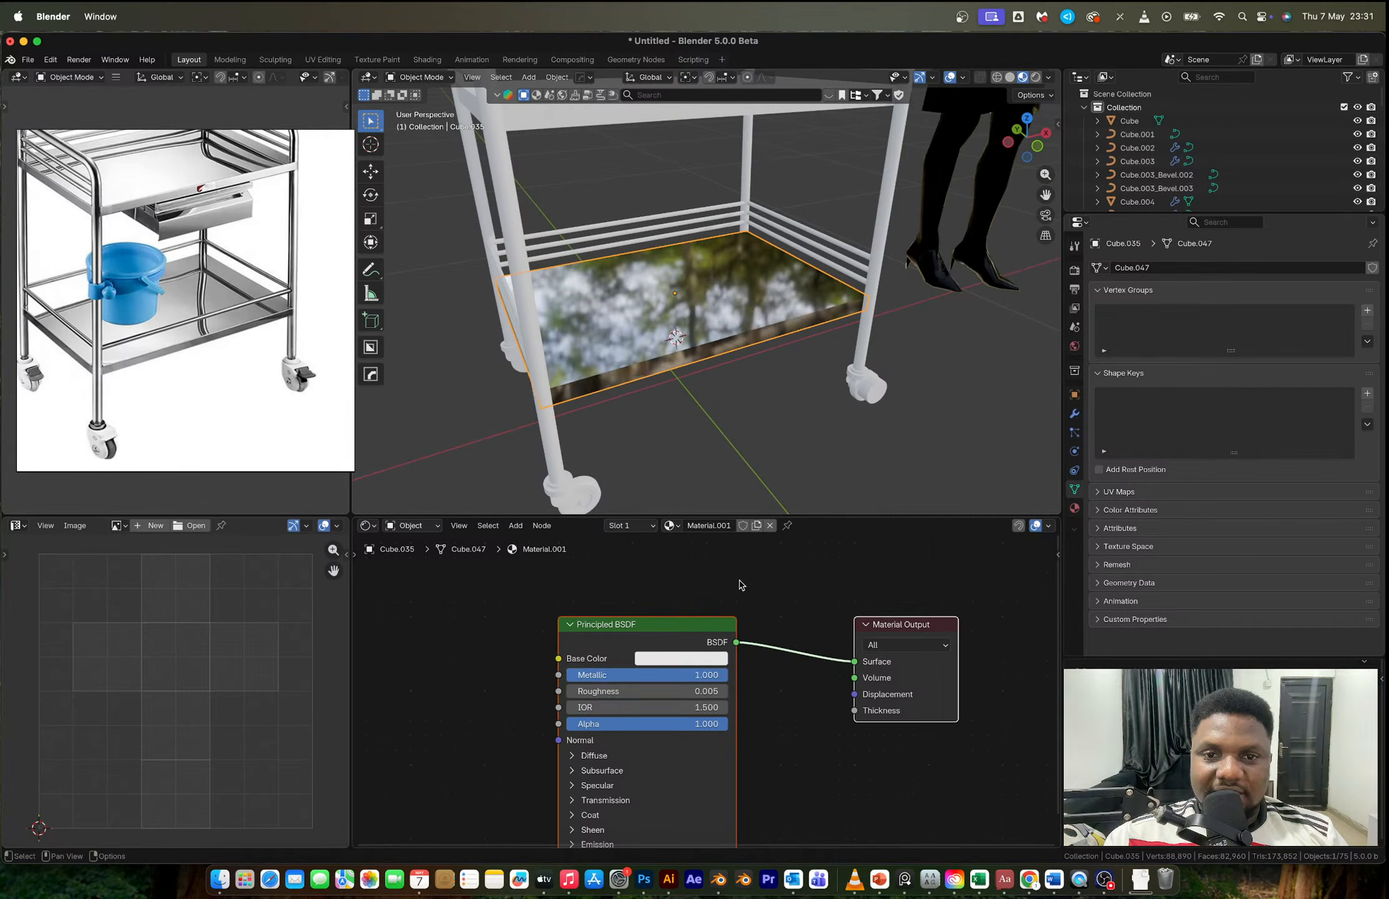
# Step: Add a Noise Texture to the shelf material and feed its Factor through a Normal Map into the Principled BSDF's Normal
pyautogui.moveTo(759, 437); pyautogui.dragTo(770, 345, button='middle')
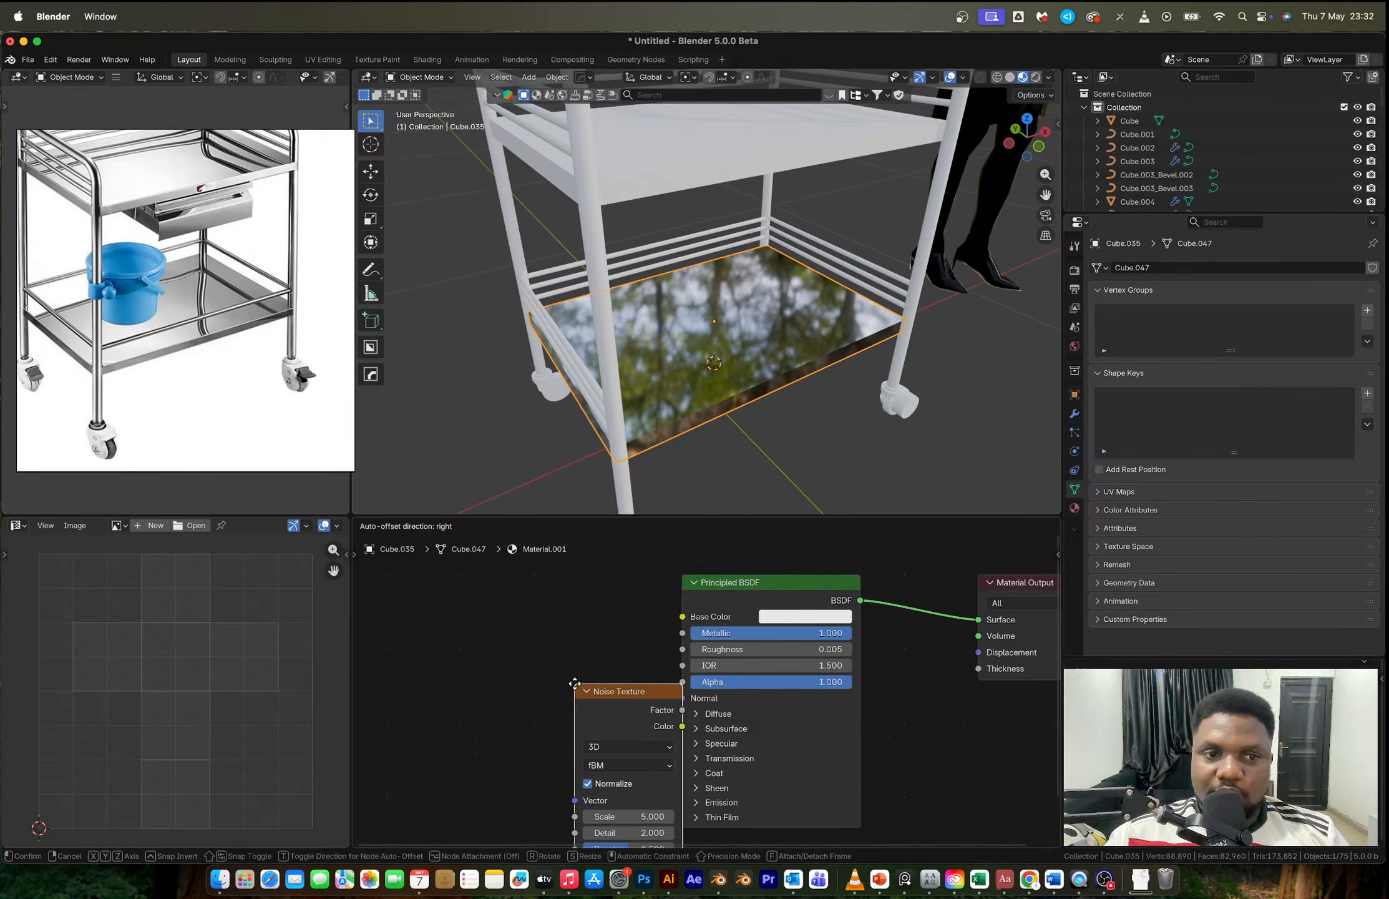
pyautogui.click(396, 634)
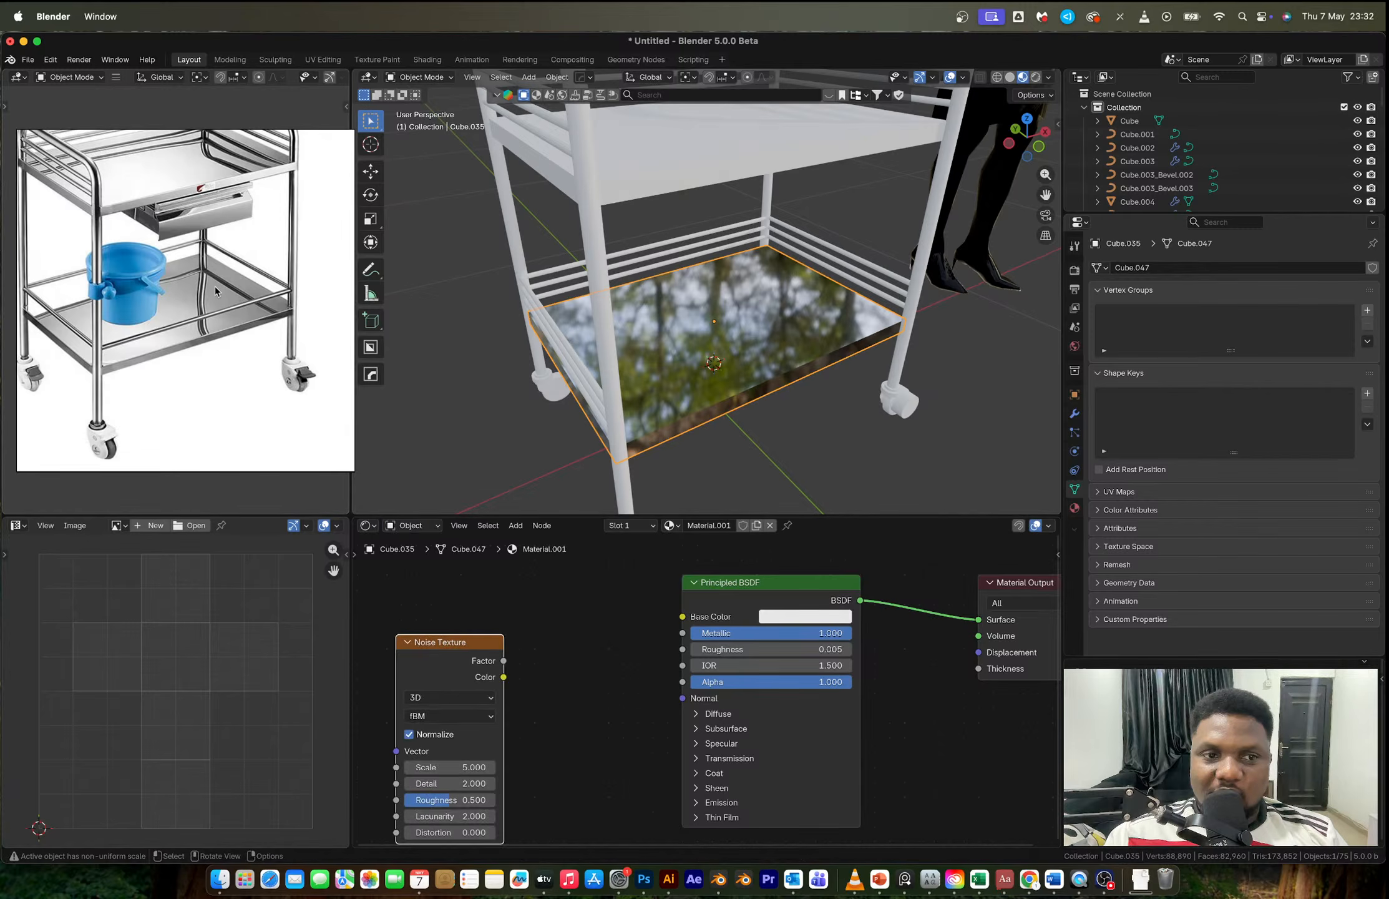
pyautogui.moveTo(503, 660); pyautogui.dragTo(596, 679)
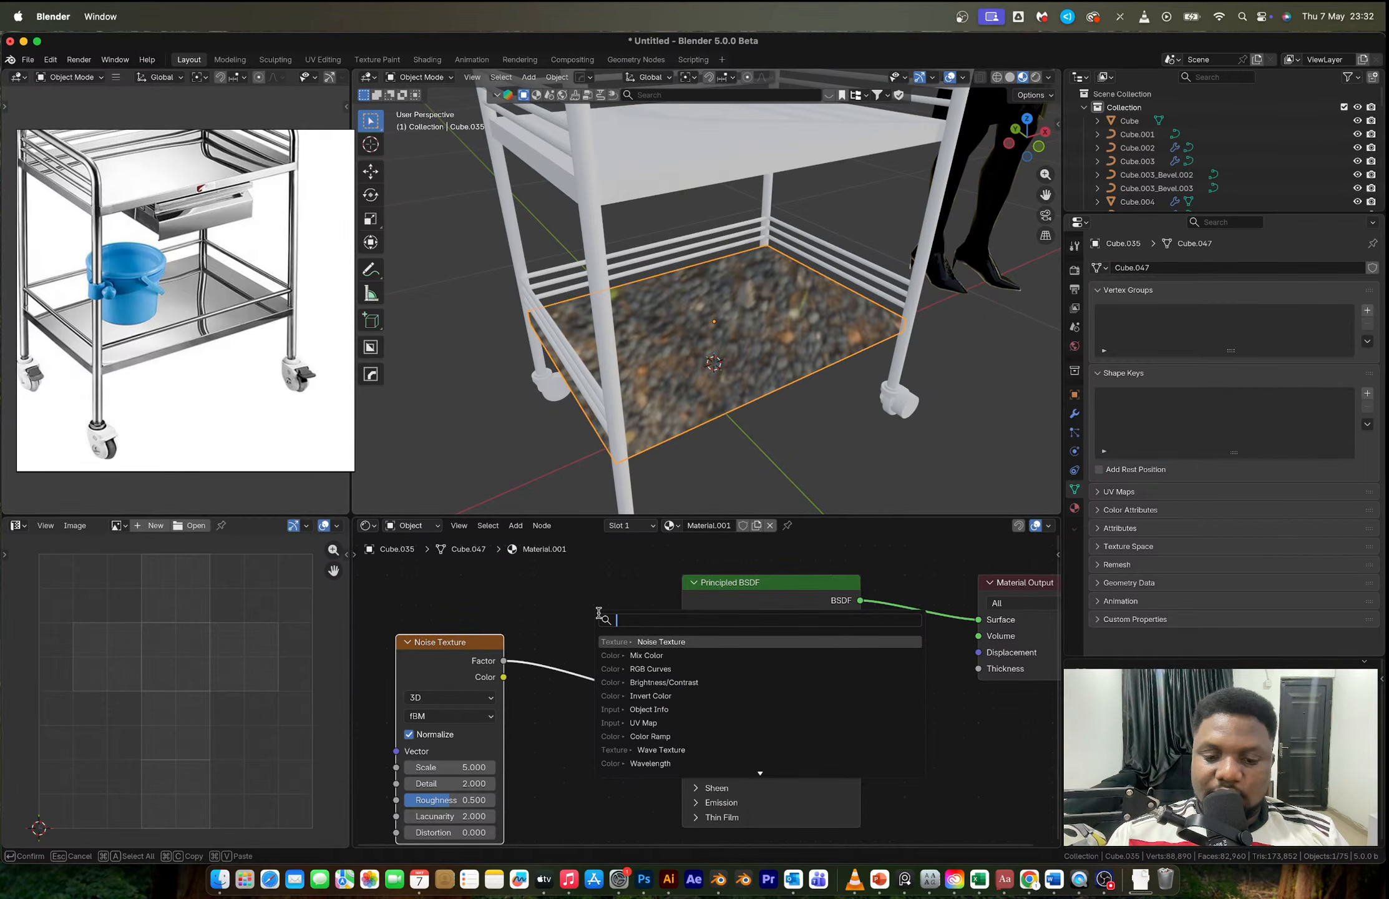
pyautogui.write('normal')
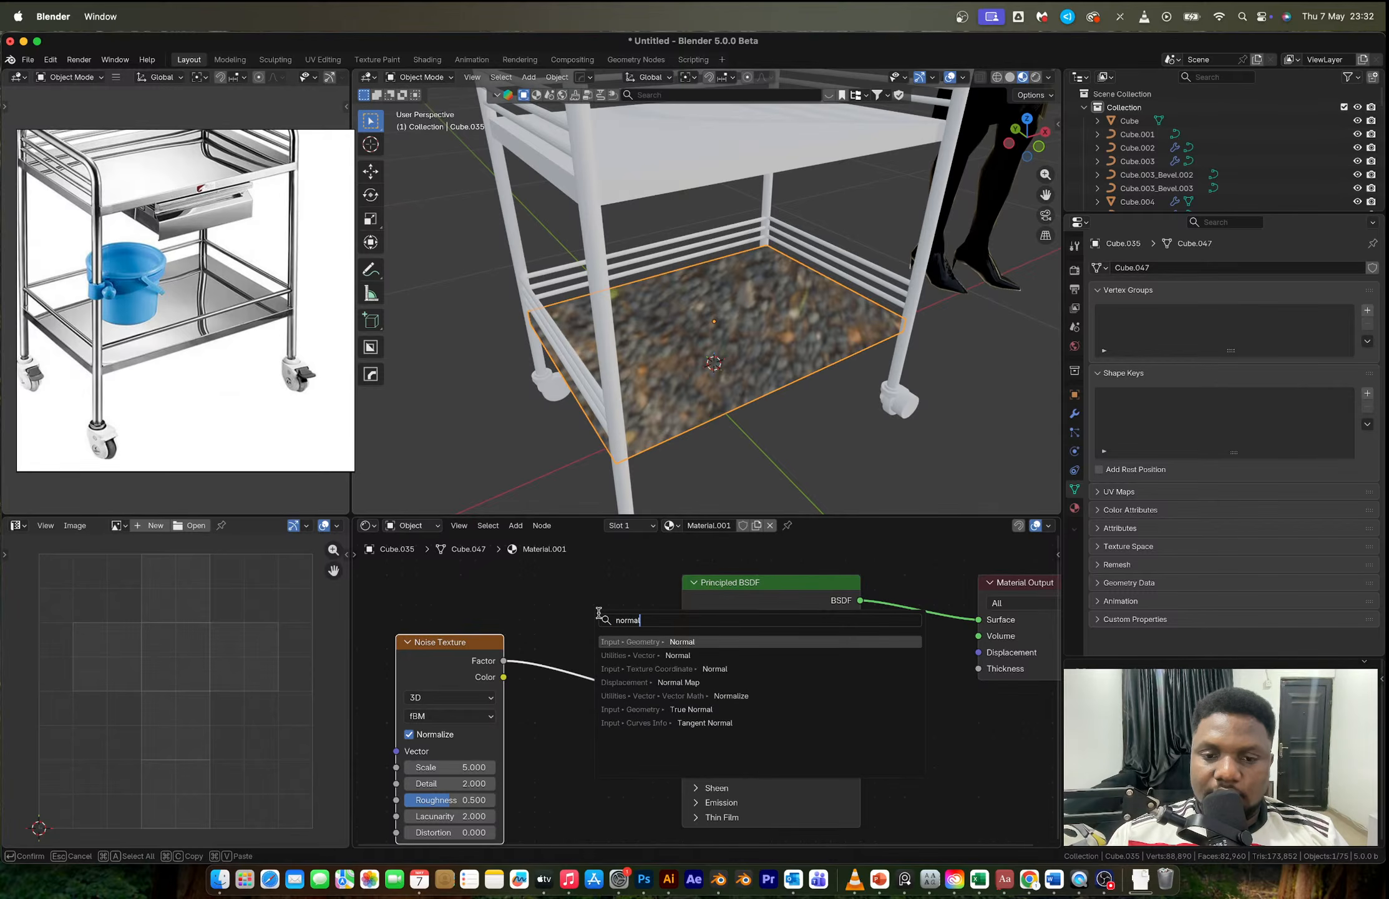
pyautogui.write(' ma')
pyautogui.press('Return')
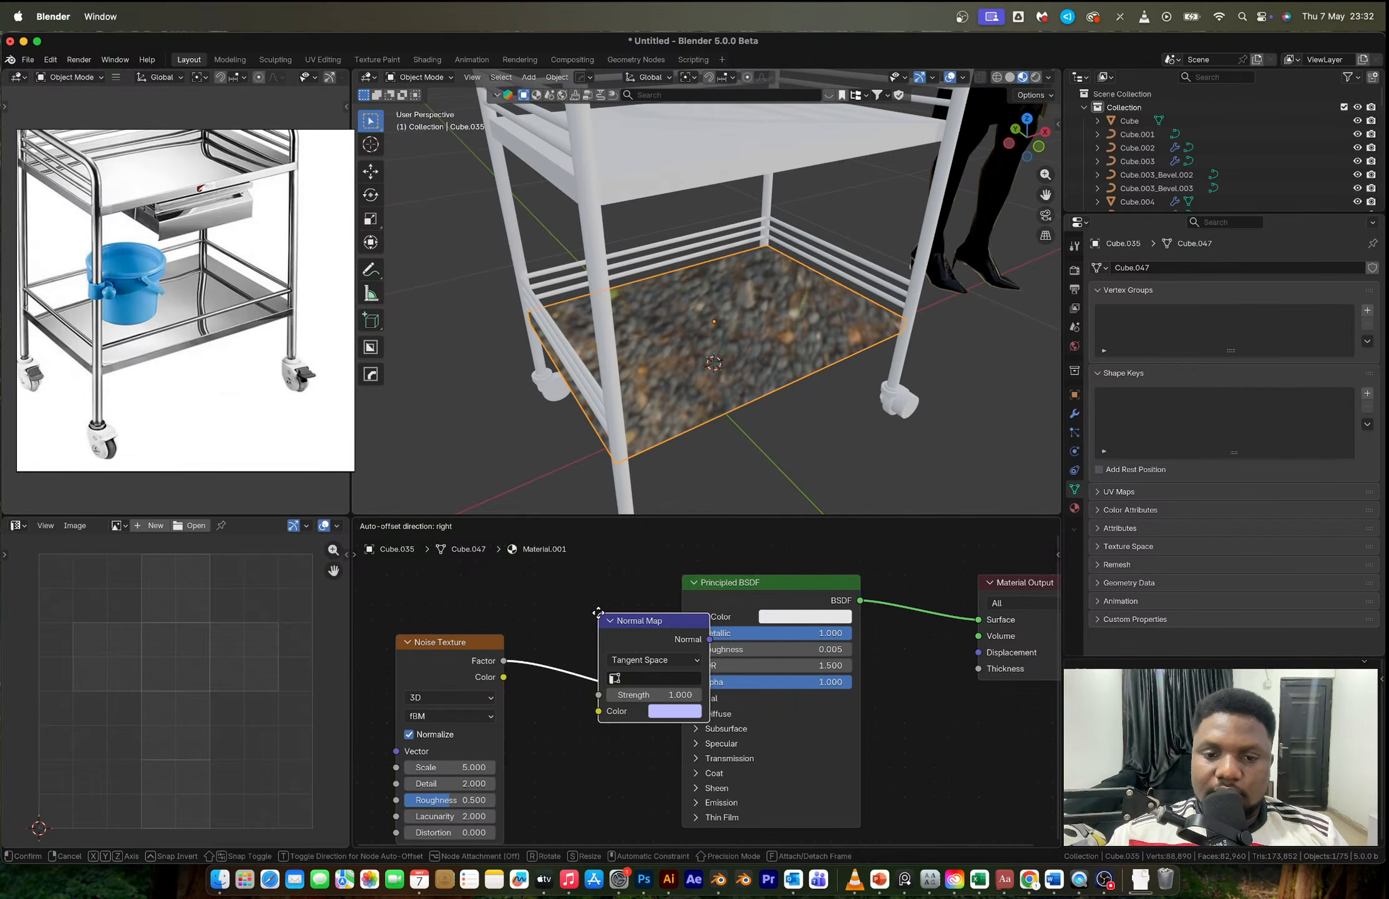
pyautogui.click(598, 612)
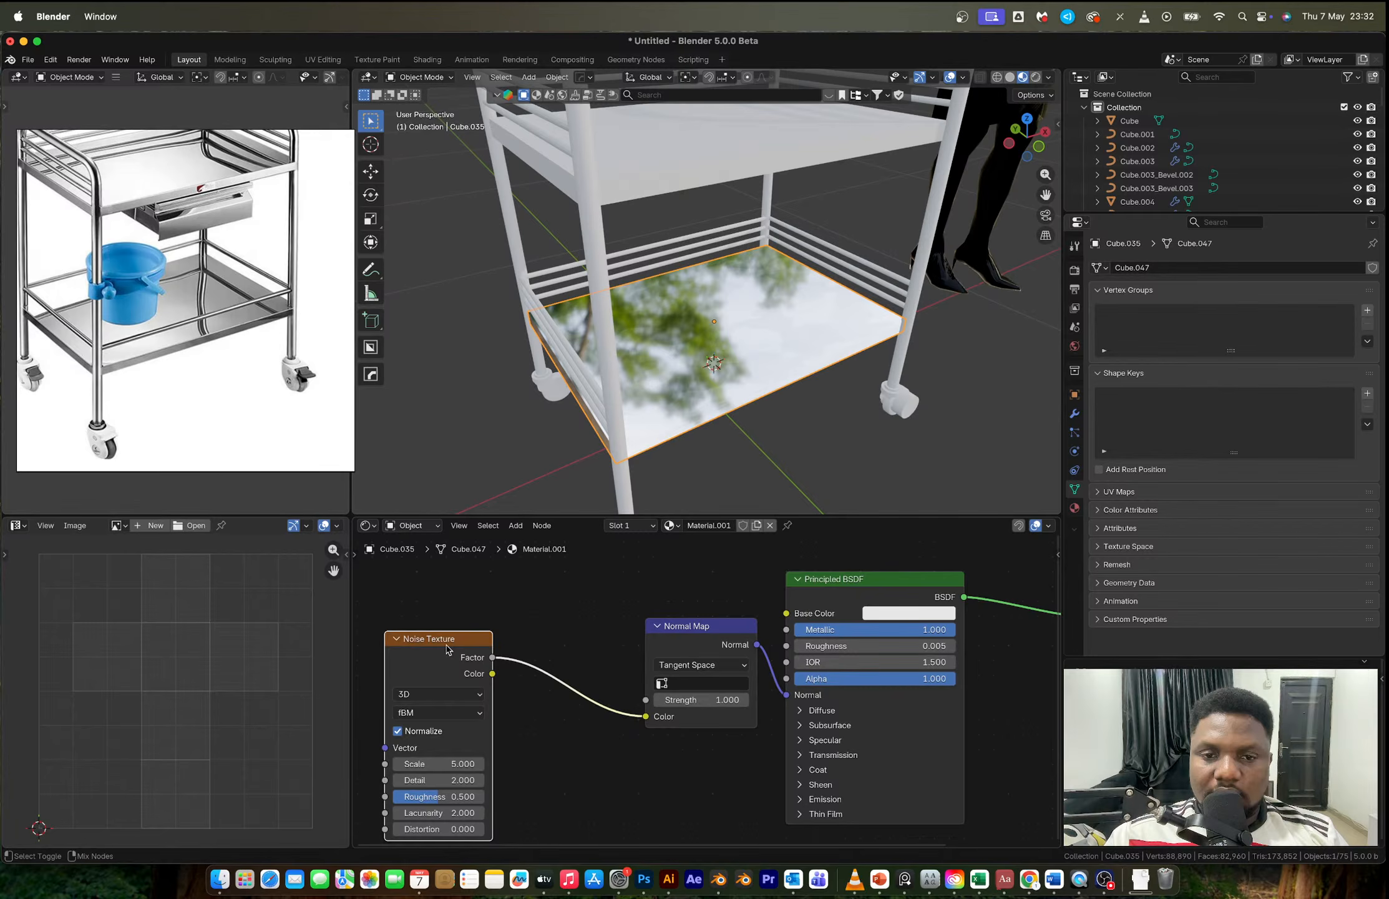
# Step: Preview the Noise Texture alone on the shelf, set its Scale to 2.380, and move the node away to make room
pyautogui.keyDown('ctrl'); pyautogui.keyDown('shift'); pyautogui.click(446, 649); pyautogui.keyUp('shift'); pyautogui.keyUp('ctrl')
pyautogui.moveTo(445, 763); pyautogui.dragTo(350, 764)
pyautogui.moveTo(462, 651); pyautogui.dragTo(352, 651)
# Step: Insert a Color Ramp between the Noise Texture and Normal Map, with its black stop at 0.211
pyautogui.hotkey('shift', 'a')
pyautogui.write('c')
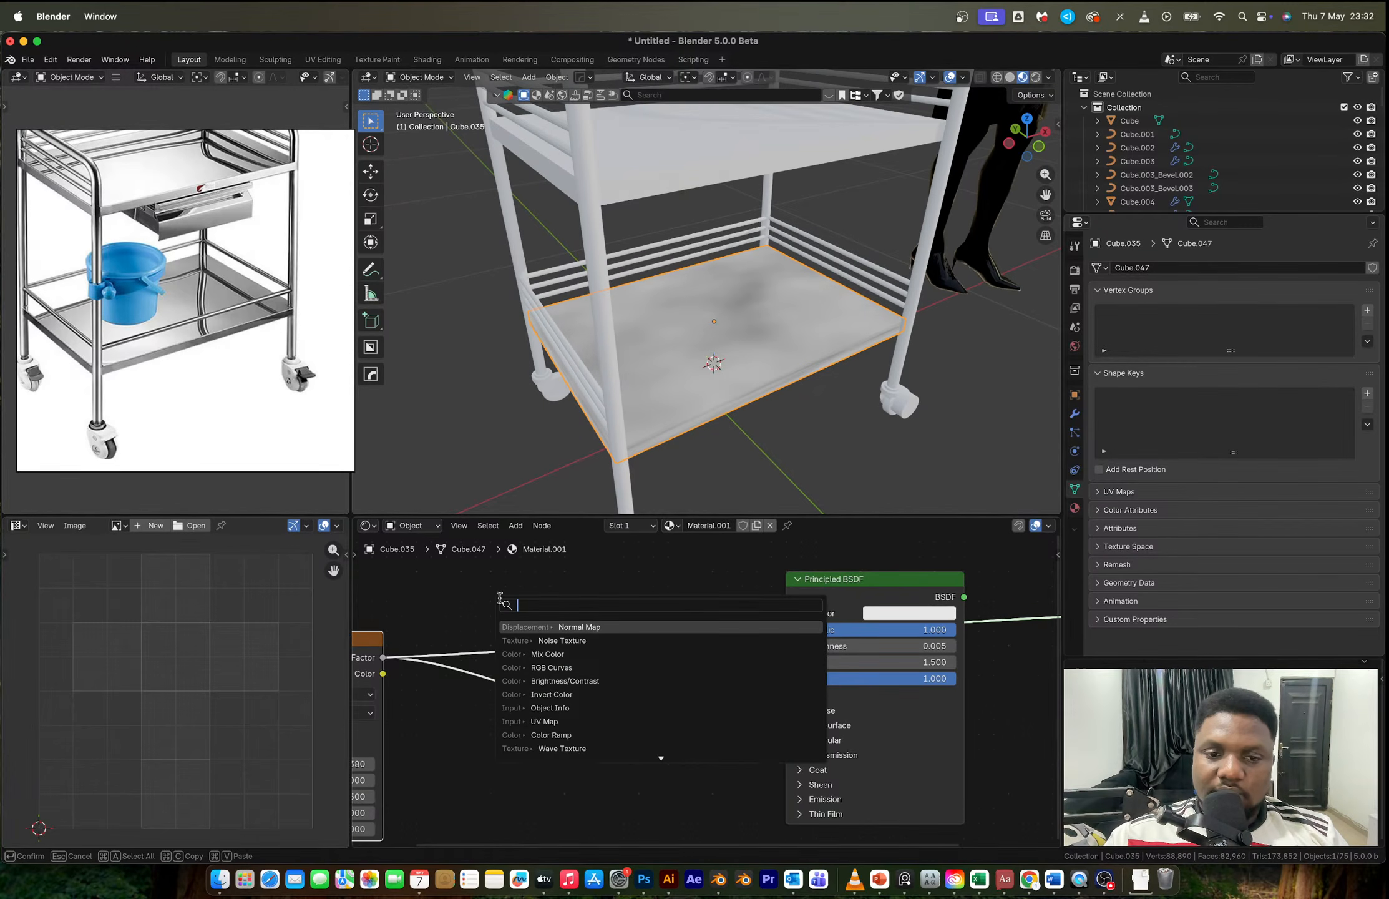
pyautogui.write('ol')
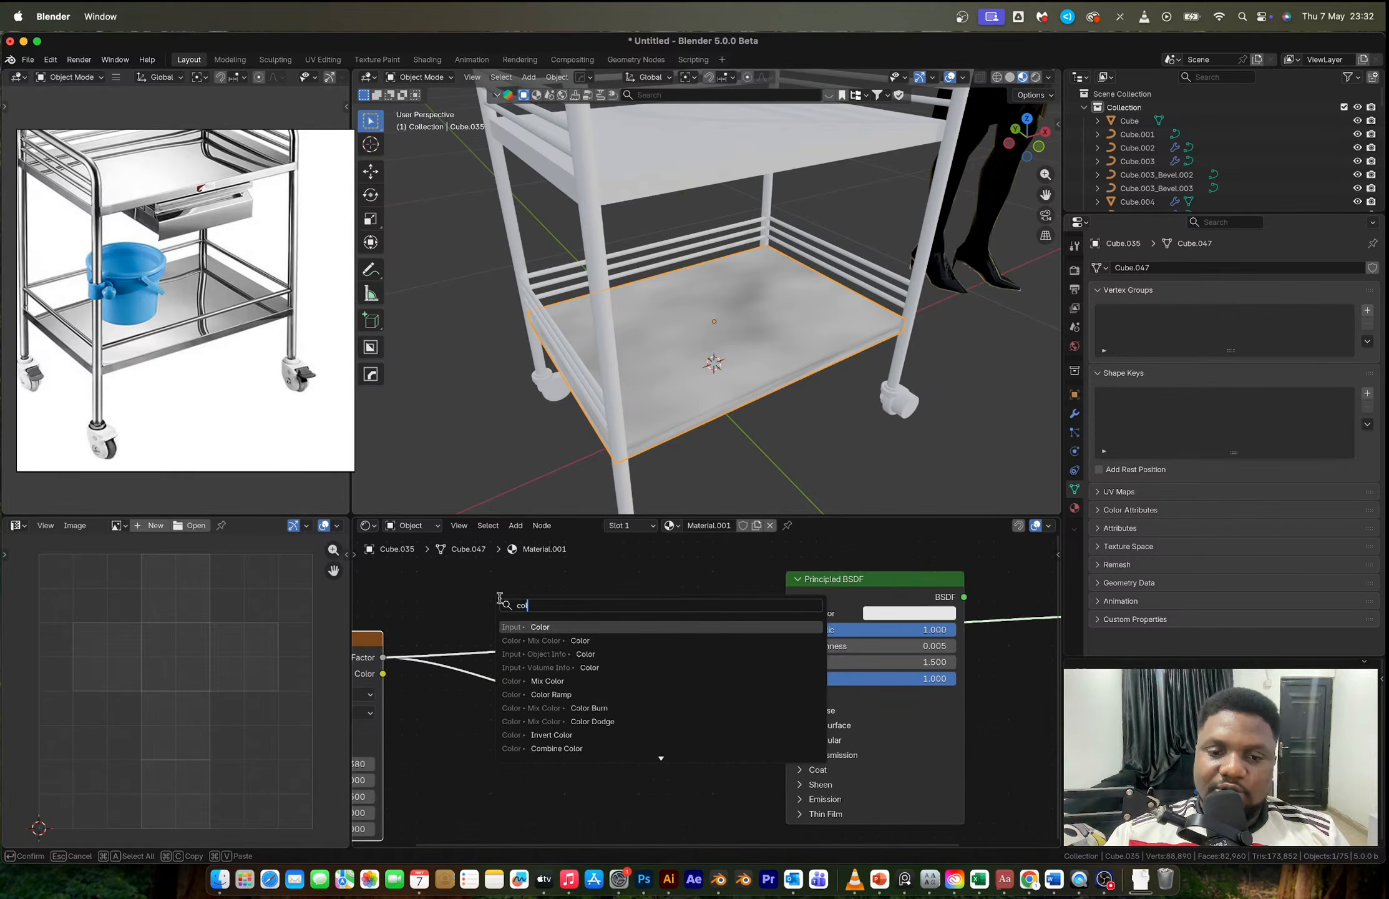
pyautogui.click(551, 694)
pyautogui.click(497, 715)
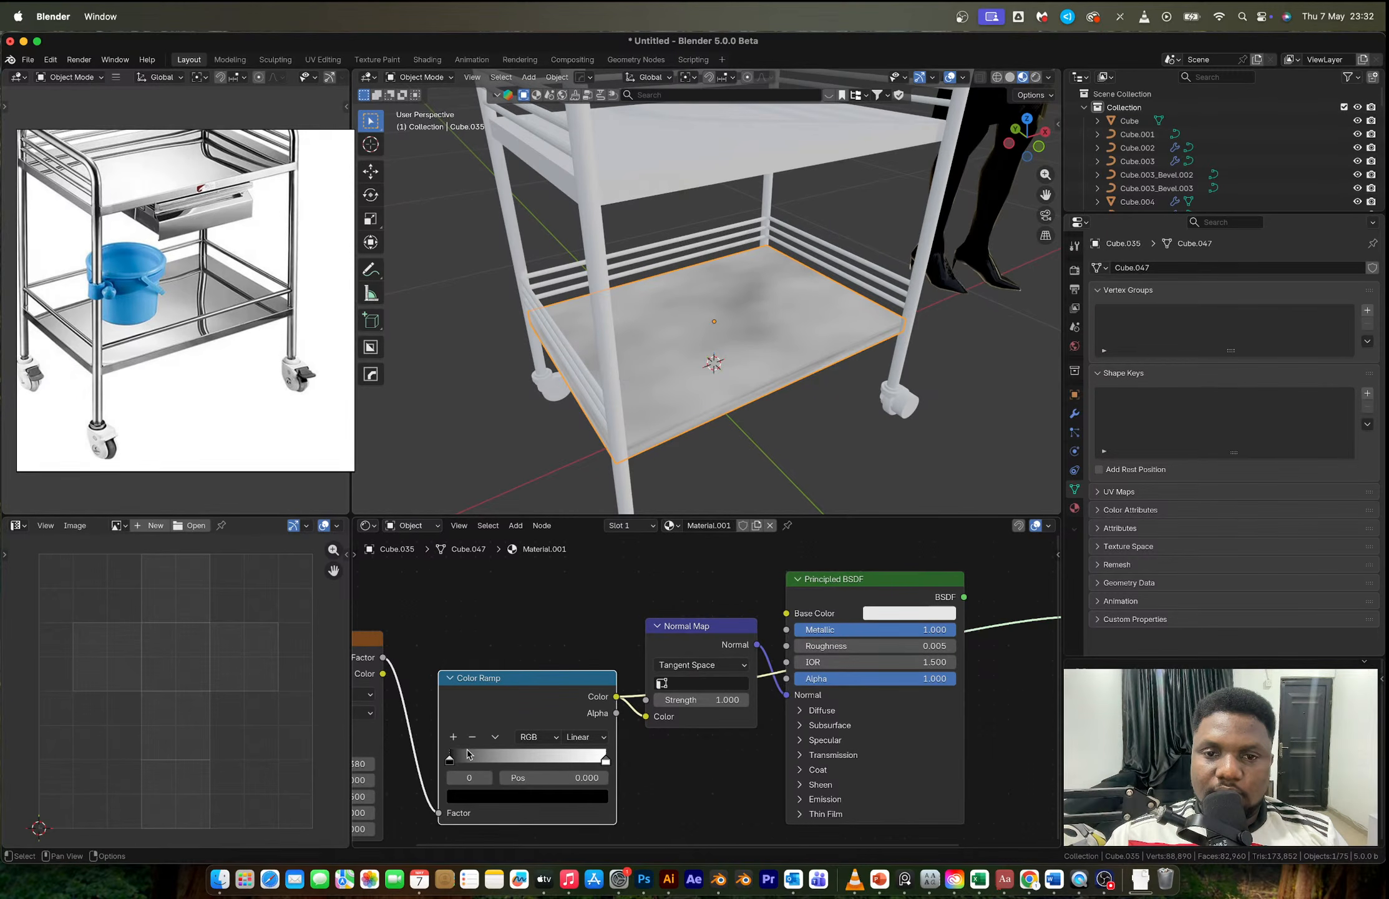
pyautogui.moveTo(468, 753); pyautogui.dragTo(483, 756)
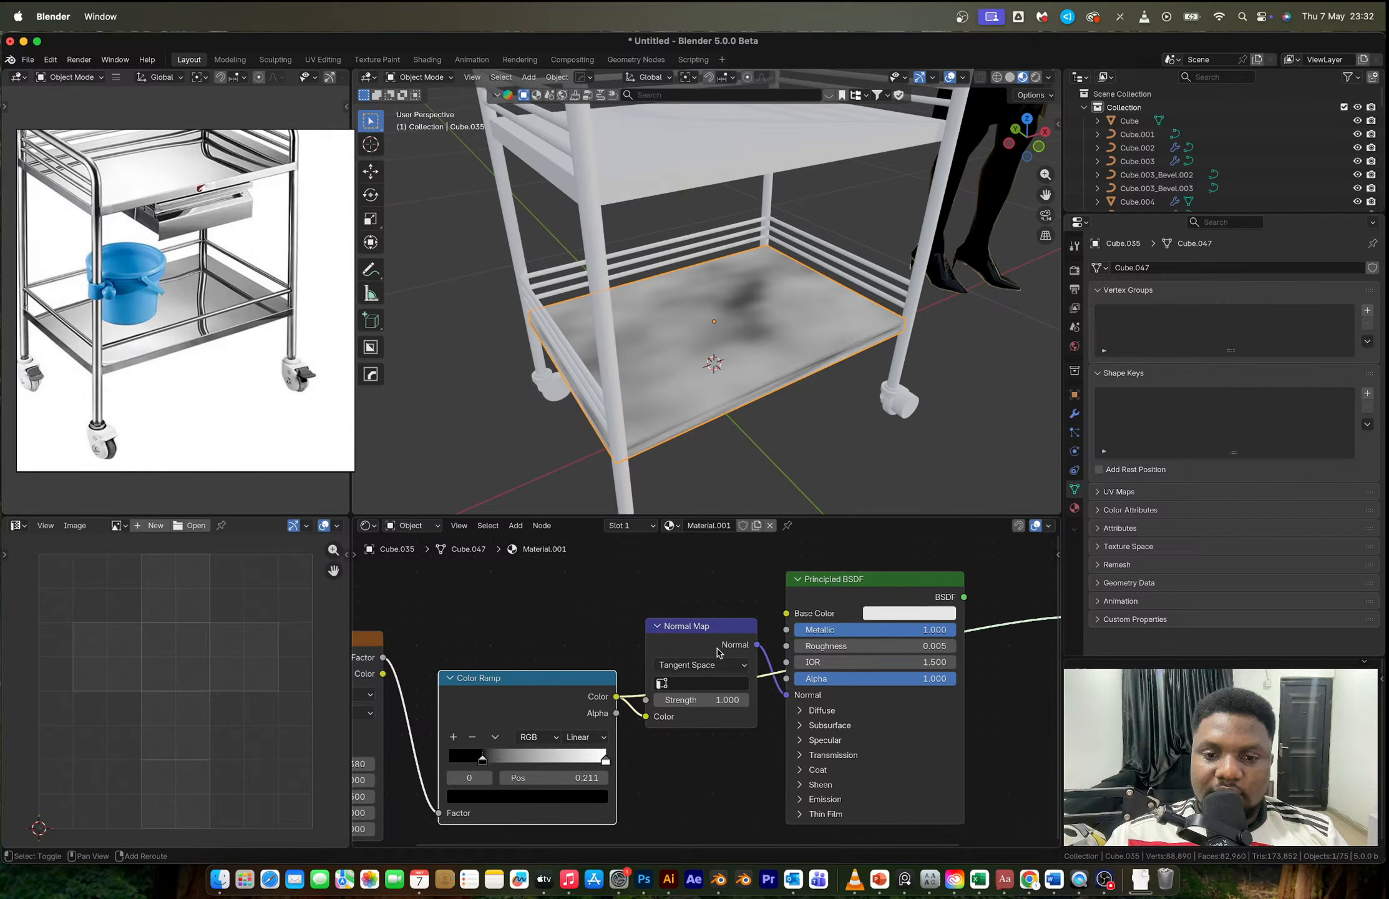
# Step: Preview the Normal Map while setting the ramp's black stop to 0.075 and noise Scale to 3.880, then restore the Principled BSDF output
pyautogui.keyDown('ctrl'); pyautogui.keyDown('shift'); pyautogui.click(738, 646); pyautogui.keyUp('shift'); pyautogui.keyUp('ctrl')
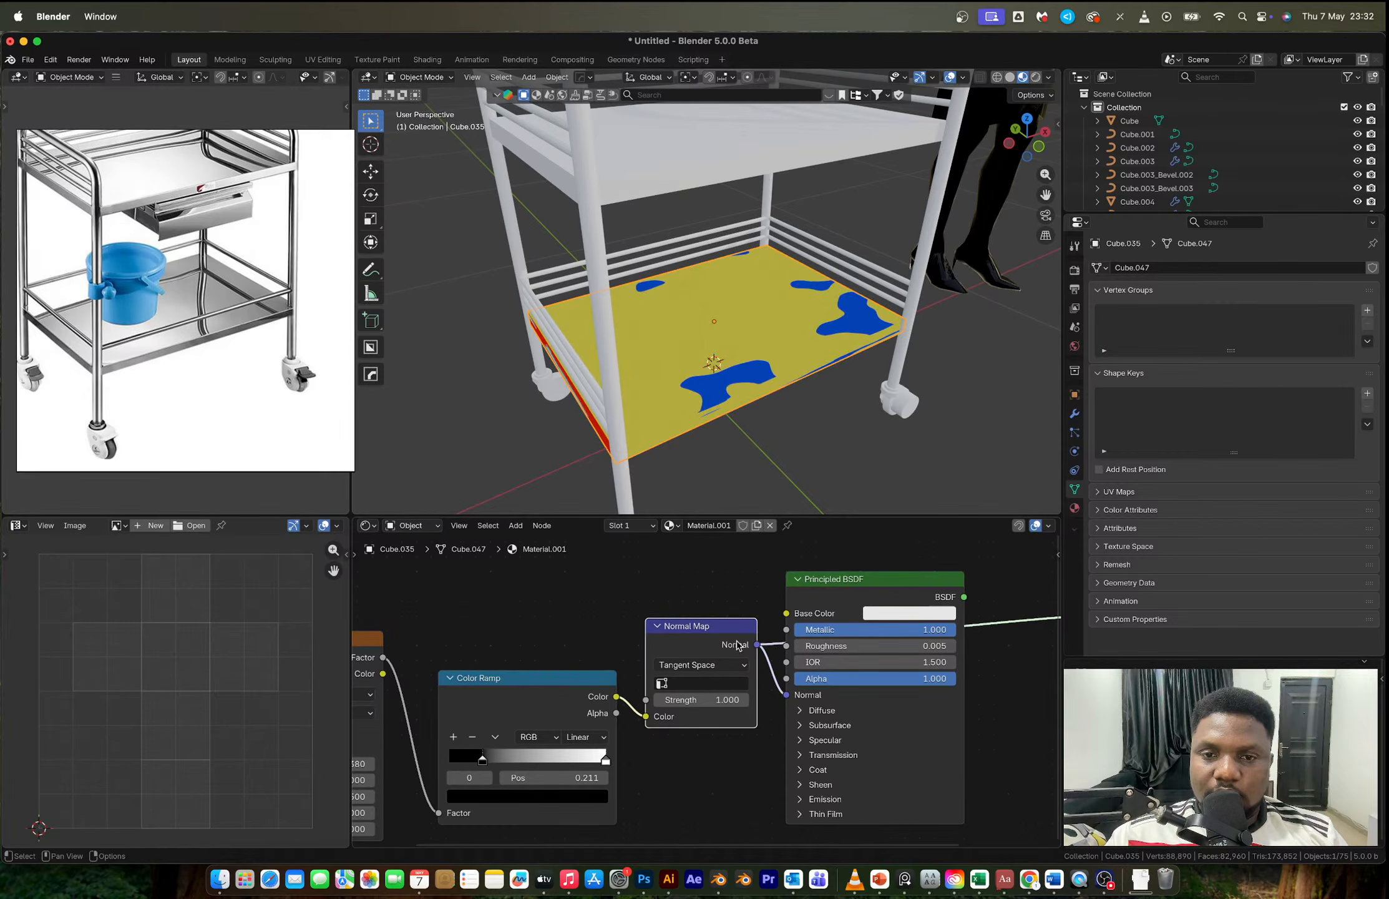
pyautogui.moveTo(509, 765); pyautogui.dragTo(644, 735, button='middle')
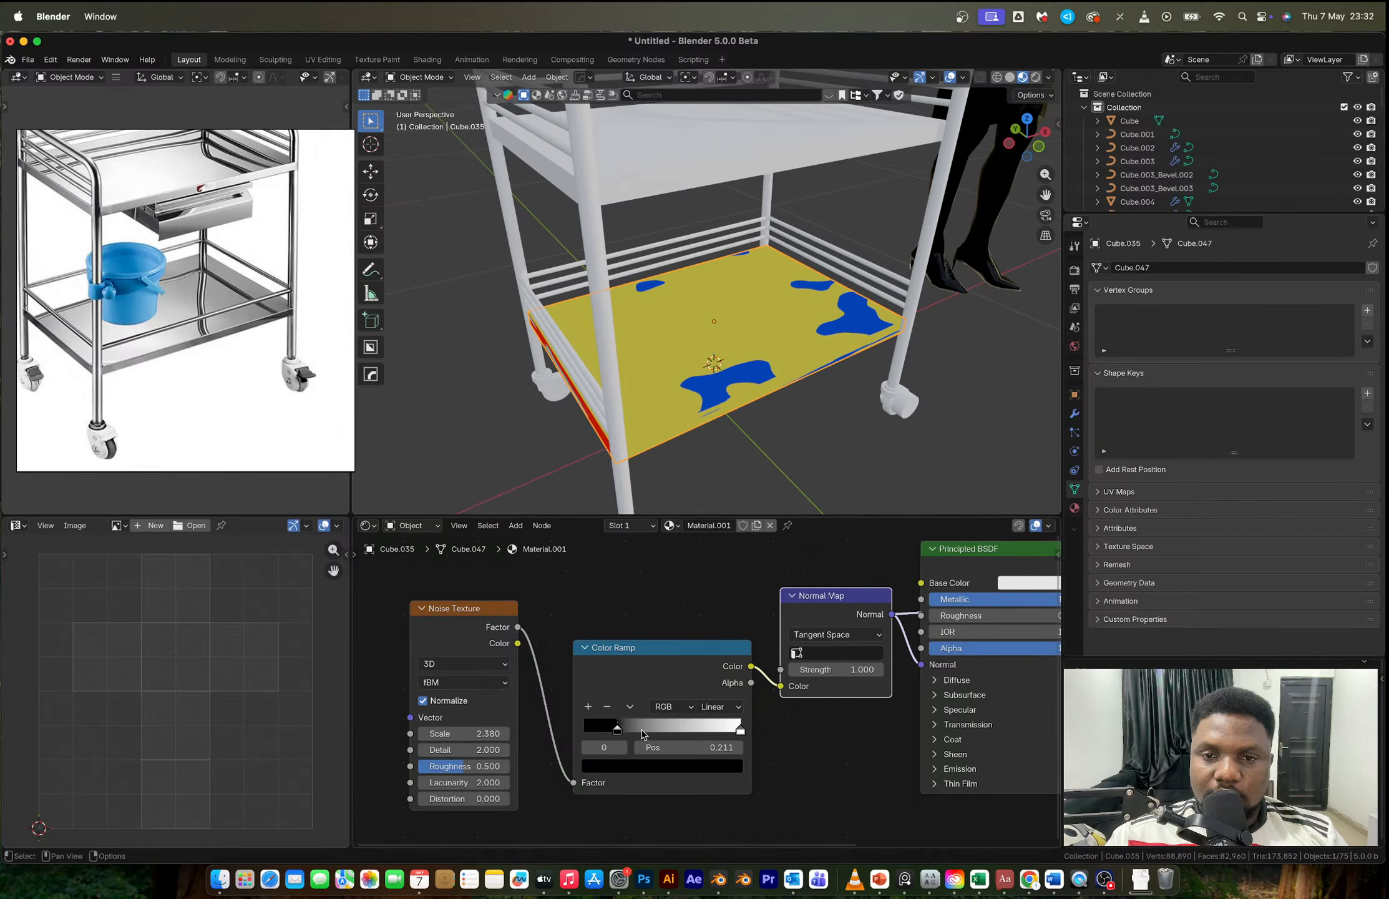
pyautogui.moveTo(643, 734); pyautogui.dragTo(591, 733)
pyautogui.moveTo(476, 734); pyautogui.dragTo(513, 734)
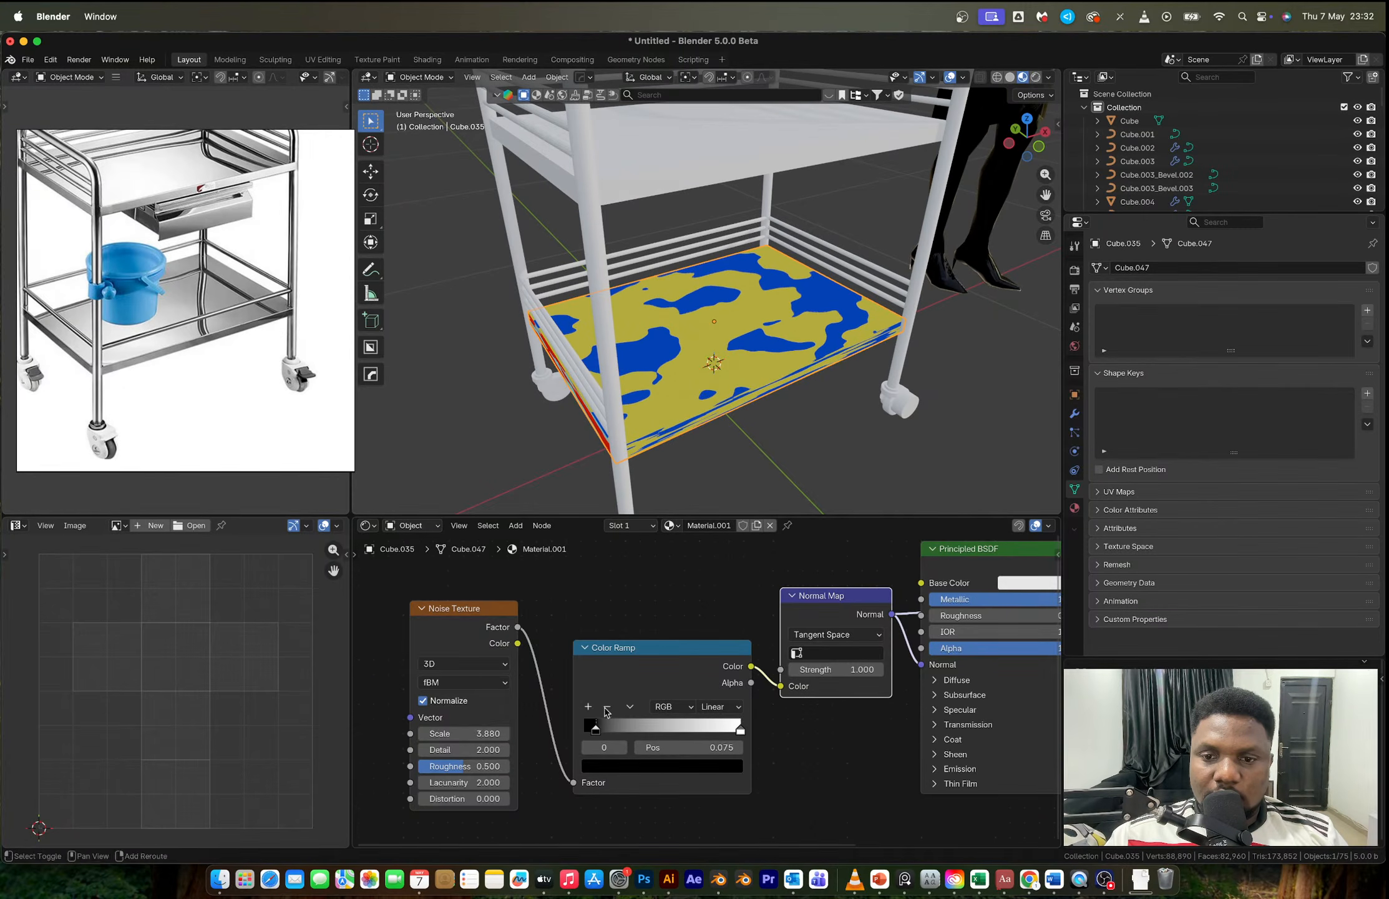
pyautogui.moveTo(859, 622); pyautogui.dragTo(654, 628, button='middle')
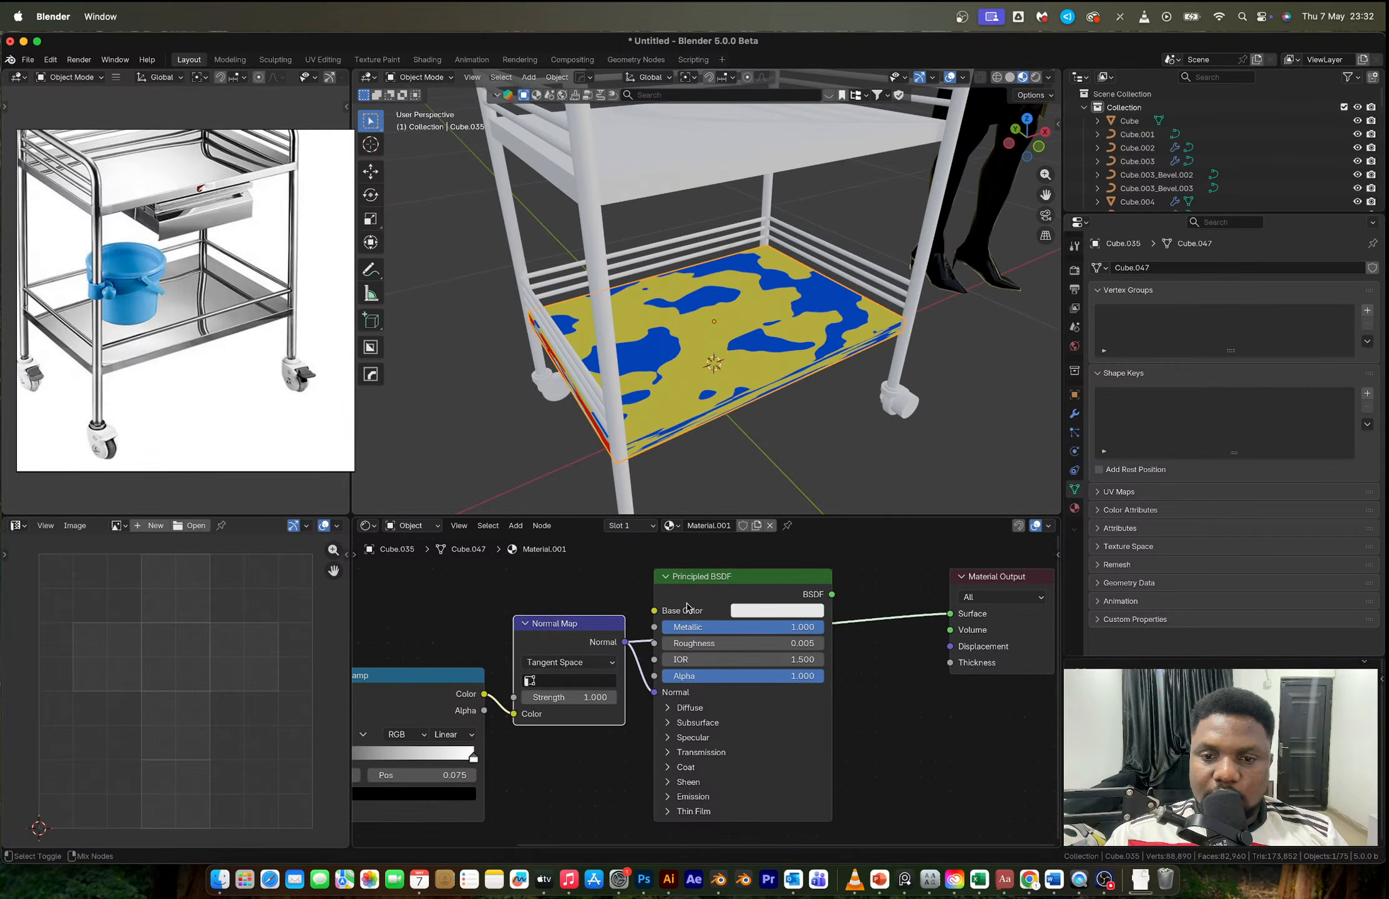
pyautogui.keyDown('ctrl'); pyautogui.keyDown('shift'); pyautogui.moveTo(688, 603); pyautogui.dragTo(713, 596); pyautogui.keyUp('shift'); pyautogui.keyUp('ctrl')
pyautogui.moveTo(769, 350)
pyautogui.mouseDown(button='middle')
pyautogui.moveTo(755, 309)
pyautogui.moveTo(774, 340)
pyautogui.mouseUp(button='middle')
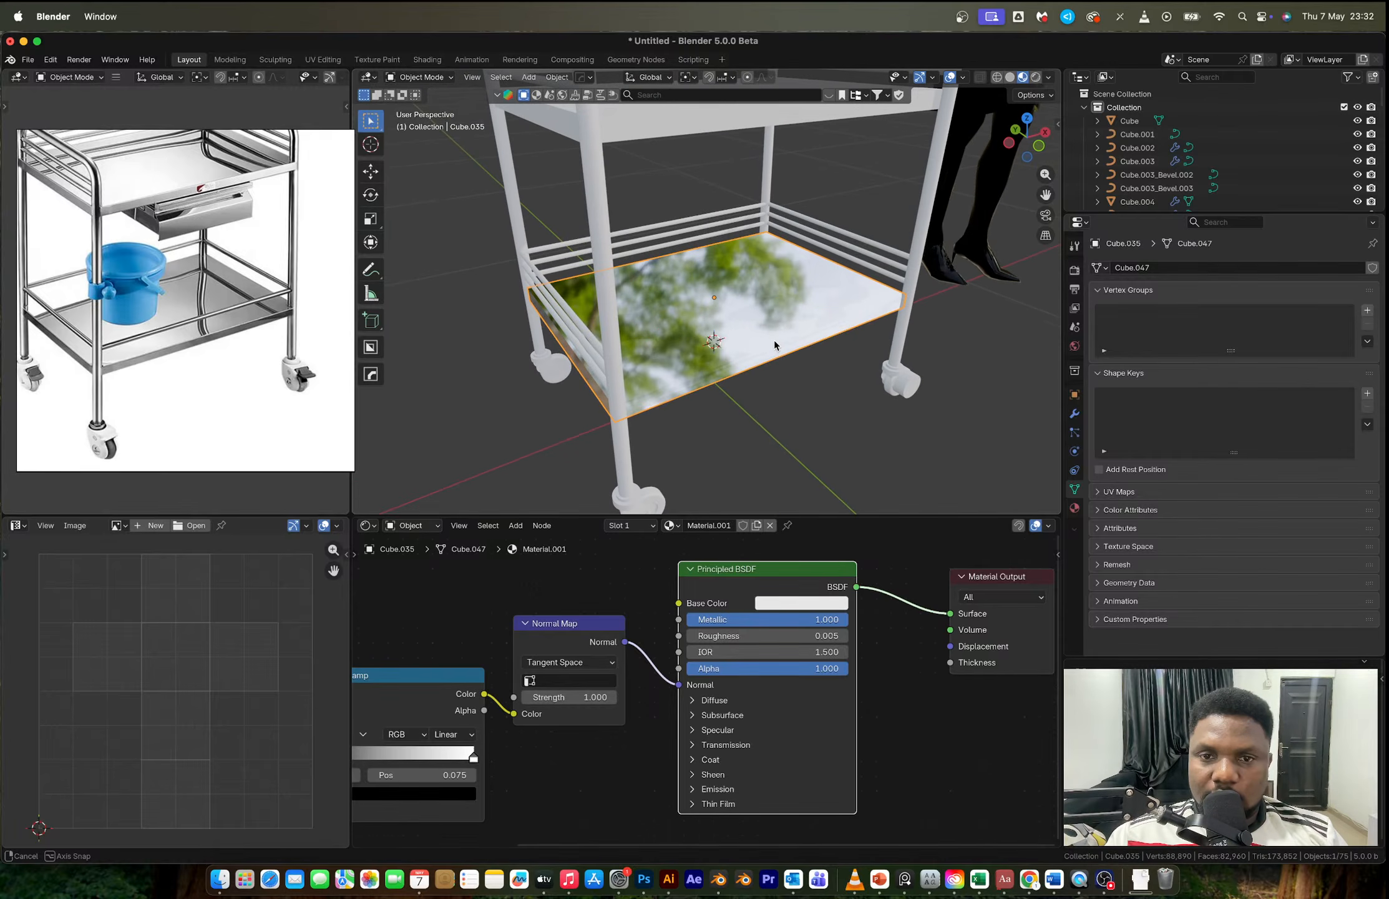
# Step: Switch the viewport to rendered shading and open the World settings
pyautogui.press('z')
pyautogui.click(762, 224)
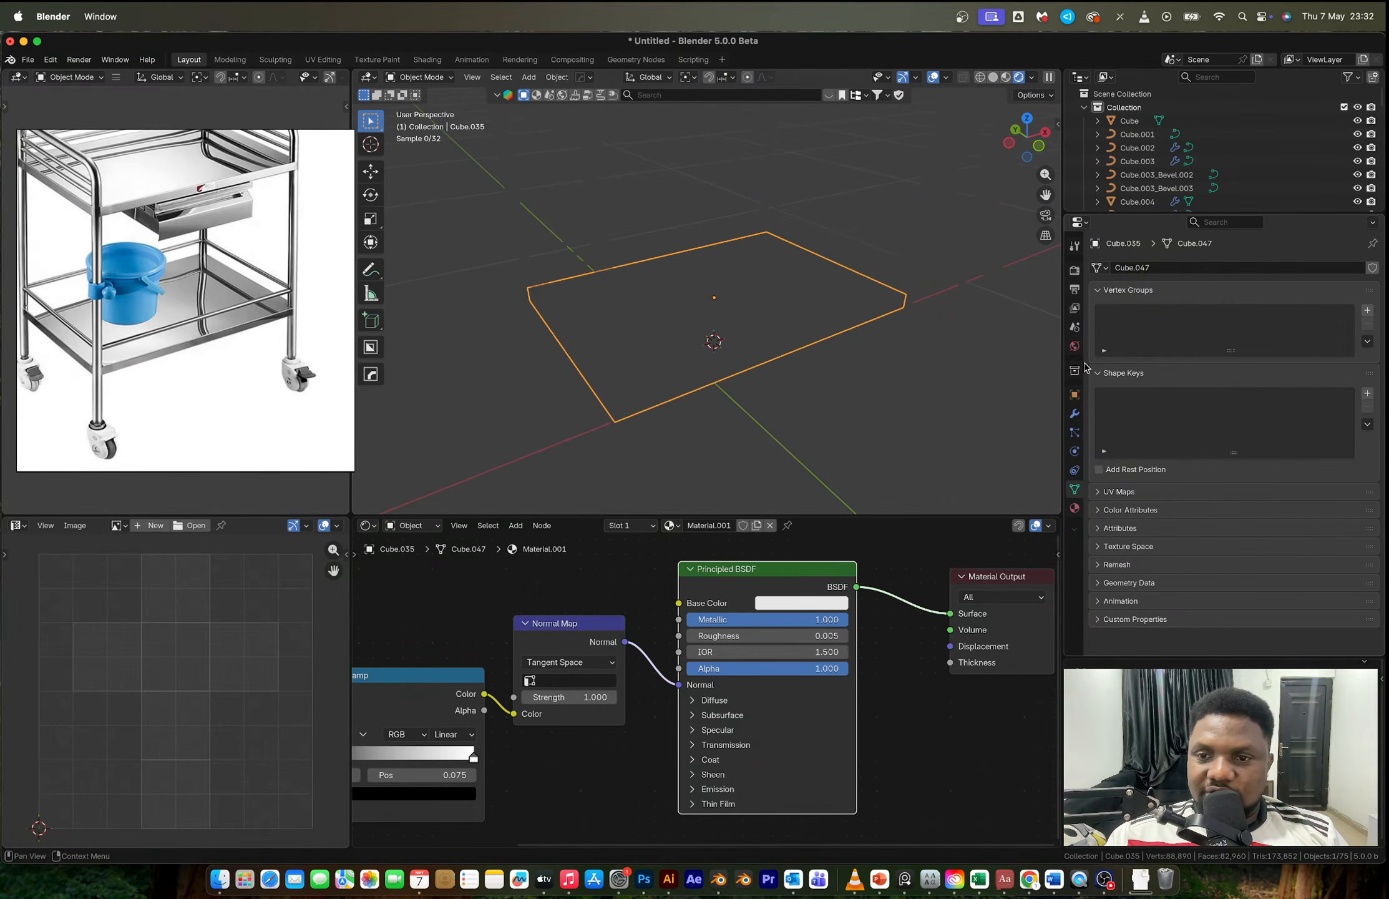
pyautogui.click(1074, 345)
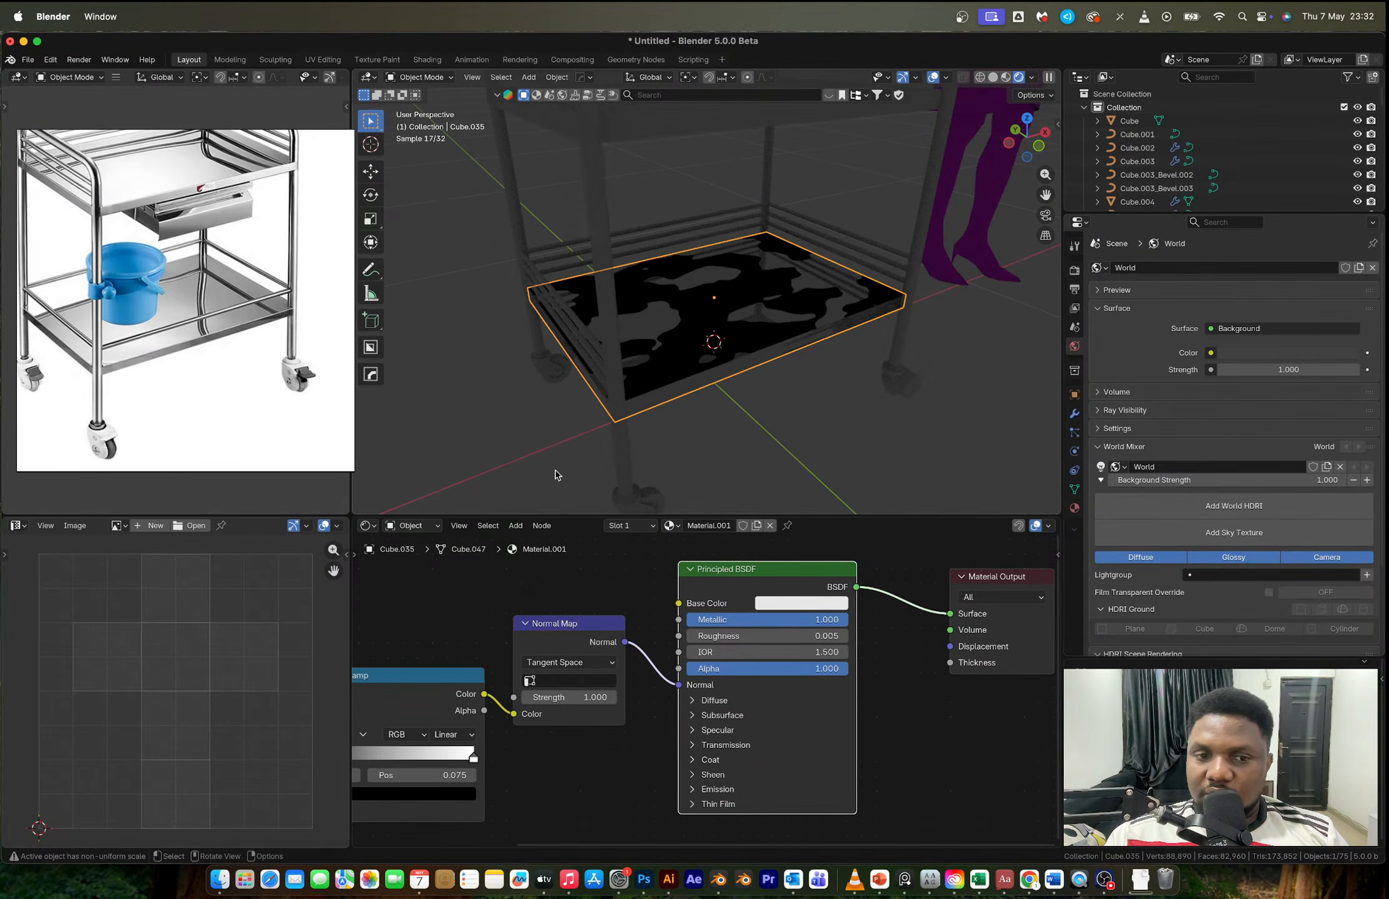
# Step: Apply the adams_place_bridge HDRI from the Poly Haven asset library as the scene's world lighting
pyautogui.click(369, 525)
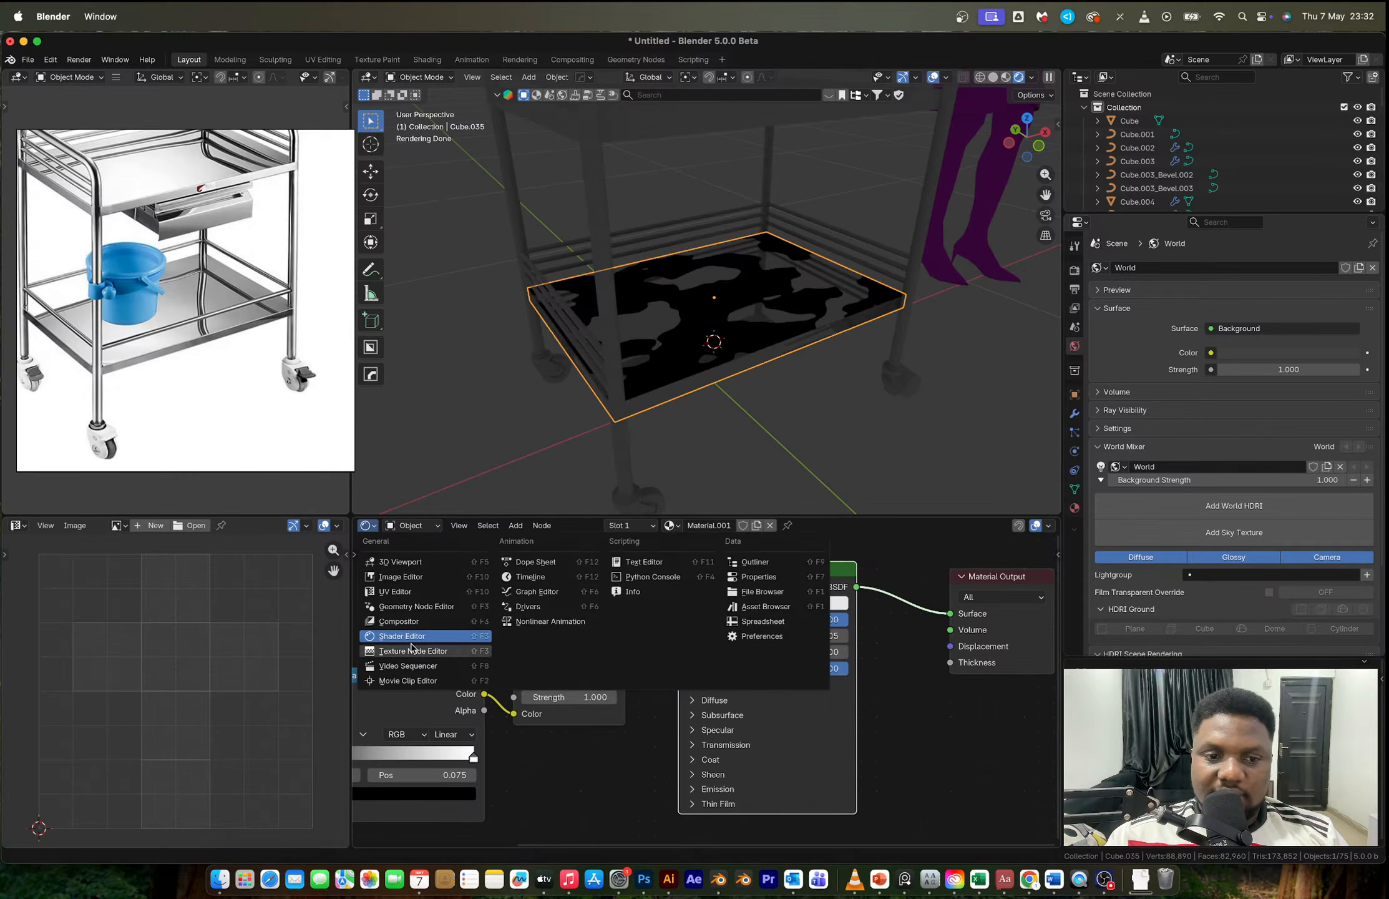
pyautogui.click(766, 606)
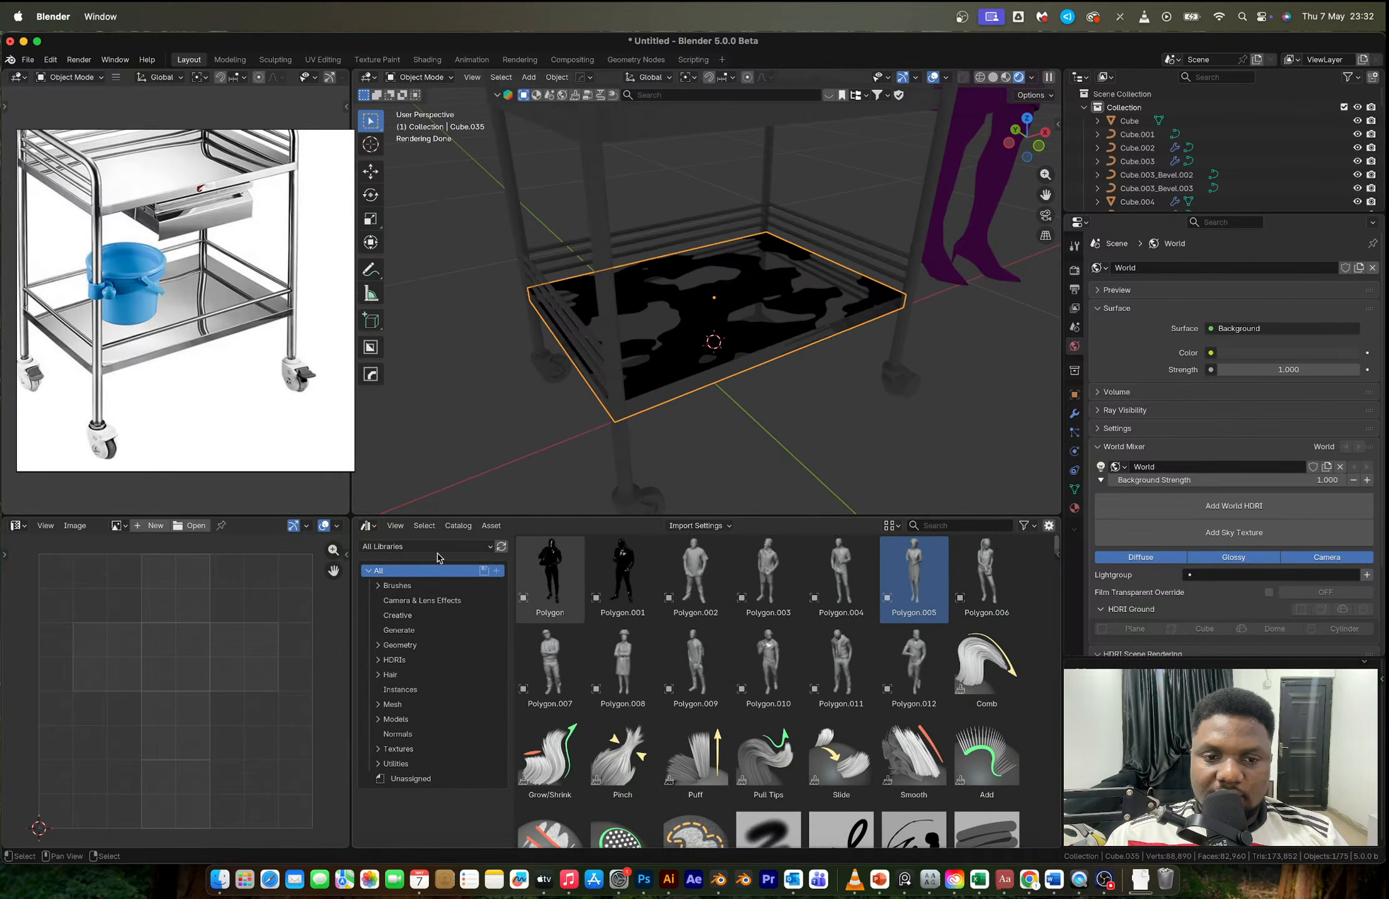
pyautogui.click(416, 548)
pyautogui.click(400, 651)
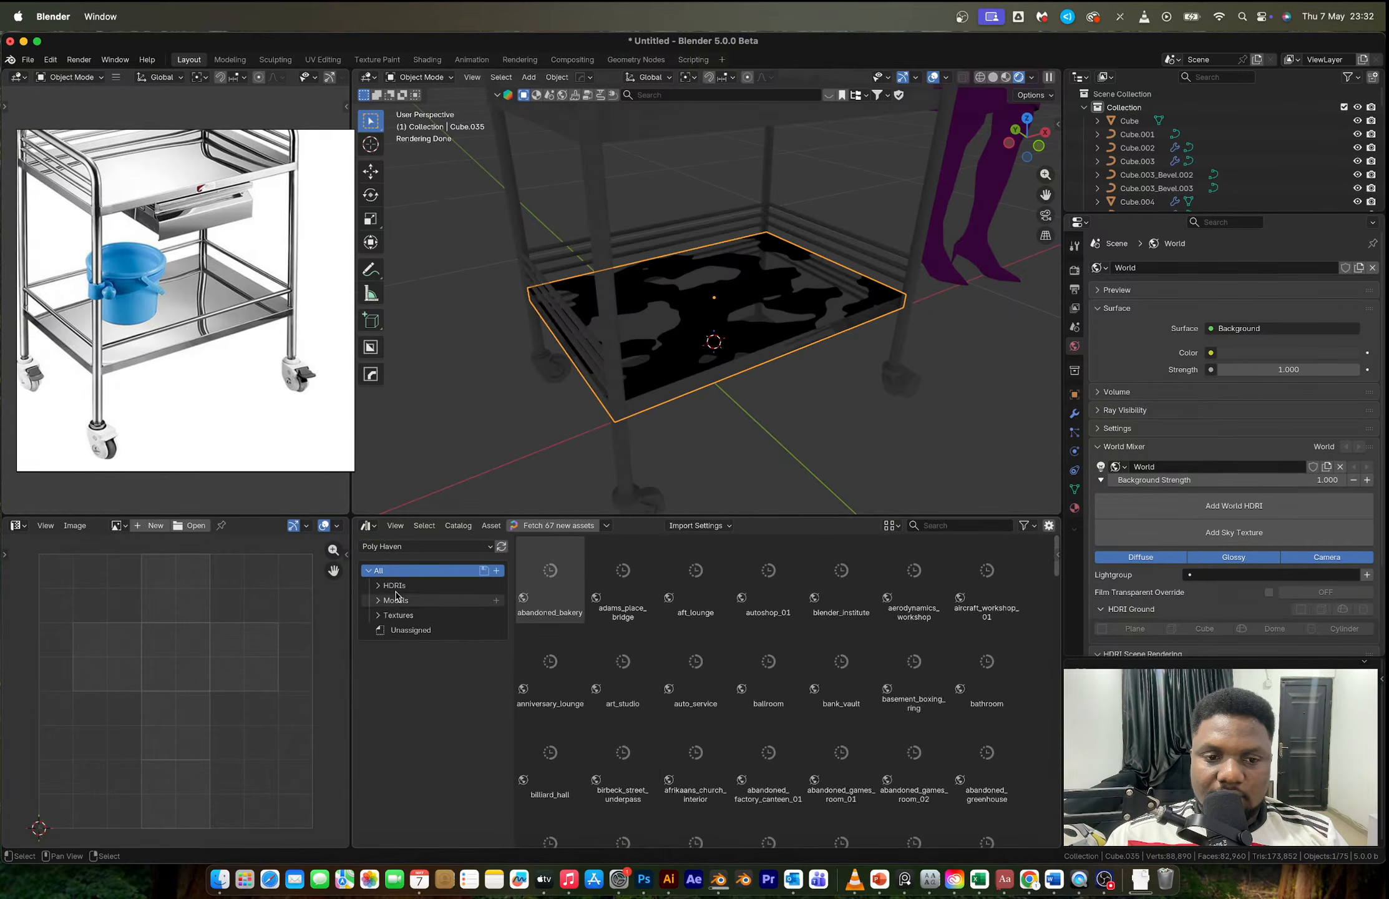
pyautogui.click(395, 585)
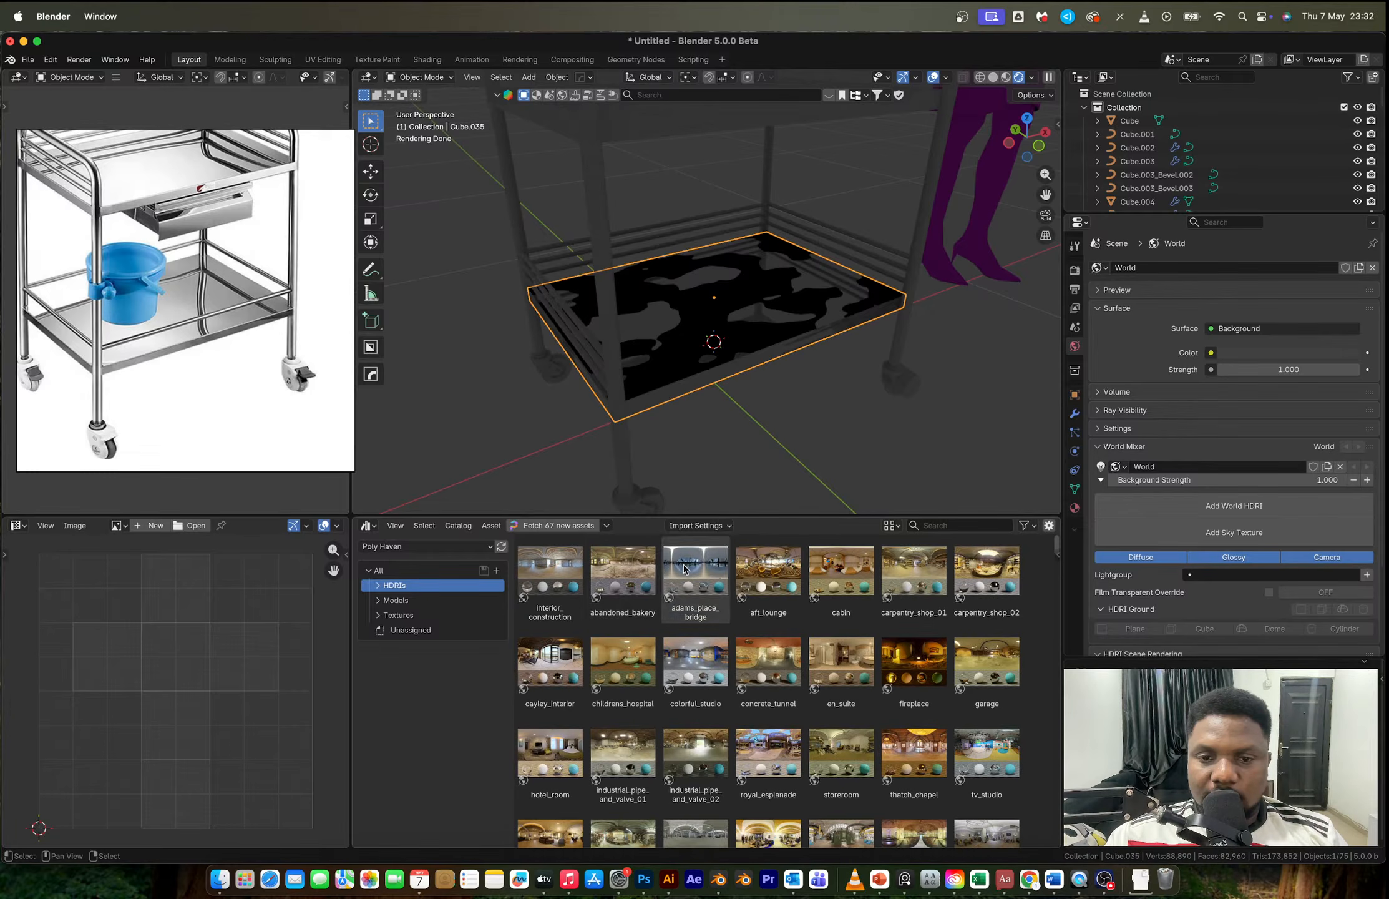
pyautogui.moveTo(692, 577); pyautogui.dragTo(830, 425)
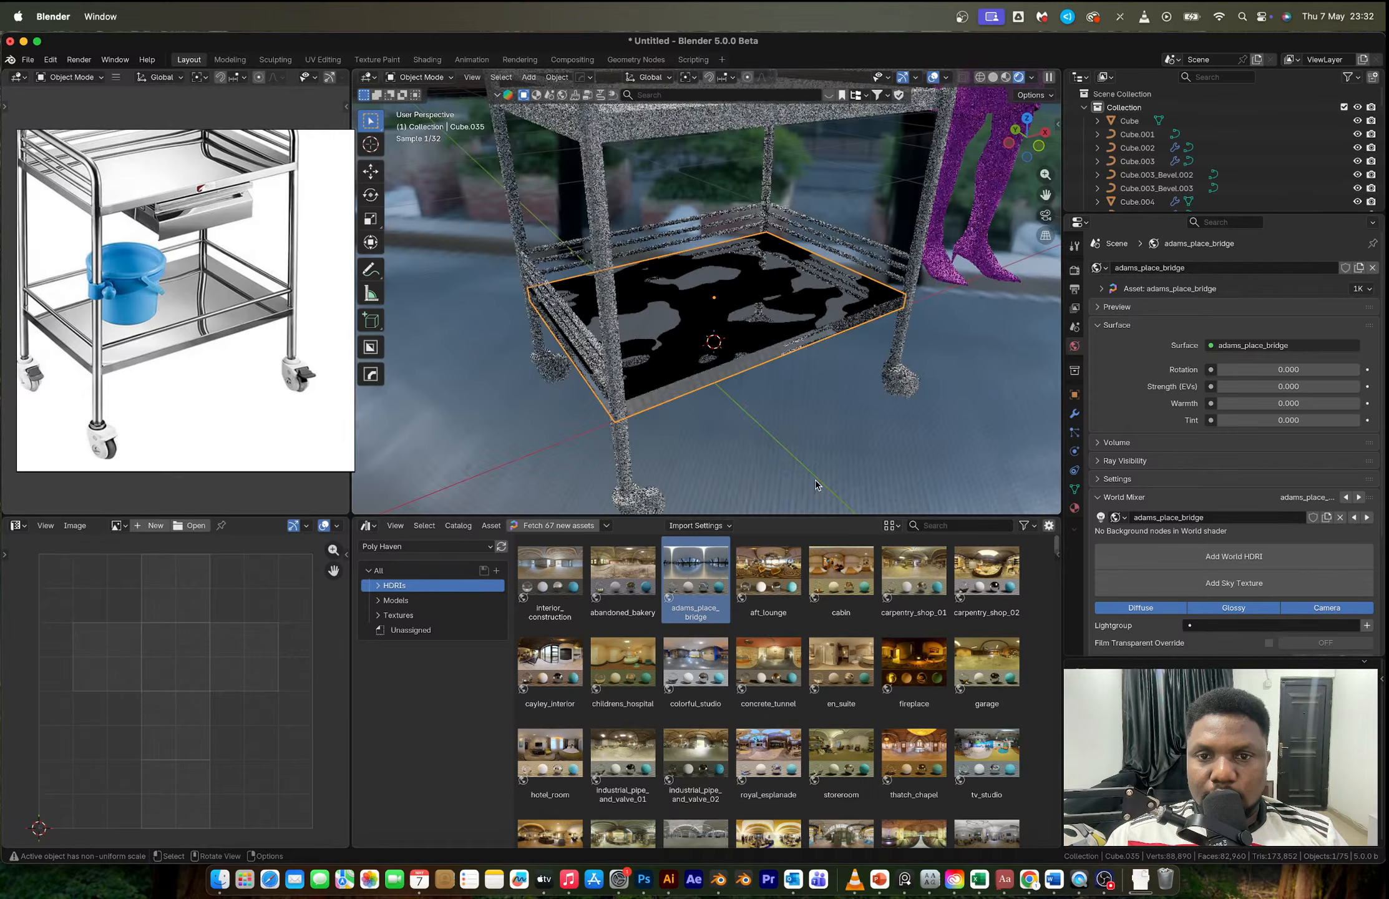
pyautogui.moveTo(749, 387); pyautogui.dragTo(682, 292, button='middle')
pyautogui.scroll(-2, 682, 292)
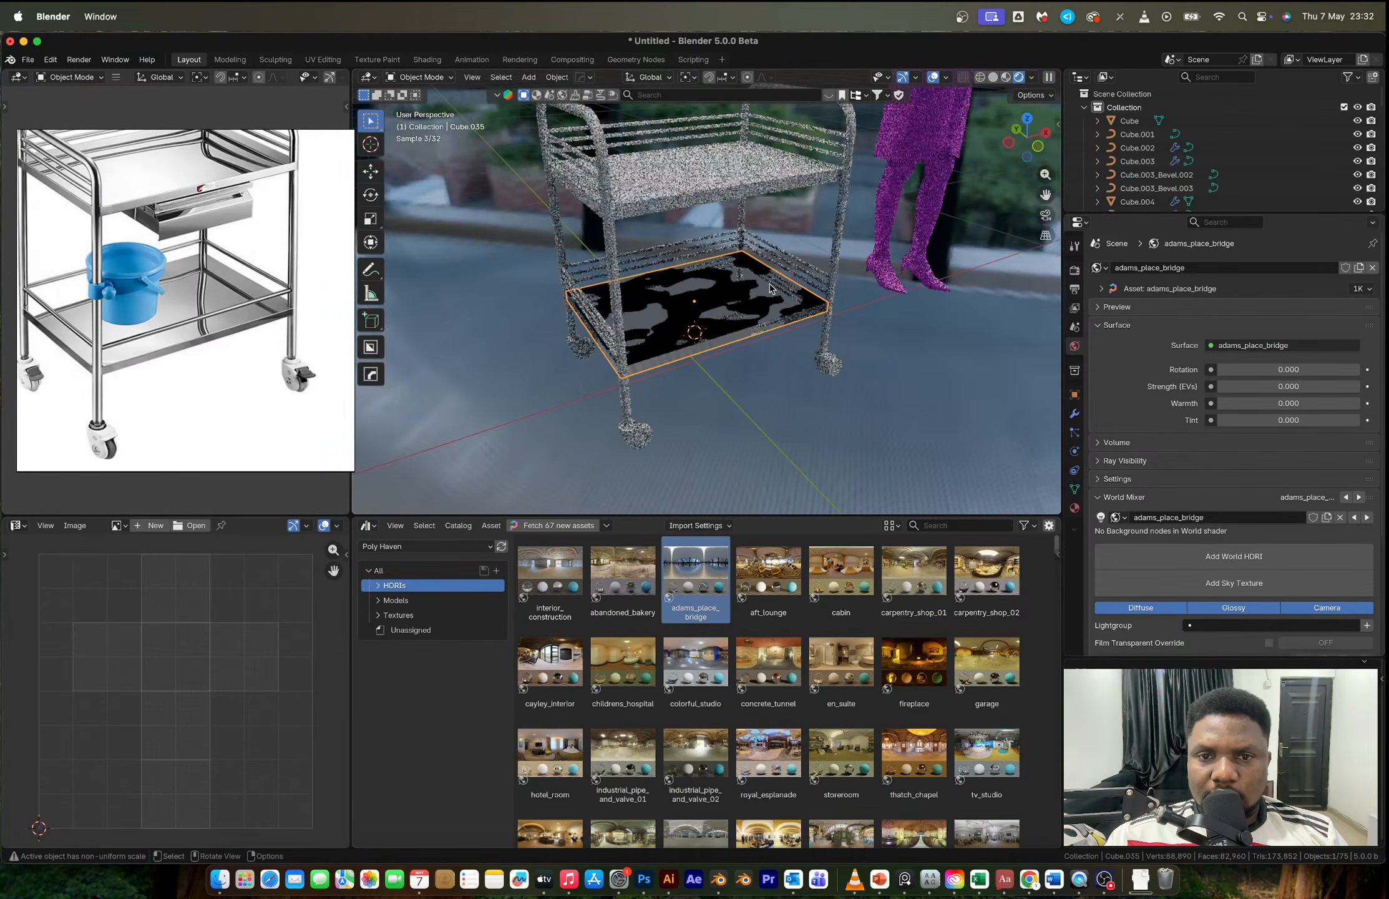
pyautogui.scroll(2, 682, 292)
# Step: Return to the shelf's shader nodes and route the Color Ramp's Color output into the Normal Map's Strength input
pyautogui.click(368, 525)
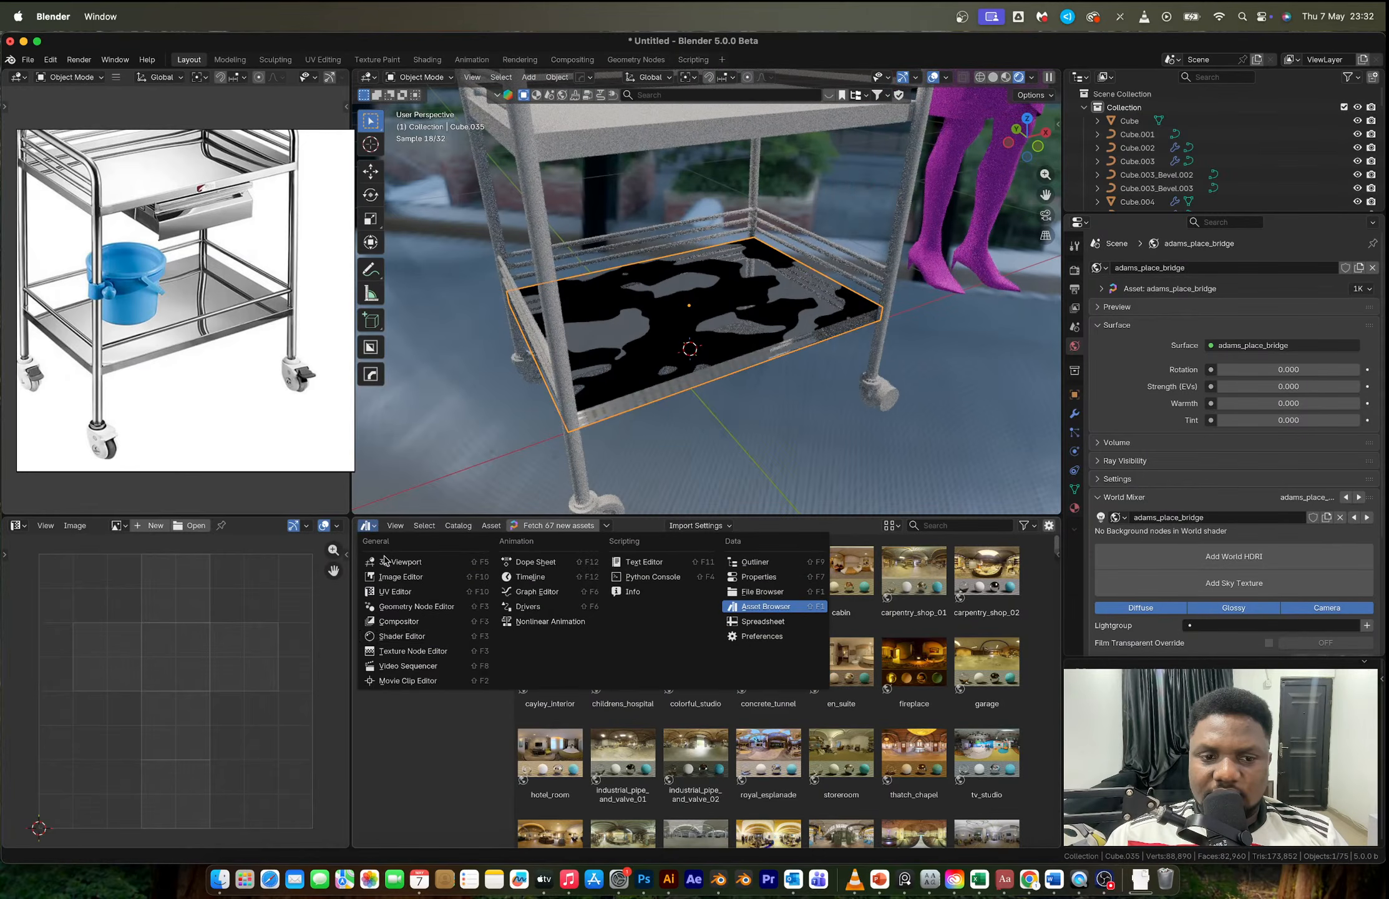
pyautogui.click(415, 636)
pyautogui.scroll(-2, 673, 647)
pyautogui.moveTo(622, 660); pyautogui.dragTo(770, 645, button='middle')
pyautogui.moveTo(598, 674); pyautogui.dragTo(572, 674)
pyautogui.moveTo(687, 687); pyautogui.dragTo(684, 681)
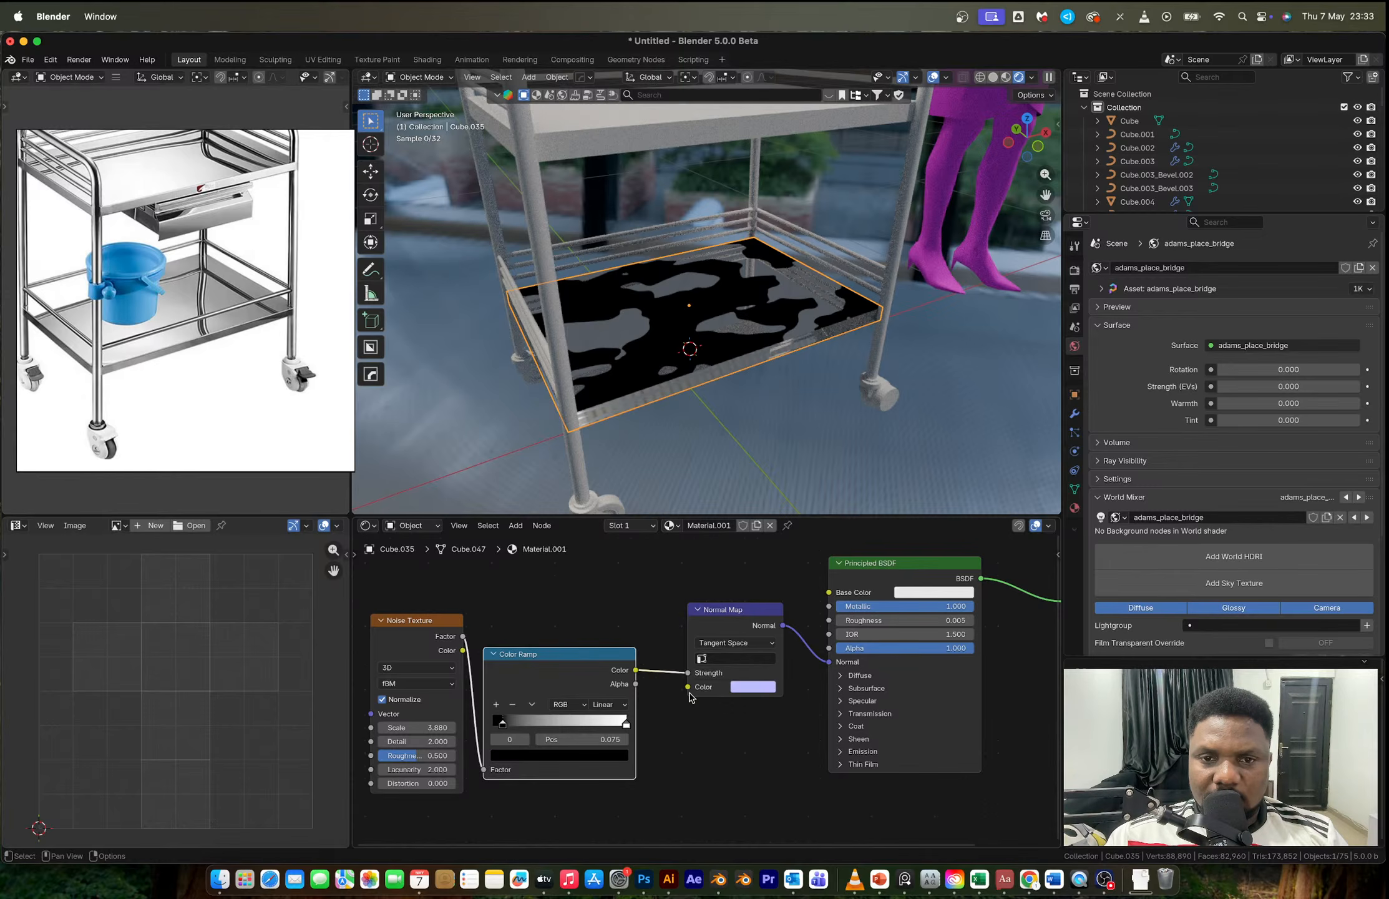
# Step: Reconnect the Color Ramp to the Normal Map's Color input and detach the Normal Map from the Principled BSDF
pyautogui.moveTo(776, 368); pyautogui.dragTo(776, 347, button='middle')
pyautogui.moveTo(687, 672); pyautogui.dragTo(688, 686)
pyautogui.moveTo(745, 584); pyautogui.dragTo(479, 723)
pyautogui.scroll(1, 805, 706)
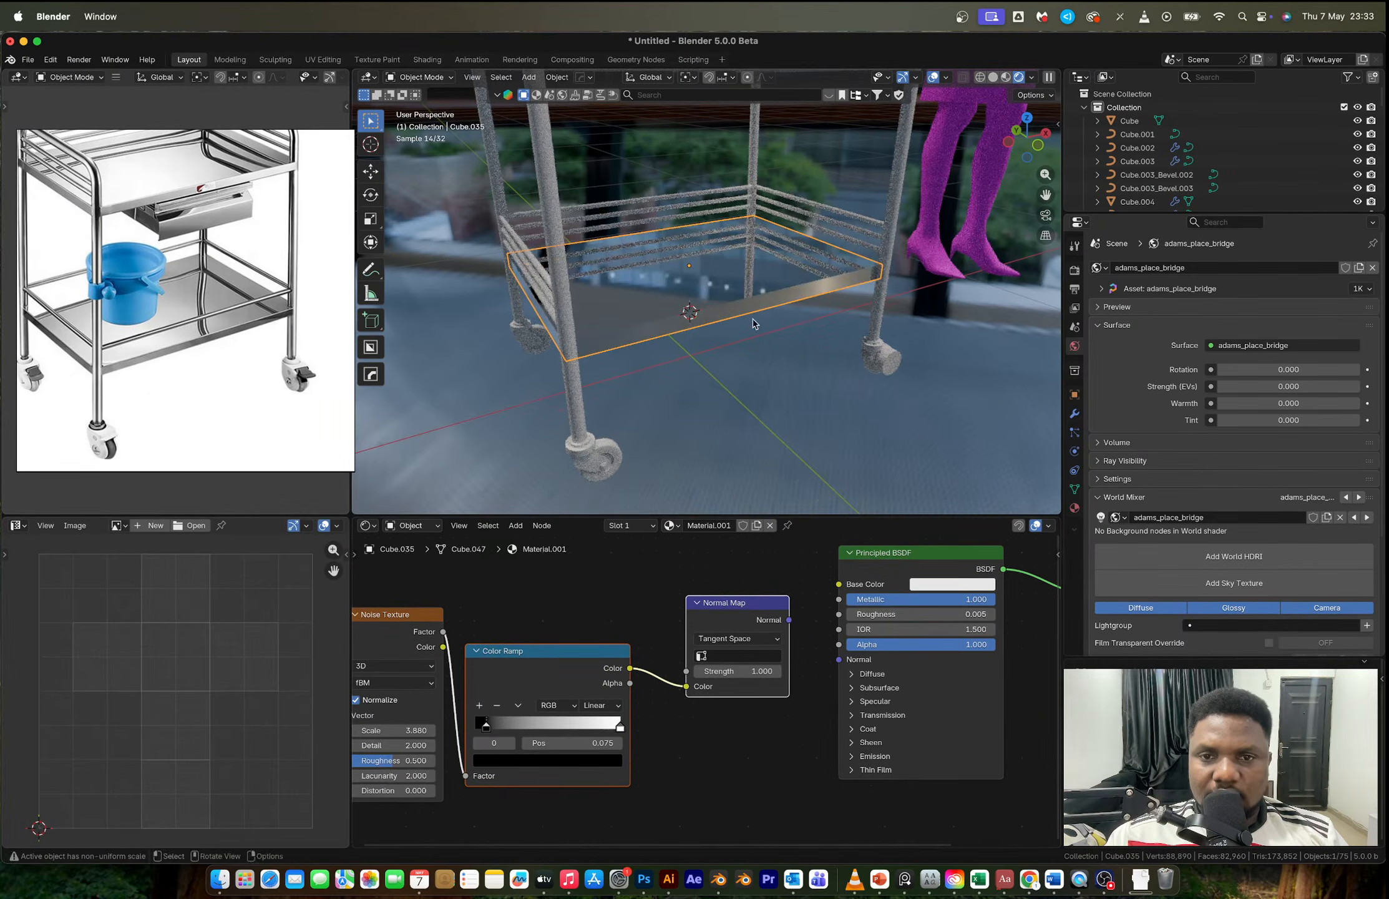
# Step: Lower the Roughness of the lower shelf's Principled BSDF to 0
pyautogui.moveTo(753, 322); pyautogui.dragTo(755, 332, button='middle')
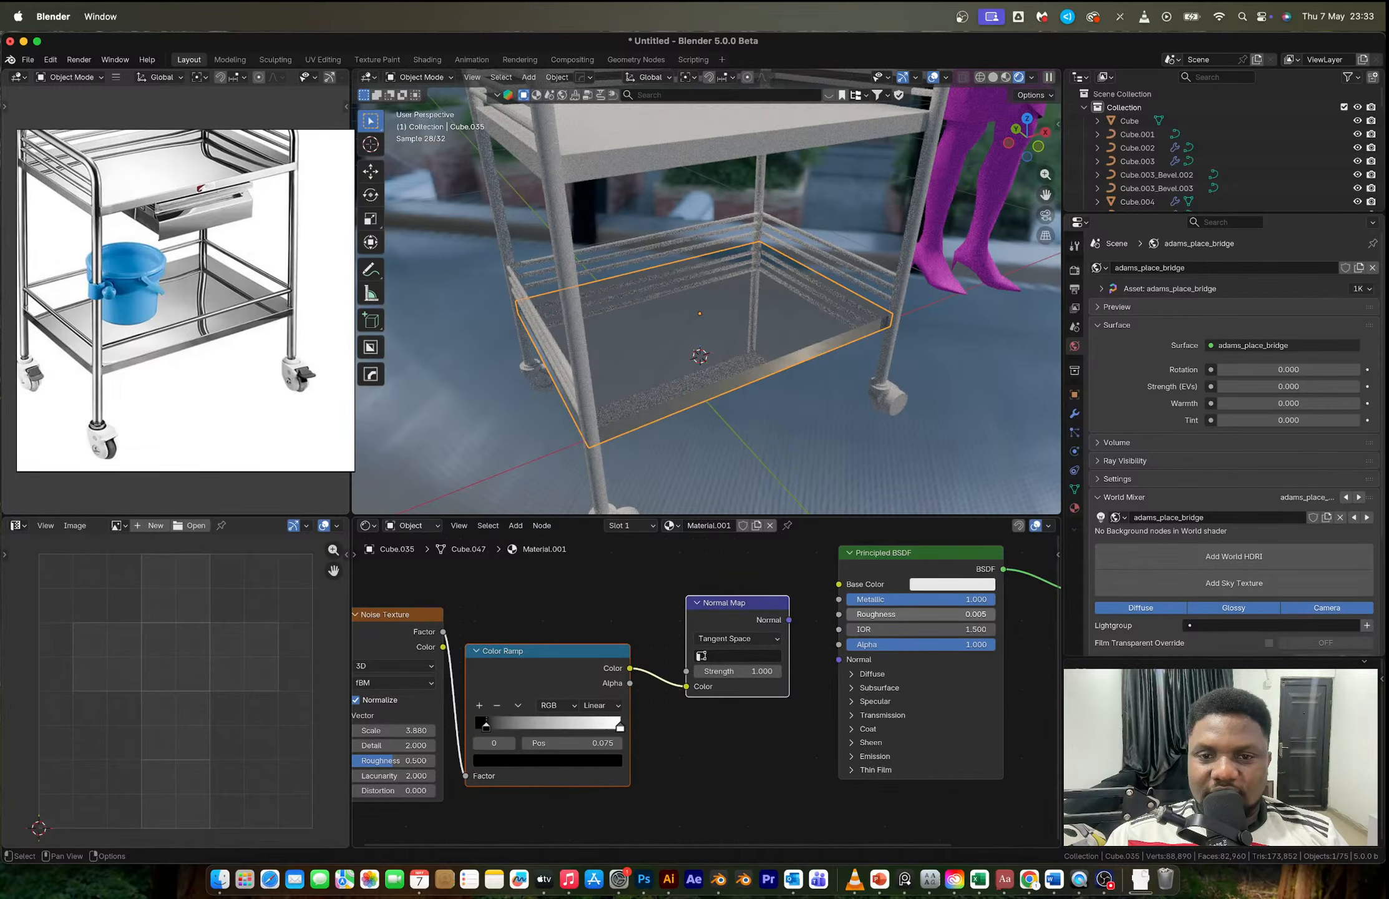
pyautogui.moveTo(917, 614); pyautogui.dragTo(845, 618)
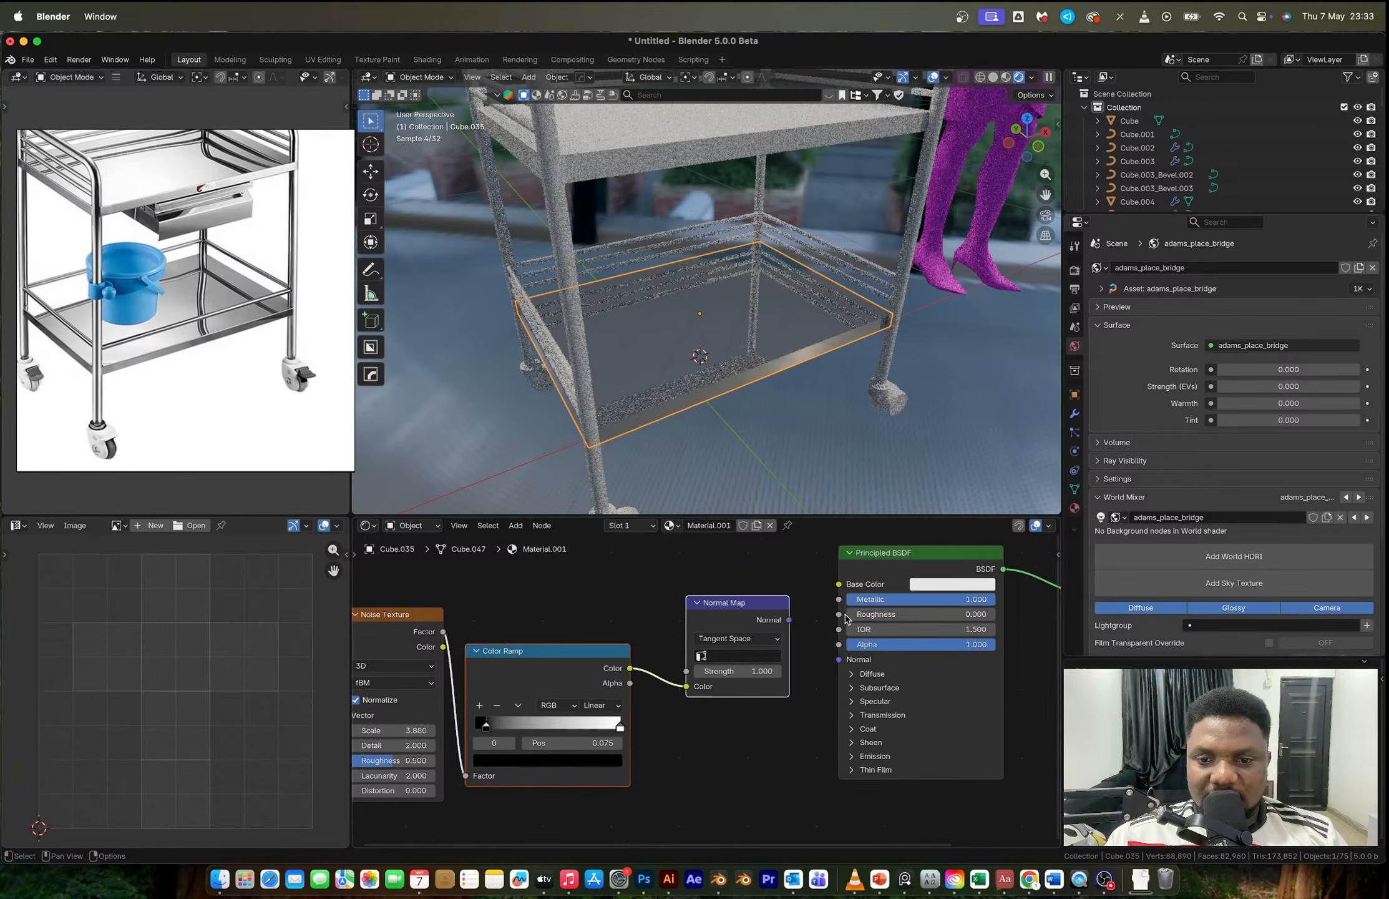
pyautogui.moveTo(811, 450); pyautogui.dragTo(792, 367, button='middle')
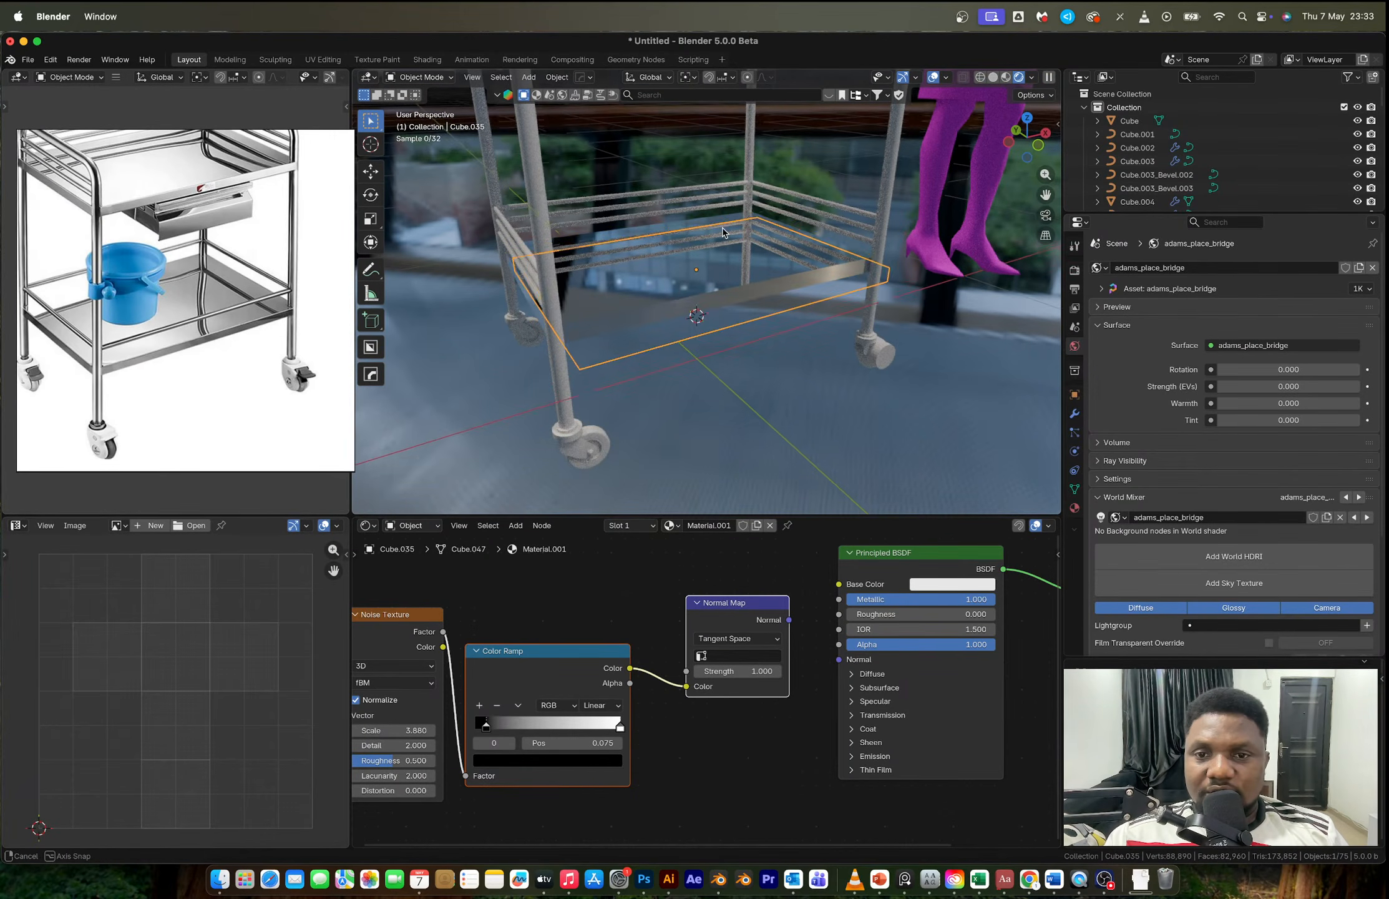
# Step: Limit the rendered preview to a render region around the lower shelf and its rails, and clear the selection
pyautogui.moveTo(743, 256); pyautogui.dragTo(723, 232, button='middle')
pyautogui.scroll(3, 591, 237)
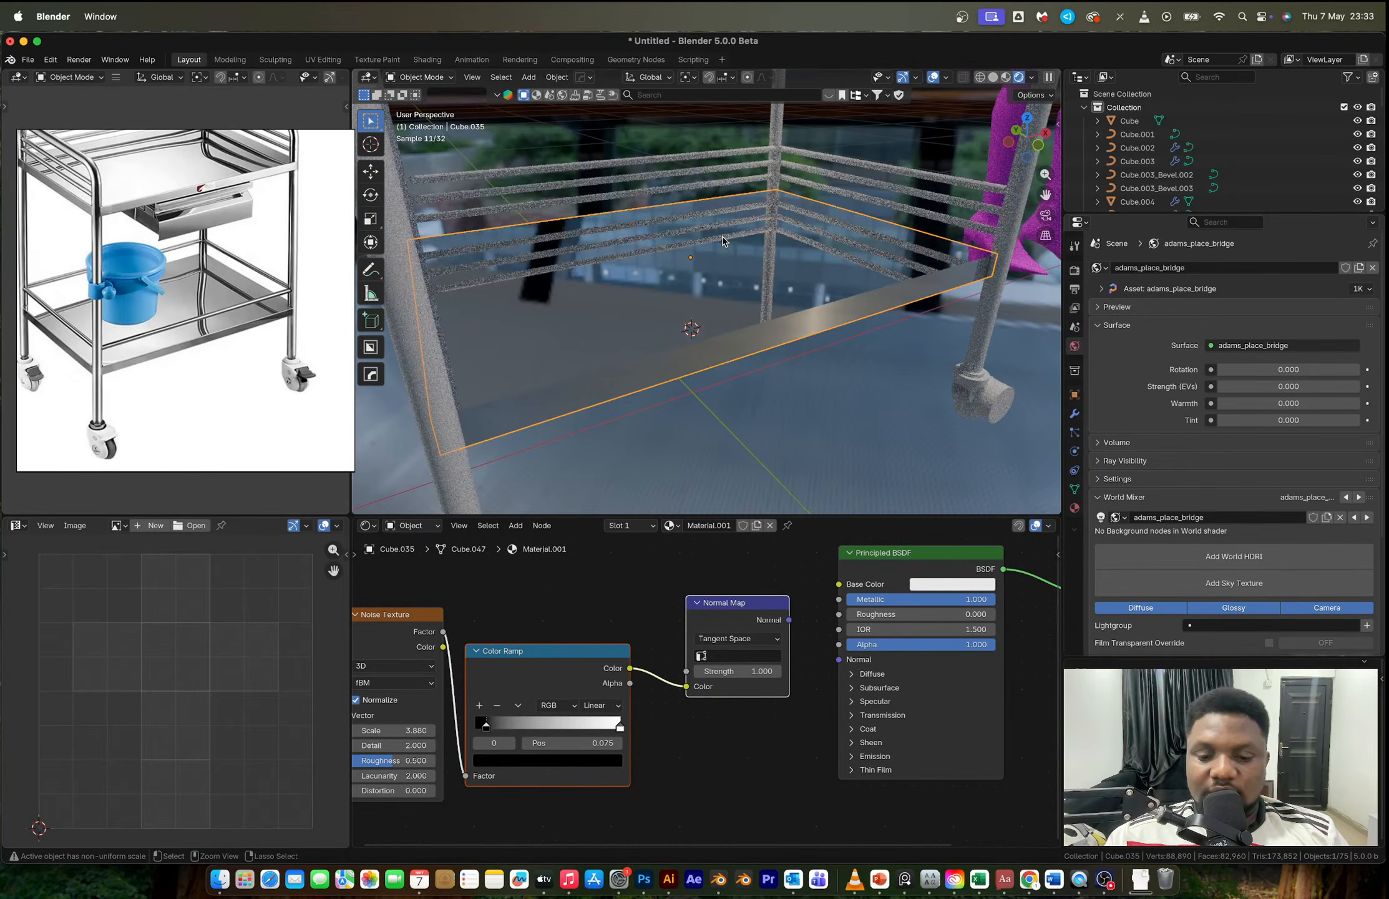
pyautogui.press('b')
pyautogui.moveTo(462, 126); pyautogui.dragTo(977, 445)
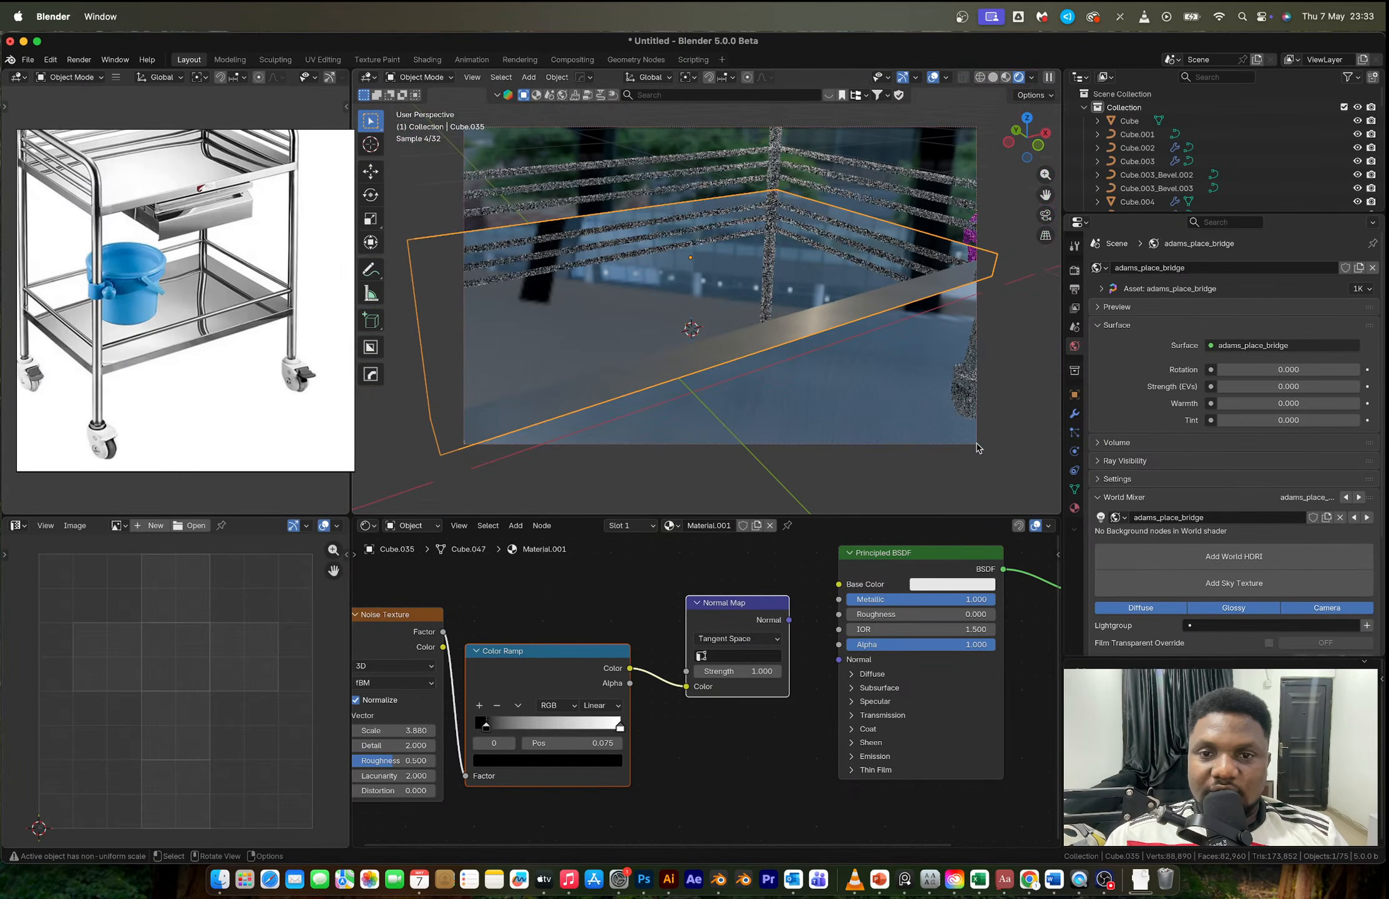
pyautogui.click(1014, 288)
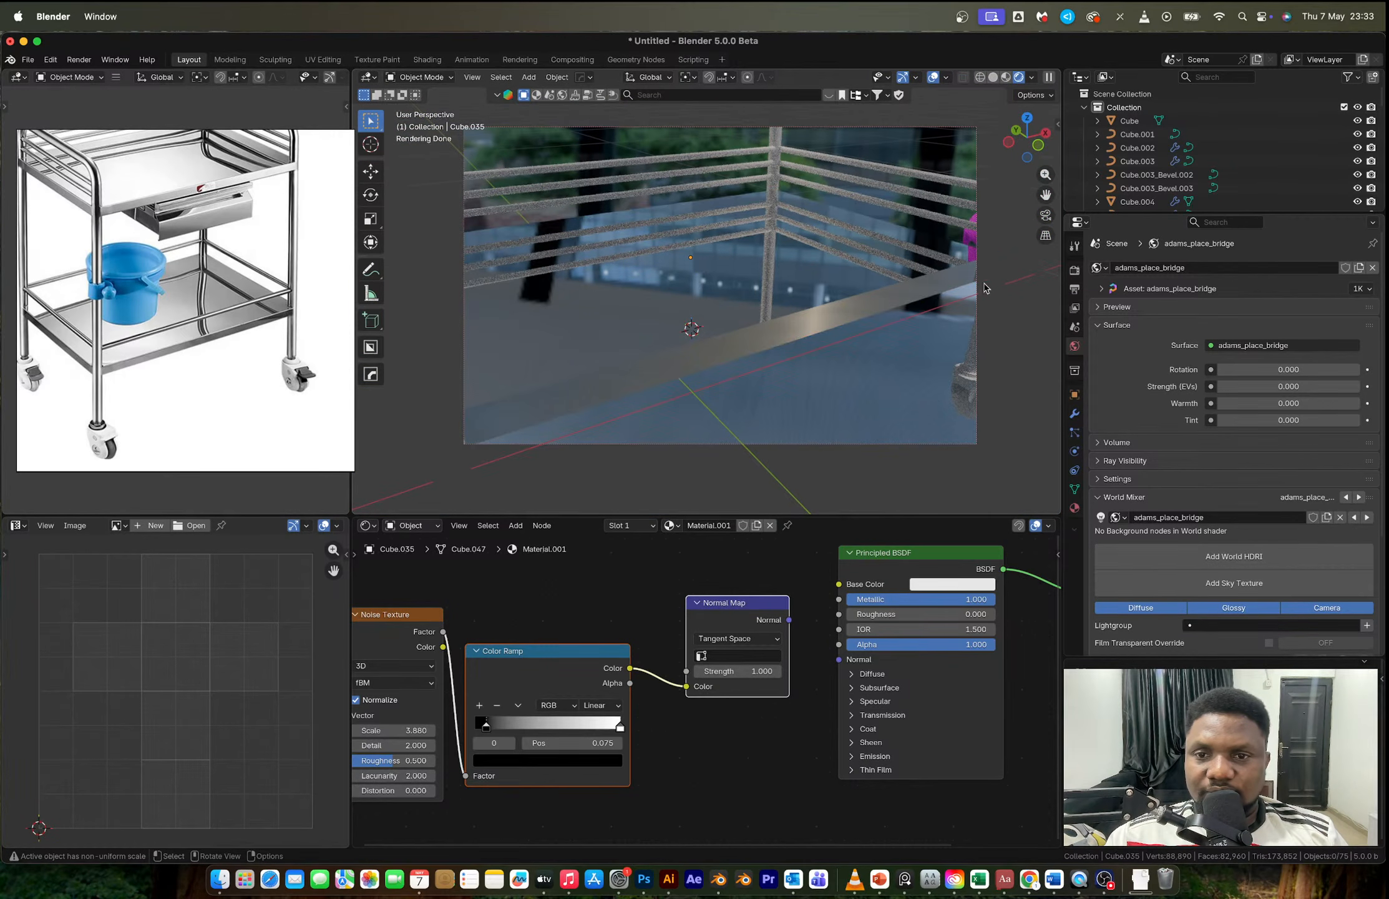
# Step: Select the lower shelf and reduce its Principled BSDF Metallic value to 0
pyautogui.click(824, 279)
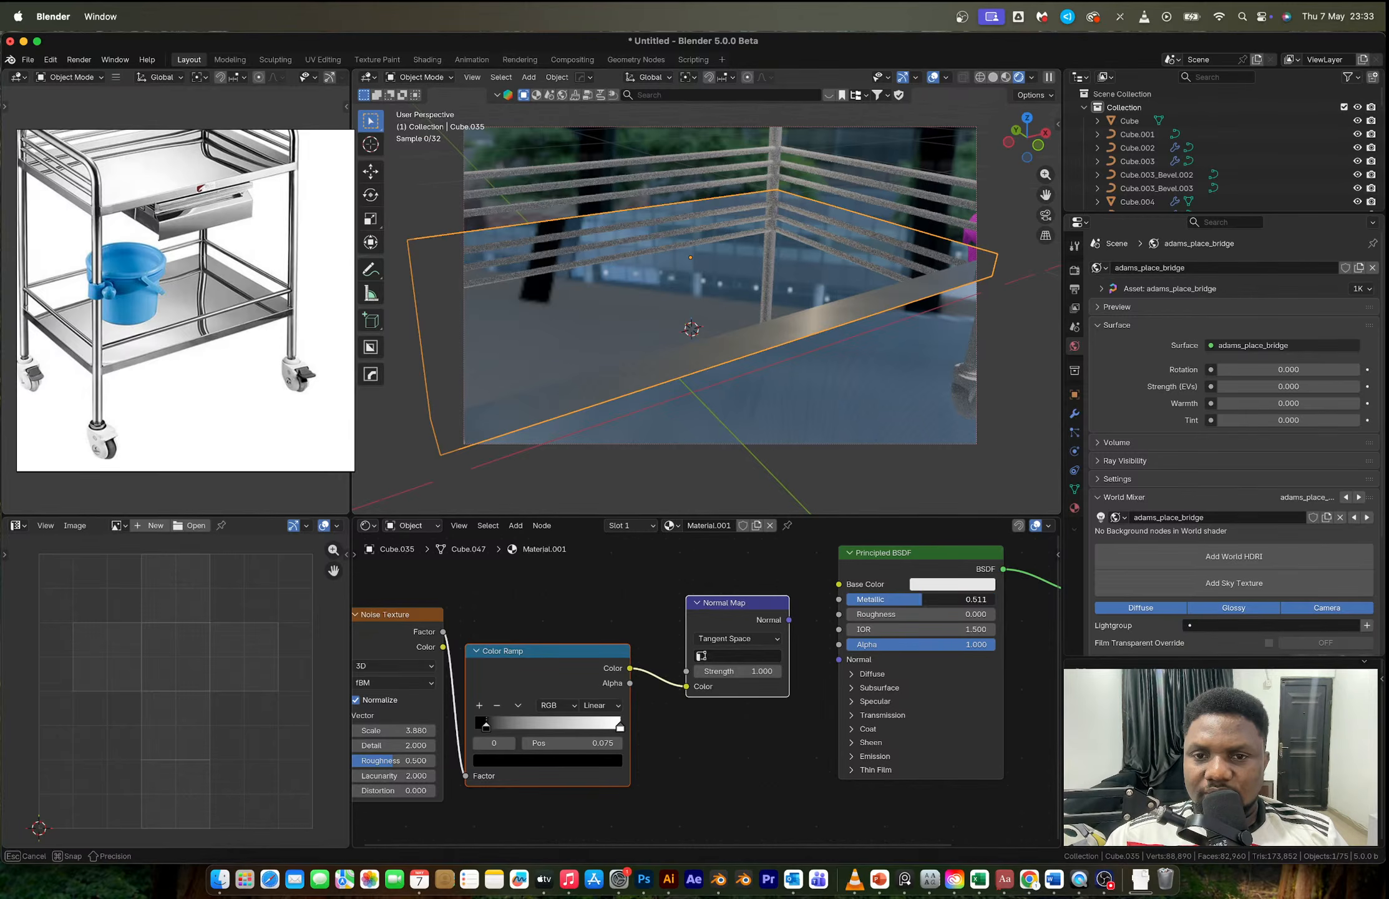
pyautogui.moveTo(923, 599); pyautogui.dragTo(836, 603)
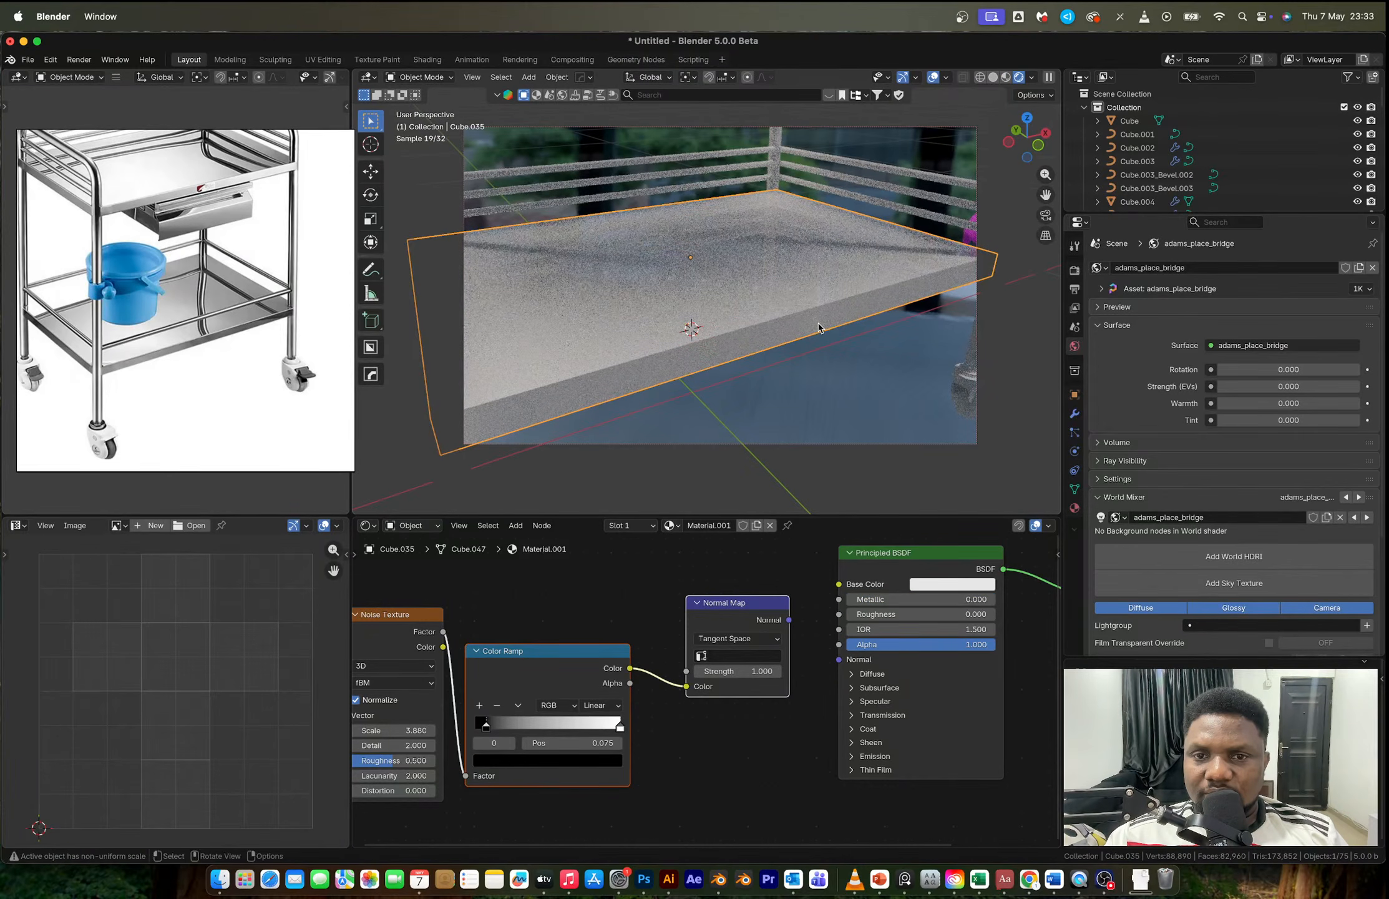
pyautogui.press('g')
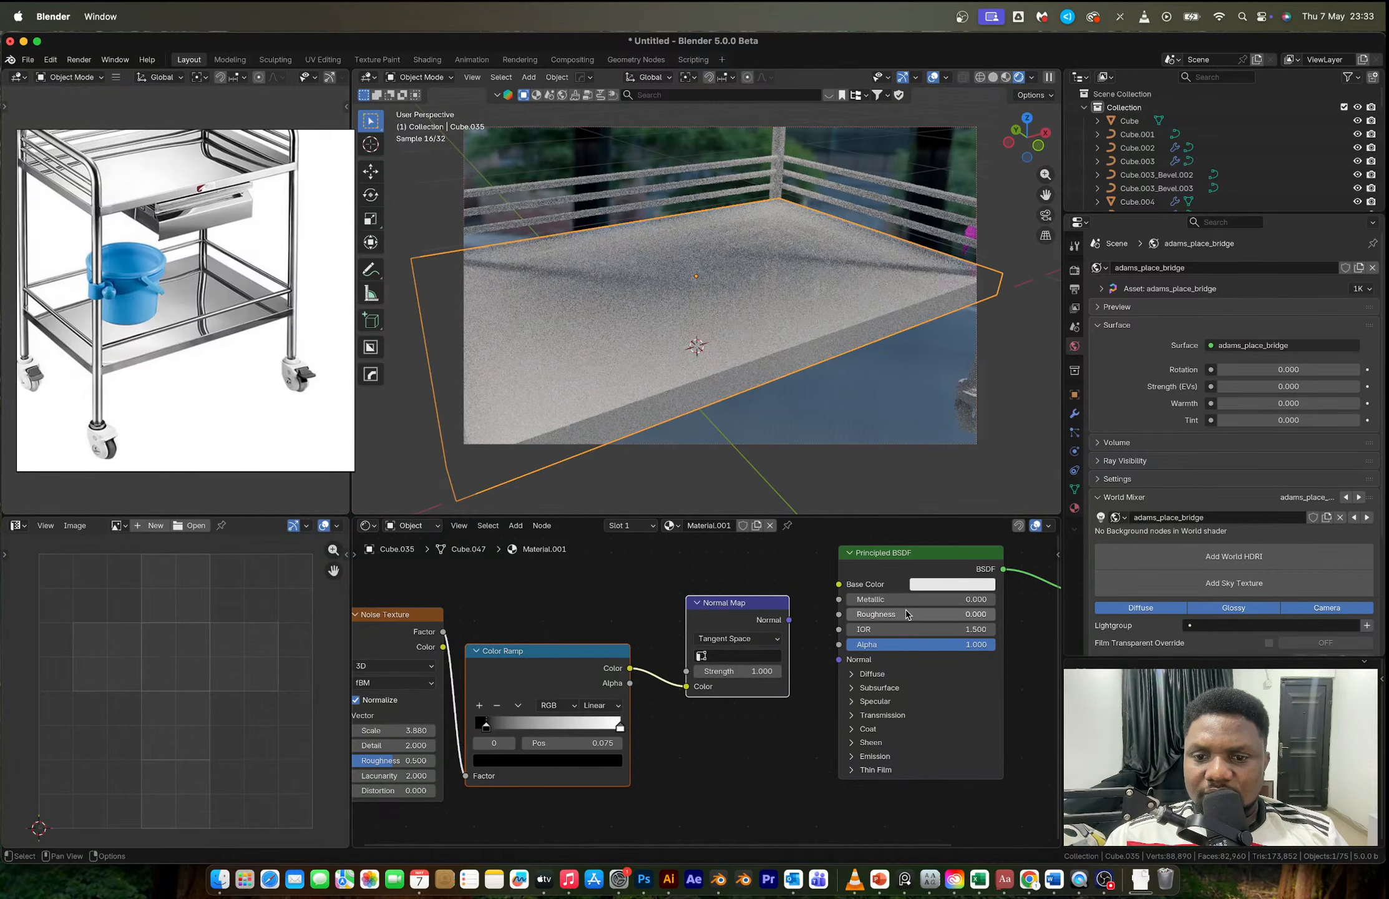
pyautogui.moveTo(905, 601)
pyautogui.mouseDown()
pyautogui.moveTo(1016, 602)
pyautogui.moveTo(902, 602)
pyautogui.mouseUp()
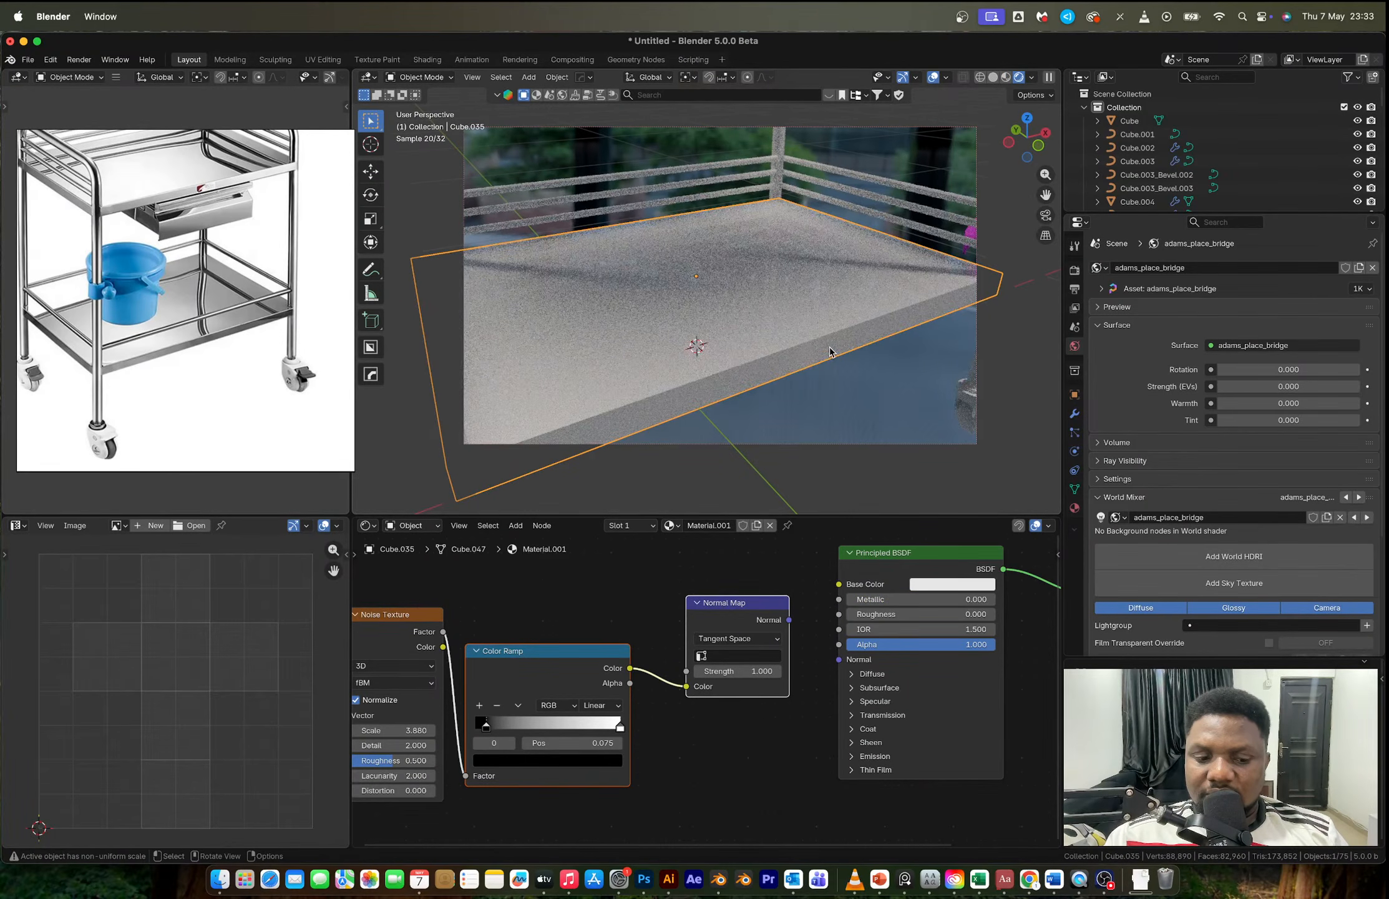
# Step: Add a HardOps bevel modifier to the lower shelf with a width of 0.003 and a 30° angle limit
pyautogui.press('q')
pyautogui.click(831, 351)
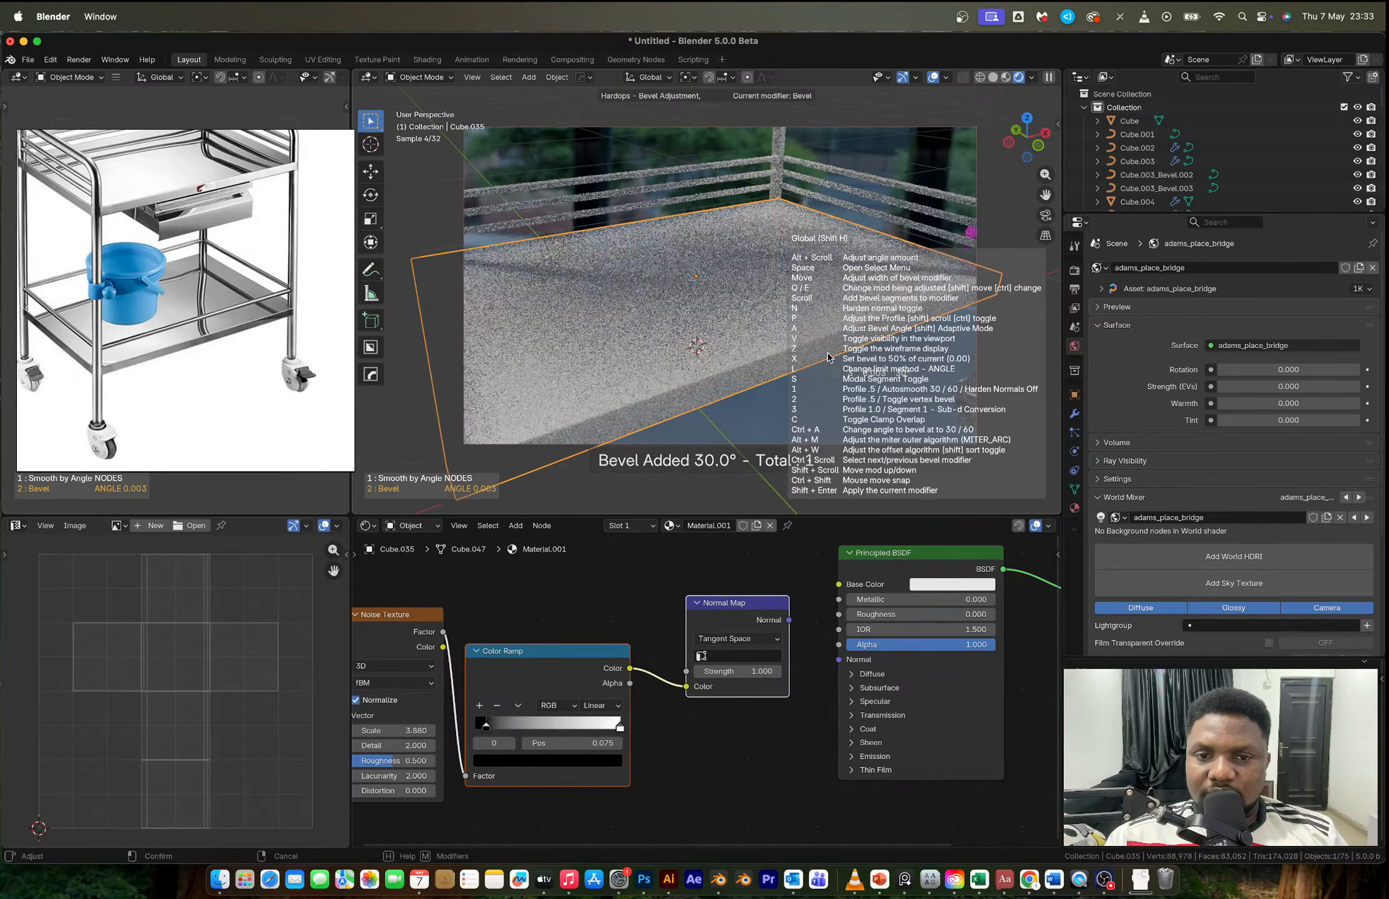
pyautogui.click(825, 355)
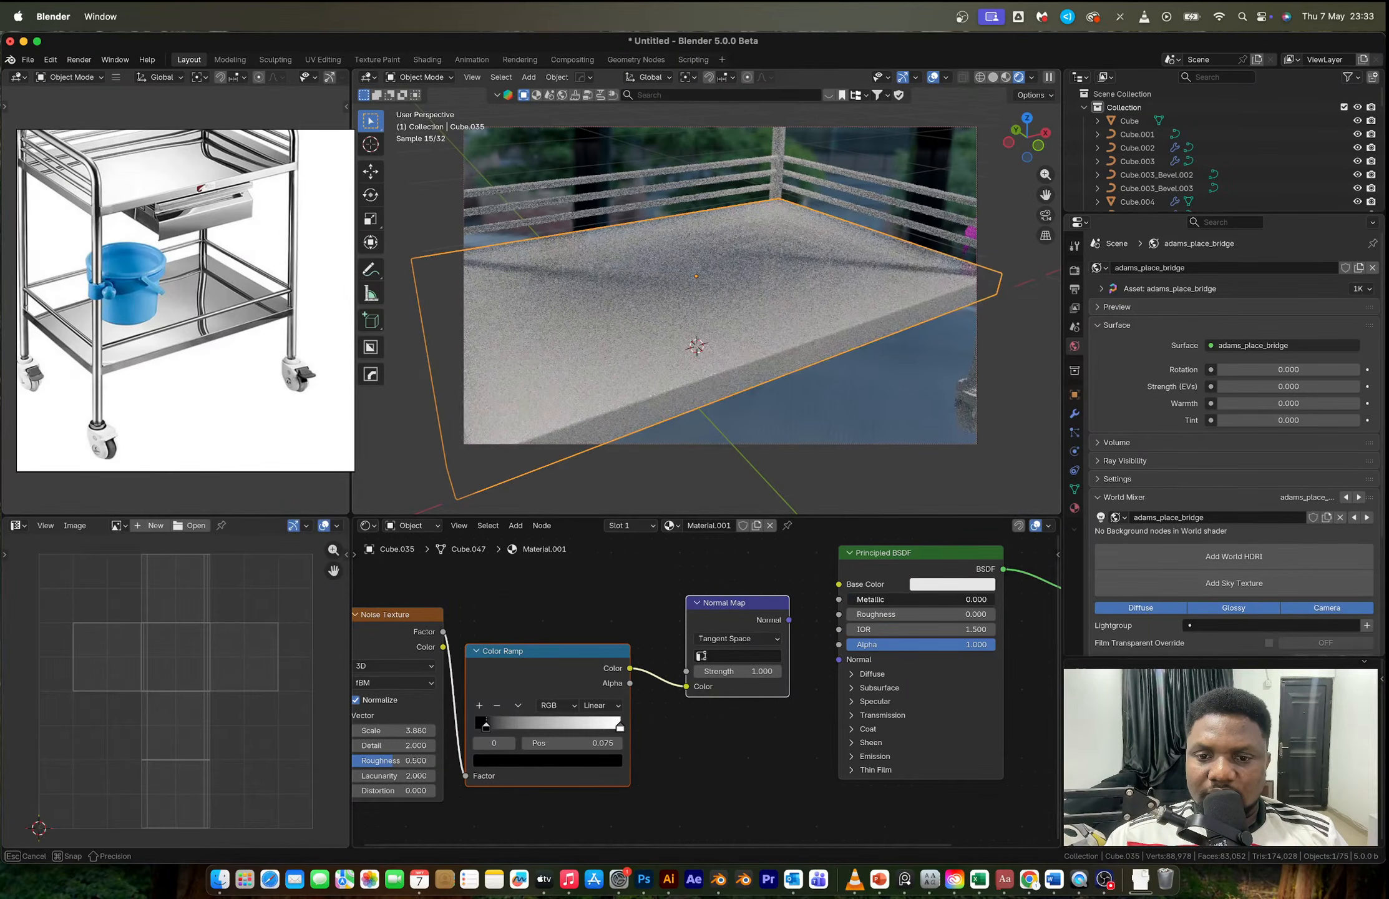
# Step: Set the shelf material's Metallic to 1.0 and its Roughness to 0.125
pyautogui.moveTo(905, 599); pyautogui.dragTo(978, 601)
pyautogui.moveTo(977, 615); pyautogui.dragTo(866, 615)
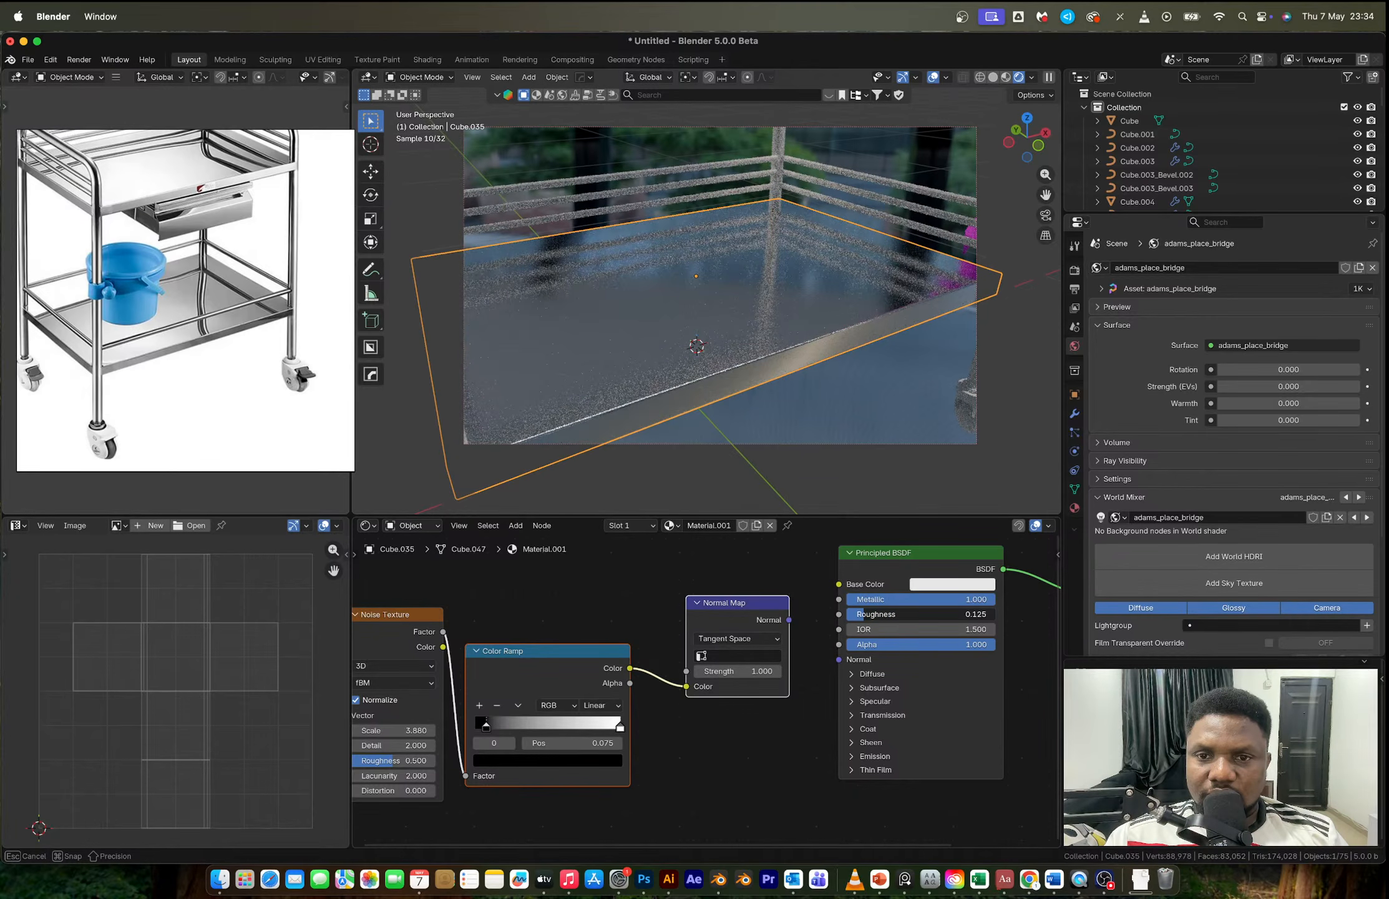
pyautogui.moveTo(866, 614); pyautogui.dragTo(865, 614)
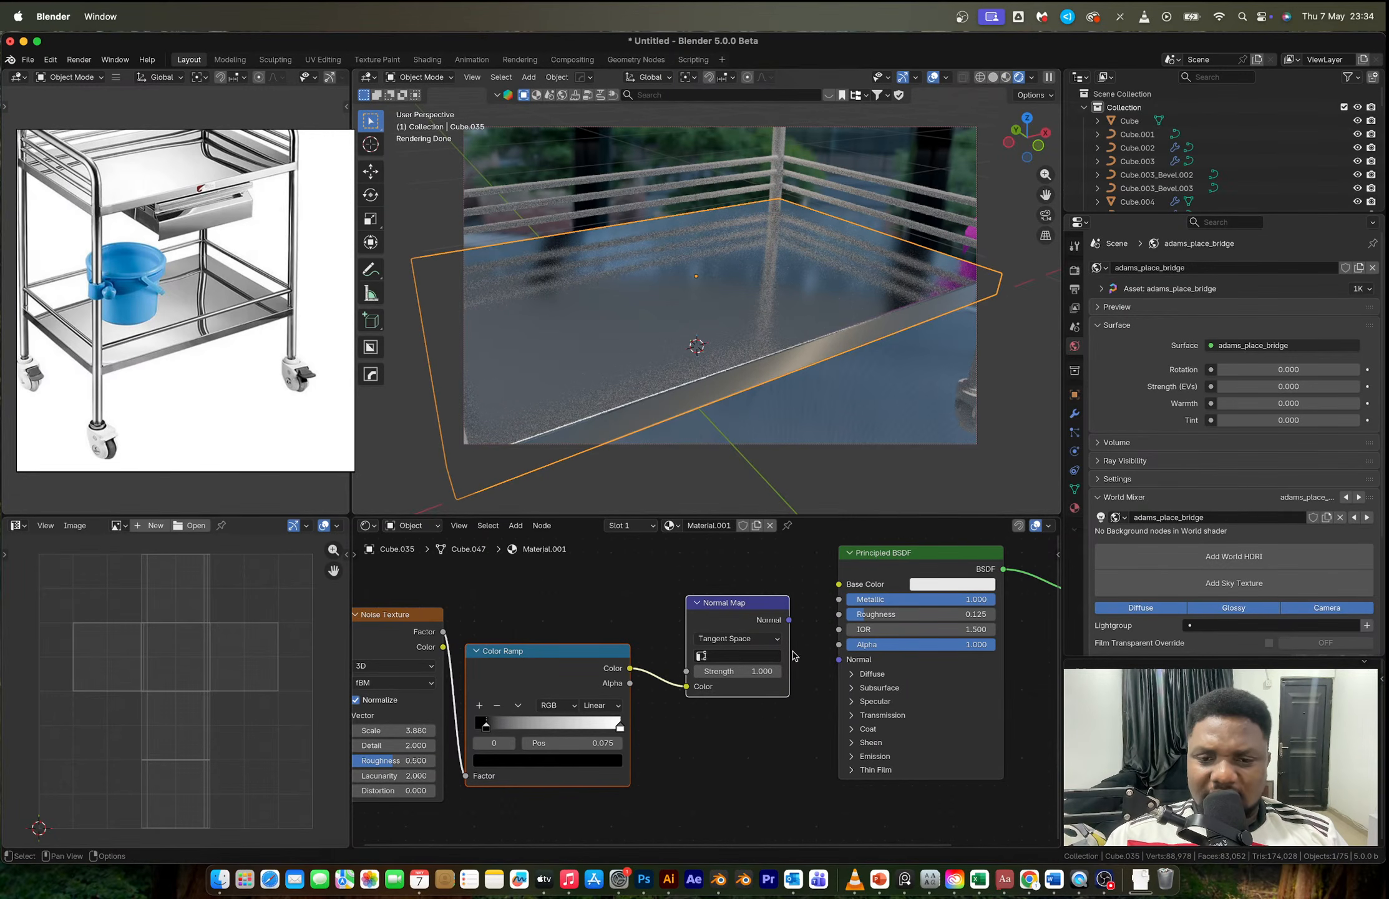
# Step: Expand the Coat settings of the Principled BSDF and raise the coat Weight to 0.689
pyautogui.moveTo(786, 621); pyautogui.dragTo(805, 642)
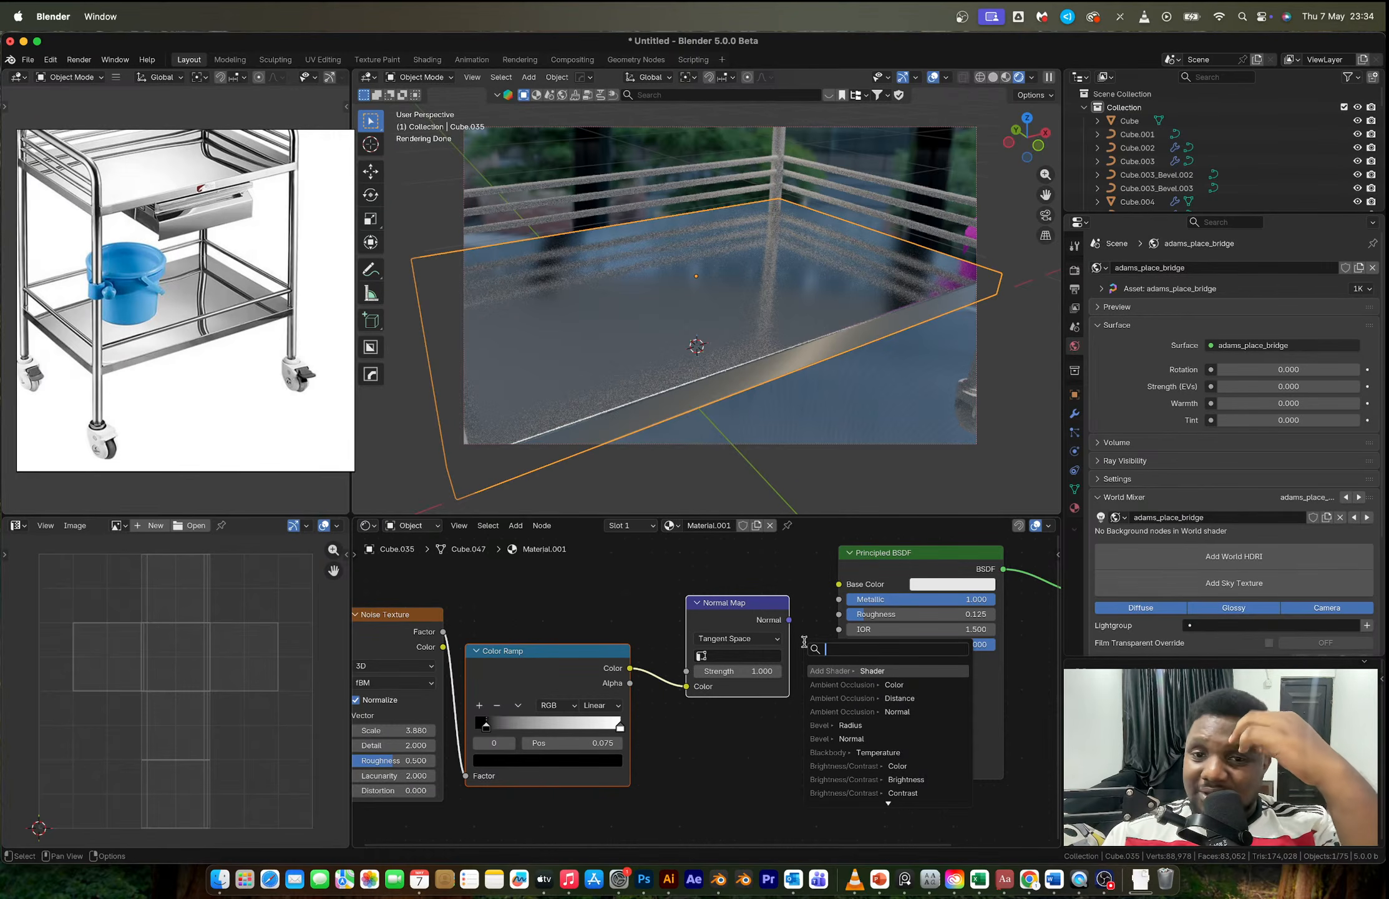
pyautogui.press('Escape')
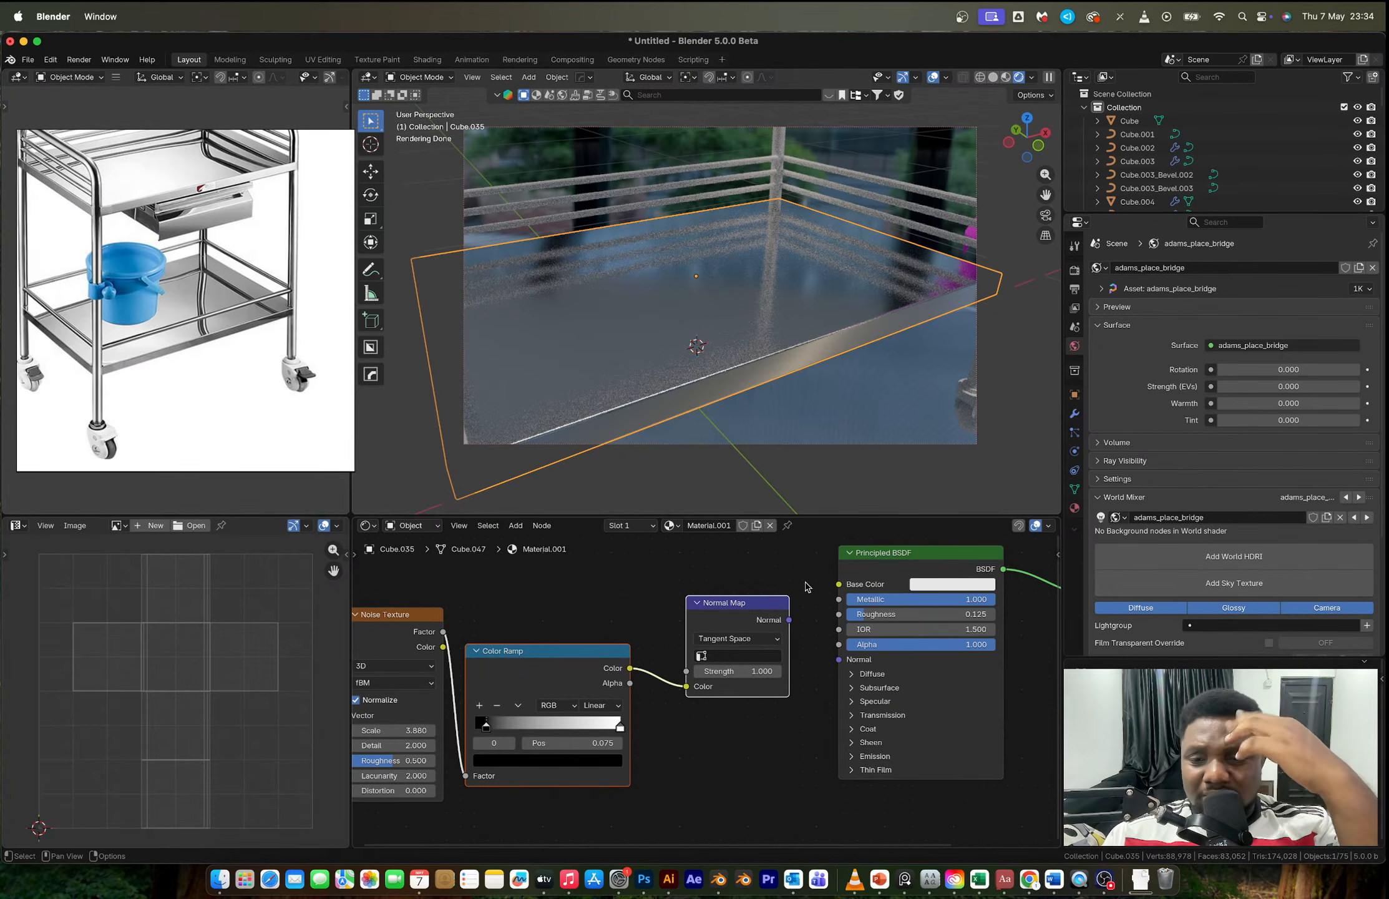
pyautogui.click(869, 728)
pyautogui.scroll(-3, 906, 638)
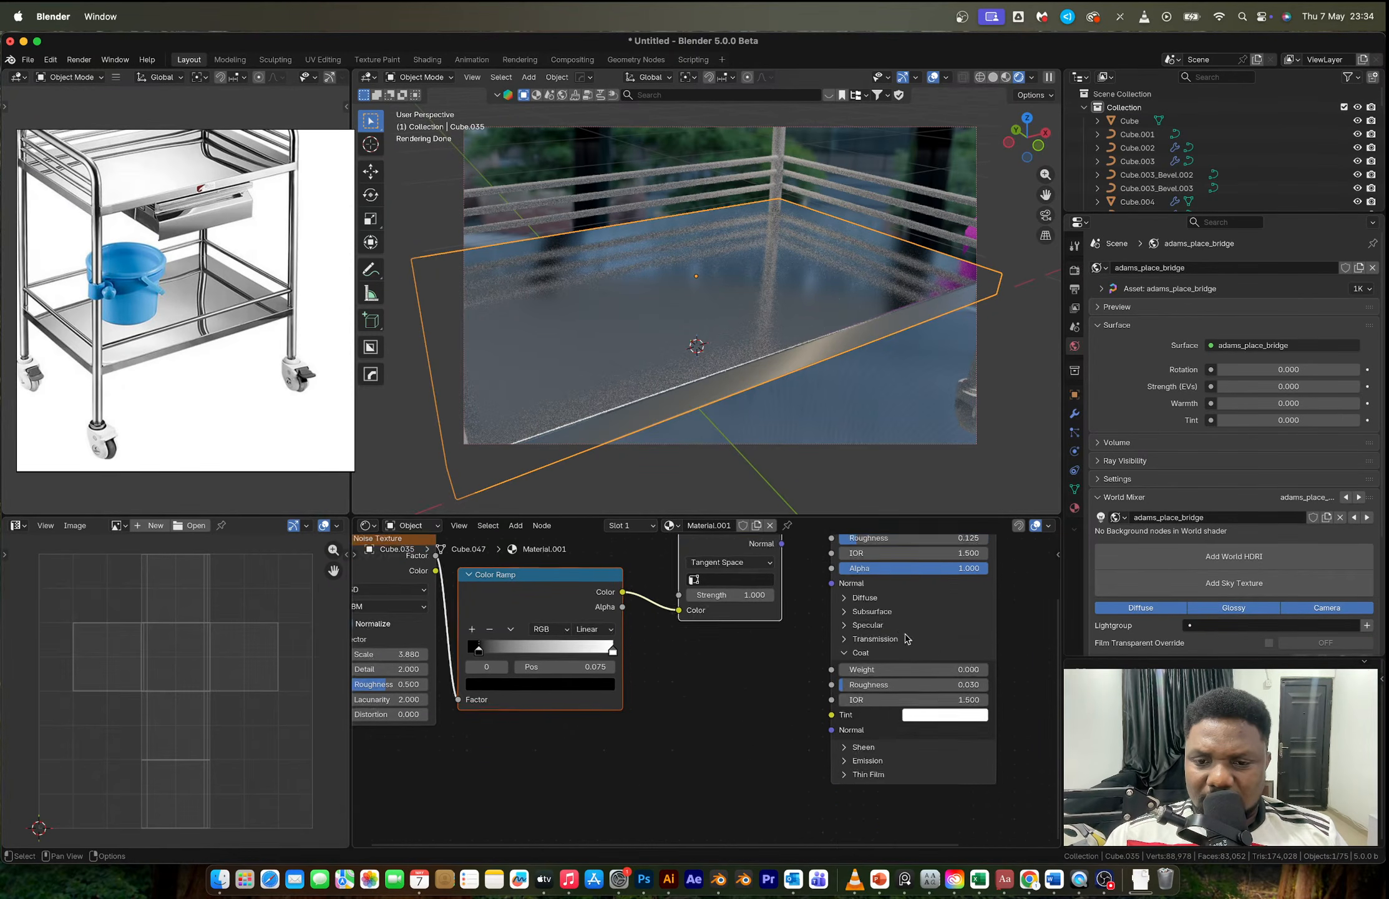
pyautogui.scroll(3, 832, 674)
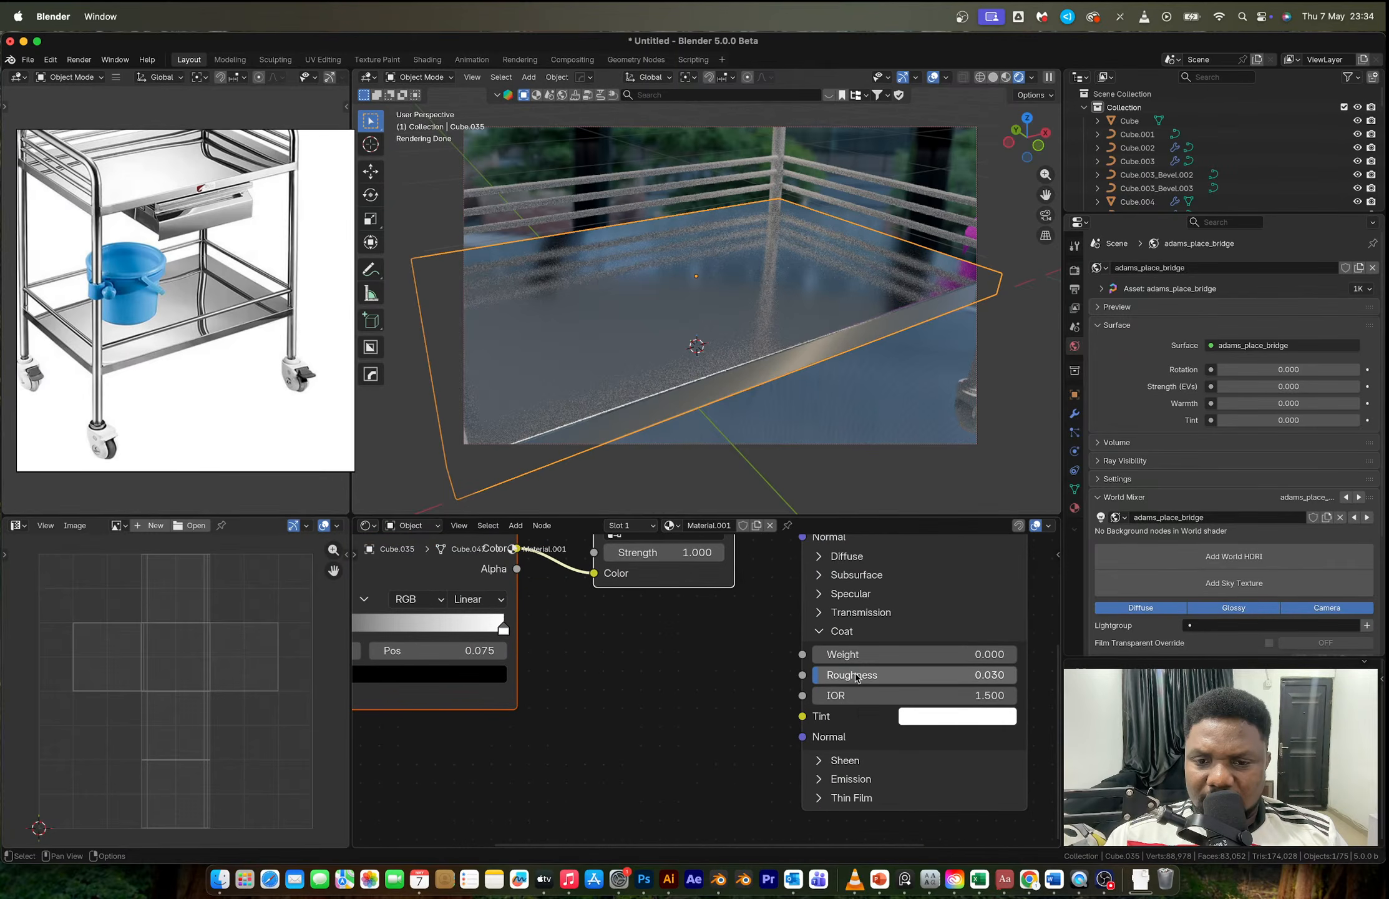
pyautogui.moveTo(858, 654); pyautogui.dragTo(998, 654)
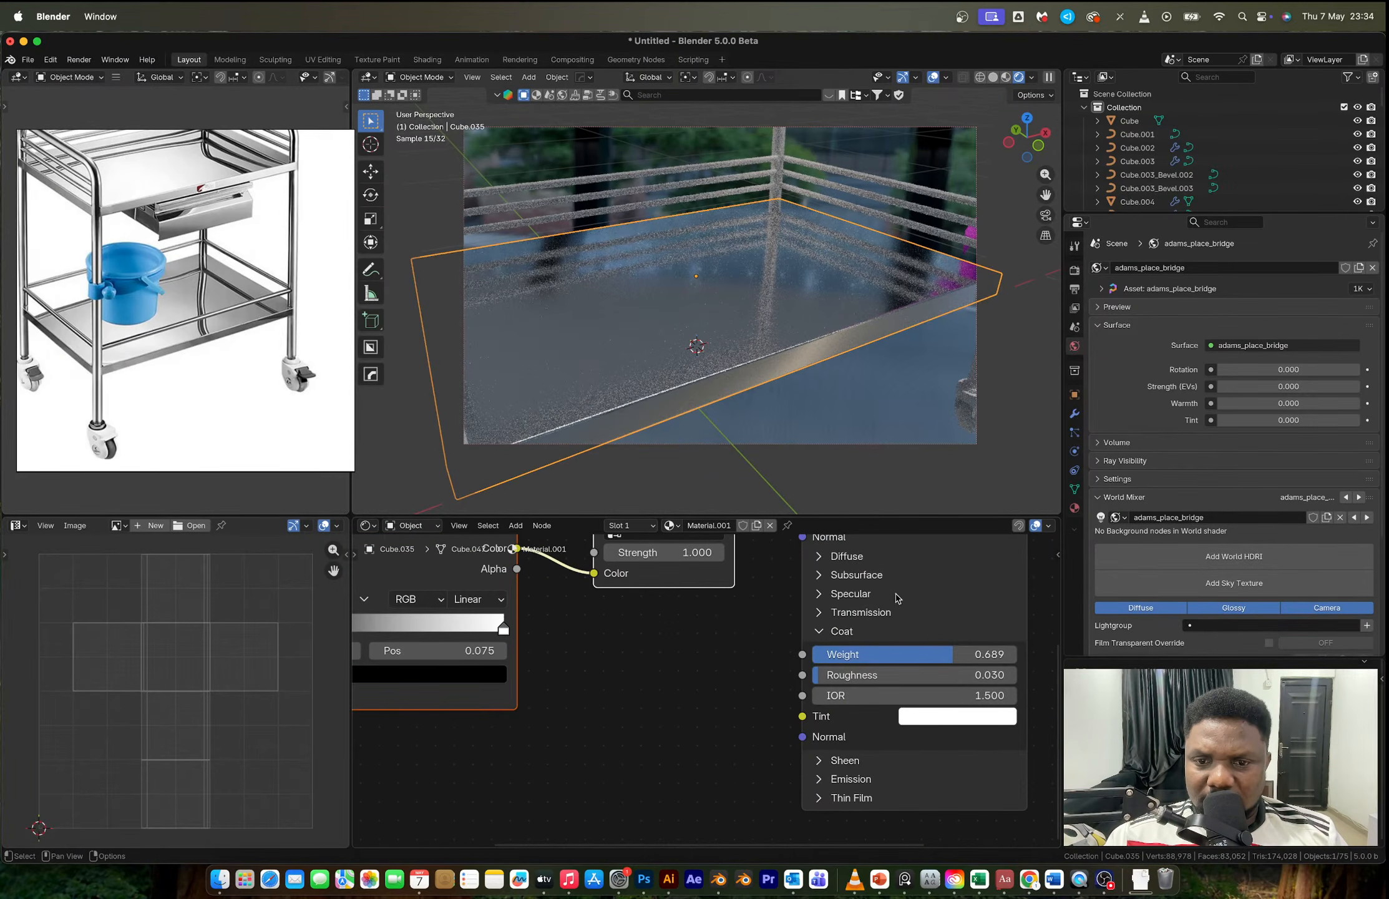
# Step: Move the texture nodes away from the Principled BSDF and connect the Normal Map's output to its main Normal input
pyautogui.scroll(-2, 835, 664)
pyautogui.moveTo(782, 632); pyautogui.dragTo(864, 686, button='middle')
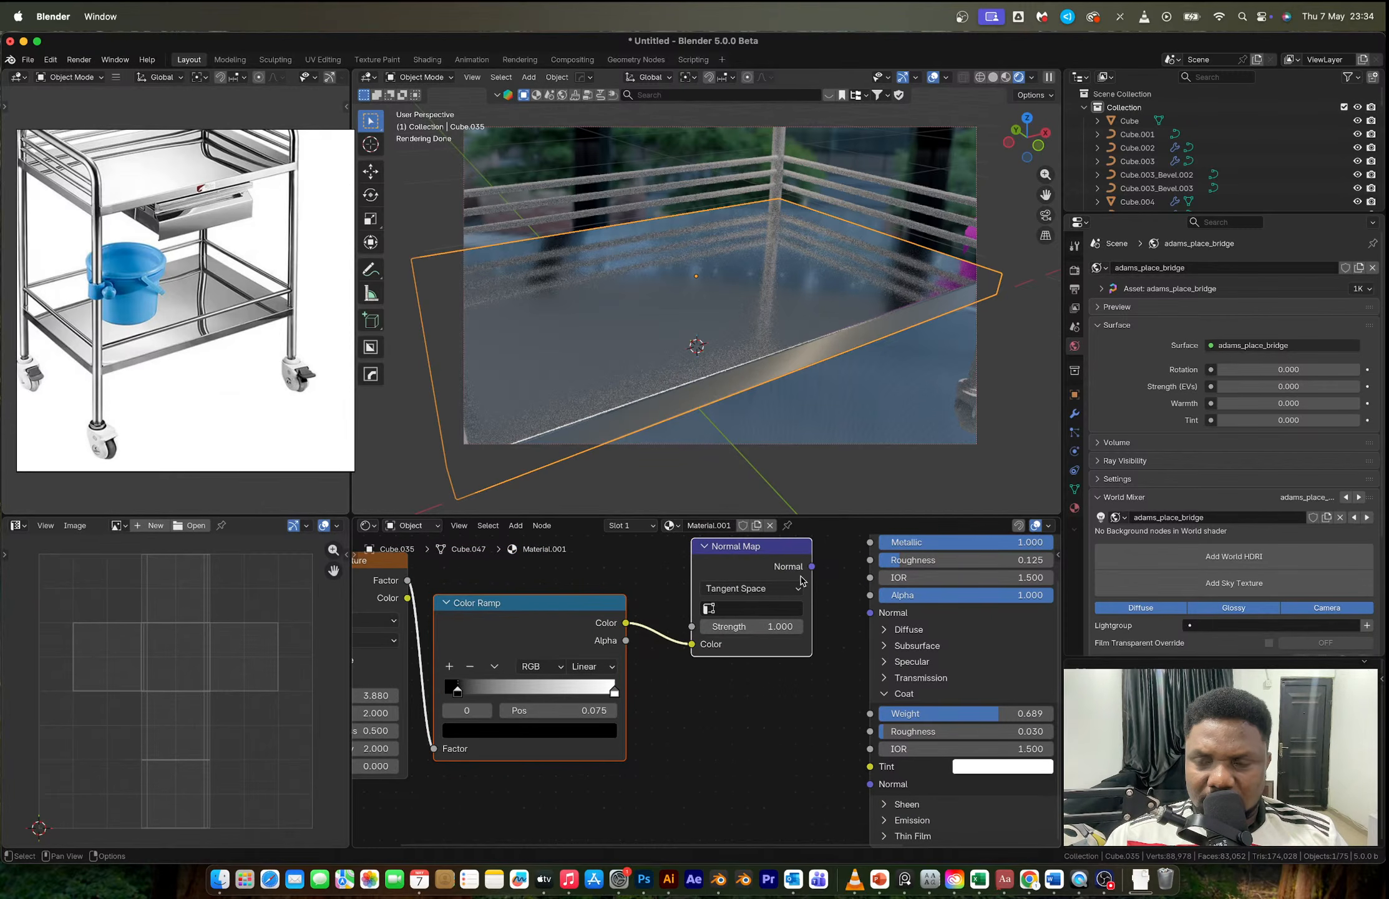
pyautogui.scroll(-2, 802, 580)
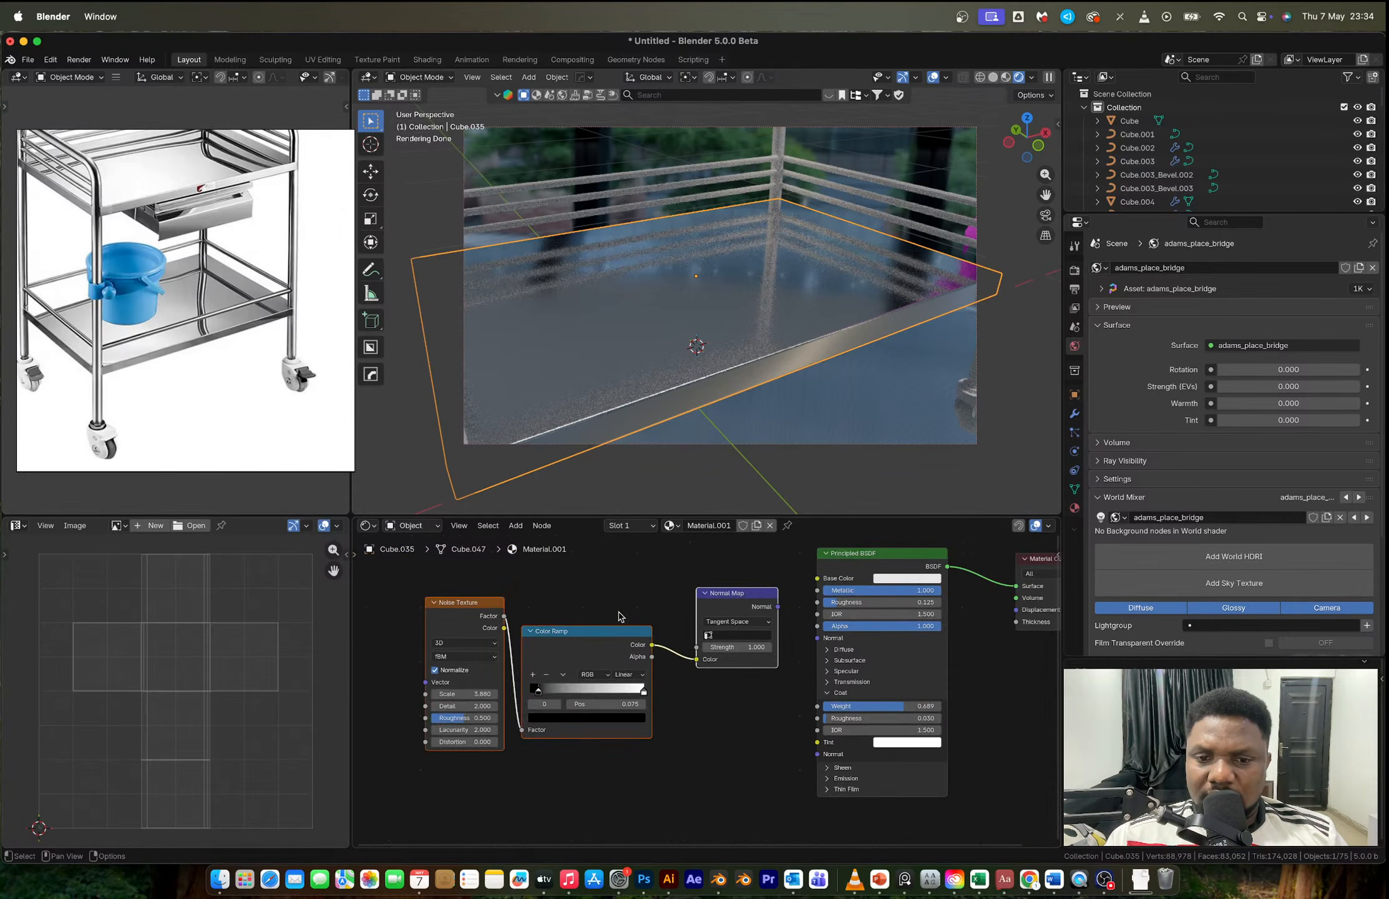
pyautogui.moveTo(726, 605); pyautogui.dragTo(654, 630)
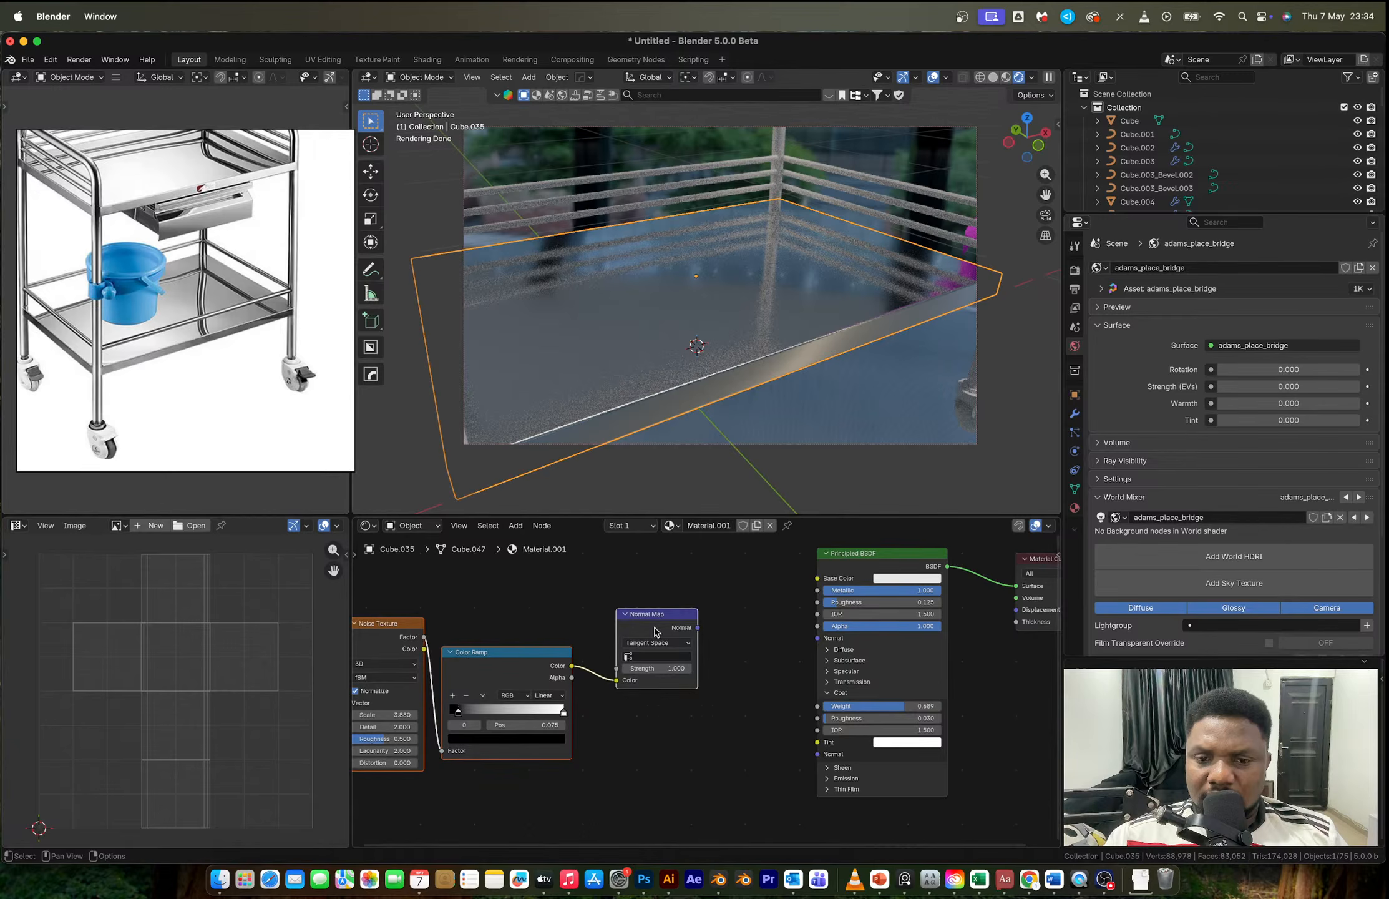
pyautogui.scroll(2, 707, 638)
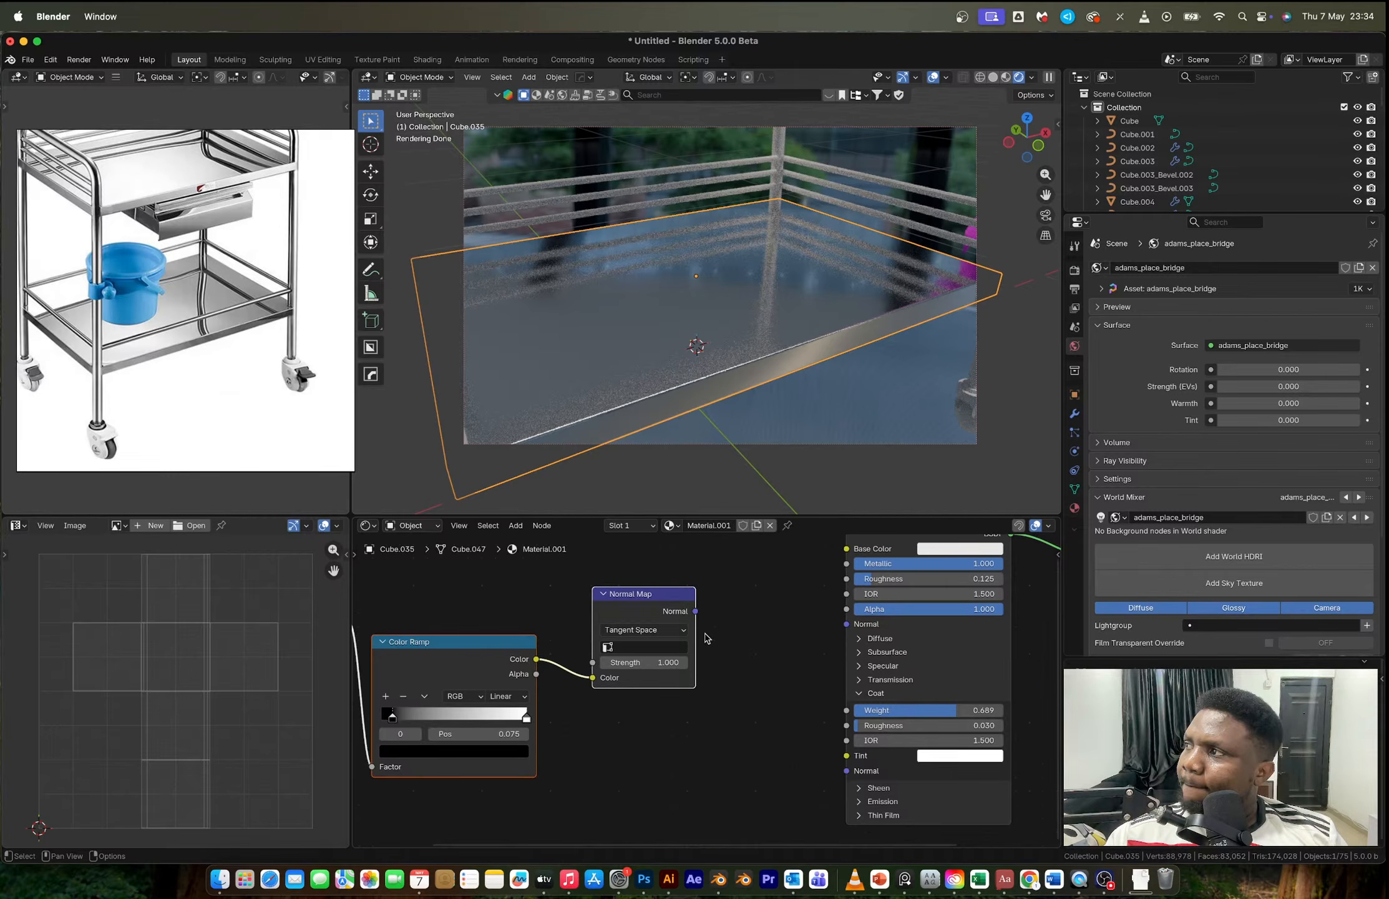
pyautogui.moveTo(695, 611); pyautogui.dragTo(847, 627)
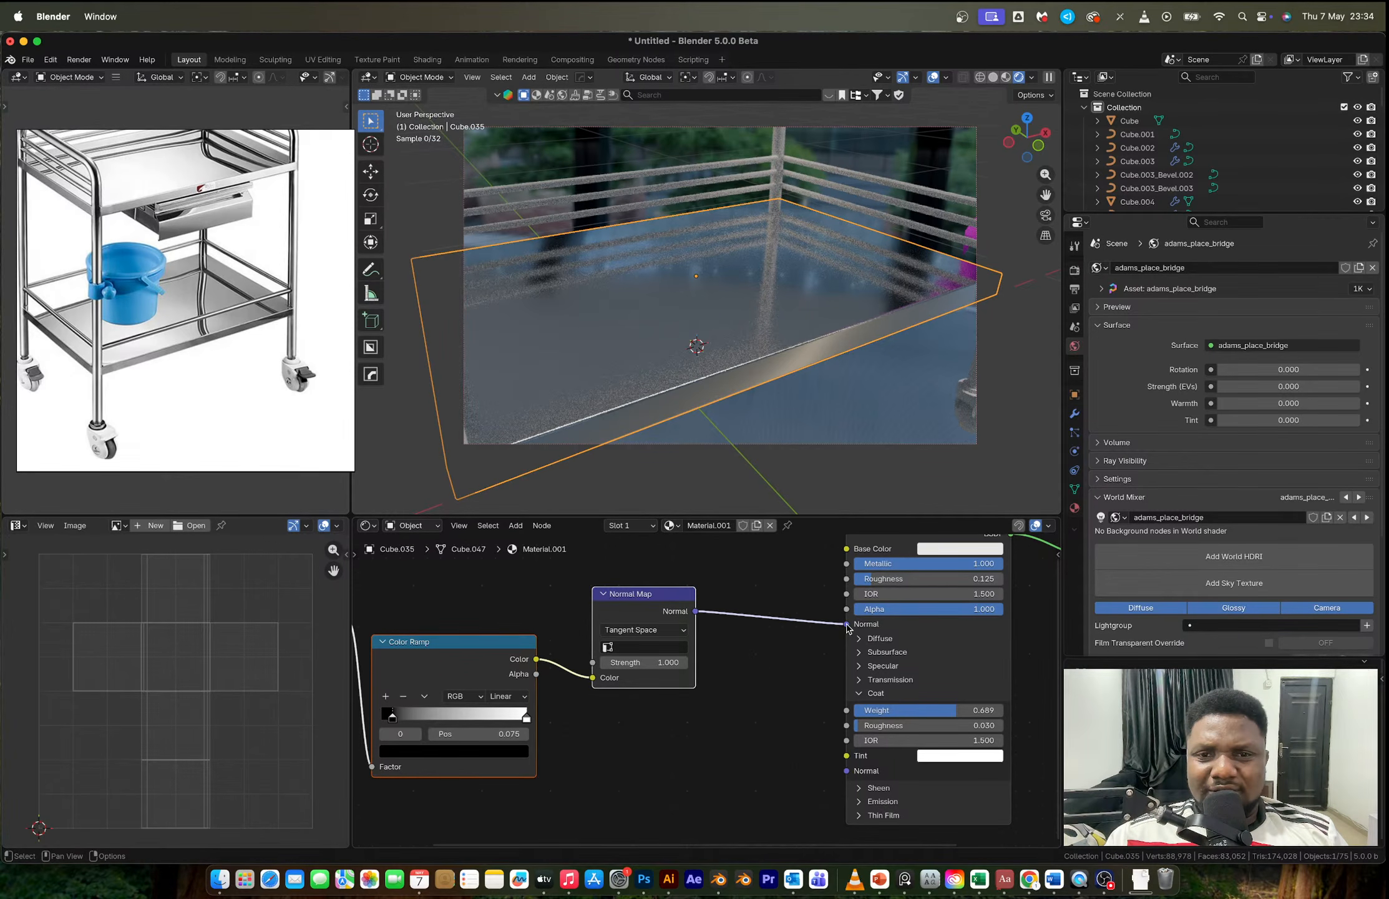
# Step: Remove the Color Ramp while keeping the Noise Texture's Factor linked to the Normal Map's Color input
pyautogui.moveTo(419, 707); pyautogui.dragTo(687, 671, button='middle')
pyautogui.scroll(3, 687, 671)
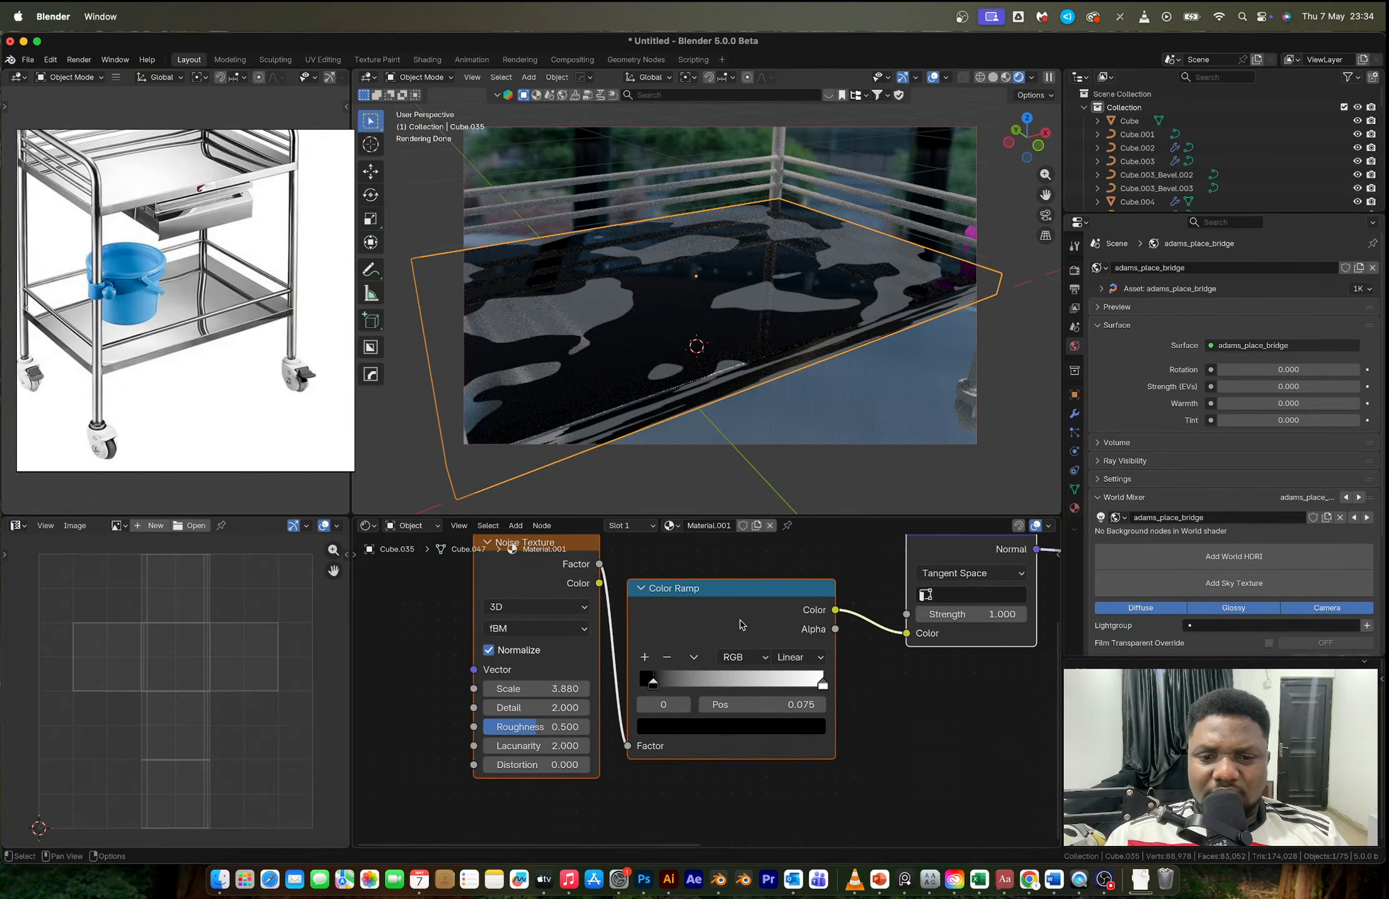
pyautogui.hotkey('ctrl', 'x')
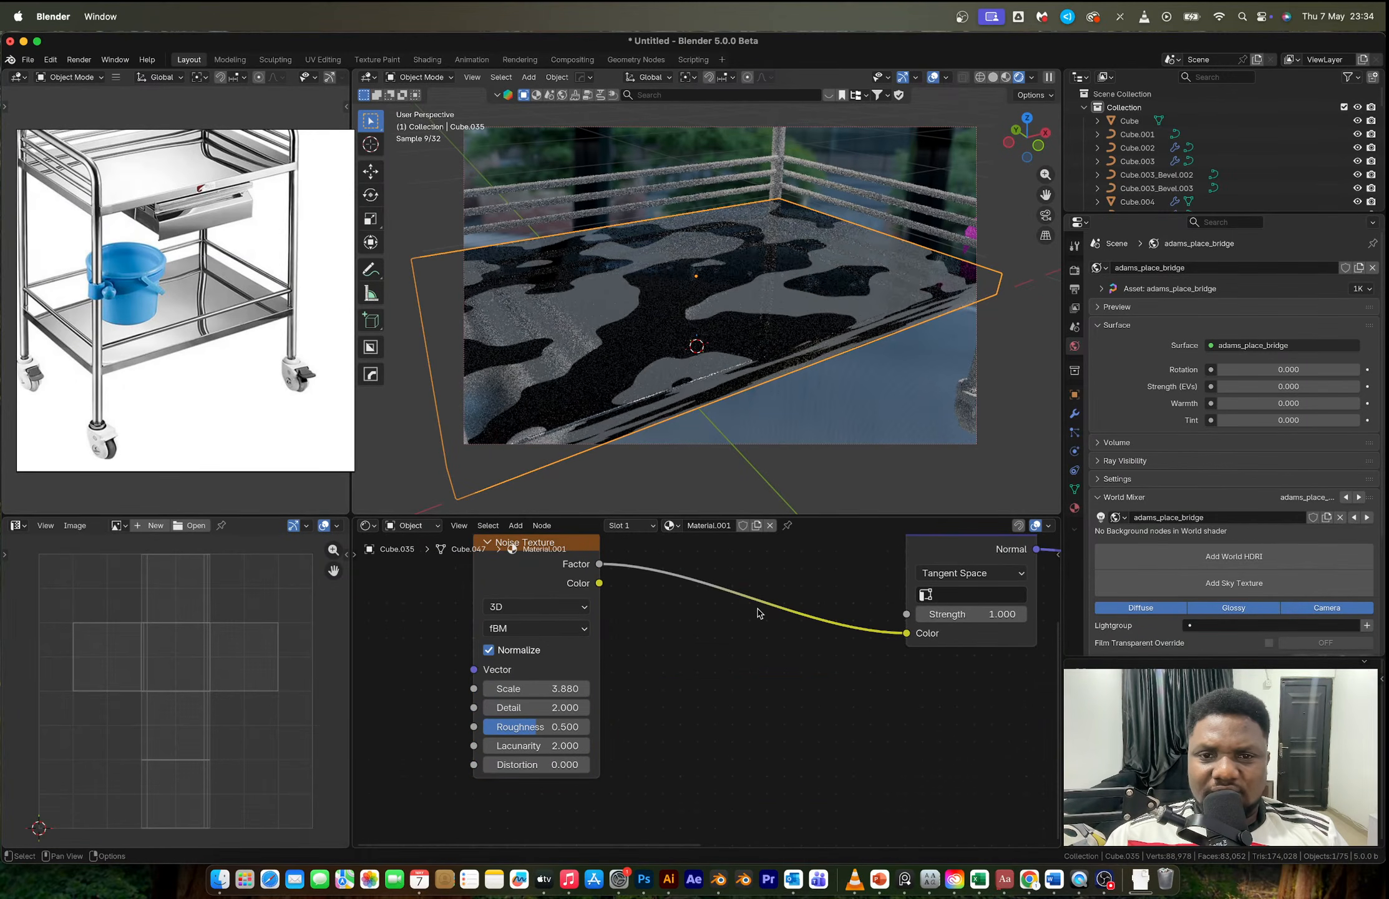
# Step: Set the Normal Map's Strength to 0.1
pyautogui.moveTo(802, 604); pyautogui.dragTo(815, 613, button='middle')
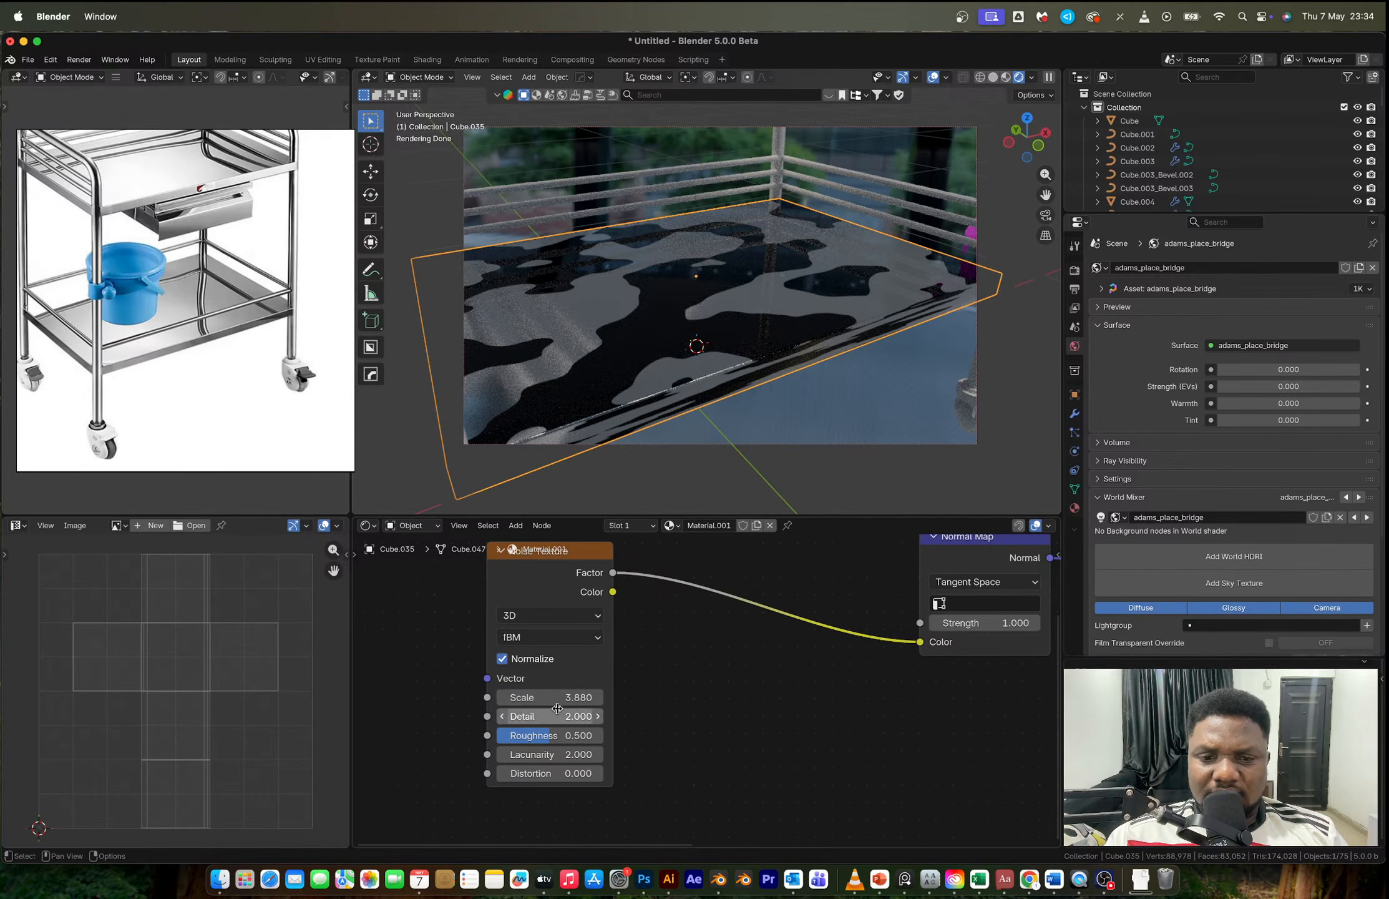
pyautogui.click(971, 623)
pyautogui.write('0.1')
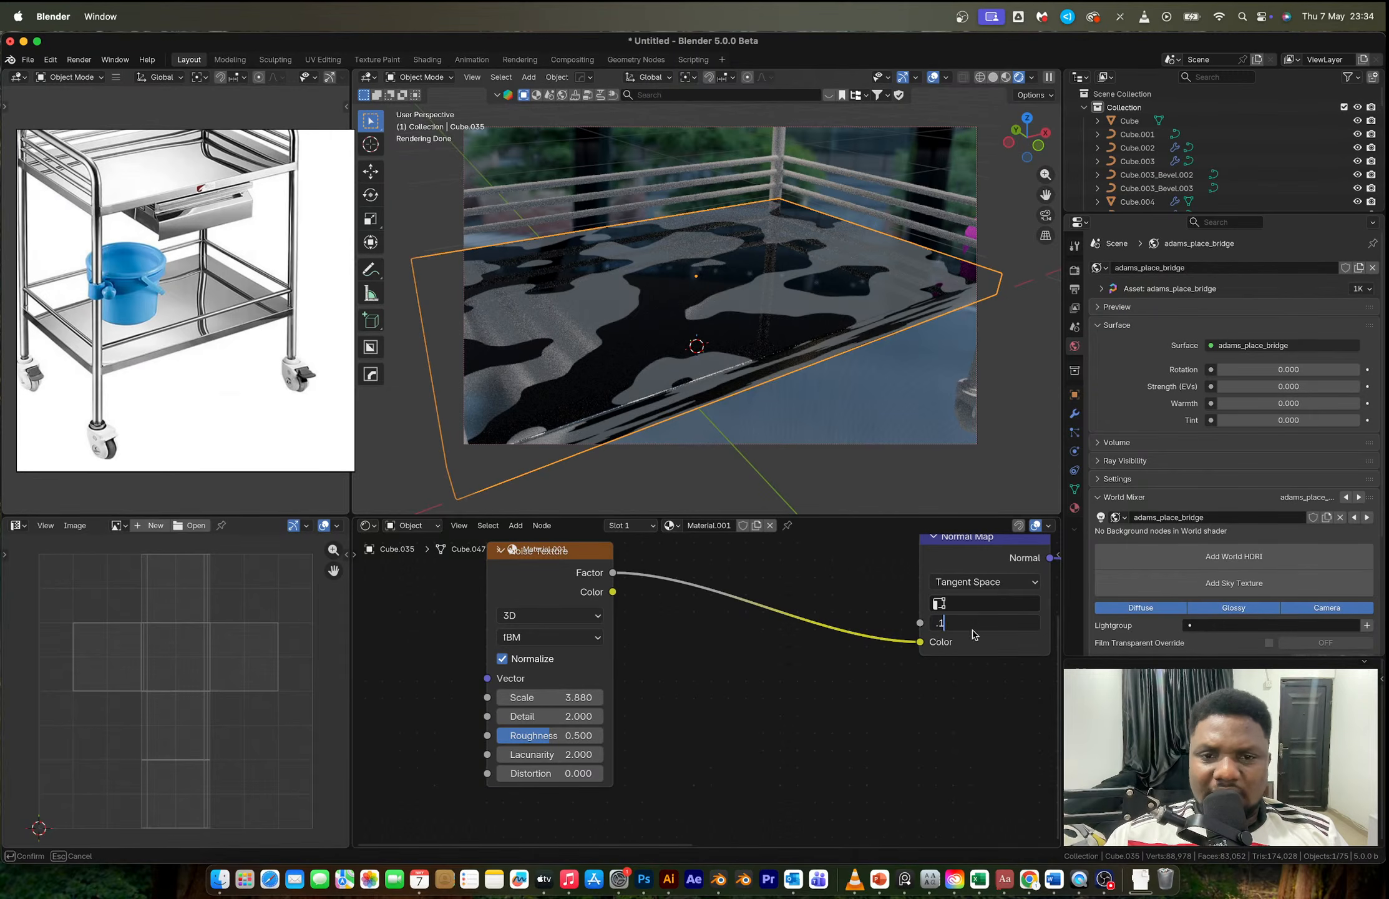
pyautogui.press('Return')
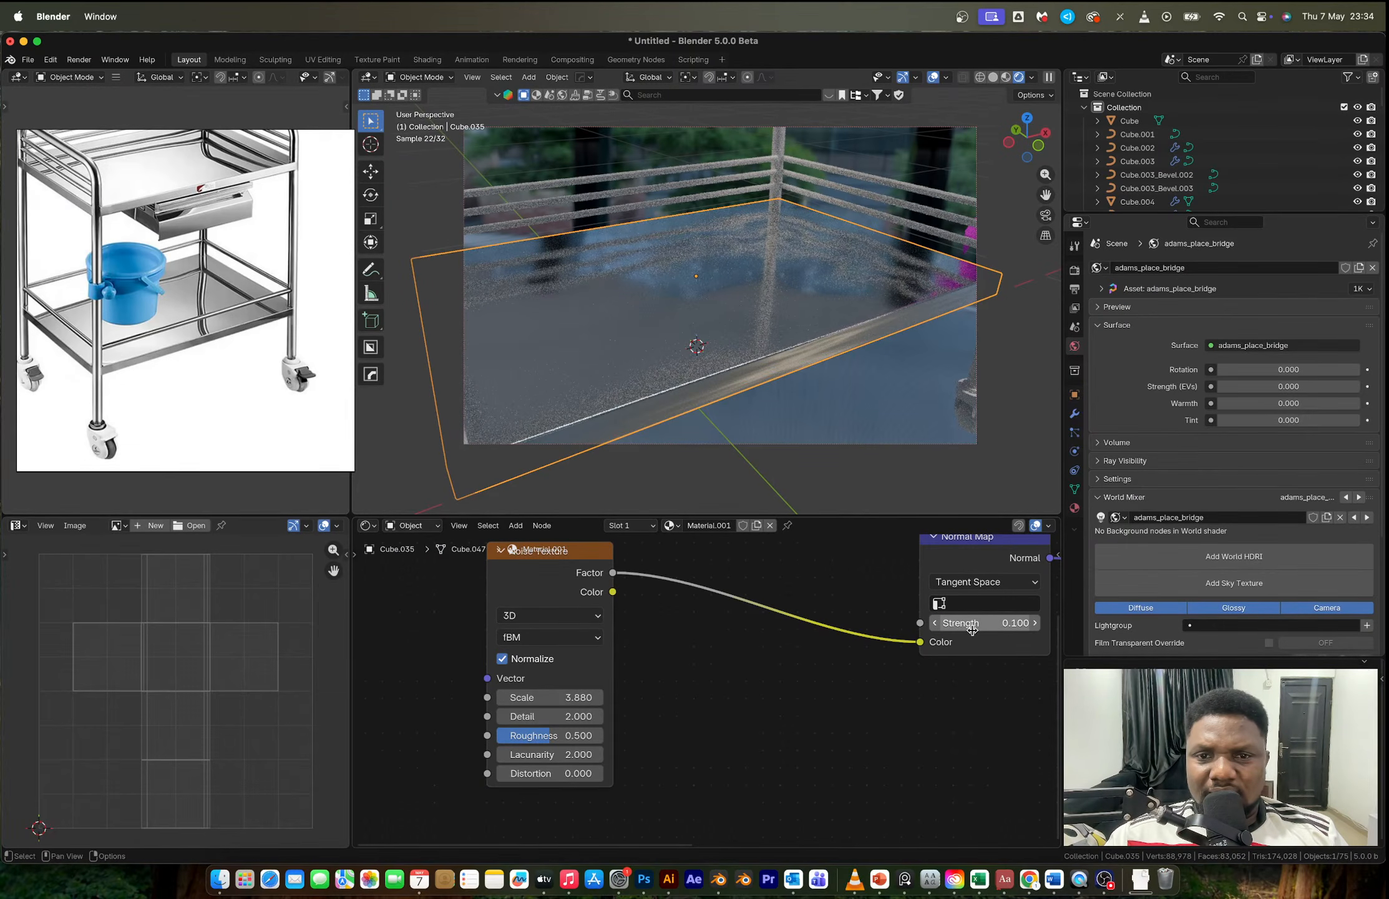
# Step: Link the shelf's material to the trolley's vertical leg frame and clear the selection
pyautogui.keyDown('shift'); pyautogui.click(785, 204); pyautogui.keyUp('shift')
pyautogui.hotkey('ctrl', 'l')
pyautogui.click(785, 247)
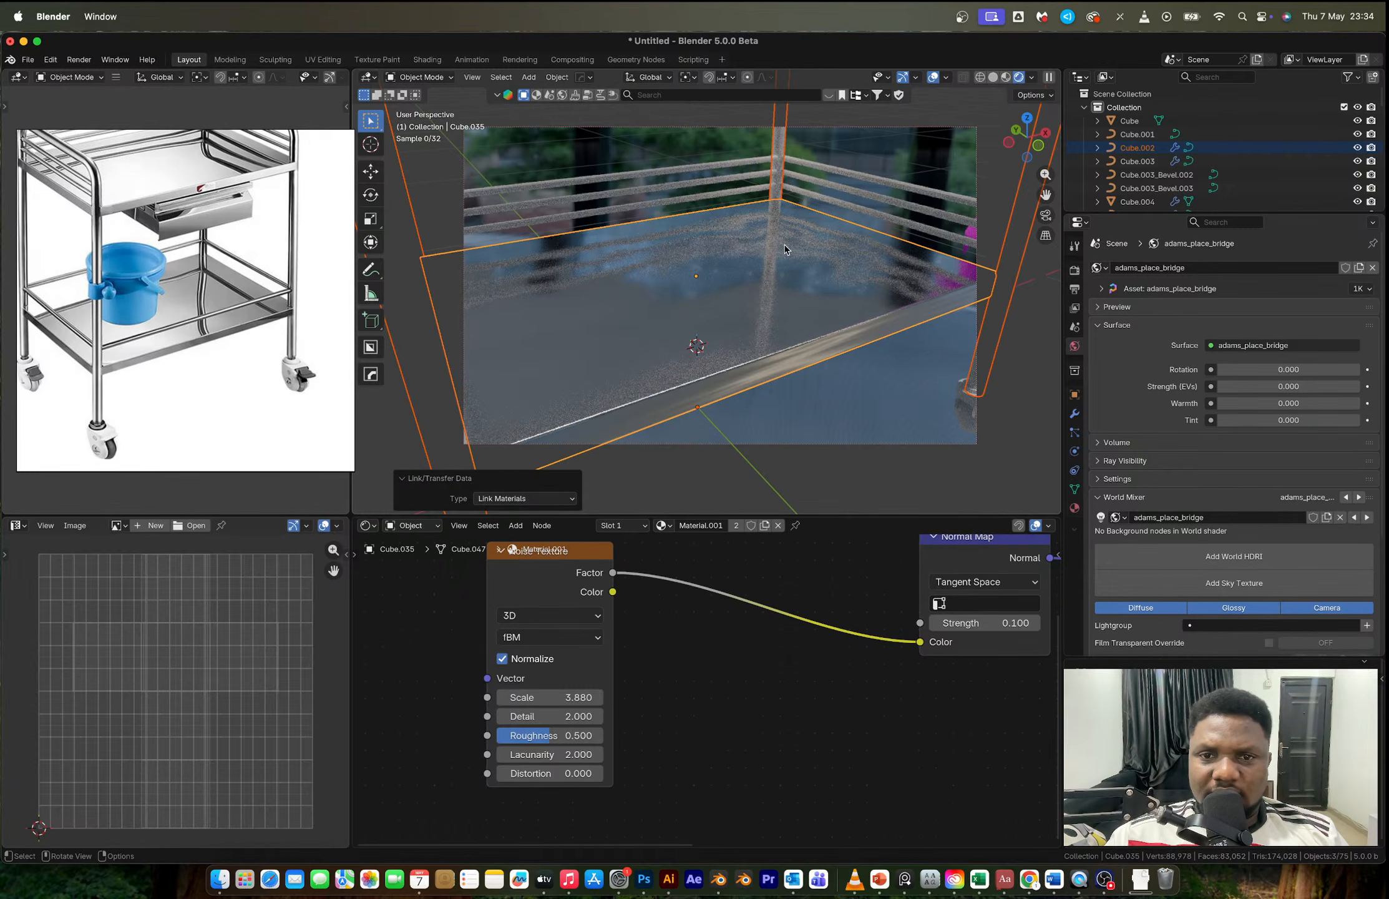
pyautogui.click(871, 373)
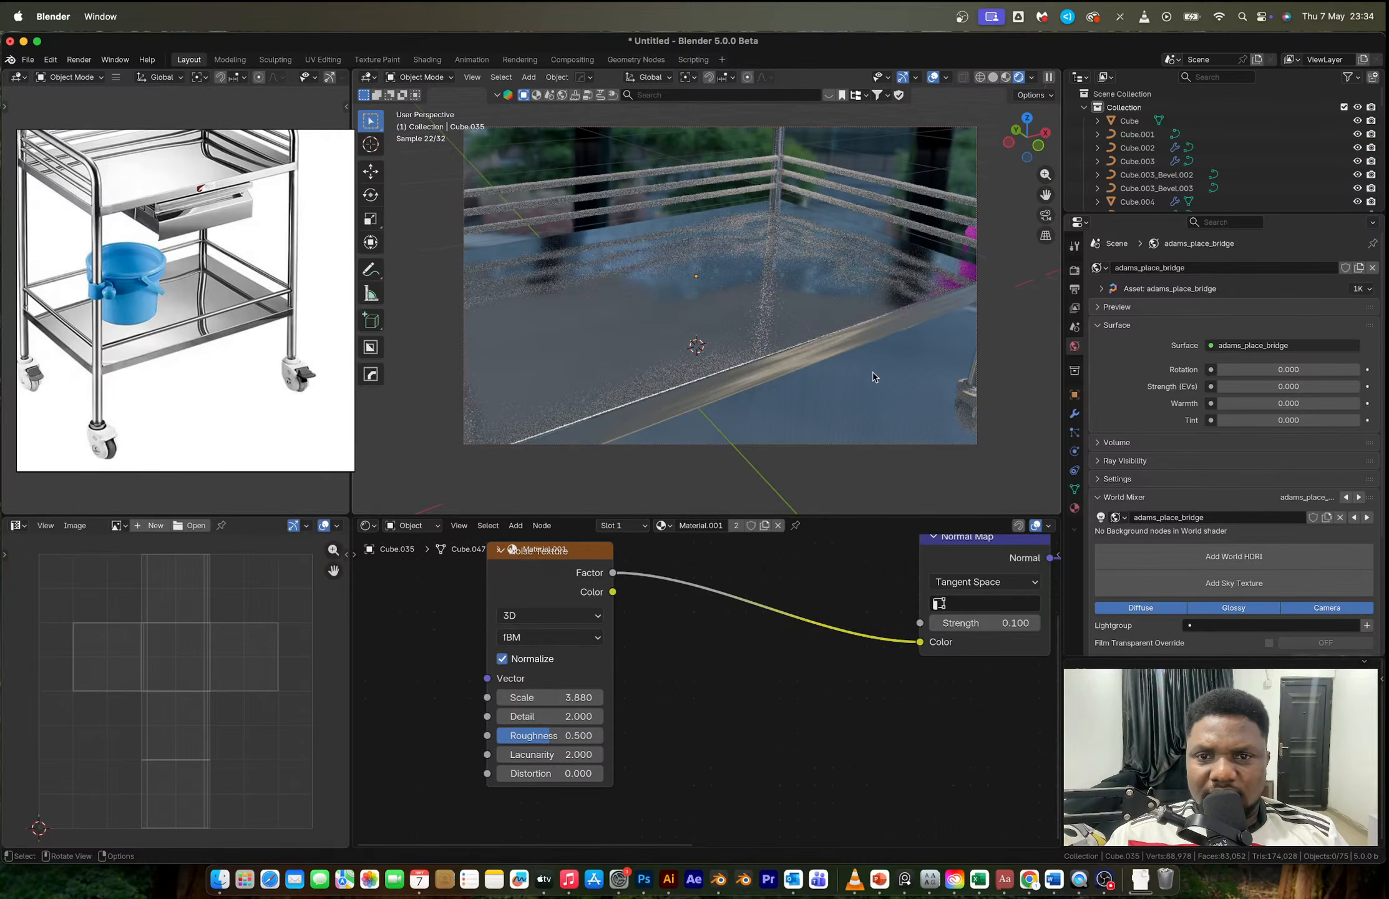
# Step: Link the shelf's material to the guard rails around the lower shelf and clear the selection
pyautogui.keyDown('shift'); pyautogui.click(801, 192); pyautogui.keyUp('shift')
pyautogui.hotkey('ctrl', 'l')
pyautogui.click(802, 236)
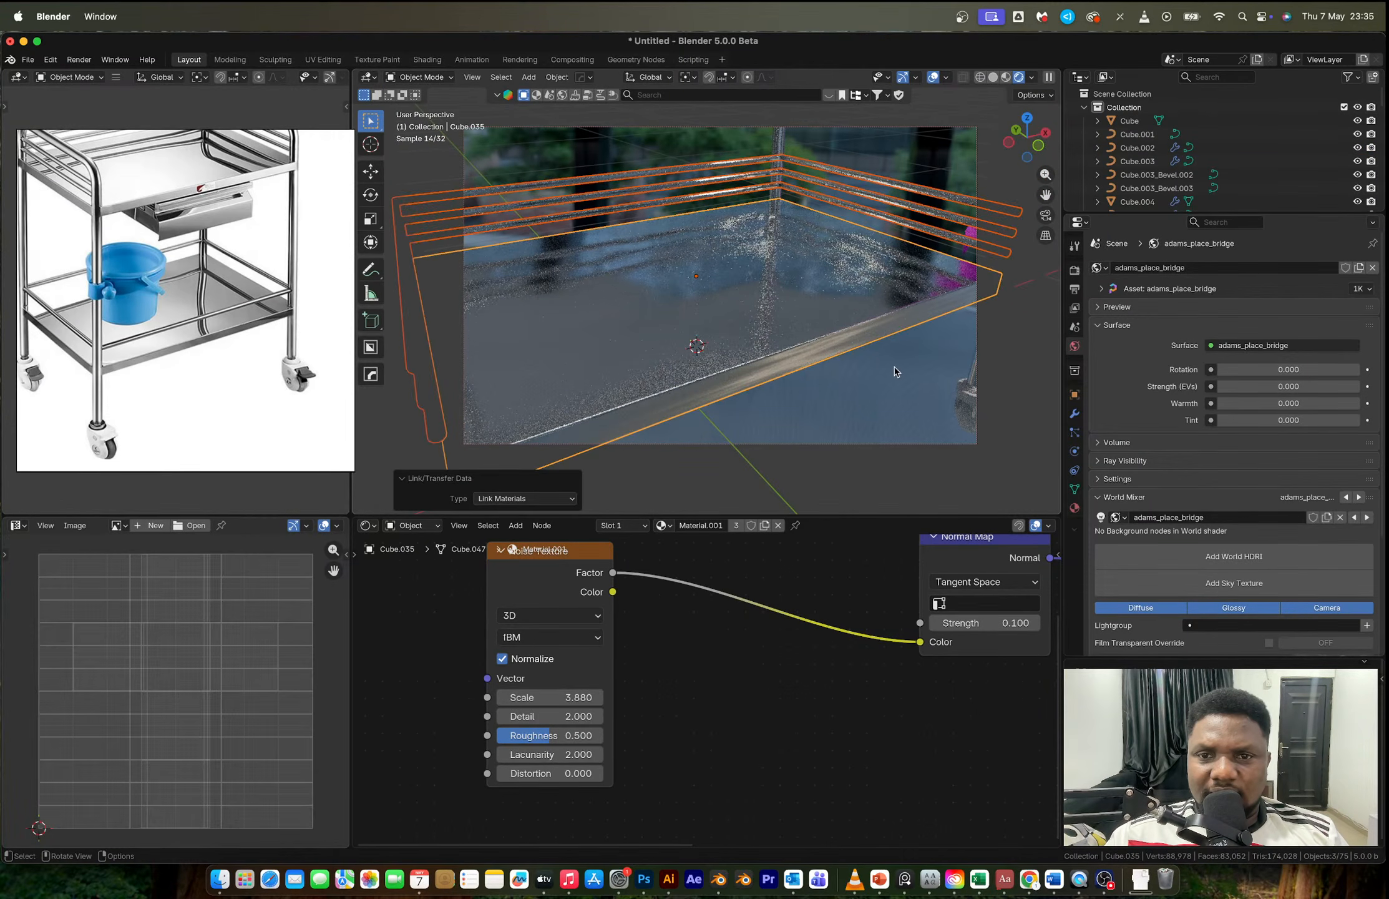
pyautogui.click(862, 262)
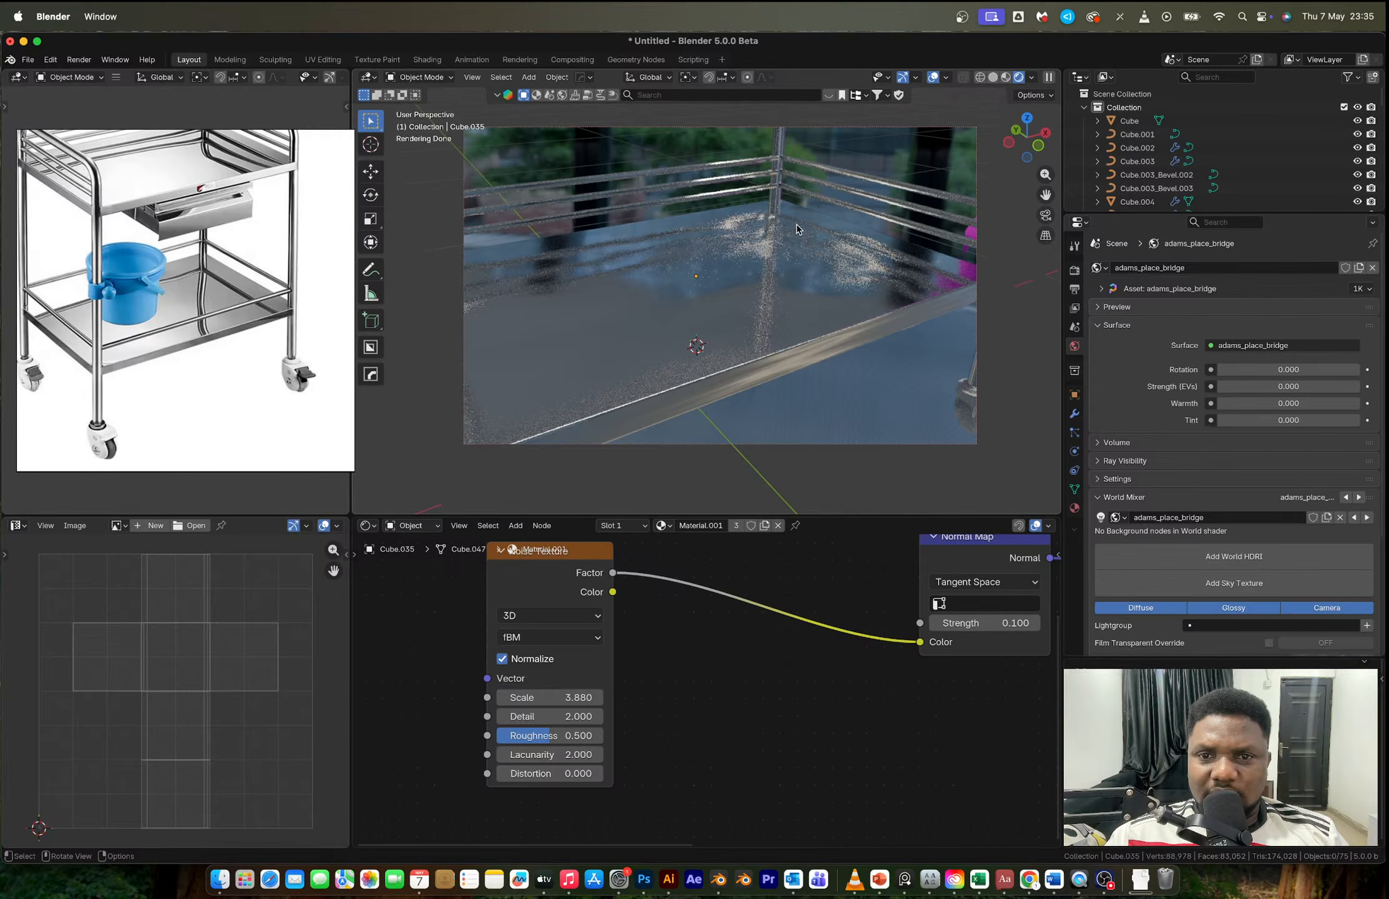
# Step: Reselect the lower shelf, reduce its Principled BSDF Roughness to about 0.057 and set the Noise Texture's Roughness to 0
pyautogui.click(792, 355)
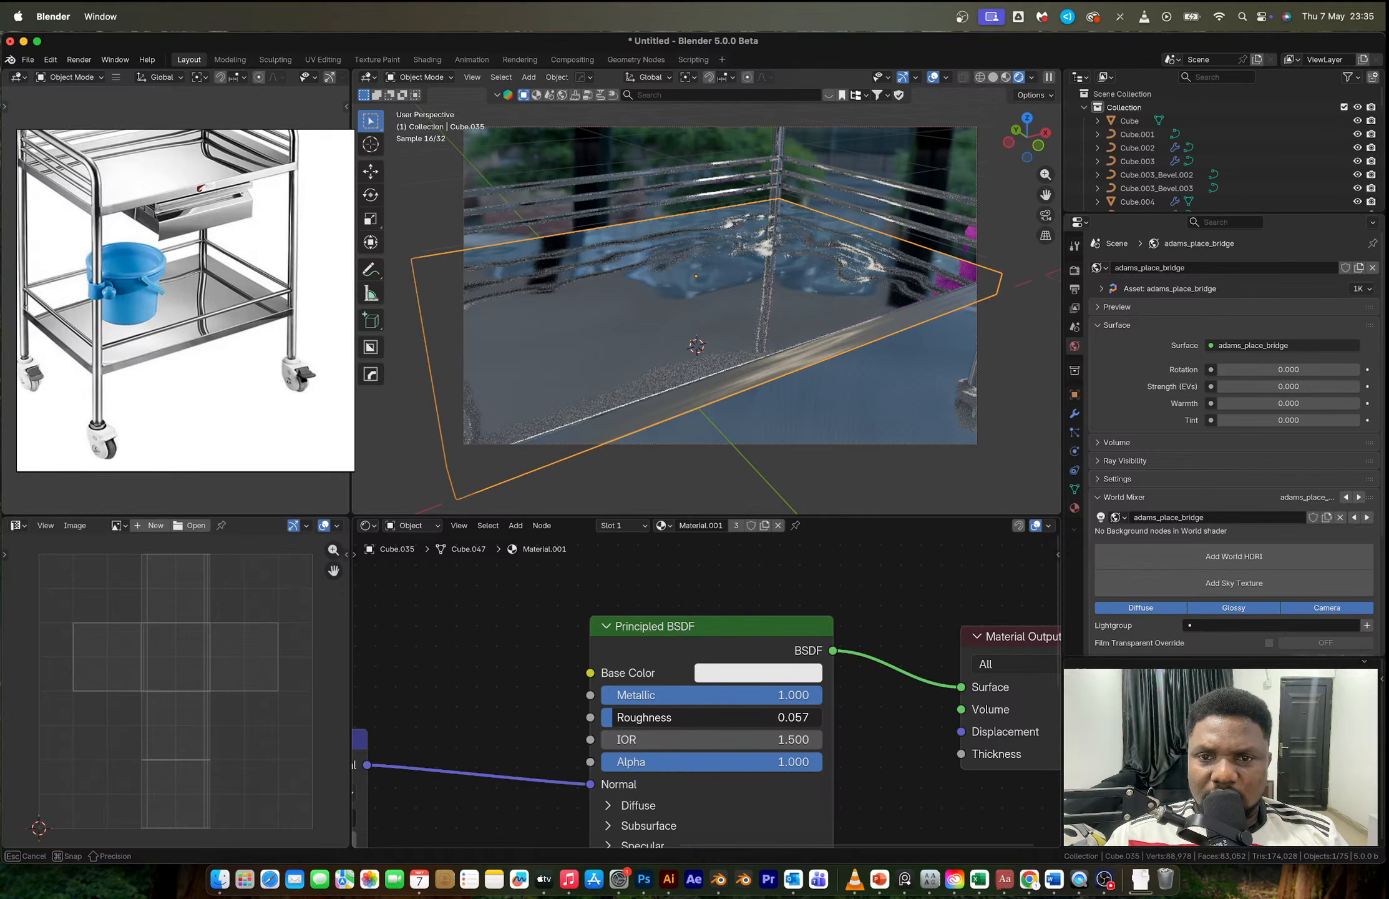
pyautogui.moveTo(375, 830); pyautogui.dragTo(731, 607, button='middle')
pyautogui.moveTo(637, 717); pyautogui.dragTo(509, 716)
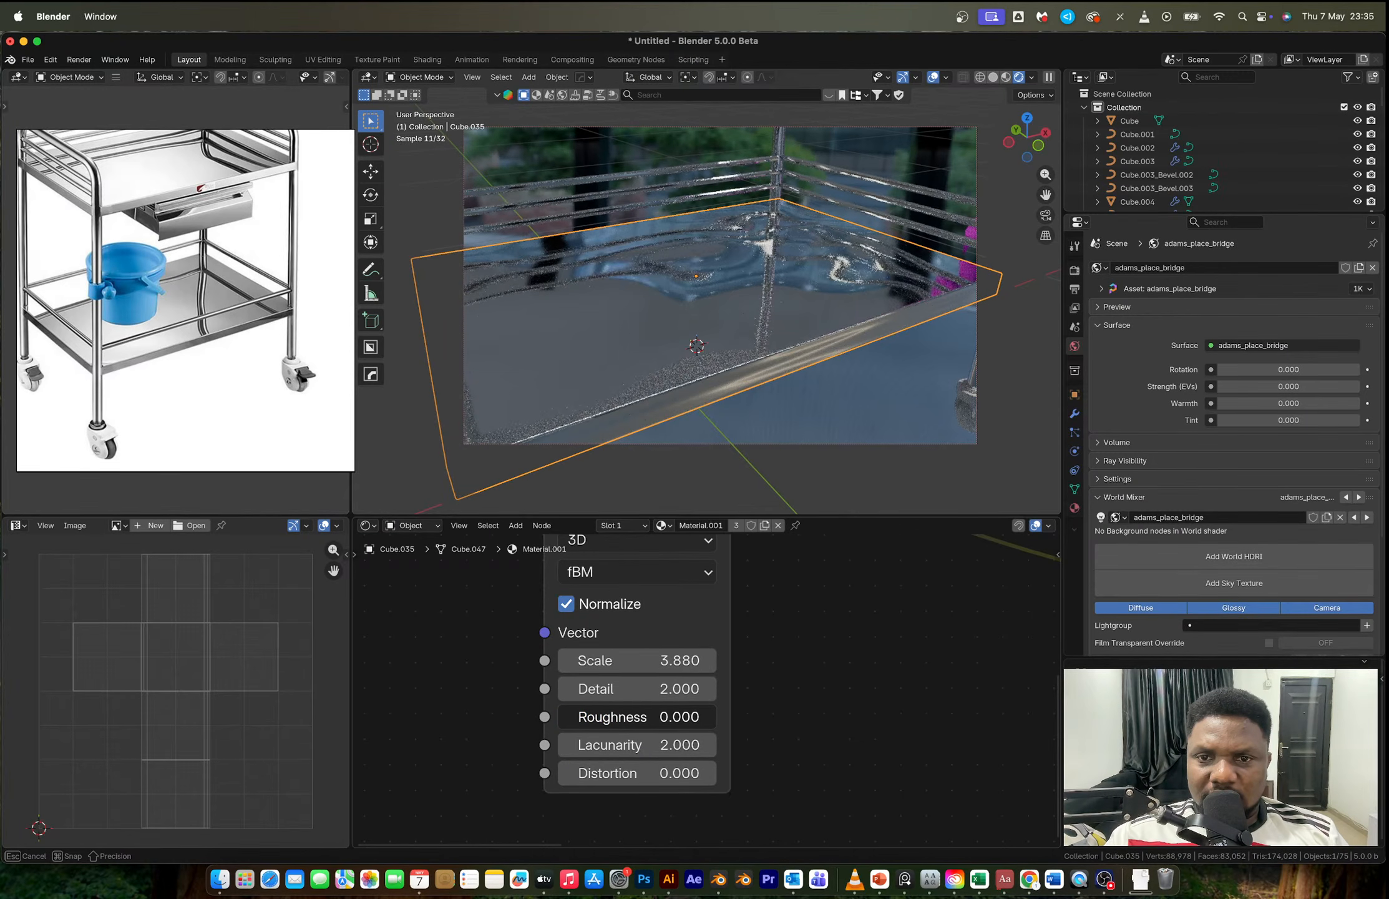
# Step: Set the Noise Texture's Roughness to about 0.448, Detail to 0 and Scale to about 0.64, with Normalize disabled
pyautogui.moveTo(636, 716); pyautogui.dragTo(747, 716)
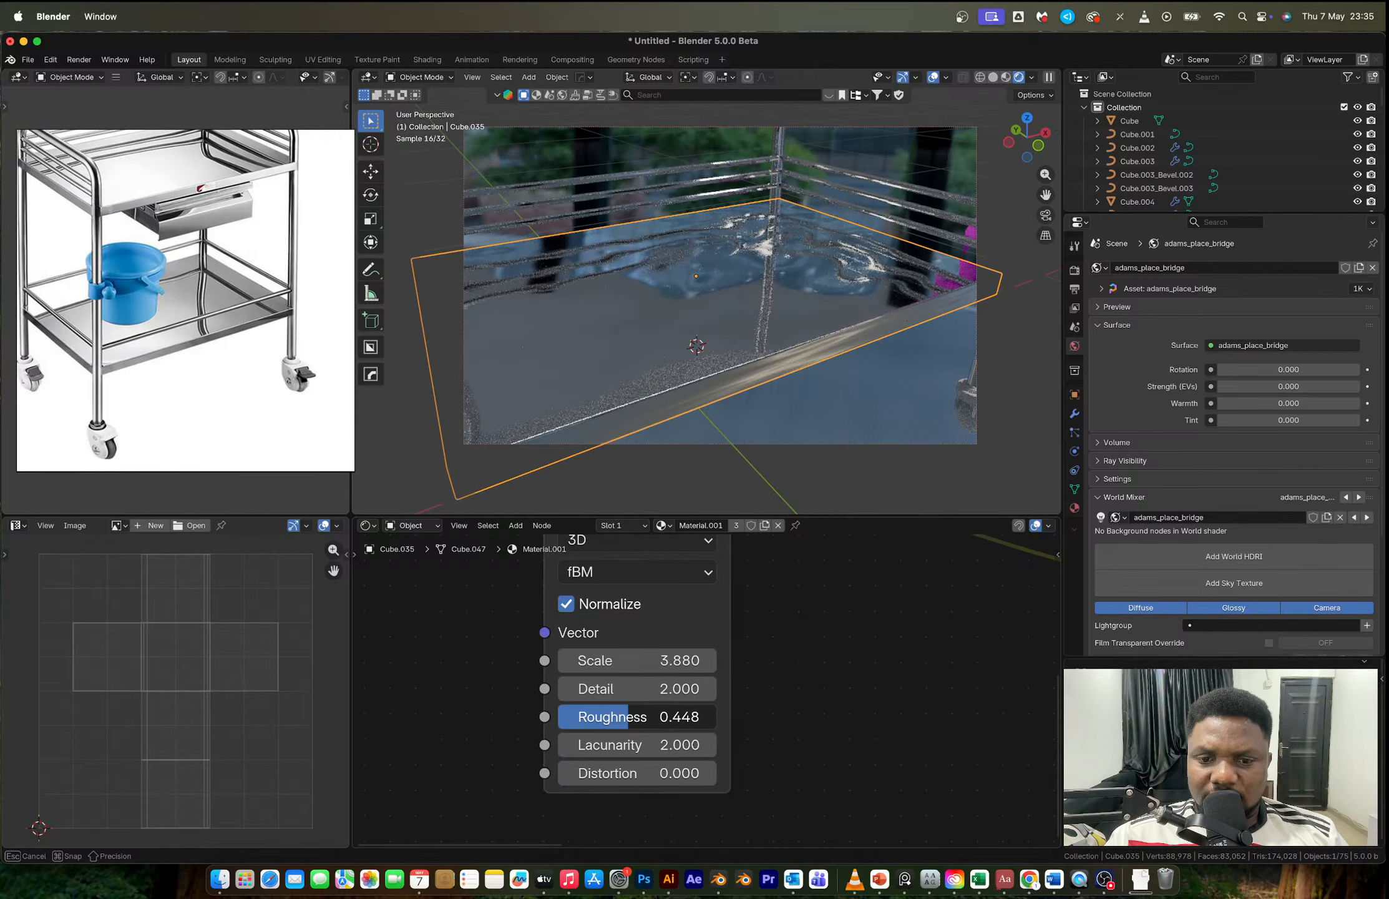
pyautogui.moveTo(637, 688)
pyautogui.mouseDown()
pyautogui.moveTo(536, 688)
pyautogui.moveTo(636, 689)
pyautogui.mouseUp()
pyautogui.click(672, 603)
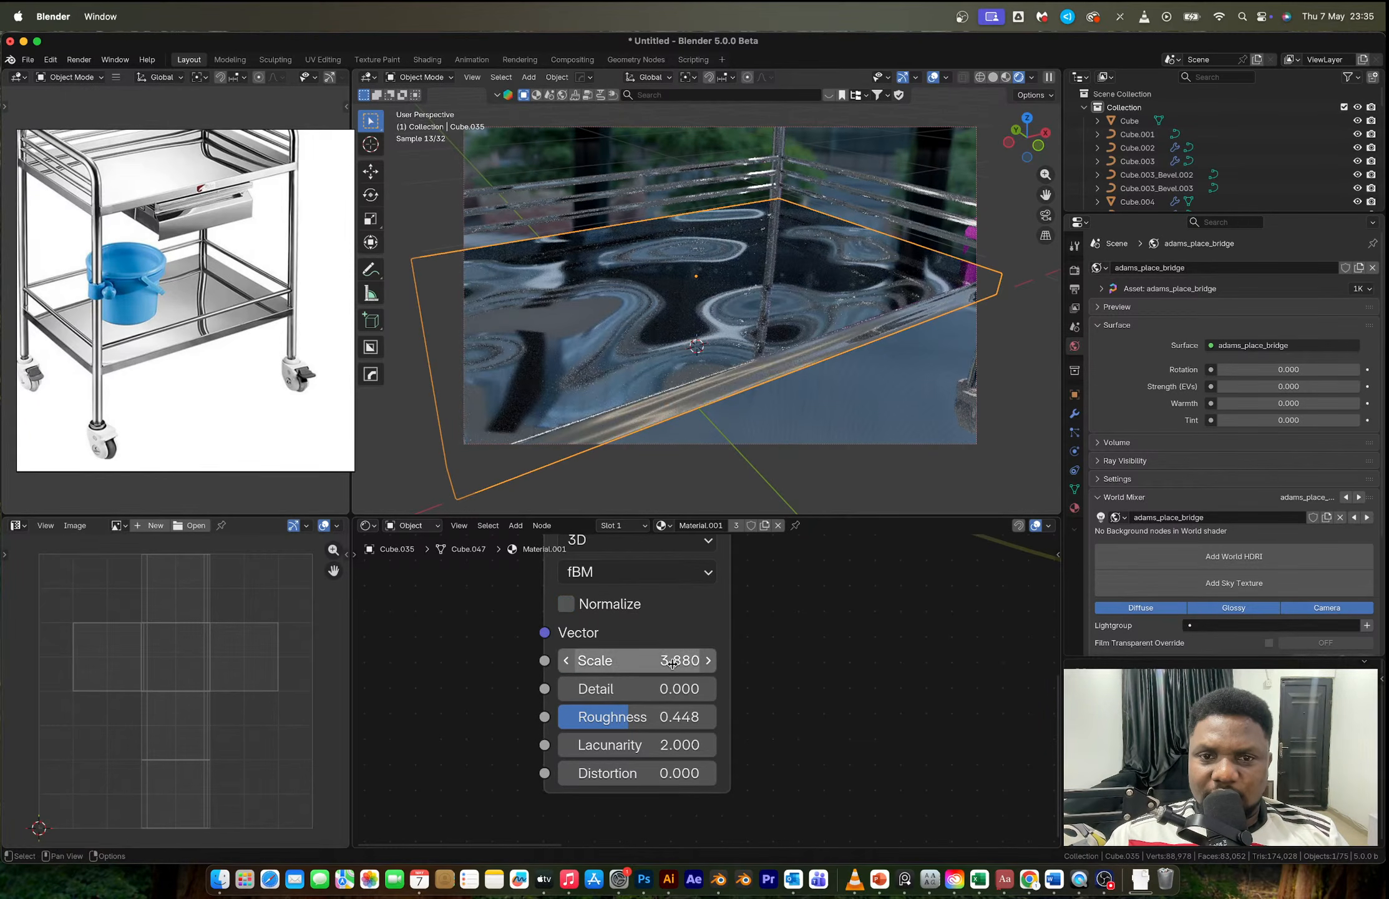
pyautogui.scroll(2, 672, 663)
pyautogui.moveTo(700, 653); pyautogui.dragTo(412, 653)
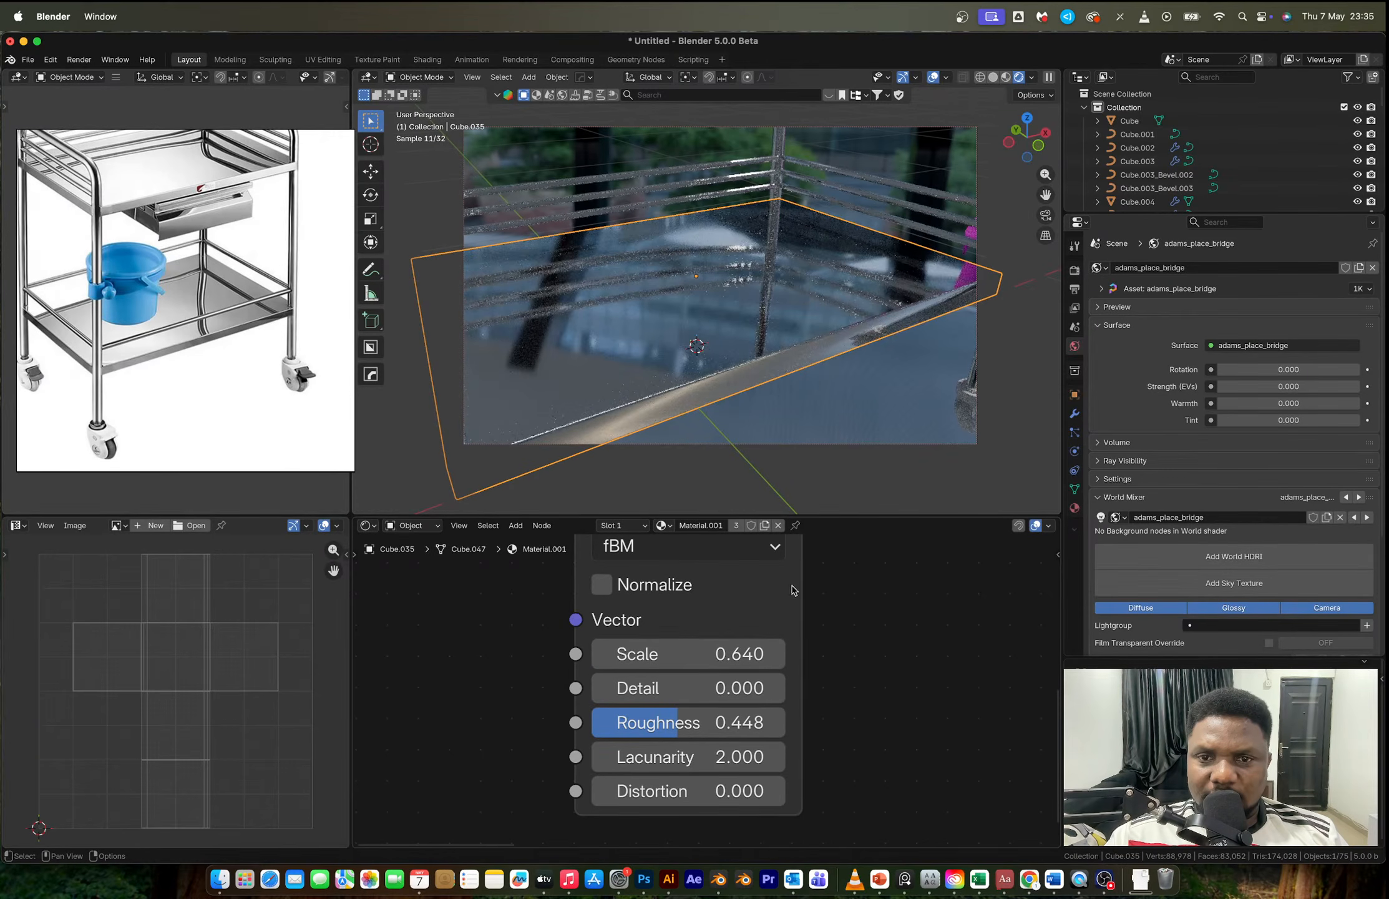
pyautogui.scroll(-8, 833, 449)
pyautogui.scroll(8, 837, 380)
pyautogui.scroll(-5, 860, 597)
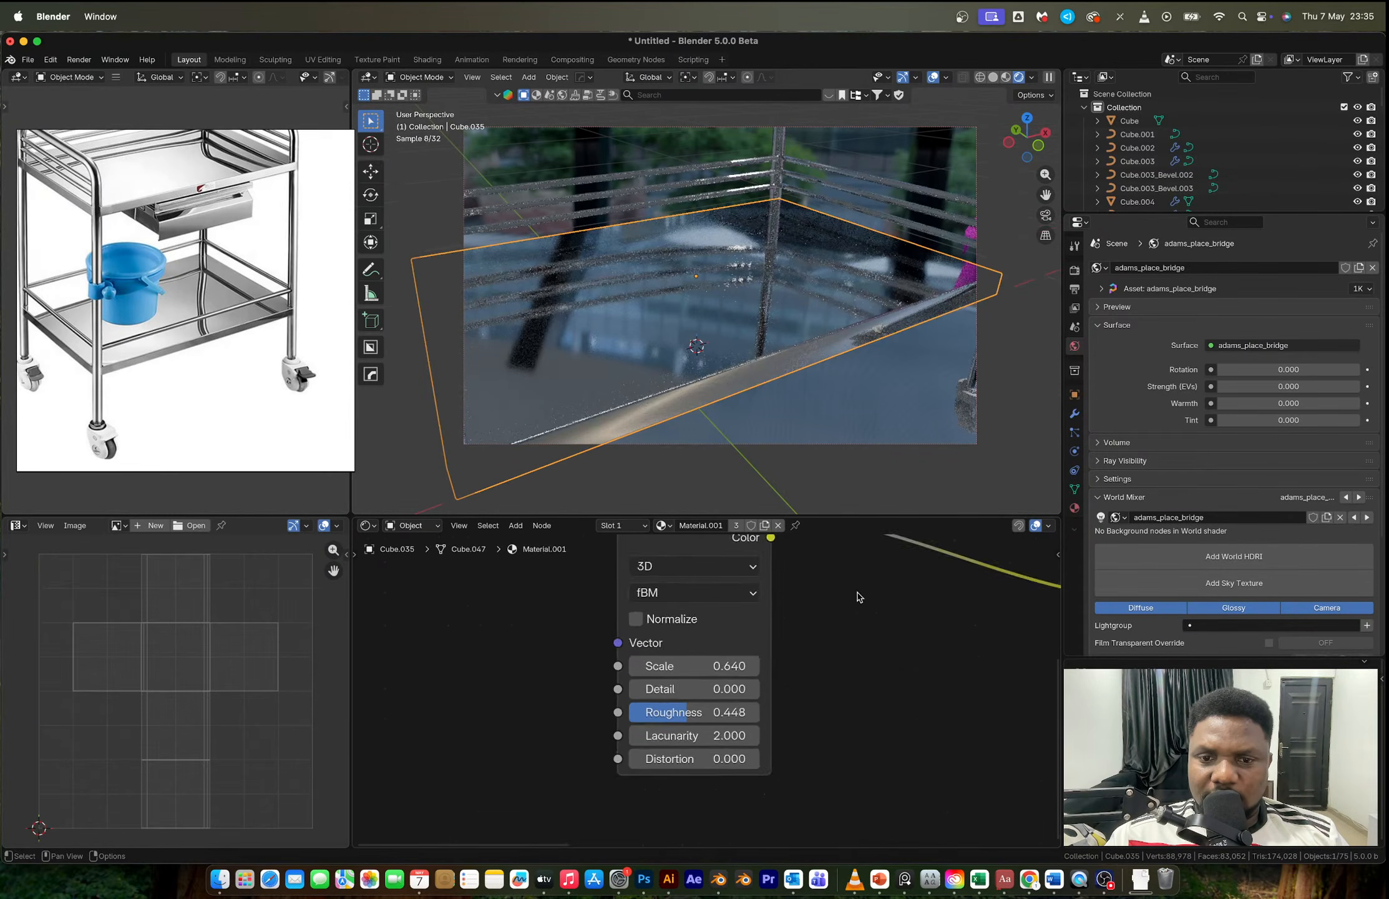
pyautogui.scroll(-6, 858, 596)
pyautogui.scroll(4, 791, 706)
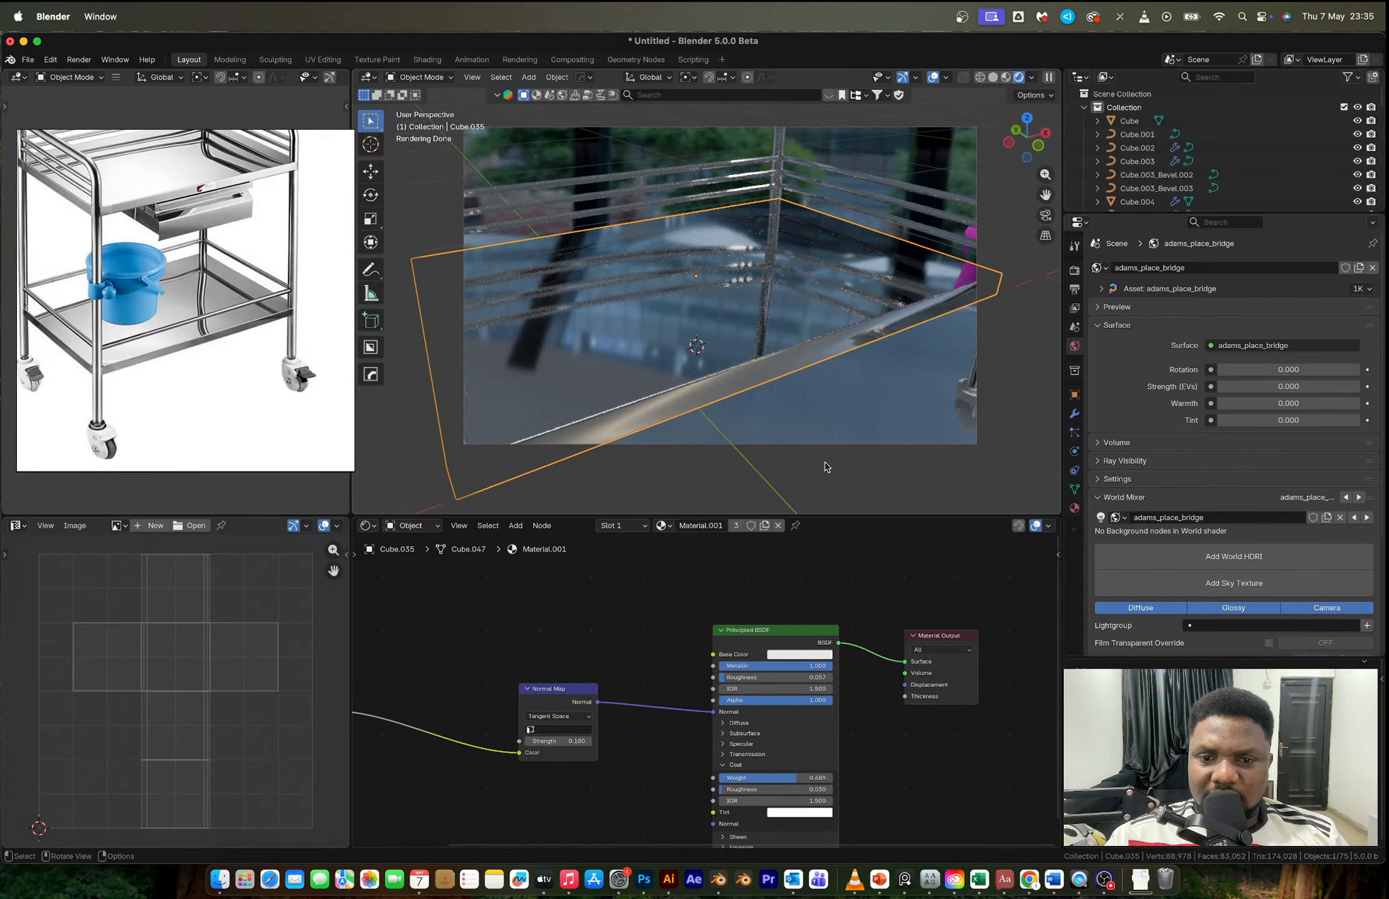
# Step: Switch to solid shading and place a duplicate of the entire two-tier railed trolley at the far end of the trolley row
pyautogui.moveTo(826, 467)
pyautogui.mouseDown(button='middle')
pyautogui.moveTo(804, 361)
pyautogui.moveTo(804, 378)
pyautogui.moveTo(713, 362)
pyautogui.mouseUp(button='middle')
pyautogui.press('z')
pyautogui.click(895, 375)
pyautogui.scroll(-8, 801, 354)
pyautogui.scroll(-4, 714, 362)
pyautogui.moveTo(607, 229); pyautogui.dragTo(711, 332)
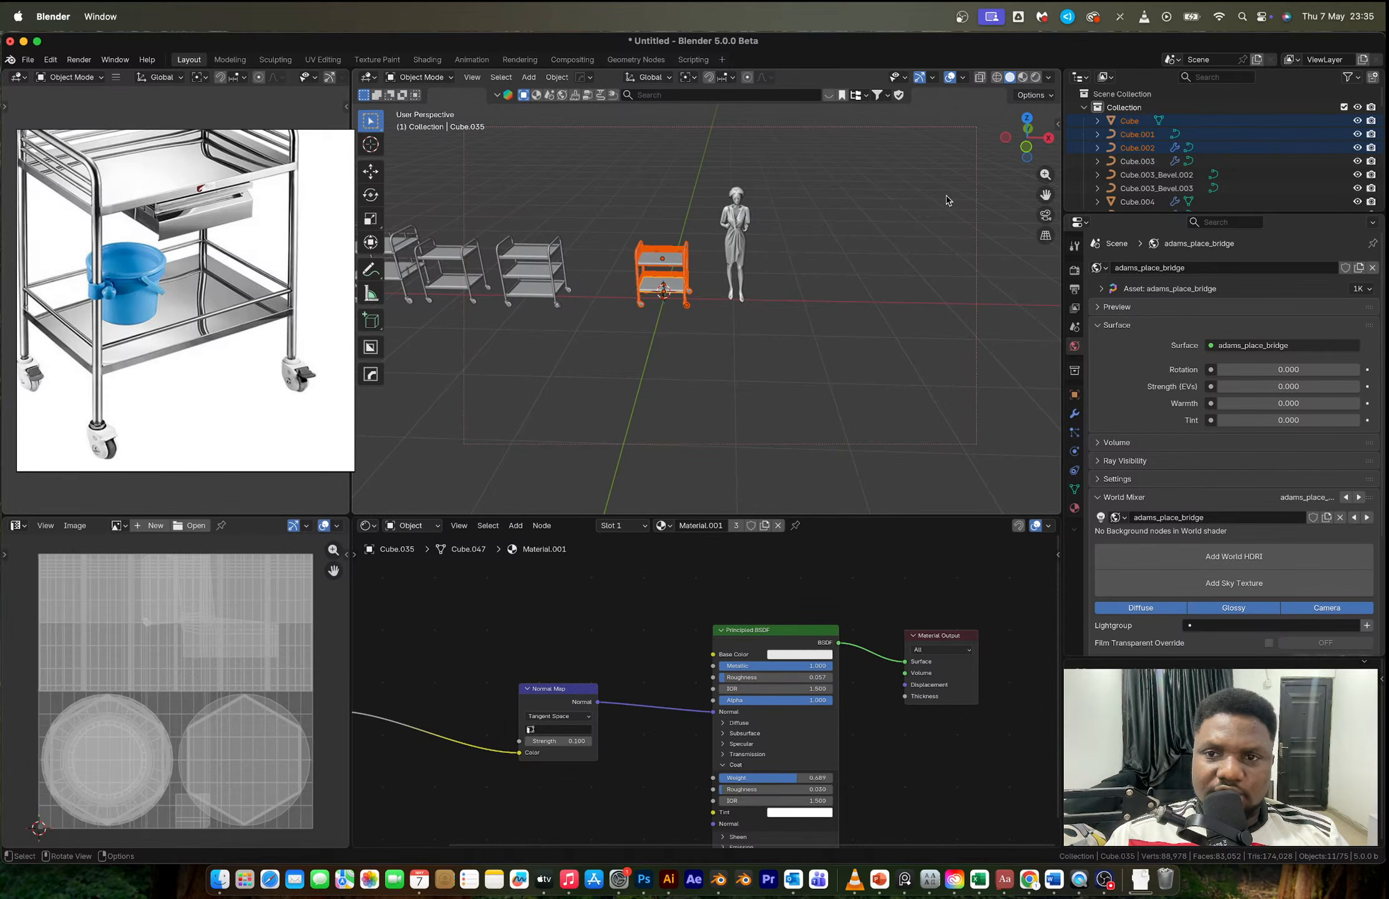
pyautogui.moveTo(947, 200); pyautogui.dragTo(941, 265, button='middle')
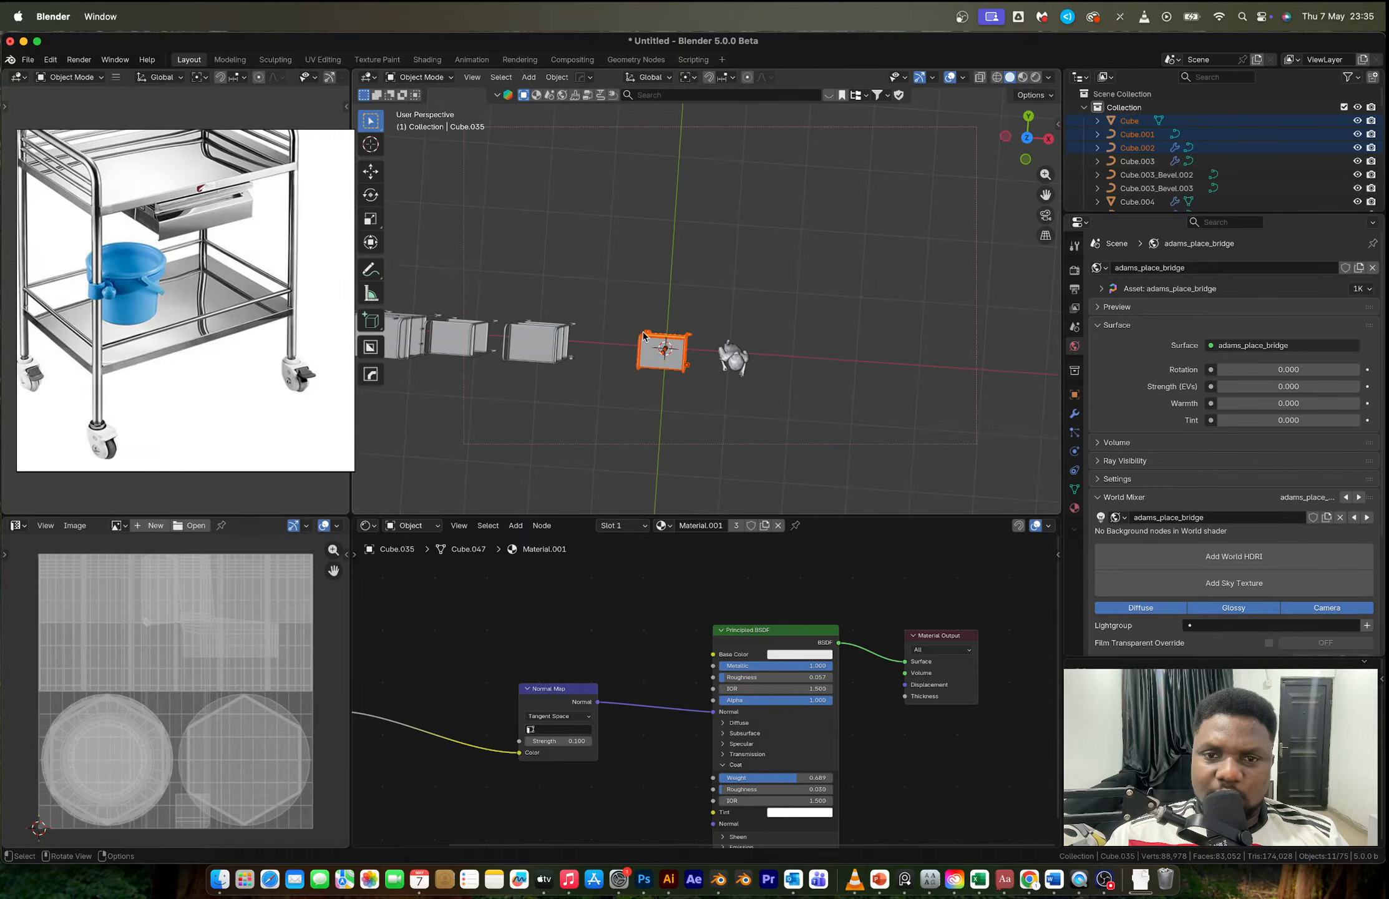
pyautogui.click(1028, 133)
pyautogui.keyDown('shift'); pyautogui.moveTo(724, 440); pyautogui.dragTo(886, 387, button='middle'); pyautogui.keyUp('shift')
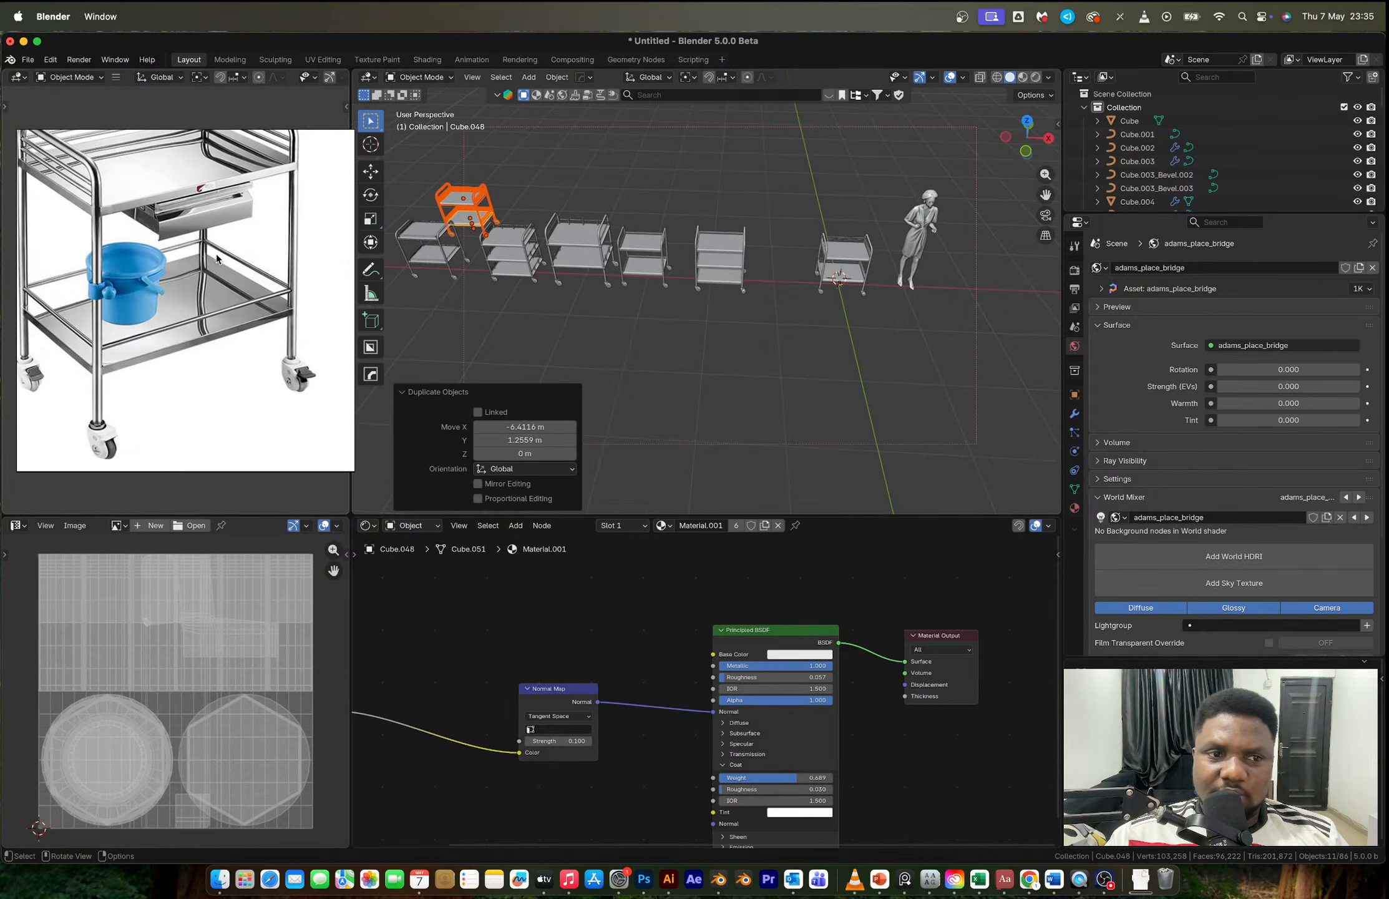
# Step: Delete both shelves and their guard rails from the original trolley, keeping its legs and casters, to match the white trolley reference
pyautogui.scroll(-5, 216, 253)
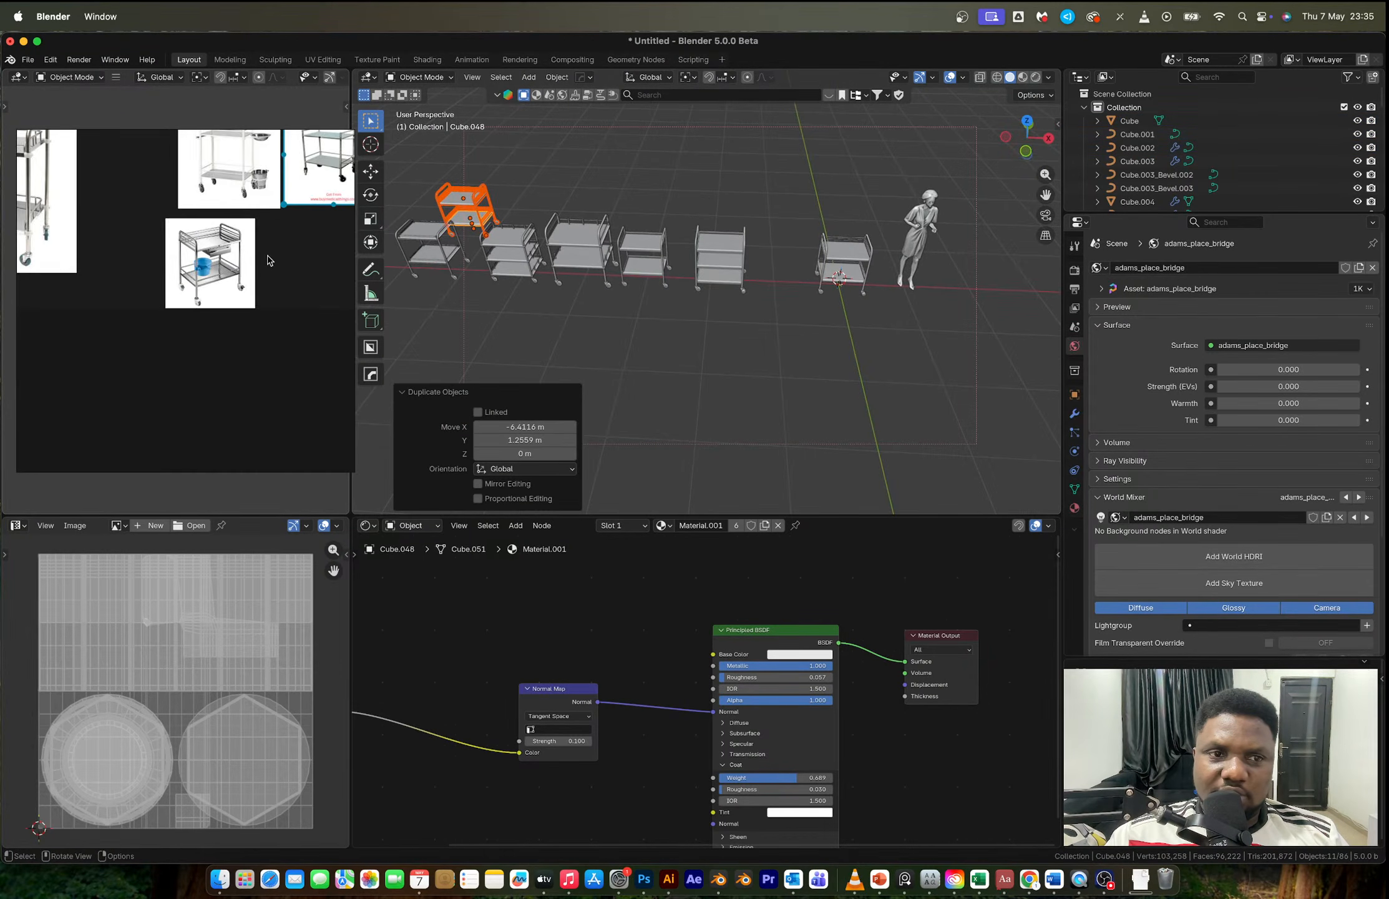
pyautogui.scroll(3, 203, 292)
pyautogui.scroll(2, 203, 292)
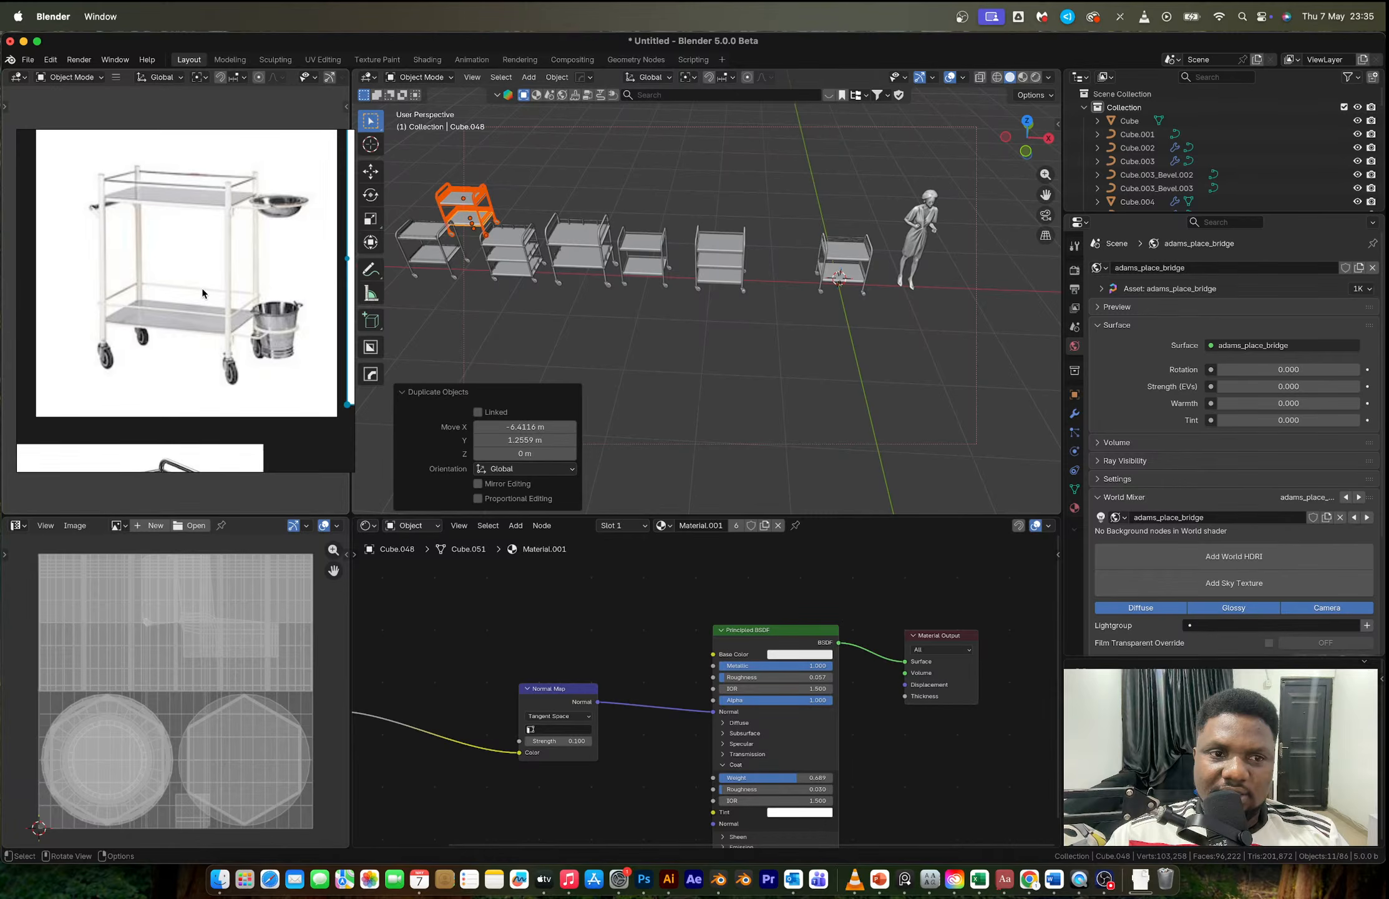
pyautogui.moveTo(862, 224)
pyautogui.mouseDown(button='middle')
pyautogui.moveTo(876, 214)
pyautogui.moveTo(855, 215)
pyautogui.mouseUp(button='middle')
pyautogui.scroll(6, 871, 221)
pyautogui.moveTo(872, 125); pyautogui.dragTo(905, 336)
pyautogui.press('x')
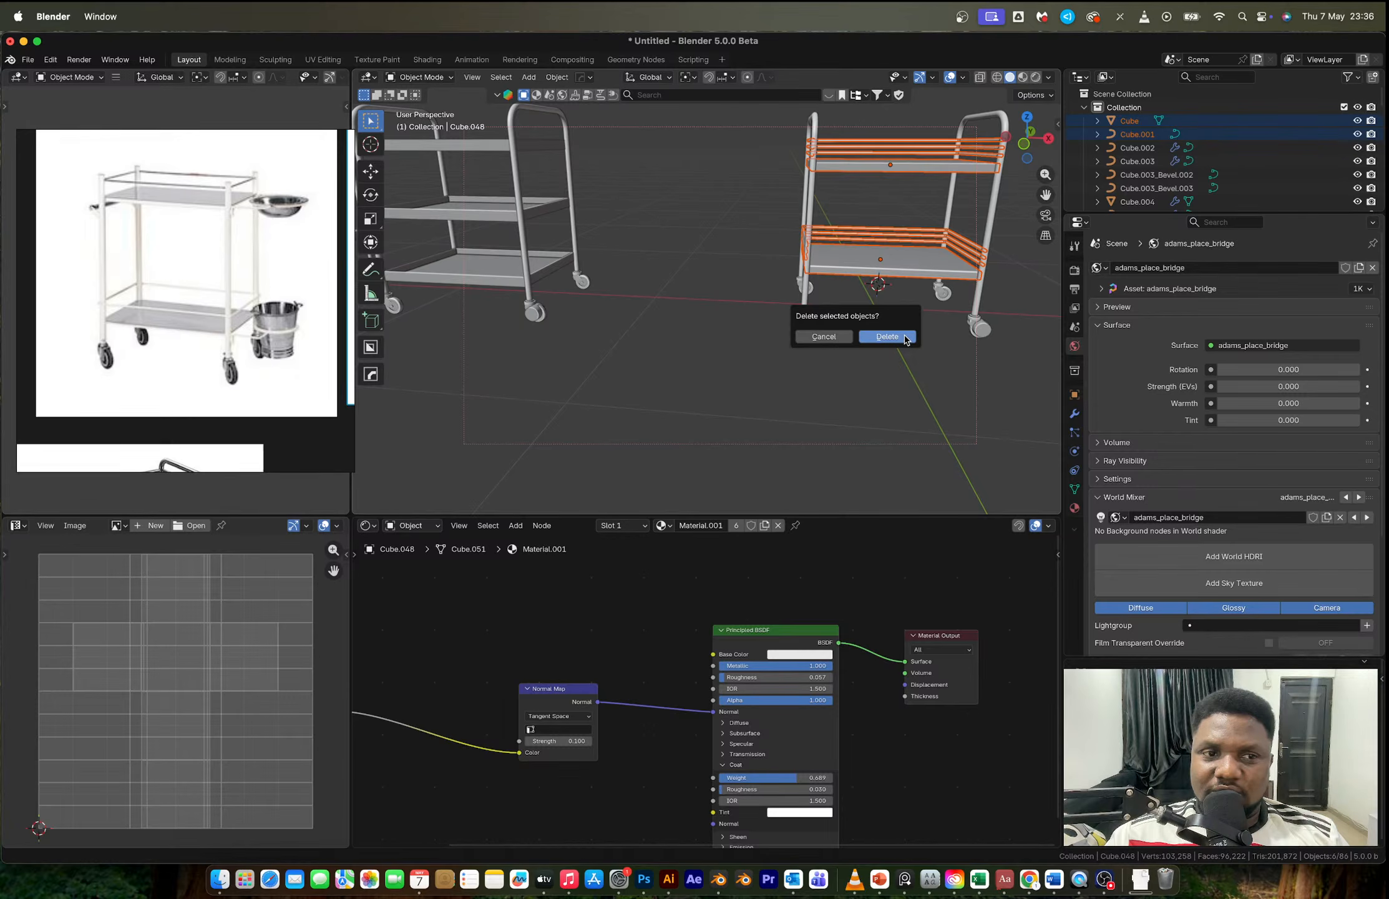
pyautogui.click(887, 337)
# Step: Add a cube inside the bare leg frame, scale it uniformly to about 0.317 and narrow it along Y to about 0.769
pyautogui.hotkey('shift', 'a')
pyautogui.click(967, 294)
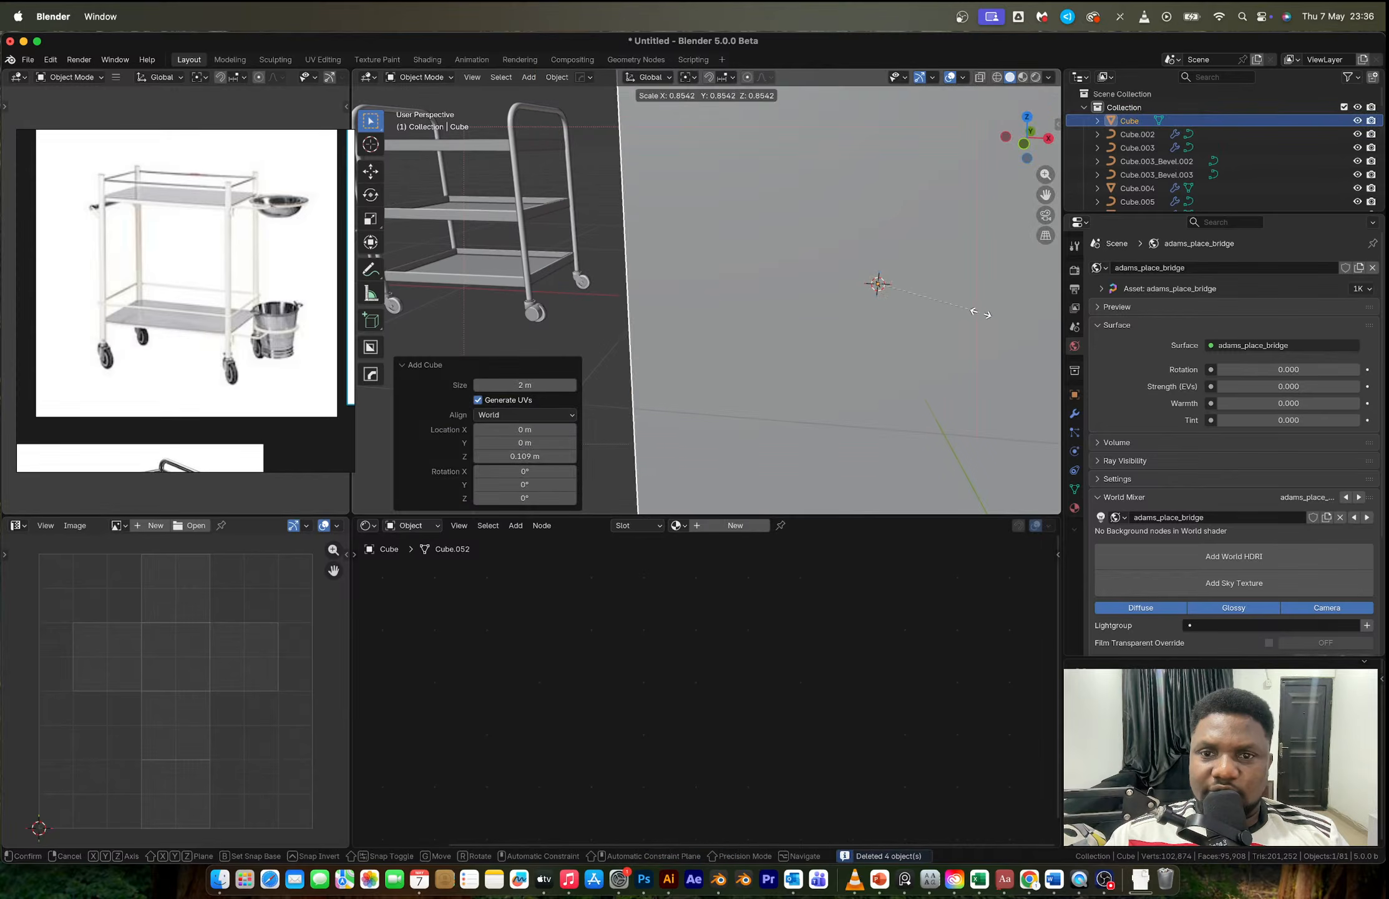
pyautogui.press('s')
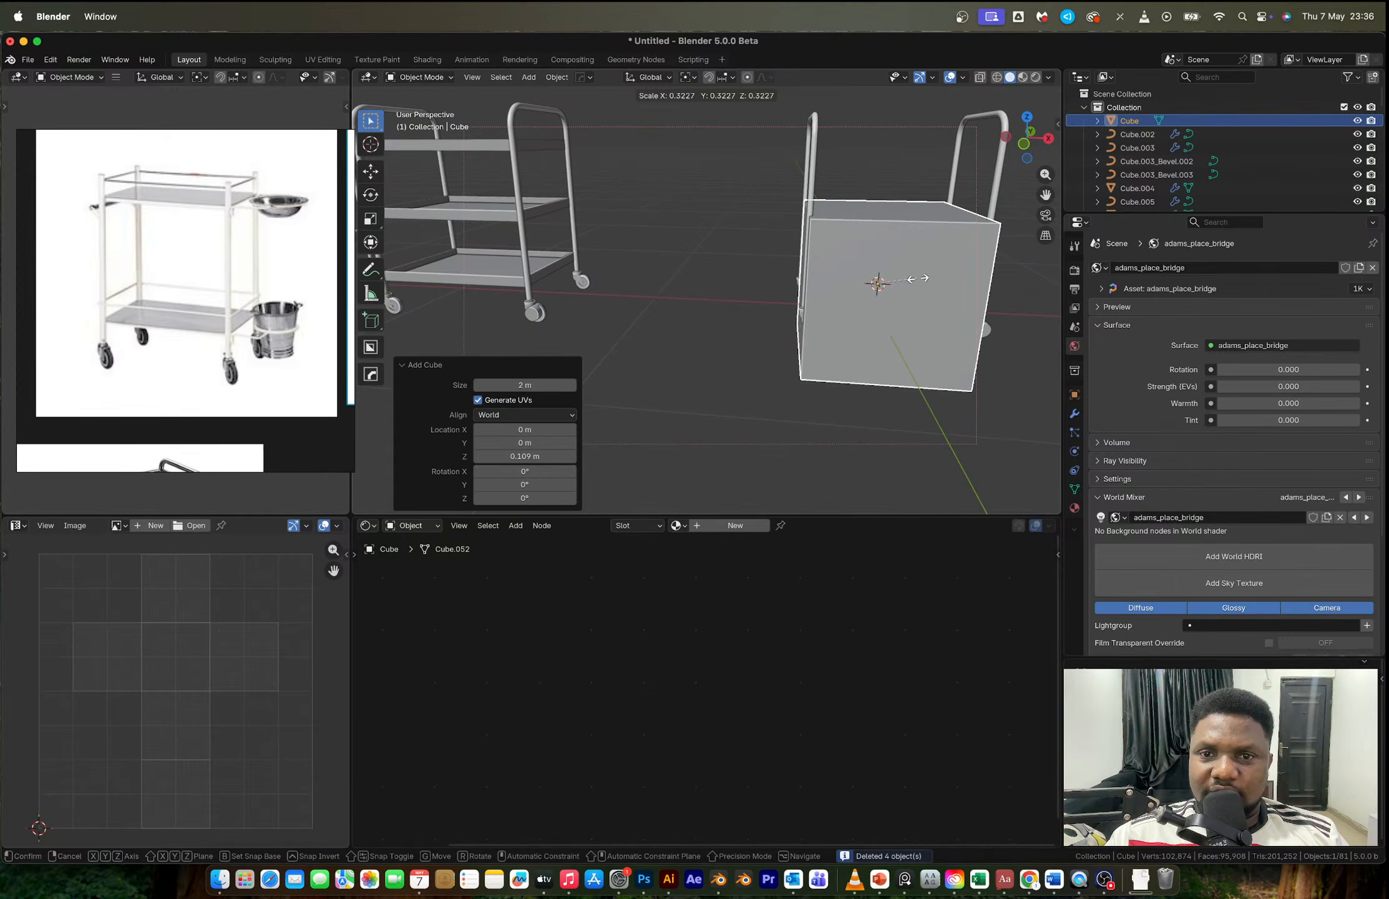
pyautogui.click(918, 278)
pyautogui.moveTo(916, 278); pyautogui.dragTo(908, 256, button='middle')
pyautogui.press('s')
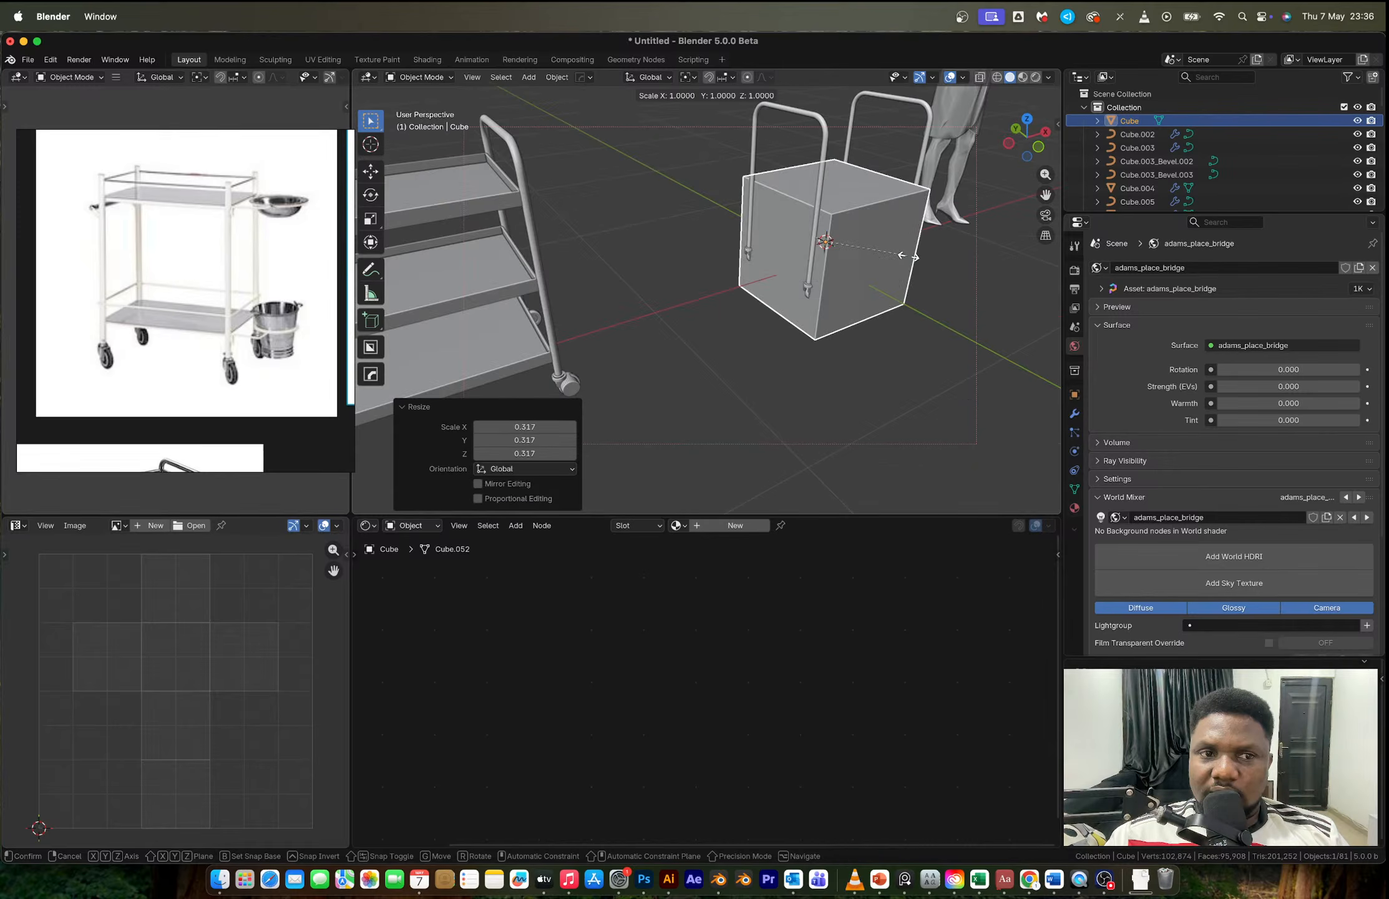
pyautogui.press('y')
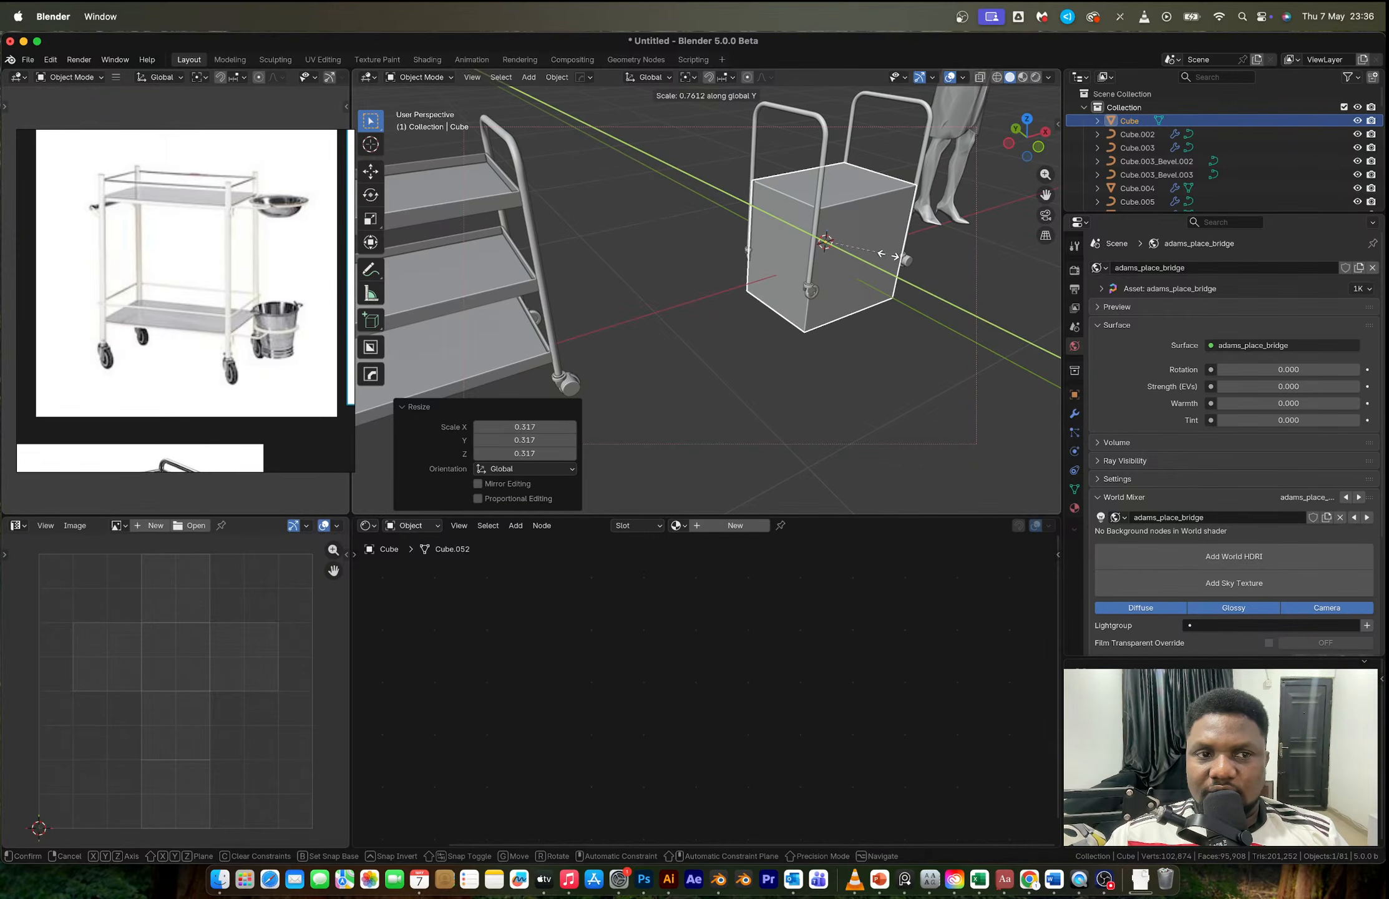
pyautogui.click(890, 257)
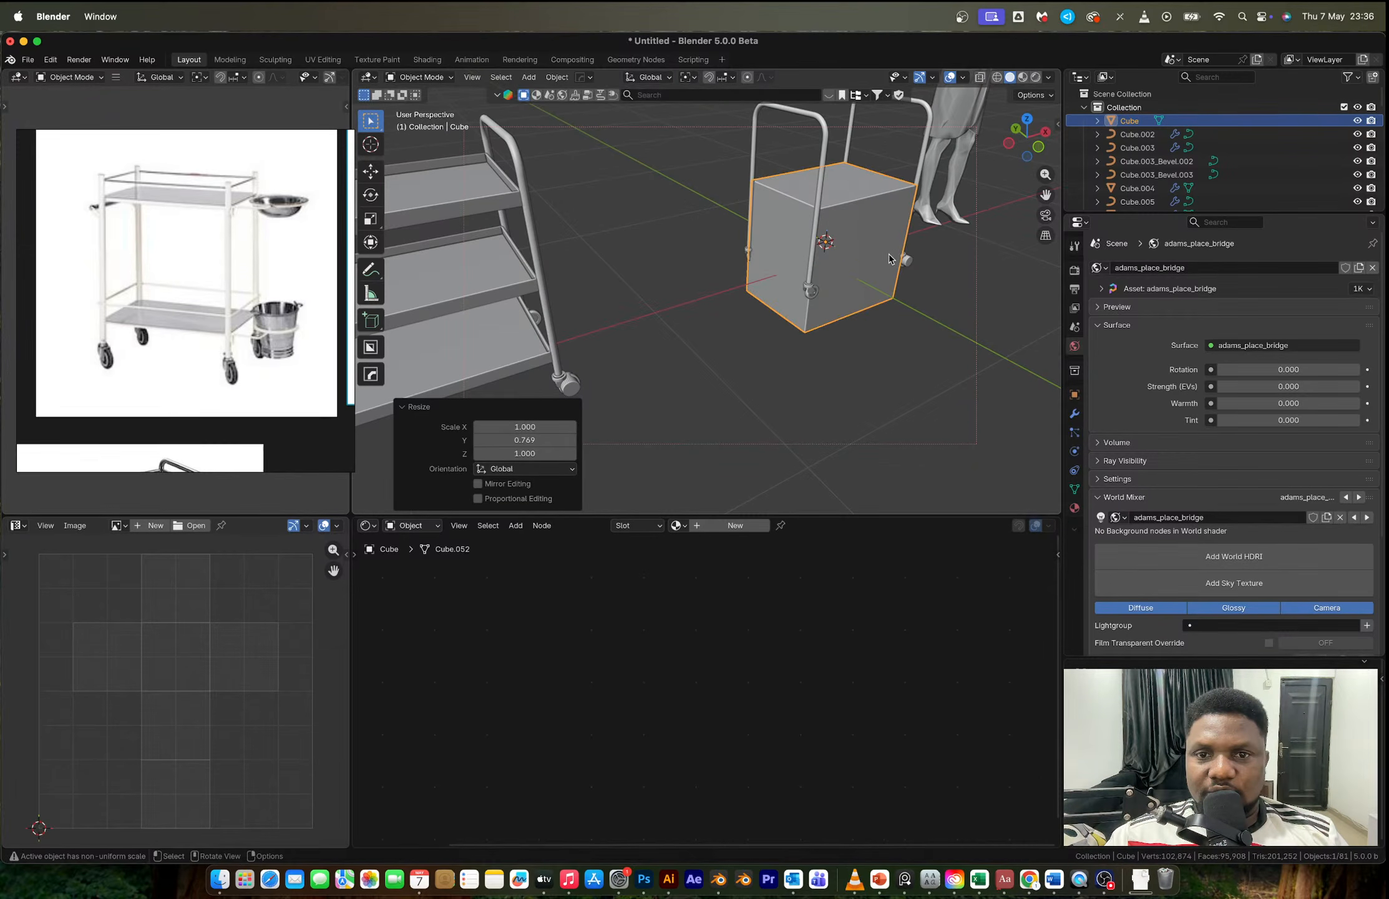
# Step: Raise the cube about 0.54 m, flatten it into a thin upper shelf and narrow it along Y by about 0.948
pyautogui.press('g')
pyautogui.press('z')
pyautogui.click(833, 175)
pyautogui.press('s')
pyautogui.press('z')
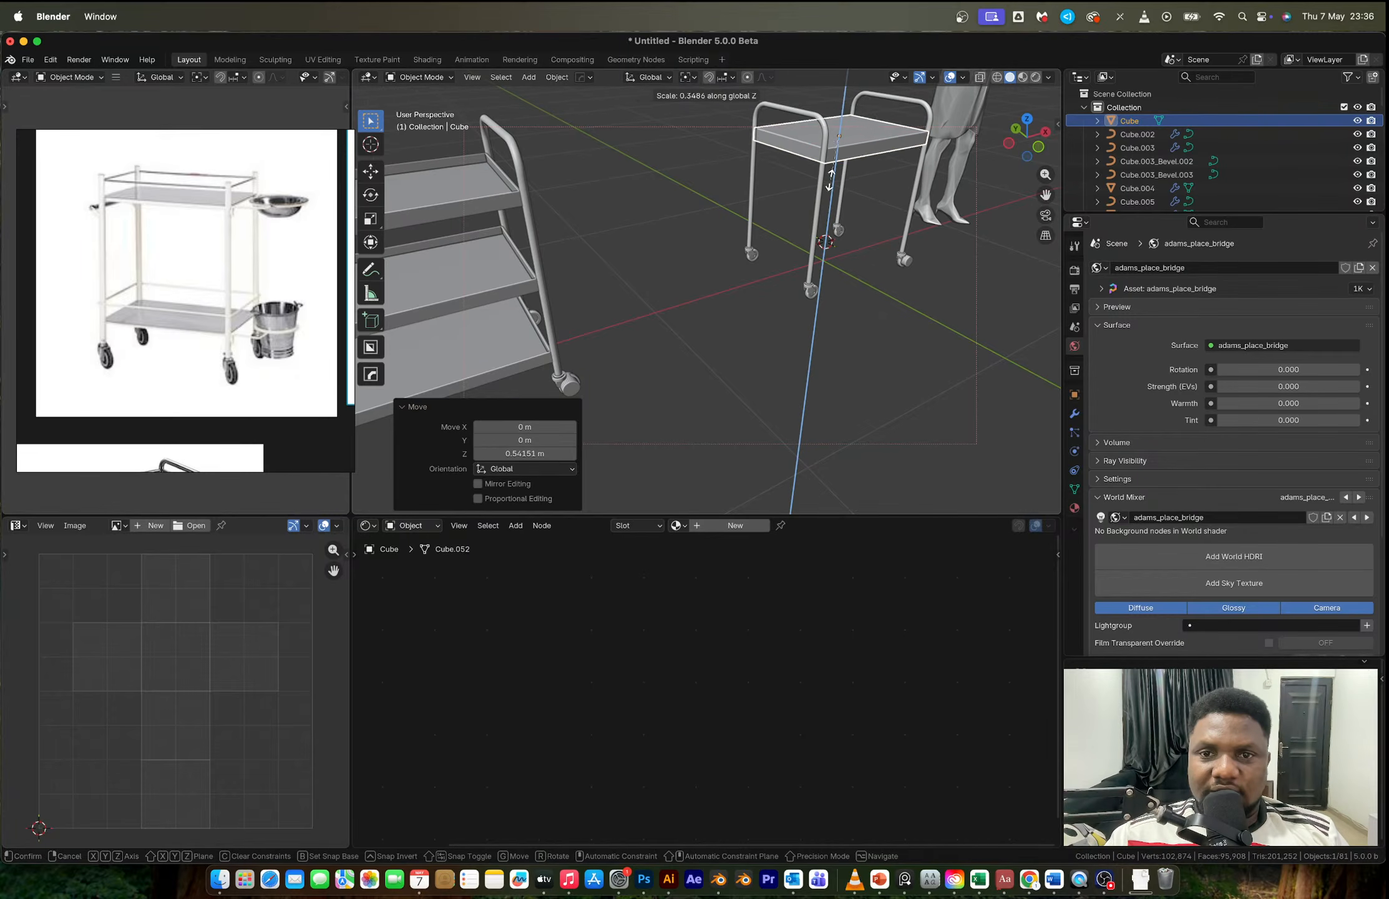
pyautogui.click(833, 170)
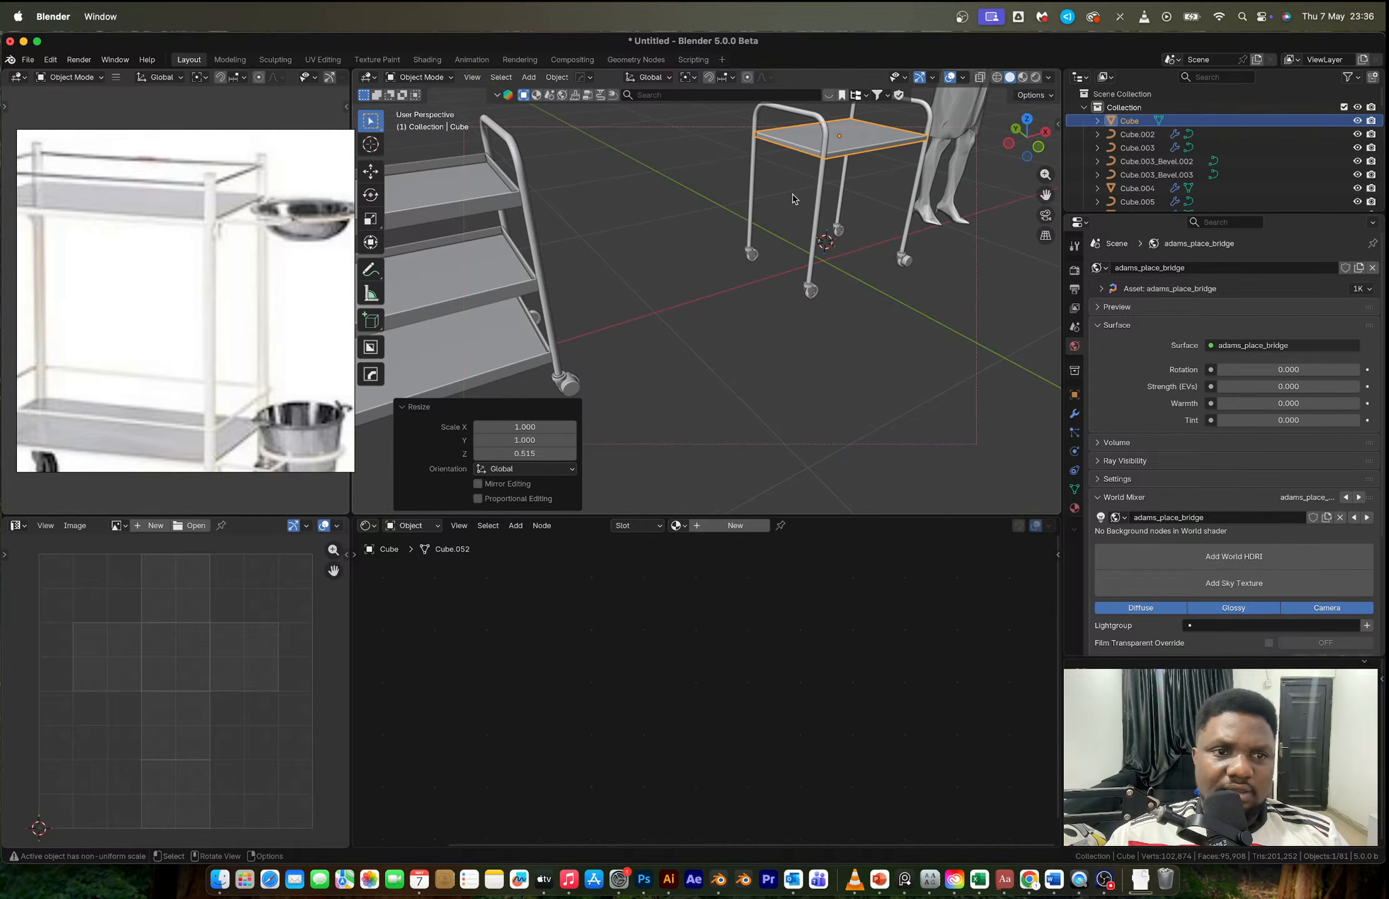
pyautogui.moveTo(824, 191); pyautogui.dragTo(746, 268, button='middle')
pyautogui.scroll(1, 773, 258)
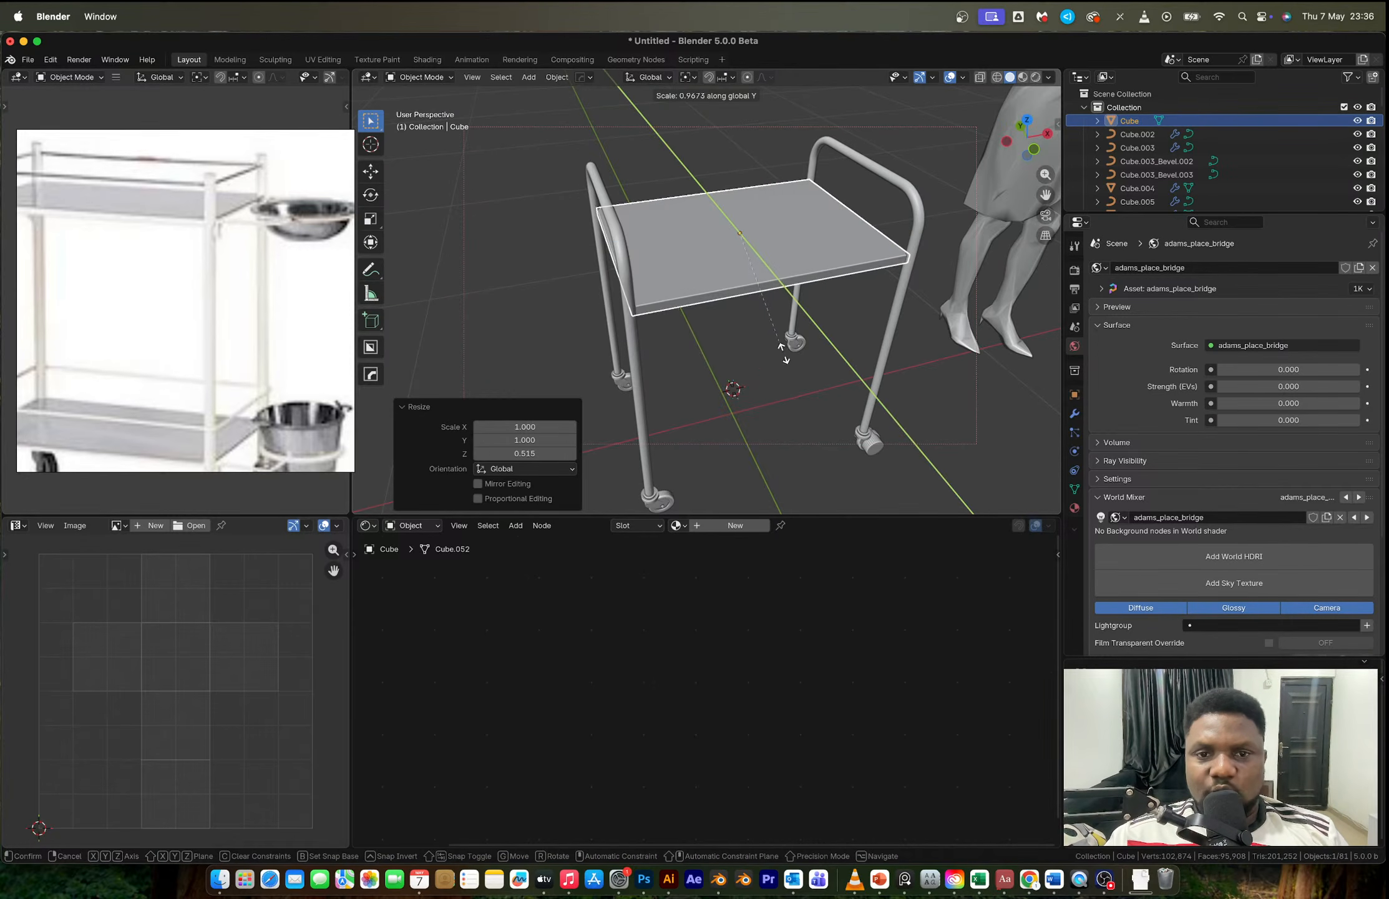
pyautogui.click(778, 351)
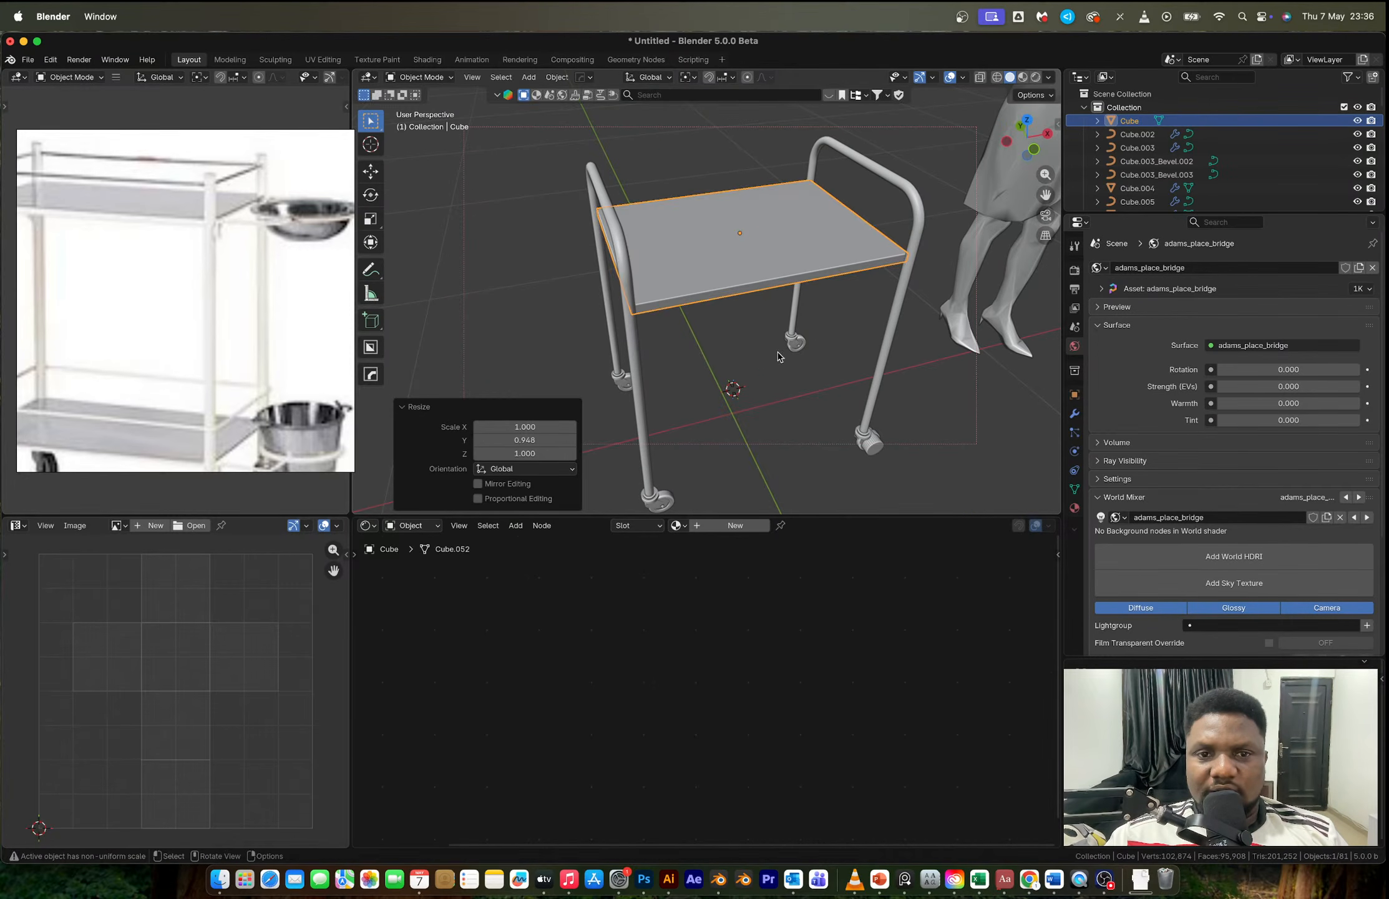
pyautogui.press('s')
pyautogui.press('x')
pyautogui.press('Escape')
# Step: Duplicate the upper shelf's four top perimeter edges and raise the copy about 0.068 m above the shelf
pyautogui.press('Tab')
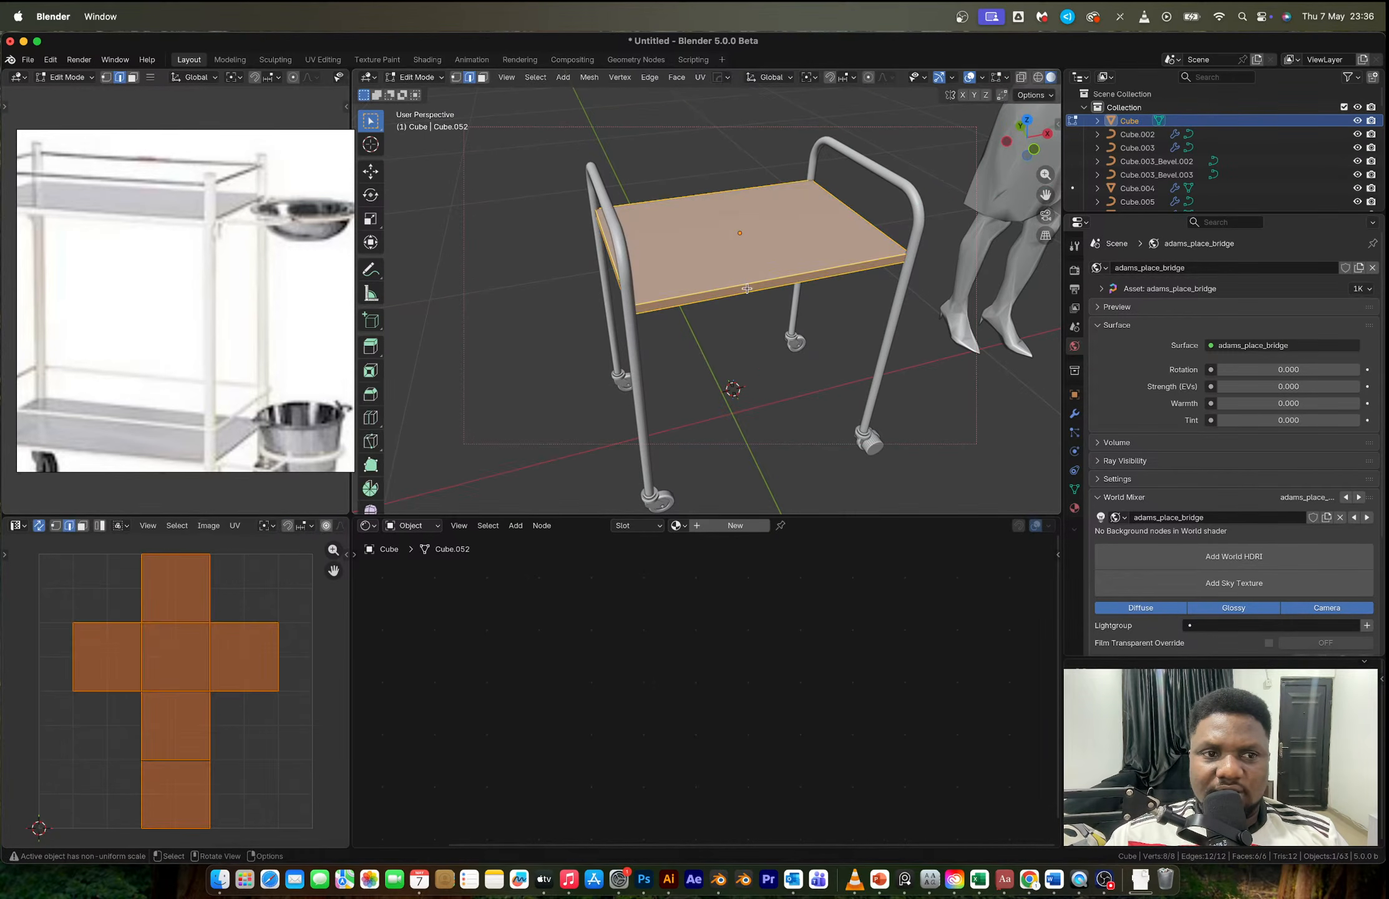
pyautogui.click(725, 280)
pyautogui.keyDown('shift'); pyautogui.click(596, 257); pyautogui.keyUp('shift')
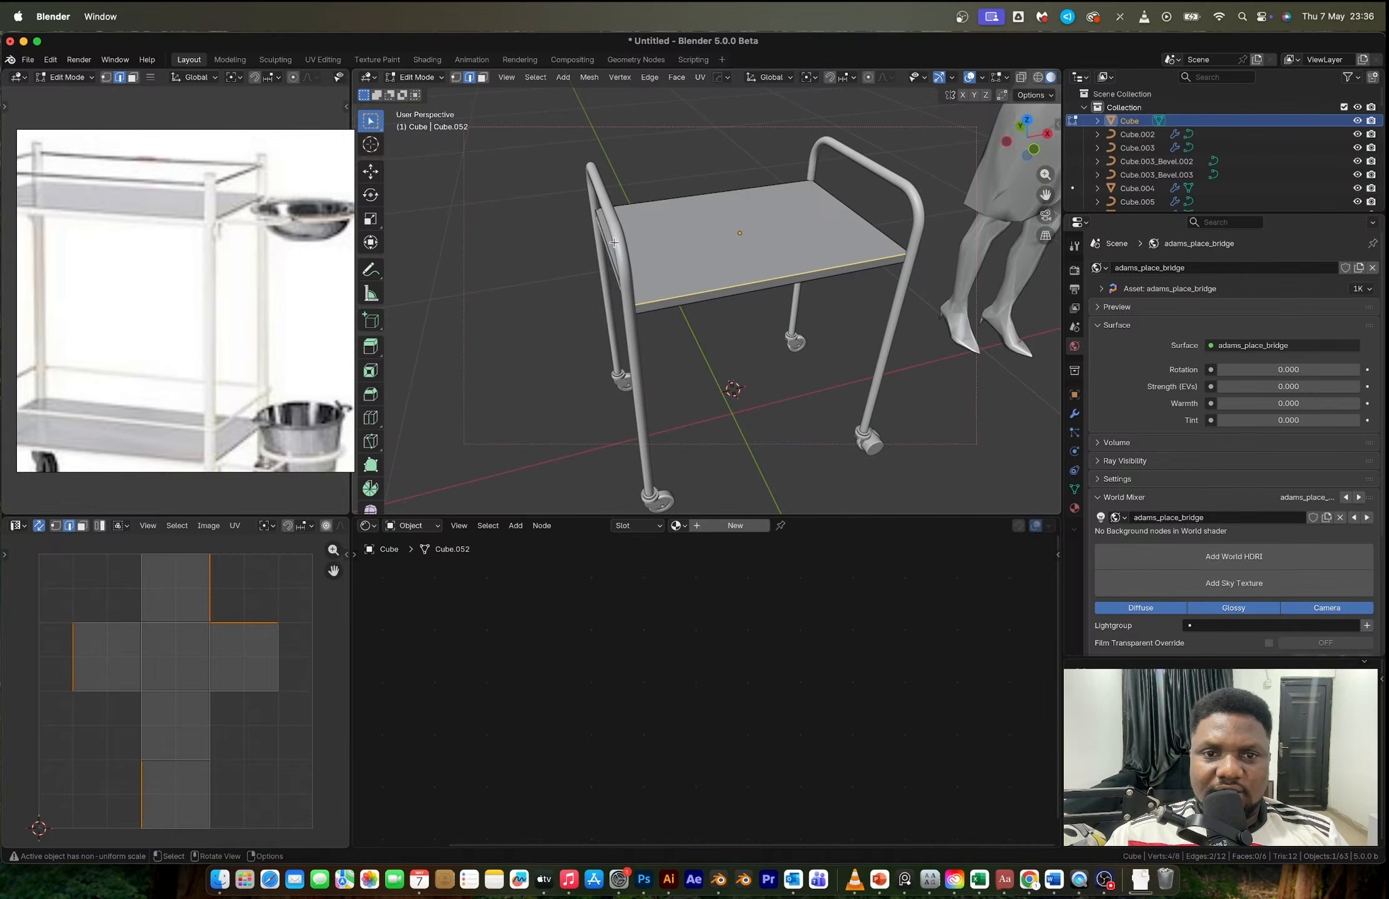
pyautogui.click(649, 239)
pyautogui.keyDown('shift'); pyautogui.click(704, 240); pyautogui.keyUp('shift')
pyautogui.keyDown('shift'); pyautogui.click(695, 200); pyautogui.keyUp('shift')
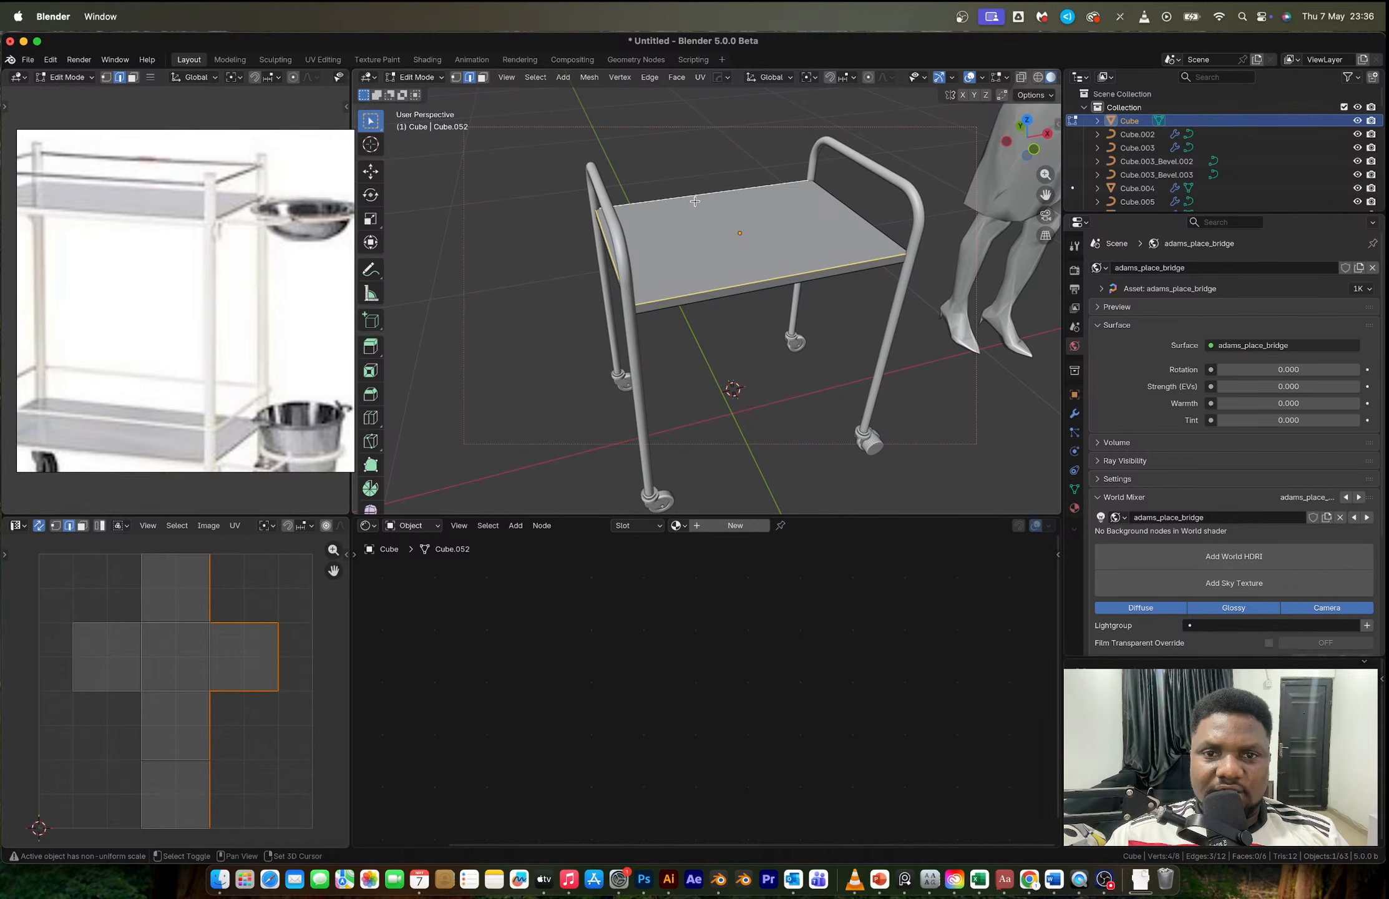
pyautogui.keyDown('shift'); pyautogui.click(858, 219); pyautogui.keyUp('shift')
pyautogui.hotkey('shift', 'd')
pyautogui.press('z')
pyautogui.click(828, 387)
pyautogui.press('x')
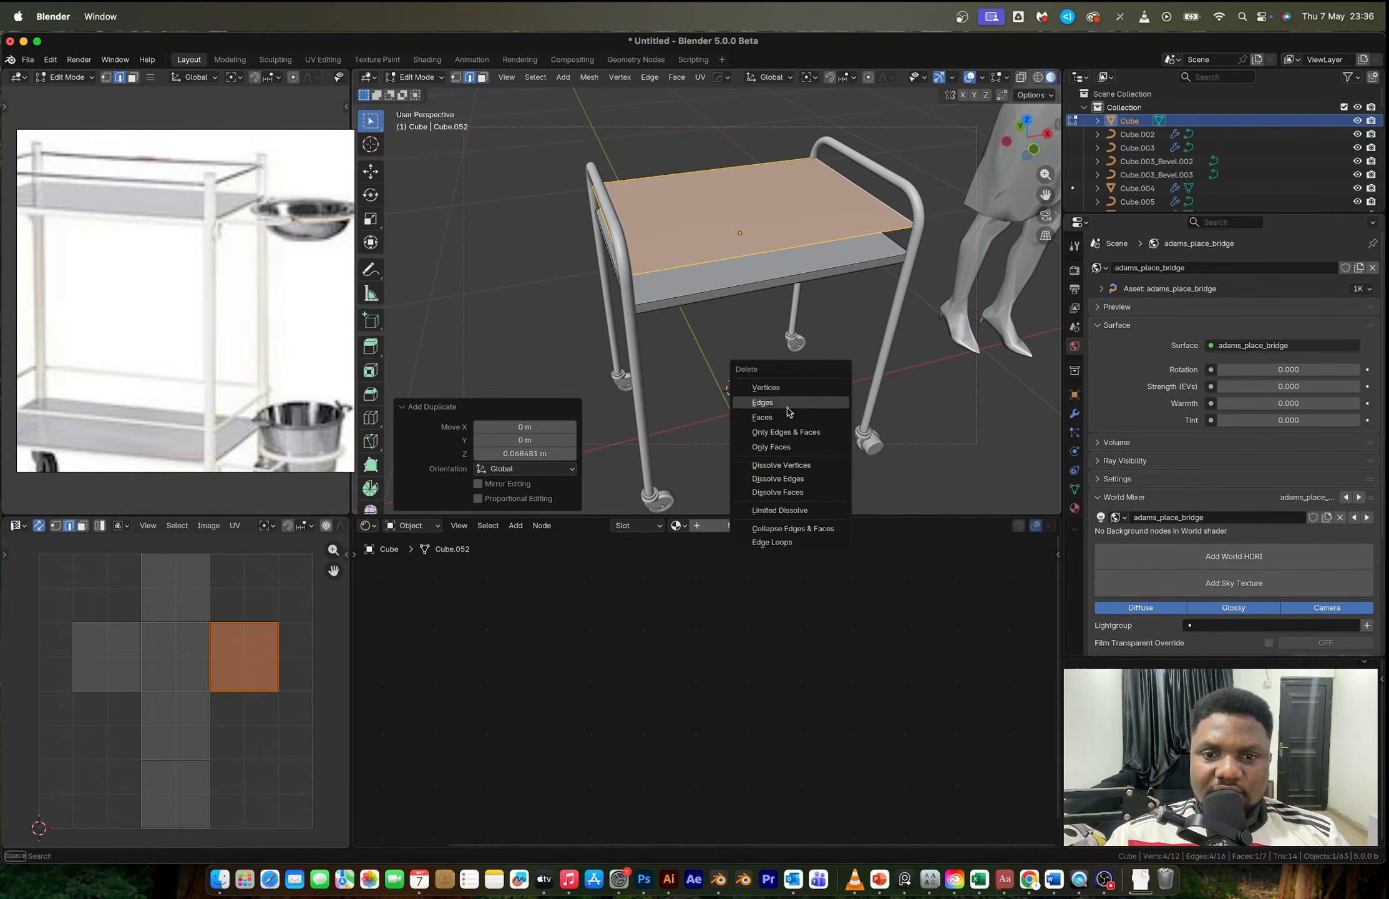
pyautogui.click(790, 417)
pyautogui.hotkey('ctrl', 'z')
# Step: Remove only the face from the raised duplicate, keeping its edges as a rail outline above the shelf
pyautogui.press('x')
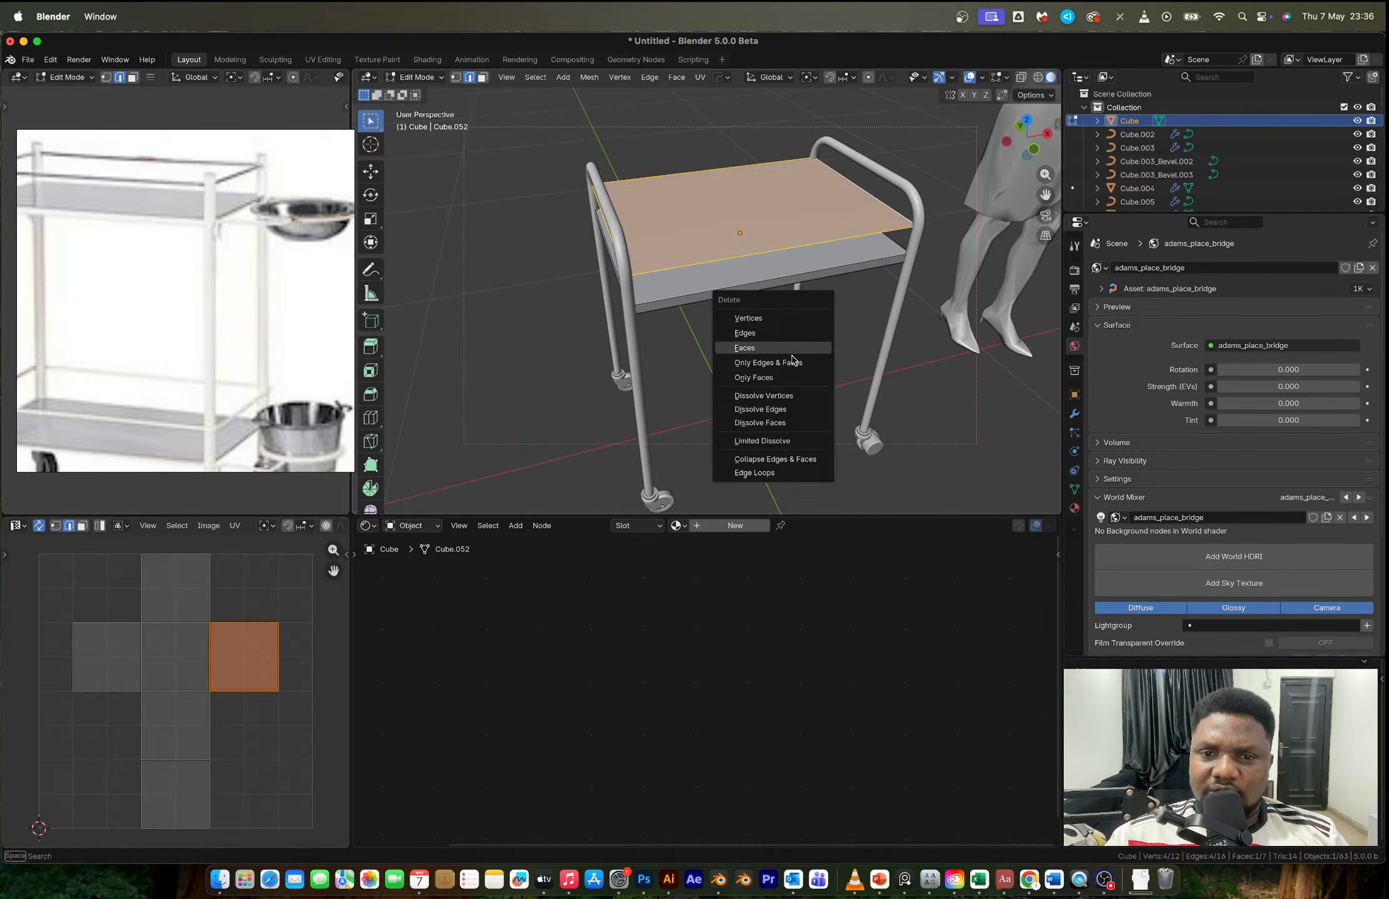
pyautogui.click(774, 384)
pyautogui.moveTo(784, 344); pyautogui.dragTo(815, 286, button='middle')
pyautogui.press('a')
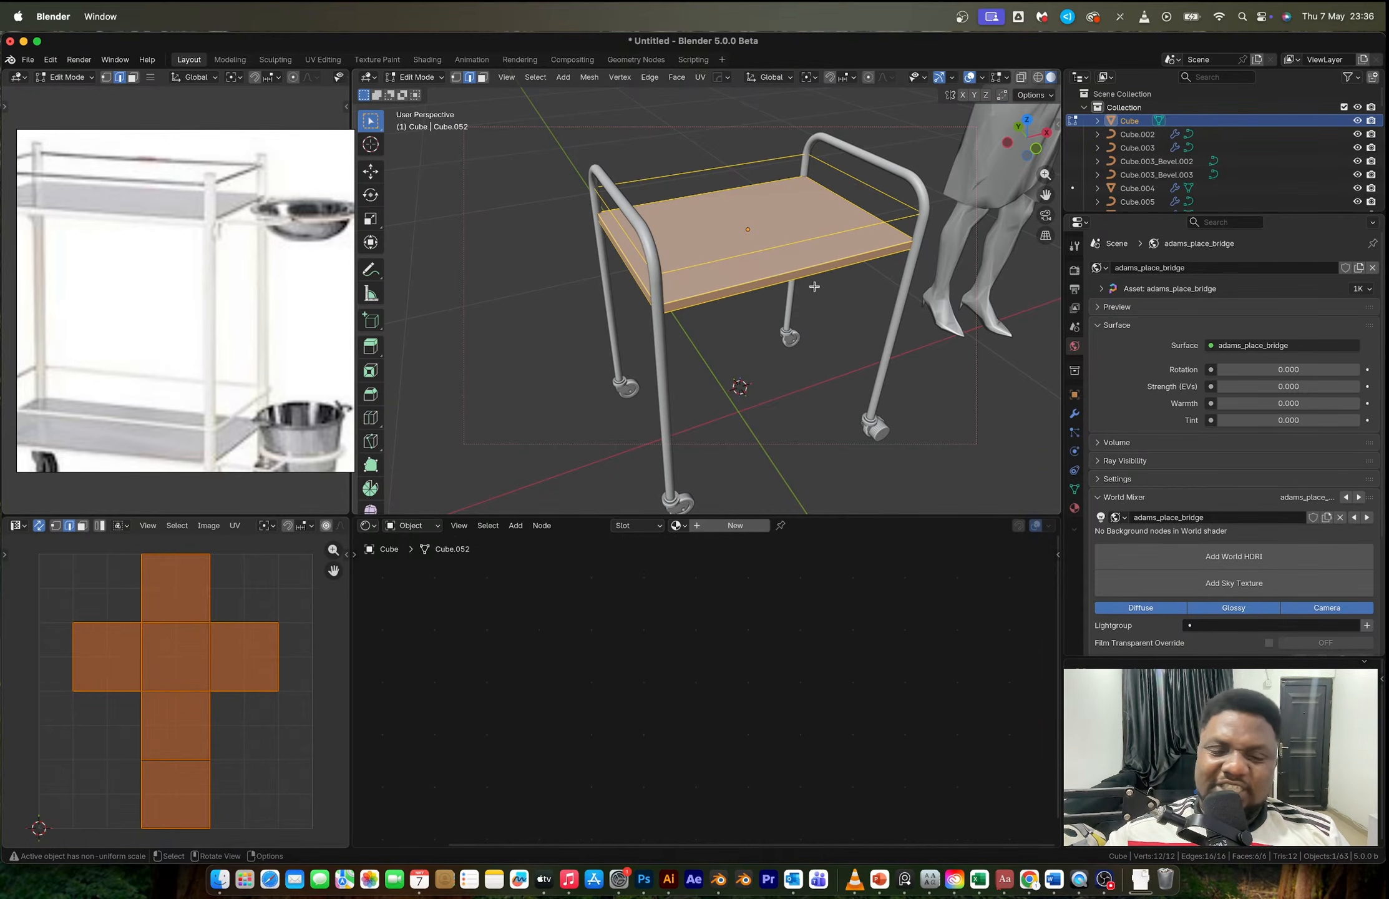
pyautogui.press('Tab')
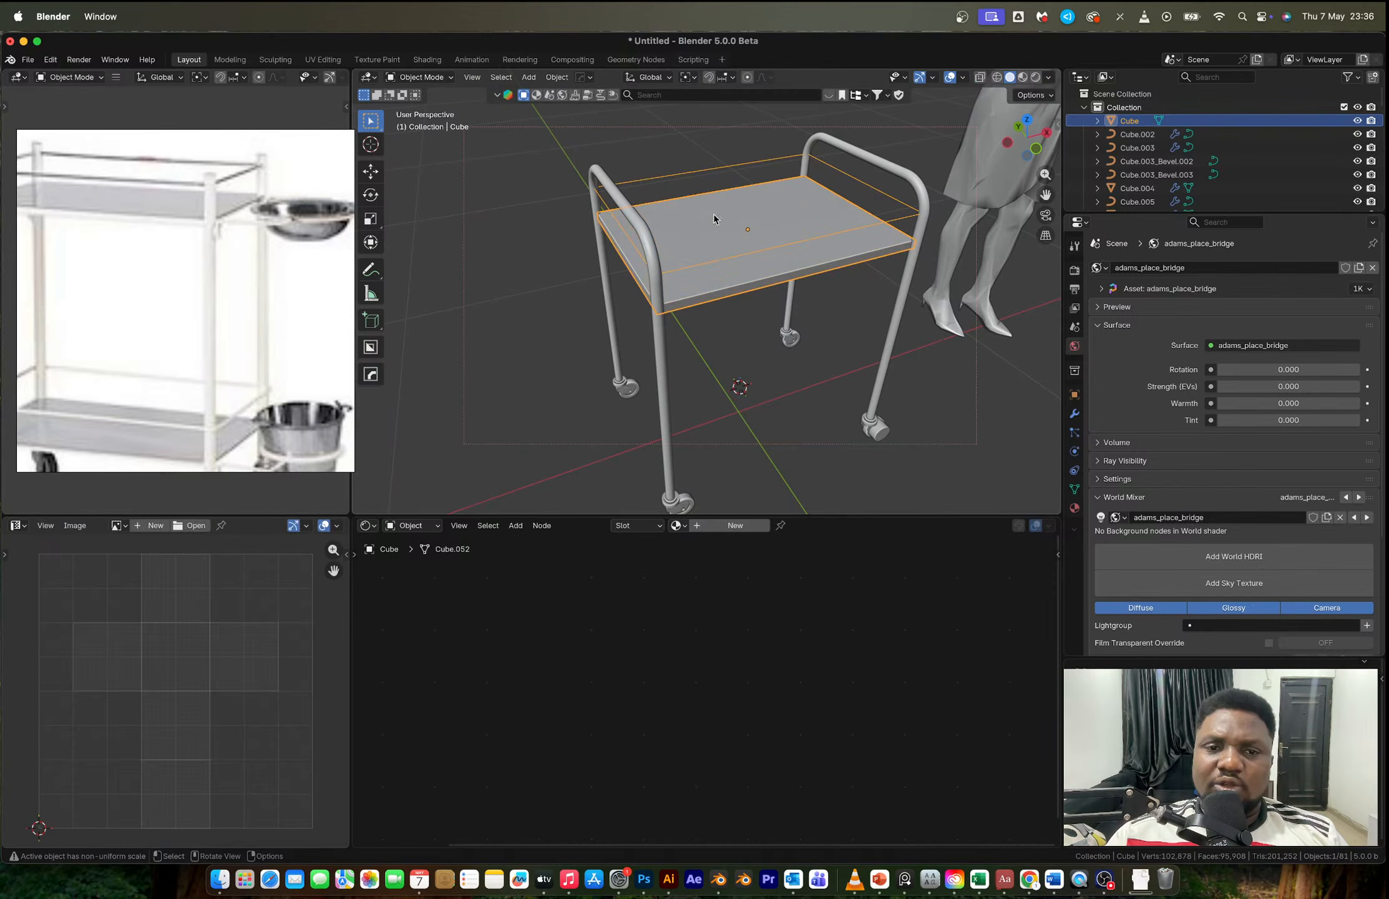
pyautogui.press('Tab')
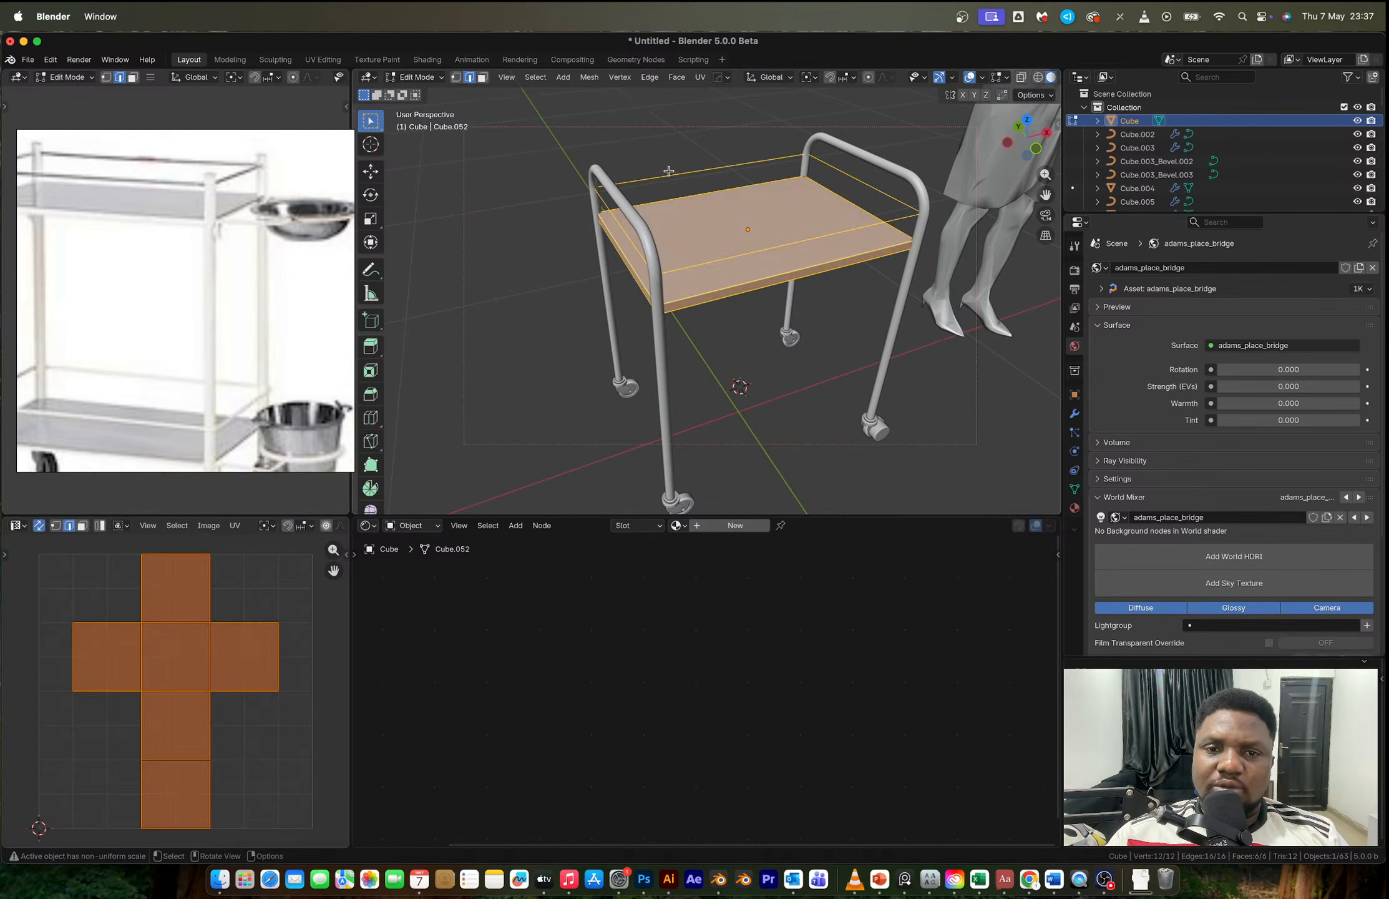
# Step: Select the whole linked rail outline above the shelf and separate it into its own object
pyautogui.hotkey('alt', 'a')
pyautogui.click(668, 170)
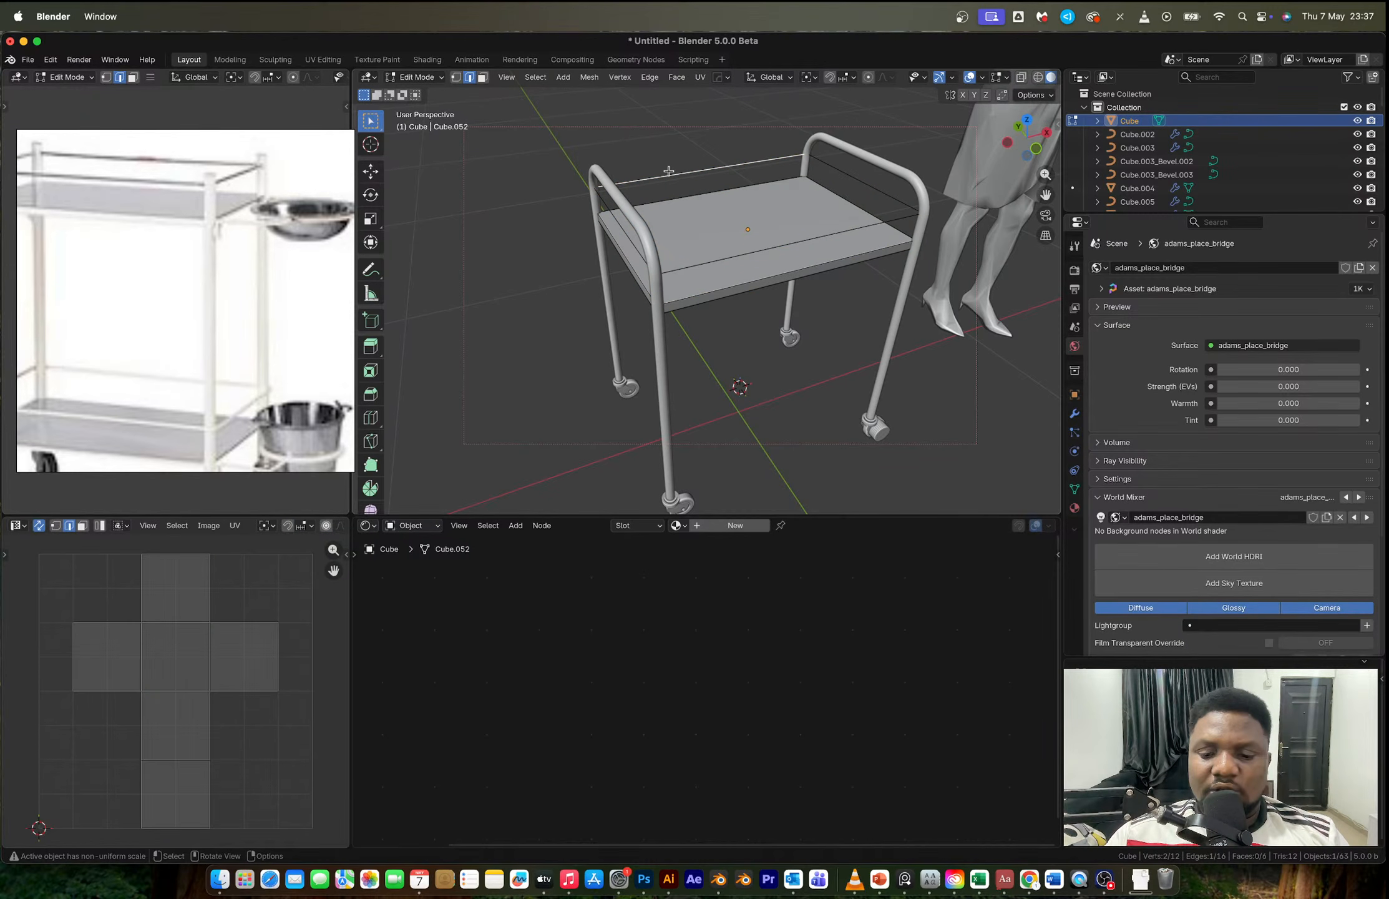
pyautogui.hotkey('ctrl', 'l')
pyautogui.press('p')
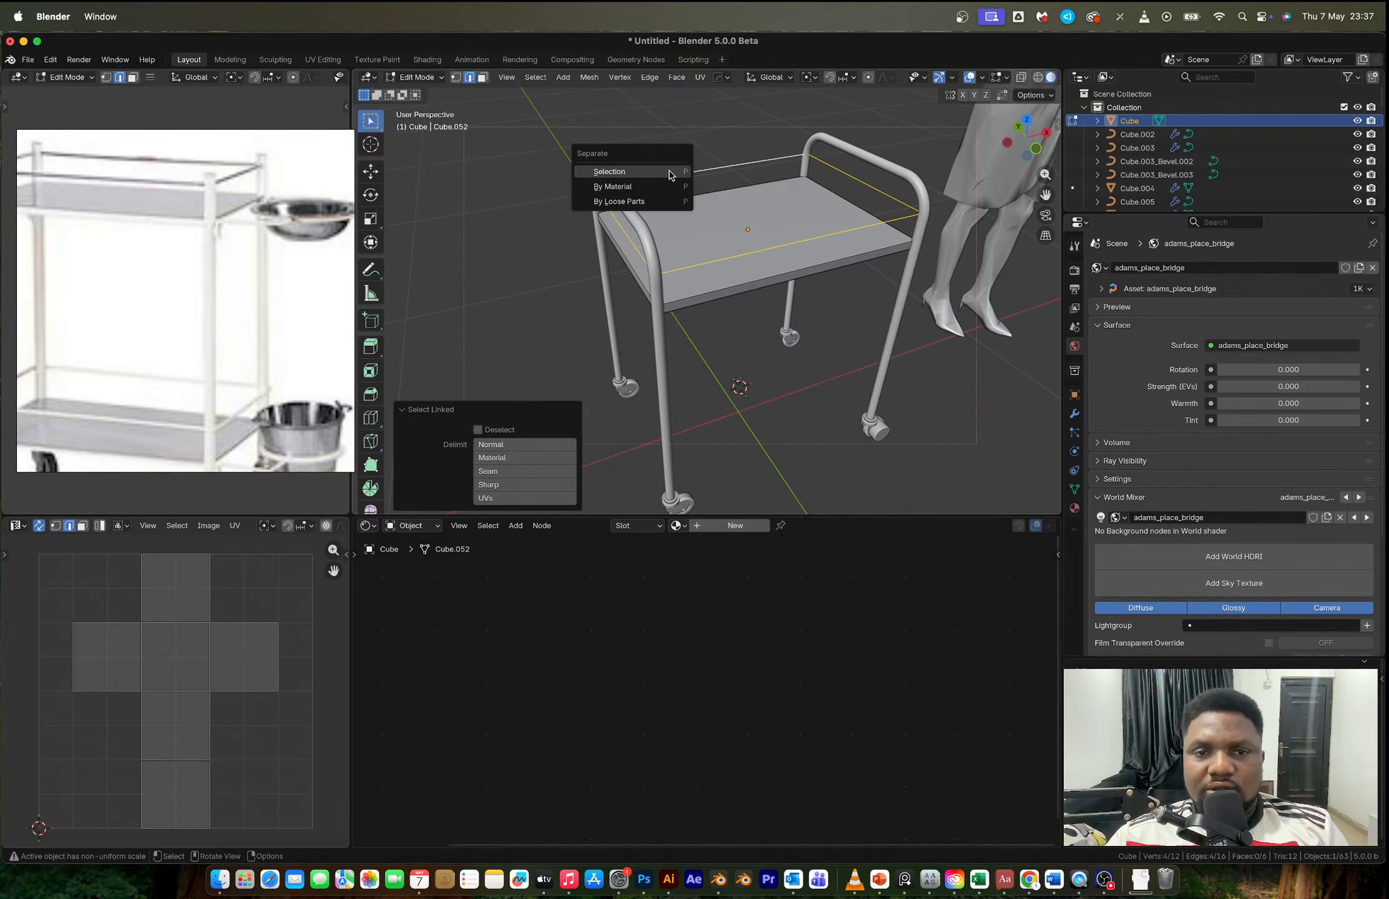
pyautogui.click(669, 175)
pyautogui.press('Tab')
# Step: Select the separated rail outline and convert it to a curve
pyautogui.click(719, 262)
pyautogui.moveTo(719, 276); pyautogui.dragTo(761, 300, button='middle')
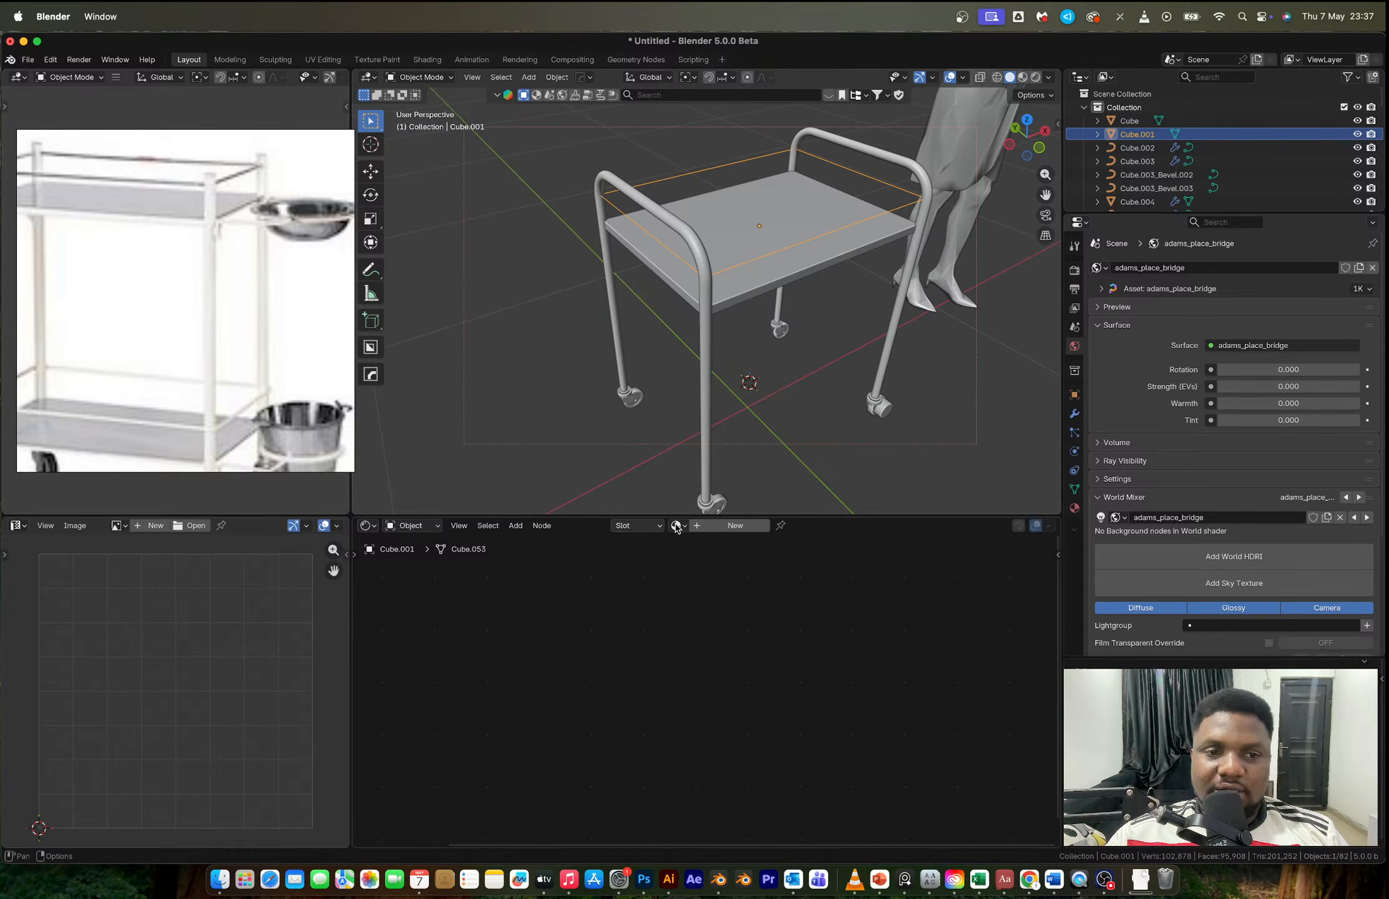
pyautogui.click(891, 348)
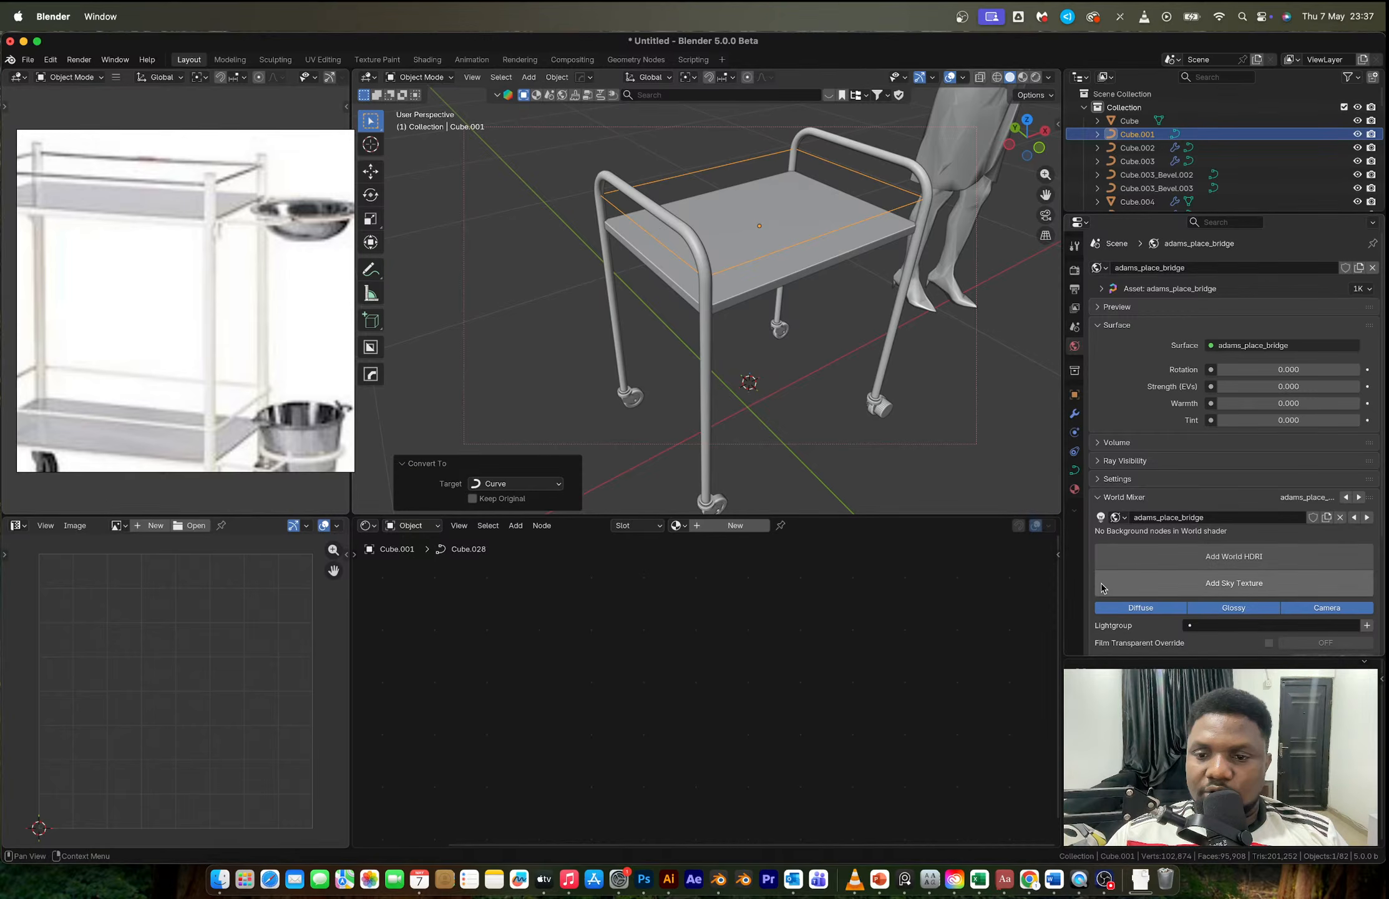
# Step: Give the rail curve a round bevel with a depth of about 0.036 m and apply its scale
pyautogui.click(1075, 469)
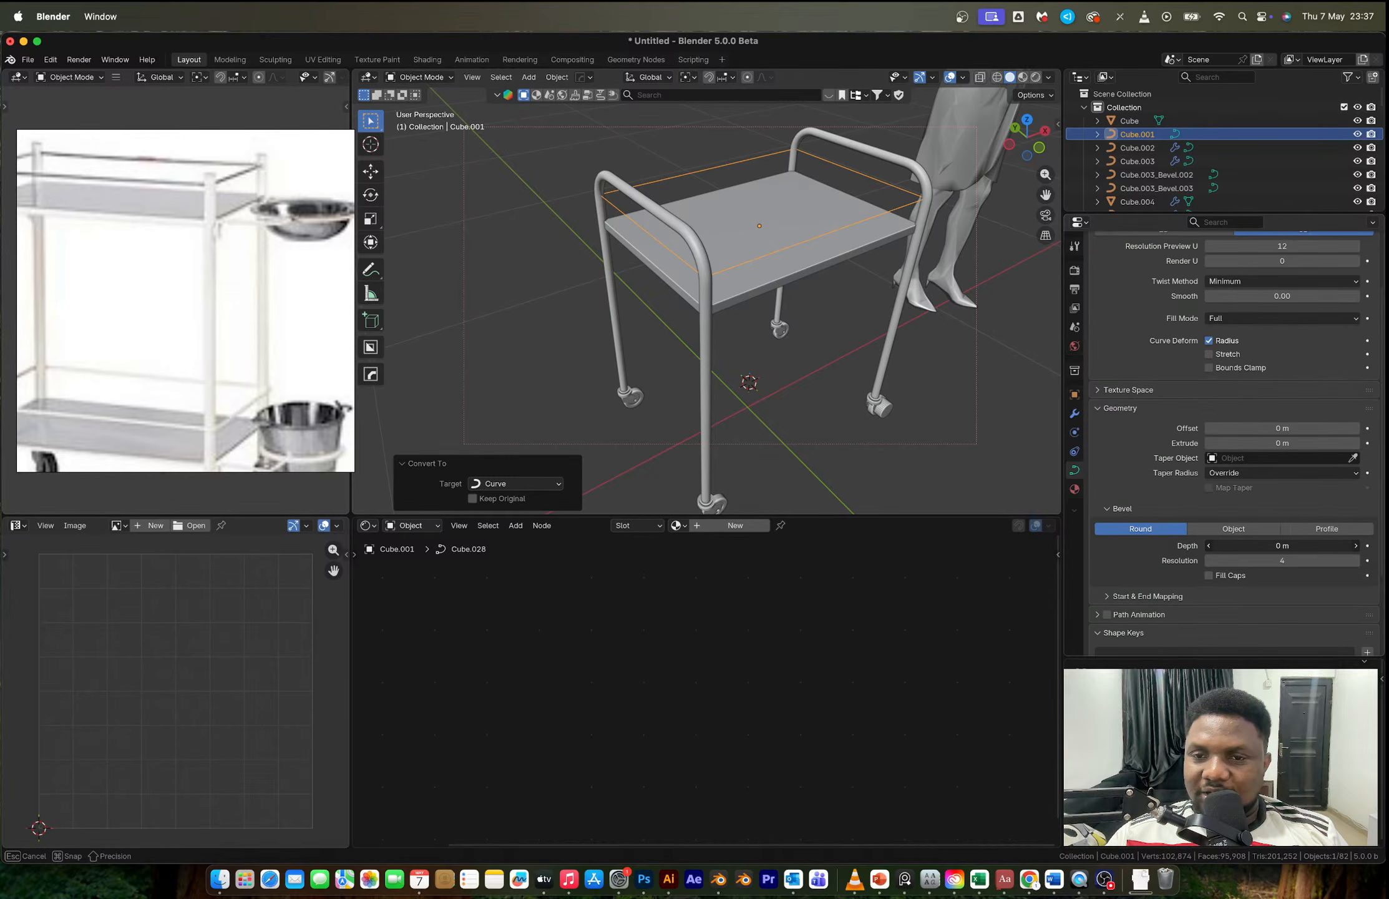
pyautogui.moveTo(1282, 546); pyautogui.dragTo(1323, 546)
pyautogui.hotkey('ctrl', 'a')
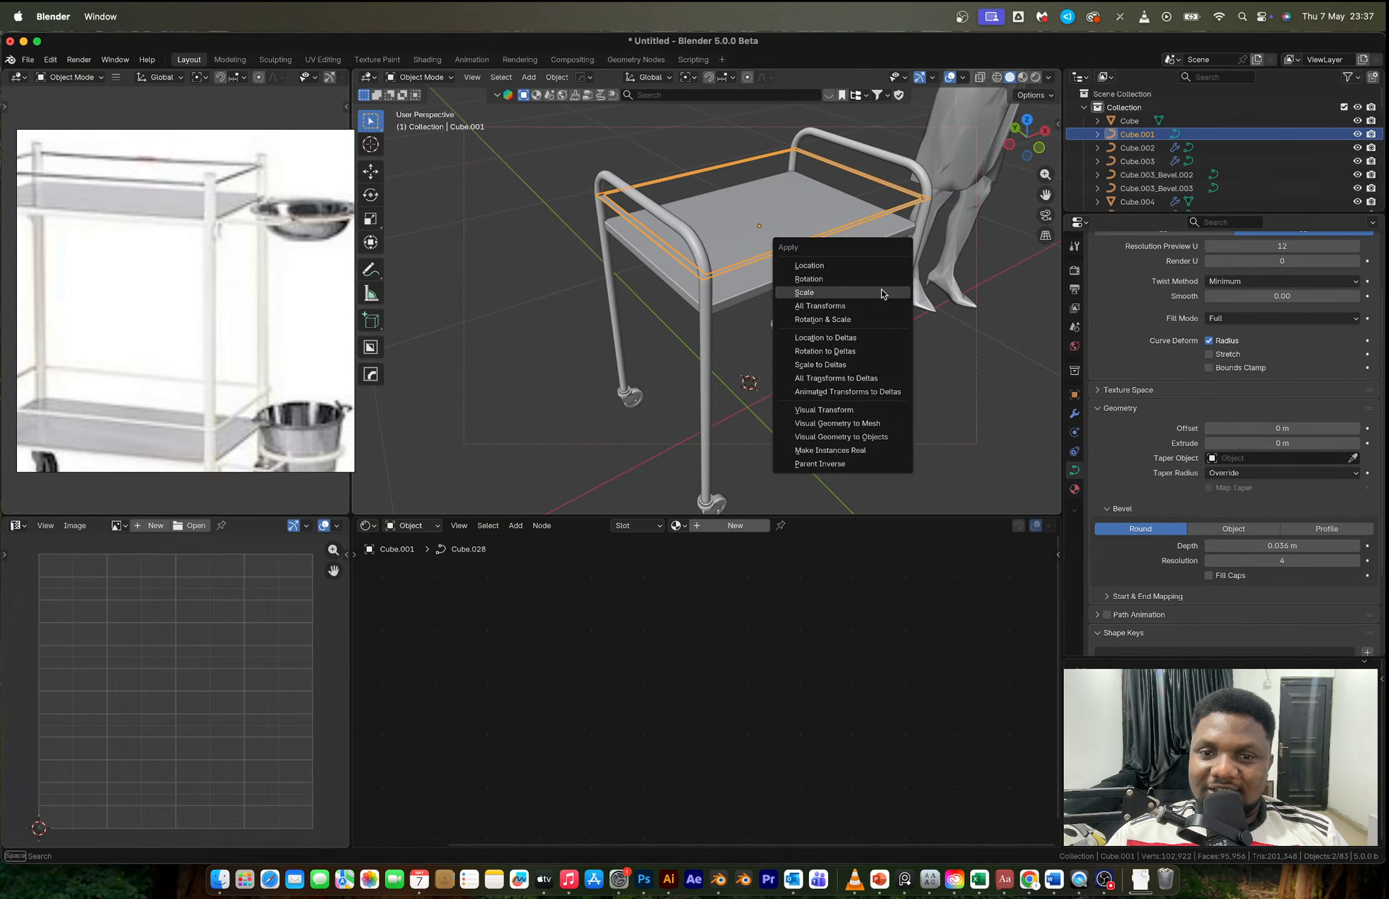
pyautogui.click(884, 293)
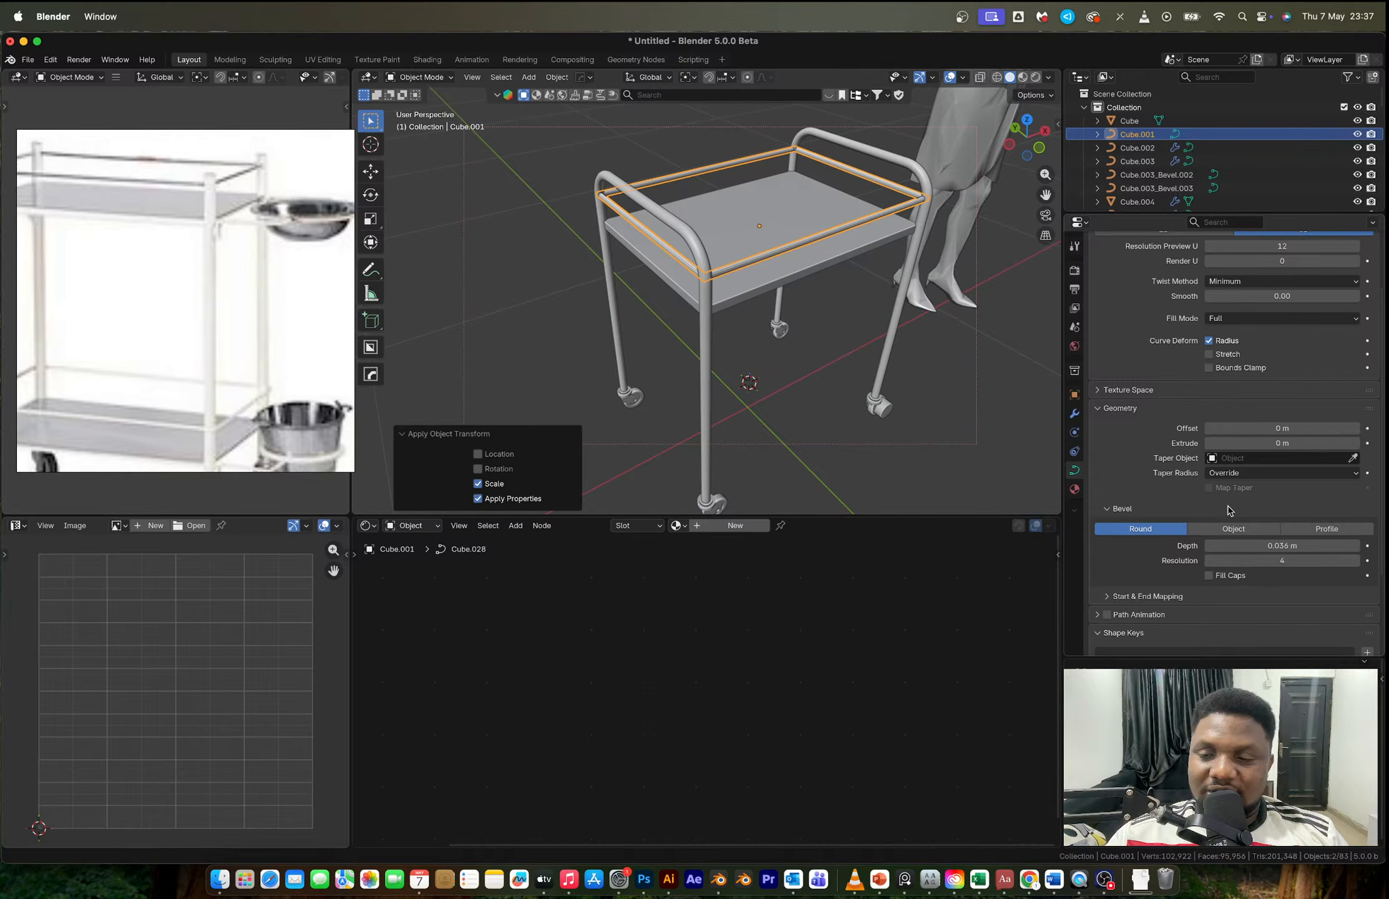
# Step: Reduce the guard rail curve's round bevel depth to about 0.022 m
pyautogui.moveTo(1251, 548); pyautogui.dragTo(1229, 548)
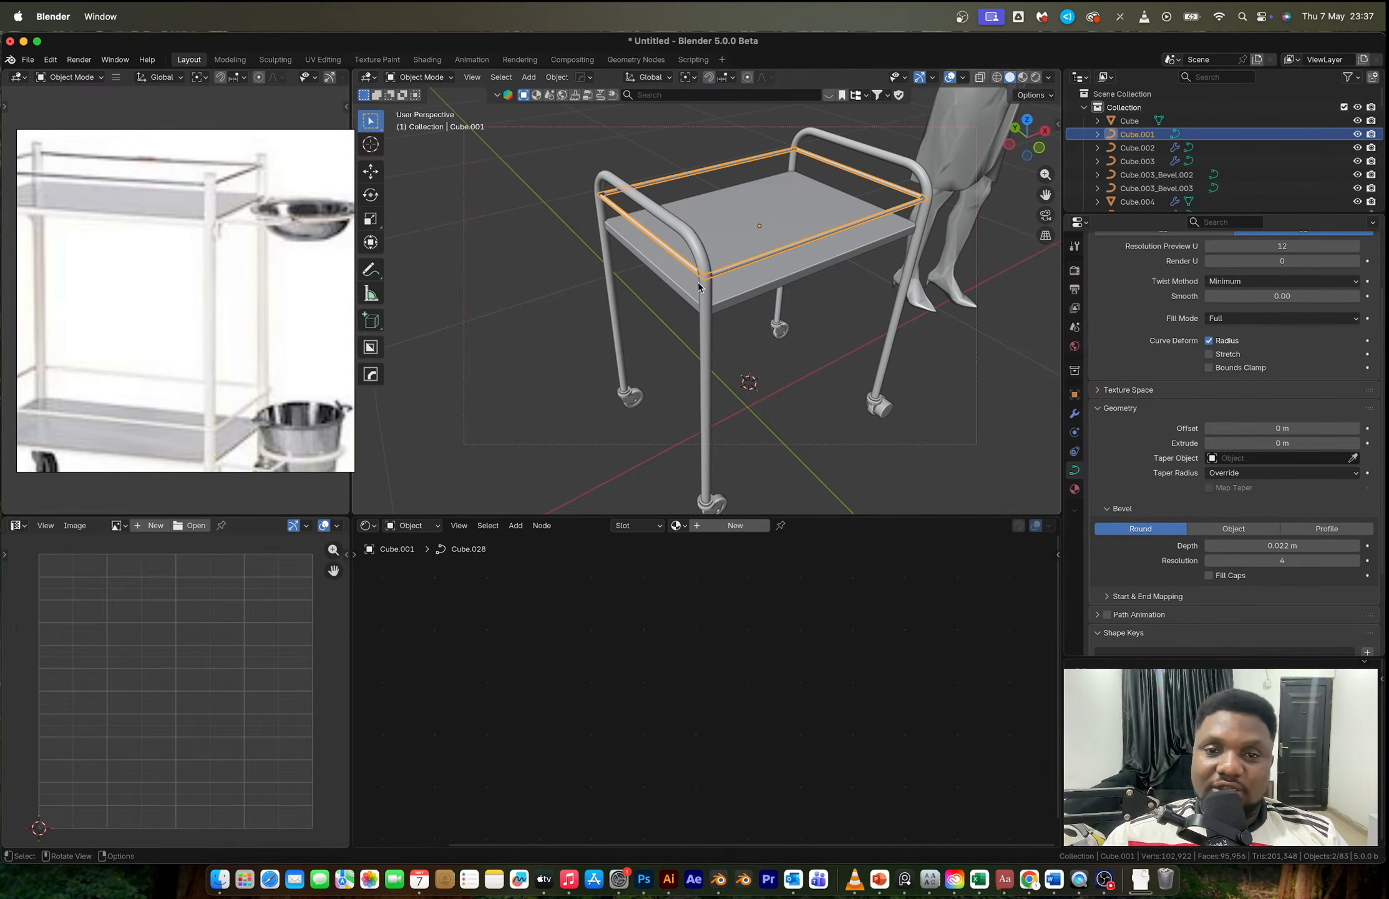
pyautogui.scroll(-4, 744, 306)
pyautogui.moveTo(744, 306); pyautogui.dragTo(819, 317, button='middle')
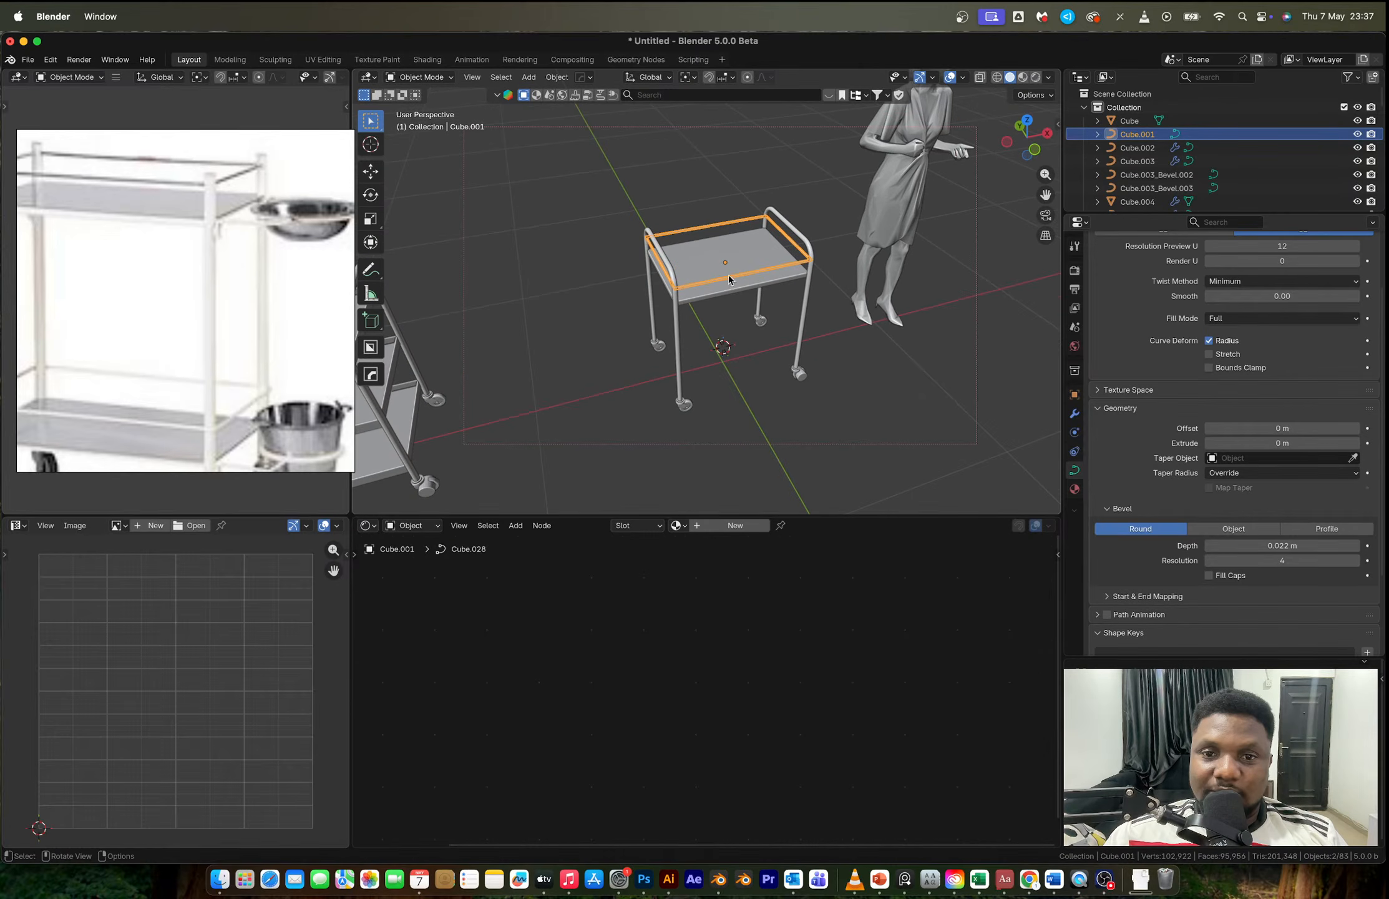
pyautogui.scroll(3, 728, 296)
# Step: Select the shelf and lower it slightly along Z beneath the guard rail
pyautogui.click(751, 301)
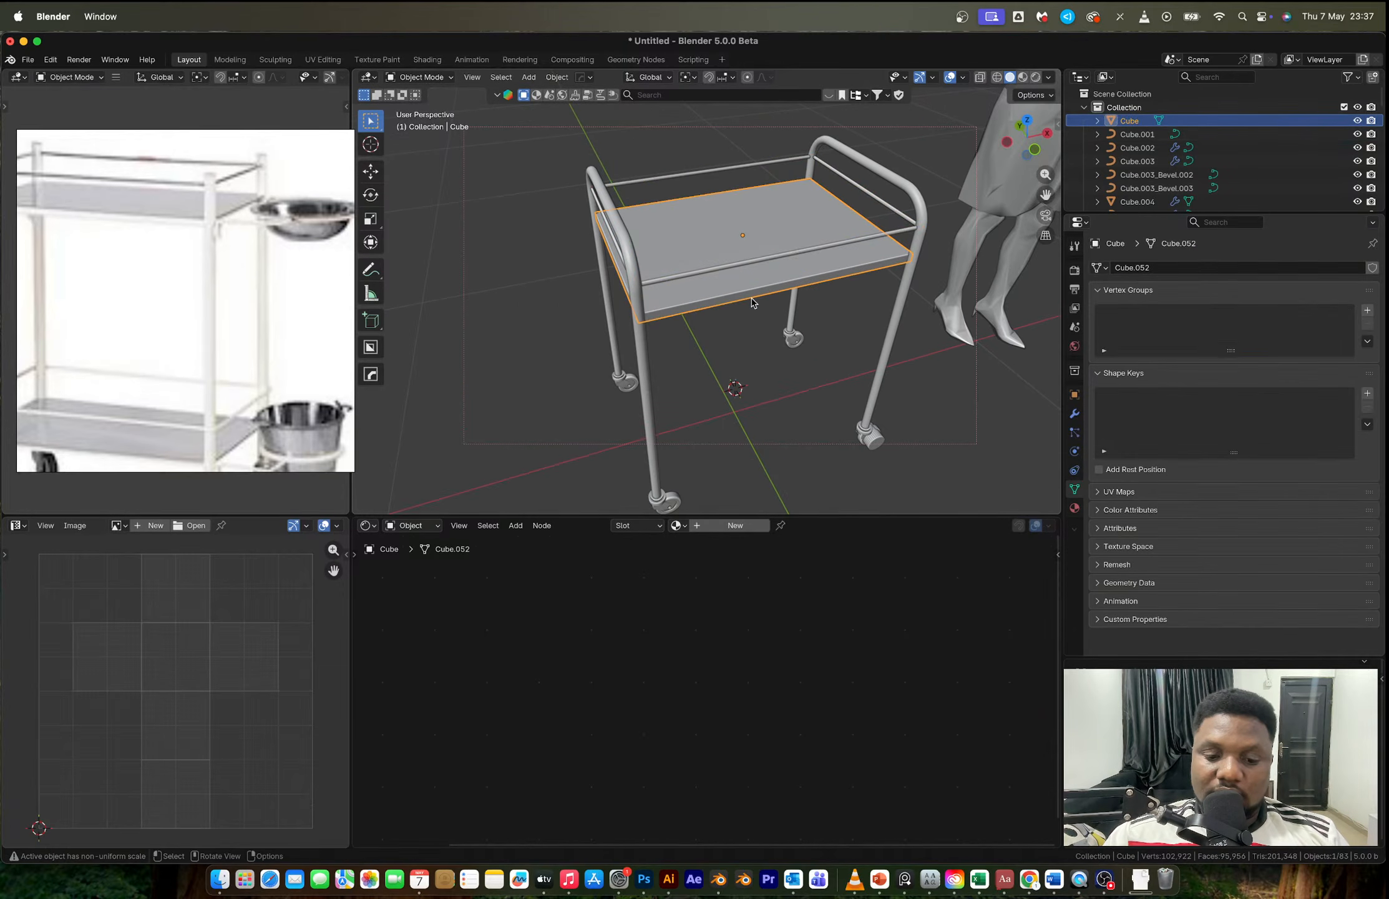
pyautogui.press('g')
pyautogui.press('z')
pyautogui.click(750, 307)
# Step: Place the 3D cursor on a control point of the near leg just below its bend and add a cube there
pyautogui.moveTo(847, 294); pyautogui.dragTo(589, 300, button='middle')
pyautogui.click(697, 357)
pyautogui.press('Tab')
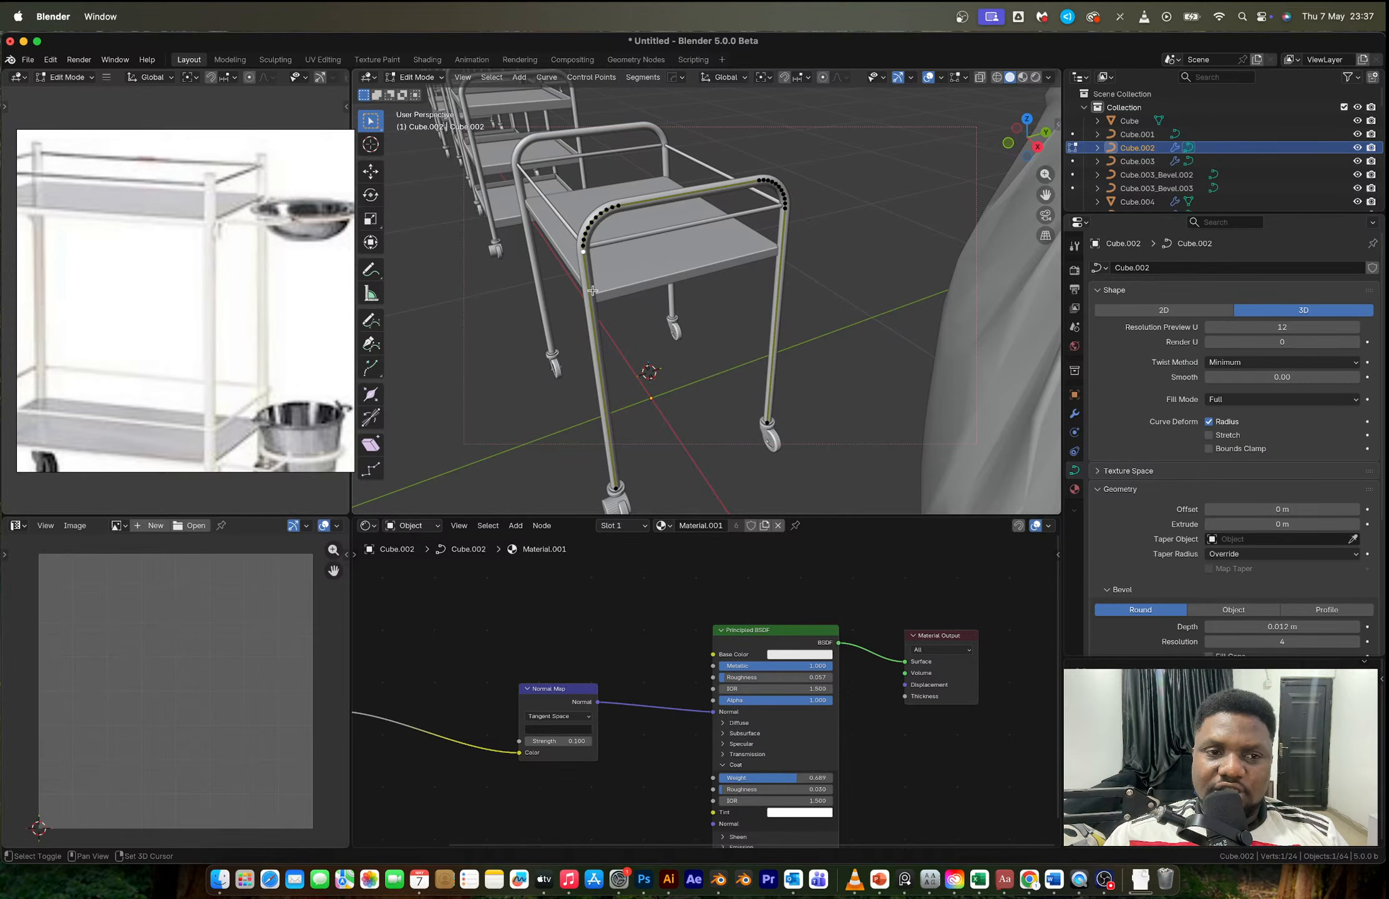
pyautogui.press('Tab')
pyautogui.hotkey('shift', 'a')
pyautogui.moveTo(624, 387)
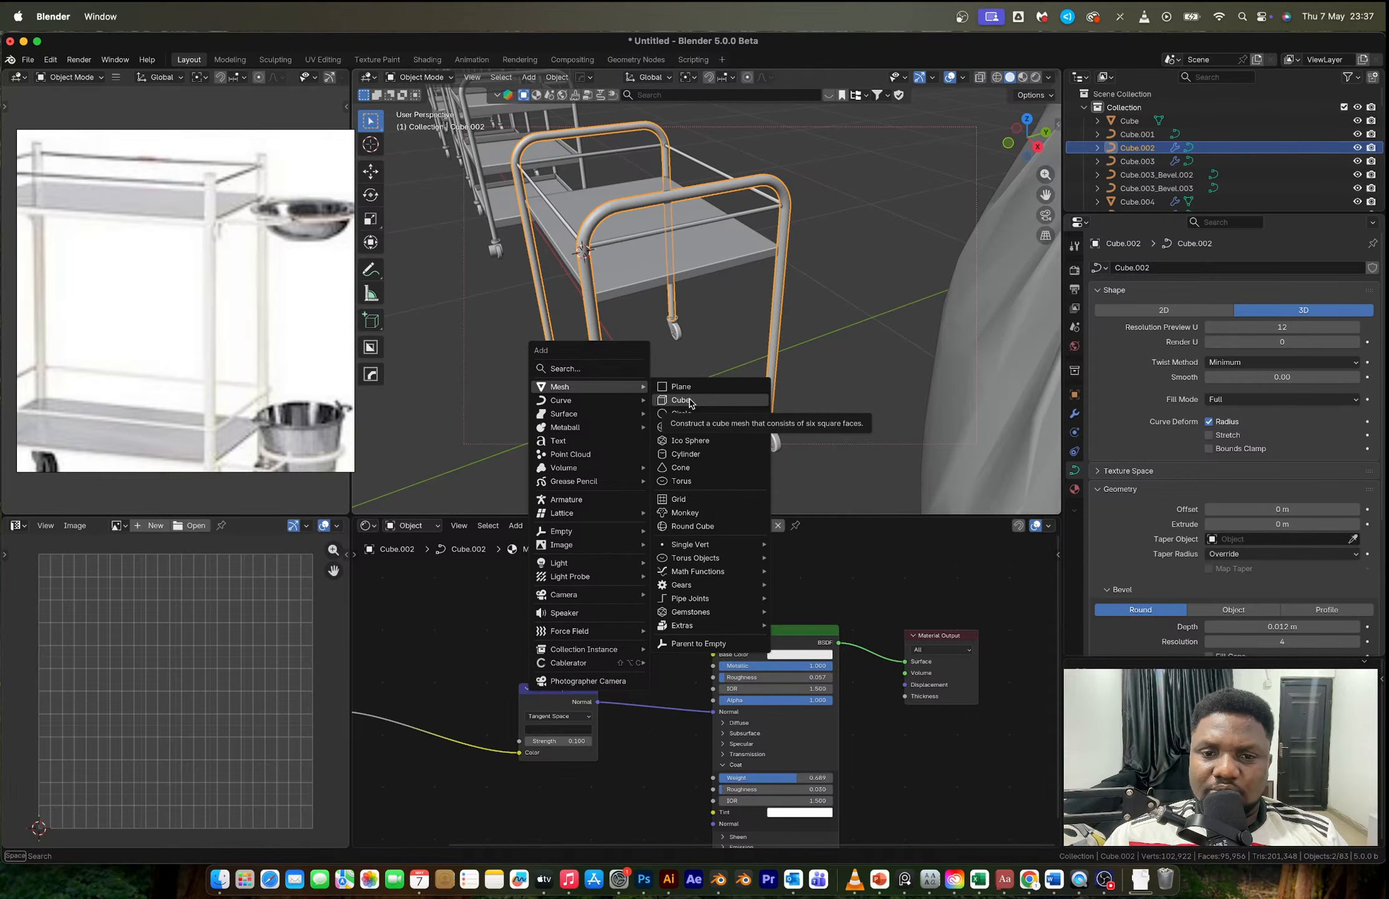
pyautogui.click(691, 403)
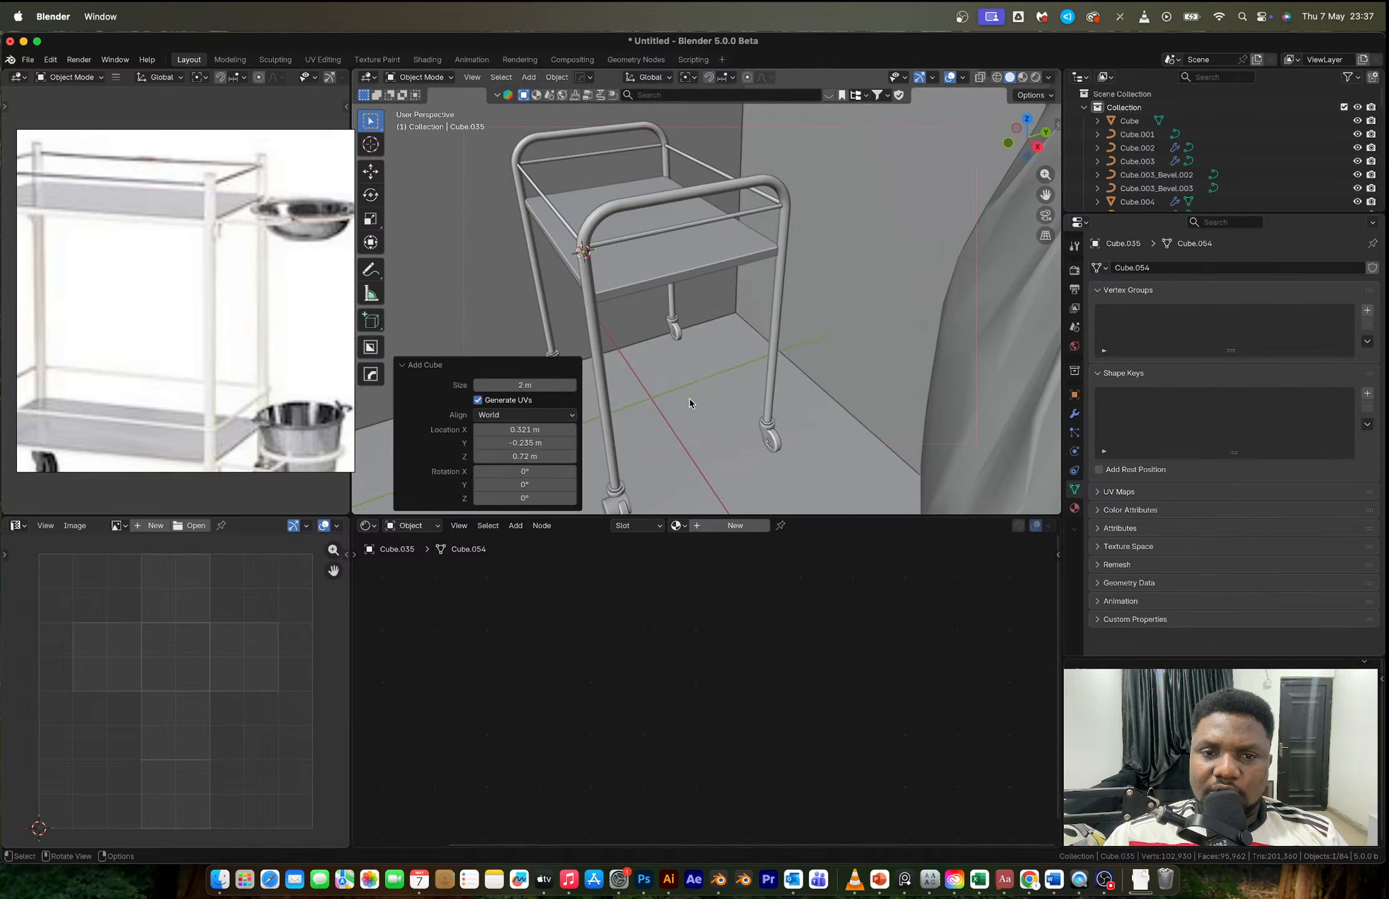
# Step: Shrink the new cube to a small block about as wide as the leg and stretch it along Z by about 1.744
pyautogui.moveTo(618, 300); pyautogui.dragTo(652, 300, button='middle')
pyautogui.press('s')
pyautogui.click(686, 287)
pyautogui.press('s')
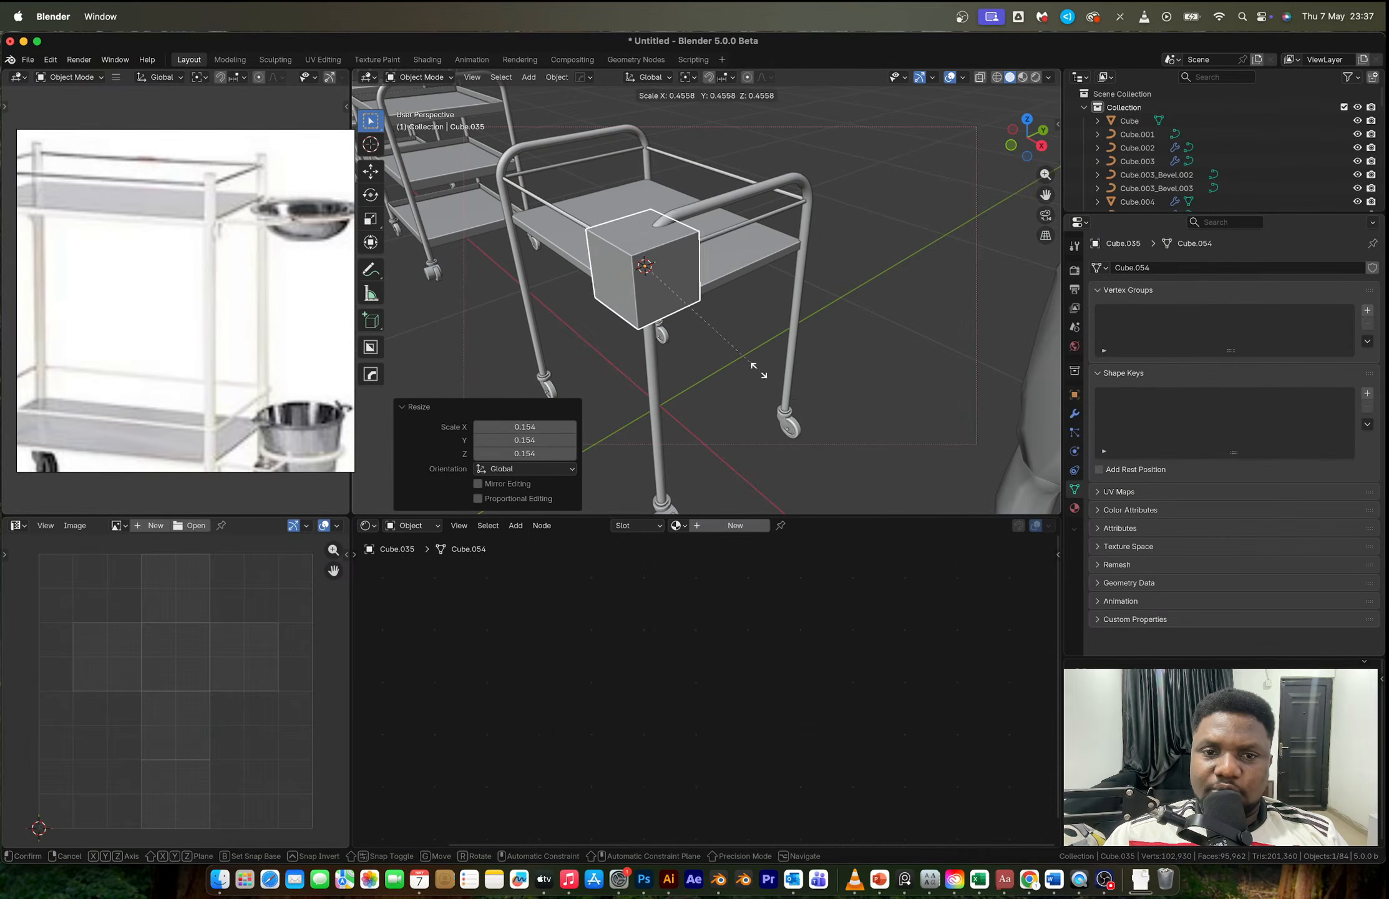
pyautogui.click(666, 295)
pyautogui.scroll(4, 666, 296)
pyautogui.scroll(4, 666, 297)
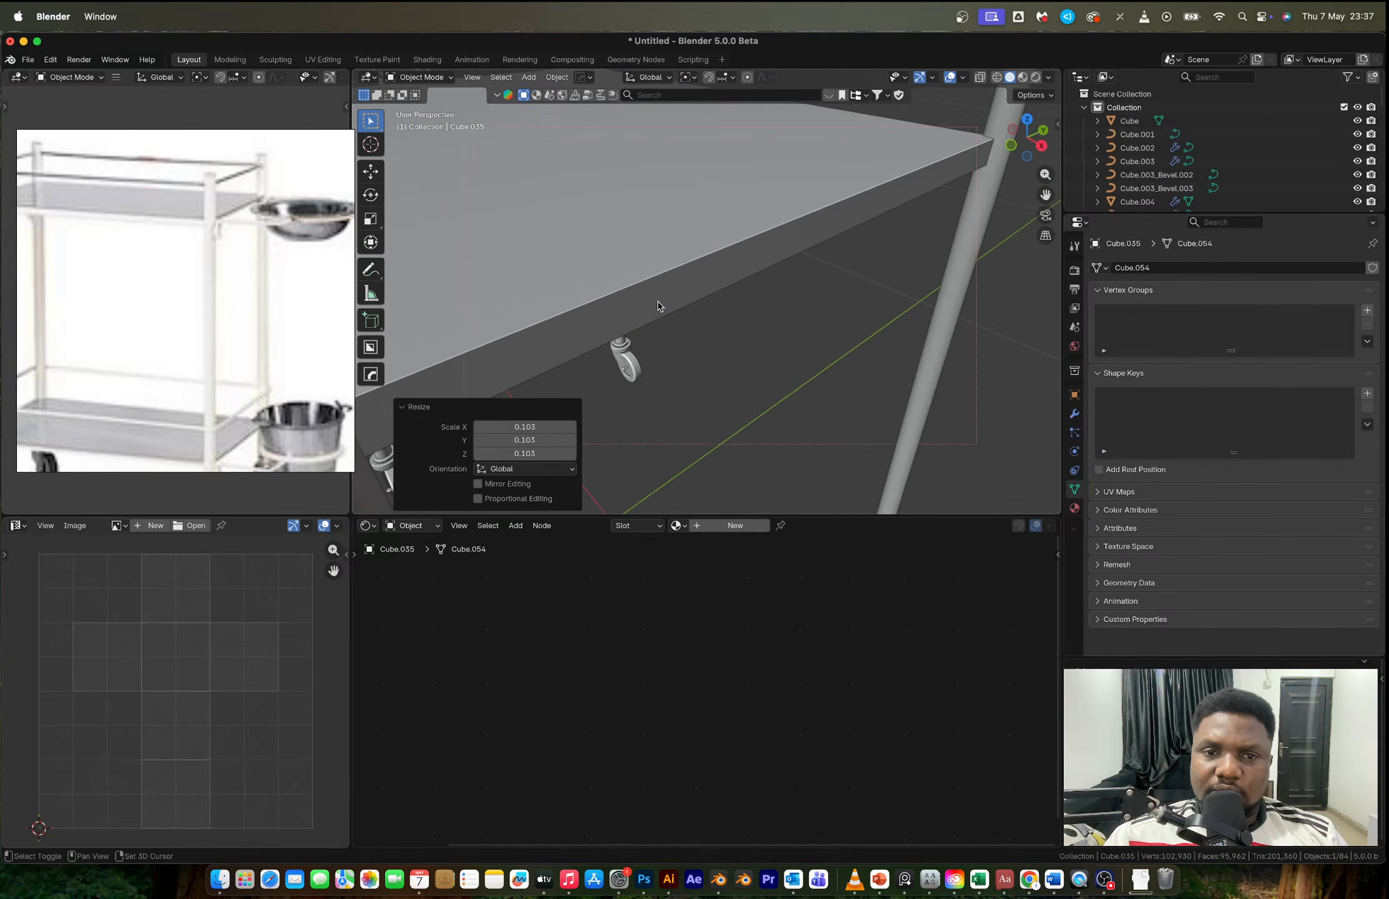
pyautogui.scroll(-4, 661, 306)
pyautogui.keyDown('shift'); pyautogui.moveTo(652, 301); pyautogui.dragTo(688, 320, button='middle'); pyautogui.keyUp('shift')
pyautogui.press('s')
pyautogui.press('z')
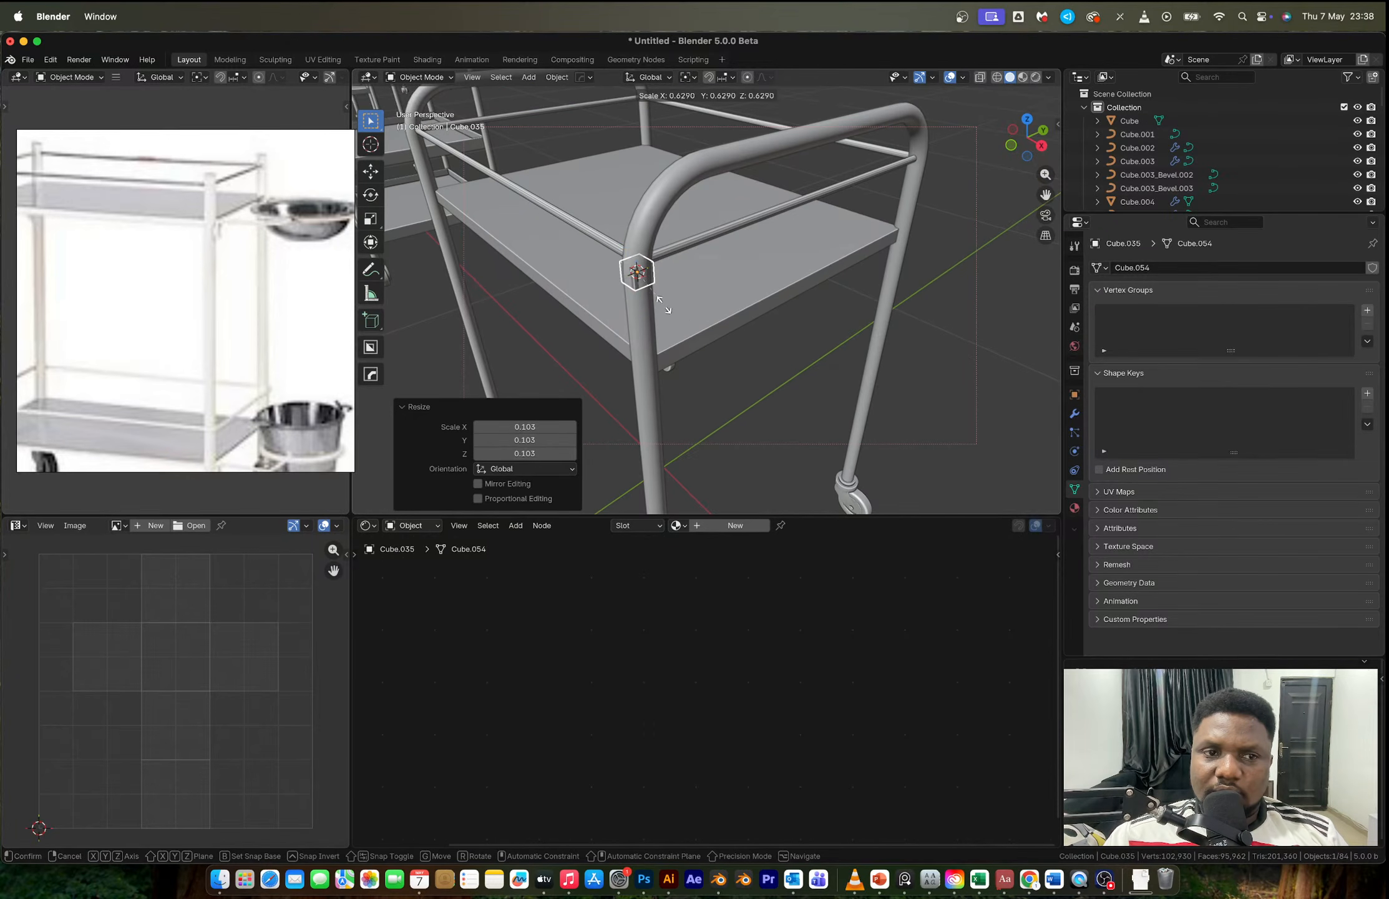
pyautogui.click(666, 337)
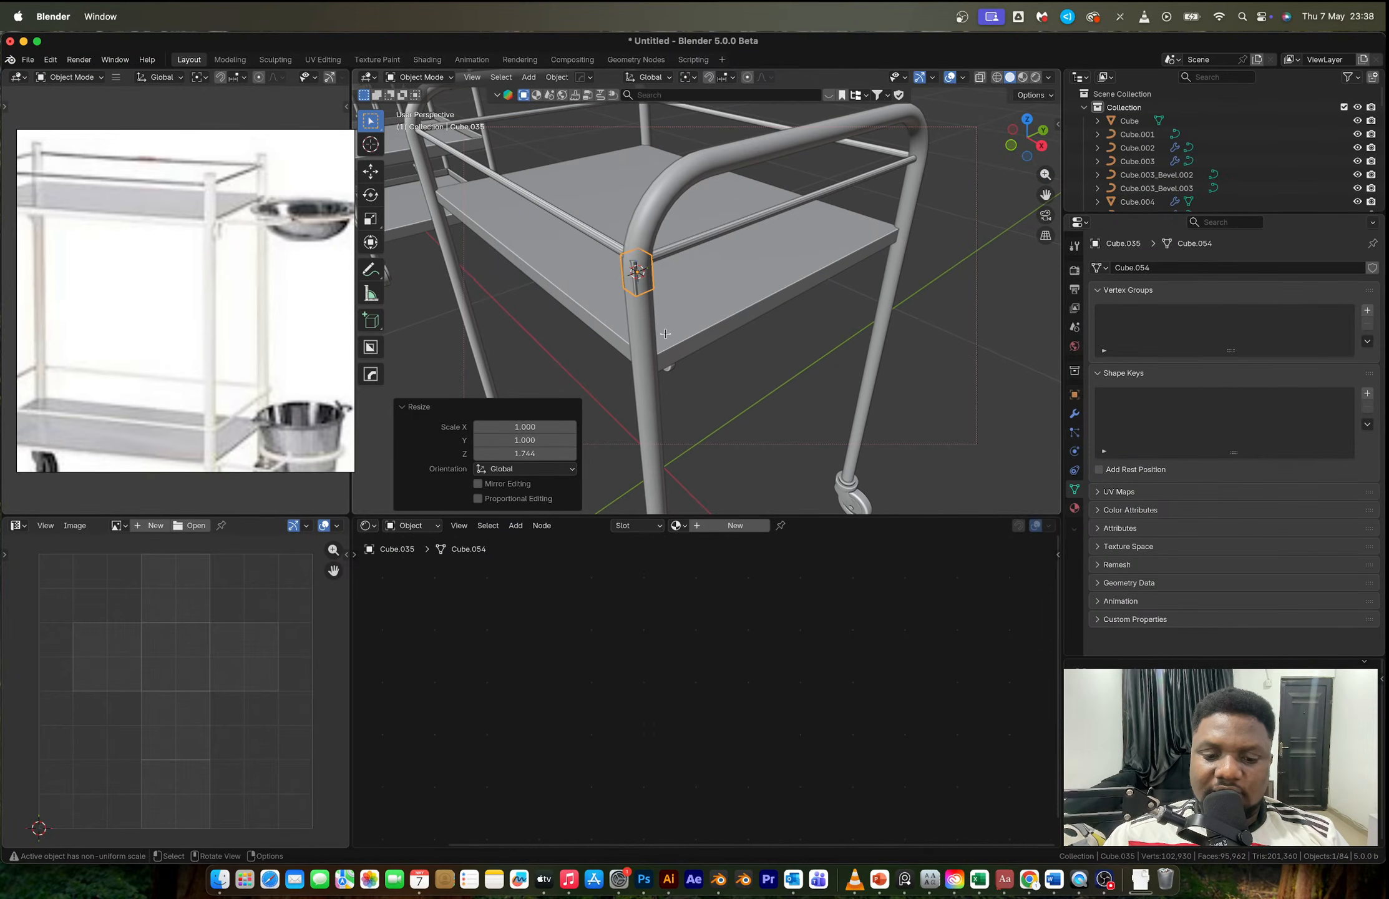
# Step: Shift the block's whole mesh about 0.014 m along X so it sits on the outer side of the leg
pyautogui.press('Tab')
pyautogui.press('g')
pyautogui.press('x')
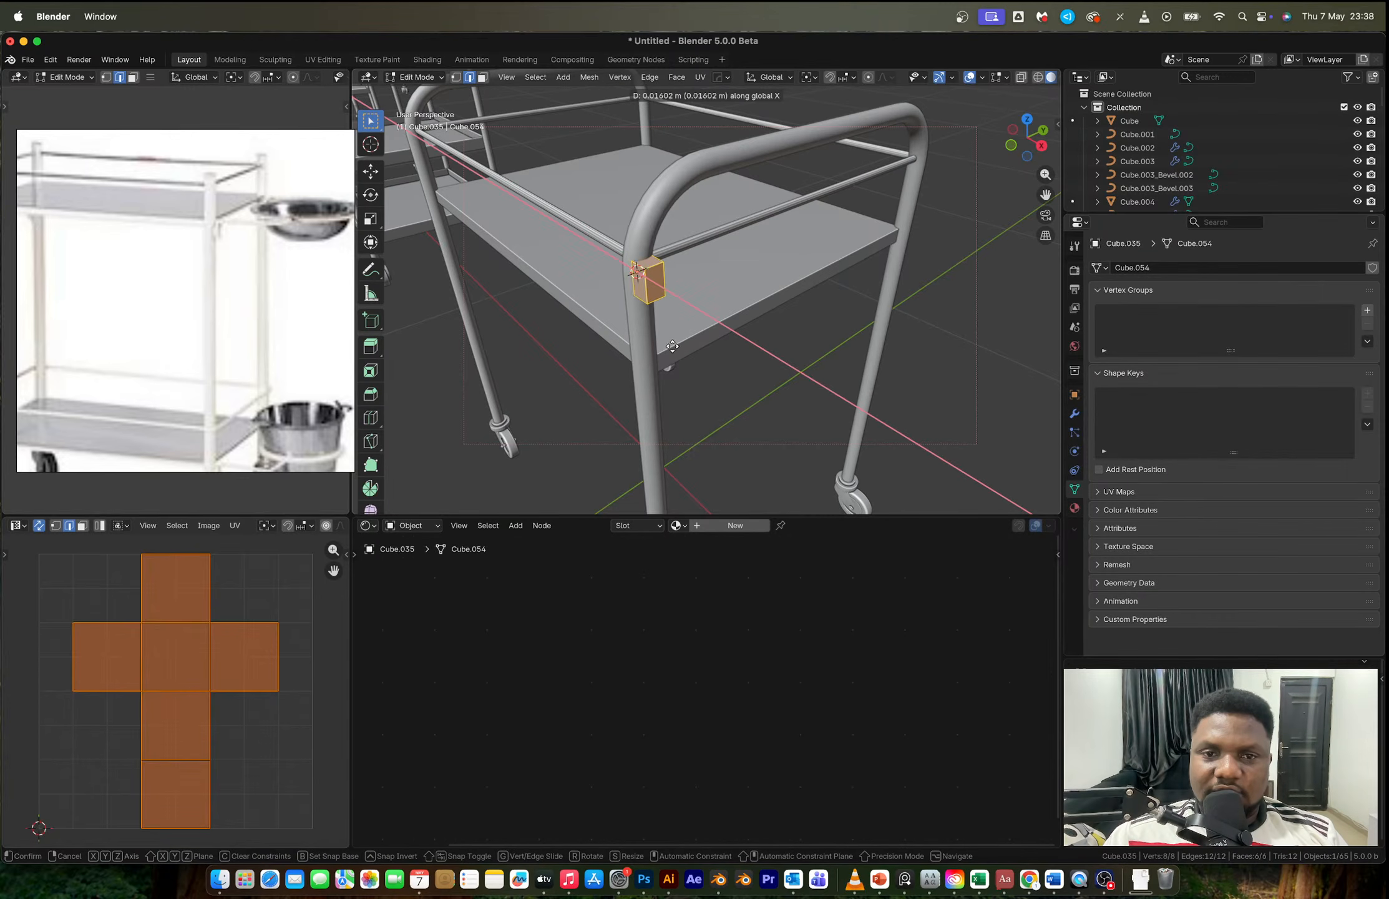
pyautogui.click(673, 346)
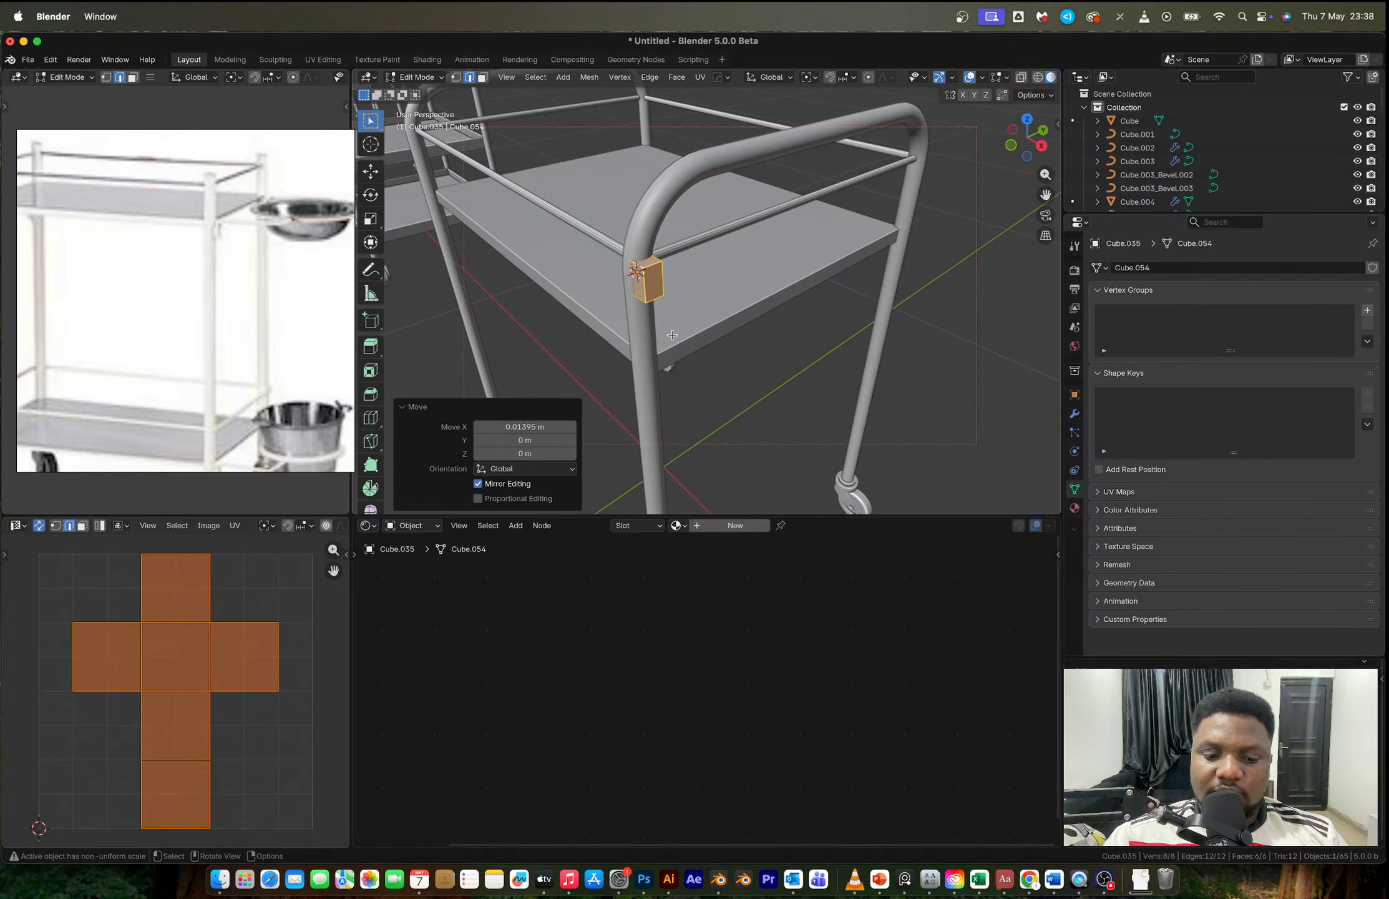
# Step: Cut an edge loop near the block's upper end and extrude the outer face above it outward about 0.2 m as a bracket arm
pyautogui.hotkey('ctrl', 'r')
pyautogui.click(649, 279)
pyautogui.click(648, 268)
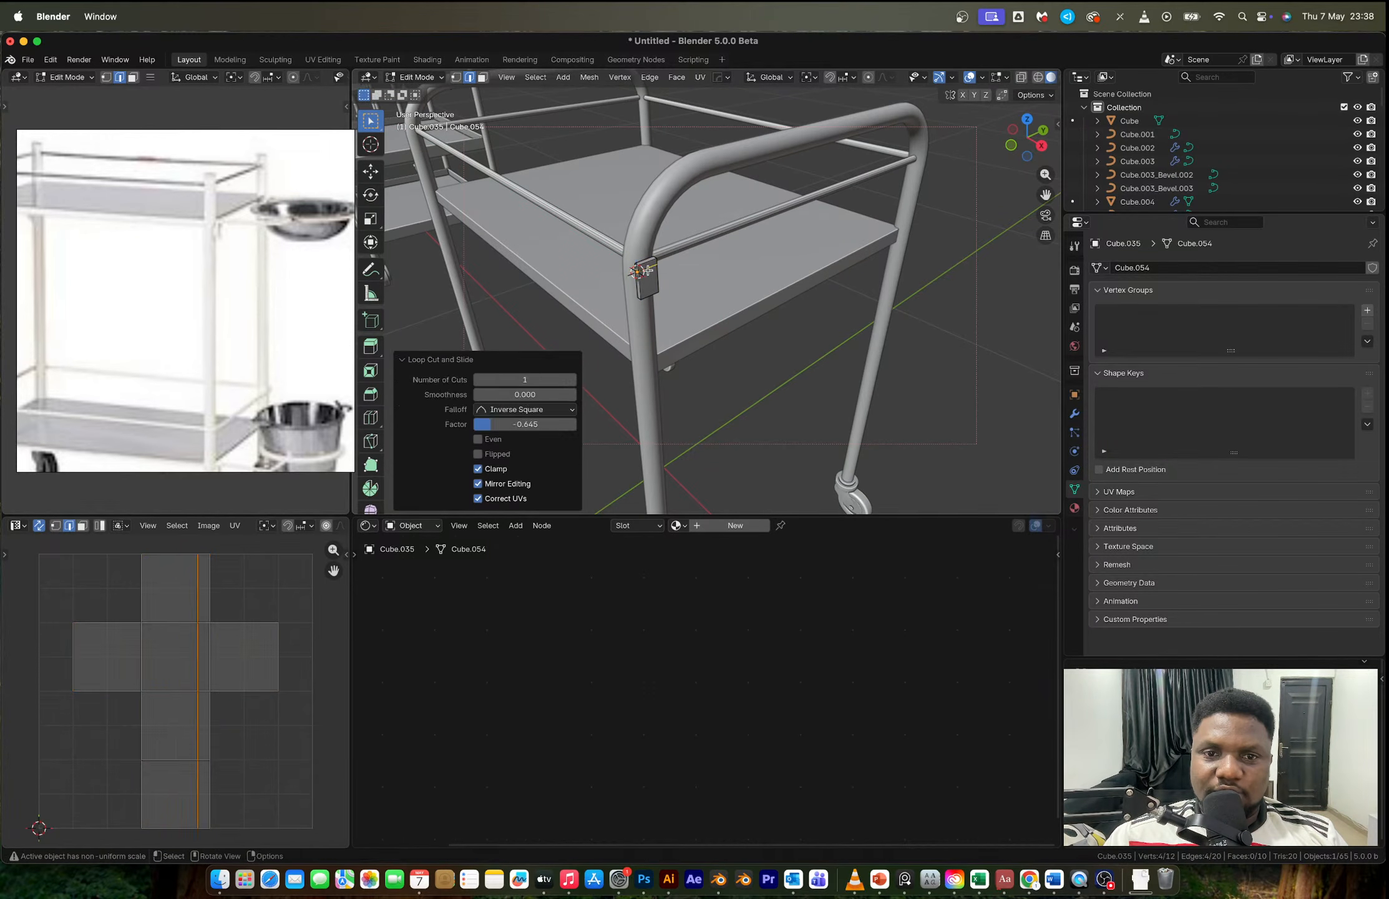
pyautogui.press('3')
pyautogui.click(648, 266)
pyautogui.press('e')
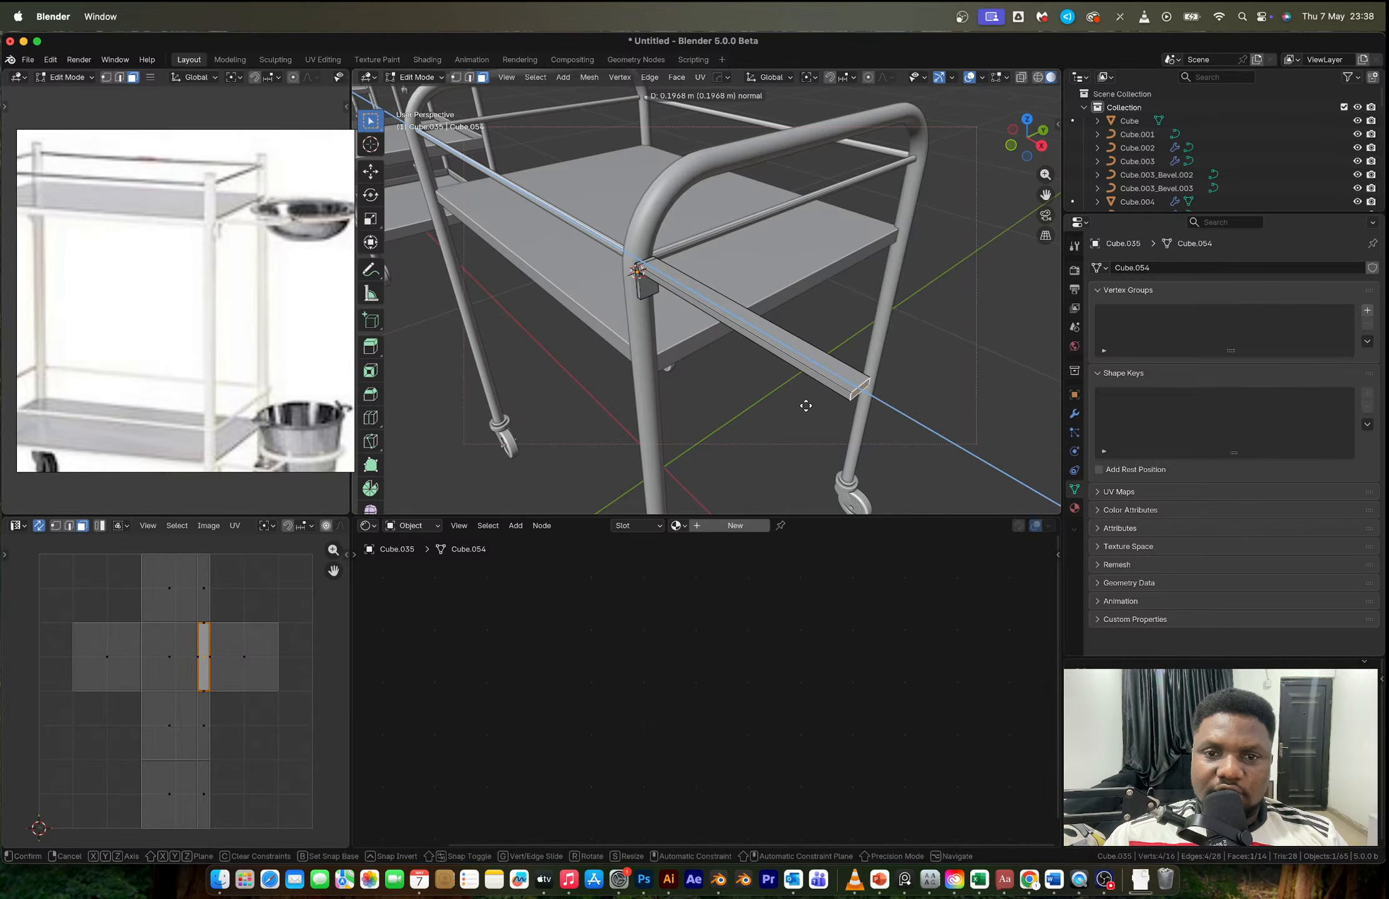
pyautogui.click(813, 411)
pyautogui.press('Tab')
# Step: Try rotating the bracket arm about 39.9° around Z toward the middle of the trolley's end
pyautogui.moveTo(720, 351); pyautogui.dragTo(733, 362, button='middle')
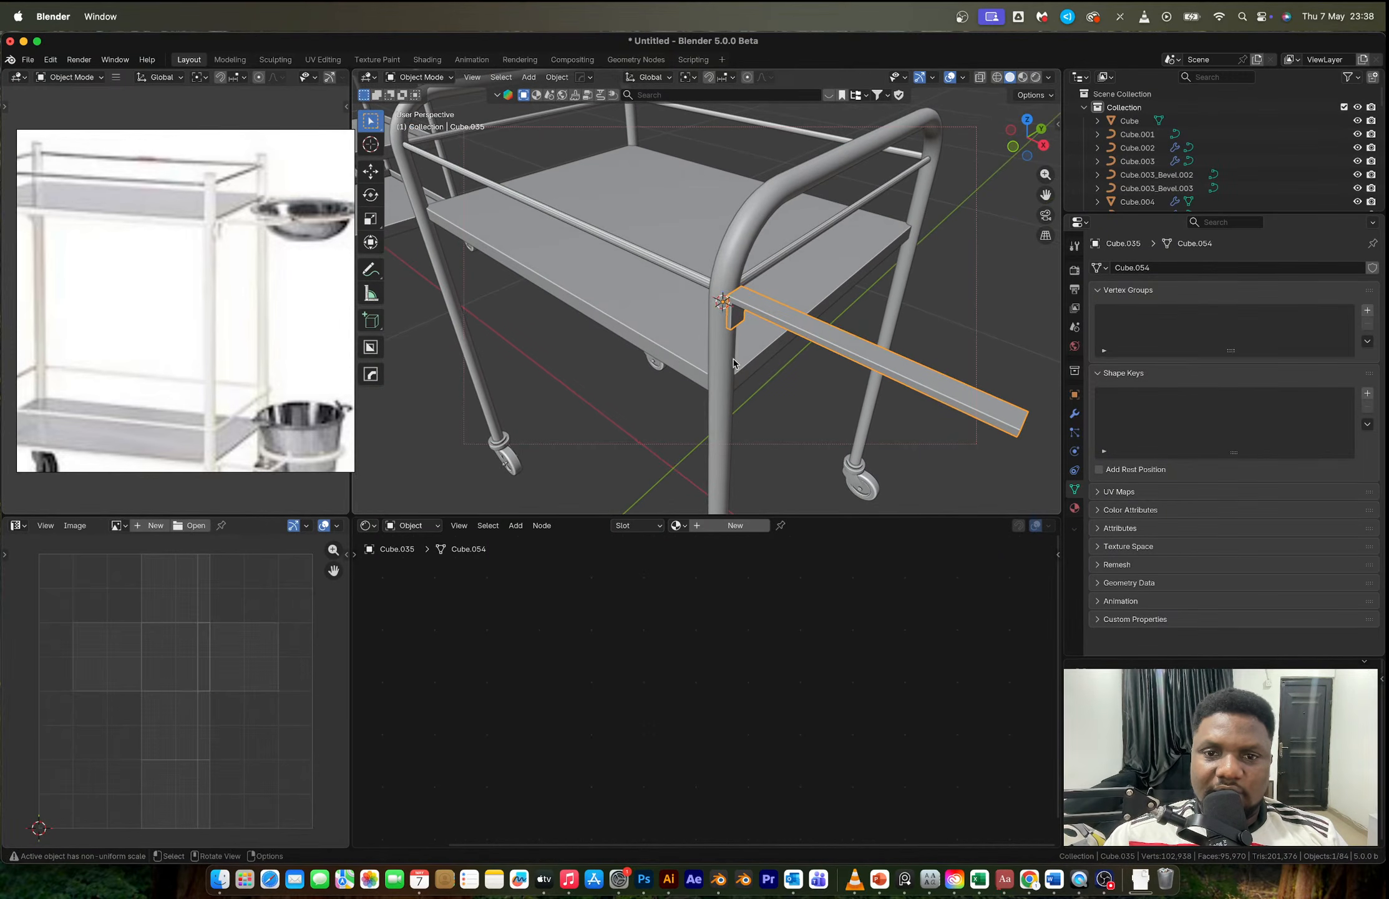
pyautogui.press('r')
pyautogui.press('z')
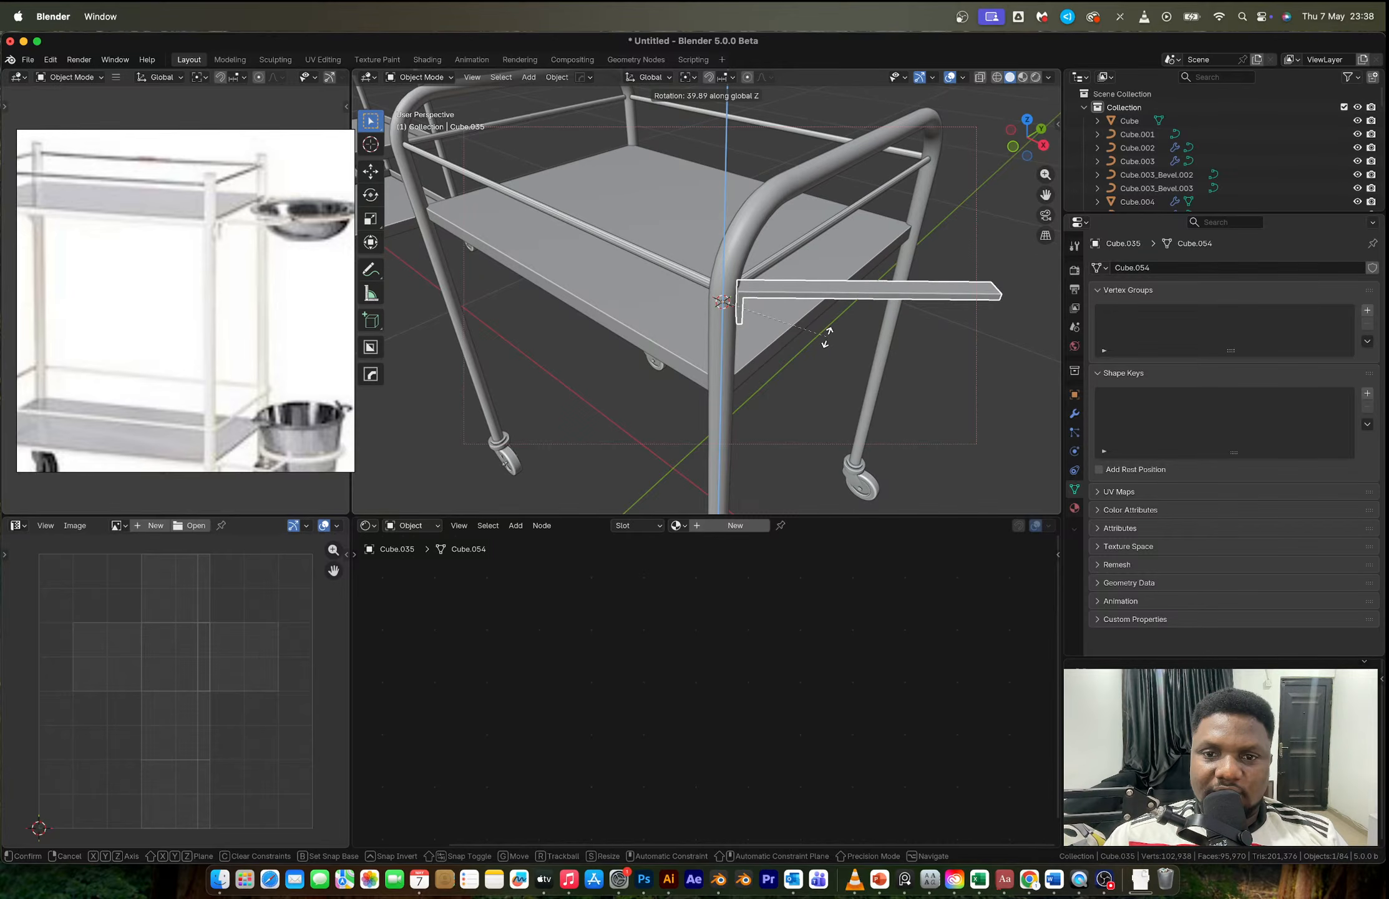
pyautogui.click(828, 337)
pyautogui.scroll(-7, 834, 387)
pyautogui.moveTo(834, 388)
pyautogui.mouseDown(button='middle')
pyautogui.moveTo(781, 386)
pyautogui.moveTo(828, 395)
pyautogui.mouseUp(button='middle')
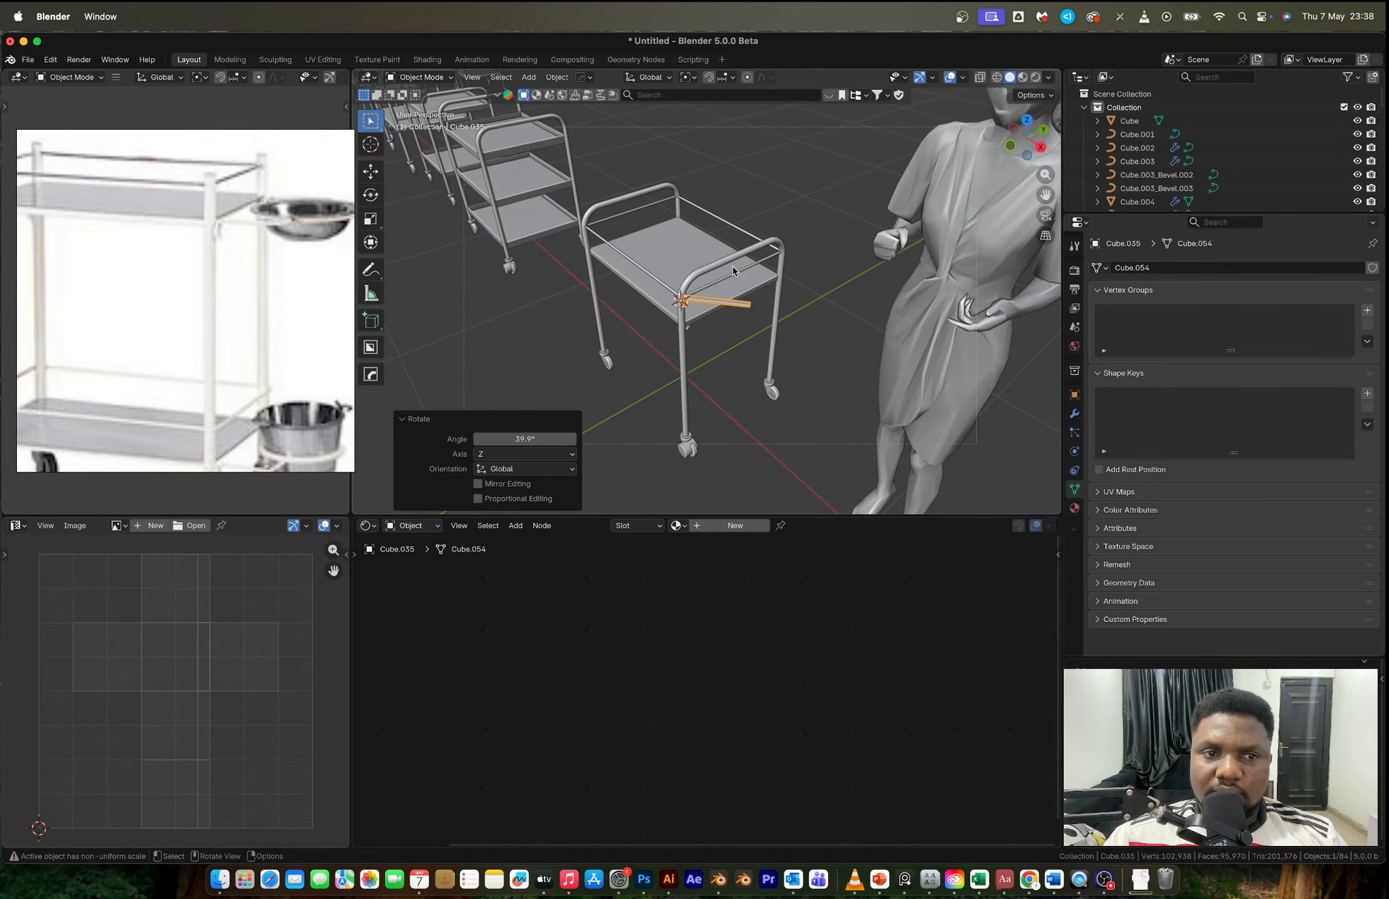
pyautogui.scroll(4, 733, 271)
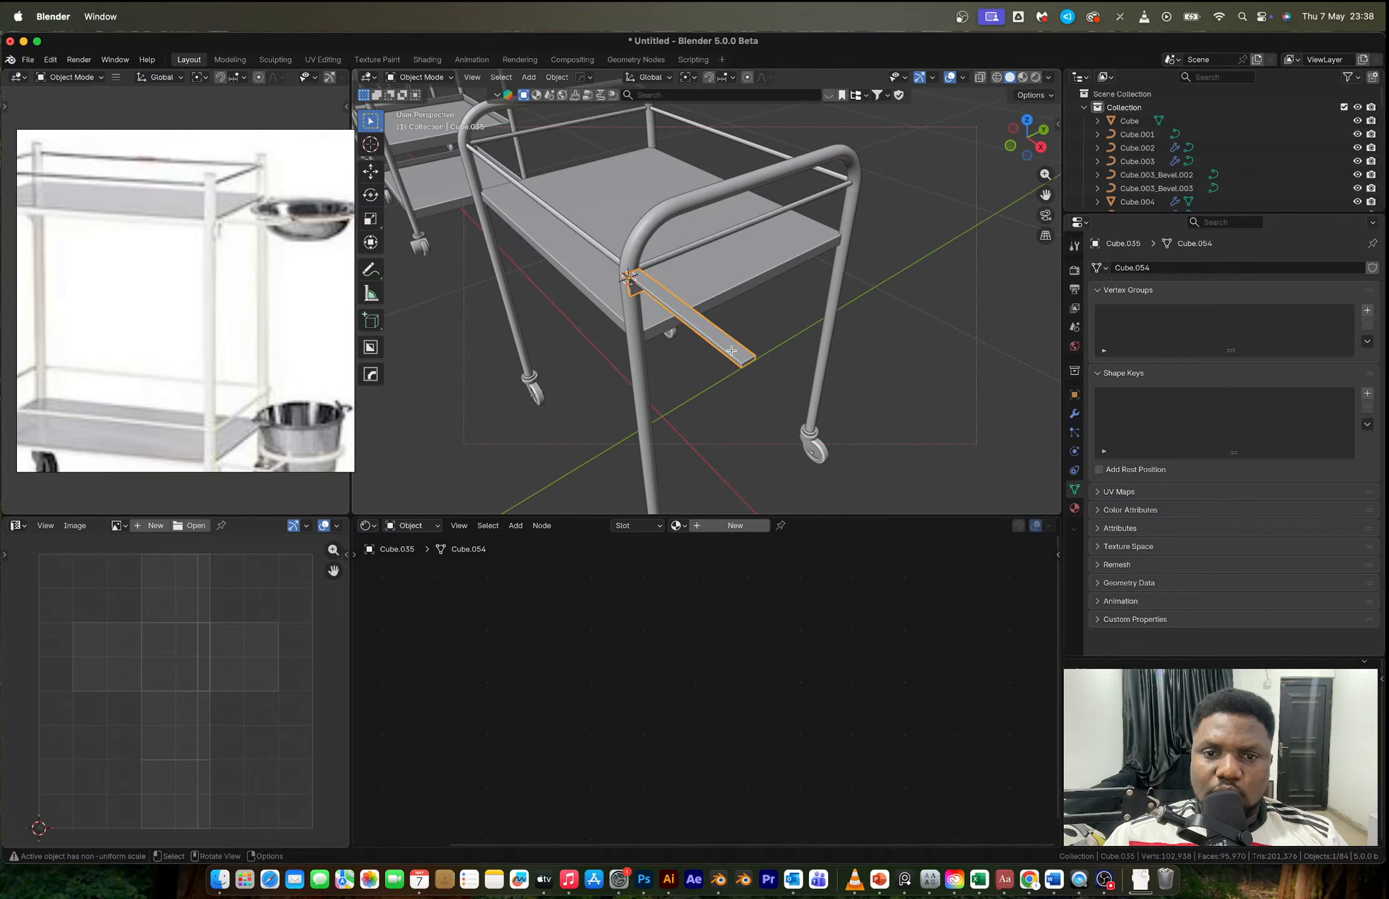
# Step: Lengthen the bracket arm by moving its end face about 0.025 m outward along X
pyautogui.press('Tab')
pyautogui.press('g')
pyautogui.press('x')
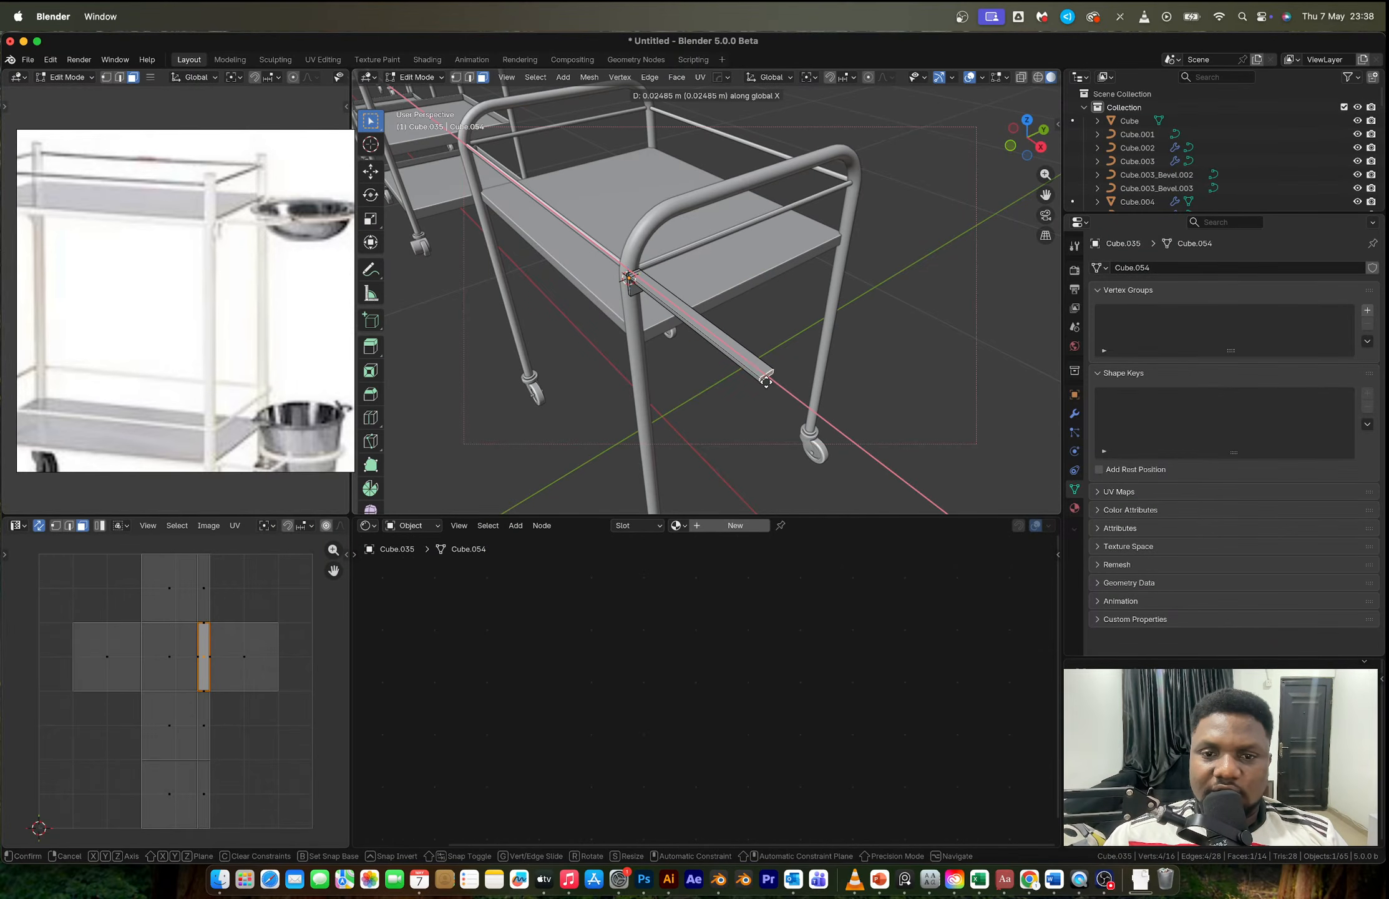
pyautogui.click(766, 382)
# Step: Rotate the lengthened bracket arm about 40.4° around Z, angling it toward the middle of the trolley's end
pyautogui.press('Tab')
pyautogui.press('r')
pyautogui.press('z')
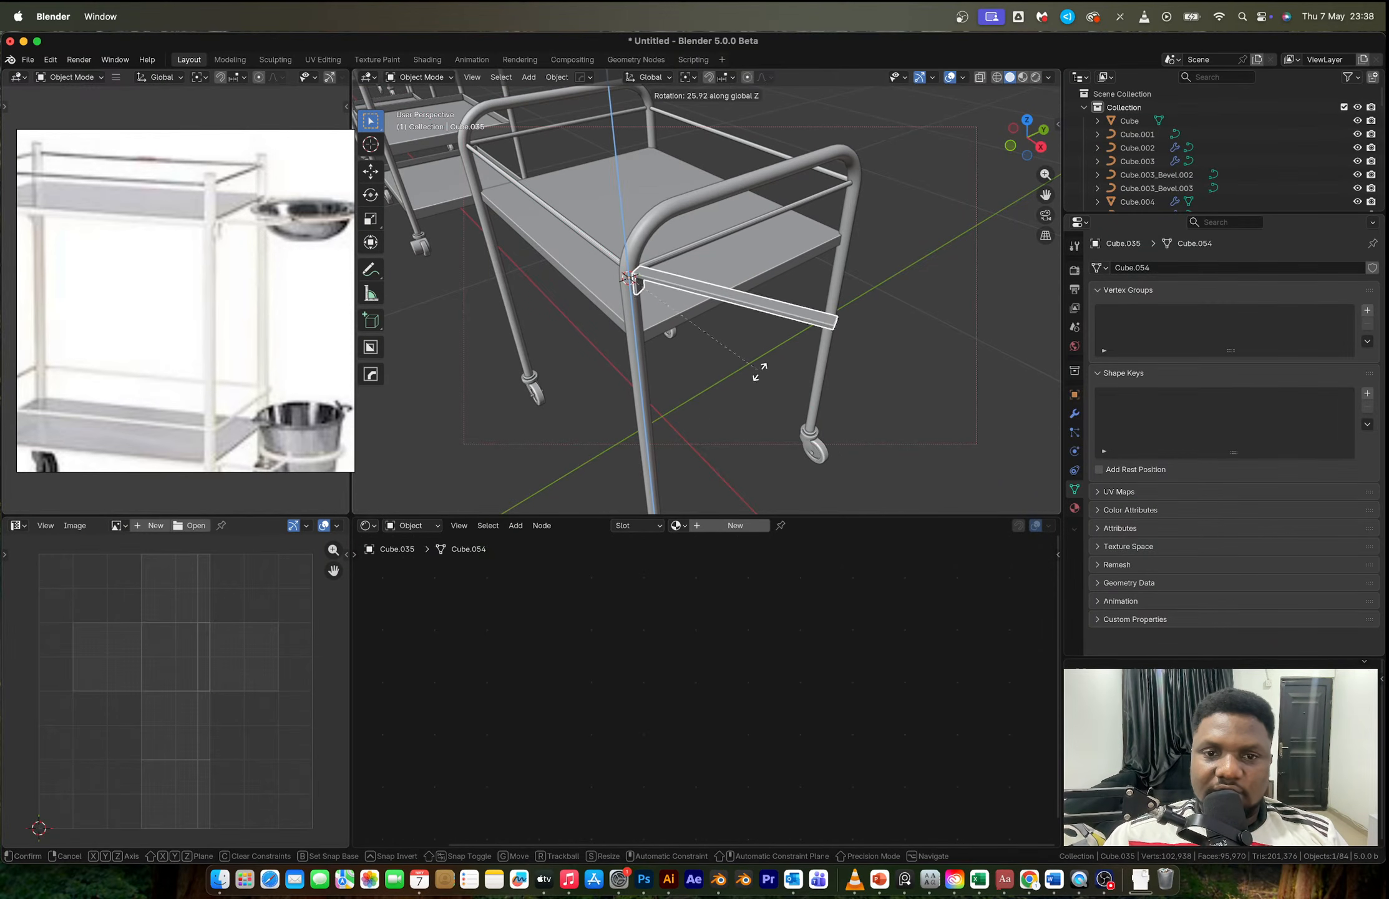
pyautogui.click(769, 331)
pyautogui.scroll(-4, 646, 298)
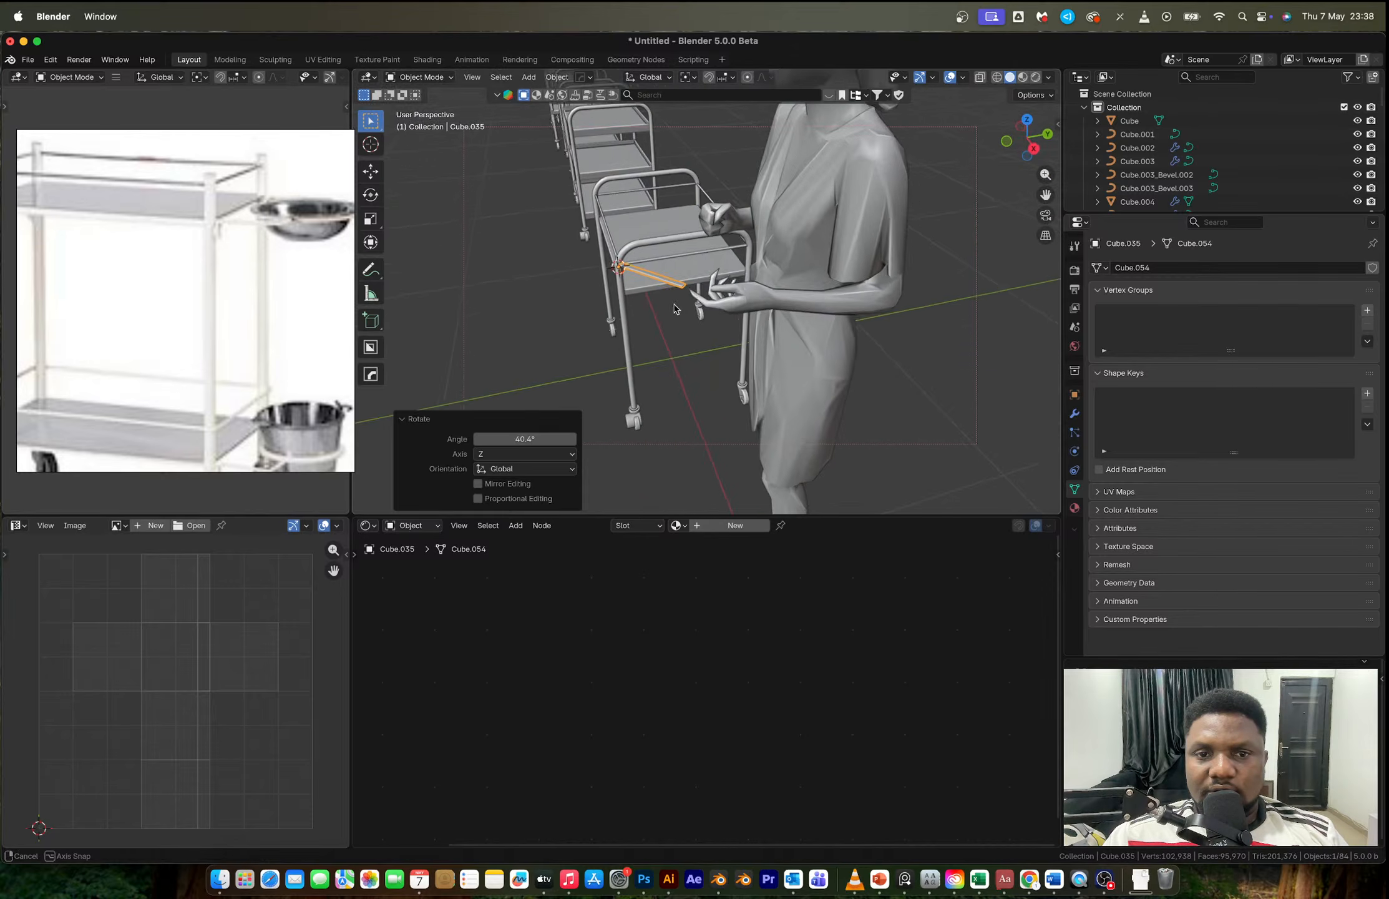
# Step: Mirror the bracket arm across the shelf onto the other leg at the same end of the trolley
pyautogui.keyDown('shift'); pyautogui.click(677, 259); pyautogui.keyUp('shift')
pyautogui.moveTo(678, 259); pyautogui.dragTo(599, 296, button='middle')
pyautogui.scroll(2, 689, 320)
pyautogui.moveTo(690, 315); pyautogui.dragTo(761, 292, button='middle')
# Step: Select only the shelf and snap the 3D cursor to its centre
pyautogui.hotkey('shift', 'a')
pyautogui.press('Escape')
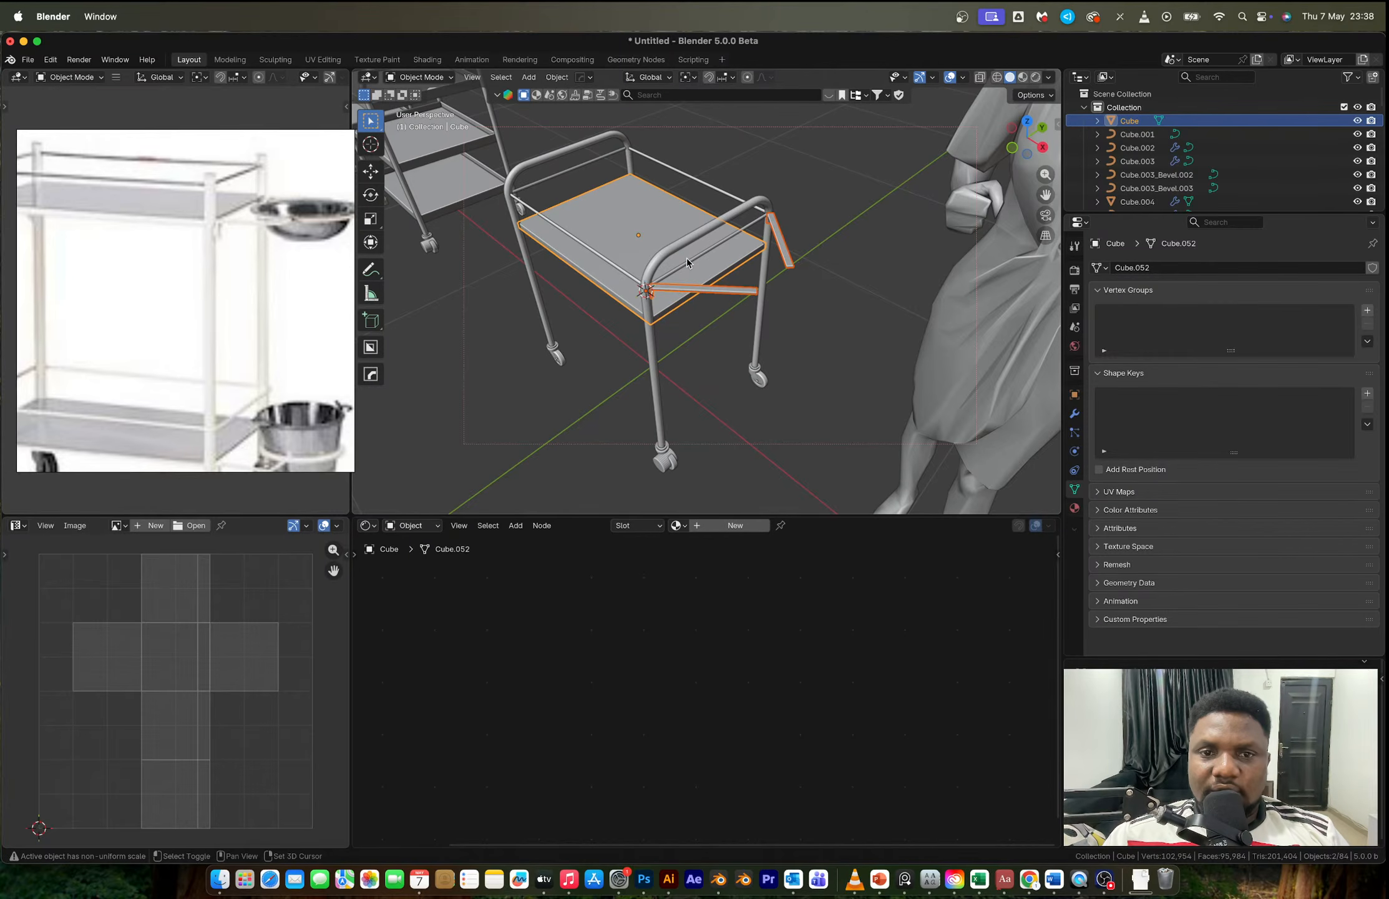
pyautogui.click(665, 250)
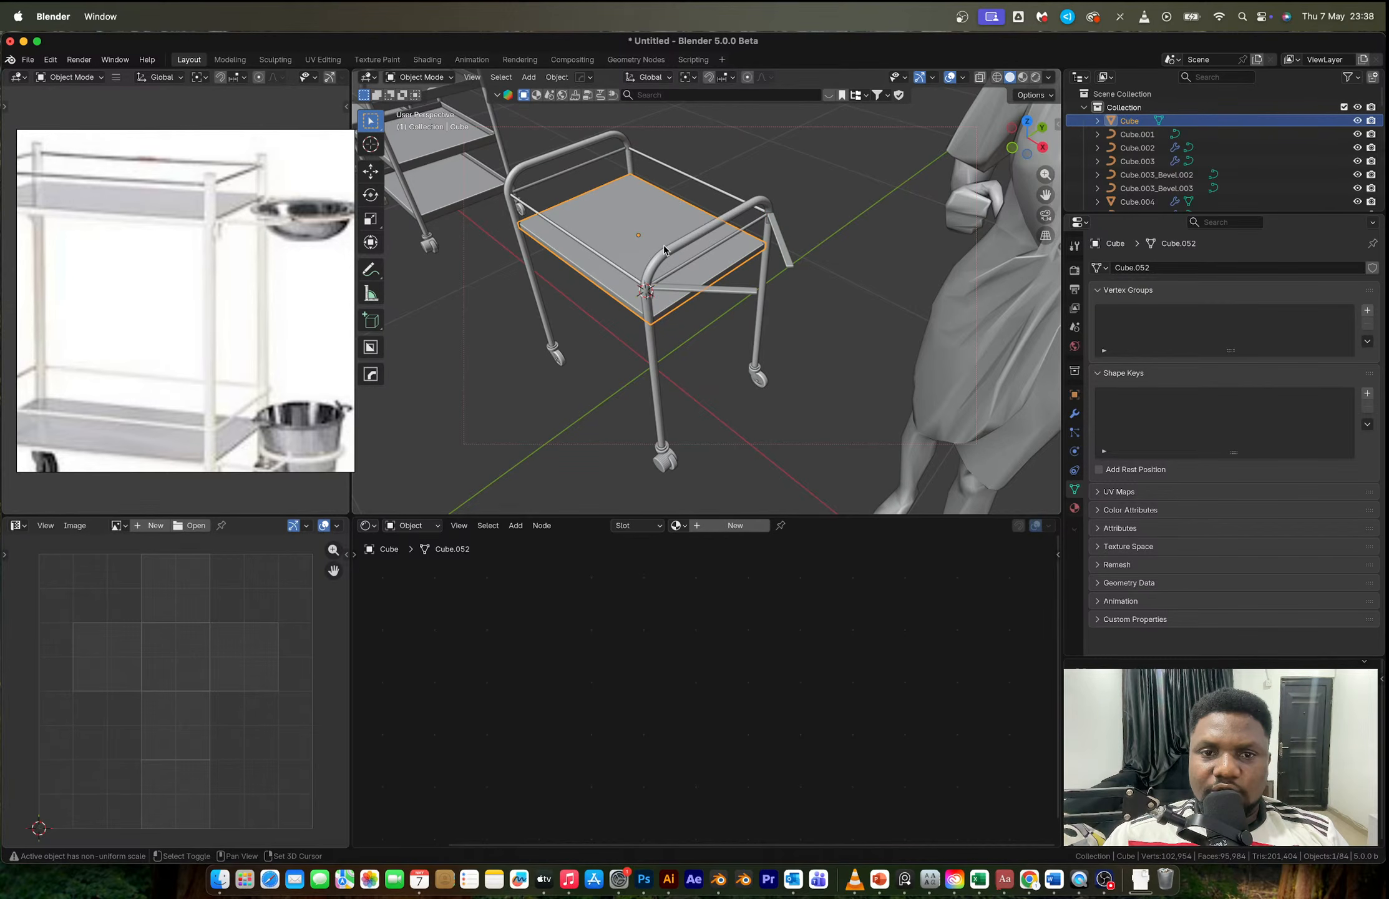
pyautogui.hotkey('shift', 'a')
pyautogui.click(756, 412)
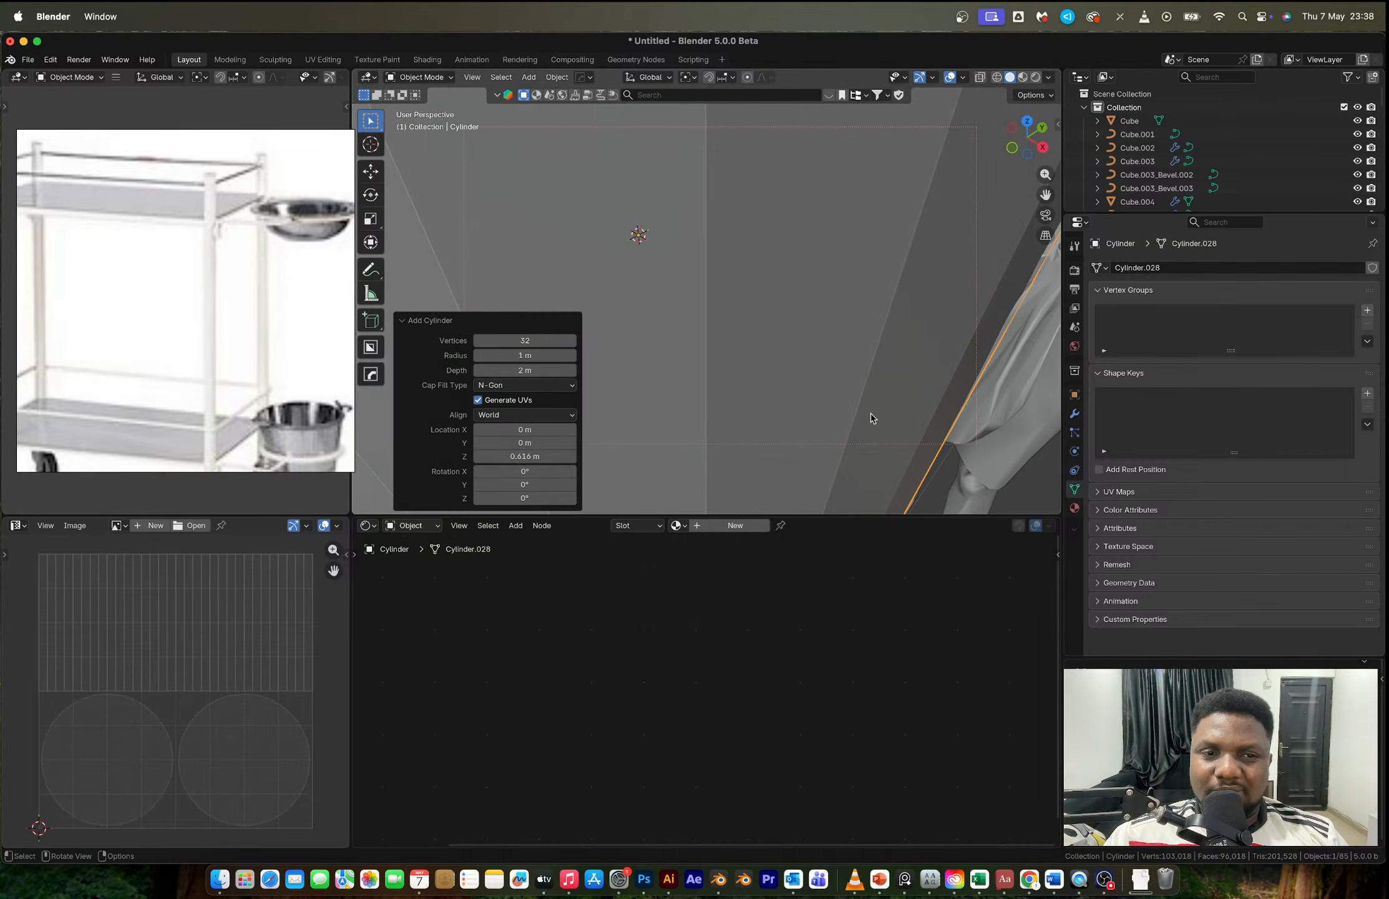
pyautogui.press('x')
pyautogui.click(888, 415)
# Step: Add a 32-vertex mesh circle at the shelf's centre and scale it down to fit within the shelf
pyautogui.hotkey('shift', 'a')
pyautogui.moveTo(855, 412)
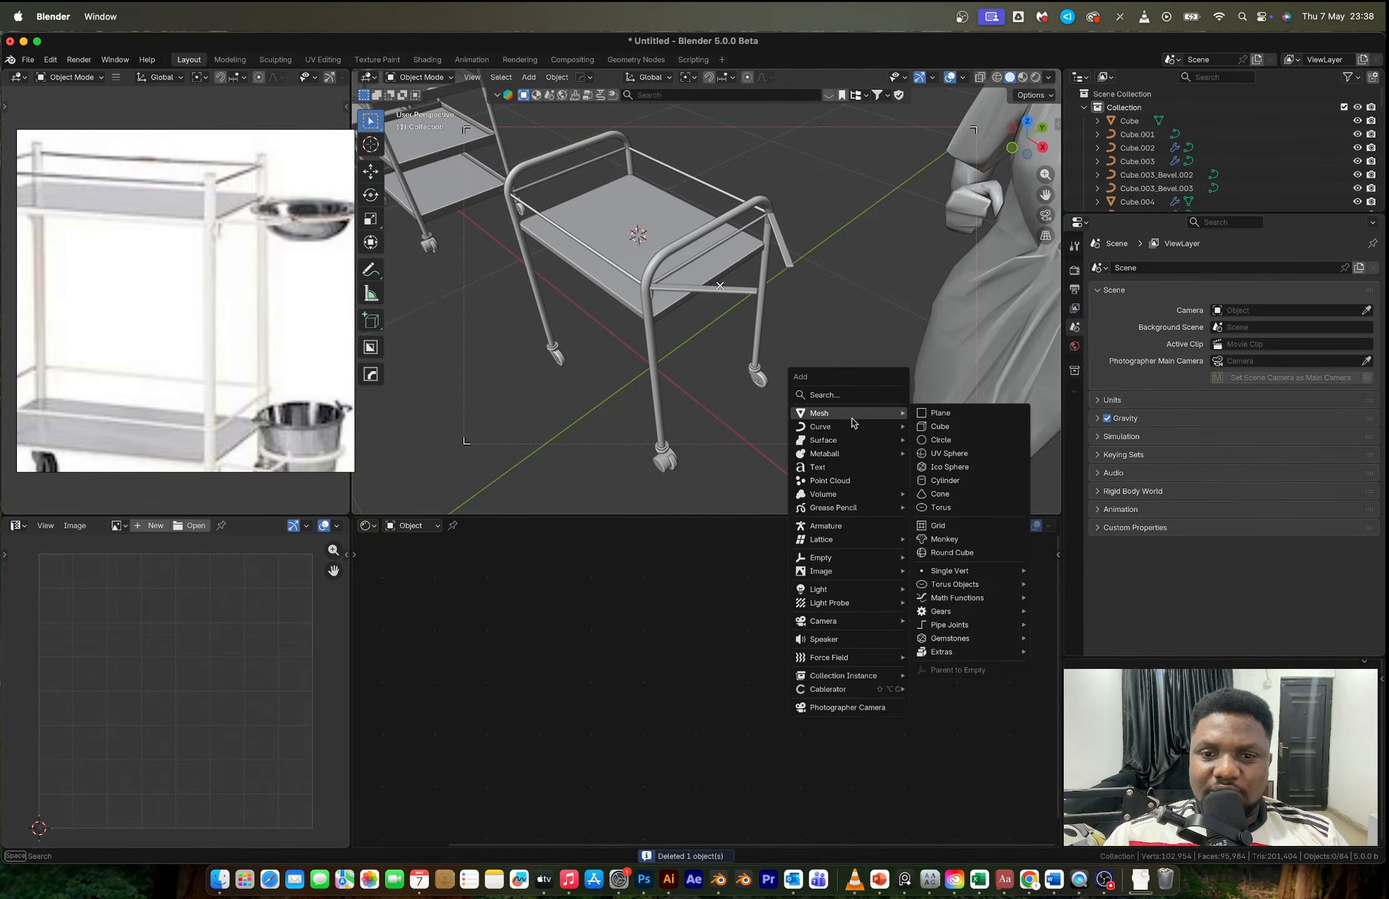
pyautogui.click(941, 439)
pyautogui.press('s')
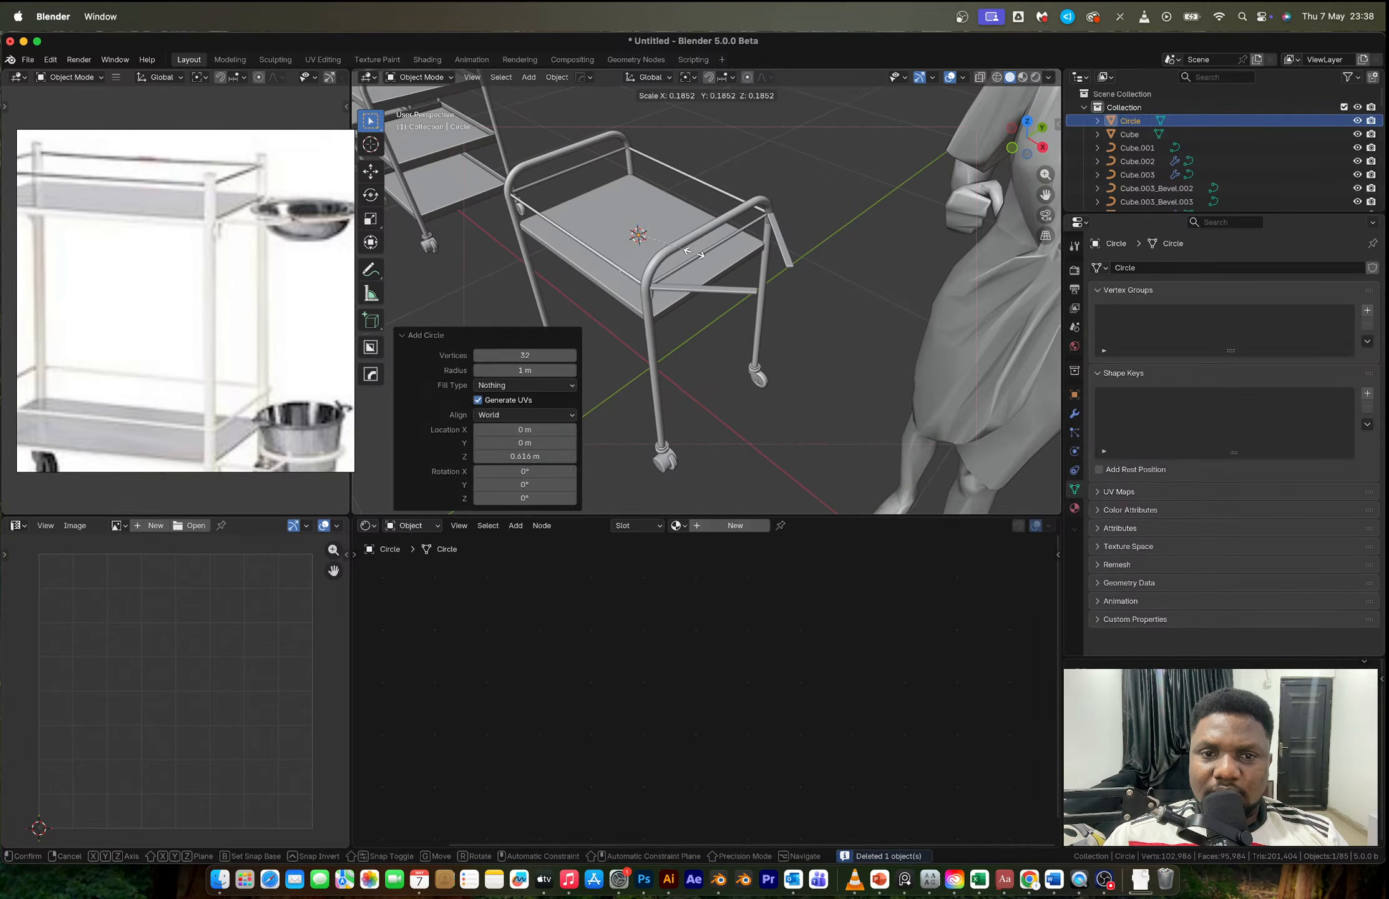
pyautogui.click(704, 258)
# Step: Raise the circle about 0.032 m along Z and convert it to a curve
pyautogui.press('g')
pyautogui.press('z')
pyautogui.click(709, 262)
pyautogui.press('F3')
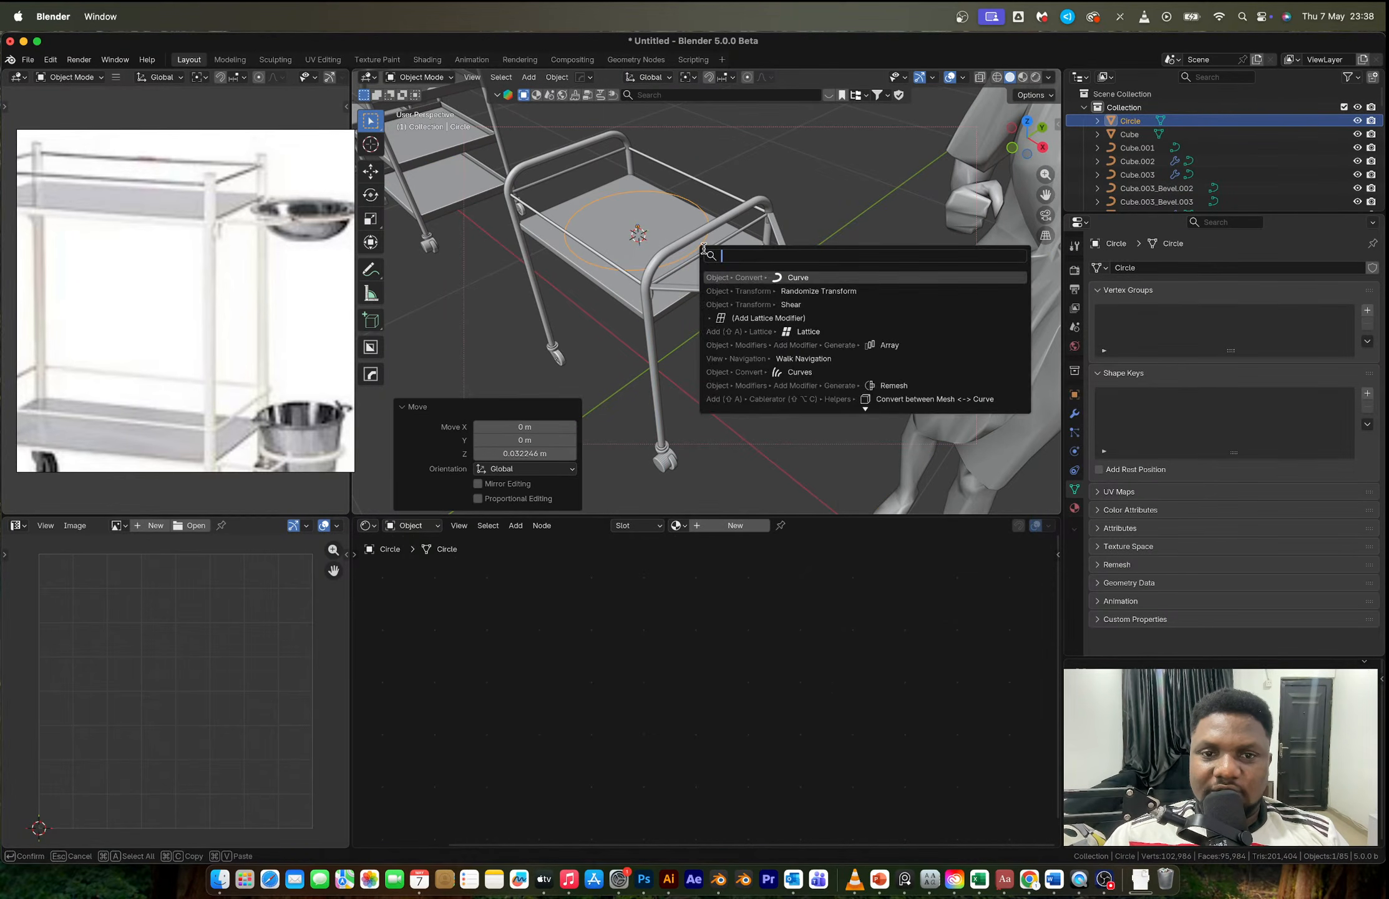
pyautogui.click(795, 276)
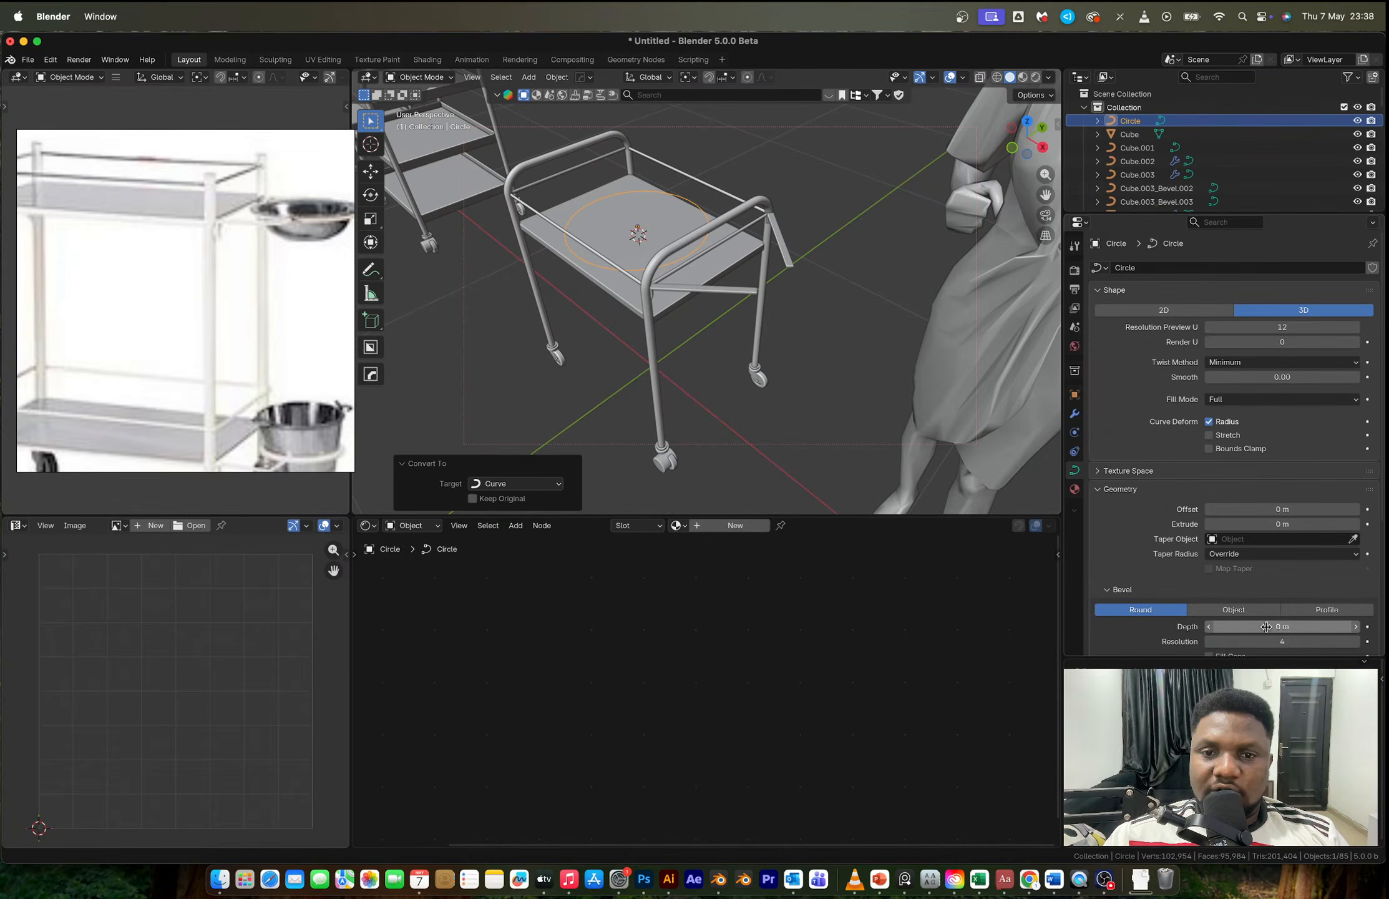
# Step: Set the circle curve's bevel depth to 0.044 m and move it about 0.518 m along X beyond the trolley's end
pyautogui.moveTo(1282, 626); pyautogui.dragTo(1317, 626)
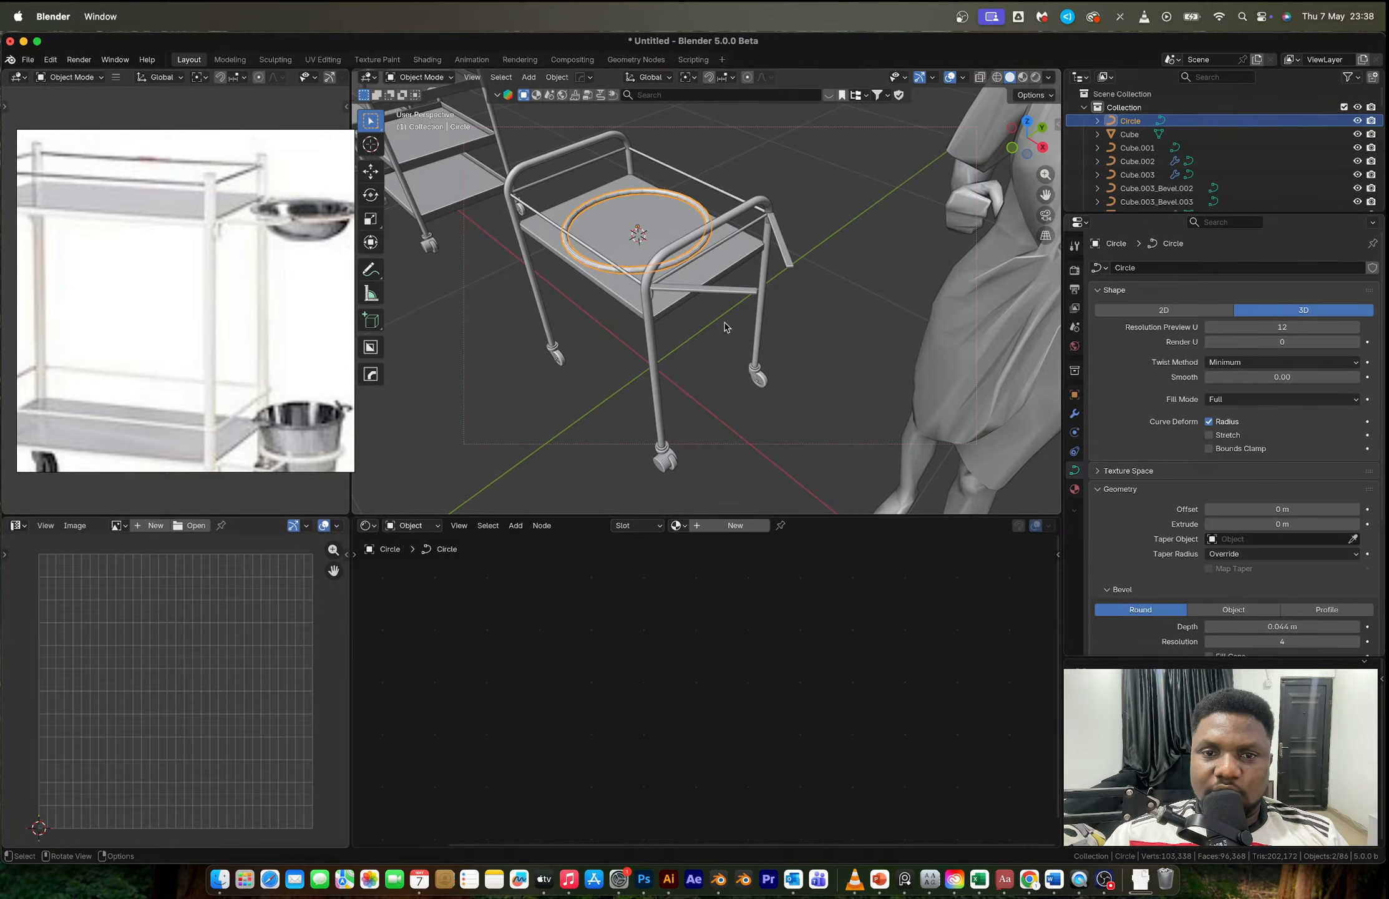
pyautogui.click(1027, 121)
pyautogui.press('g')
pyautogui.press('x')
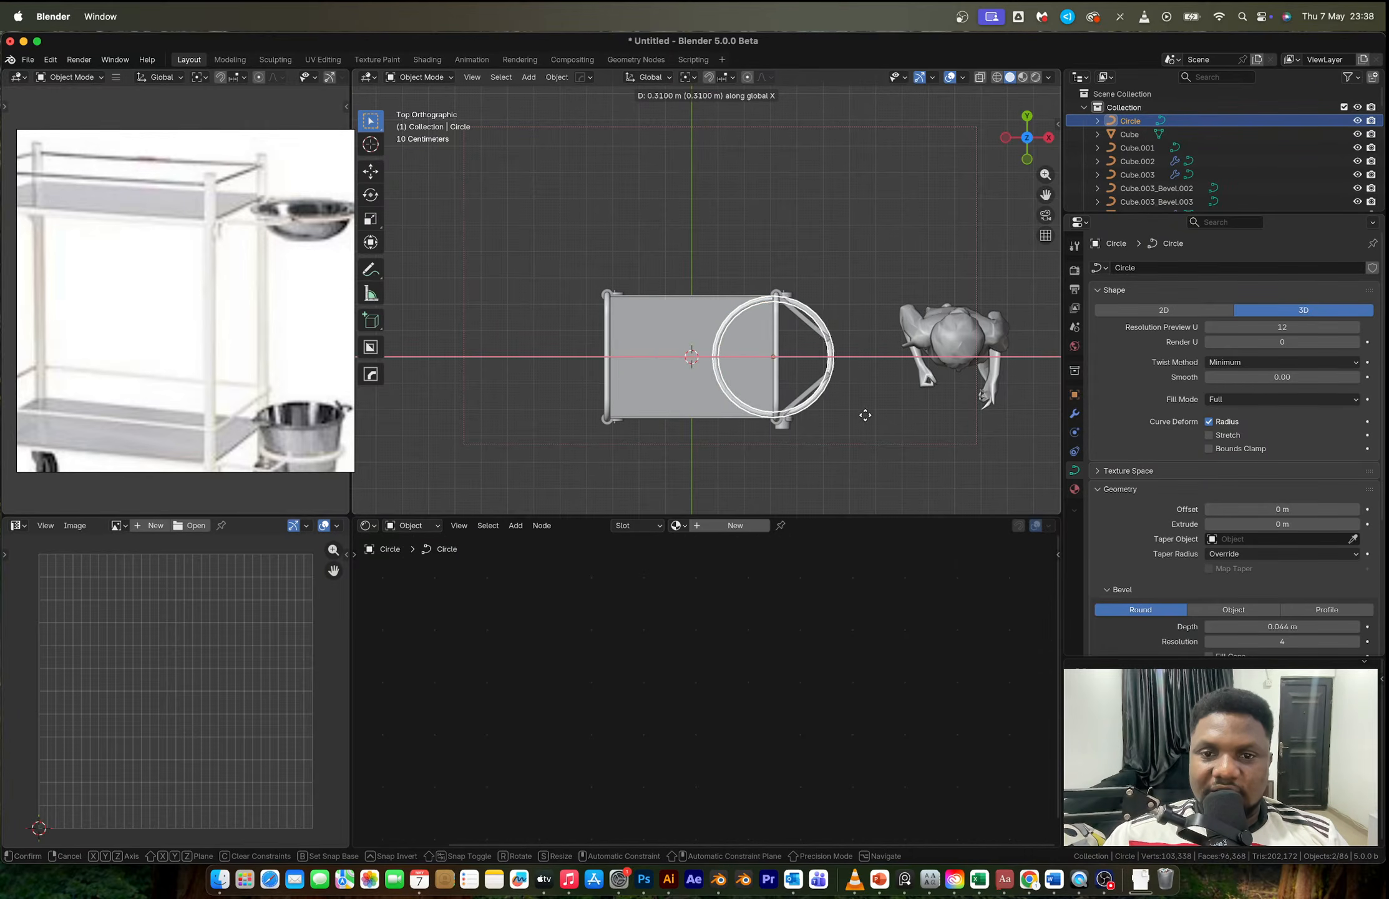
pyautogui.click(910, 419)
# Step: Scale the ring to 0.604 and raise it about 0.088 m along Z onto the trolley's support arms
pyautogui.press('s')
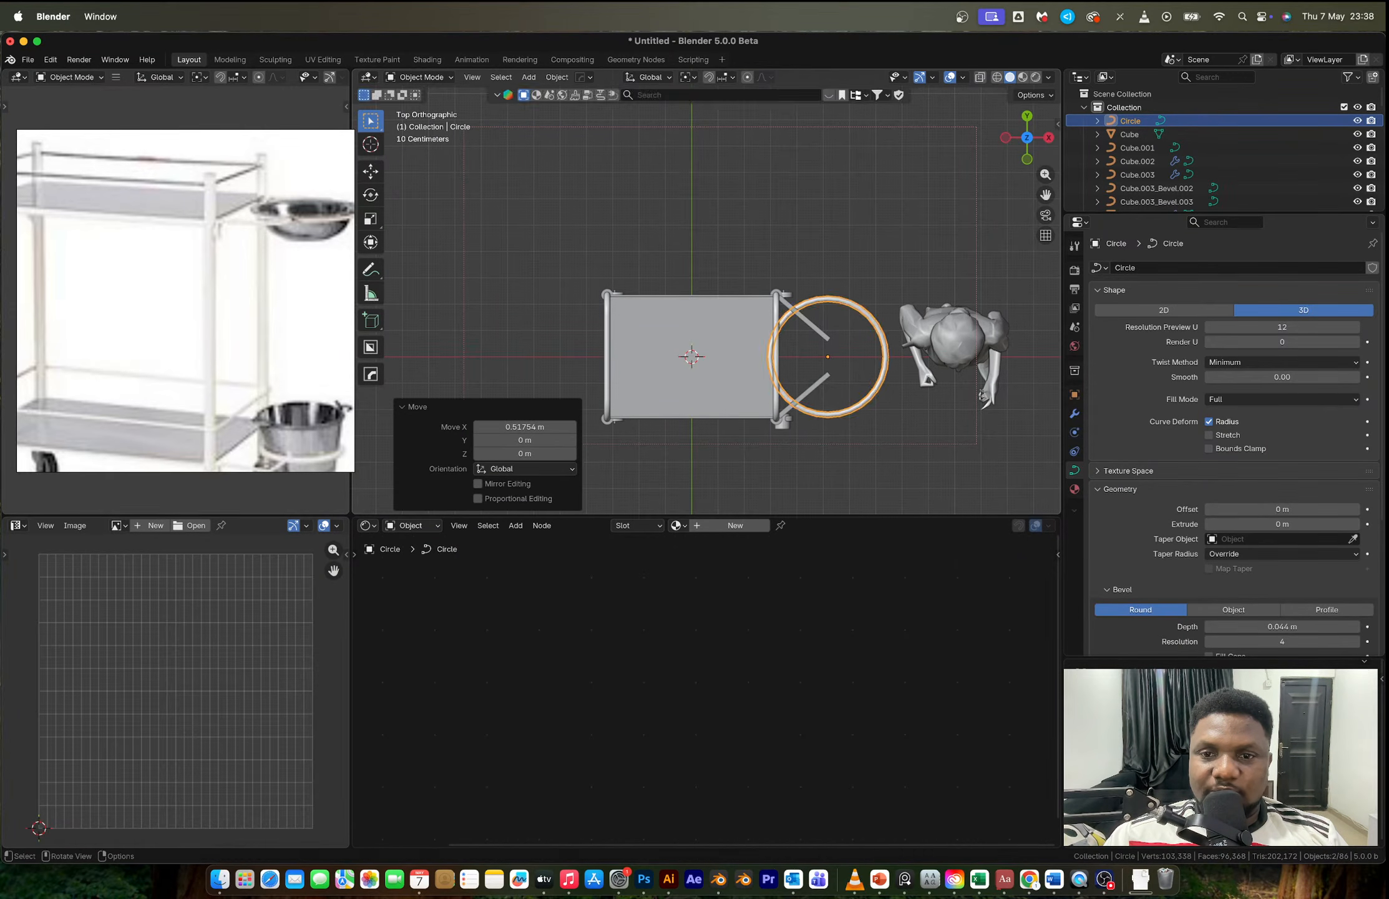
pyautogui.click(909, 411)
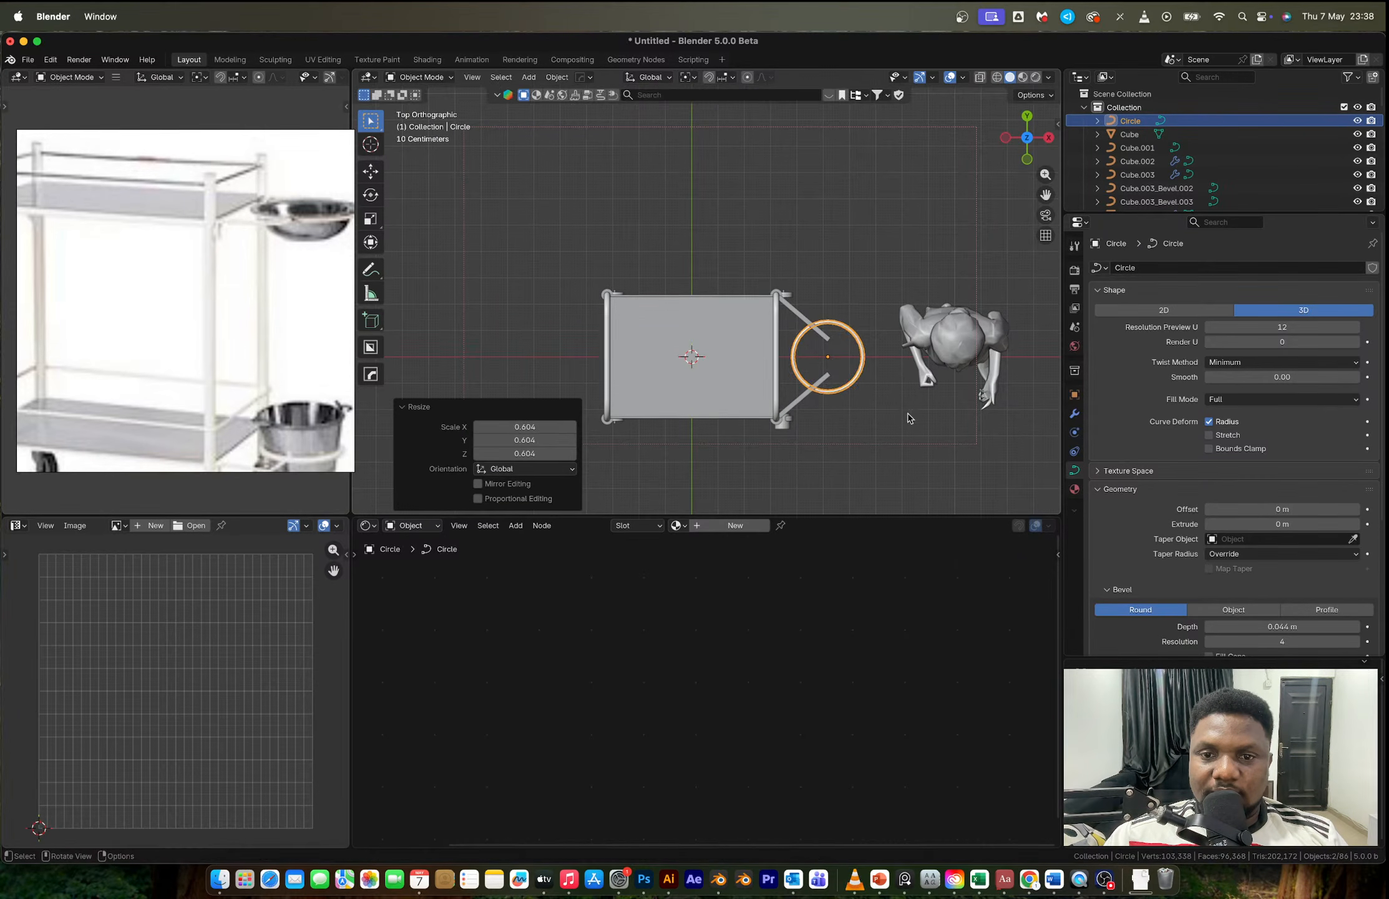
pyautogui.scroll(4, 840, 397)
pyautogui.click(793, 319)
pyautogui.press('Tab')
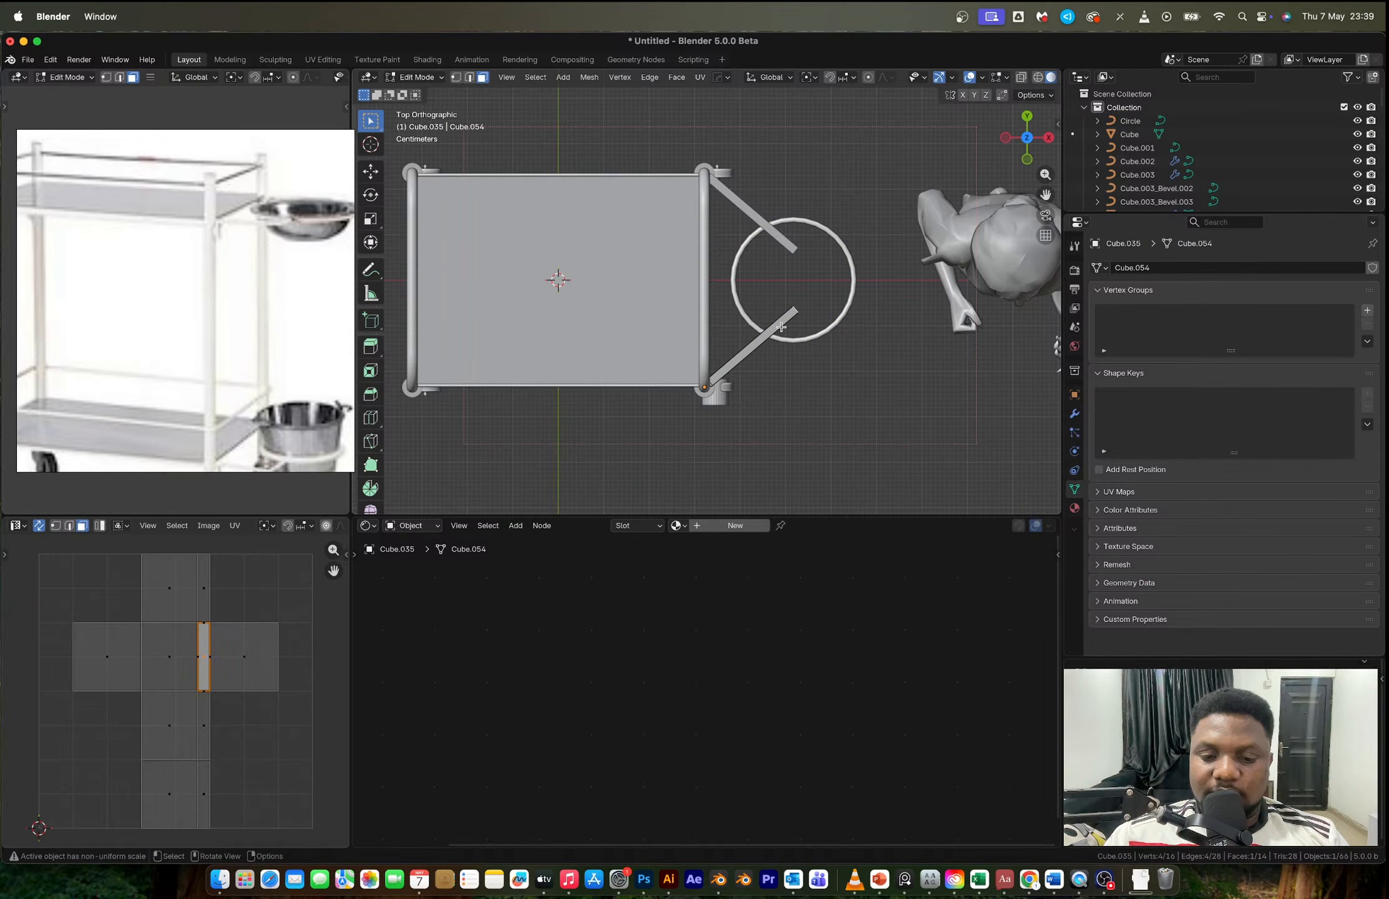
pyautogui.press('Tab')
pyautogui.moveTo(781, 326); pyautogui.dragTo(752, 181, button='middle')
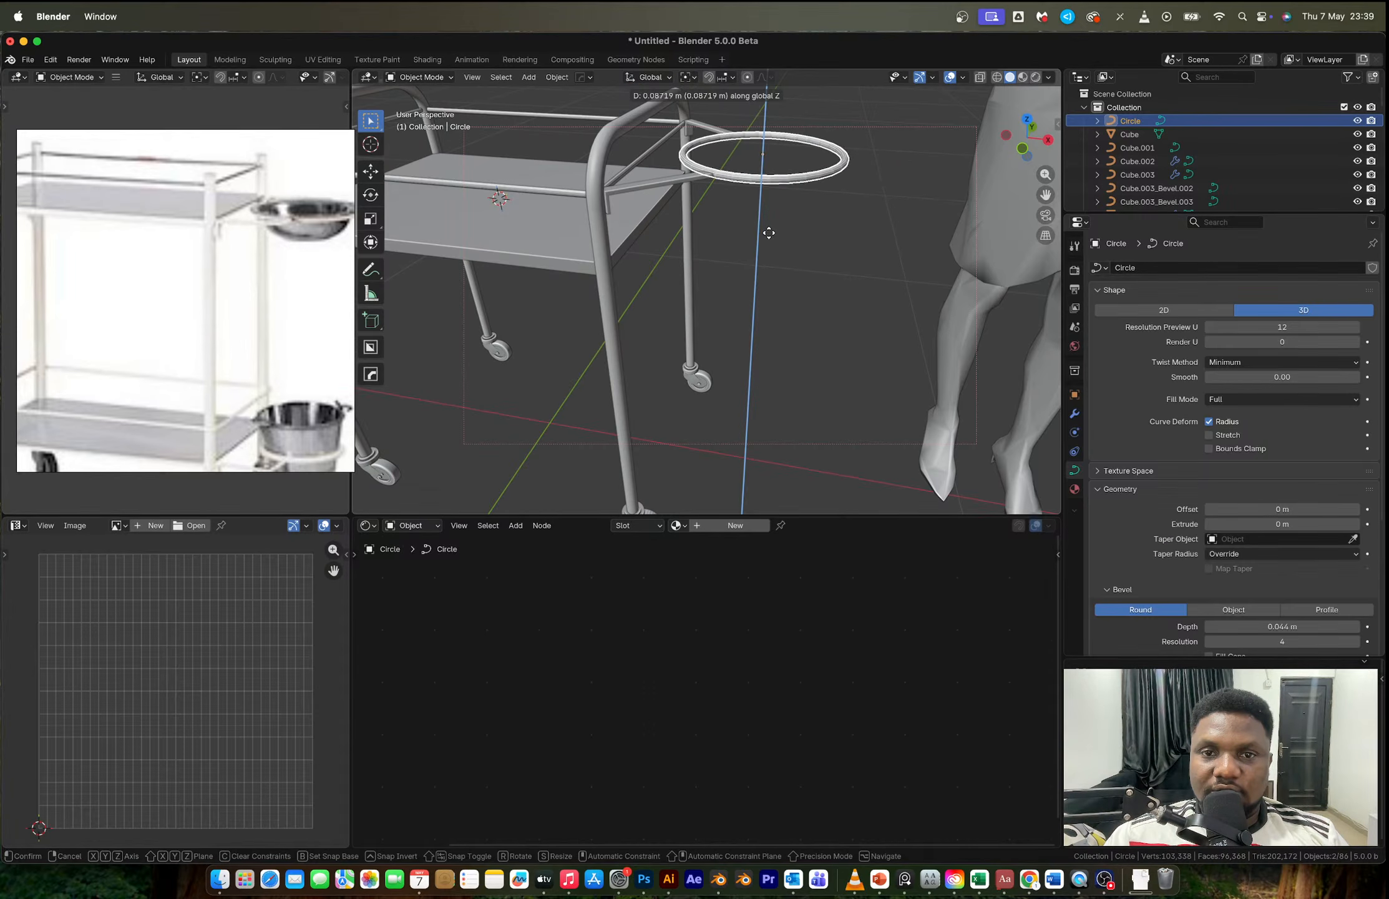
pyautogui.click(770, 233)
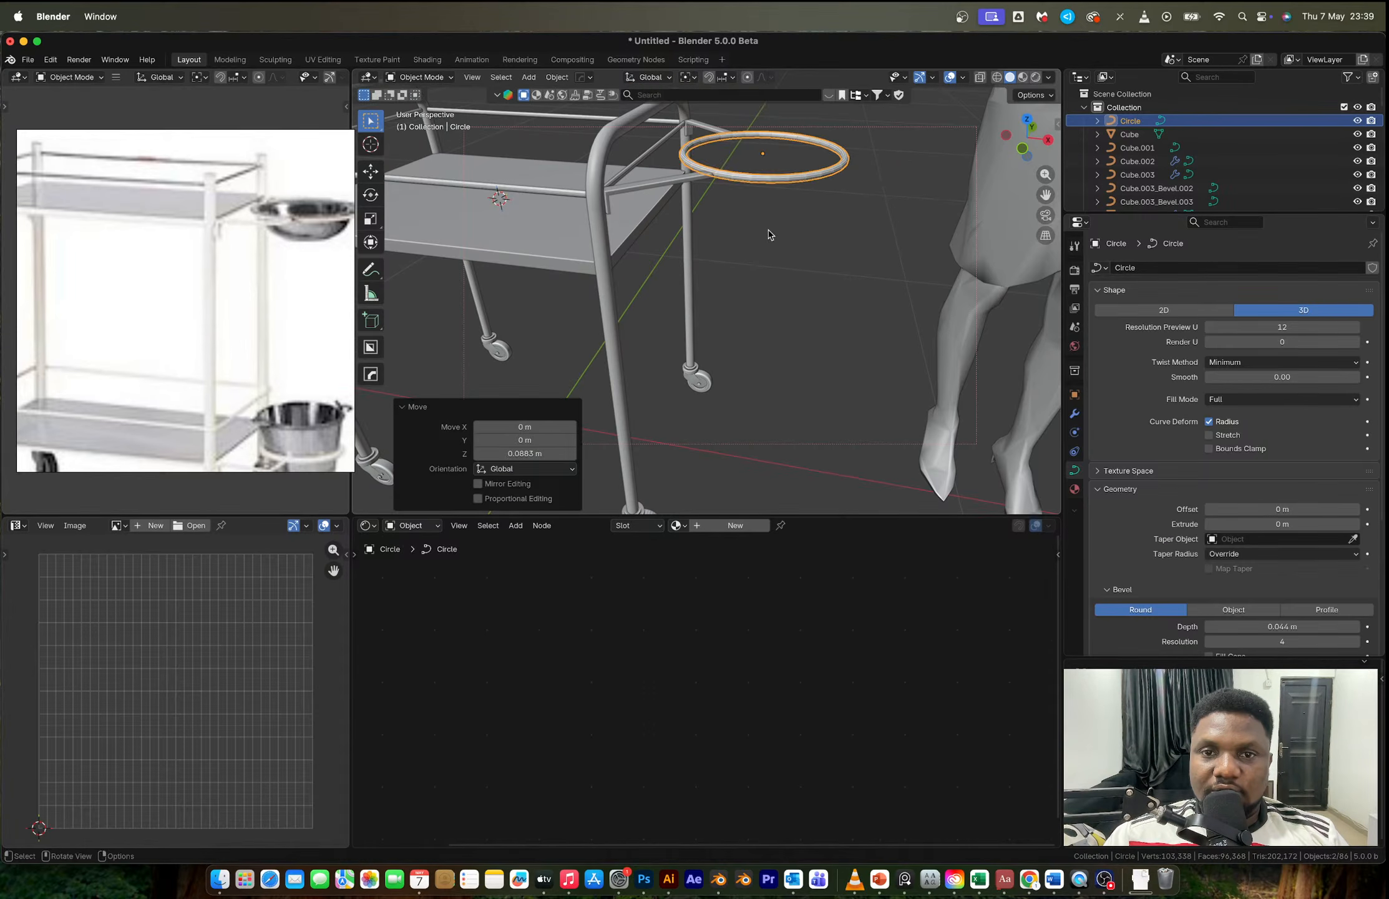
# Step: Shade the ring smooth and place the 3D cursor at its centre
pyautogui.rightClick(775, 197)
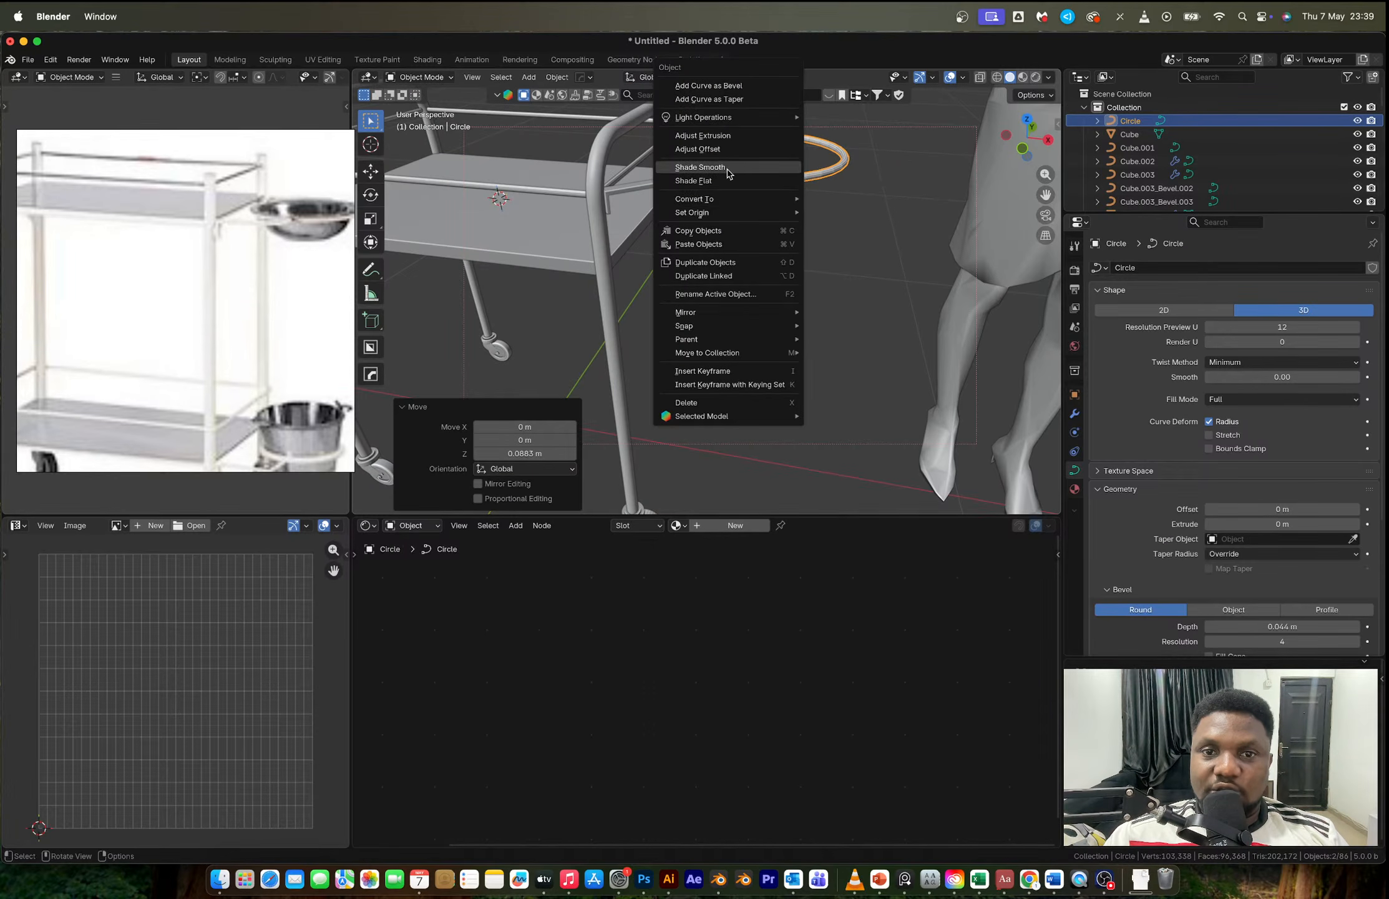
pyautogui.click(758, 167)
pyautogui.moveTo(754, 211); pyautogui.dragTo(721, 220, button='middle')
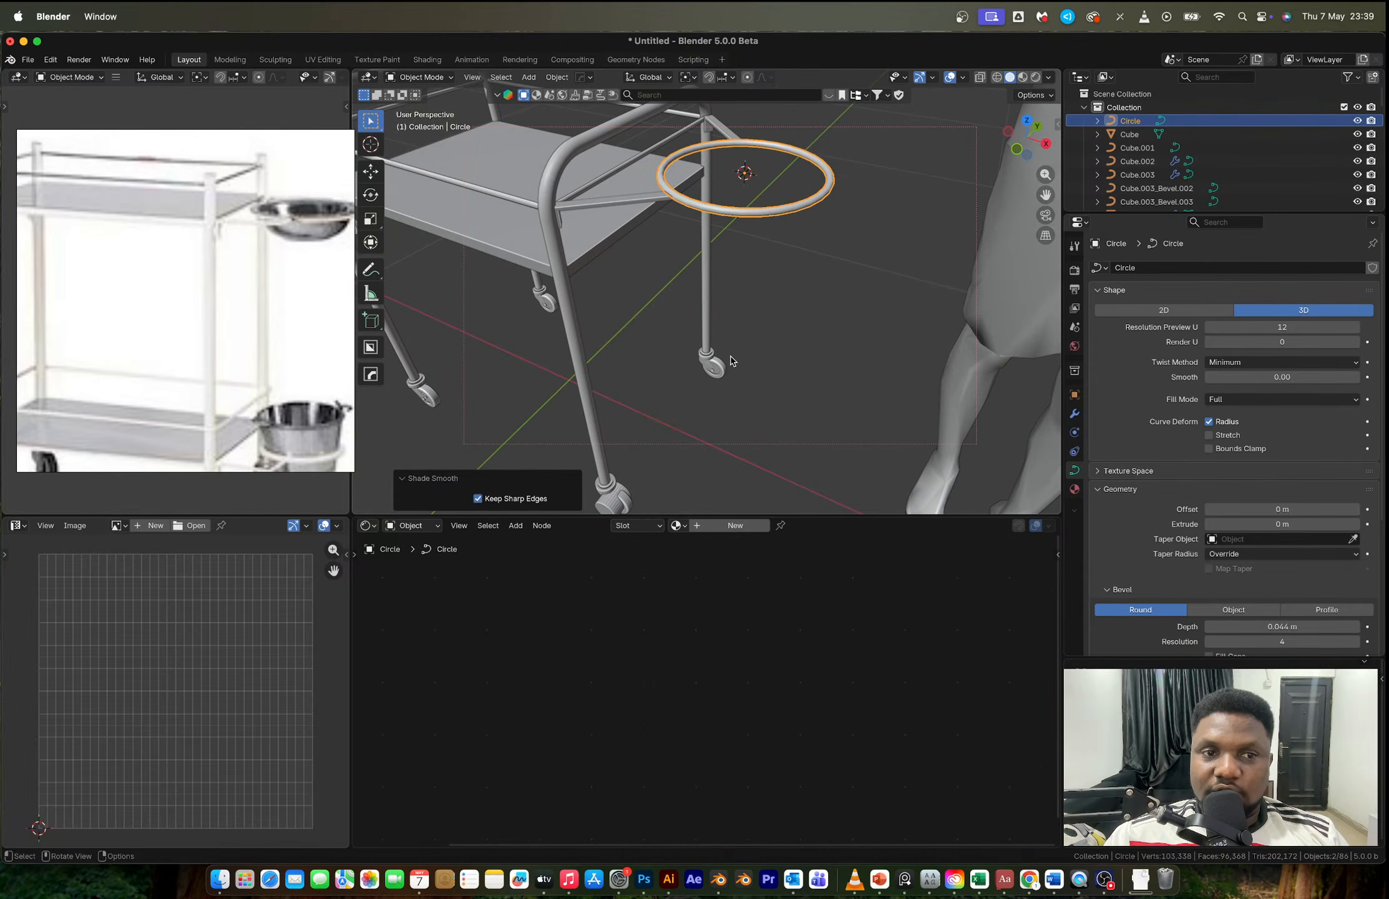
pyautogui.press('Tab')
pyautogui.press('Tab')
pyautogui.hotkey('shift', 'a')
pyautogui.moveTo(731, 356)
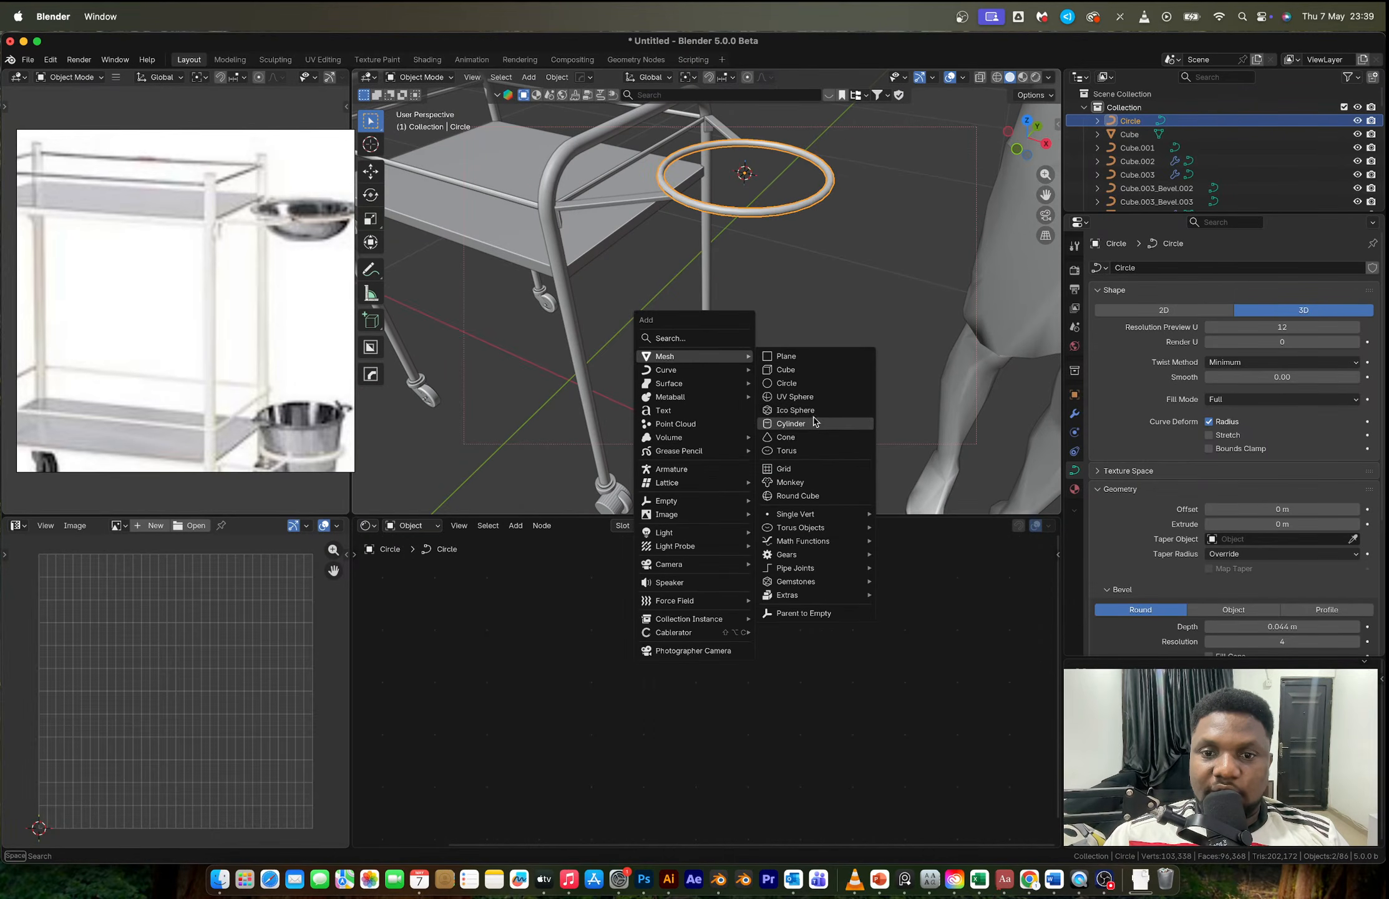
pyautogui.click(815, 417)
pyautogui.press('x')
pyautogui.click(924, 337)
# Step: Add a UV sphere at the ring's centre, scaled to about 0.131 and flattened along Z
pyautogui.hotkey('shift', 'a')
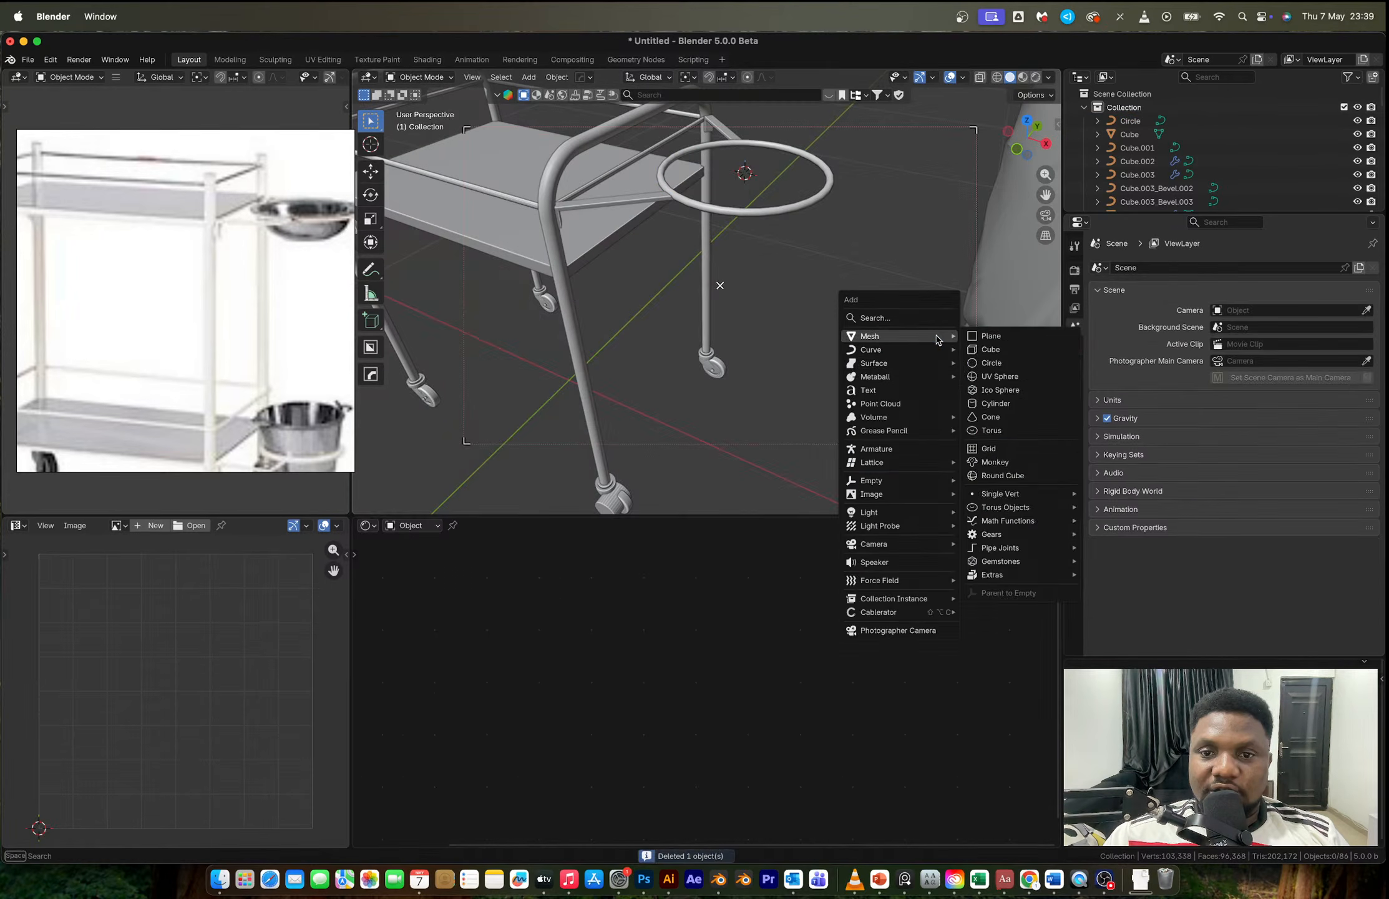
pyautogui.moveTo(914, 339)
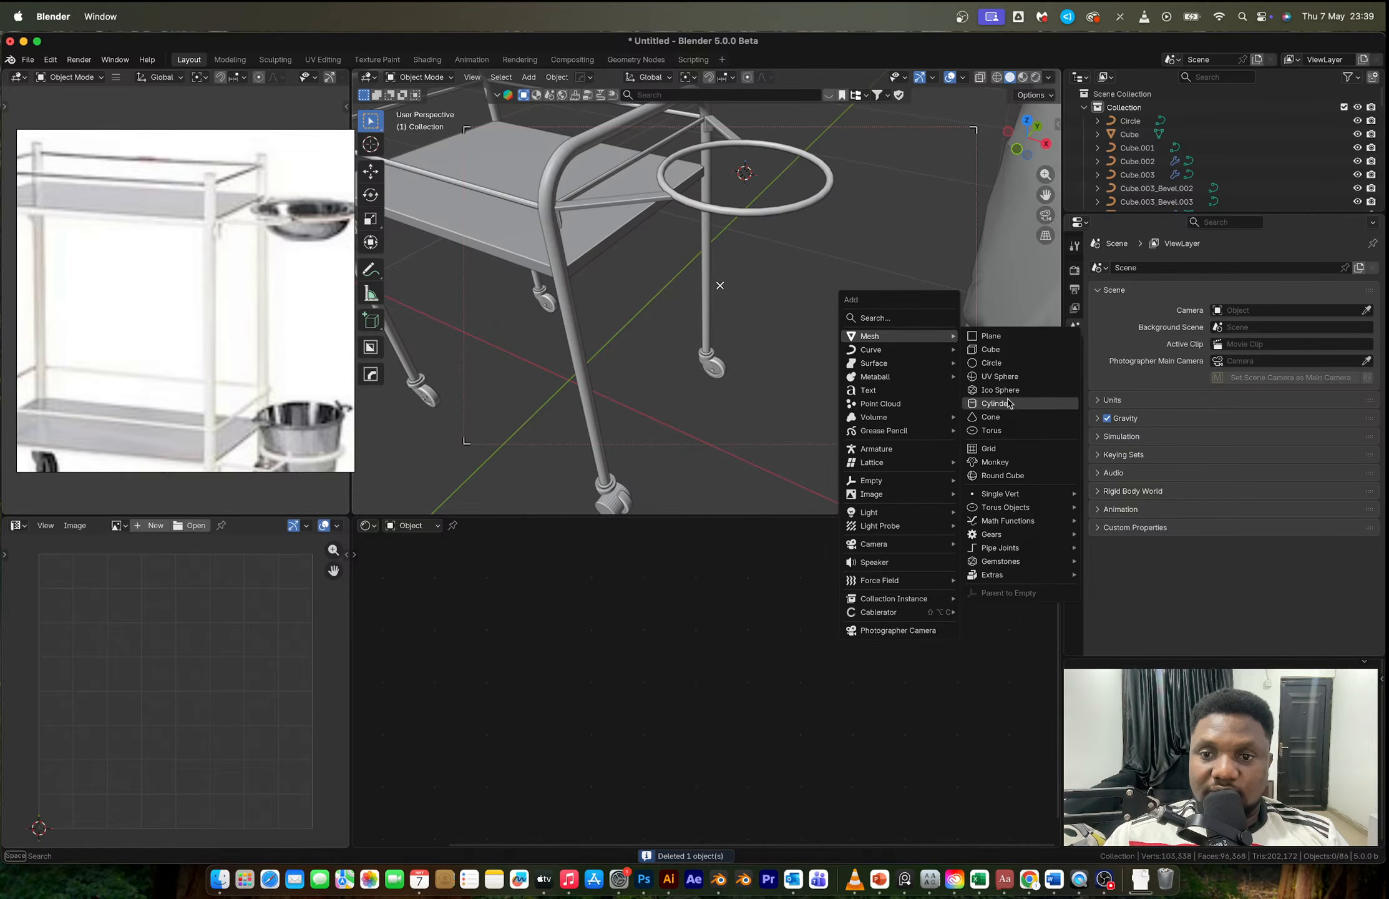
pyautogui.click(1001, 377)
pyautogui.press('s')
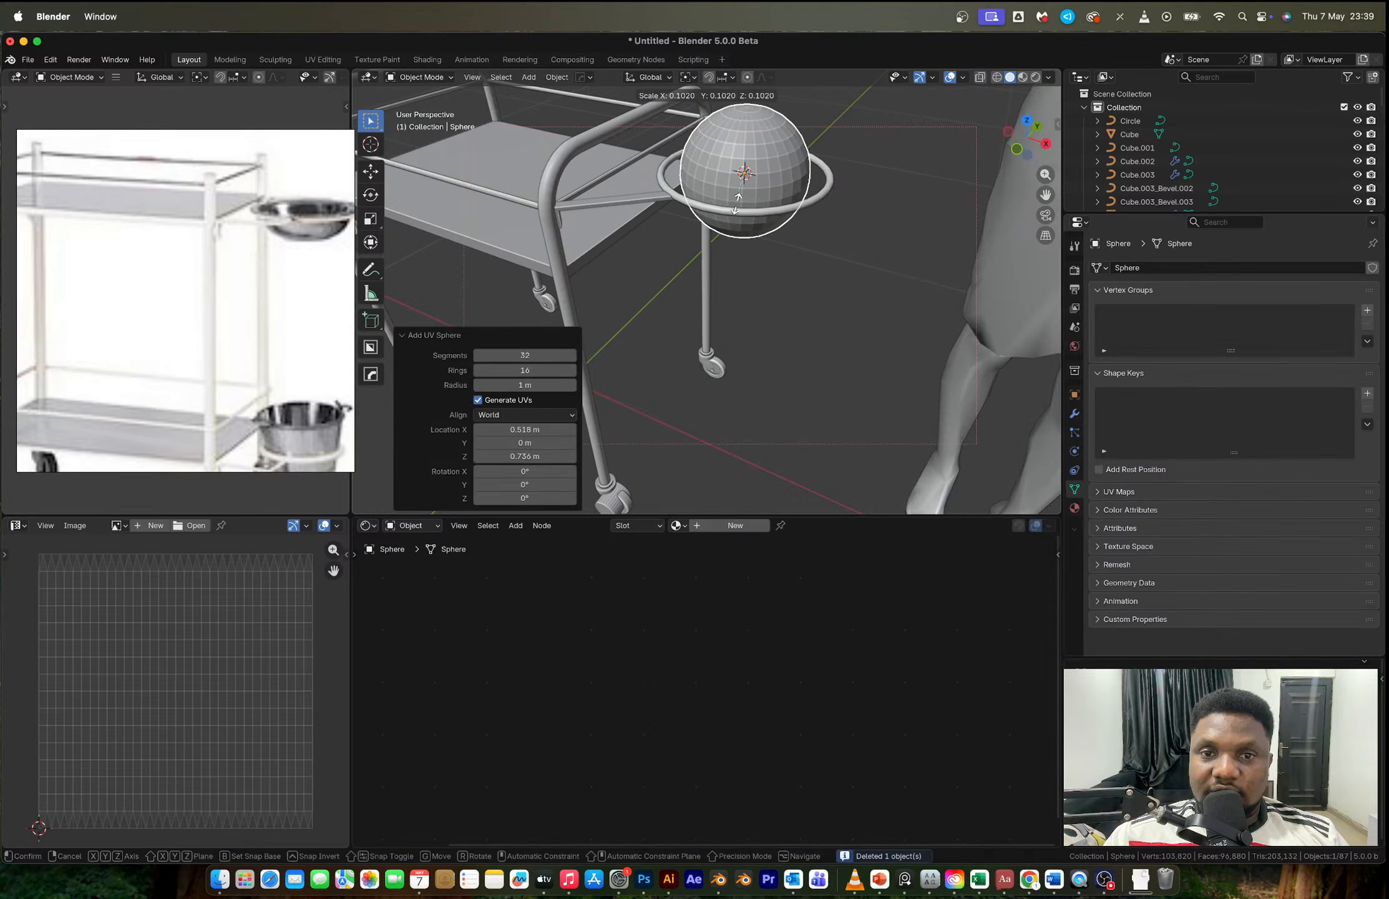
pyautogui.click(755, 209)
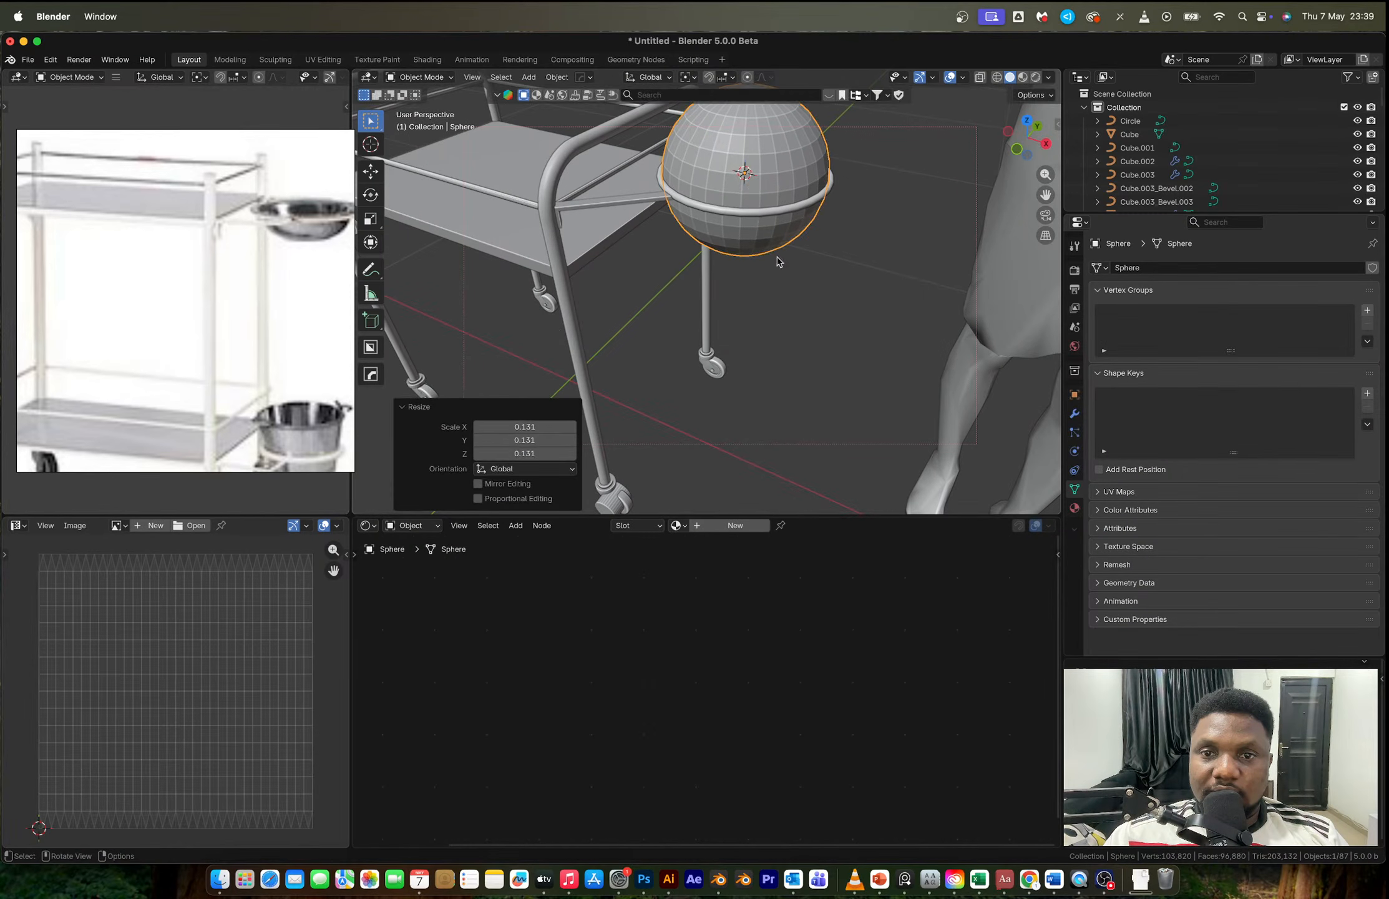
pyautogui.press('s')
pyautogui.press('z')
pyautogui.click(771, 254)
# Step: Delete the faces of the flattened sphere's upper half by growing the selection from its top vertex
pyautogui.press('Tab')
pyautogui.moveTo(770, 254); pyautogui.dragTo(787, 274, button='middle')
pyautogui.press('2')
pyautogui.press('1')
pyautogui.click(762, 166)
pyautogui.click(536, 77)
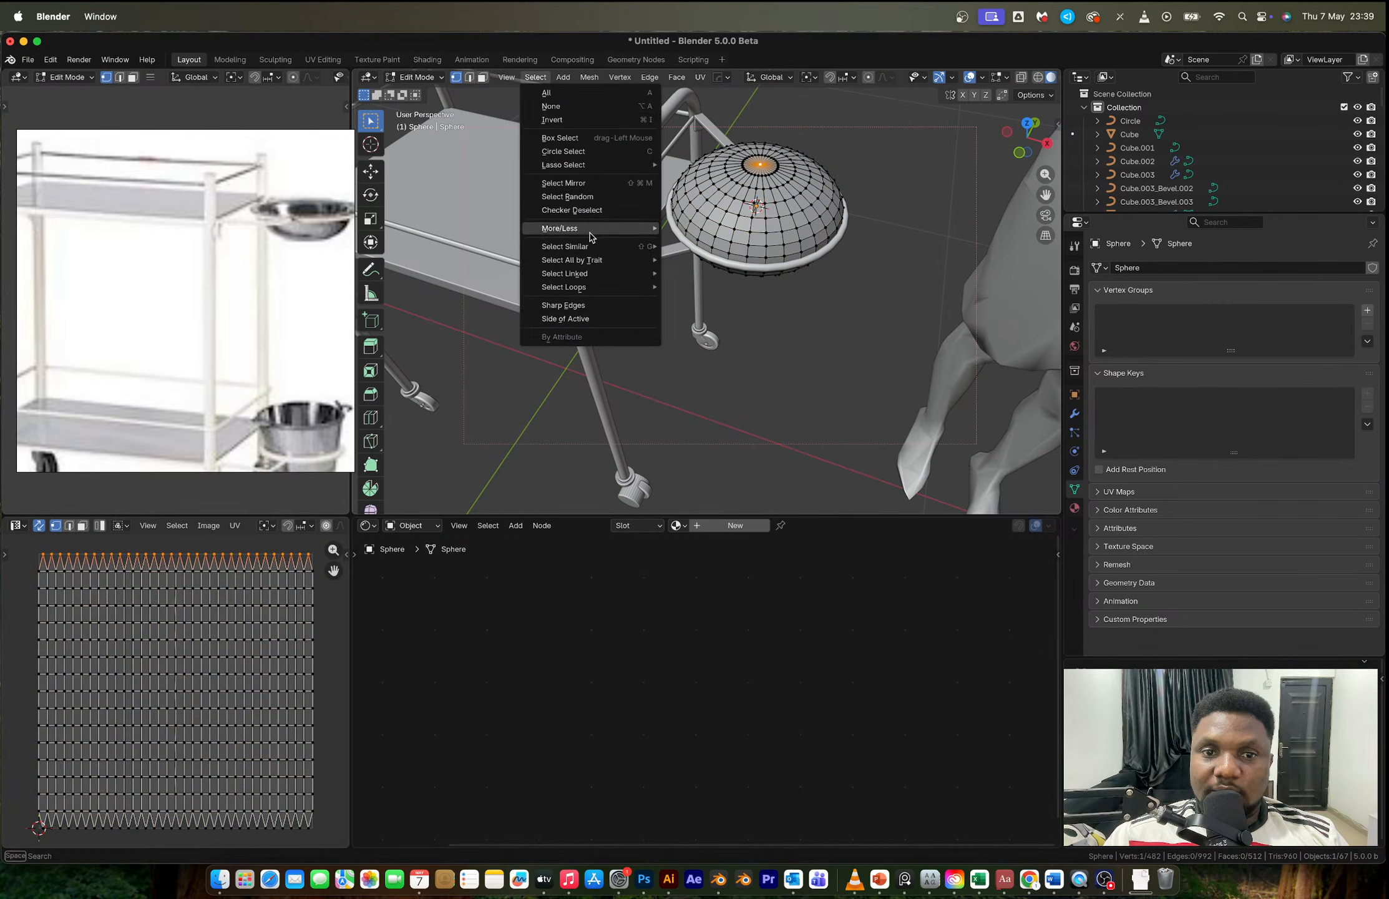
pyautogui.moveTo(593, 234)
pyautogui.click(698, 227)
pyautogui.press('ctrl+KP_Add')
pyautogui.press('ctrl+KP_Add')
pyautogui.press('ctrl+KP_Add')
pyautogui.press('ctrl+KP_Add')
pyautogui.press('ctrl+KP_Add')
pyautogui.press('ctrl+KP_Add')
pyautogui.press('ctrl+KP_Add')
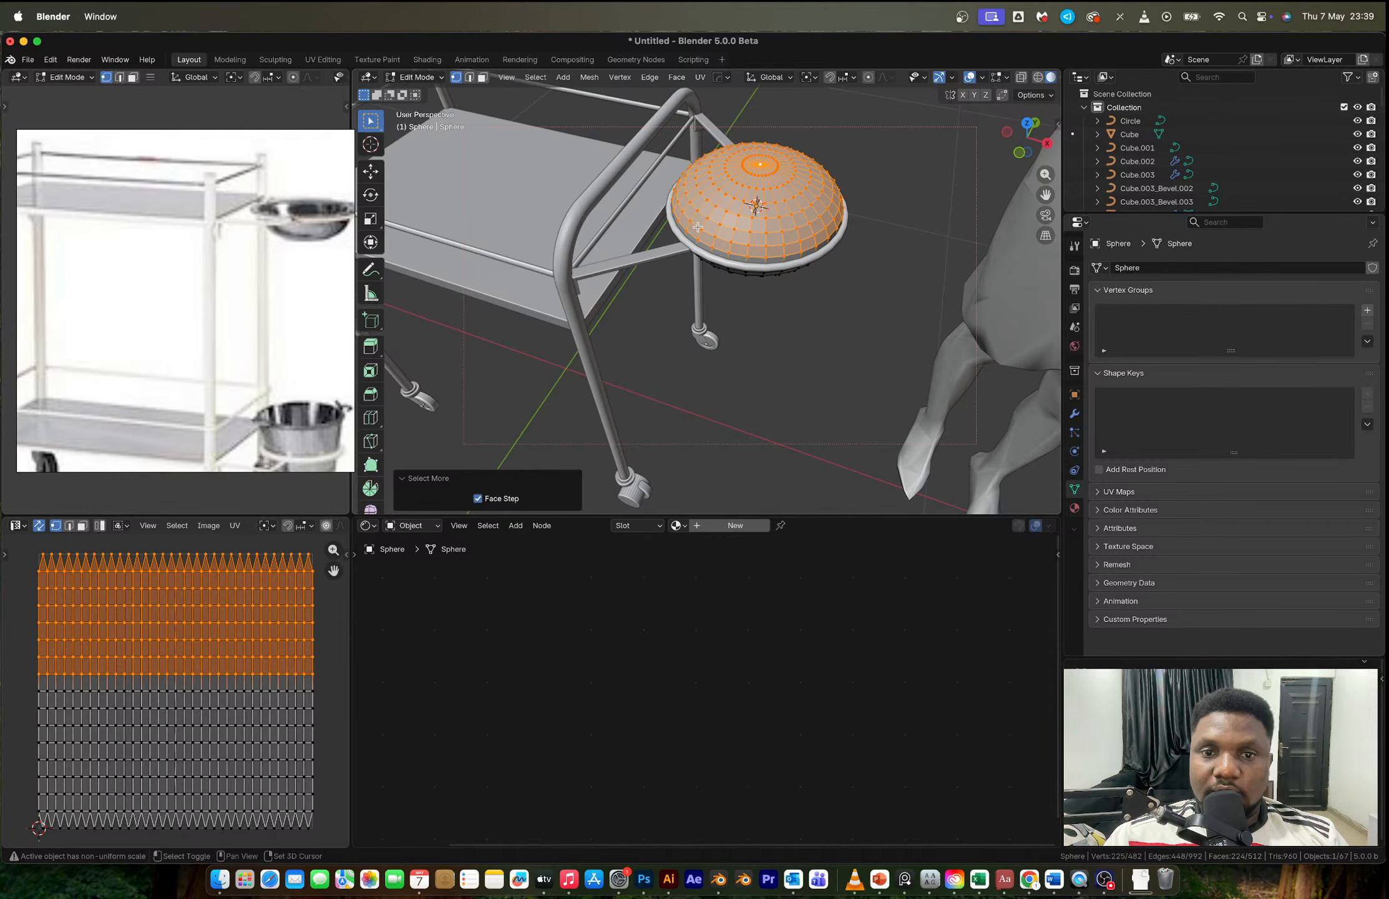
pyautogui.press('x')
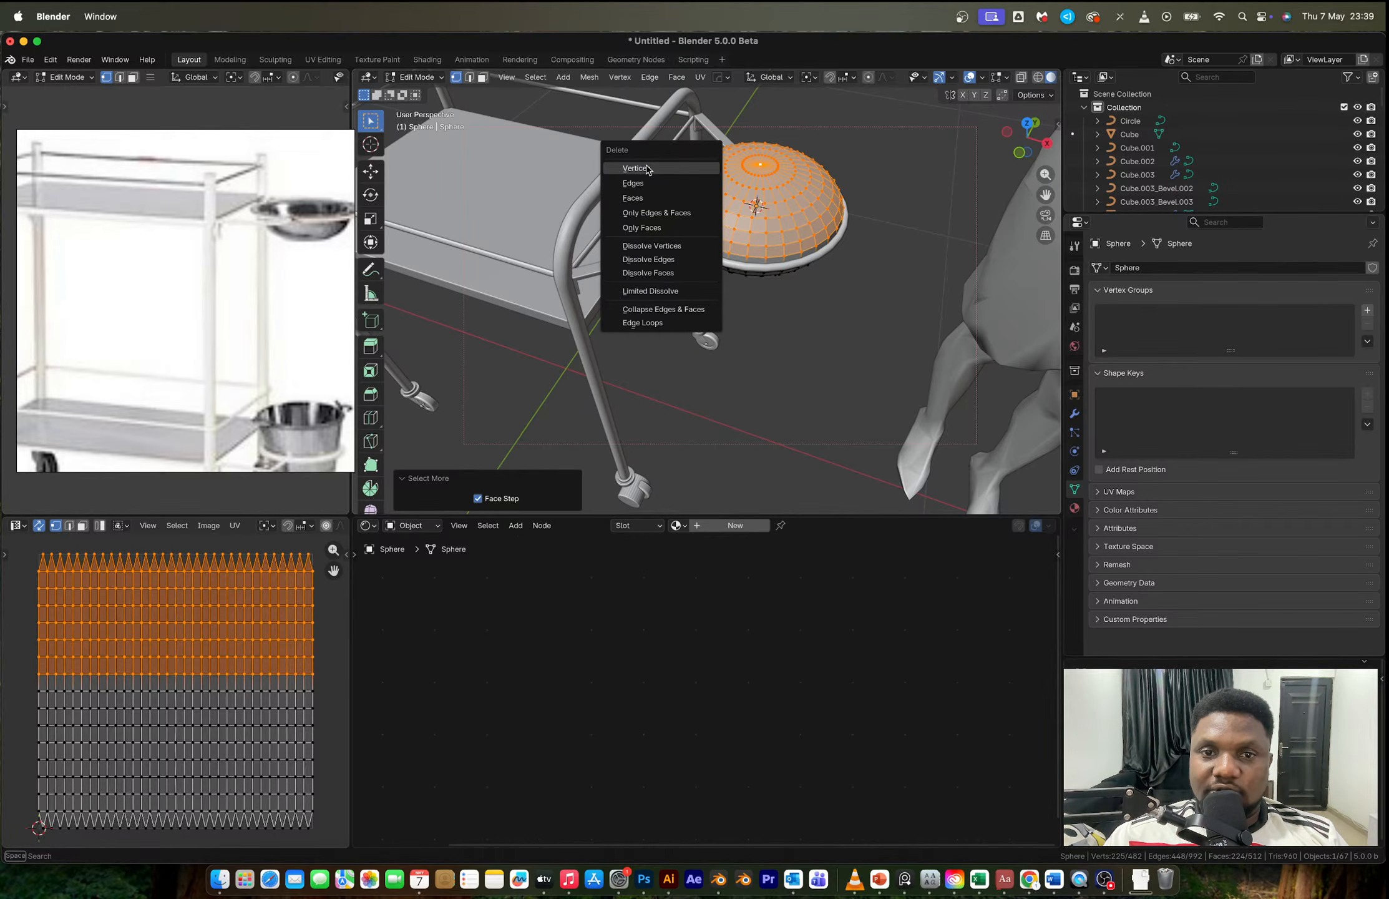
pyautogui.click(634, 198)
# Step: Delete the top two edge loops of the half-sphere to make the bowl shallower
pyautogui.moveTo(736, 206); pyautogui.dragTo(769, 200, button='middle')
pyautogui.press('2')
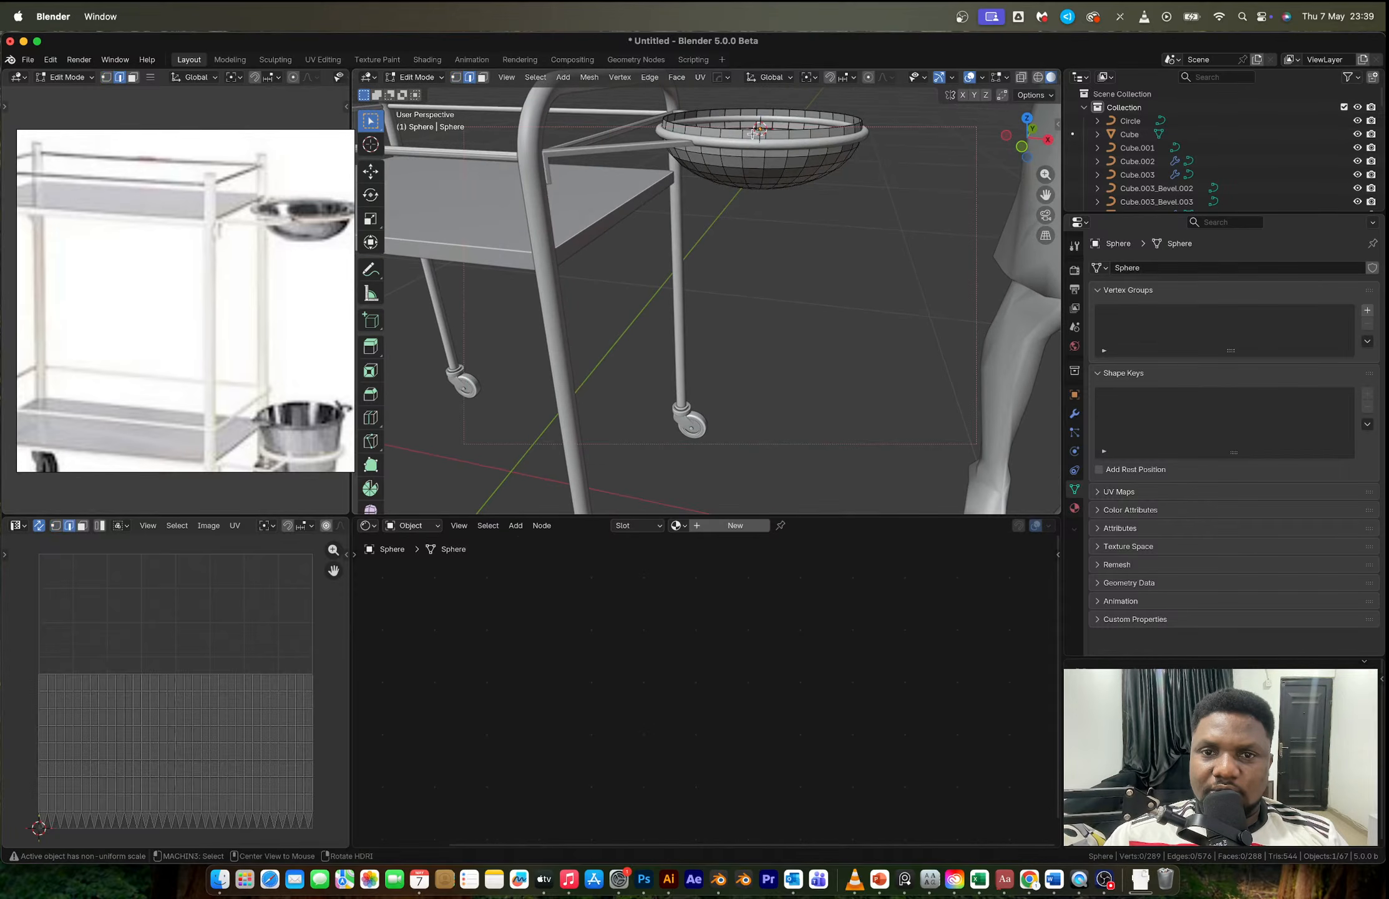
pyautogui.keyDown('alt'); pyautogui.click(753, 140); pyautogui.keyUp('alt')
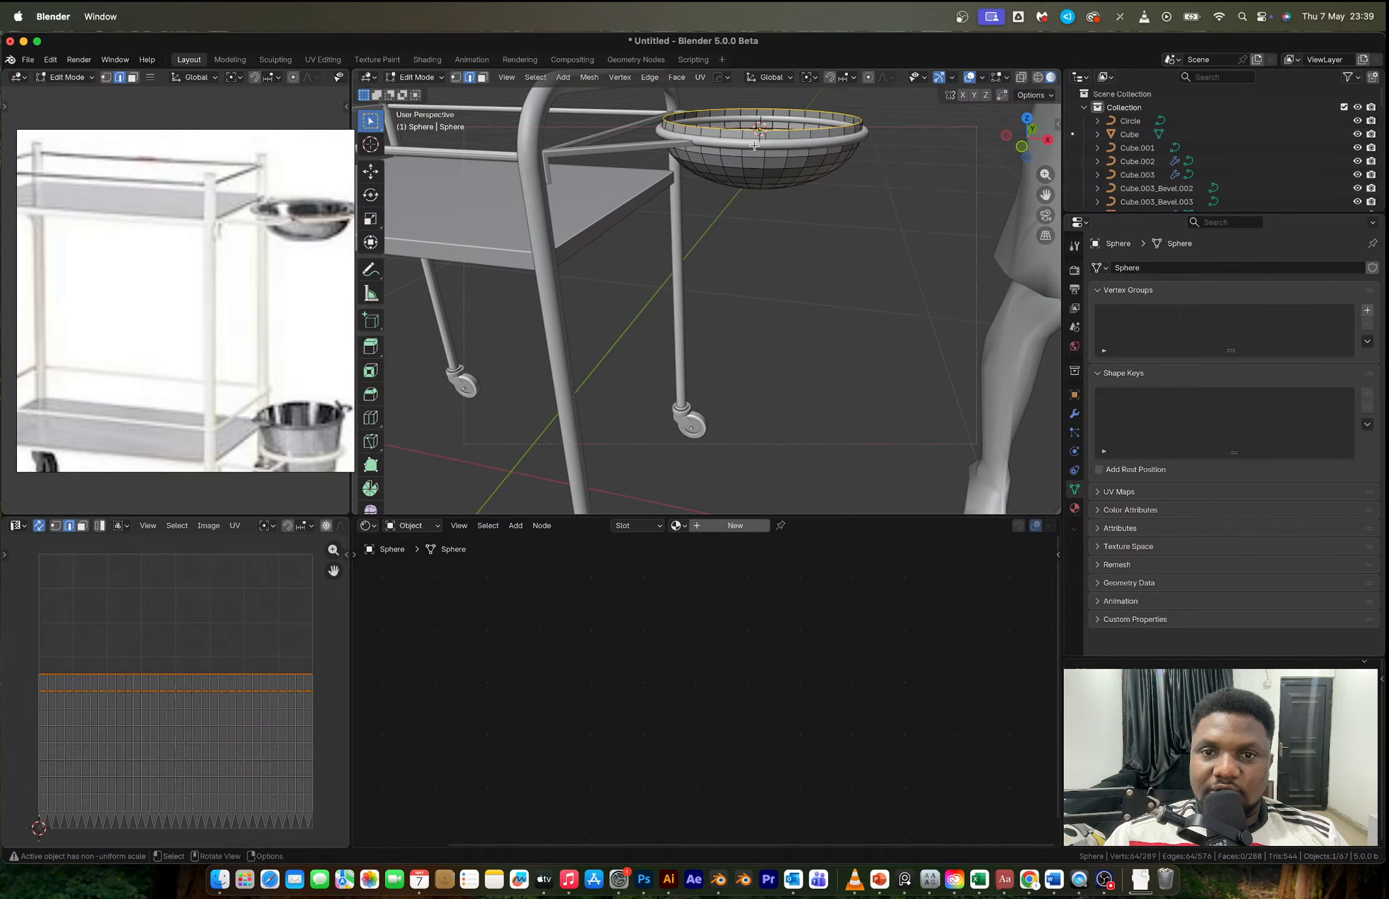
pyautogui.press('x')
pyautogui.click(712, 115)
pyautogui.press('Tab')
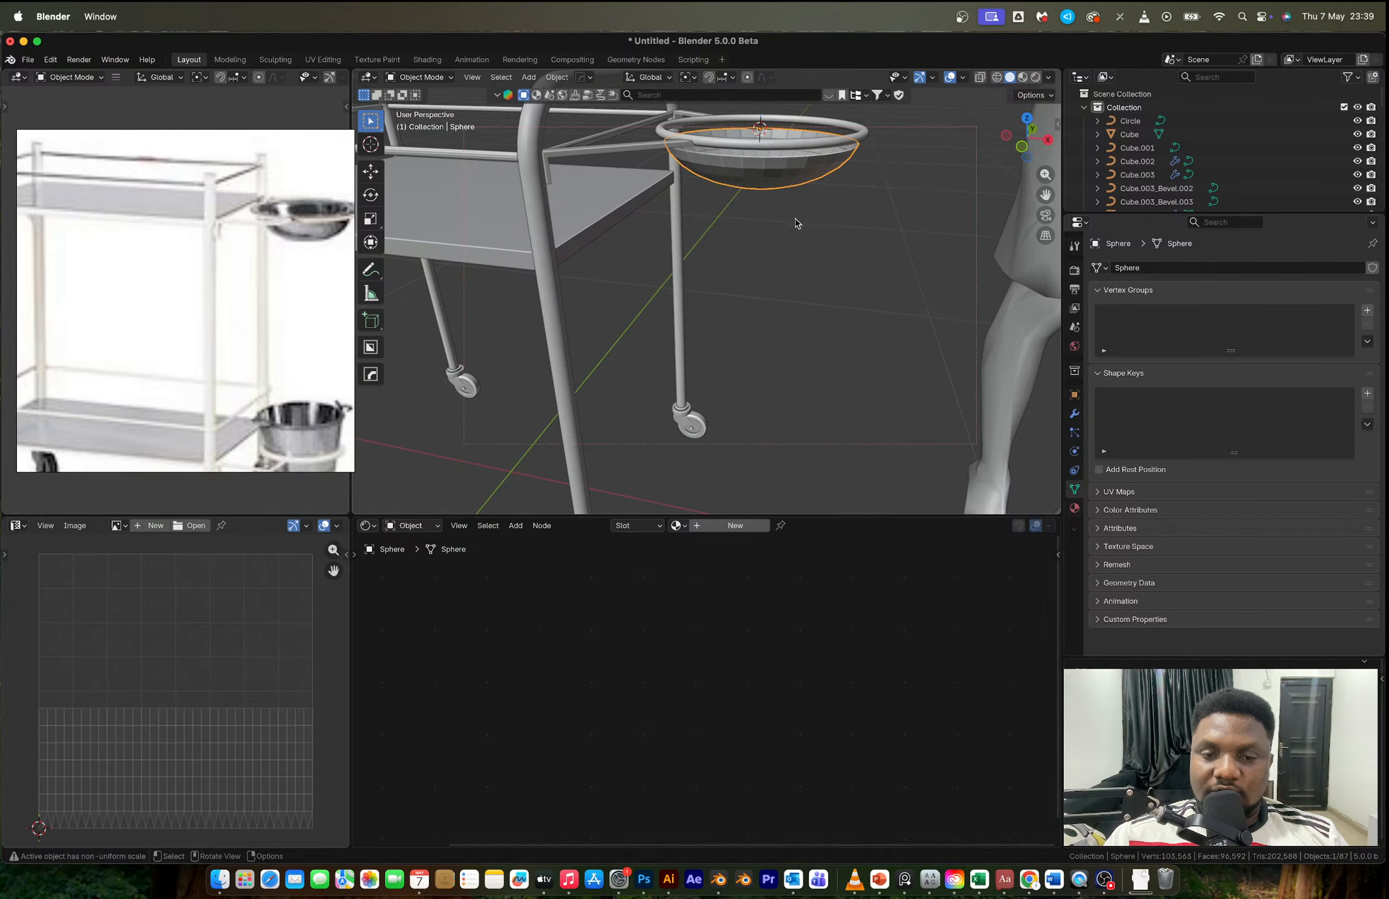
# Step: Fit the bowl in the ring by scaling it 0.954, raising it about 0.028 m along Z and scaling it 1.033
pyautogui.press('s')
pyautogui.click(852, 219)
pyautogui.press('g')
pyautogui.press('z')
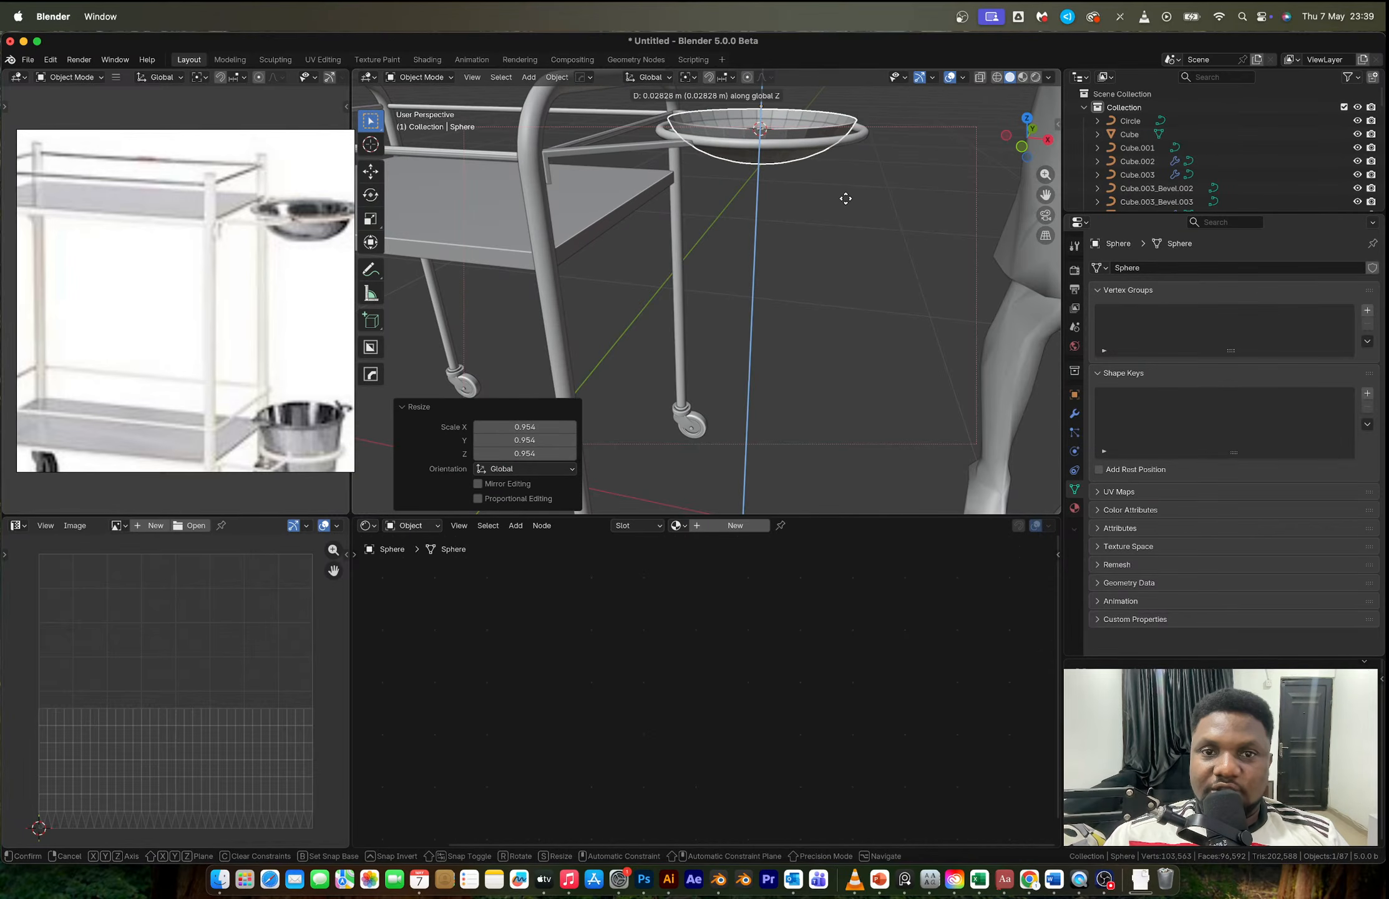
pyautogui.click(847, 200)
pyautogui.press('s')
pyautogui.click(852, 206)
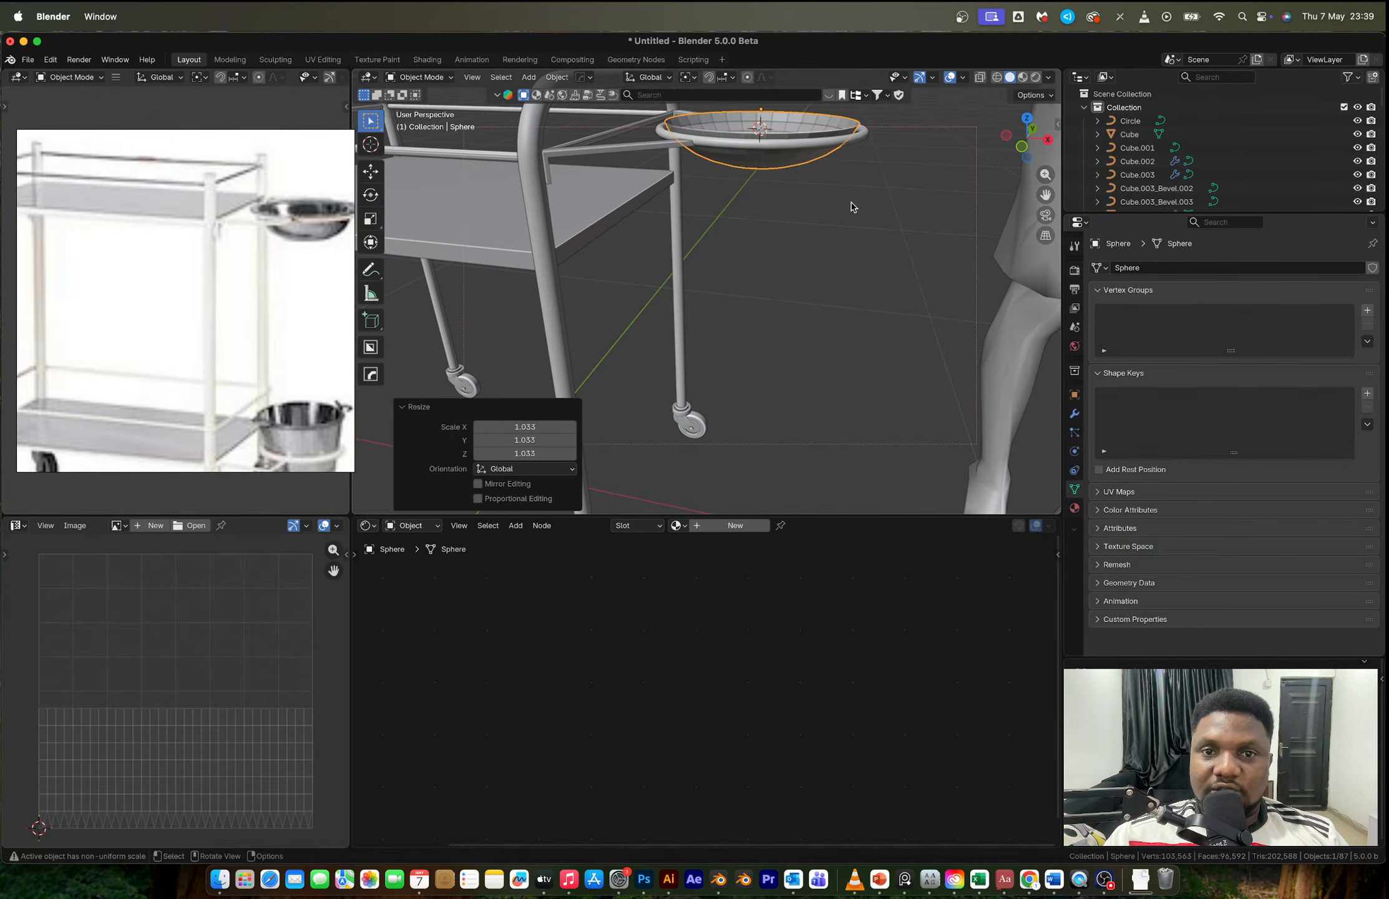
# Step: Extrude the bowl's top edge loop outward with a scale of 1.077 to form a rim
pyautogui.press('Tab')
pyautogui.keyDown('shift'); pyautogui.moveTo(813, 198); pyautogui.dragTo(798, 220, button='middle'); pyautogui.keyUp('shift')
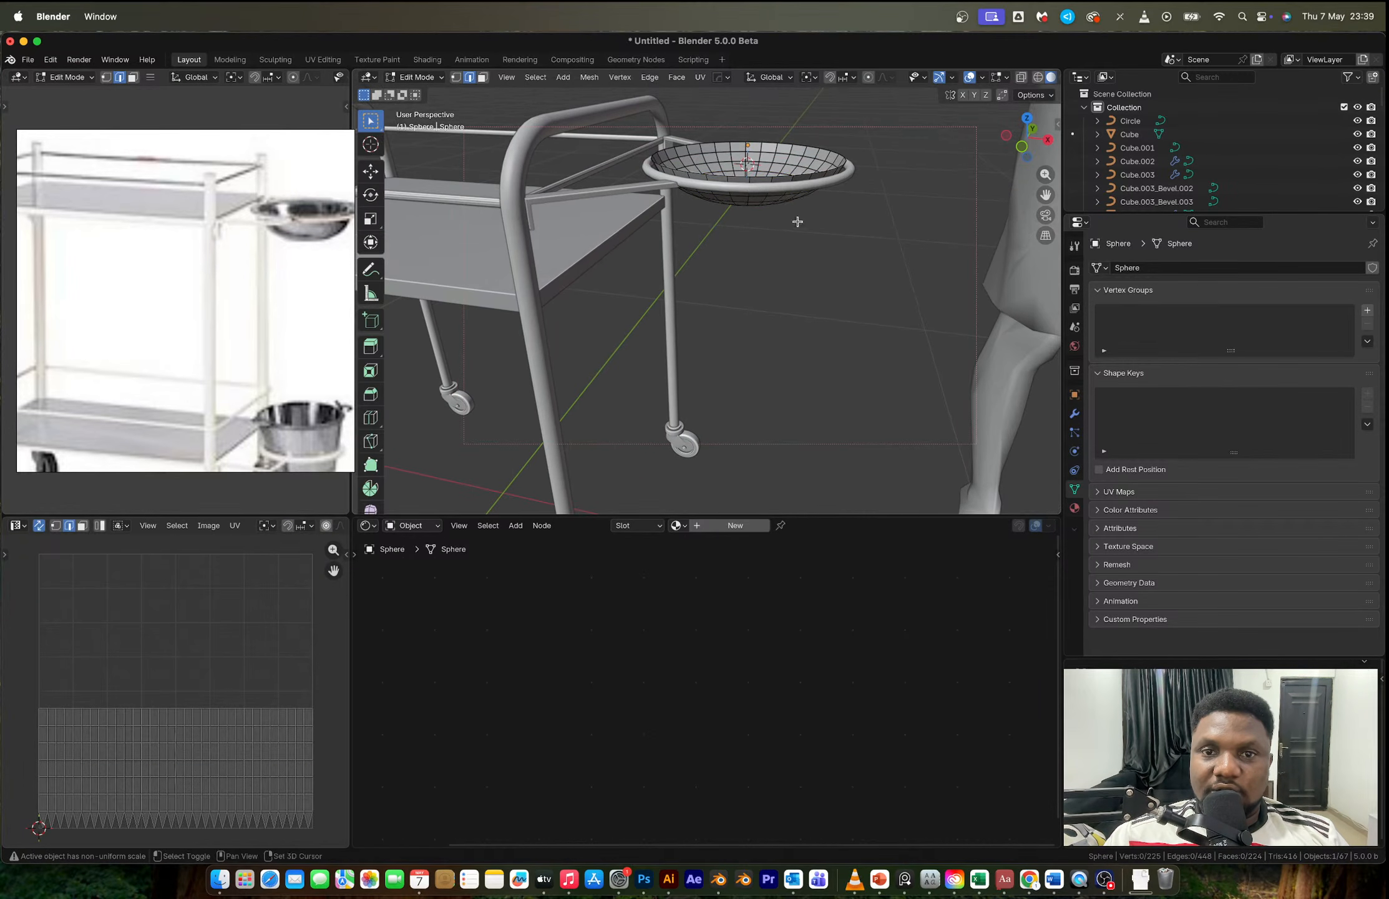
pyautogui.keyDown('alt'); pyautogui.click(741, 178); pyautogui.keyUp('alt')
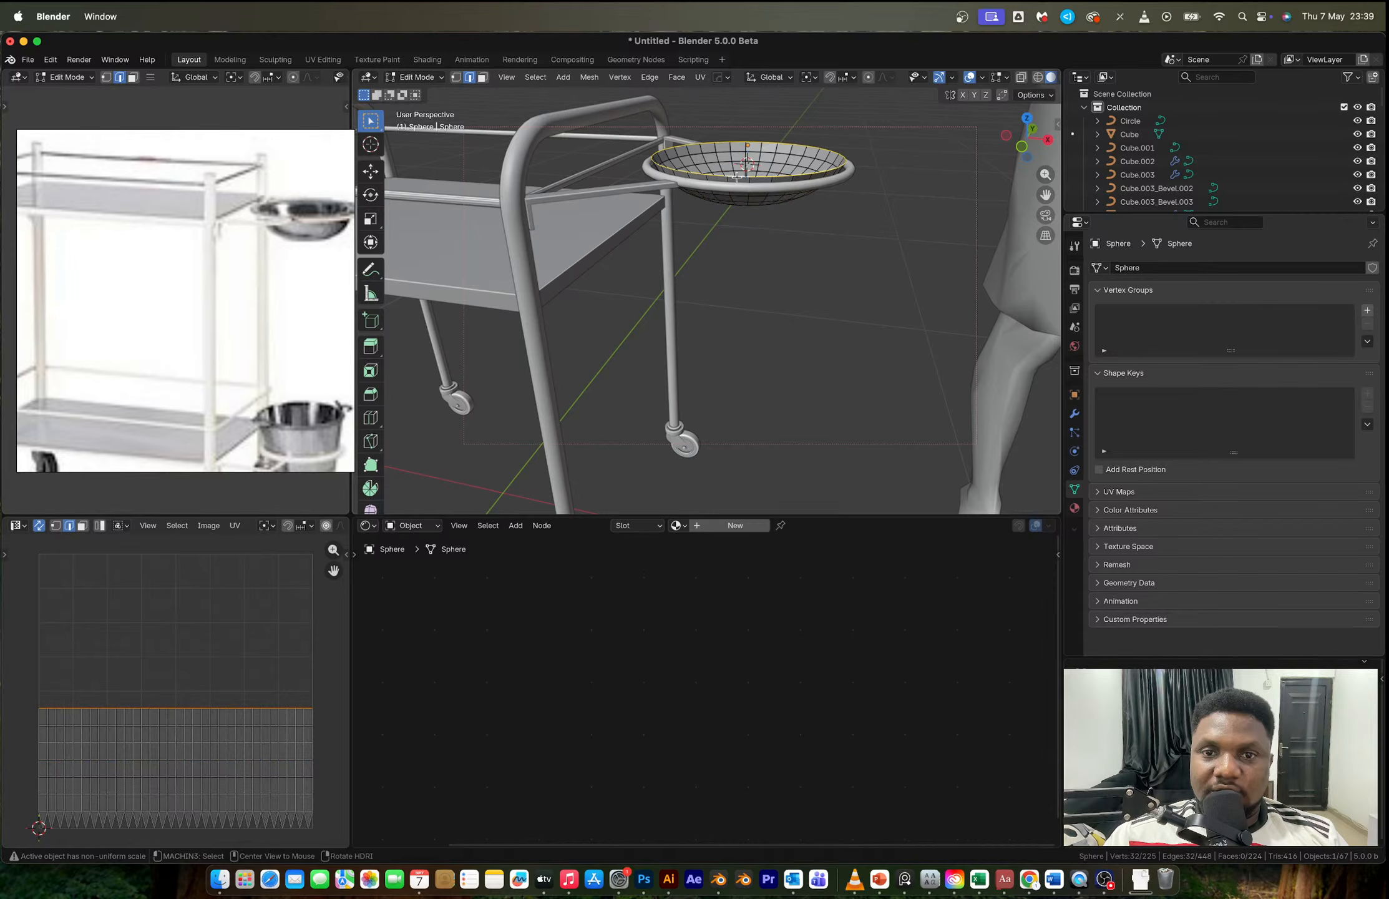
pyautogui.press('e')
pyautogui.press('s')
pyautogui.click(884, 220)
# Step: Extrude the rim outward again by 1.079, lowering its outer edge about 0.0045 m and scaling it inward to about 0.97
pyautogui.press('e')
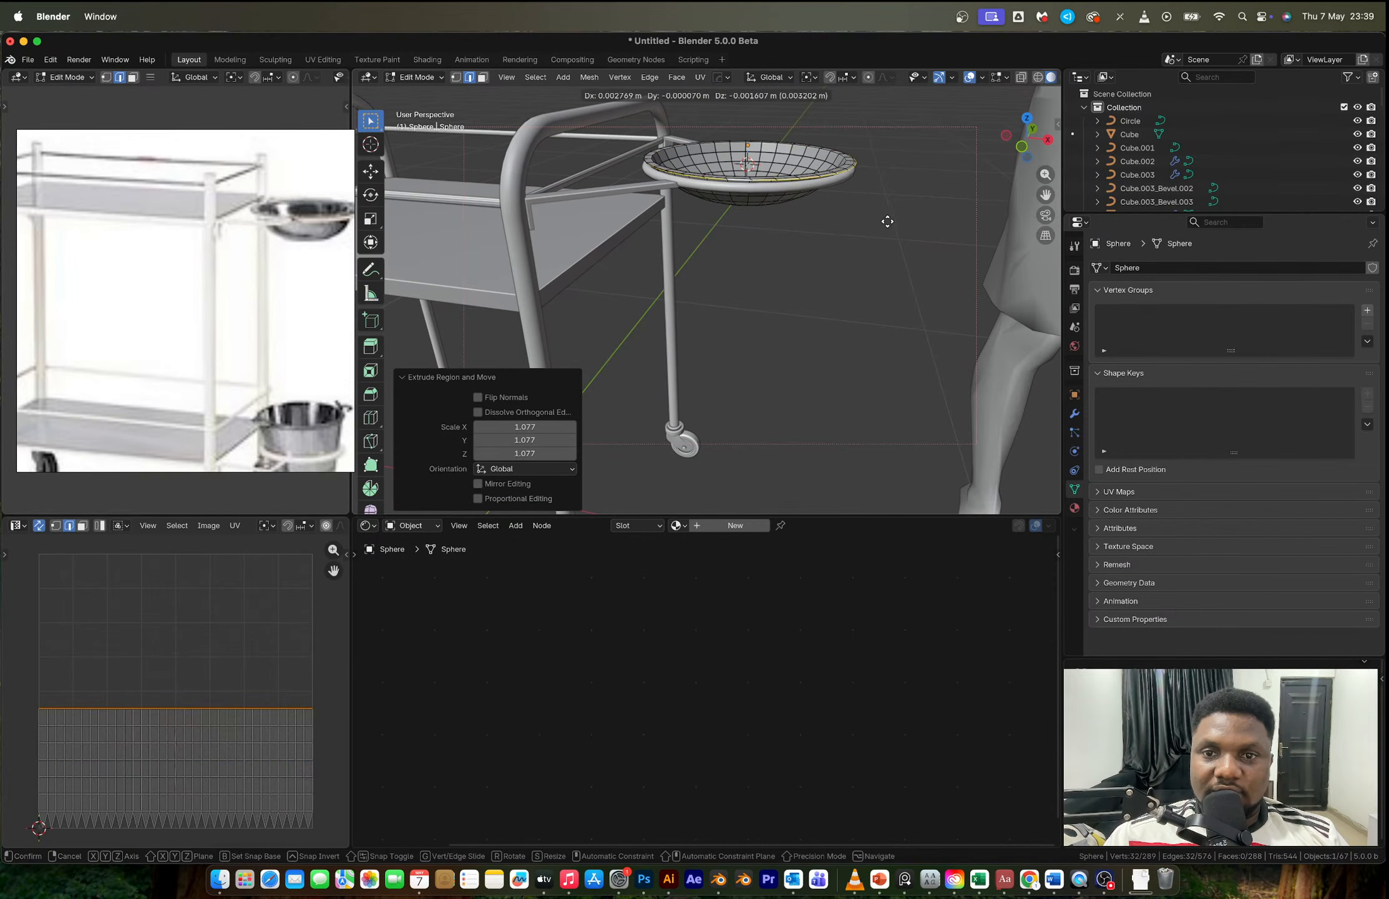
pyautogui.press('s')
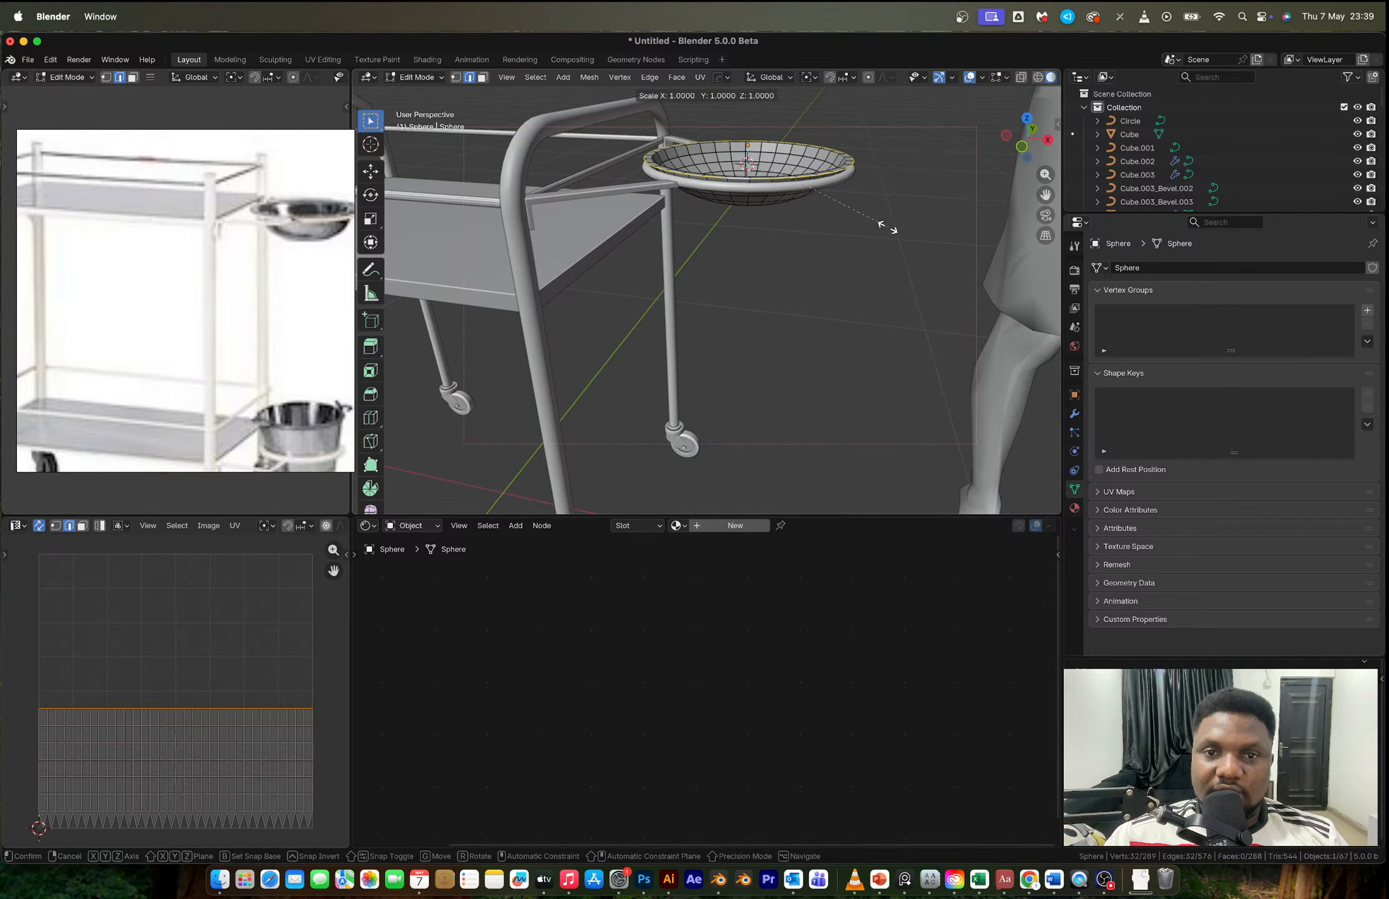
pyautogui.click(899, 234)
pyautogui.press('e')
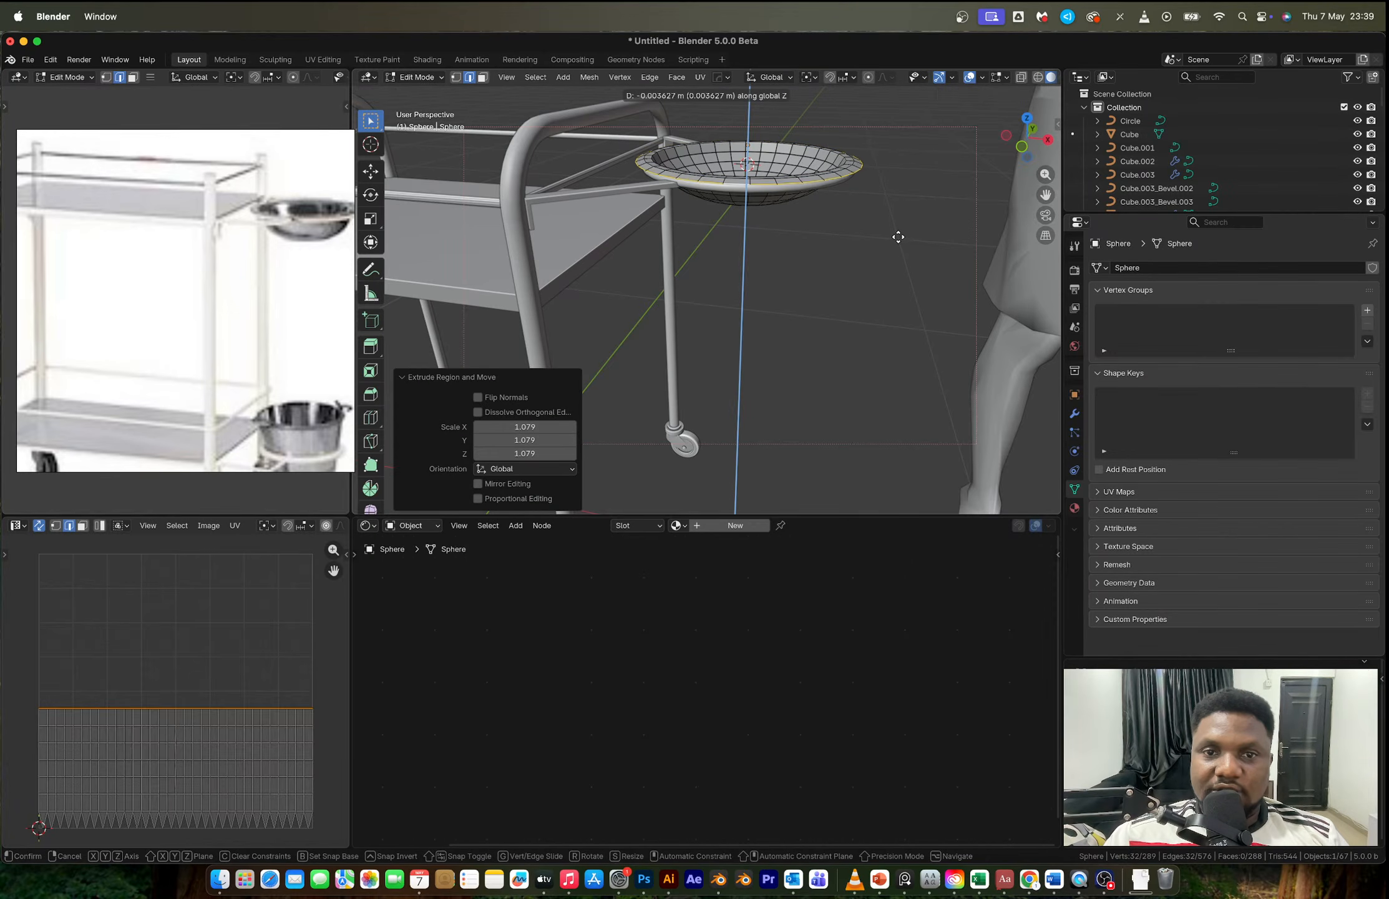
pyautogui.click(899, 237)
pyautogui.press('s')
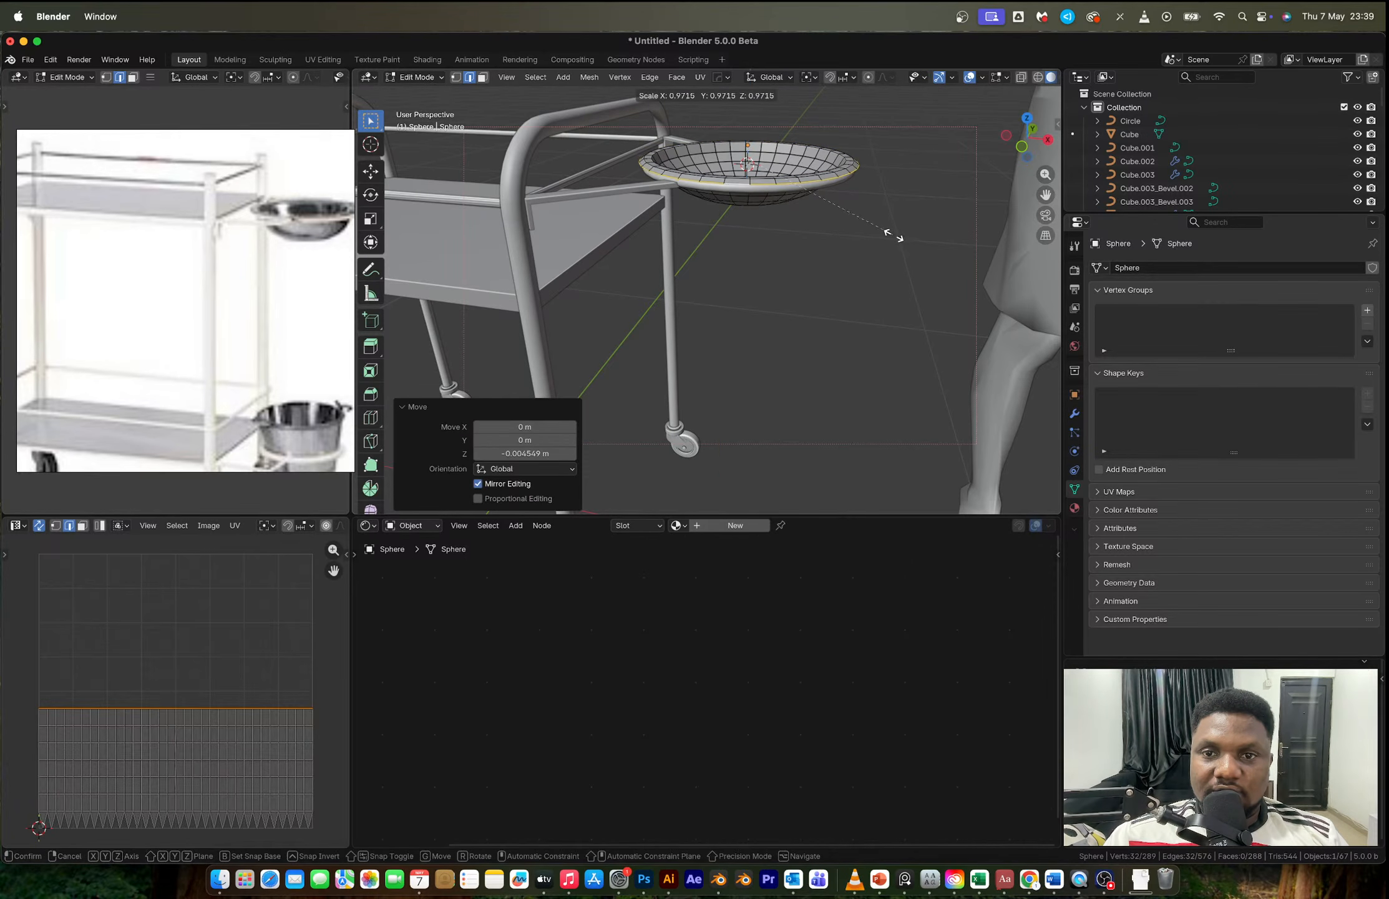
pyautogui.click(891, 234)
# Step: Scale the whole bowl along Z by 1.086 to deepen it
pyautogui.press('Tab')
pyautogui.moveTo(893, 230); pyautogui.dragTo(785, 205, button='middle')
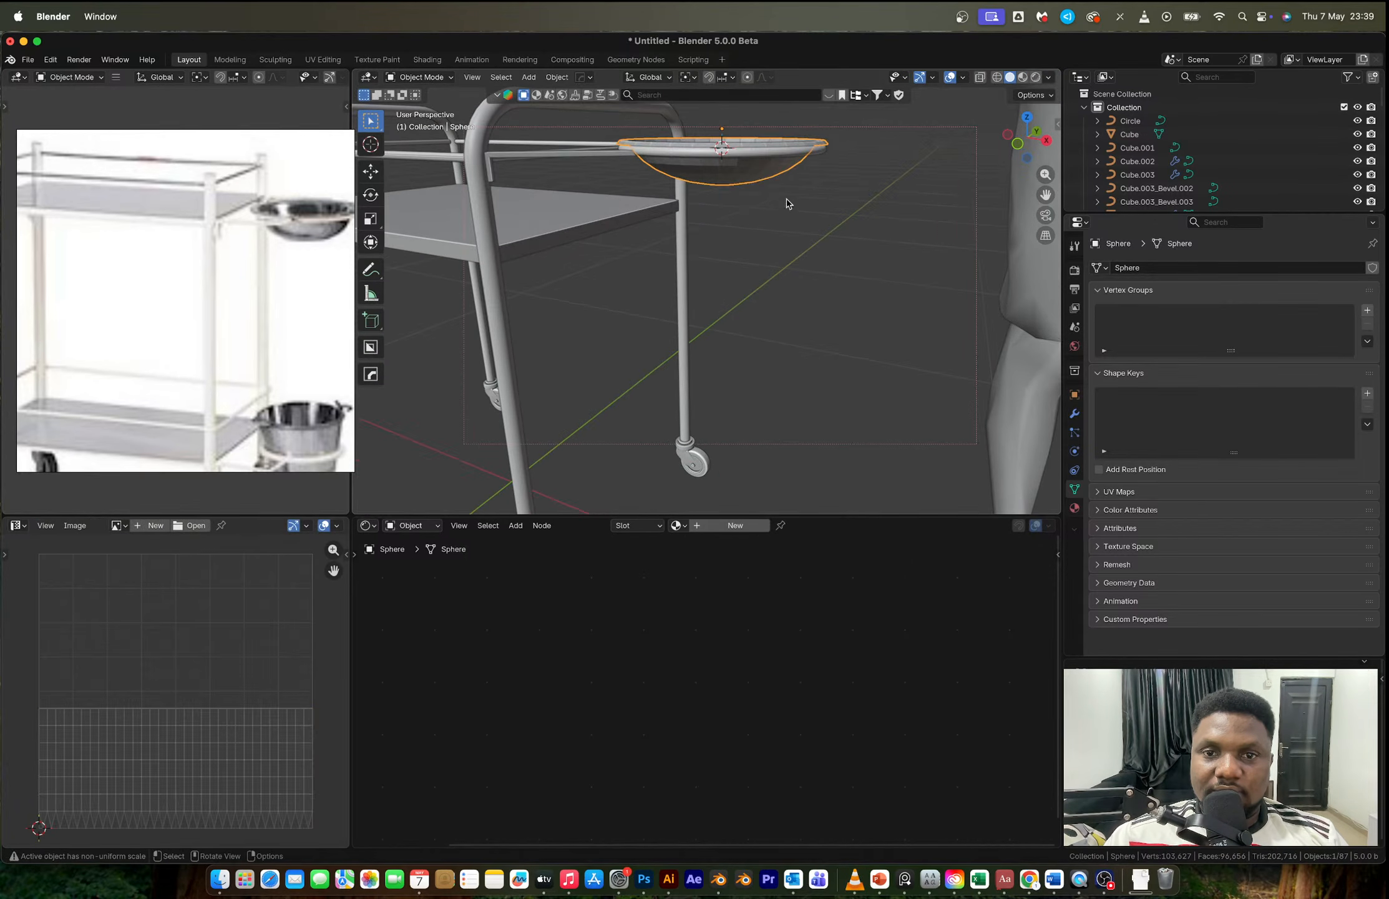
pyautogui.press('s')
pyautogui.press('z')
pyautogui.click(793, 203)
# Step: Shade the bowl smooth and switch it to Shade Auto Smooth
pyautogui.rightClick(725, 180)
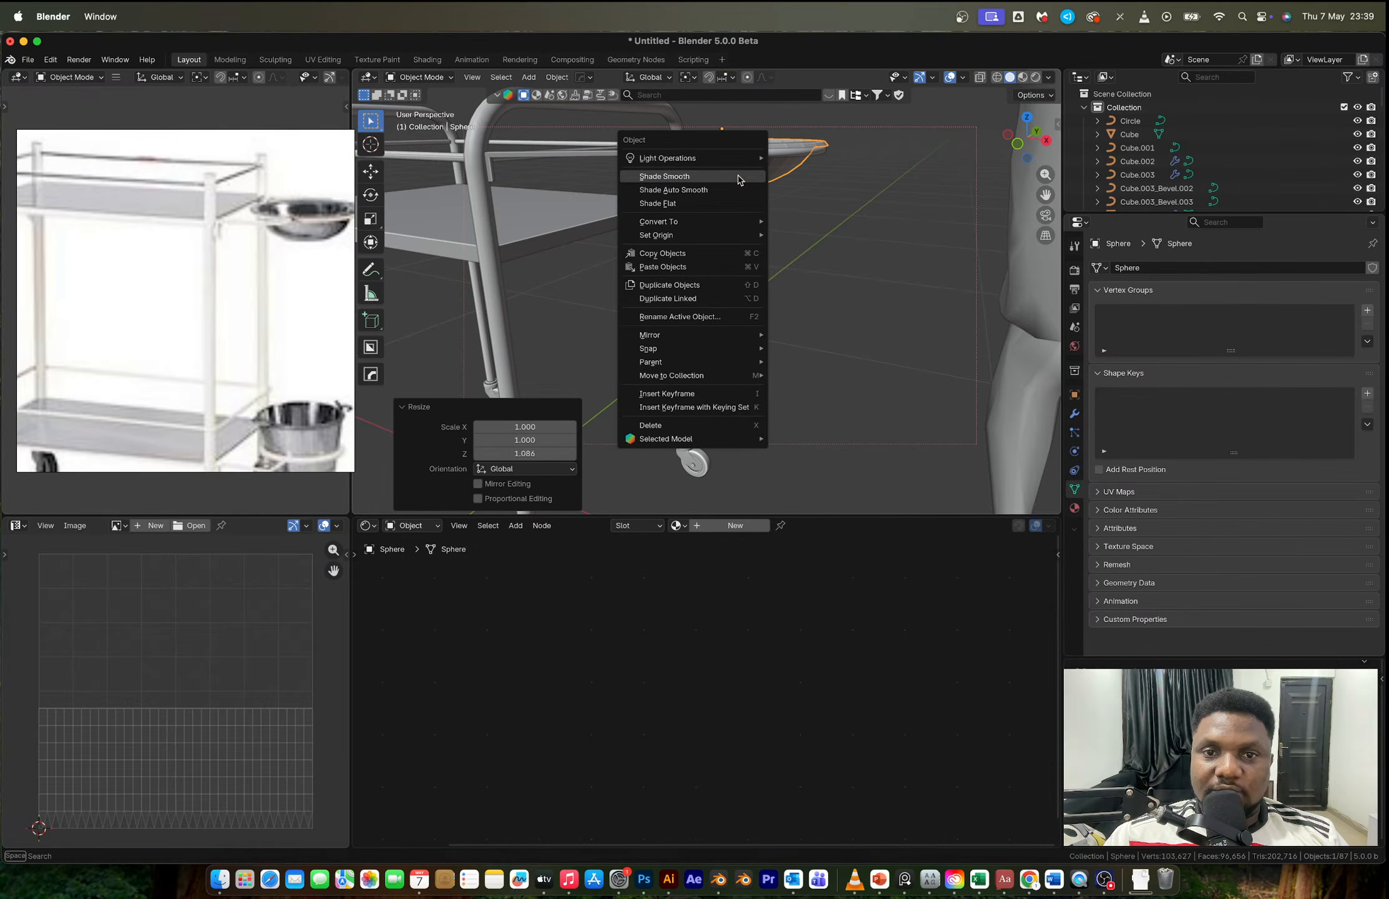
pyautogui.click(724, 177)
pyautogui.rightClick(723, 185)
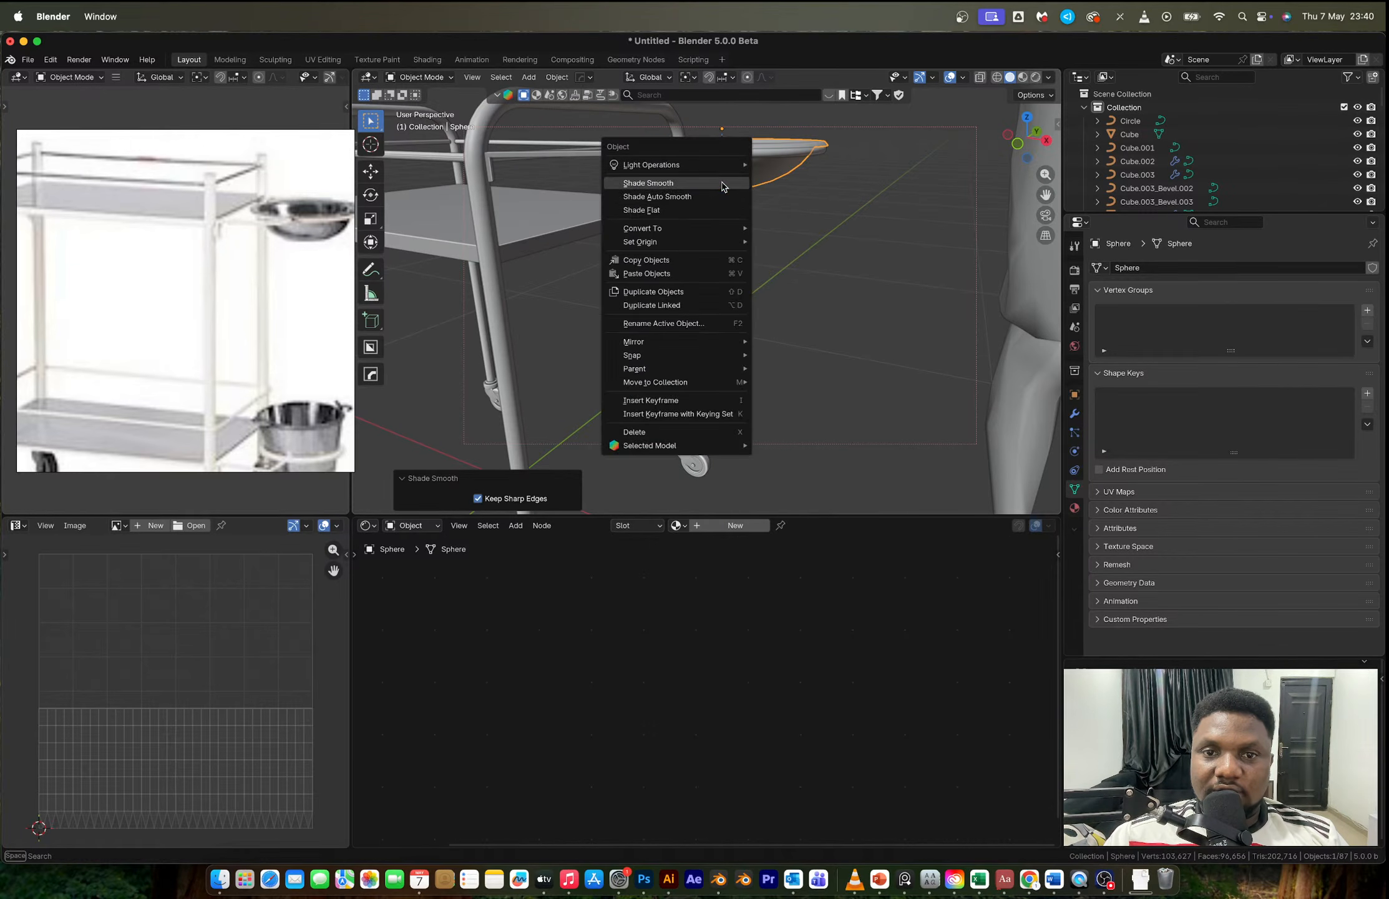
pyautogui.click(704, 199)
# Step: Deepen the bowl again by scaling it about 1.07 along Z
pyautogui.moveTo(712, 201); pyautogui.dragTo(791, 223, button='middle')
pyautogui.scroll(4, 780, 230)
pyautogui.scroll(-5, 781, 231)
pyautogui.press('s')
pyautogui.press('z')
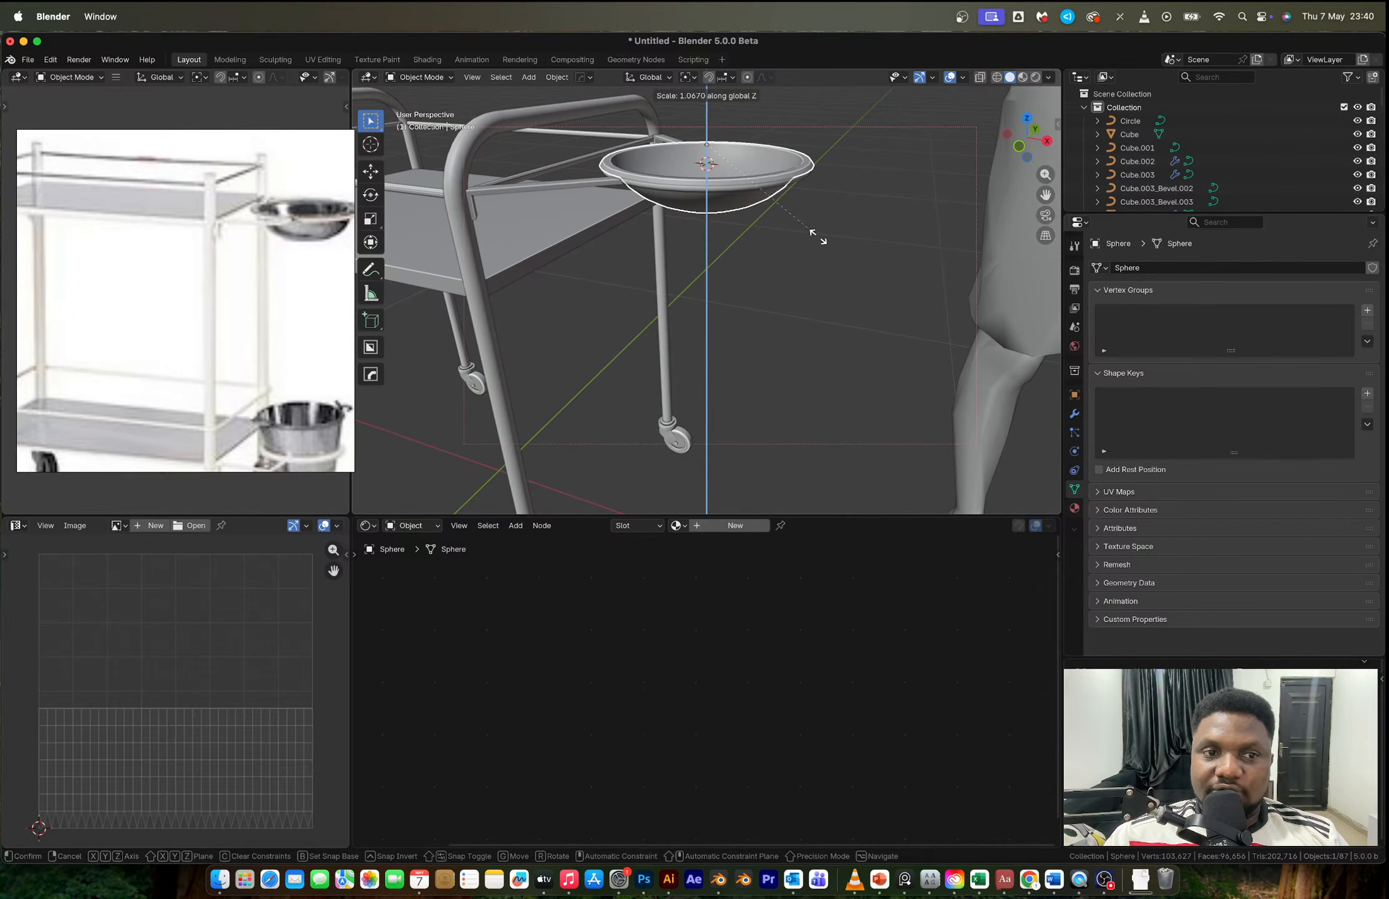
pyautogui.click(817, 236)
# Step: Delete the vertices of the outermost edge loop on the bowl's rim
pyautogui.scroll(5, 735, 201)
pyautogui.keyDown('shift'); pyautogui.moveTo(735, 202); pyautogui.dragTo(739, 286, button='middle'); pyautogui.keyUp('shift')
pyautogui.press('Tab')
pyautogui.keyDown('alt'); pyautogui.click(694, 181); pyautogui.keyUp('alt')
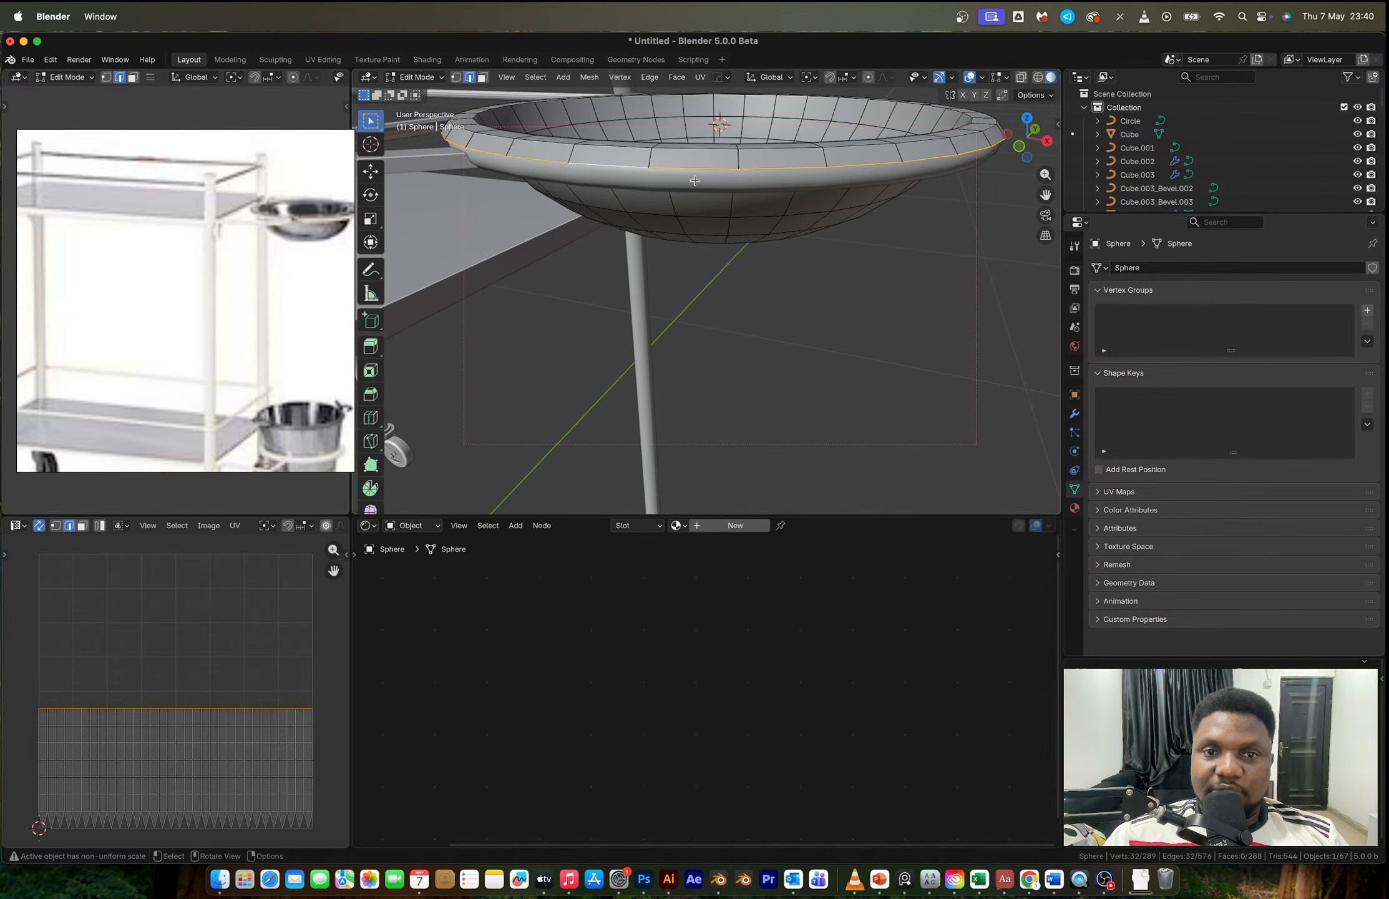
pyautogui.press('x')
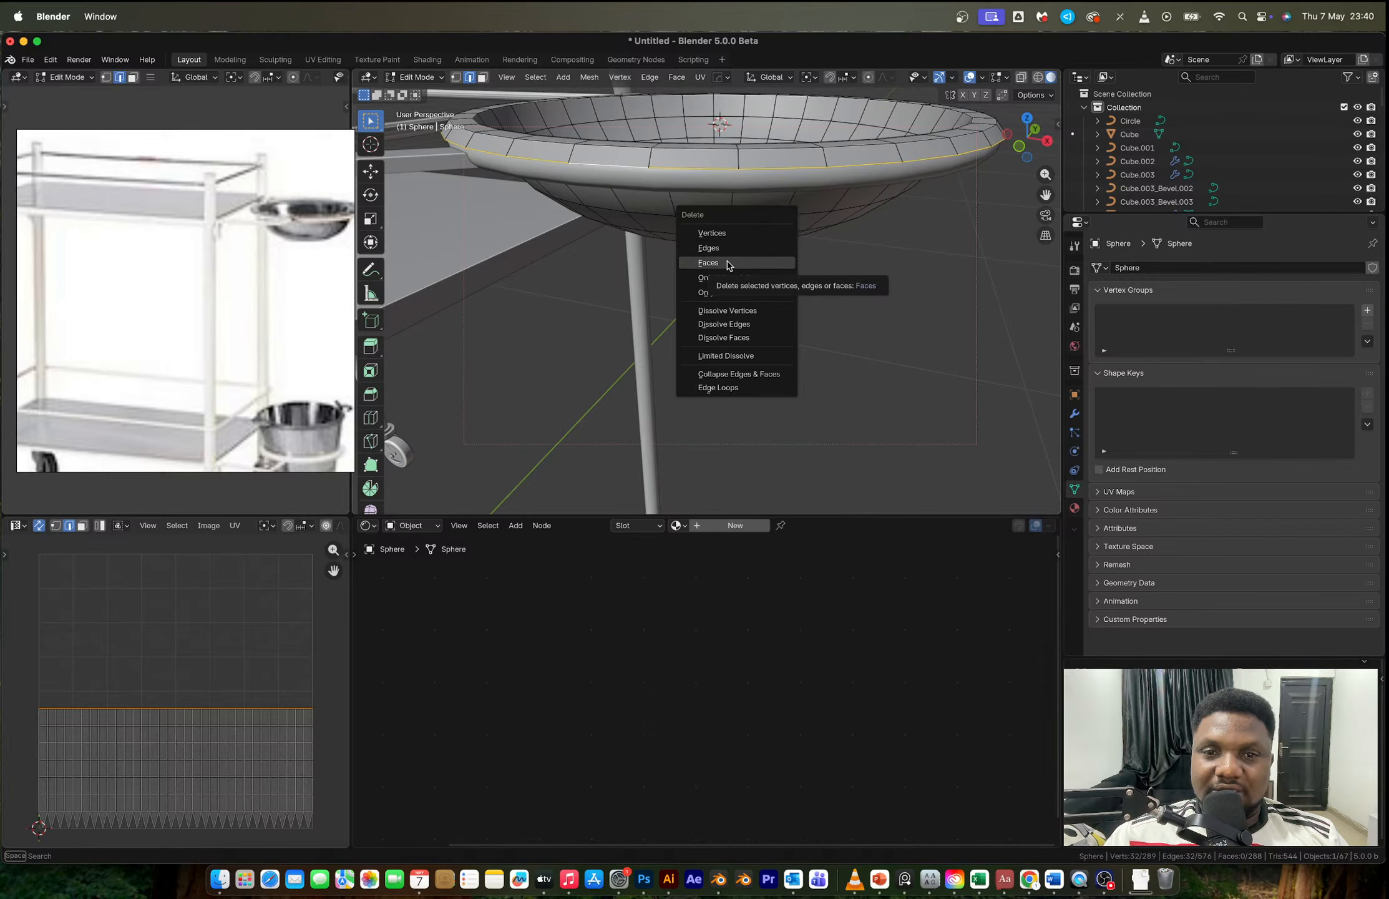
pyautogui.click(718, 233)
# Step: Add a centred edge loop around the bowl's rim and adjust it with Shrink/Fatten
pyautogui.keyDown('alt'); pyautogui.click(818, 146); pyautogui.keyUp('alt')
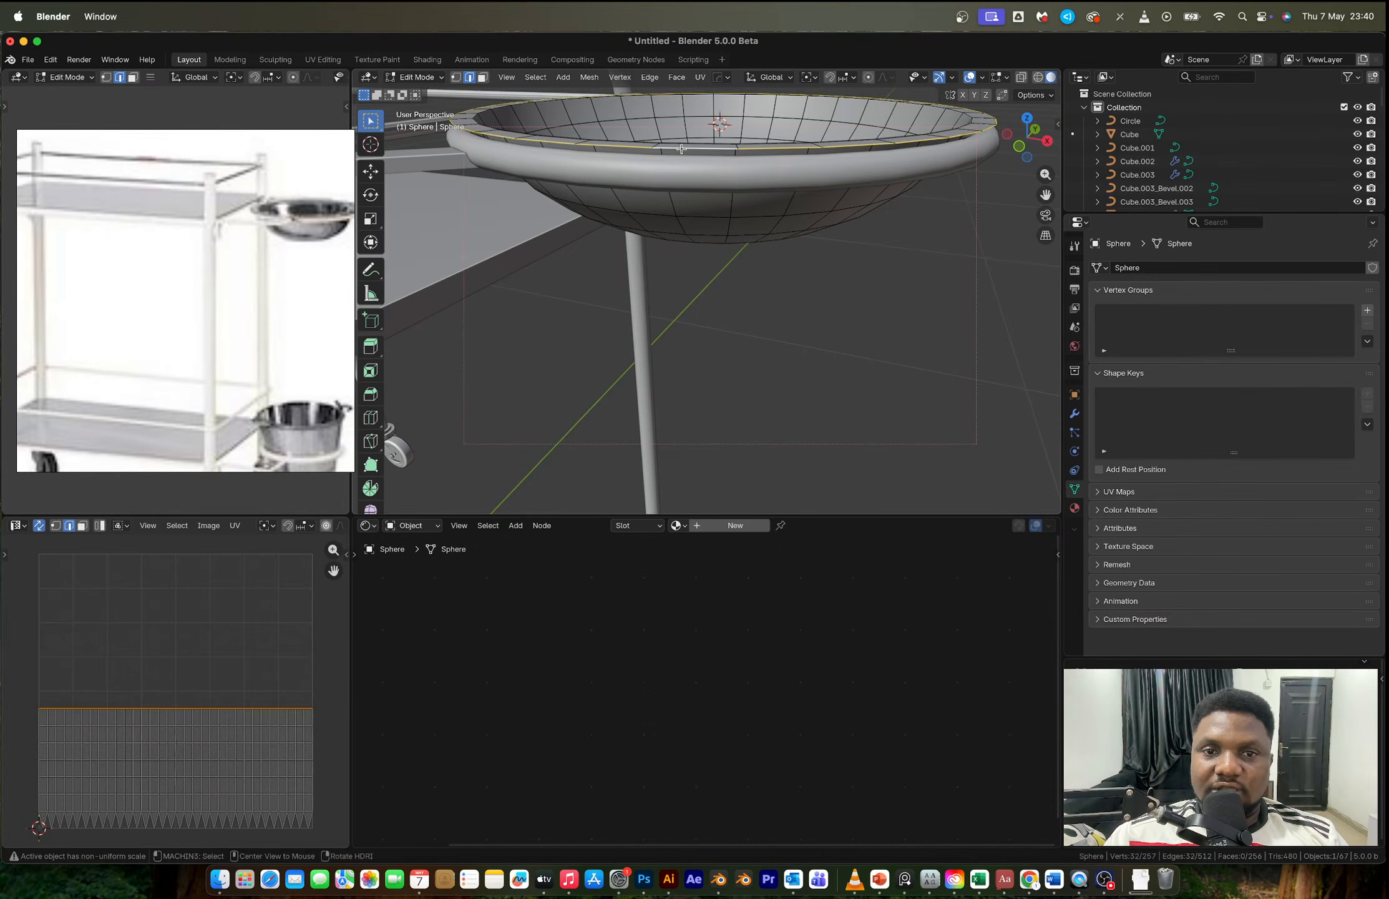
pyautogui.press('s')
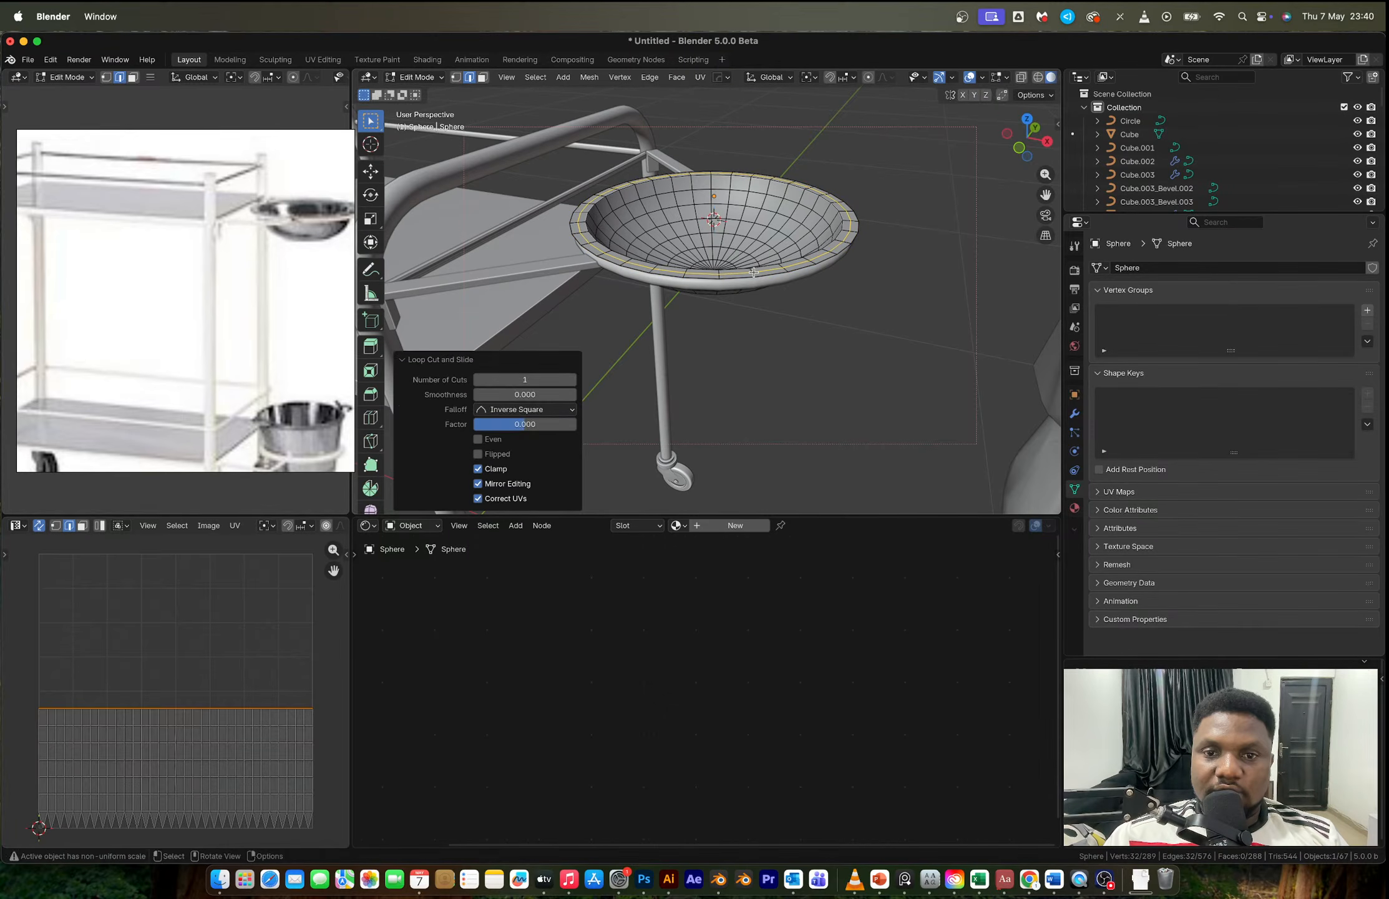
pyautogui.hotkey('alt', 'e')
pyautogui.press('Escape')
pyautogui.hotkey('alt', 's')
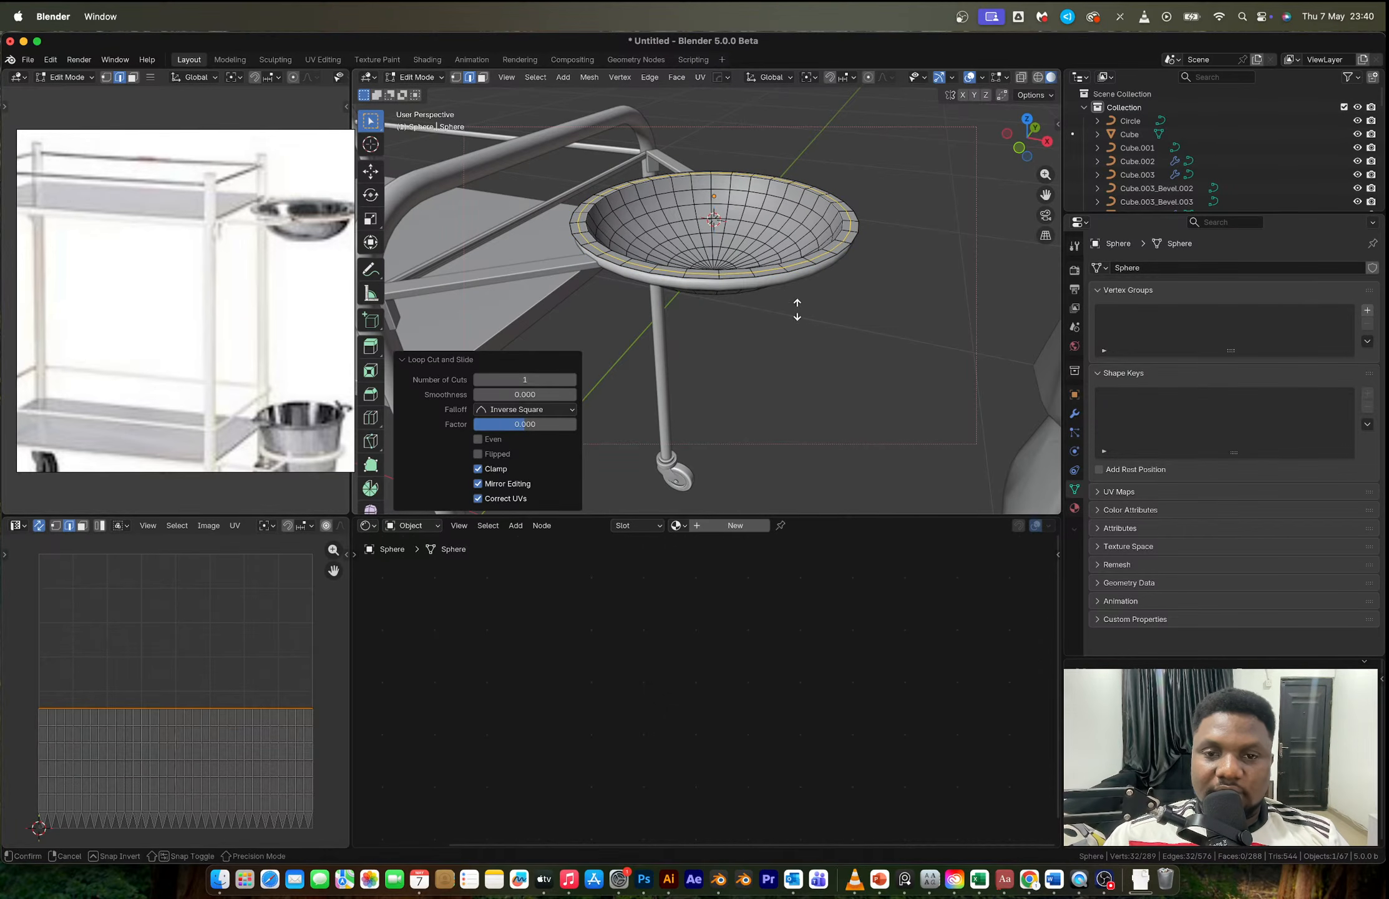
pyautogui.click(820, 447)
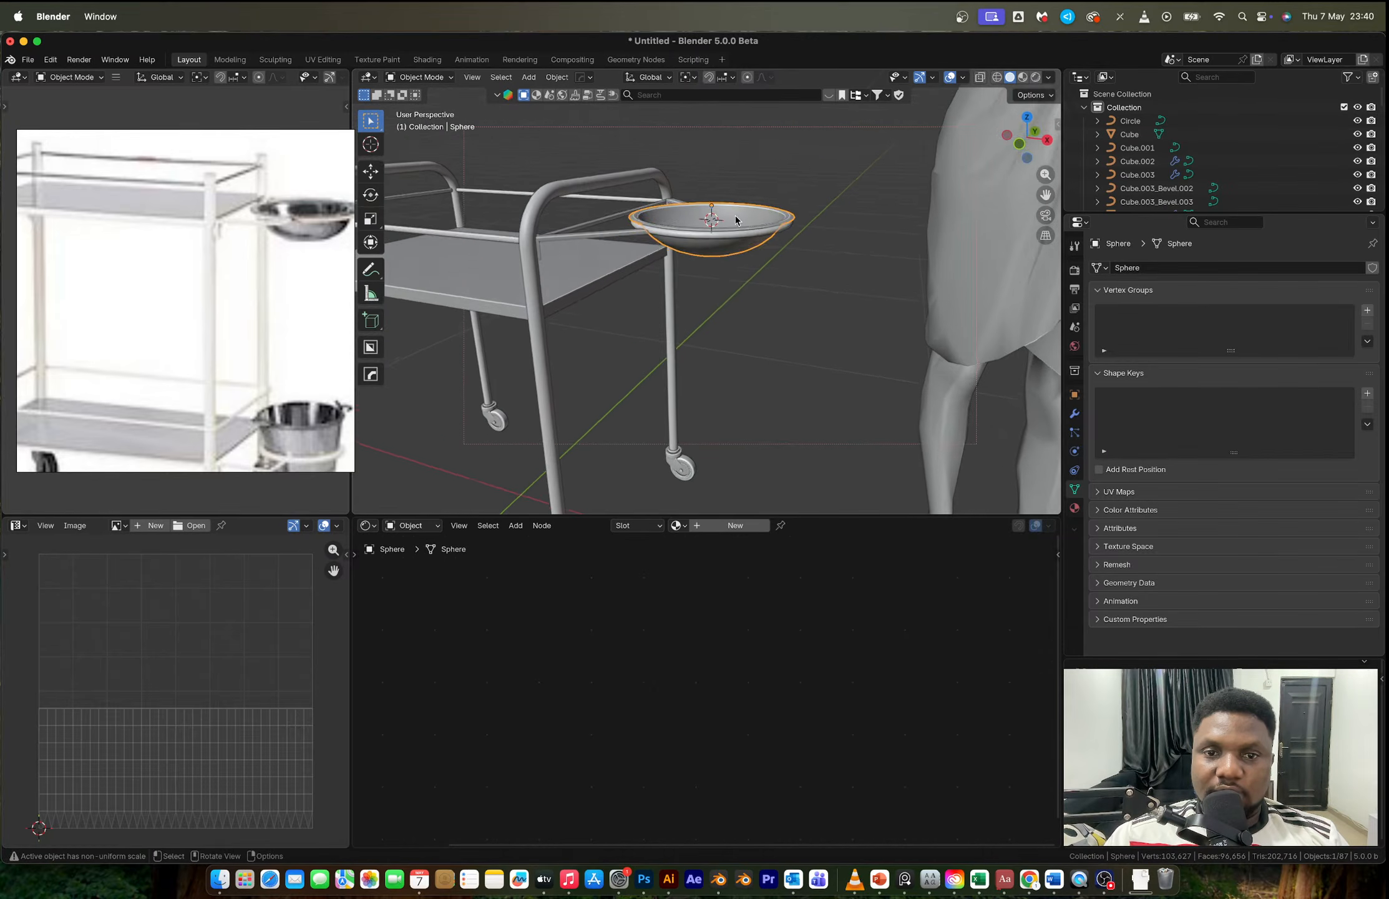
# Step: Nudge the bowl down slightly along Z so that it sits in its ring
pyautogui.scroll(2, 737, 220)
pyautogui.press('g')
pyautogui.press('z')
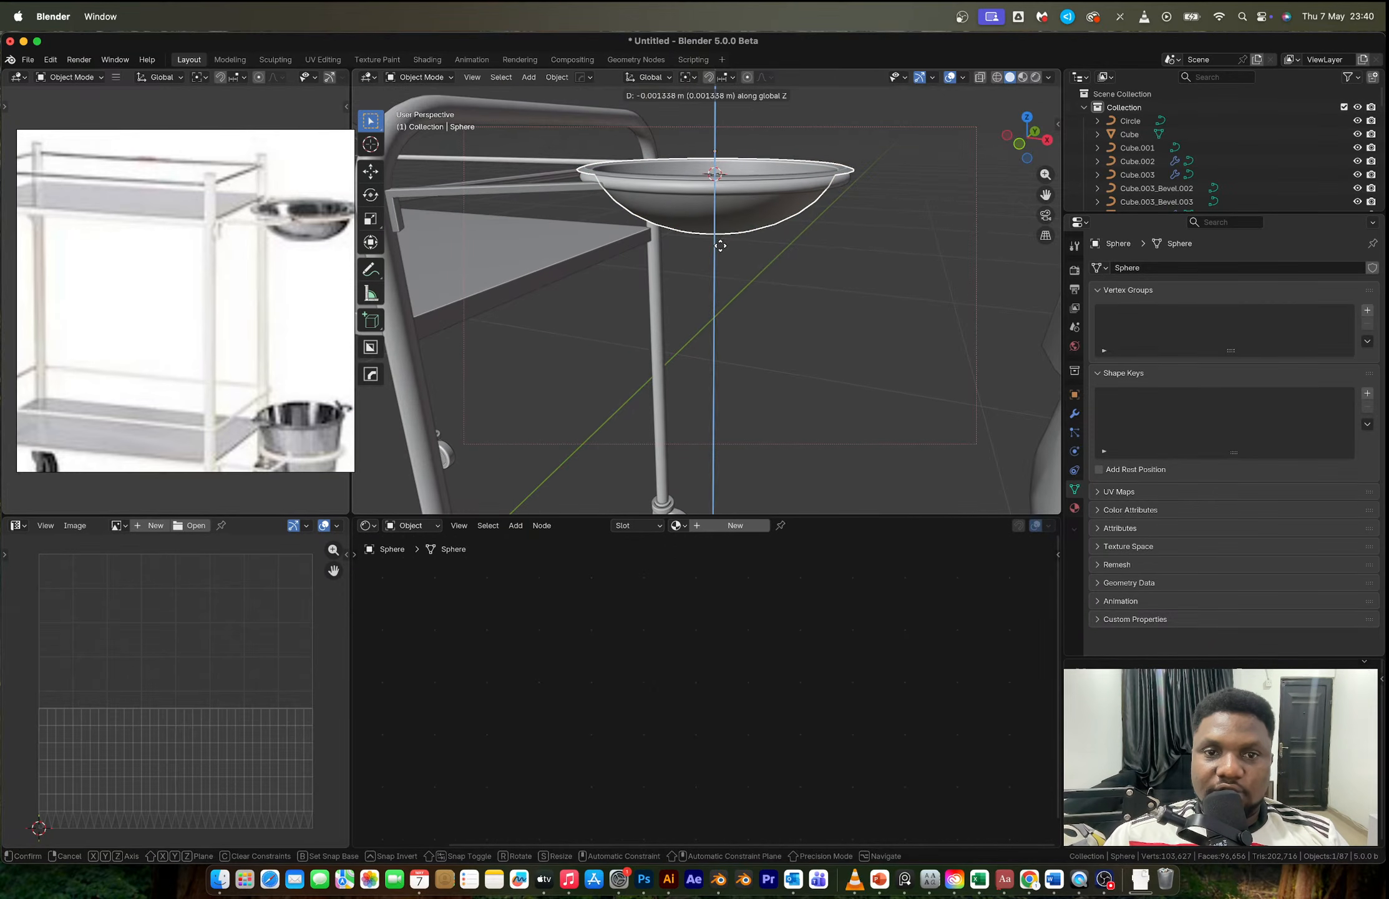
pyautogui.click(724, 244)
# Step: Select the bowl, its ring and the support arms together and lower them about 0.109 m along Z
pyautogui.scroll(-3, 726, 243)
pyautogui.keyDown('shift'); pyautogui.click(693, 245); pyautogui.keyUp('shift')
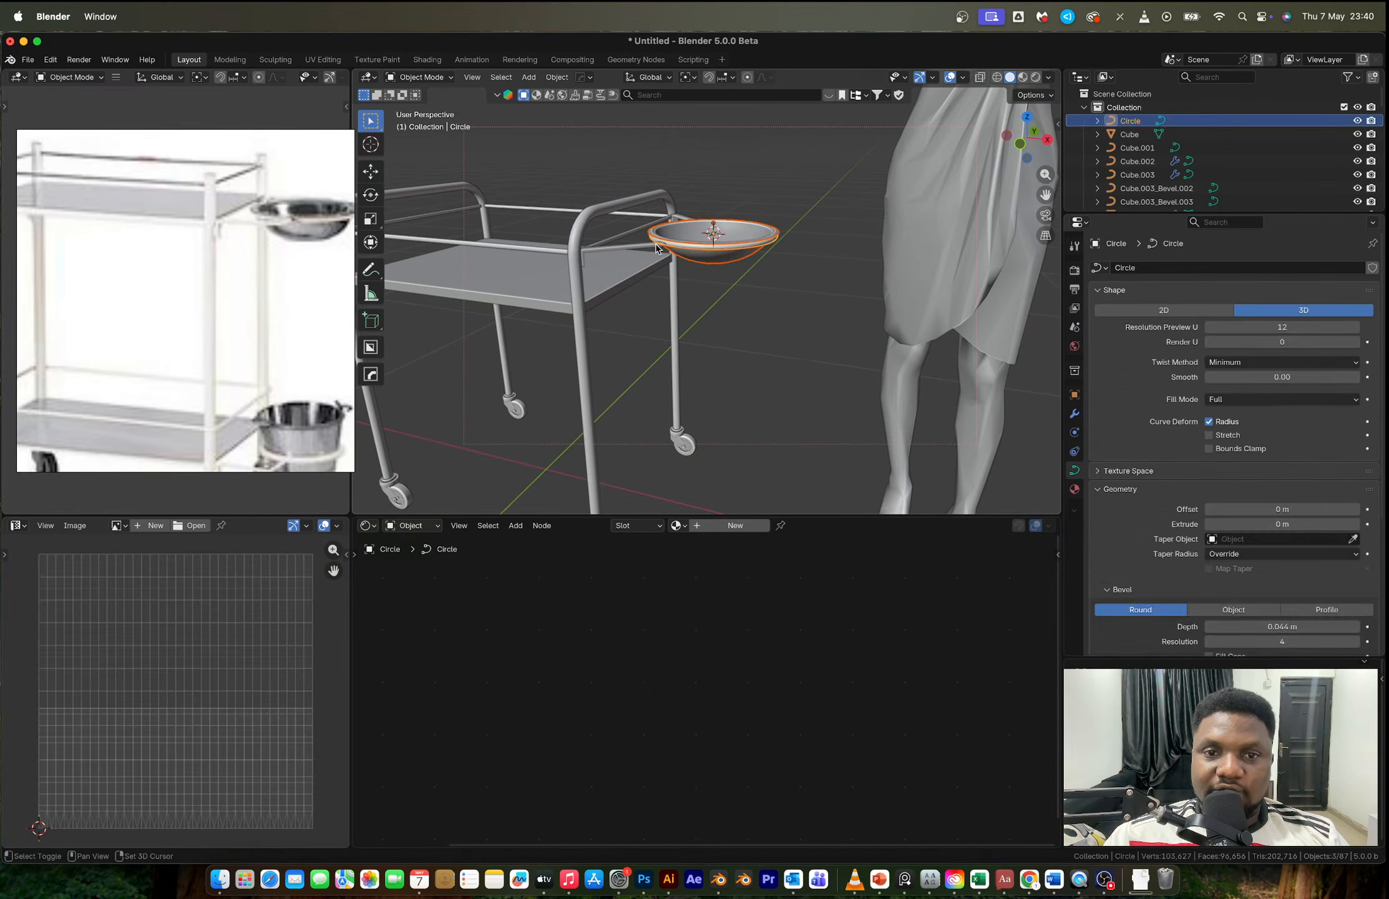
pyautogui.keyDown('shift'); pyautogui.click(654, 245); pyautogui.keyUp('shift')
pyautogui.moveTo(687, 227); pyautogui.dragTo(719, 240, button='middle')
pyautogui.press('g')
pyautogui.press('z')
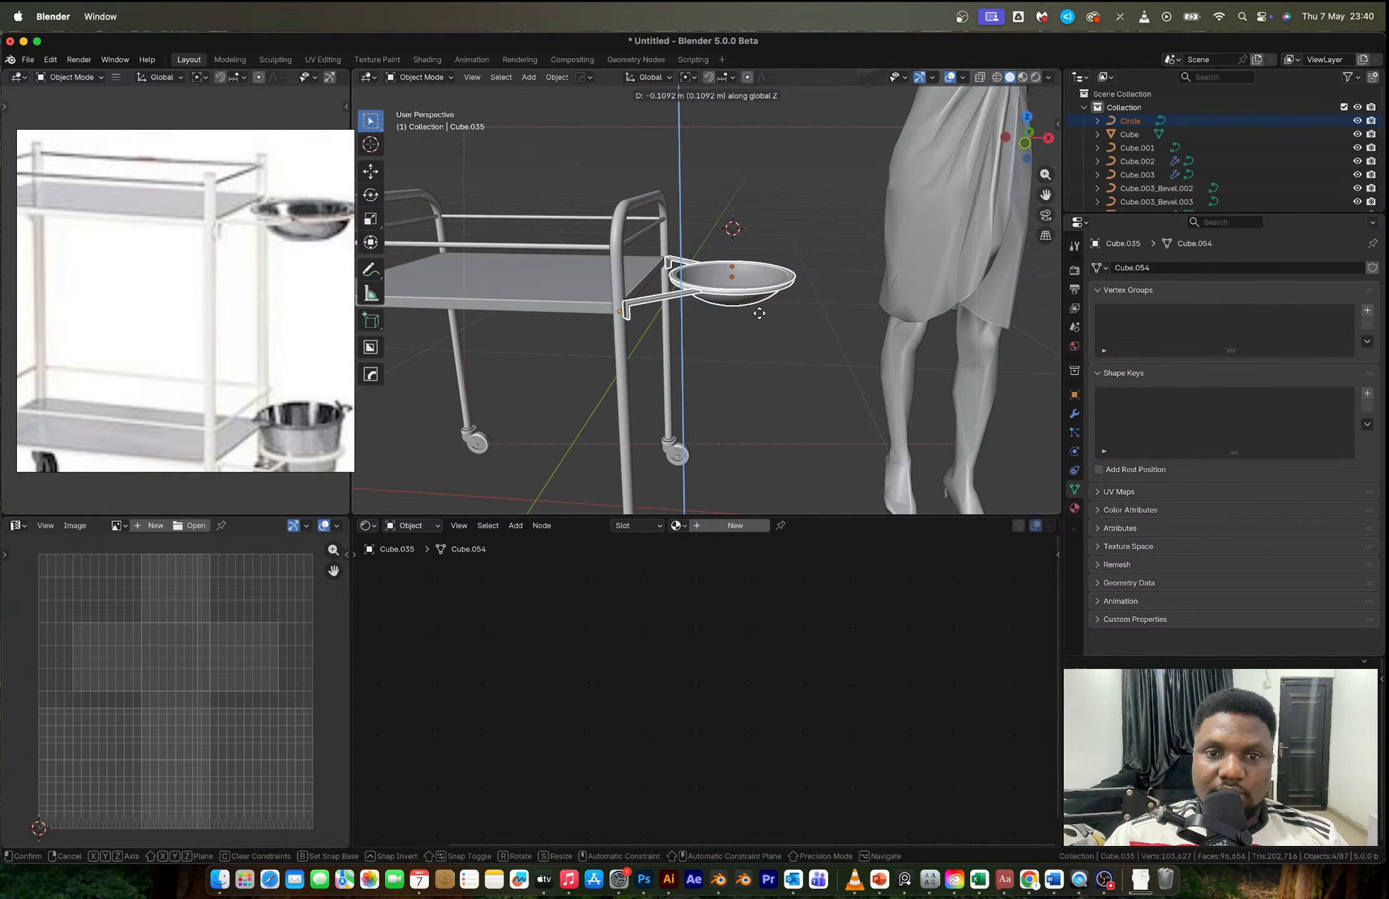
pyautogui.click(760, 312)
pyautogui.click(760, 313)
# Step: Deepen the bowl by scaling it about 1.40 along Z, and raise it about 0.004 m along Z
pyautogui.moveTo(760, 312); pyautogui.dragTo(790, 273, button='middle')
pyautogui.scroll(-6, 717, 307)
pyautogui.scroll(6, 716, 307)
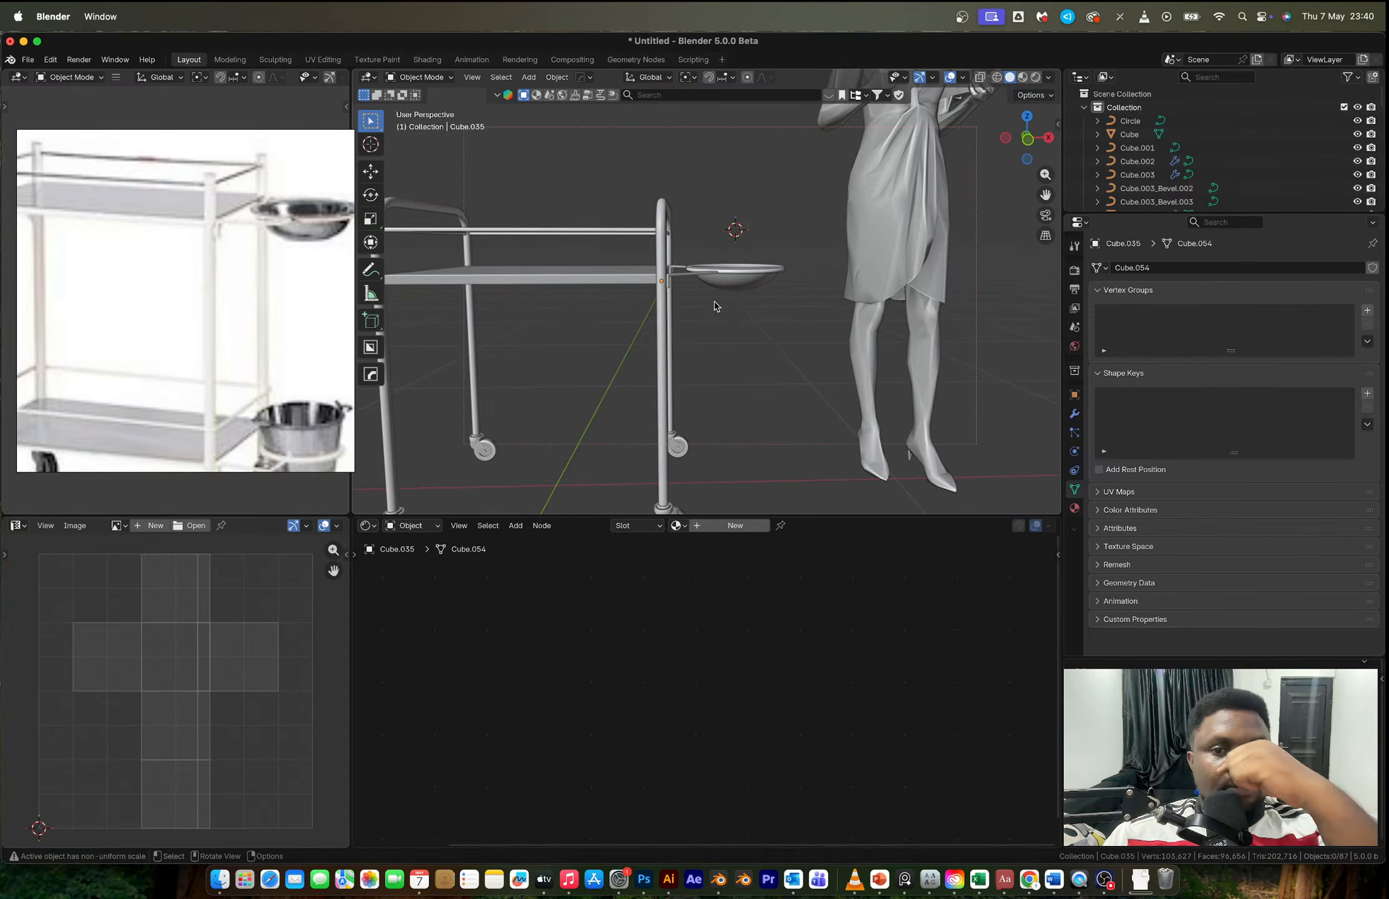
pyautogui.scroll(3, 717, 307)
pyautogui.click(773, 295)
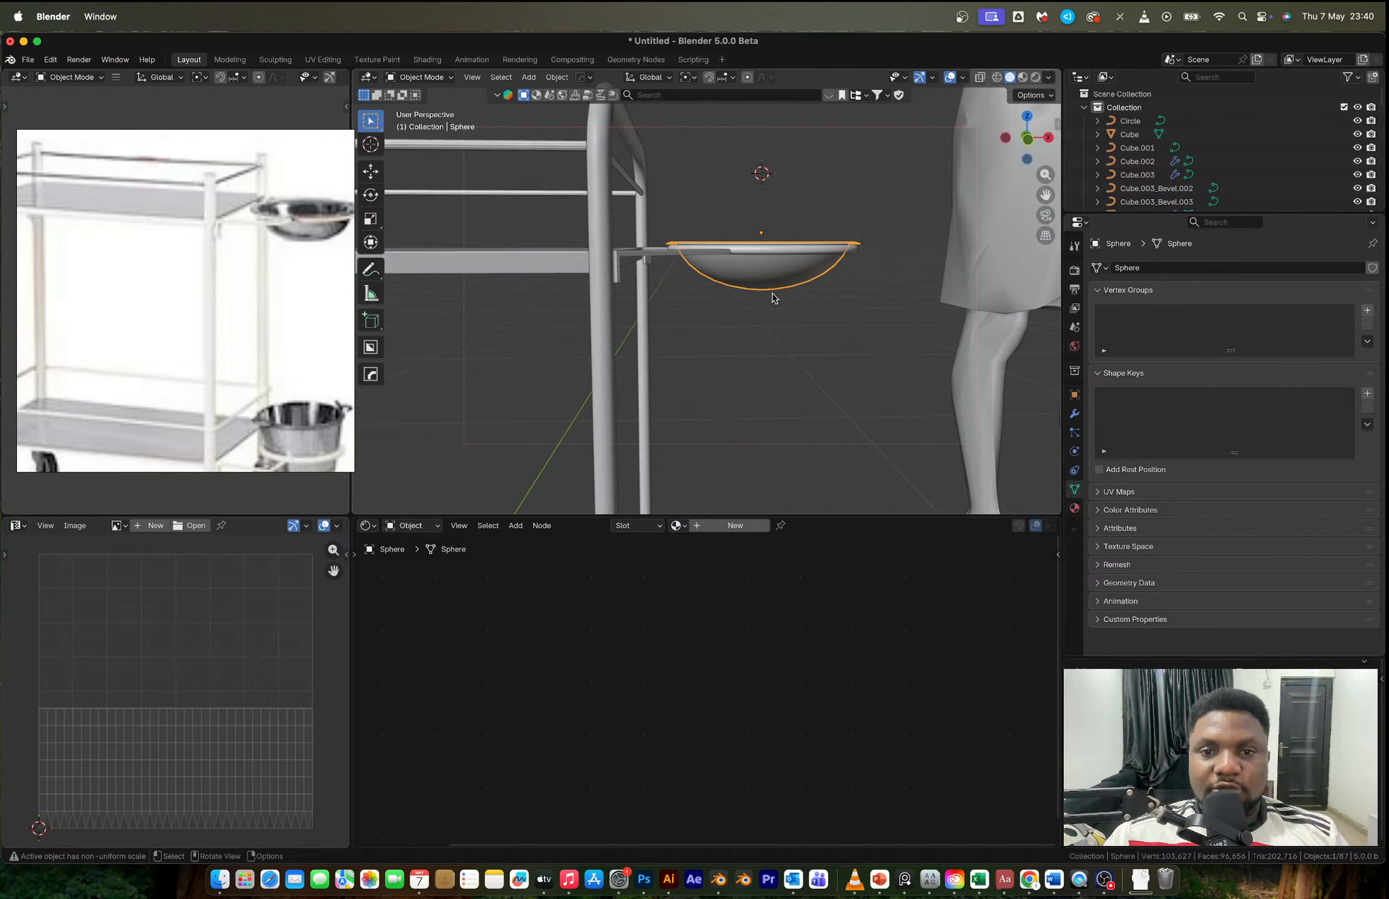
pyautogui.press('s')
pyautogui.press('z')
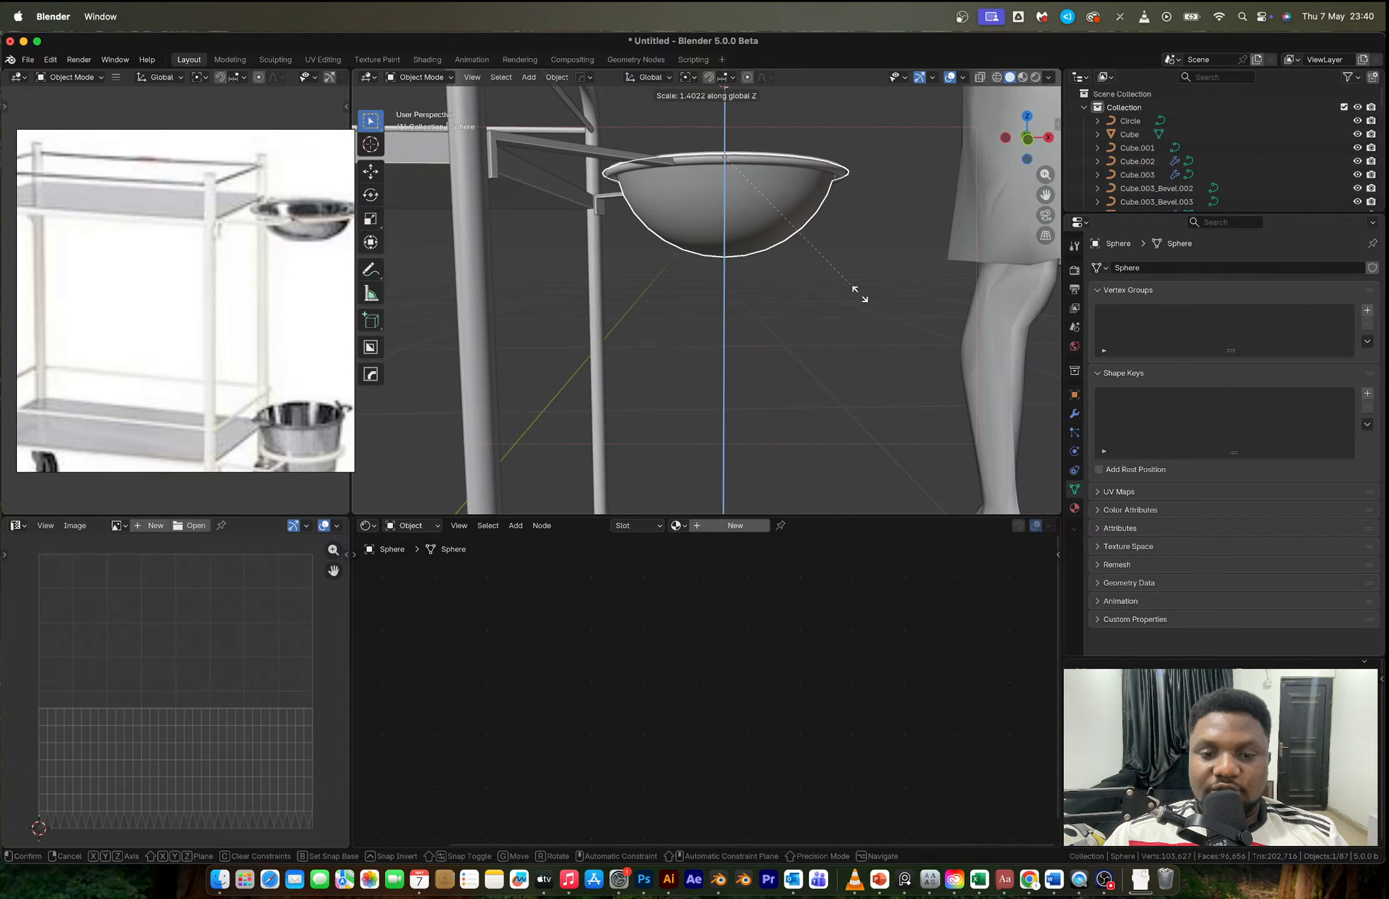
pyautogui.click(858, 293)
pyautogui.press('g')
pyautogui.press('z')
pyautogui.click(853, 254)
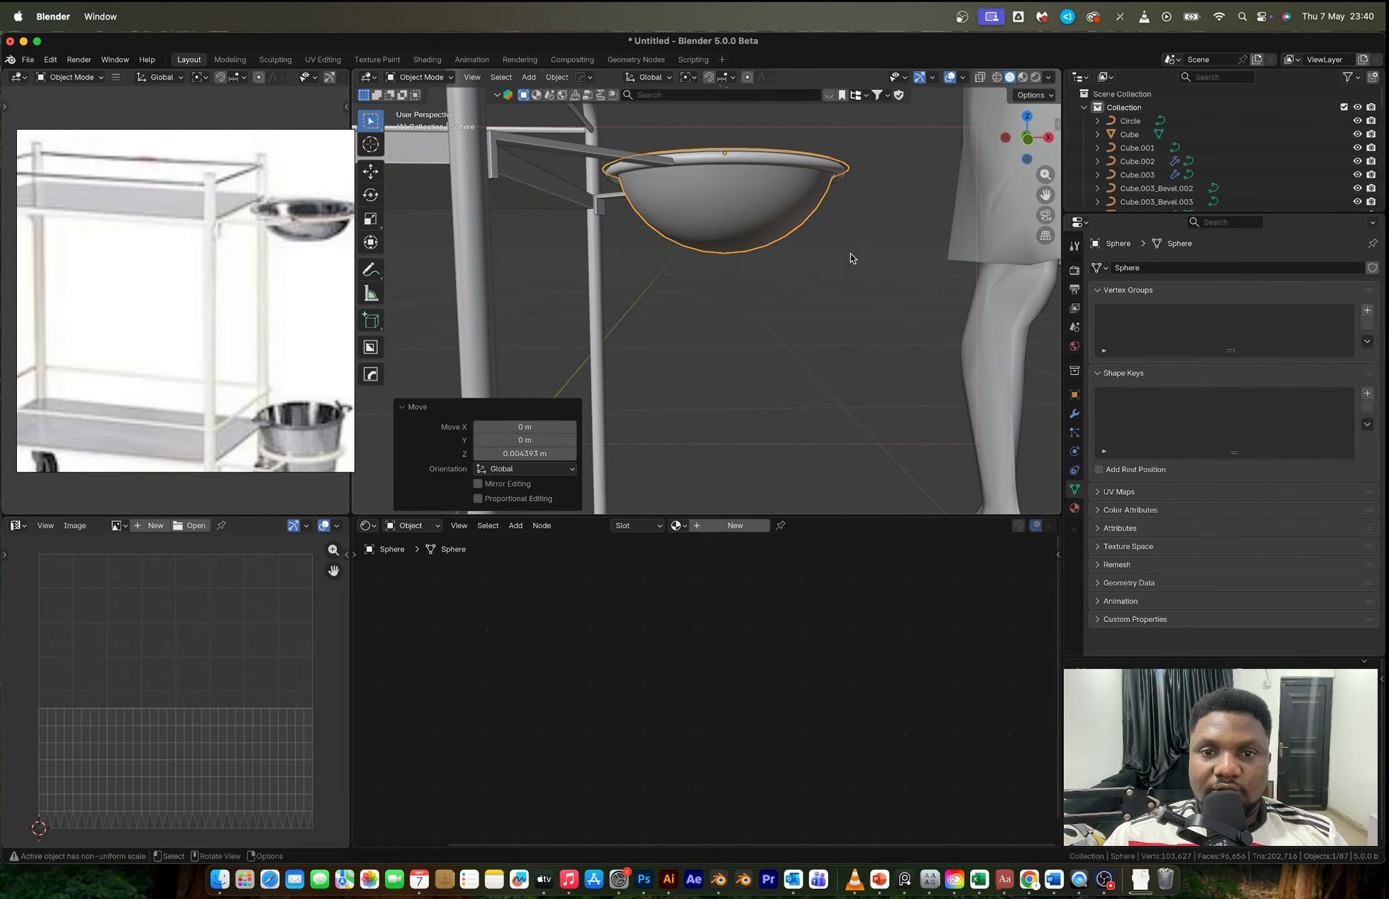
# Step: Move the bowl and its ring about 0.047 m along negative X, closer to the trolley frame
pyautogui.scroll(-4, 853, 254)
pyautogui.moveTo(853, 255); pyautogui.dragTo(802, 293, button='middle')
pyautogui.scroll(5, 792, 294)
pyautogui.click(691, 281)
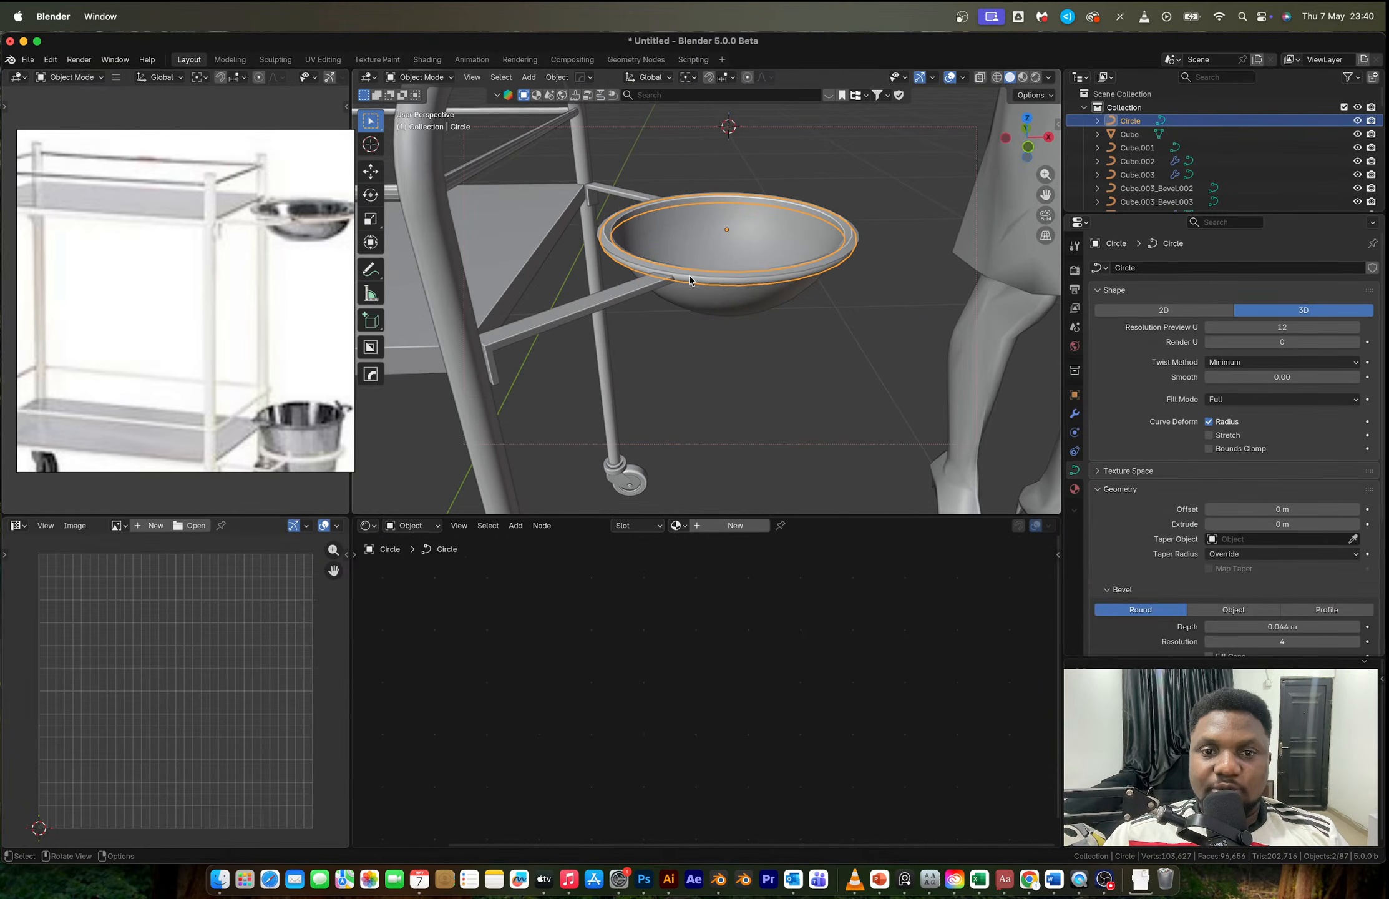
pyautogui.keyDown('shift'); pyautogui.click(690, 273); pyautogui.keyUp('shift')
pyautogui.press('g')
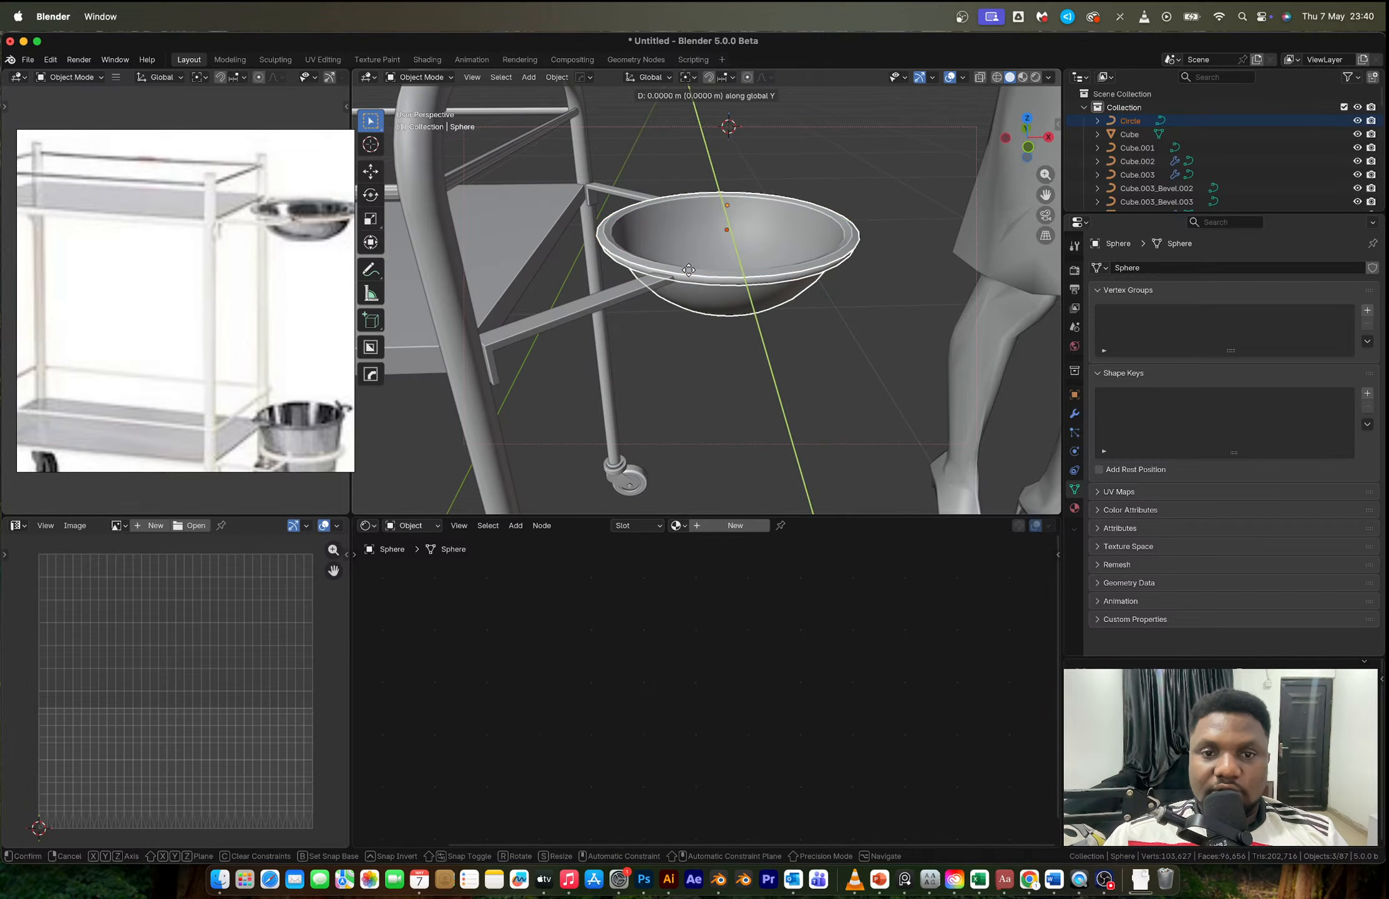
pyautogui.press('x')
pyautogui.click(646, 269)
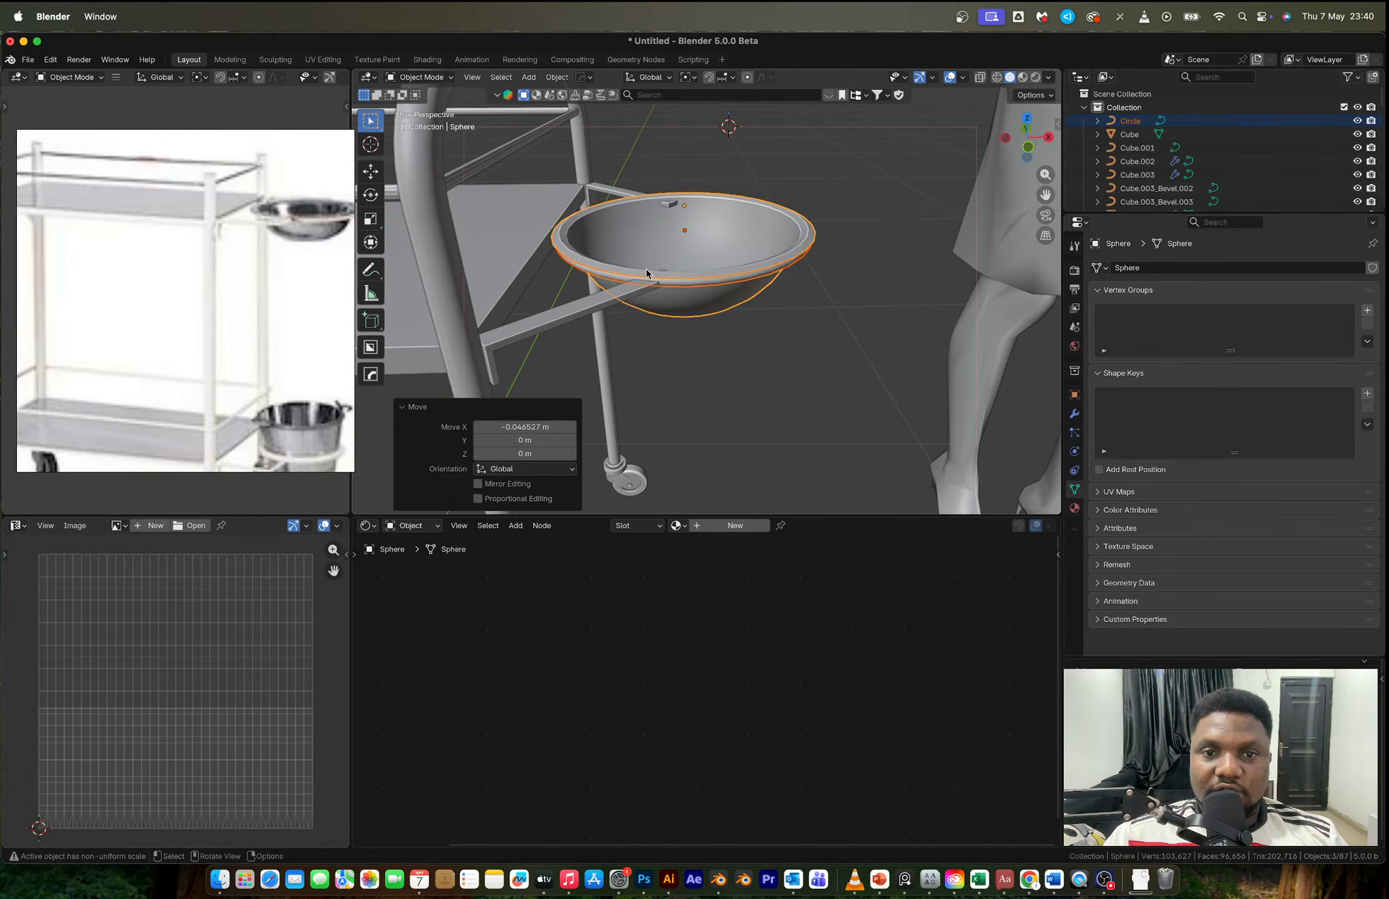
# Step: Add the support arms to the bowl and ring selection and lower everything about 0.005 m along Z
pyautogui.moveTo(646, 269); pyautogui.dragTo(639, 313, button='middle')
pyautogui.keyDown('shift'); pyautogui.click(655, 321); pyautogui.keyUp('shift')
pyautogui.press('g')
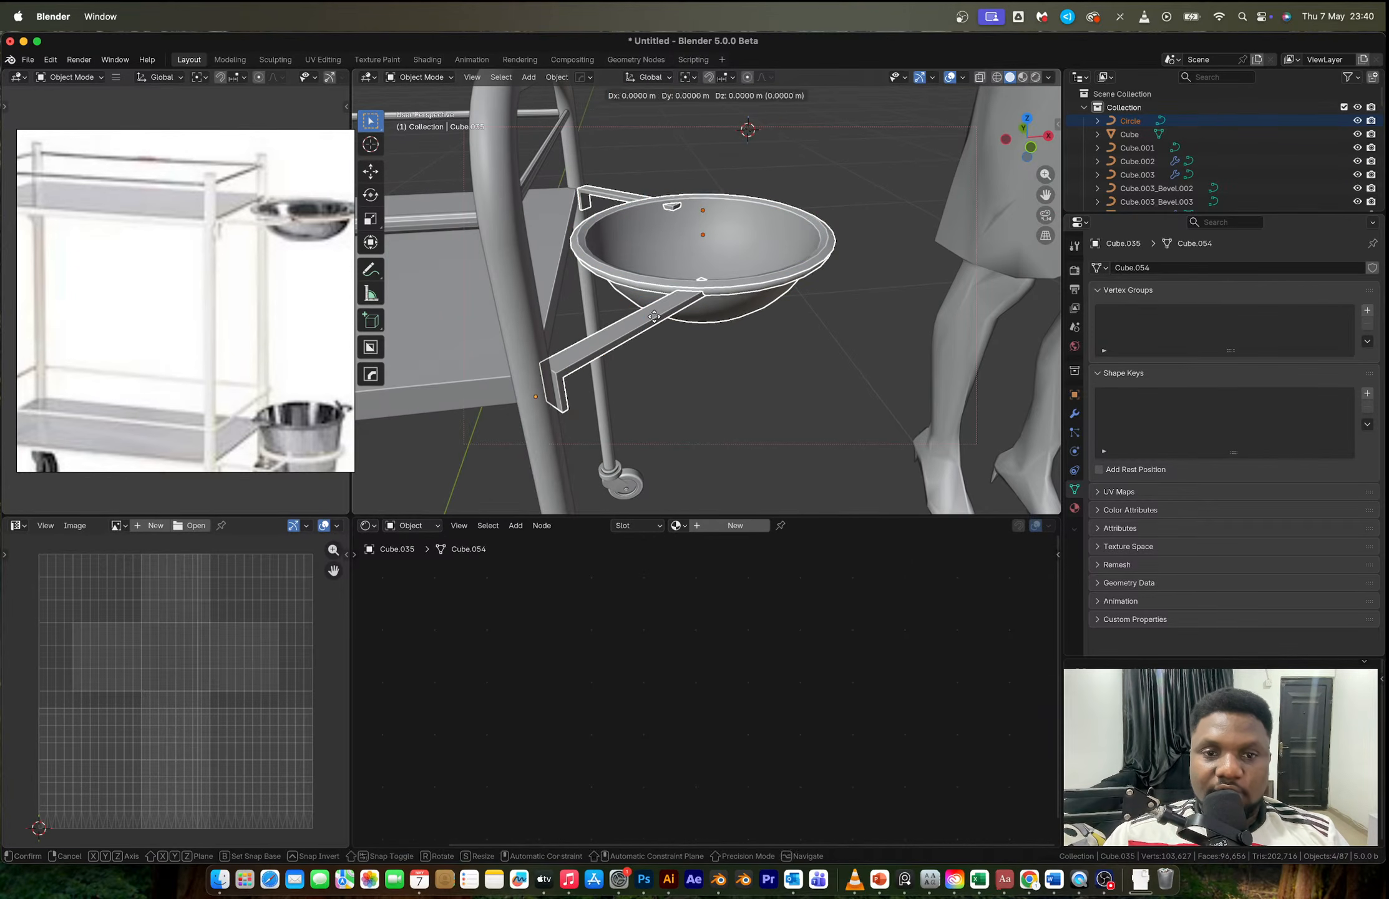
pyautogui.press('z')
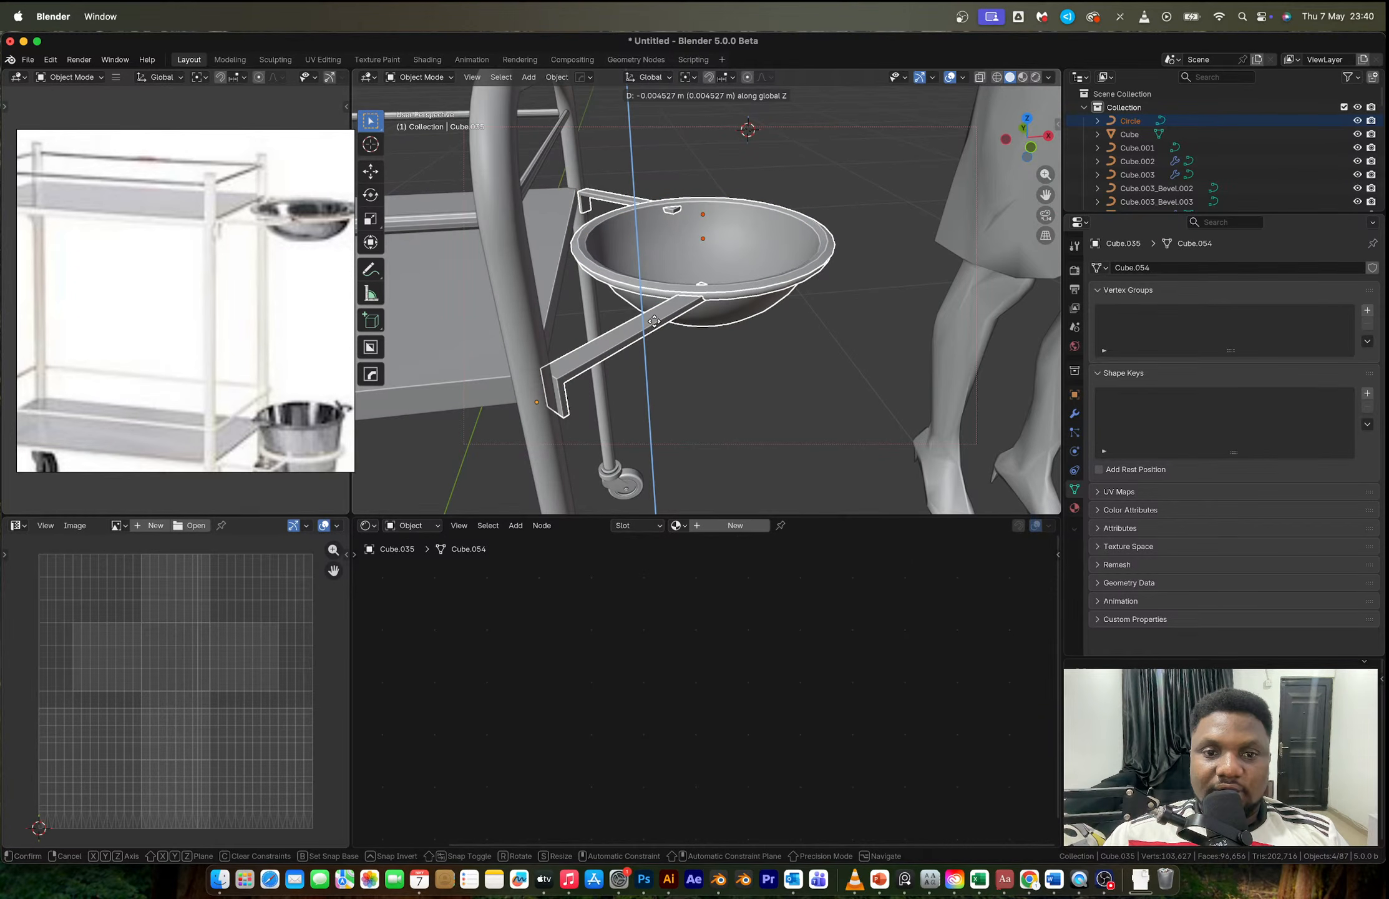
pyautogui.click(654, 321)
# Step: Fine-tune the height of the bowl assembly along Z and its position along X
pyautogui.moveTo(767, 245); pyautogui.dragTo(757, 341, button='middle')
pyautogui.press('g')
pyautogui.press('z')
pyautogui.click(702, 277)
pyautogui.press('g')
pyautogui.press('x')
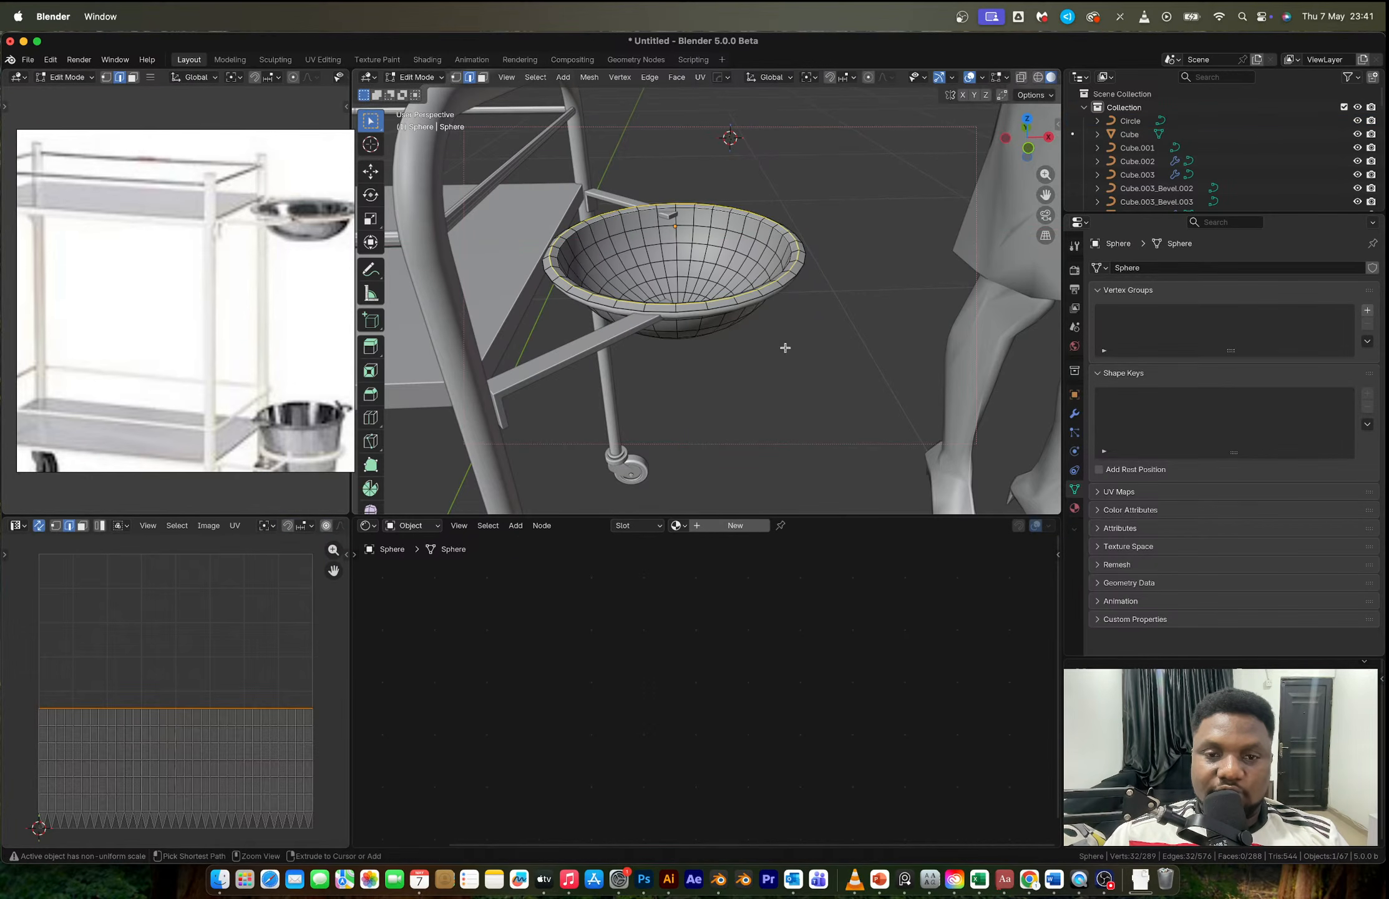
# Step: Bevel the edge loop on the inner side of the bowl's rim with 10 segments
pyautogui.scroll(5, 785, 348)
pyautogui.hotkey('ctrl', 'b')
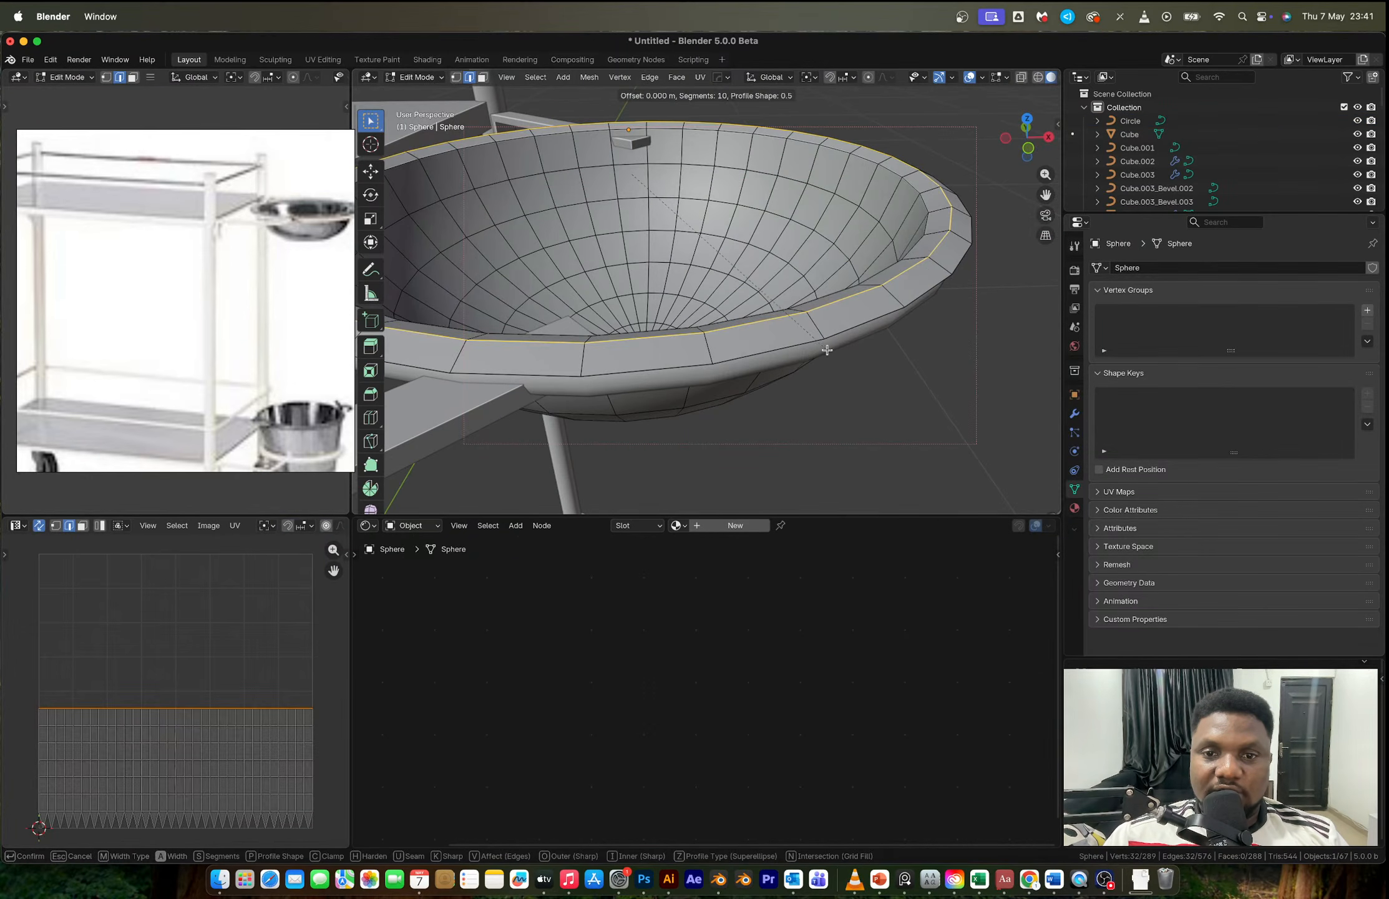
pyautogui.click(858, 374)
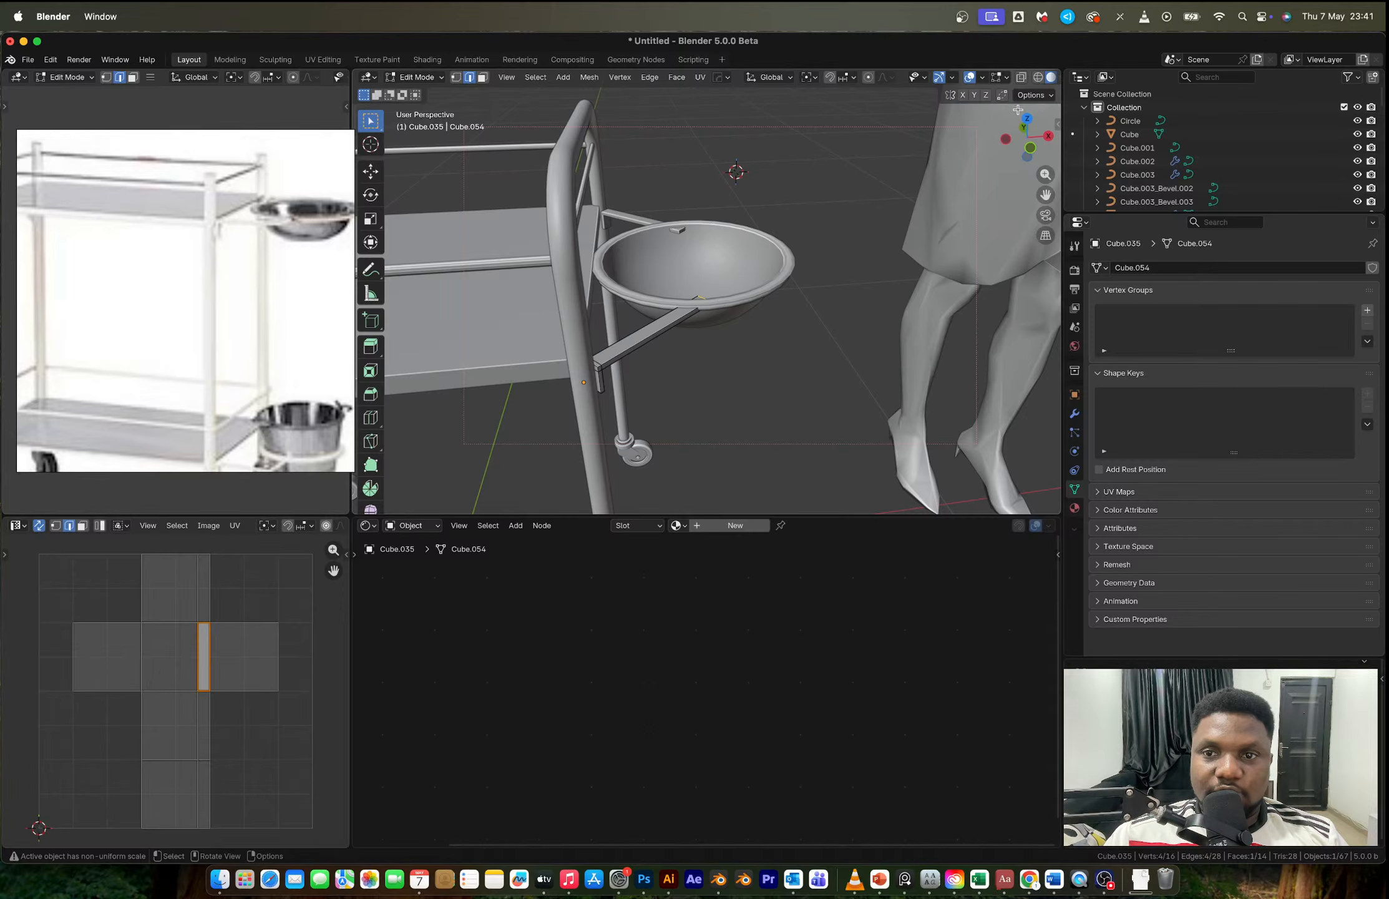
# Step: From the top view, pull the support arm's end face back out of the bowl, about 0.018 m in X and 0.011 m in Y
pyautogui.click(1026, 118)
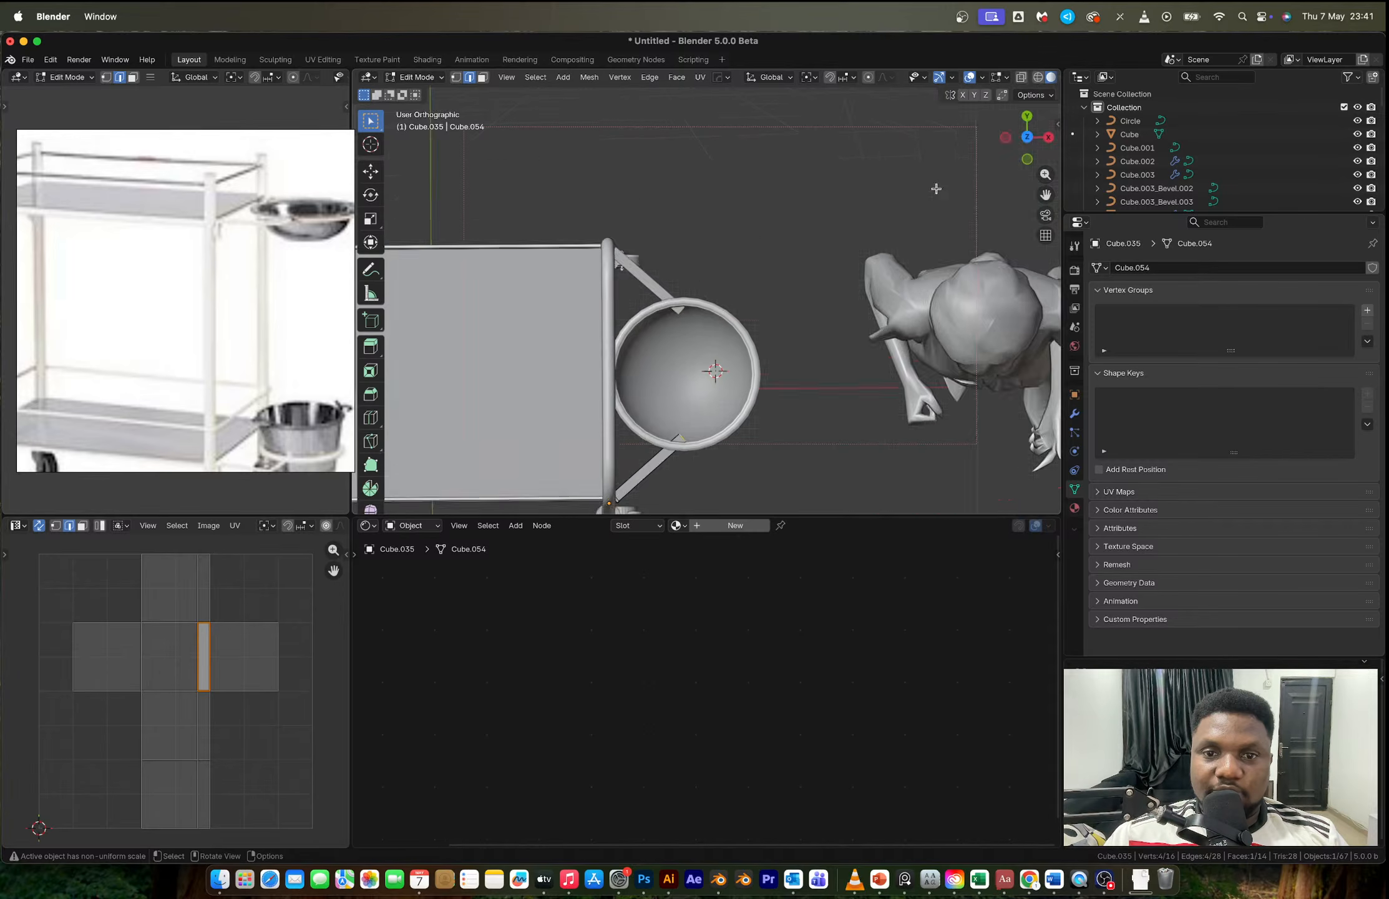
pyautogui.scroll(5, 717, 365)
pyautogui.press('g')
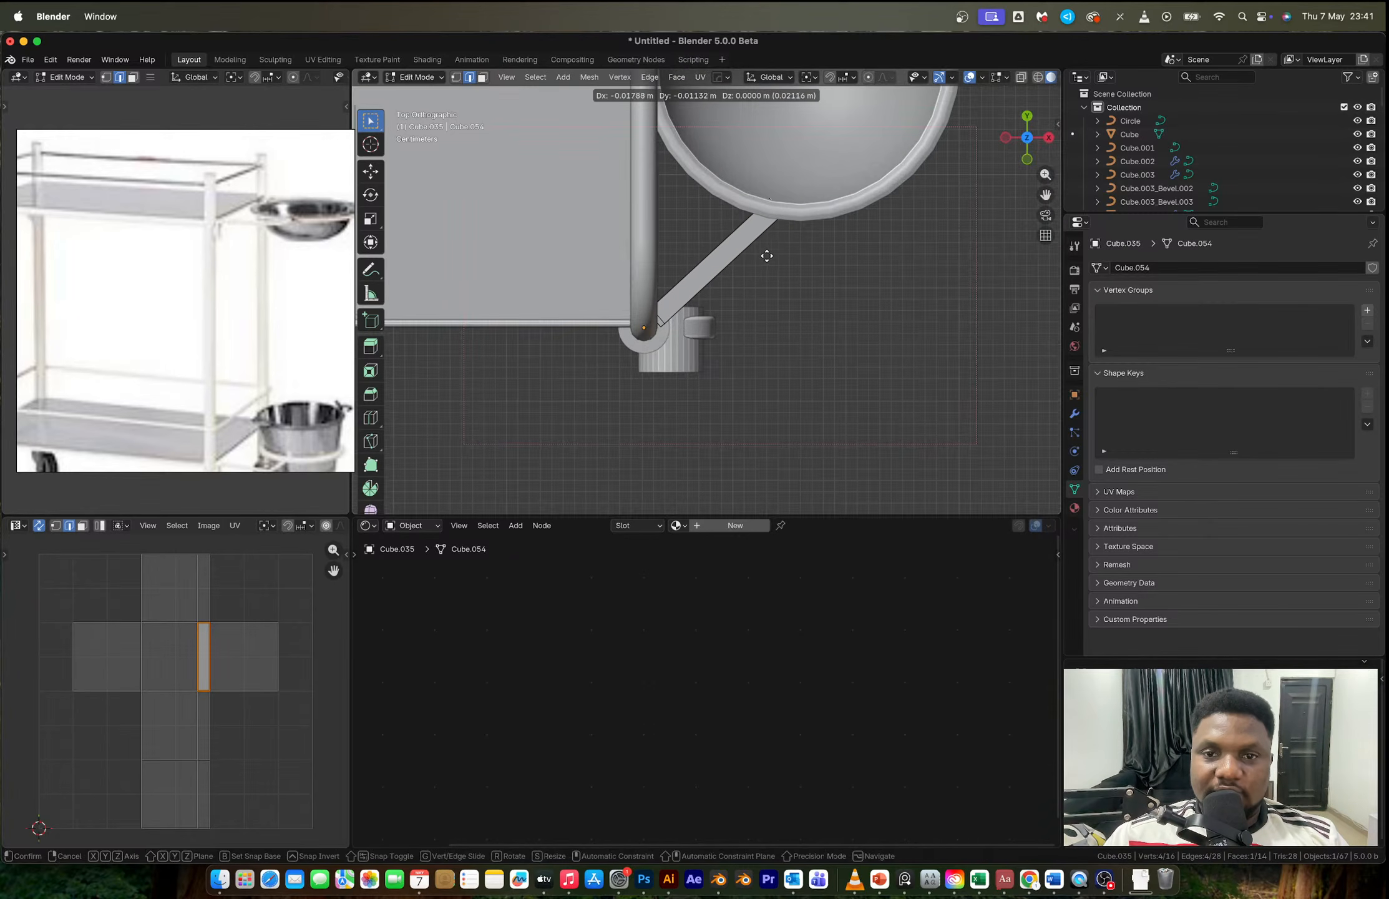
pyautogui.click(762, 260)
# Step: In X-ray display, move the outer corner vertices of the support arm's end about 0.008 m in X and 0.007 m in Y toward the ring
pyautogui.press('Tab')
pyautogui.press('Tab')
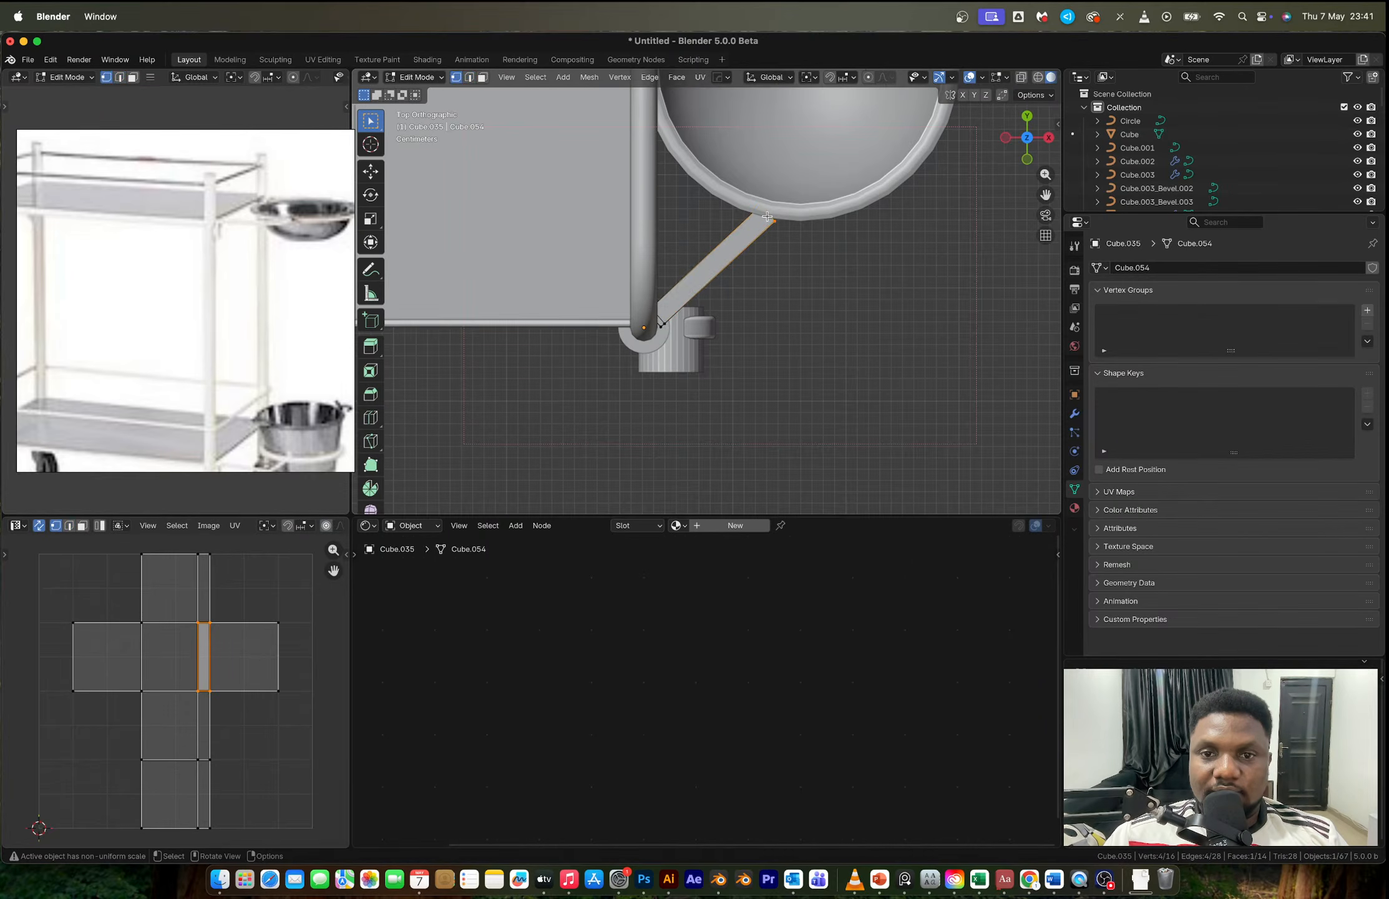
pyautogui.hotkey('alt', 'z')
pyautogui.press('g')
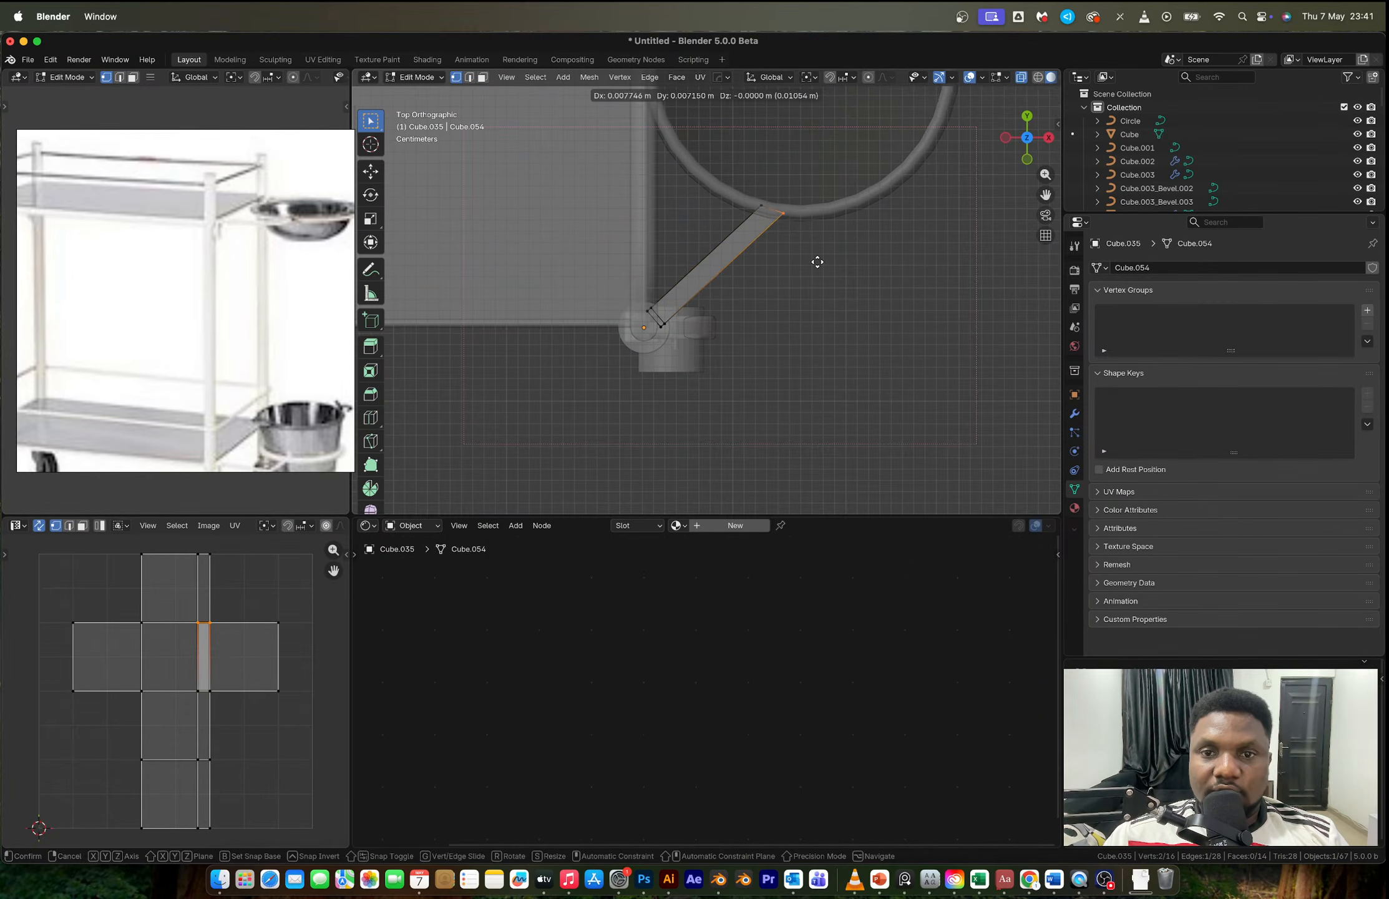
pyautogui.click(818, 265)
pyautogui.press('Tab')
pyautogui.scroll(-4, 818, 265)
pyautogui.hotkey('alt', 'z')
# Step: Compare the overall proportions of the trolley and bowl holder with the full reference photo
pyautogui.moveTo(818, 265); pyautogui.dragTo(798, 214, button='middle')
pyautogui.scroll(-2, 846, 243)
pyautogui.scroll(-2, 799, 218)
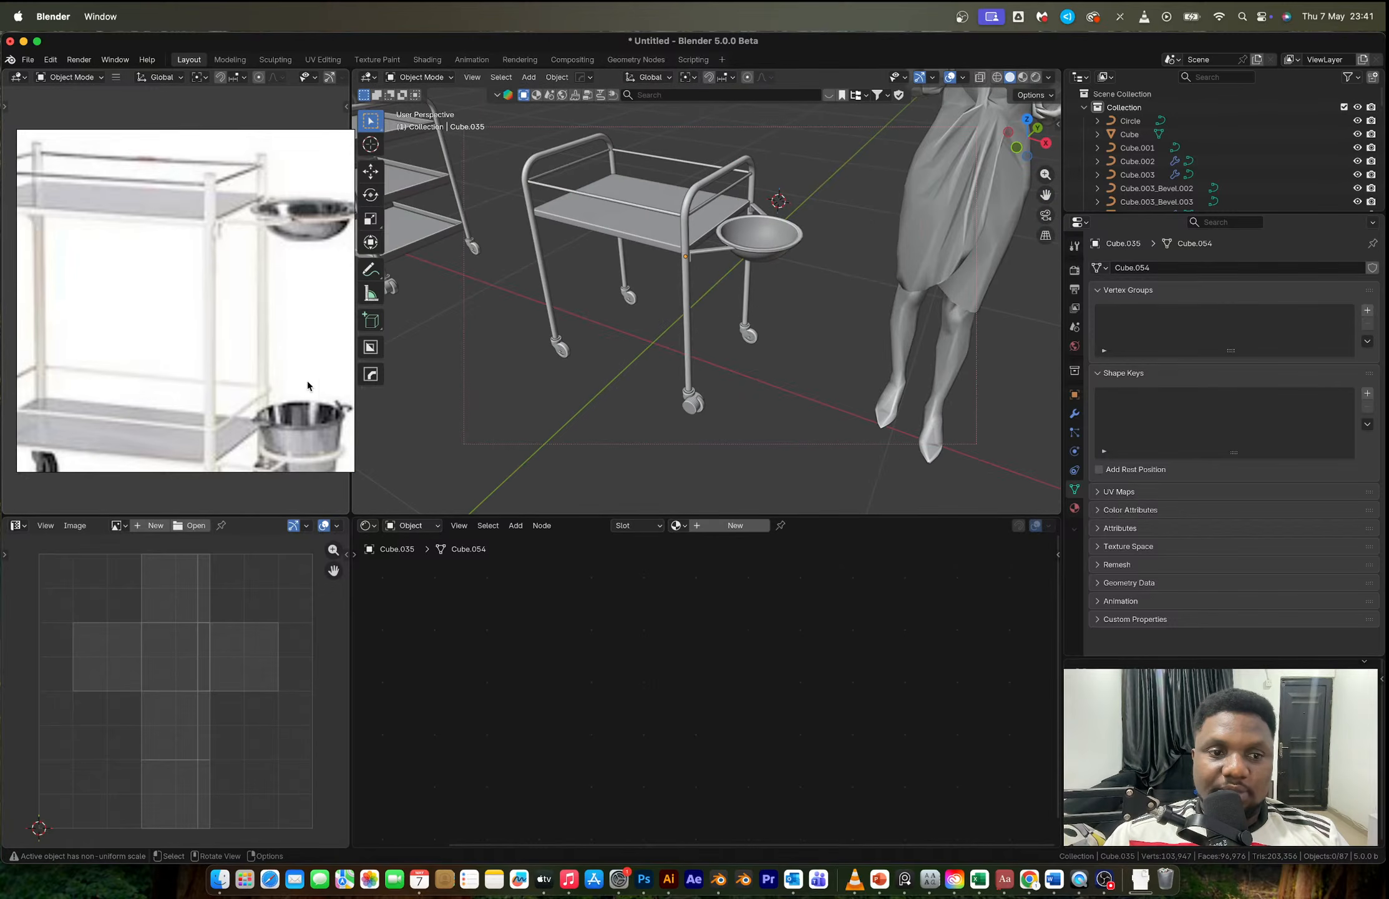
pyautogui.scroll(-3, 232, 397)
pyautogui.scroll(-3, 237, 357)
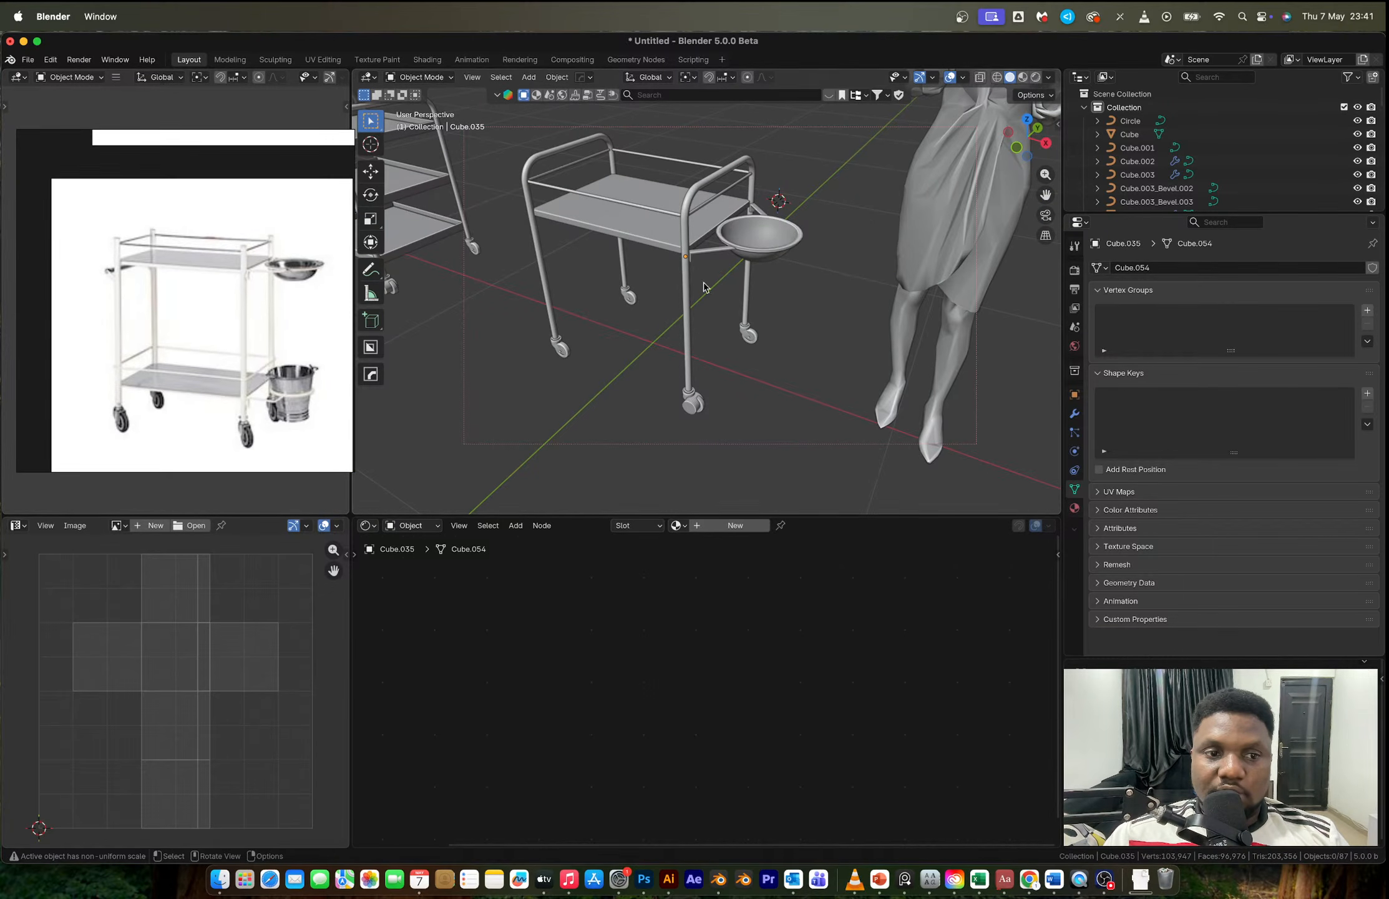
pyautogui.moveTo(747, 264); pyautogui.dragTo(734, 297, button='middle')
pyautogui.scroll(-3, 733, 297)
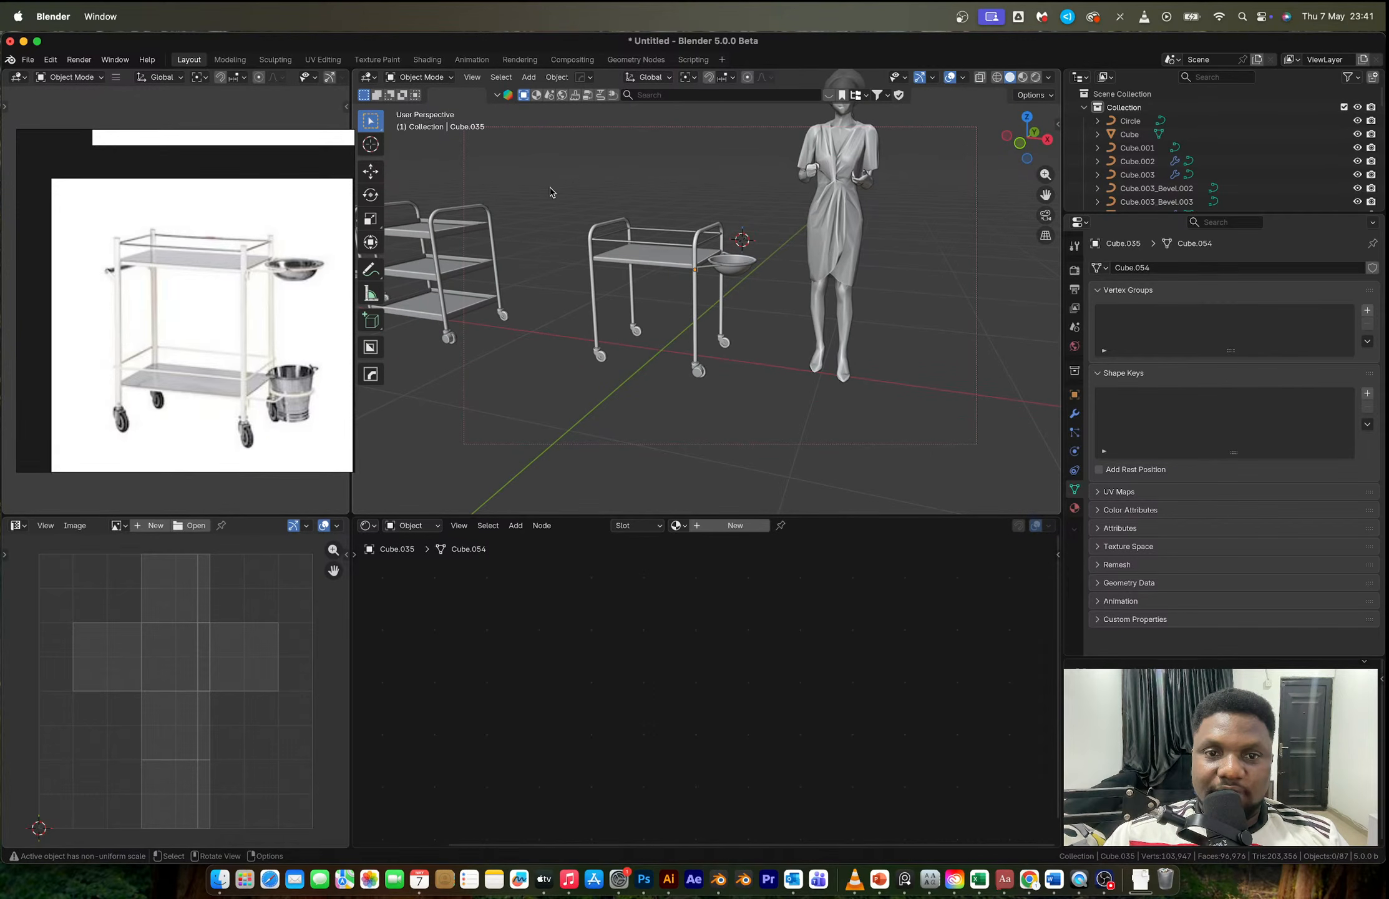
pyautogui.press('Tab')
pyautogui.moveTo(547, 192); pyautogui.dragTo(772, 289)
pyautogui.press('g')
pyautogui.press('z')
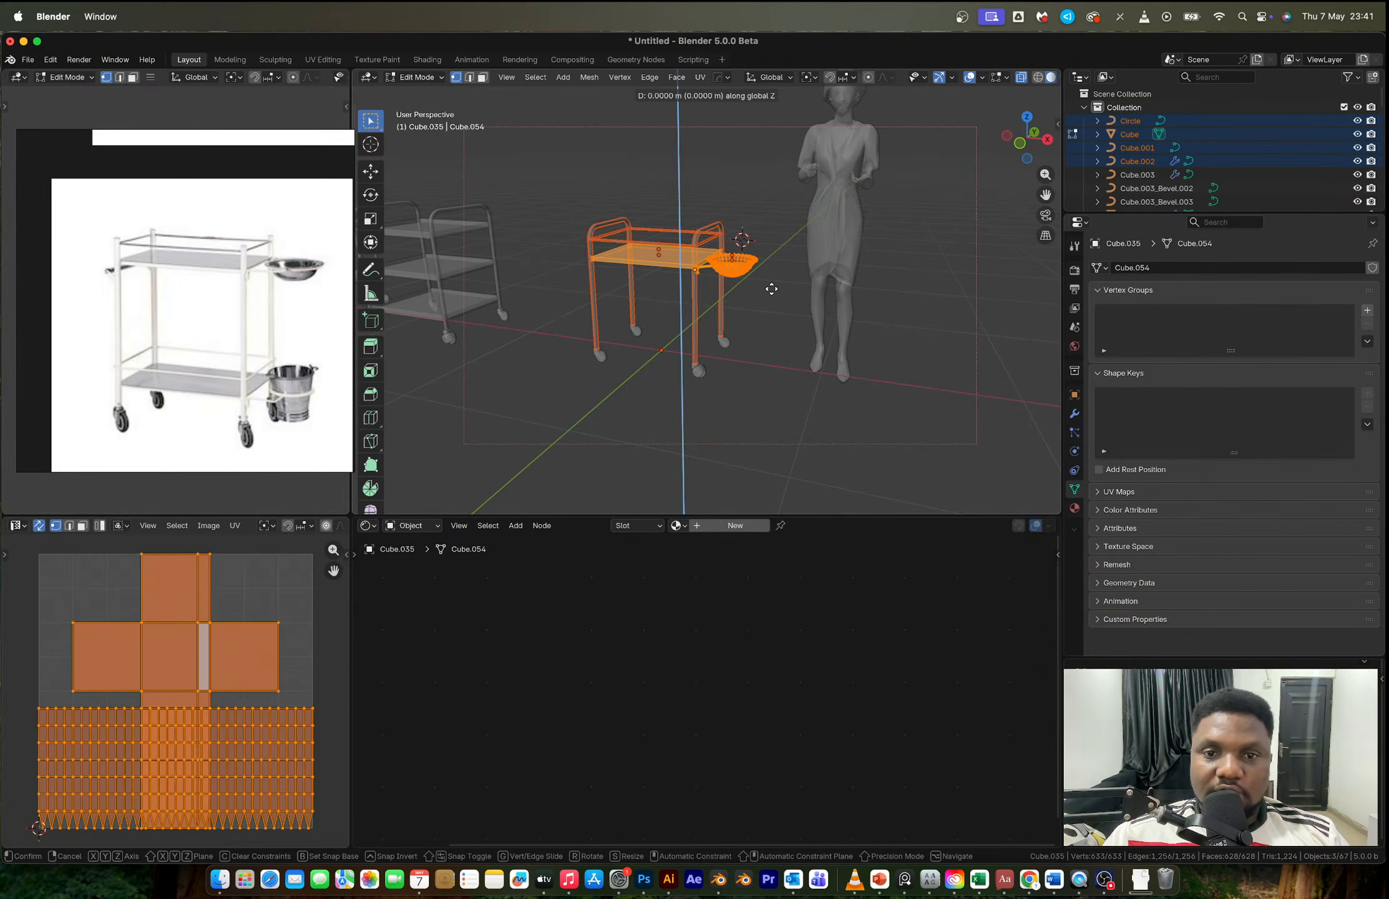
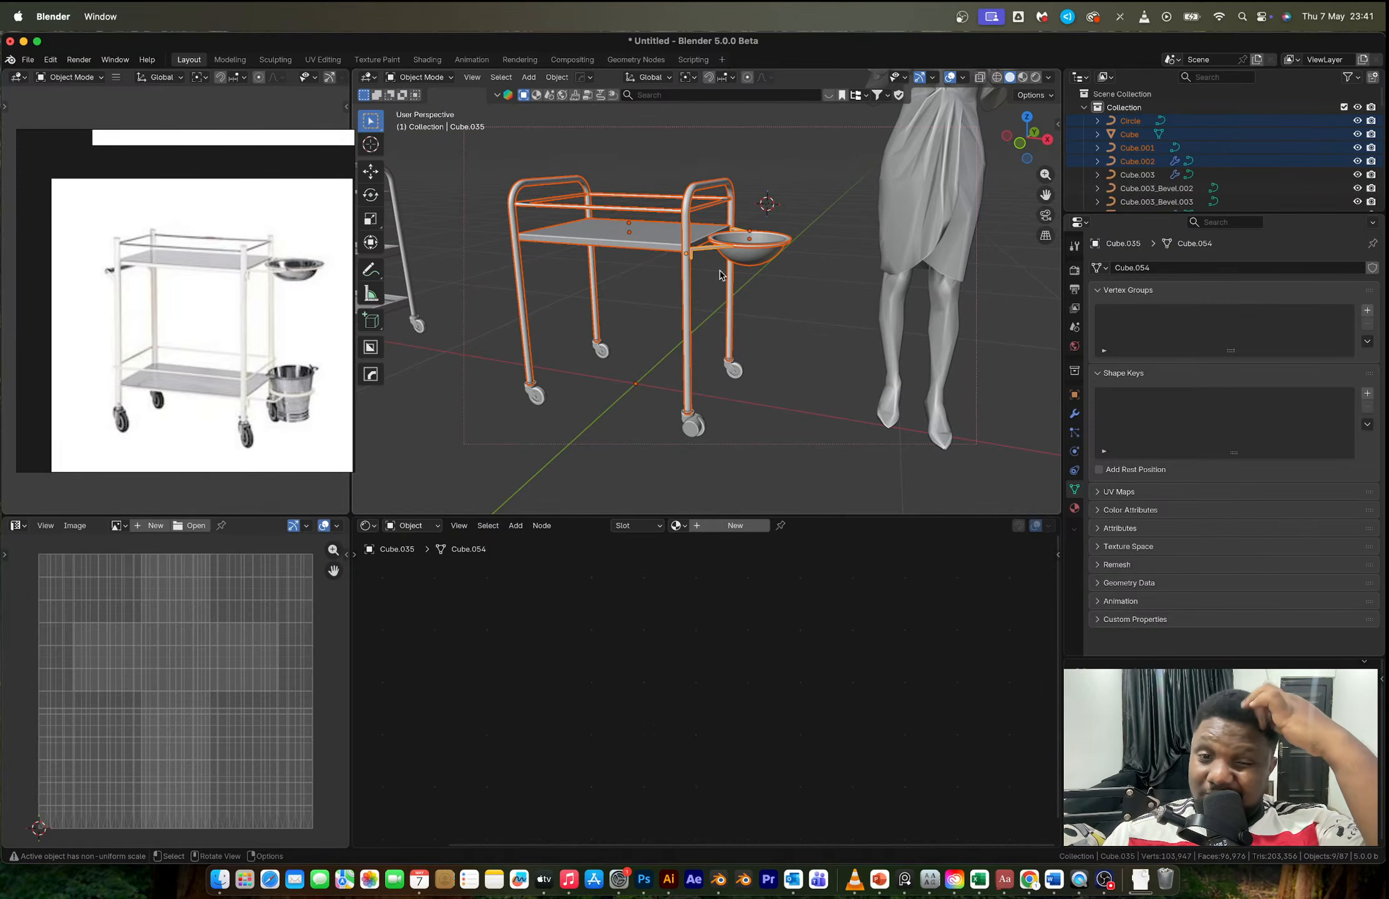
# Step: Raise the top control points of the trolley's tubular leg frame about 0.096 m along Z
pyautogui.click(684, 338)
pyautogui.press('Tab')
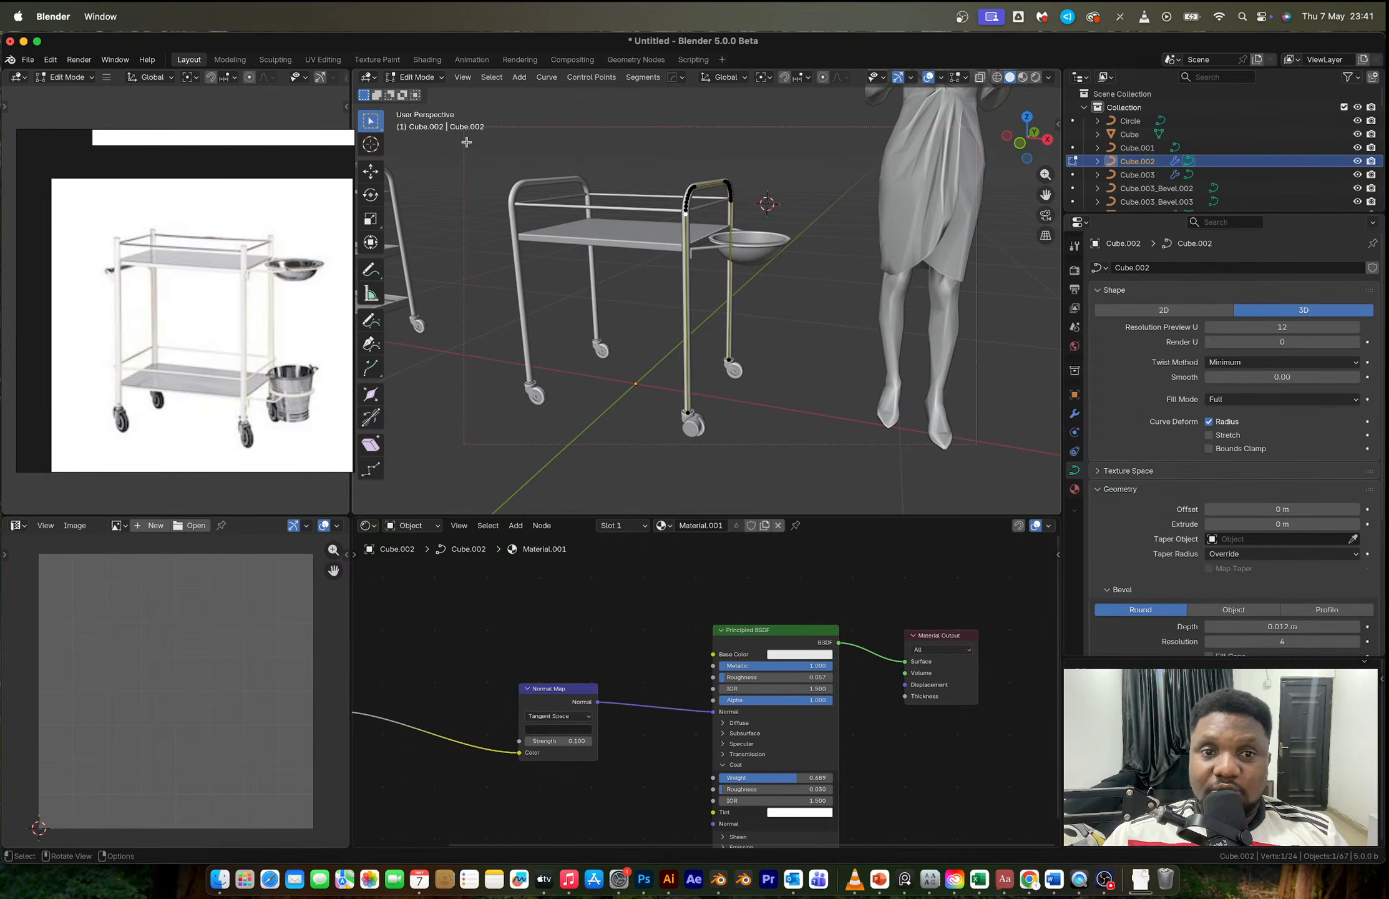
pyautogui.moveTo(467, 142); pyautogui.dragTo(782, 256)
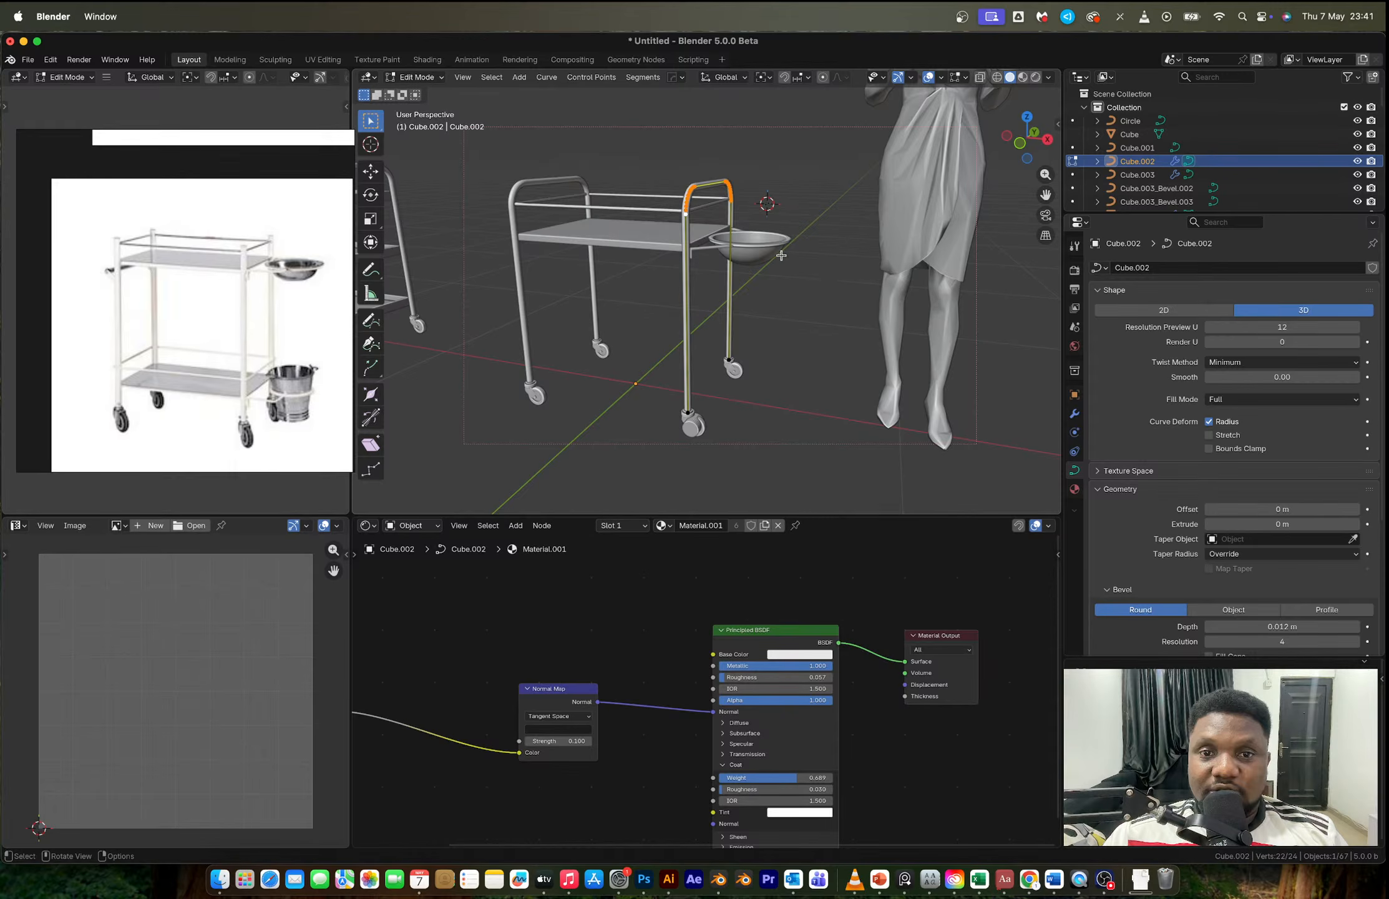
pyautogui.press('g')
pyautogui.press('z')
pyautogui.click(780, 226)
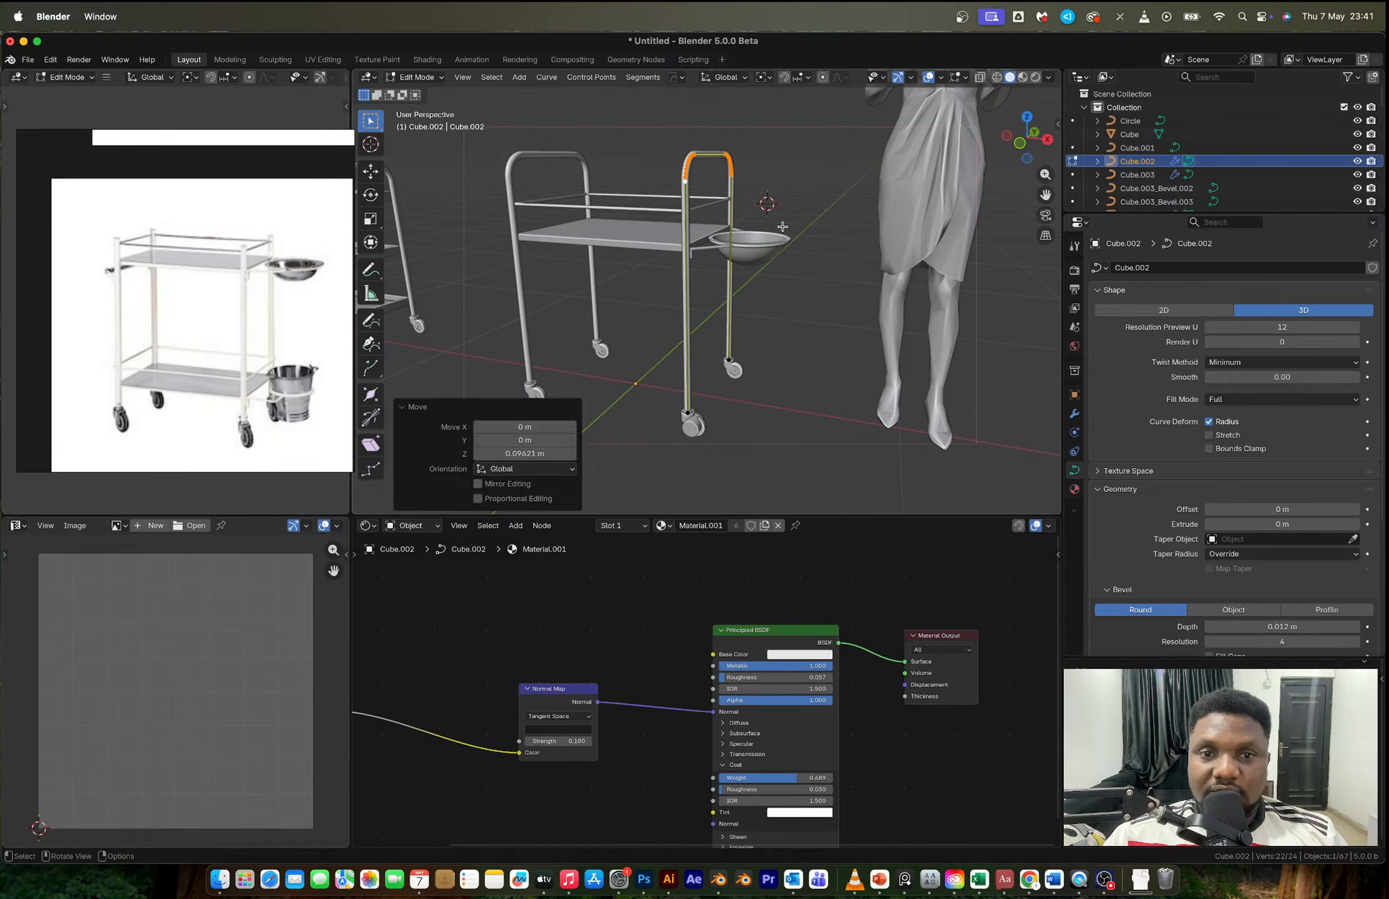
# Step: Raise the leg frame's top control points further along Z to make the trolley taller
pyautogui.press('Tab')
pyautogui.moveTo(778, 226); pyautogui.dragTo(689, 237, button='middle')
pyautogui.press('Tab')
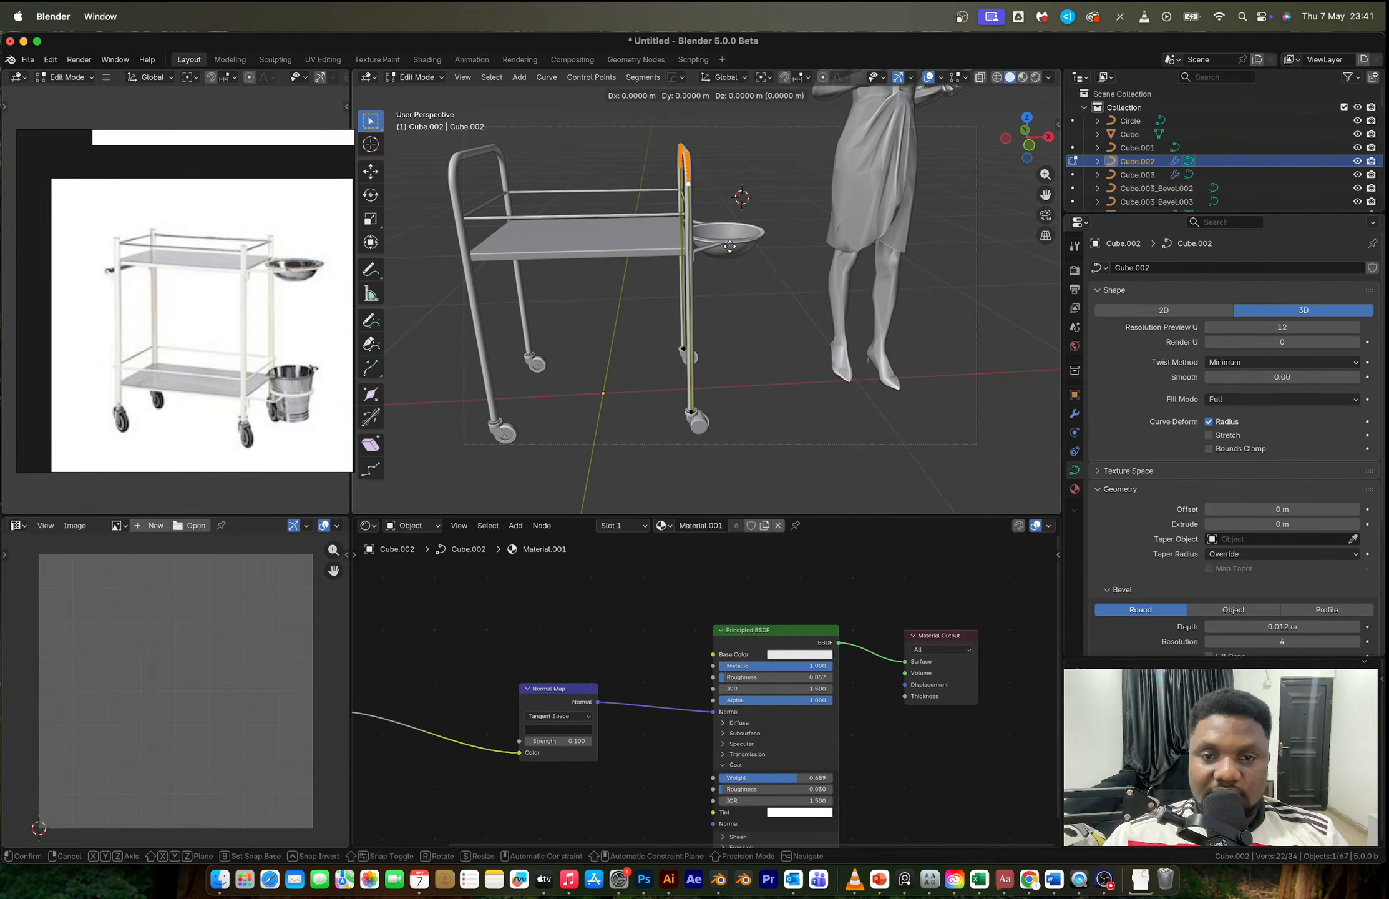
pyautogui.press('g')
pyautogui.press('z')
pyautogui.click(626, 201)
pyautogui.press('Tab')
# Step: Raise the tray, its guard rails and the side bowl holder with its bowl about 0.156 m along Z
pyautogui.moveTo(560, 156); pyautogui.dragTo(641, 293)
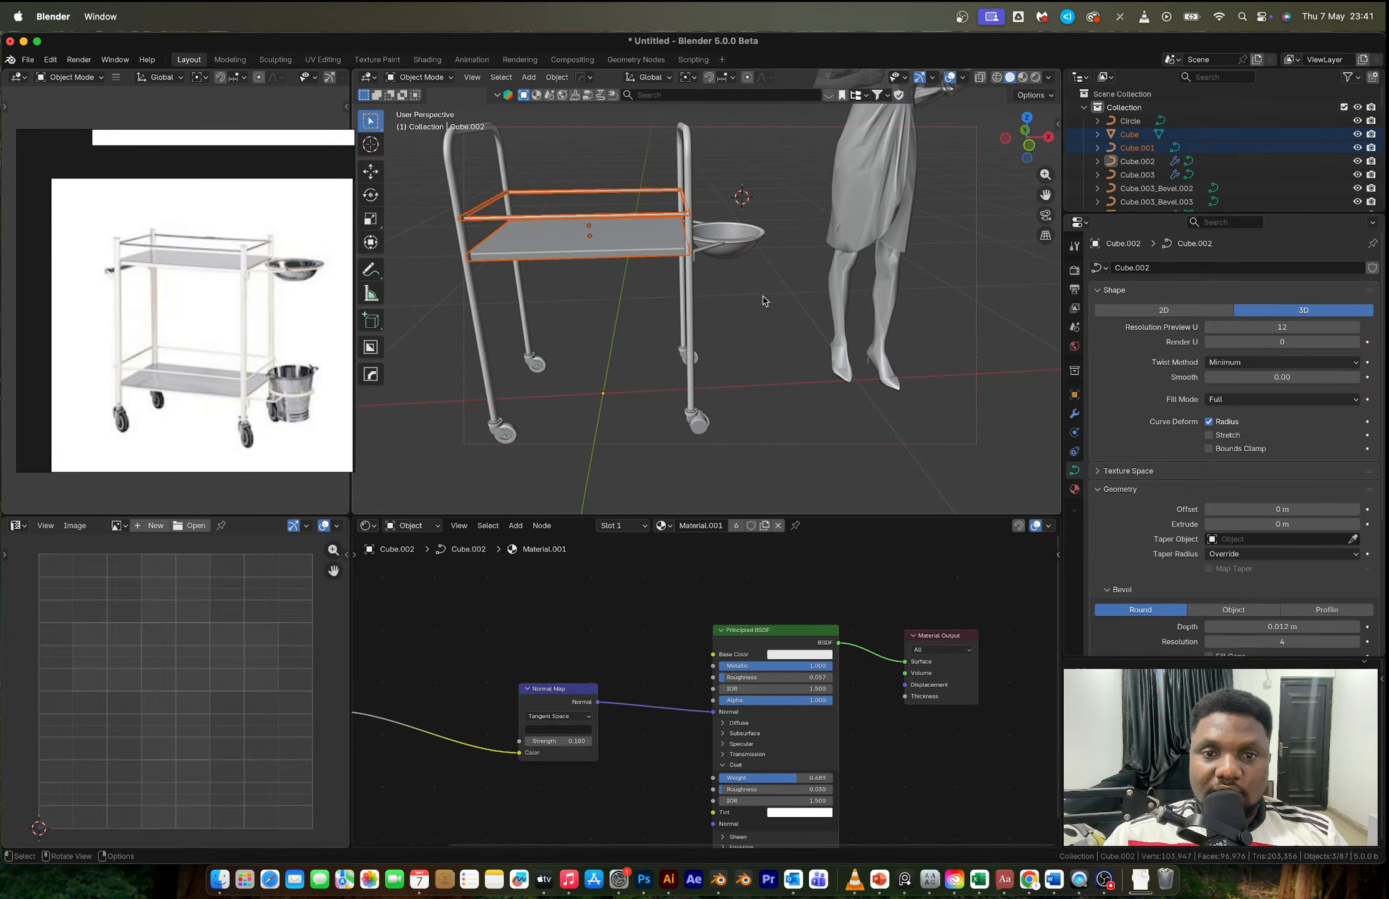
pyautogui.moveTo(763, 297); pyautogui.dragTo(741, 254, button='middle')
pyautogui.moveTo(704, 215); pyautogui.dragTo(733, 277)
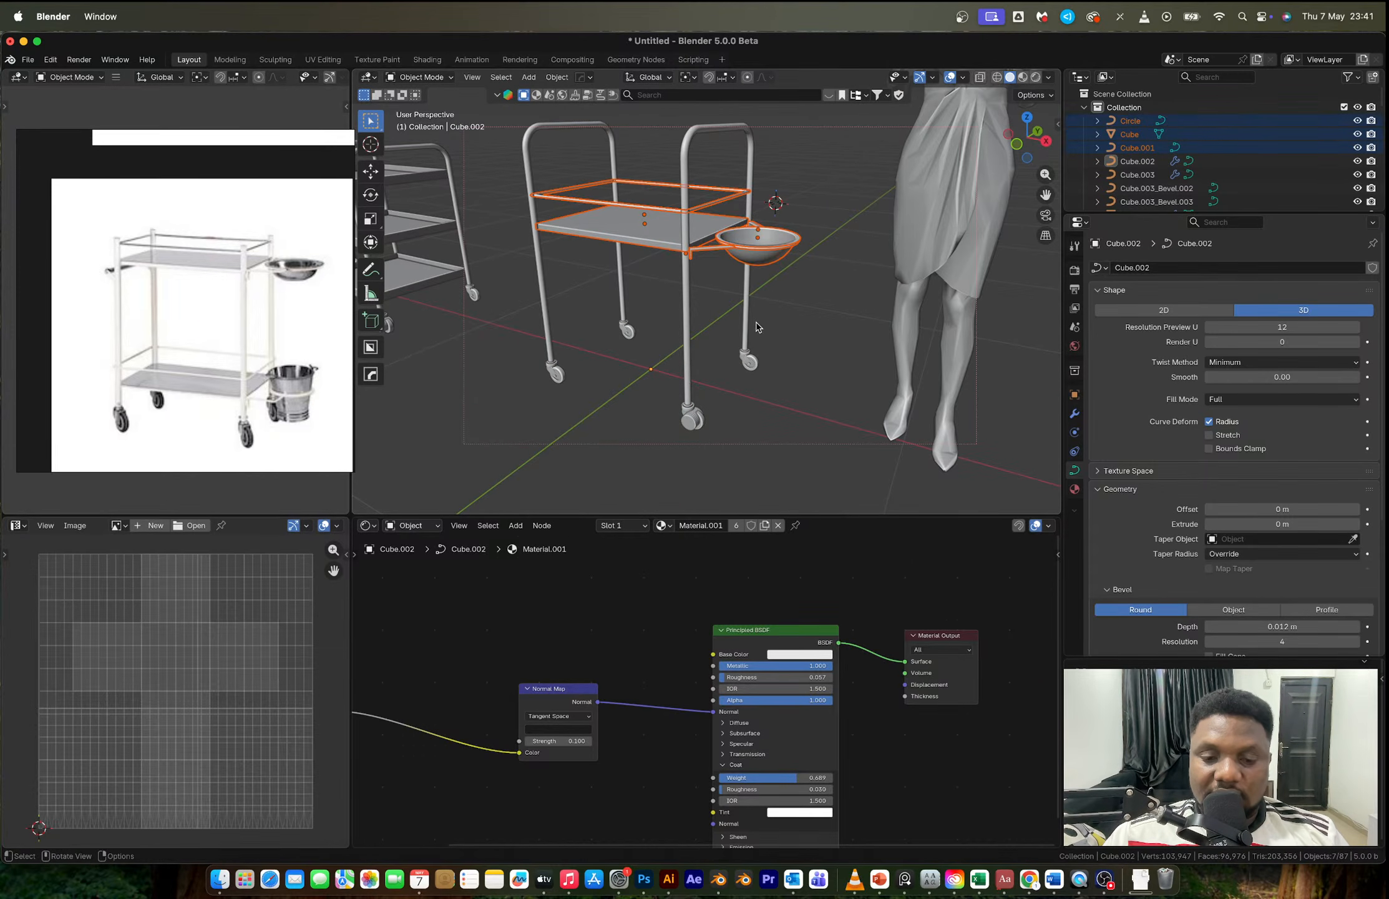
pyautogui.press('g')
pyautogui.press('z')
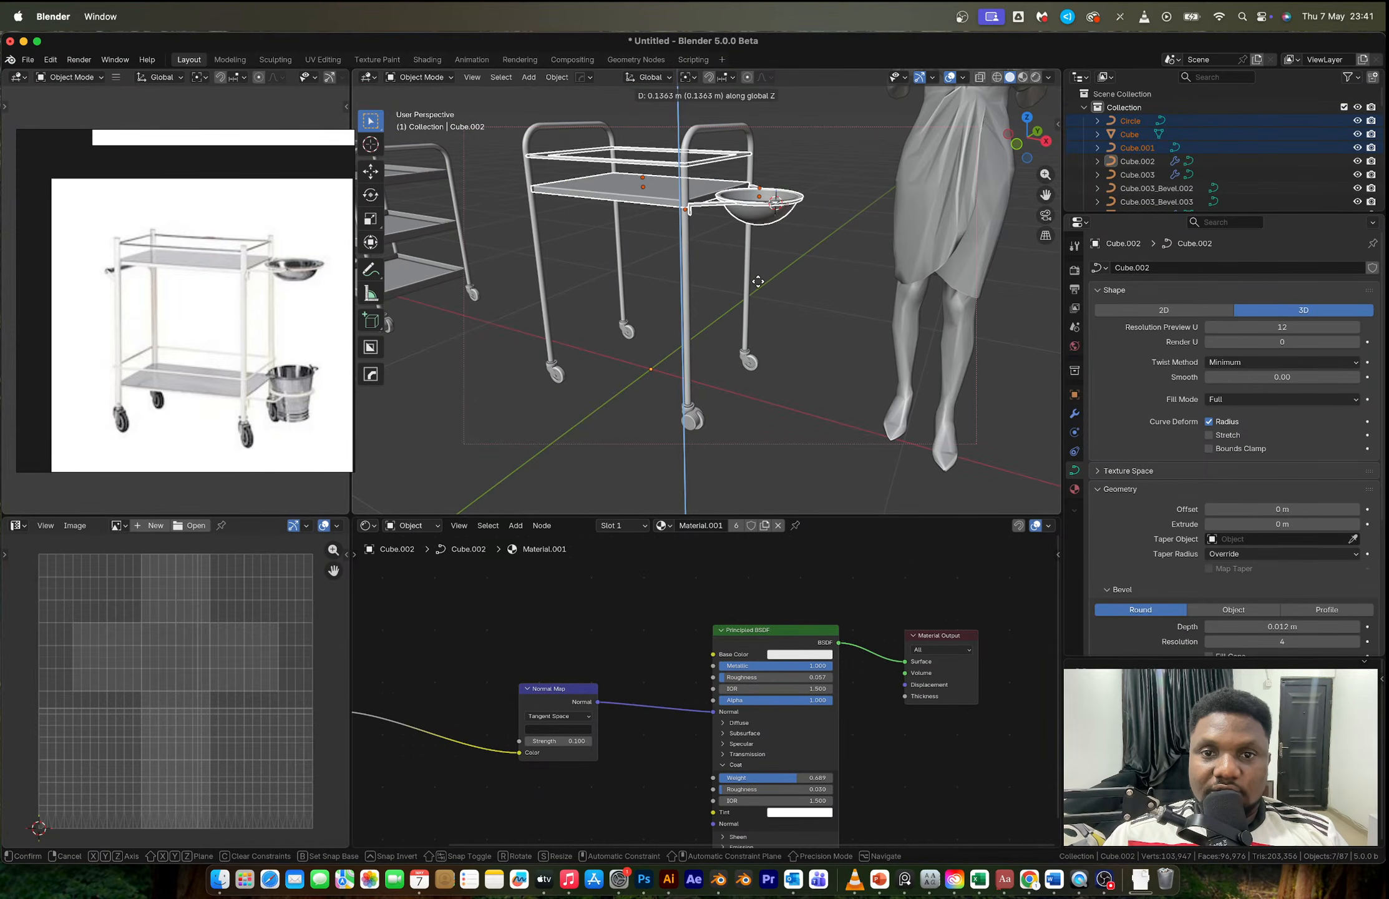
pyautogui.click(774, 290)
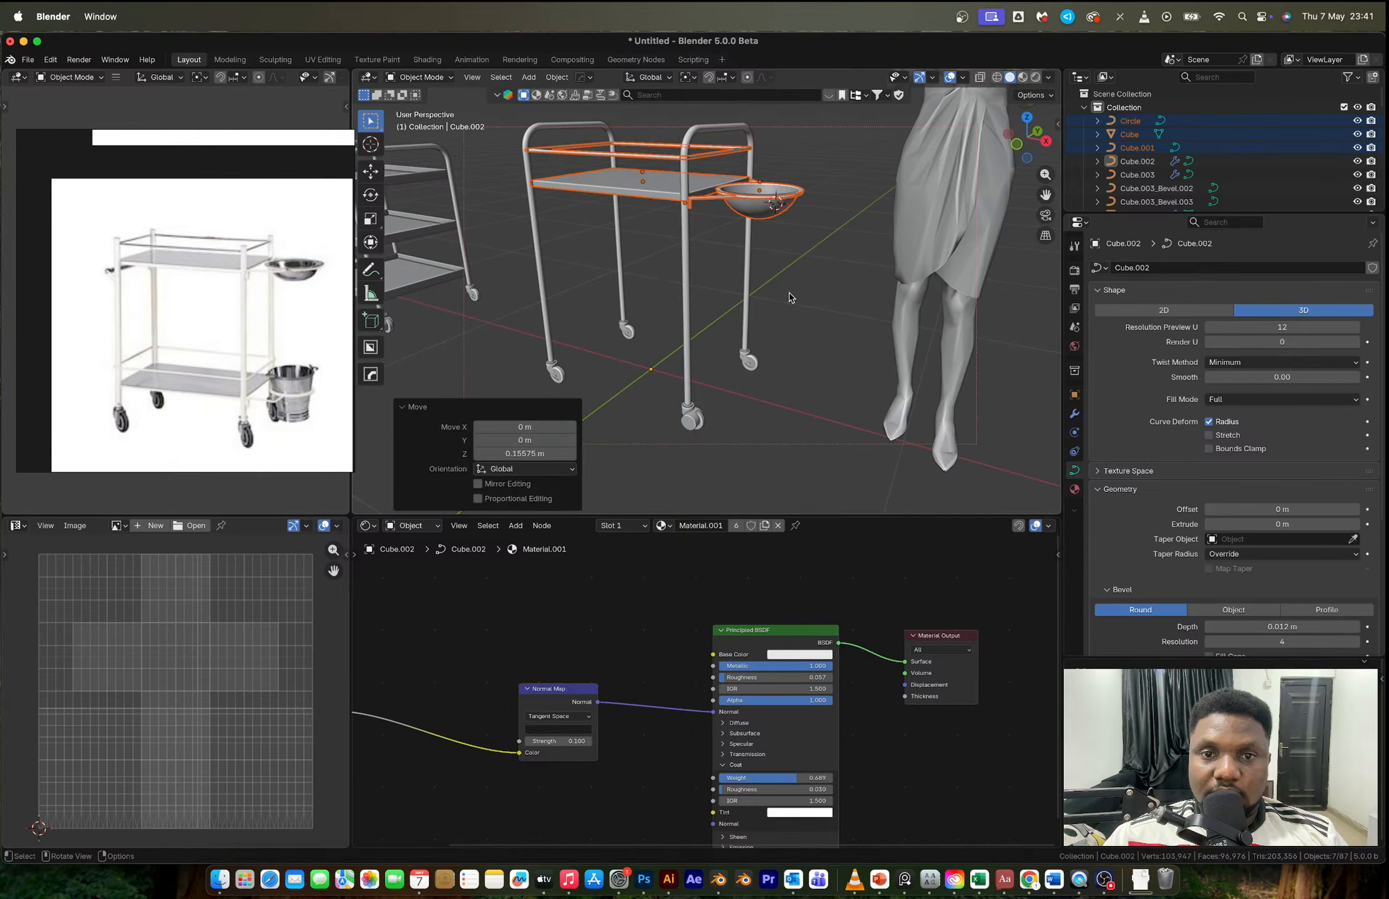
# Step: Thicken the tray by scaling it to about 1.13 along Z
pyautogui.click(781, 298)
pyautogui.moveTo(782, 298); pyautogui.dragTo(676, 221, button='middle')
pyautogui.click(646, 200)
pyautogui.press('s')
pyautogui.press('z')
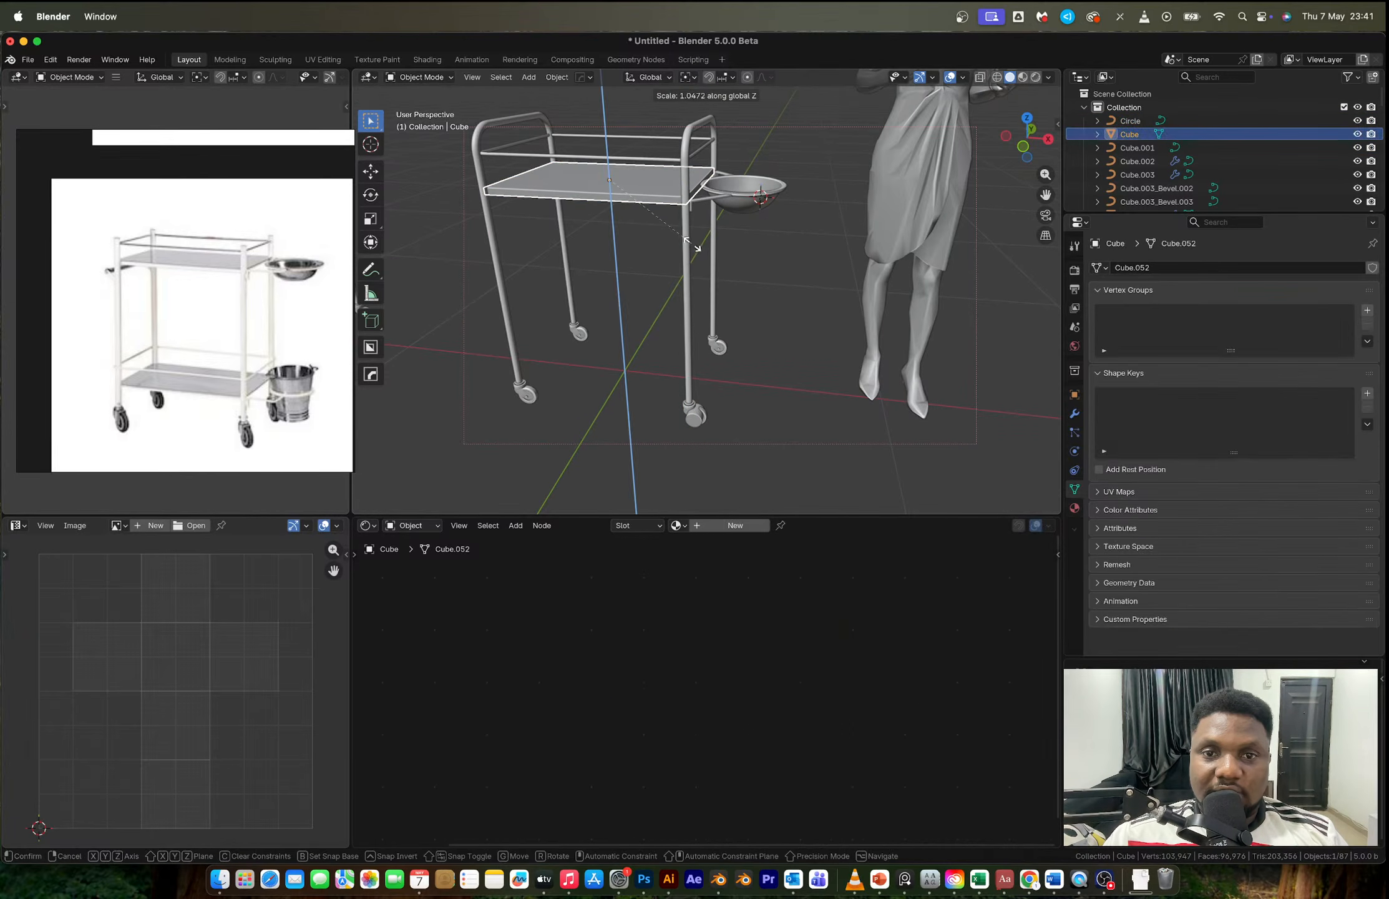
pyautogui.click(693, 246)
# Step: Apply the tray's scale and inset a face of its mesh in Edit Mode
pyautogui.scroll(2, 290, 295)
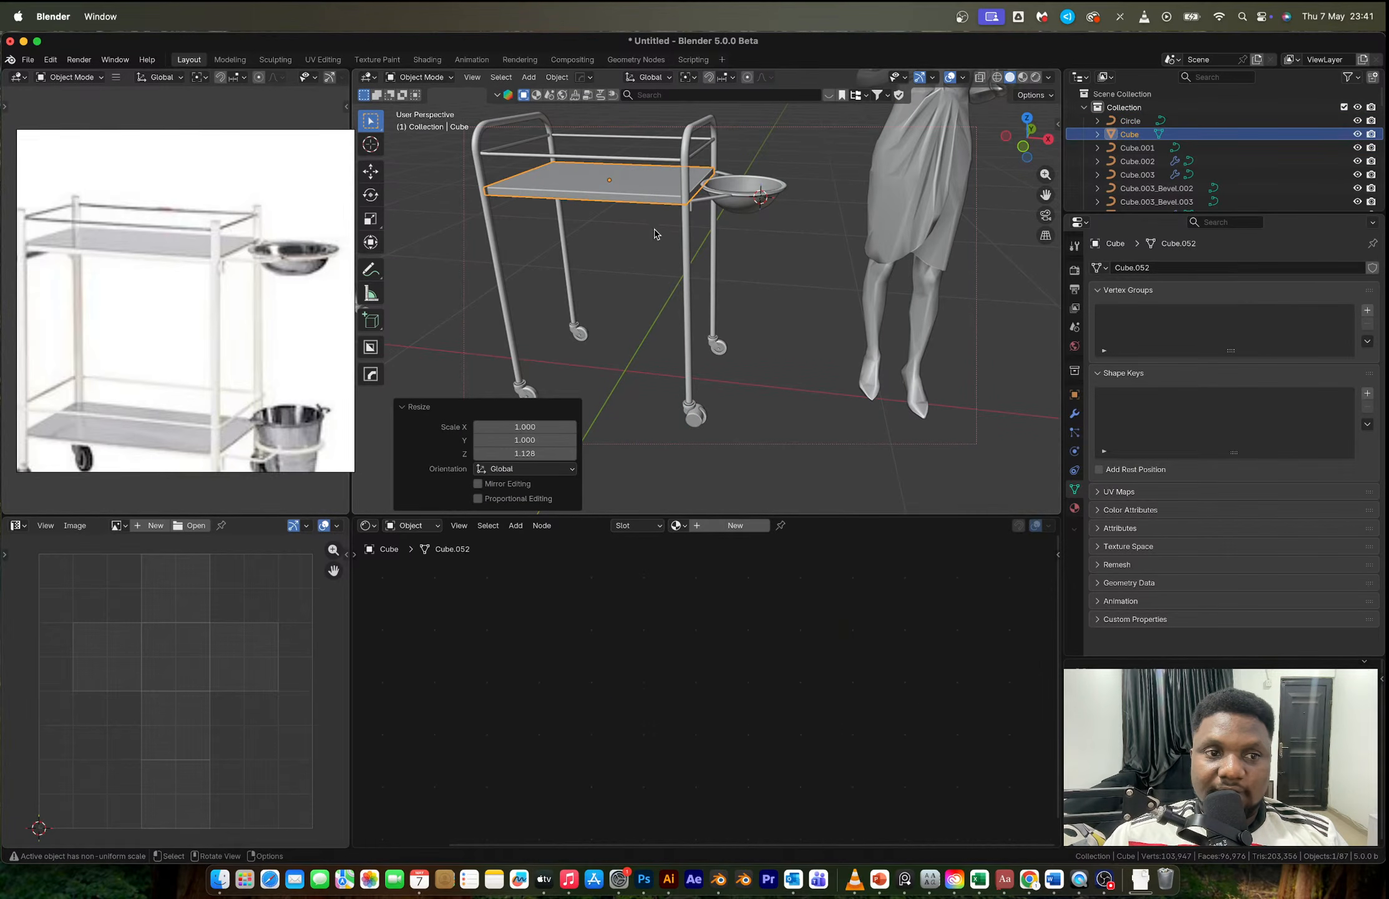
pyautogui.scroll(3, 654, 231)
pyautogui.keyDown('shift'); pyautogui.moveTo(652, 224); pyautogui.dragTo(653, 307, button='middle'); pyautogui.keyUp('shift')
pyautogui.scroll(1, 672, 239)
pyautogui.press('Tab')
pyautogui.press('Tab')
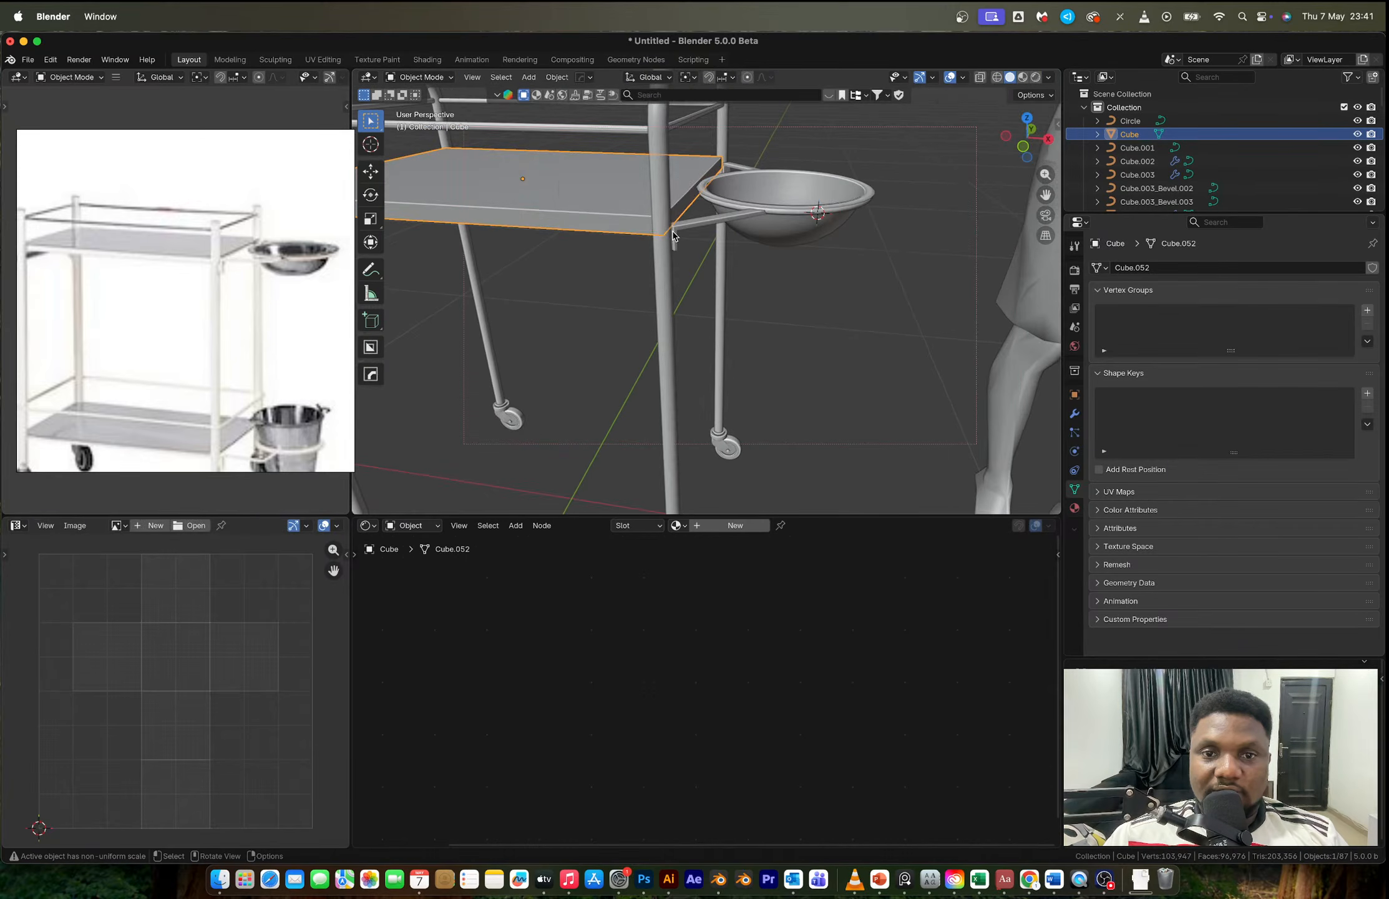
pyautogui.hotkey('ctrl', 'a')
pyautogui.click(673, 236)
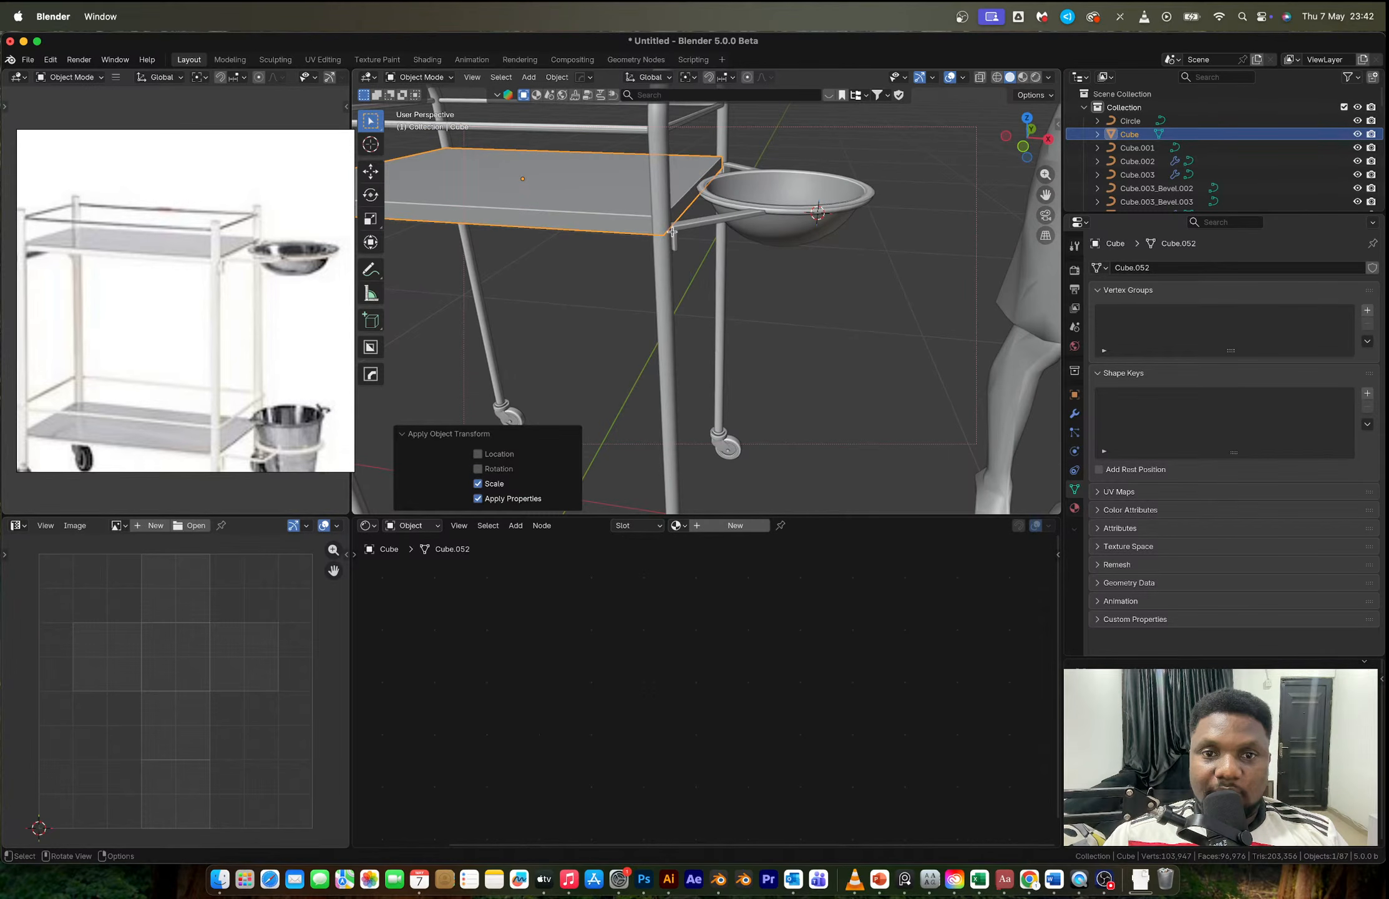
pyautogui.press('Tab')
pyautogui.press('i')
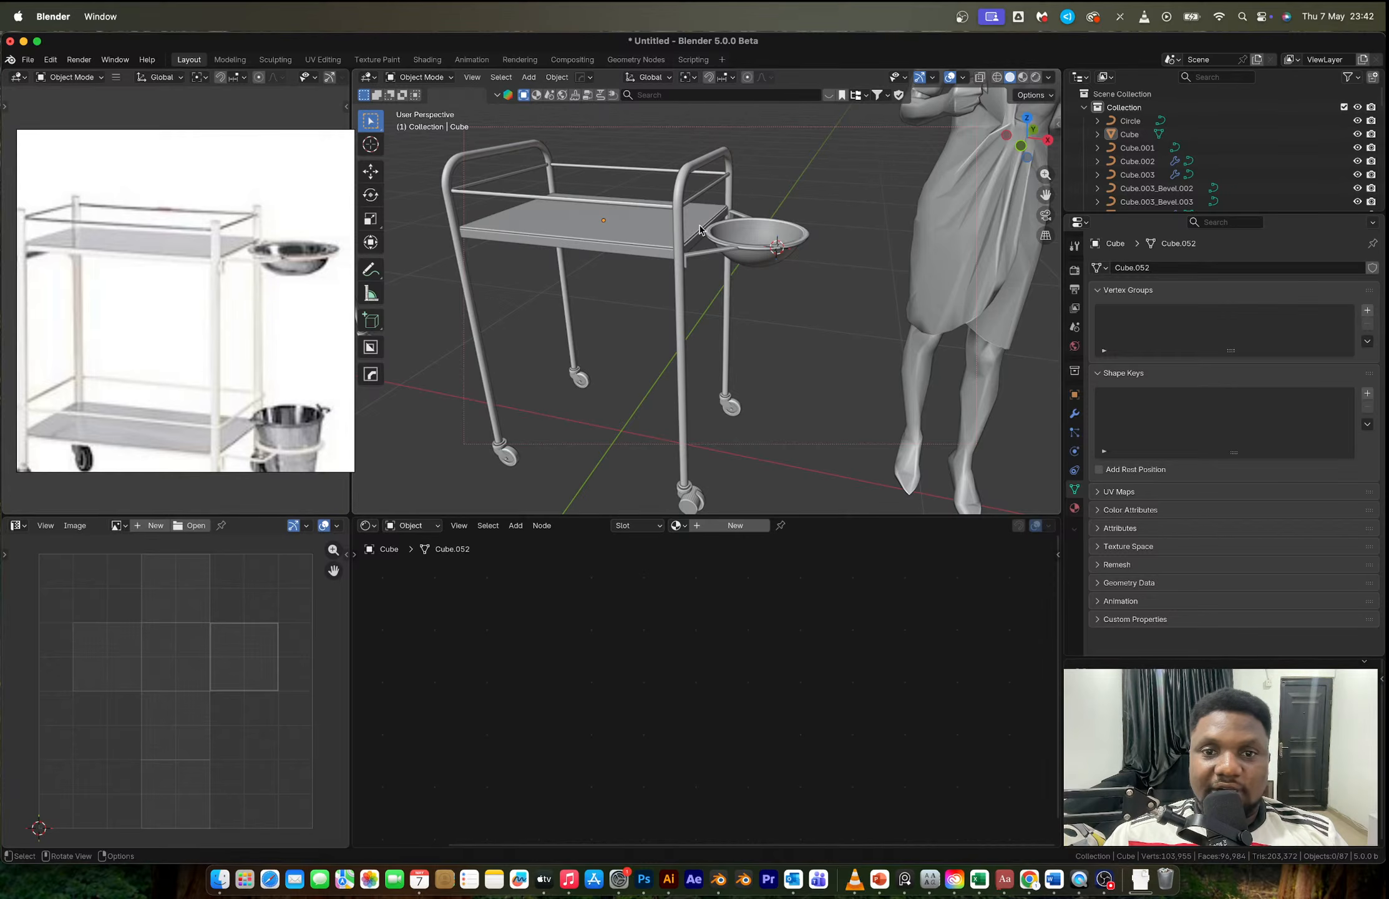
# Step: Try duplicating the tray, guard rails and bowl holder about 0.5 m down along Z
pyautogui.moveTo(699, 226); pyautogui.dragTo(724, 257)
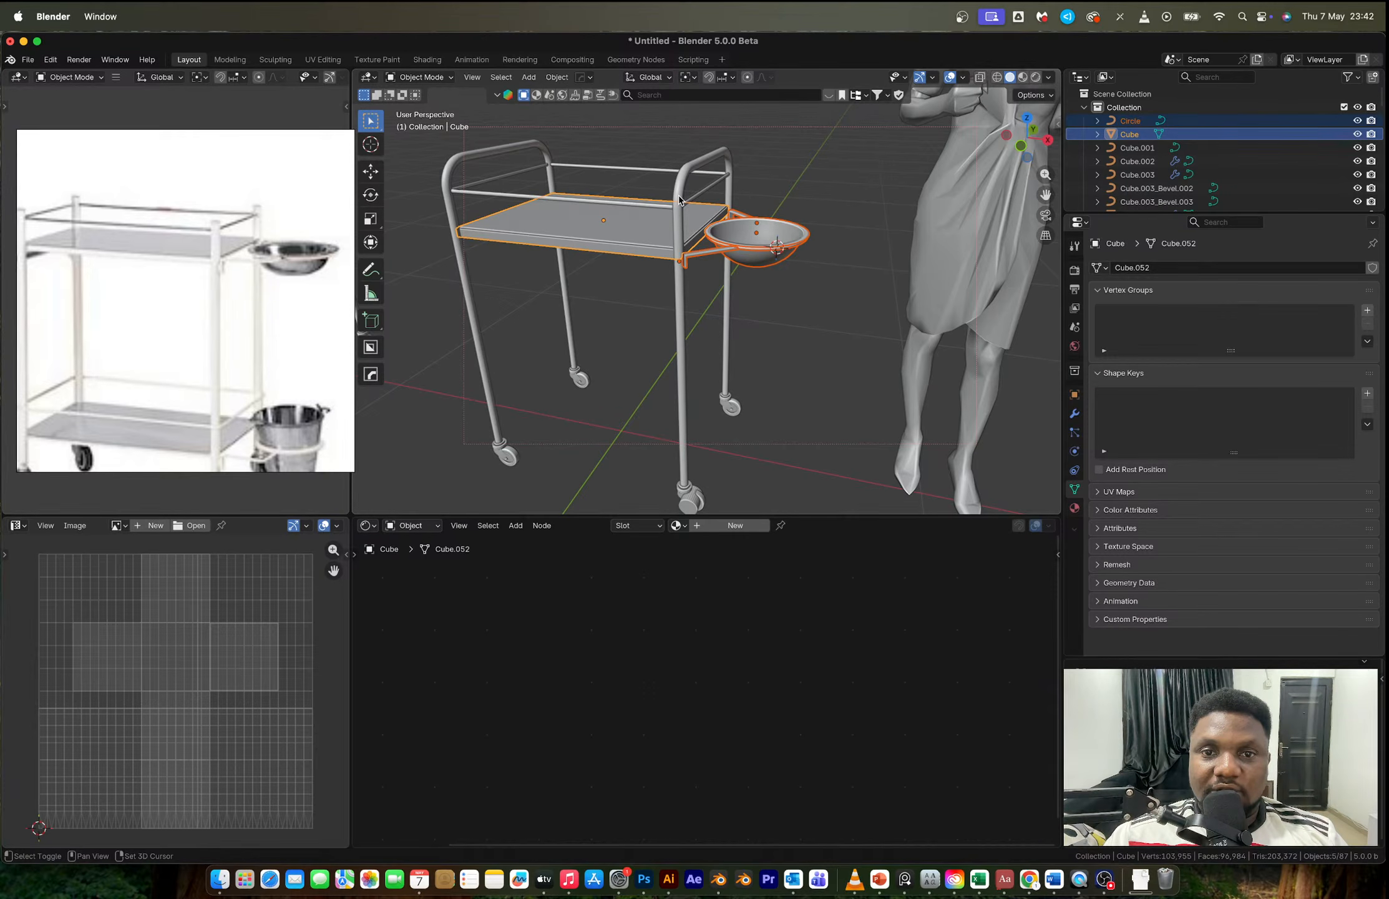
pyautogui.hotkey('shift', 'd')
pyautogui.press('z')
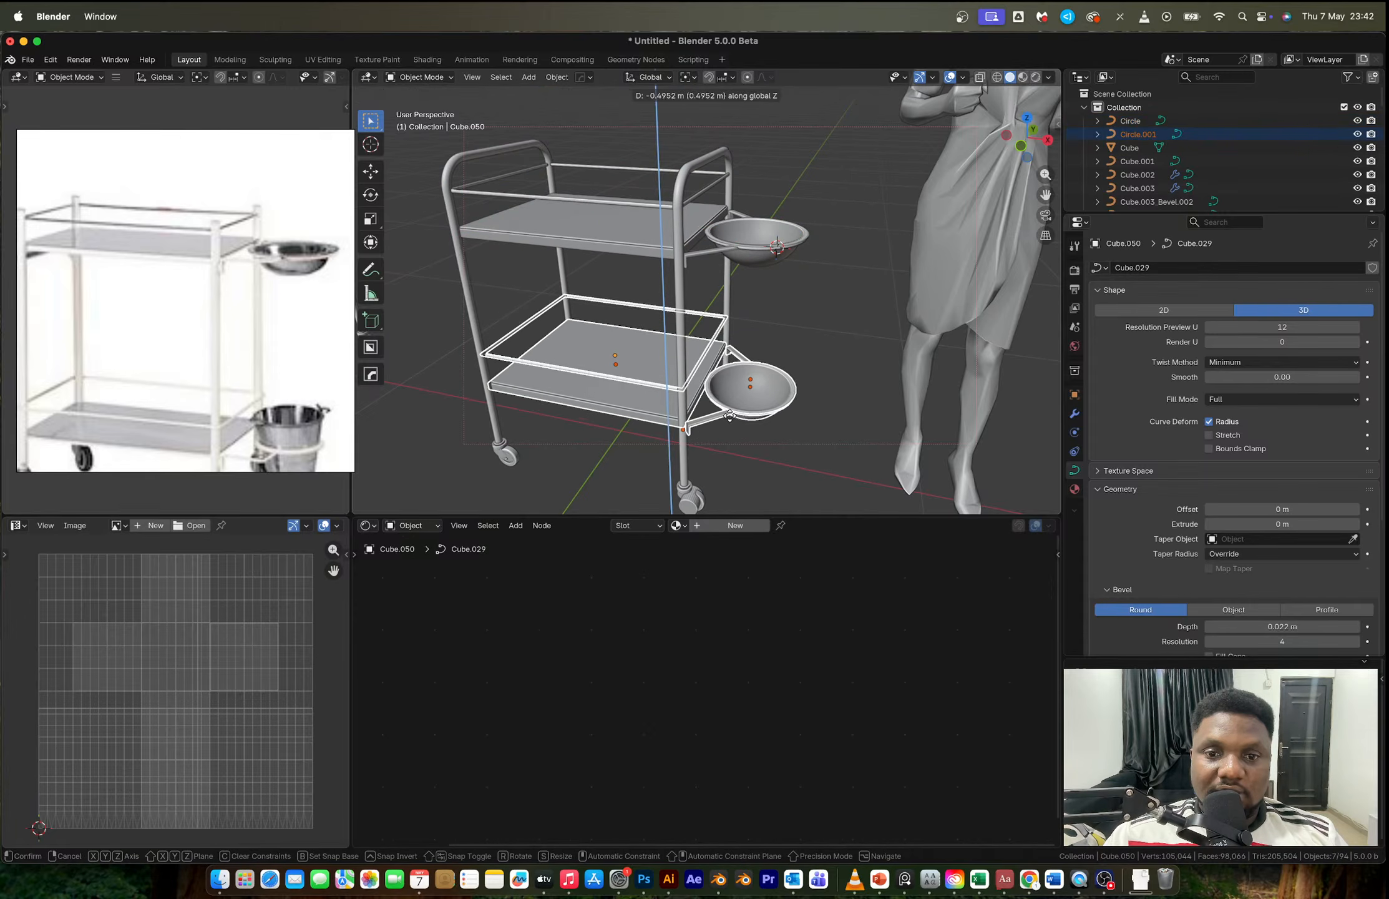
pyautogui.click(734, 423)
# Step: Try deleting the ring and bowl from the lower duplicated holder
pyautogui.press('x')
pyautogui.click(736, 397)
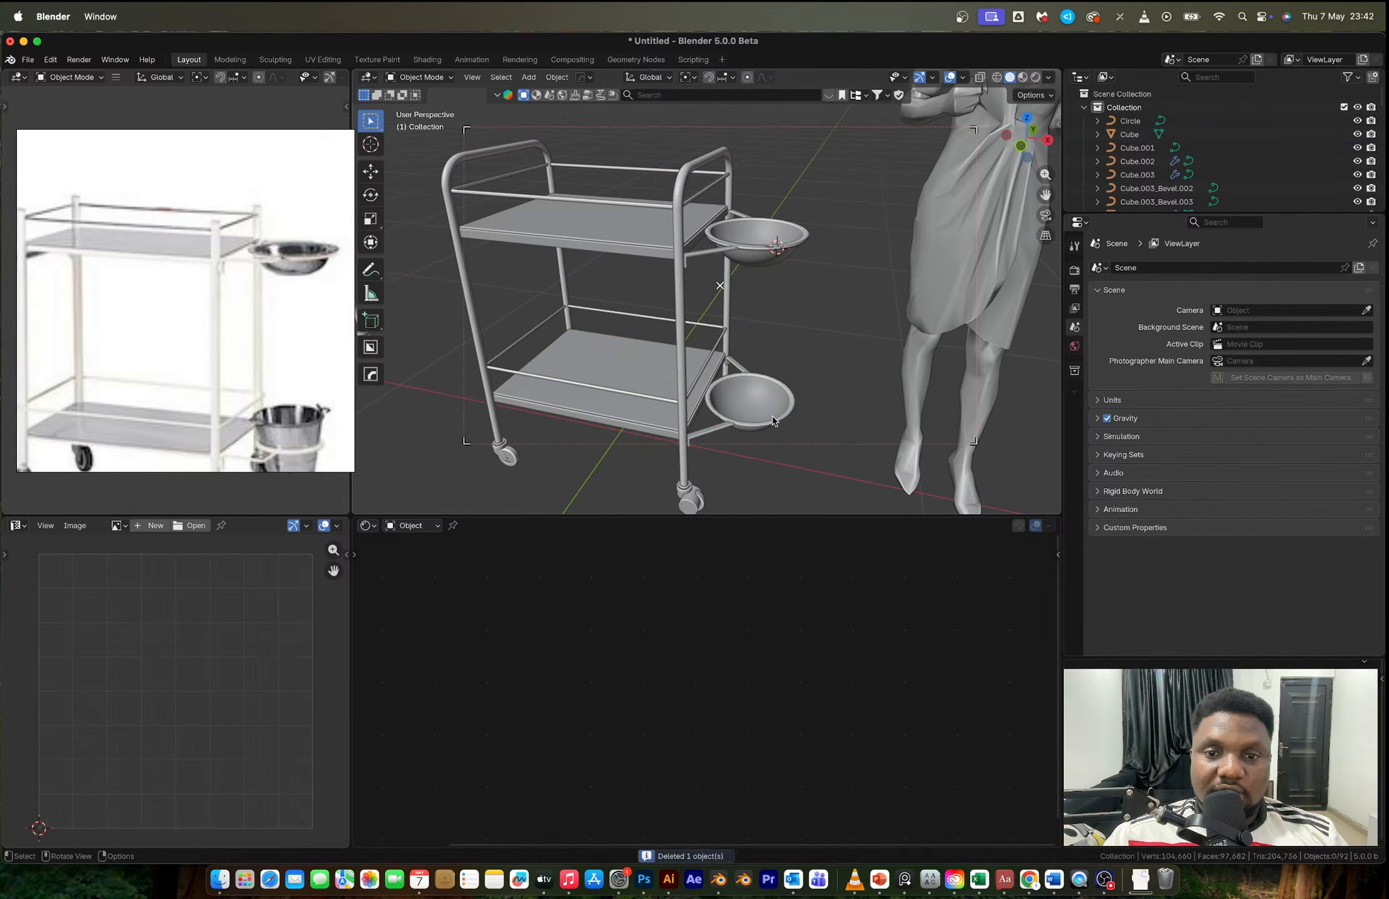
pyautogui.click(751, 407)
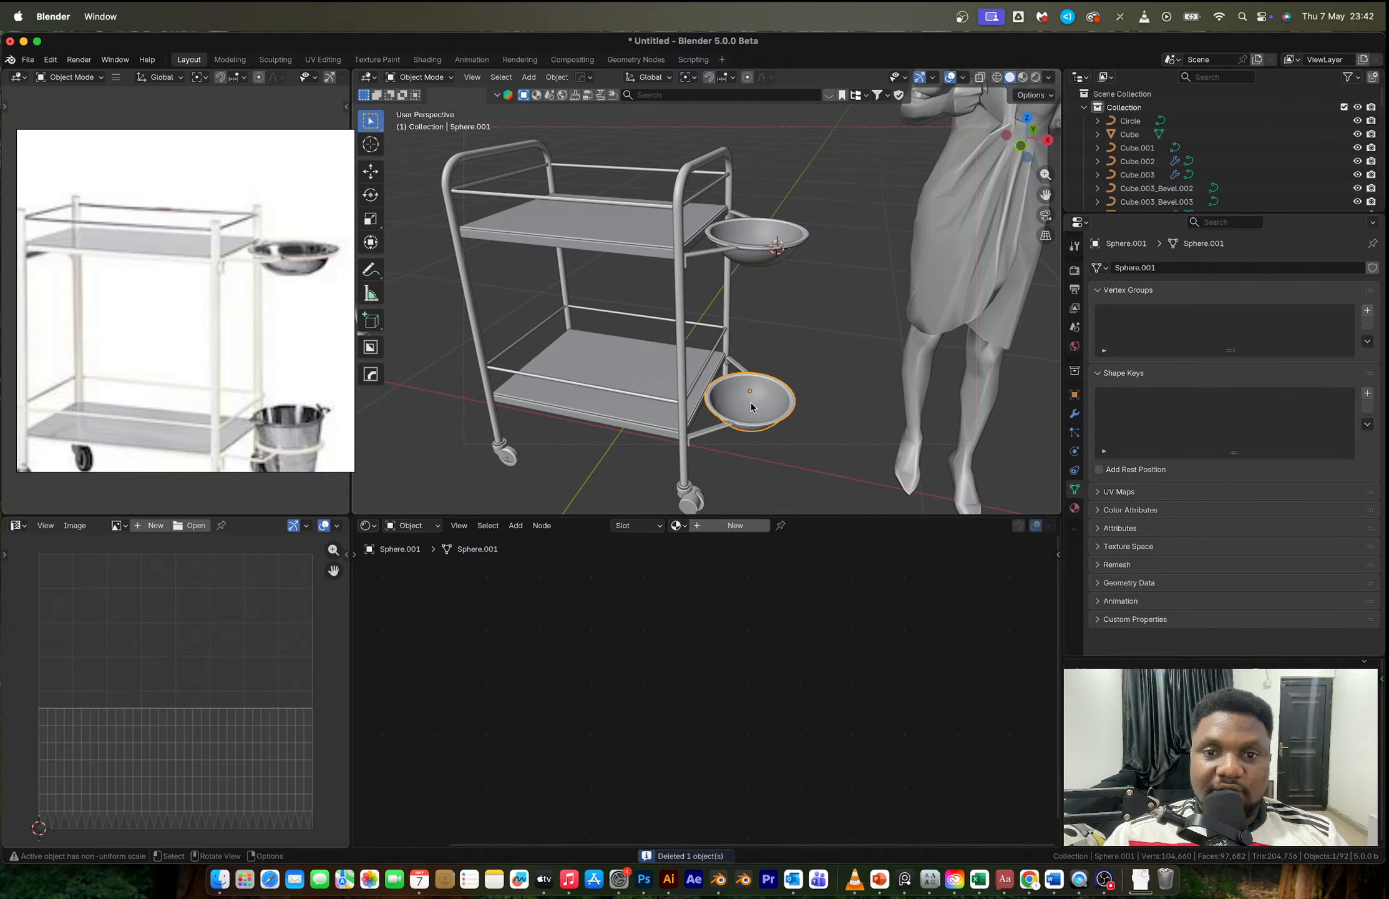
pyautogui.press('x')
pyautogui.click(751, 402)
# Step: Undo the deletions and the duplication of the tray assembly
pyautogui.hotkey('ctrl', 'z')
pyautogui.hotkey('ctrl', 'z')
pyautogui.hotkey('ctrl', 'z')
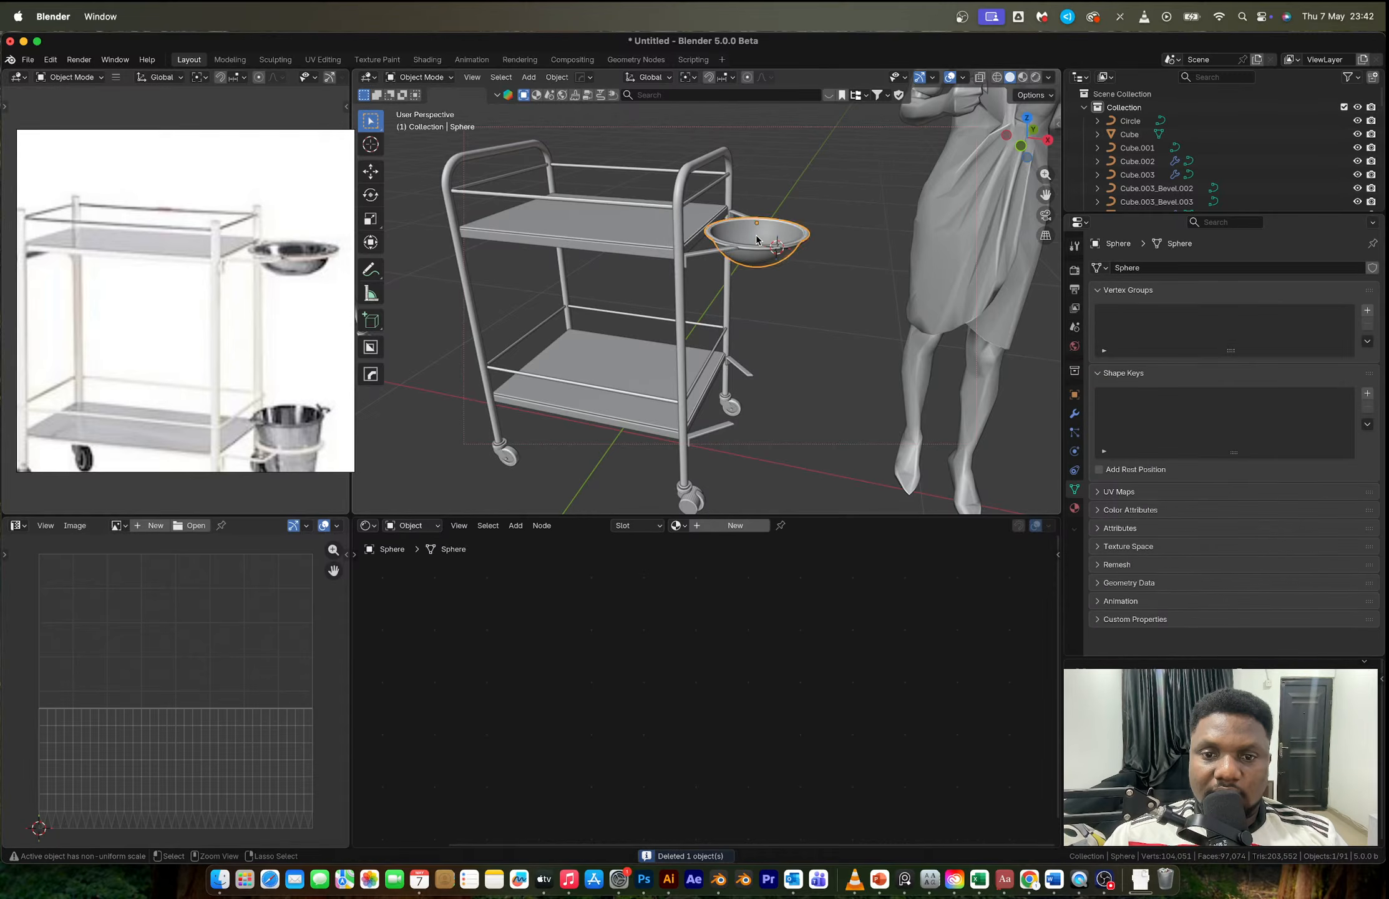
pyautogui.hotkey('ctrl', 'z')
pyautogui.hotkey('ctrl', 'z')
pyautogui.hotkey('ctrl', 'z')
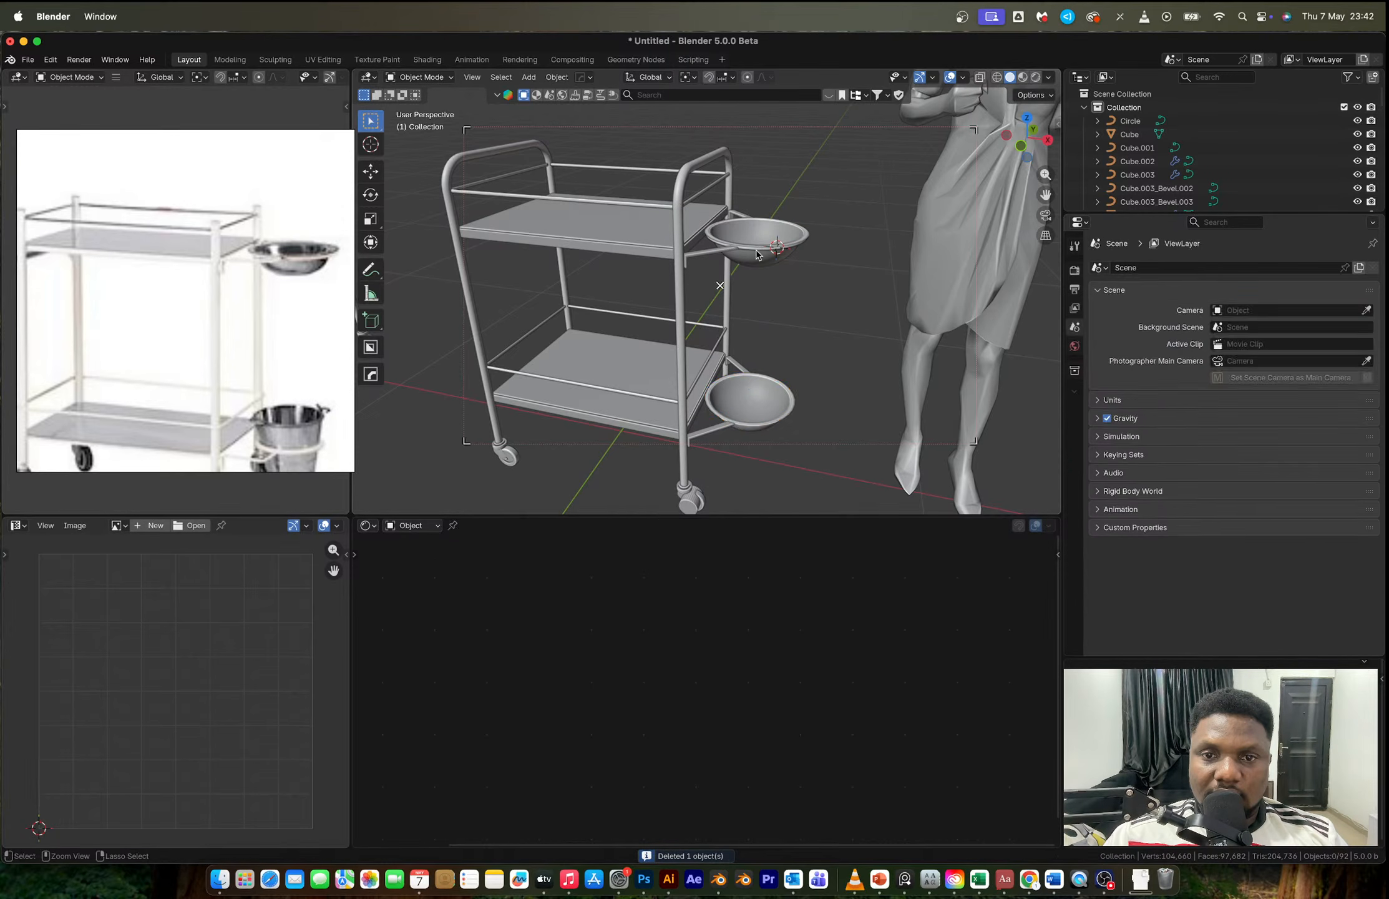
# Step: Duplicate the tray, guard rails, holder ring, arms and bowl about 0.58 m down along Z as the lower shelf
pyautogui.scroll(3, 760, 243)
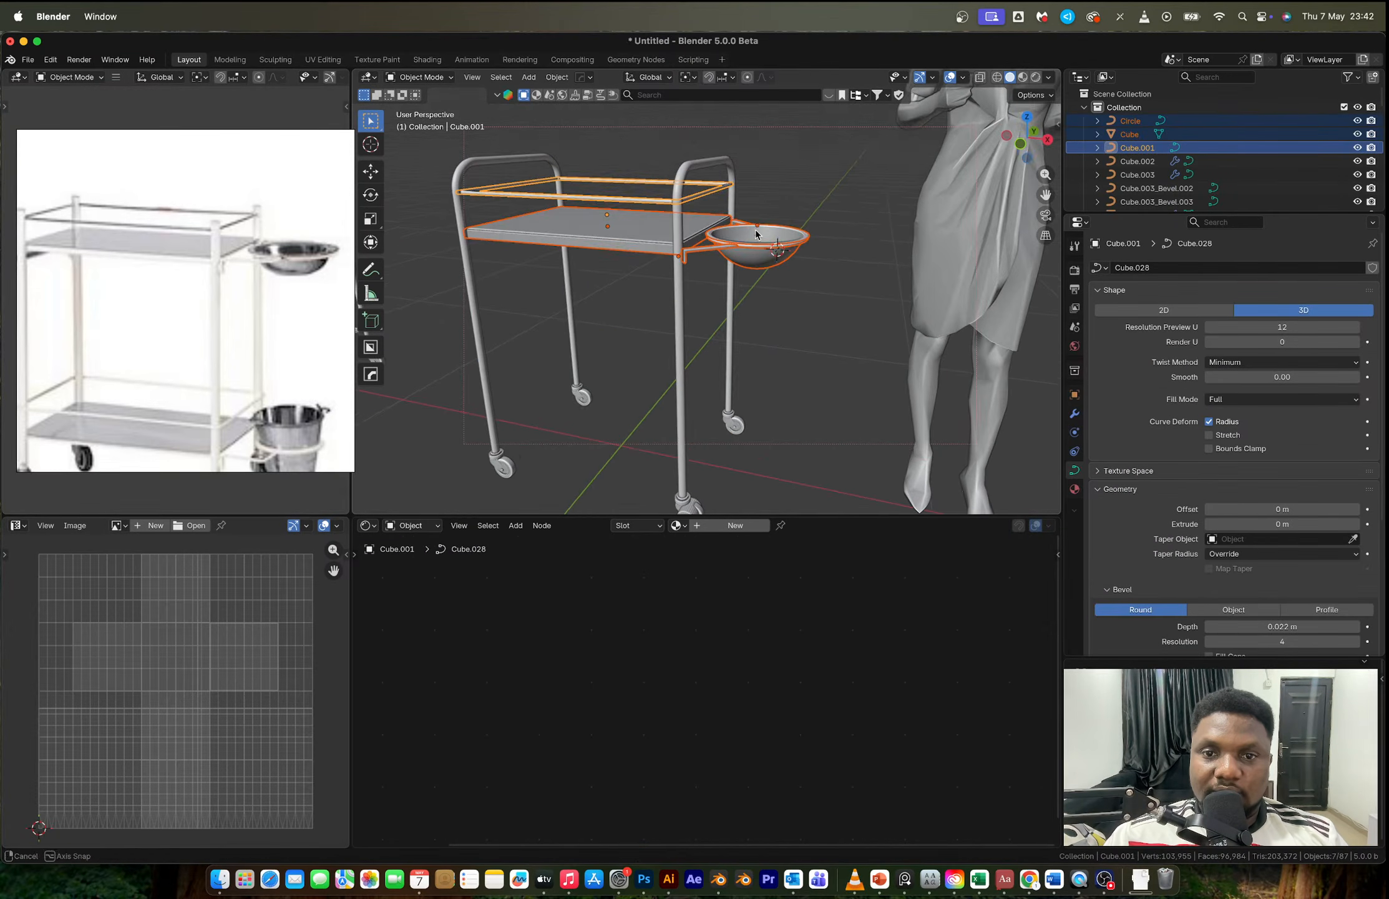
pyautogui.keyDown('shift'); pyautogui.click(780, 209); pyautogui.keyUp('shift')
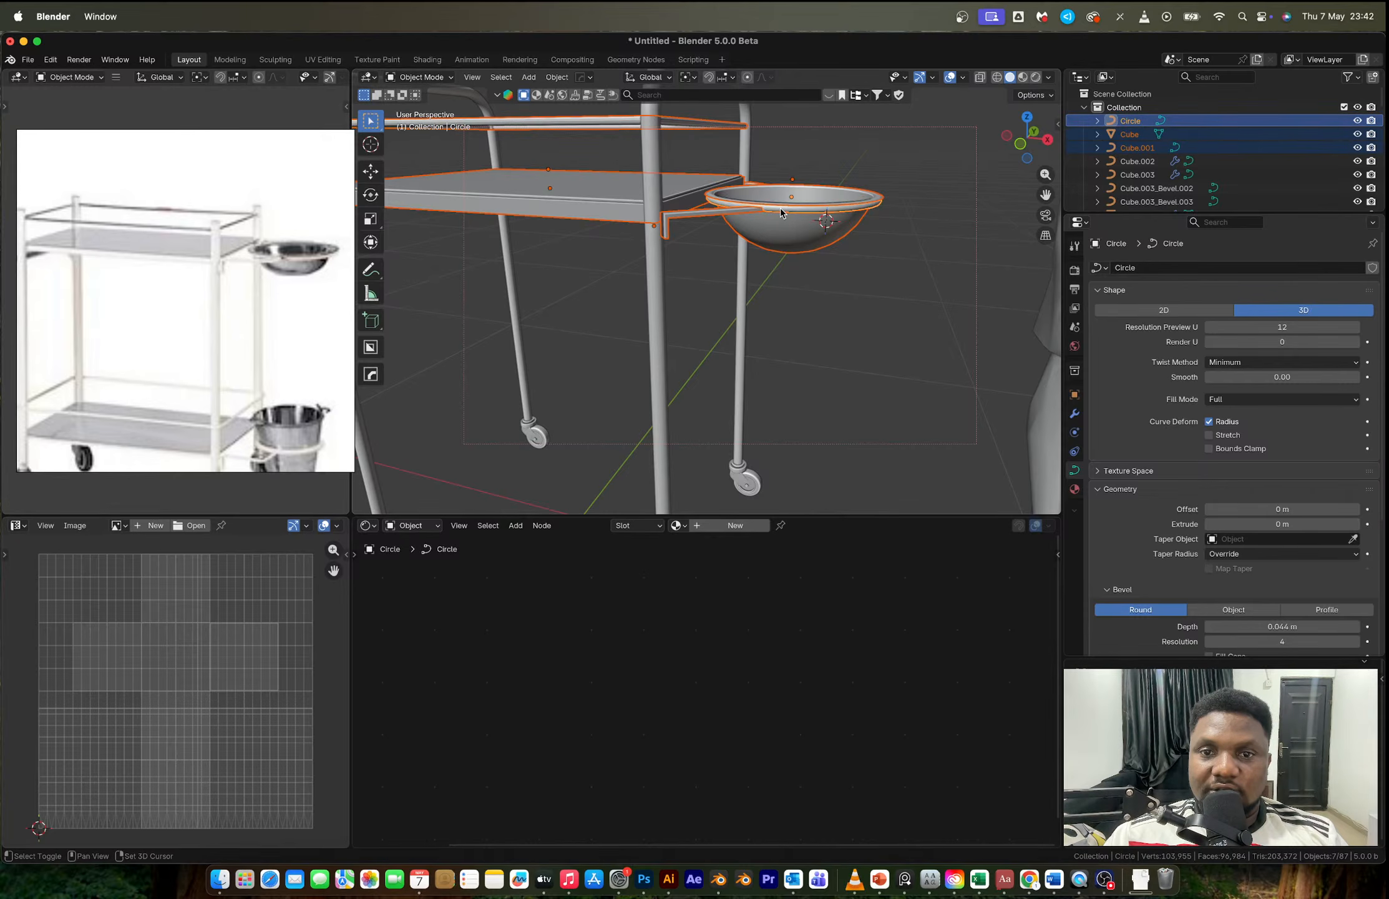
pyautogui.scroll(-5, 909, 293)
pyautogui.hotkey('shift', 'd')
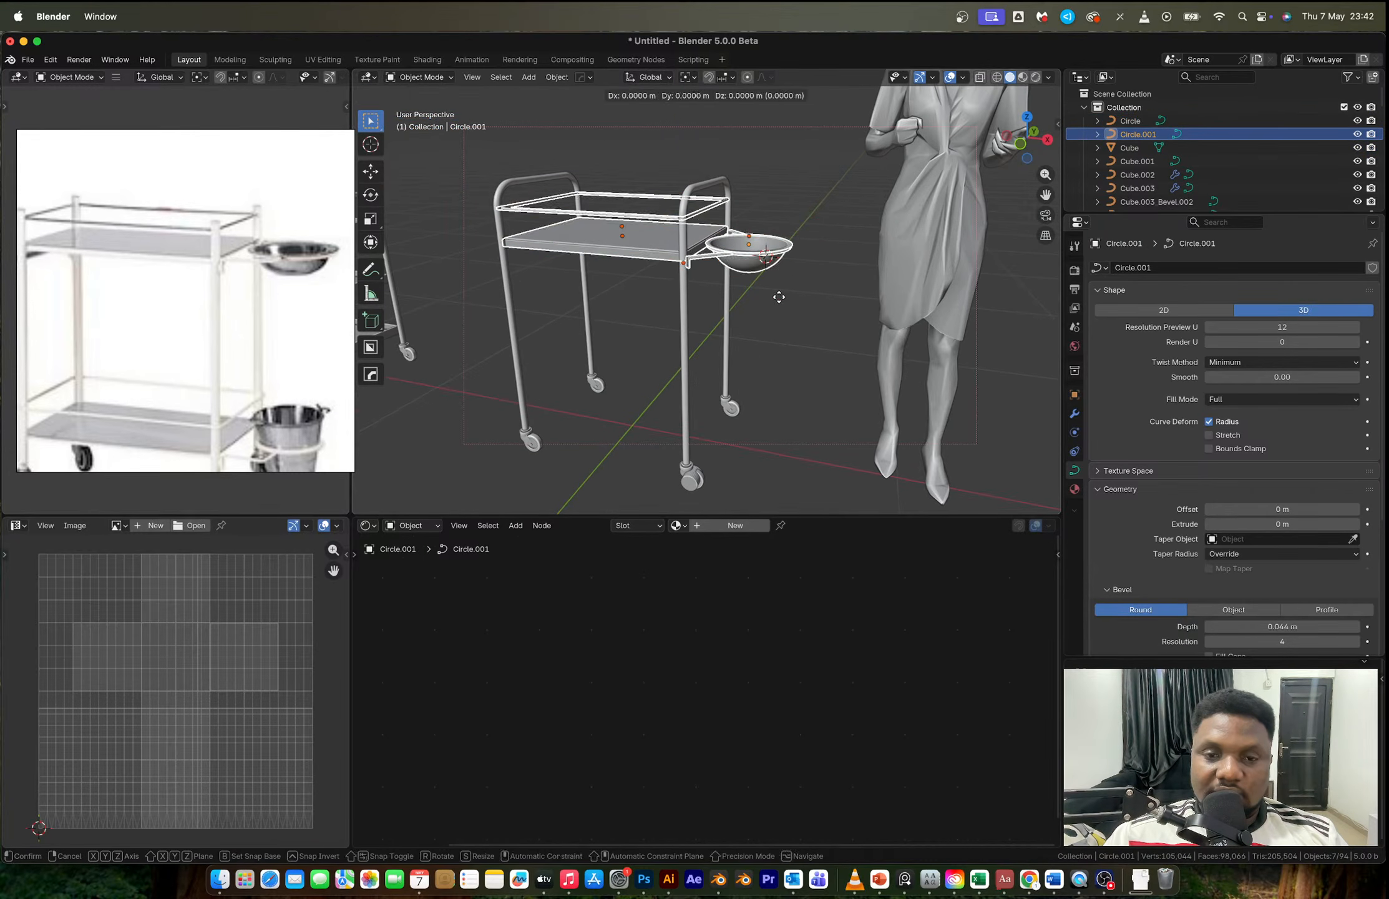
pyautogui.press('z')
pyautogui.click(782, 460)
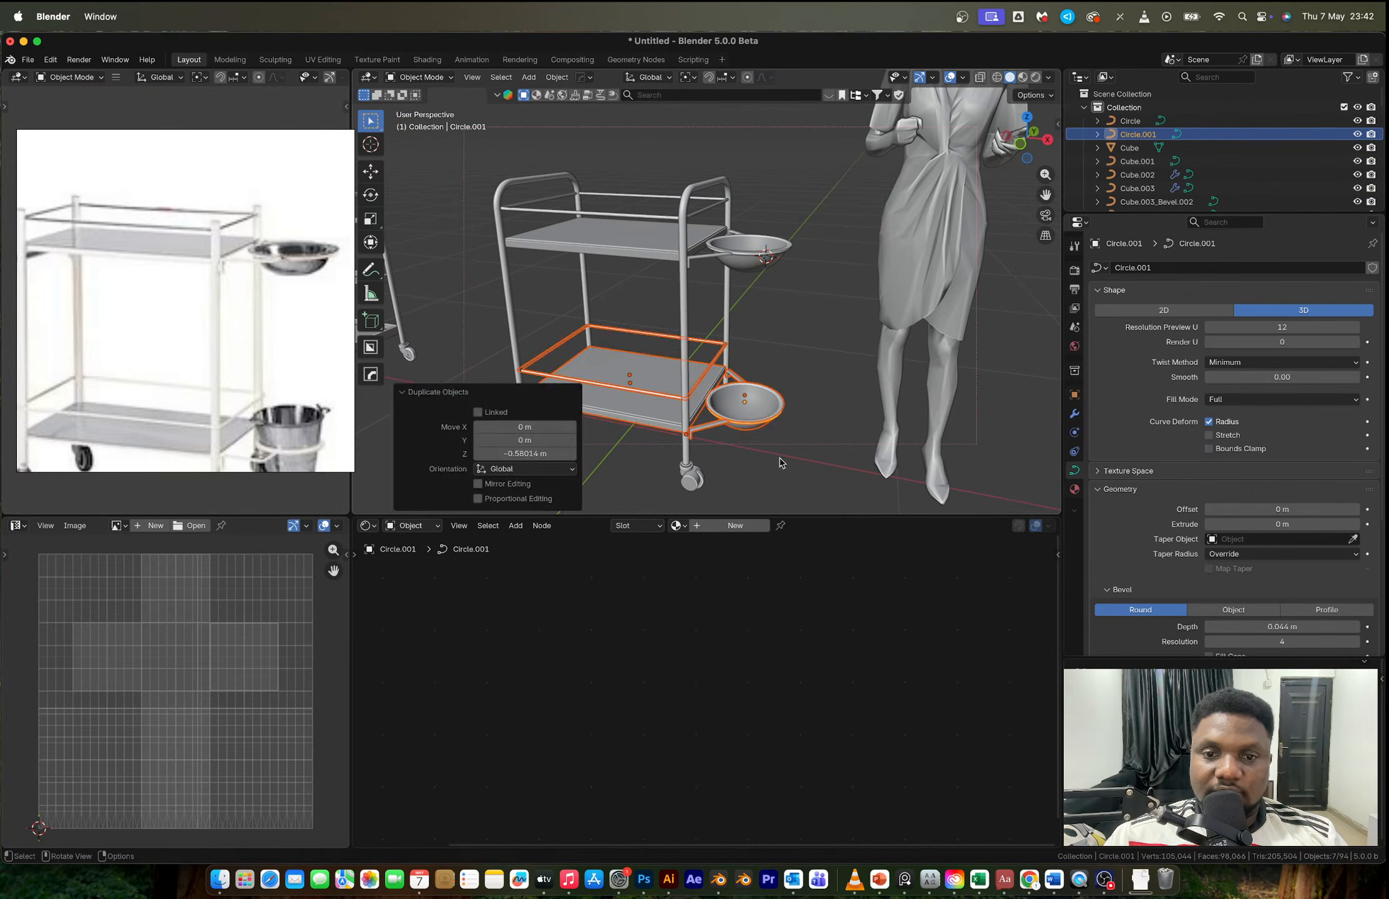
# Step: Delete the duplicated bowl from the lower holder, leaving its ring and arms
pyautogui.click(813, 373)
pyautogui.click(719, 406)
pyautogui.press('x')
pyautogui.click(699, 403)
pyautogui.scroll(4, 737, 375)
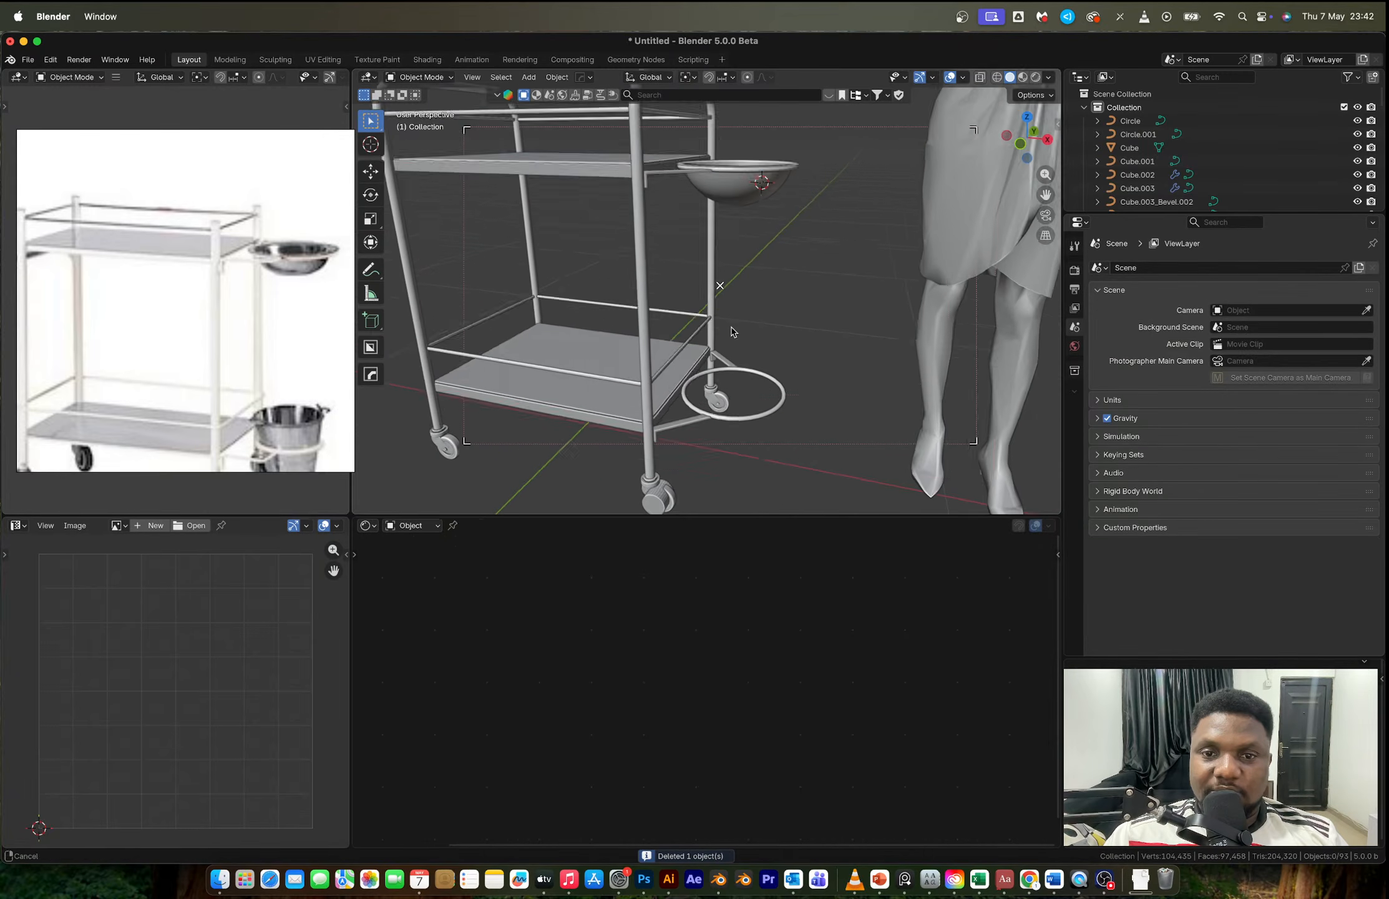
# Step: Snap the 3D cursor to the lower holder's ring
pyautogui.click(761, 360)
pyautogui.hotkey('ctrl', 'Tab')
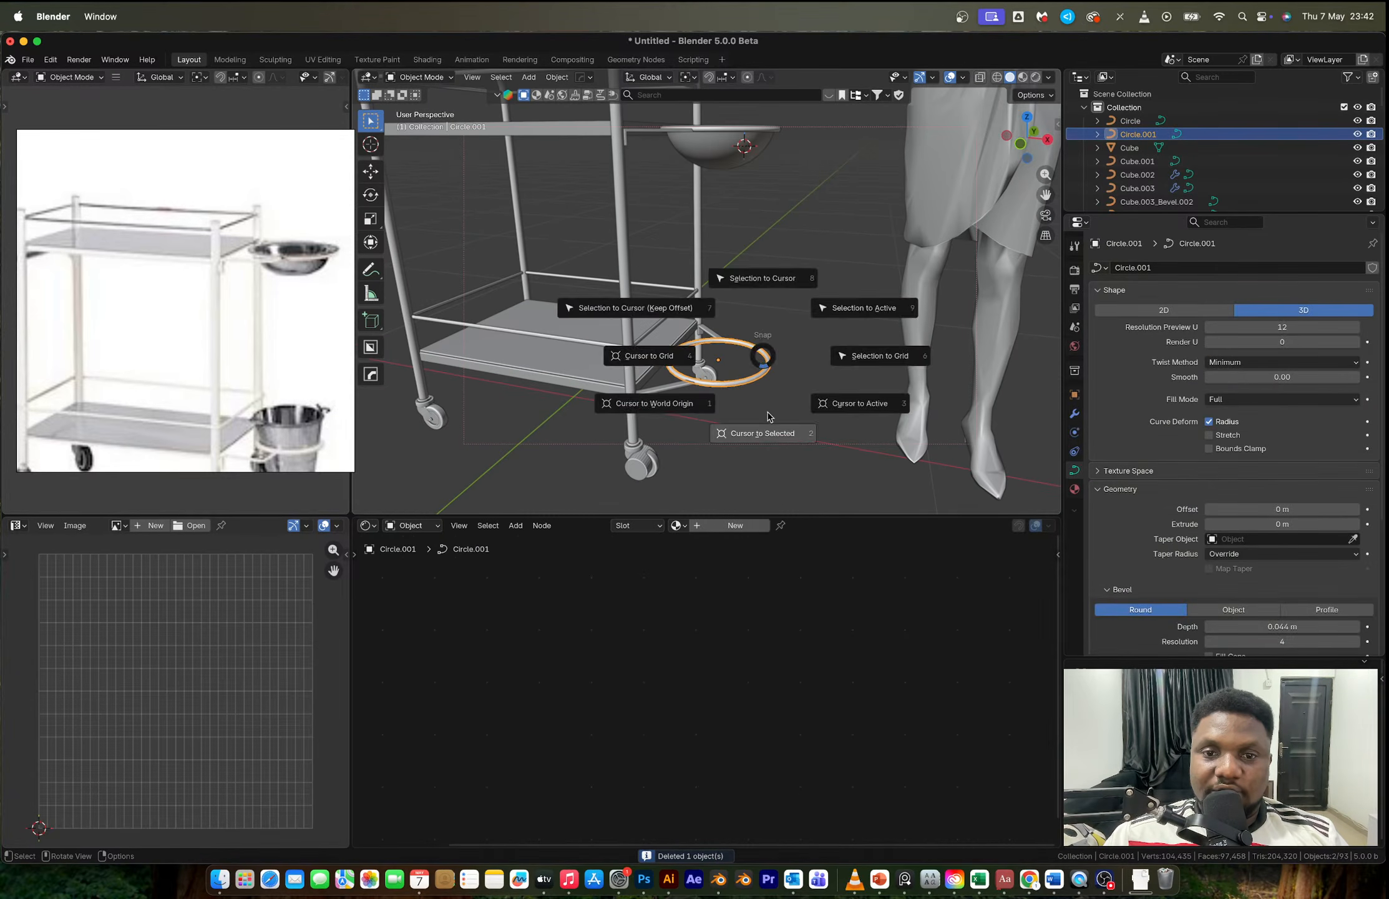
pyautogui.click(798, 365)
pyautogui.press('Tab')
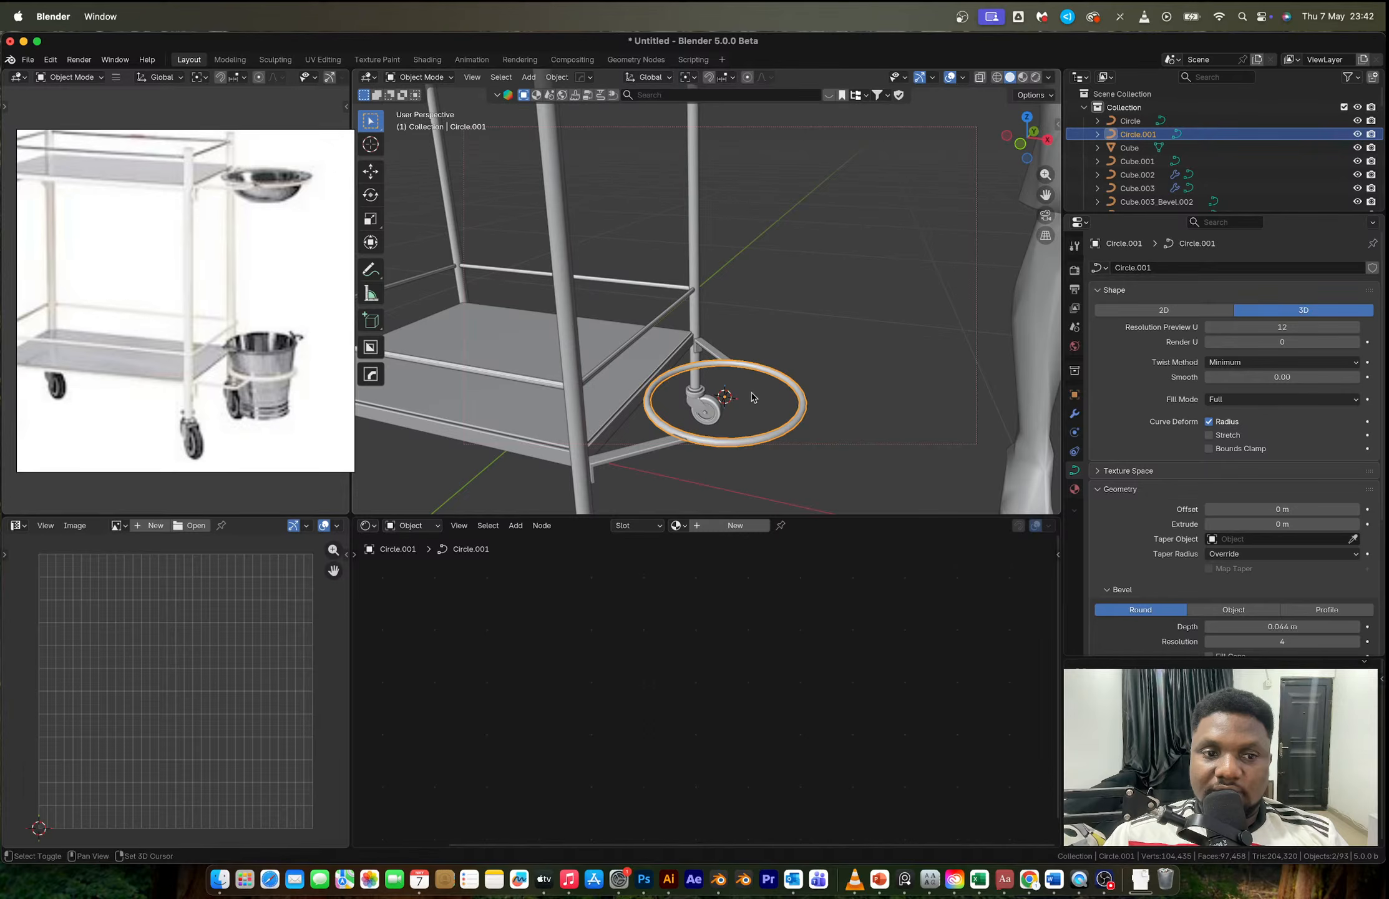
# Step: Add a cylinder at the 3D cursor and scale it to fit the lower holder's ring as the bucket
pyautogui.keyDown('shift'); pyautogui.moveTo(754, 392); pyautogui.dragTo(742, 299, button='middle'); pyautogui.keyUp('shift')
pyautogui.hotkey('shift', 'a')
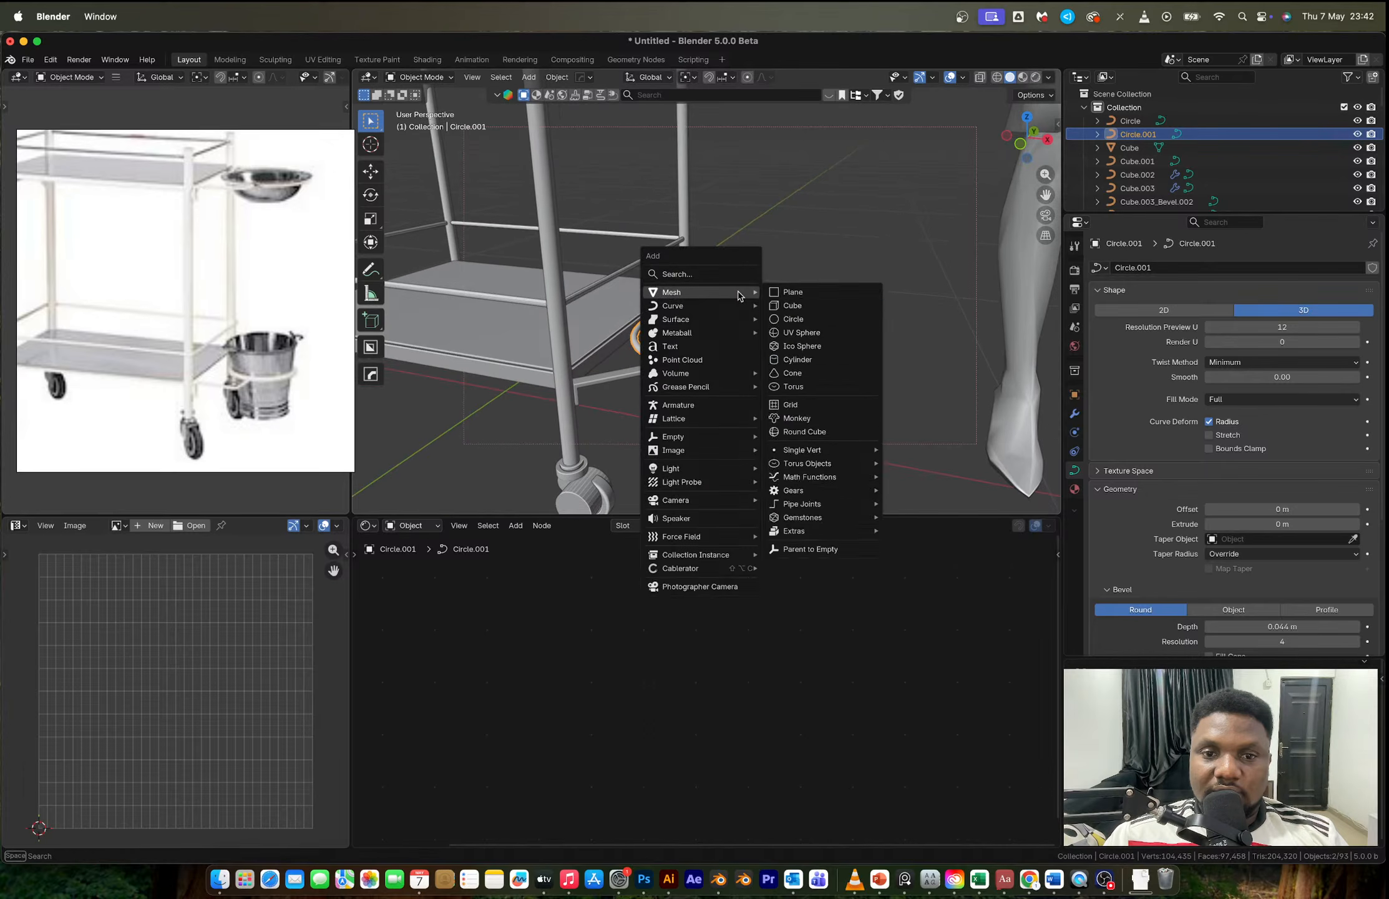
pyautogui.moveTo(744, 319)
pyautogui.moveTo(718, 292)
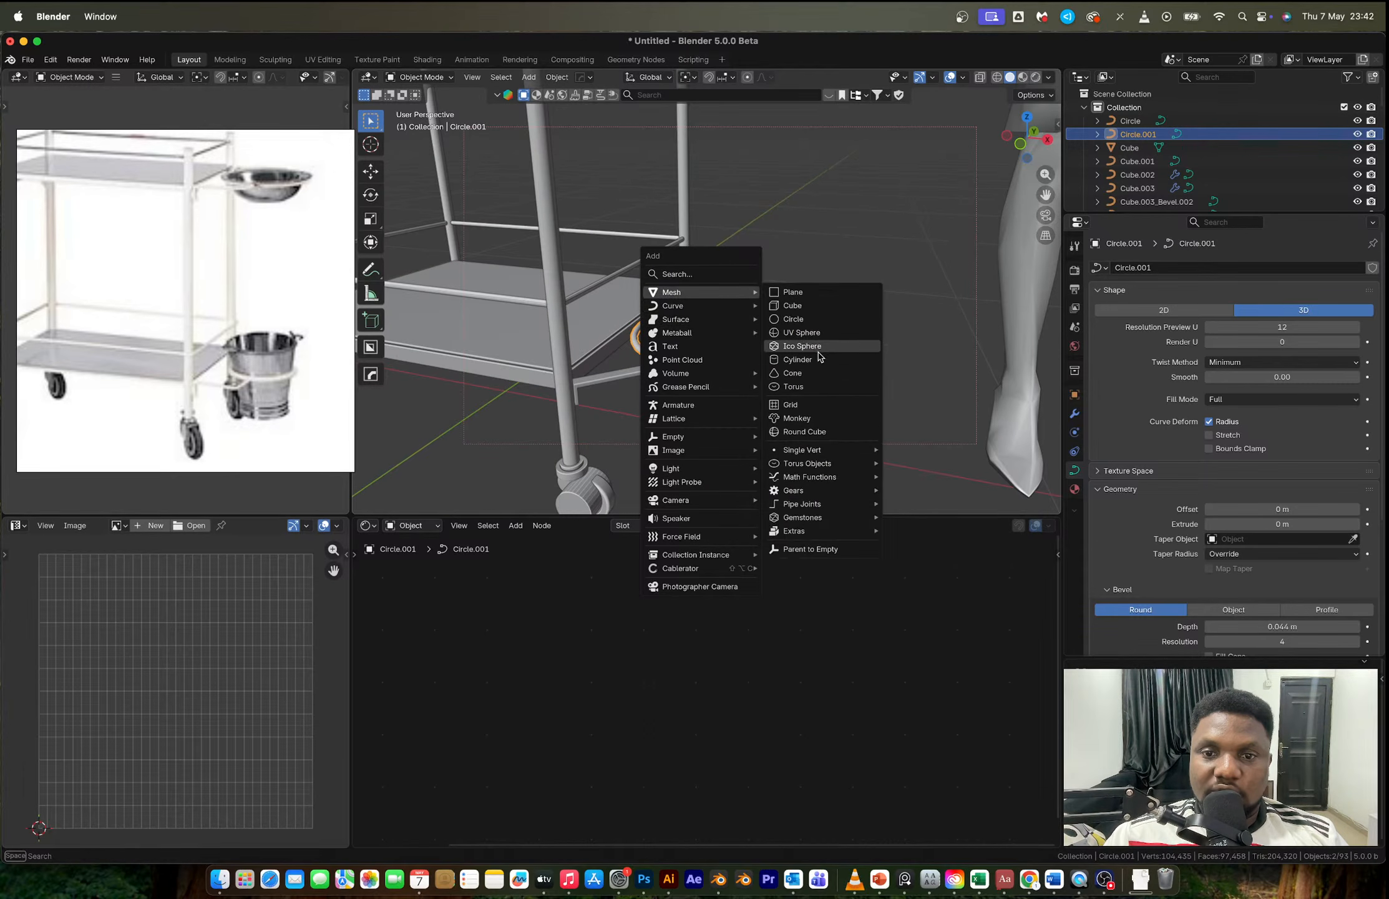
pyautogui.click(865, 362)
pyautogui.press('s')
pyautogui.click(722, 337)
pyautogui.press('s')
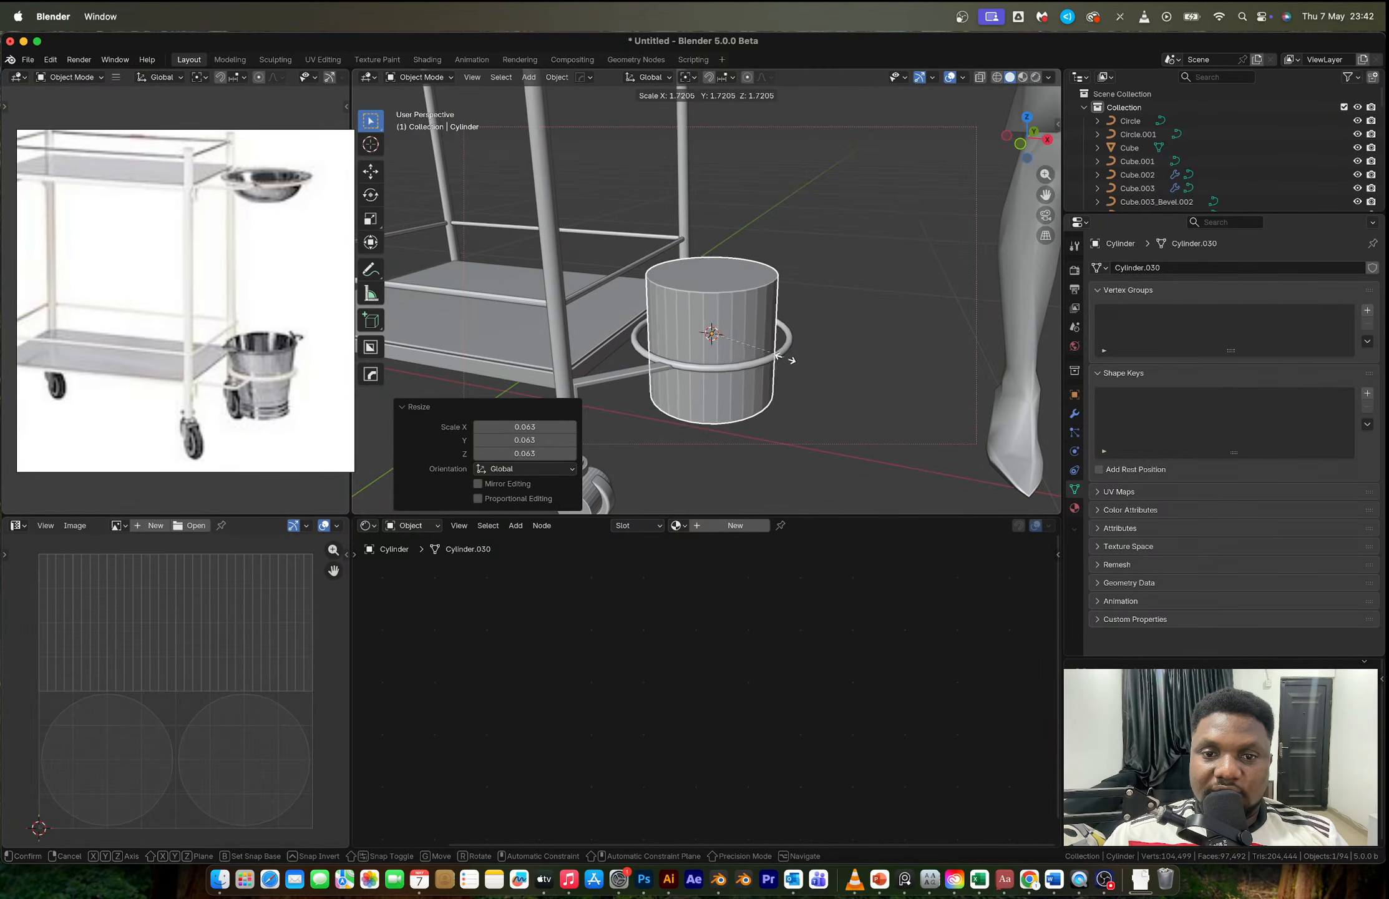
pyautogui.click(789, 364)
# Step: Enlarge the cylinder's top face in Edit Mode to give the bucket a wider opening
pyautogui.press('Tab')
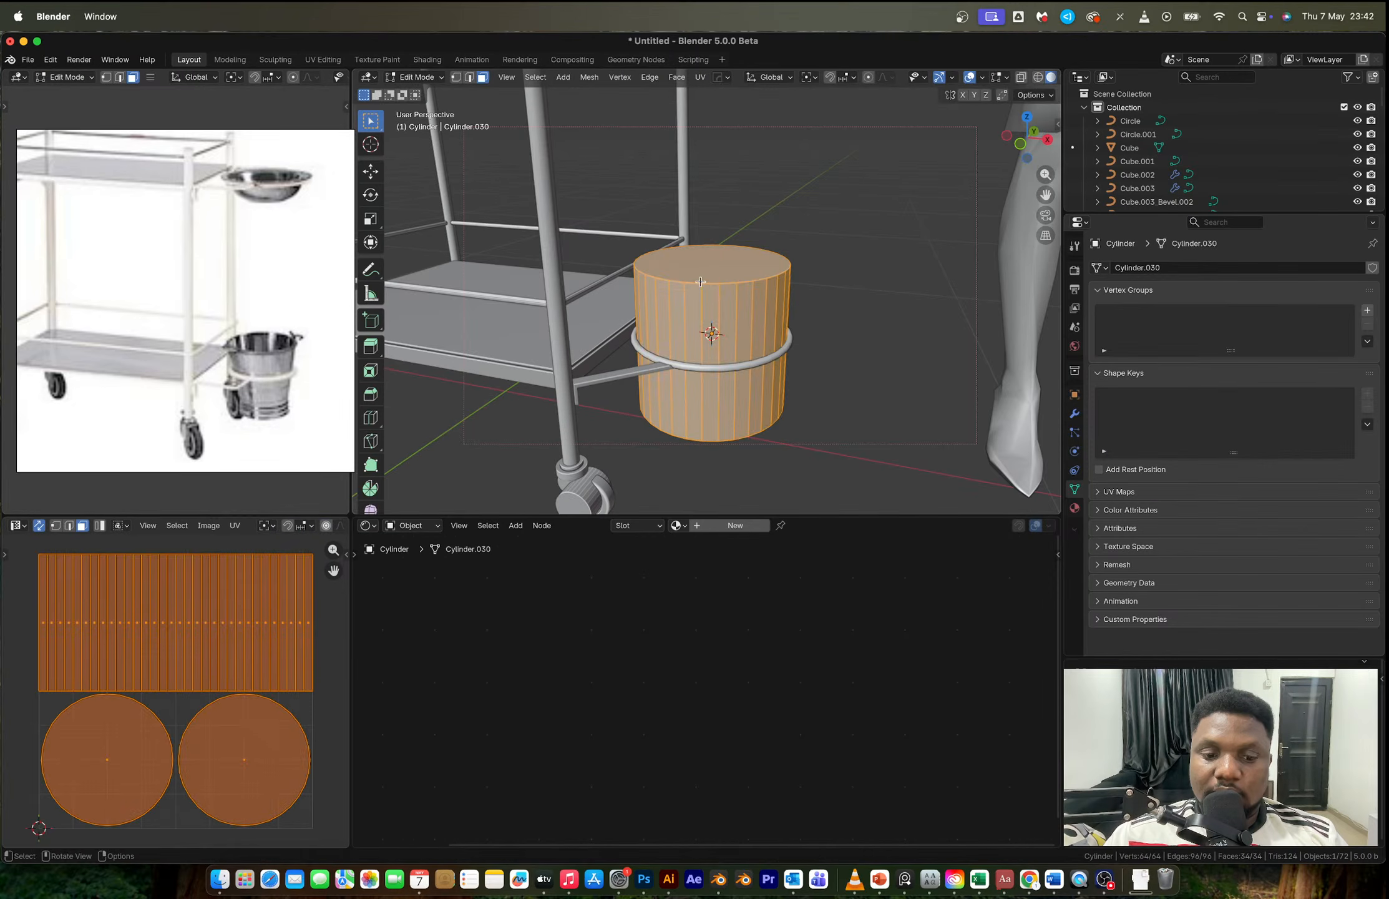
pyautogui.click(749, 267)
pyautogui.press('s')
pyautogui.click(824, 321)
pyautogui.moveTo(784, 369); pyautogui.dragTo(759, 266, button='middle')
pyautogui.press('s')
pyautogui.click(822, 356)
# Step: Shrink the bucket's bottom face to about 0.85 and narrow its top face slightly
pyautogui.moveTo(822, 356); pyautogui.dragTo(729, 409, button='middle')
pyautogui.click(729, 408)
pyautogui.press('s')
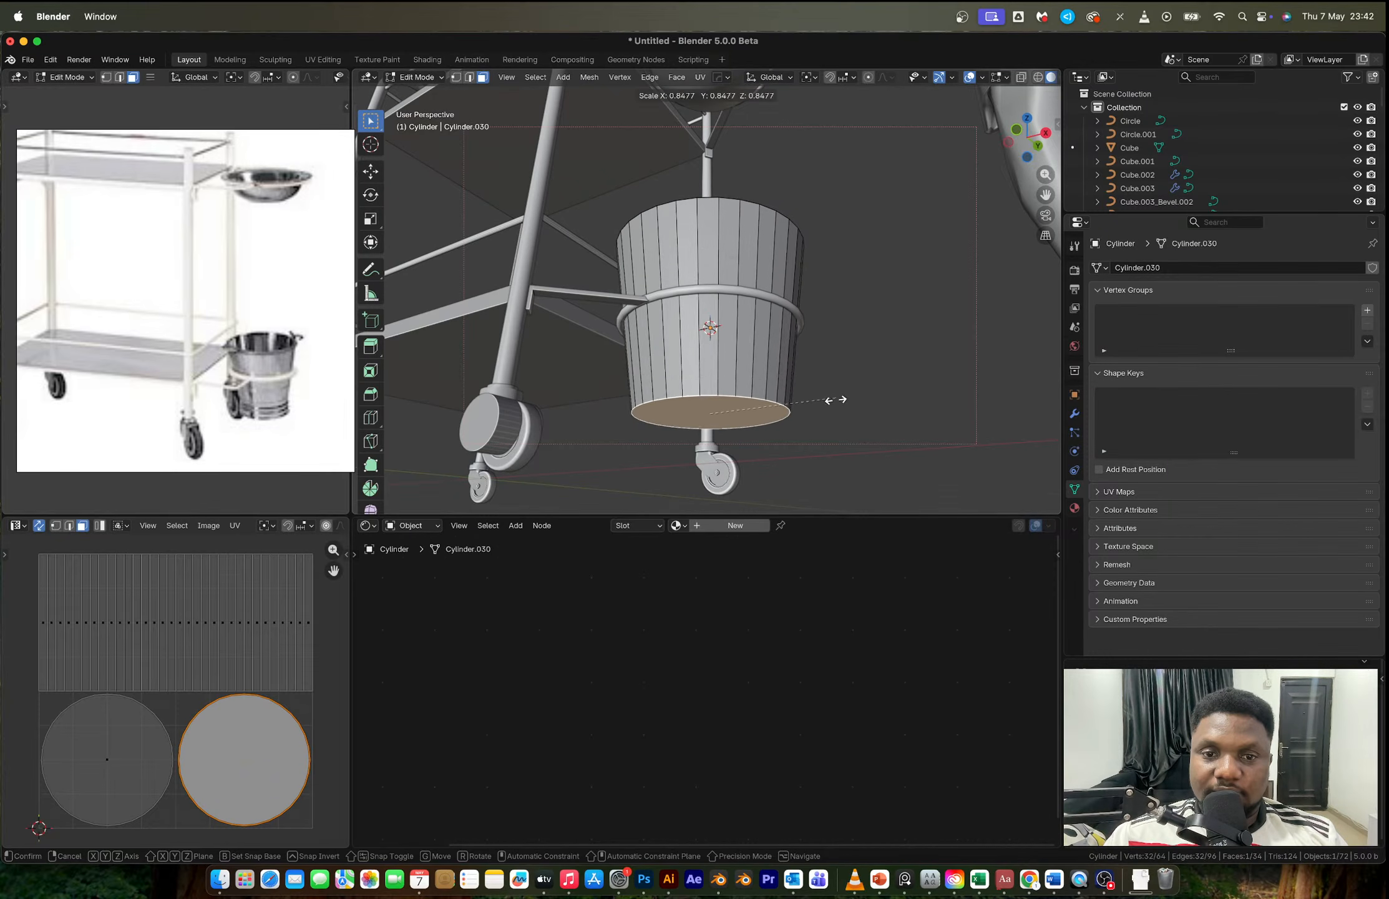
pyautogui.click(828, 402)
pyautogui.moveTo(828, 402); pyautogui.dragTo(682, 205, button='middle')
pyautogui.click(683, 204)
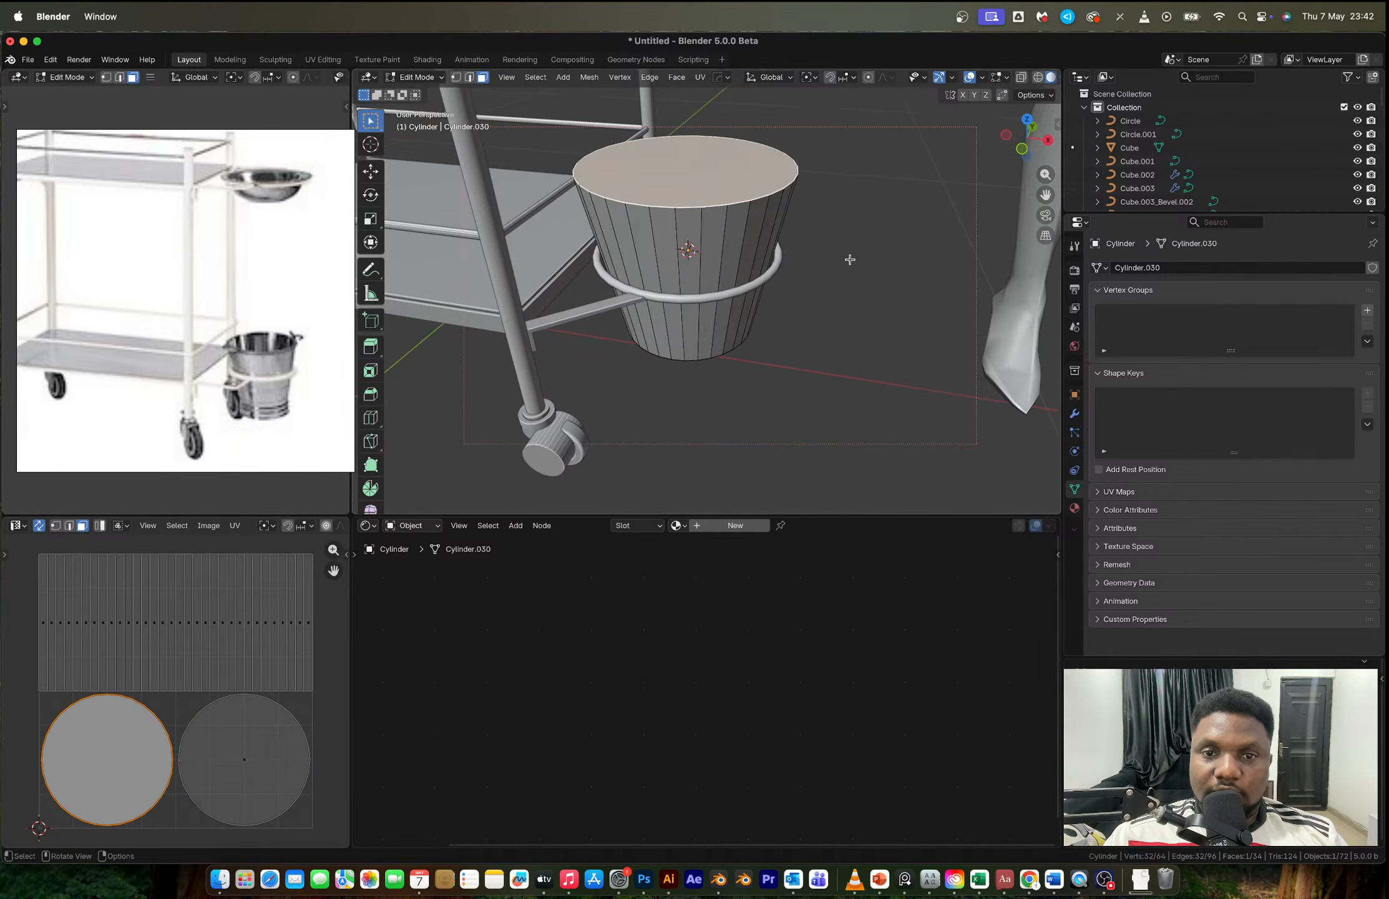
pyautogui.press('s')
pyautogui.click(830, 252)
# Step: Scale the whole bucket to 1.11 in X and Y, keeping its height
pyautogui.press('s')
pyautogui.hotkey('shift', 'z')
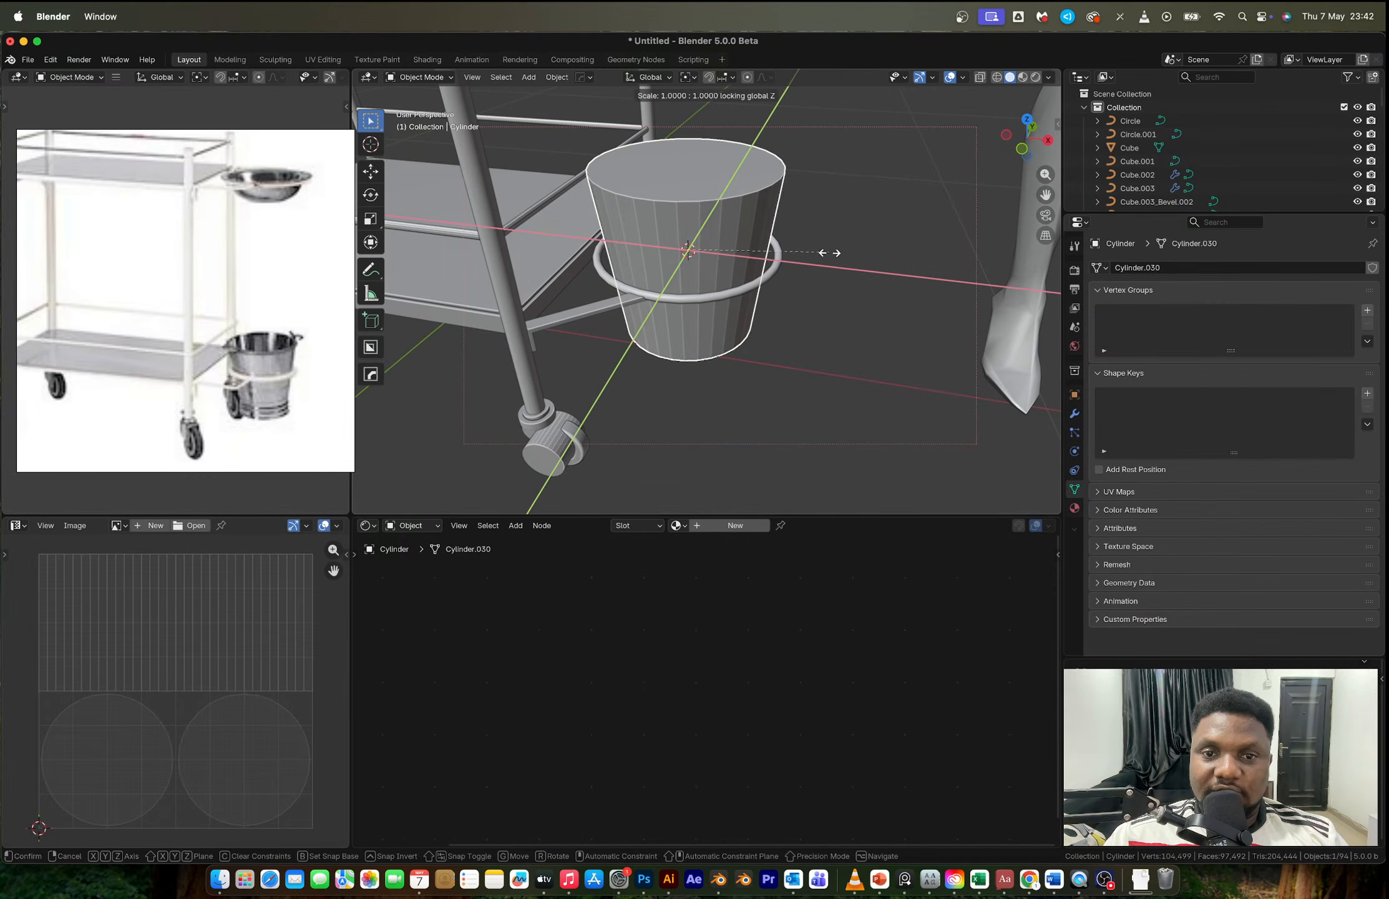
pyautogui.click(844, 258)
pyautogui.moveTo(844, 257); pyautogui.dragTo(729, 289, button='middle')
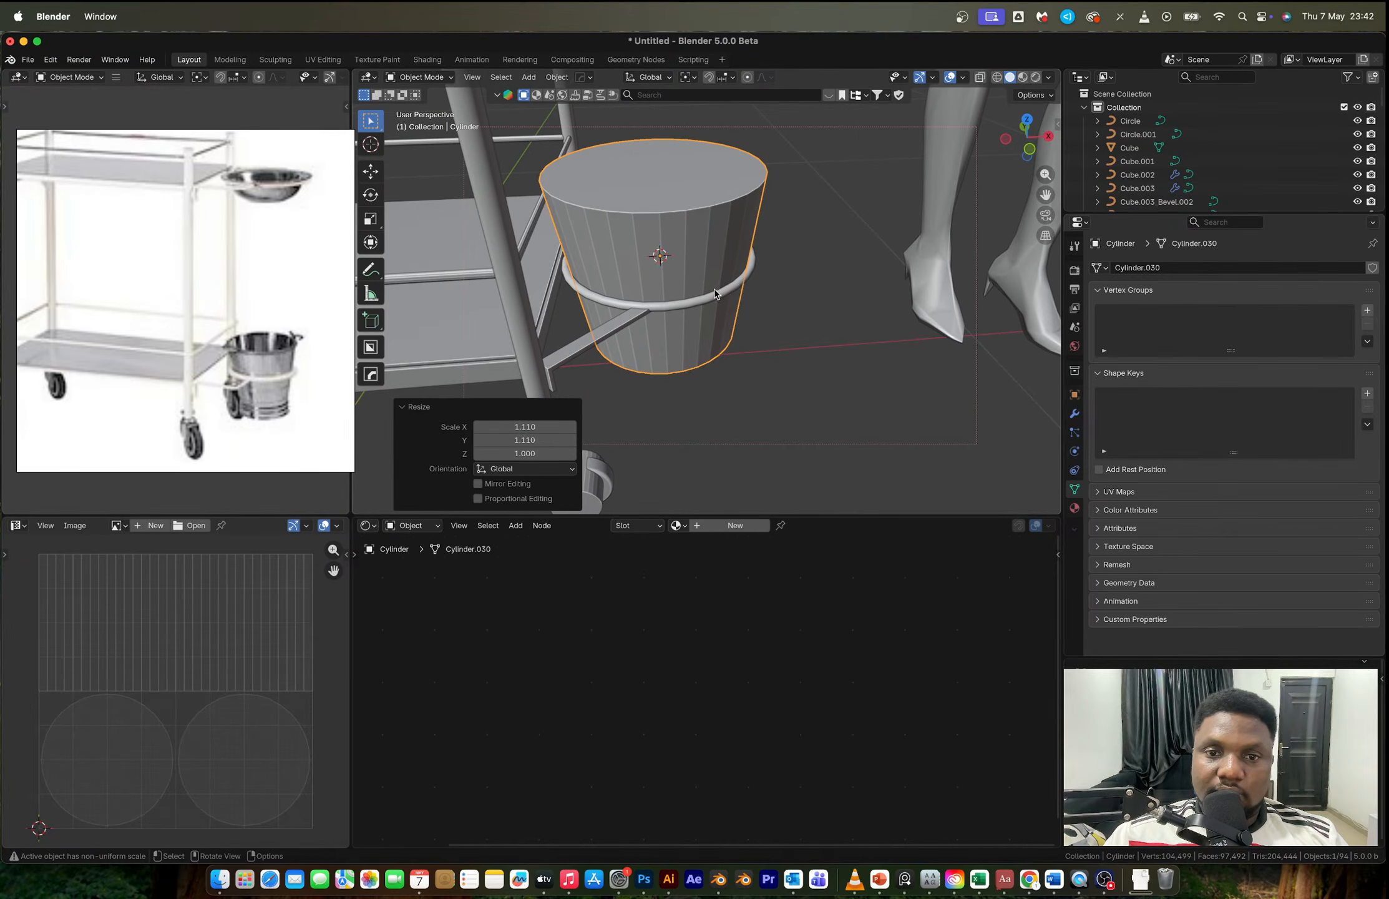
# Step: Reduce the bucket's width to about 0.9 in X and Y, keeping its height
pyautogui.keyDown('shift'); pyautogui.click(716, 293); pyautogui.keyUp('shift')
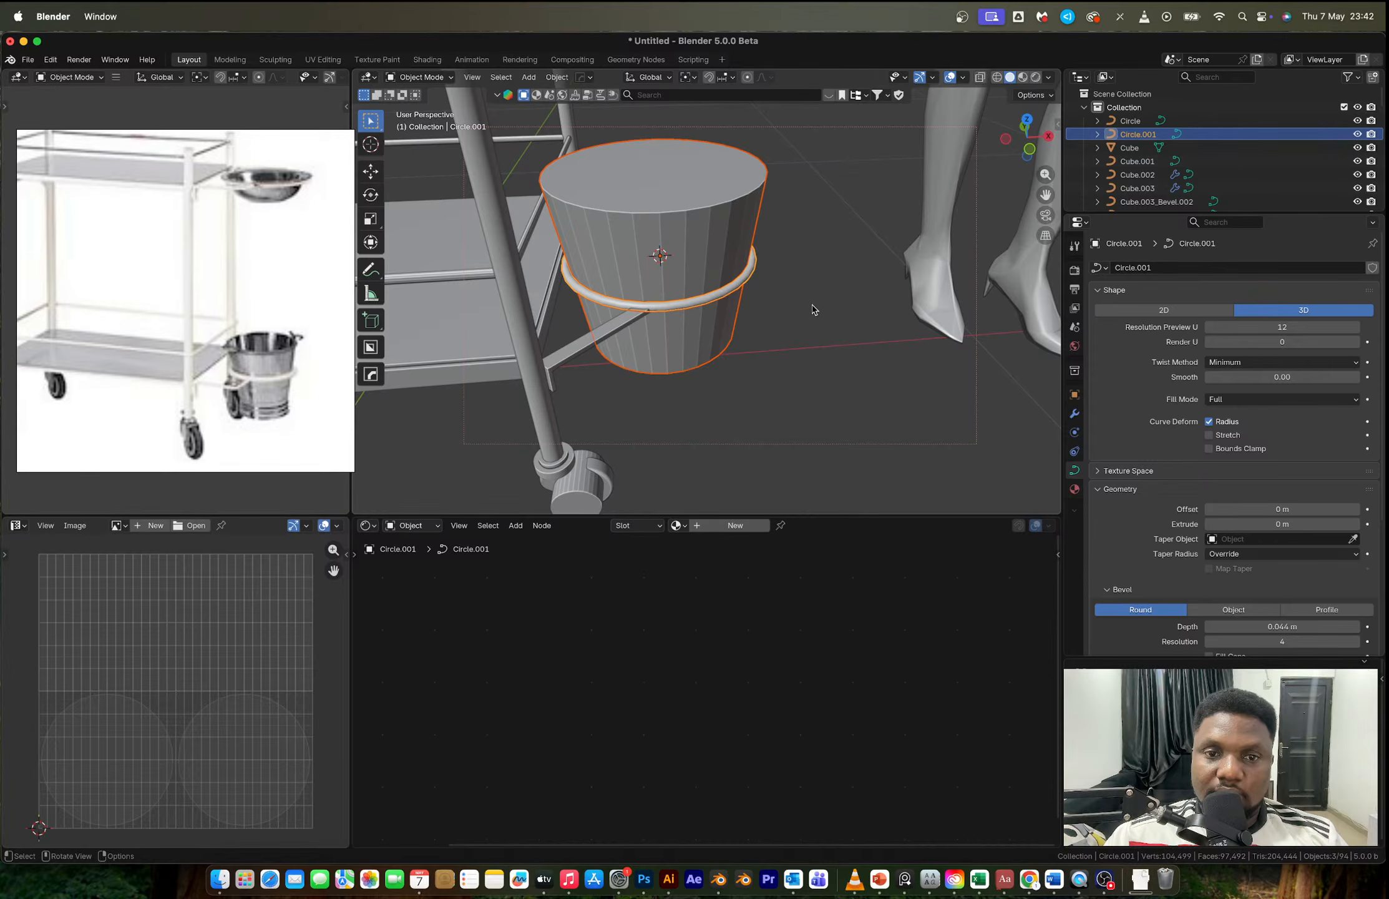
pyautogui.click(699, 247)
pyautogui.press('s')
pyautogui.hotkey('shift', 'z')
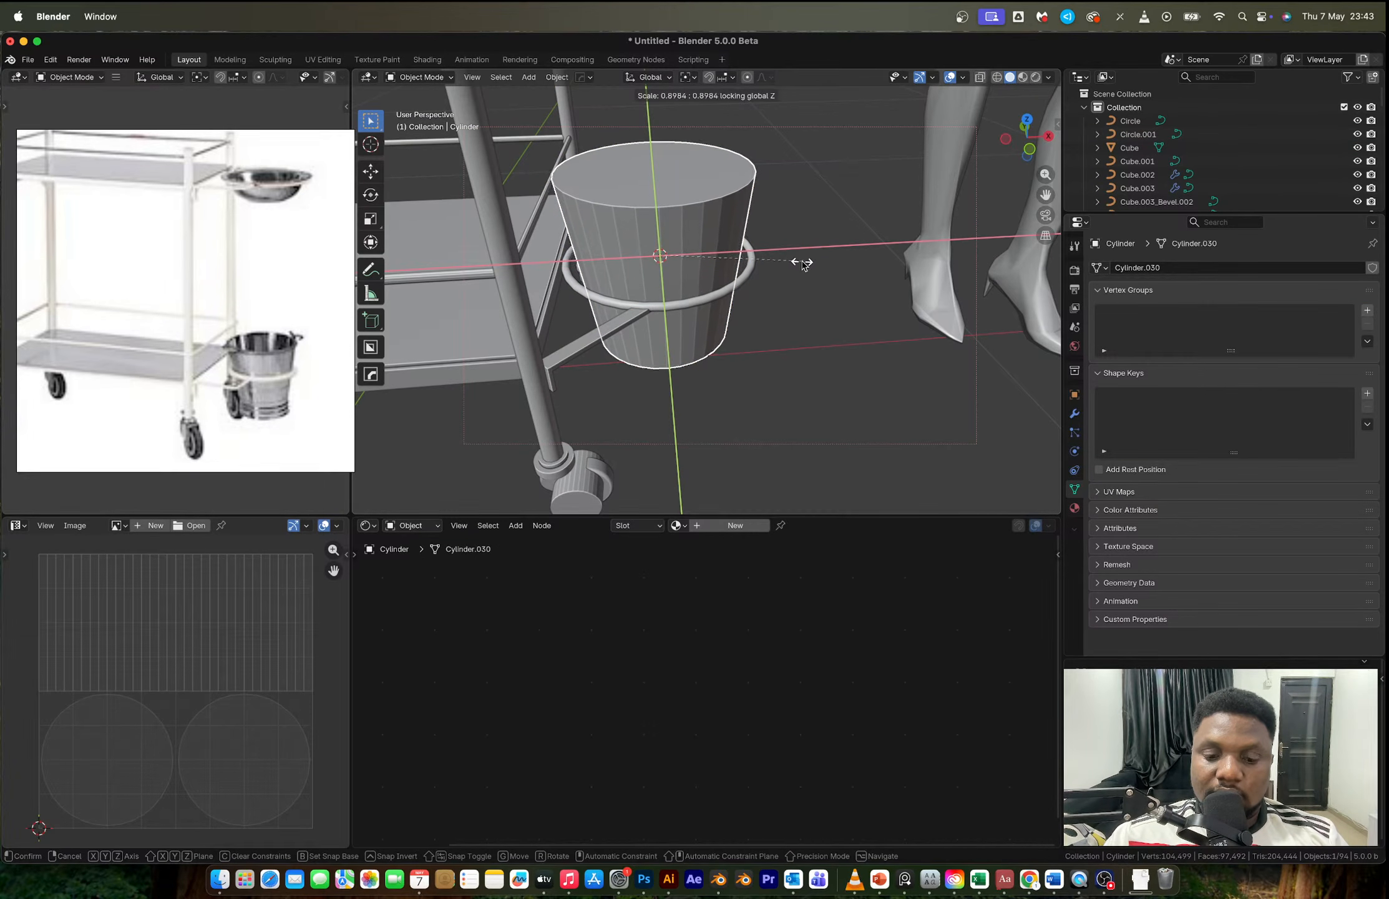
pyautogui.click(800, 268)
# Step: Lower the bucket about 0.04 m along Z and scale it to 1.09 in X and Y within the ring
pyautogui.press('g')
pyautogui.press('z')
pyautogui.rightClick(811, 292)
pyautogui.press('s')
pyautogui.hotkey('shift', 'z')
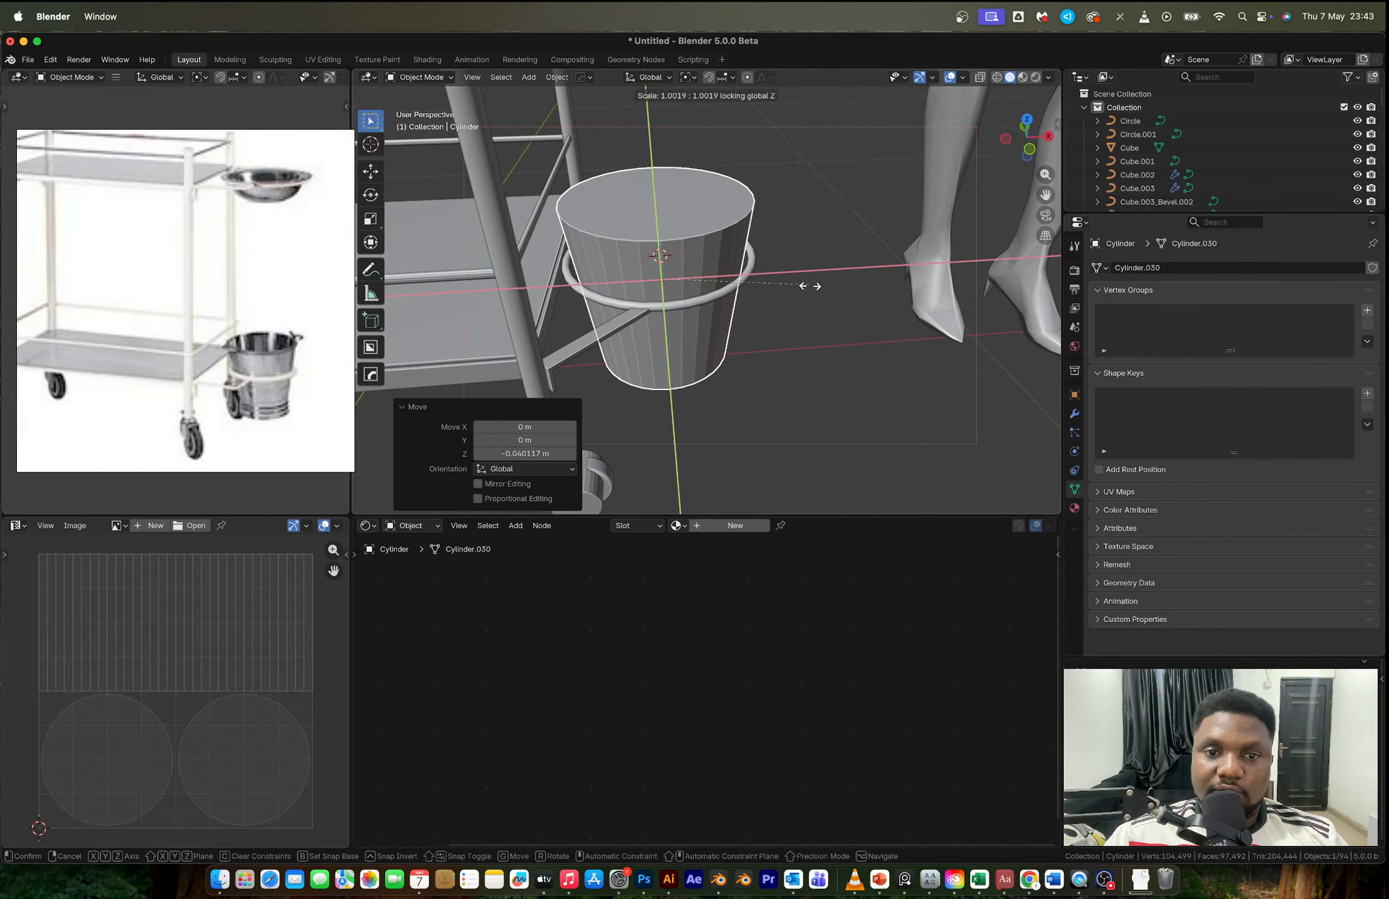
pyautogui.click(834, 290)
# Step: Delete the top face of the bucket to leave it open
pyautogui.scroll(-5, 793, 344)
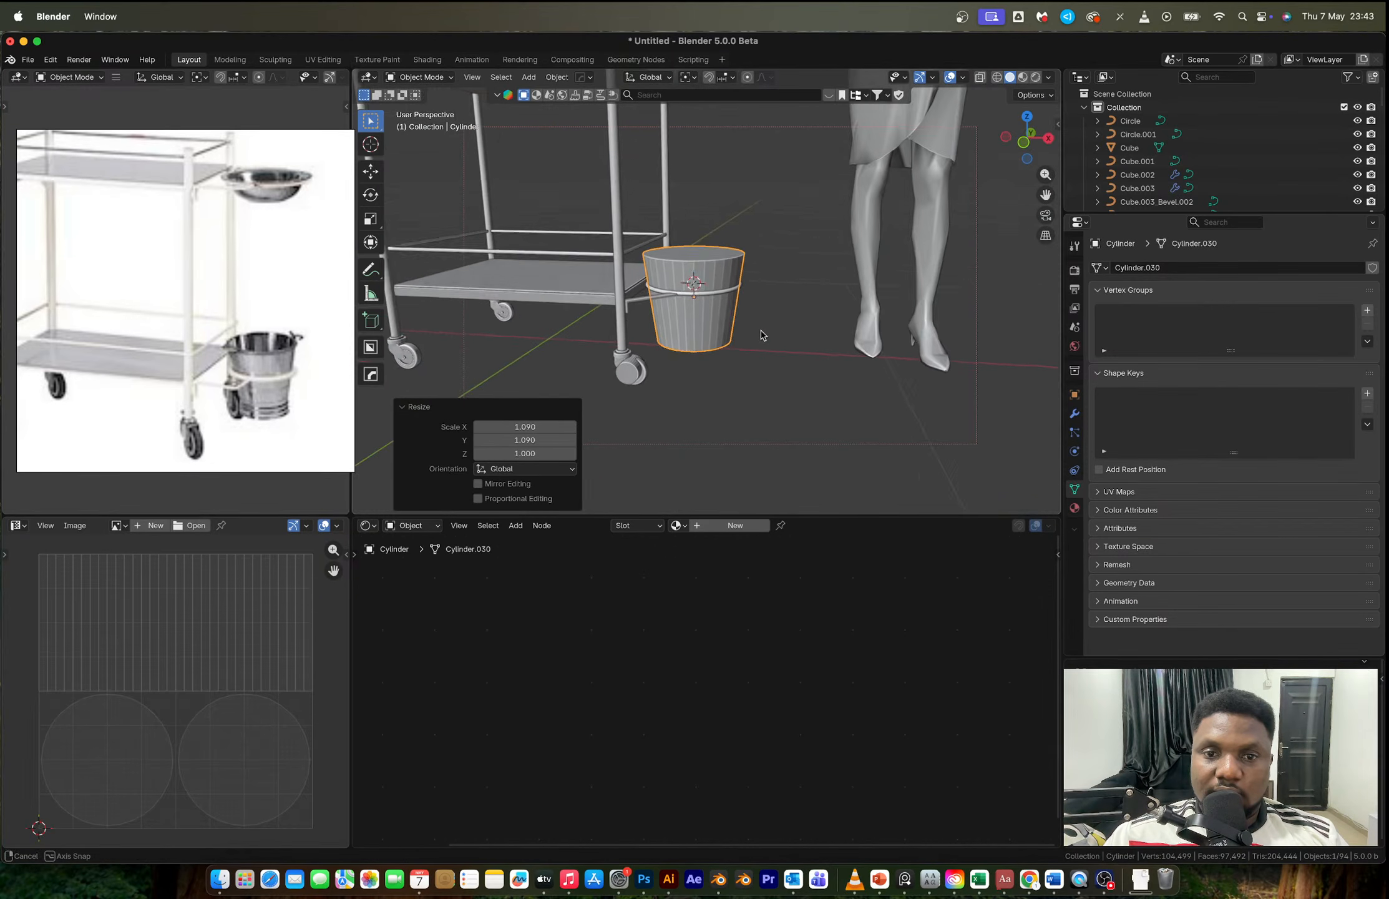
pyautogui.moveTo(763, 332); pyautogui.dragTo(697, 323, button='middle')
pyautogui.scroll(5, 684, 315)
pyautogui.press('Tab')
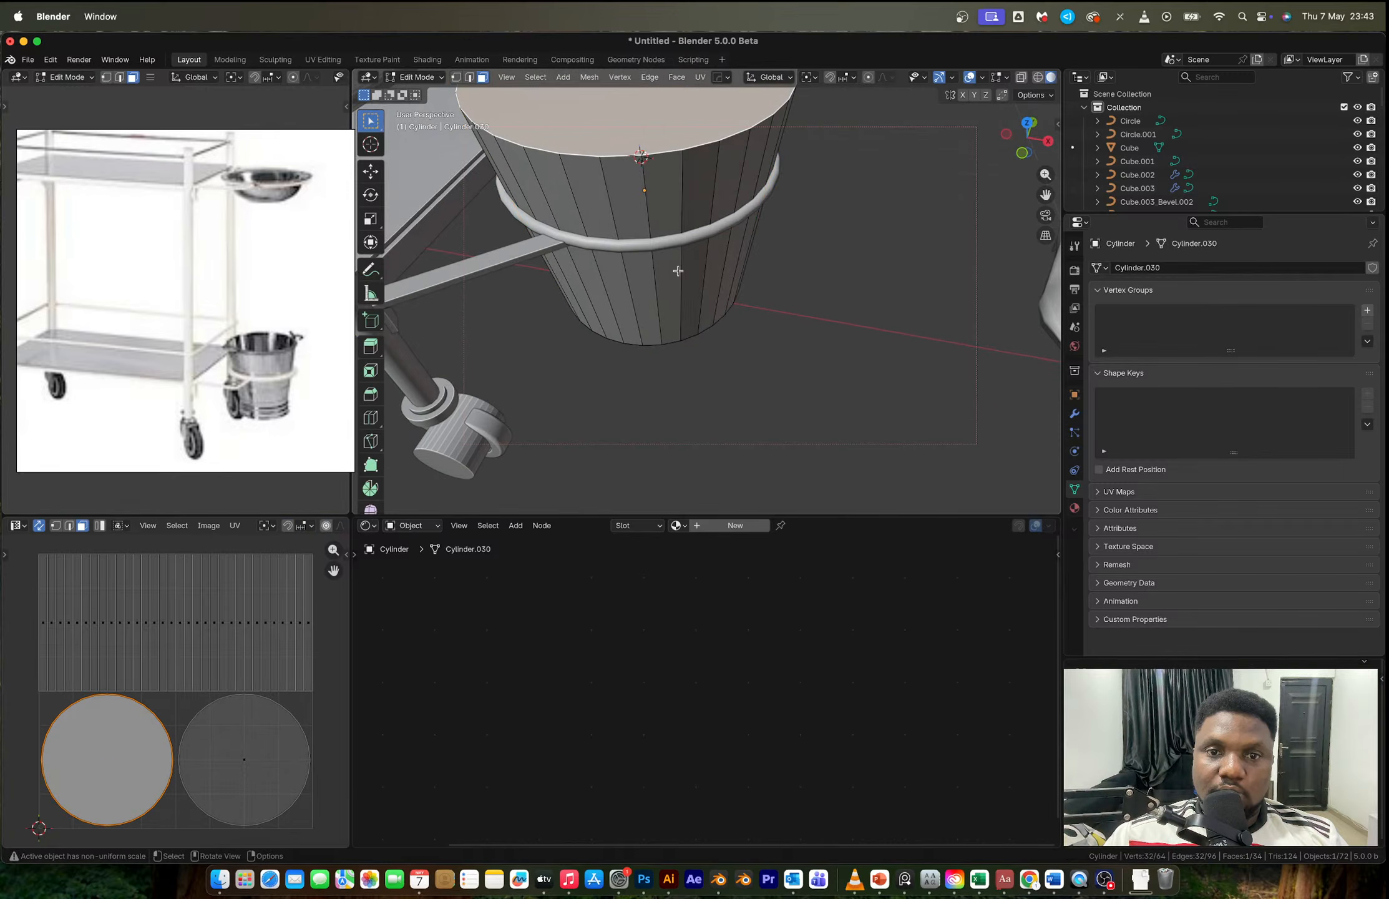
pyautogui.moveTo(678, 270); pyautogui.dragTo(821, 356, button='middle')
pyautogui.press('x')
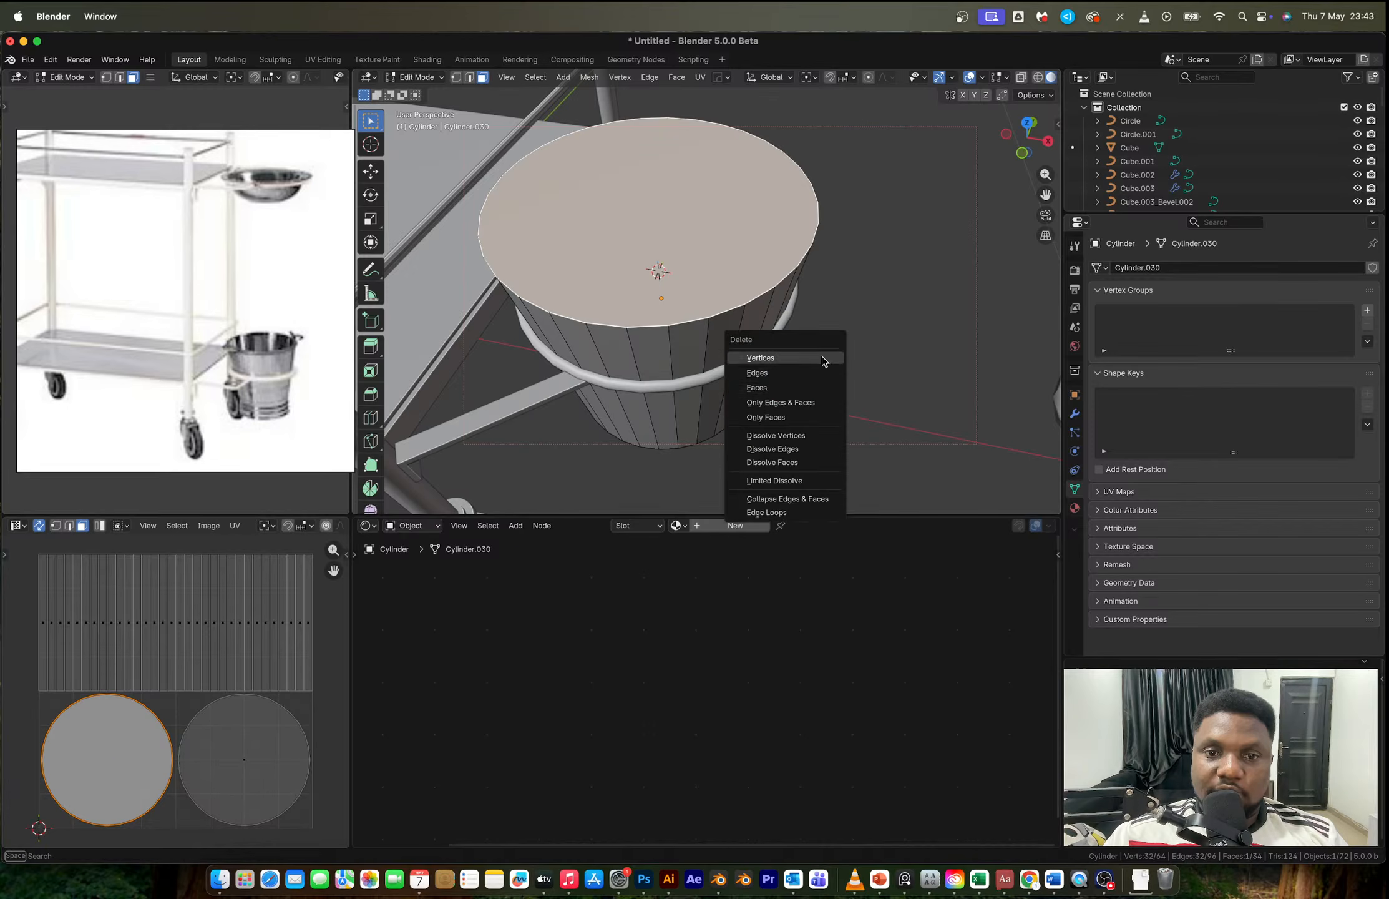
pyautogui.click(771, 384)
pyautogui.moveTo(763, 317); pyautogui.dragTo(758, 309, button='middle')
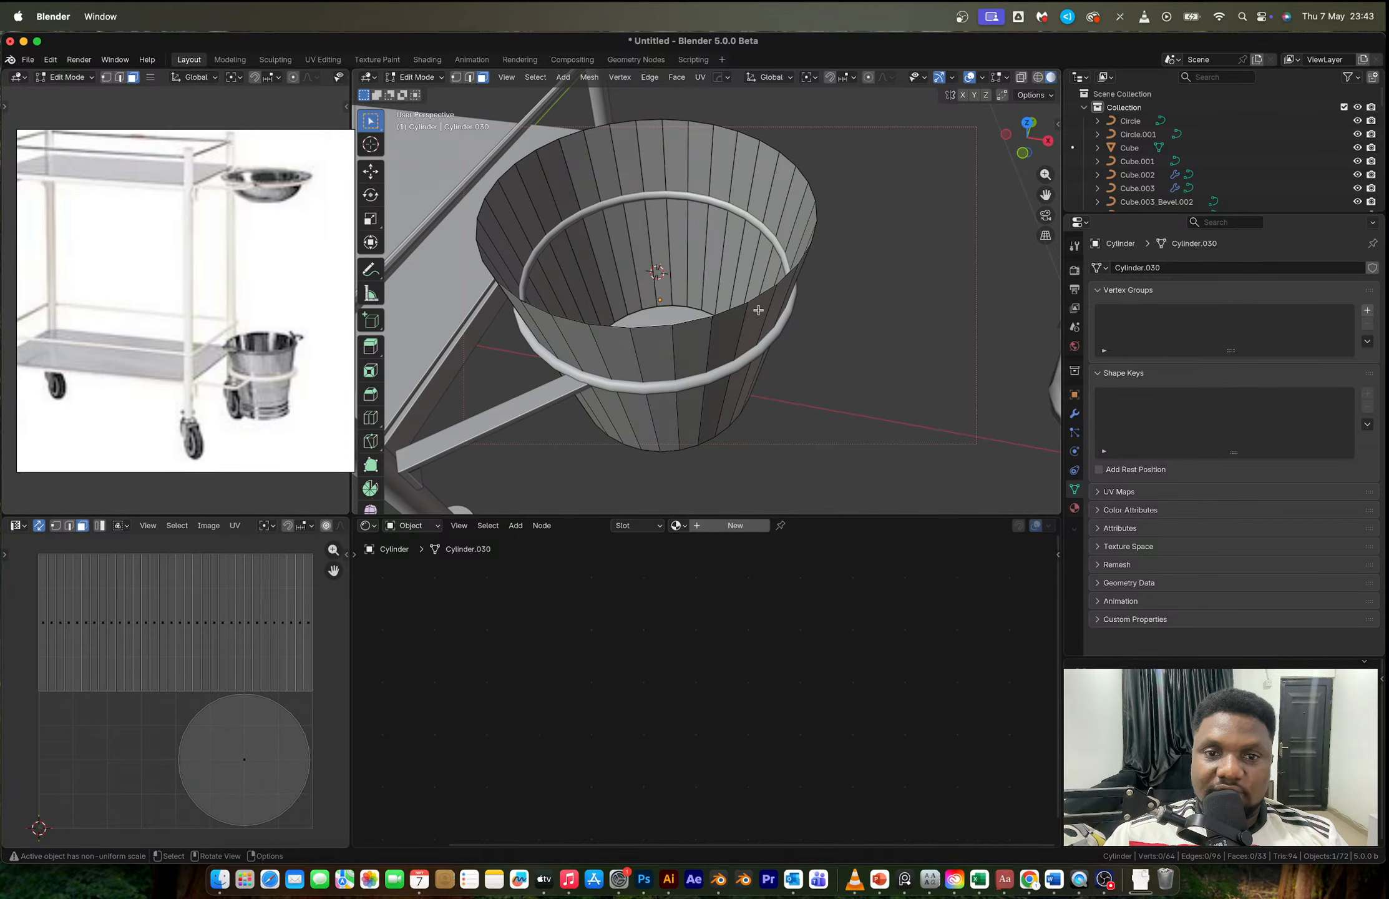
# Step: Add an edge loop just below the bucket's rim and extrude the rim faces outward along normals by about 0.043 m
pyautogui.hotkey('ctrl', 'r')
pyautogui.click(759, 309)
pyautogui.click(712, 279)
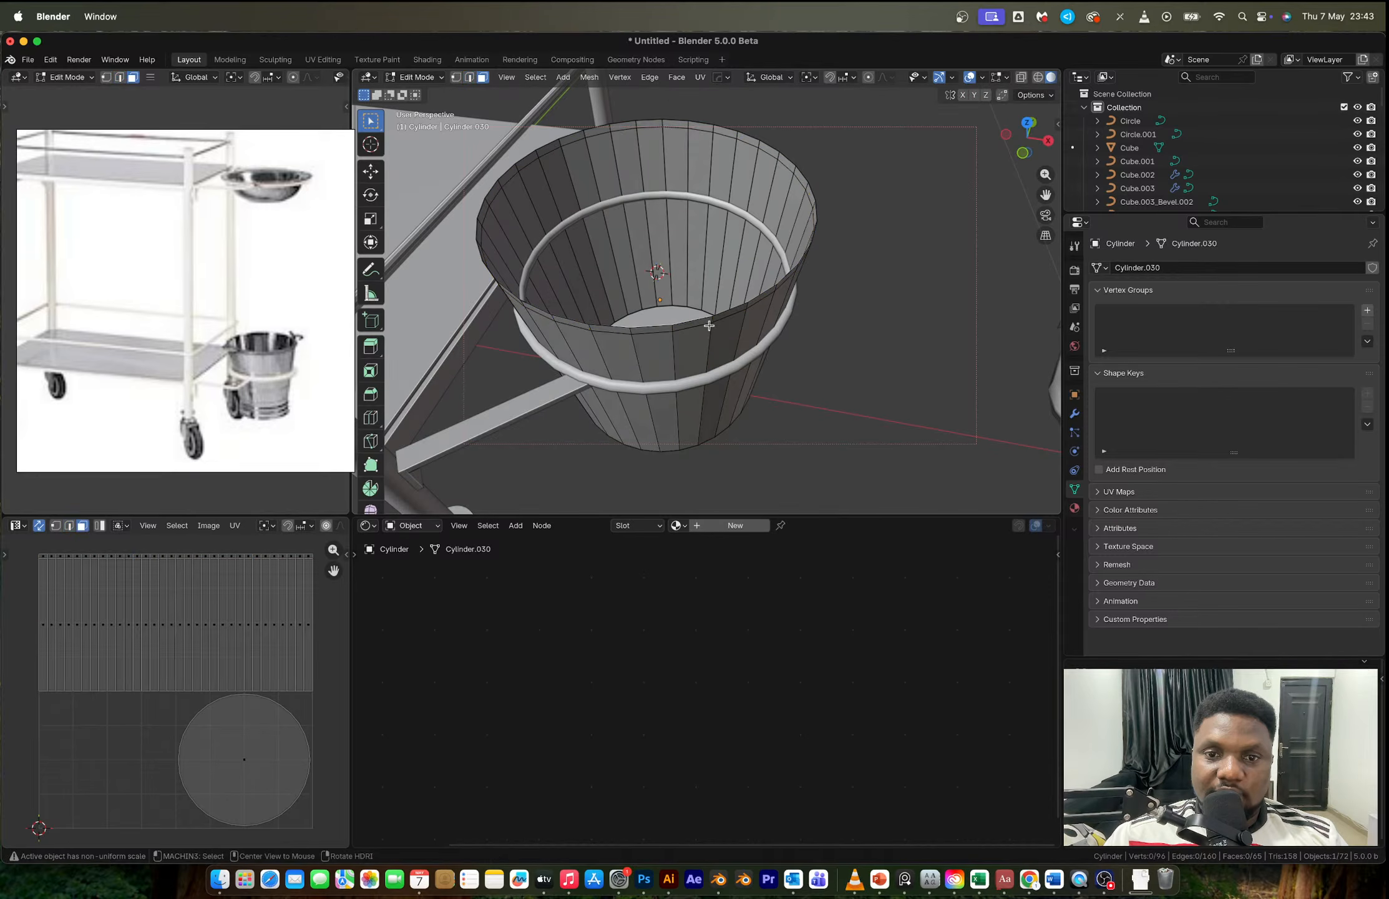
pyautogui.keyDown('alt'); pyautogui.click(709, 325); pyautogui.keyUp('alt')
pyautogui.hotkey('alt', 'e')
pyautogui.click(712, 322)
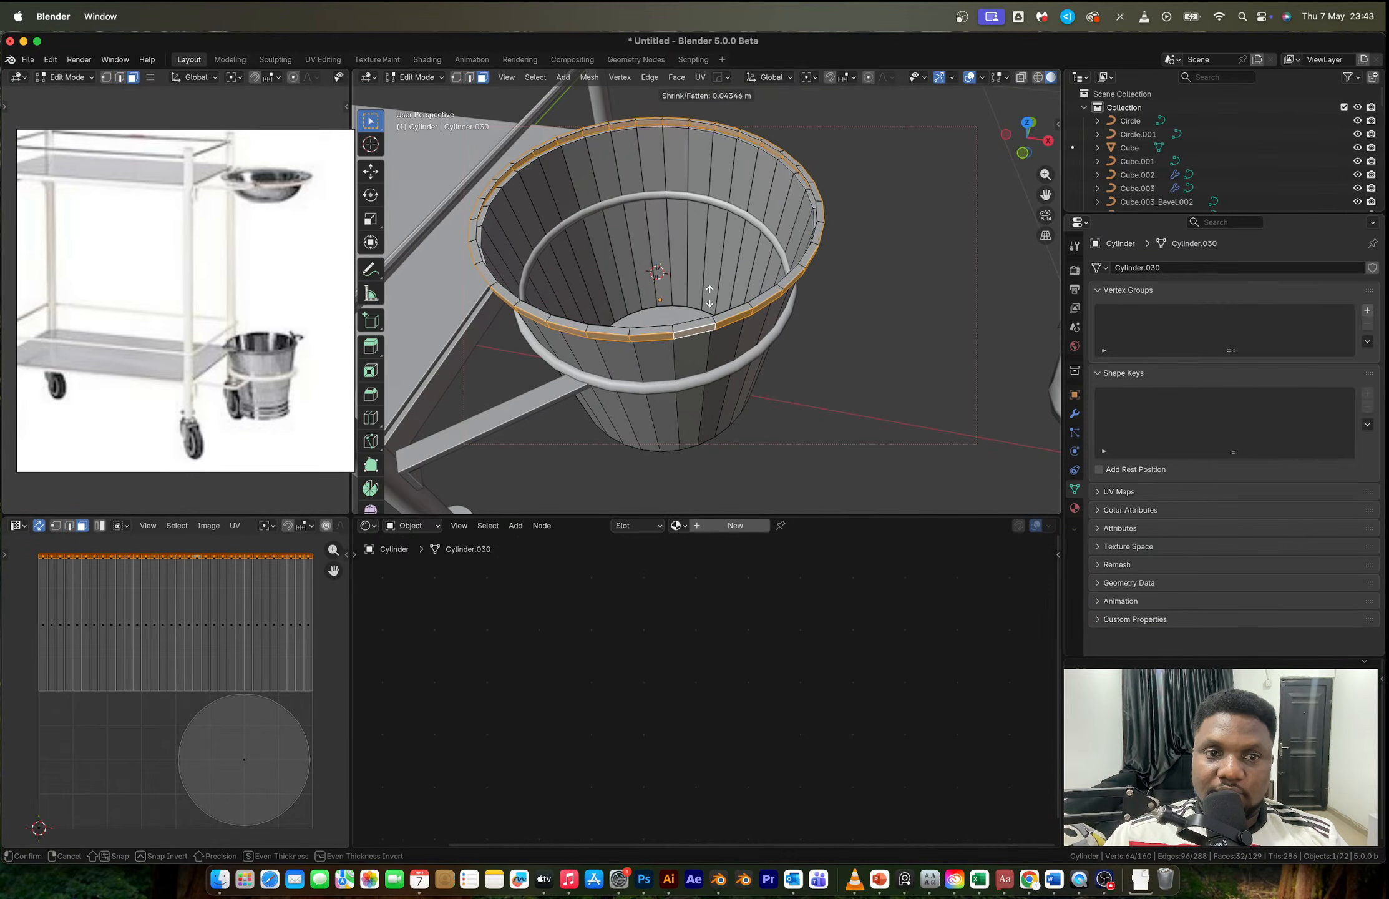
pyautogui.click(475, 237)
# Step: Bridge the two edge loops on the inner side of the rim to close its gap
pyautogui.keyDown('alt'); pyautogui.click(478, 236); pyautogui.keyUp('alt')
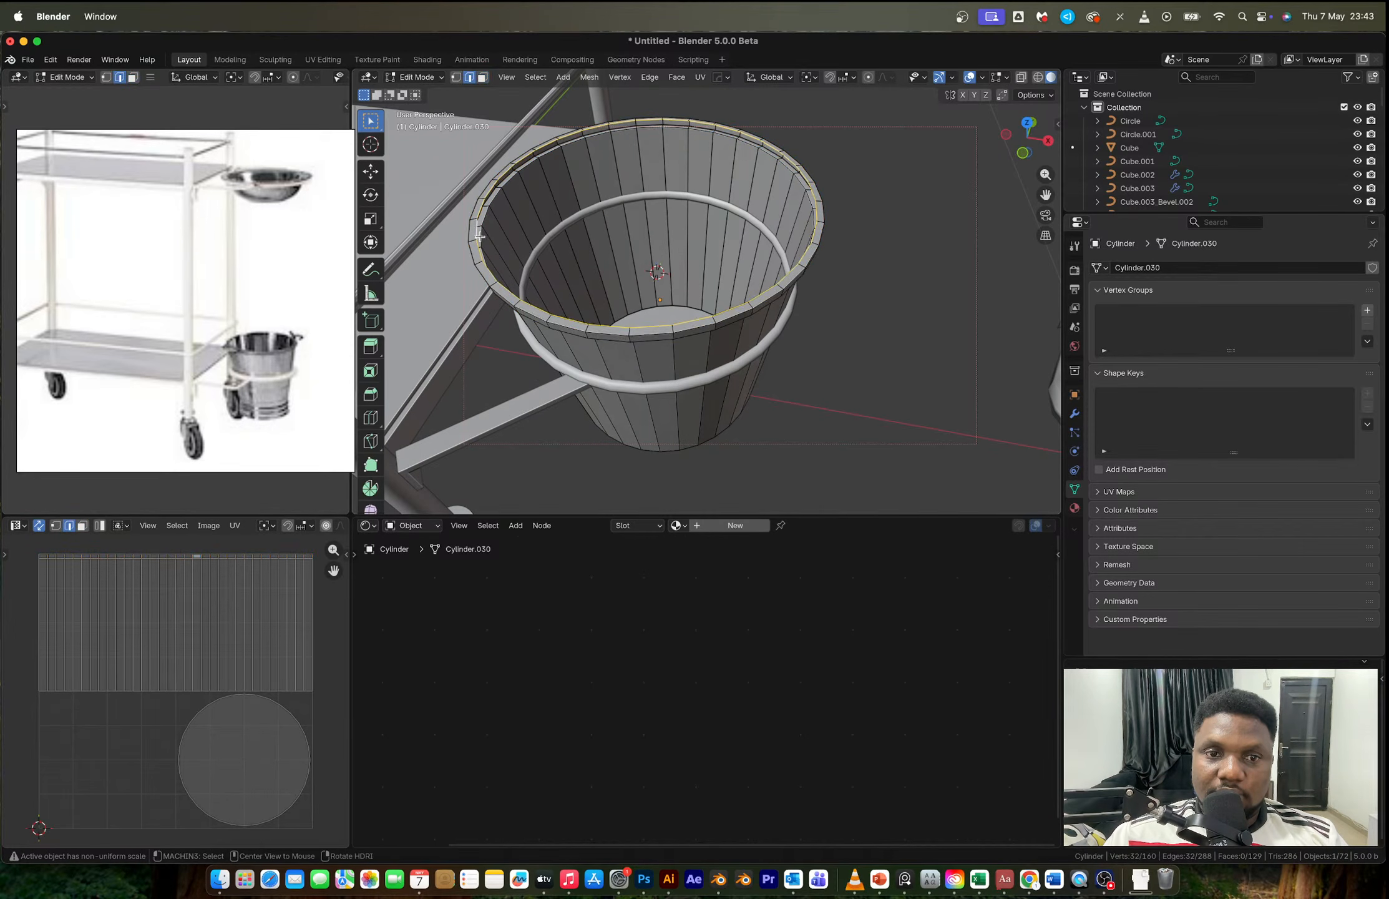
pyautogui.keyDown('alt'); pyautogui.keyDown('shift'); pyautogui.click(481, 233); pyautogui.keyUp('shift'); pyautogui.keyUp('alt')
pyautogui.hotkey('ctrl', 'e')
pyautogui.click(540, 220)
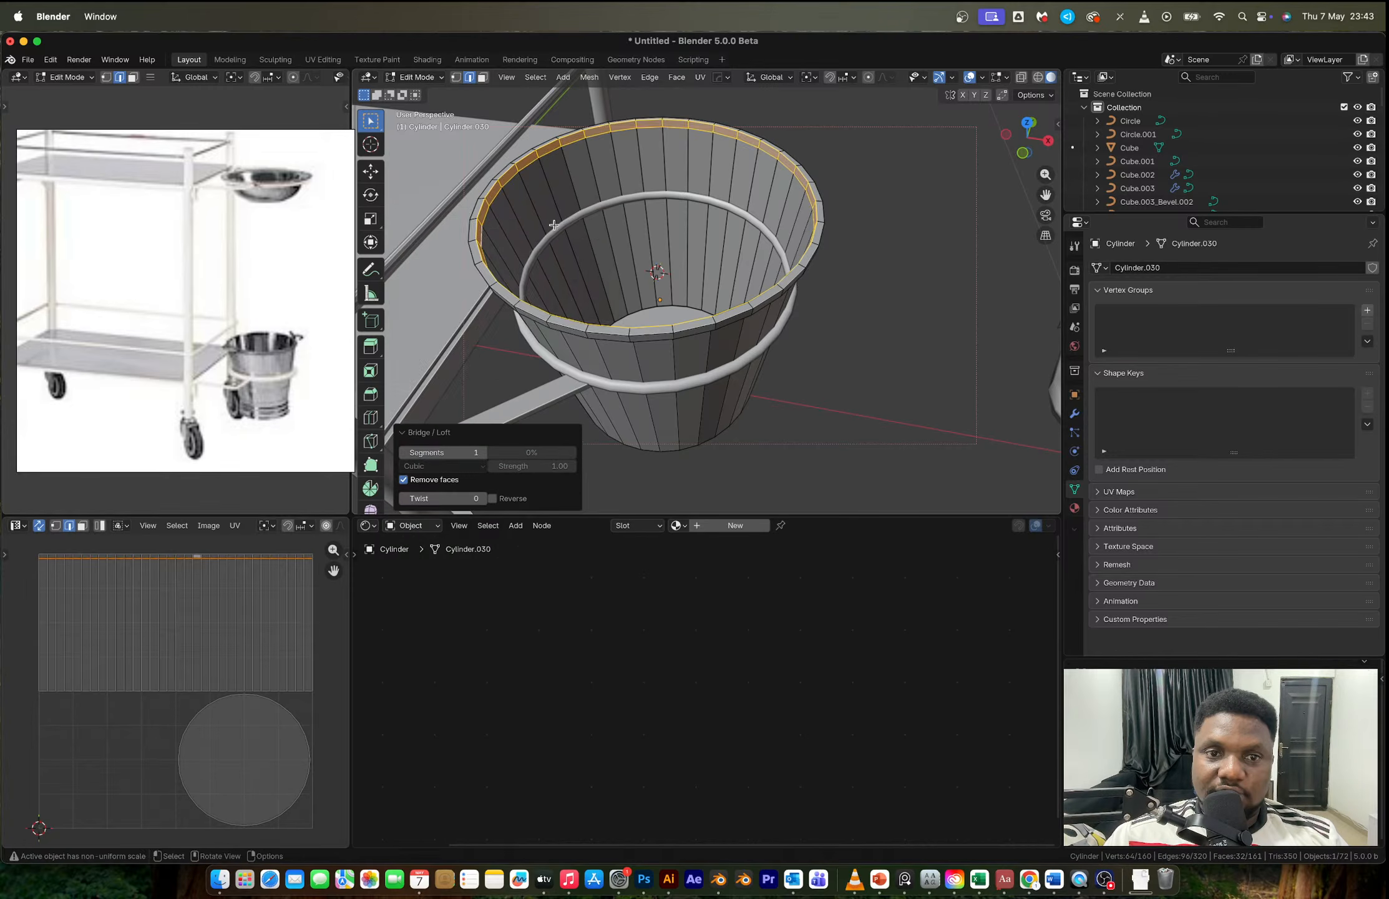
pyautogui.scroll(-4, 554, 225)
pyautogui.press('Tab')
pyautogui.scroll(6, 698, 375)
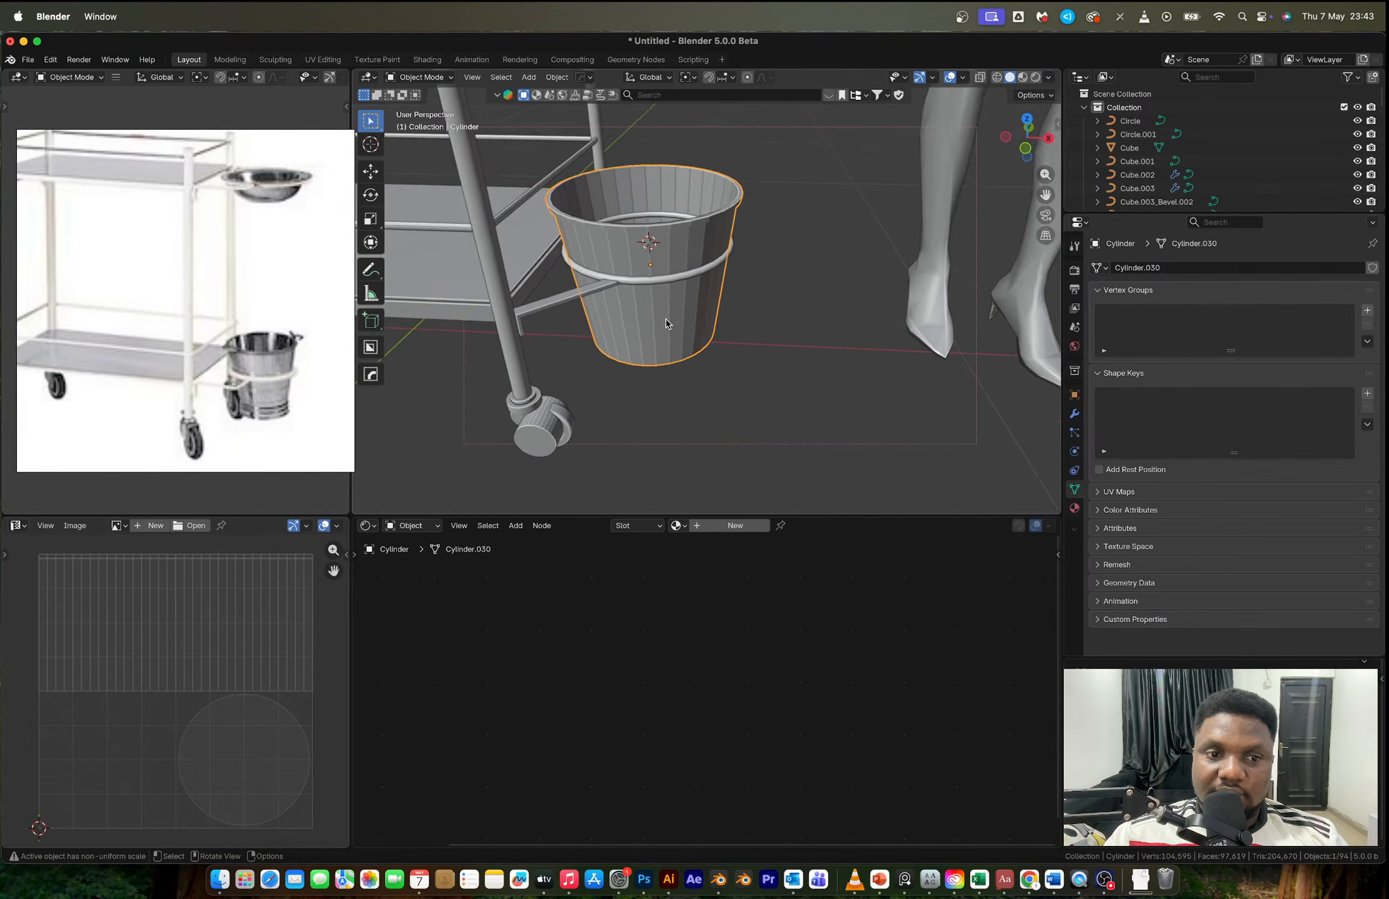
# Step: Add two horizontal edge loops to the bucket's lower wall, the second centred between the first and the base
pyautogui.press('Tab')
pyautogui.hotkey('ctrl', 'r')
pyautogui.click(684, 345)
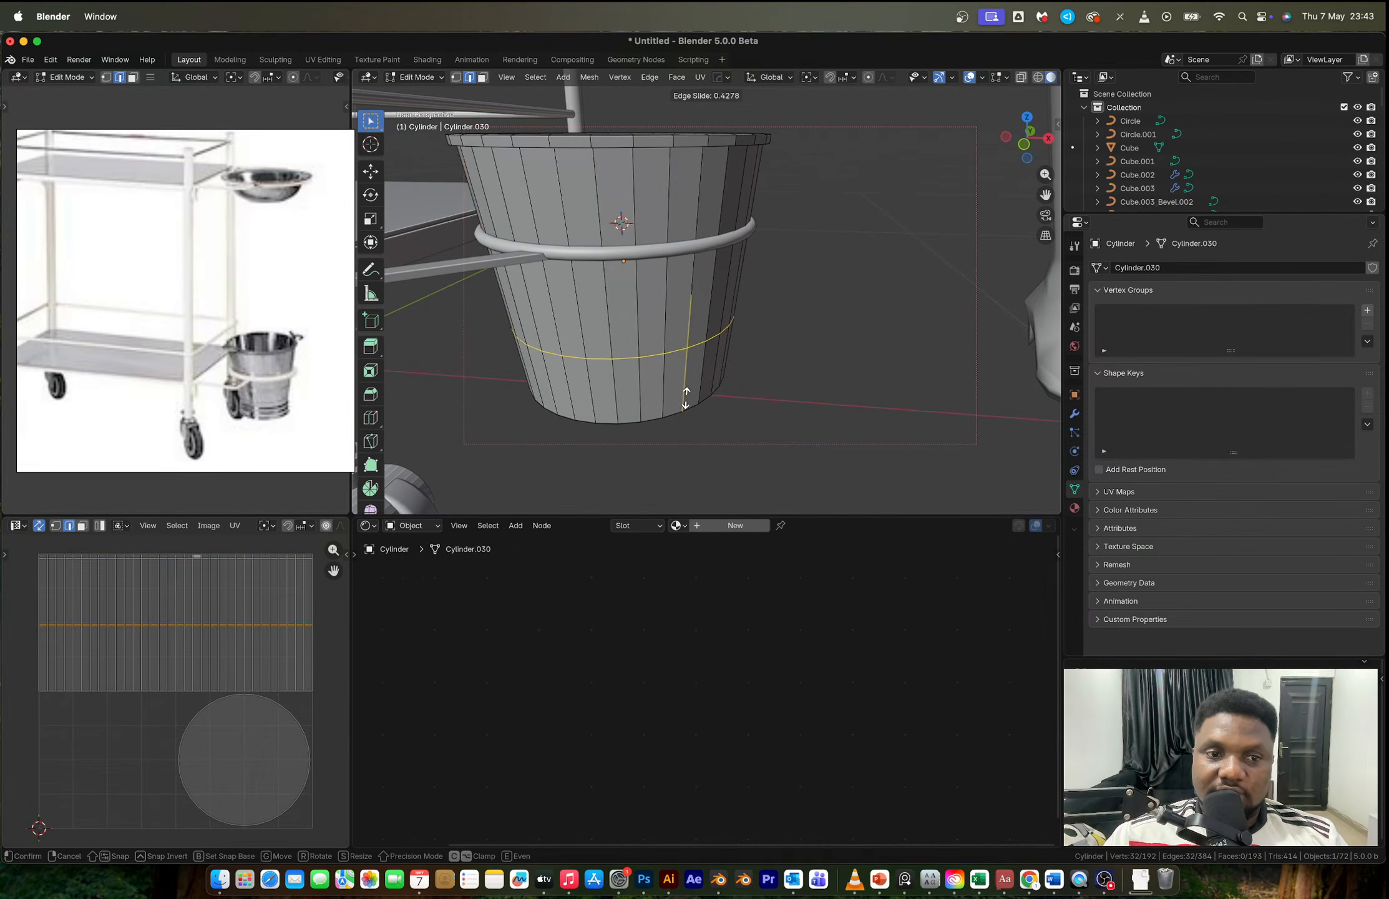
pyautogui.click(684, 347)
pyautogui.hotkey('ctrl', 'r')
pyautogui.click(667, 388)
pyautogui.rightClick(667, 392)
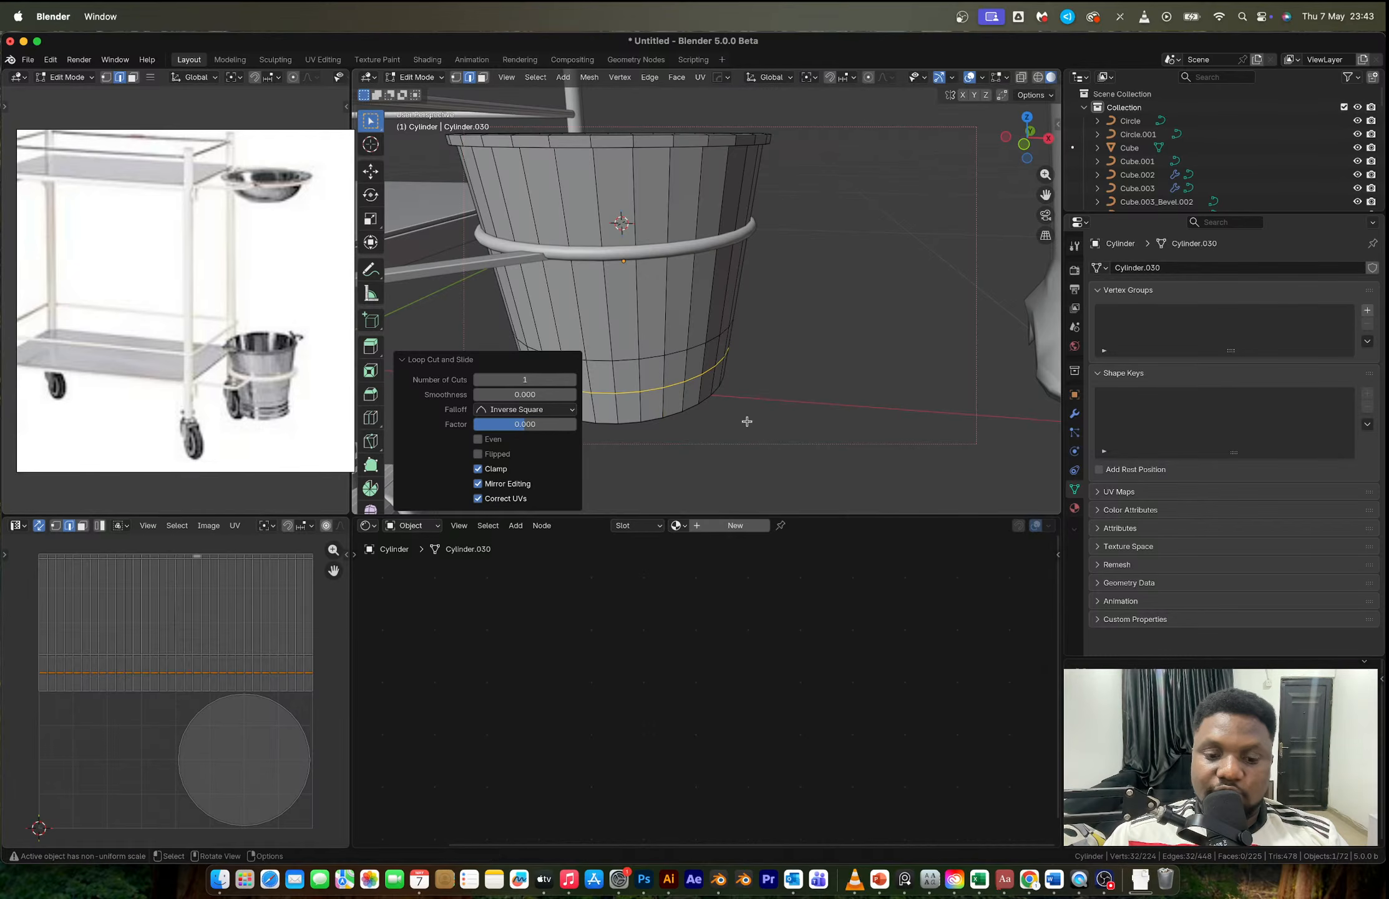
# Step: Bevel the lowest edge loop to a 0.2 m width with 5 segments
pyautogui.hotkey('ctrl', 'b')
pyautogui.scroll(9, 752, 422)
pyautogui.scroll(-7, 761, 428)
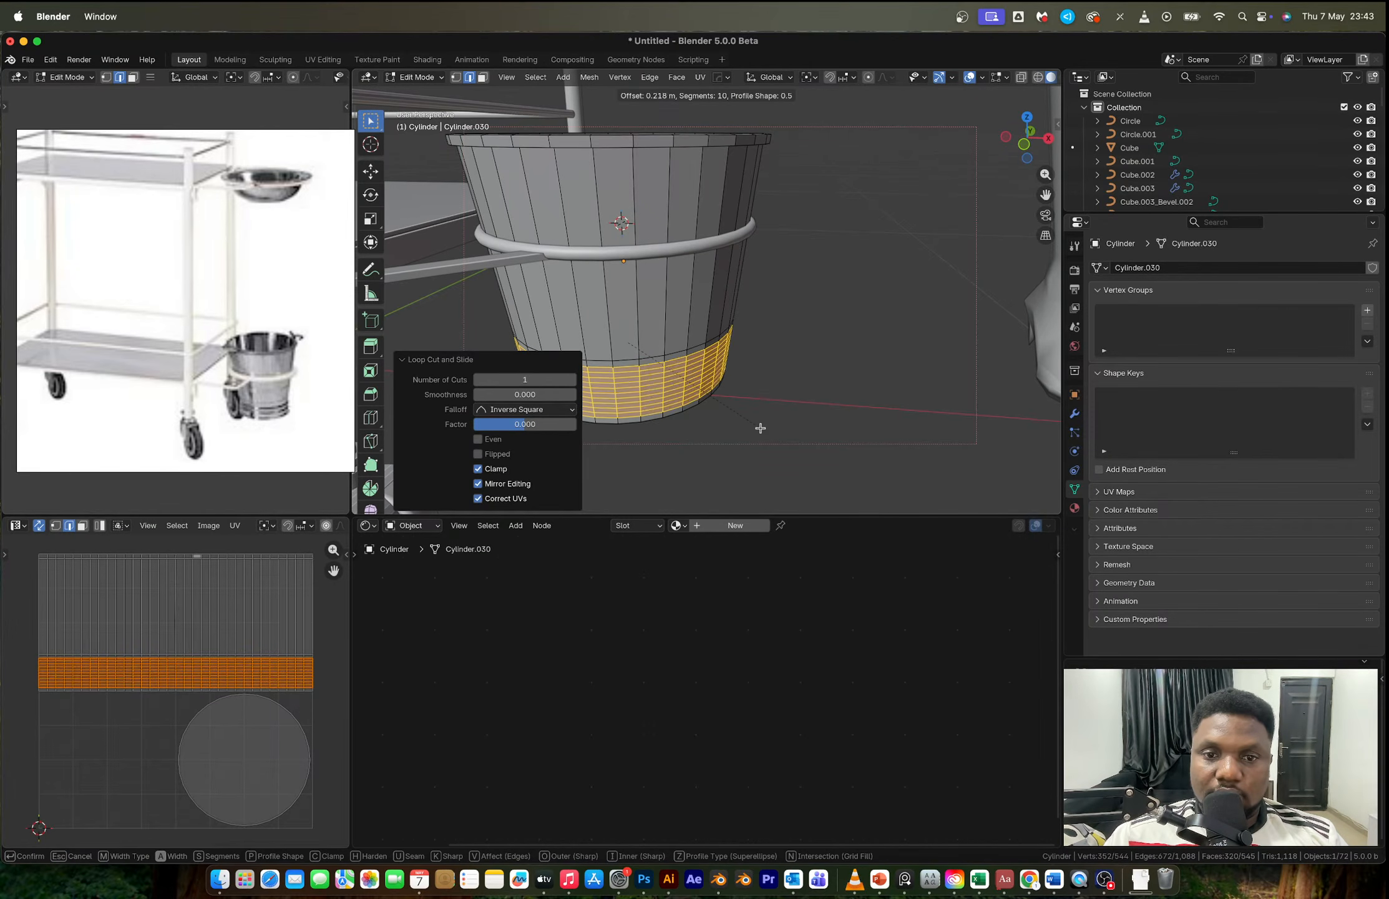
pyautogui.scroll(2, 760, 428)
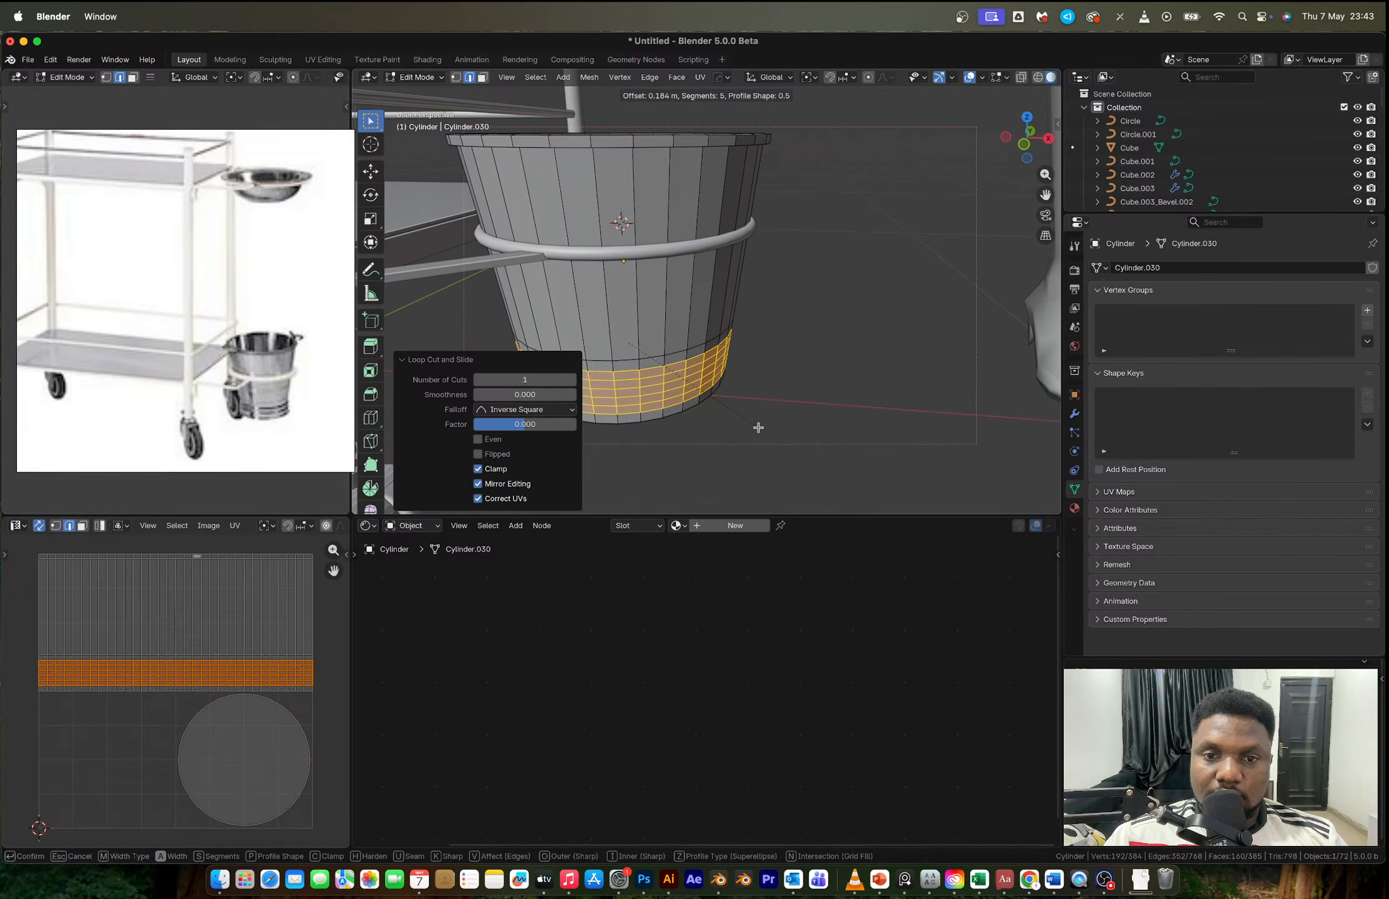
pyautogui.click(759, 427)
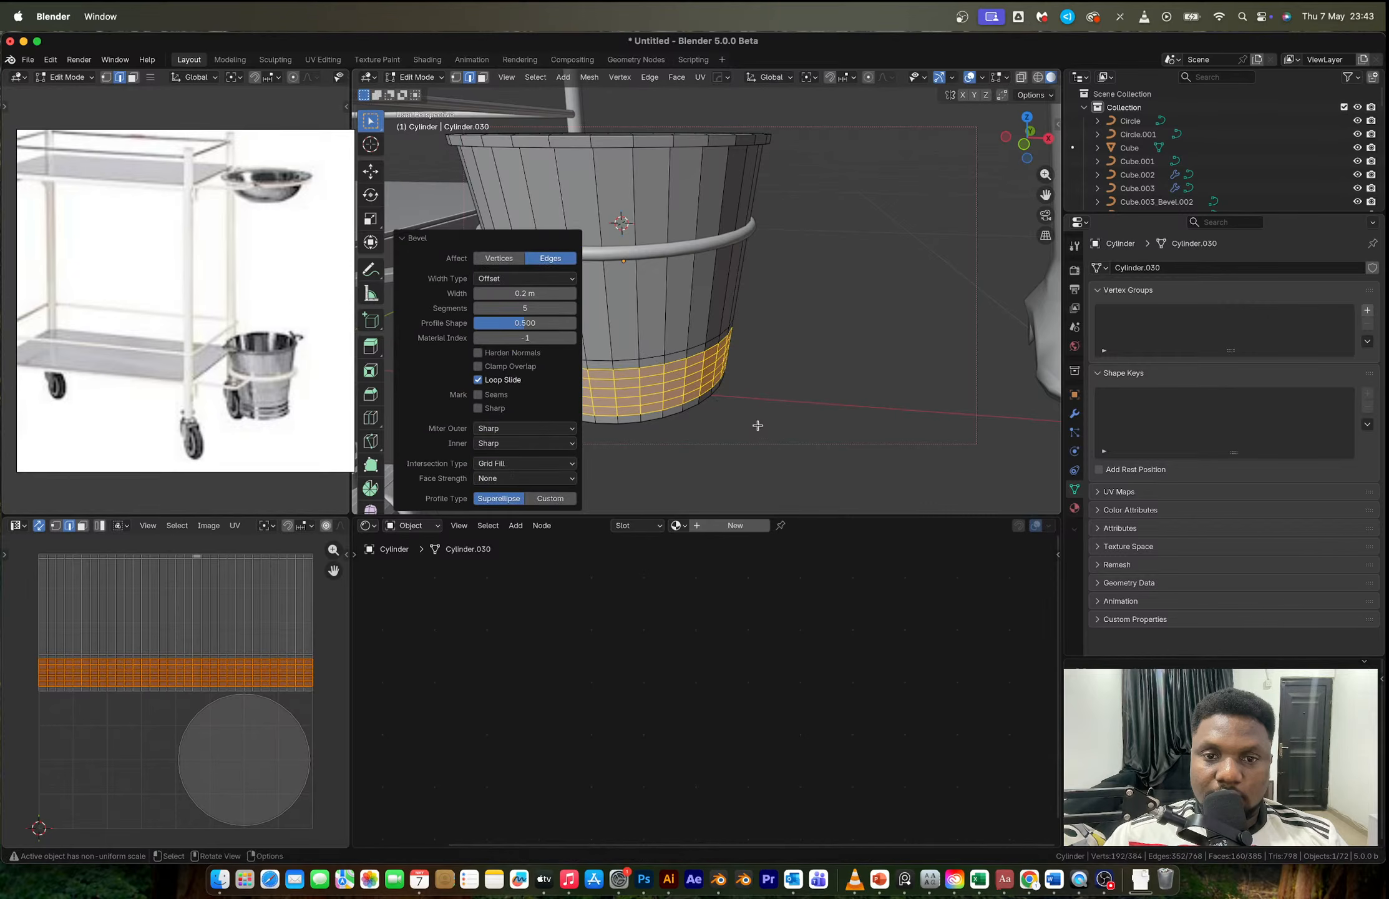
# Step: Select the horizontal edge loops of the lower band and bevel them 0.0221 m with 1 segment
pyautogui.keyDown('alt'); pyautogui.click(674, 365); pyautogui.keyUp('alt')
pyautogui.keyDown('alt'); pyautogui.keyDown('shift'); pyautogui.click(674, 379); pyautogui.keyUp('shift'); pyautogui.keyUp('alt')
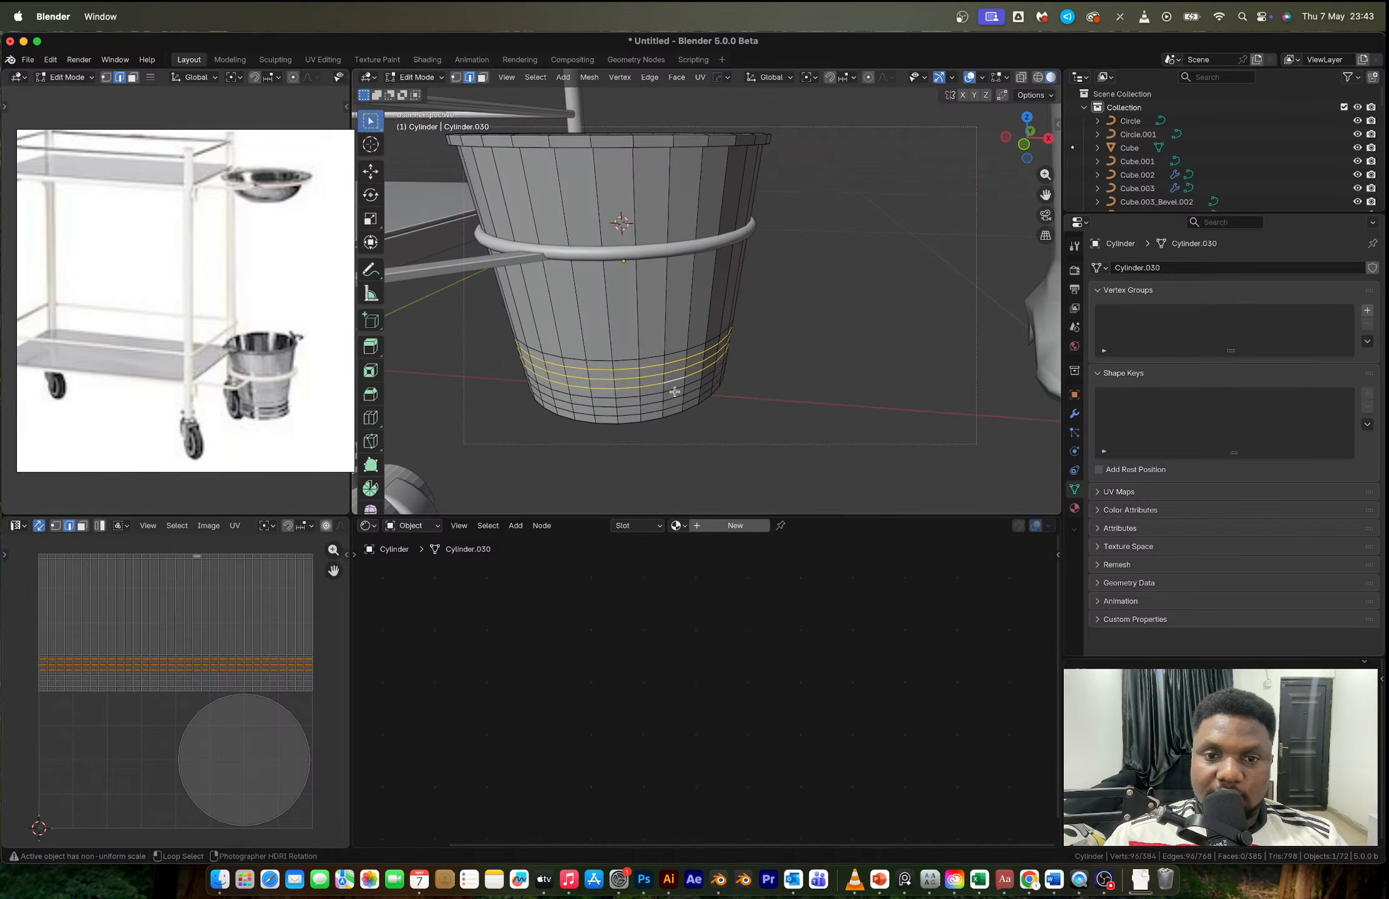
pyautogui.keyDown('alt'); pyautogui.keyDown('shift'); pyautogui.click(671, 401); pyautogui.keyUp('shift'); pyautogui.keyUp('alt')
pyautogui.scroll(4, 775, 412)
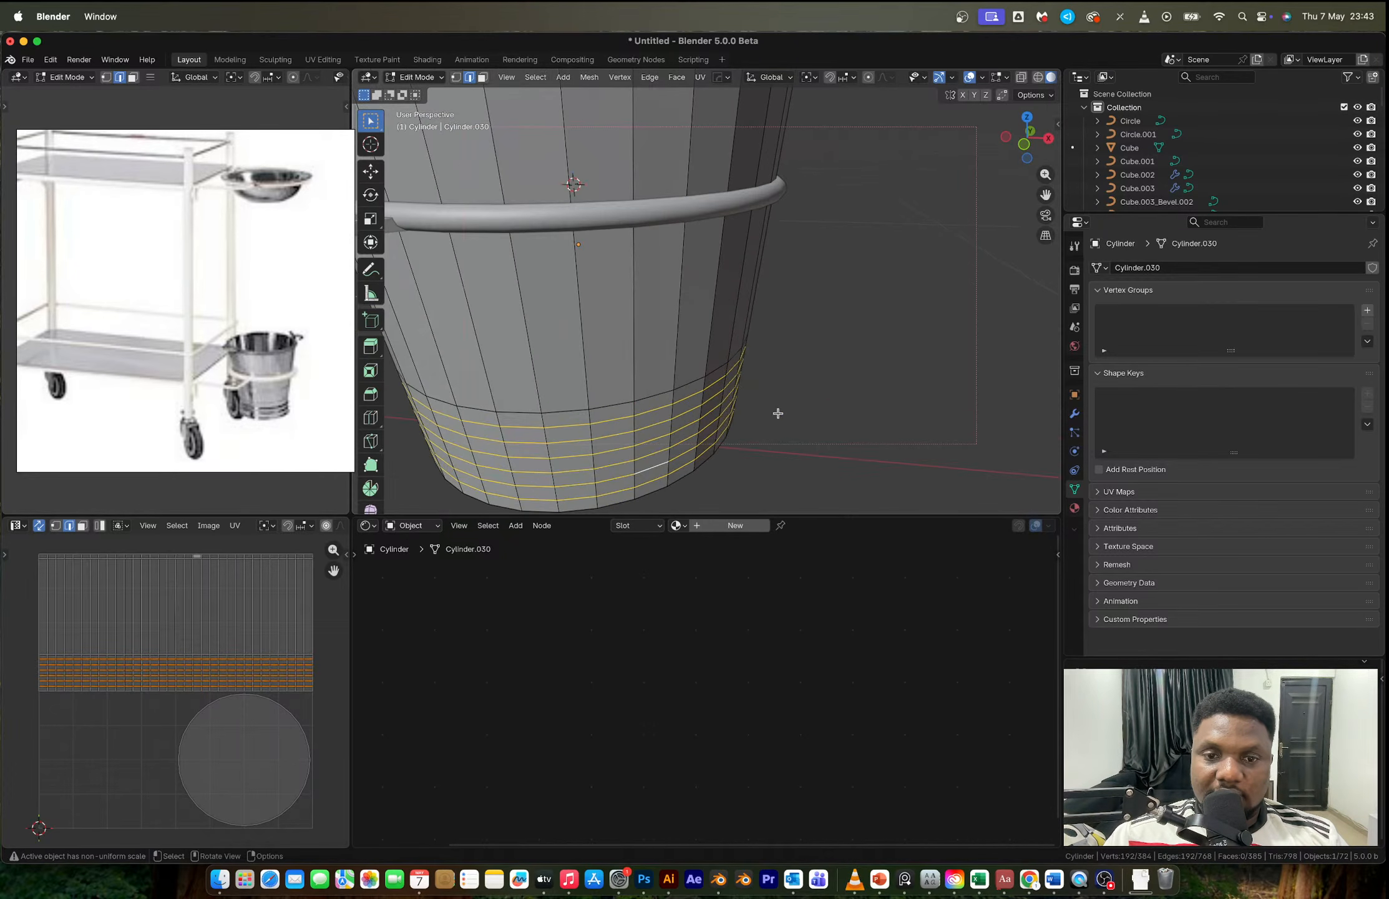
pyautogui.hotkey('ctrl', 'b')
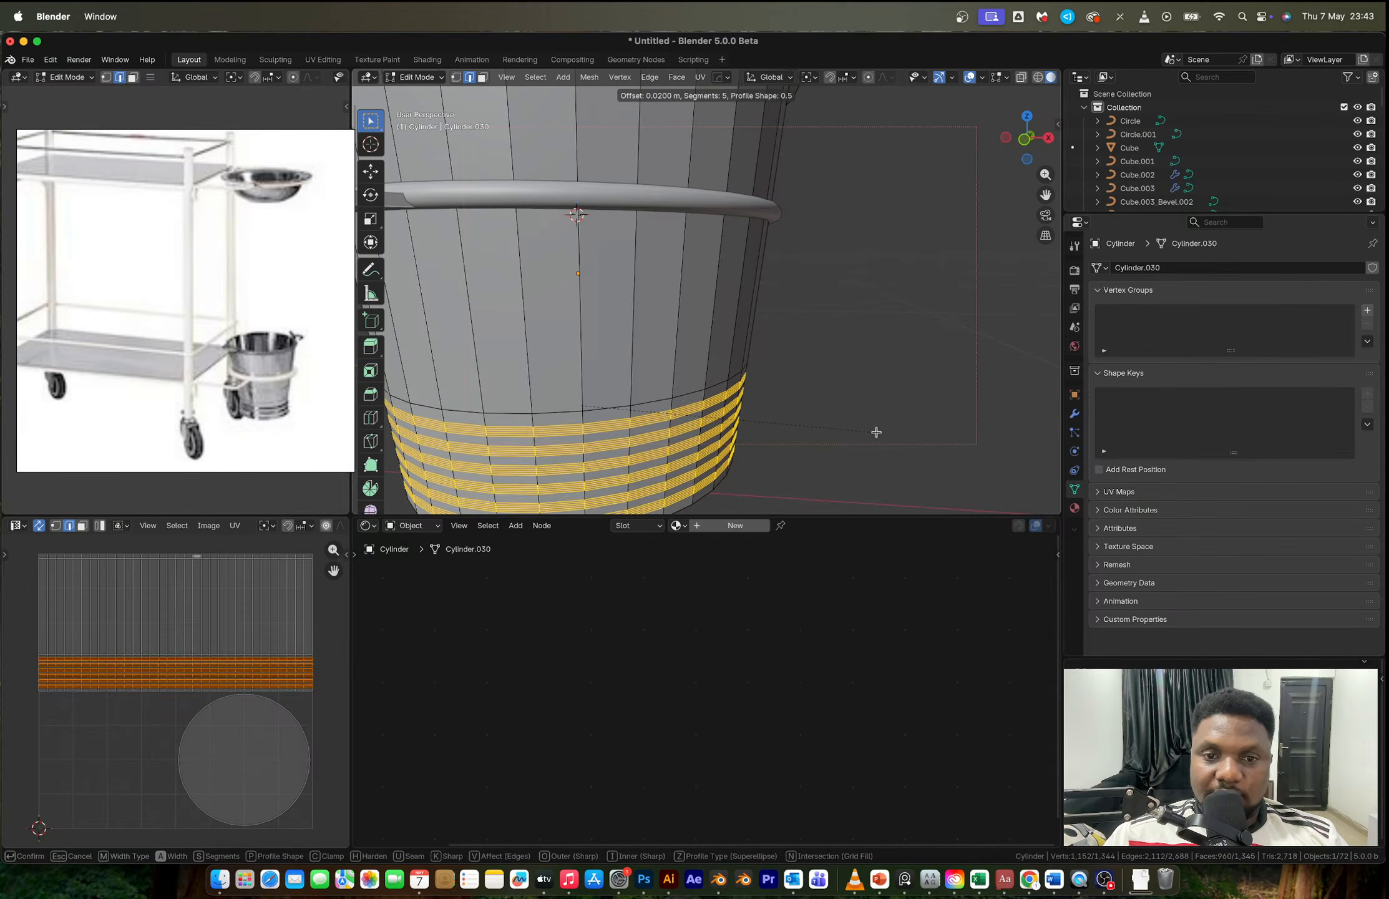
pyautogui.click(878, 432)
# Step: Extrude the beveled strips along normals to form raised ridges around the bucket's lower wall
pyautogui.hotkey('alt', 'e')
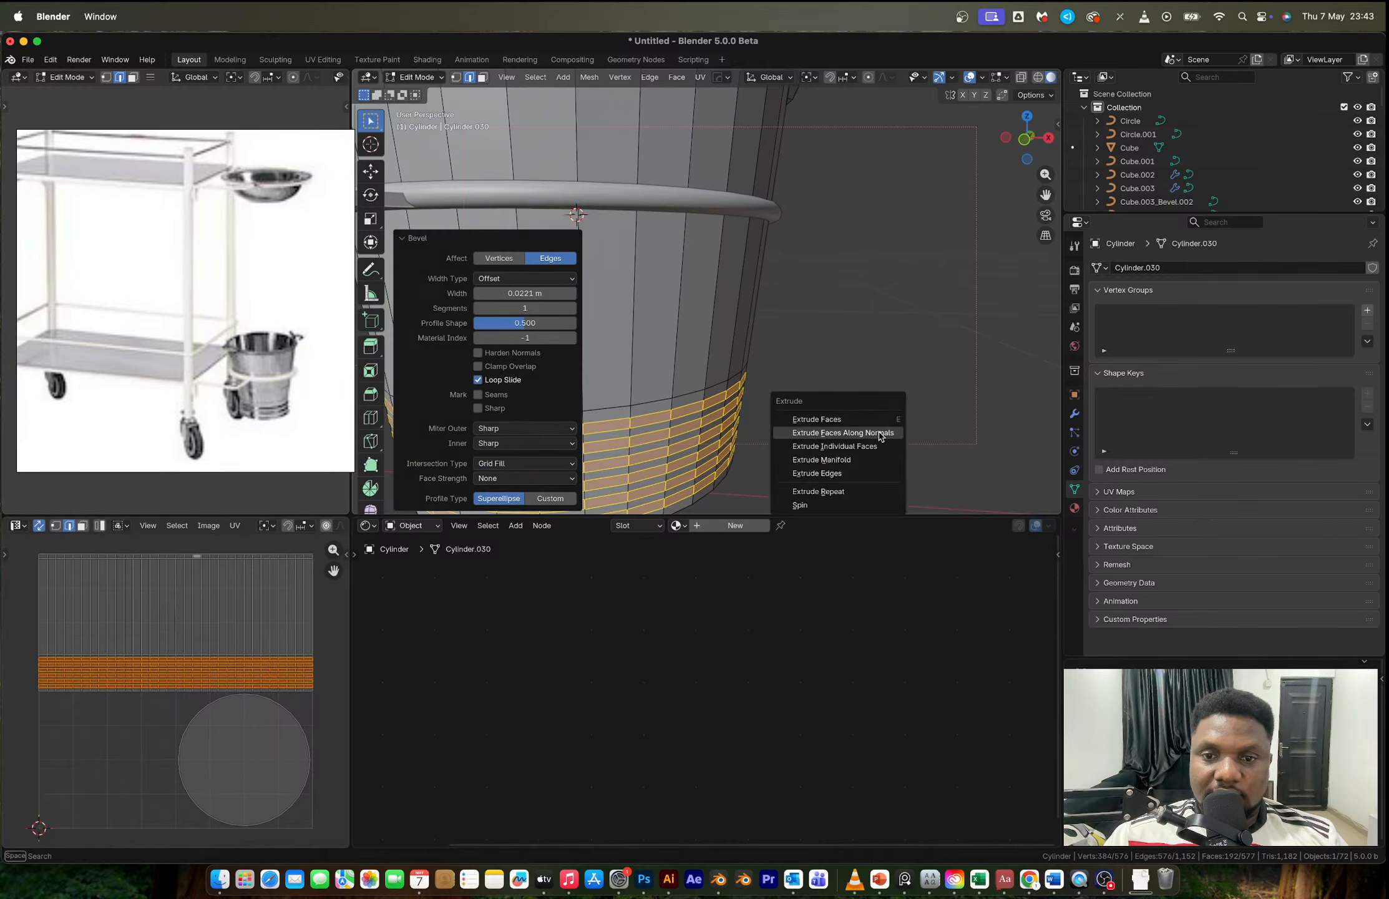
pyautogui.click(879, 432)
pyautogui.click(909, 464)
pyautogui.press('Tab')
pyautogui.scroll(-4, 843, 418)
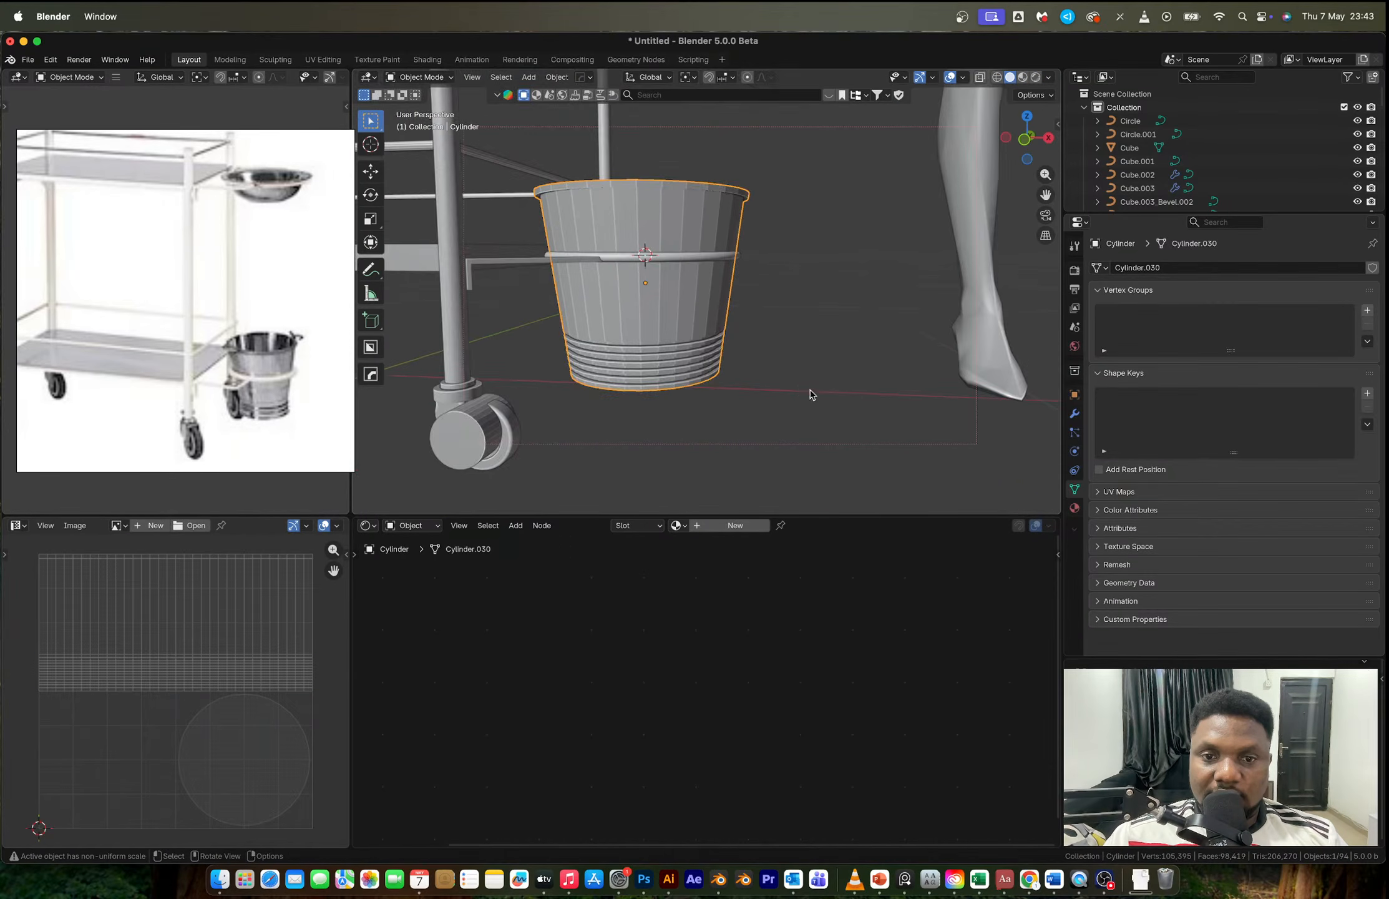
# Step: Apply smooth shading to the bucket
pyautogui.moveTo(813, 394); pyautogui.dragTo(815, 333, button='middle')
pyautogui.scroll(1, 815, 333)
pyautogui.click(815, 333)
pyautogui.scroll(-3, 681, 326)
pyautogui.moveTo(680, 323); pyautogui.dragTo(733, 287, button='middle')
pyautogui.click(678, 307)
pyautogui.rightClick(677, 307)
pyautogui.click(679, 309)
pyautogui.scroll(3, 733, 287)
# Step: Place the 3D cursor on a front vertex of the bucket's rim
pyautogui.press('Tab')
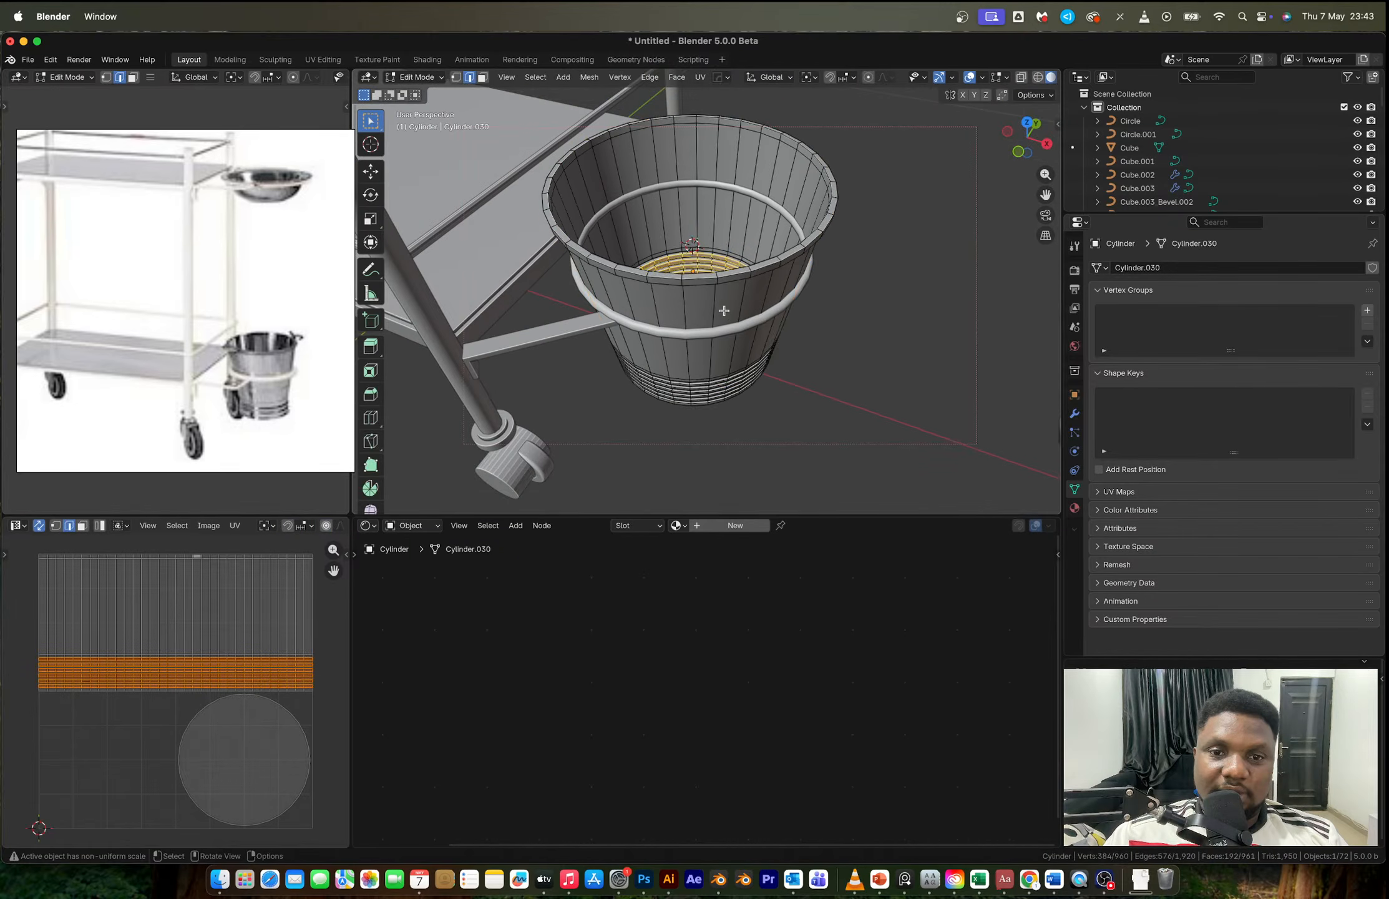
pyautogui.moveTo(648, 275); pyautogui.dragTo(686, 259, button='middle')
pyautogui.press('1')
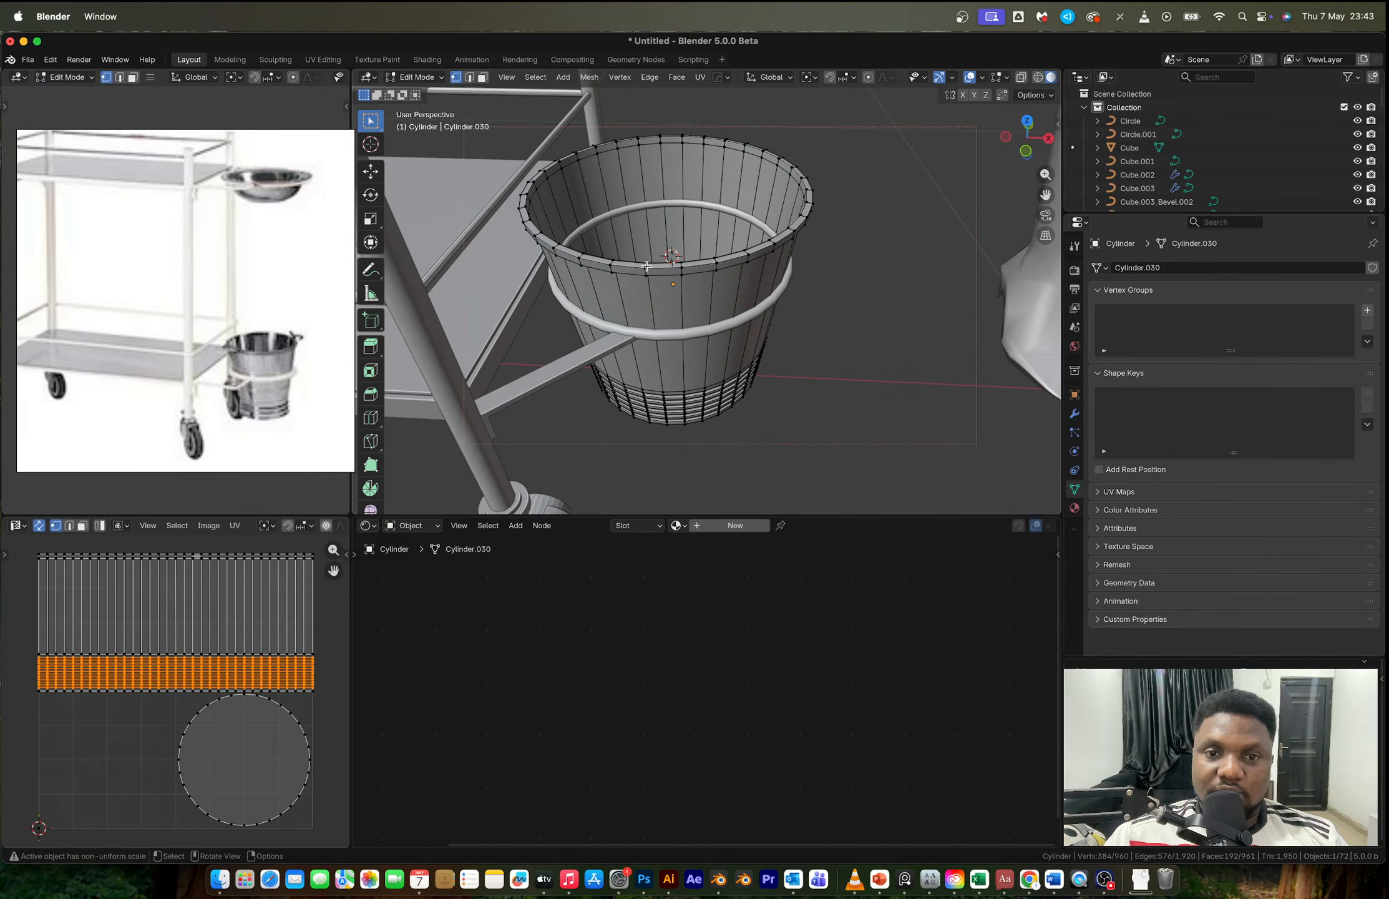
pyautogui.click(646, 266)
pyautogui.press('Tab')
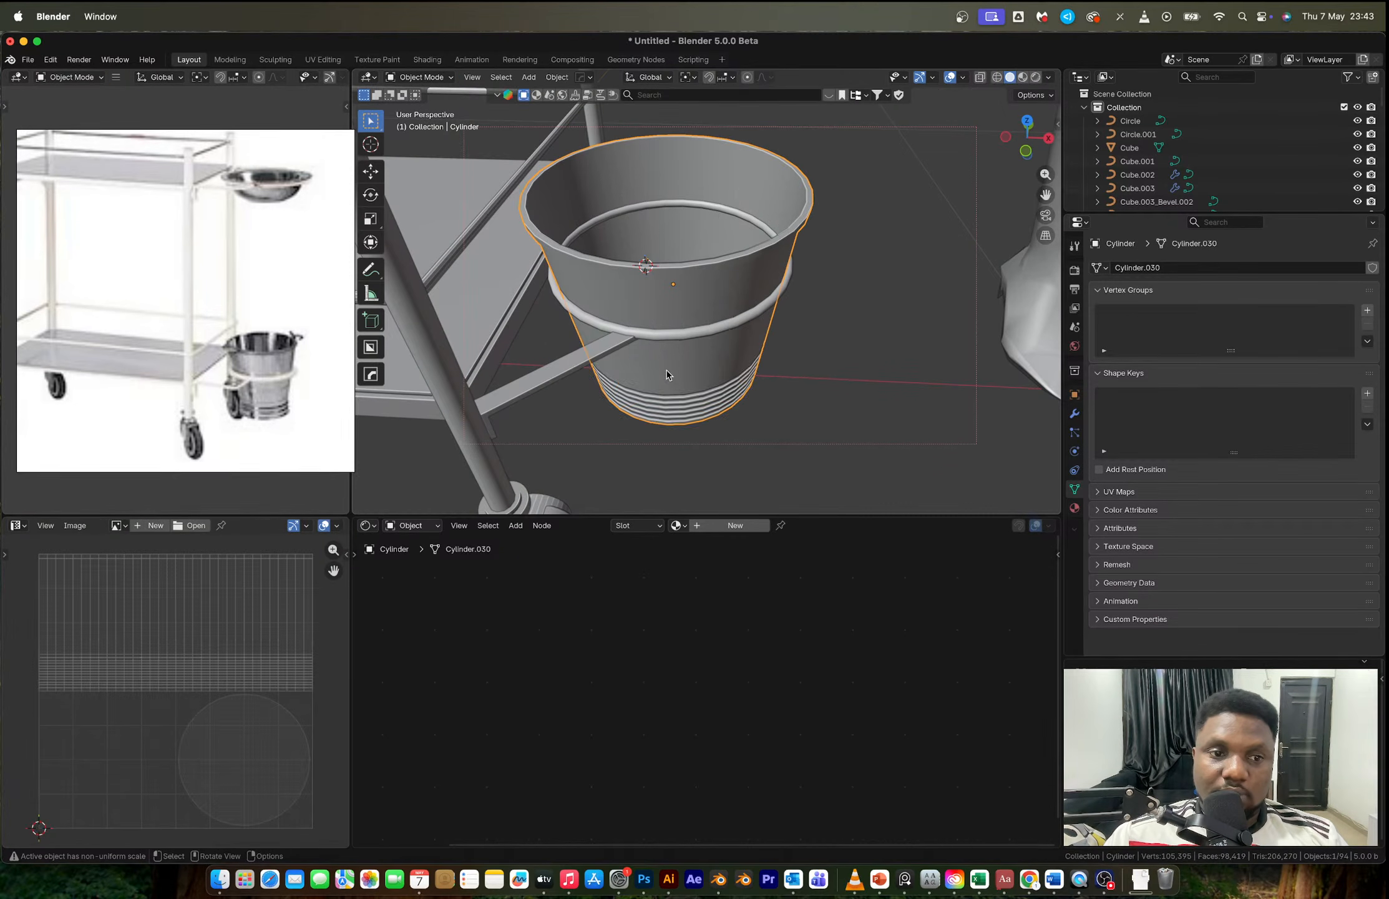
# Step: Add a torus at the rim with a major radius of 0.76 m and a minor radius of 0.048 m
pyautogui.hotkey('shift', 'a')
pyautogui.moveTo(668, 374)
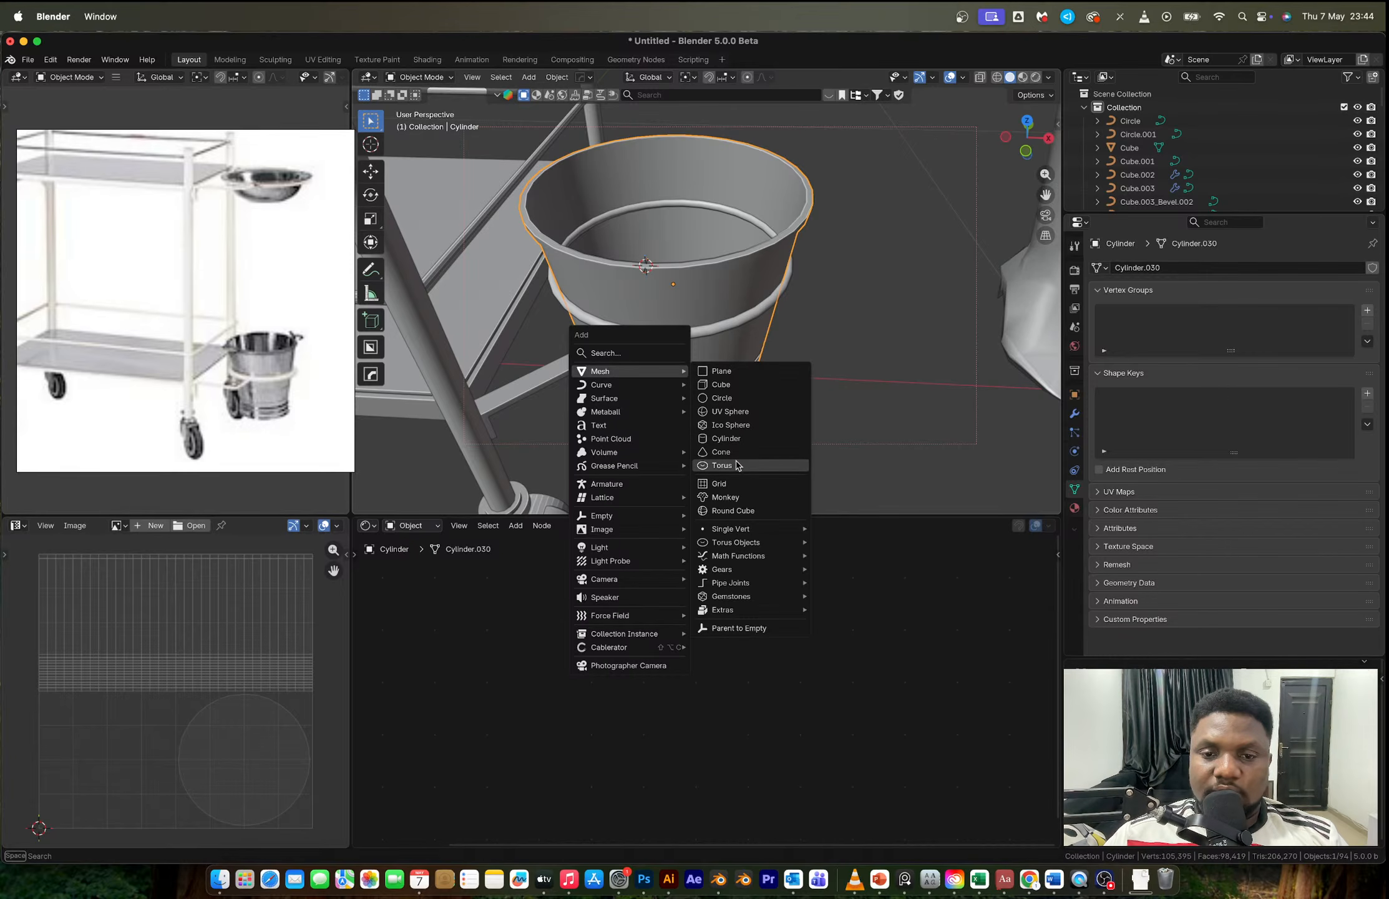
pyautogui.click(737, 465)
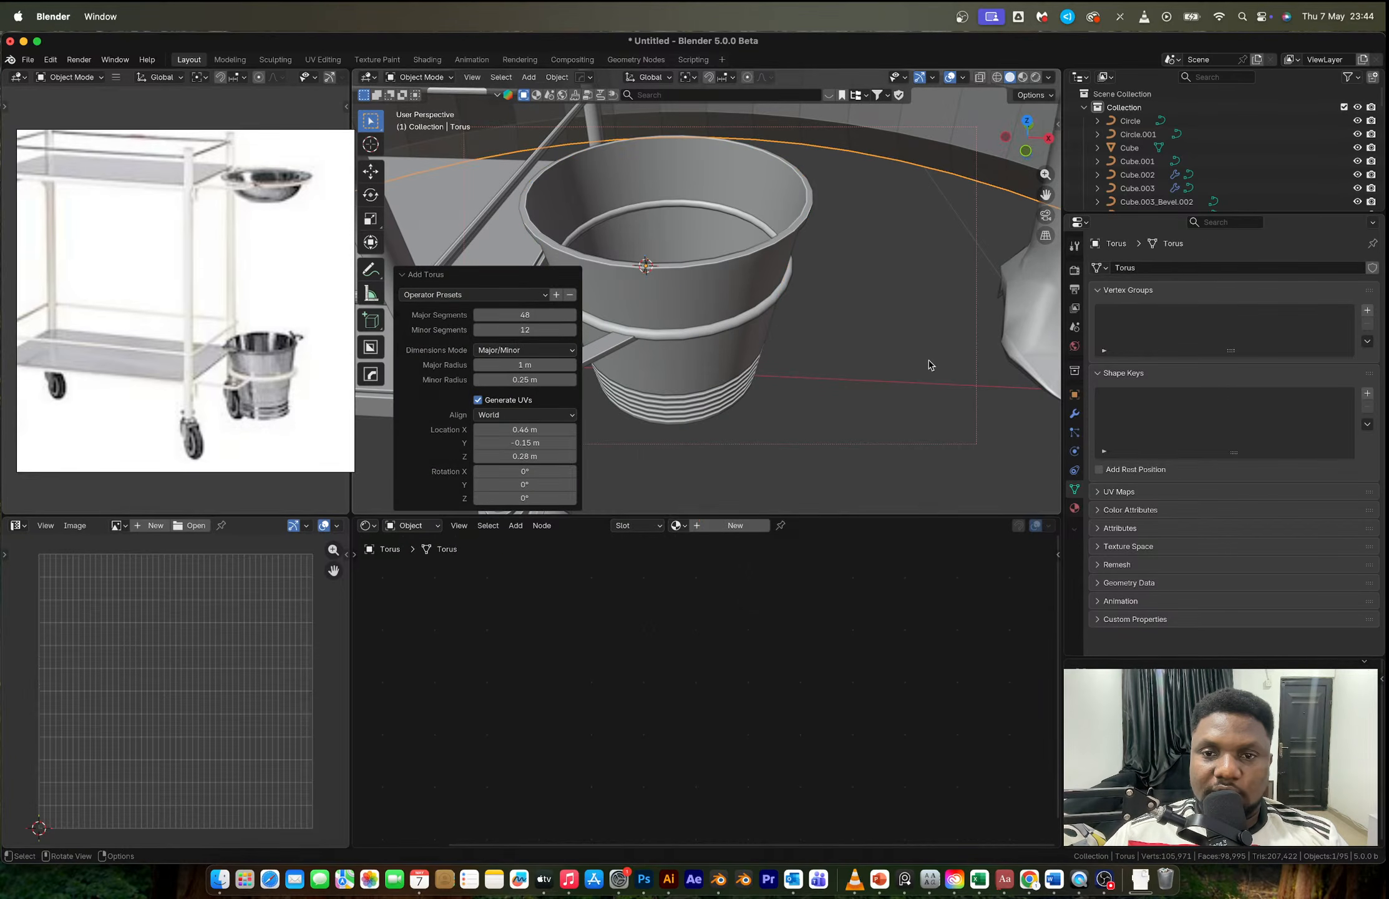
pyautogui.scroll(-5, 697, 340)
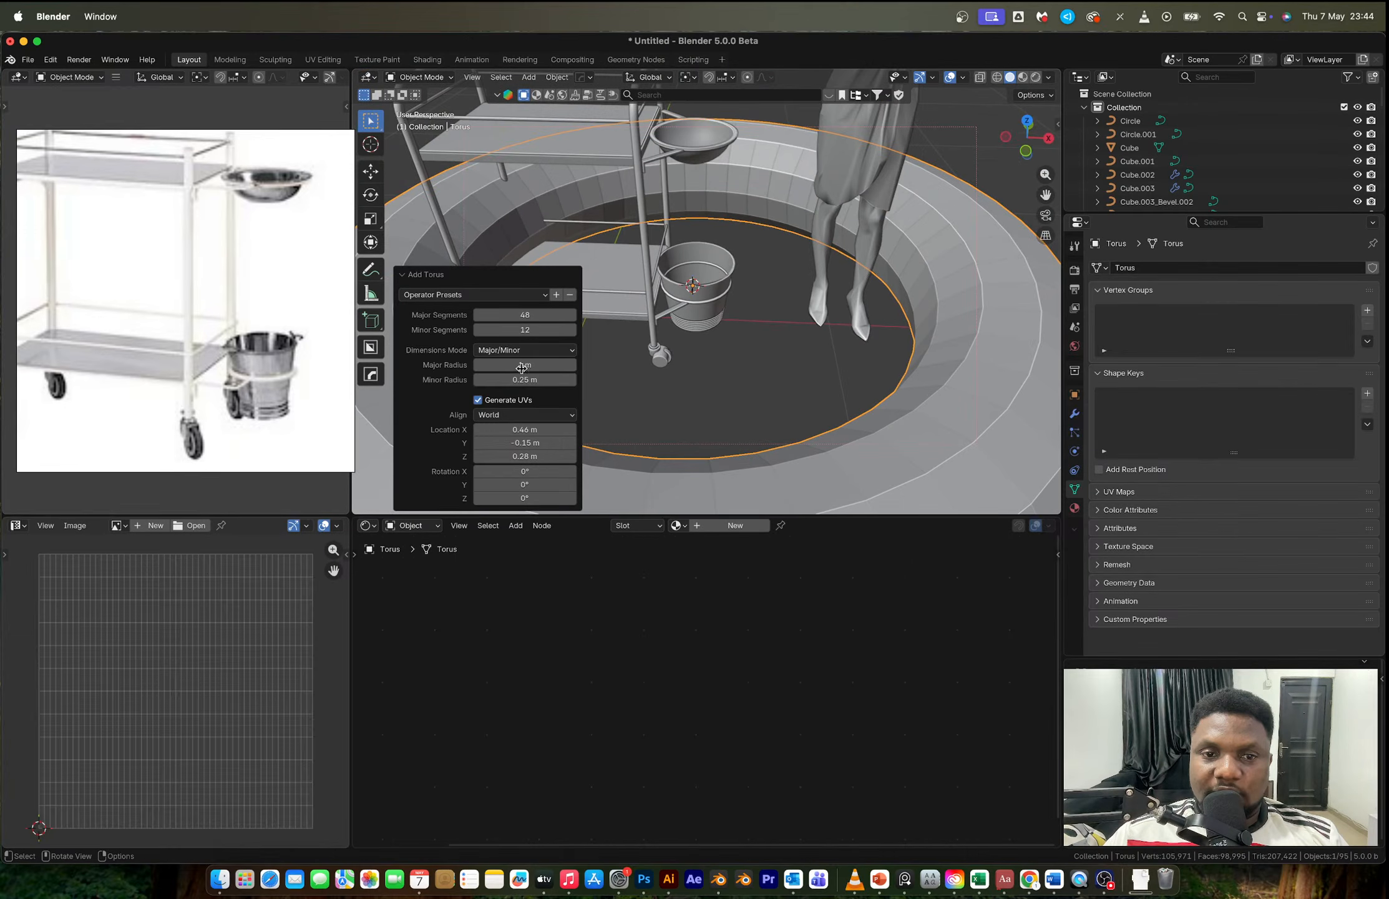
pyautogui.moveTo(528, 364); pyautogui.dragTo(496, 364)
pyautogui.moveTo(524, 380); pyautogui.dragTo(492, 380)
# Step: Scale the torus down to about 0.07 and rotate it 90° about X so it stands upright
pyautogui.press('s')
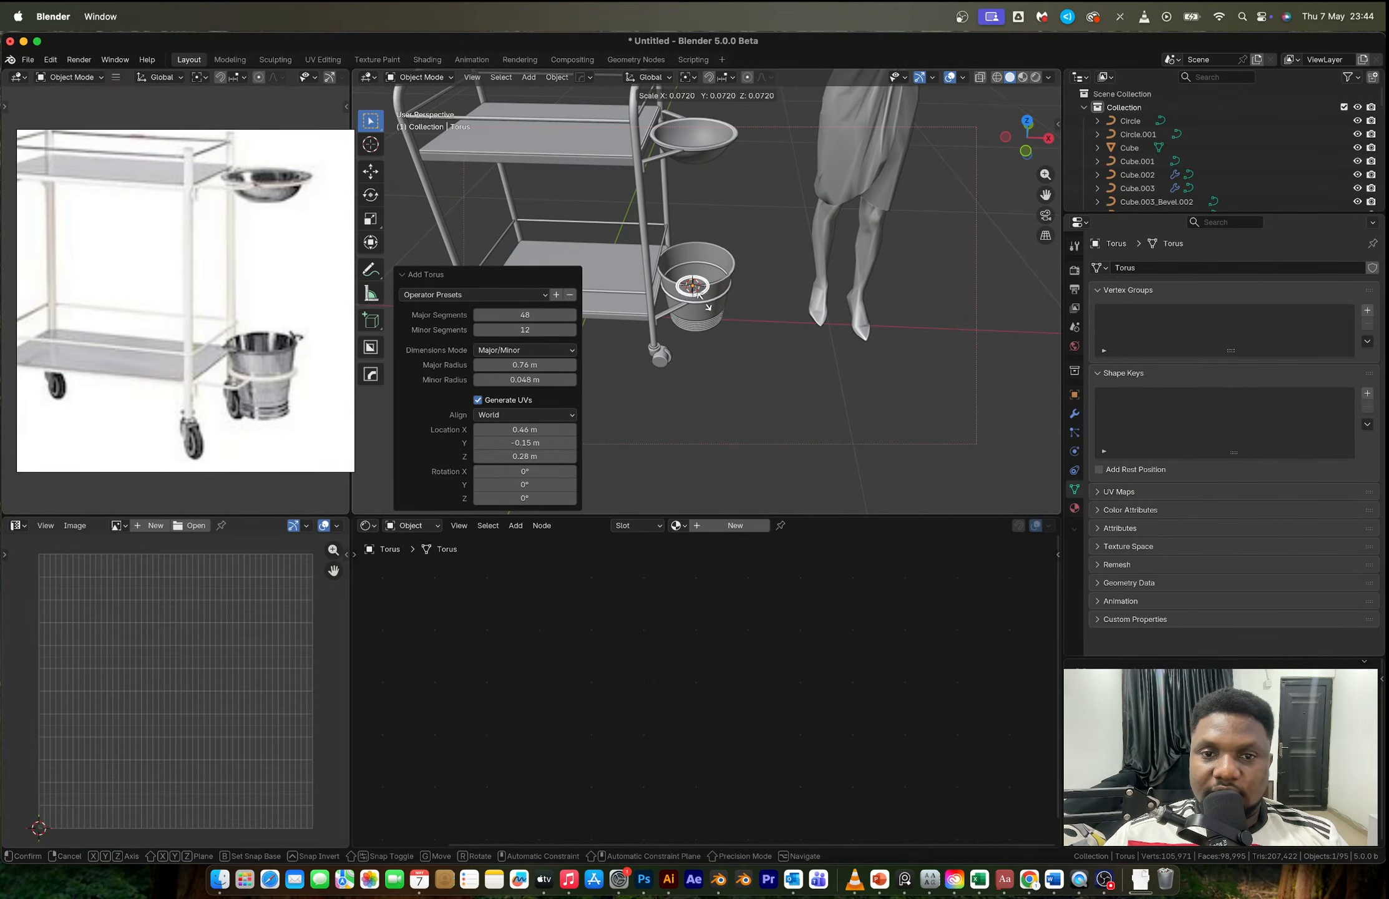
pyautogui.click(706, 304)
pyautogui.press('r')
pyautogui.press('x')
pyautogui.press('9')
pyautogui.press('0')
pyautogui.press('Return')
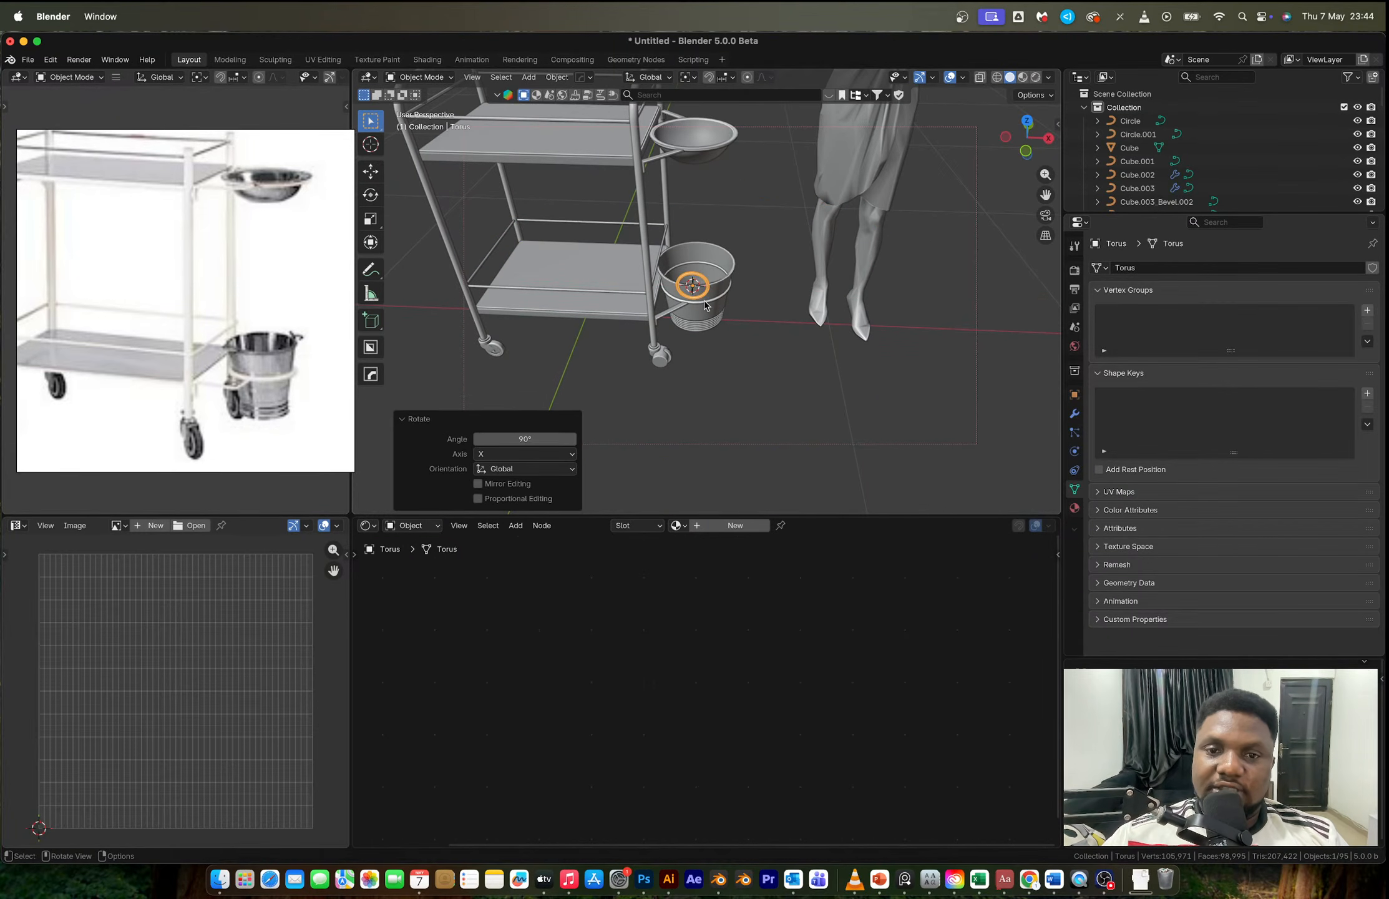
# Step: Scale the upright torus by 0.332 to the size of a small handle loop
pyautogui.scroll(2, 705, 305)
pyautogui.scroll(5, 706, 305)
pyautogui.press('s')
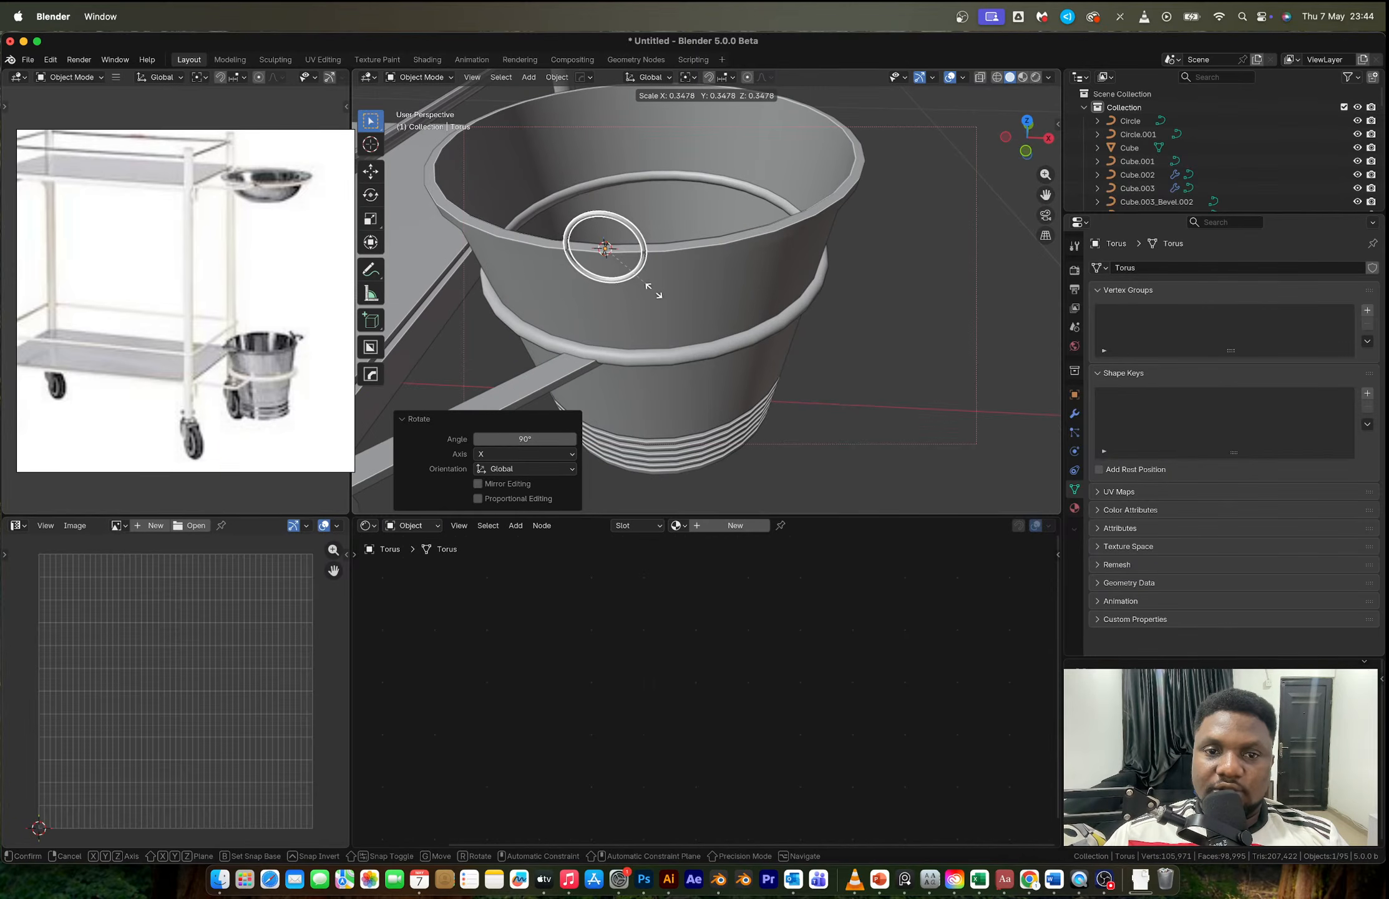
pyautogui.click(653, 291)
pyautogui.moveTo(660, 290); pyautogui.dragTo(672, 282, button='middle')
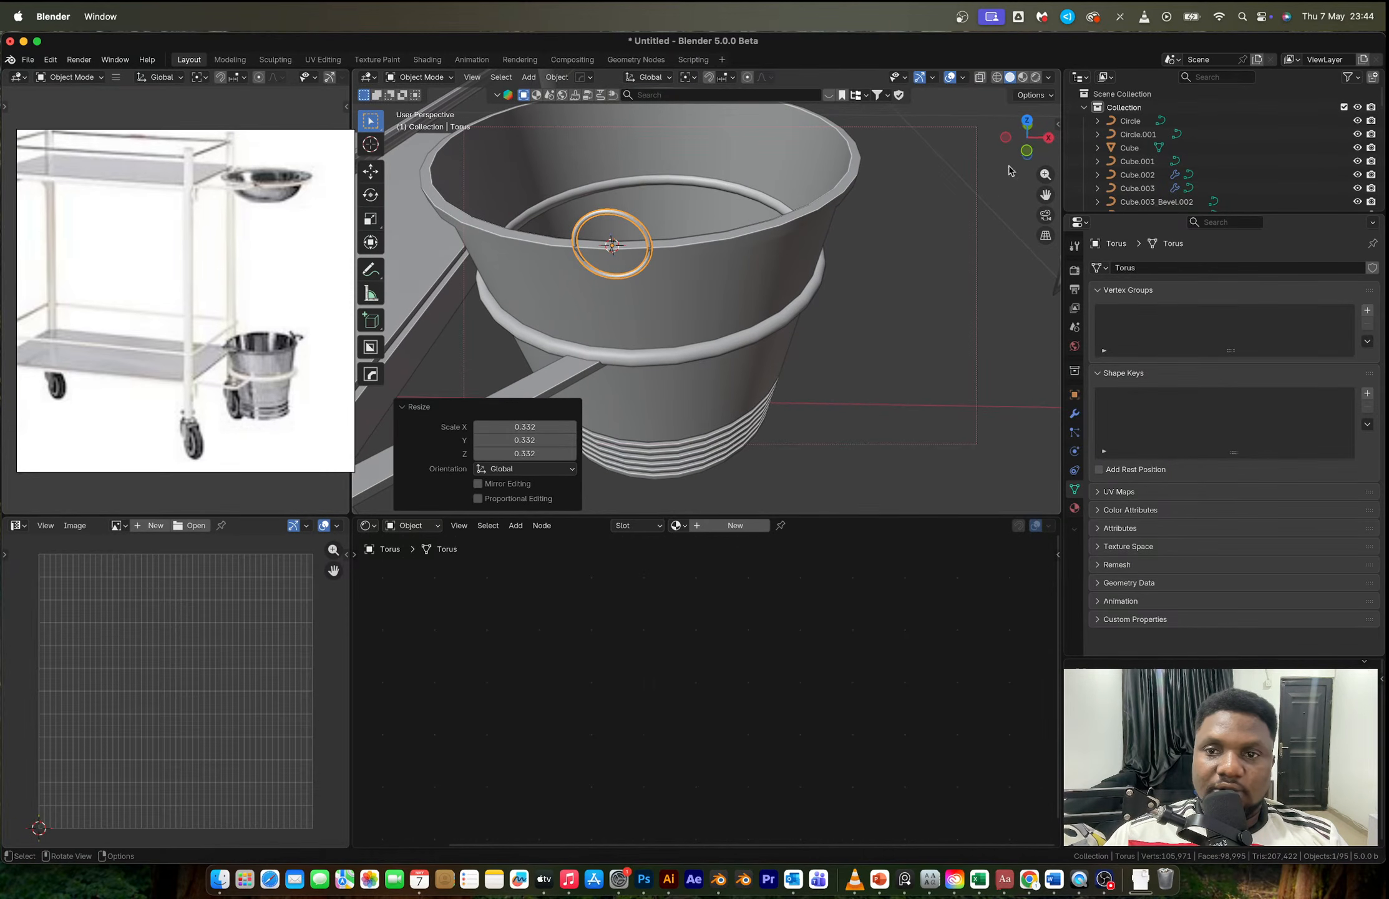
# Step: Delete the lower half of the torus in front view, leaving an arch above the rim
pyautogui.click(1027, 150)
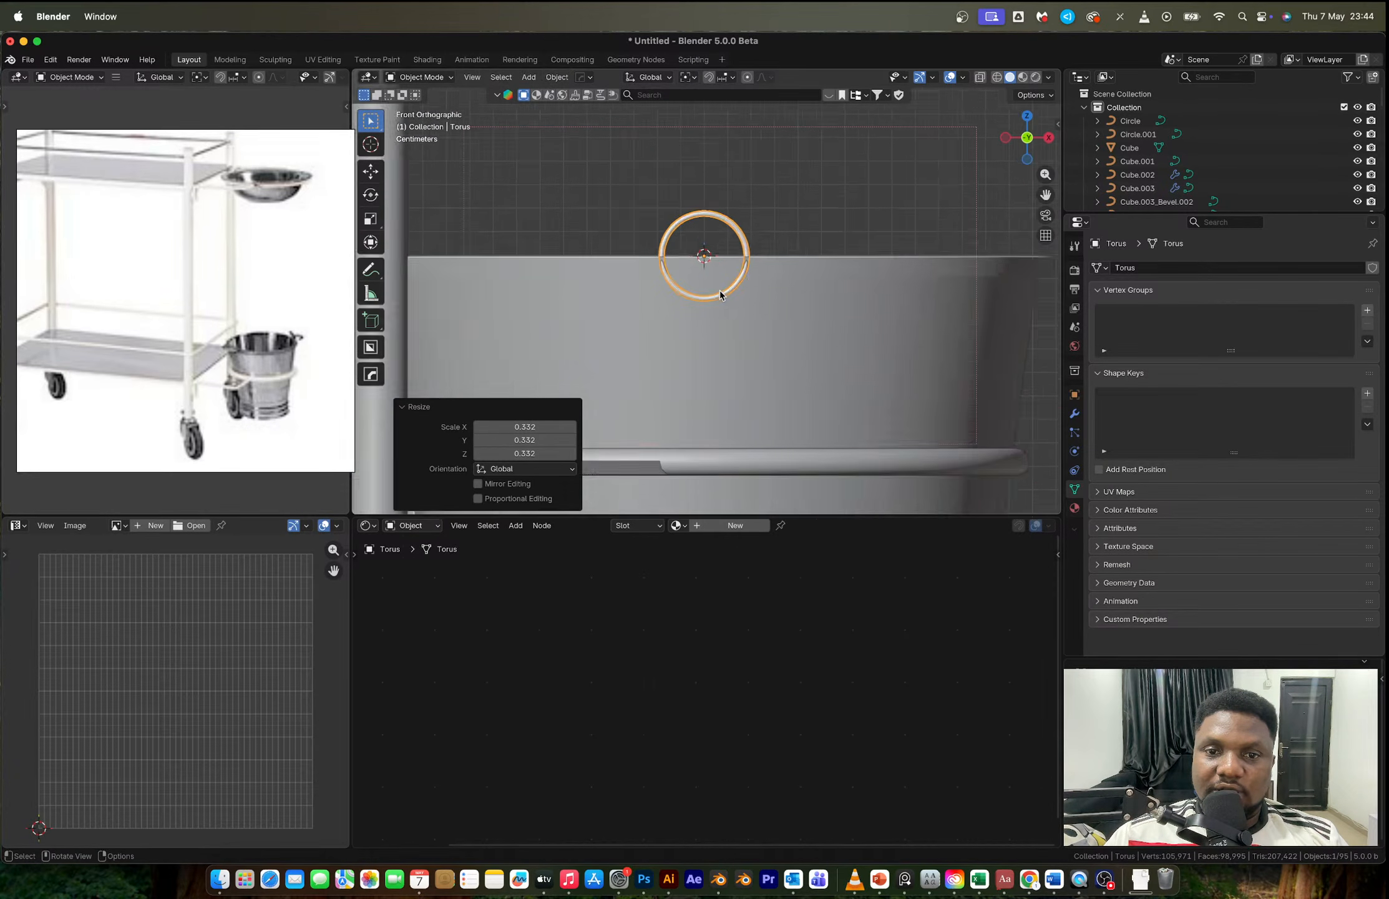
pyautogui.press('Tab')
pyautogui.hotkey('alt', 'z')
pyautogui.moveTo(803, 359); pyautogui.dragTo(603, 252)
pyautogui.press('x')
pyautogui.click(578, 223)
pyautogui.moveTo(711, 244); pyautogui.dragTo(636, 344, button='middle')
pyautogui.press('Tab')
pyautogui.scroll(-6, 739, 325)
pyautogui.hotkey('alt', 'z')
pyautogui.scroll(-3, 693, 335)
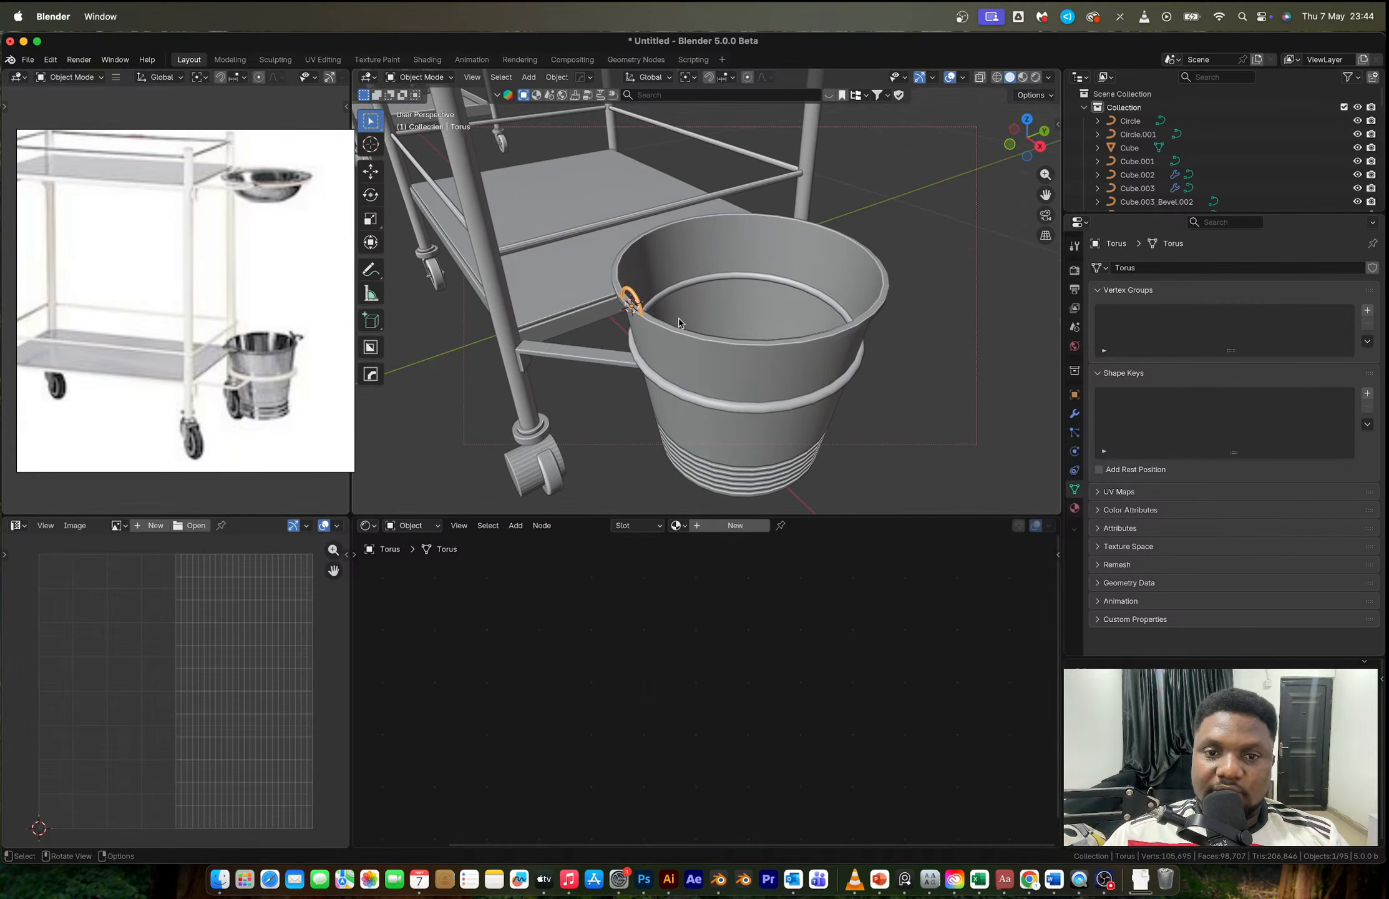
# Step: Mirror the handle arch across the bucket to the opposite side of the rim
pyautogui.keyDown('shift'); pyautogui.click(687, 335); pyautogui.keyUp('shift')
pyautogui.hotkey('alt', 'x')
pyautogui.click(662, 386)
pyautogui.moveTo(816, 333); pyautogui.dragTo(871, 327, button='middle')
pyautogui.click(781, 217)
# Step: Thicken the whole handle arch along its normals
pyautogui.scroll(5, 658, 327)
pyautogui.press('Tab')
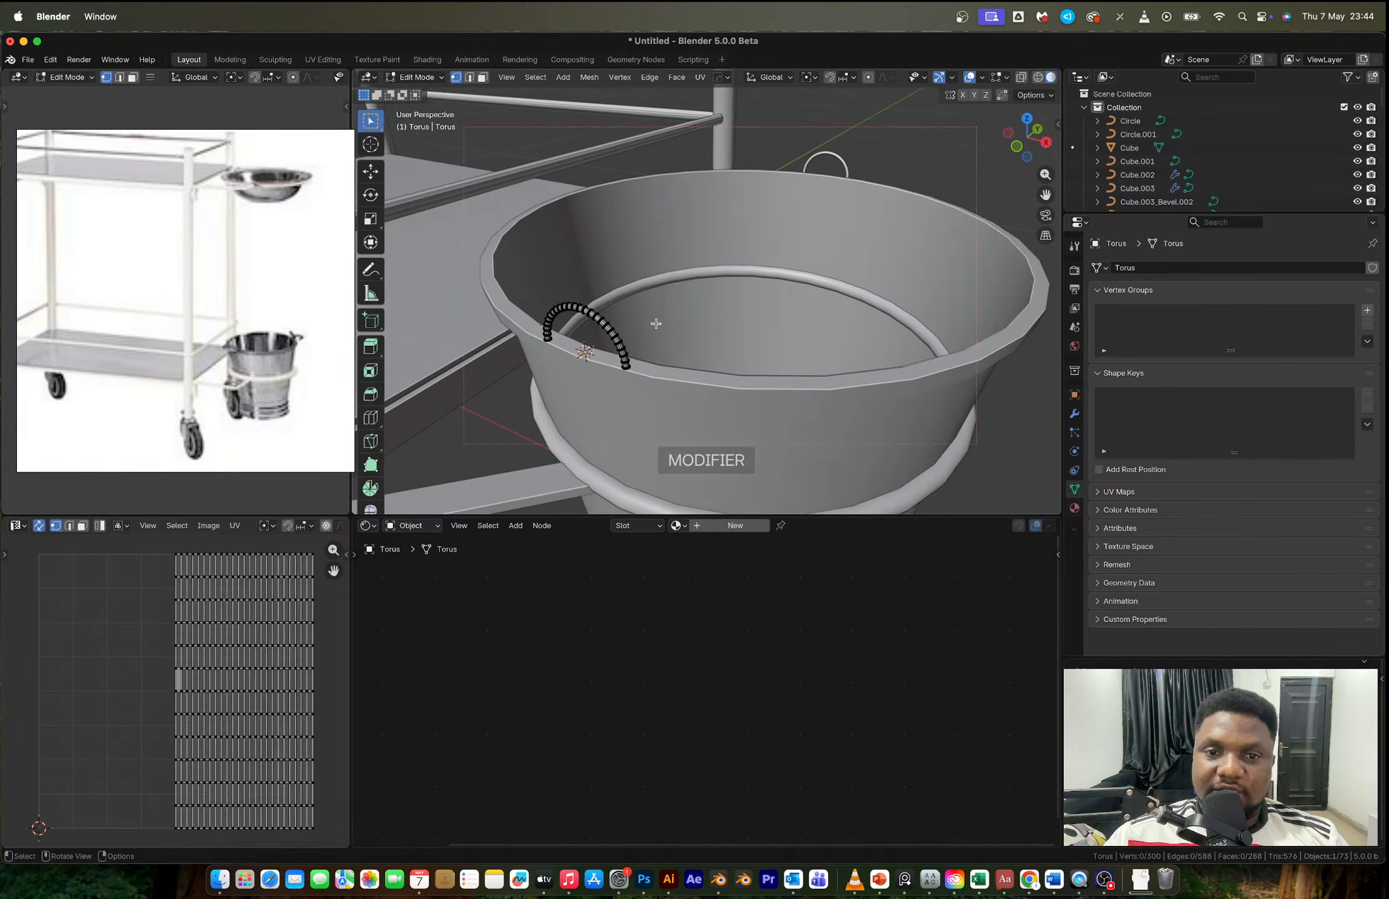
pyautogui.press('a')
pyautogui.hotkey('alt', 's')
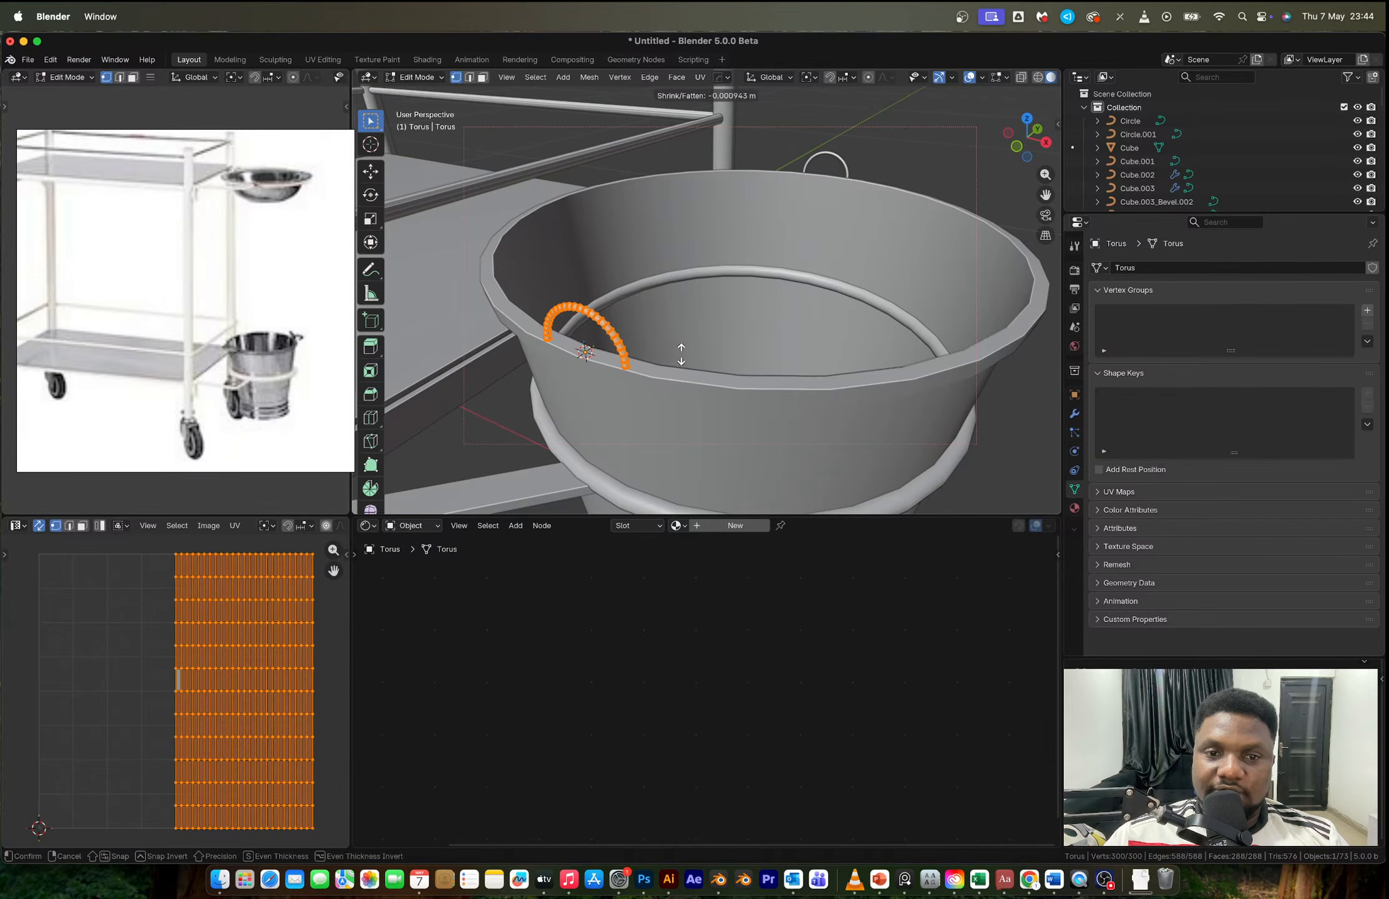
pyautogui.click(746, 261)
pyautogui.press('Tab')
# Step: Move the thickened handle arch about 0.0019 m along Y at the bucket rim
pyautogui.press('Tab')
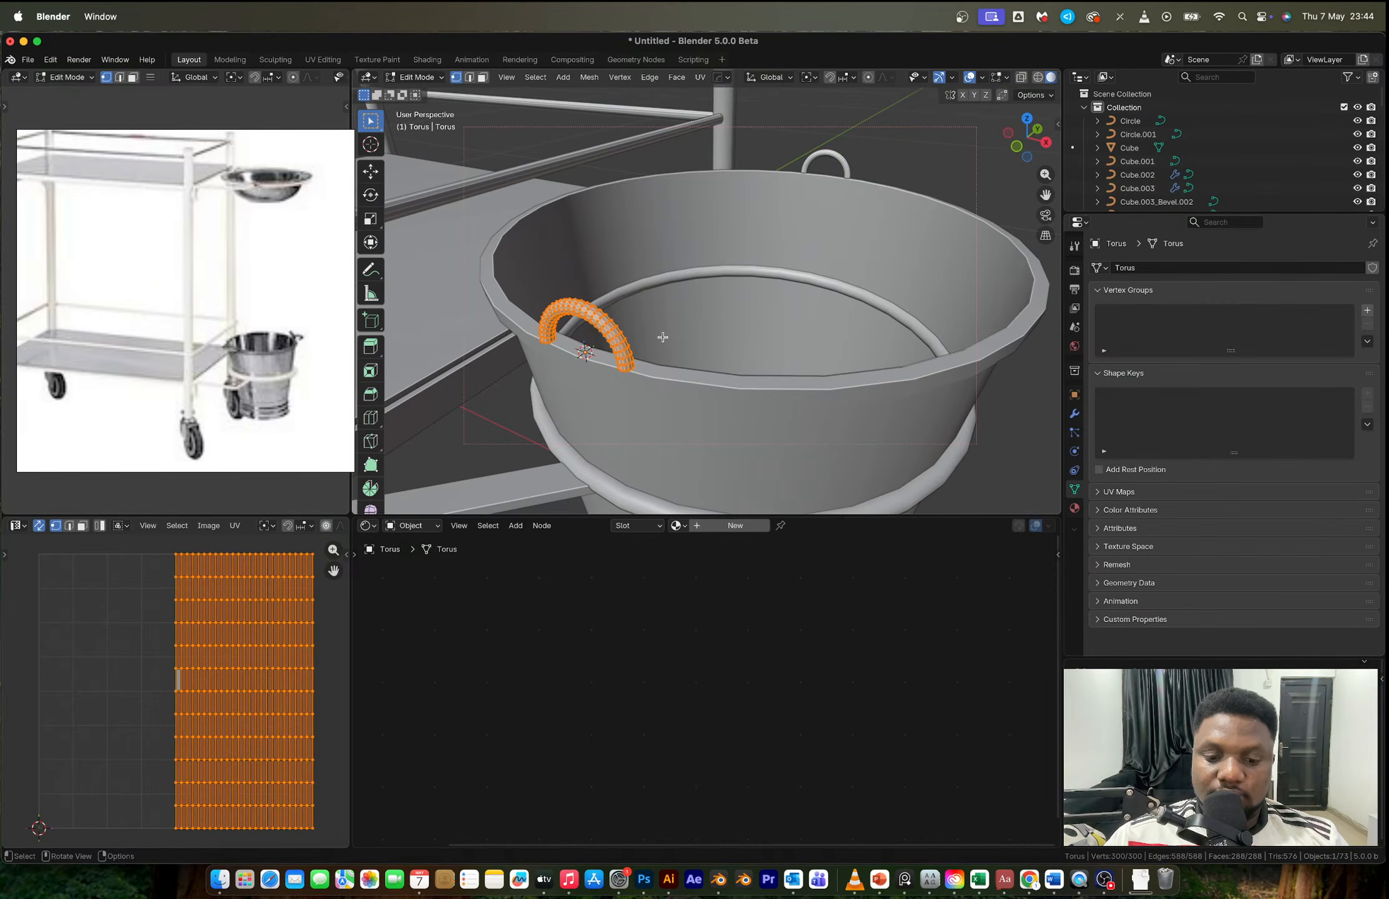
pyautogui.press('g')
pyautogui.press('y')
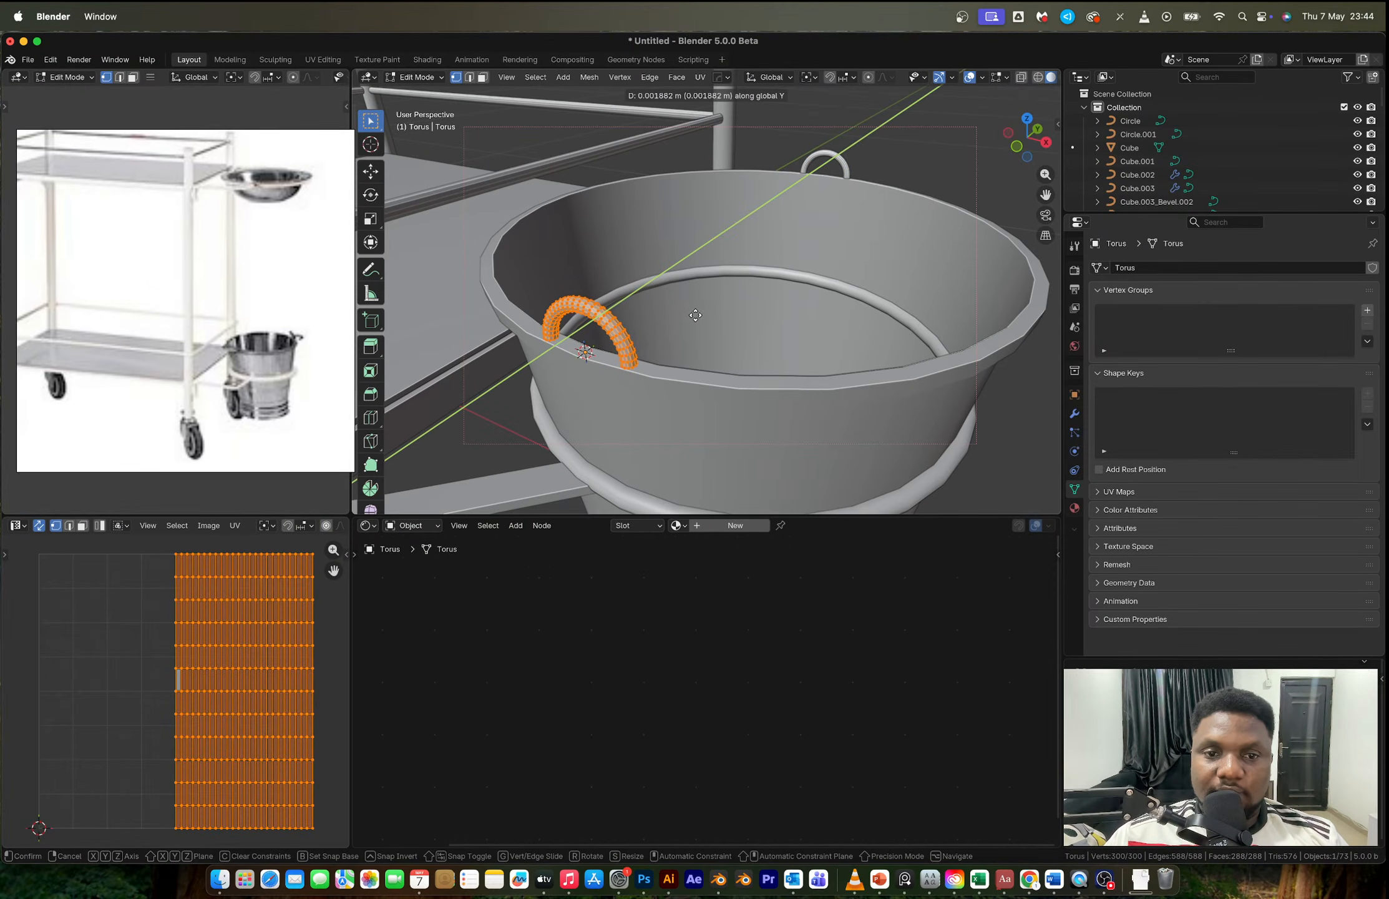
pyautogui.click(695, 315)
pyautogui.press('Tab')
# Step: Duplicate an edge loop of the bucket's rim in place and separate it into its own object
pyautogui.scroll(-3, 692, 317)
pyautogui.moveTo(678, 330)
pyautogui.mouseDown(button='middle')
pyautogui.moveTo(644, 342)
pyautogui.moveTo(680, 343)
pyautogui.mouseUp(button='middle')
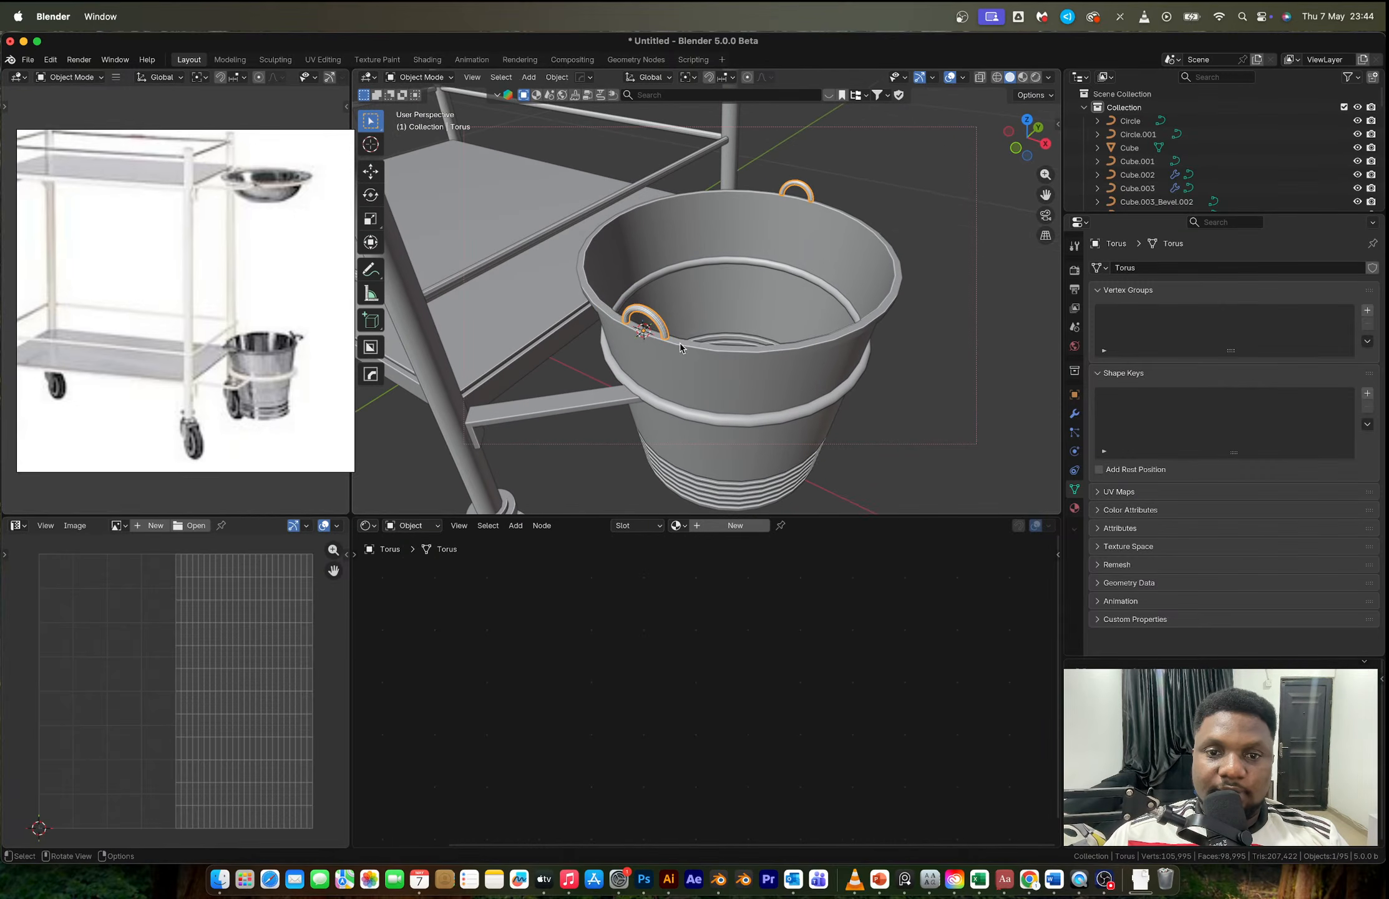
pyautogui.click(735, 352)
pyautogui.press('Tab')
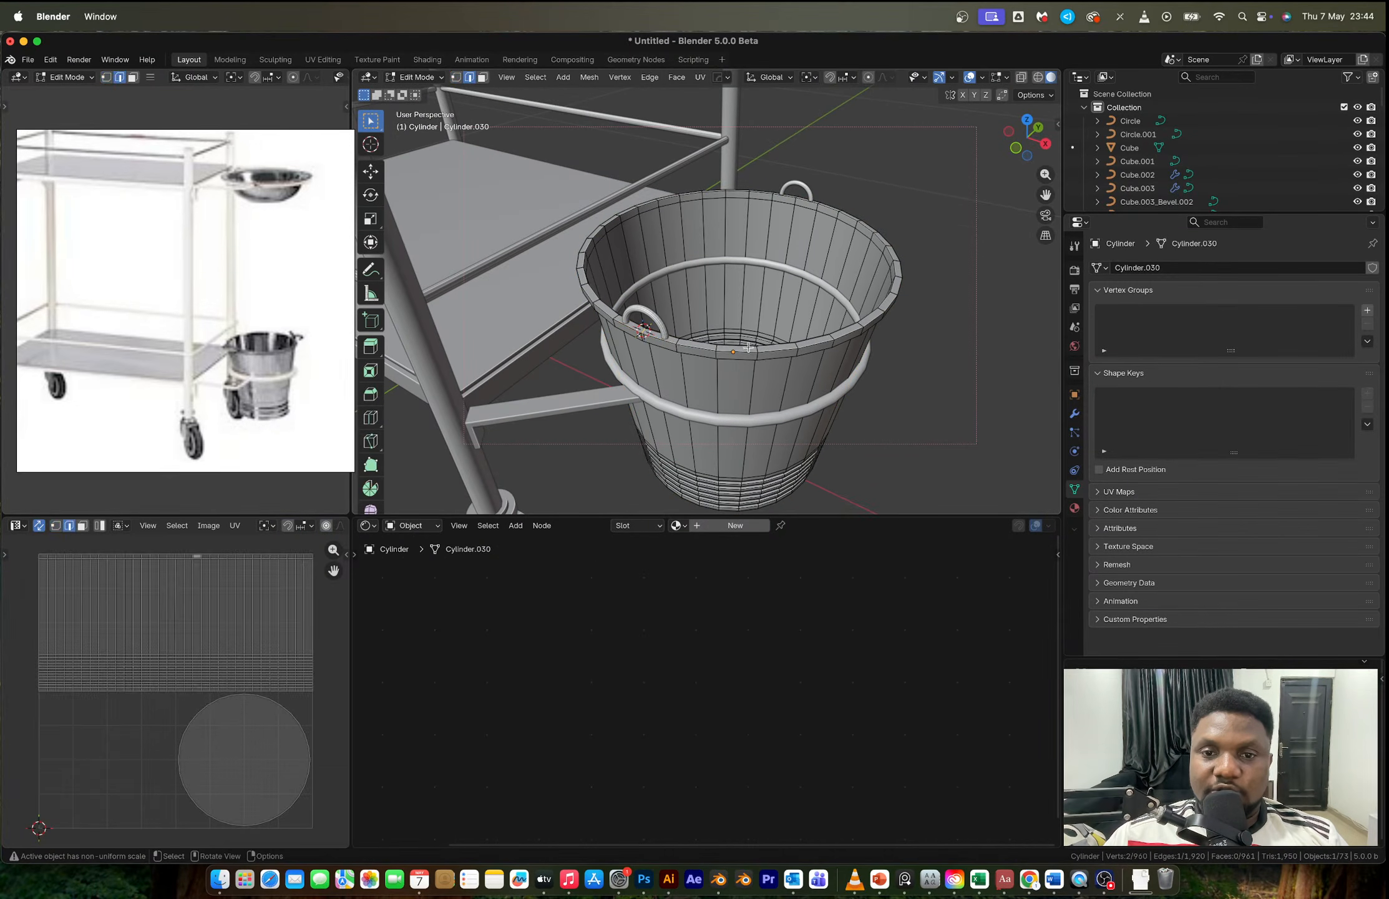
pyautogui.click(744, 345)
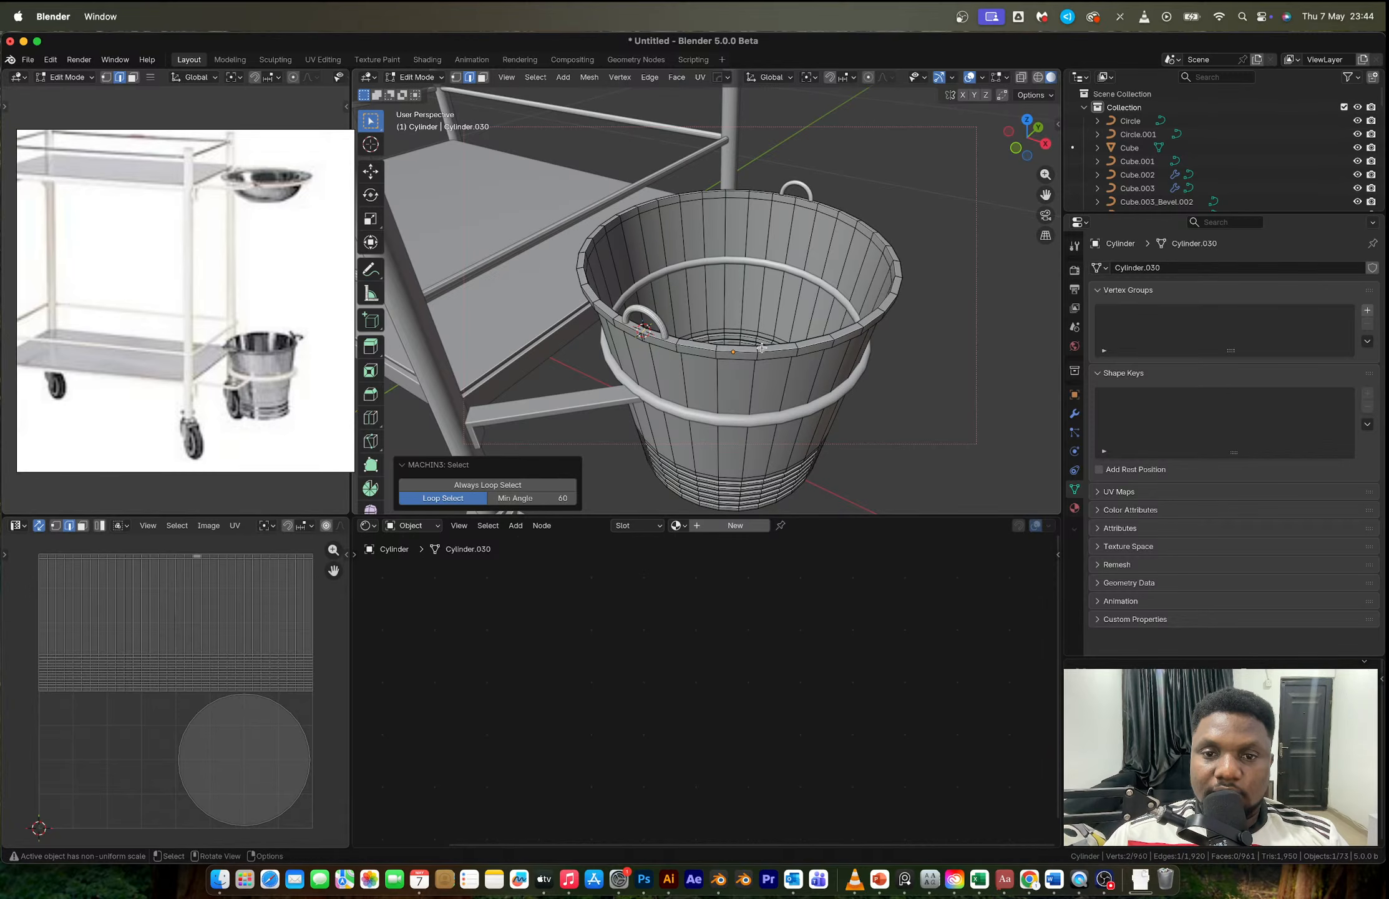
pyautogui.keyDown('alt'); pyautogui.click(735, 349); pyautogui.keyUp('alt')
pyautogui.hotkey('shift', 'd')
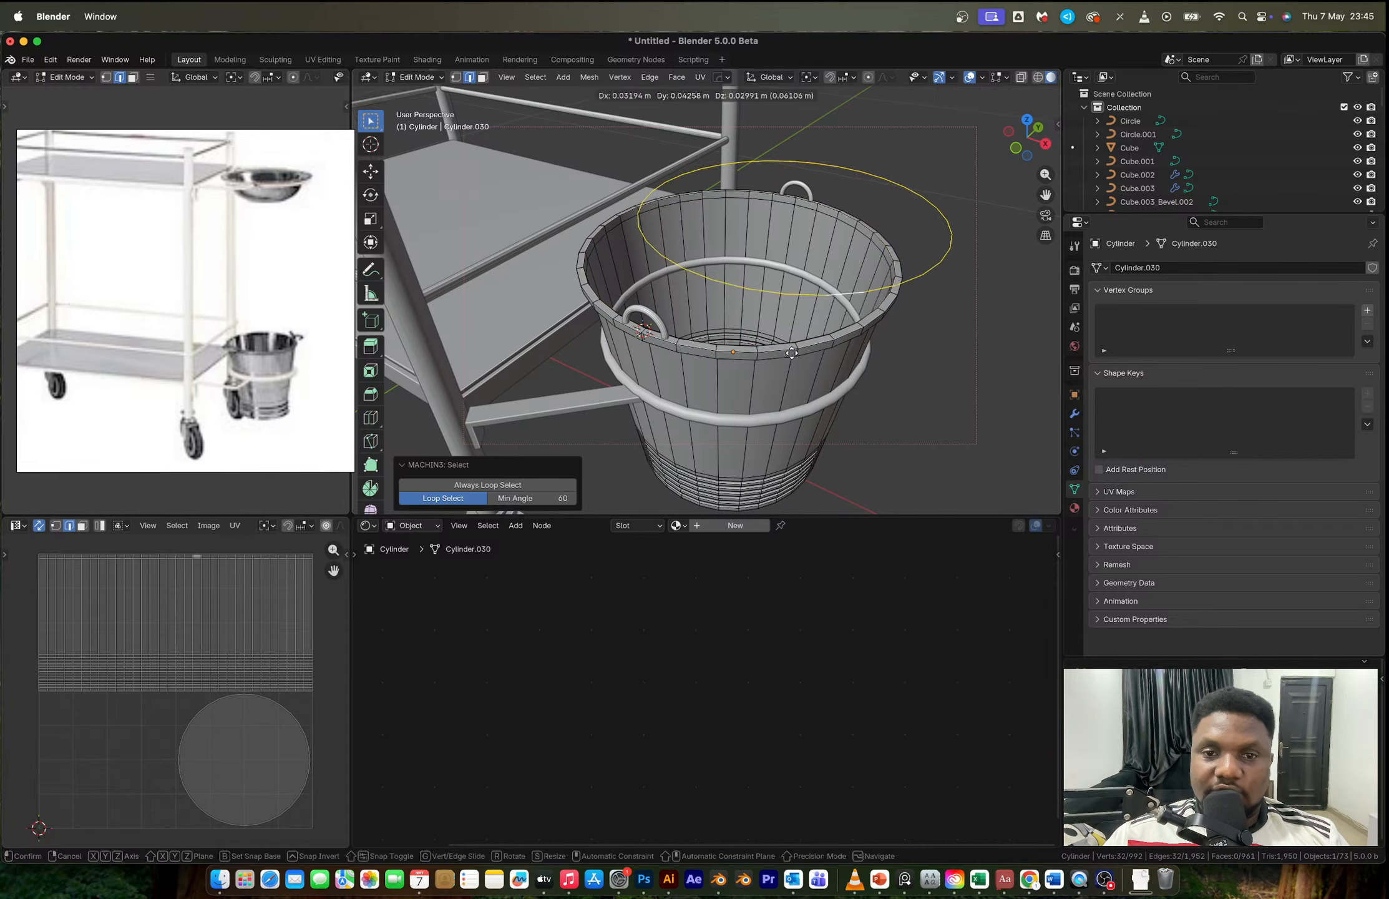
pyautogui.rightClick(791, 350)
pyautogui.press('p')
pyautogui.click(781, 349)
pyautogui.press('Tab')
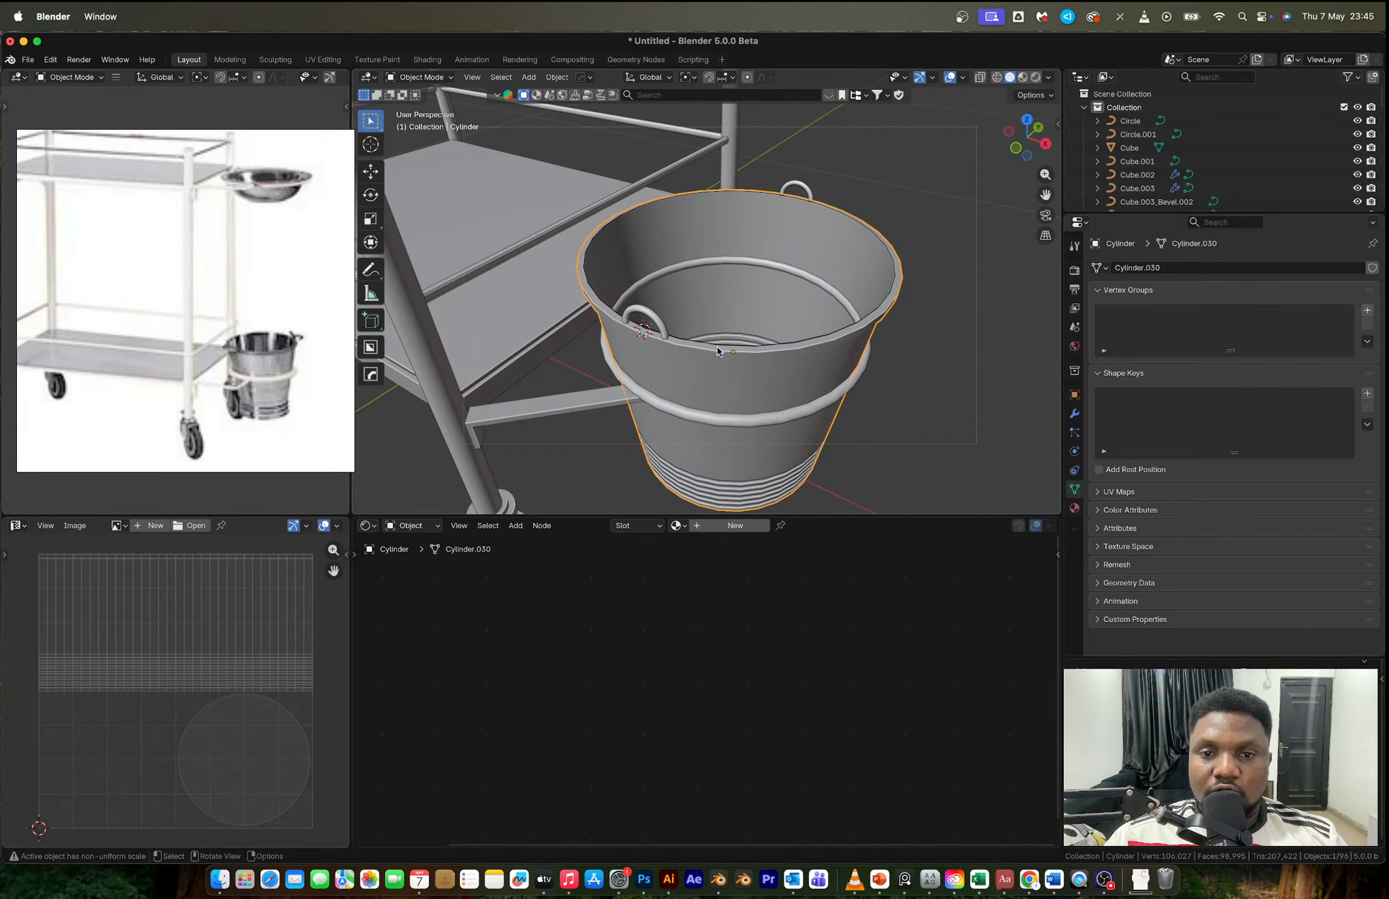
# Step: Select the separated rim loop and delete the vertices of its trolley-side half, leaving a semicircular arc between the handle loops
pyautogui.click(704, 343)
pyautogui.click(705, 343)
pyautogui.moveTo(815, 331); pyautogui.dragTo(897, 298, button='middle')
pyautogui.click(878, 252)
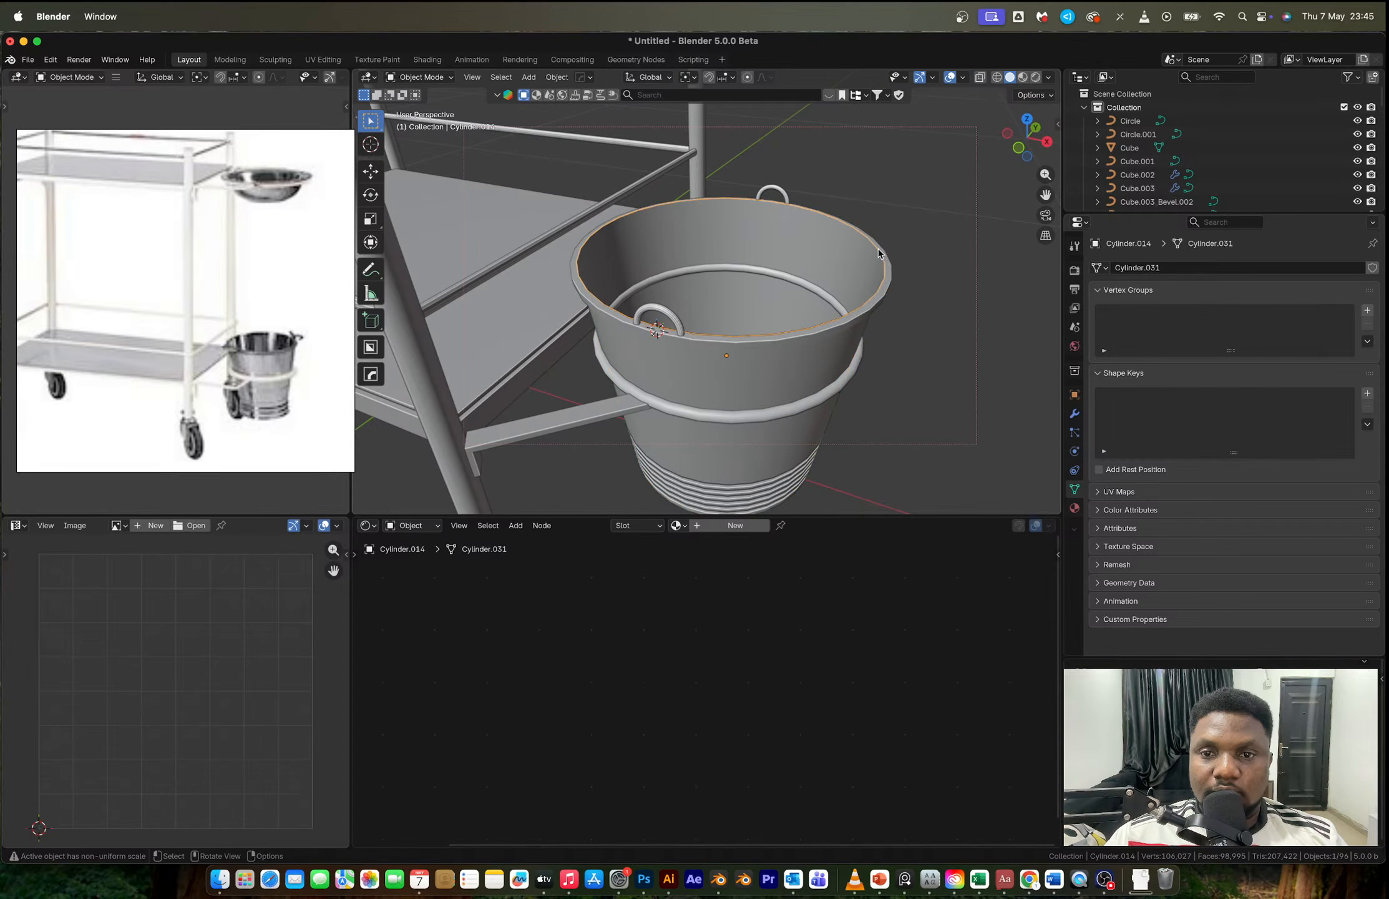
pyautogui.press('Tab')
pyautogui.moveTo(778, 302); pyautogui.dragTo(804, 308, button='middle')
pyautogui.moveTo(649, 262); pyautogui.dragTo(665, 264, button='middle')
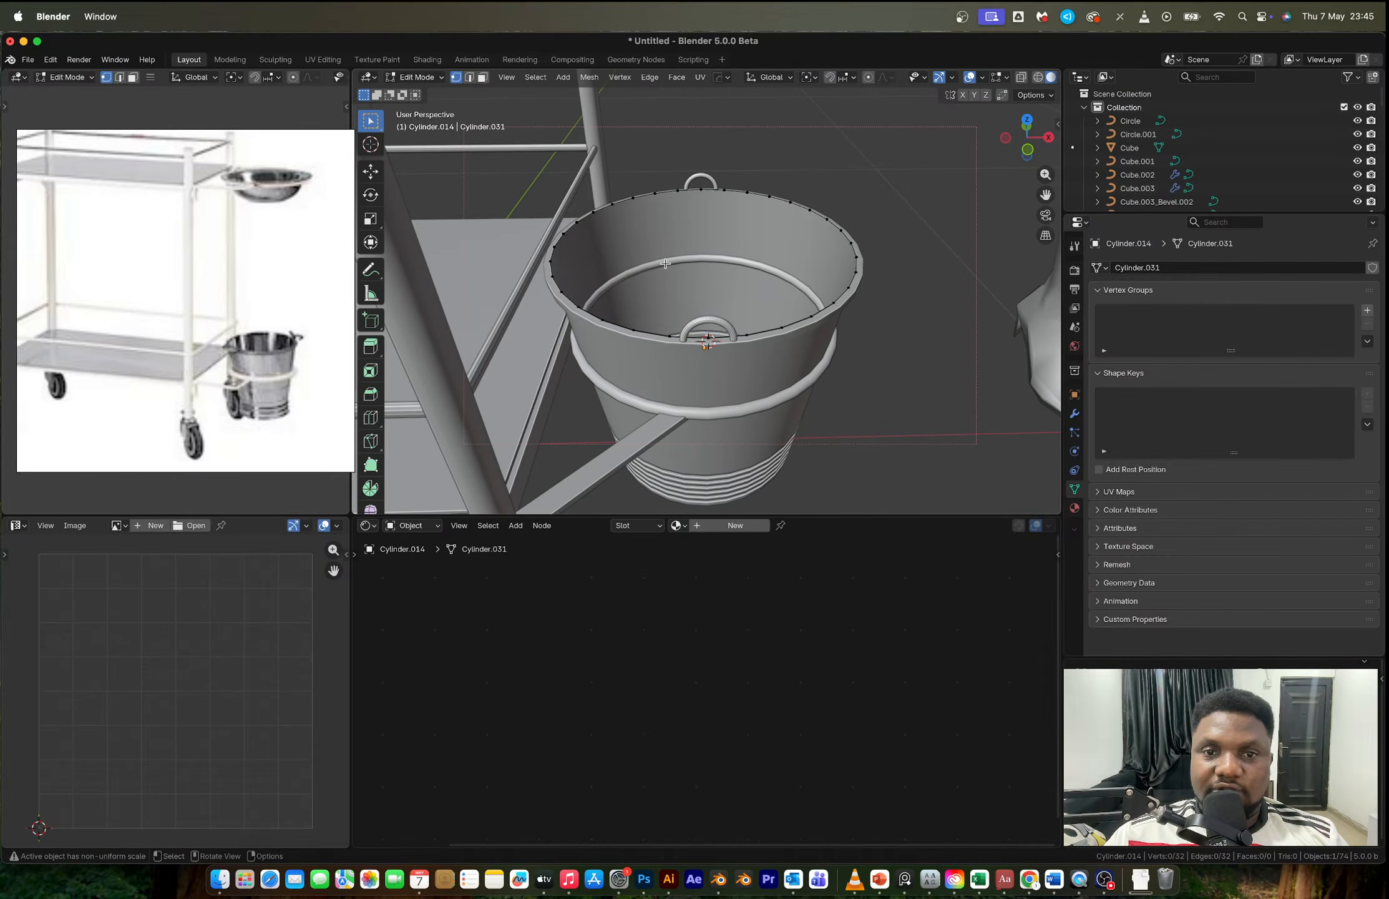
pyautogui.press('a')
pyautogui.press('x')
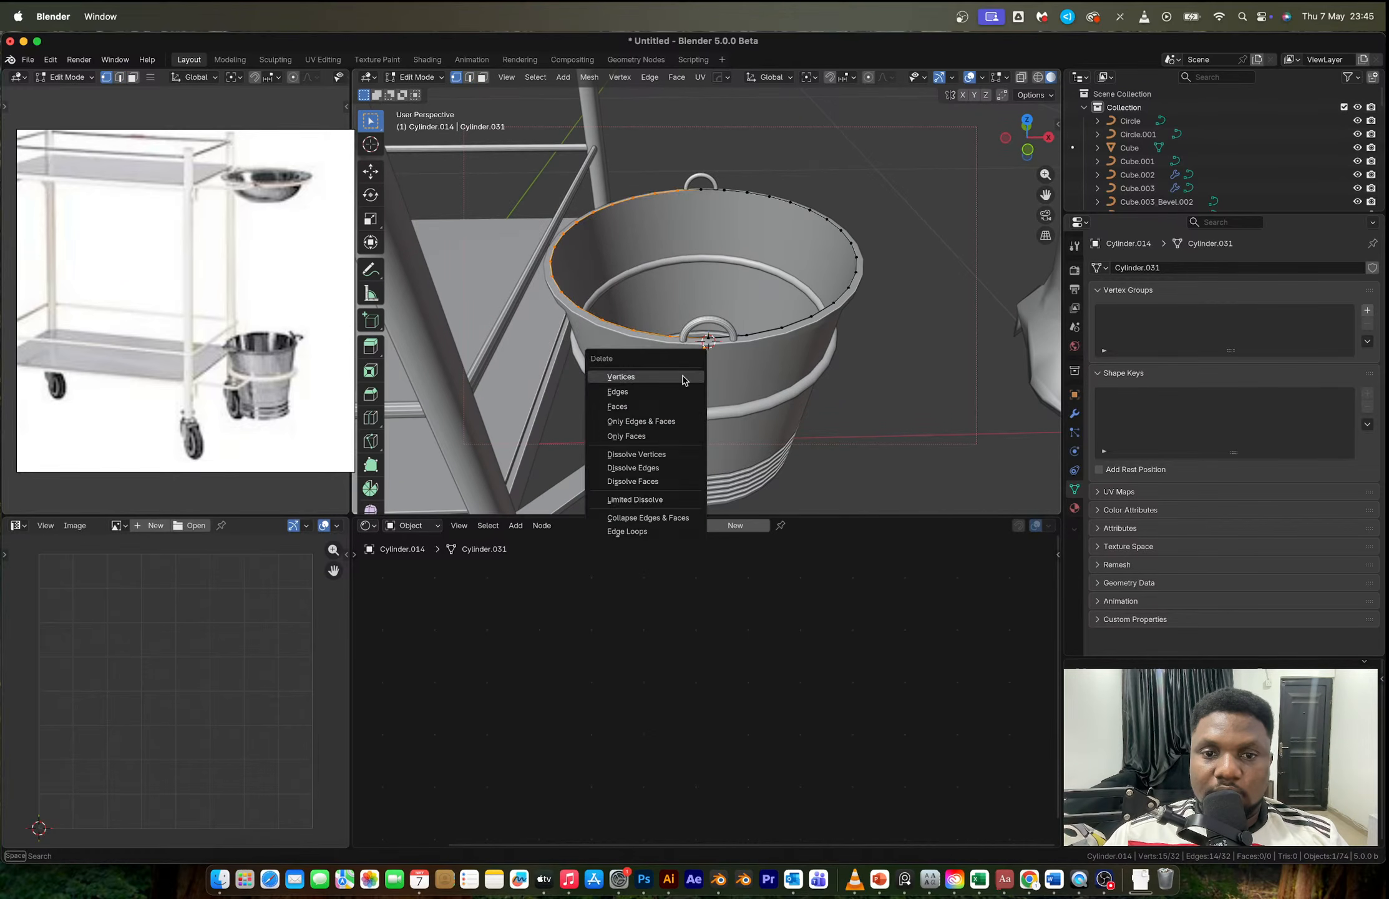
pyautogui.click(625, 375)
pyautogui.press('Tab')
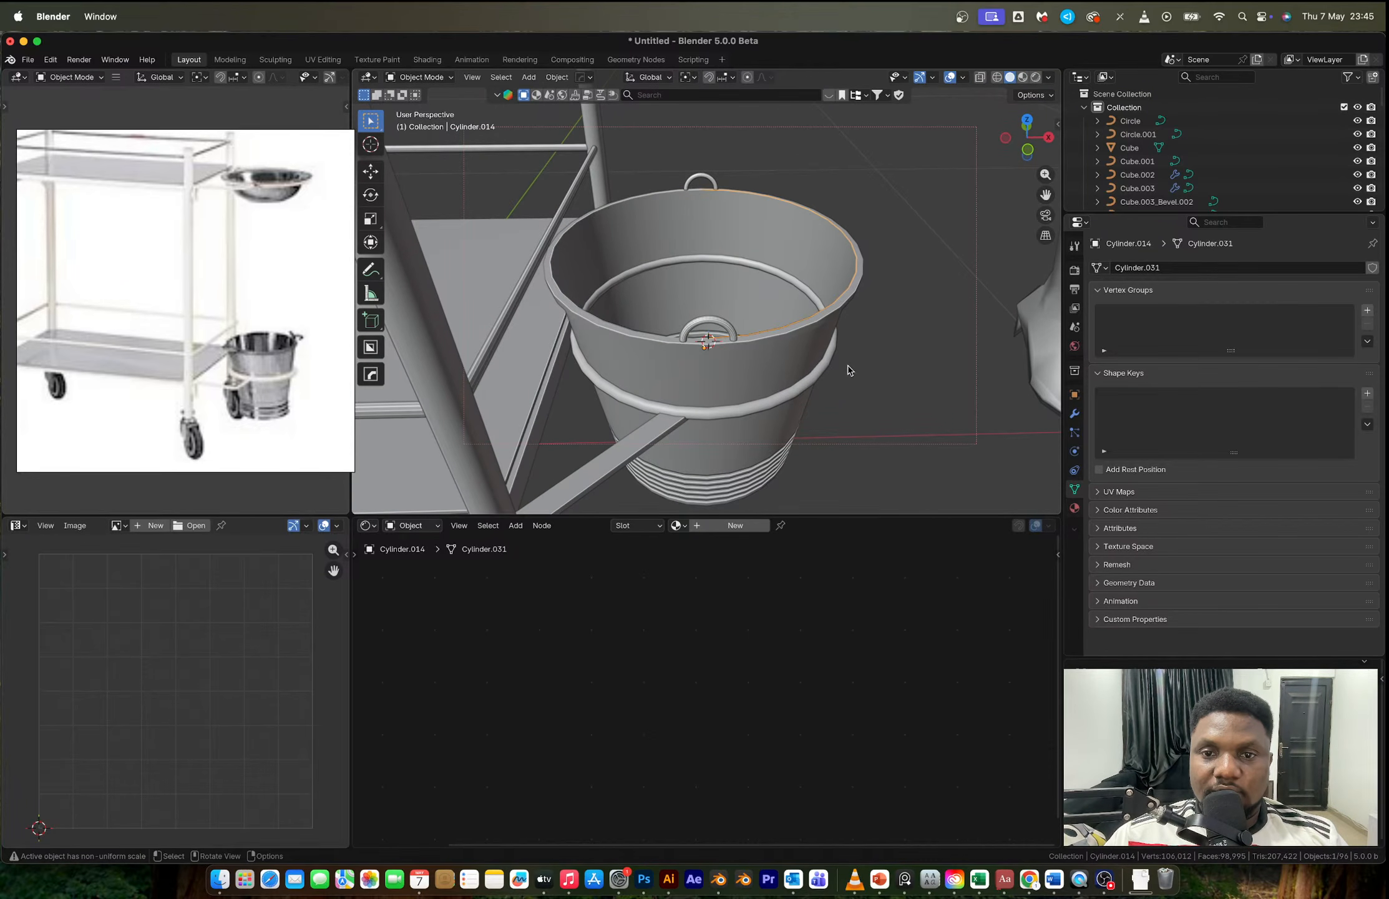
pyautogui.moveTo(847, 362); pyautogui.dragTo(847, 397, button='middle')
pyautogui.press('r')
pyautogui.press('z')
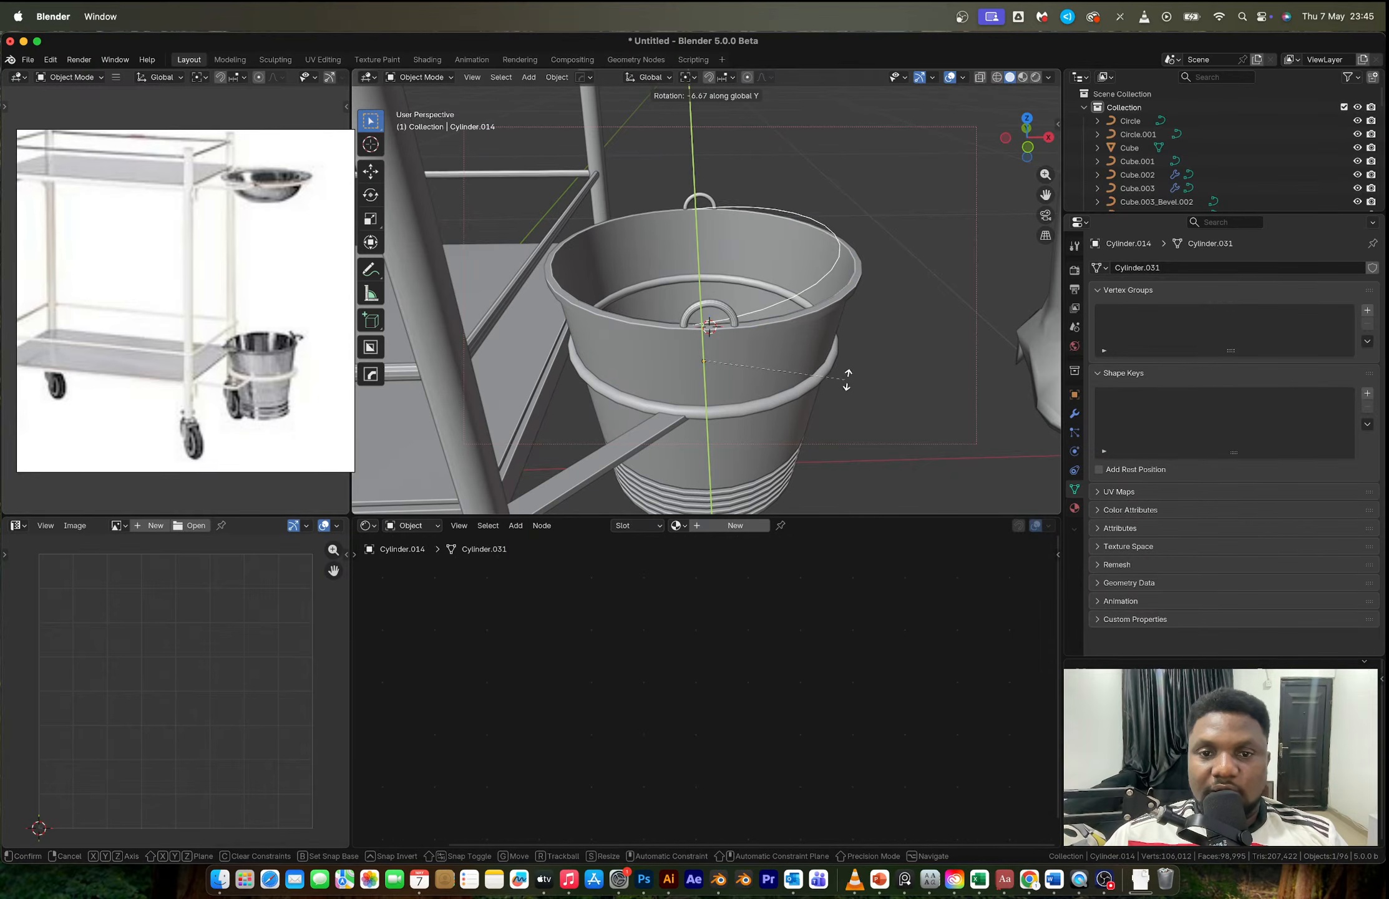
pyautogui.press('Escape')
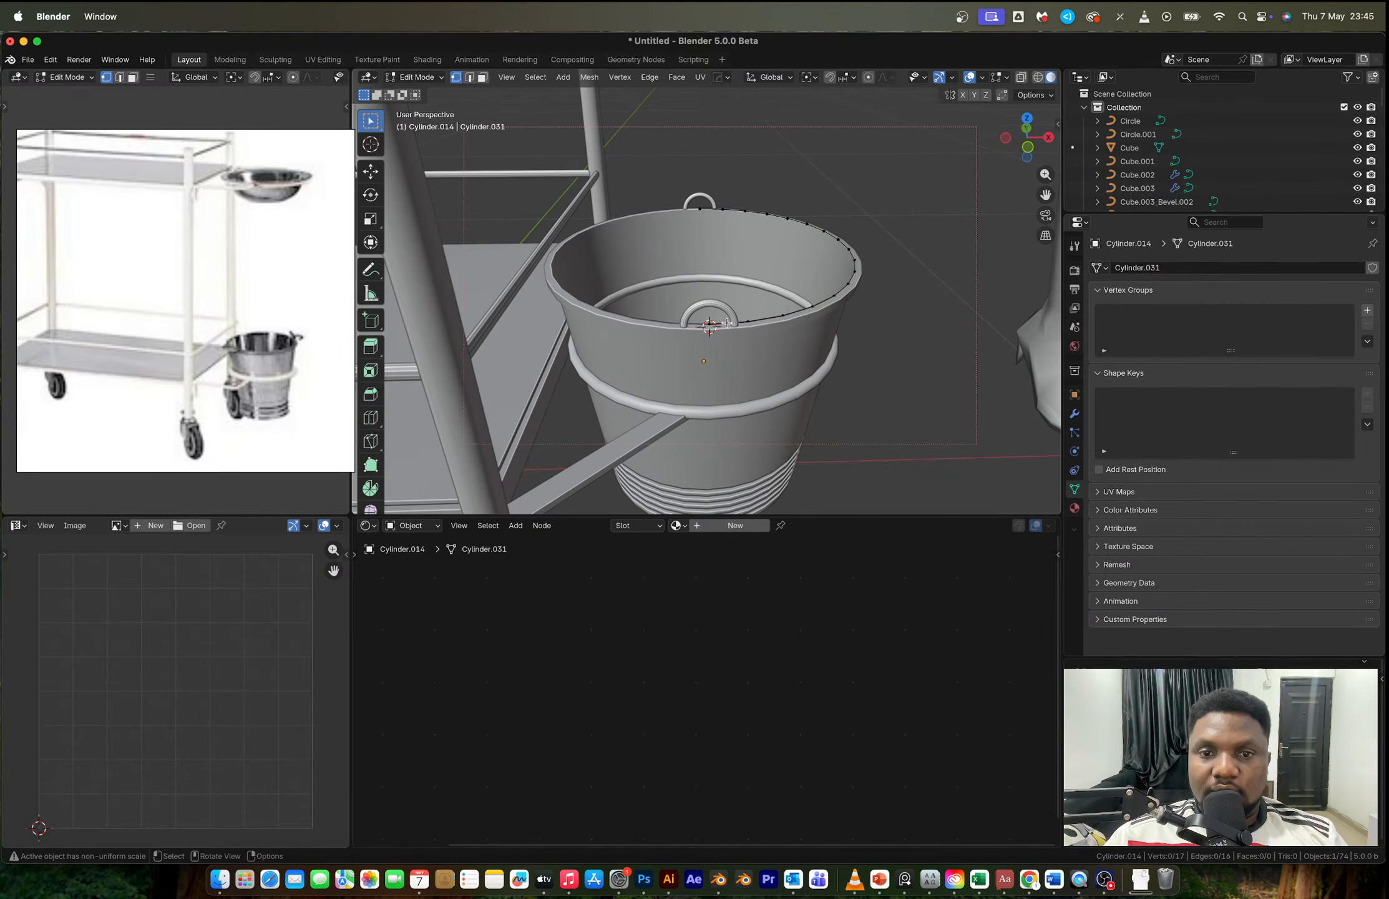
# Step: Set the pivot point to the 3D Cursor and rotate the semicircular arc about Y so it tilts up above the rim
pyautogui.moveTo(833, 338); pyautogui.dragTo(813, 302, button='middle')
pyautogui.press('.')
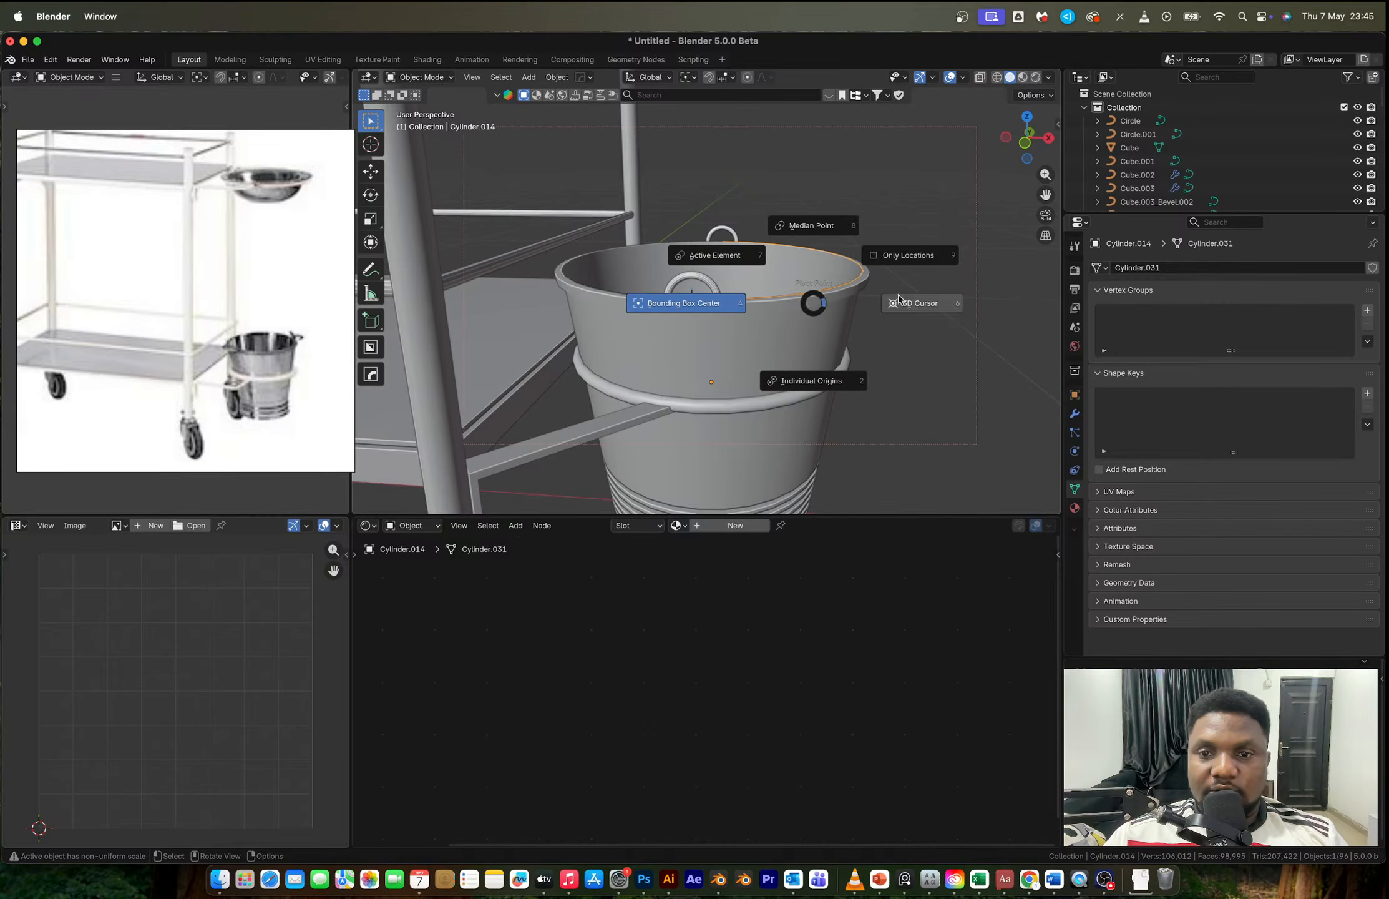
pyautogui.click(873, 324)
pyautogui.press('r')
pyautogui.press('y')
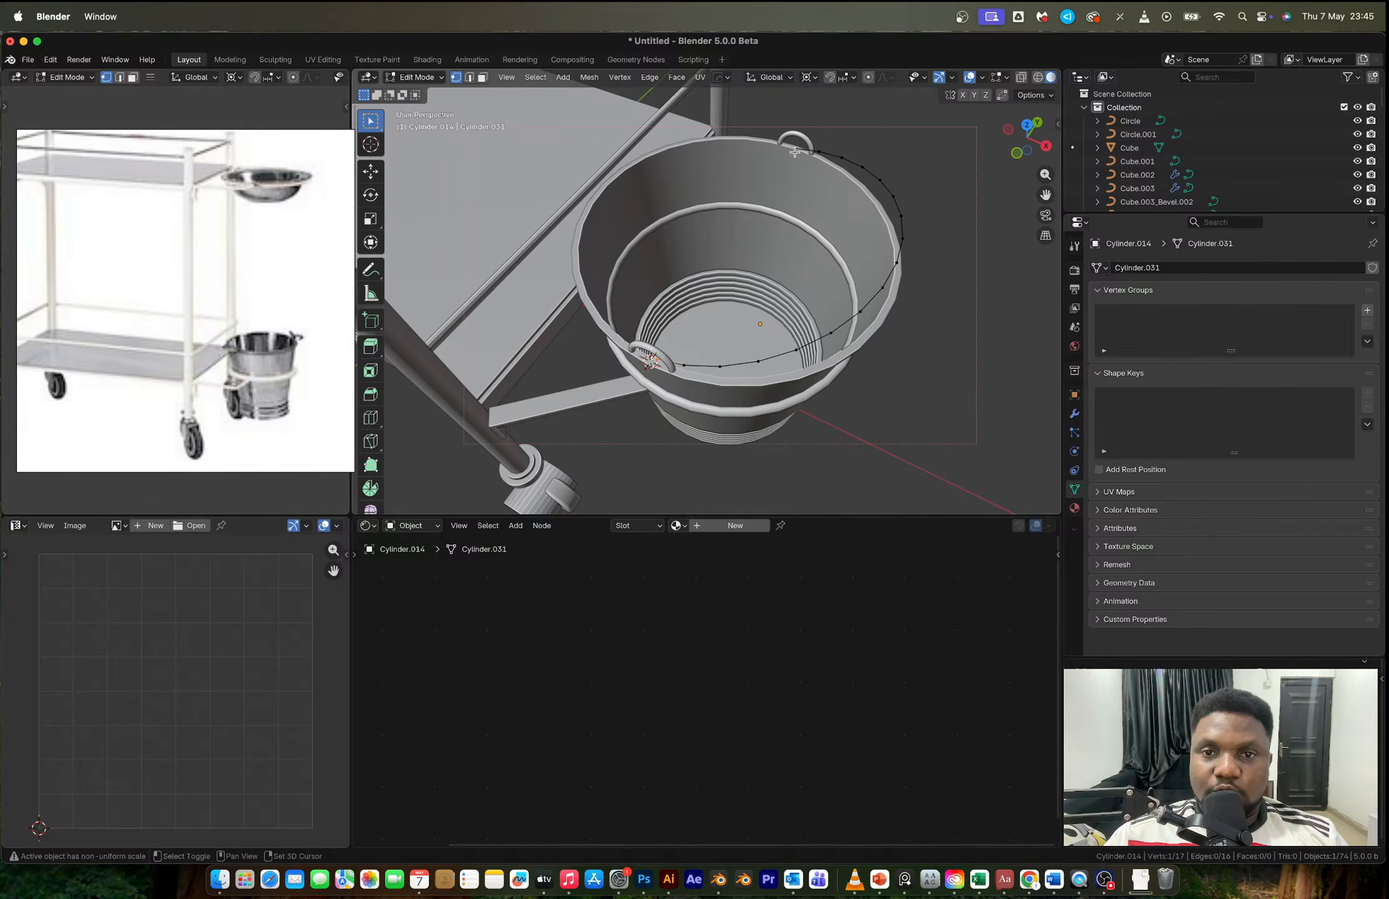
# Step: Scale the arc's two end vertices inward by 0.939 about the Bounding Box Center, using smooth proportional editing with size 0.069
pyautogui.keyDown('shift'); pyautogui.click(794, 150); pyautogui.keyUp('shift')
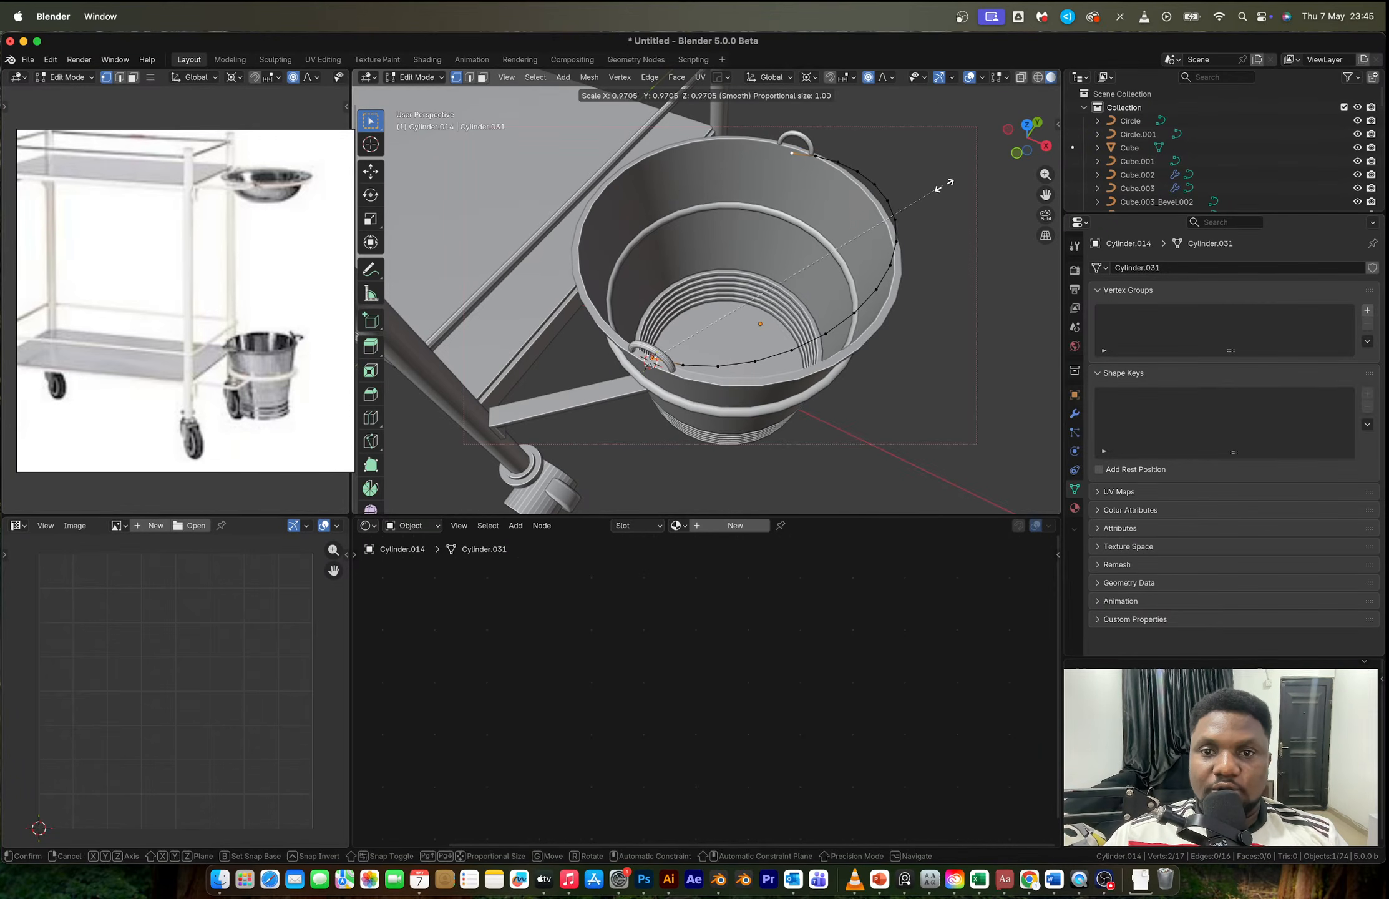
pyautogui.press('.')
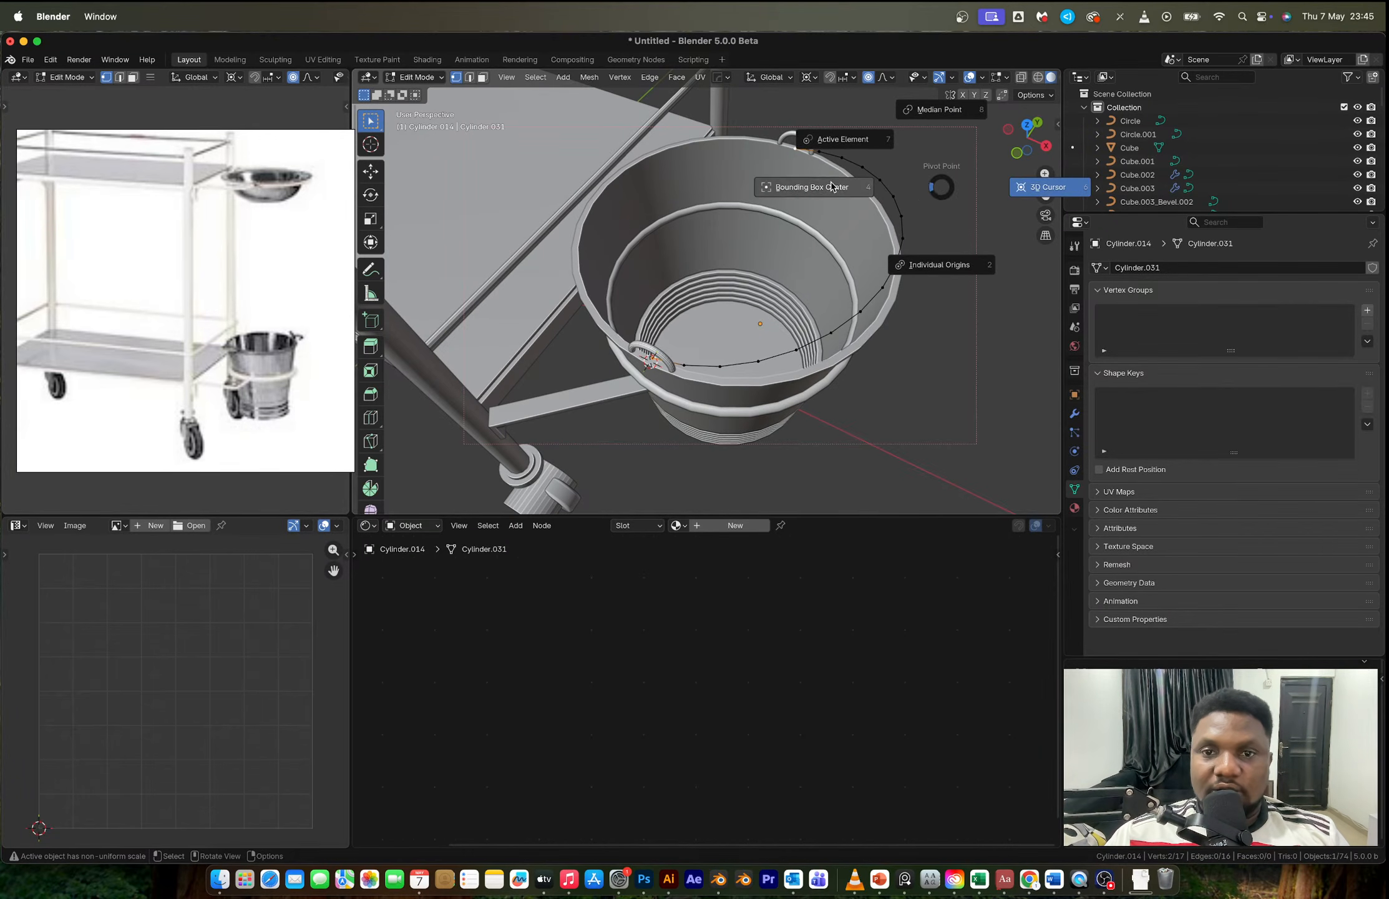
pyautogui.click(943, 190)
pyautogui.press('s')
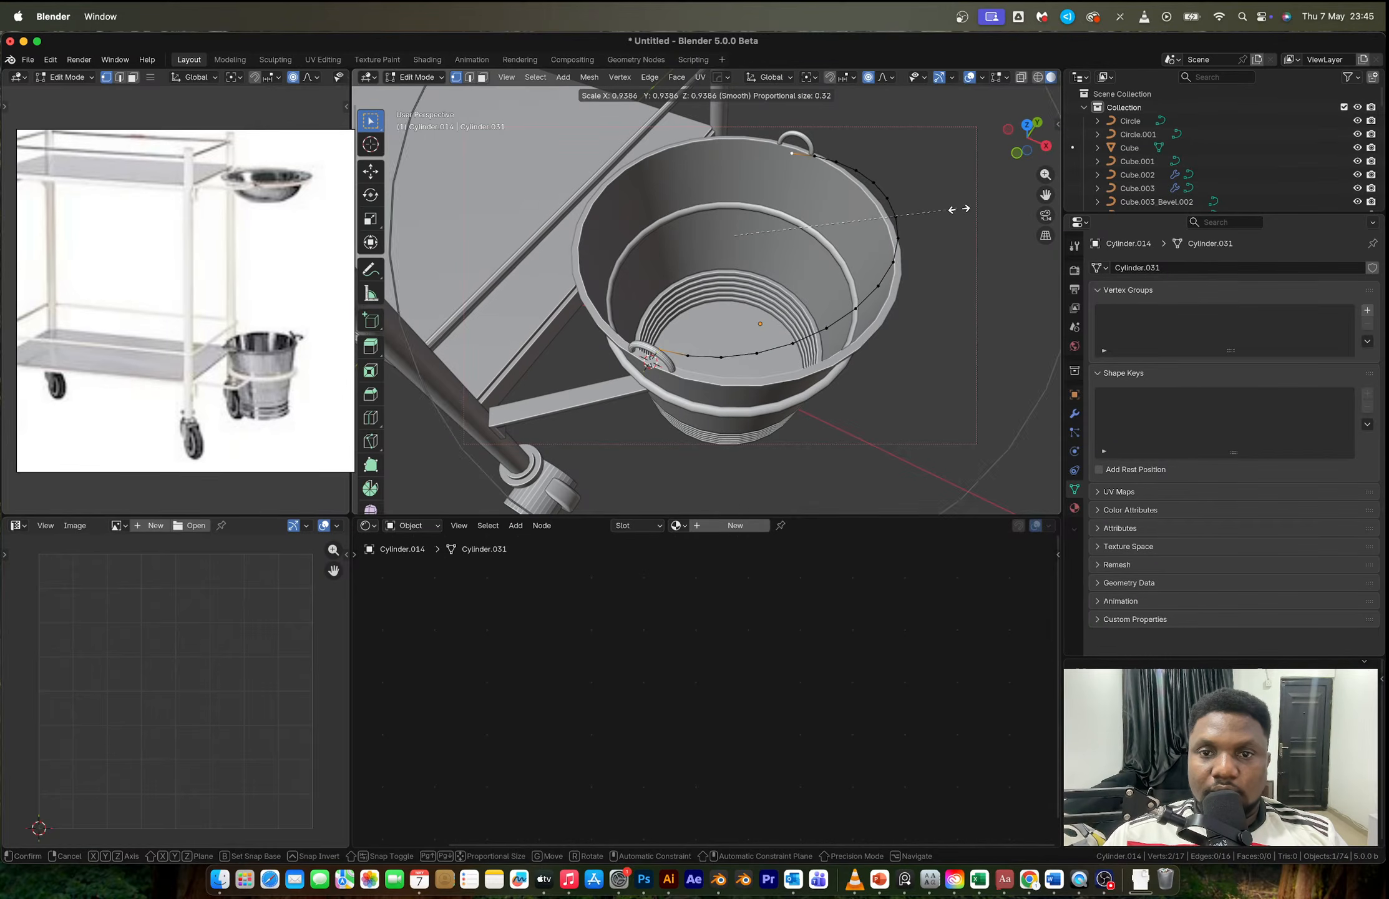
pyautogui.scroll(15, 949, 206)
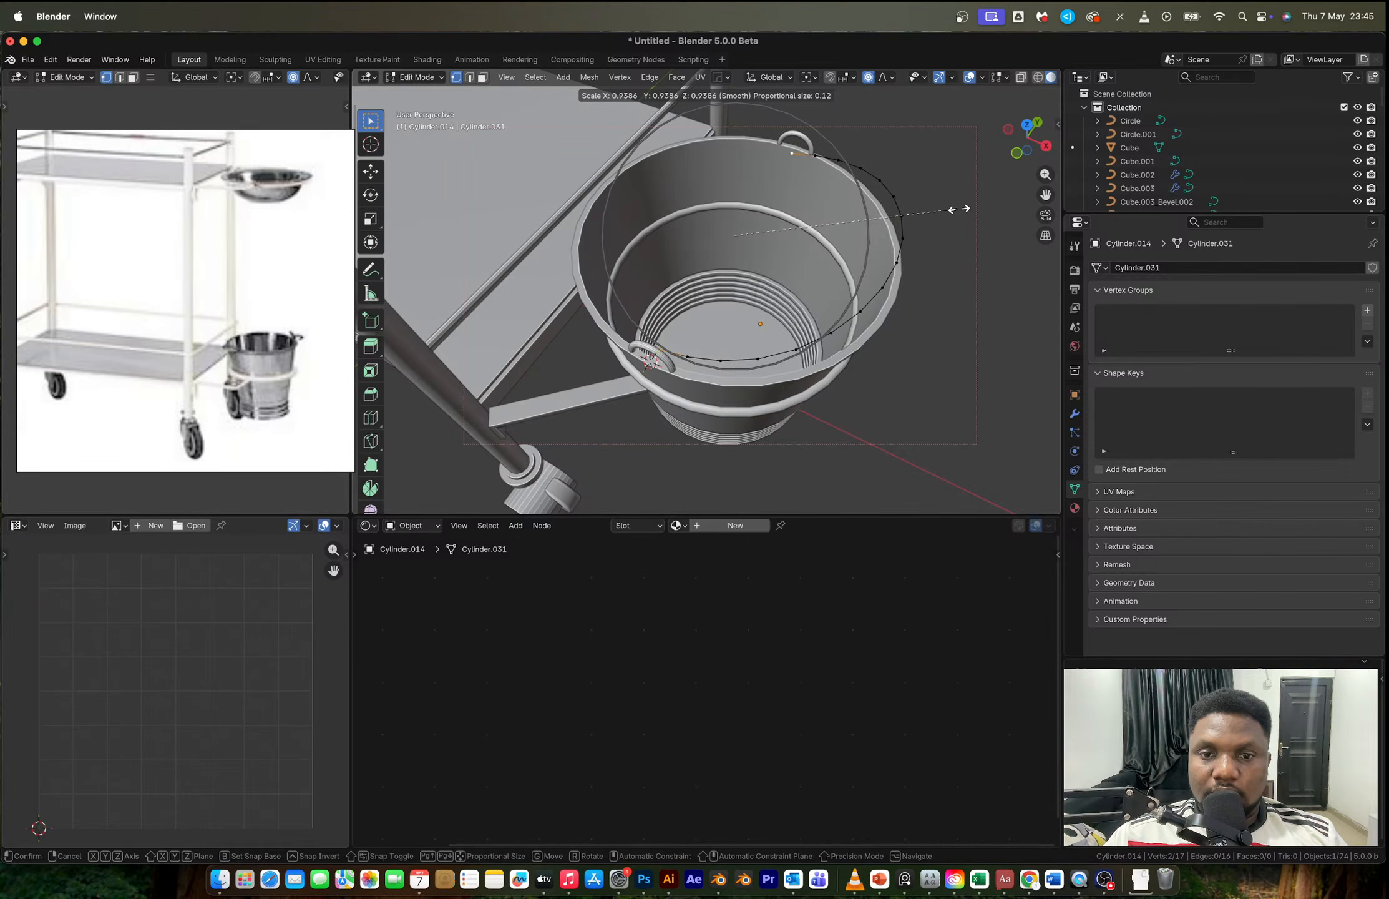
pyautogui.scroll(6, 952, 209)
pyautogui.click(958, 208)
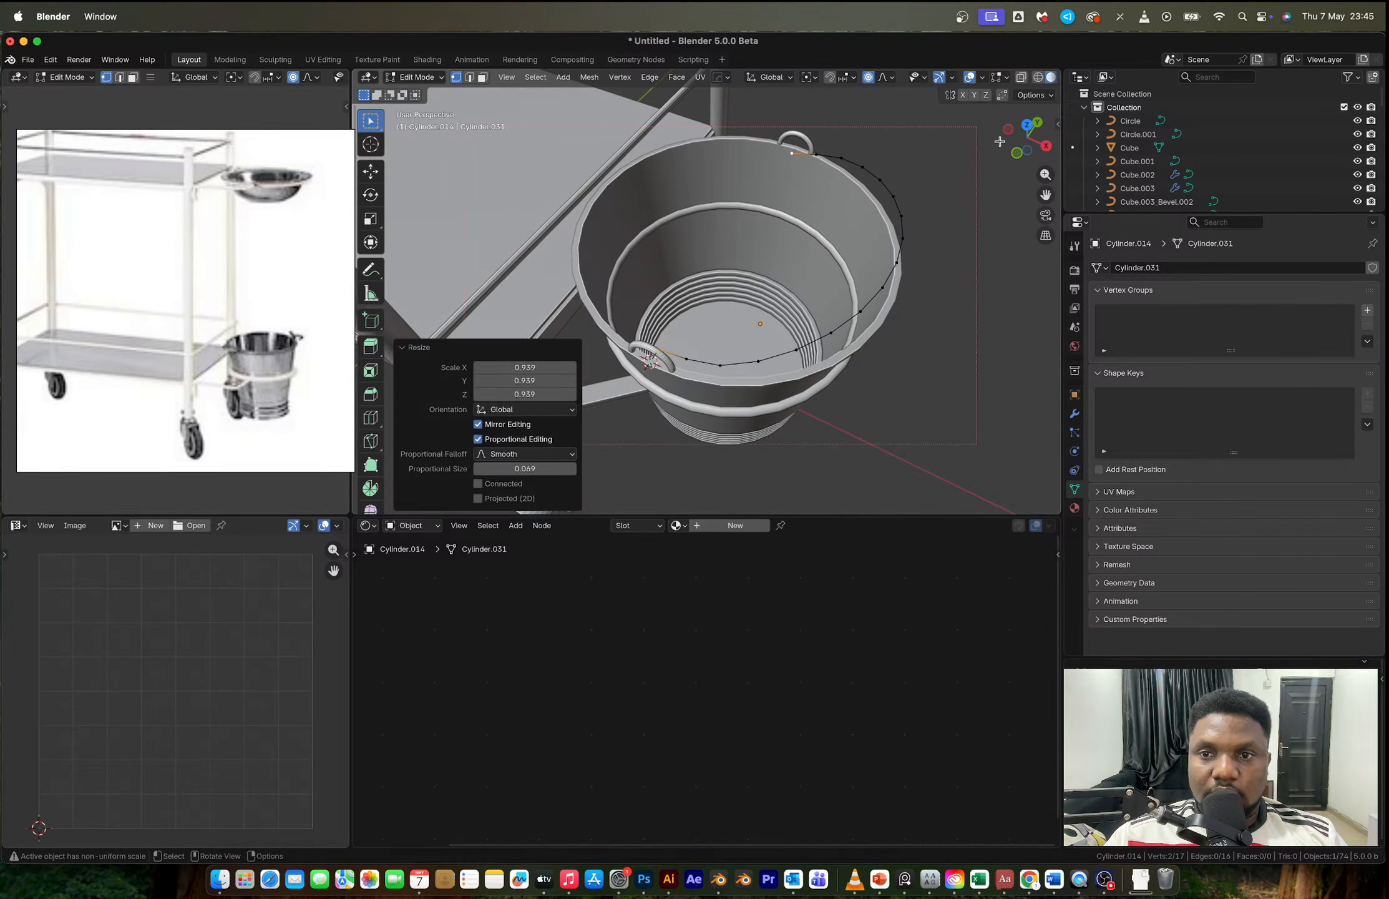
# Step: Select the arc's end vertex at the near handle loop and switch to top view
pyautogui.click(659, 344)
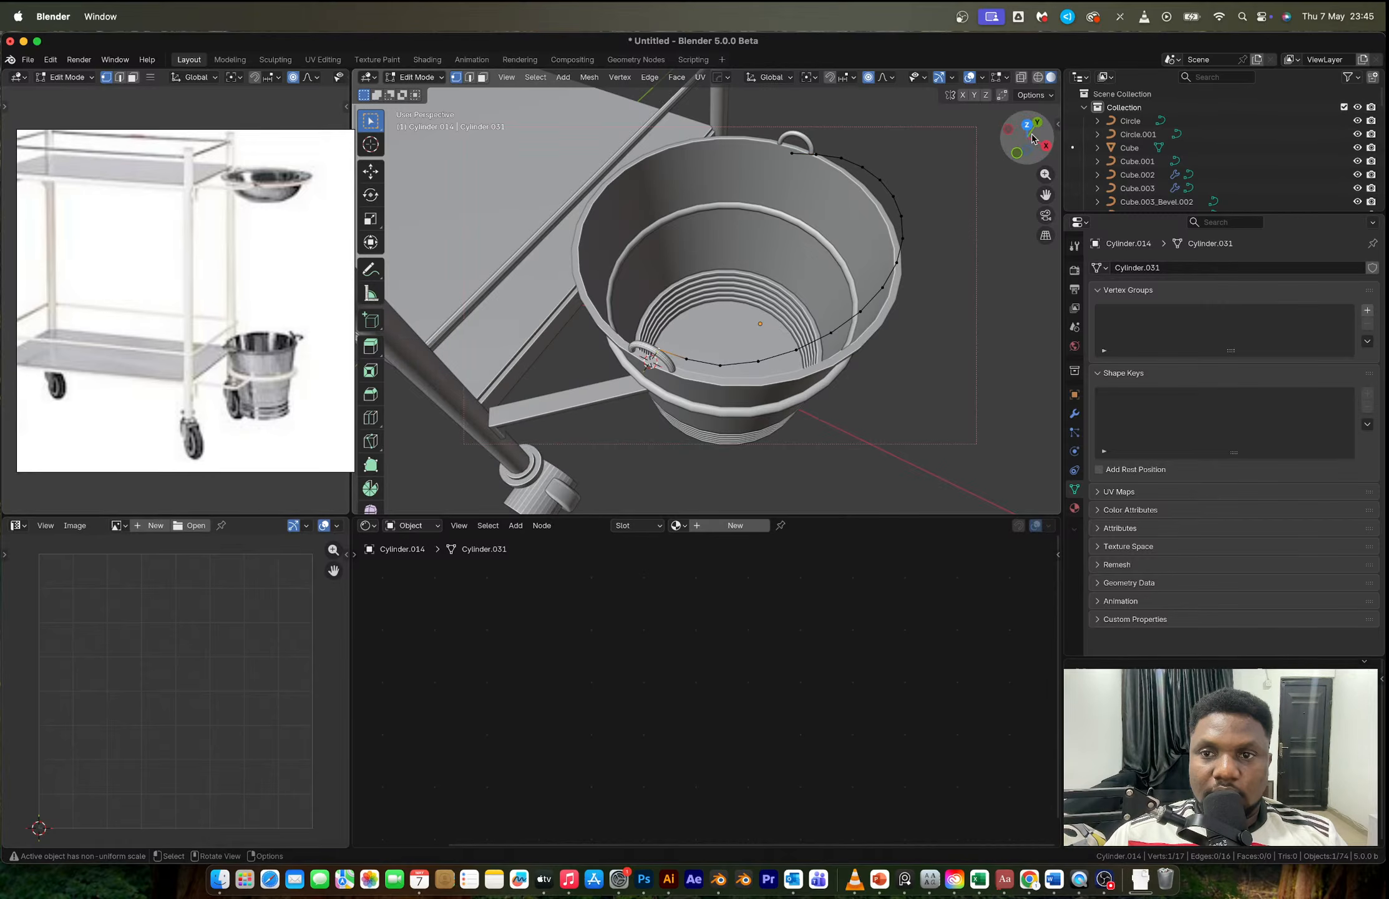
pyautogui.click(1027, 124)
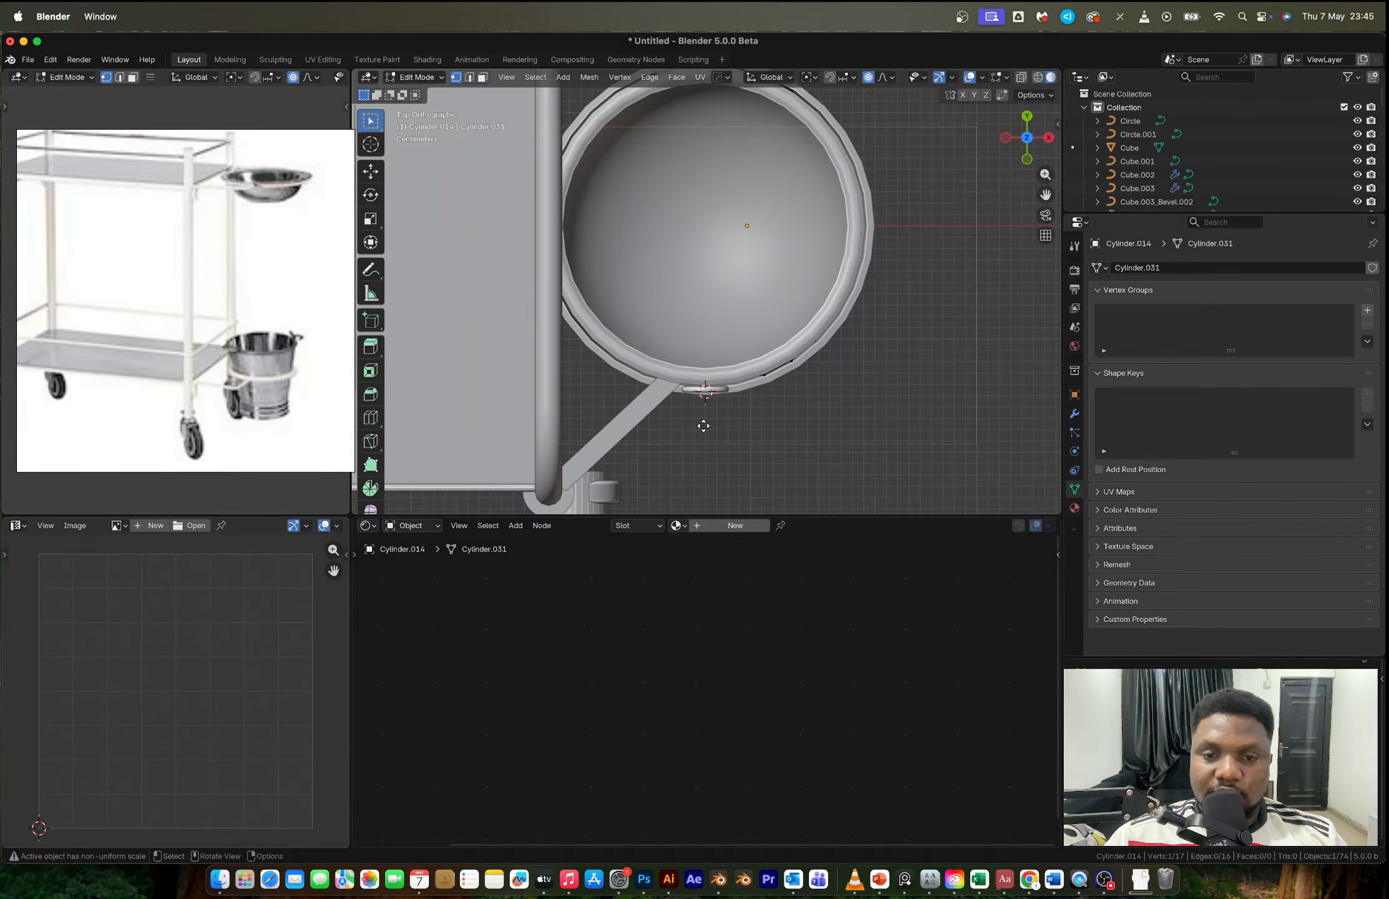
pyautogui.press('e')
pyautogui.click(705, 439)
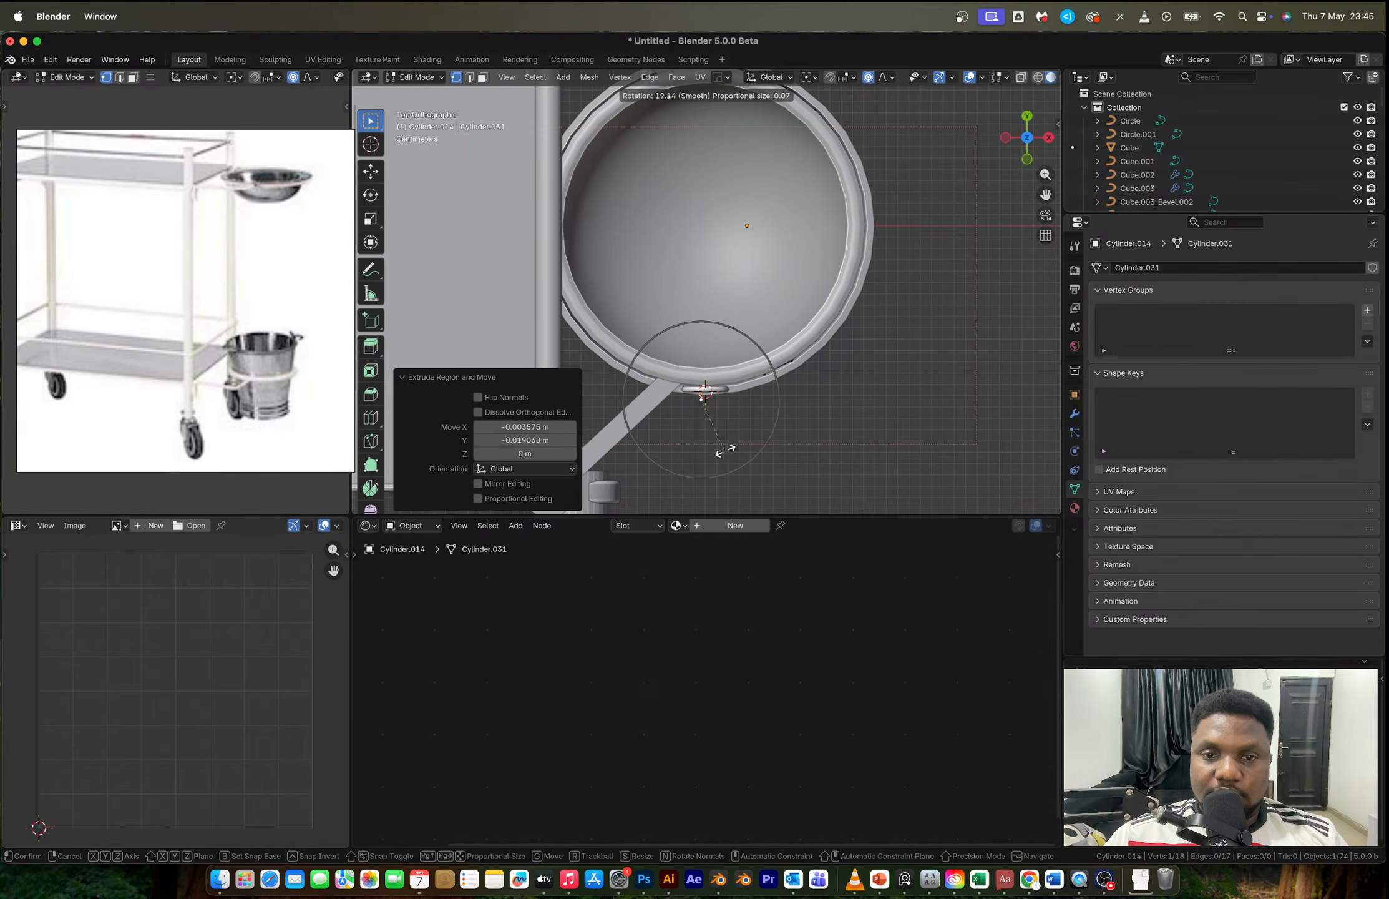
pyautogui.press('super+z')
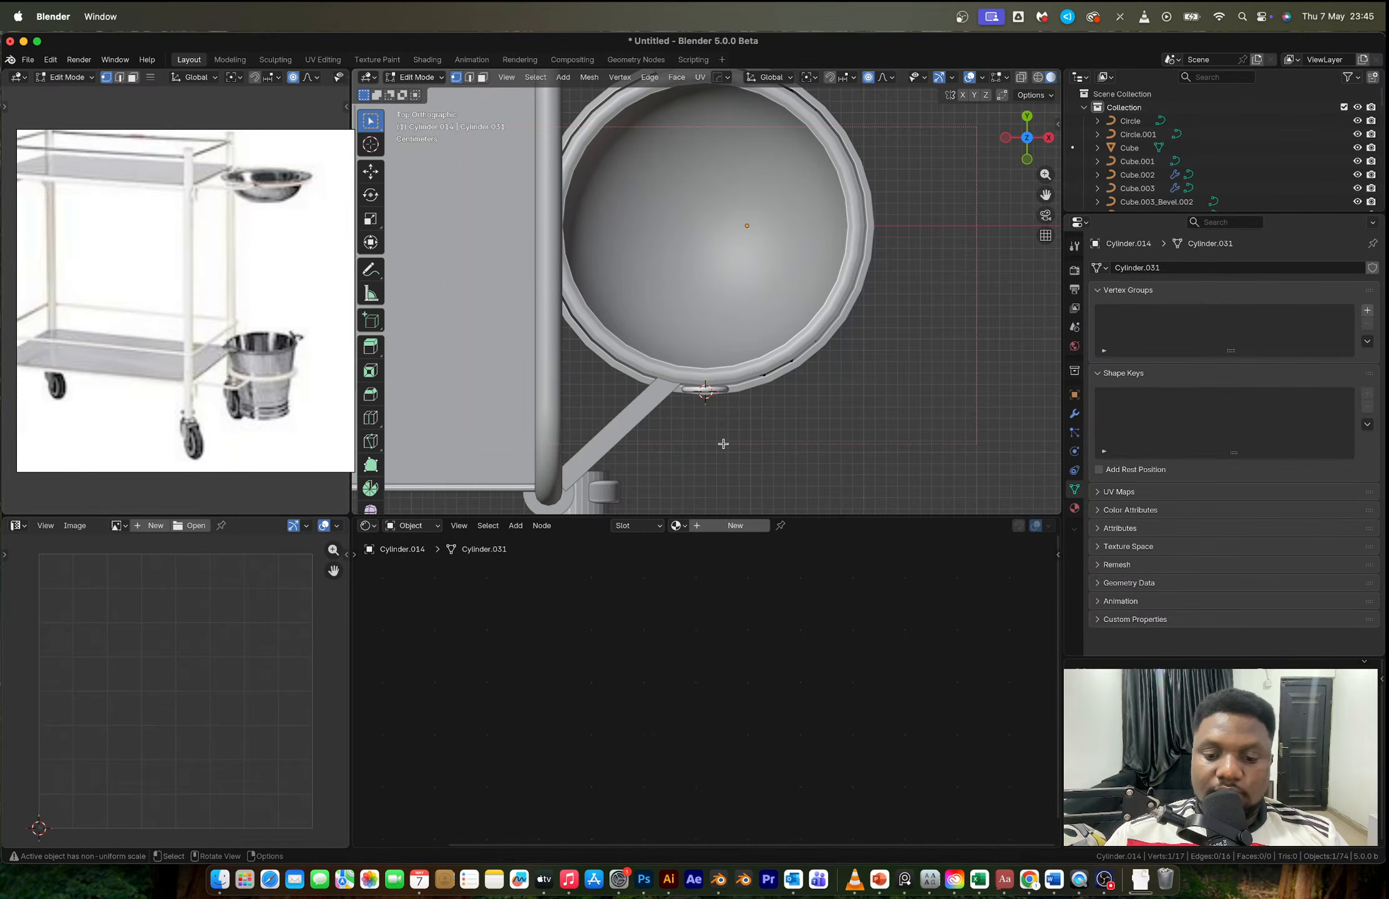
# Step: Extrude the arc's end vertex three times into a bent hook, with a final segment of about 0.027 m along X
pyautogui.press('e')
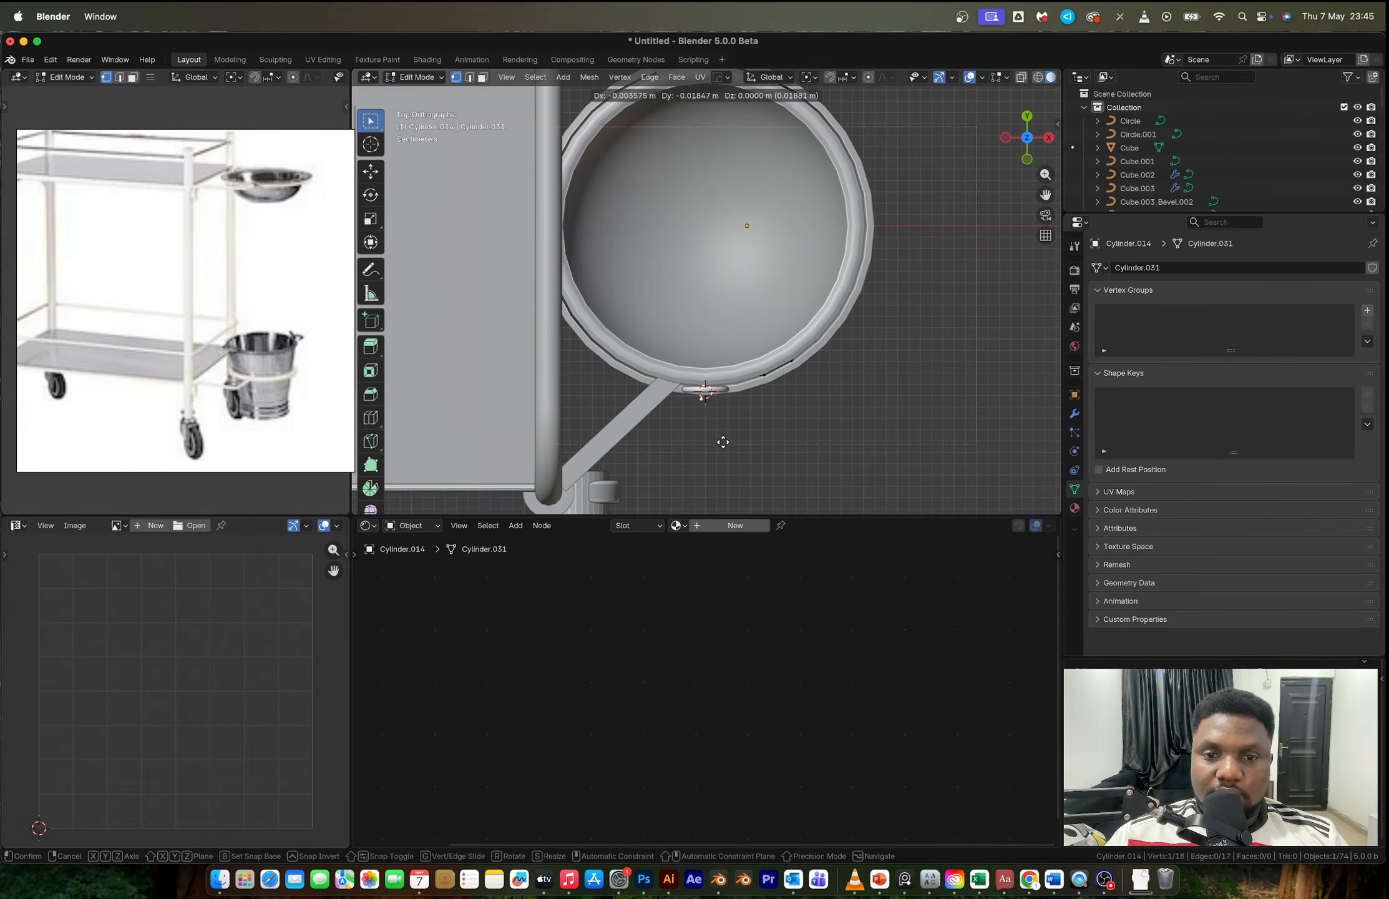
pyautogui.click(724, 443)
pyautogui.press('e')
pyautogui.click(749, 448)
pyautogui.press('e')
pyautogui.click(778, 444)
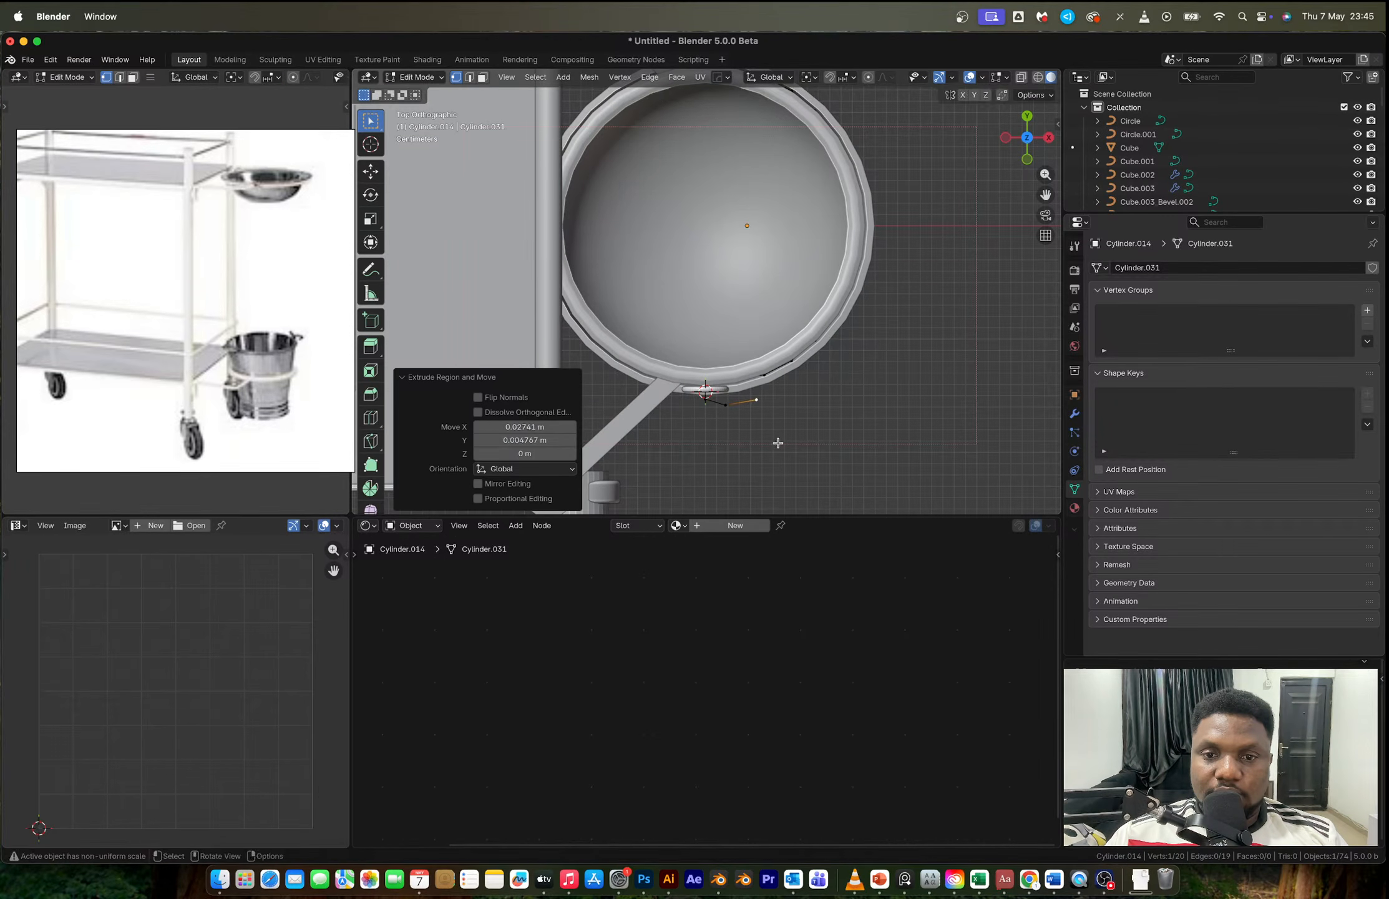
pyautogui.press('Tab')
# Step: Mirror the hooked arc across the bucket along Y to repeat the hook at the opposite handle loop
pyautogui.moveTo(778, 444); pyautogui.dragTo(759, 274, button='middle')
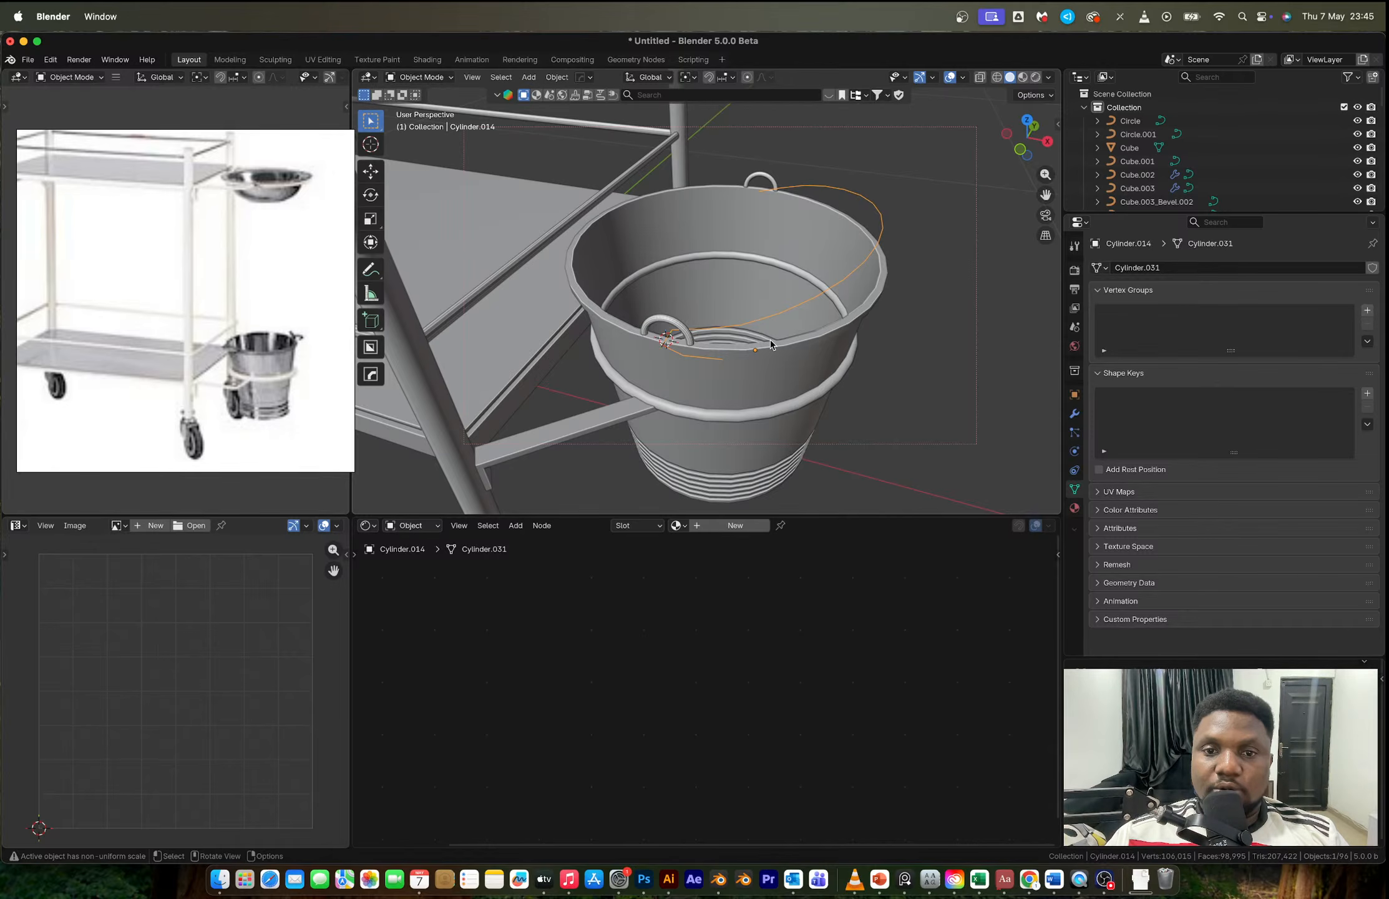
pyautogui.keyDown('shift'); pyautogui.click(787, 341); pyautogui.keyUp('shift')
pyautogui.hotkey('alt', 'x')
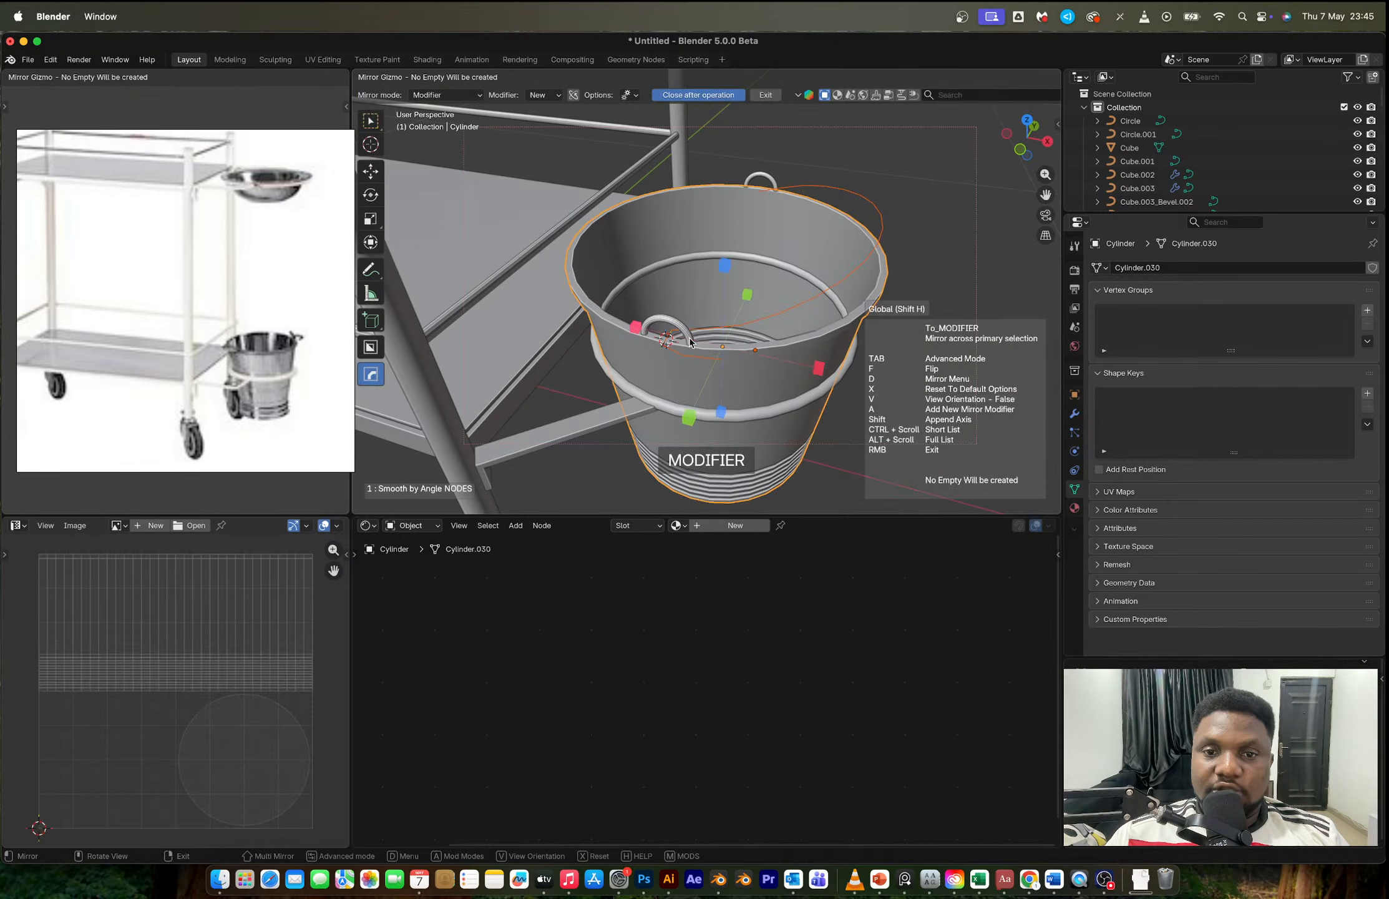
pyautogui.click(685, 409)
pyautogui.moveTo(685, 409); pyautogui.dragTo(755, 380, button='middle')
pyautogui.hotkey('alt', 'x')
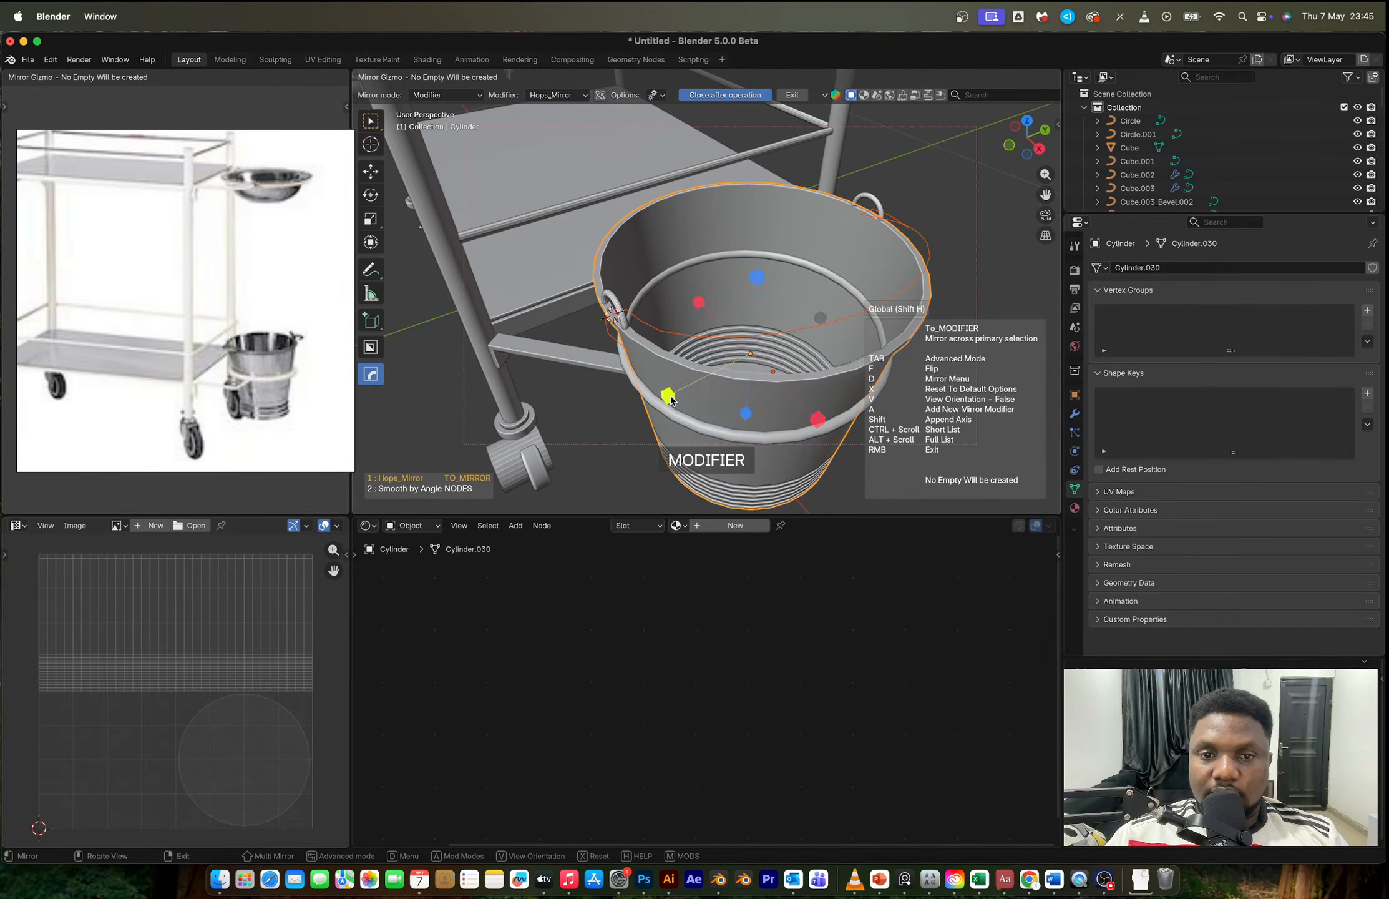
pyautogui.click(668, 396)
pyautogui.hotkey('alt', 'x')
pyautogui.click(672, 400)
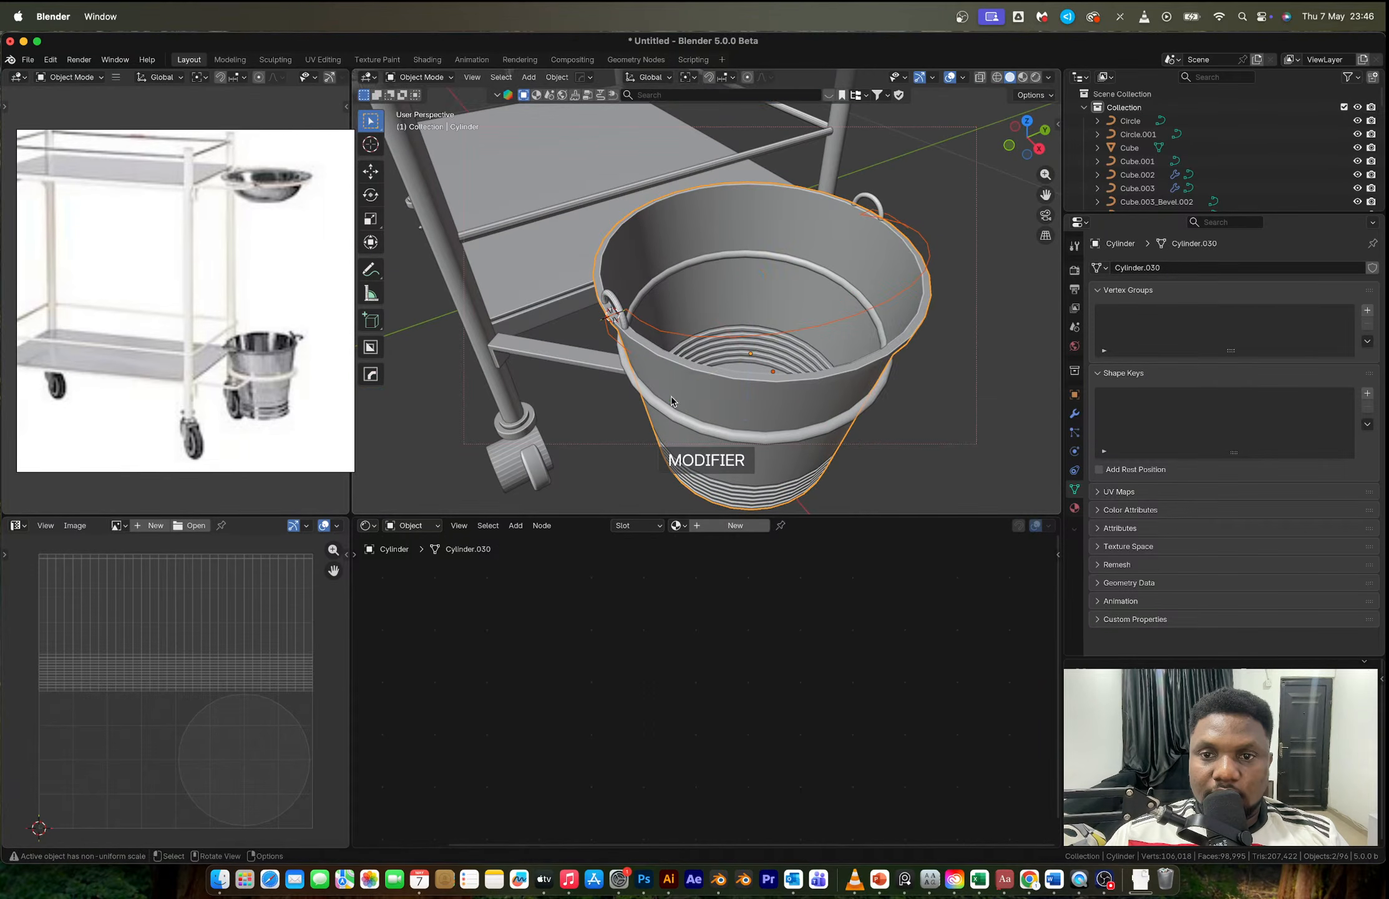
# Step: Raise the outer segment of the handle wire's hook slightly along Z in front view
pyautogui.moveTo(673, 400); pyautogui.dragTo(841, 331, button='middle')
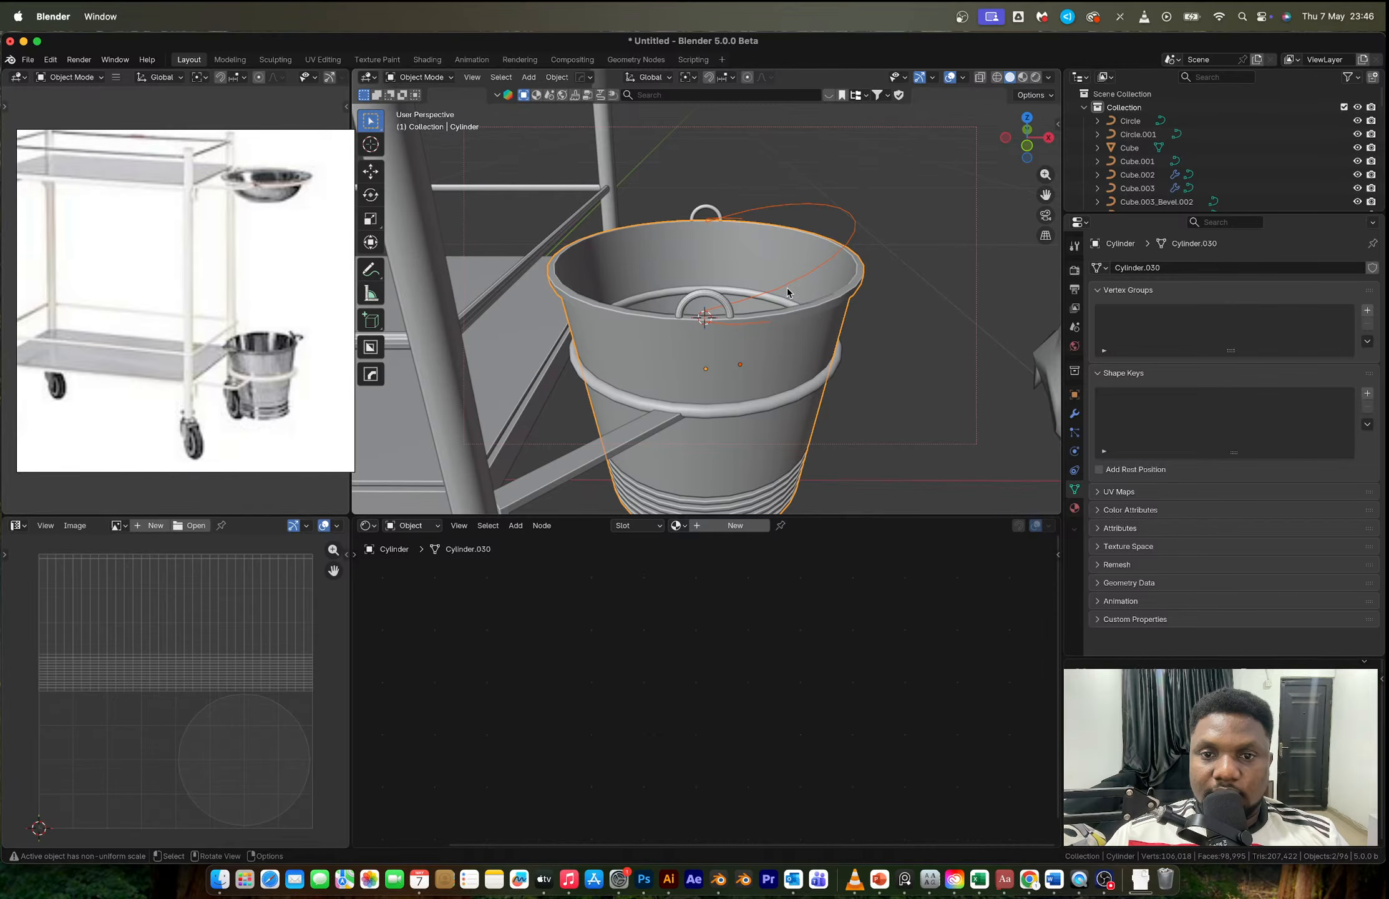
pyautogui.scroll(2, 776, 326)
pyautogui.press('Tab')
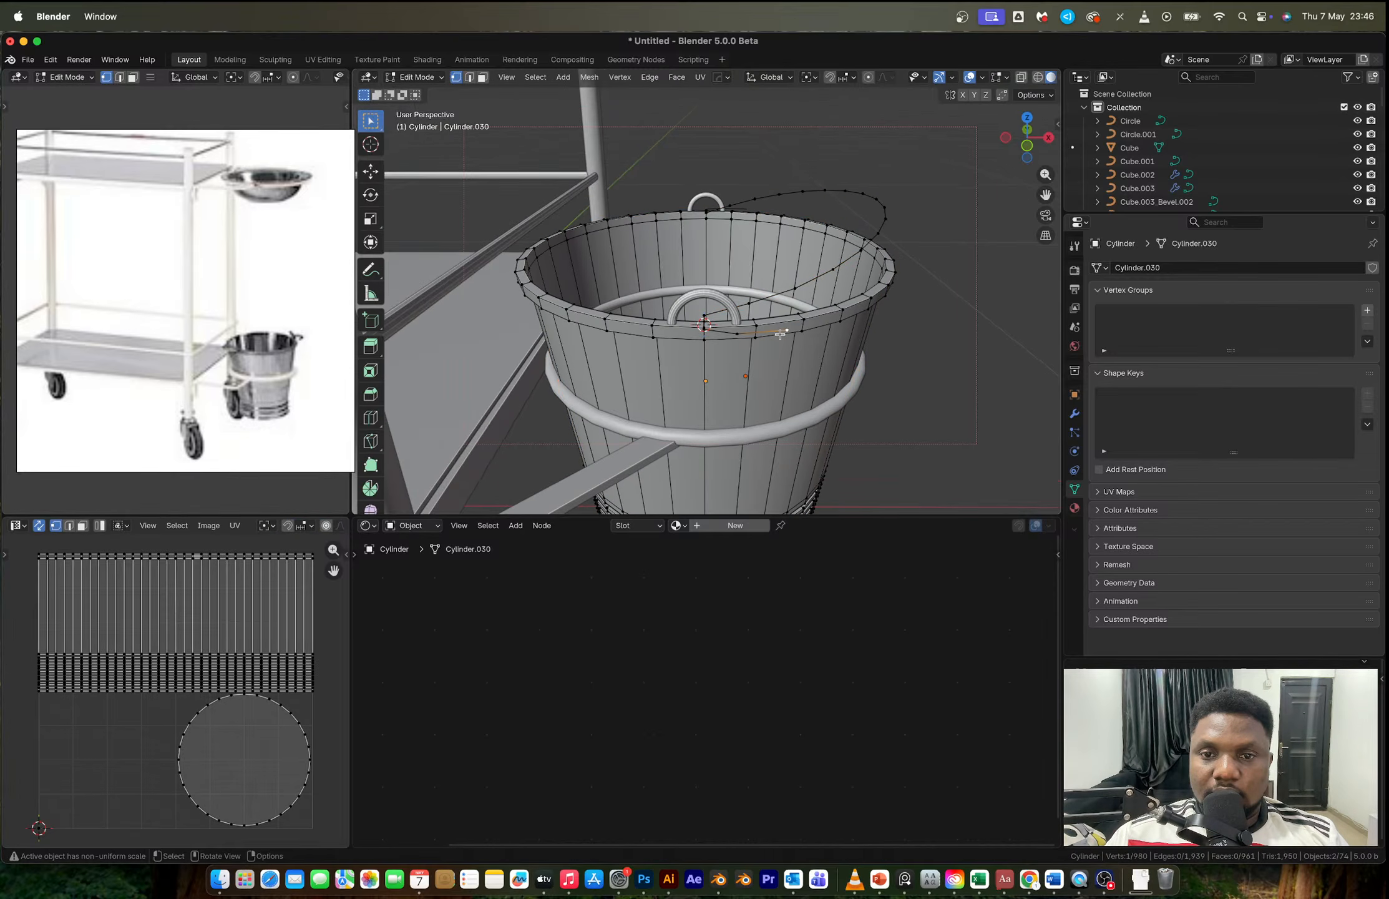
pyautogui.click(1028, 146)
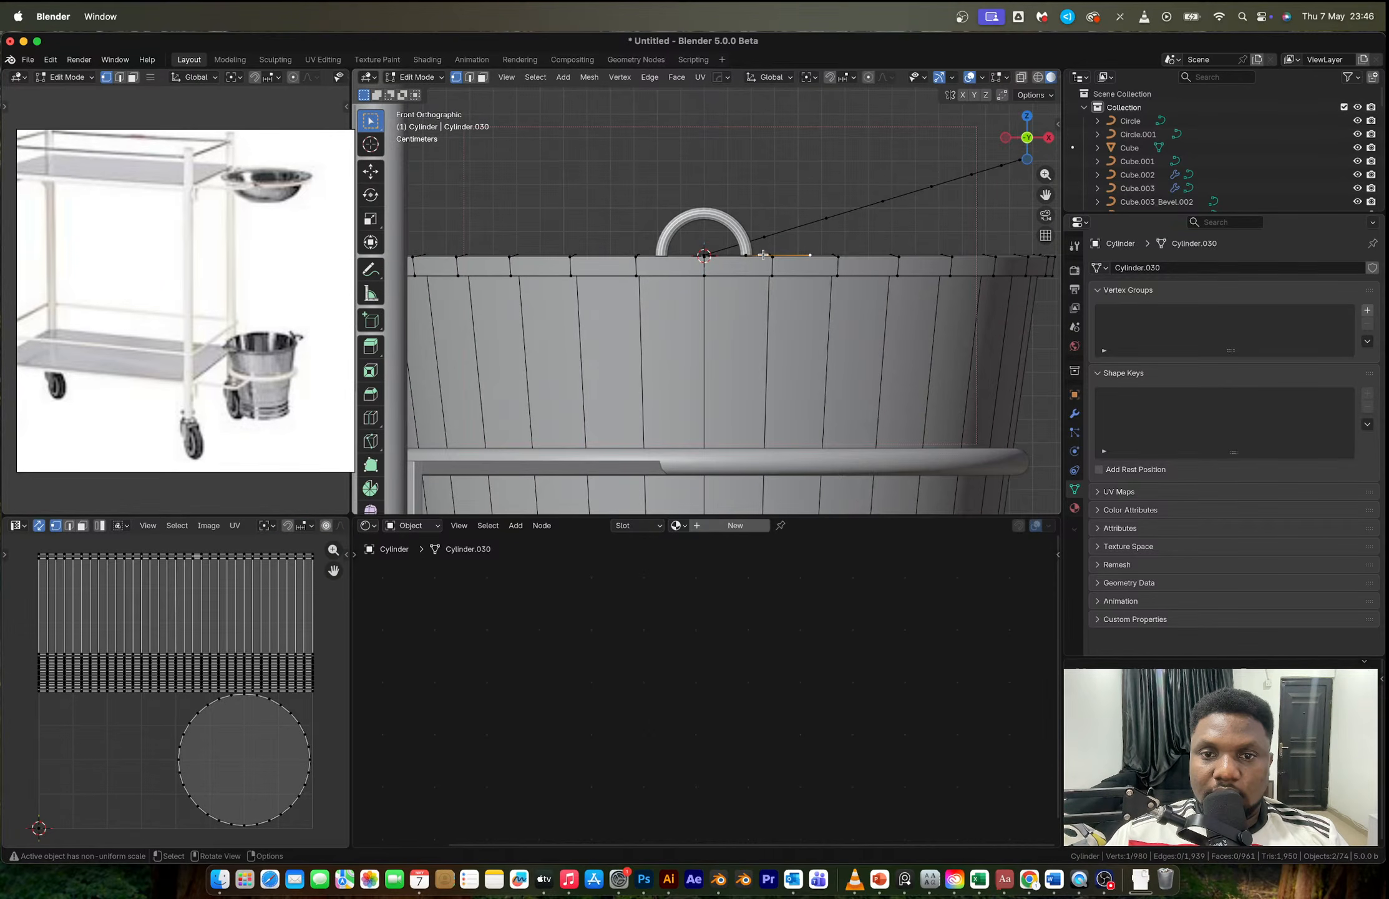
pyautogui.click(747, 254)
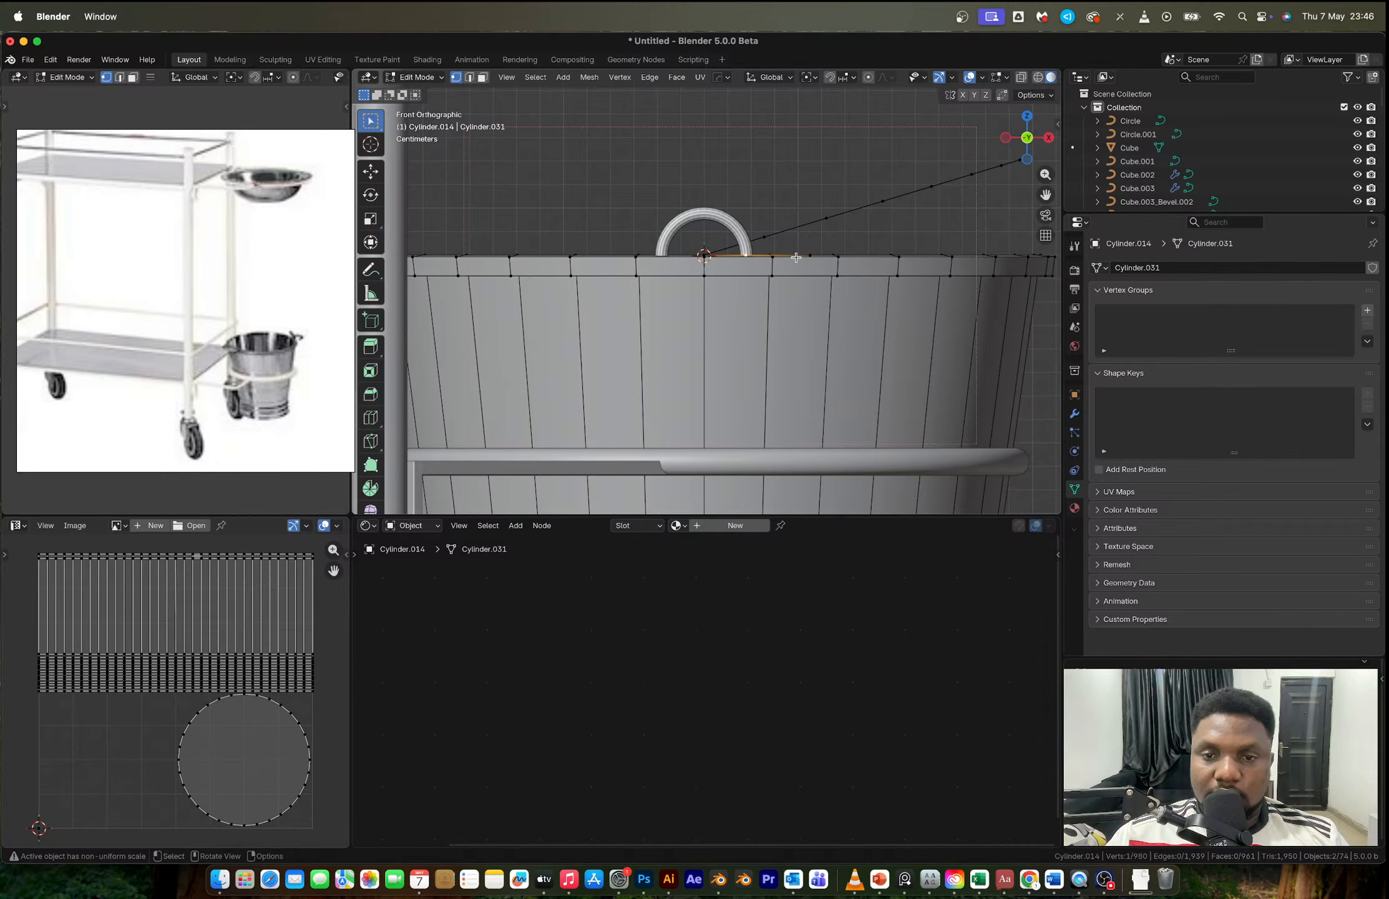
pyautogui.press('g')
pyautogui.press('z')
pyautogui.click(845, 244)
pyautogui.click(818, 257)
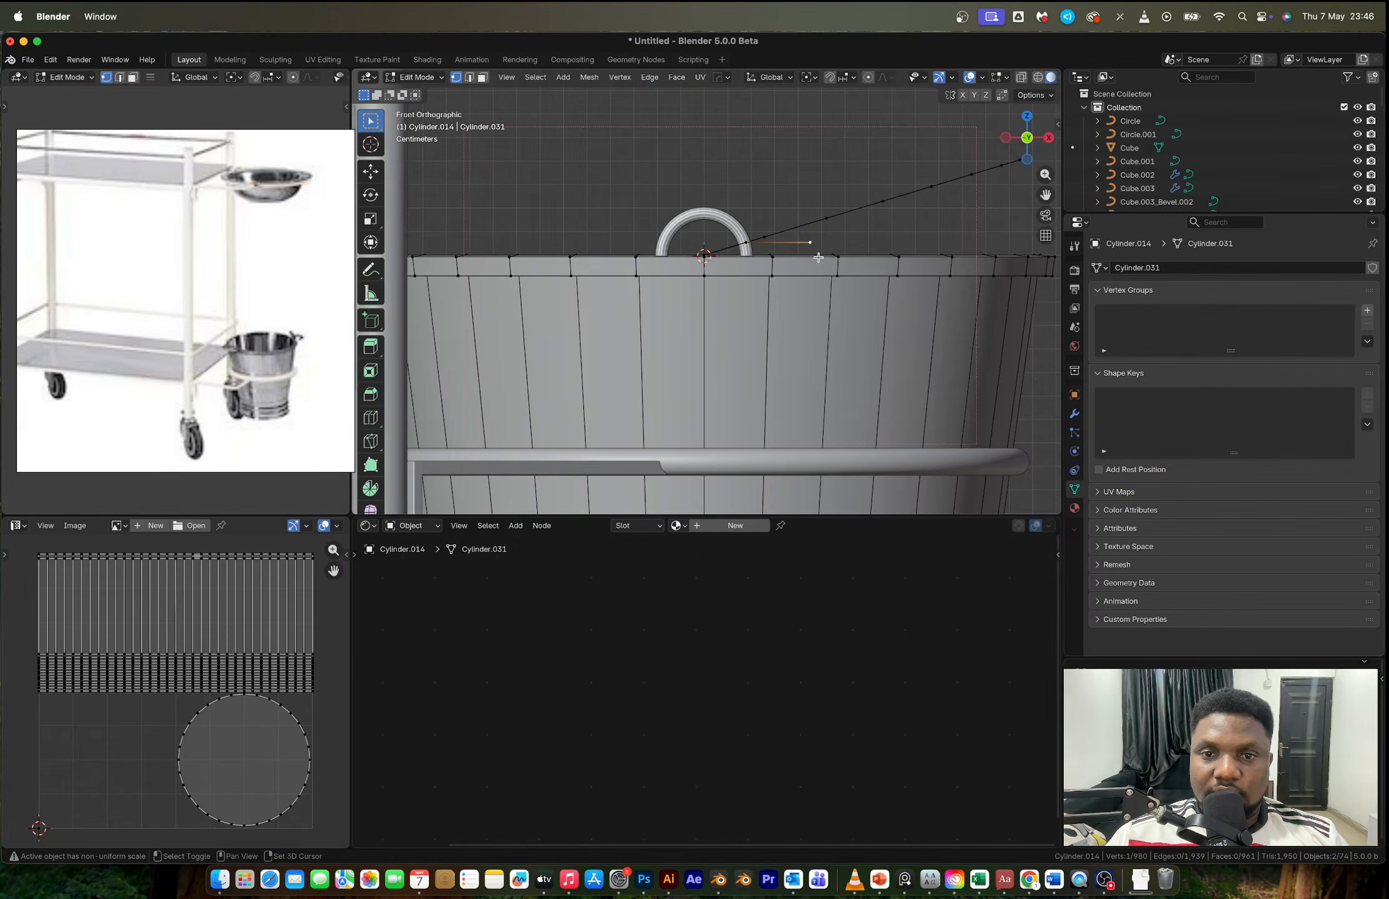
# Step: Raise the end vertex of the handle wire's hook about 0.008 m along Z and finish editing the mesh
pyautogui.press('g')
pyautogui.press('z')
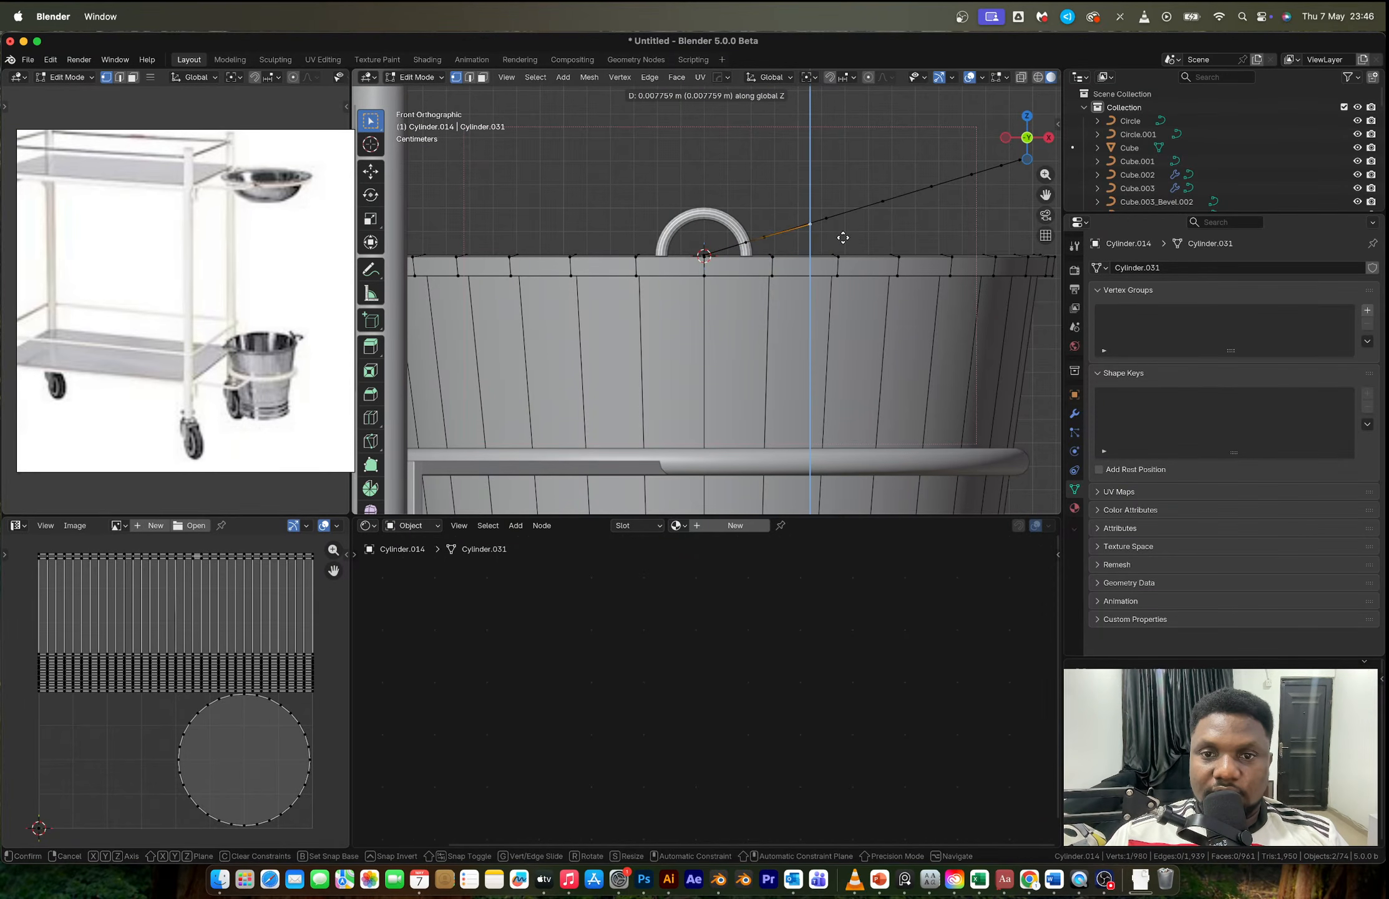
pyautogui.click(843, 237)
pyautogui.press('Tab')
# Step: Convert the handle wire to a curve with a round bevel 0.026 m deep and give it level 1 subdivision
pyautogui.moveTo(847, 254)
pyautogui.mouseDown(button='middle')
pyautogui.moveTo(836, 247)
pyautogui.moveTo(843, 279)
pyautogui.mouseUp(button='middle')
pyautogui.click(837, 242)
pyautogui.press('F3')
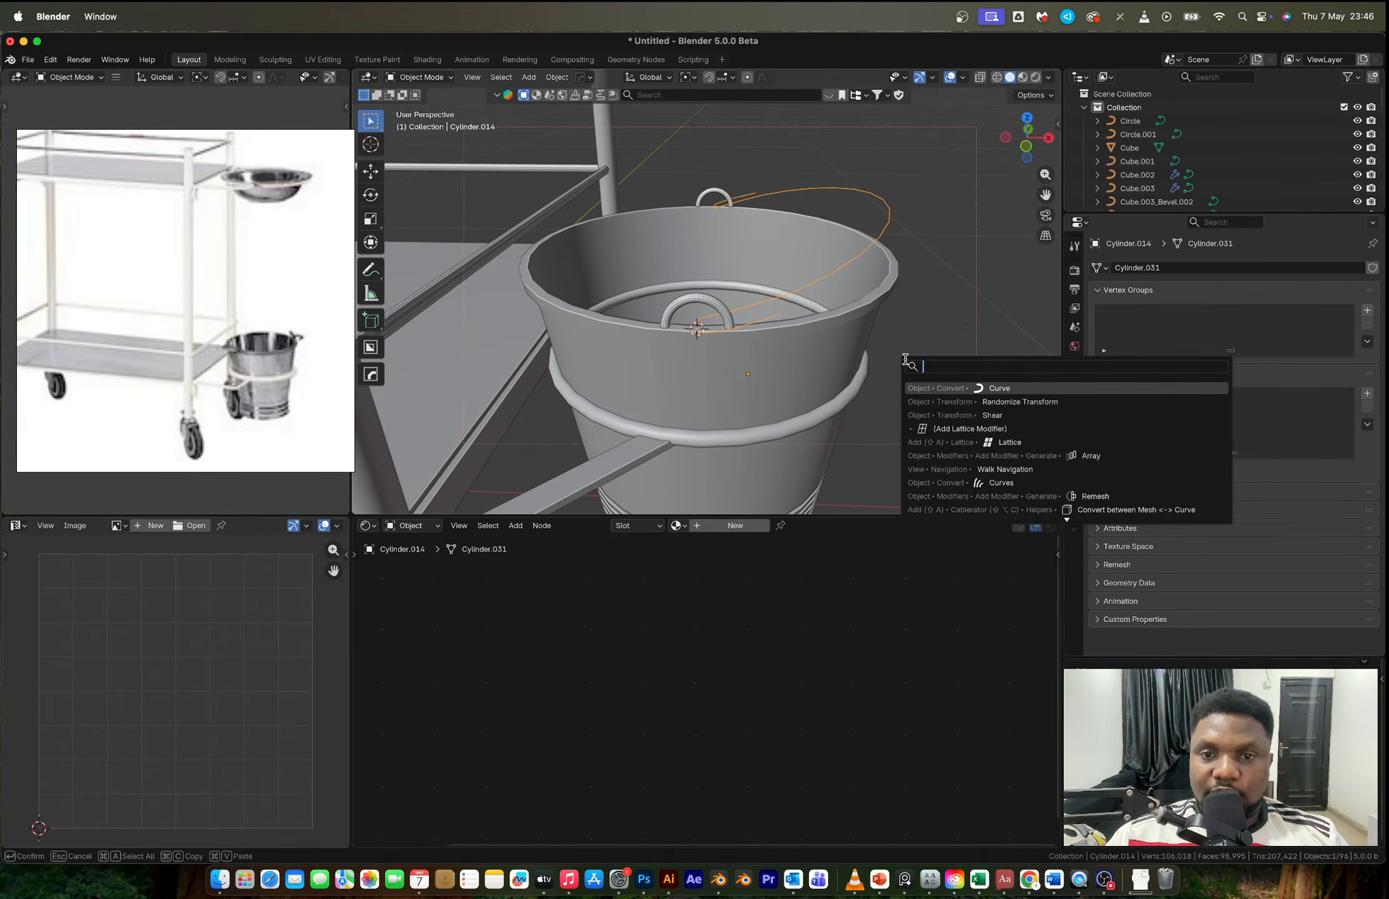
pyautogui.click(955, 388)
pyautogui.hotkey('ctrl', '1')
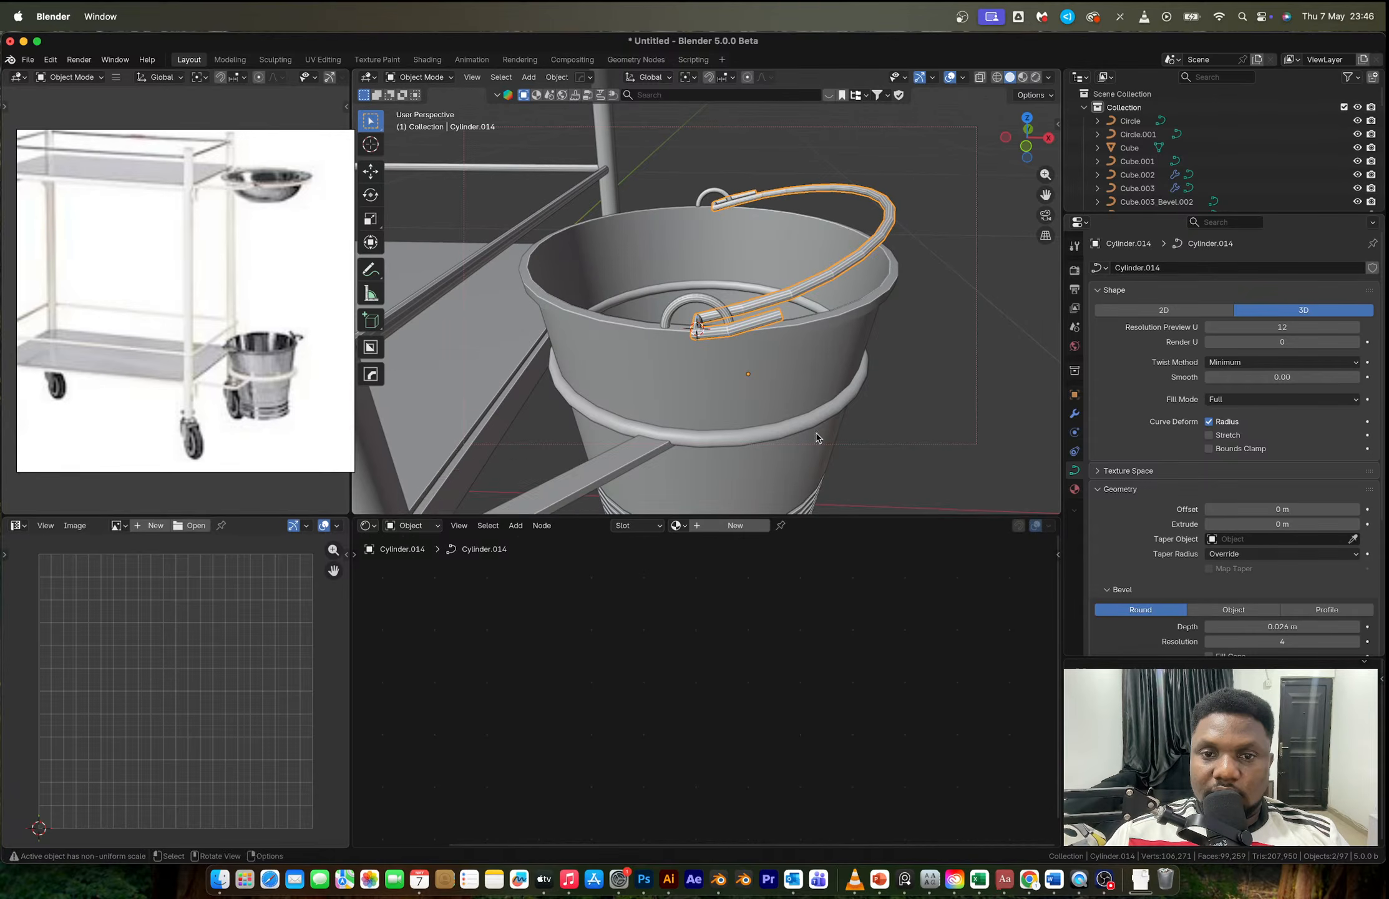
pyautogui.moveTo(753, 333); pyautogui.dragTo(865, 300, button='middle')
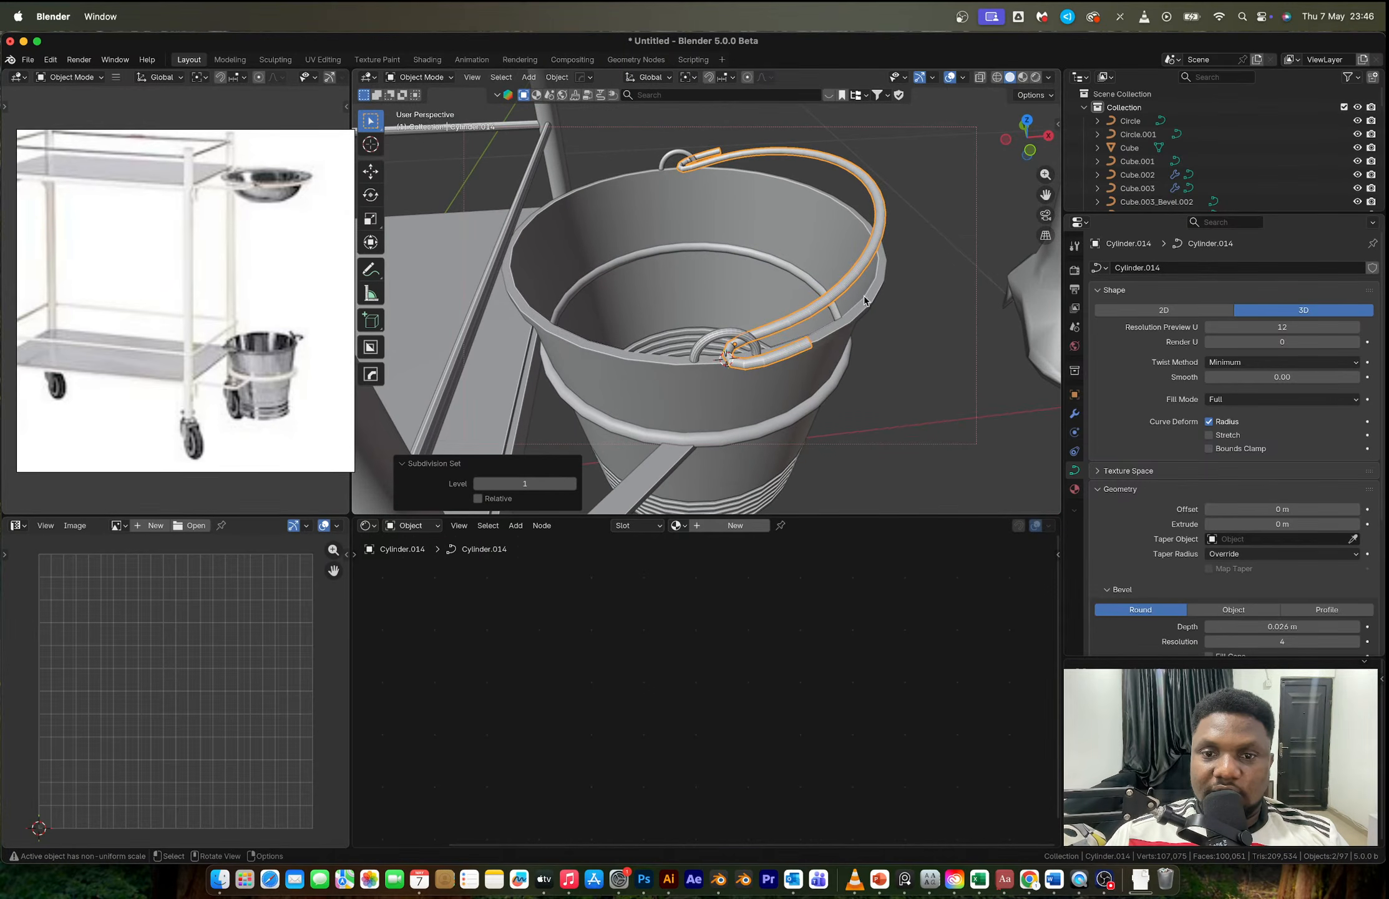
# Step: Rotate the bucket handle about 13.6° around global Y, pivoting on the 3D cursor, so it rests near the rim
pyautogui.press('.')
pyautogui.click(909, 357)
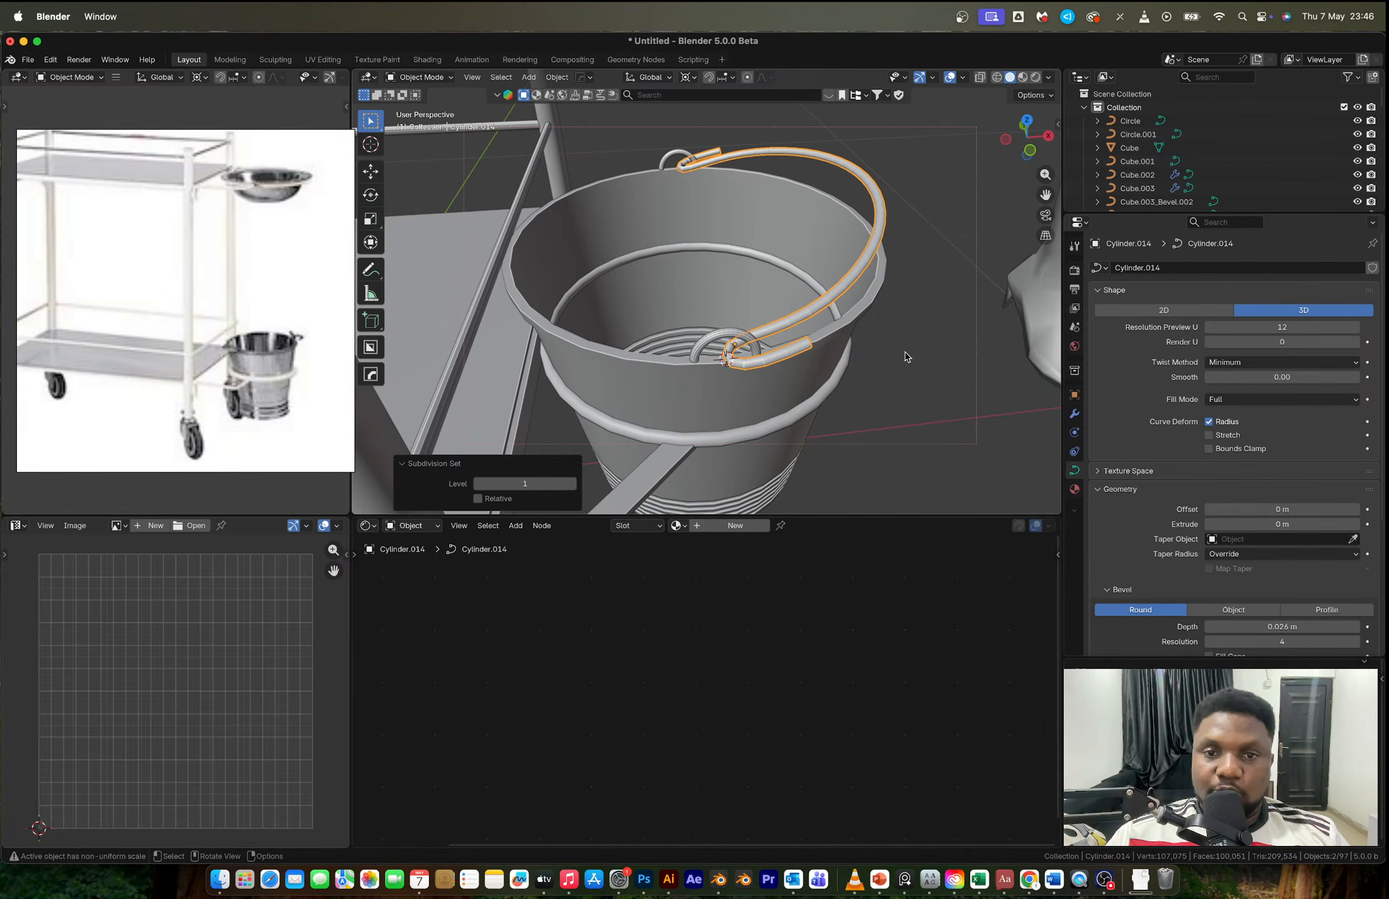
pyautogui.press('r')
pyautogui.press('y')
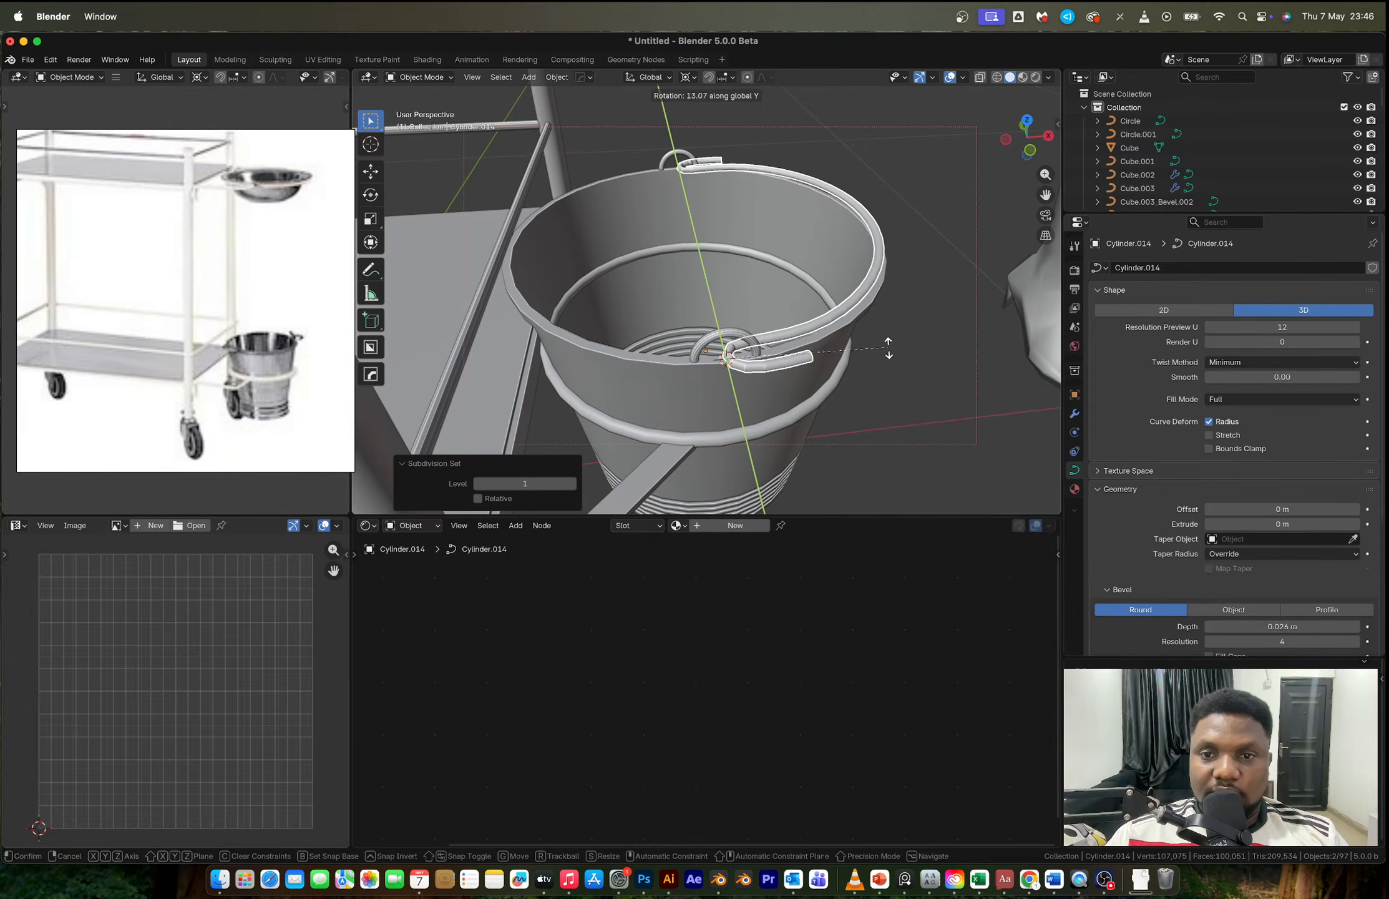
pyautogui.click(891, 353)
# Step: Lower the bottom points of the trolley's leg frame slightly along Z in Edit Mode
pyautogui.scroll(-10, 891, 353)
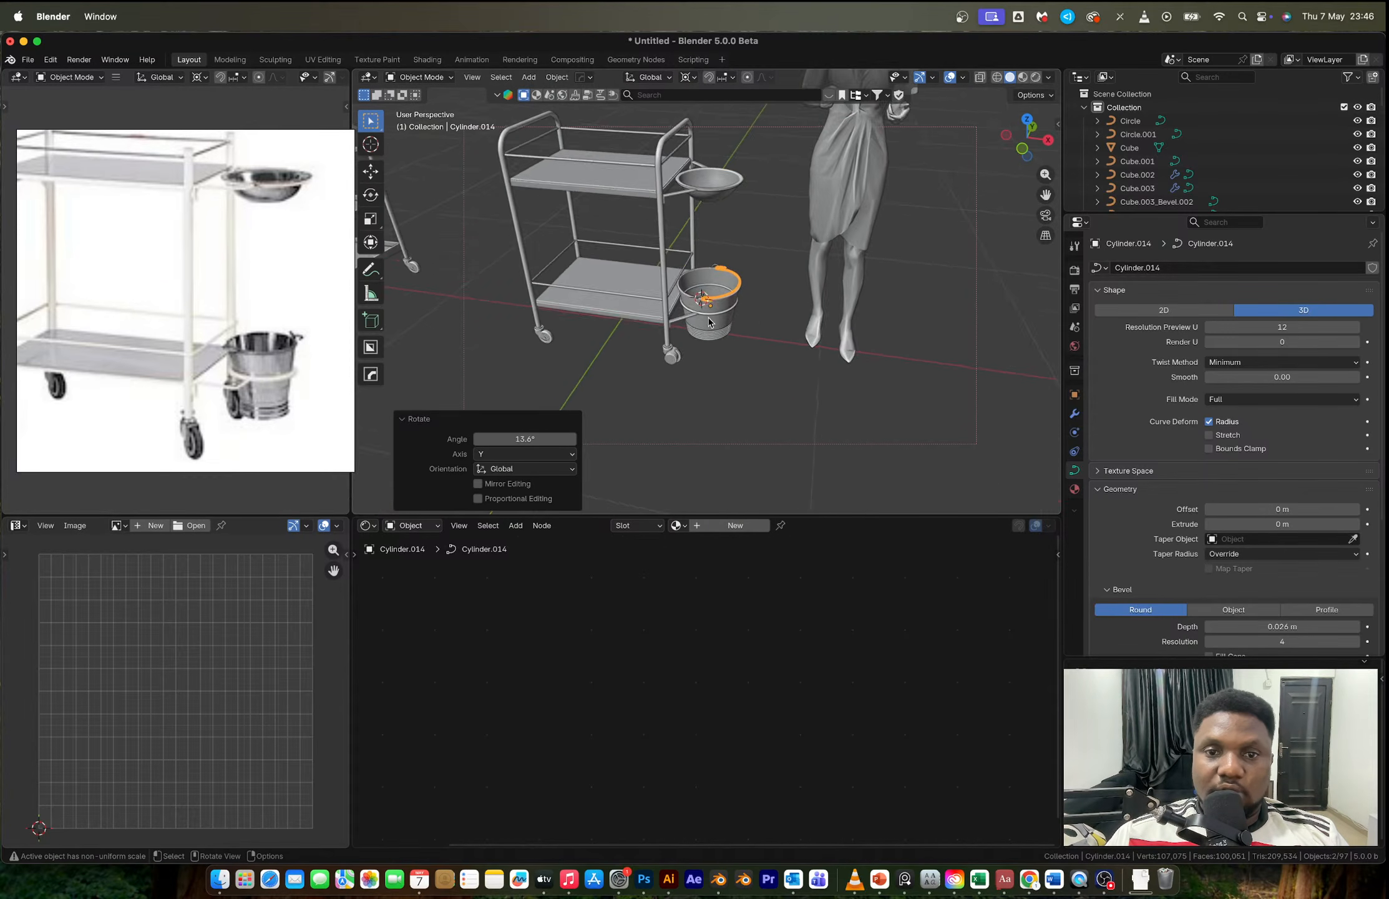
pyautogui.moveTo(709, 314); pyautogui.dragTo(738, 267, button='middle')
pyautogui.scroll(3, 717, 319)
pyautogui.scroll(-2, 717, 319)
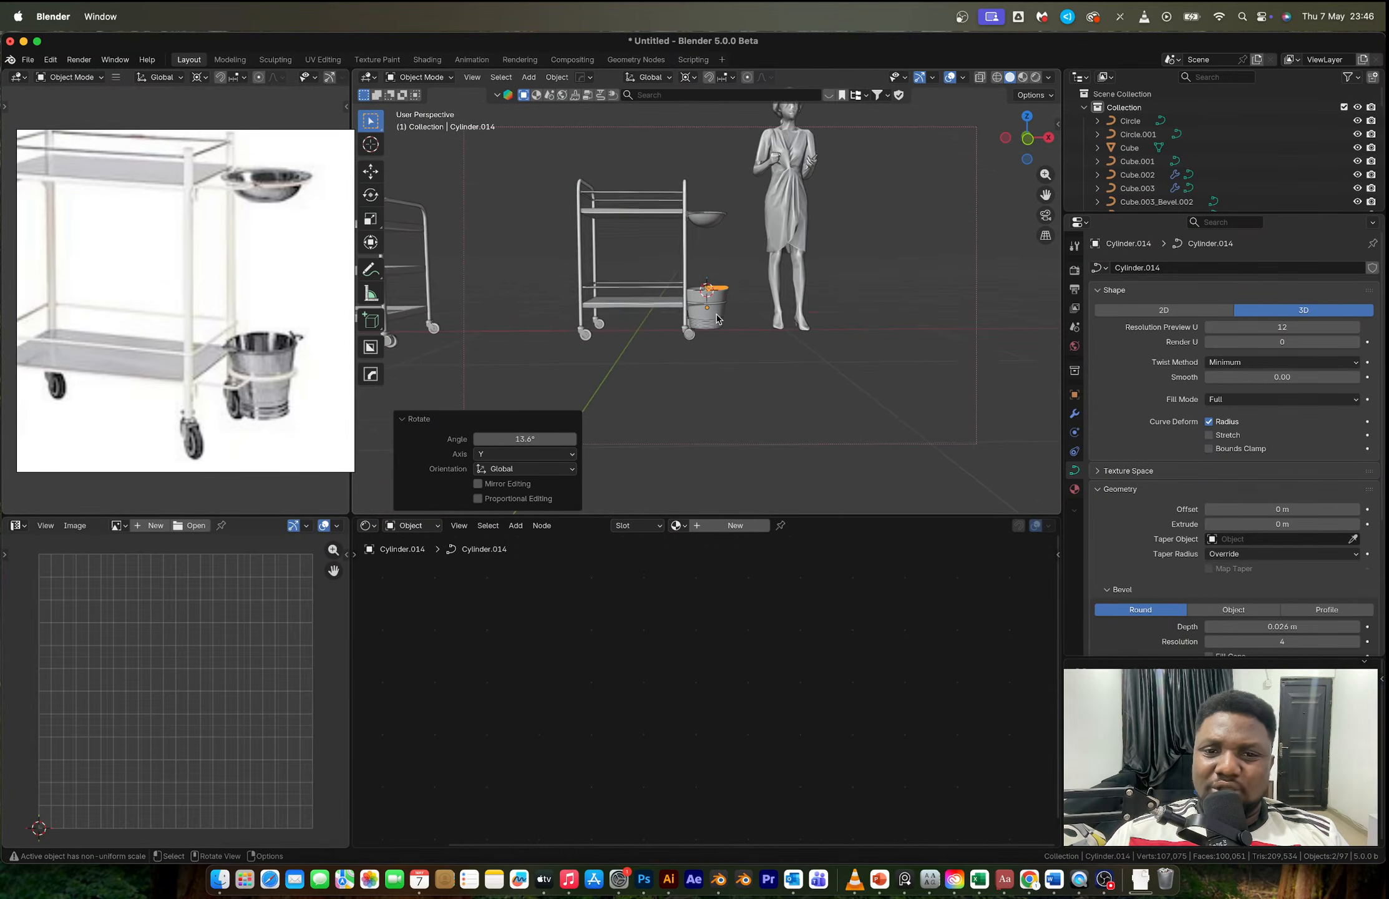
pyautogui.scroll(6, 691, 324)
pyautogui.click(700, 300)
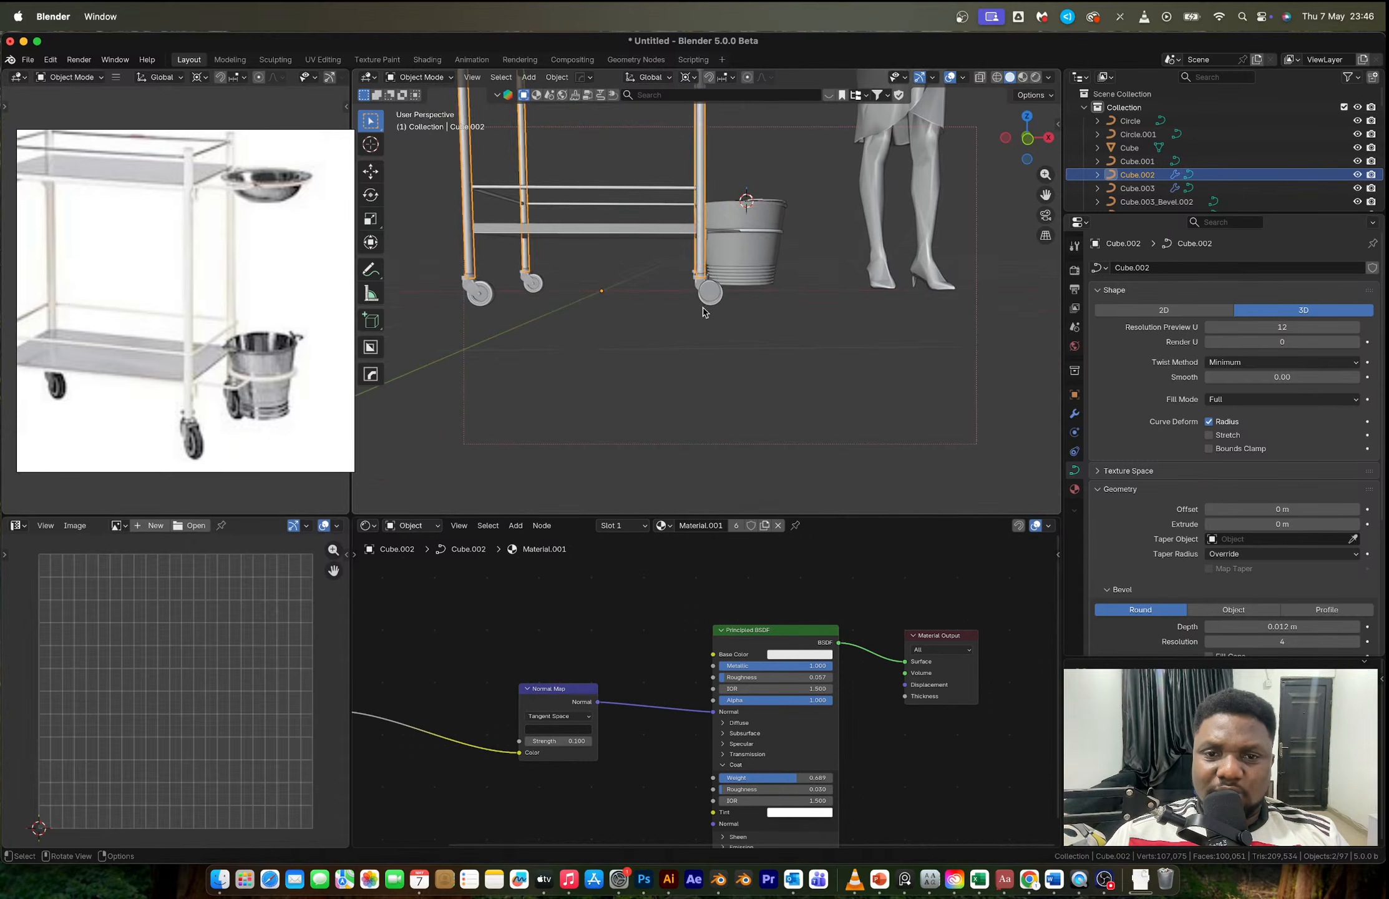
pyautogui.press('Tab')
pyautogui.press('g')
pyautogui.press('z')
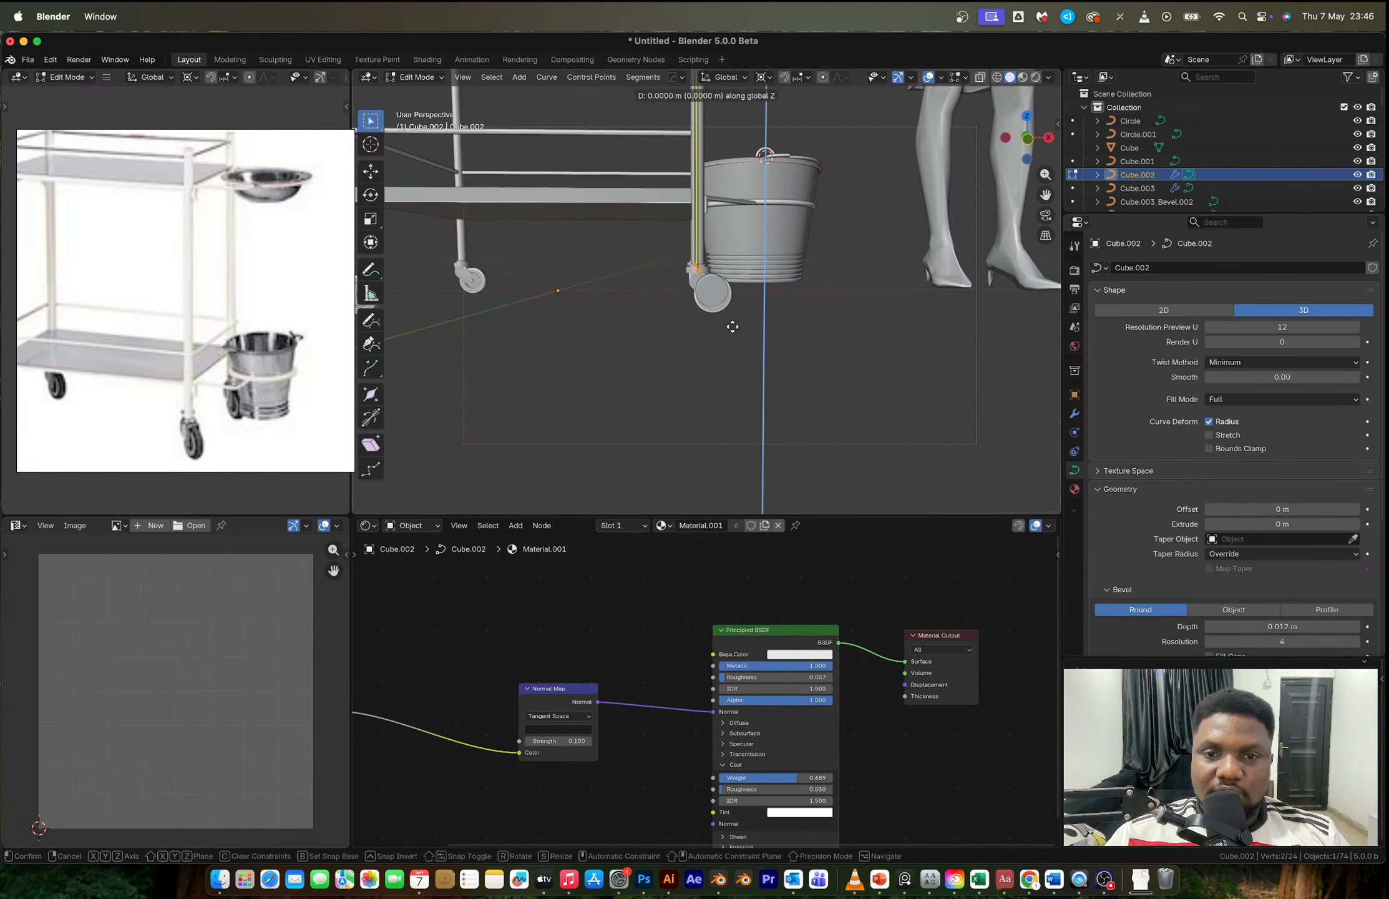
pyautogui.click(732, 344)
pyautogui.press('Tab')
# Step: Delete the extra wheel cylinder covering the caster beside the bucket
pyautogui.click(711, 293)
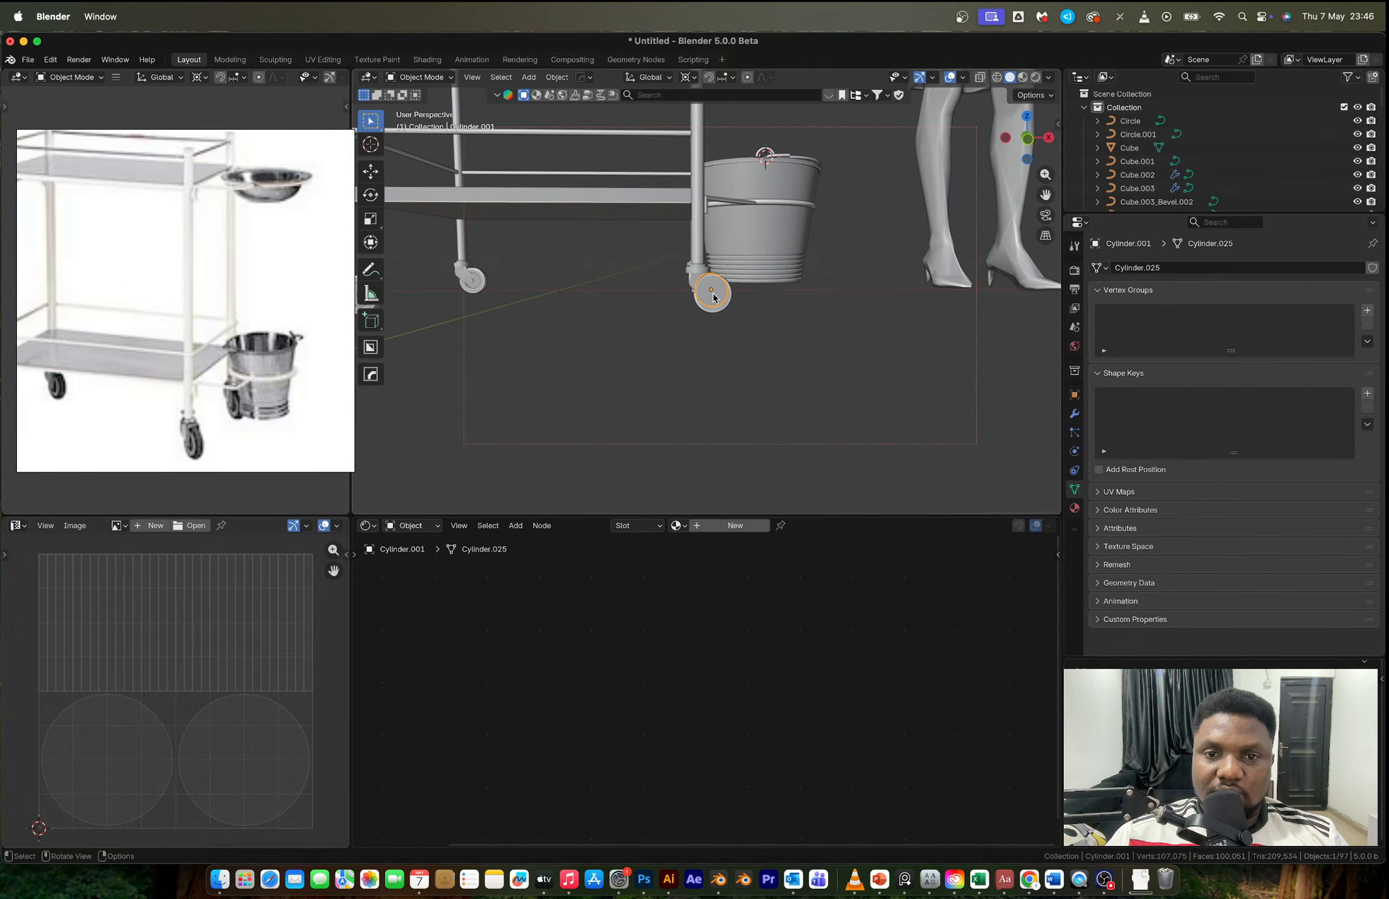
pyautogui.moveTo(711, 293); pyautogui.dragTo(585, 258, button='middle')
pyautogui.scroll(3, 641, 317)
pyautogui.press('x')
pyautogui.click(642, 316)
# Step: Select the trolley's casters and move them down about 0.048 m along Z
pyautogui.click(662, 312)
pyautogui.keyDown('shift'); pyautogui.click(534, 276); pyautogui.keyUp('shift')
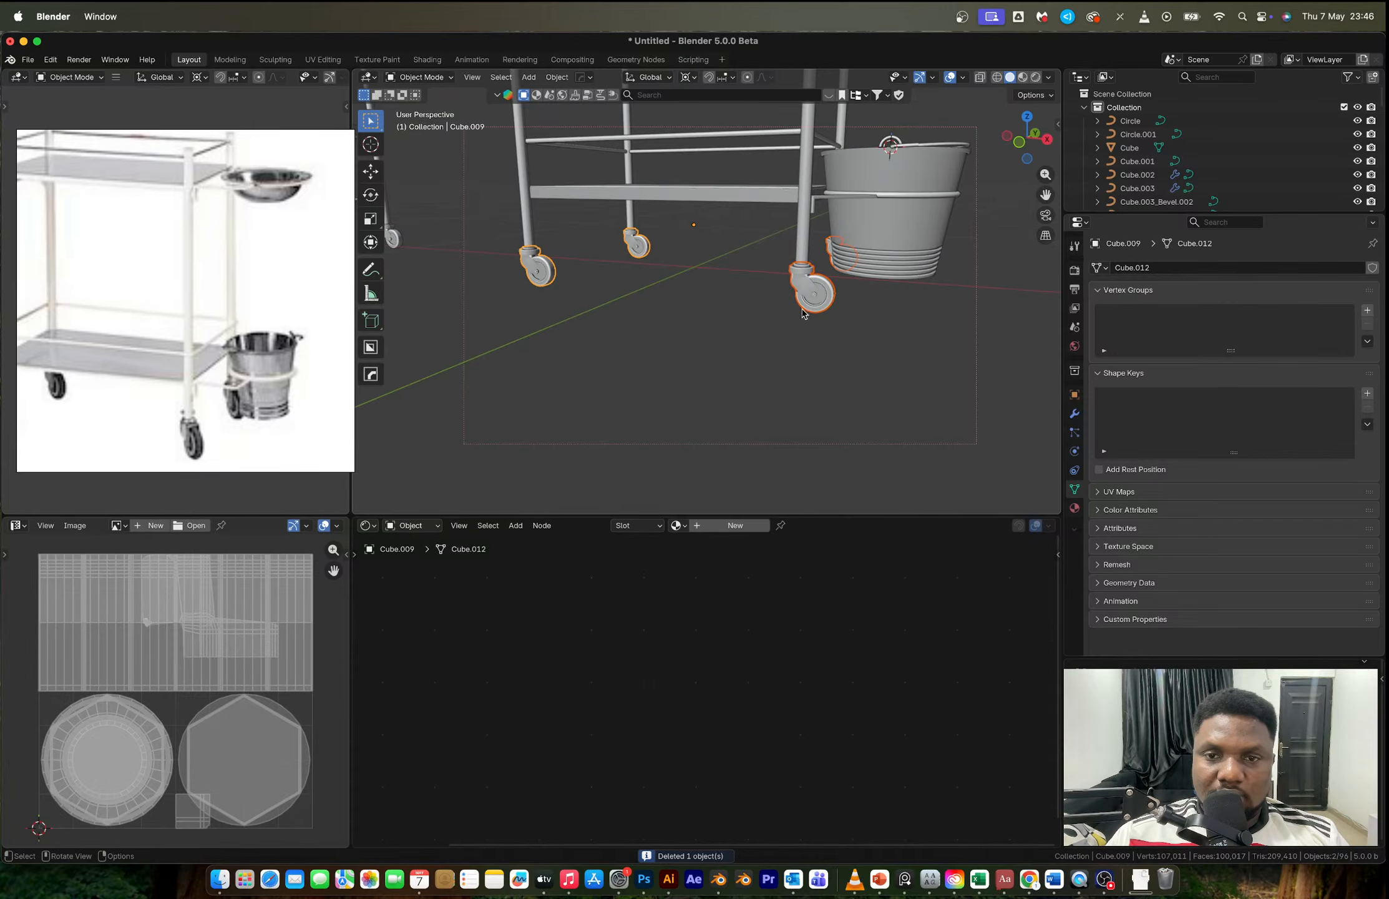
pyautogui.scroll(4, 805, 300)
pyautogui.keyDown('shift'); pyautogui.moveTo(806, 304); pyautogui.dragTo(725, 300, button='middle'); pyautogui.keyUp('shift')
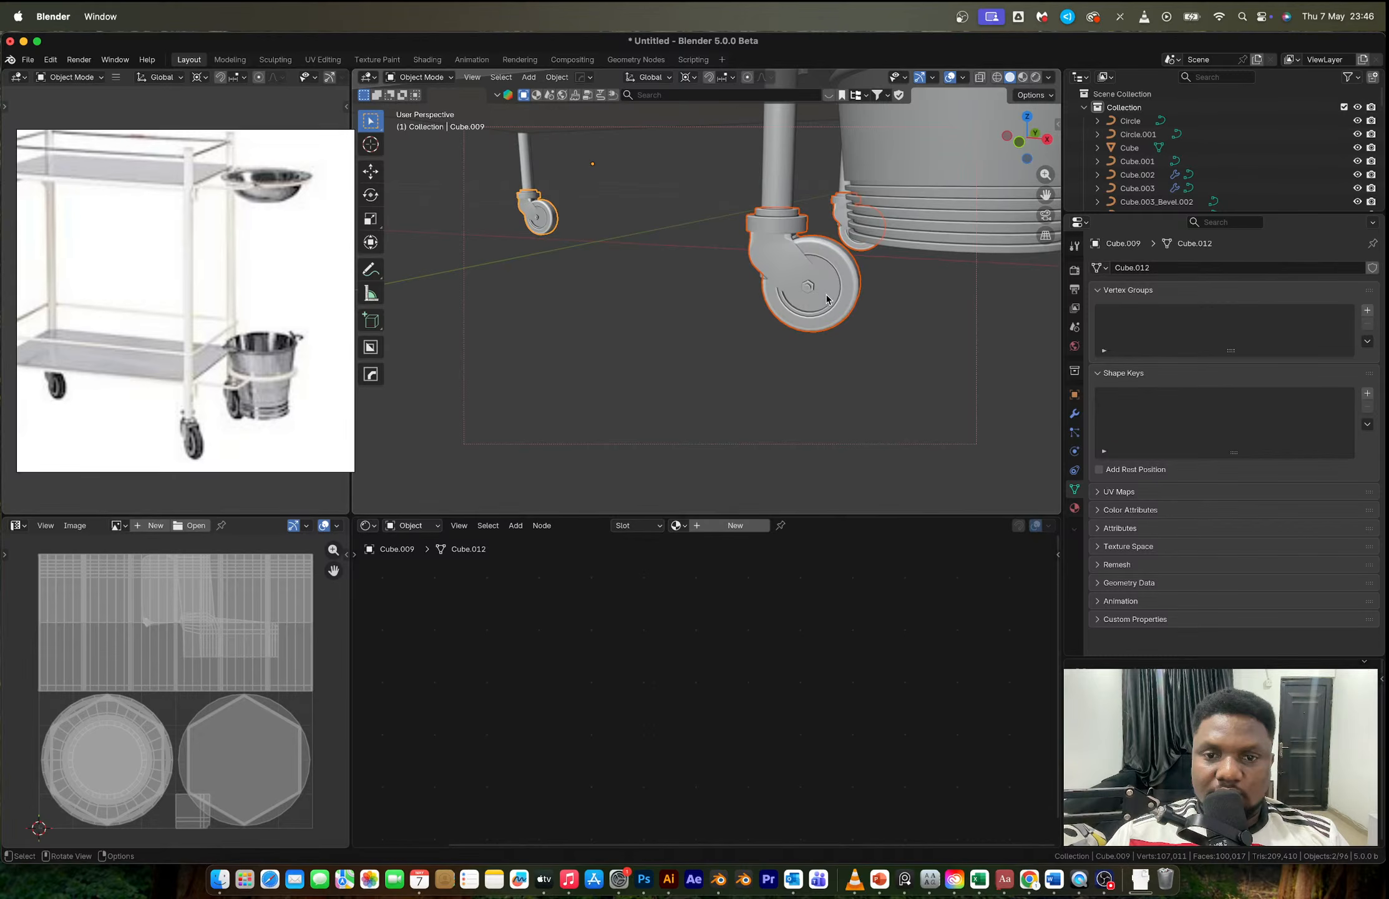
pyautogui.press('g')
pyautogui.press('z')
pyautogui.click(895, 331)
pyautogui.scroll(-7, 896, 332)
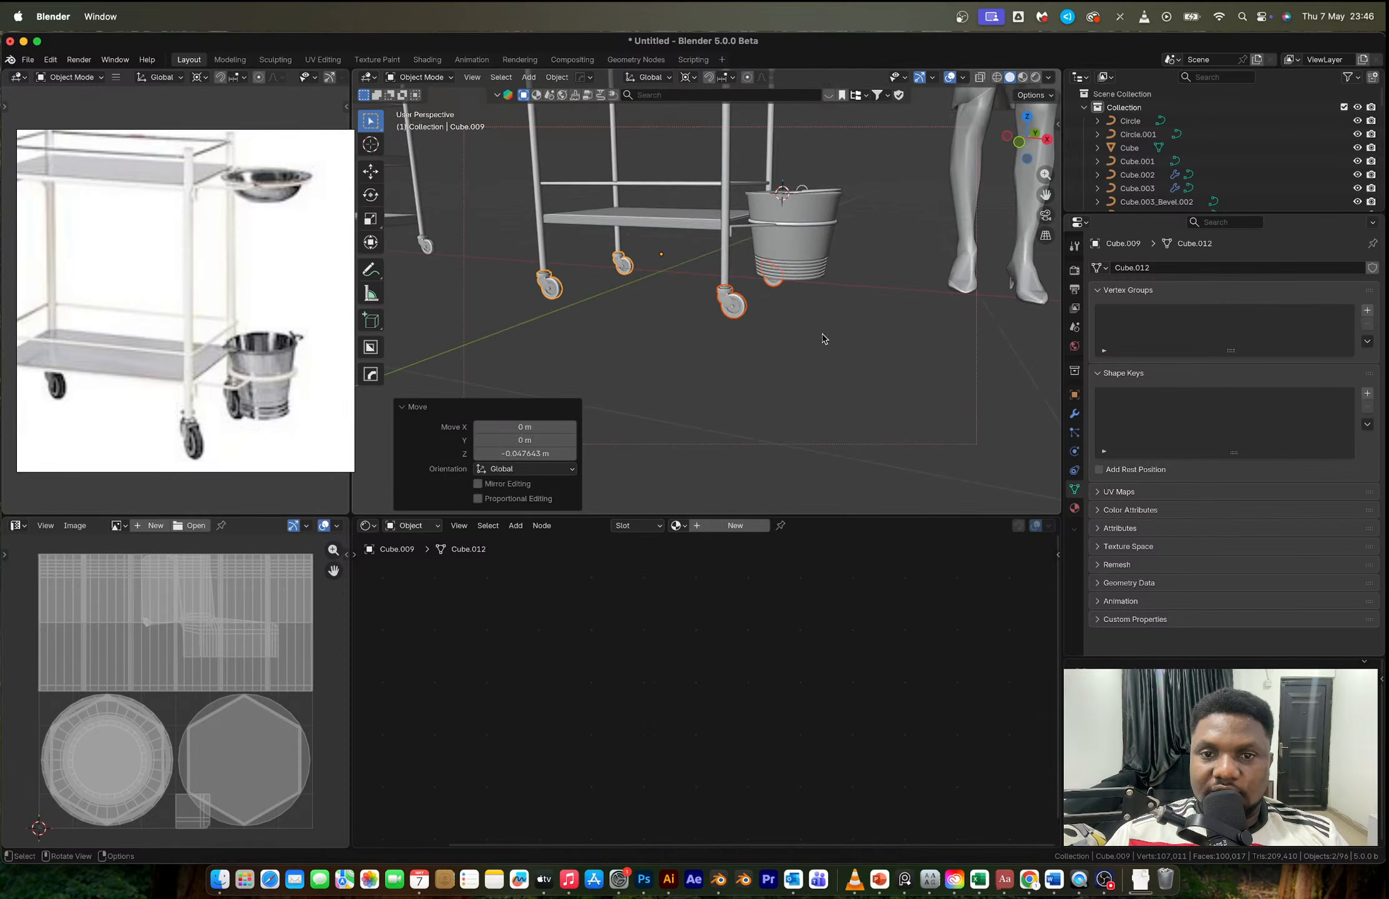
# Step: Duplicate the whole trolley in top view and place the copy about -5.14 m along X and 1.22 m along Y
pyautogui.scroll(-3, 789, 320)
pyautogui.moveTo(788, 319); pyautogui.dragTo(803, 322, button='middle')
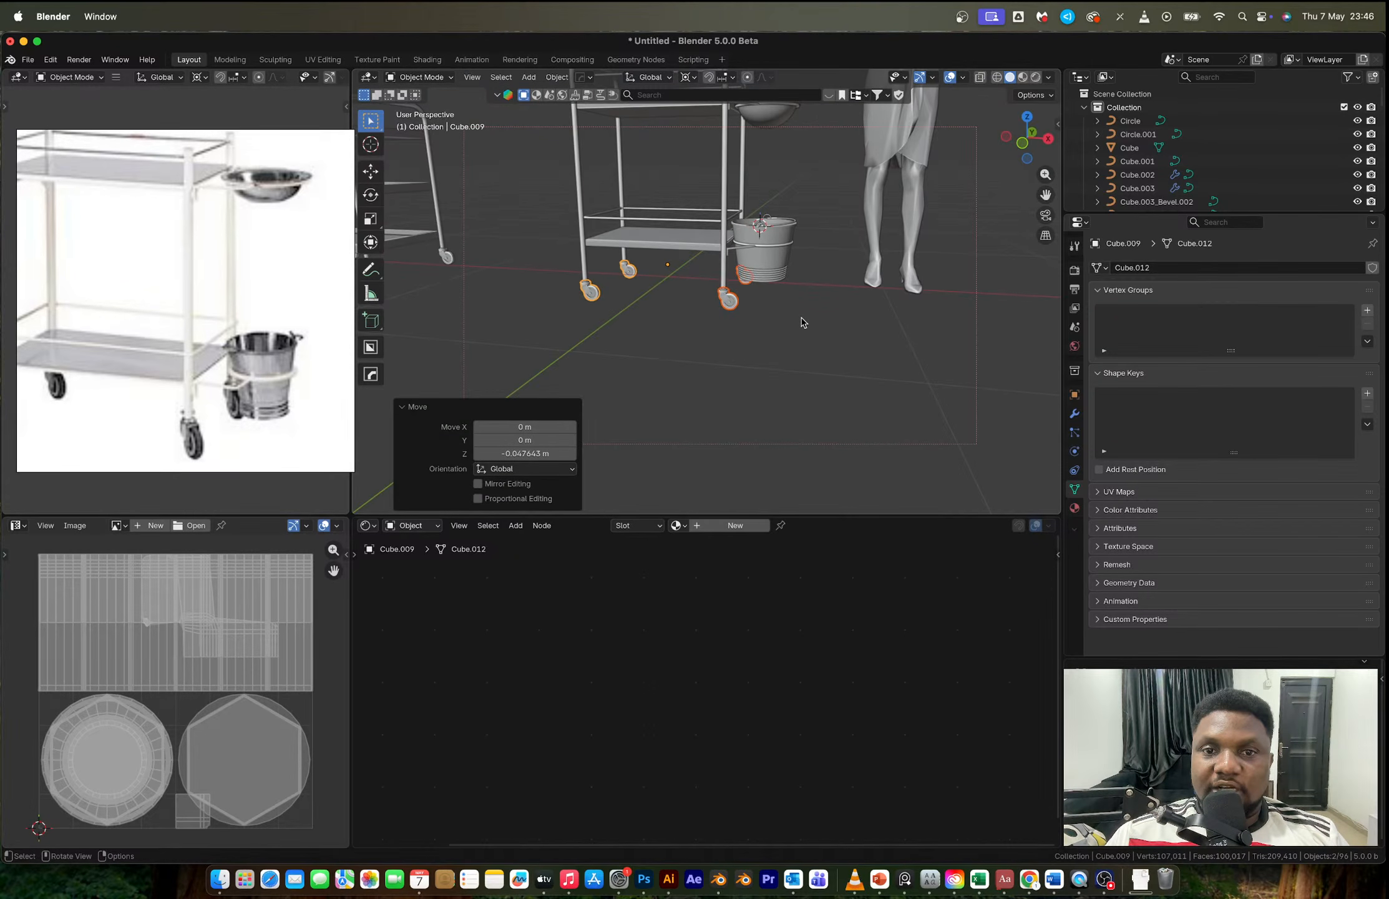
pyautogui.scroll(-8, 803, 322)
pyautogui.moveTo(680, 231); pyautogui.dragTo(725, 316)
pyautogui.click(1028, 119)
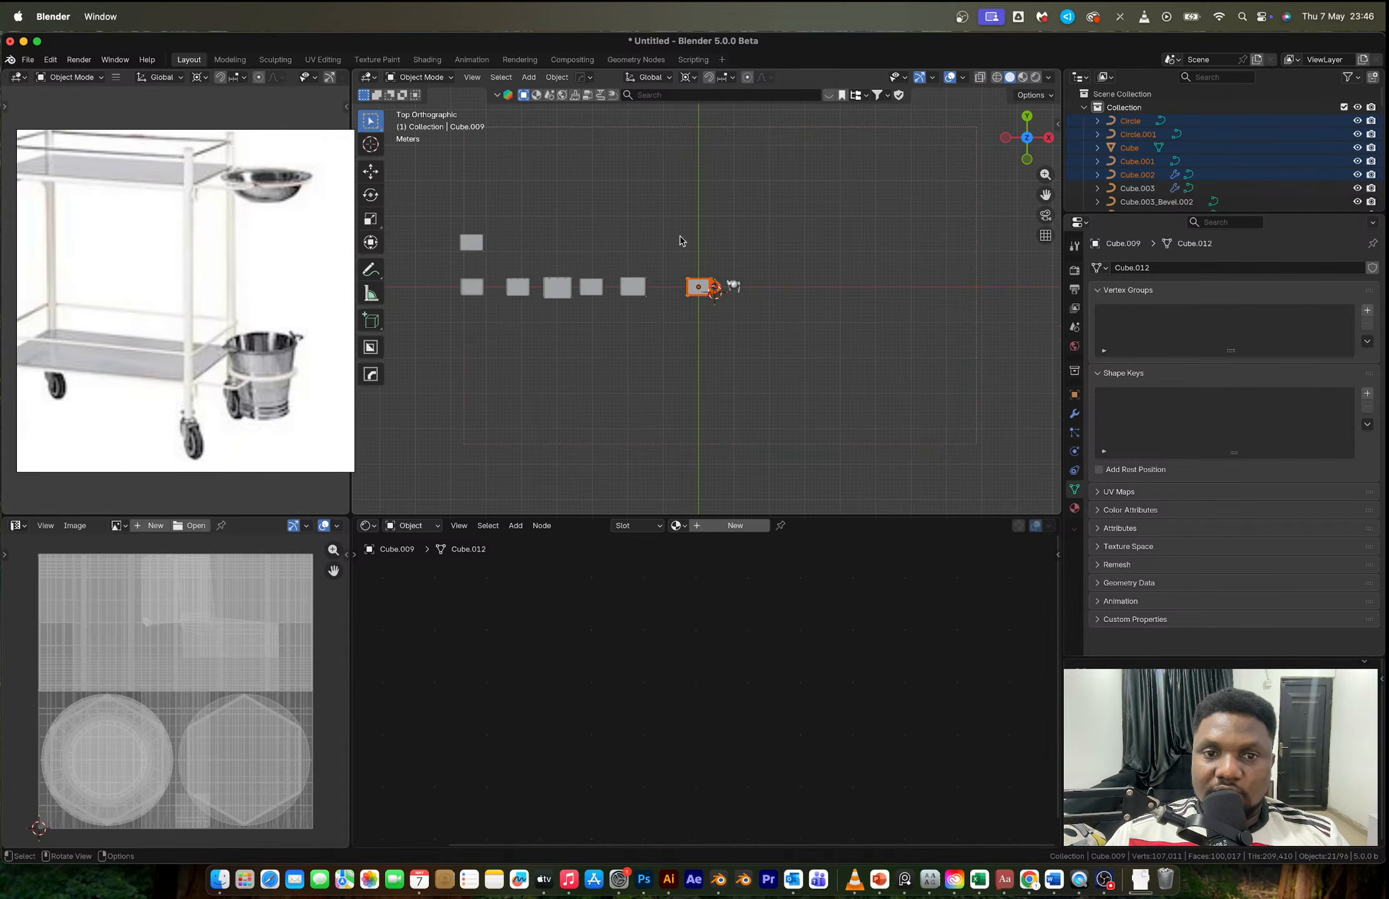
pyautogui.hotkey('shift', 'd')
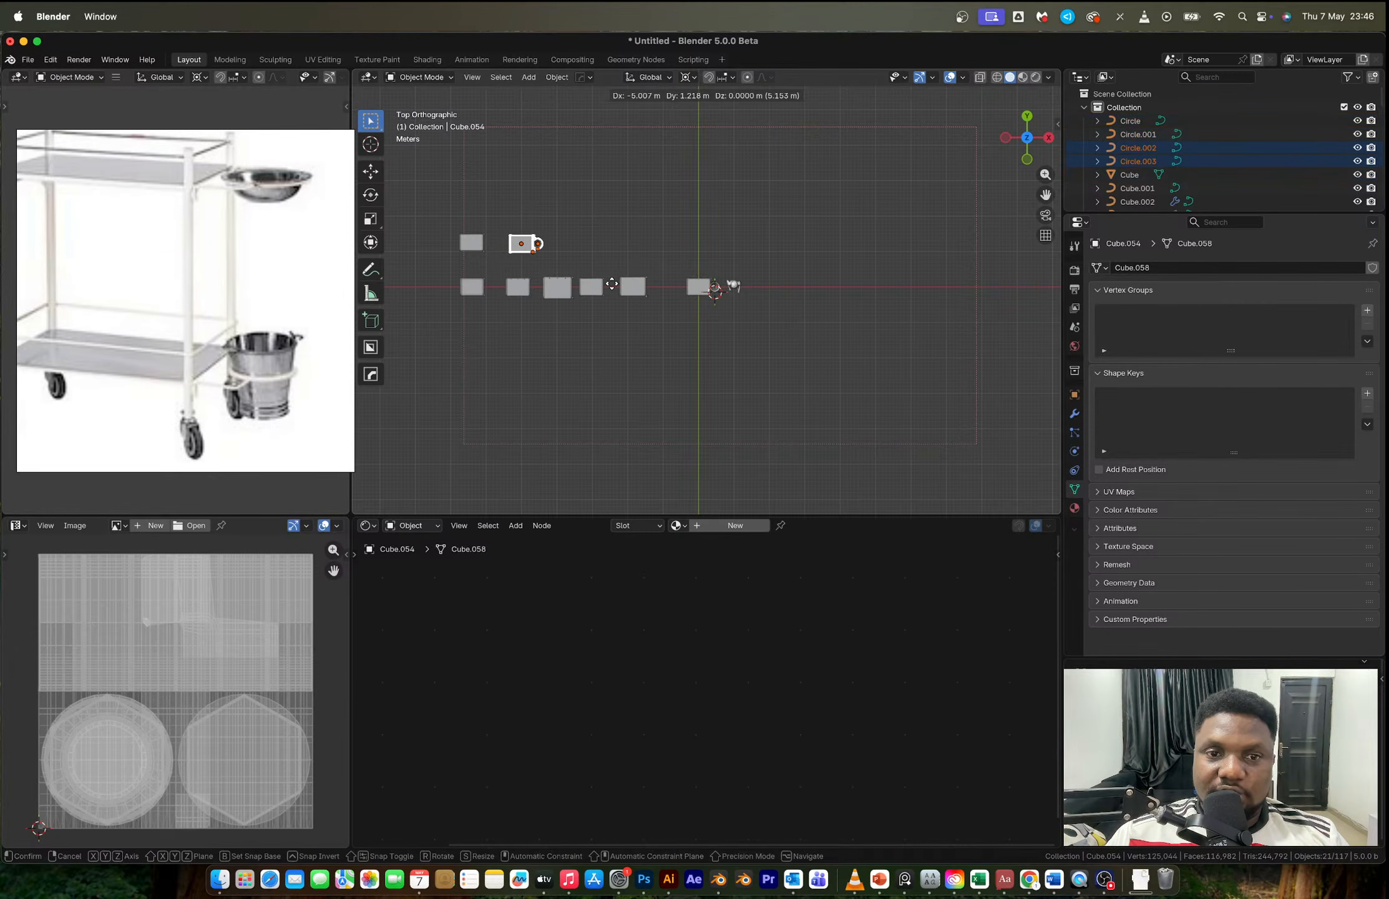
pyautogui.click(610, 284)
# Step: Bring the reference photo of the next bowl-and-bucket trolley into view and frame the original trolley for comparison
pyautogui.moveTo(750, 311); pyautogui.dragTo(746, 275, button='middle')
pyautogui.scroll(5, 746, 263)
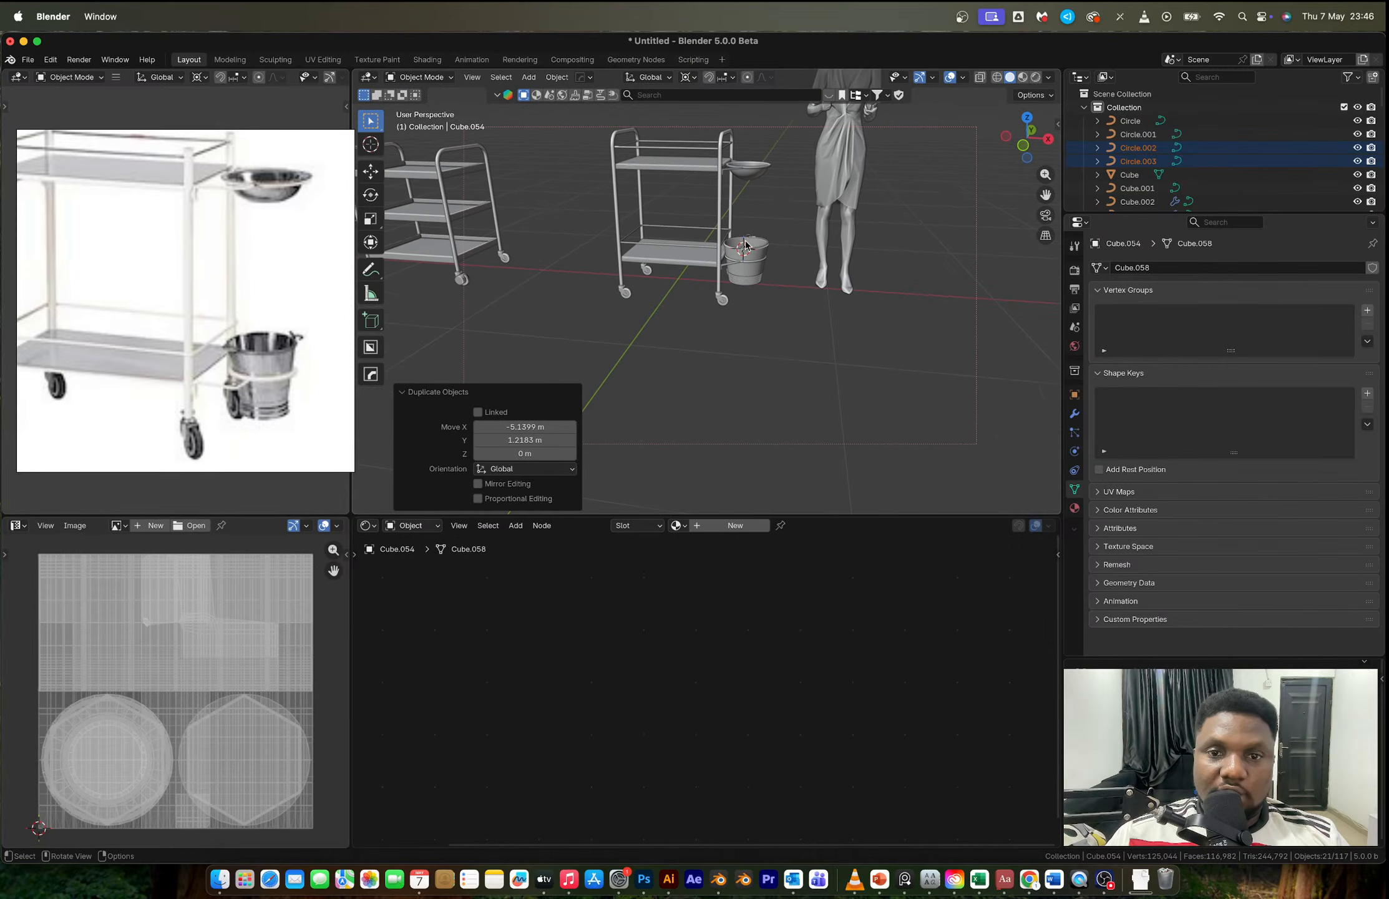
pyautogui.scroll(-6, 196, 267)
pyautogui.moveTo(298, 263); pyautogui.dragTo(183, 277, button='middle')
pyautogui.scroll(4, 249, 287)
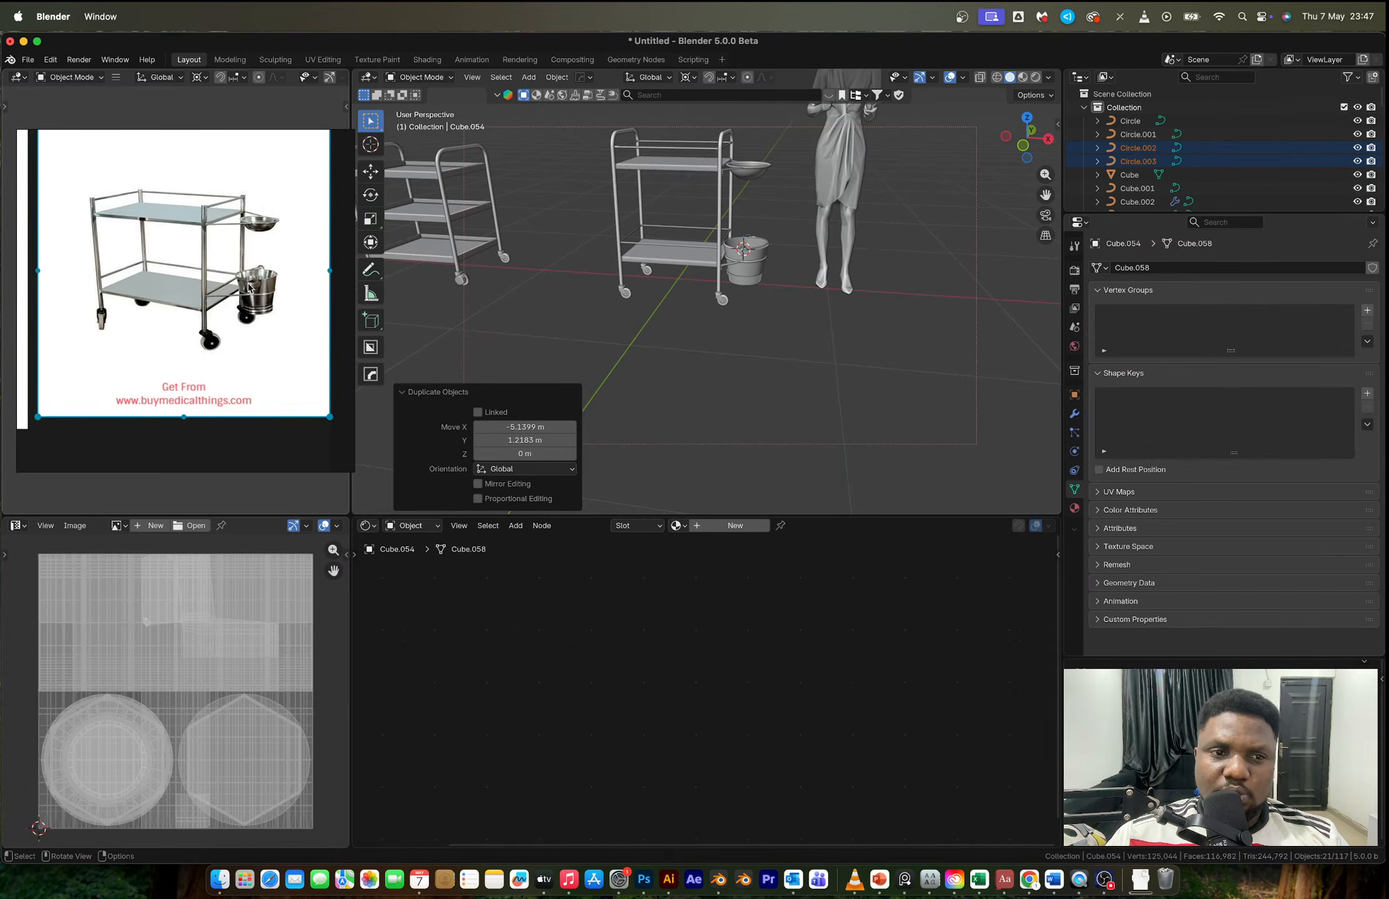
pyautogui.scroll(3, 749, 178)
pyautogui.keyDown('shift'); pyautogui.moveTo(749, 178); pyautogui.dragTo(738, 297, button='middle'); pyautogui.keyUp('shift')
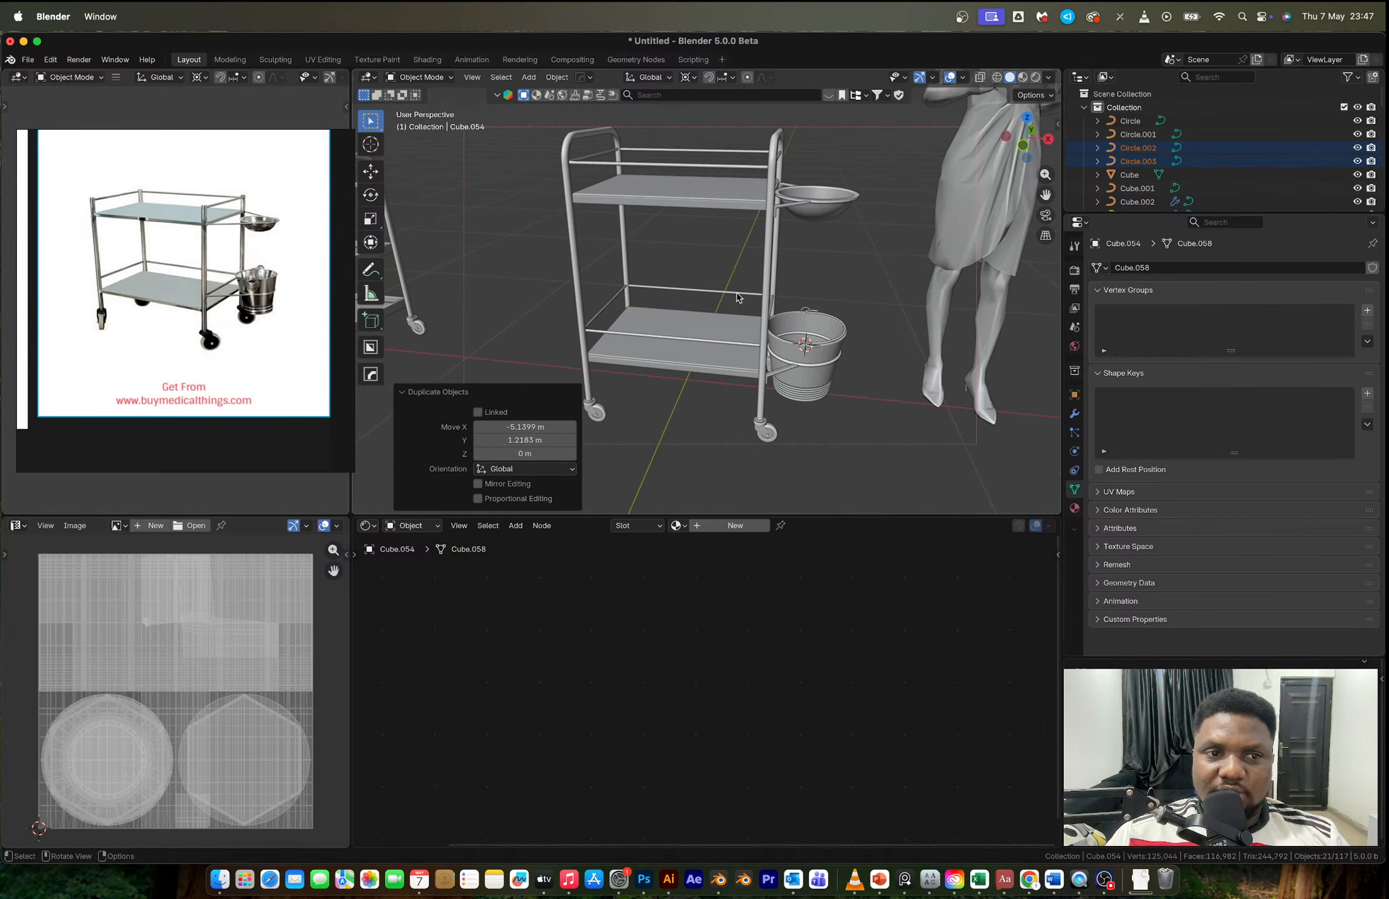
# Step: Delete the guard rail around the original trolley's upper shelf
pyautogui.click(689, 202)
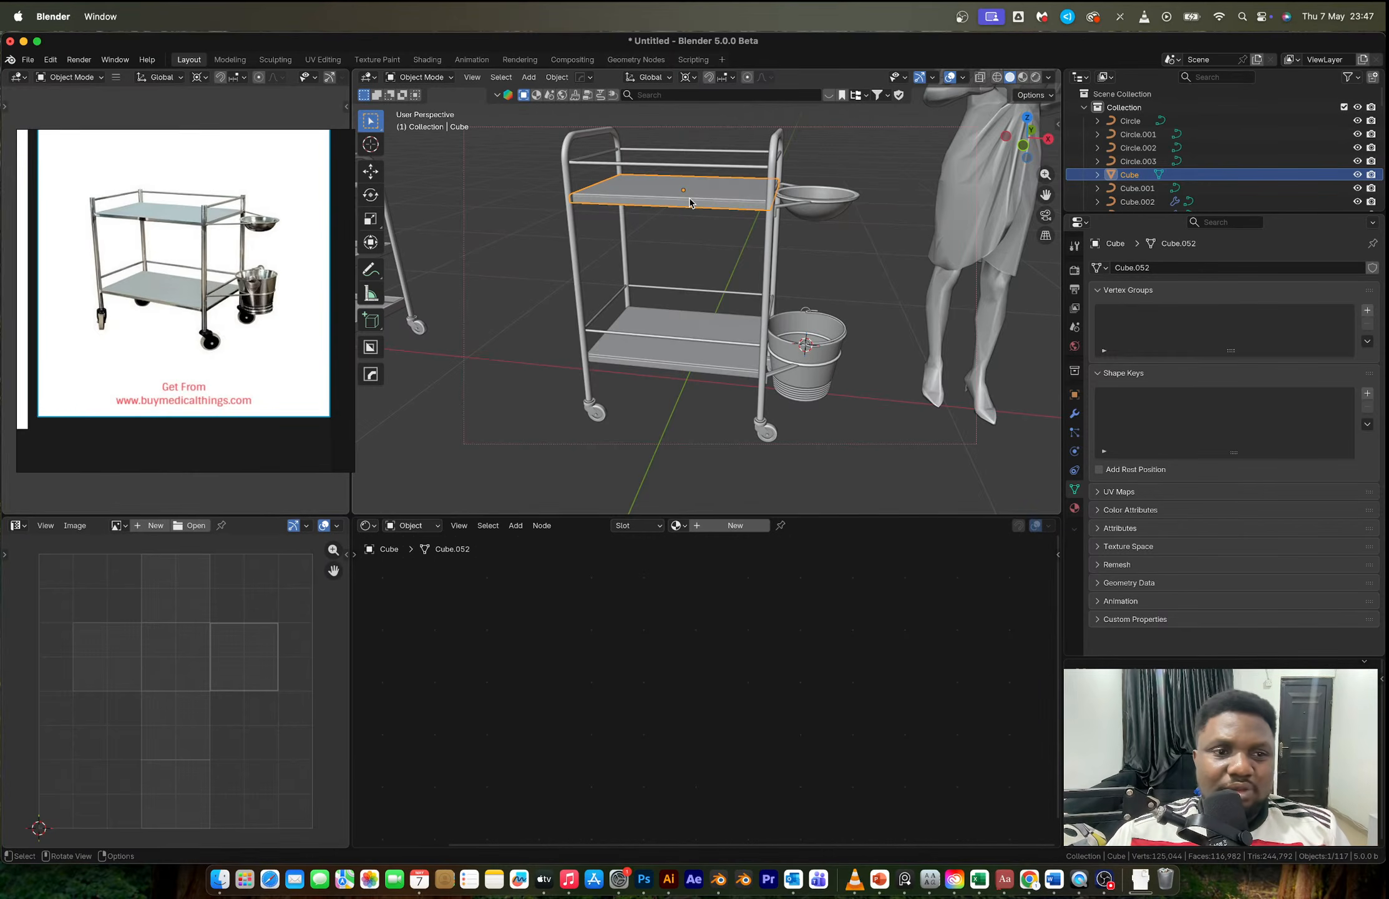
pyautogui.scroll(2, 716, 218)
pyautogui.moveTo(715, 218); pyautogui.dragTo(716, 209, button='middle')
pyautogui.click(682, 189)
pyautogui.press('Tab')
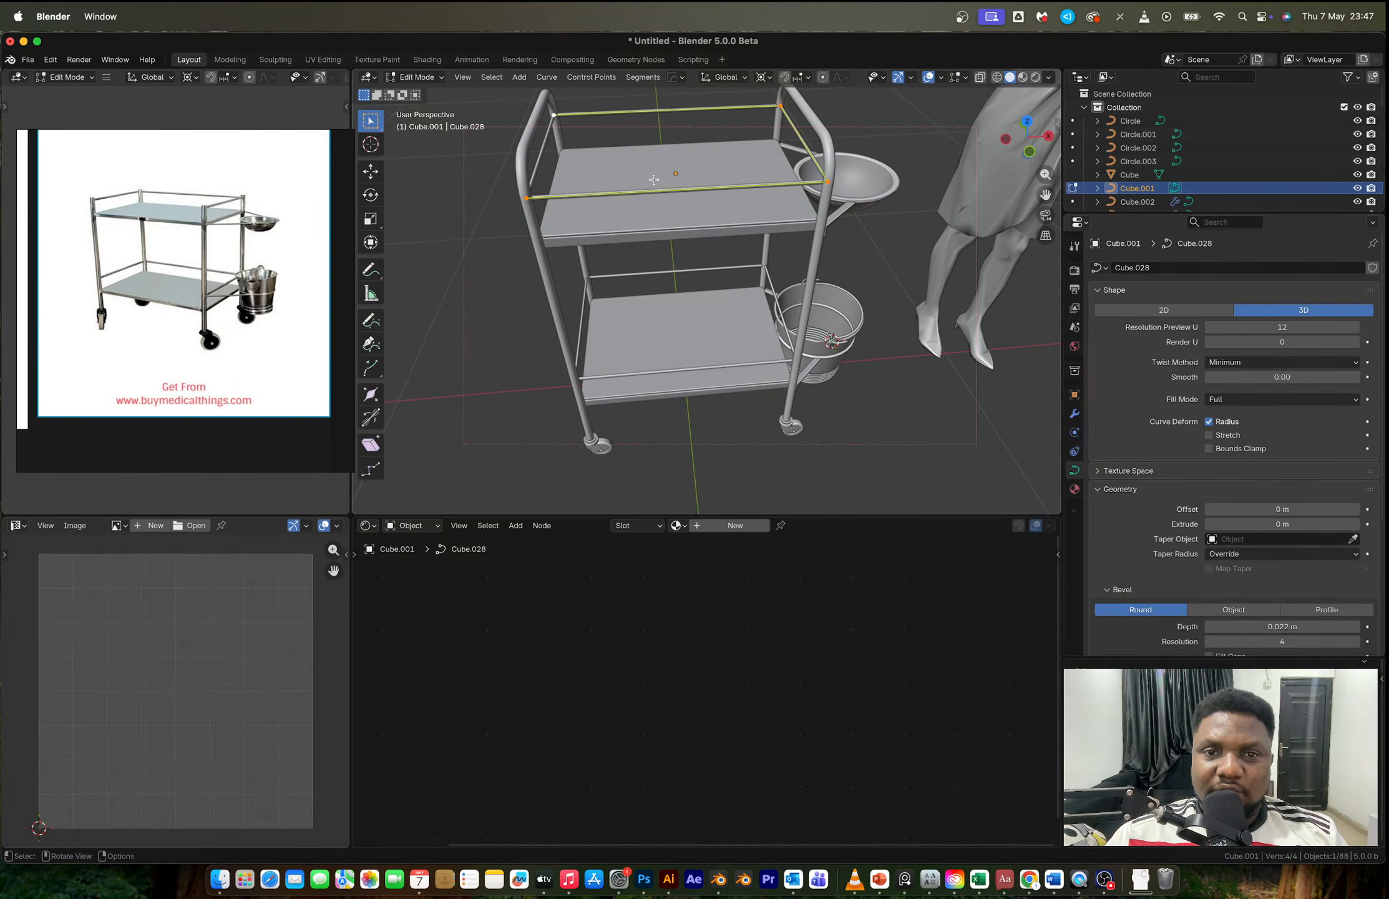
pyautogui.click(695, 213)
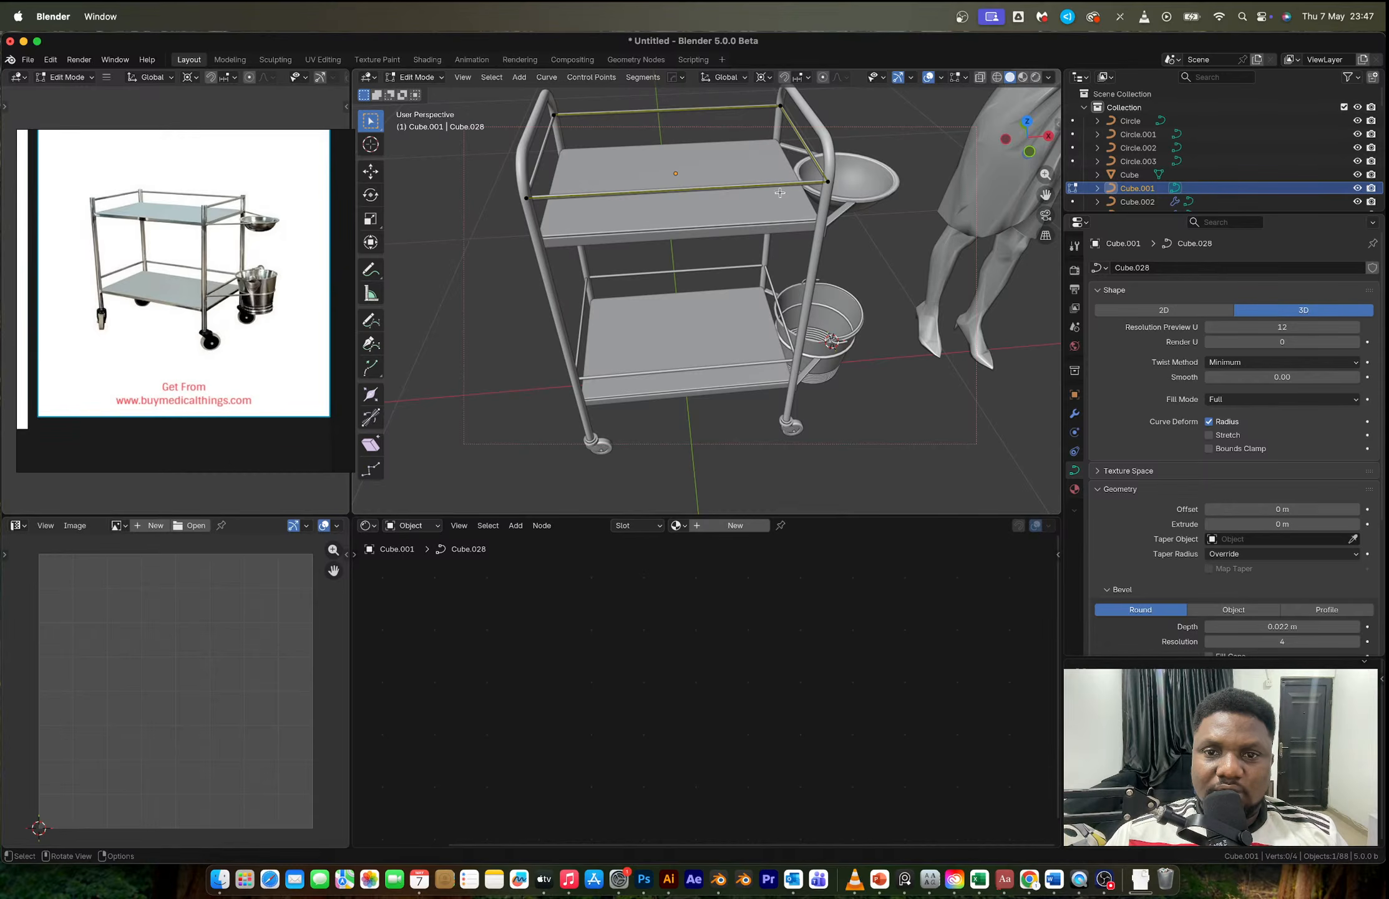
pyautogui.press('Tab')
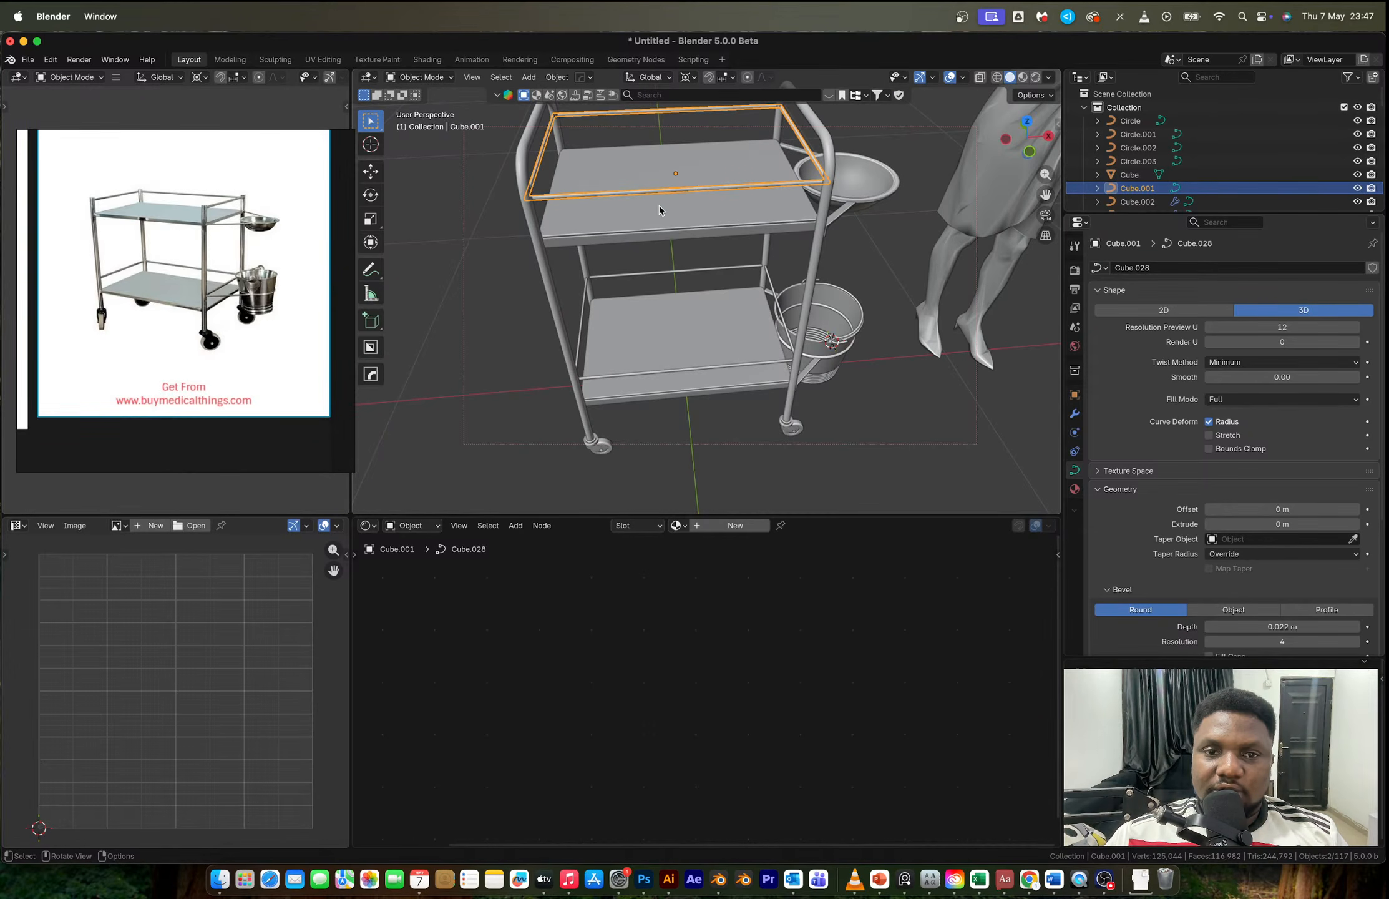
pyautogui.press('Delete')
# Step: Duplicate the upper shelf's top edge loop about 0.097 m up along Z and separate it into its own object
pyautogui.click(685, 217)
pyautogui.press('Tab')
pyautogui.keyDown('alt'); pyautogui.click(681, 231); pyautogui.keyUp('alt')
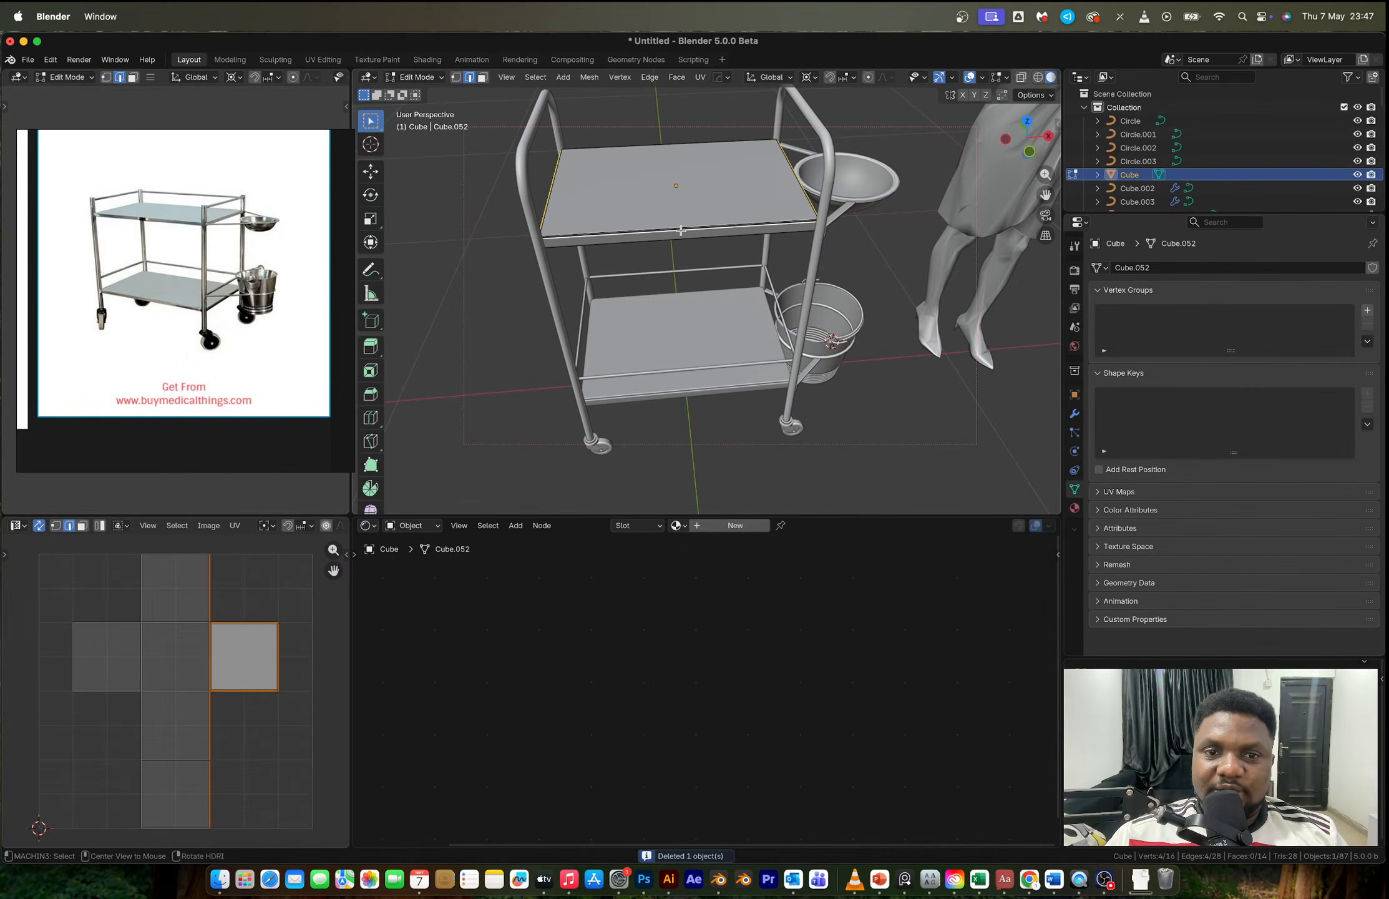
pyautogui.hotkey('shift', 'd')
pyautogui.press('z')
pyautogui.click(704, 261)
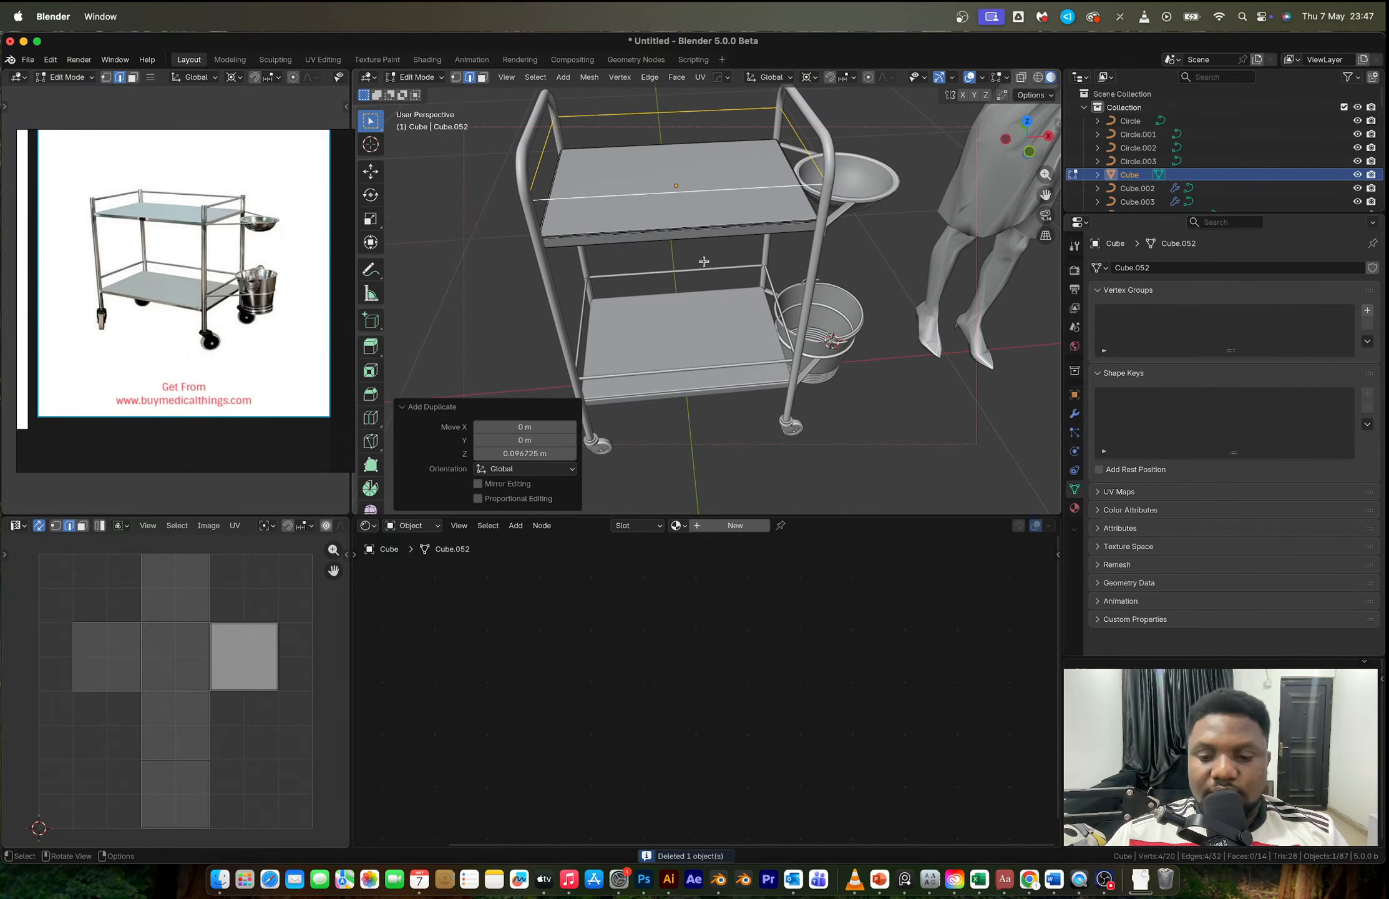
pyautogui.press('p')
pyautogui.click(704, 261)
pyautogui.press('Tab')
# Step: Delete the front edge of the separated loop so that only three sides are left
pyautogui.click(690, 191)
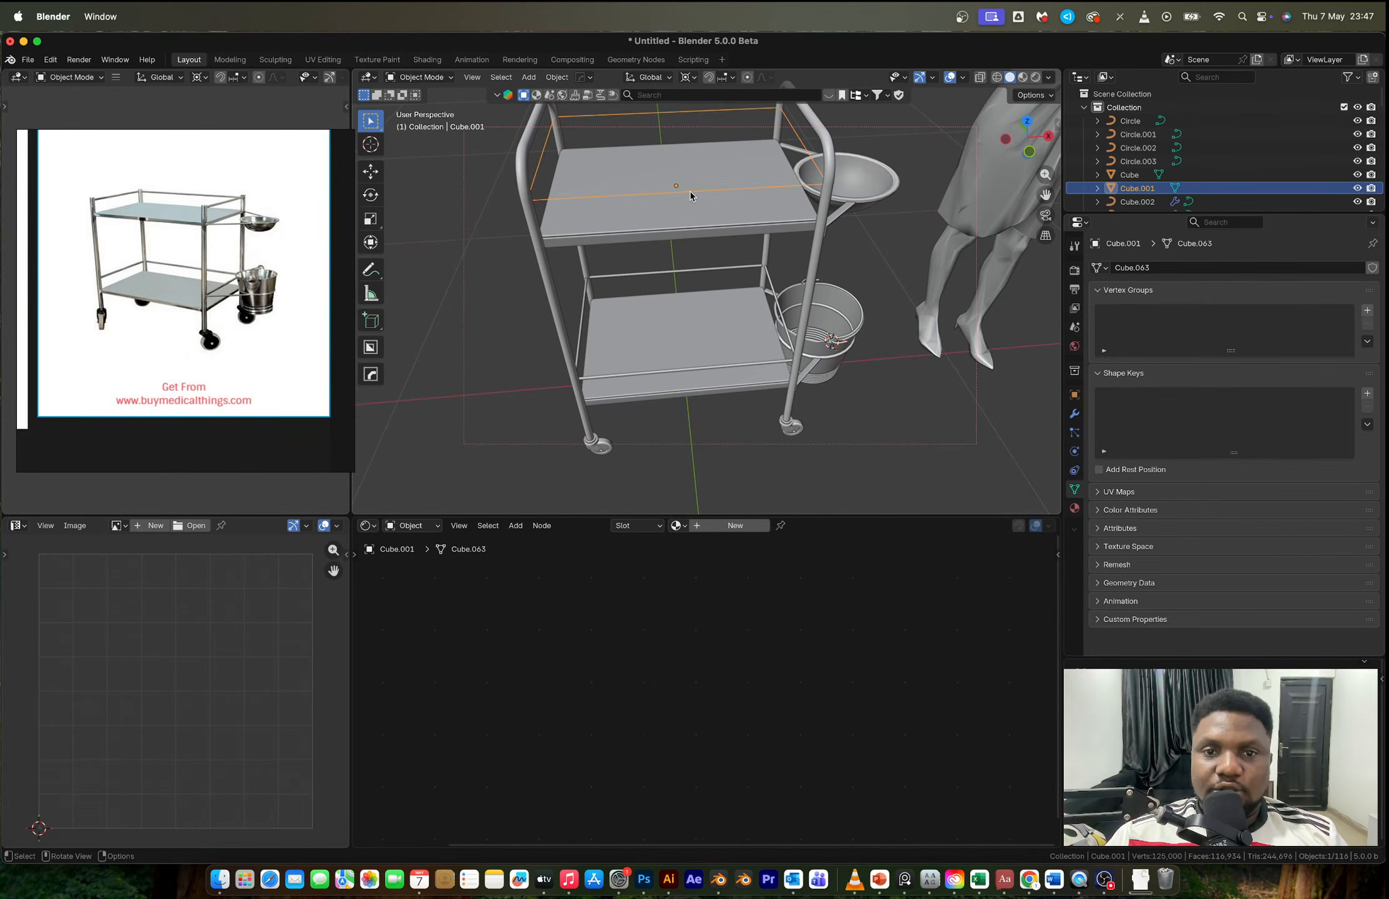
pyautogui.press('Tab')
pyautogui.click(674, 191)
pyautogui.press('x')
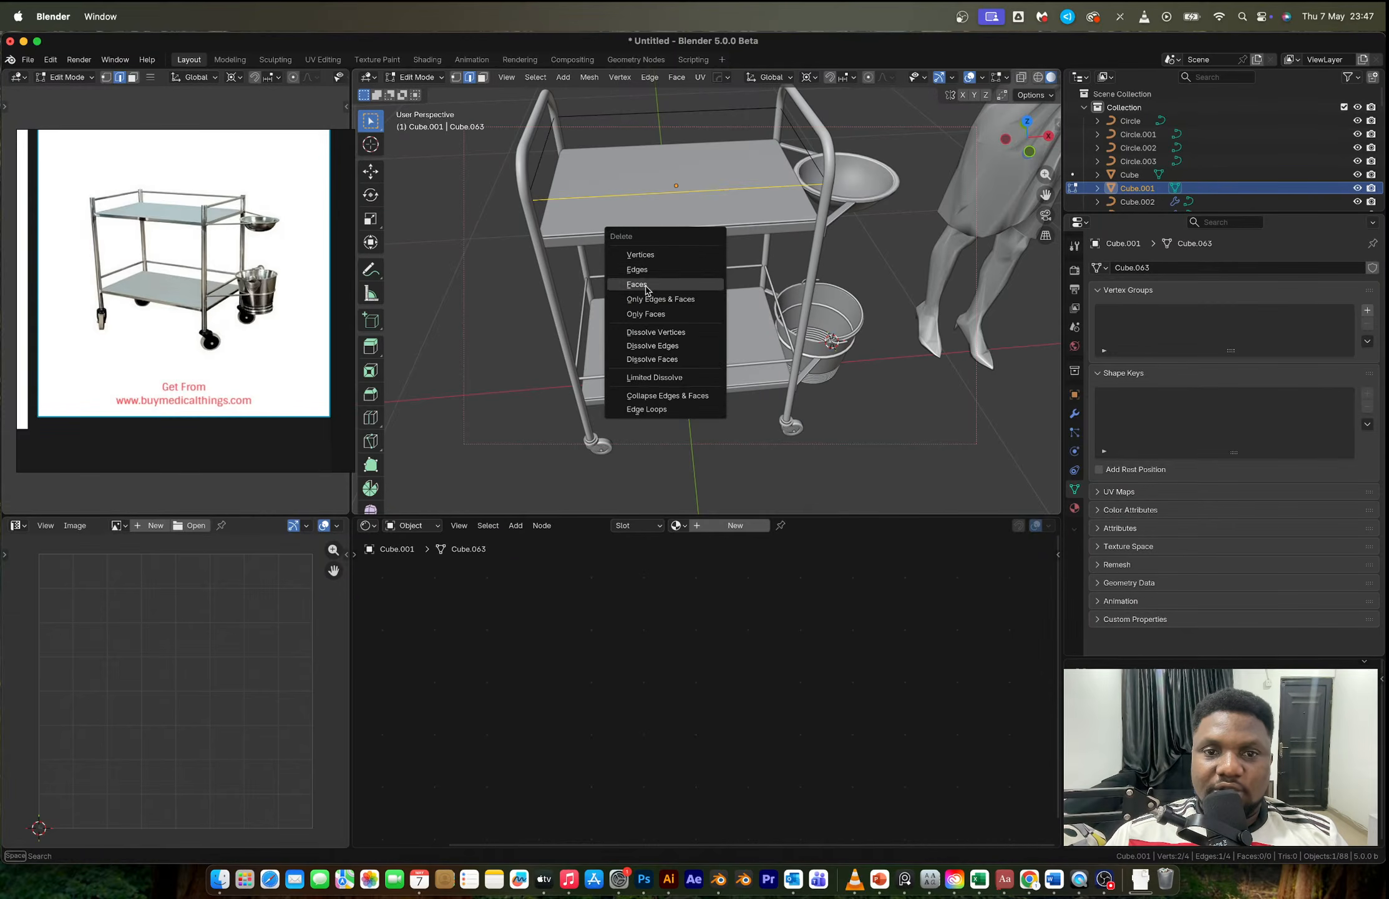
pyautogui.click(664, 270)
pyautogui.press('Tab')
# Step: Convert the three-sided rail to a curve, apply its scale, set the bevel depth to 0.008 m and shade it smooth
pyautogui.moveTo(667, 235); pyautogui.dragTo(736, 249, button='middle')
pyautogui.press('F3')
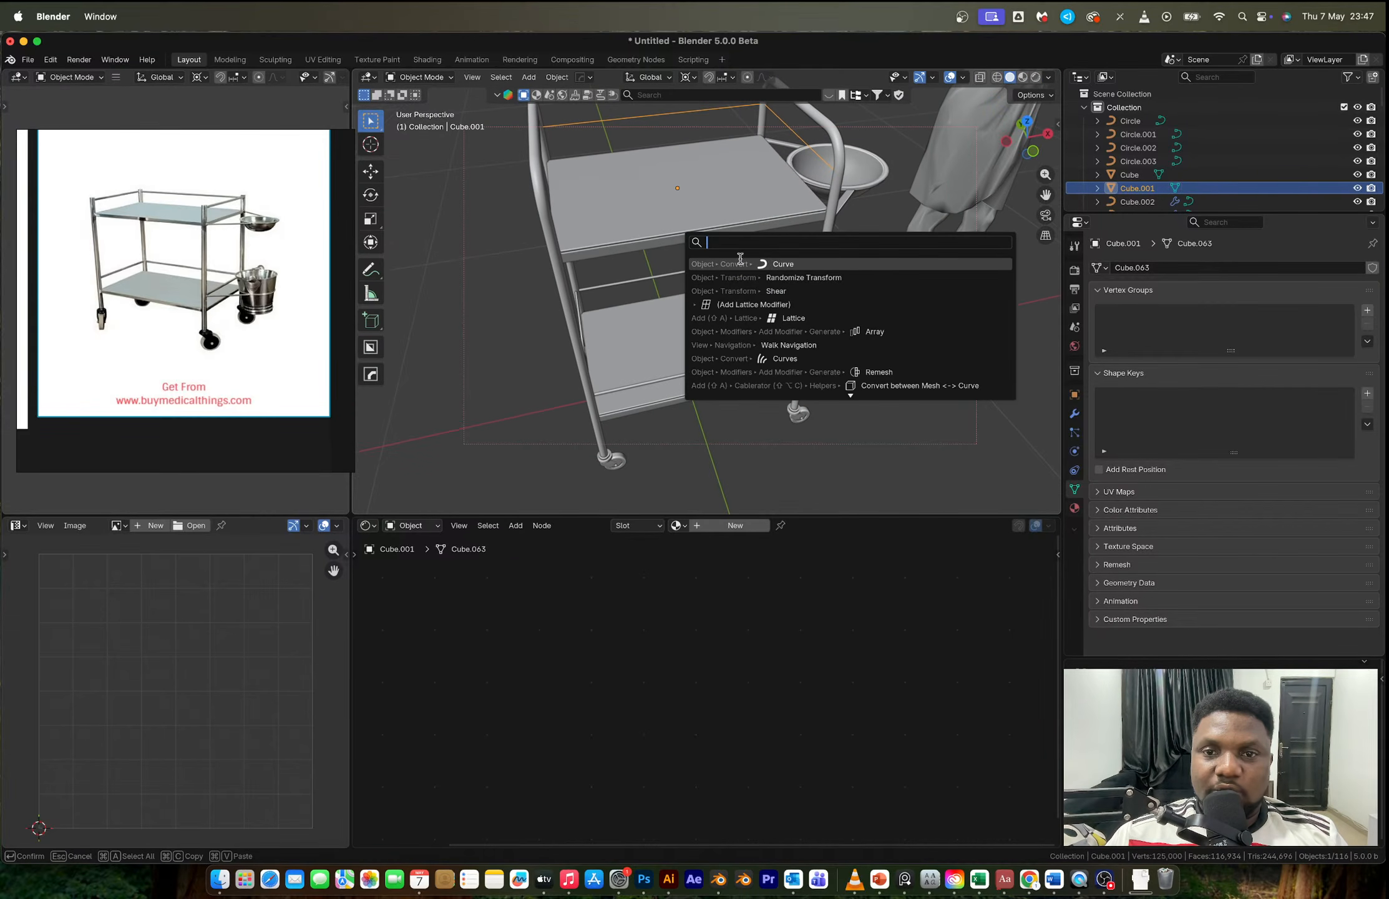
pyautogui.click(776, 264)
pyautogui.hotkey('ctrl', 'a')
pyautogui.click(777, 269)
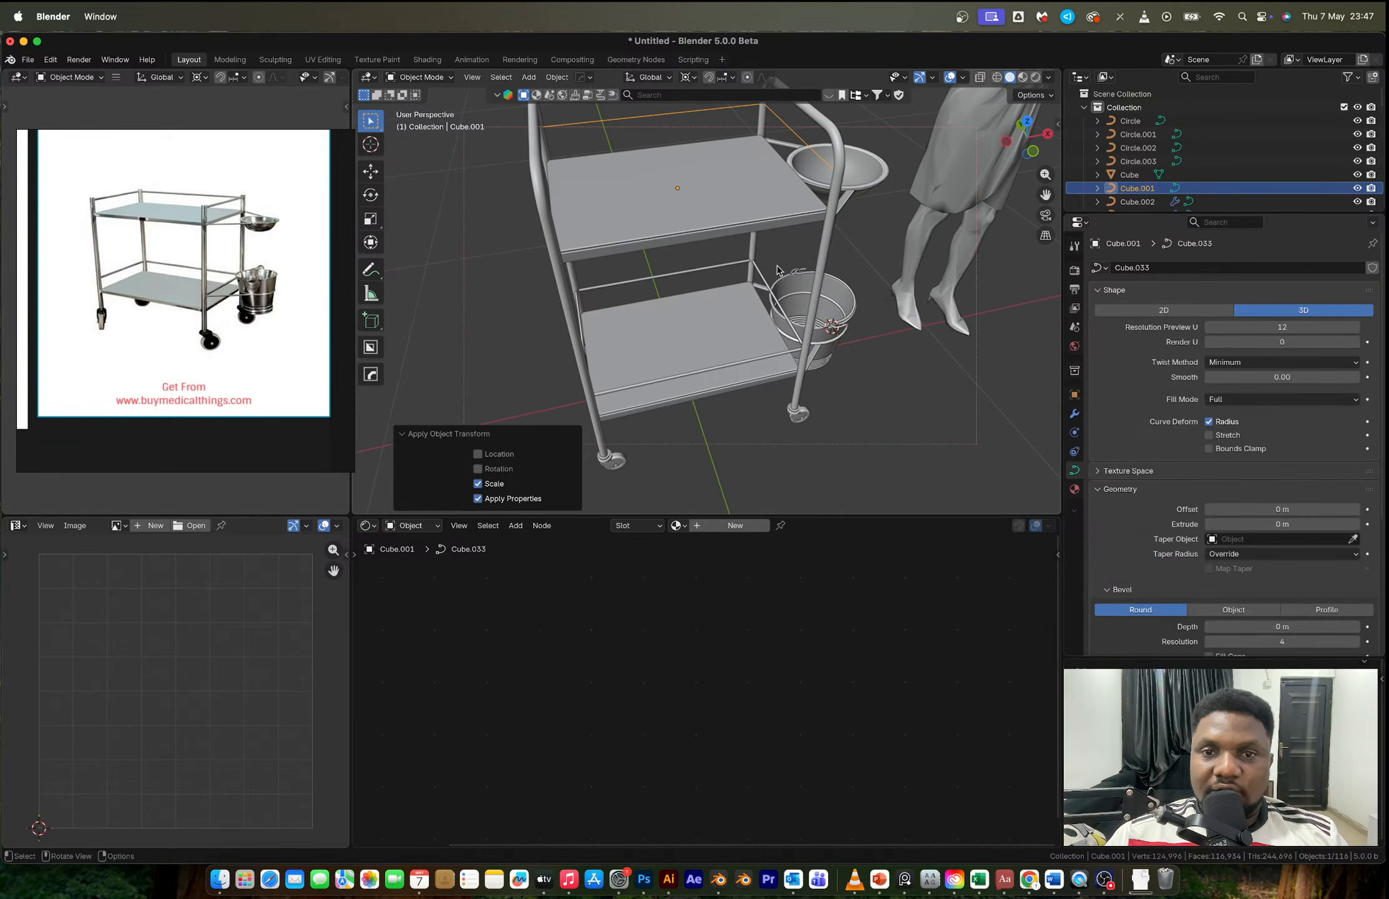
pyautogui.moveTo(1298, 626); pyautogui.dragTo(1313, 626)
pyautogui.rightClick(776, 311)
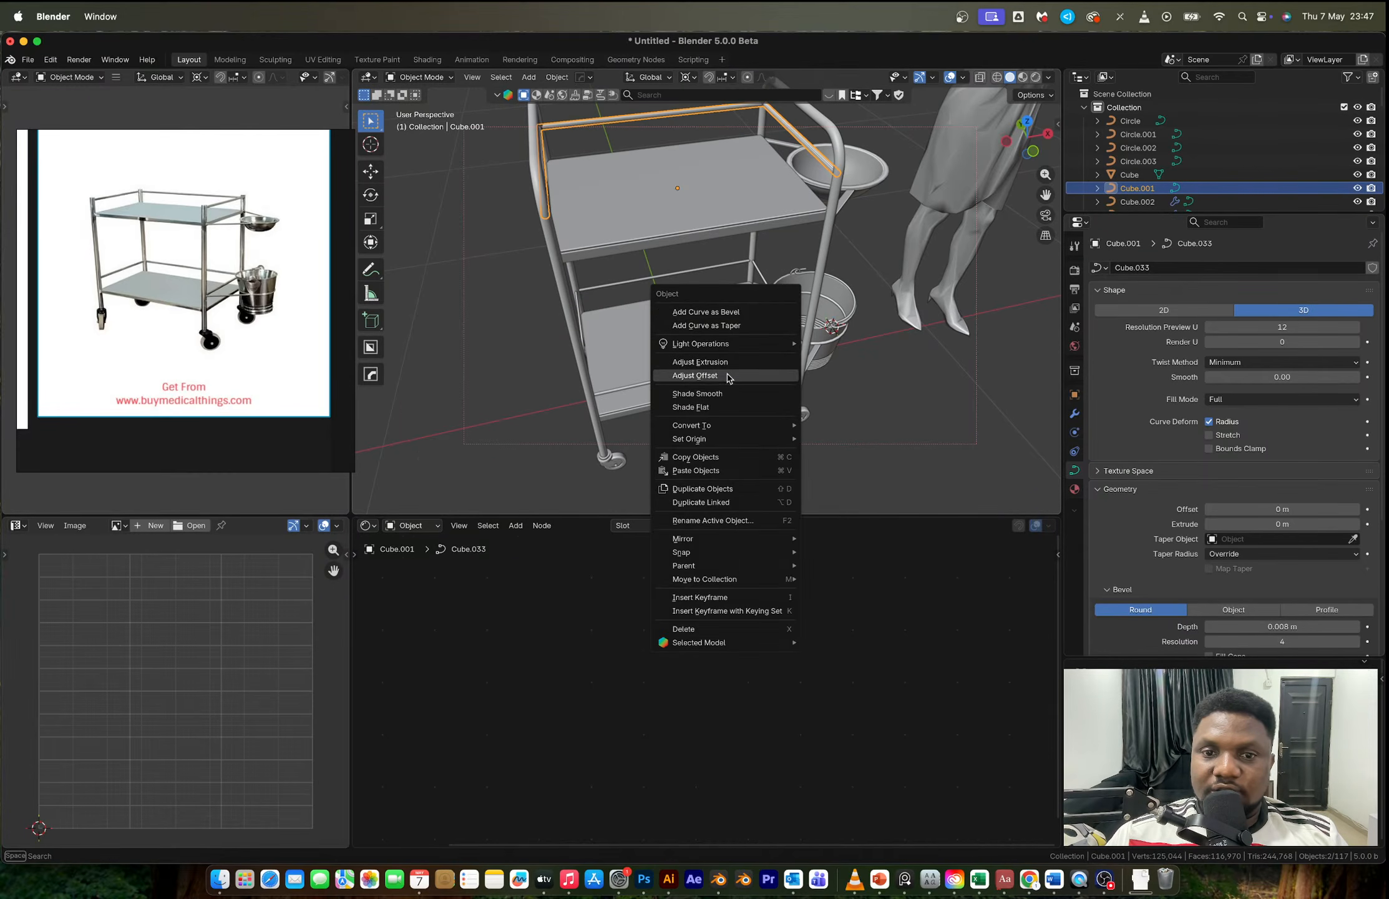
pyautogui.click(726, 393)
# Step: Delete the old guard rail around the lower shelf
pyautogui.moveTo(723, 217); pyautogui.dragTo(728, 191, button='middle')
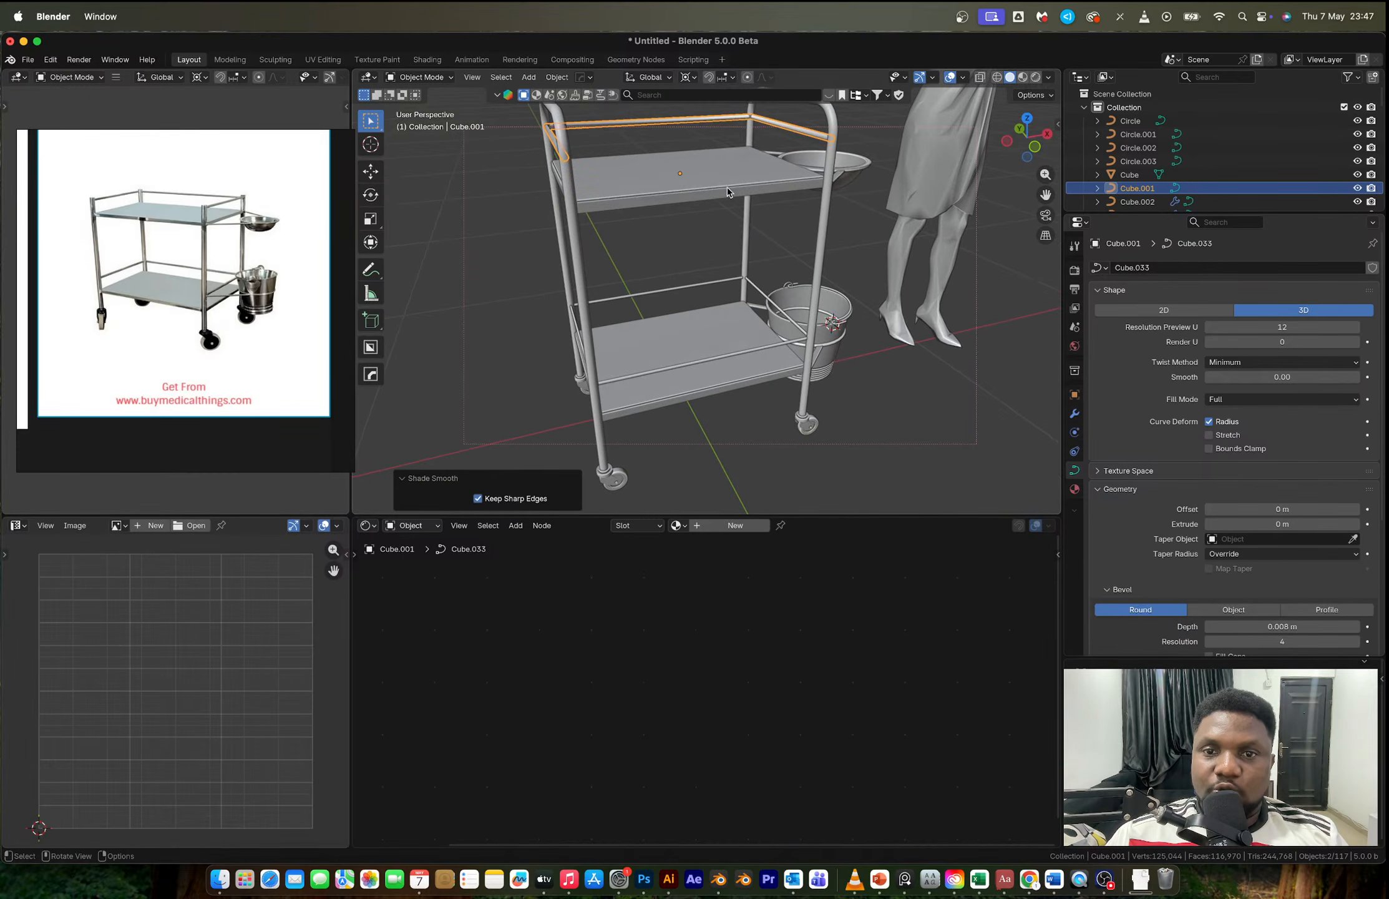
pyautogui.click(705, 370)
pyautogui.press('x')
pyautogui.click(704, 368)
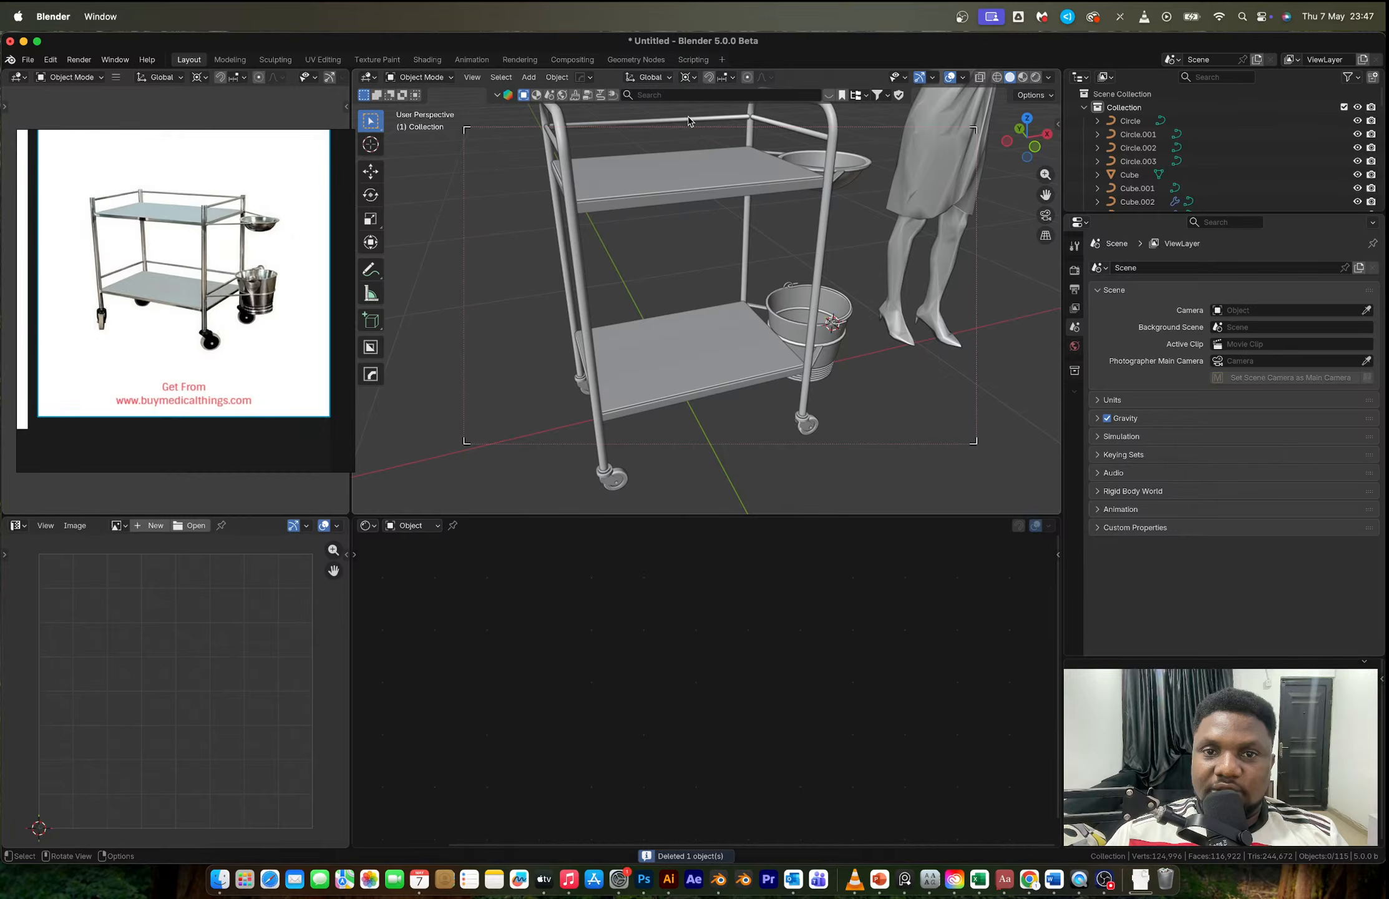
# Step: Lower the upper shelf's rail about 0.017 m and duplicate it about 0.617 m down along Z for the lower shelf
pyautogui.press('g')
pyautogui.press('z')
pyautogui.click(705, 179)
pyautogui.hotkey('shift', 'd')
pyautogui.press('z')
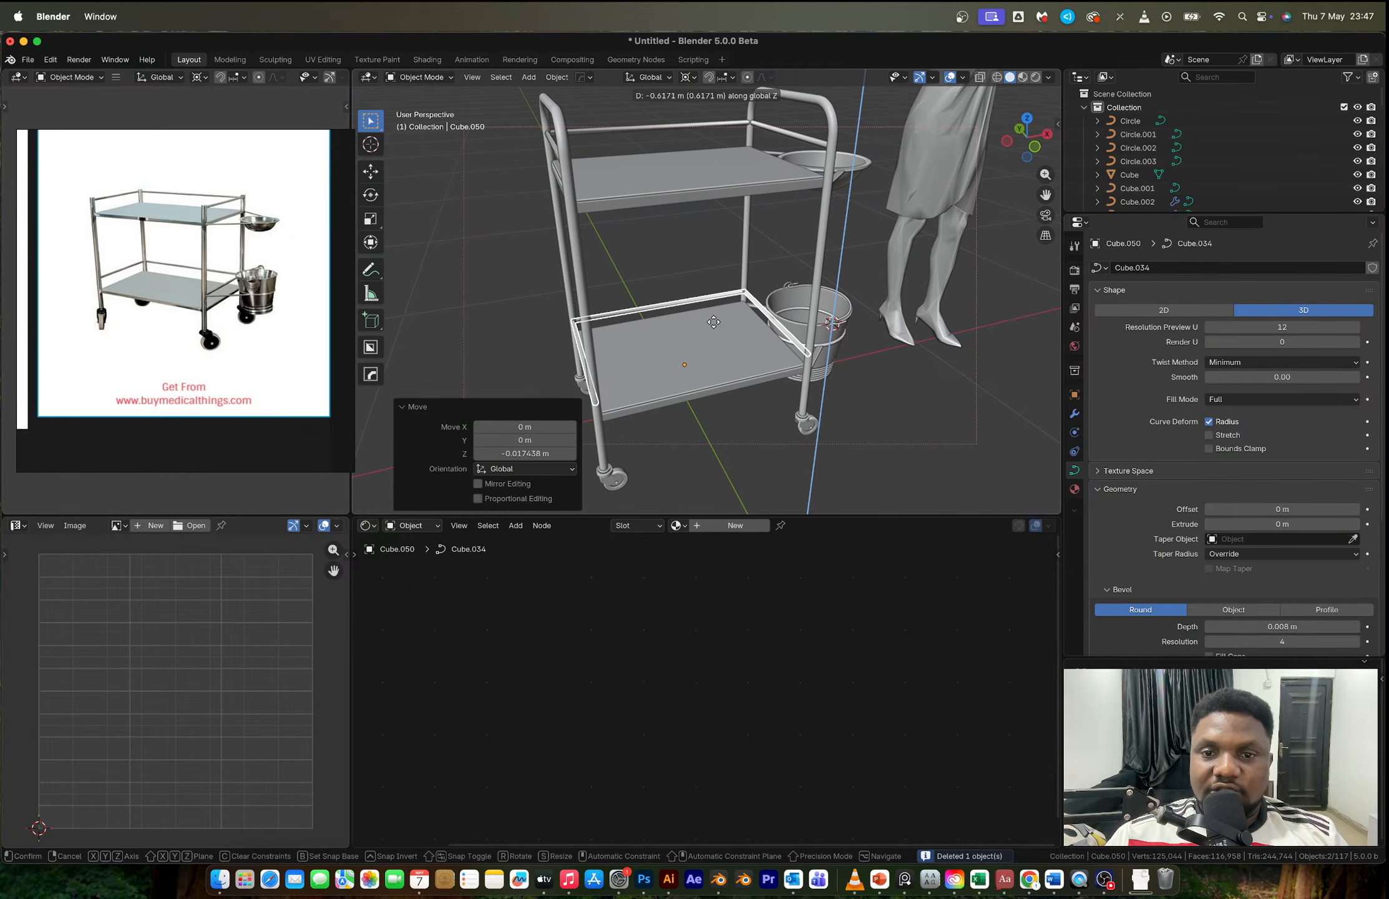
pyautogui.click(714, 321)
# Step: Scale the whole bowl-and-bucket trolley beside the human figure uniformly to 0.810
pyautogui.moveTo(713, 319); pyautogui.dragTo(680, 294, button='middle')
pyautogui.scroll(-5, 680, 276)
pyautogui.scroll(-3, 703, 321)
pyautogui.moveTo(608, 185); pyautogui.dragTo(780, 387)
pyautogui.press('s')
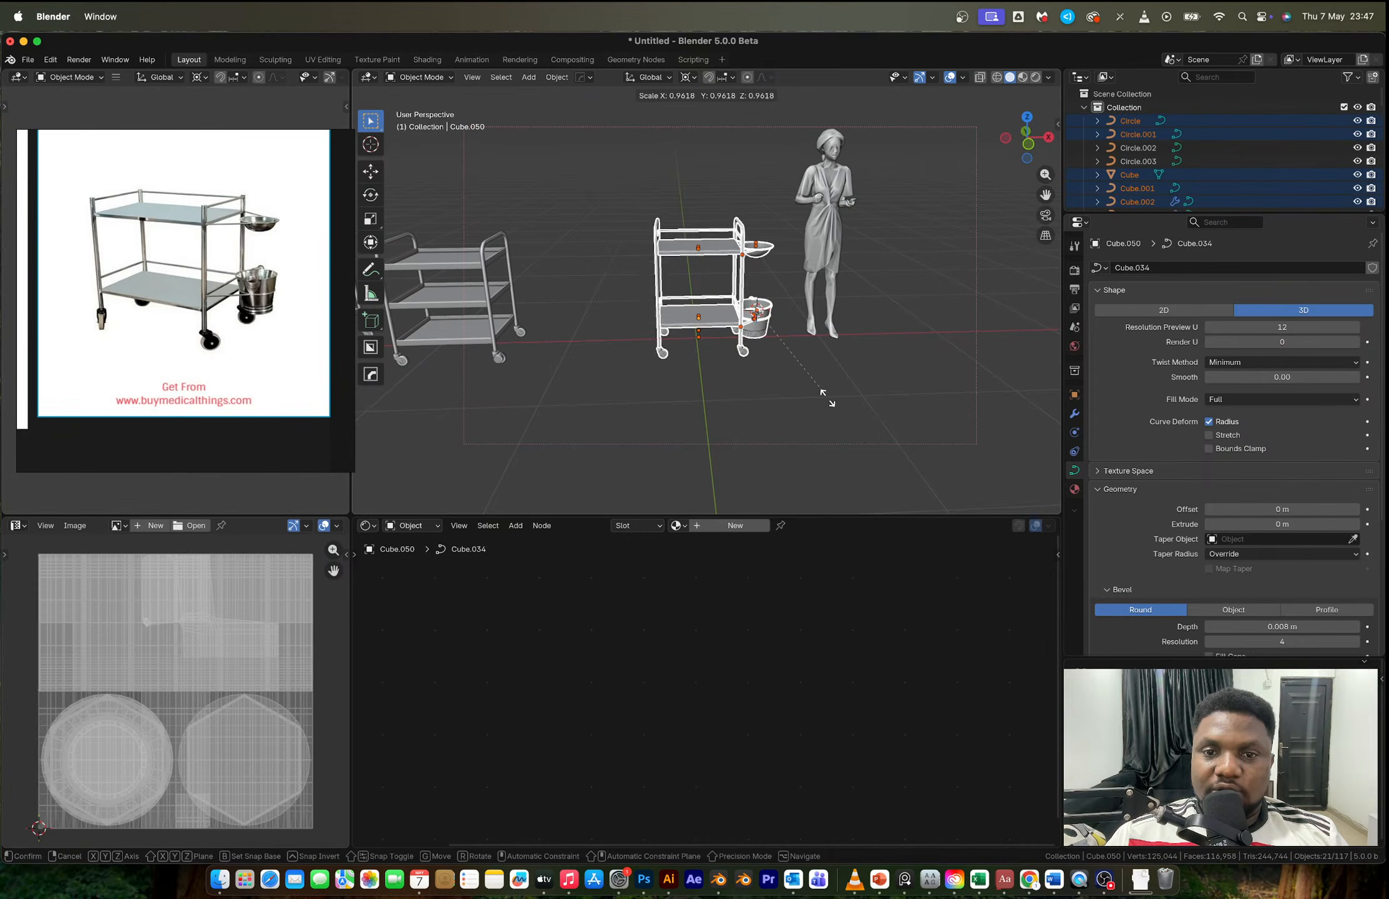
pyautogui.click(809, 394)
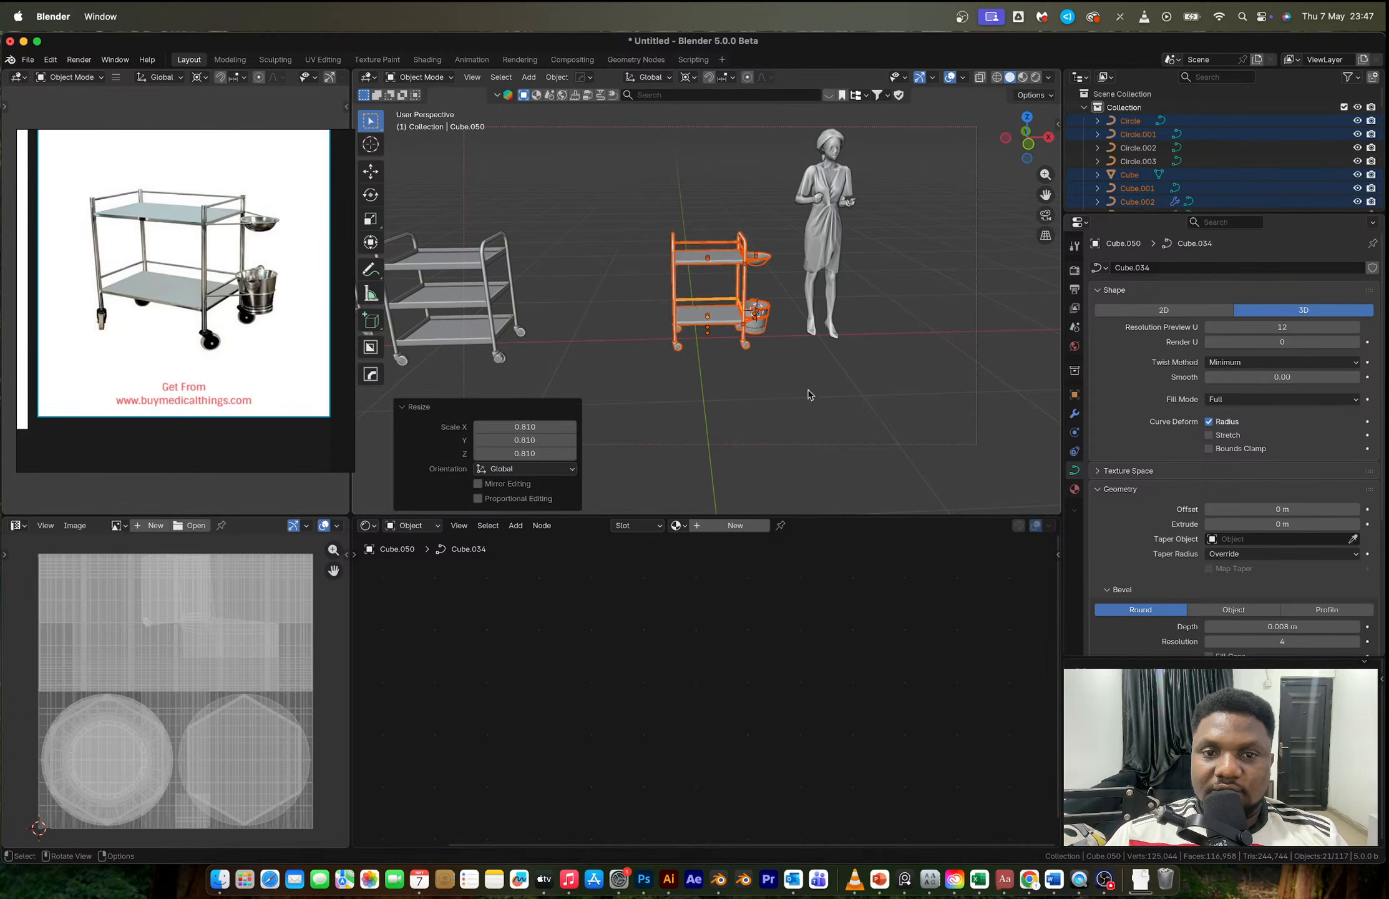
# Step: Duplicate the scaled trolley into the back row of finished trolleys, about -4.07 m along X and 1.22 m along Y
pyautogui.scroll(-8, 805, 317)
pyautogui.moveTo(732, 318); pyautogui.dragTo(739, 349, button='middle')
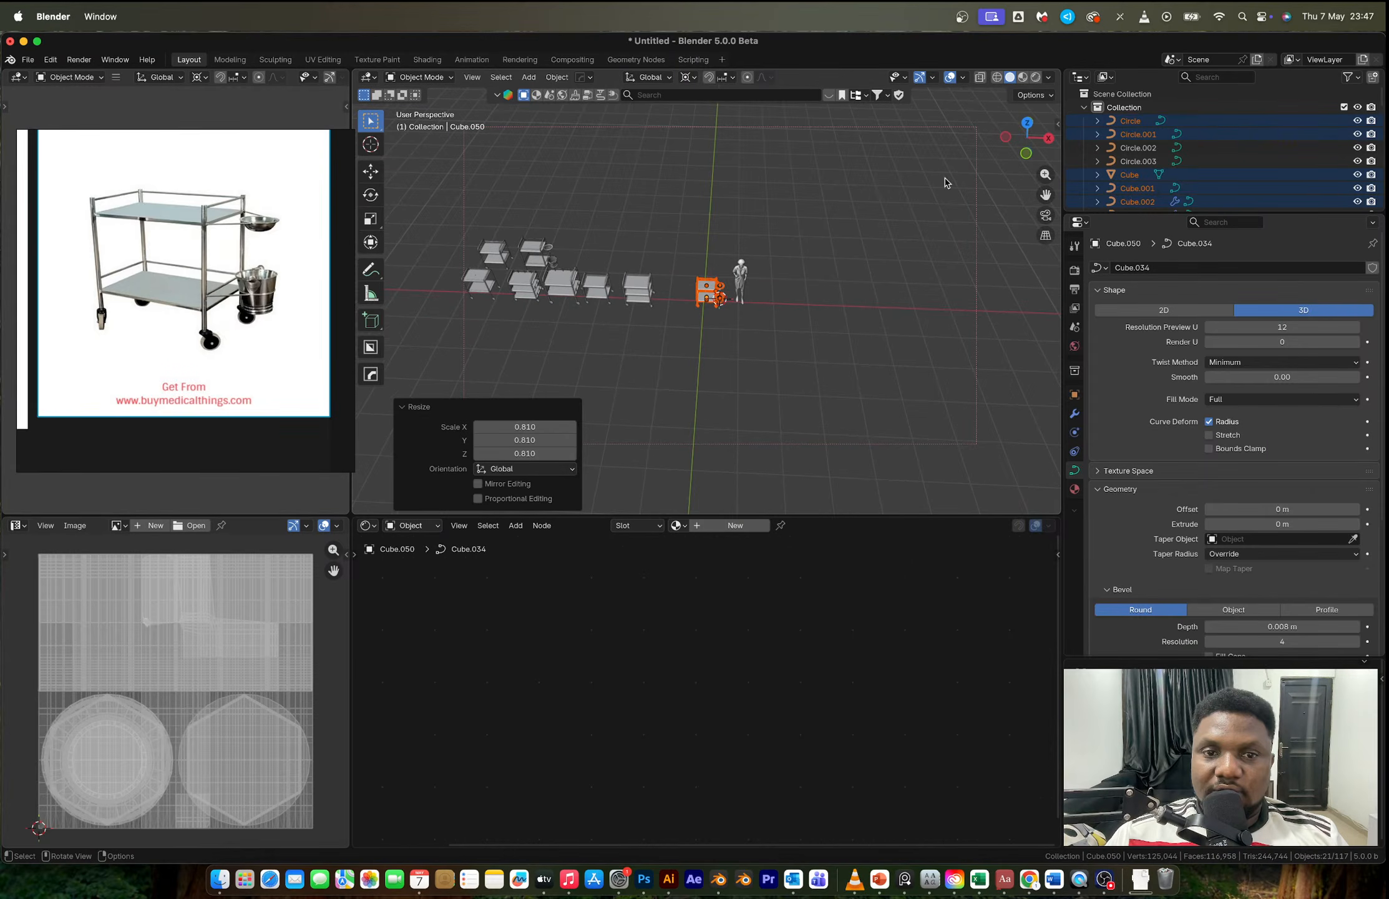
pyautogui.click(1026, 124)
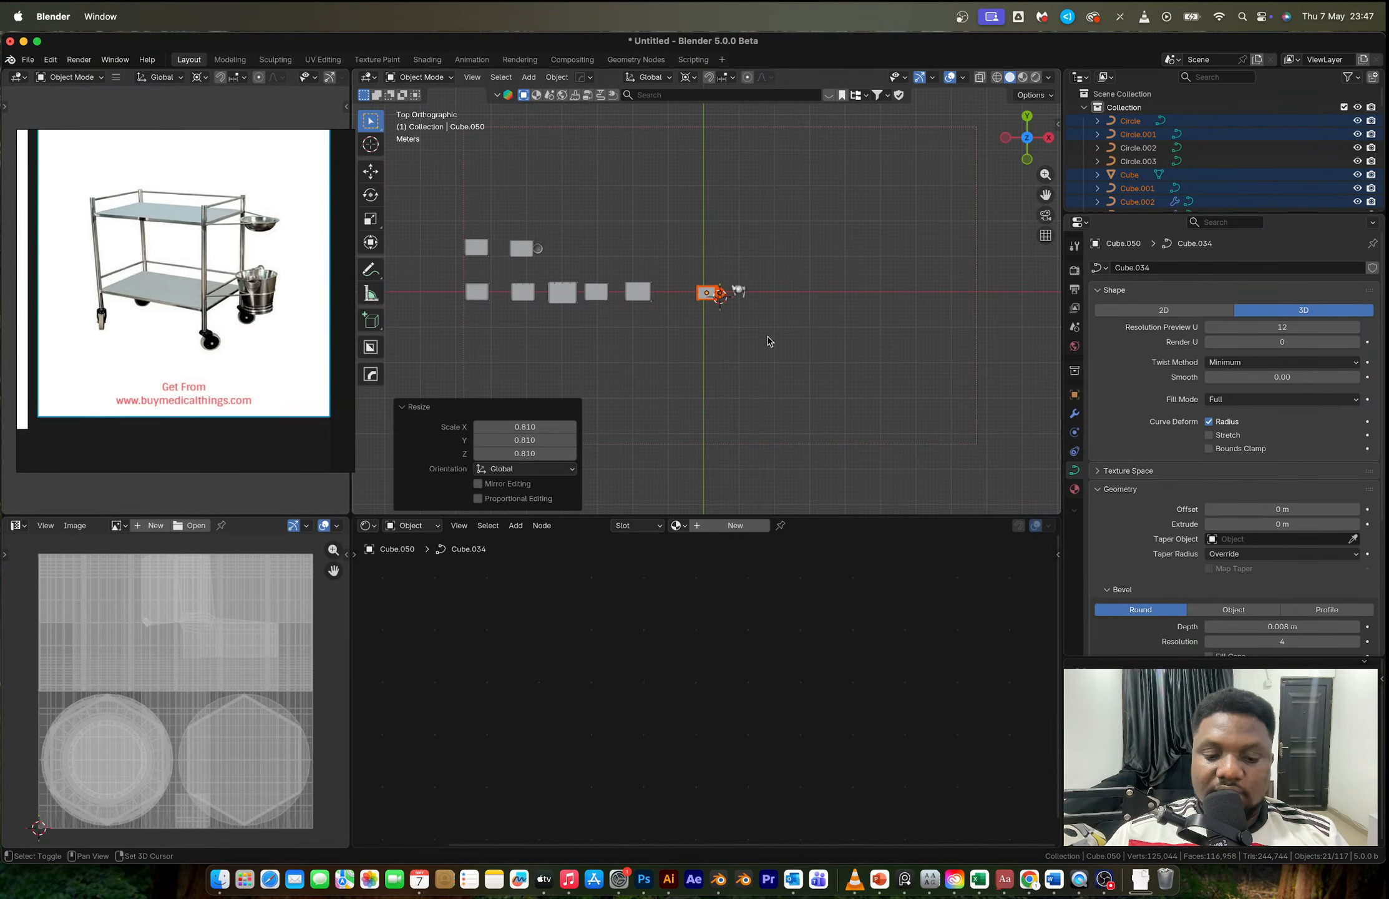
pyautogui.hotkey('shift', 'd')
pyautogui.click(623, 294)
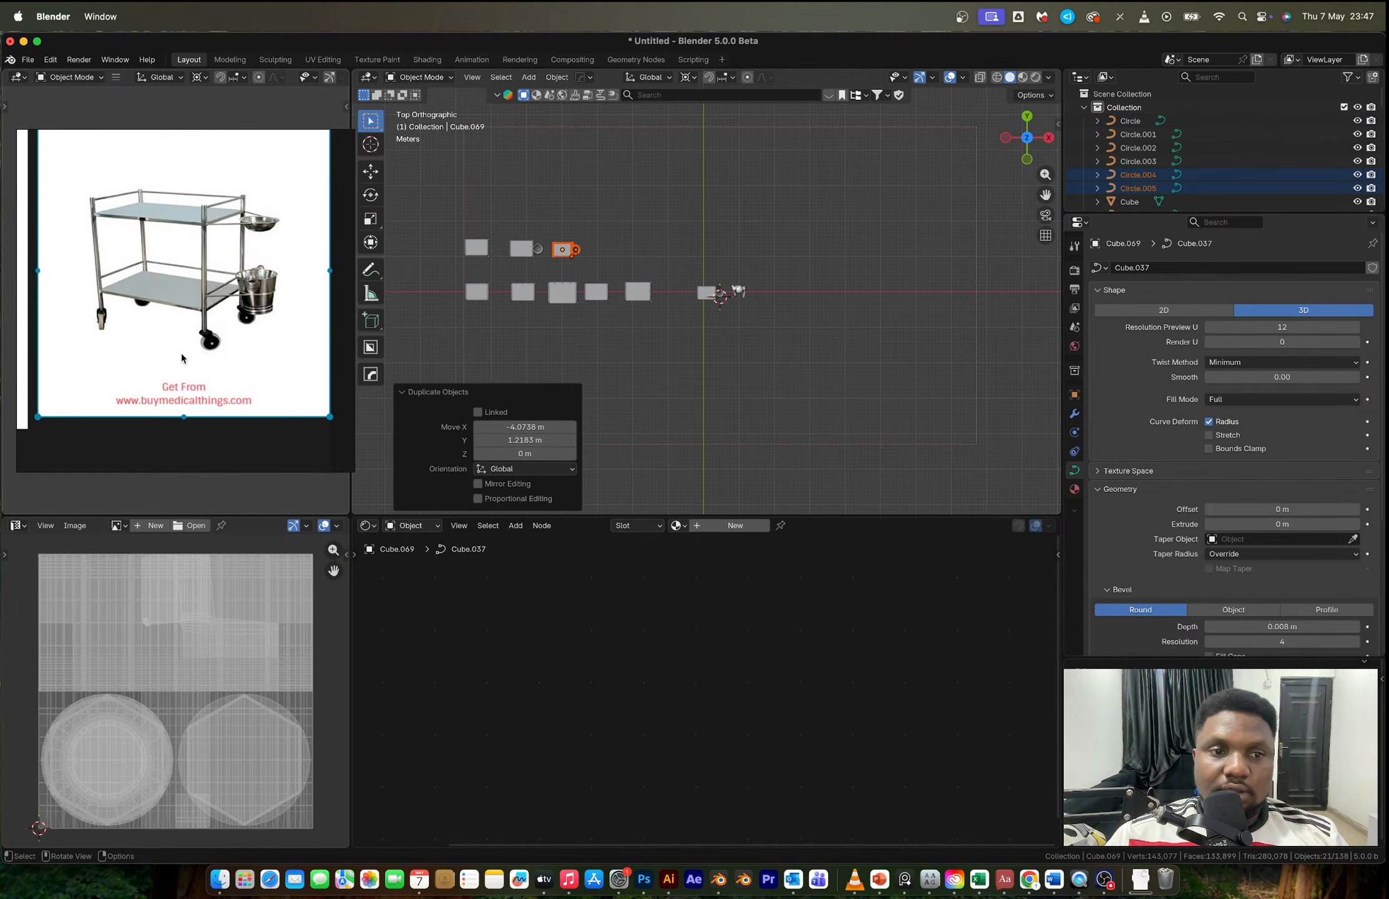
# Step: Examine the remaining trolley reference photos and compare them with the trolleys already modelled in the scene
pyautogui.scroll(-8, 168, 343)
pyautogui.moveTo(75, 407); pyautogui.dragTo(173, 309, button='middle')
pyautogui.scroll(8, 173, 306)
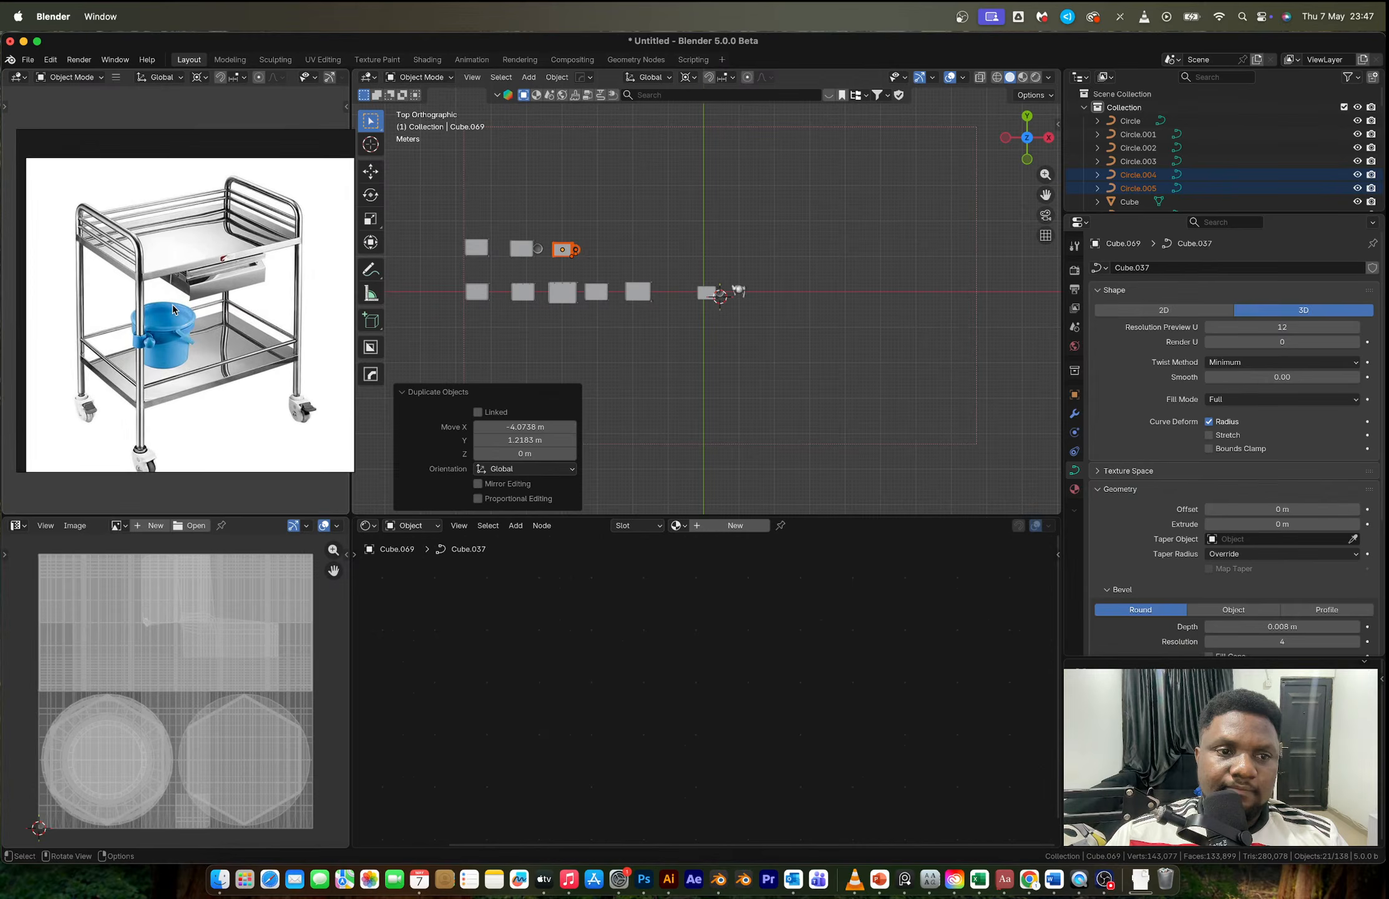
pyautogui.scroll(-5, 172, 306)
pyautogui.moveTo(201, 252)
pyautogui.mouseDown(button='middle')
pyautogui.moveTo(211, 391)
pyautogui.moveTo(211, 367)
pyautogui.mouseUp(button='middle')
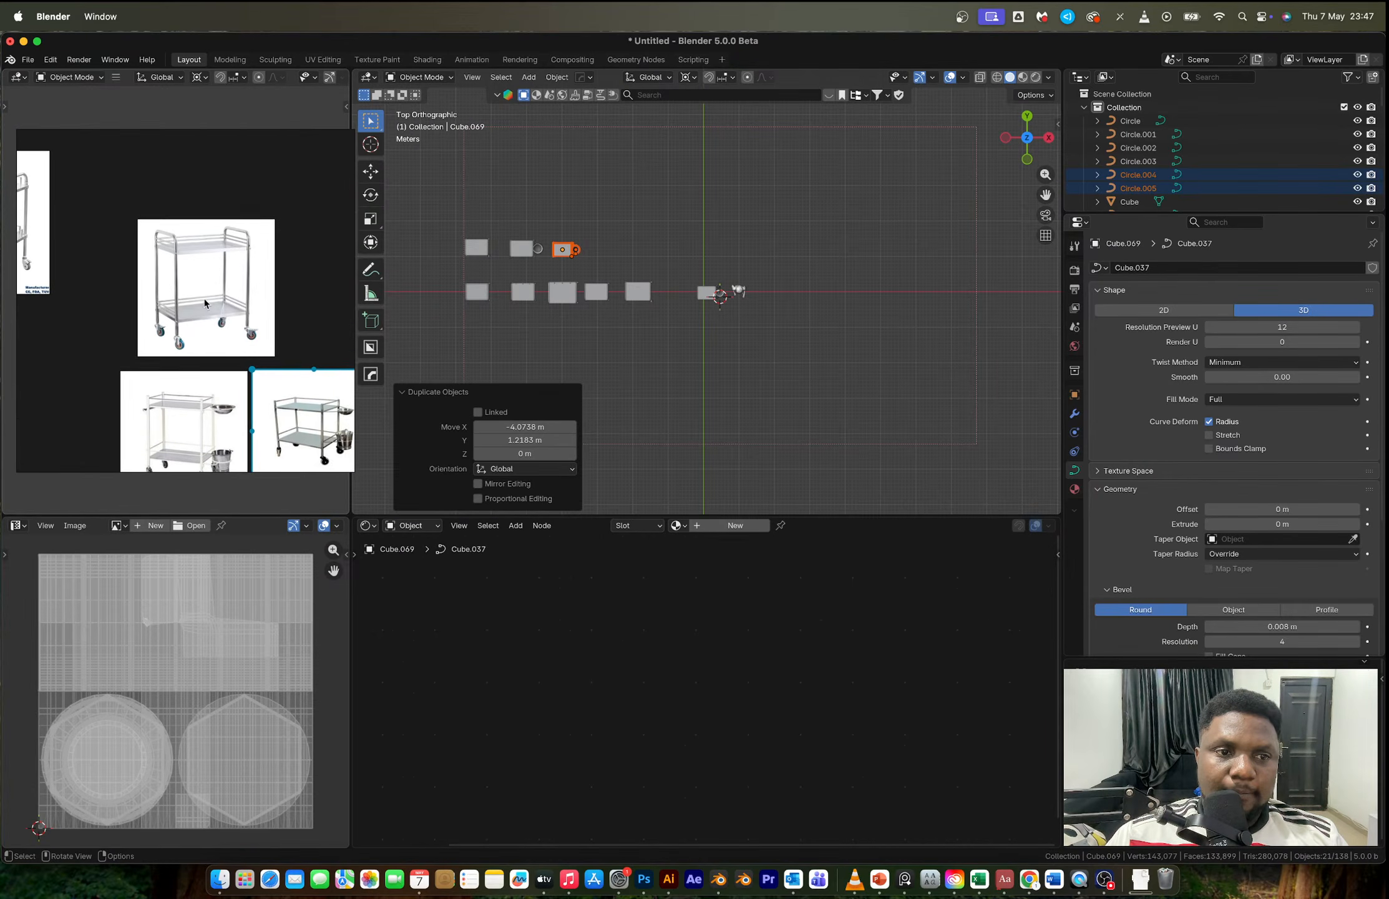
pyautogui.scroll(5, 196, 272)
pyautogui.scroll(4, 633, 314)
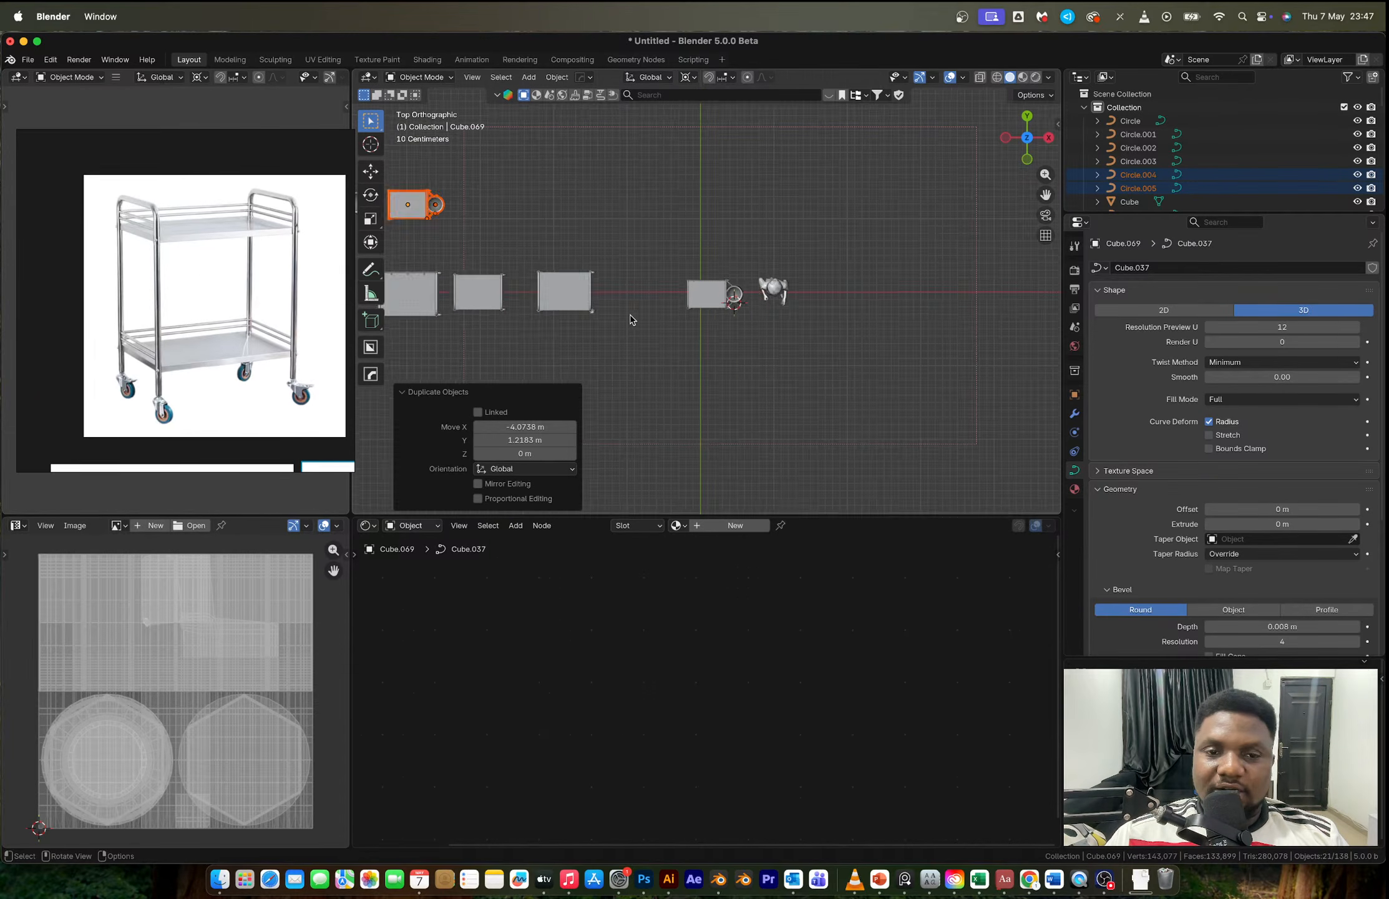
pyautogui.moveTo(633, 313); pyautogui.dragTo(604, 305, button='middle')
pyautogui.scroll(6, 735, 299)
pyautogui.scroll(-4, 670, 223)
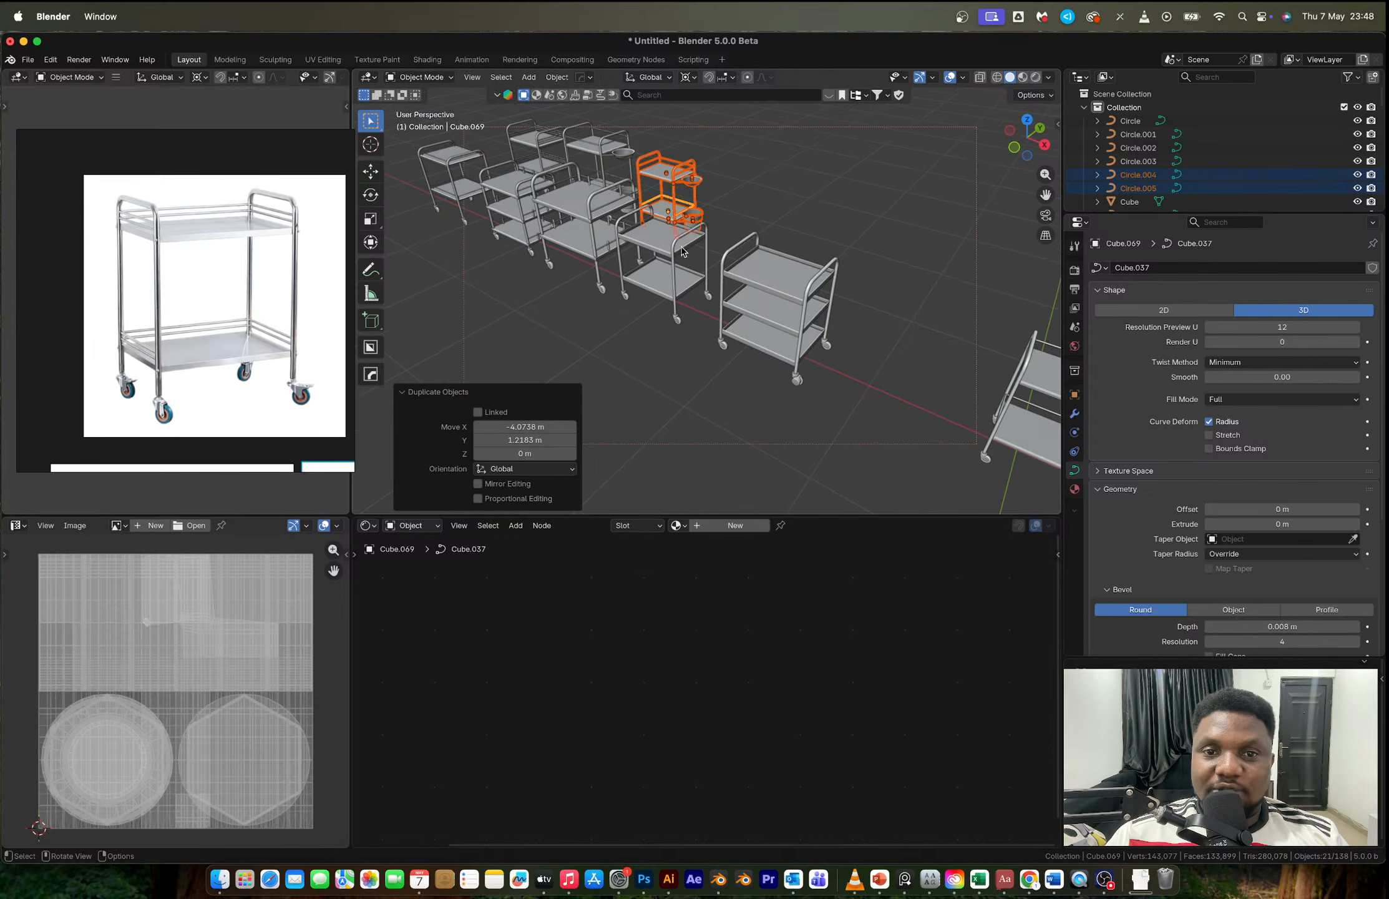
pyautogui.moveTo(683, 249); pyautogui.dragTo(619, 308, button='middle')
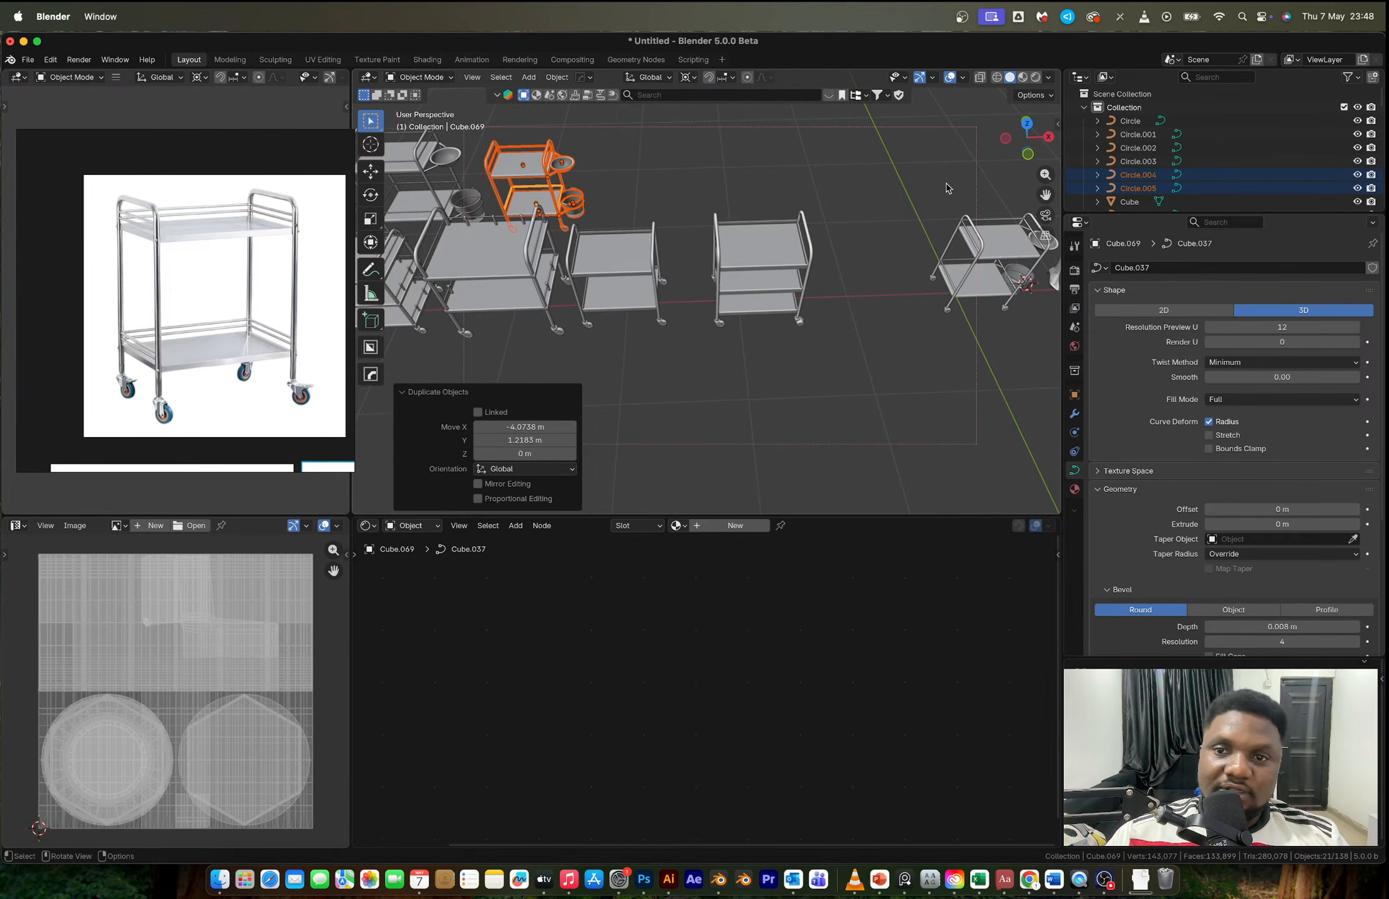
# Step: Duplicate the plain two-shelf trolley from the front row into the back row, about 0.19 m along X and 1.22 m along Y
pyautogui.click(1025, 130)
pyautogui.keyDown('shift'); pyautogui.moveTo(602, 225); pyautogui.dragTo(667, 254, button='middle'); pyautogui.keyUp('shift')
pyautogui.moveTo(617, 223); pyautogui.dragTo(728, 333)
pyautogui.hotkey('shift', 'd')
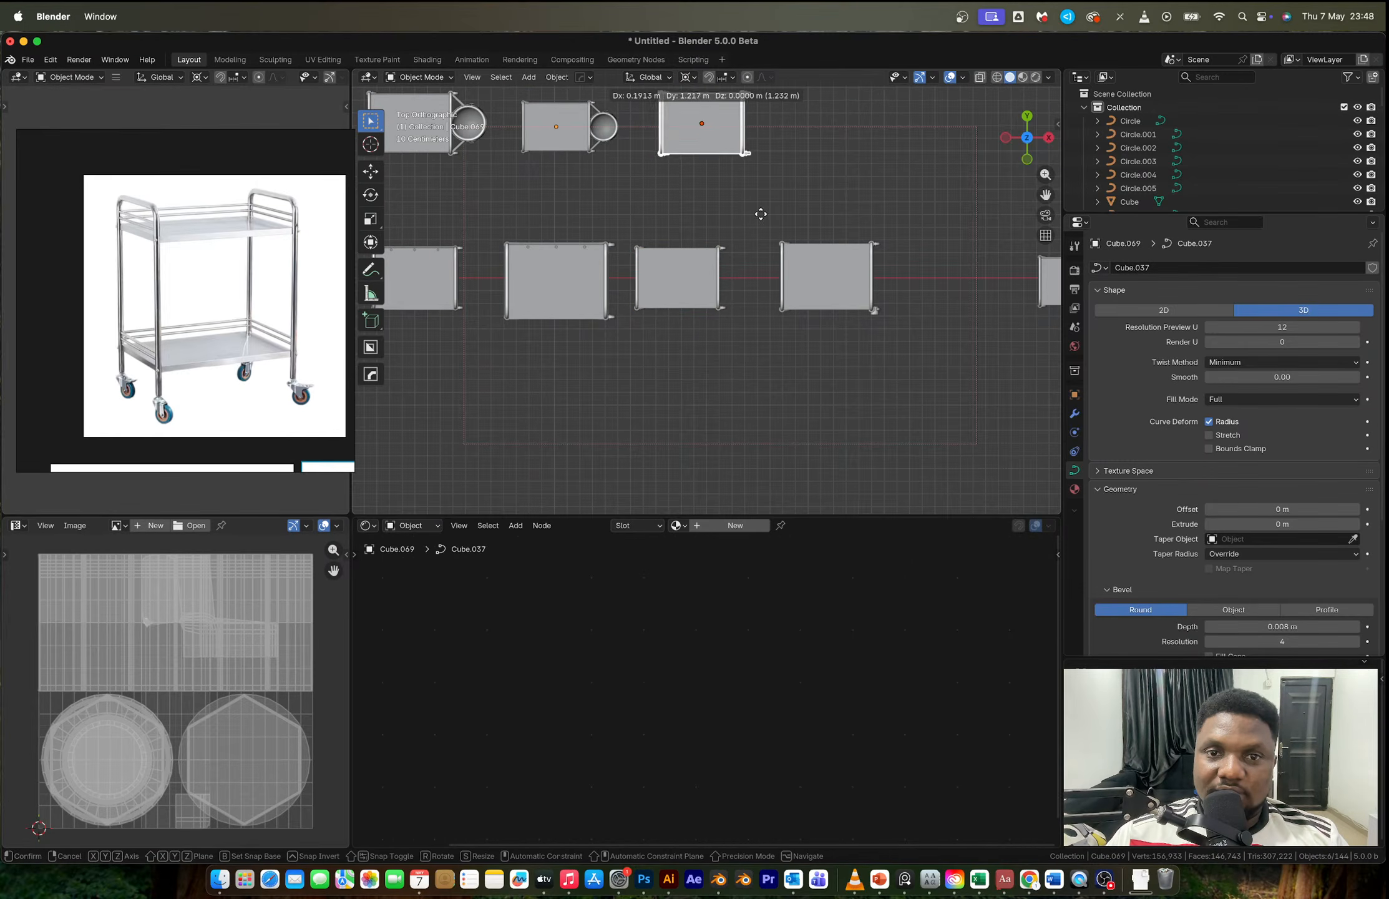
pyautogui.click(760, 214)
pyautogui.moveTo(760, 214); pyautogui.dragTo(743, 329, button='middle')
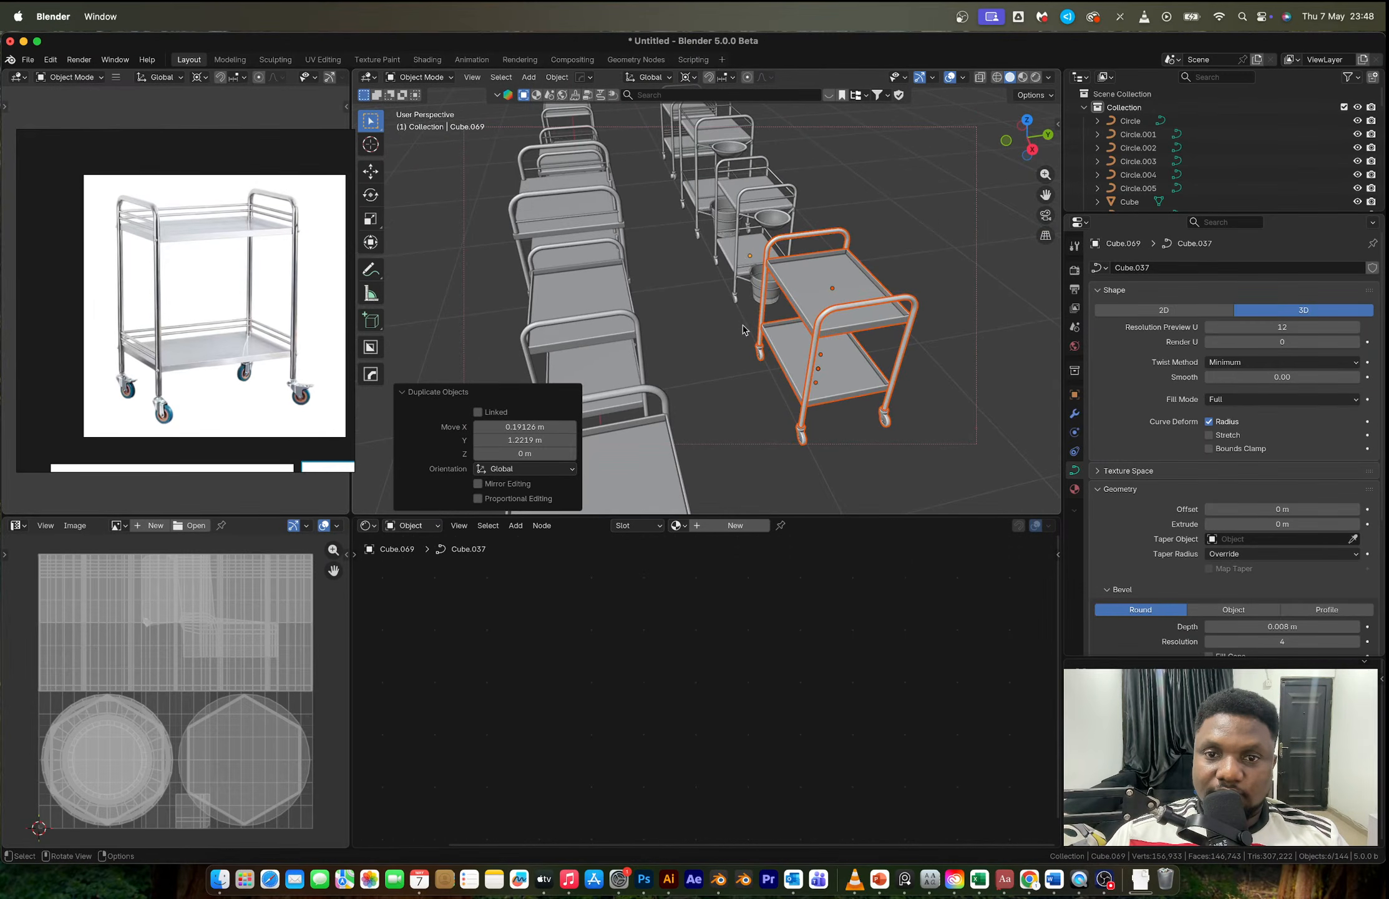
# Step: Duplicate the bowl, the bucket and their brackets about 1.21 m along X onto the plain two-shelf trolley in the back row
pyautogui.click(752, 221)
pyautogui.moveTo(752, 222); pyautogui.dragTo(880, 241, button='middle')
pyautogui.scroll(4, 881, 241)
pyautogui.keyDown('shift'); pyautogui.moveTo(765, 293); pyautogui.dragTo(902, 362, button='middle'); pyautogui.keyUp('shift')
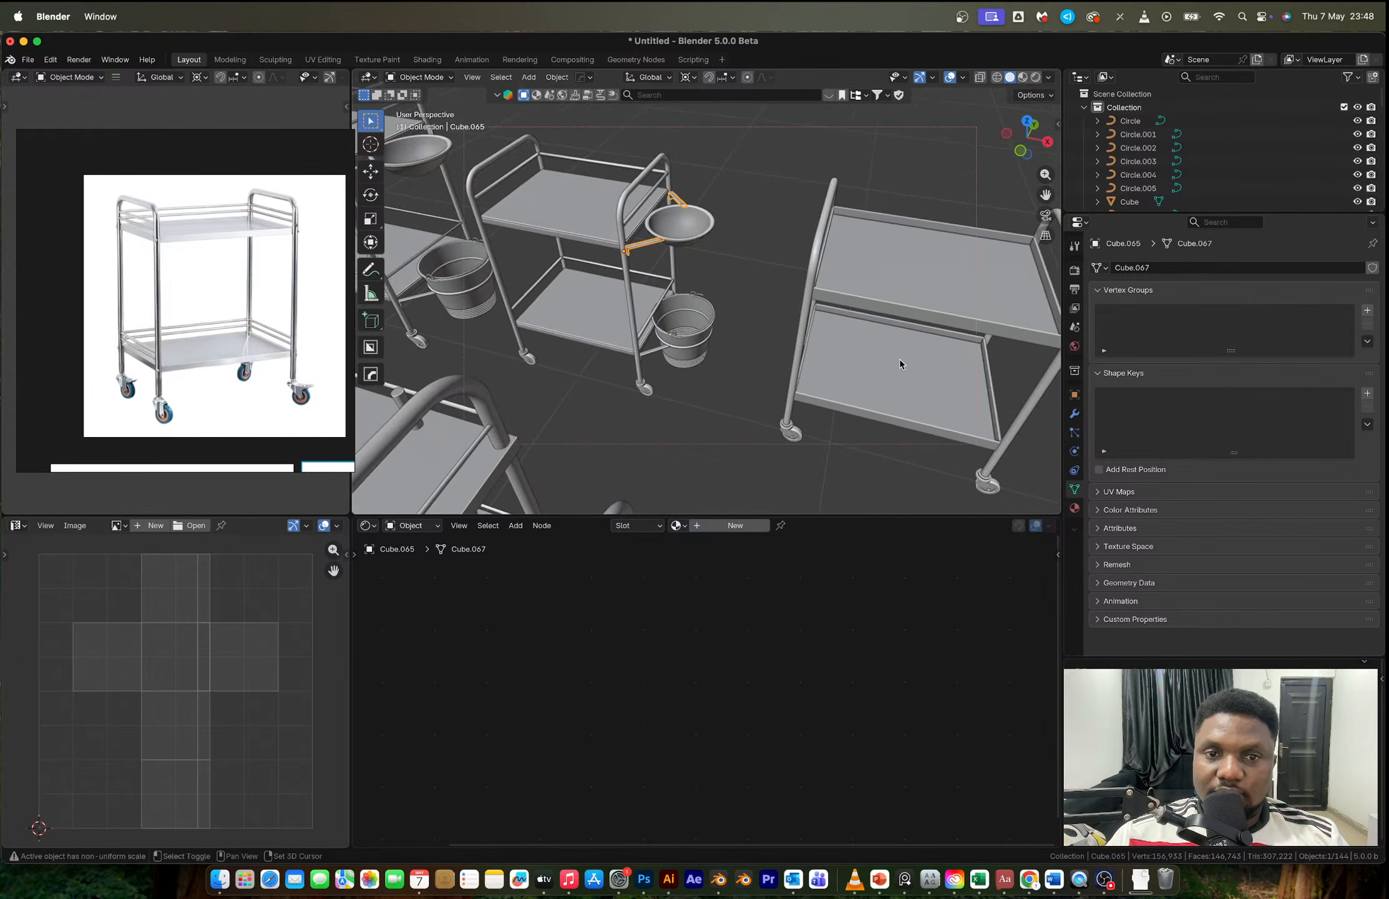
pyautogui.scroll(2, 902, 363)
pyautogui.keyDown('shift'); pyautogui.click(684, 181); pyautogui.keyUp('shift')
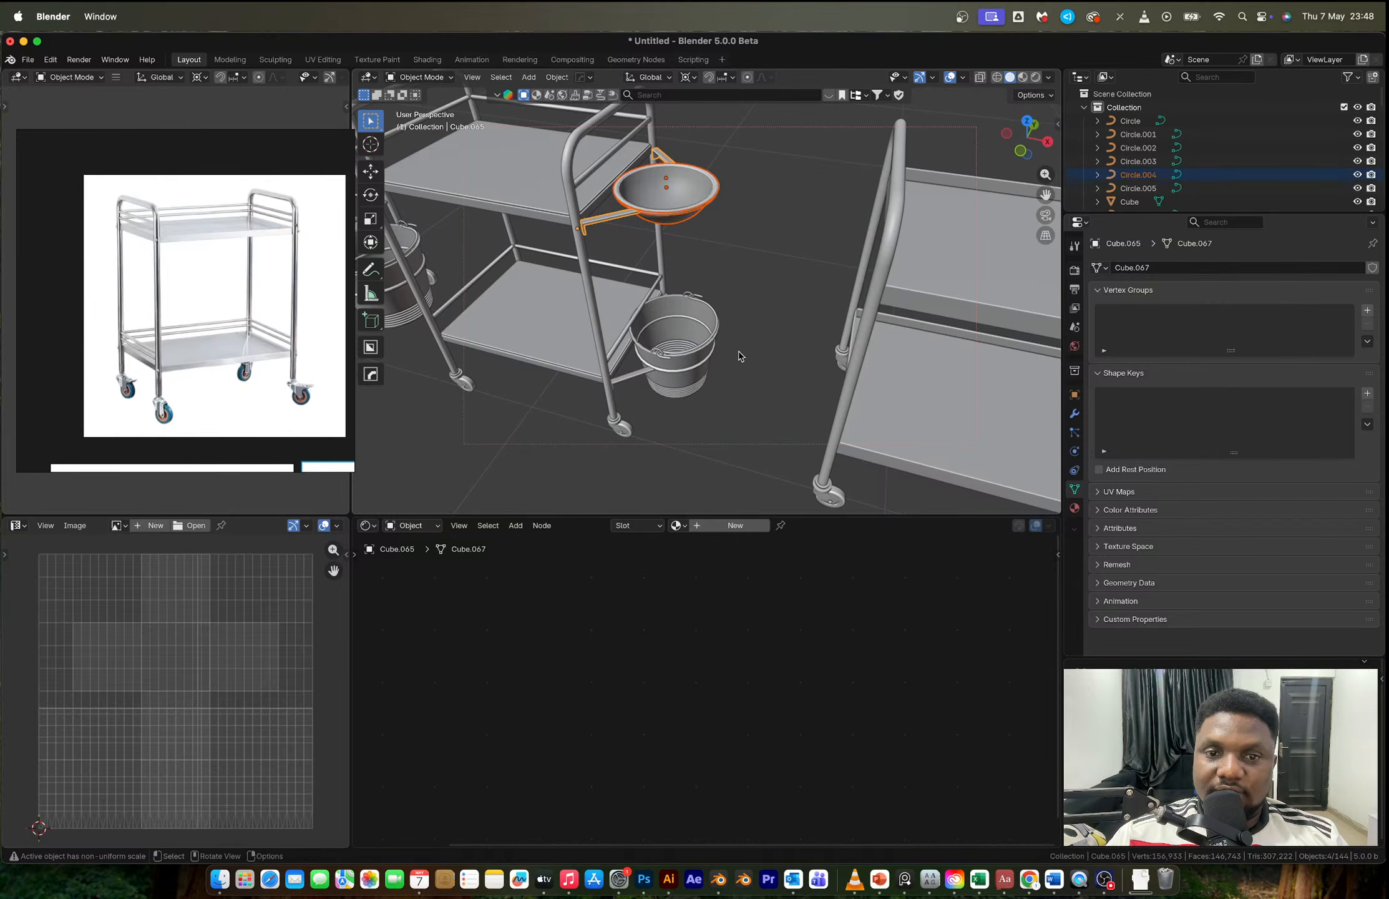
pyautogui.moveTo(656, 347); pyautogui.dragTo(737, 218, button='middle')
pyautogui.keyDown('shift'); pyautogui.click(634, 483); pyautogui.keyUp('shift')
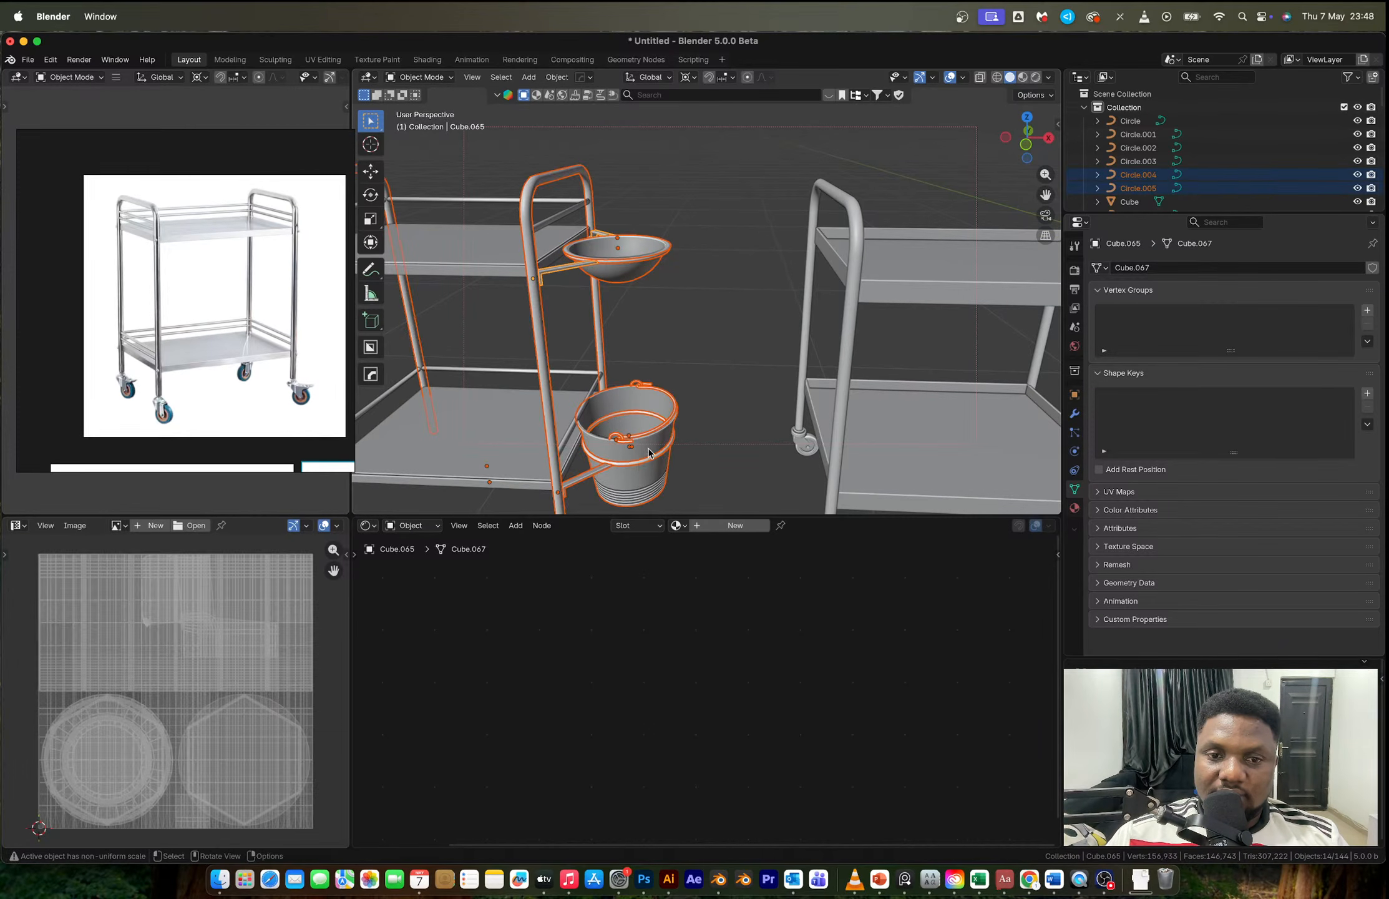
pyautogui.moveTo(649, 453); pyautogui.dragTo(667, 450, button='middle')
pyautogui.press('super+z')
pyautogui.keyDown('shift'); pyautogui.moveTo(687, 325); pyautogui.dragTo(717, 272, button='middle'); pyautogui.keyUp('shift')
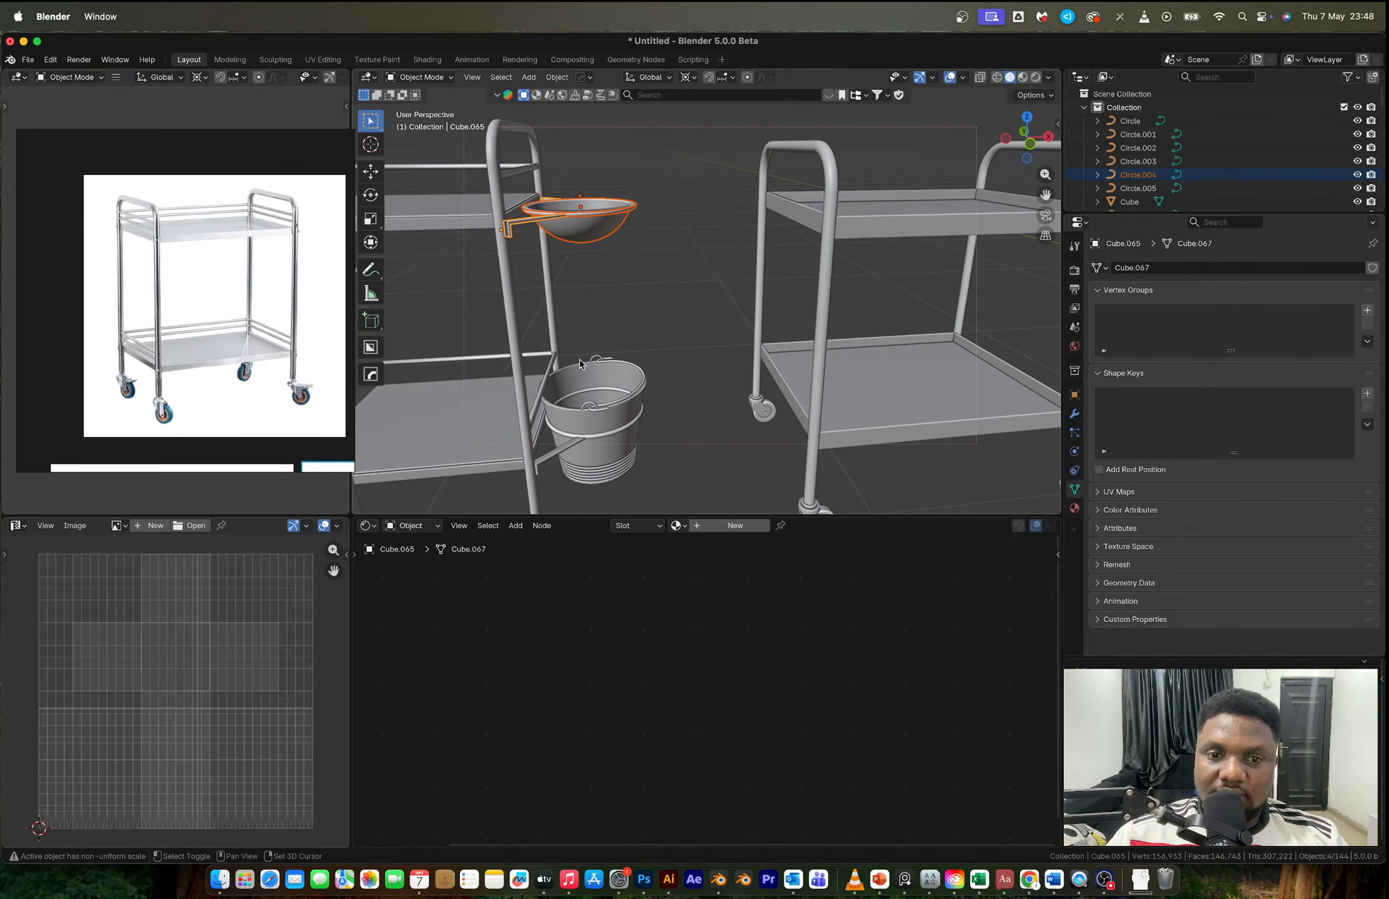
pyautogui.moveTo(580, 364); pyautogui.dragTo(598, 386, button='middle')
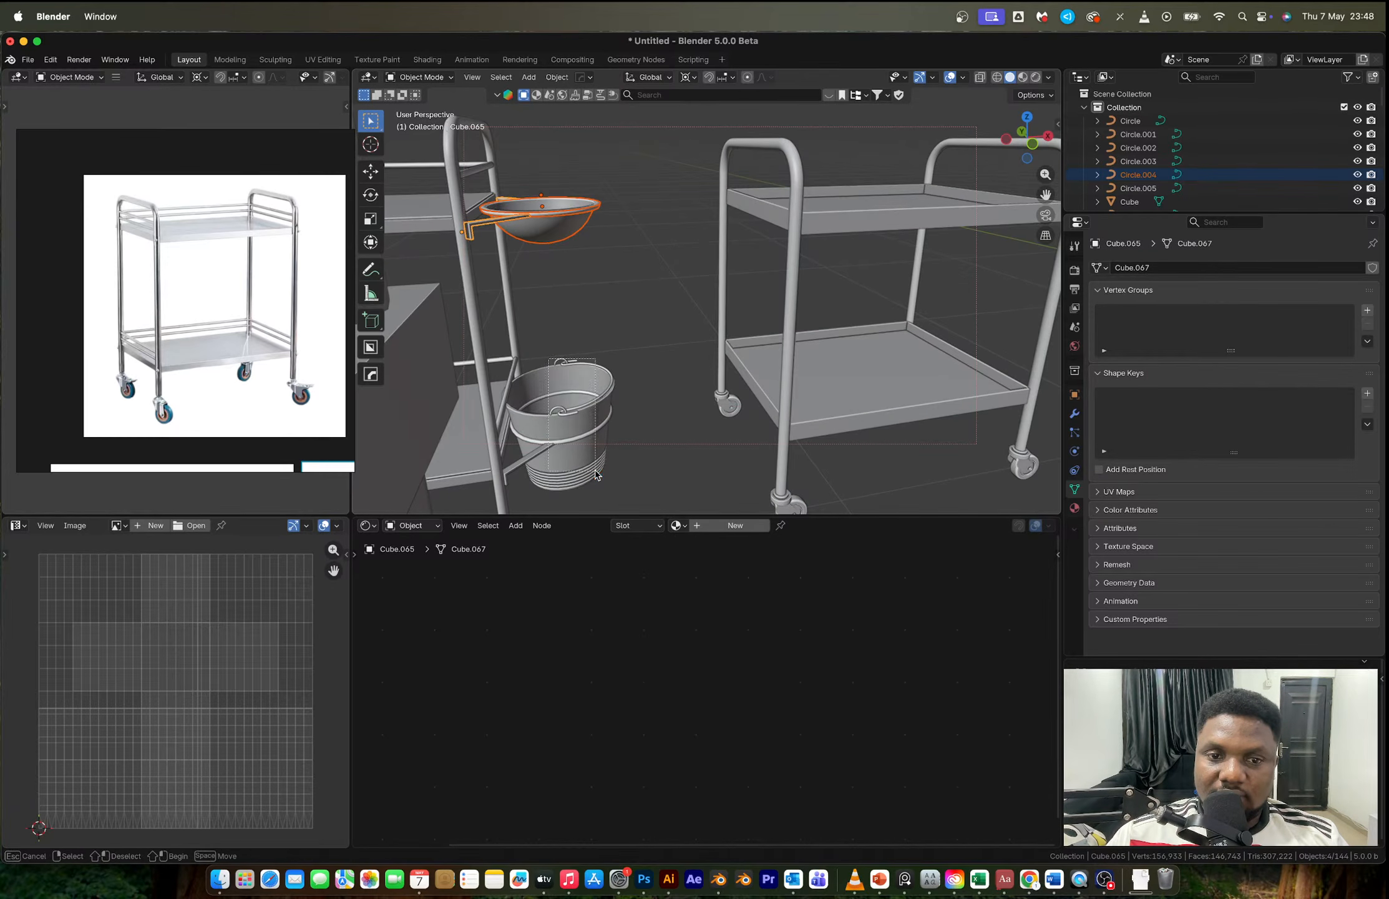
pyautogui.keyDown('shift'); pyautogui.click(553, 365); pyautogui.keyUp('shift')
pyautogui.scroll(4, 661, 379)
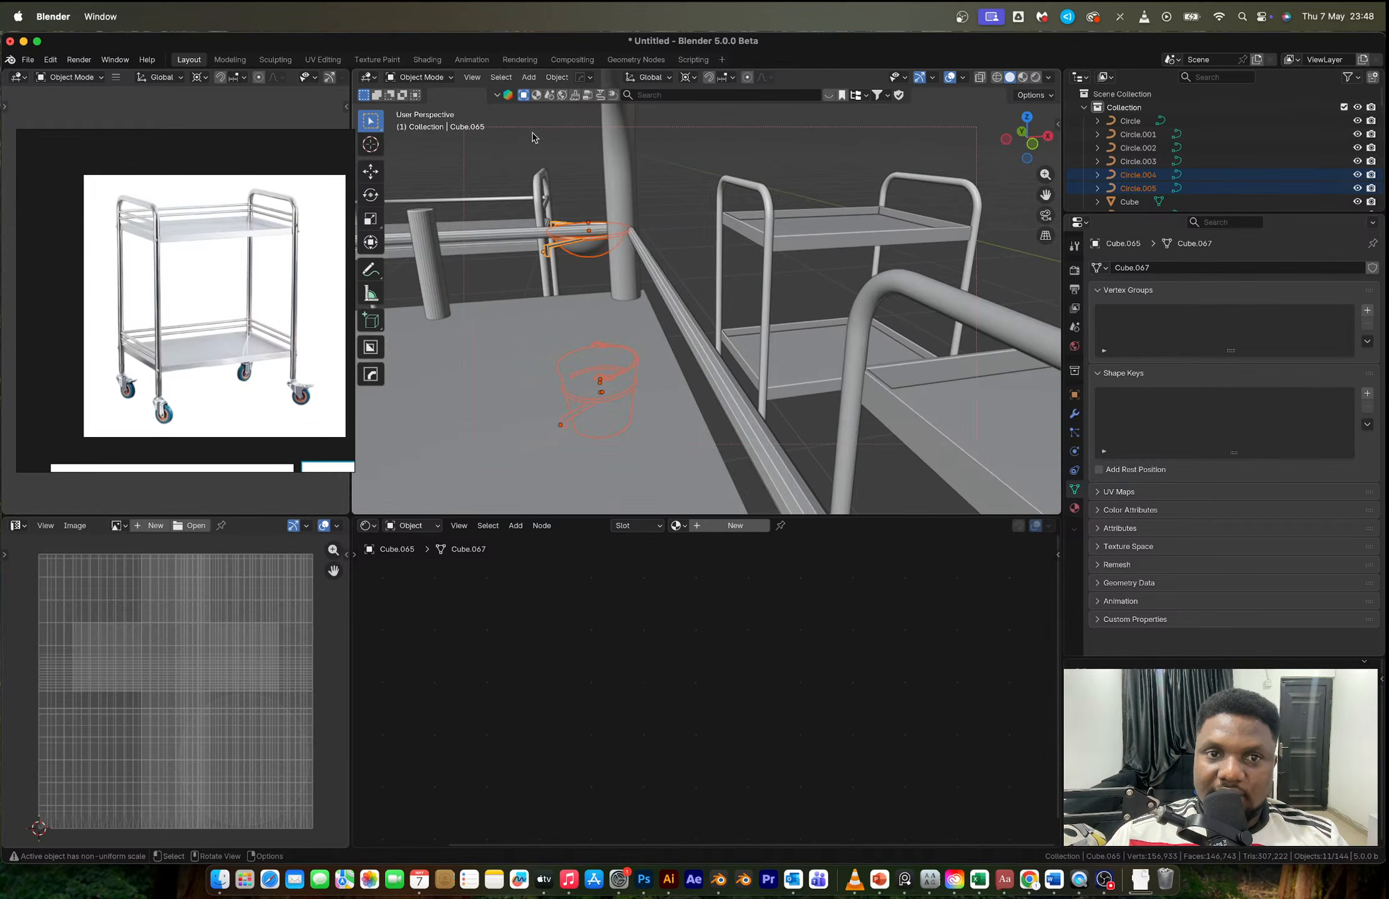
pyautogui.click(472, 77)
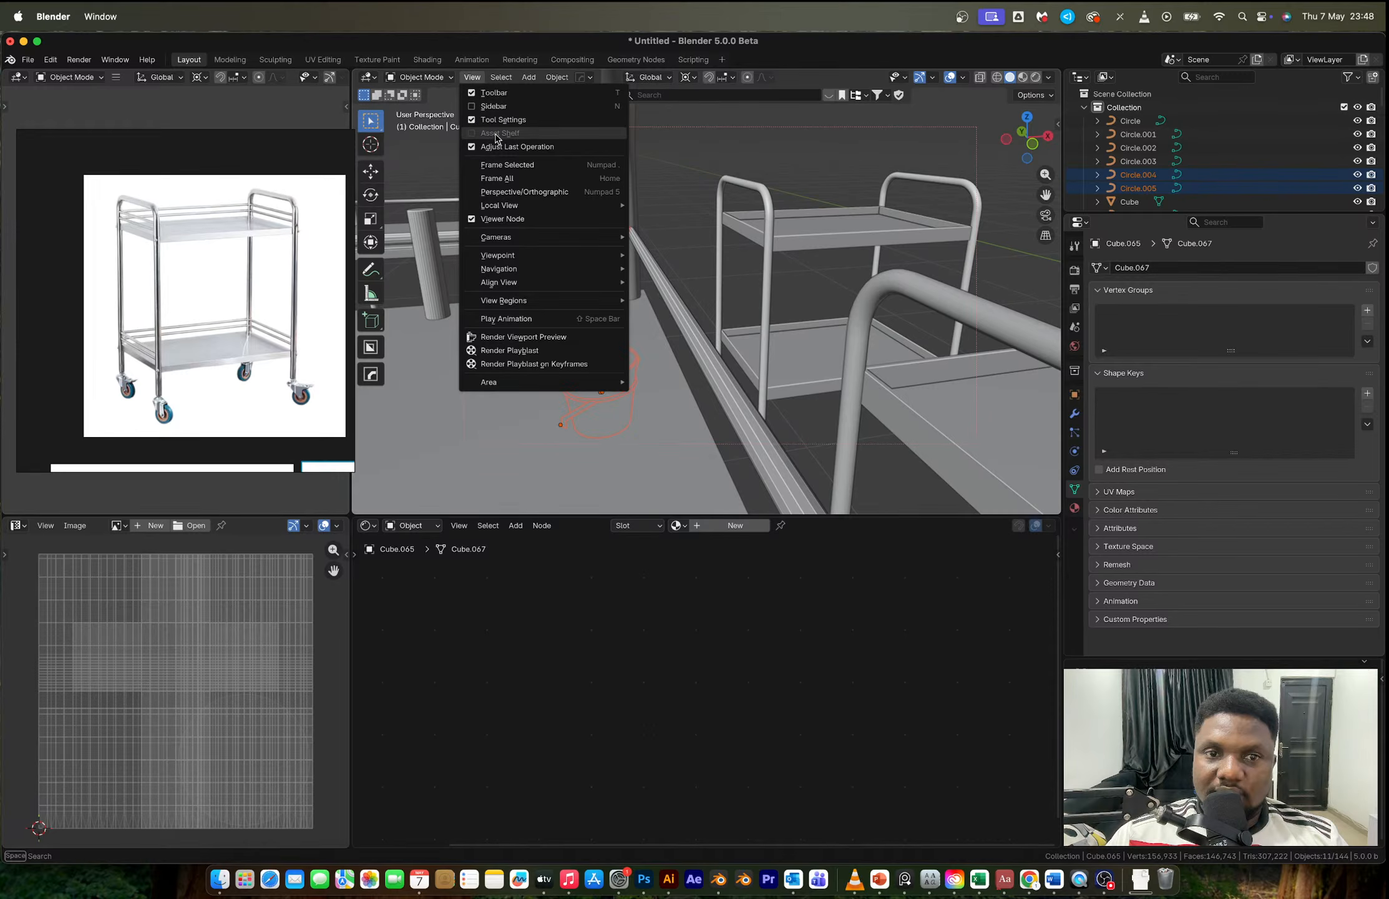
pyautogui.click(507, 164)
pyautogui.hotkey('shift', 'd')
pyautogui.press('x')
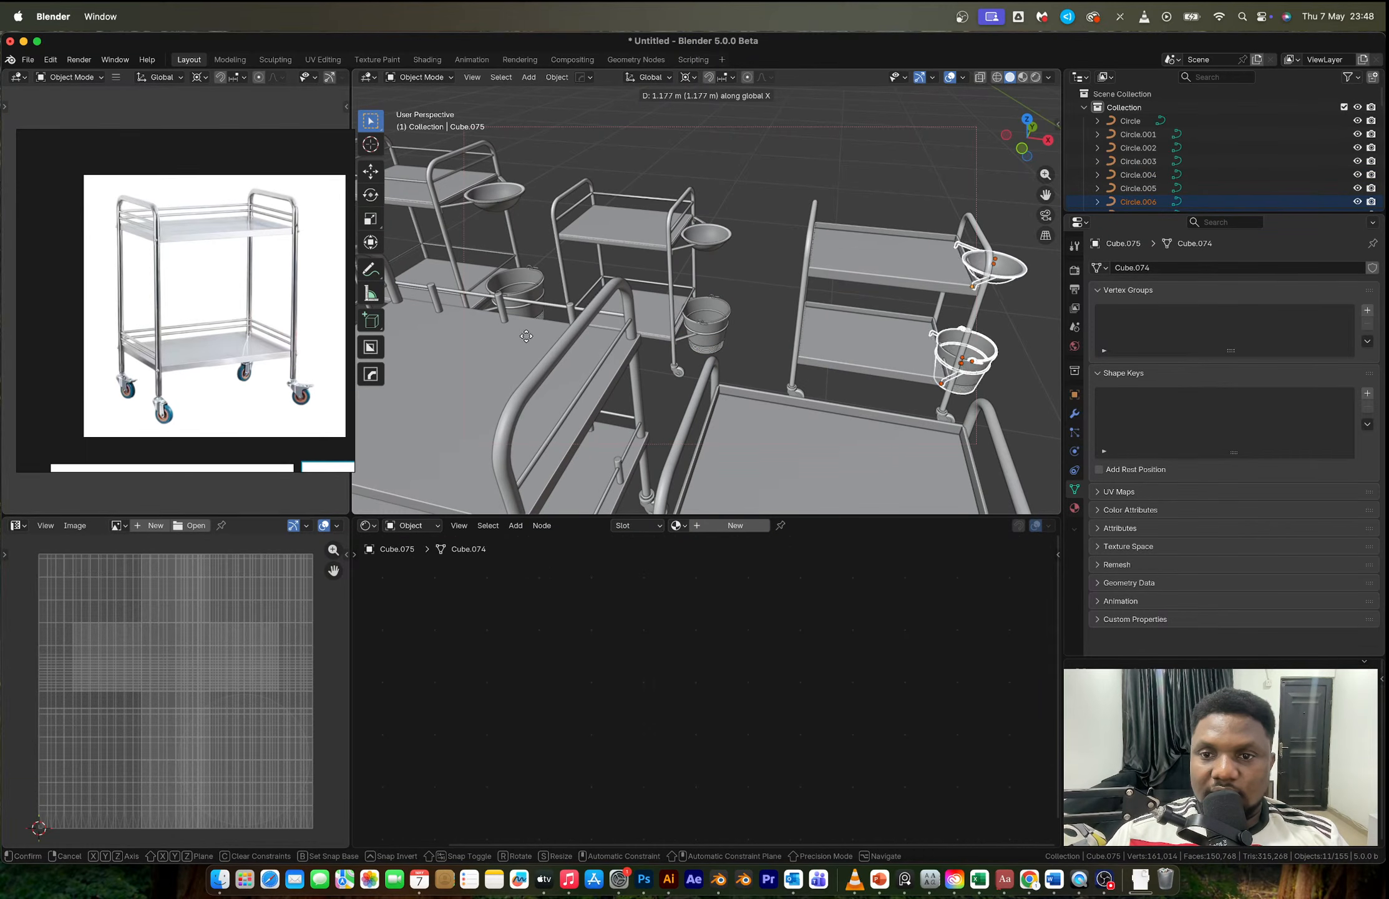
pyautogui.click(593, 347)
# Step: Apply Visual Geometry to Mesh to the duplicated bowl, bucket and brackets
pyautogui.keyDown('shift'); pyautogui.moveTo(850, 183); pyautogui.dragTo(495, 61, button='middle'); pyautogui.keyUp('shift')
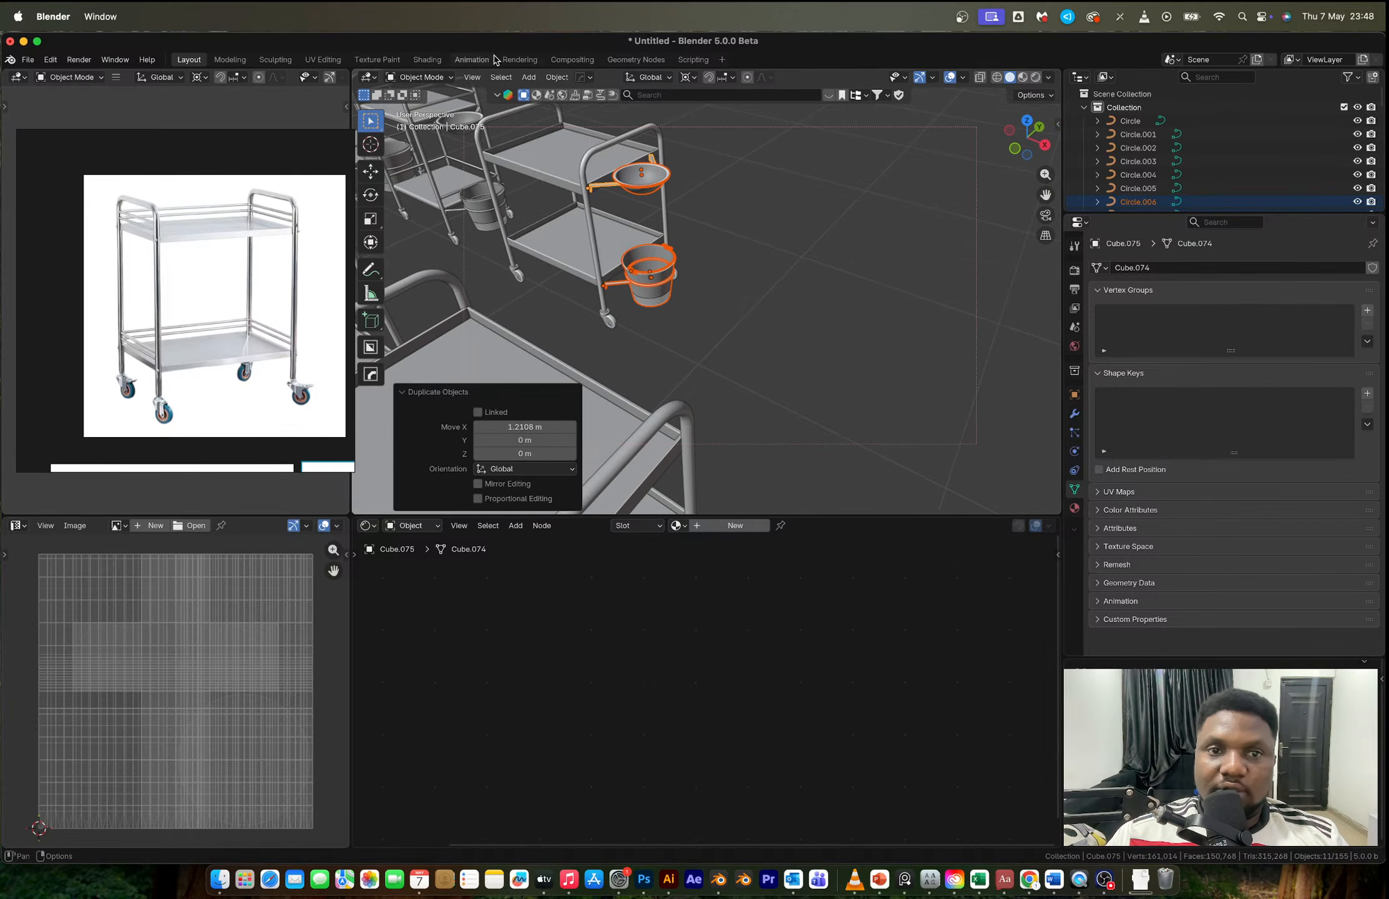
pyautogui.click(472, 77)
pyautogui.click(507, 166)
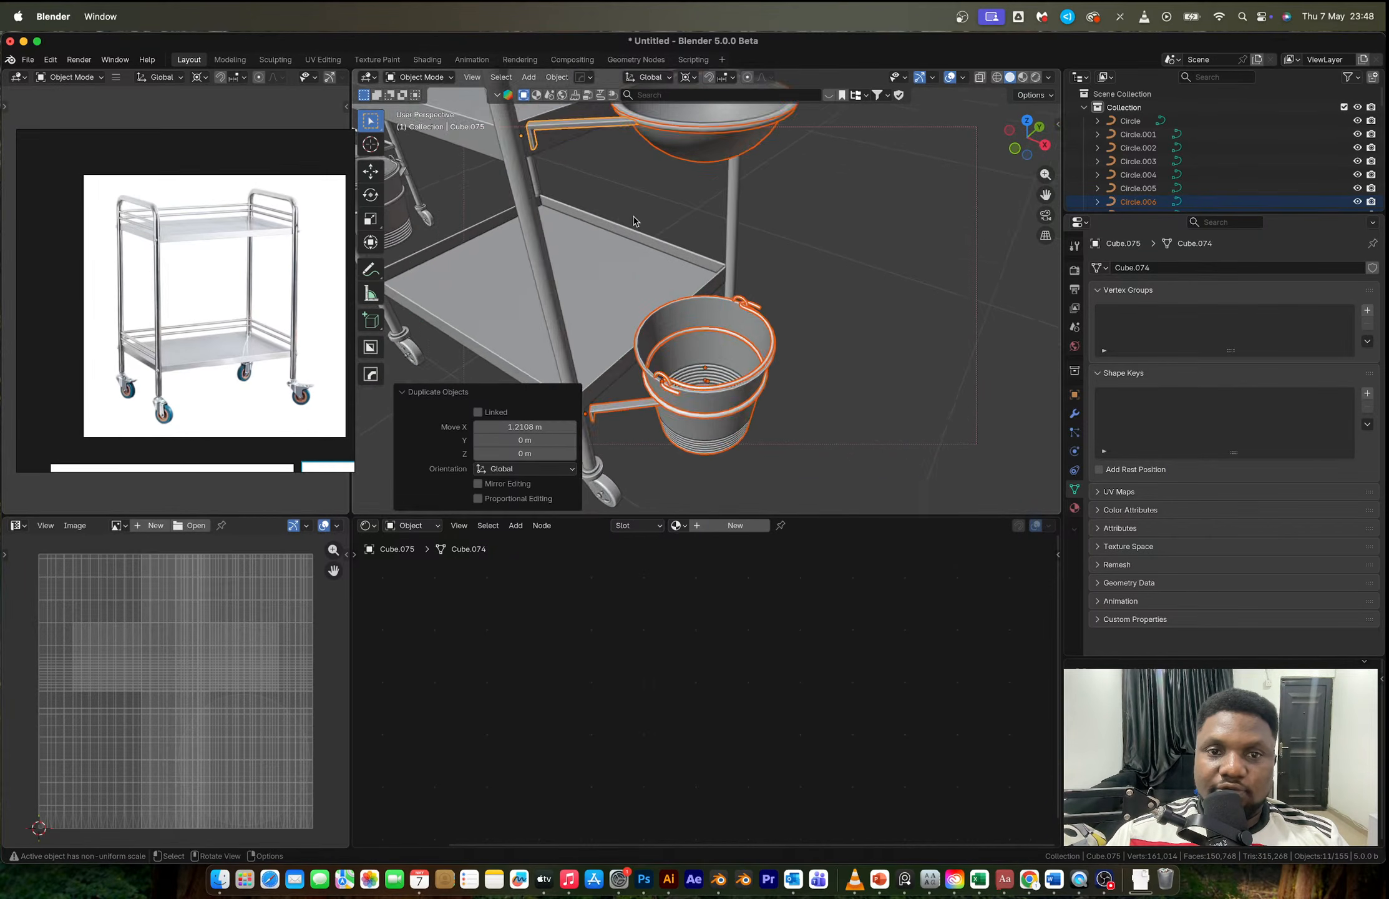
pyautogui.moveTo(674, 225); pyautogui.dragTo(552, 218, button='middle')
pyautogui.press('g')
pyautogui.press('y')
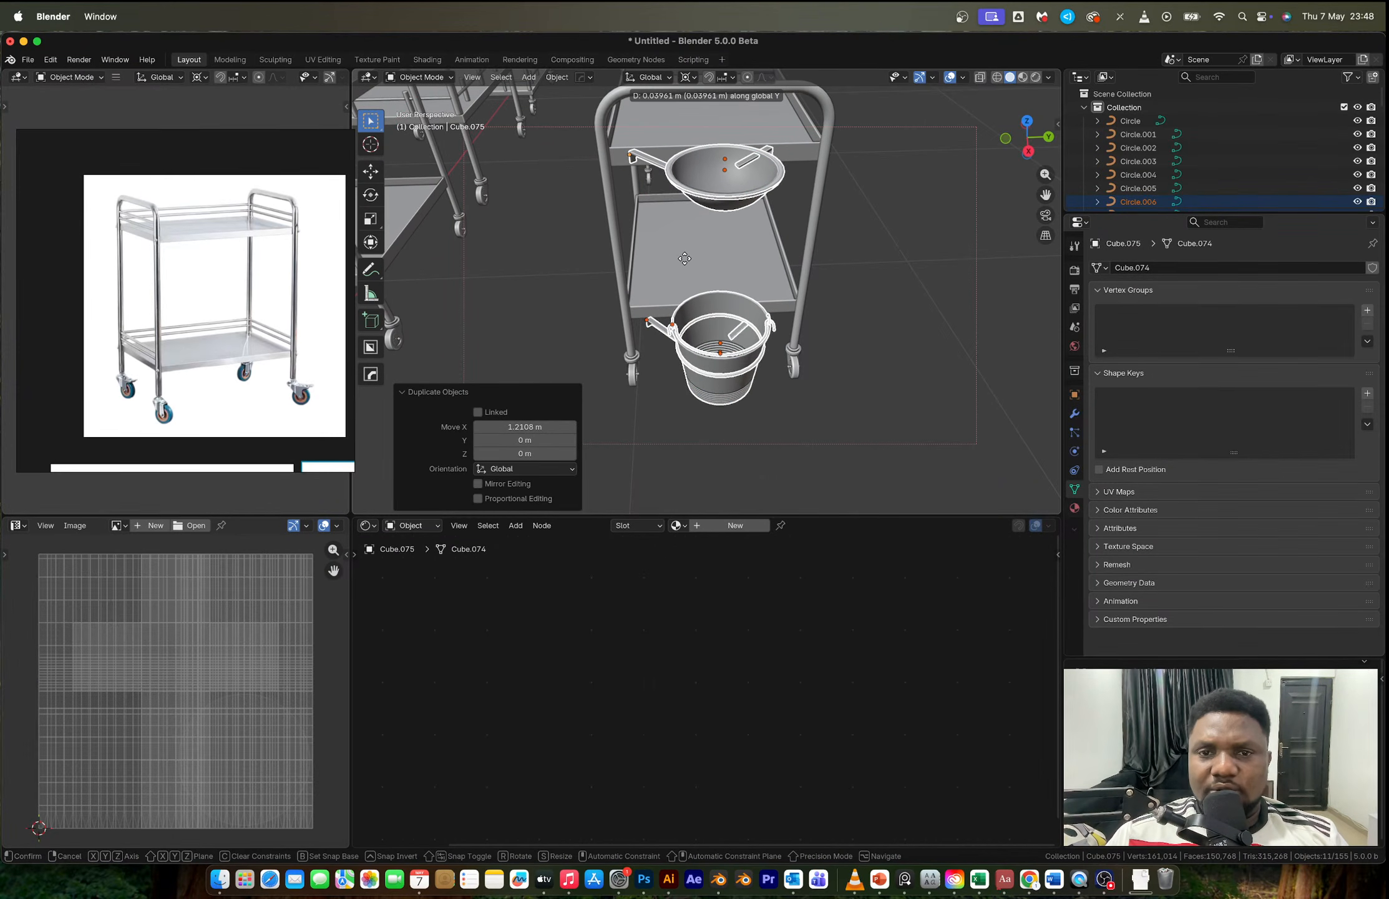
pyautogui.rightClick(685, 259)
pyautogui.rightClick(685, 260)
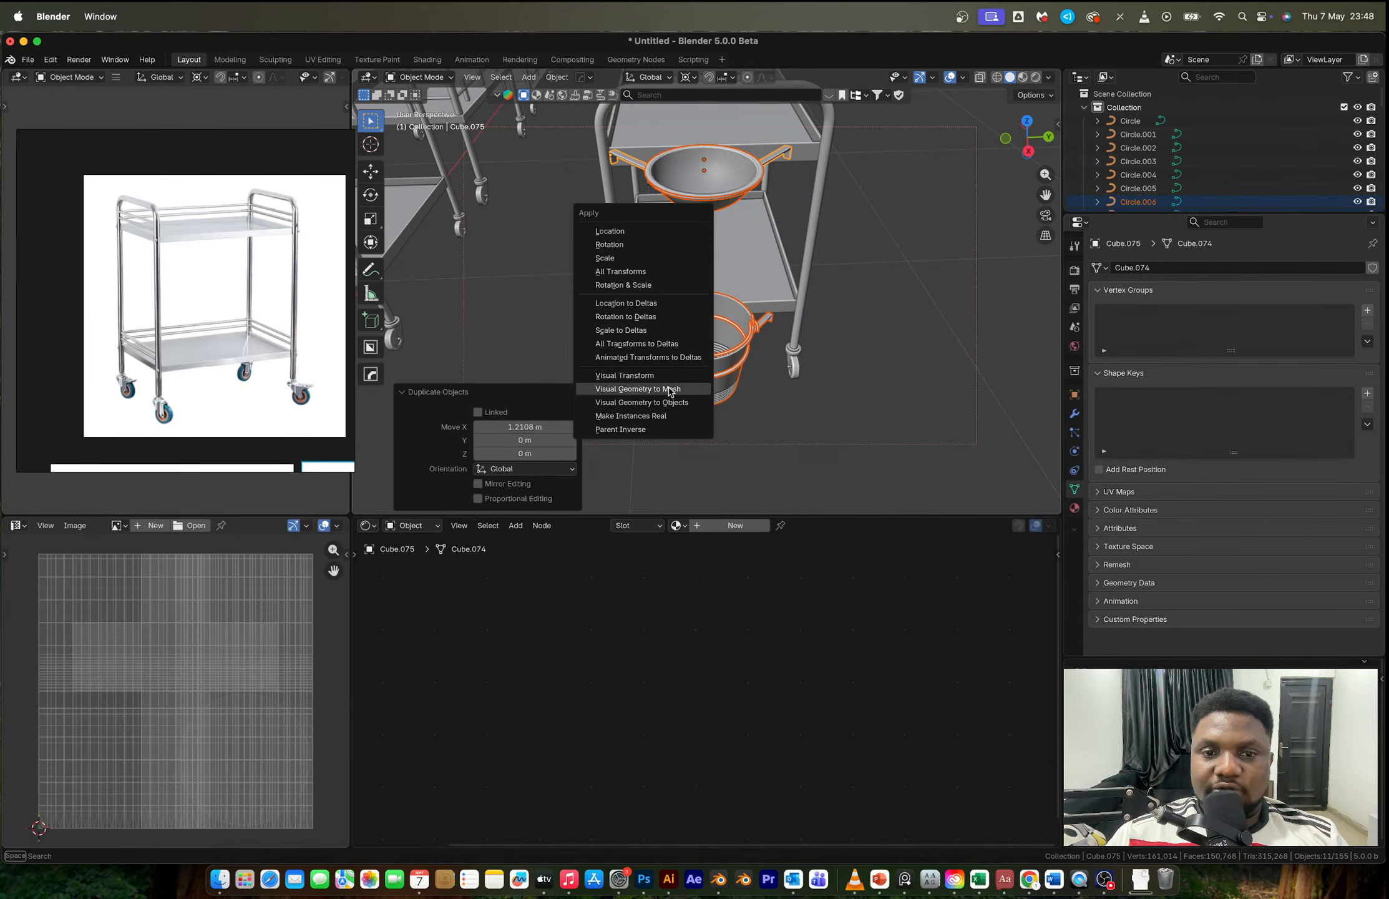
pyautogui.click(642, 382)
# Step: Move the bowl, bucket and brackets about 0.032 m along Y and slightly along negative X against the trolley's end frame
pyautogui.press('g')
pyautogui.press('y')
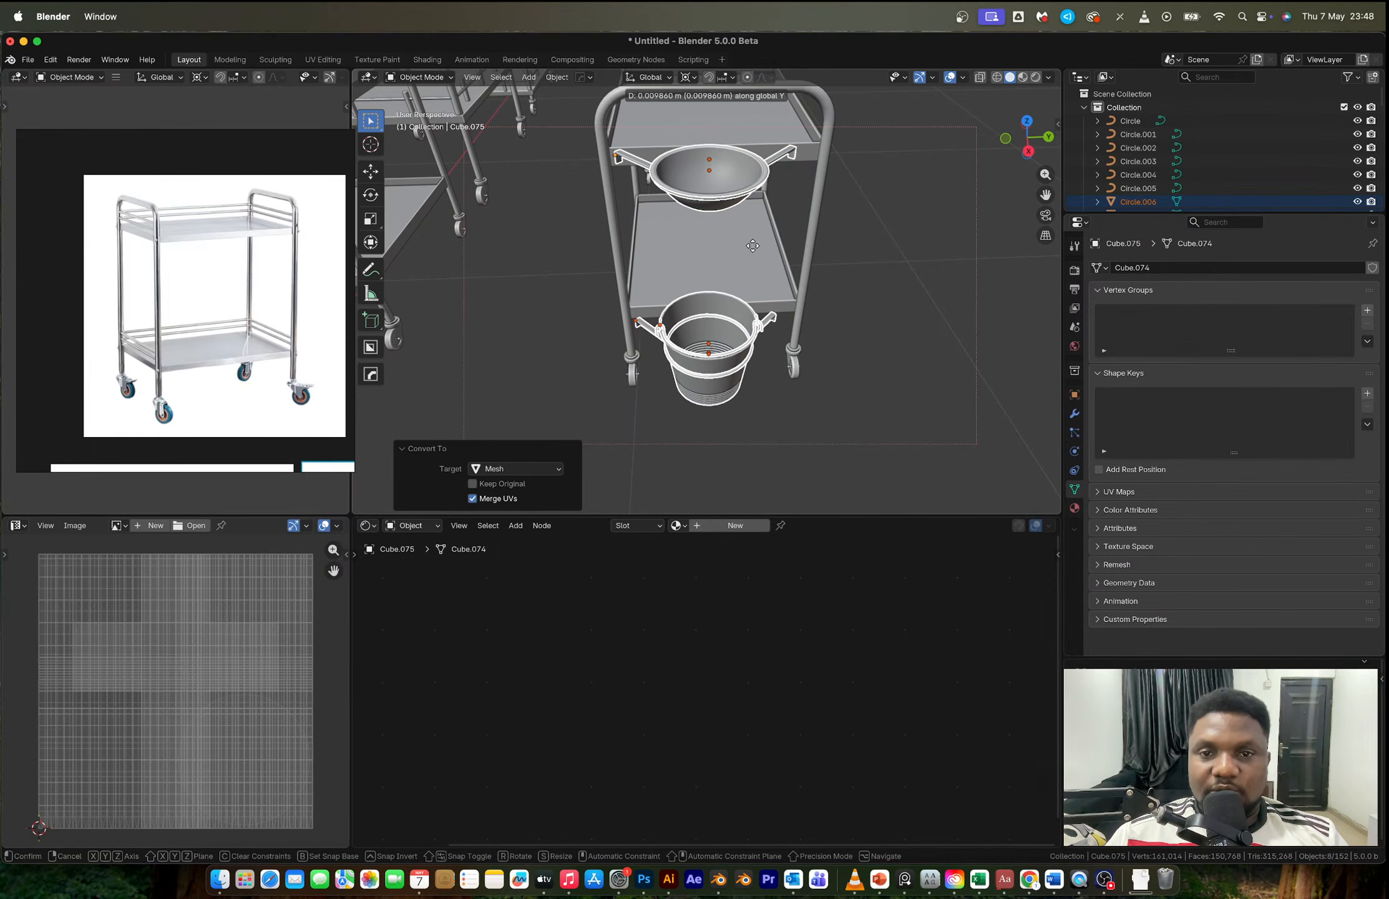
pyautogui.click(715, 208)
pyautogui.moveTo(716, 208); pyautogui.dragTo(874, 192, button='middle')
pyautogui.scroll(1, 734, 185)
pyautogui.keyDown('shift'); pyautogui.moveTo(734, 184); pyautogui.dragTo(733, 300, button='middle'); pyautogui.keyUp('shift')
pyautogui.scroll(2, 658, 226)
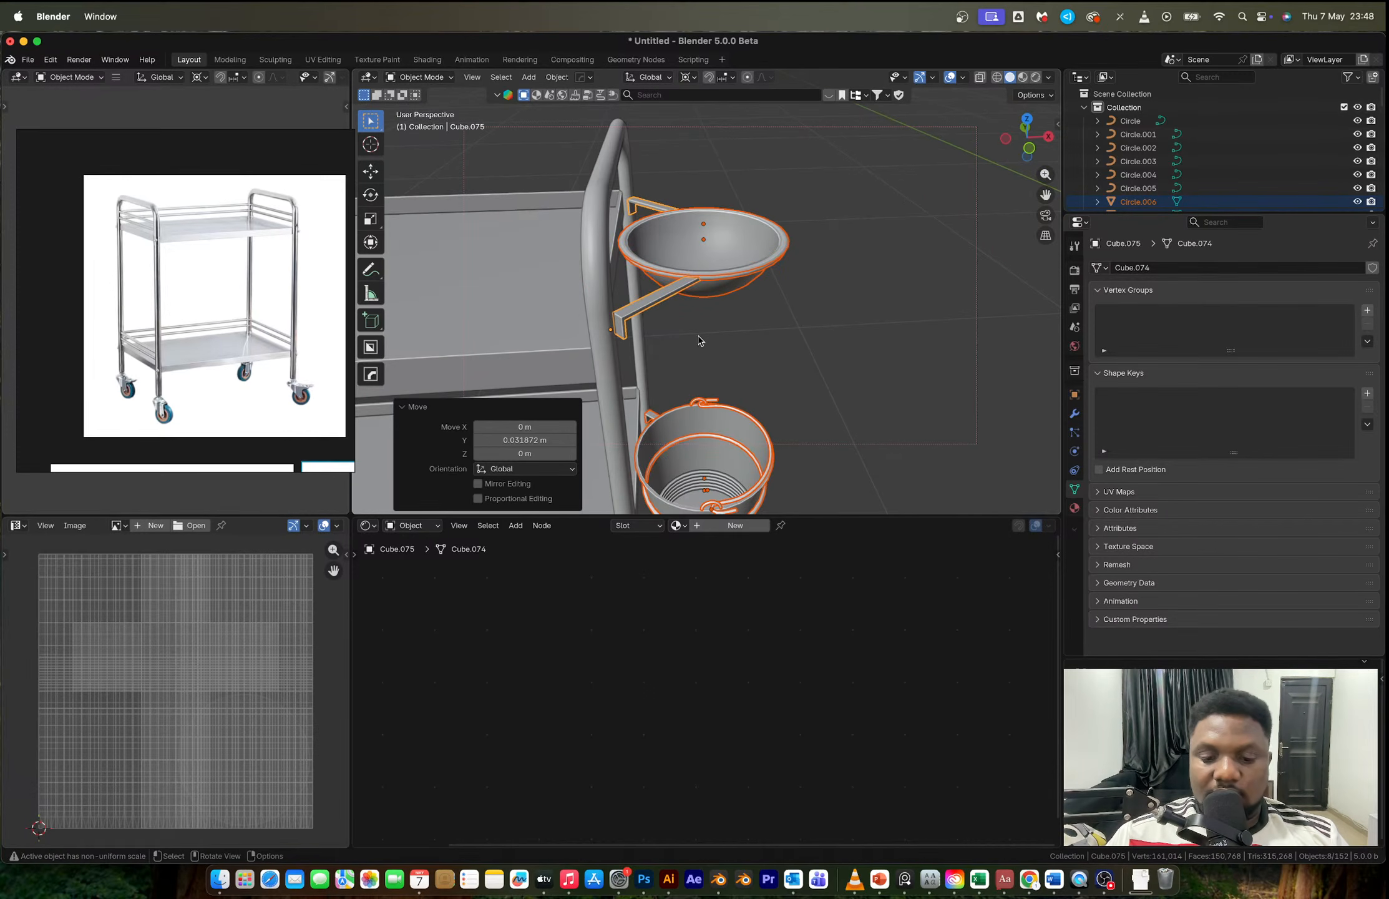
pyautogui.press('g')
pyautogui.press('x')
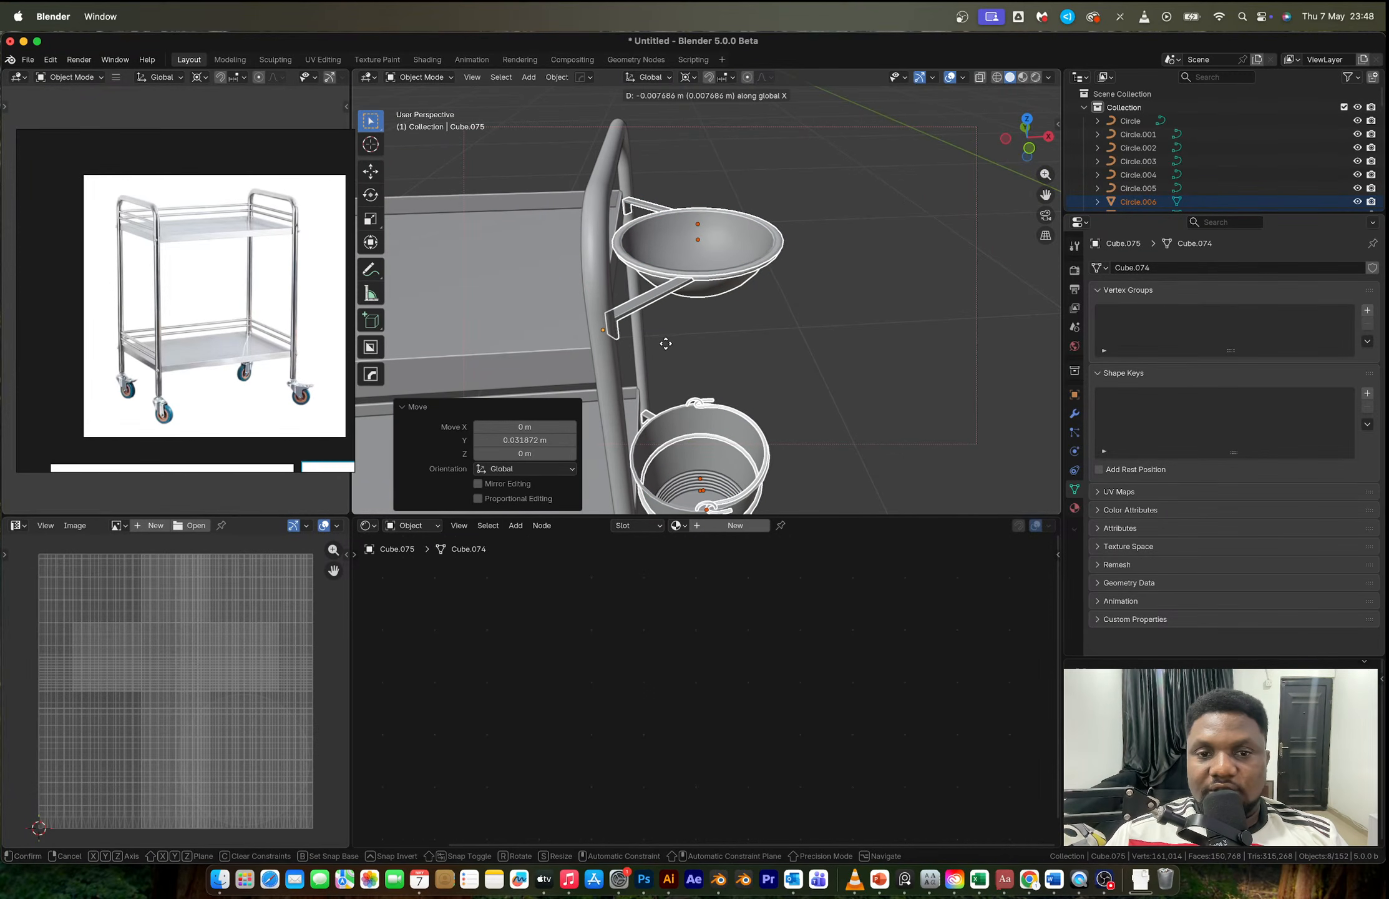
pyautogui.click(659, 342)
pyautogui.moveTo(658, 342)
pyautogui.mouseDown(button='middle')
pyautogui.moveTo(725, 314)
pyautogui.moveTo(767, 329)
pyautogui.moveTo(627, 343)
pyautogui.moveTo(652, 311)
pyautogui.mouseUp(button='middle')
# Step: Rotate the front mounting ends of the bowl and bucket brackets -39.7° in top view and scale them to 1.202
pyautogui.click(600, 340)
pyautogui.press('Tab')
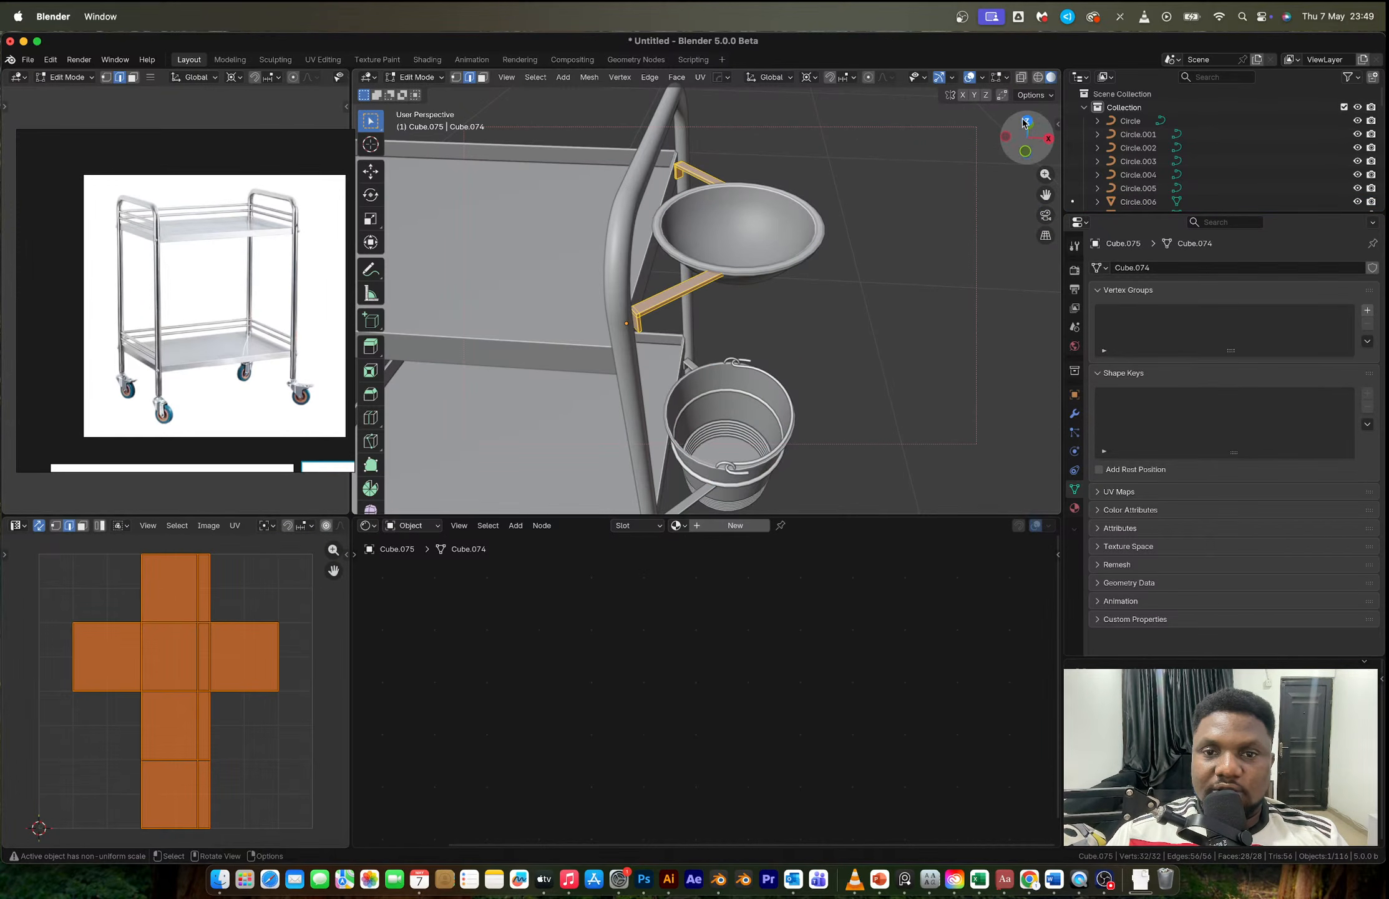
pyautogui.click(1024, 123)
pyautogui.keyDown('shift'); pyautogui.moveTo(668, 412); pyautogui.dragTo(683, 245, button='middle'); pyautogui.keyUp('shift')
pyautogui.press('Tab')
pyautogui.moveTo(683, 245); pyautogui.dragTo(674, 299)
pyautogui.press('Tab')
pyautogui.hotkey('alt', 'z')
pyautogui.scroll(3, 673, 299)
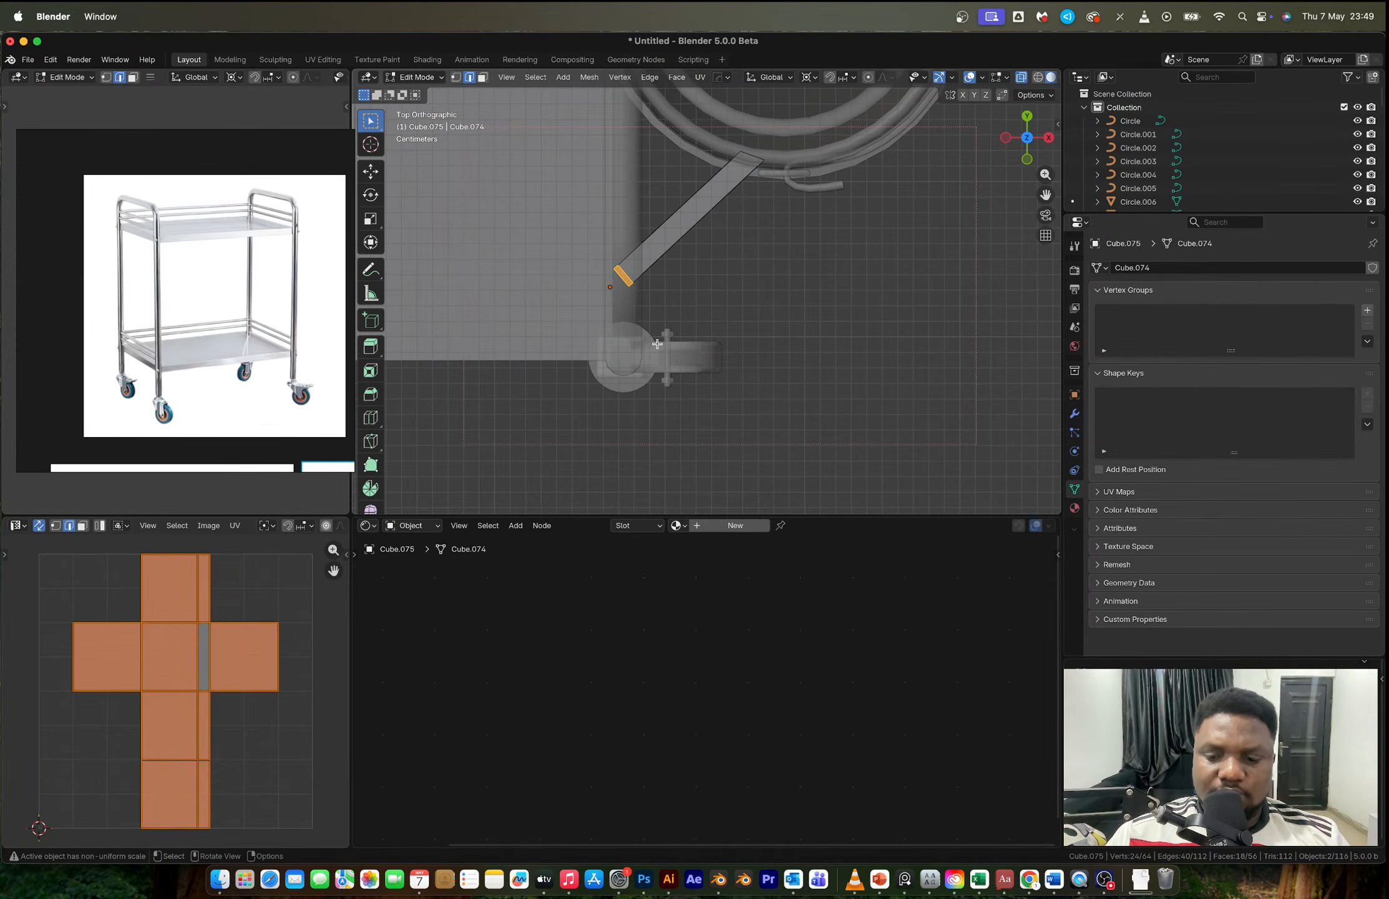
pyautogui.press('.')
pyautogui.click(540, 342)
pyautogui.press('r')
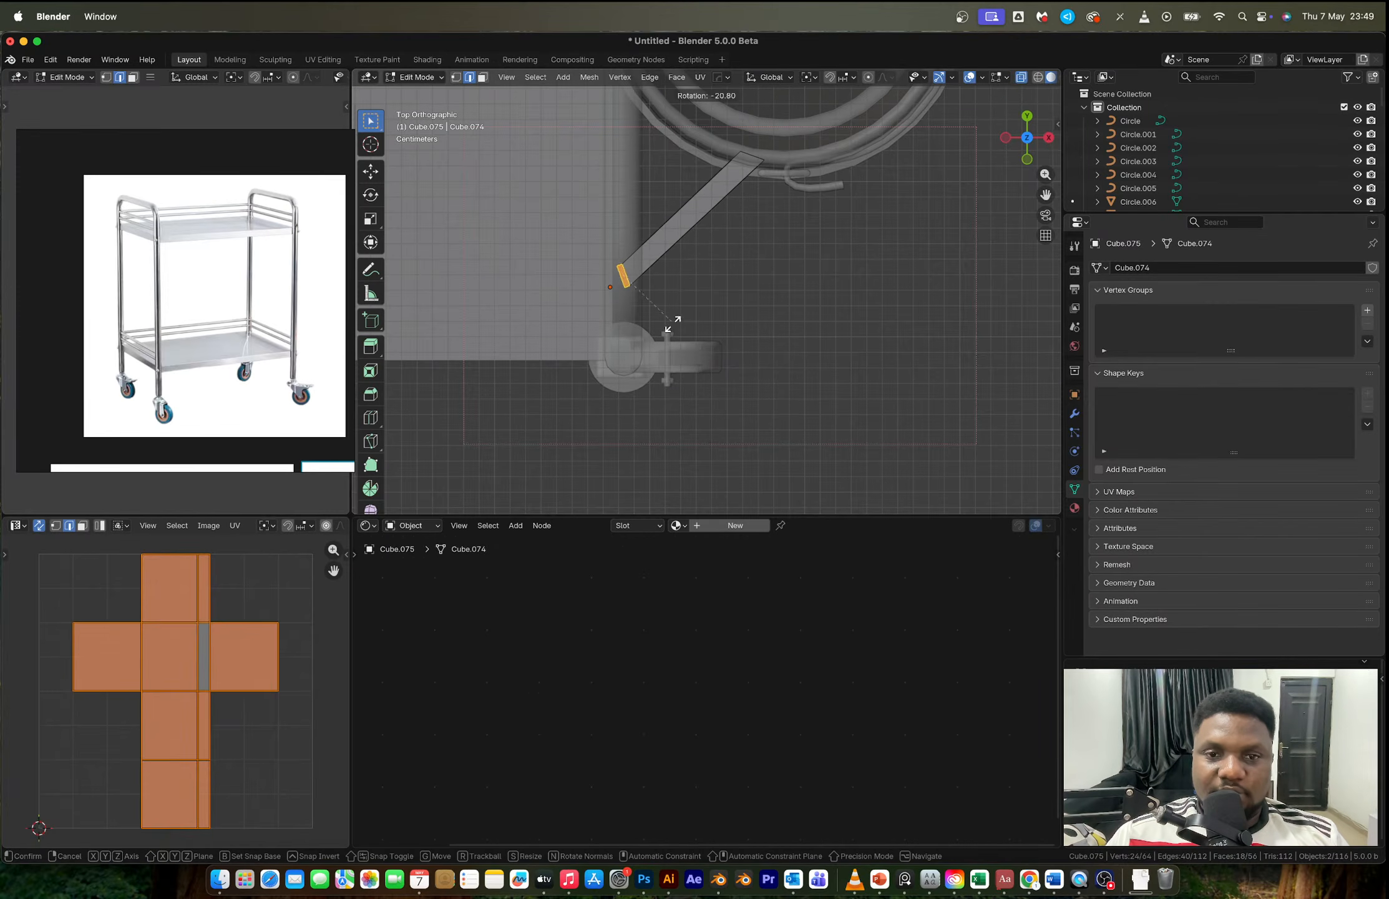
pyautogui.click(653, 335)
pyautogui.press('s')
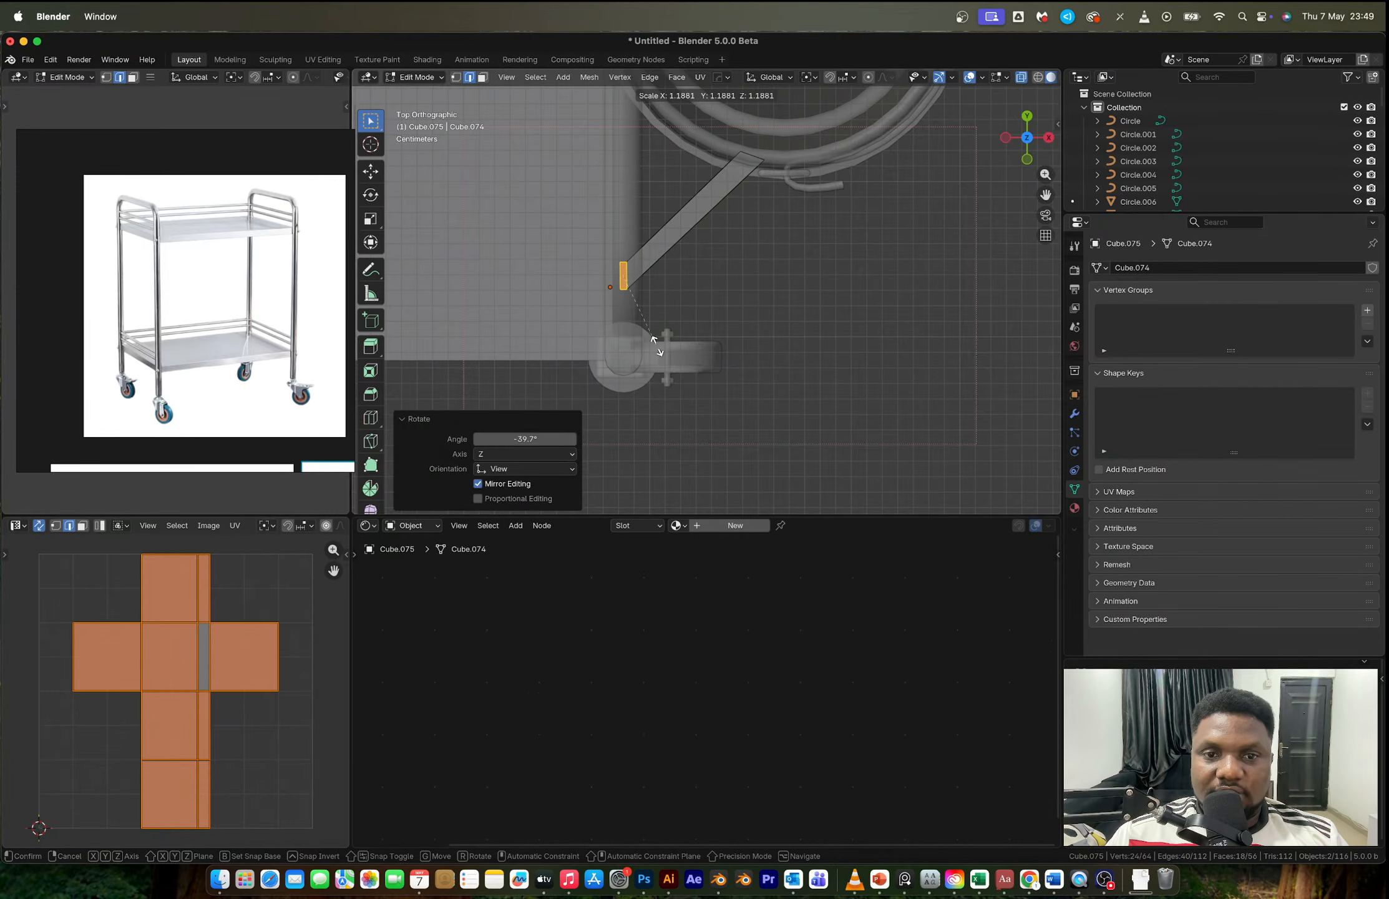
pyautogui.click(658, 347)
# Step: Rotate the rear mounting ends of both brackets 39.7° in top view and scale them to 1.221
pyautogui.scroll(-3, 655, 330)
pyautogui.keyDown('shift'); pyautogui.moveTo(644, 213); pyautogui.dragTo(633, 370, button='middle'); pyautogui.keyUp('shift')
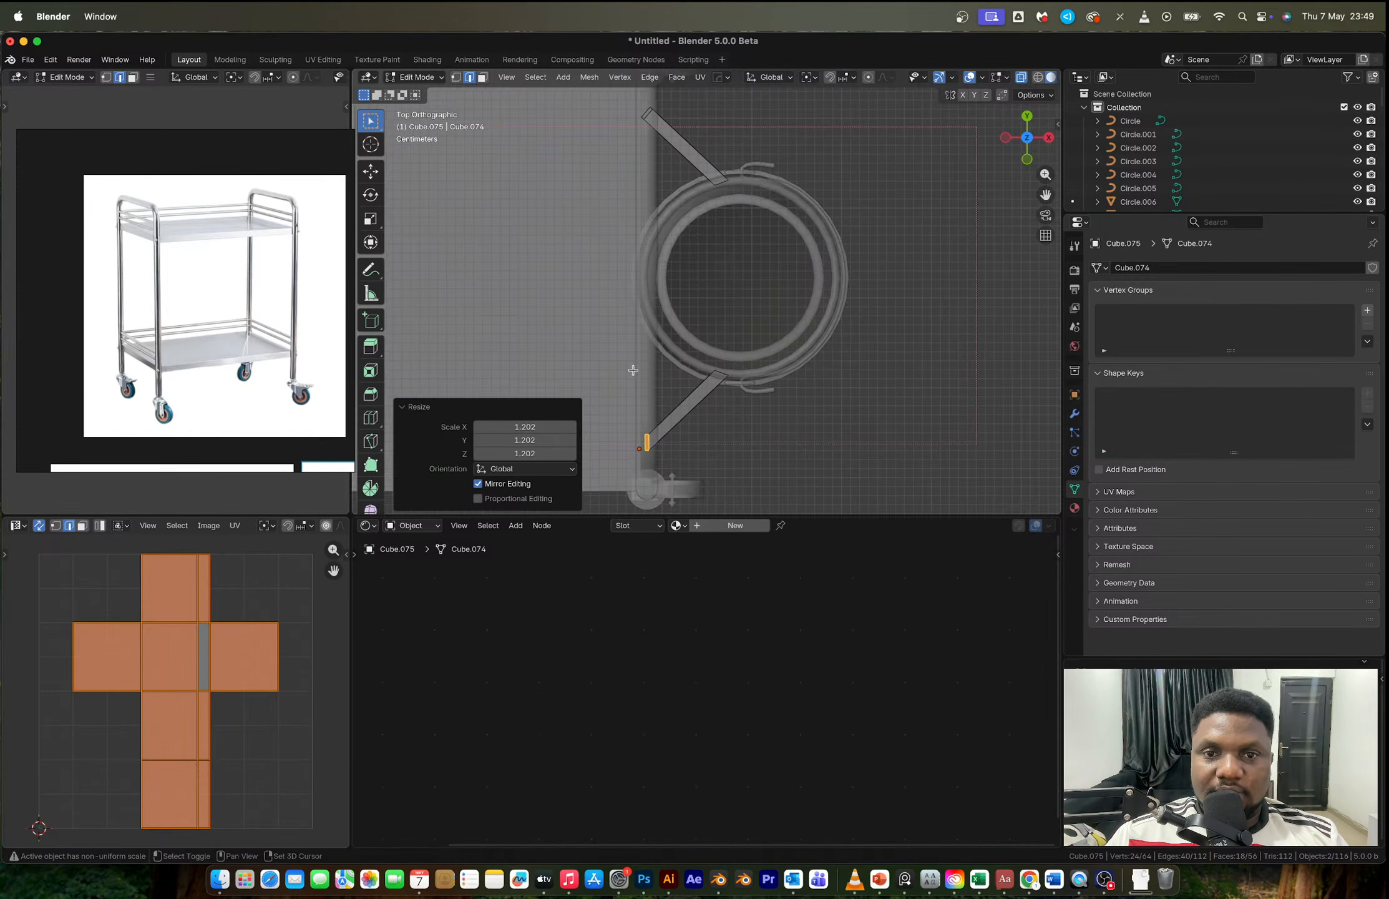
pyautogui.keyDown('shift'); pyautogui.moveTo(644, 183); pyautogui.dragTo(641, 254, button='middle'); pyautogui.keyUp('shift')
pyautogui.click(642, 184)
pyautogui.press('r')
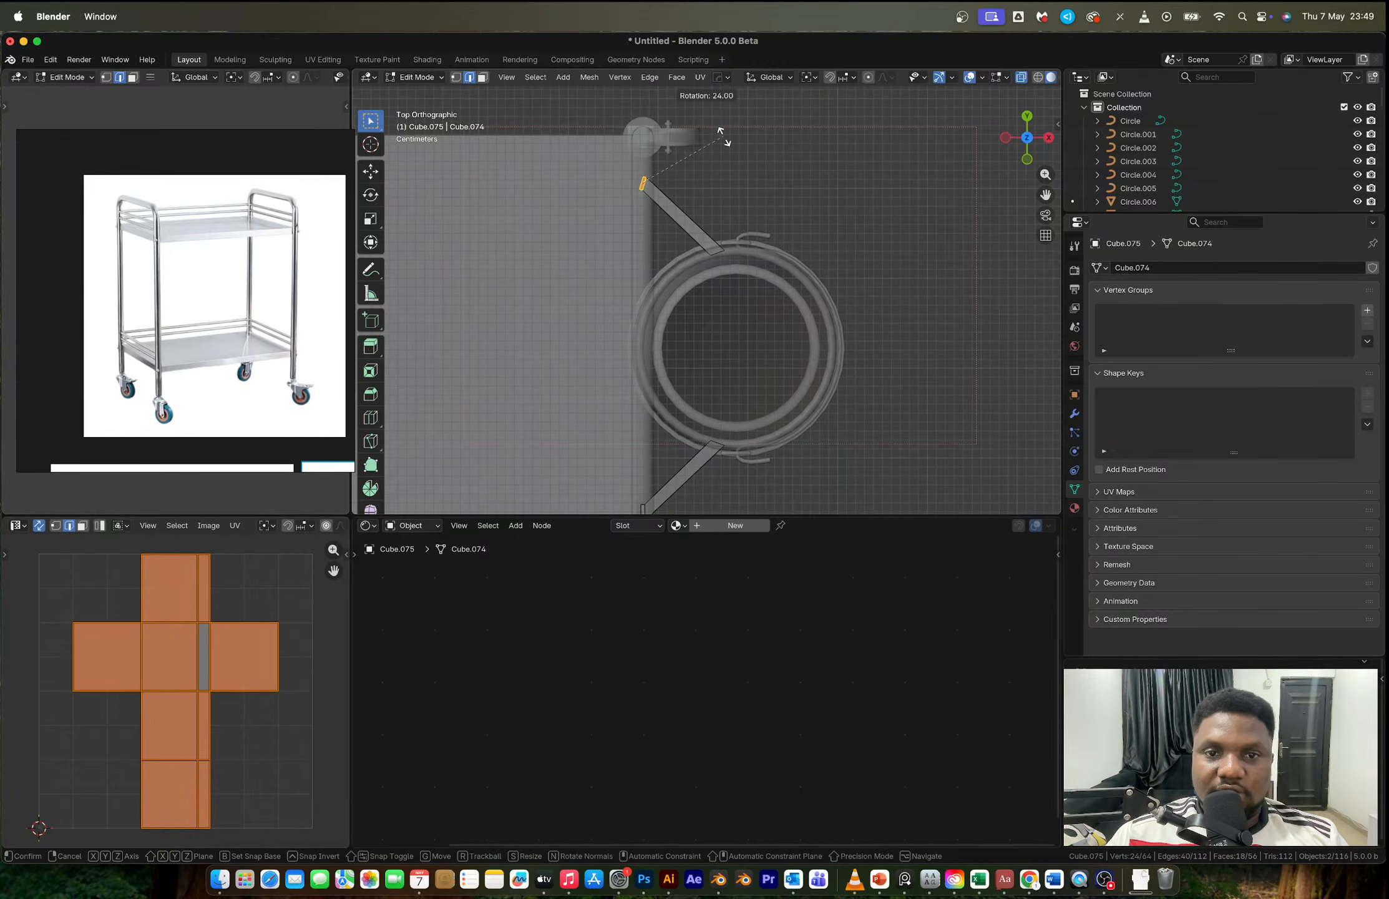
pyautogui.click(707, 125)
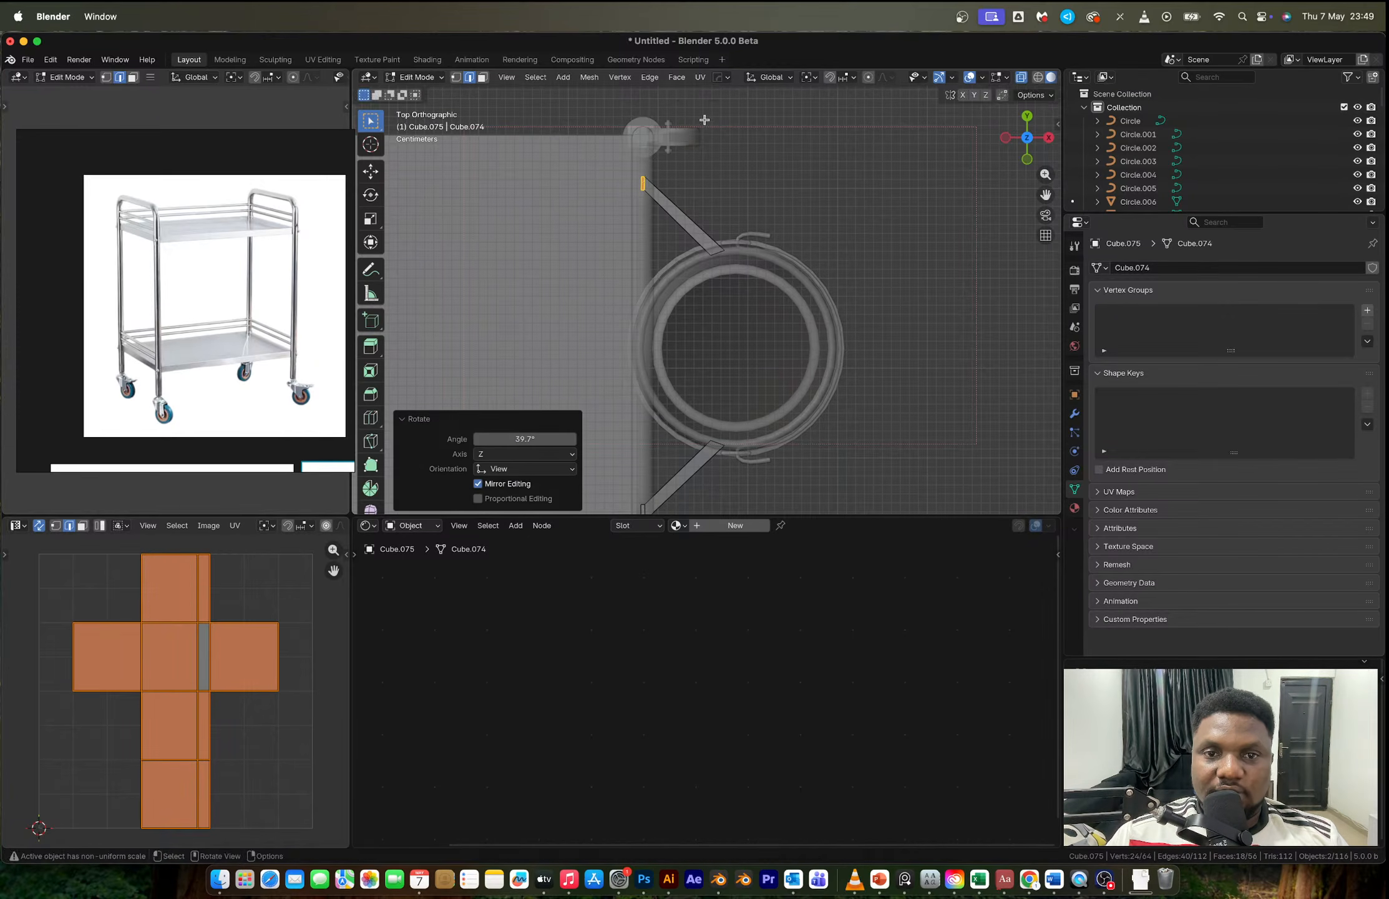
pyautogui.press('s')
pyautogui.click(731, 149)
pyautogui.scroll(-4, 747, 247)
pyautogui.moveTo(747, 248); pyautogui.dragTo(693, 168, button='middle')
pyautogui.hotkey('alt', 'z')
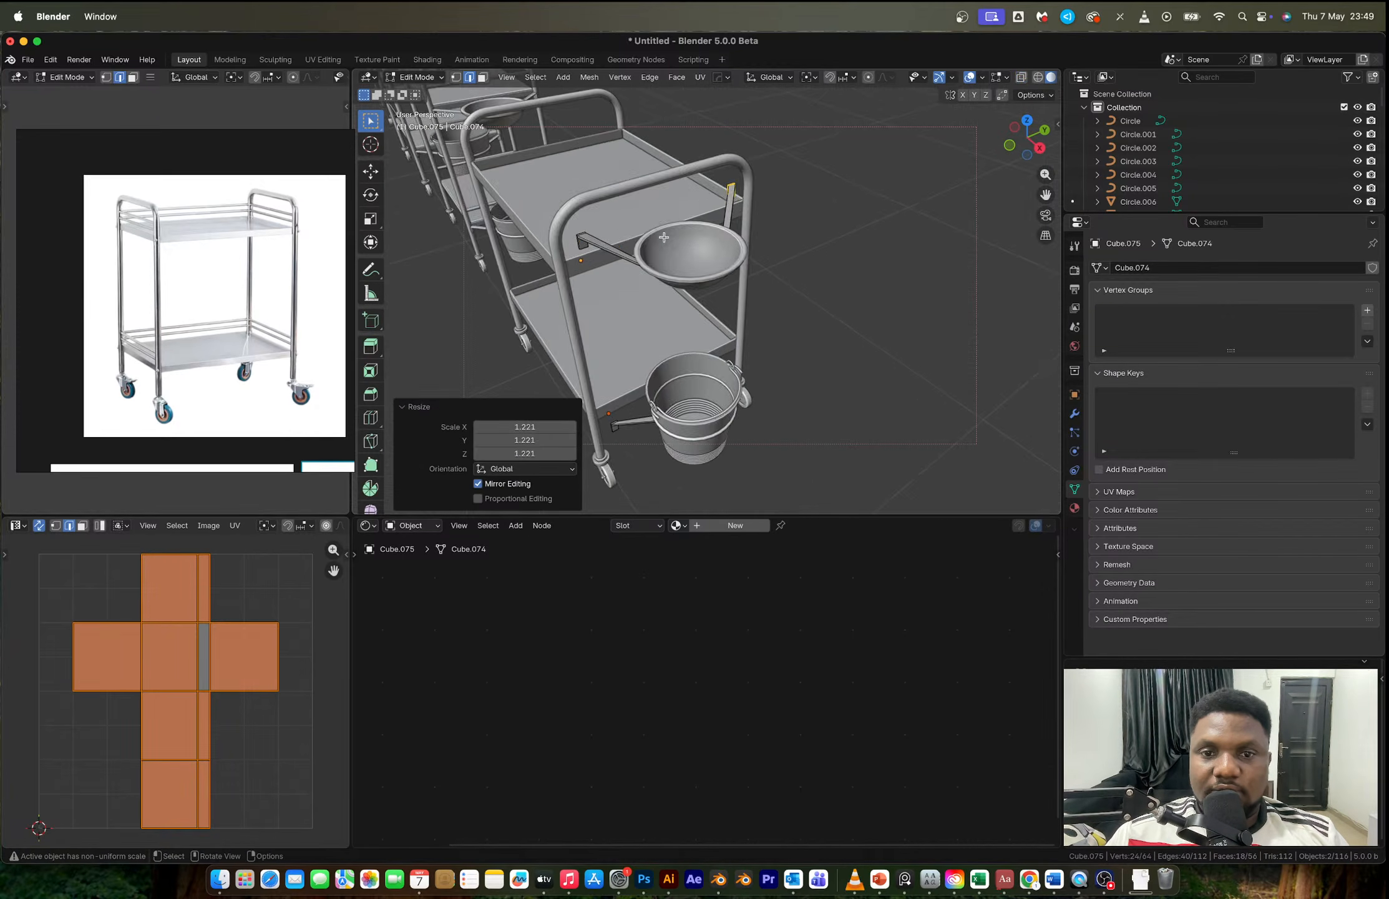
# Step: Rotate the front mounting ends of the bowl and bucket brackets -38.6° in top view and scale them to 1.249 along Y
pyautogui.scroll(-2, 693, 200)
pyautogui.moveTo(693, 250); pyautogui.dragTo(637, 315, button='middle')
pyautogui.scroll(3, 713, 293)
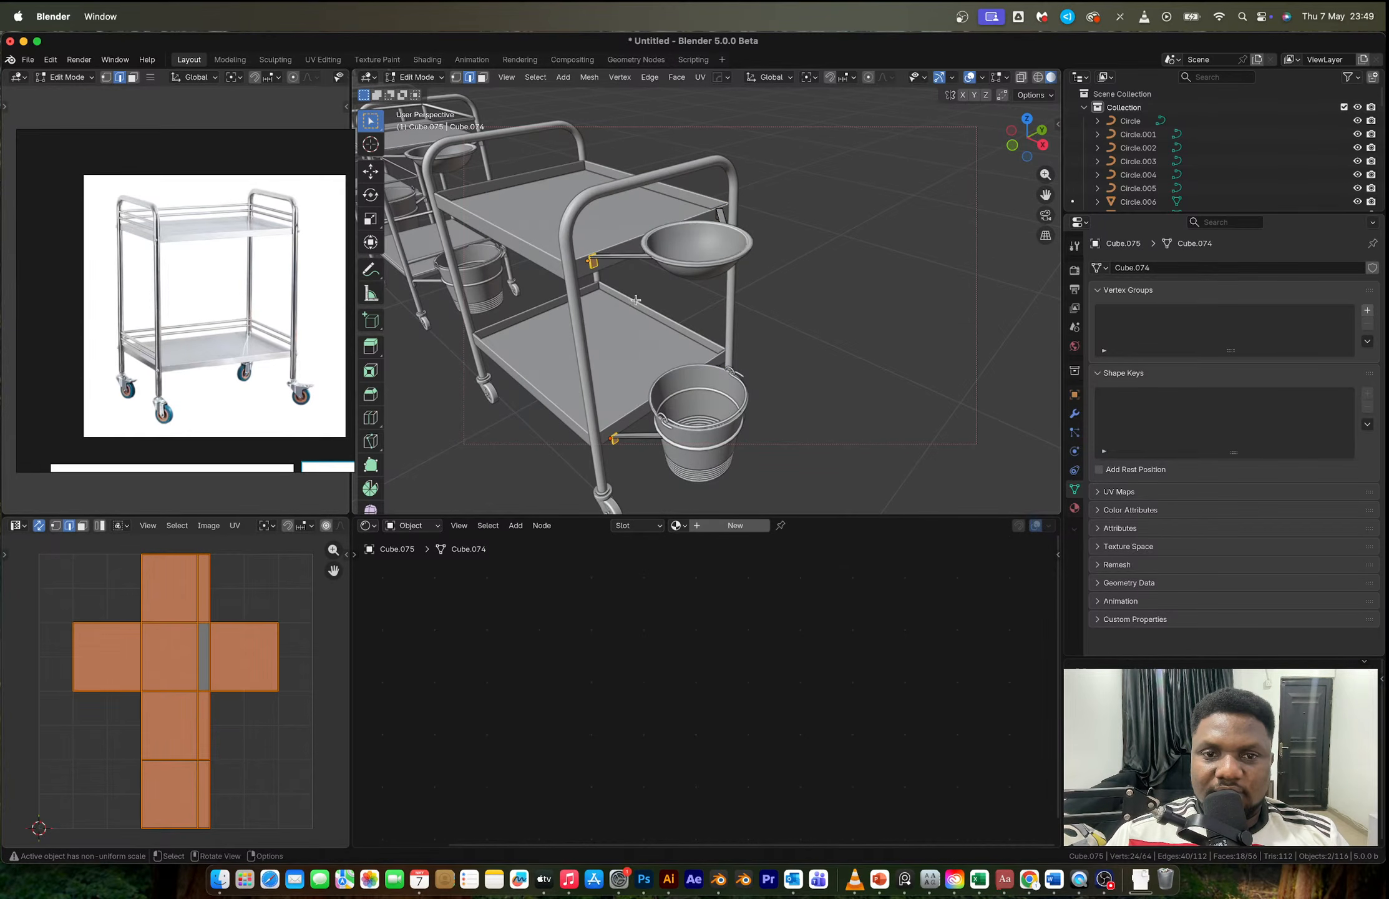
pyautogui.click(1030, 120)
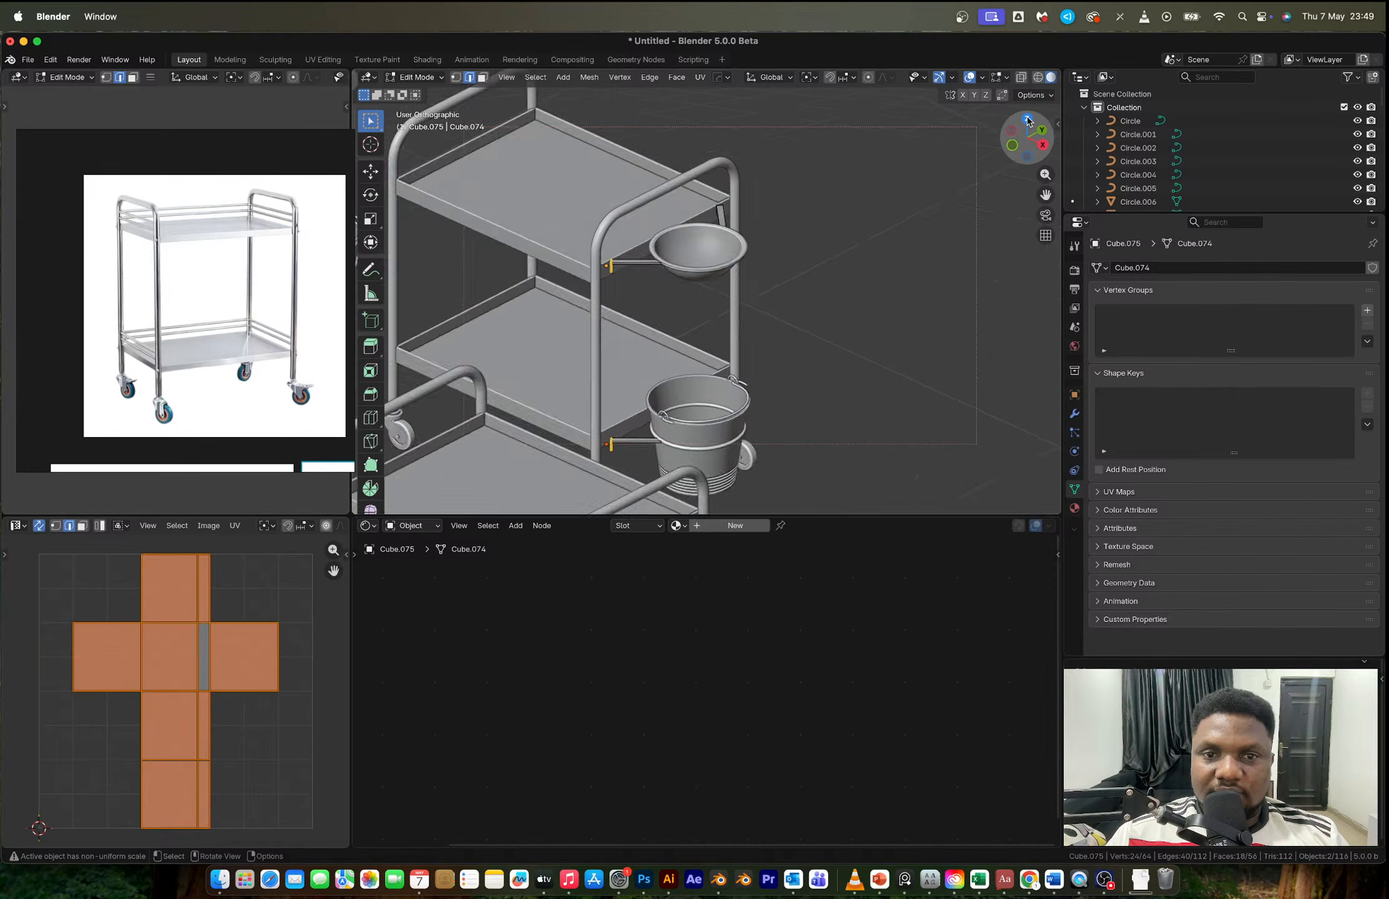
pyautogui.scroll(5, 699, 323)
pyautogui.keyDown('shift'); pyautogui.moveTo(700, 322); pyautogui.dragTo(702, 259, button='middle'); pyautogui.keyUp('shift')
pyautogui.scroll(1, 649, 369)
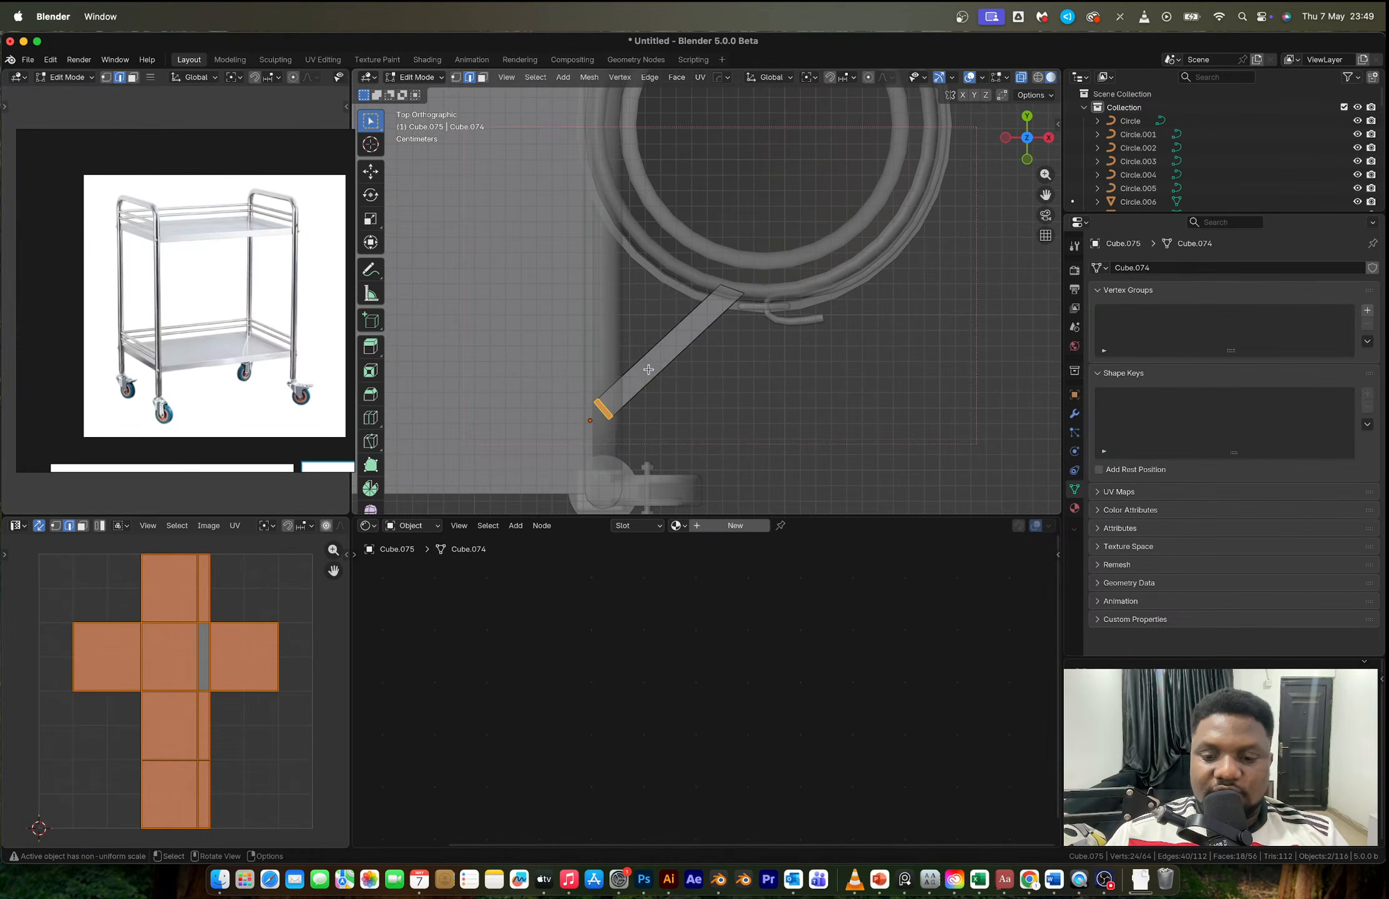
pyautogui.press('.')
pyautogui.click(652, 450)
pyautogui.press('r')
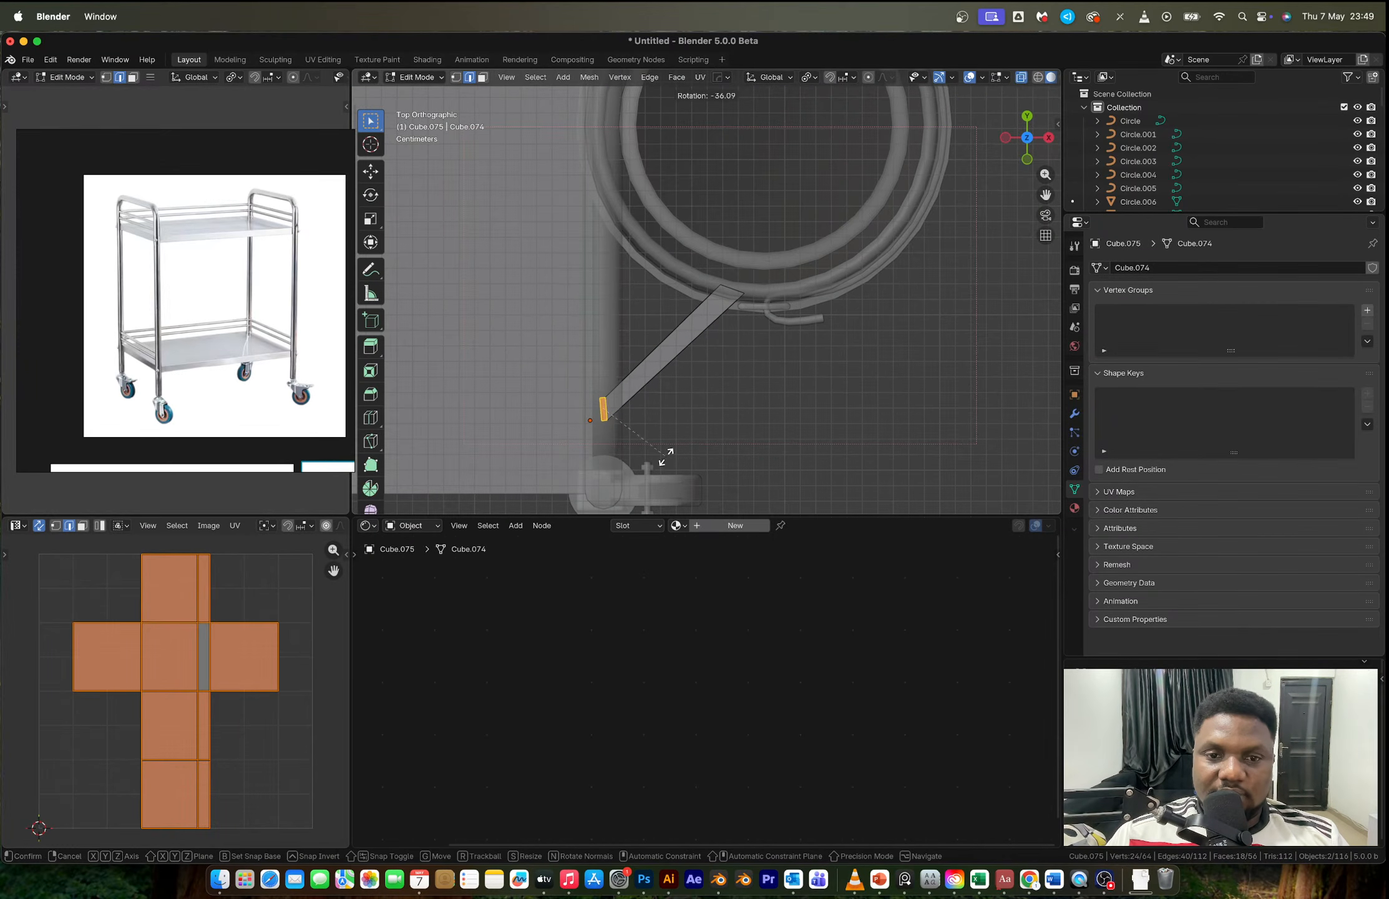
pyautogui.click(669, 465)
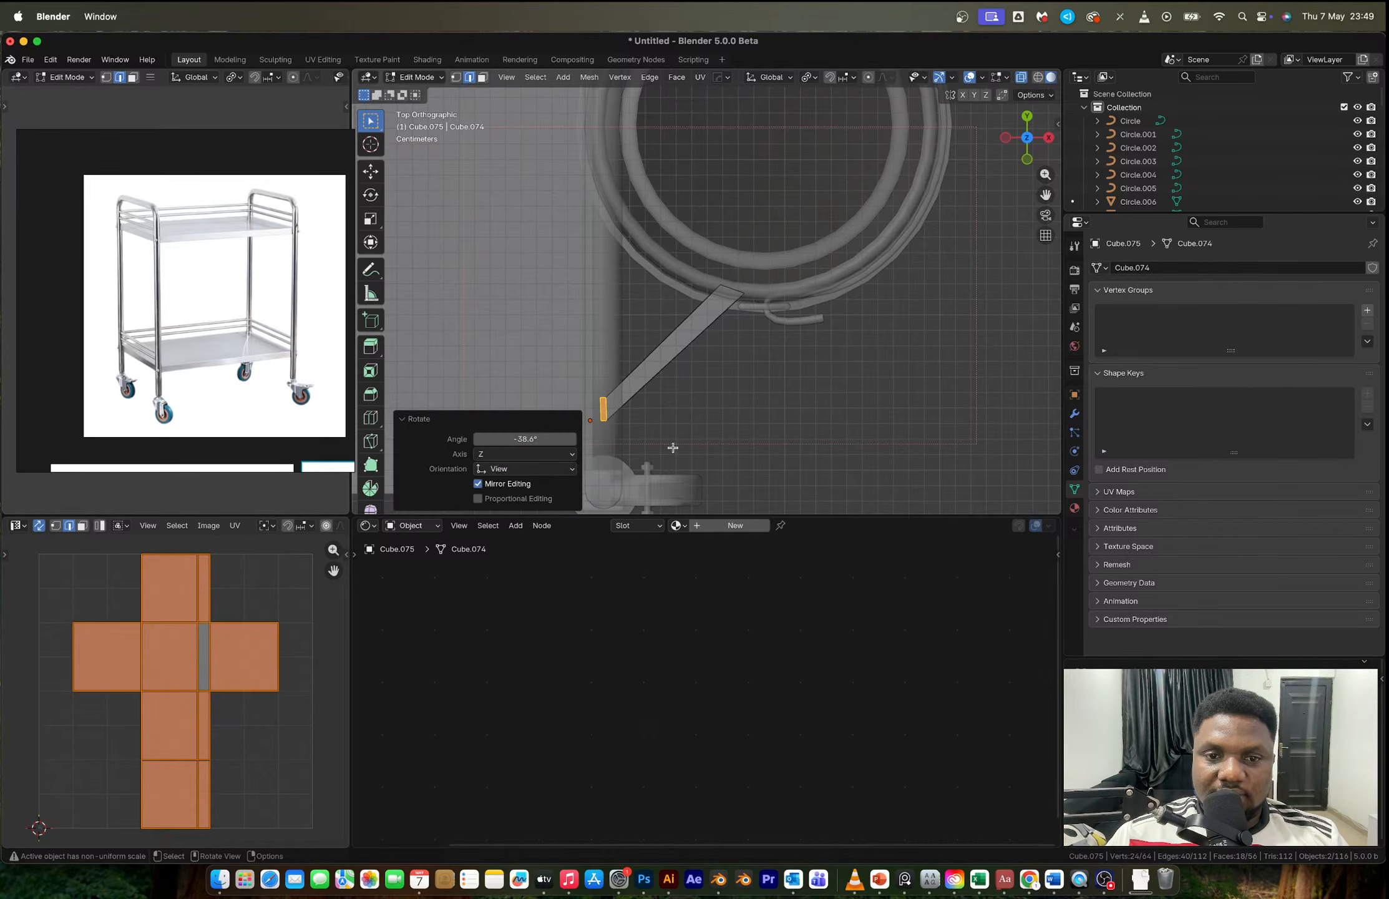
pyautogui.press('s')
pyautogui.press('y')
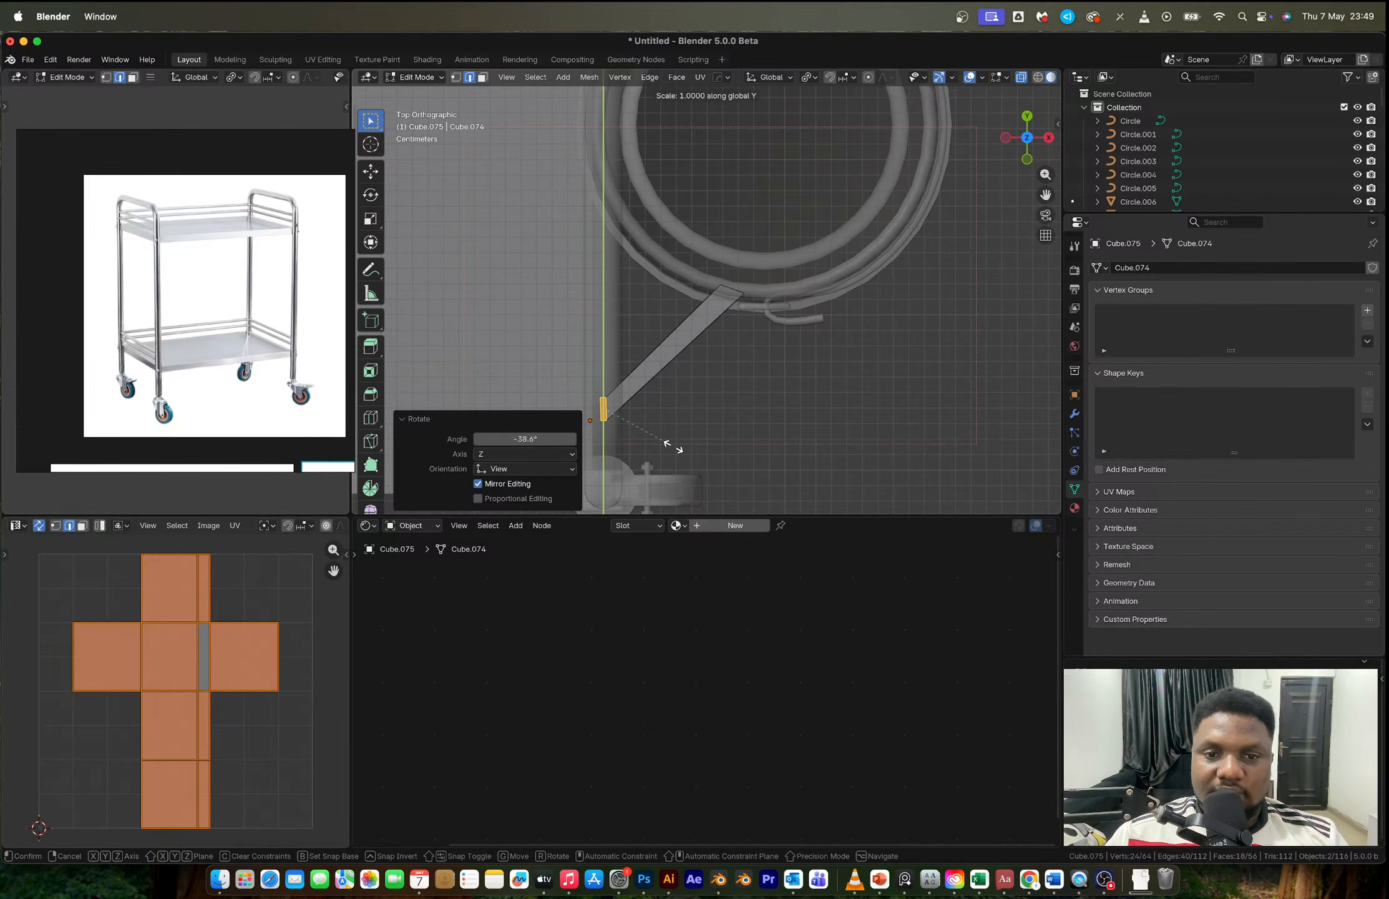
pyautogui.click(678, 465)
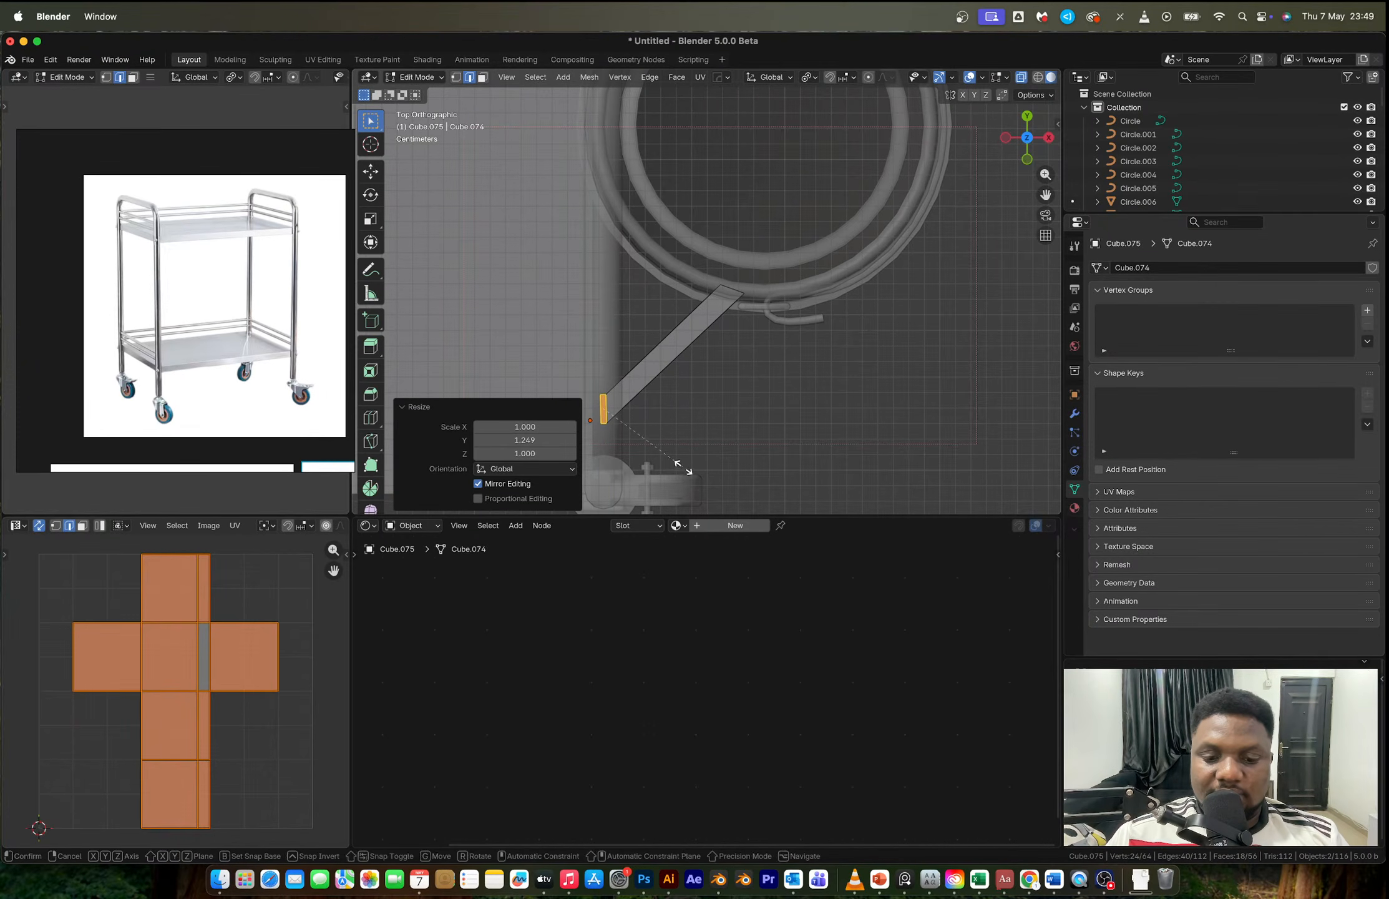
pyautogui.moveTo(657, 392); pyautogui.dragTo(738, 242, button='middle')
pyautogui.click(785, 239)
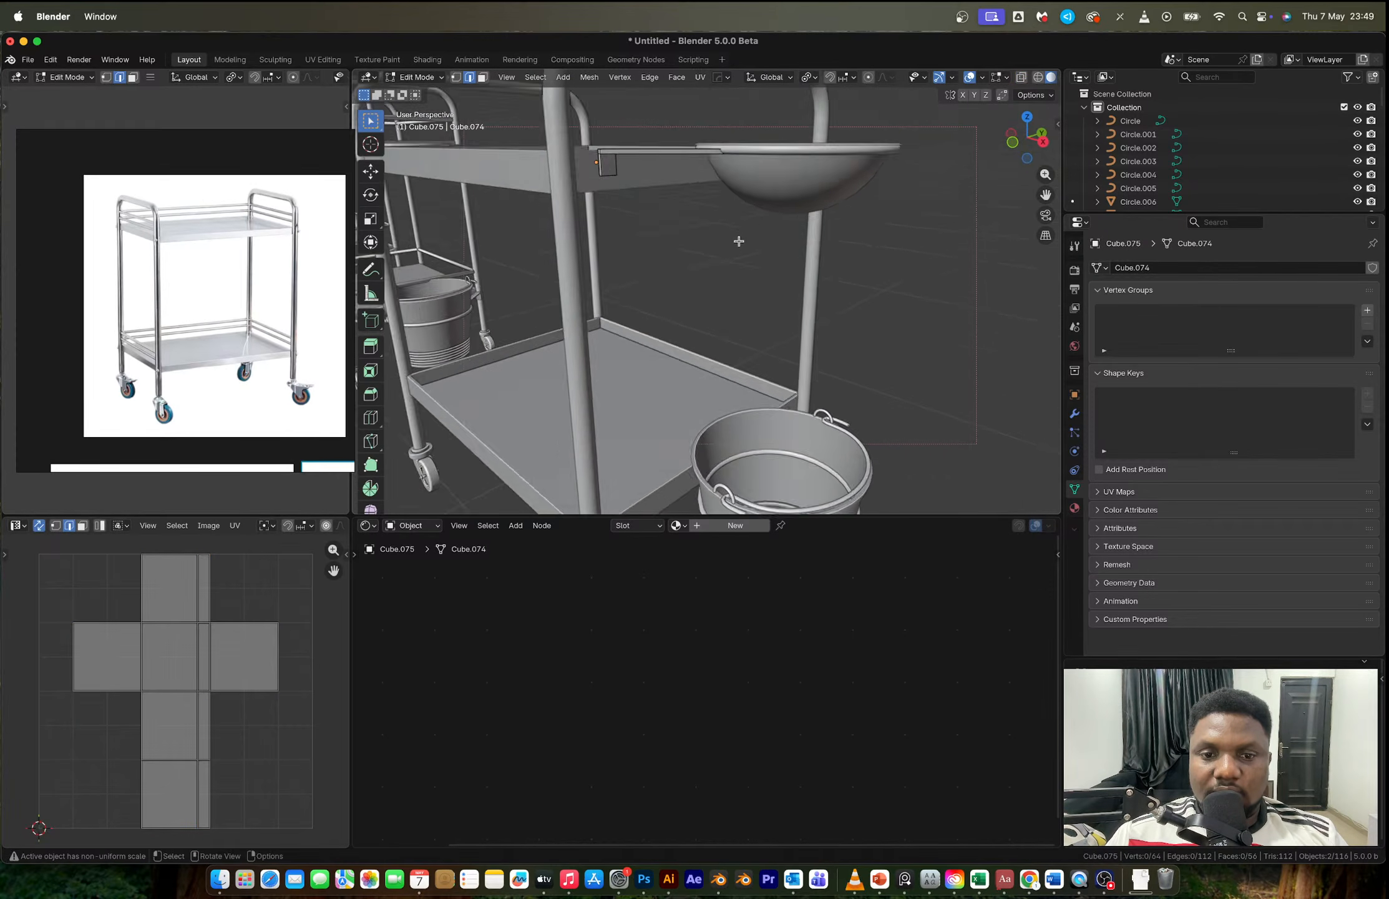
# Step: Rotate the rear mounting ends of both brackets 41.8° in top view and scale them to about 1.46 along Y
pyautogui.scroll(-4, 715, 298)
pyautogui.moveTo(715, 300); pyautogui.dragTo(820, 442, button='middle')
pyautogui.scroll(3, 710, 212)
pyautogui.click(1027, 122)
pyautogui.scroll(3, 716, 164)
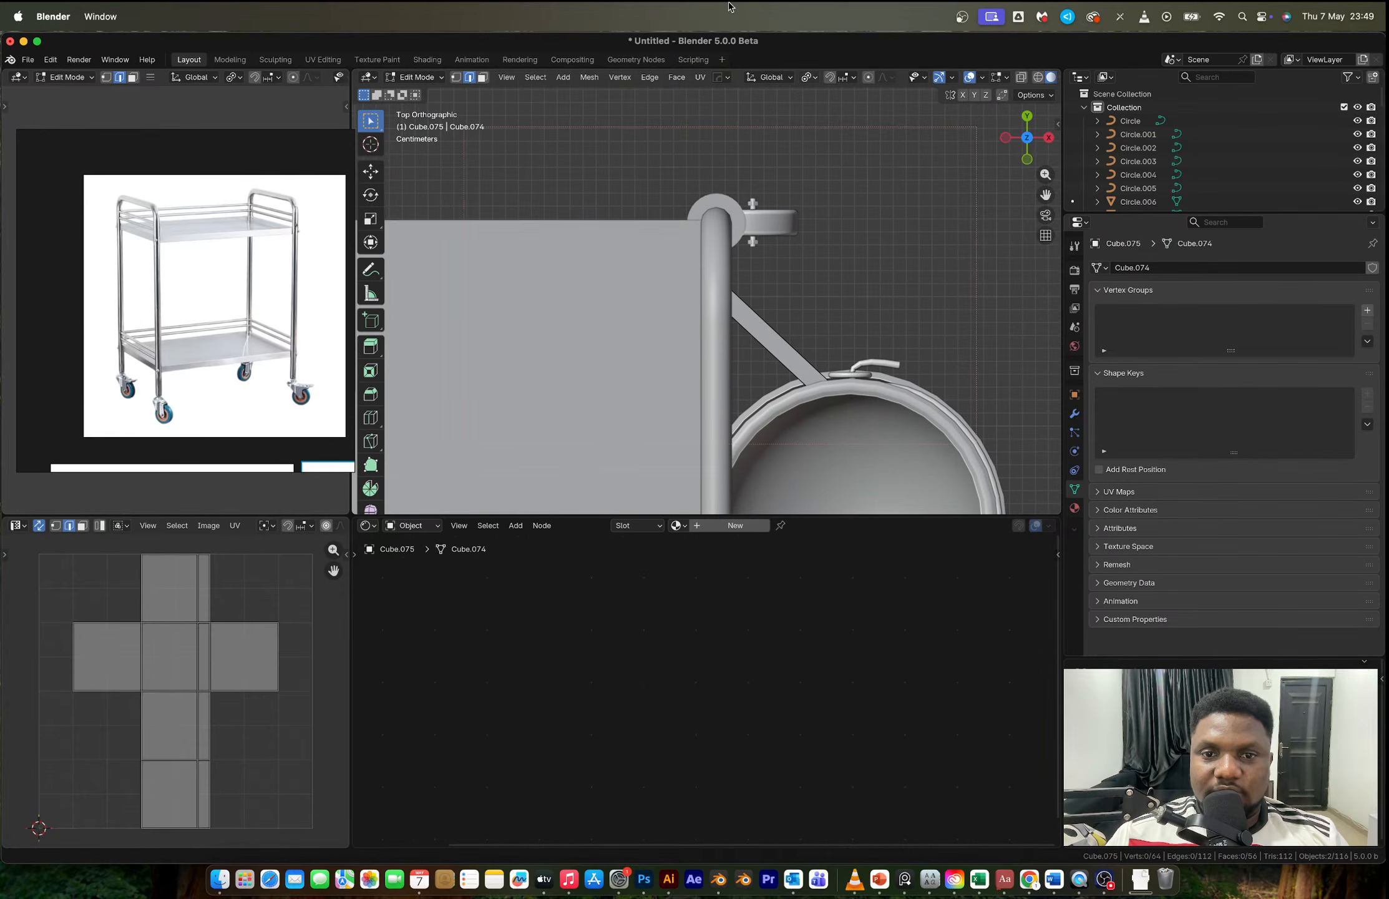
pyautogui.hotkey('alt', 'z')
pyautogui.press('l')
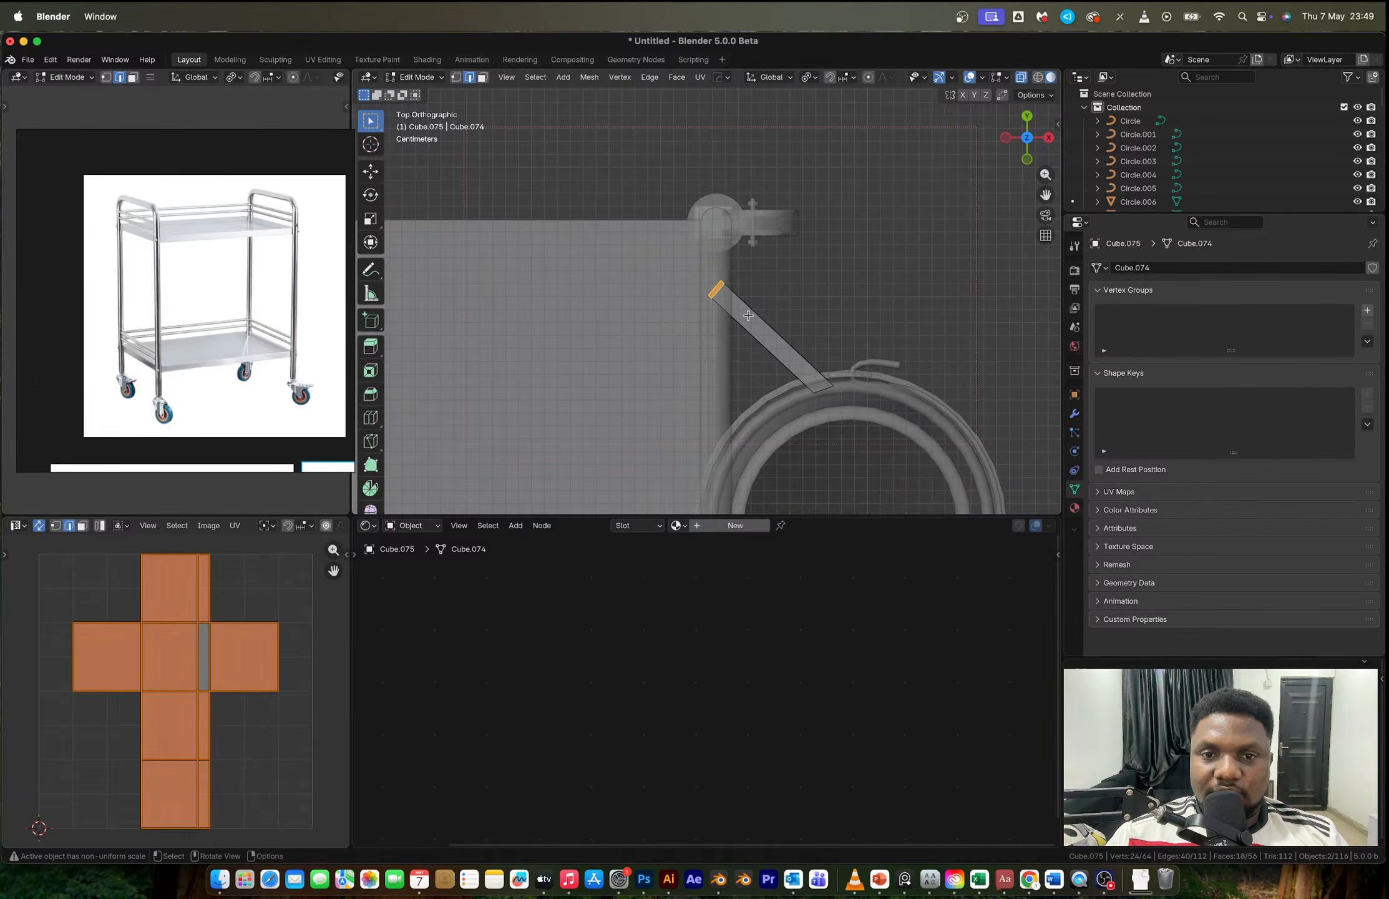
pyautogui.press('r')
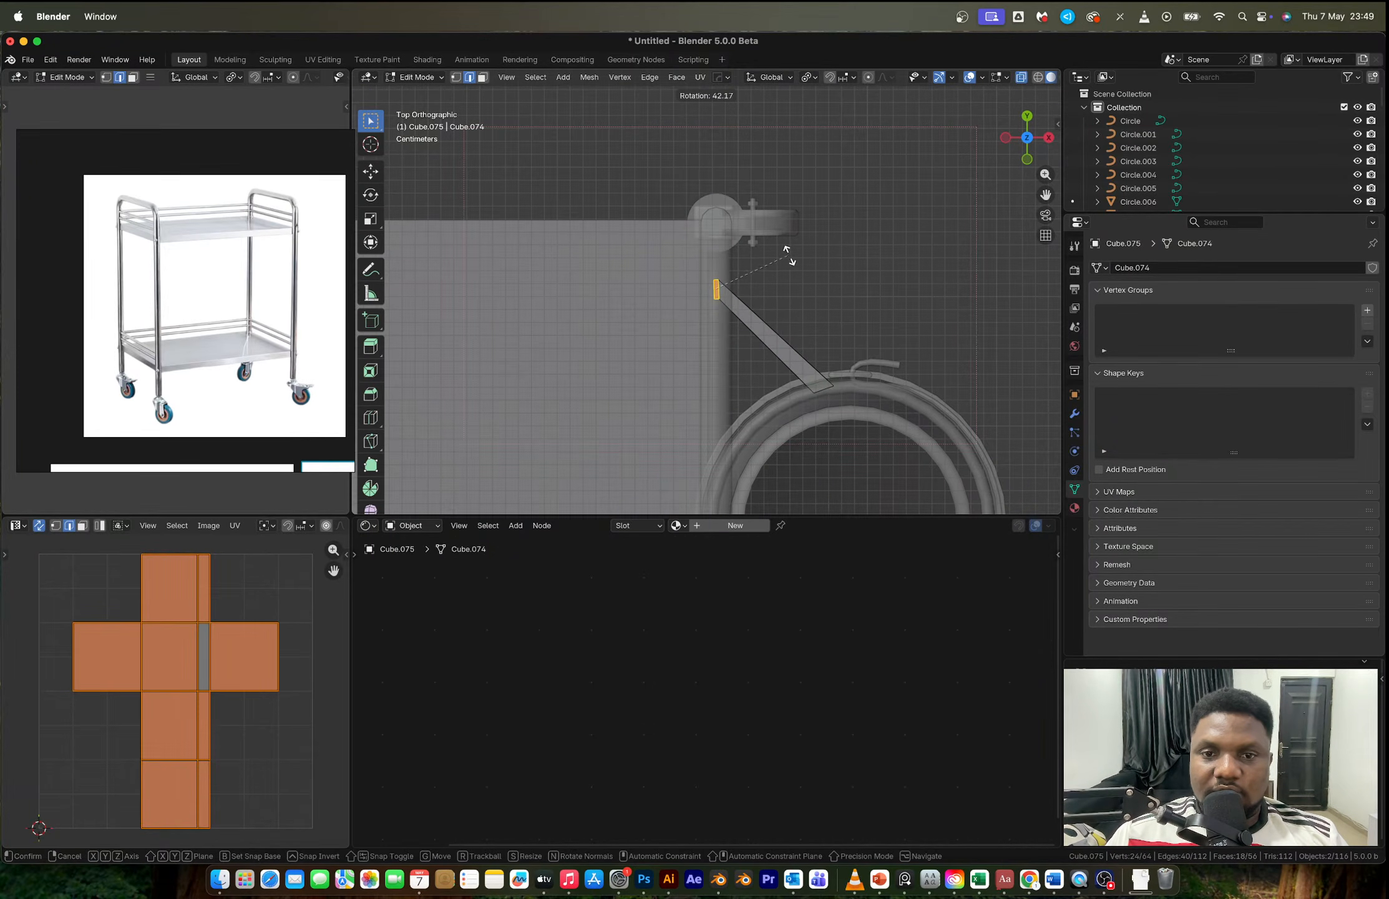
pyautogui.click(791, 255)
pyautogui.press('s')
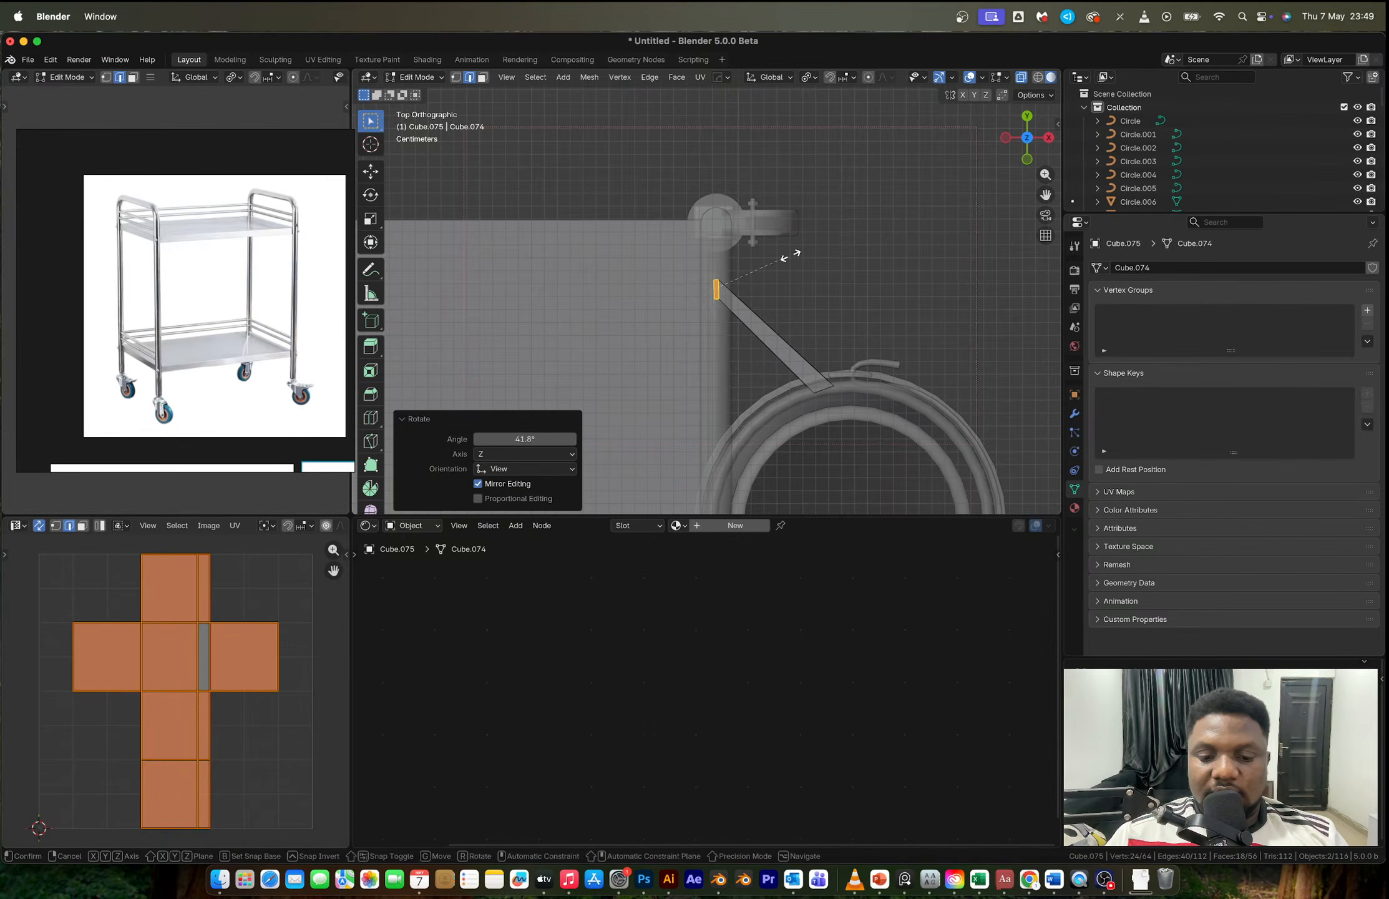
pyautogui.press('y')
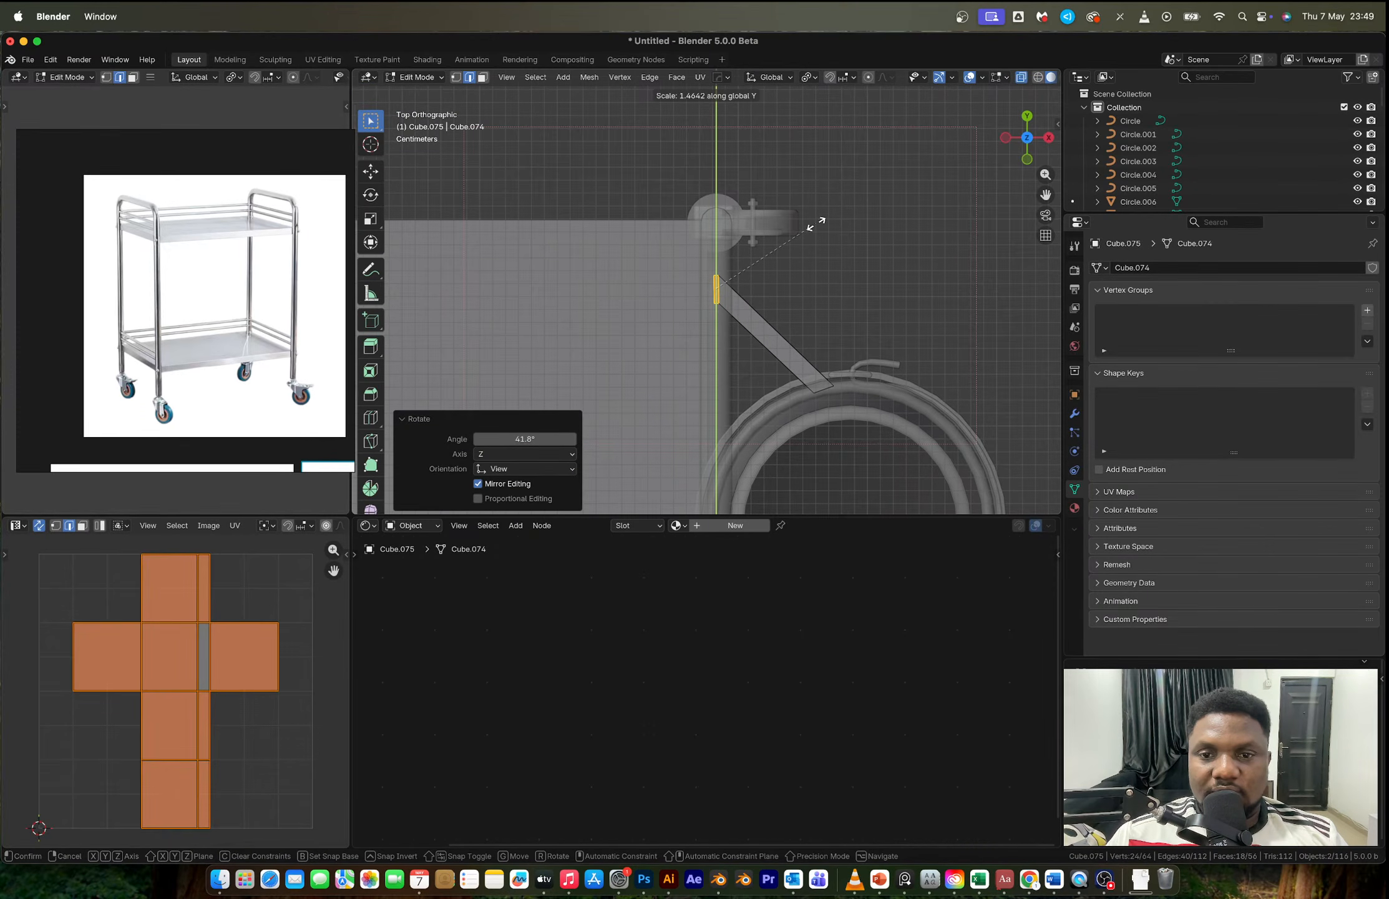
pyautogui.click(817, 223)
# Step: Leave mesh editing and move the bucket's bracket together with its holding ring slightly upward along Z
pyautogui.scroll(-5, 822, 345)
pyautogui.moveTo(822, 345); pyautogui.dragTo(643, 163, button='middle')
pyautogui.scroll(8, 710, 233)
pyautogui.scroll(-7, 711, 206)
pyautogui.scroll(5, 735, 282)
pyautogui.click(640, 158)
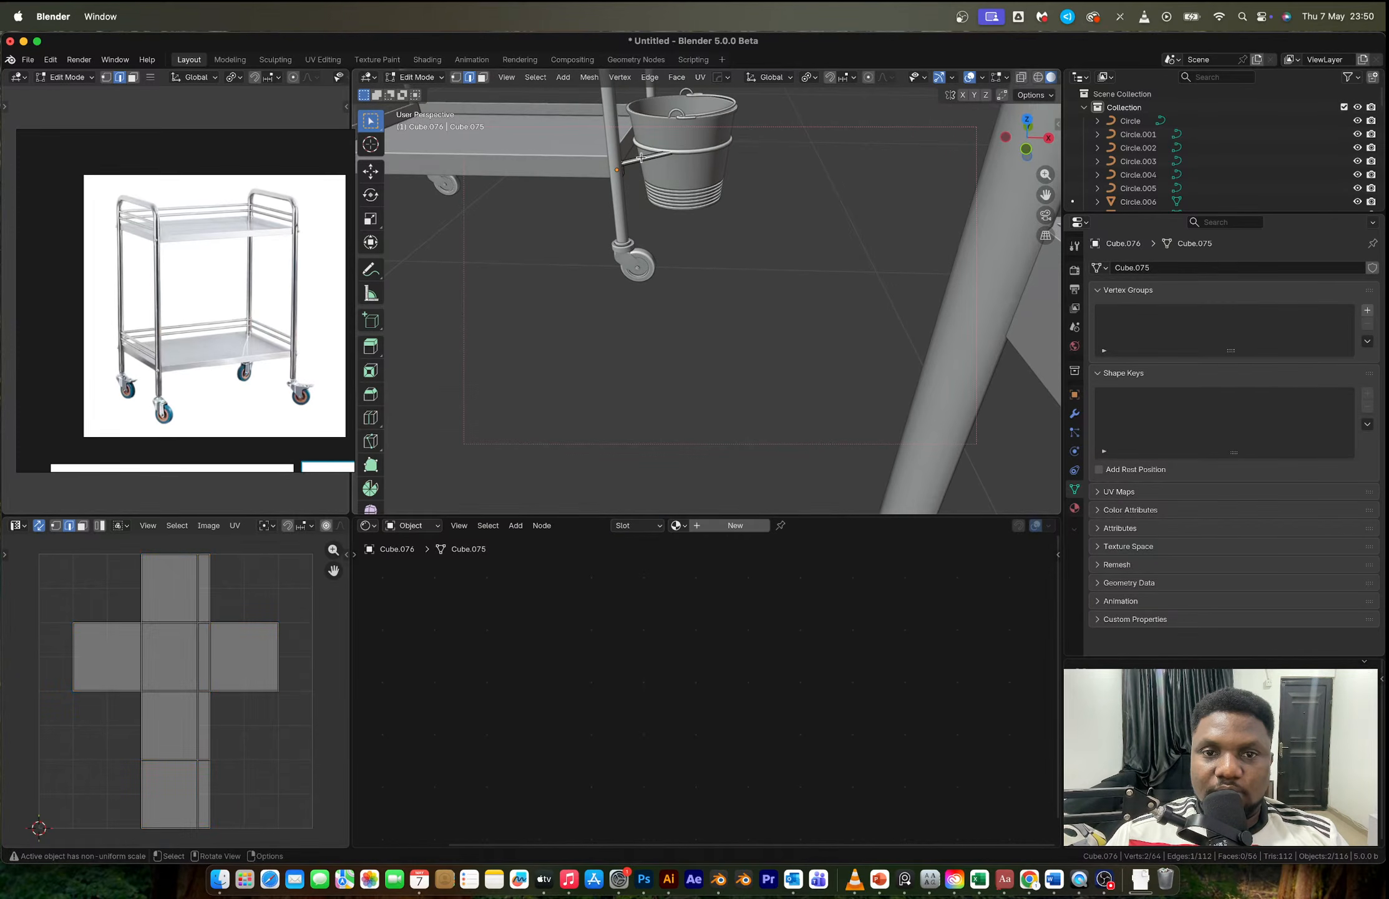
pyautogui.press('Tab')
pyautogui.click(683, 152)
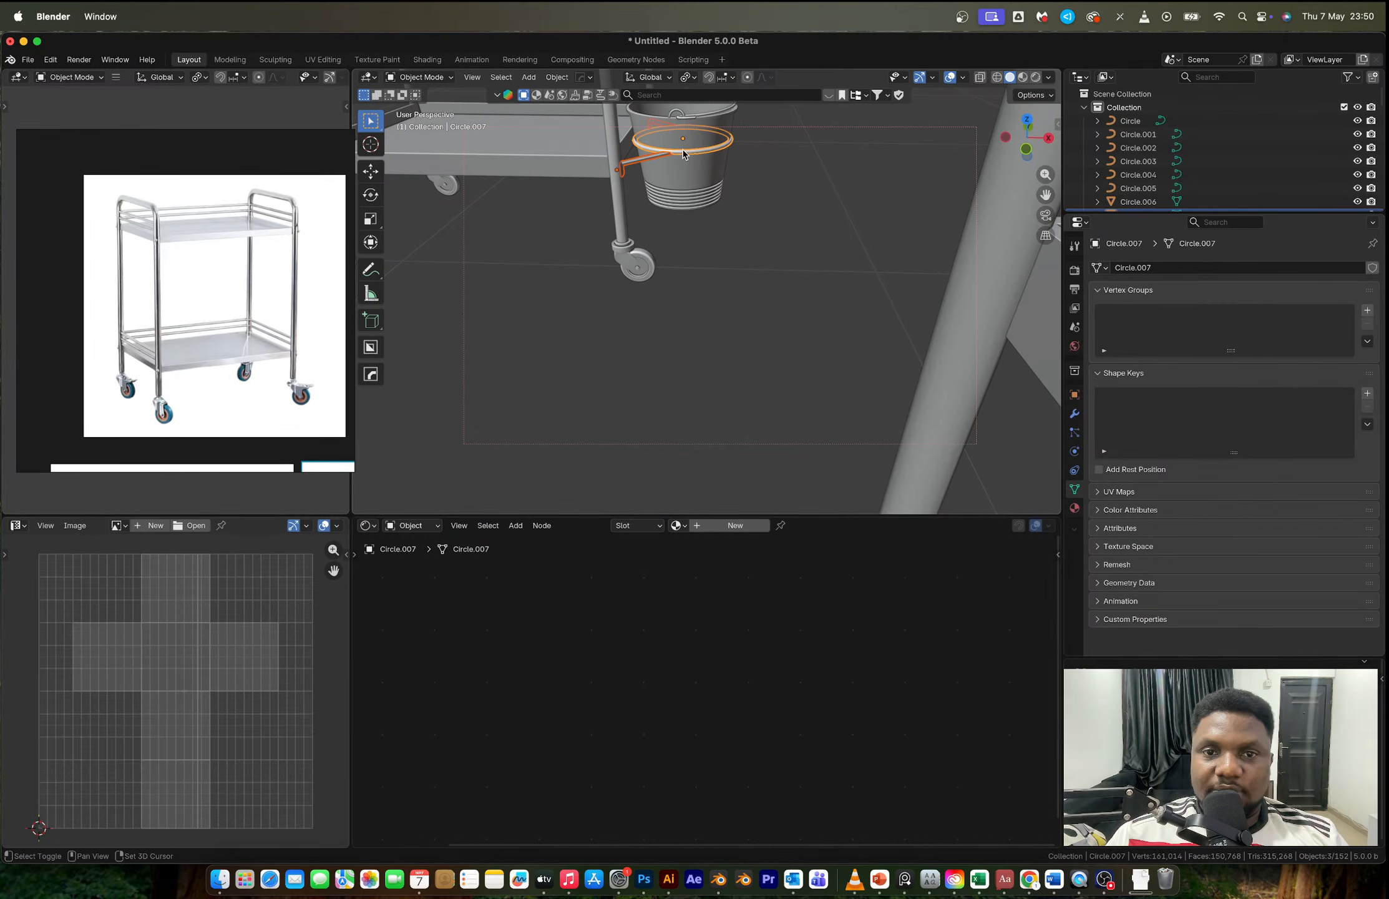
pyautogui.press('g')
pyautogui.press('z')
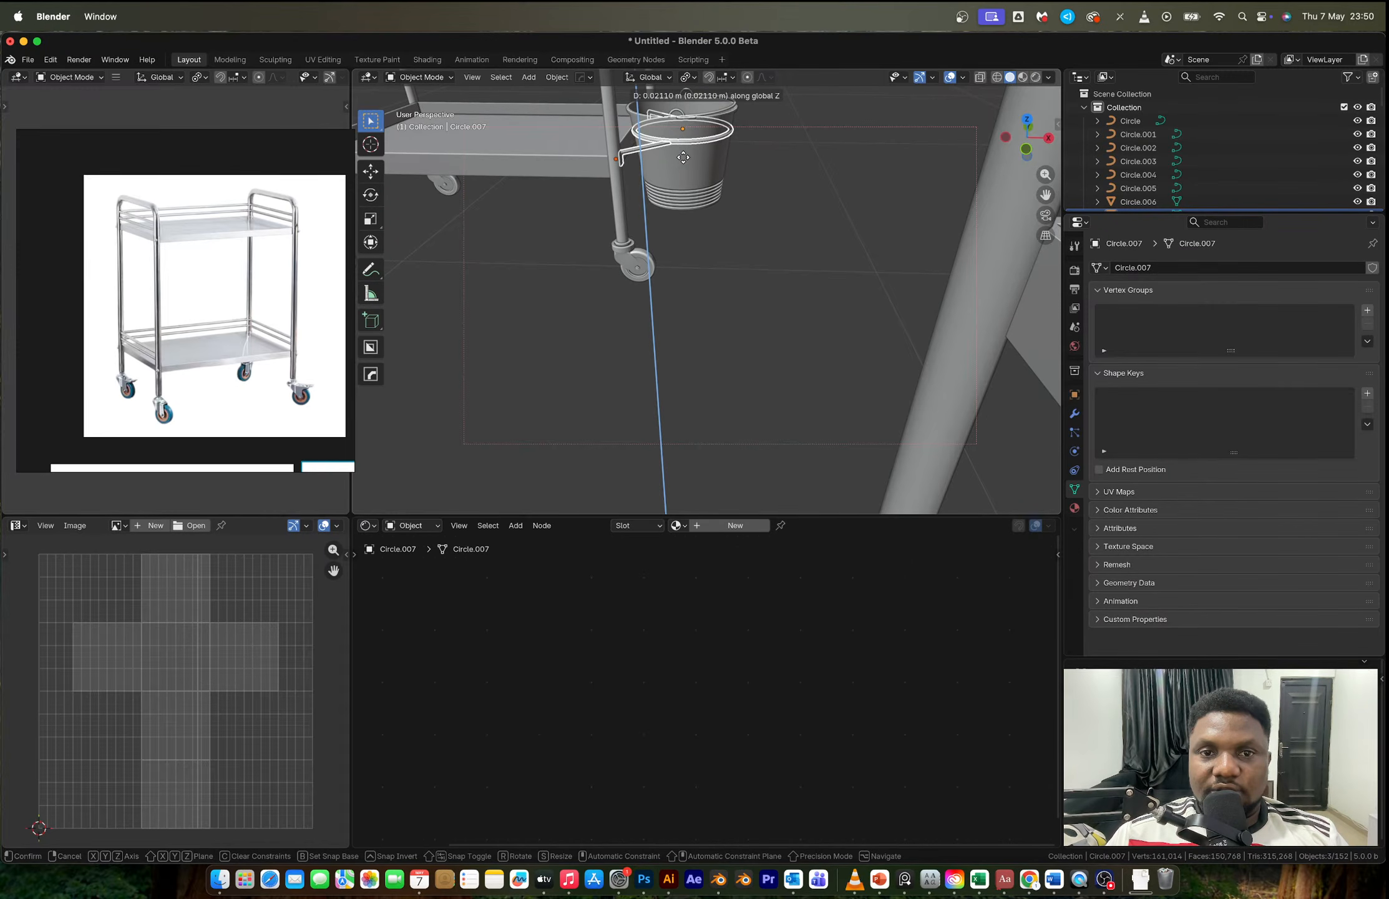
pyautogui.click(685, 151)
pyautogui.click(685, 152)
# Step: Move the bucket and its handle slightly upward along Z in the holding ring
pyautogui.moveTo(686, 151); pyautogui.dragTo(691, 237, button='middle')
pyautogui.click(693, 241)
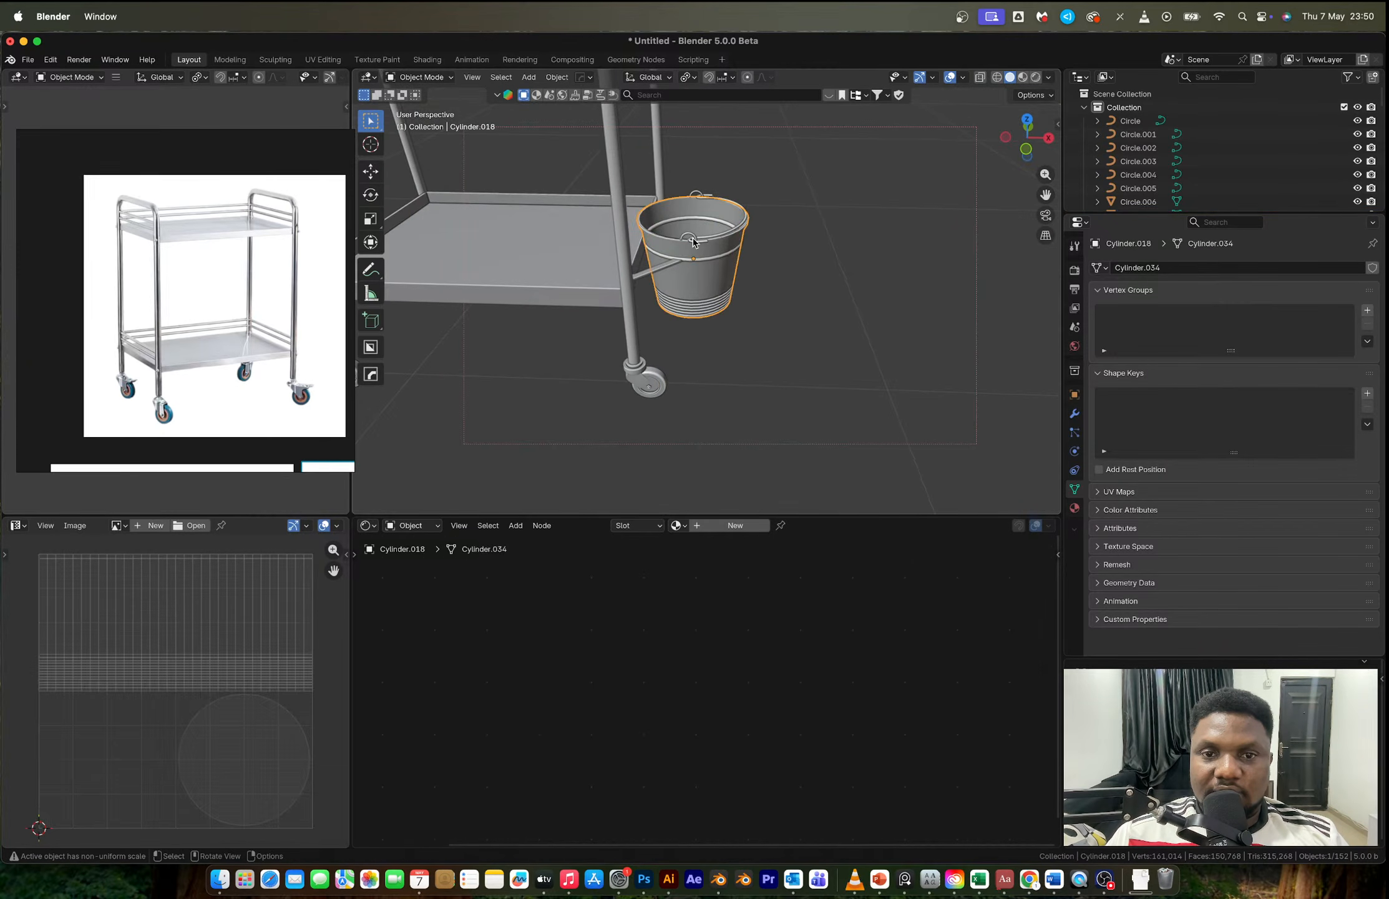
pyautogui.scroll(3, 690, 225)
pyautogui.keyDown('shift'); pyautogui.click(743, 263); pyautogui.keyUp('shift')
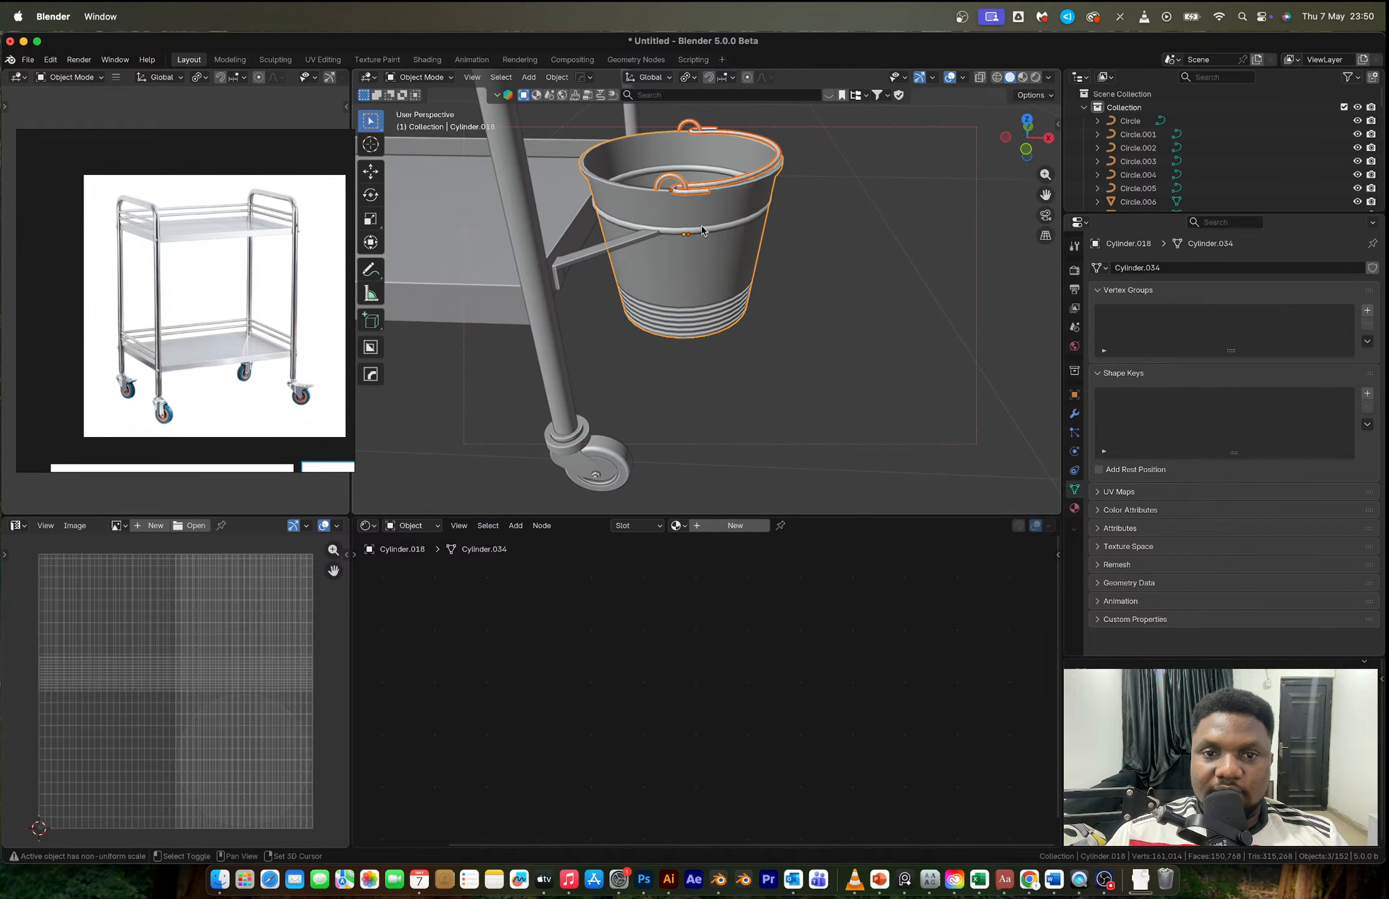
pyautogui.press('g')
pyautogui.press('z')
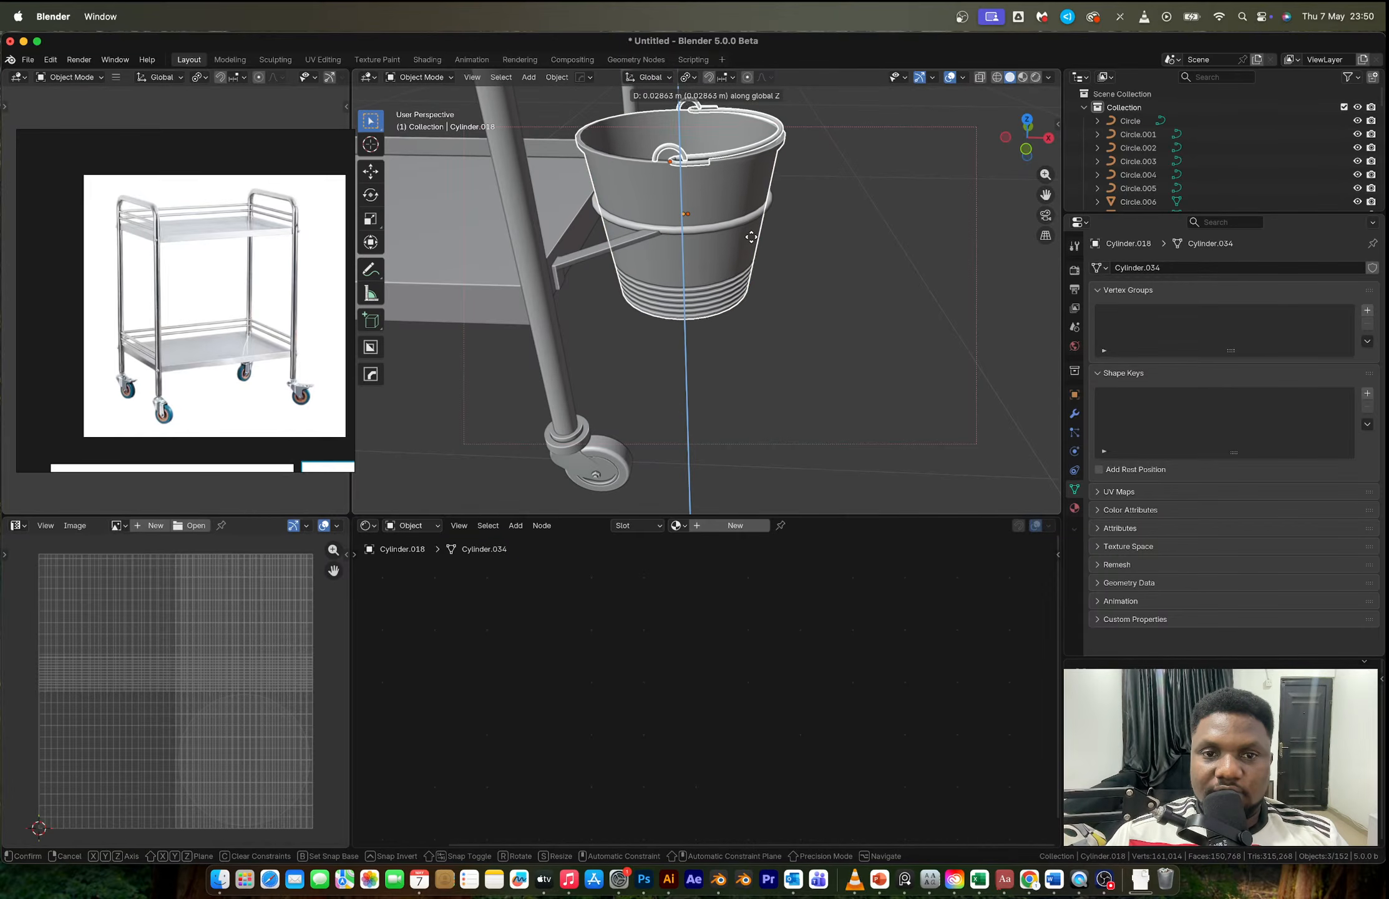
pyautogui.click(753, 228)
pyautogui.click(844, 271)
# Step: Review the modelled trolleys and compare them with the trolley reference photos
pyautogui.scroll(-3, 844, 271)
pyautogui.scroll(-8, 844, 271)
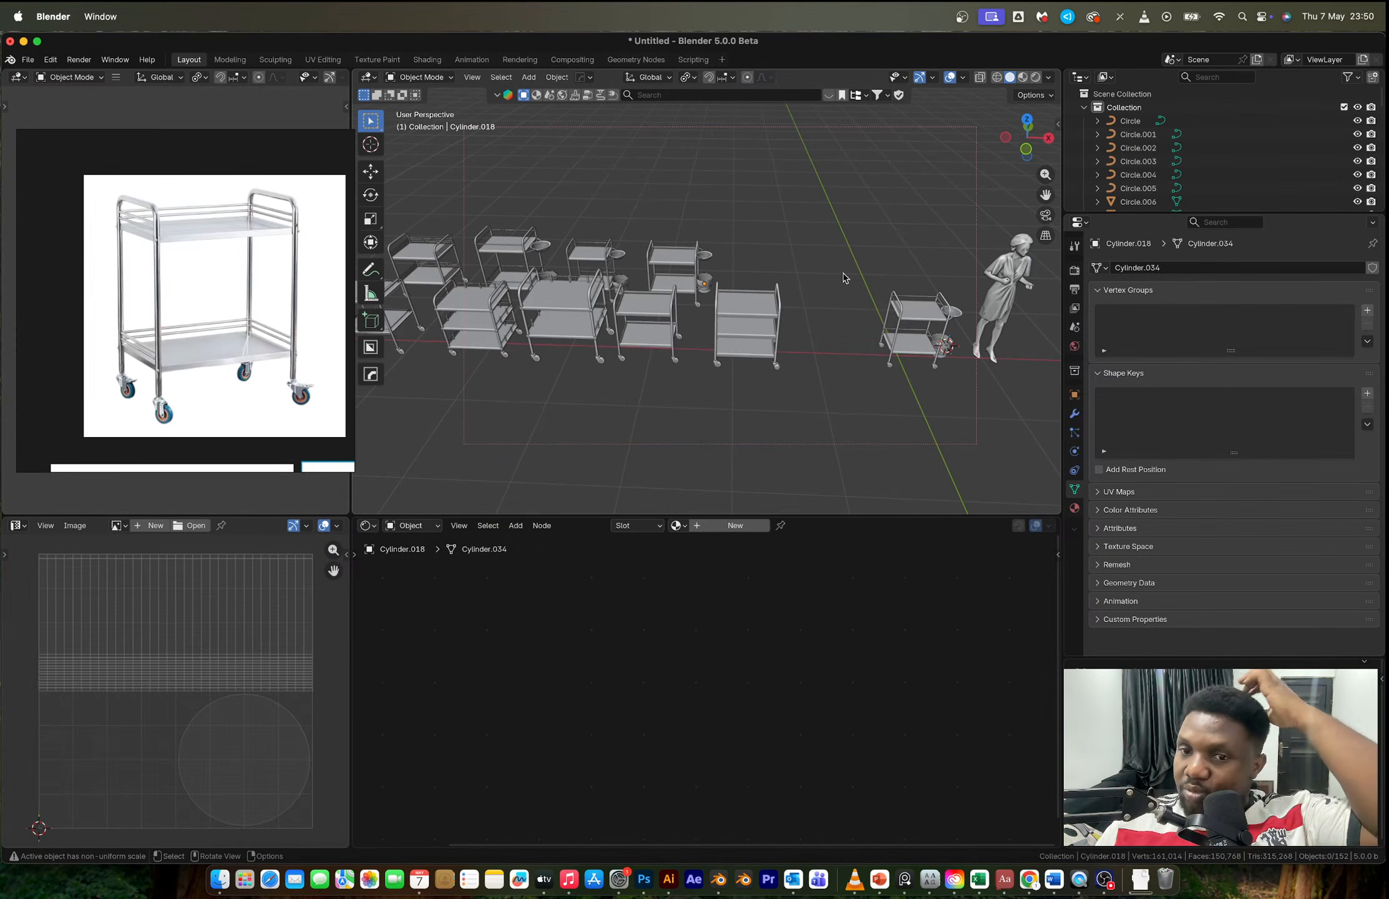
pyautogui.scroll(-6, 158, 241)
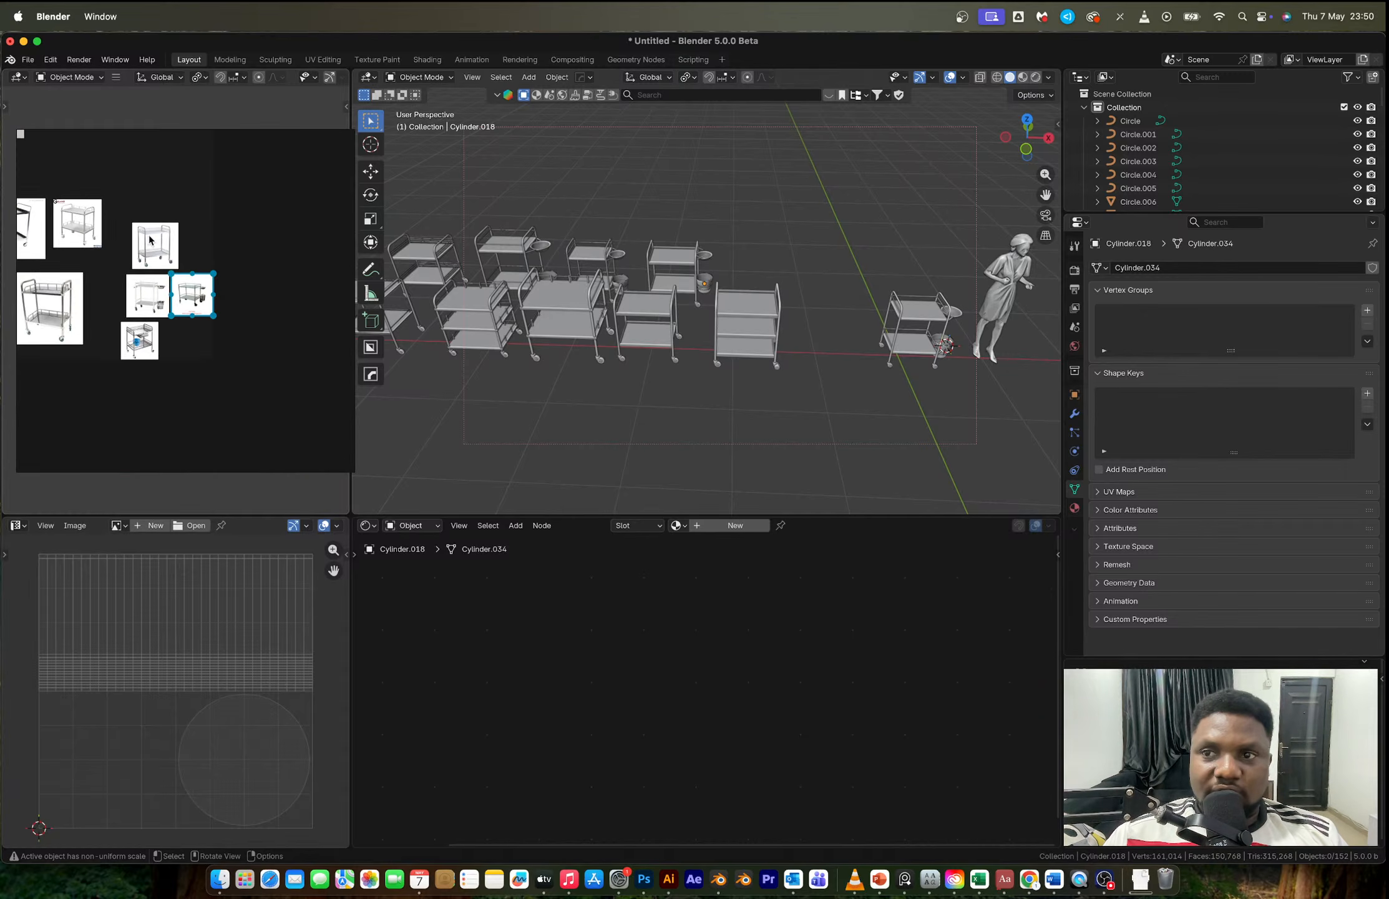
pyautogui.moveTo(149, 236); pyautogui.dragTo(201, 287, button='middle')
pyautogui.scroll(-2, 139, 254)
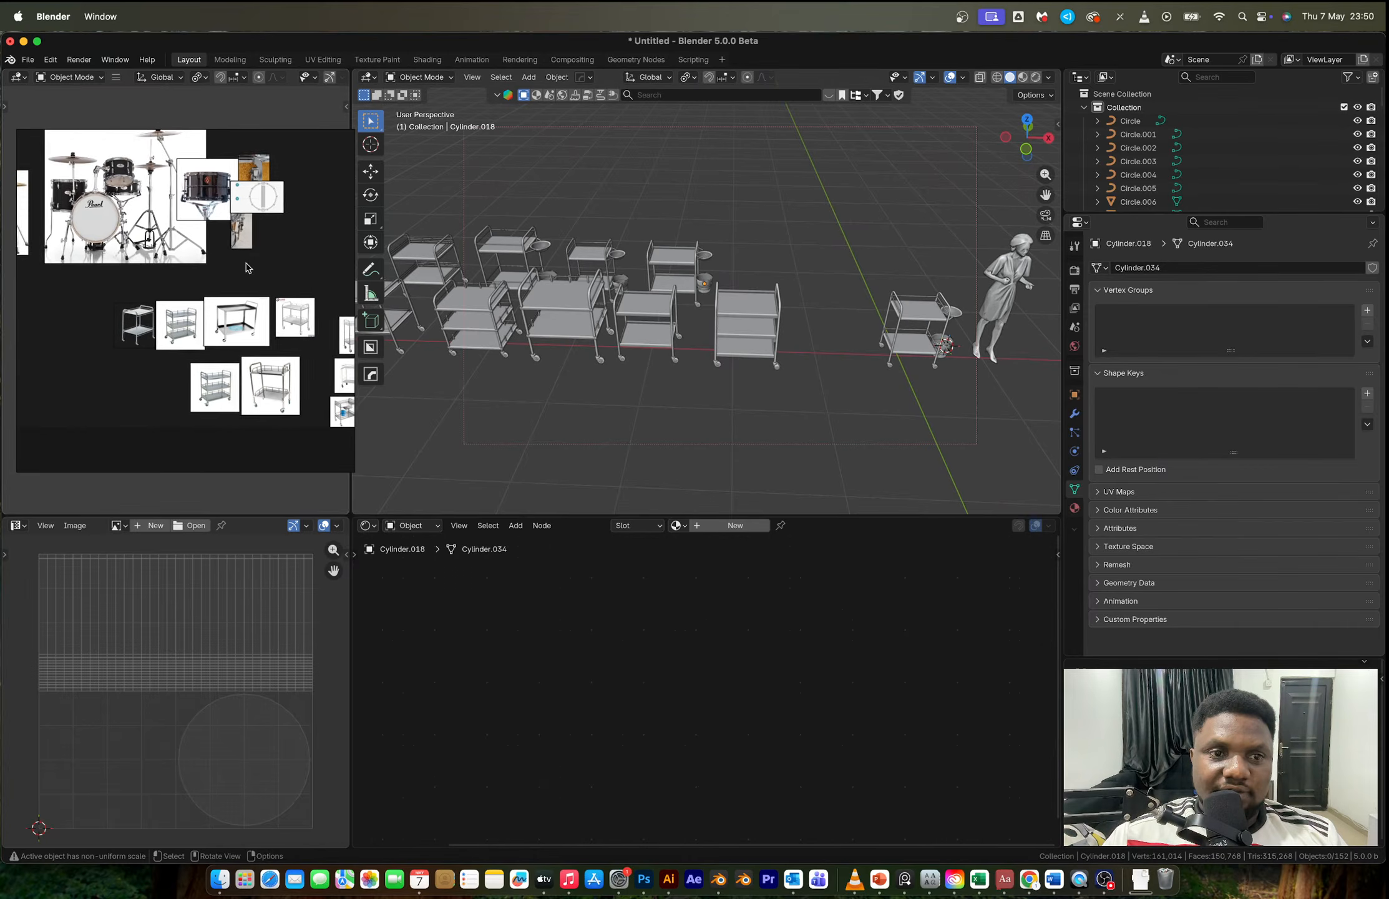
pyautogui.scroll(6, 244, 342)
pyautogui.moveTo(93, 302); pyautogui.dragTo(155, 279, button='middle')
pyautogui.scroll(-6, 549, 267)
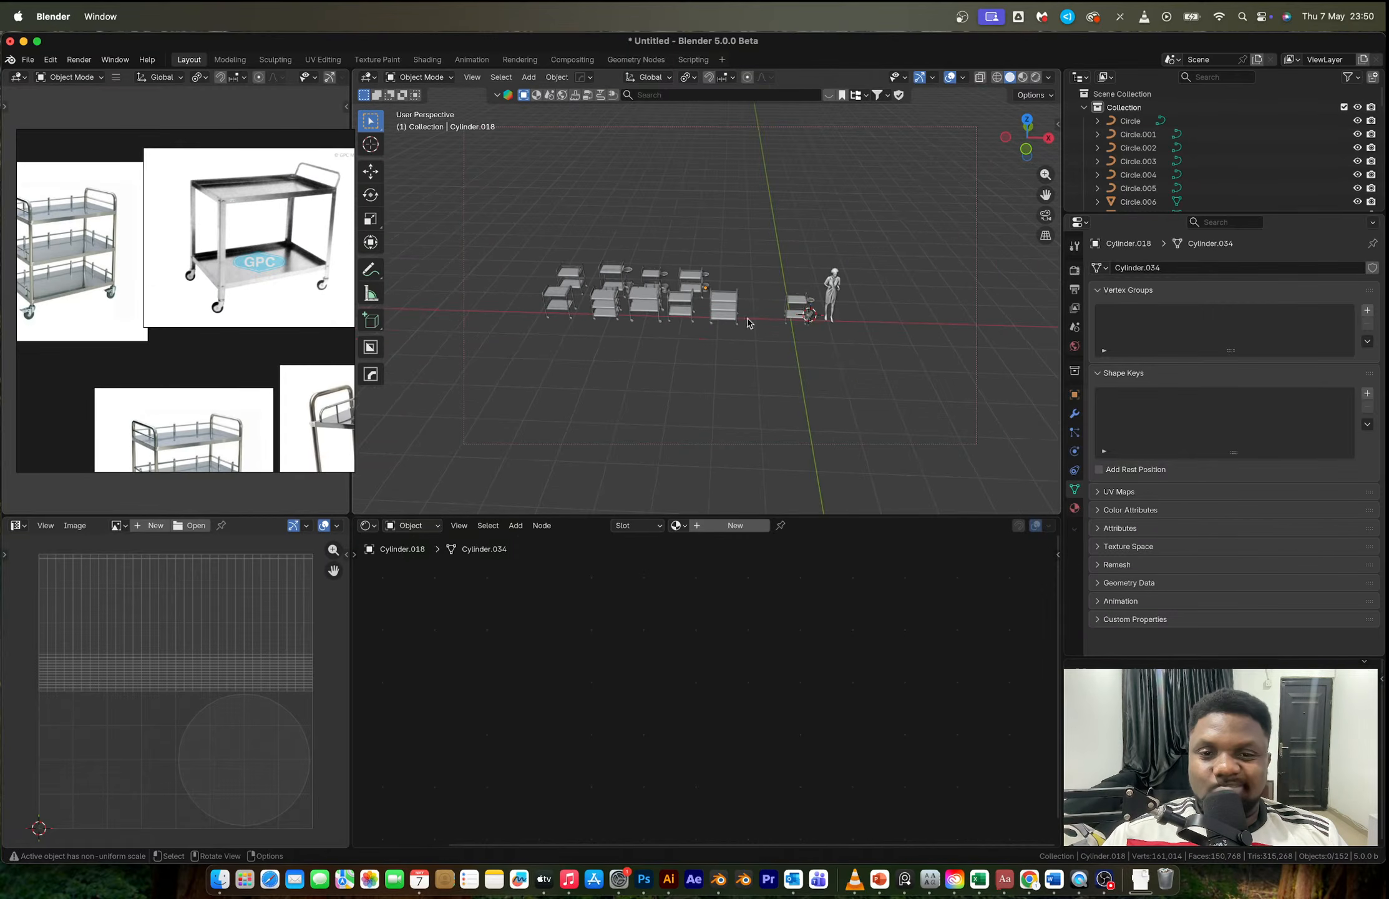
pyautogui.scroll(6, 760, 326)
pyautogui.scroll(6, 695, 242)
pyautogui.keyDown('shift'); pyautogui.moveTo(898, 313); pyautogui.dragTo(723, 279, button='middle'); pyautogui.keyUp('shift')
pyautogui.scroll(-8, 721, 278)
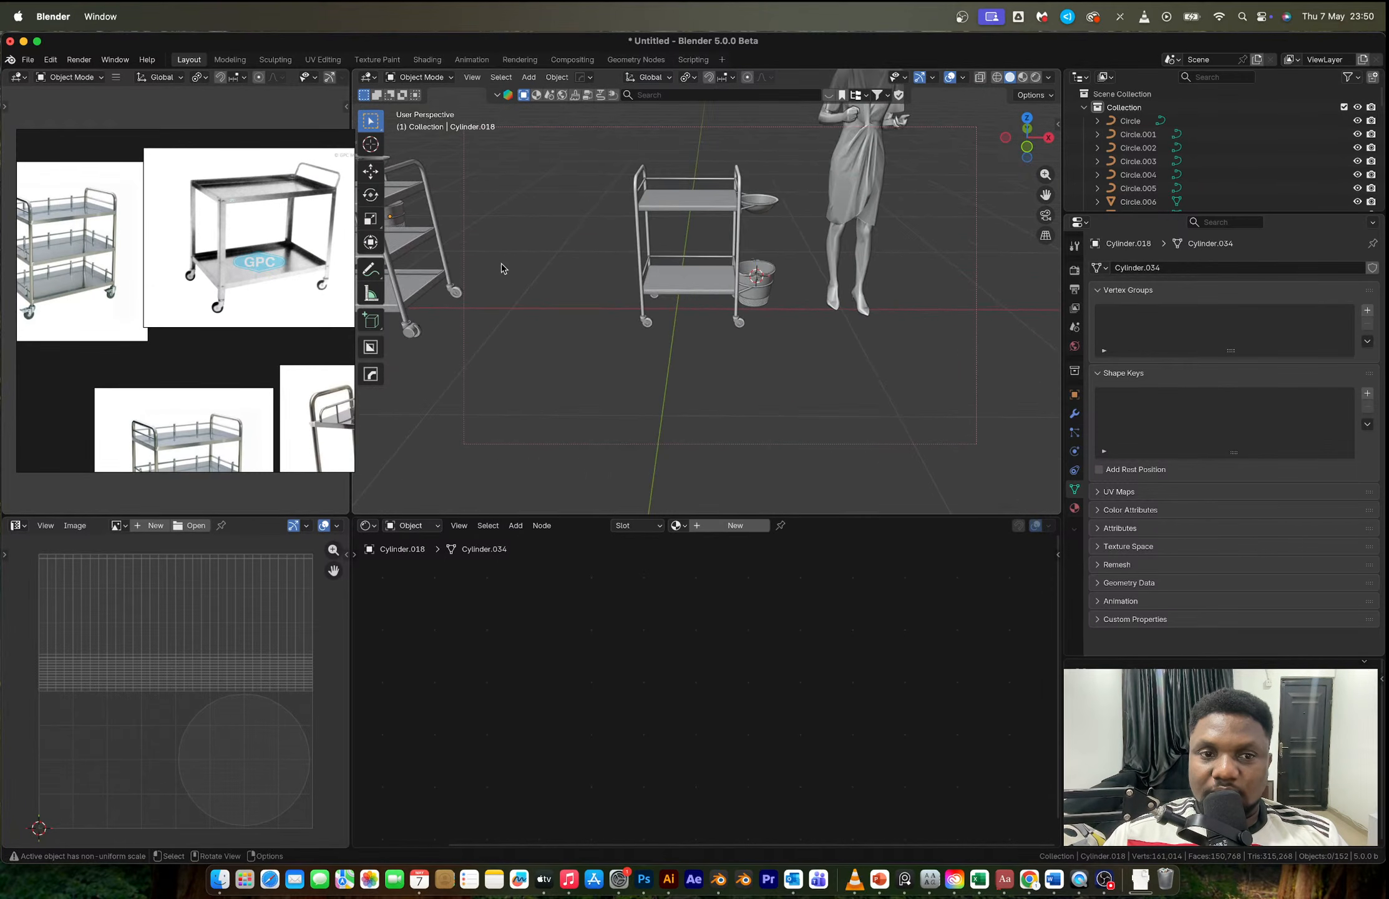
pyautogui.moveTo(502, 267)
pyautogui.mouseDown(button='middle')
pyautogui.moveTo(534, 262)
pyautogui.moveTo(502, 267)
pyautogui.mouseUp(button='middle')
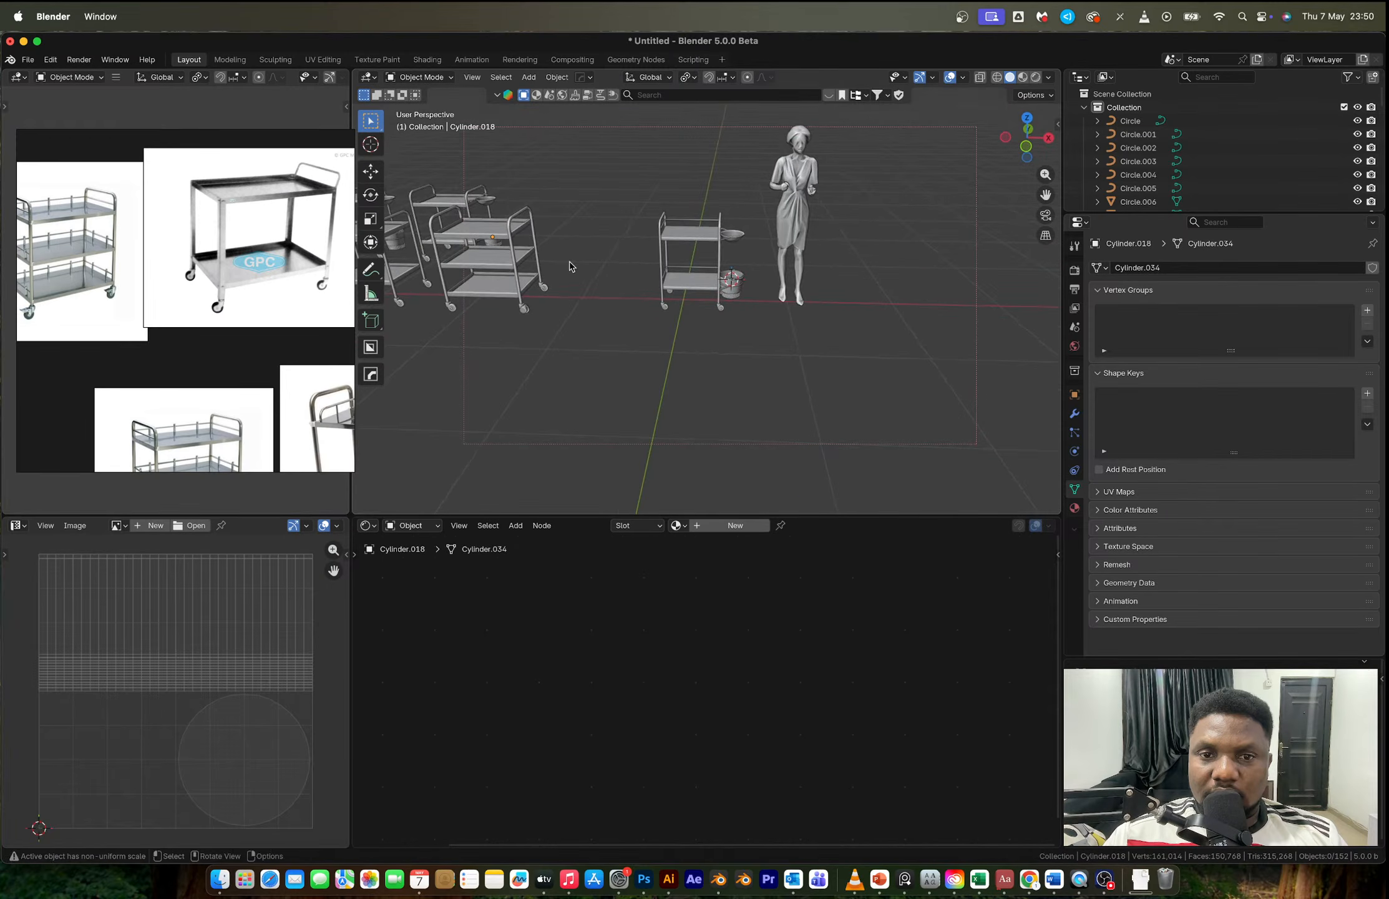
# Step: Convert the bucket, handle and bracket parts of the trolley beside the human figure to mesh
pyautogui.scroll(5, 718, 287)
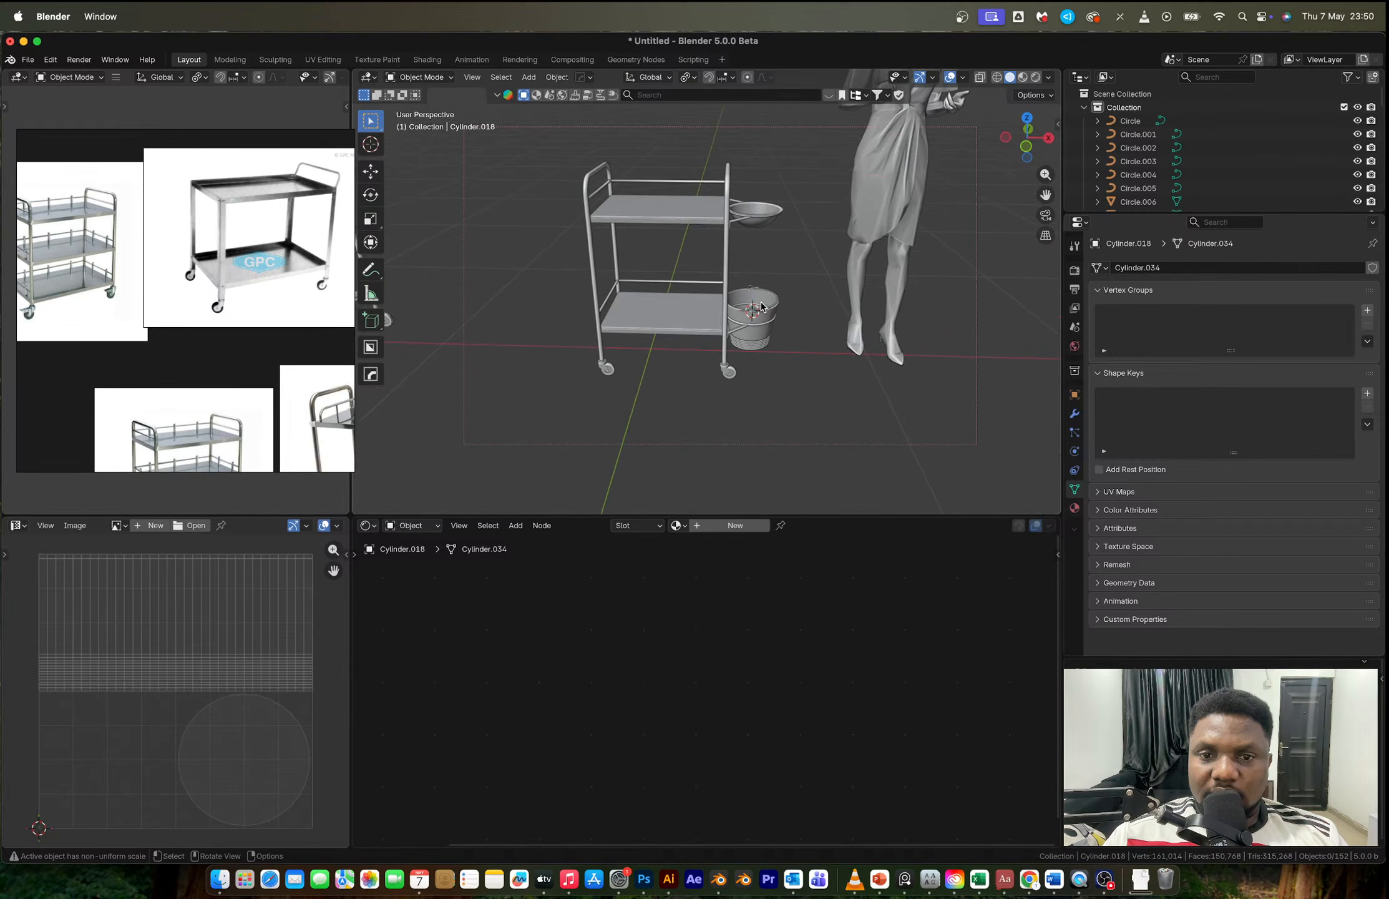
pyautogui.click(752, 312)
pyautogui.moveTo(781, 341); pyautogui.dragTo(761, 323, button='middle')
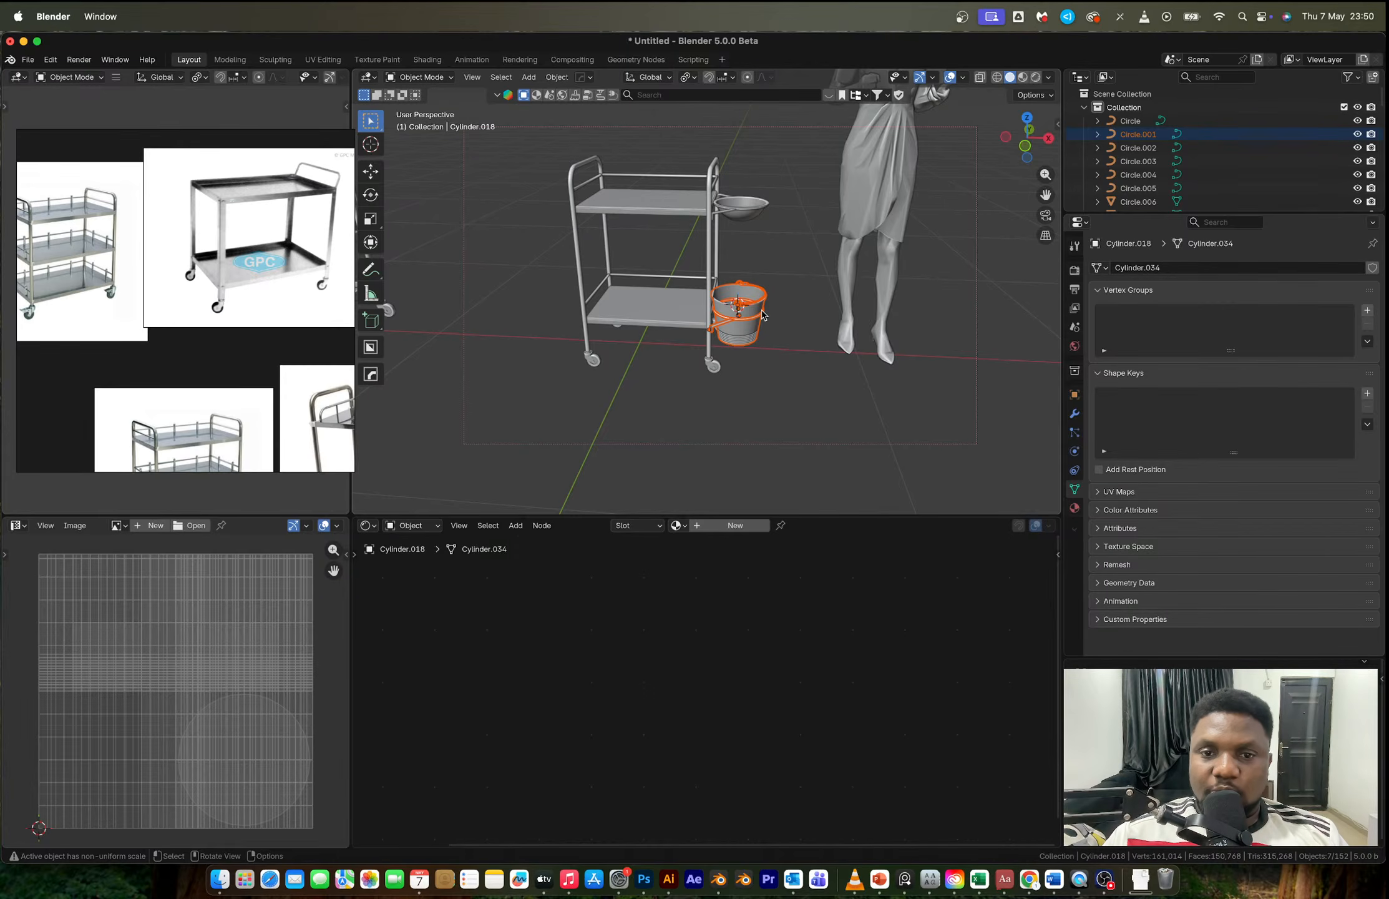
pyautogui.rightClick(762, 315)
pyautogui.click(754, 325)
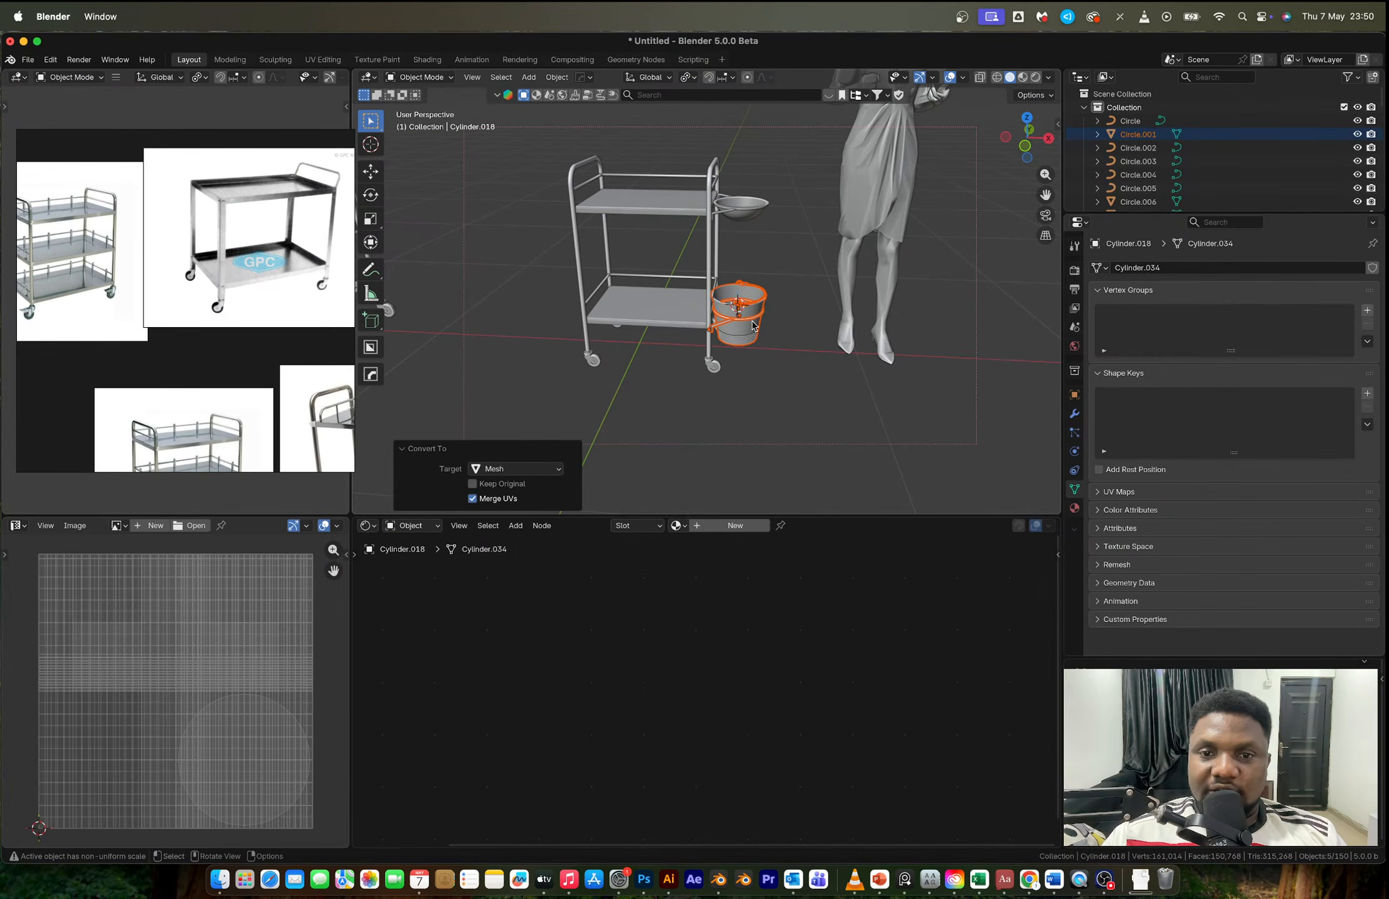
# Step: Mirror the bucket assembly along X across the lower shelf to the trolley's opposite end, using a Mirror modifier
pyautogui.keyDown('shift'); pyautogui.click(678, 307); pyautogui.keyUp('shift')
pyautogui.hotkey('alt', 'x')
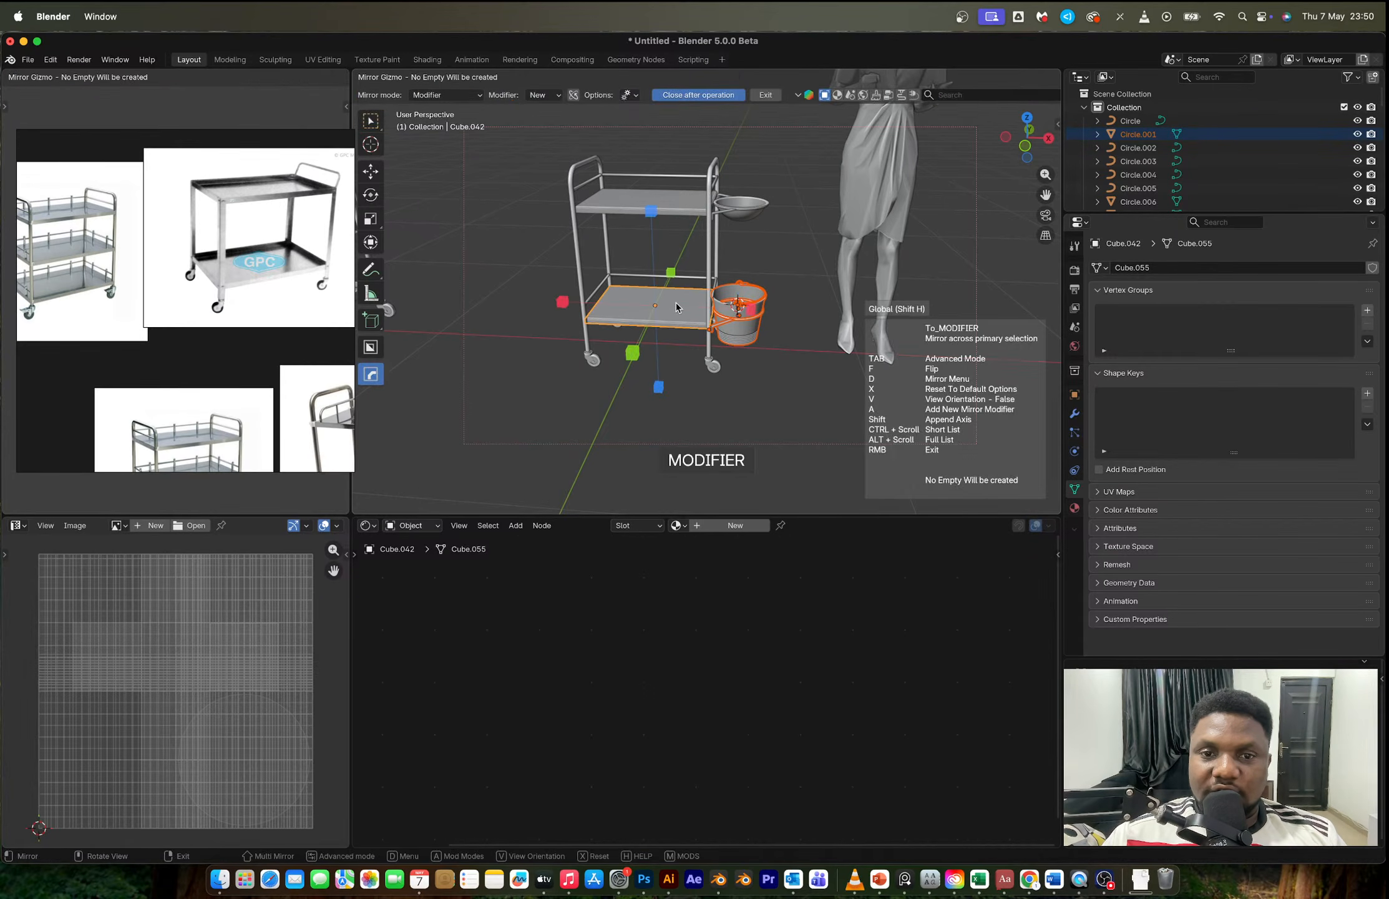
pyautogui.click(753, 313)
pyautogui.moveTo(777, 281)
pyautogui.mouseDown(button='middle')
pyautogui.moveTo(836, 279)
pyautogui.moveTo(775, 261)
pyautogui.mouseUp(button='middle')
pyautogui.scroll(3, 786, 265)
pyautogui.click(786, 265)
# Step: Duplicate the lower shelf with its rails and raise the copy about 0.247 m along Z as a middle shelf
pyautogui.scroll(-5, 785, 264)
pyautogui.scroll(5, 775, 261)
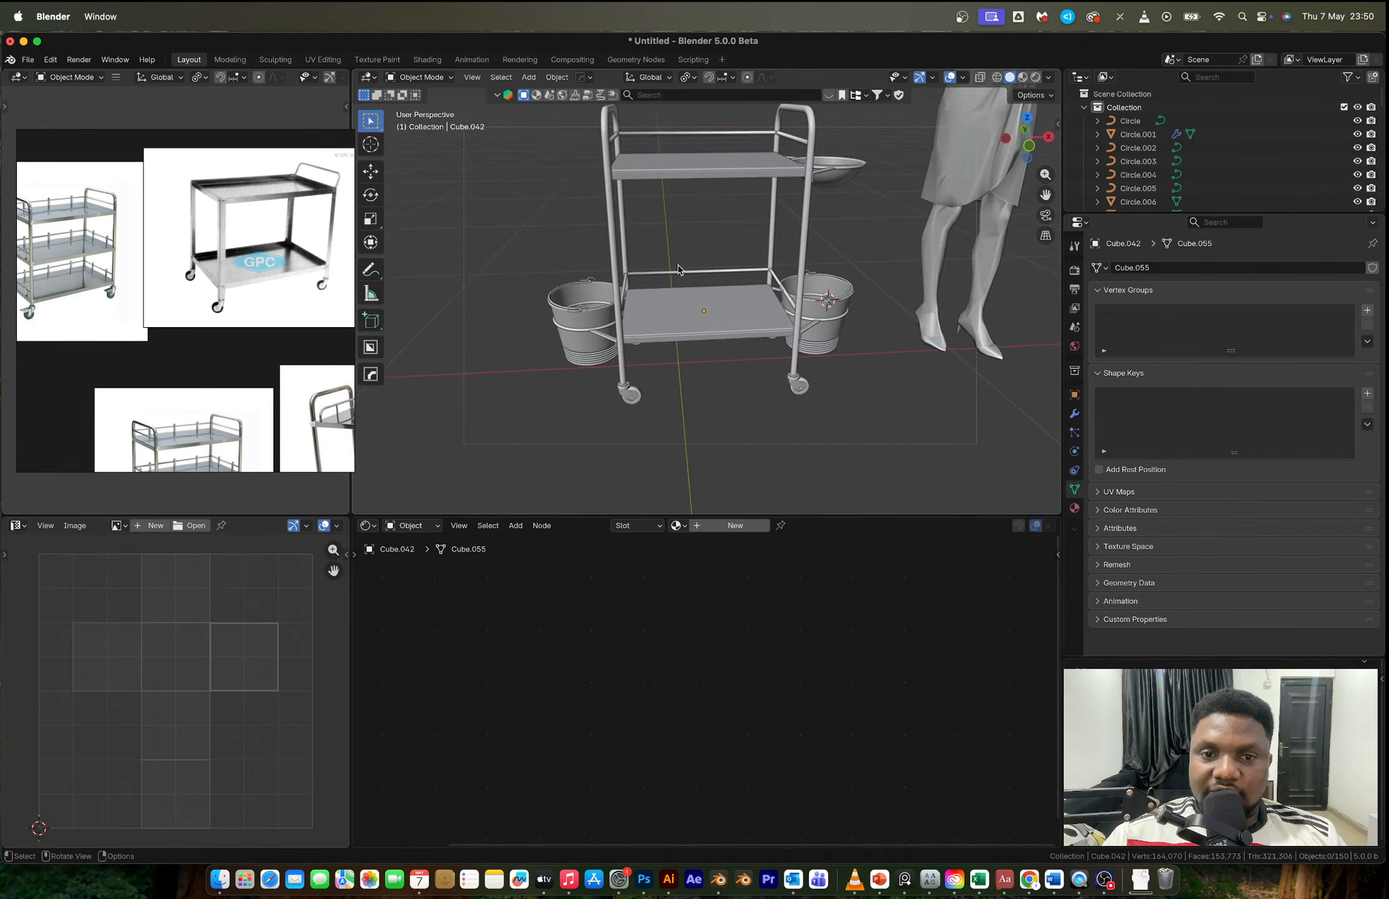
pyautogui.click(726, 347)
pyautogui.hotkey('shift', 'd')
pyautogui.press('z')
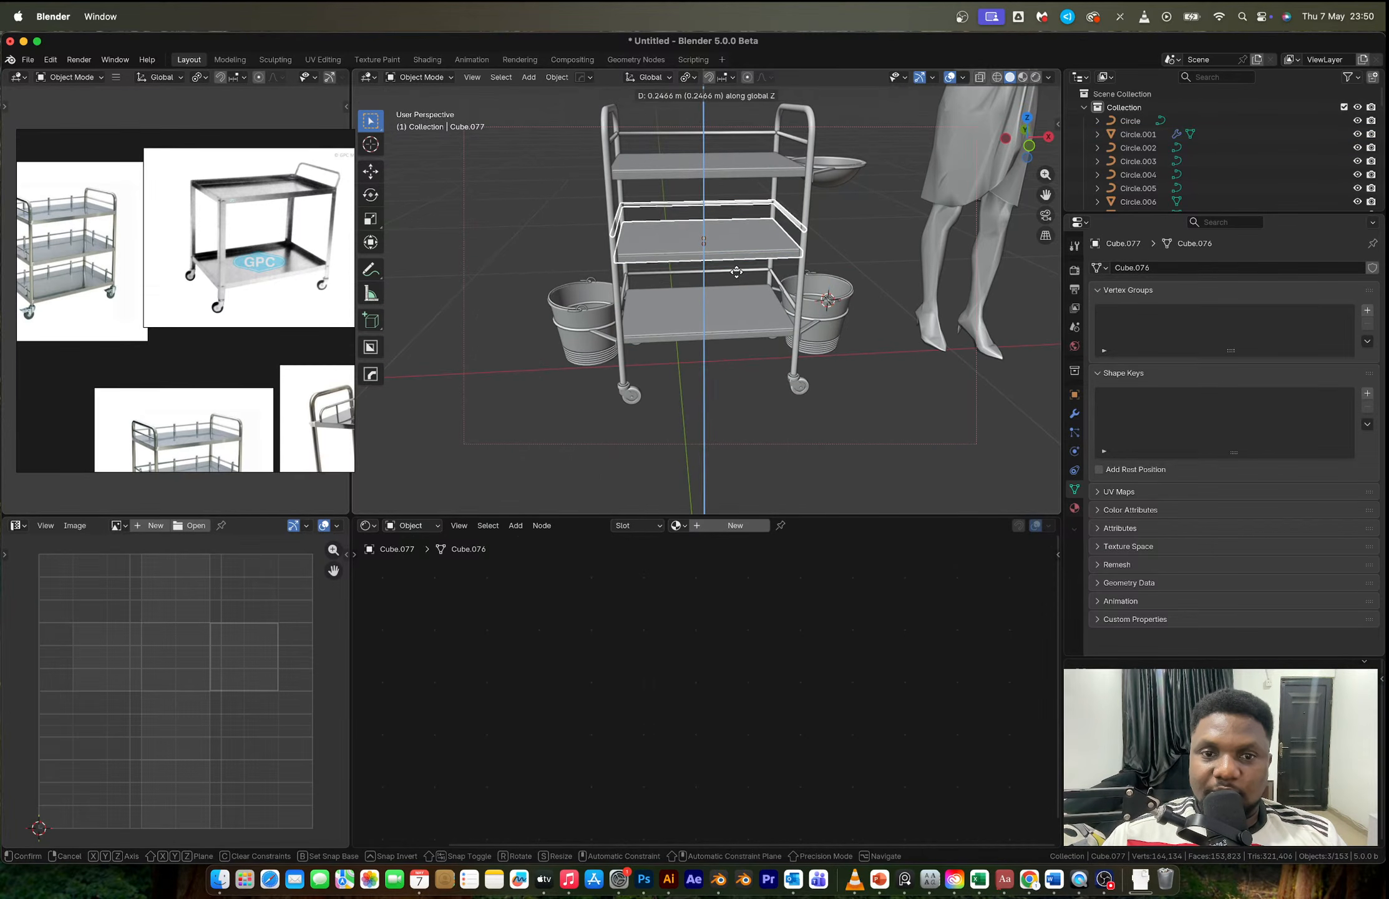
pyautogui.click(737, 272)
pyautogui.click(734, 274)
# Step: Scale the whole three-shelf trolley with its bowl and buckets uniformly to 1.352 around a shared pivot
pyautogui.scroll(-6, 717, 281)
pyautogui.moveTo(693, 290)
pyautogui.mouseDown(button='middle')
pyautogui.moveTo(736, 297)
pyautogui.moveTo(697, 303)
pyautogui.mouseUp(button='middle')
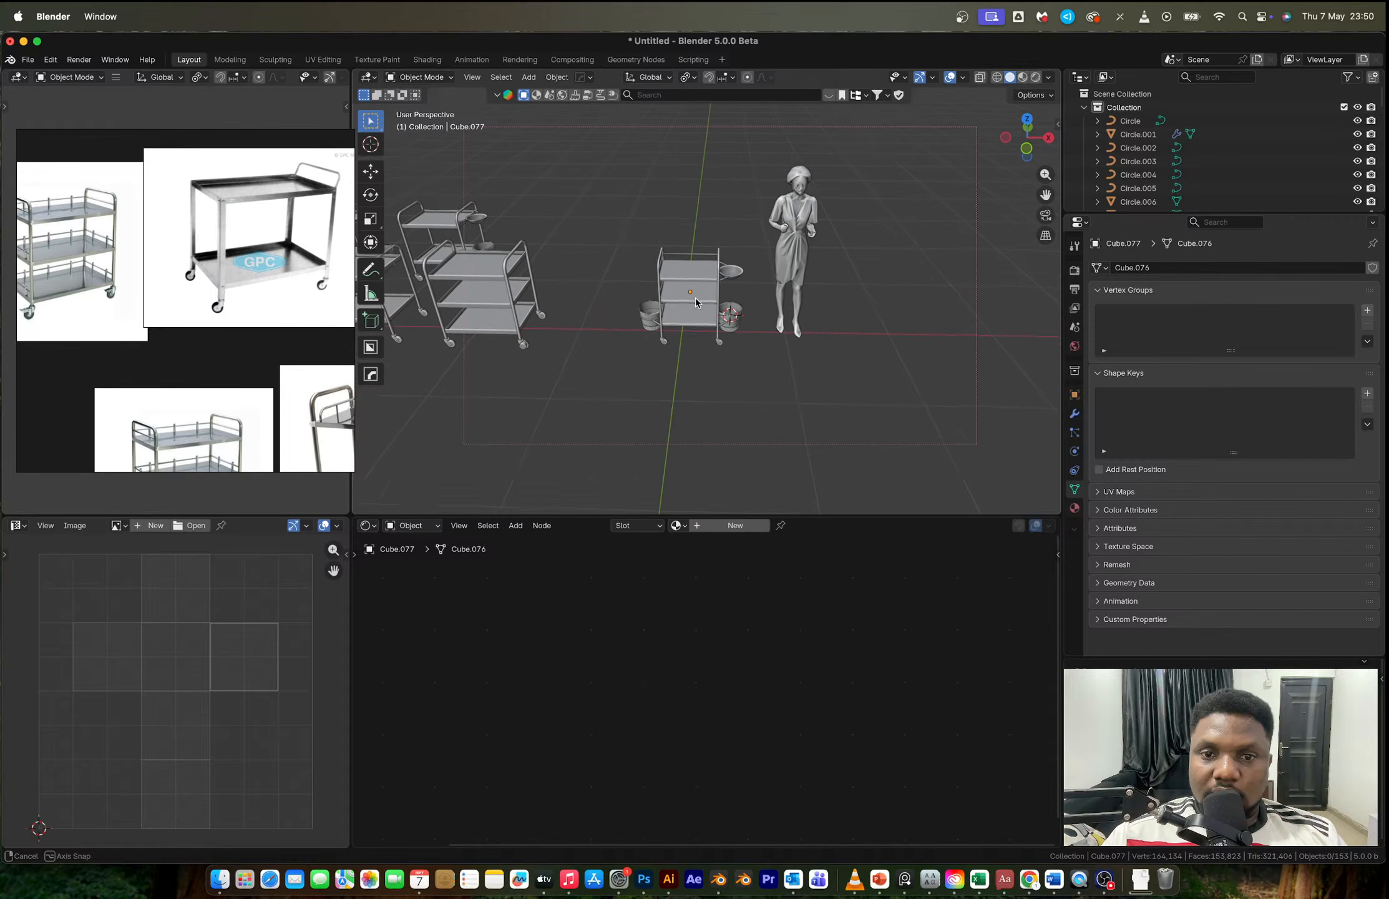
pyautogui.moveTo(619, 225); pyautogui.dragTo(741, 351)
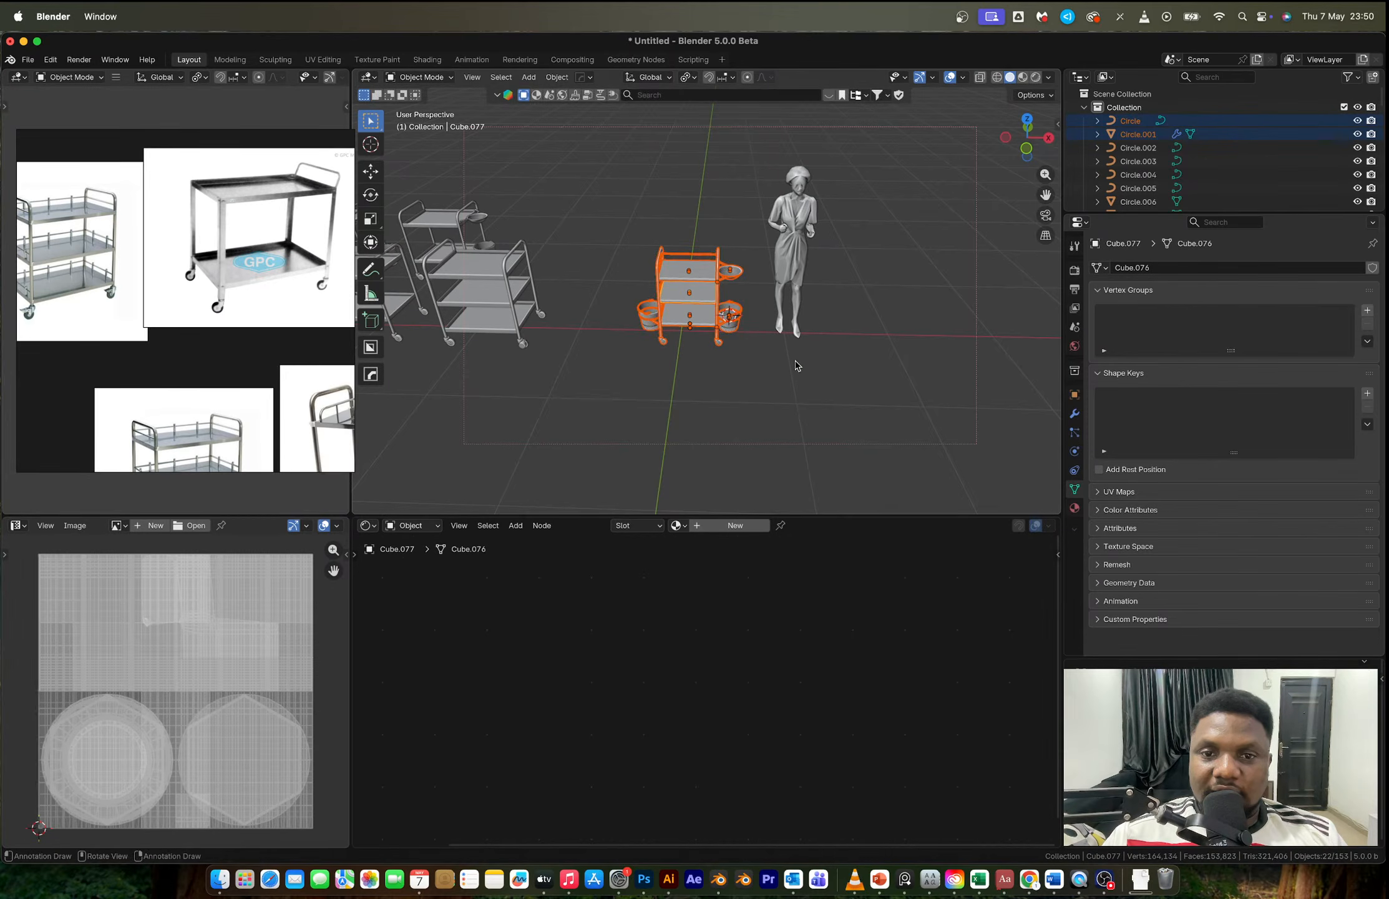
pyautogui.press('.')
pyautogui.click(614, 337)
pyautogui.press('s')
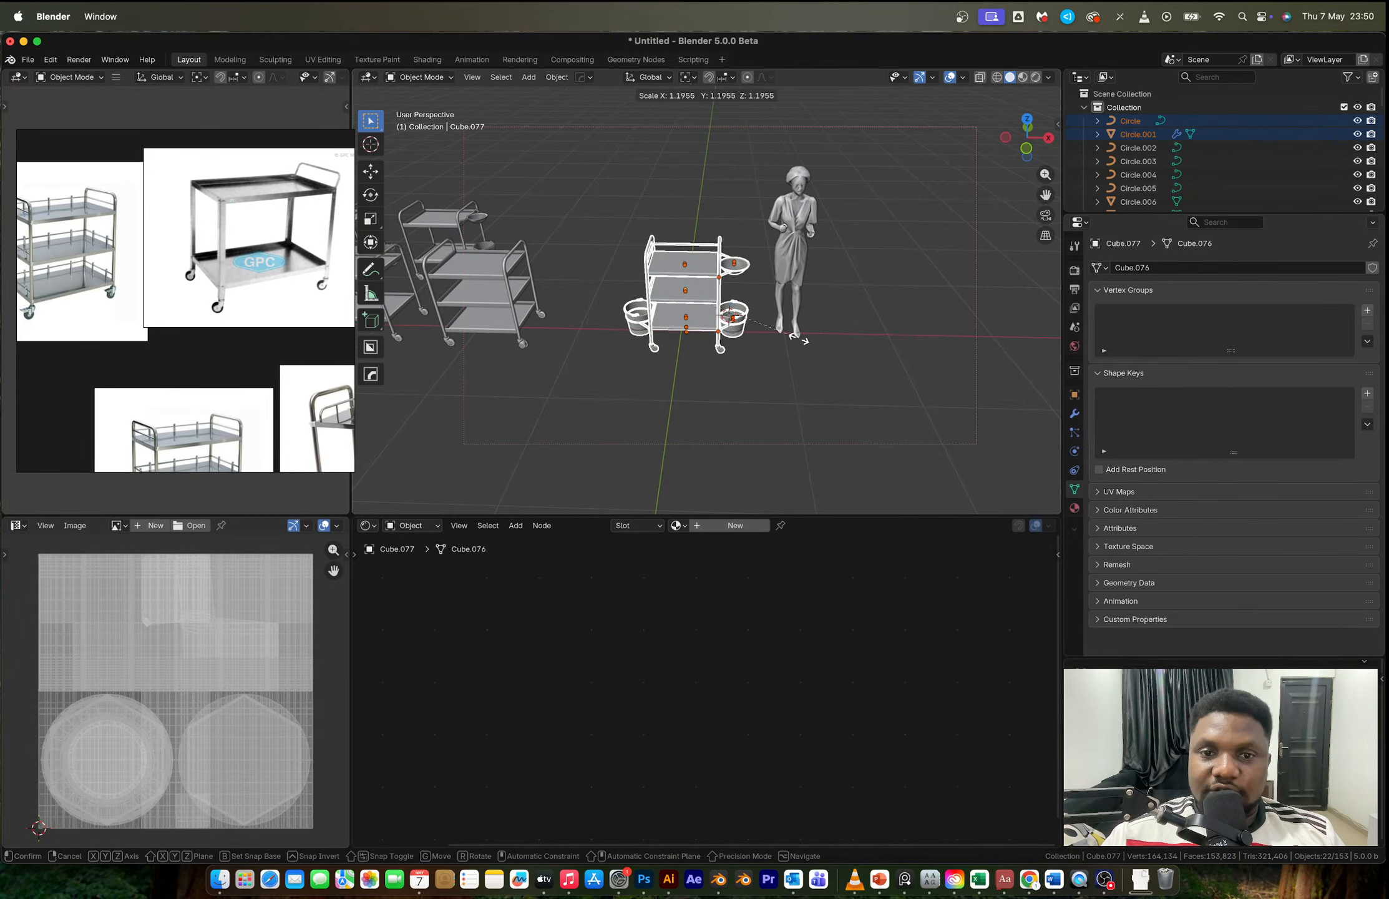
pyautogui.click(819, 344)
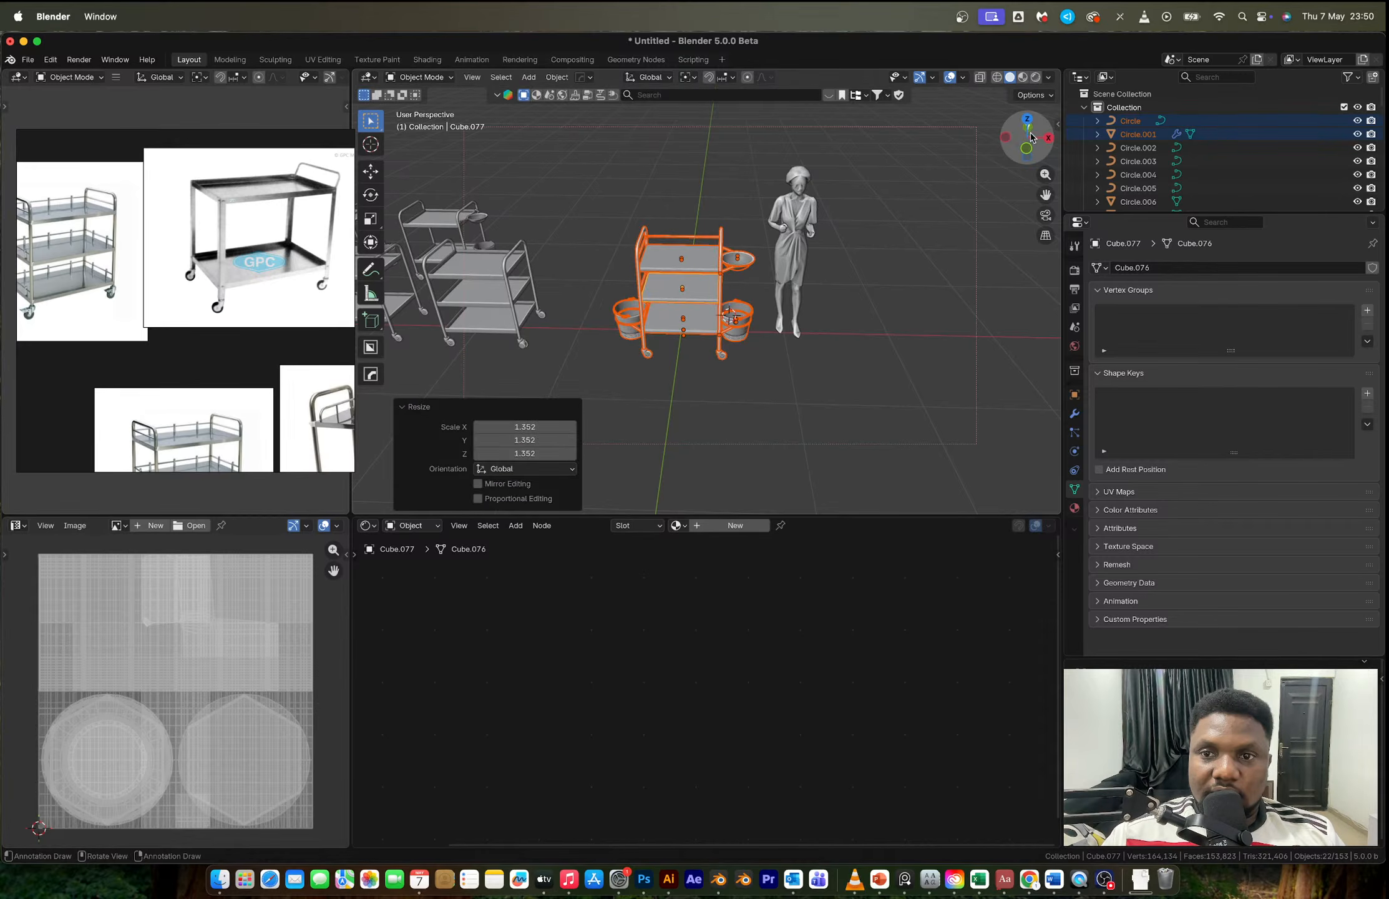
# Step: Raise the enlarged three-shelf trolley about 0.094 m along Z so its casters rest at floor level
pyautogui.click(1029, 150)
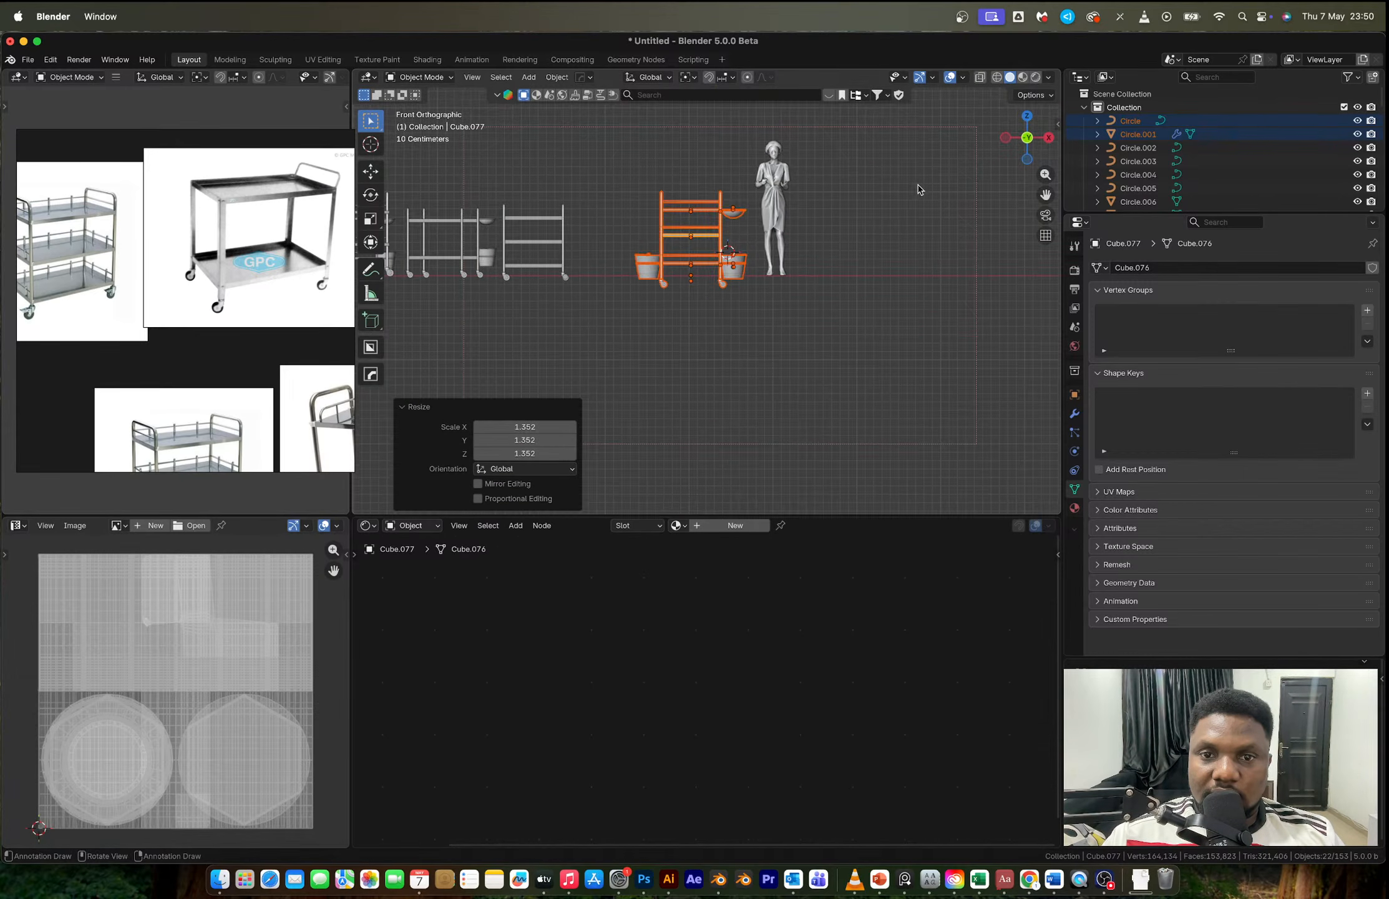
pyautogui.press('g')
pyautogui.press('z')
pyautogui.click(791, 316)
pyautogui.moveTo(791, 316); pyautogui.dragTo(792, 369, button='middle')
# Step: Move the two-bucket trolley about -1.4 m in X and 1.18 m in Y, into the back row of trolleys
pyautogui.click(1030, 127)
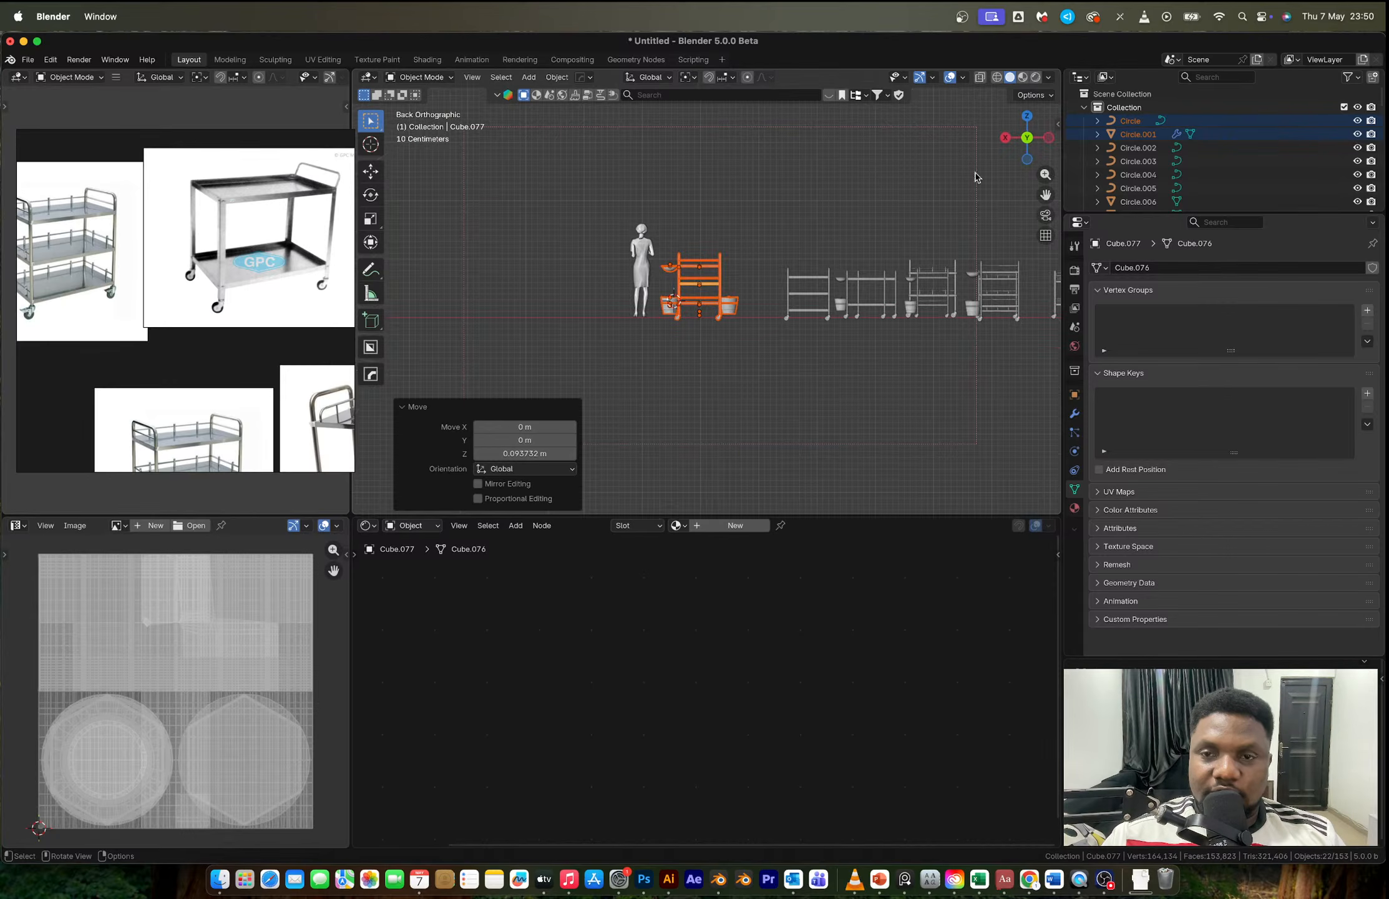
pyautogui.click(1027, 116)
pyautogui.press('g')
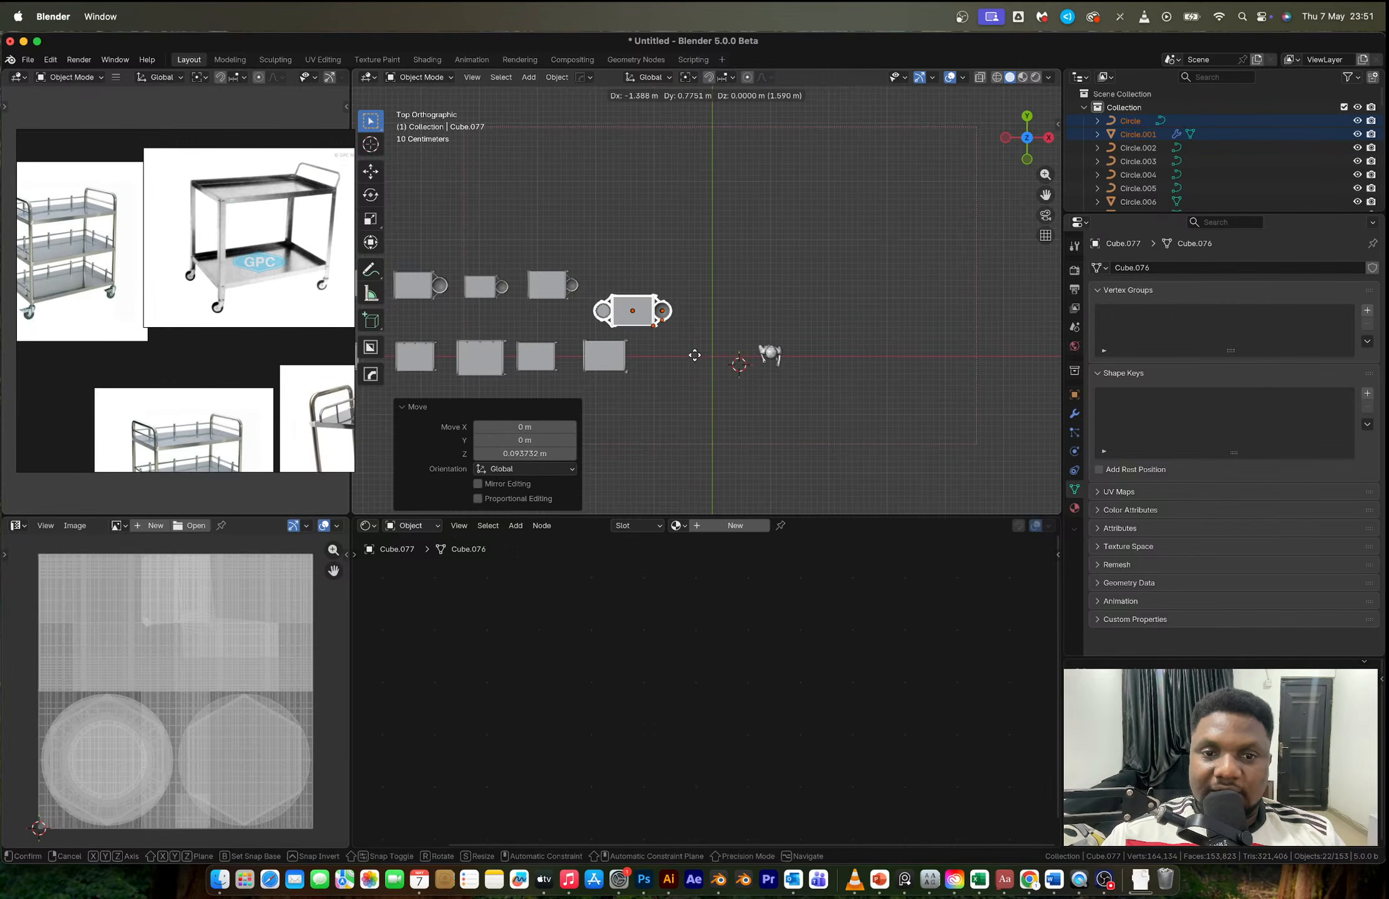
pyautogui.click(695, 334)
pyautogui.moveTo(695, 334); pyautogui.dragTo(767, 294, button='middle')
pyautogui.scroll(-3, 658, 219)
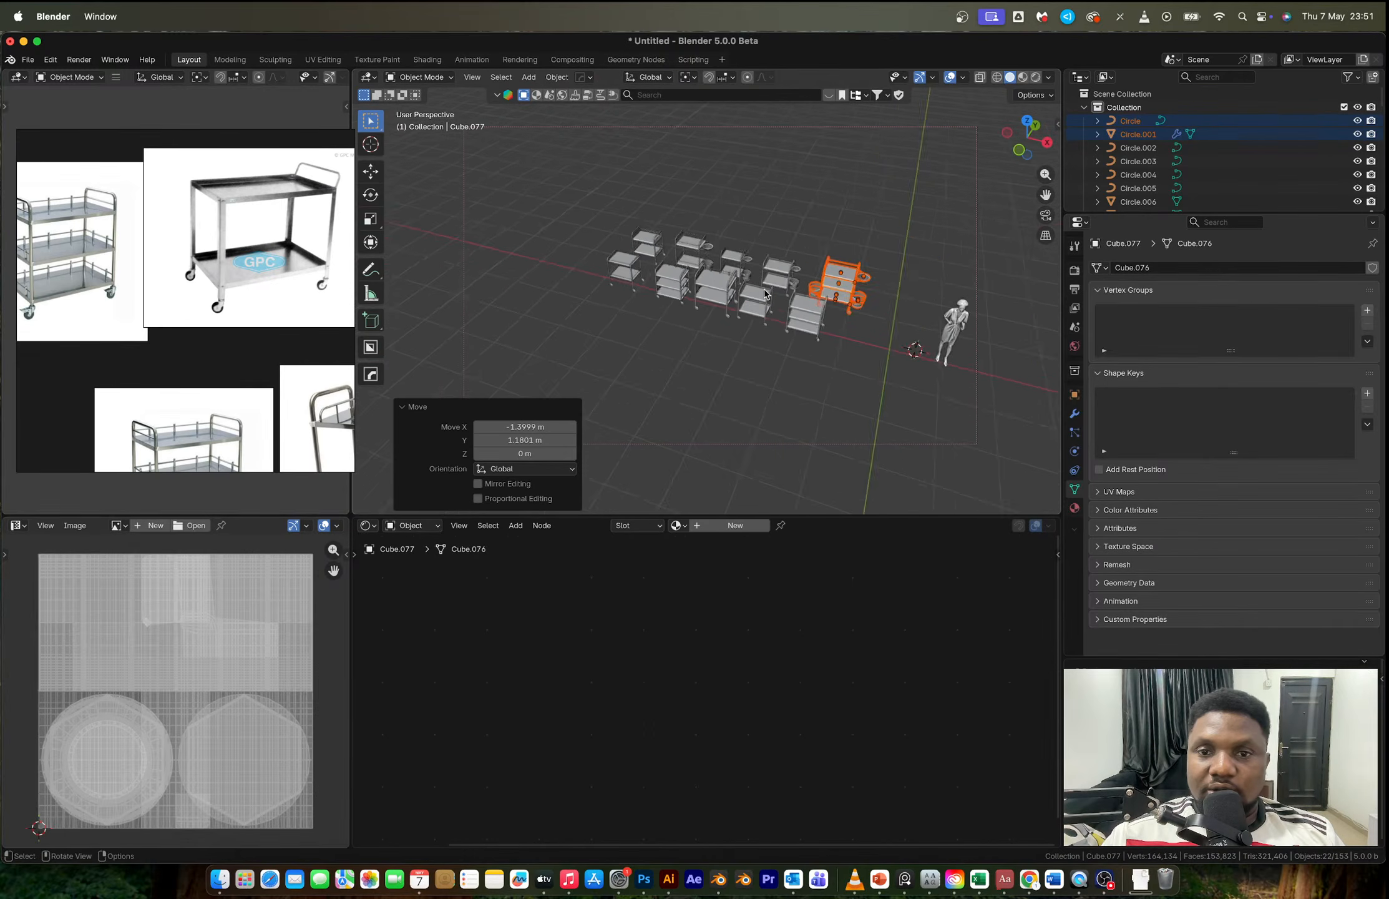
pyautogui.scroll(4, 767, 294)
# Step: Start saving the untitled scene and change the save location from DAY 78 to its parent folder, 100 MODELS ON CG TRADER
pyautogui.press('super+s')
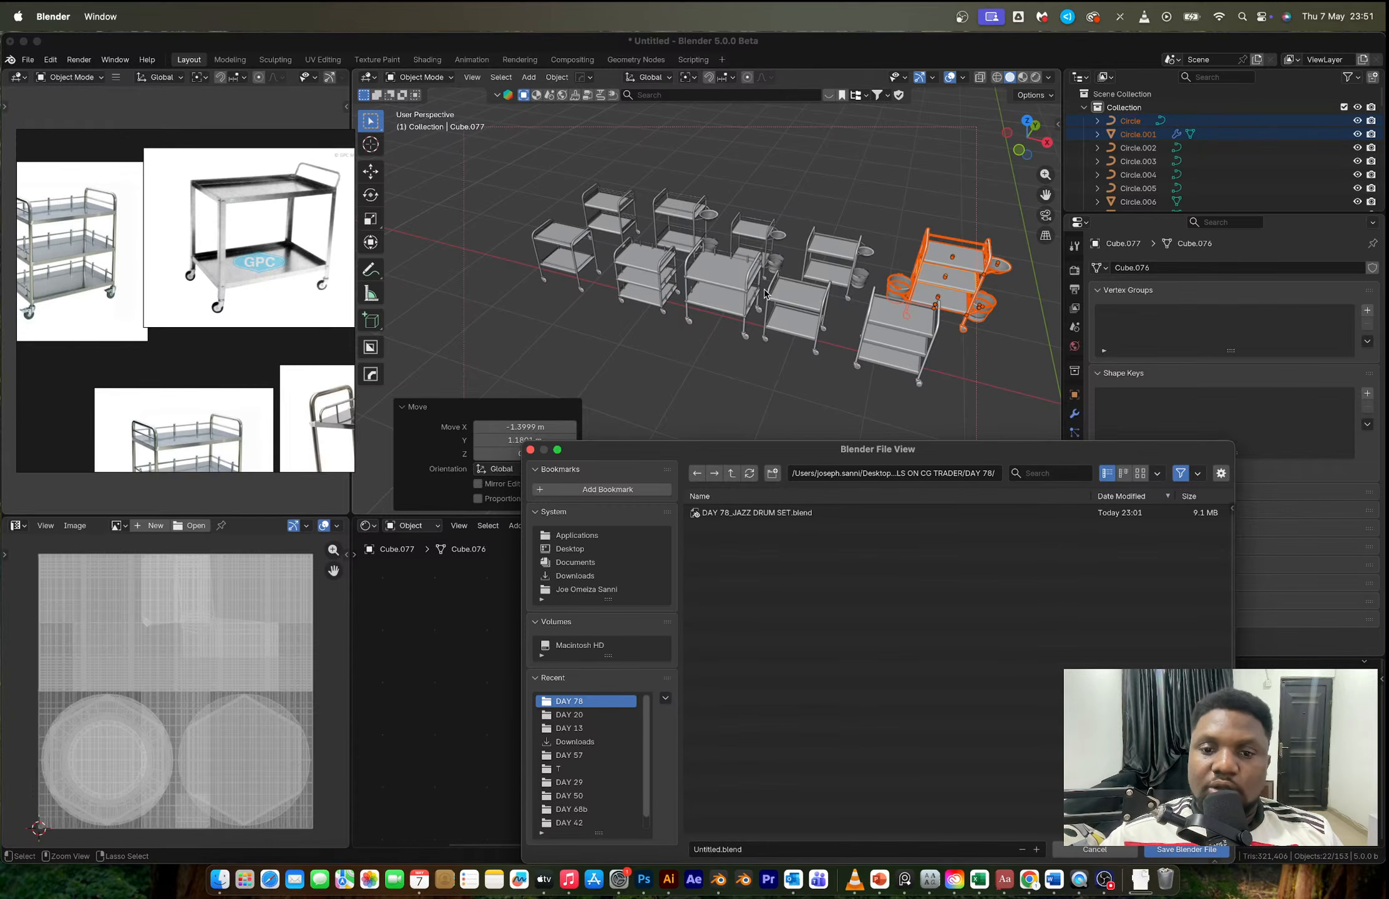
pyautogui.click(971, 473)
pyautogui.moveTo(969, 472); pyautogui.dragTo(1054, 475)
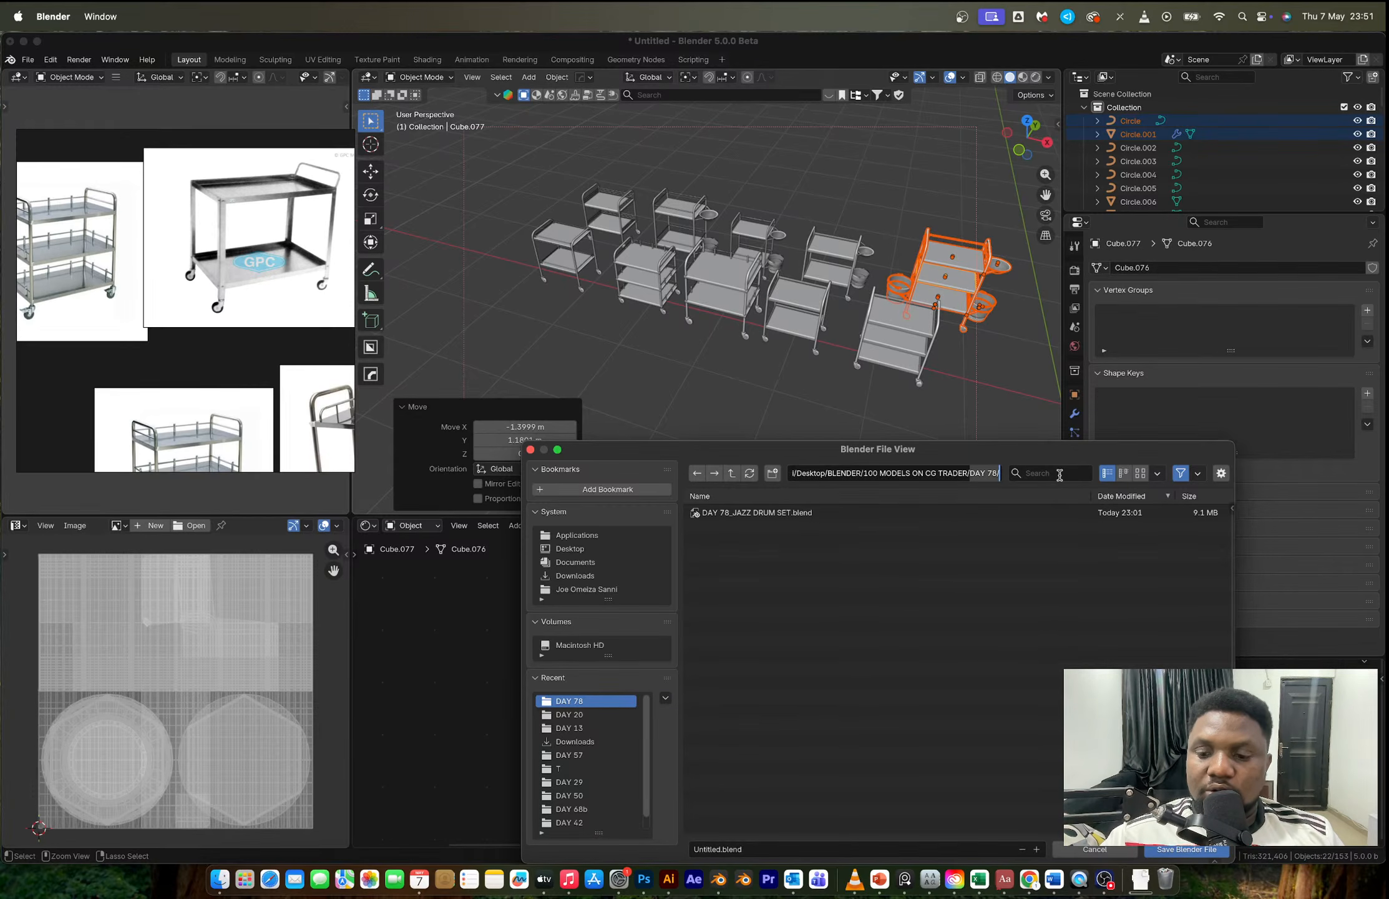
pyautogui.press('Return')
pyautogui.press('Escape')
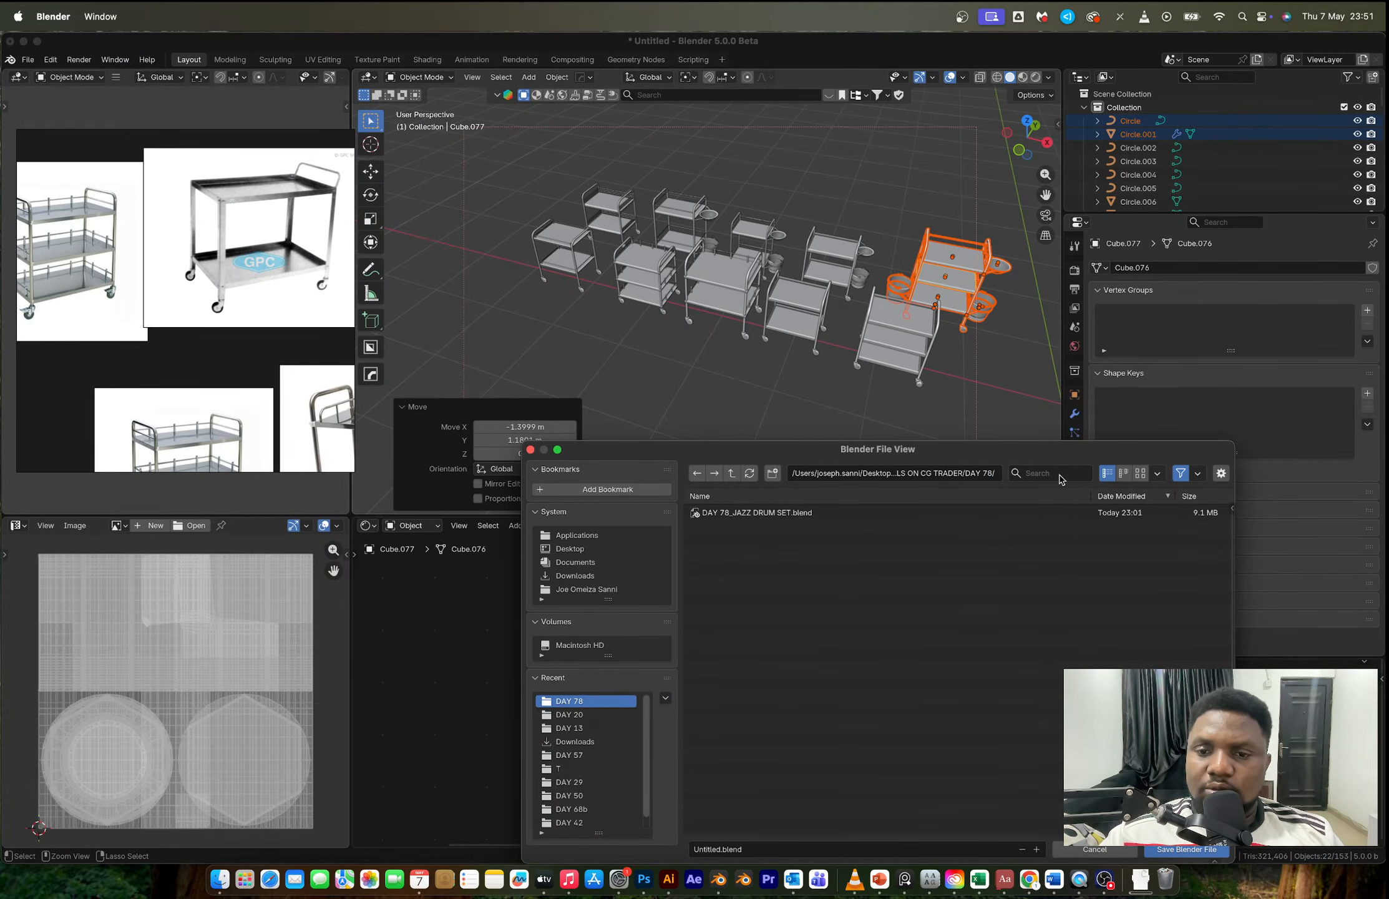
pyautogui.click(967, 475)
pyautogui.moveTo(968, 475); pyautogui.dragTo(1009, 476)
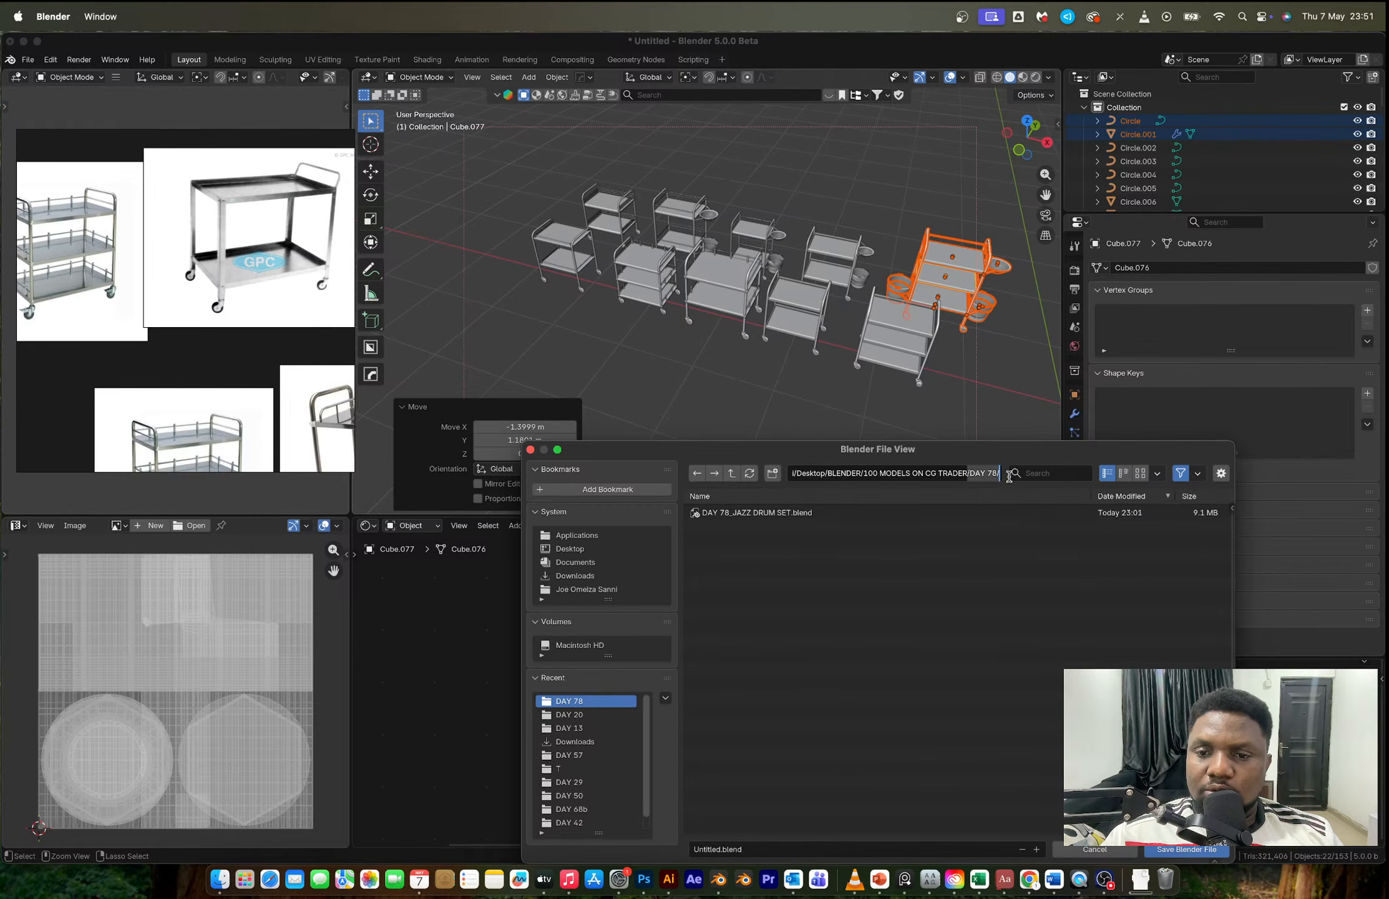
pyautogui.press('BackSpace')
pyautogui.press('Return')
# Step: Switch to the CGTrader_100_Day_Tracker sheet in Google Sheets and set the Medical Trolley's completion status to Done
pyautogui.hotkey('ctrl', 'Right')
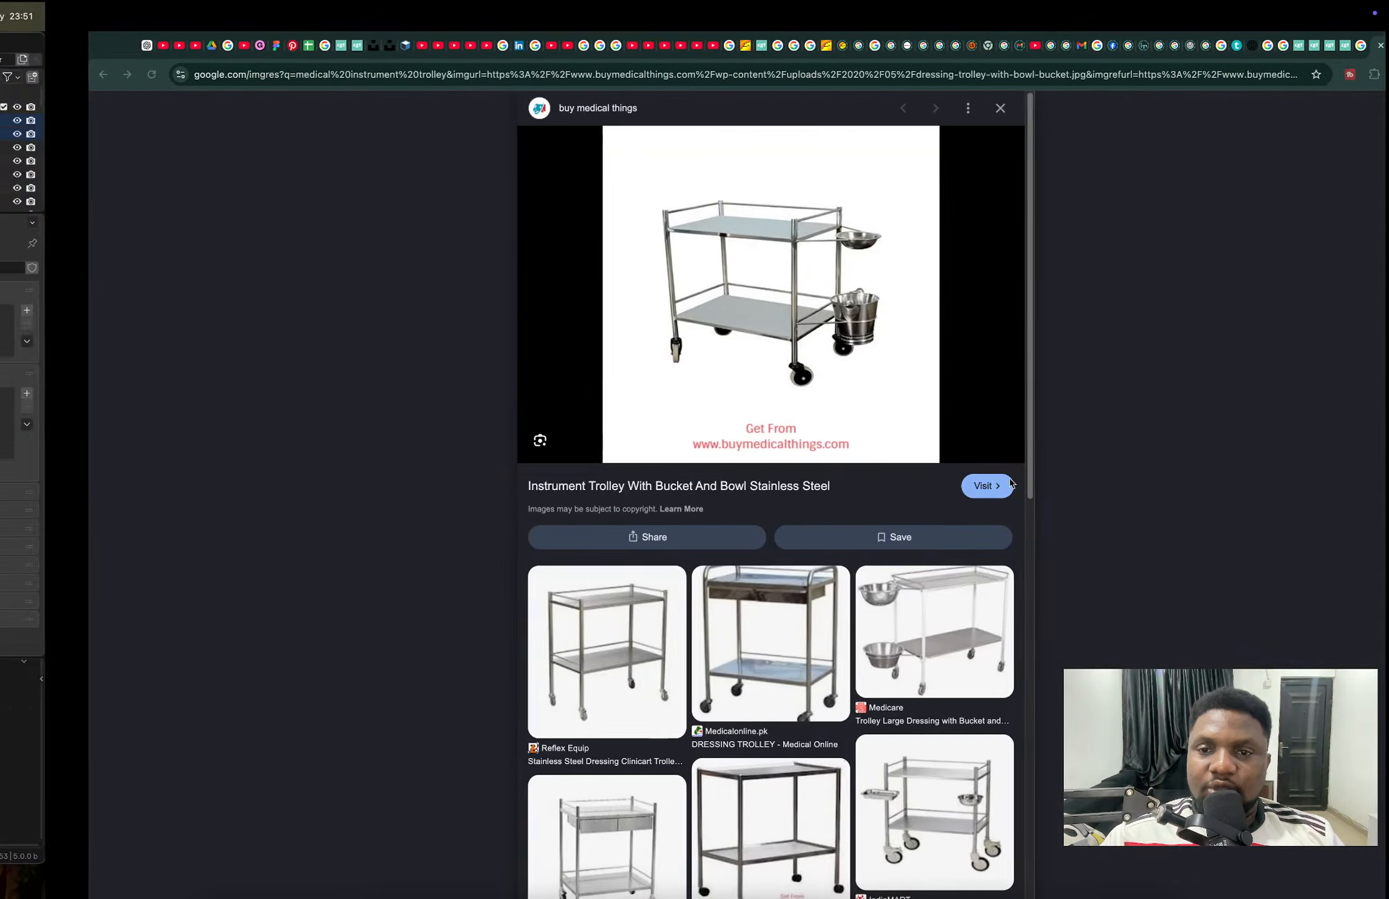
pyautogui.click(221, 45)
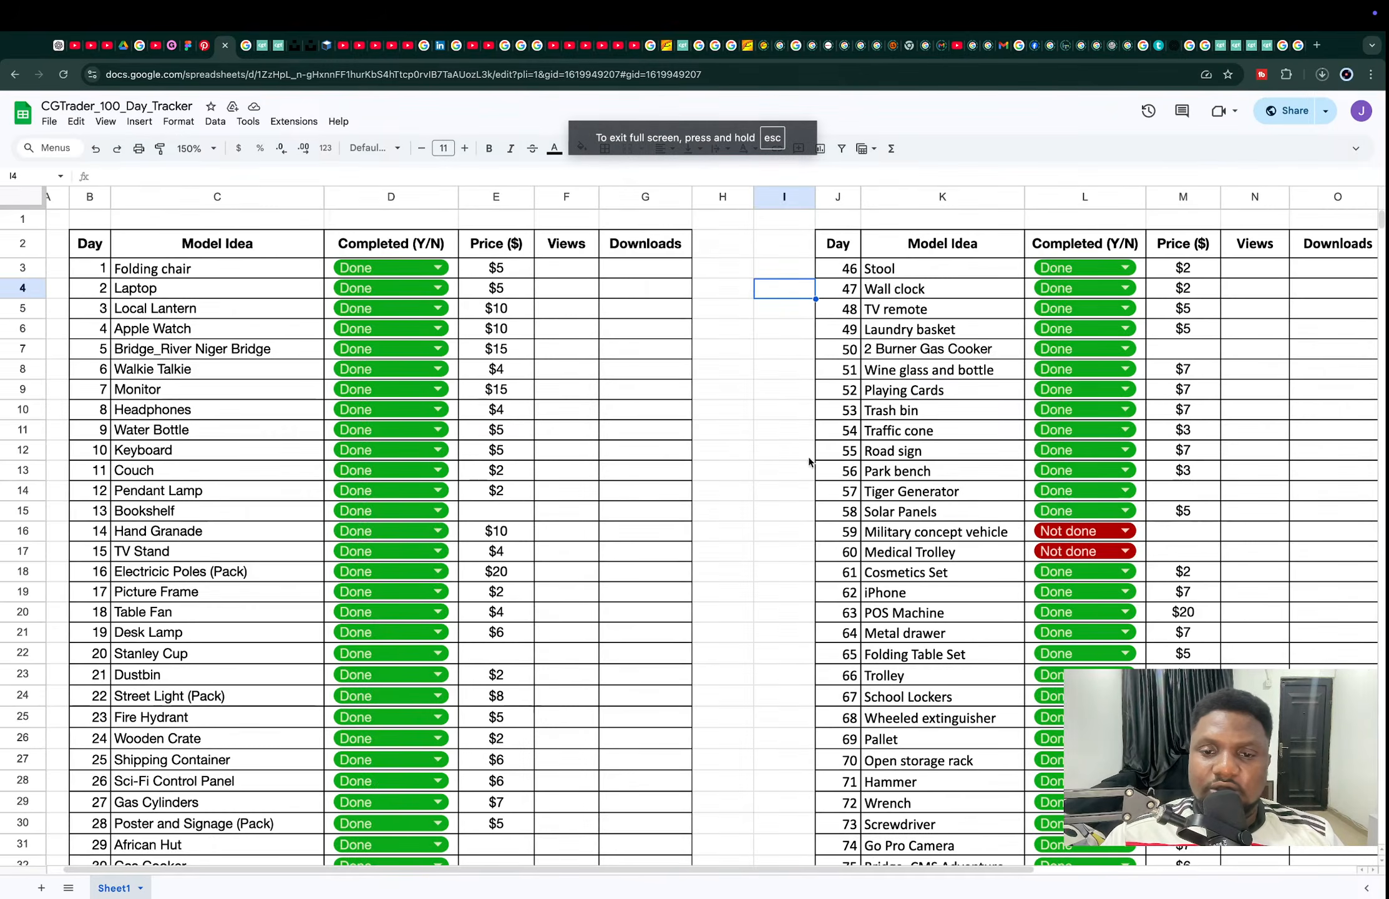
pyautogui.scroll(-3, 1073, 546)
pyautogui.scroll(2, 1074, 547)
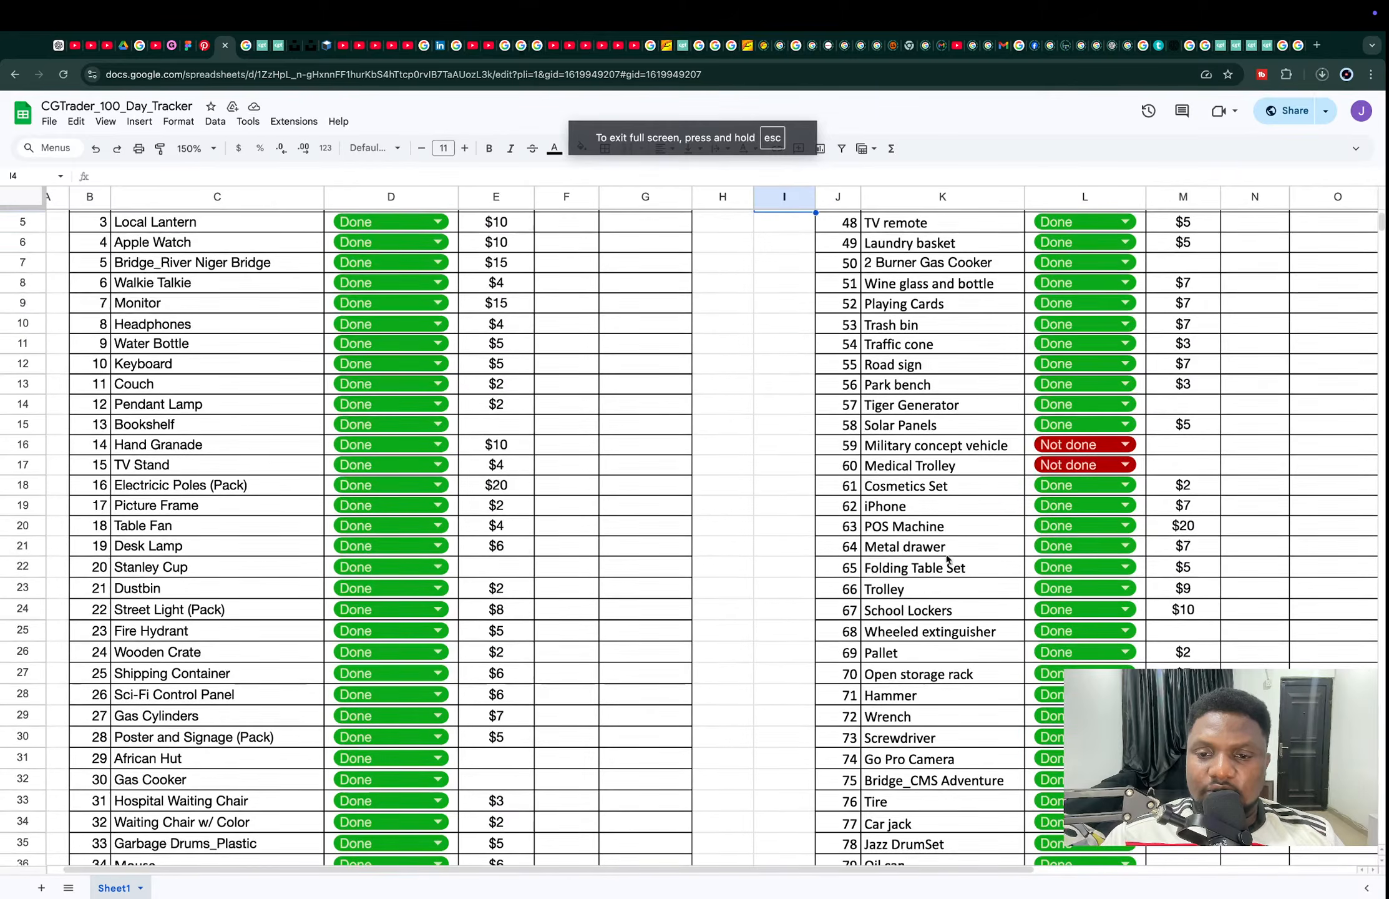
pyautogui.click(1061, 464)
pyautogui.click(1053, 530)
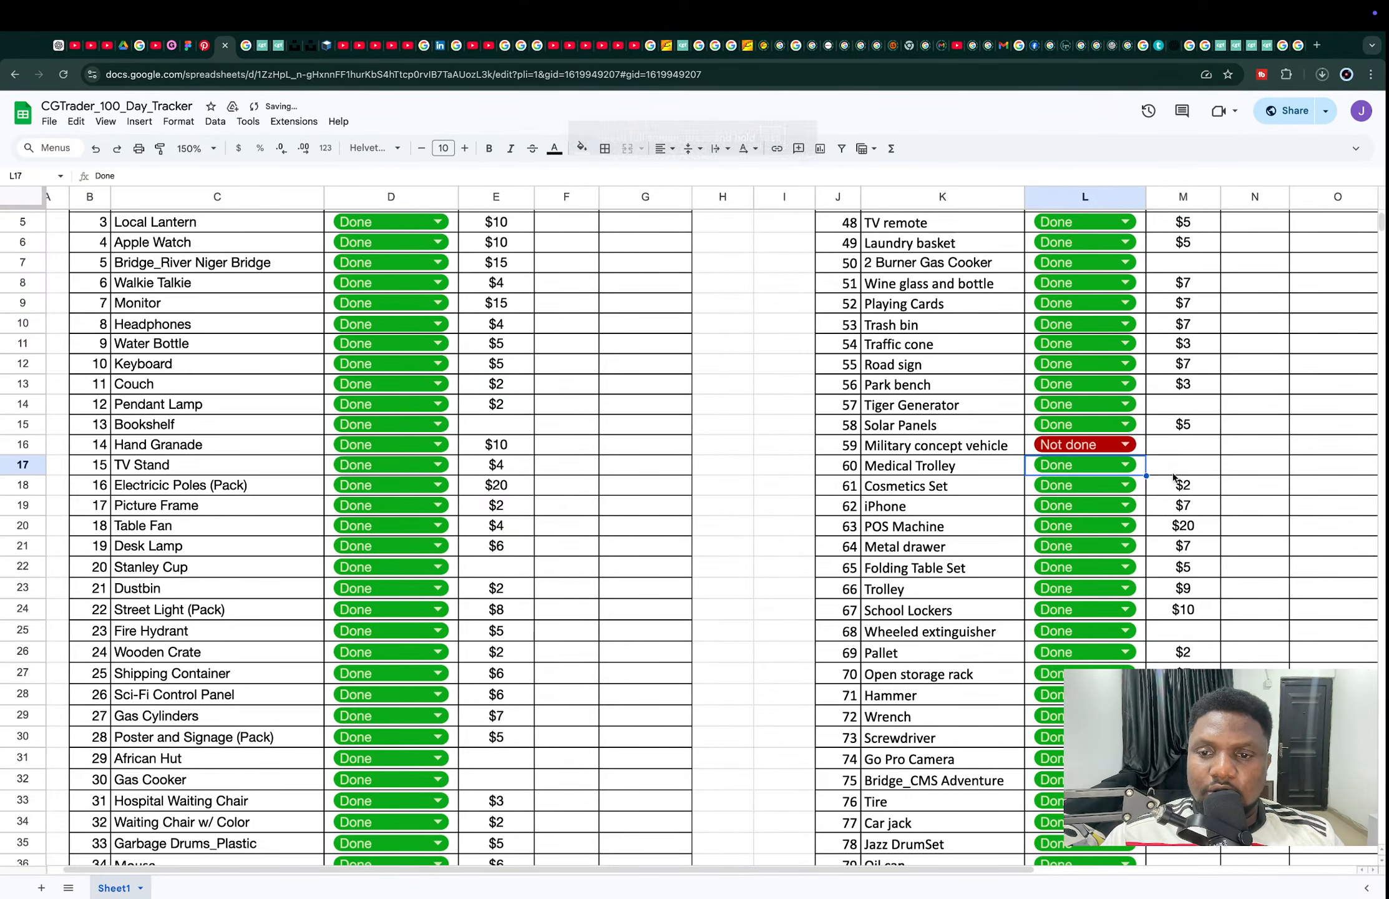
# Step: Enter a price of $30 for the Medical Trolley in the tracker
pyautogui.click(1177, 472)
pyautogui.doubleClick(1176, 470)
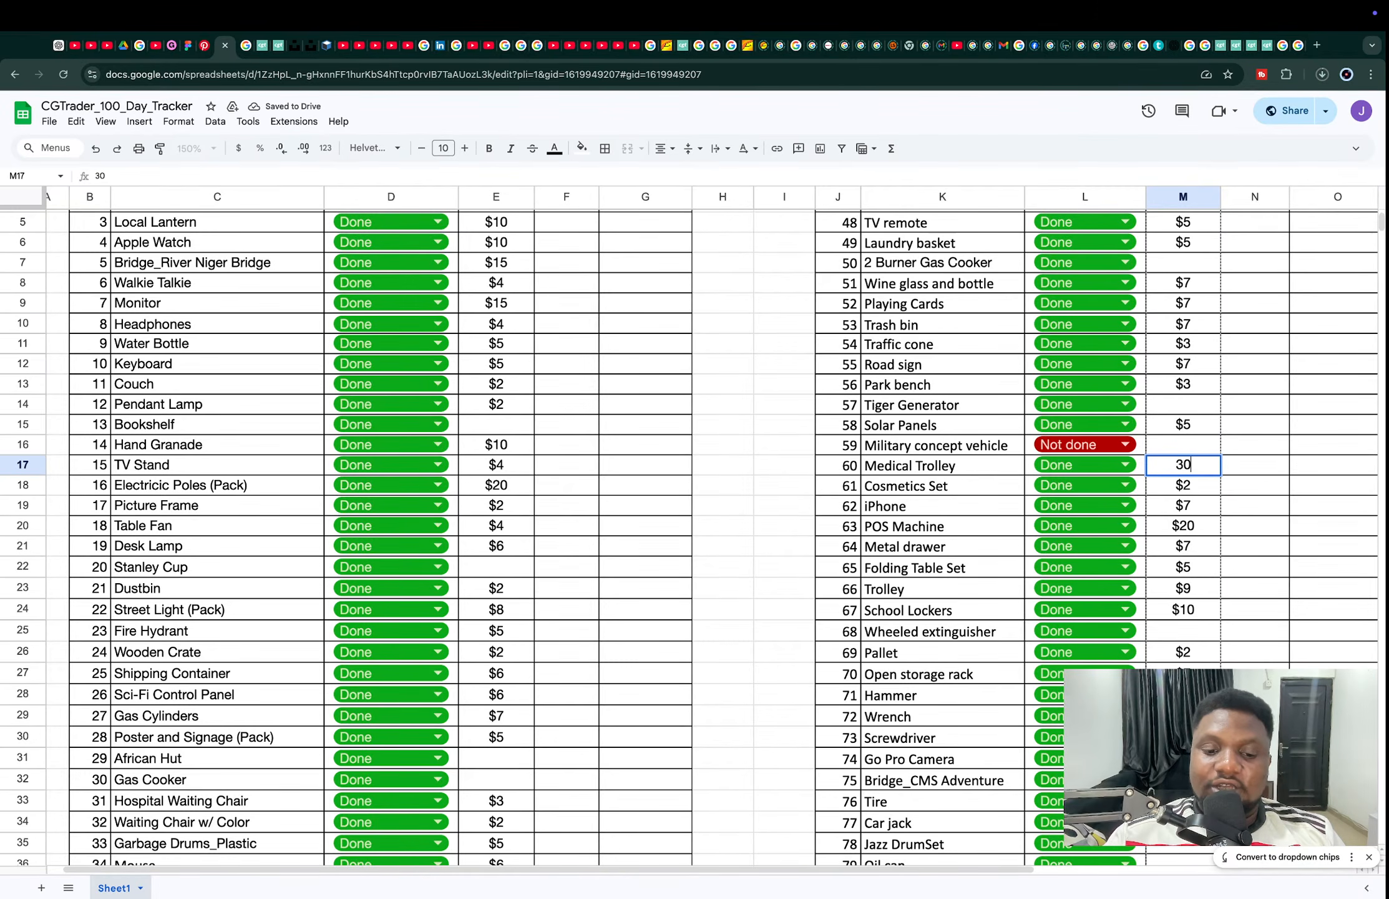
pyautogui.press('super+a')
pyautogui.press('Left')
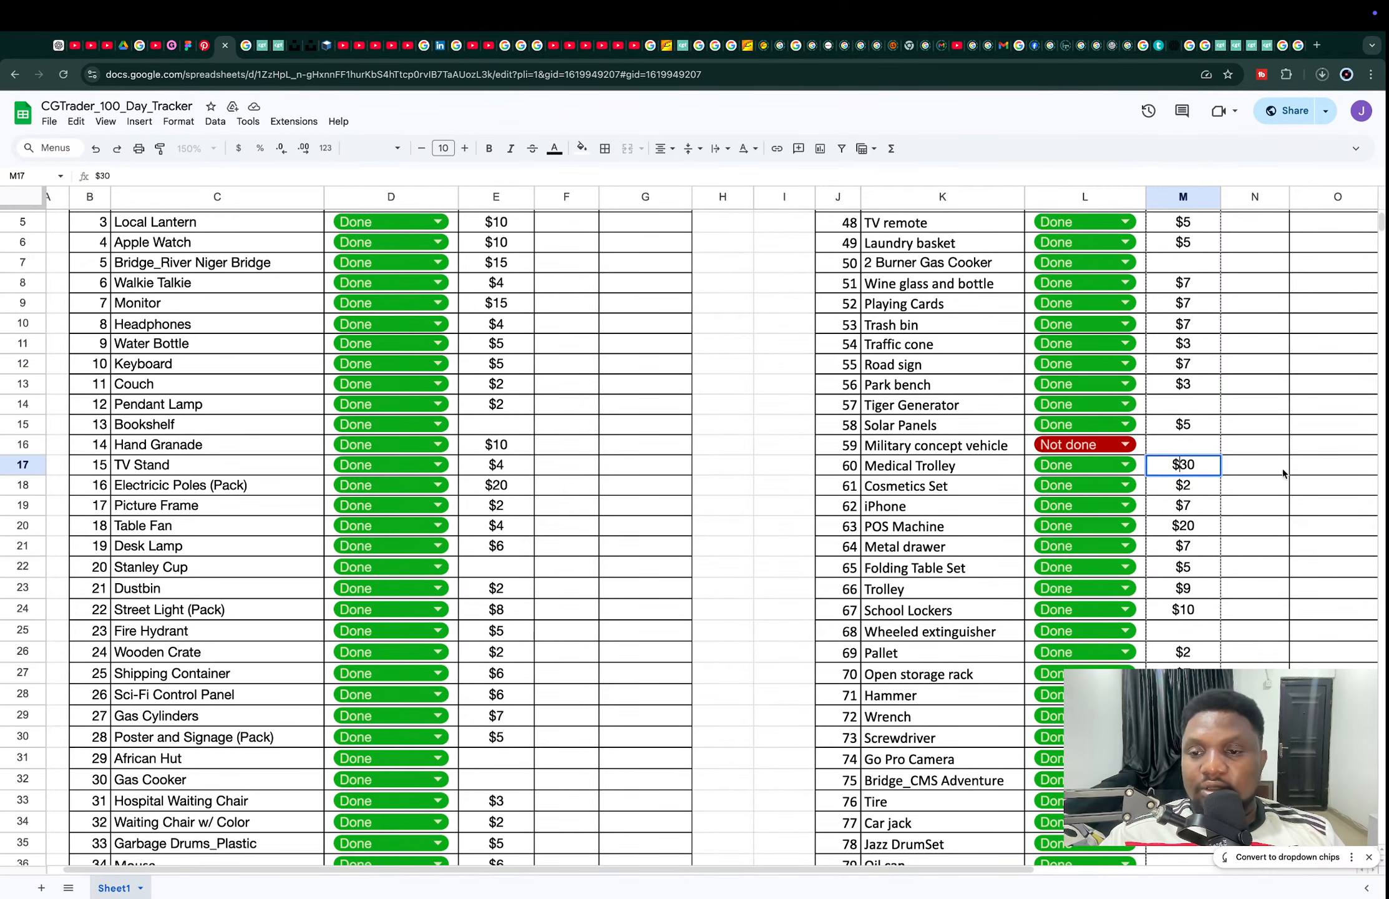
pyautogui.click(1250, 447)
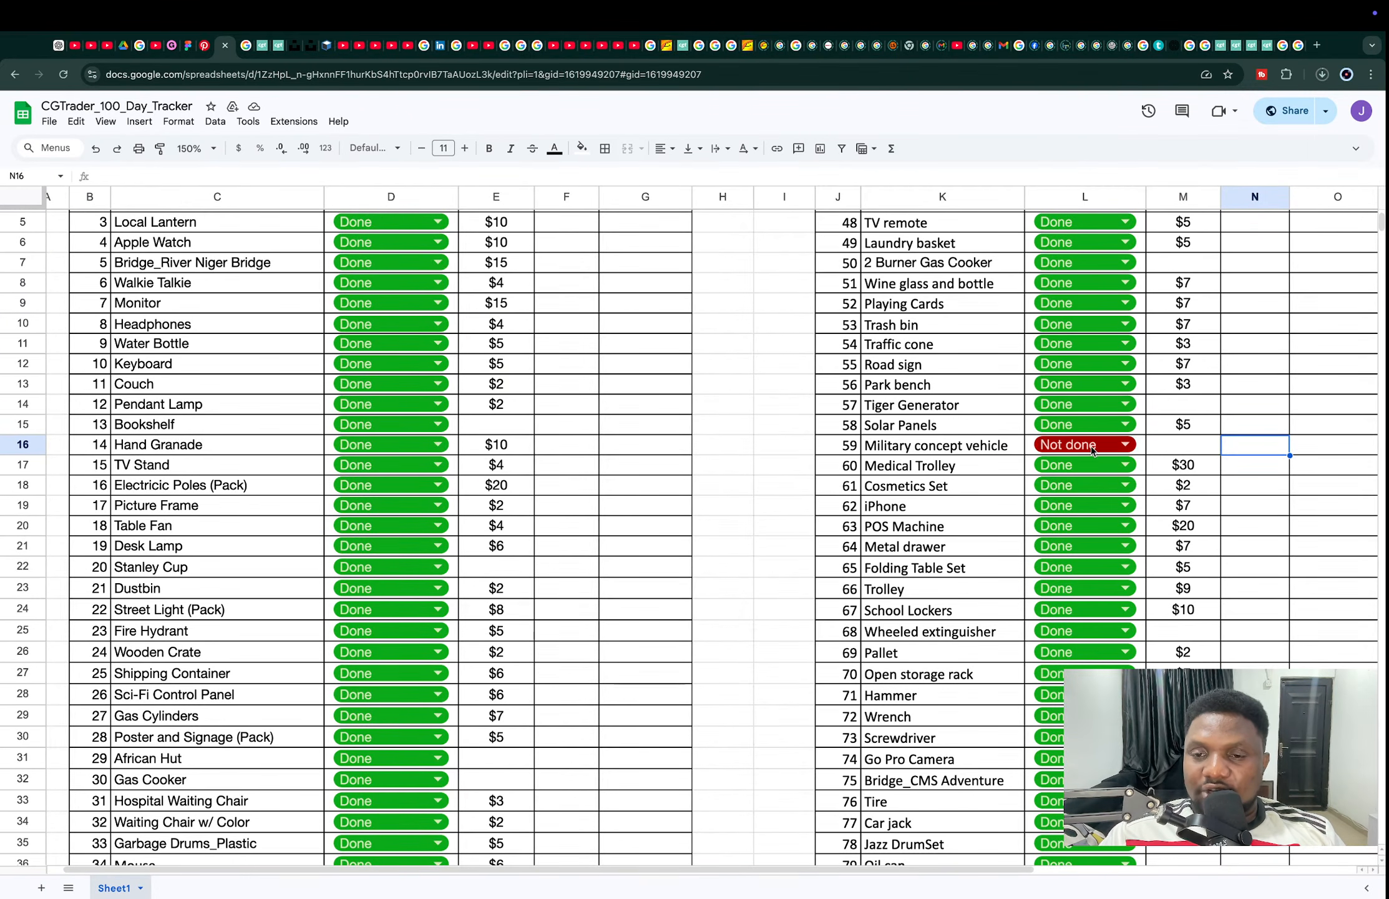
pyautogui.click(1086, 465)
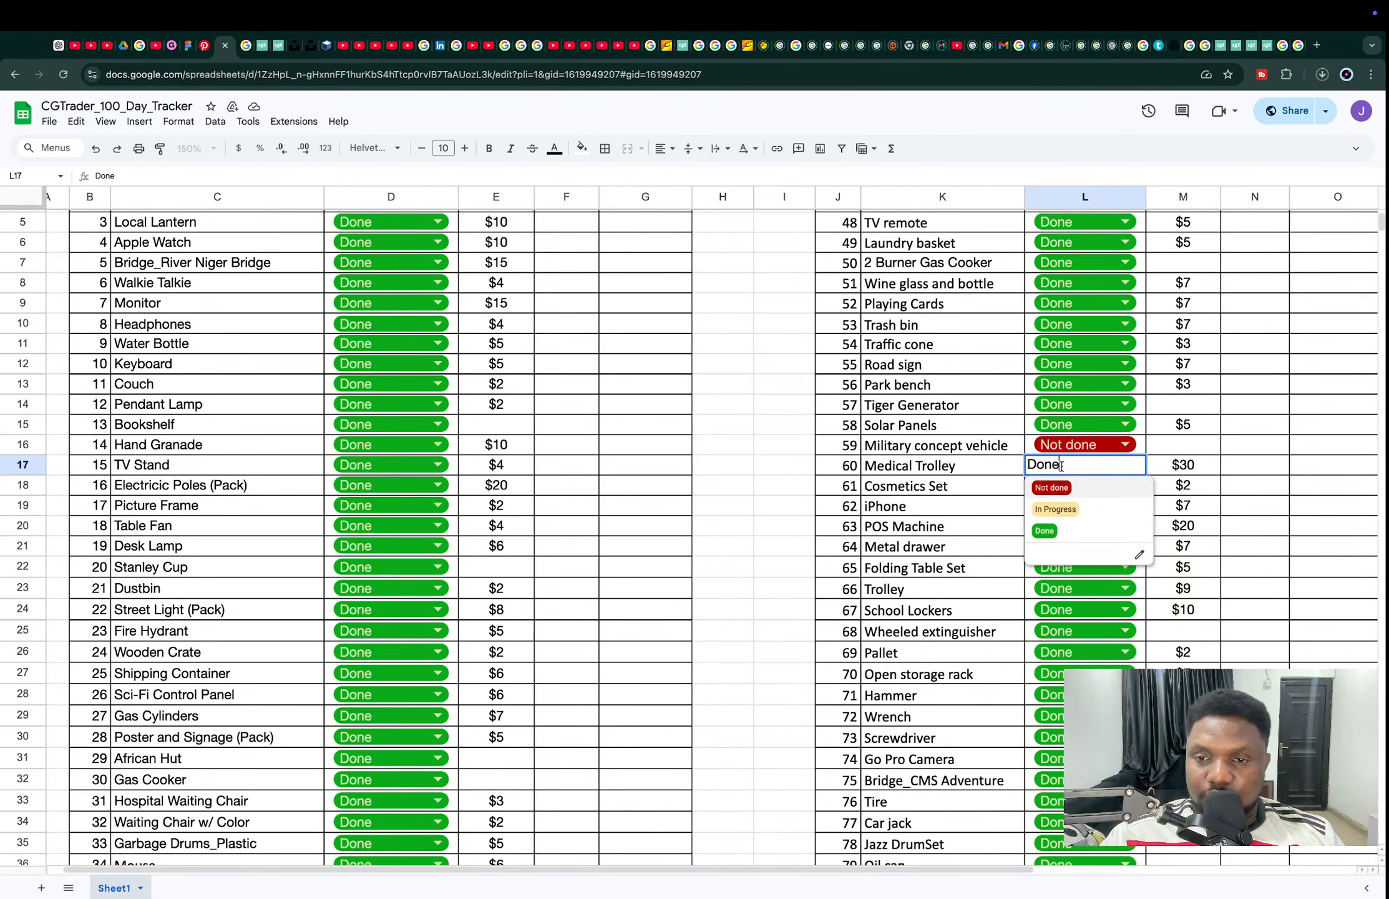
pyautogui.press('Escape')
# Step: Return to Blender's save dialog, create a folder named DAY 60 in 100 MODELS ON CG TRADER and open it
pyautogui.hotkey('ctrl', 'Left')
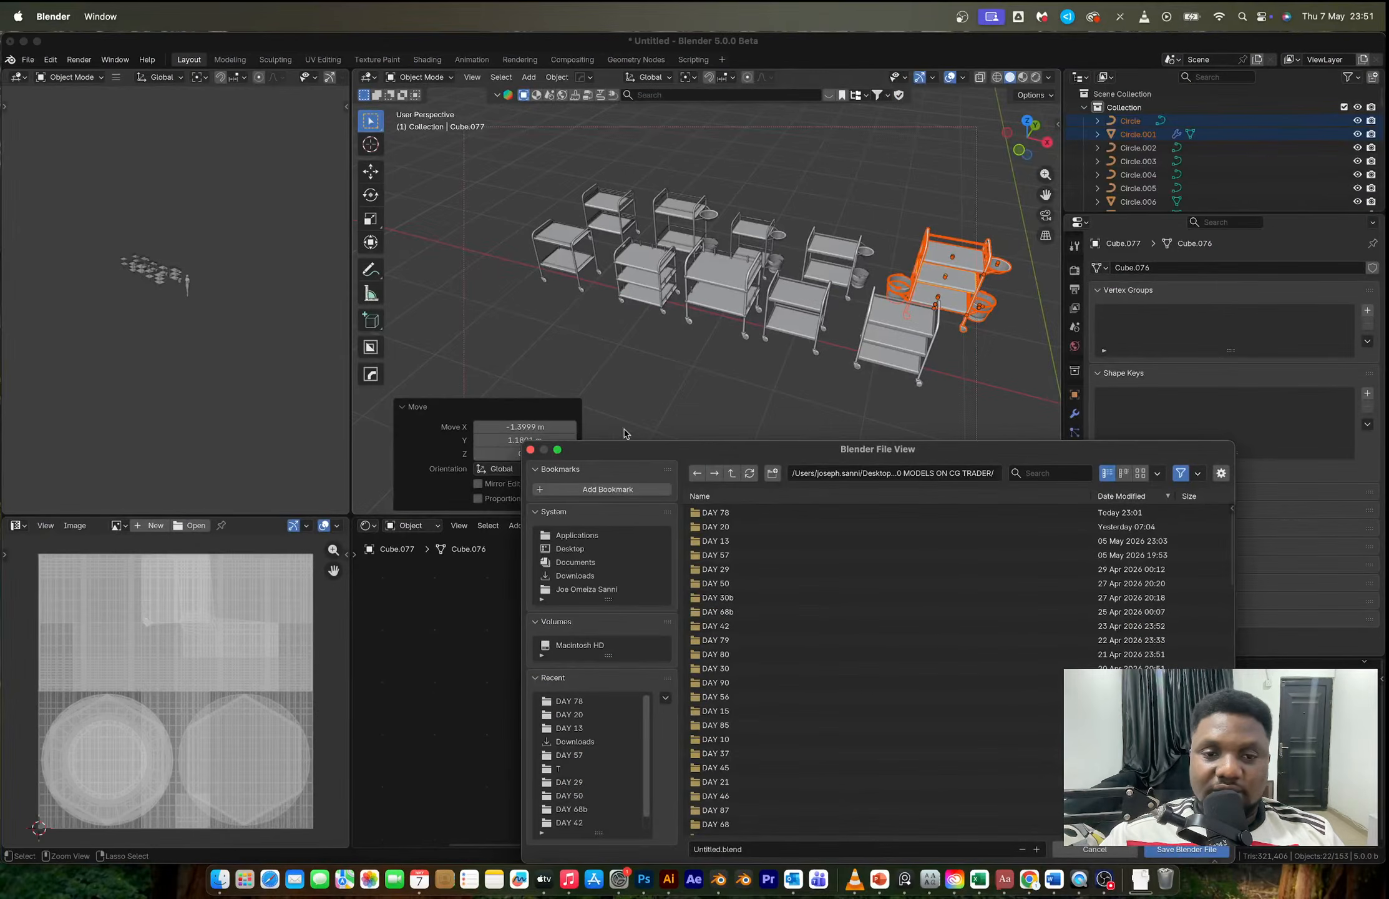
pyautogui.hotkey('ctrl', 'Right')
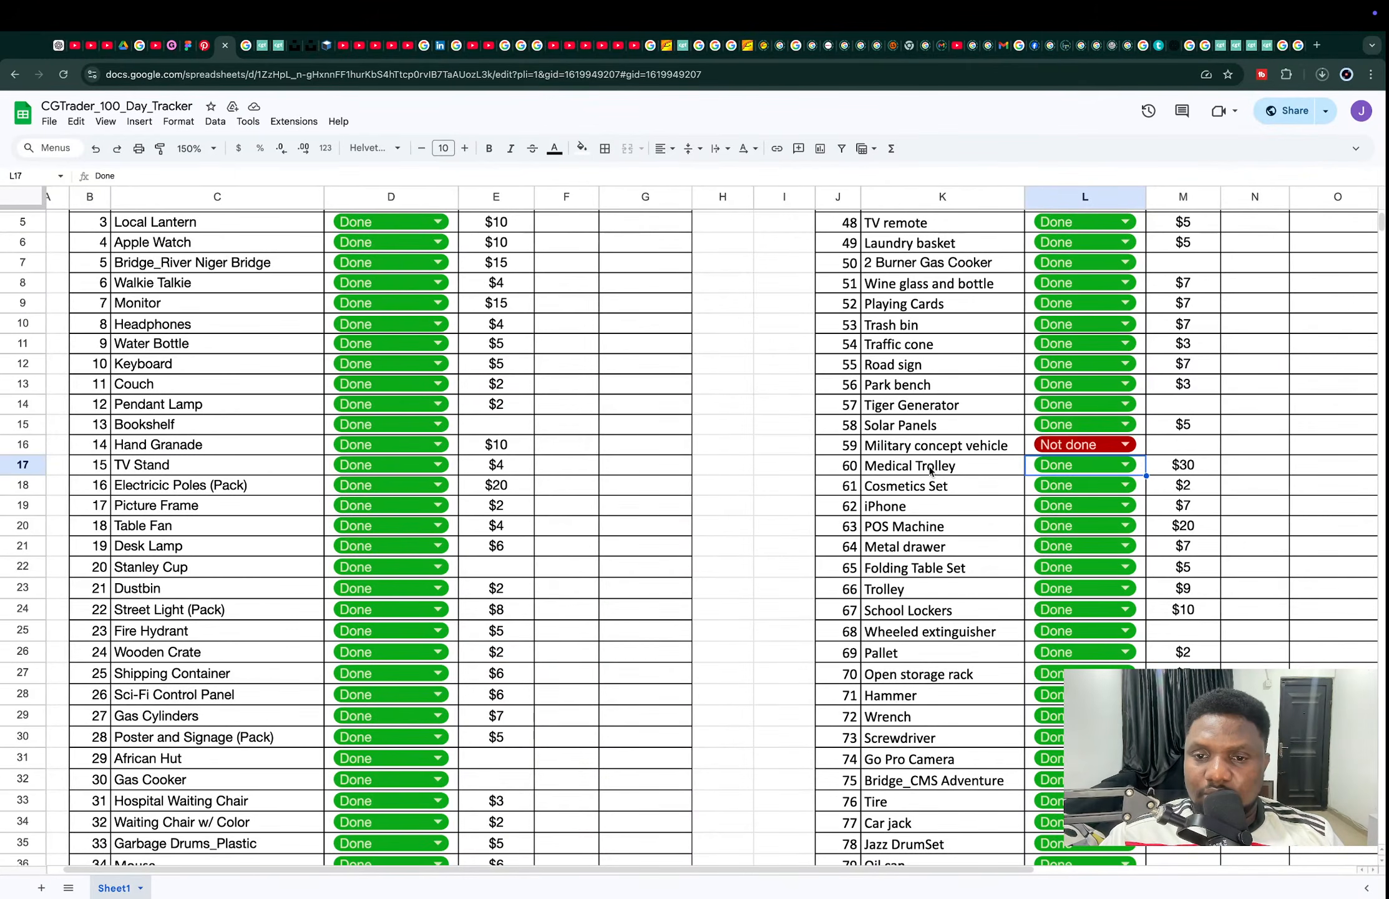
pyautogui.hotkey('ctrl', 'Left')
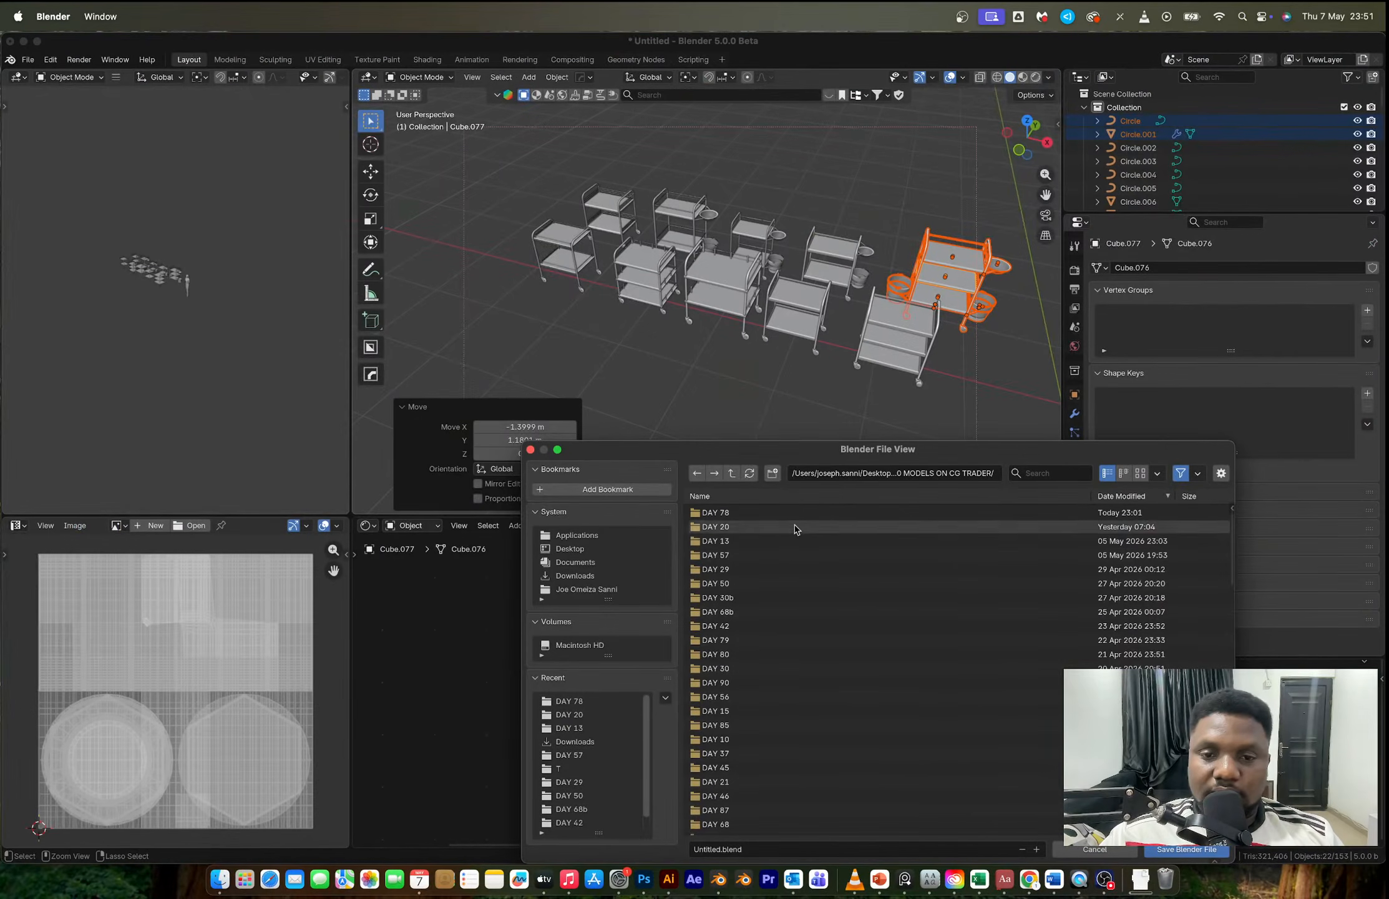
pyautogui.click(773, 472)
pyautogui.write('DAY 6')
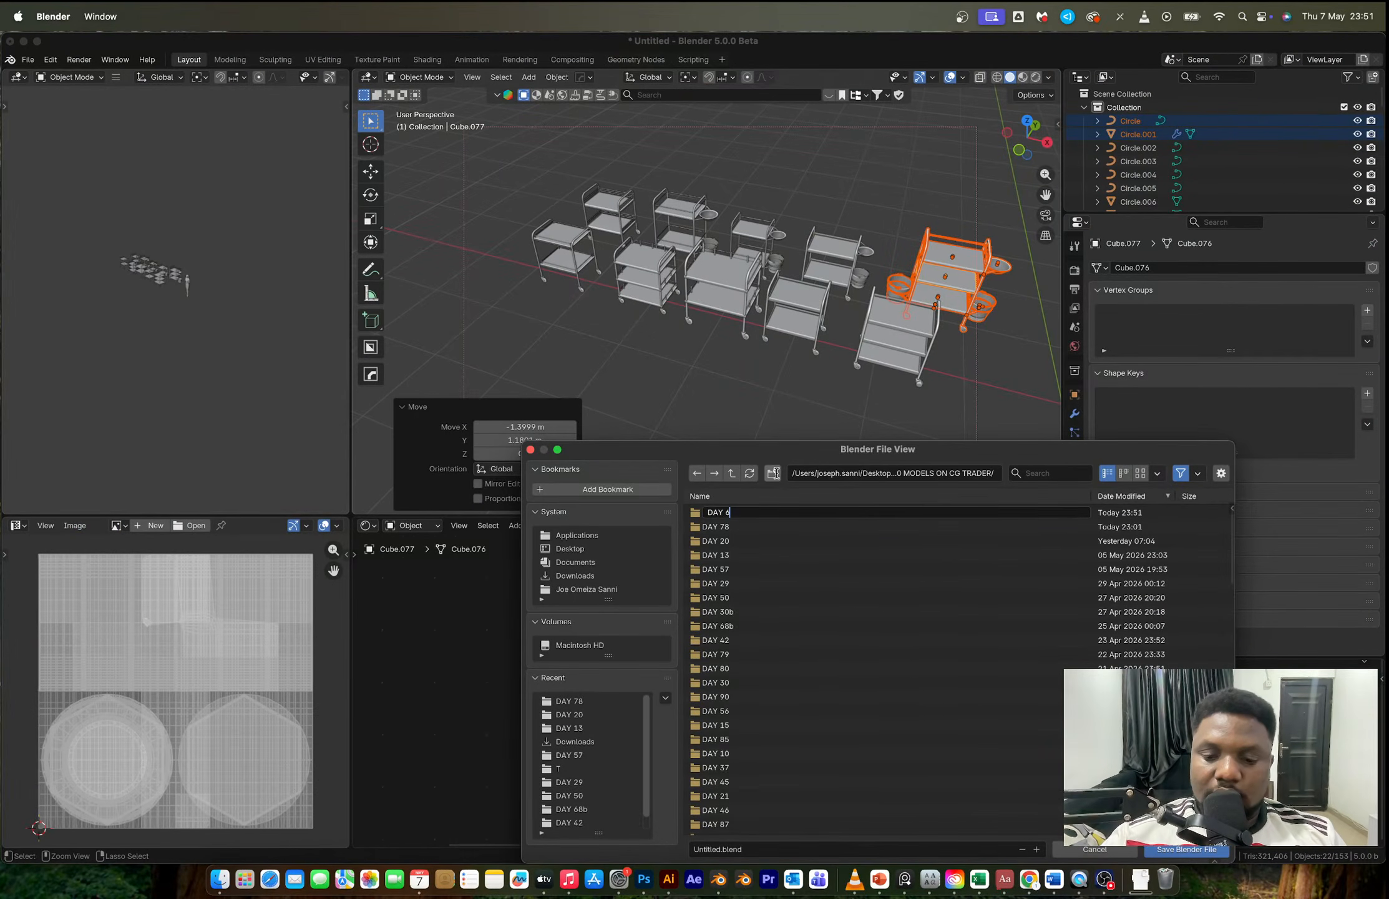
pyautogui.write('0')
pyautogui.press('Return')
pyautogui.doubleClick(736, 515)
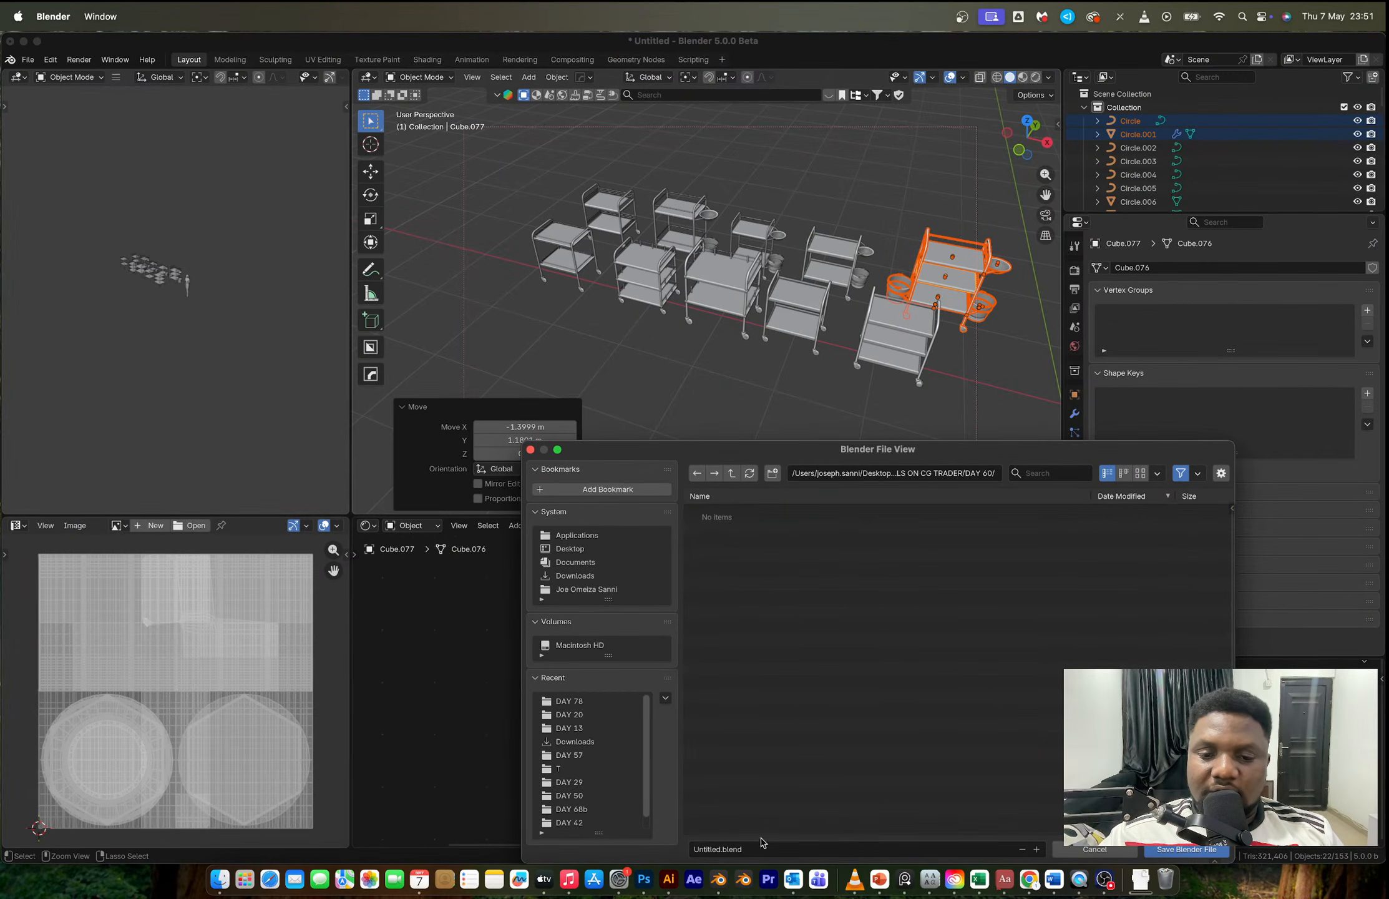
# Step: Save the scene in the DAY 60 folder as DAY 60_MEDICAL TROLLEYS.blend
pyautogui.click(763, 848)
pyautogui.write('DAY 60_MEDICAL TROLLEYS')
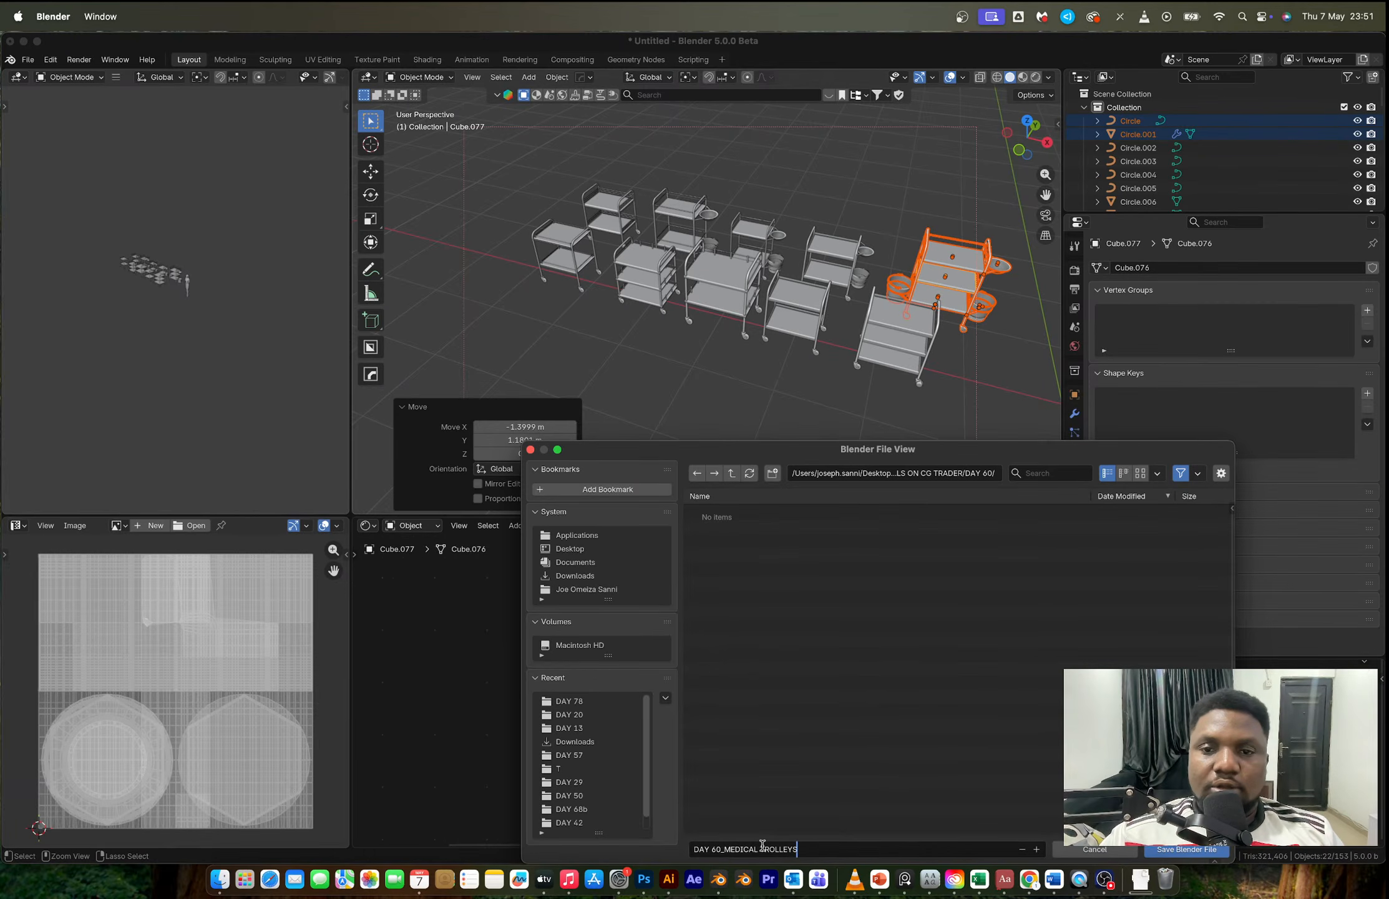
pyautogui.press('Return')
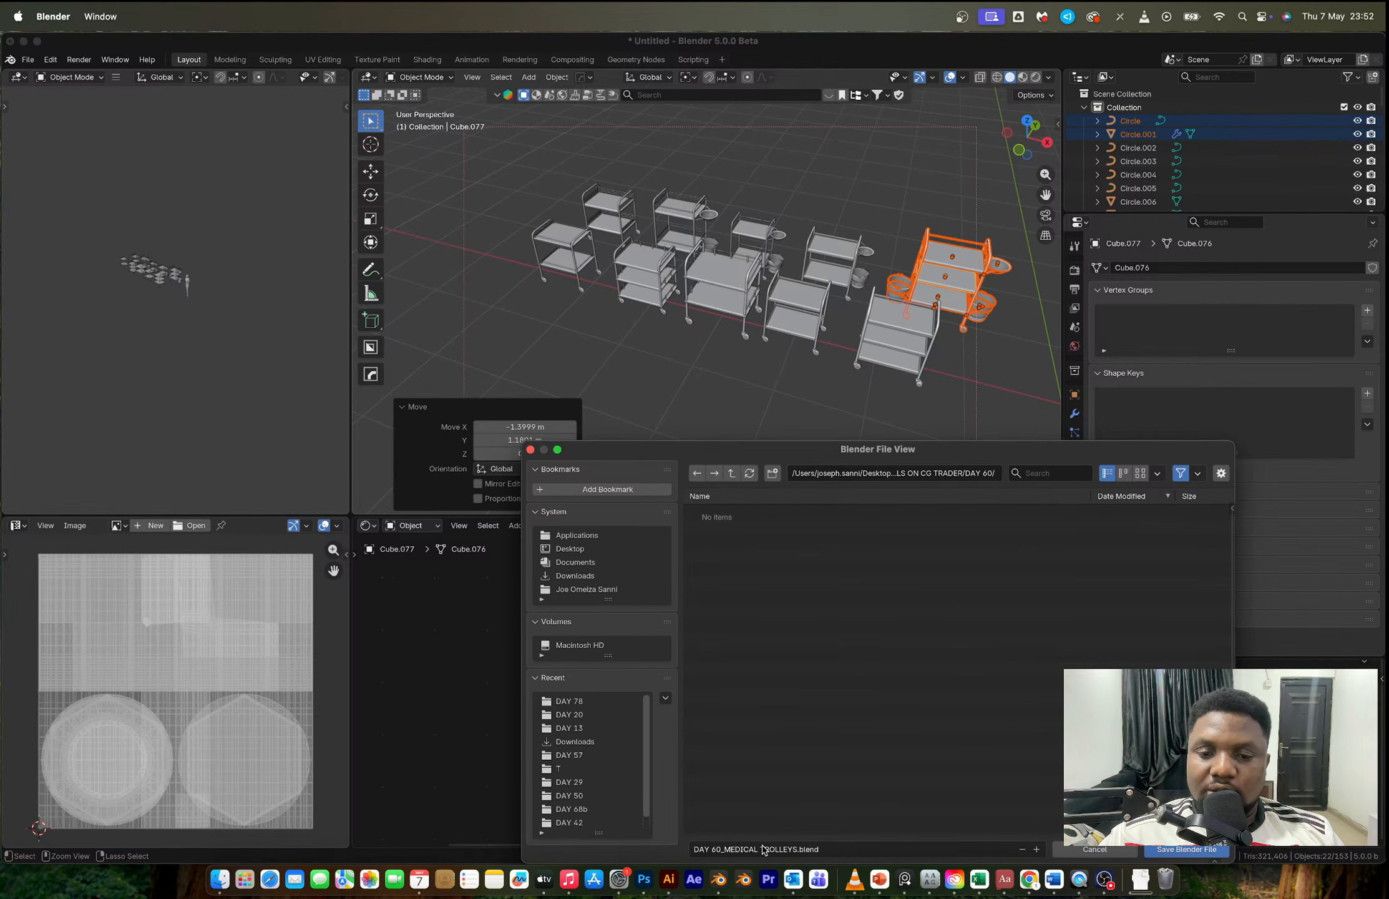
pyautogui.press('Return')
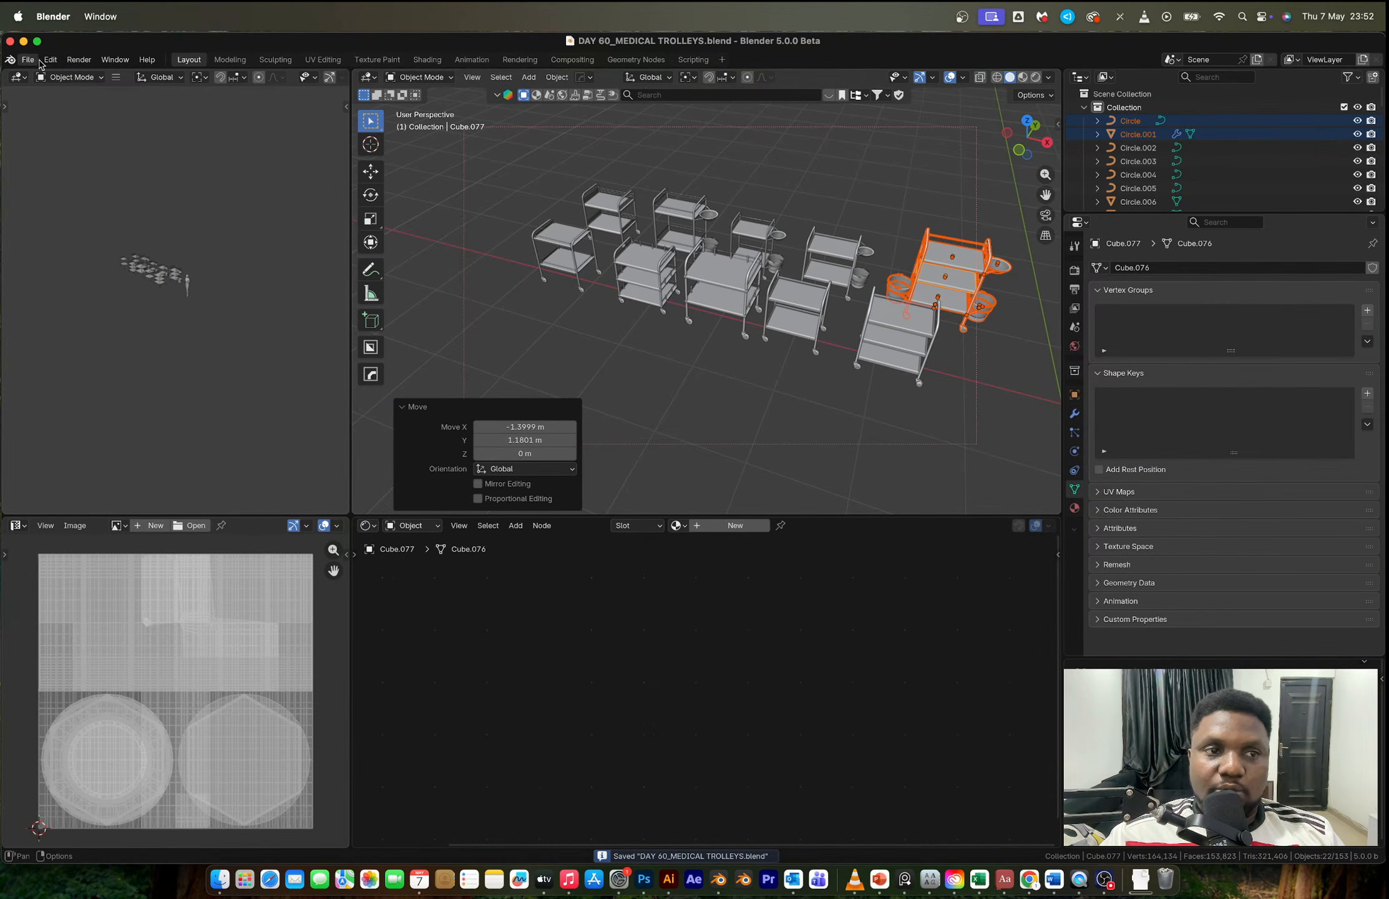
pyautogui.hotkey('ctrl', 'Right')
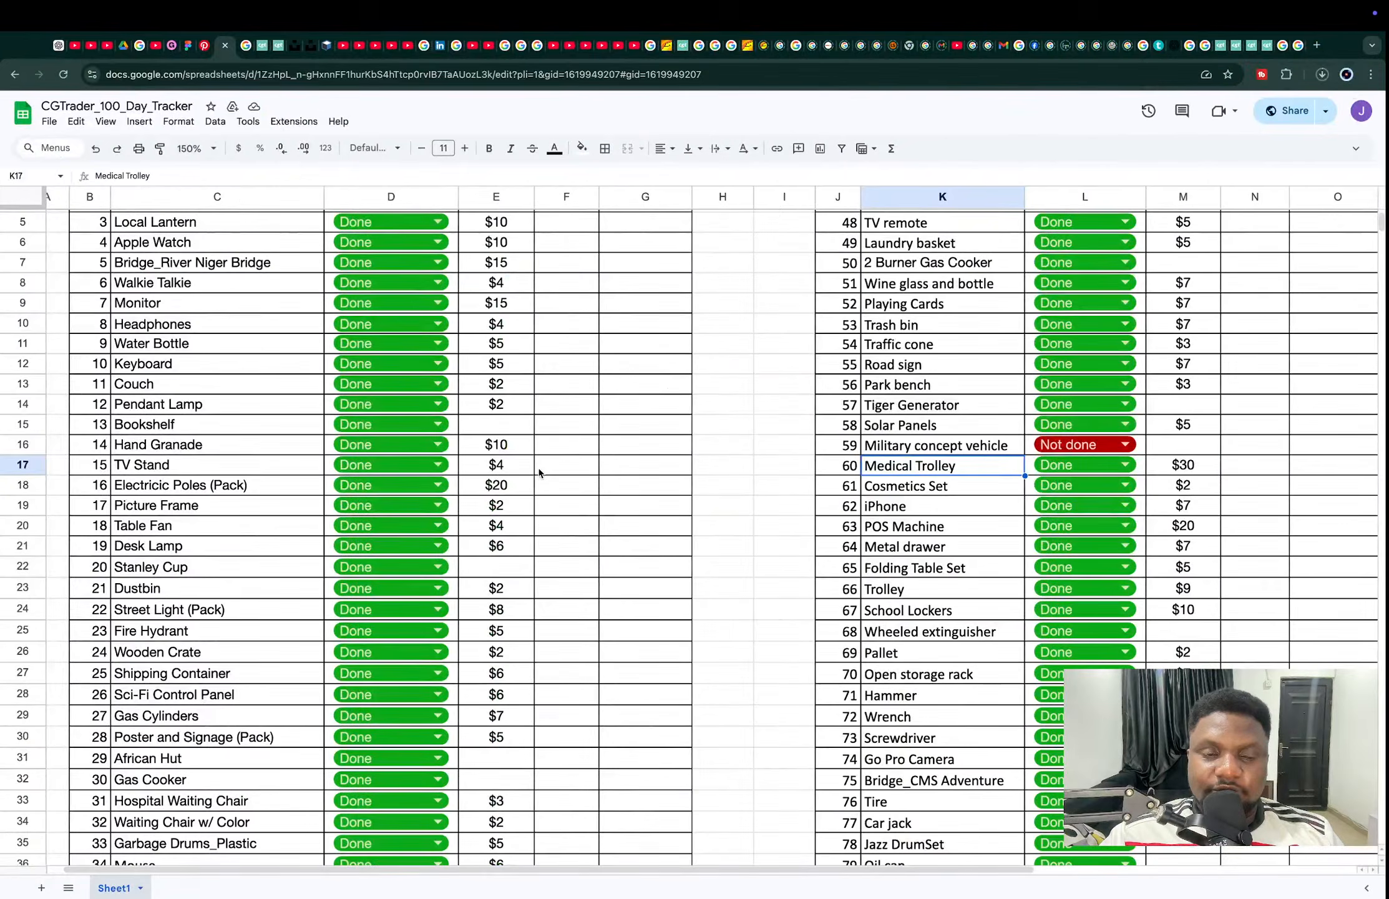
pyautogui.hotkey('ctrl', 'Left')
pyautogui.scroll(-5, 178, 330)
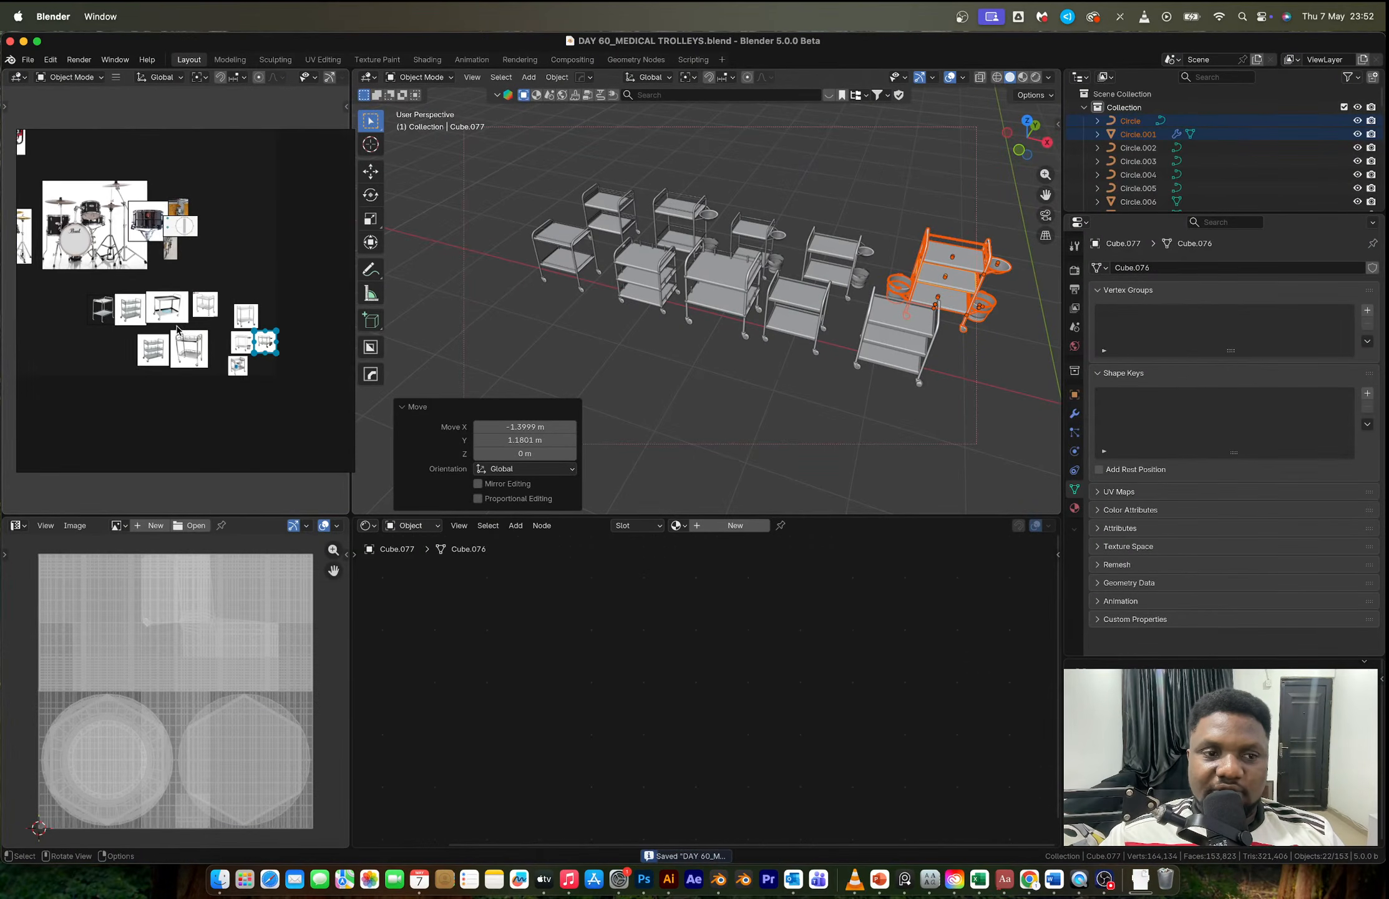
pyautogui.scroll(3, 178, 329)
pyautogui.hotkey('ctrl', 'Right')
pyautogui.hotkey('ctrl', 'Left')
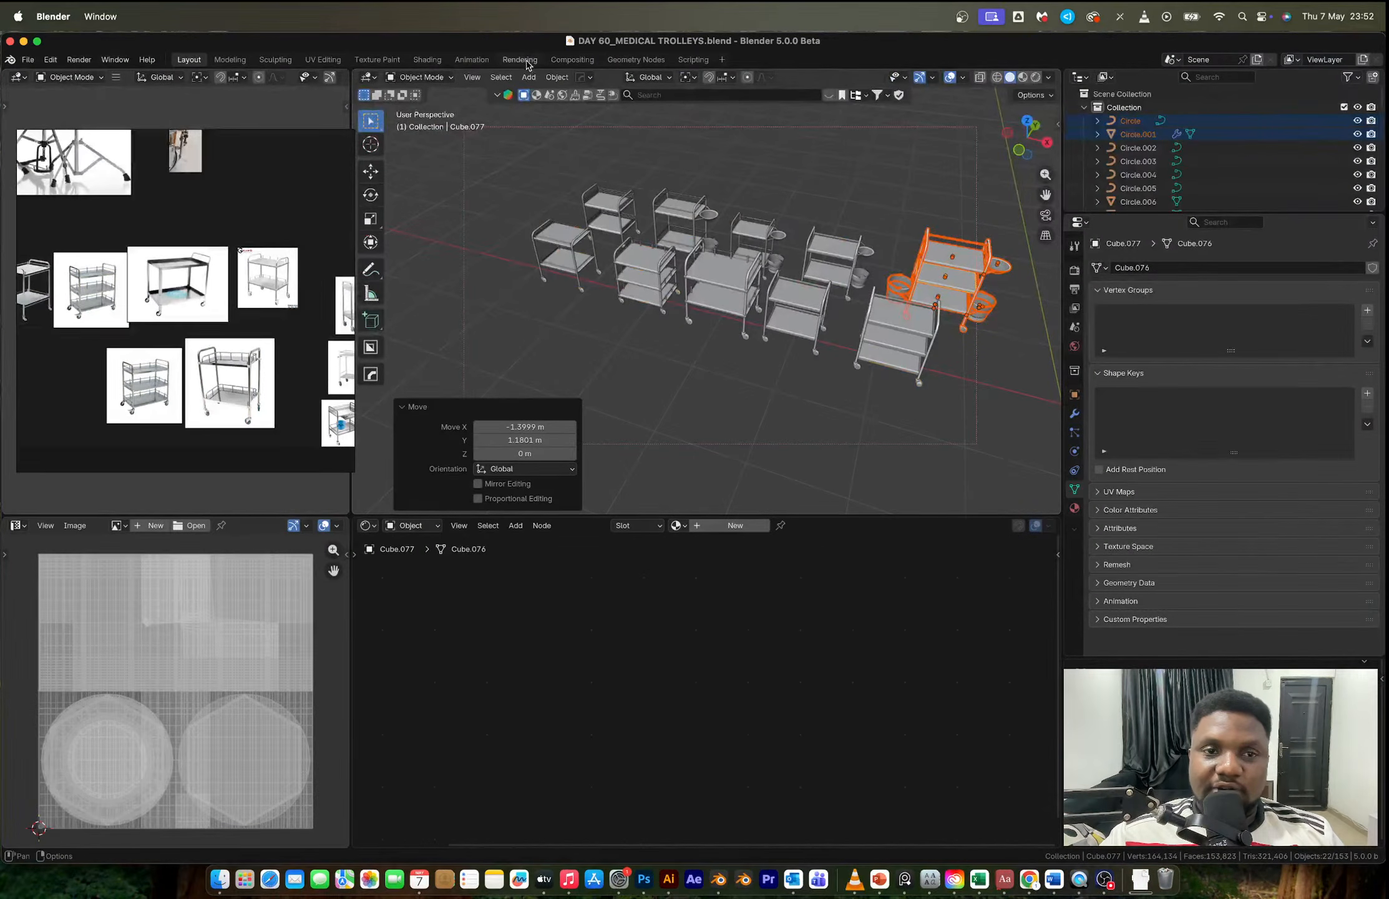
pyautogui.press('super+s')
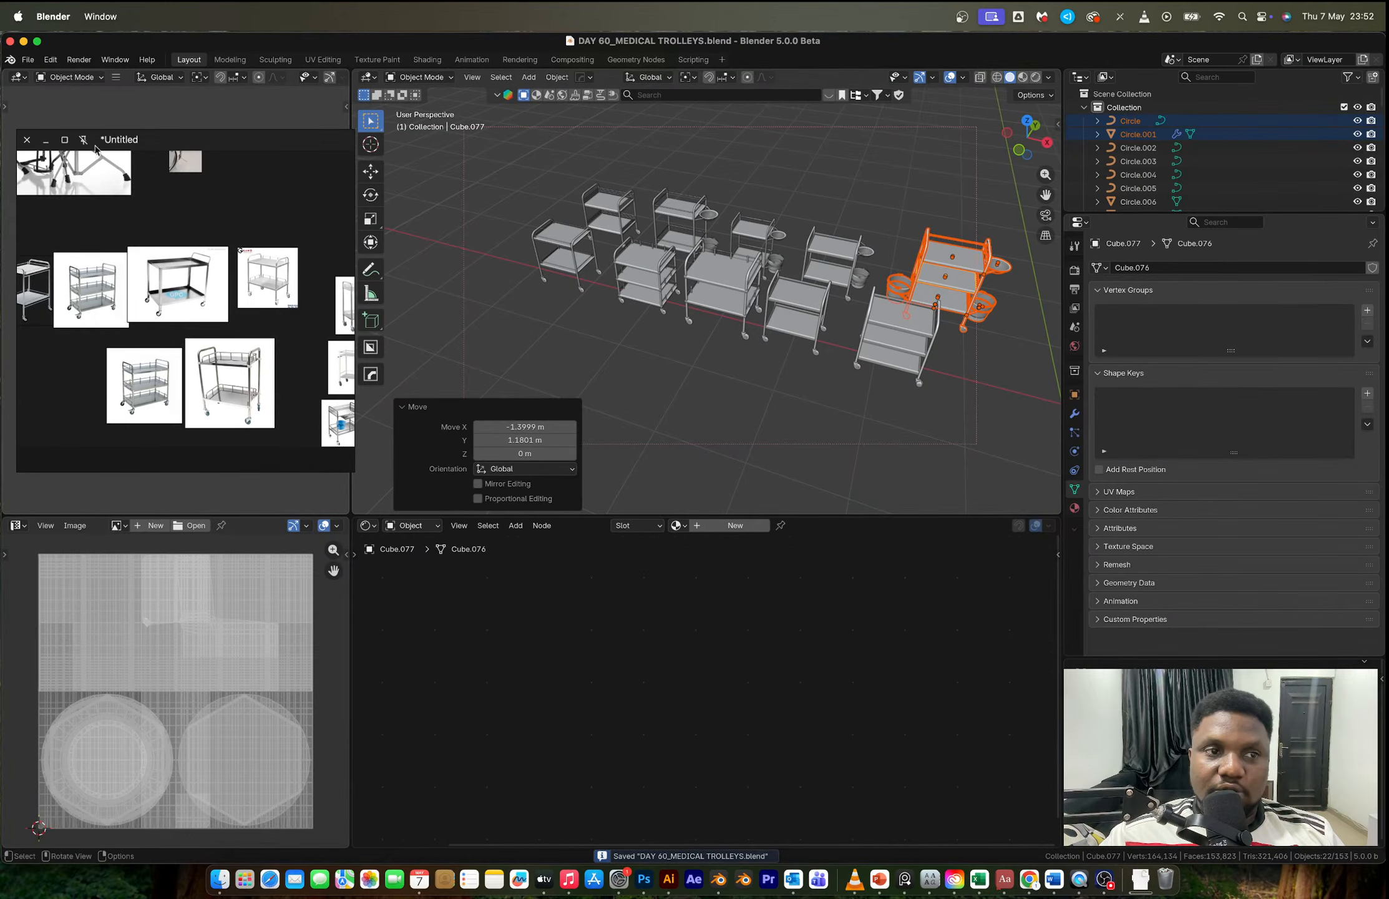
# Step: Unlock the PureRef reference board and move it down, clear of the upper viewport area
pyautogui.click(83, 140)
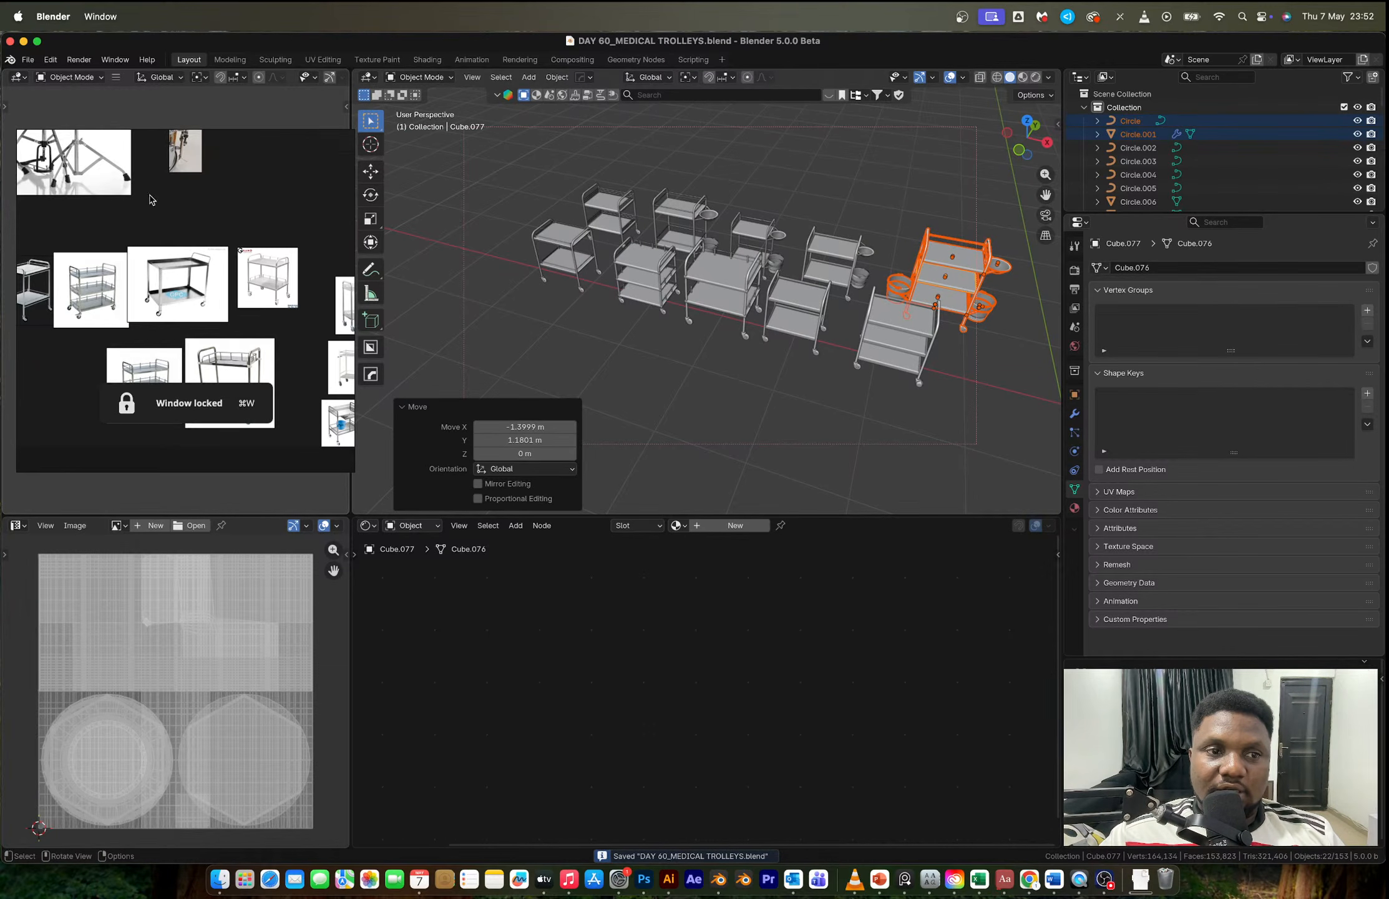
pyautogui.click(160, 138)
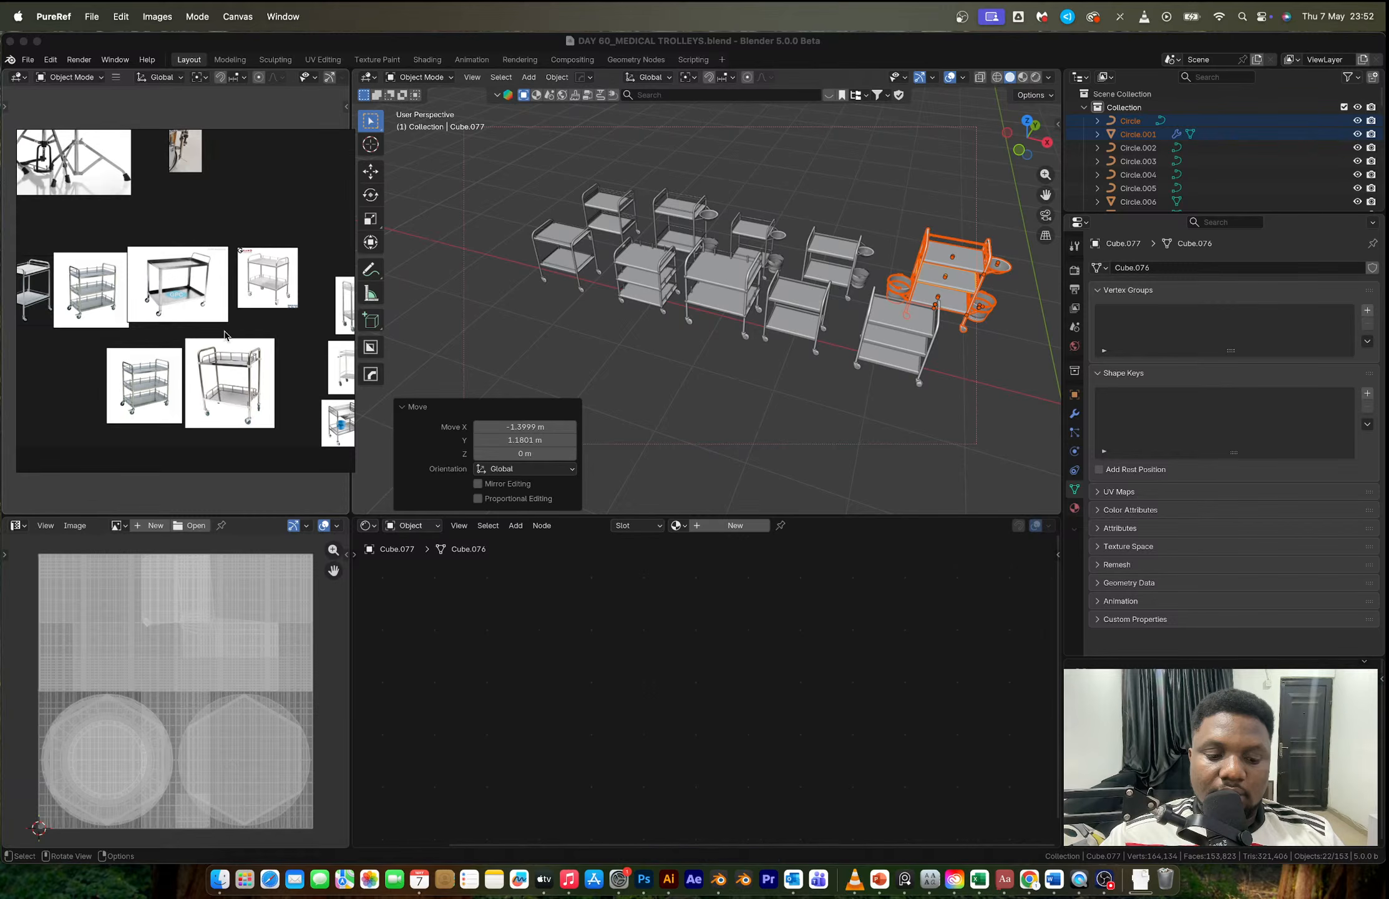
pyautogui.press('super+w')
pyautogui.moveTo(184, 213); pyautogui.dragTo(197, 449)
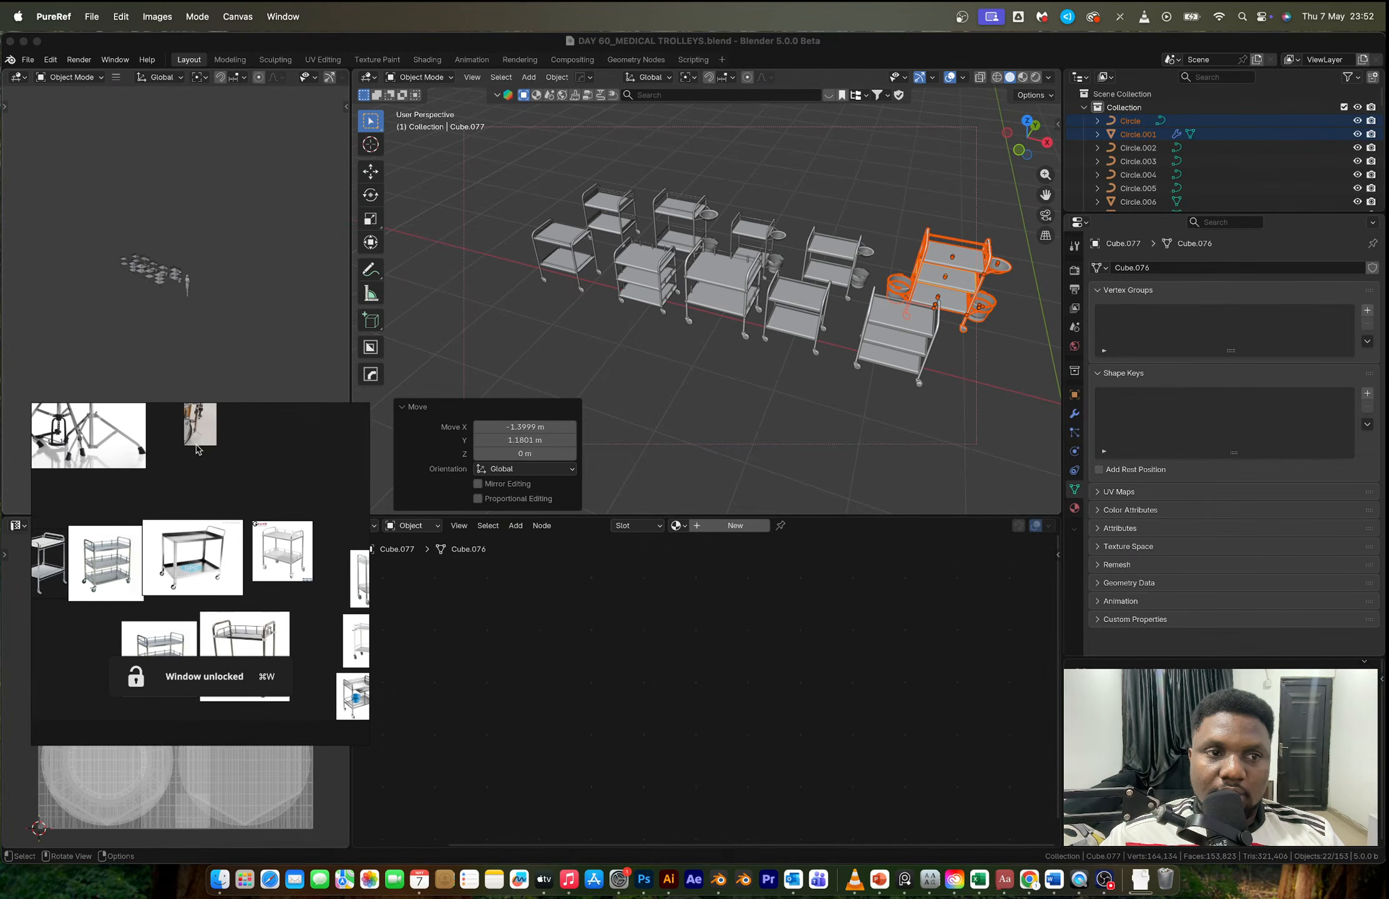
# Step: Pack the external resources into the DAY 60_MEDICAL TROLLEYS file in Blender and save it again
pyautogui.click(27, 60)
pyautogui.moveTo(81, 295)
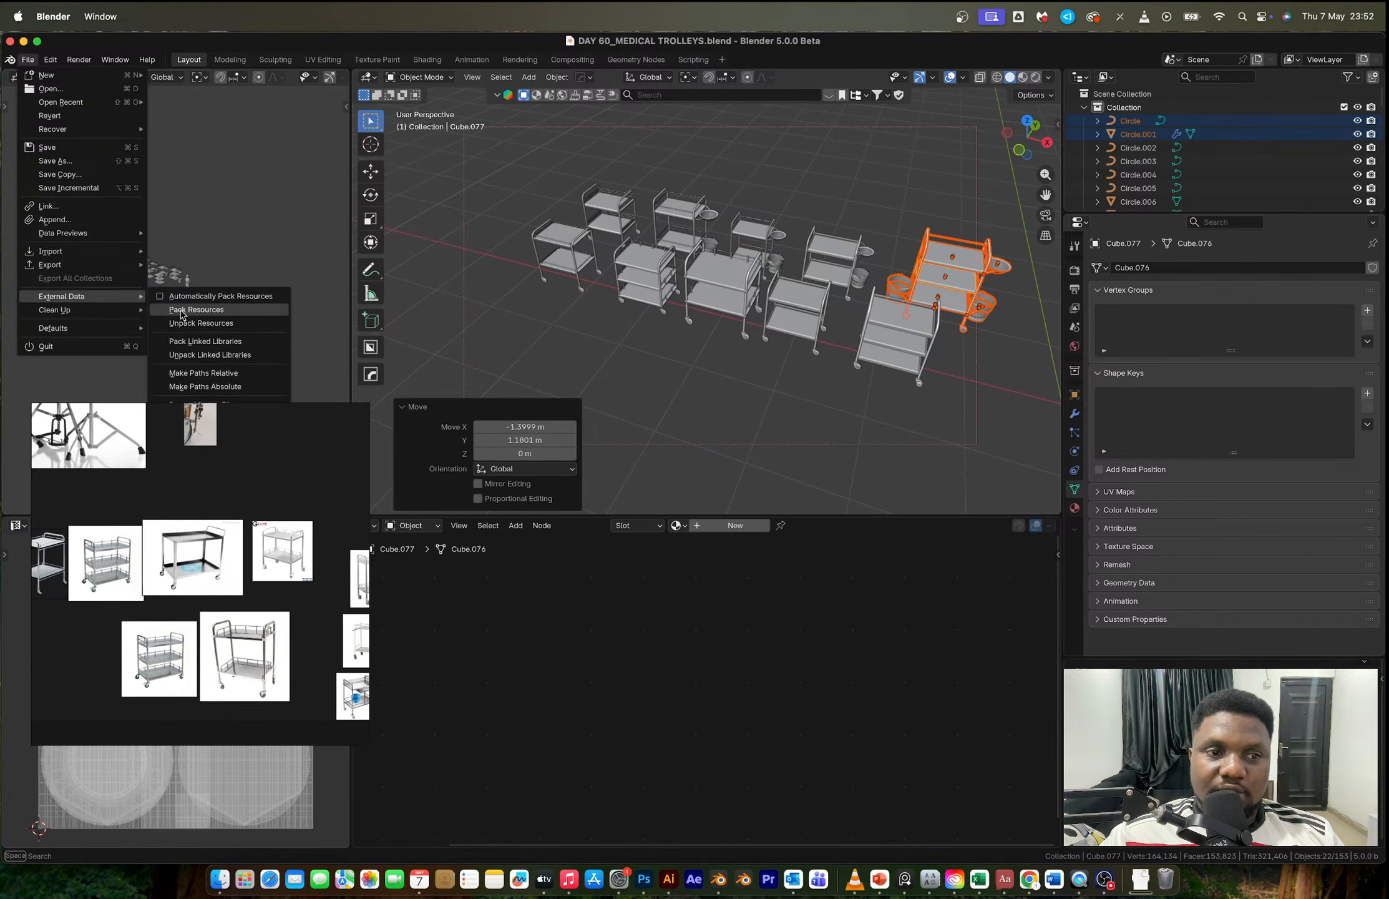
pyautogui.click(194, 309)
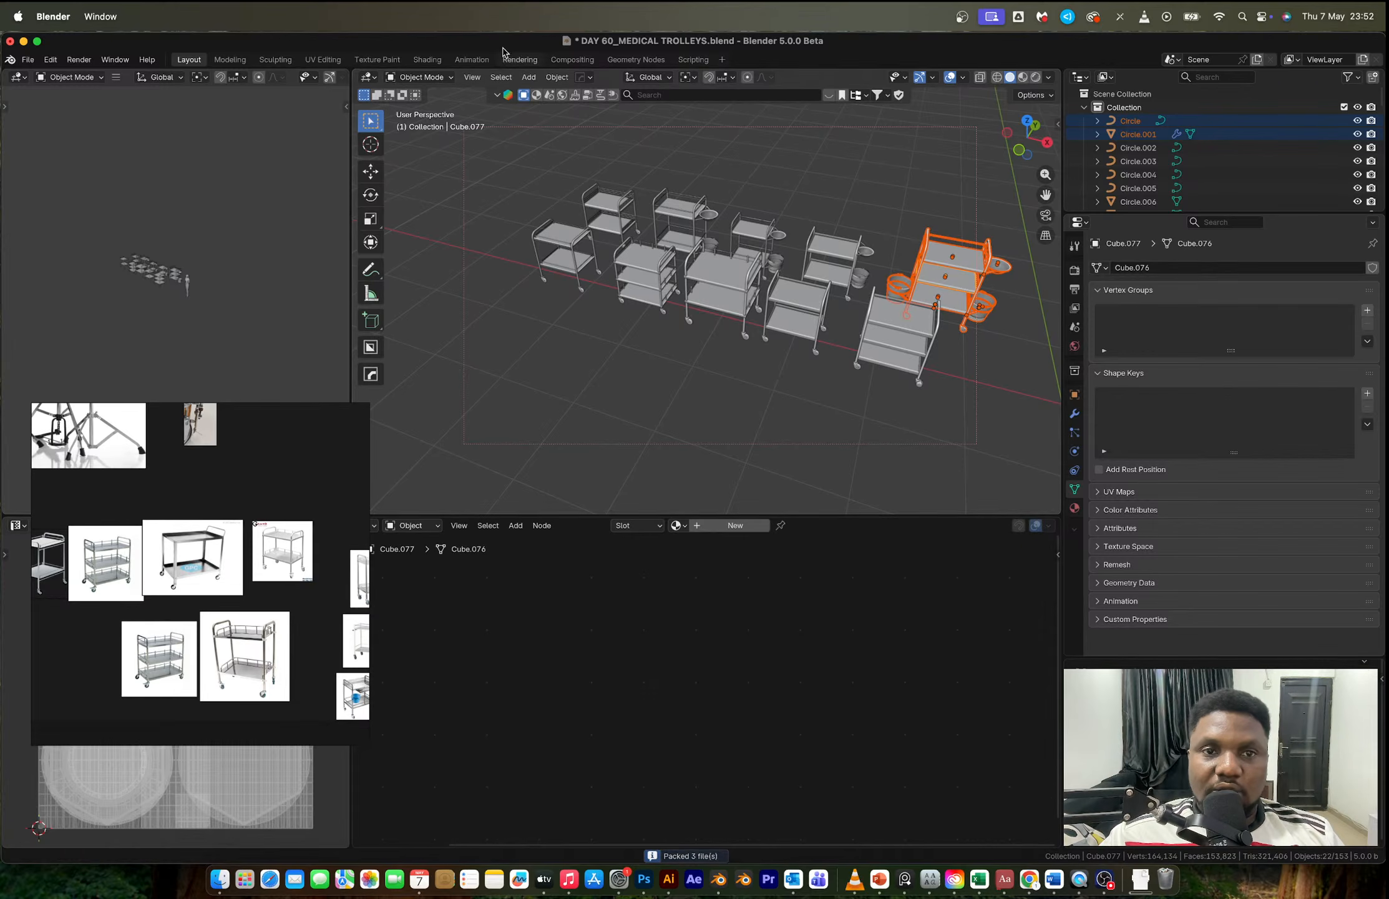
pyautogui.press('super+s')
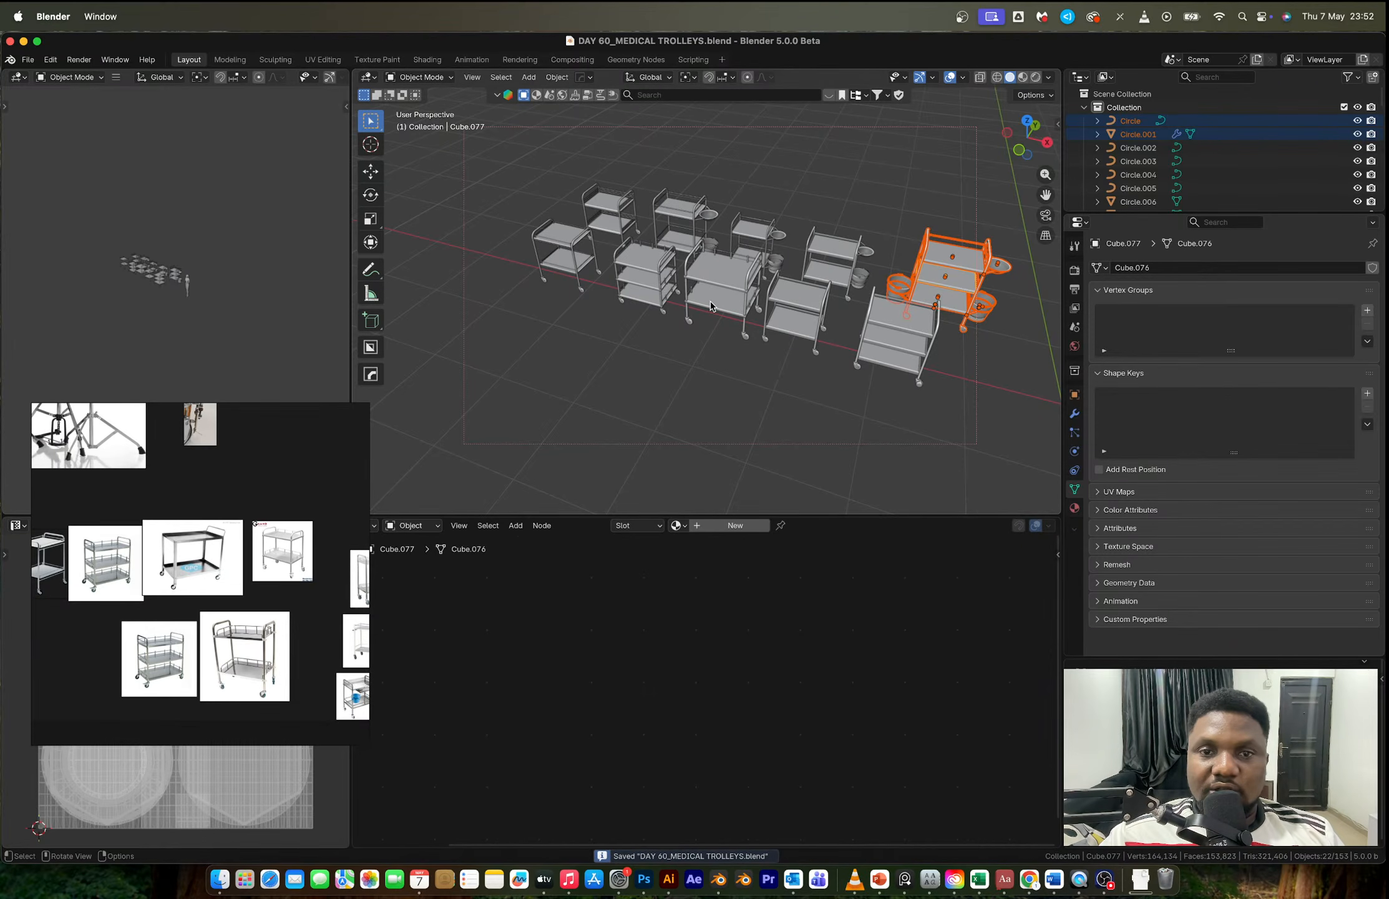
pyautogui.click(1105, 880)
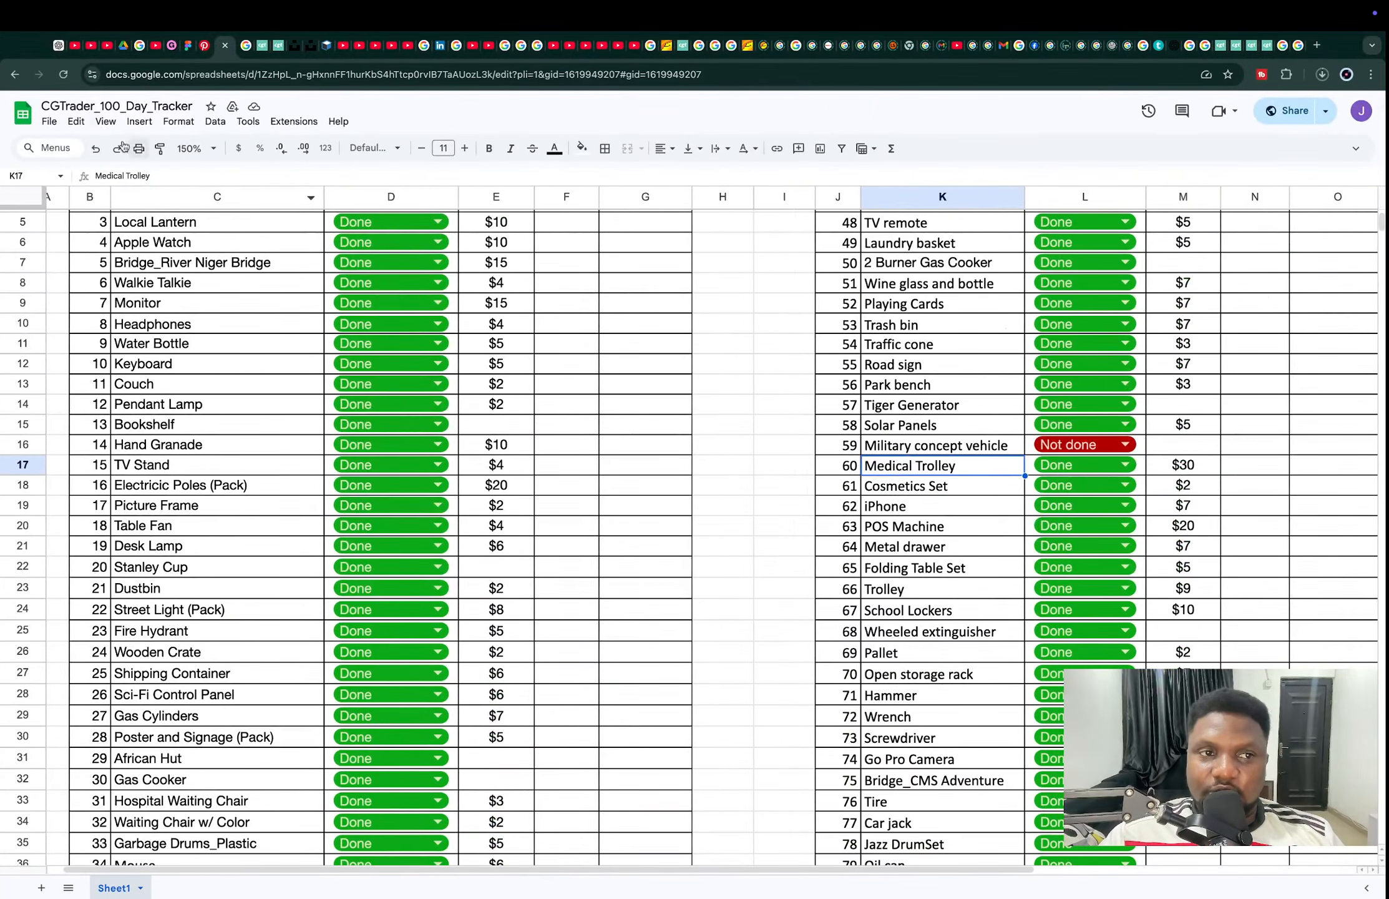
# Step: Open the live Day 88 MEDICAL TROLLEY stream from the YouTube channel's Live list, pause it and read its live chat
pyautogui.click(73, 46)
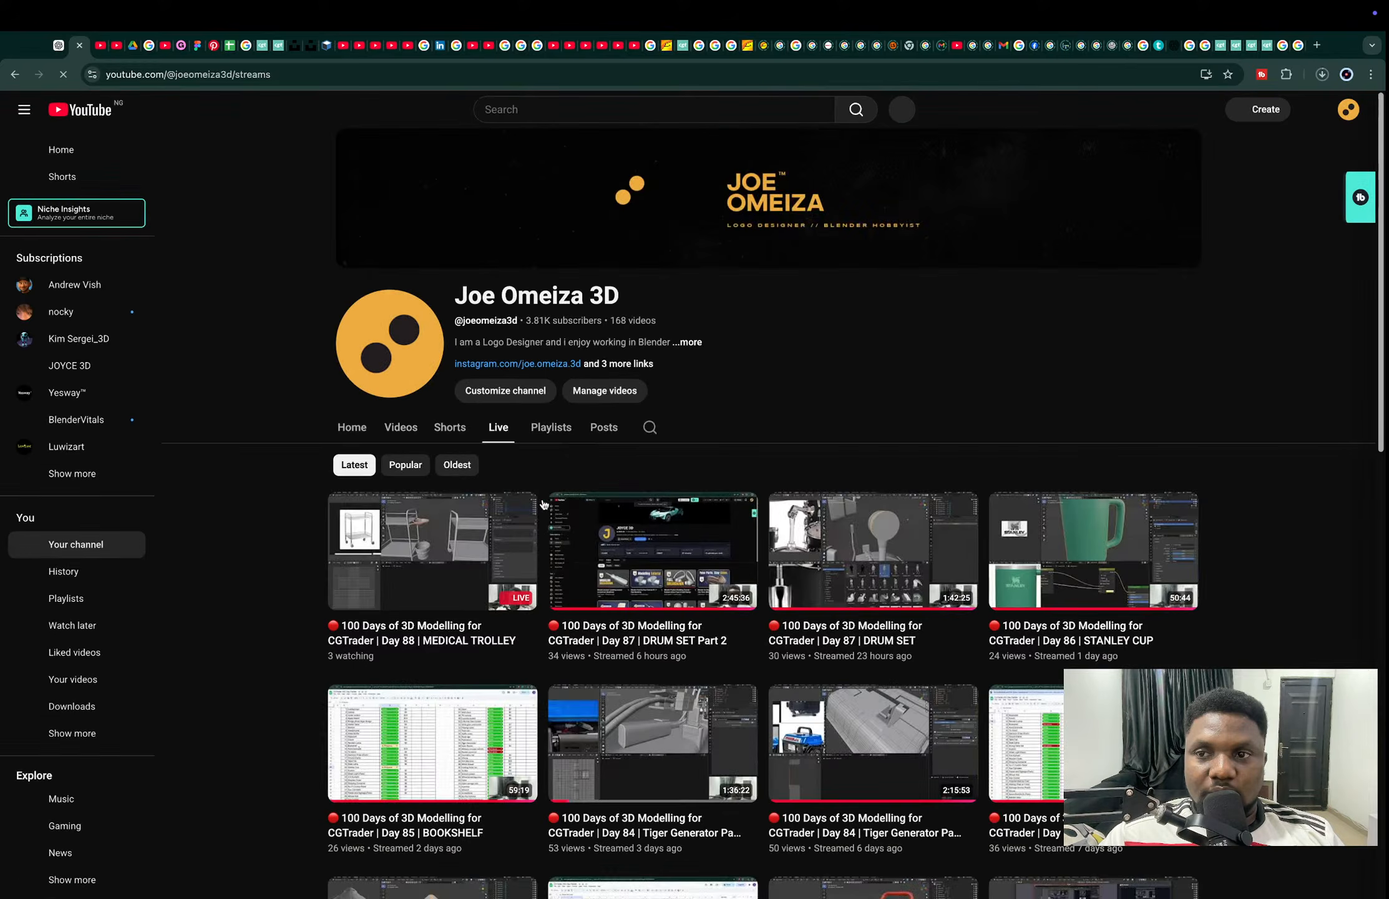
pyautogui.scroll(-3, 487, 512)
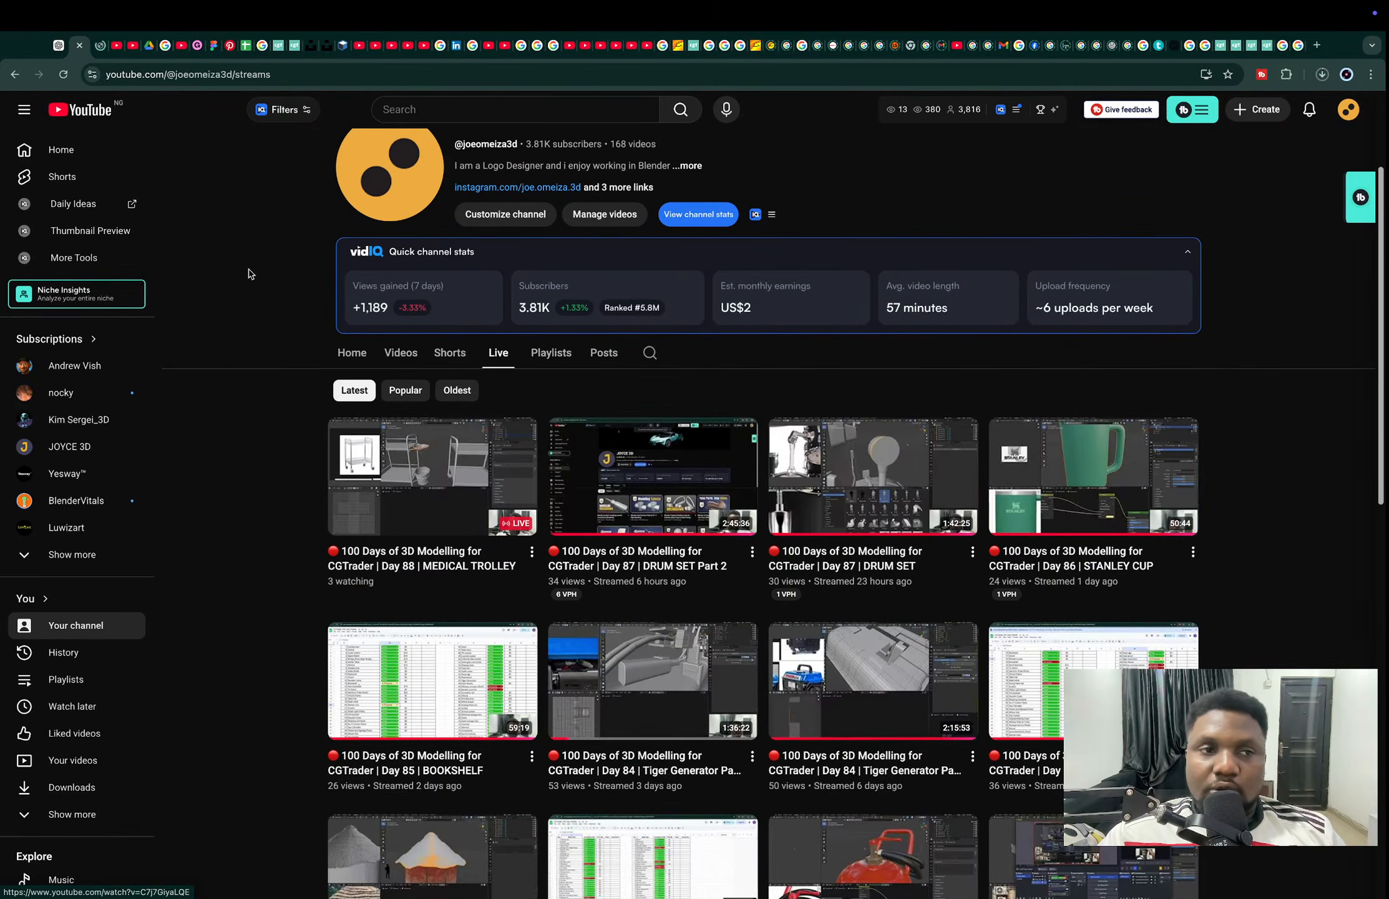
pyautogui.click(98, 49)
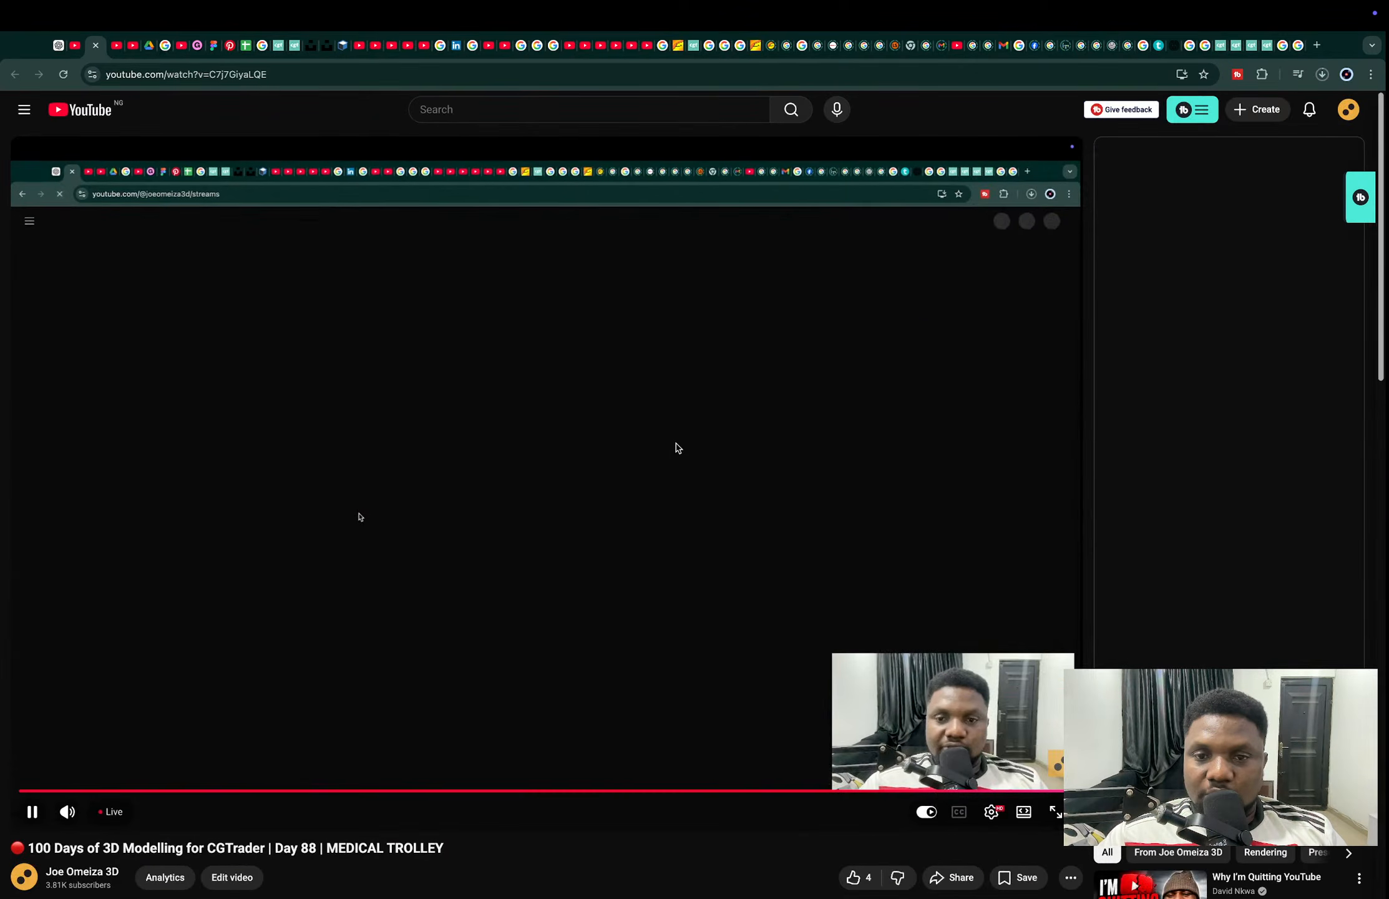
pyautogui.click(541, 431)
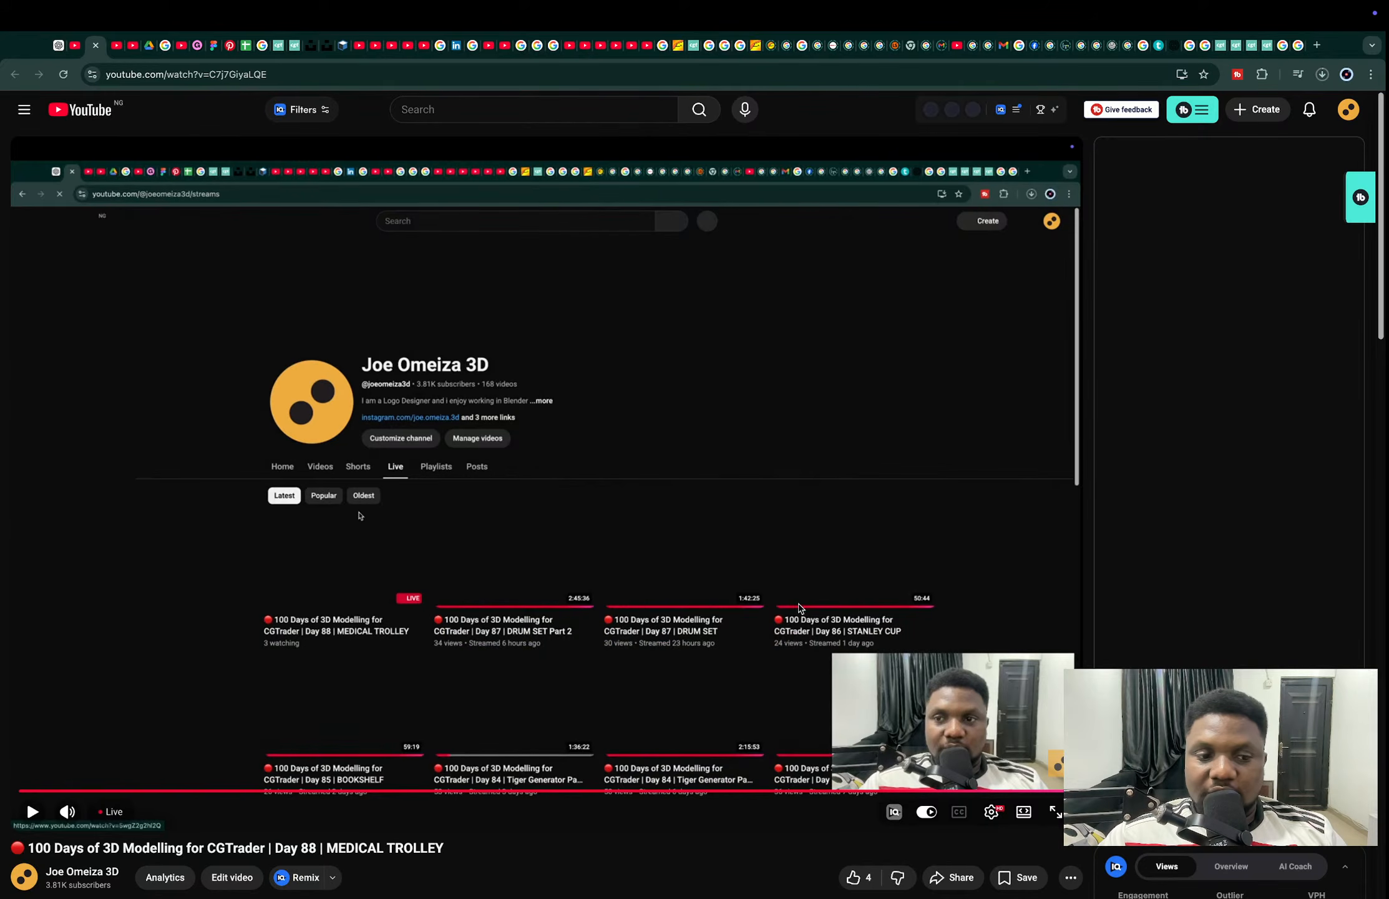
pyautogui.scroll(-6, 451, 457)
pyautogui.scroll(5, 576, 572)
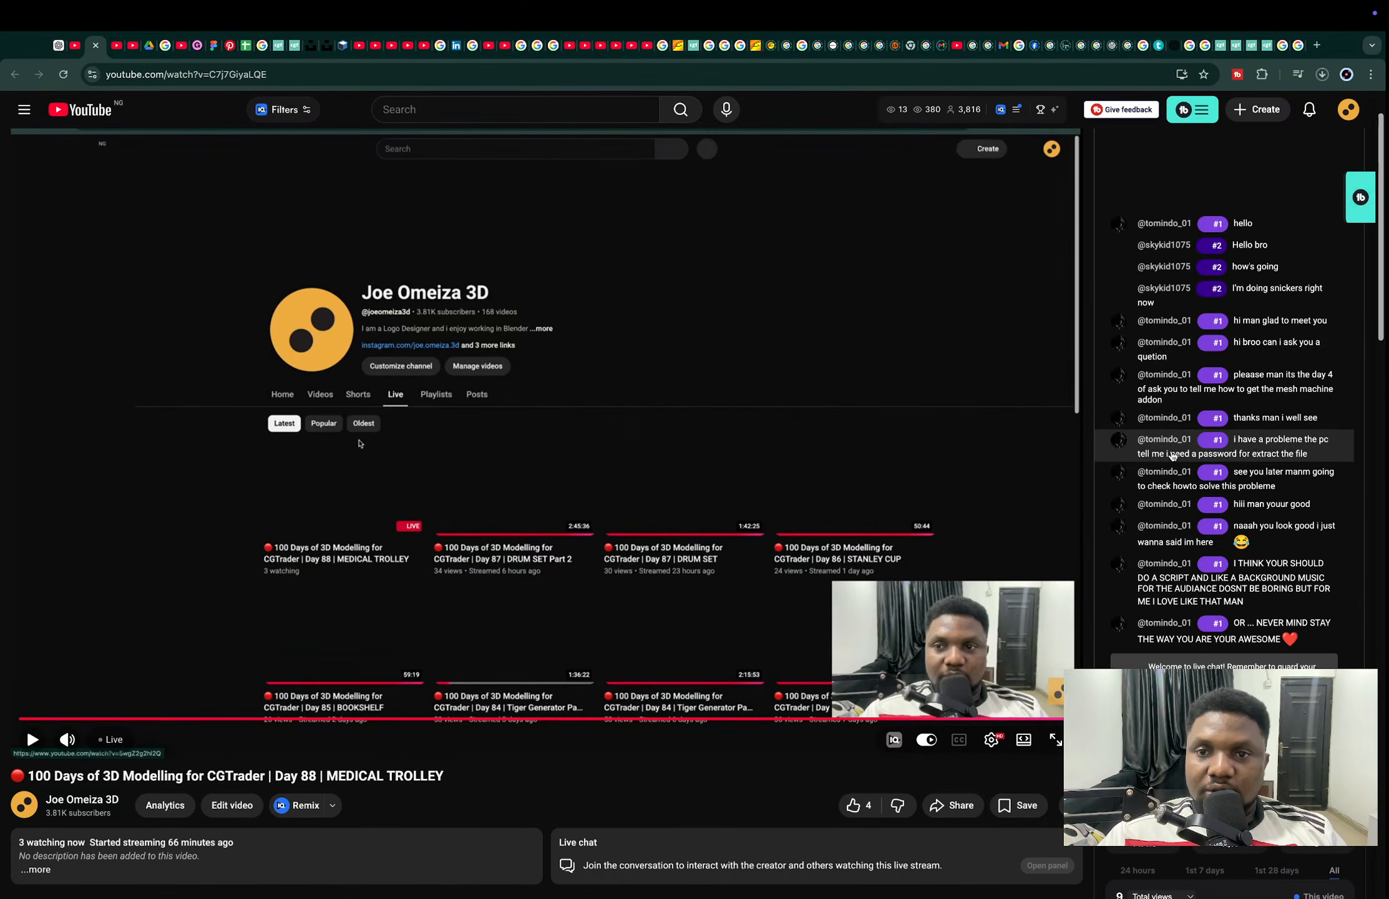
# Step: Open the channel of the chat participant ranked #2 and look over the videos on its Home page
pyautogui.click(1162, 246)
pyautogui.click(1224, 257)
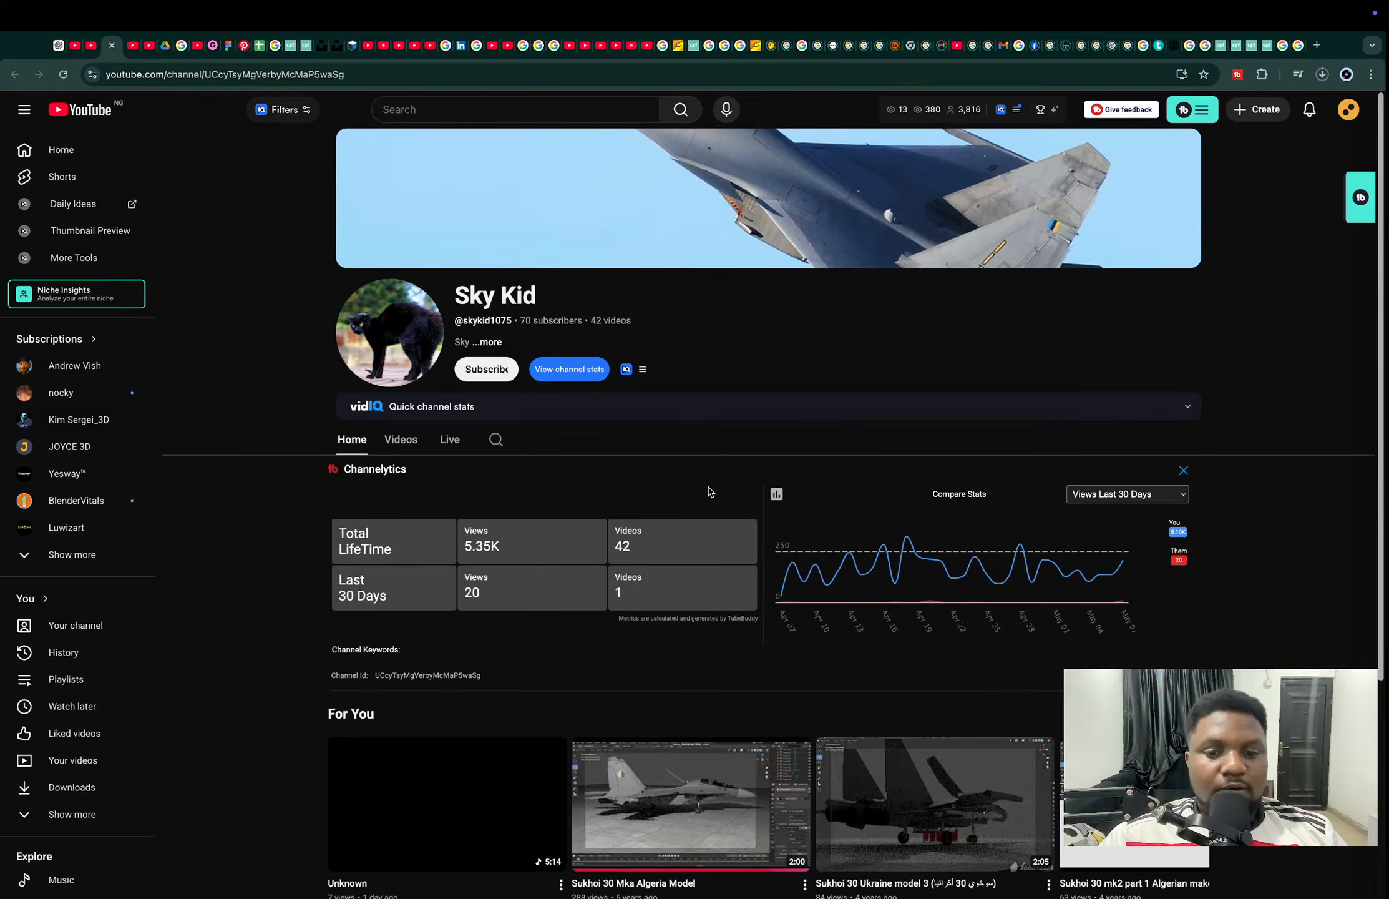
pyautogui.scroll(-3, 709, 491)
pyautogui.scroll(-2, 709, 491)
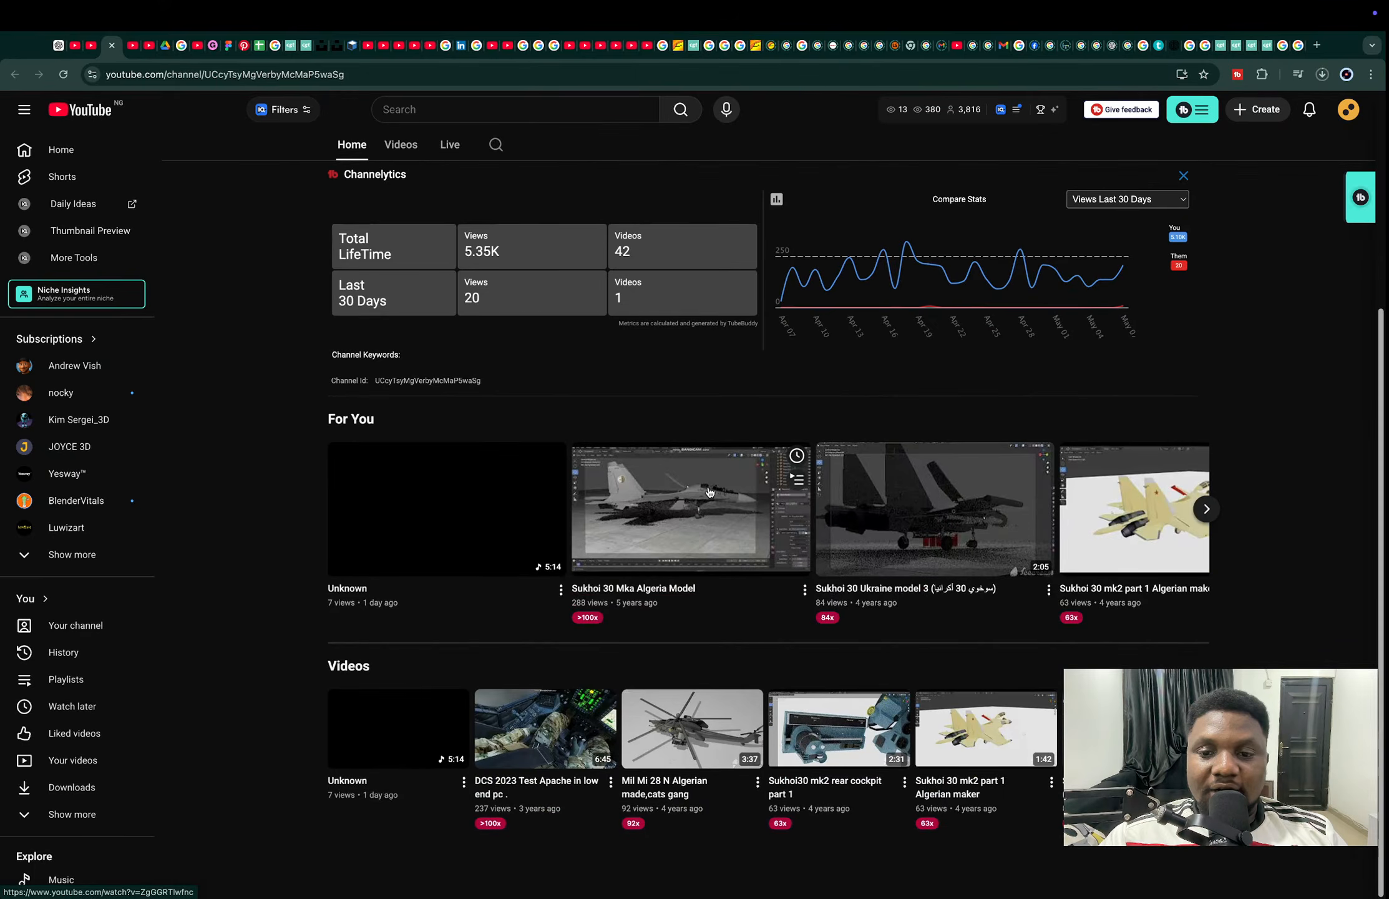
pyautogui.moveTo(698, 513)
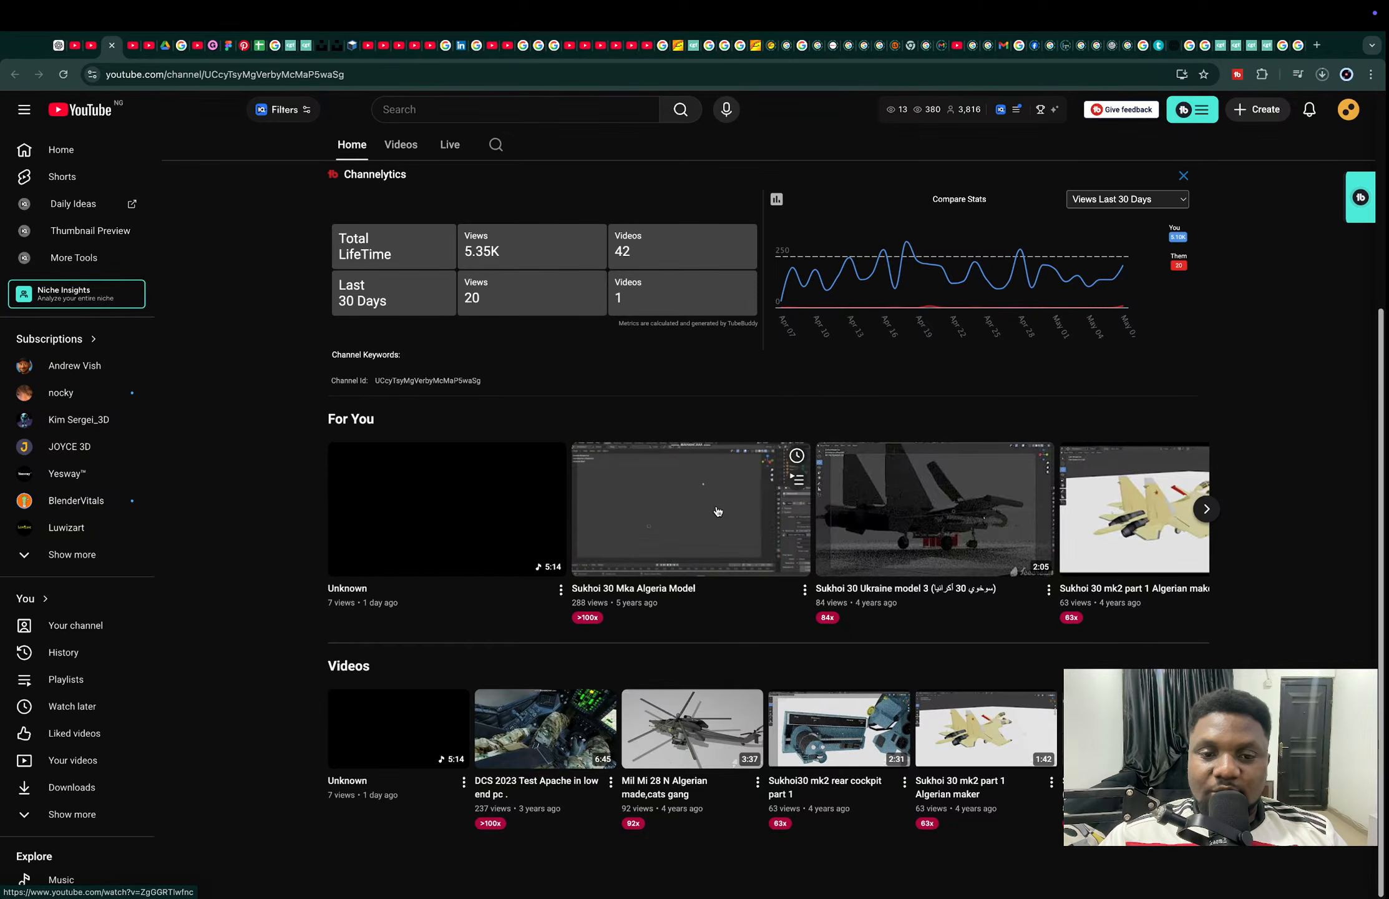
# Step: Check the viewer's channel for uploads and past live streams, ending on its Videos list
pyautogui.click(403, 146)
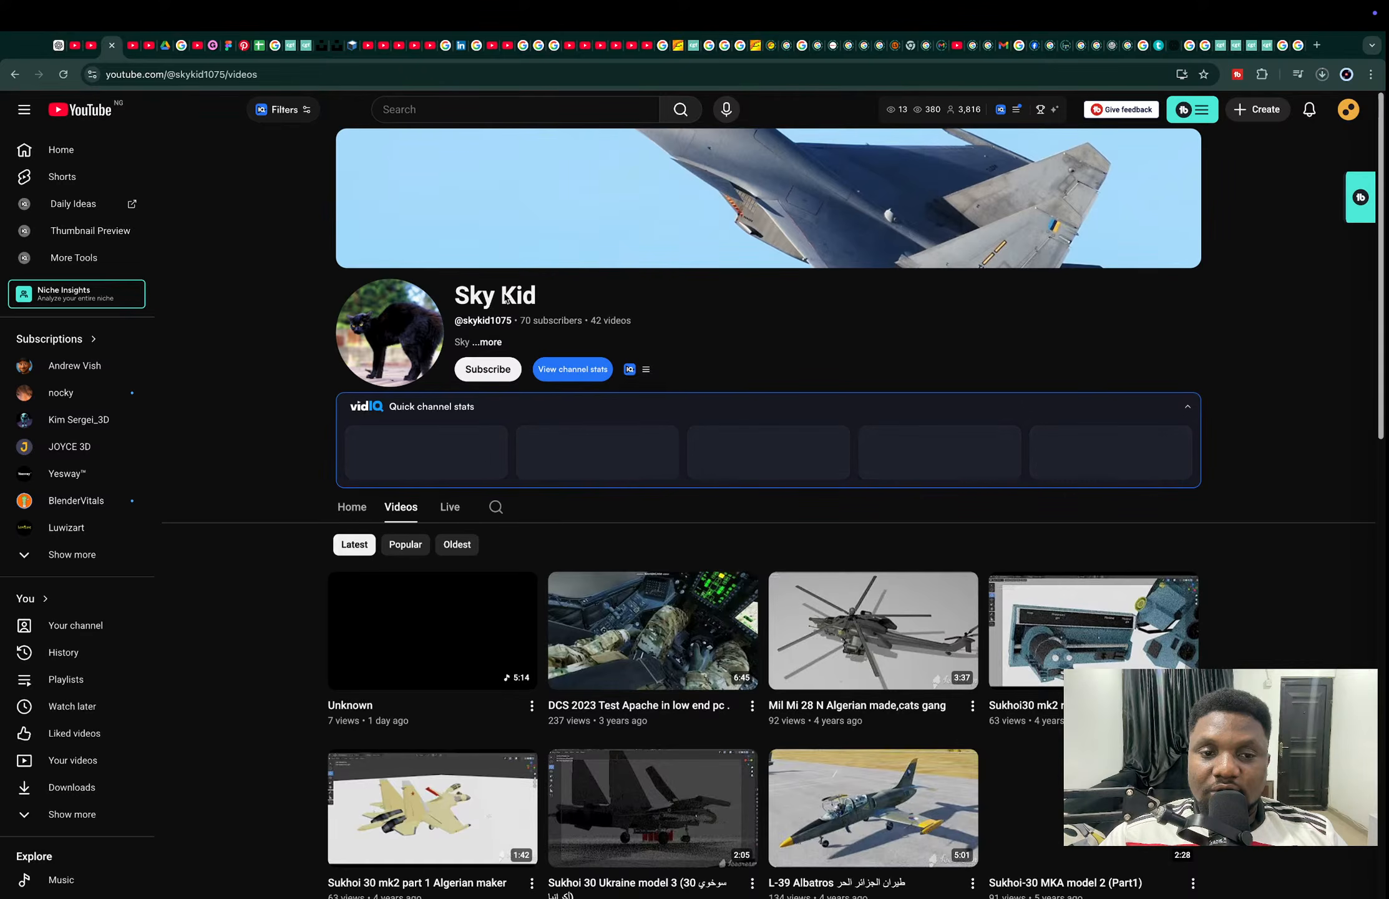
pyautogui.click(457, 515)
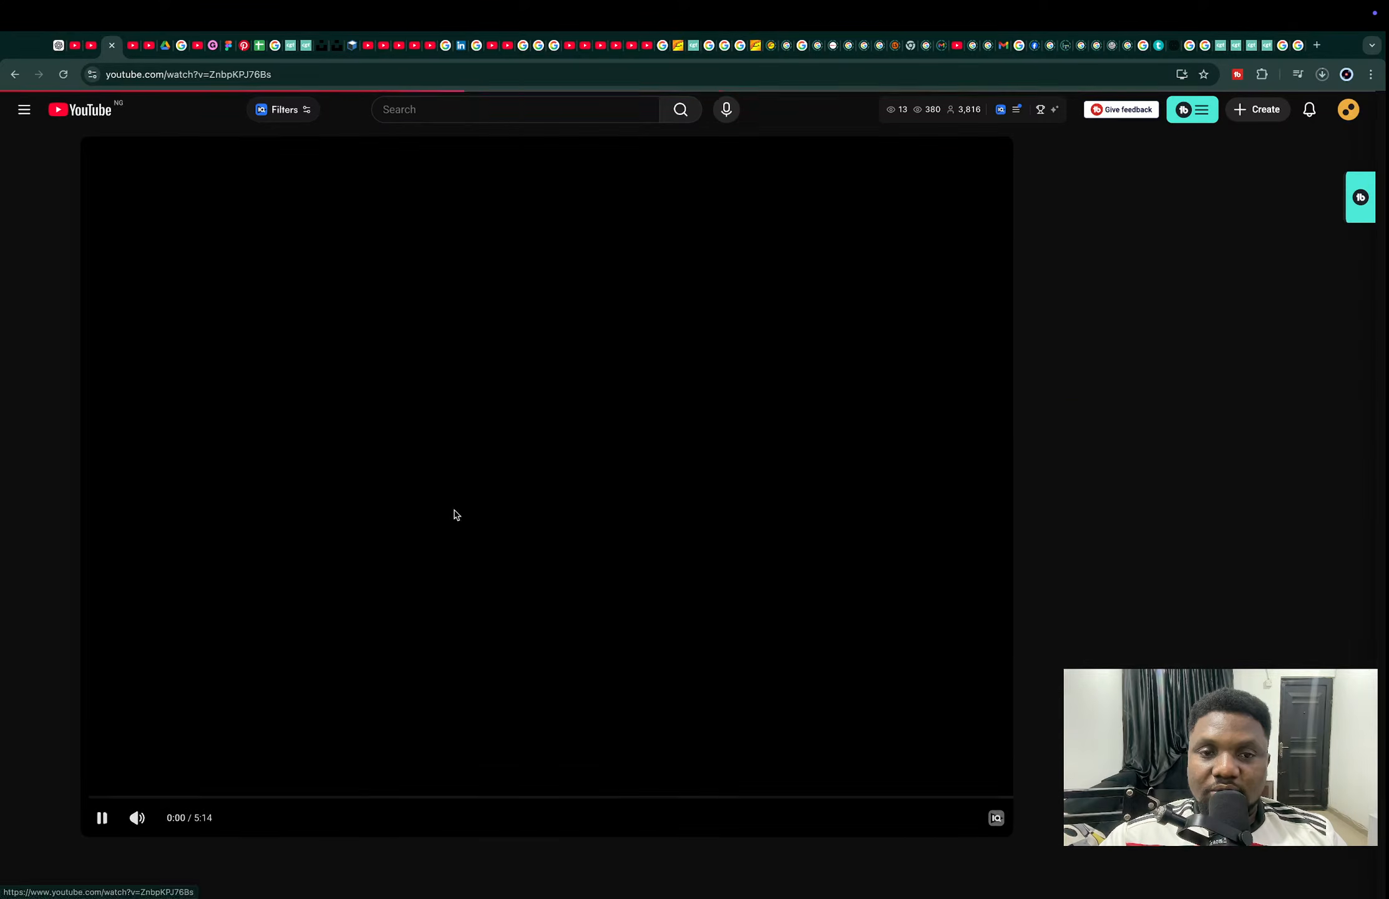
pyautogui.click(15, 75)
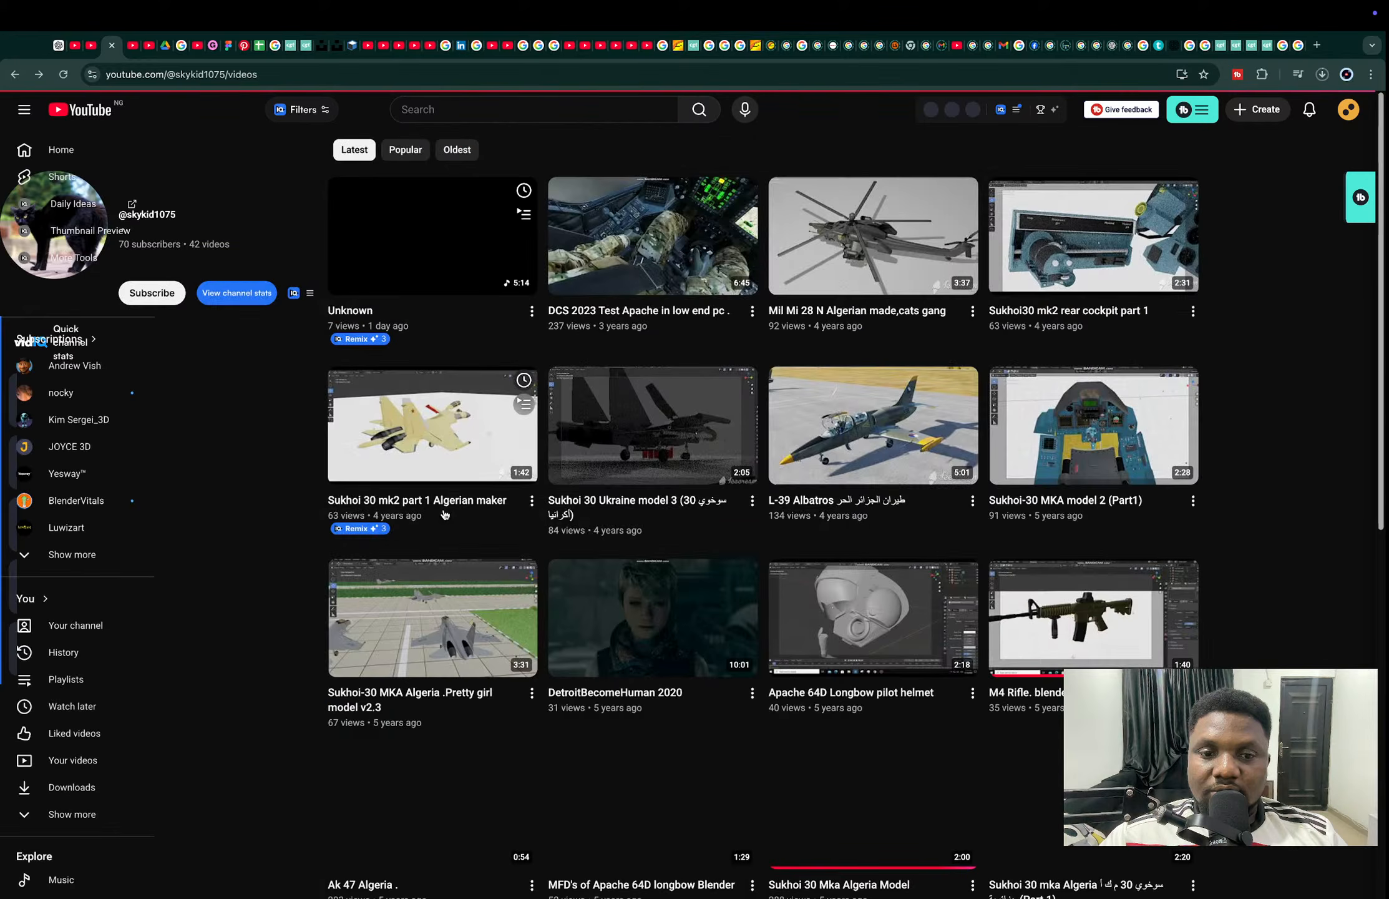
pyautogui.click(445, 515)
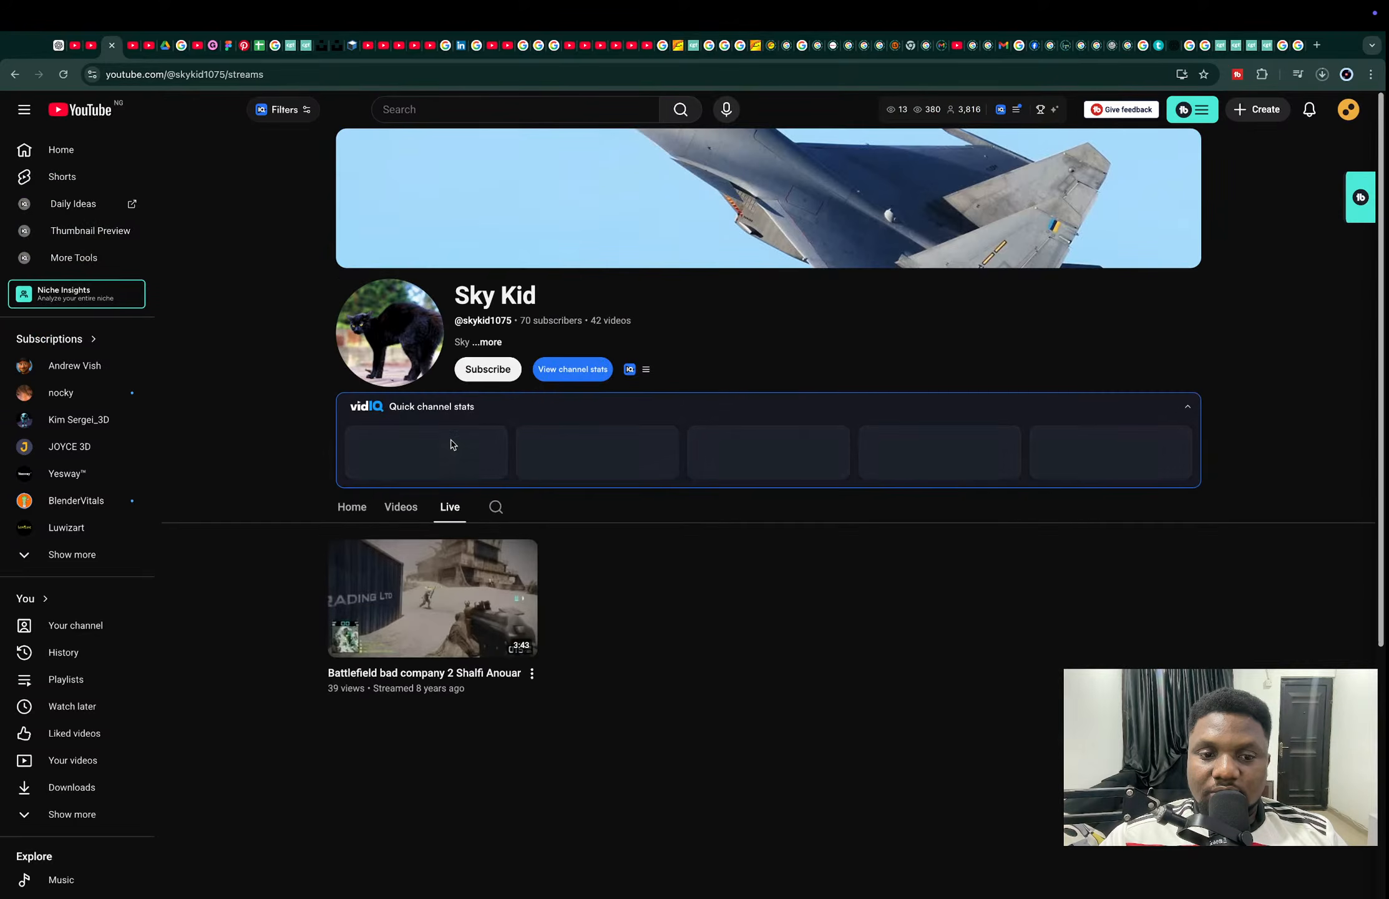
pyautogui.click(402, 445)
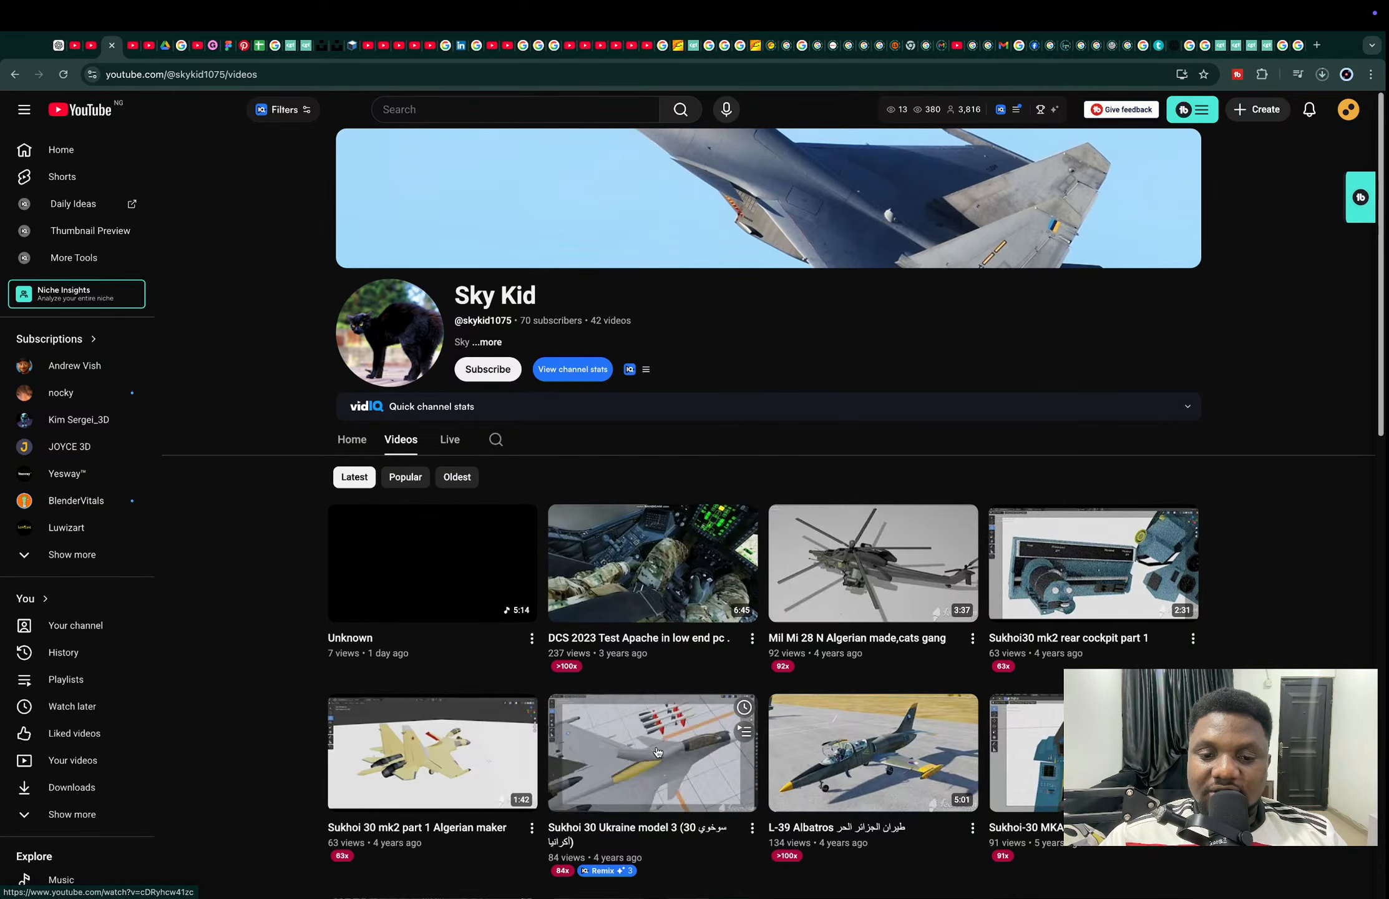
# Step: Examine the viewer's uploaded videos from the latest to the oldest and return to the start of the list
pyautogui.scroll(-3, 657, 752)
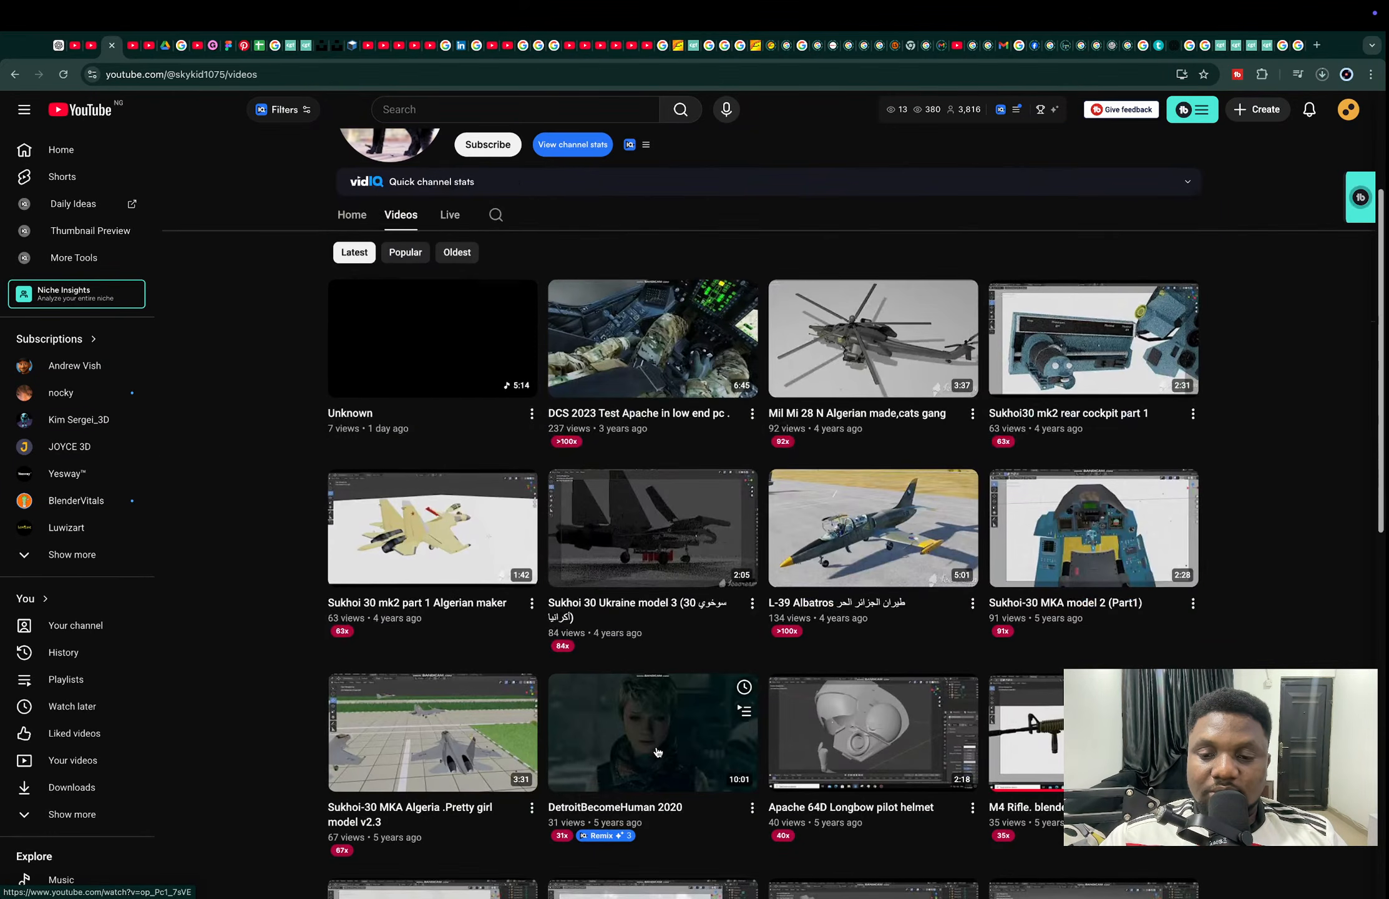
pyautogui.scroll(-1, 657, 752)
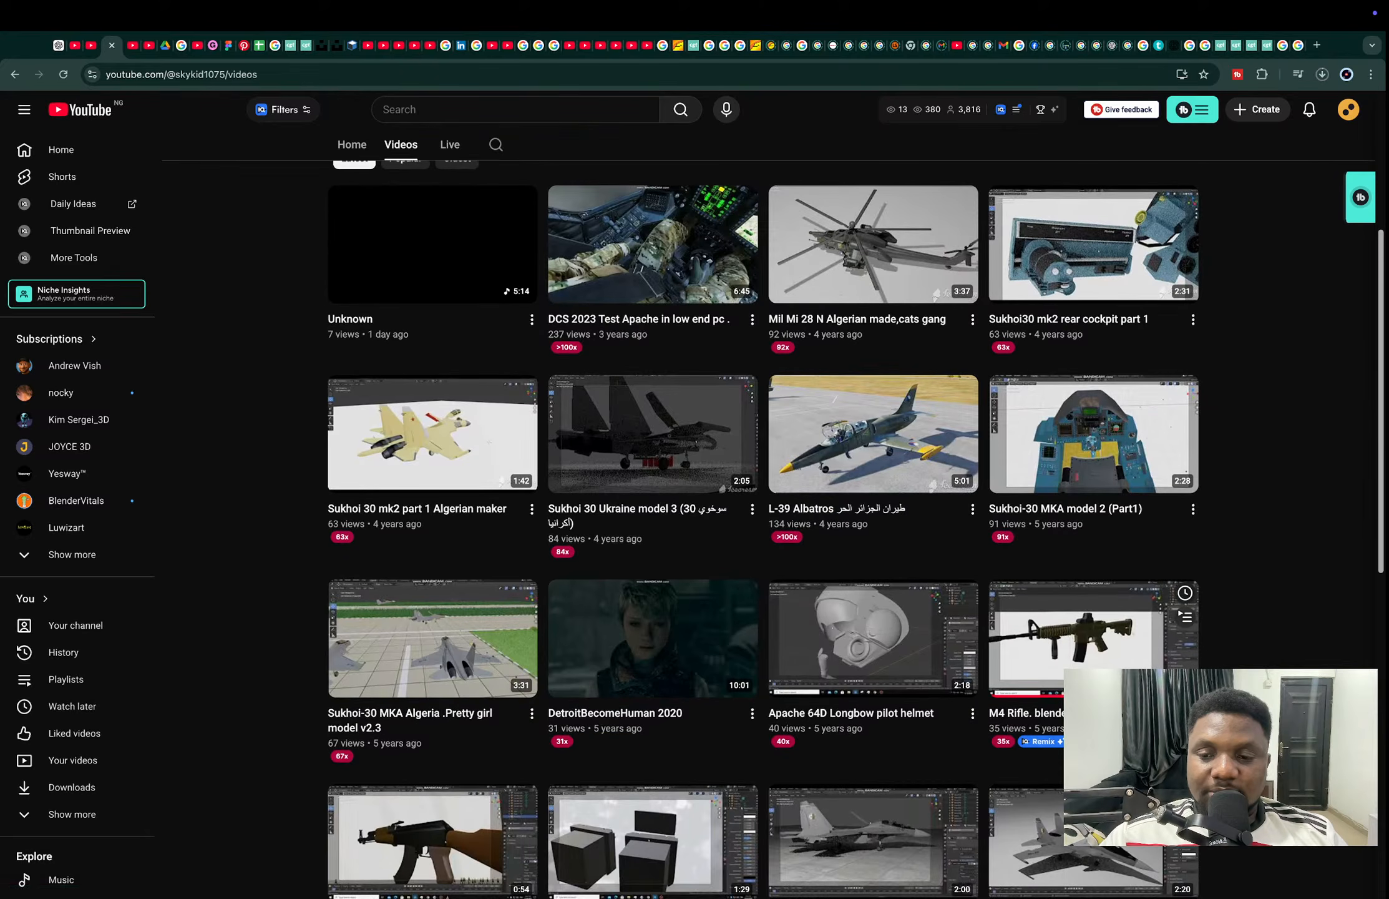
pyautogui.scroll(-5, 1002, 630)
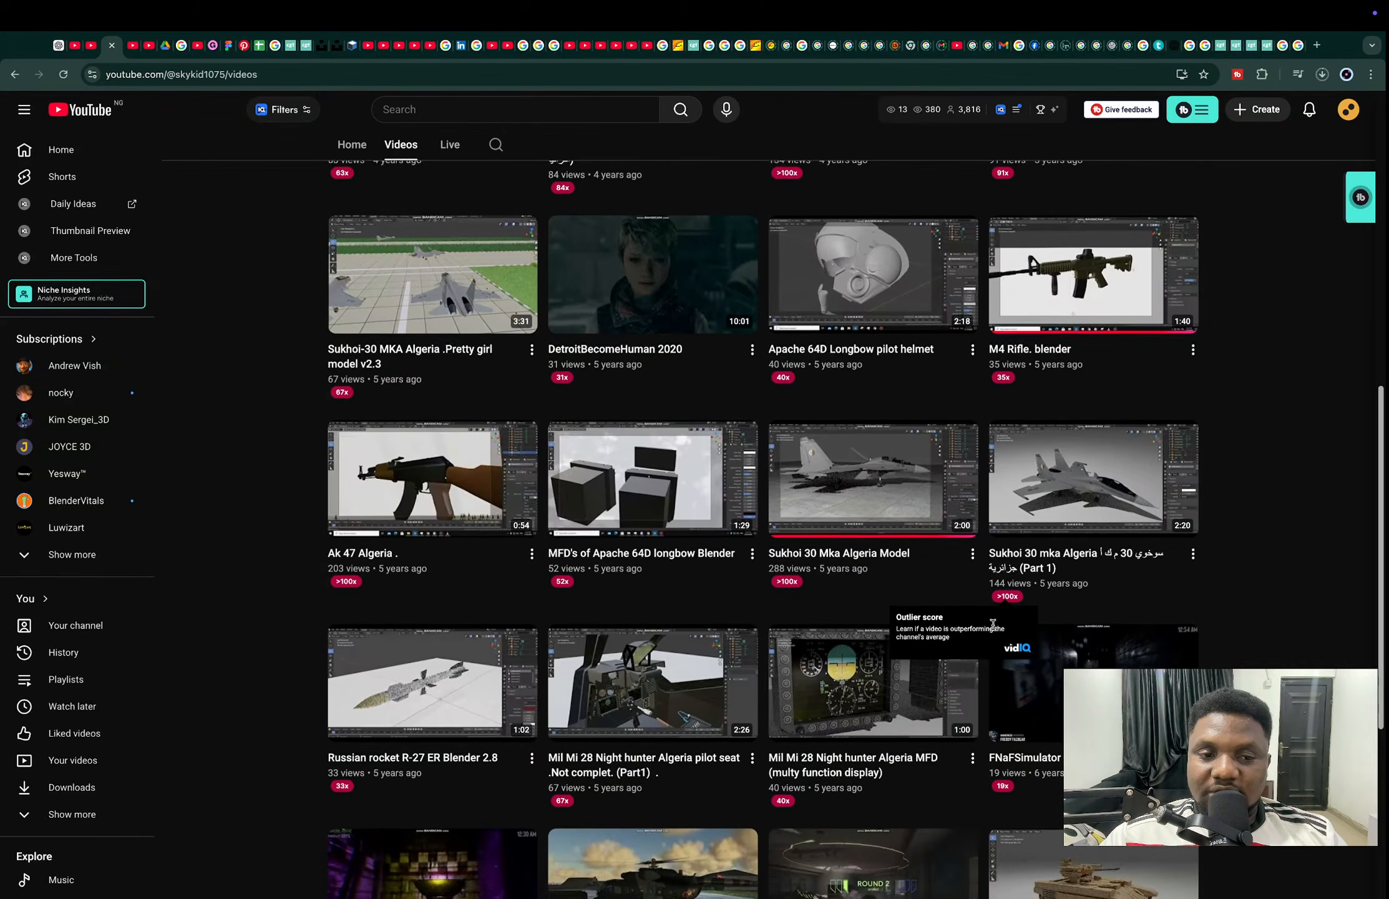
pyautogui.scroll(-4, 995, 629)
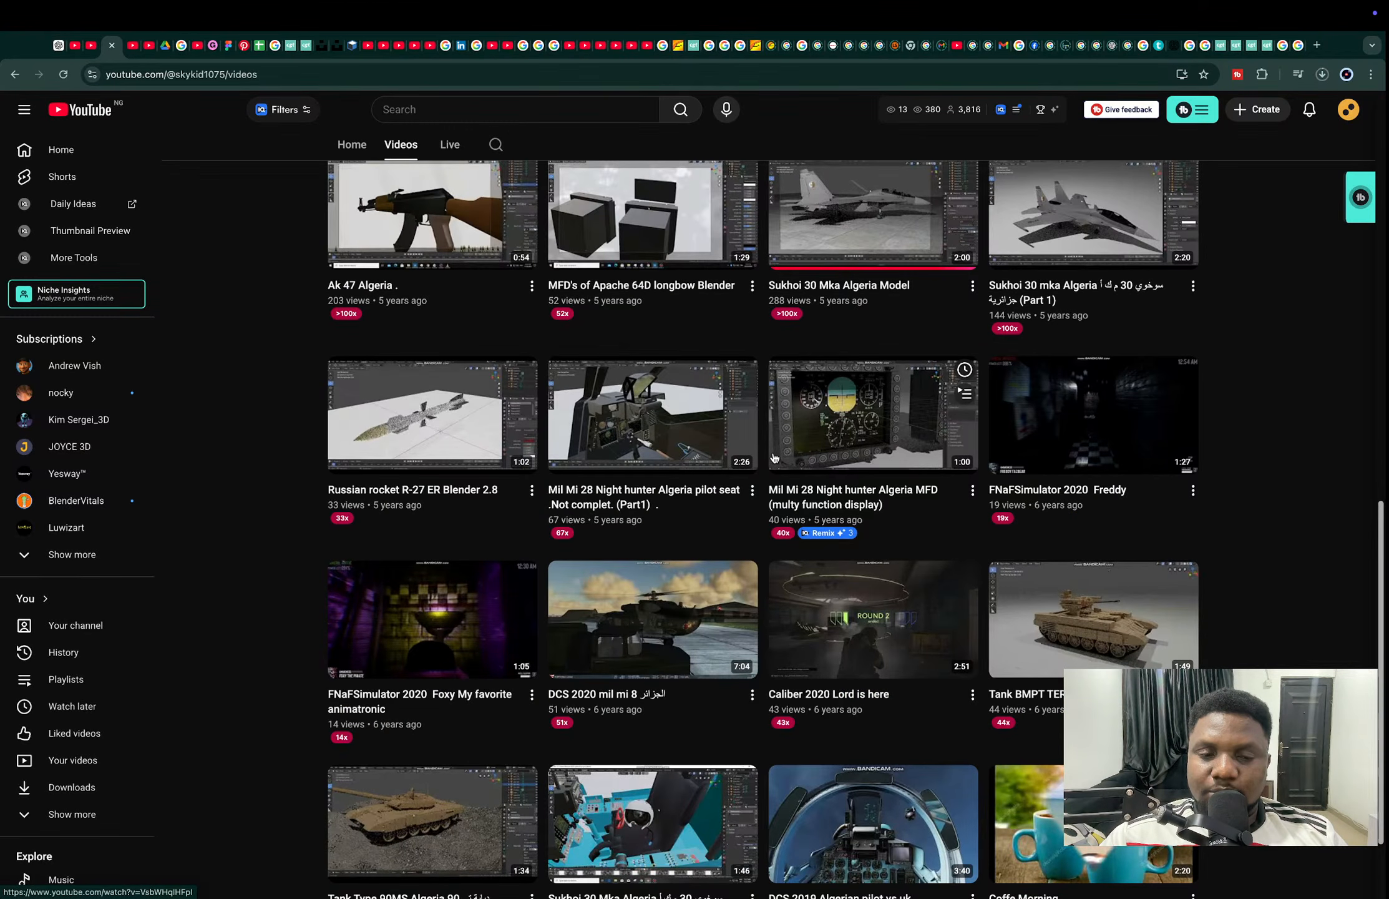
pyautogui.scroll(-7, 774, 458)
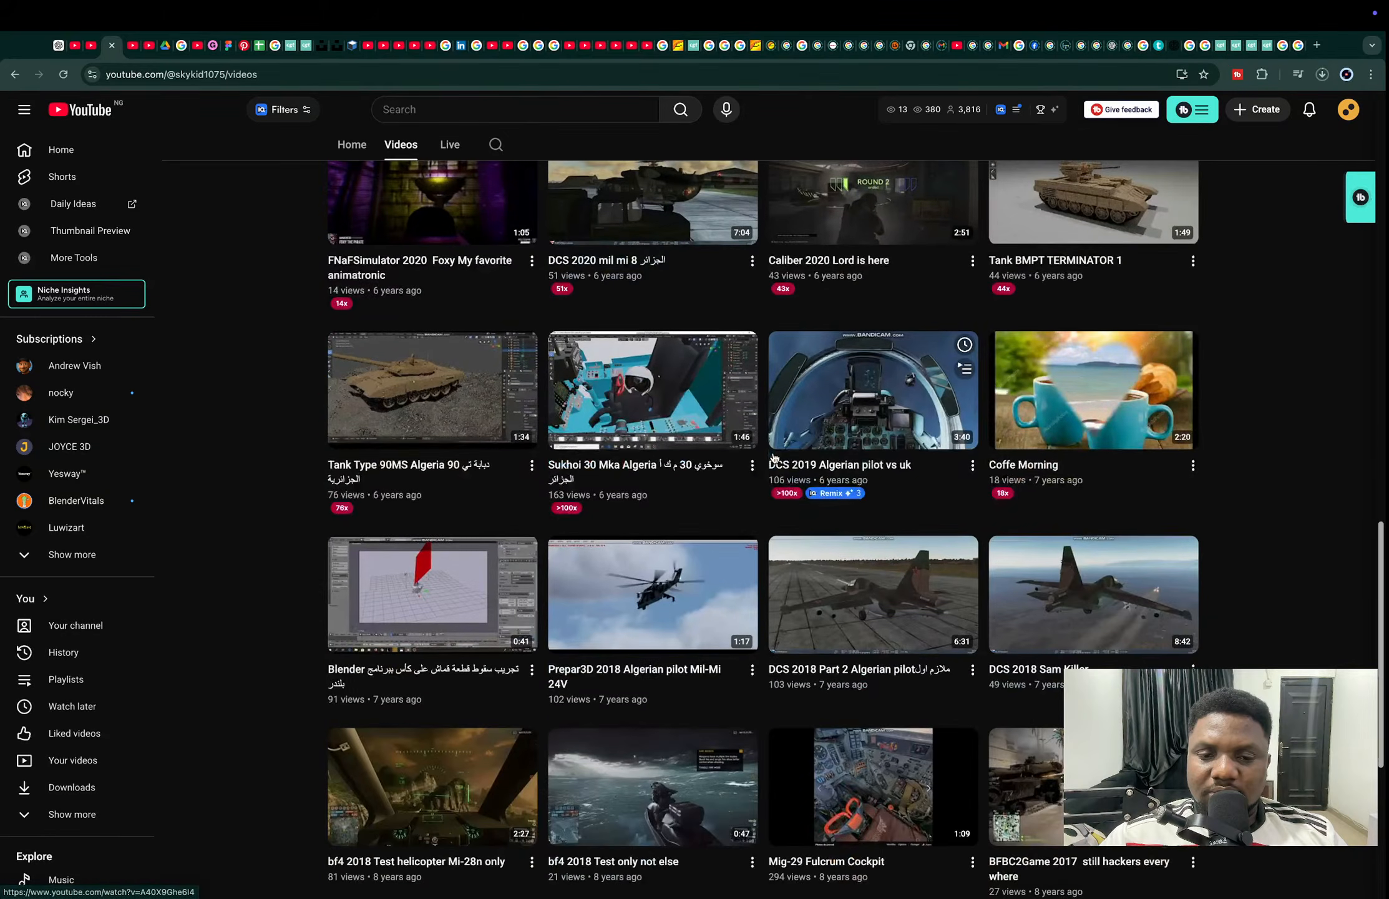
pyautogui.scroll(-6, 774, 458)
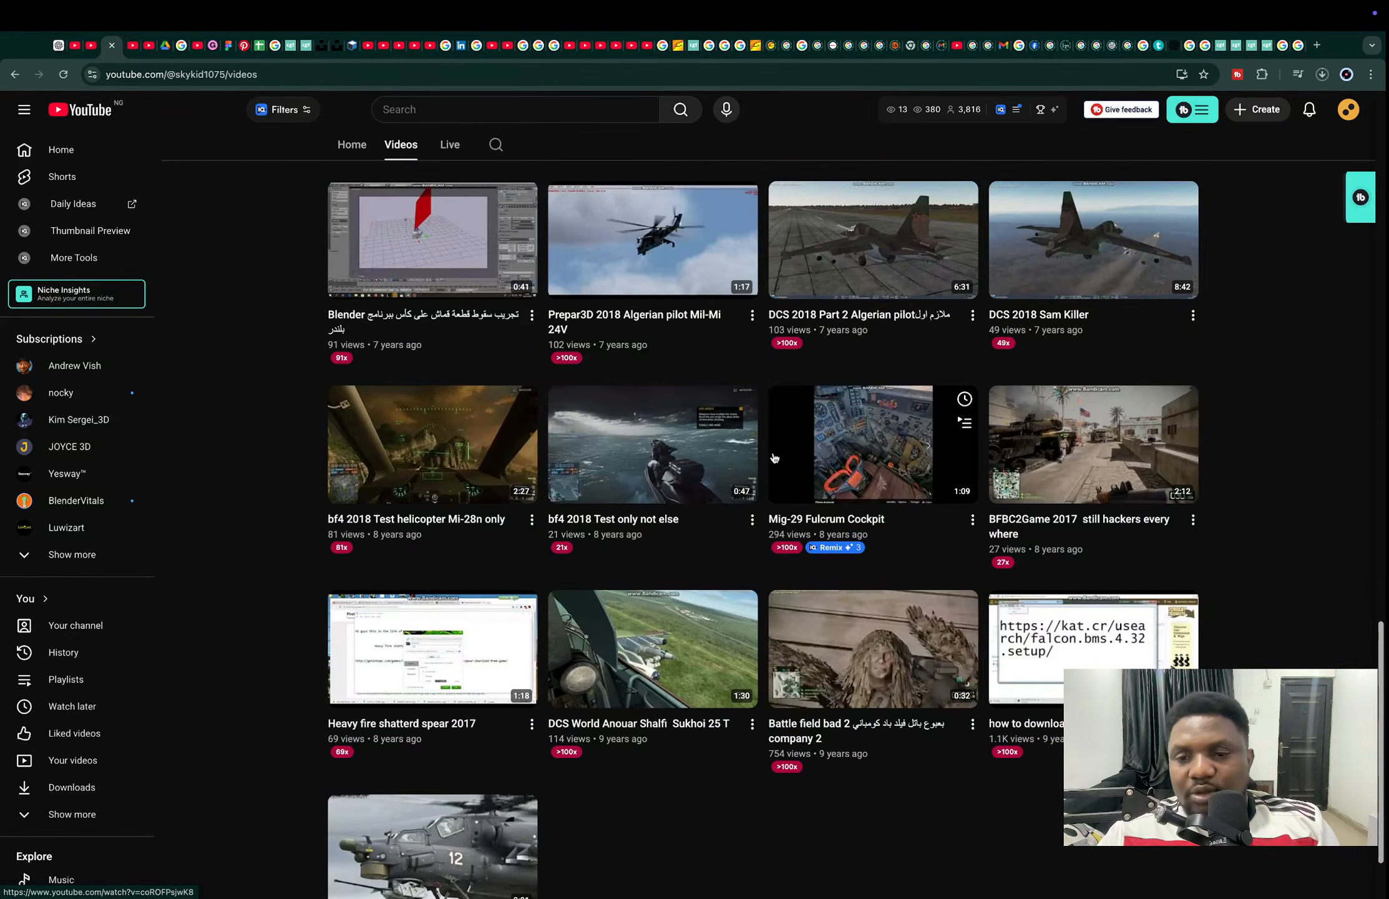
pyautogui.scroll(-2, 774, 457)
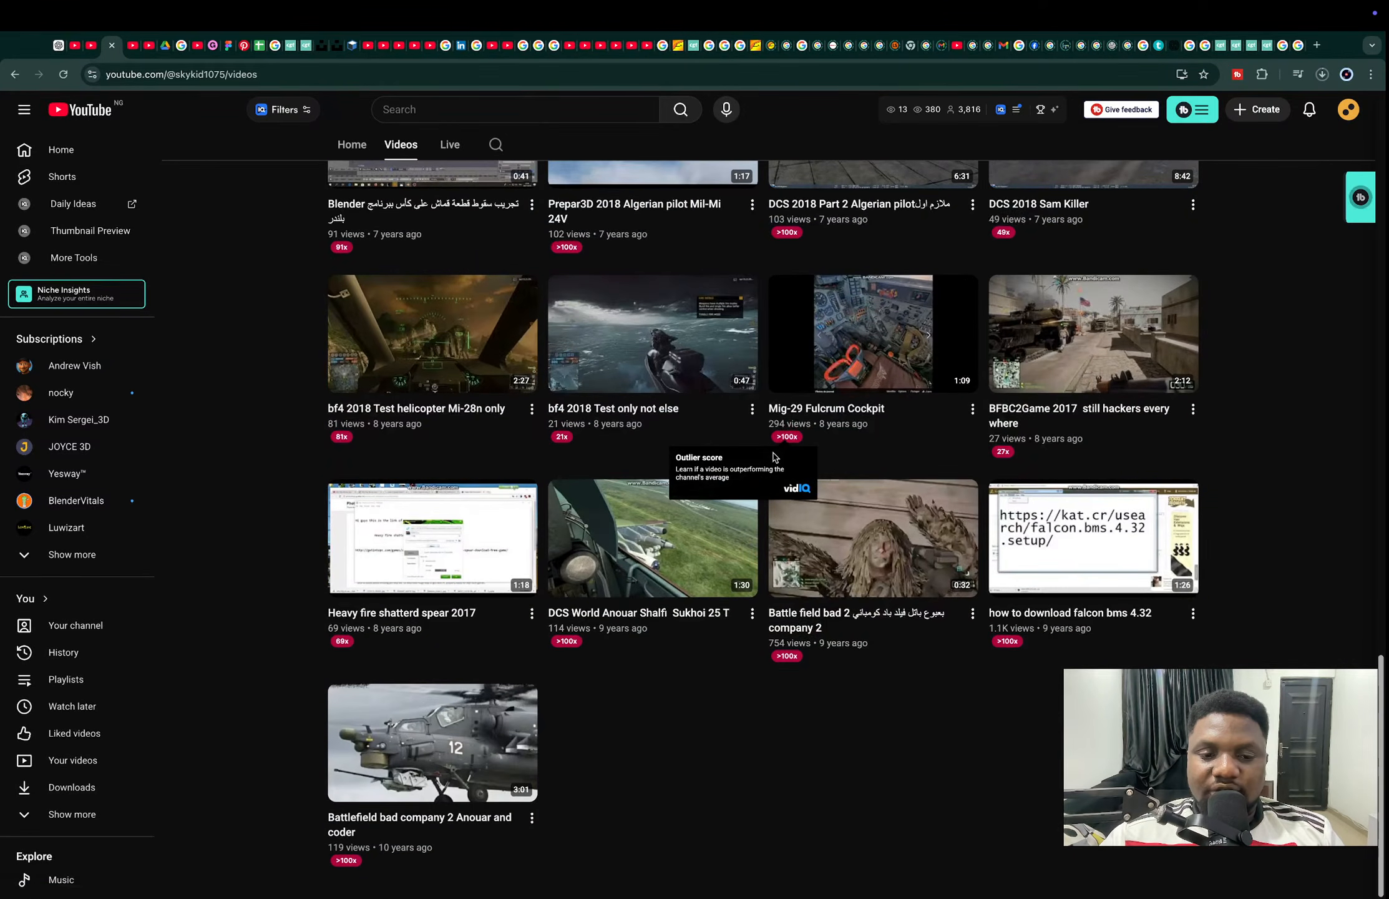
pyautogui.scroll(20, 774, 458)
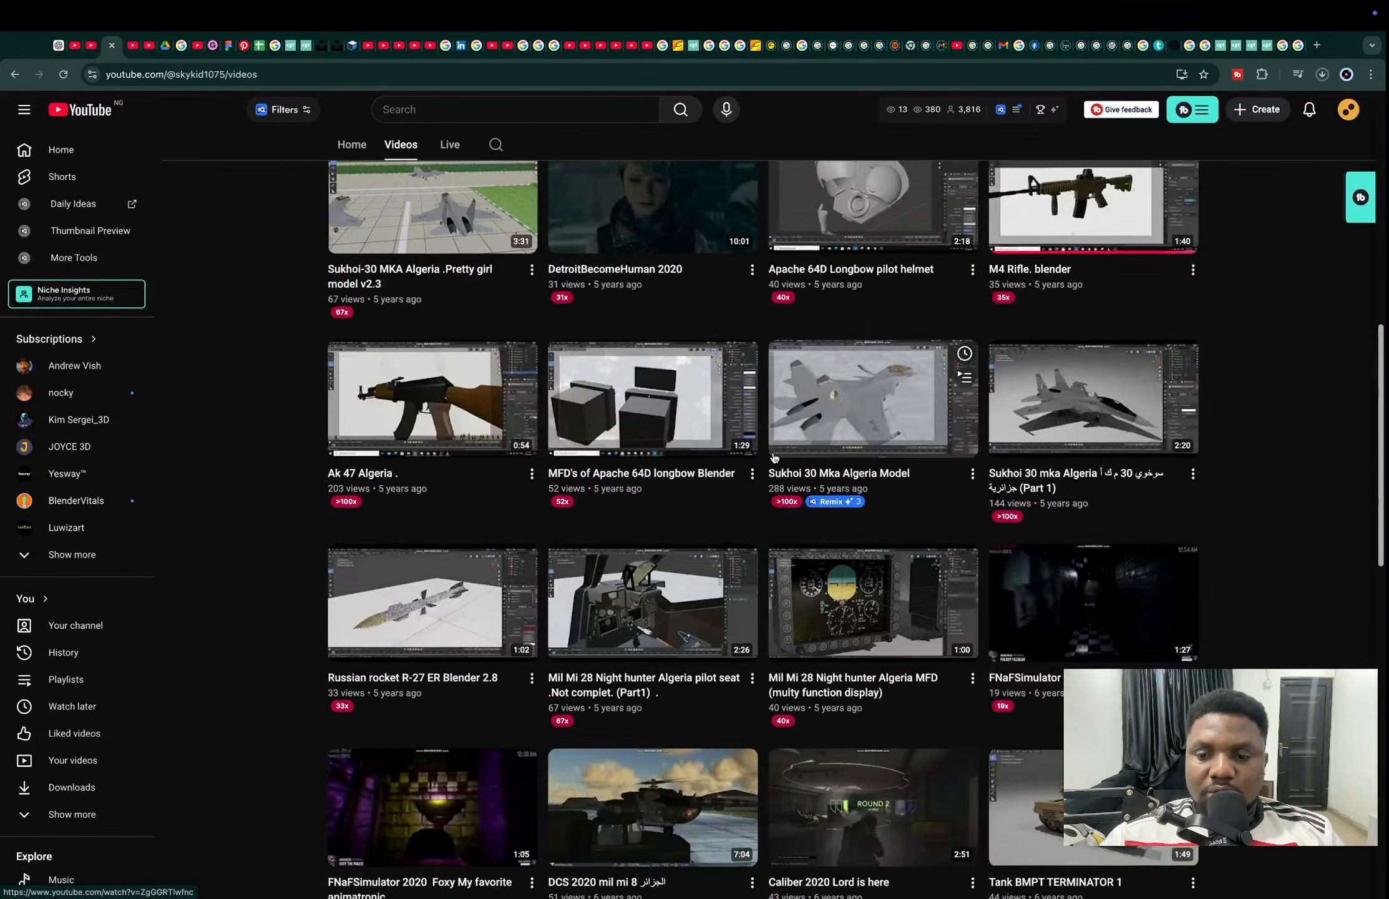
pyautogui.scroll(6, 774, 457)
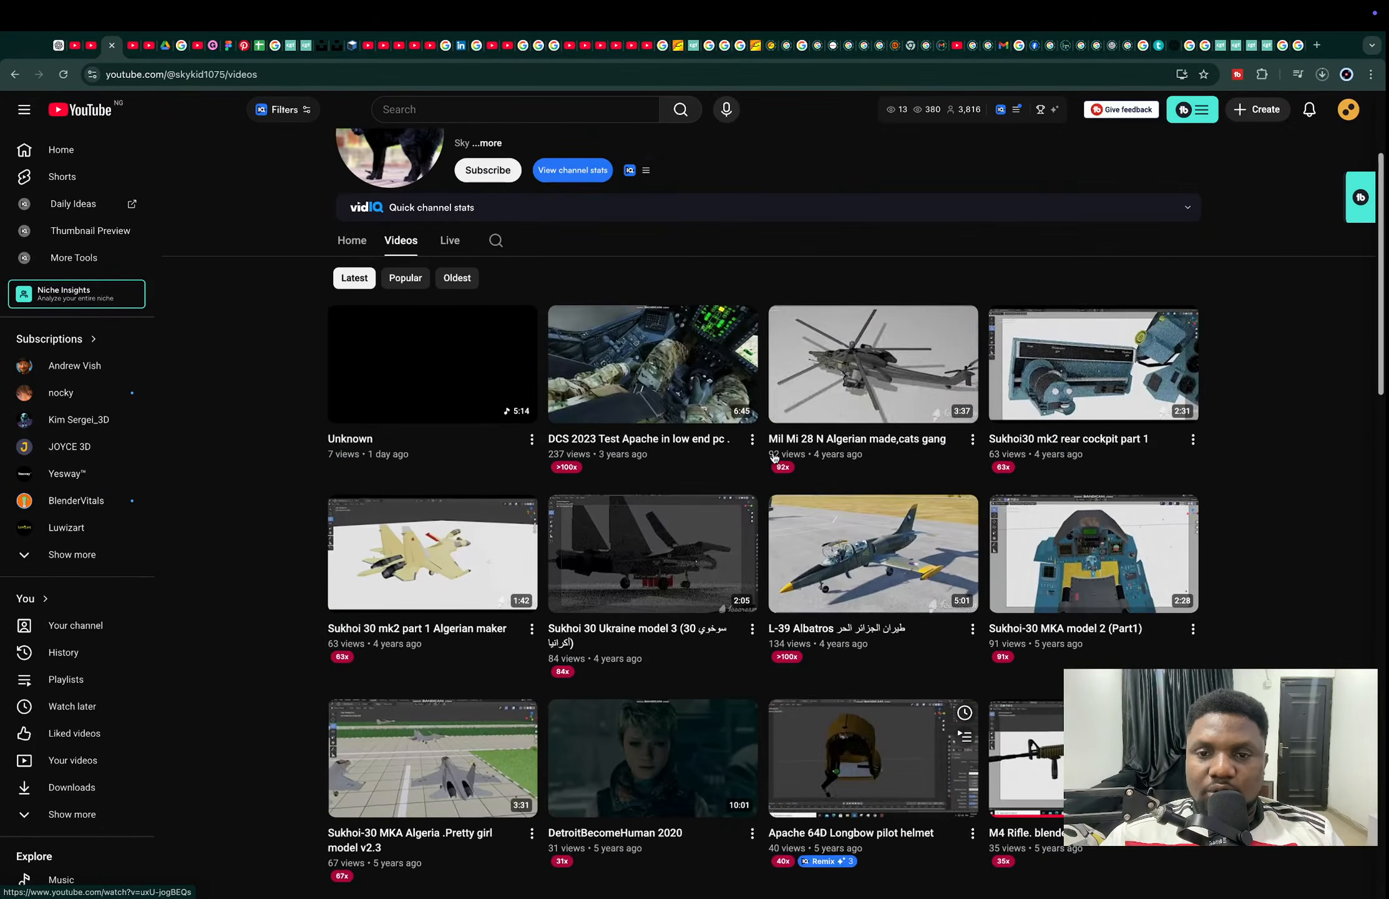
pyautogui.moveTo(774, 458)
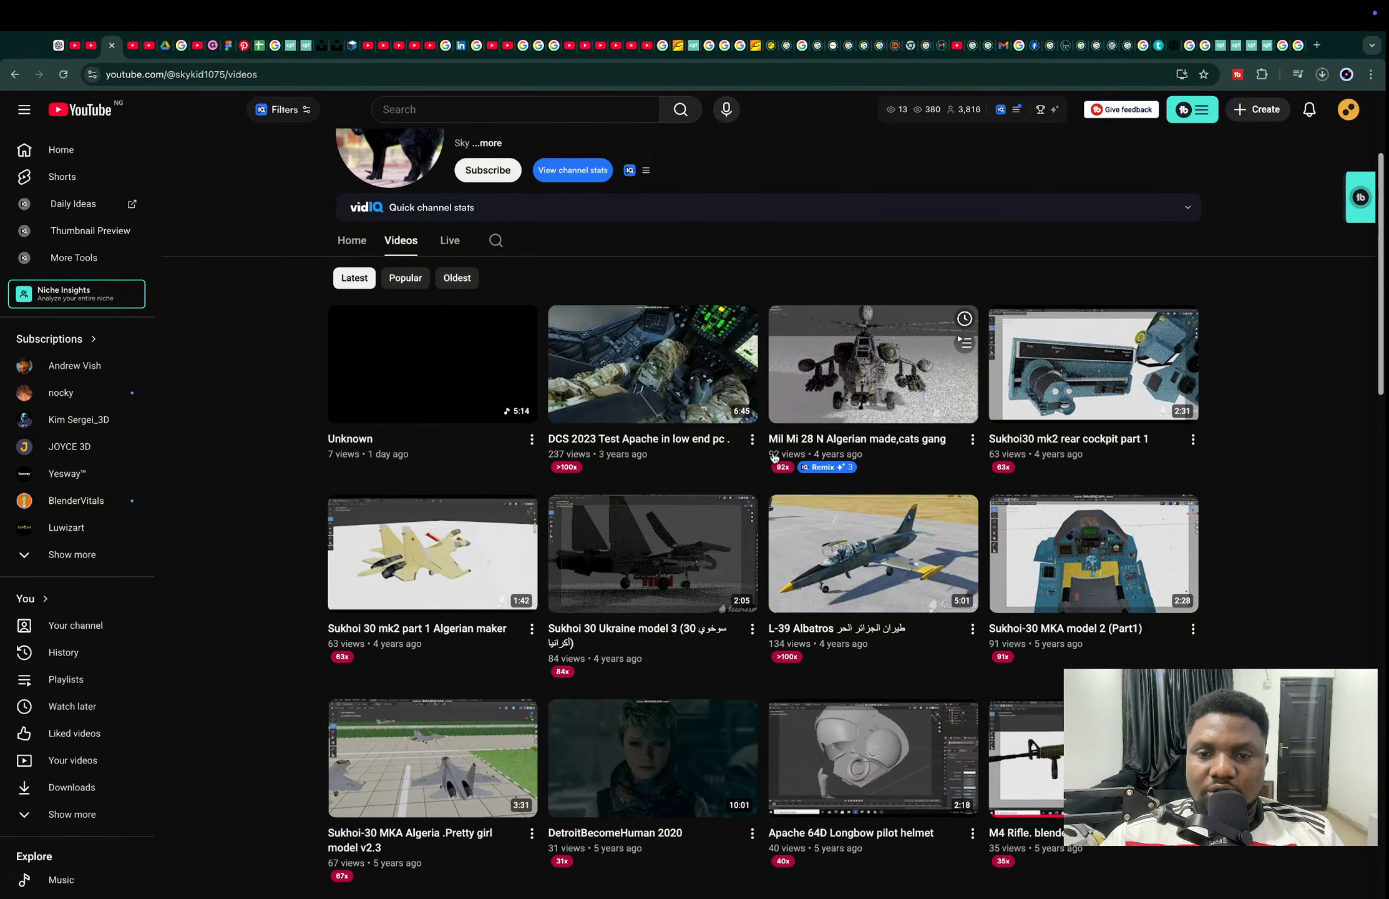
pyautogui.scroll(3, 774, 457)
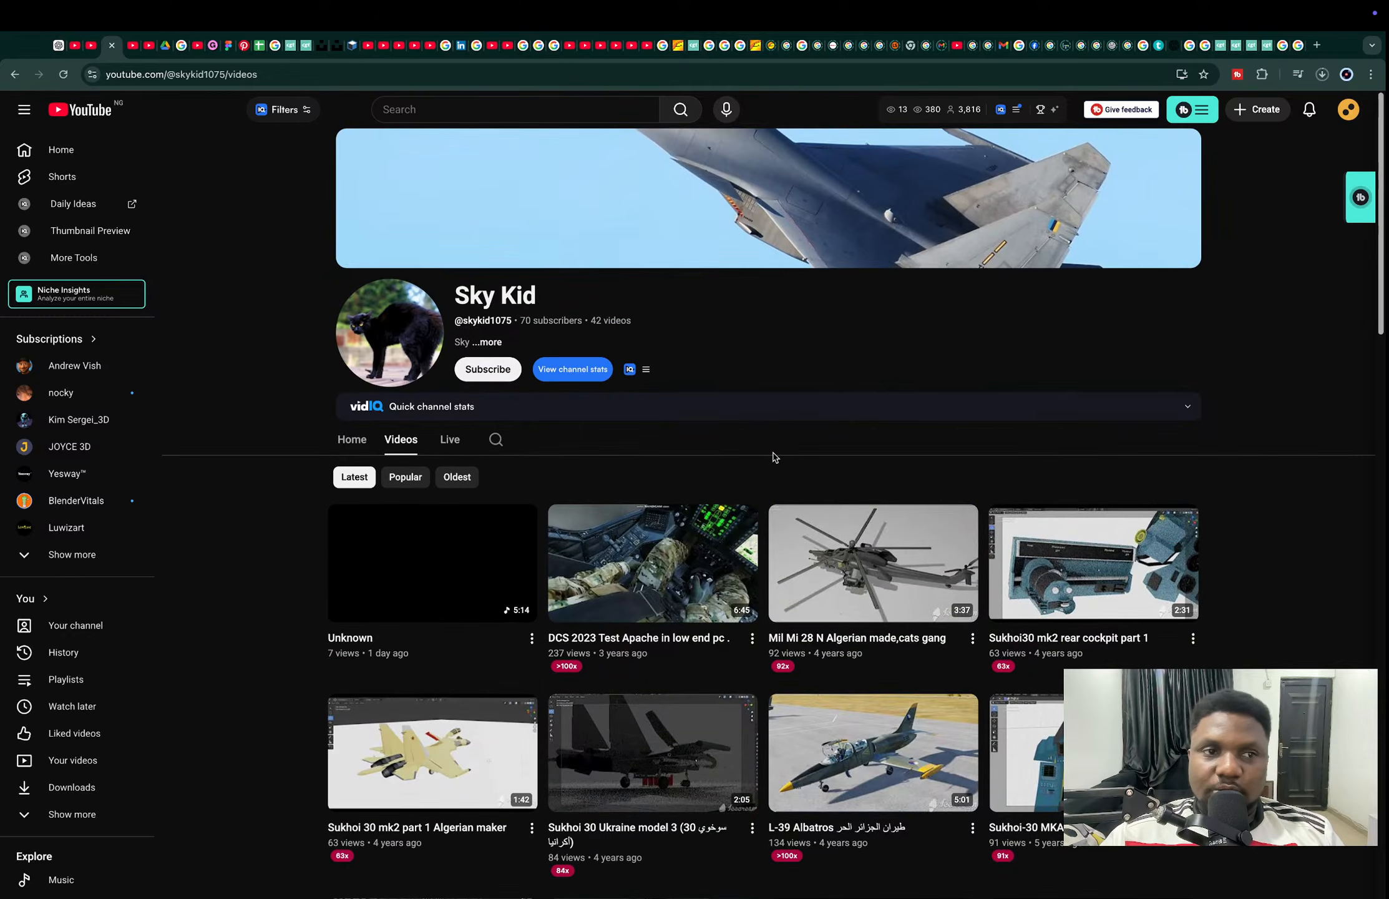
# Step: Close the viewer's channel and the live stream page, and bring up the OBS streaming window
pyautogui.press('super+w')
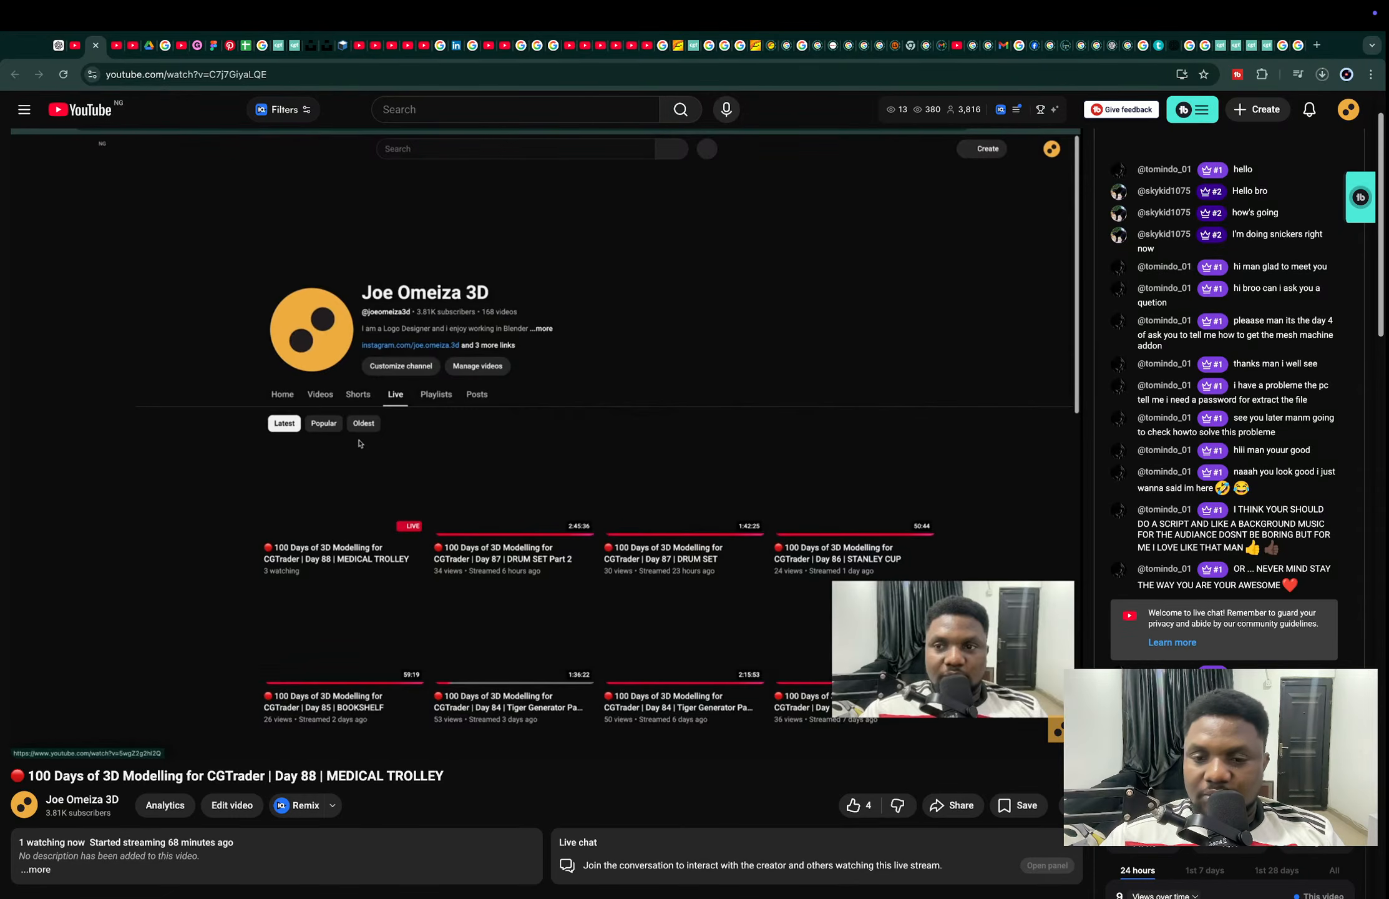
pyautogui.click(95, 46)
pyautogui.click(94, 46)
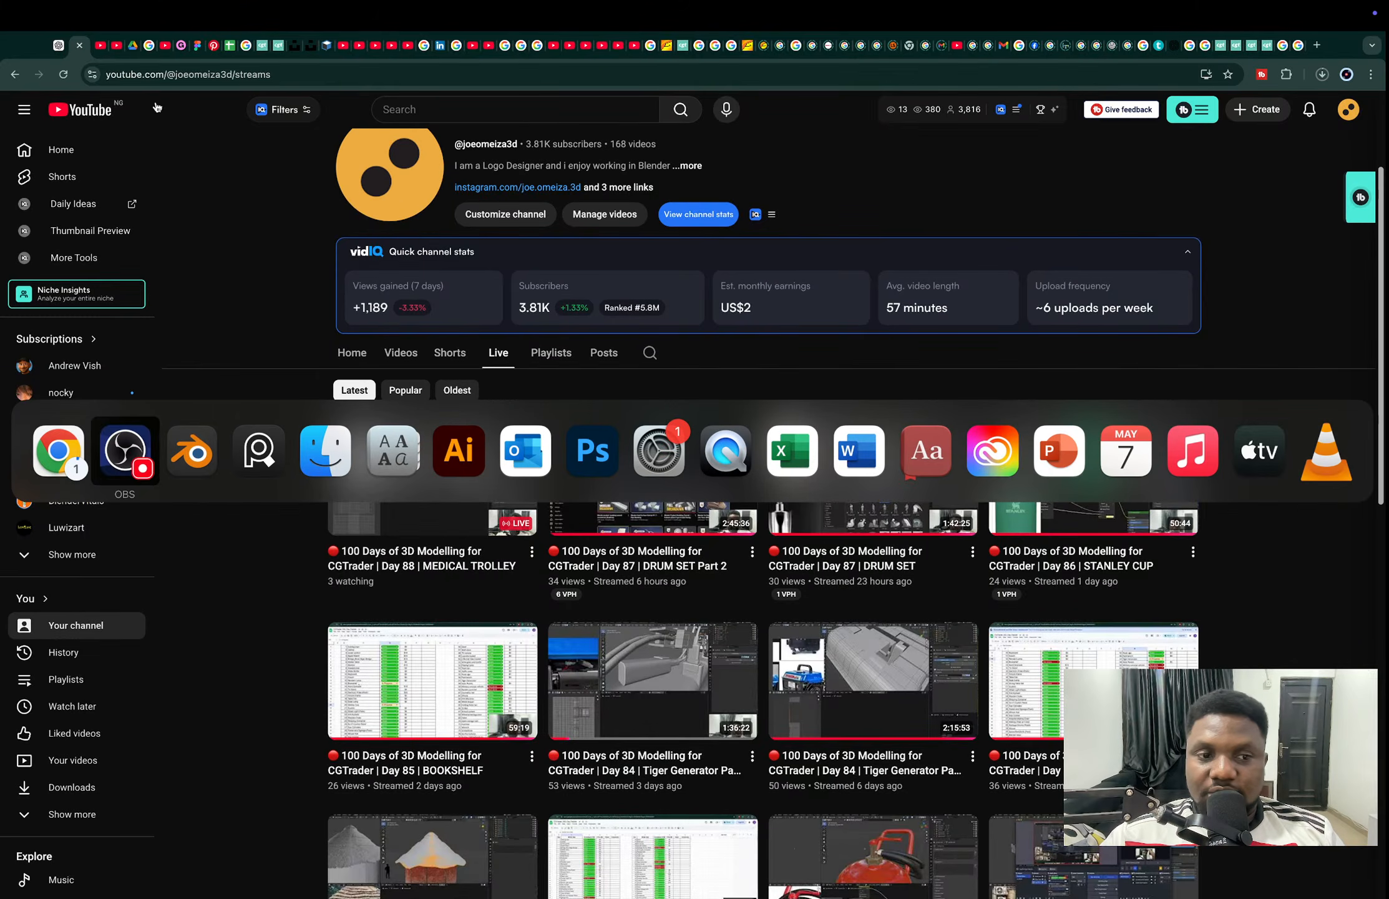
pyautogui.click(206, 432)
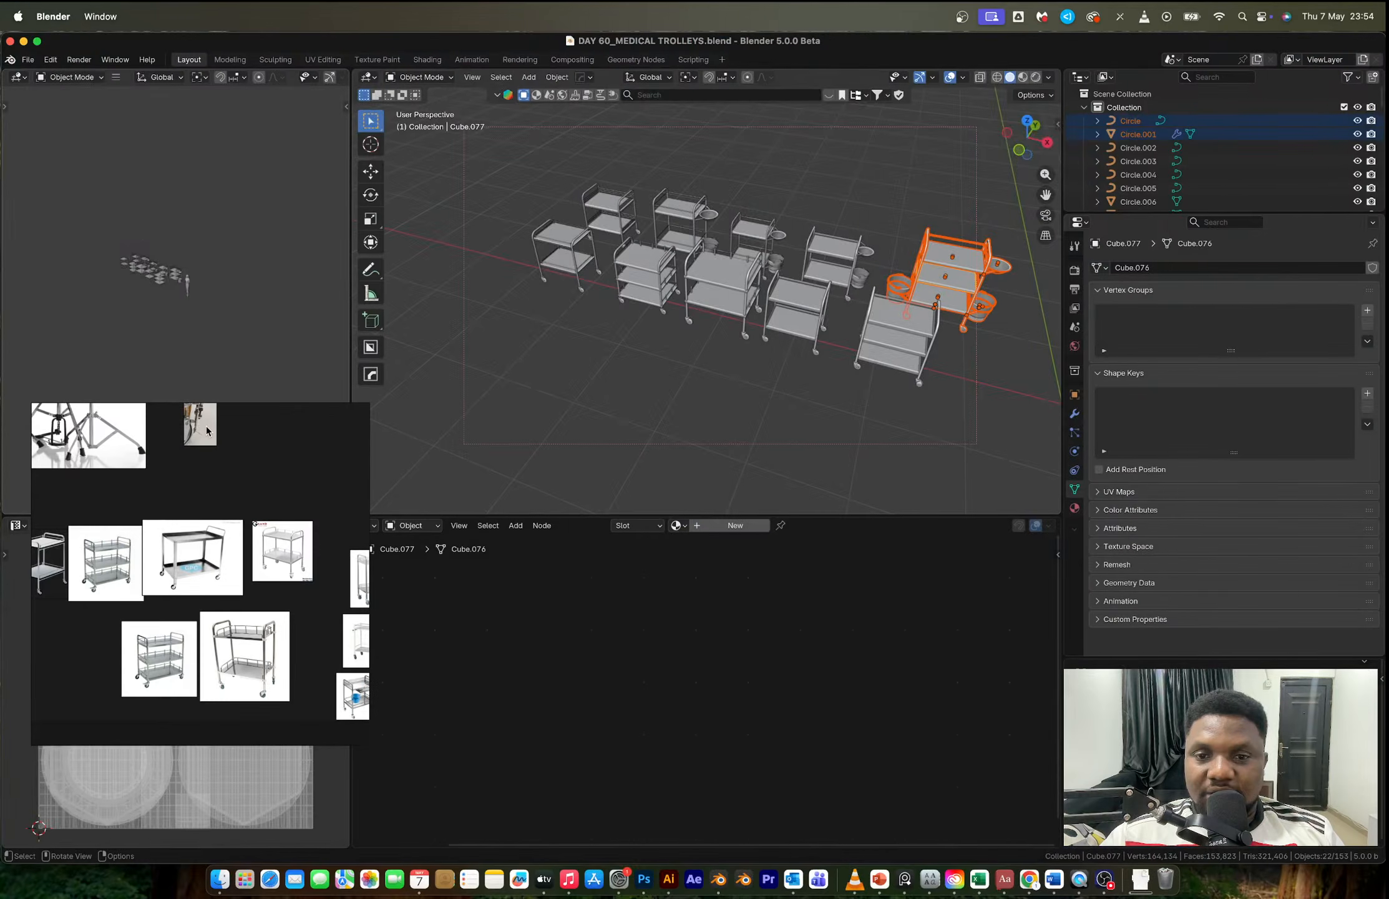
pyautogui.click(1103, 879)
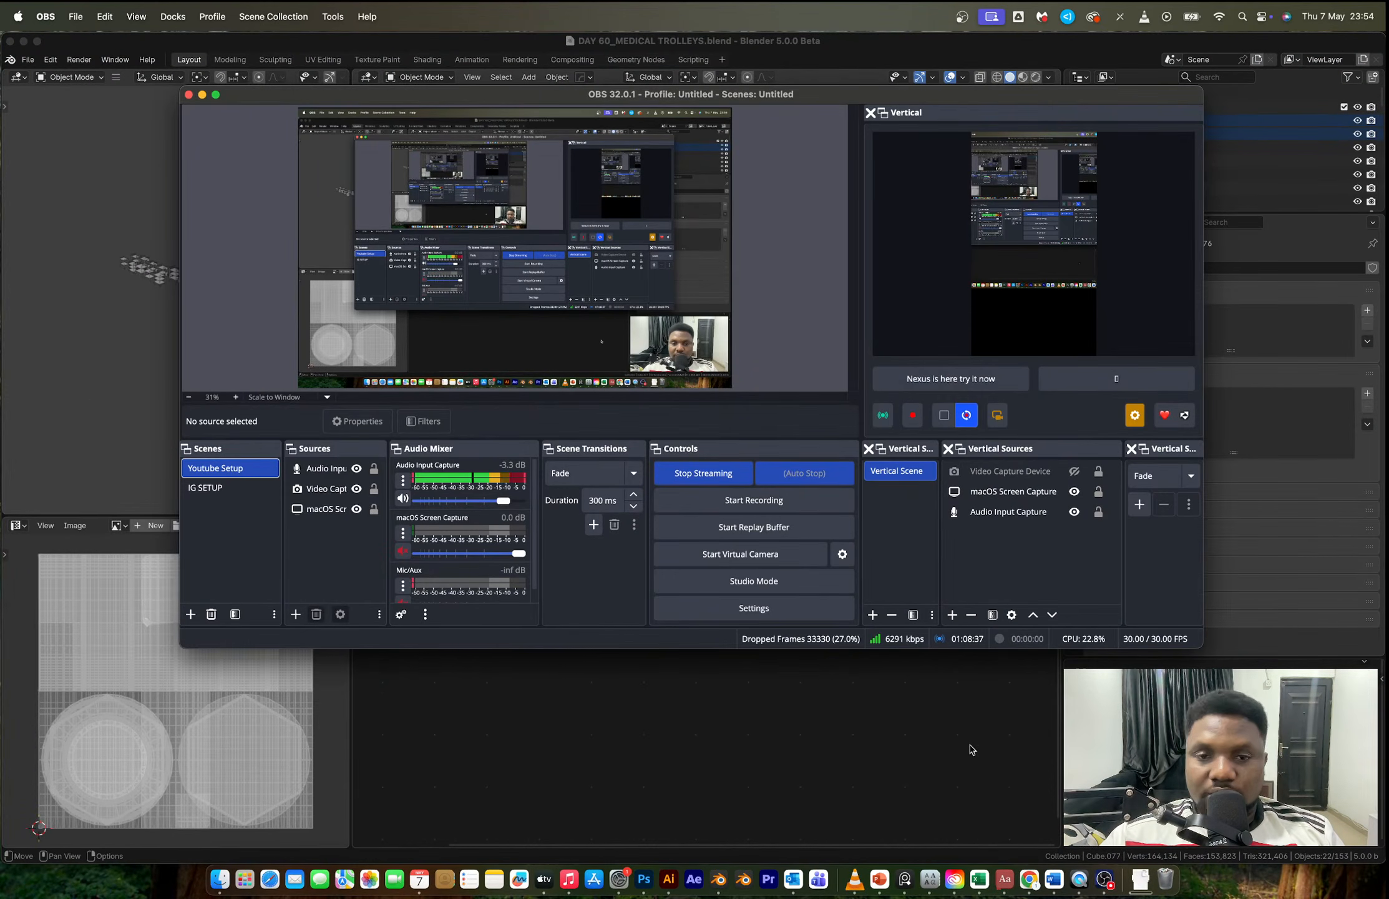